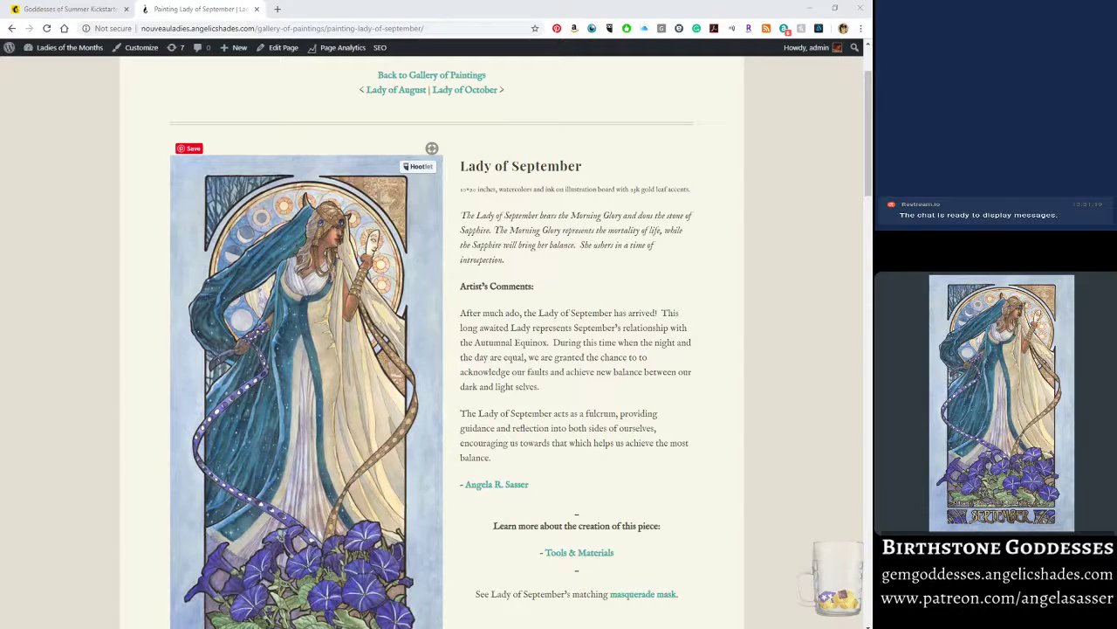
# Switch to Photoshop, search the system for "restream" and launch the match.
pyautogui.hotkey('alt', 'Tab')
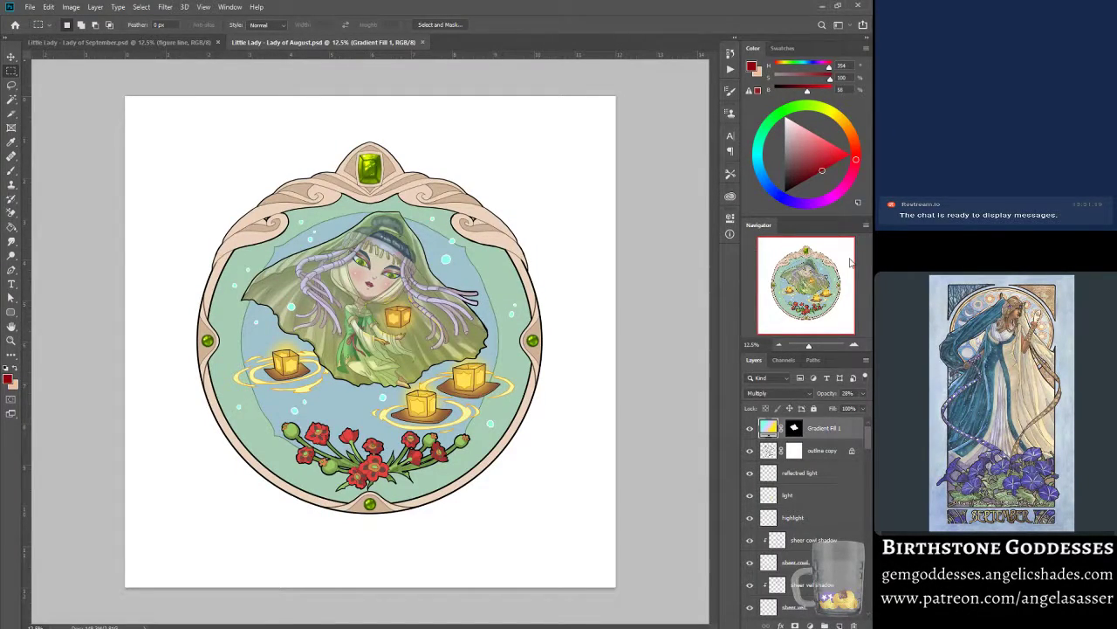
pyautogui.press('super')
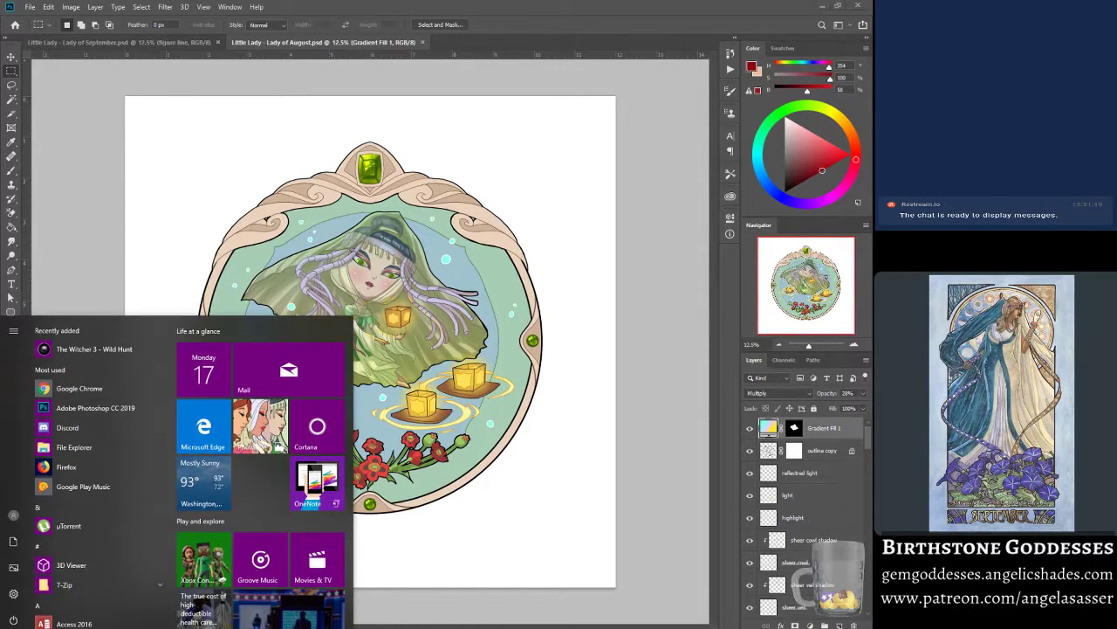
pyautogui.write('restream')
pyautogui.press('Return')
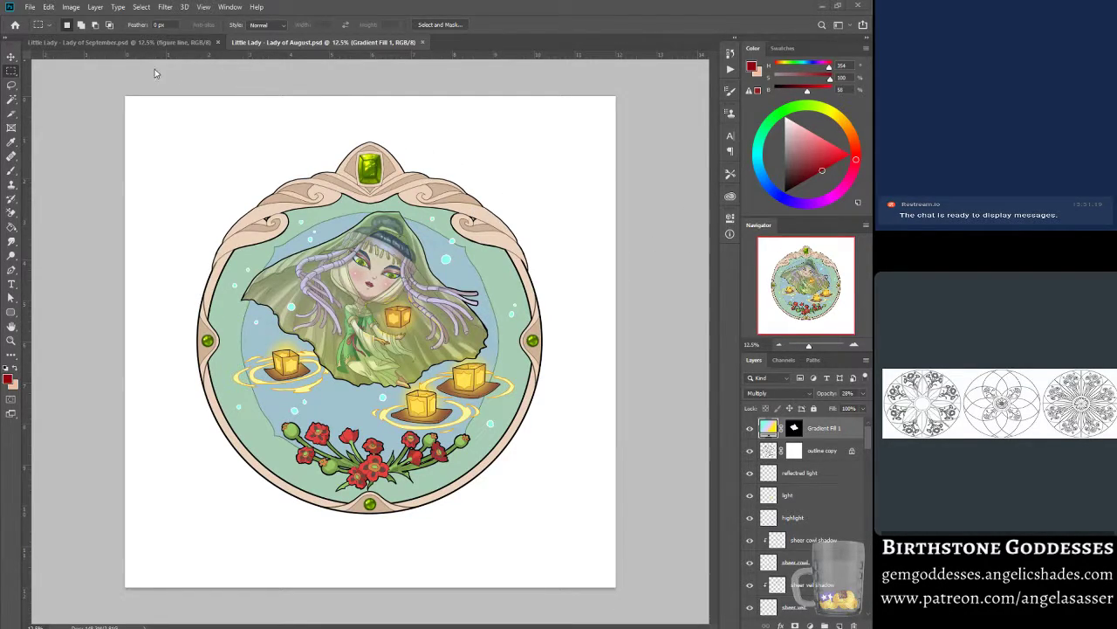
# Bring up the Little Lady - Lady of September.psd document and hide its extras, including guides and selection edges.
pyautogui.click(130, 42)
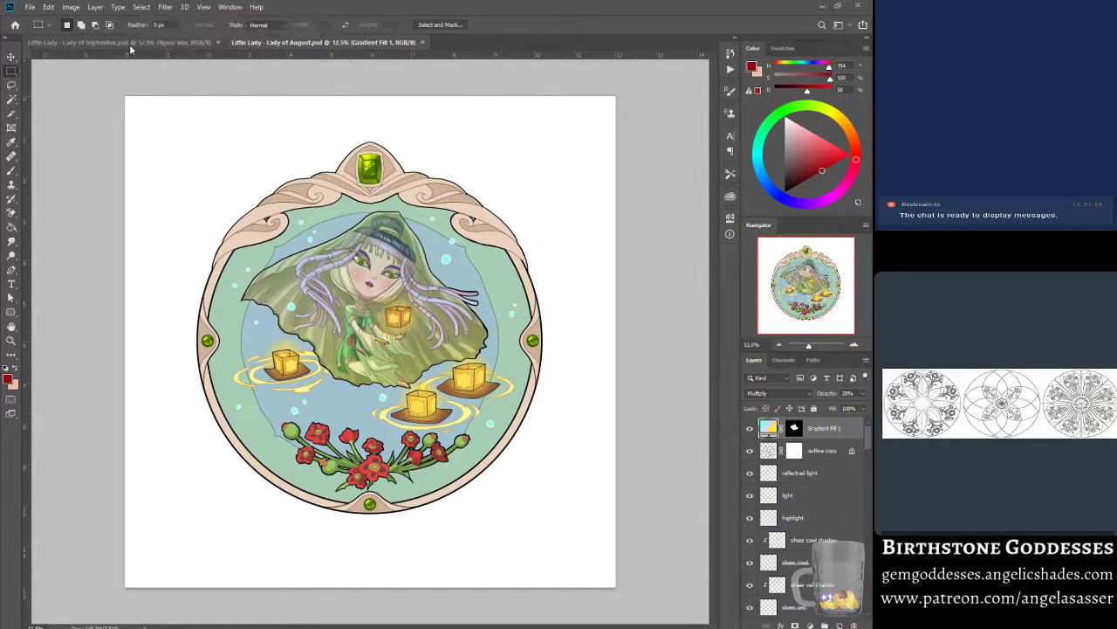
pyautogui.click(204, 7)
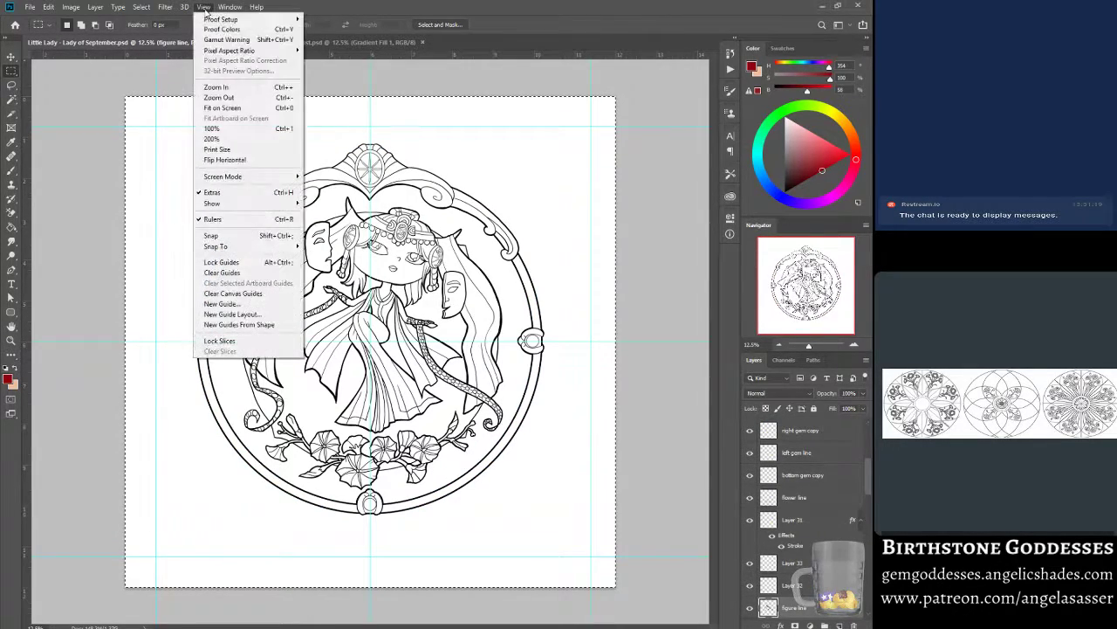
pyautogui.click(218, 192)
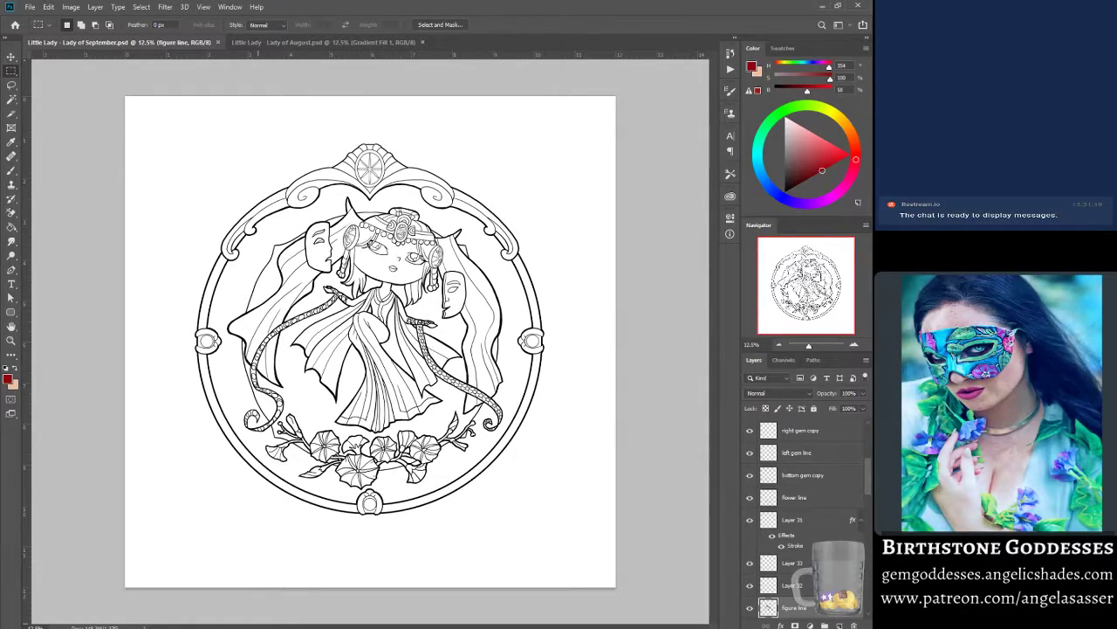
# Switch to Chrome and look through the Goddesses of Summer Kickstarter page, from the enamel pins to the free coloring page.
pyautogui.moveTo(255, 628)
pyautogui.click(194, 572)
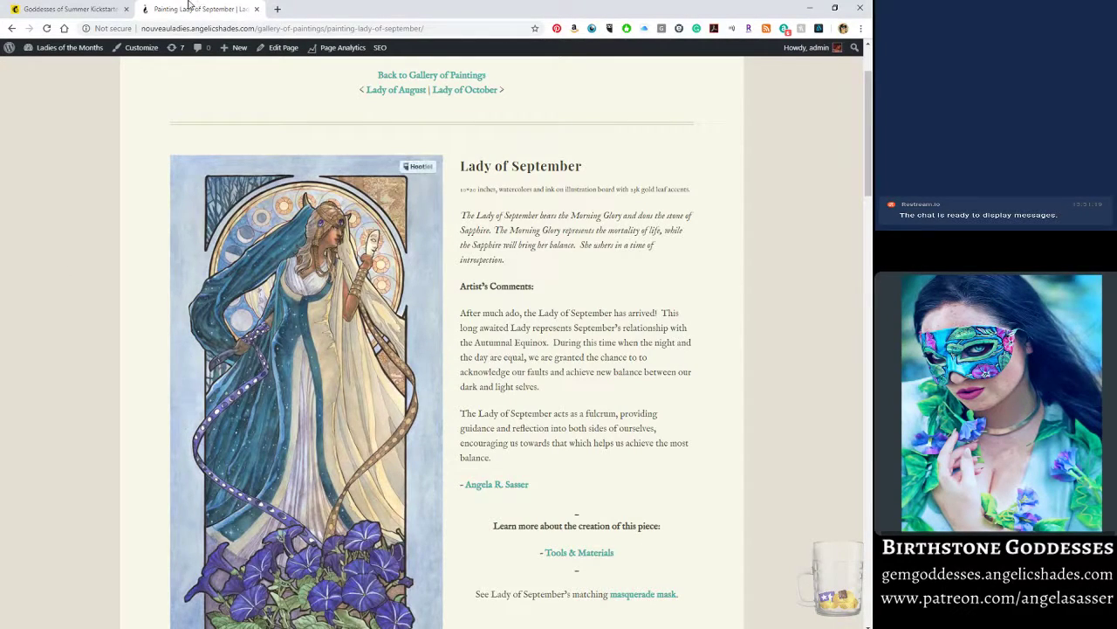
pyautogui.click(102, 7)
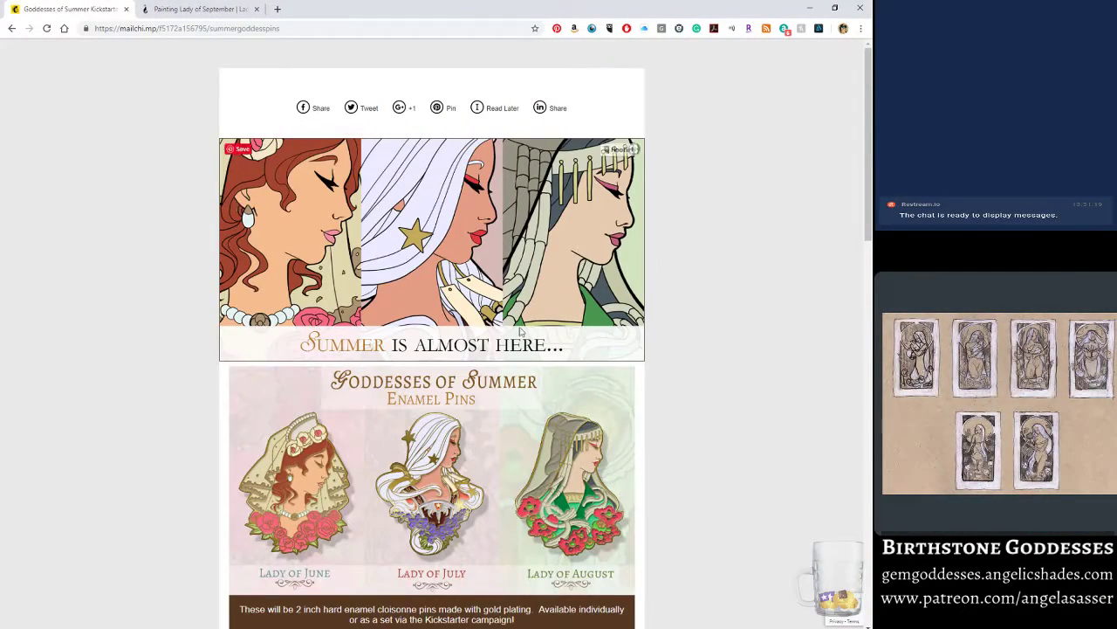
pyautogui.scroll(-2, 687, 328)
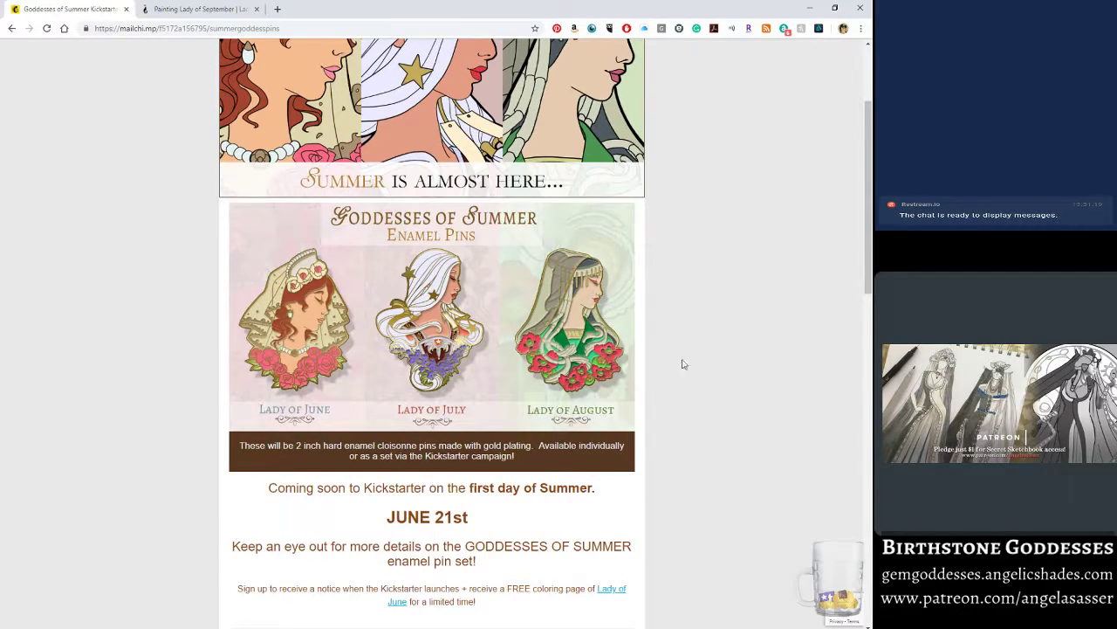
pyautogui.scroll(-1, 493, 311)
pyautogui.scroll(2, 493, 311)
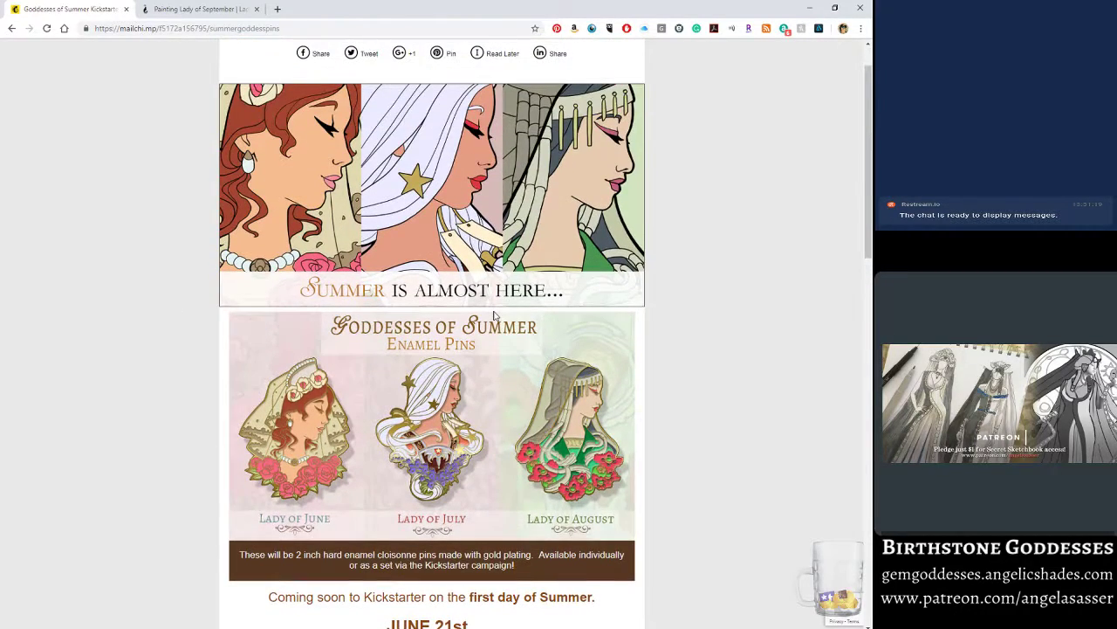
pyautogui.scroll(-1, 493, 315)
pyautogui.scroll(-2, 493, 315)
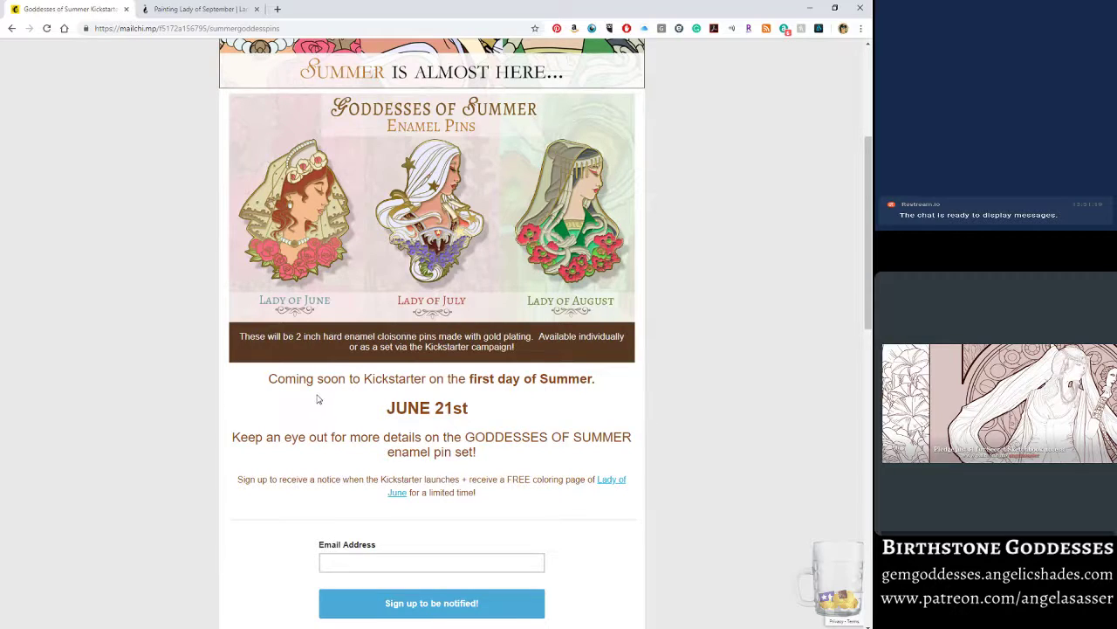
pyautogui.scroll(-8, 509, 381)
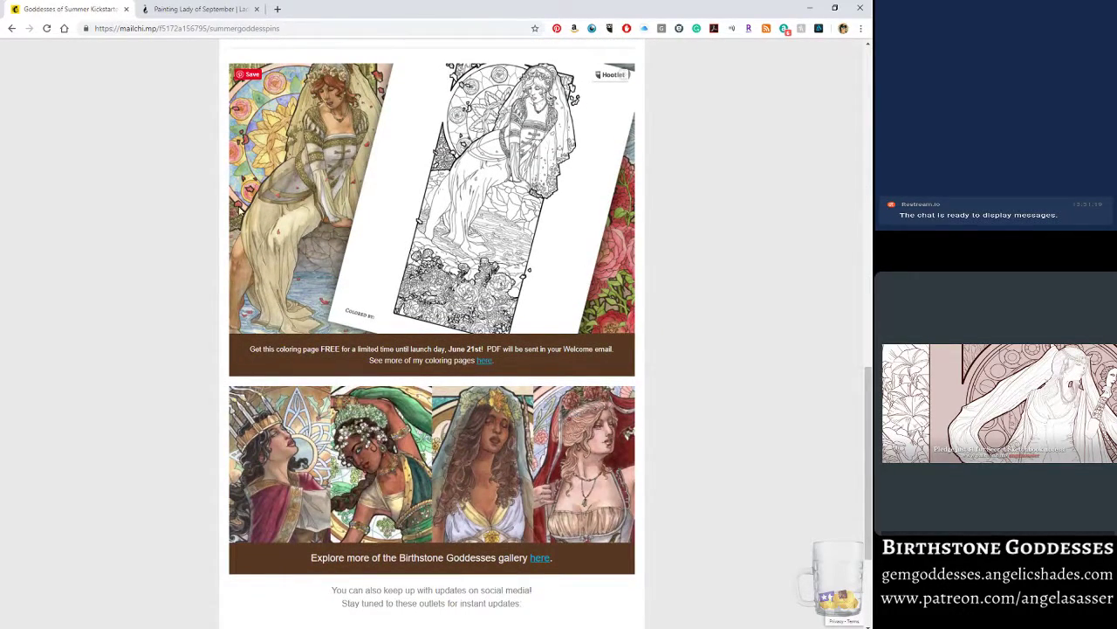
pyautogui.scroll(1, 599, 194)
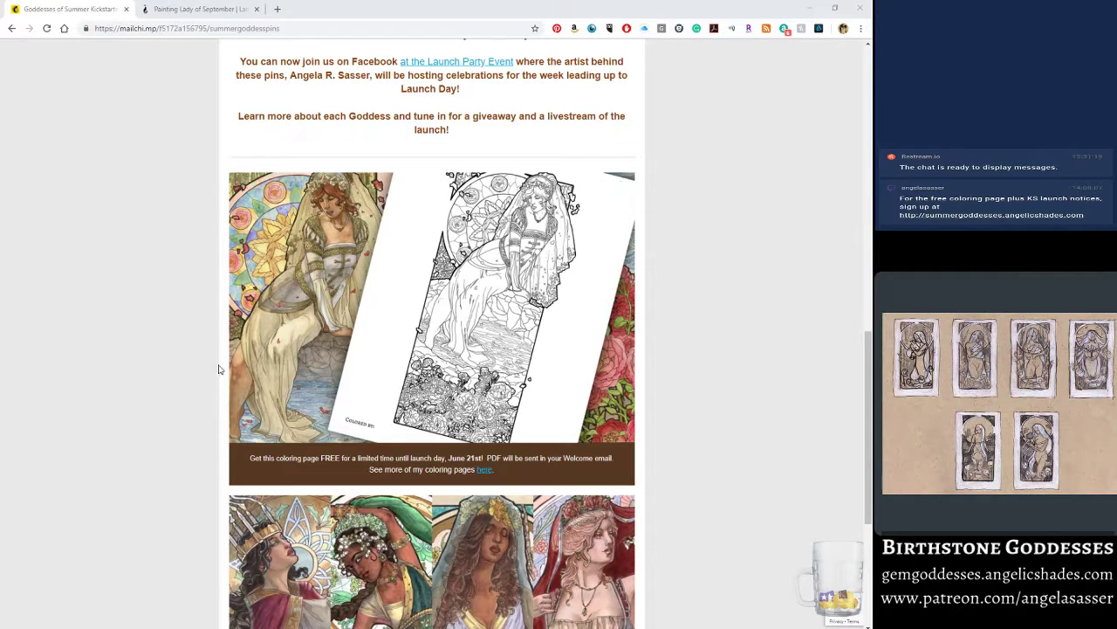
# Open the Facebook Launch Party Event linked on the Kickstarter page, copy its web address and switch to another window.
pyautogui.scroll(1, 497, 330)
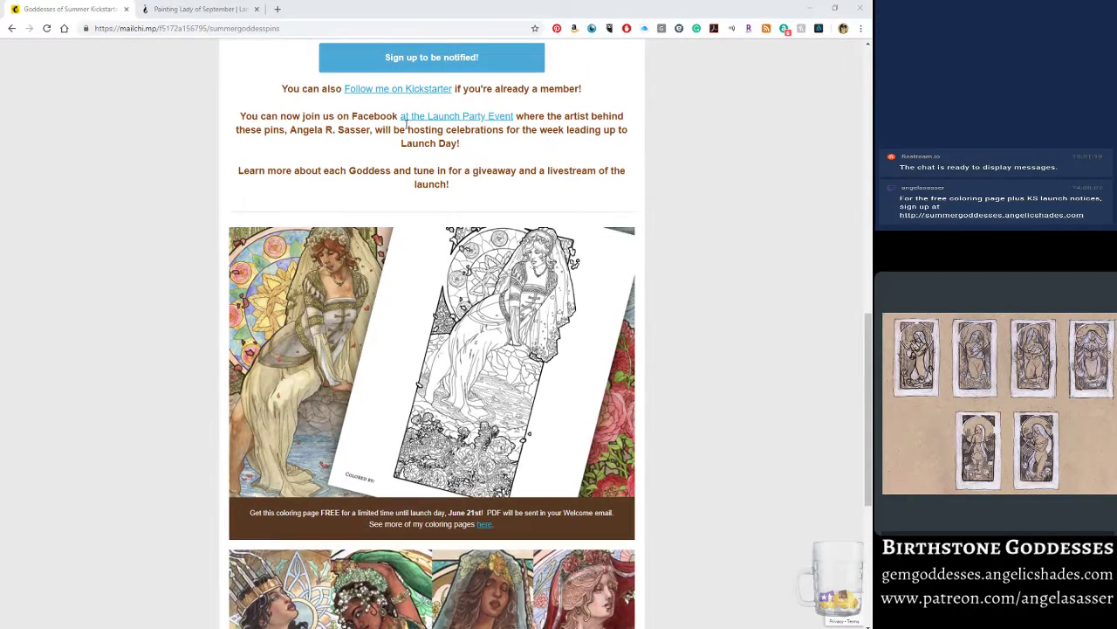
pyautogui.click(321, 52)
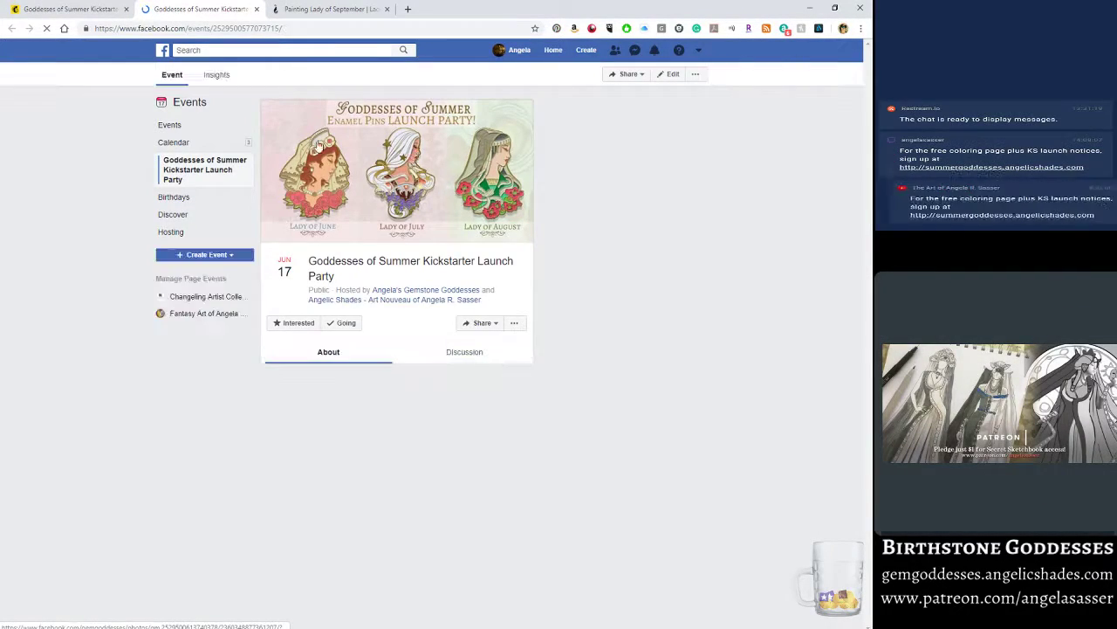
pyautogui.rightClick(218, 28)
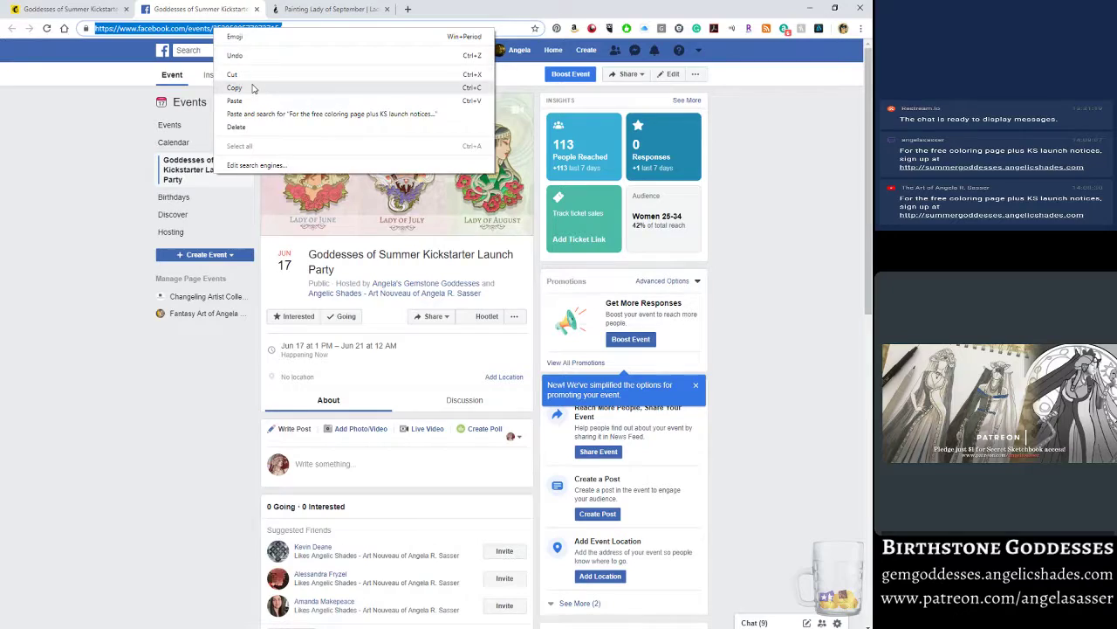
pyautogui.click(249, 87)
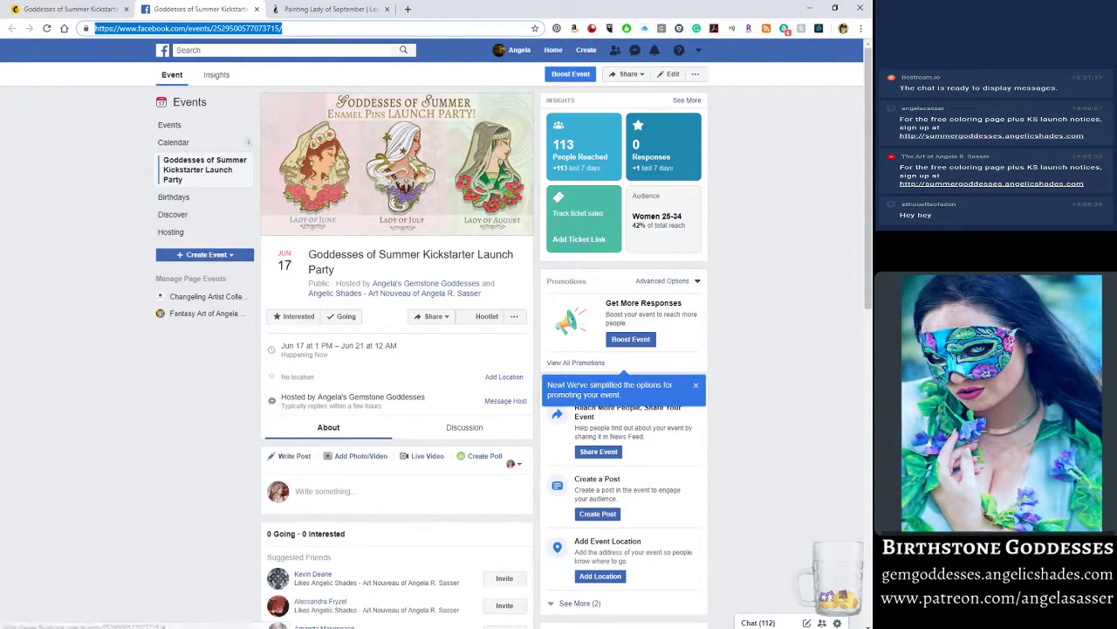
pyautogui.scroll(-1, 731, 529)
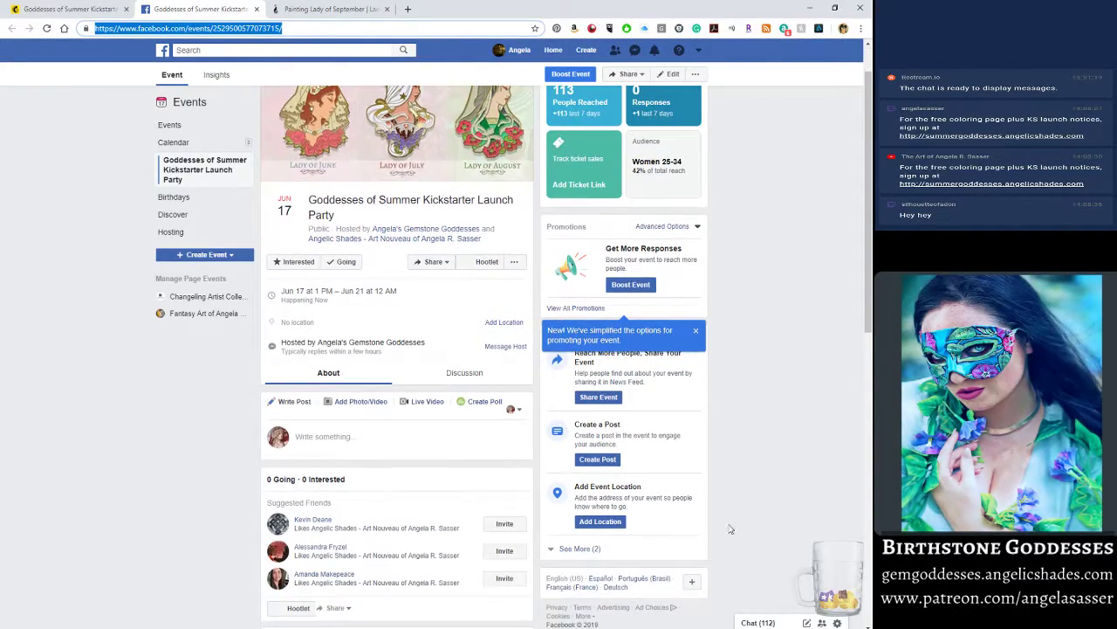
pyautogui.hotkey('alt', 'Tab')
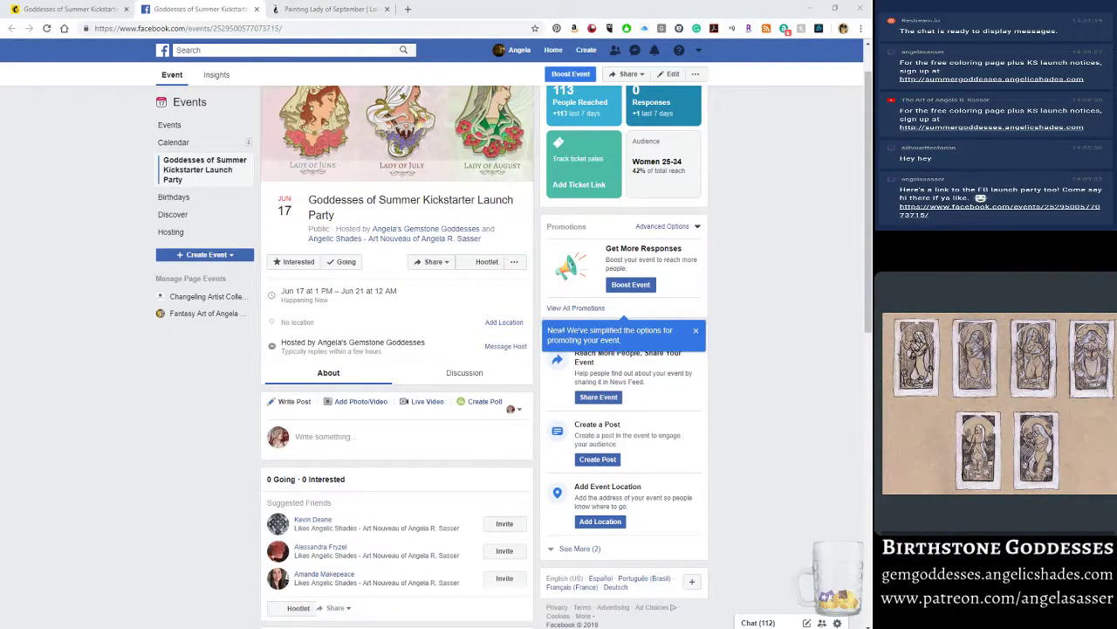
# Return to the Lady of September painting page and examine the artwork and its description.
pyautogui.scroll(1, 125, 274)
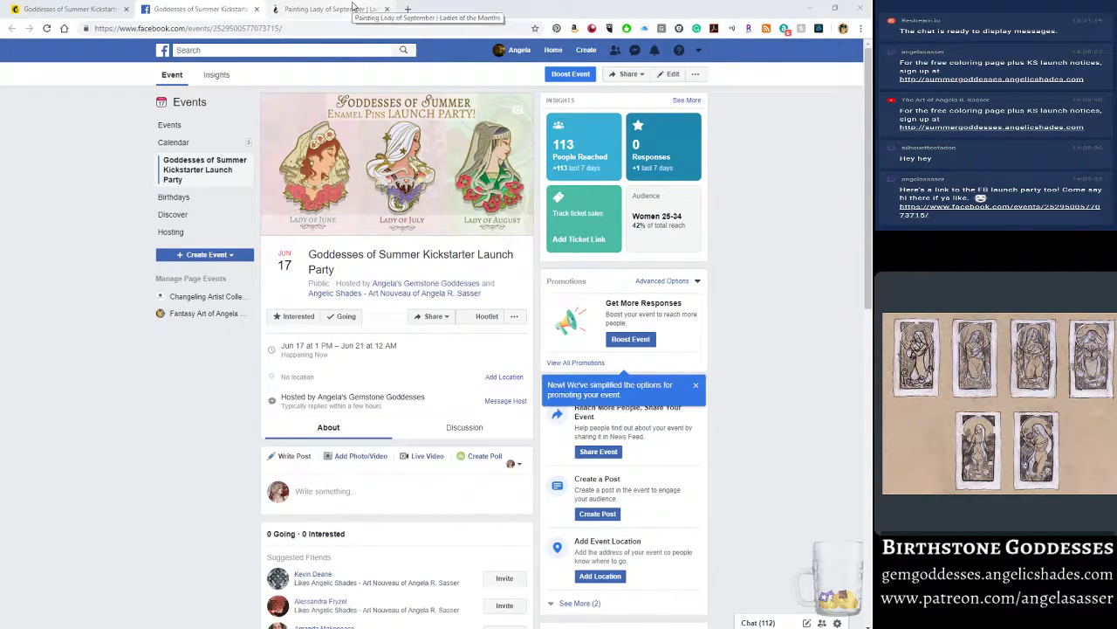
pyautogui.click(317, 7)
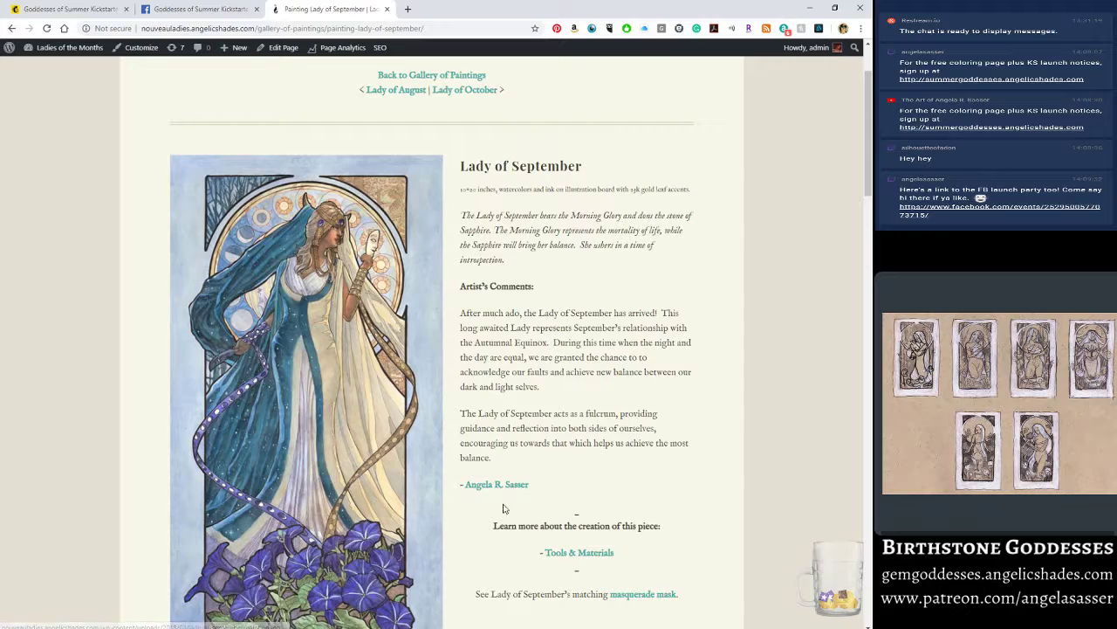
pyautogui.scroll(2, 344, 254)
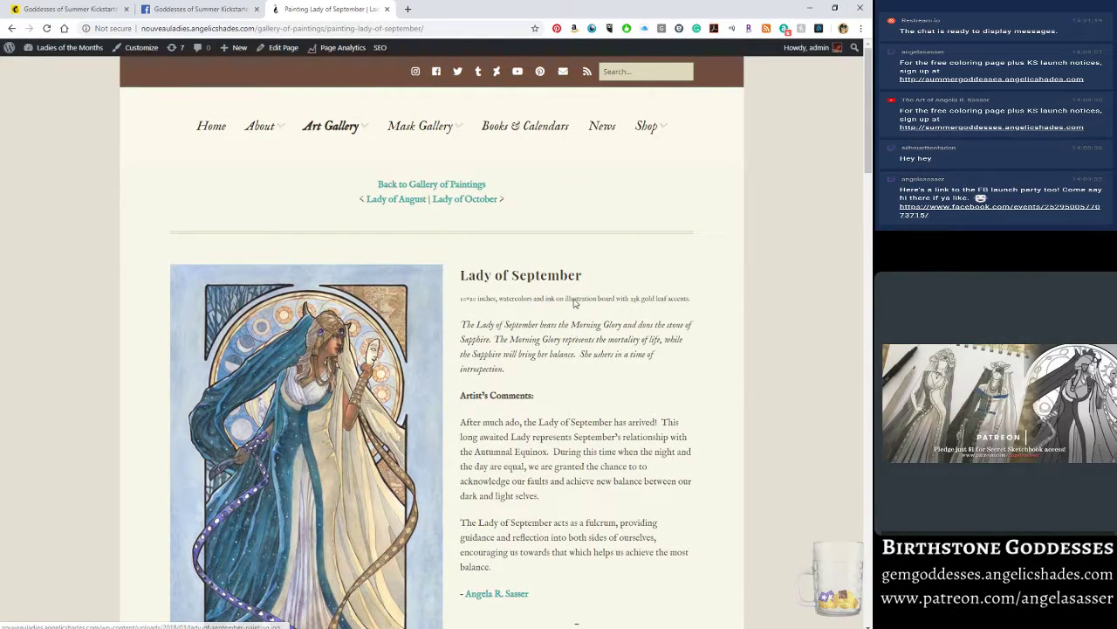
pyautogui.scroll(-2, 355, 437)
pyautogui.scroll(-1, 356, 437)
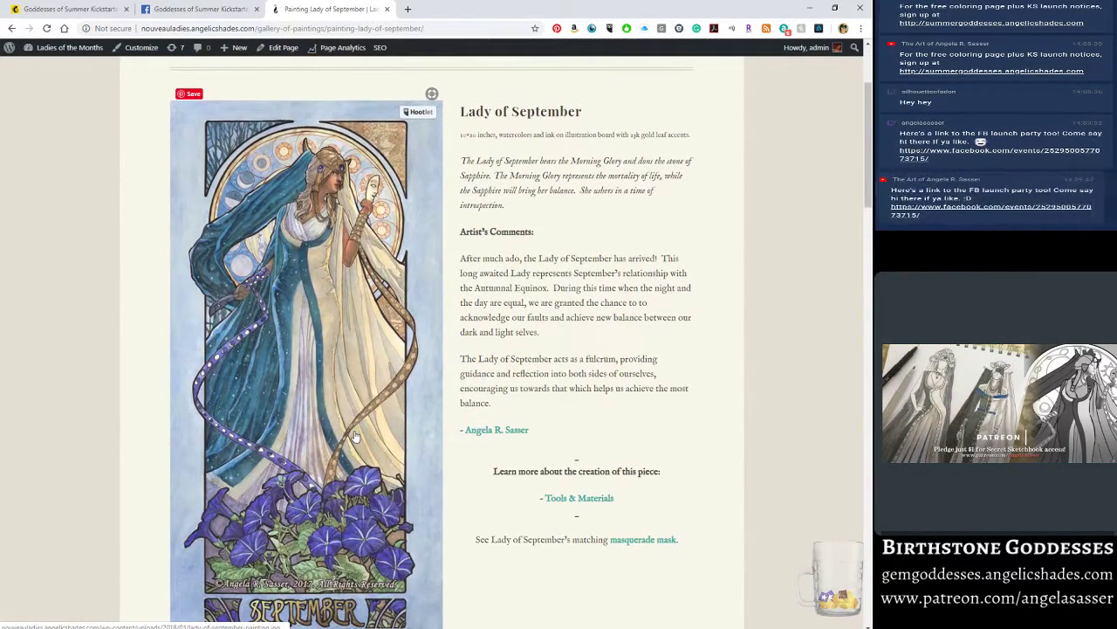
pyautogui.scroll(3, 357, 419)
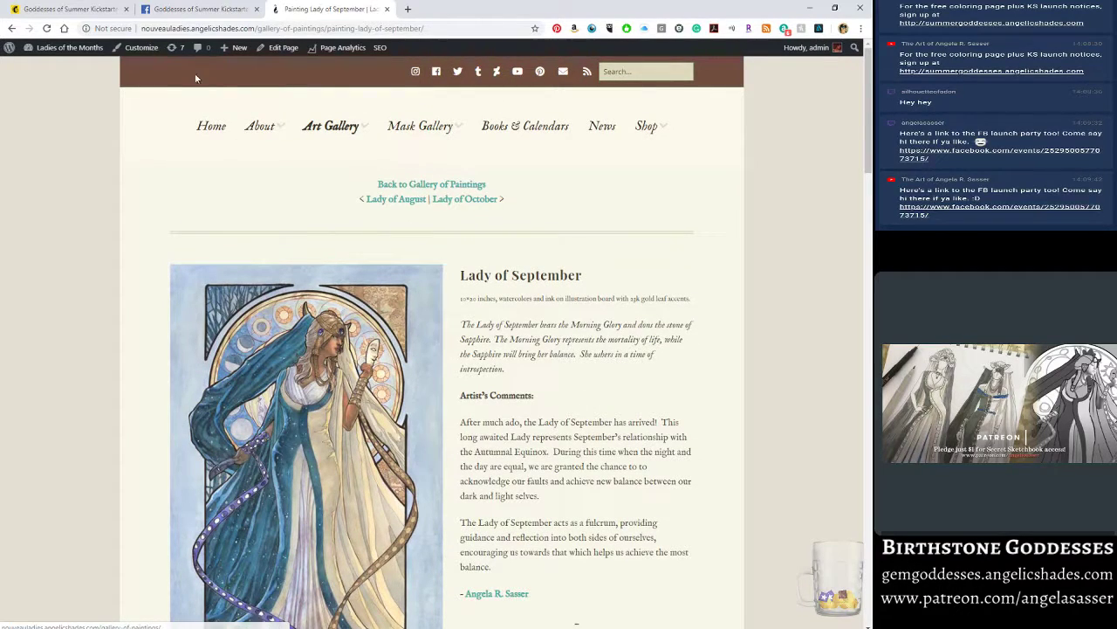
pyautogui.scroll(-3, 293, 463)
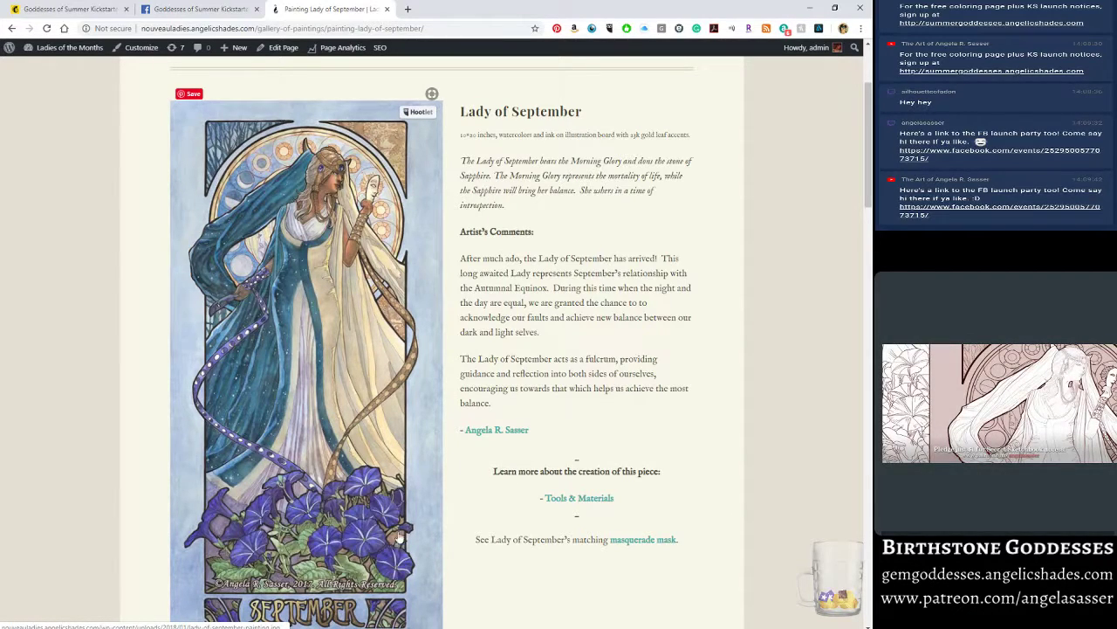
pyautogui.scroll(1, 316, 344)
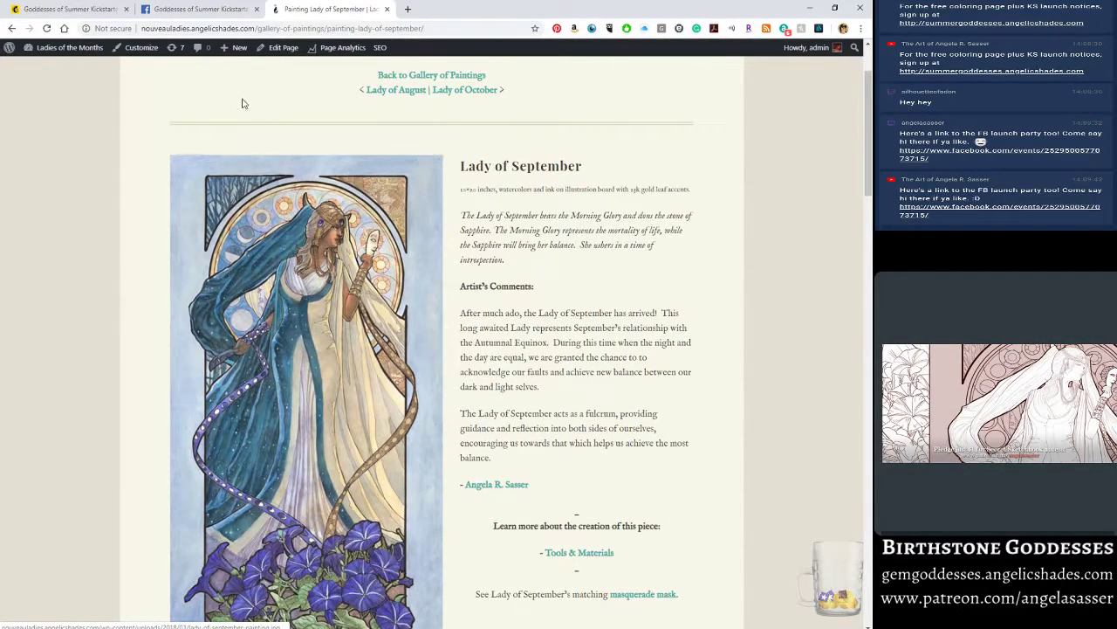
pyautogui.scroll(-2, 410, 336)
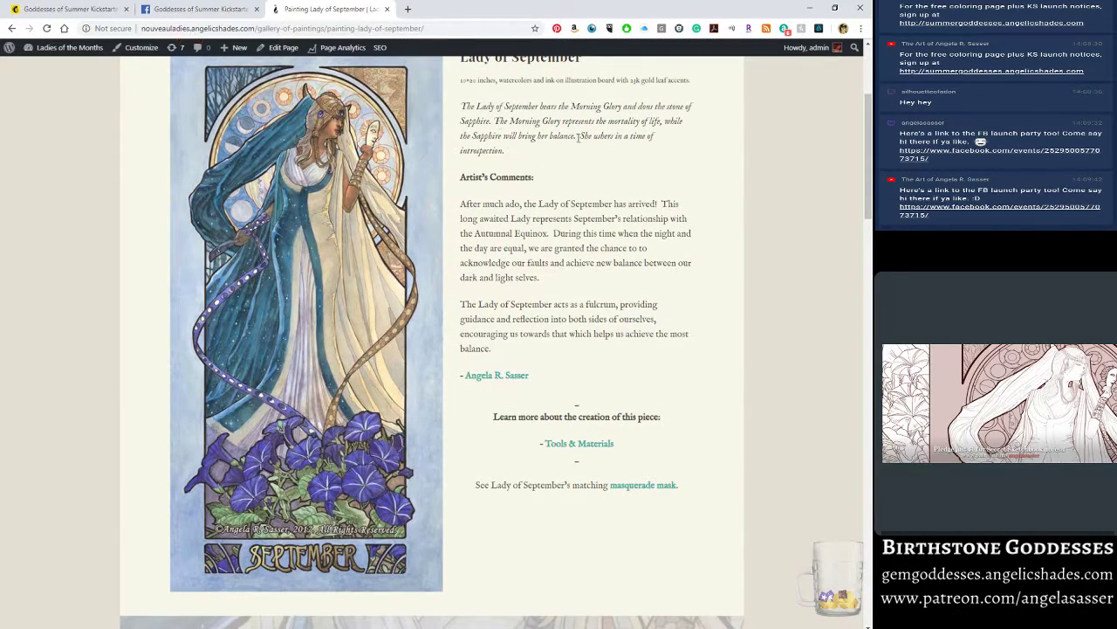
# Look through the Featured Products and Work In Progress Gallery sections of the Lady of September page.
pyautogui.scroll(-7, 370, 450)
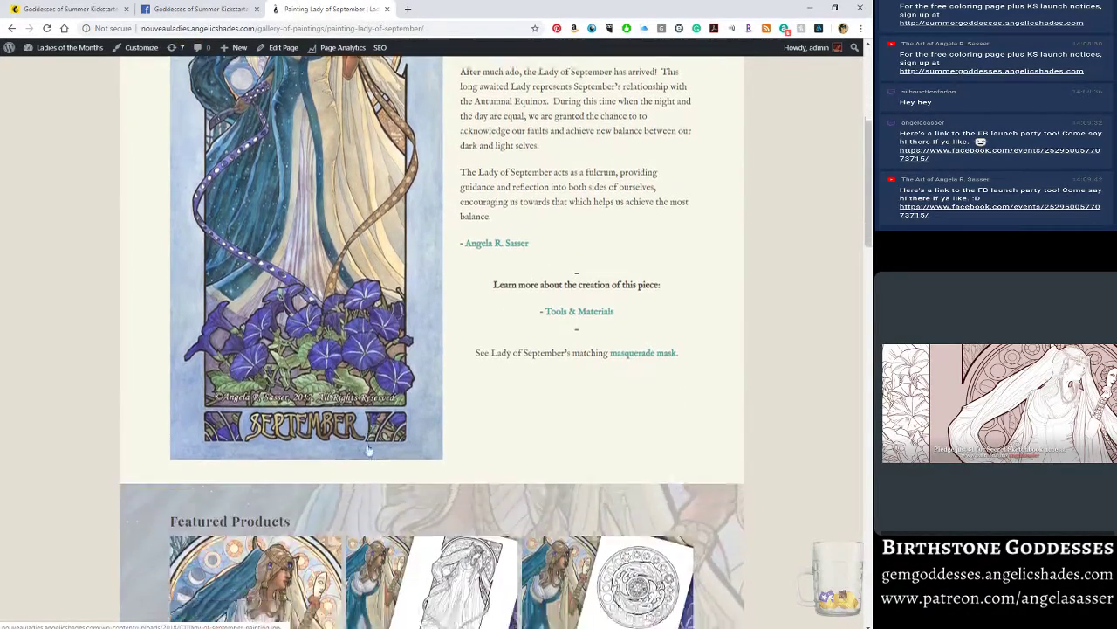
pyautogui.scroll(-12, 472, 375)
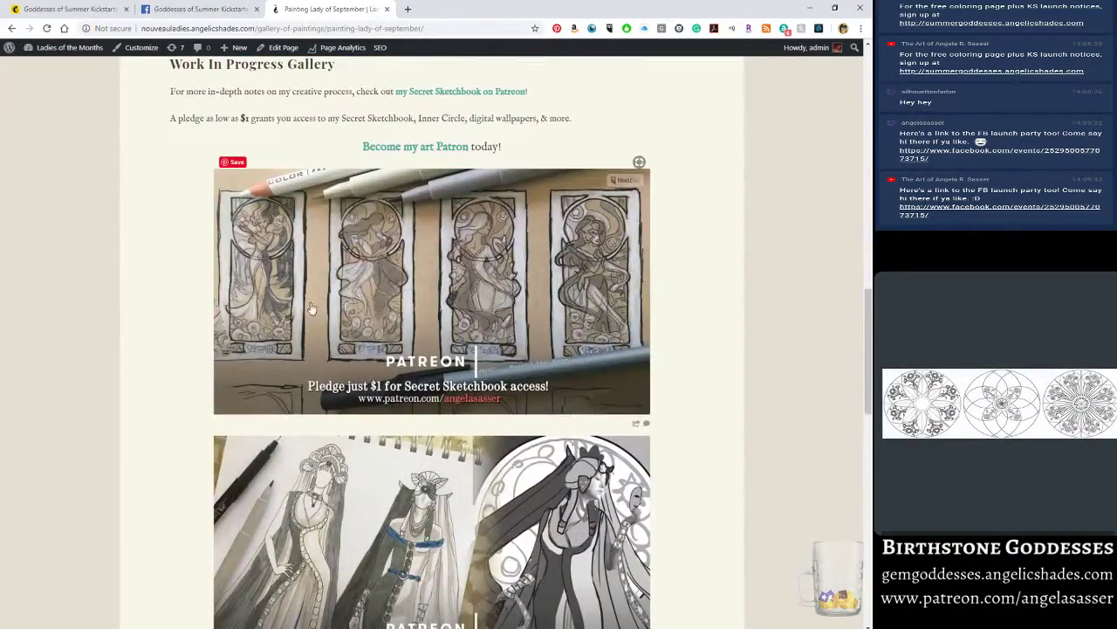
pyautogui.scroll(-3, 509, 399)
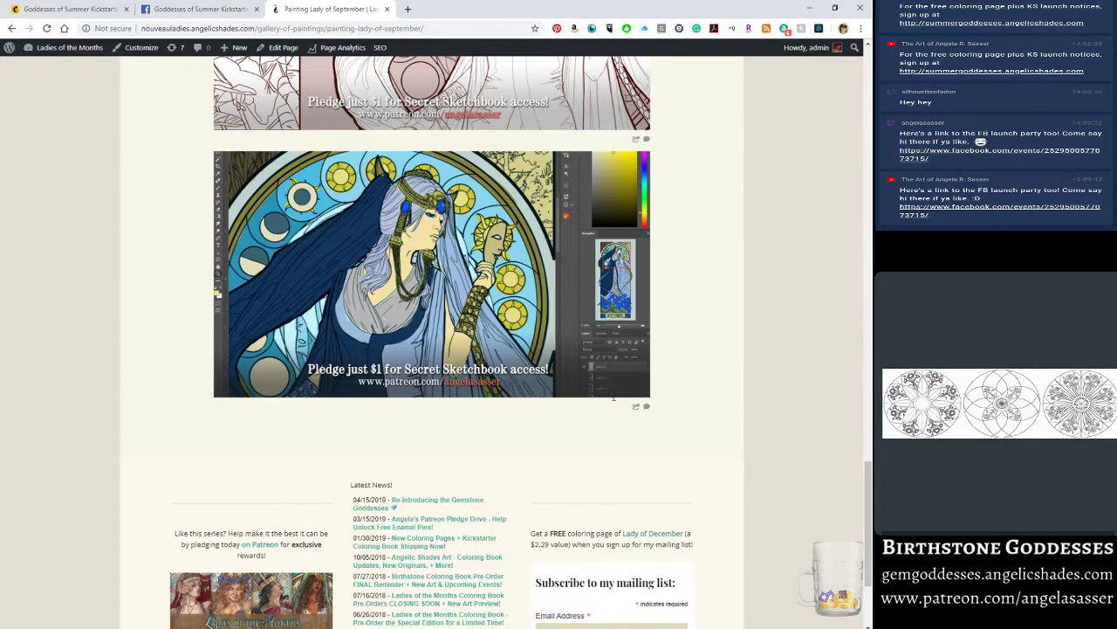
pyautogui.scroll(2, 454, 262)
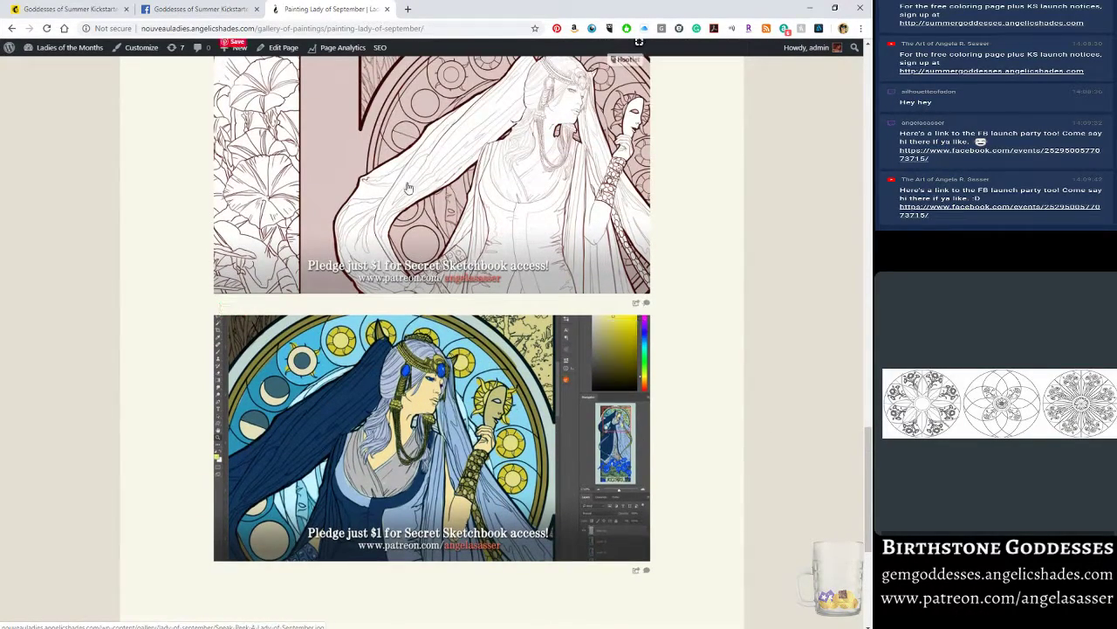
pyautogui.scroll(10, 408, 187)
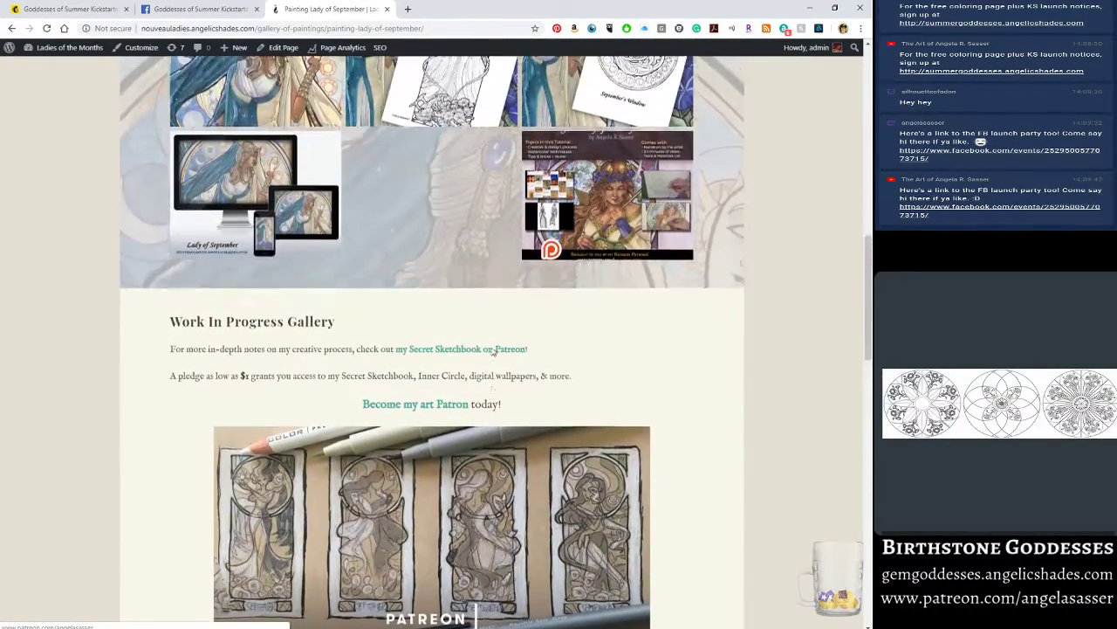
# Open the September's Mask page from the site's Mask Gallery.
pyautogui.scroll(15, 493, 351)
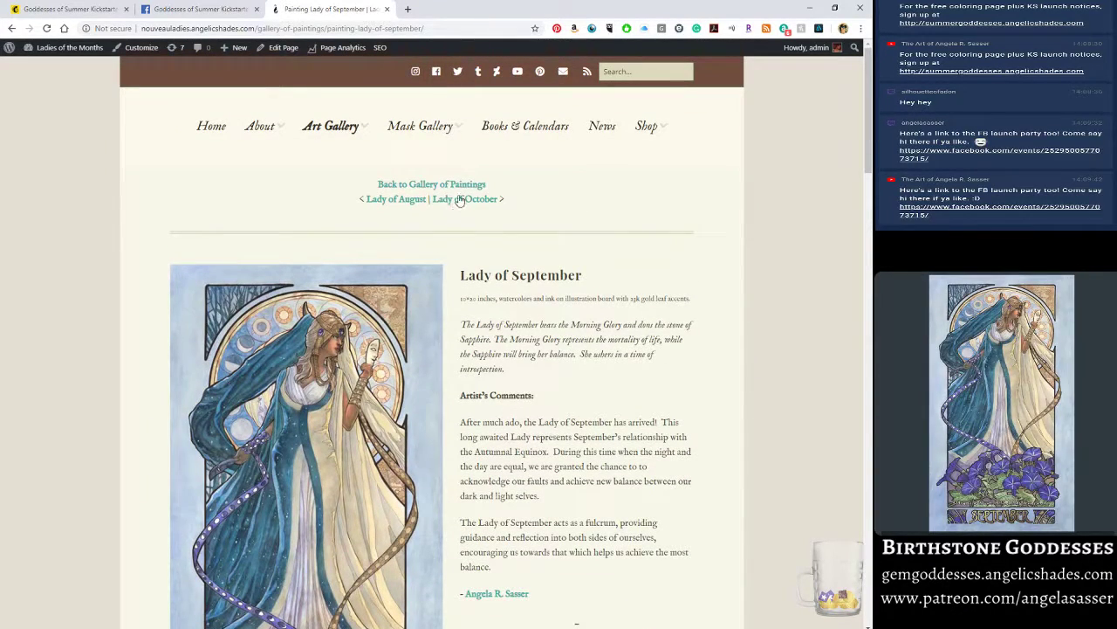
pyautogui.moveTo(427, 117)
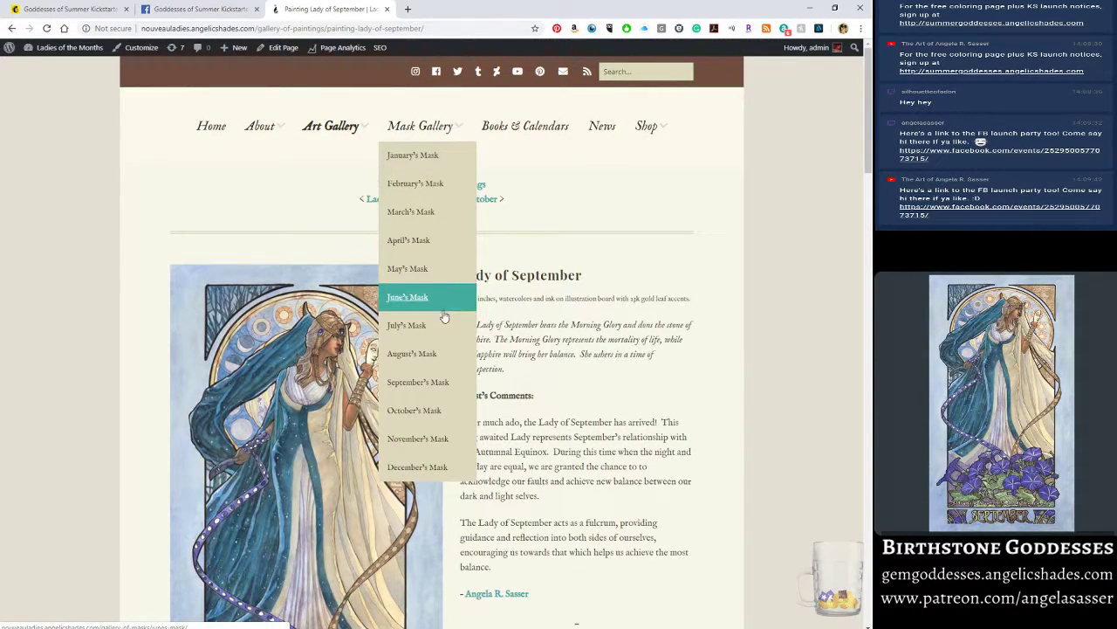
pyautogui.click(425, 382)
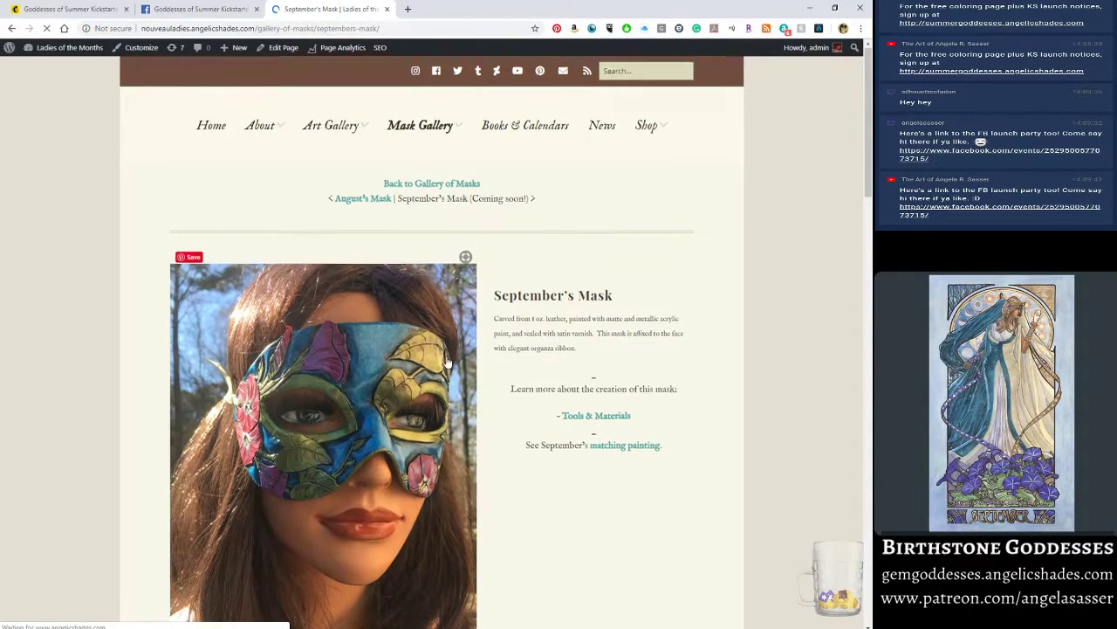
# Look through the September's Mask page down to its Work In Progress Gallery photos.
pyautogui.scroll(-9, 447, 362)
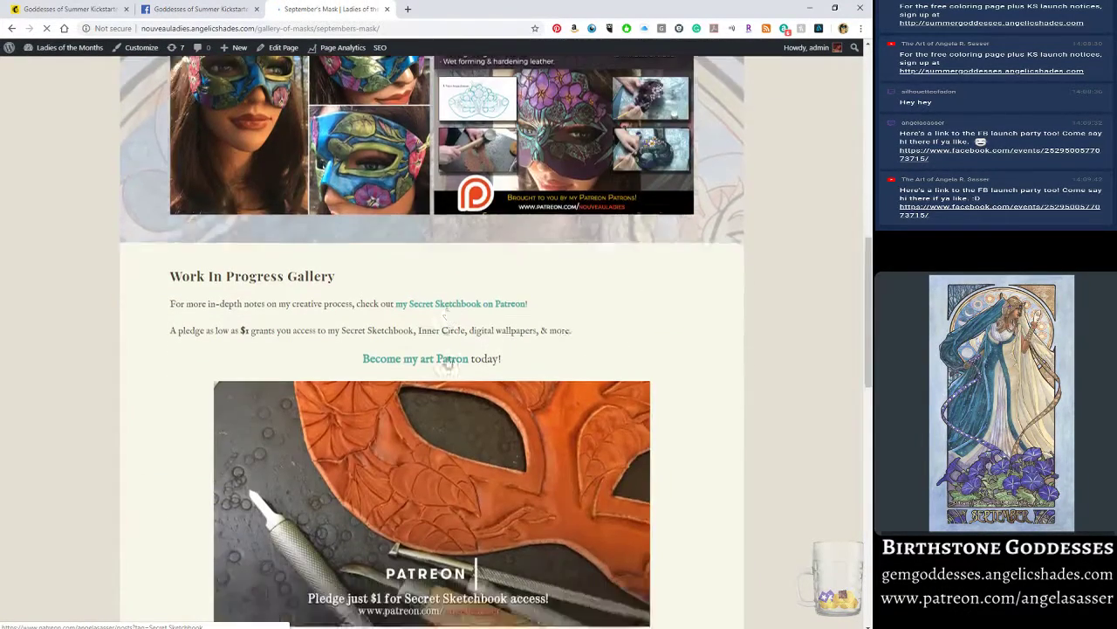
pyautogui.scroll(-3, 447, 363)
pyautogui.scroll(-1, 447, 362)
pyautogui.scroll(2, 447, 362)
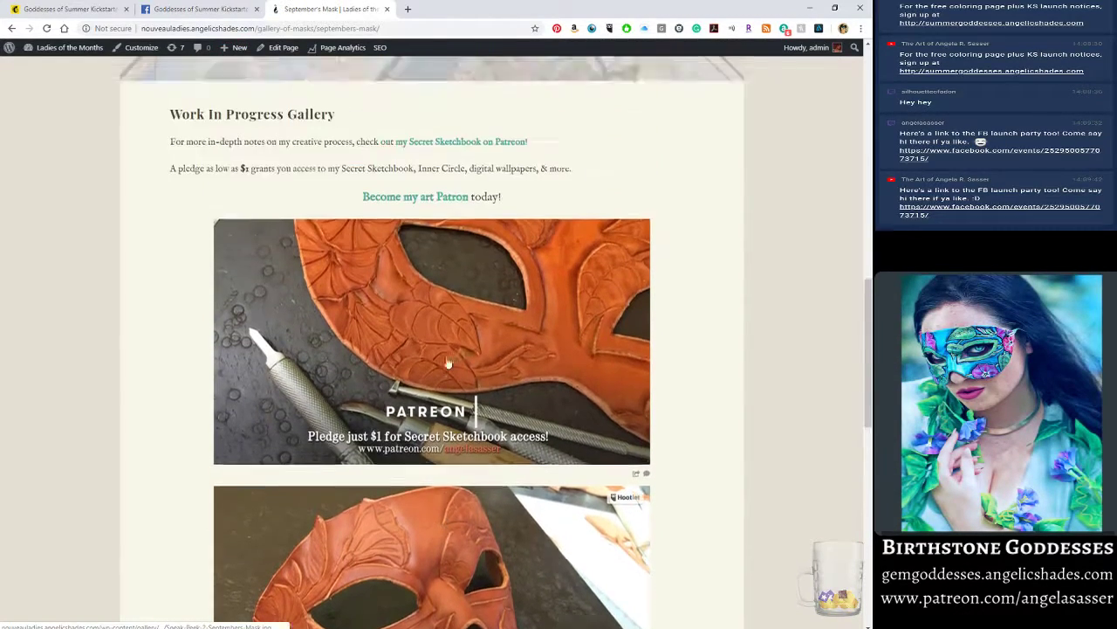
pyautogui.scroll(11, 447, 362)
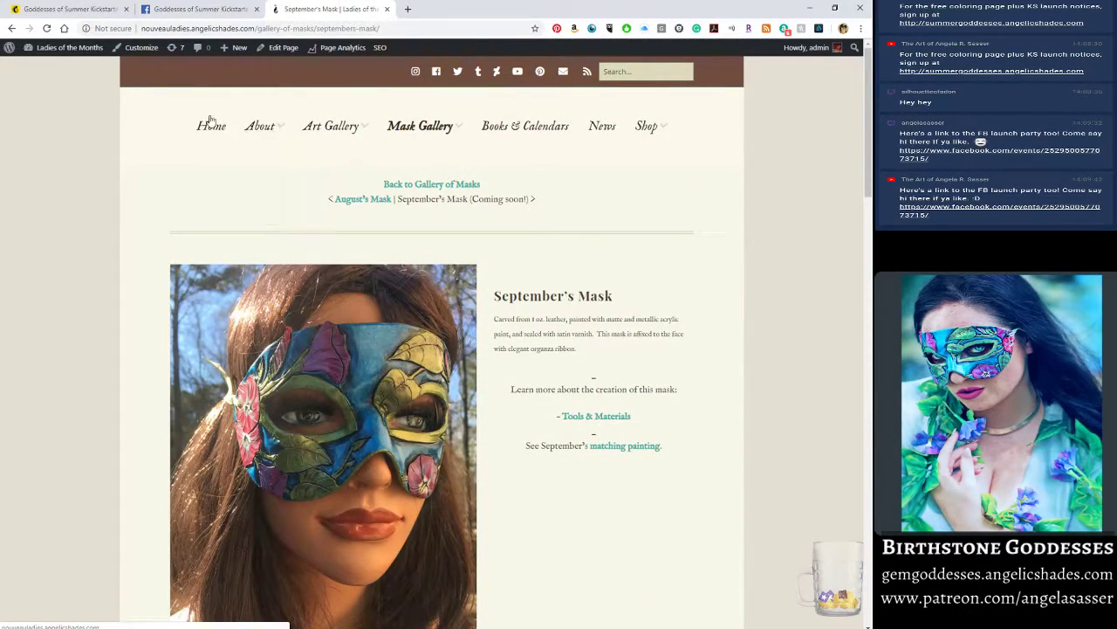
# Return to the site's home page and open the September painting from the grid of months.
pyautogui.click(201, 129)
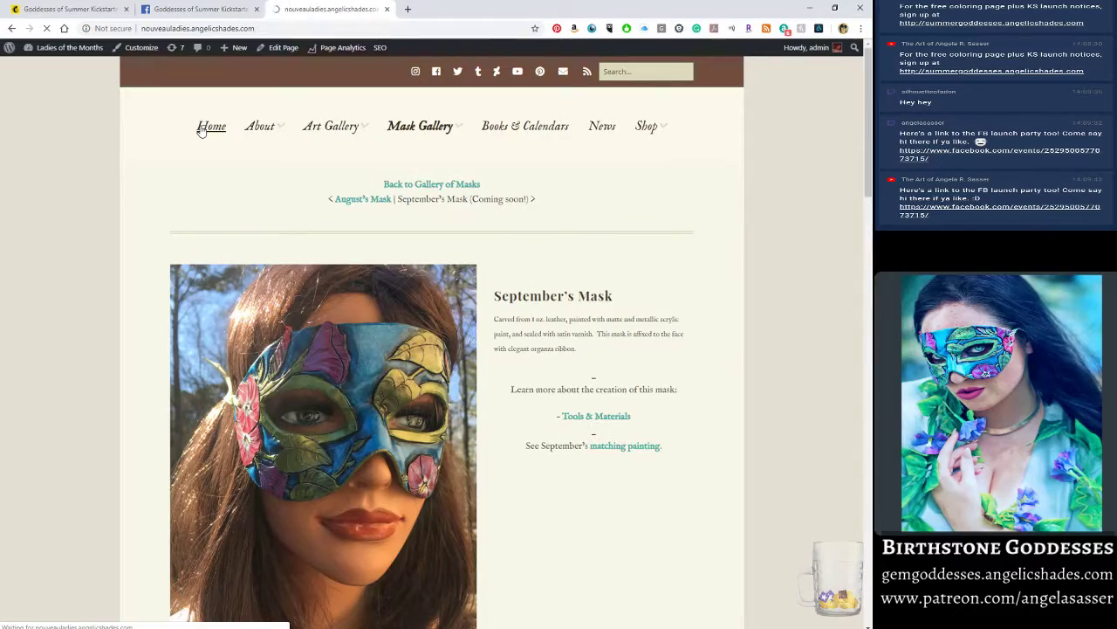
pyautogui.scroll(-1, 591, 323)
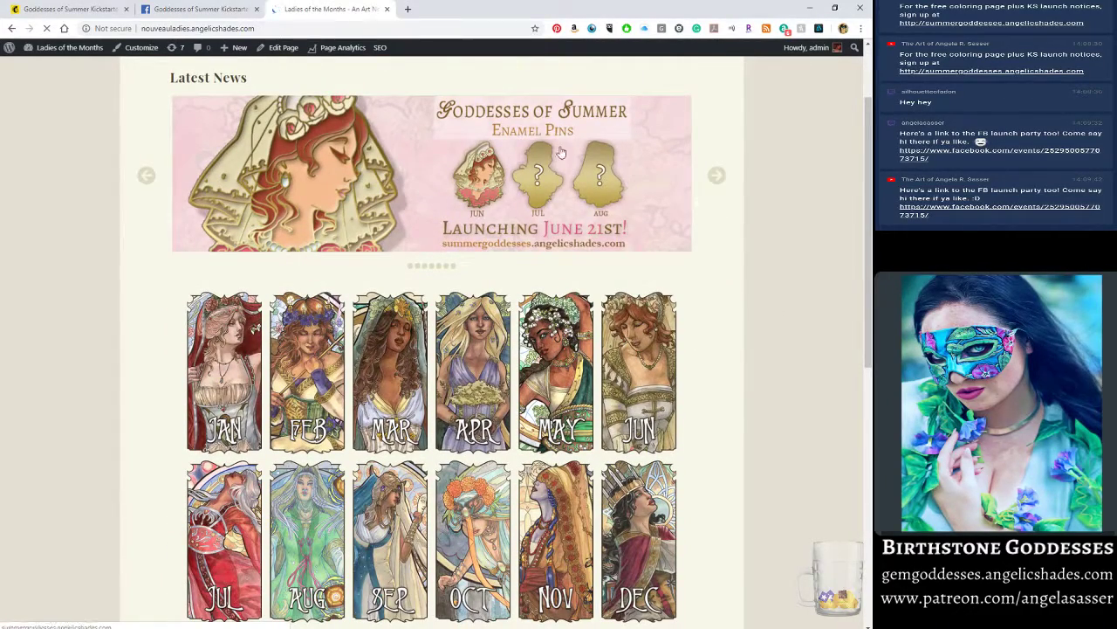
pyautogui.scroll(-2, 763, 524)
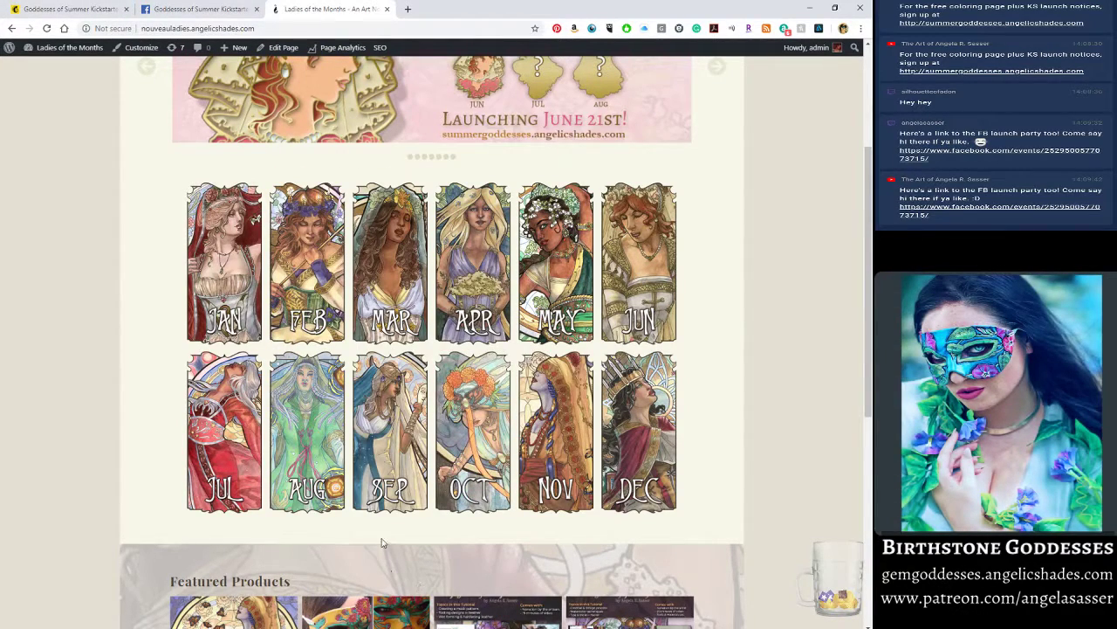
pyautogui.click(393, 415)
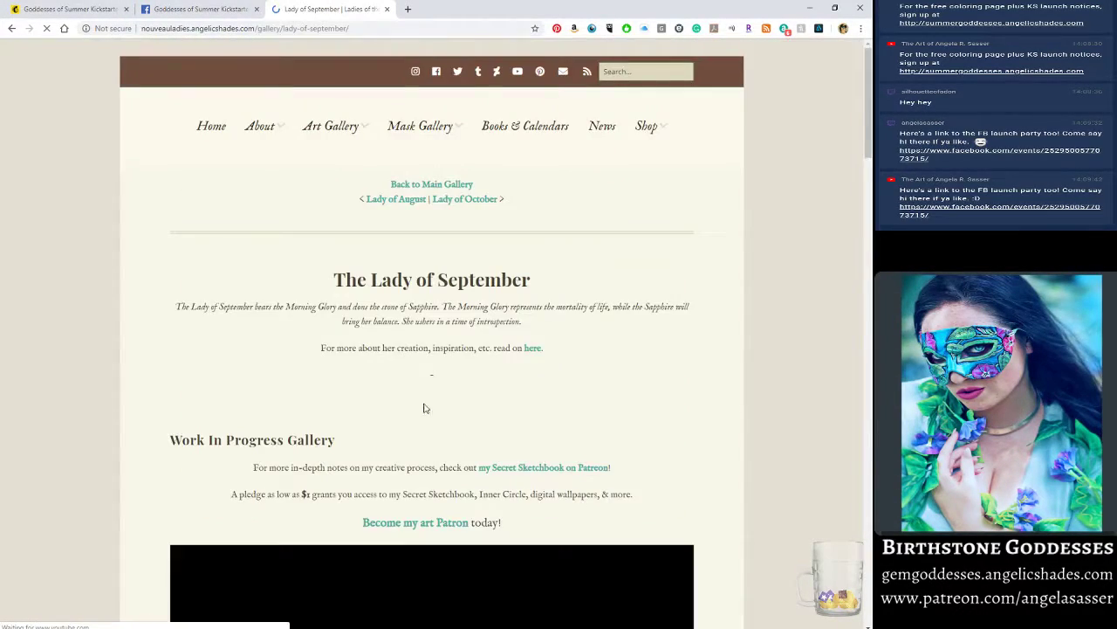
# Copy the Lady of September painting image from the page and switch to Photoshop.
pyautogui.scroll(-3, 424, 407)
pyautogui.rightClick(296, 330)
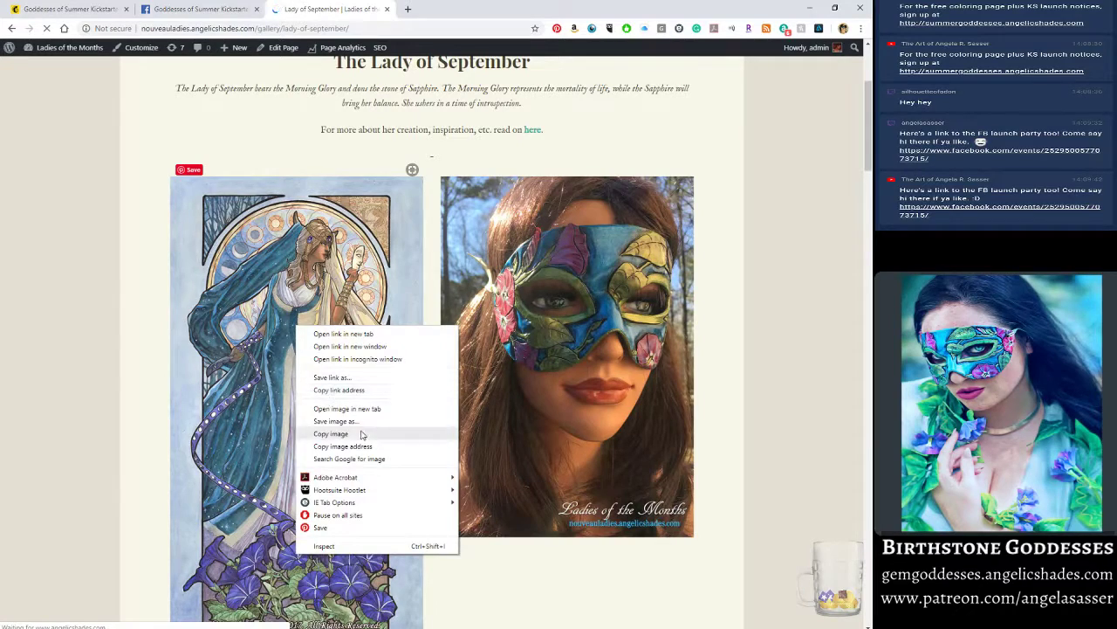
pyautogui.click(361, 432)
pyautogui.hotkey('alt', 'Tab')
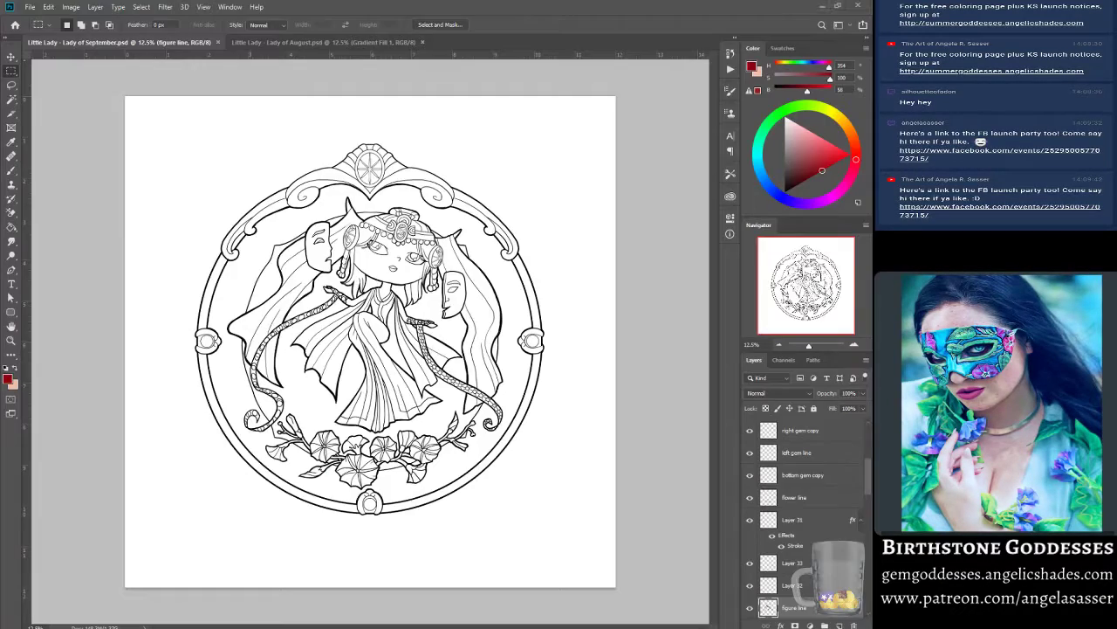
# Create a new 600 x 1200 pixel document at 72 pixels/inch with a white background and paste the painting into it.
pyautogui.click(30, 7)
pyautogui.click(37, 17)
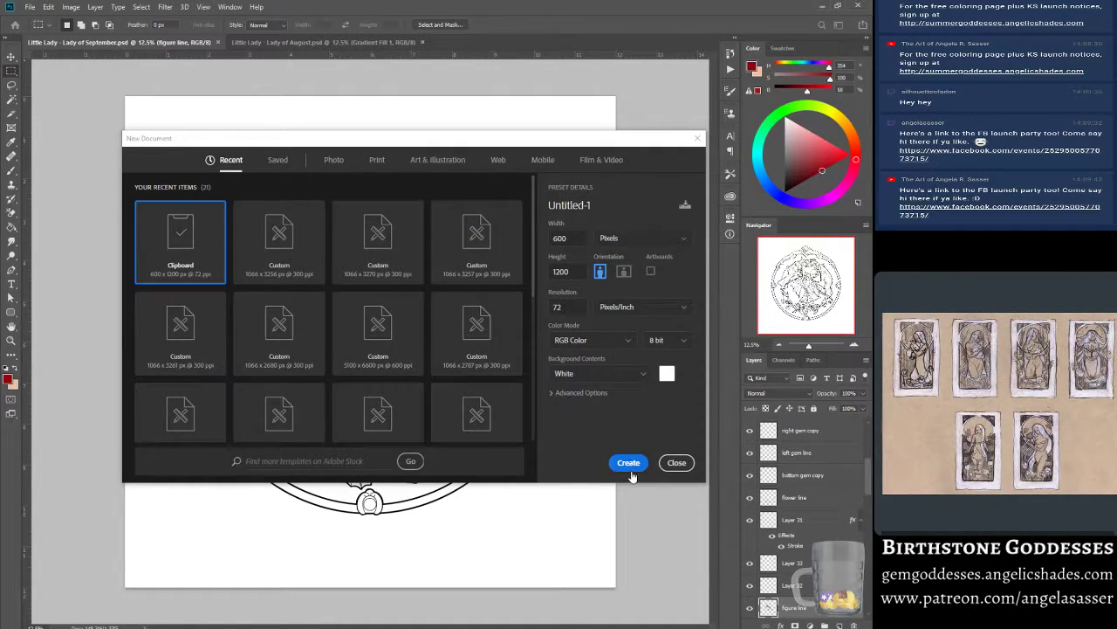
pyautogui.click(634, 464)
pyautogui.hotkey('ctrl', 'v')
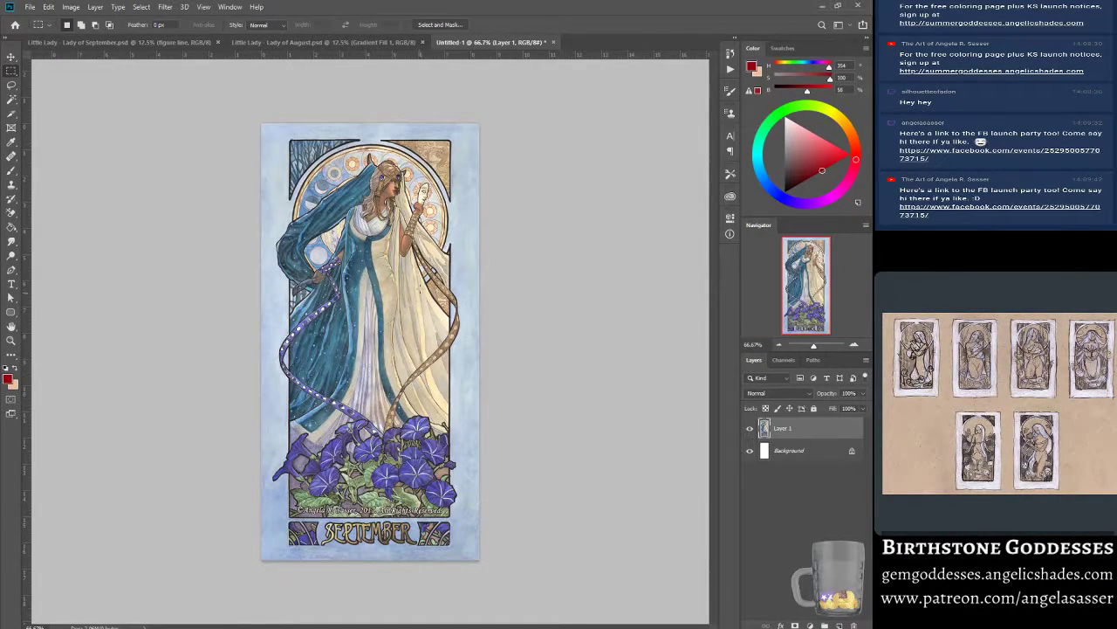
# Examine the finished Little Lady of August artwork up close and compare it with the Little Lady of September line art.
pyautogui.click(321, 42)
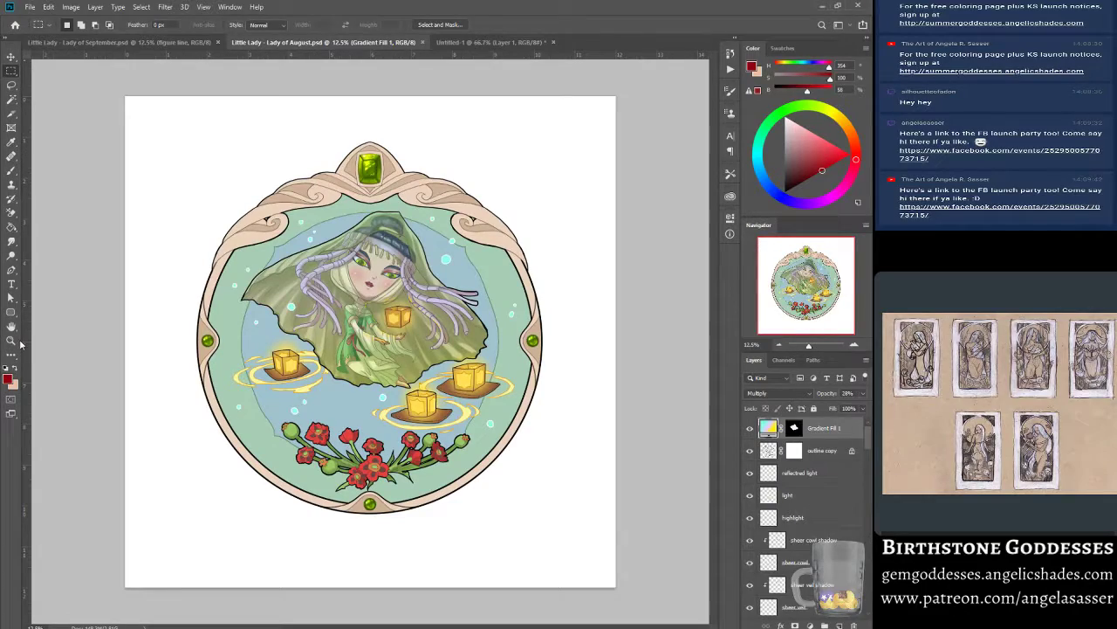
pyautogui.click(11, 344)
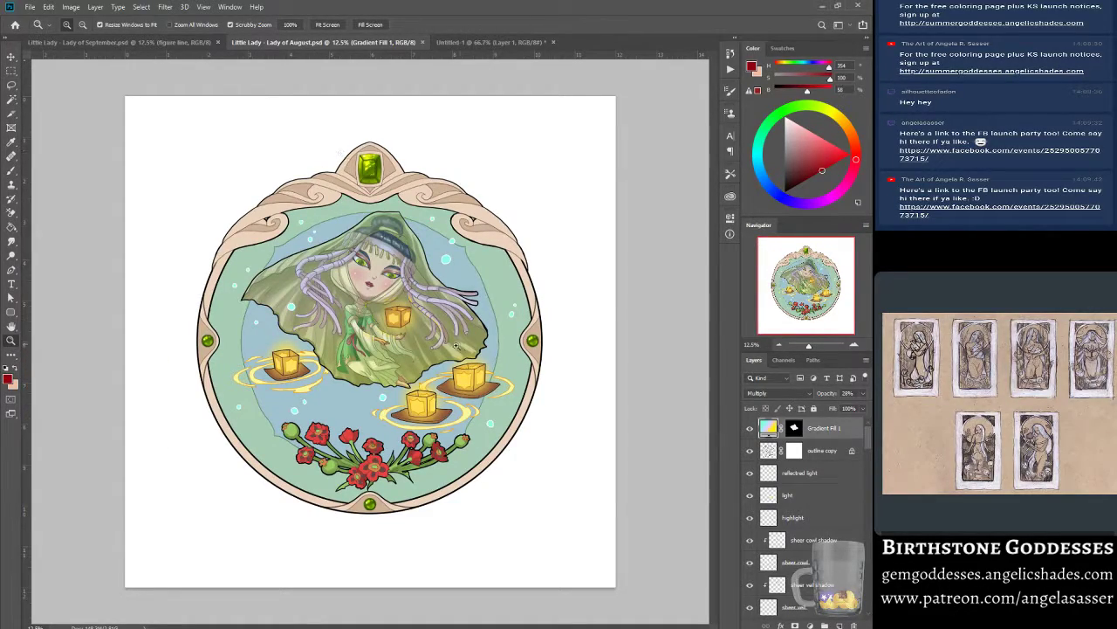
pyautogui.click(353, 278)
pyautogui.click(353, 279)
pyautogui.click(352, 278)
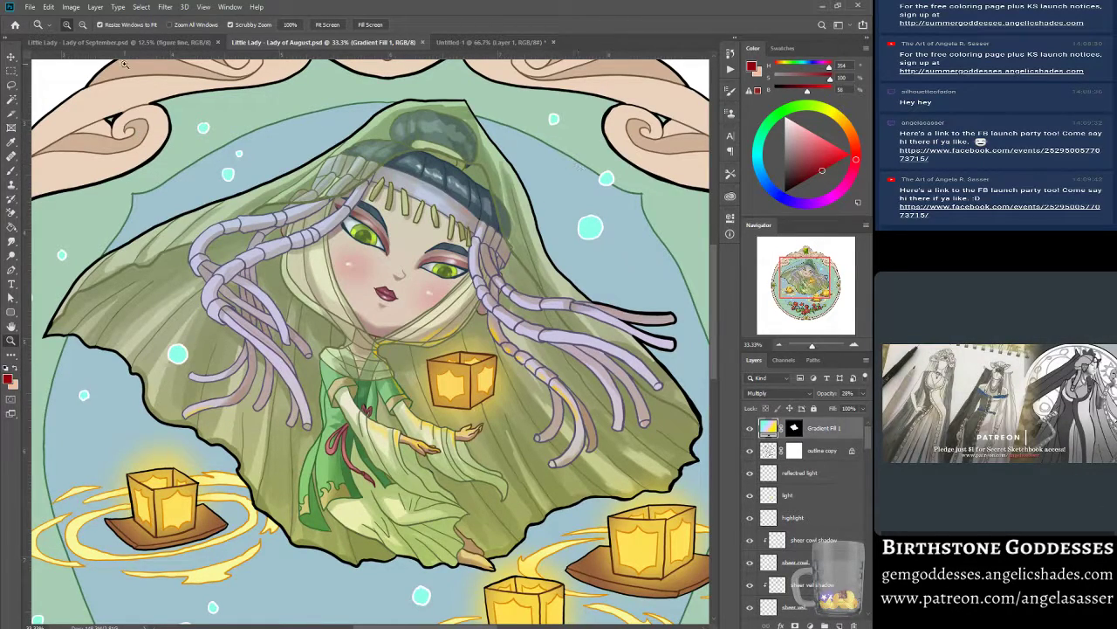
pyautogui.click(149, 44)
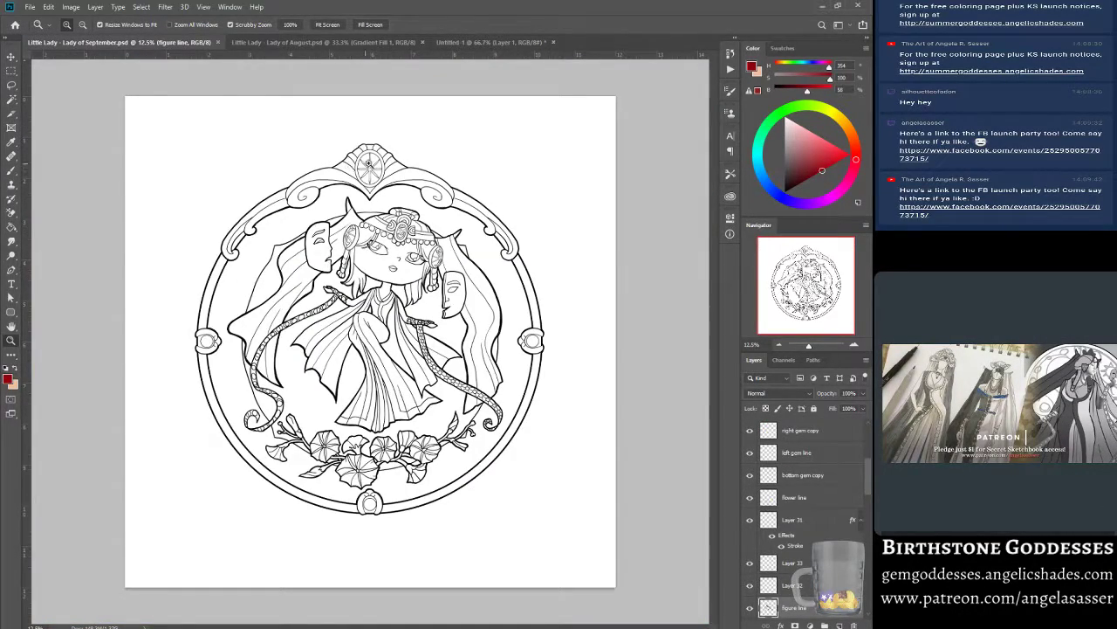
pyautogui.click(293, 43)
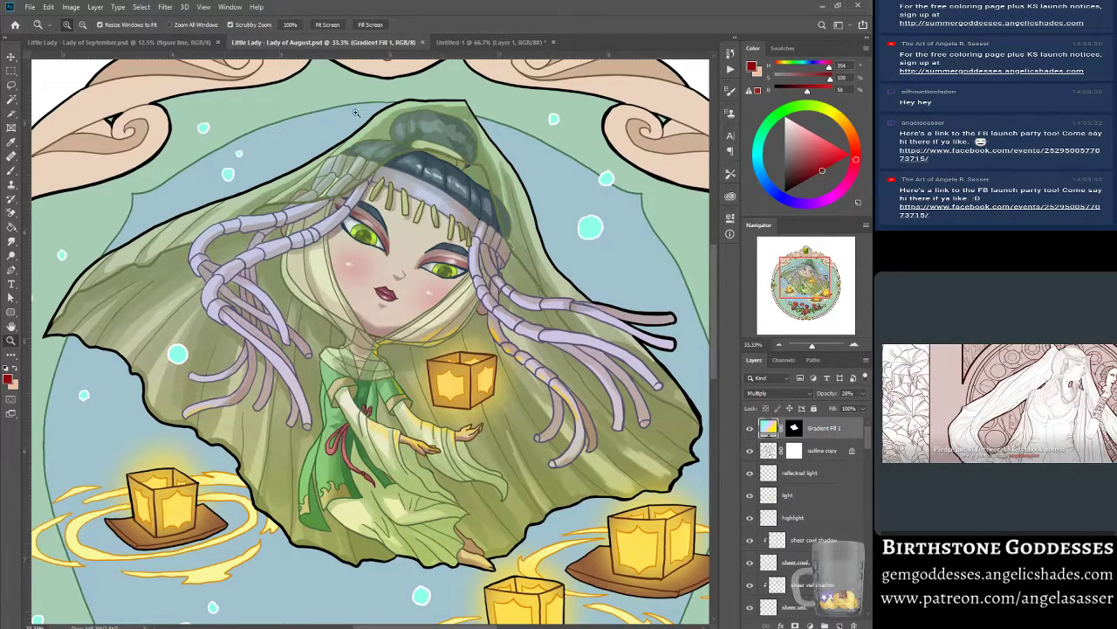
pyautogui.scroll(3, 477, 450)
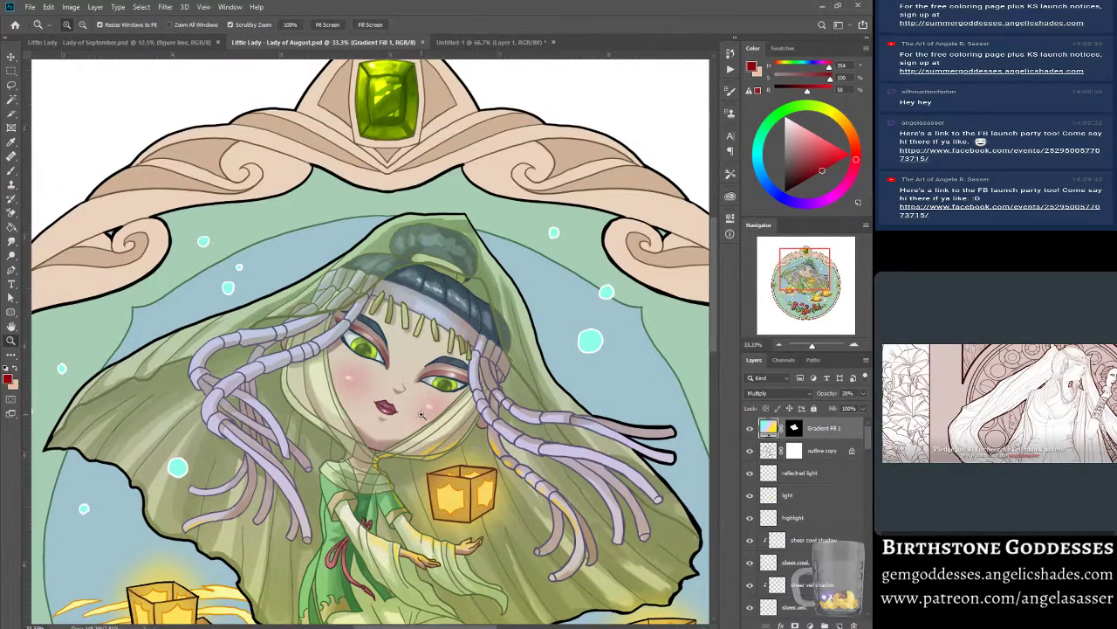
pyautogui.scroll(-4, 422, 415)
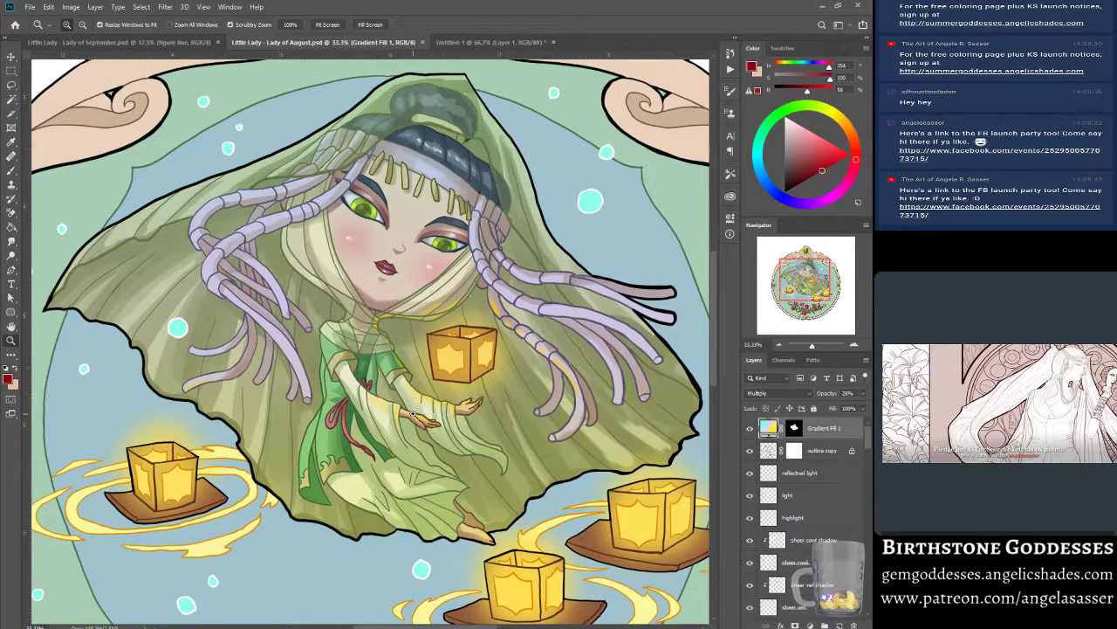
# Arrange the open documents side by side in two vertical panes and show the reference painting at 100%.
pyautogui.click(499, 43)
pyautogui.click(230, 7)
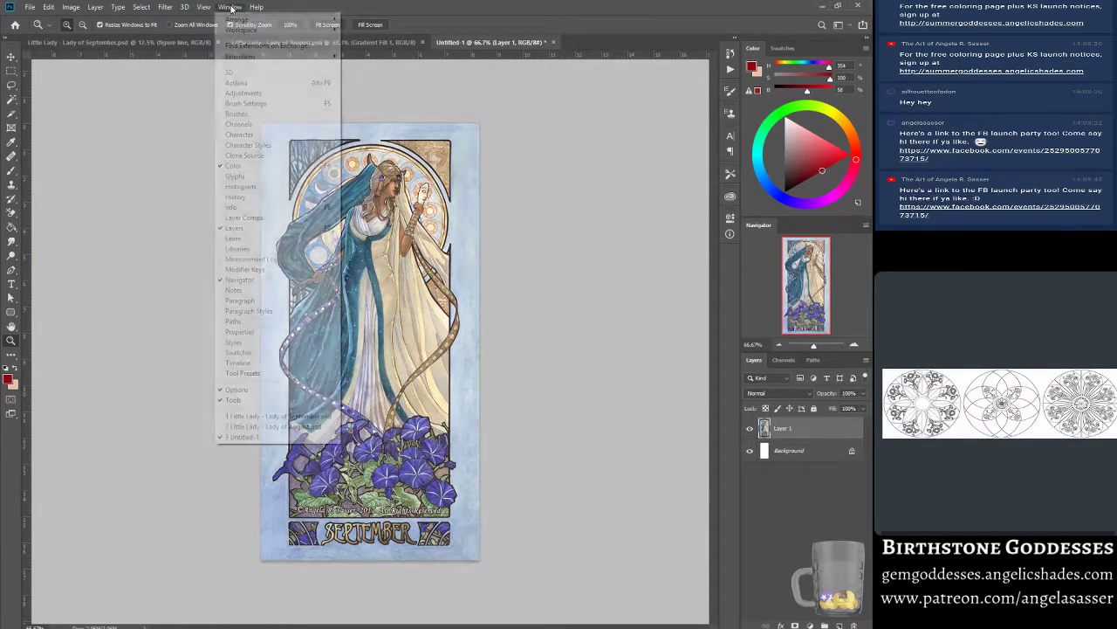
pyautogui.moveTo(234, 20)
pyautogui.click(376, 50)
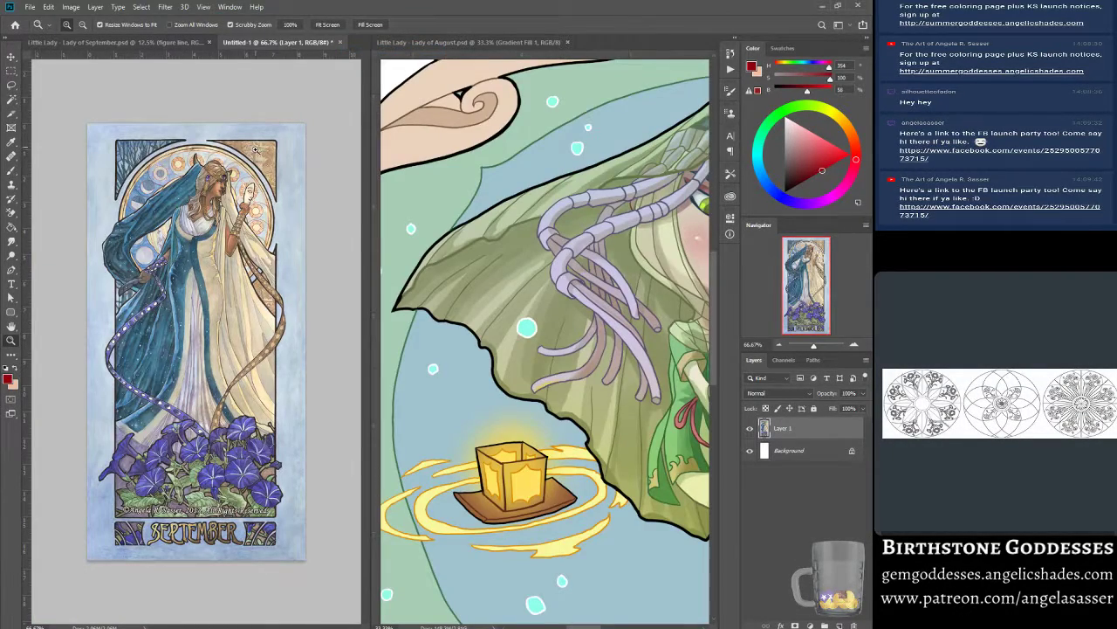
pyautogui.moveTo(814, 346); pyautogui.dragTo(818, 349)
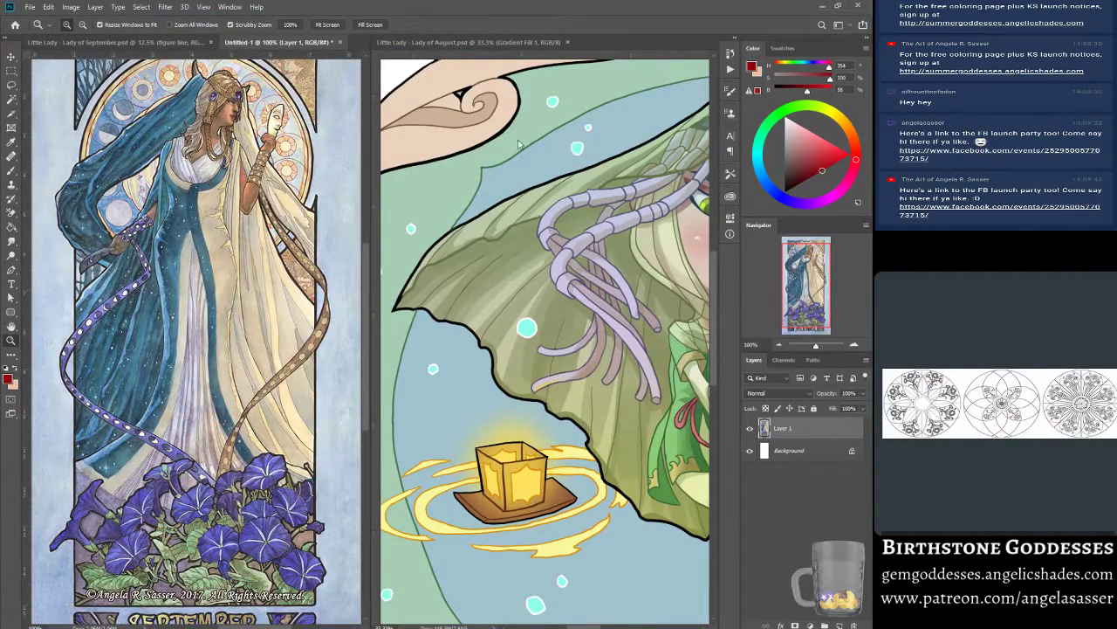
# Move the Little Lady of September document into the same pane as the Little Lady of August document.
pyautogui.click(454, 43)
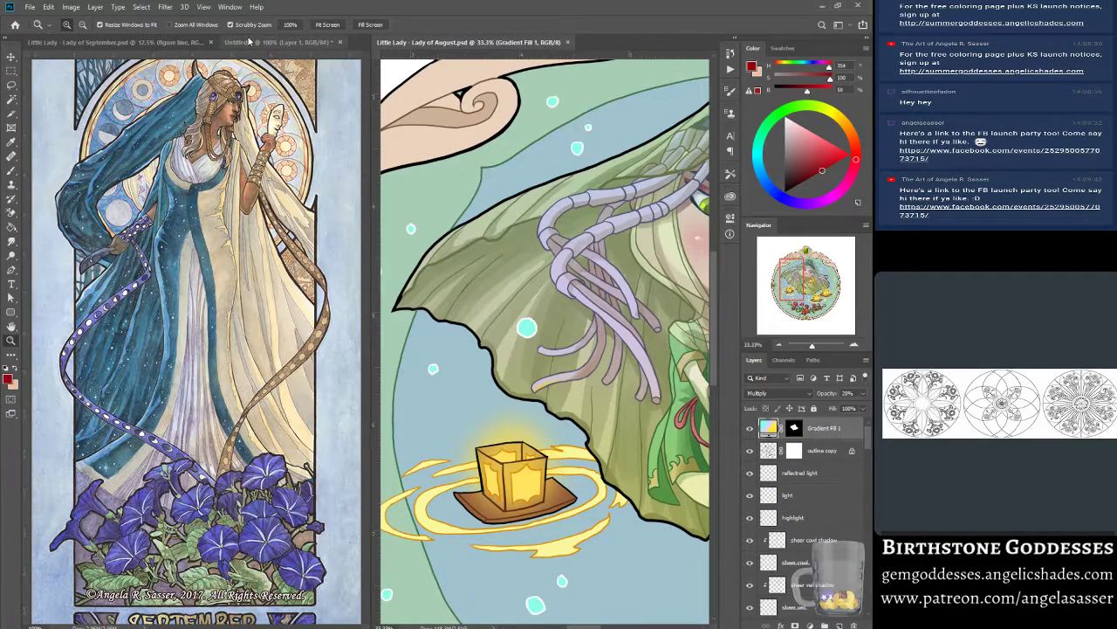
pyautogui.click(199, 41)
pyautogui.moveTo(199, 42); pyautogui.dragTo(418, 45)
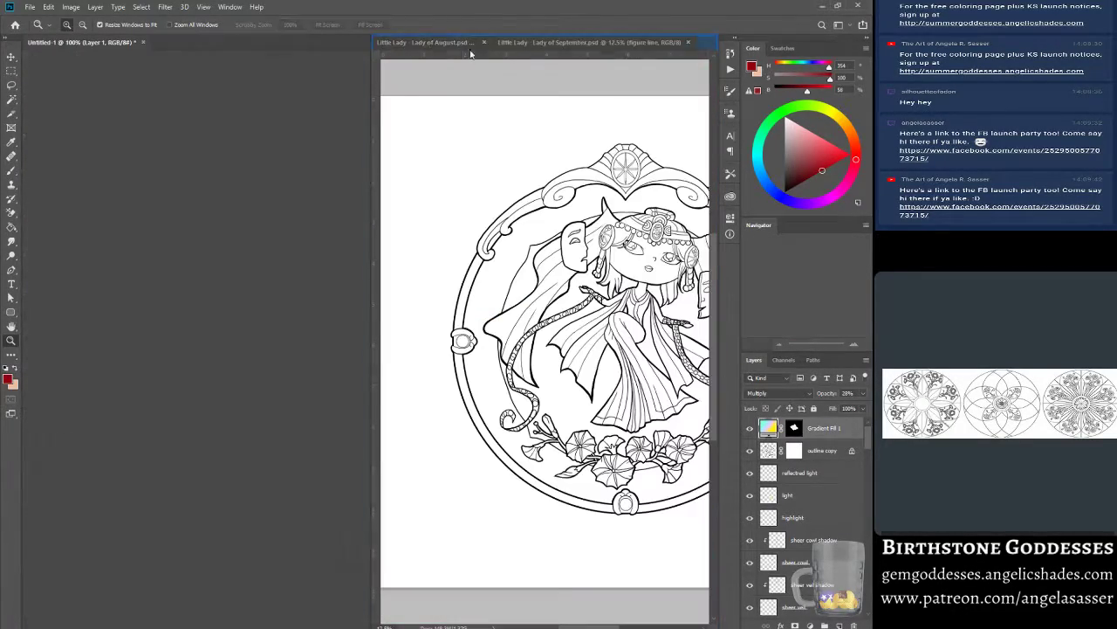
pyautogui.click(418, 45)
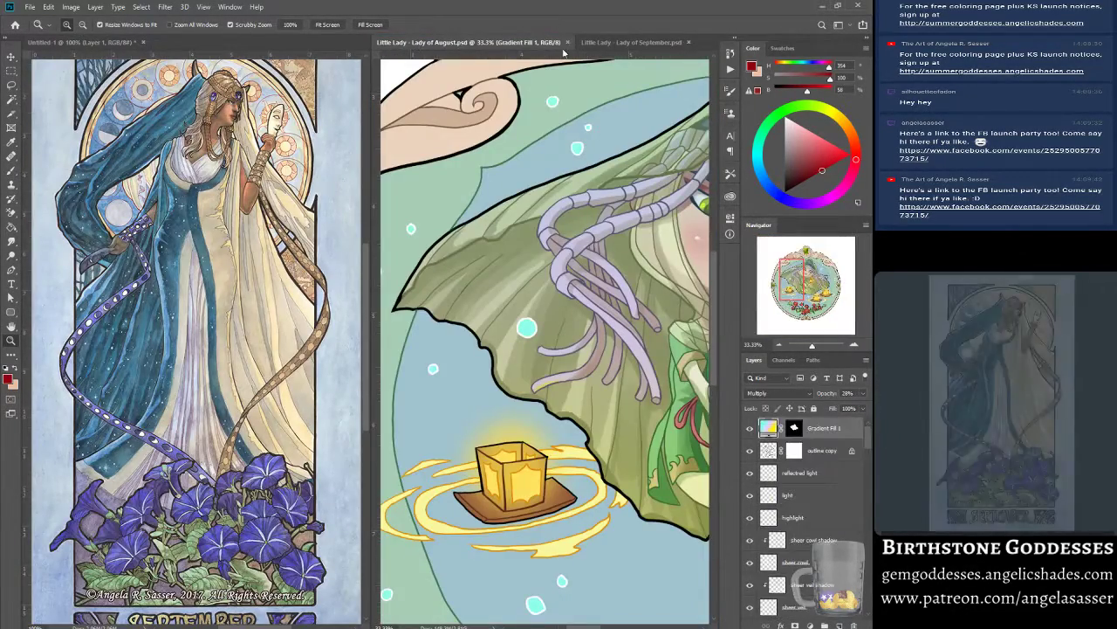
# Look over the Little Lady of August figure once more and close that document.
pyautogui.click(814, 270)
pyautogui.moveTo(815, 270); pyautogui.dragTo(813, 271)
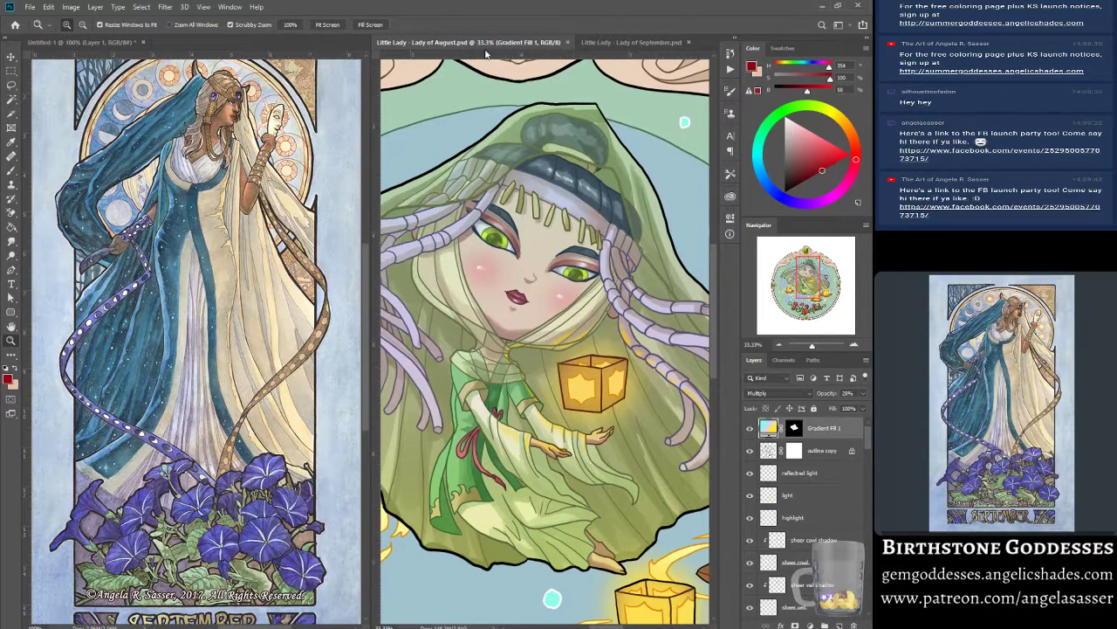
pyautogui.click(568, 42)
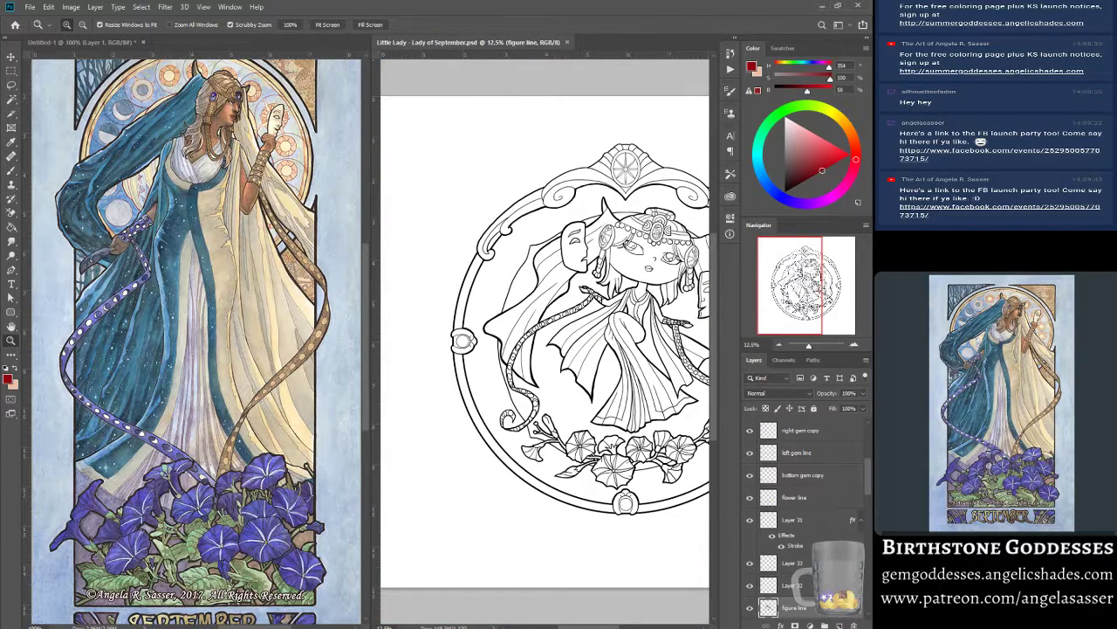
# Show the Little Lady of September line art at 25% and widen its pane by narrowing the reference painting's pane.
pyautogui.moveTo(792, 285); pyautogui.dragTo(807, 285)
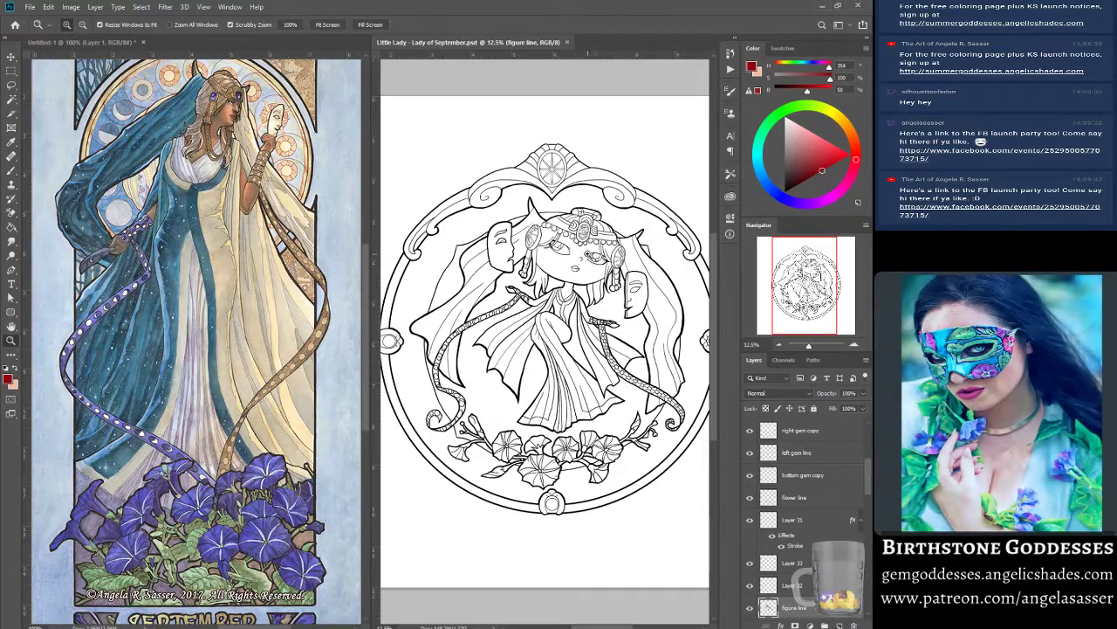
pyautogui.click(580, 377)
pyautogui.click(580, 376)
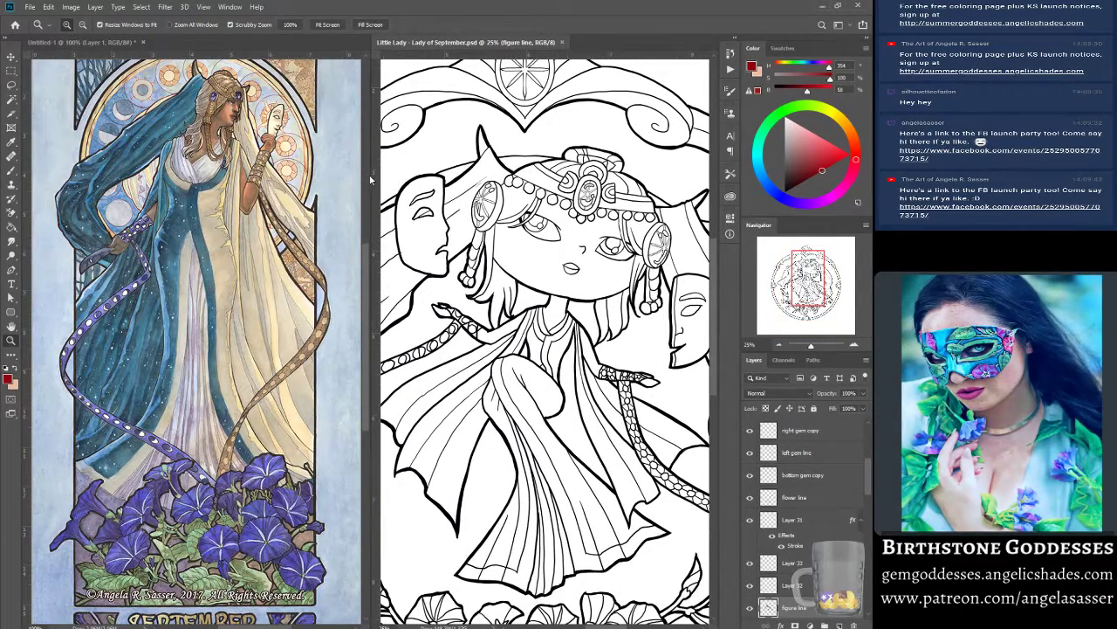
pyautogui.click(369, 179)
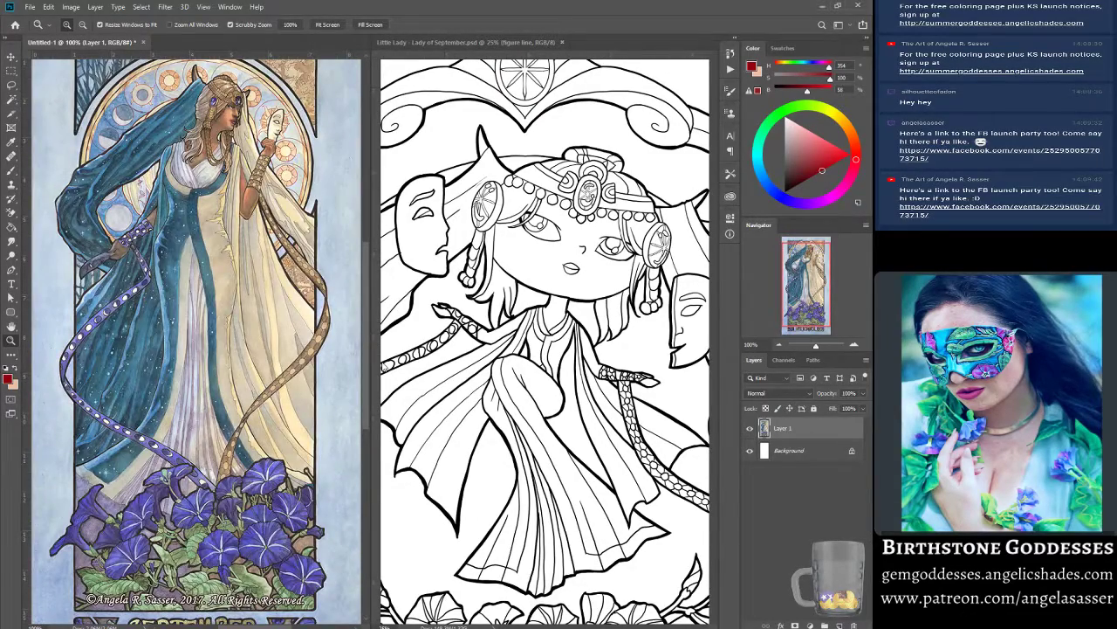
pyautogui.moveTo(367, 322); pyautogui.dragTo(318, 311)
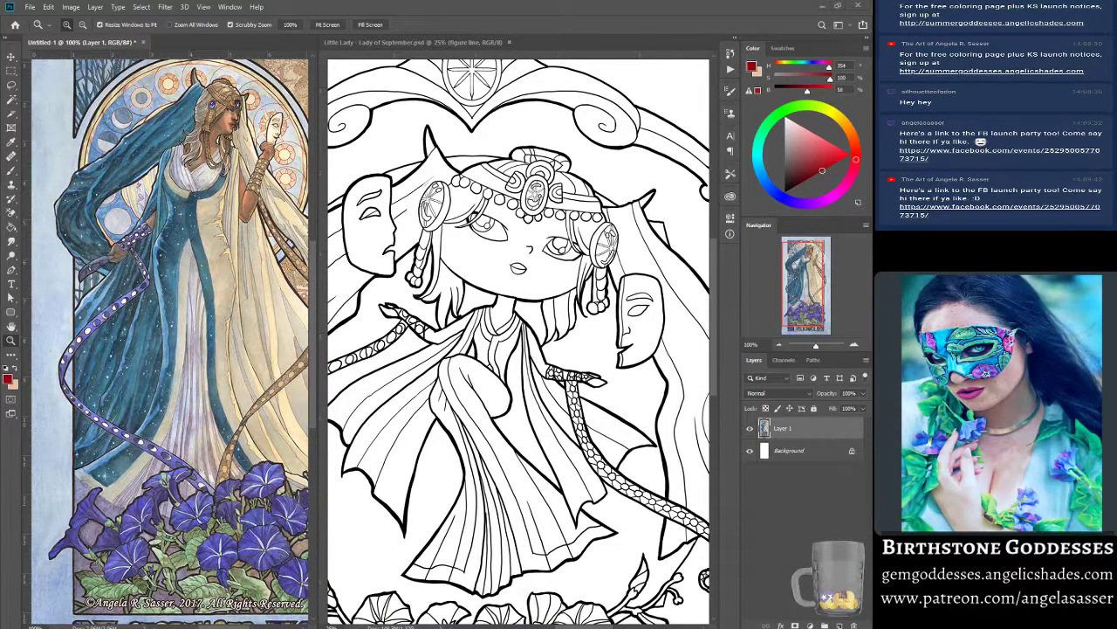
# Examine the Little Lady of September line art, from frame to flowers, beside the reference painting.
pyautogui.scroll(3, 618, 322)
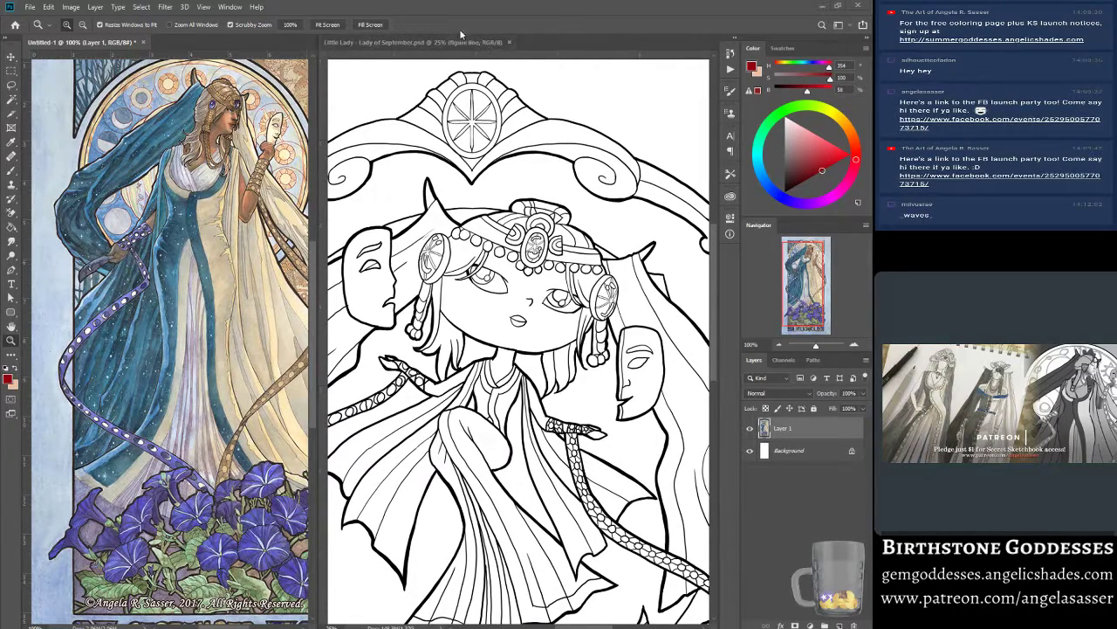
pyautogui.click(455, 43)
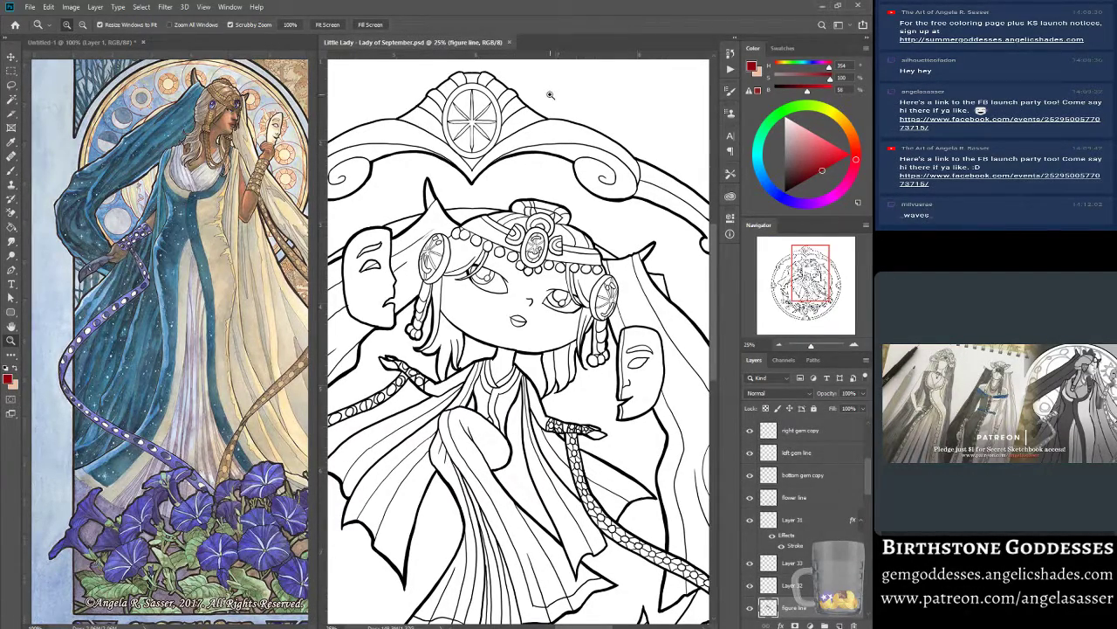
pyautogui.scroll(-4, 520, 283)
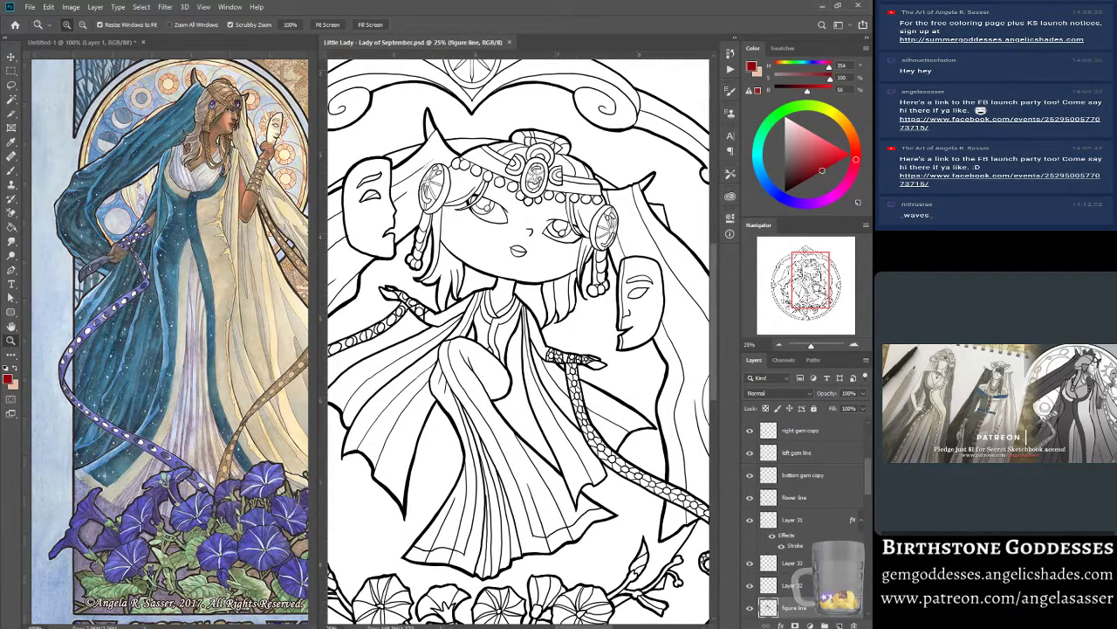
pyautogui.moveTo(817, 286); pyautogui.dragTo(812, 288)
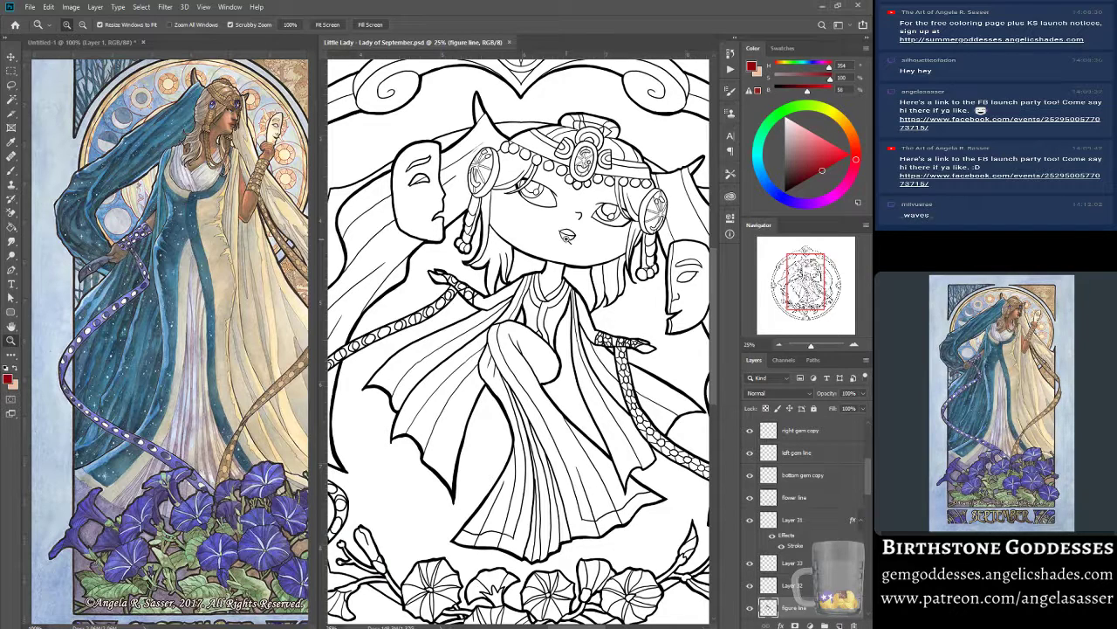
pyautogui.moveTo(568, 237); pyautogui.dragTo(568, 216)
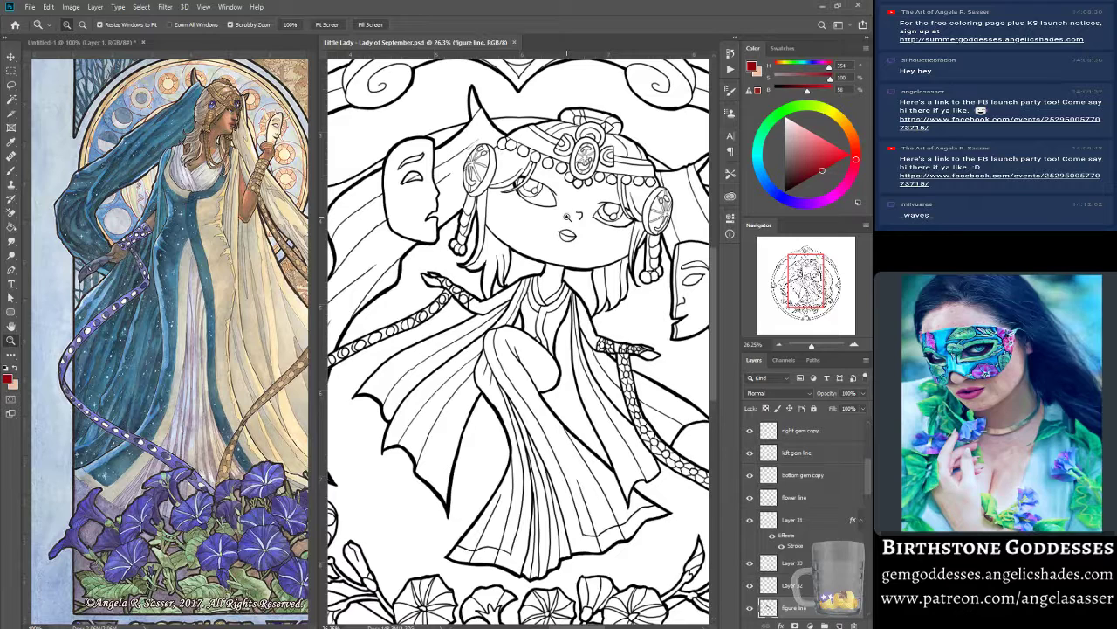
# Select every line art layer from "outline" down to "outer border" and duplicate them within the document.
pyautogui.moveTo(804, 279); pyautogui.dragTo(807, 278)
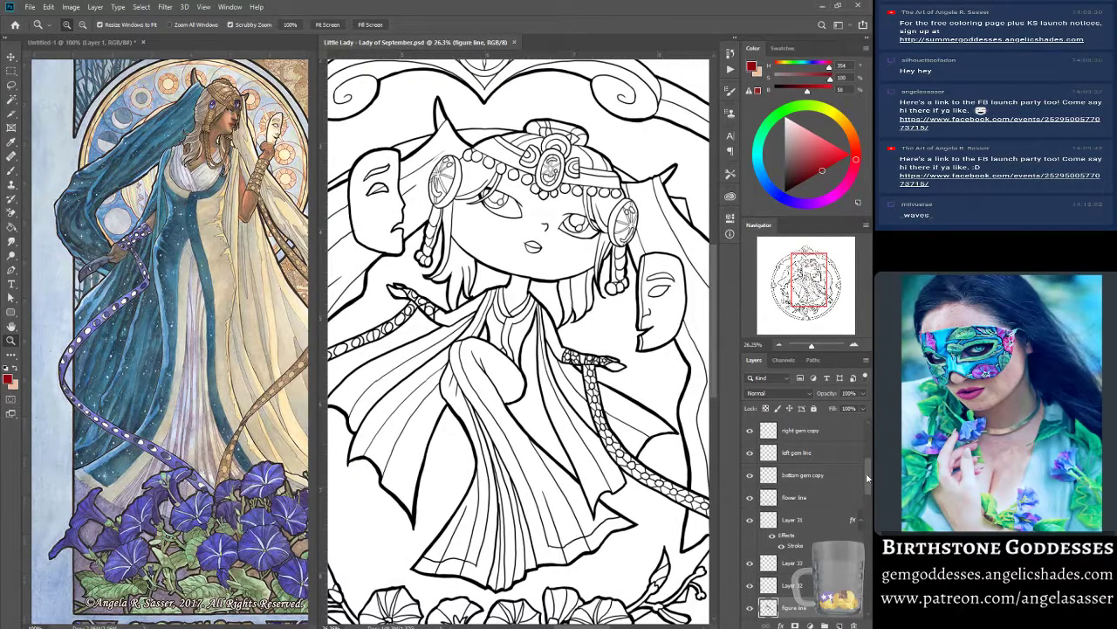
pyautogui.moveTo(869, 478); pyautogui.dragTo(870, 440)
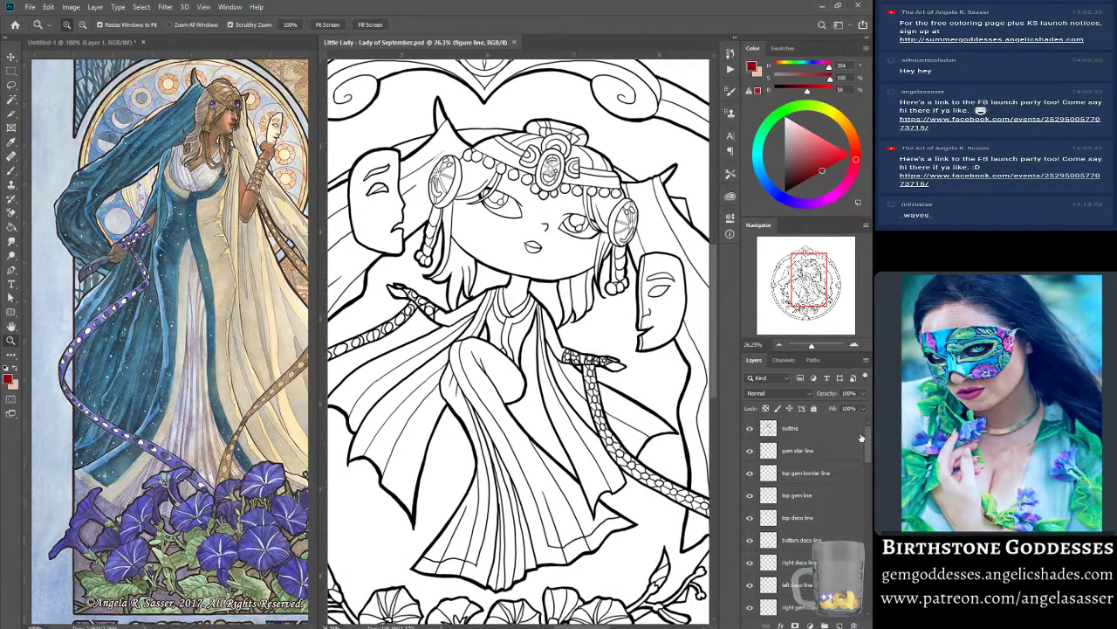
pyautogui.click(749, 429)
pyautogui.click(749, 428)
pyautogui.click(823, 431)
pyautogui.moveTo(864, 439); pyautogui.dragTo(867, 510)
pyautogui.keyDown('shift'); pyautogui.click(828, 514); pyautogui.keyUp('shift')
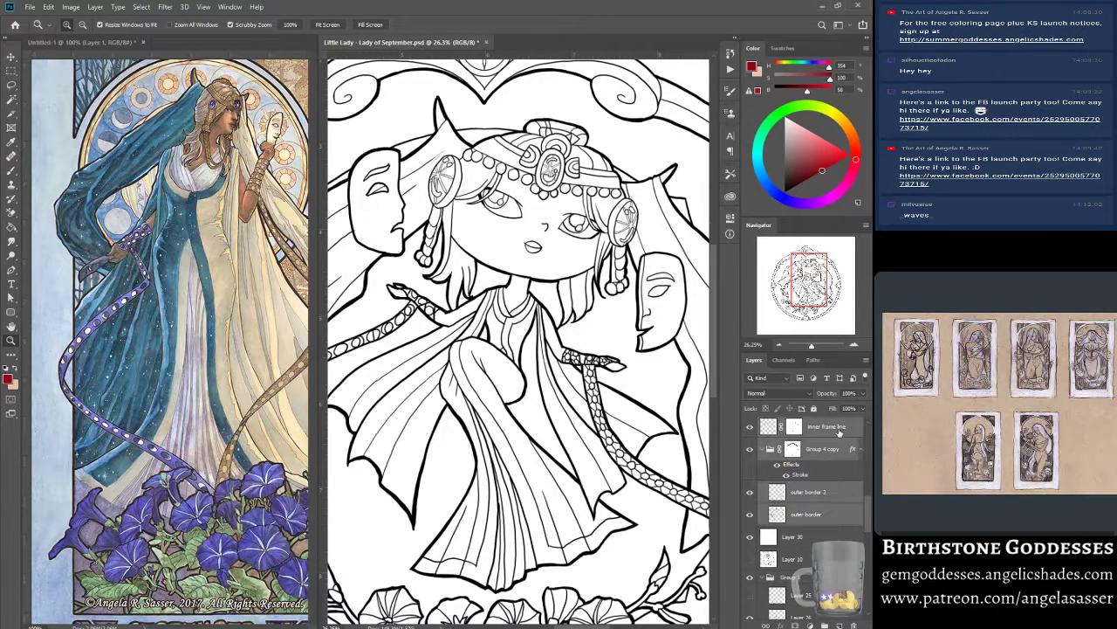
pyautogui.rightClick(812, 452)
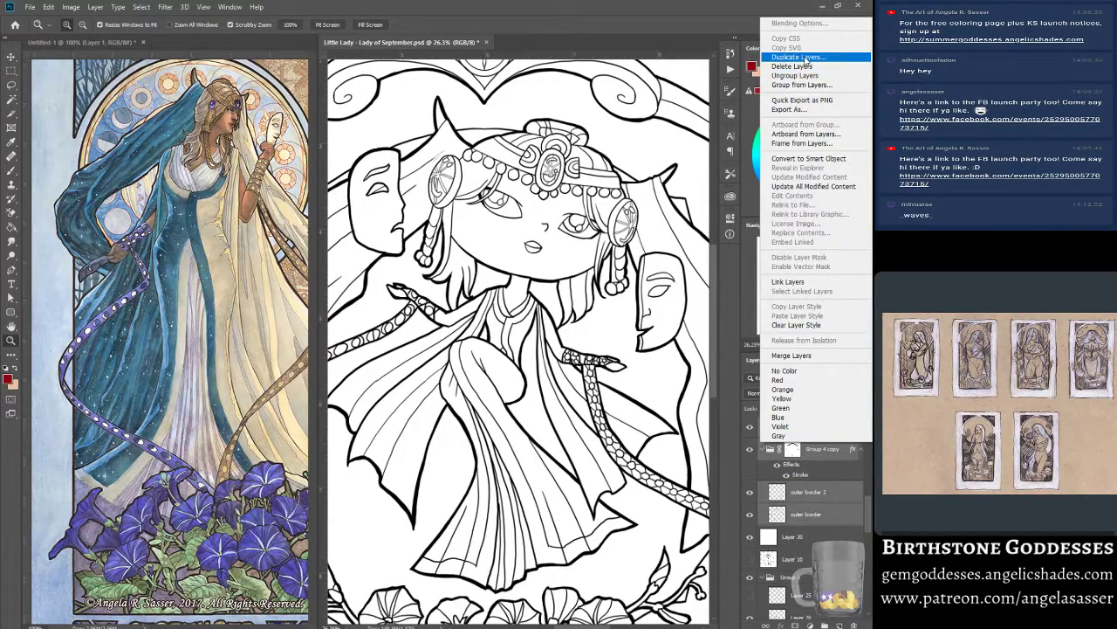
pyautogui.click(803, 58)
pyautogui.click(532, 197)
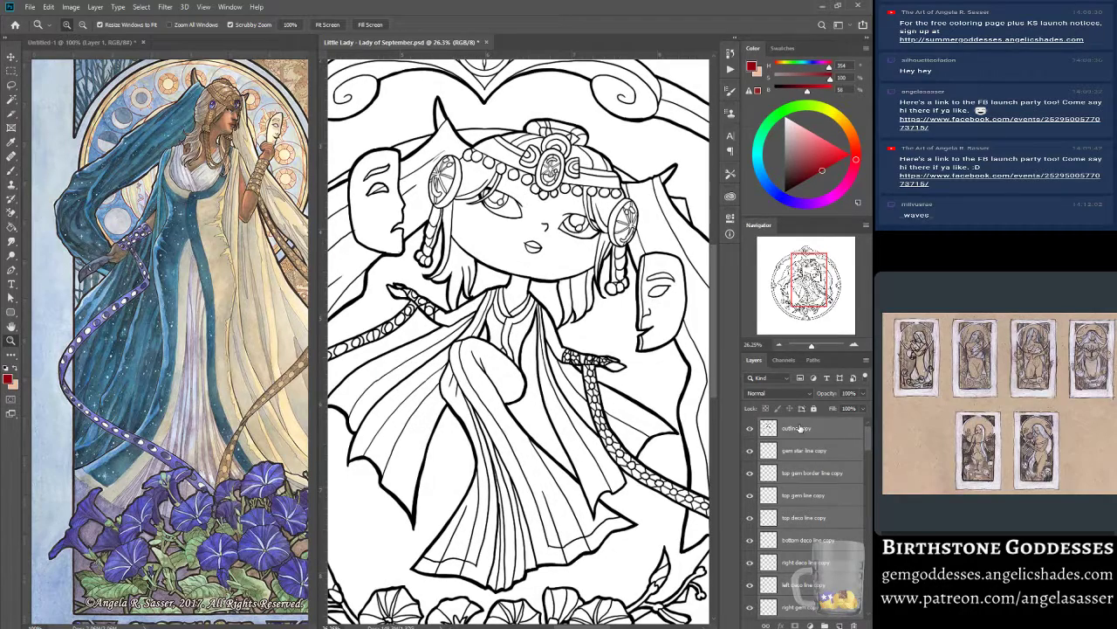
# Merge the duplicated line art layers into one layer and name it "full lines".
pyautogui.rightClick(801, 427)
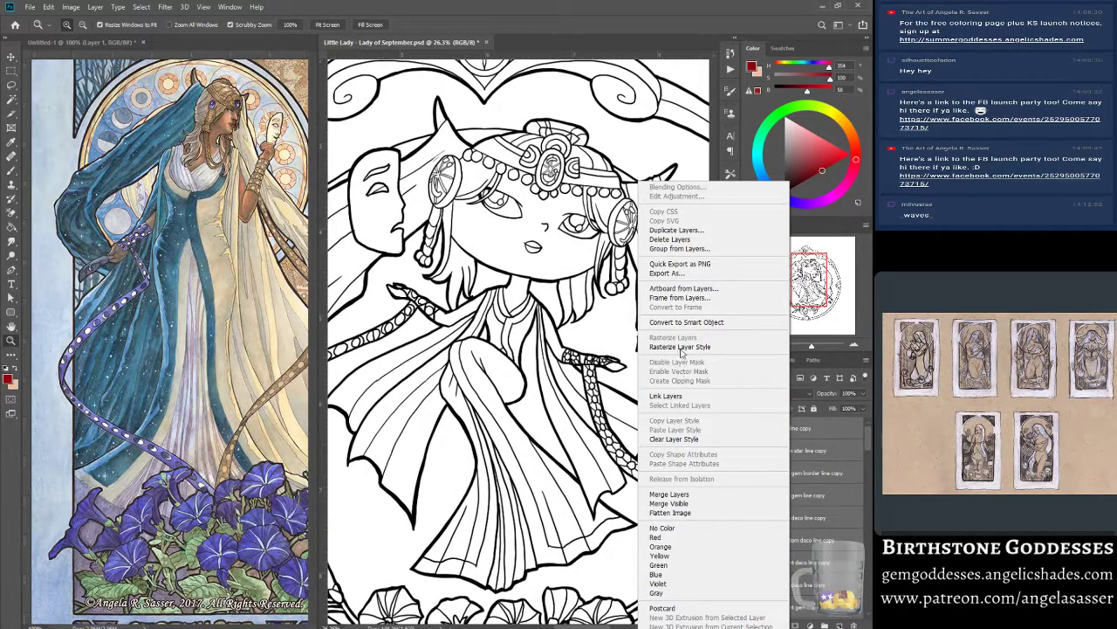
pyautogui.click(670, 494)
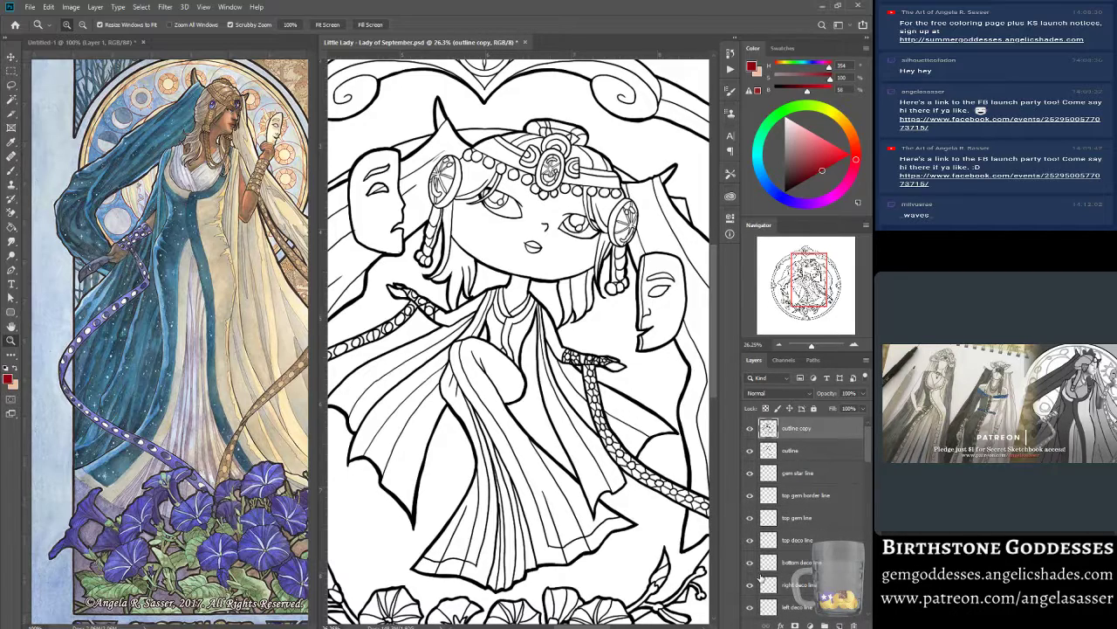
pyautogui.doubleClick(795, 428)
pyautogui.write('full lines')
pyautogui.press('Return')
# Add a new layer directly above the "outline" layer and name it "skin".
pyautogui.click(793, 451)
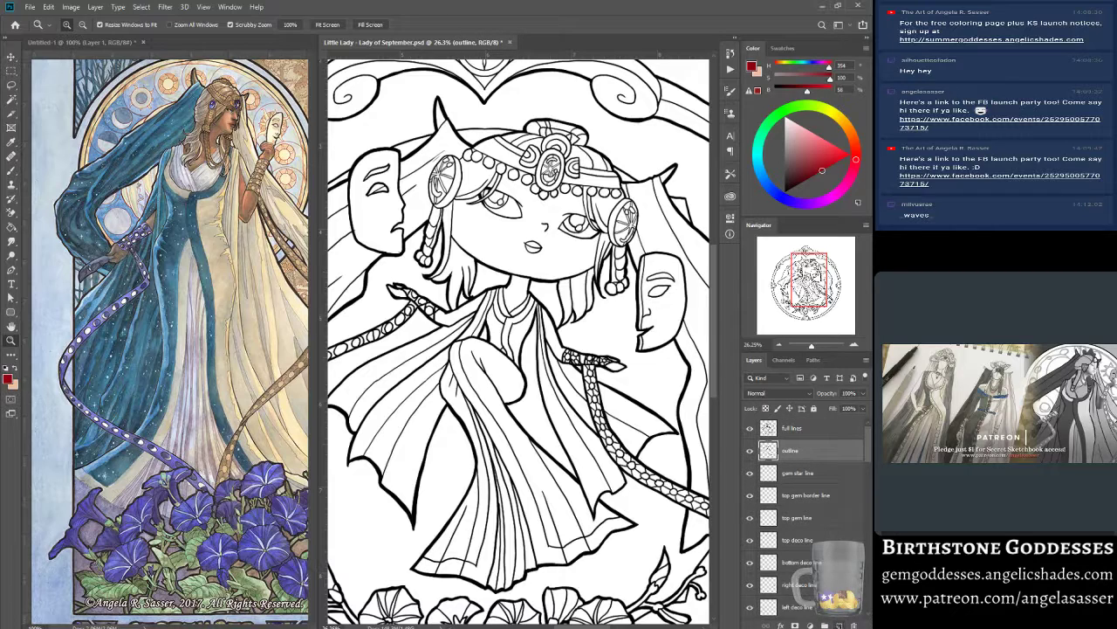
pyautogui.click(838, 625)
pyautogui.doubleClick(795, 449)
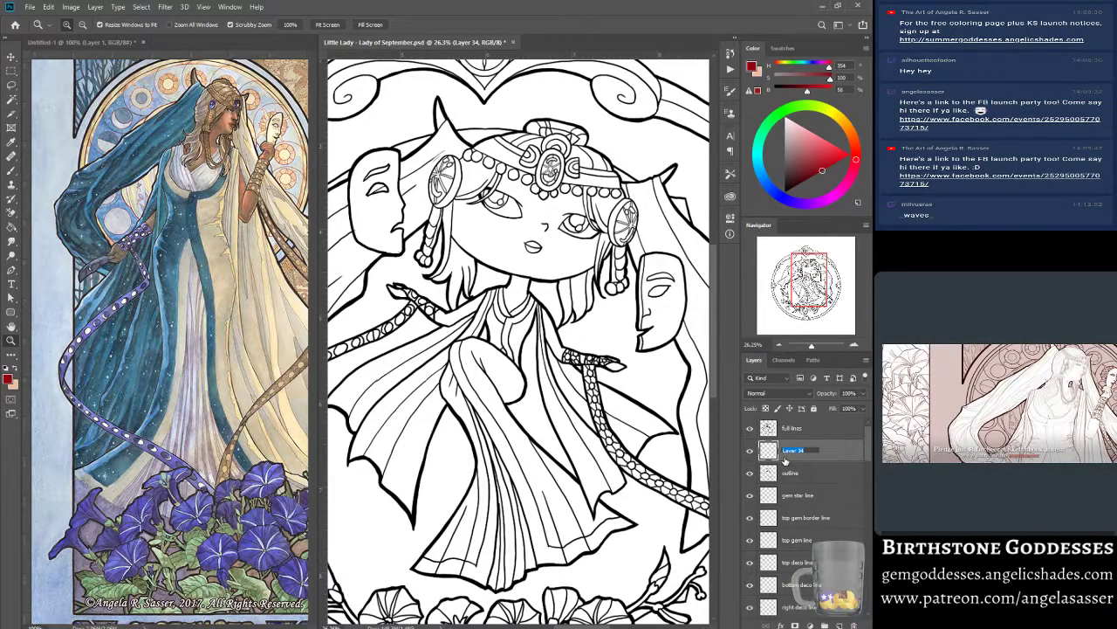
pyautogui.write('skin')
pyautogui.press('Return')
# Clear any existing selection and select the figure's face on the "full lines" layer with the Magic Wand.
pyautogui.click(12, 173)
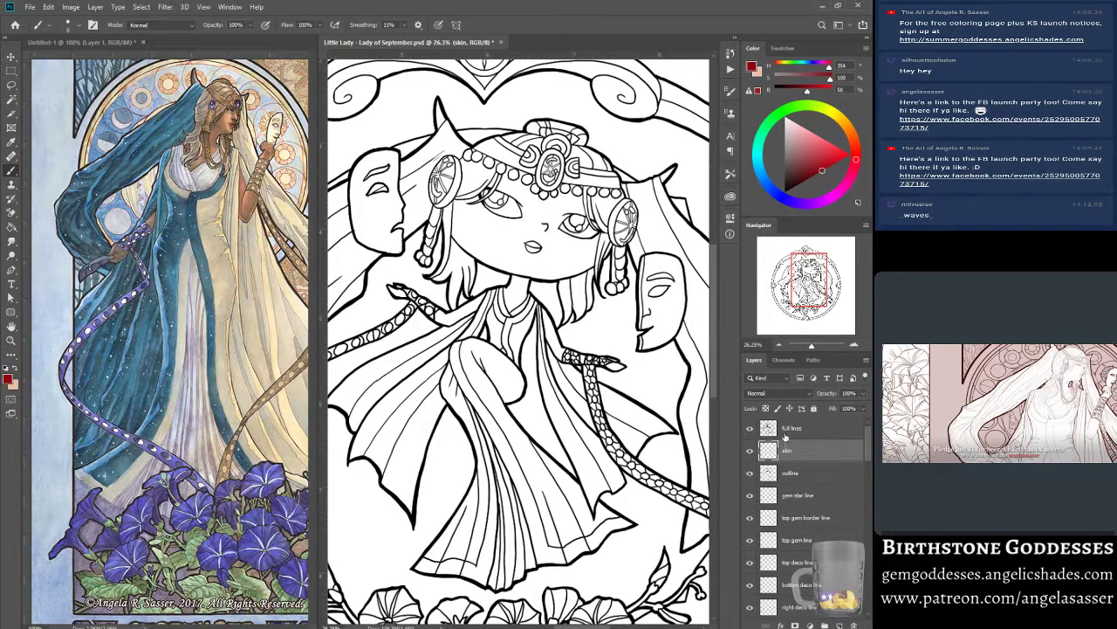
pyautogui.click(785, 432)
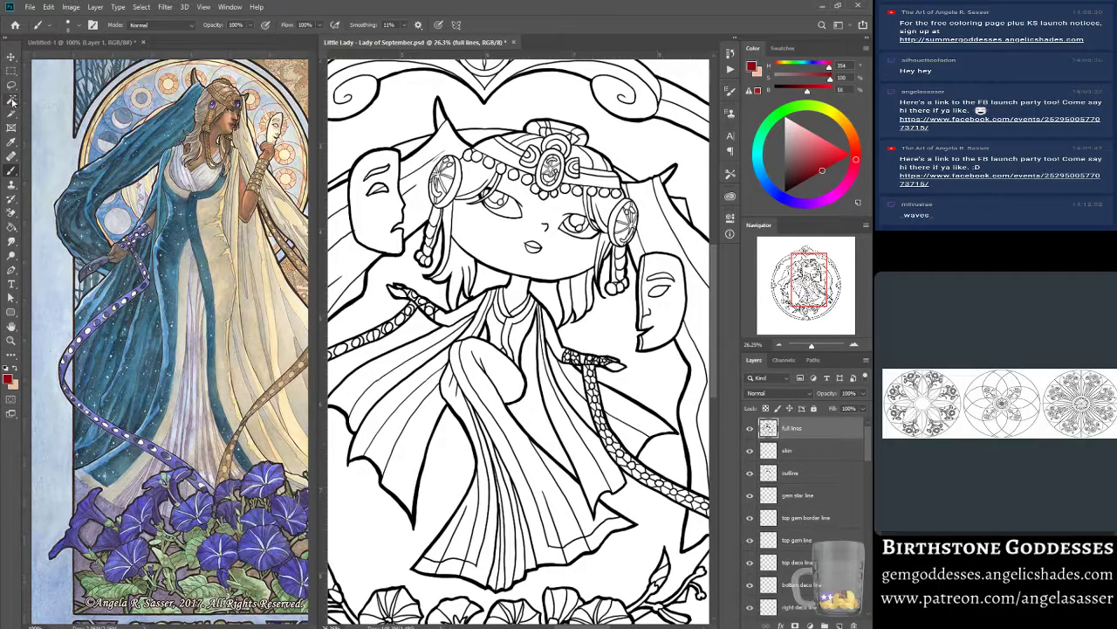
pyautogui.moveTo(13, 102); pyautogui.dragTo(14, 112)
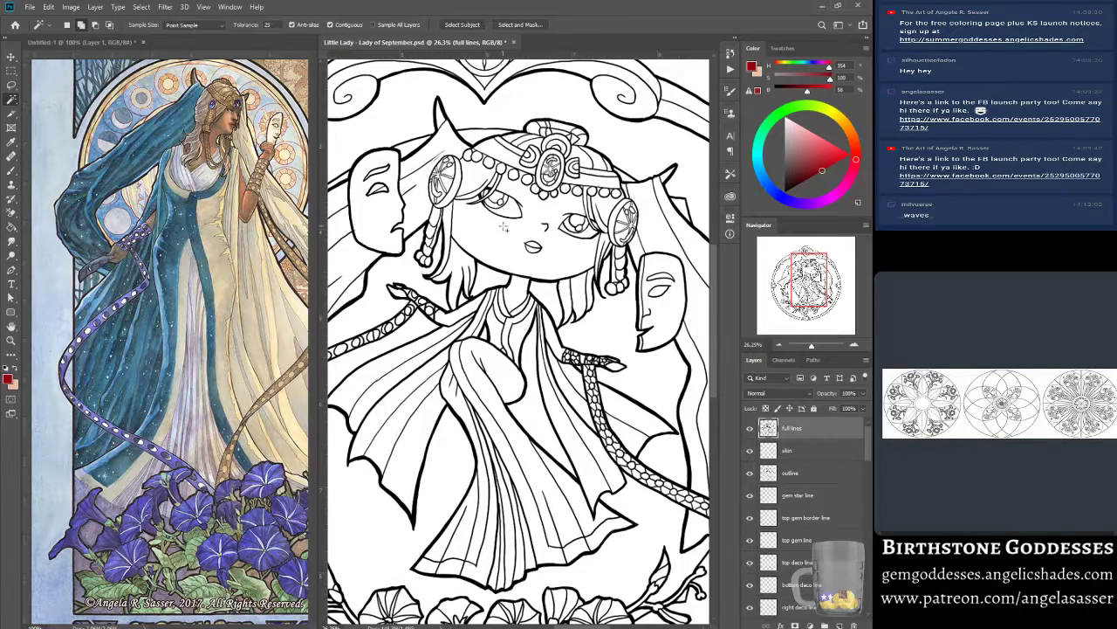
pyautogui.click(141, 8)
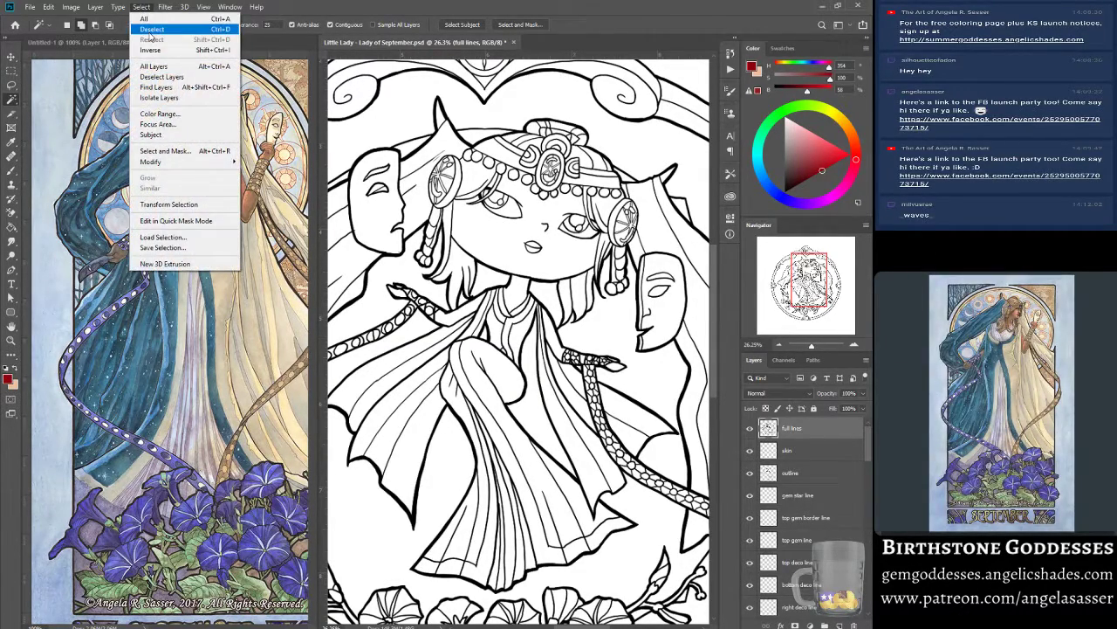
pyautogui.click(153, 30)
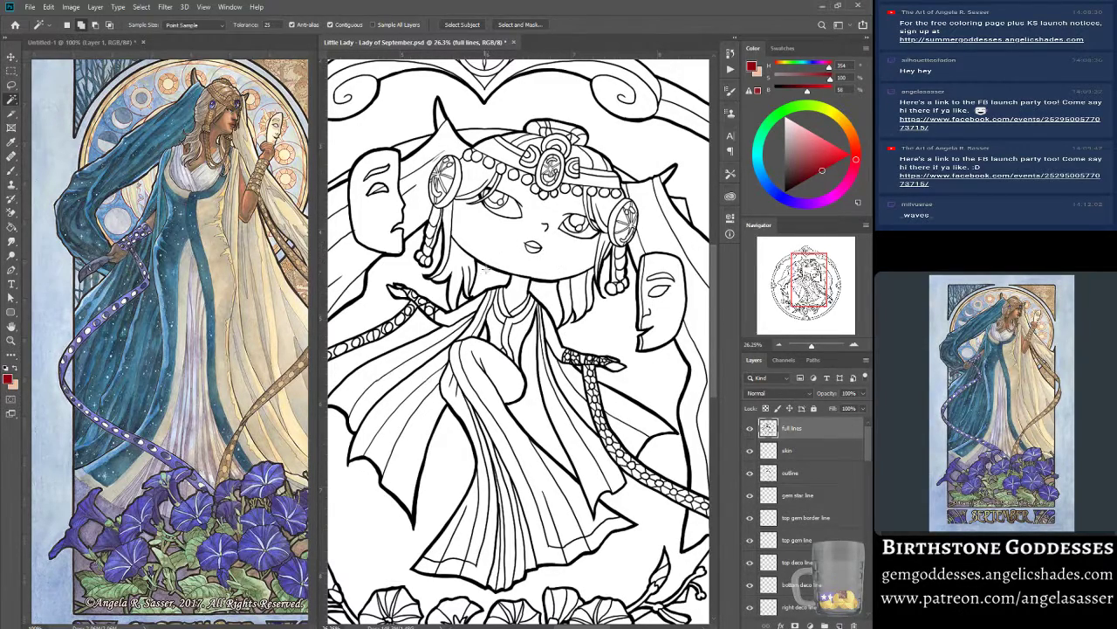
pyautogui.click(497, 253)
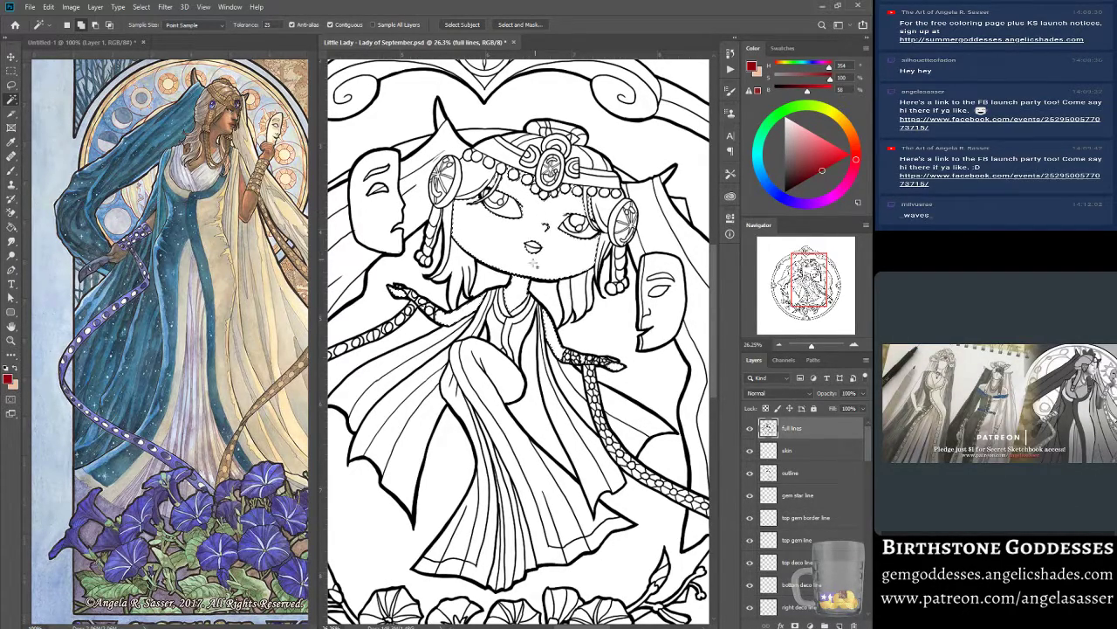
# Add the figure's neck, arm and hand skin areas to the Magic Wand selection and check the figure for other exposed skin.
pyautogui.scroll(1, 519, 341)
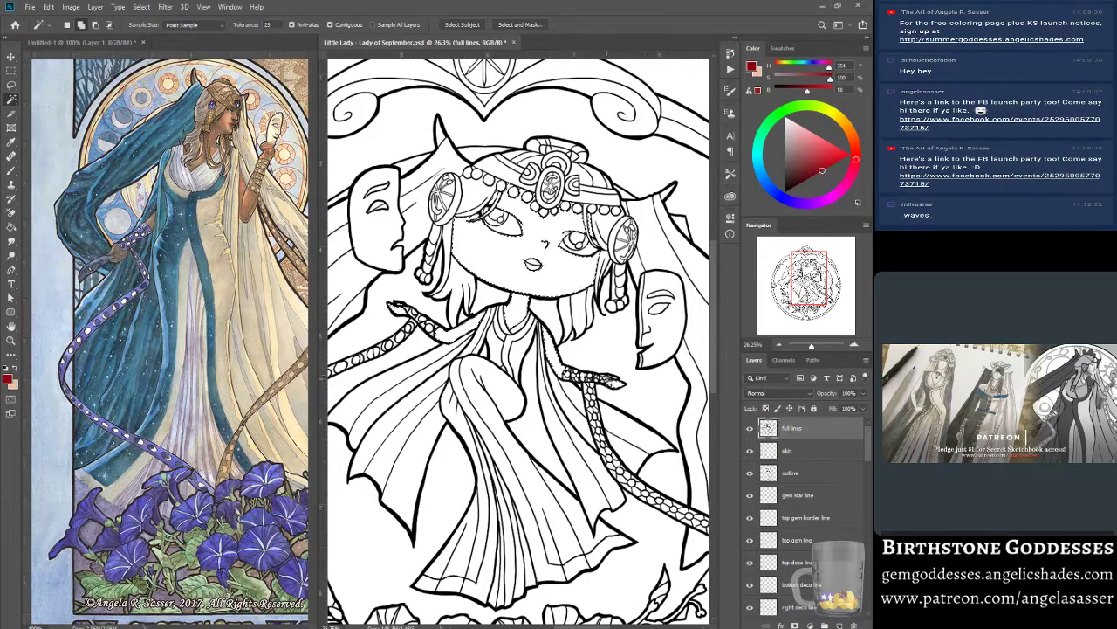
pyautogui.moveTo(809, 346); pyautogui.dragTo(813, 346)
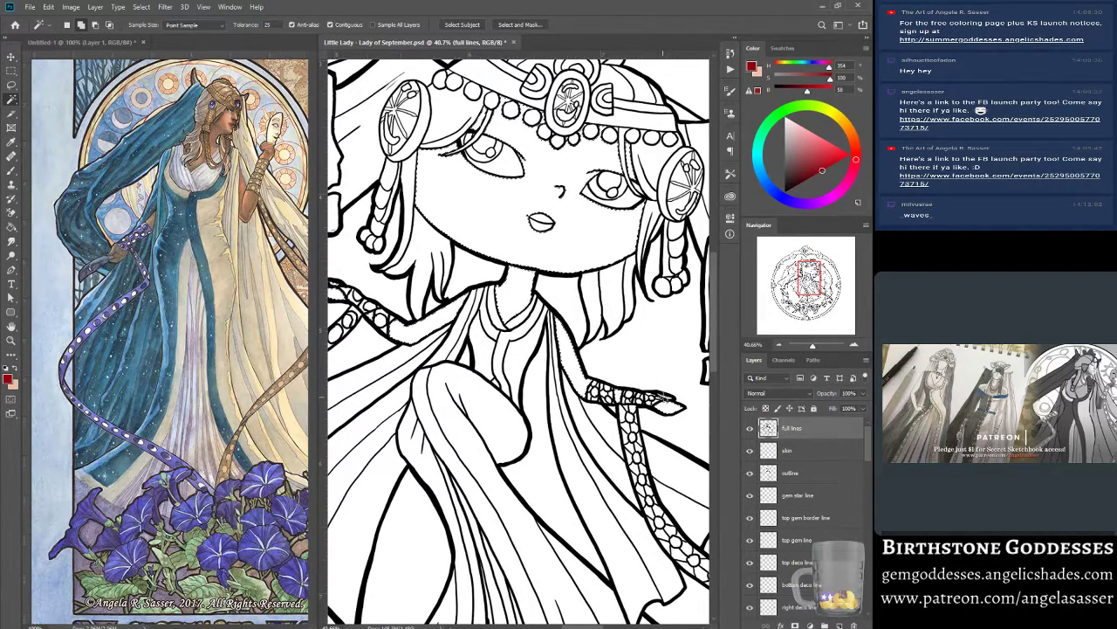
pyautogui.click(668, 398)
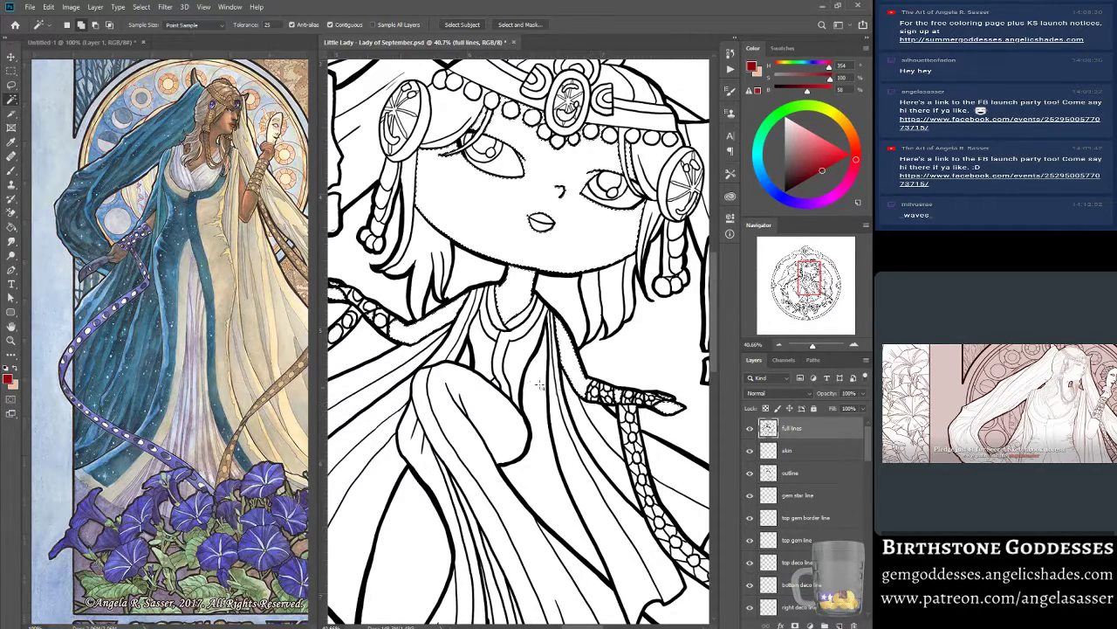
pyautogui.scroll(2, 677, 466)
pyautogui.scroll(1, 511, 273)
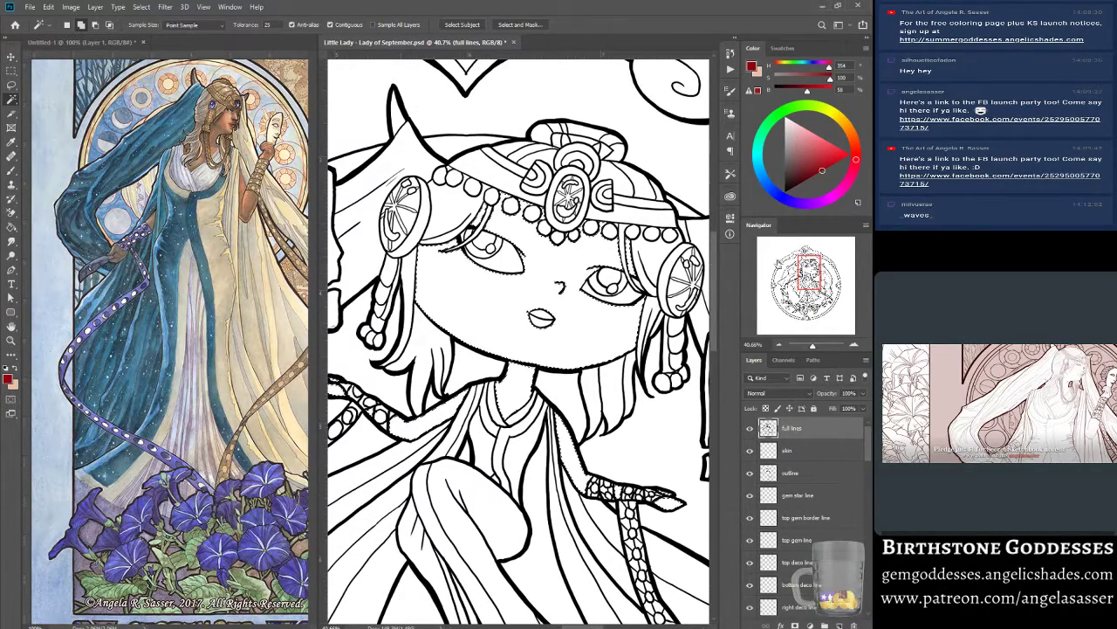
pyautogui.hscroll(2, 511, 273)
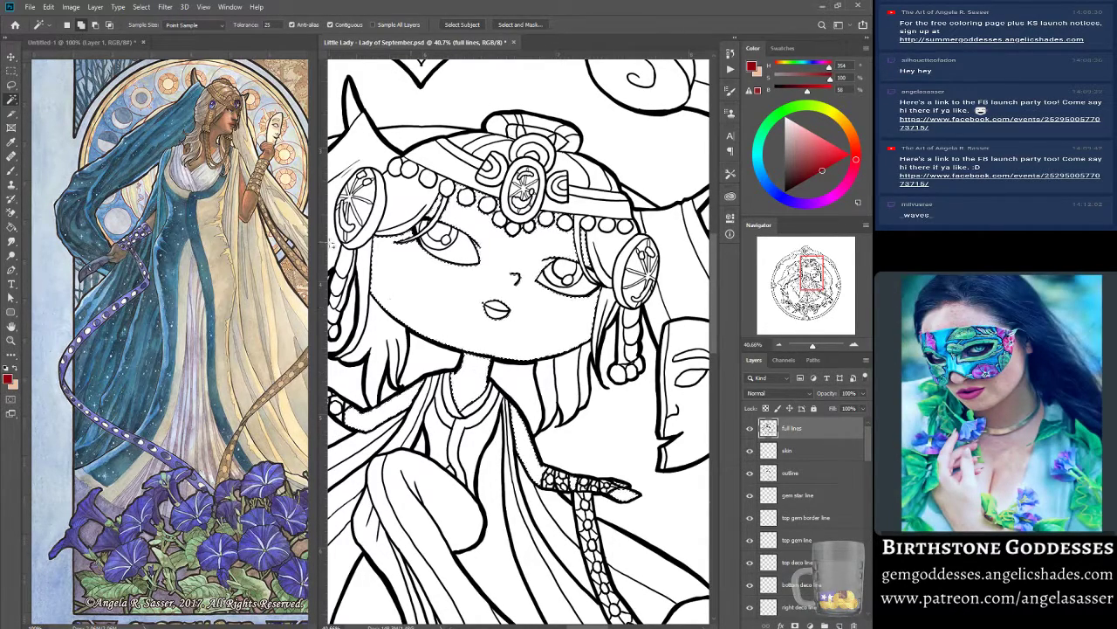
pyautogui.scroll(-1, 551, 349)
pyautogui.scroll(-4, 550, 350)
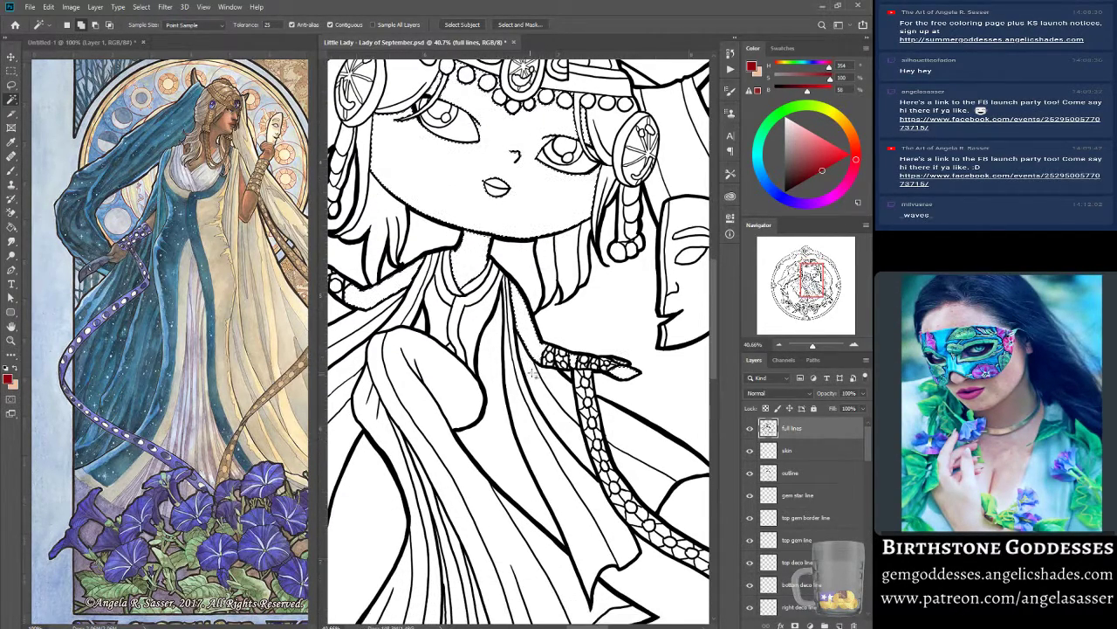
pyautogui.scroll(-1, 554, 362)
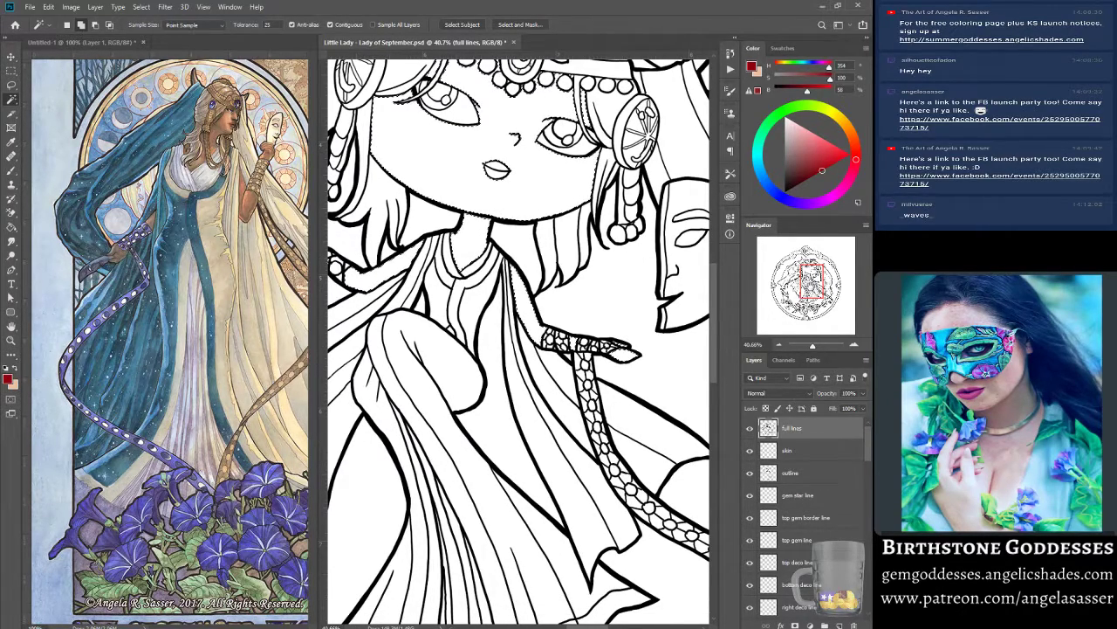
pyautogui.moveTo(576, 367); pyautogui.dragTo(513, 304)
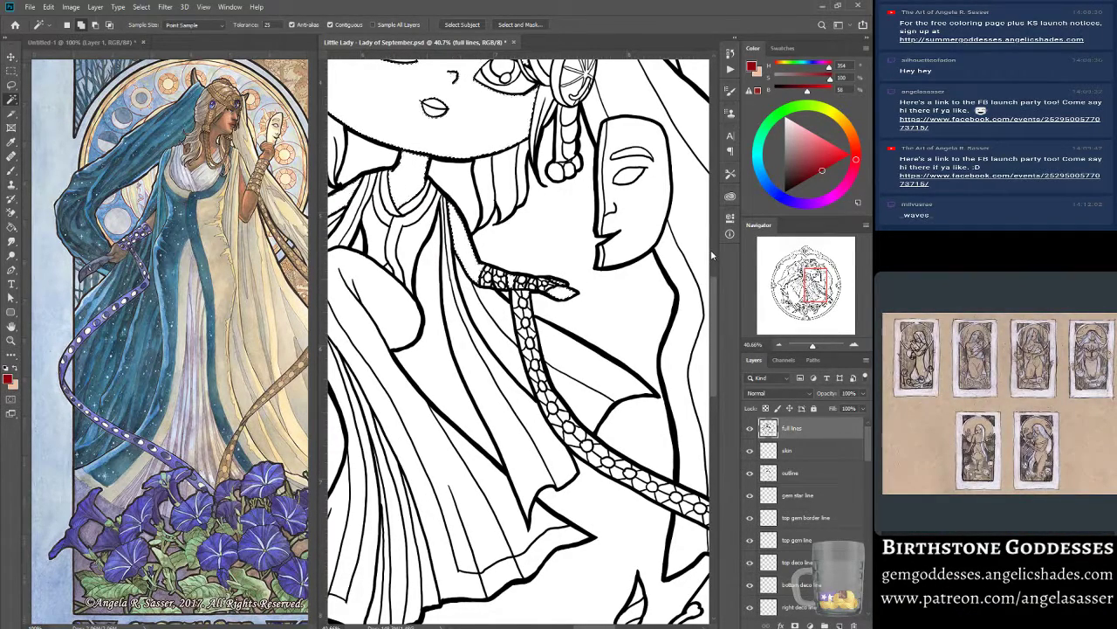
pyautogui.moveTo(833, 293); pyautogui.dragTo(804, 281)
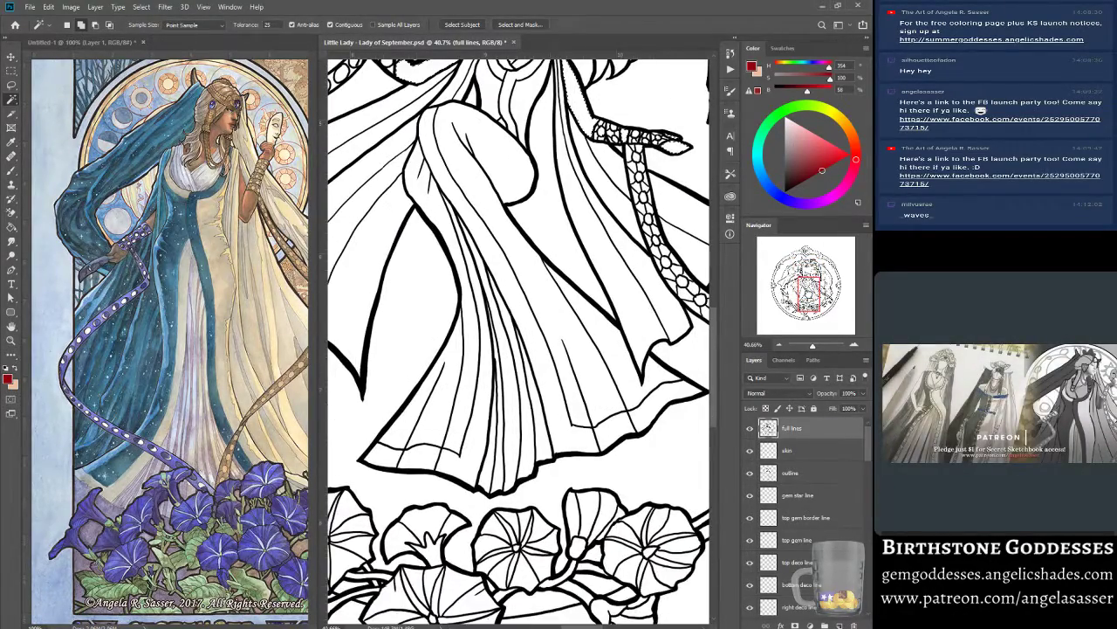
pyautogui.scroll(5, 519, 342)
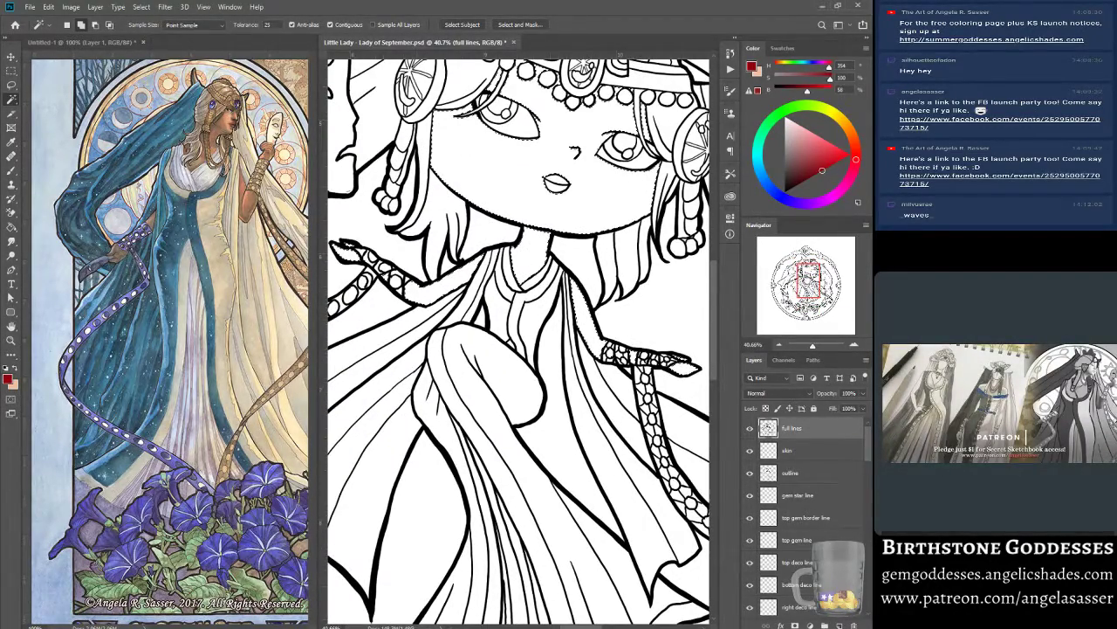
pyautogui.scroll(3, 519, 342)
pyautogui.hscroll(2, 519, 342)
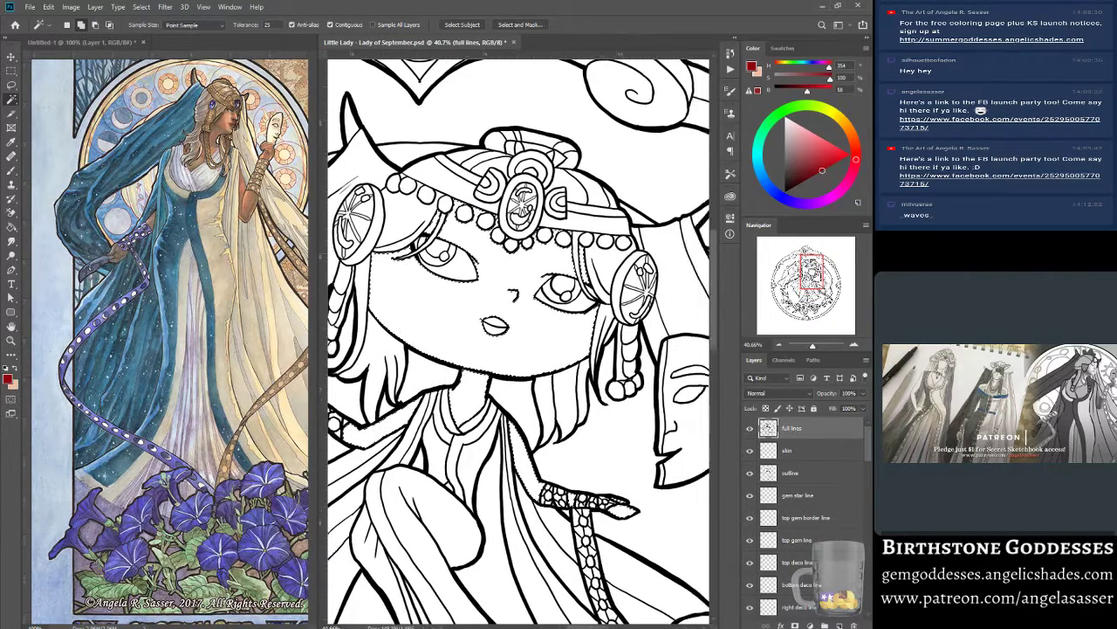
pyautogui.scroll(-2, 518, 342)
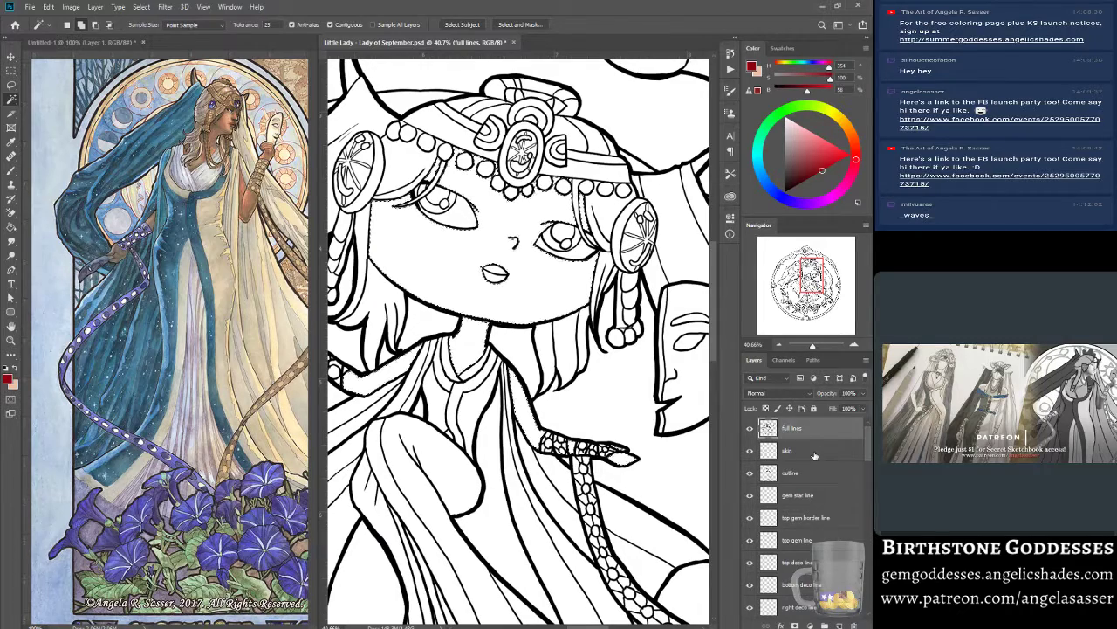
# Make the "skin" layer active and expand the skin selection outward under the line art.
pyautogui.click(814, 454)
pyautogui.click(144, 7)
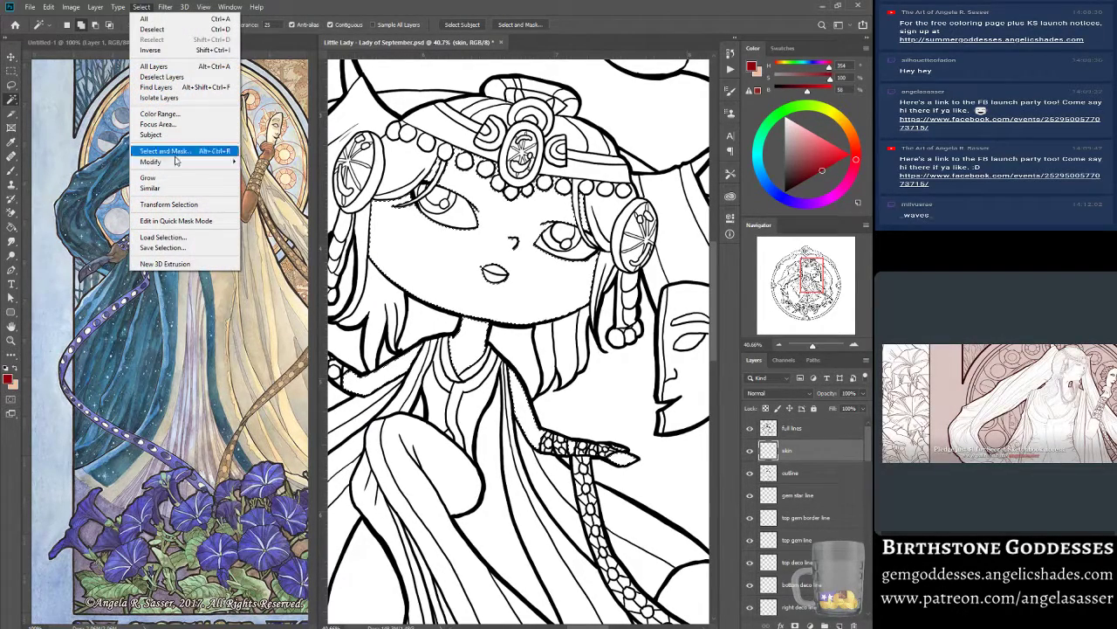
pyautogui.moveTo(150, 161)
pyautogui.click(260, 182)
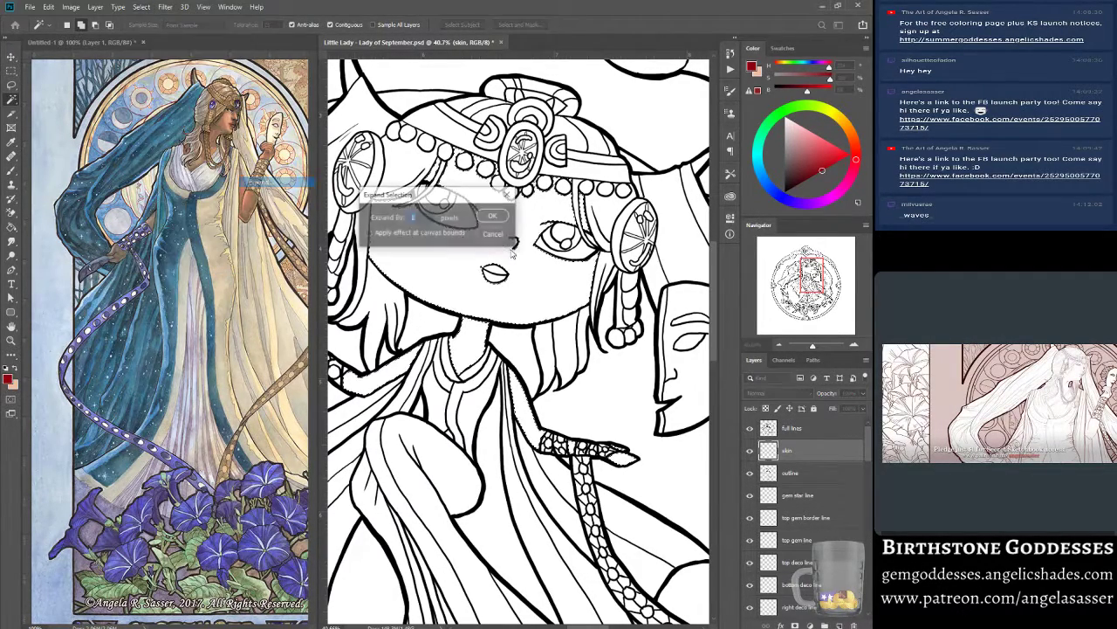
pyautogui.click(494, 217)
# Set the foreground color to skin tone e1a078 by sampling the goddess's face in the reference painting.
pyautogui.click(9, 383)
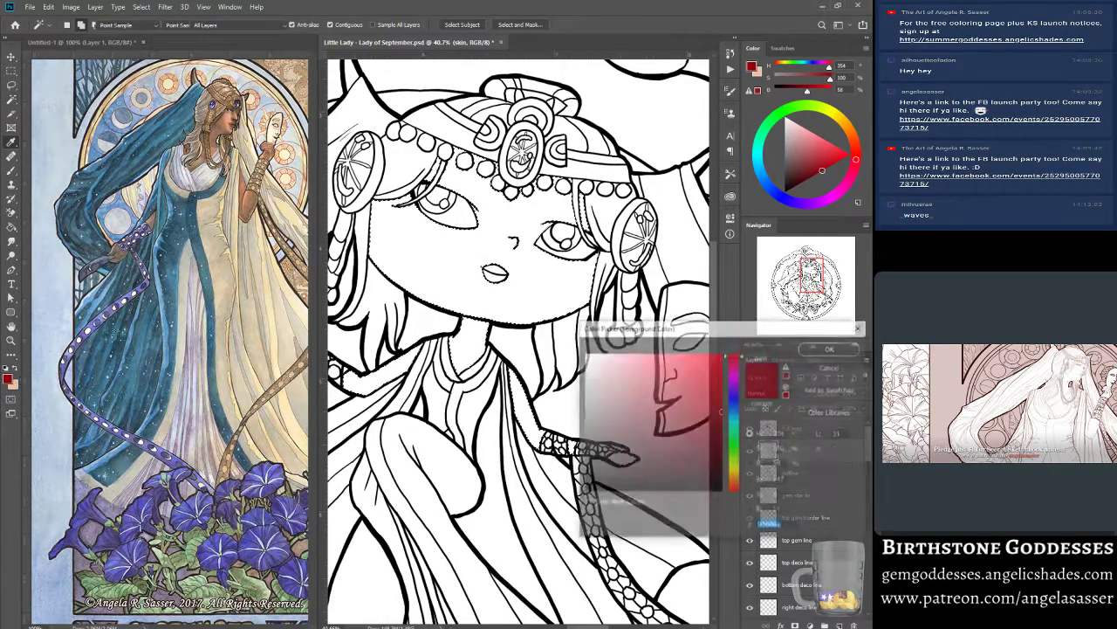
pyautogui.click(228, 121)
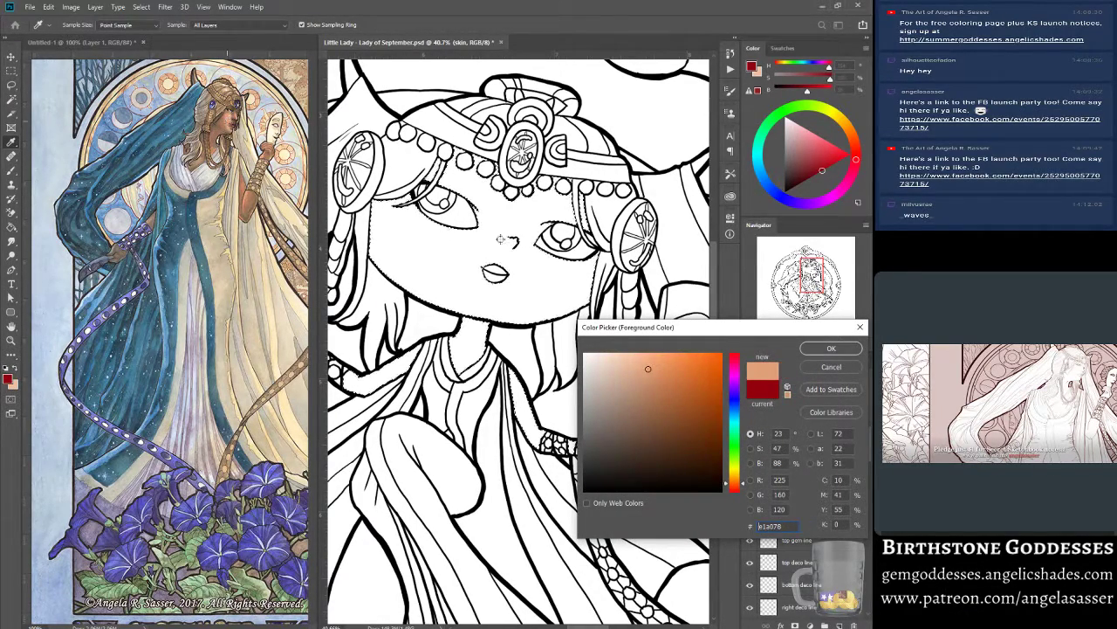
pyautogui.click(809, 349)
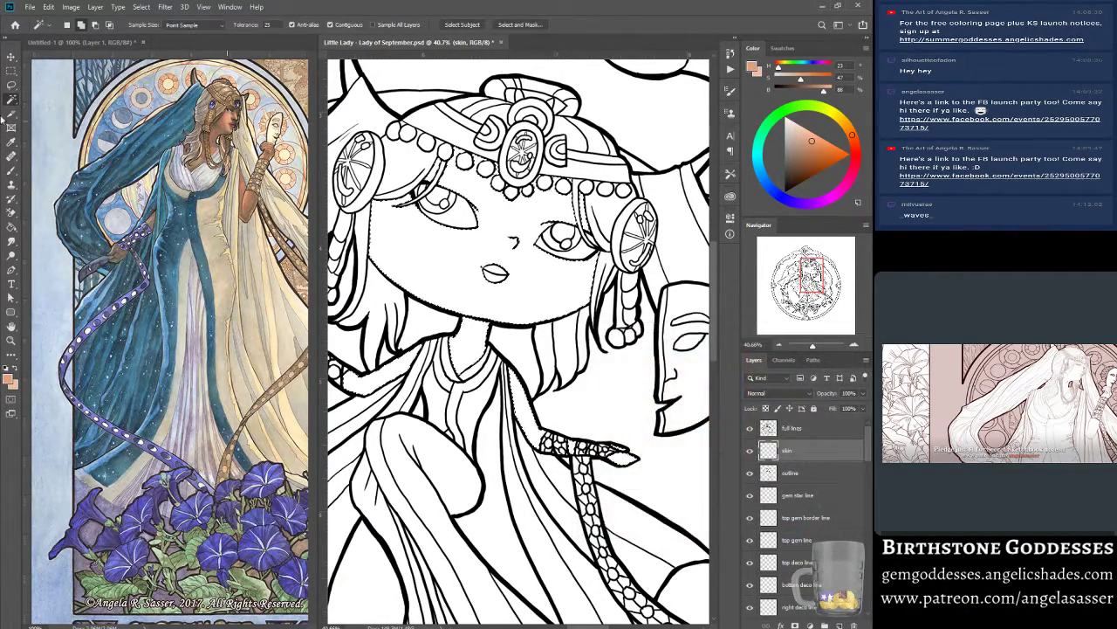
# Fill the skin selection with the foreground color in Normal mode at 100% opacity on the "skin" layer and clear the selection.
pyautogui.click(50, 12)
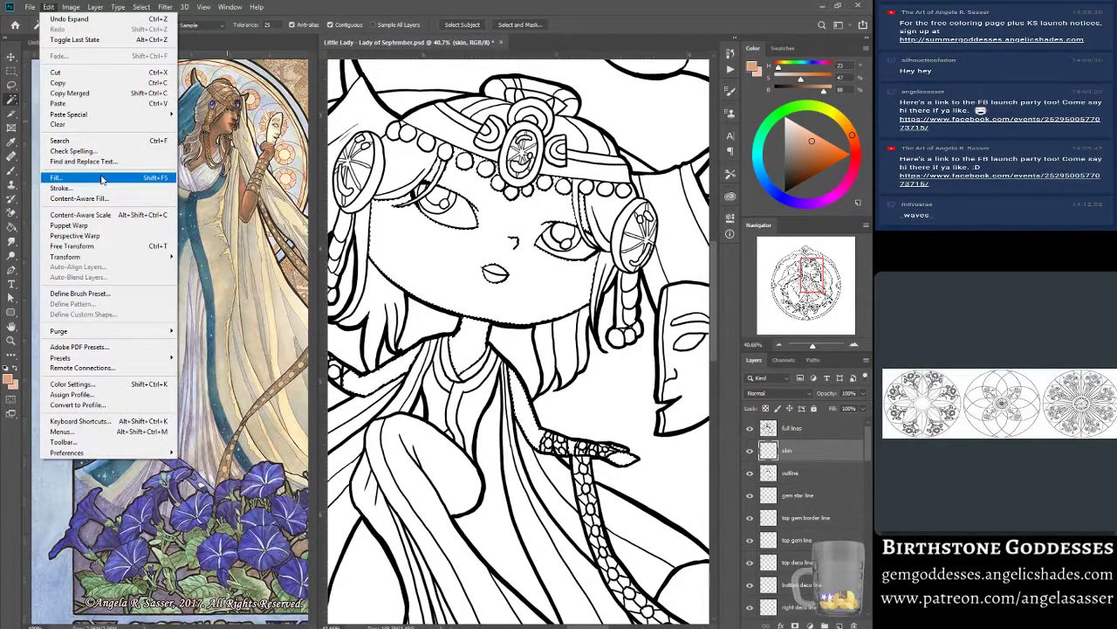
pyautogui.click(109, 178)
pyautogui.click(685, 416)
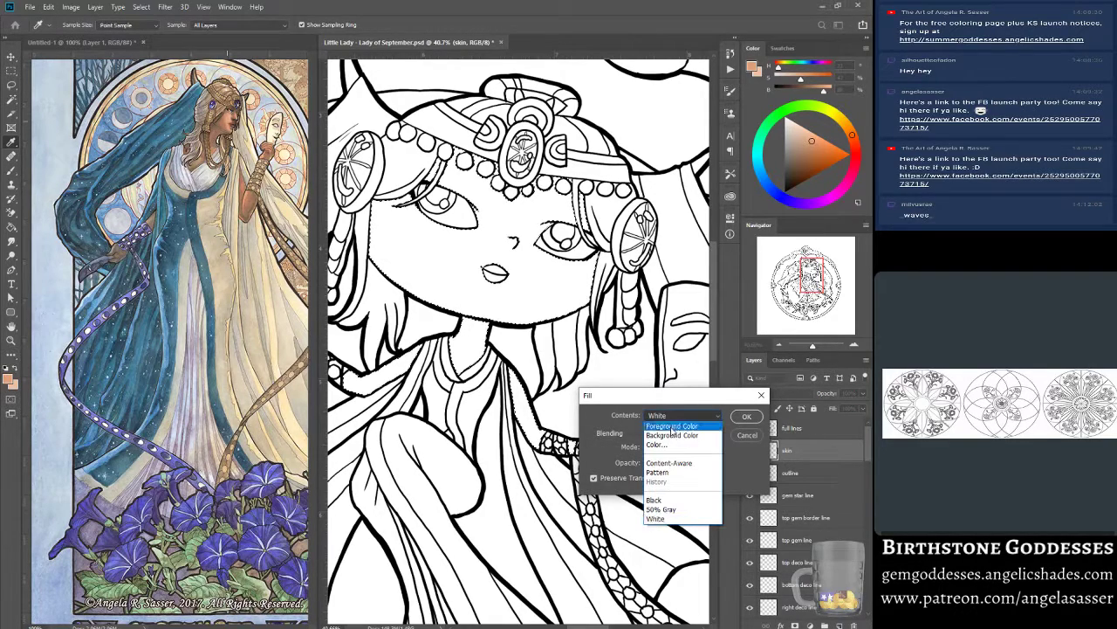
pyautogui.click(672, 431)
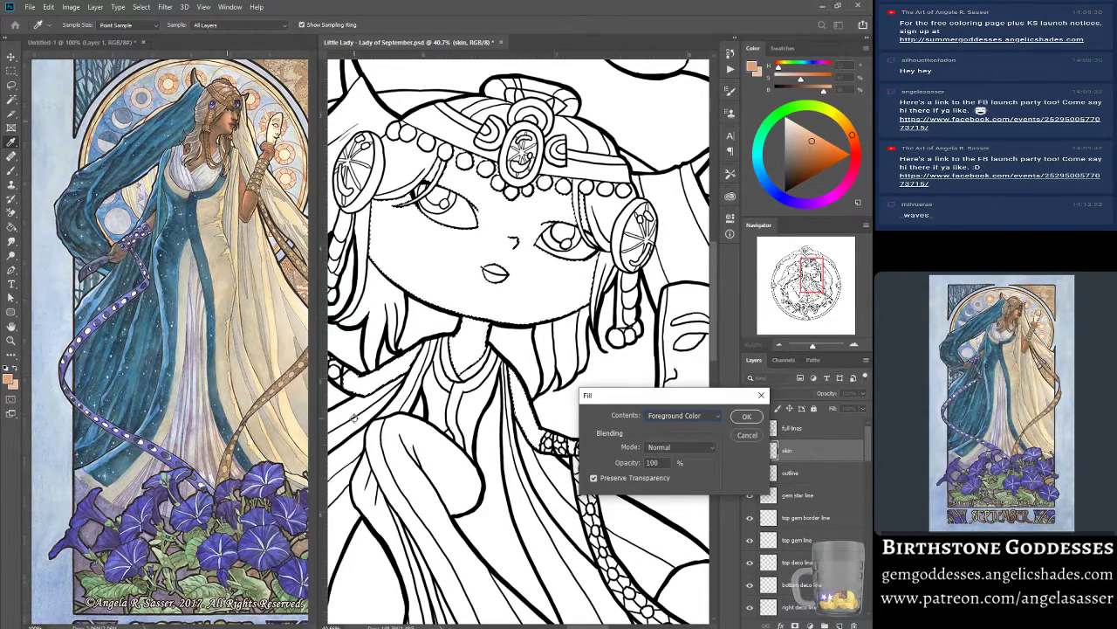
pyautogui.click(747, 417)
pyautogui.press('w')
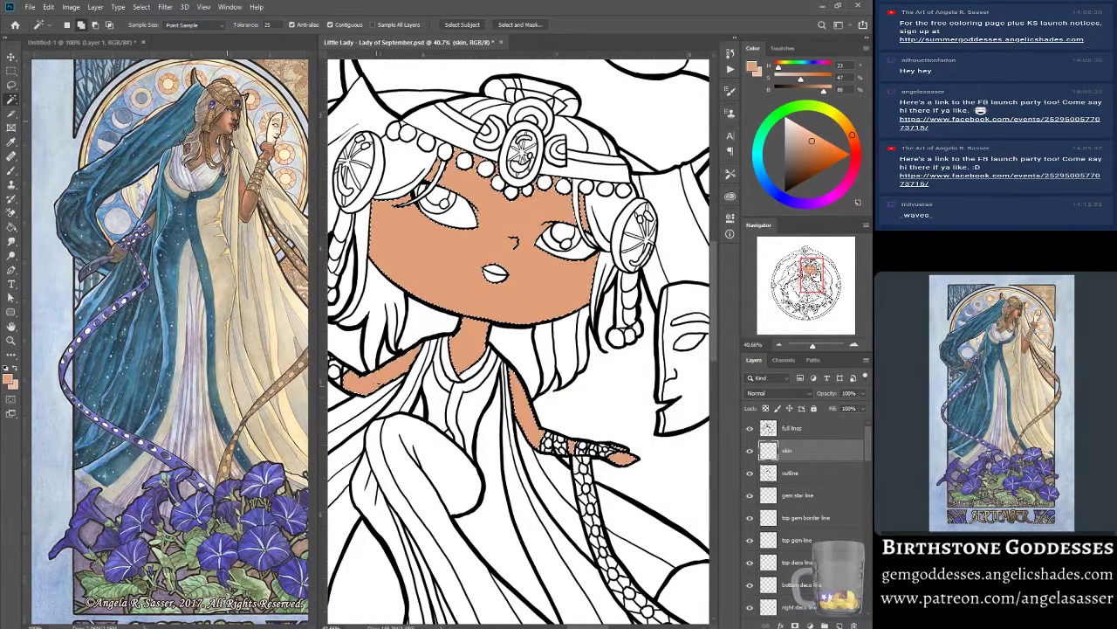
pyautogui.hotkey('ctrl', 'd')
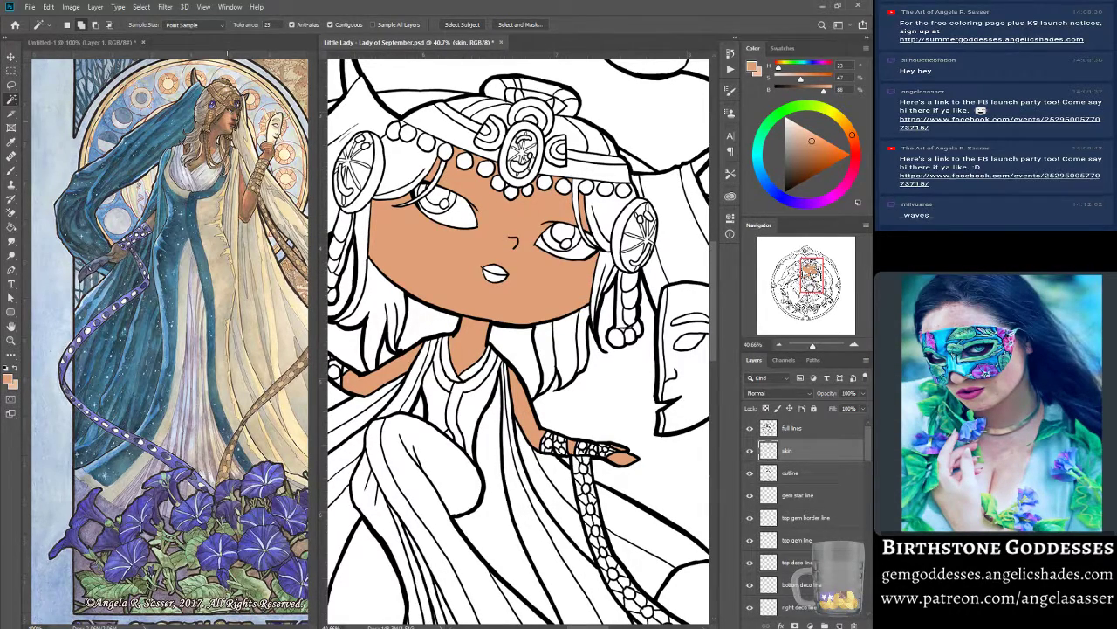
# Examine the filled face, arms and hands up close and check the lower dress area for any remaining exposed skin.
pyautogui.moveTo(810, 288)
pyautogui.mouseDown()
pyautogui.moveTo(815, 297)
pyautogui.moveTo(798, 290)
pyautogui.moveTo(808, 297)
pyautogui.mouseUp()
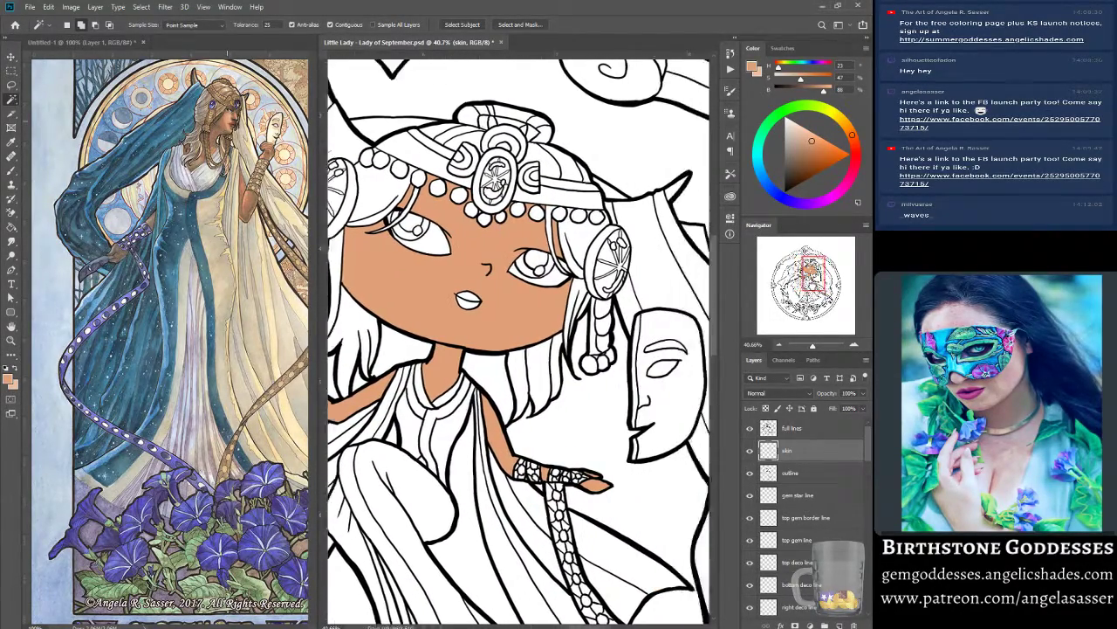
pyautogui.click(10, 339)
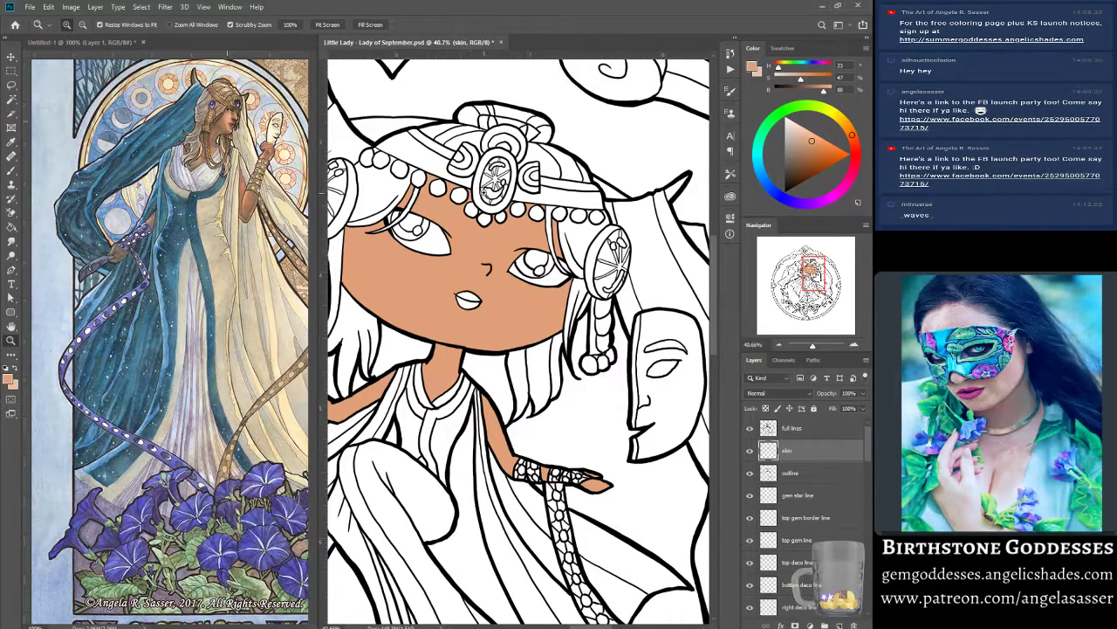
pyautogui.click(484, 196)
pyautogui.click(484, 196)
pyautogui.click(11, 172)
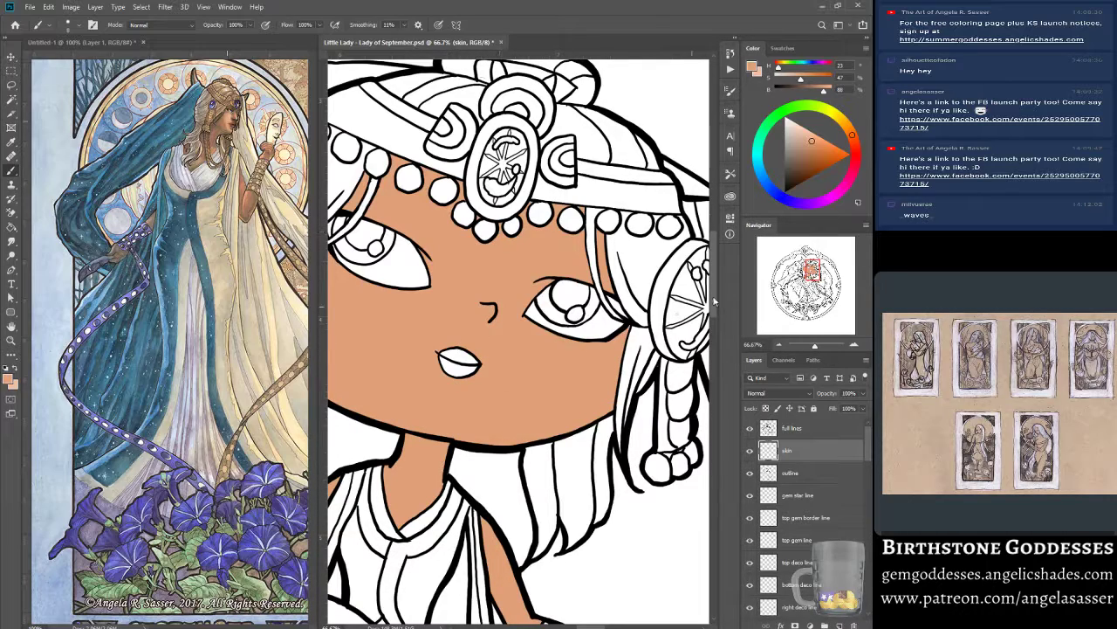
pyautogui.moveTo(818, 271); pyautogui.dragTo(811, 282)
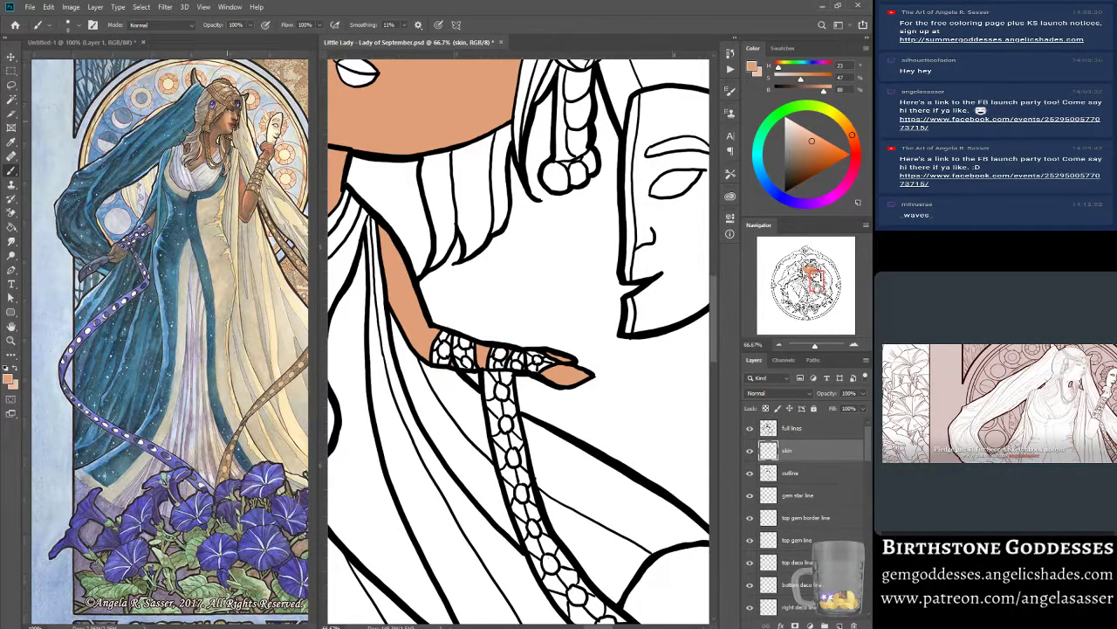
pyautogui.moveTo(818, 288); pyautogui.dragTo(811, 301)
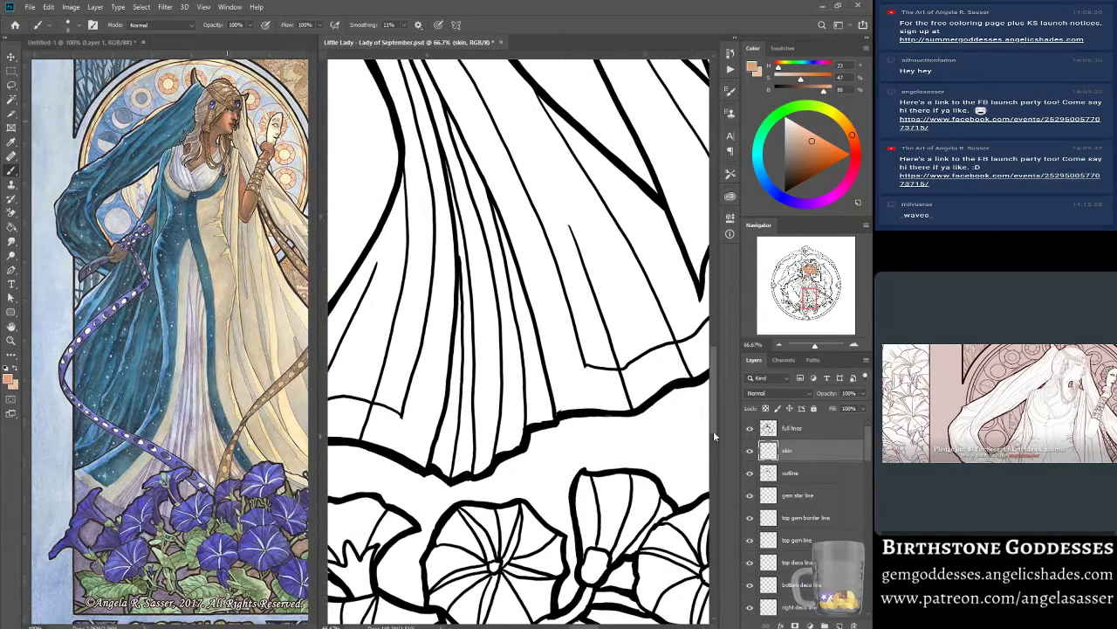
pyautogui.click(117, 42)
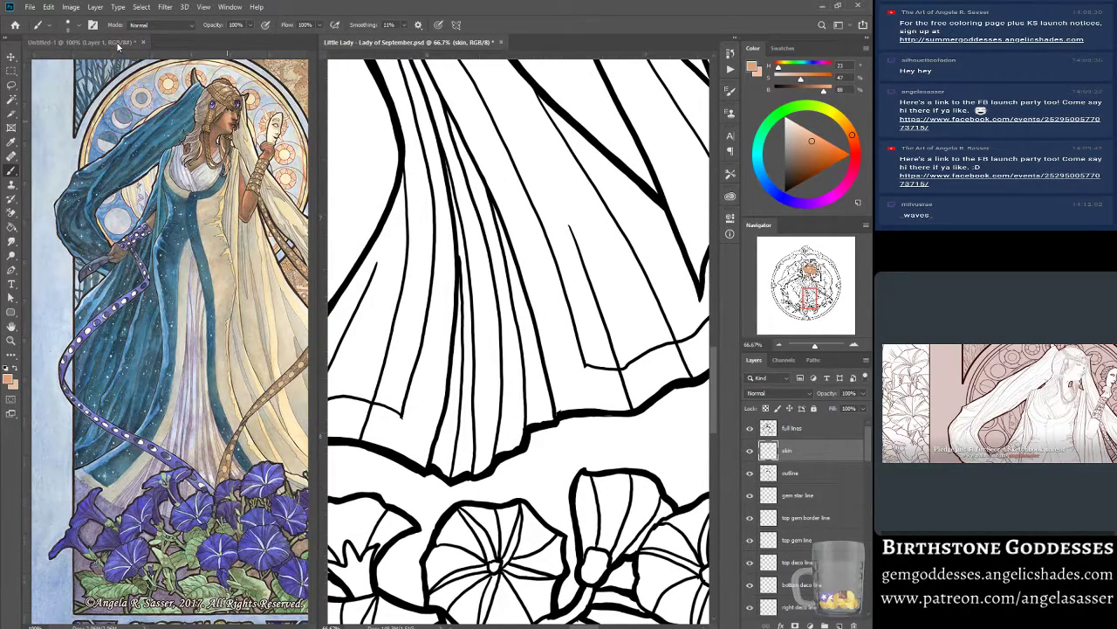
pyautogui.click(429, 52)
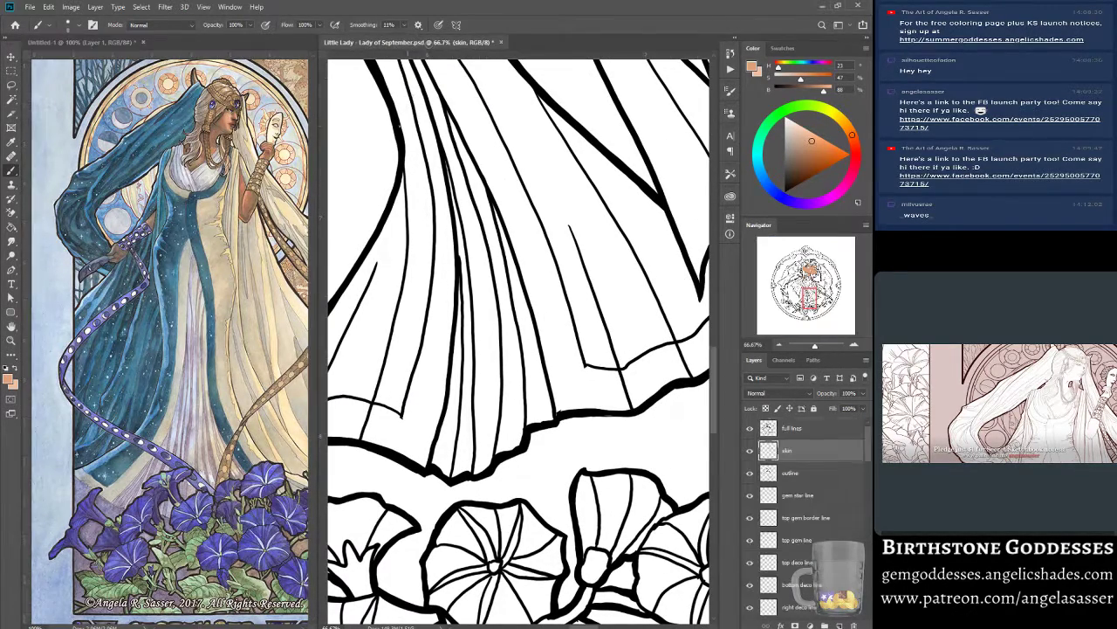
pyautogui.moveTo(814, 296); pyautogui.dragTo(811, 268)
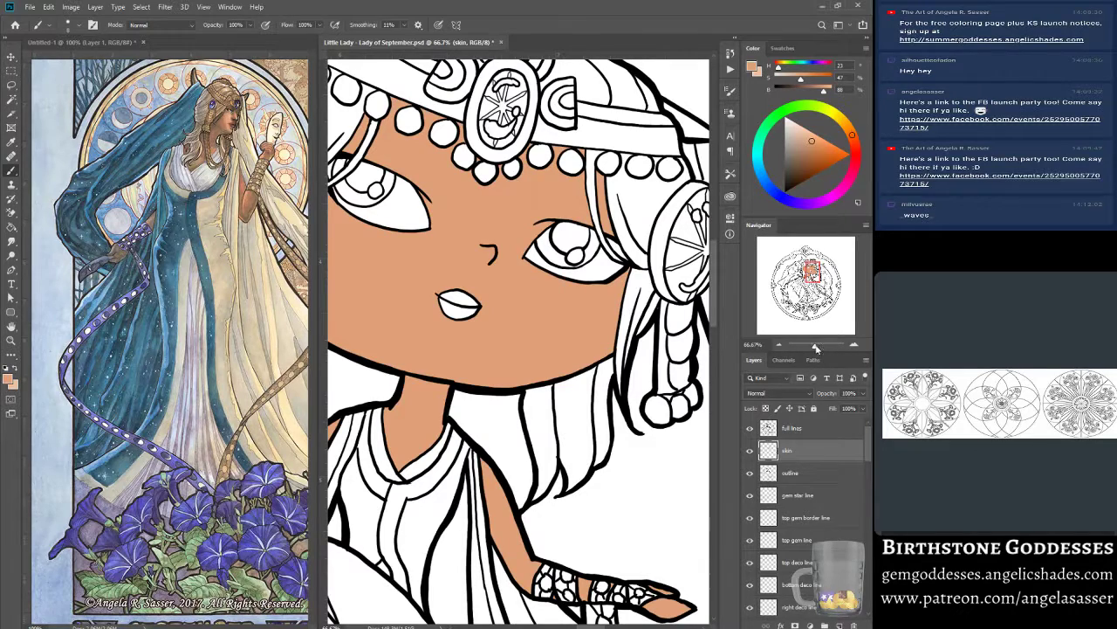
pyautogui.moveTo(812, 349); pyautogui.dragTo(806, 350)
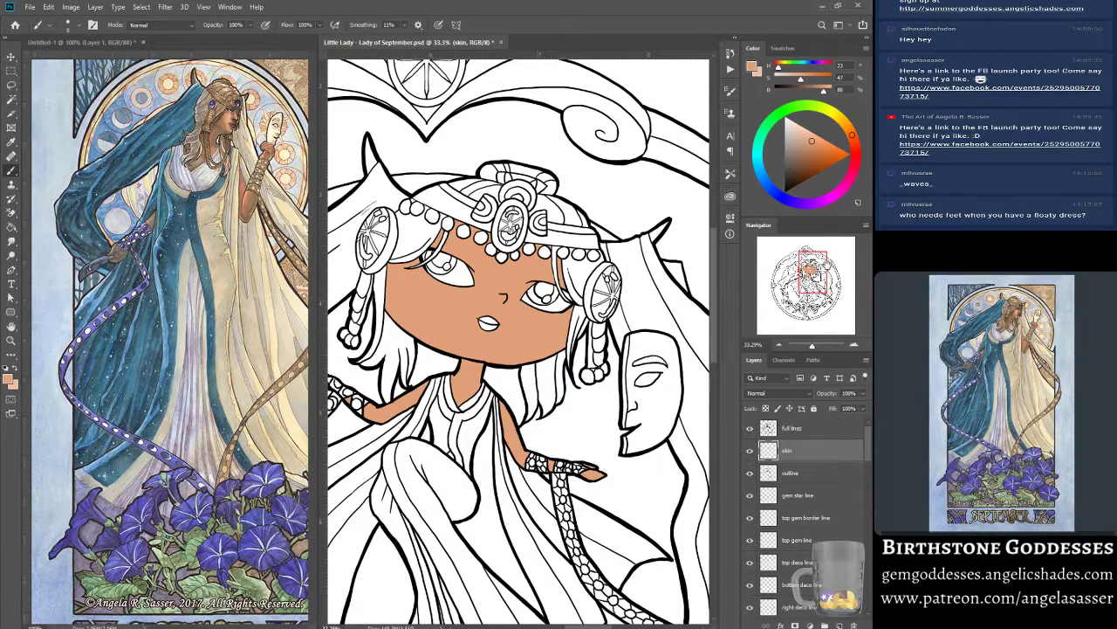
pyautogui.moveTo(812, 272); pyautogui.dragTo(808, 280)
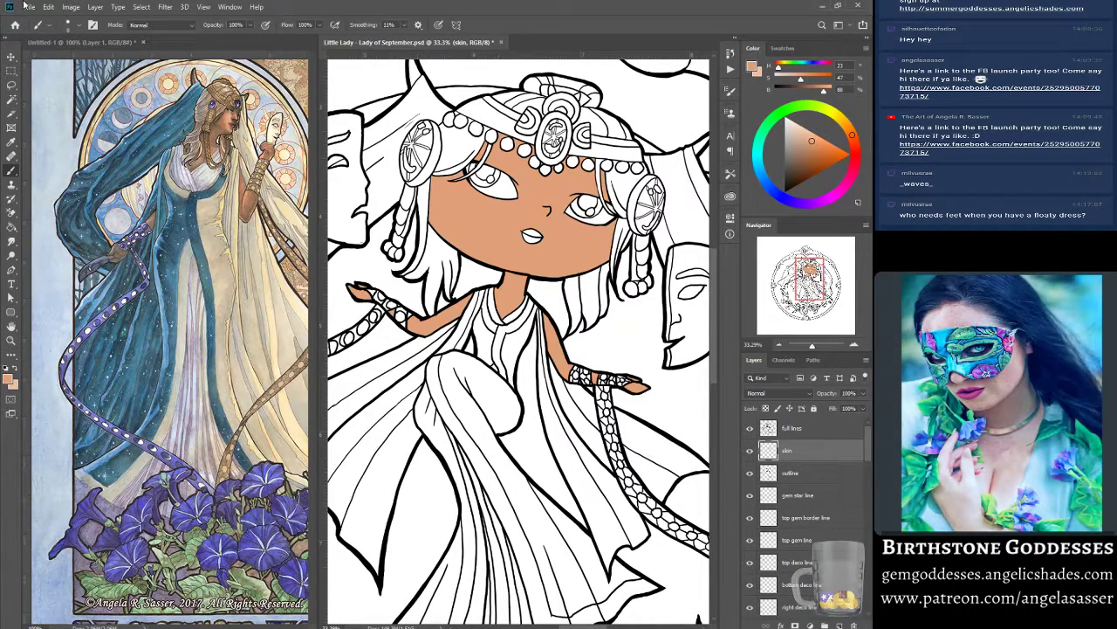
# Try softening the skin color with a Hue/Saturation adjustment using Saturation -18 and an increased Lightness.
pyautogui.click(70, 7)
pyautogui.moveTo(88, 36)
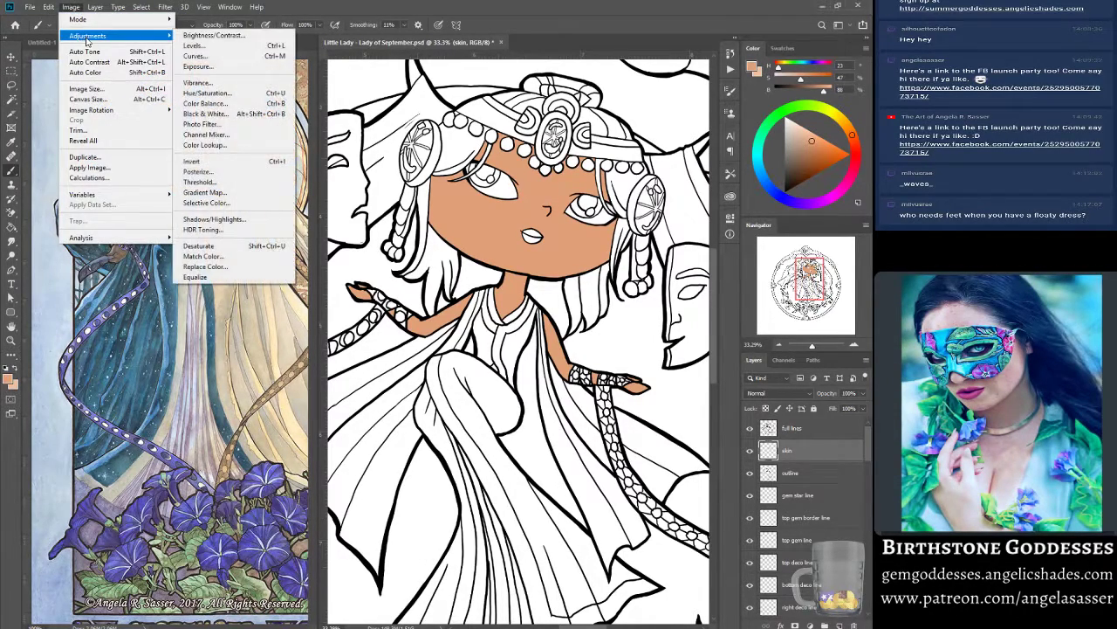
pyautogui.click(230, 94)
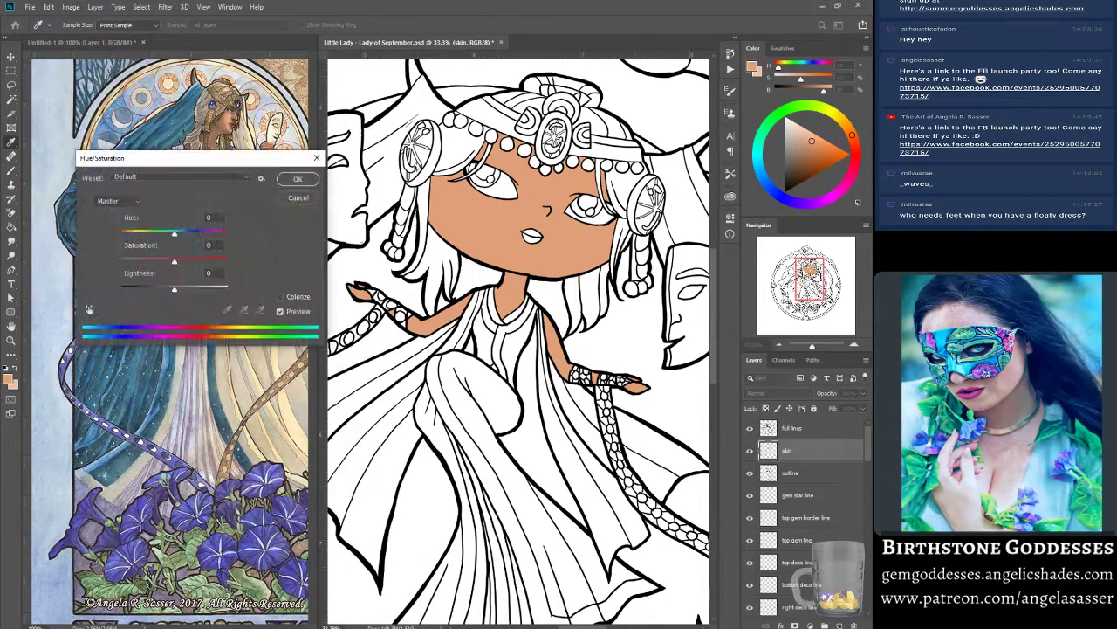
pyautogui.moveTo(177, 293); pyautogui.dragTo(165, 263)
pyautogui.click(281, 311)
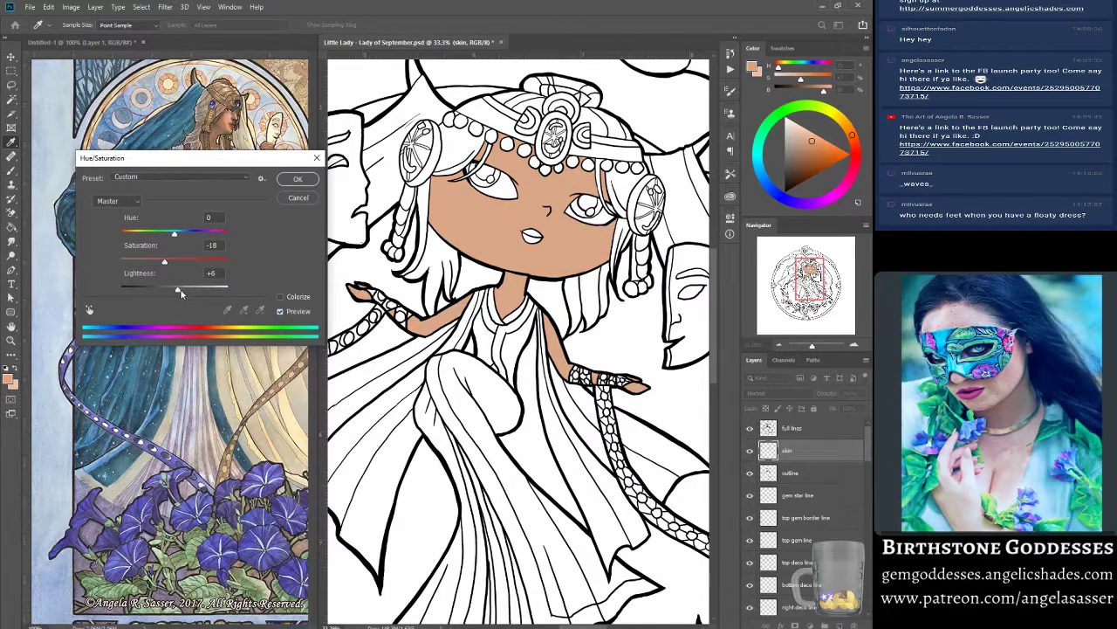
pyautogui.moveTo(178, 290); pyautogui.dragTo(201, 289)
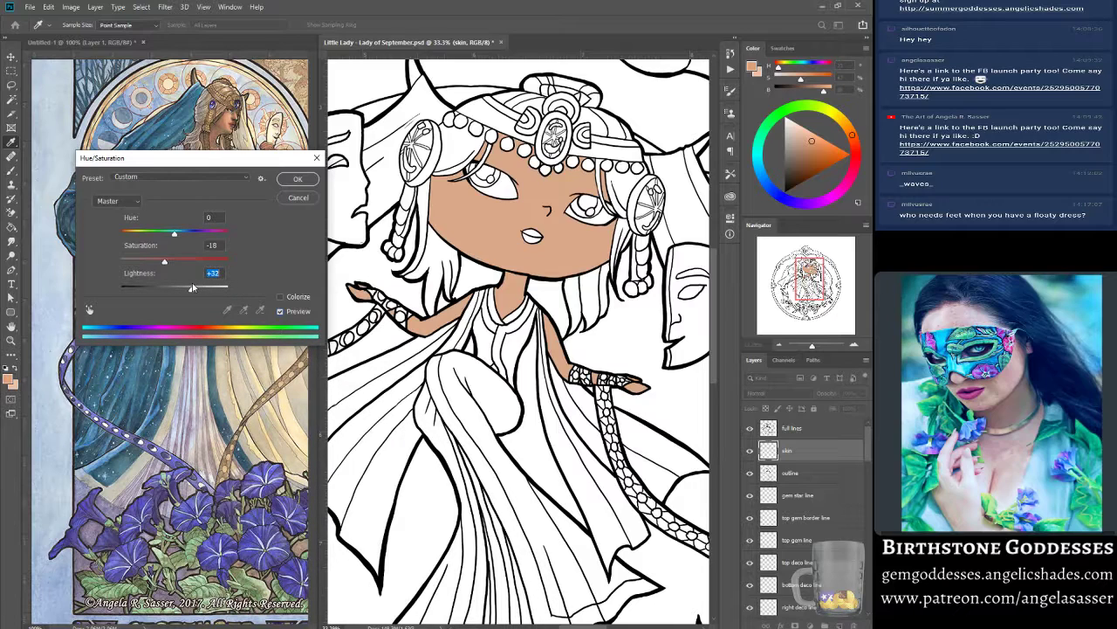
pyautogui.click(297, 179)
pyautogui.press('b')
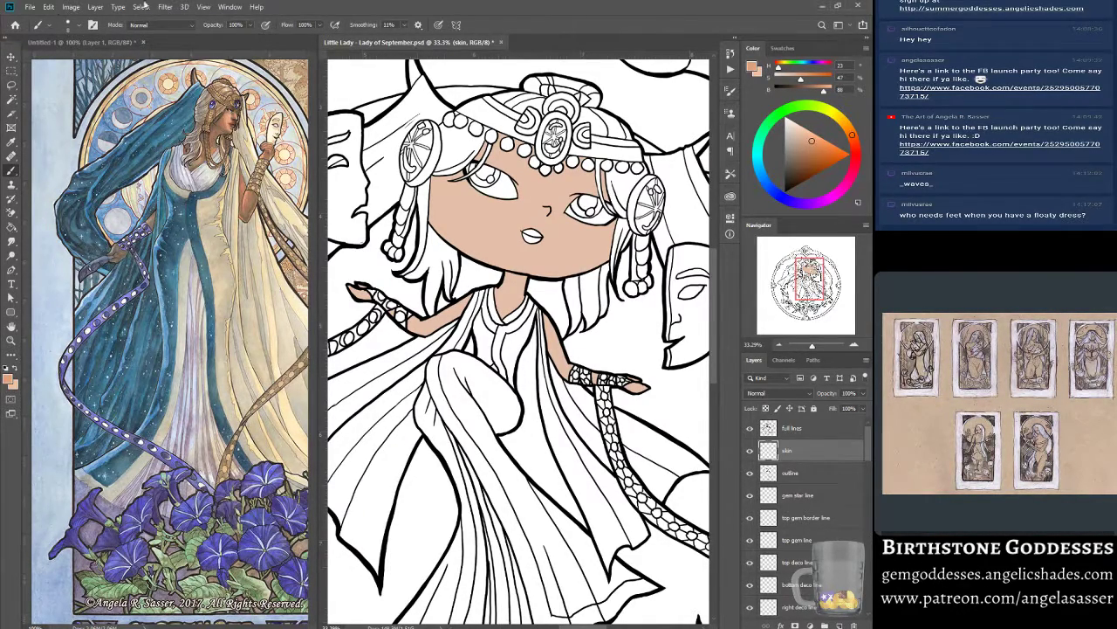
# Save the Little Lady - Lady of September document.
pyautogui.click(29, 7)
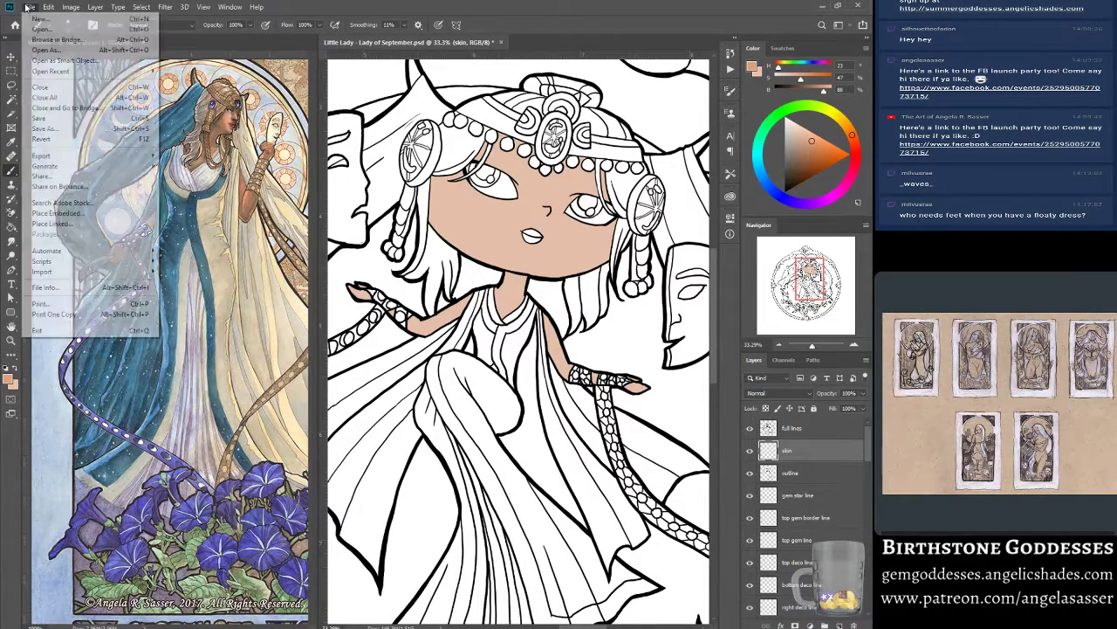
pyautogui.click(132, 115)
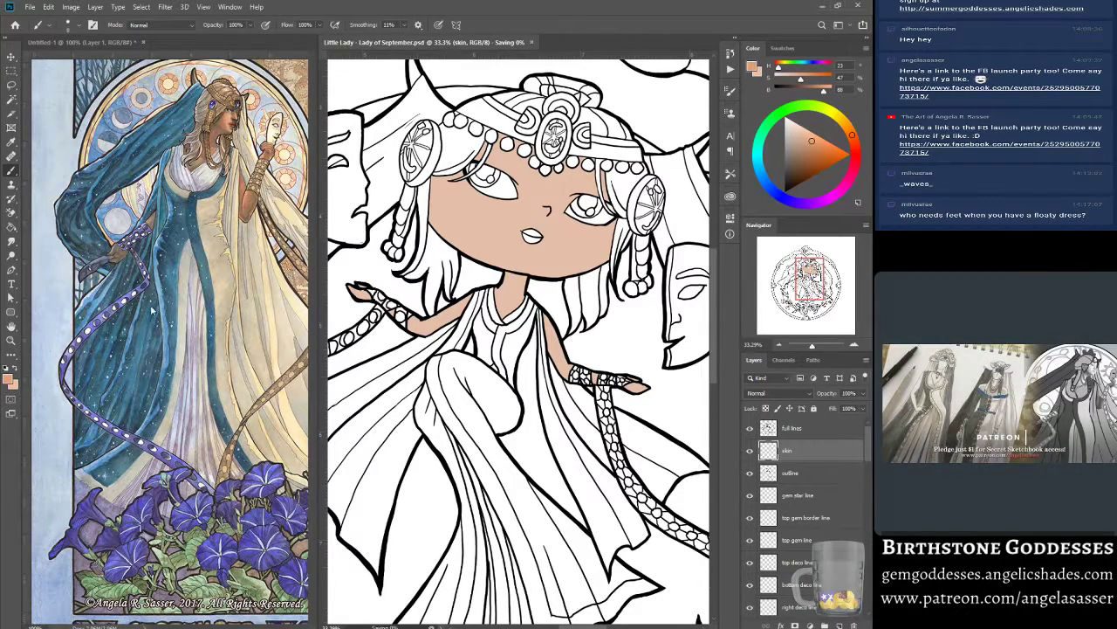
# Undo the Hue/Saturation adjustment on the "skin" layer.
pyautogui.click(50, 7)
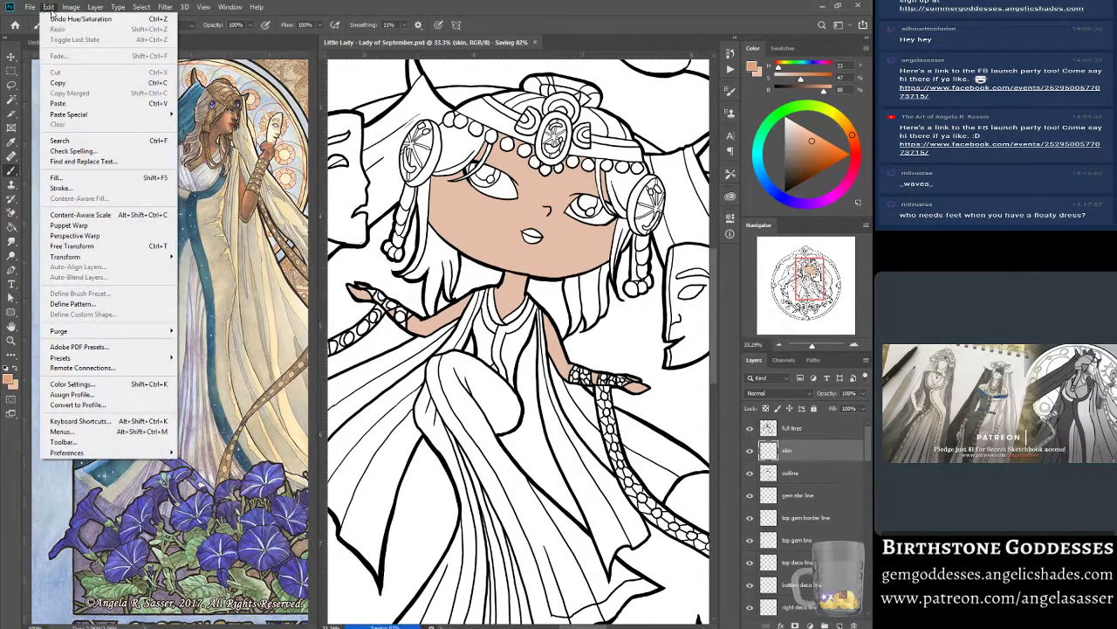
pyautogui.click(56, 18)
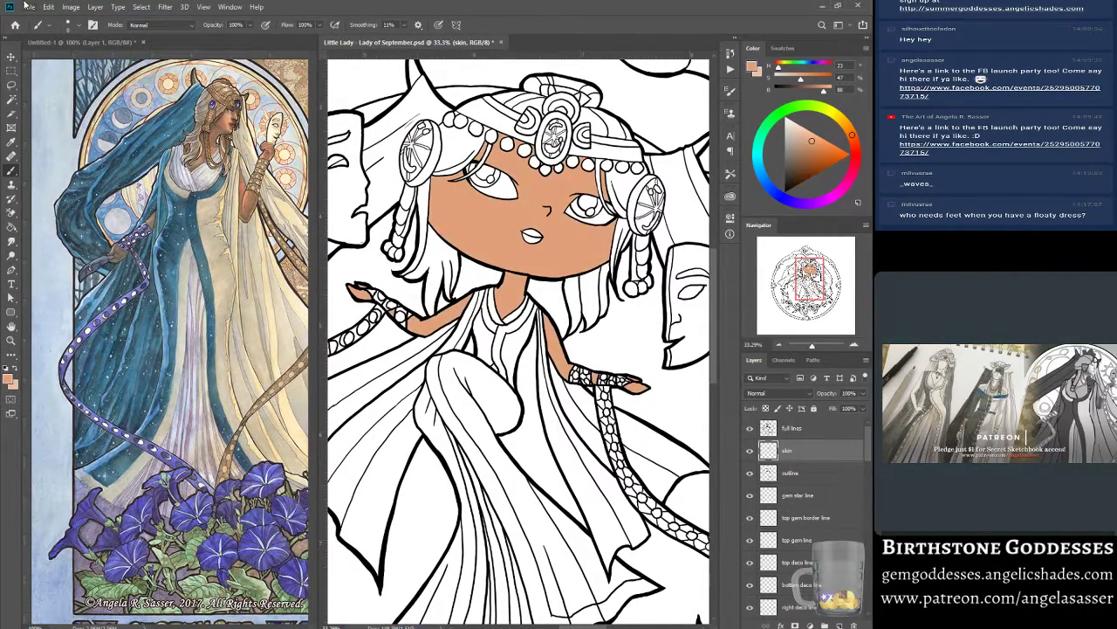
pyautogui.click(46, 6)
pyautogui.click(64, 20)
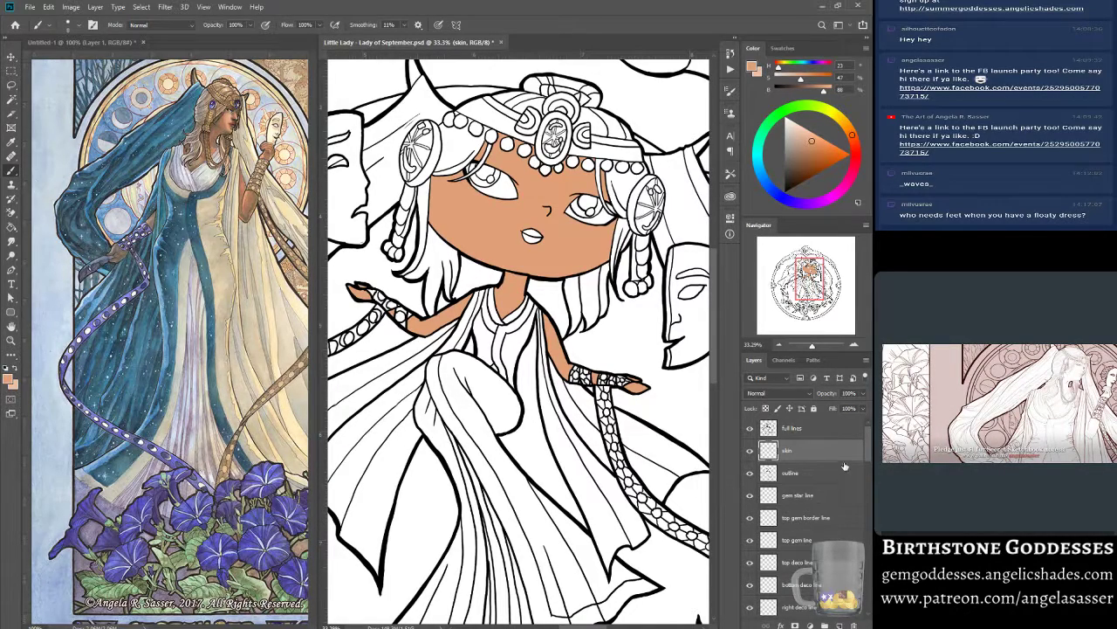
# Add a layer named "hair" above the "skin" layer and sample a grayish tone from the goddess's hair in the reference painting.
pyautogui.hotkey('ctrl', 'shift', 'alt', 'n')
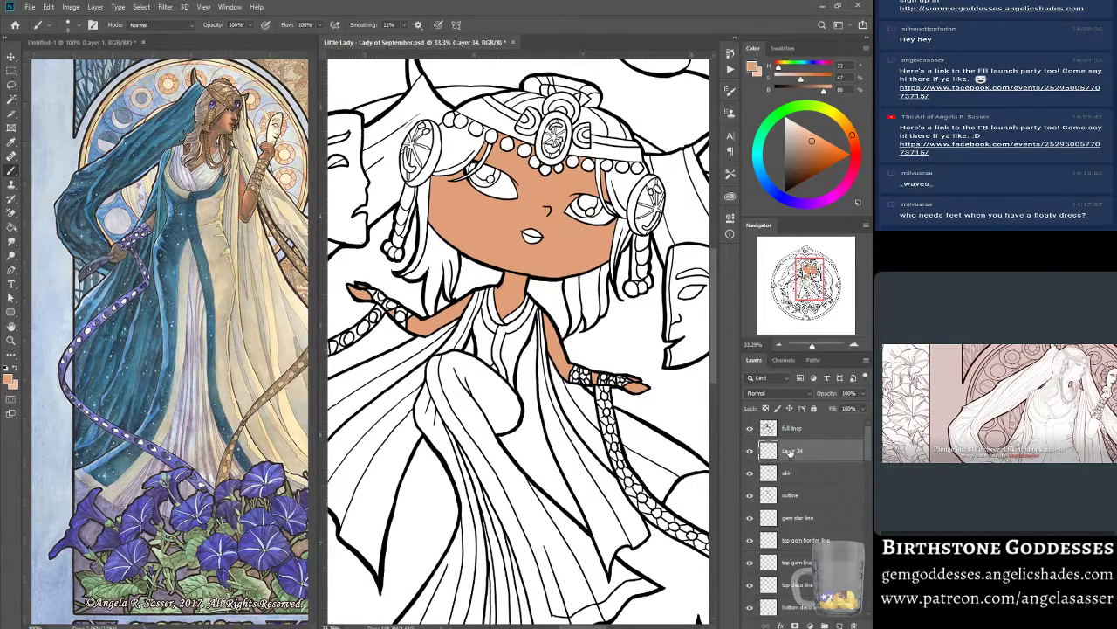
pyautogui.doubleClick(790, 450)
pyautogui.write('hair')
pyautogui.press('Return')
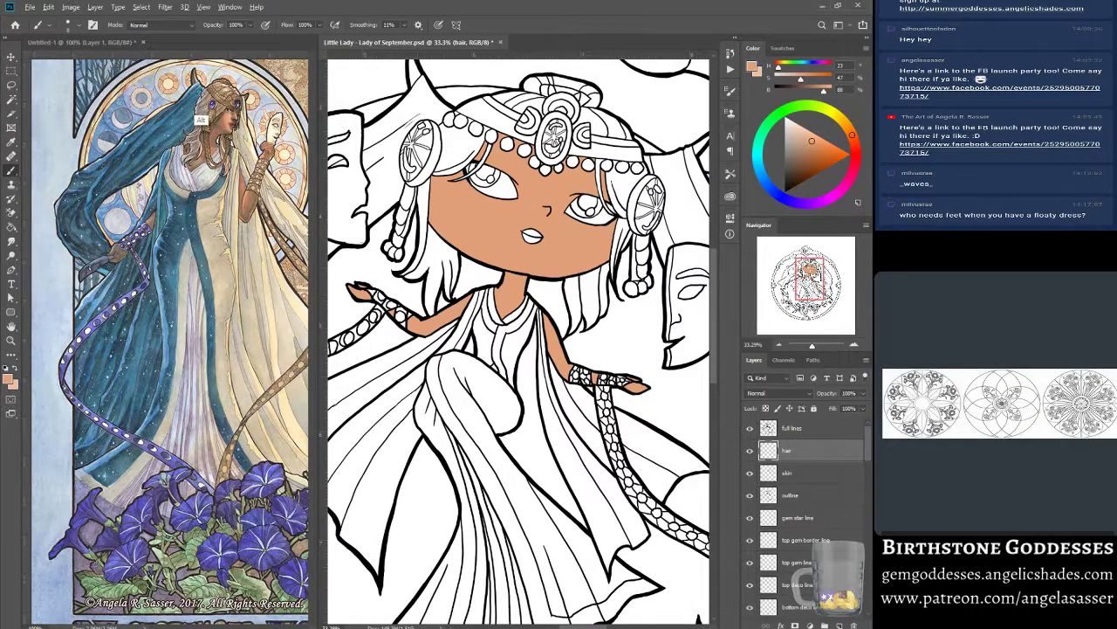
pyautogui.keyDown('alt'); pyautogui.click(202, 122); pyautogui.keyUp('alt')
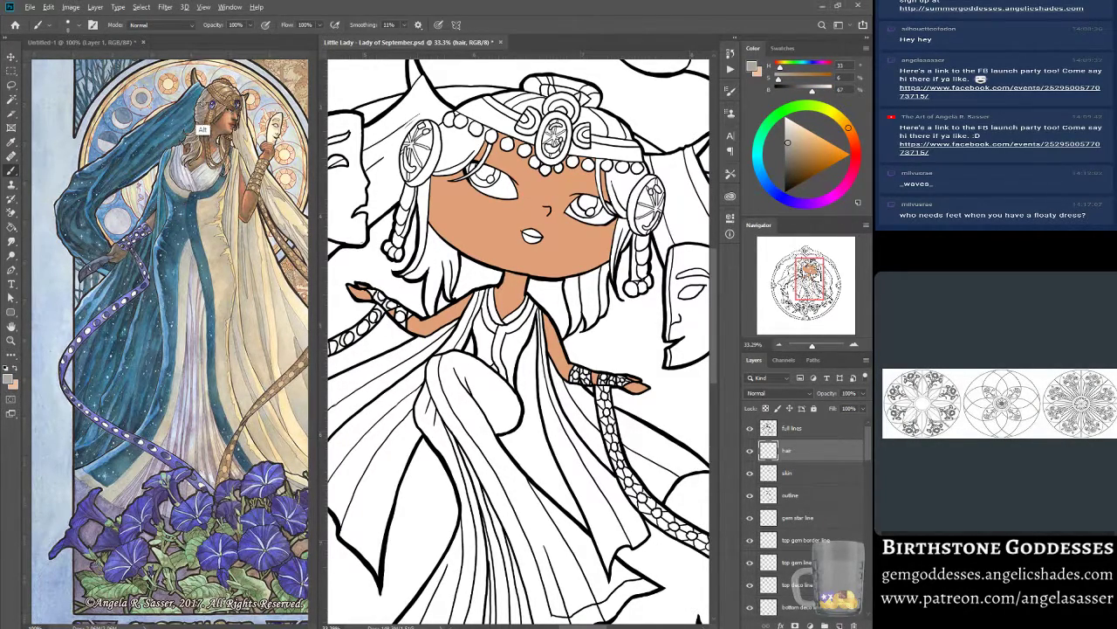
pyautogui.keyDown('alt'); pyautogui.click(187, 160); pyautogui.keyUp('alt')
# Examine the goddess's hair and headdress colors in the reference painting, both as a whole and at 200% zoom.
pyautogui.click(12, 341)
pyautogui.click(244, 122)
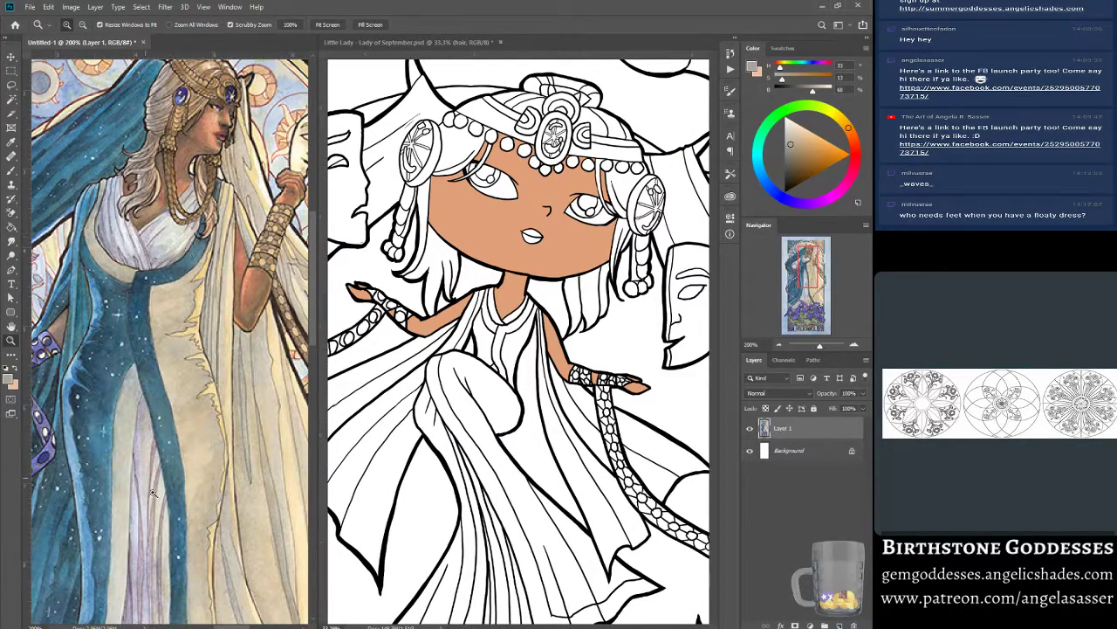
pyautogui.moveTo(805, 269); pyautogui.dragTo(808, 262)
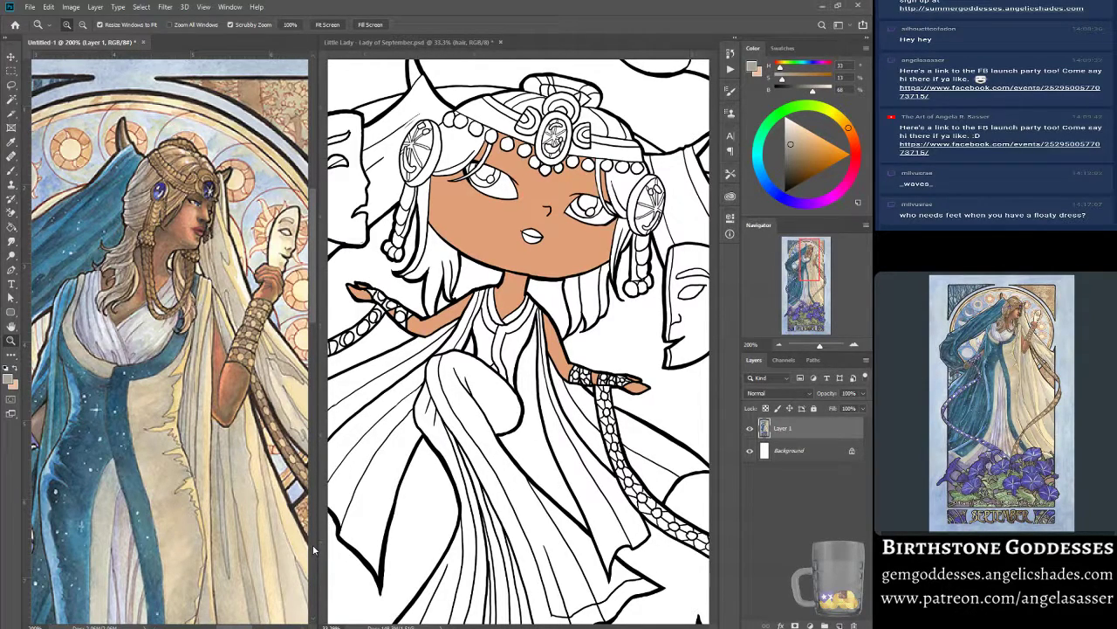
pyautogui.moveTo(821, 347); pyautogui.dragTo(815, 346)
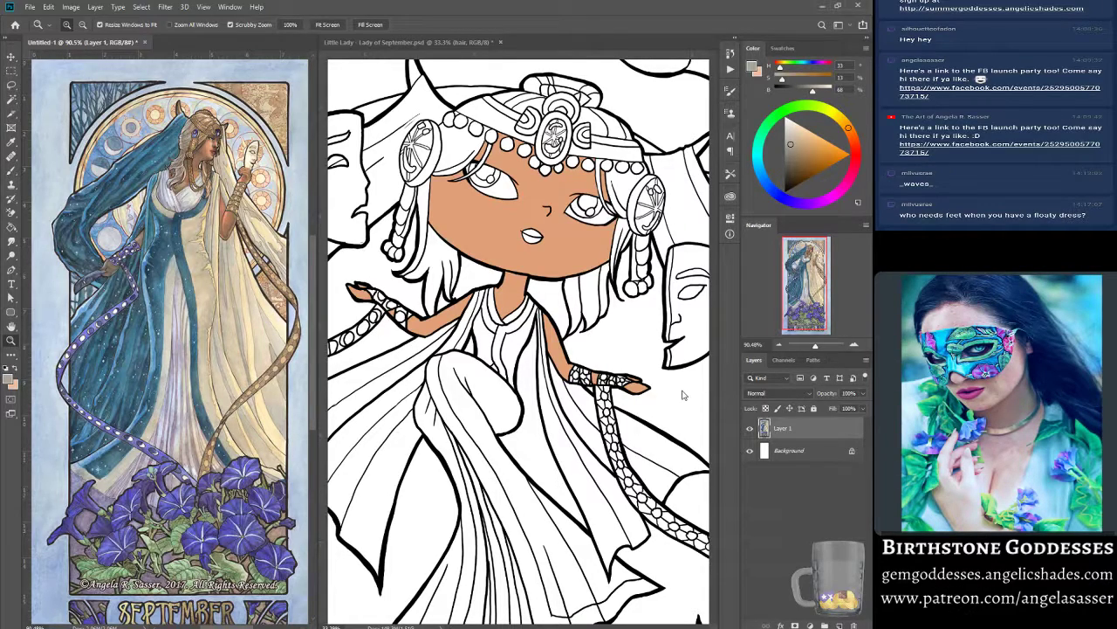
pyautogui.scroll(-2, 186, 415)
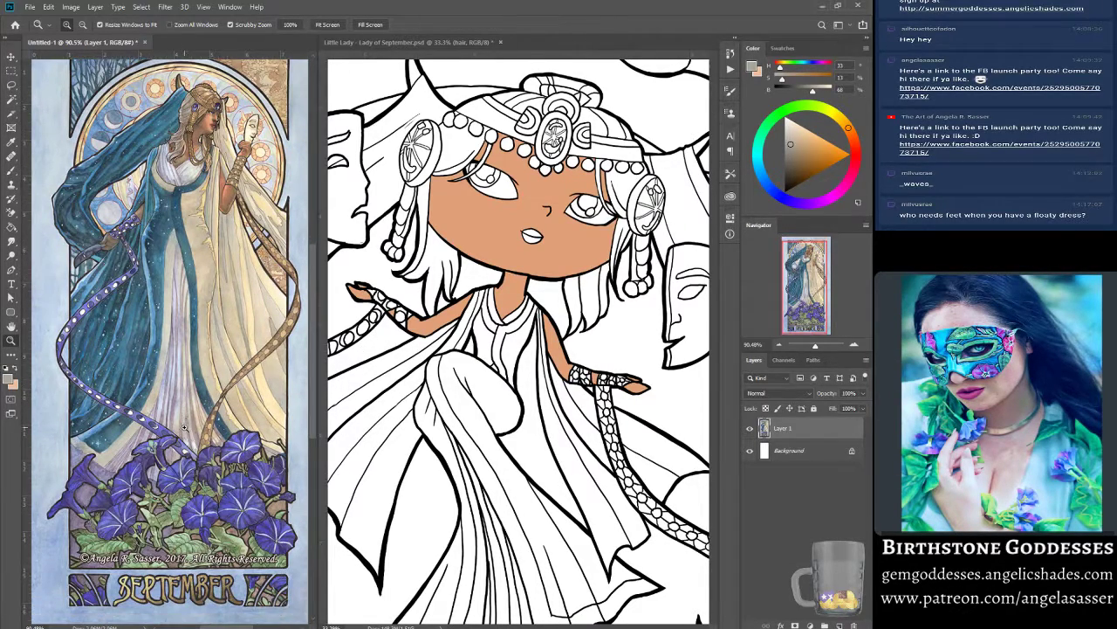
pyautogui.scroll(2, 191, 470)
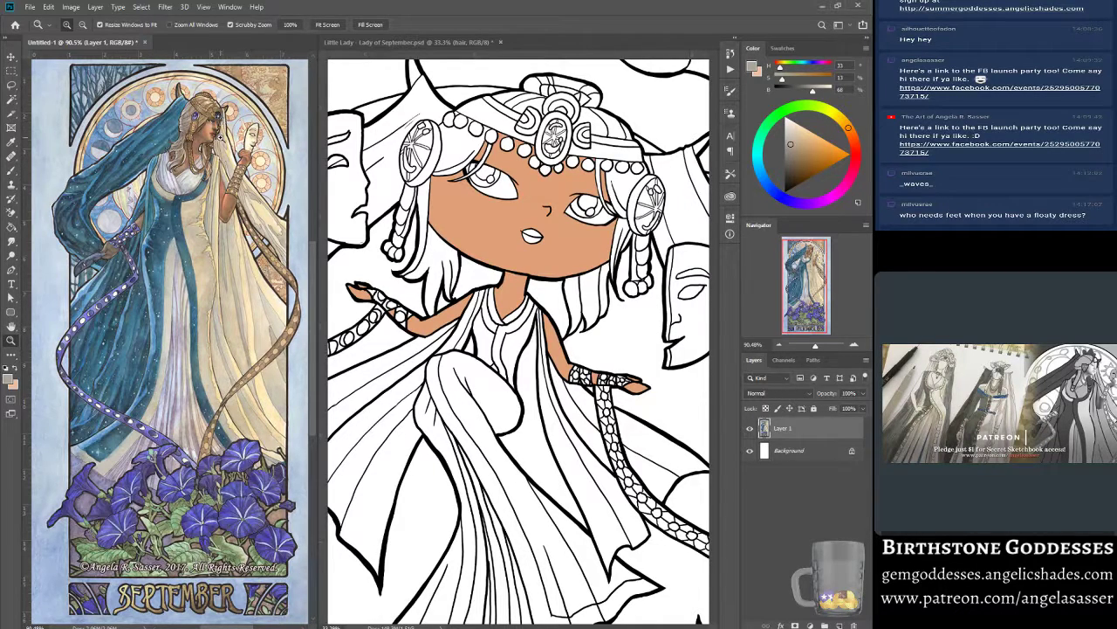
pyautogui.click(247, 117)
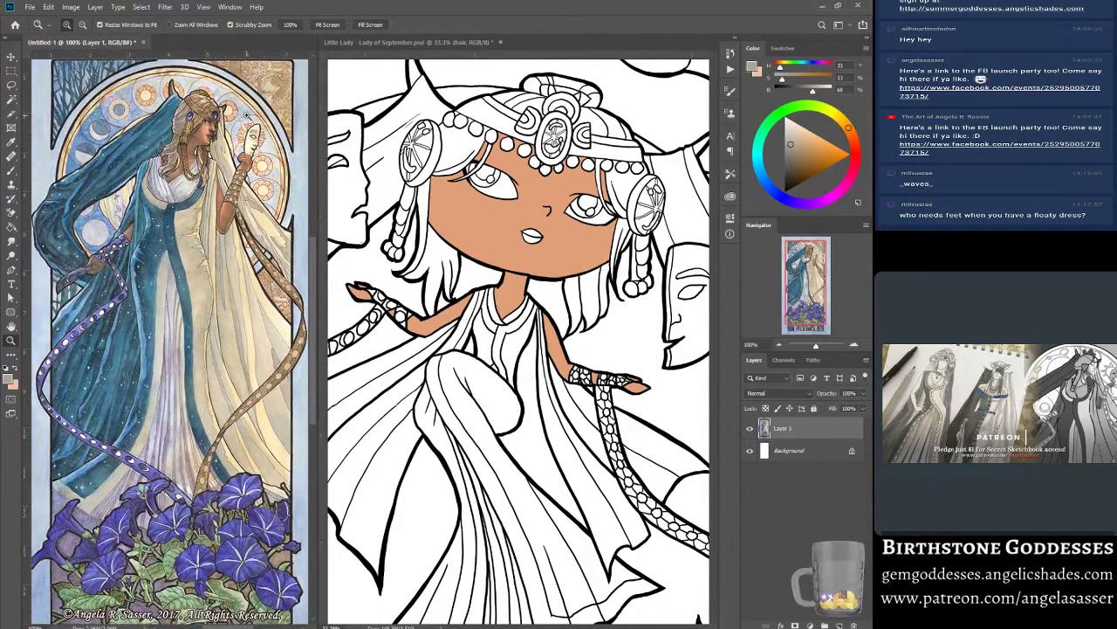
pyautogui.click(246, 117)
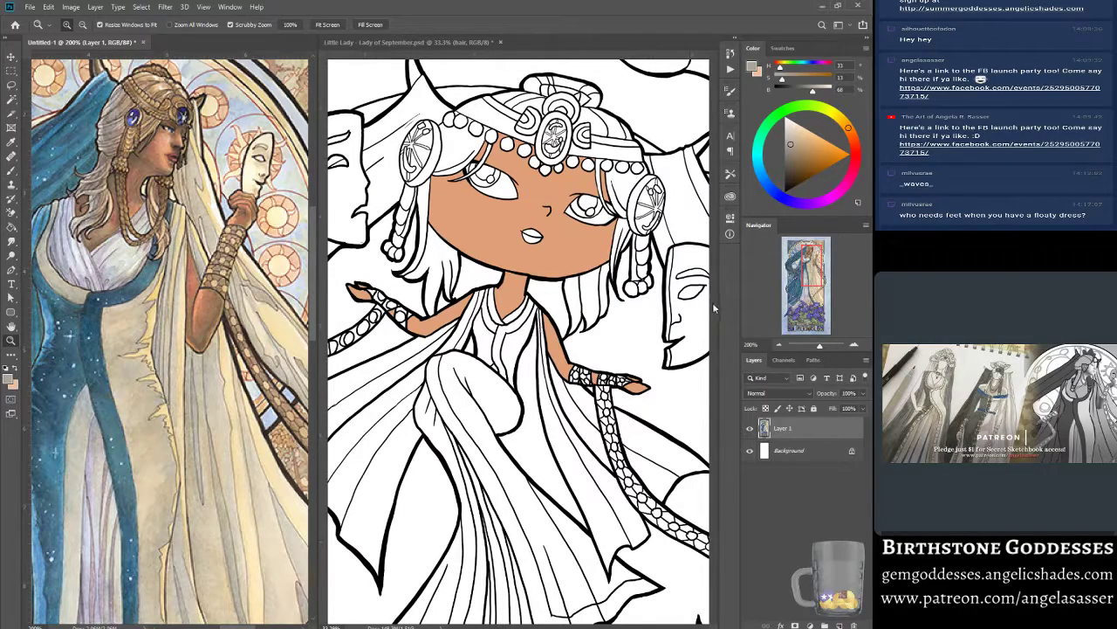
# Examine the goddess's hair, headdress and two-toned robes in the reference painting at several zoom levels between 100% and 300%.
pyautogui.moveTo(820, 273); pyautogui.dragTo(814, 272)
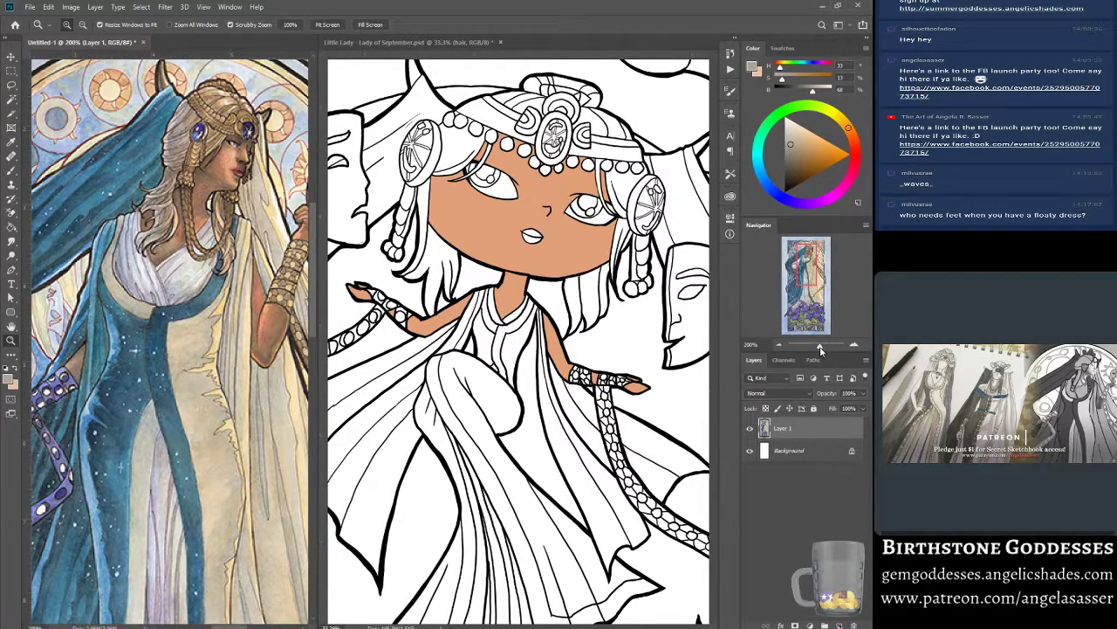
pyautogui.moveTo(821, 350); pyautogui.dragTo(817, 346)
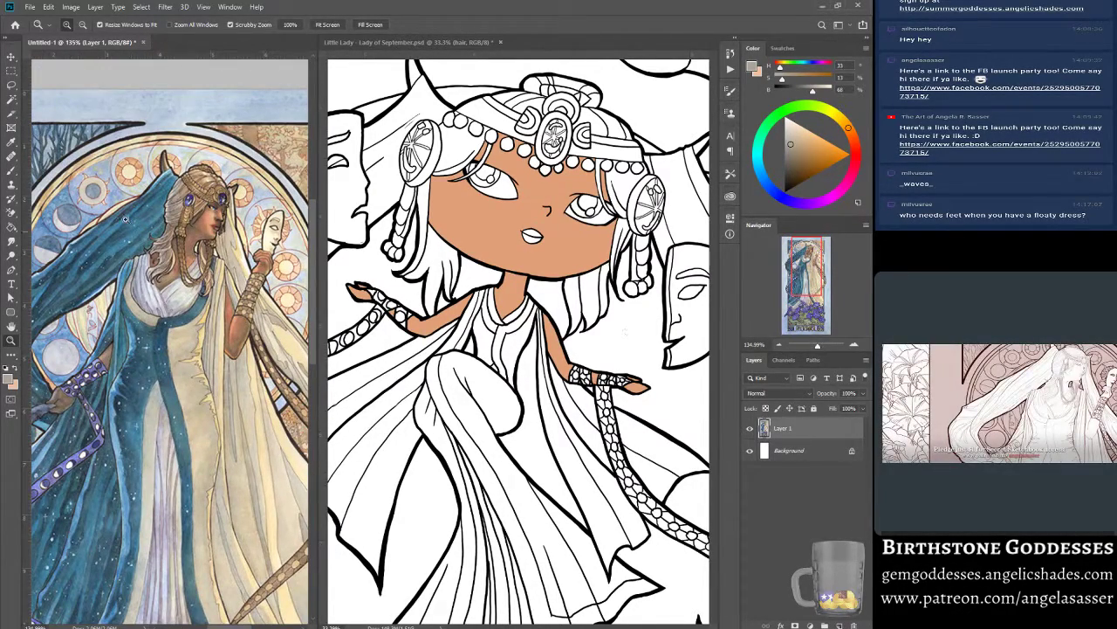
pyautogui.scroll(-4, 125, 220)
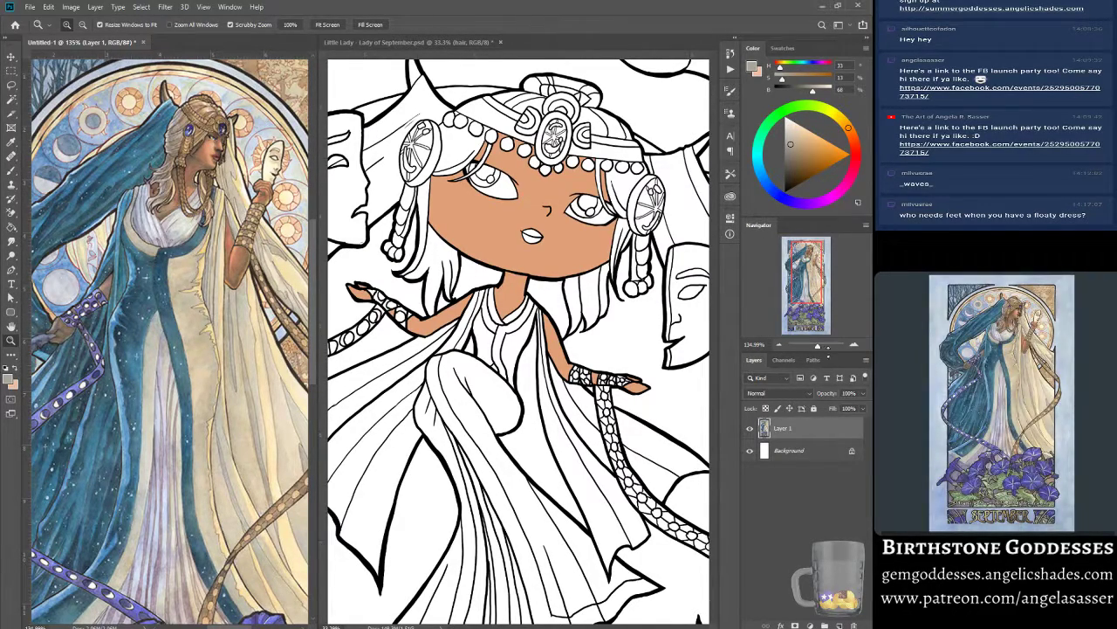
pyautogui.moveTo(818, 348); pyautogui.dragTo(815, 346)
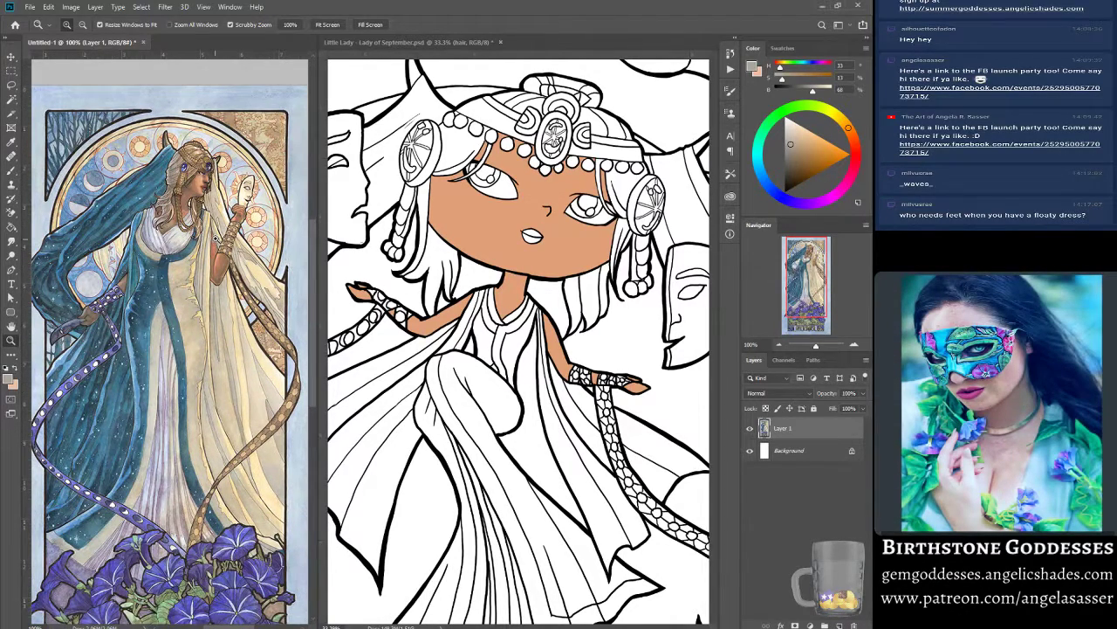
pyautogui.click(217, 240)
pyautogui.scroll(2, 215, 239)
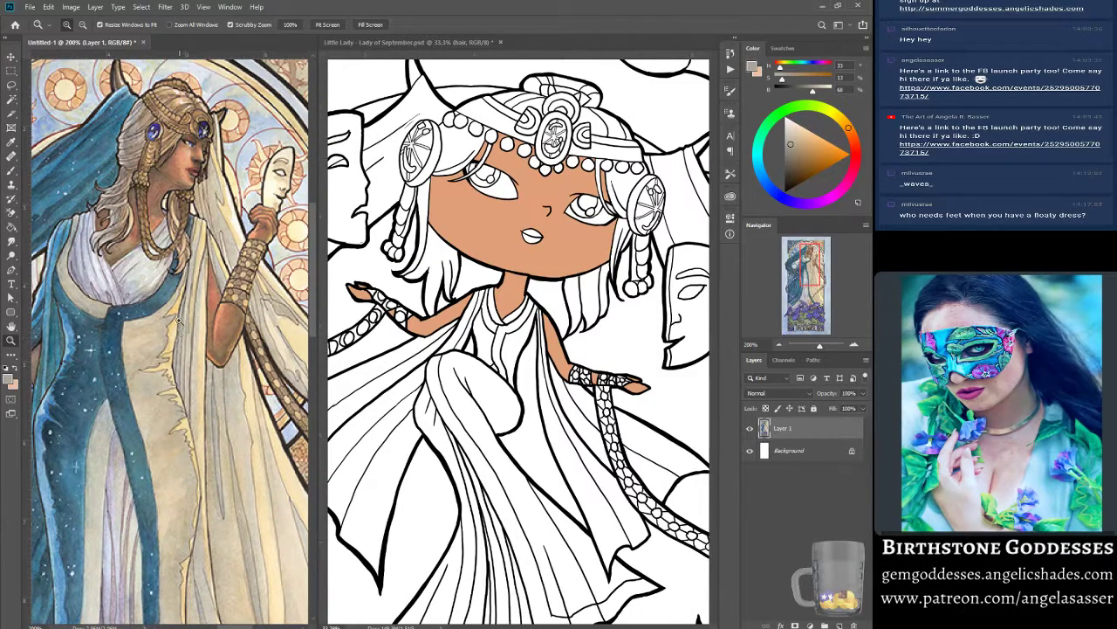
pyautogui.rightClick(175, 292)
pyautogui.click(201, 348)
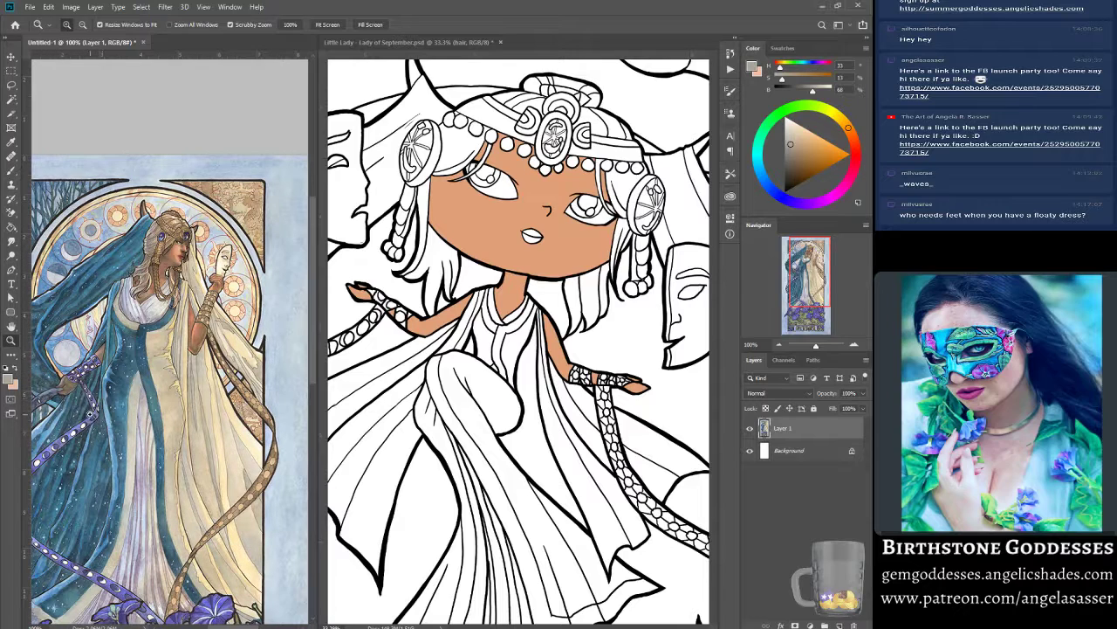
pyautogui.click(105, 396)
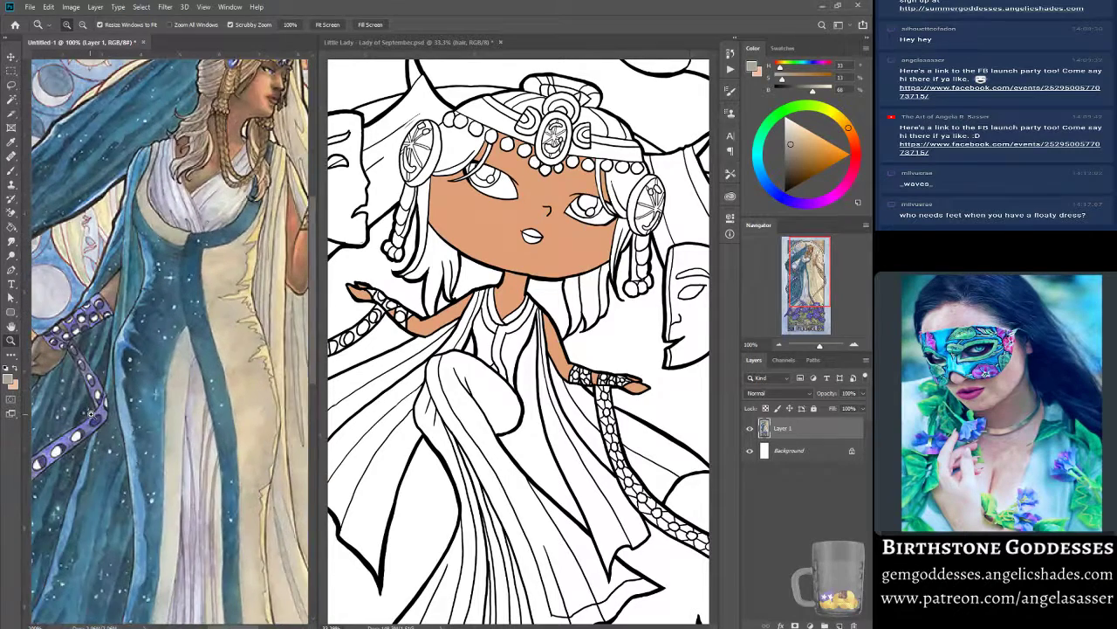
pyautogui.click(813, 268)
pyautogui.moveTo(813, 267); pyautogui.dragTo(815, 261)
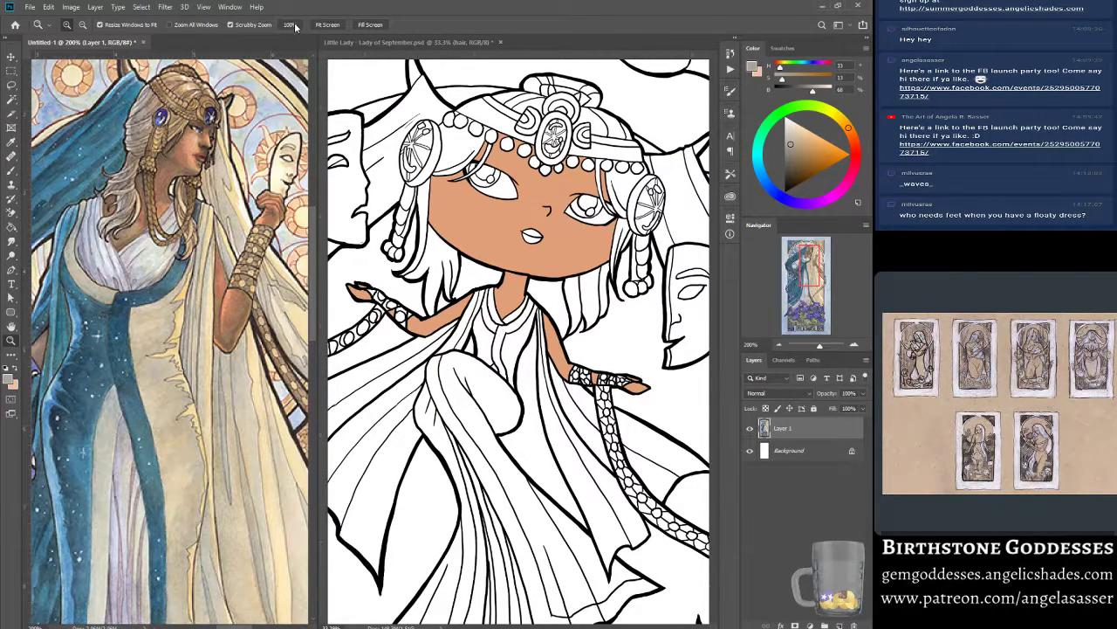
pyautogui.rightClick(200, 230)
pyautogui.click(218, 291)
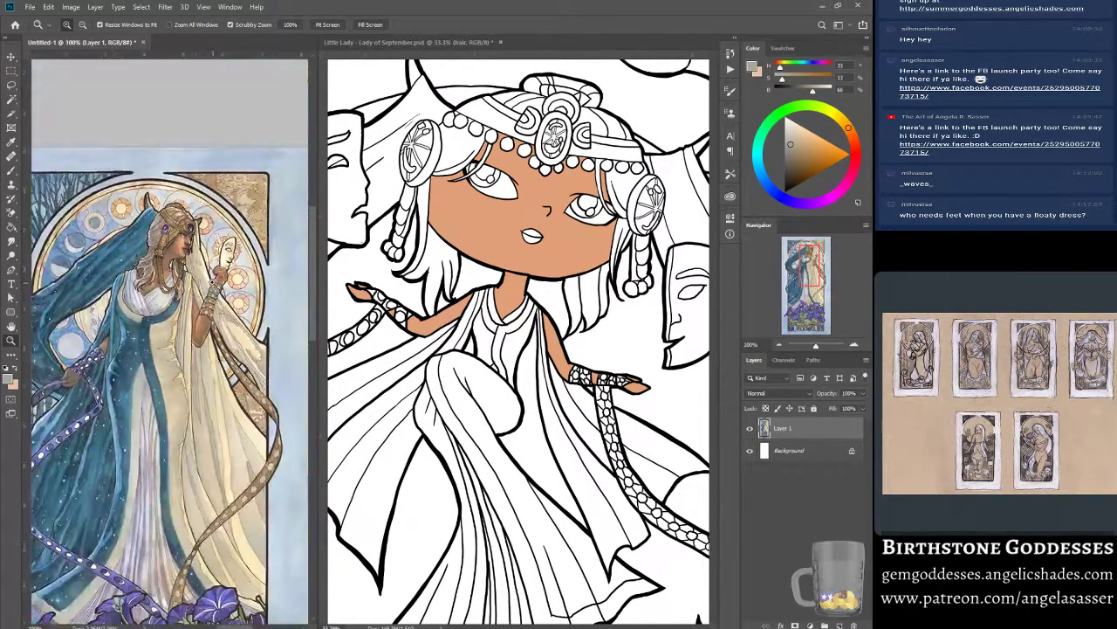
pyautogui.scroll(-5, 162, 375)
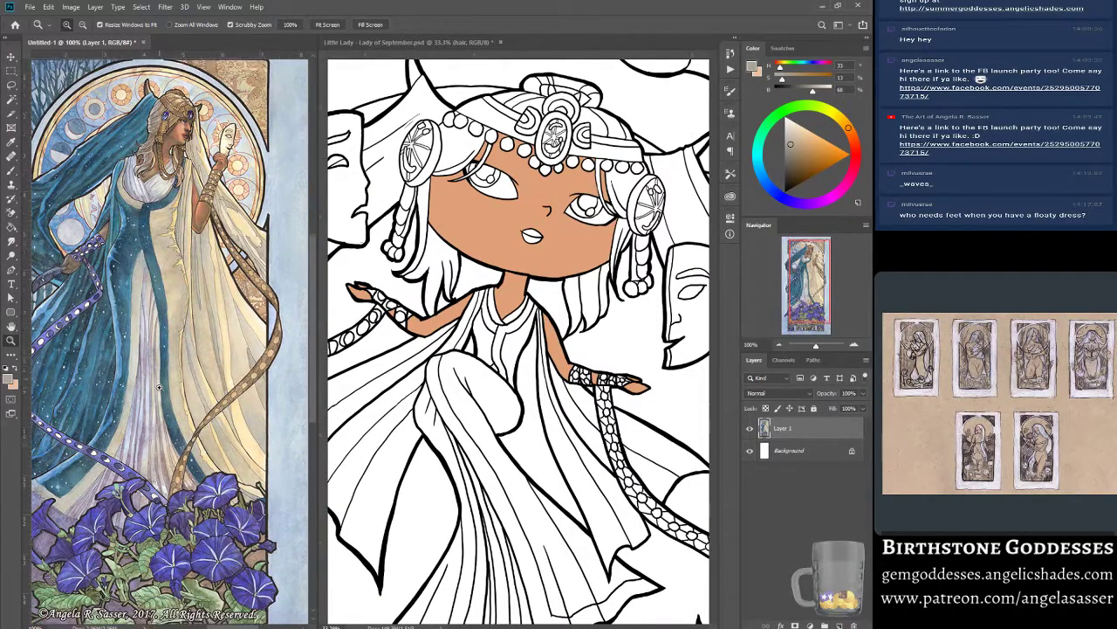
pyautogui.moveTo(792, 296); pyautogui.dragTo(789, 292)
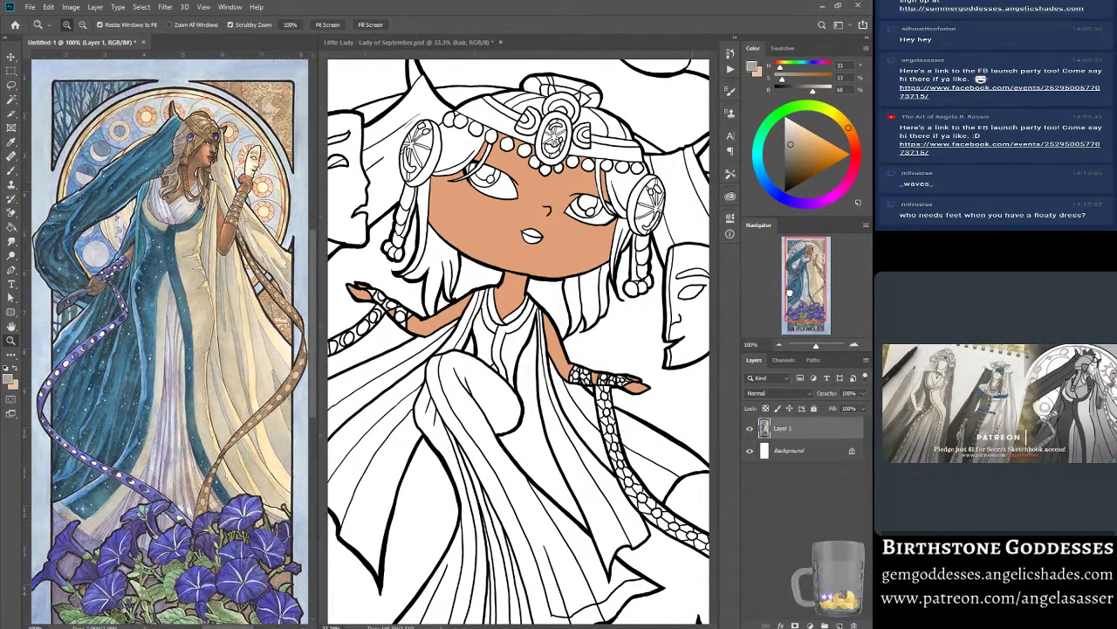
pyautogui.click(404, 46)
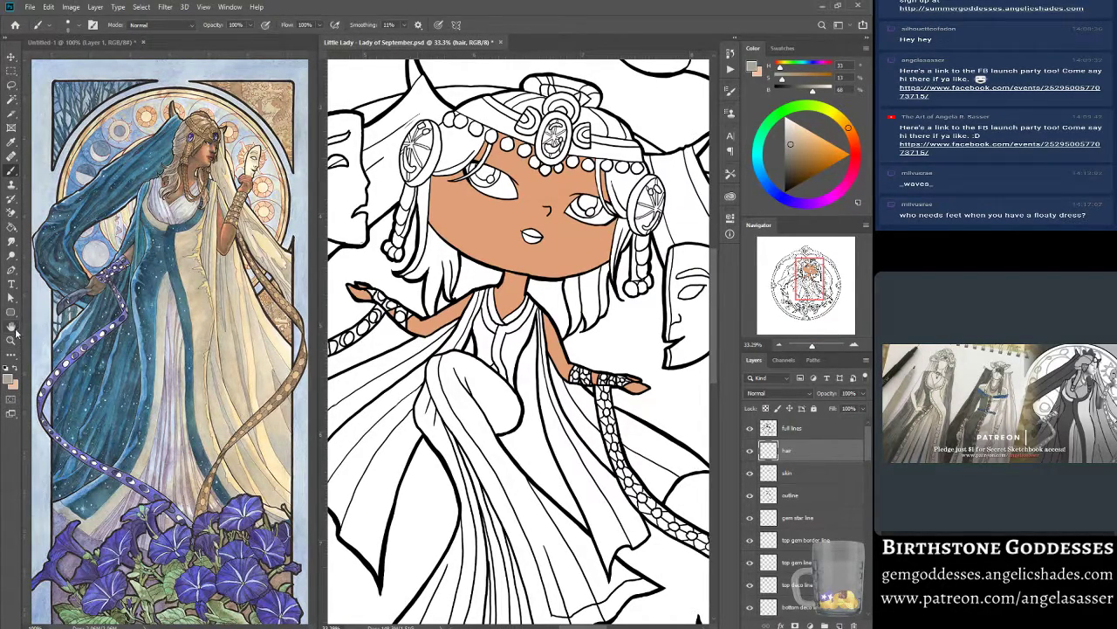
pyautogui.click(214, 148)
pyautogui.click(214, 149)
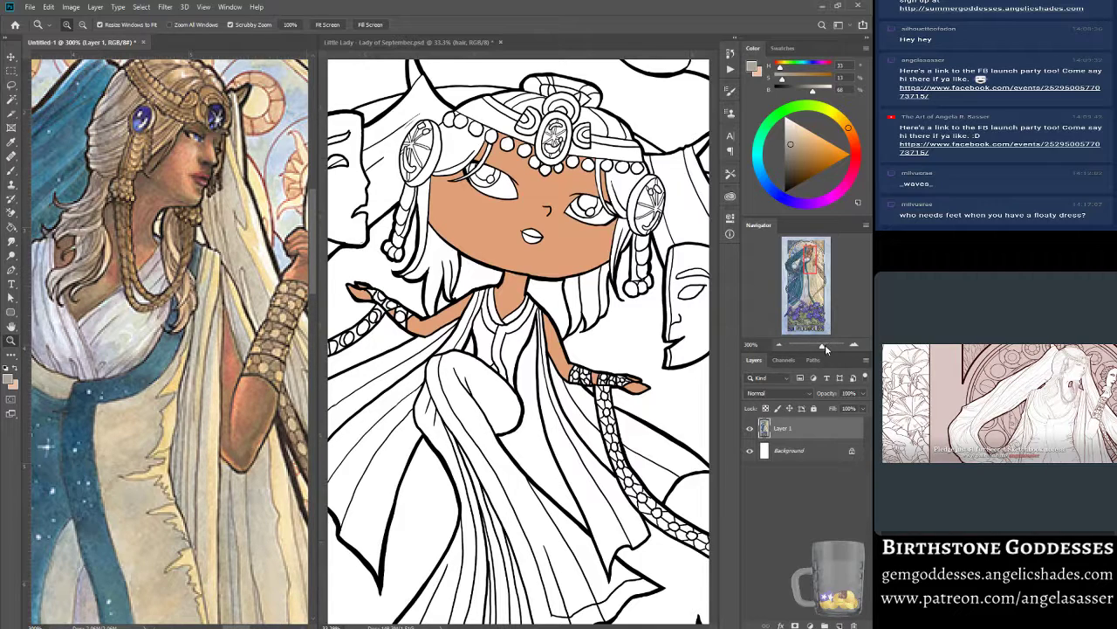
pyautogui.moveTo(821, 345); pyautogui.dragTo(819, 346)
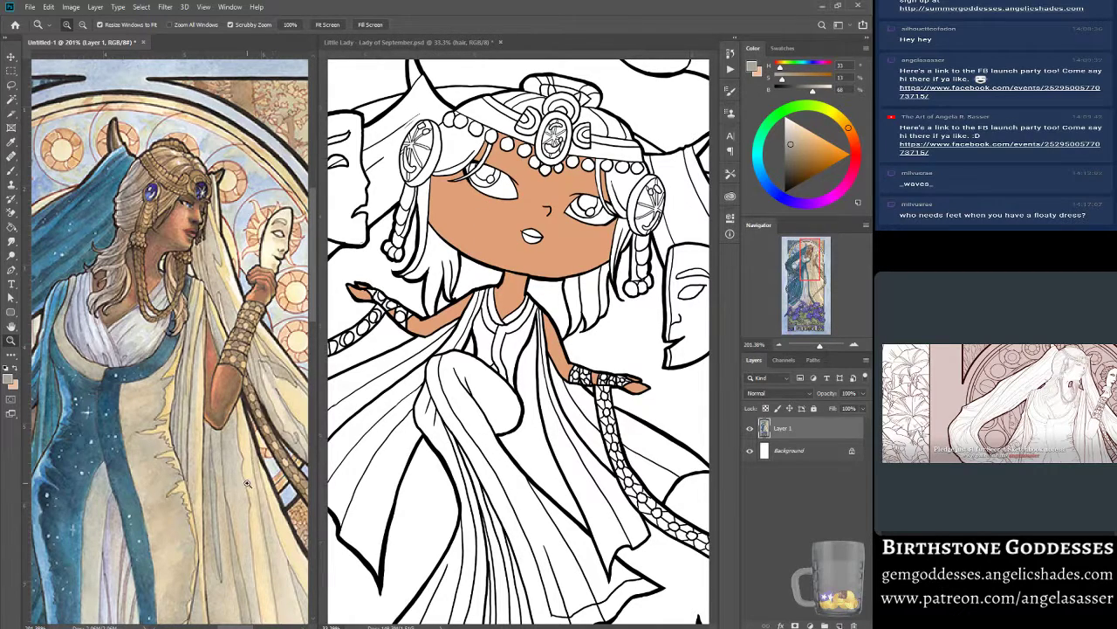
# Switch to the browser and open the Ink Drawings gallery on the Ladies of the Months site.
pyautogui.moveTo(218, 623)
pyautogui.click(195, 585)
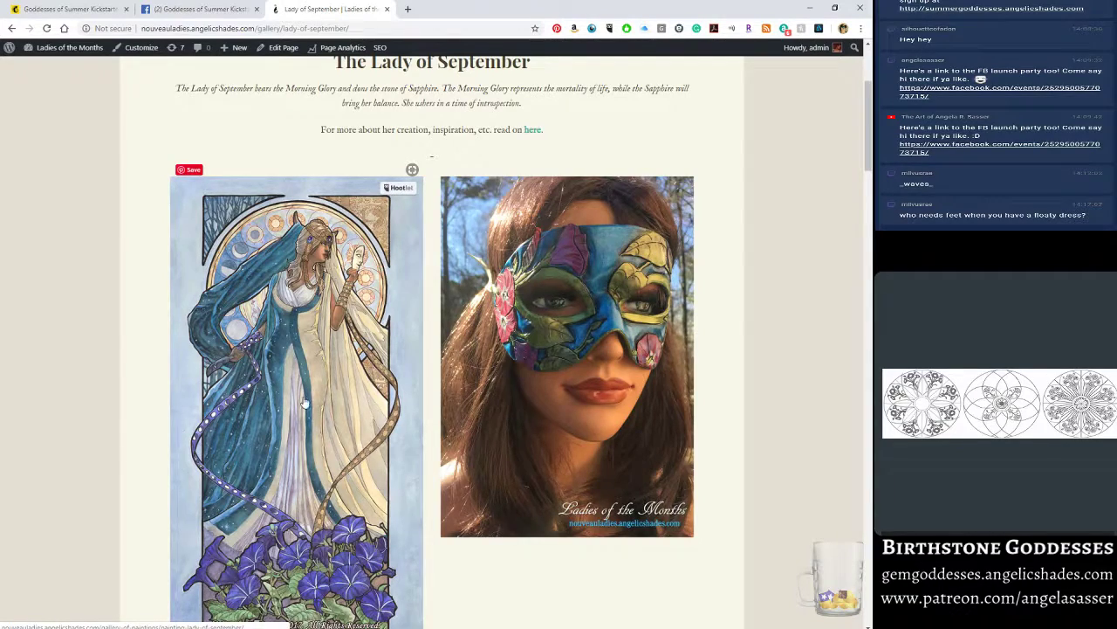
pyautogui.scroll(3, 306, 404)
pyautogui.moveTo(319, 138)
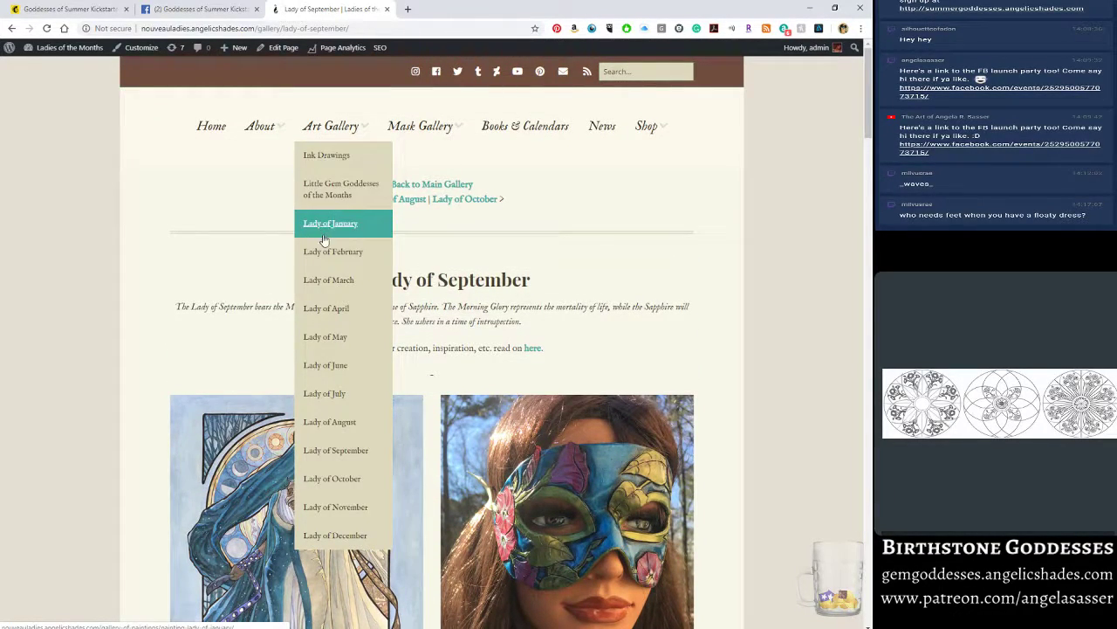
pyautogui.click(326, 163)
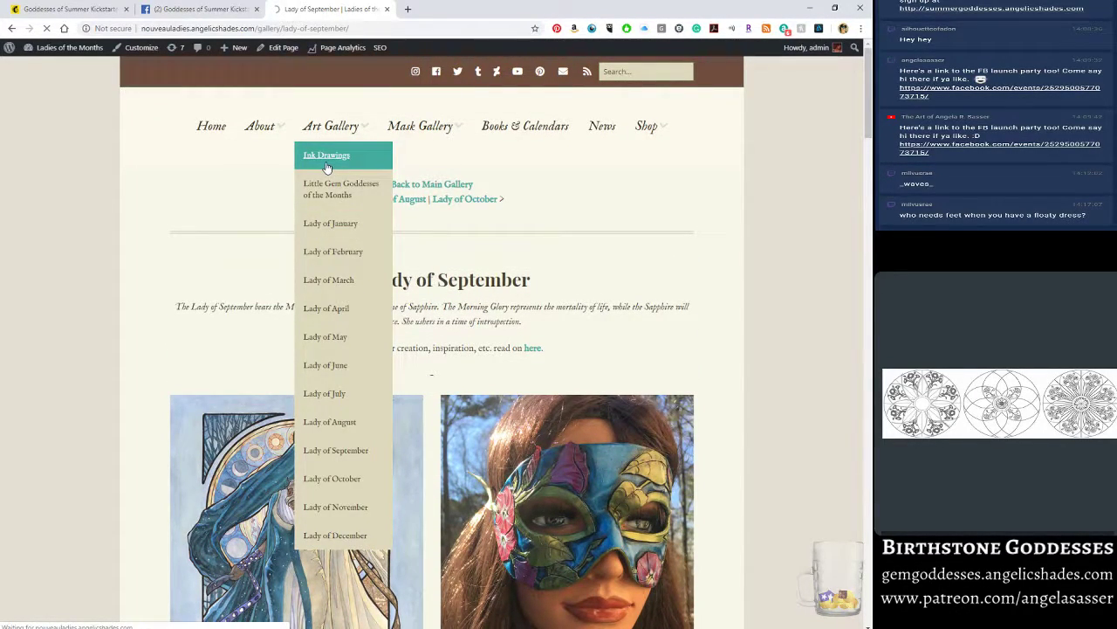
# Find the Lady of the Equinox (September) drawing in the gallery and view it enlarged.
pyautogui.scroll(-3, 515, 447)
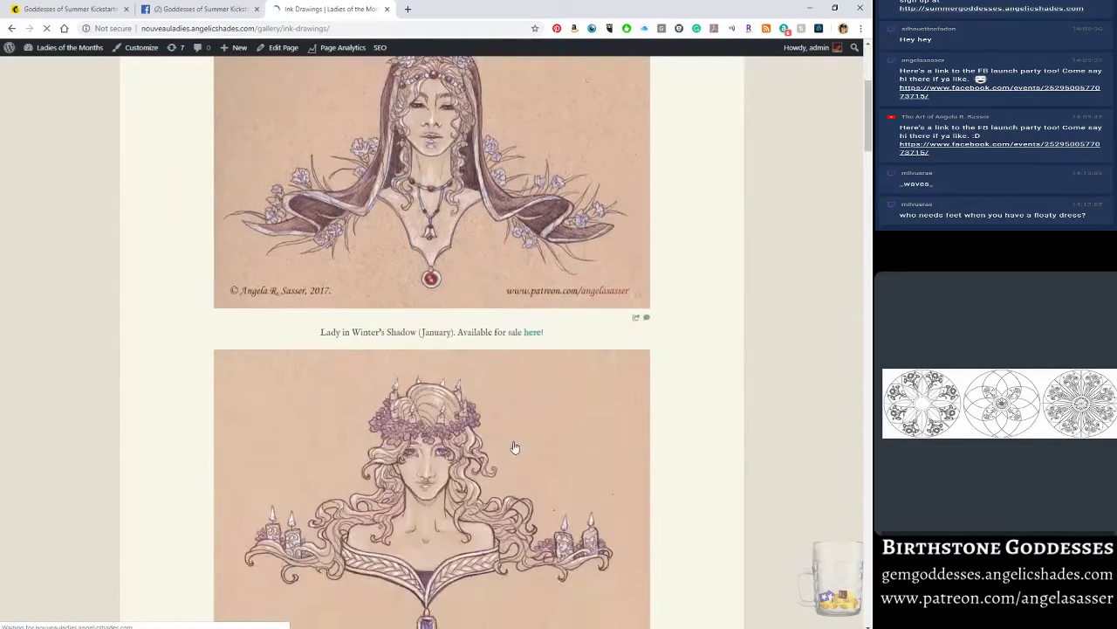
pyautogui.scroll(-15, 515, 447)
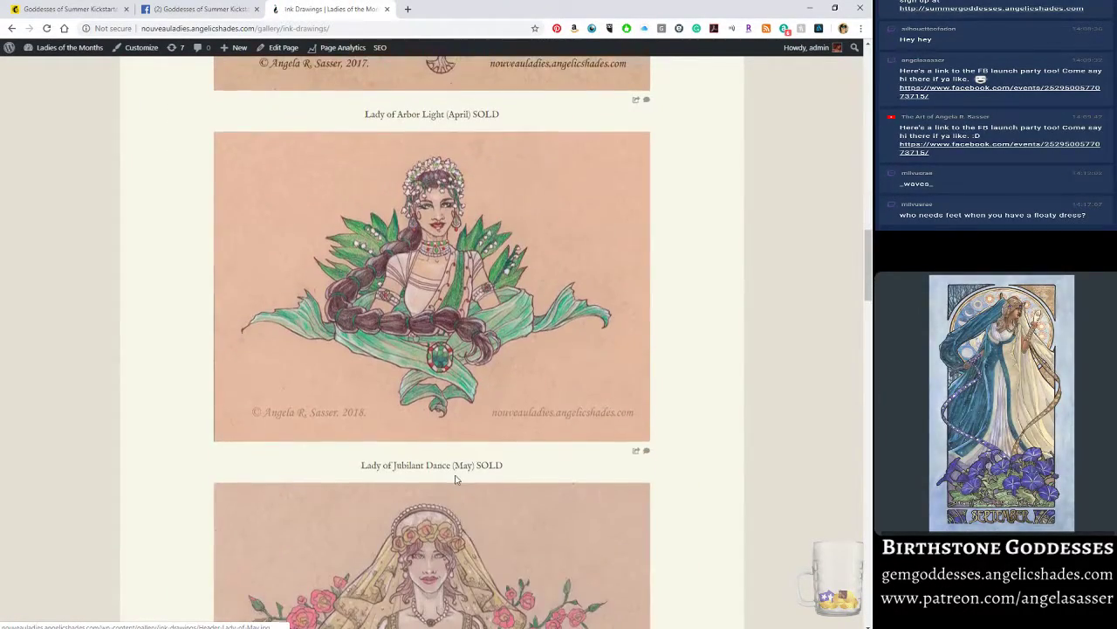
pyautogui.scroll(-15, 455, 479)
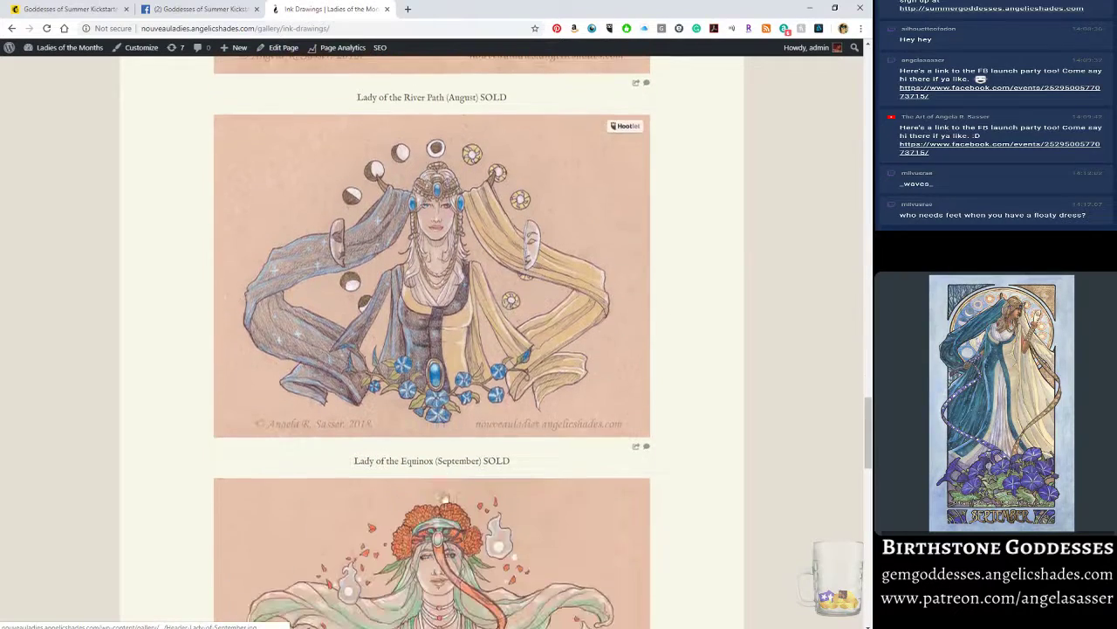
pyautogui.scroll(-1, 445, 499)
pyautogui.click(454, 253)
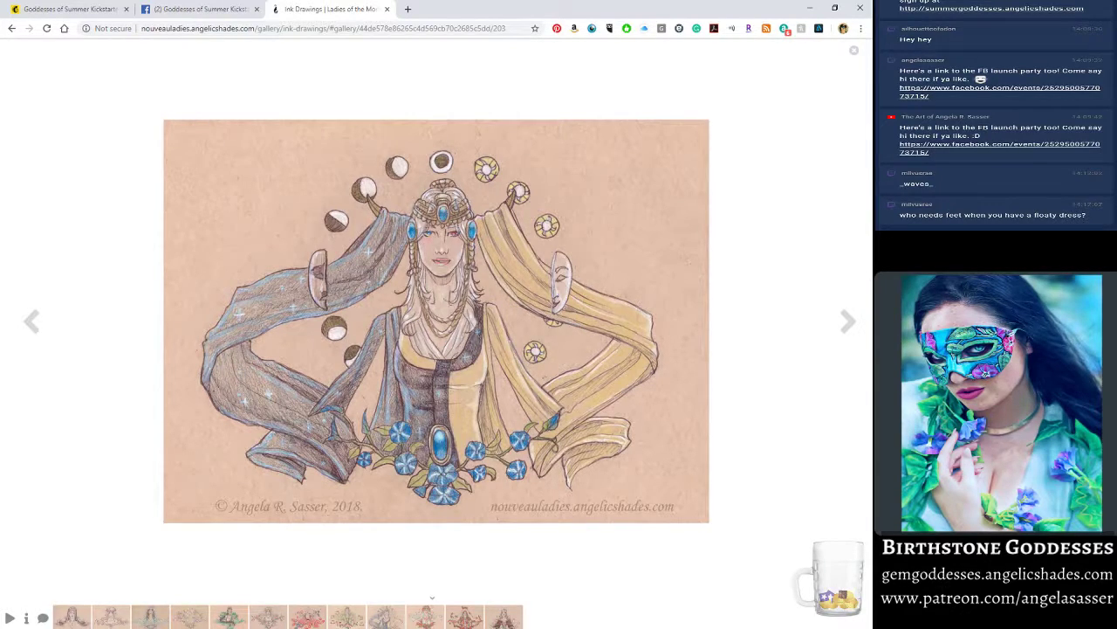
# Switch back to Photoshop and select all the hair areas on the "full lines" layer of the Little Lady document with the Magic Wand.
pyautogui.moveTo(308, 627)
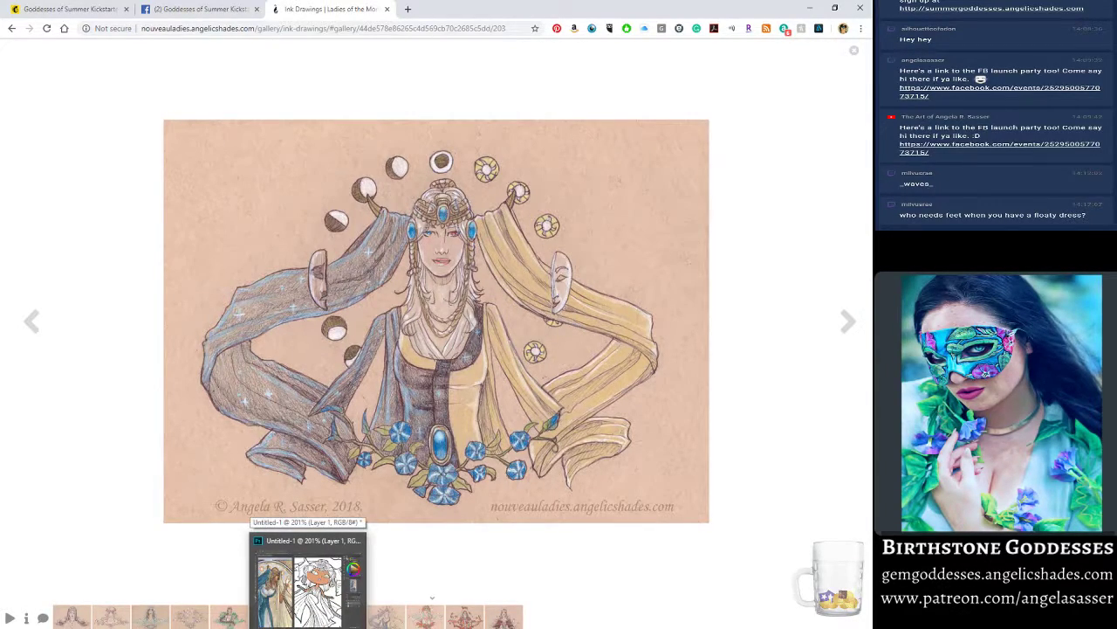
pyautogui.click(307, 581)
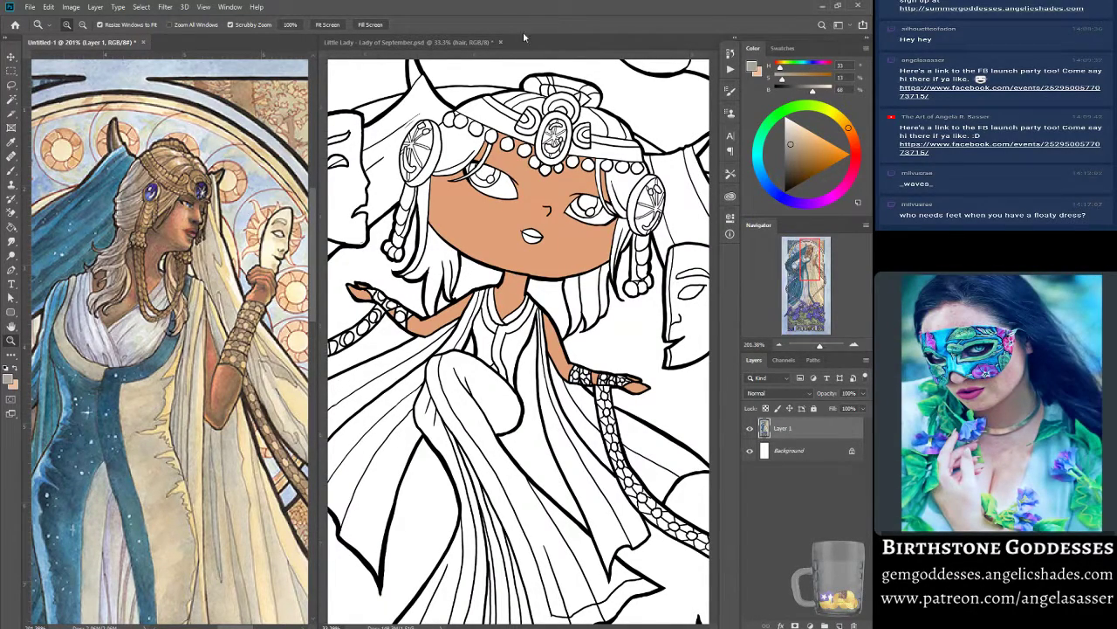
pyautogui.click(443, 43)
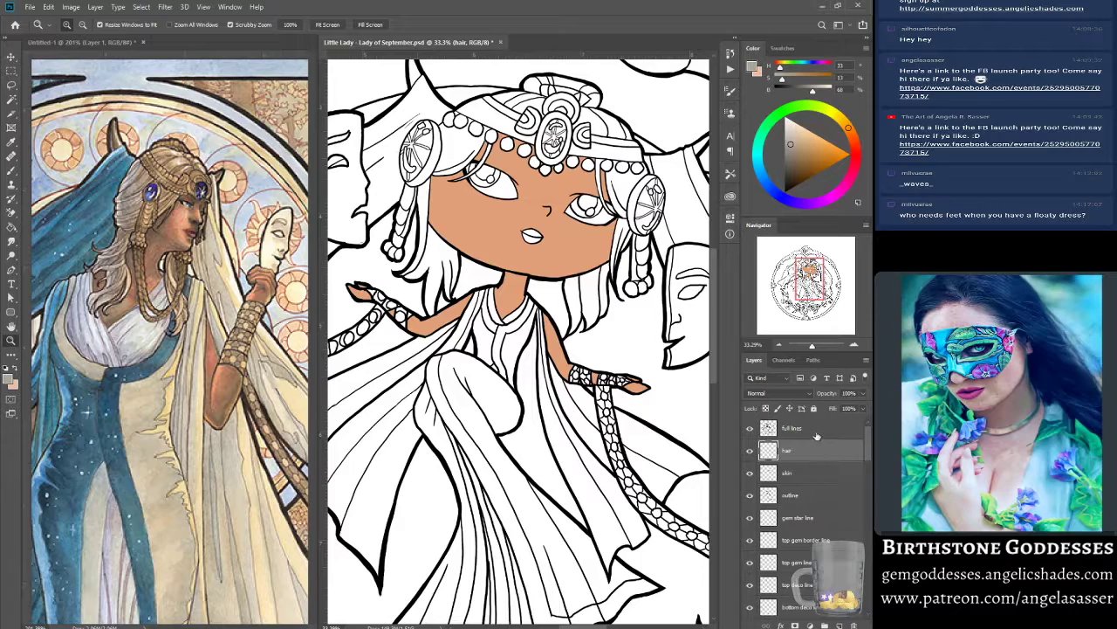
pyautogui.click(816, 436)
pyautogui.click(11, 100)
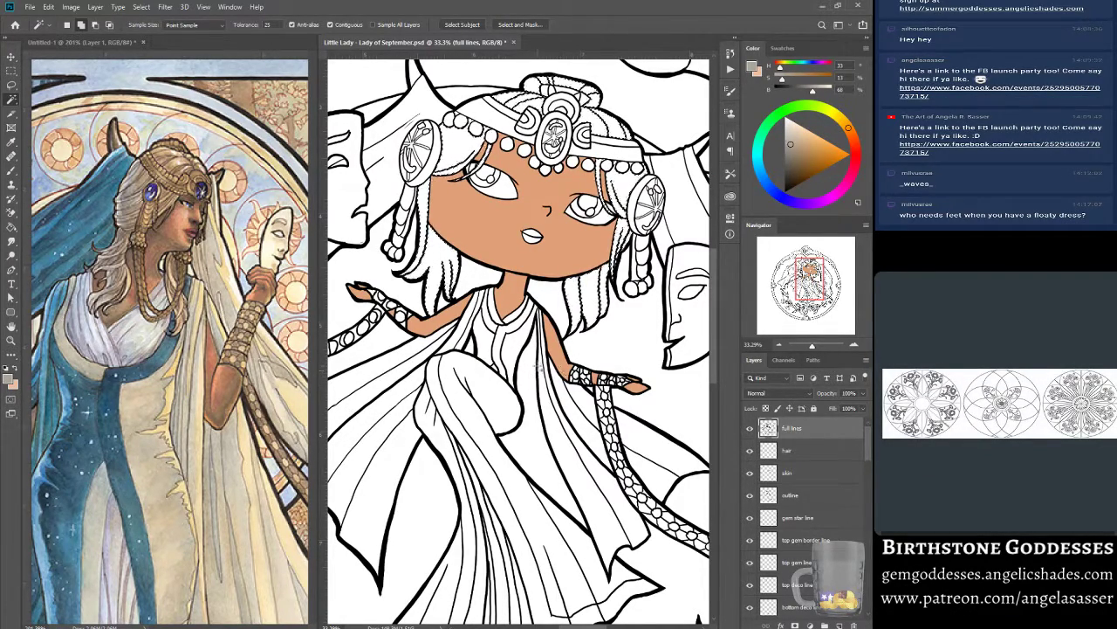
pyautogui.scroll(1, 538, 371)
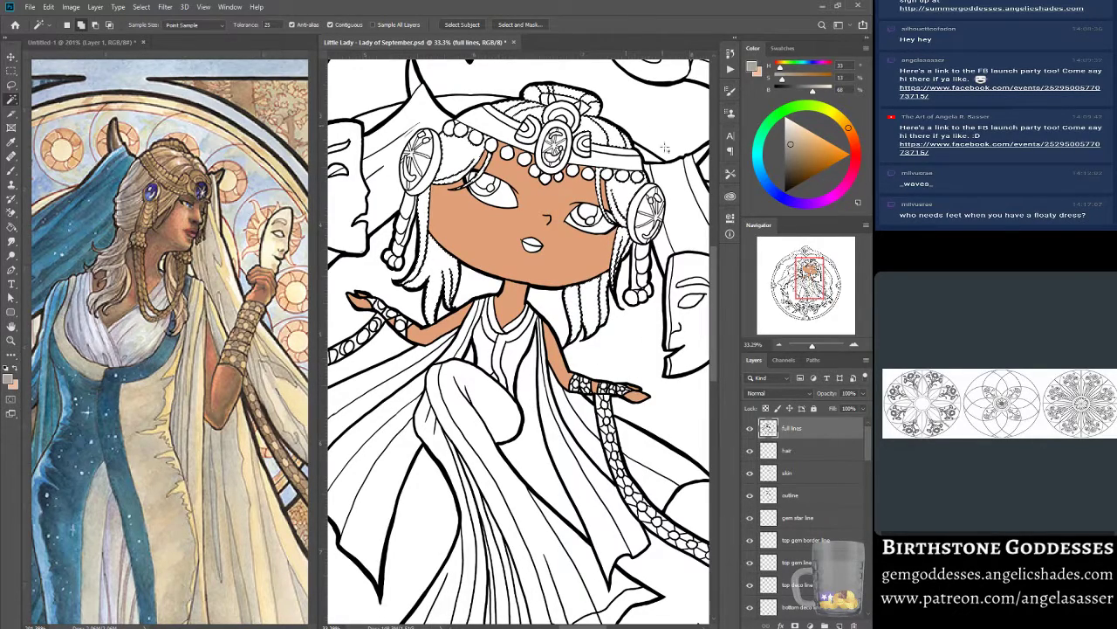
pyautogui.scroll(-2, 576, 420)
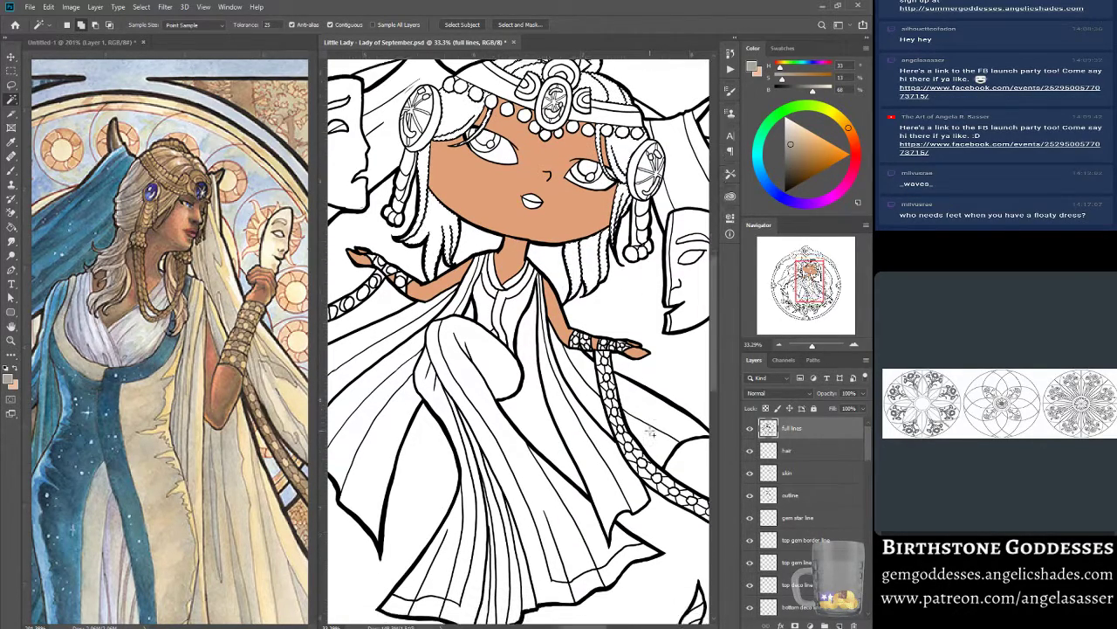
pyautogui.scroll(5, 566, 466)
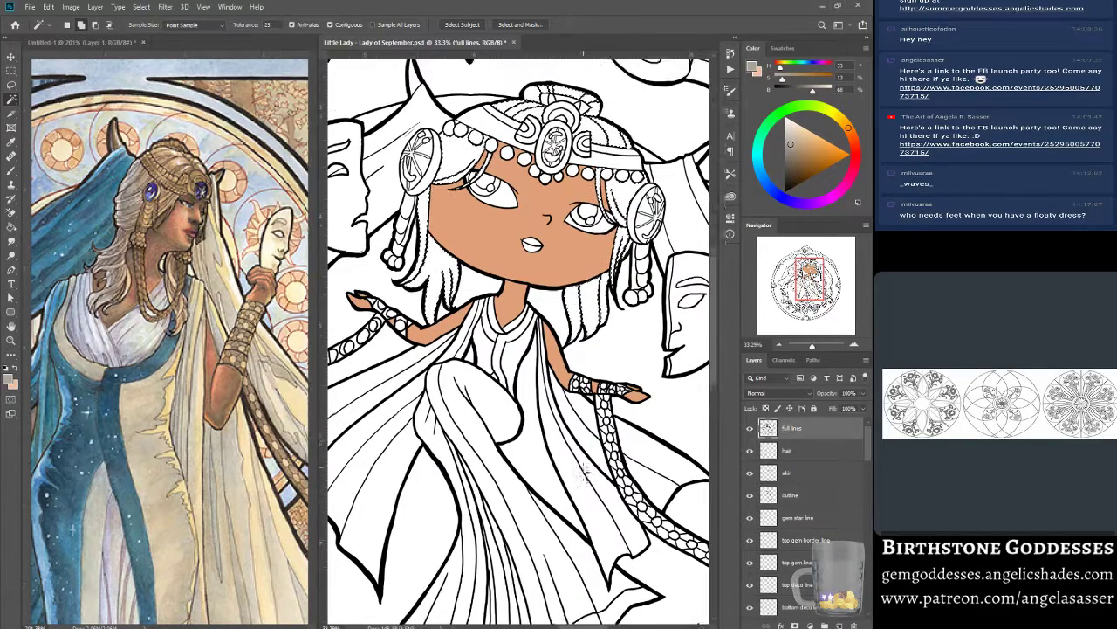
# Expand the hair selection by 1 pixel.
pyautogui.click(141, 7)
pyautogui.moveTo(179, 163)
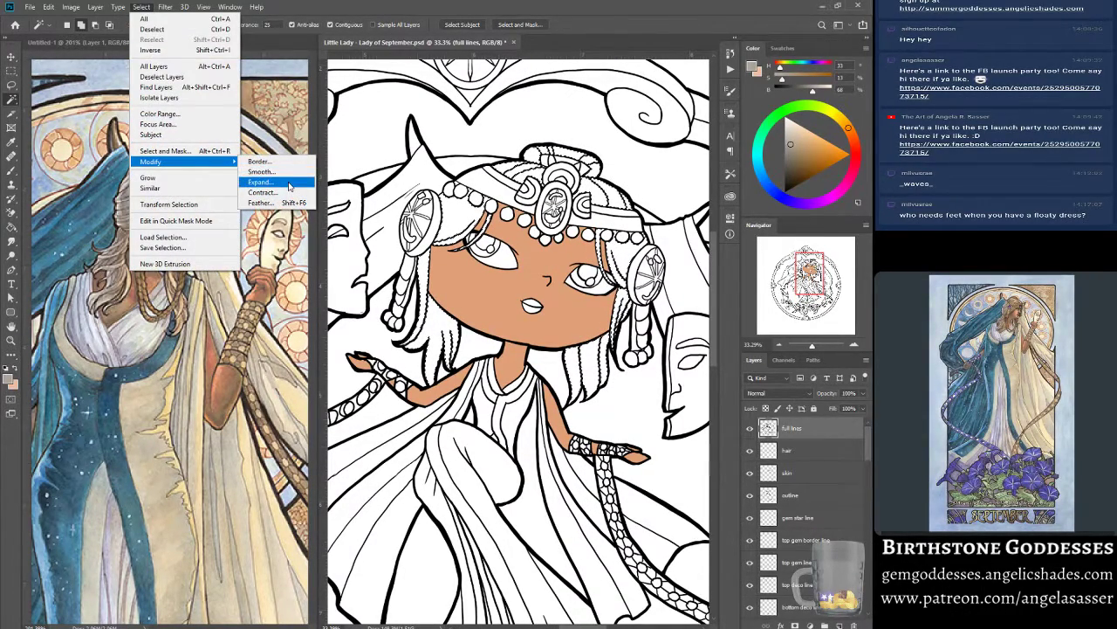
pyautogui.click(281, 182)
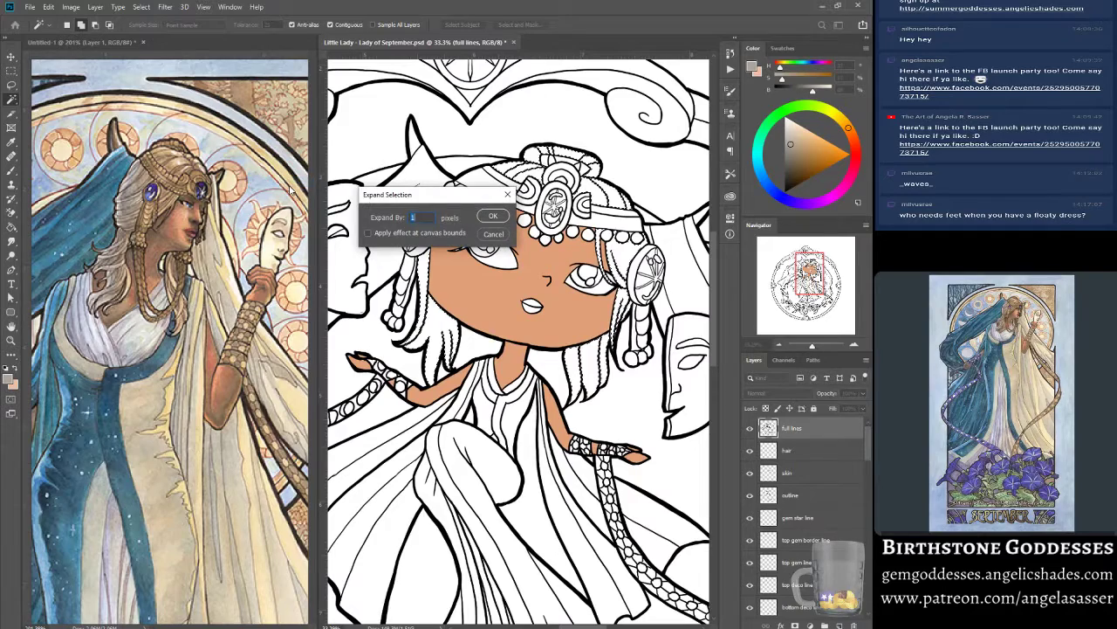
pyautogui.click(493, 216)
# Fill the selected hair areas on the "hair" layer with the foreground color at 100% opacity, then clear the selection.
pyautogui.scroll(-2, 483, 229)
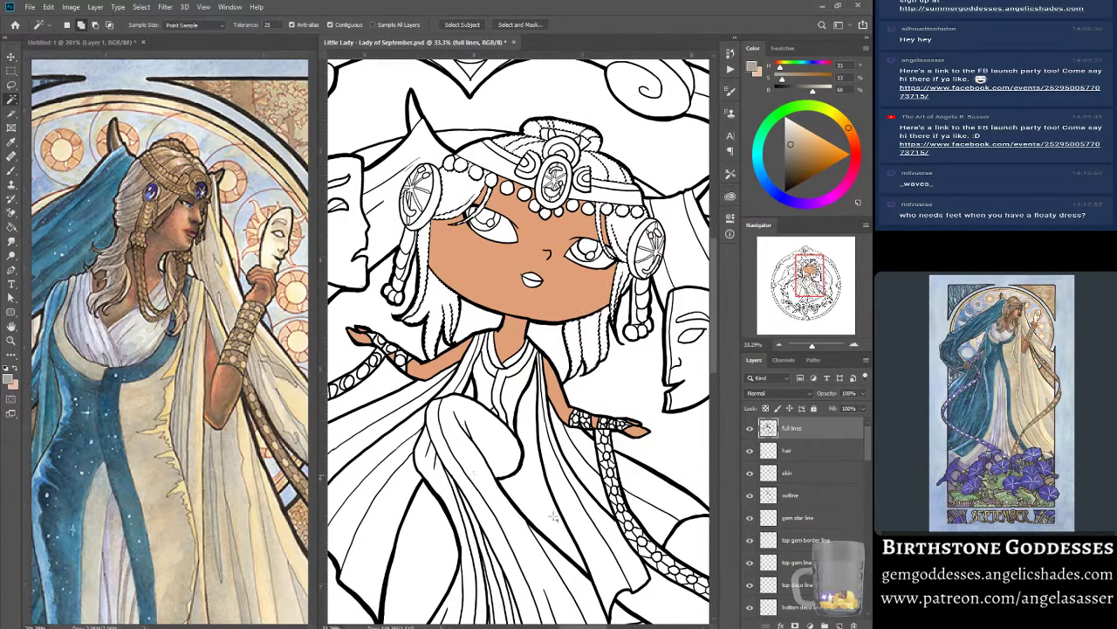
pyautogui.click(796, 450)
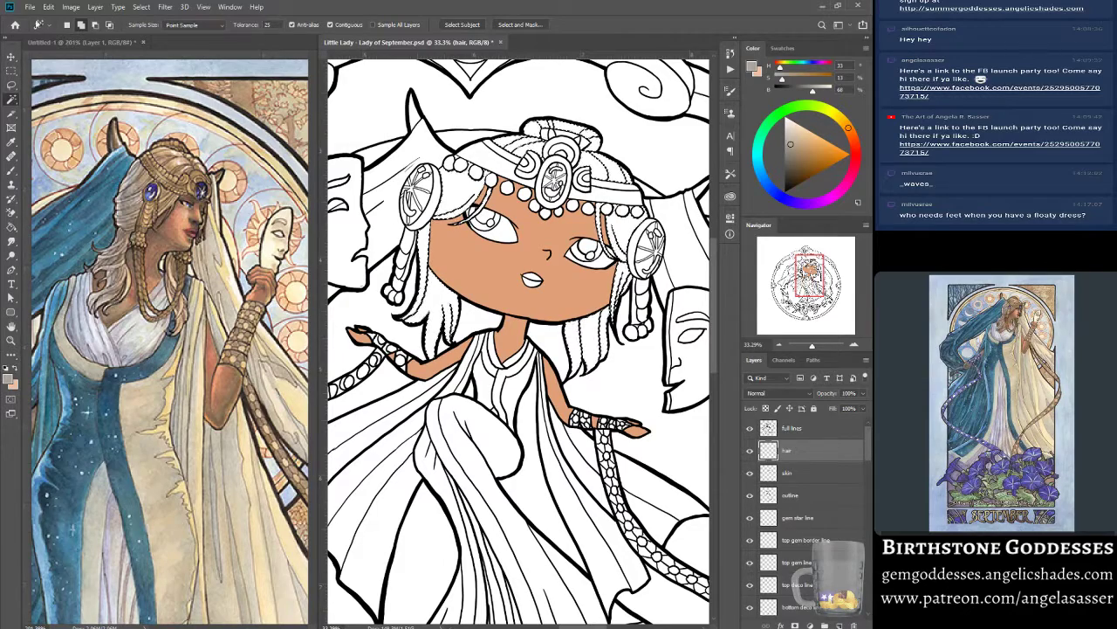
pyautogui.click(48, 7)
pyautogui.click(70, 175)
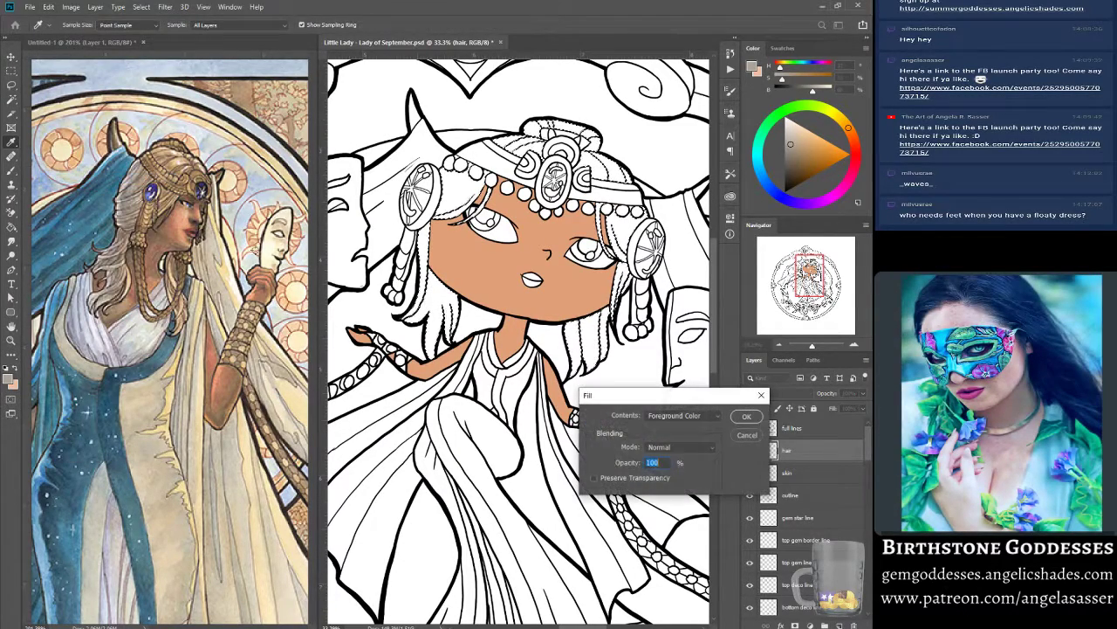
pyautogui.click(742, 417)
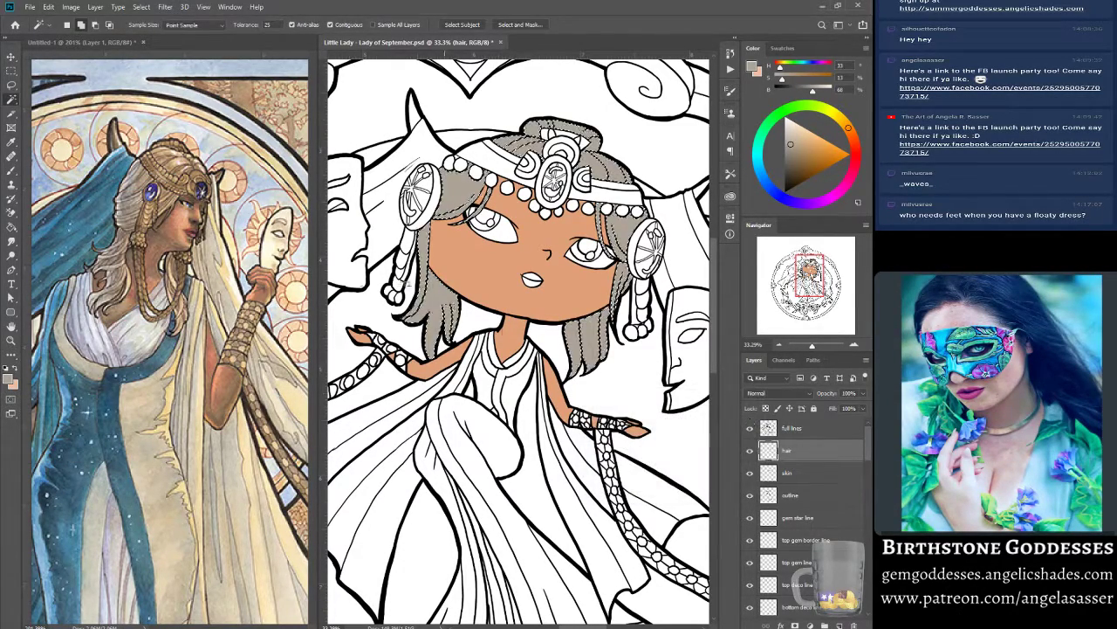
pyautogui.click(142, 7)
pyautogui.click(147, 30)
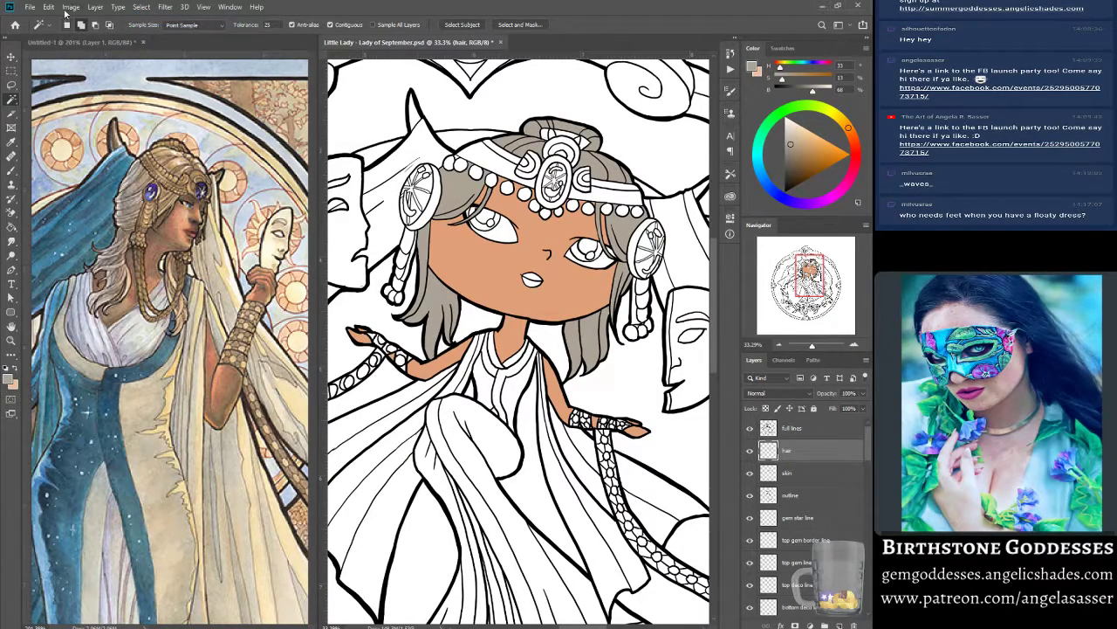
# Lighten the hair color on the "hair" layer with Hue/Saturation, using saturation +18 and lightness +63, comparing it with the original before applying.
pyautogui.click(71, 7)
pyautogui.moveTo(94, 40)
pyautogui.click(232, 95)
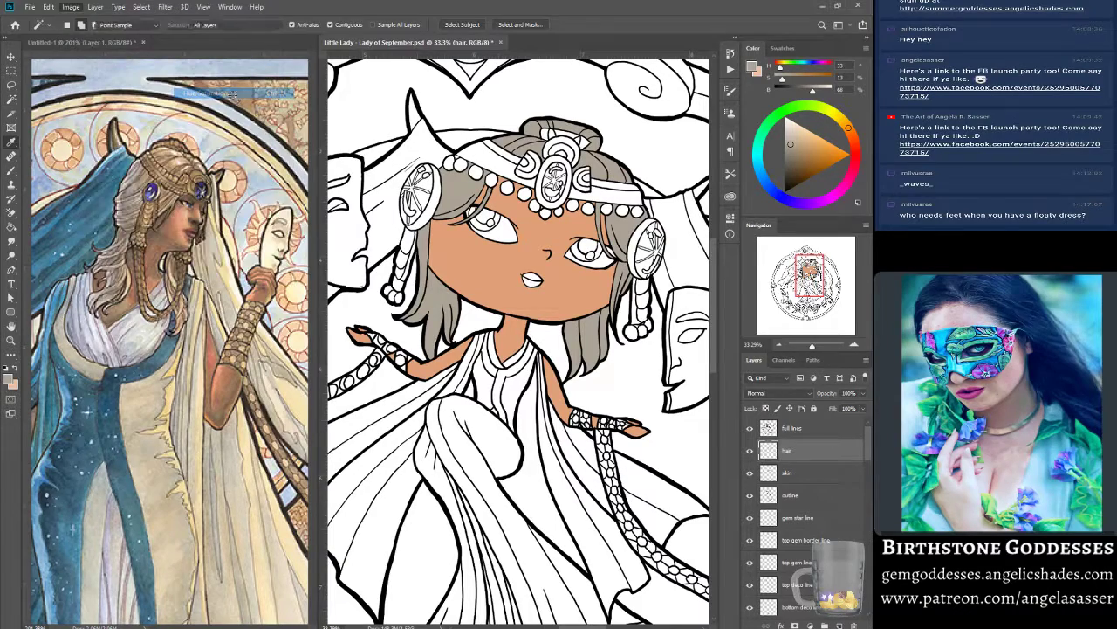
pyautogui.moveTo(182, 294); pyautogui.dragTo(226, 291)
pyautogui.moveTo(173, 263); pyautogui.dragTo(205, 263)
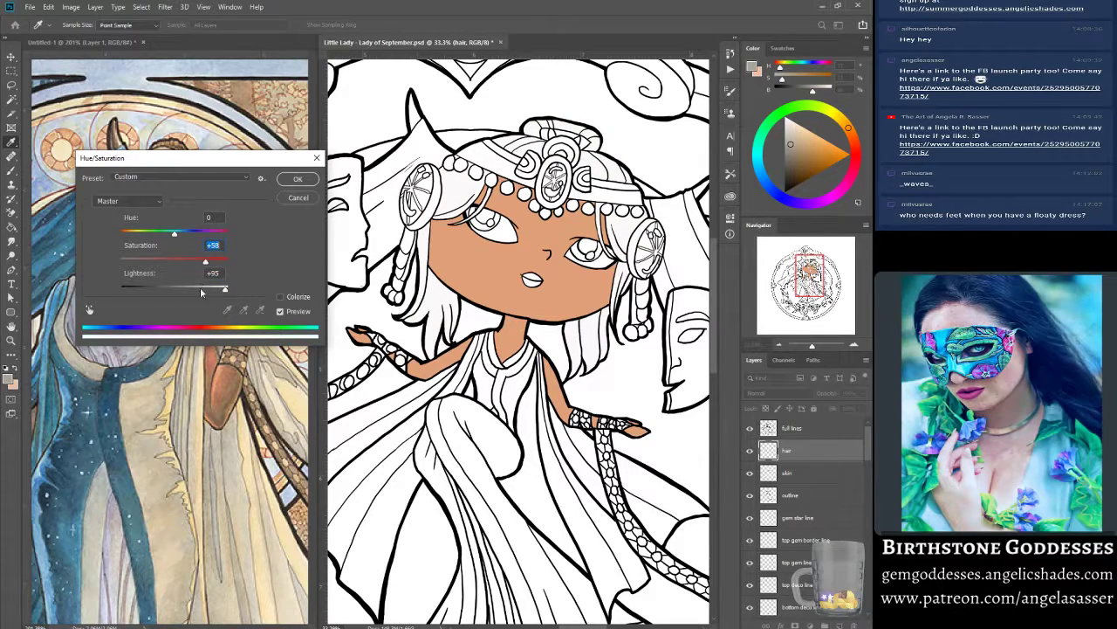
pyautogui.click(201, 292)
pyautogui.moveTo(206, 262); pyautogui.dragTo(210, 290)
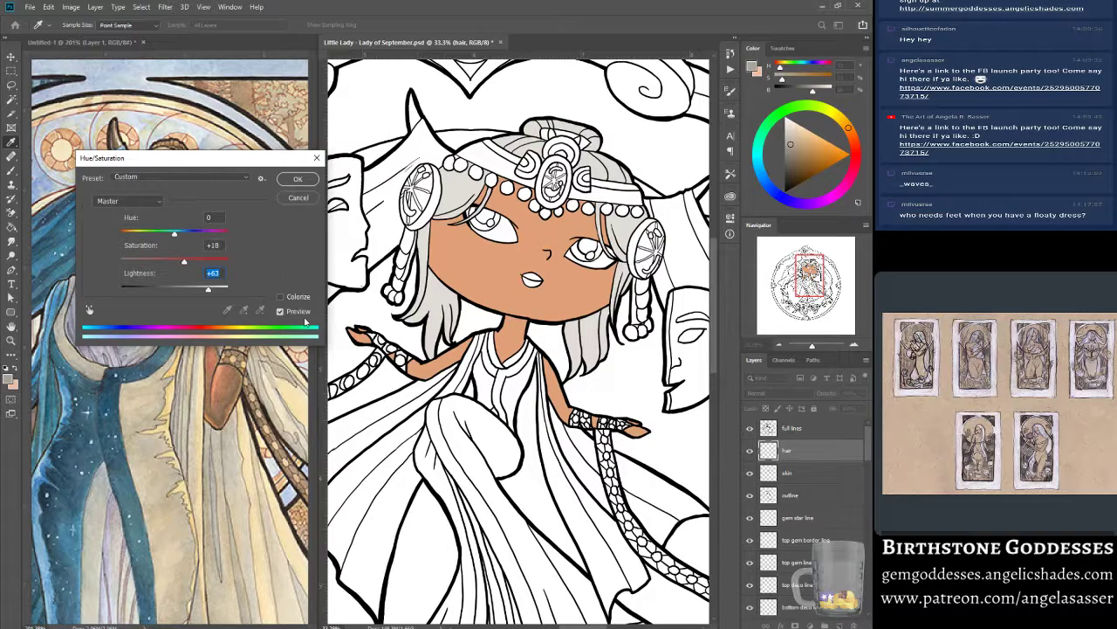
pyautogui.click(296, 312)
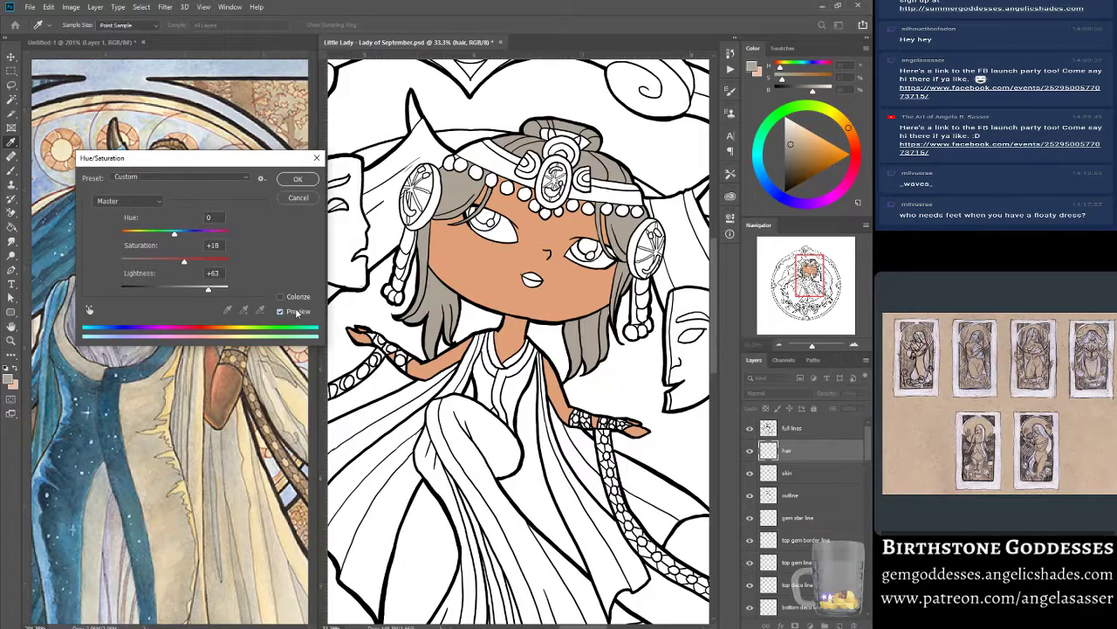
pyautogui.click(297, 311)
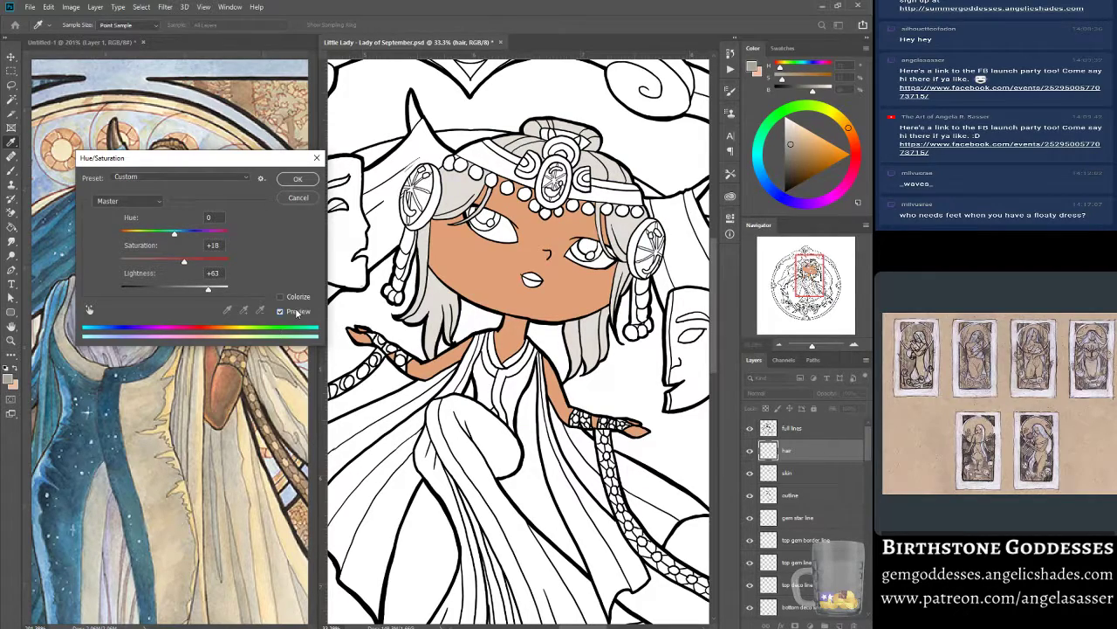
pyautogui.click(302, 179)
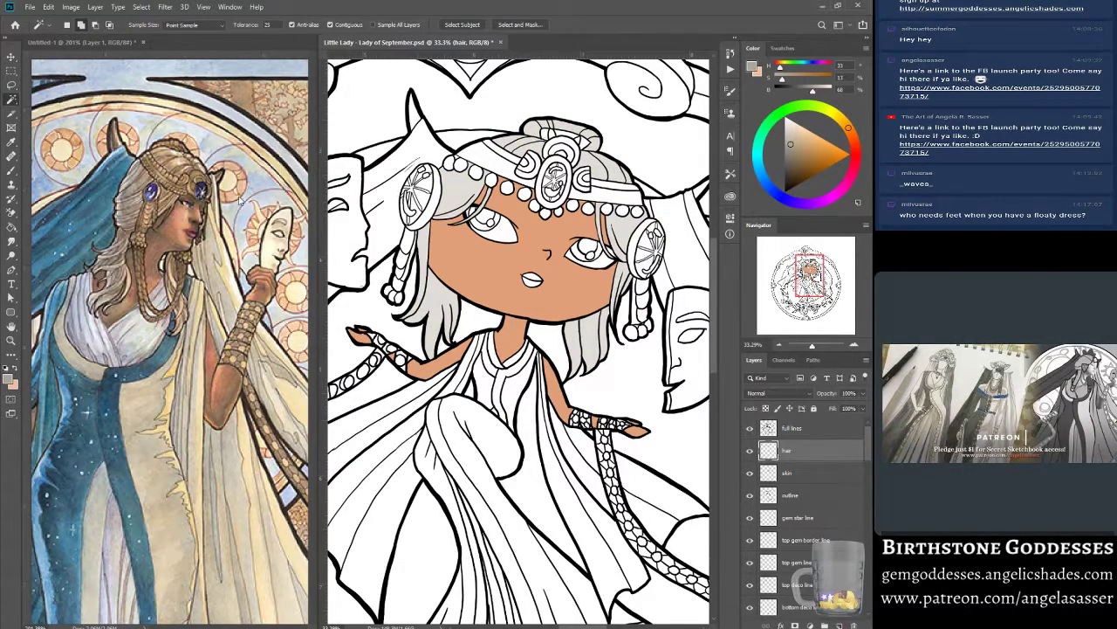
# Zoom in on the face to 50% and sample the light gray hair color for the Brush tool.
pyautogui.click(13, 339)
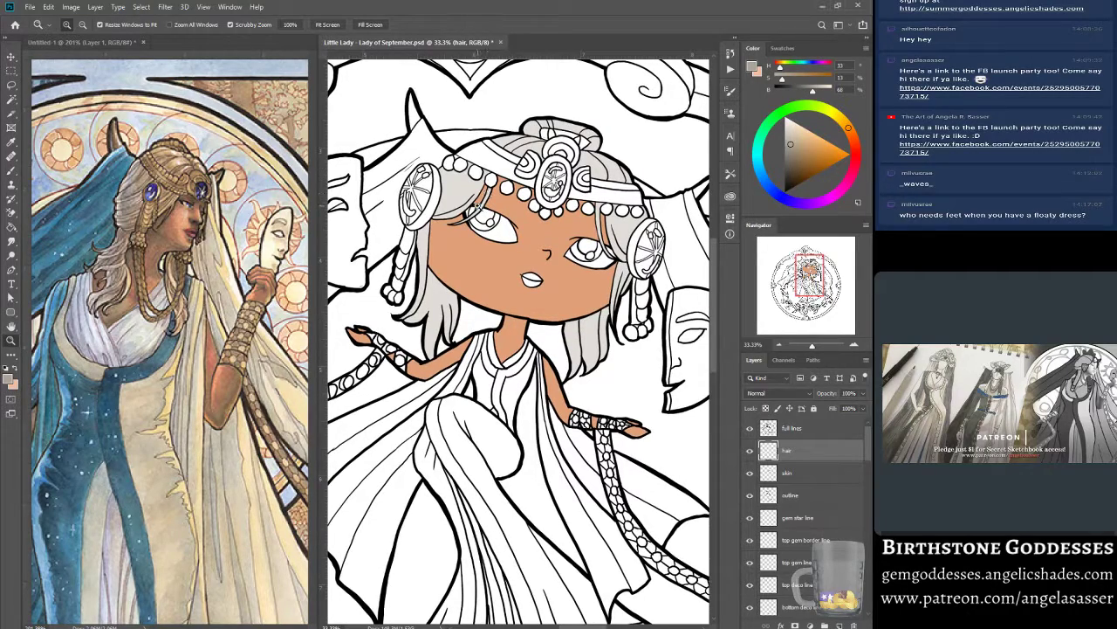
pyautogui.click(479, 178)
pyautogui.scroll(1, 608, 316)
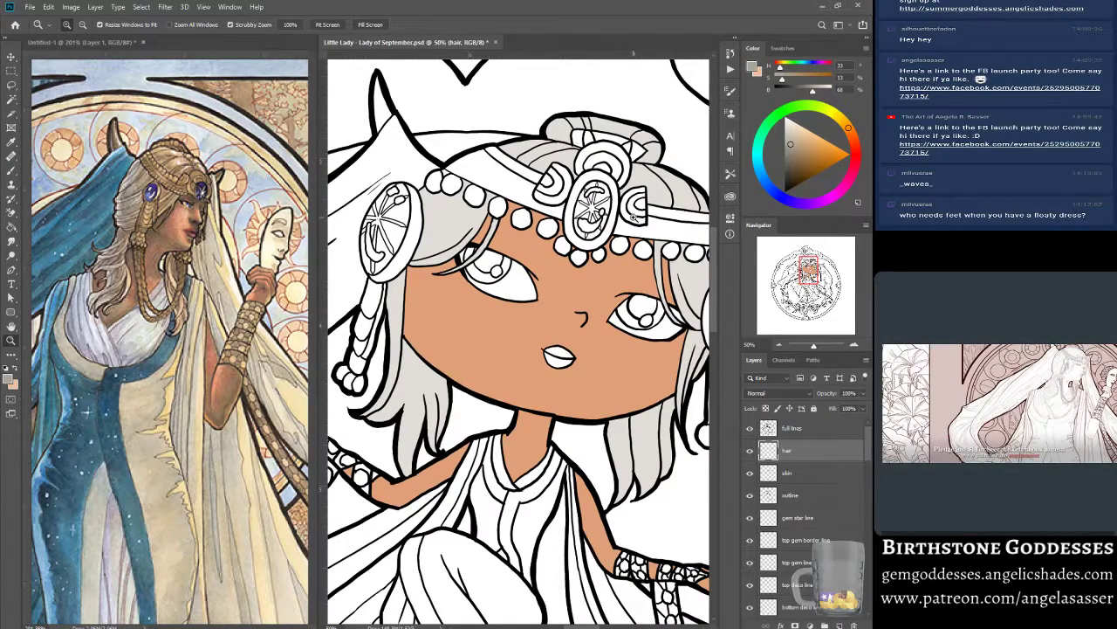
pyautogui.press('b')
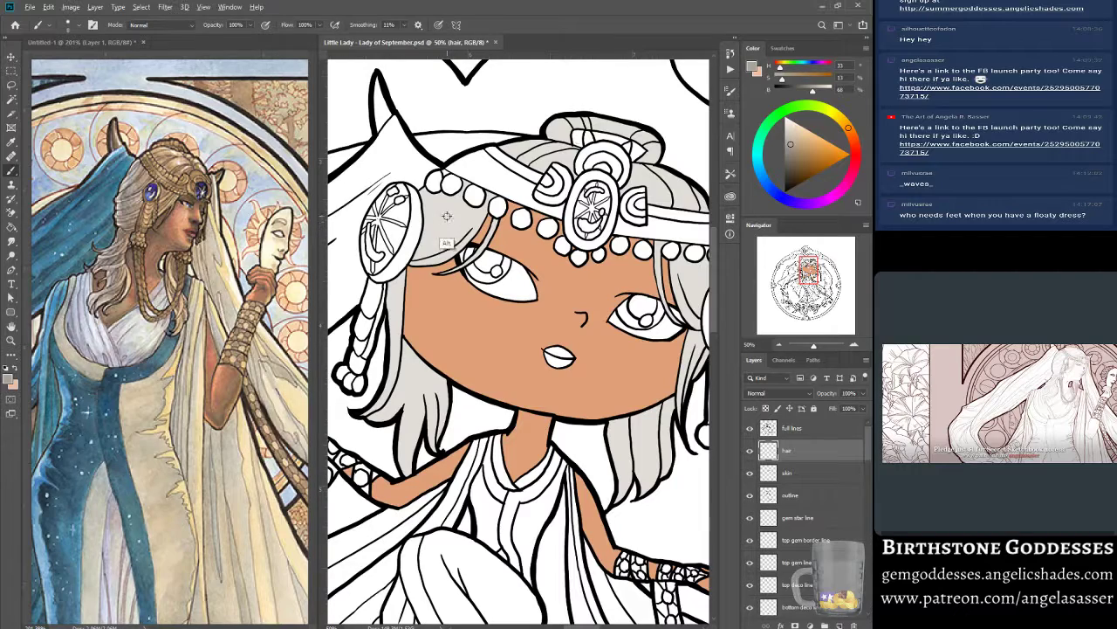
pyautogui.keyDown('alt'); pyautogui.click(447, 252); pyautogui.keyUp('alt')
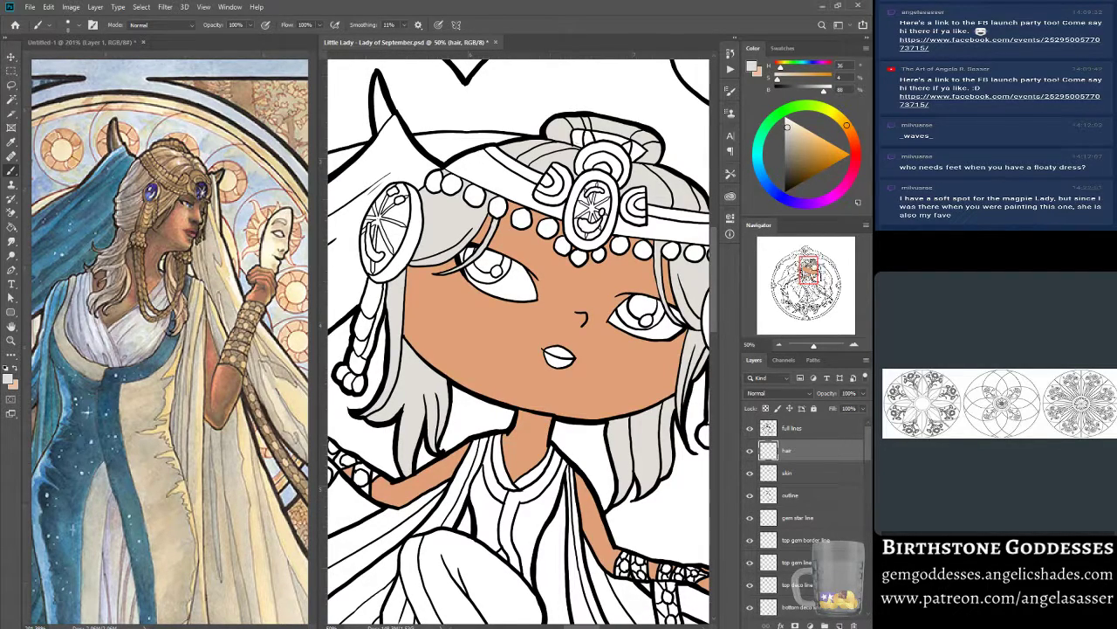
pyautogui.moveTo(813, 265); pyautogui.dragTo(819, 265)
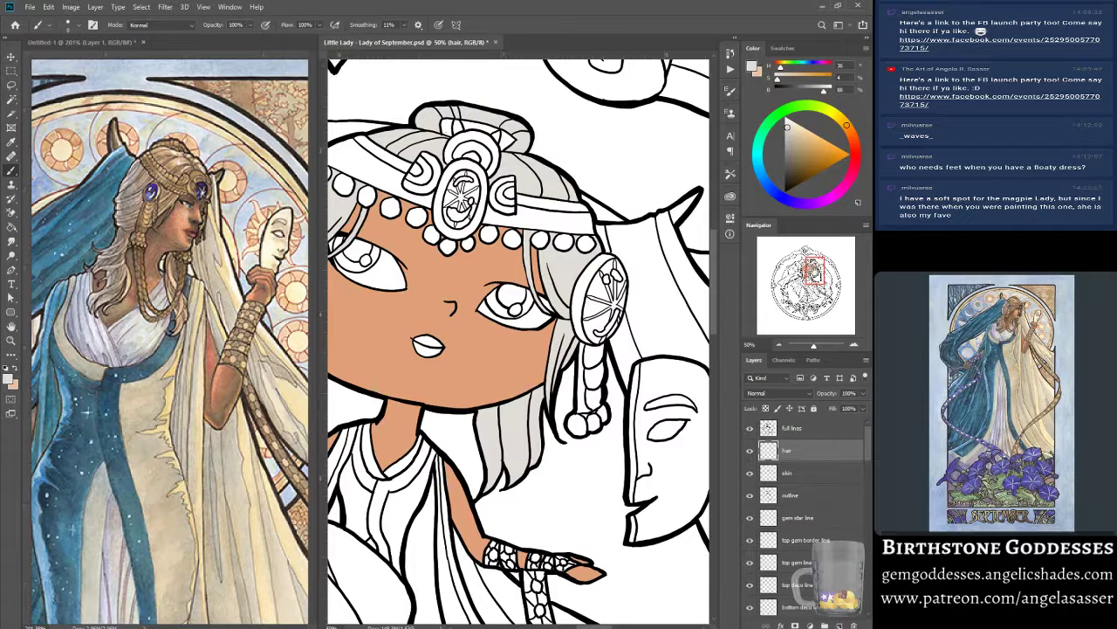
pyautogui.moveTo(818, 274); pyautogui.dragTo(809, 274)
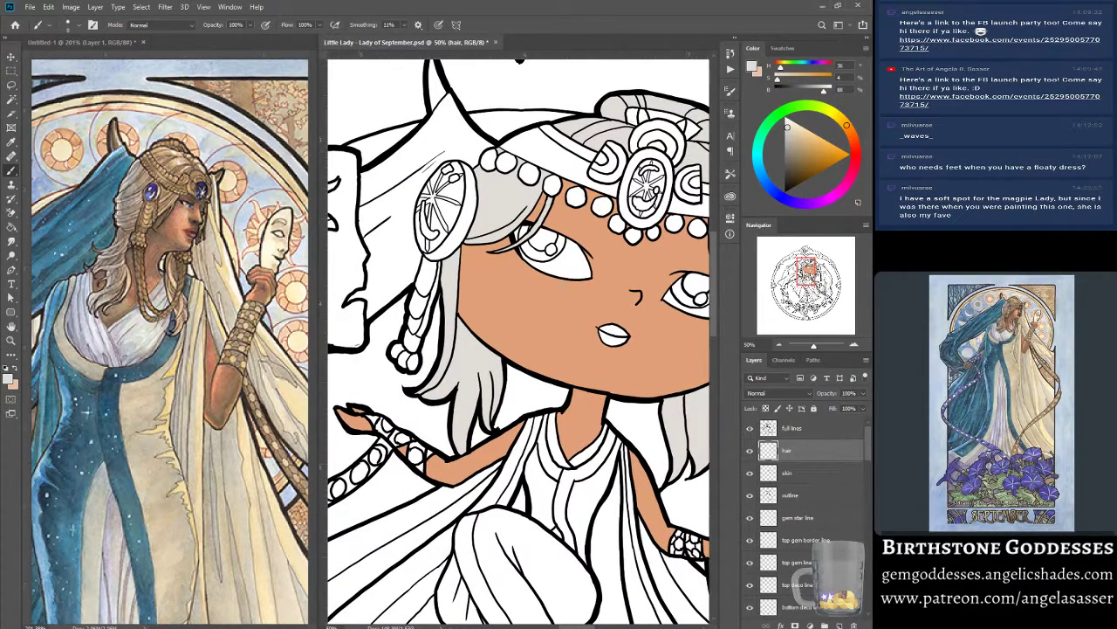
# Group all the line art layers from "outline" down to "outer border".
pyautogui.hotkey('alt', ']')
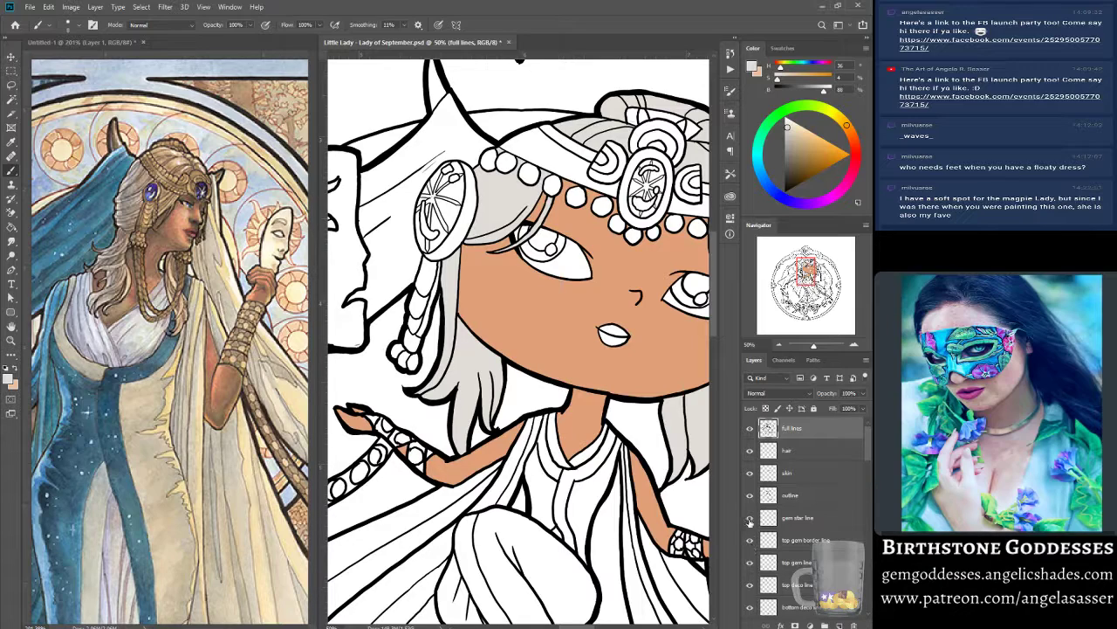
pyautogui.click(790, 495)
pyautogui.scroll(-5, 803, 541)
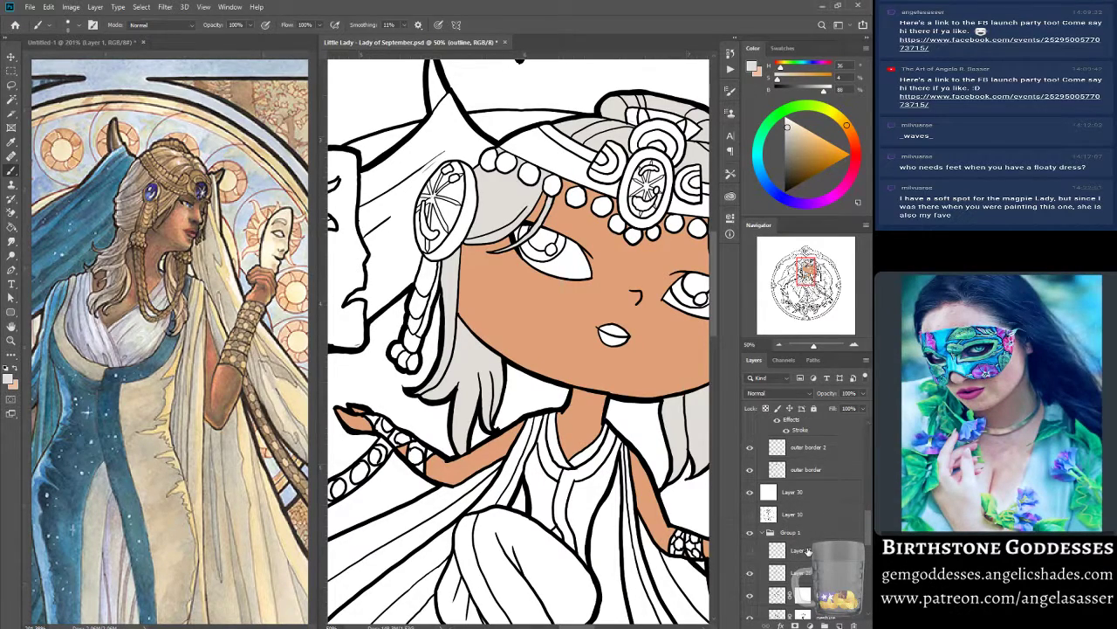
pyautogui.scroll(2, 810, 549)
pyautogui.keyDown('shift'); pyautogui.click(828, 516); pyautogui.keyUp('shift')
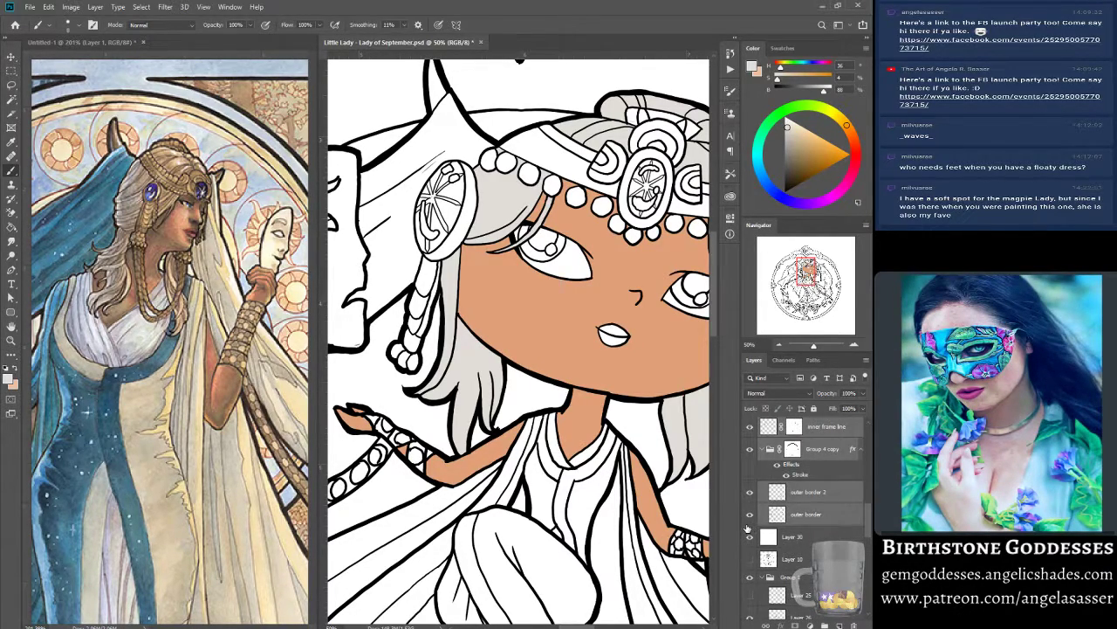
pyautogui.hotkey('ctrl', 'g')
# Rename the new layer group as "final lines" and hide it.
pyautogui.doubleClick(791, 423)
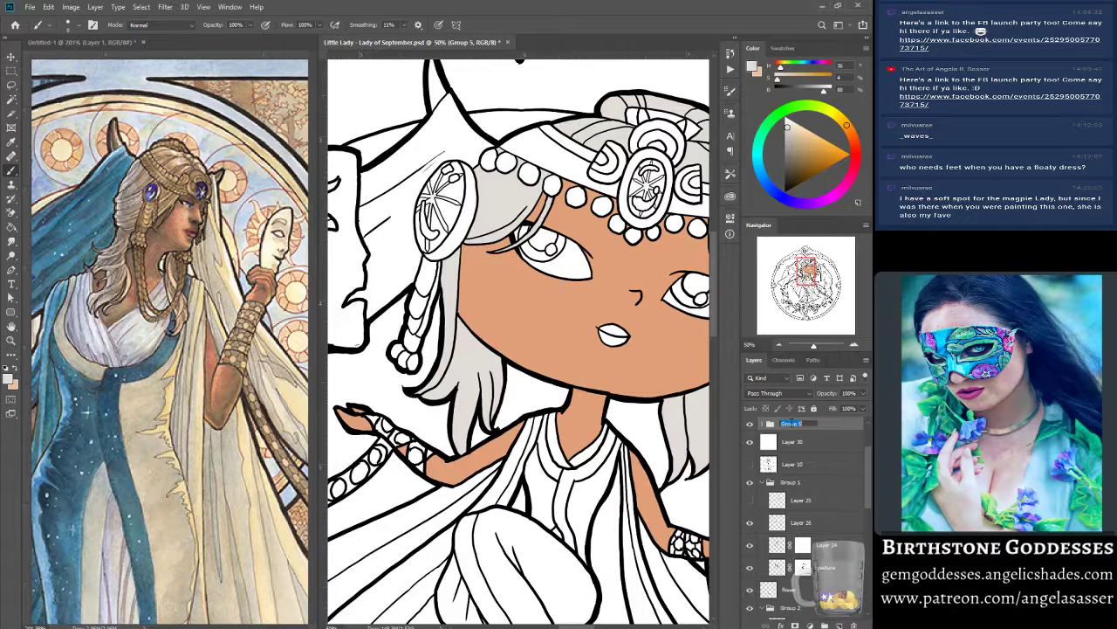
pyautogui.write('flowl lines')
pyautogui.press('Return')
pyautogui.click(749, 424)
pyautogui.scroll(3, 785, 491)
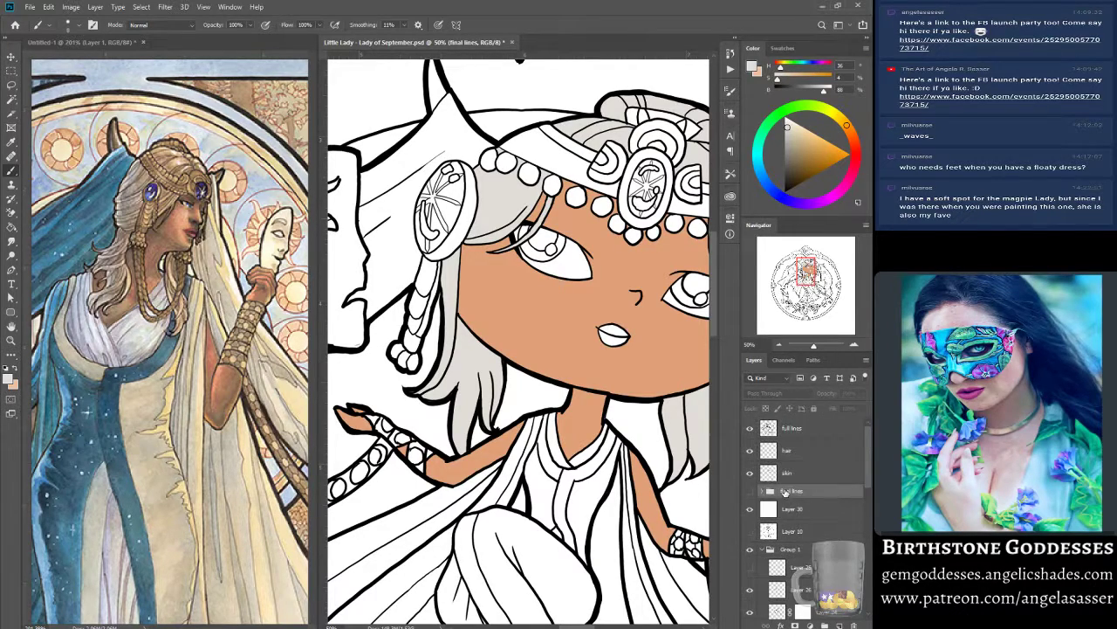
# On the "full lines" layer, sample the black line color and touch up the jaw outline beside the neck with the Brush.
pyautogui.click(804, 429)
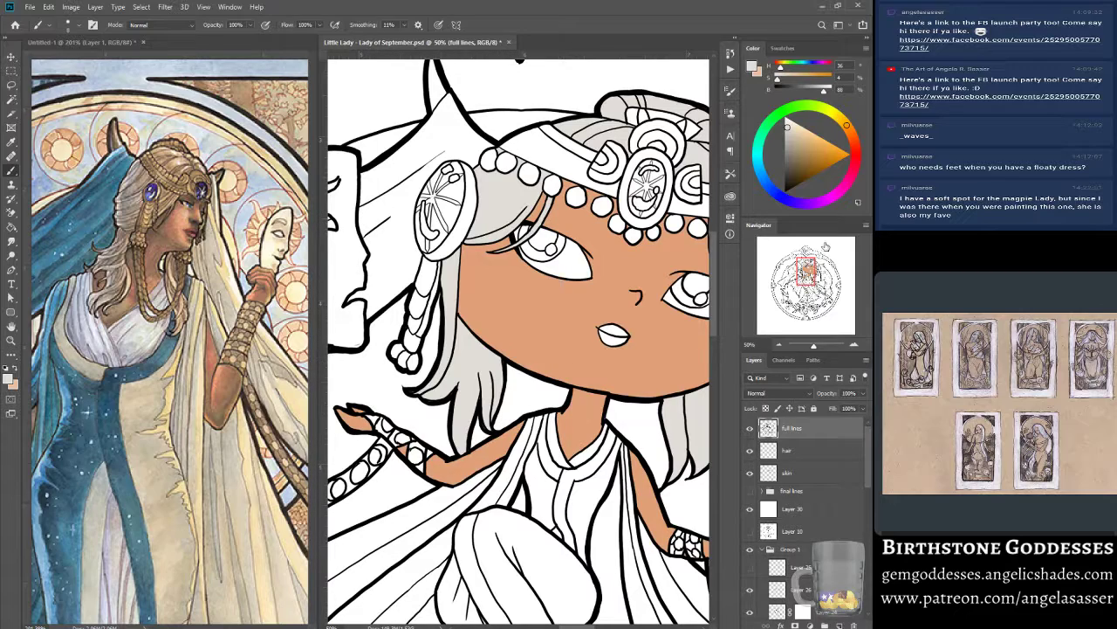
pyautogui.moveTo(805, 279); pyautogui.dragTo(807, 275)
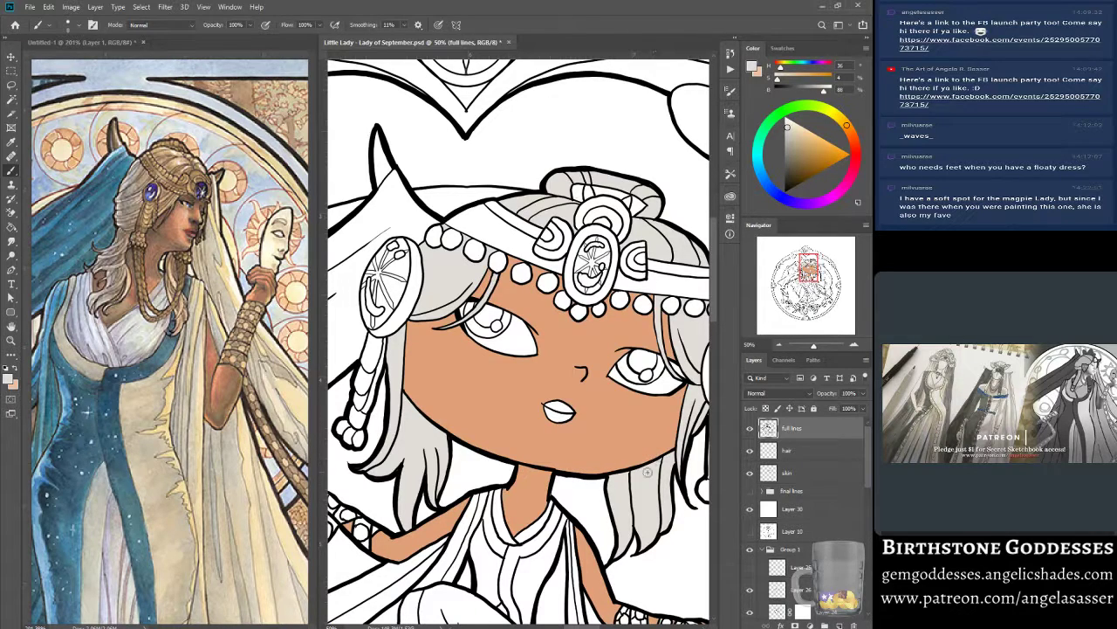
pyautogui.scroll(1, 637, 482)
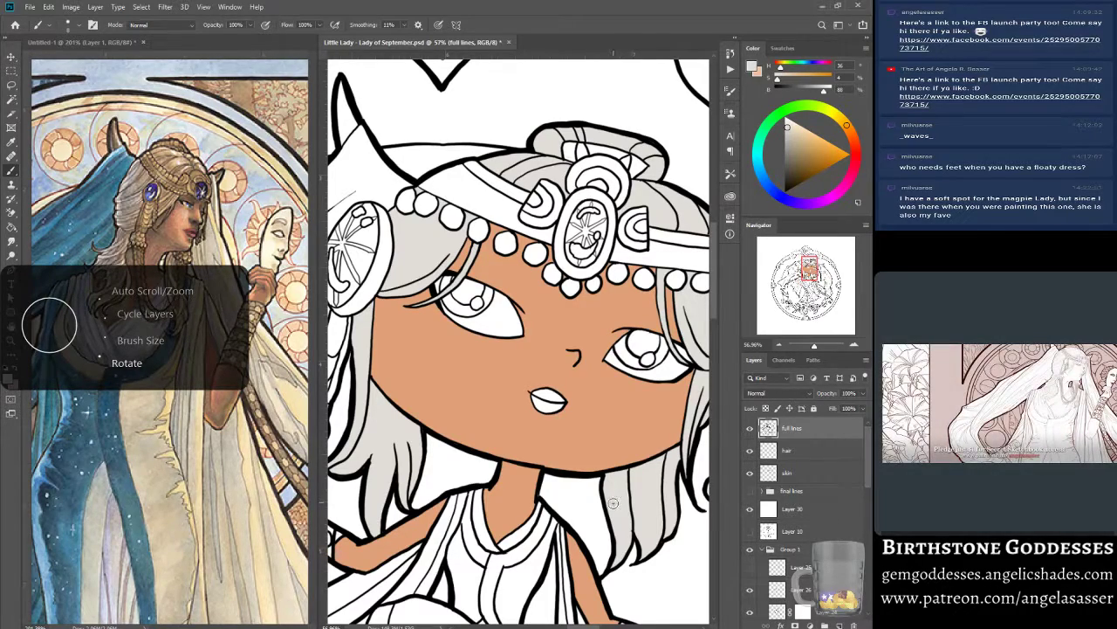
pyautogui.scroll(-1, 612, 503)
pyautogui.scroll(-5, 612, 504)
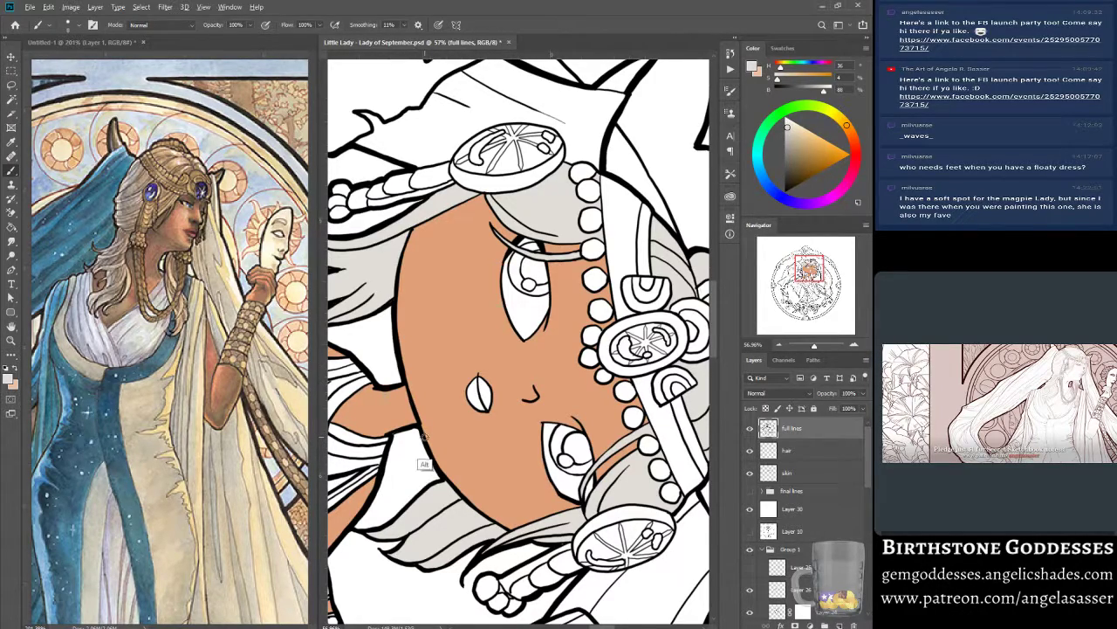
pyautogui.keyDown('alt'); pyautogui.click(424, 436); pyautogui.keyUp('alt')
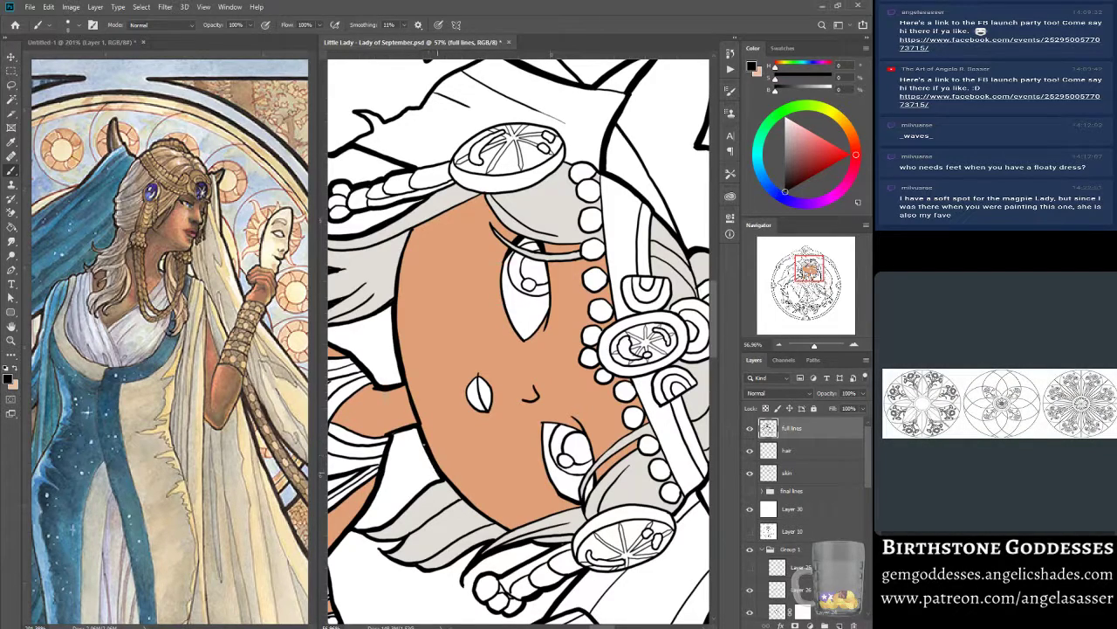
pyautogui.scroll(5, 432, 454)
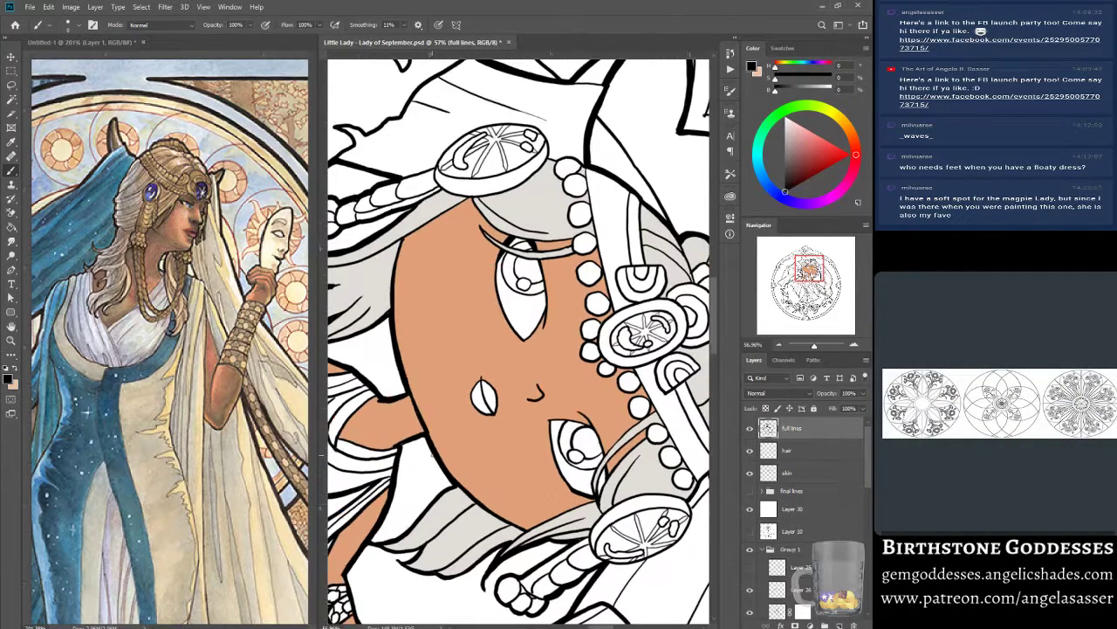
pyautogui.moveTo(432, 455); pyautogui.dragTo(472, 547)
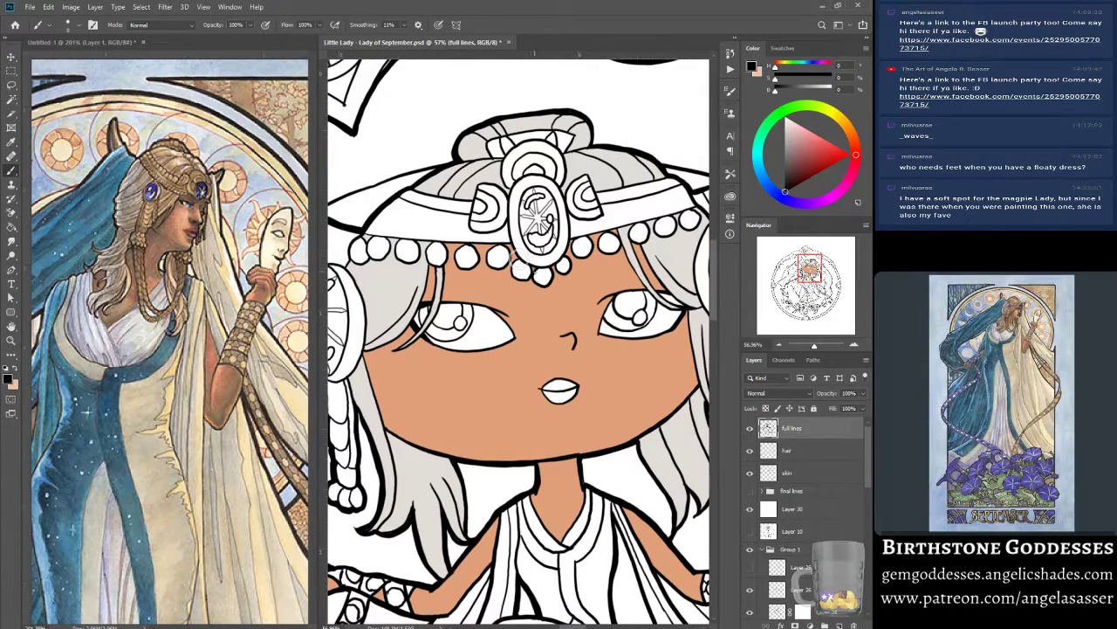
# Add a new layer between the "hair" and "skin" layers and name it "lips".
pyautogui.click(795, 452)
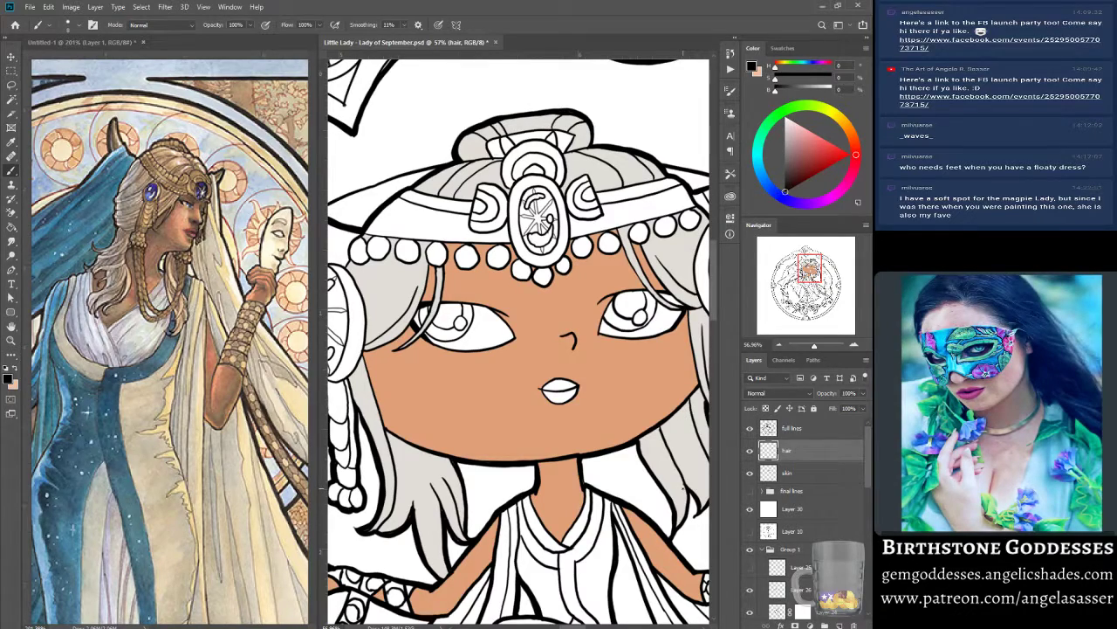
pyautogui.hotkey('alt', '[')
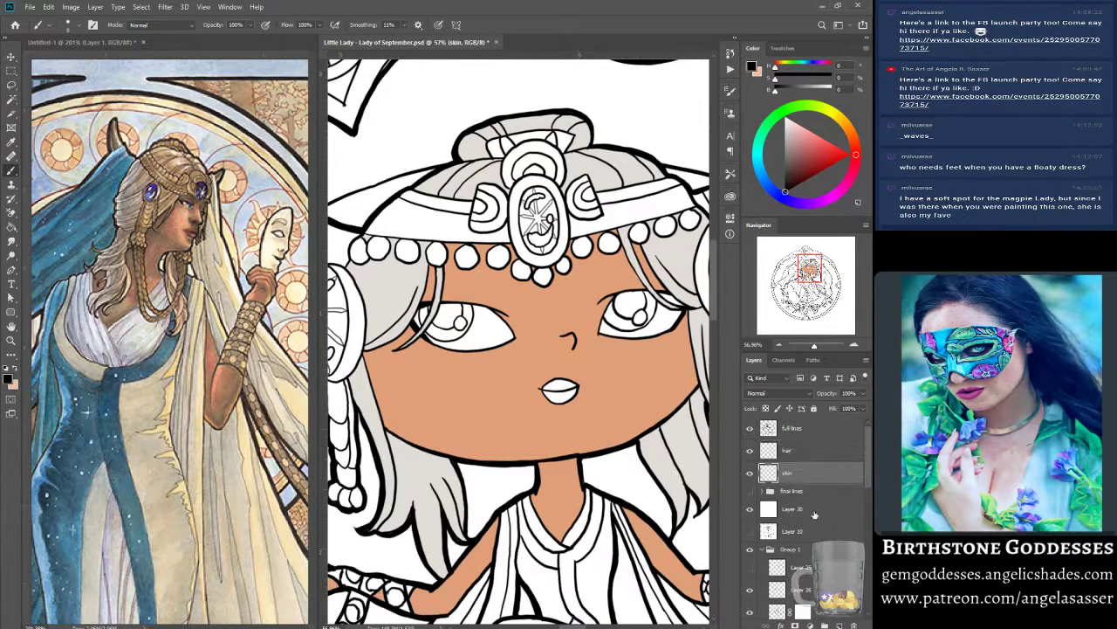
pyautogui.click(838, 625)
pyautogui.doubleClick(791, 472)
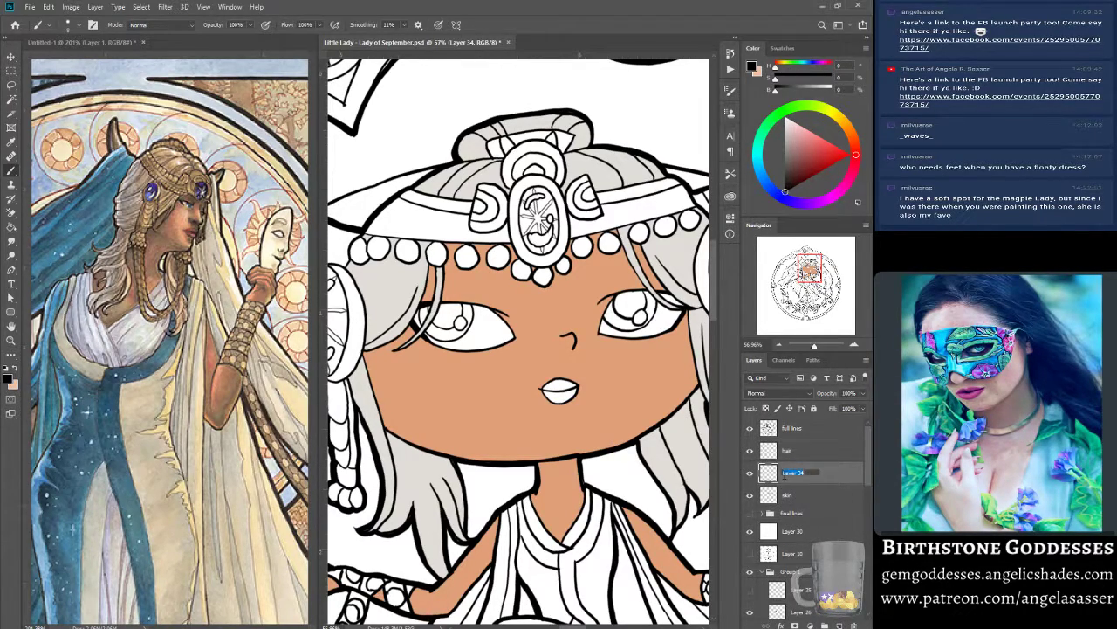
pyautogui.write('lips')
pyautogui.press('Return')
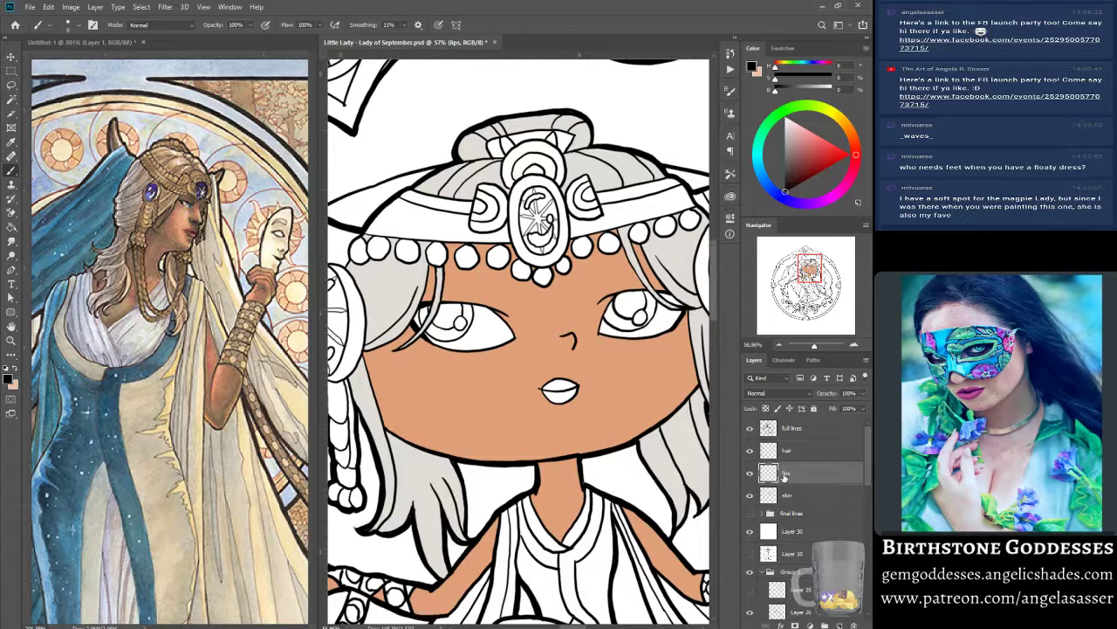
# Set the foreground color to a muted red sampled from the lips in the reference painting.
pyautogui.click(9, 377)
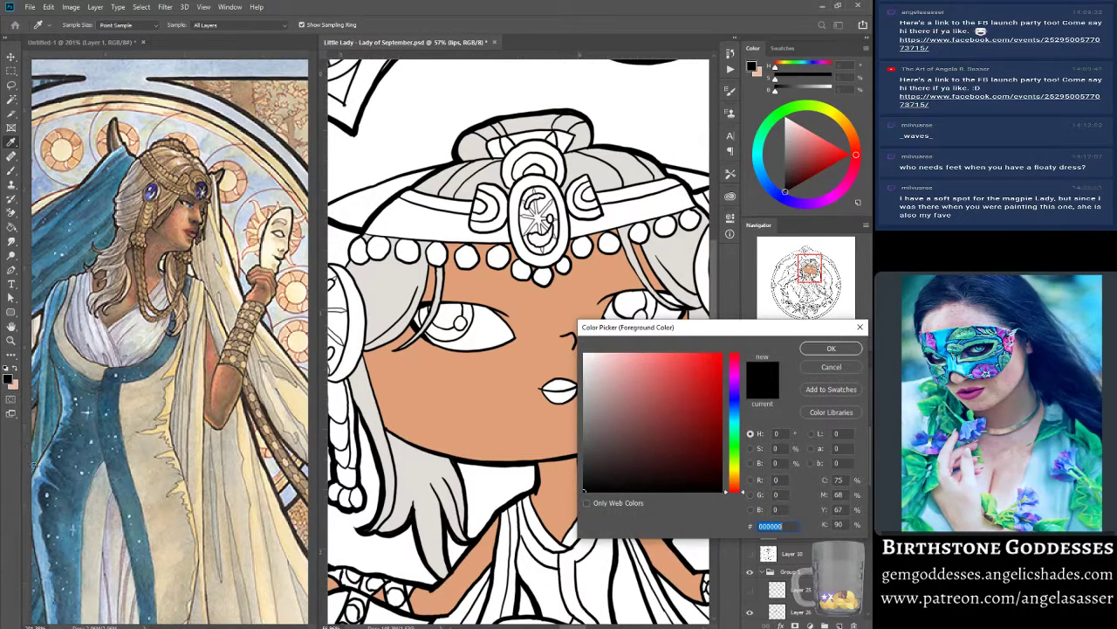
pyautogui.click(194, 232)
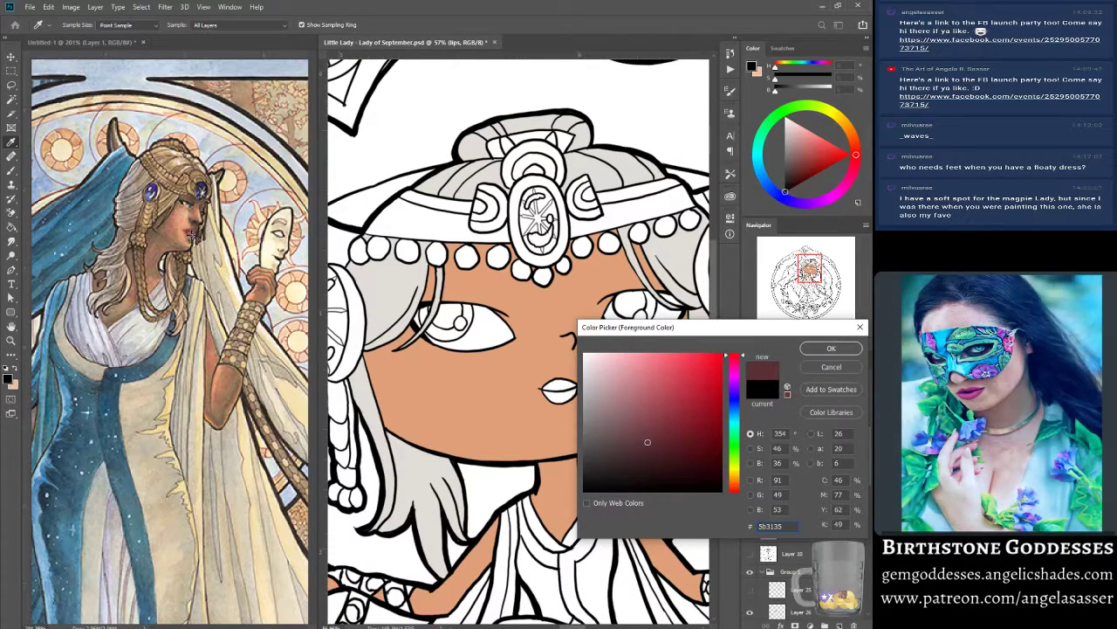
pyautogui.click(192, 233)
pyautogui.click(831, 348)
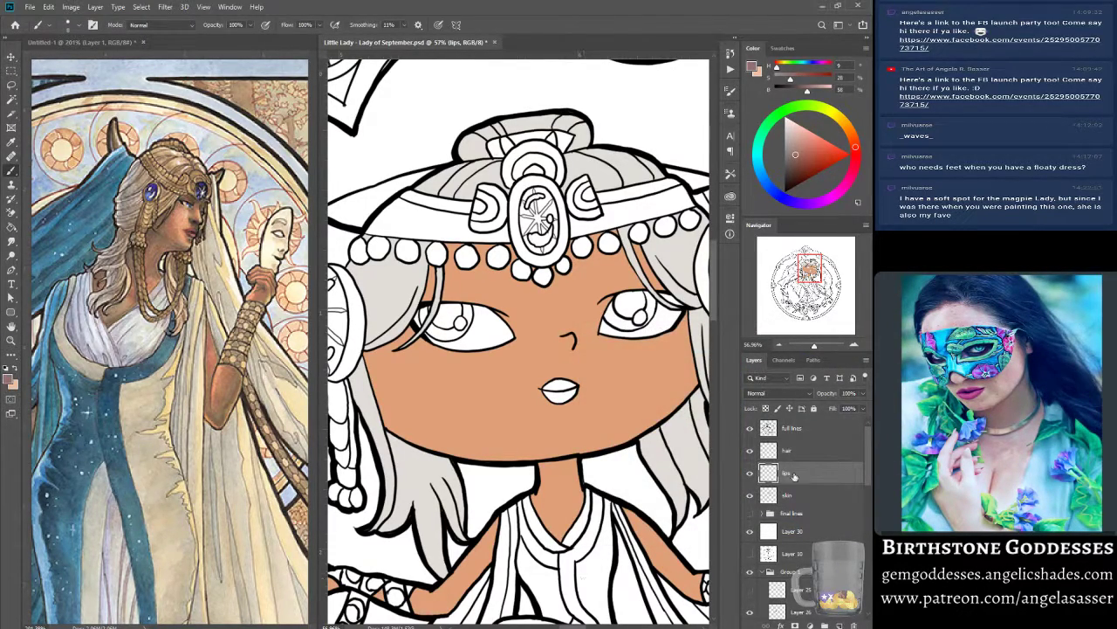
# On the "full lines" layer, select the upper and lower lip areas with the Magic Wand and expand the selection.
pyautogui.click(791, 428)
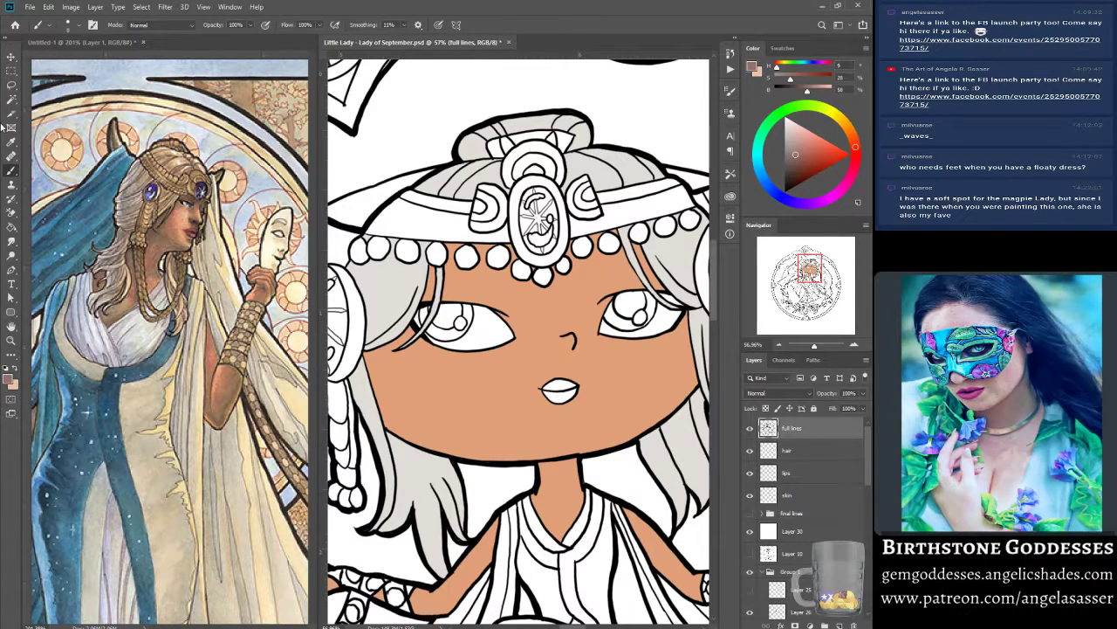
pyautogui.click(11, 98)
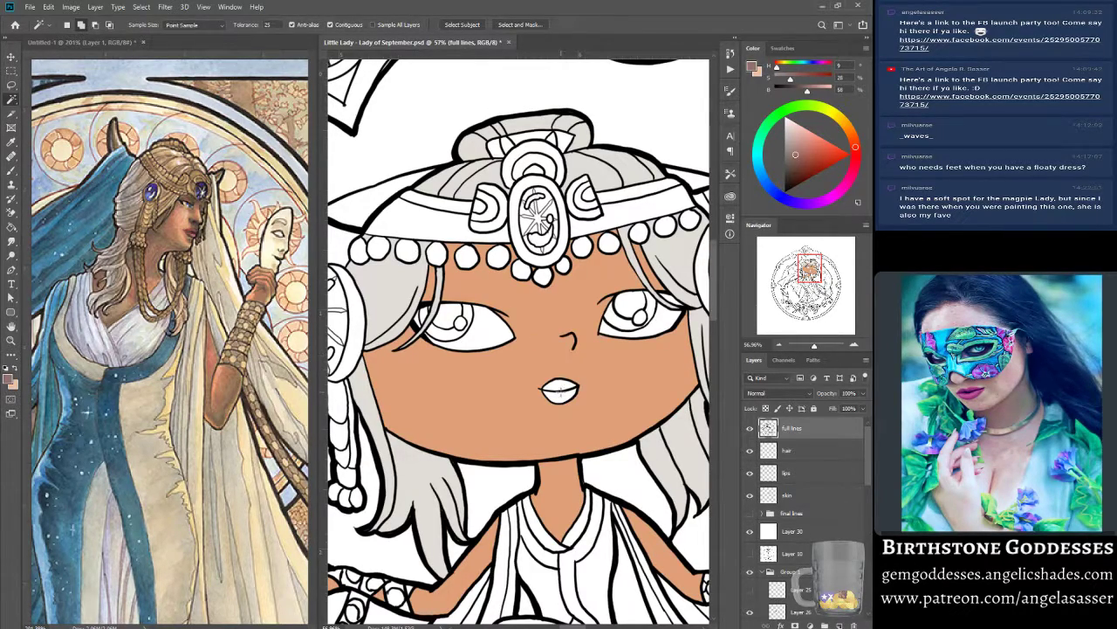
pyautogui.click(559, 392)
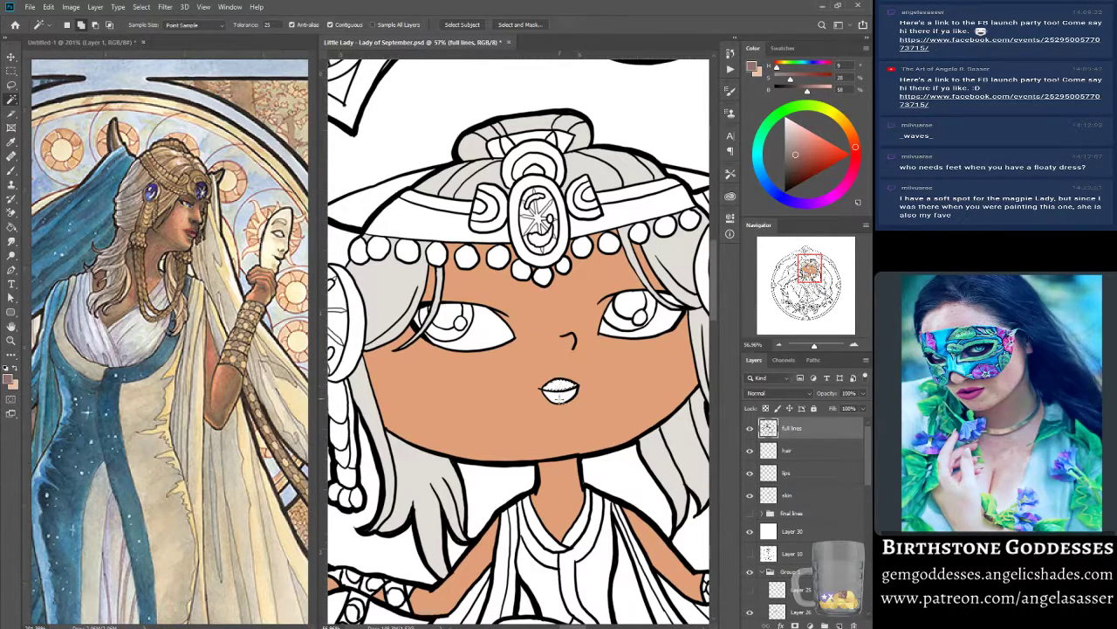
pyautogui.click(142, 7)
pyautogui.moveTo(207, 166)
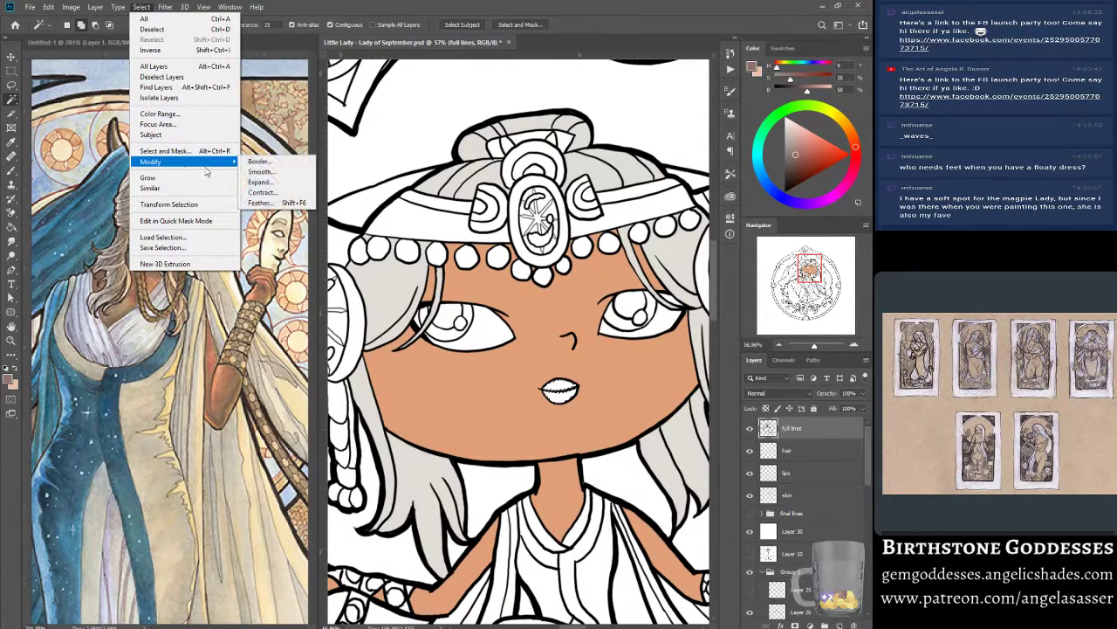
pyautogui.click(259, 182)
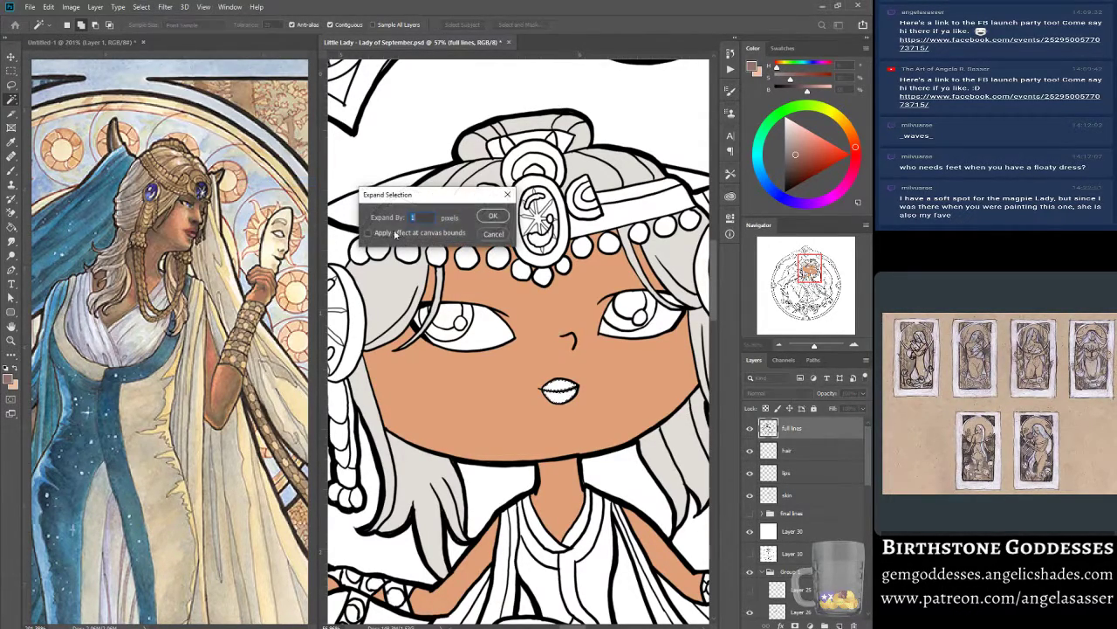
pyautogui.click(494, 216)
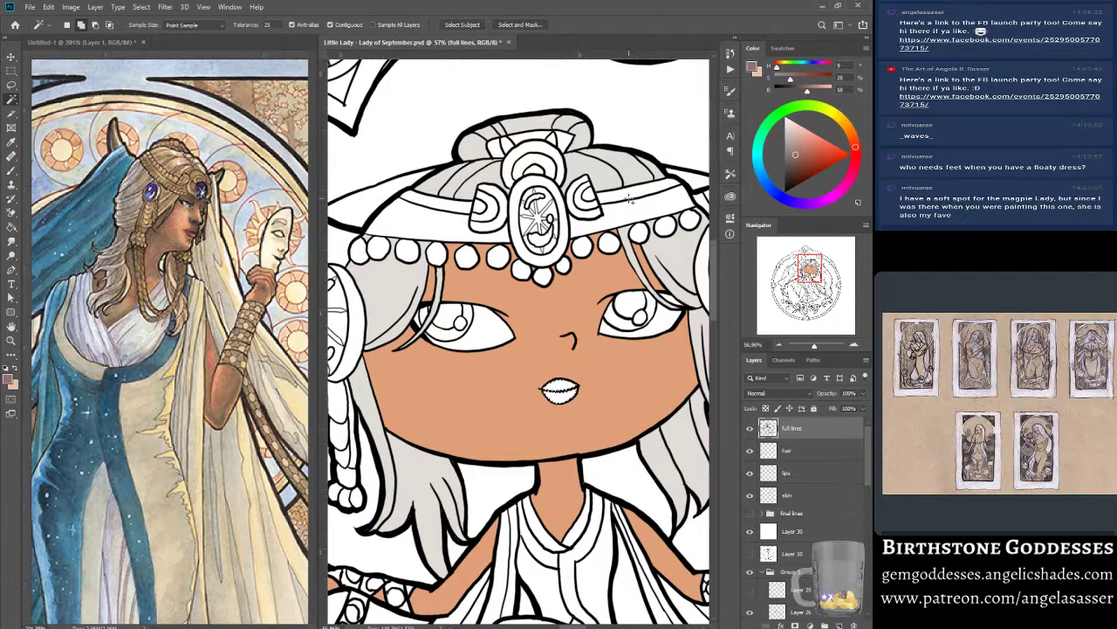
# Fill the lip selection on the "lips" layer with the foreground color at 100% opacity and deselect.
pyautogui.click(808, 450)
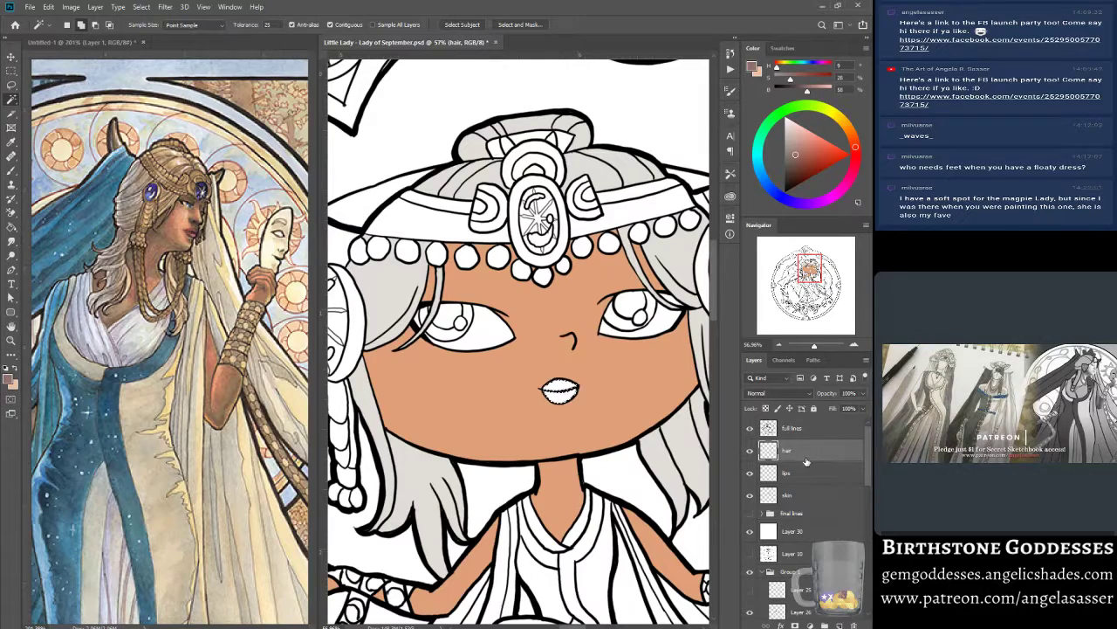
pyautogui.click(807, 476)
pyautogui.click(49, 7)
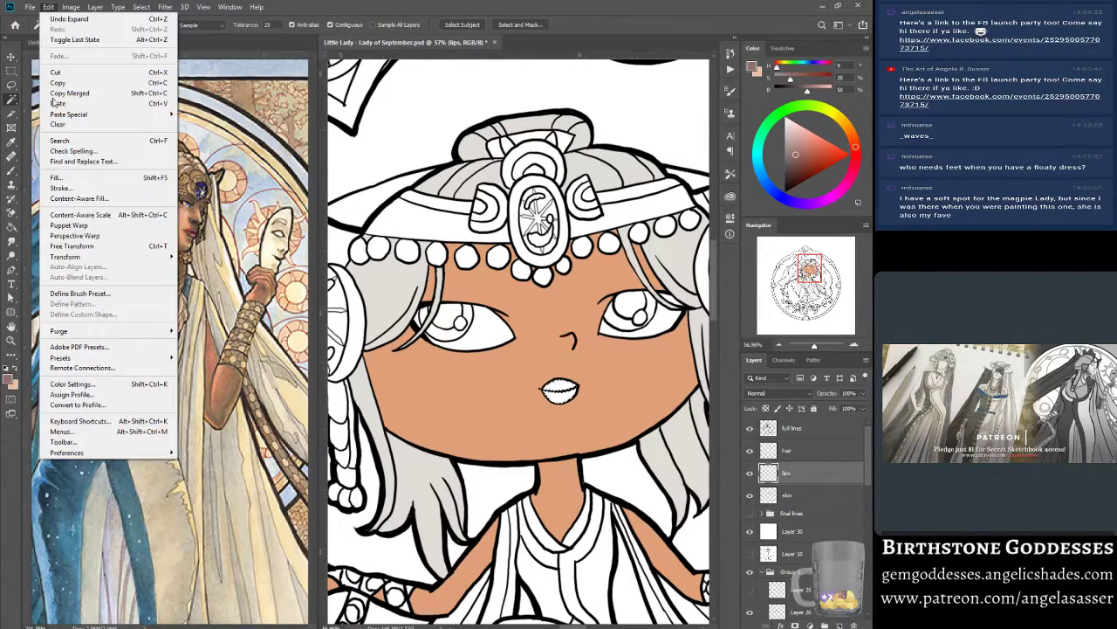
pyautogui.click(74, 178)
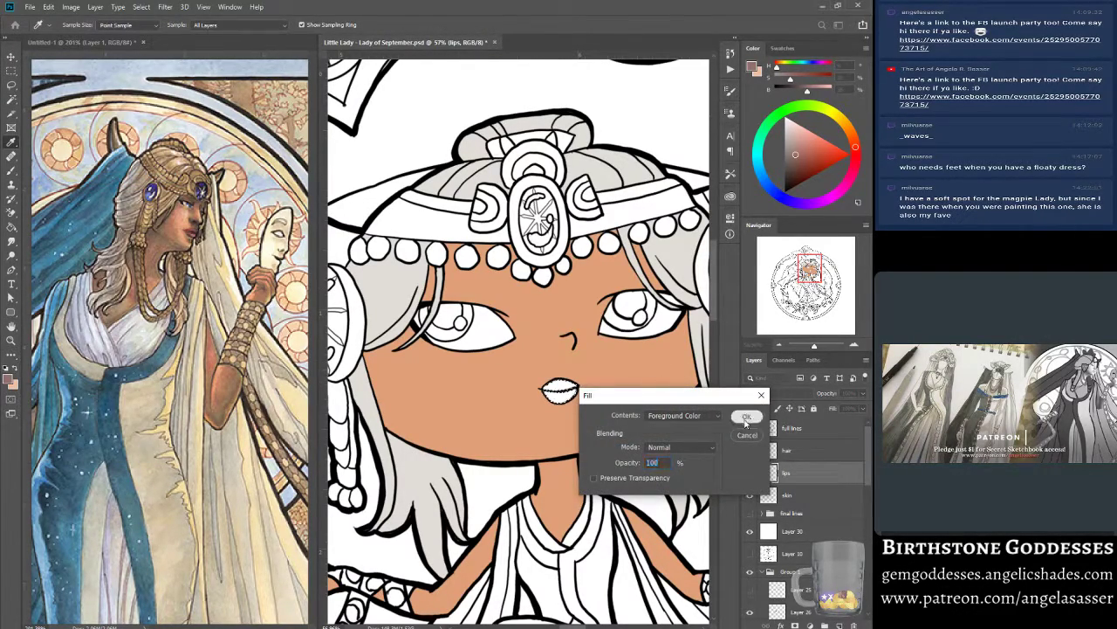
pyautogui.press('Return')
pyautogui.click(141, 7)
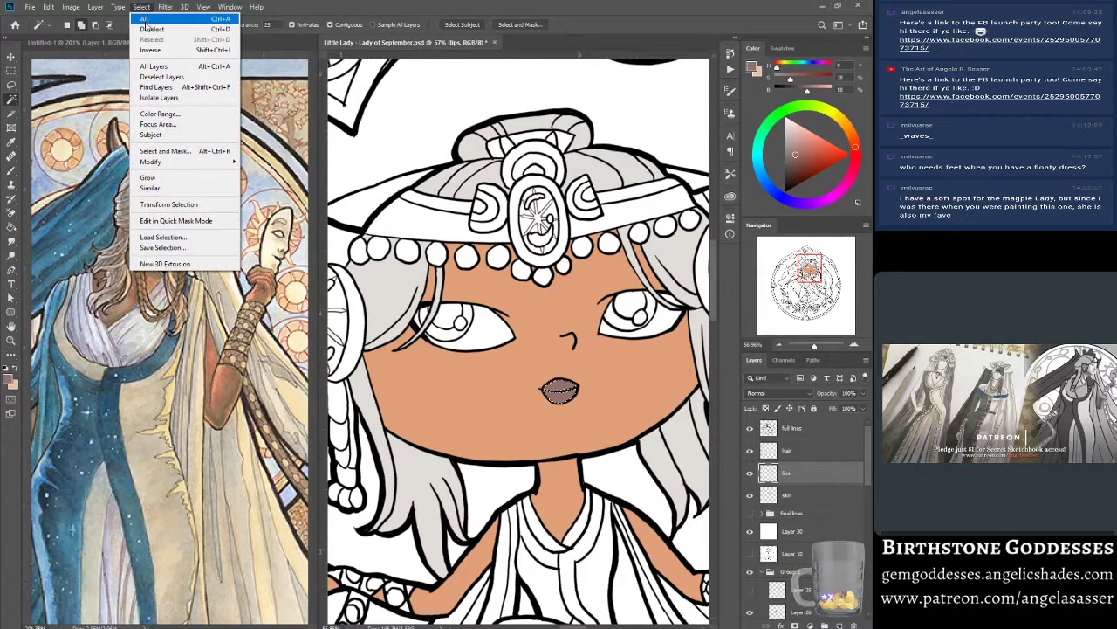
pyautogui.click(156, 25)
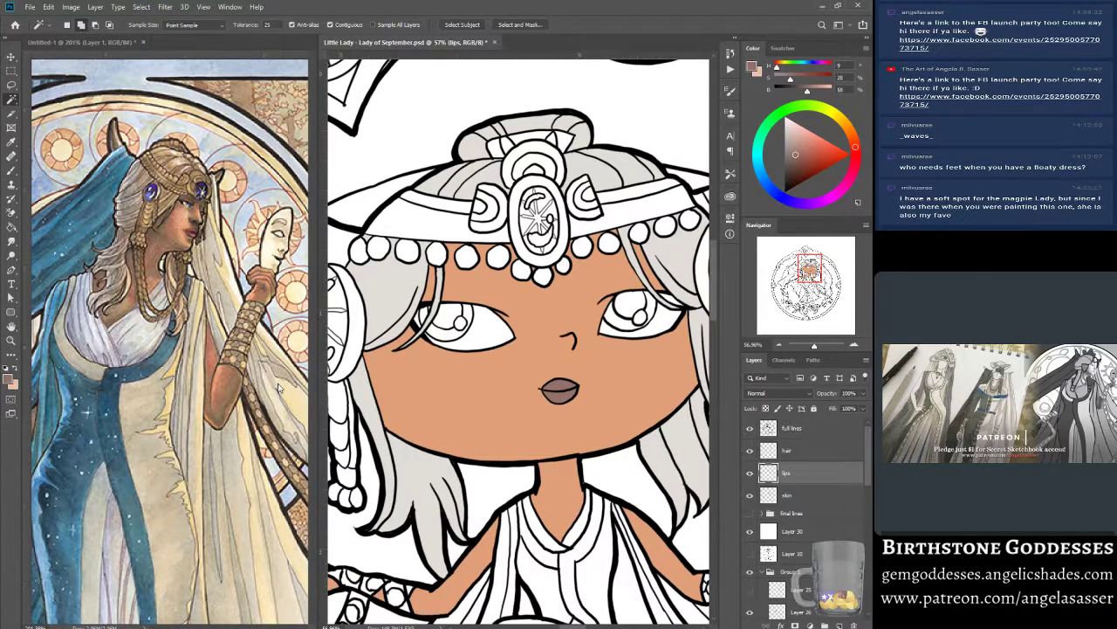
# Increase the saturation of the lip color with a Hue/Saturation adjustment.
pyautogui.click(70, 7)
pyautogui.moveTo(101, 35)
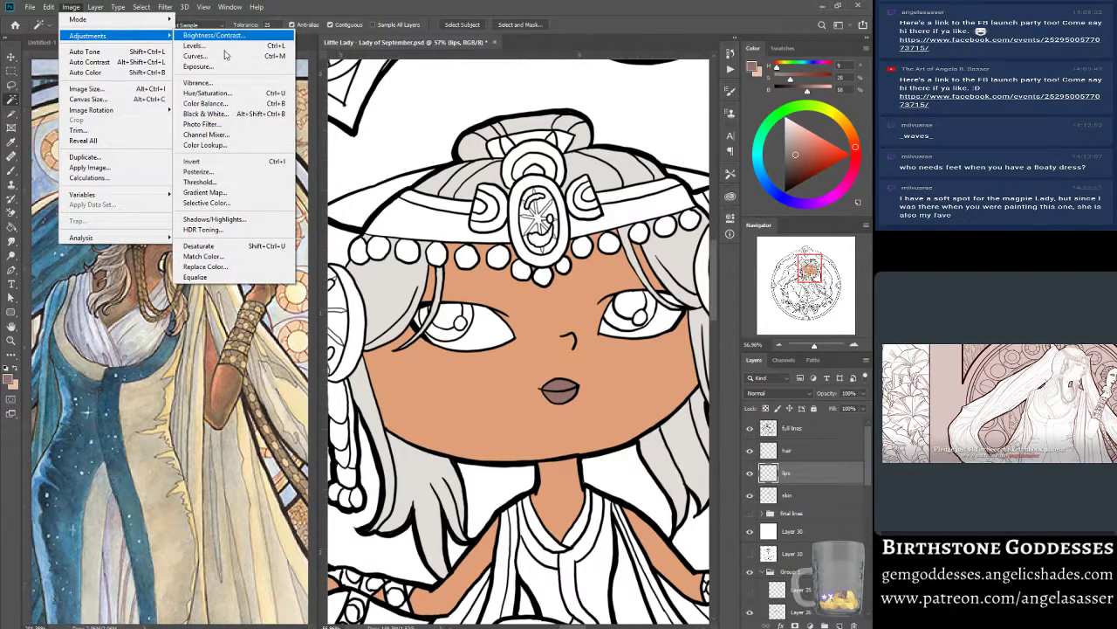
pyautogui.click(209, 93)
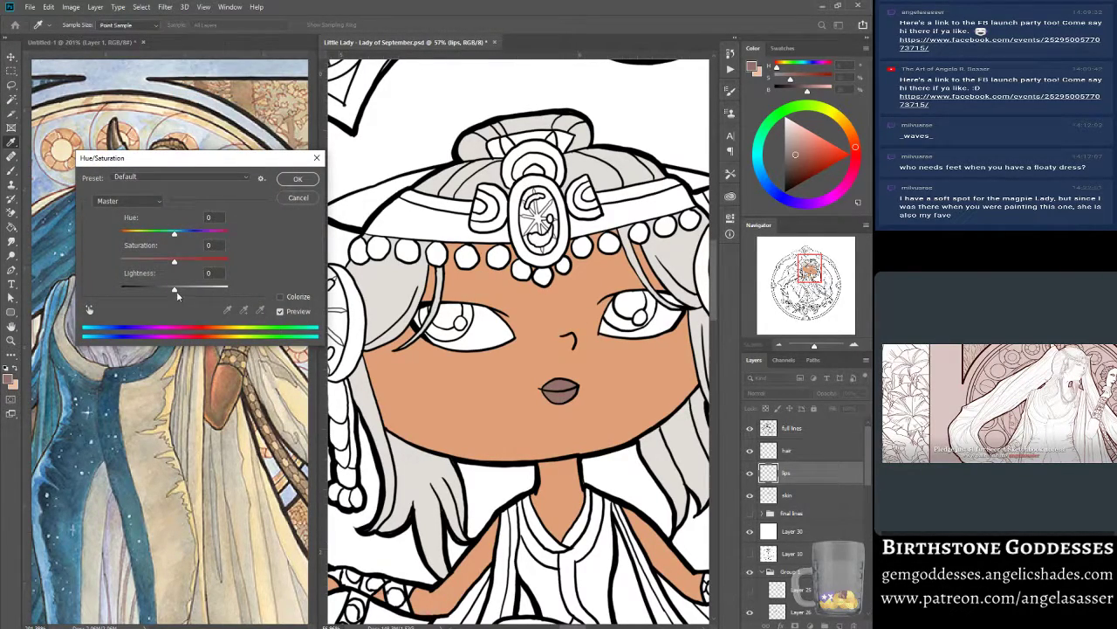
pyautogui.moveTo(176, 263); pyautogui.dragTo(193, 263)
pyautogui.click(297, 179)
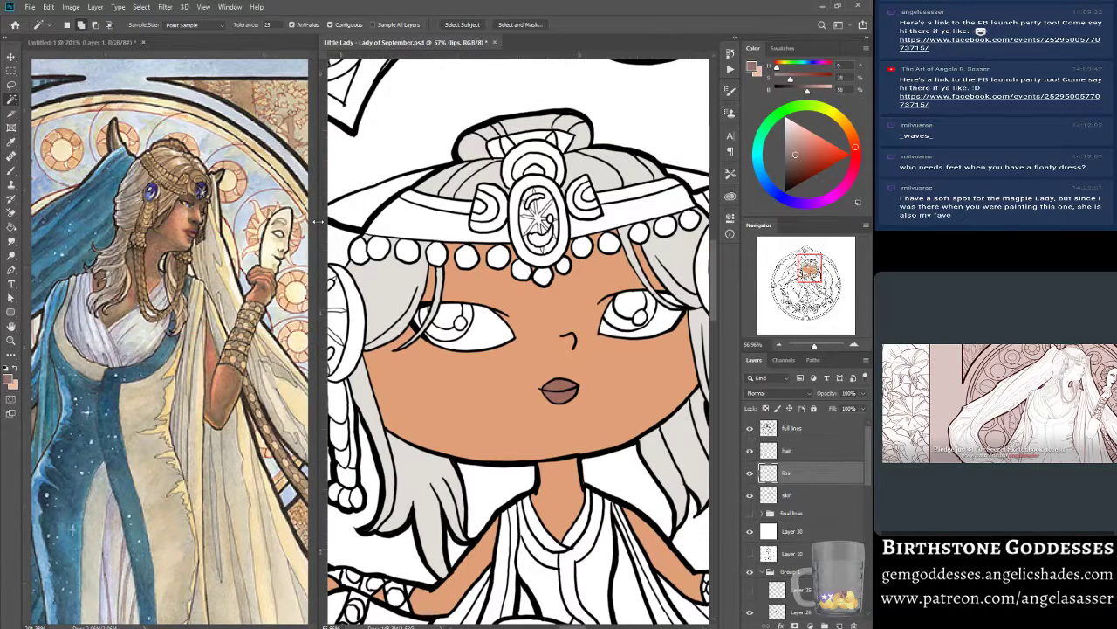
# Add a new layer directly above the "hair" layer and name it "eyewhites".
pyautogui.scroll(-2, 462, 341)
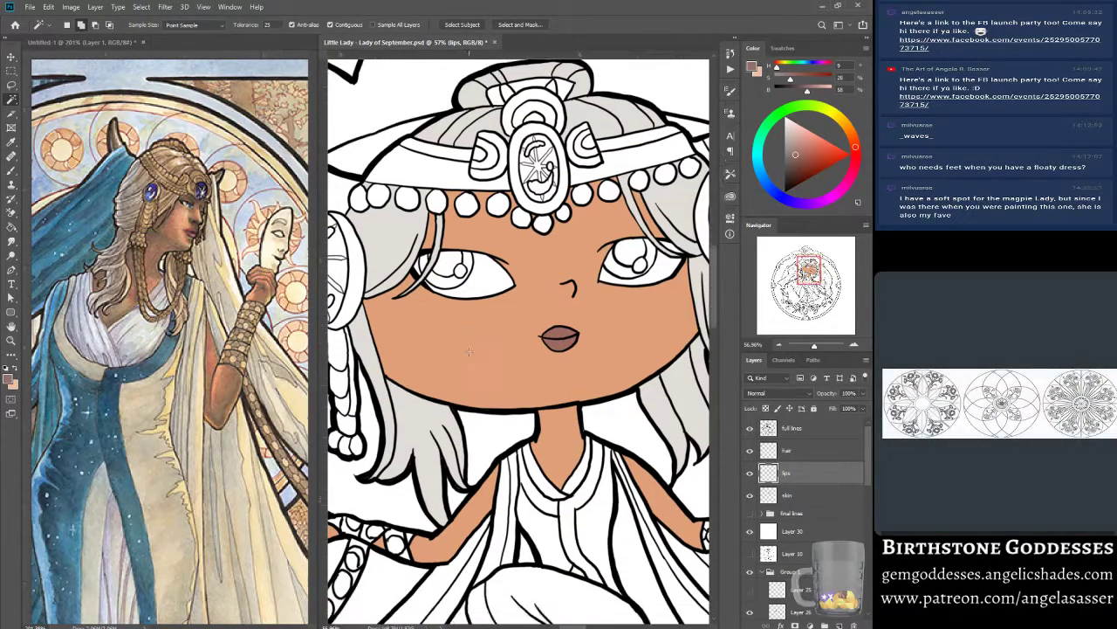
pyautogui.scroll(-3, 469, 351)
pyautogui.scroll(6, 469, 351)
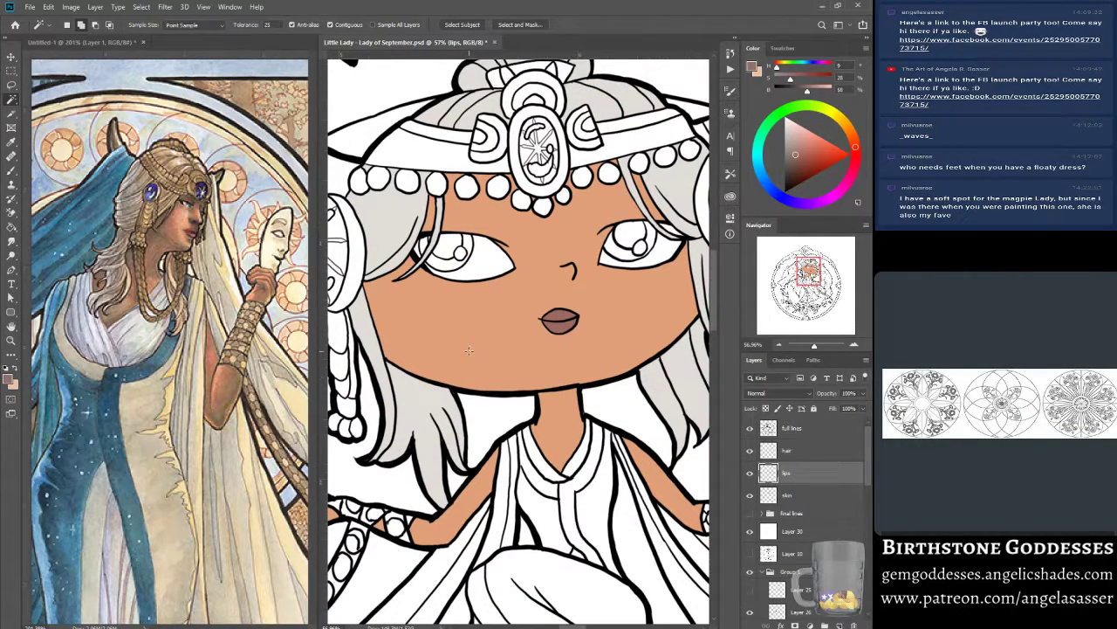
pyautogui.scroll(-2, 469, 350)
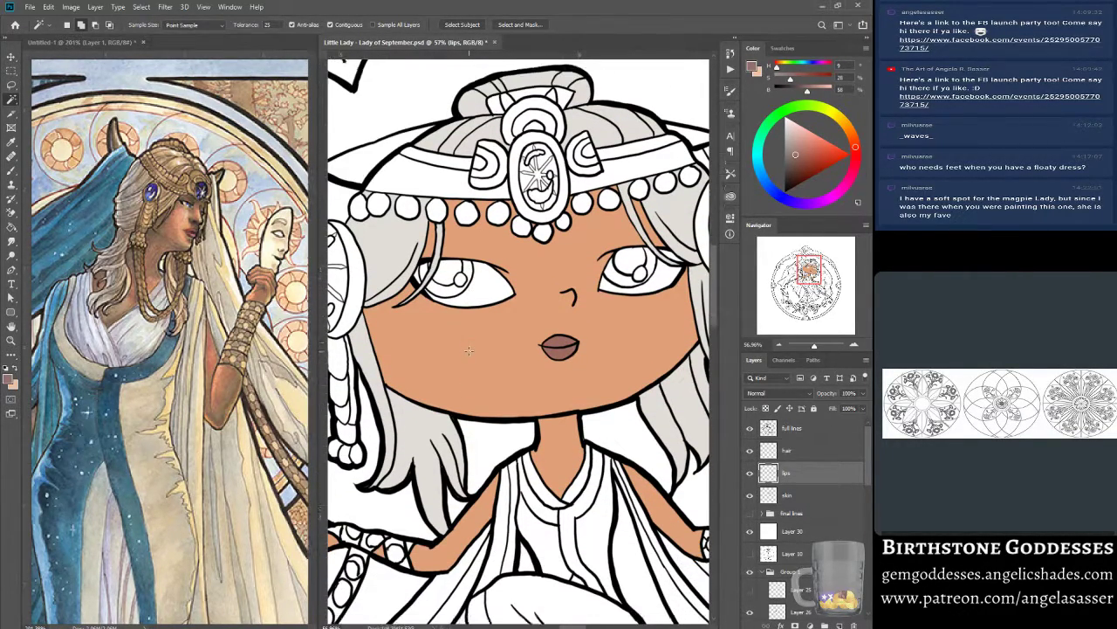
pyautogui.click(790, 450)
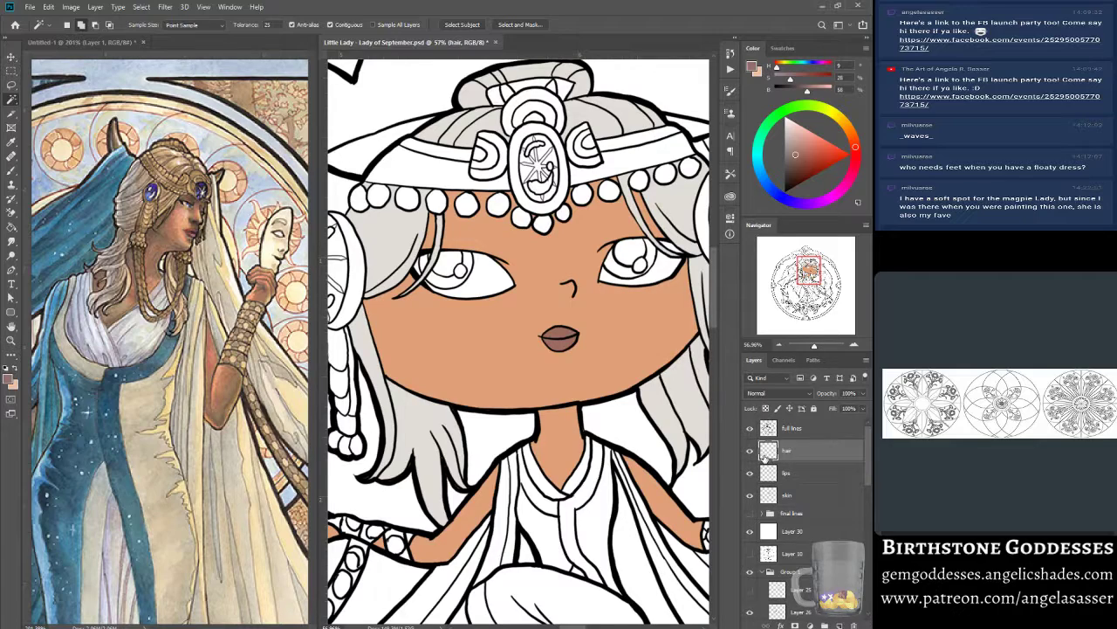
pyautogui.click(749, 451)
pyautogui.click(750, 452)
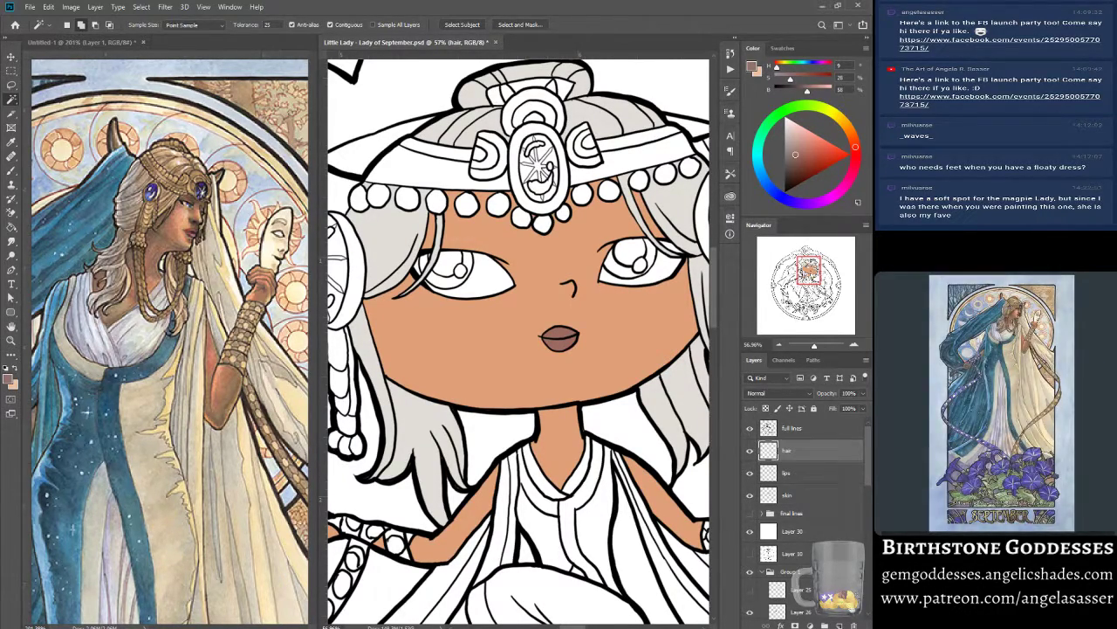
pyautogui.click(839, 625)
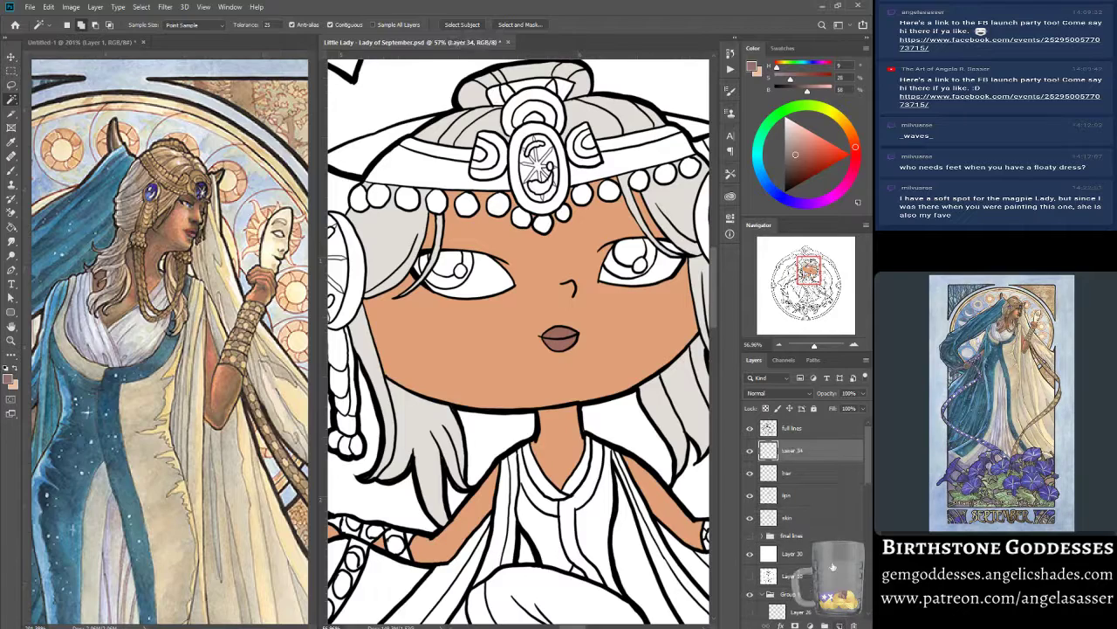
pyautogui.doubleClick(796, 451)
pyautogui.write('eyewhites')
pyautogui.press('Return')
# On the "full lines" layer, select the whites of both eyes with the Magic Wand and expand the selection.
pyautogui.click(803, 432)
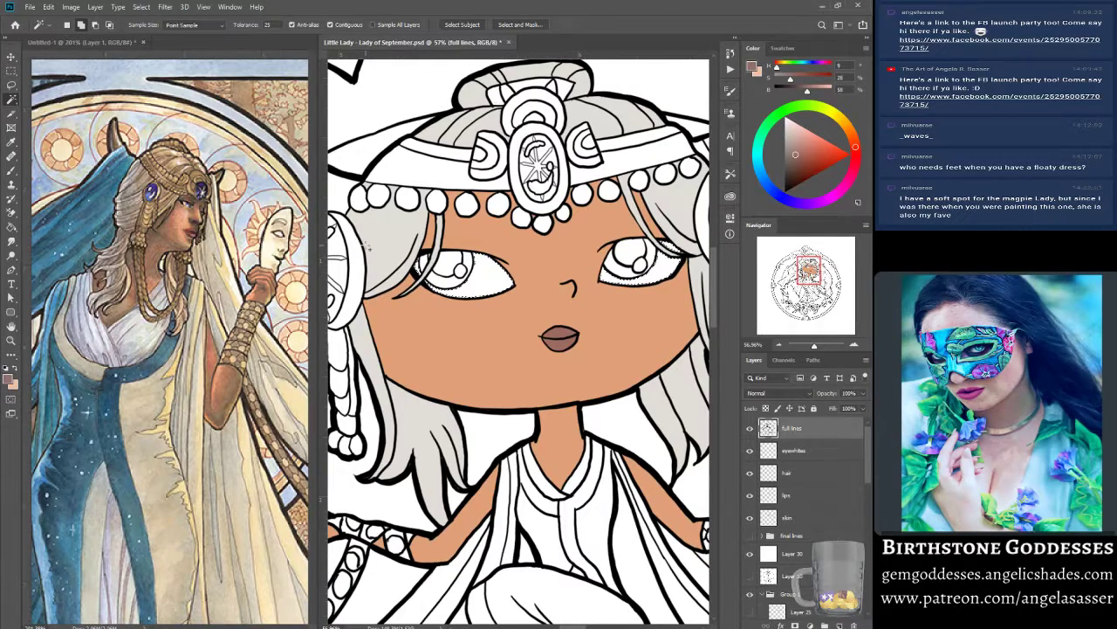
pyautogui.click(141, 7)
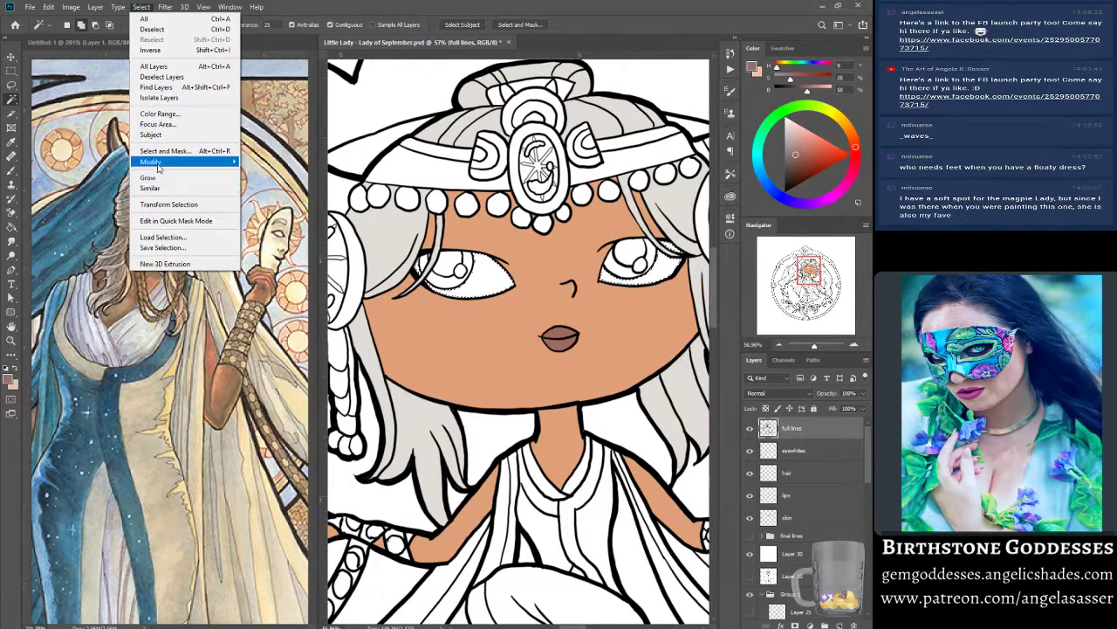
pyautogui.moveTo(201, 161)
pyautogui.click(259, 182)
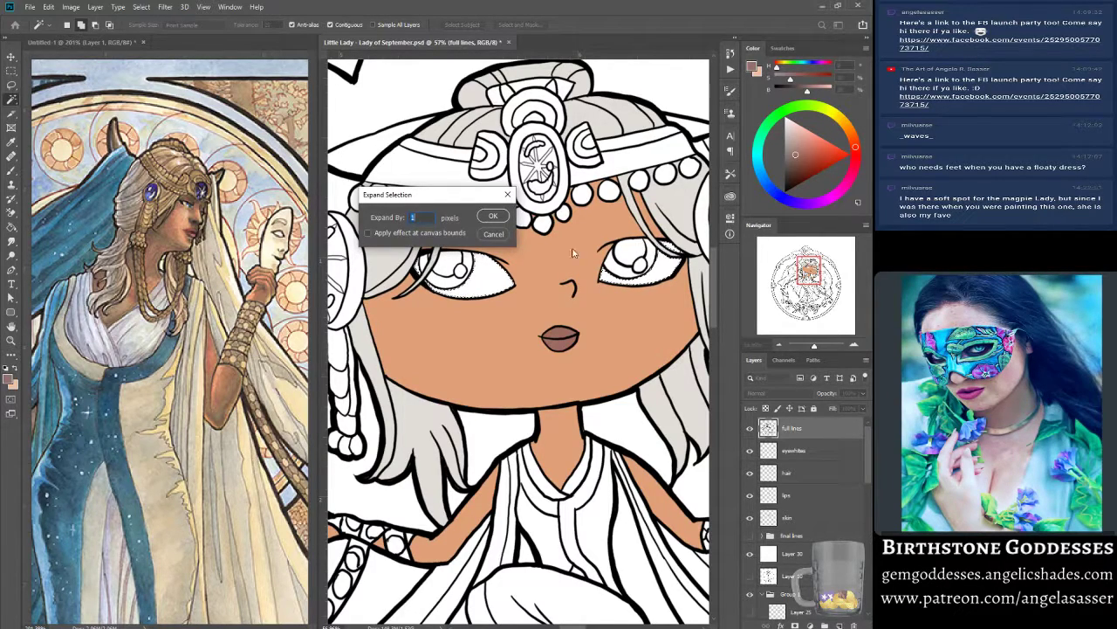
pyautogui.click(494, 218)
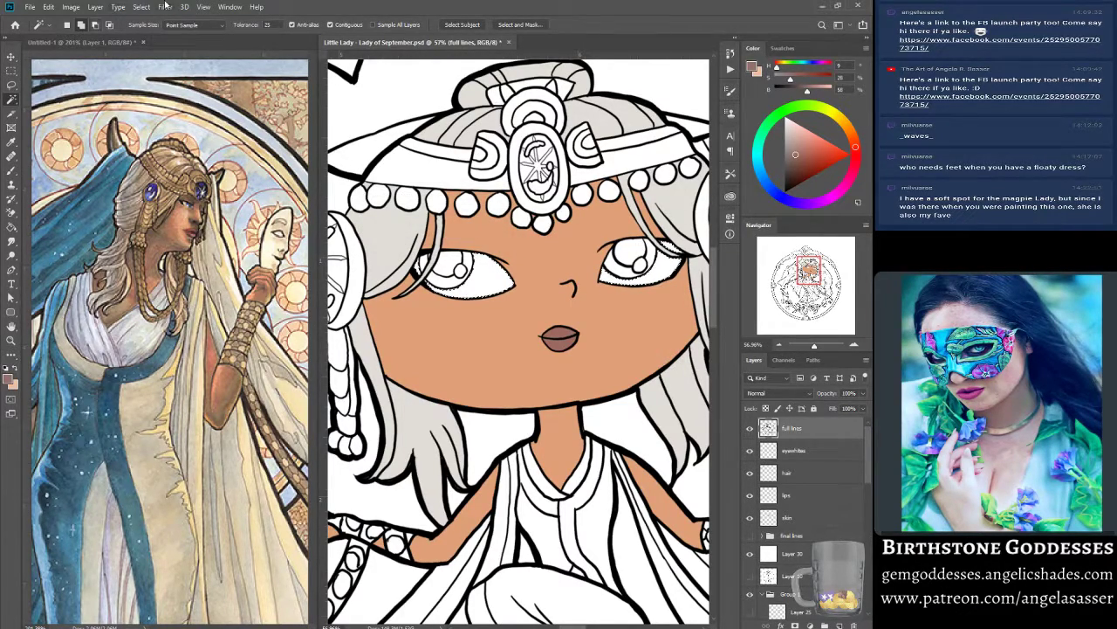
# Try filling the selected eye whites on the "full lines" layer with the custom color #d9b4a1 at 100% opacity.
pyautogui.click(48, 7)
pyautogui.click(80, 180)
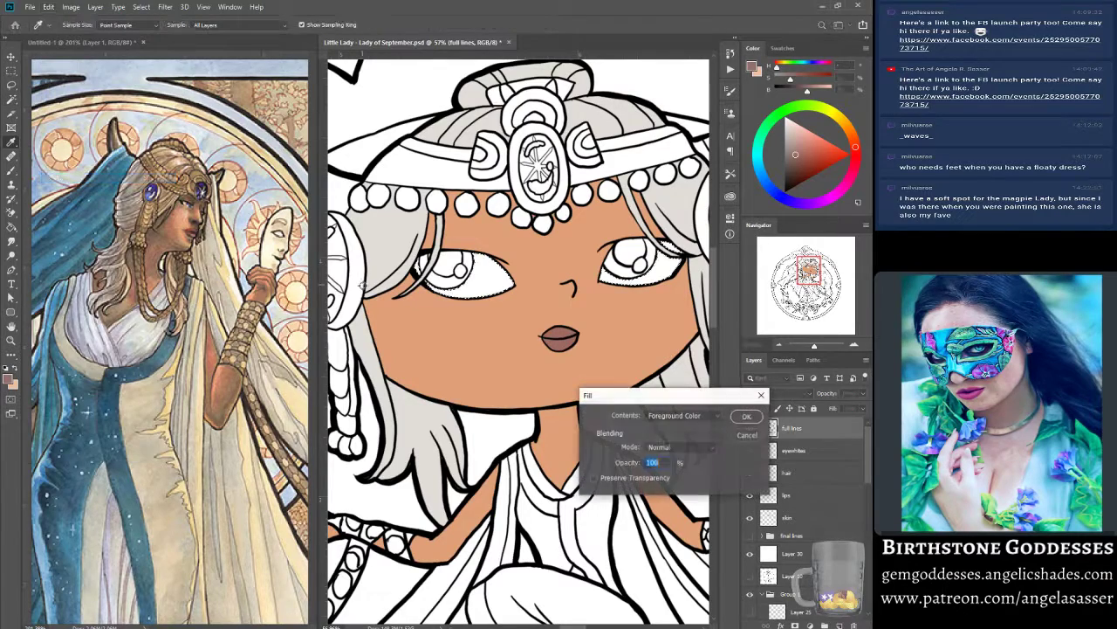
pyautogui.click(668, 417)
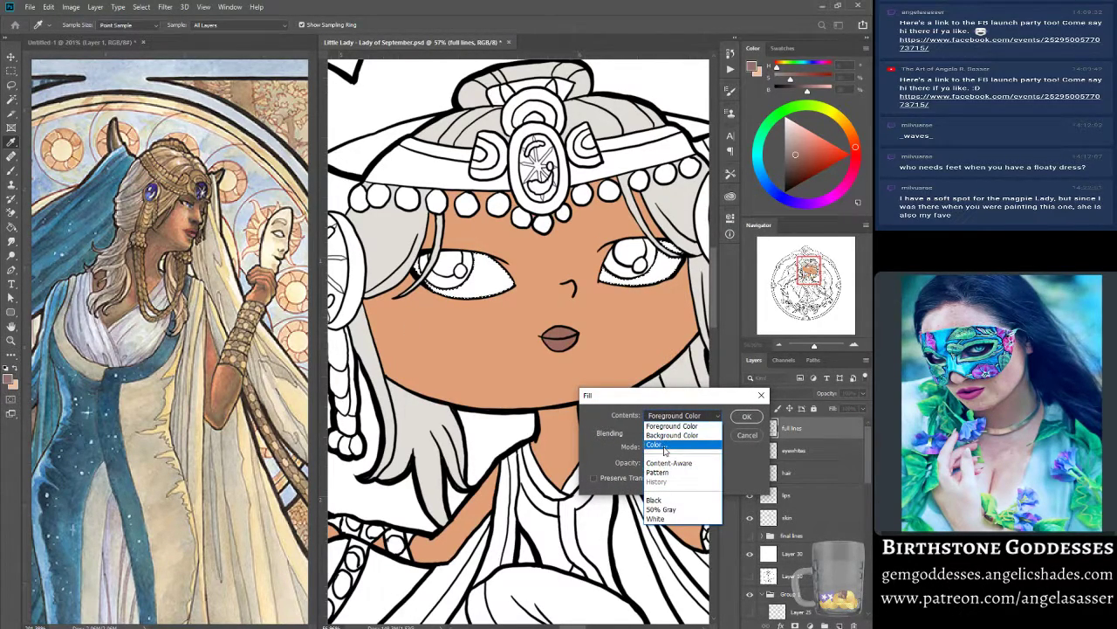
pyautogui.click(656, 444)
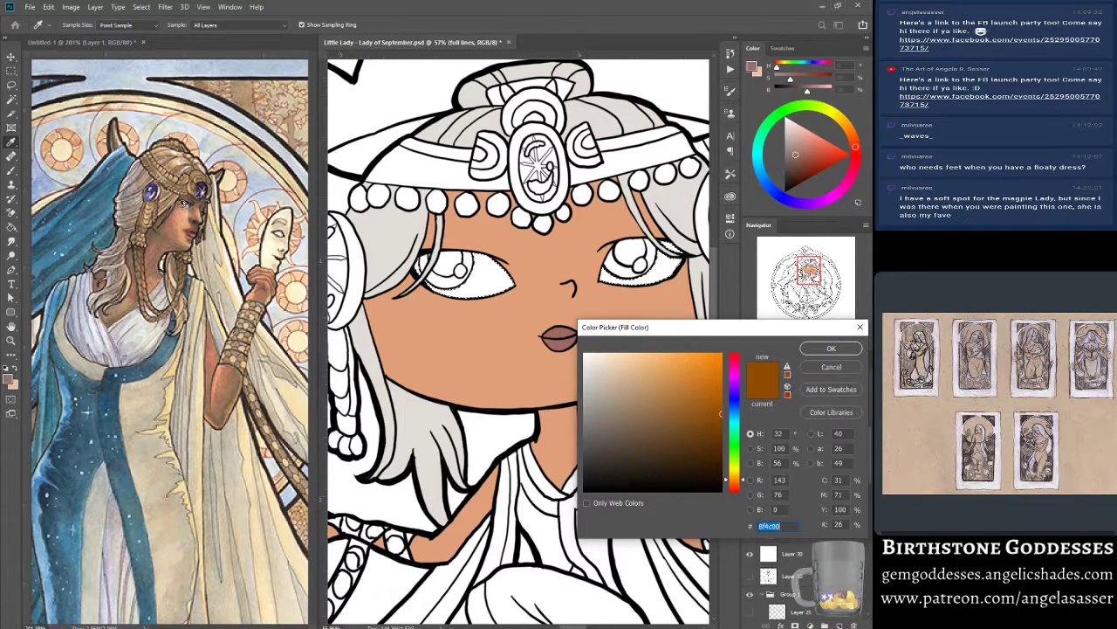
pyautogui.click(559, 319)
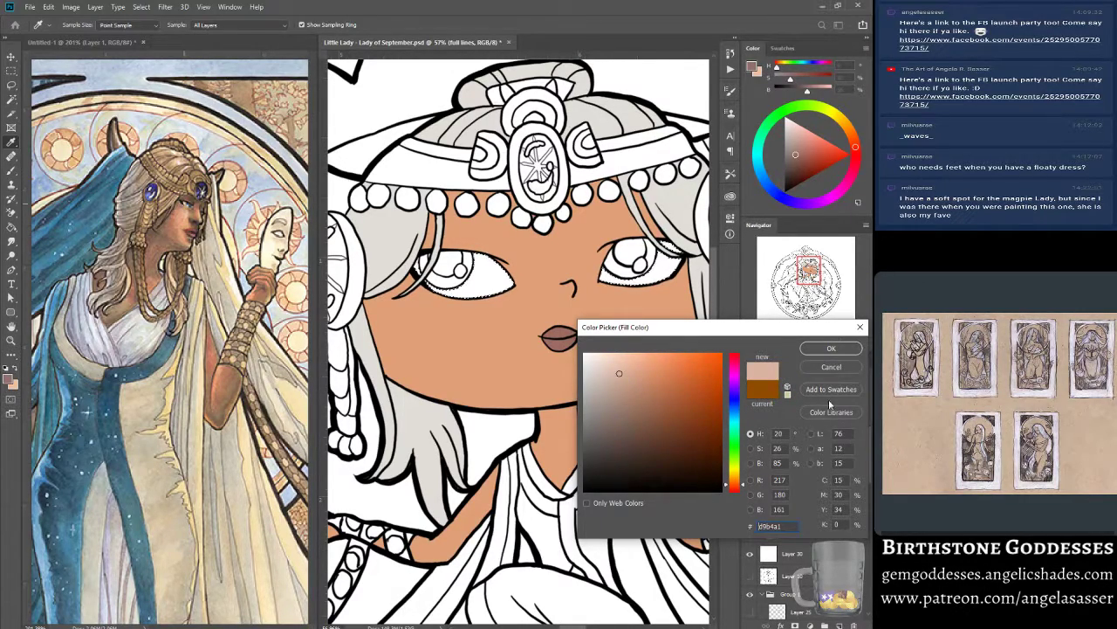
pyautogui.click(831, 347)
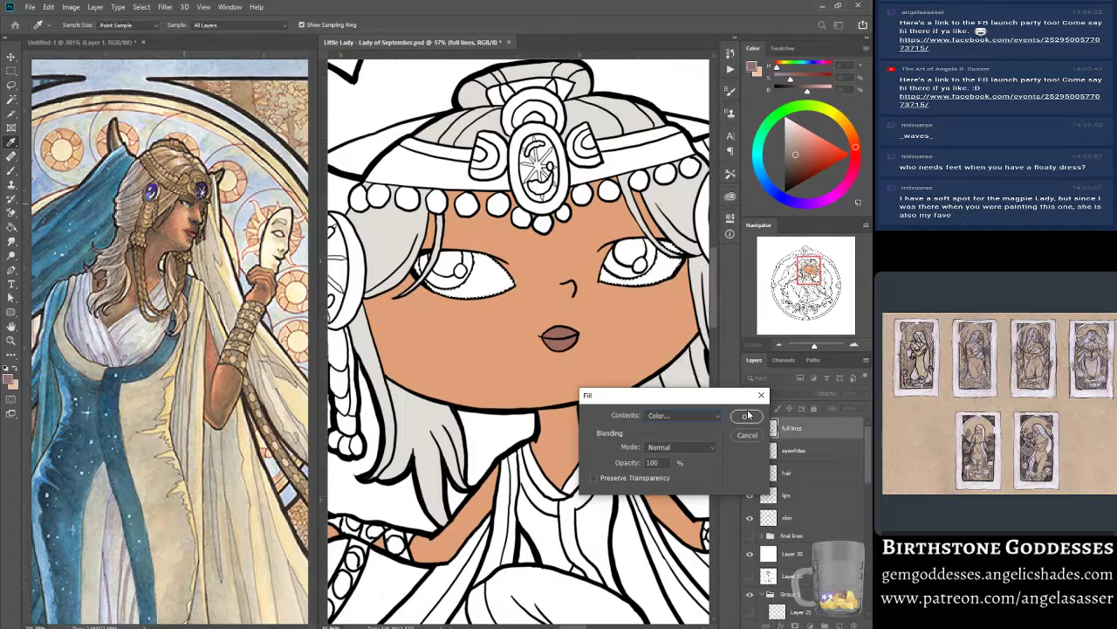
pyautogui.click(748, 415)
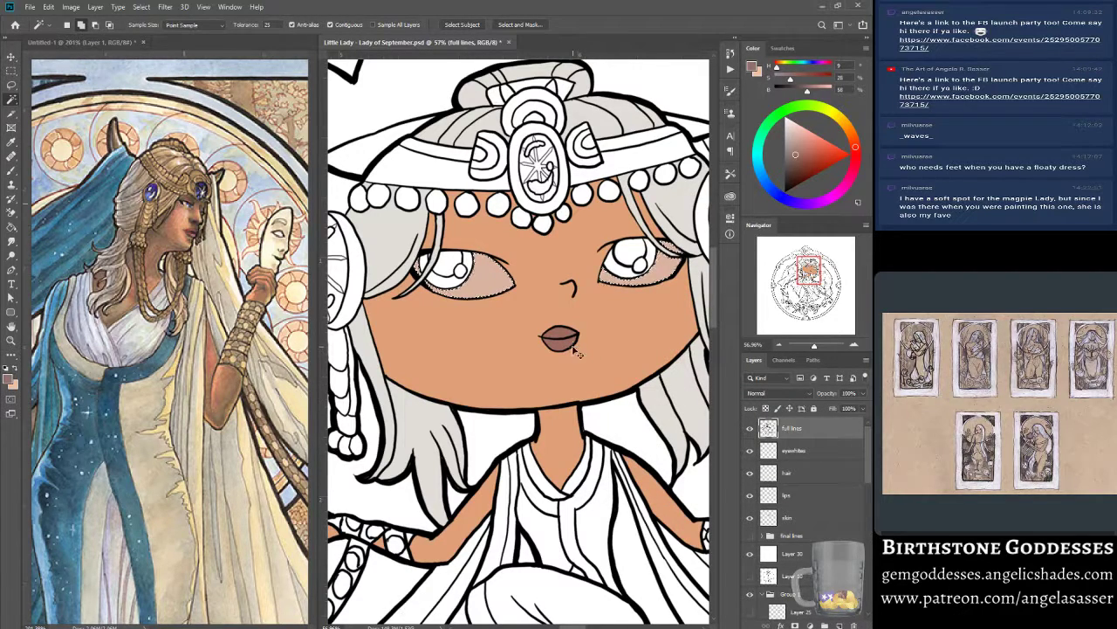
pyautogui.click(70, 7)
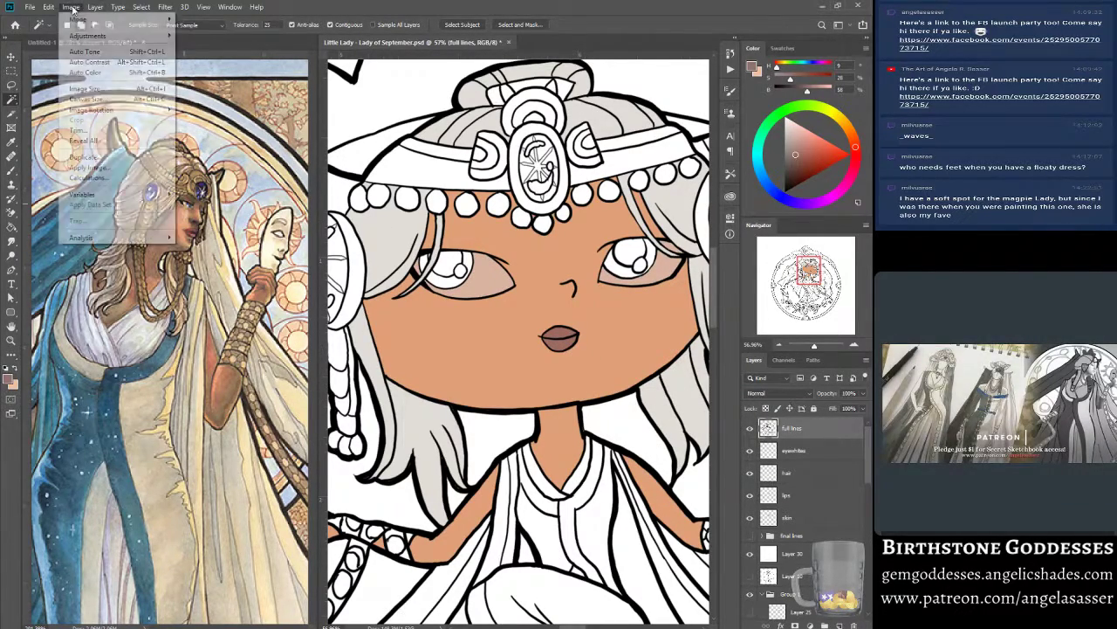
pyautogui.moveTo(88, 36)
pyautogui.click(210, 92)
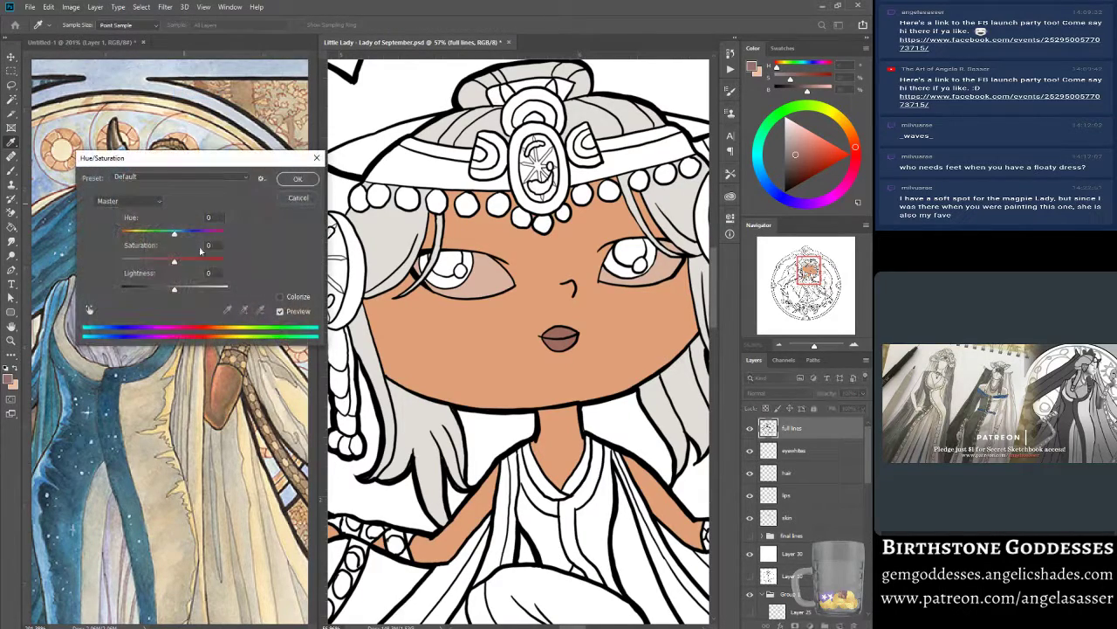
pyautogui.moveTo(173, 288); pyautogui.dragTo(192, 288)
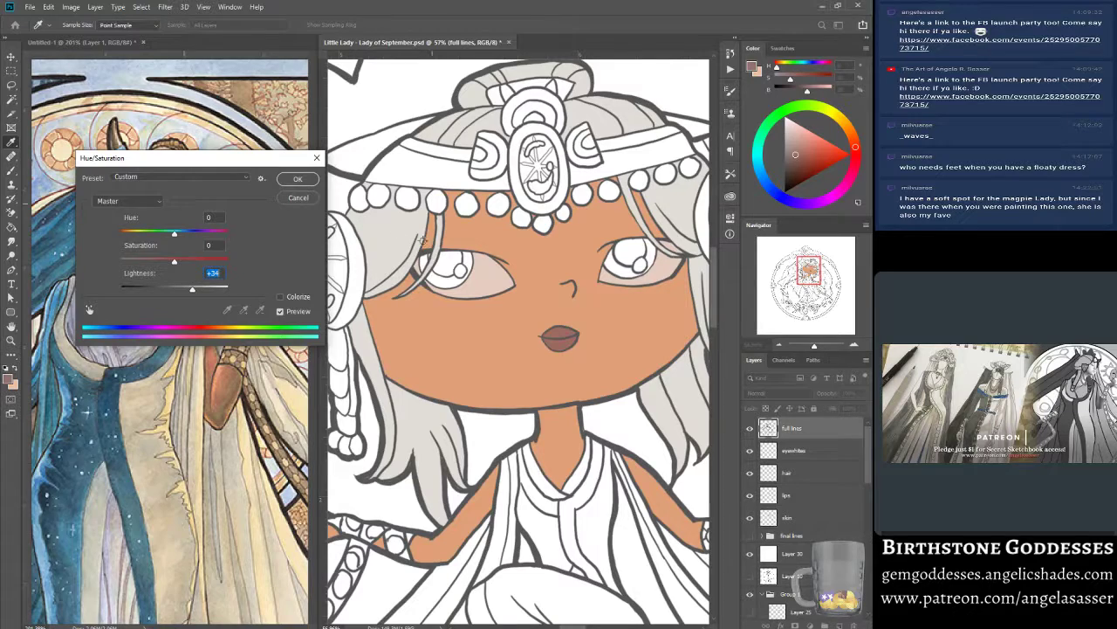
pyautogui.click(296, 202)
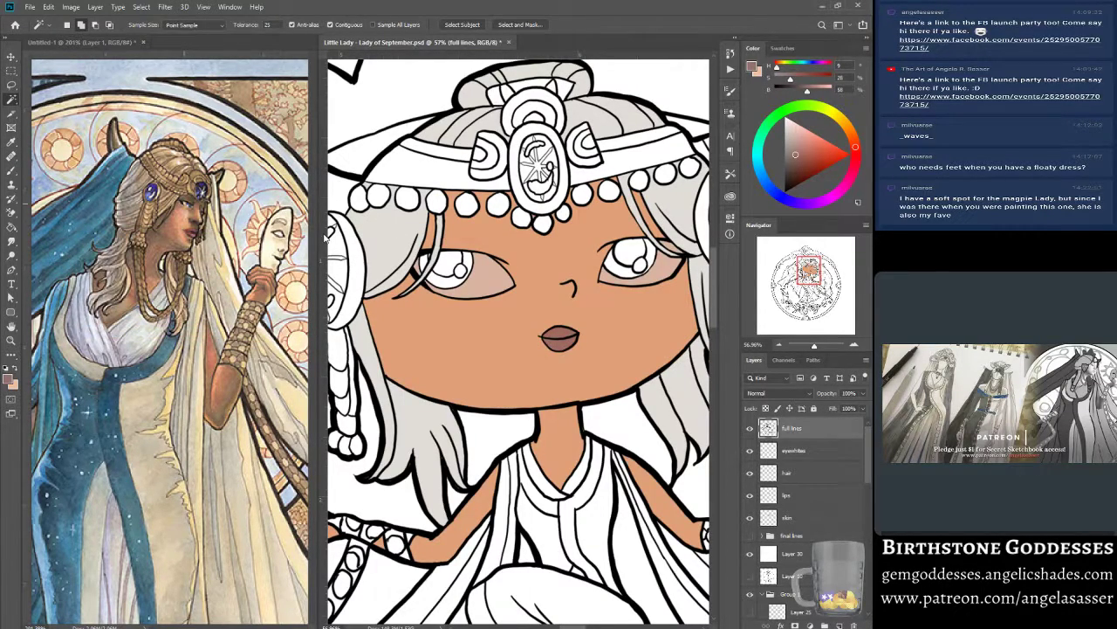
# Fill the selected eye whites on the "eyewhites" layer with the previously used custom color, and clear the selection.
pyautogui.click(804, 452)
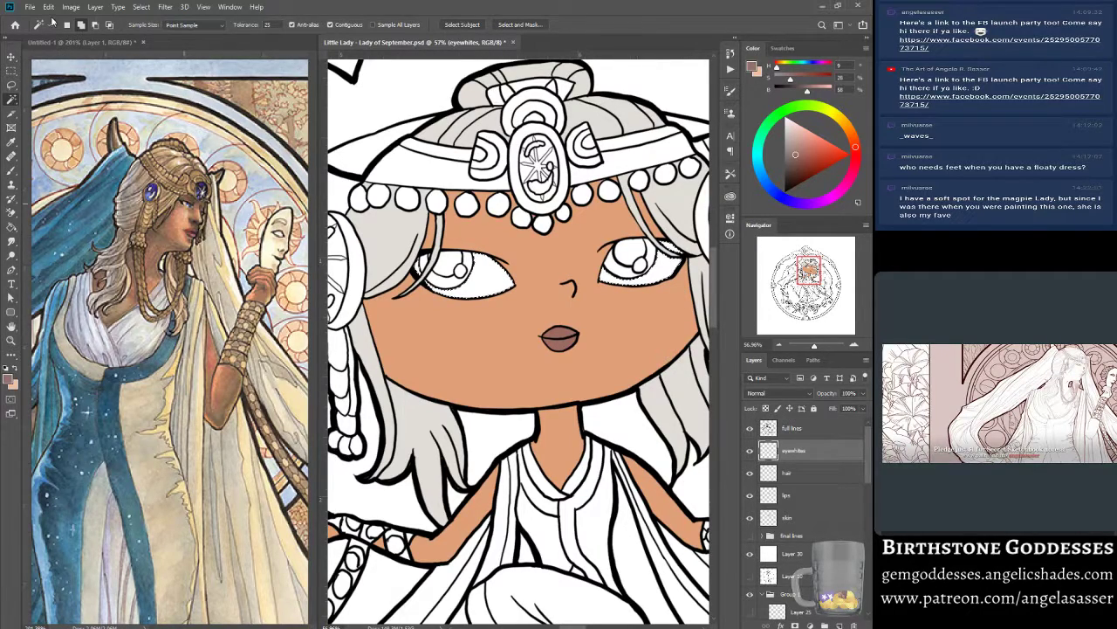
pyautogui.click(49, 7)
pyautogui.click(73, 177)
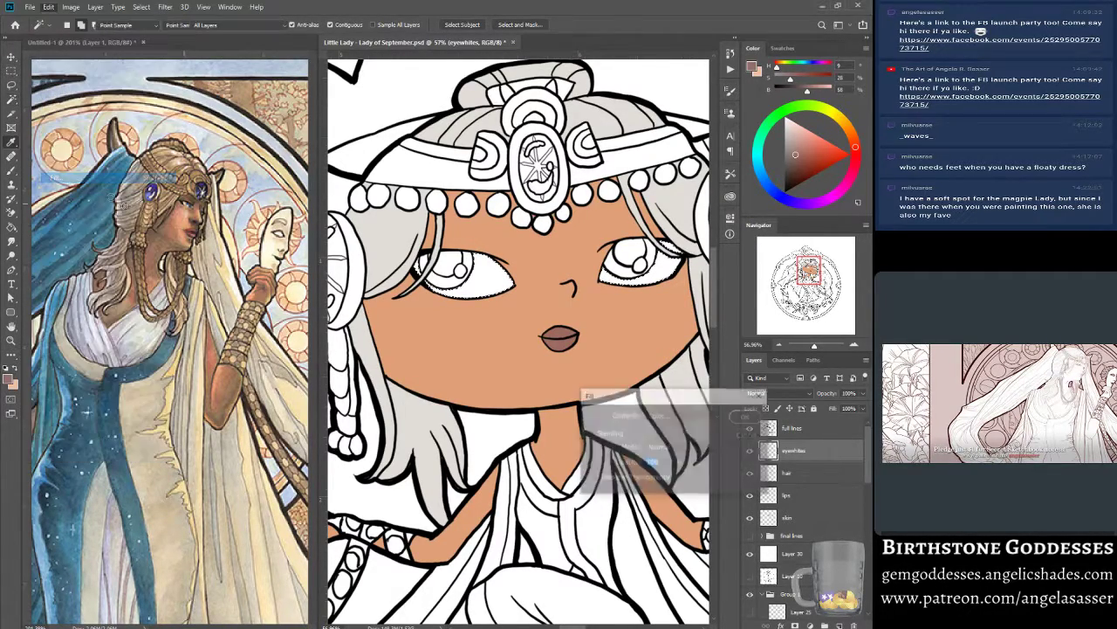
pyautogui.click(746, 417)
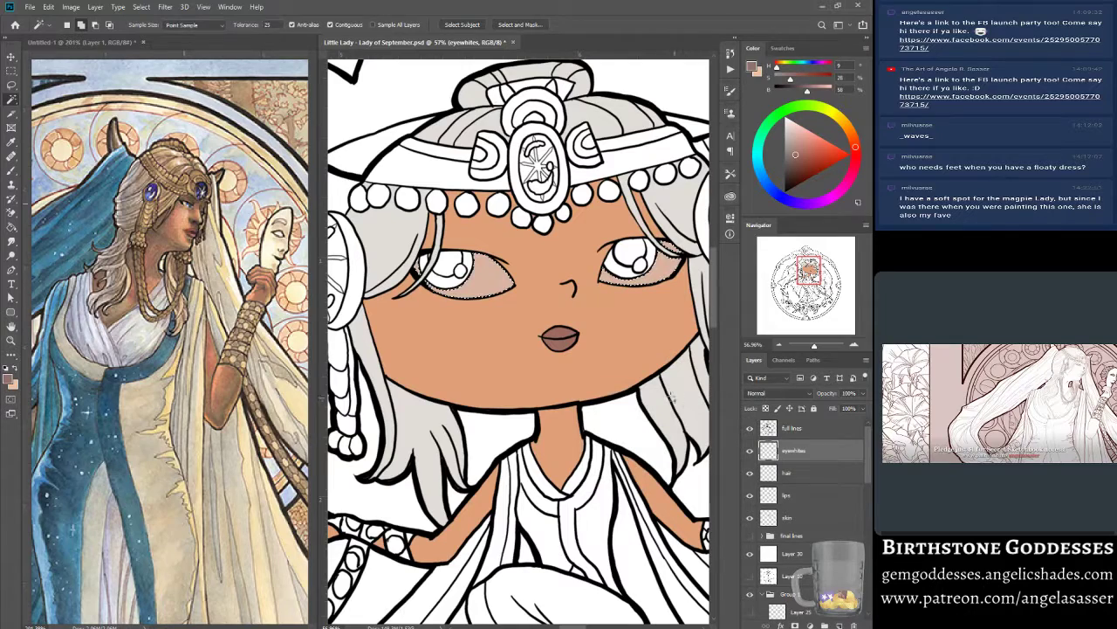
pyautogui.hotkey('ctrl', 'd')
# Lighten the eye whites with a Hue/Saturation adjustment of Saturation +36 and Lightness +74.
pyautogui.click(69, 7)
pyautogui.moveTo(87, 36)
pyautogui.click(210, 94)
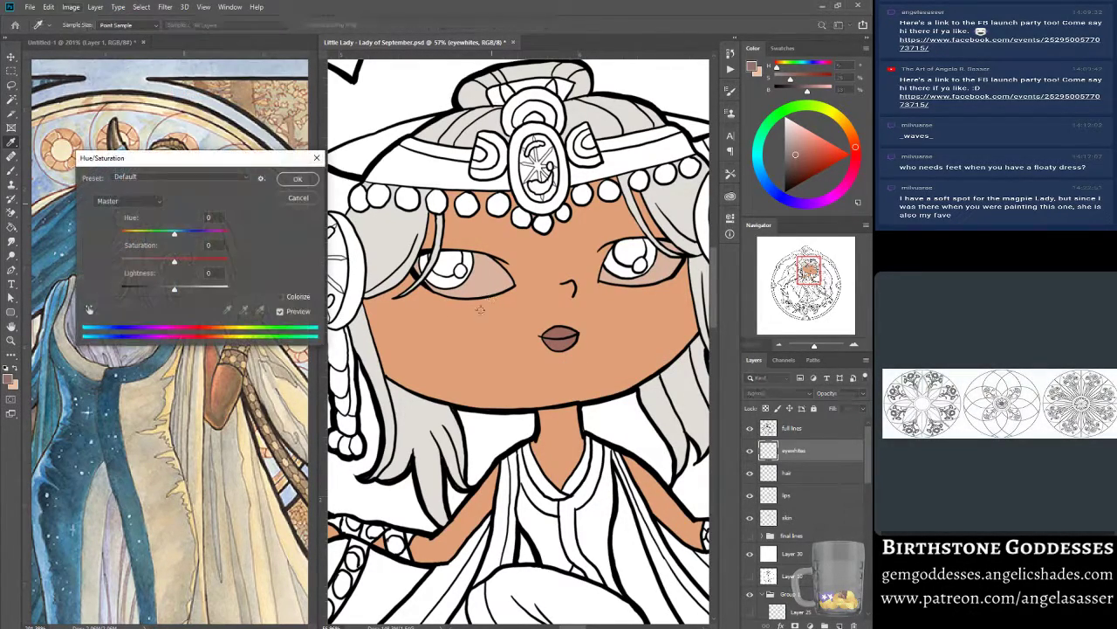
pyautogui.moveTo(175, 291); pyautogui.dragTo(194, 264)
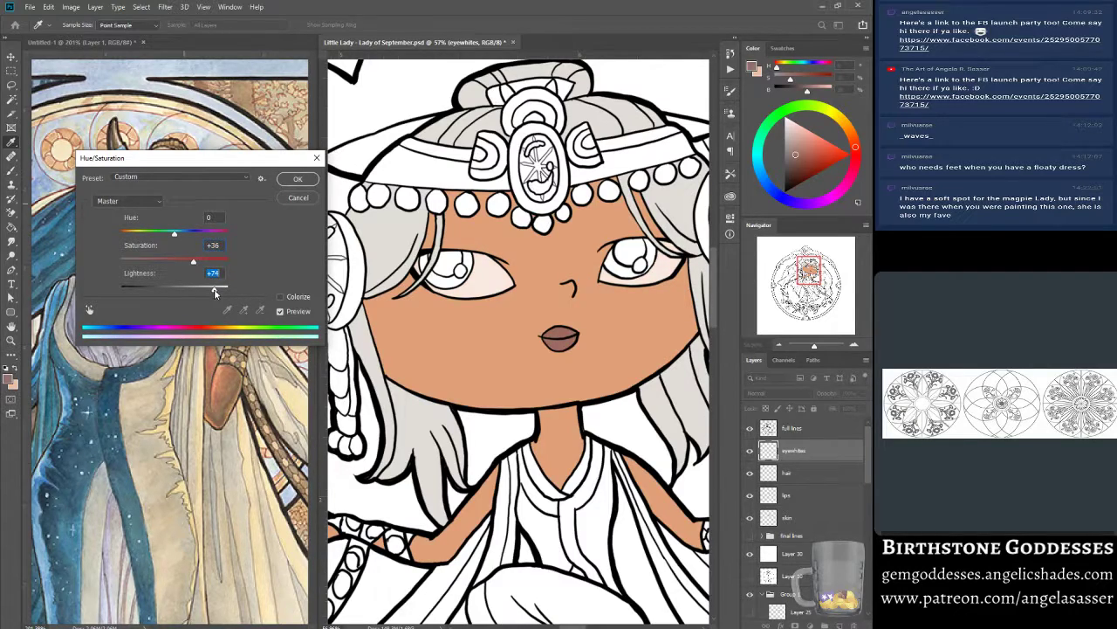
pyautogui.click(297, 181)
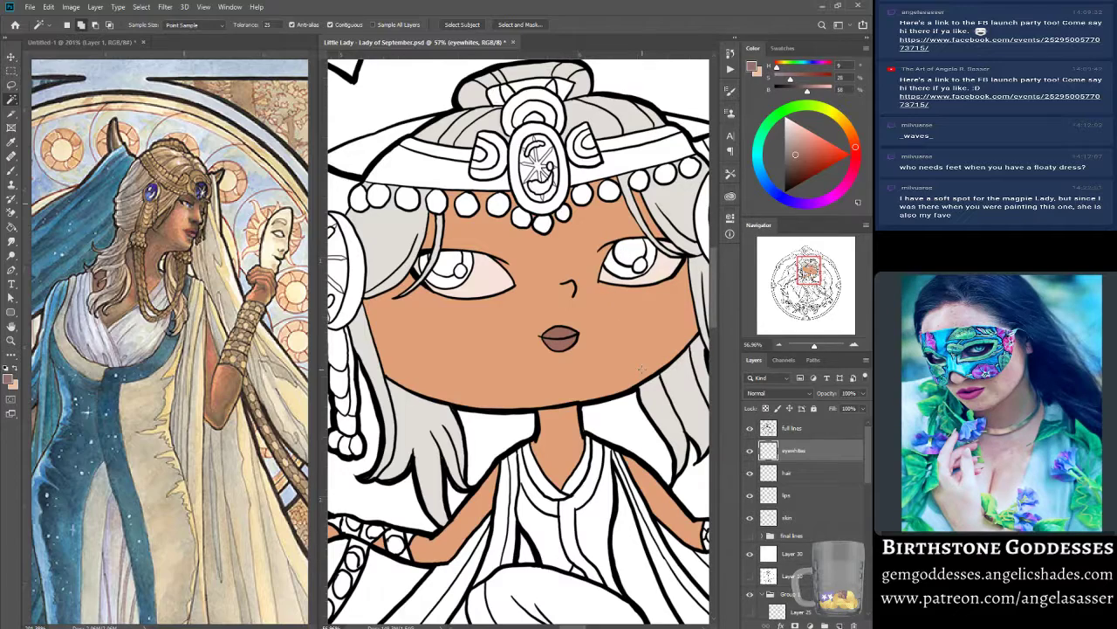
# Compare the face with the "eyewhites" layer hidden and shown, and sample the eye-white color with the Brush tool active.
pyautogui.click(749, 450)
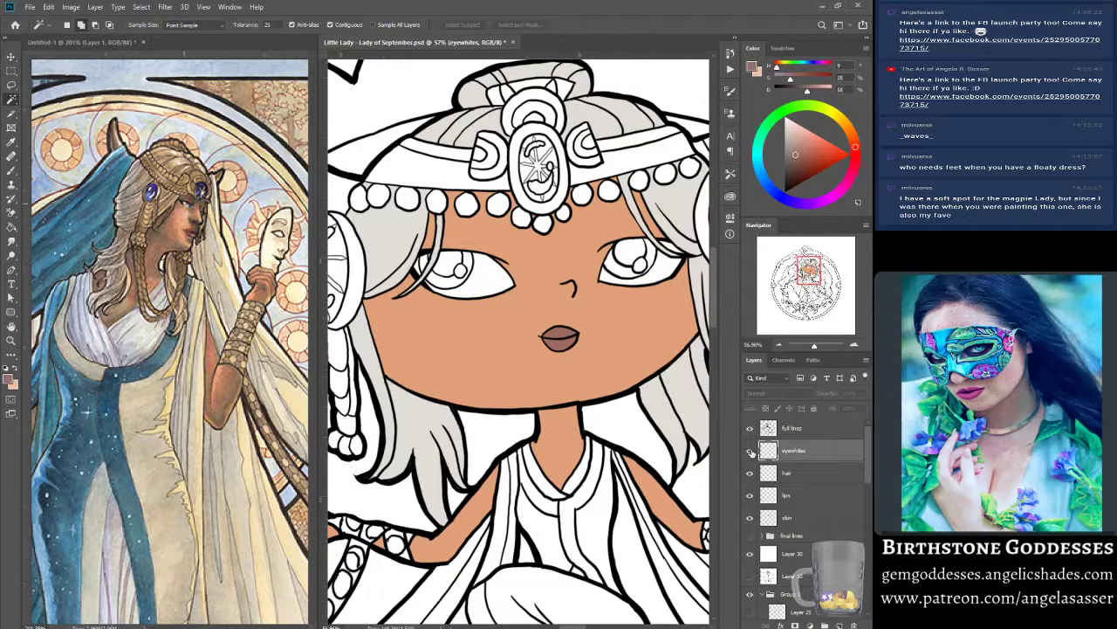
pyautogui.click(749, 451)
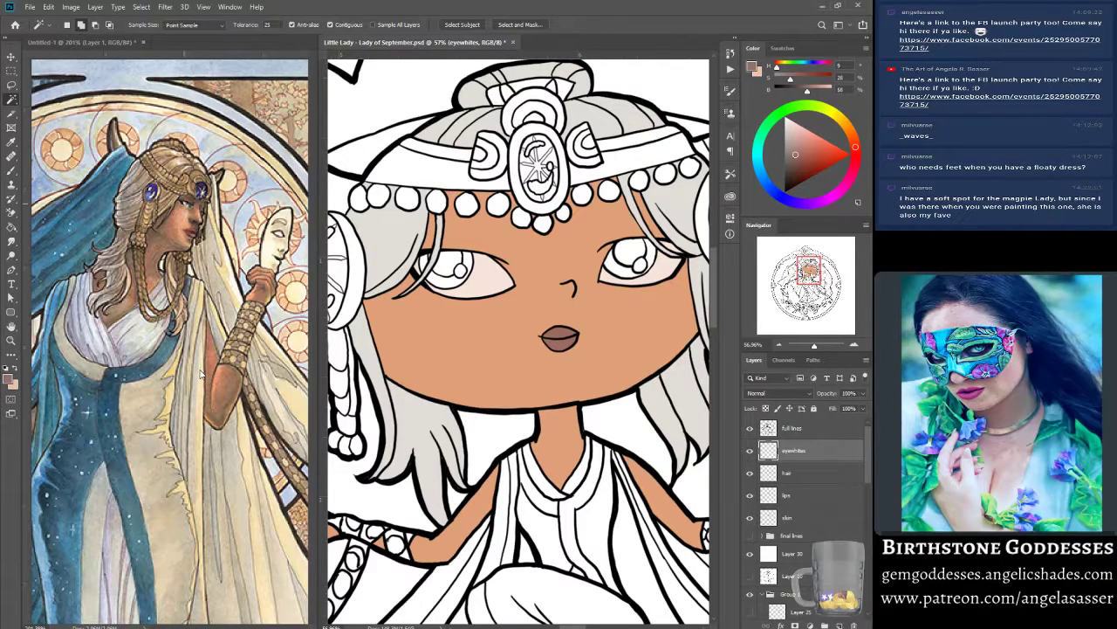
pyautogui.click(11, 171)
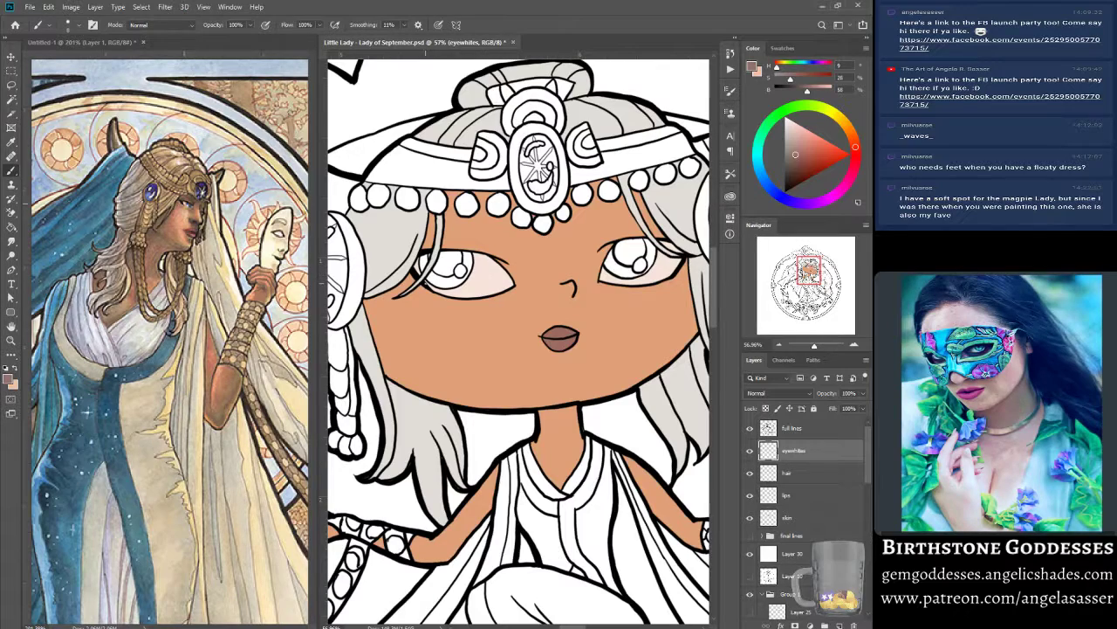
pyautogui.keyDown('alt'); pyautogui.click(474, 288); pyautogui.keyUp('alt')
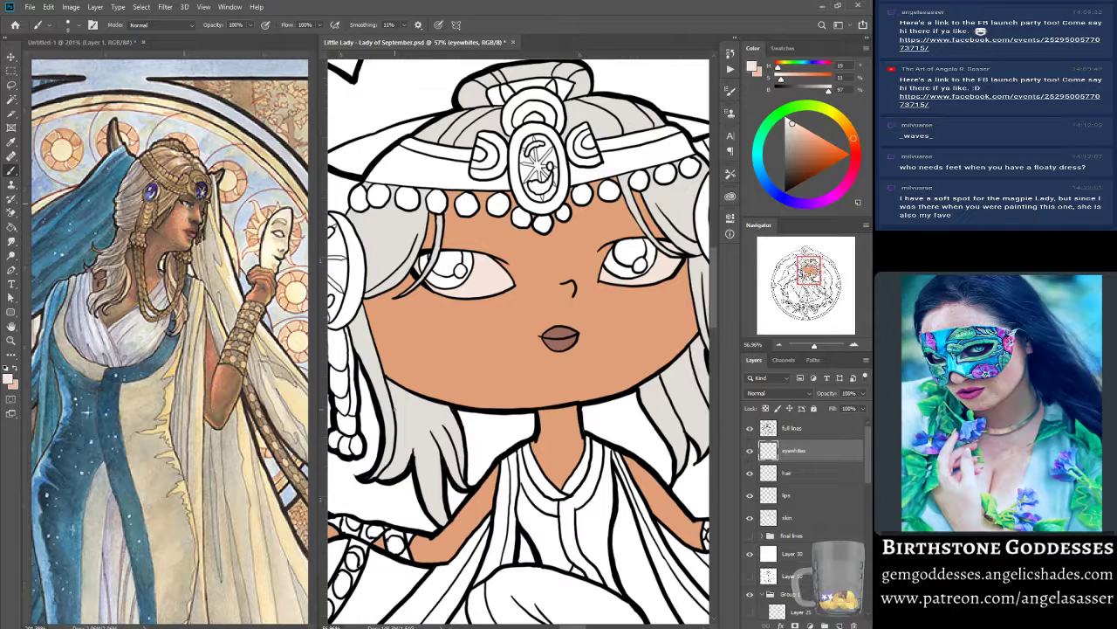
# Open the recent file "Little Lady - Lady of August.psd", examine its face up close, and return to the September document.
pyautogui.click(30, 7)
pyautogui.moveTo(53, 71)
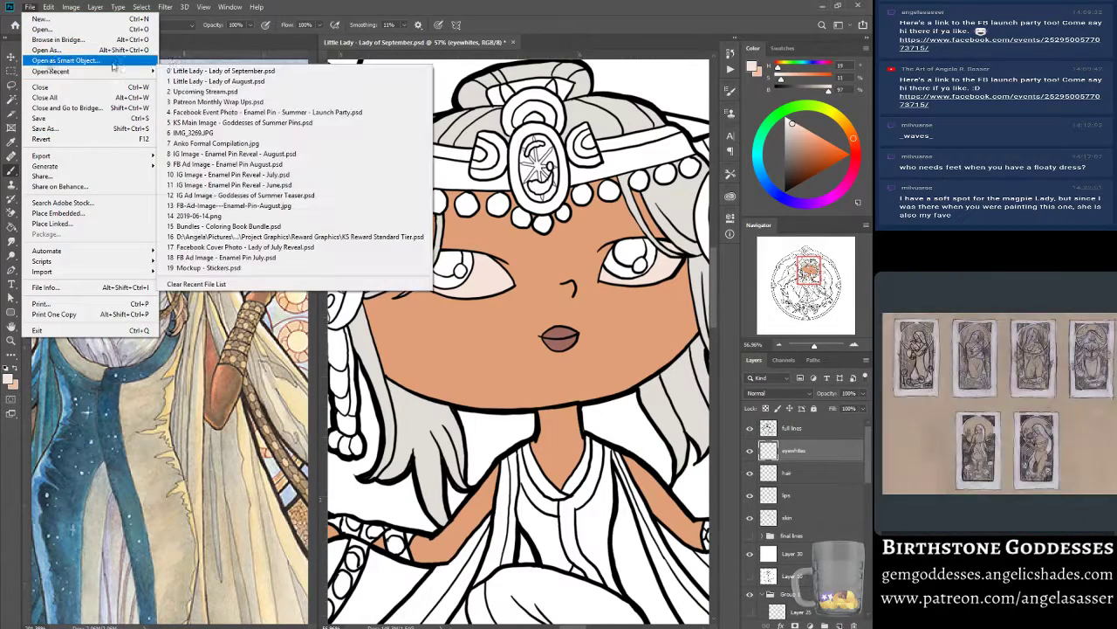
pyautogui.click(233, 80)
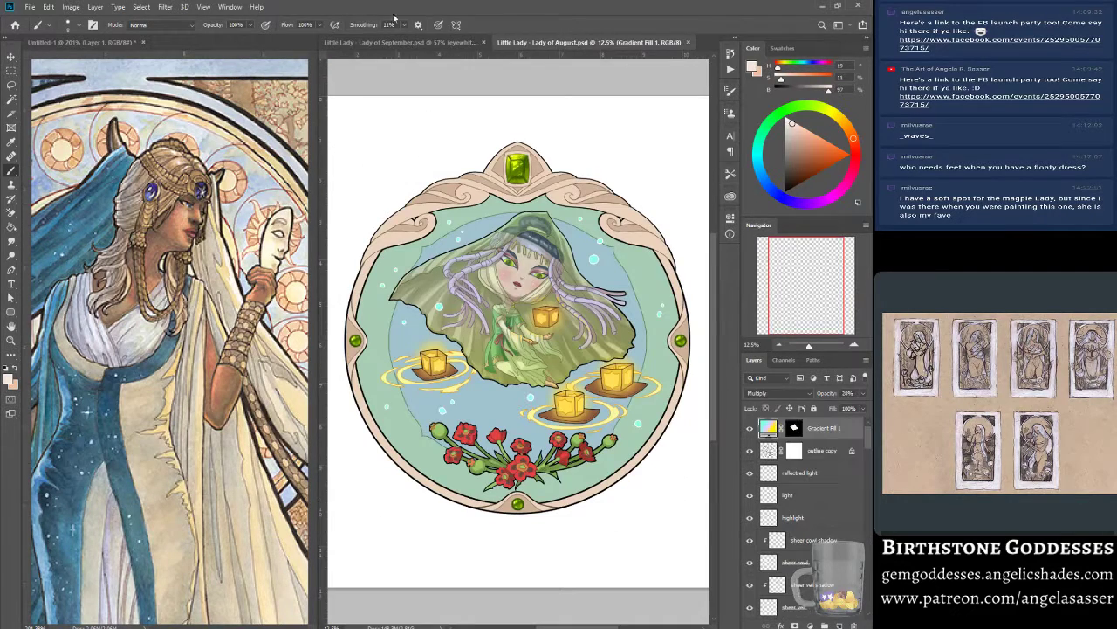
pyautogui.click(10, 340)
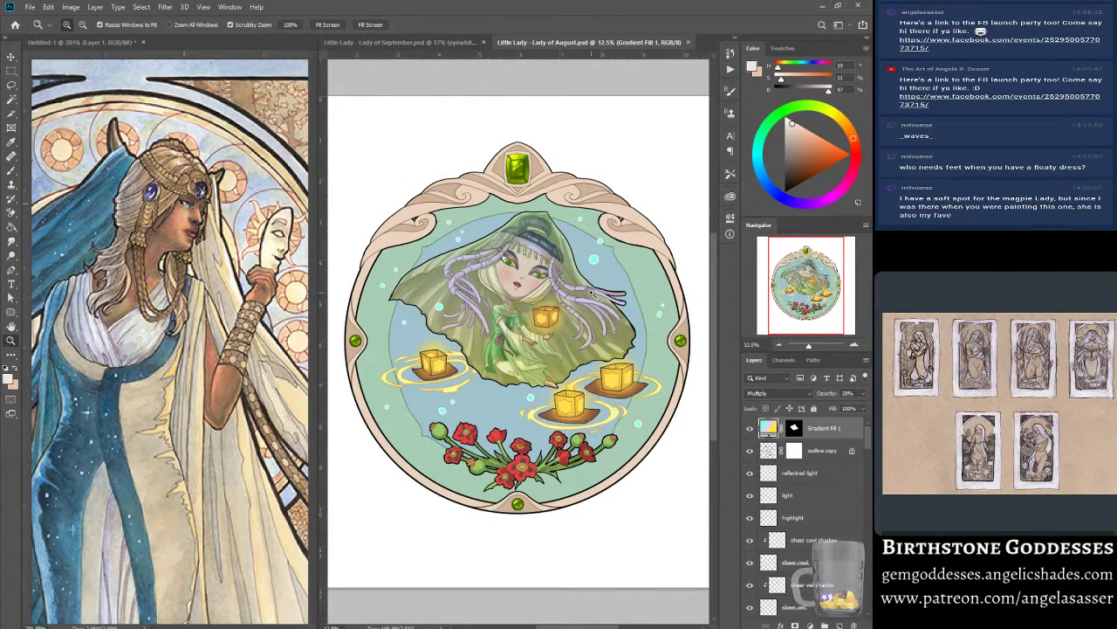
pyautogui.click(522, 273)
pyautogui.click(522, 261)
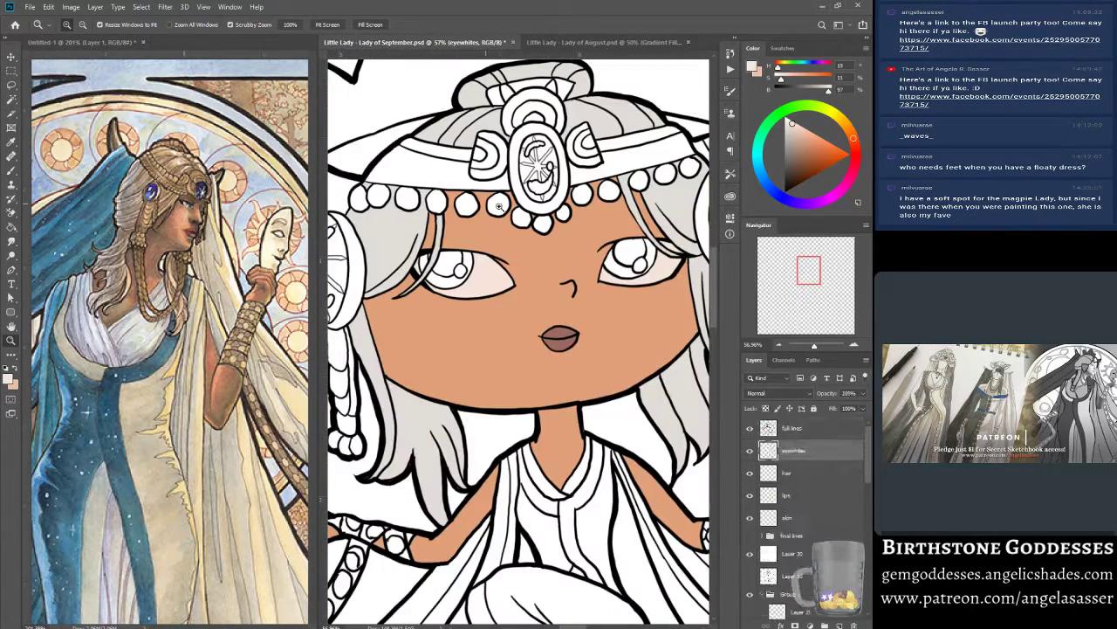
pyautogui.click(398, 42)
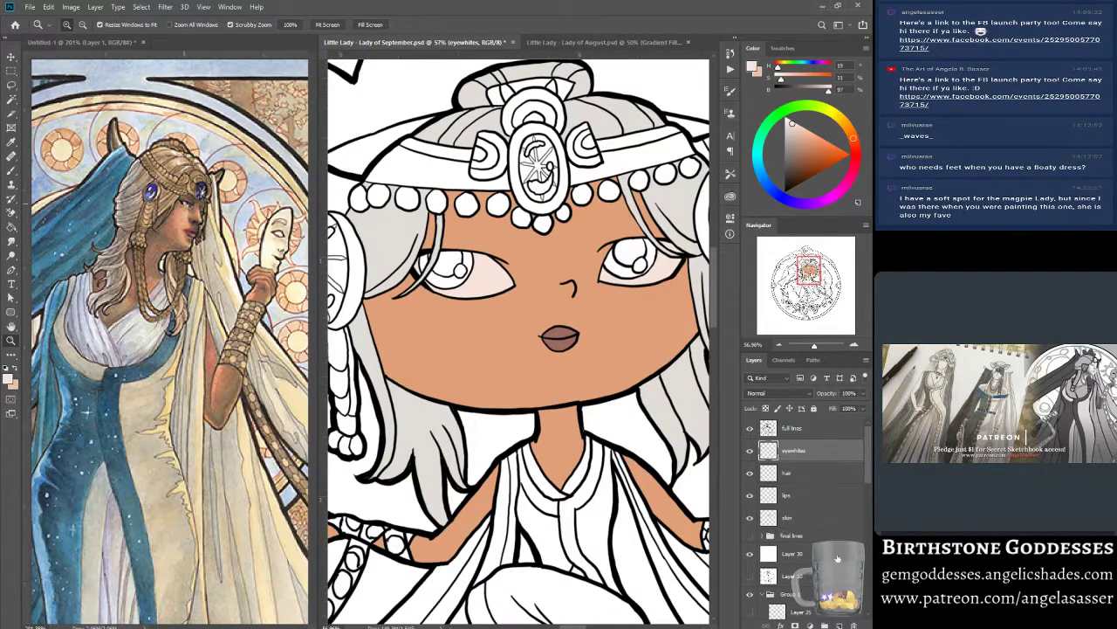
# Add a layer mask to the "full lines" layer, and create a new layer named "pupils" directly above "eyewhites".
pyautogui.click(801, 428)
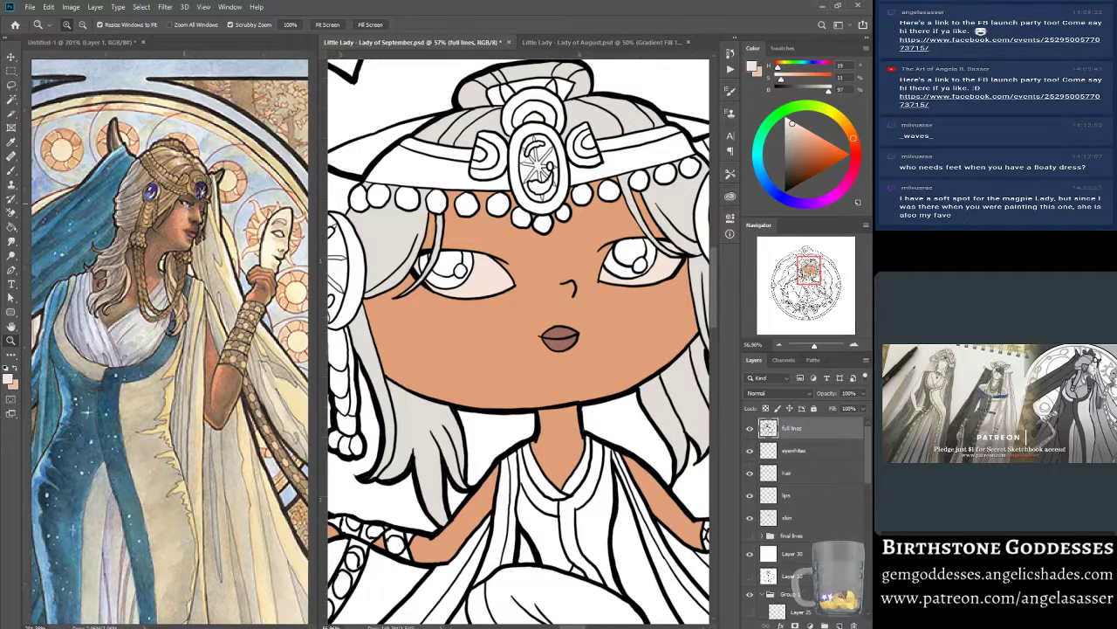
pyautogui.click(795, 625)
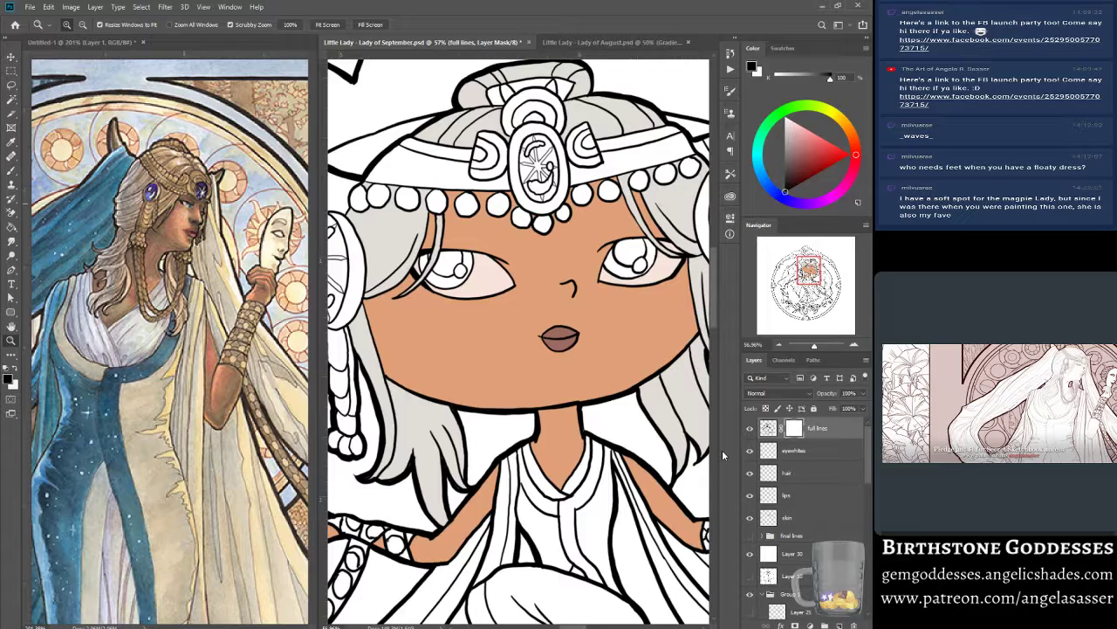
pyautogui.click(808, 451)
pyautogui.click(840, 626)
pyautogui.doubleClick(793, 452)
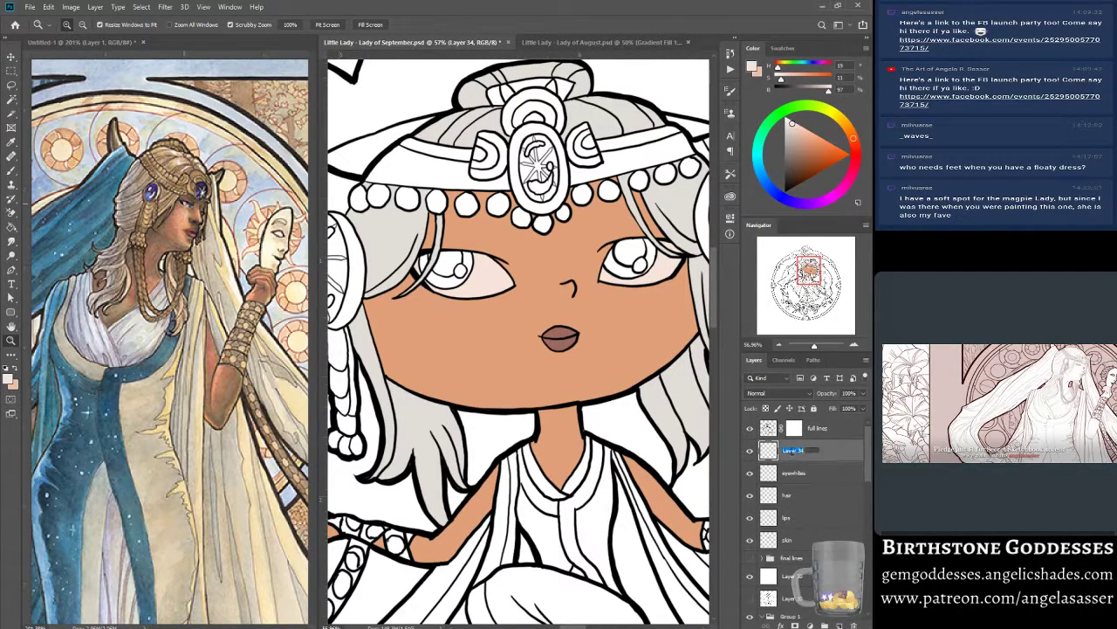
pyautogui.write('pupils')
pyautogui.press('Return')
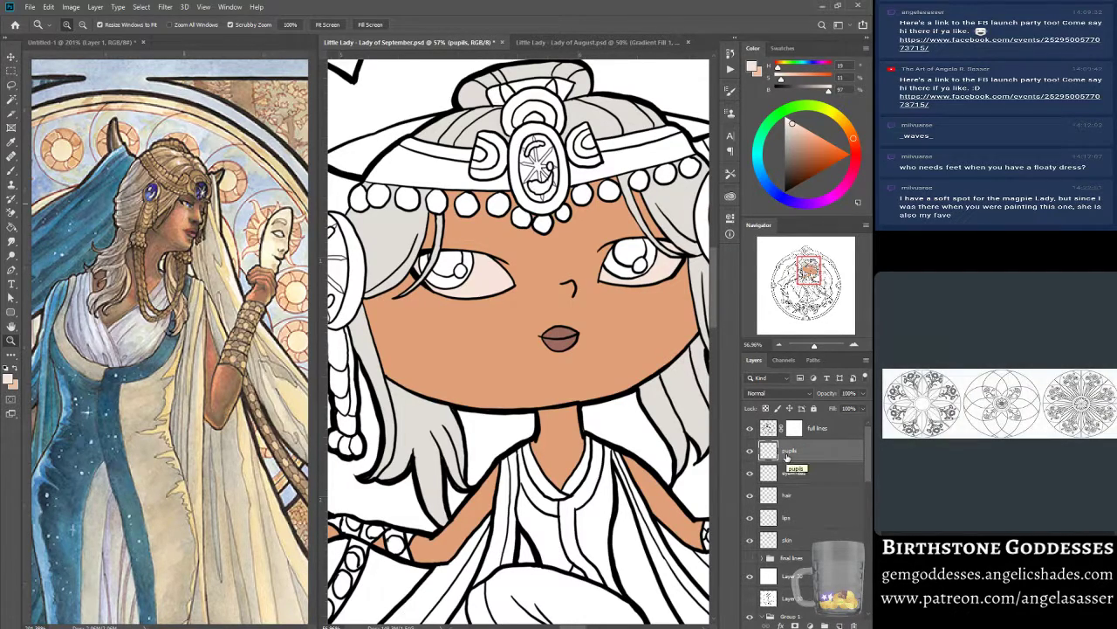
# Outline the iris of the figure's left-hand eye with the Lasso, trimming the selection along the upper lid line.
pyautogui.click(12, 85)
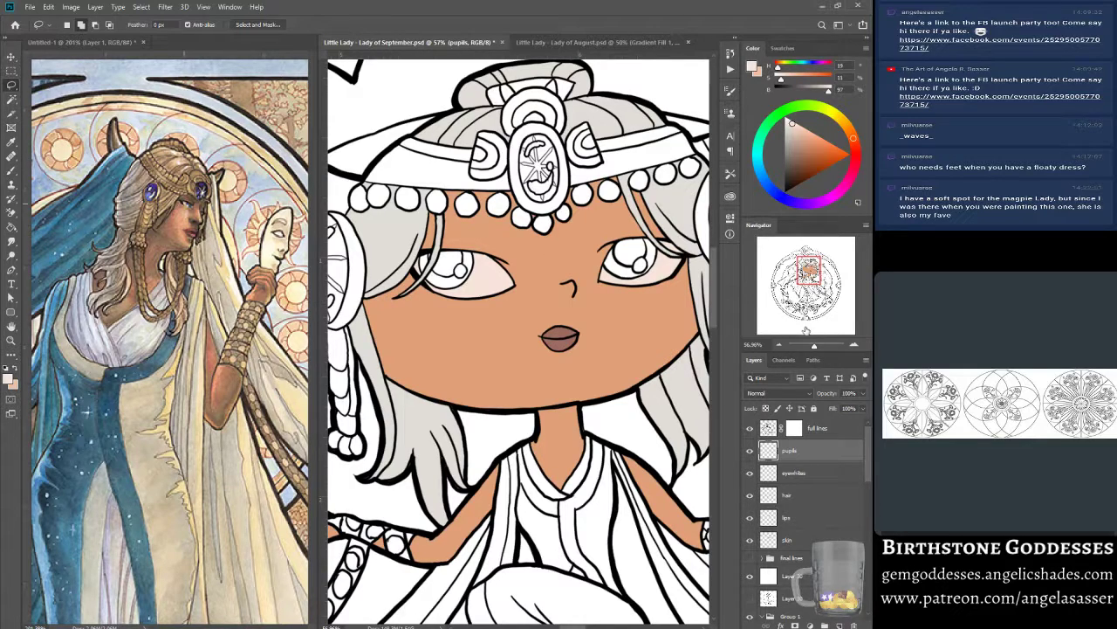
pyautogui.moveTo(815, 347); pyautogui.dragTo(817, 347)
pyautogui.moveTo(811, 274); pyautogui.dragTo(810, 267)
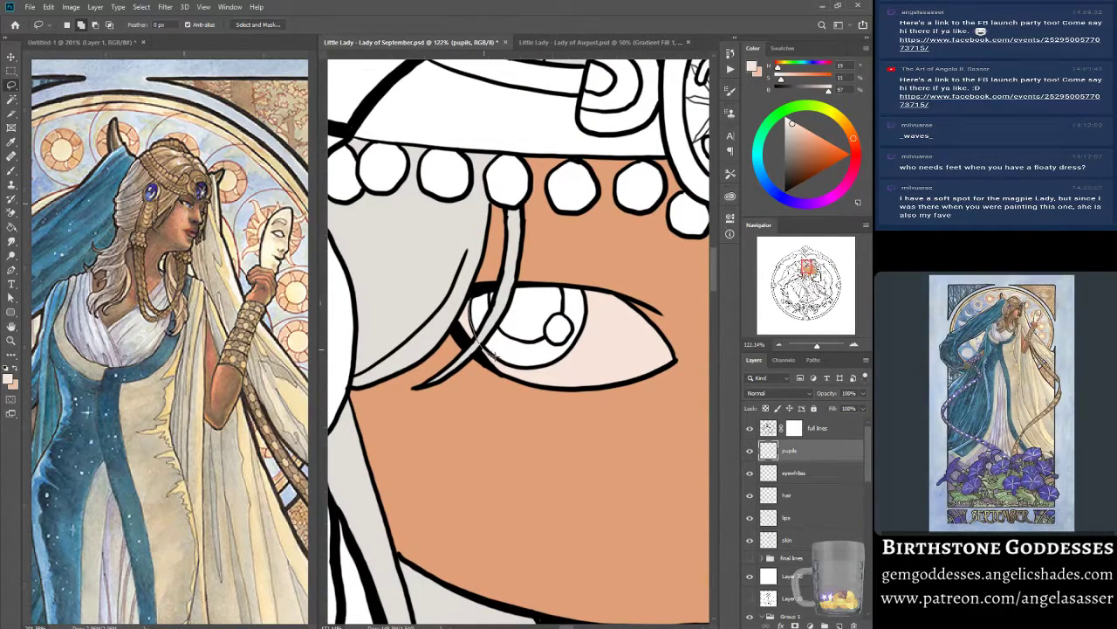
pyautogui.moveTo(515, 364)
pyautogui.mouseDown()
pyautogui.moveTo(569, 349)
pyautogui.moveTo(587, 312)
pyautogui.moveTo(579, 290)
pyautogui.moveTo(481, 288)
pyautogui.moveTo(485, 349)
pyautogui.mouseUp()
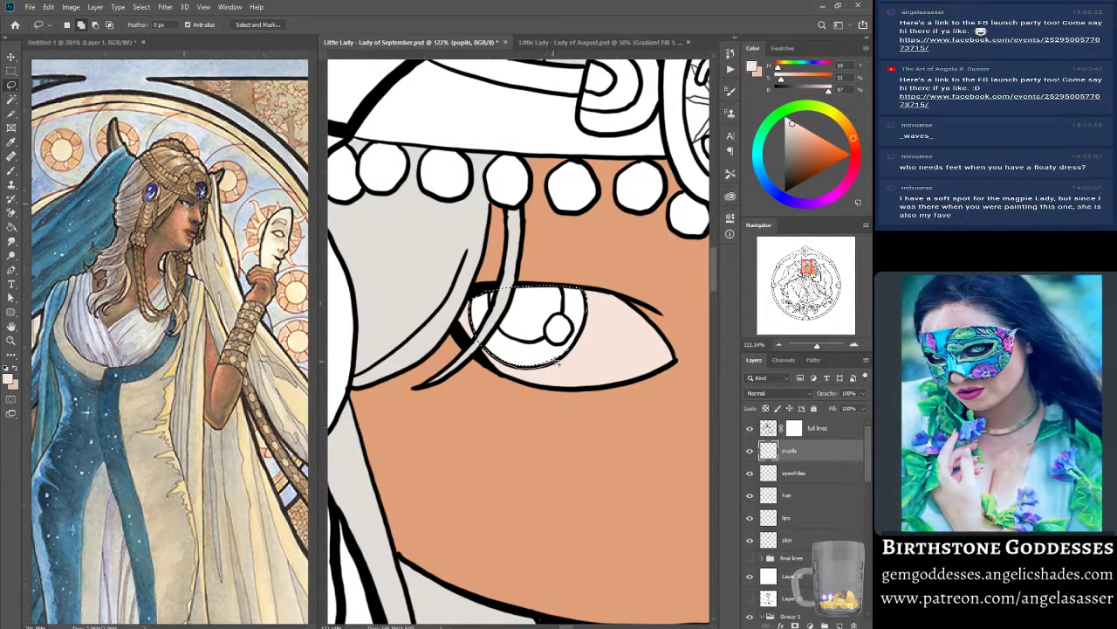
pyautogui.moveTo(576, 285); pyautogui.dragTo(480, 297)
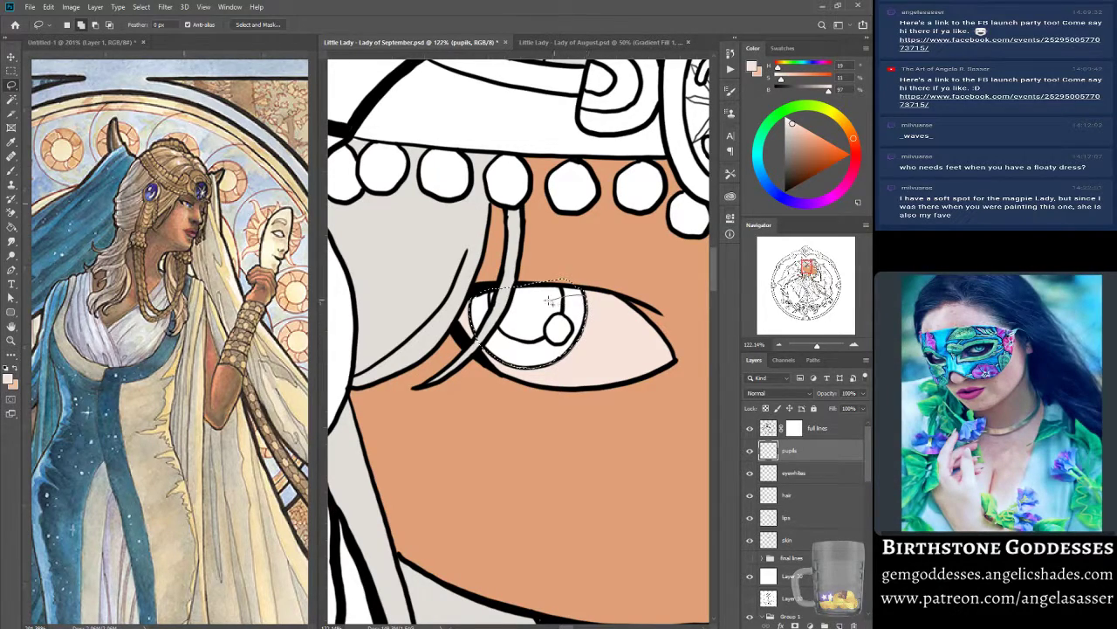
pyautogui.press('alt')
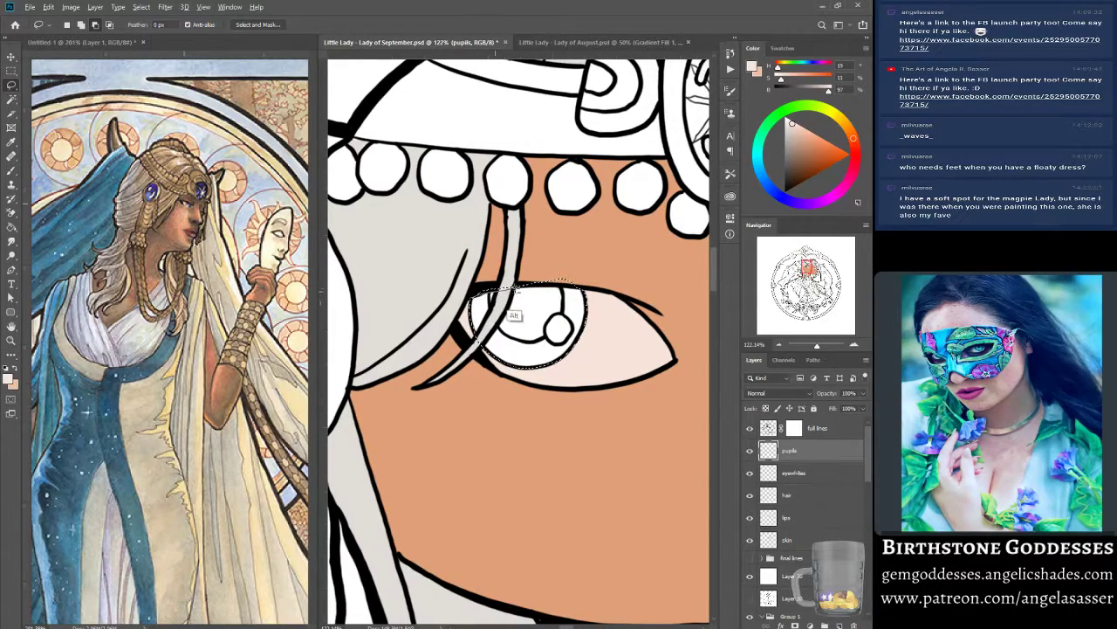
pyautogui.moveTo(537, 288)
pyautogui.mouseDown()
pyautogui.moveTo(593, 291)
pyautogui.moveTo(595, 278)
pyautogui.mouseUp()
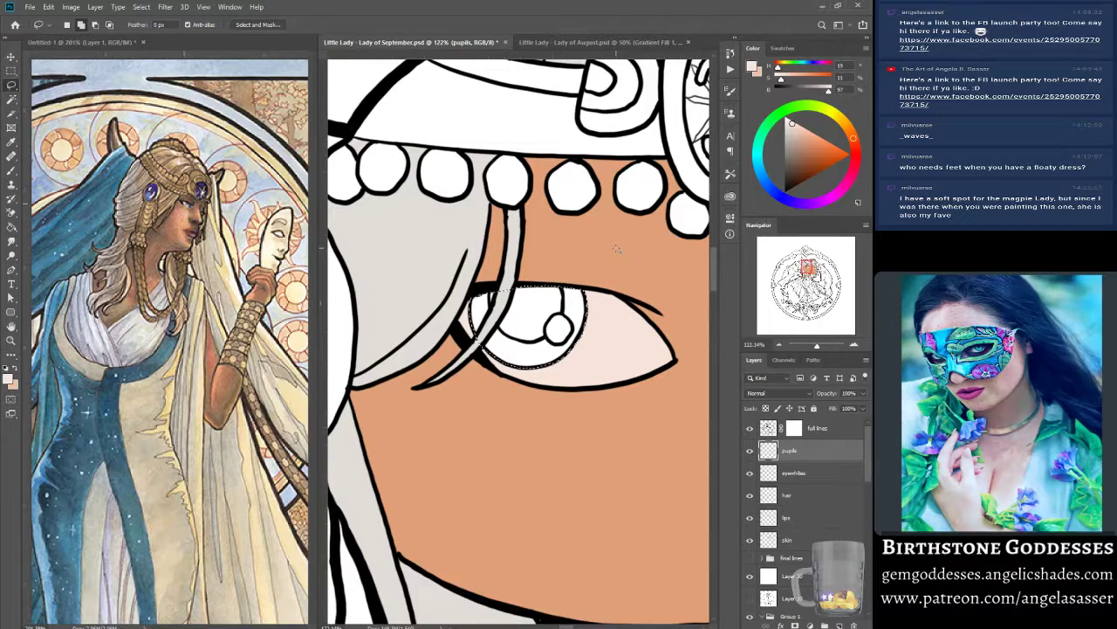
# Add the iris of the right-hand eye to the Lasso selection, trimming the excess around the hair strand and lid.
pyautogui.scroll(-3, 524, 330)
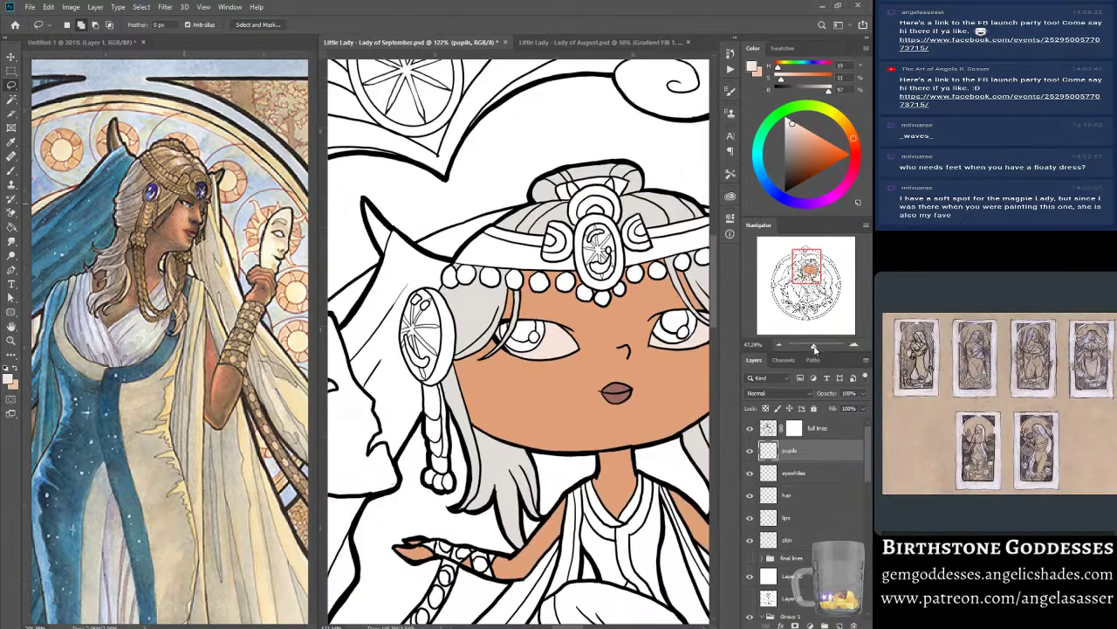
pyautogui.moveTo(805, 271)
pyautogui.mouseDown()
pyautogui.moveTo(818, 266)
pyautogui.moveTo(817, 276)
pyautogui.mouseUp()
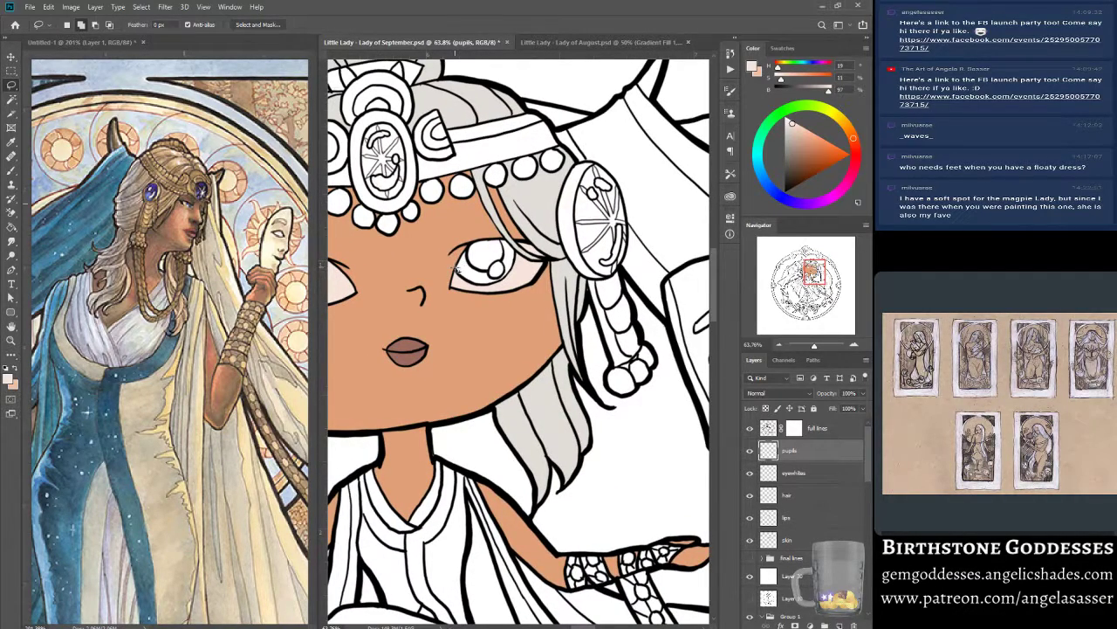
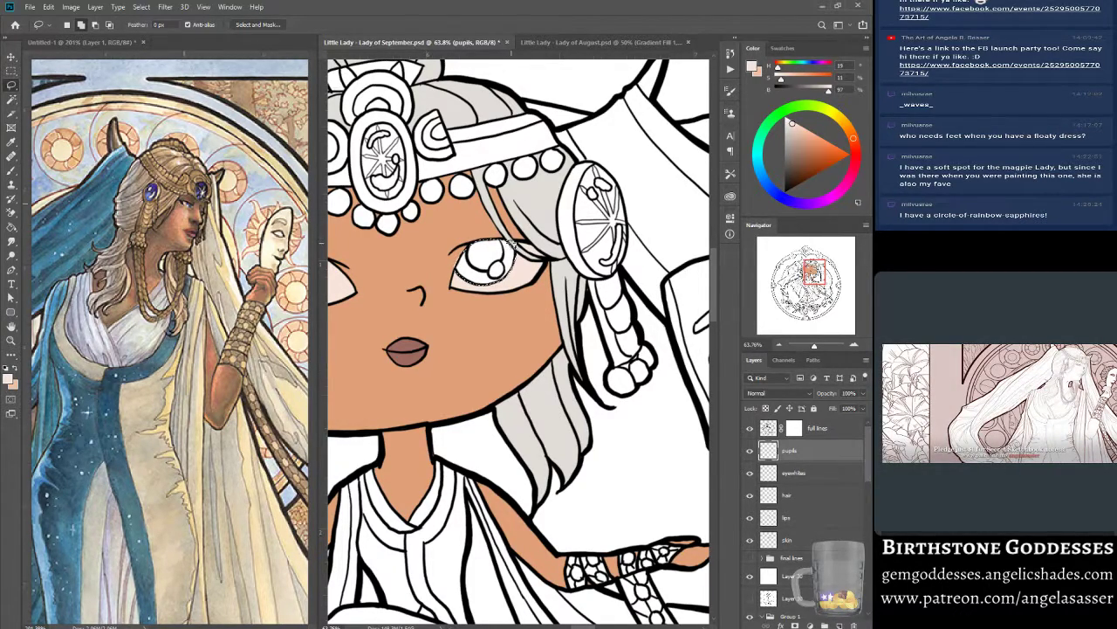
pyautogui.press('alt')
pyautogui.moveTo(528, 249); pyautogui.dragTo(517, 253)
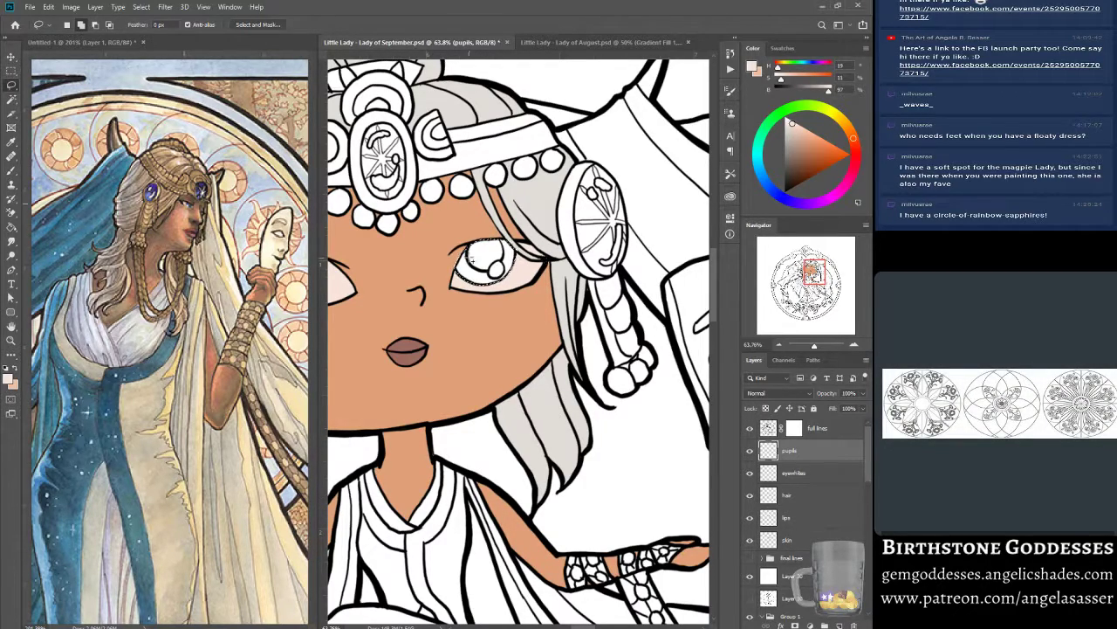
pyautogui.press('alt')
pyautogui.moveTo(814, 270); pyautogui.dragTo(810, 275)
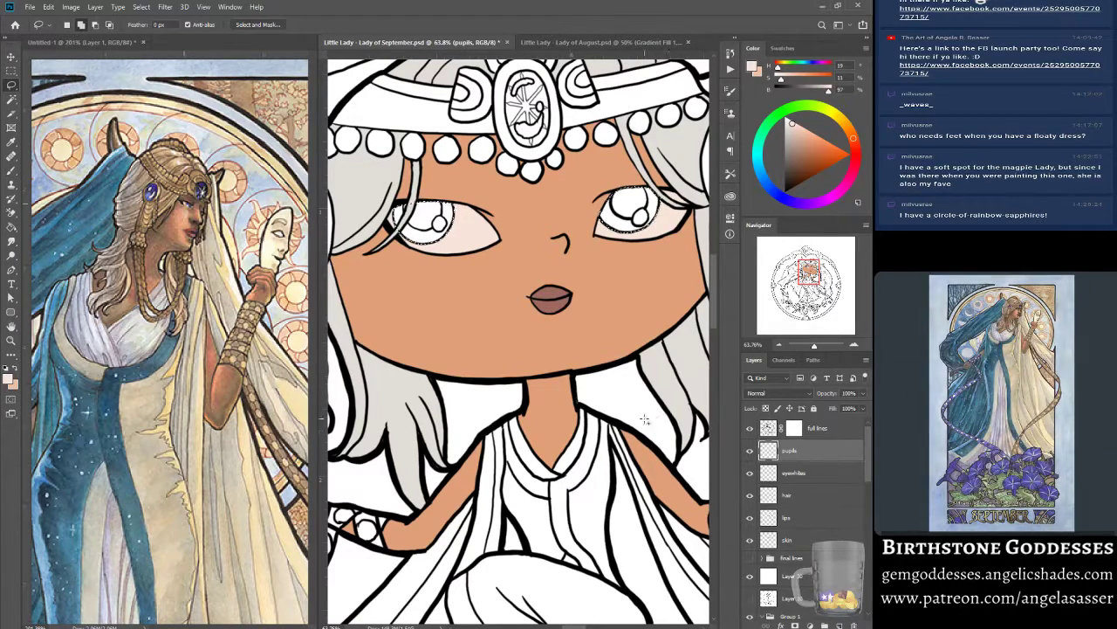
# Fill the two selected irises on the "pupils" layer with a blue sampled from the reference painting, and clear the selection.
pyautogui.click(10, 171)
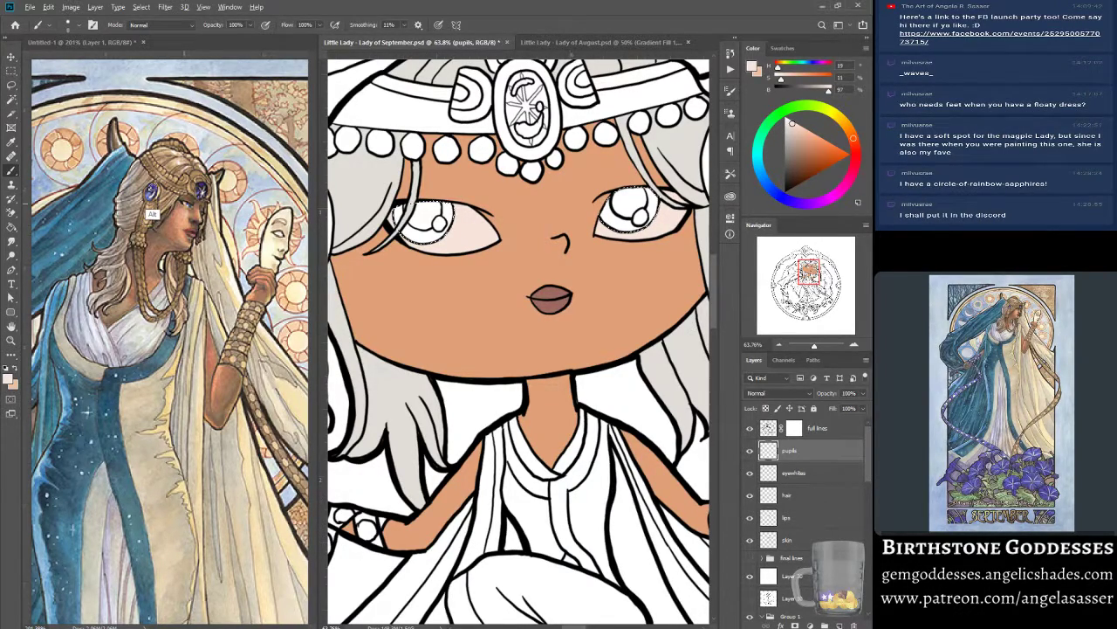
pyautogui.keyDown('alt'); pyautogui.click(150, 190); pyautogui.keyUp('alt')
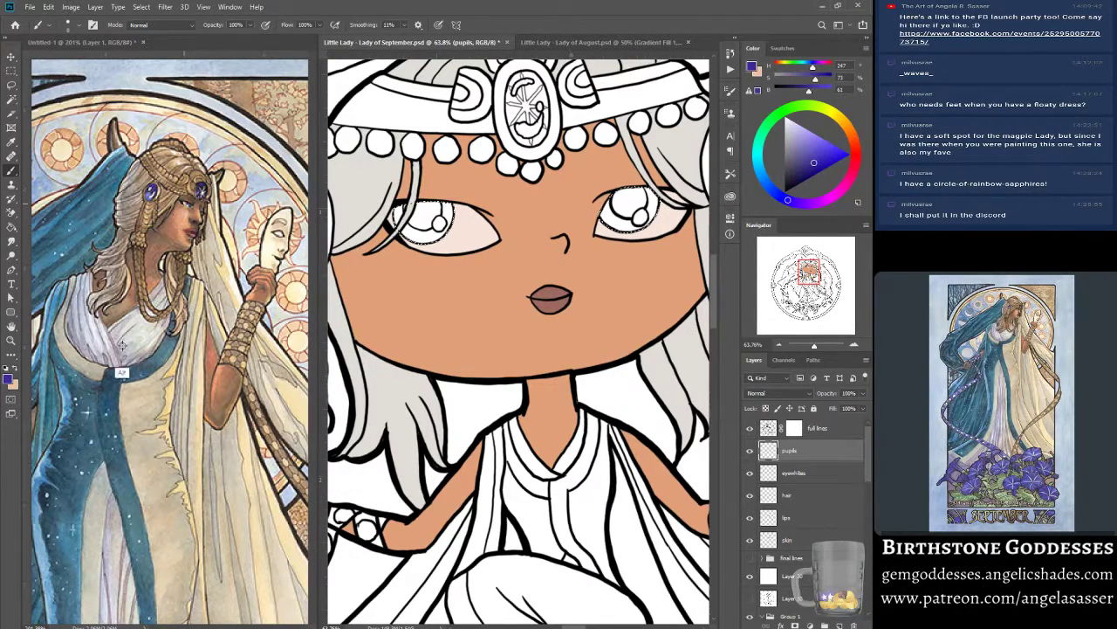
pyautogui.keyDown('alt'); pyautogui.click(185, 228); pyautogui.keyUp('alt')
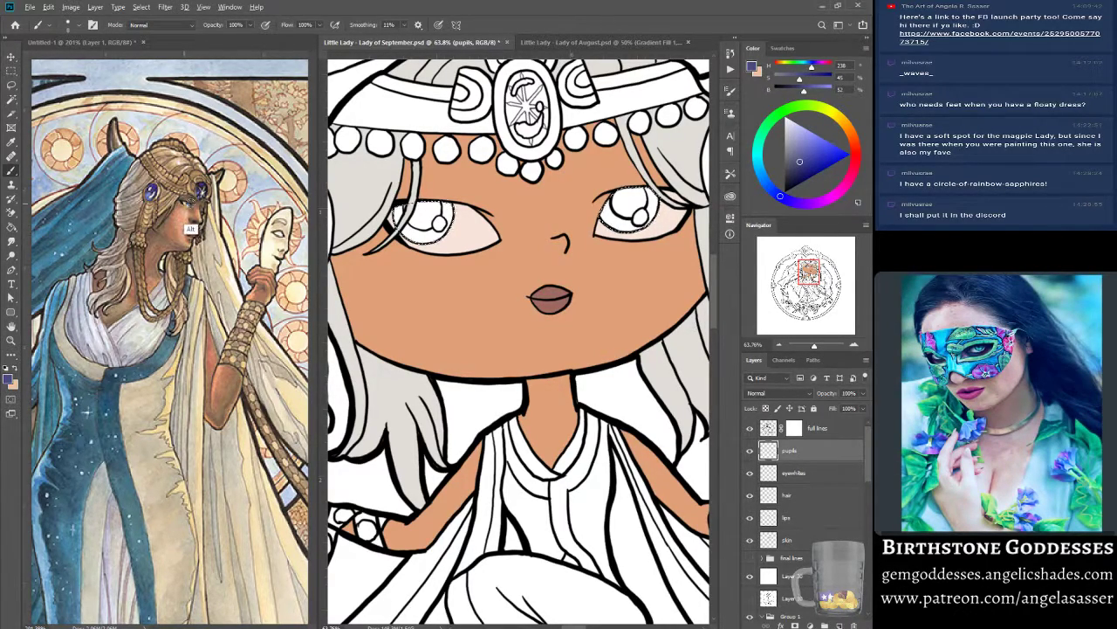
pyautogui.keyDown('alt'); pyautogui.click(197, 218); pyautogui.keyUp('alt')
pyautogui.keyDown('alt'); pyautogui.click(196, 222); pyautogui.keyUp('alt')
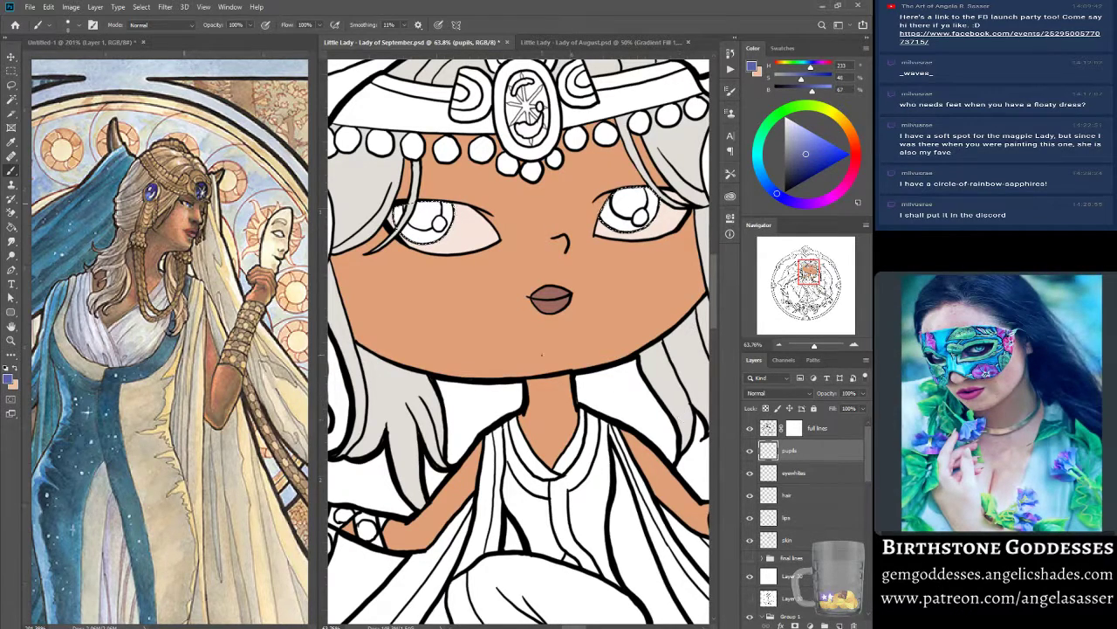
pyautogui.click(49, 7)
pyautogui.click(78, 180)
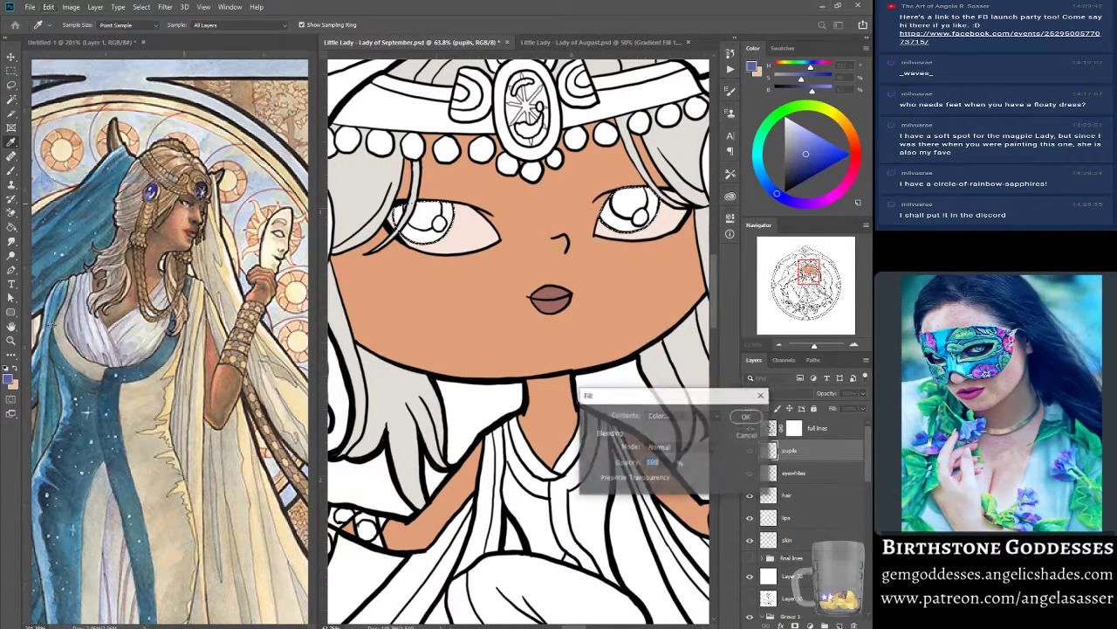
pyautogui.click(689, 416)
pyautogui.click(671, 423)
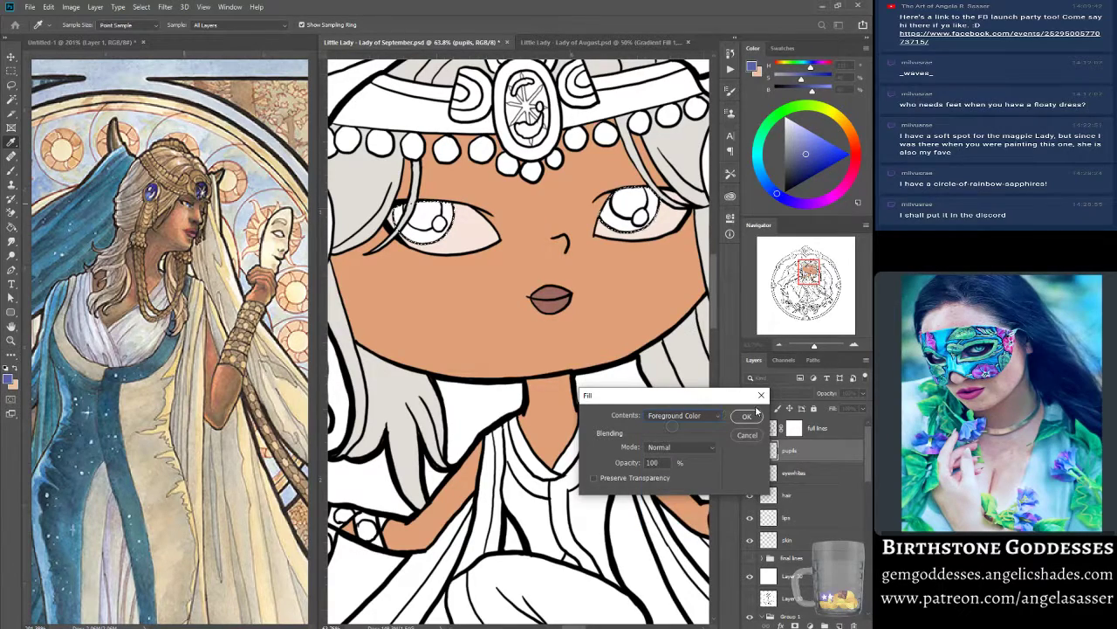
pyautogui.click(748, 417)
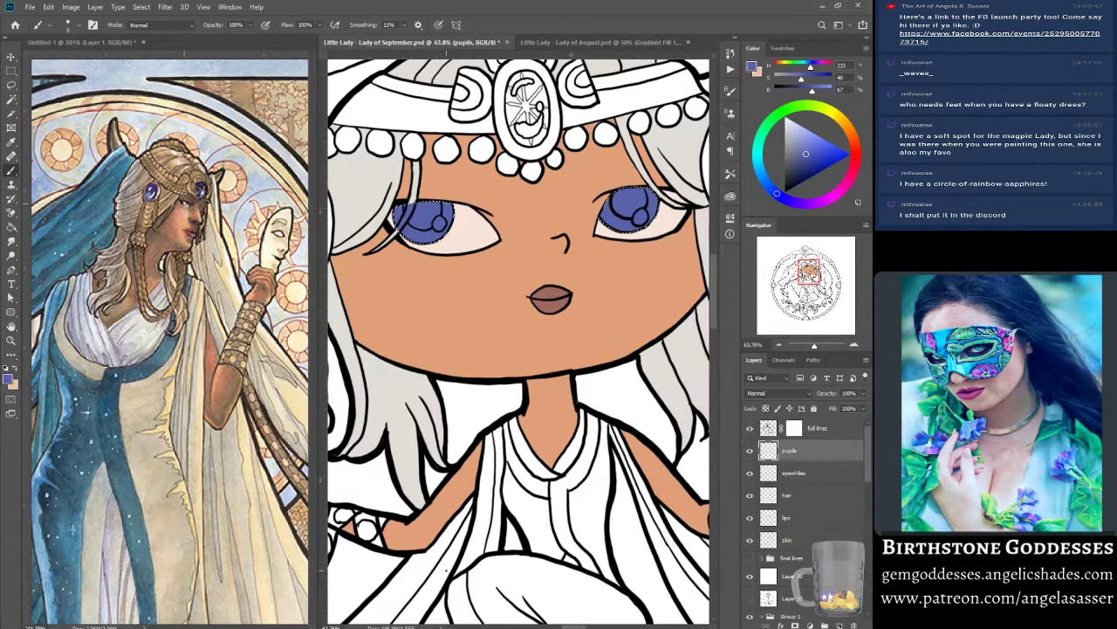
pyautogui.hotkey('ctrl', 'd')
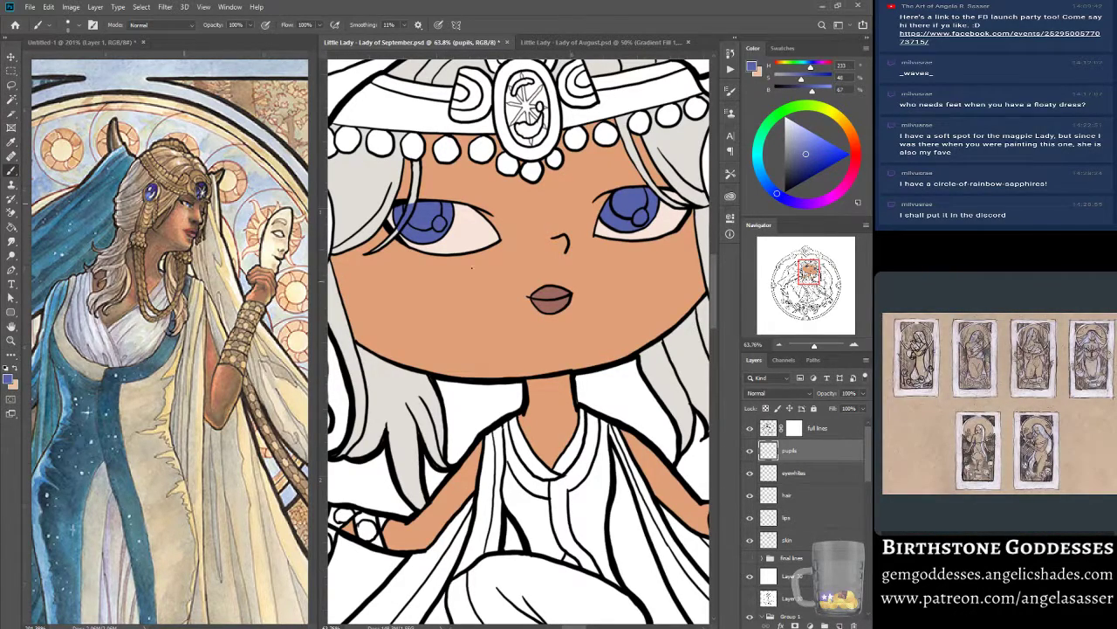
# Lasso the right-hand eye's blue iris, cut it from the "pupils" layer, and paste it in place on its own layer.
pyautogui.moveTo(613, 170)
pyautogui.mouseDown()
pyautogui.moveTo(697, 238)
pyautogui.moveTo(692, 211)
pyautogui.mouseUp()
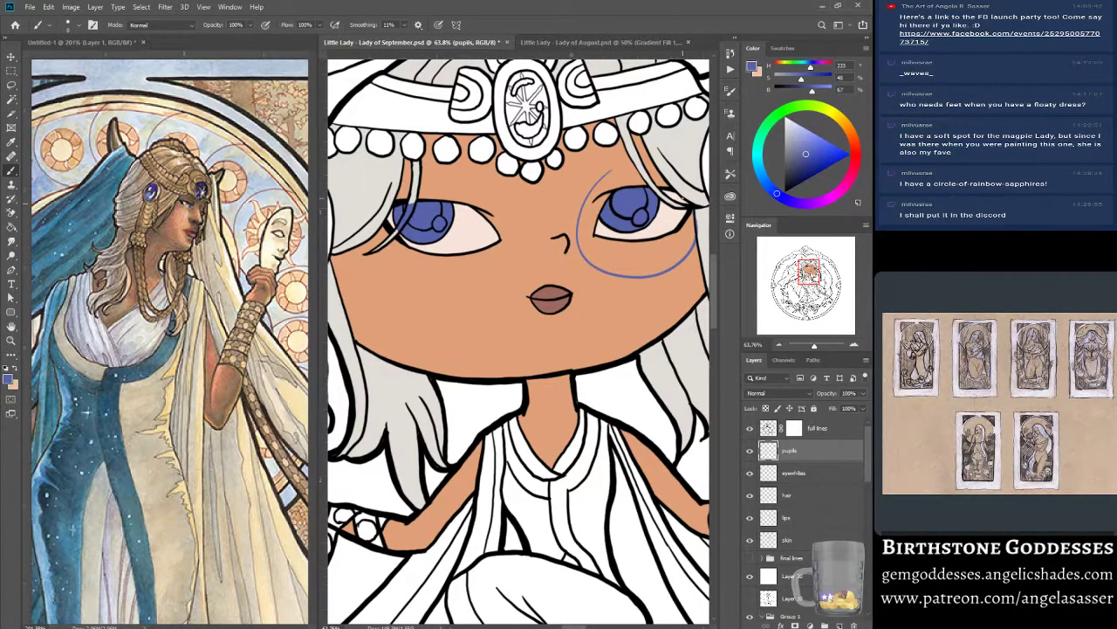
pyautogui.hotkey('ctrl', 'z')
pyautogui.press('l')
pyautogui.moveTo(646, 155); pyautogui.dragTo(628, 140)
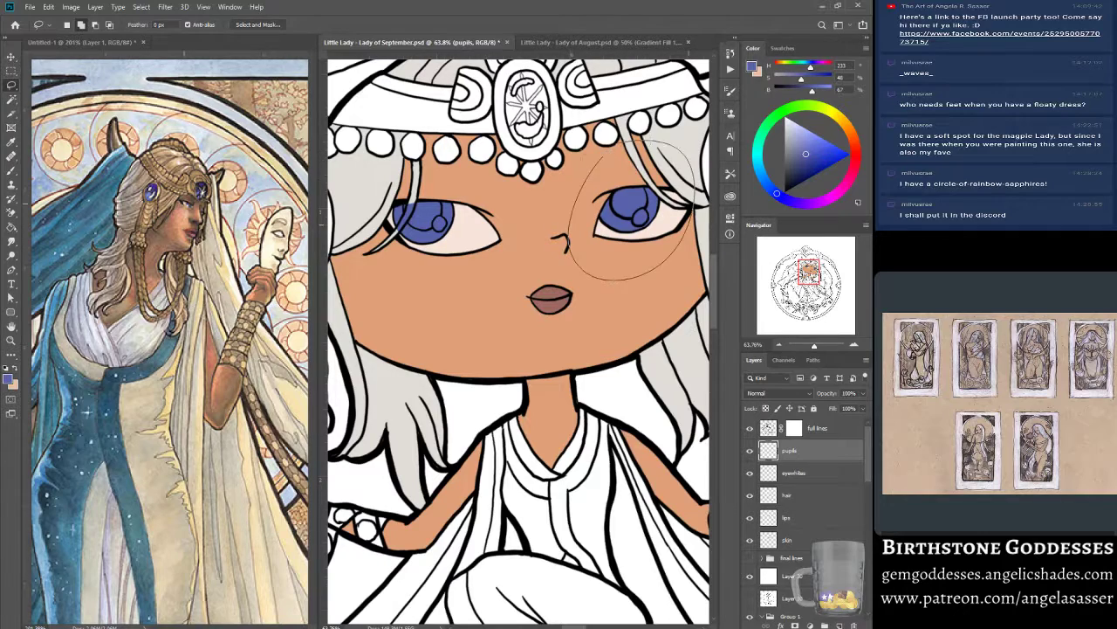
pyautogui.moveTo(566, 246); pyautogui.dragTo(602, 153)
pyautogui.press('Delete')
pyautogui.hotkey('ctrl', 'd')
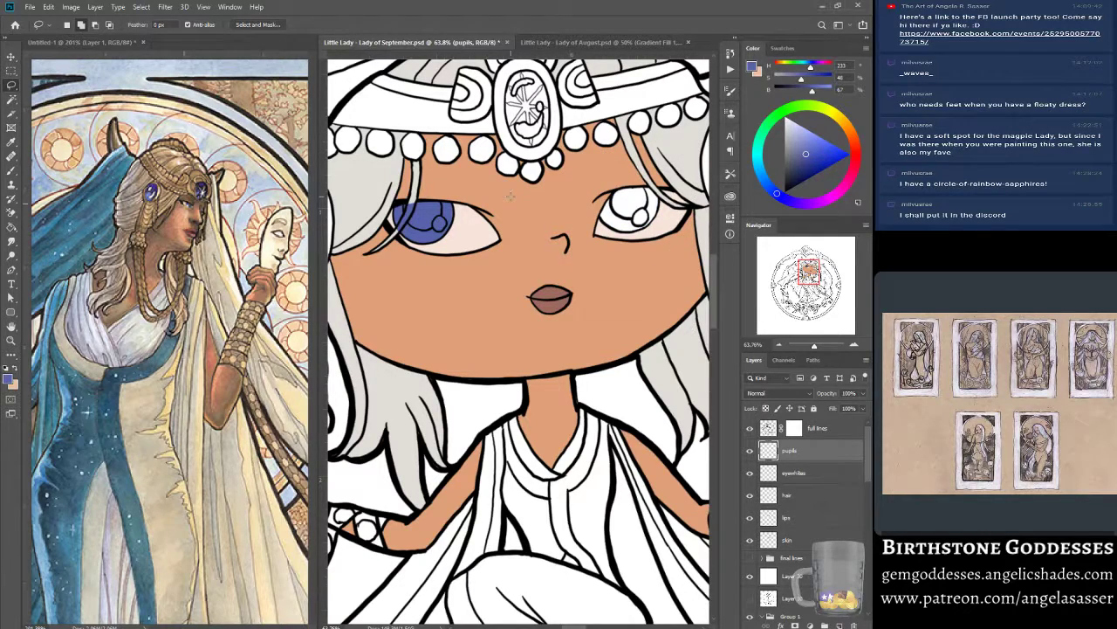
pyautogui.click(48, 6)
pyautogui.moveTo(131, 110)
pyautogui.click(219, 121)
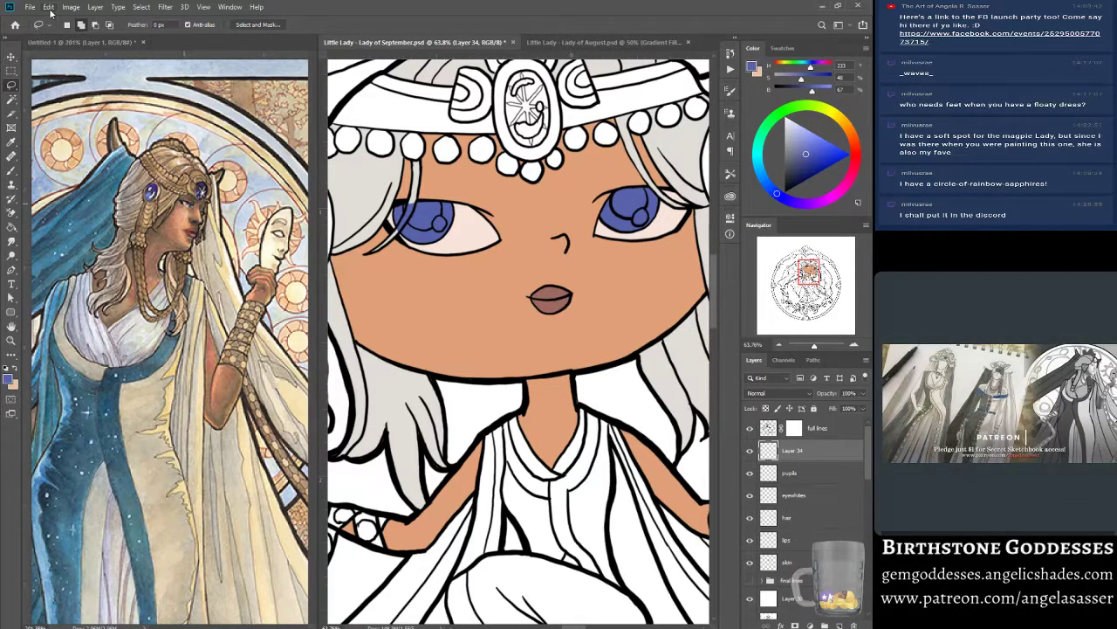
# Fill only the iris on the pasted layer with a custom red, about #c52525, in Normal mode at 100% opacity.
pyautogui.click(48, 6)
pyautogui.click(70, 175)
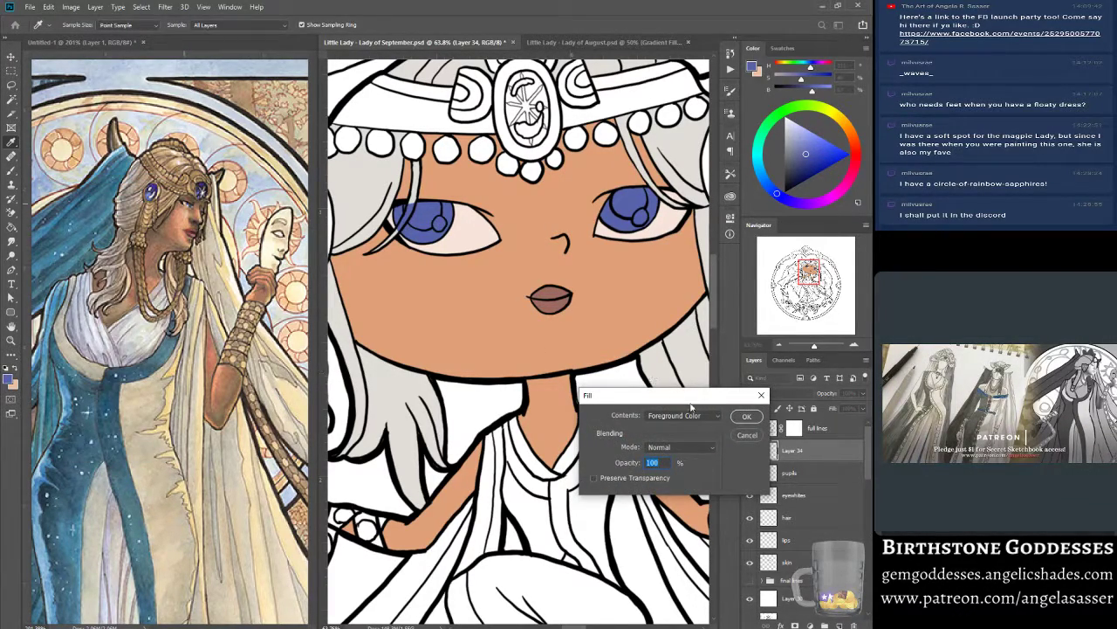
pyautogui.click(681, 418)
pyautogui.click(672, 431)
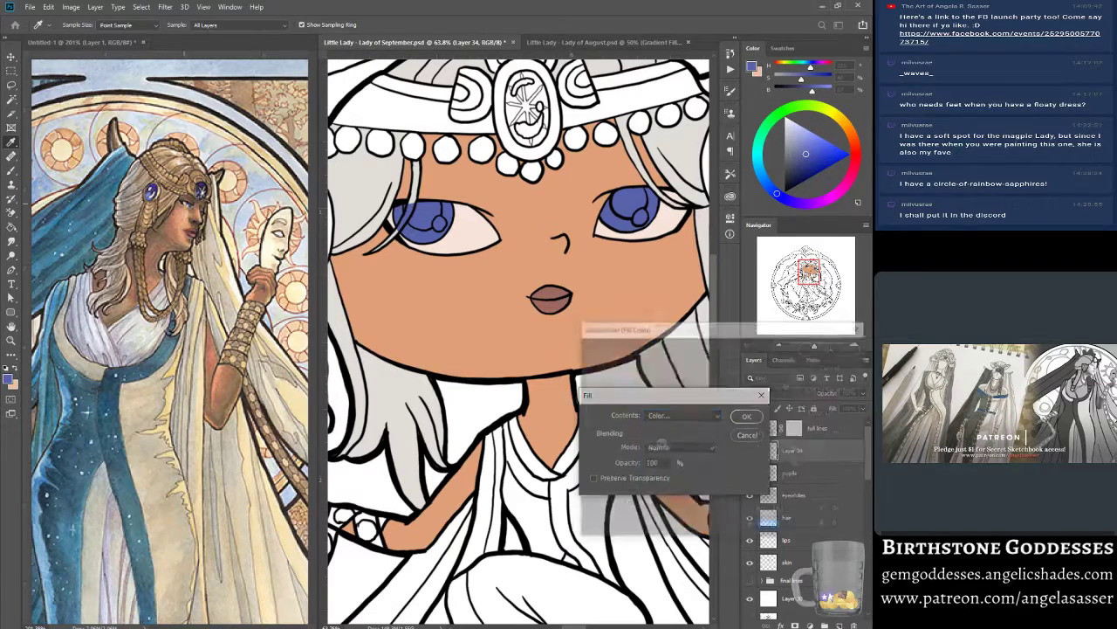
pyautogui.click(735, 353)
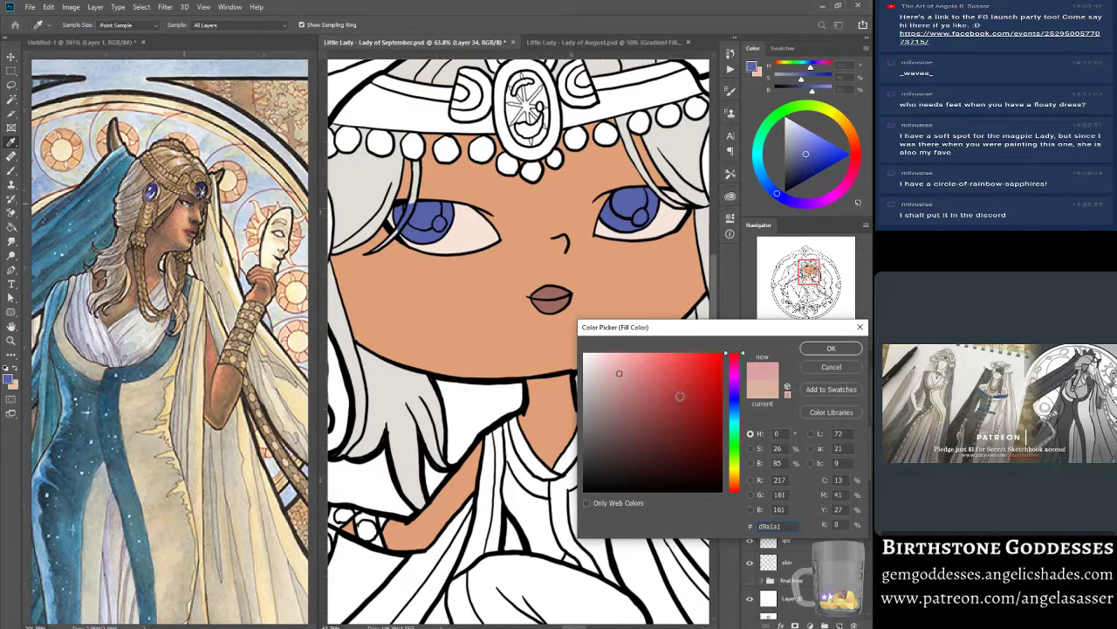
pyautogui.moveTo(680, 395); pyautogui.dragTo(696, 384)
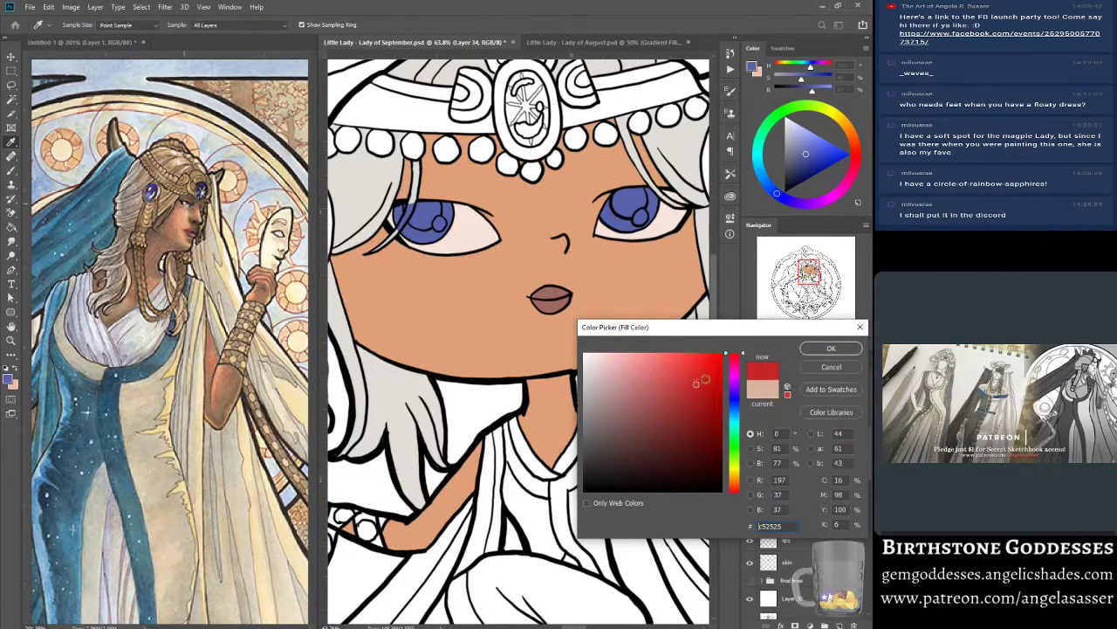
pyautogui.click(830, 349)
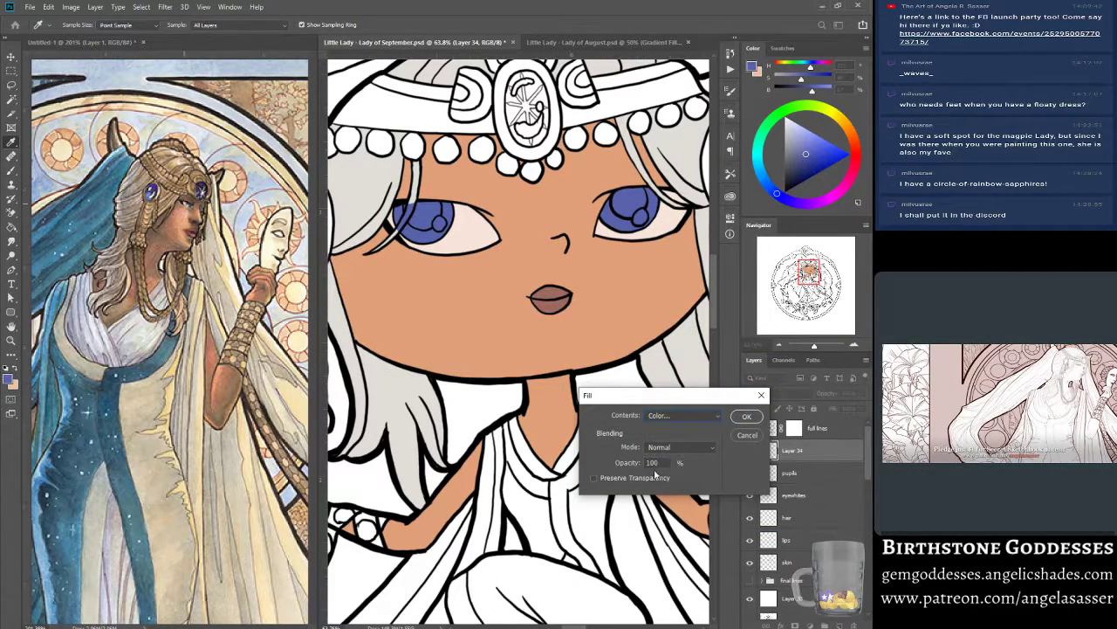
pyautogui.click(742, 417)
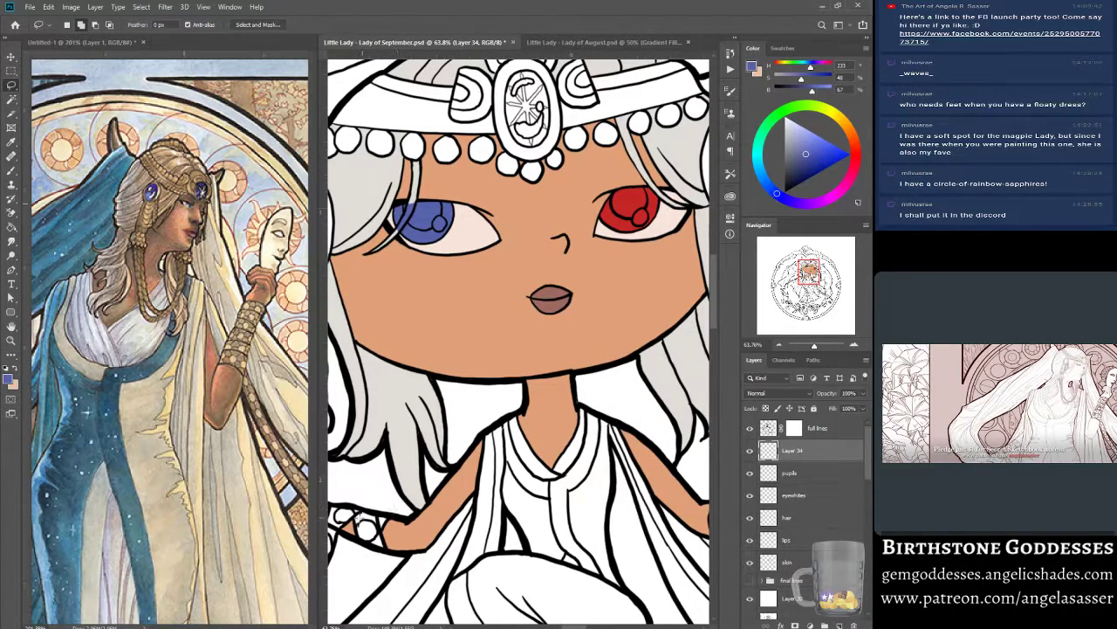
# Sample the pale eye-white color on the "eyewhites" layer, save the document, and make the "pupils" layer active.
pyautogui.click(798, 495)
pyautogui.click(12, 171)
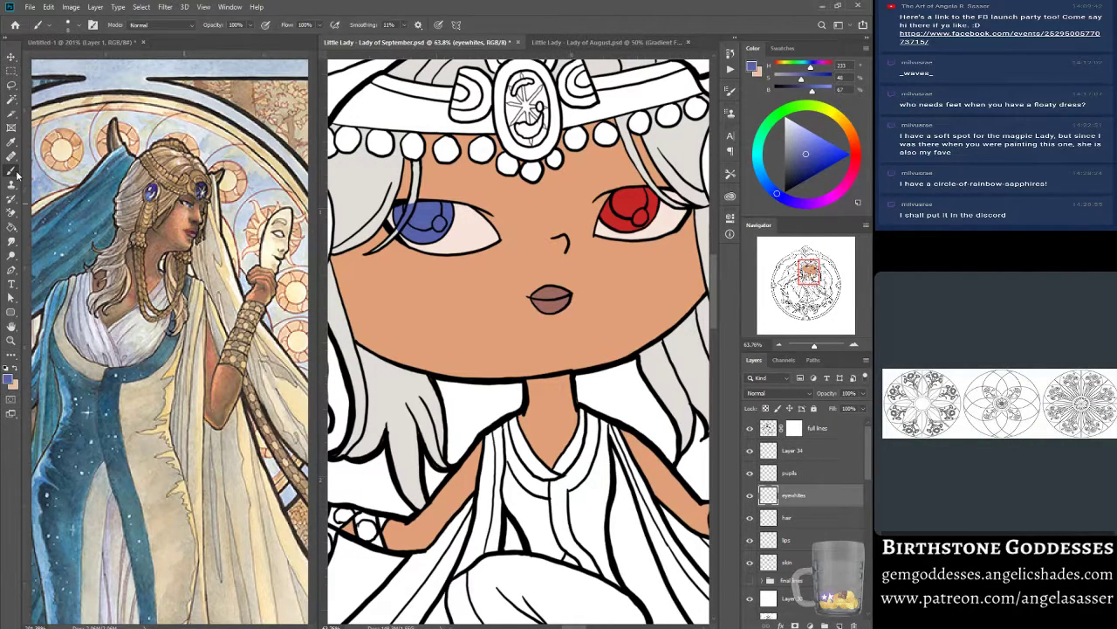
pyautogui.keyDown('alt'); pyautogui.click(468, 227); pyautogui.keyUp('alt')
pyautogui.scroll(2, 468, 227)
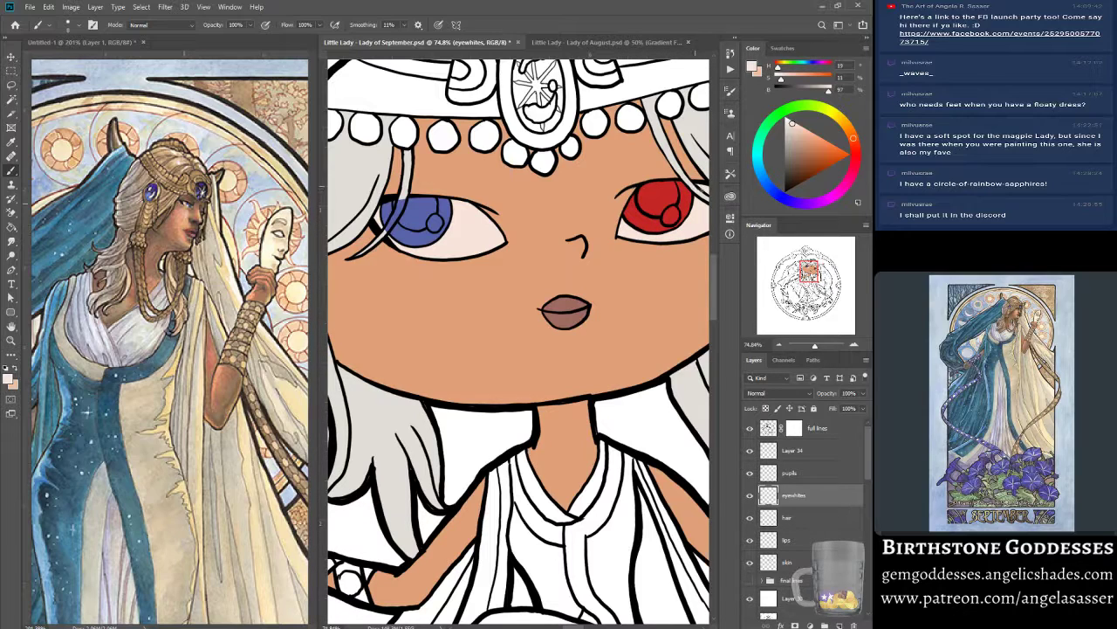
pyautogui.moveTo(814, 346); pyautogui.dragTo(810, 347)
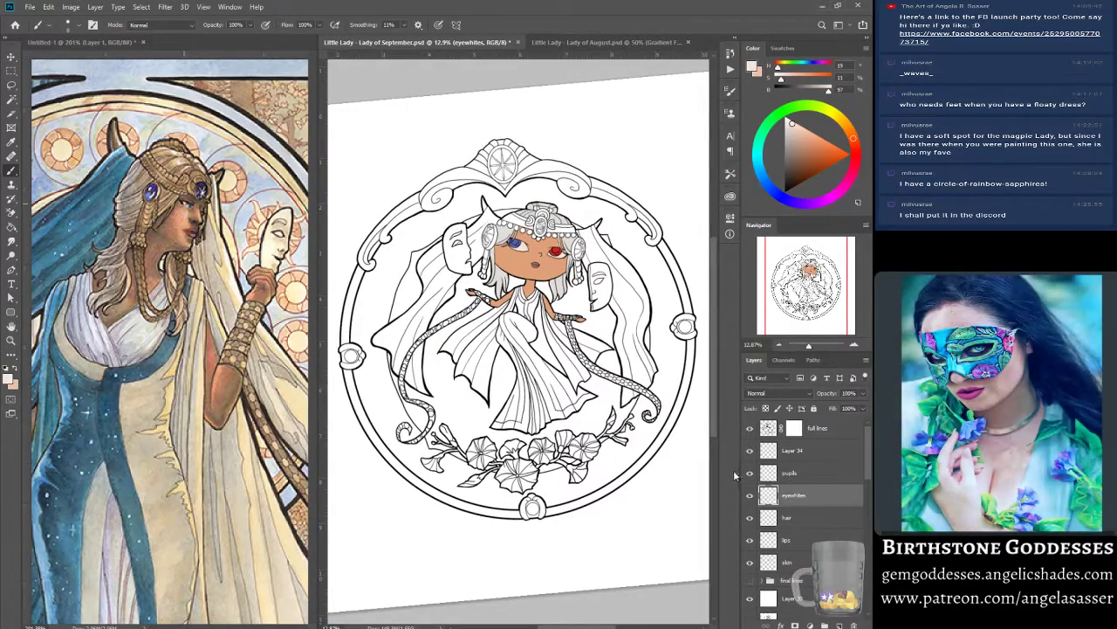
pyautogui.moveTo(809, 346); pyautogui.dragTo(814, 345)
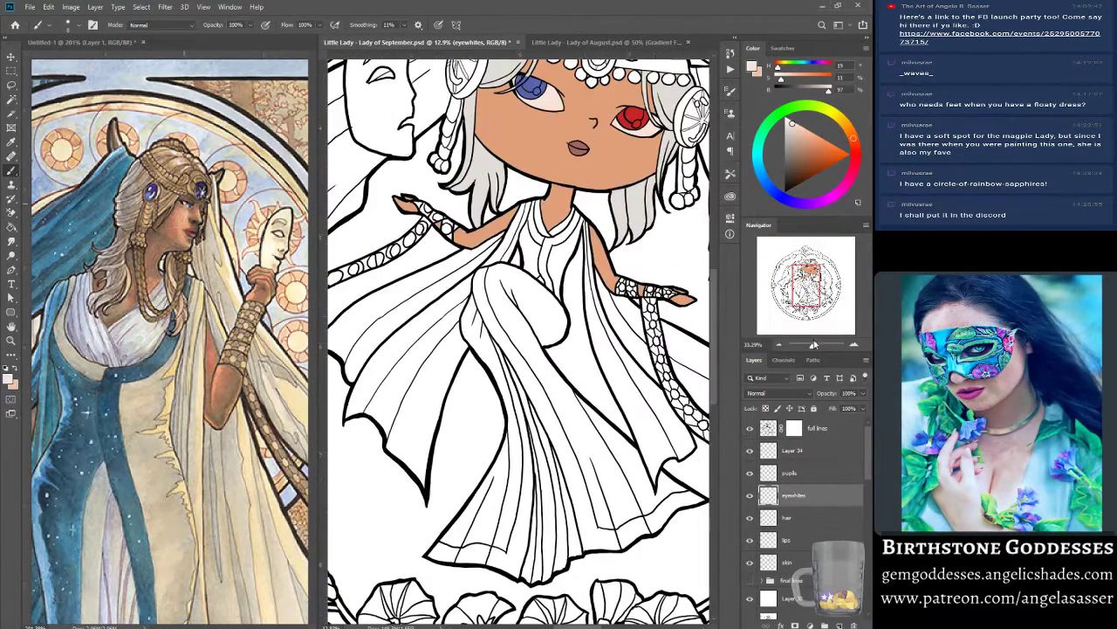
pyautogui.moveTo(799, 291); pyautogui.dragTo(805, 277)
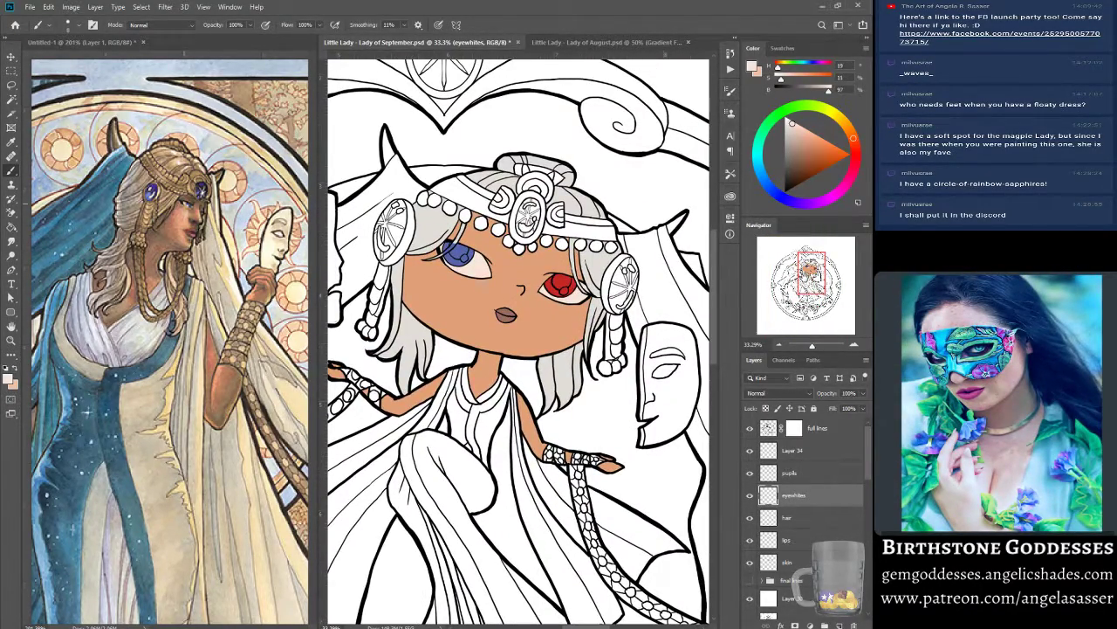
pyautogui.hotkey('ctrl', 's')
pyautogui.click(787, 472)
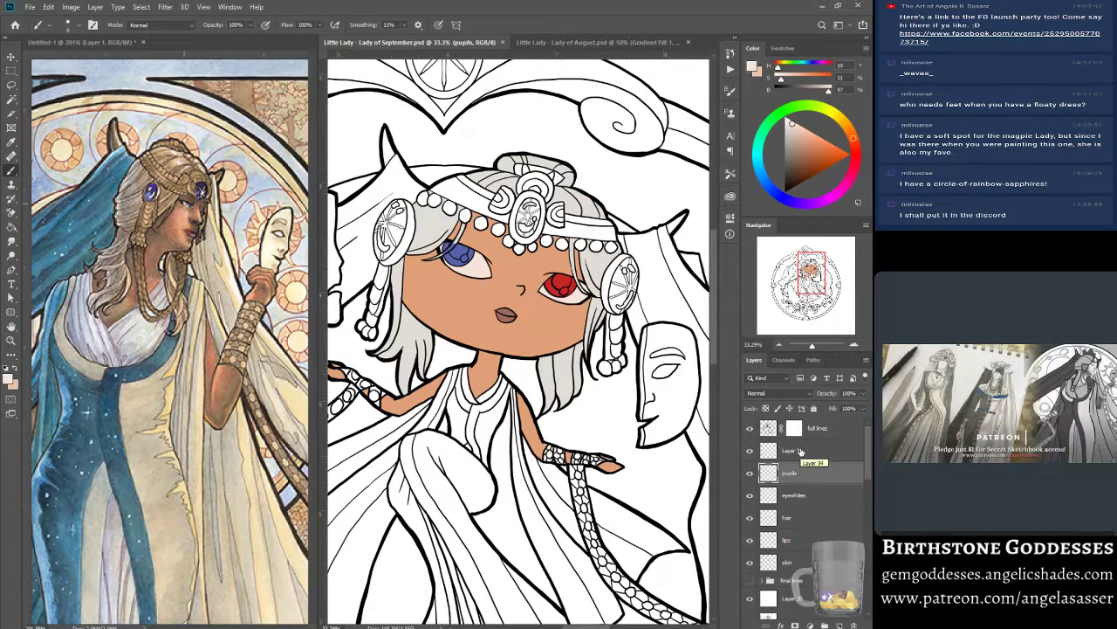
# Examine the flowers, robe and headdress in the reference painting, and compare with the finished Lady of August artwork.
pyautogui.click(110, 44)
pyautogui.moveTo(807, 263); pyautogui.dragTo(801, 304)
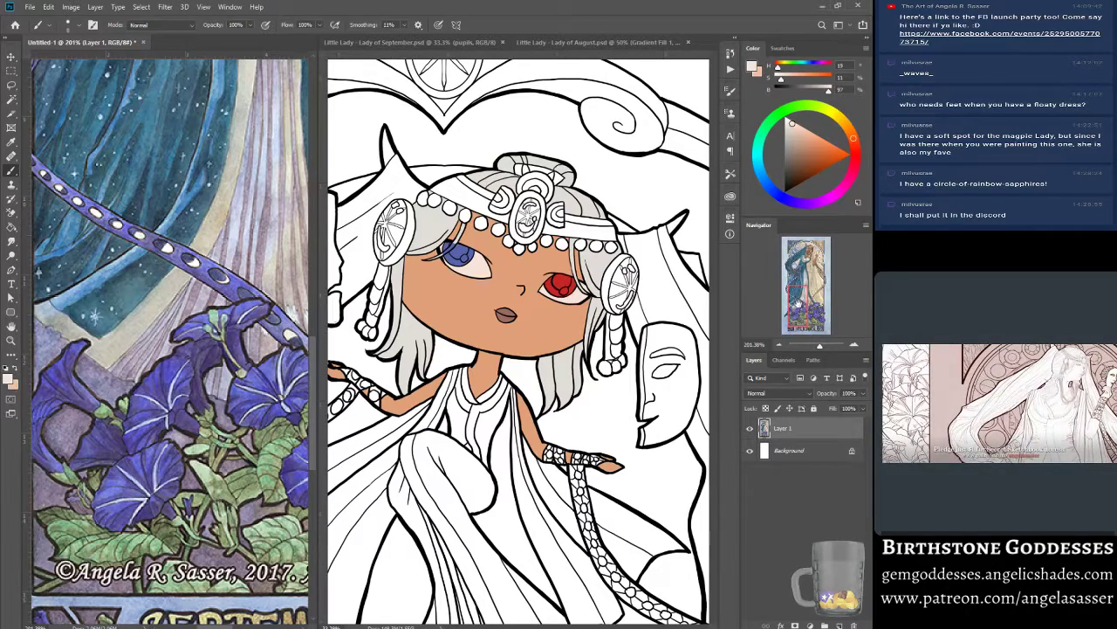
pyautogui.moveTo(802, 299); pyautogui.dragTo(810, 302)
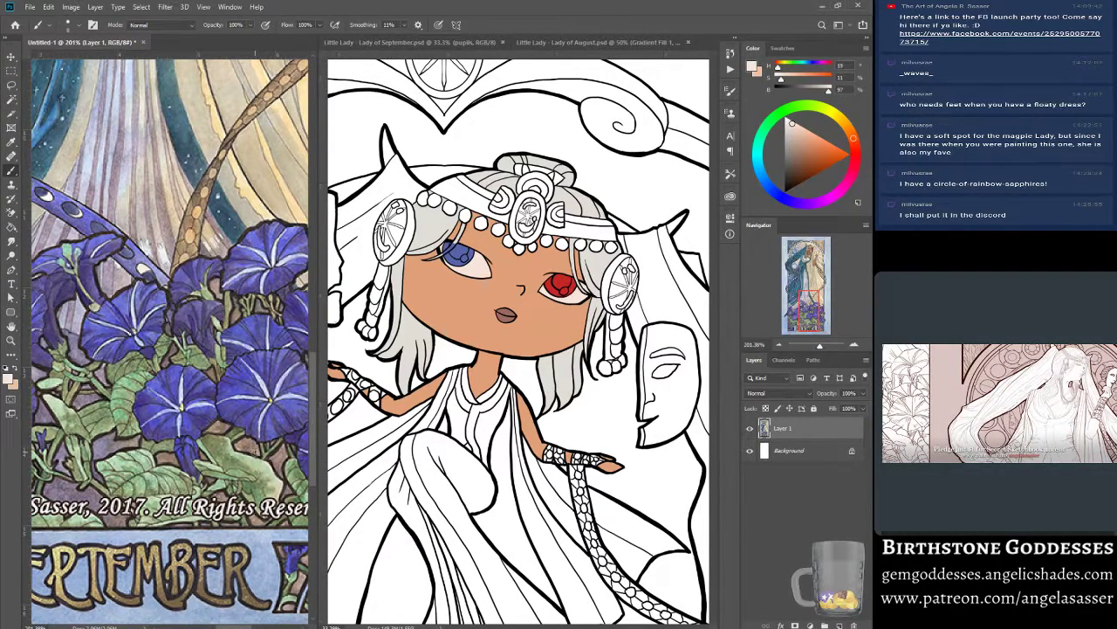
pyautogui.moveTo(805, 304); pyautogui.dragTo(800, 266)
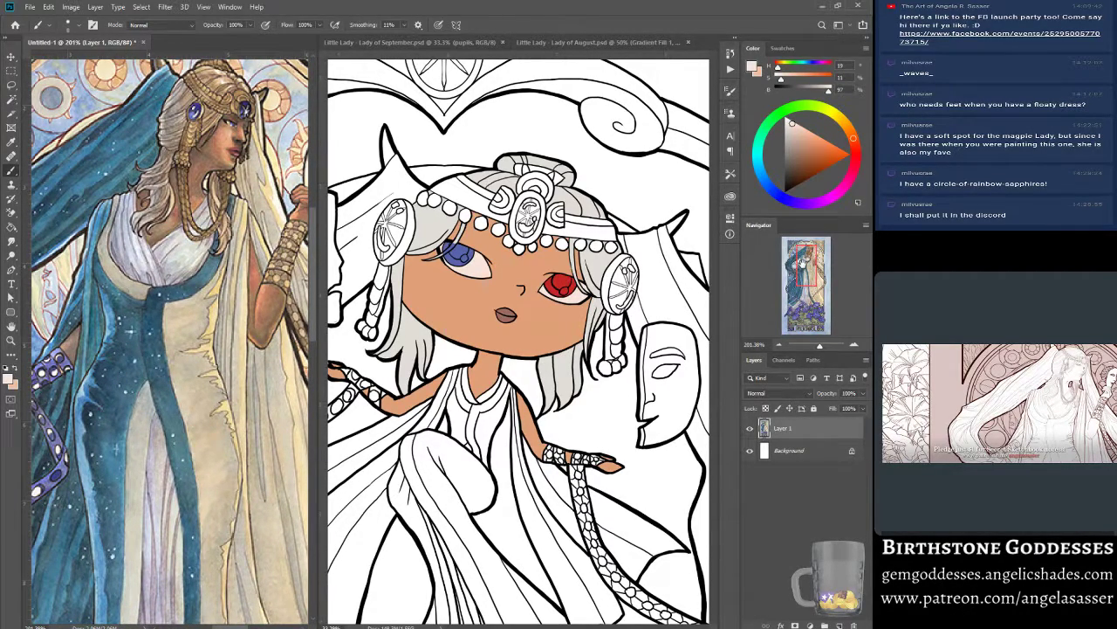
pyautogui.moveTo(804, 262); pyautogui.dragTo(806, 258)
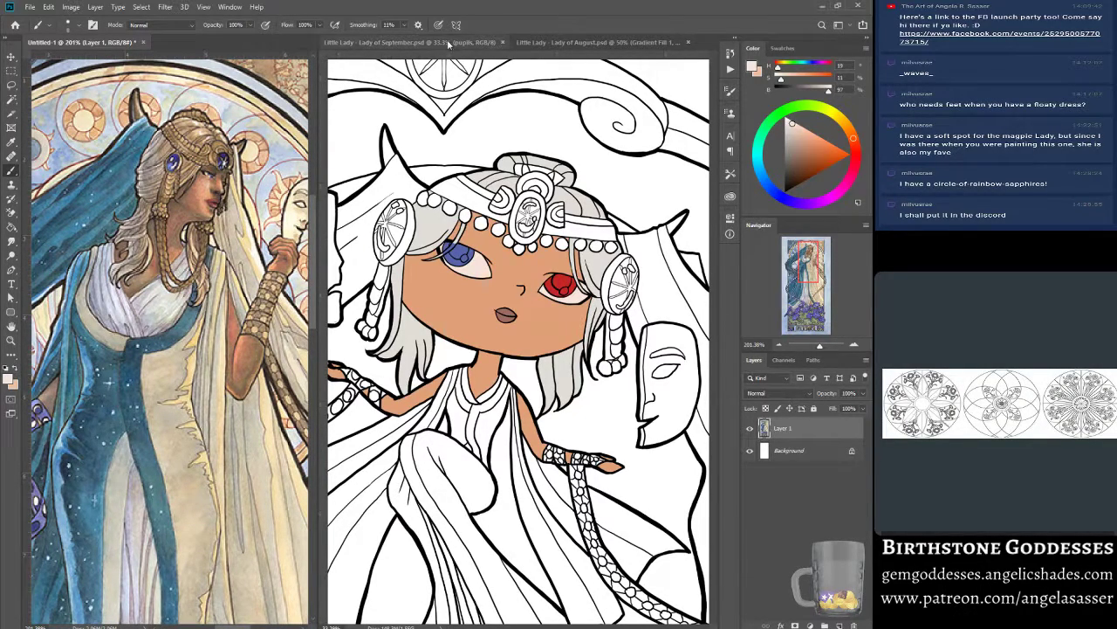
pyautogui.click(557, 42)
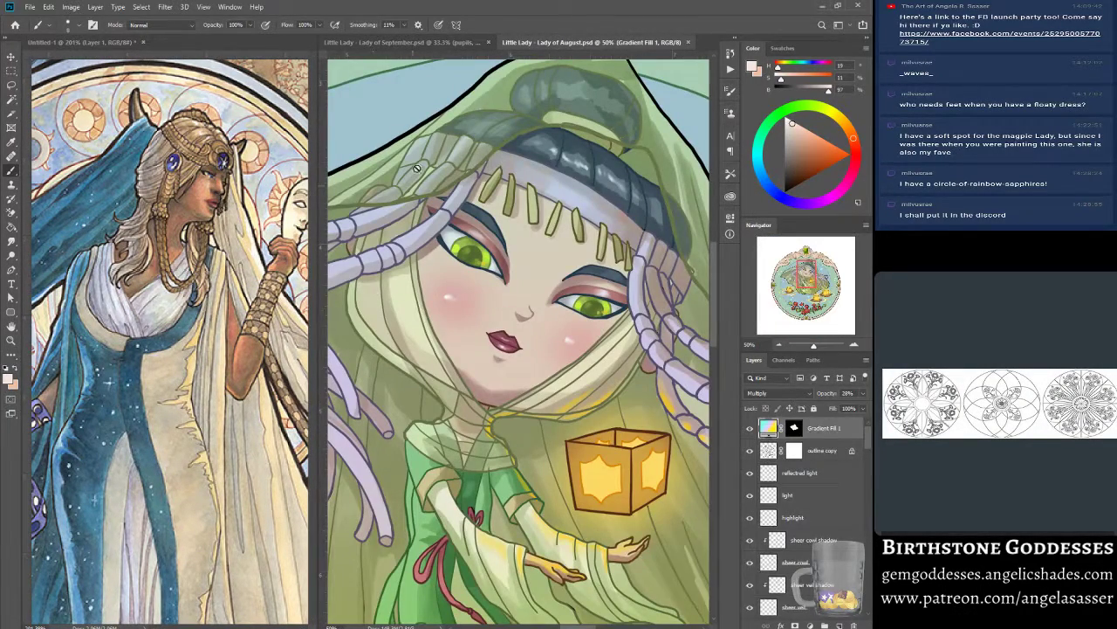
pyautogui.click(428, 42)
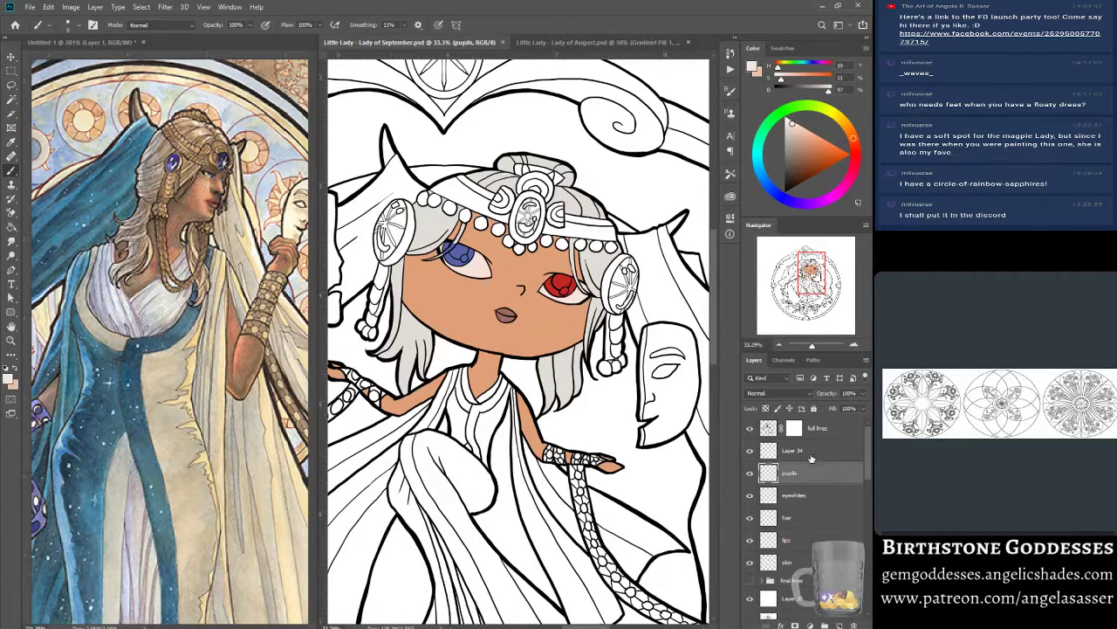
# Rename the red iris layer "pupil red" and the "pupils" layer "pupil blue".
pyautogui.click(749, 450)
pyautogui.click(749, 450)
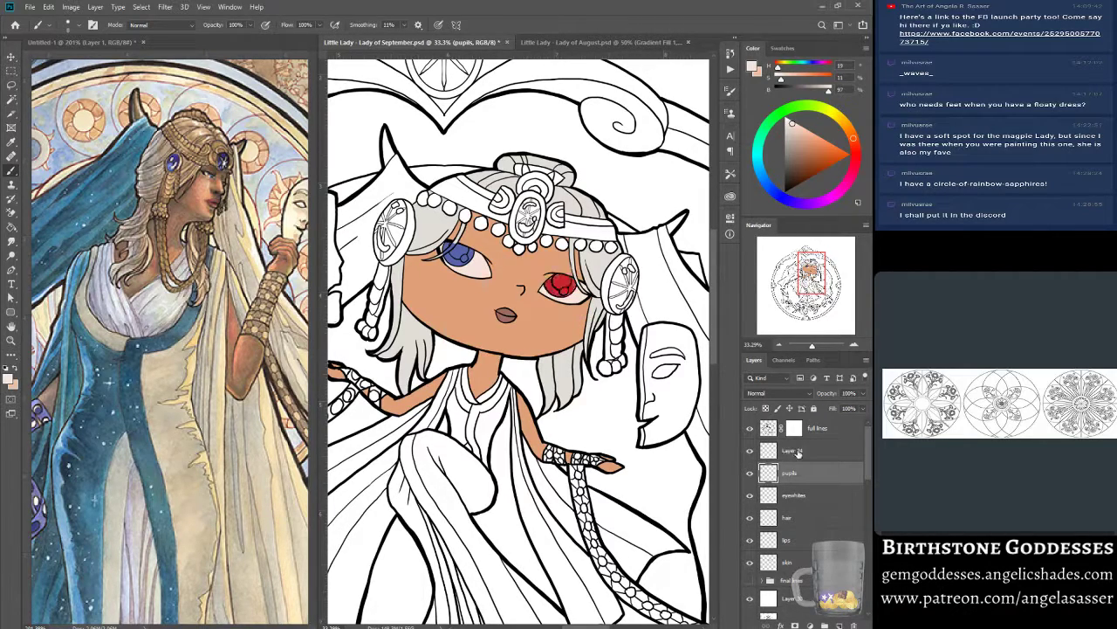
pyautogui.doubleClick(792, 451)
pyautogui.write('pu')
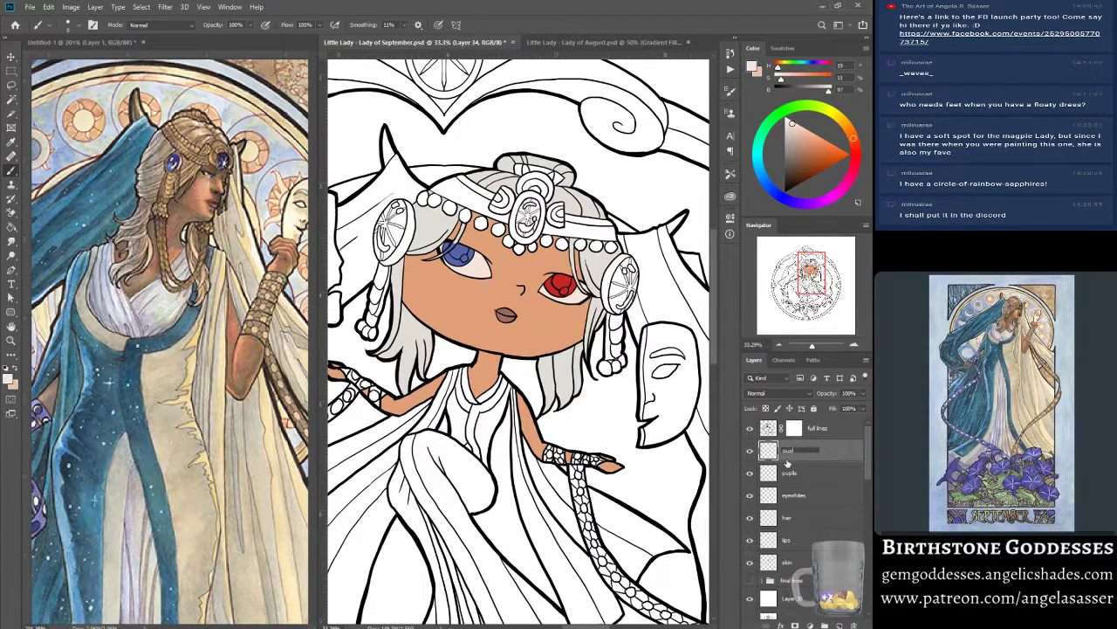
pyautogui.write('pil red')
pyautogui.press('Tab')
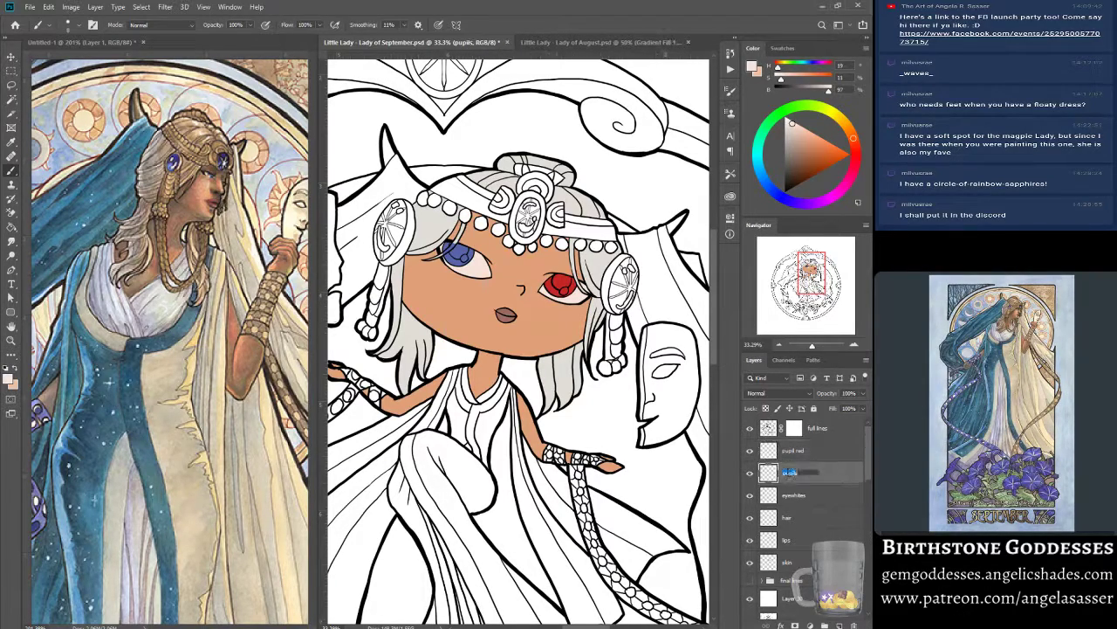
pyautogui.write('pupil blue')
pyautogui.press('Return')
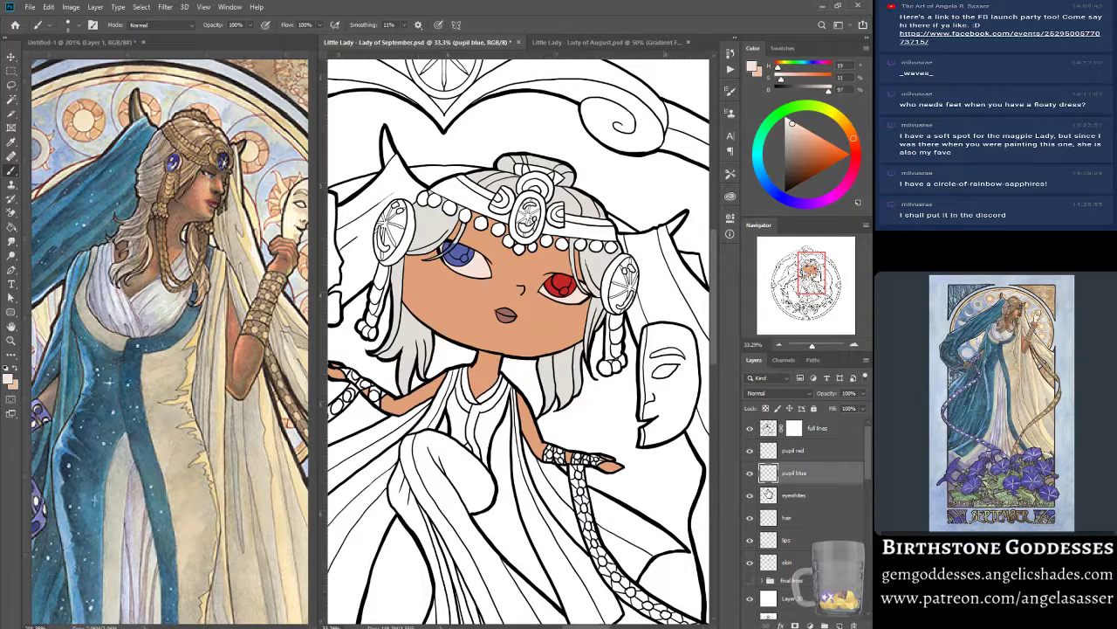
# Add a new layer above "pupil red" and name it "headpiece".
pyautogui.click(801, 456)
pyautogui.click(840, 625)
pyautogui.doubleClick(789, 452)
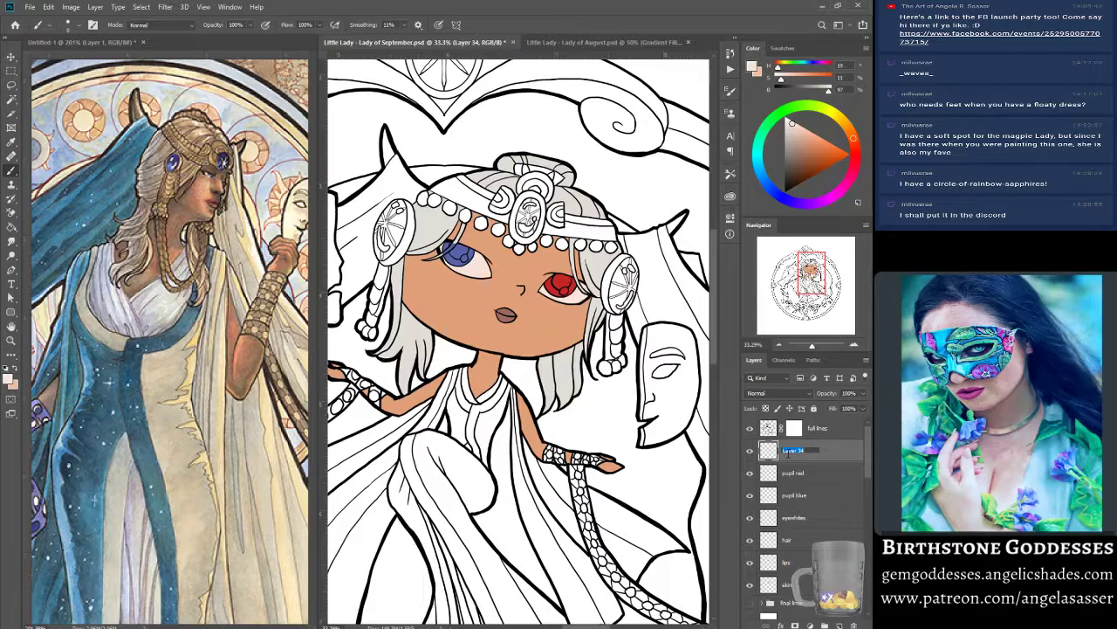
pyautogui.write('hai')
pyautogui.write('dpiece')
pyautogui.press('Return')
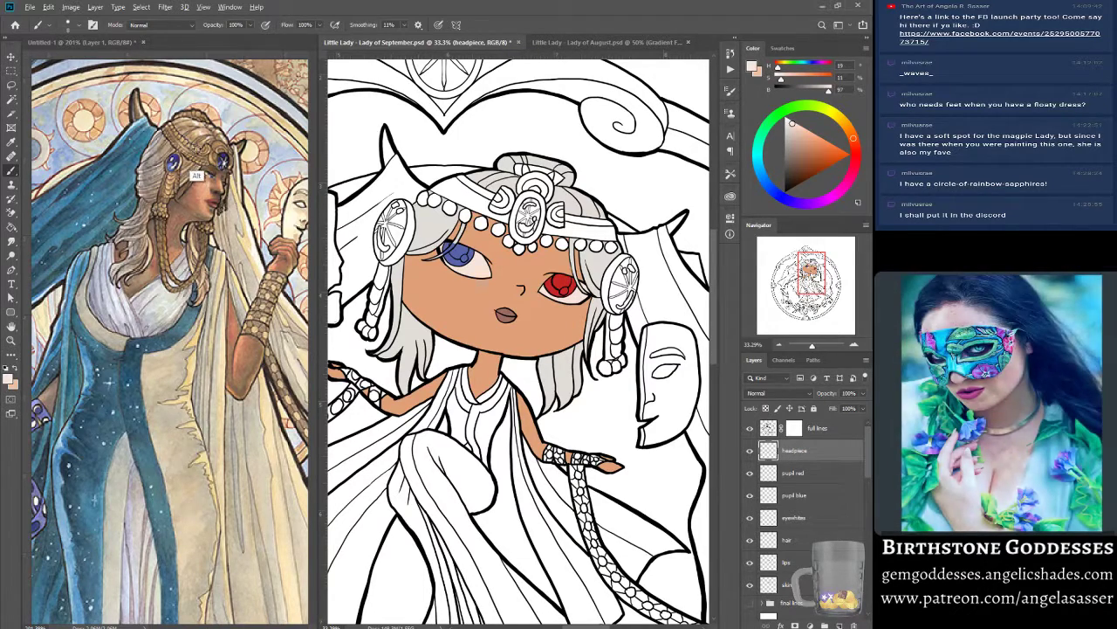
# Sample a light gold from the headdress braid in the reference painting as the foreground color.
pyautogui.keyDown('alt'); pyautogui.click(190, 183); pyautogui.keyUp('alt')
pyautogui.keyDown('alt'); pyautogui.click(166, 215); pyautogui.keyUp('alt')
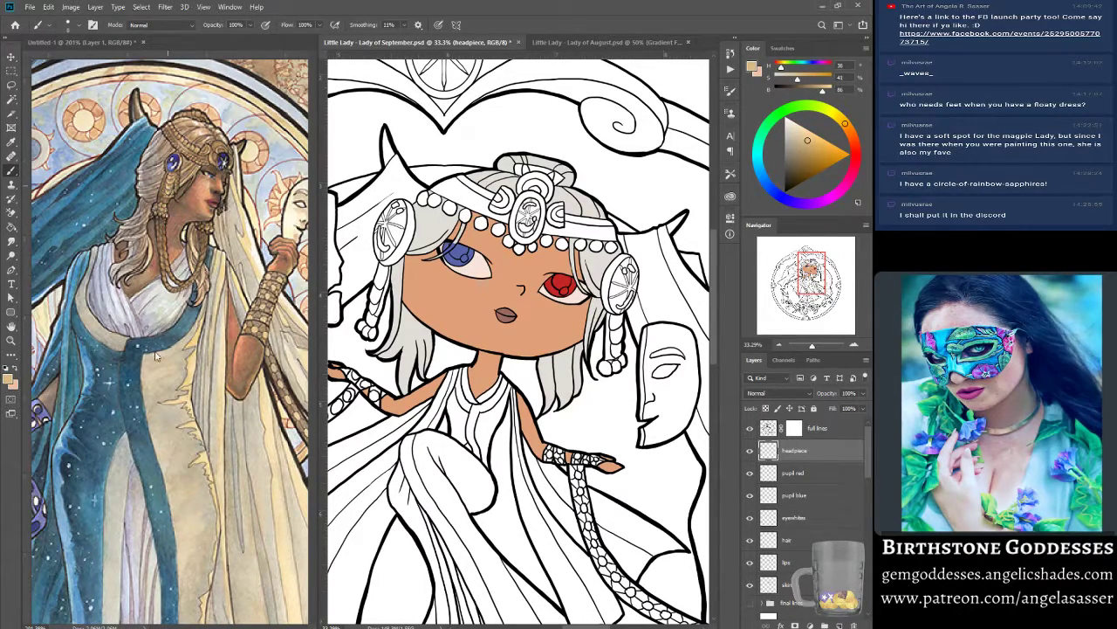
pyautogui.keyDown('alt'); pyautogui.click(166, 216); pyautogui.keyUp('alt')
# Select the headpiece's band and inner ornament areas on the "full lines" layer with the Magic Wand.
pyautogui.click(784, 426)
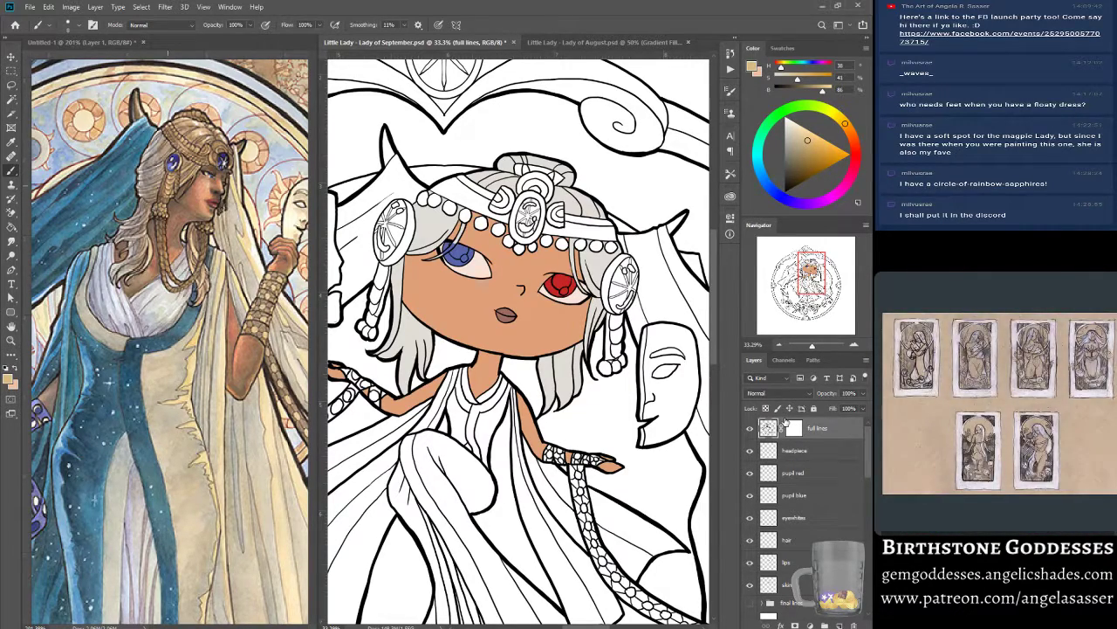
pyautogui.click(11, 100)
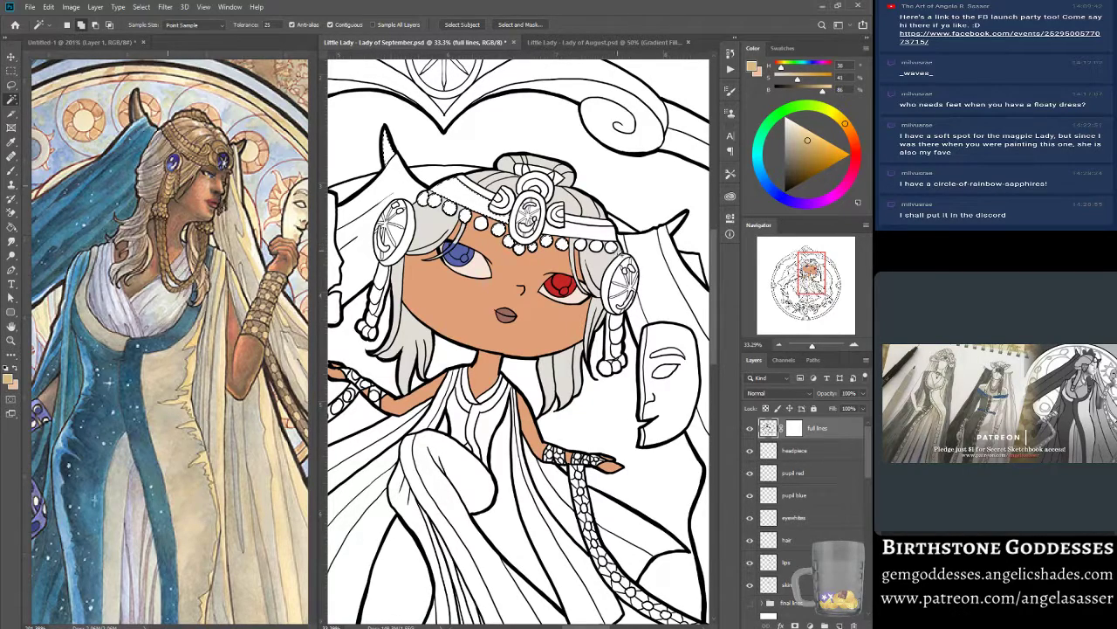
pyautogui.click(599, 247)
pyautogui.click(613, 247)
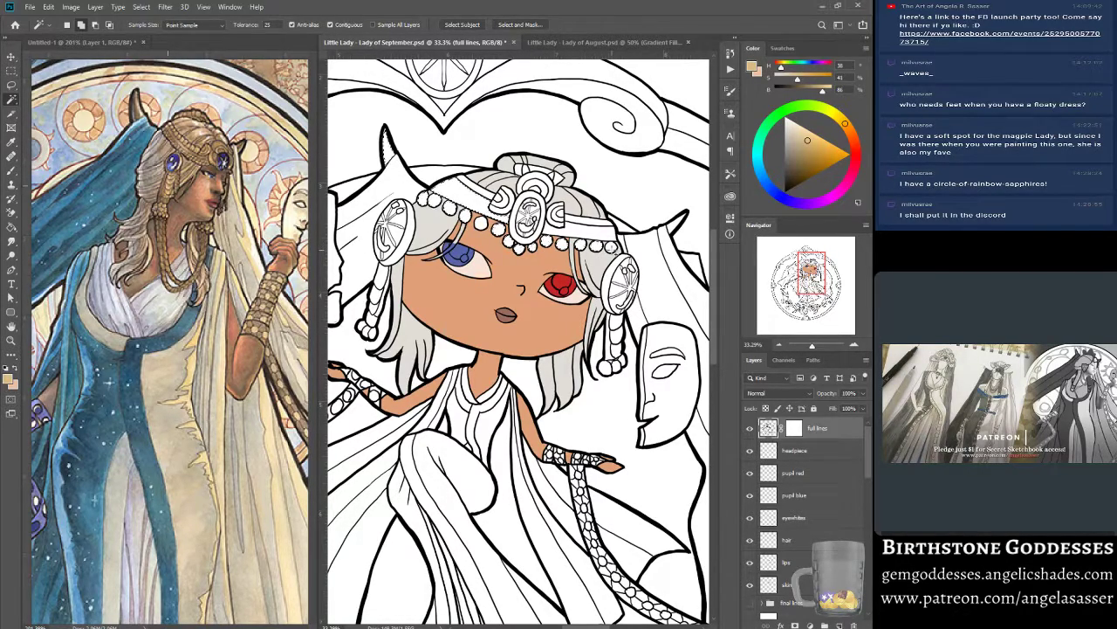
pyautogui.click(597, 233)
pyautogui.click(574, 218)
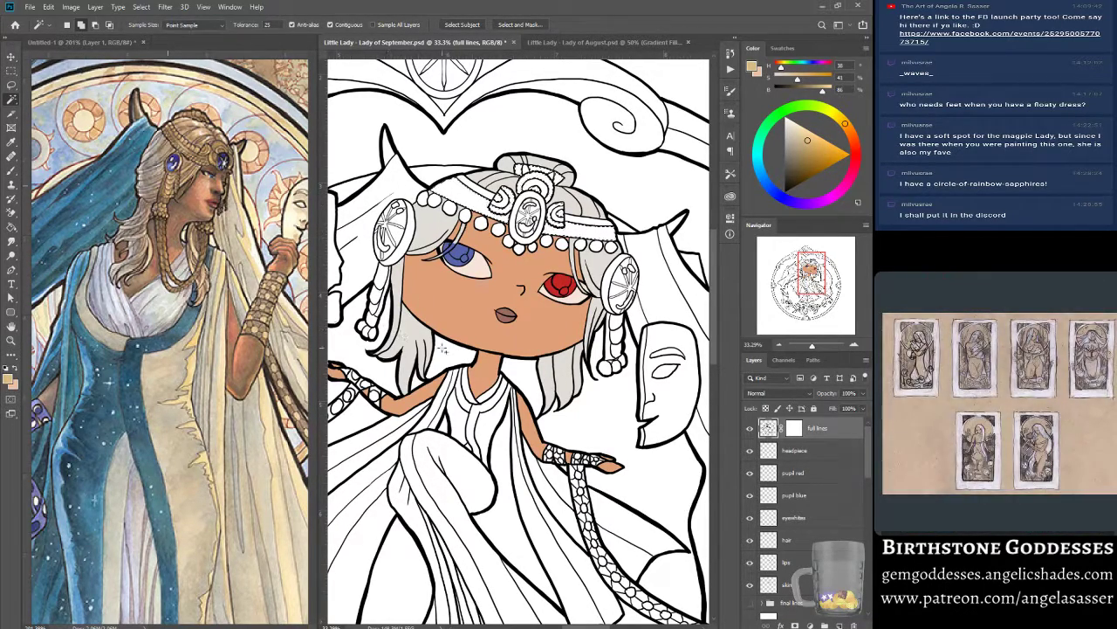
pyautogui.scroll(-1, 540, 360)
pyautogui.scroll(2, 542, 361)
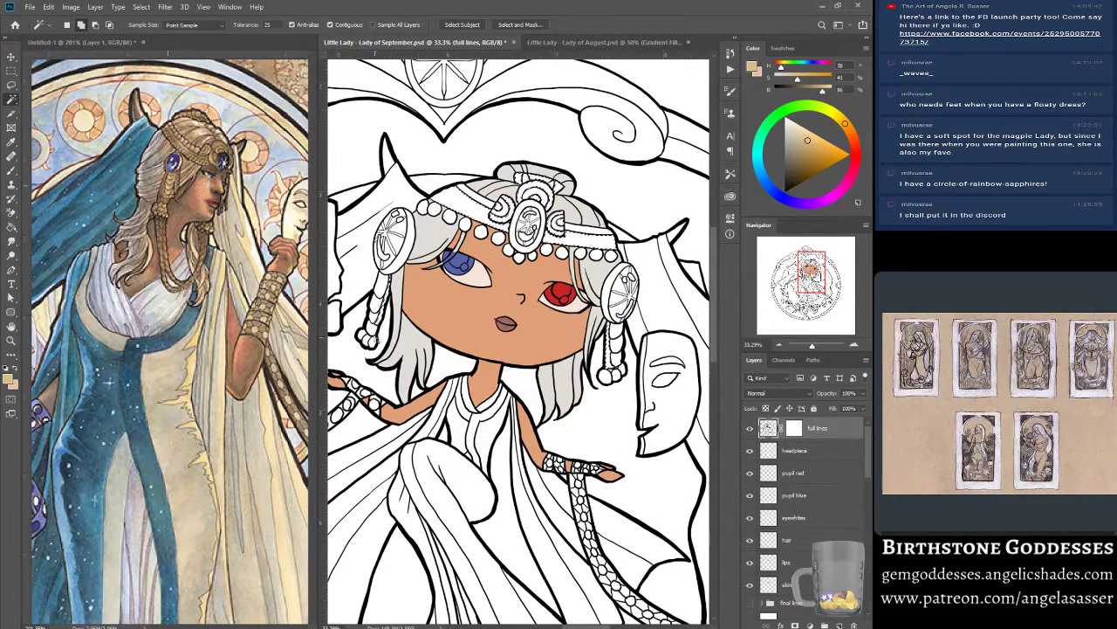
# Rename the "headpiece" layer "headpiece dark".
pyautogui.click(812, 451)
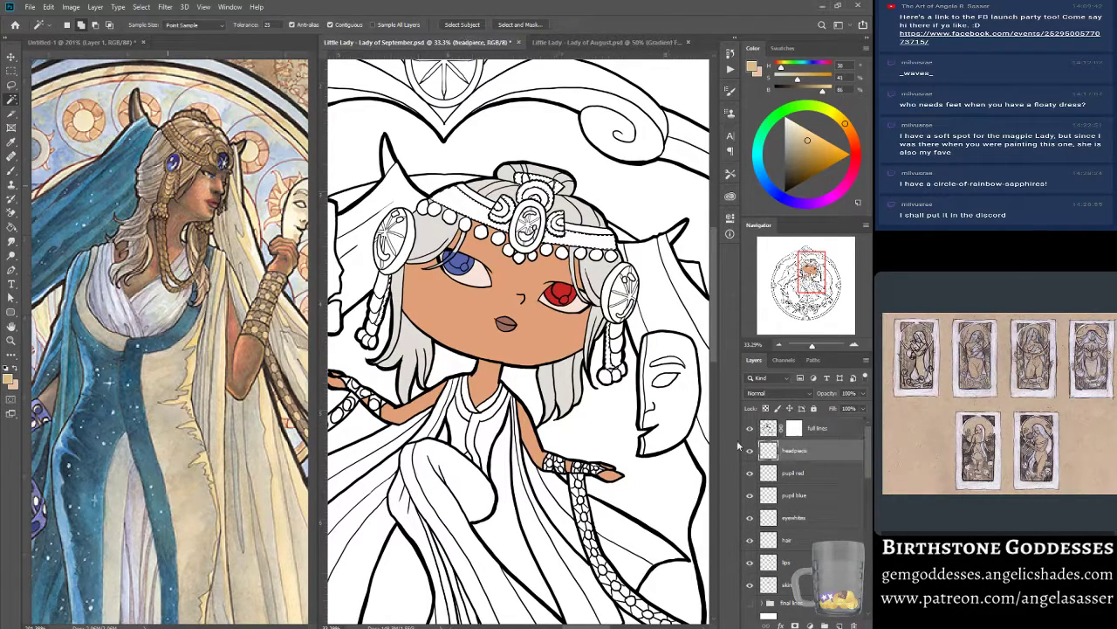
pyautogui.doubleClick(803, 450)
pyautogui.press('Return')
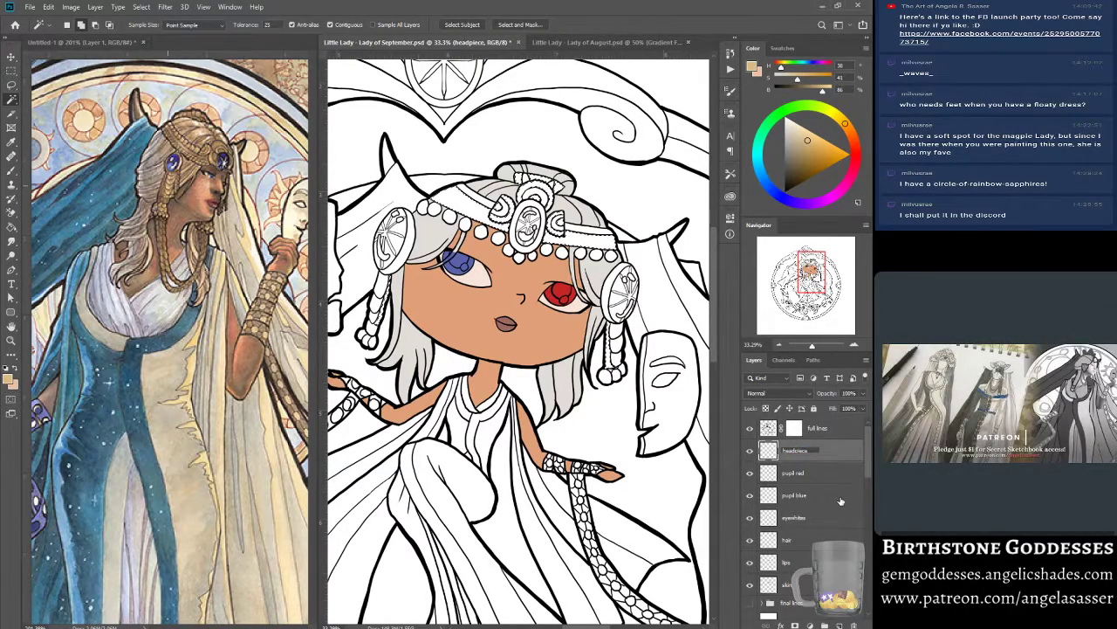
pyautogui.write('dark')
pyautogui.press('Return')
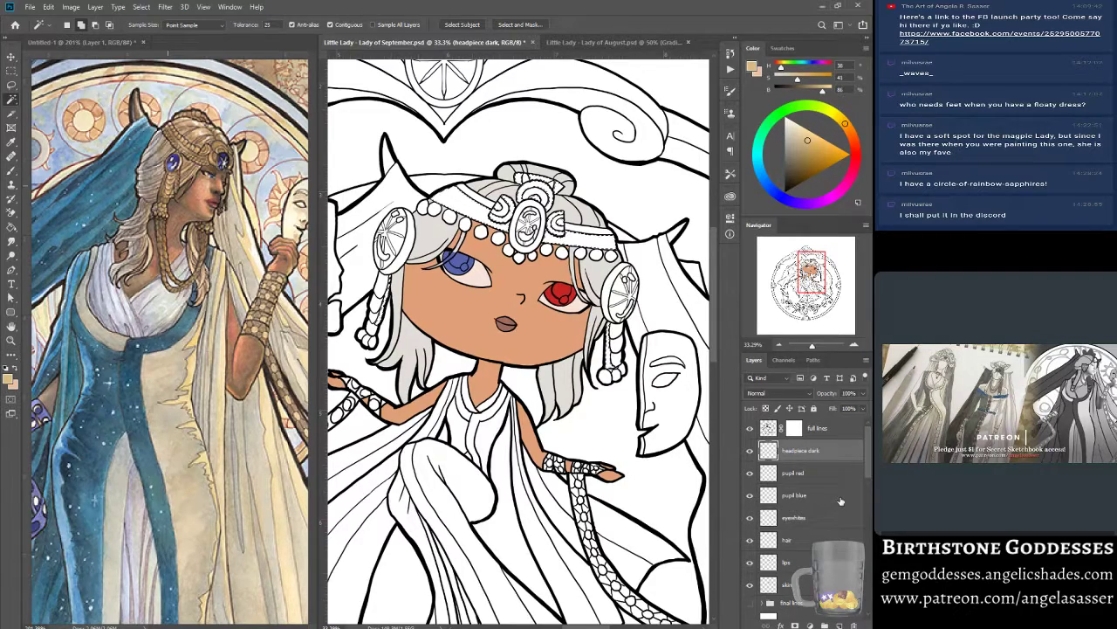
# Expand the selection and set the foreground color to the dark gold #b9864d sampled from the reference headdress.
pyautogui.click(142, 7)
pyautogui.moveTo(175, 162)
pyautogui.click(260, 183)
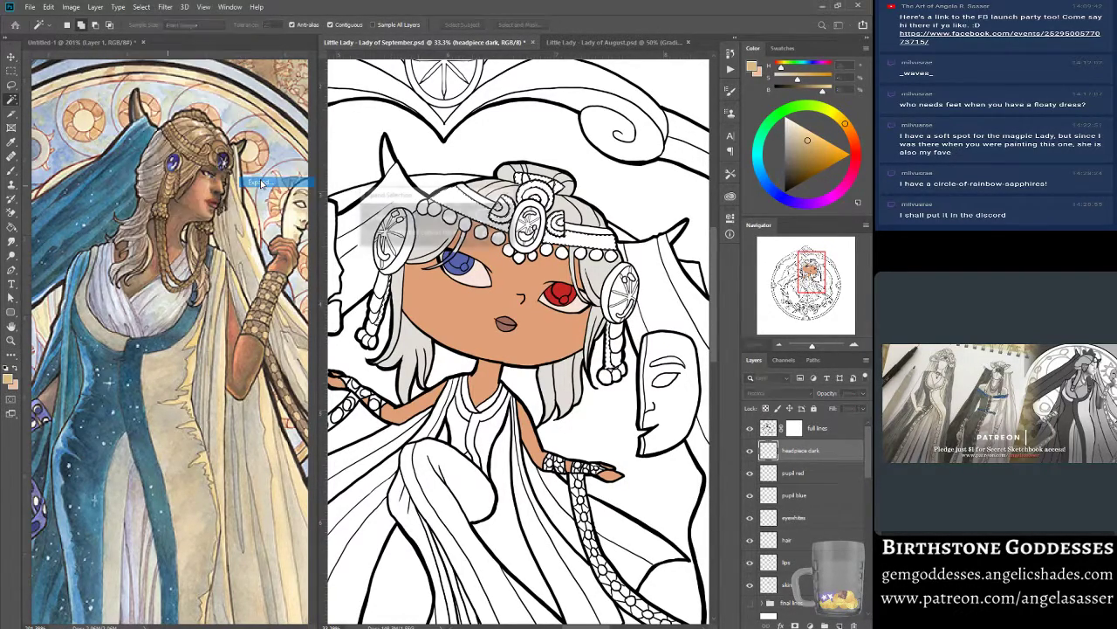
pyautogui.press('Return')
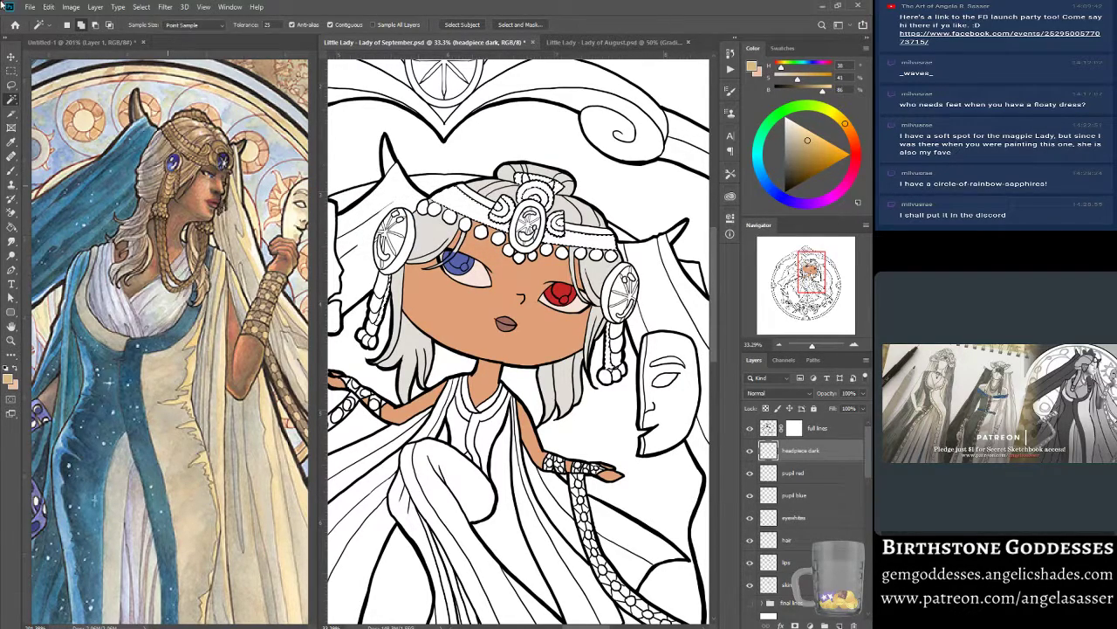
pyautogui.click(9, 381)
pyautogui.click(219, 145)
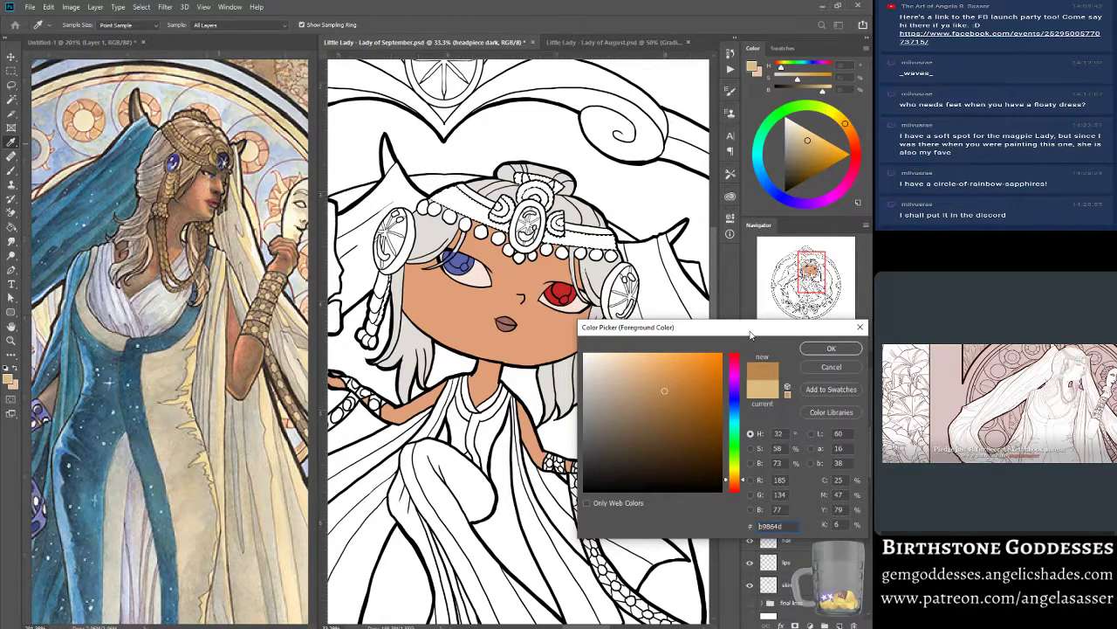
pyautogui.click(832, 349)
# Fill the selected headpiece areas with the foreground color in Normal mode at 100% opacity and deselect.
pyautogui.click(48, 7)
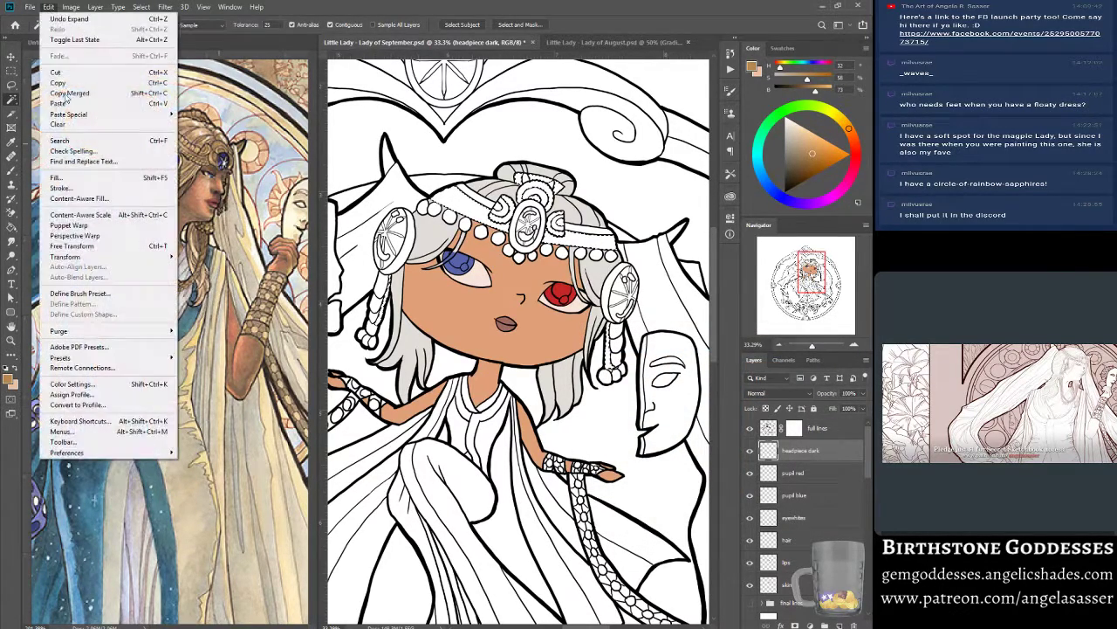
pyautogui.click(57, 177)
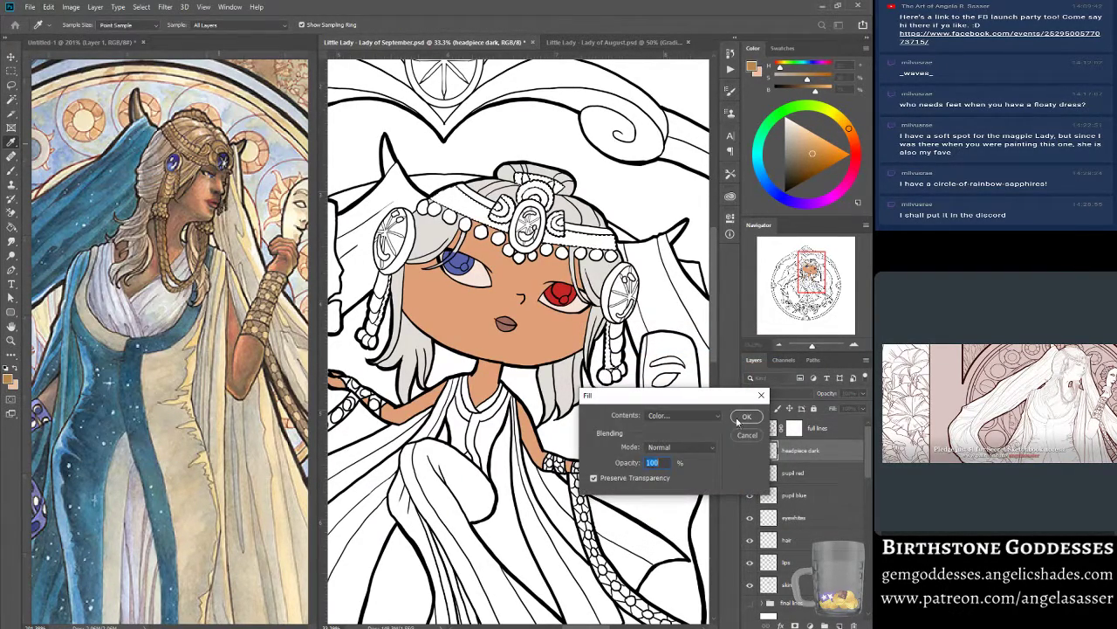
pyautogui.click(688, 415)
pyautogui.click(672, 418)
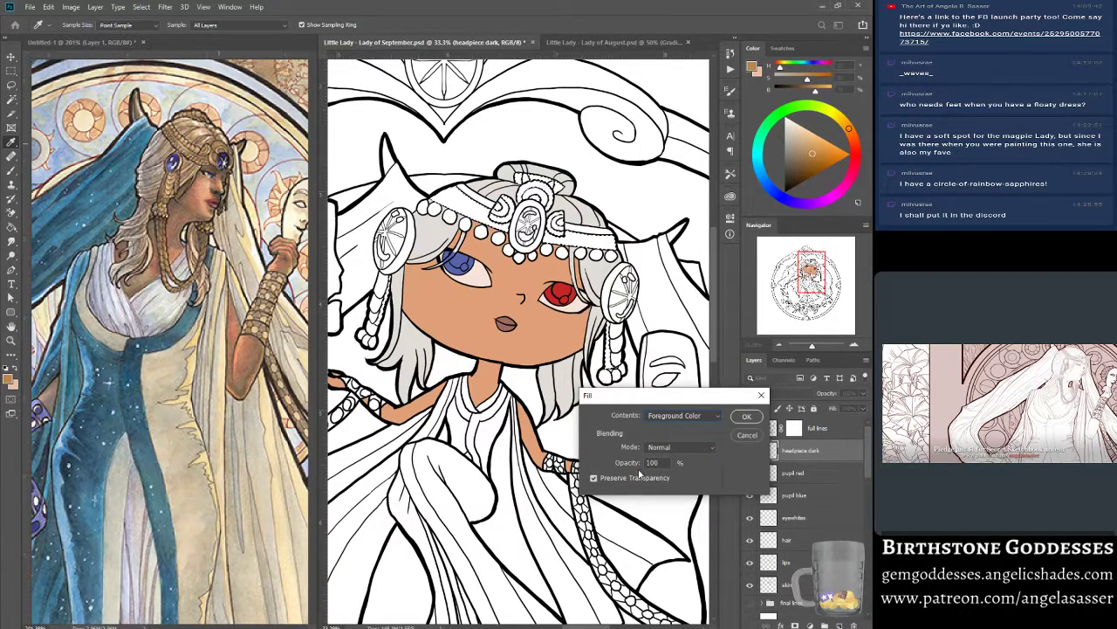
pyautogui.click(747, 416)
pyautogui.press('w')
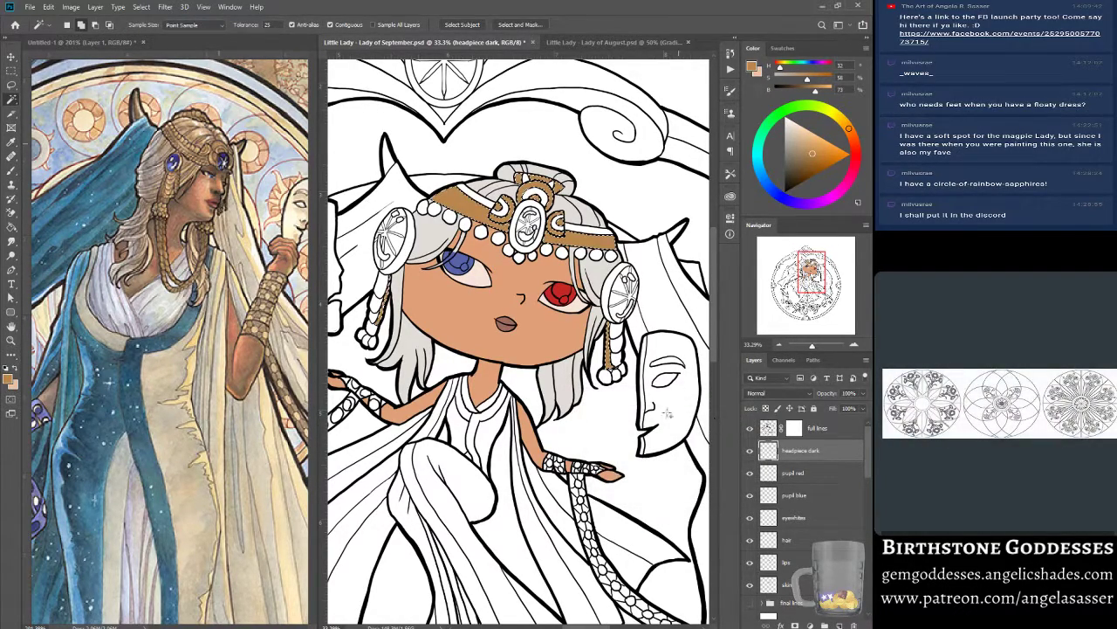
pyautogui.hotkey('ctrl', 'd')
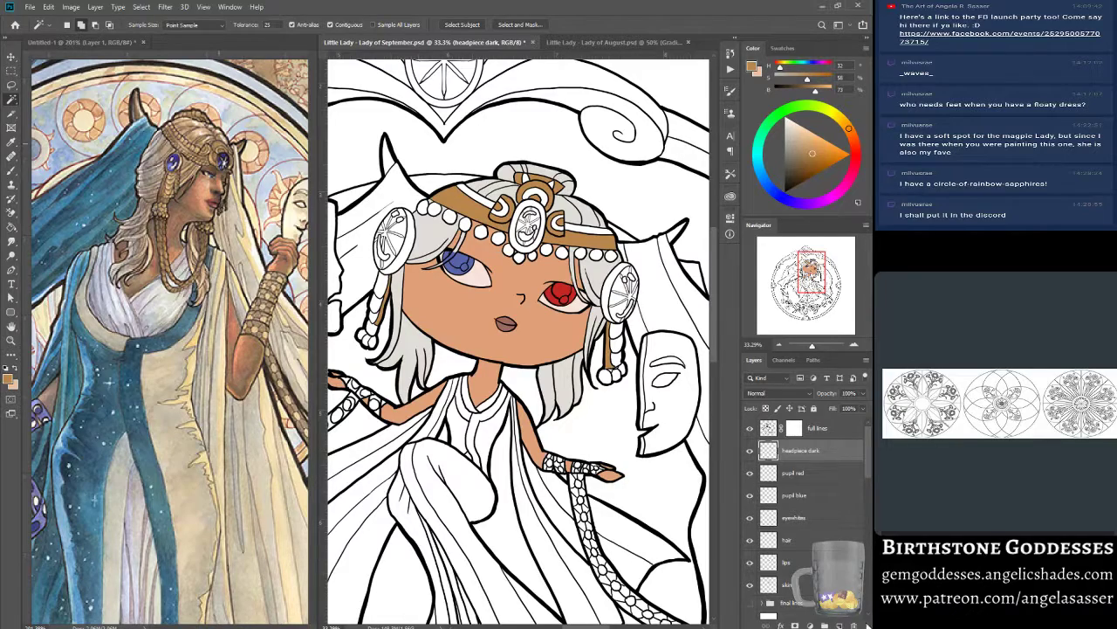
# Add a new layer above "headpiece dark" and name it "headpiece light".
pyautogui.click(840, 625)
pyautogui.doubleClick(795, 451)
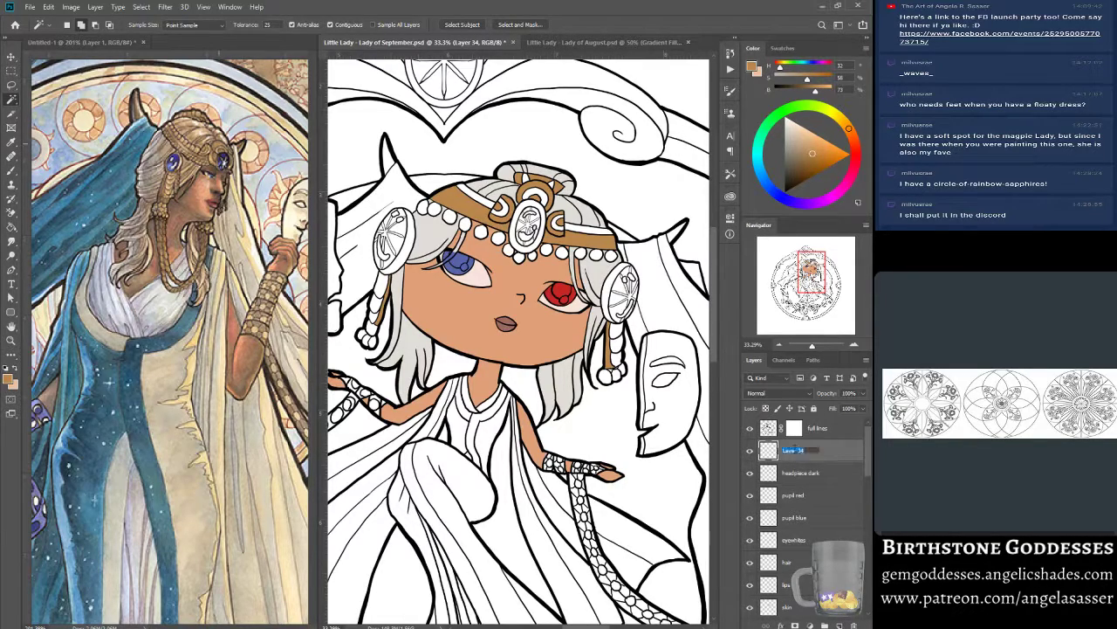
pyautogui.write('headpiece litght')
pyautogui.press('Return')
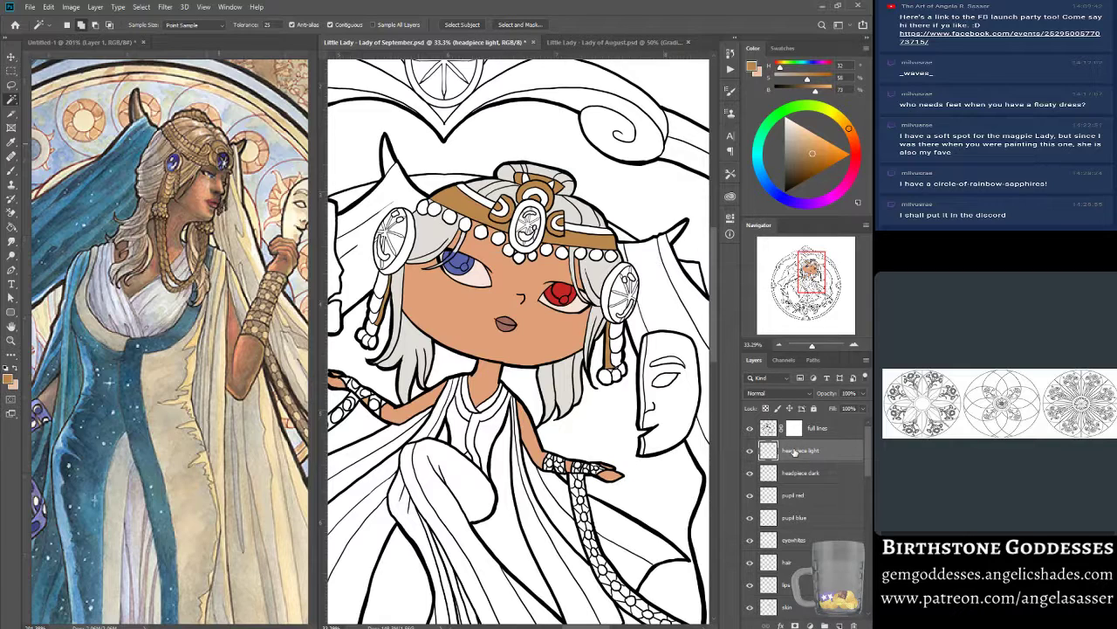
# Select the headpiece's beads, trim, central medallion, round side ornaments and hanging strands on the "full lines" layer with the Magic Wand.
pyautogui.click(776, 434)
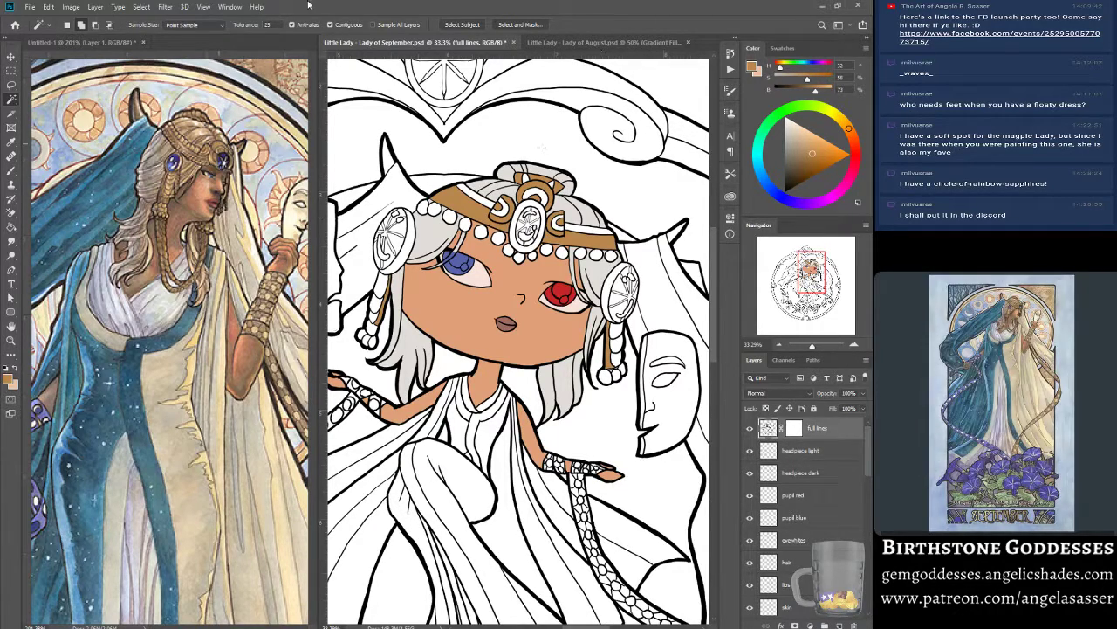
pyautogui.click(12, 339)
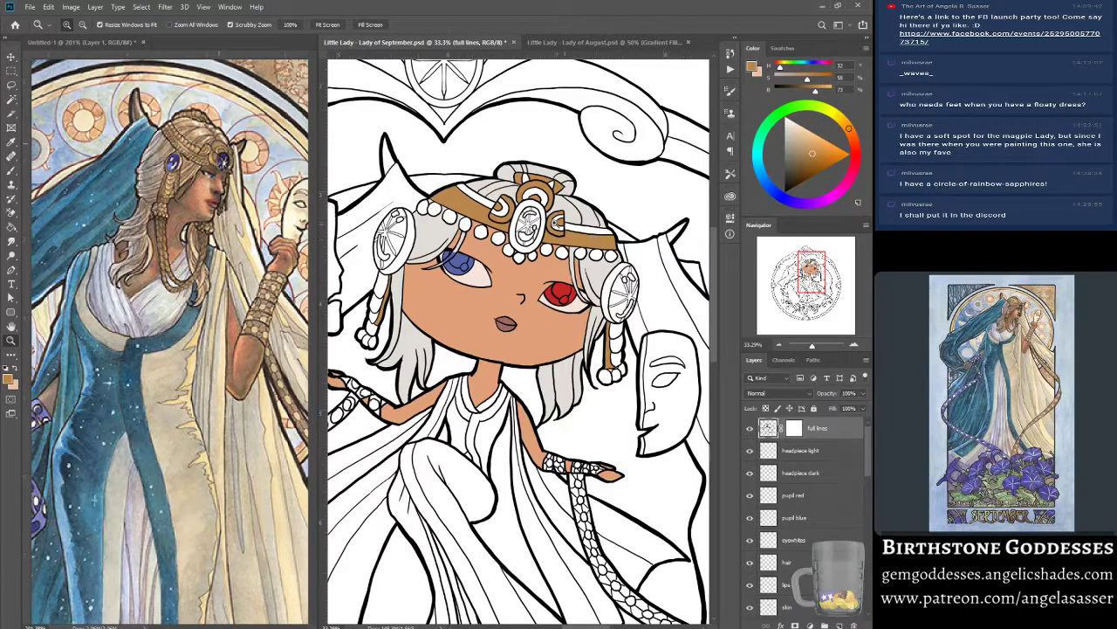
pyautogui.click(12, 99)
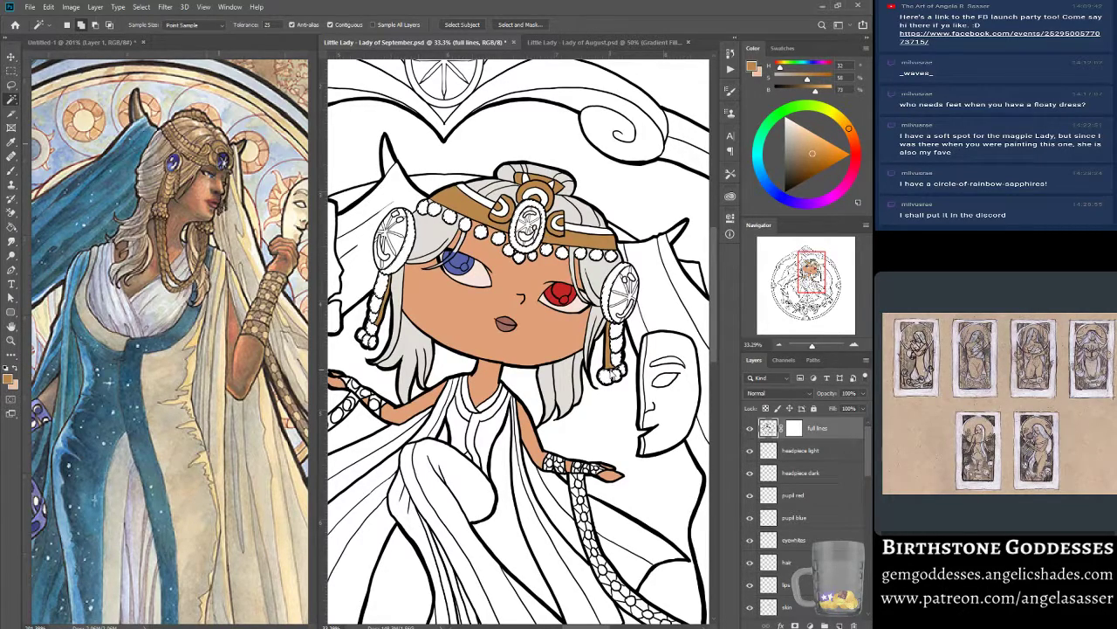
pyautogui.scroll(3, 556, 285)
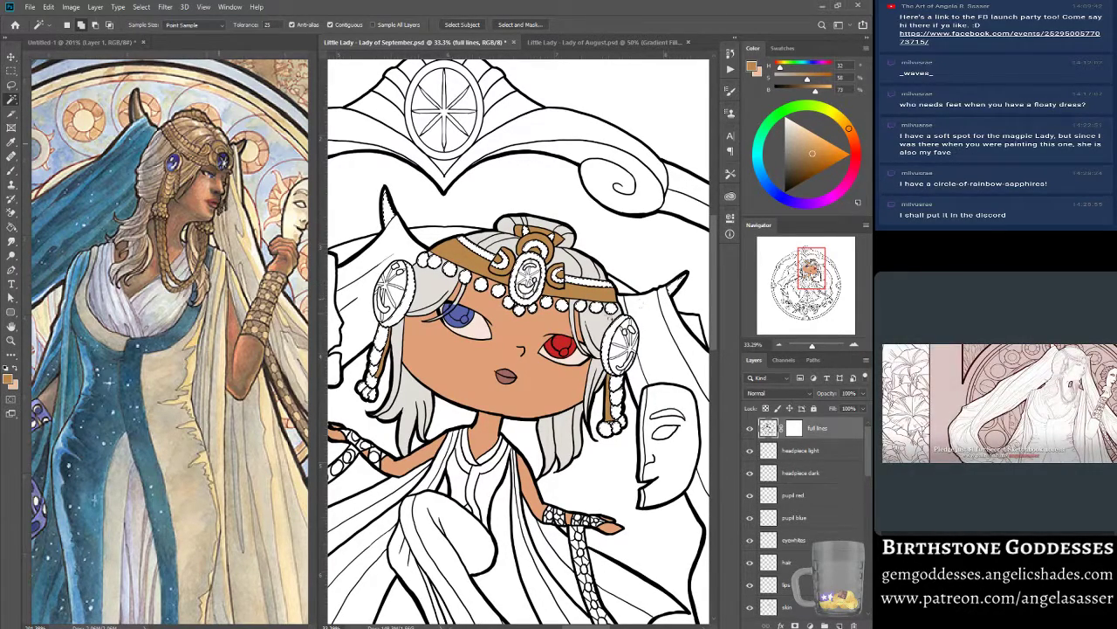
pyautogui.scroll(-3, 419, 463)
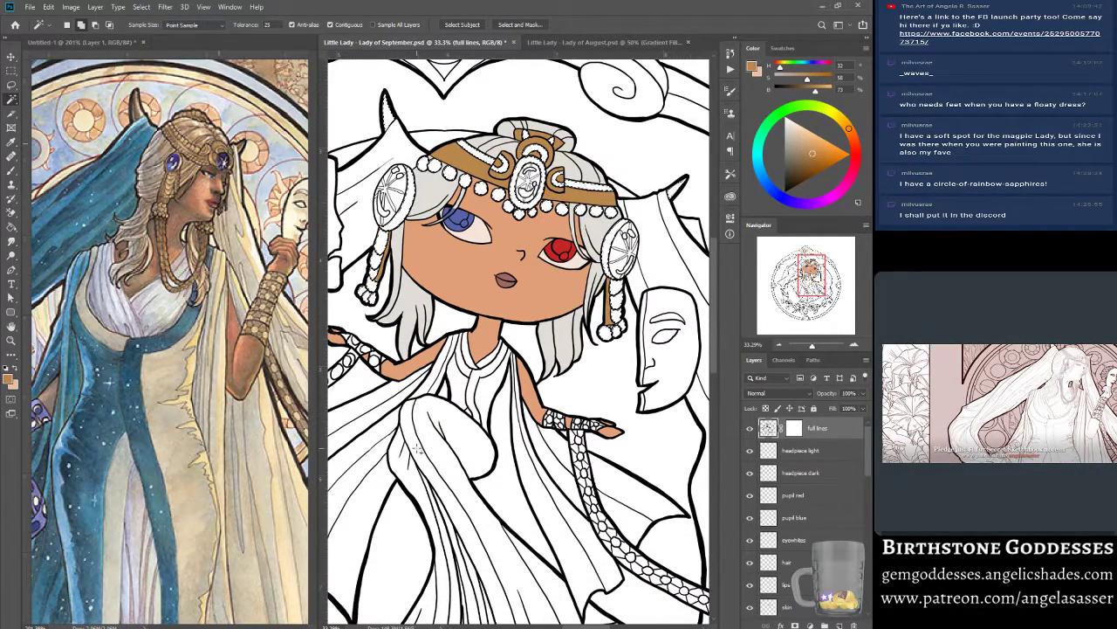
pyautogui.scroll(-2, 418, 449)
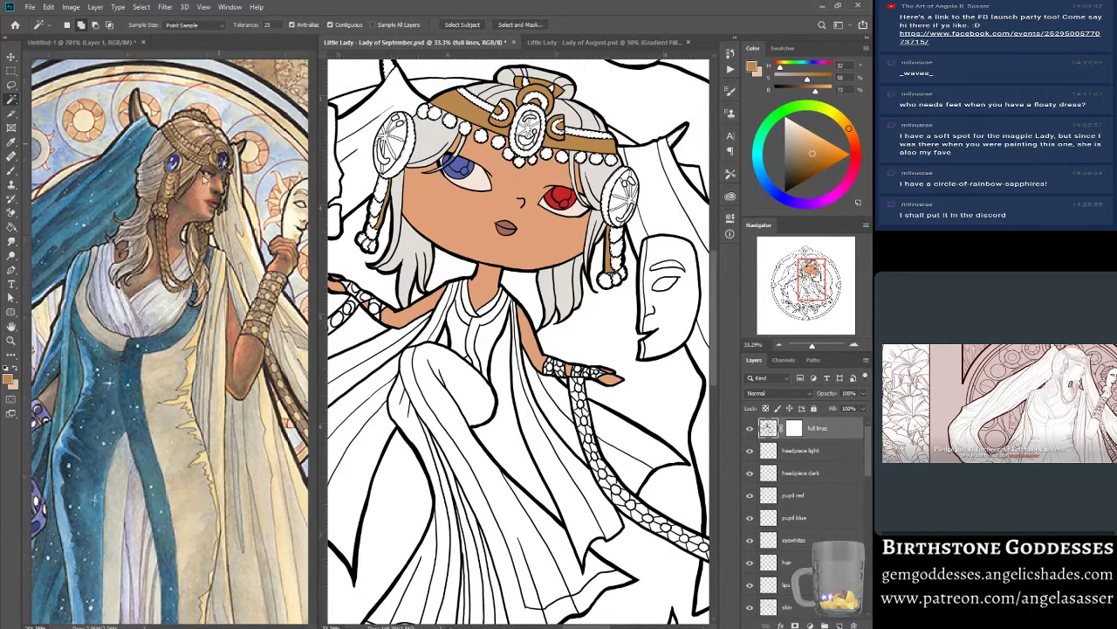
pyautogui.scroll(4, 452, 345)
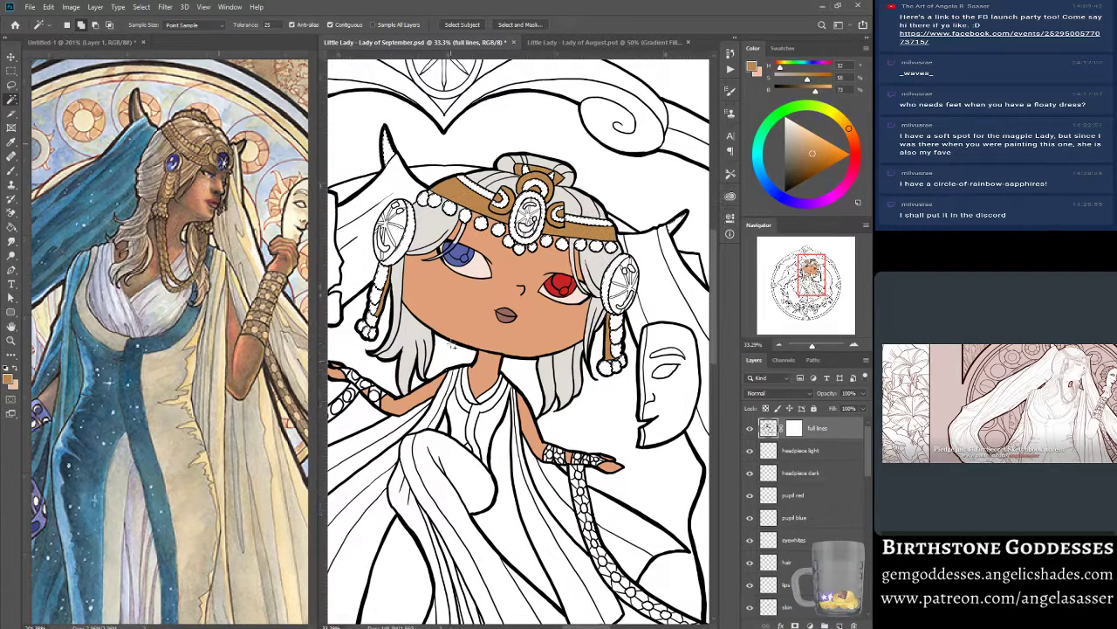
pyautogui.scroll(-1, 451, 345)
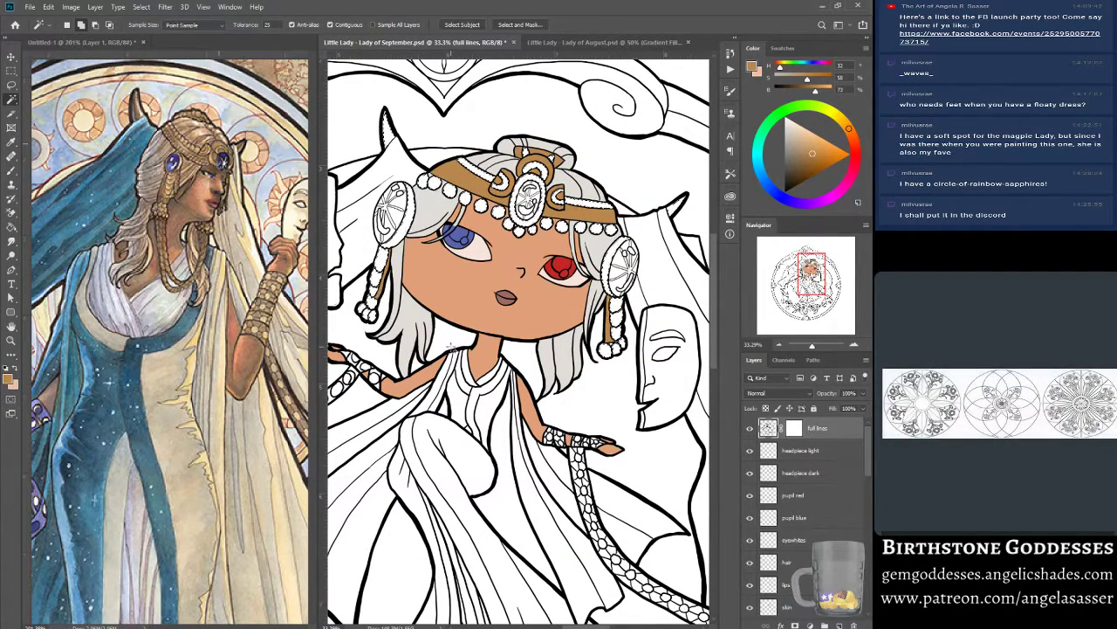
# Expand the selection and make the "headpiece light" layer active.
pyautogui.click(141, 7)
pyautogui.moveTo(182, 163)
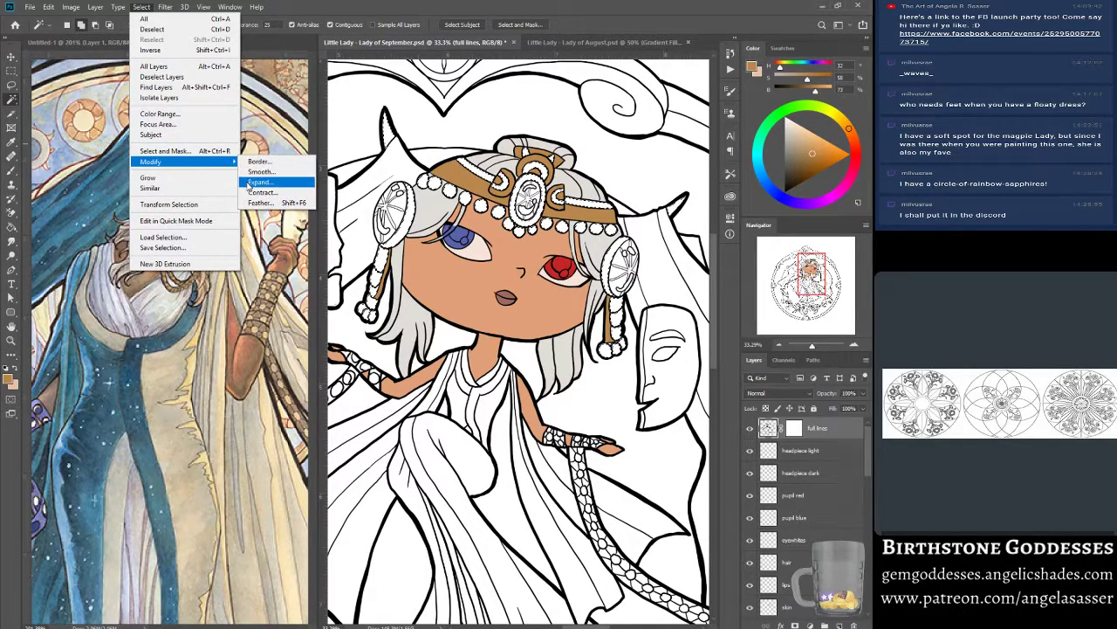
pyautogui.click(253, 183)
pyautogui.press('Return')
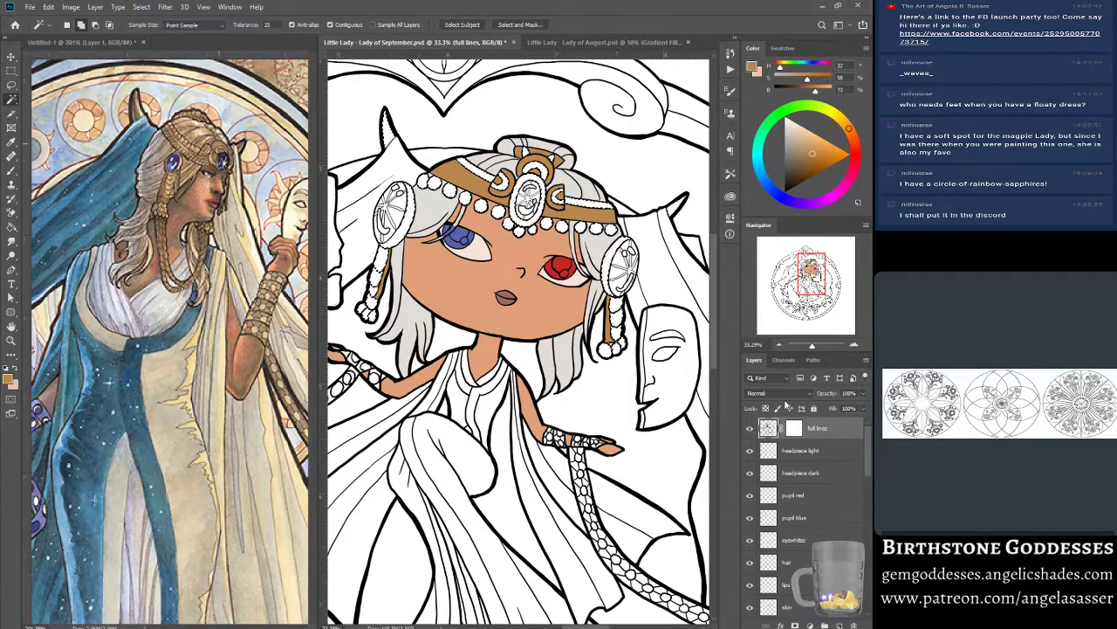
pyautogui.click(800, 452)
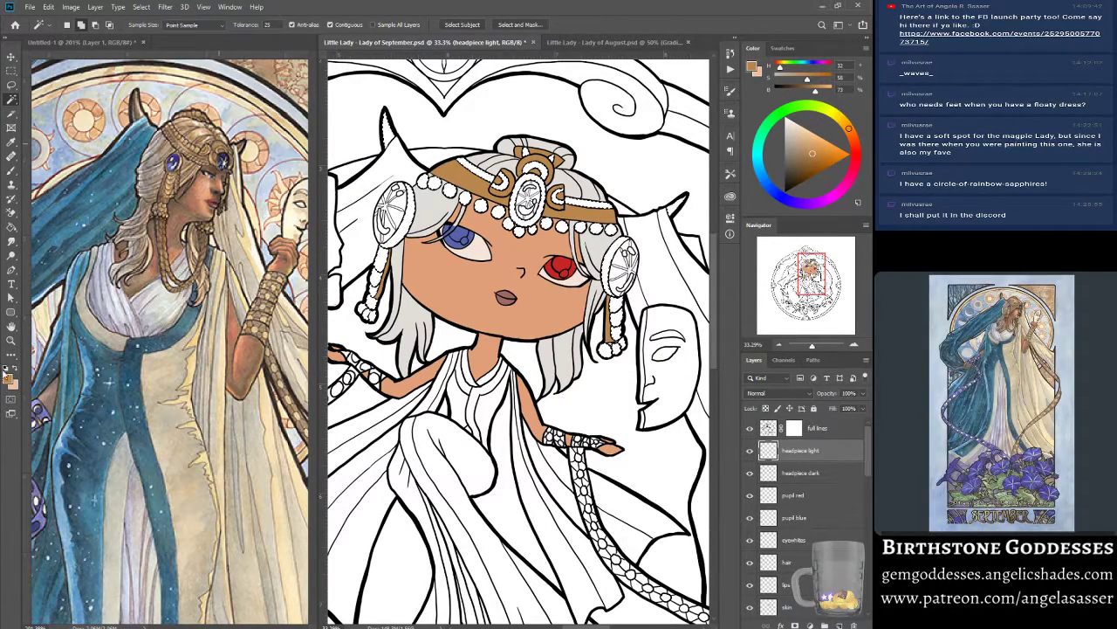
# Sample a light gold from the headpiece in the reference painting as the foreground color.
pyautogui.click(8, 378)
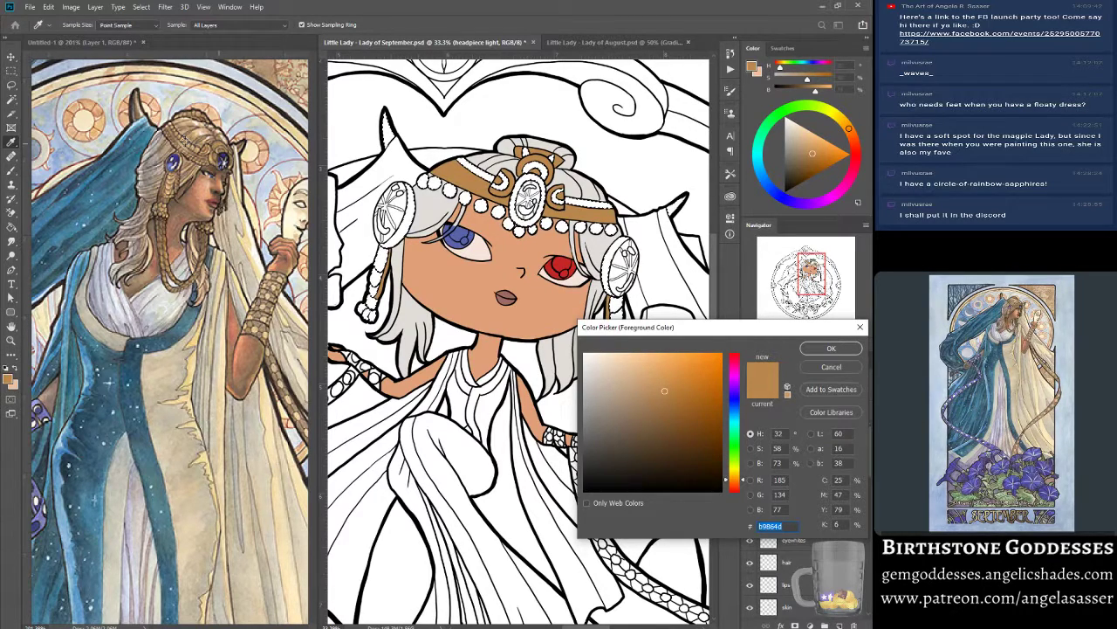
pyautogui.click(186, 141)
pyautogui.click(823, 351)
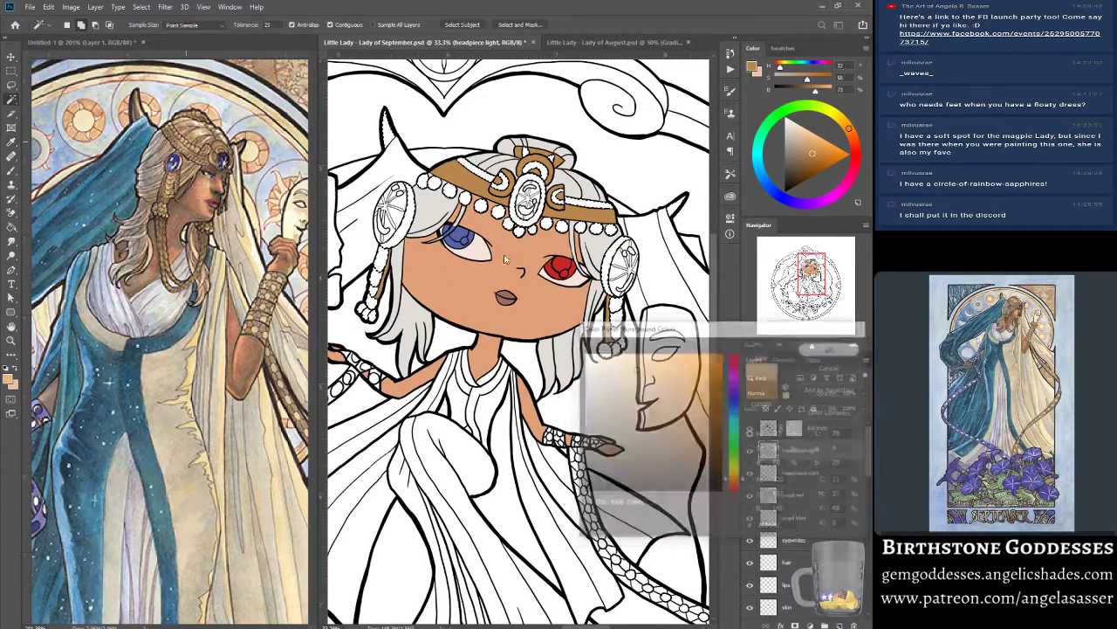
pyautogui.press('w')
# Fill the selected headpiece beads, trim and hanging strands with the foreground color on the "headpiece light" layer and deselect.
pyautogui.click(49, 7)
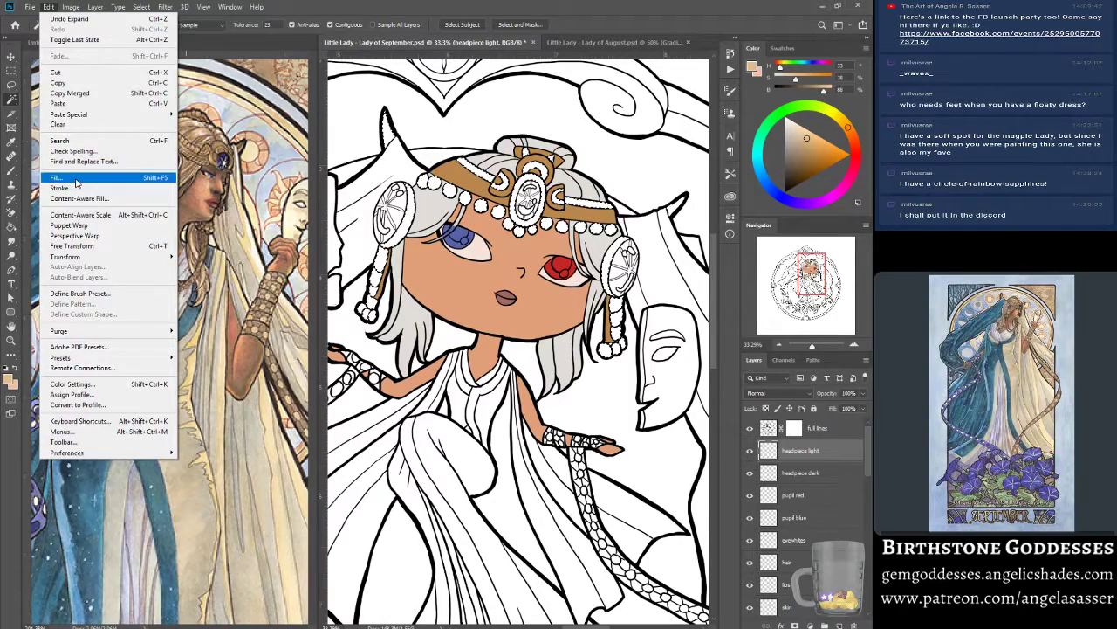
pyautogui.click(77, 181)
pyautogui.click(747, 416)
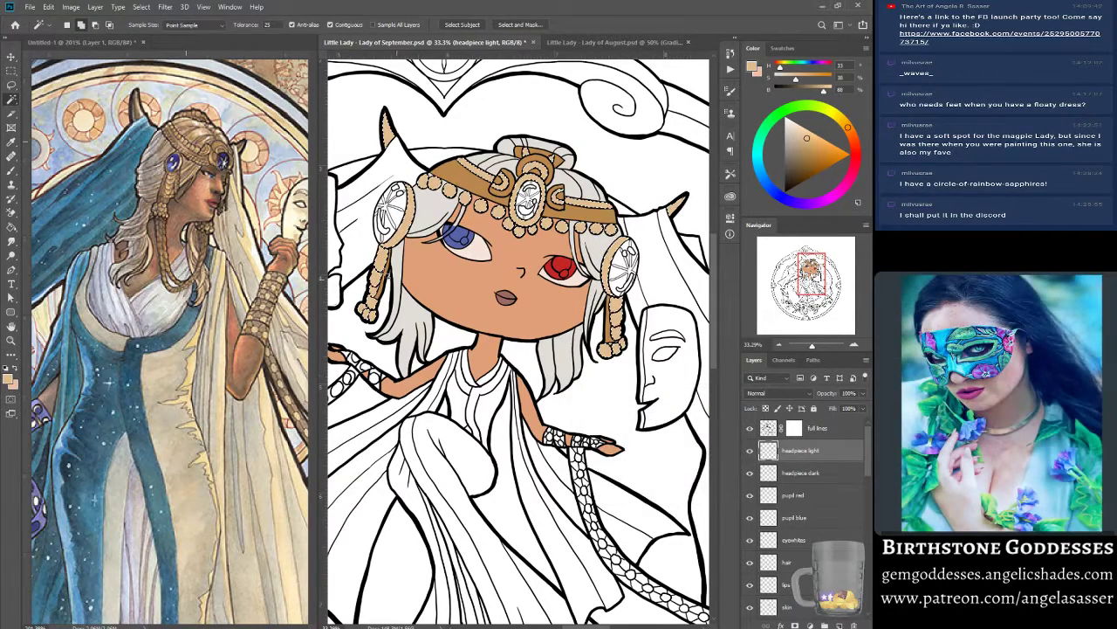
pyautogui.click(142, 7)
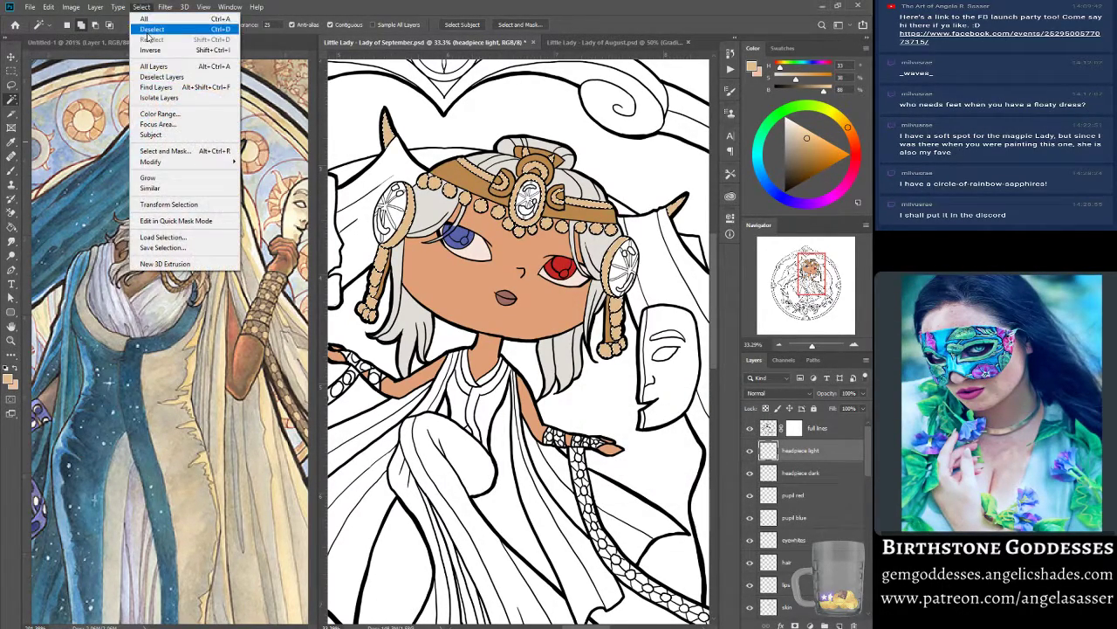
pyautogui.click(151, 30)
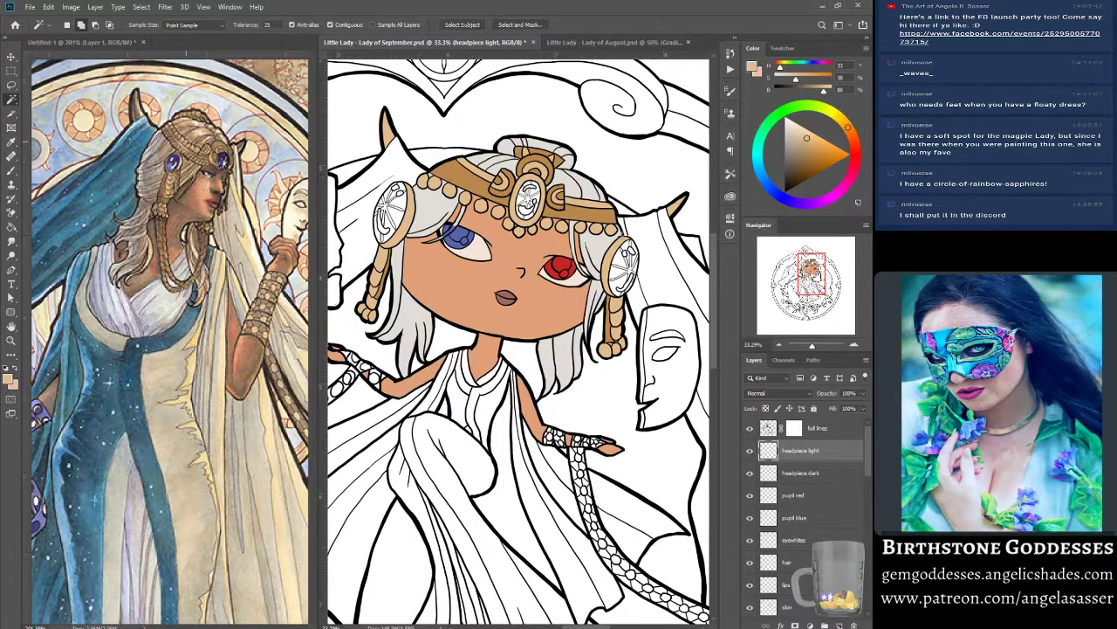
pyautogui.scroll(3, 519, 340)
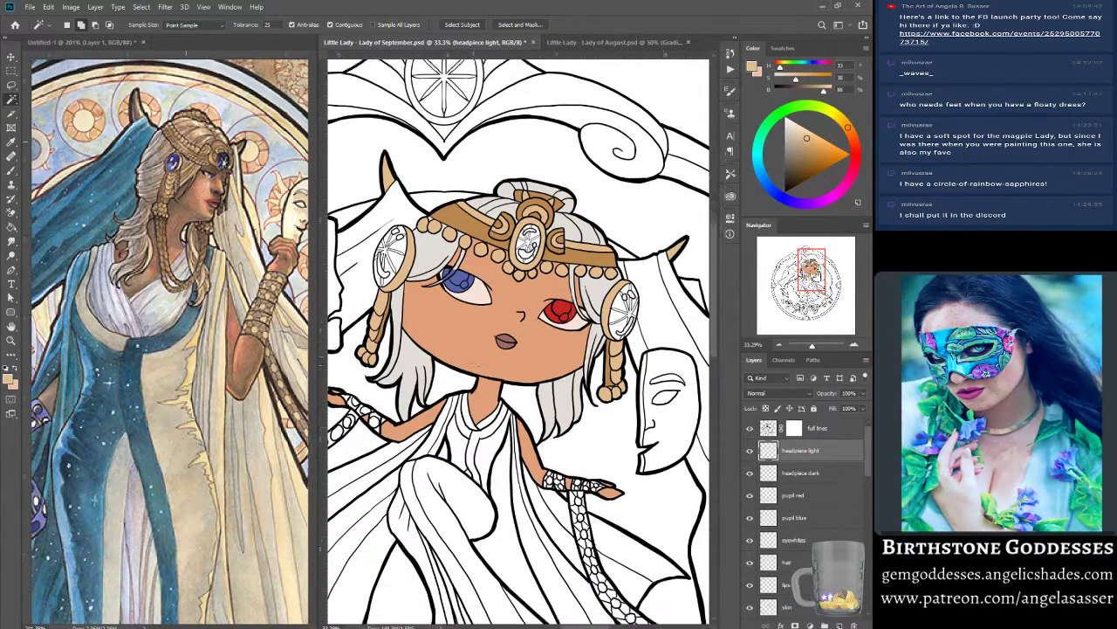
pyautogui.click(815, 493)
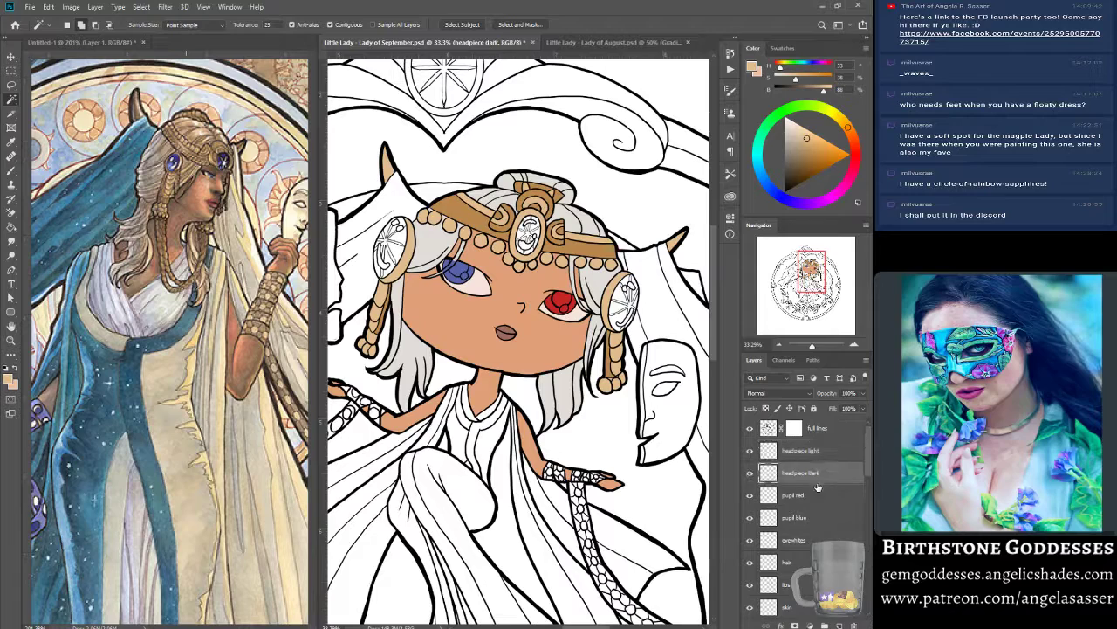
pyautogui.click(811, 540)
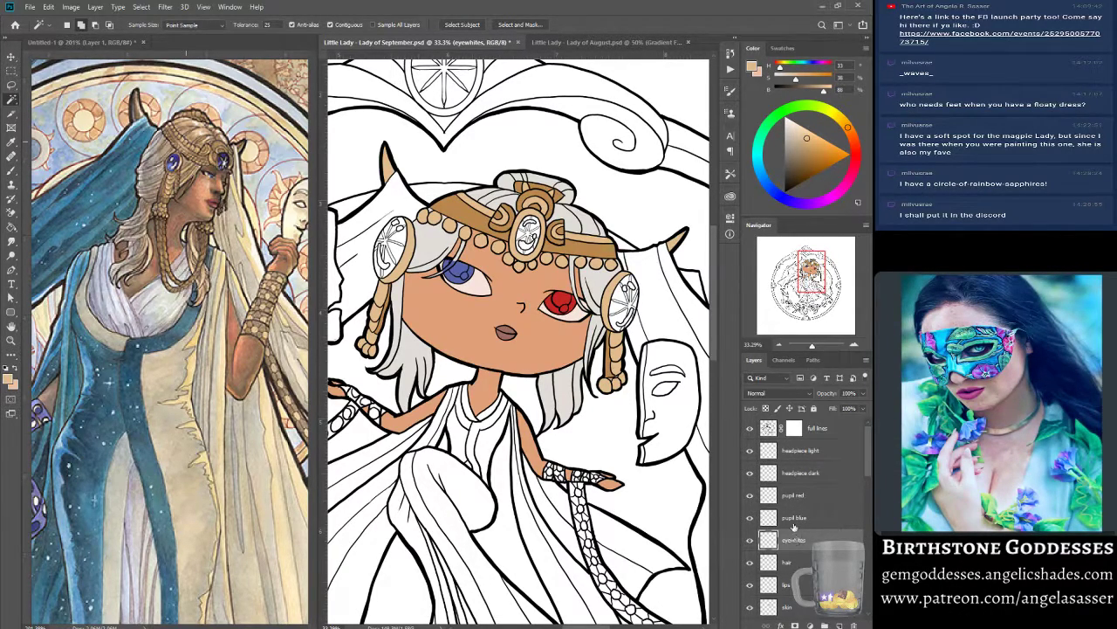
pyautogui.click(806, 522)
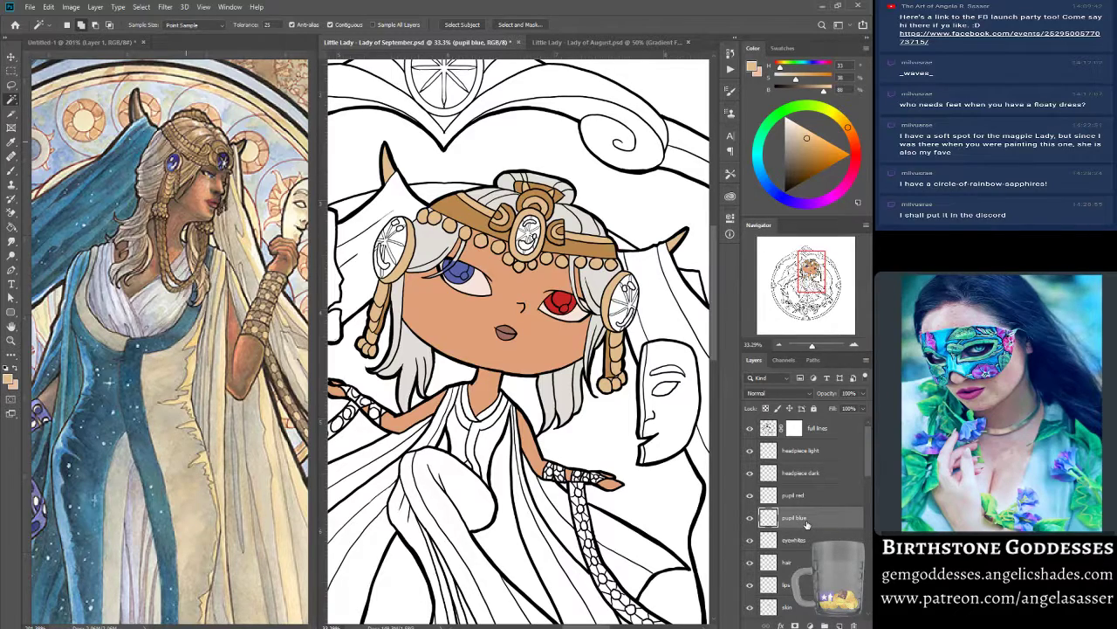
# Paint in black with an enlarged brush on the "full lines" layer mask to hide the line details inside the blue iris.
pyautogui.click(11, 172)
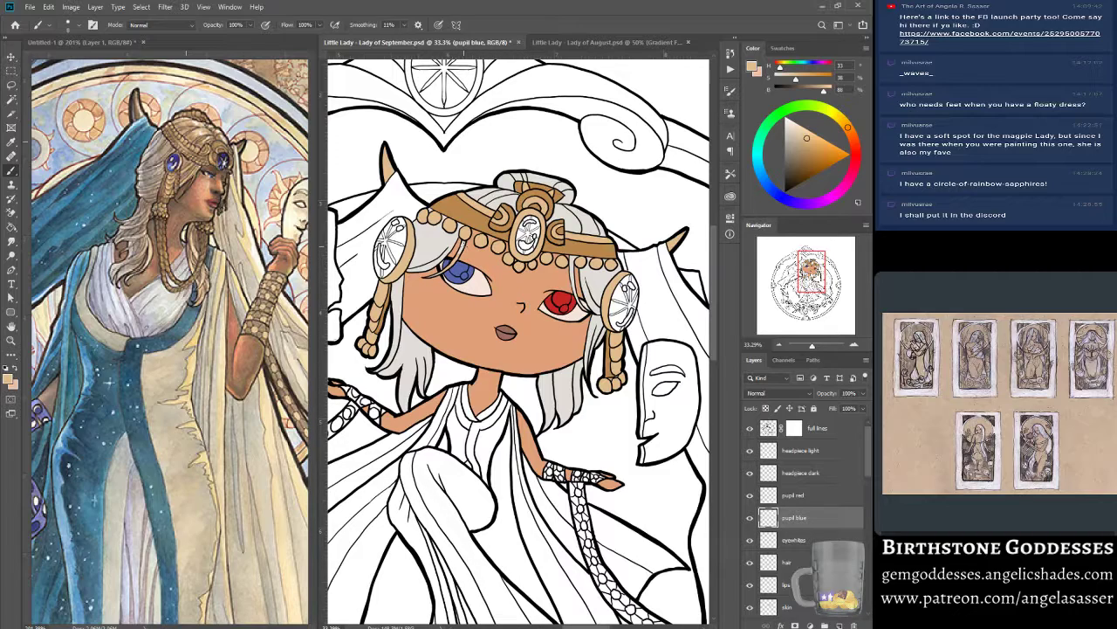
pyautogui.moveTo(813, 346); pyautogui.dragTo(815, 345)
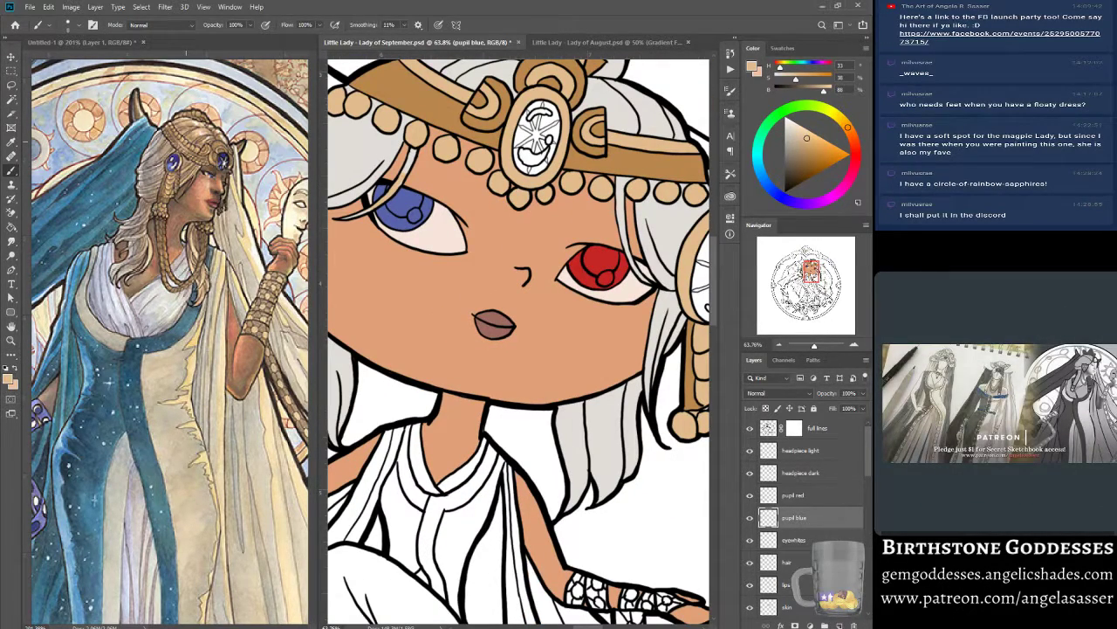
pyautogui.moveTo(811, 274); pyautogui.dragTo(809, 266)
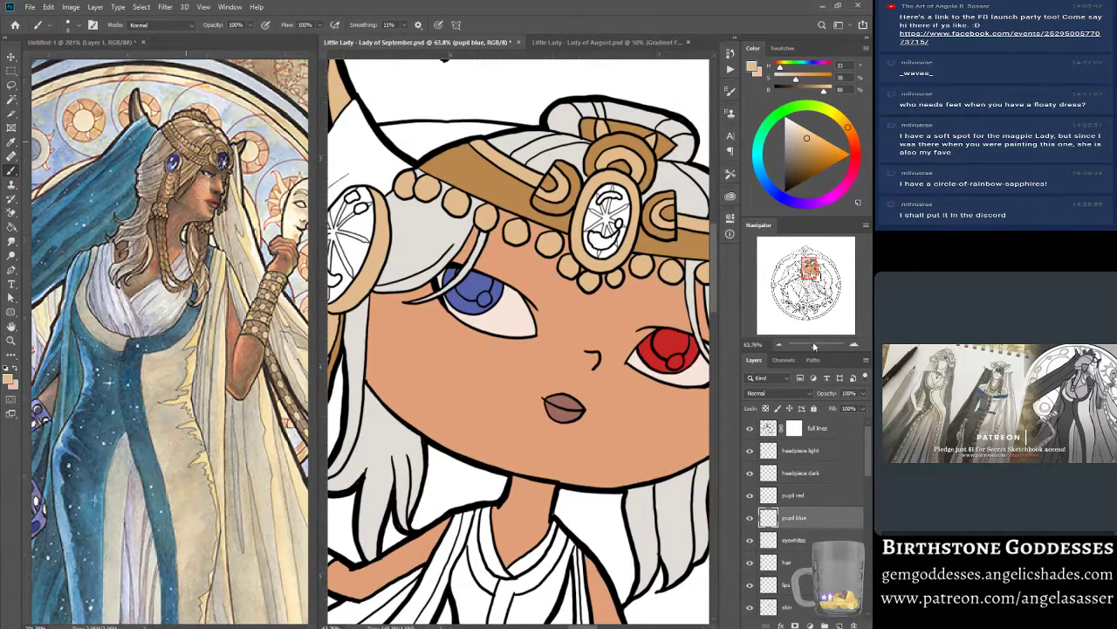
pyautogui.moveTo(814, 345); pyautogui.dragTo(812, 349)
pyautogui.moveTo(812, 352); pyautogui.dragTo(816, 347)
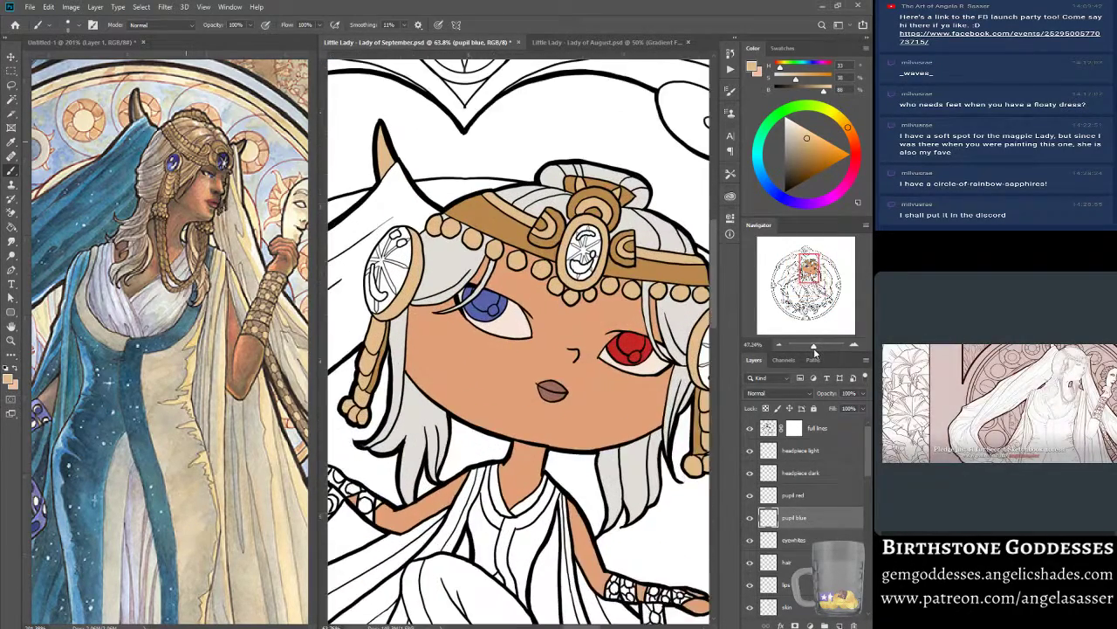
pyautogui.click(795, 432)
pyautogui.click(795, 430)
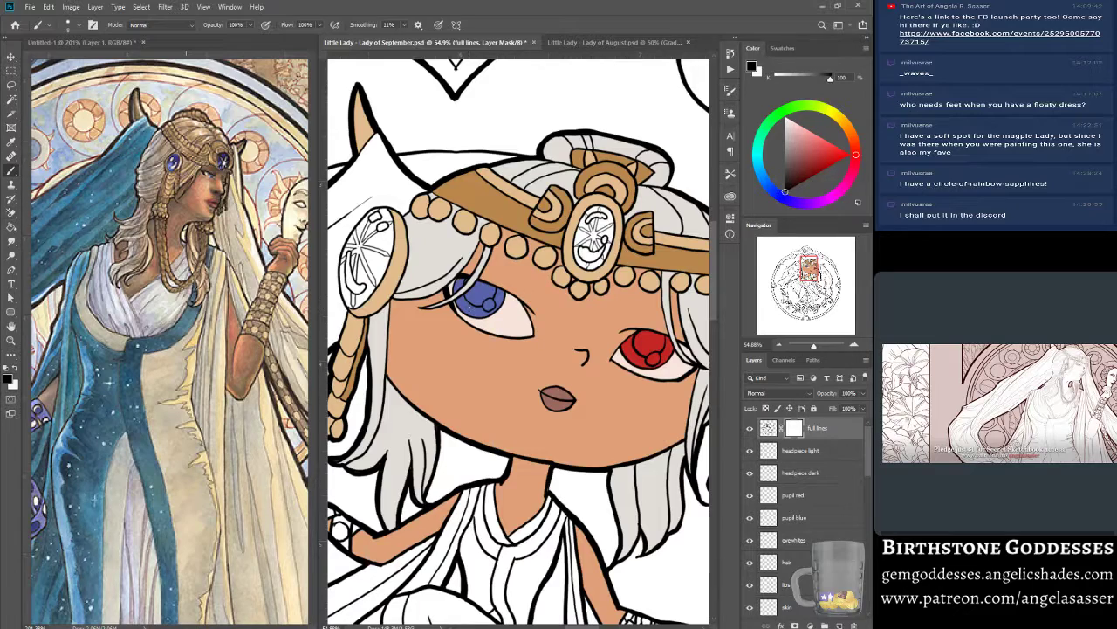
pyautogui.press(']')
pyautogui.press(']')
pyautogui.press(']')
pyautogui.press(']')
pyautogui.press(']')
pyautogui.press(']')
pyautogui.press(']')
pyautogui.moveTo(472, 304)
pyautogui.mouseDown()
pyautogui.moveTo(495, 303)
pyautogui.moveTo(482, 316)
pyautogui.mouseUp()
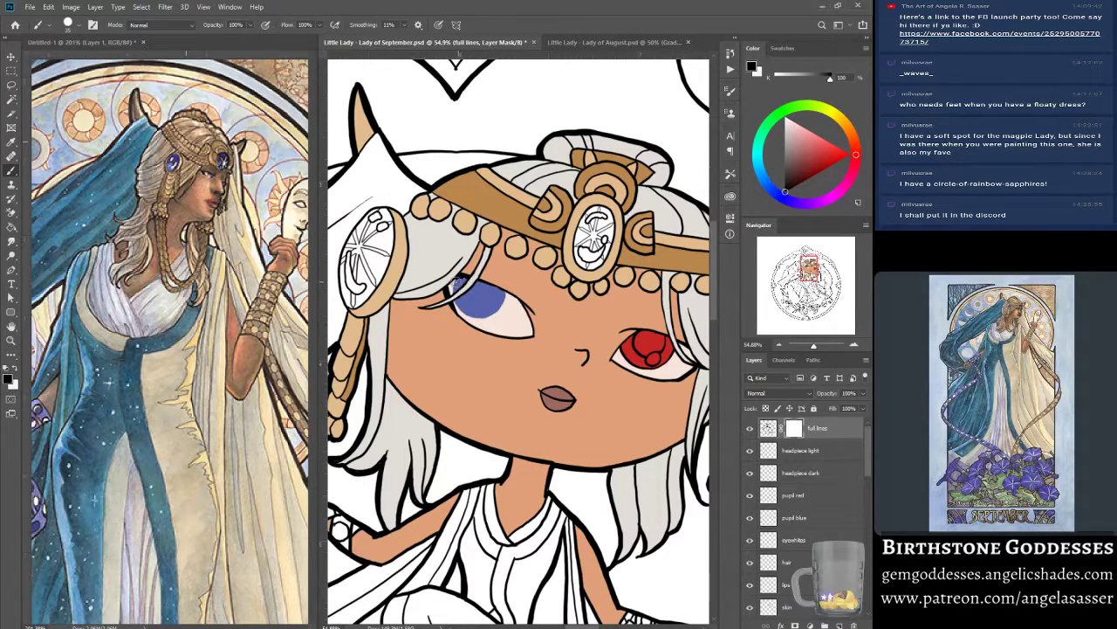
pyautogui.press('x')
pyautogui.press('x')
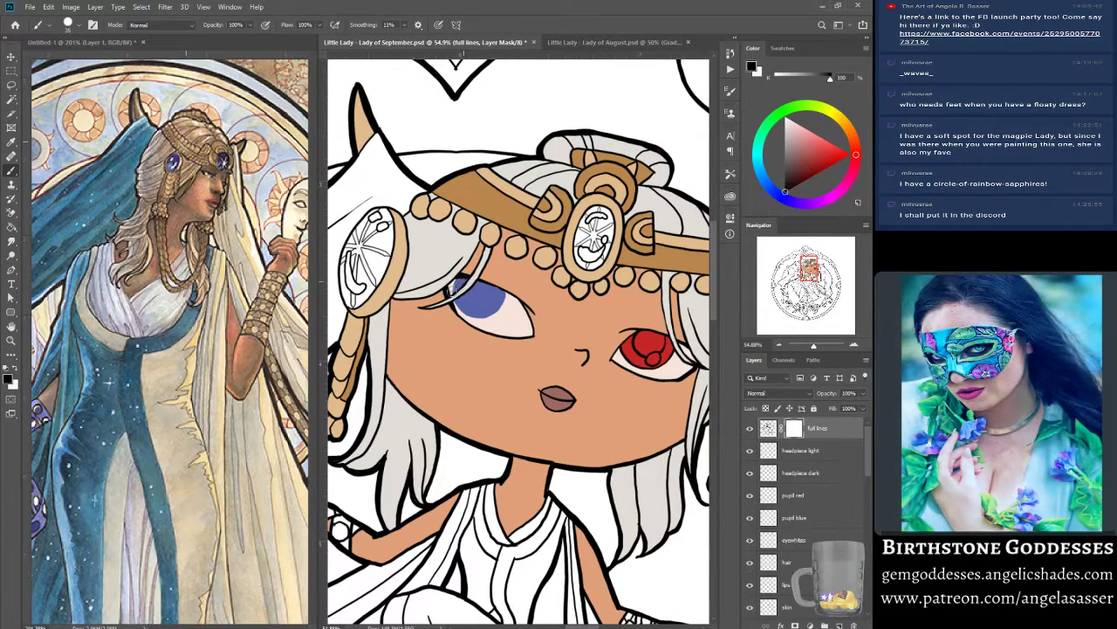
# Mask out the inner circle lines and the lower edge outline of the red iris on the "full lines" layer mask.
pyautogui.moveTo(814, 346); pyautogui.dragTo(819, 345)
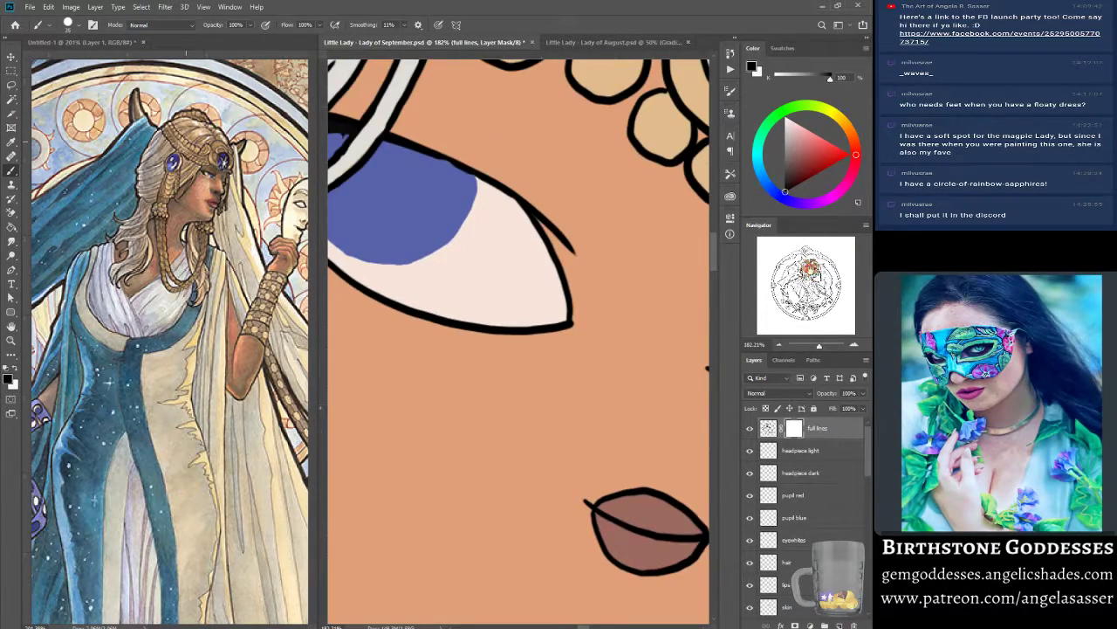
pyautogui.moveTo(810, 269); pyautogui.dragTo(808, 268)
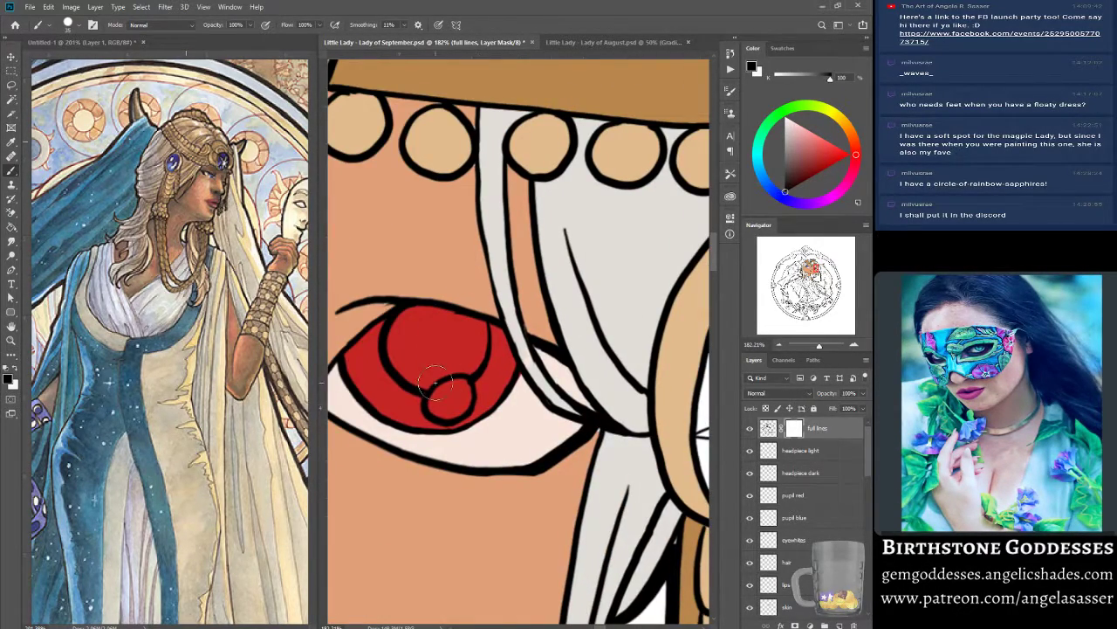
pyautogui.moveTo(435, 382)
pyautogui.mouseDown()
pyautogui.moveTo(392, 411)
pyautogui.moveTo(458, 375)
pyautogui.moveTo(389, 426)
pyautogui.moveTo(397, 418)
pyautogui.moveTo(349, 384)
pyautogui.moveTo(353, 362)
pyautogui.moveTo(341, 367)
pyautogui.moveTo(389, 321)
pyautogui.moveTo(391, 344)
pyautogui.moveTo(381, 332)
pyautogui.moveTo(401, 323)
pyautogui.mouseUp()
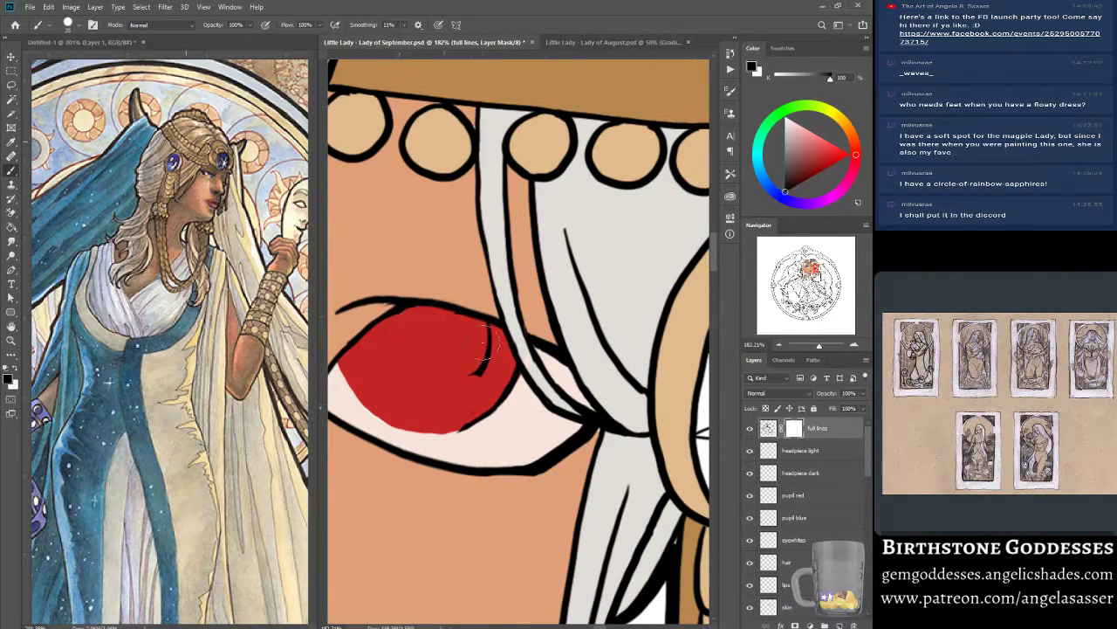
pyautogui.moveTo(472, 372); pyautogui.dragTo(475, 342)
pyautogui.moveTo(459, 425); pyautogui.dragTo(475, 408)
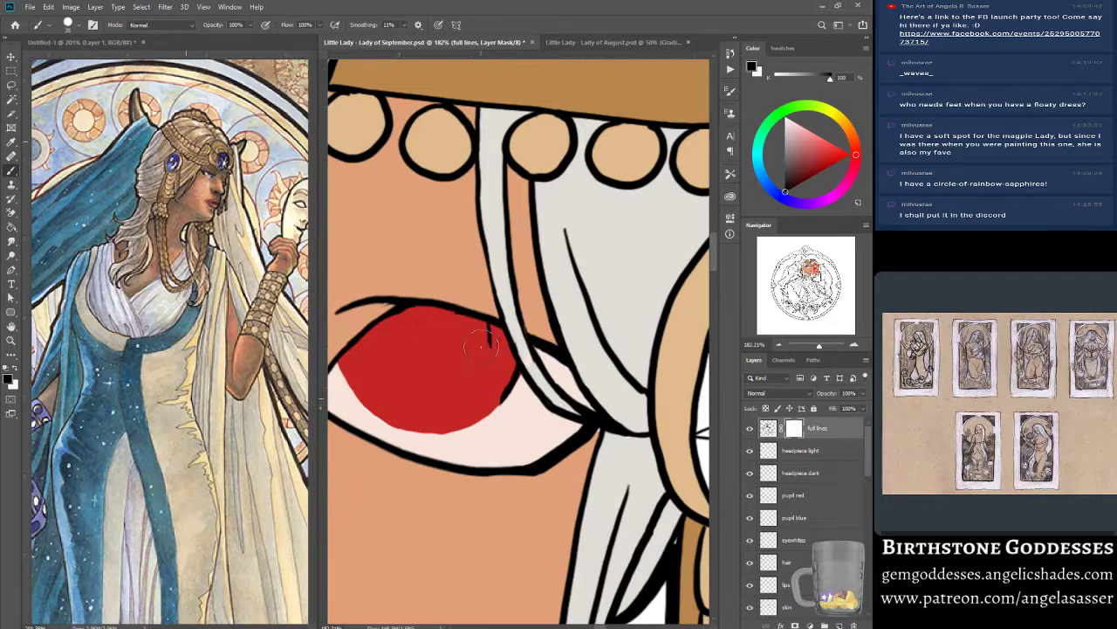
pyautogui.moveTo(488, 347)
pyautogui.mouseDown()
pyautogui.moveTo(491, 323)
pyautogui.moveTo(493, 345)
pyautogui.mouseUp()
pyautogui.moveTo(501, 382)
pyautogui.mouseDown()
pyautogui.moveTo(518, 389)
pyautogui.moveTo(508, 322)
pyautogui.moveTo(511, 335)
pyautogui.mouseUp()
pyautogui.press('x')
pyautogui.press('x')
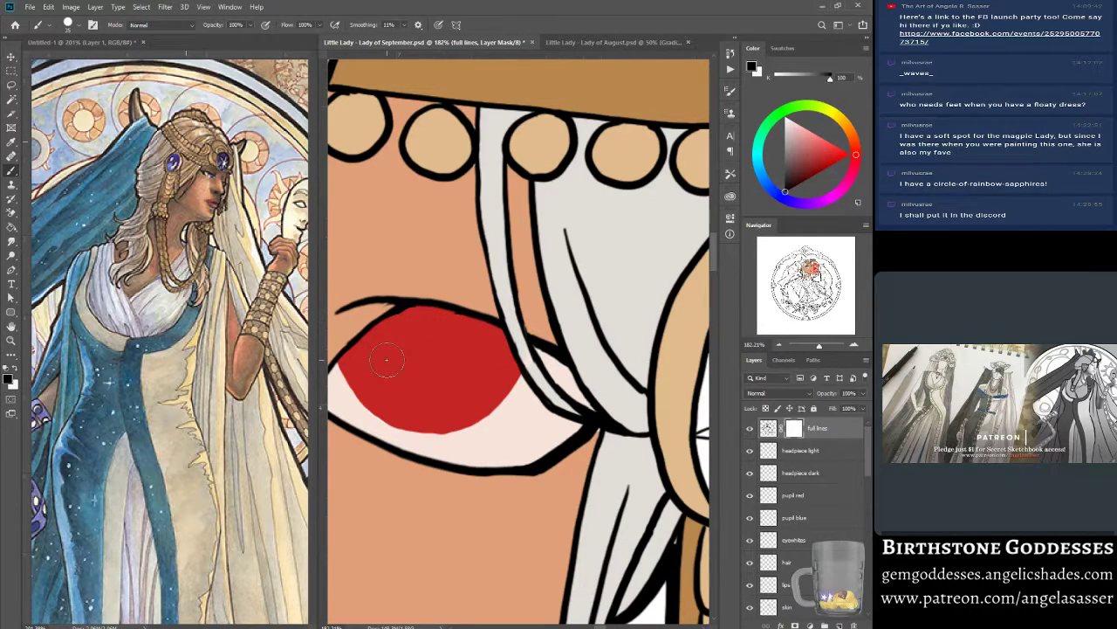
# Make the "skin" layer active and sample the face's skin tone as the foreground color.
pyautogui.click(799, 607)
pyautogui.press('alt')
pyautogui.press('alt')
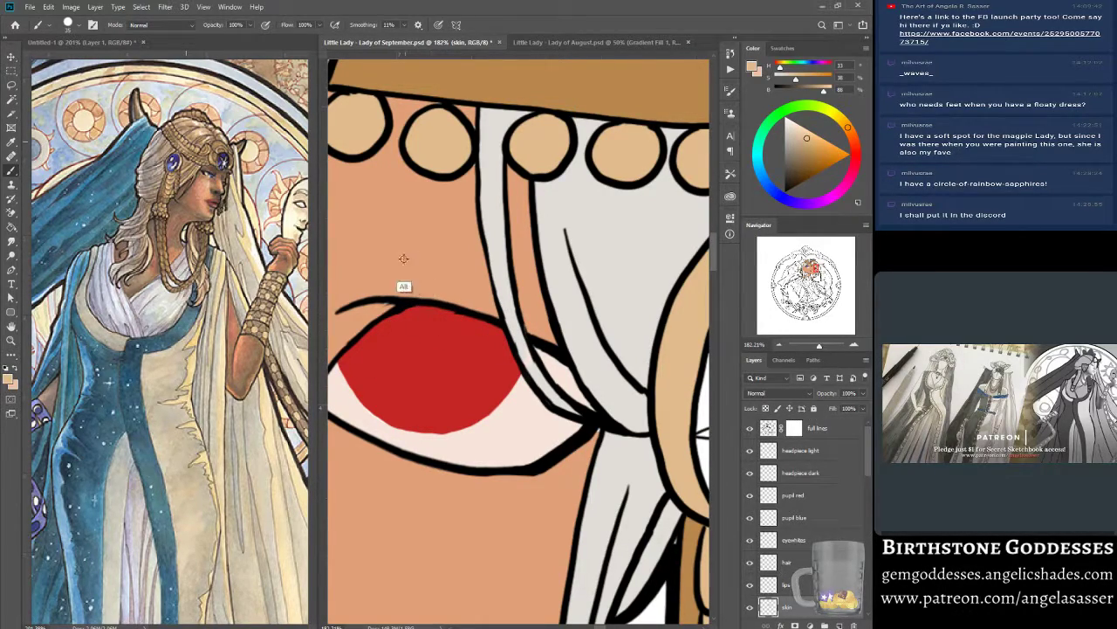
pyautogui.keyDown('alt'); pyautogui.click(402, 262); pyautogui.keyUp('alt')
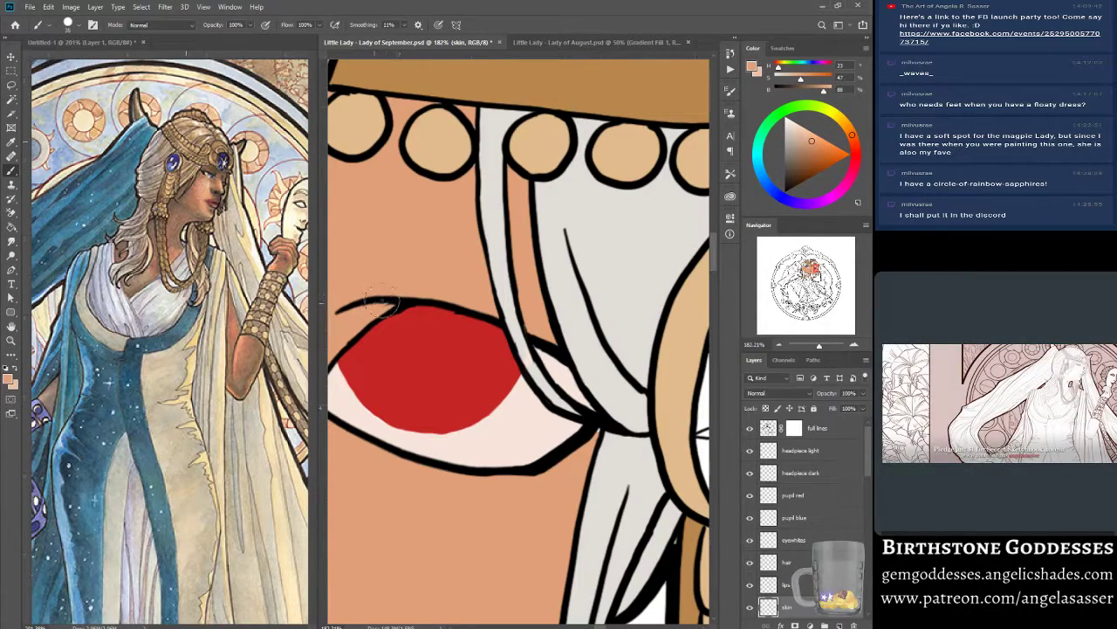
# Sample the blue of the cloak in the reference painting as the foreground color and make the "full lines" layer's line art active.
pyautogui.moveTo(818, 348); pyautogui.dragTo(816, 344)
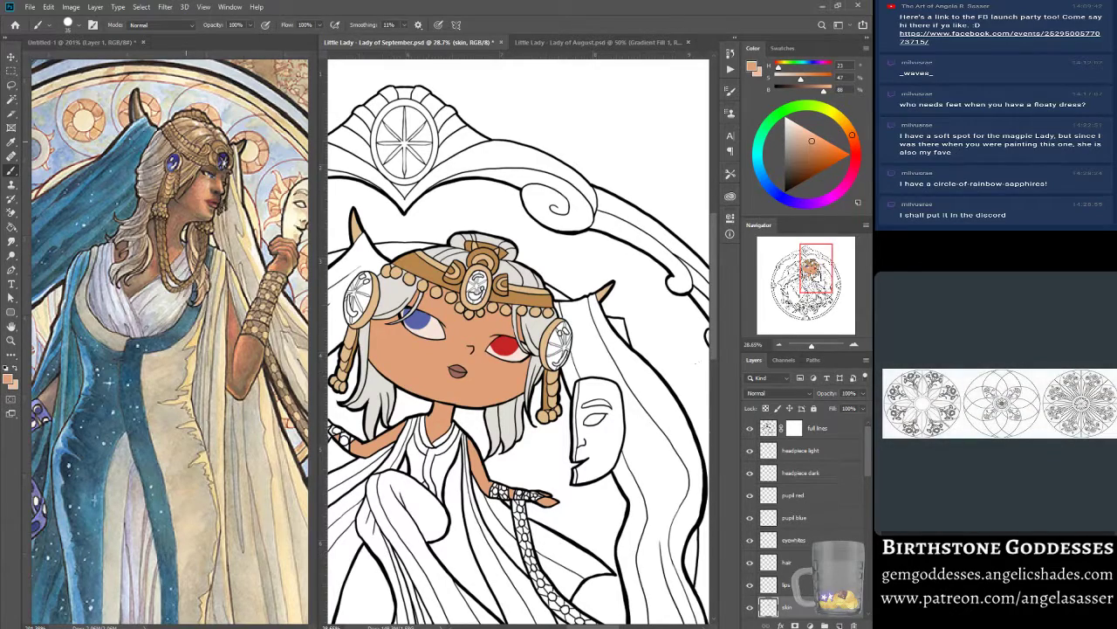
pyautogui.moveTo(824, 266); pyautogui.dragTo(820, 268)
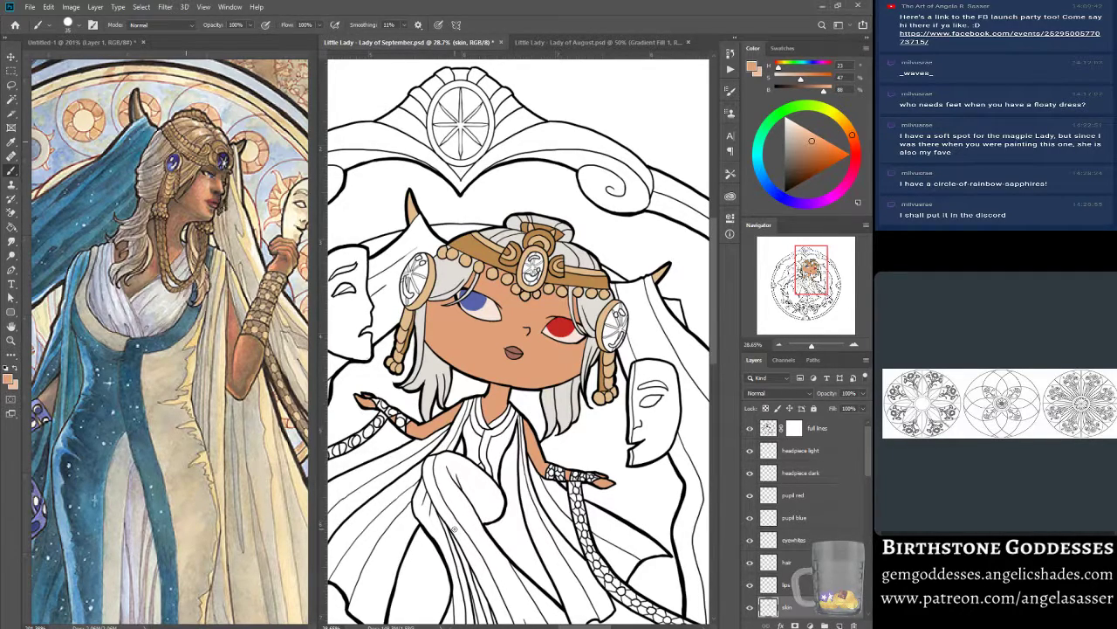
pyautogui.press('alt')
pyautogui.keyDown('alt'); pyautogui.click(80, 203); pyautogui.keyUp('alt')
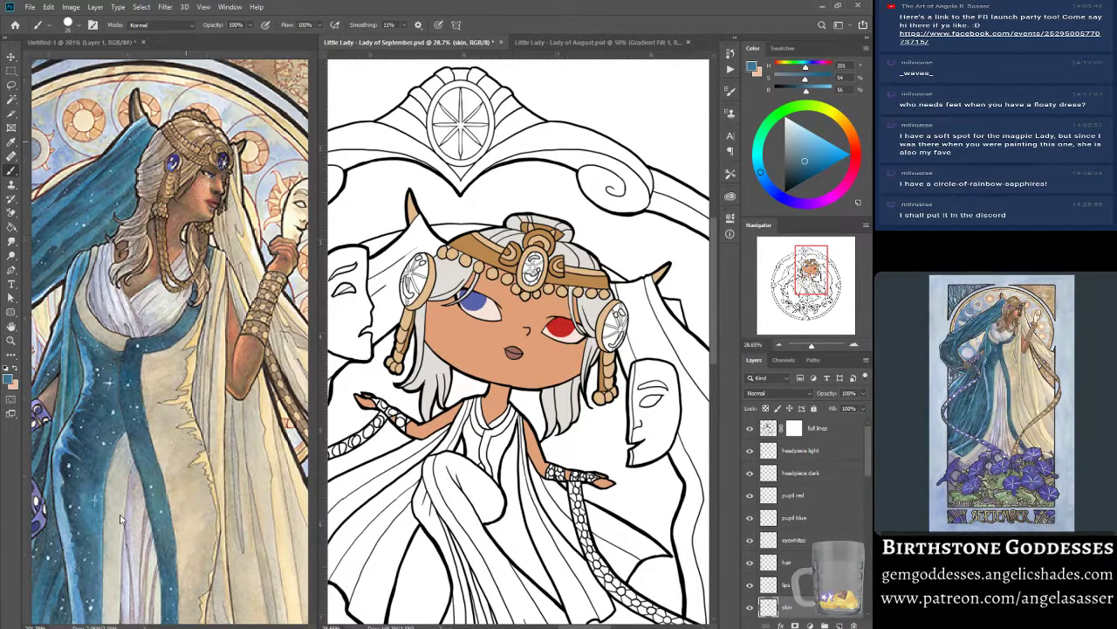
pyautogui.click(772, 429)
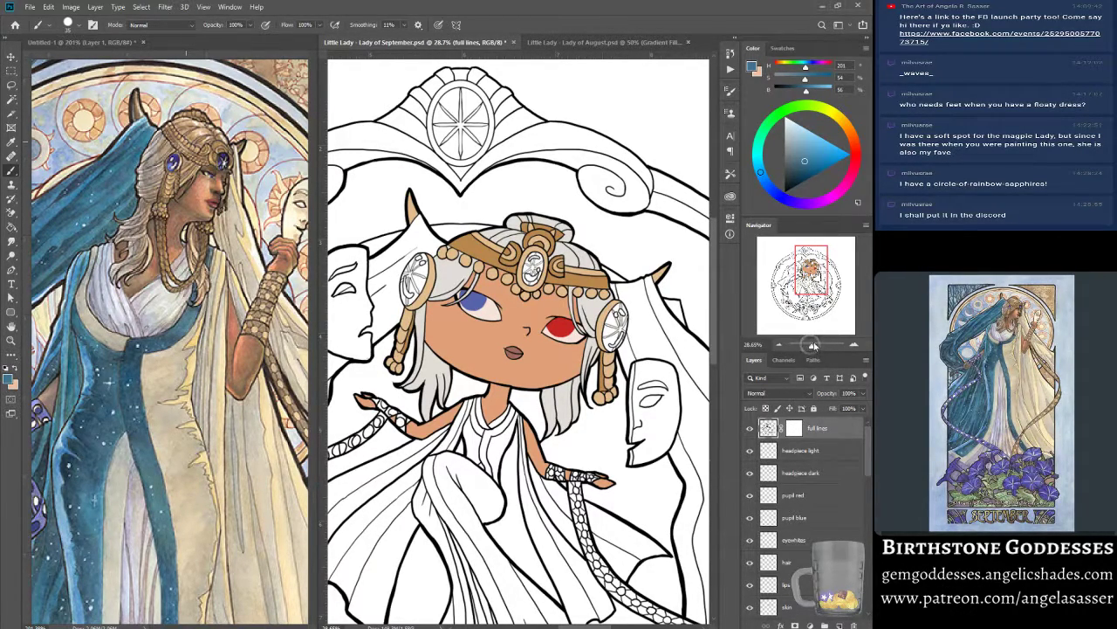
# Add a new layer directly beneath the full lines layer and name it "night side".
pyautogui.moveTo(811, 344)
pyautogui.mouseDown()
pyautogui.moveTo(802, 346)
pyautogui.moveTo(814, 351)
pyautogui.mouseUp()
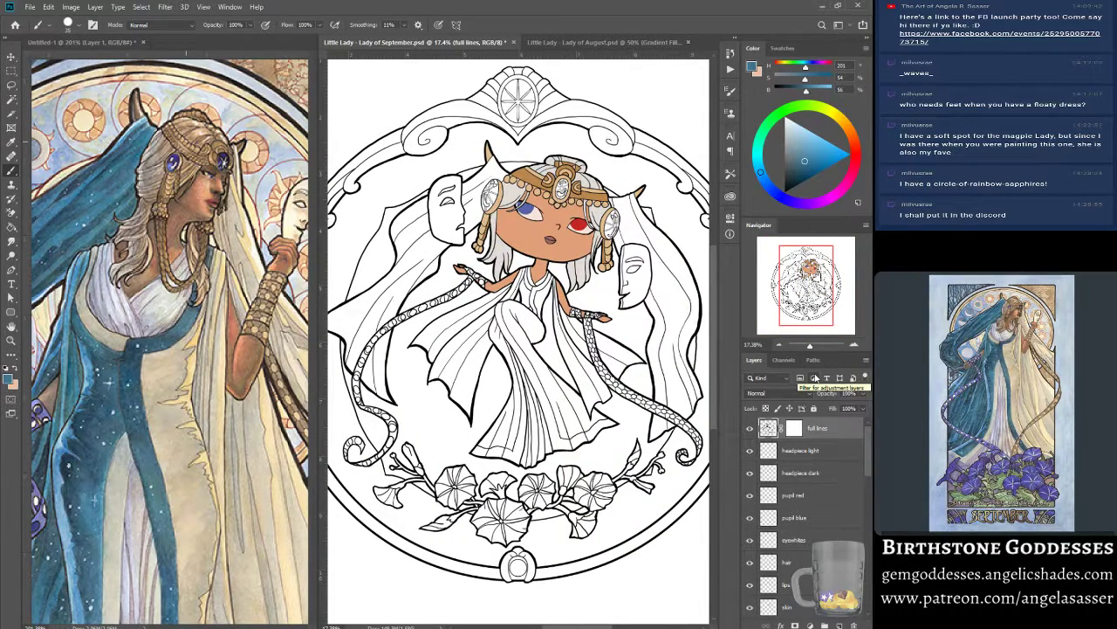
pyautogui.scroll(-4, 118, 435)
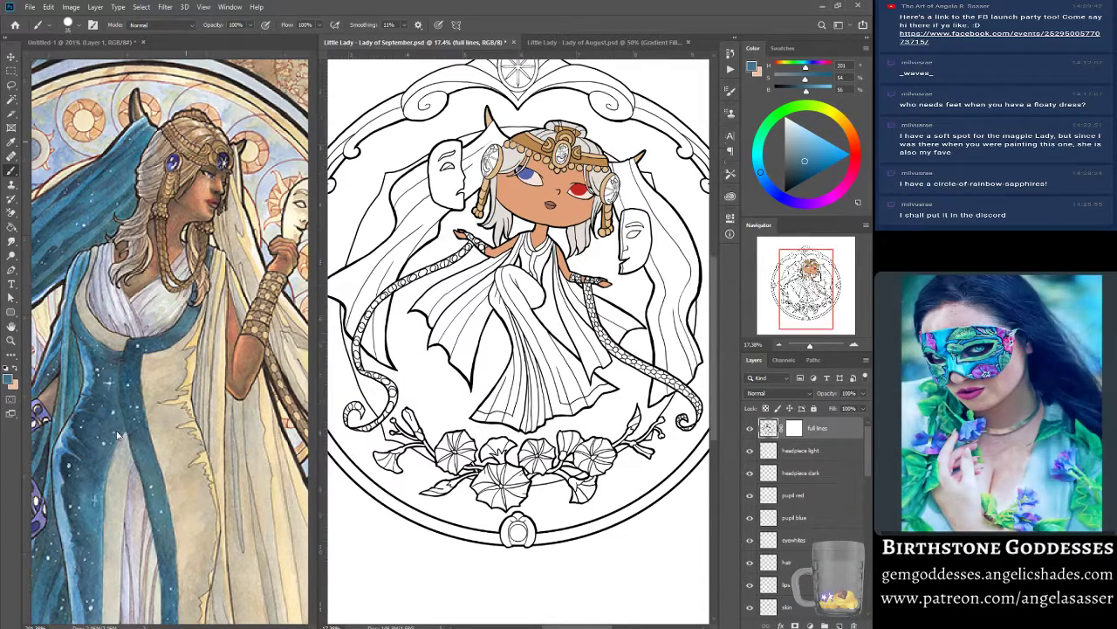
pyautogui.scroll(3, 118, 435)
pyautogui.scroll(2, 117, 434)
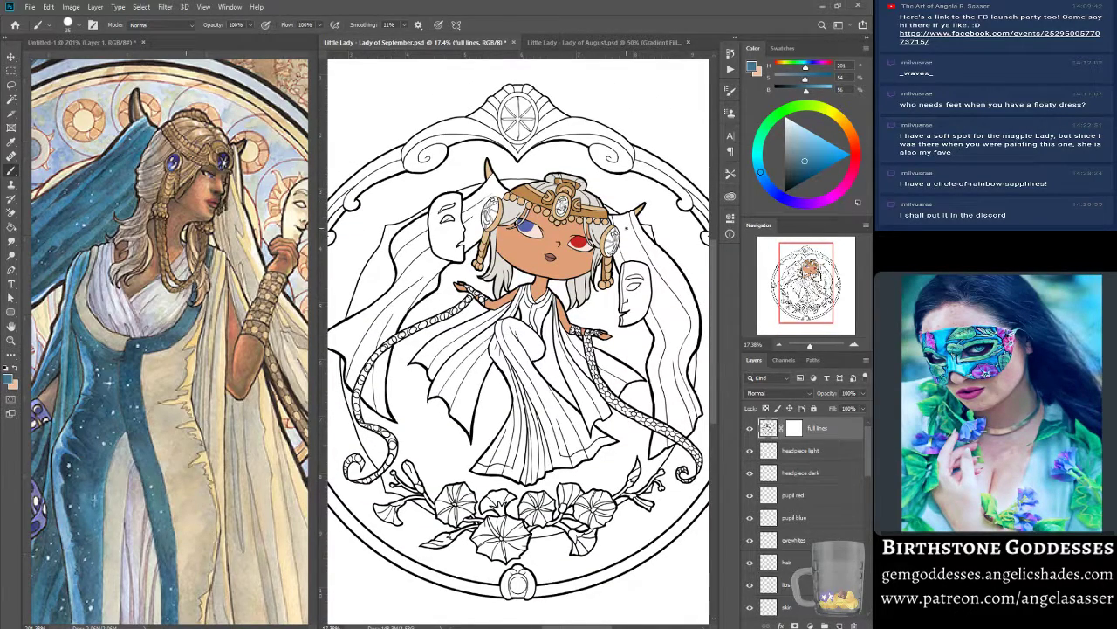
pyautogui.click(807, 451)
pyautogui.click(839, 624)
pyautogui.doubleClick(793, 450)
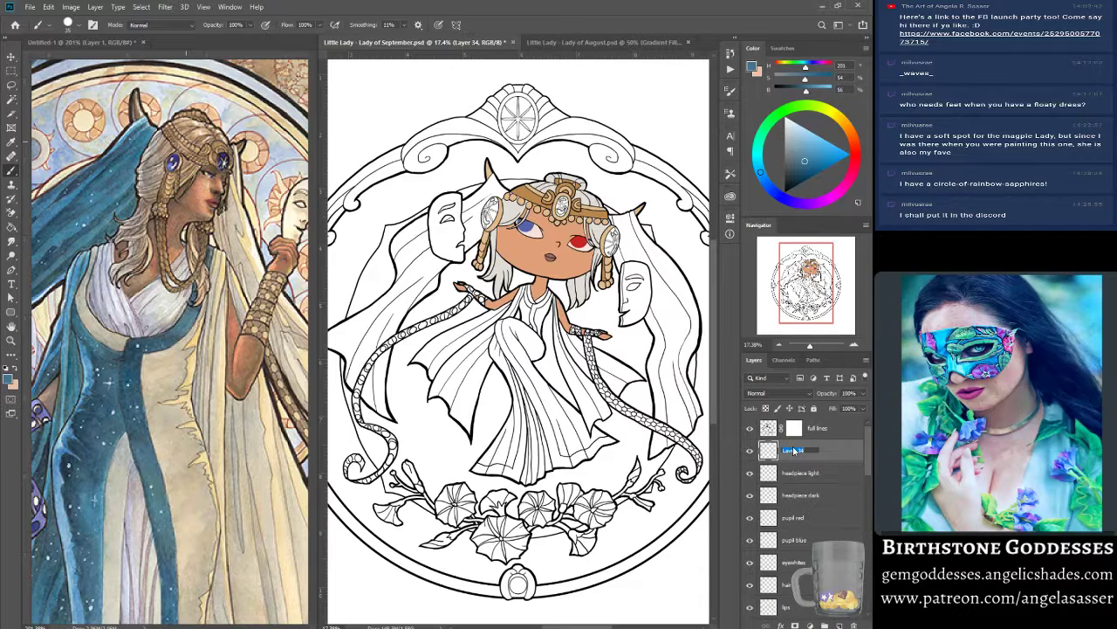
pyautogui.write('night side')
pyautogui.press('Return')
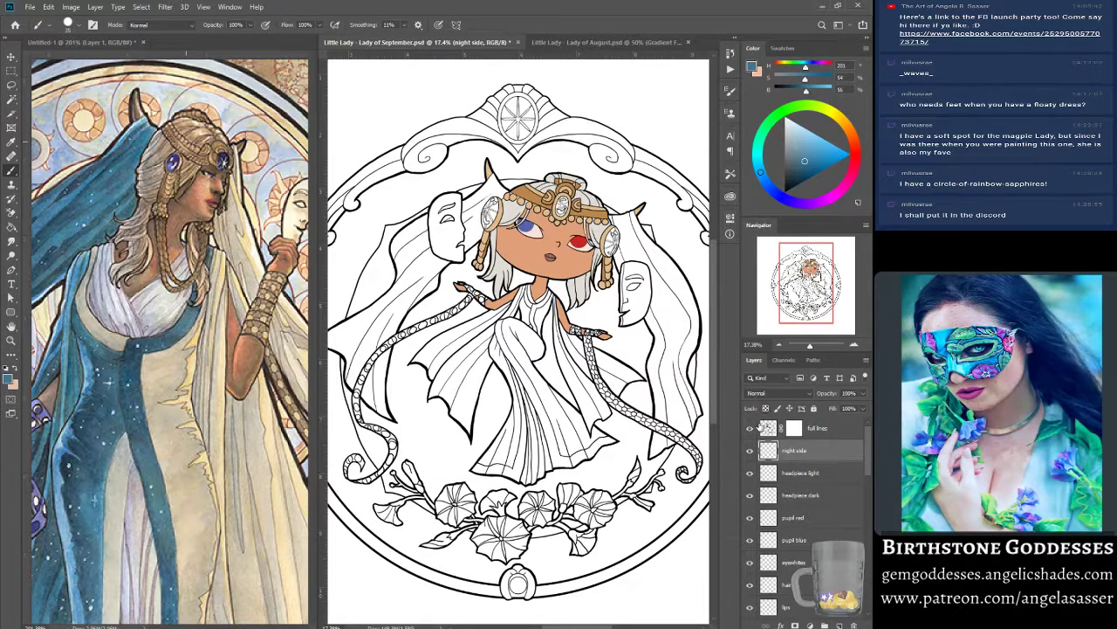
# Select the night-side cape and dress areas on the full lines layer with the Magic Wand, skipping the rest break.
pyautogui.click(775, 426)
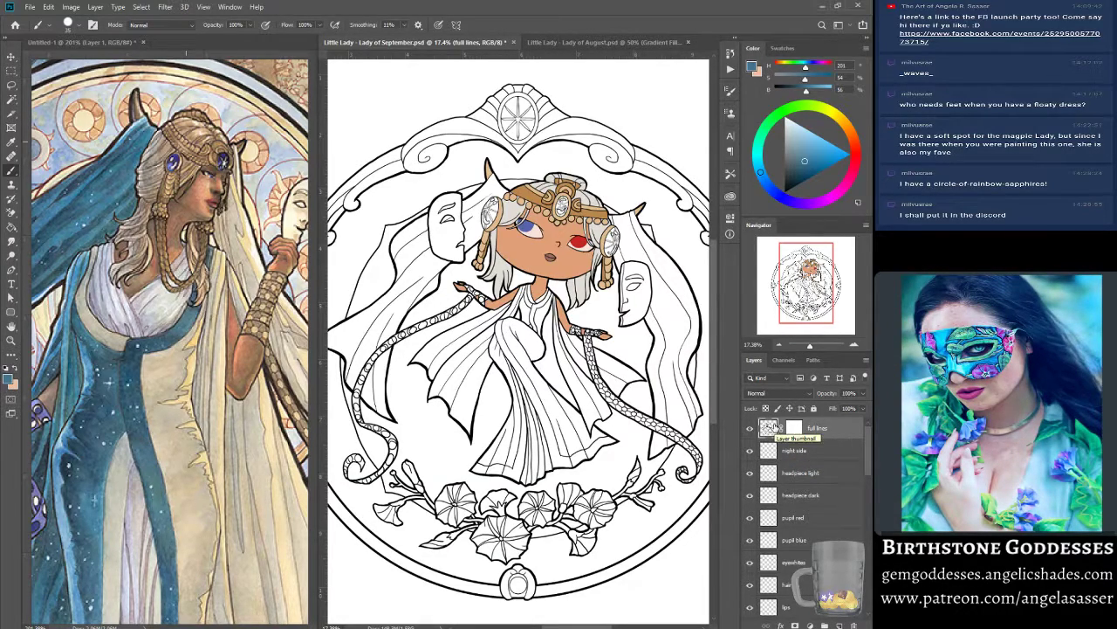
pyautogui.click(14, 101)
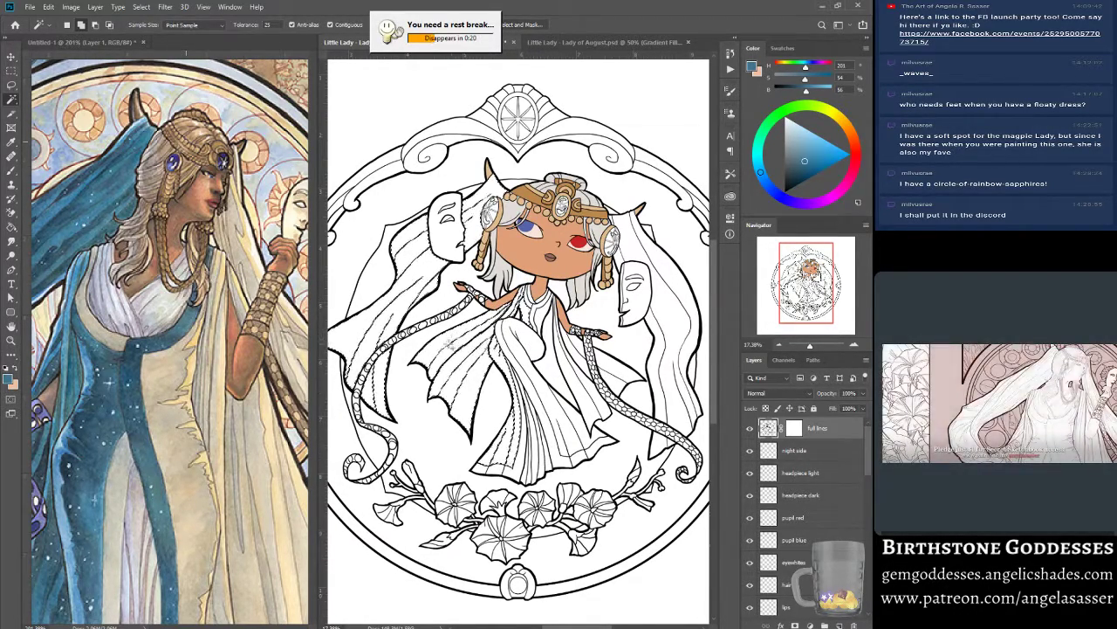
pyautogui.click(520, 359)
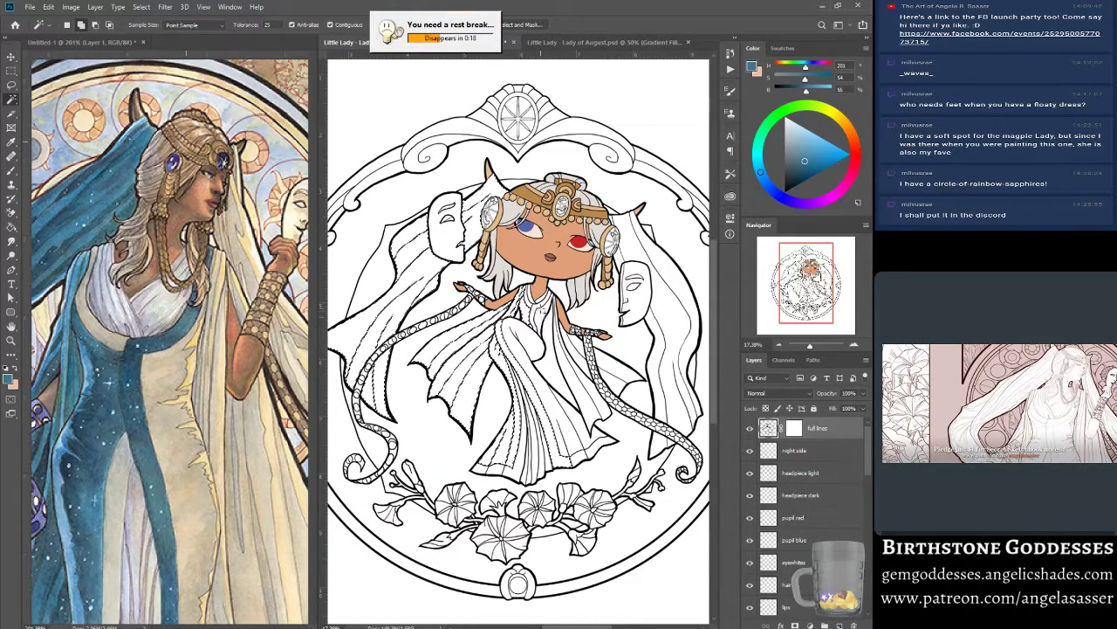
pyautogui.click(490, 325)
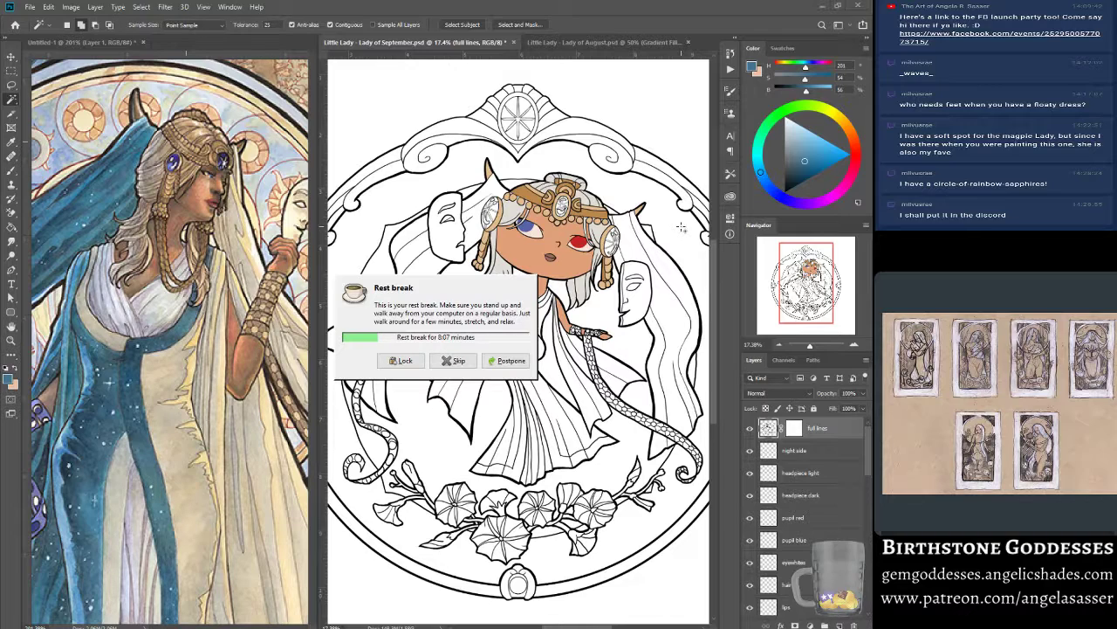
pyautogui.click(452, 361)
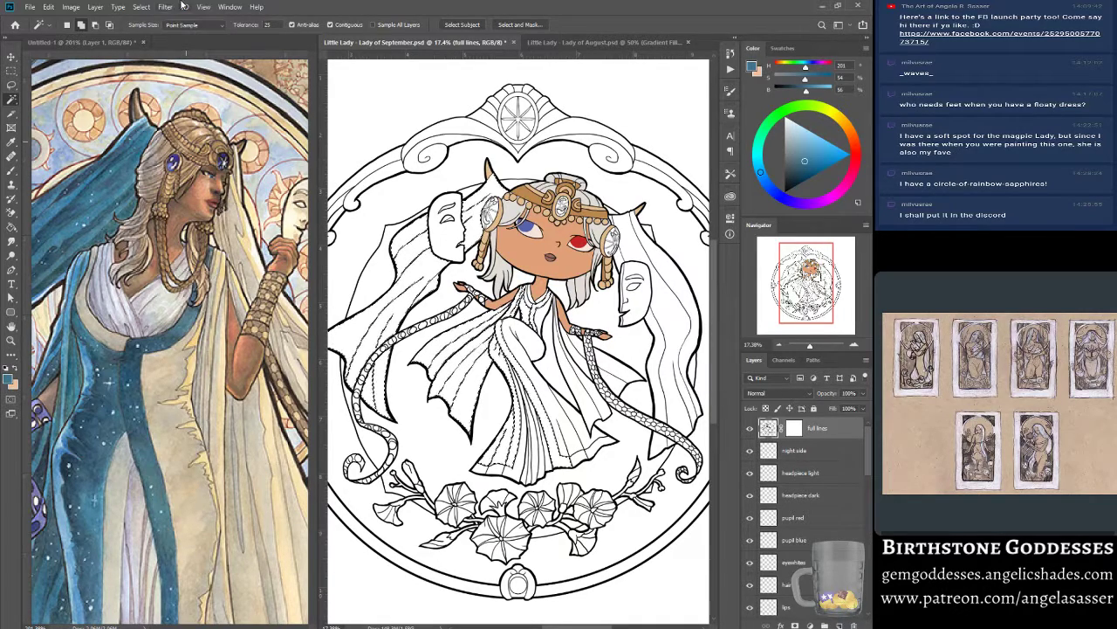
# Expand the selection of the night-side cape and dress areas.
pyautogui.click(142, 7)
pyautogui.moveTo(174, 162)
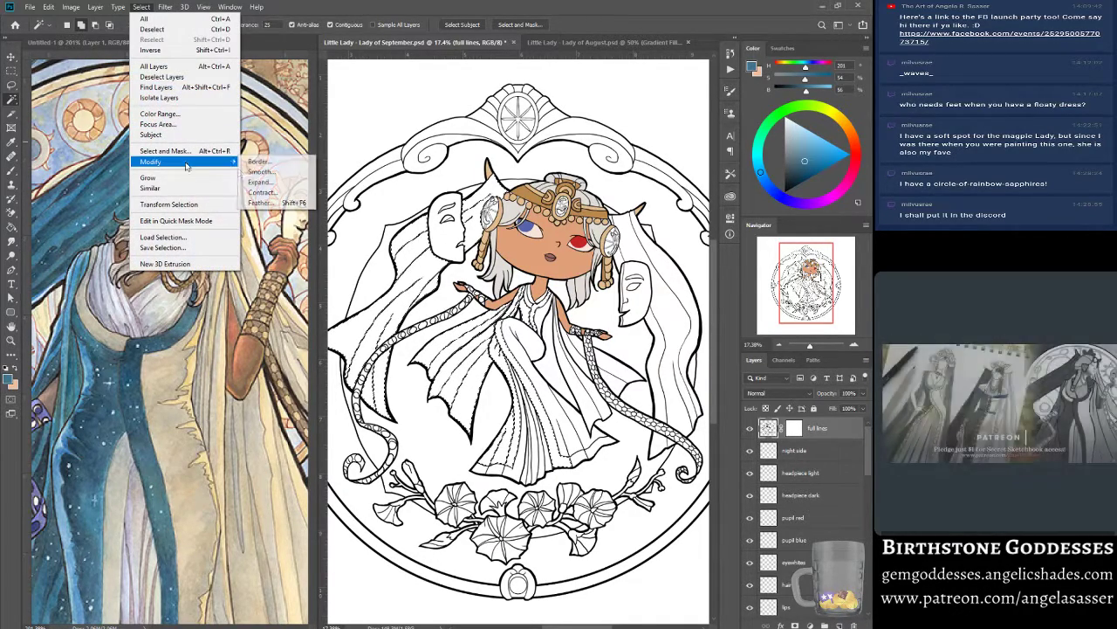
pyautogui.click(255, 181)
pyautogui.press('Return')
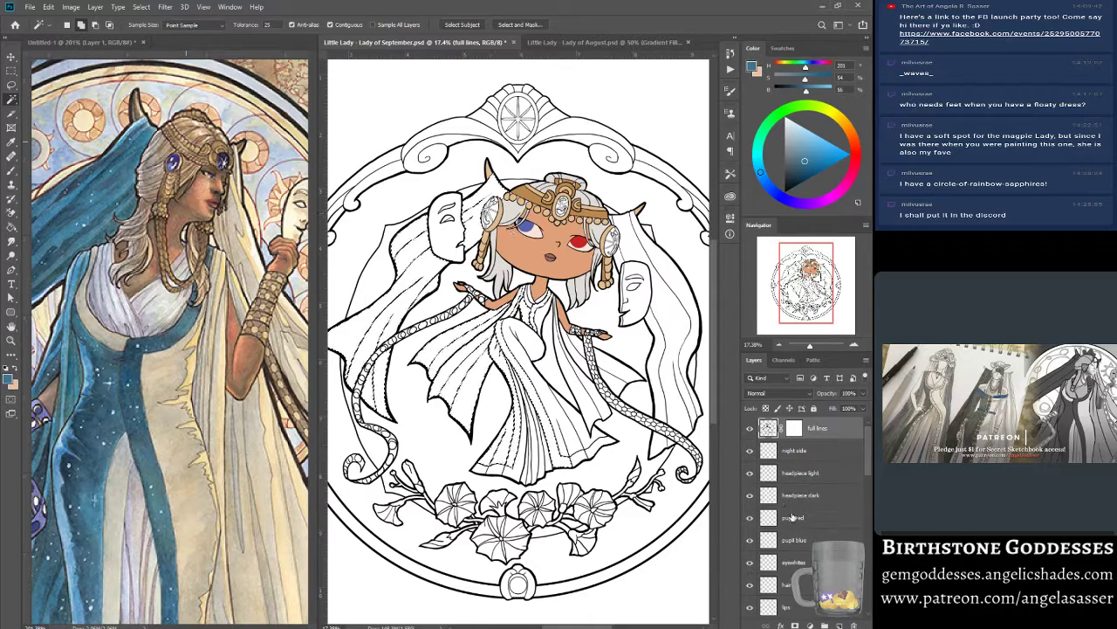
# Fill the selection on the night side layer with the blue foreground color at 100% opacity in Normal mode, and clear the selection.
pyautogui.click(803, 449)
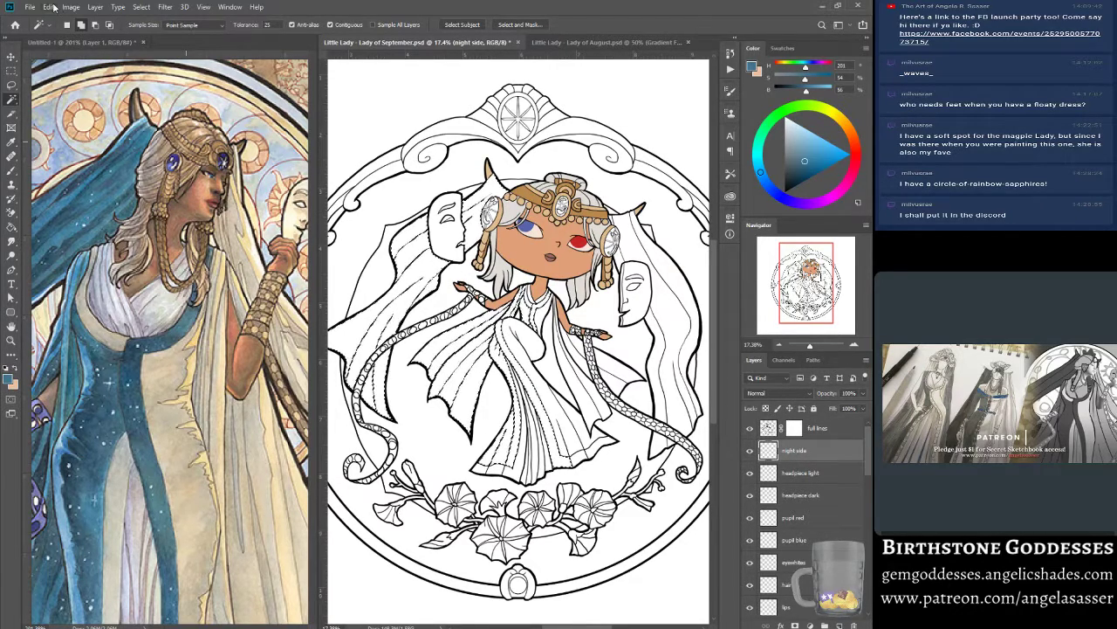
pyautogui.click(50, 7)
pyautogui.click(74, 174)
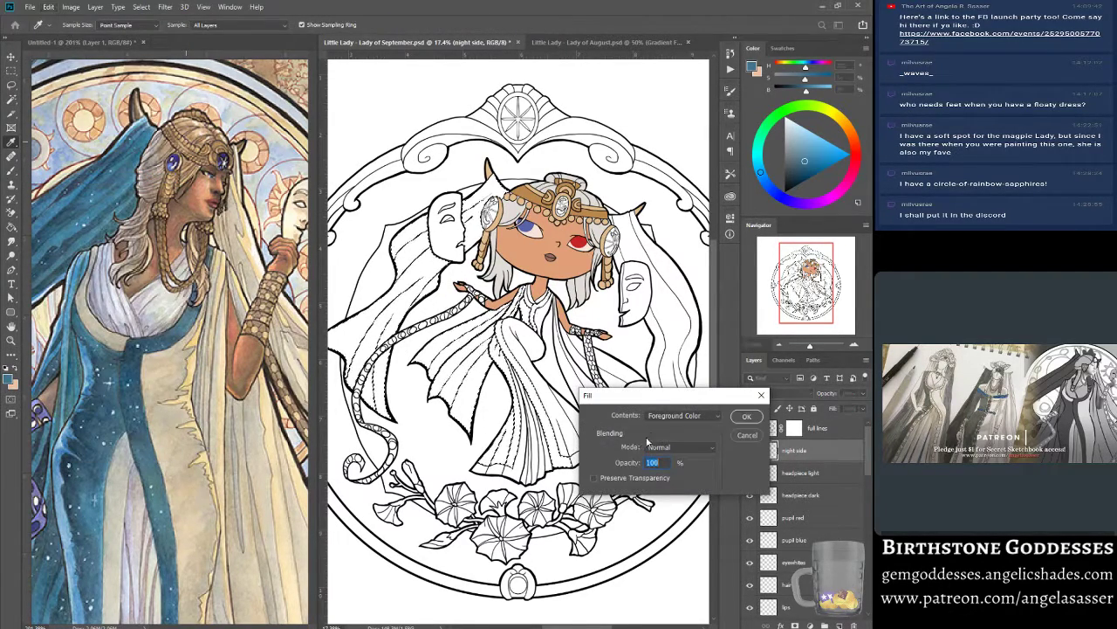
pyautogui.press('Return')
pyautogui.press('w')
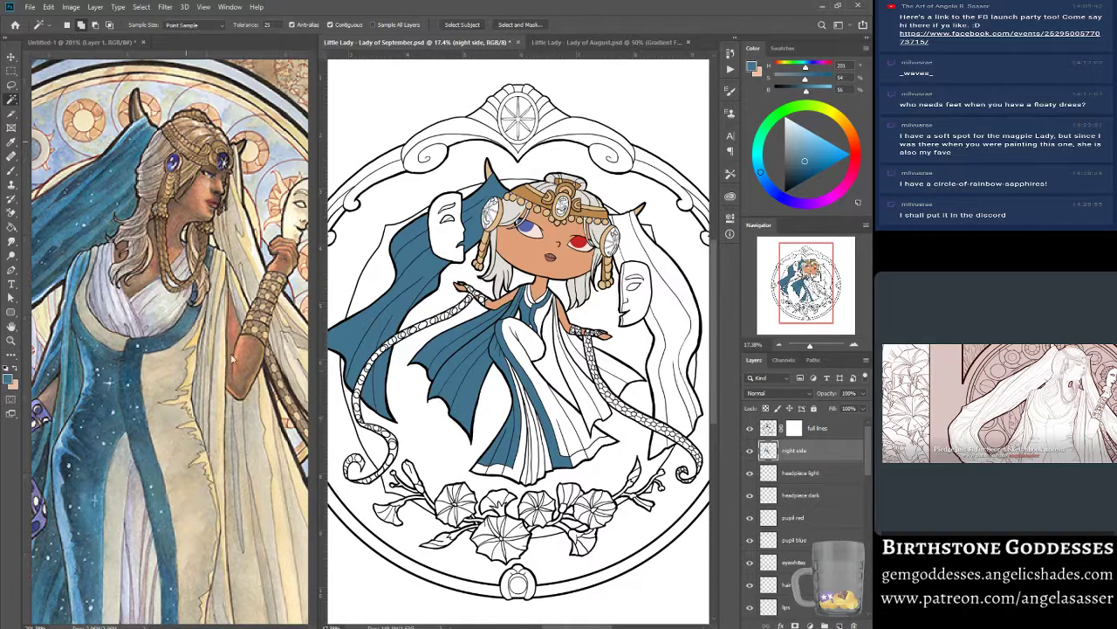
# Select the white day-side areas of the dress and cape on the full lines layer with the Magic Wand.
pyautogui.click(10, 340)
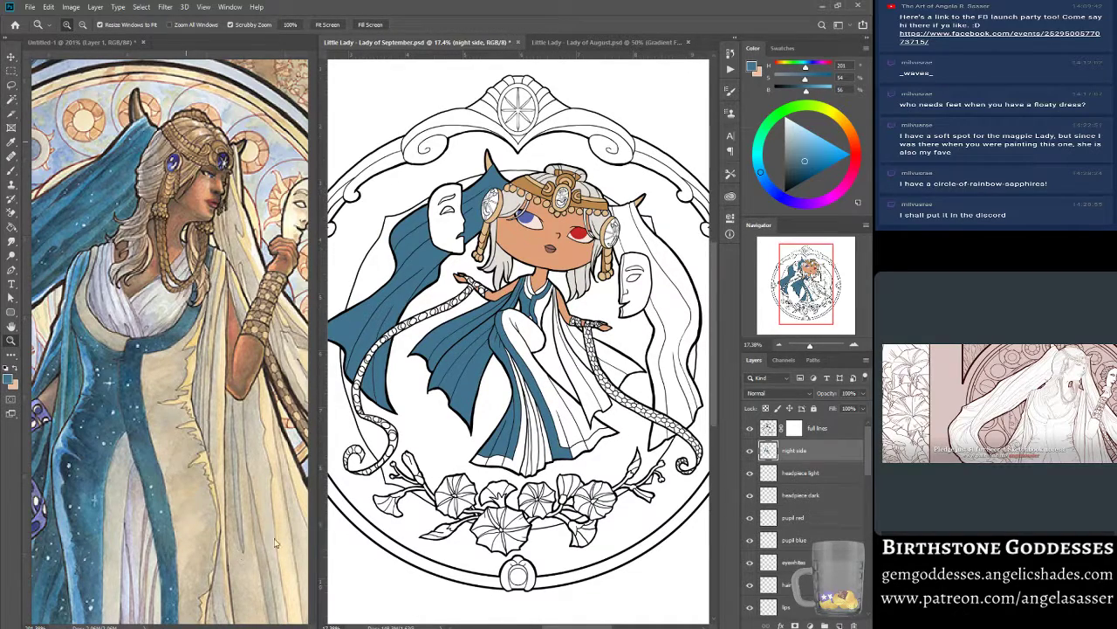
pyautogui.click(542, 280)
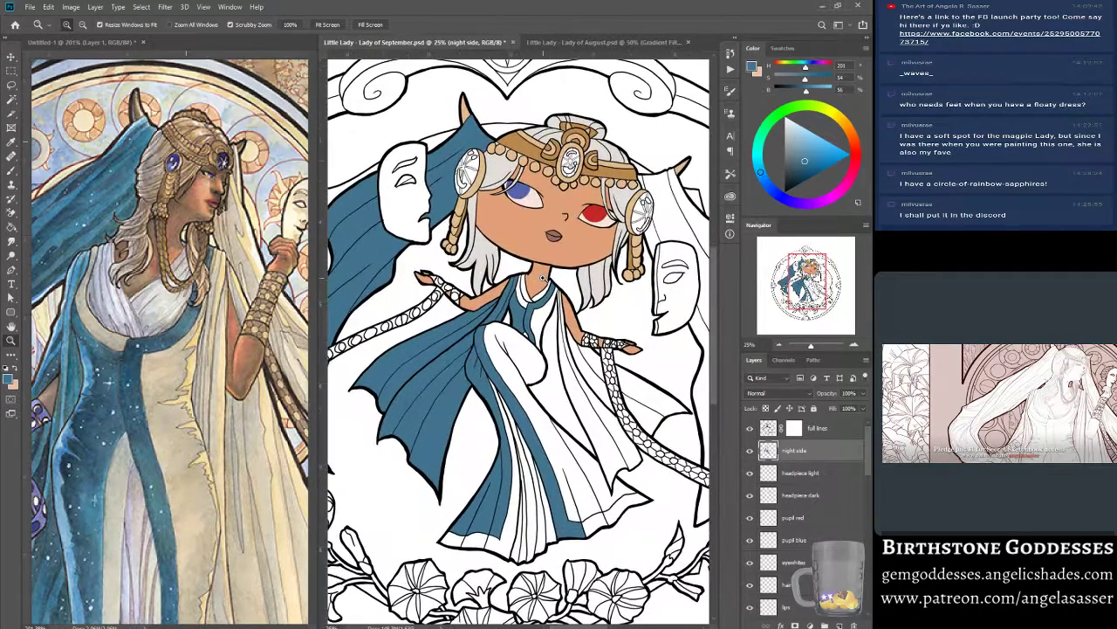
pyautogui.click(775, 429)
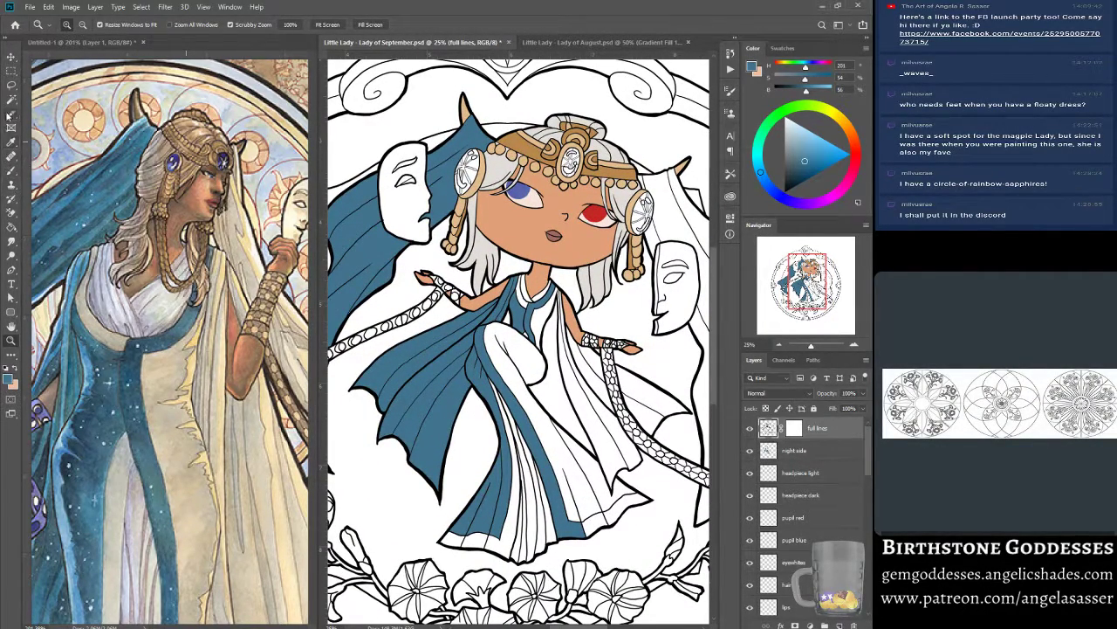
pyautogui.click(12, 99)
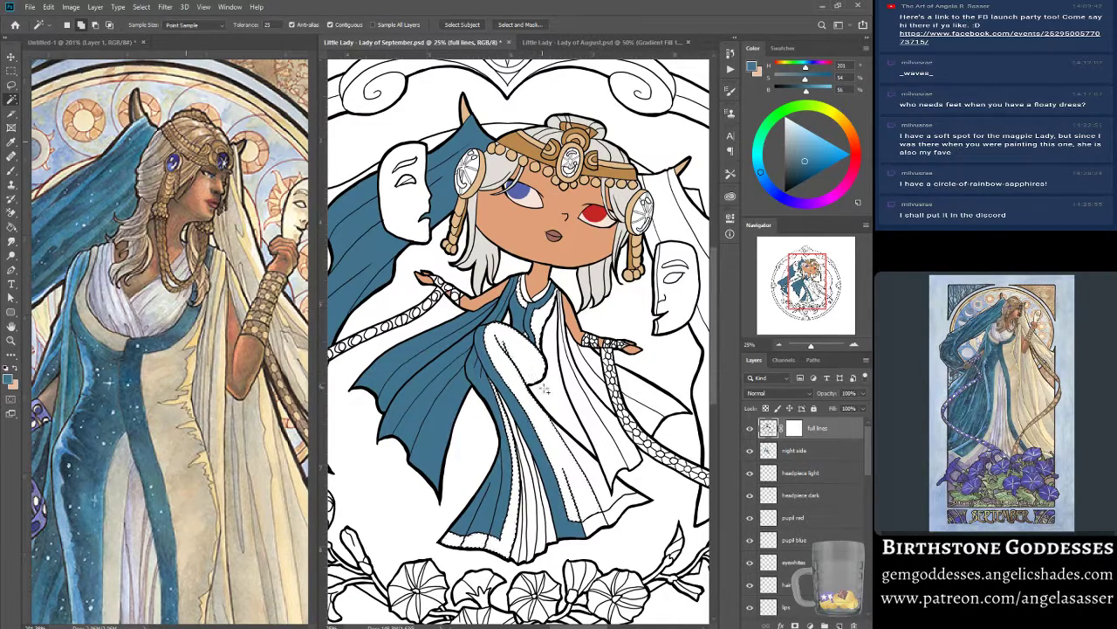
pyautogui.click(611, 421)
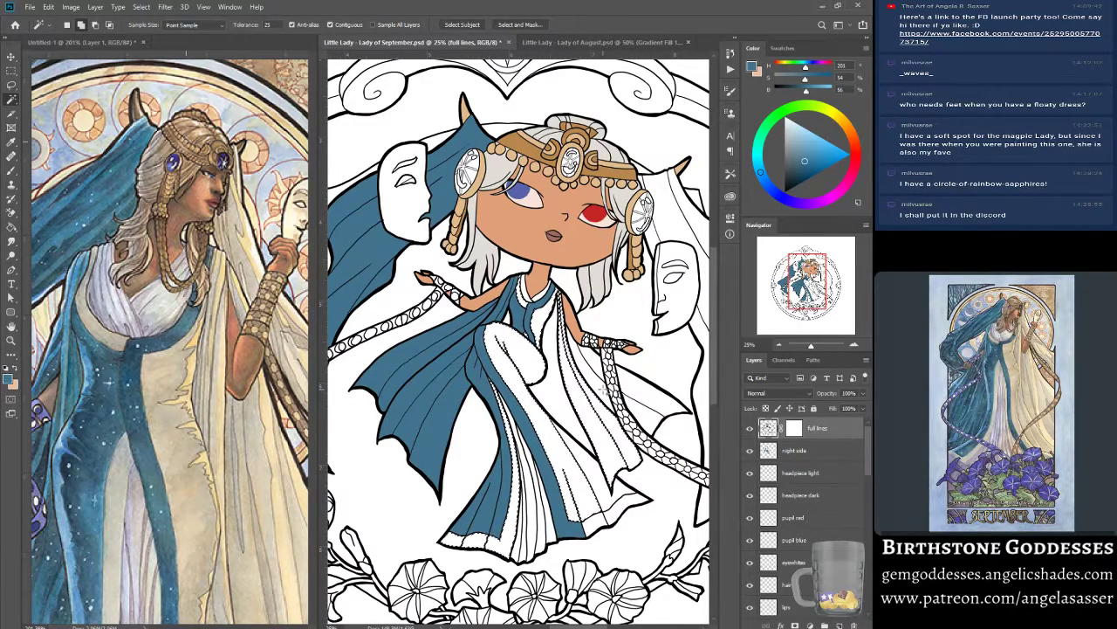
pyautogui.click(601, 385)
pyautogui.click(655, 400)
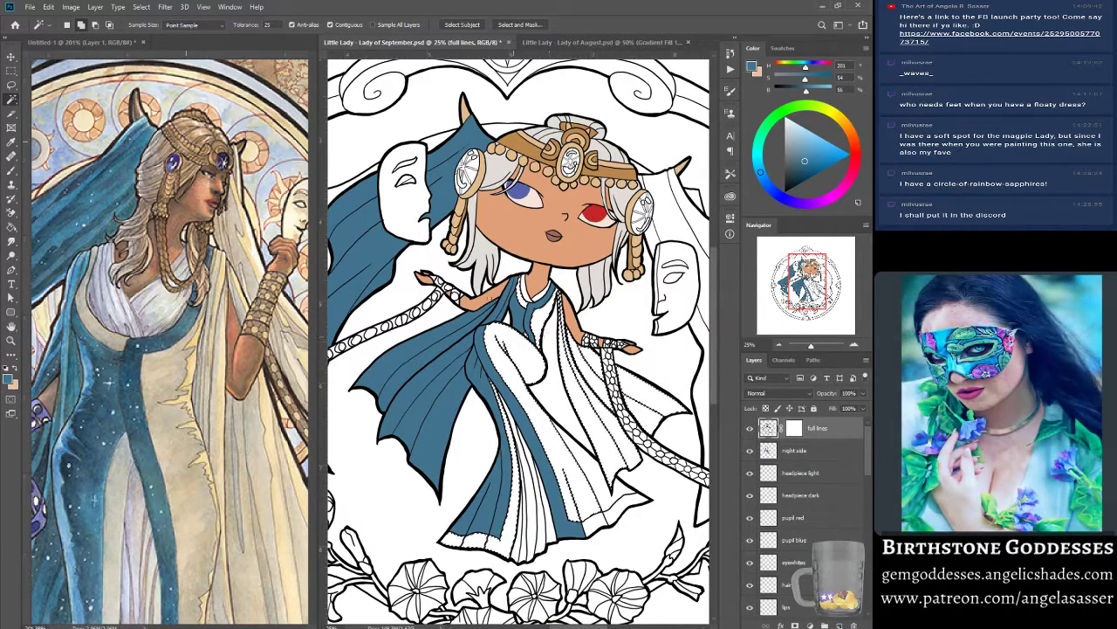
# Expand the selection of the day-side dress and cape areas.
pyautogui.click(140, 7)
pyautogui.moveTo(186, 163)
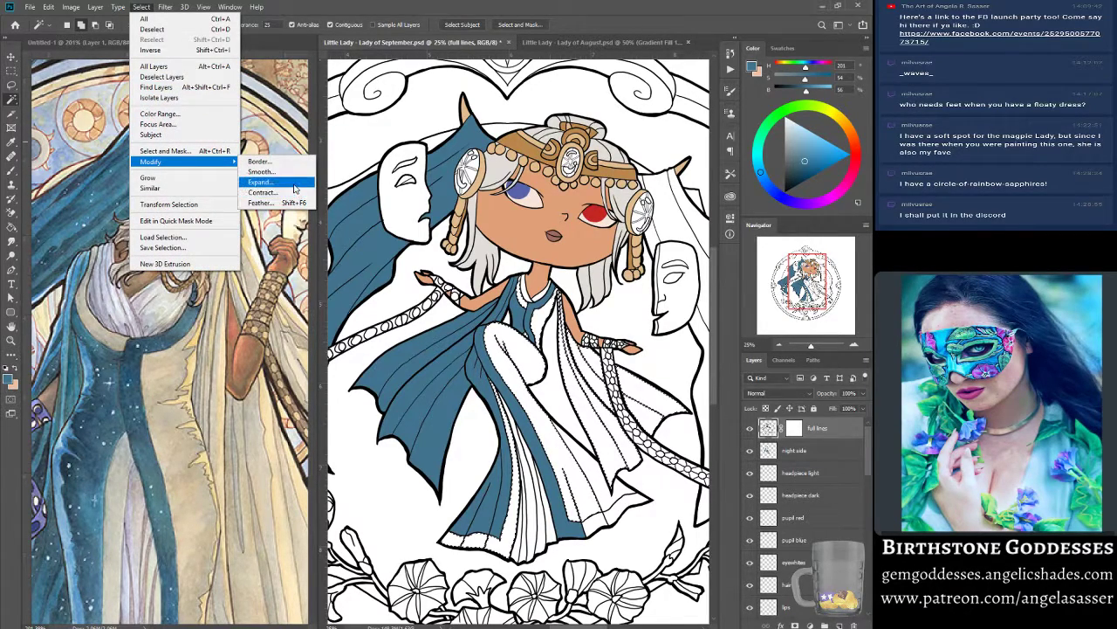
pyautogui.click(262, 182)
pyautogui.click(493, 217)
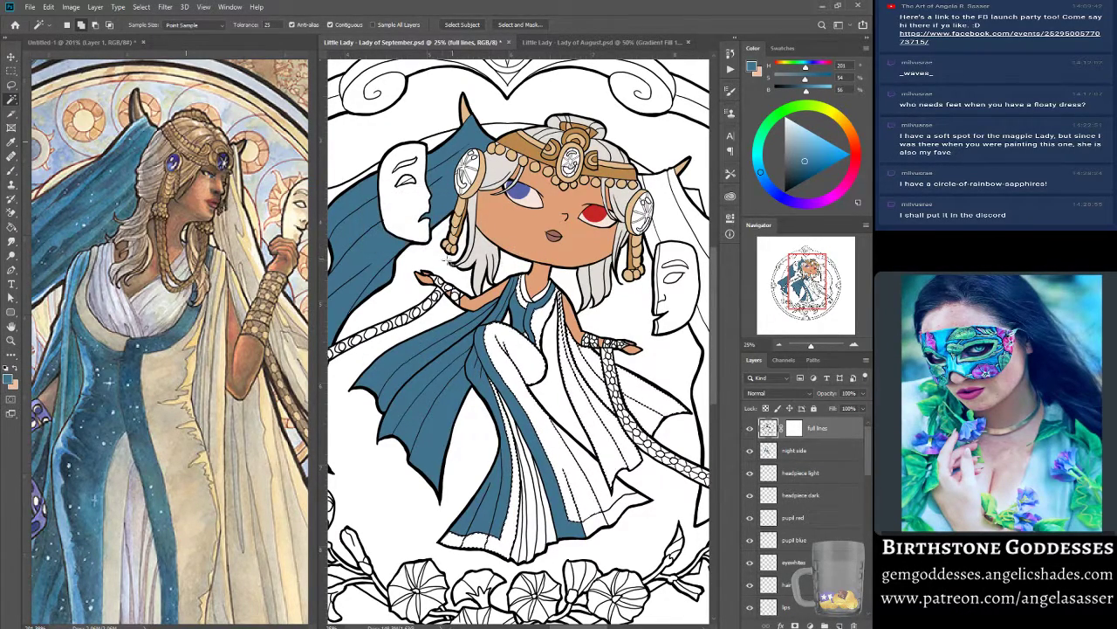
# Examine the gown's colors and folds in the reference painting, and check the Lady of August drawing before returning to Lady of September.
pyautogui.scroll(-1, 393, 393)
pyautogui.scroll(-1, 128, 550)
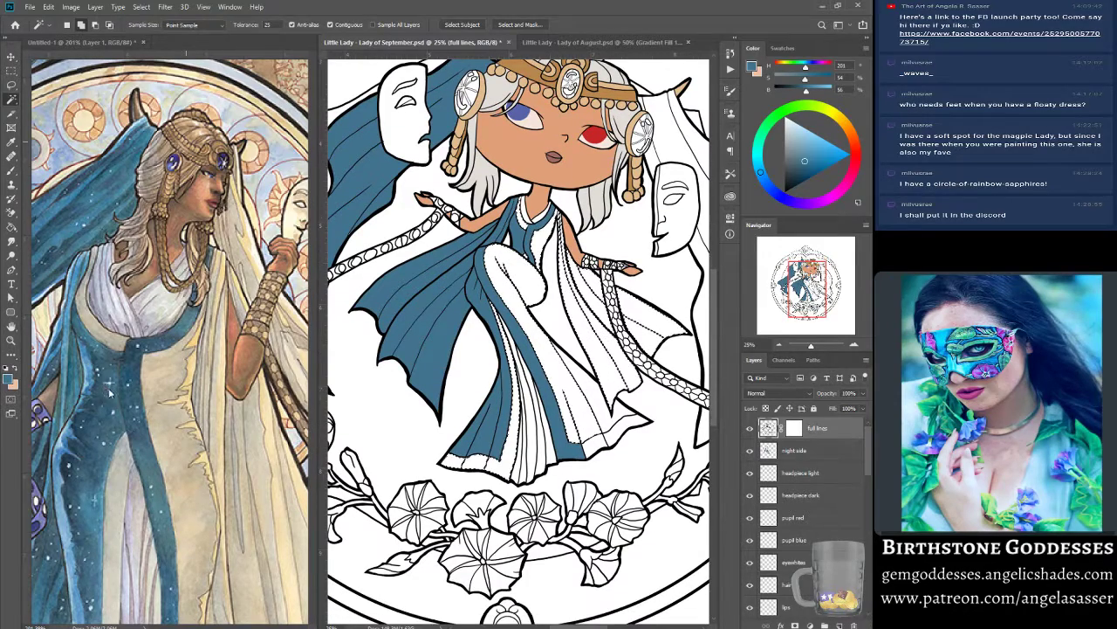
pyautogui.scroll(1, 128, 550)
pyautogui.click(103, 42)
pyautogui.scroll(-5, 105, 252)
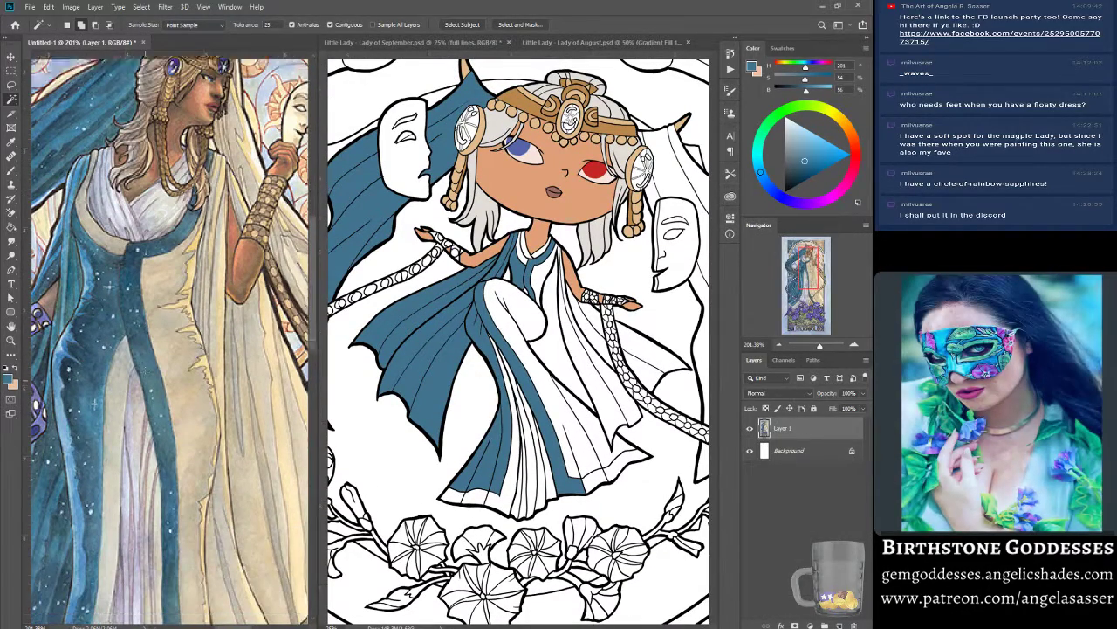
pyautogui.scroll(-4, 94, 413)
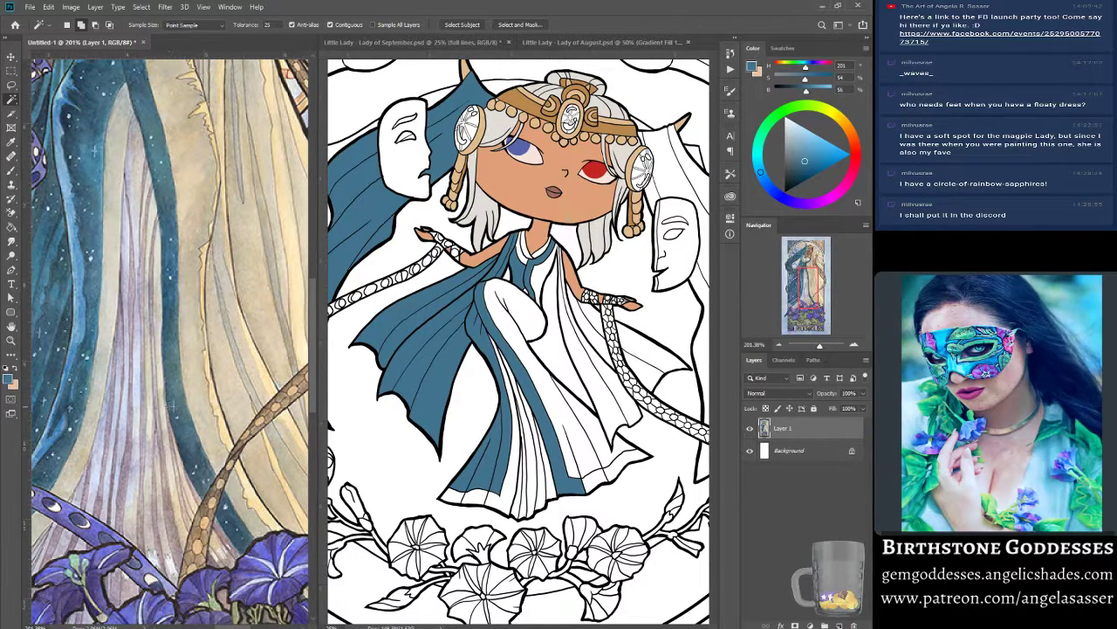
pyautogui.scroll(2, 172, 403)
pyautogui.scroll(-2, 183, 455)
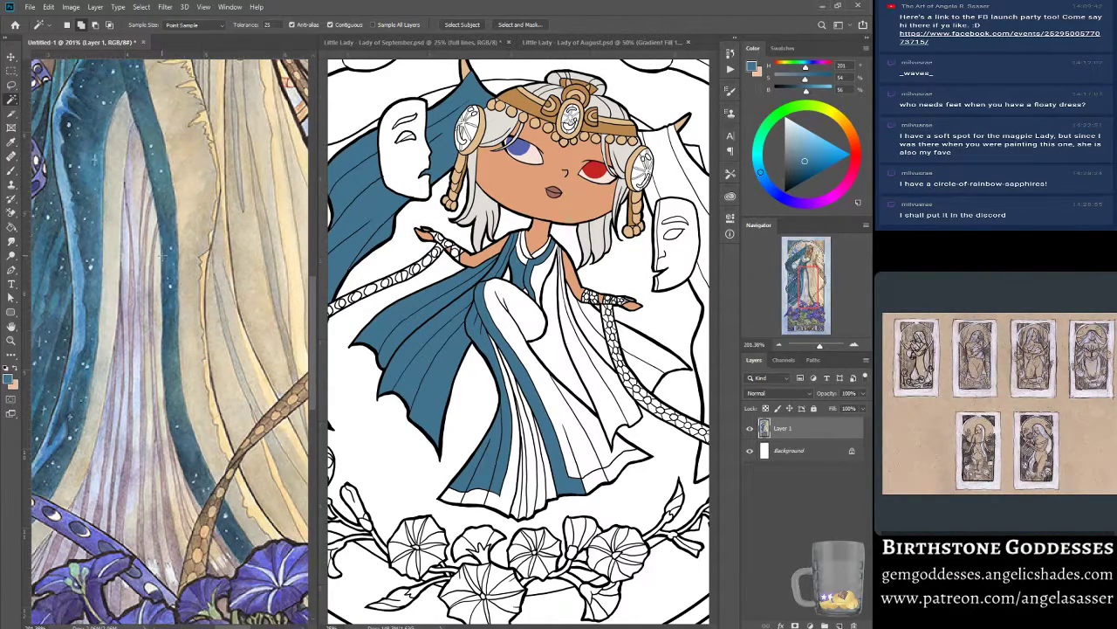
pyautogui.scroll(2, 161, 255)
pyautogui.scroll(10, 163, 257)
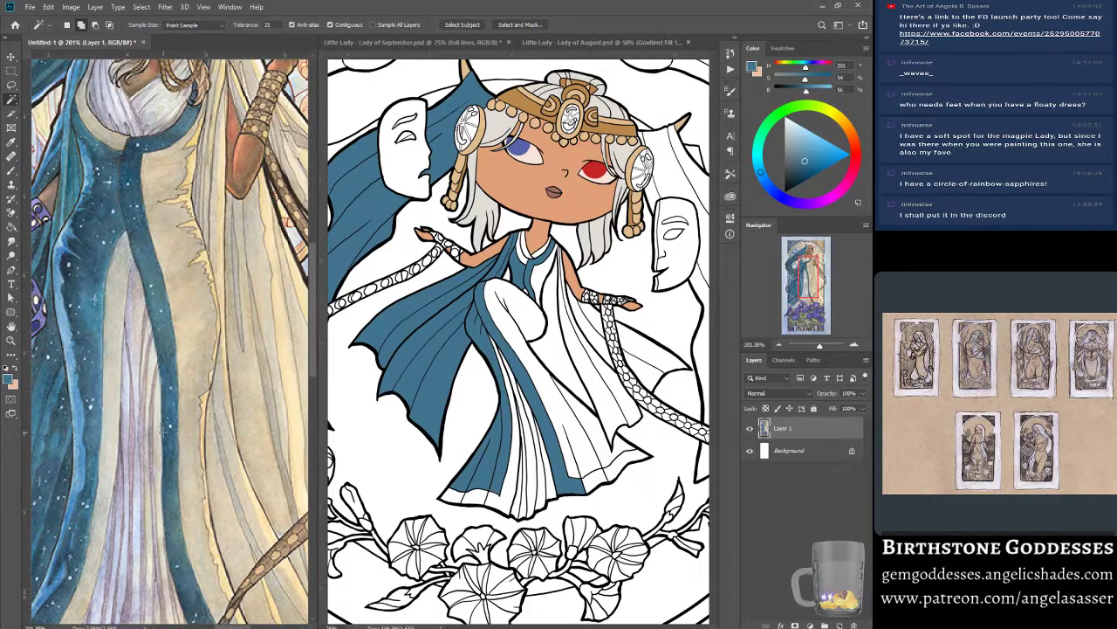
pyautogui.scroll(4, 162, 257)
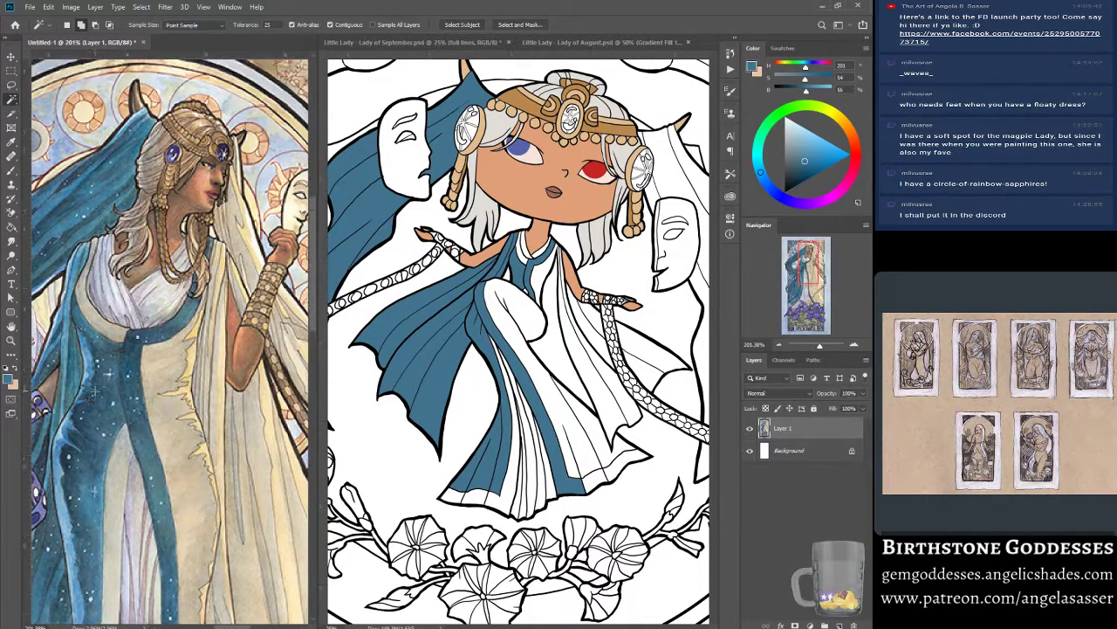
pyautogui.click(575, 42)
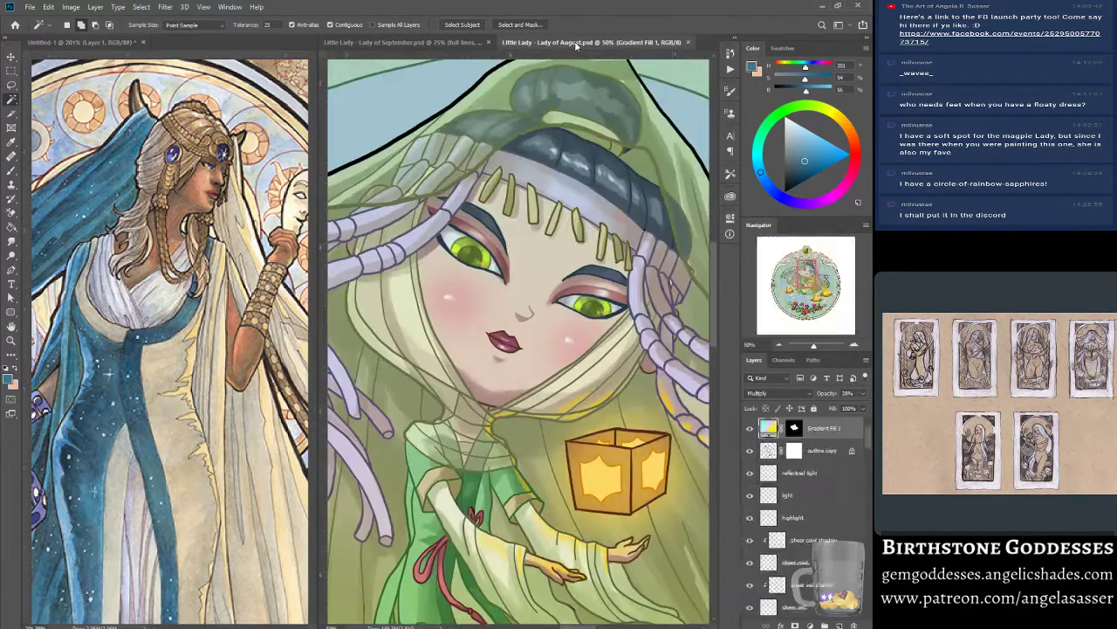
pyautogui.click(436, 42)
pyautogui.scroll(-2, 530, 330)
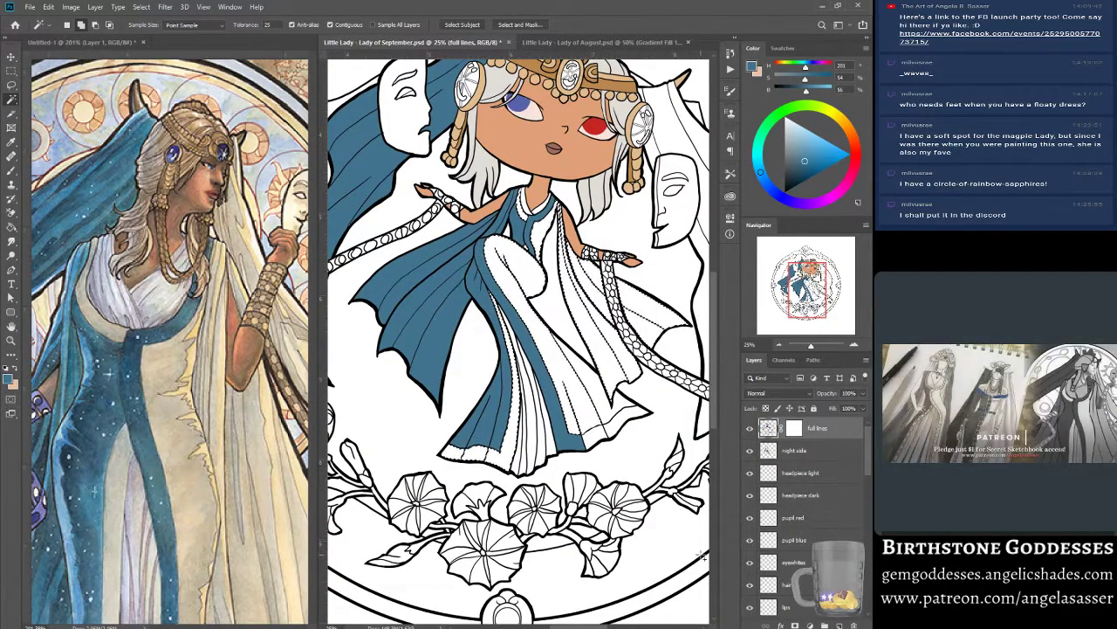
pyautogui.scroll(1, 649, 449)
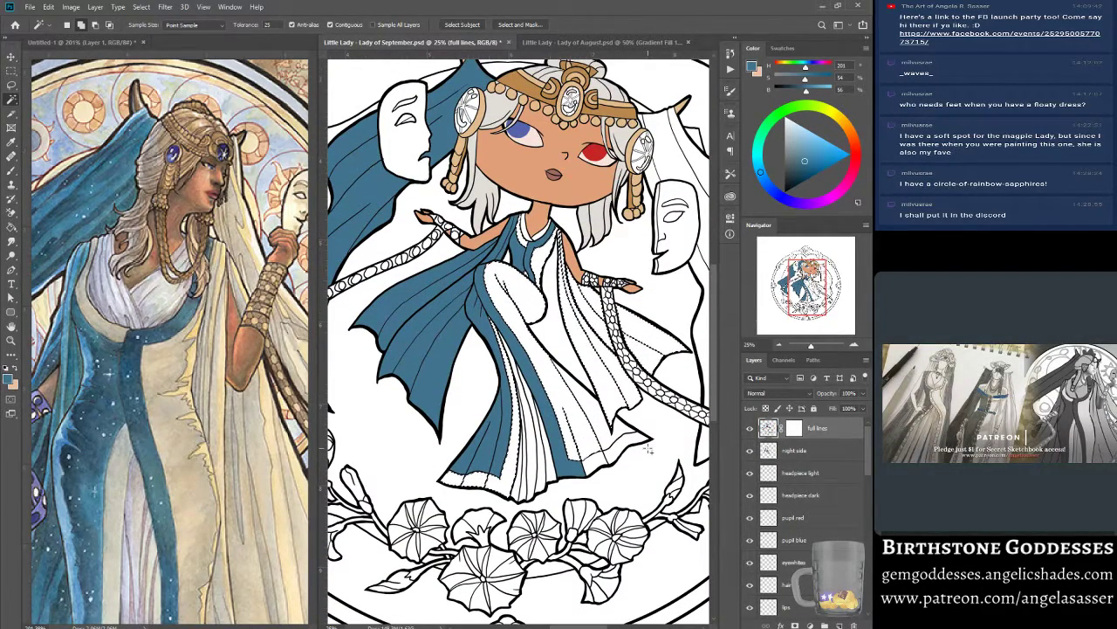
# Add a new layer above the night side layer and name it "day side".
pyautogui.click(775, 450)
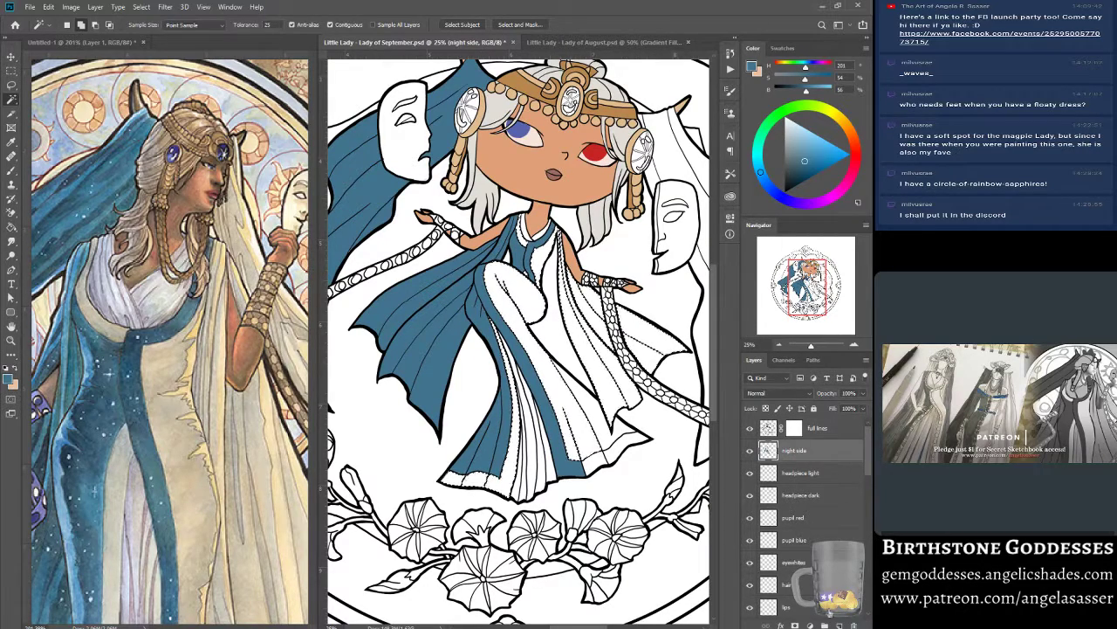
pyautogui.hotkey('ctrl', 'shift', 'alt', 'n')
pyautogui.doubleClick(792, 450)
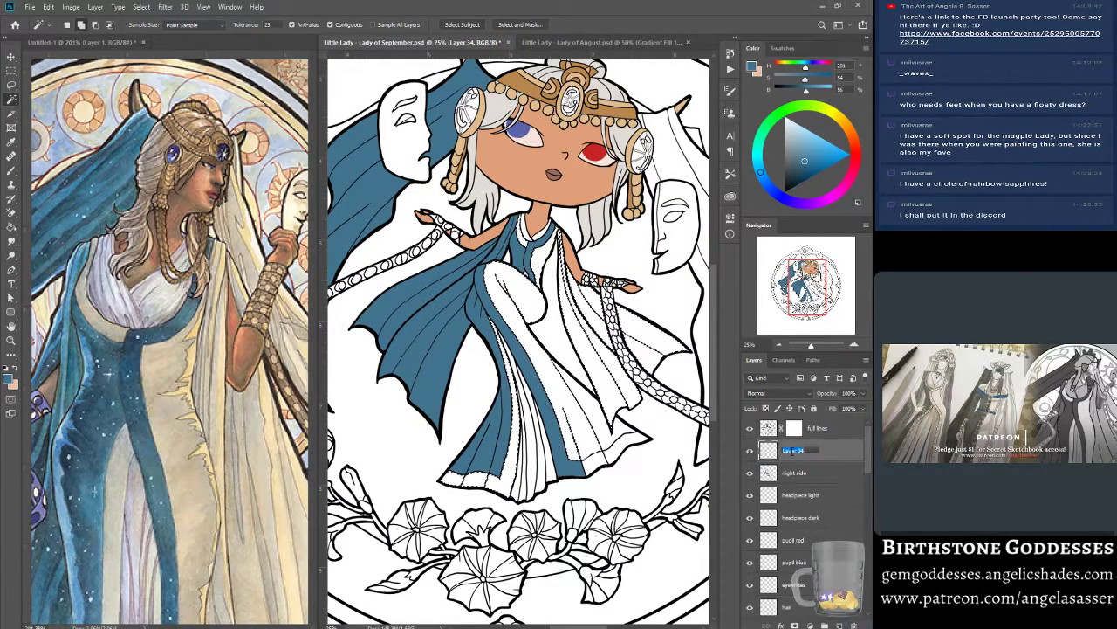
pyautogui.write('day side')
pyautogui.press('Return')
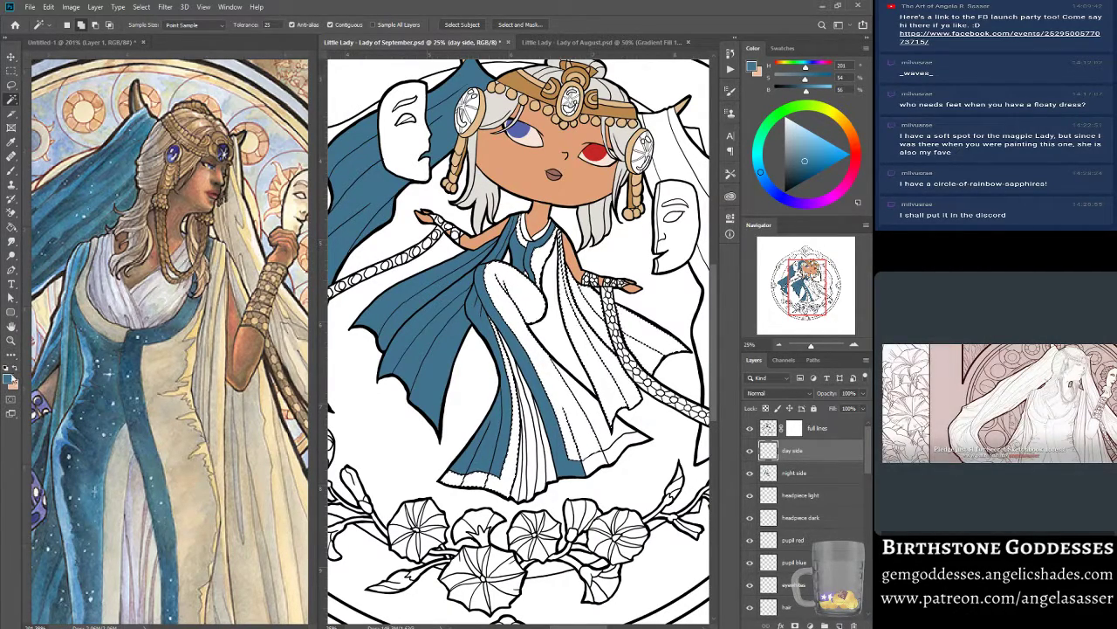
# Set the foreground color to the cream #efd9aa sampled from the gown in the reference painting.
pyautogui.click(12, 378)
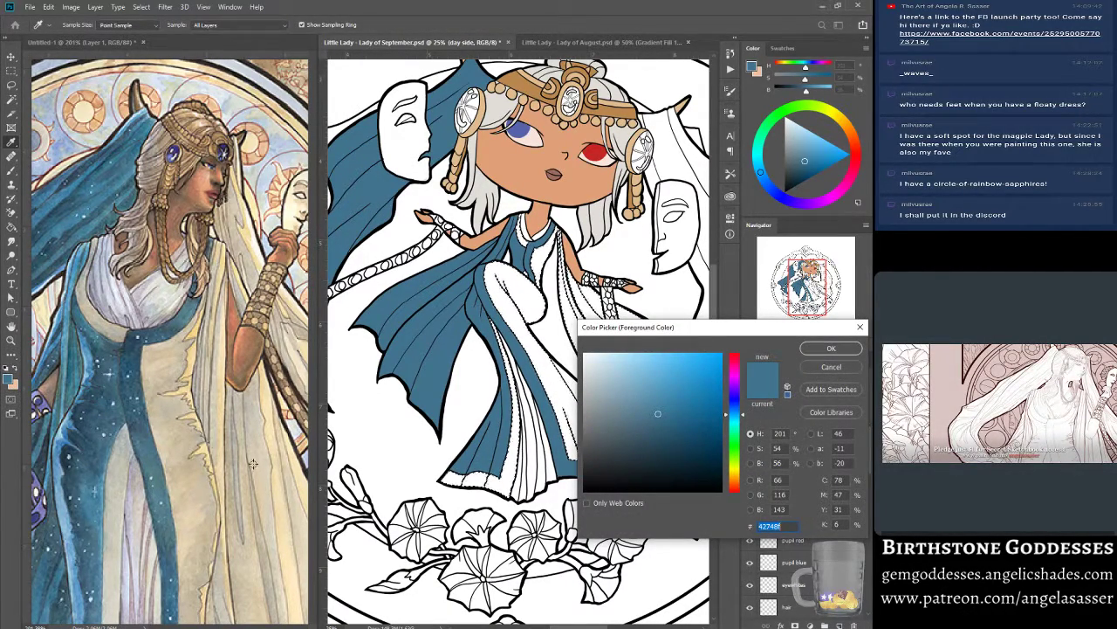
pyautogui.click(280, 516)
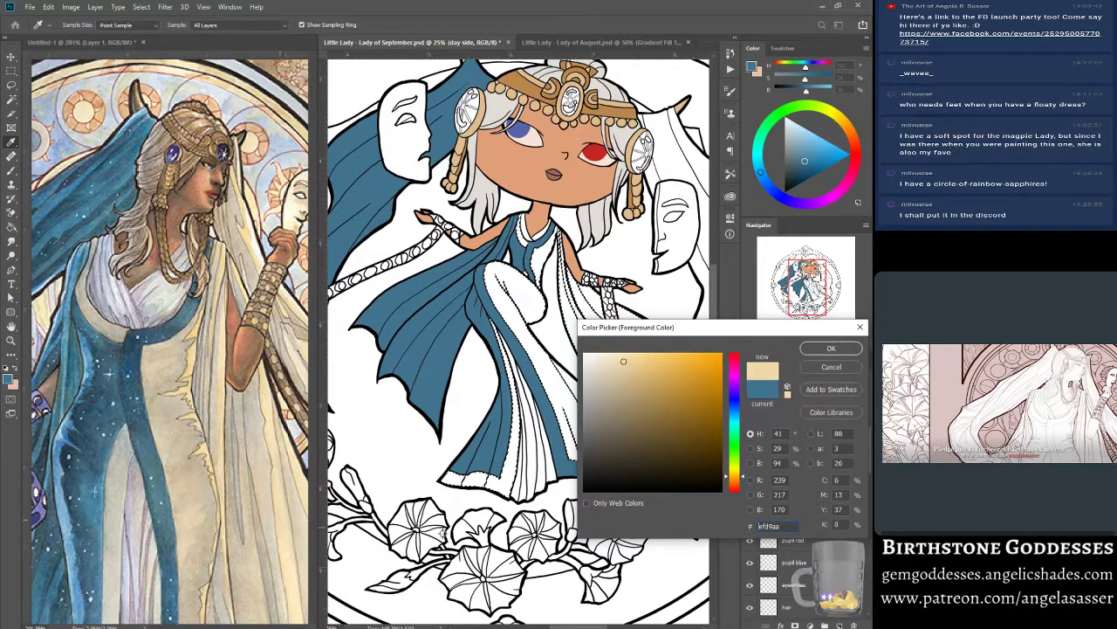
pyautogui.click(831, 349)
# Fill the selected dress and cape areas on the day side layer with the foreground color at 100% opacity, and clear the selection.
pyautogui.click(49, 8)
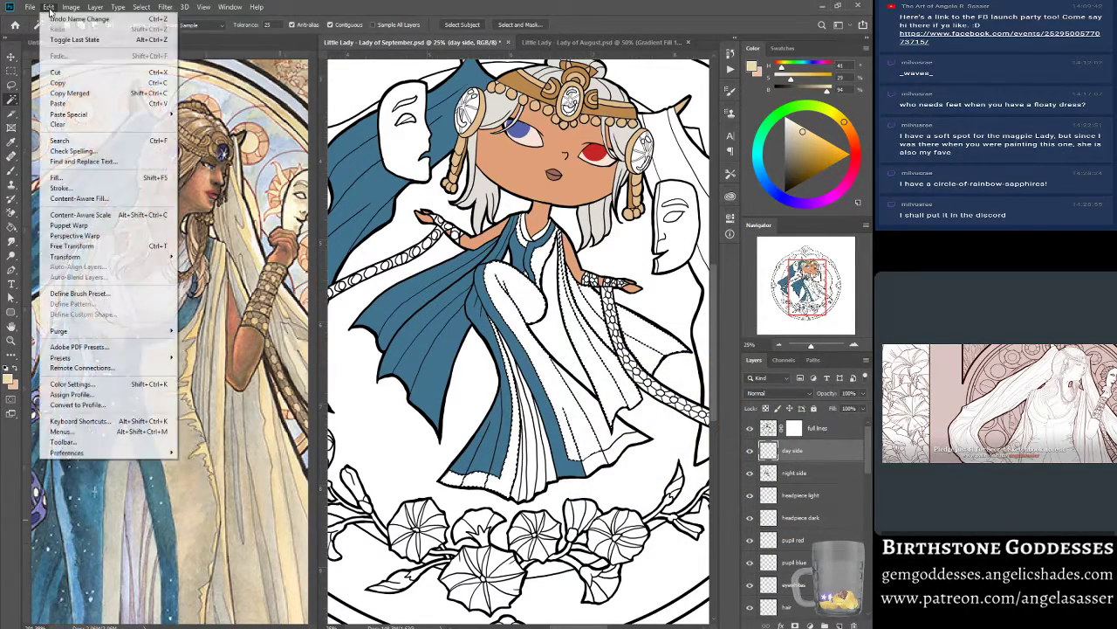
pyautogui.click(56, 177)
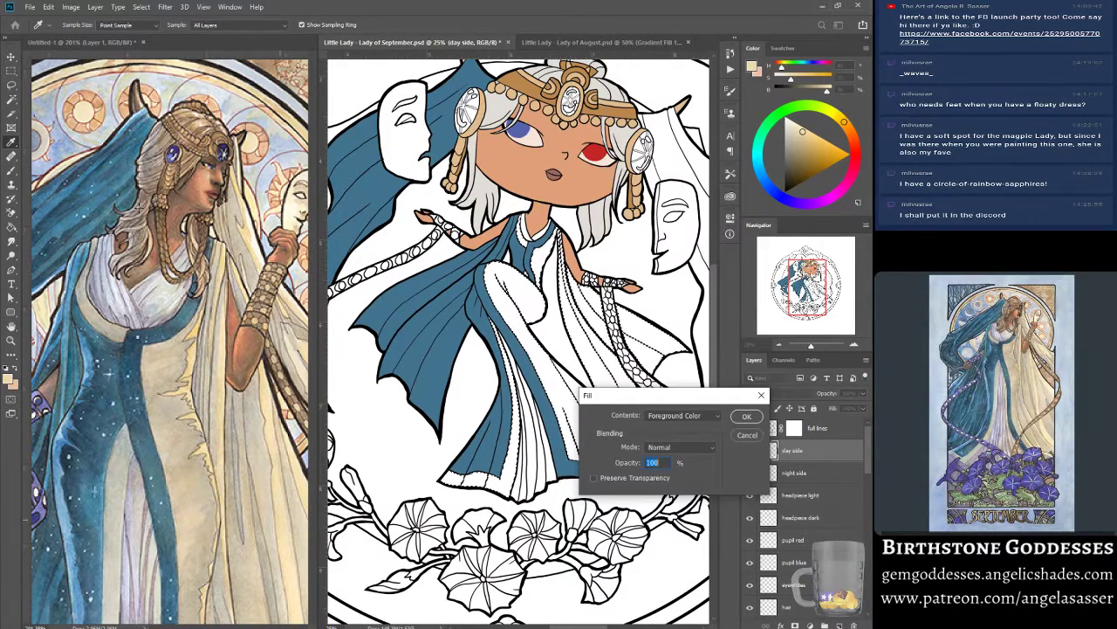
pyautogui.click(749, 416)
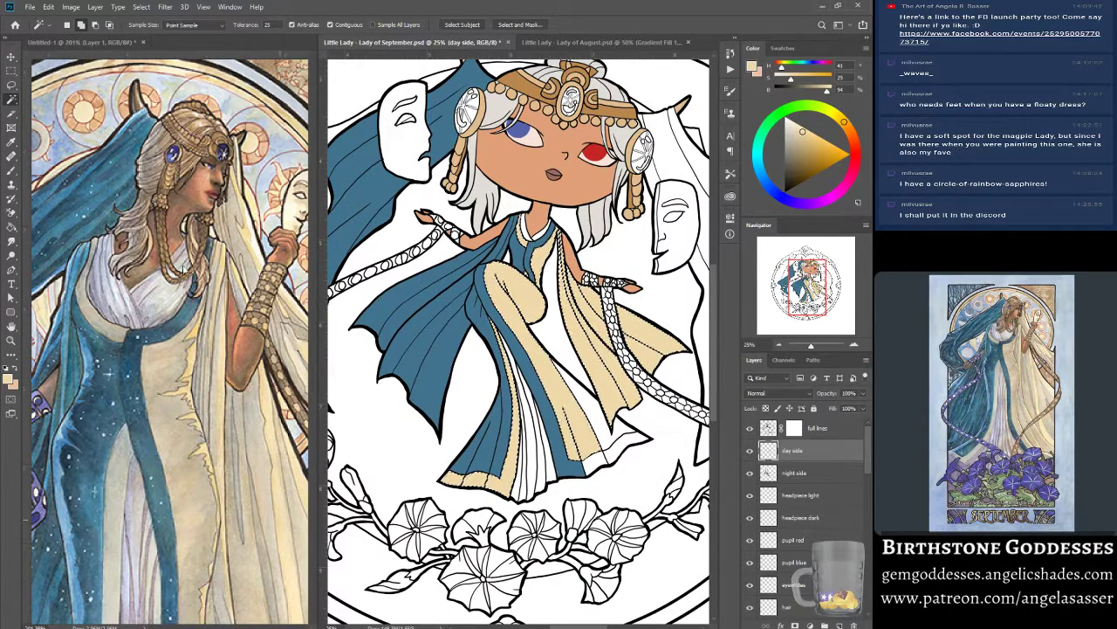
pyautogui.scroll(-1, 164, 517)
pyautogui.scroll(3, 509, 506)
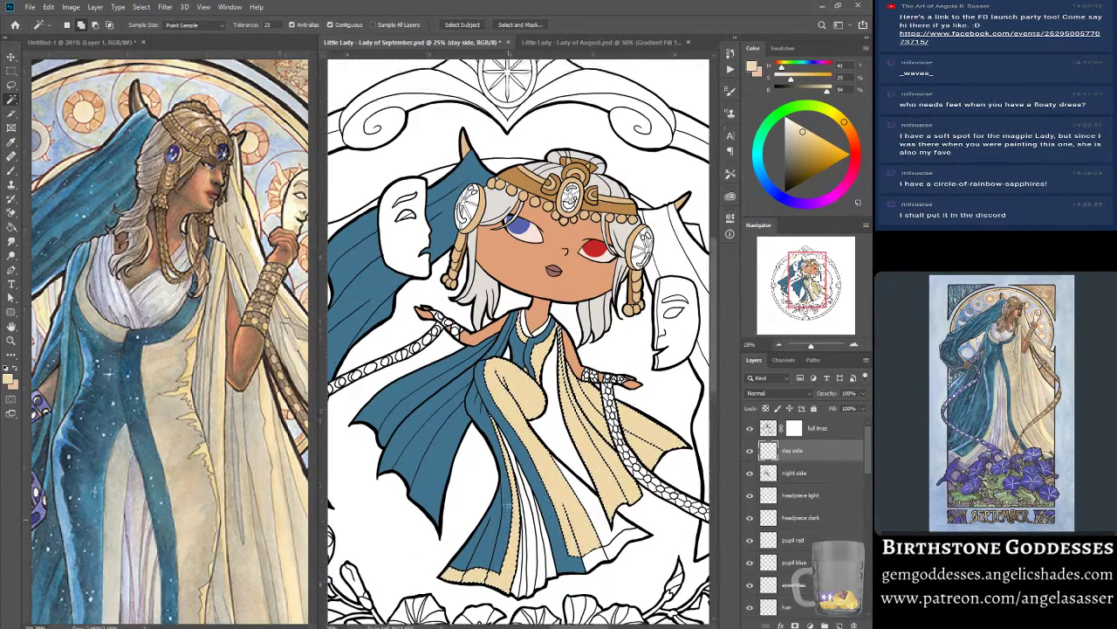
pyautogui.scroll(2, 508, 507)
pyautogui.scroll(-3, 593, 432)
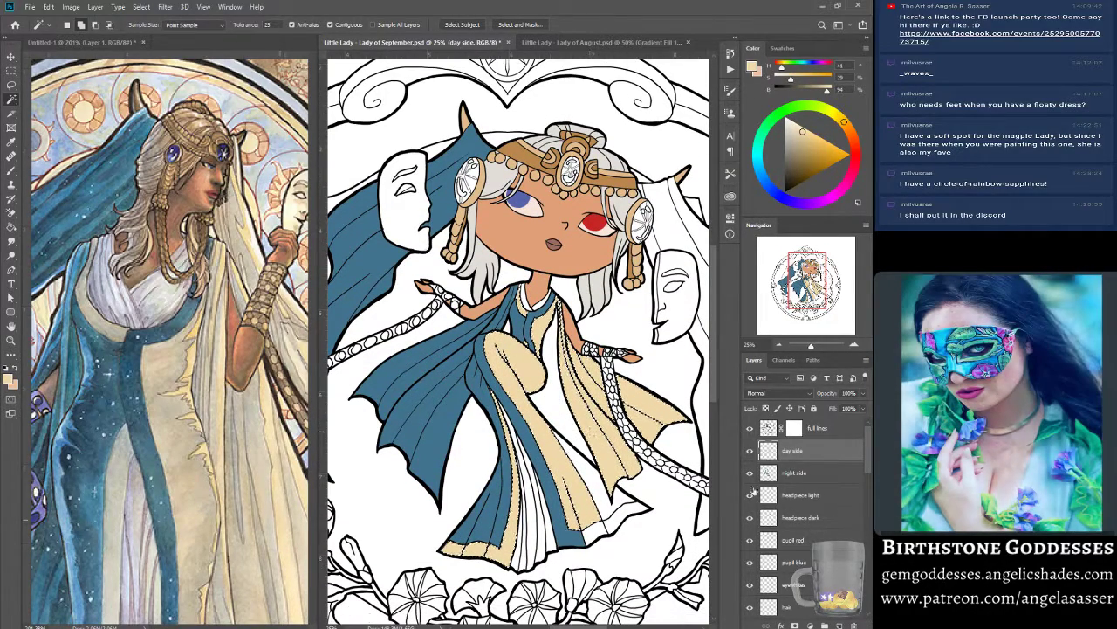
pyautogui.hotkey('ctrl', 'd')
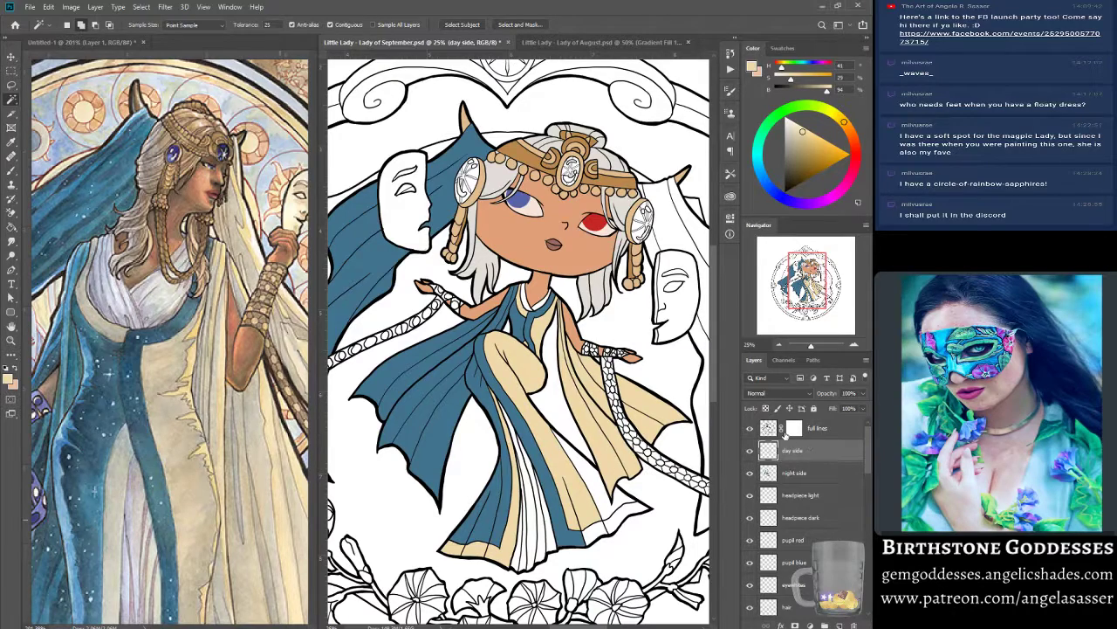
# Select the white trailing hem strip of the gown on the full lines layer with the Magic Wand, and expand the selection on the night side layer.
pyautogui.click(779, 429)
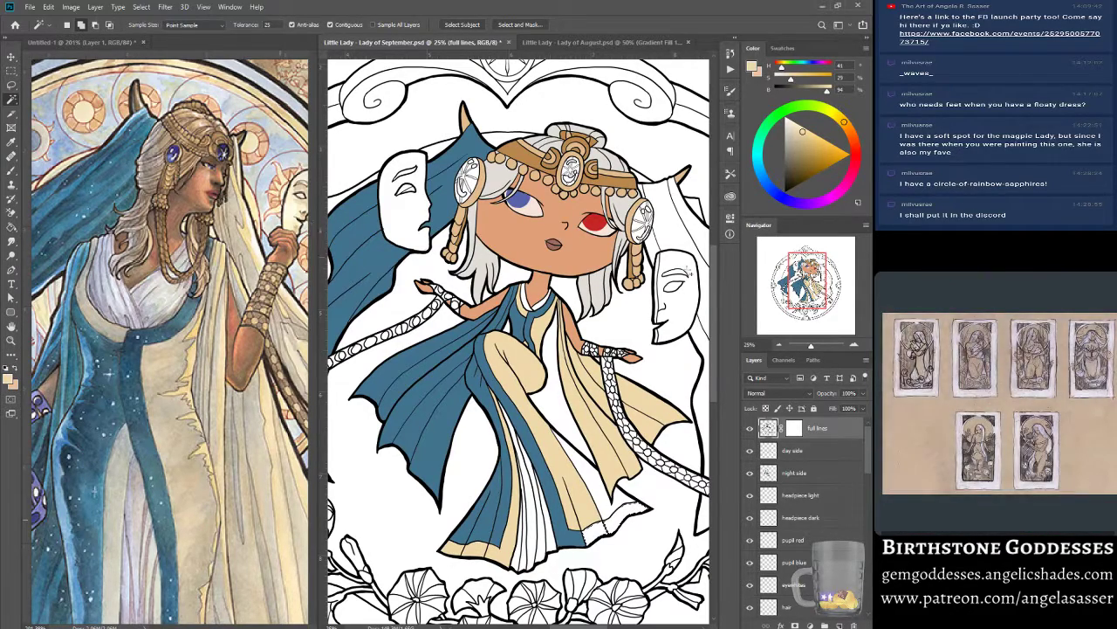
pyautogui.moveTo(812, 347); pyautogui.dragTo(812, 346)
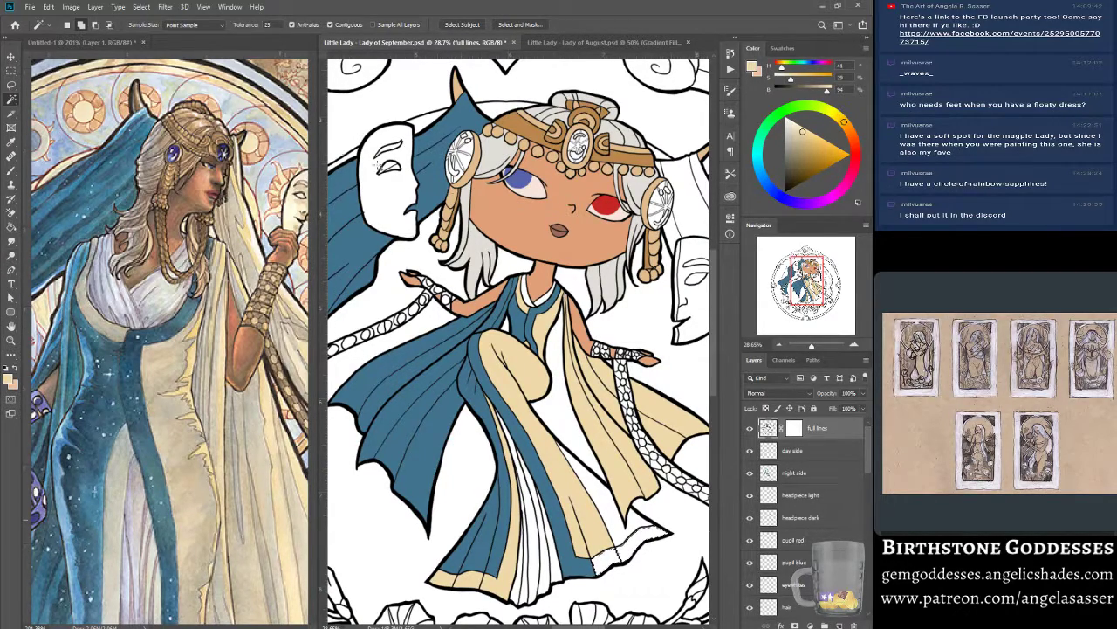
pyautogui.scroll(-2, 576, 490)
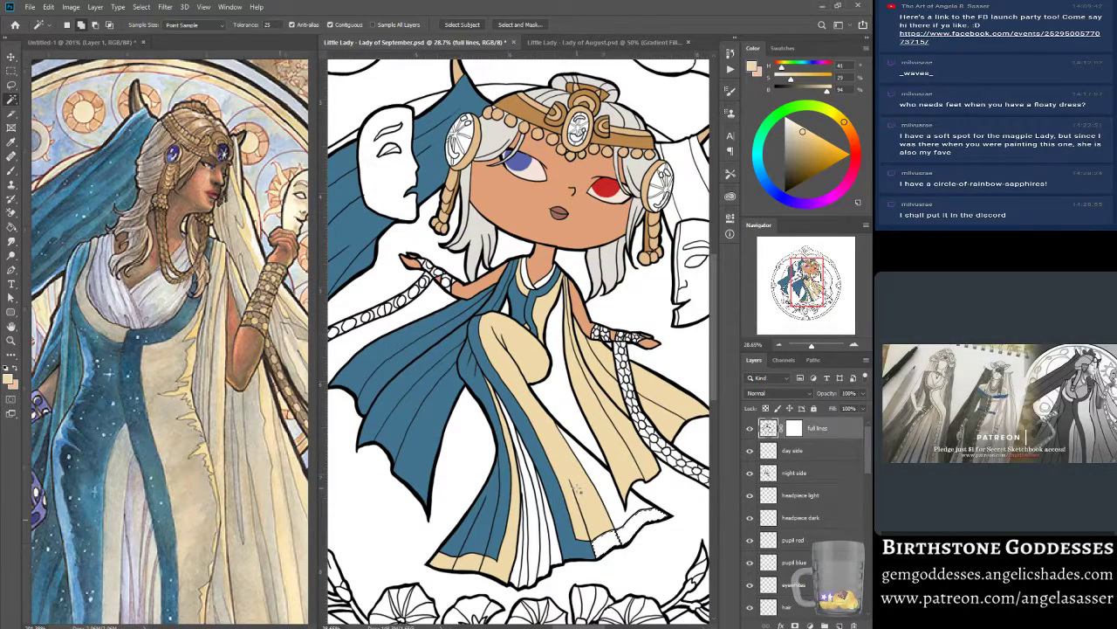
pyautogui.click(792, 452)
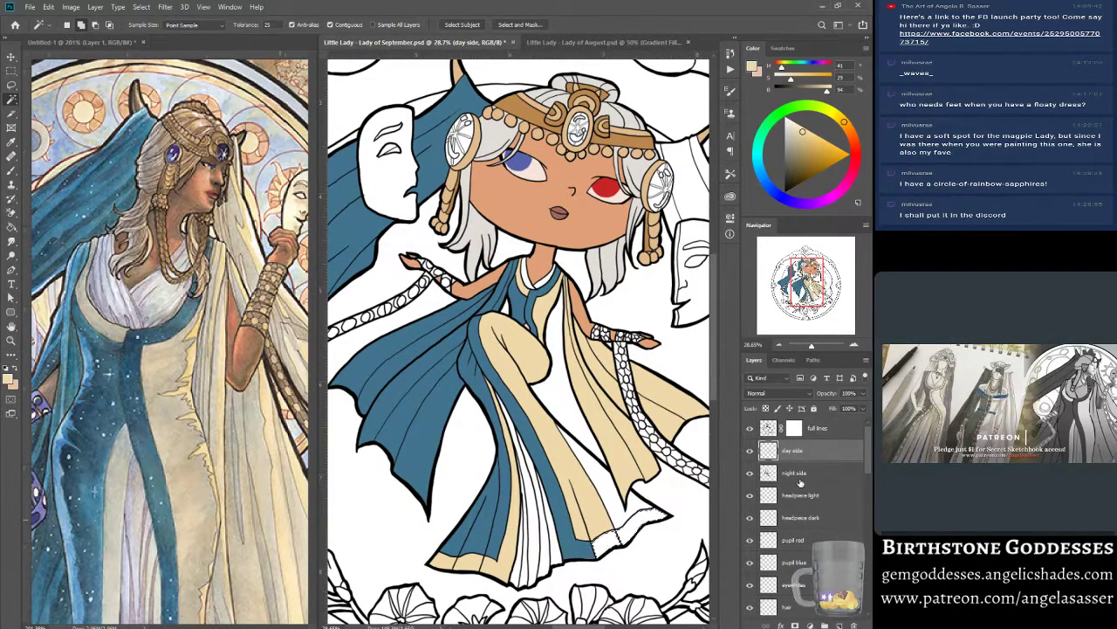
pyautogui.click(786, 475)
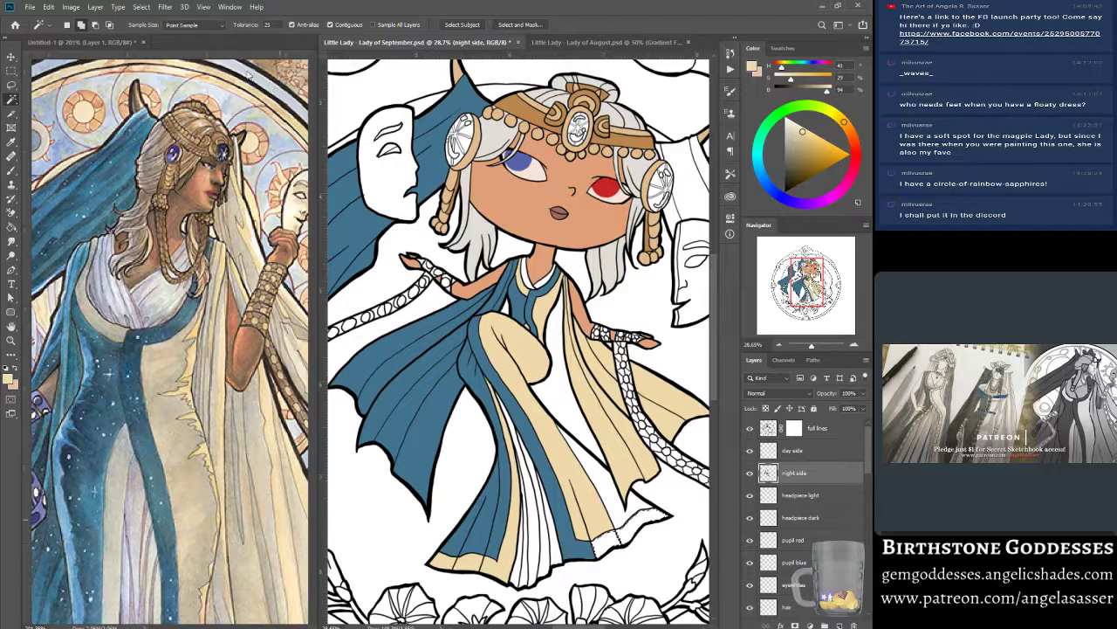
pyautogui.click(141, 7)
pyautogui.moveTo(175, 178)
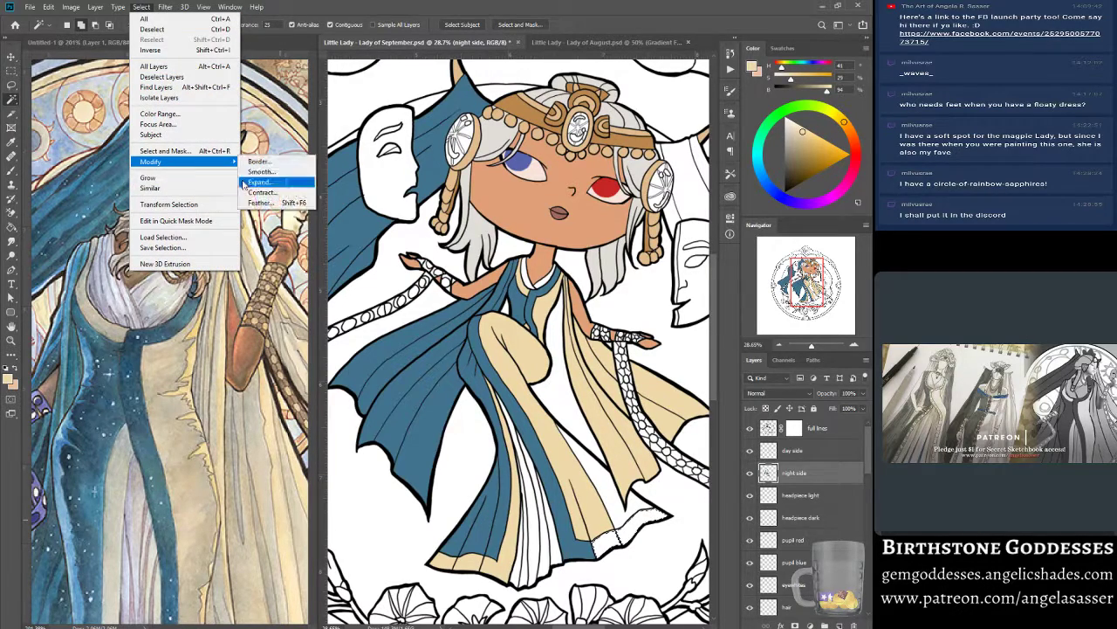
pyautogui.click(262, 182)
pyautogui.press('Return')
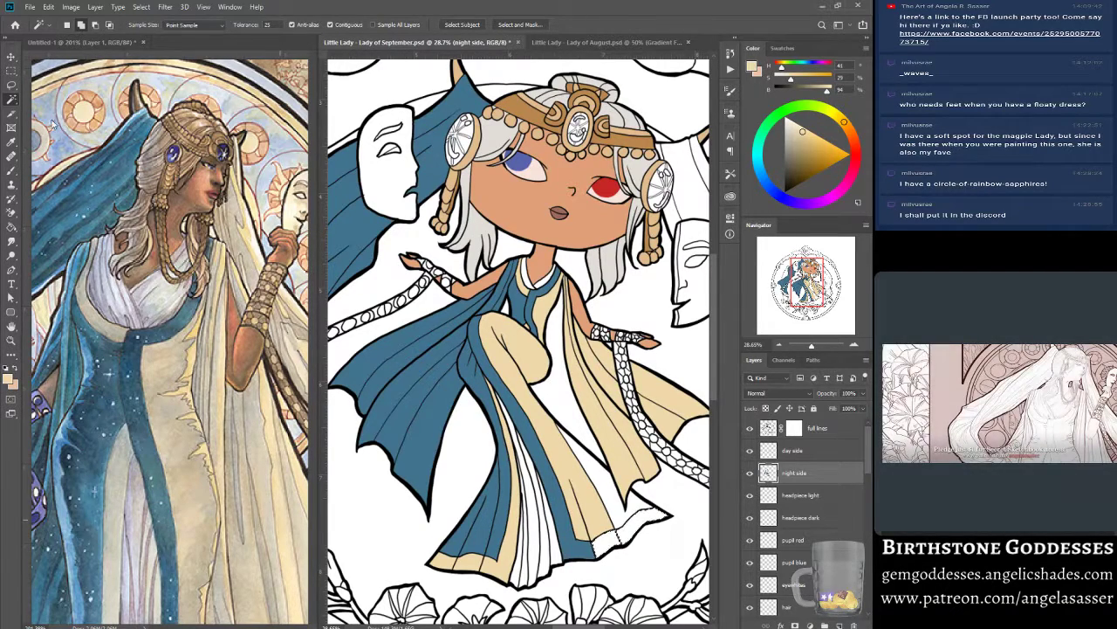
# Fill the selected hem strip on the night side layer with the blue sampled from the cape, and clear the selection.
pyautogui.click(48, 7)
pyautogui.click(66, 178)
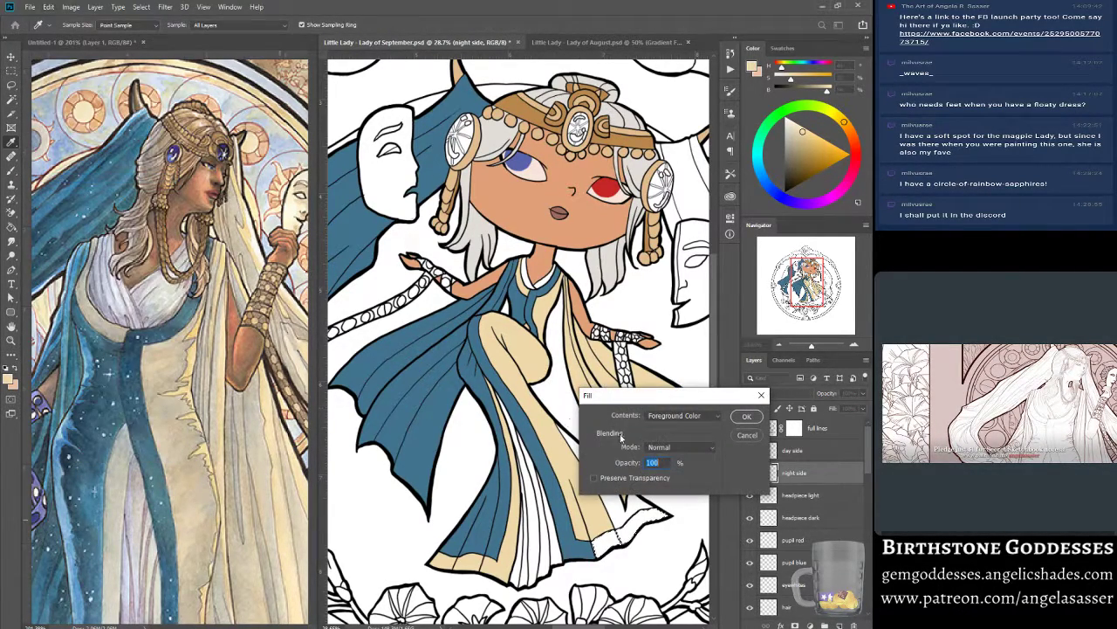
pyautogui.click(681, 417)
pyautogui.click(672, 447)
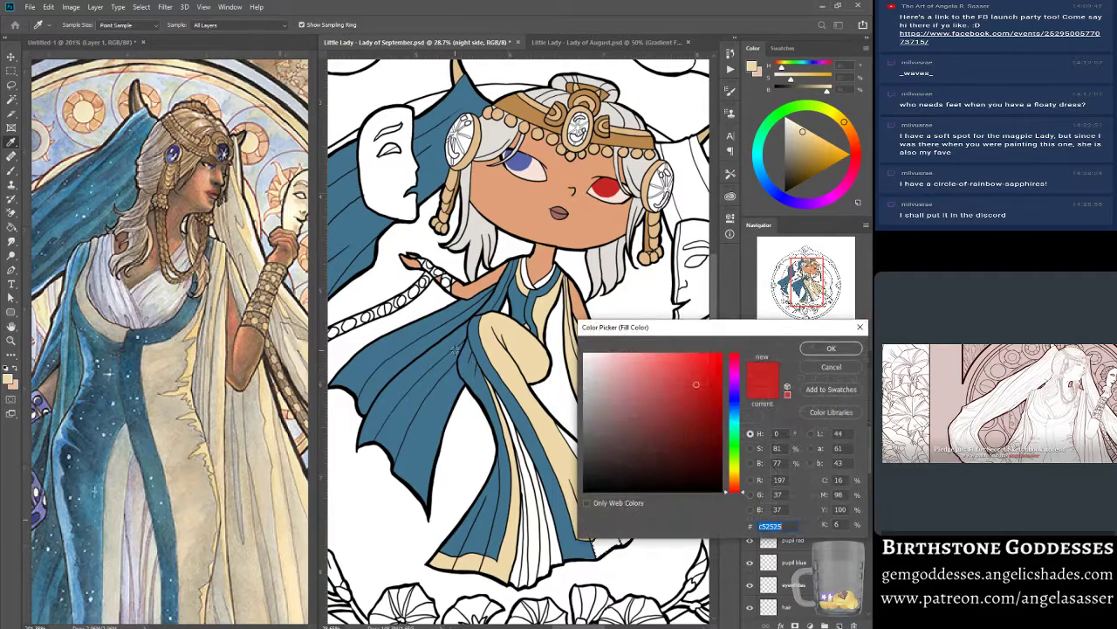
pyautogui.click(831, 348)
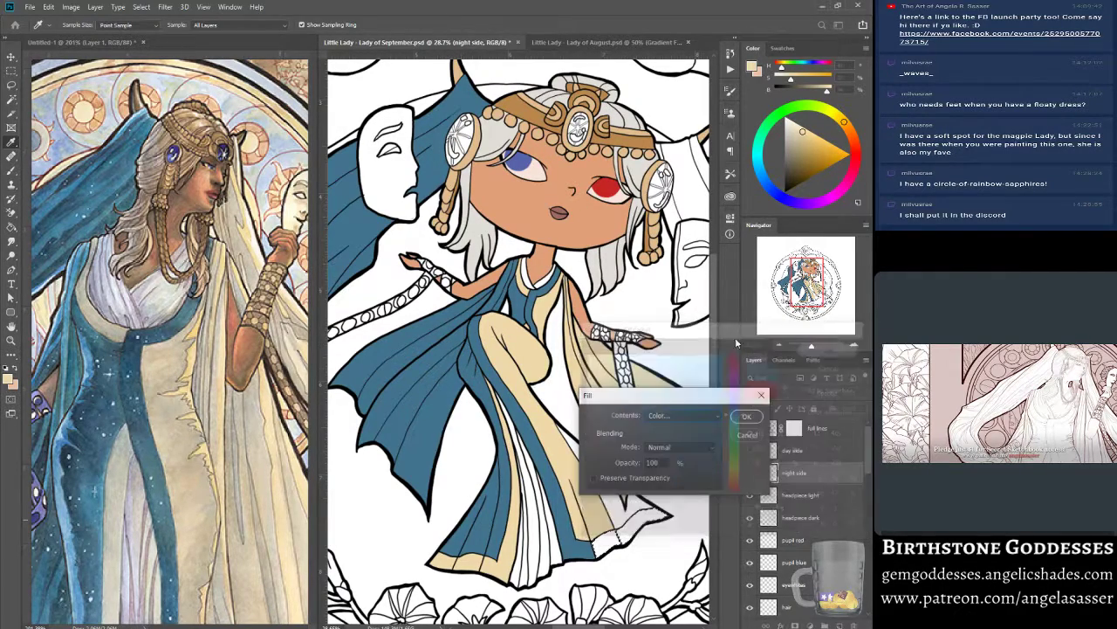
pyautogui.click(745, 418)
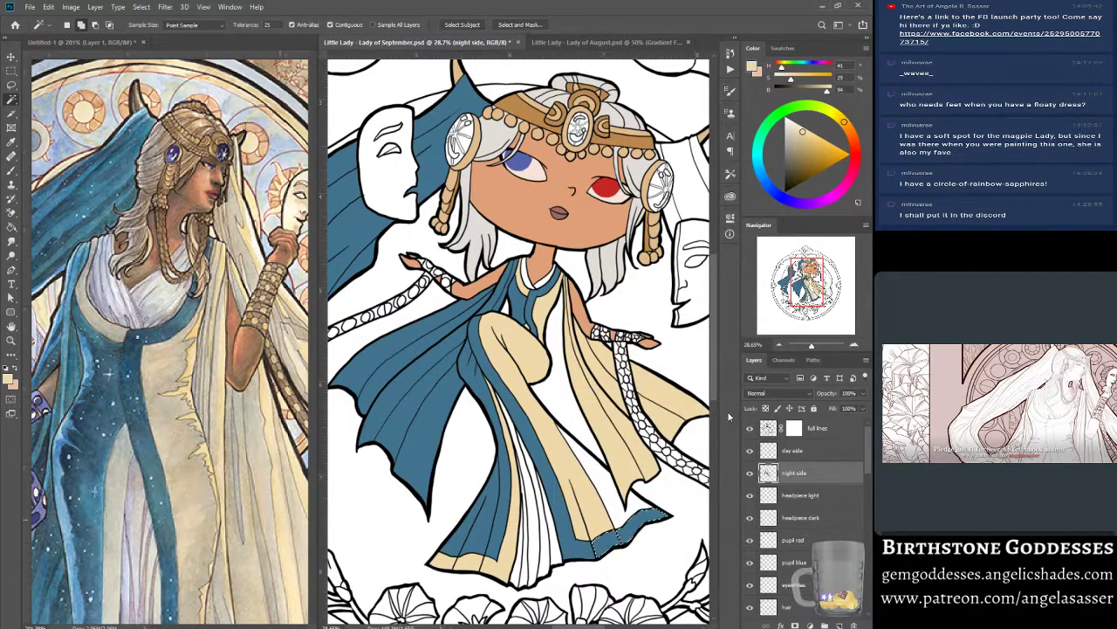
pyautogui.hotkey('ctrl', 'd')
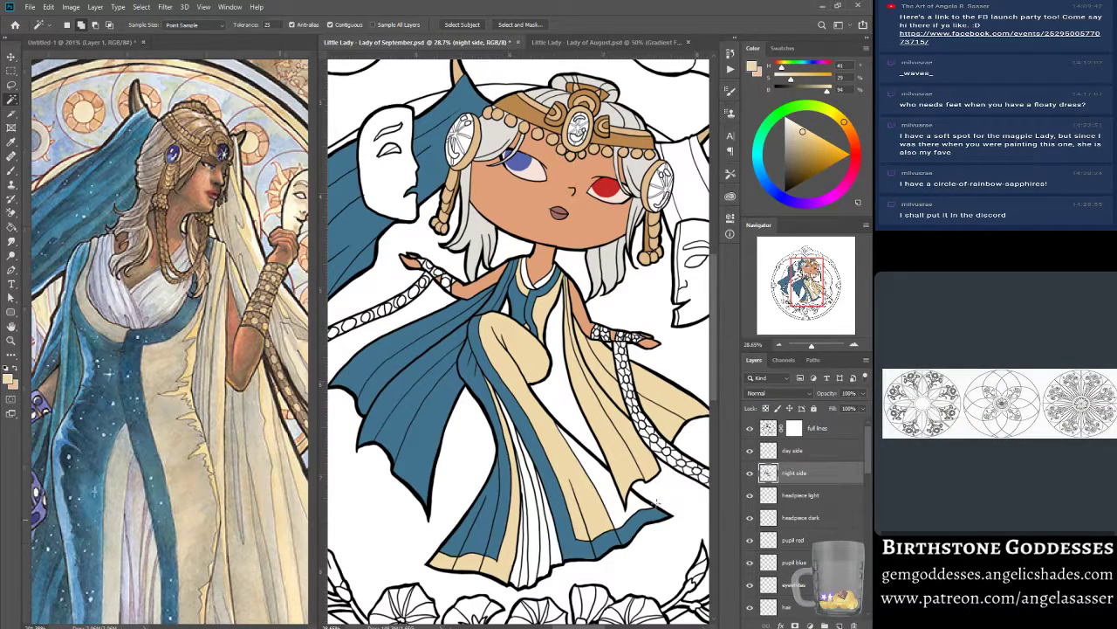
# Switch to Chrome, view the first drawing in the Ink Drawings gallery, and close the enlarged view.
pyautogui.click(244, 606)
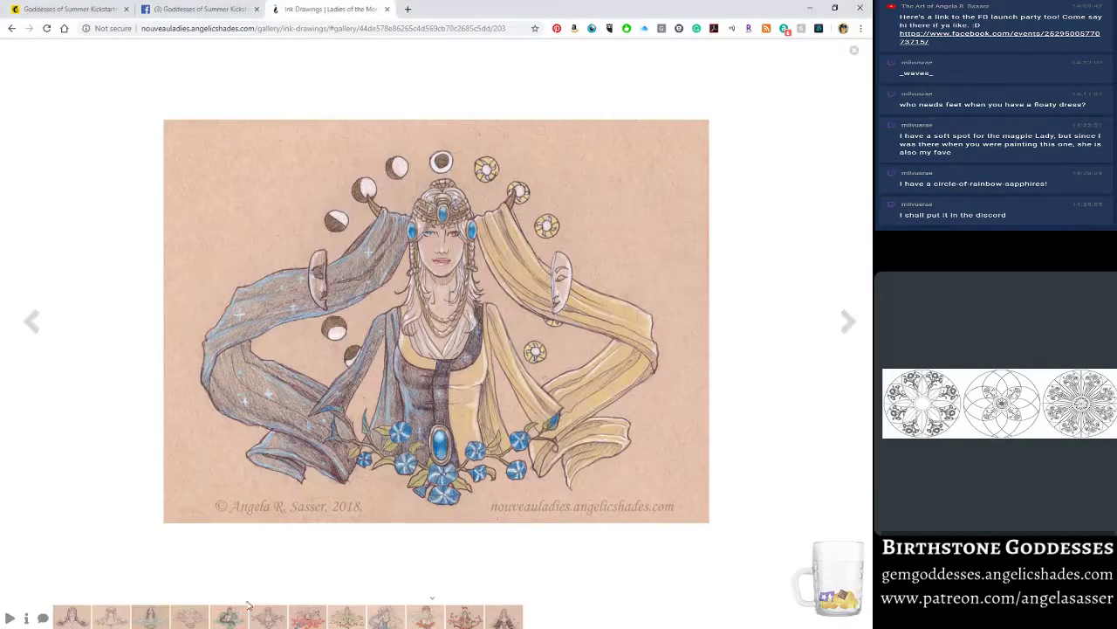
pyautogui.click(80, 620)
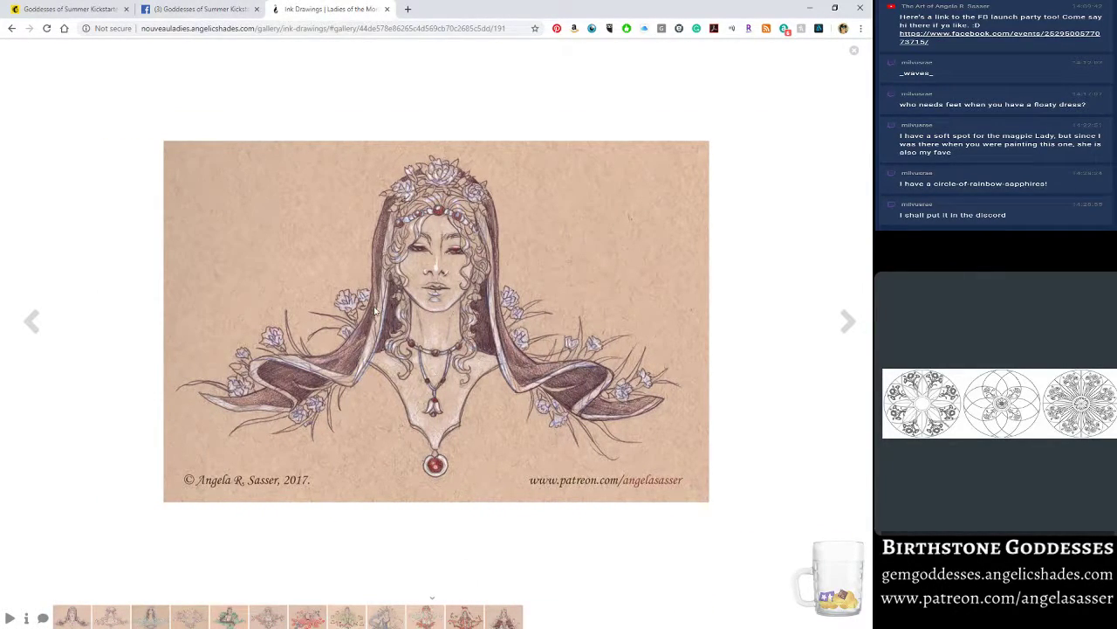
pyautogui.click(854, 51)
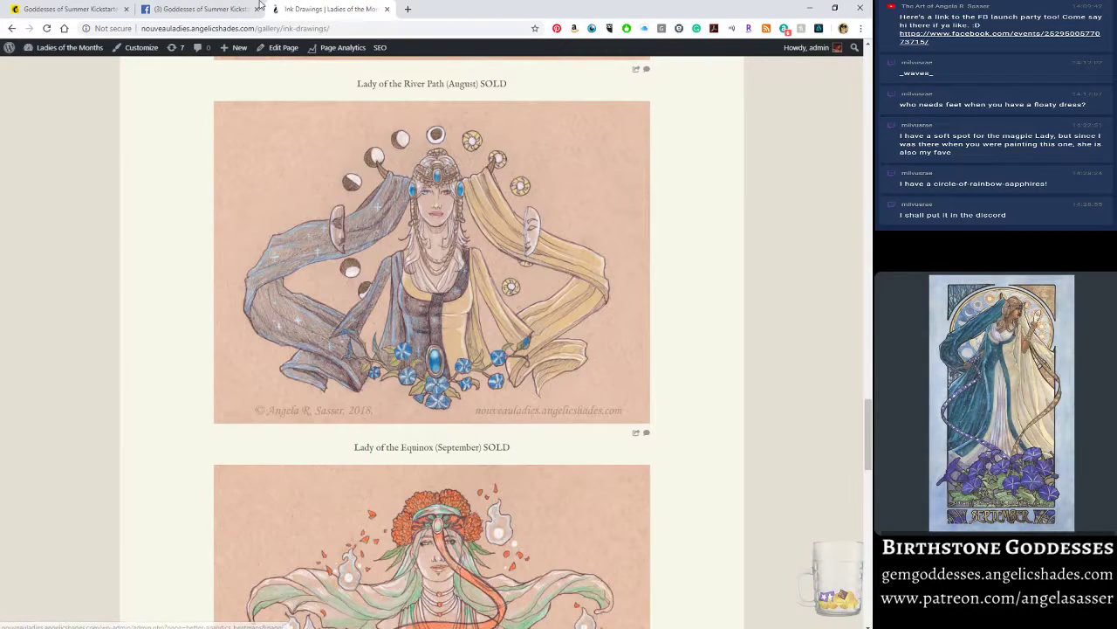
# Open the artist's Instagram profile in a new browser tab.
pyautogui.click(407, 9)
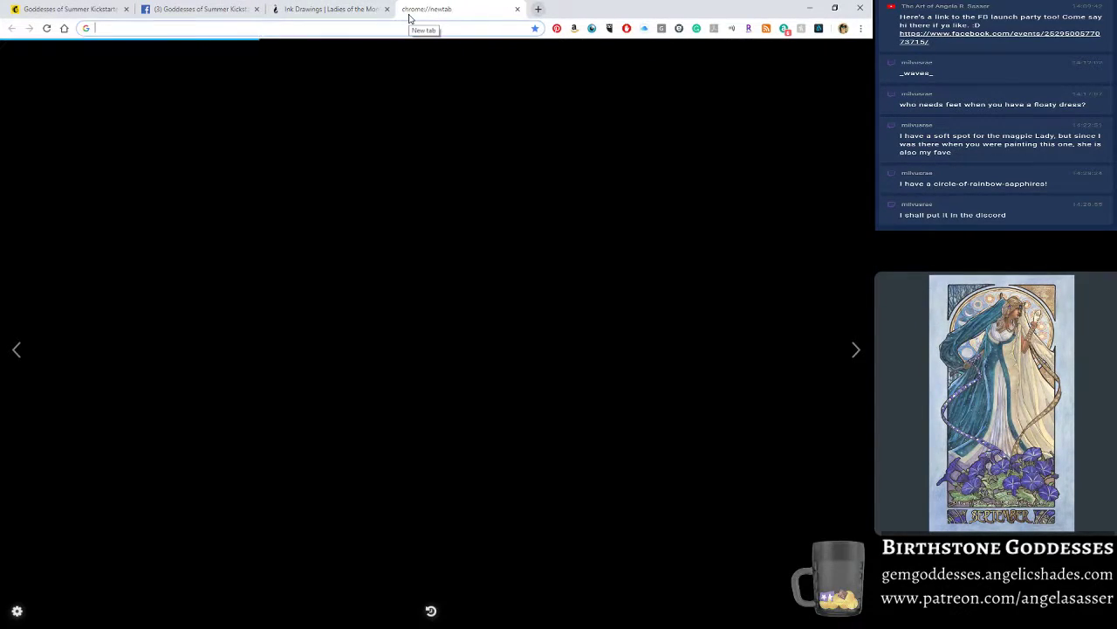
pyautogui.write('a')
pyautogui.press('BackSpace')
pyautogui.press('BackSpace')
pyautogui.write('instagram.com/angelasasserart/')
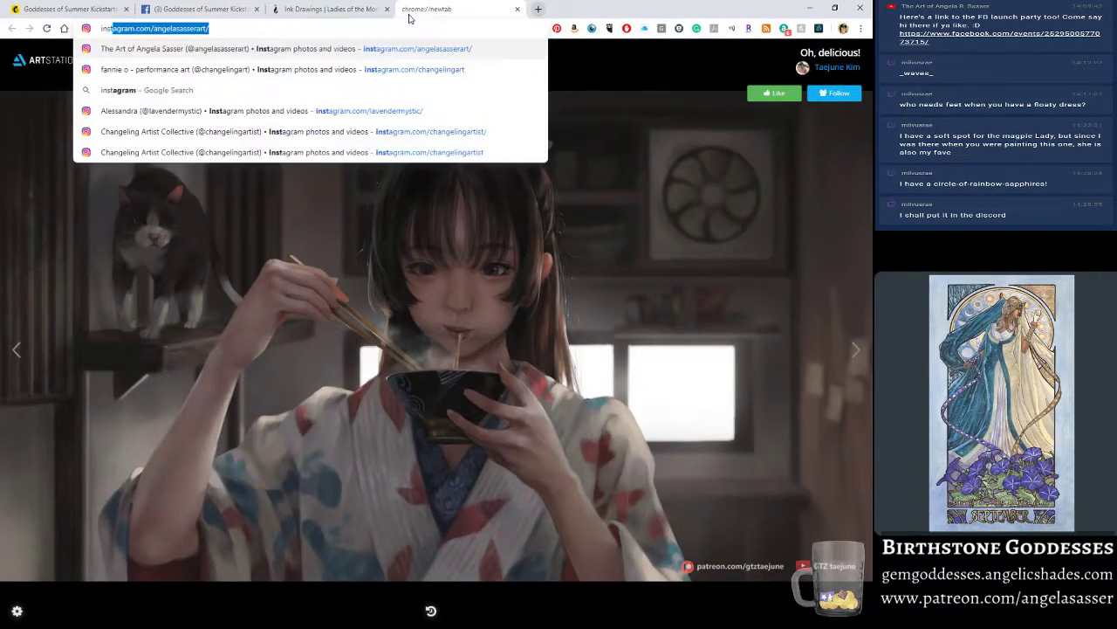
pyautogui.press('Return')
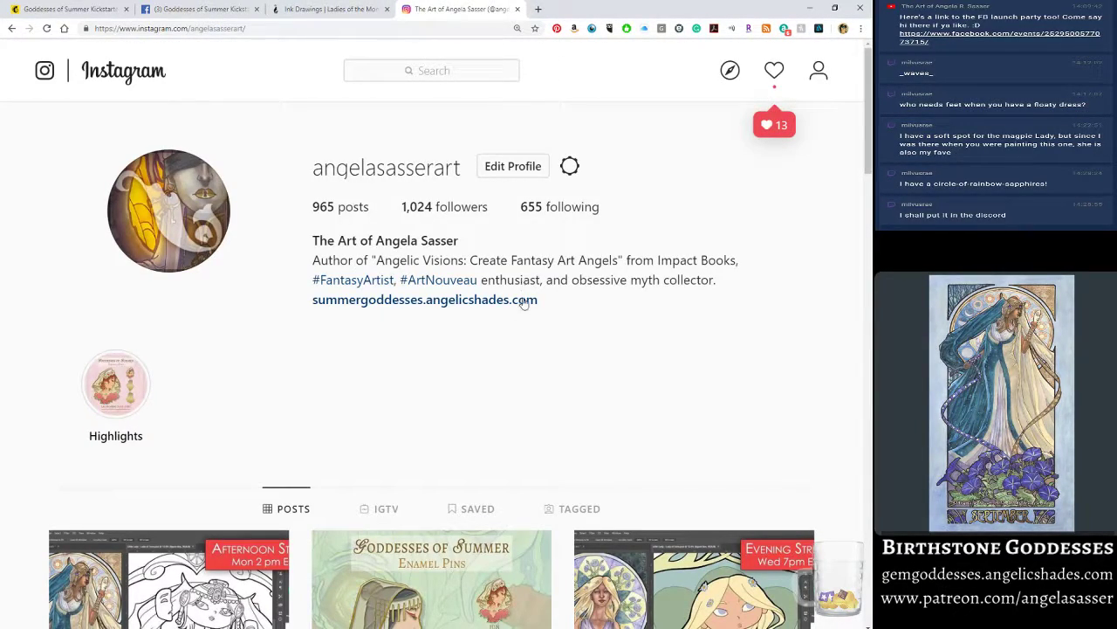
# Browse the artist's Instagram posts back to the September 2018 convention photos.
pyautogui.scroll(-15, 452, 372)
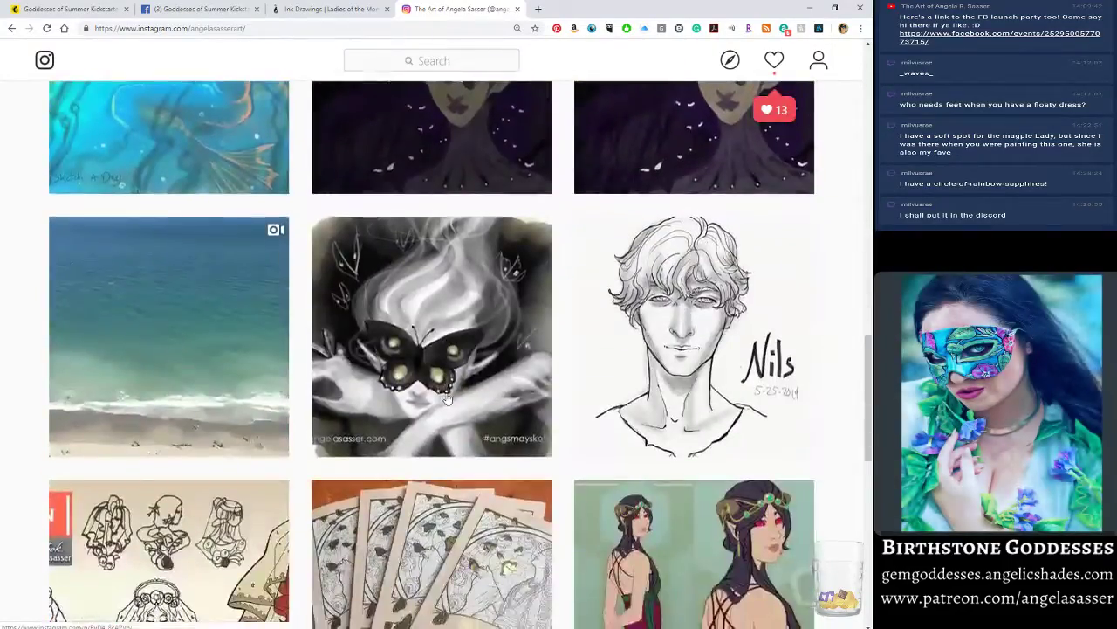
pyautogui.scroll(-12, 447, 397)
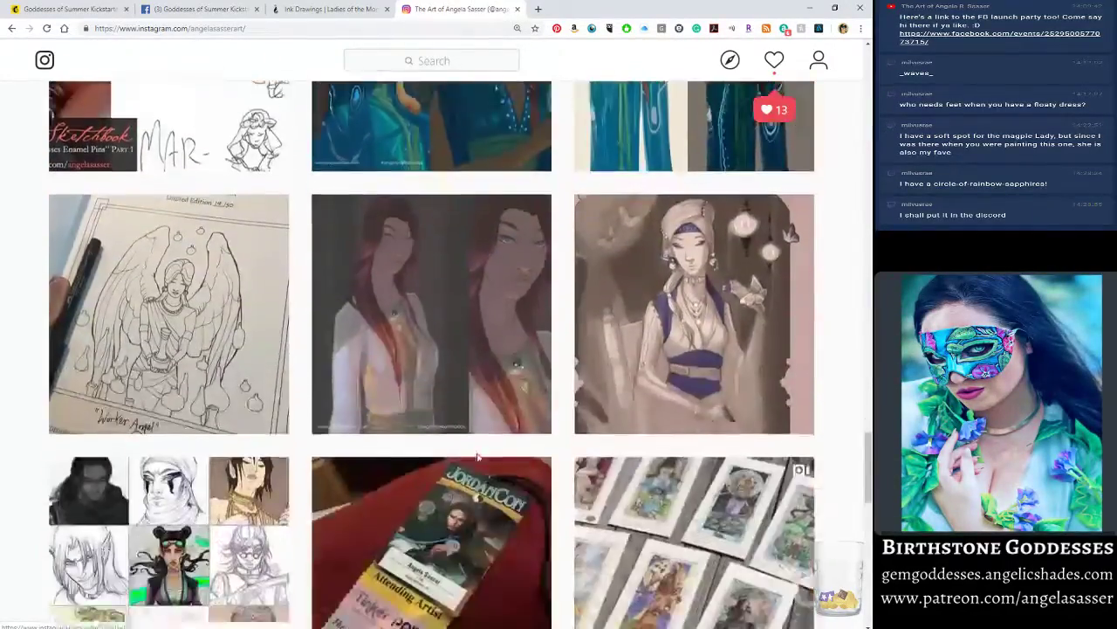
pyautogui.scroll(-12, 478, 456)
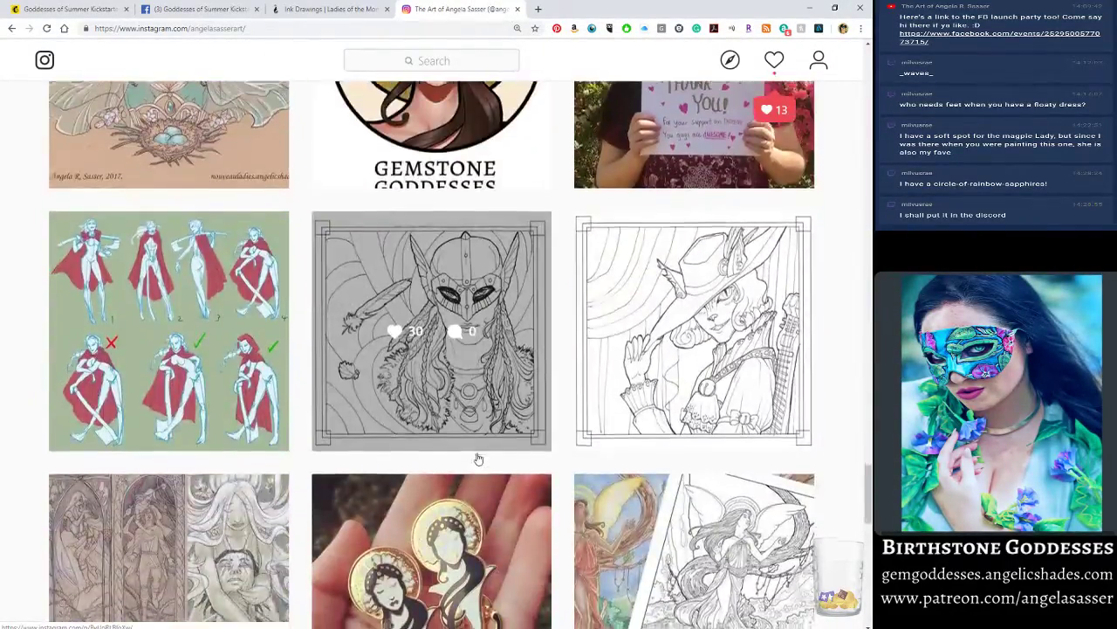
pyautogui.scroll(-12, 478, 458)
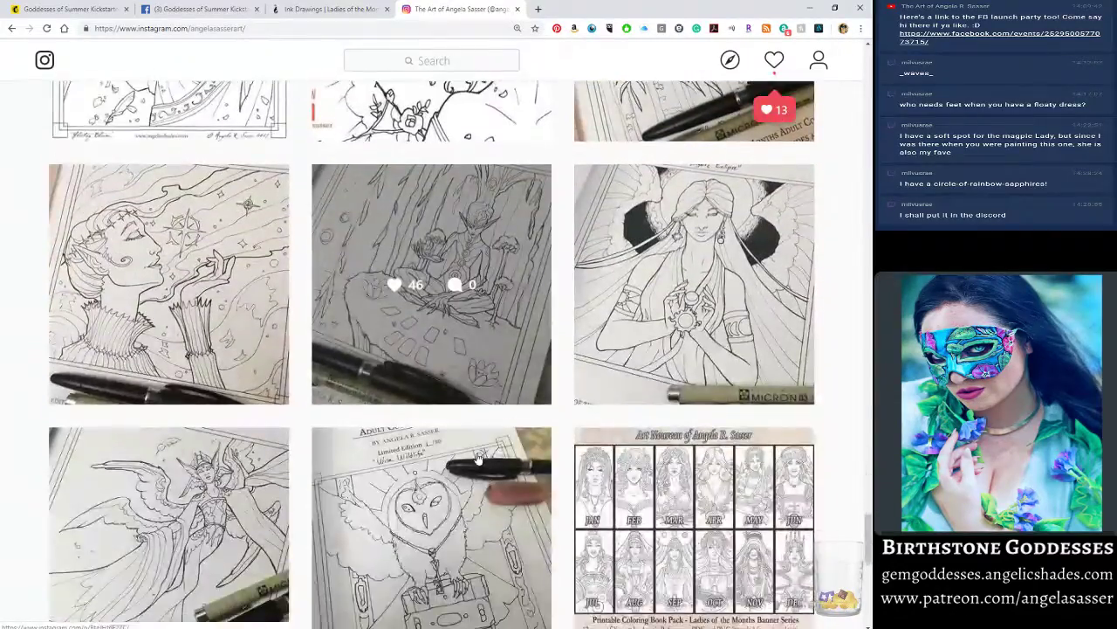
pyautogui.scroll(-10, 478, 458)
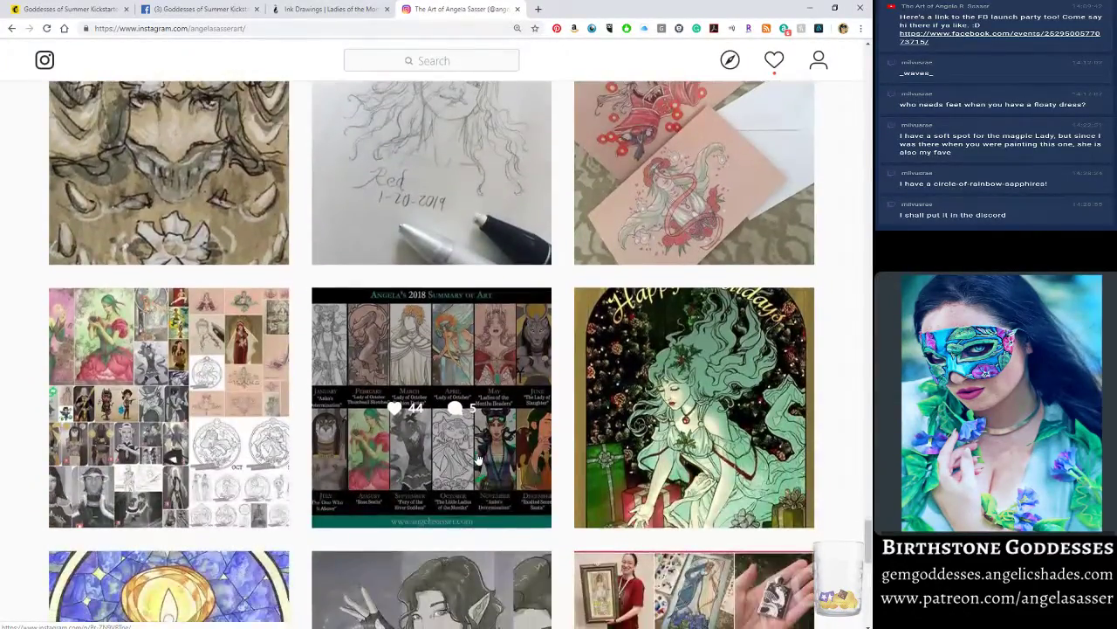
pyautogui.scroll(-4, 478, 459)
pyautogui.scroll(12, 478, 459)
pyautogui.scroll(-5, 477, 459)
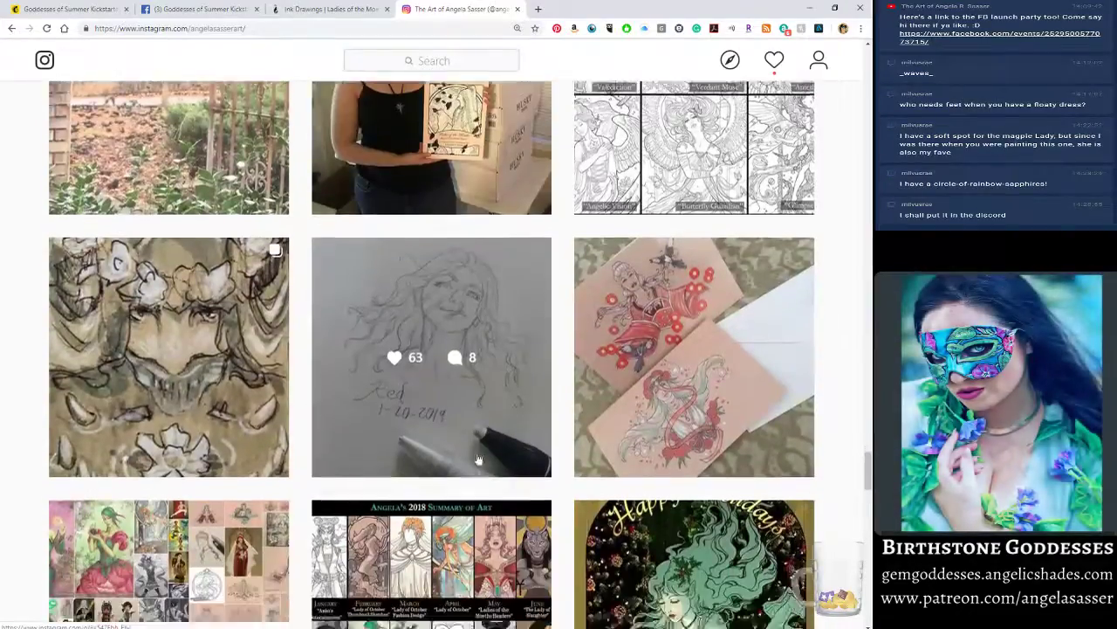
pyautogui.scroll(-9, 477, 458)
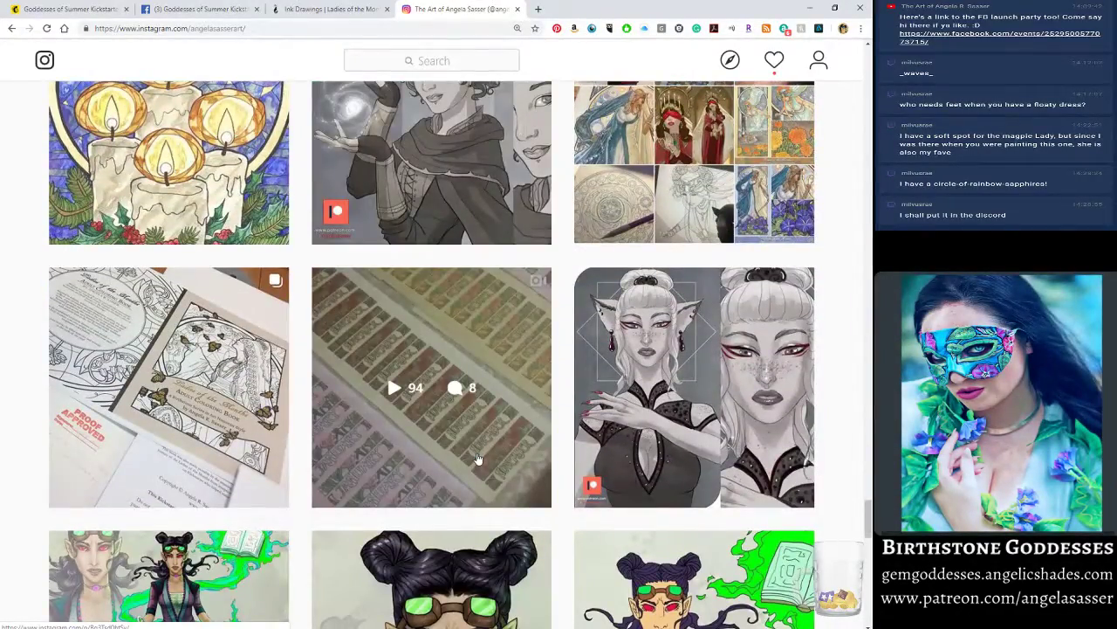
pyautogui.scroll(-10, 478, 458)
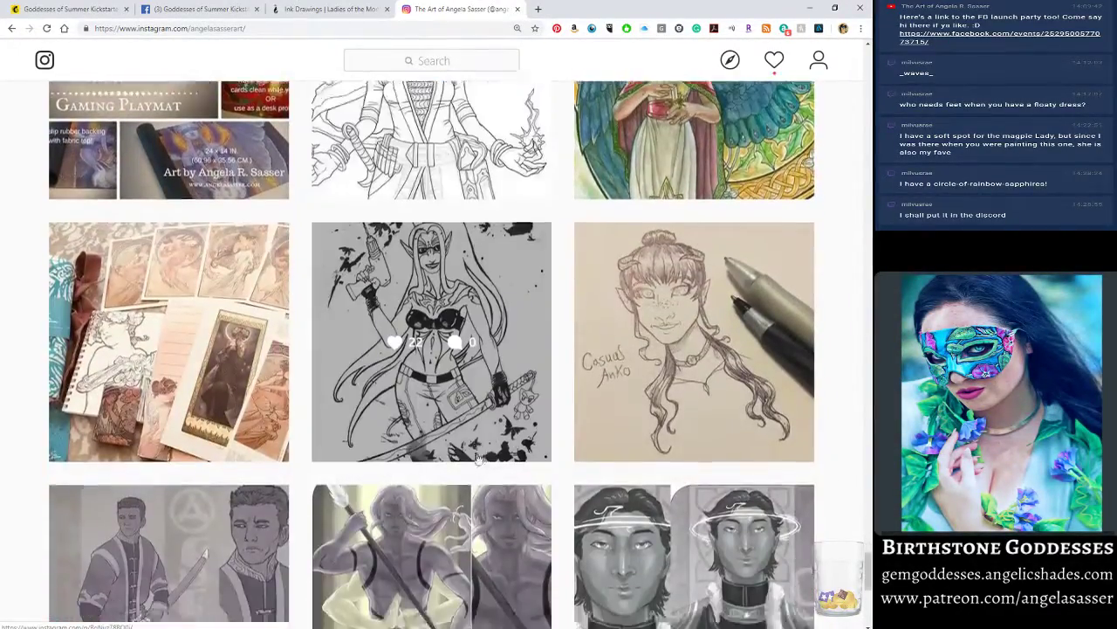
pyautogui.scroll(-13, 478, 458)
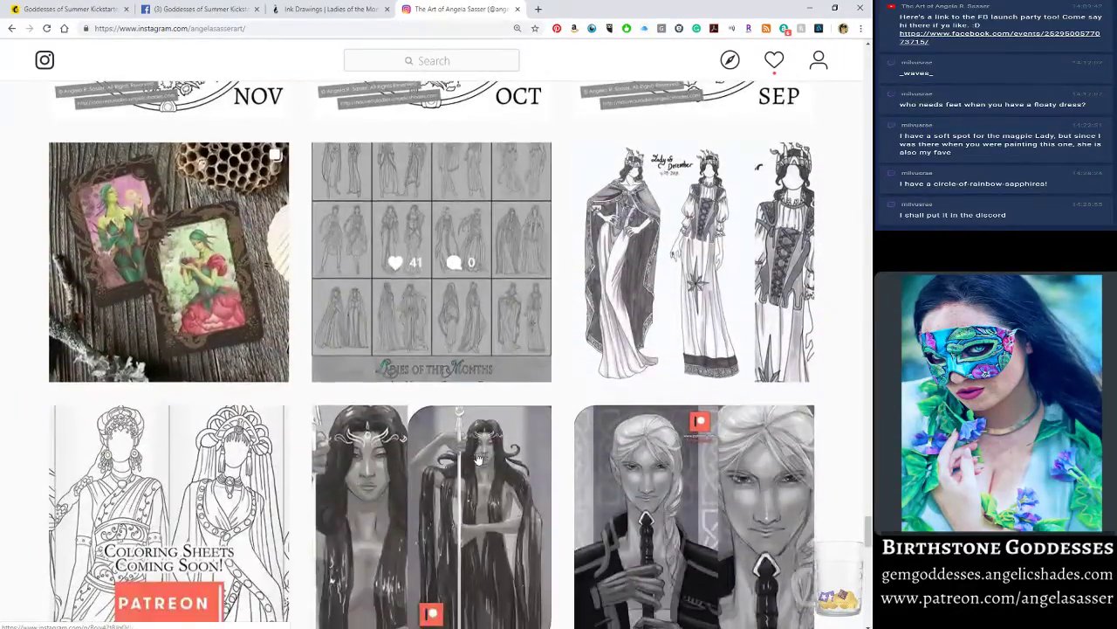
pyautogui.scroll(-10, 477, 458)
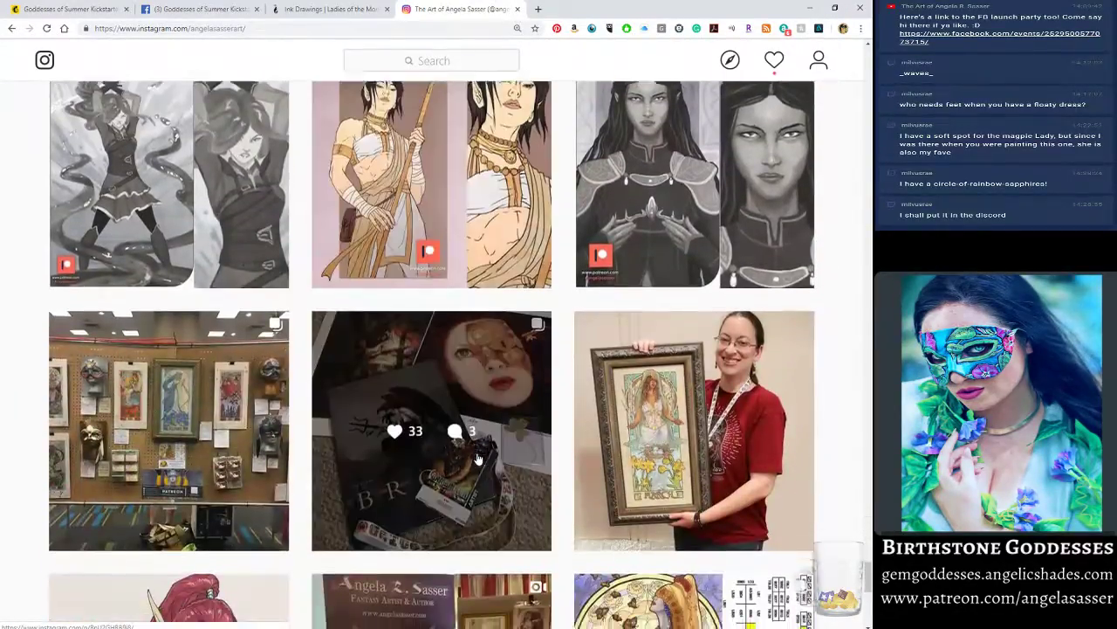
pyautogui.scroll(-3, 478, 459)
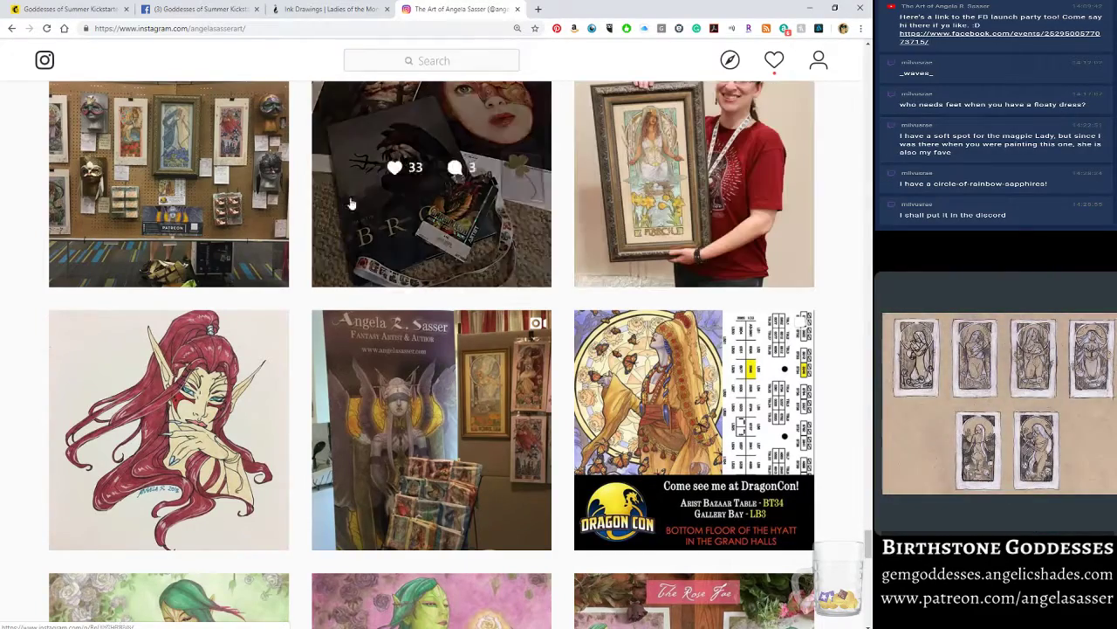
# Open the Instagram post of the pegboard art display and enlarge the page to examine the framed September painting.
pyautogui.click(189, 116)
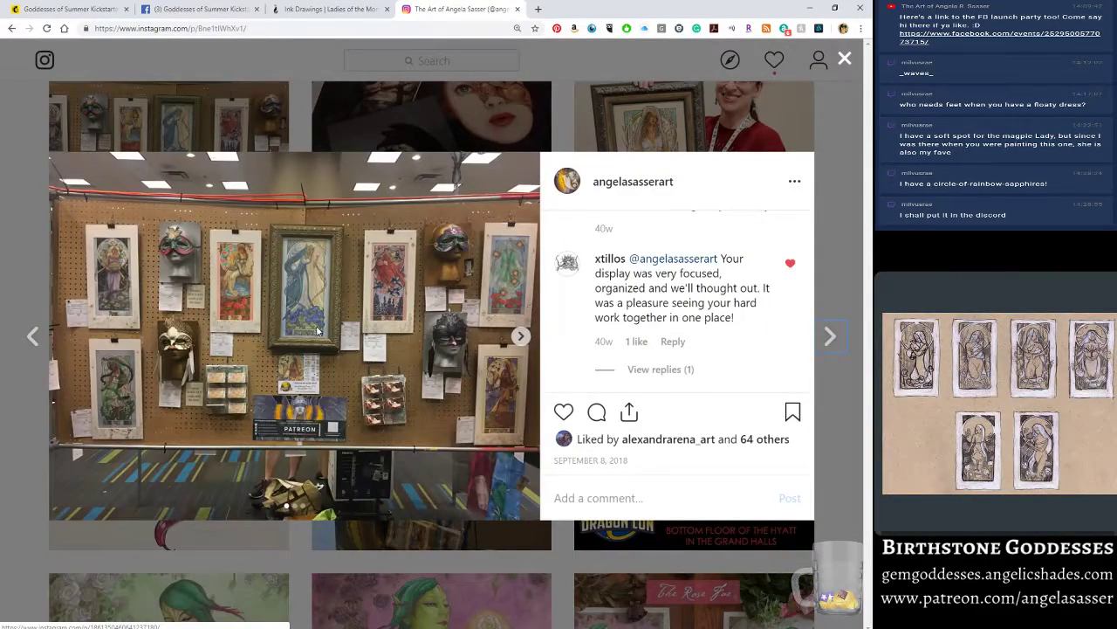
pyautogui.scroll(2, 318, 330)
pyautogui.scroll(-3, 319, 330)
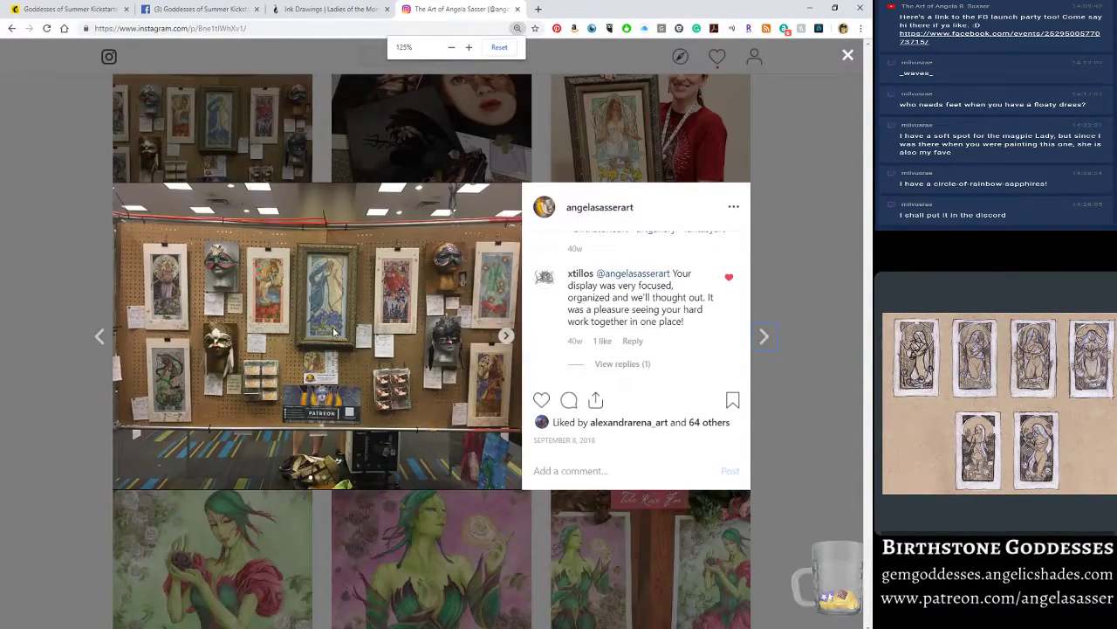
pyautogui.rightClick(336, 296)
pyautogui.hotkey('ctrl', '-')
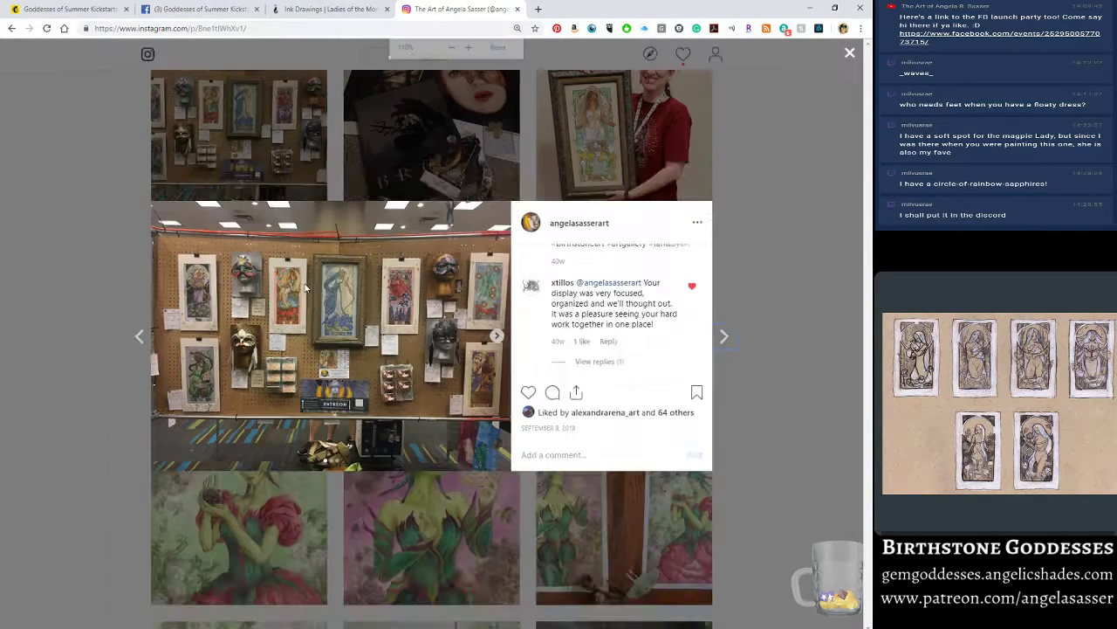
pyautogui.hotkey('ctrl', '+')
pyautogui.hotkey('ctrl', '+')
pyautogui.hotkey('ctrl', '+')
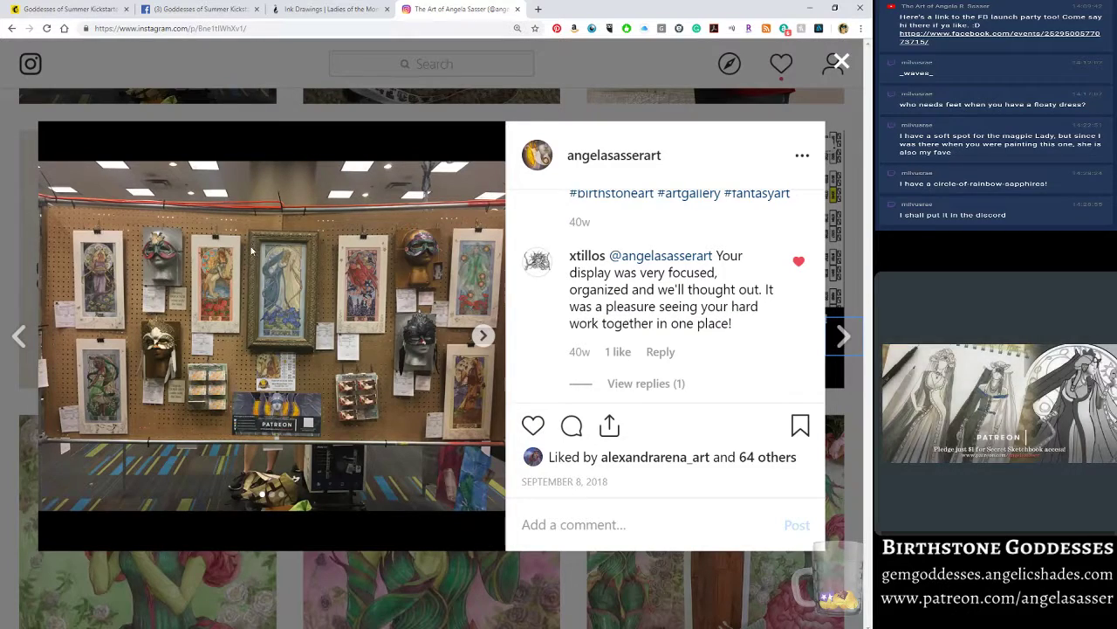
# View the last photo of the art display post, return to its first photo, and close the post.
pyautogui.click(232, 98)
pyautogui.click(154, 203)
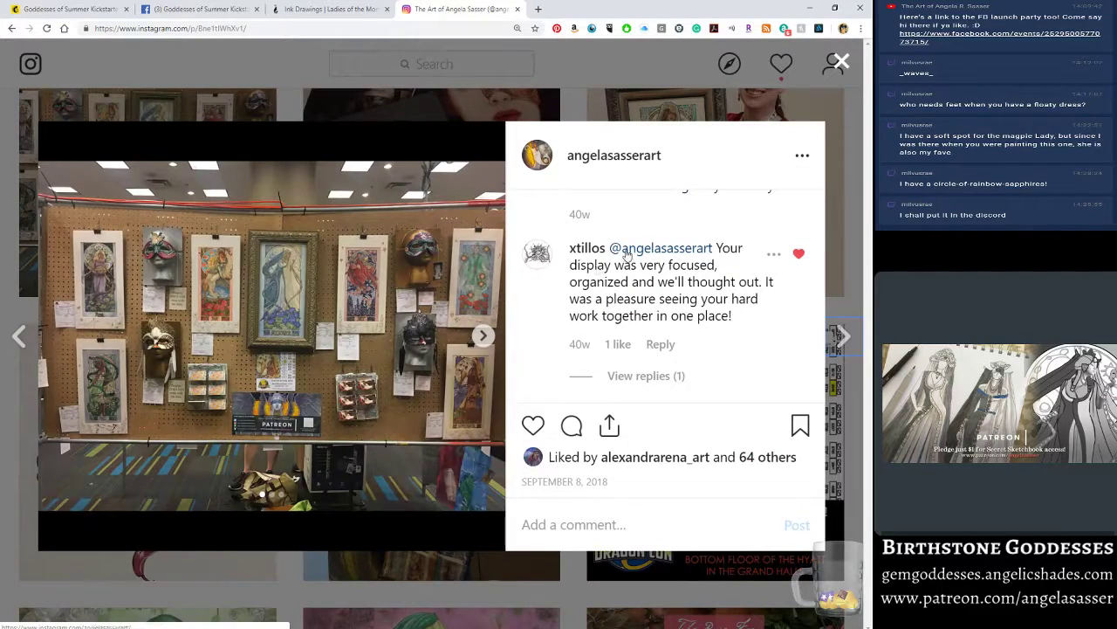
pyautogui.click(483, 336)
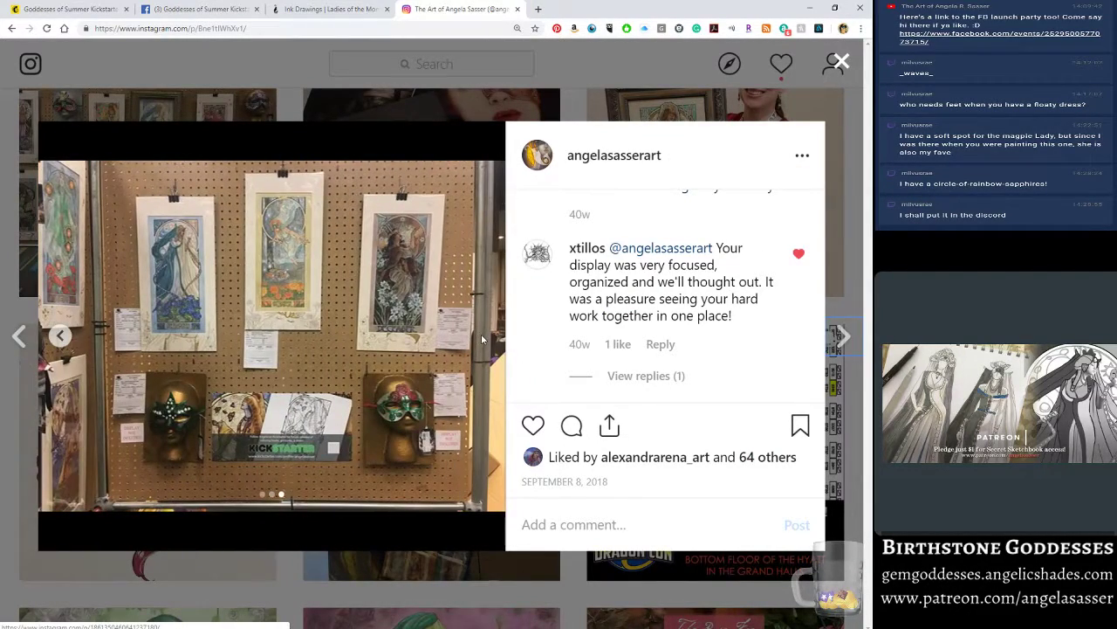
pyautogui.click(60, 338)
pyautogui.click(61, 340)
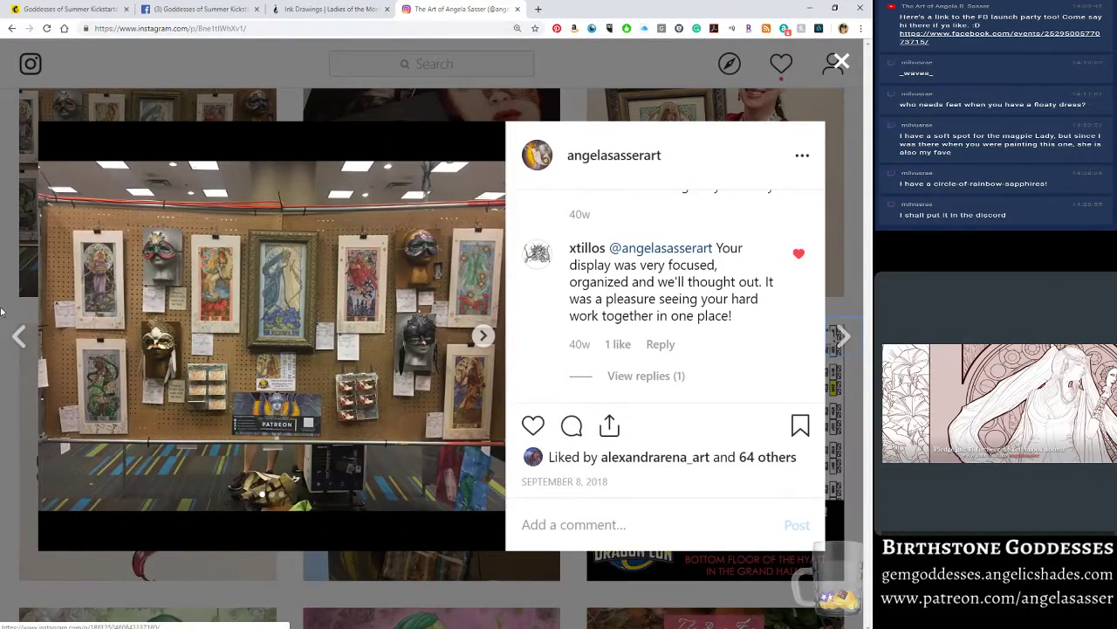
pyautogui.click(17, 384)
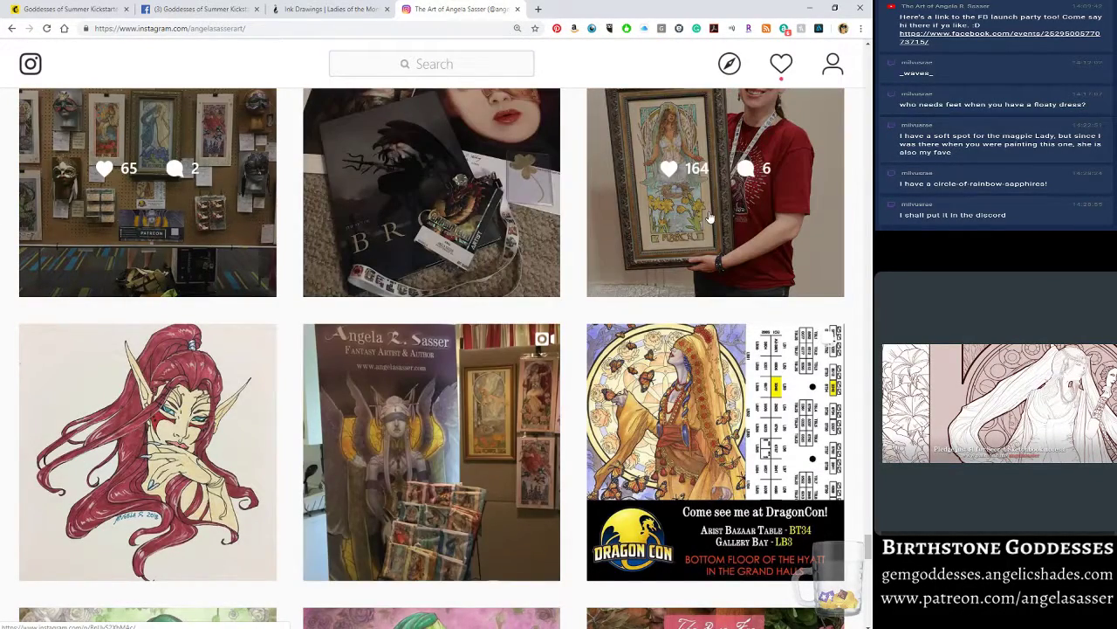
# Find the July 2018 video post of the framed September painting among the older posts, and view it.
pyautogui.scroll(-5, 558, 410)
pyautogui.scroll(-14, 537, 445)
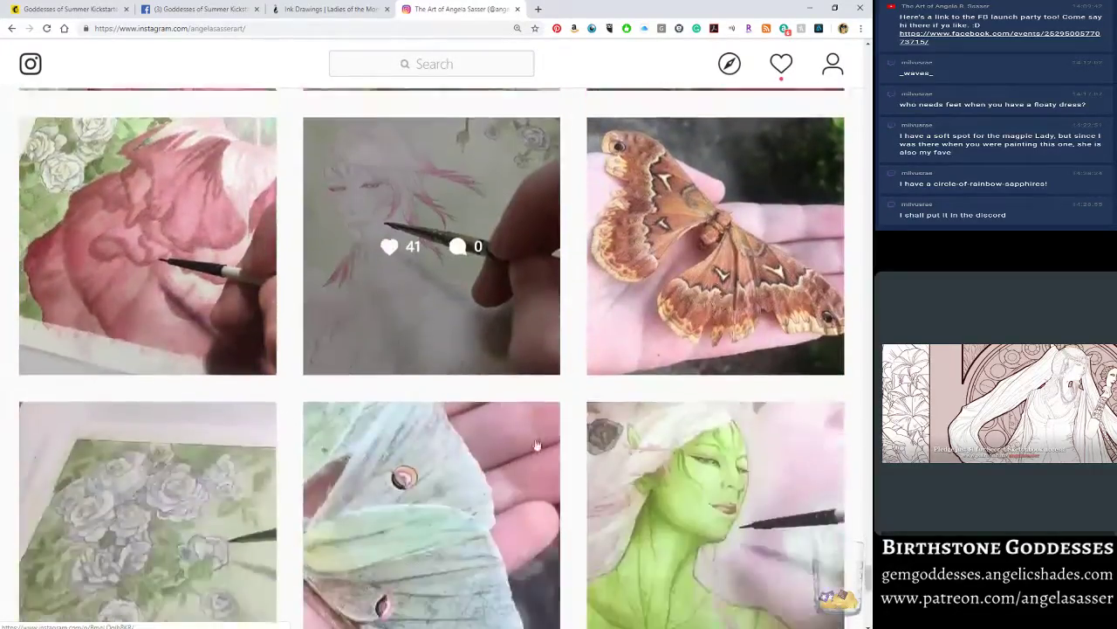
pyautogui.scroll(1, 534, 436)
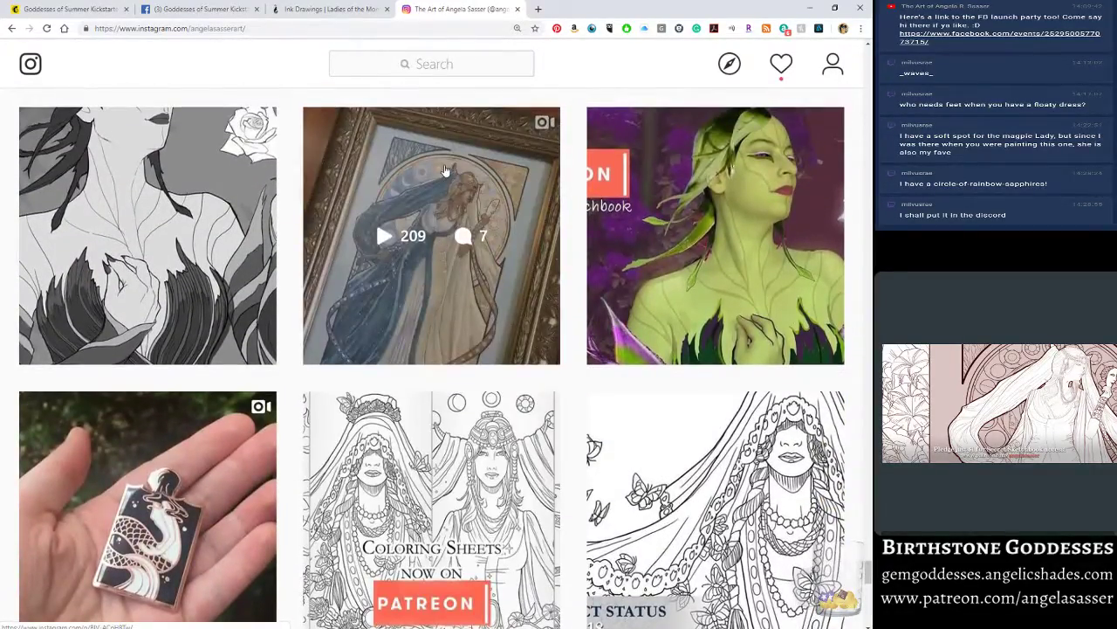
pyautogui.click(489, 280)
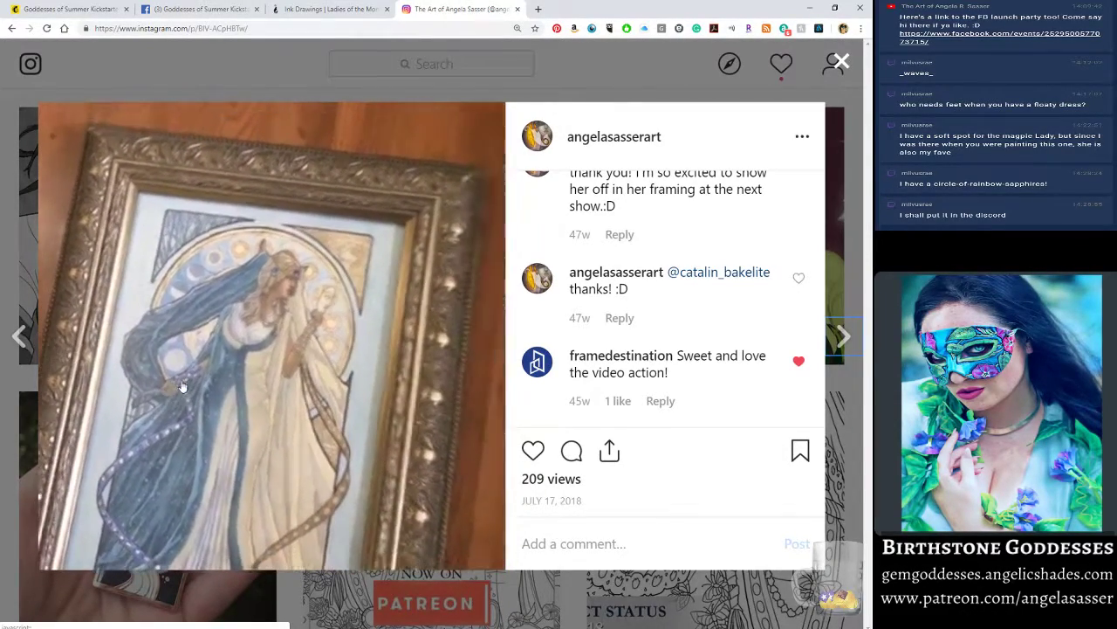
pyautogui.click(182, 386)
# Switch to Photoshop and select the white skirt pleats on the full lines layer with the Magic Wand.
pyautogui.hotkey('alt', 'Tab')
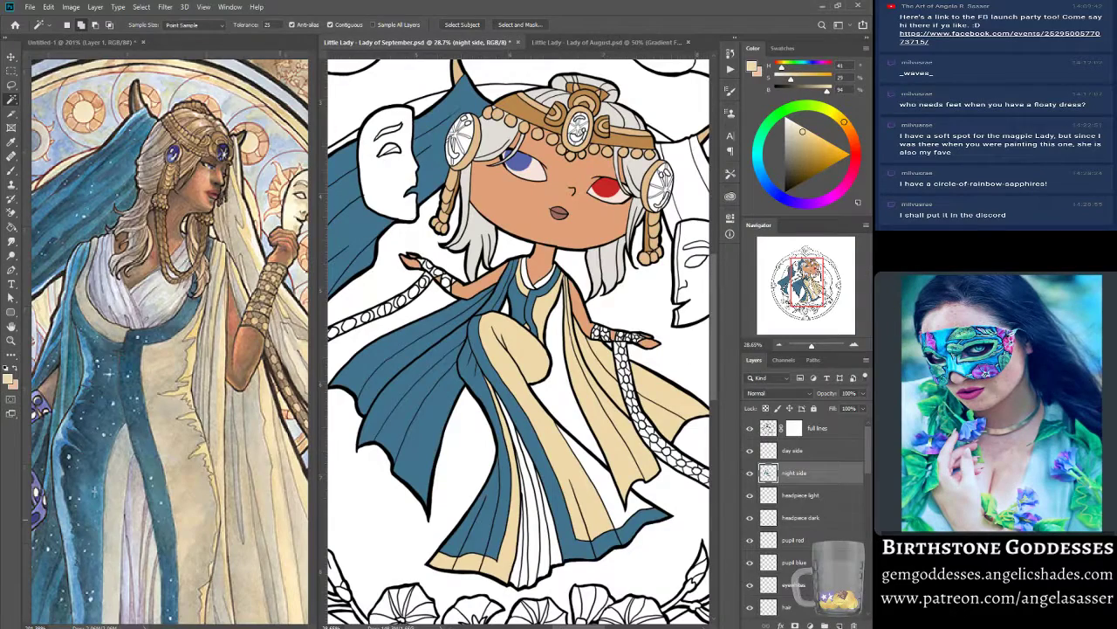
pyautogui.click(768, 428)
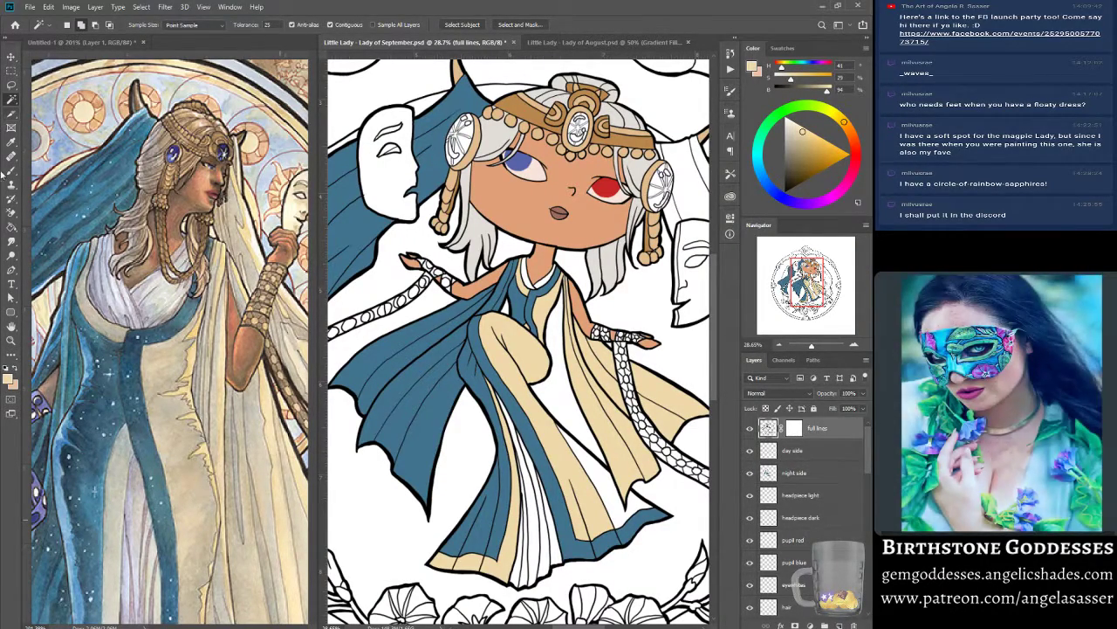
pyautogui.click(519, 571)
pyautogui.scroll(-1, 220, 485)
pyautogui.scroll(1, 164, 487)
pyautogui.scroll(-1, 164, 487)
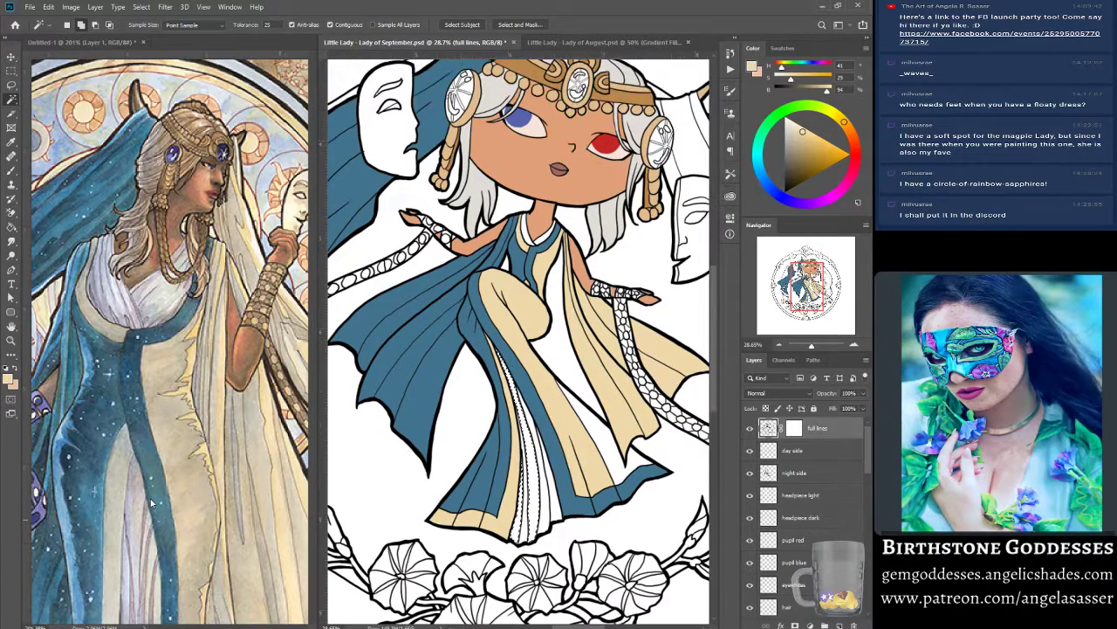
pyautogui.scroll(1, 137, 410)
# Examine the pleats in the lower part of the gown in the reference painting.
pyautogui.click(119, 42)
pyautogui.scroll(-5, 182, 412)
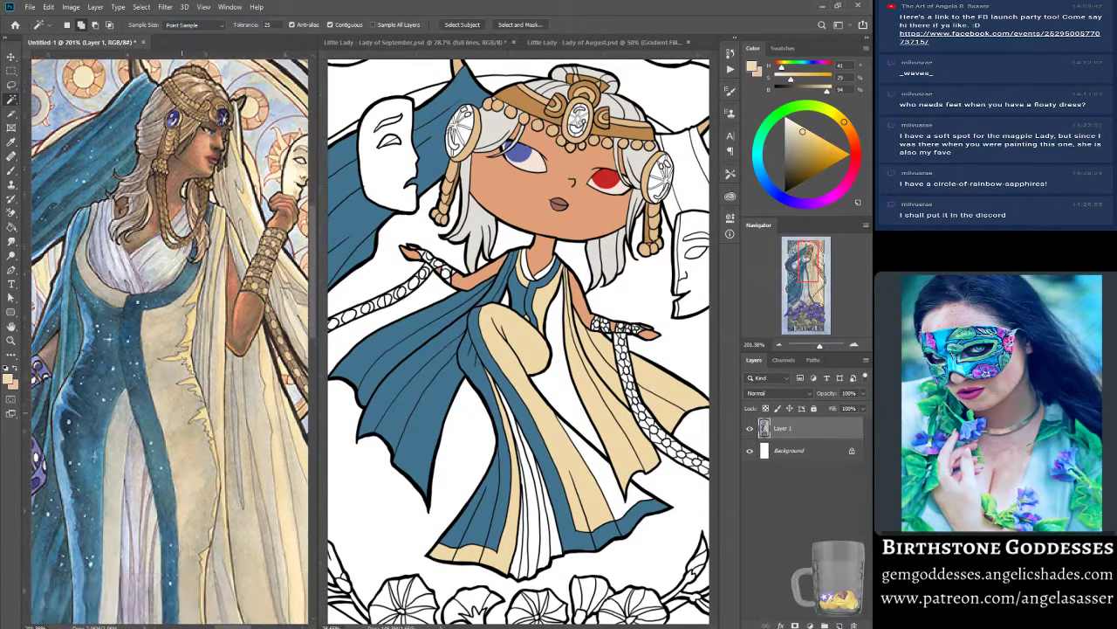
pyautogui.scroll(-5, 182, 413)
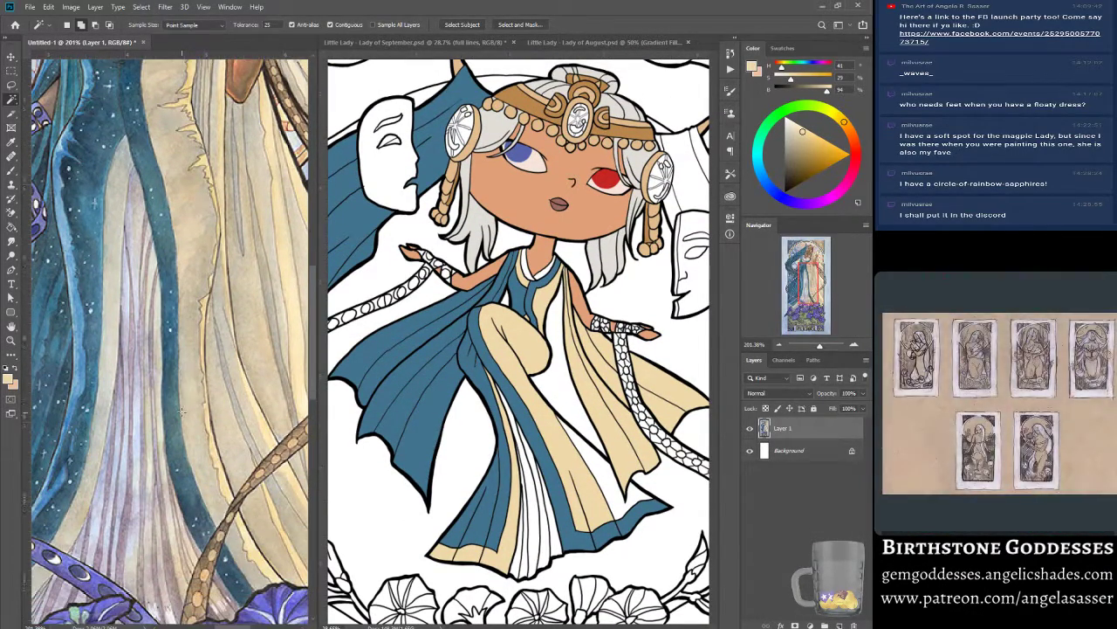
# Return to the Little Lady of September drawing, add a layer above the day side layer, and name it pleats light.
pyautogui.click(540, 531)
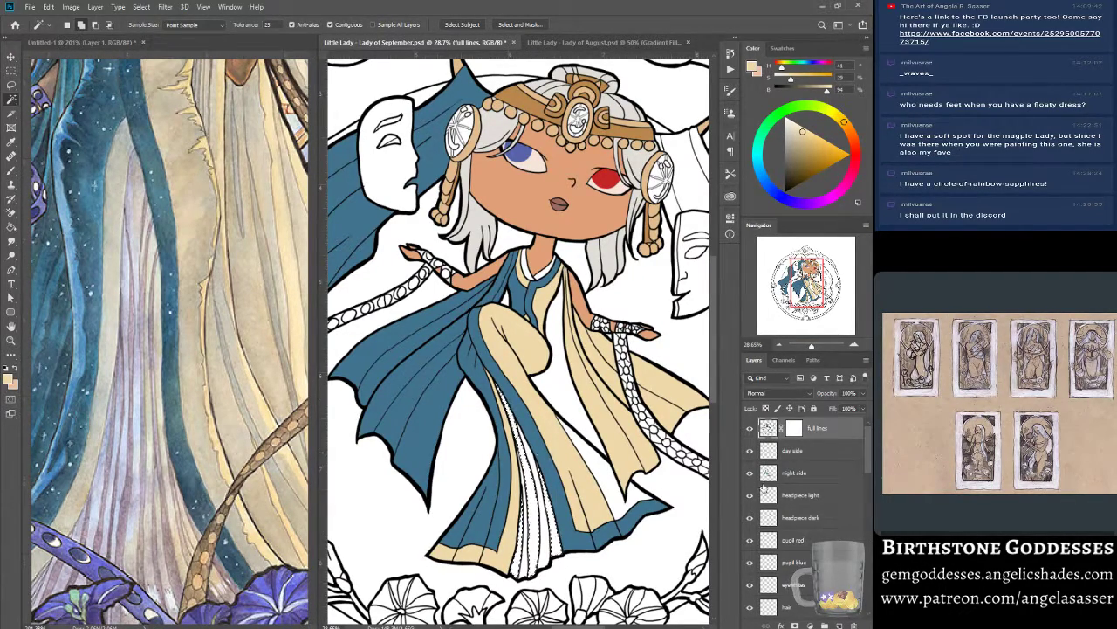
pyautogui.click(794, 451)
pyautogui.click(841, 625)
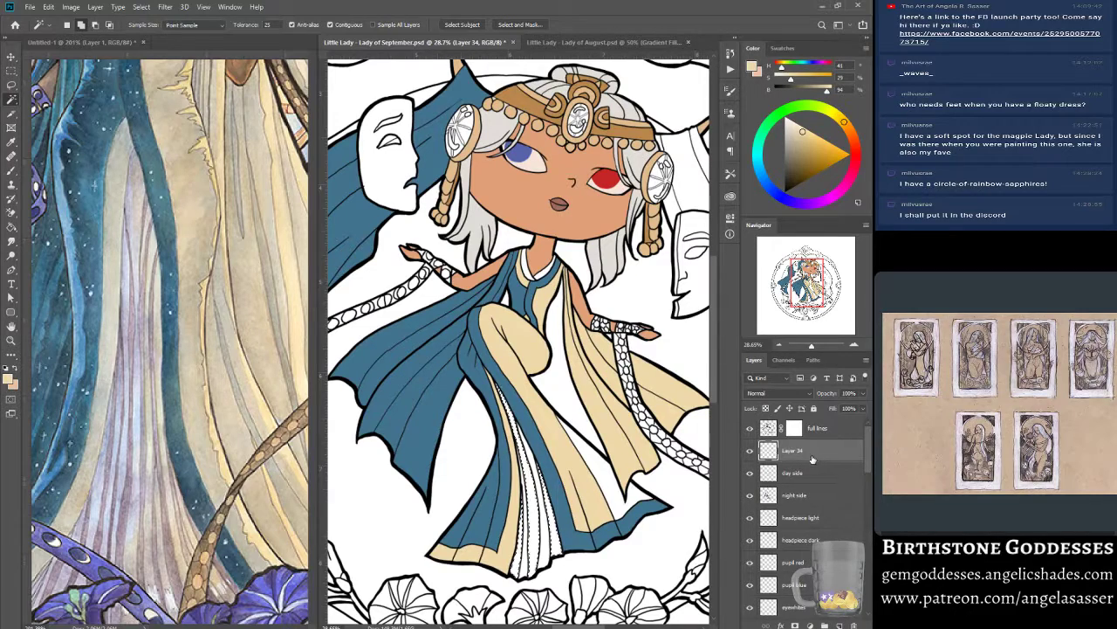
pyautogui.doubleClick(795, 451)
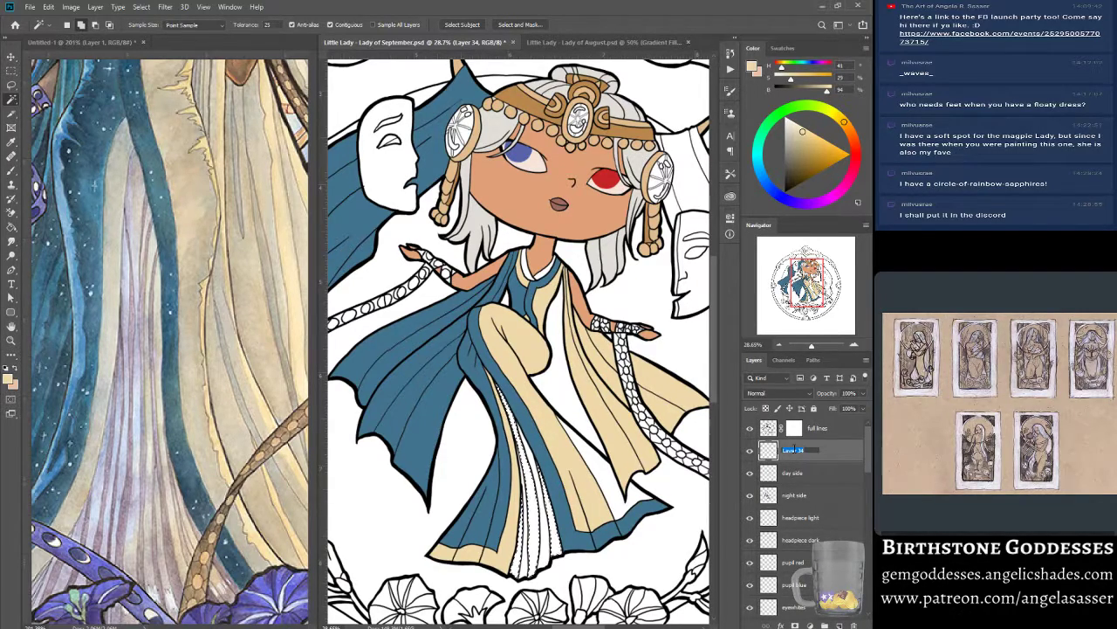
pyautogui.write('pleats light')
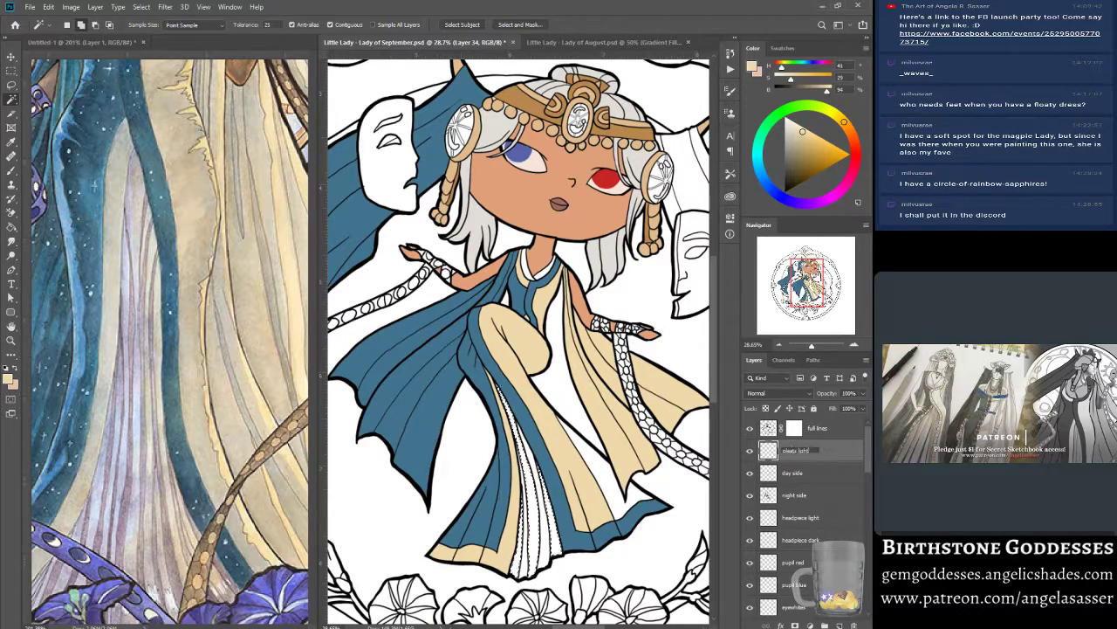
pyautogui.press('Return')
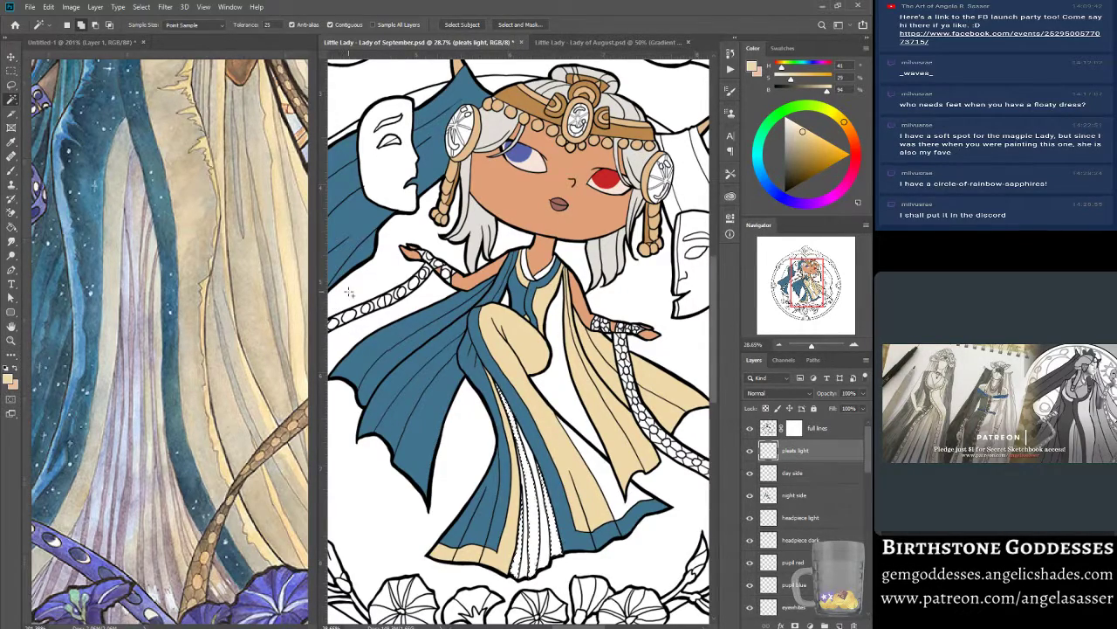
# Select the white skirt pleats and inner collar on the full lines layer, return to the pleats light layer, and expand the selection.
pyautogui.scroll(1, 519, 397)
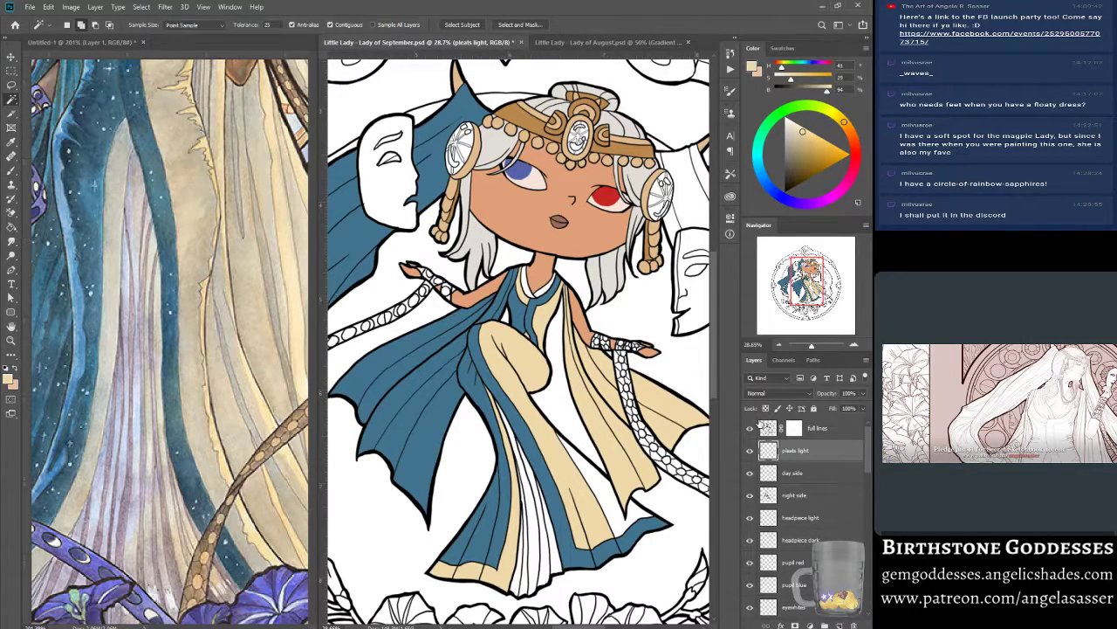
pyautogui.click(766, 430)
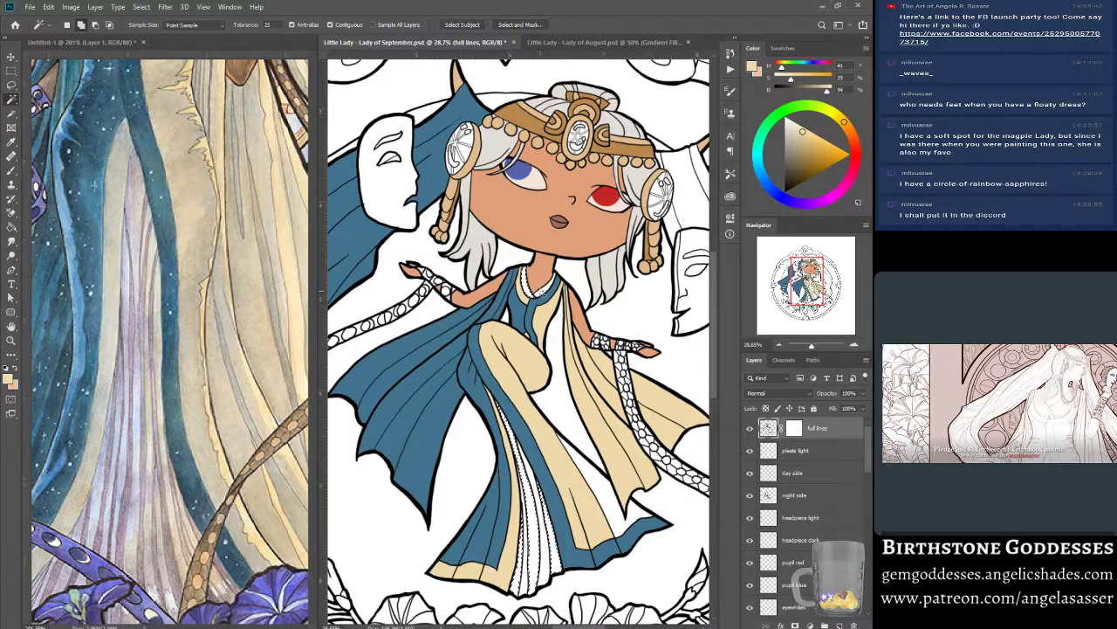
pyautogui.click(804, 451)
pyautogui.click(142, 7)
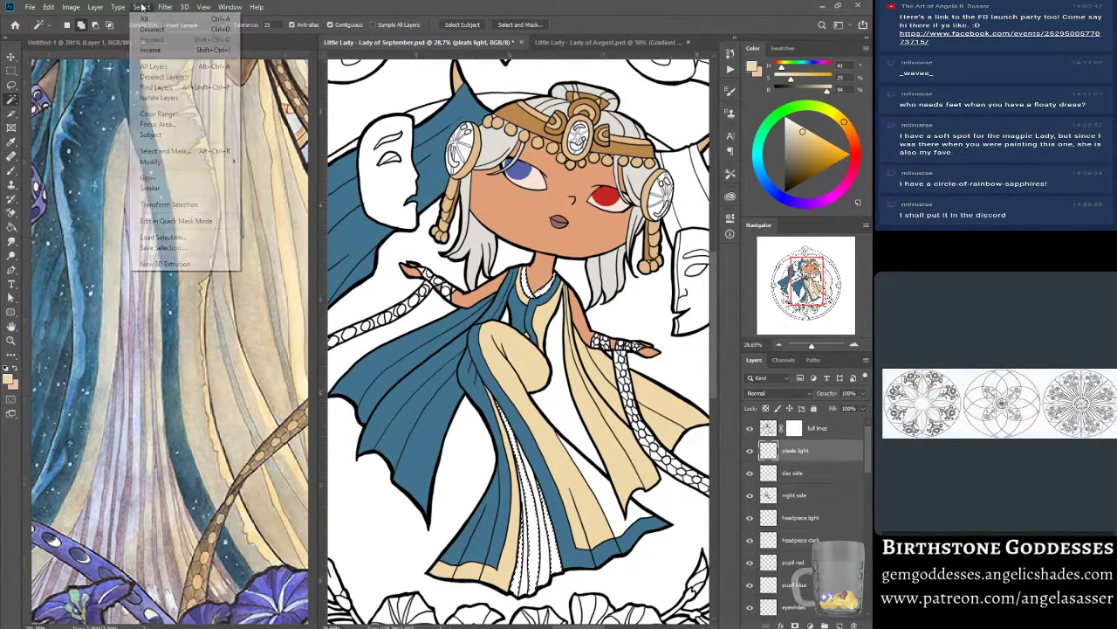
pyautogui.moveTo(166, 162)
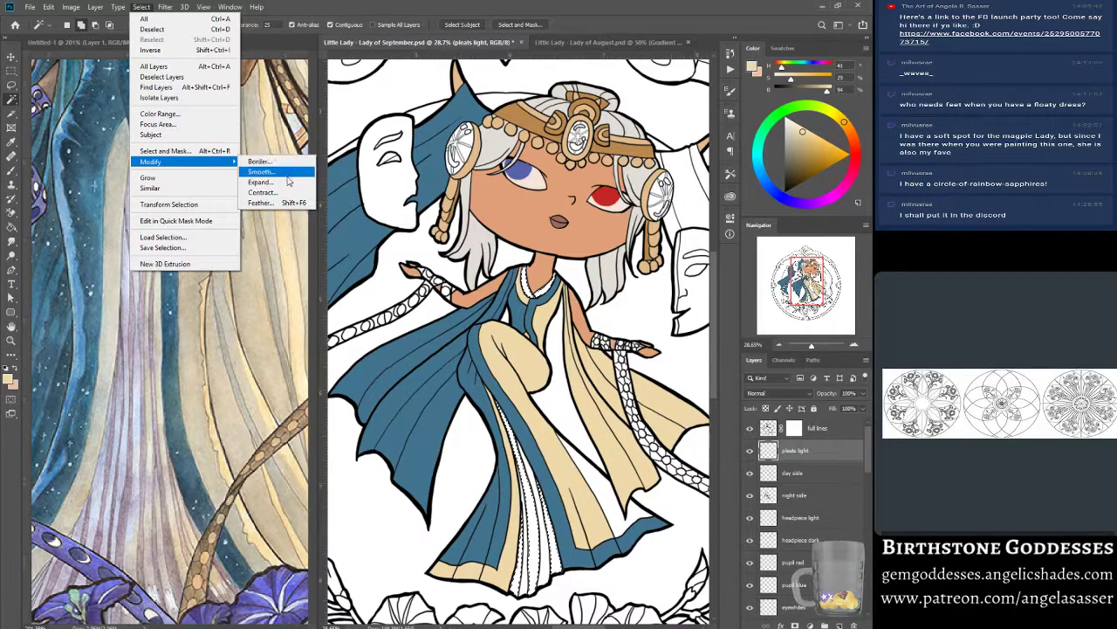
pyautogui.click(266, 177)
pyautogui.click(503, 215)
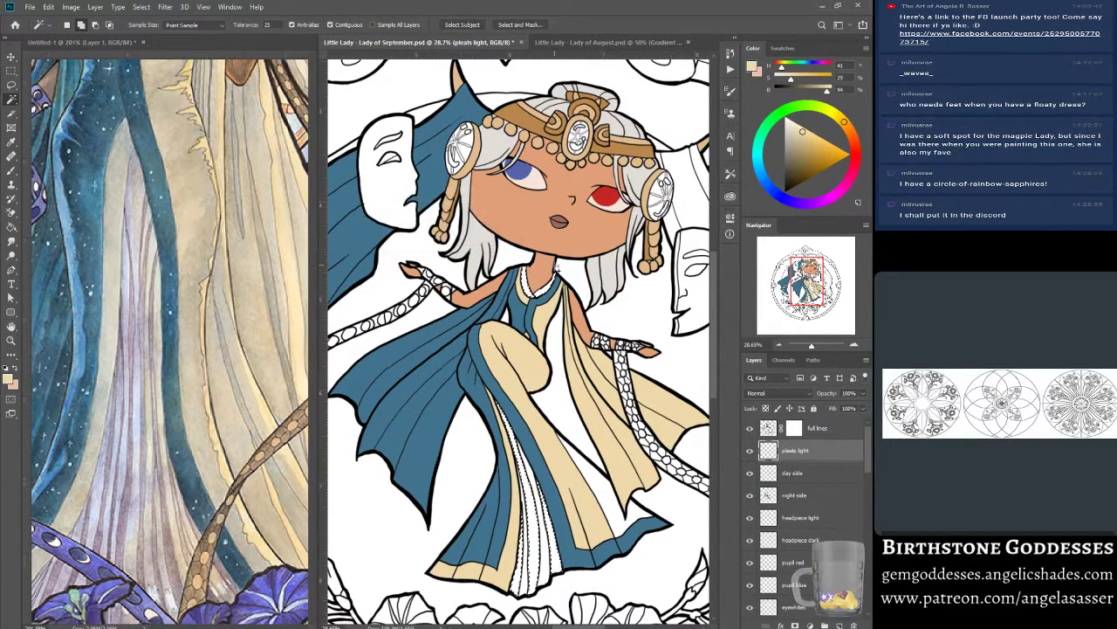
# Fill the selected pleats and collar on the pleats light layer with pale blue cfdbe9 sampled from the reference gown's pleats.
pyautogui.click(7, 378)
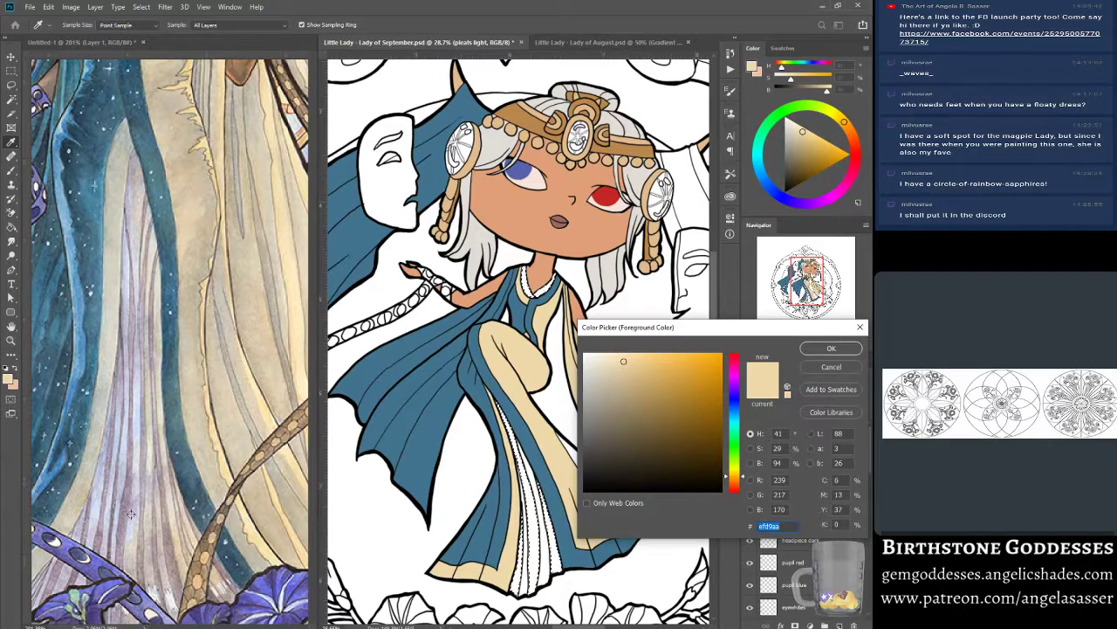
pyautogui.click(127, 294)
pyautogui.click(828, 350)
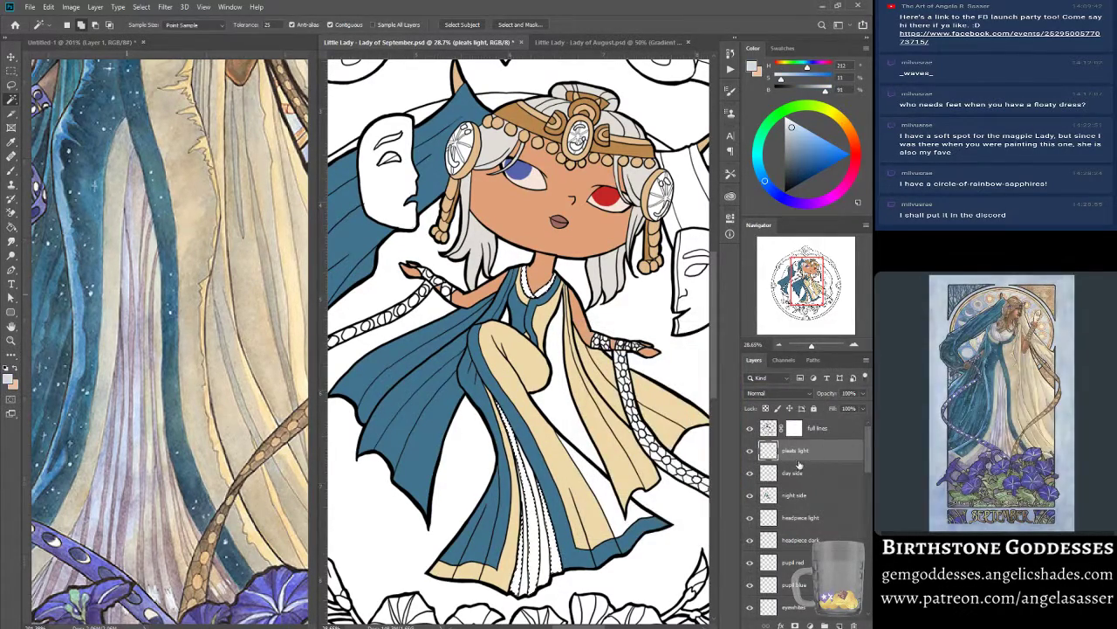
pyautogui.click(48, 7)
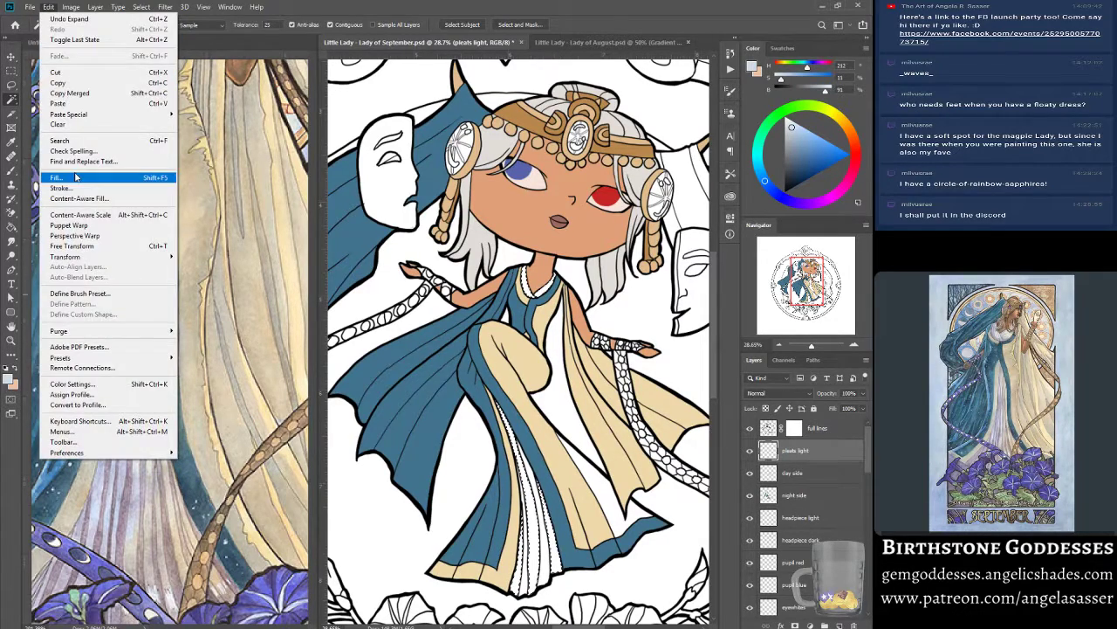
pyautogui.click(69, 175)
pyautogui.click(708, 417)
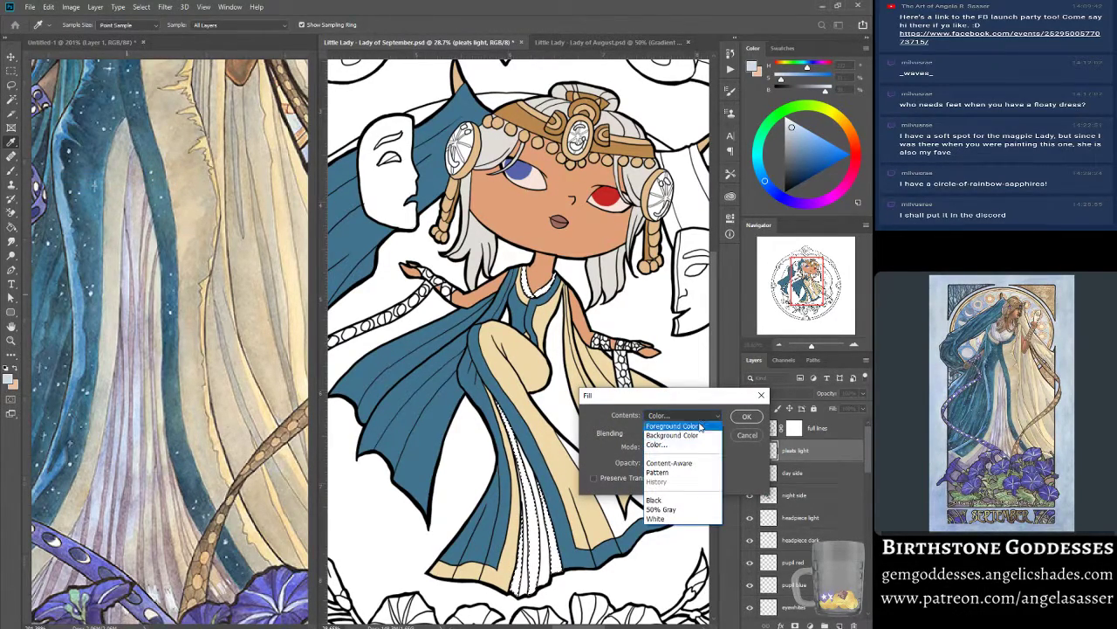
pyautogui.click(679, 420)
pyautogui.click(746, 417)
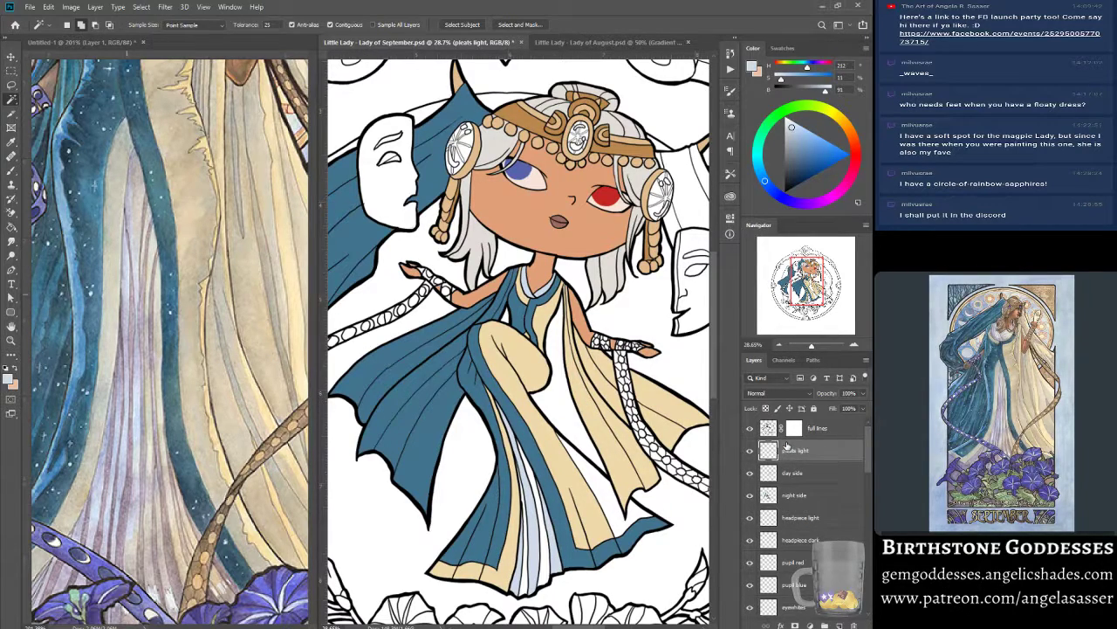
# Expand the pleats and collar selection once more and refill it with the foreground color.
pyautogui.click(122, 7)
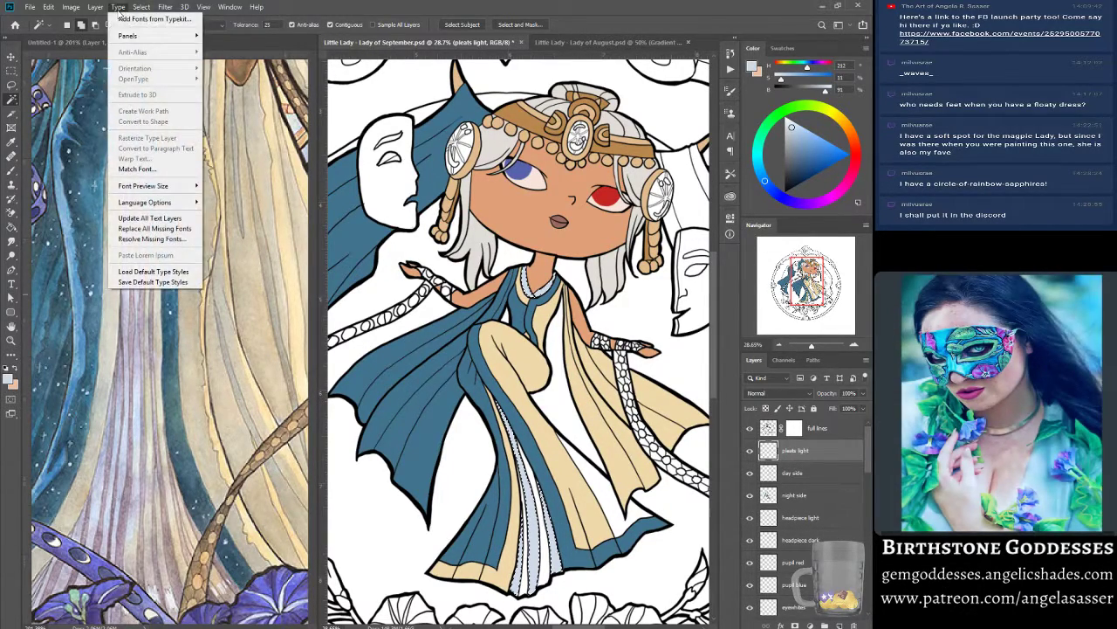
pyautogui.click(129, 7)
pyautogui.click(141, 7)
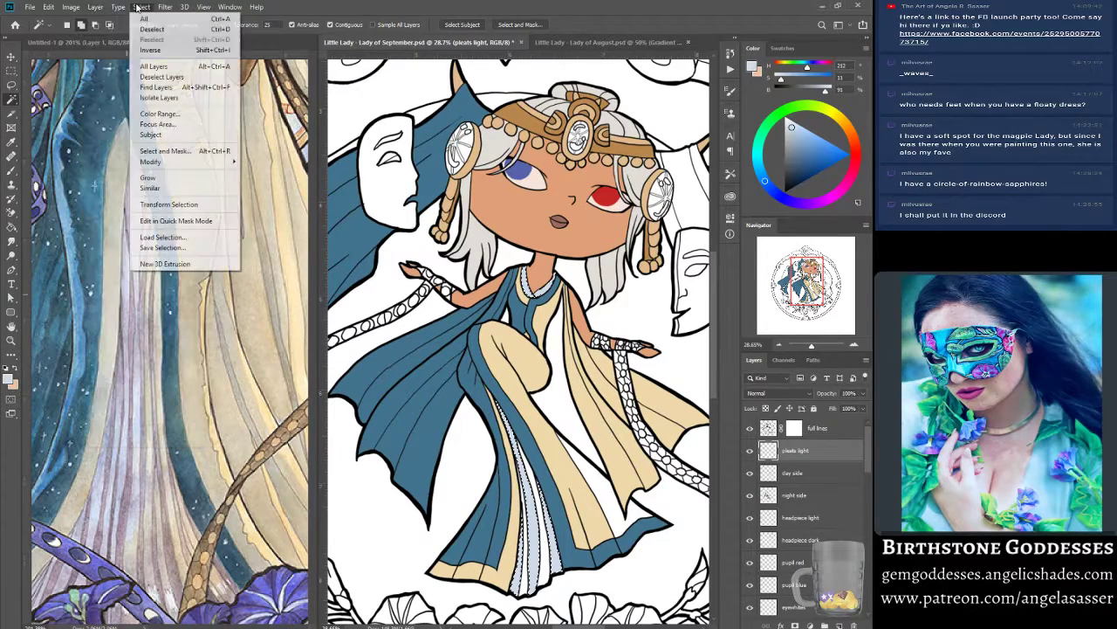
pyautogui.moveTo(182, 165)
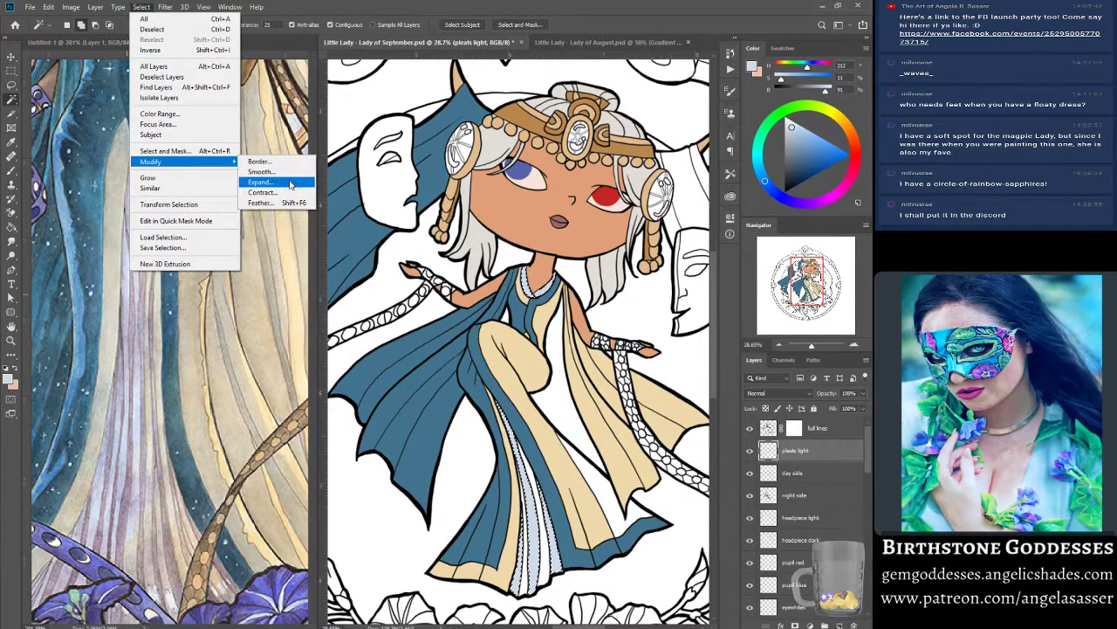
pyautogui.click(262, 184)
pyautogui.click(494, 215)
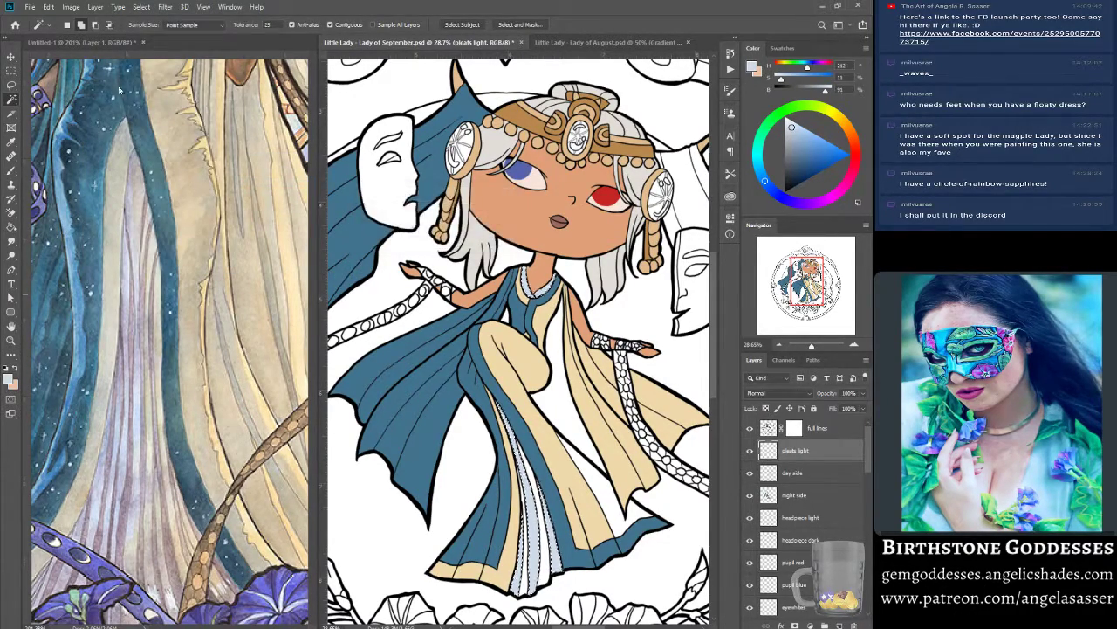
pyautogui.click(48, 7)
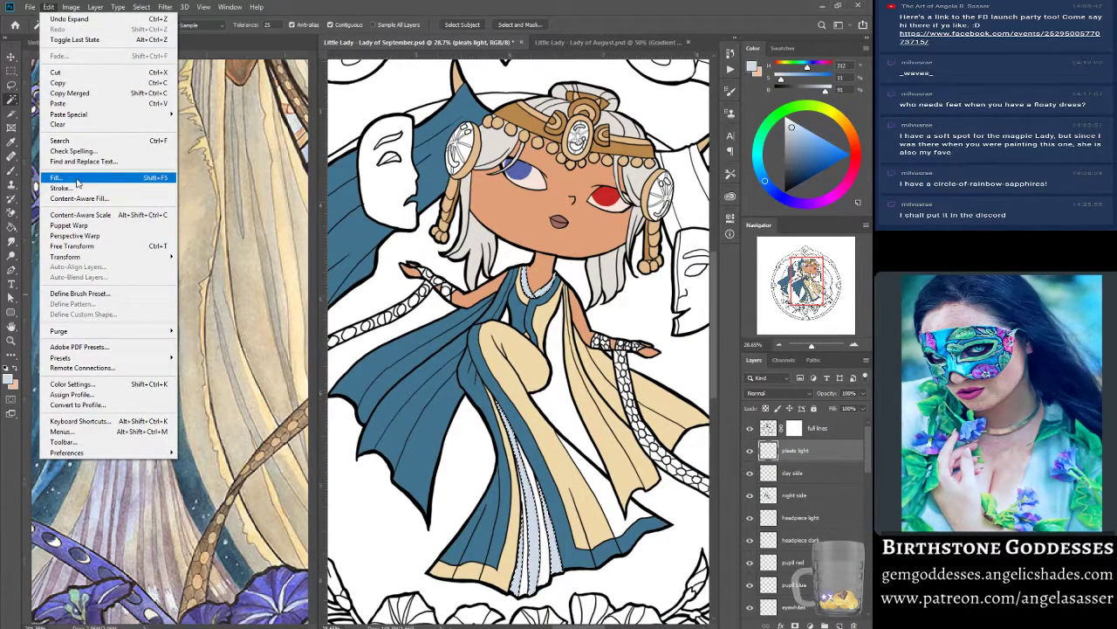
pyautogui.click(68, 175)
pyautogui.click(744, 418)
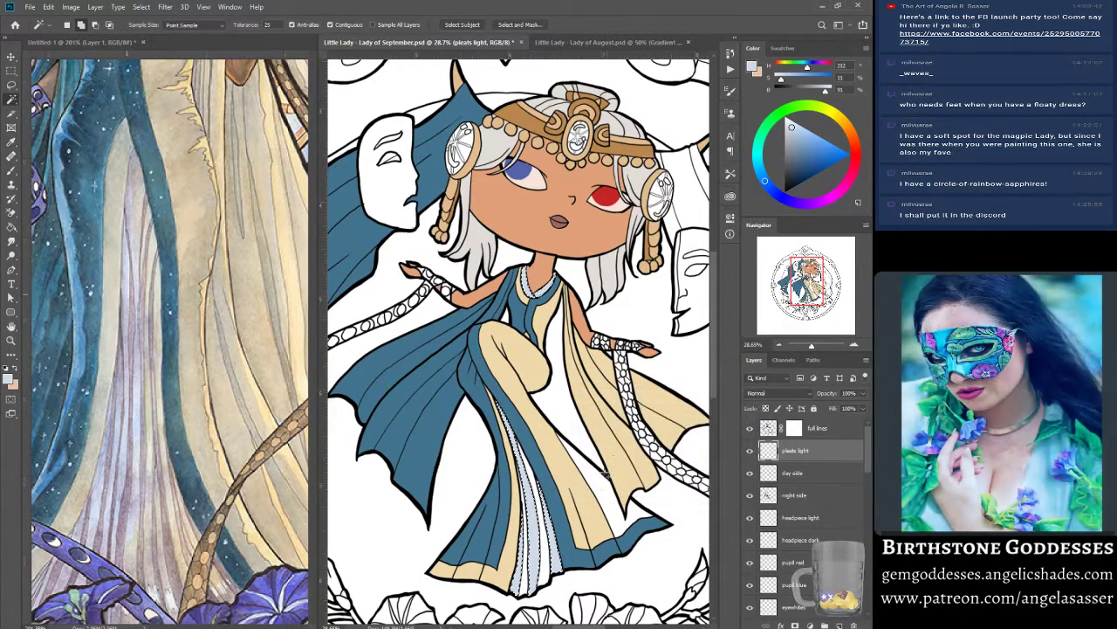
# Select the alternating skirt pleats on the full lines layer with the Magic Wand and expand the selection.
pyautogui.press('w')
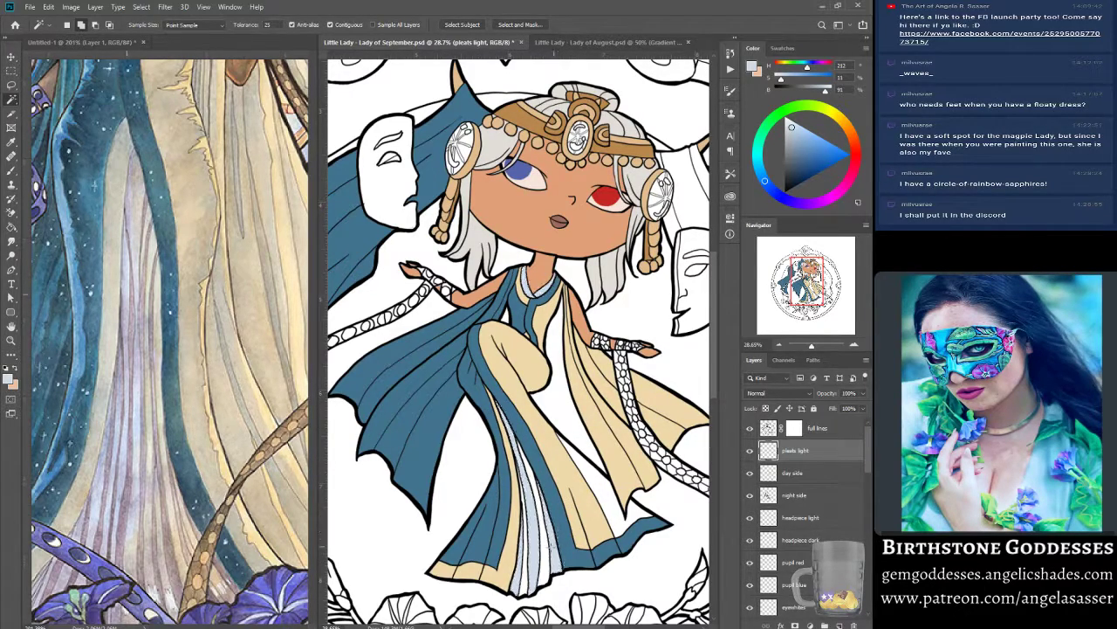
pyautogui.click(770, 432)
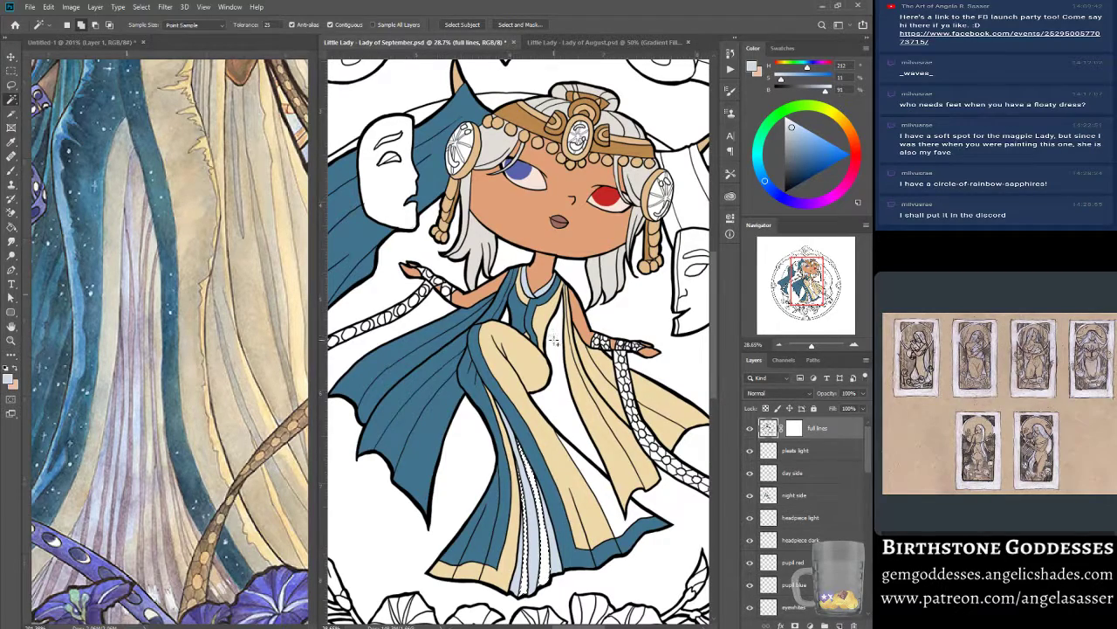
pyautogui.click(141, 7)
pyautogui.moveTo(157, 169)
pyautogui.click(260, 181)
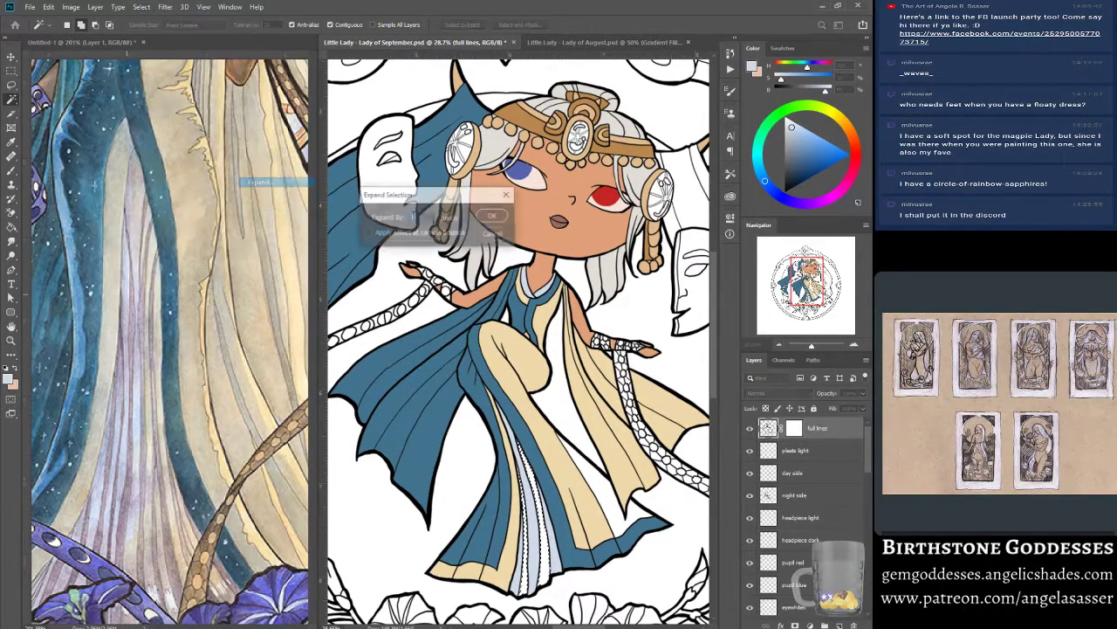
pyautogui.click(501, 217)
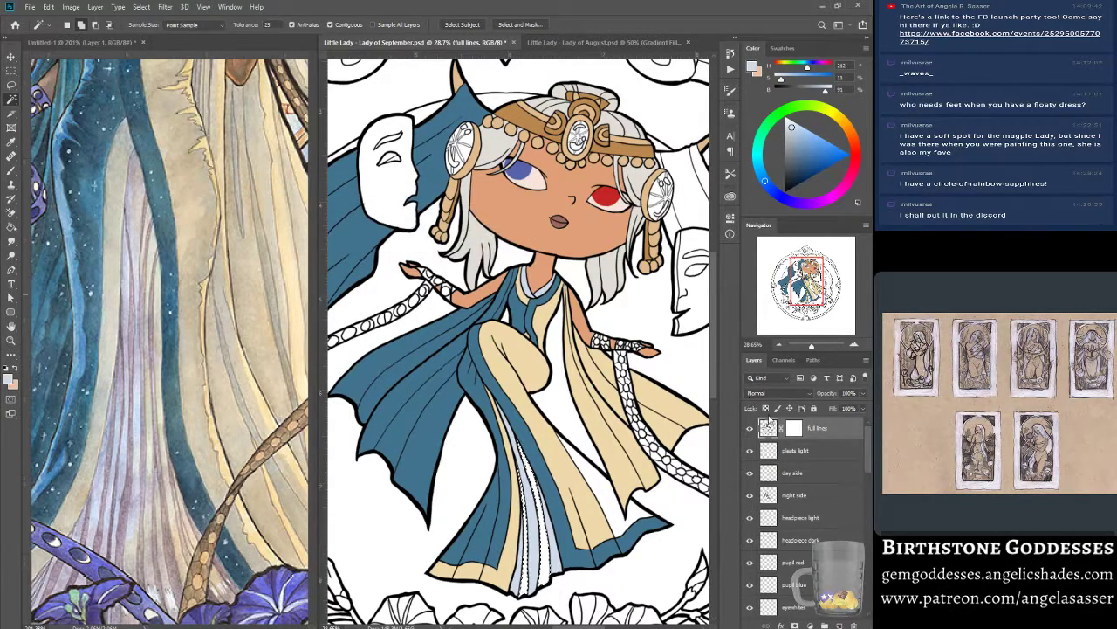
# Add a layer above the pleats light layer and name it pleats dark.
pyautogui.hotkey('ctrl', 'shift', 'alt', 'n')
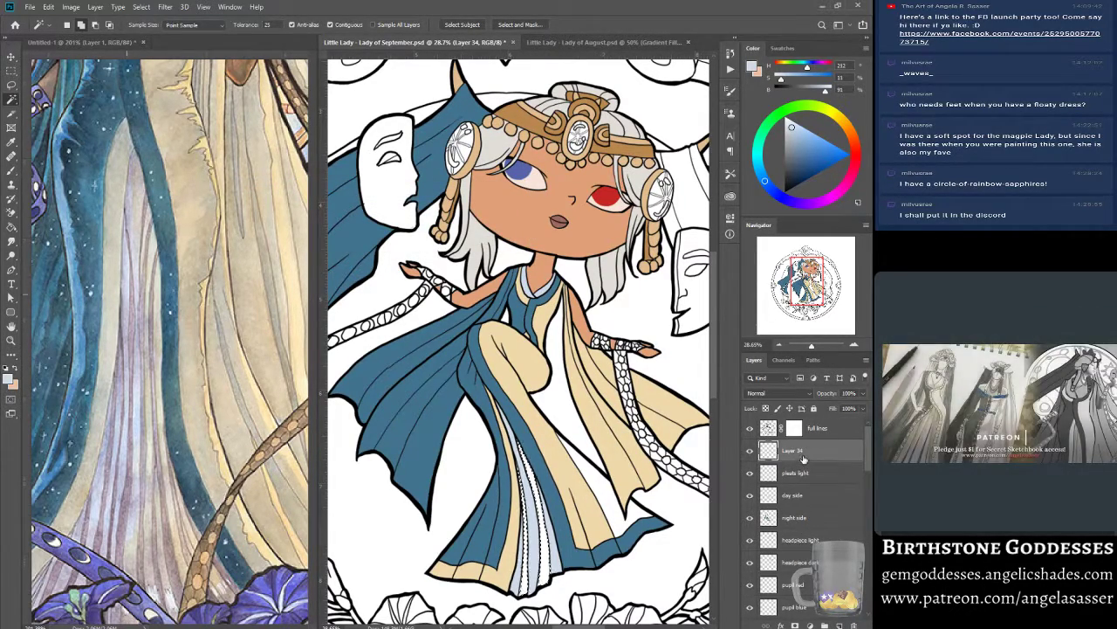
pyautogui.doubleClick(797, 449)
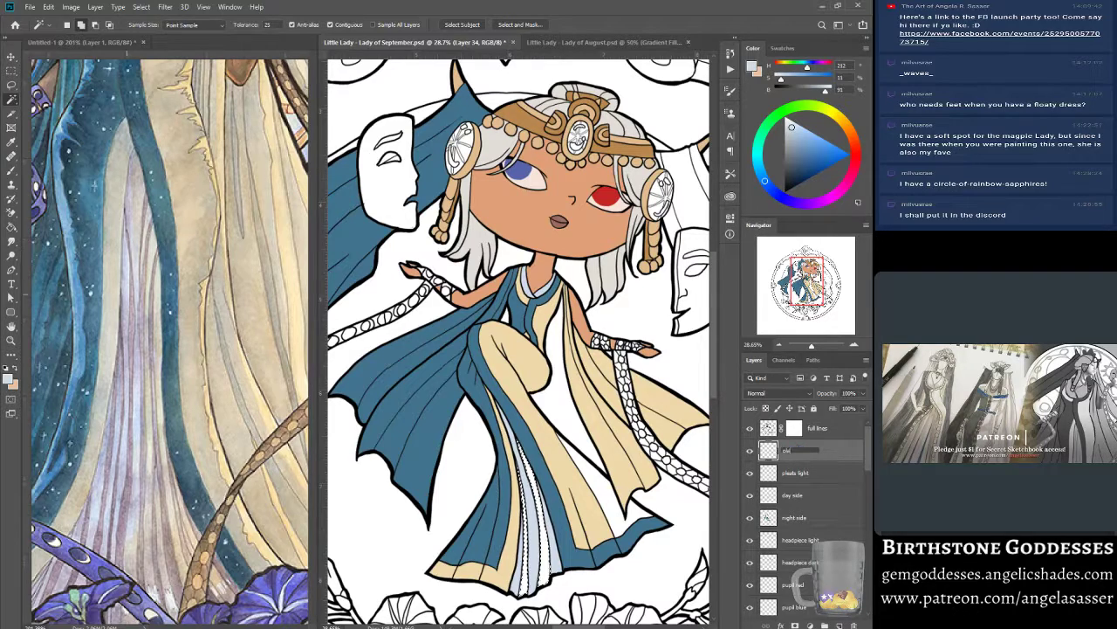
pyautogui.write('pleats dark')
pyautogui.press('Return')
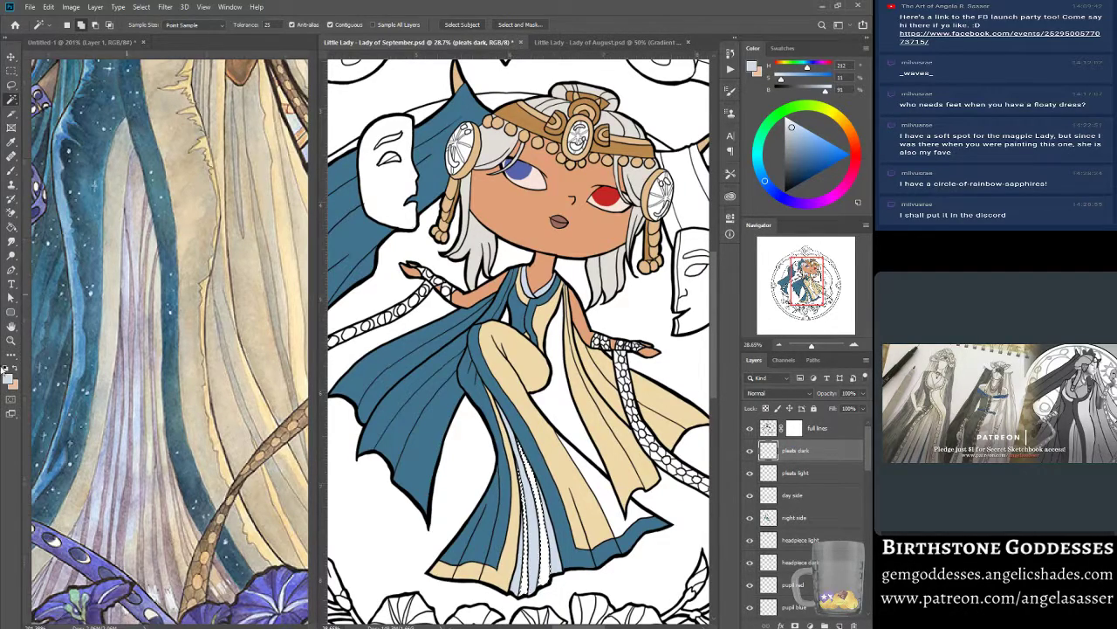
# Set the foreground color to mauve b39eaf, sampled from the darker pleats in the reference painting.
pyautogui.click(7, 382)
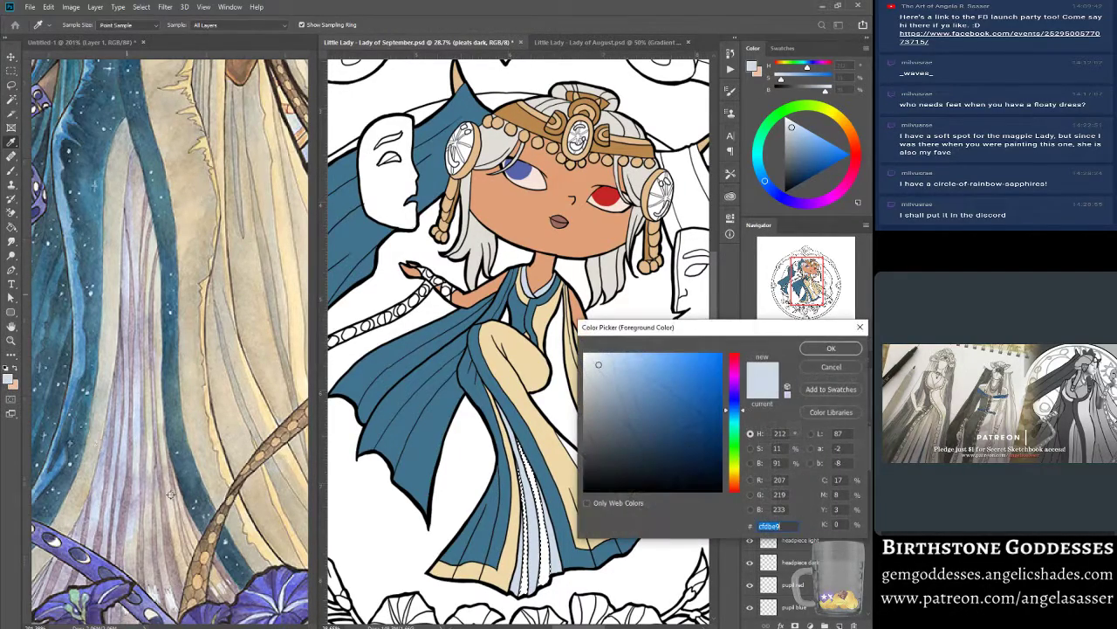
pyautogui.click(115, 481)
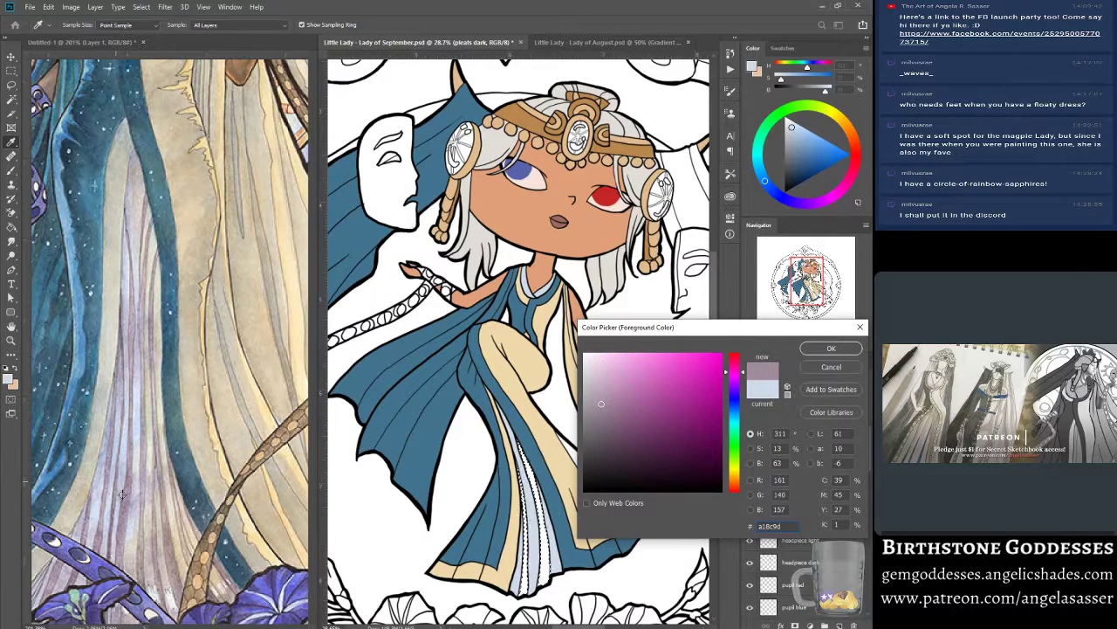
pyautogui.click(123, 494)
pyautogui.click(821, 348)
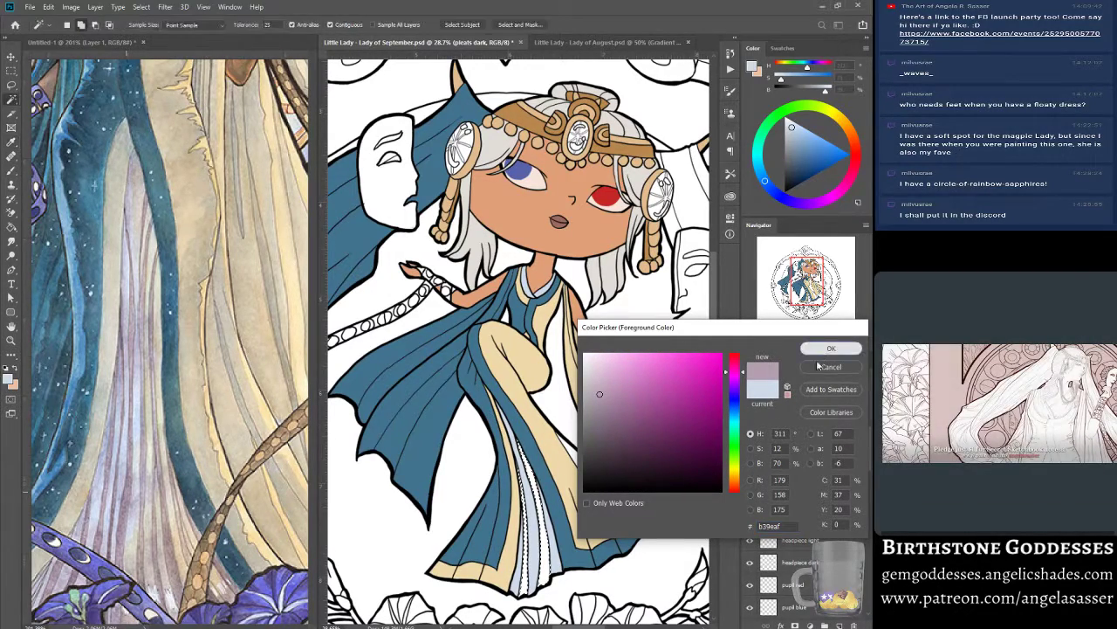
# Fill the selected alternating pleats on the pleats dark layer with the foreground color and save the drawing.
pyautogui.click(808, 473)
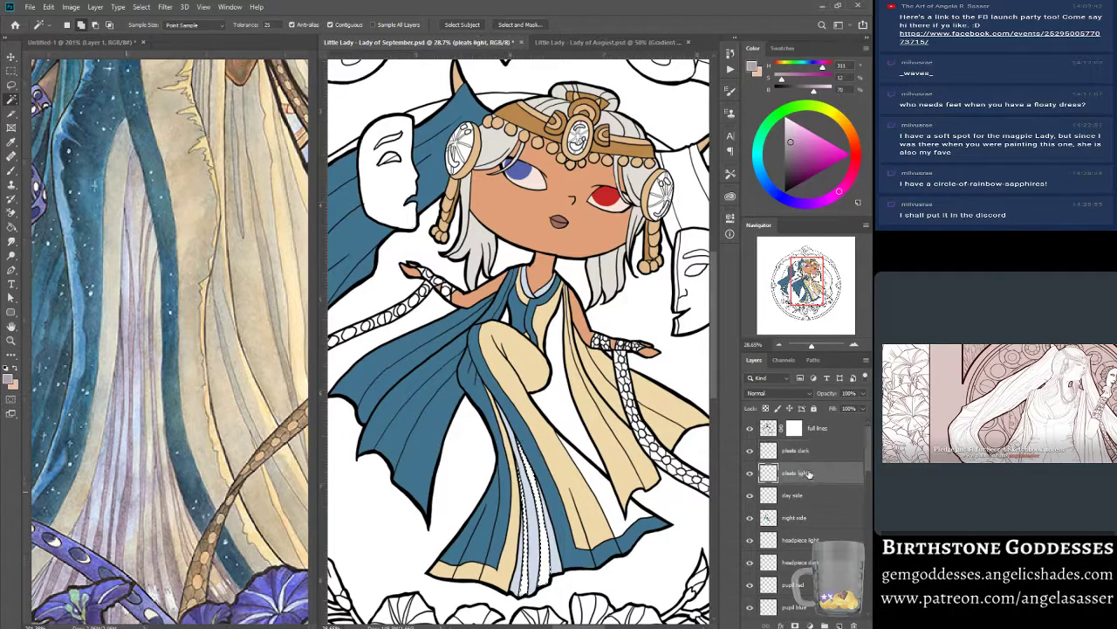
pyautogui.click(818, 458)
pyautogui.click(802, 473)
pyautogui.click(799, 452)
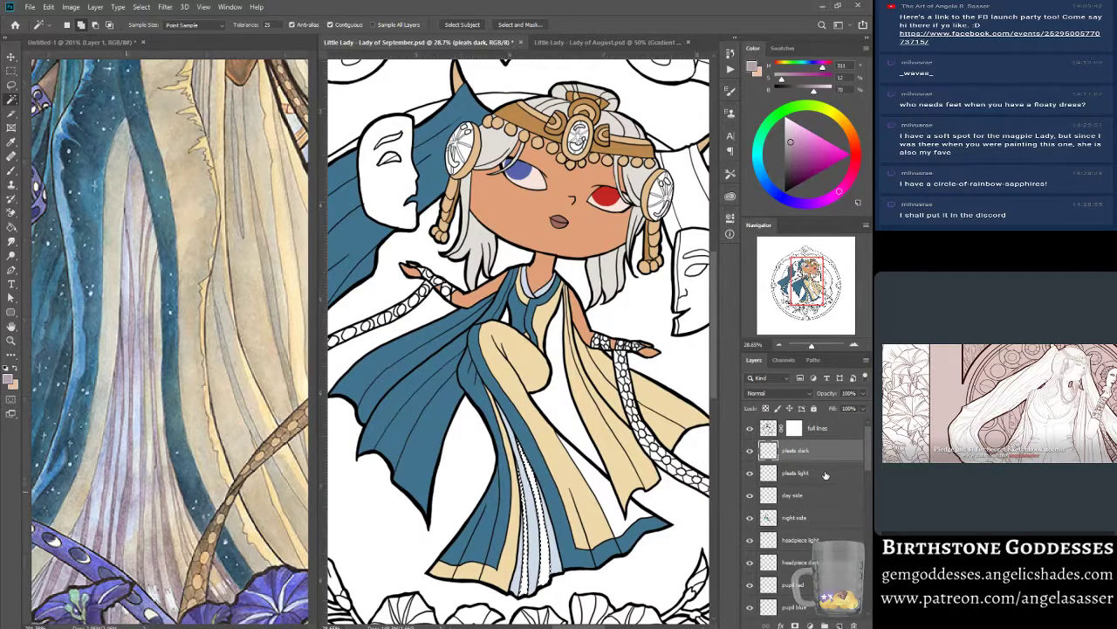
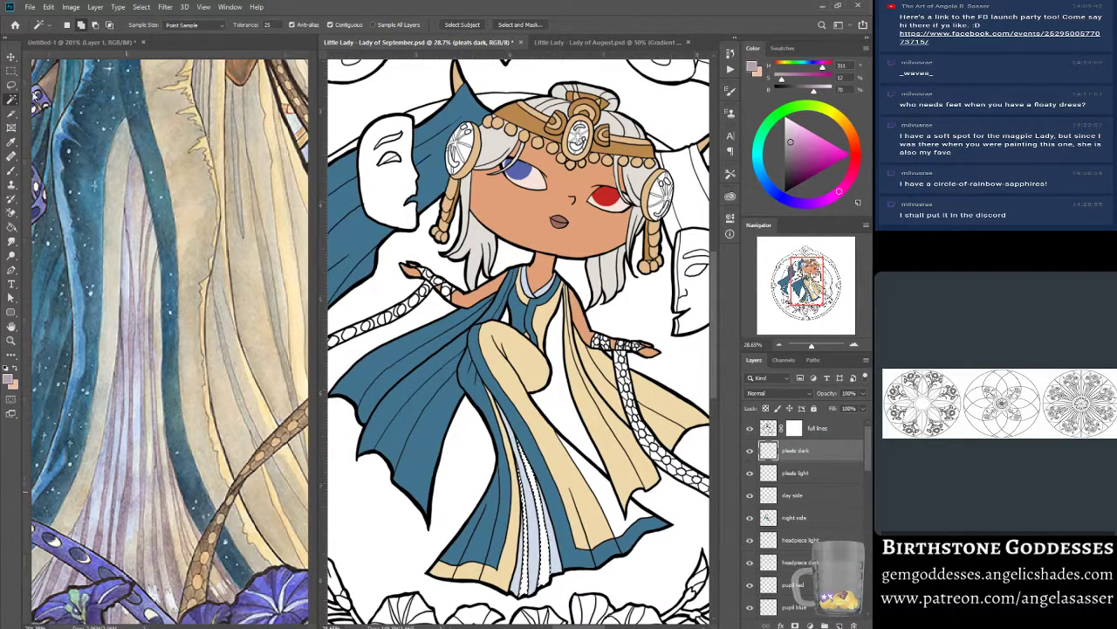
pyautogui.click(48, 7)
pyautogui.click(70, 178)
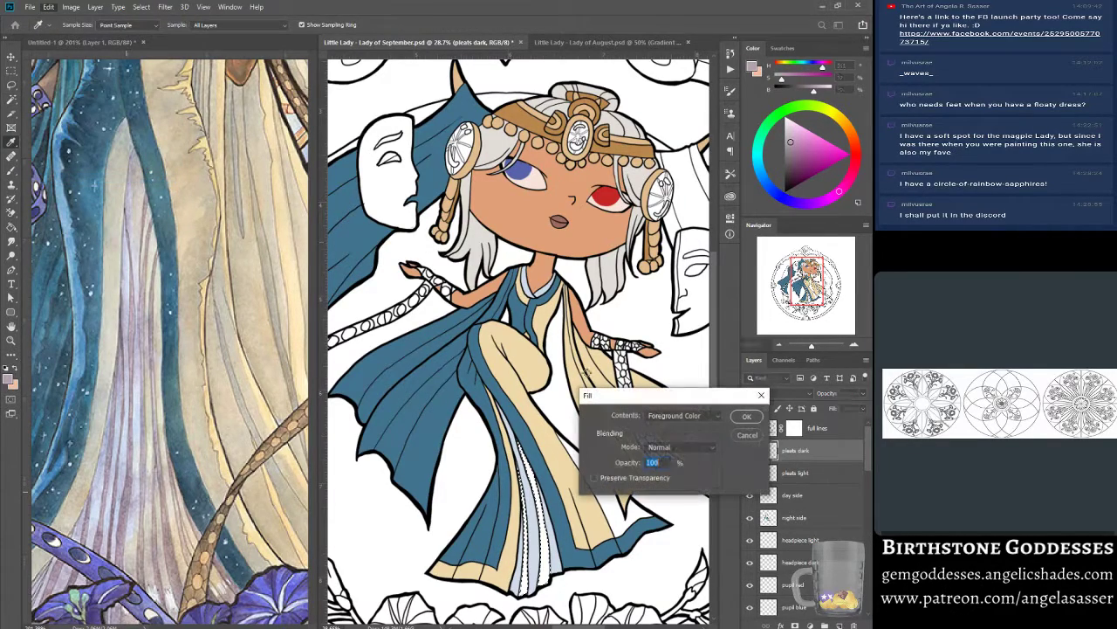
pyautogui.click(747, 416)
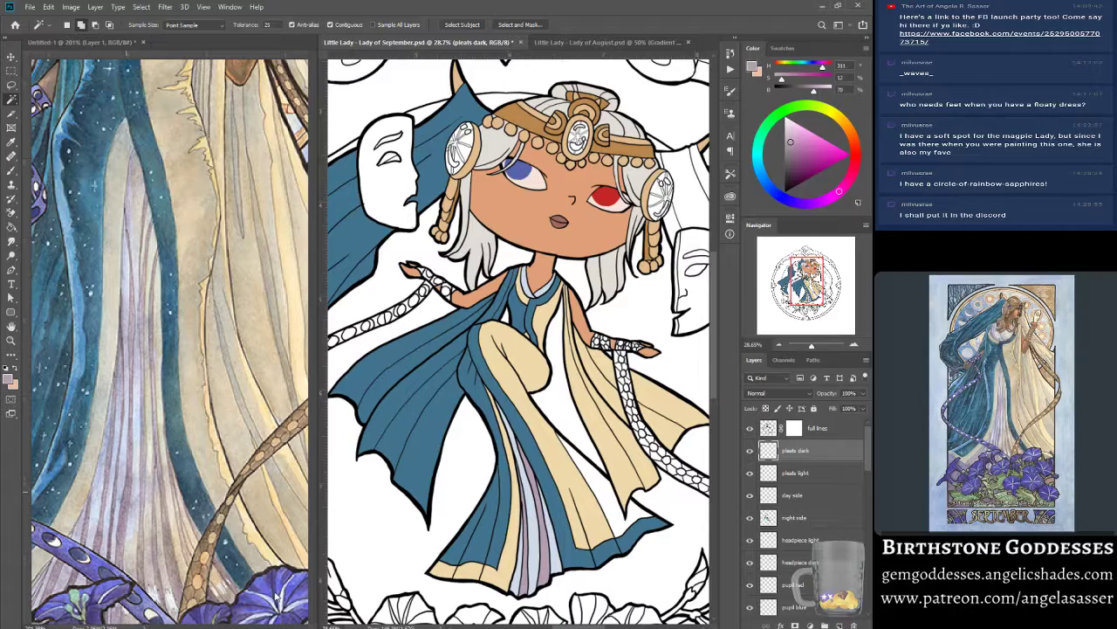
pyautogui.hotkey('ctrl', 's')
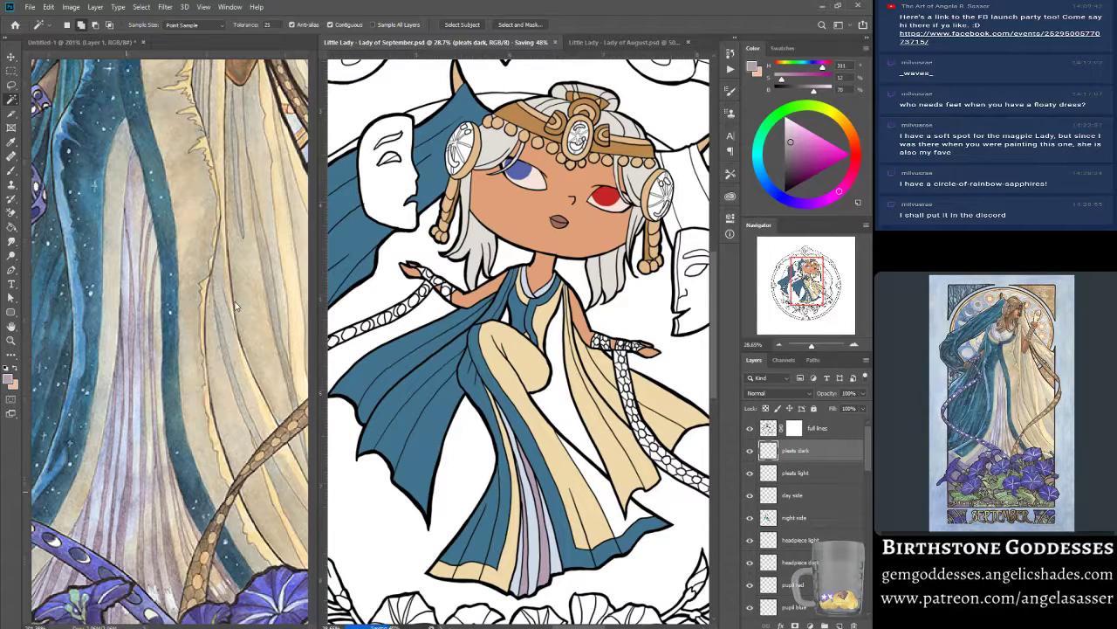
pyautogui.press('z')
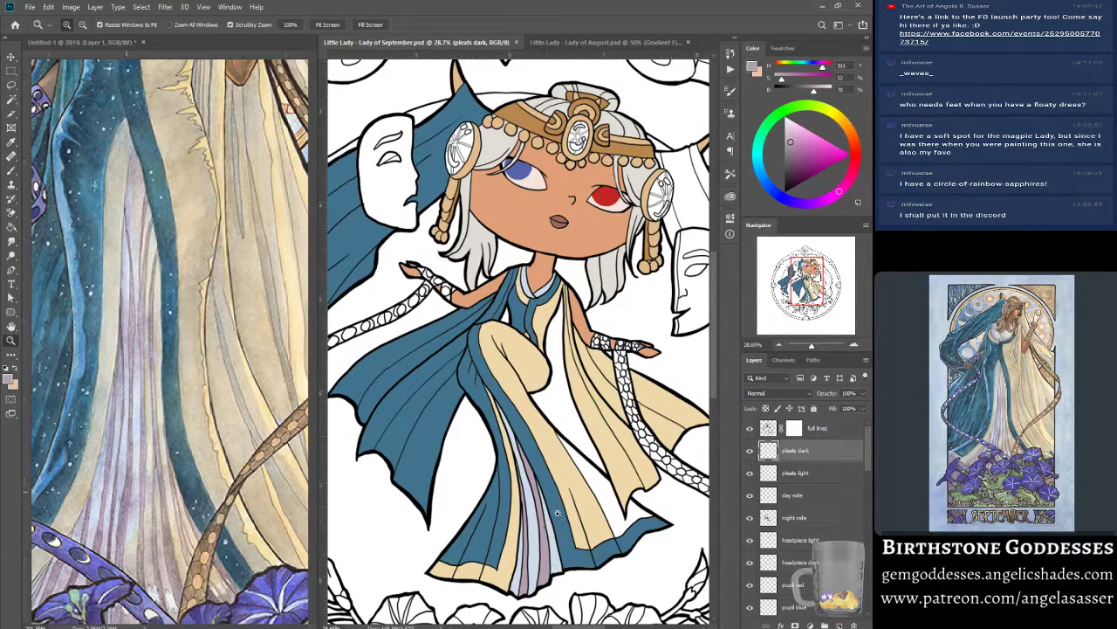
pyautogui.click(811, 280)
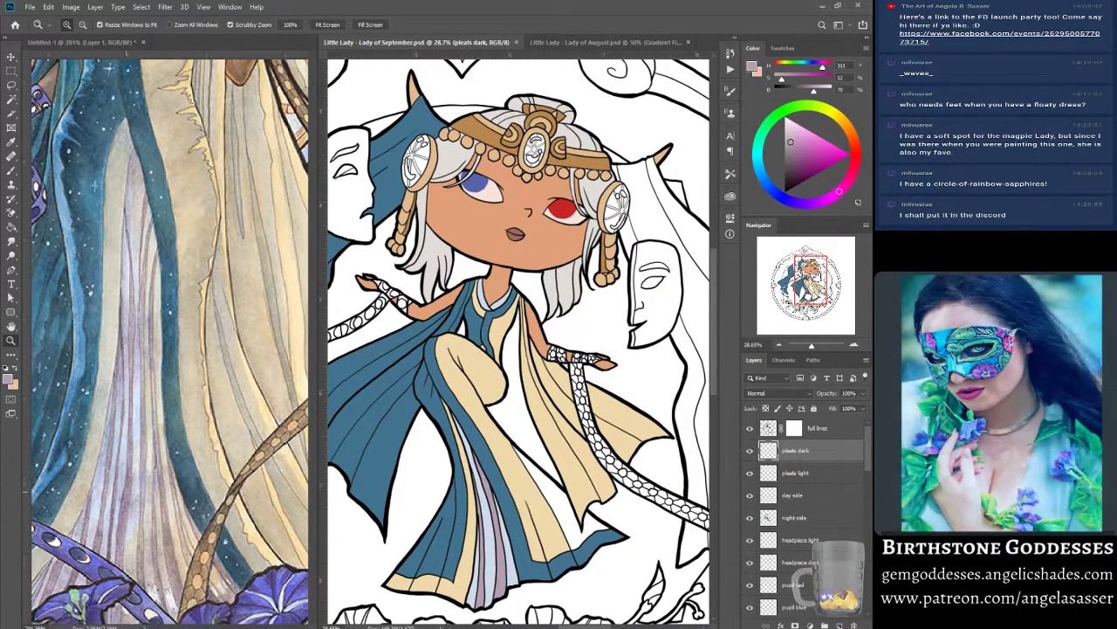
pyautogui.moveTo(805, 298); pyautogui.dragTo(797, 300)
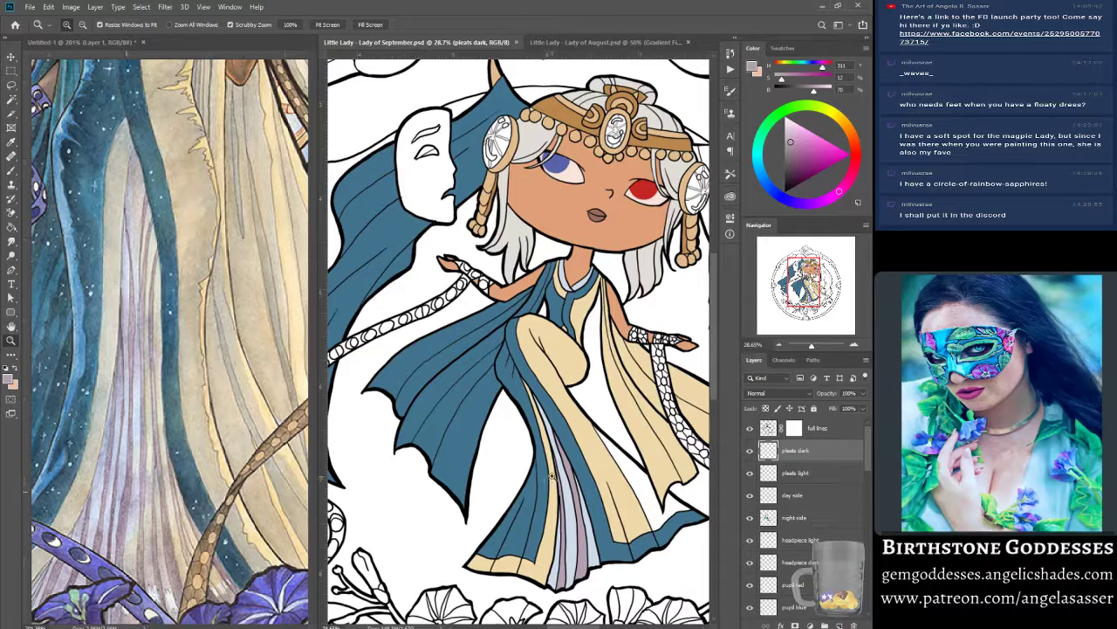
# Touch up the upper end of the darker skirt pleats with the Brush on the pleats dark layer.
pyautogui.moveTo(590, 480); pyautogui.dragTo(626, 534)
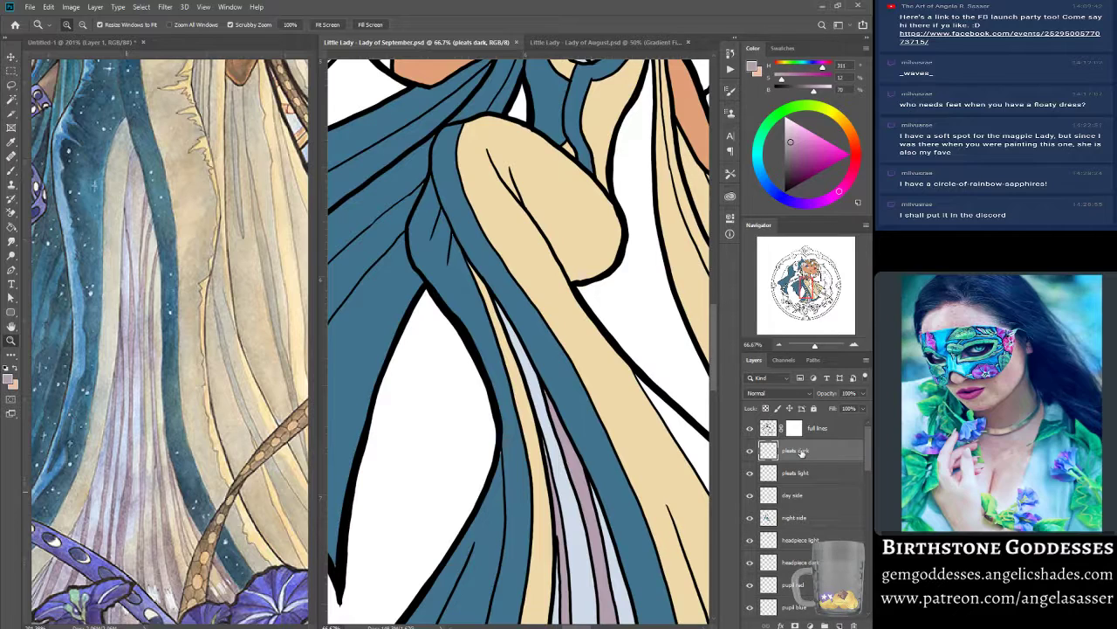
pyautogui.press('b')
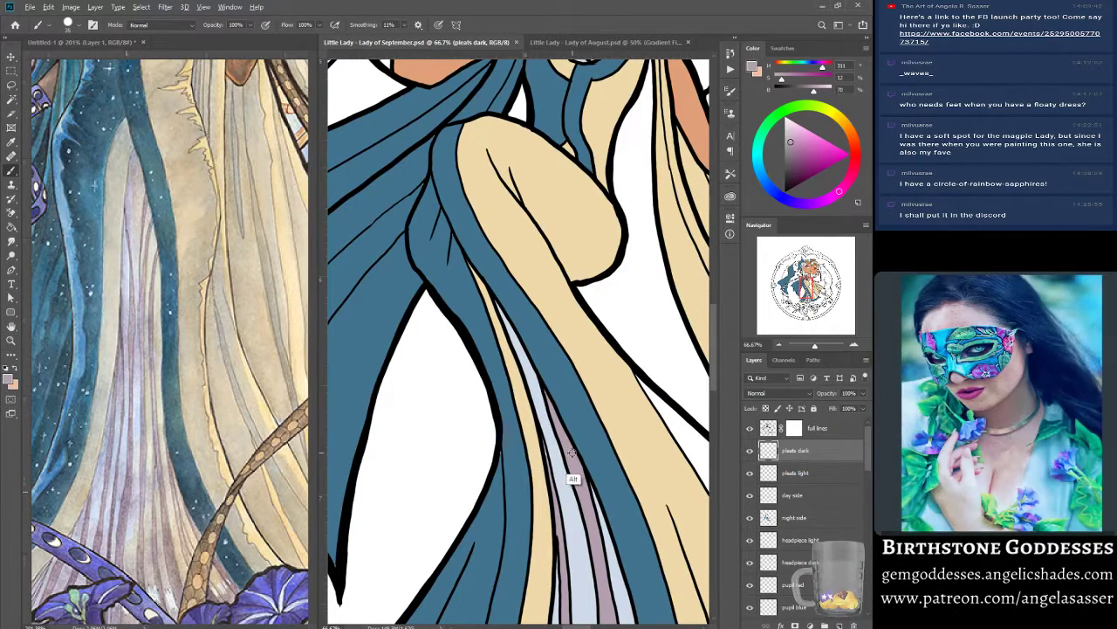
pyautogui.moveTo(543, 447)
pyautogui.mouseDown()
pyautogui.moveTo(548, 467)
pyautogui.moveTo(538, 428)
pyautogui.mouseUp()
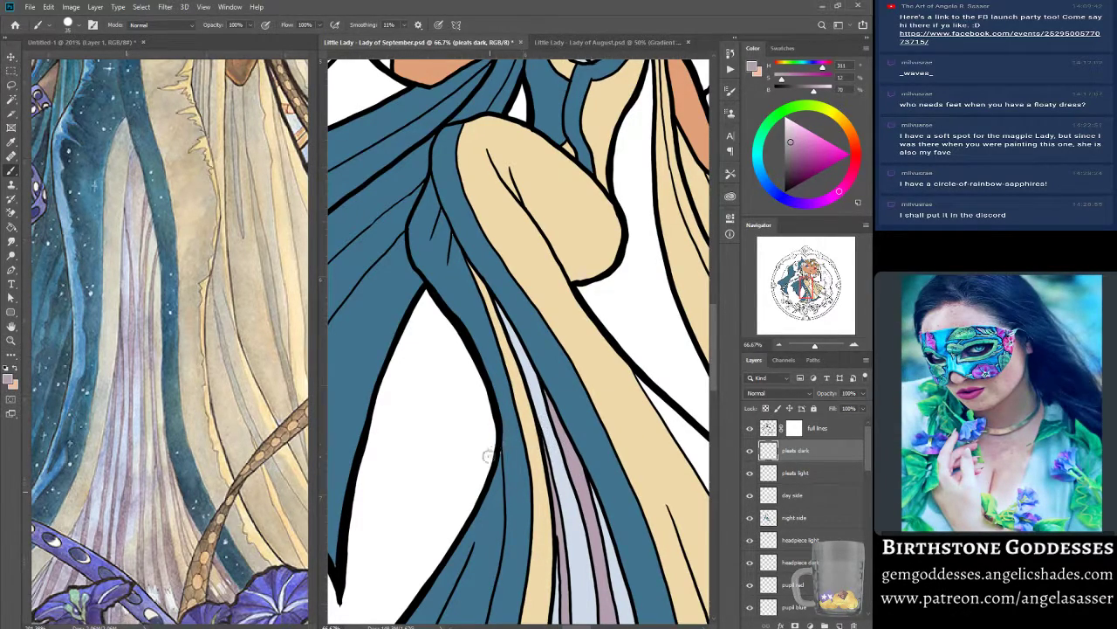
# Select the night side layer, check it by toggling its visibility, sample the dress's blue as foreground color and save the drawing.
pyautogui.click(803, 518)
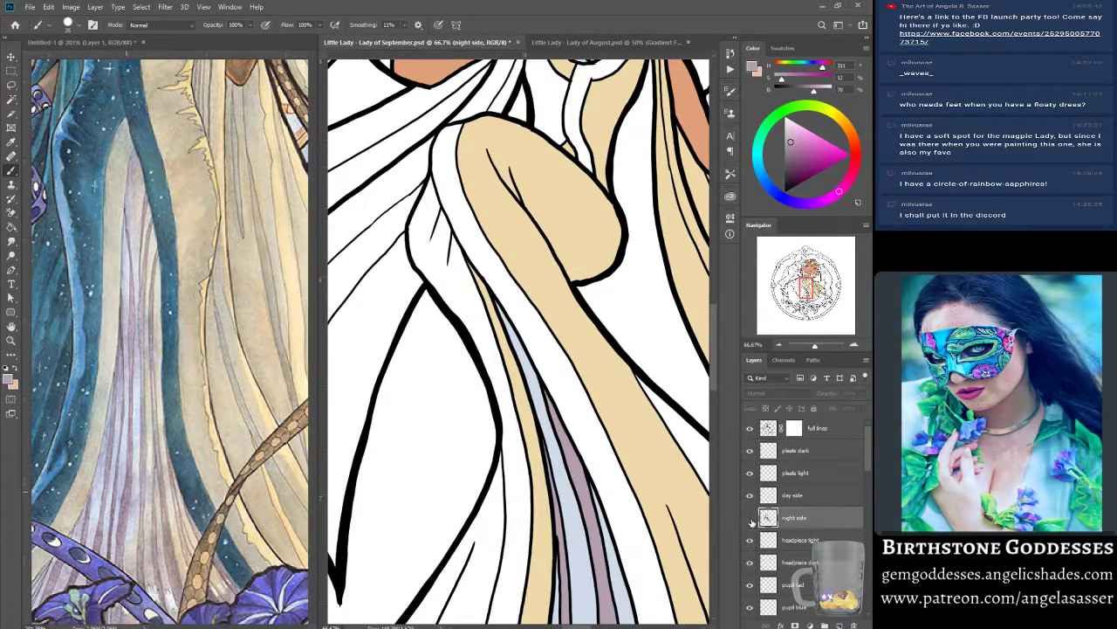
pyautogui.keyDown('alt'); pyautogui.click(516, 467); pyautogui.keyUp('alt')
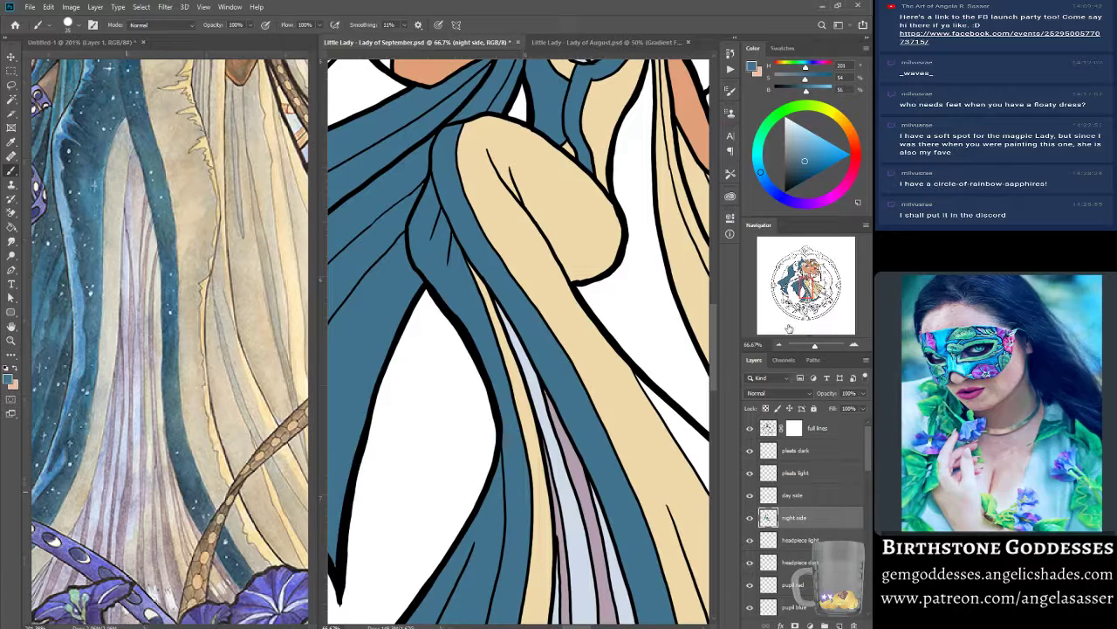
pyautogui.moveTo(815, 347); pyautogui.dragTo(815, 348)
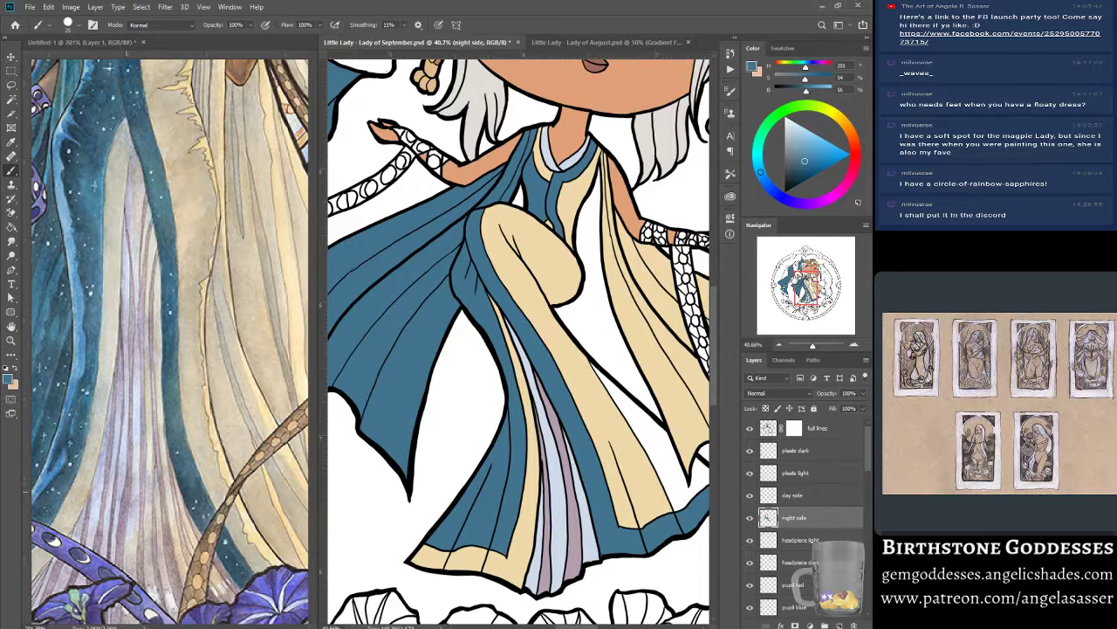
pyautogui.moveTo(798, 290); pyautogui.dragTo(806, 279)
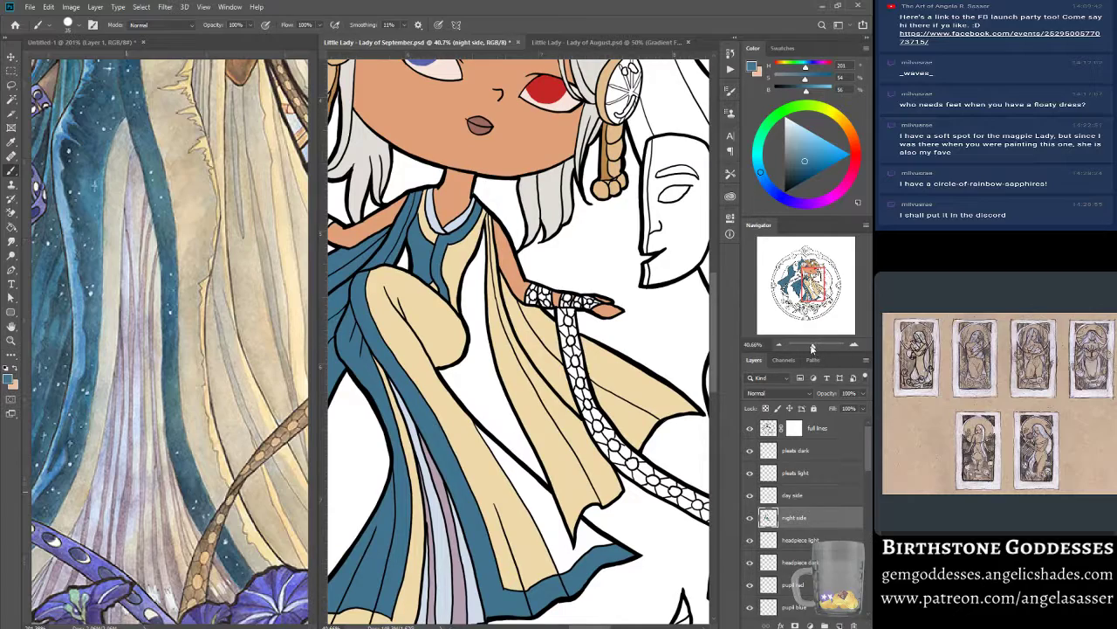
pyautogui.moveTo(812, 348)
pyautogui.mouseDown()
pyautogui.moveTo(800, 348)
pyautogui.moveTo(812, 349)
pyautogui.mouseUp()
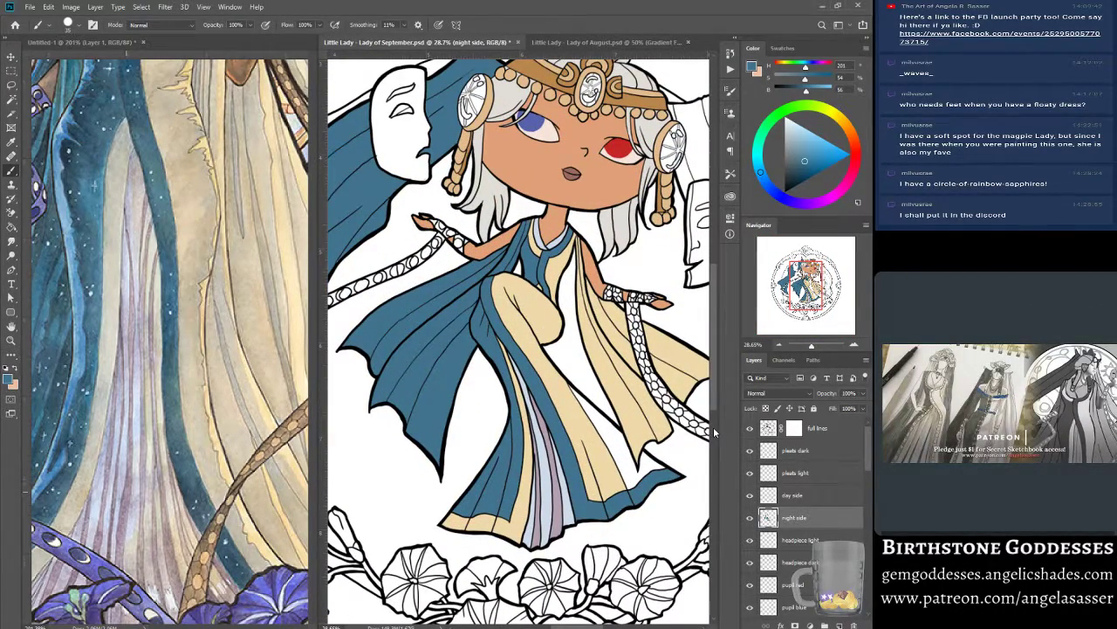
pyautogui.hotkey('ctrl', 's')
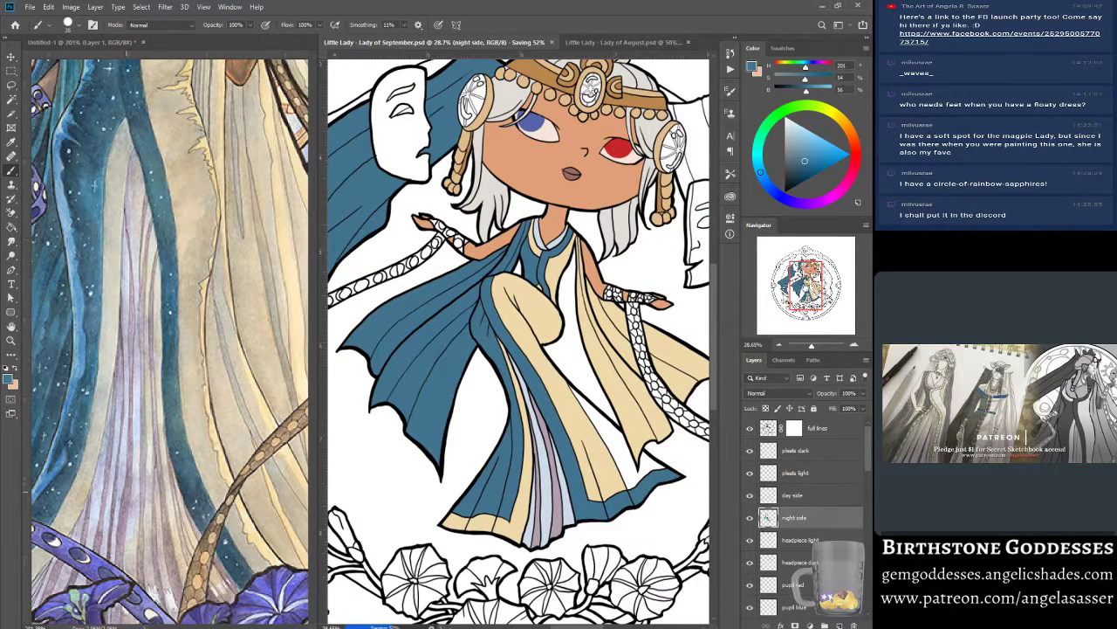
# Touch up the upper eyelid line of the blue eye with sampled black on the full lines layer and save the drawing.
pyautogui.moveTo(698, 341); pyautogui.dragTo(679, 435)
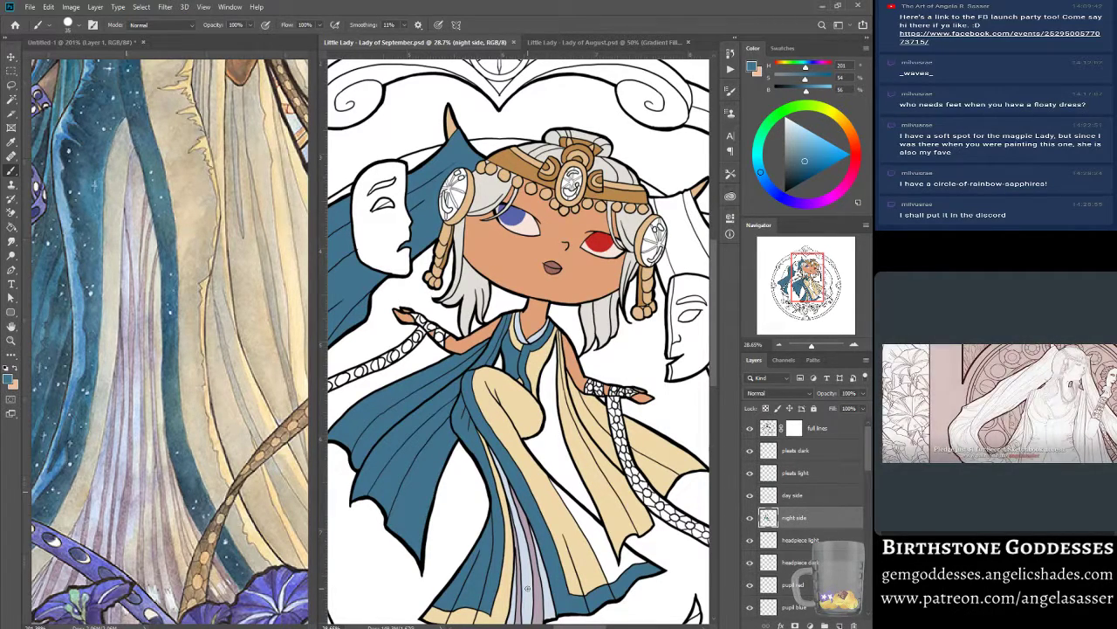
pyautogui.click(10, 341)
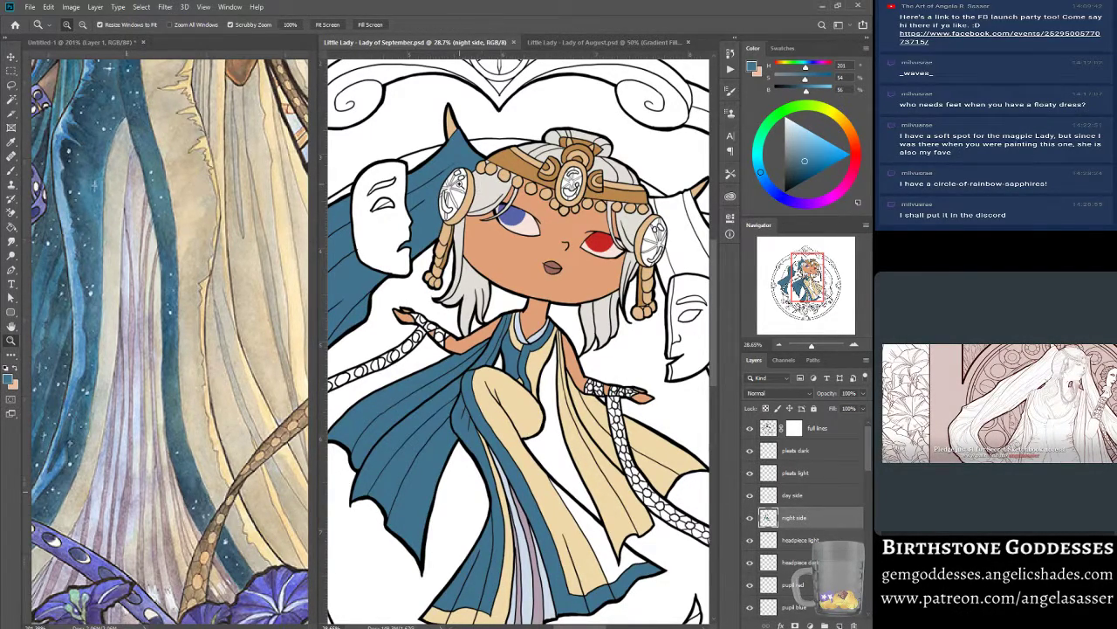
pyautogui.click(449, 191)
pyautogui.click(448, 191)
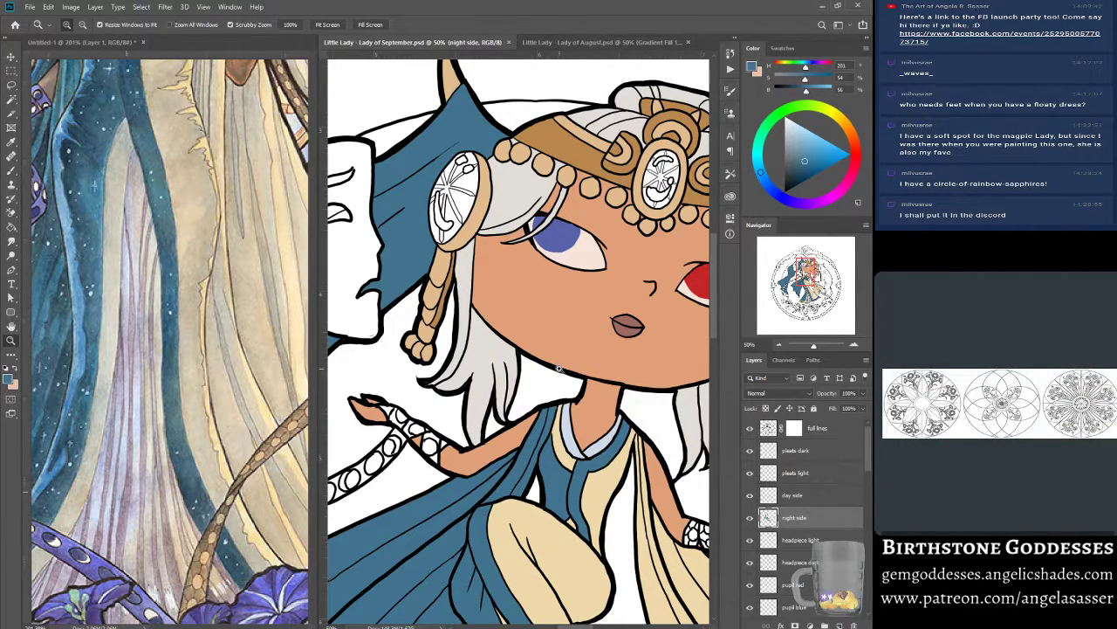
pyautogui.click(771, 431)
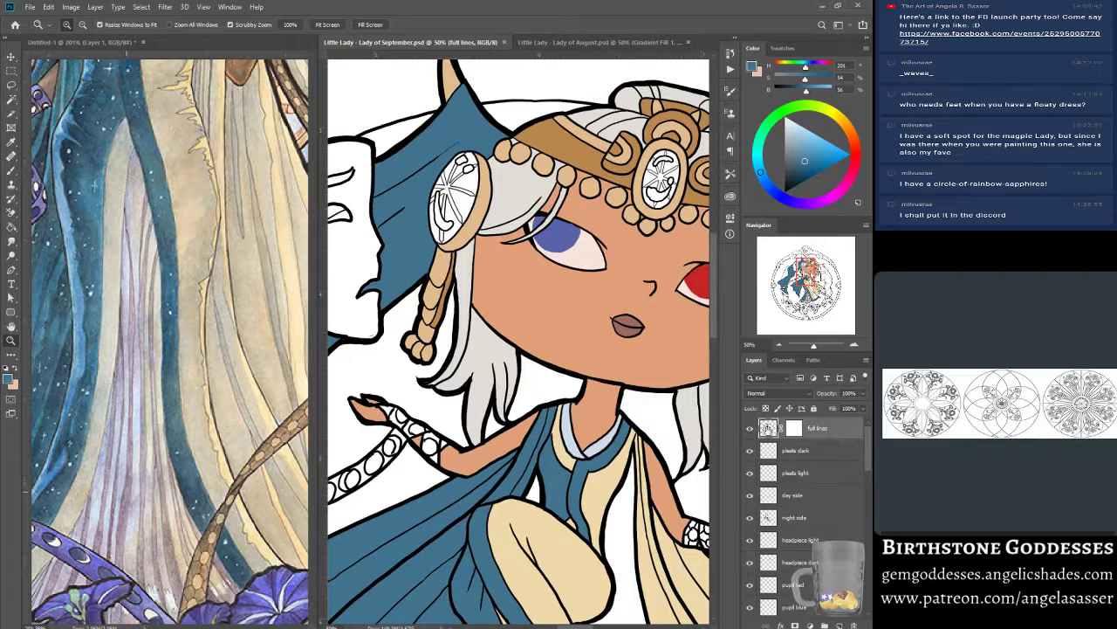
pyautogui.click(577, 222)
pyautogui.click(577, 223)
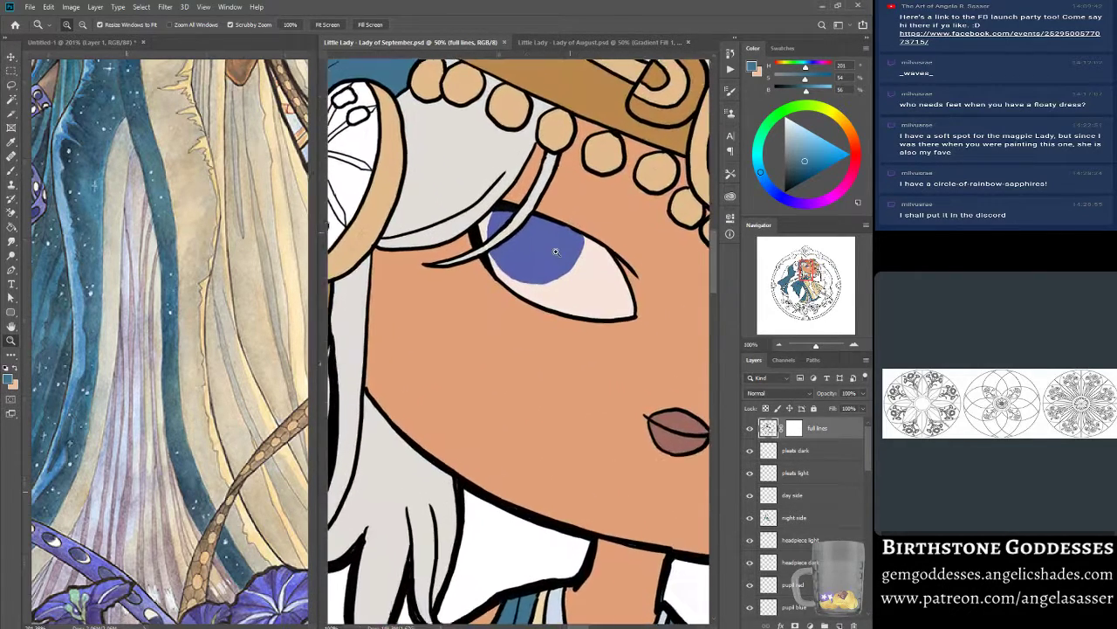
pyautogui.click(577, 223)
pyautogui.click(12, 171)
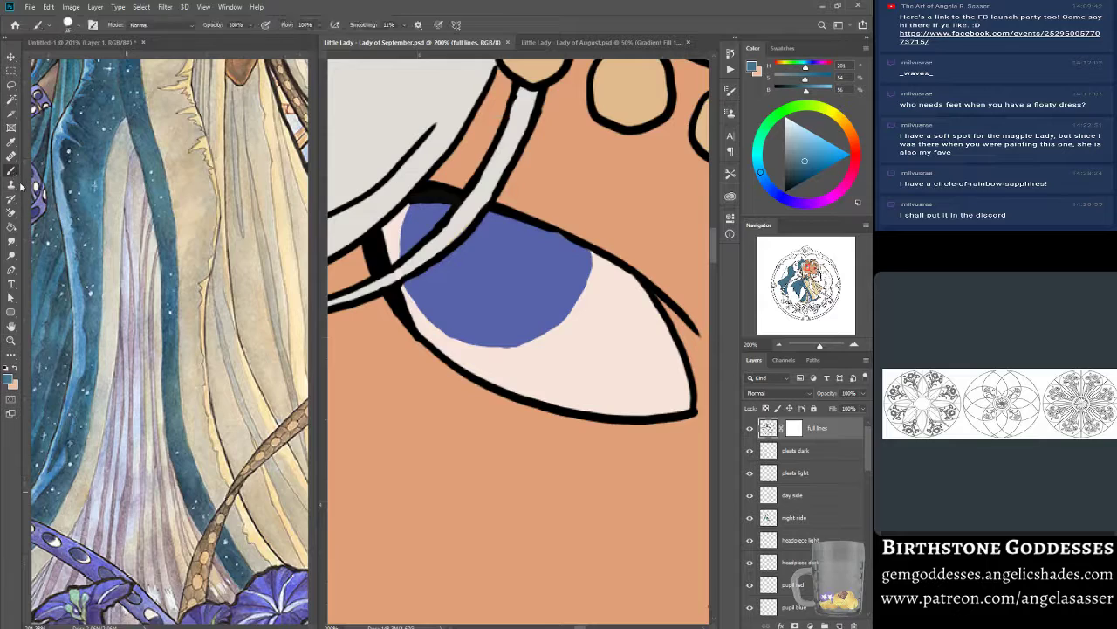
pyautogui.keyDown('alt'); pyautogui.click(533, 221); pyautogui.keyUp('alt')
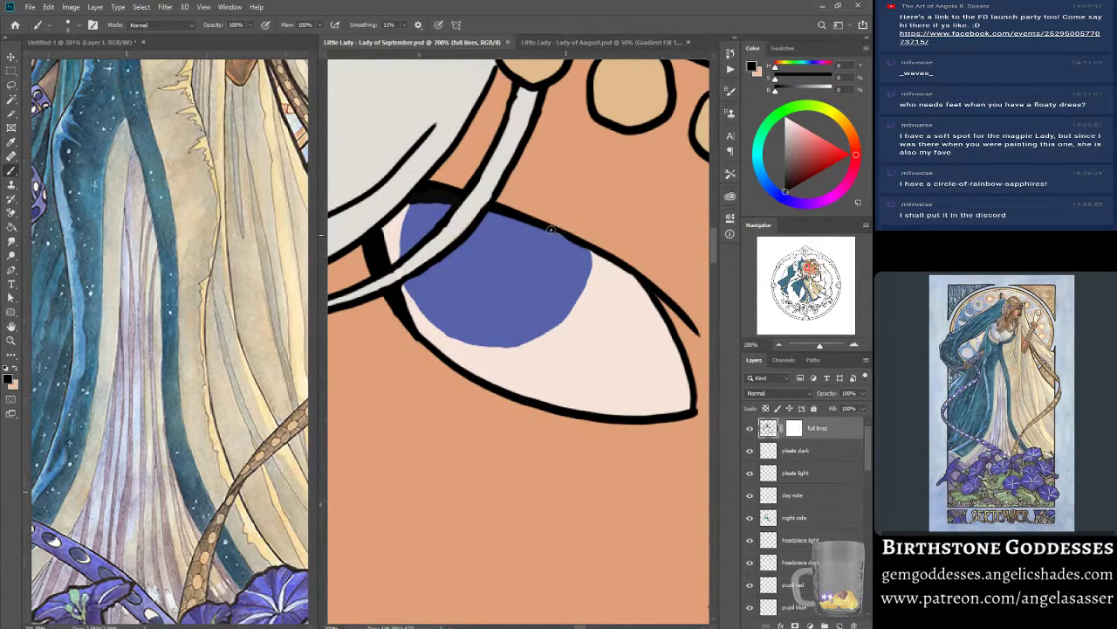
pyautogui.moveTo(551, 230); pyautogui.dragTo(534, 221)
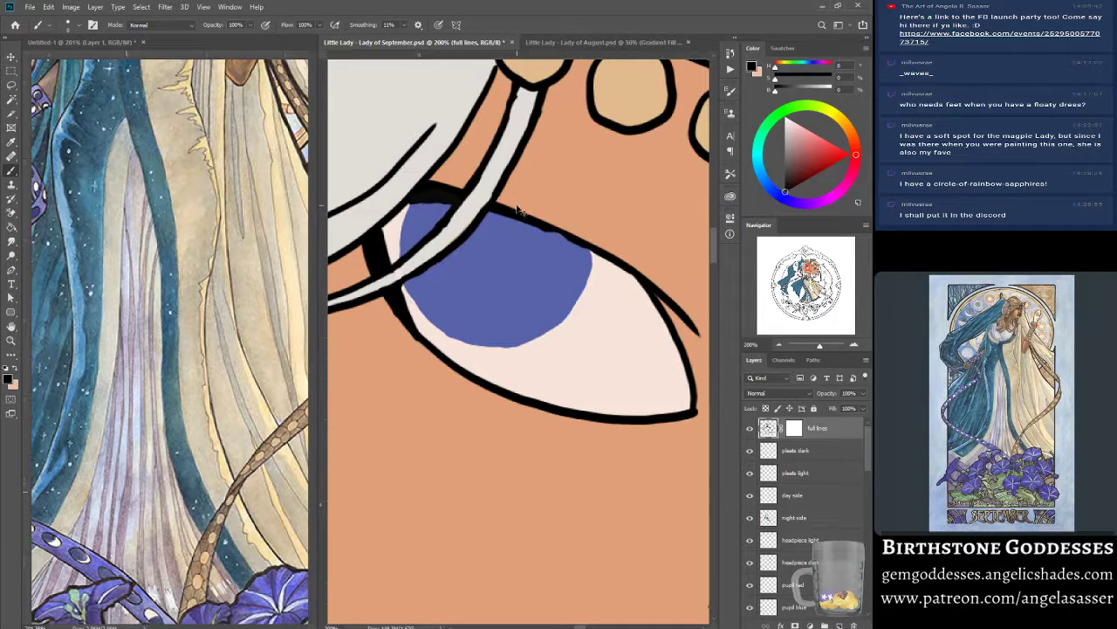
pyautogui.hotkey('ctrl', 's')
# Activate the full lines layer's mask and swap the foreground and background colors for painting on it.
pyautogui.click(796, 431)
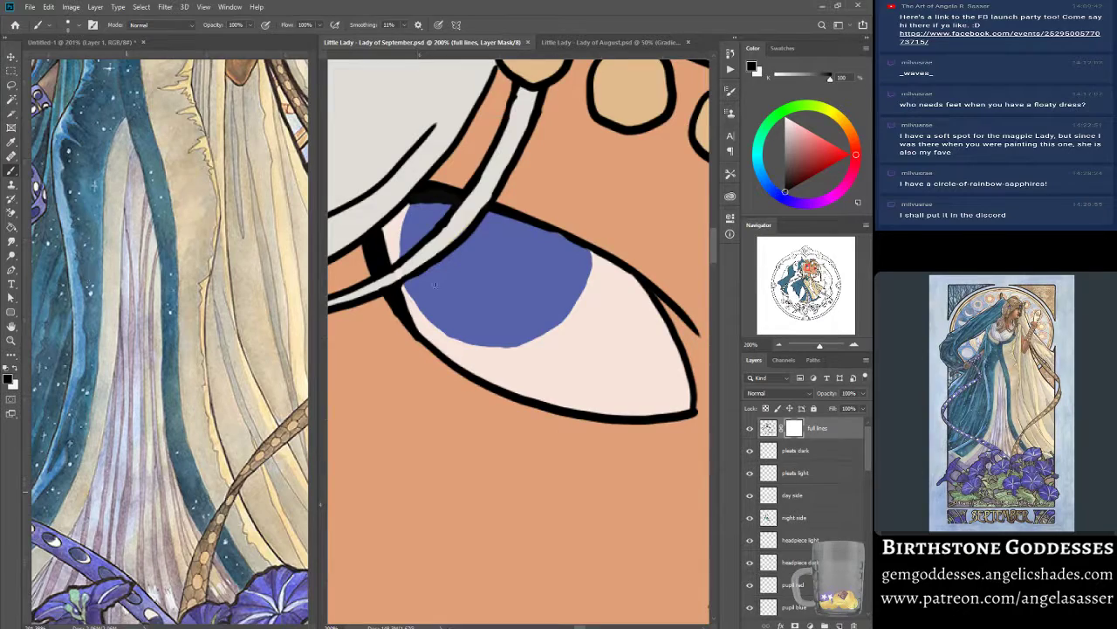
pyautogui.press('x')
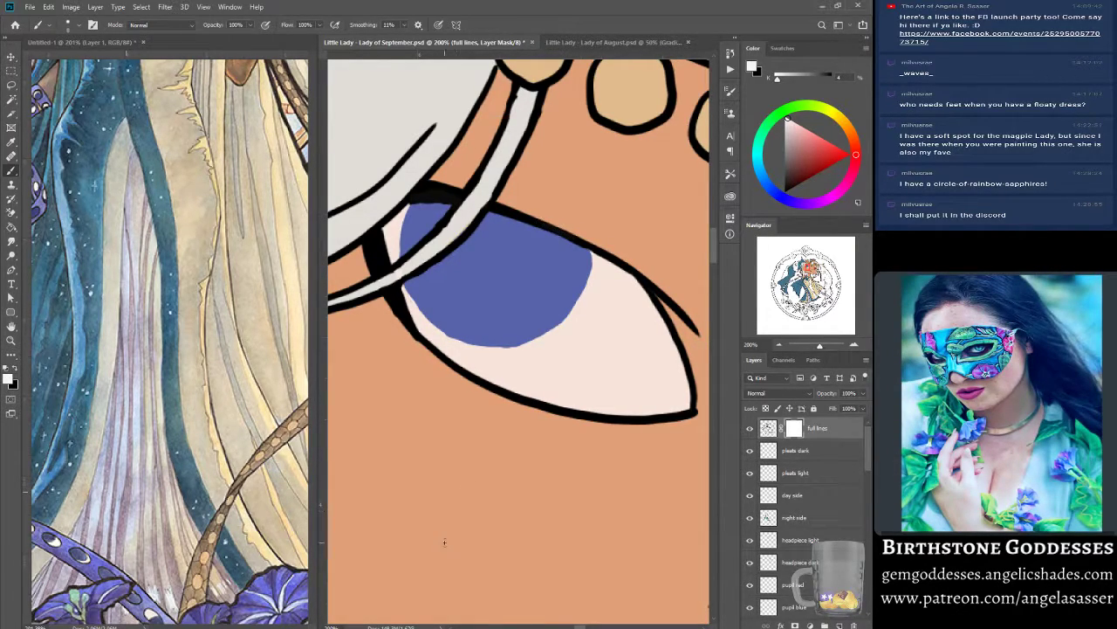
pyautogui.moveTo(821, 347); pyautogui.dragTo(816, 348)
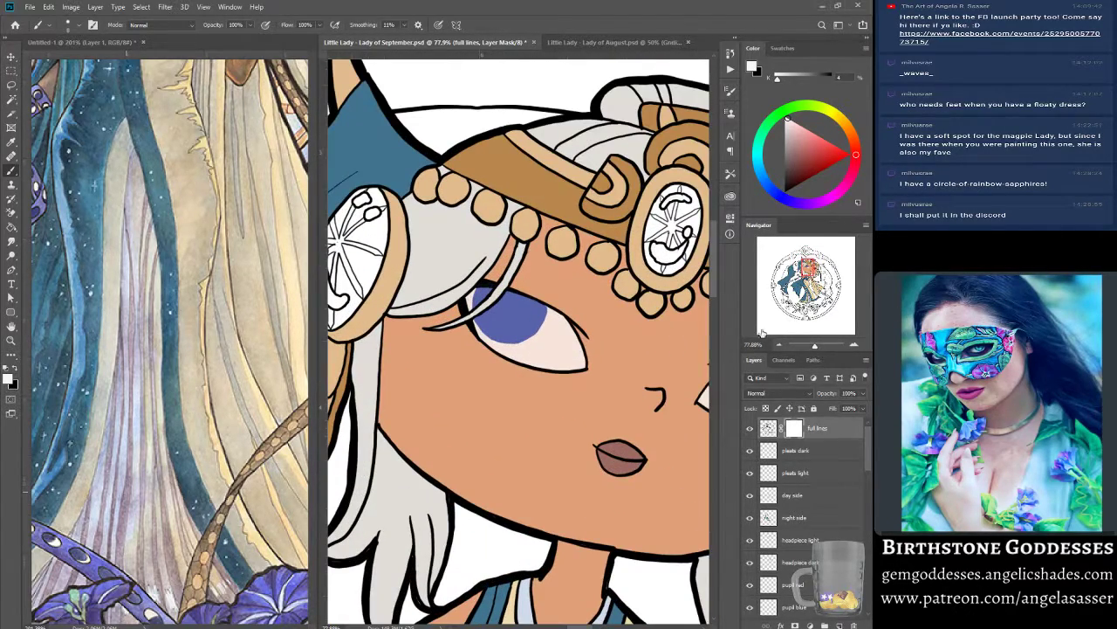
# Hide the full lines layer and the white Layer 30 to expose the older line layers around the earring.
pyautogui.moveTo(808, 268); pyautogui.dragTo(802, 267)
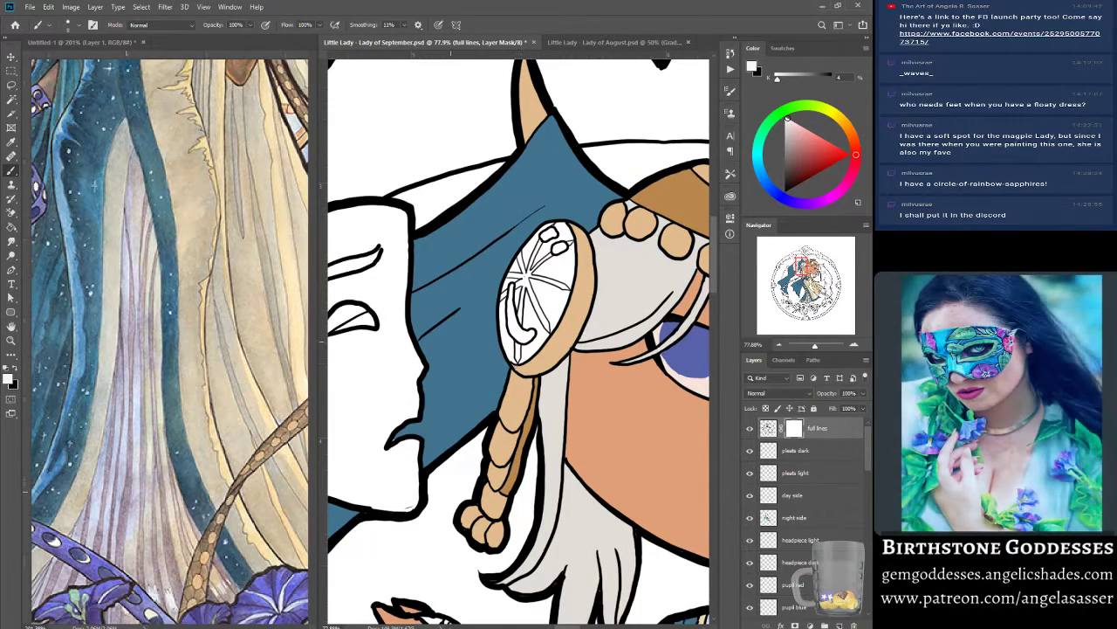
pyautogui.moveTo(867, 458); pyautogui.dragTo(859, 509)
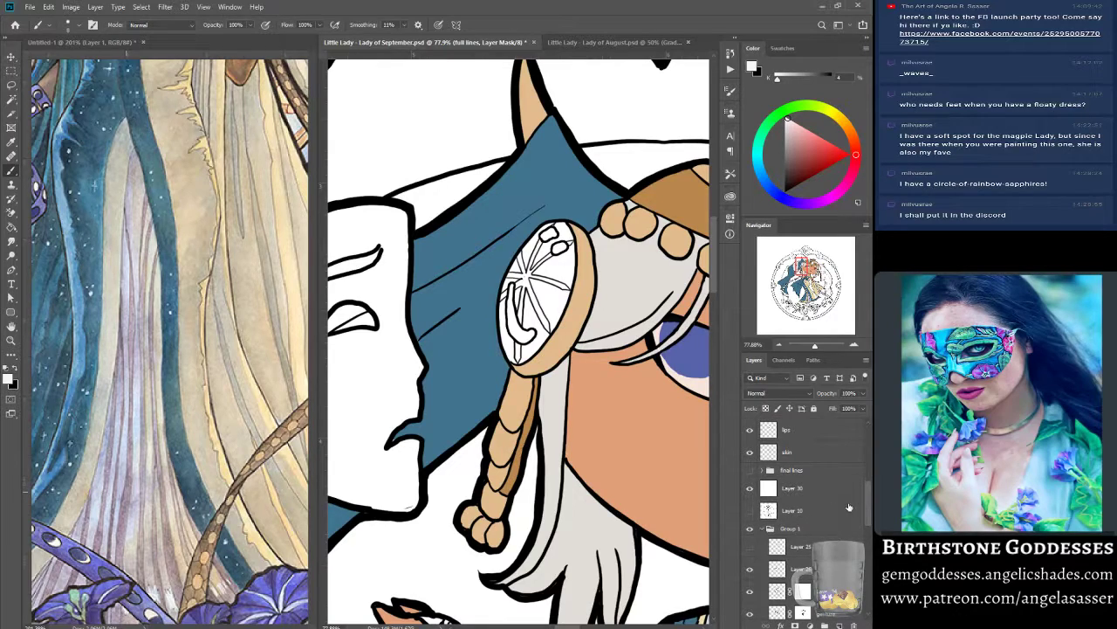
pyautogui.scroll(-2, 812, 506)
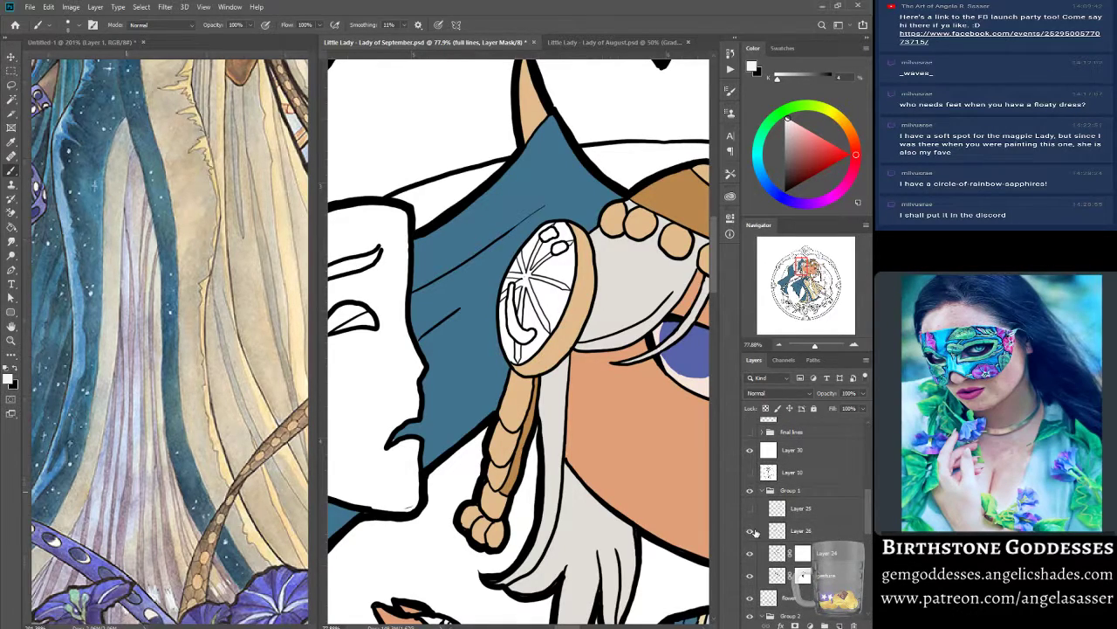
pyautogui.moveTo(862, 508)
pyautogui.mouseDown()
pyautogui.moveTo(868, 434)
pyautogui.moveTo(859, 506)
pyautogui.mouseUp()
pyautogui.click(749, 427)
pyautogui.click(749, 484)
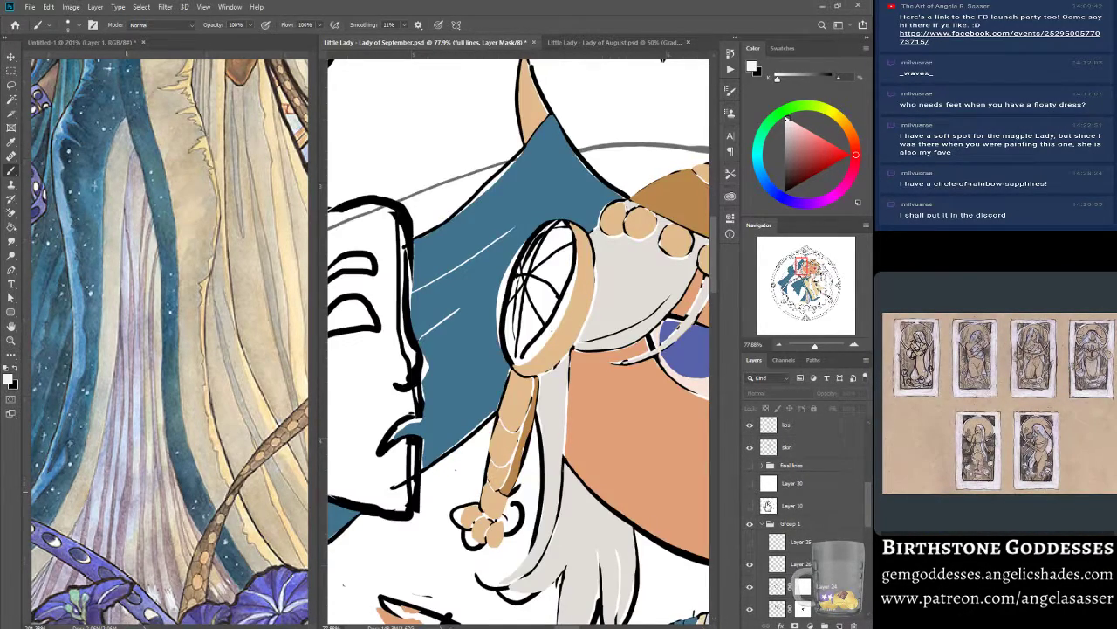
# Check the top layers inside Group 1 by toggling their visibility, and collapse and hide the whole group.
pyautogui.click(749, 542)
pyautogui.click(749, 543)
pyautogui.click(750, 565)
pyautogui.click(761, 523)
pyautogui.click(749, 524)
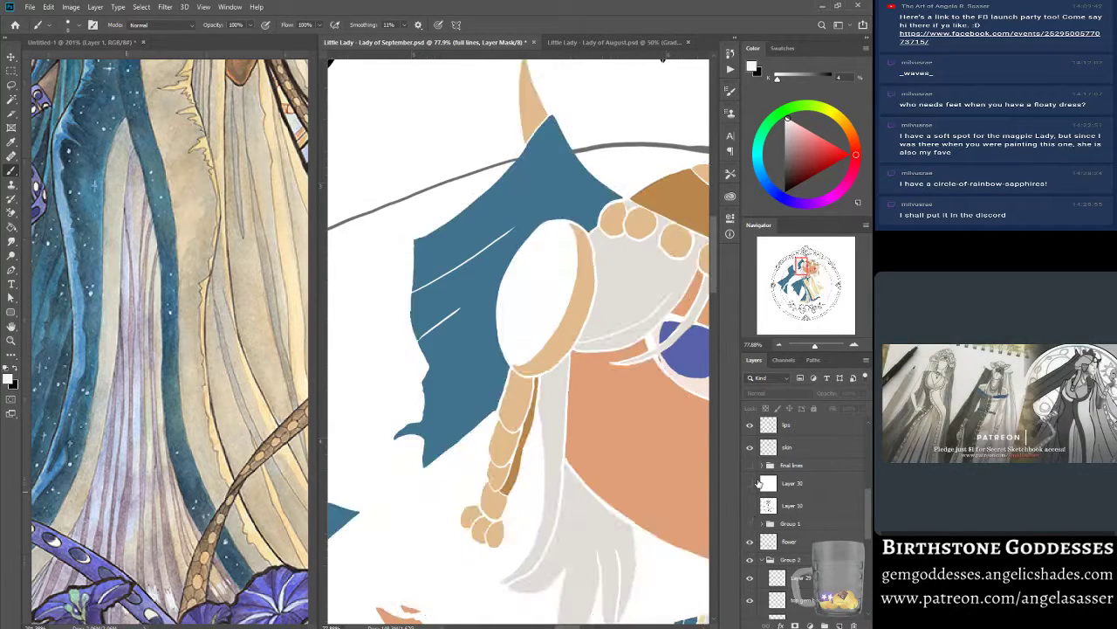
# Show and expand the final lines group and check its top gem border line layer.
pyautogui.click(750, 466)
pyautogui.click(761, 466)
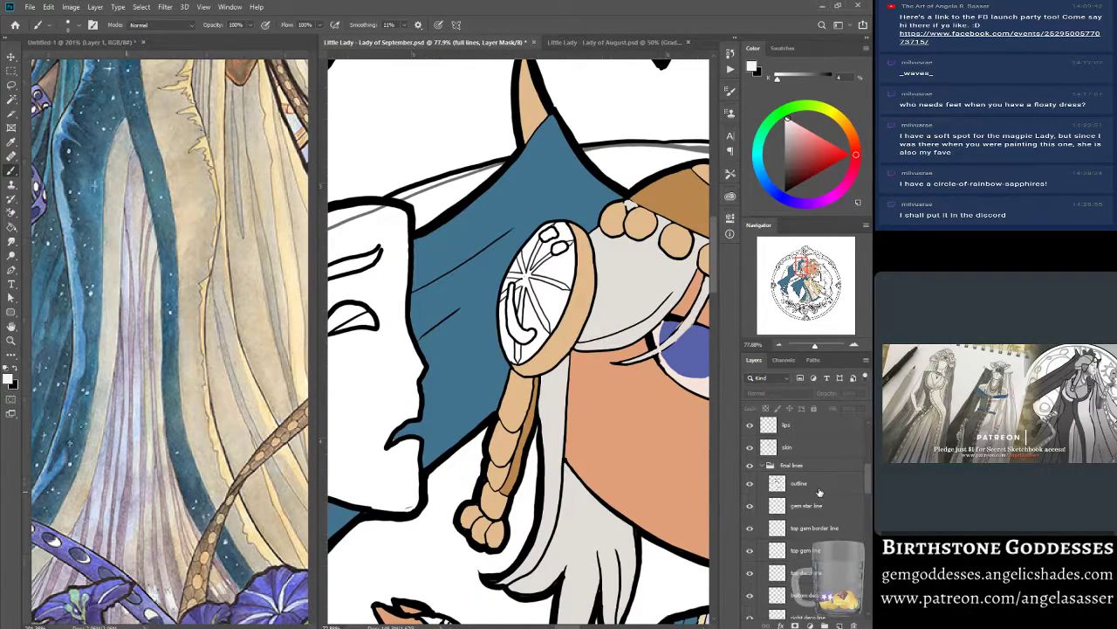
pyautogui.click(749, 528)
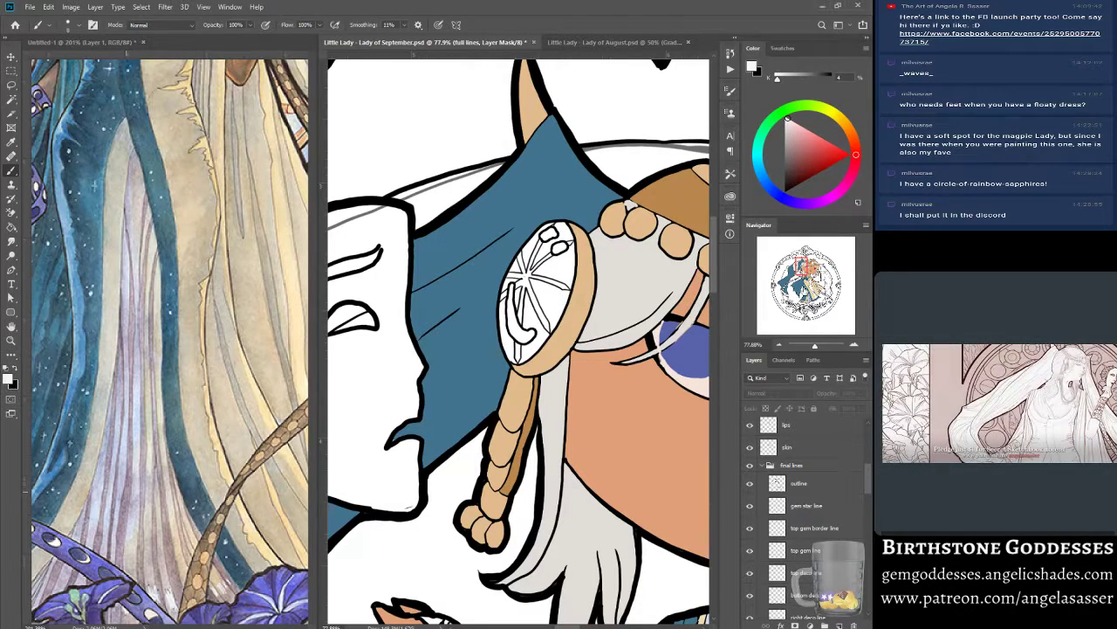
# Use the Move tool with Auto-Select turned on to pick the layer holding the oval earring gem's lines.
pyautogui.moveTo(814, 348); pyautogui.dragTo(810, 348)
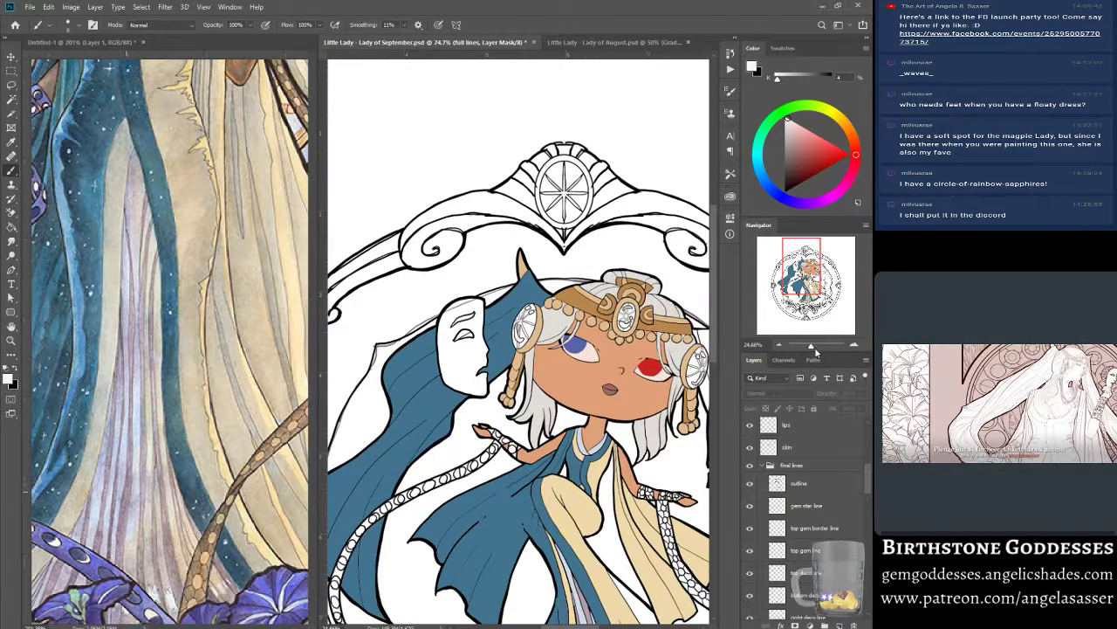
pyautogui.moveTo(871, 476); pyautogui.dragTo(862, 509)
pyautogui.moveTo(811, 348); pyautogui.dragTo(817, 346)
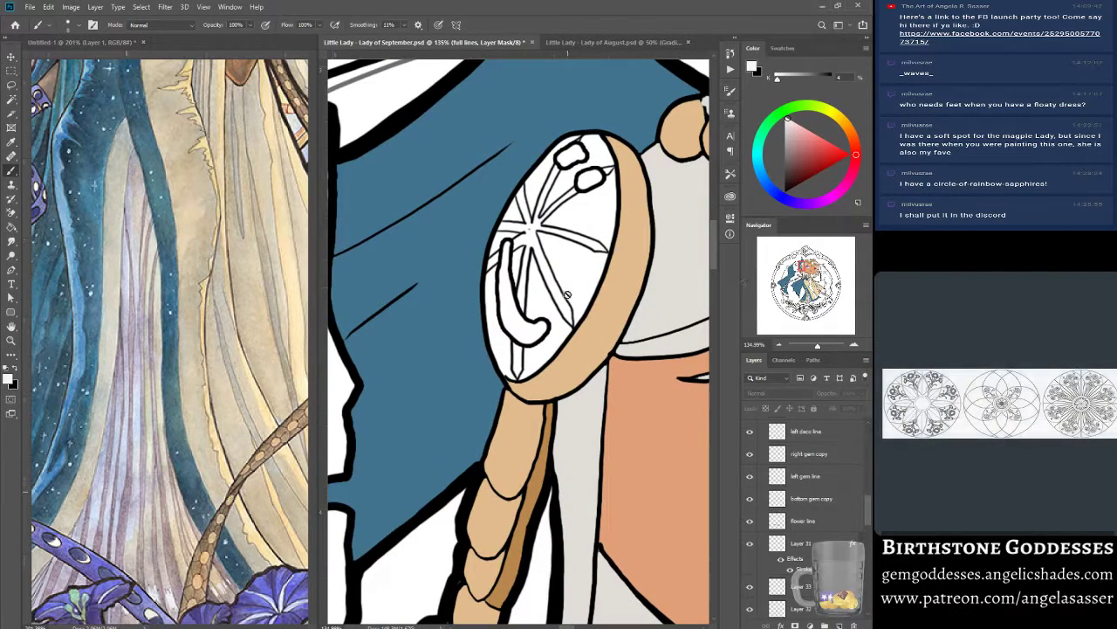
pyautogui.click(11, 61)
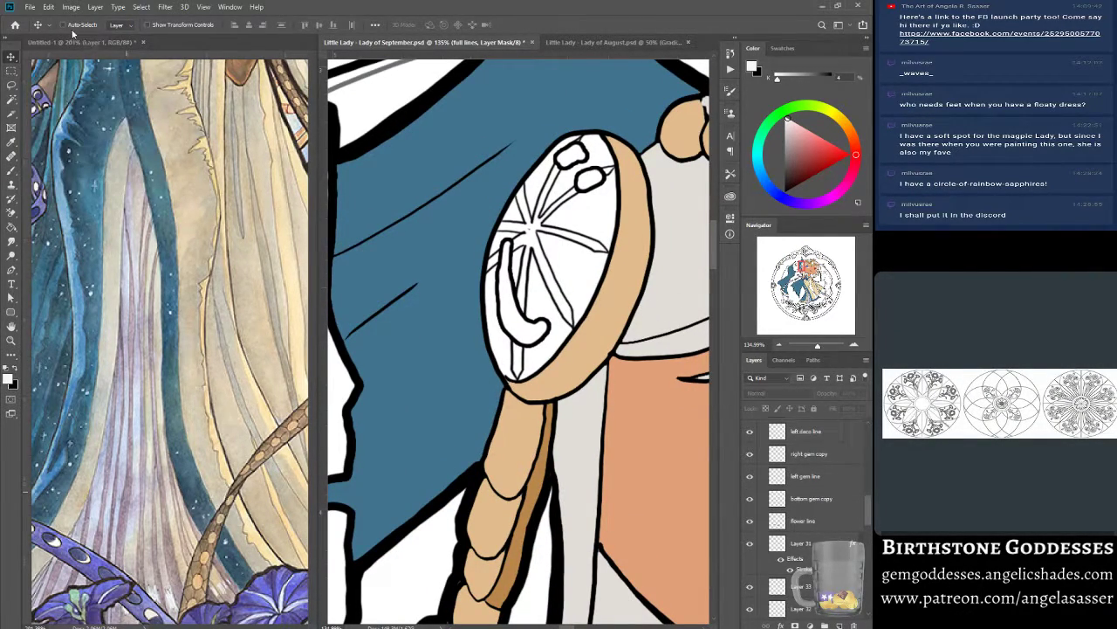
pyautogui.click(526, 237)
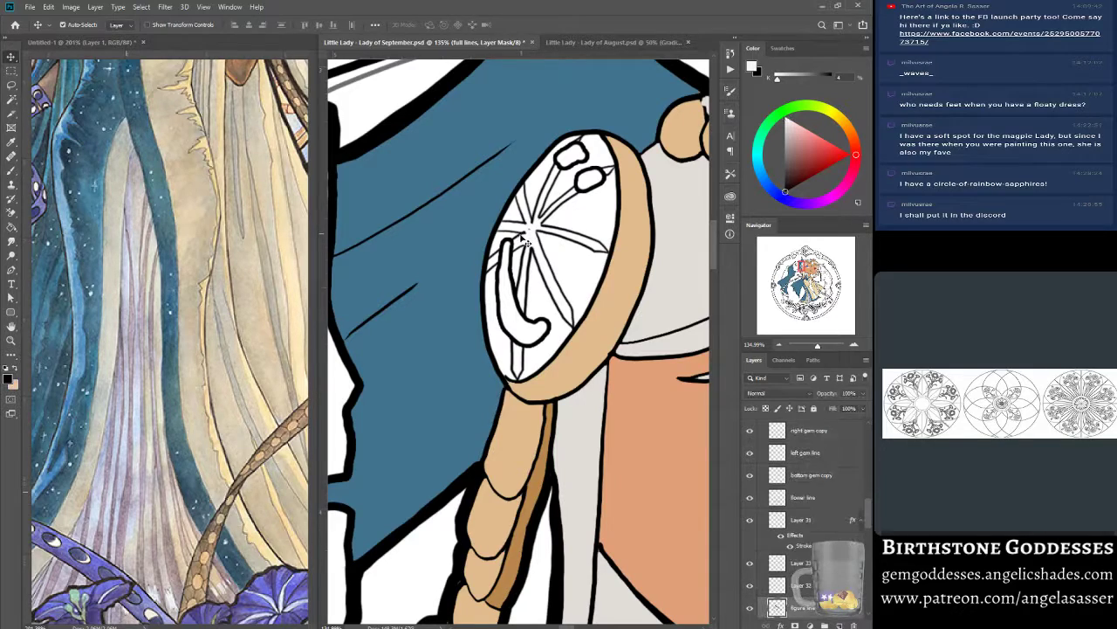
# Check the figure line layer by toggling its visibility, and hide Layer 31 with the gem highlight outlines.
pyautogui.click(750, 610)
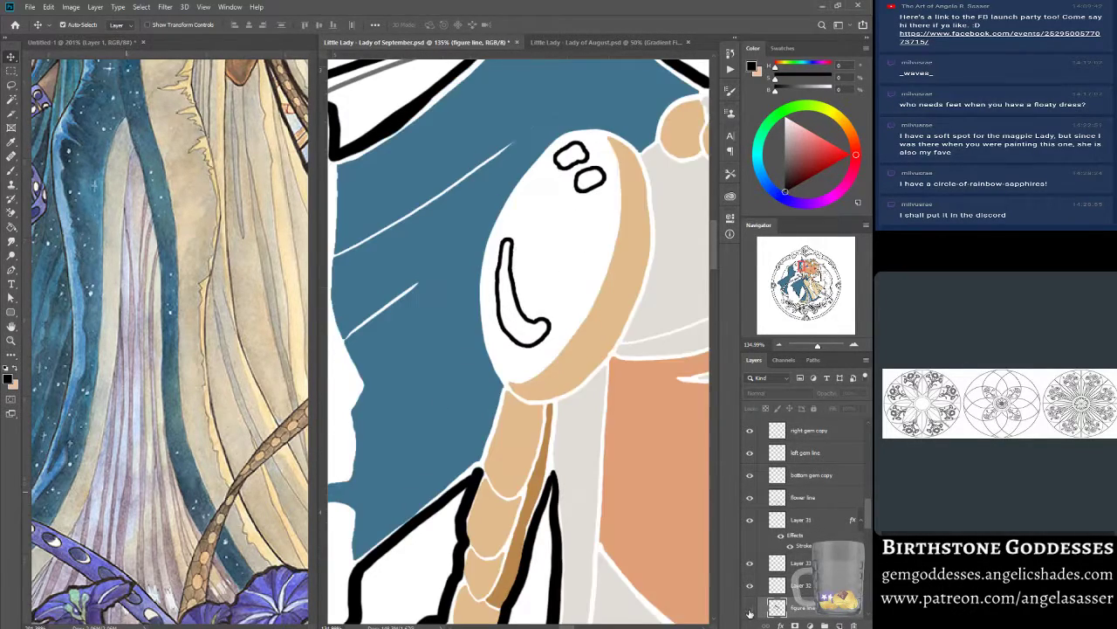
pyautogui.click(750, 611)
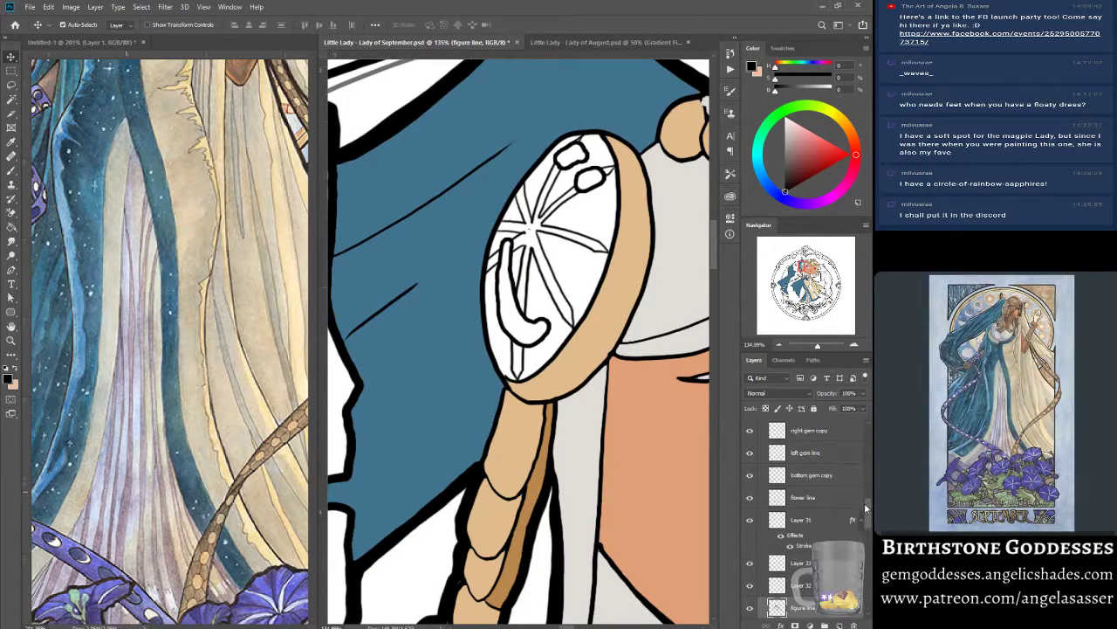
pyautogui.scroll(5, 870, 485)
pyautogui.scroll(2, 870, 485)
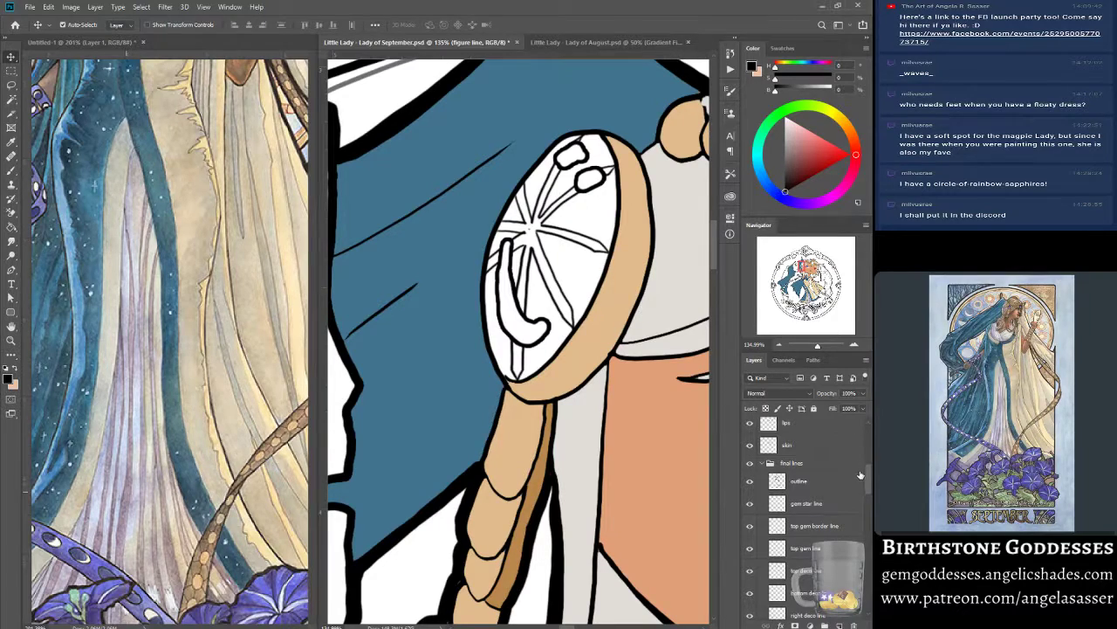
pyautogui.scroll(-4, 869, 480)
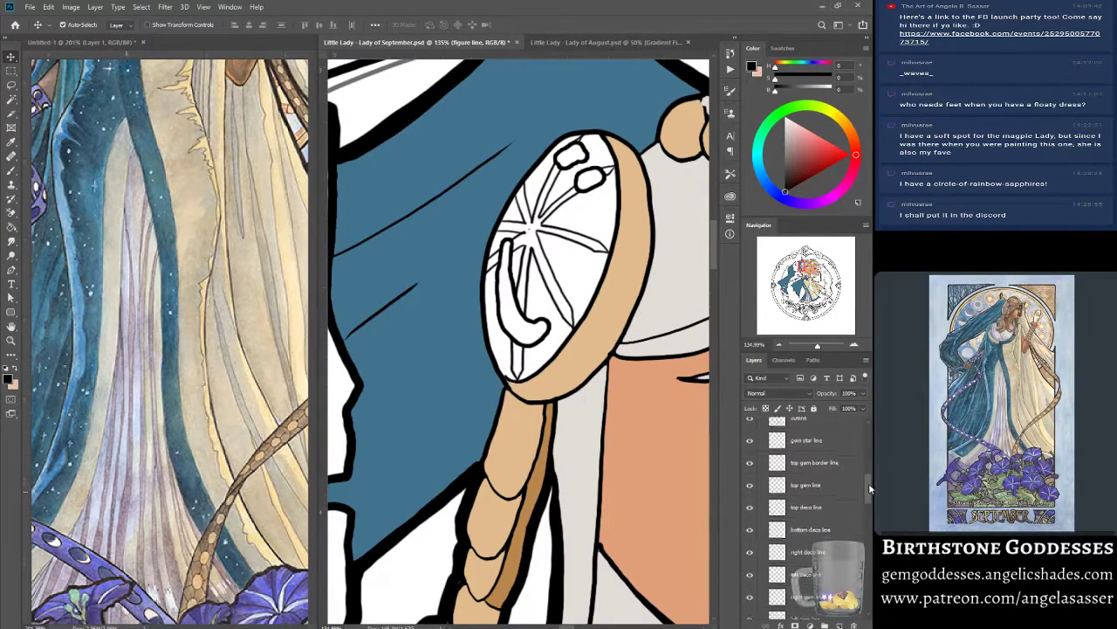
pyautogui.scroll(-5, 869, 492)
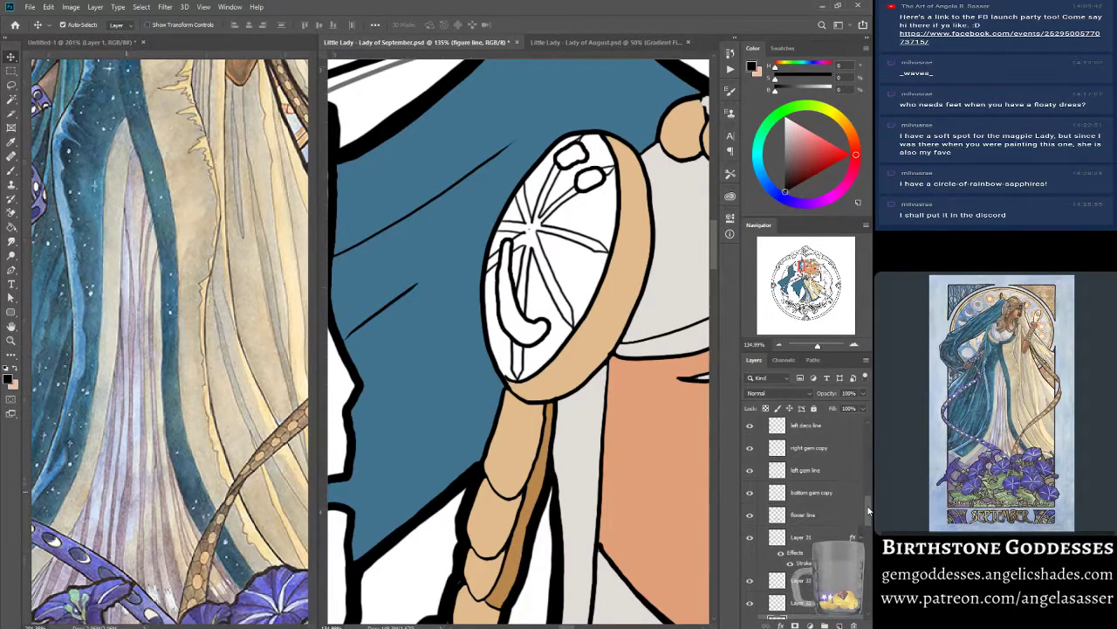
pyautogui.click(750, 530)
# Lasso the star-shaped facet lines inside the left earring's gem on the figure line layer.
pyautogui.click(12, 89)
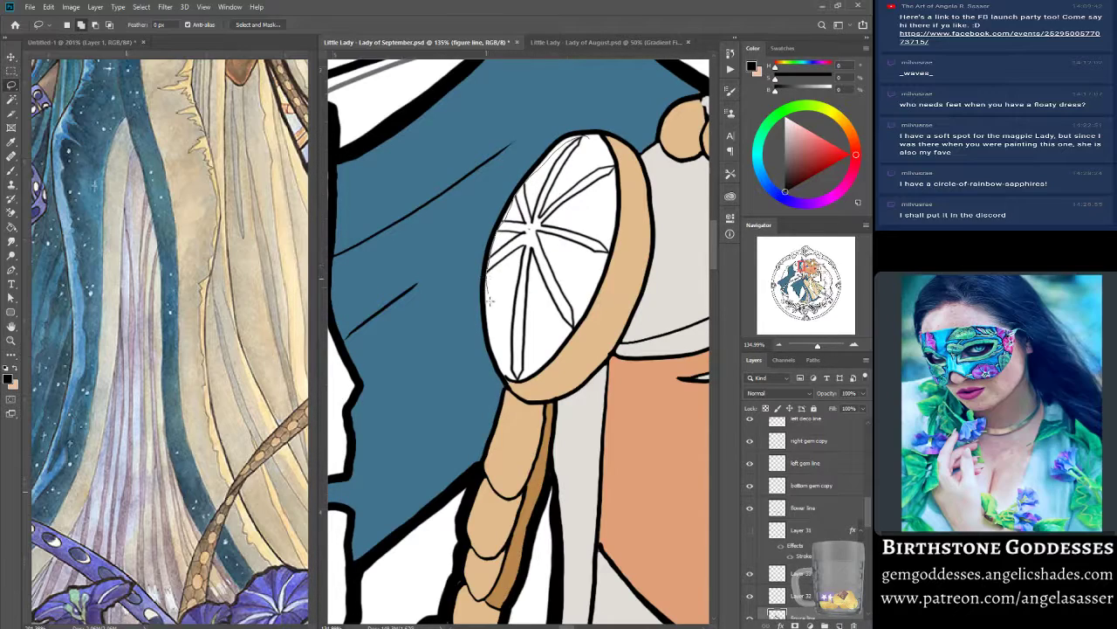
pyautogui.moveTo(520, 377); pyautogui.dragTo(569, 331)
pyautogui.moveTo(609, 252); pyautogui.dragTo(607, 197)
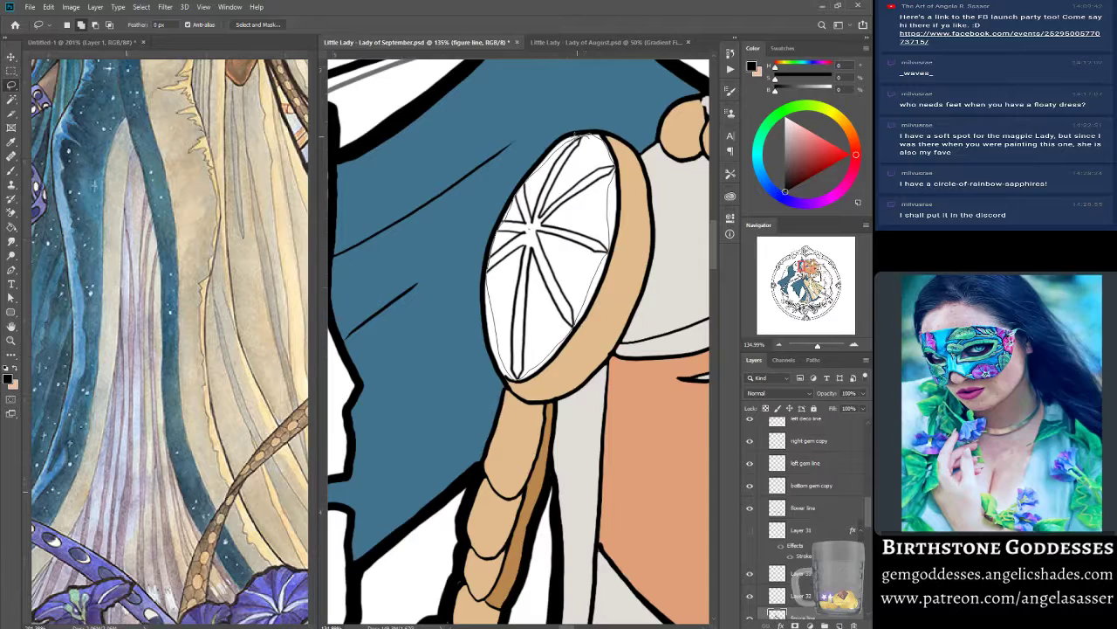
pyautogui.moveTo(577, 134); pyautogui.dragTo(552, 157)
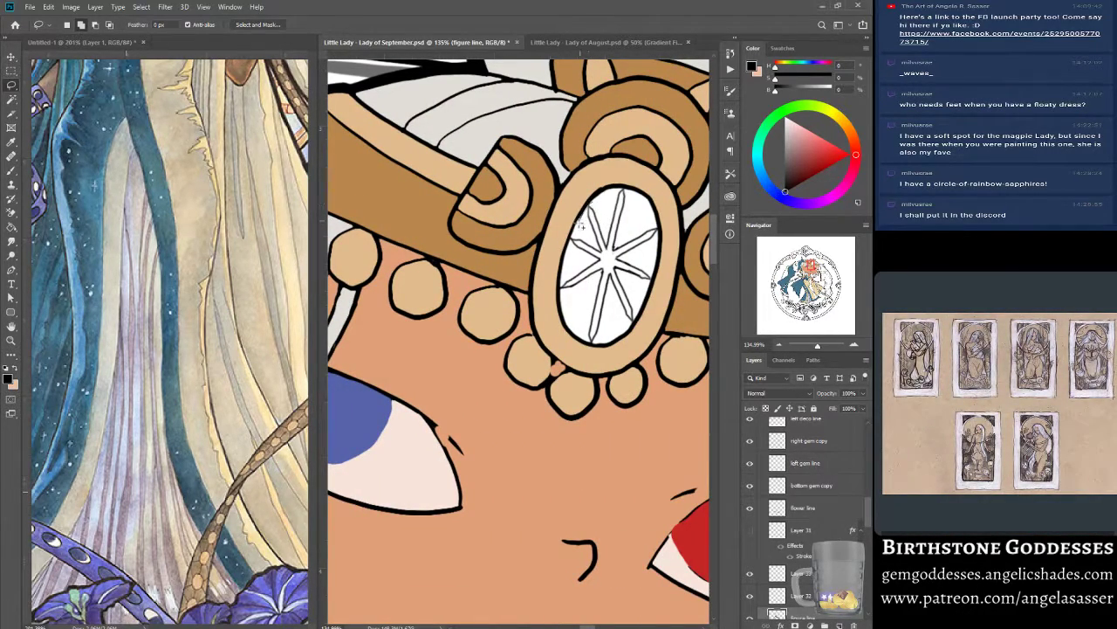
# Add the headpiece gem's facet lines to the lasso selection and trim the selection along the gem's lower edge.
pyautogui.moveTo(560, 284)
pyautogui.mouseDown()
pyautogui.moveTo(589, 344)
pyautogui.moveTo(626, 328)
pyautogui.mouseUp()
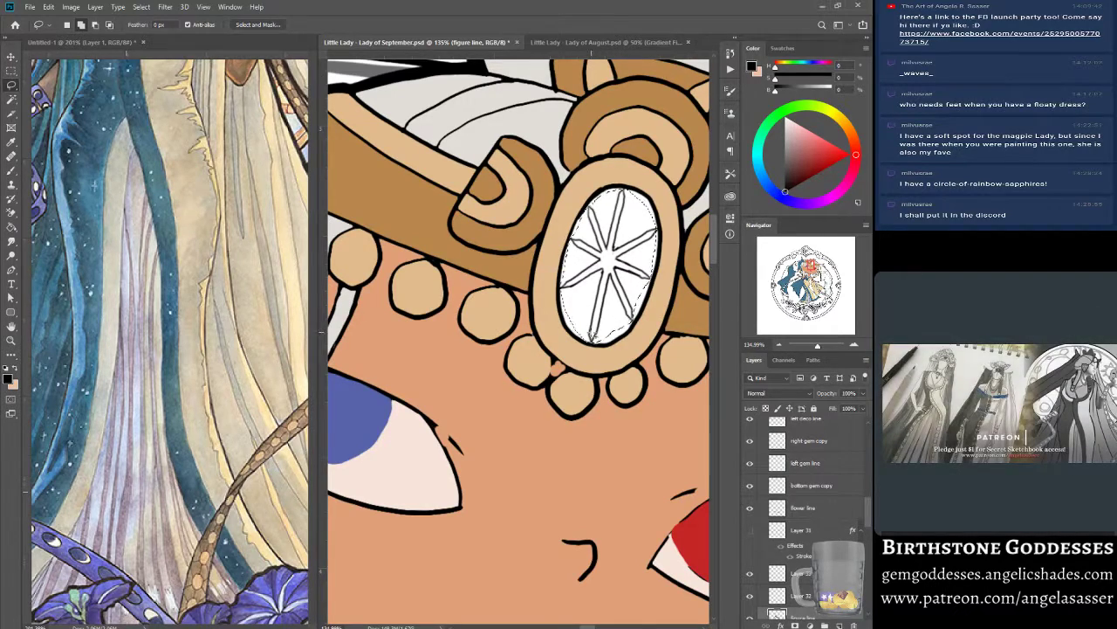
pyautogui.press('alt')
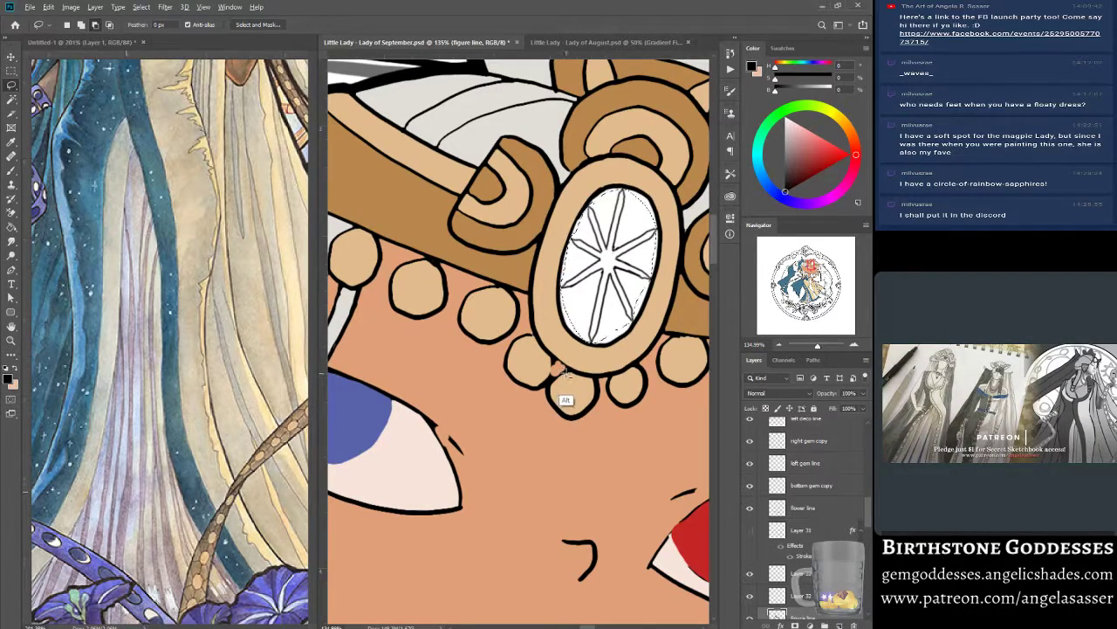
pyautogui.moveTo(577, 342); pyautogui.dragTo(616, 339)
# Add the facet lines inside the right earring's gem to the lasso selection.
pyautogui.moveTo(811, 265); pyautogui.dragTo(818, 270)
pyautogui.press('shift')
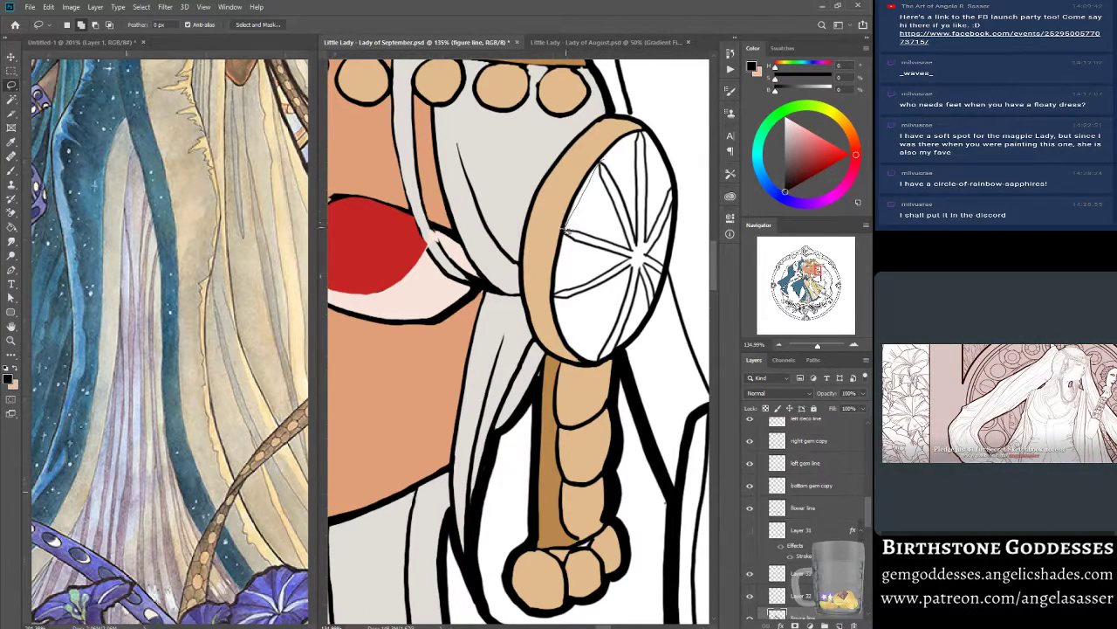
pyautogui.moveTo(554, 295)
pyautogui.mouseDown()
pyautogui.moveTo(600, 362)
pyautogui.moveTo(649, 306)
pyautogui.mouseUp()
pyautogui.moveTo(662, 254); pyautogui.dragTo(669, 230)
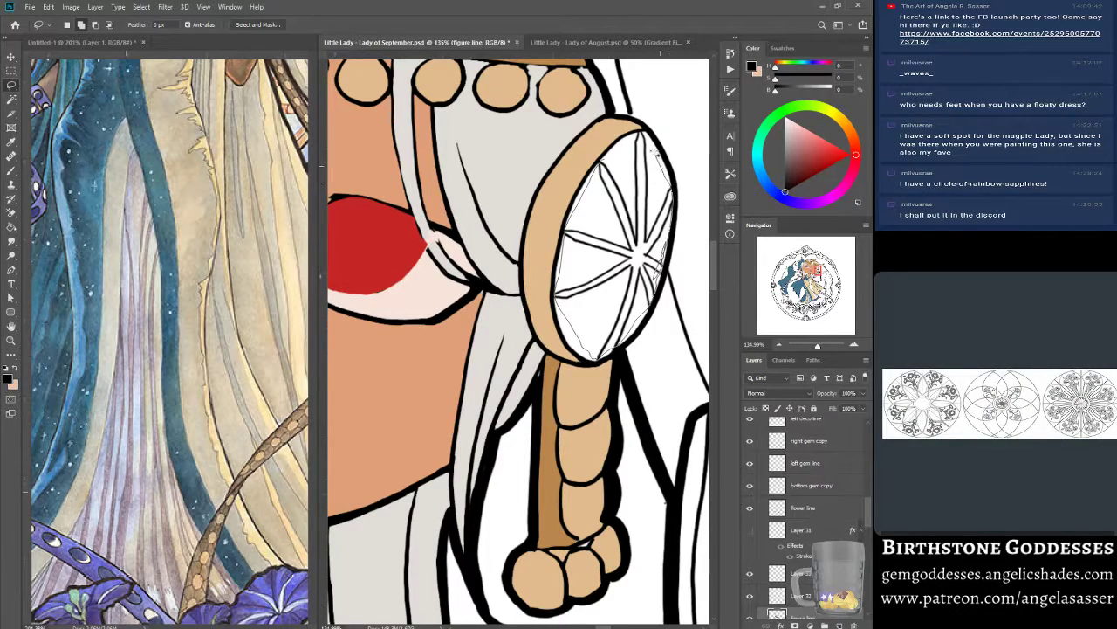
pyautogui.moveTo(653, 151)
pyautogui.mouseDown()
pyautogui.moveTo(646, 132)
pyautogui.moveTo(611, 154)
pyautogui.mouseUp()
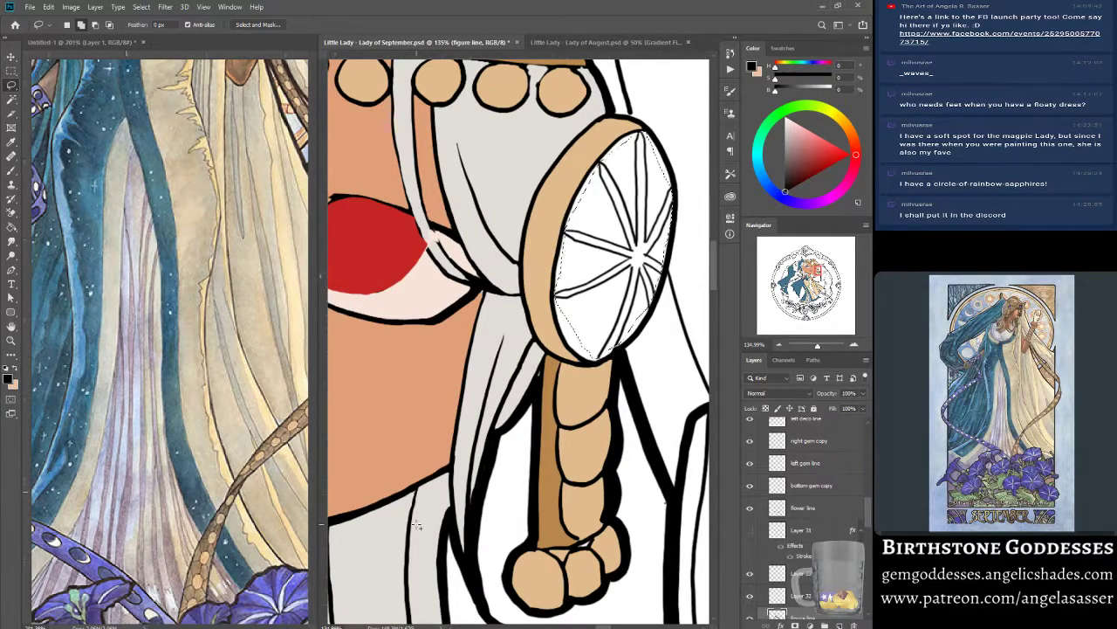
# Copy the selected gem facet lines and paste them in place on a new layer above full lines.
pyautogui.moveTo(818, 348); pyautogui.dragTo(804, 347)
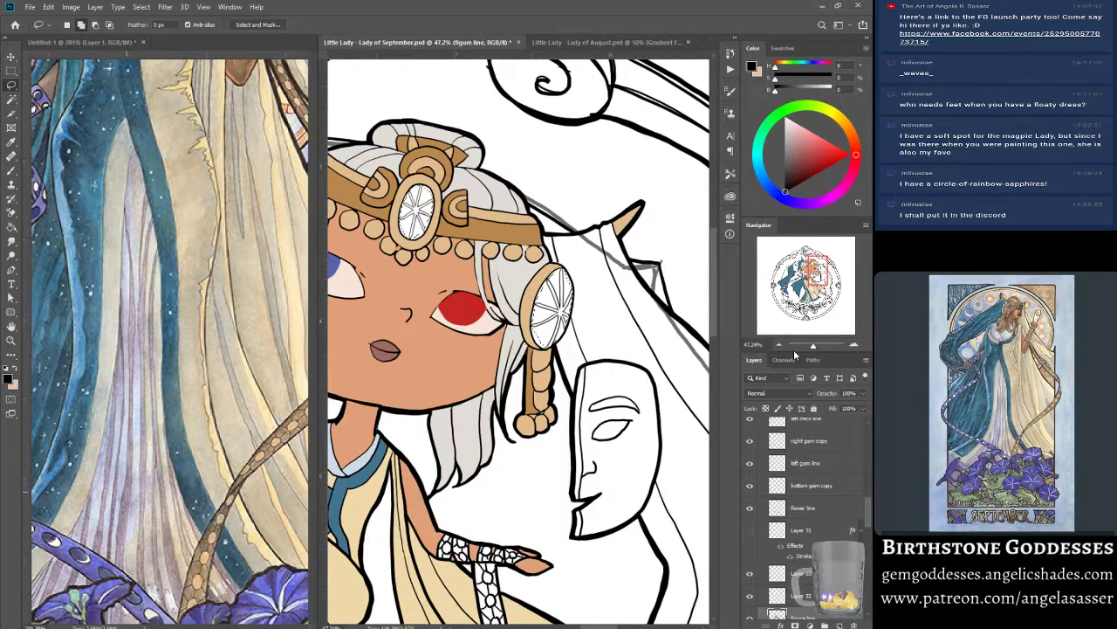
pyautogui.scroll(5, 869, 431)
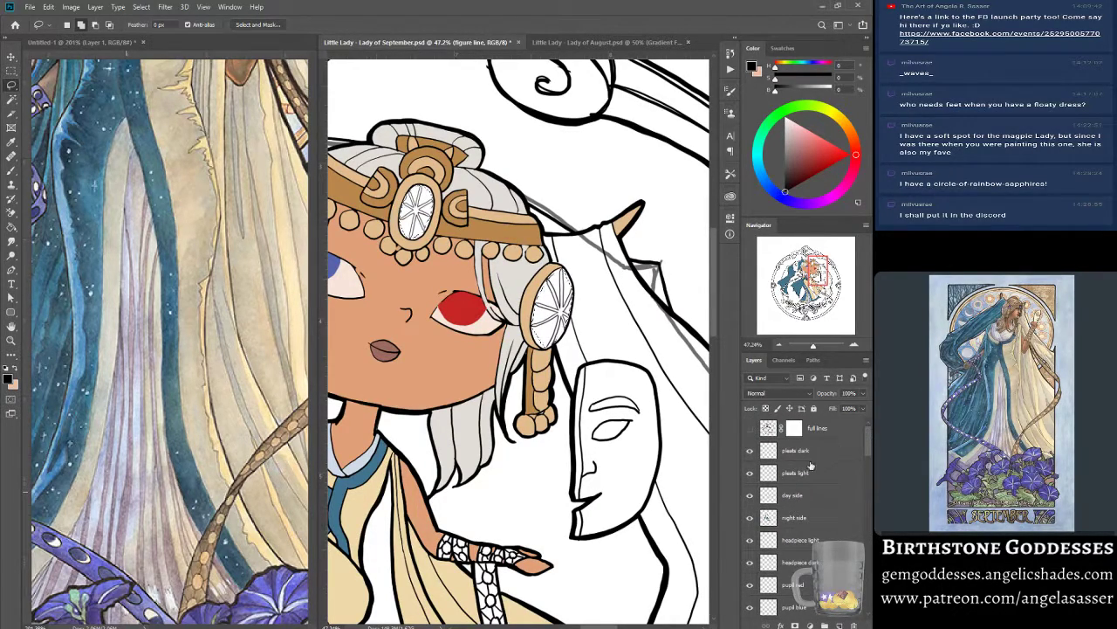
pyautogui.click(819, 426)
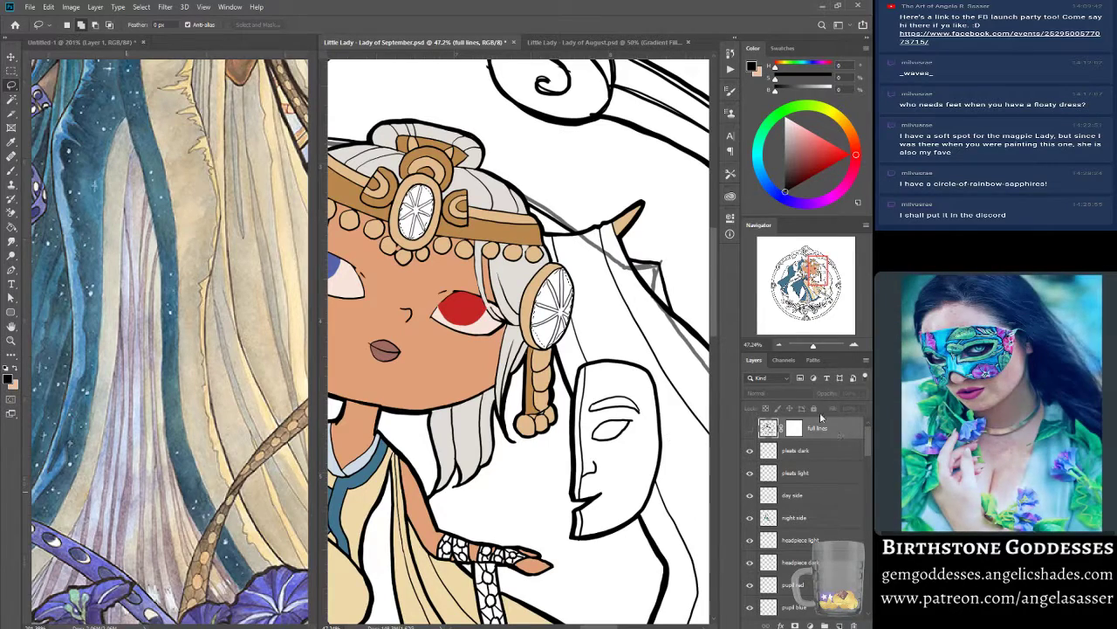
pyautogui.click(48, 7)
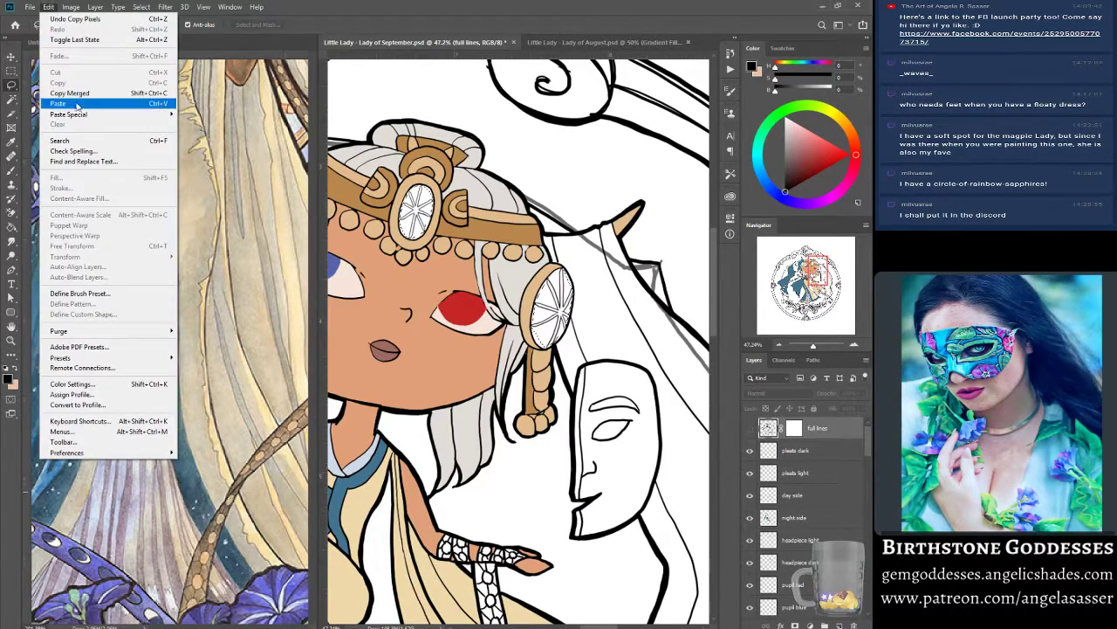
pyautogui.moveTo(78, 115)
pyautogui.click(210, 115)
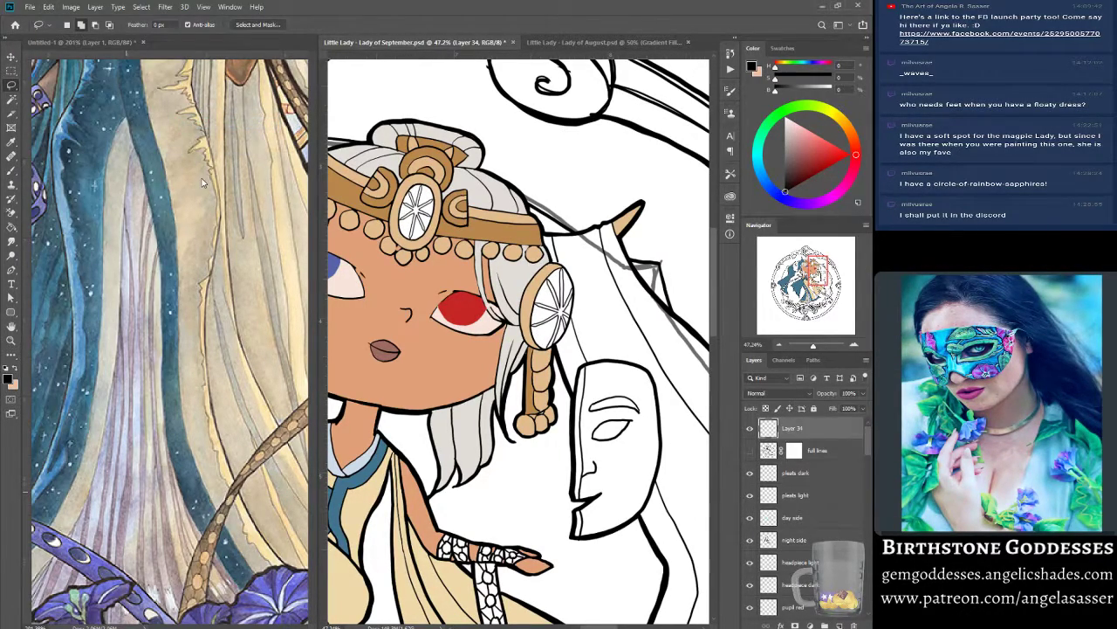
# Show Layer 31 and the white Layer 30 again, and collapse and hide the final lines group.
pyautogui.scroll(-1, 856, 450)
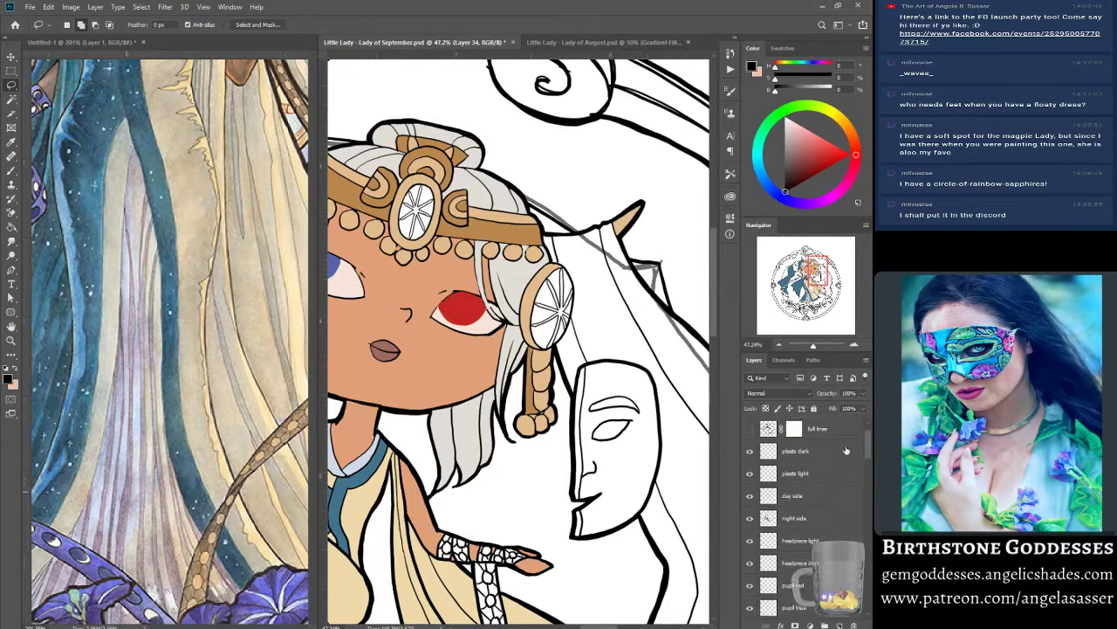
pyautogui.scroll(-10, 863, 478)
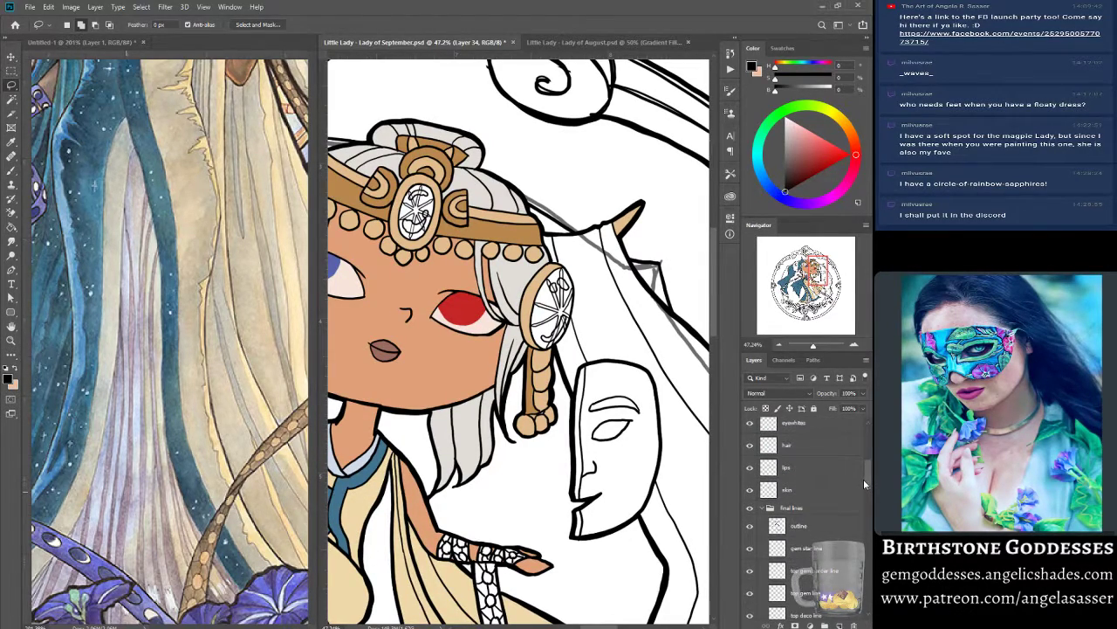
pyautogui.click(761, 486)
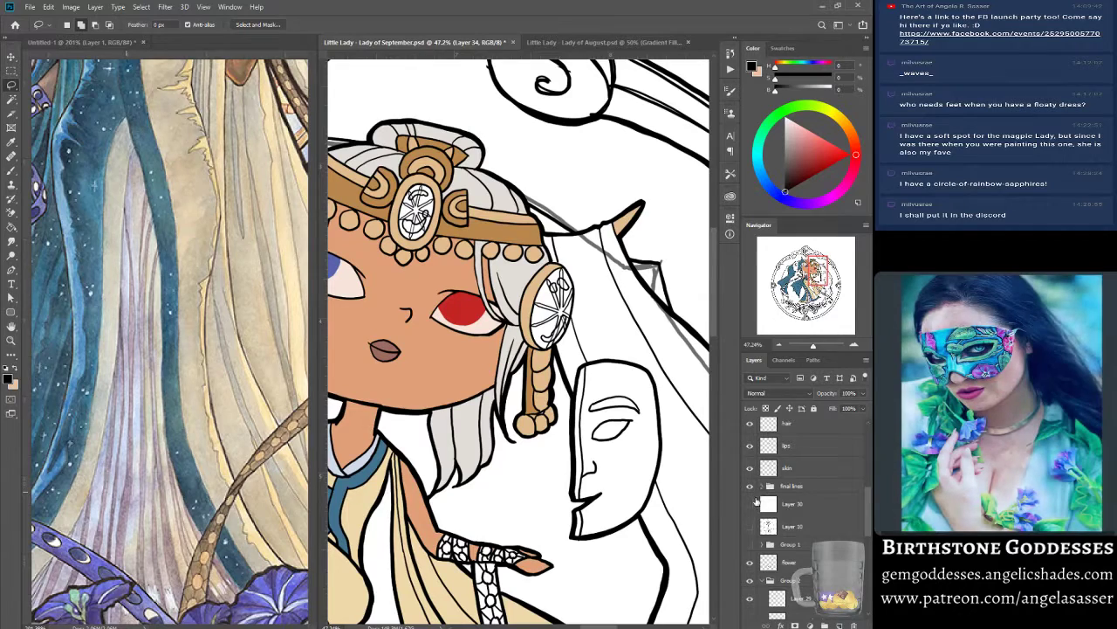
pyautogui.click(749, 485)
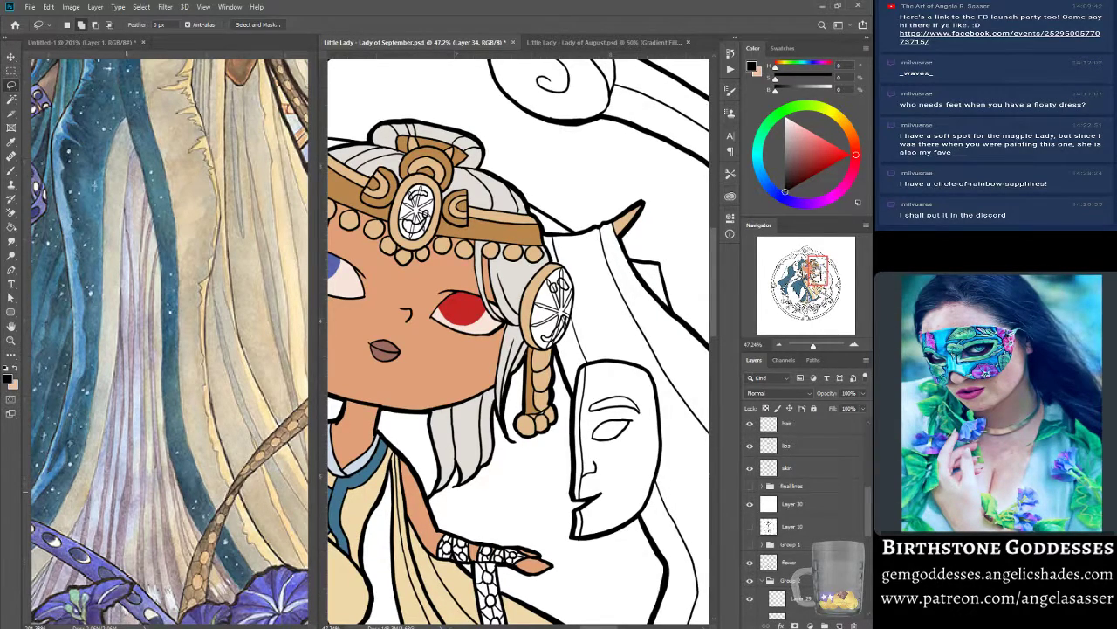
# Show the full lines layer and erase its highlight outlines inside the left earring's gem.
pyautogui.moveTo(816, 270); pyautogui.dragTo(806, 267)
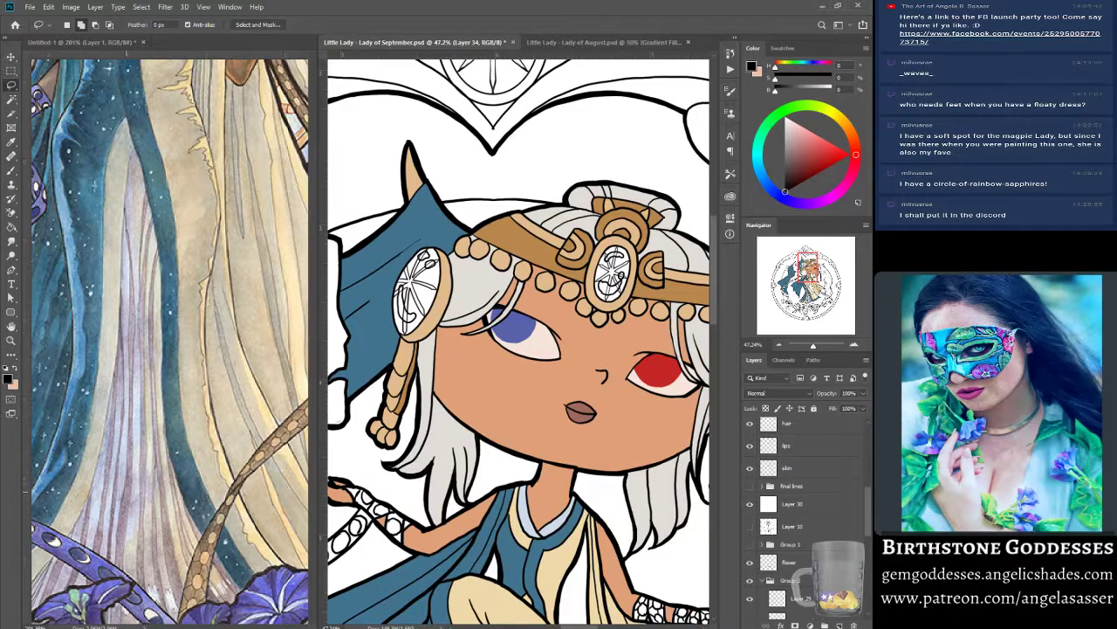
pyautogui.moveTo(804, 271); pyautogui.dragTo(796, 265)
pyautogui.moveTo(813, 347); pyautogui.dragTo(817, 347)
pyautogui.moveTo(797, 268); pyautogui.dragTo(796, 269)
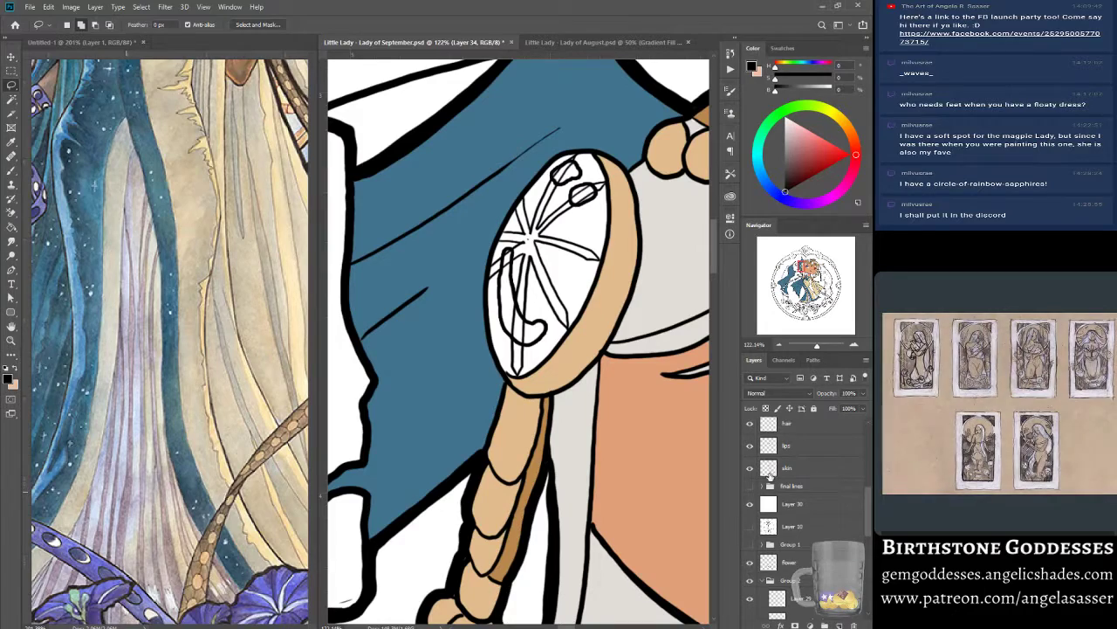
pyautogui.moveTo(871, 499); pyautogui.dragTo(873, 443)
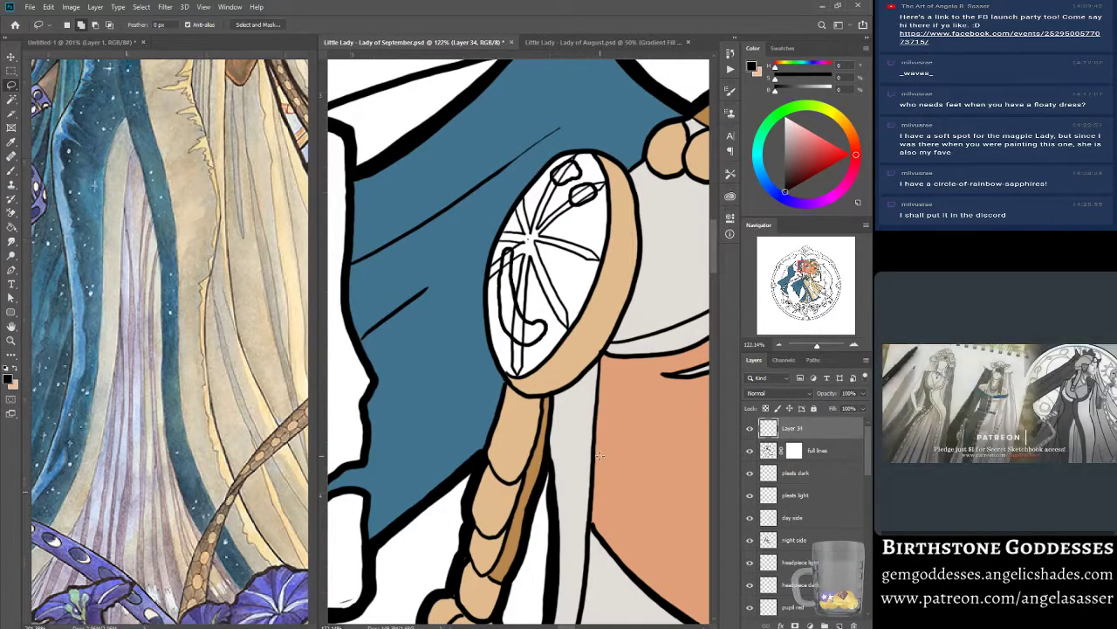
pyautogui.click(777, 451)
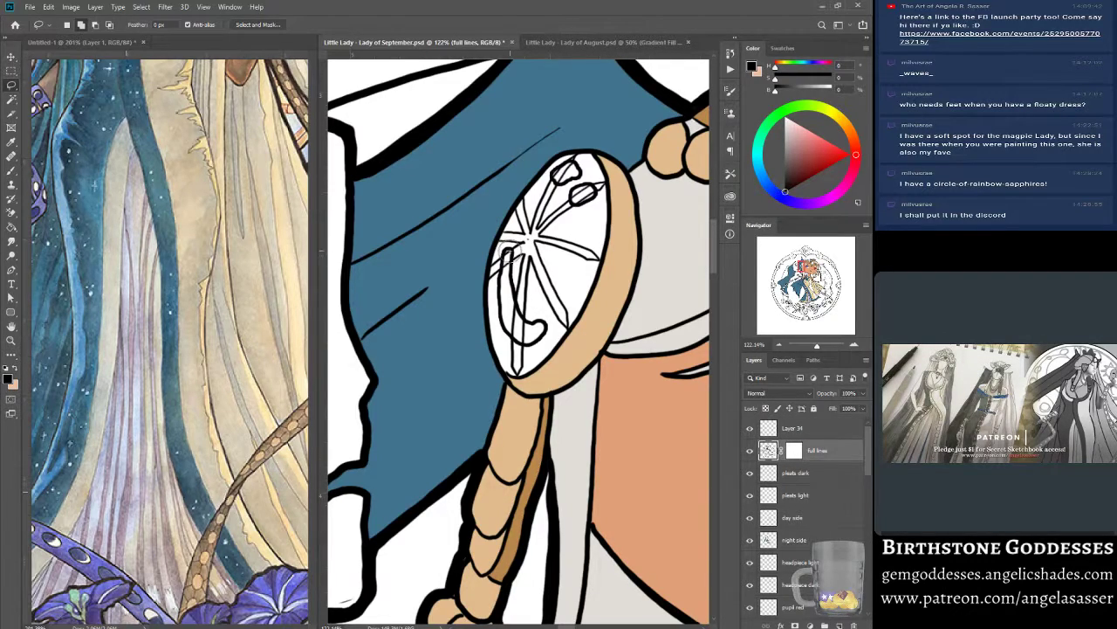
pyautogui.moveTo(508, 255)
pyautogui.mouseDown()
pyautogui.moveTo(519, 334)
pyautogui.moveTo(511, 268)
pyautogui.moveTo(531, 323)
pyautogui.moveTo(544, 312)
pyautogui.moveTo(527, 342)
pyautogui.moveTo(542, 331)
pyautogui.moveTo(559, 193)
pyautogui.moveTo(575, 166)
pyautogui.moveTo(568, 210)
pyautogui.moveTo(586, 191)
pyautogui.moveTo(590, 199)
pyautogui.moveTo(560, 227)
pyautogui.mouseUp()
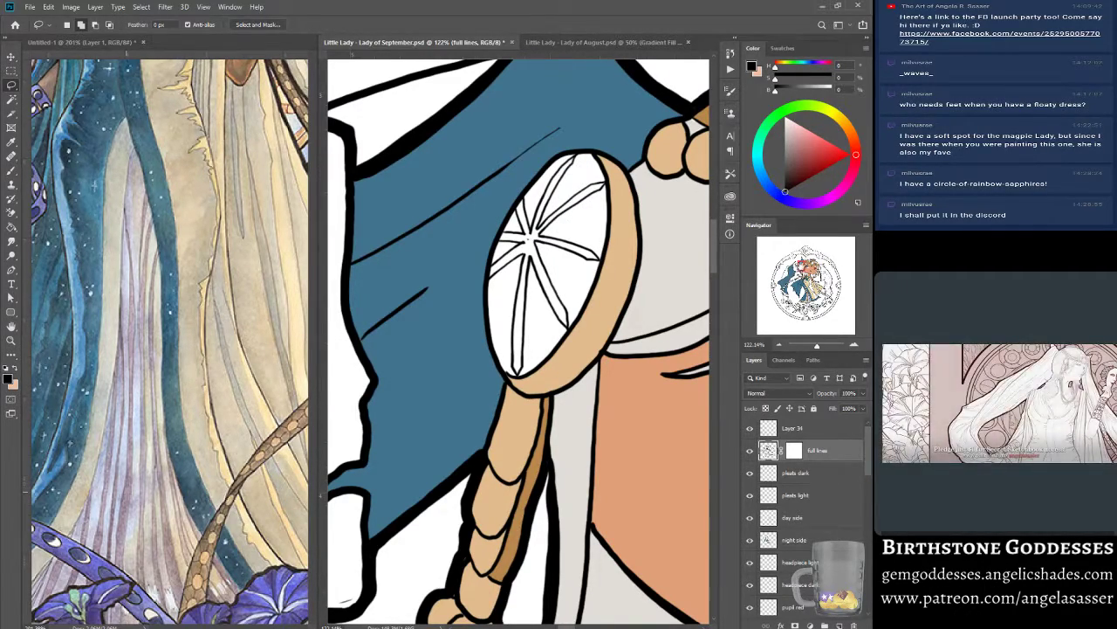
# Erase the highlight outlines inside the headpiece gem and the right earring's gem on the full lines layer.
pyautogui.click(800, 267)
pyautogui.moveTo(506, 279)
pyautogui.mouseDown()
pyautogui.moveTo(478, 254)
pyautogui.moveTo(518, 251)
pyautogui.moveTo(518, 297)
pyautogui.moveTo(500, 324)
pyautogui.moveTo(503, 279)
pyautogui.moveTo(465, 322)
pyautogui.moveTo(471, 348)
pyautogui.moveTo(517, 324)
pyautogui.mouseUp()
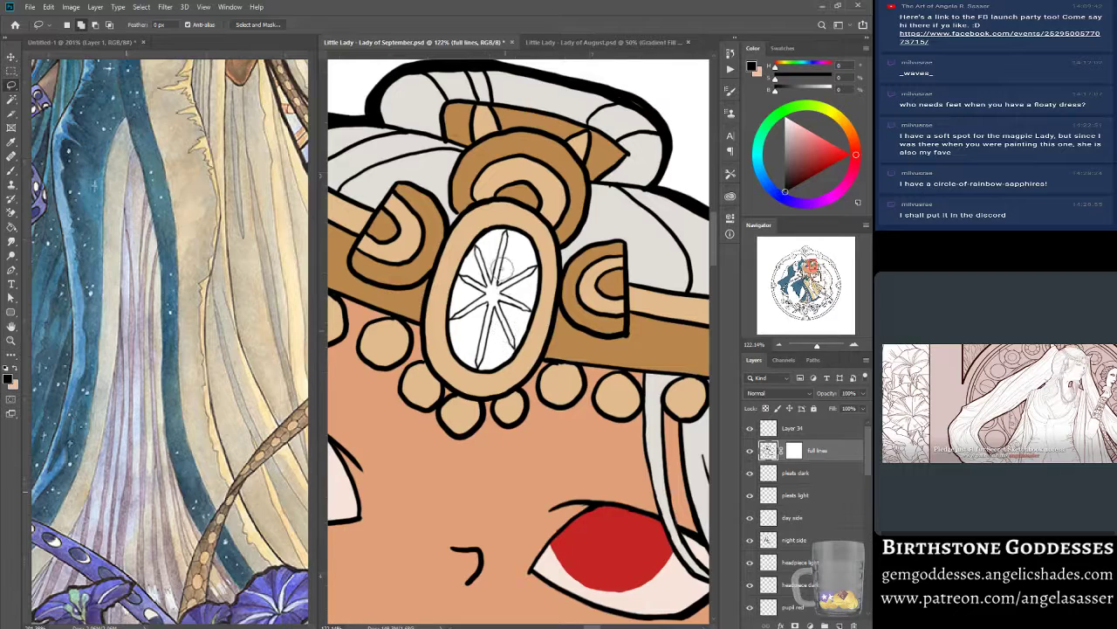
pyautogui.moveTo(646, 393)
pyautogui.mouseDown()
pyautogui.moveTo(330, 320)
pyautogui.moveTo(328, 289)
pyautogui.mouseUp()
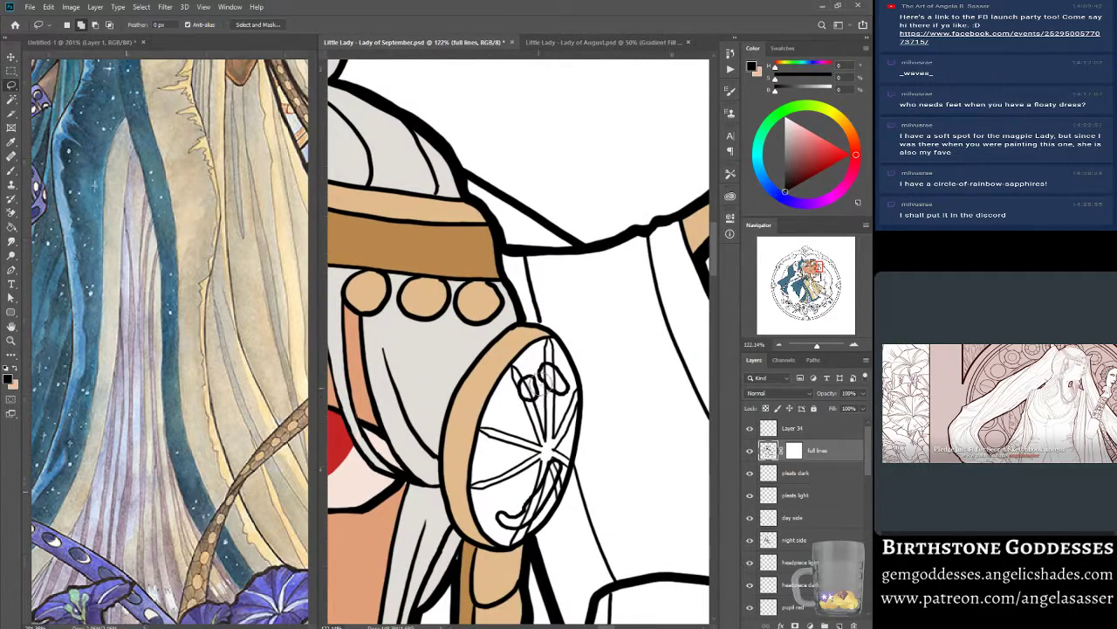
pyautogui.moveTo(541, 383)
pyautogui.mouseDown()
pyautogui.moveTo(528, 395)
pyautogui.moveTo(522, 386)
pyautogui.moveTo(550, 380)
pyautogui.moveTo(561, 395)
pyautogui.moveTo(508, 524)
pyautogui.moveTo(532, 502)
pyautogui.mouseUp()
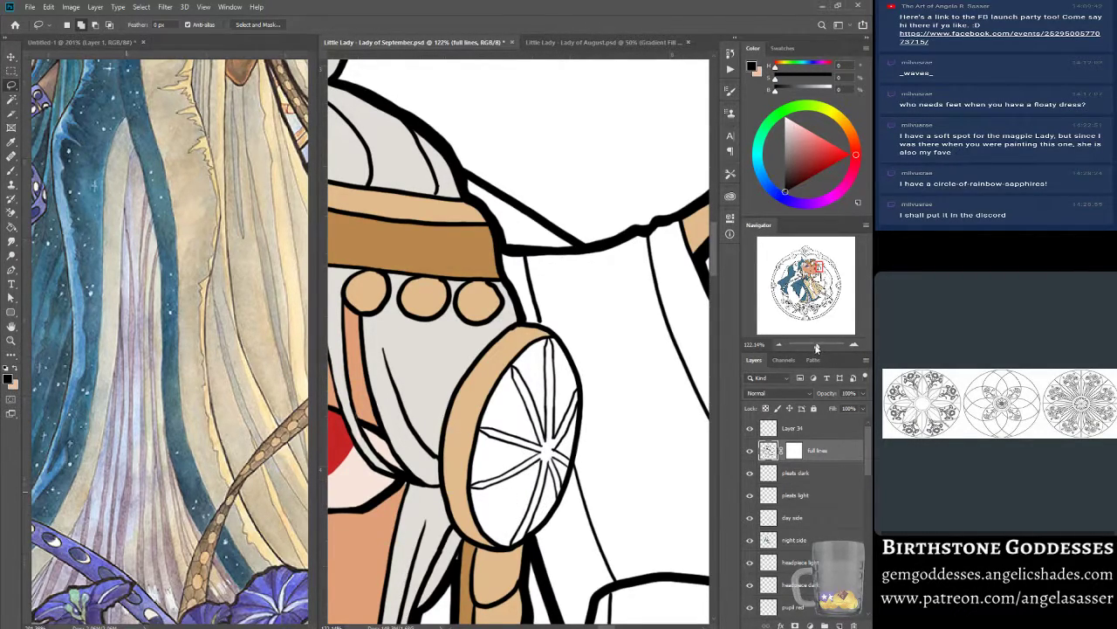
# Merge the pasted gem facet layer, Layer 34, down into the full lines layer, keeping the layer mask.
pyautogui.moveTo(817, 348); pyautogui.dragTo(817, 346)
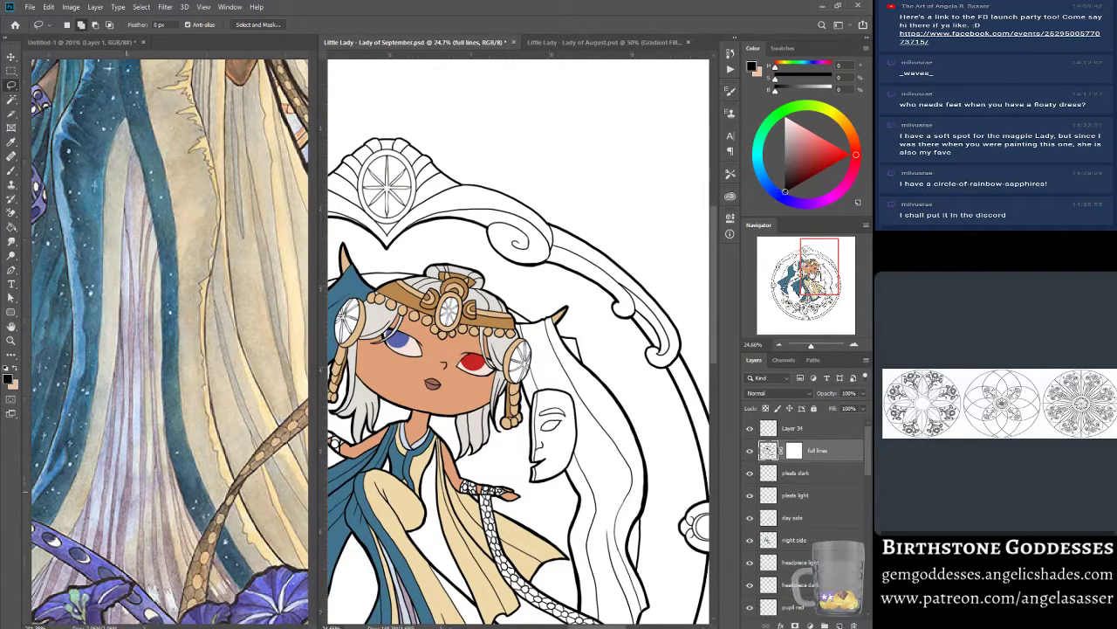
pyautogui.moveTo(810, 278); pyautogui.dragTo(804, 285)
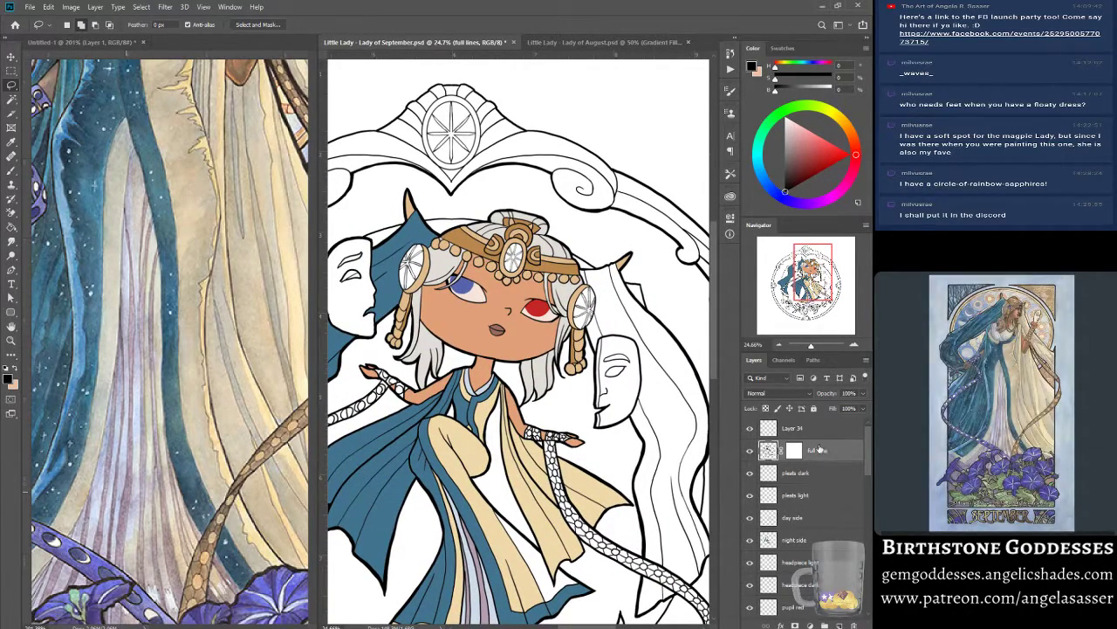
pyautogui.click(786, 428)
pyautogui.rightClick(786, 426)
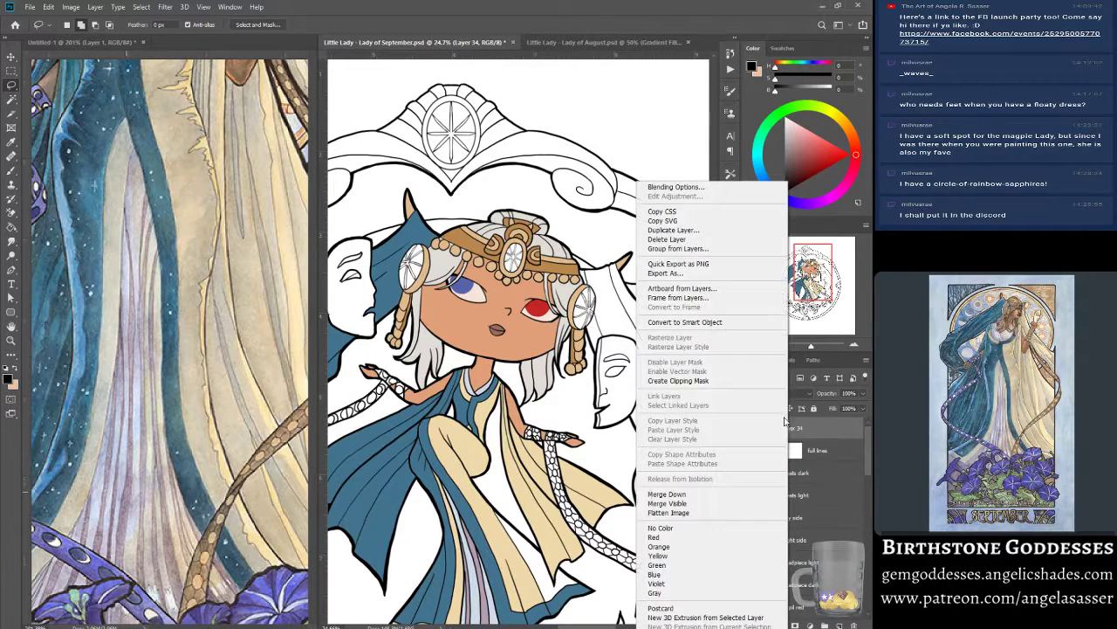
pyautogui.click(666, 494)
pyautogui.click(445, 246)
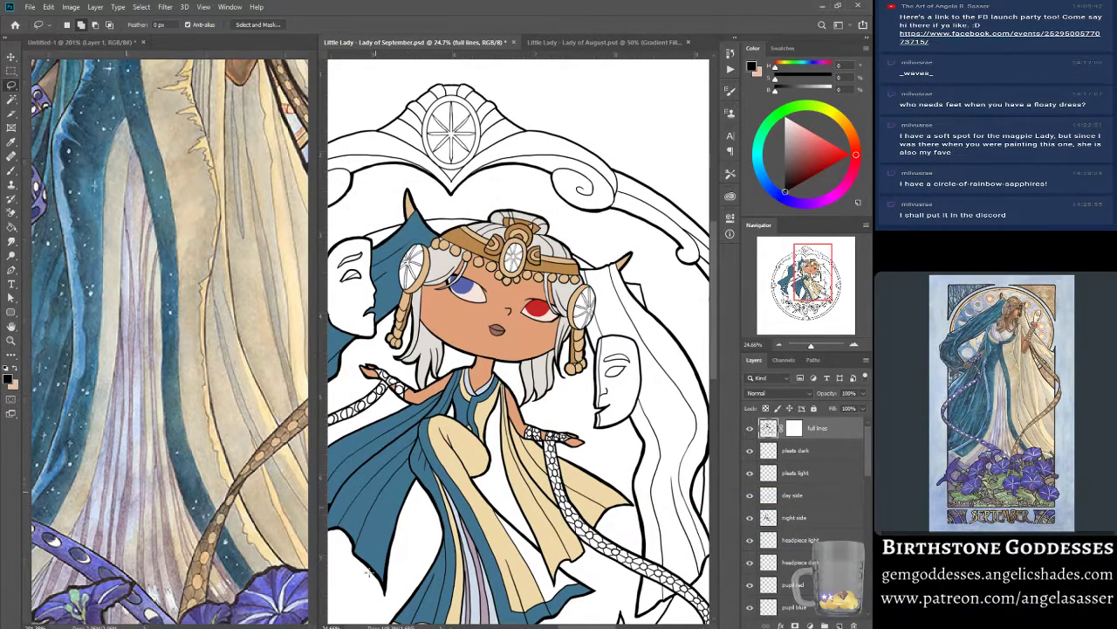
pyautogui.moveTo(811, 347); pyautogui.dragTo(814, 347)
pyautogui.moveTo(812, 272); pyautogui.dragTo(804, 273)
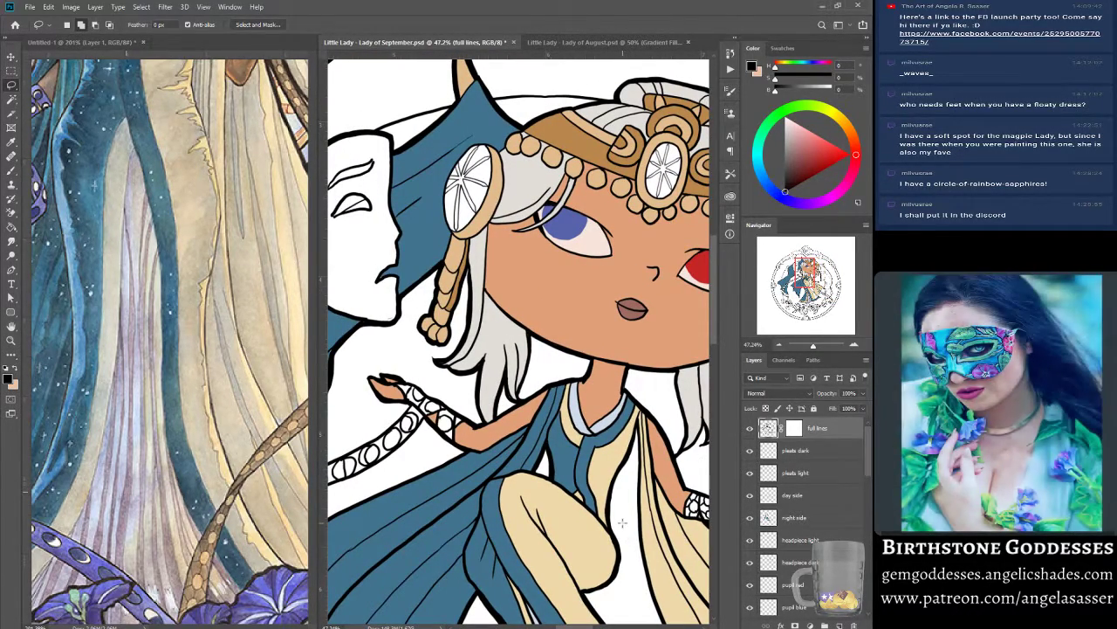
# Sample the violet-blue (#3e2d9d) of the goddess's earring gem in the reference painting as the foreground color, and return to the September drawing.
pyautogui.scroll(3, 112, 311)
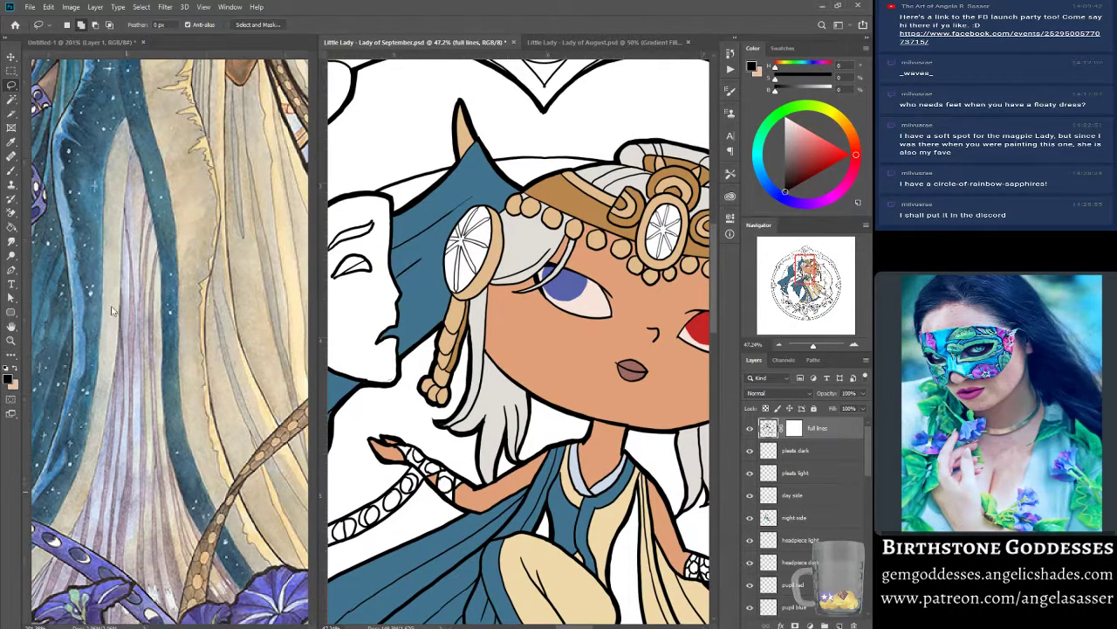
pyautogui.click(50, 59)
pyautogui.scroll(15, 50, 59)
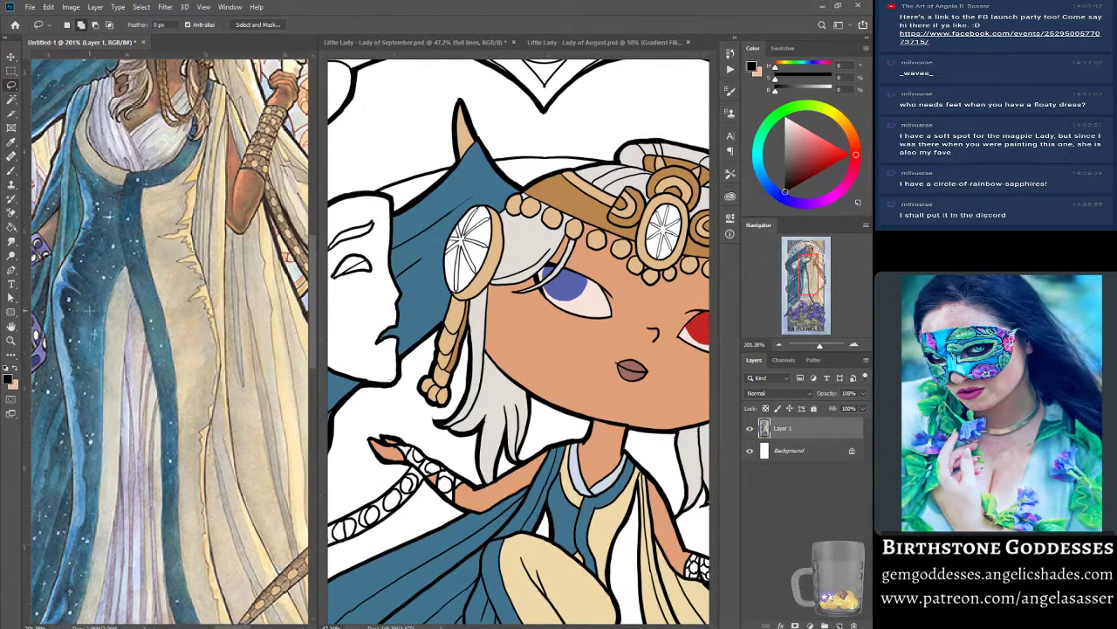
pyautogui.scroll(5, 42, 330)
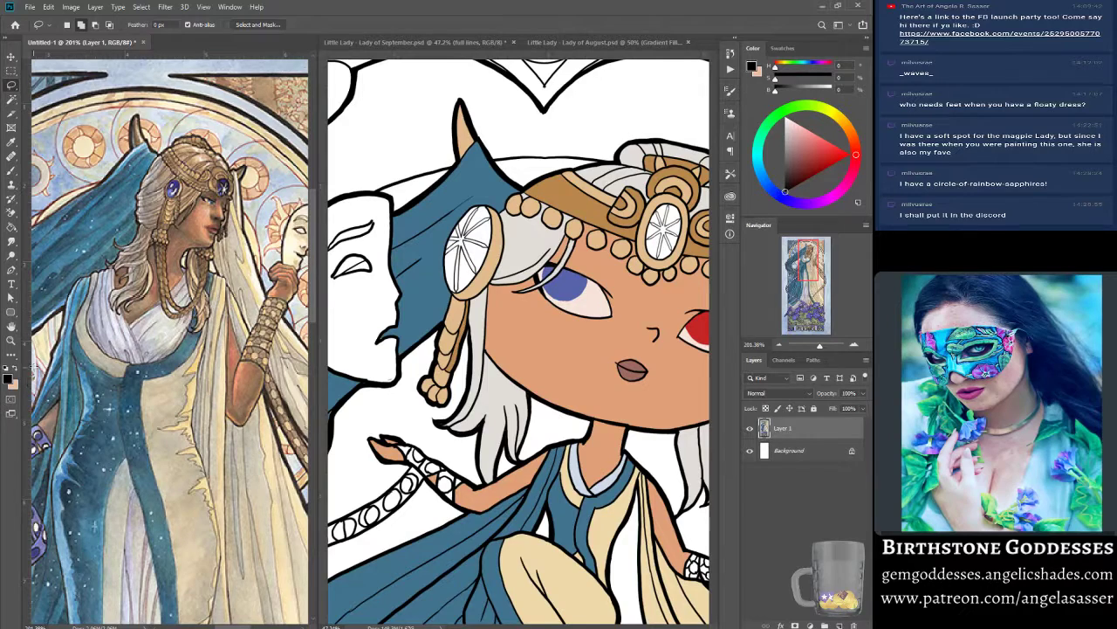
pyautogui.click(8, 378)
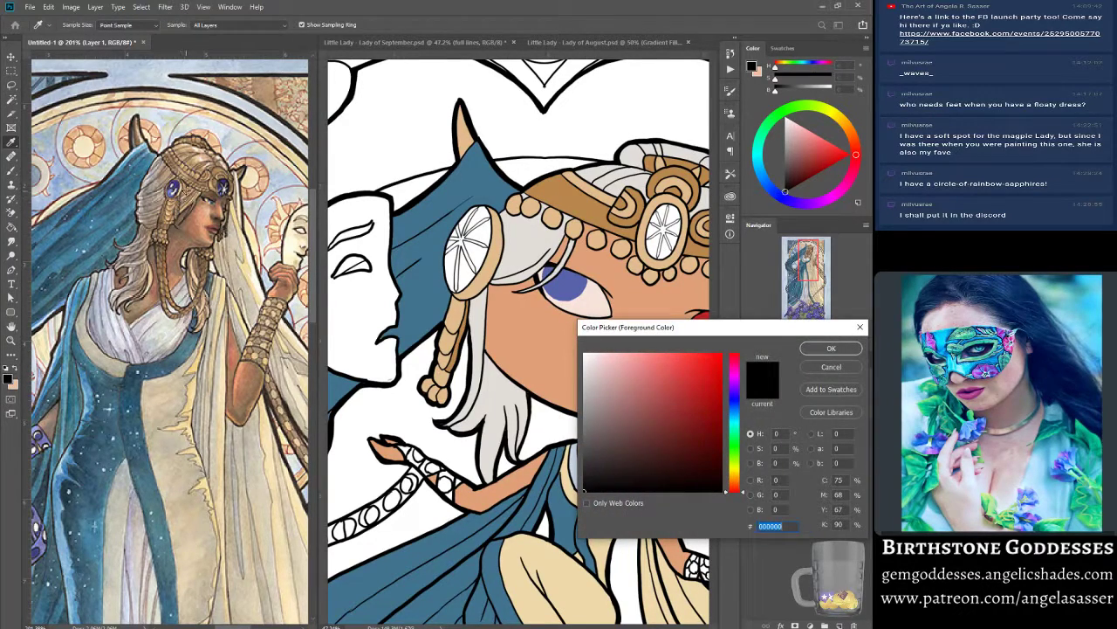
pyautogui.click(172, 187)
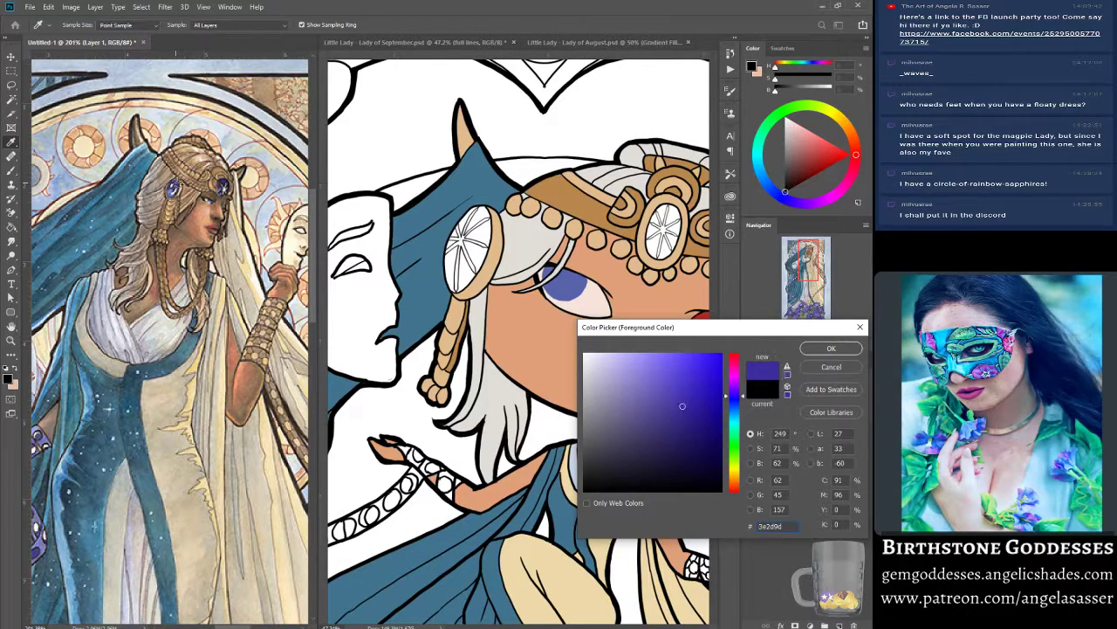
pyautogui.click(828, 349)
pyautogui.click(414, 41)
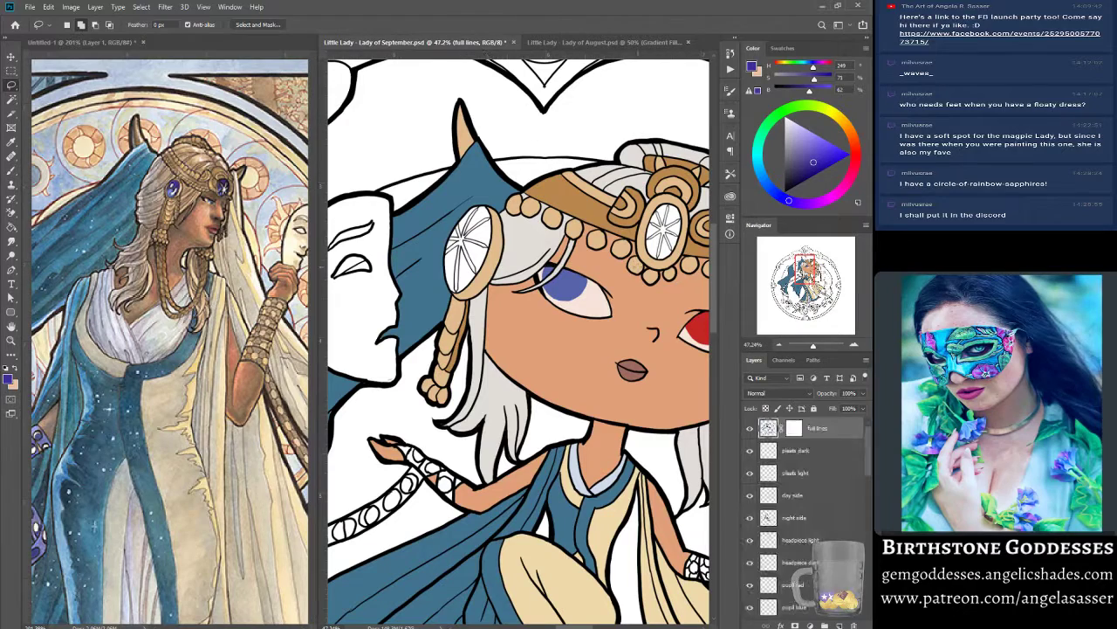
# Add a new layer above pleats dark and name it sapphire.
pyautogui.click(12, 340)
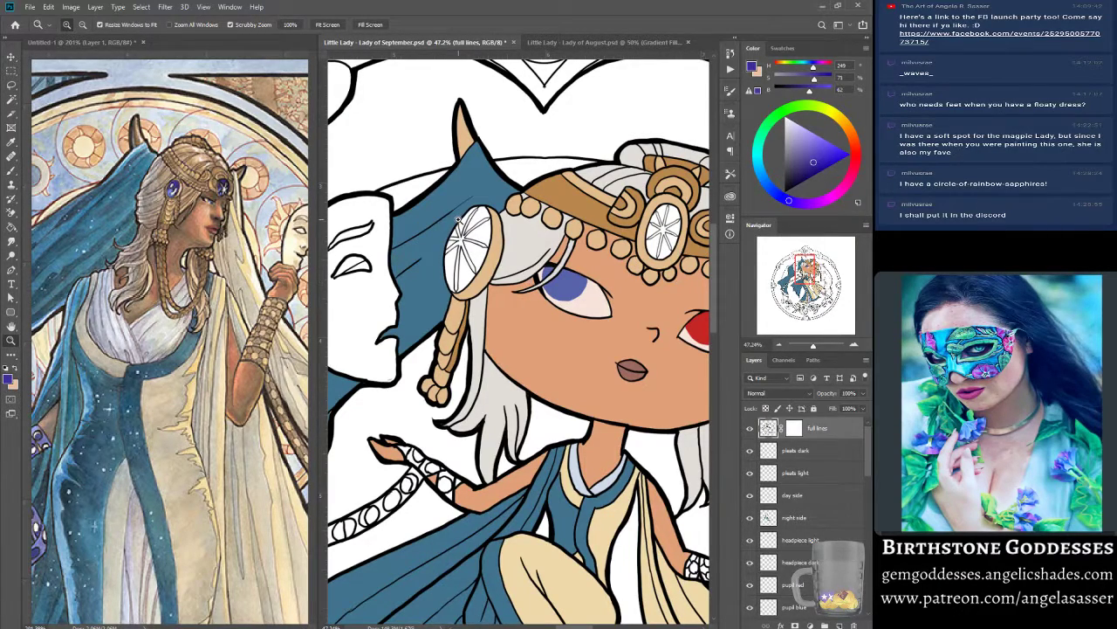
pyautogui.click(456, 219)
pyautogui.click(809, 452)
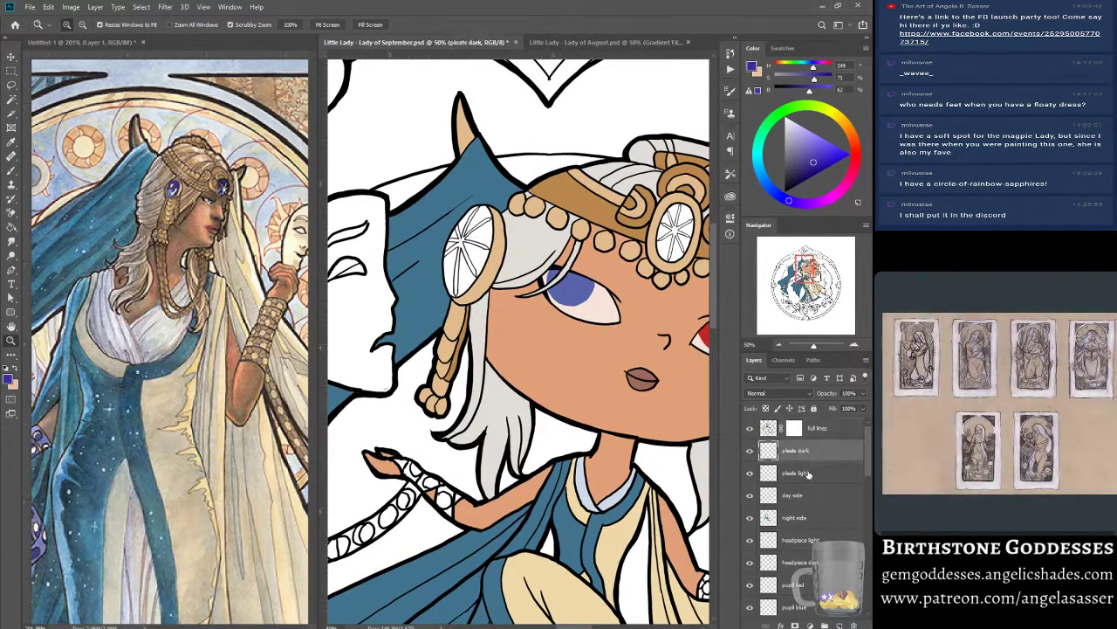
pyautogui.click(839, 624)
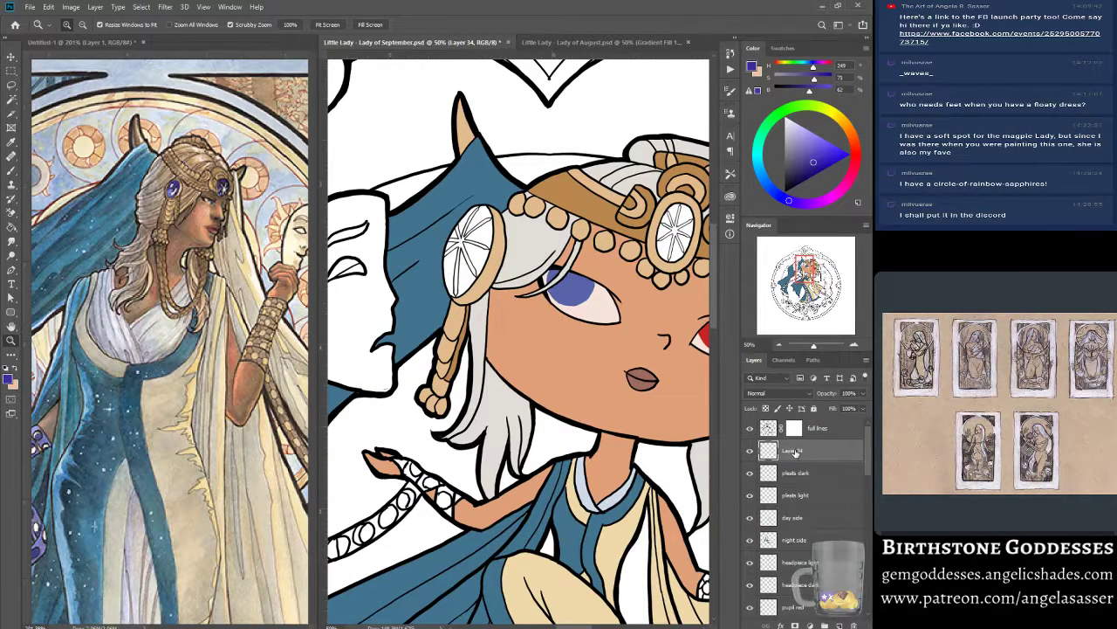
pyautogui.doubleClick(795, 452)
pyautogui.press('Return')
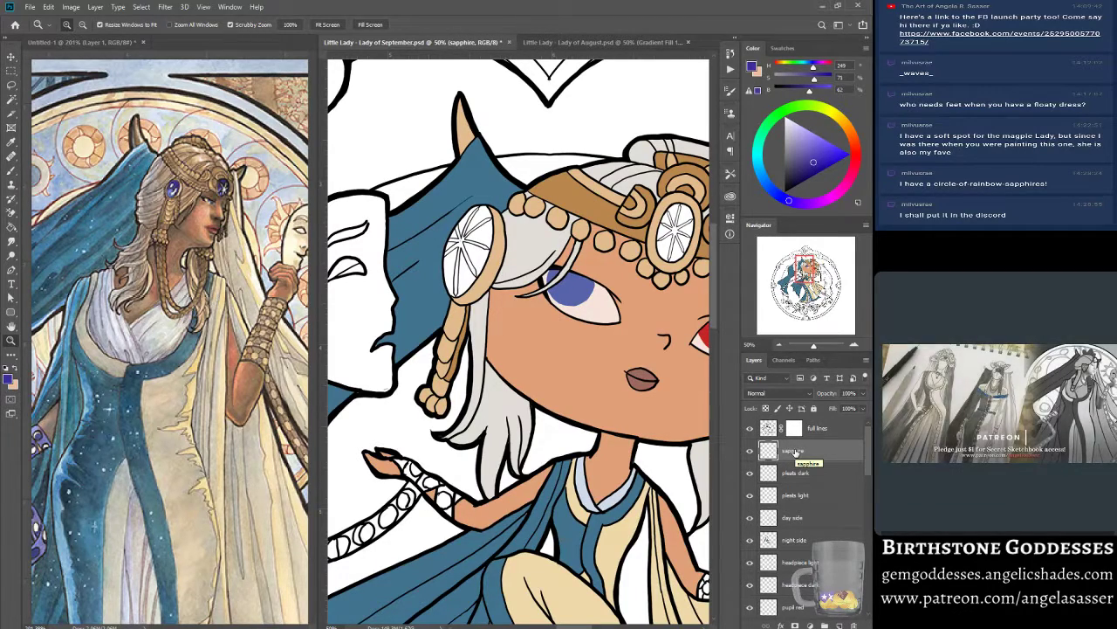
# Paint the gems of both earrings and the headpiece solid violet-blue on the sapphire layer with the Brush tool.
pyautogui.click(11, 170)
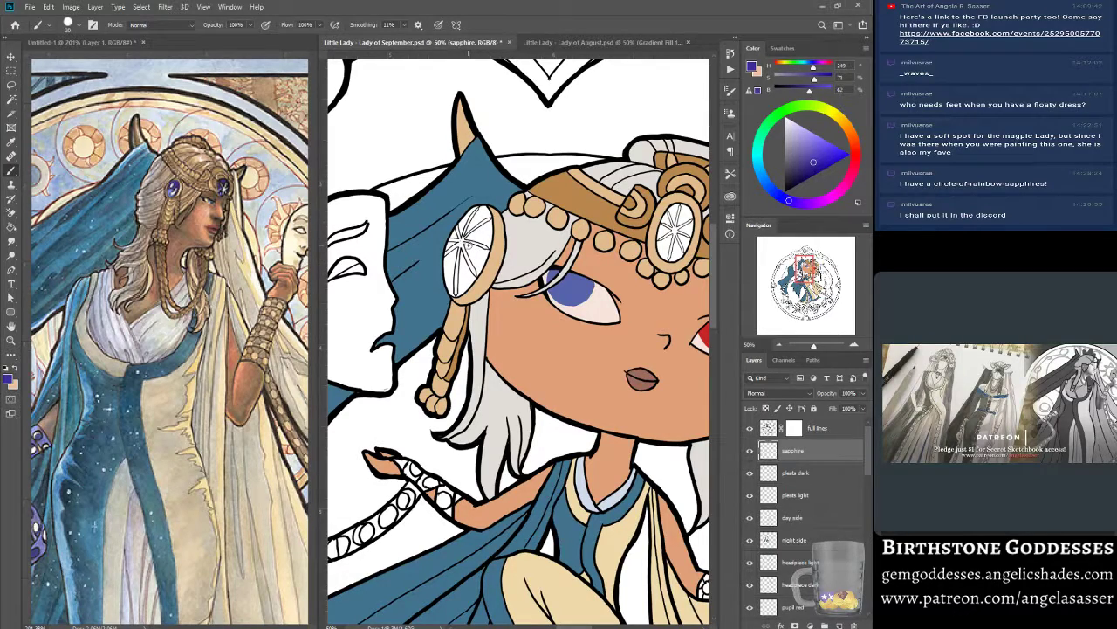
pyautogui.moveTo(469, 246)
pyautogui.mouseDown()
pyautogui.moveTo(458, 266)
pyautogui.moveTo(464, 236)
pyautogui.moveTo(451, 262)
pyautogui.moveTo(459, 287)
pyautogui.moveTo(481, 260)
pyautogui.moveTo(469, 227)
pyautogui.moveTo(480, 209)
pyautogui.moveTo(487, 238)
pyautogui.moveTo(489, 229)
pyautogui.moveTo(476, 232)
pyautogui.mouseUp()
pyautogui.moveTo(675, 220)
pyautogui.mouseDown()
pyautogui.moveTo(664, 251)
pyautogui.moveTo(677, 225)
pyautogui.moveTo(681, 248)
pyautogui.moveTo(661, 241)
pyautogui.moveTo(676, 253)
pyautogui.moveTo(668, 218)
pyautogui.moveTo(685, 216)
pyautogui.mouseUp()
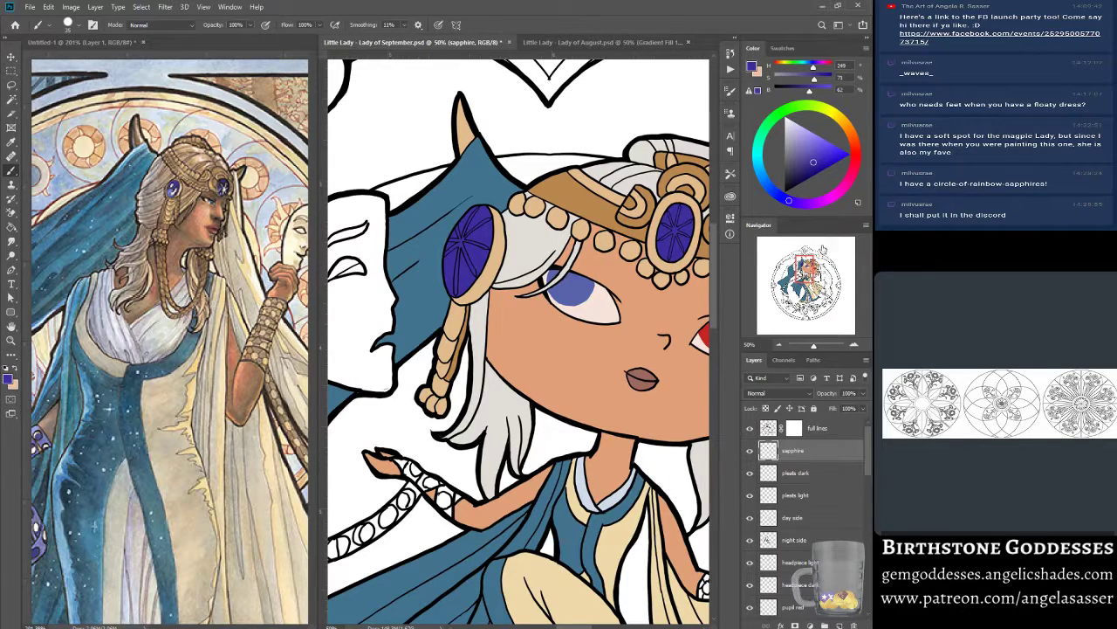
pyautogui.moveTo(668, 253); pyautogui.dragTo(516, 275)
pyautogui.moveTo(667, 344)
pyautogui.mouseDown()
pyautogui.moveTo(662, 371)
pyautogui.moveTo(672, 336)
pyautogui.moveTo(681, 349)
pyautogui.moveTo(663, 384)
pyautogui.moveTo(669, 327)
pyautogui.moveTo(651, 376)
pyautogui.moveTo(650, 353)
pyautogui.moveTo(677, 375)
pyautogui.mouseUp()
pyautogui.moveTo(670, 335)
pyautogui.mouseDown()
pyautogui.moveTo(678, 320)
pyautogui.moveTo(684, 346)
pyautogui.mouseUp()
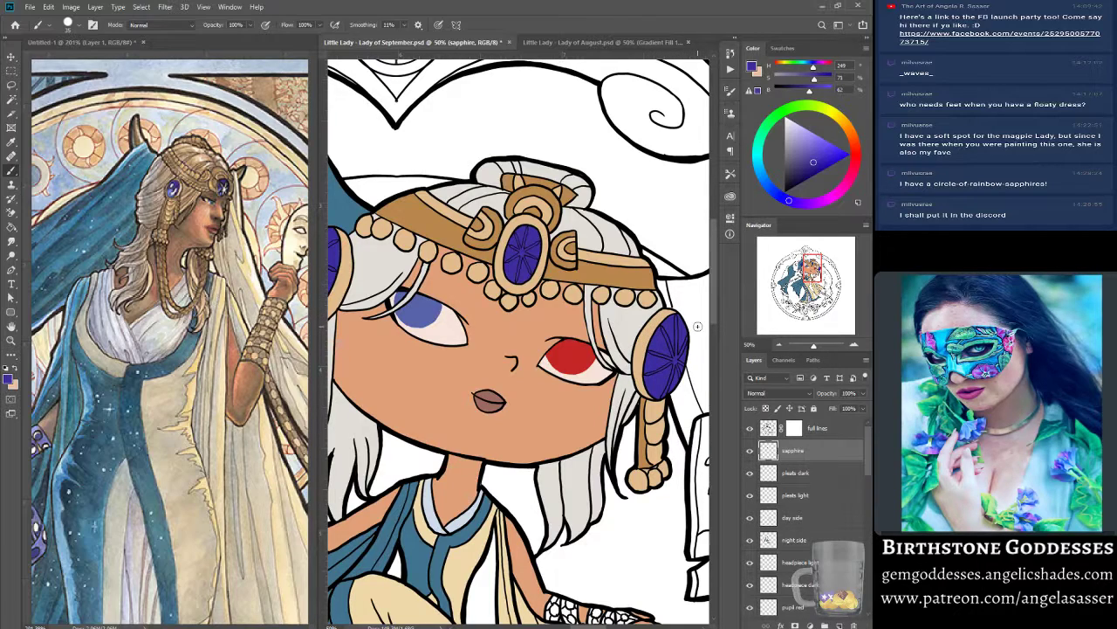
# Select the hair layer and sample the hair's light gray as the brush color.
pyautogui.scroll(-5, 838, 488)
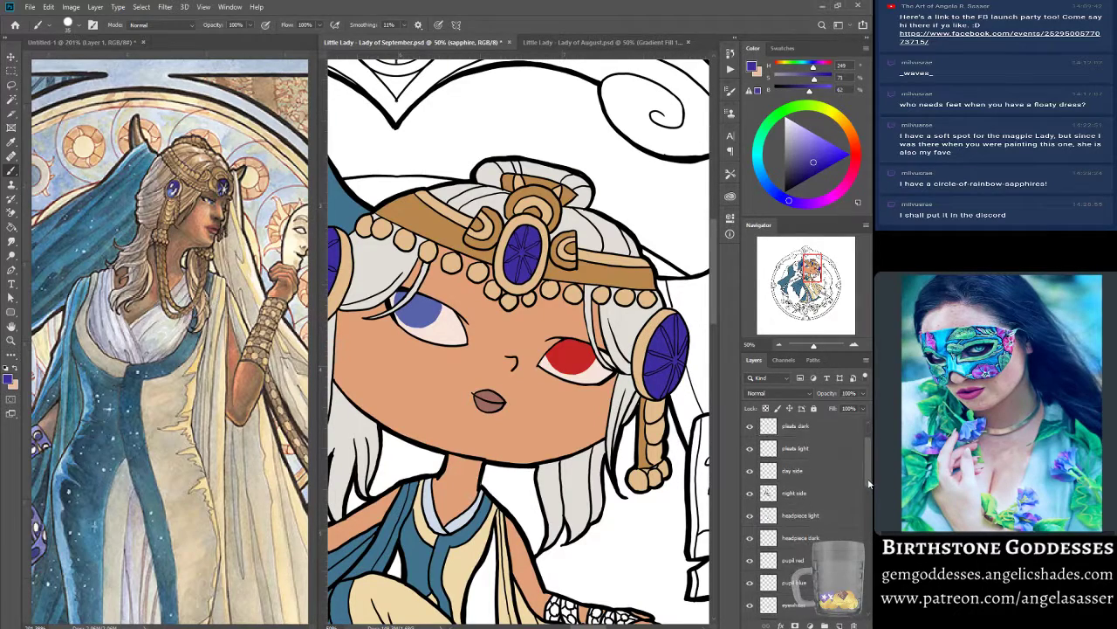
pyautogui.click(809, 564)
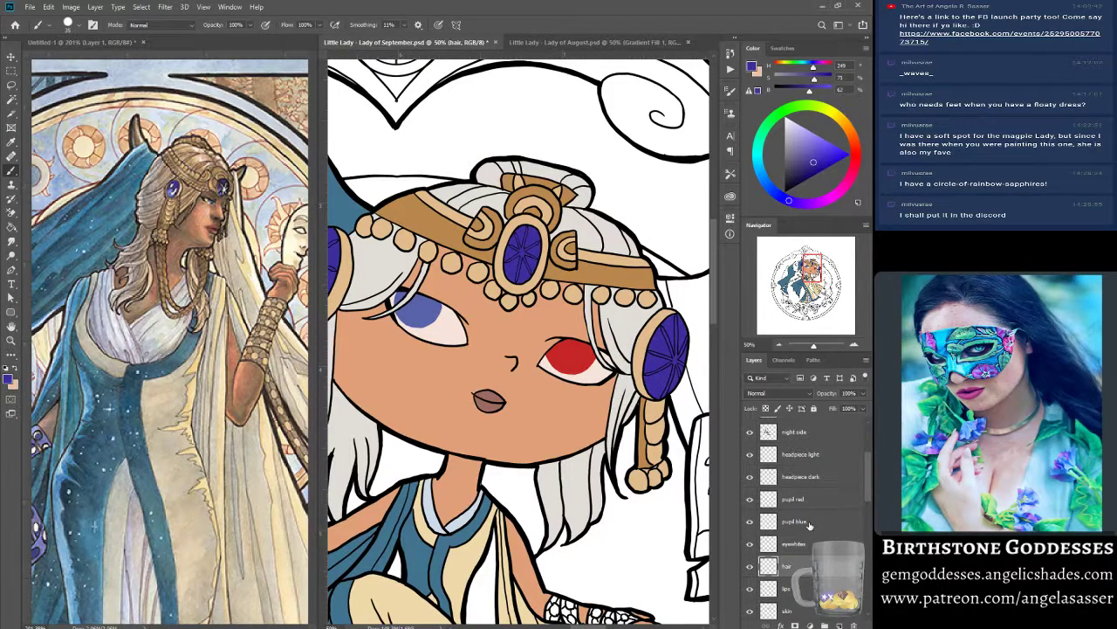
pyautogui.keyDown('alt'); pyautogui.click(629, 379); pyautogui.keyUp('alt')
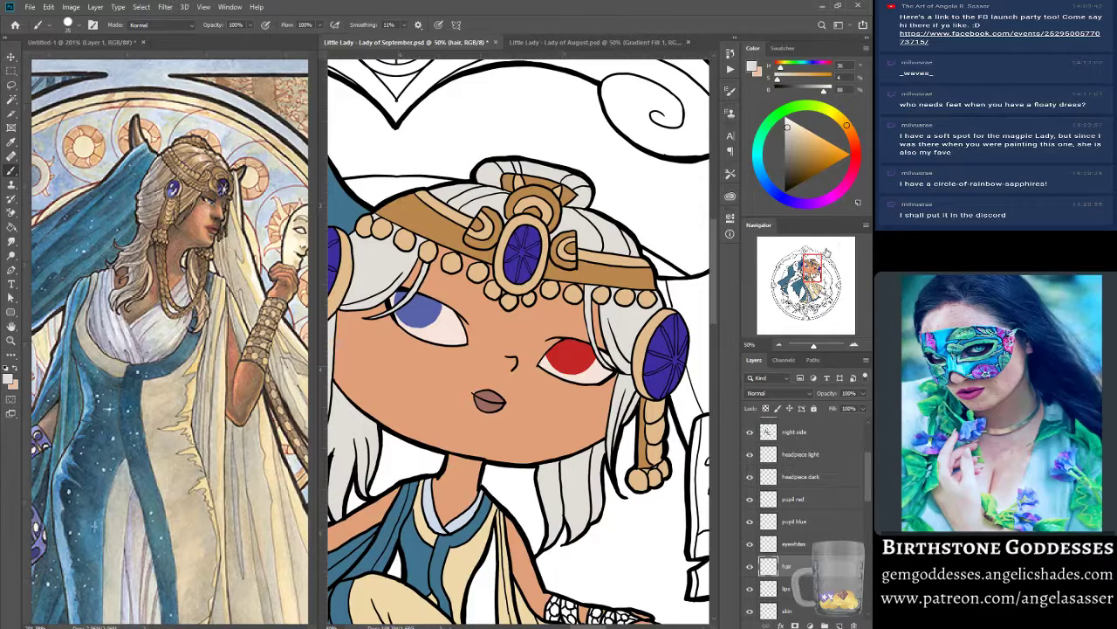
pyautogui.moveTo(812, 269); pyautogui.dragTo(805, 280)
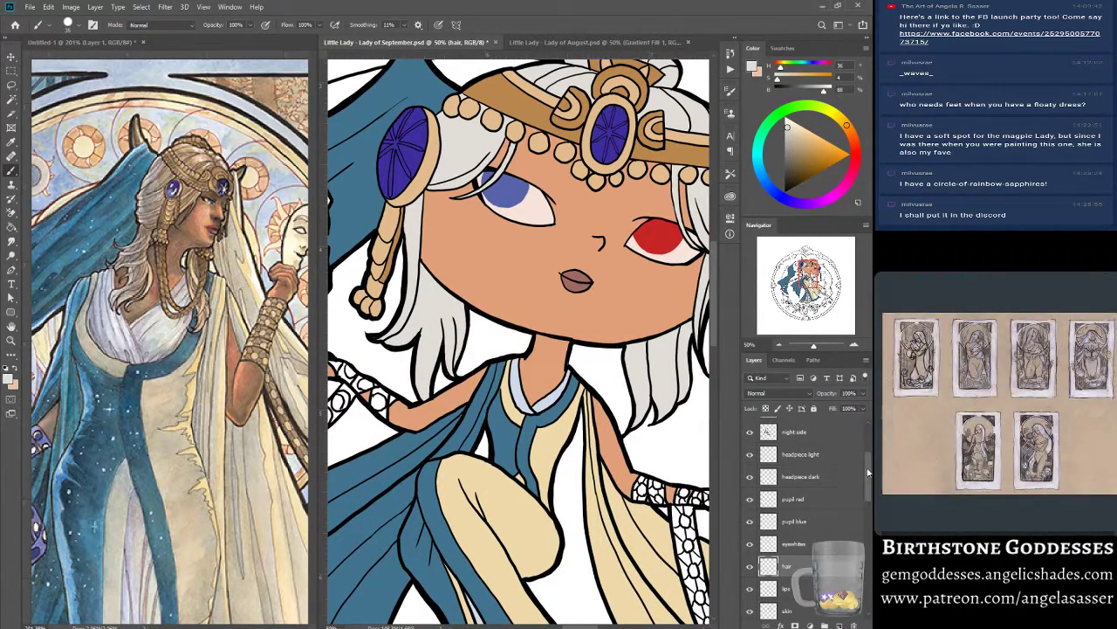
# Select the full lines layer and sample the black of the line art as the brush color.
pyautogui.scroll(3, 873, 440)
pyautogui.click(779, 429)
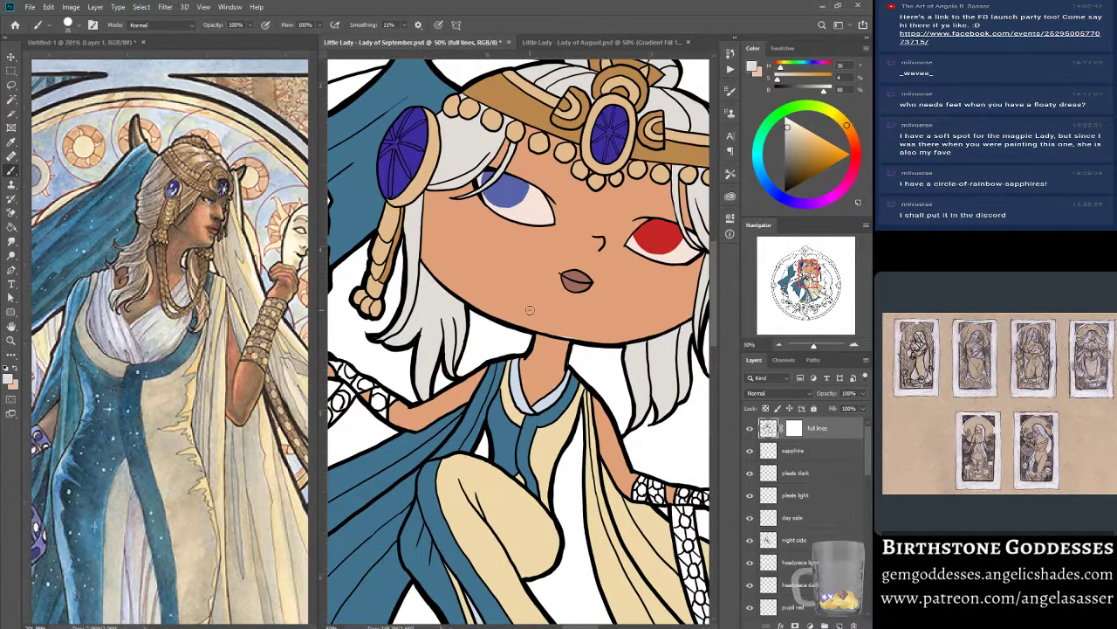
pyautogui.keyDown('alt'); pyautogui.click(567, 367); pyautogui.keyUp('alt')
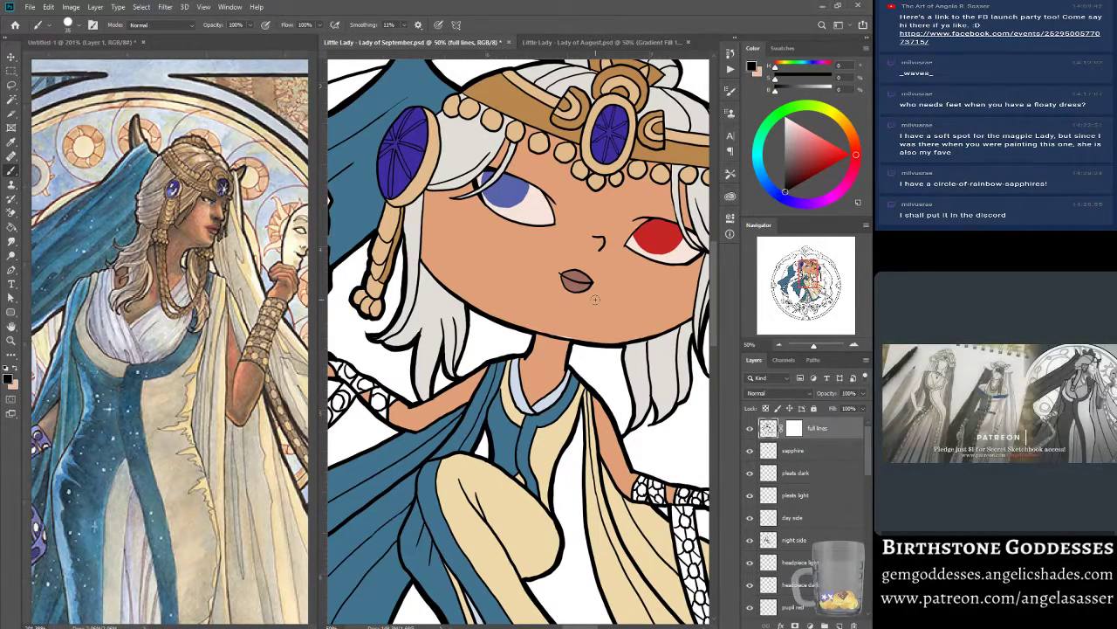
# Select the skin layer and sample the face's skin tone as the brush color.
pyautogui.moveTo(868, 472); pyautogui.dragTo(865, 516)
pyautogui.click(808, 540)
pyautogui.keyDown('alt'); pyautogui.click(559, 331); pyautogui.keyUp('alt')
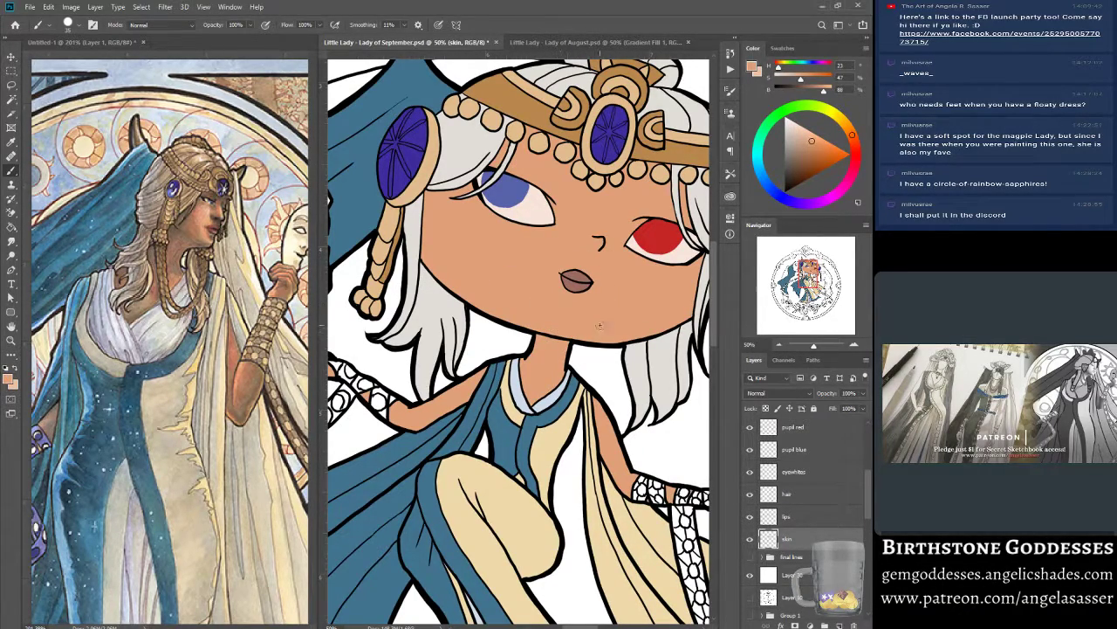
pyautogui.moveTo(814, 345); pyautogui.dragTo(813, 346)
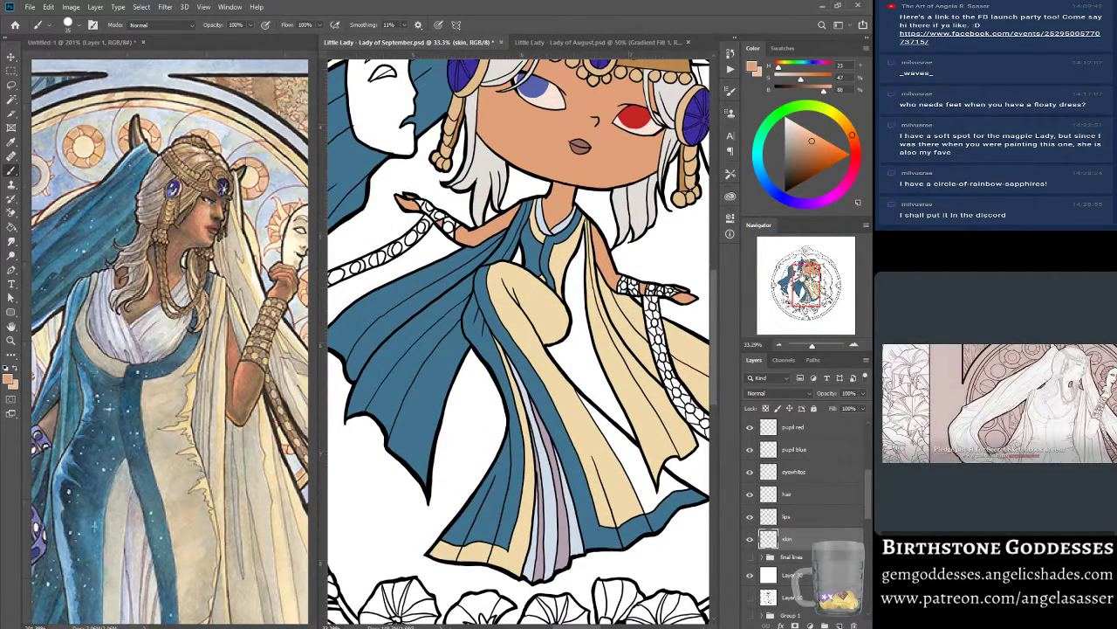
pyautogui.moveTo(802, 279); pyautogui.dragTo(821, 273)
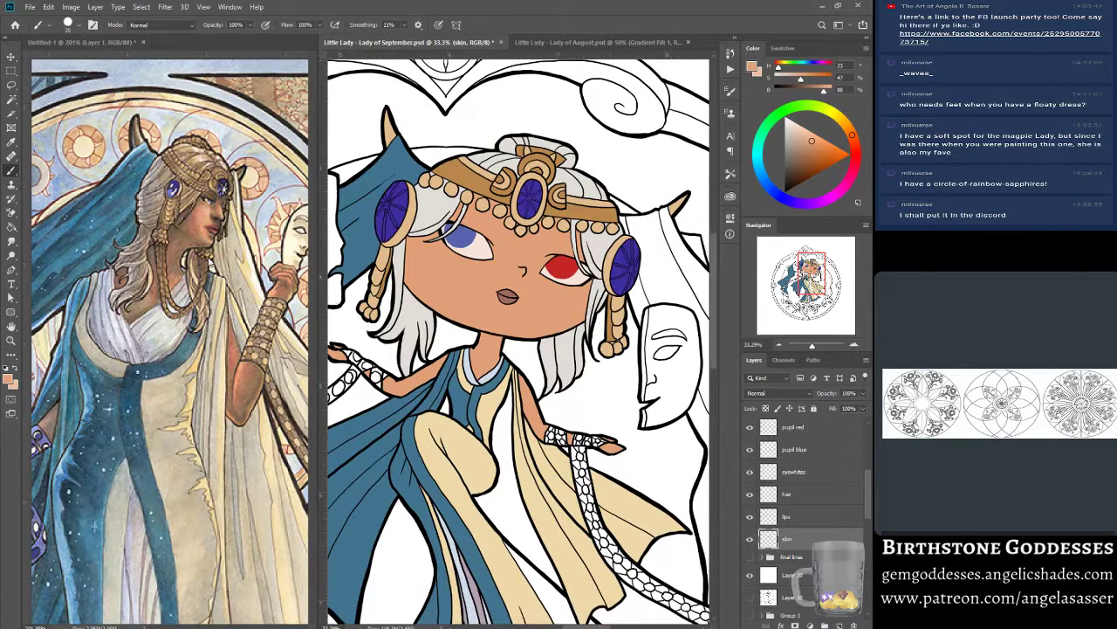
# Examine the mask, the cream drapery and the snake in the reference painting.
pyautogui.click(210, 68)
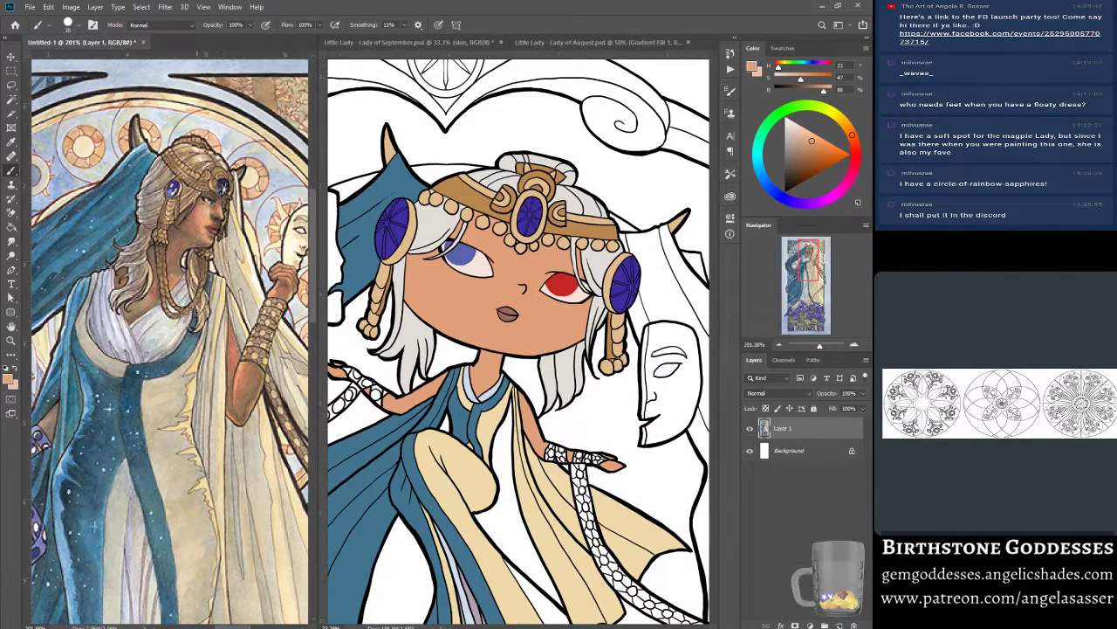
pyautogui.scroll(1, 187, 319)
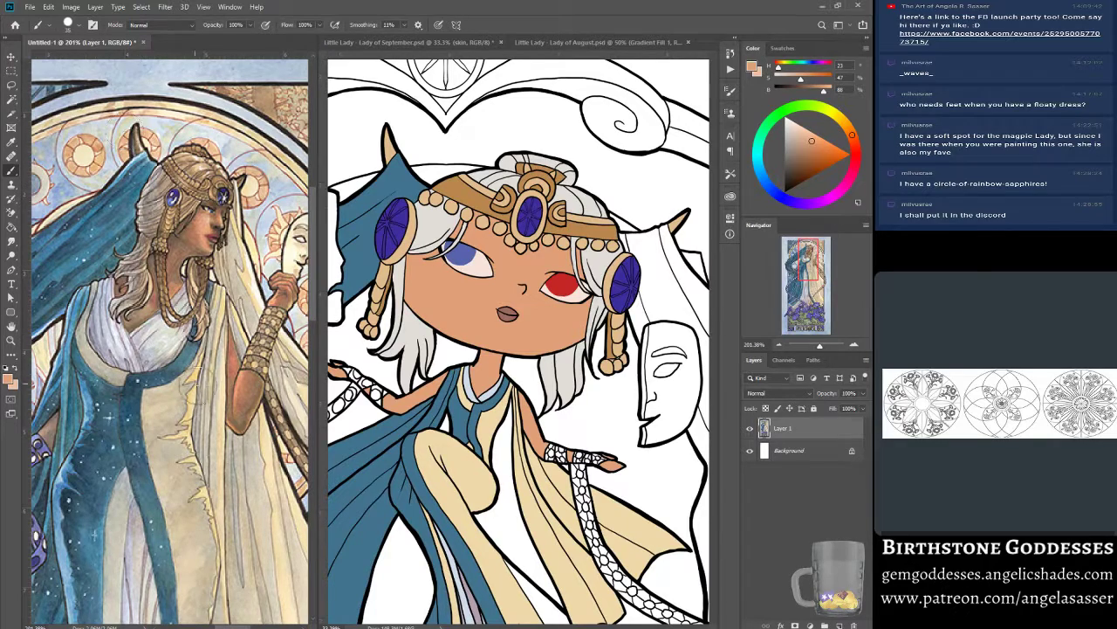
pyautogui.scroll(-2, 196, 375)
pyautogui.moveTo(803, 269); pyautogui.dragTo(811, 273)
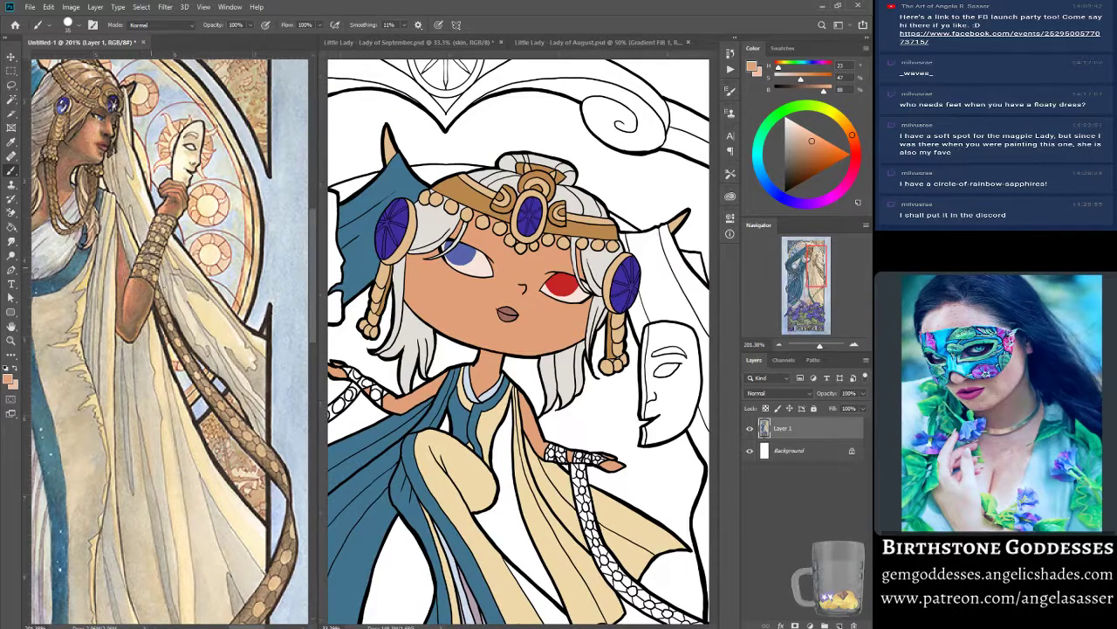
pyautogui.scroll(3, 153, 489)
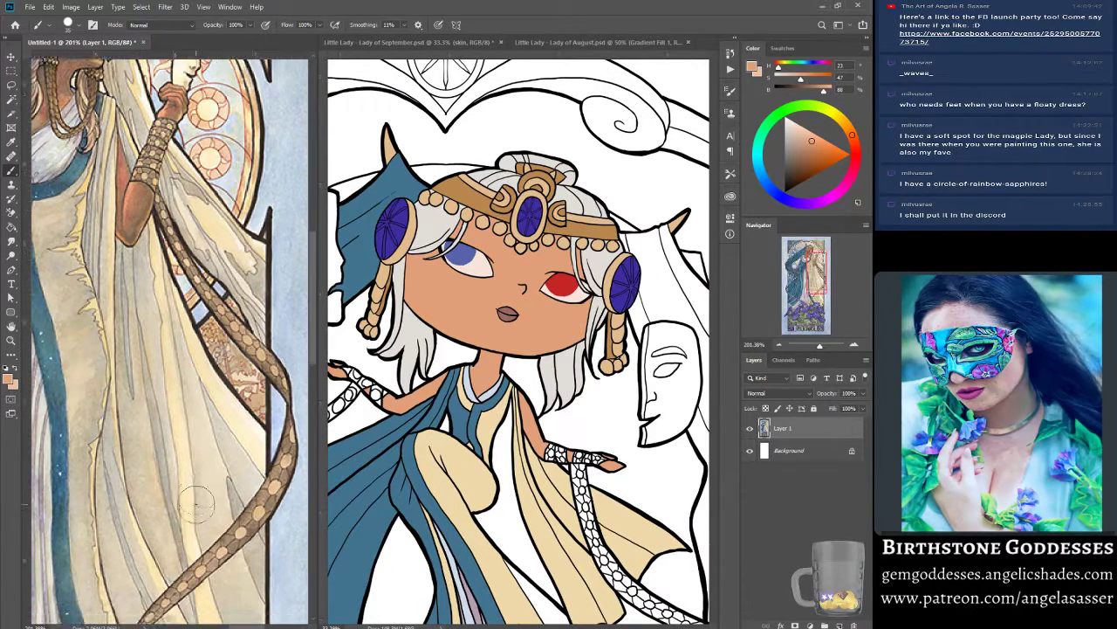
pyautogui.scroll(-5, 199, 542)
pyautogui.scroll(5, 199, 542)
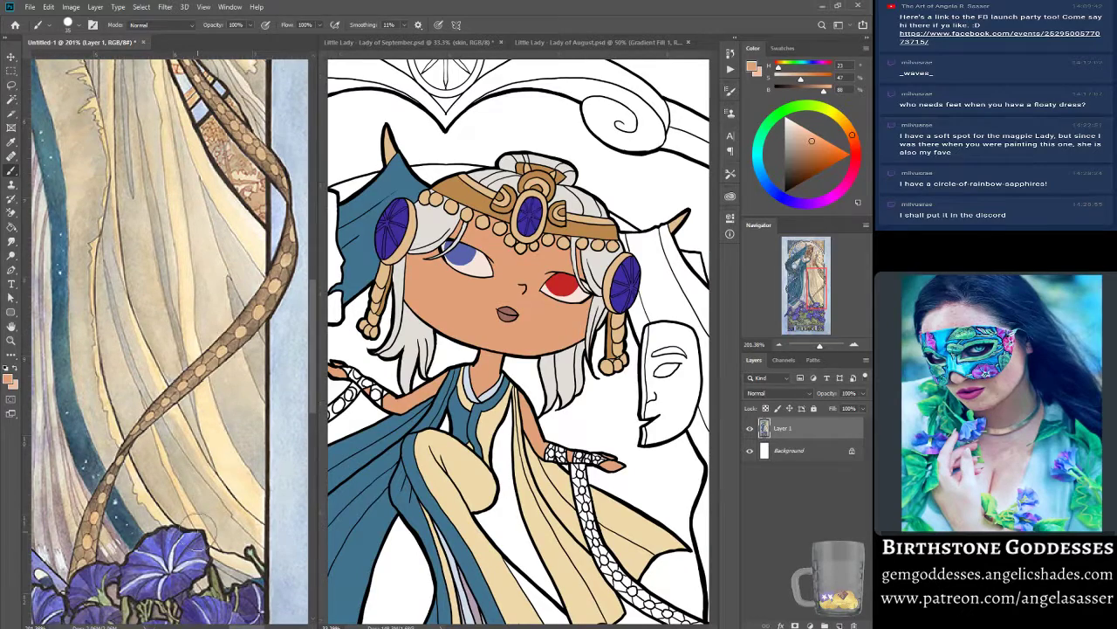
pyautogui.scroll(5, 199, 542)
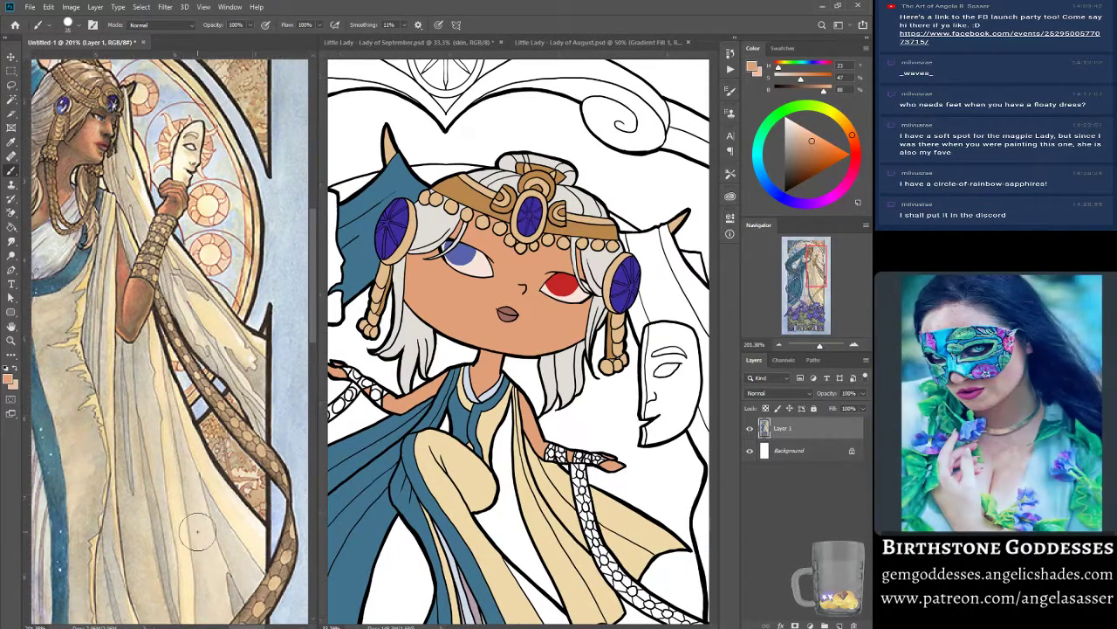
# Close the Lady of August document and return to the Lady of September drawing.
pyautogui.click(575, 43)
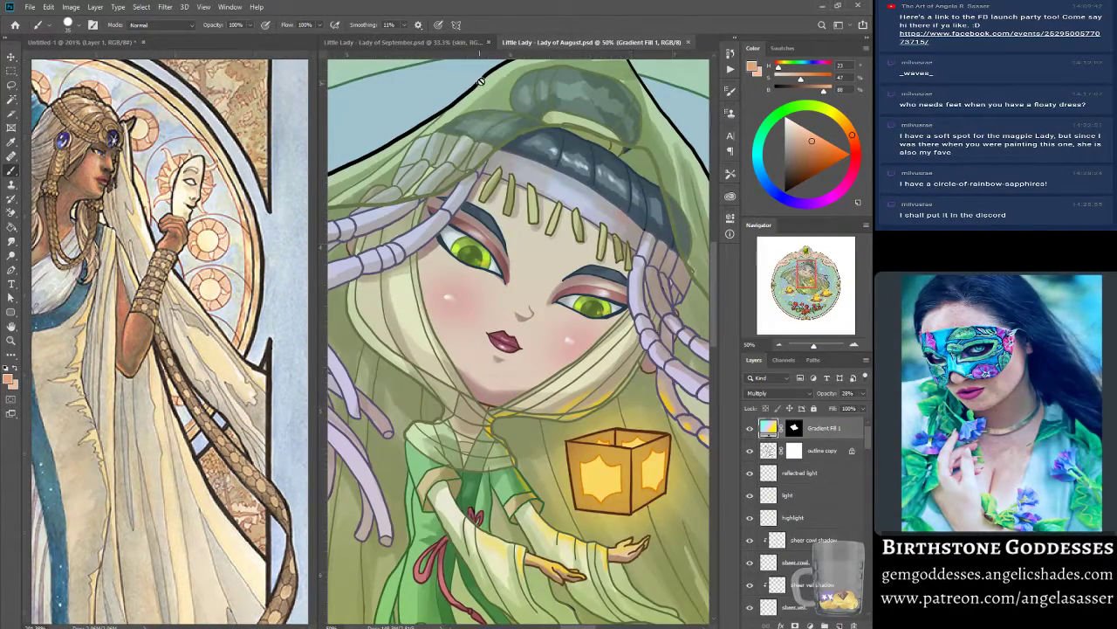
pyautogui.click(688, 42)
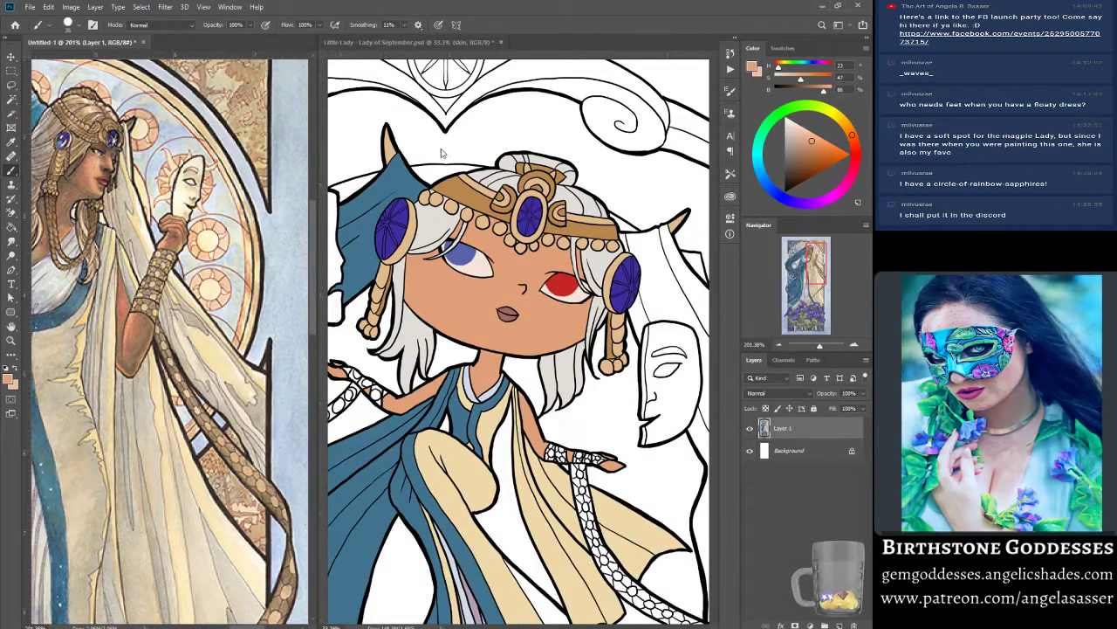
pyautogui.click(436, 42)
# Add a new layer directly above the sapphire layer and name it "sun ribbon centers".
pyautogui.scroll(2, 584, 402)
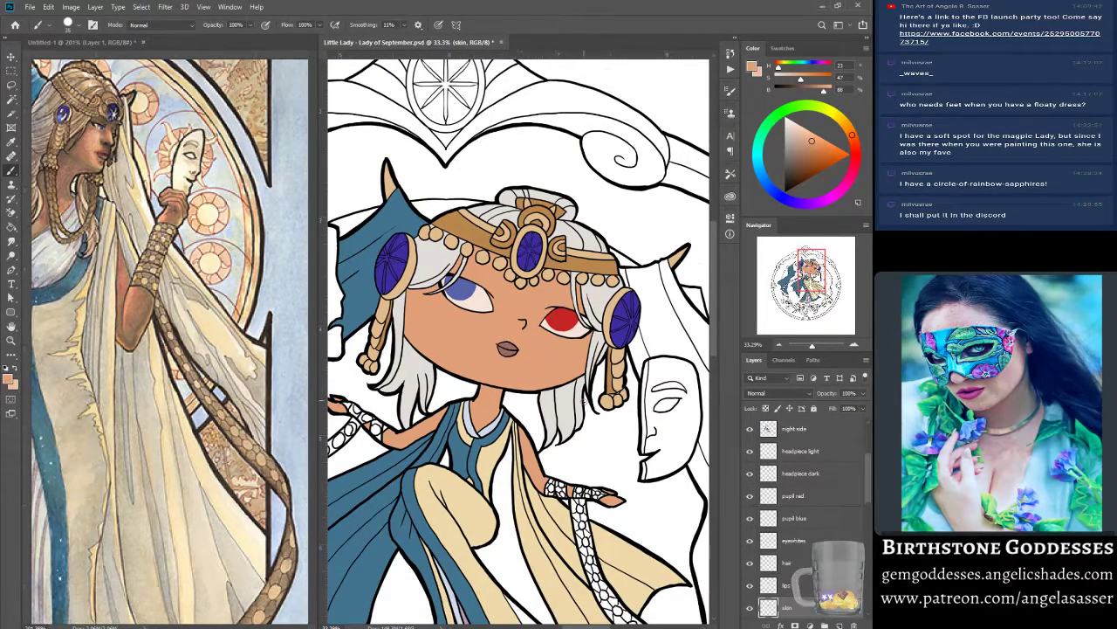
pyautogui.scroll(-3, 589, 428)
pyautogui.scroll(-1, 704, 366)
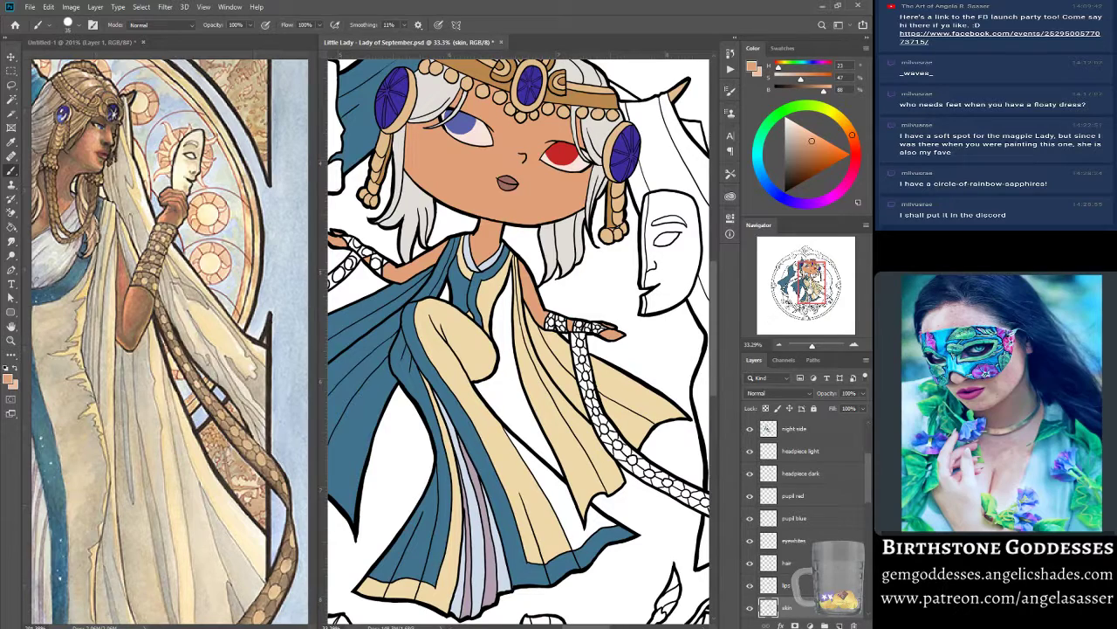
pyautogui.hscroll(3, 518, 341)
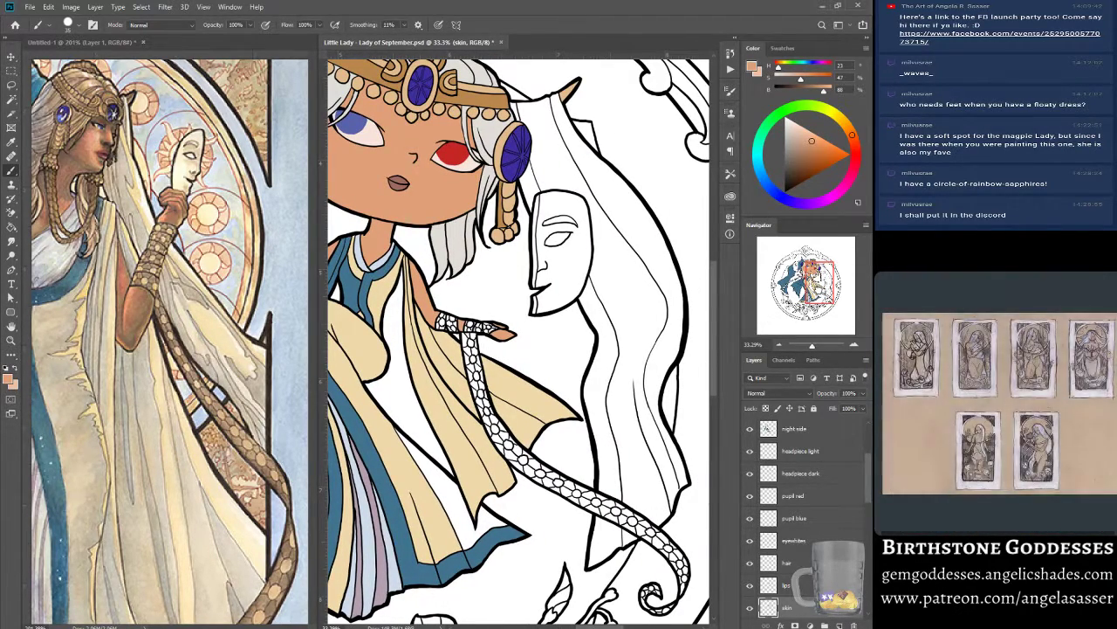
pyautogui.scroll(-1, 519, 340)
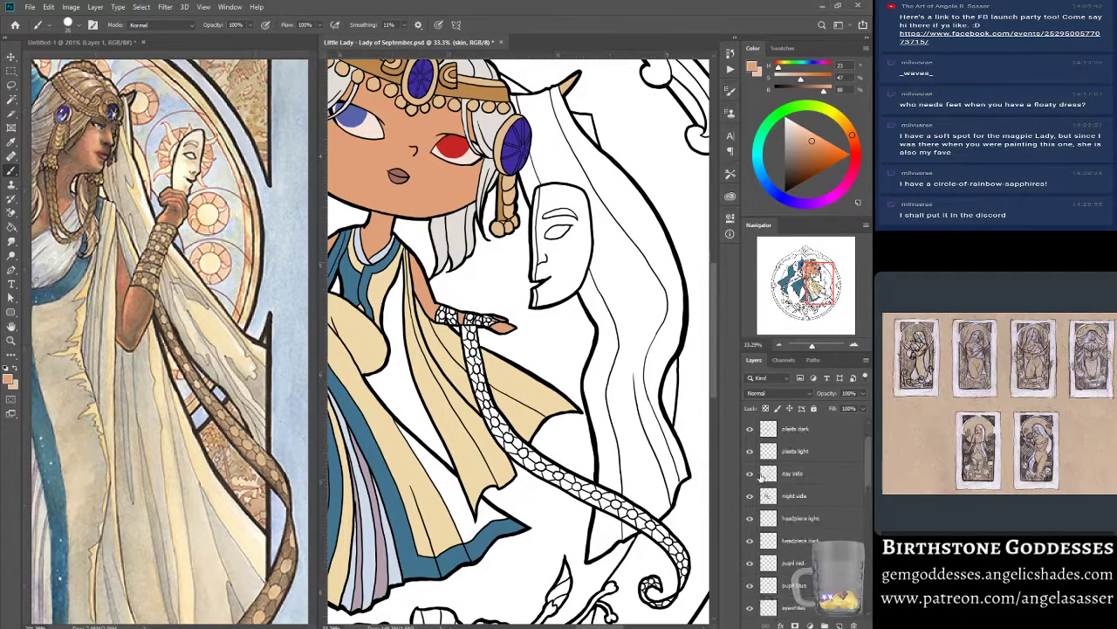
pyautogui.scroll(3, 797, 470)
pyautogui.click(823, 452)
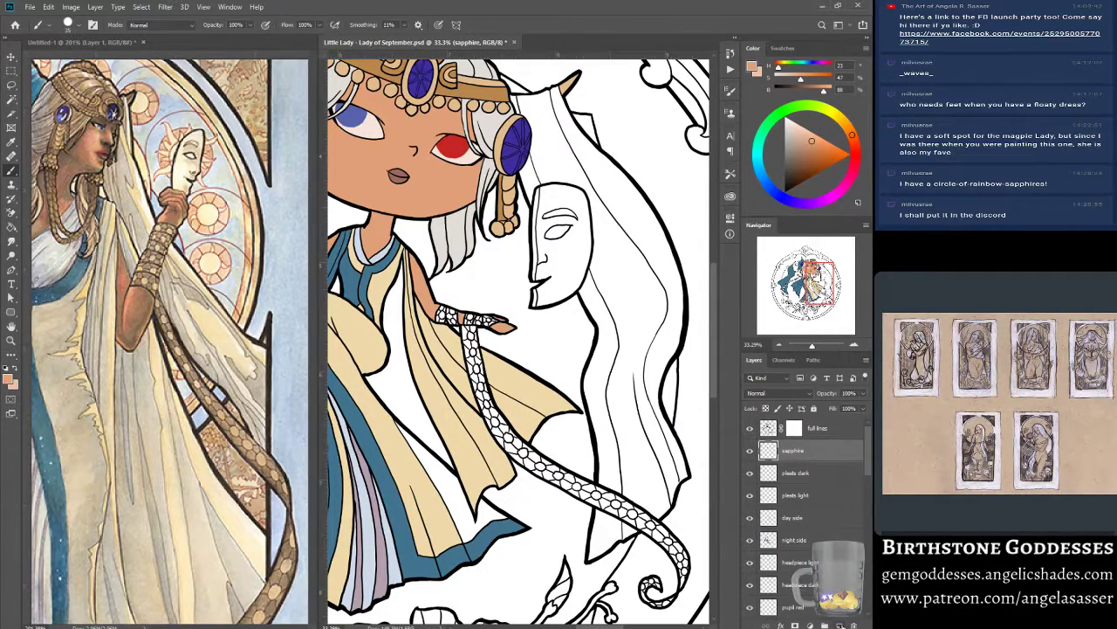
pyautogui.hotkey('ctrl', 'shift', 'alt', 'n')
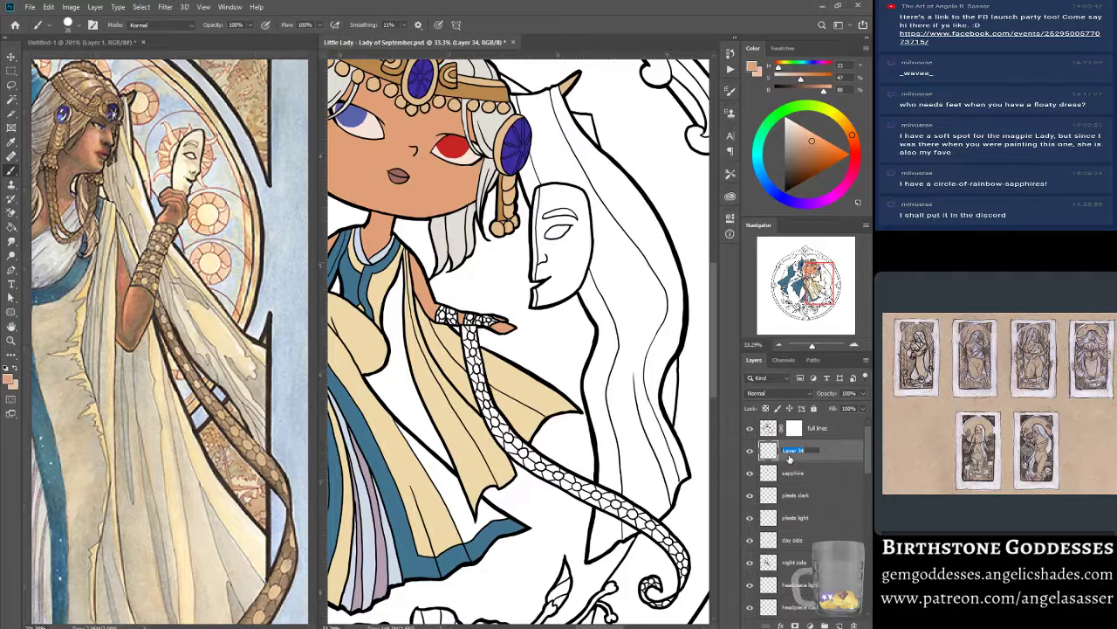
pyautogui.click(790, 457)
pyautogui.write('sun ribbon cent')
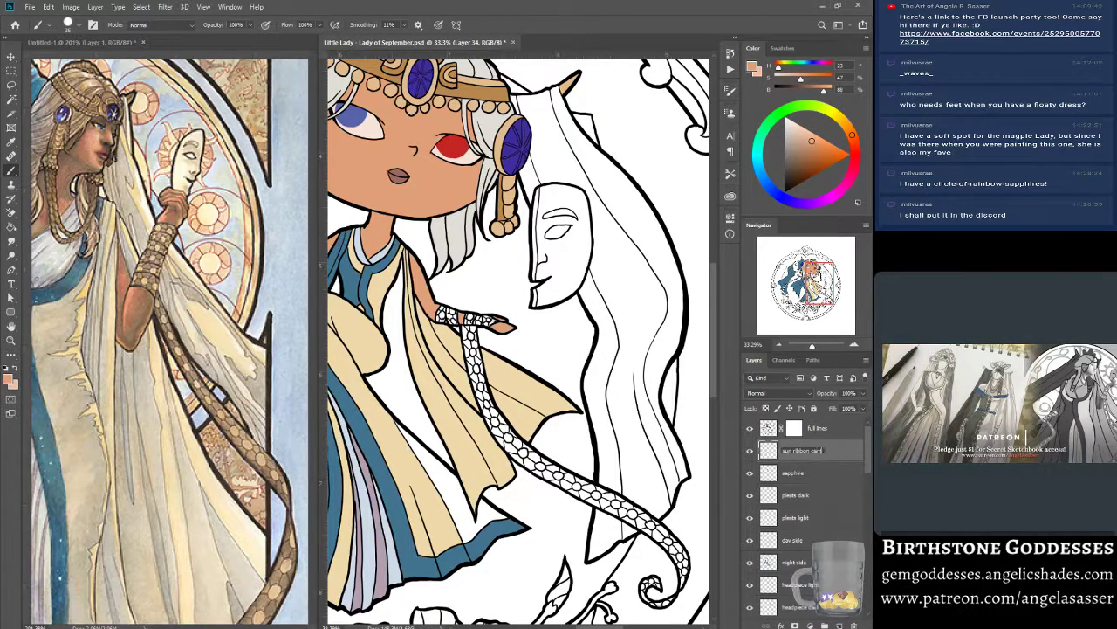
pyautogui.write('ers')
pyautogui.press('Return')
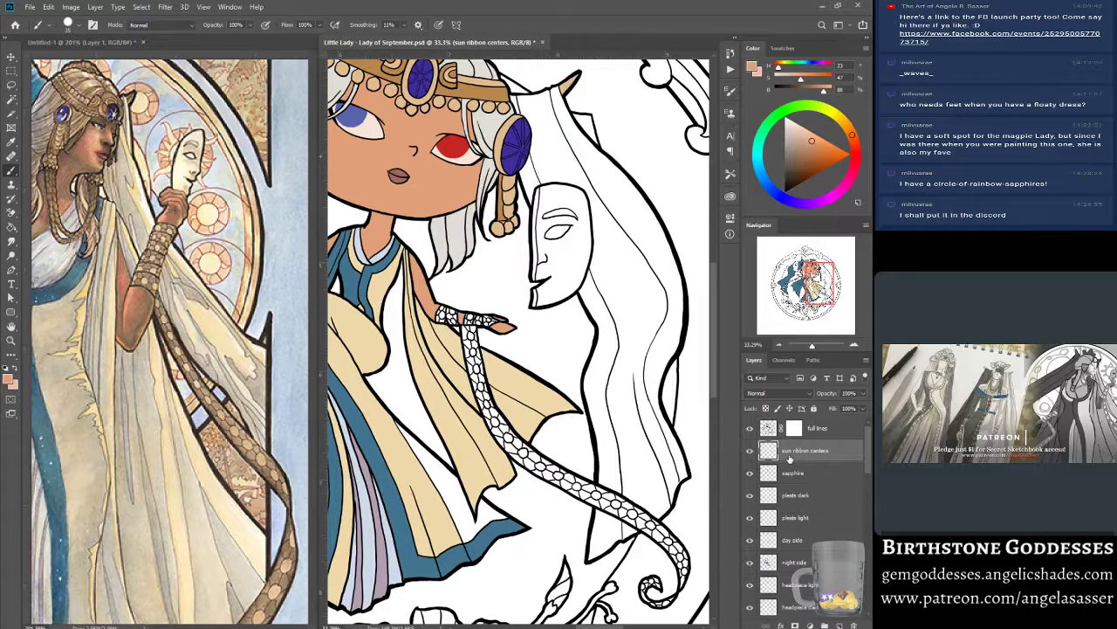
# On the full lines layer, use the Magic Wand to select the round scale centers from the wrist to the ribbon's middle.
pyautogui.click(766, 429)
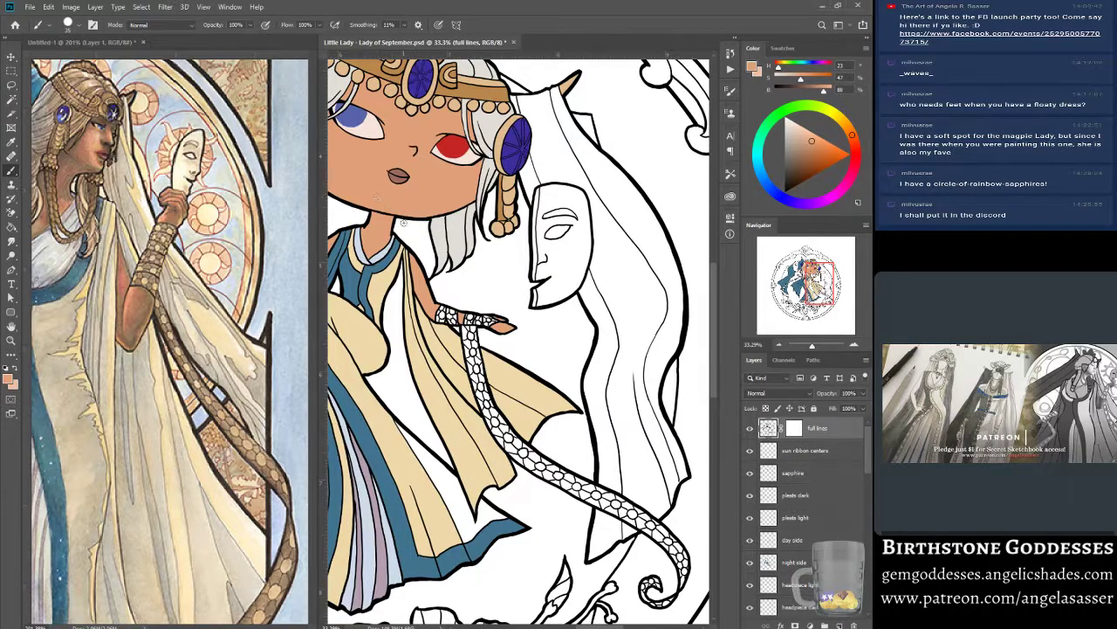
pyautogui.click(12, 99)
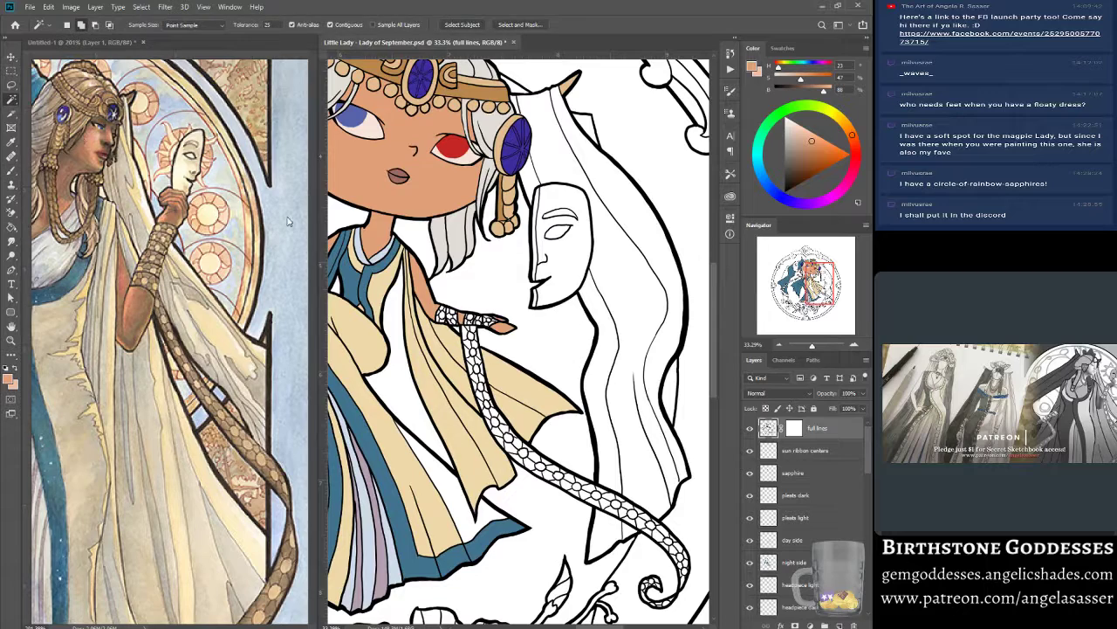
pyautogui.moveTo(813, 345); pyautogui.dragTo(816, 347)
pyautogui.moveTo(818, 283); pyautogui.dragTo(815, 283)
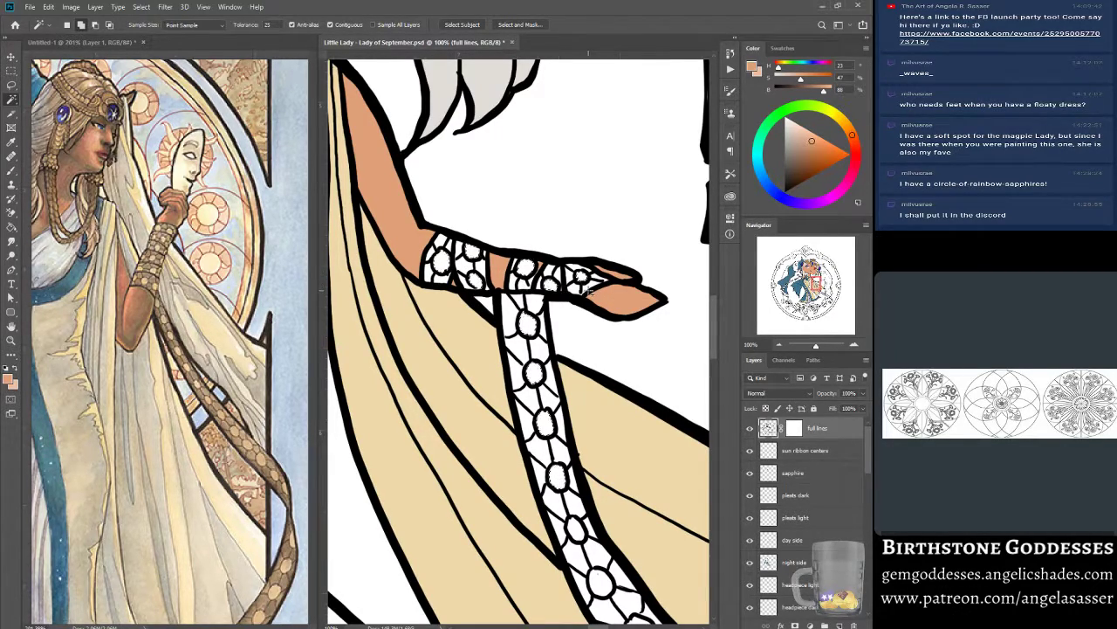
pyautogui.scroll(-5, 528, 373)
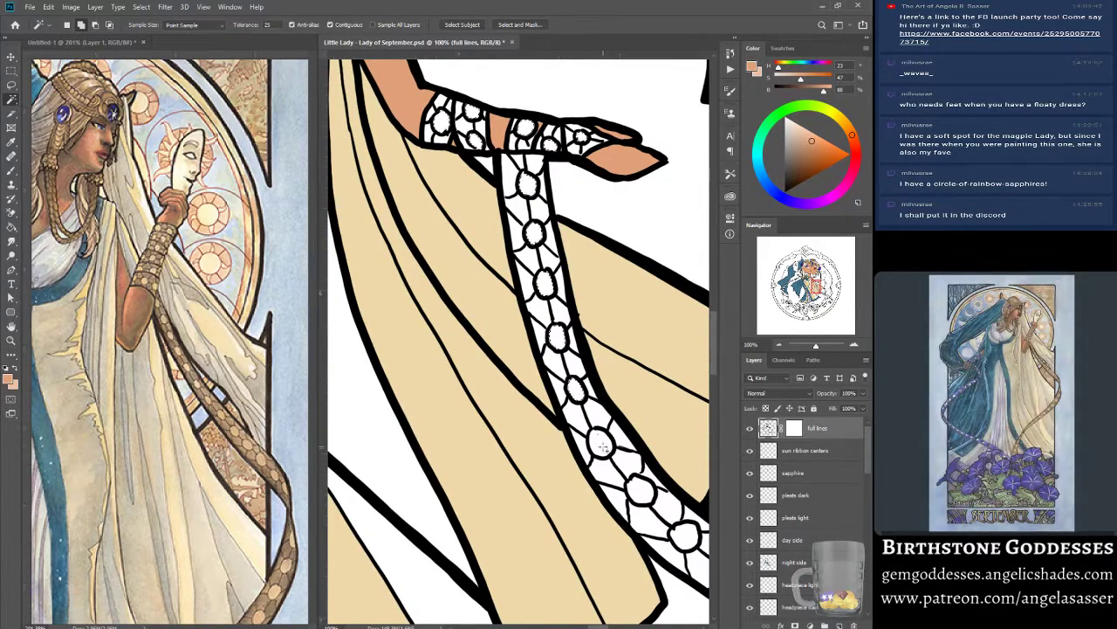
pyautogui.moveTo(819, 290); pyautogui.dragTo(827, 294)
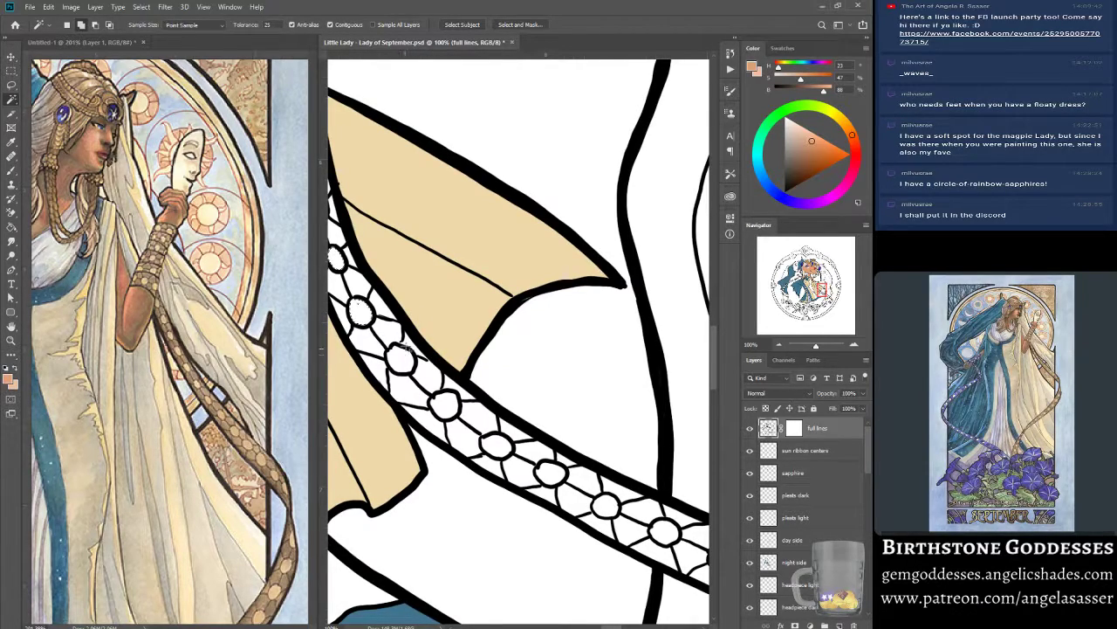
pyautogui.click(406, 360)
pyautogui.click(446, 406)
pyautogui.click(497, 446)
pyautogui.click(549, 471)
pyautogui.click(606, 505)
pyautogui.click(664, 529)
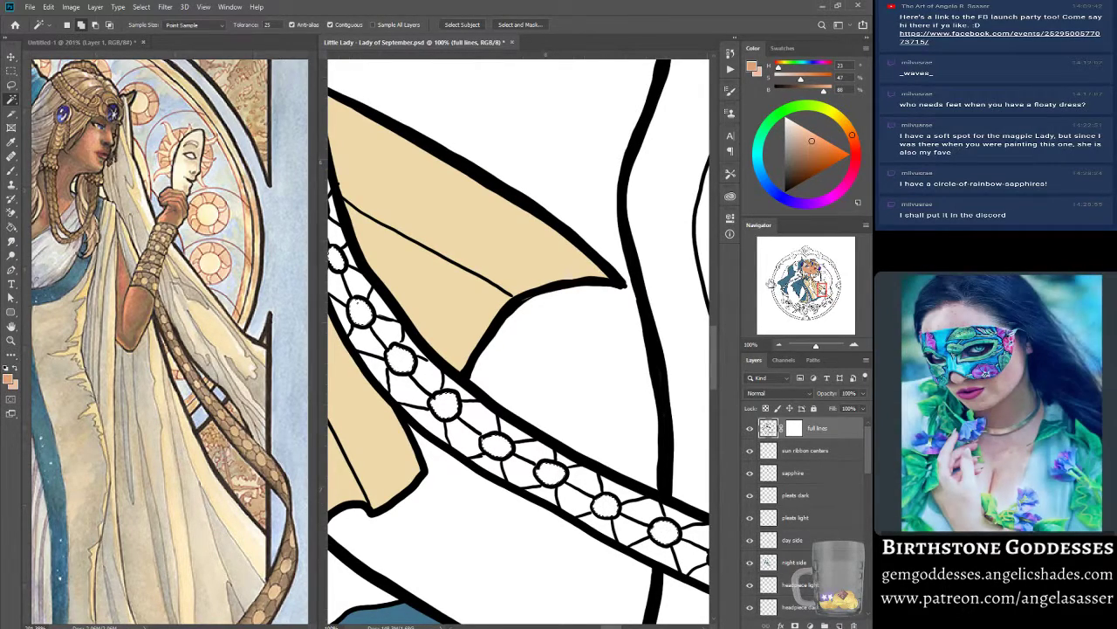
# Add the remaining round scale centers, down to the ribbon's curled tail, to the selection.
pyautogui.moveTo(670, 532); pyautogui.dragTo(627, 511)
pyautogui.click(680, 537)
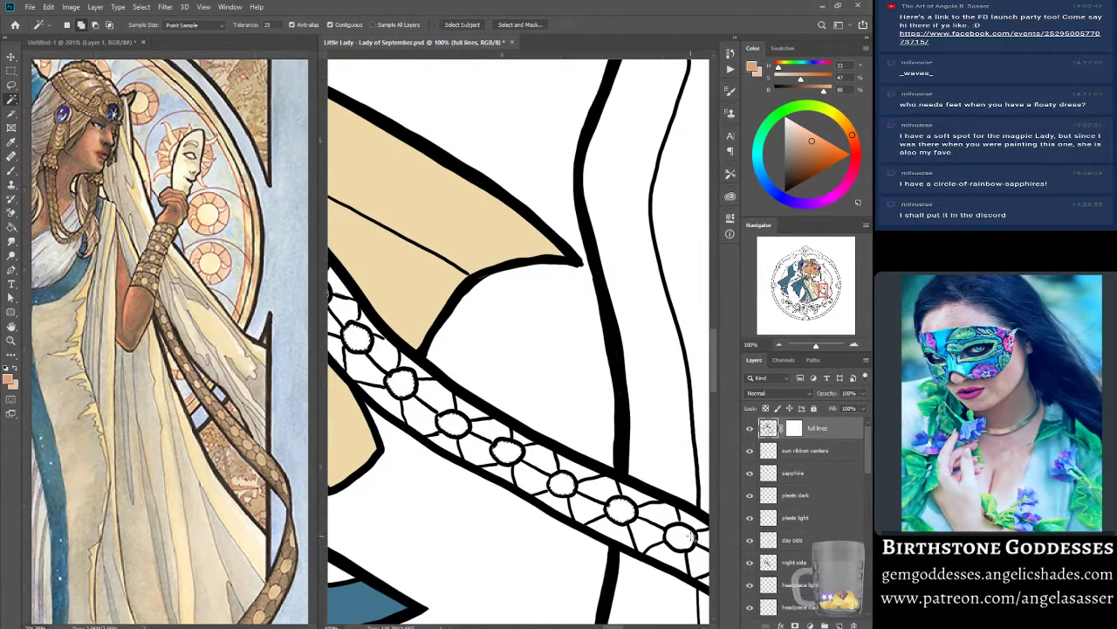
pyautogui.moveTo(705, 512); pyautogui.dragTo(509, 448)
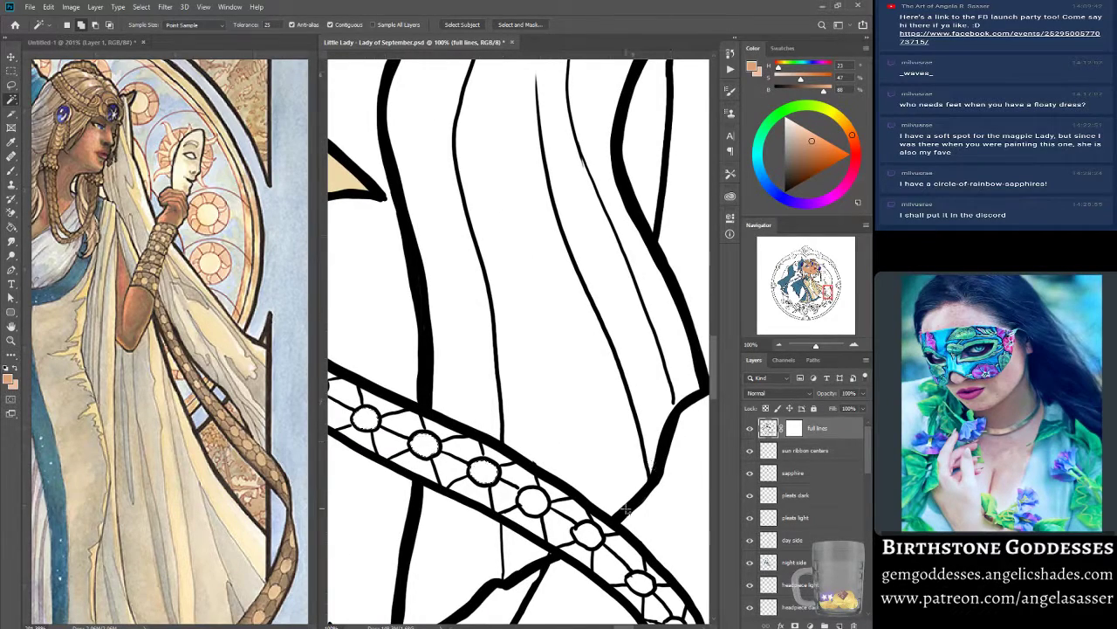
pyautogui.click(537, 502)
pyautogui.click(587, 533)
pyautogui.moveTo(704, 498); pyautogui.dragTo(529, 411)
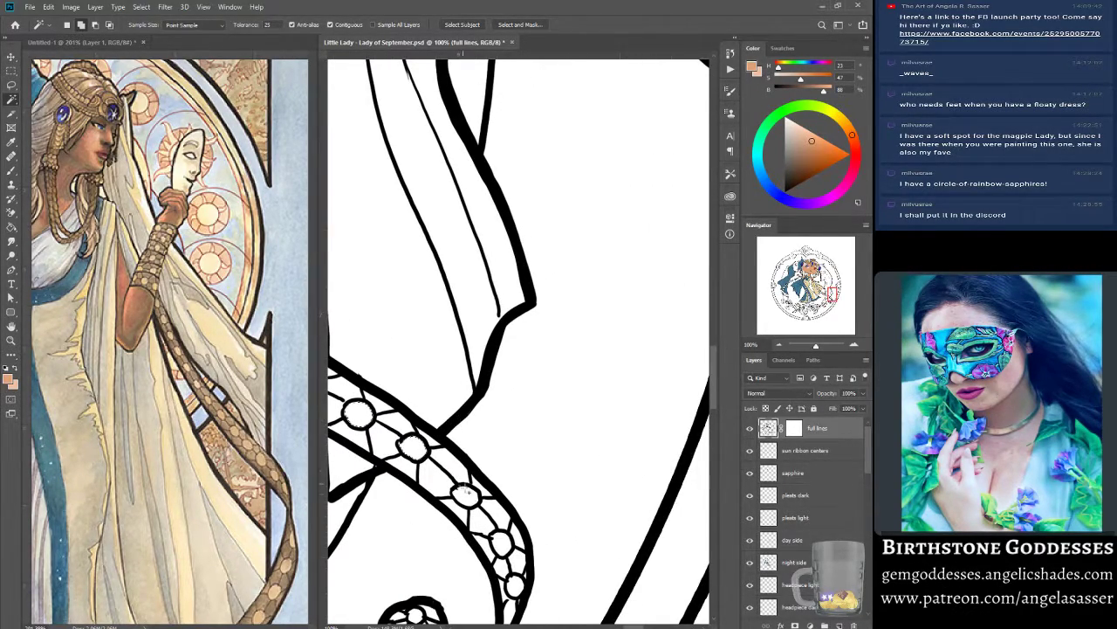
pyautogui.scroll(-3, 467, 494)
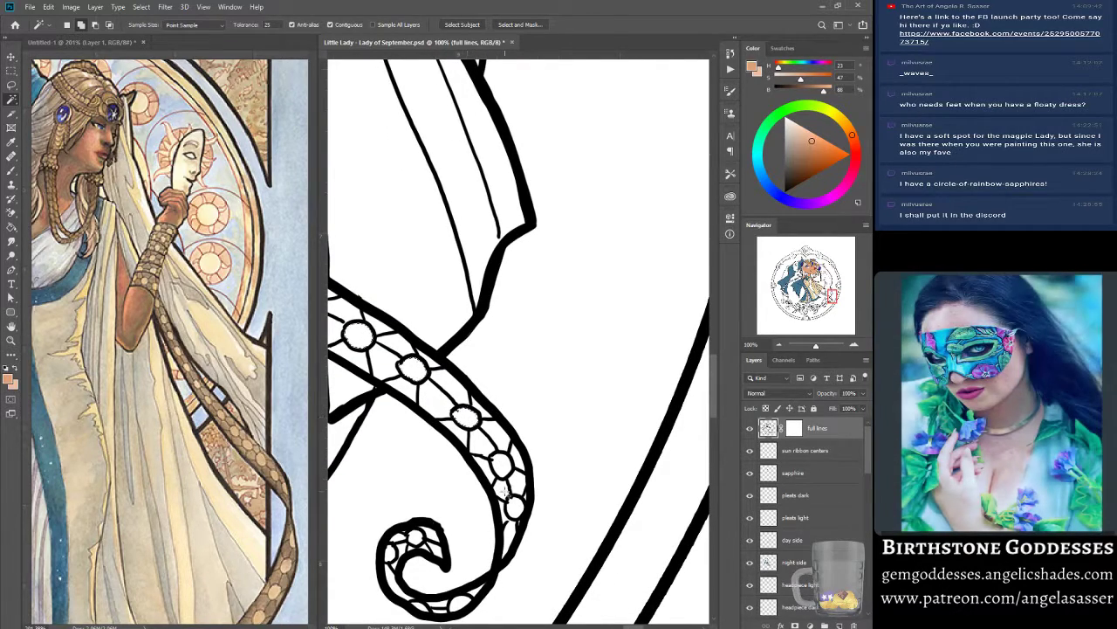
pyautogui.keyDown('shift'); pyautogui.click(503, 469); pyautogui.keyUp('shift')
pyautogui.click(512, 504)
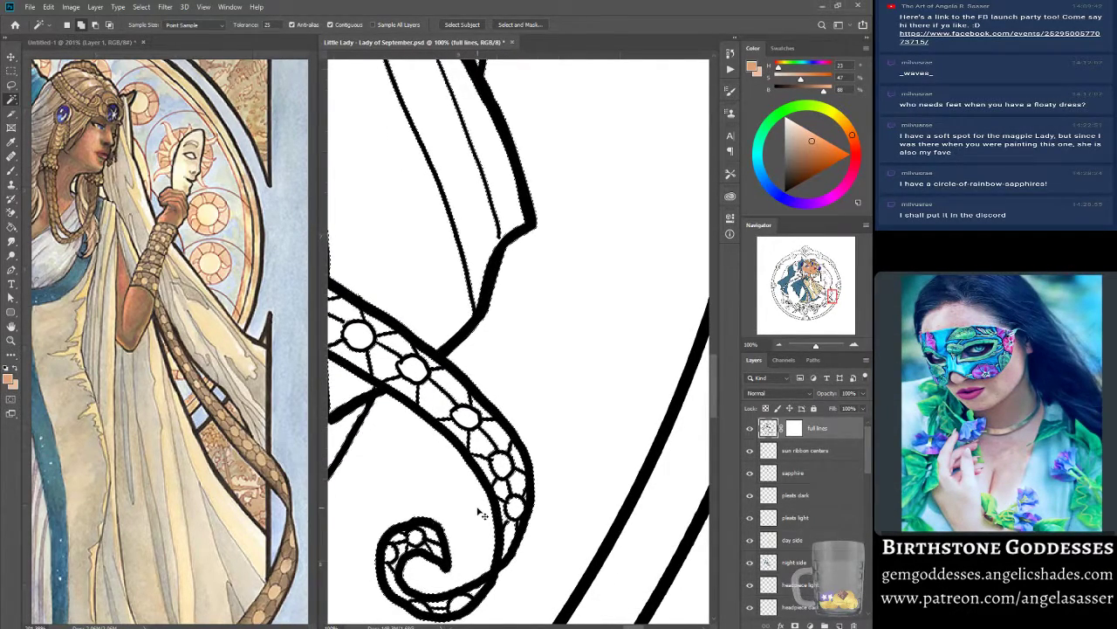
pyautogui.hotkey('ctrl', 'z')
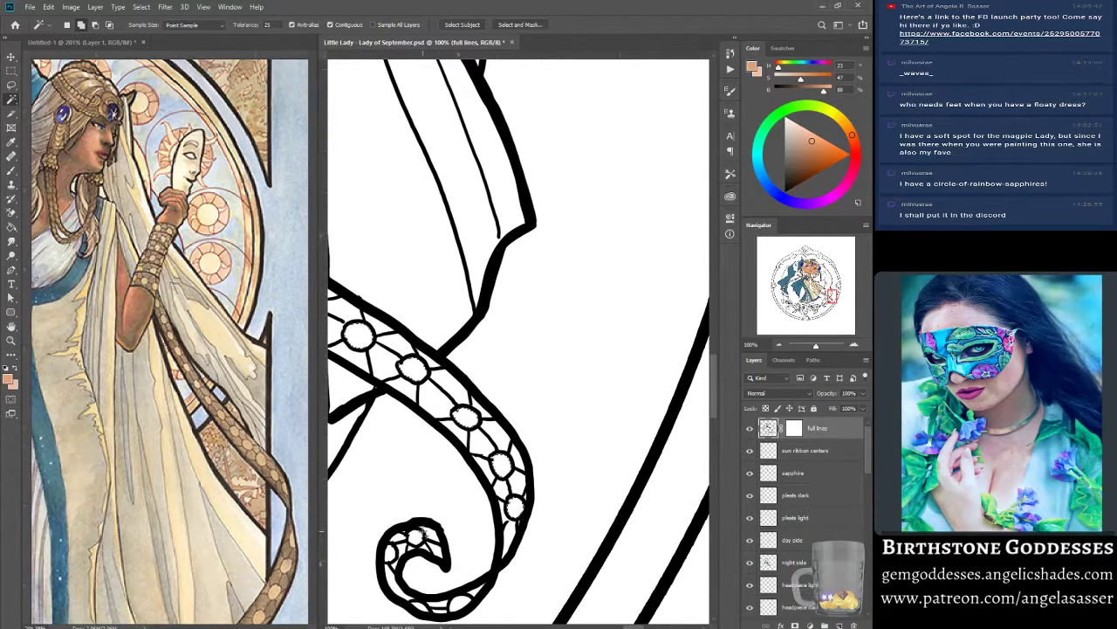
pyautogui.keyDown('shift'); pyautogui.click(391, 550); pyautogui.keyUp('shift')
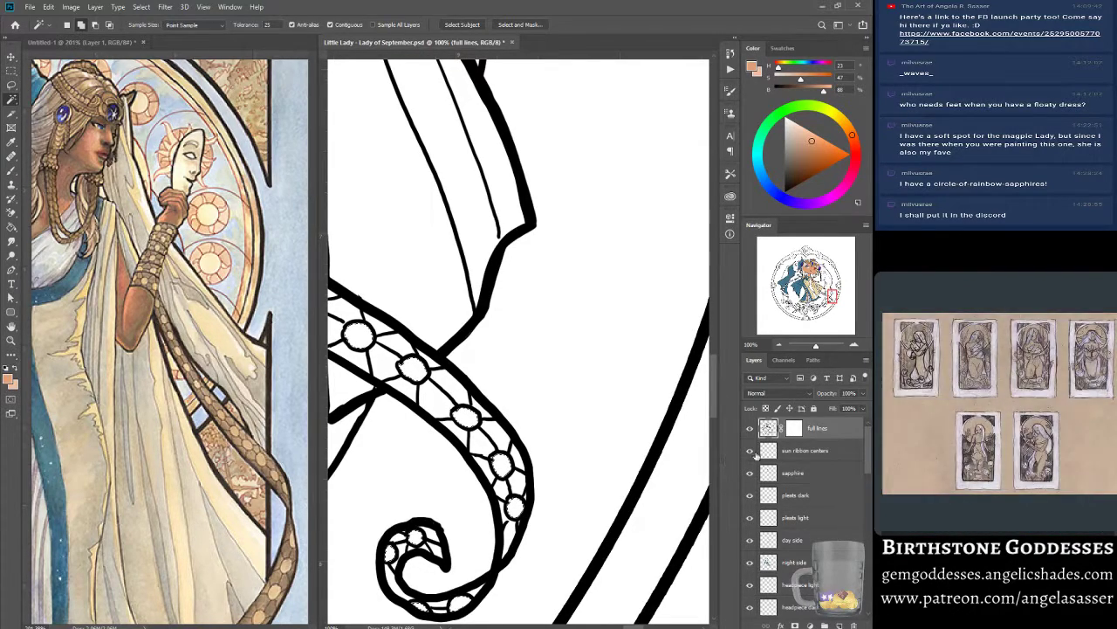
# Activate the sun ribbon centers layer and expand the selection of the round scale centers.
pyautogui.click(792, 454)
pyautogui.click(811, 346)
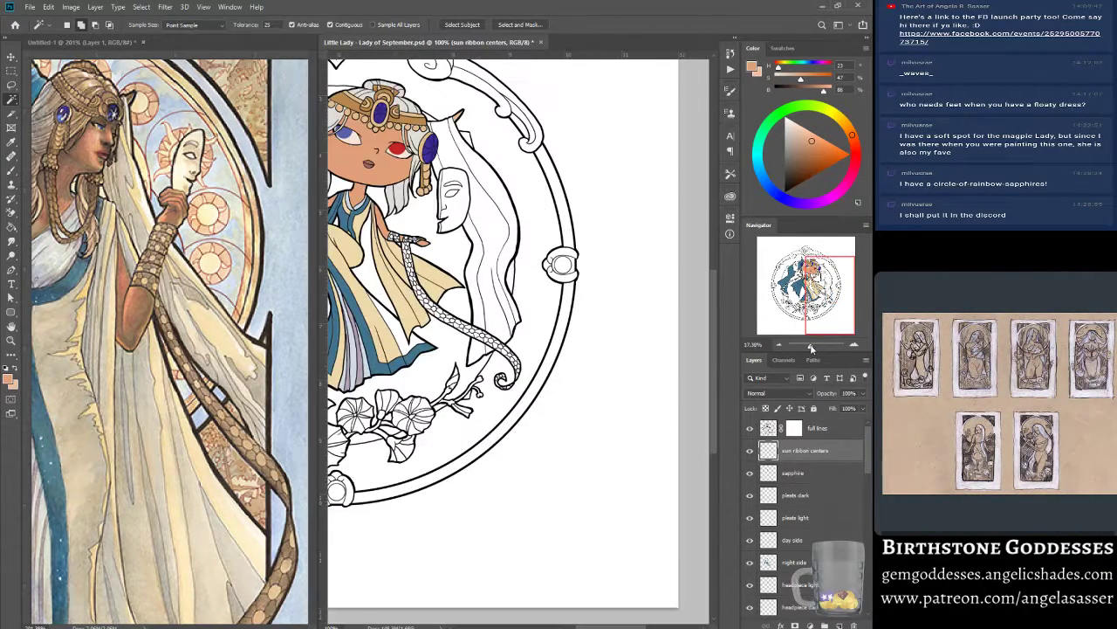
pyautogui.click(142, 7)
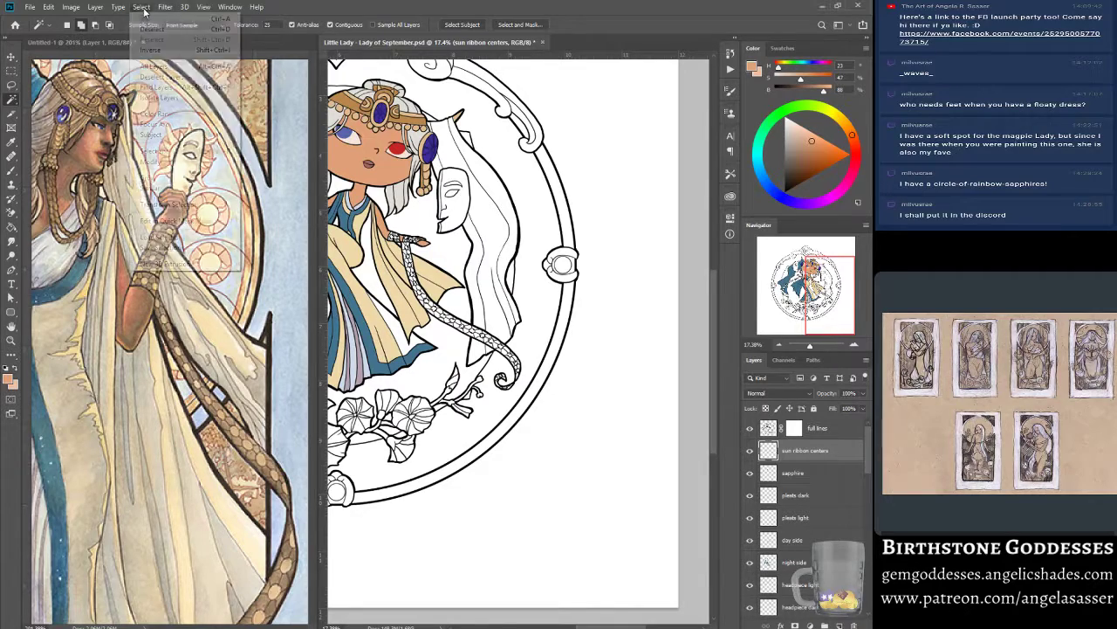
pyautogui.moveTo(153, 161)
pyautogui.click(258, 182)
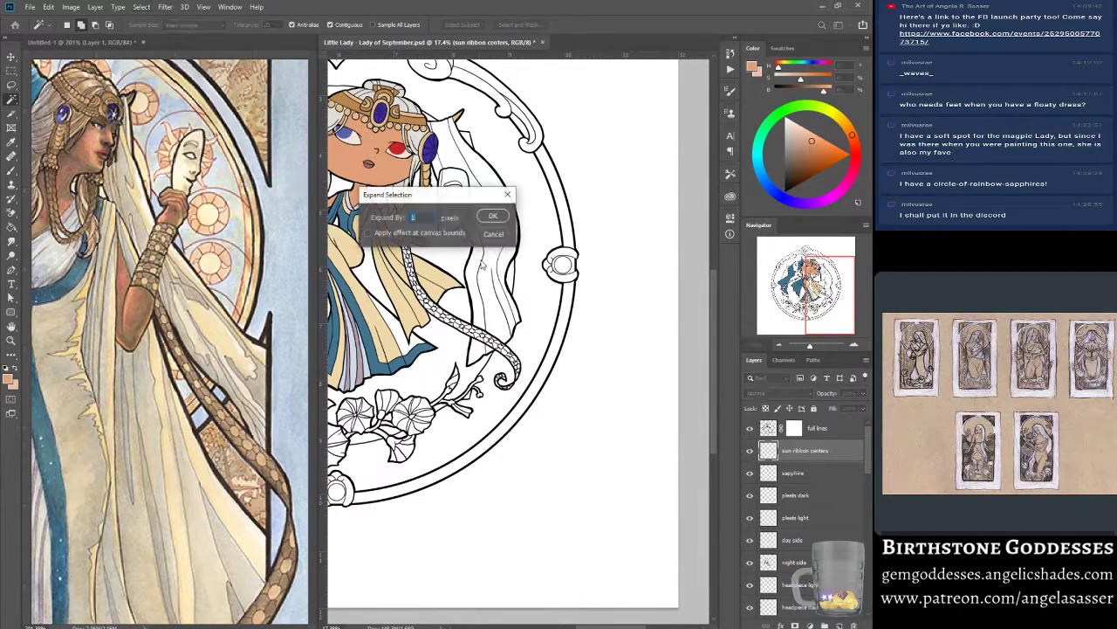
pyautogui.click(495, 218)
# Set the foreground color to the light peach f0c9a0 for the ribbon centers.
pyautogui.click(10, 341)
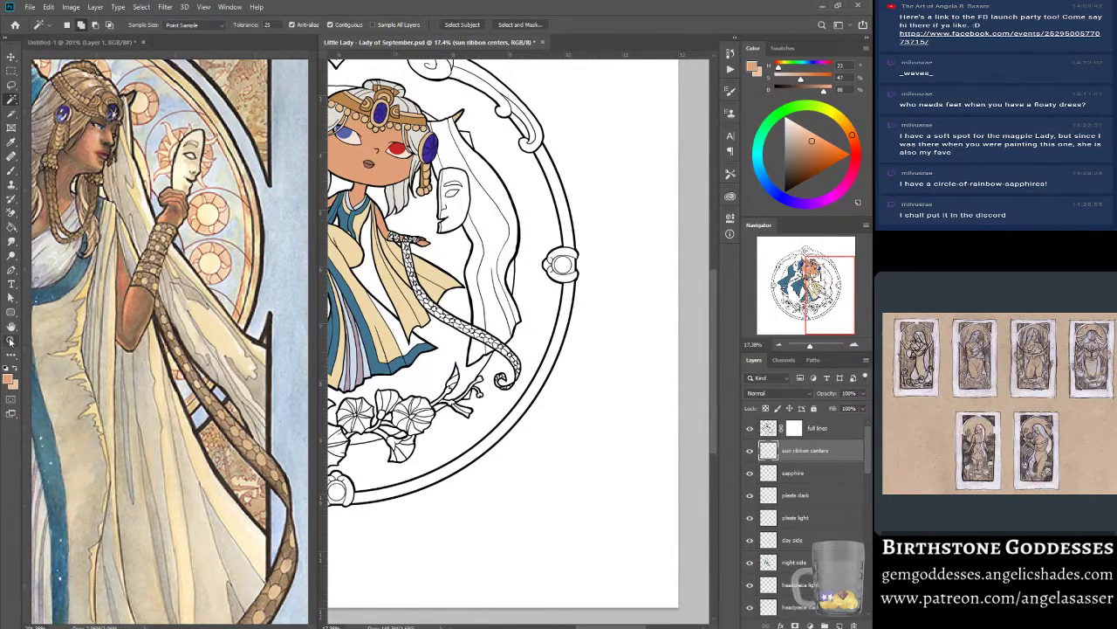
pyautogui.click(377, 235)
pyautogui.click(377, 236)
pyautogui.click(377, 235)
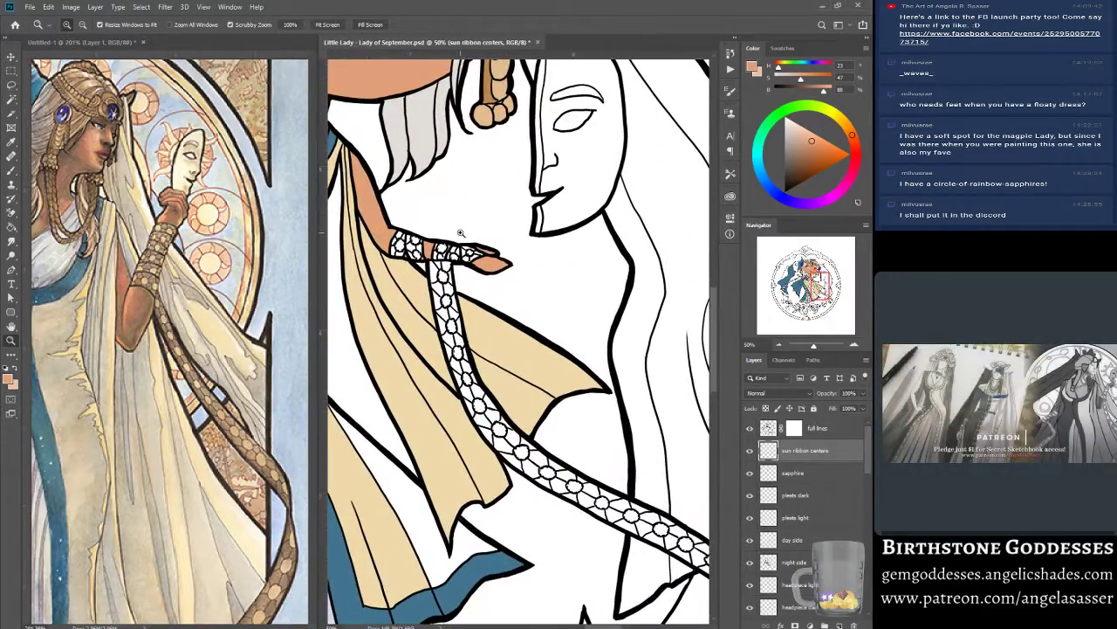
pyautogui.click(377, 235)
pyautogui.click(377, 235)
pyautogui.click(377, 236)
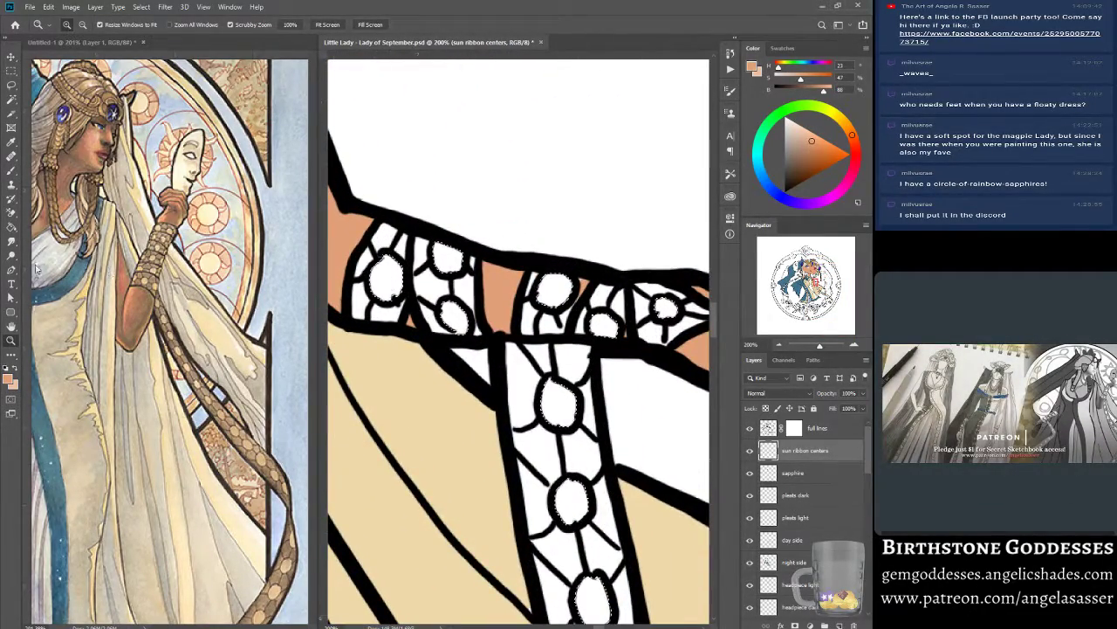
pyautogui.click(10, 376)
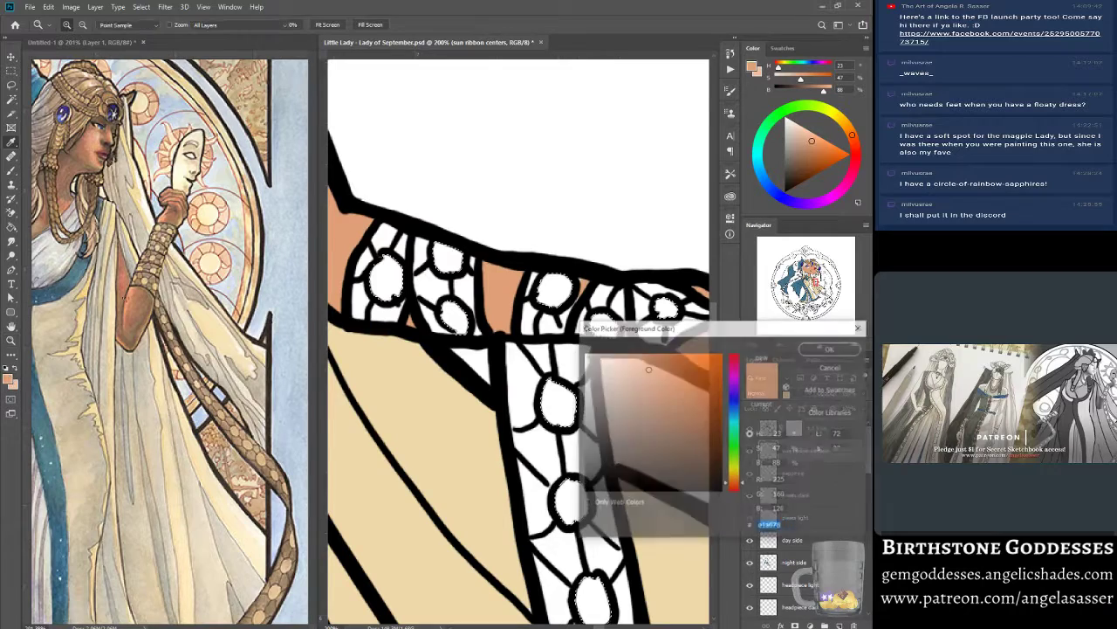
pyautogui.click(630, 361)
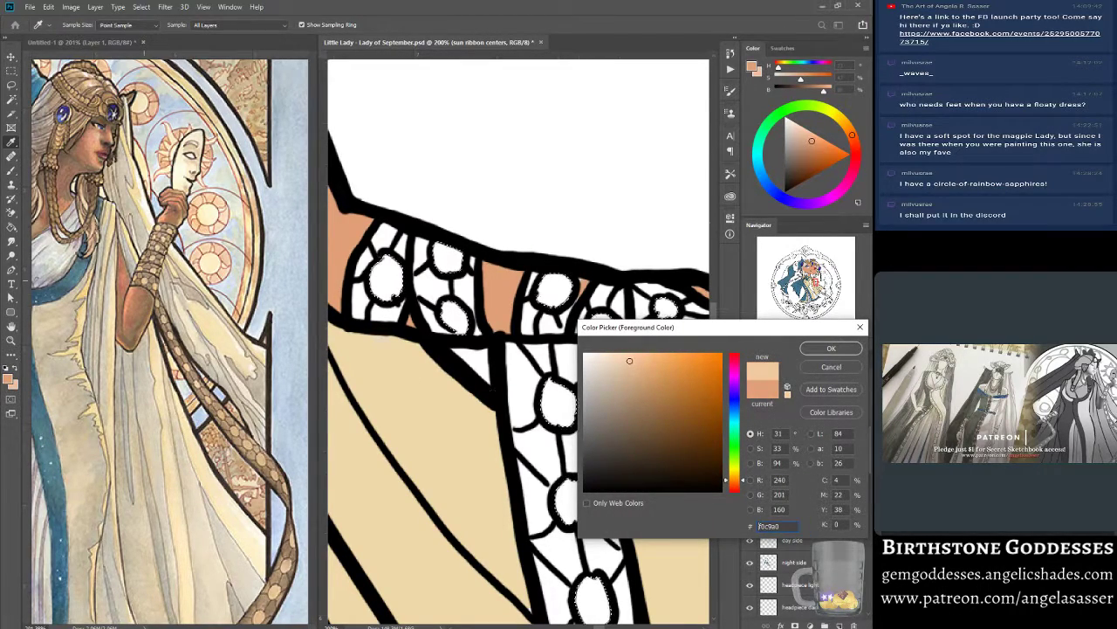
pyautogui.click(839, 349)
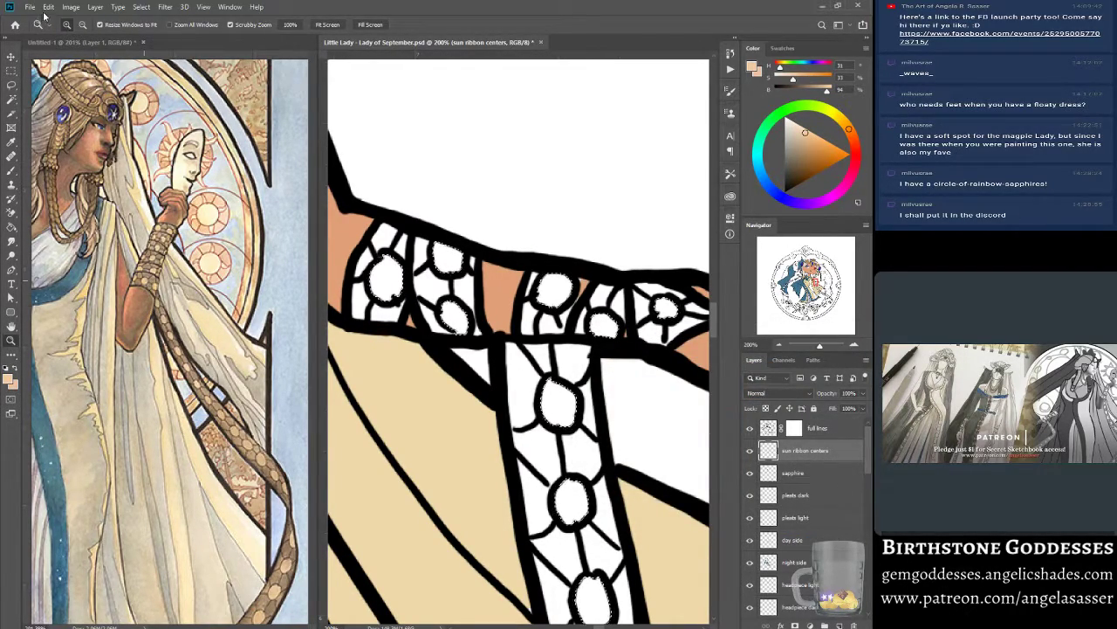
# Fill the selected ribbon centers with the foreground color on the sun ribbon centers layer.
pyautogui.click(48, 7)
pyautogui.click(63, 178)
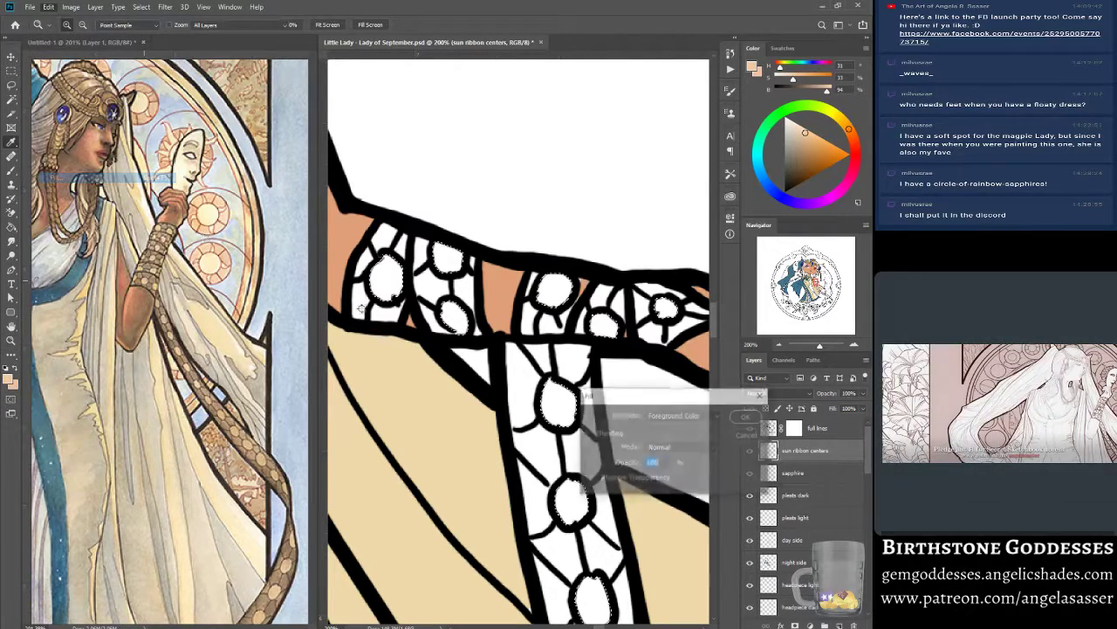
pyautogui.click(747, 418)
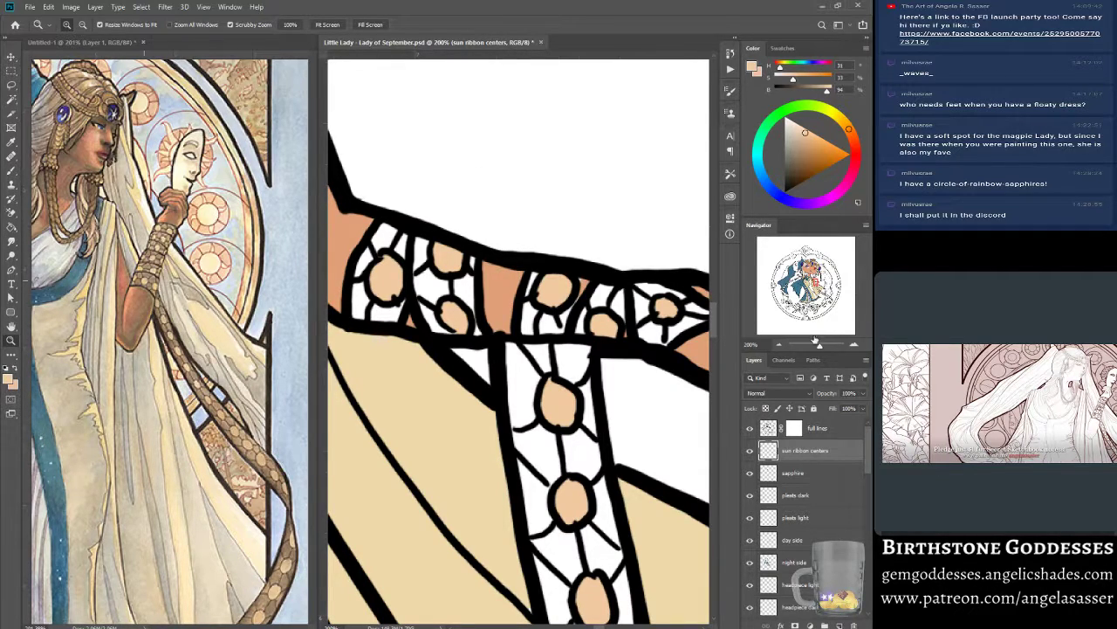
# Add a new layer between the sun ribbon centers and sapphire layers and name it "sun ribbon rays".
pyautogui.moveTo(821, 350); pyautogui.dragTo(813, 349)
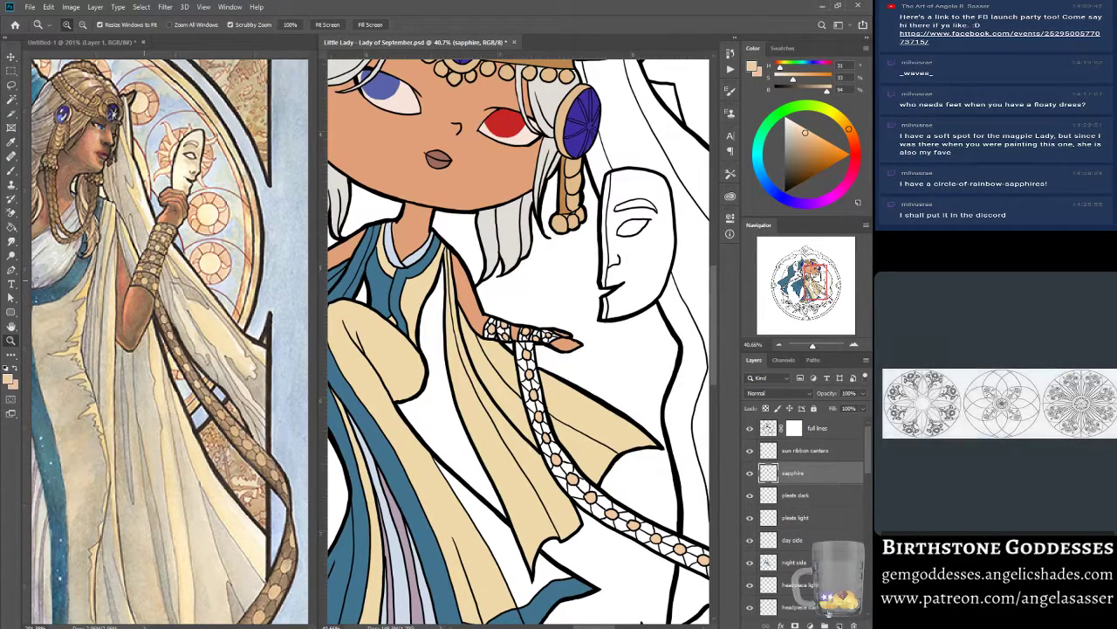
pyautogui.hotkey('ctrl', 'shift', 'alt', 'n')
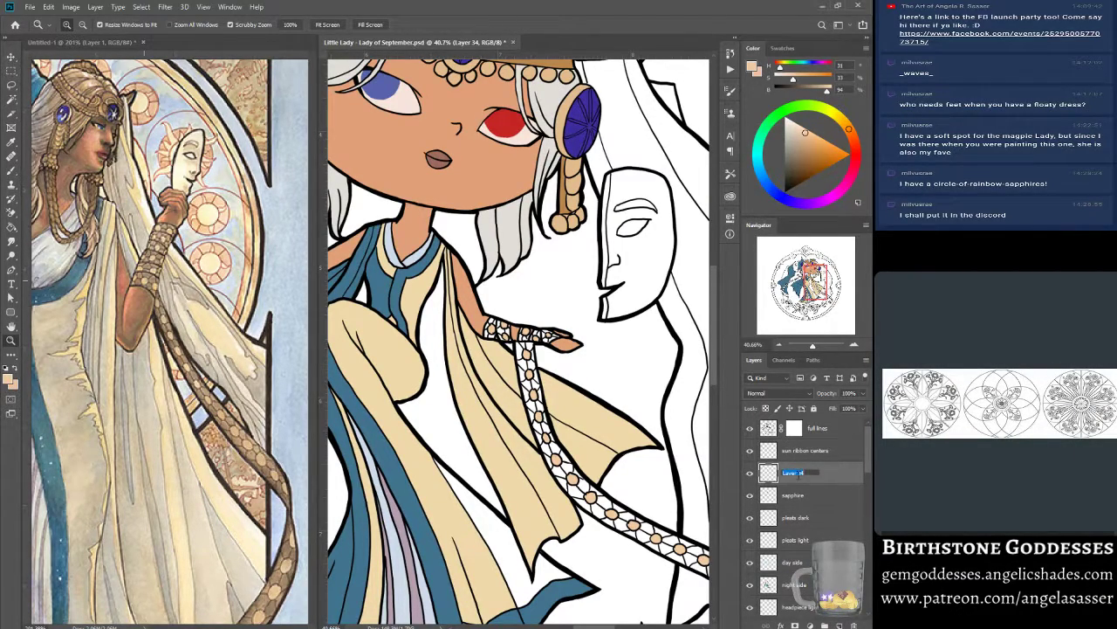
pyautogui.write('d')
pyautogui.press('Return')
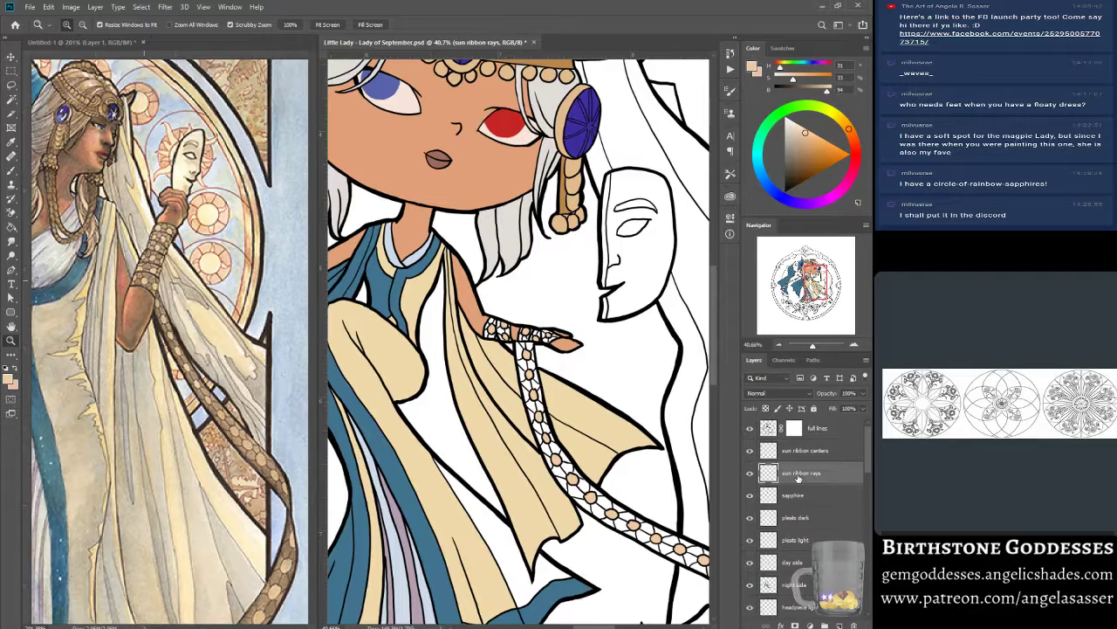
# On the full lines layer, select the white ray cells of the sun ribbon around the wrist and just below the hand with the Magic Wand.
pyautogui.click(772, 431)
pyautogui.click(11, 98)
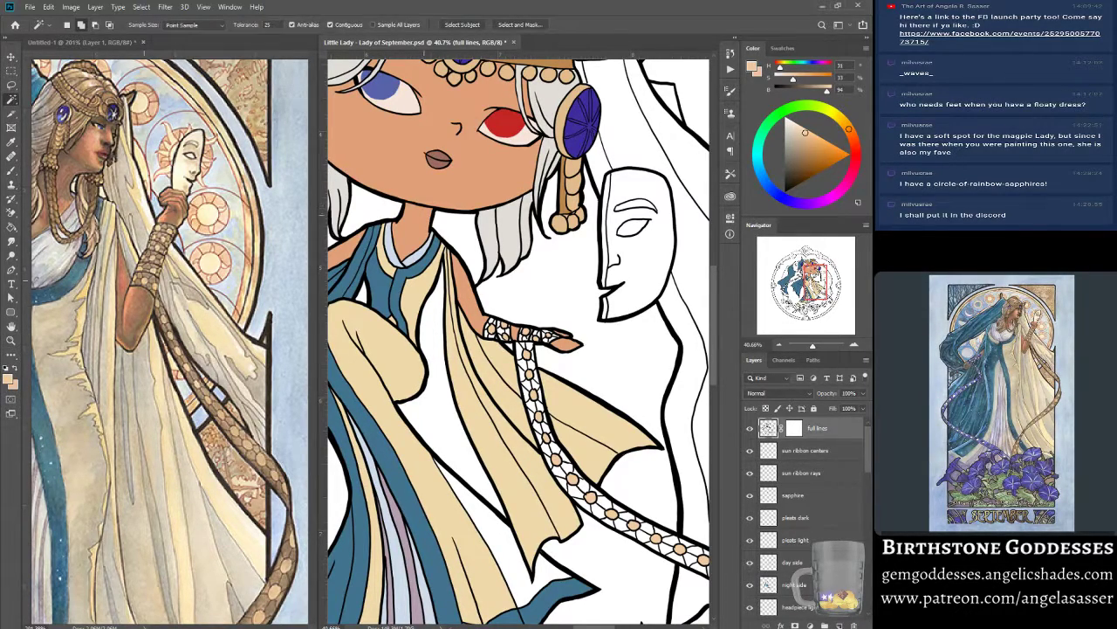
pyautogui.moveTo(812, 348); pyautogui.dragTo(816, 346)
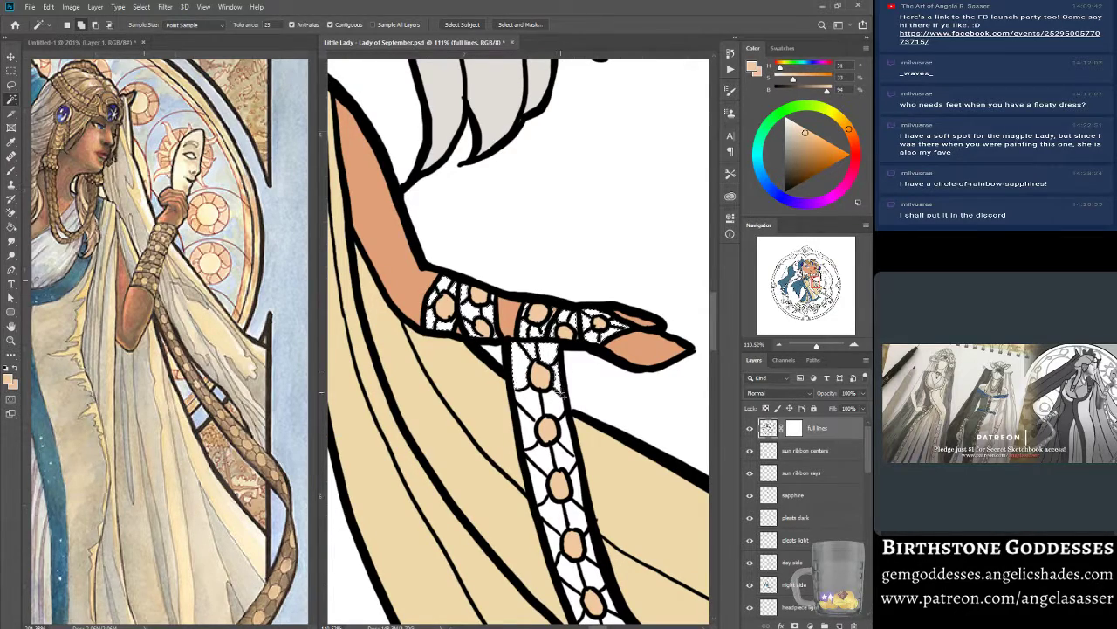
pyautogui.click(557, 400)
pyautogui.click(537, 405)
pyautogui.click(525, 432)
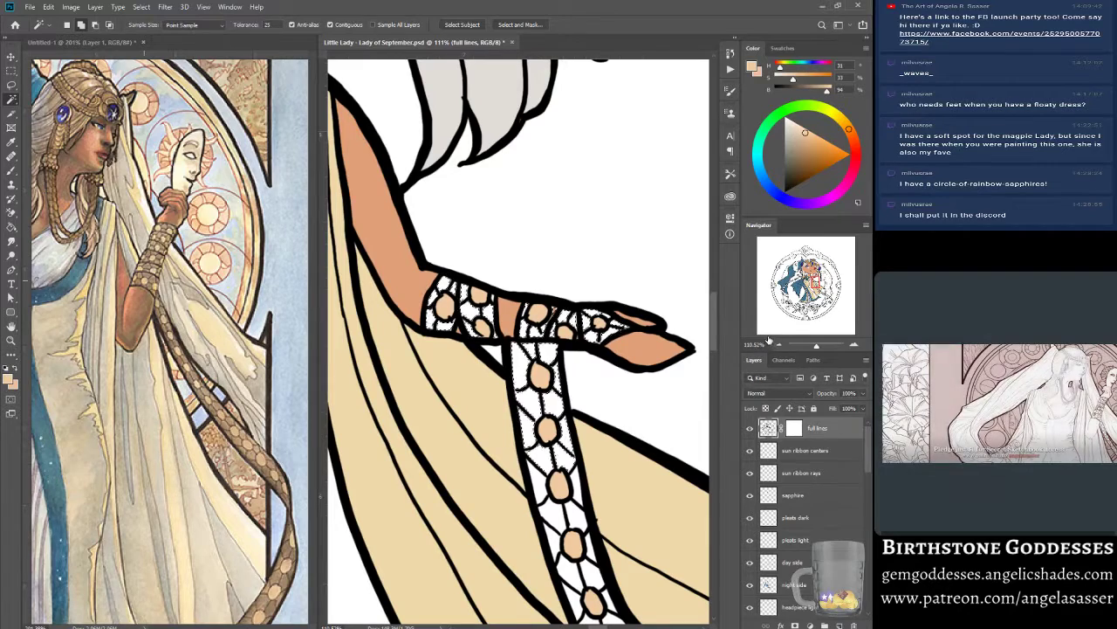
# Add the white ray cells along the ribbon's middle bend, beside the cream drape, to the selection.
pyautogui.moveTo(814, 283)
pyautogui.mouseDown()
pyautogui.moveTo(803, 290)
pyautogui.moveTo(814, 294)
pyautogui.mouseUp()
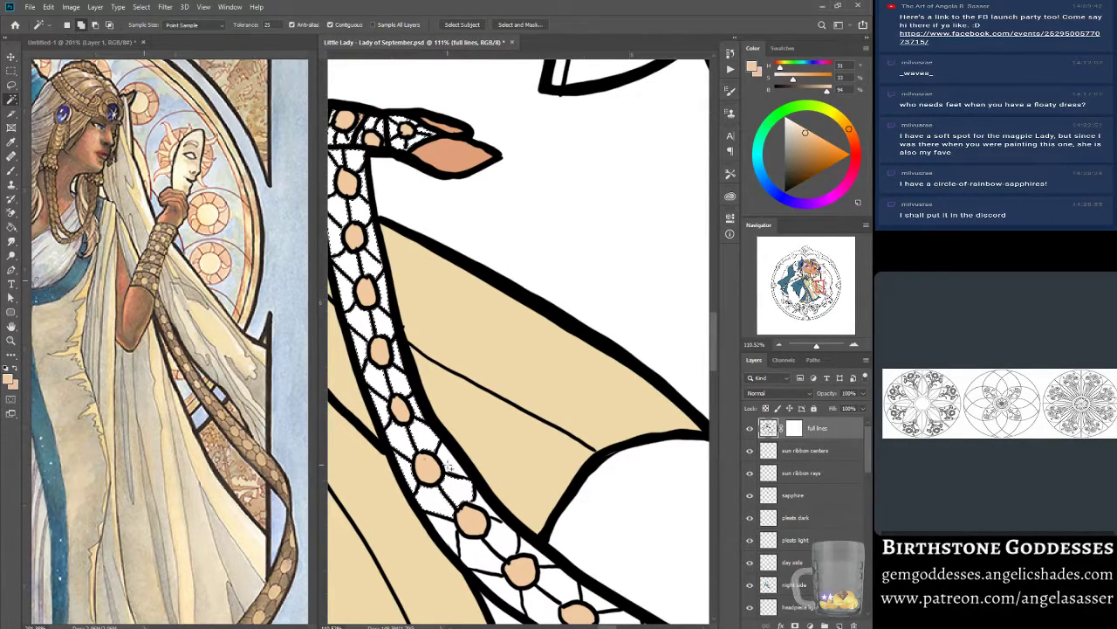
pyautogui.scroll(-5, 385, 335)
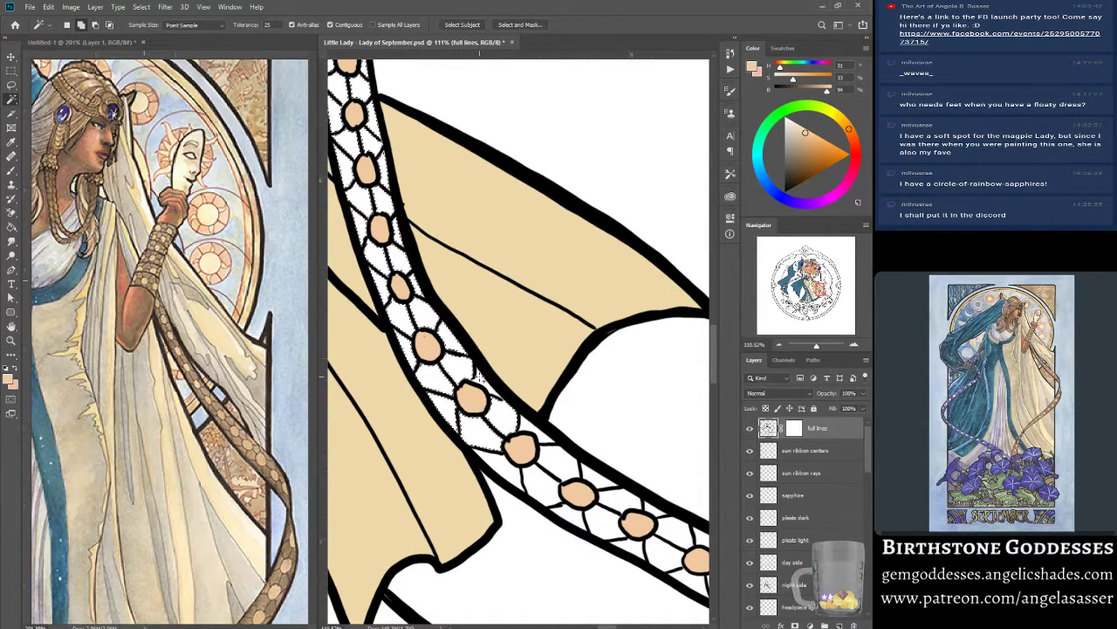
pyautogui.click(480, 376)
pyautogui.click(501, 468)
pyautogui.click(535, 481)
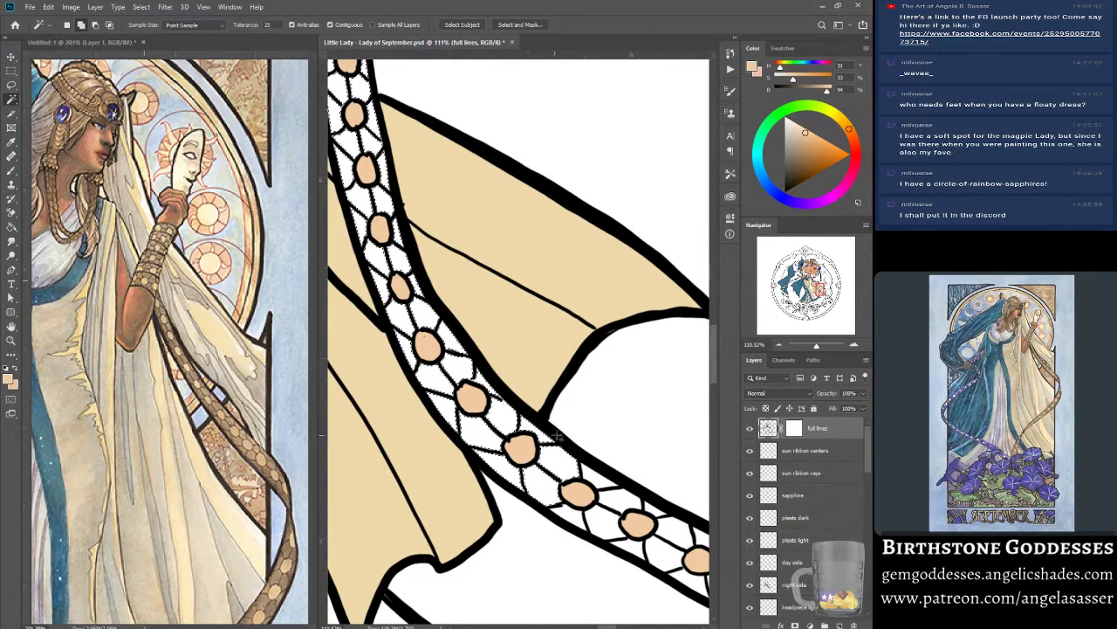
# Add the remaining white ray cells from the ribbon's lower stretch through its curled end to the selection.
pyautogui.moveTo(825, 294); pyautogui.dragTo(820, 294)
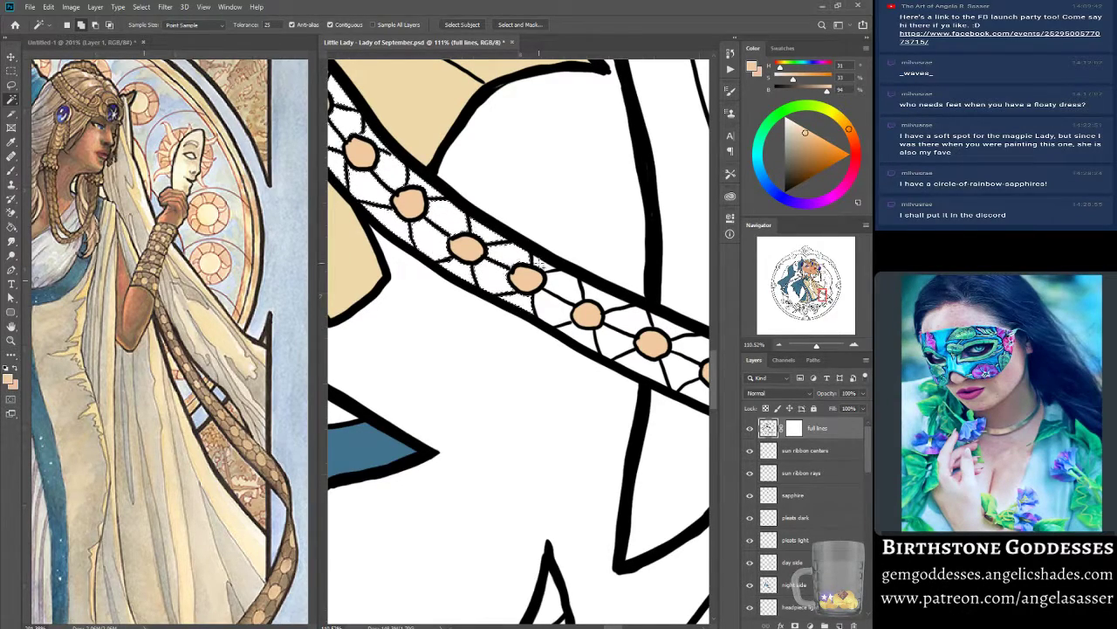
pyautogui.click(628, 326)
pyautogui.click(618, 339)
pyautogui.click(608, 299)
pyautogui.click(644, 364)
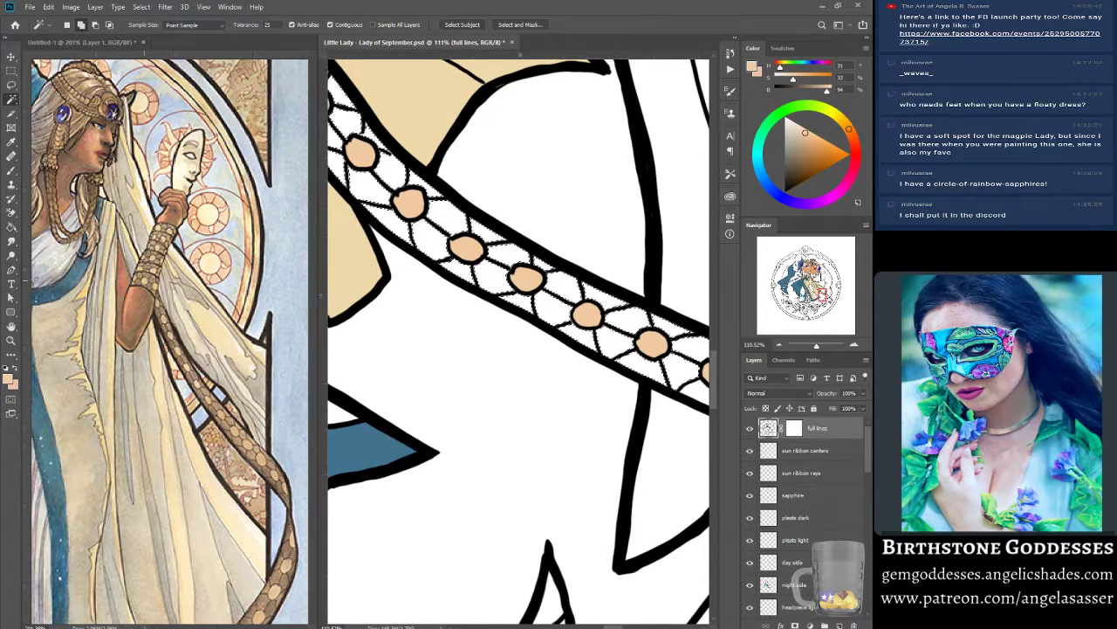
pyautogui.scroll(-5, 576, 207)
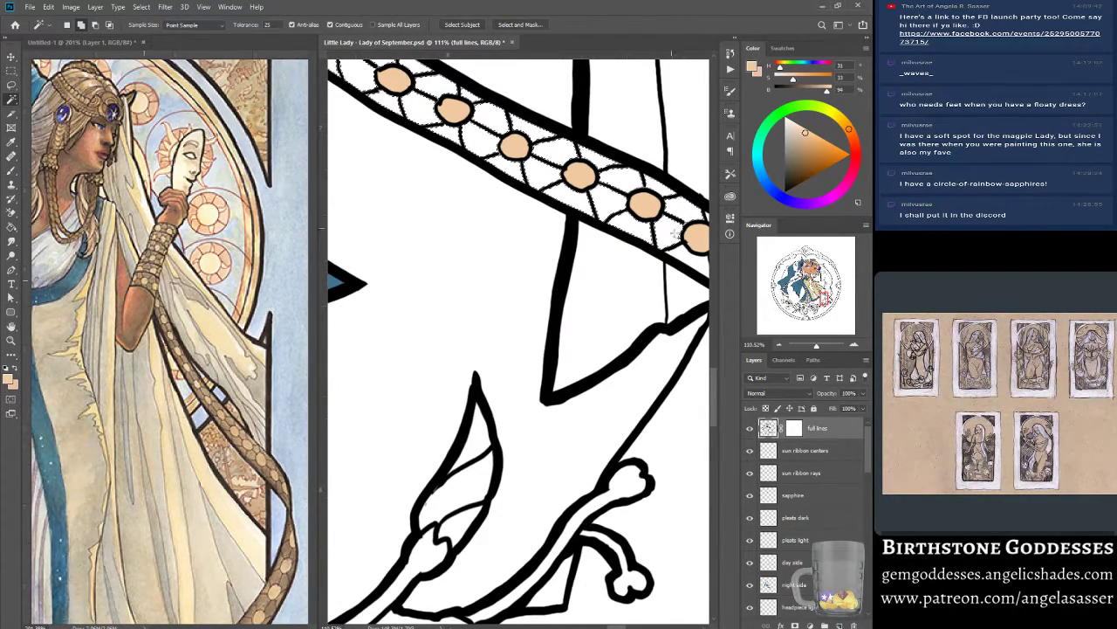
pyautogui.click(691, 258)
pyautogui.click(831, 298)
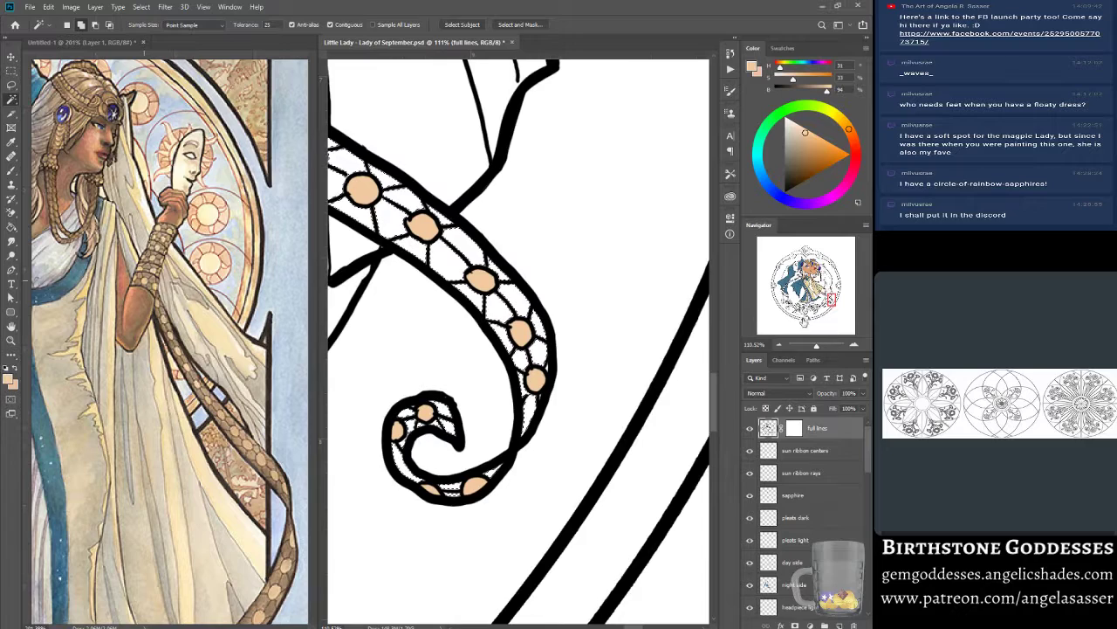
# Expand the selection of the sun ribbon's ray cells.
pyautogui.moveTo(817, 345); pyautogui.dragTo(813, 347)
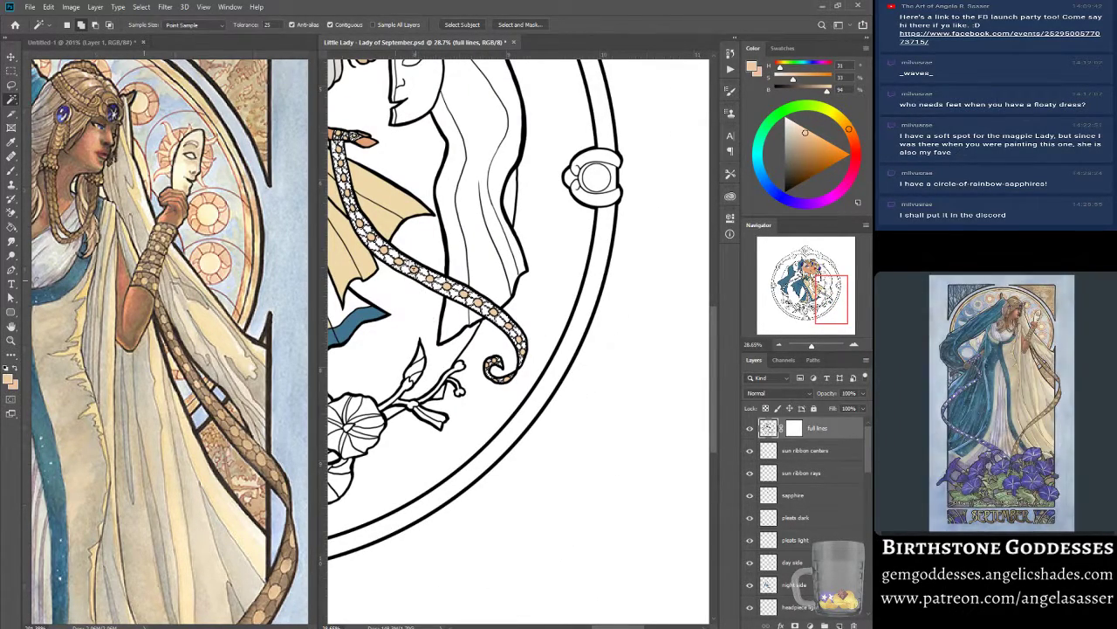
pyautogui.moveTo(844, 301); pyautogui.dragTo(831, 297)
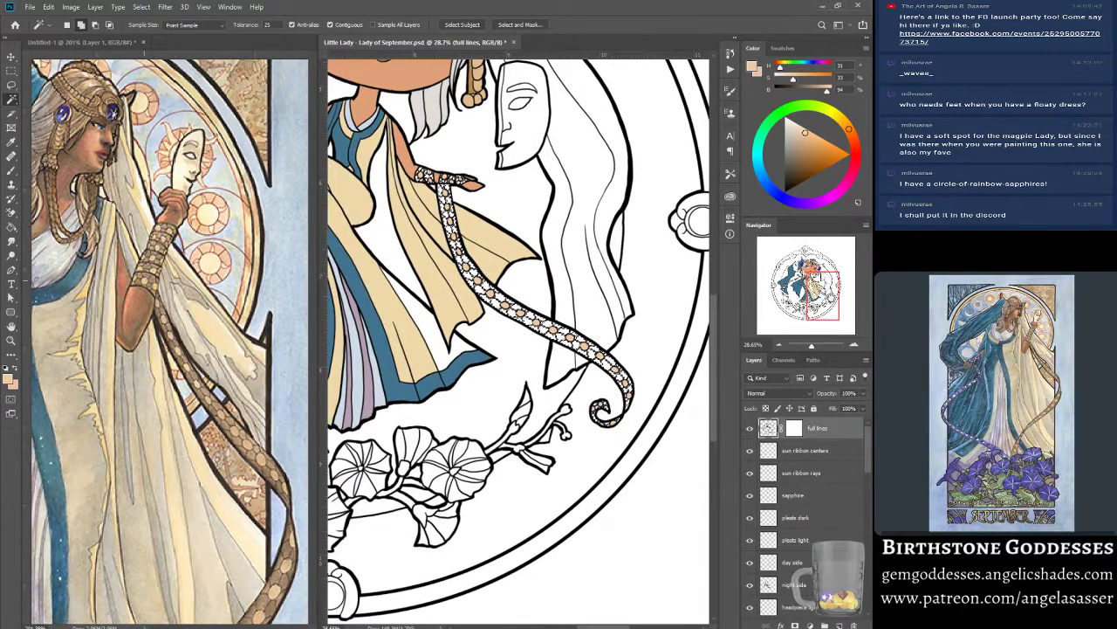
pyautogui.click(141, 7)
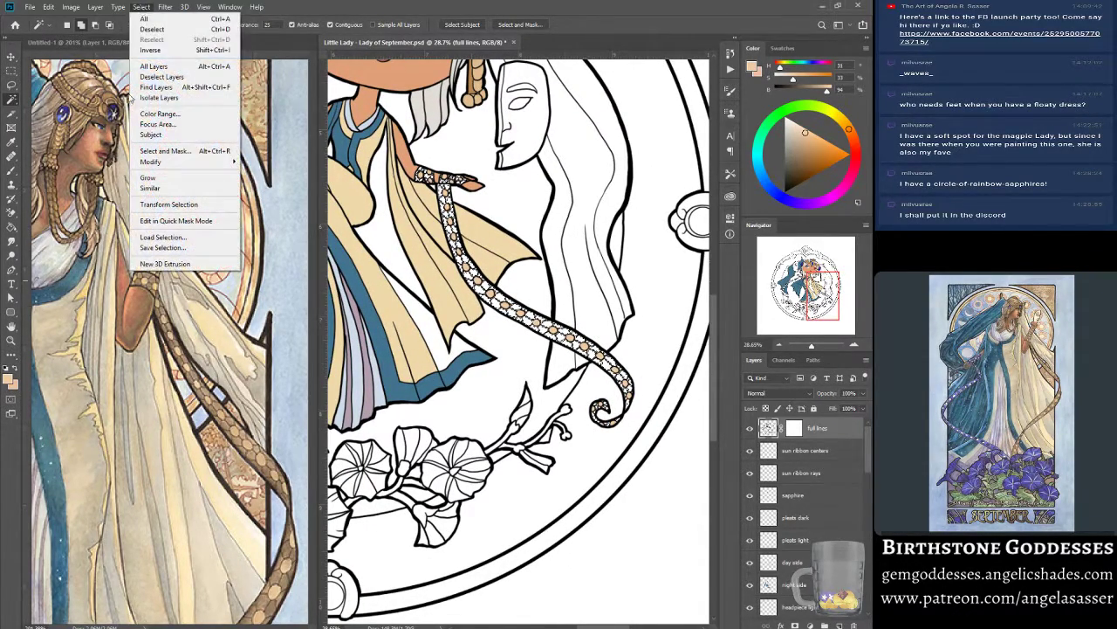
pyautogui.moveTo(150, 162)
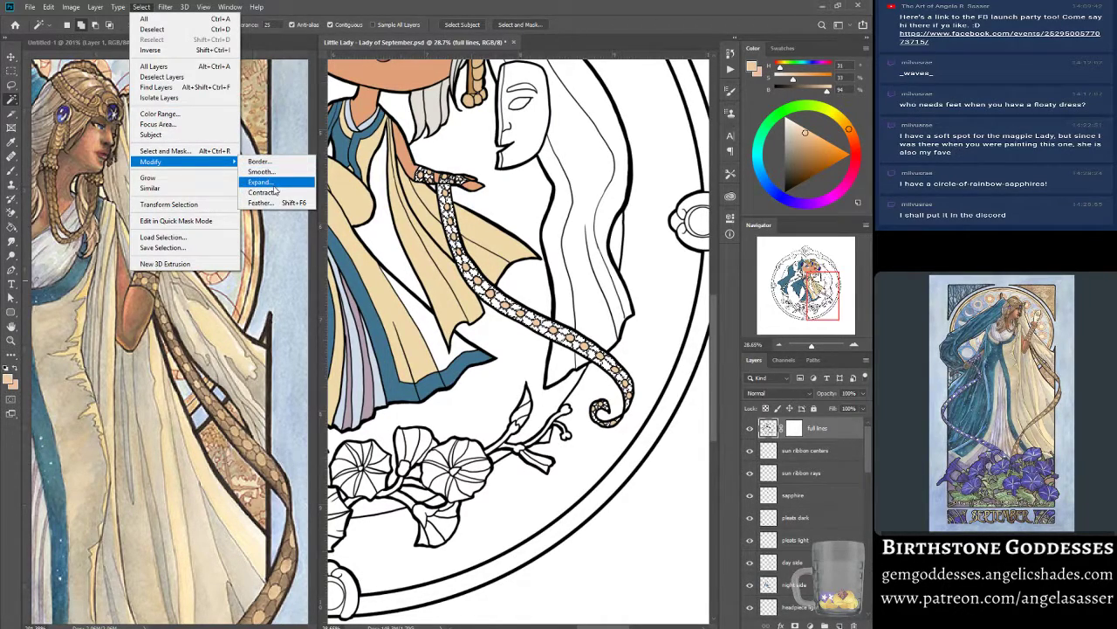
pyautogui.click(262, 181)
pyautogui.click(491, 217)
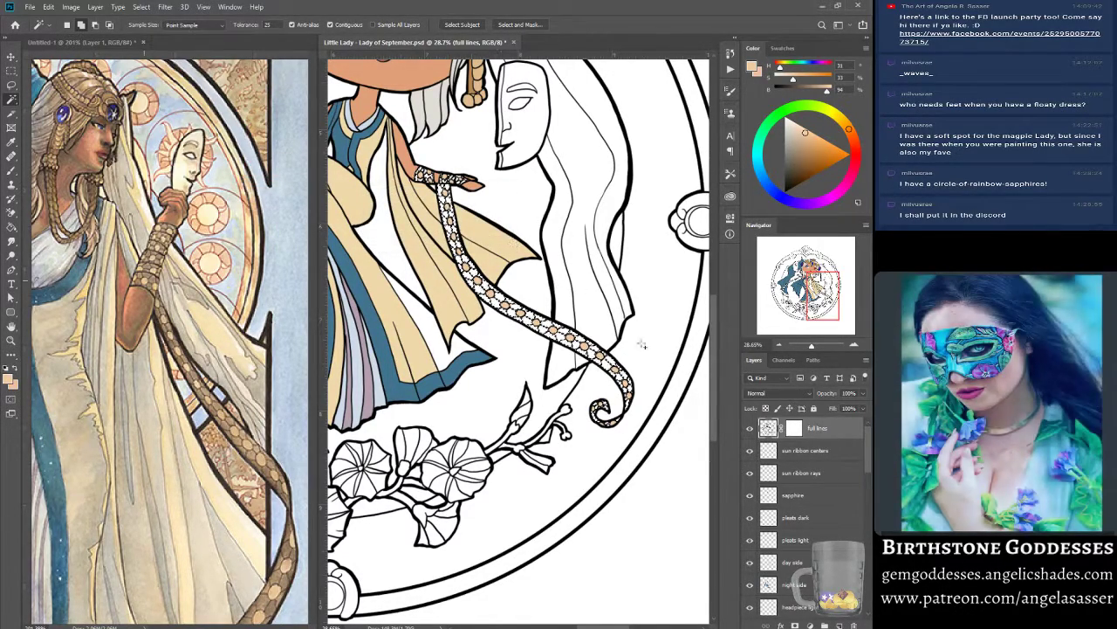
# Activate the sun ribbon rays layer and set the foreground color to the golden brown of the headpiece's hanging ornament.
pyautogui.click(808, 474)
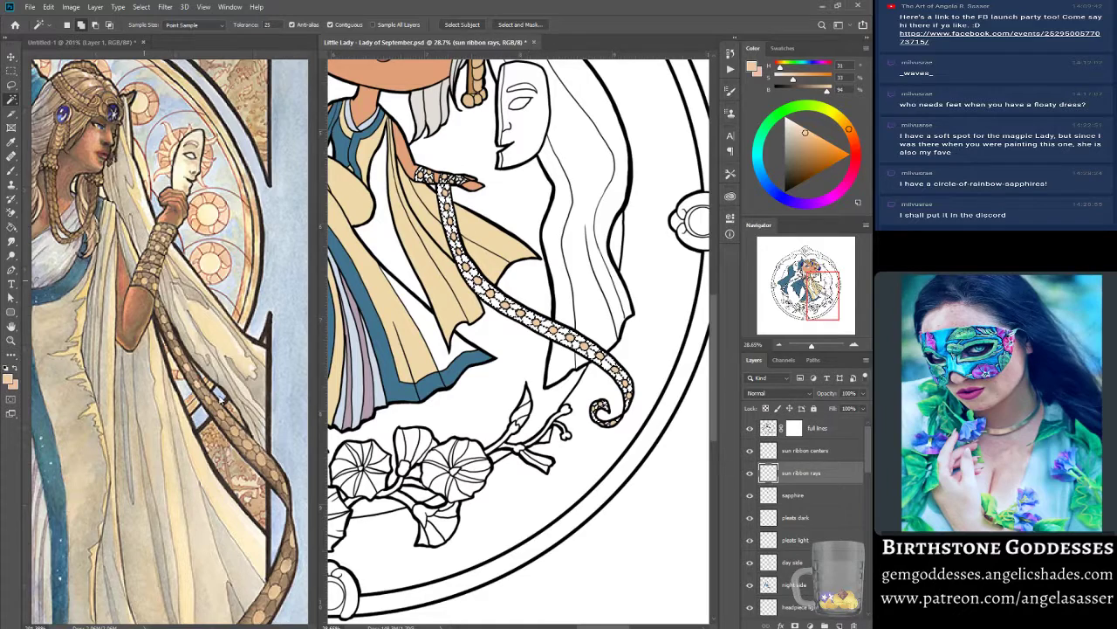
pyautogui.click(10, 382)
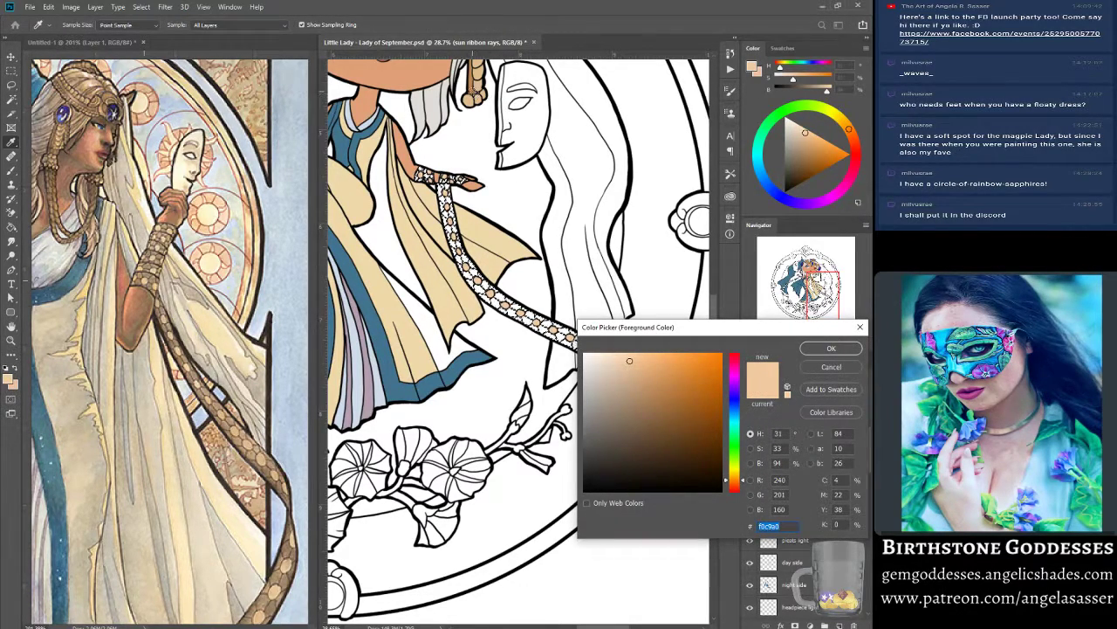
pyautogui.click(474, 93)
pyautogui.click(833, 349)
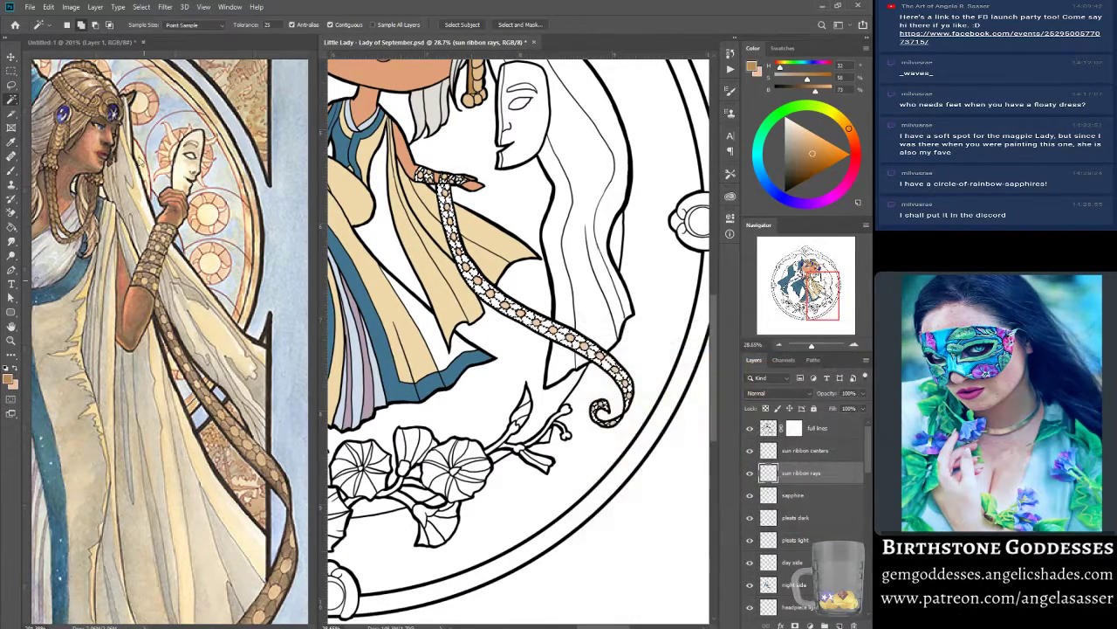
# Fill the selected ribbon rays with the foreground color in Normal mode at 100% opacity, and deselect.
pyautogui.click(48, 7)
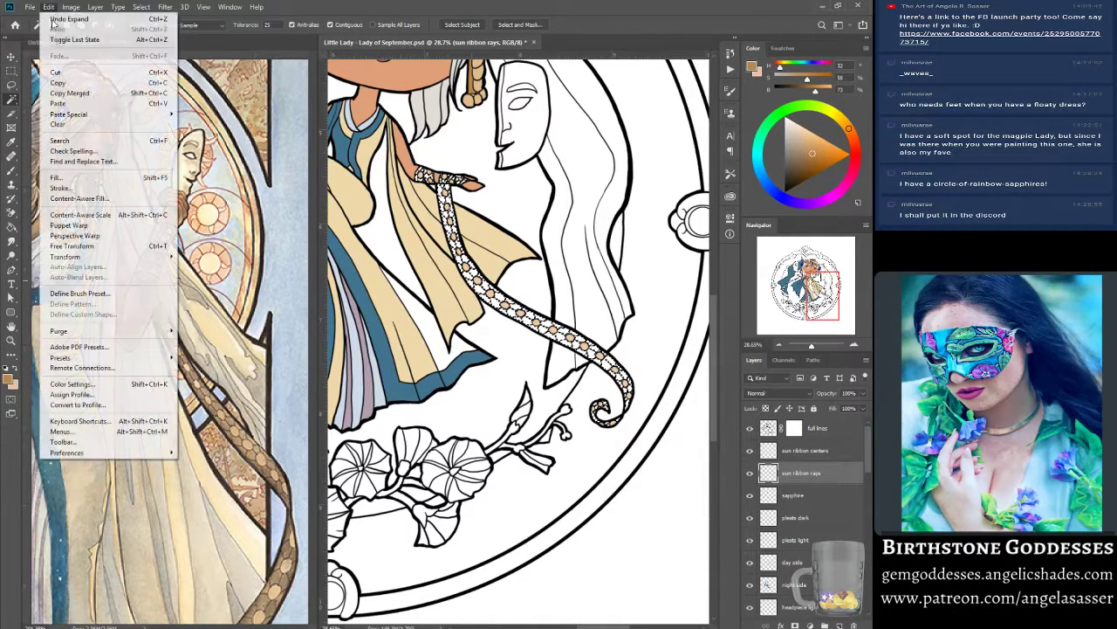
pyautogui.click(74, 179)
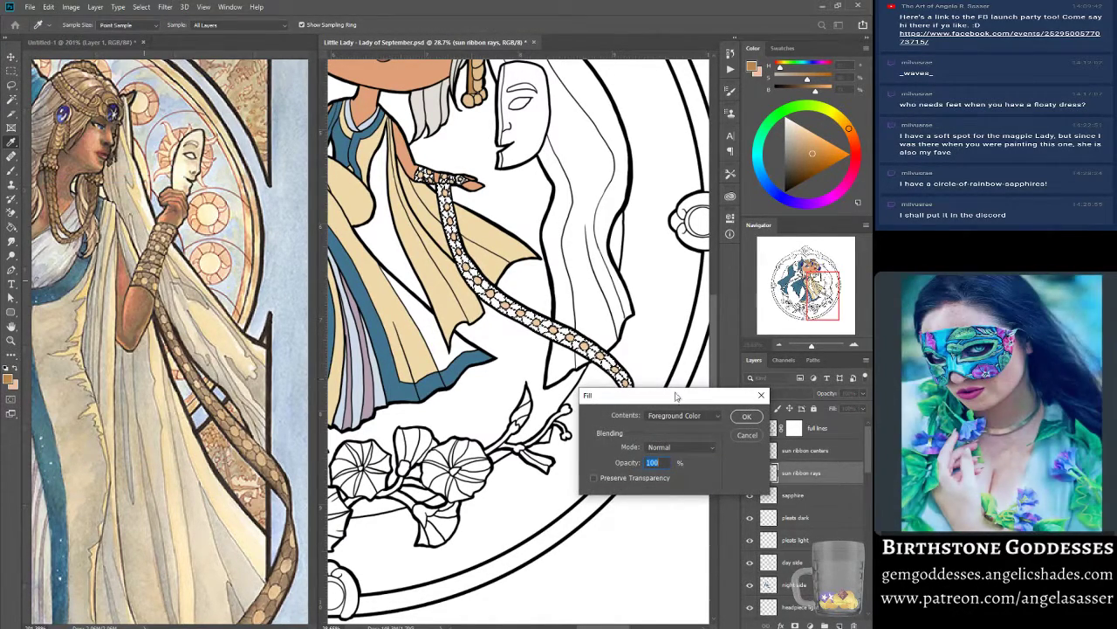
pyautogui.click(746, 417)
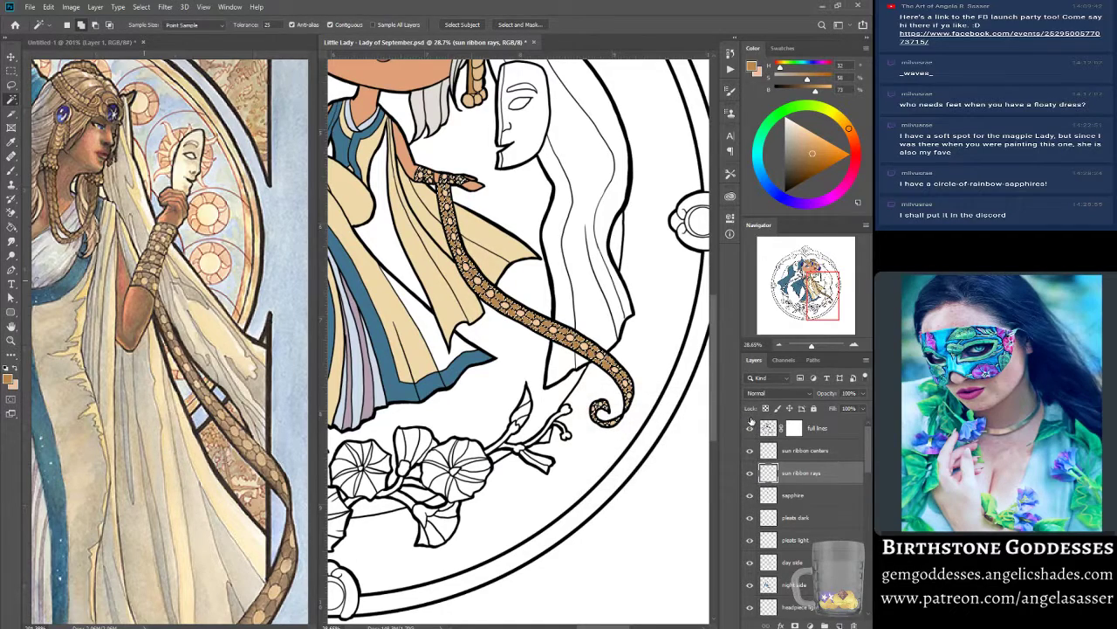
pyautogui.click(141, 7)
pyautogui.click(151, 29)
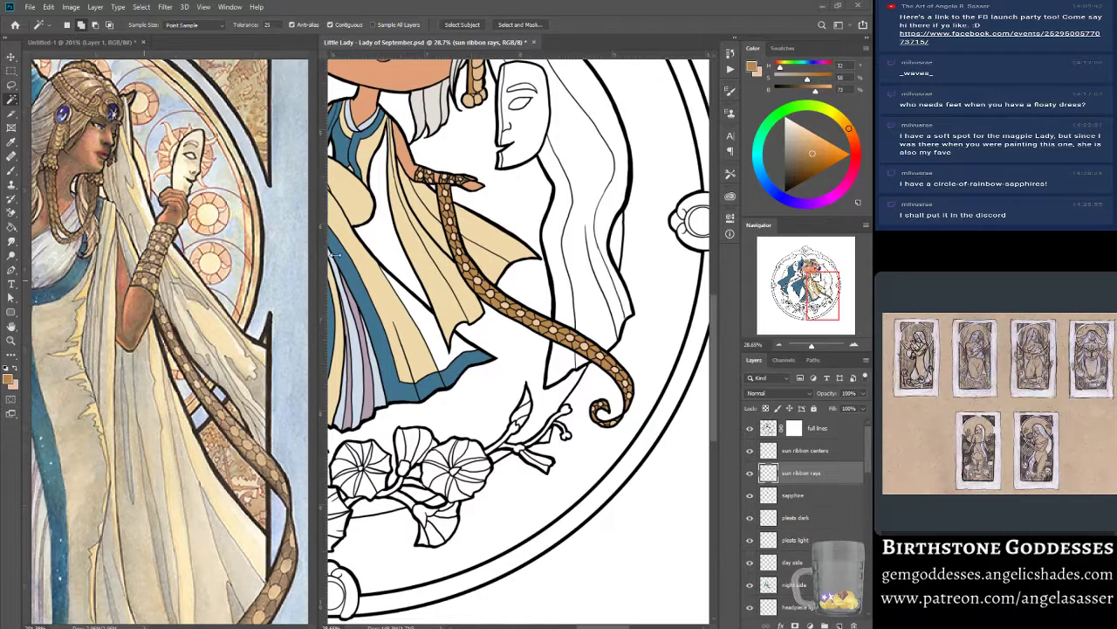
pyautogui.click(142, 7)
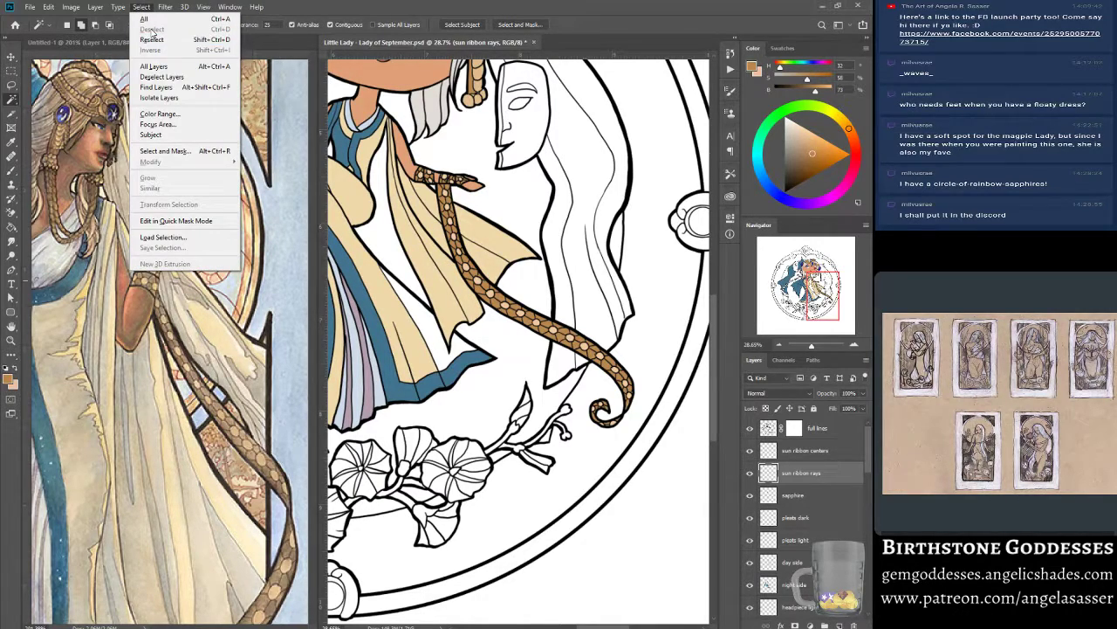
pyautogui.click(403, 5)
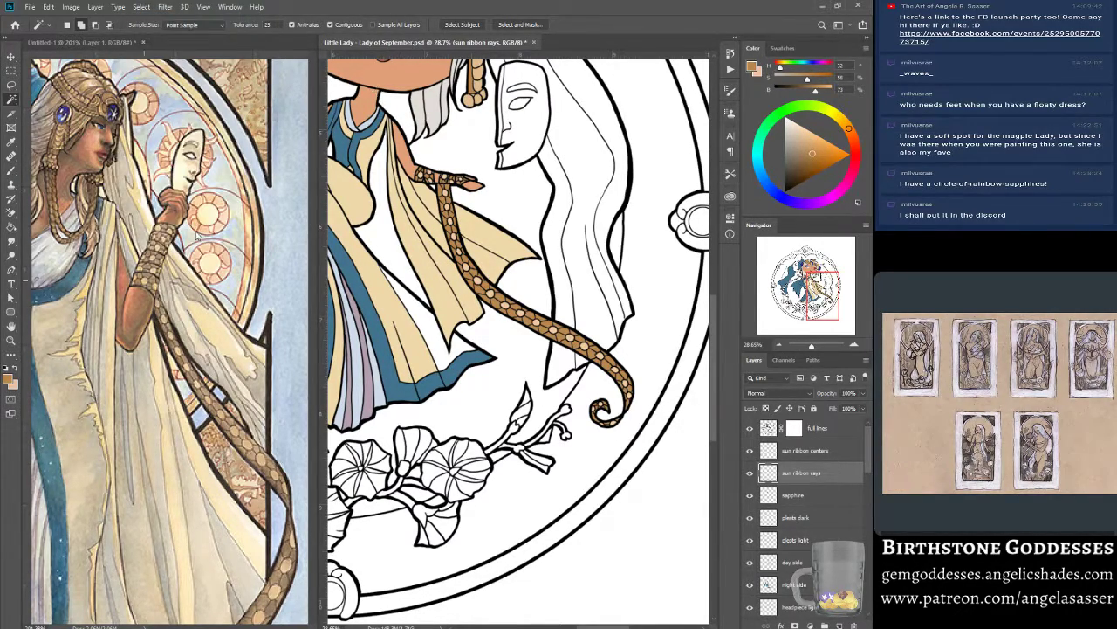
# Check the sun ribbon from the wrist to its curled tip and brush golden brown into any unfilled gaps.
pyautogui.click(10, 340)
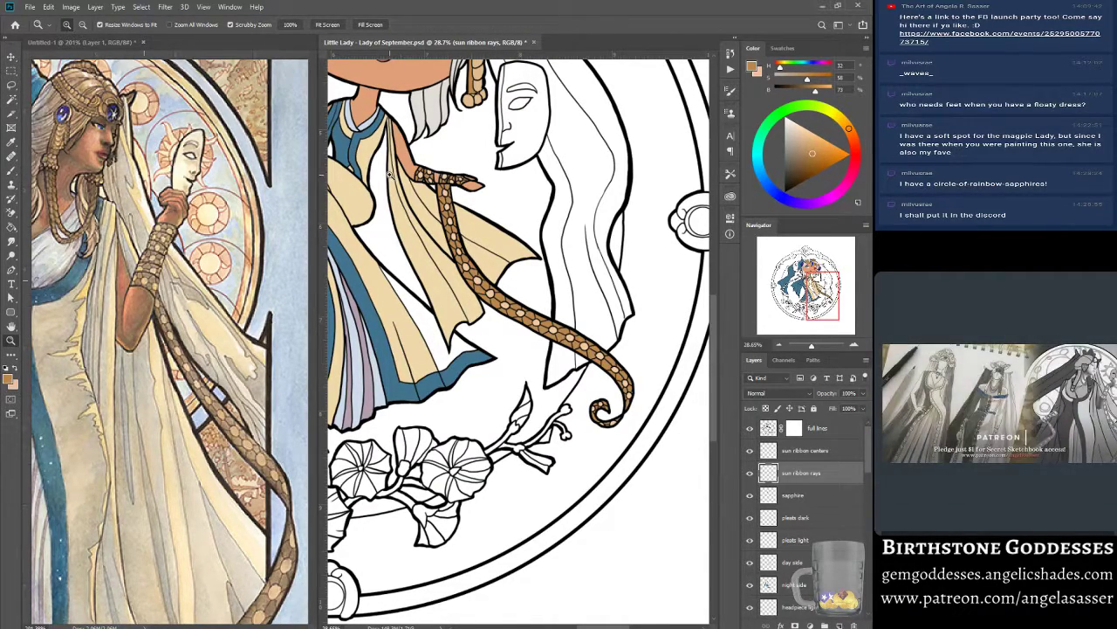
pyautogui.moveTo(389, 174); pyautogui.dragTo(409, 238)
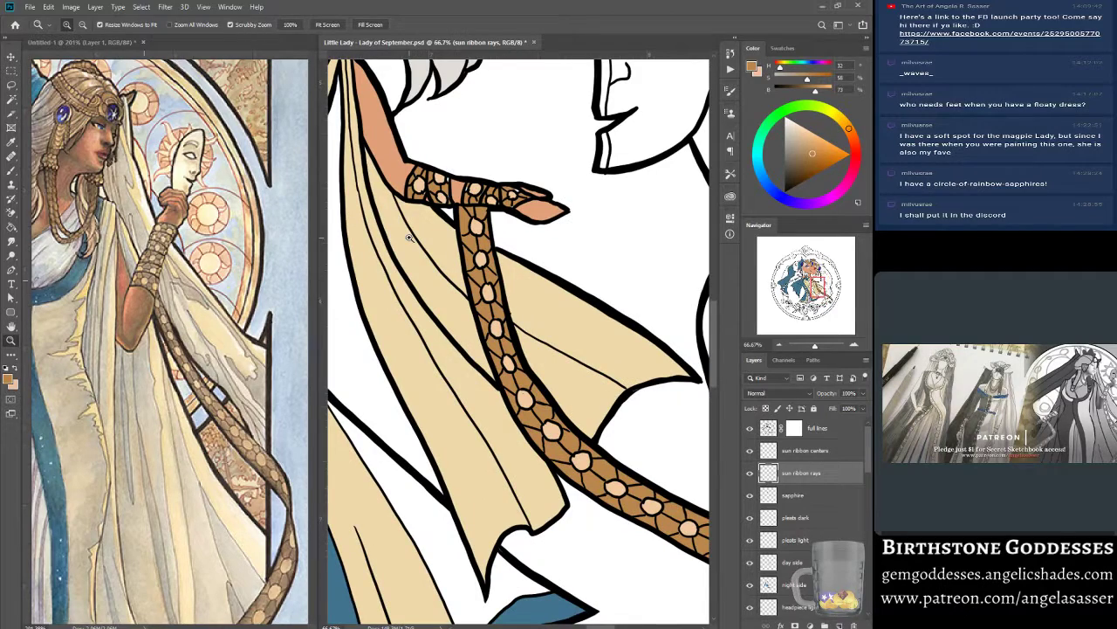
pyautogui.click(11, 171)
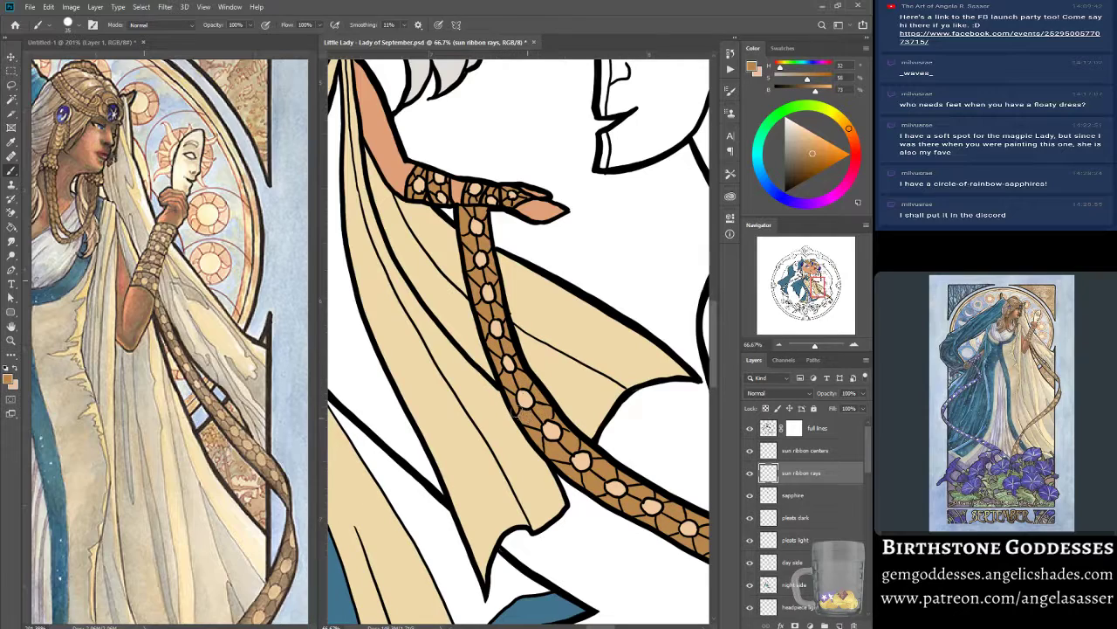
pyautogui.moveTo(821, 281); pyautogui.dragTo(821, 293)
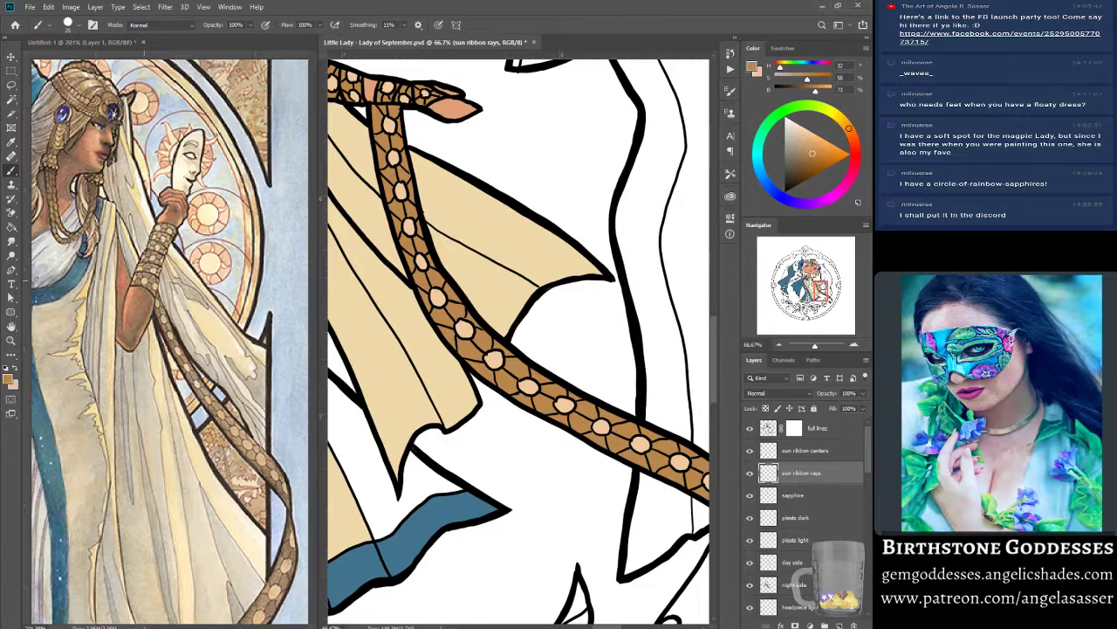
pyautogui.moveTo(819, 285); pyautogui.dragTo(821, 297)
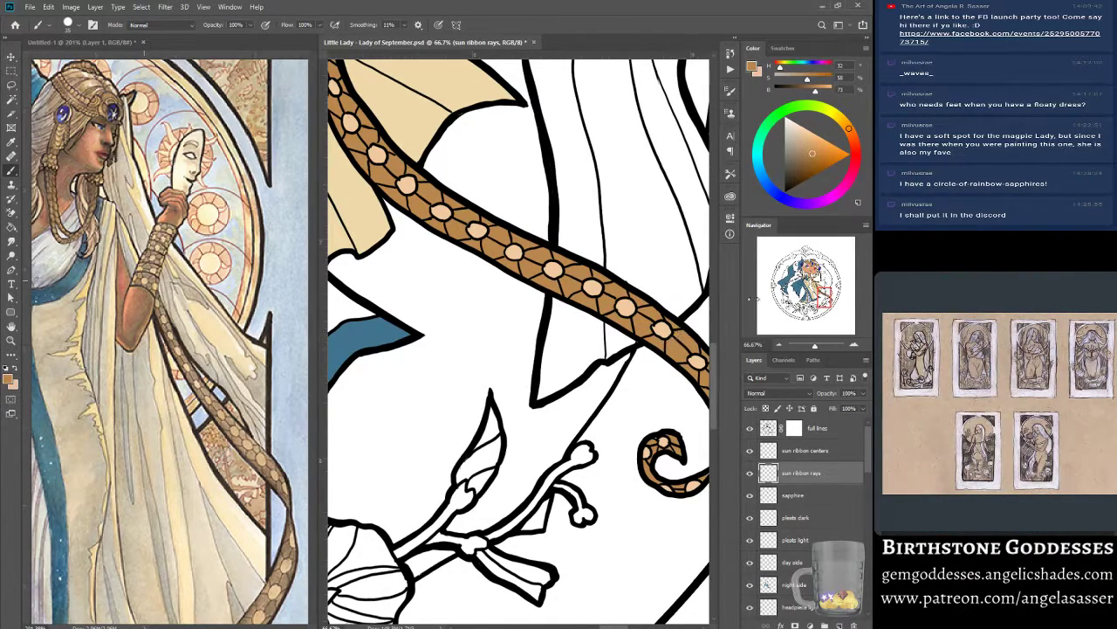
pyautogui.click(820, 295)
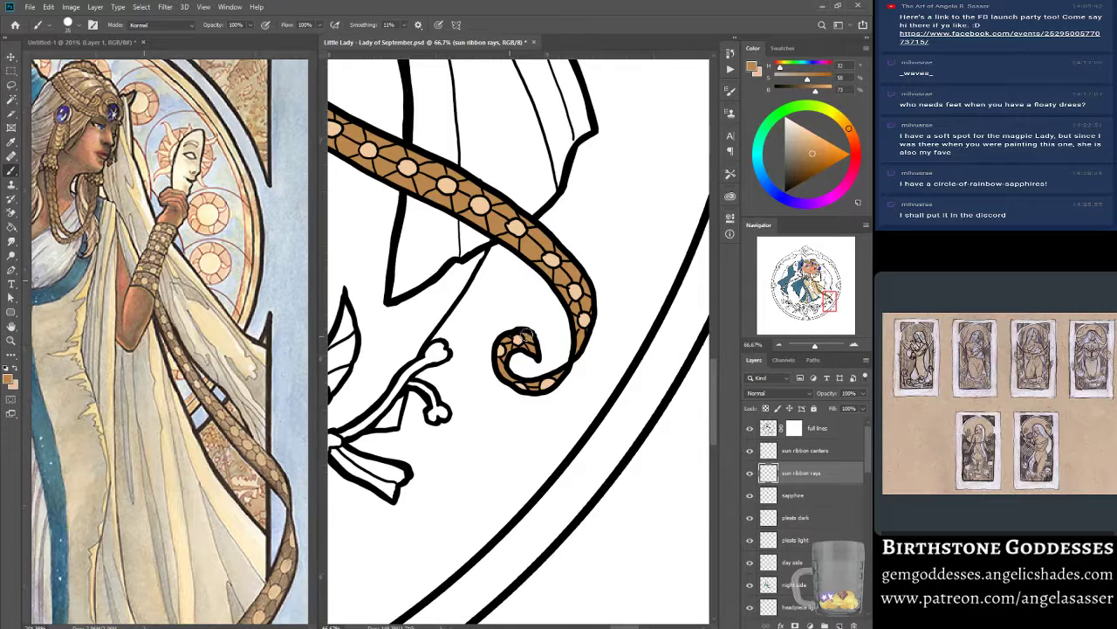
pyautogui.moveTo(526, 337); pyautogui.dragTo(505, 359)
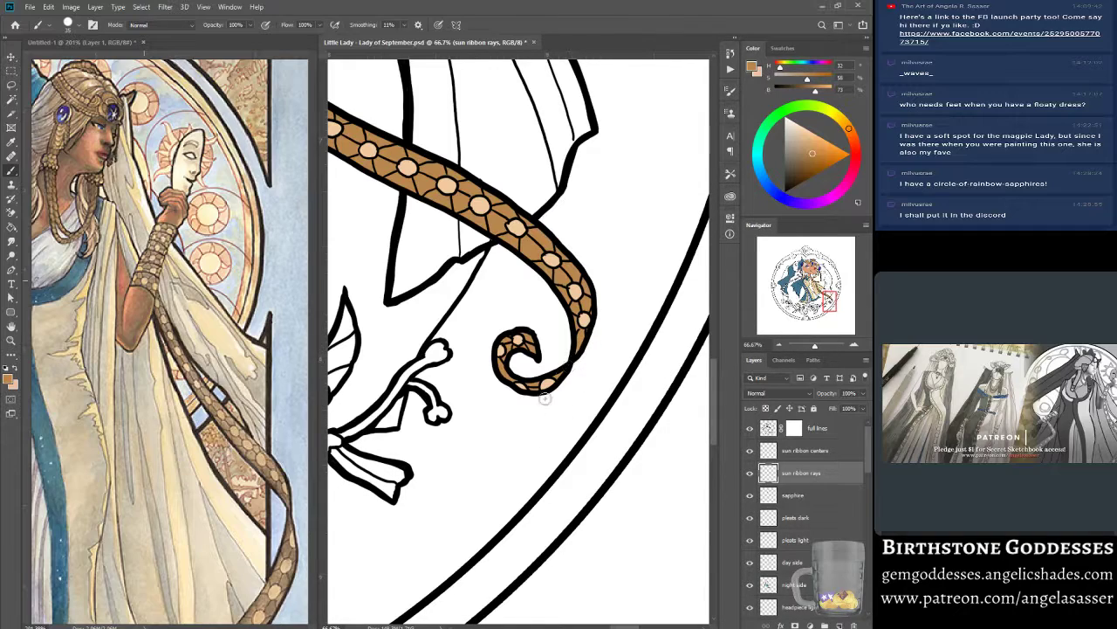
# Review the figure with the colored sun ribbon and save the document.
pyautogui.moveTo(827, 347); pyautogui.dragTo(812, 351)
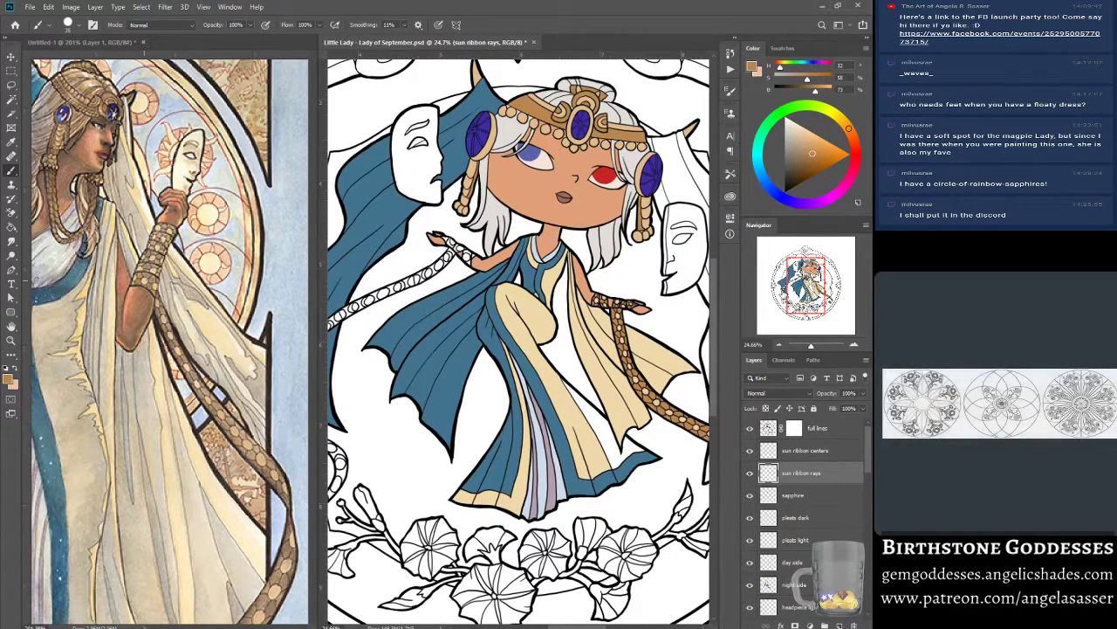
pyautogui.moveTo(807, 284); pyautogui.dragTo(812, 281)
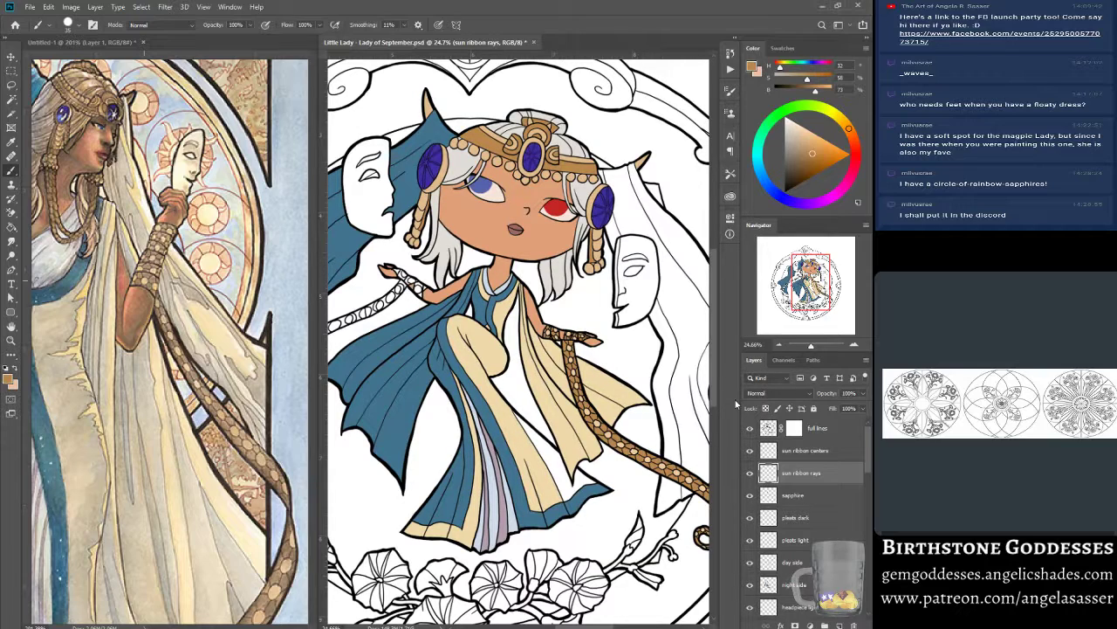
pyautogui.click(10, 342)
pyautogui.hotkey('ctrl', 's')
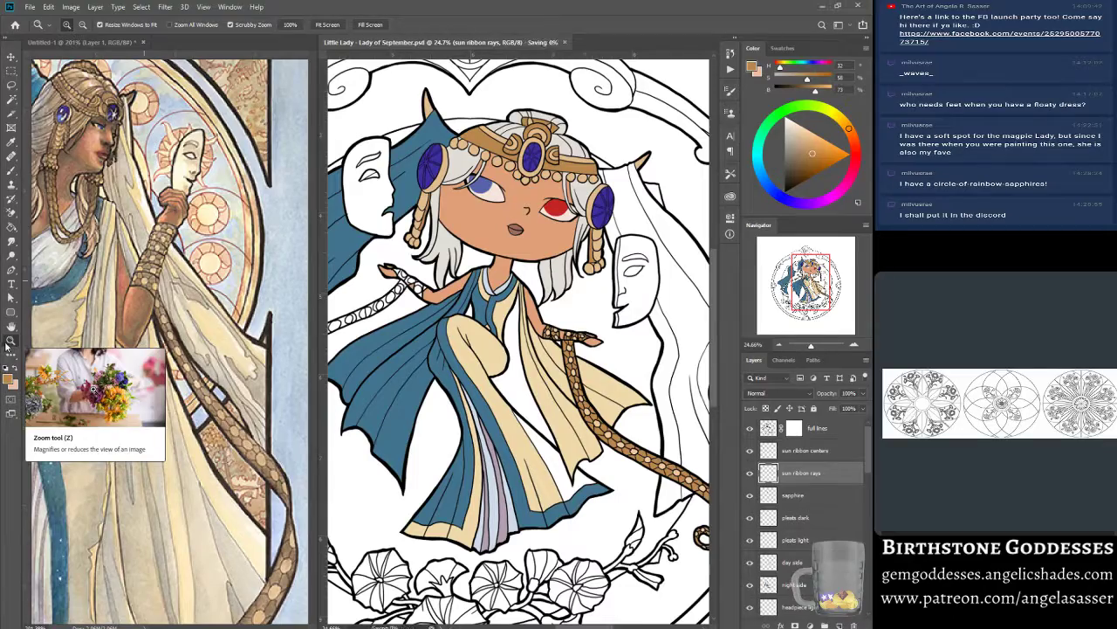
# Compare the Little Lady's headpiece and face with the same details in the reference painting, then view the full reference figure.
pyautogui.click(416, 114)
pyautogui.click(415, 114)
pyautogui.click(419, 156)
pyautogui.click(424, 218)
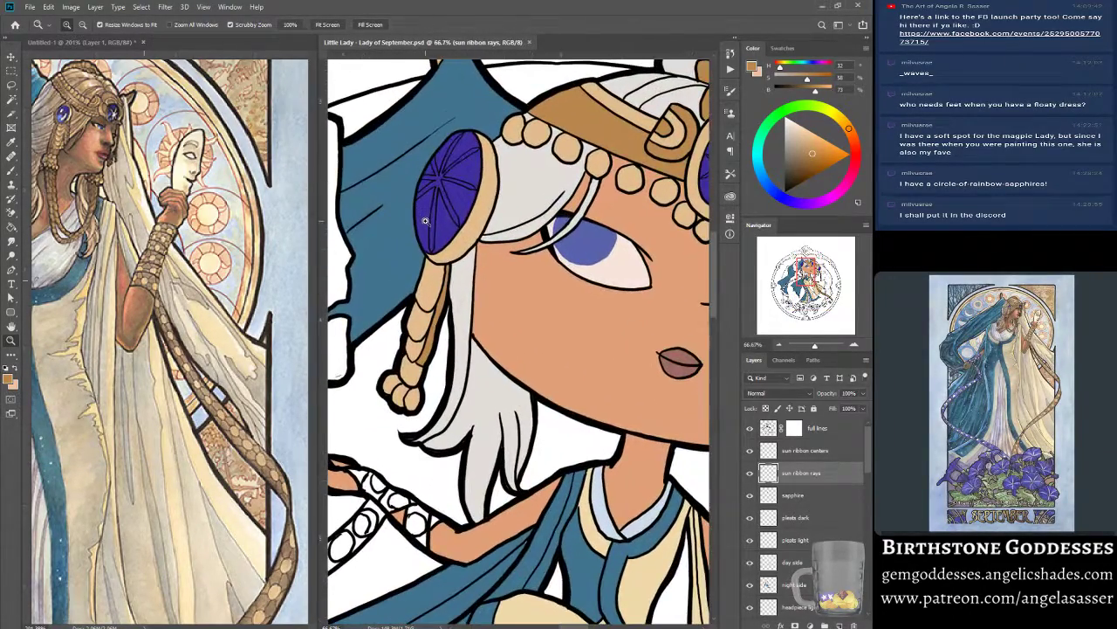
pyautogui.scroll(3, 676, 356)
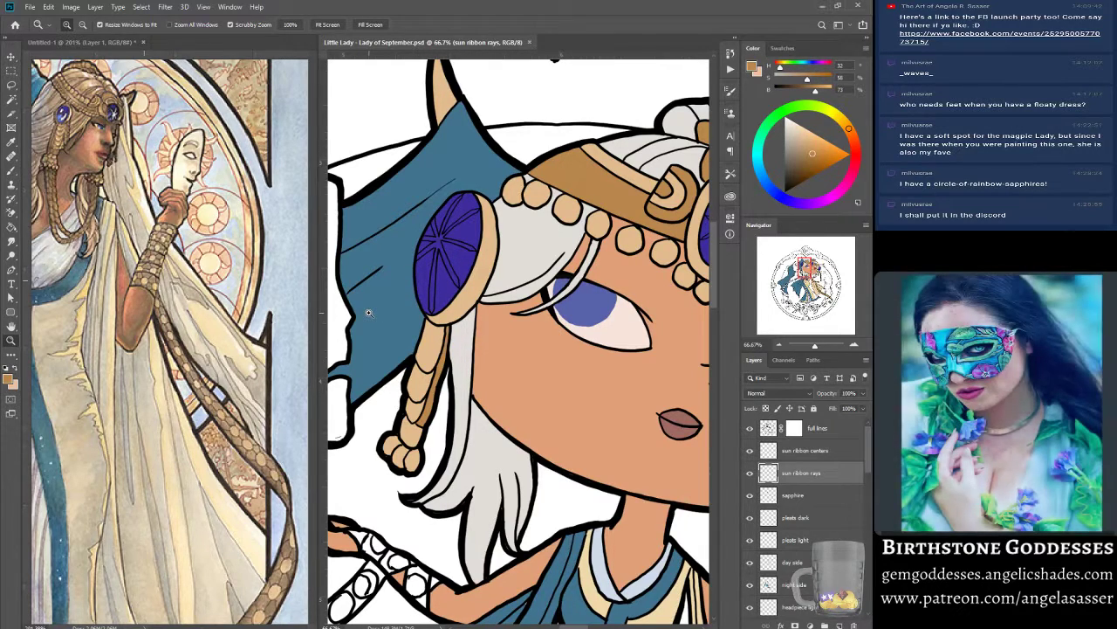
pyautogui.click(186, 155)
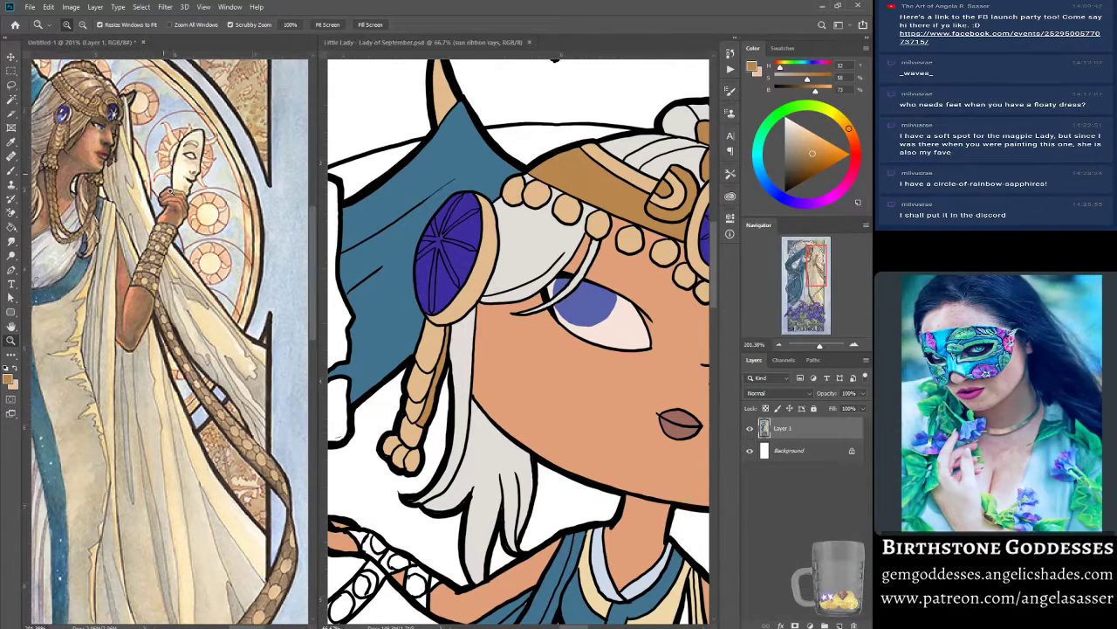
pyautogui.moveTo(816, 284); pyautogui.dragTo(812, 281)
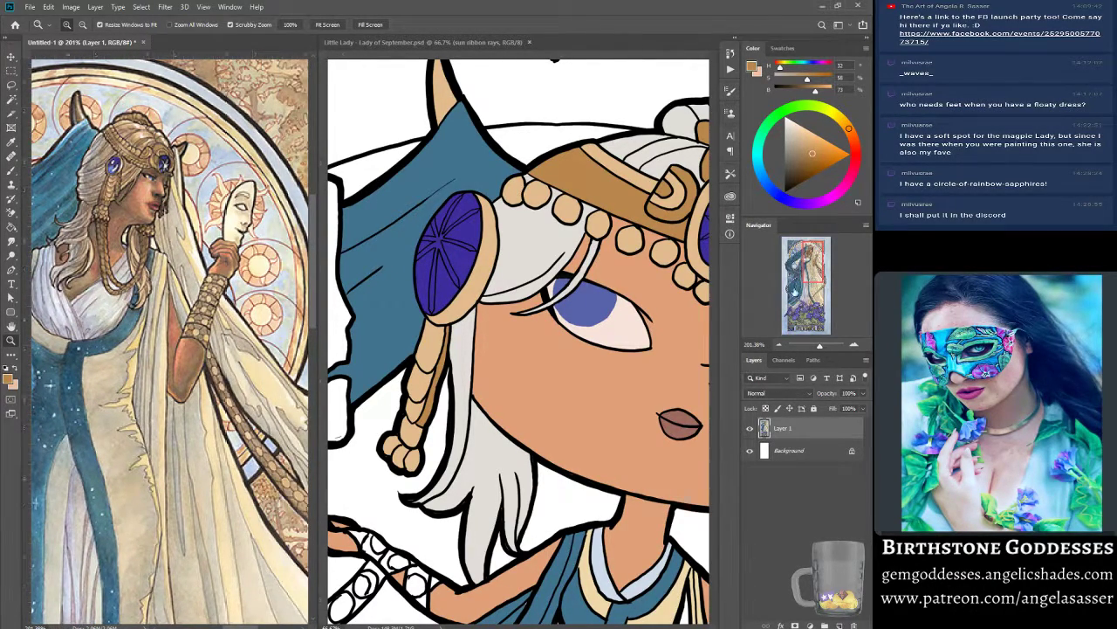
pyautogui.click(425, 42)
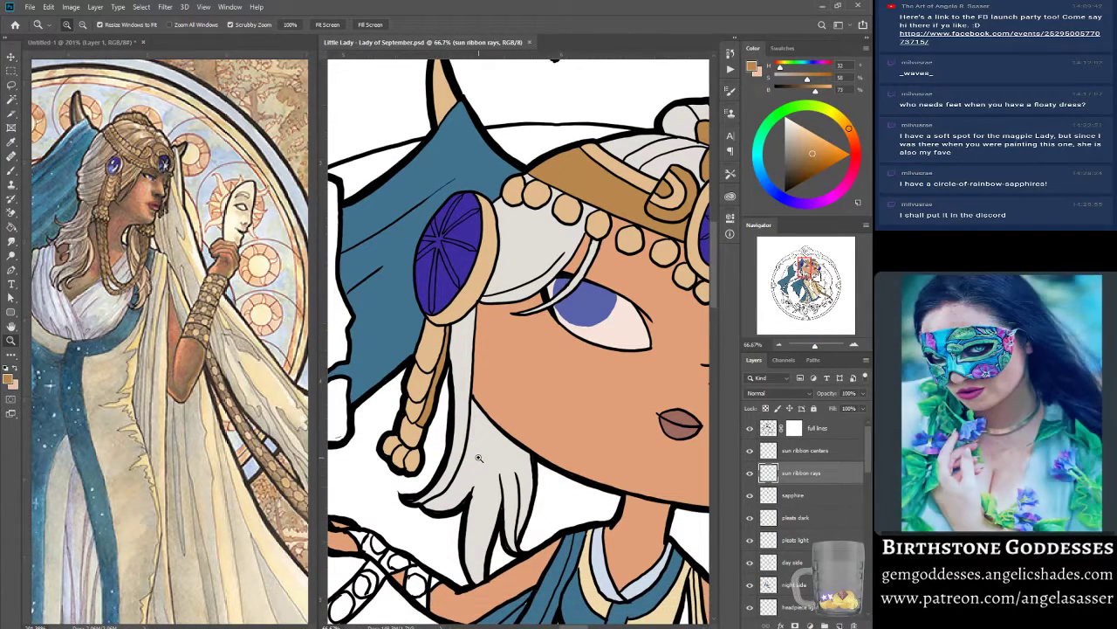
pyautogui.click(109, 191)
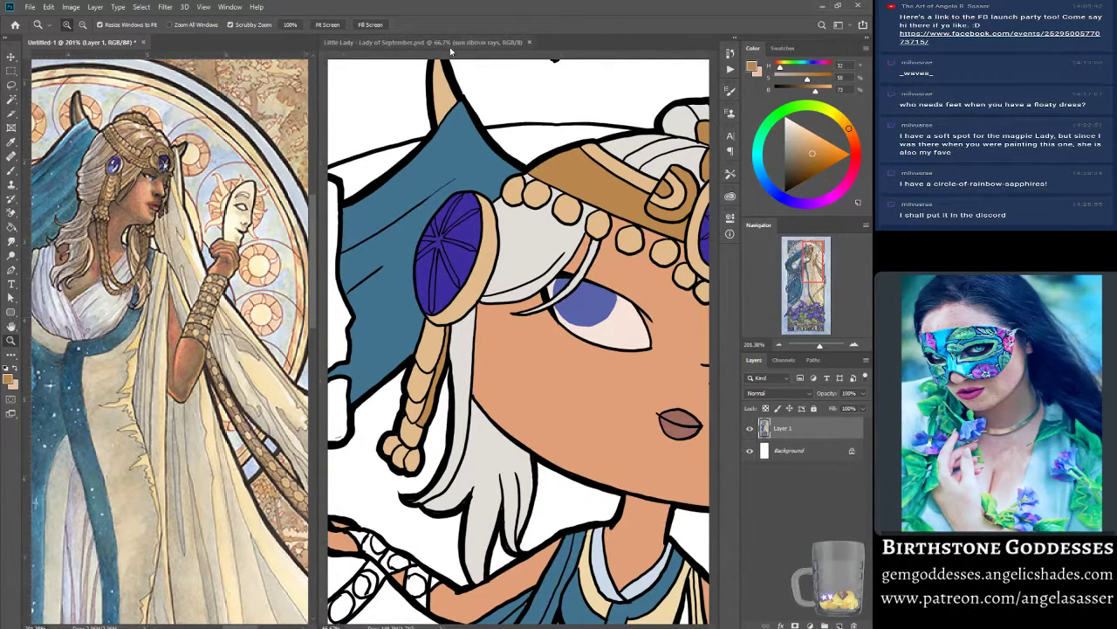
pyautogui.moveTo(824, 346); pyautogui.dragTo(818, 349)
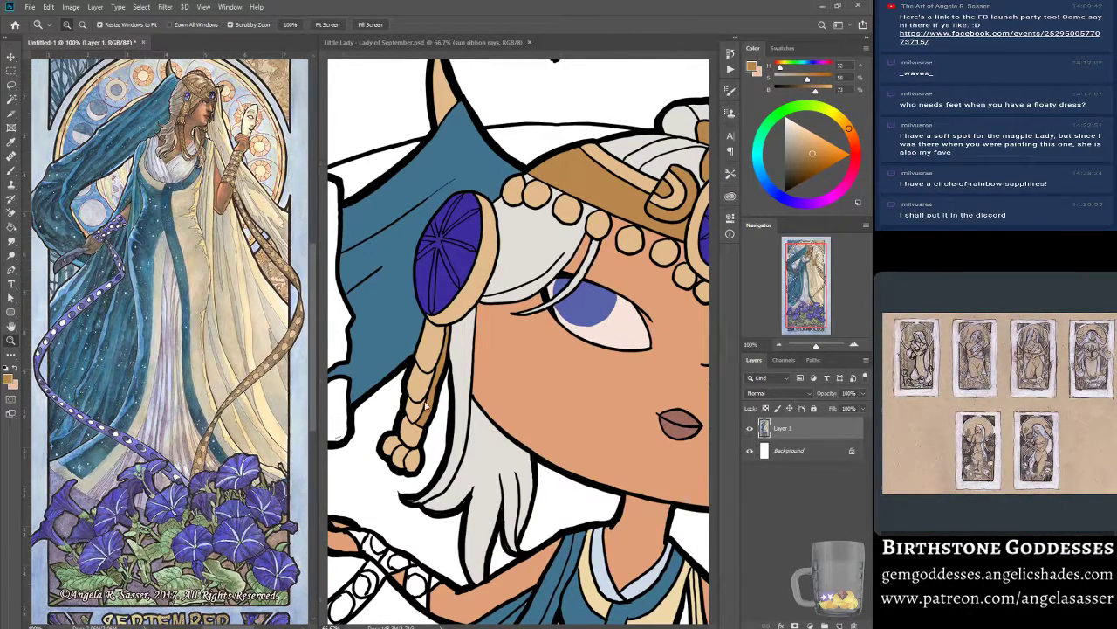
pyautogui.scroll(3, 197, 276)
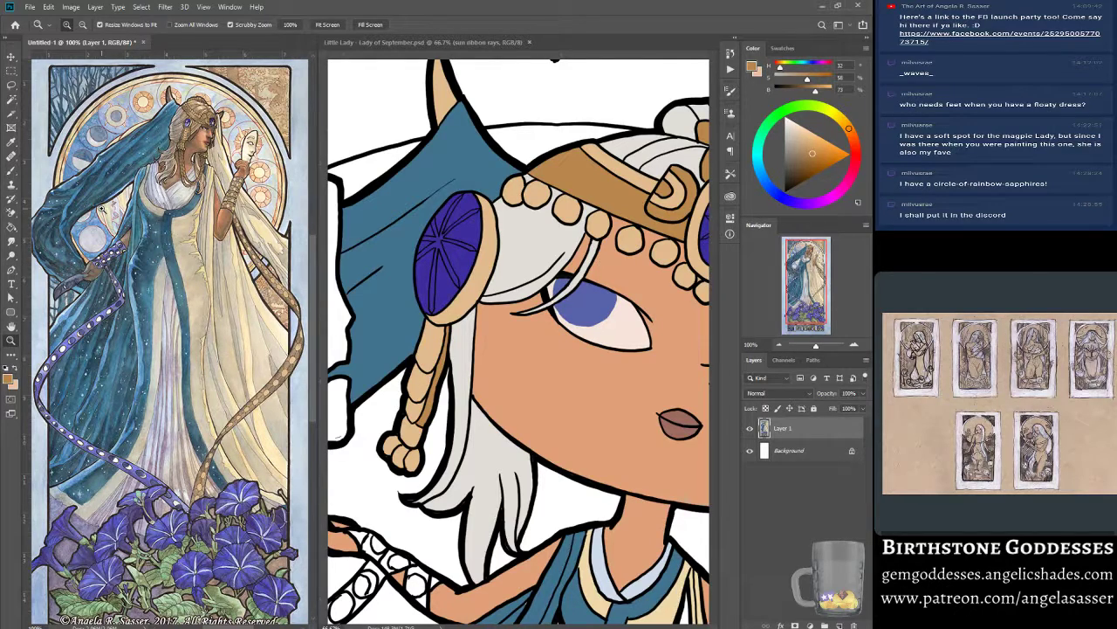
pyautogui.scroll(-3, 240, 133)
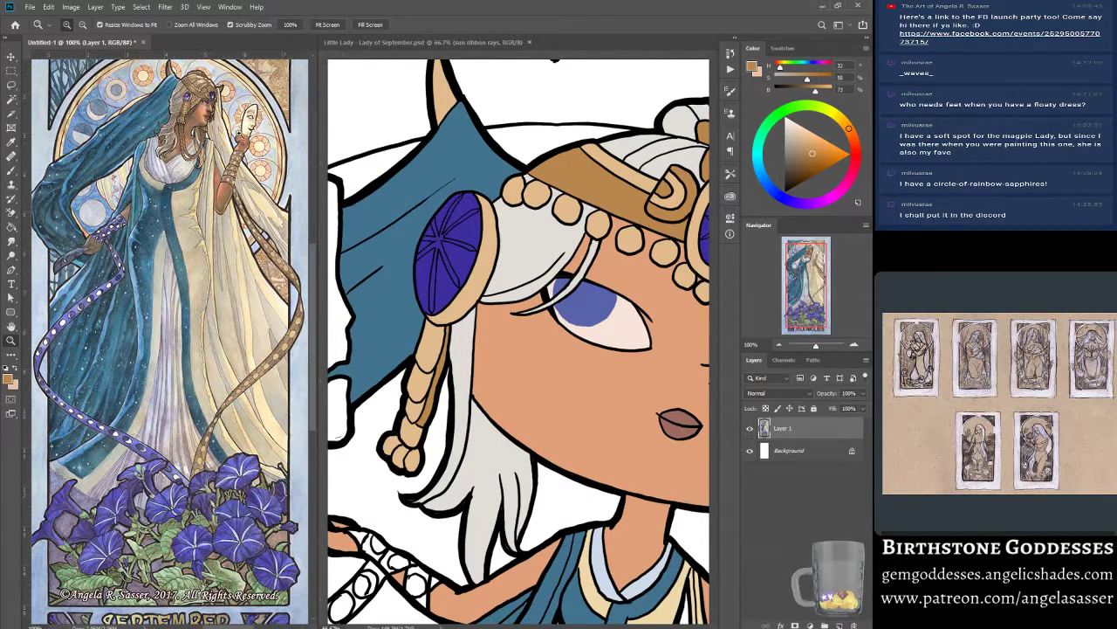
pyautogui.scroll(3, 225, 165)
pyautogui.click(431, 42)
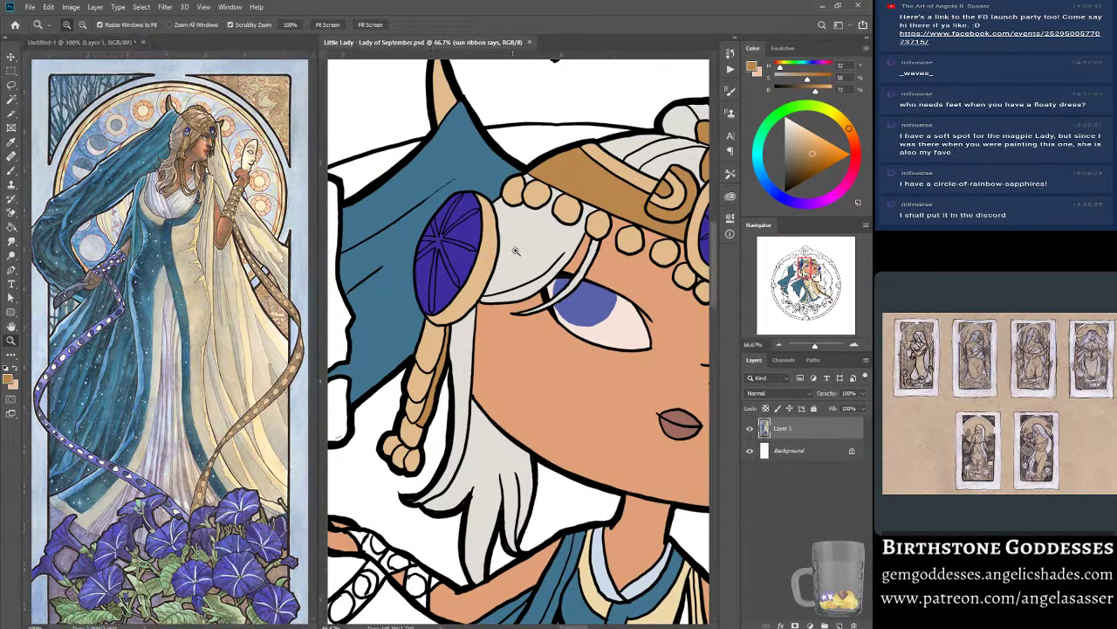
pyautogui.moveTo(810, 271); pyautogui.dragTo(807, 271)
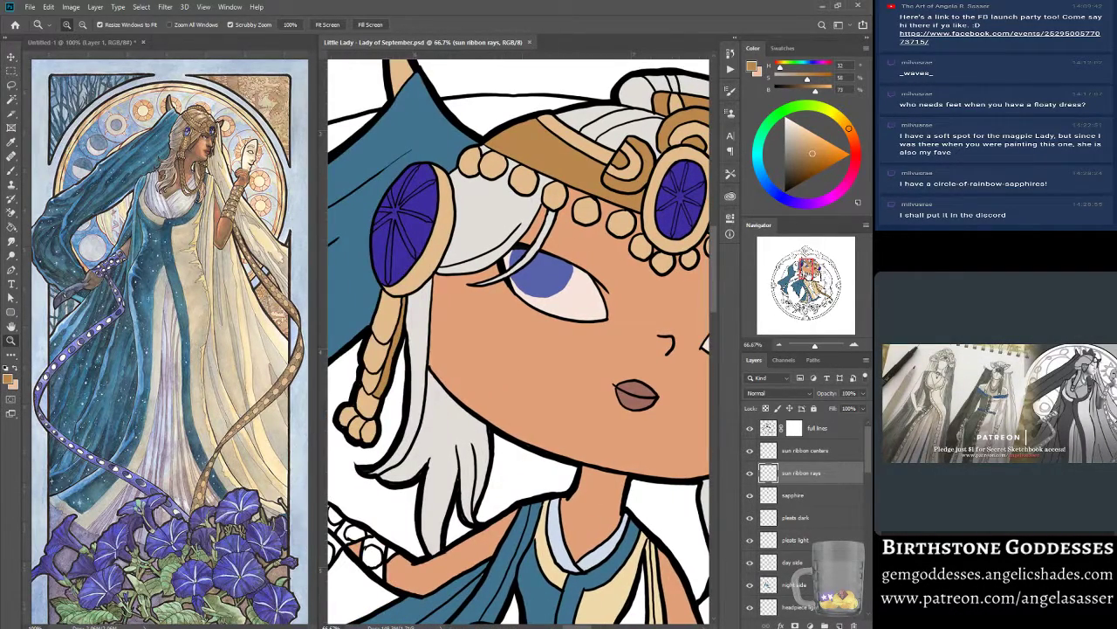
# On the headpiece light layer, sample the tan of the round side ornament's rim and brush it along the rim's lower edge.
pyautogui.click(351, 206)
pyautogui.click(351, 206)
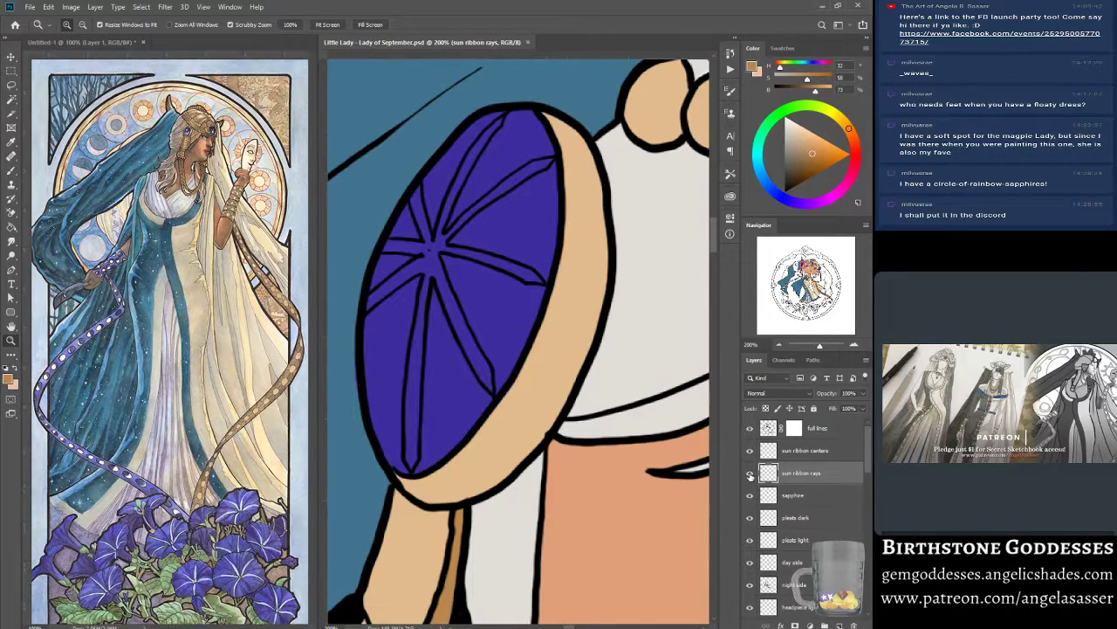
pyautogui.scroll(-2, 821, 567)
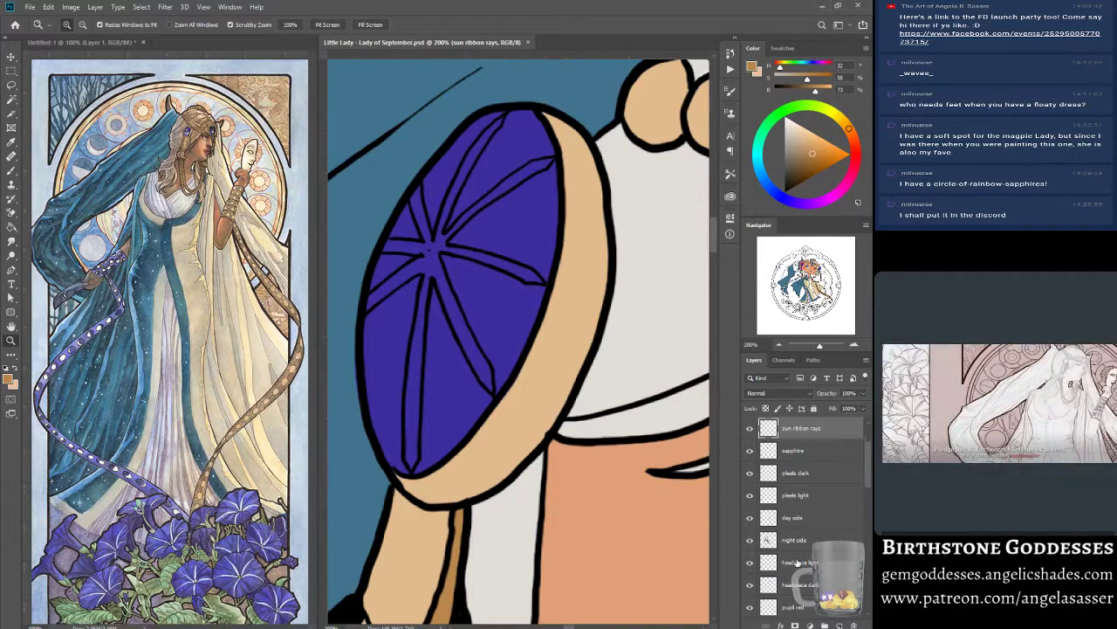
pyautogui.scroll(-1, 799, 559)
pyautogui.click(802, 542)
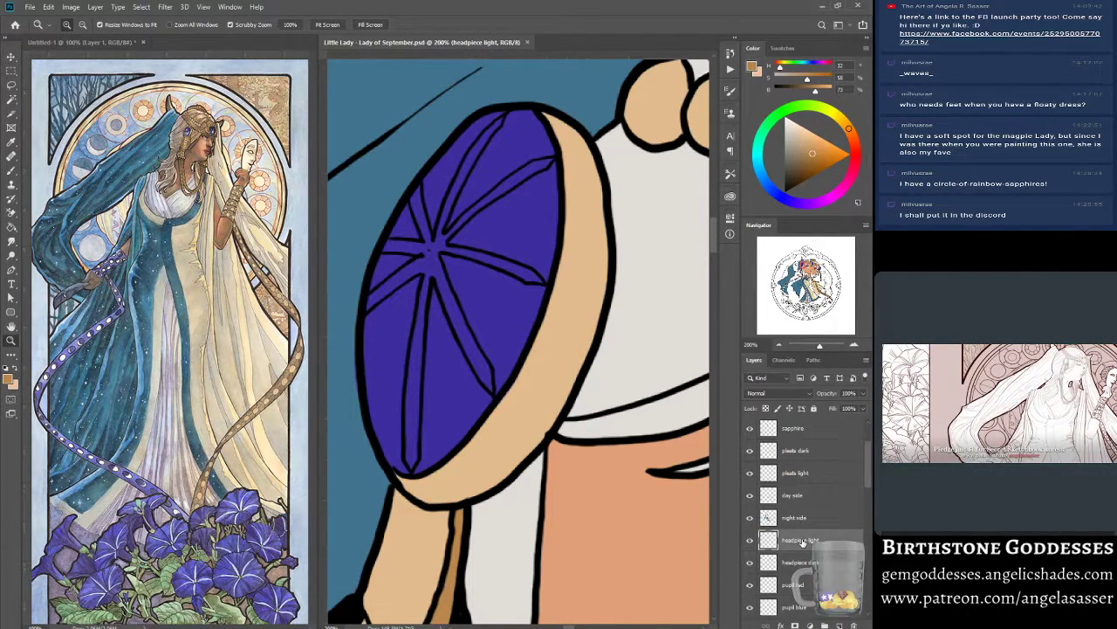
pyautogui.click(13, 174)
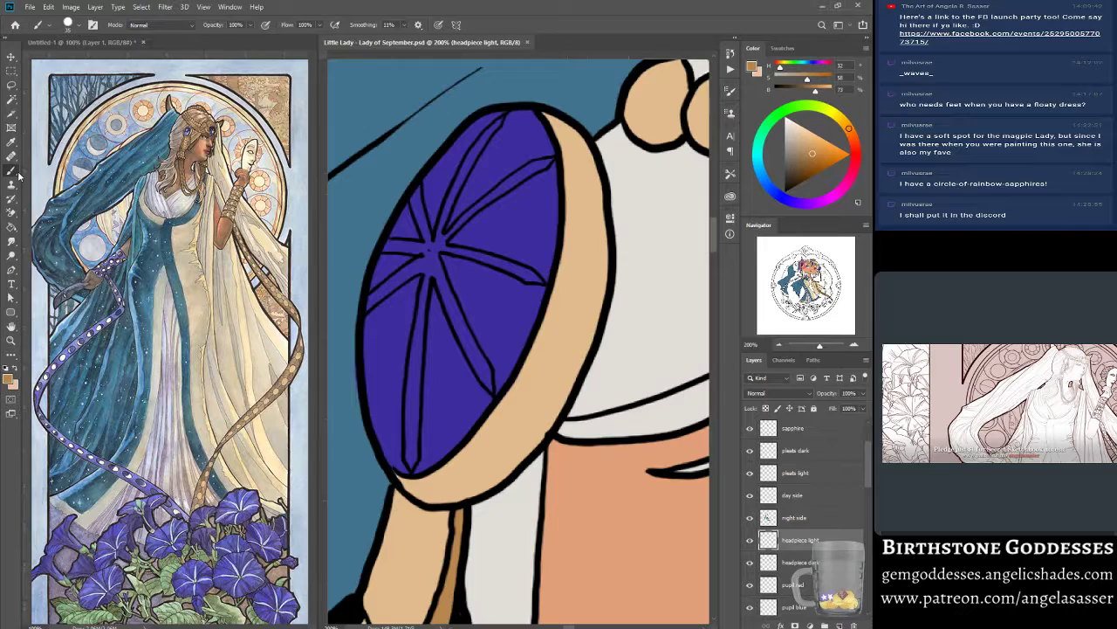
pyautogui.keyDown('alt'); pyautogui.click(574, 191); pyautogui.keyUp('alt')
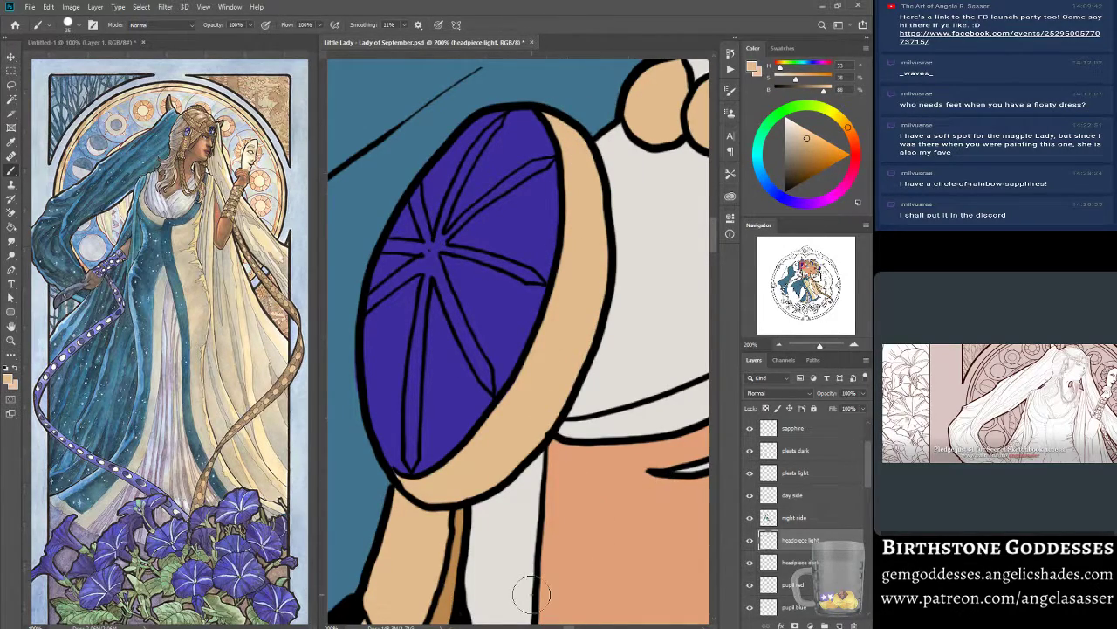
pyautogui.moveTo(404, 492); pyautogui.dragTo(390, 515)
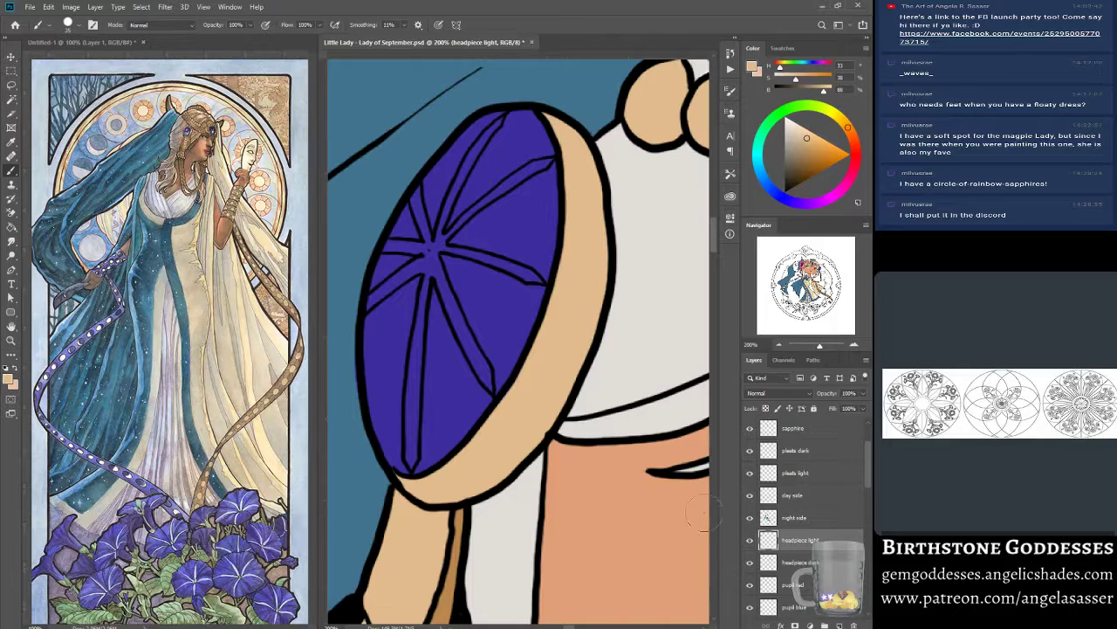
# Add a new layer directly above the sapphire layer and name it "saphhire star".
pyautogui.moveTo(870, 476); pyautogui.dragTo(866, 456)
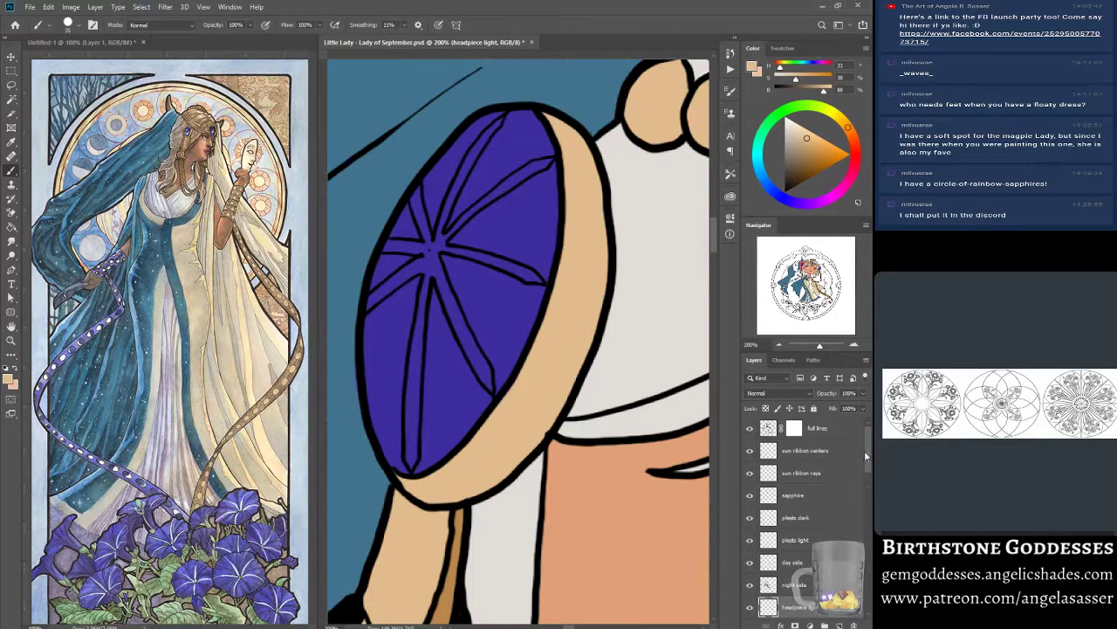
pyautogui.click(816, 496)
pyautogui.click(840, 624)
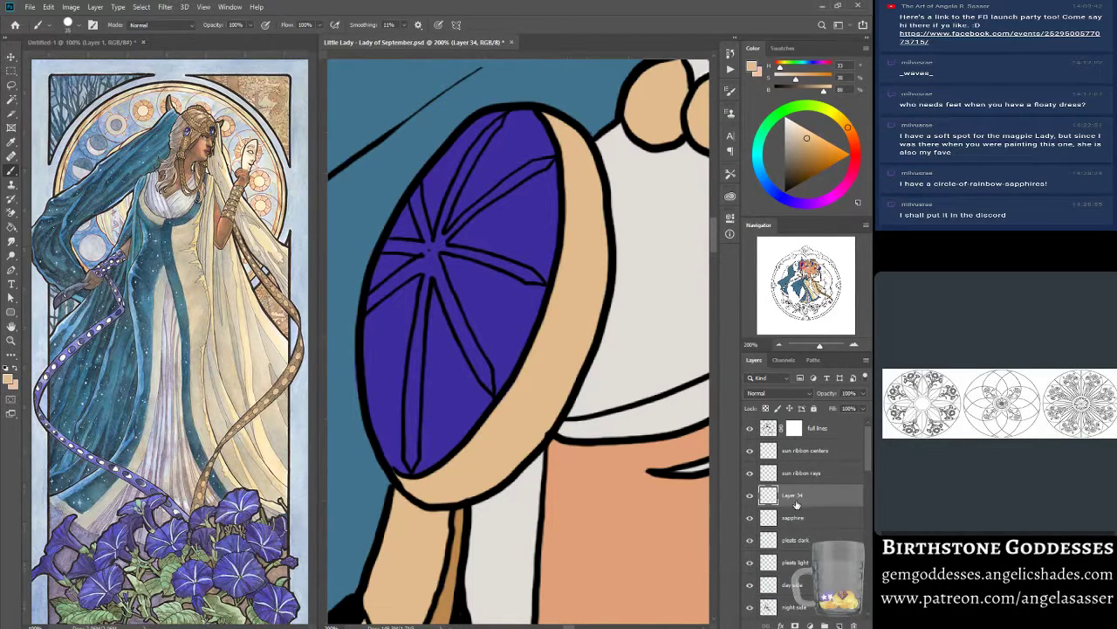
pyautogui.doubleClick(795, 497)
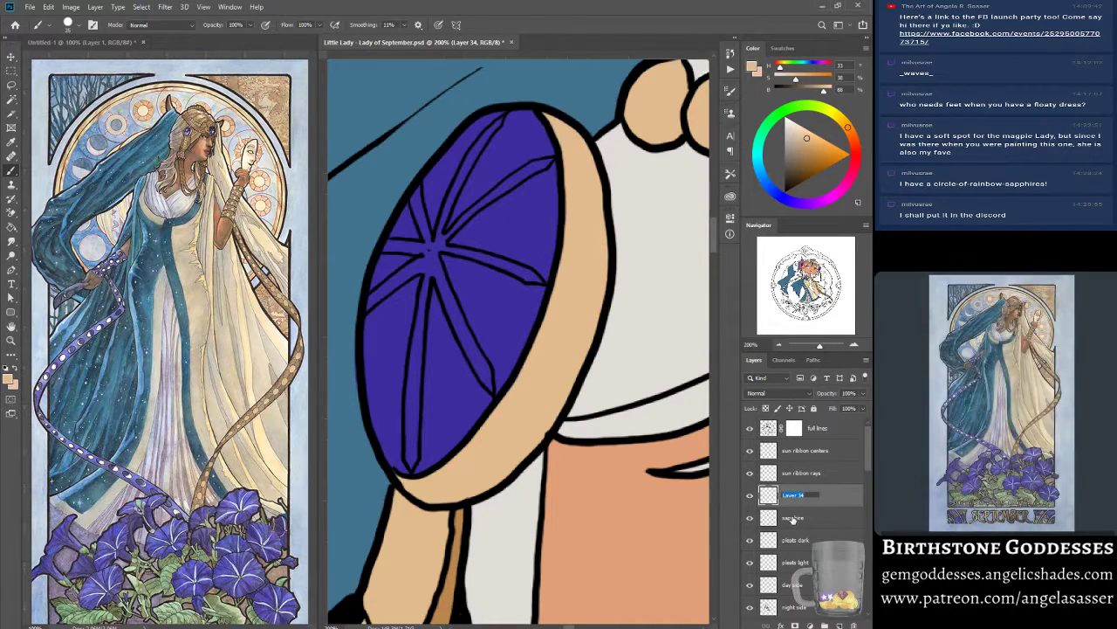
pyautogui.write('sap')
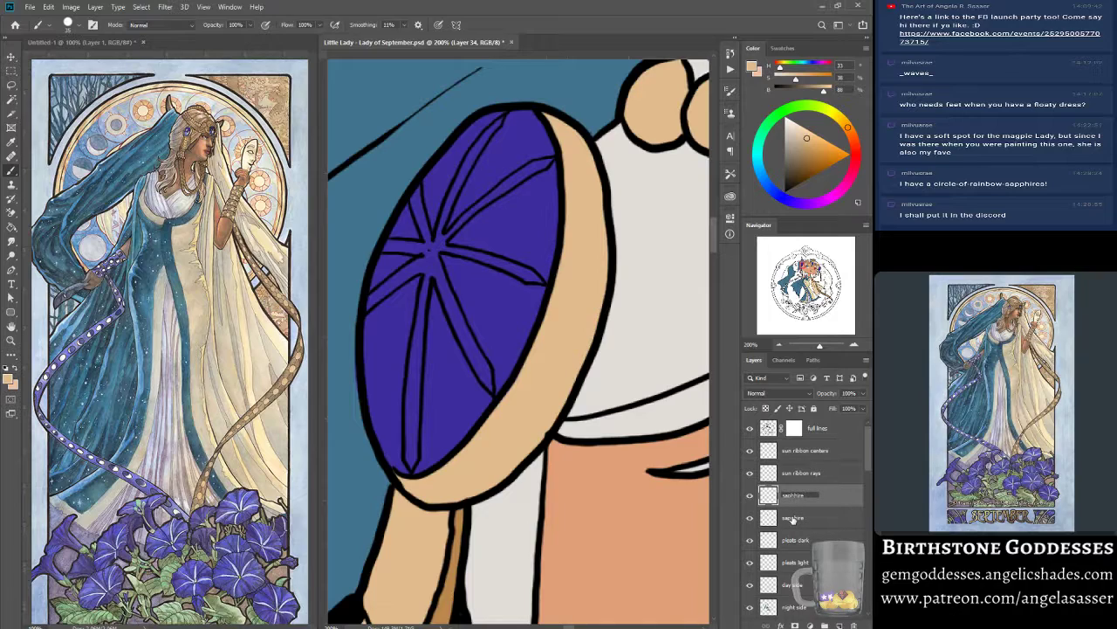
pyautogui.write('phire star')
pyautogui.press('Return')
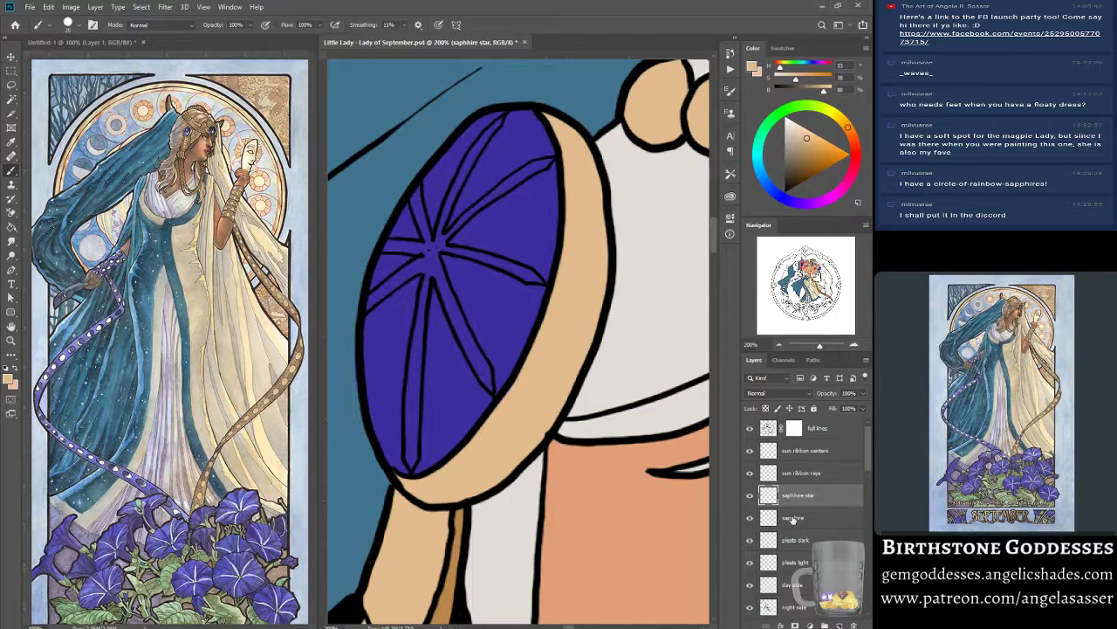
# Sample the light blue highlight of the sapphire on the reference painting's headpiece as the foreground color.
pyautogui.keyDown('alt'); pyautogui.click(187, 162); pyautogui.keyUp('alt')
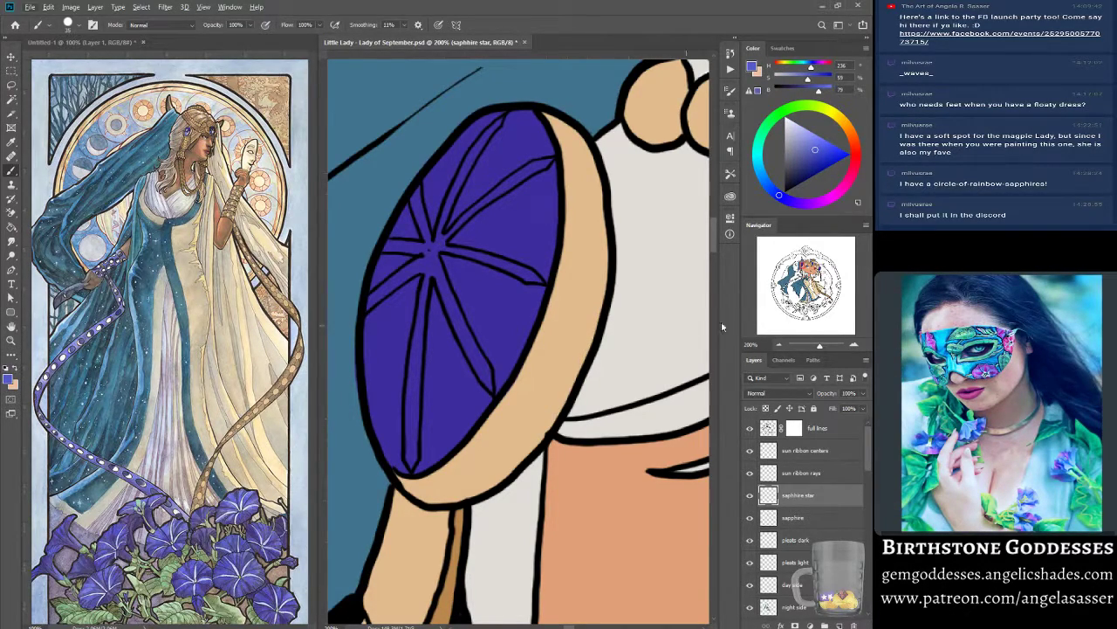
pyautogui.moveTo(820, 346); pyautogui.dragTo(819, 347)
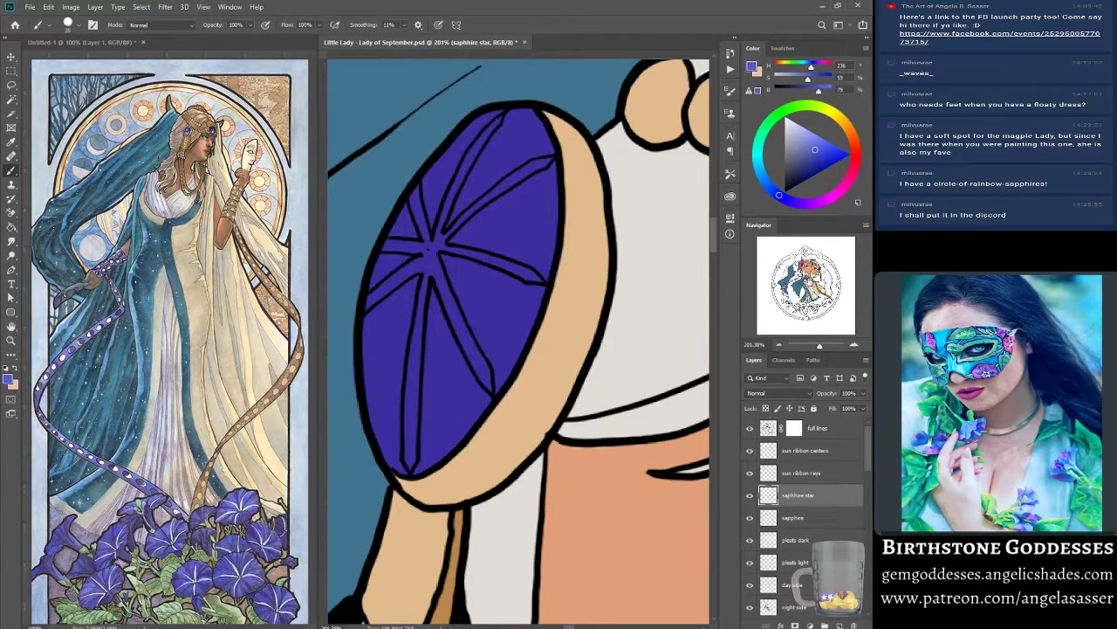
pyautogui.press('z')
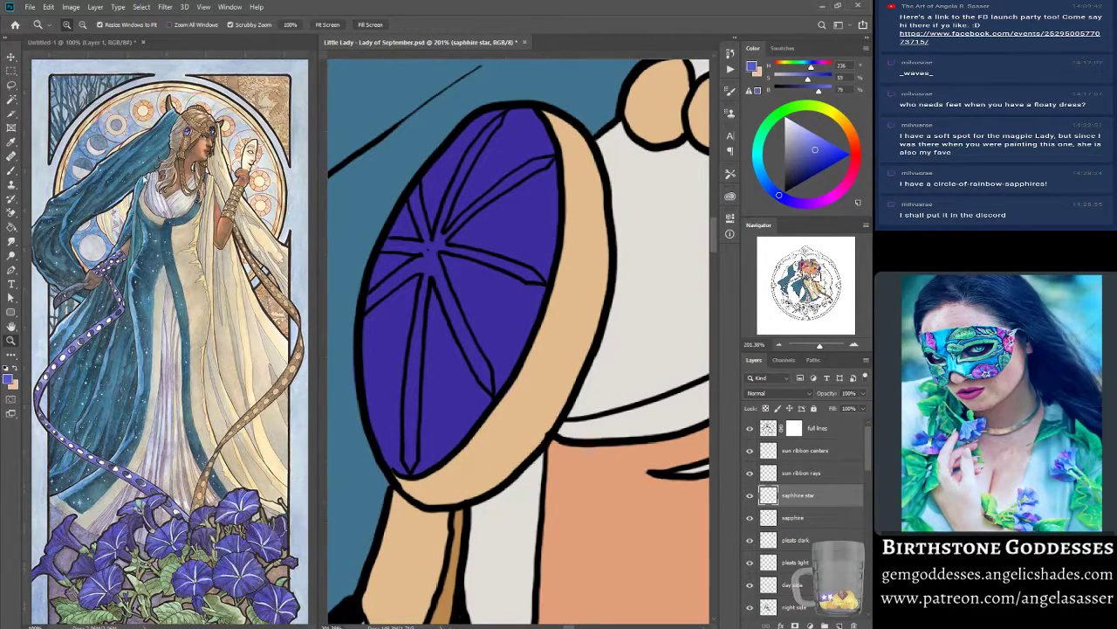
pyautogui.click(186, 131)
pyautogui.click(186, 131)
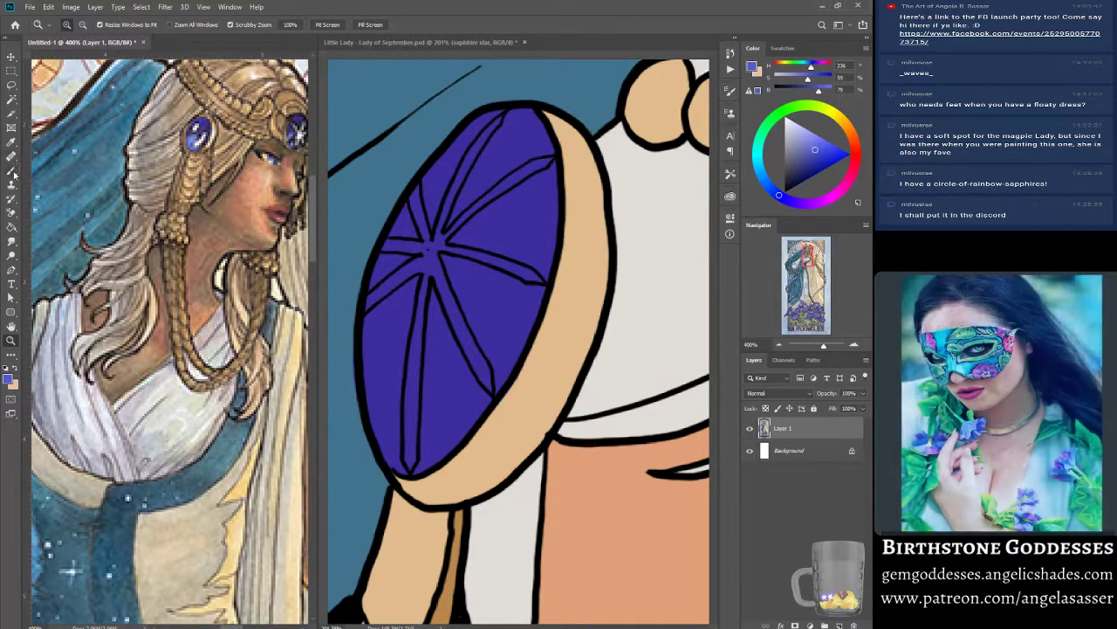
pyautogui.press('b')
pyautogui.keyDown('alt'); pyautogui.click(192, 138); pyautogui.keyUp('alt')
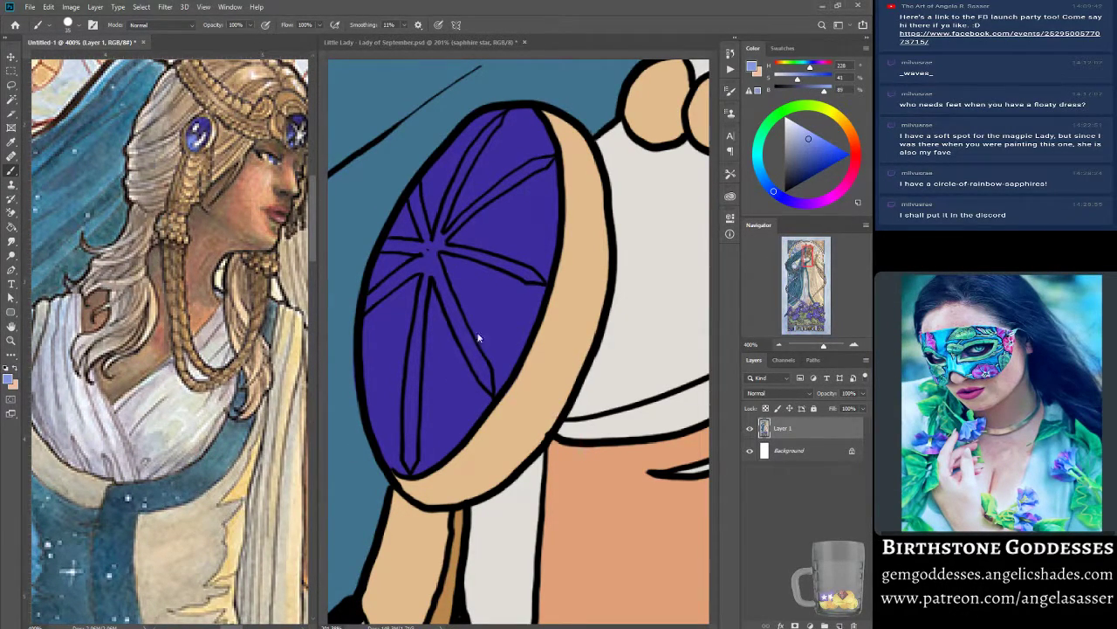
# Brush light blue into the side sapphire's star center and all its rays except the short one pointing toward the face.
pyautogui.click(427, 297)
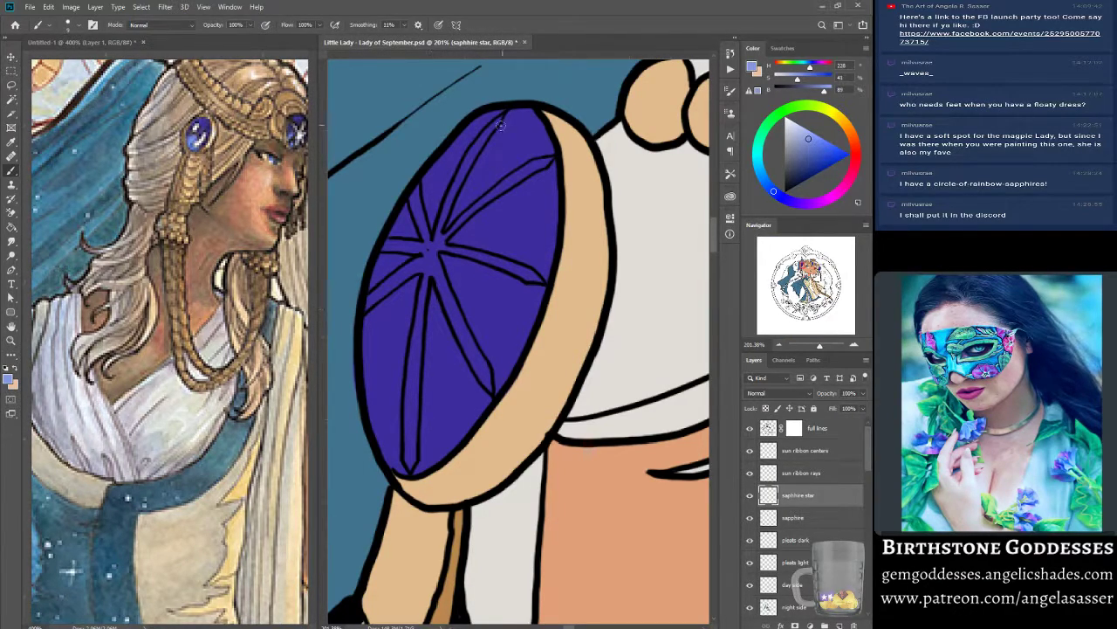
pyautogui.moveTo(503, 117)
pyautogui.mouseDown()
pyautogui.moveTo(455, 188)
pyautogui.moveTo(426, 276)
pyautogui.moveTo(408, 461)
pyautogui.mouseUp()
pyautogui.moveTo(428, 278)
pyautogui.mouseDown()
pyautogui.moveTo(410, 466)
pyautogui.moveTo(416, 366)
pyautogui.mouseUp()
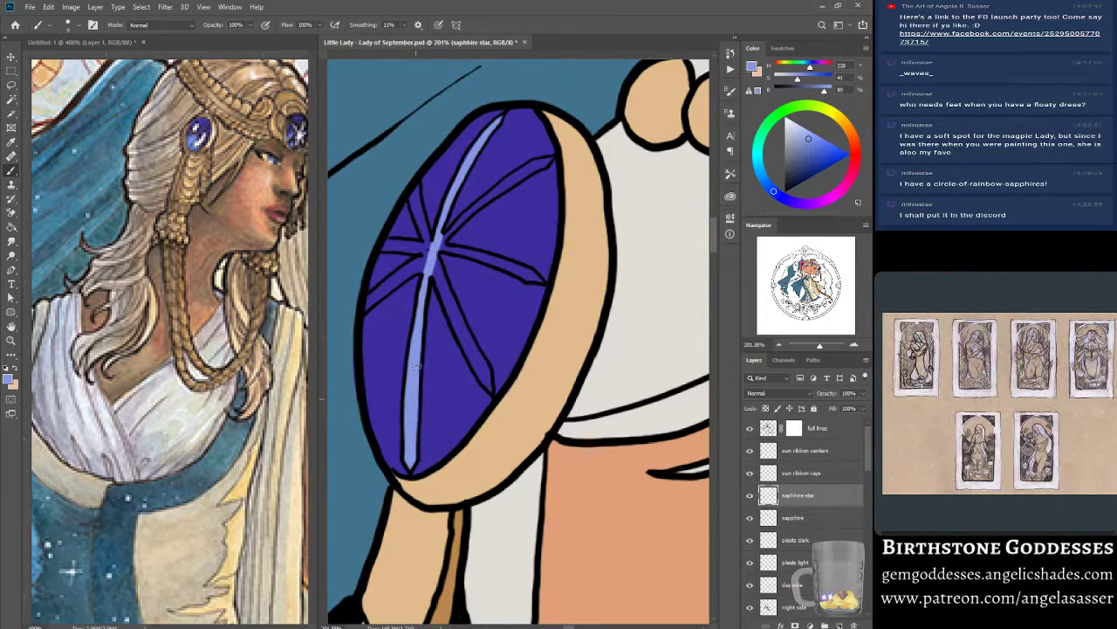
pyautogui.moveTo(428, 272)
pyautogui.mouseDown()
pyautogui.moveTo(371, 300)
pyautogui.moveTo(419, 266)
pyautogui.moveTo(362, 310)
pyautogui.moveTo(372, 295)
pyautogui.mouseUp()
pyautogui.moveTo(412, 255)
pyautogui.mouseDown()
pyautogui.moveTo(426, 269)
pyautogui.moveTo(428, 251)
pyautogui.moveTo(384, 243)
pyautogui.mouseUp()
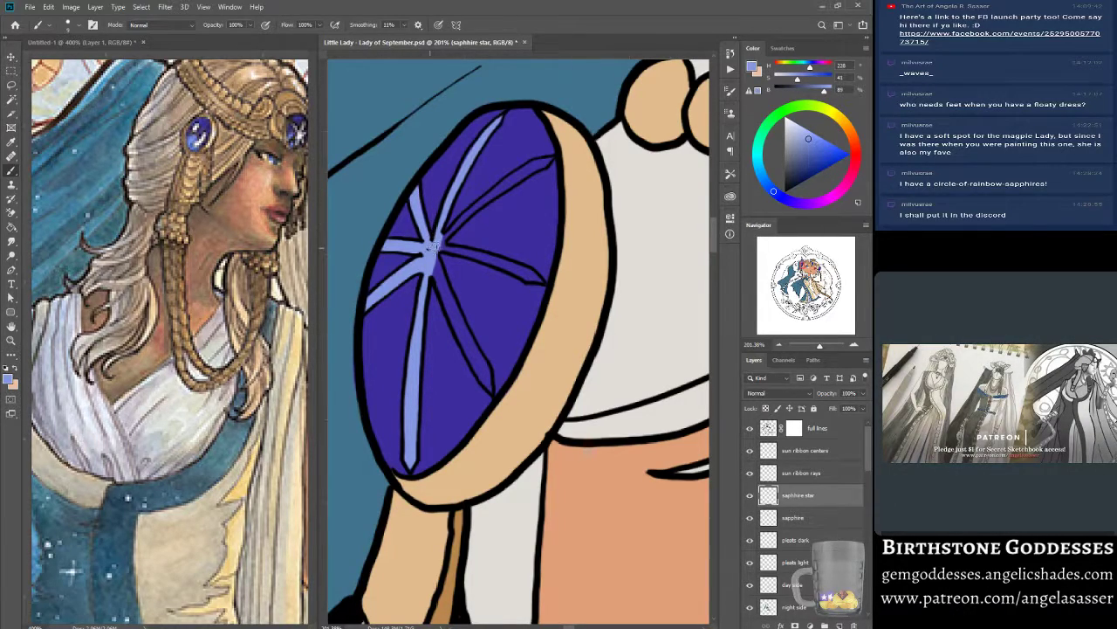
pyautogui.moveTo(432, 249)
pyautogui.mouseDown()
pyautogui.moveTo(528, 171)
pyautogui.moveTo(526, 167)
pyautogui.mouseUp()
pyautogui.moveTo(444, 287)
pyautogui.mouseDown()
pyautogui.moveTo(436, 262)
pyautogui.moveTo(486, 383)
pyautogui.moveTo(480, 354)
pyautogui.mouseUp()
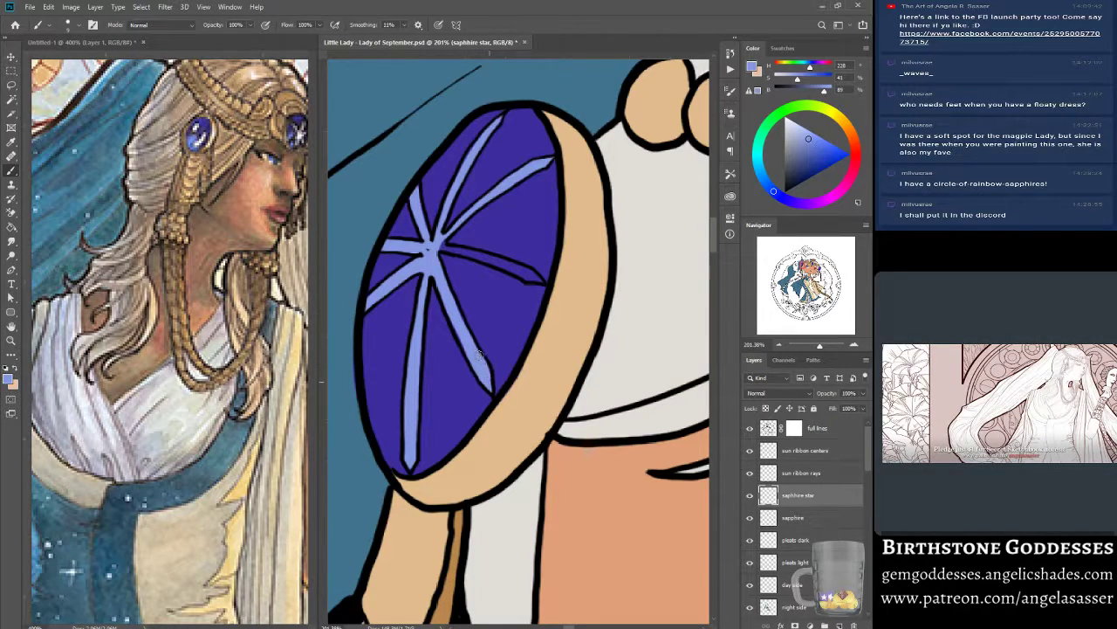
# Paint the side sapphire's remaining star ray, the one pointing toward the face, light blue out to its tip.
pyautogui.scroll(-5, 467, 319)
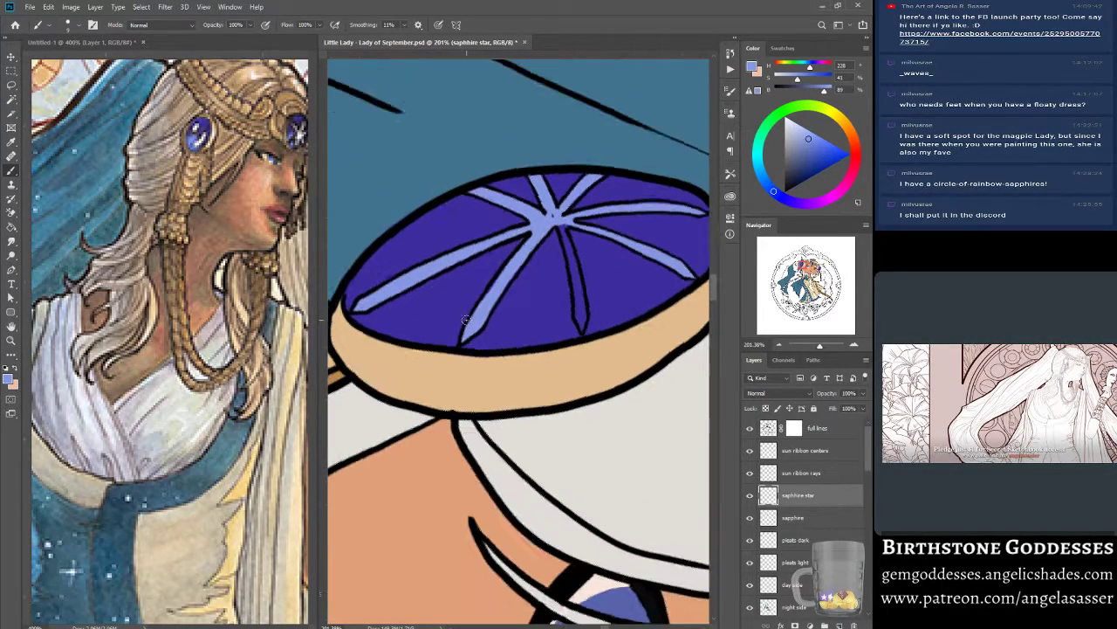
pyautogui.moveTo(583, 233)
pyautogui.mouseDown()
pyautogui.moveTo(583, 328)
pyautogui.moveTo(582, 267)
pyautogui.mouseUp()
pyautogui.moveTo(584, 317); pyautogui.dragTo(583, 336)
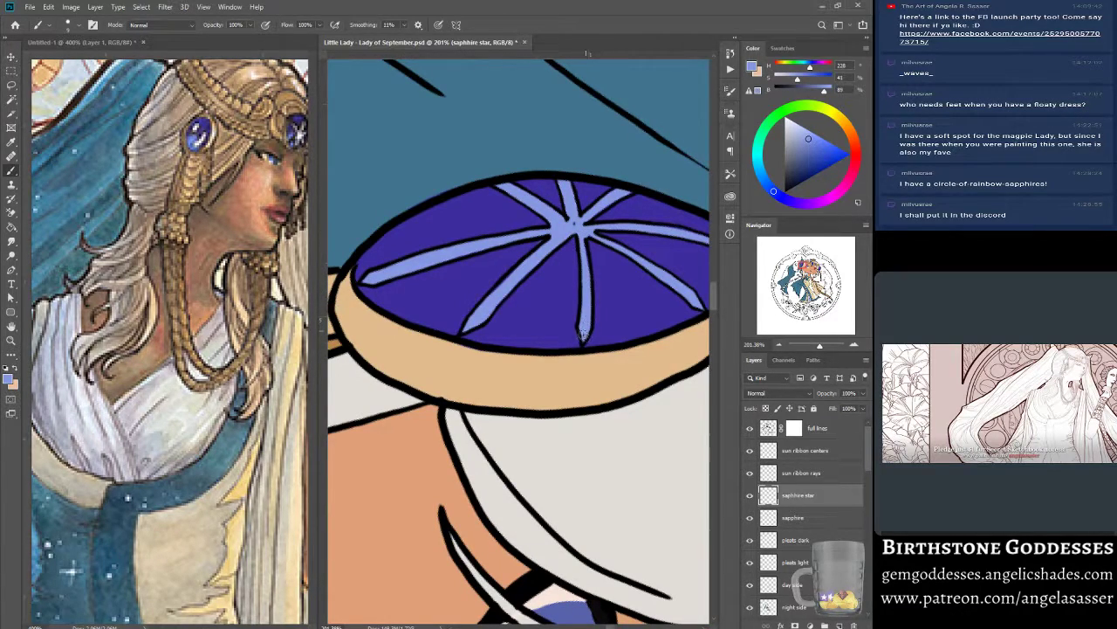
pyautogui.scroll(1, 481, 502)
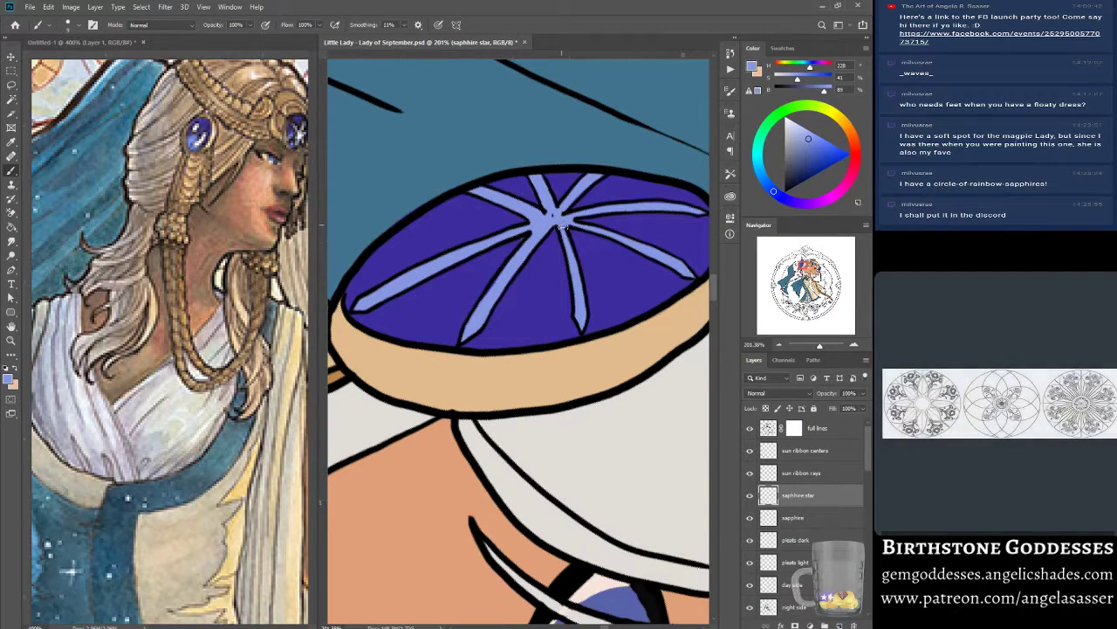
pyautogui.scroll(1, 560, 343)
pyautogui.press('4')
pyautogui.press('4')
pyautogui.press('4')
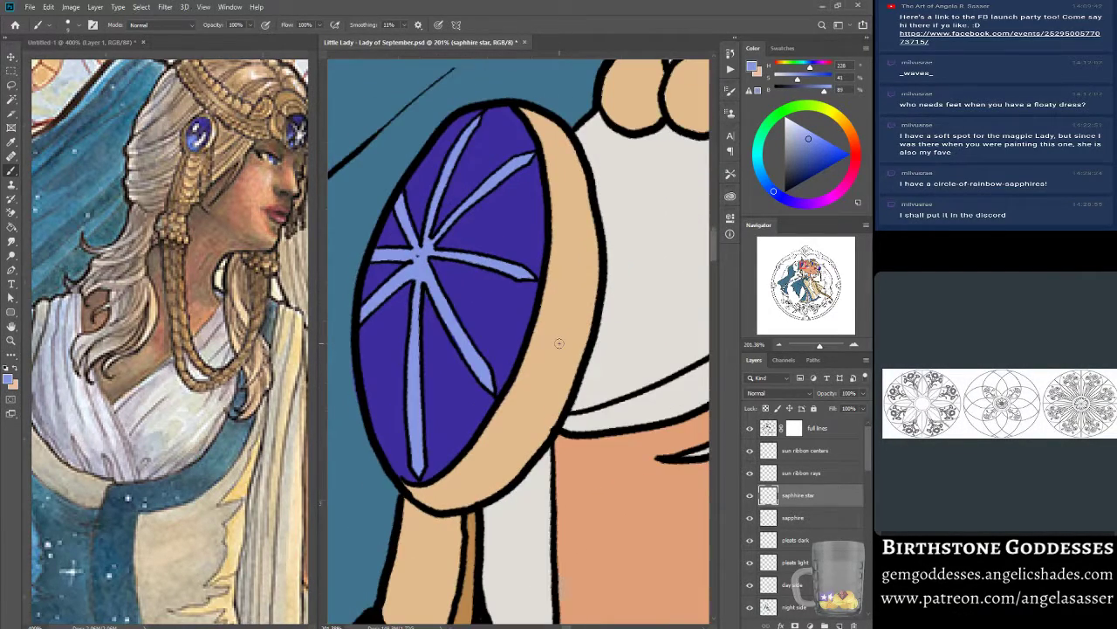
# Recolor the side sapphire's star outlines light blue on the full lines layer with an enlarged brush, covering the center and every ray.
pyautogui.press('4')
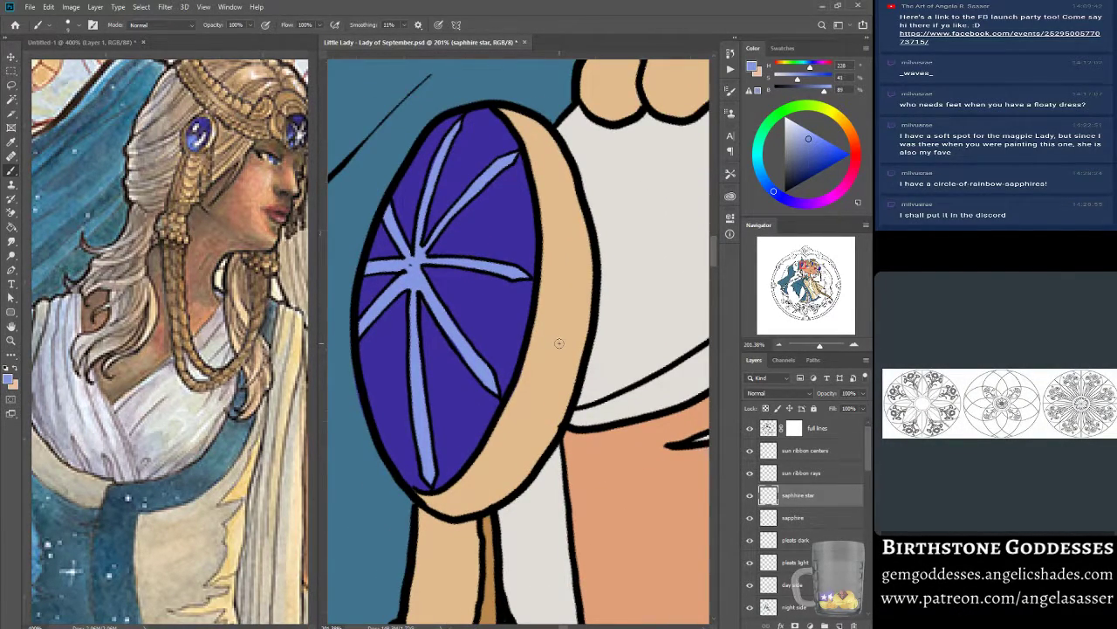
pyautogui.click(768, 427)
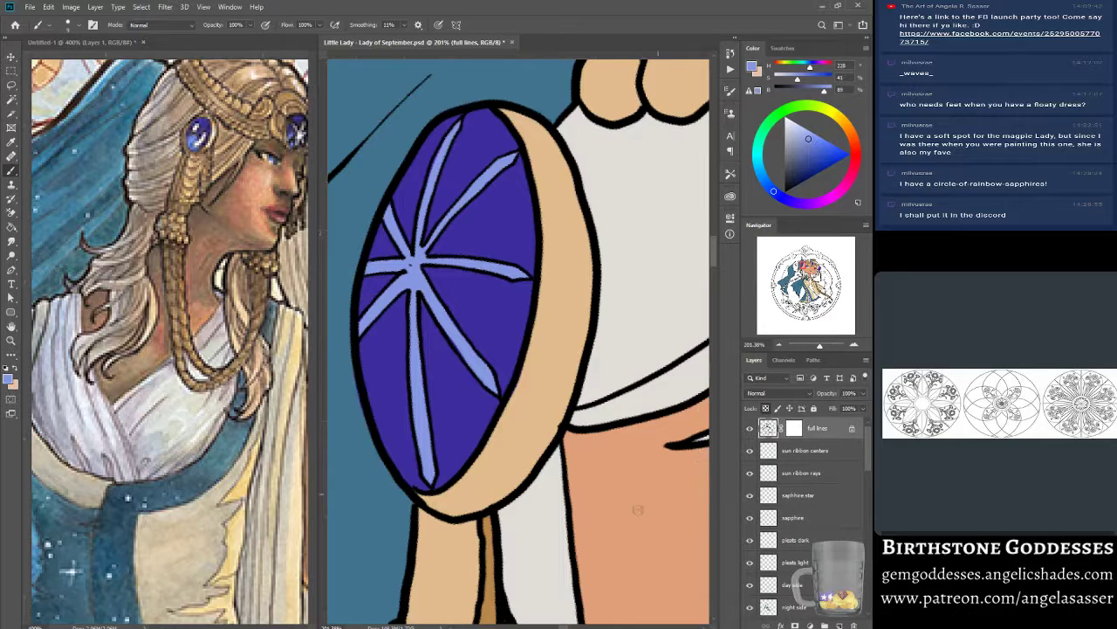
pyautogui.press(']')
pyautogui.press(']')
pyautogui.press(']')
pyautogui.press(']')
pyautogui.press(']')
pyautogui.press(']')
pyautogui.moveTo(450, 154)
pyautogui.mouseDown()
pyautogui.moveTo(418, 278)
pyautogui.moveTo(414, 403)
pyautogui.moveTo(423, 310)
pyautogui.moveTo(397, 315)
pyautogui.moveTo(406, 247)
pyautogui.moveTo(382, 329)
pyautogui.moveTo(382, 260)
pyautogui.moveTo(376, 288)
pyautogui.moveTo(376, 339)
pyautogui.moveTo(396, 212)
pyautogui.moveTo(467, 123)
pyautogui.mouseUp()
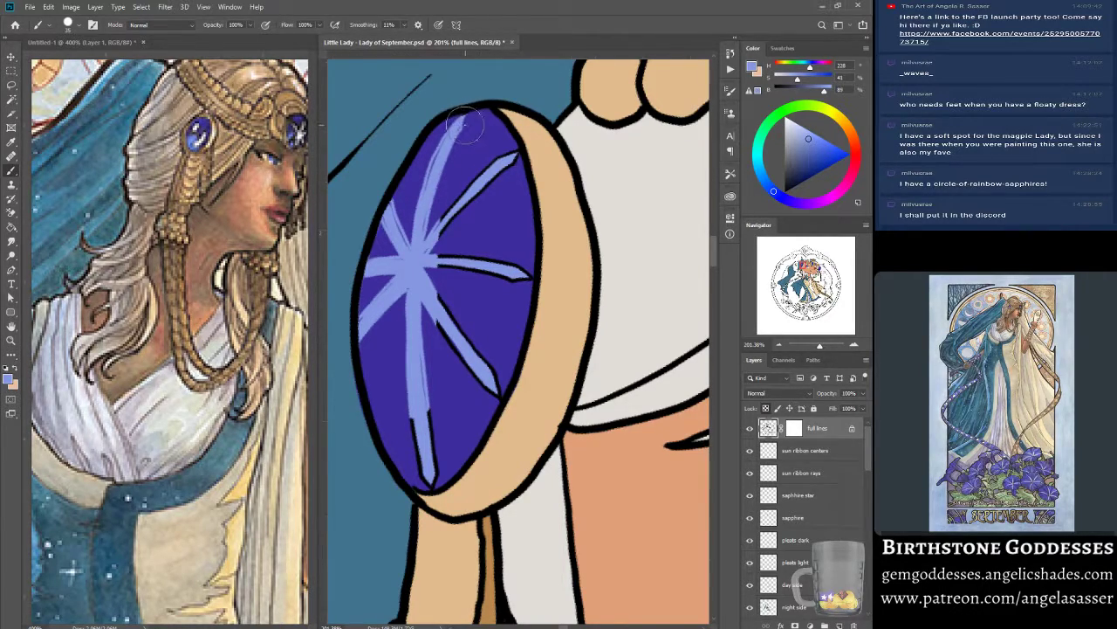
pyautogui.moveTo(454, 202)
pyautogui.mouseDown()
pyautogui.moveTo(424, 353)
pyautogui.moveTo(428, 481)
pyautogui.mouseUp()
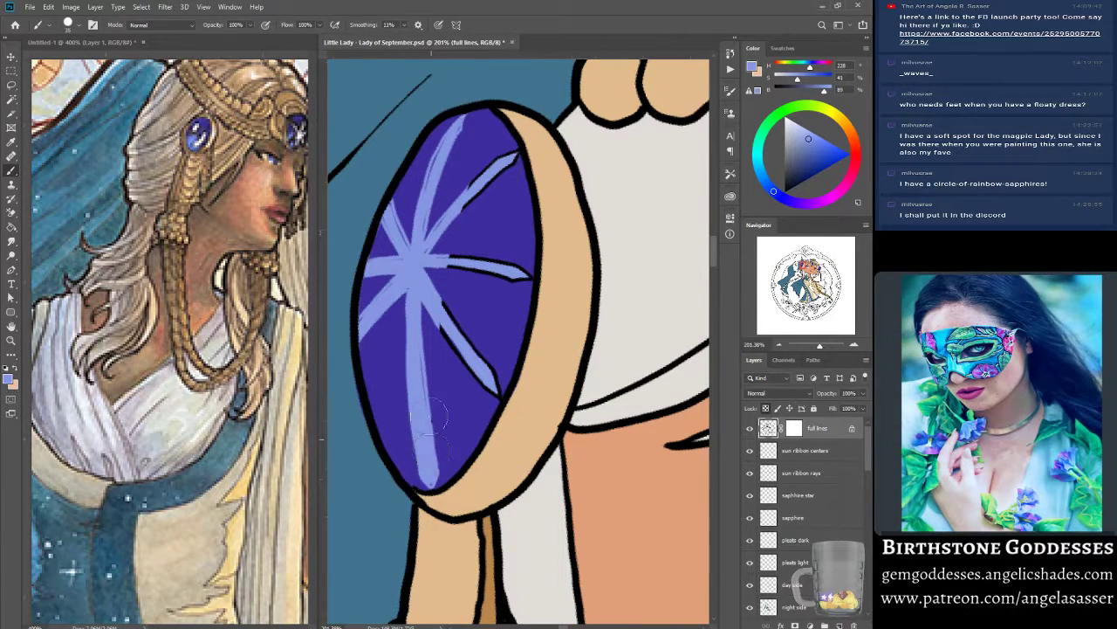
pyautogui.moveTo(444, 293)
pyautogui.mouseDown()
pyautogui.moveTo(462, 358)
pyautogui.moveTo(478, 393)
pyautogui.moveTo(496, 388)
pyautogui.moveTo(489, 395)
pyautogui.mouseUp()
pyautogui.moveTo(456, 244)
pyautogui.mouseDown()
pyautogui.moveTo(525, 279)
pyautogui.moveTo(520, 267)
pyautogui.moveTo(520, 287)
pyautogui.moveTo(527, 265)
pyautogui.mouseUp()
pyautogui.moveTo(464, 207)
pyautogui.mouseDown()
pyautogui.moveTo(507, 158)
pyautogui.moveTo(513, 165)
pyautogui.moveTo(508, 151)
pyautogui.mouseUp()
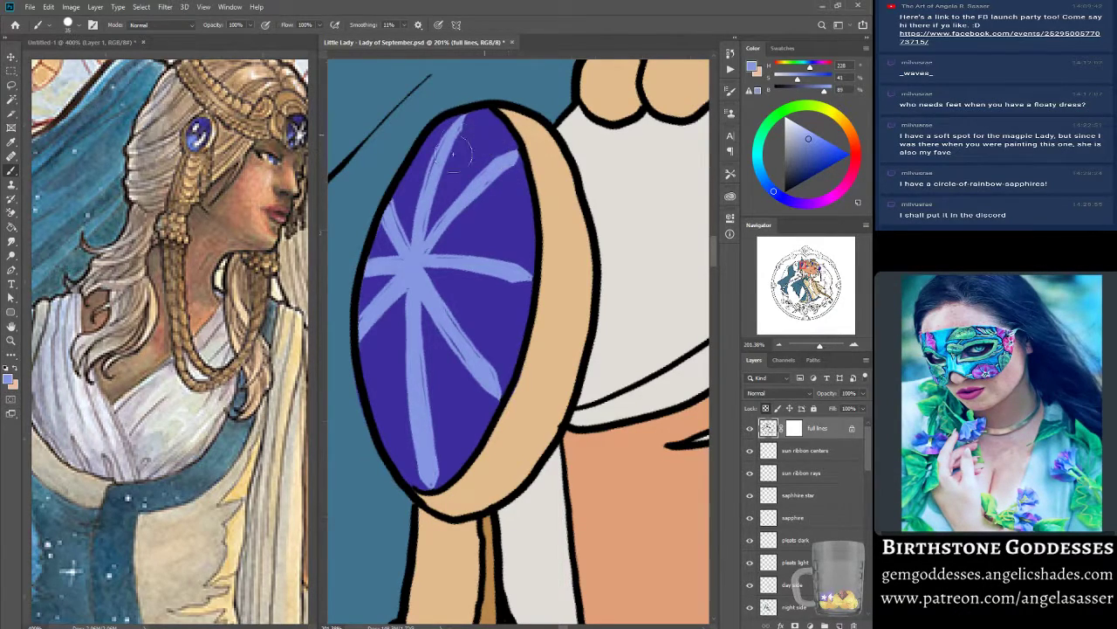
# Touch up the light blue fill inside the side sapphire's long lower ray on the saphhire star layer.
pyautogui.click(808, 450)
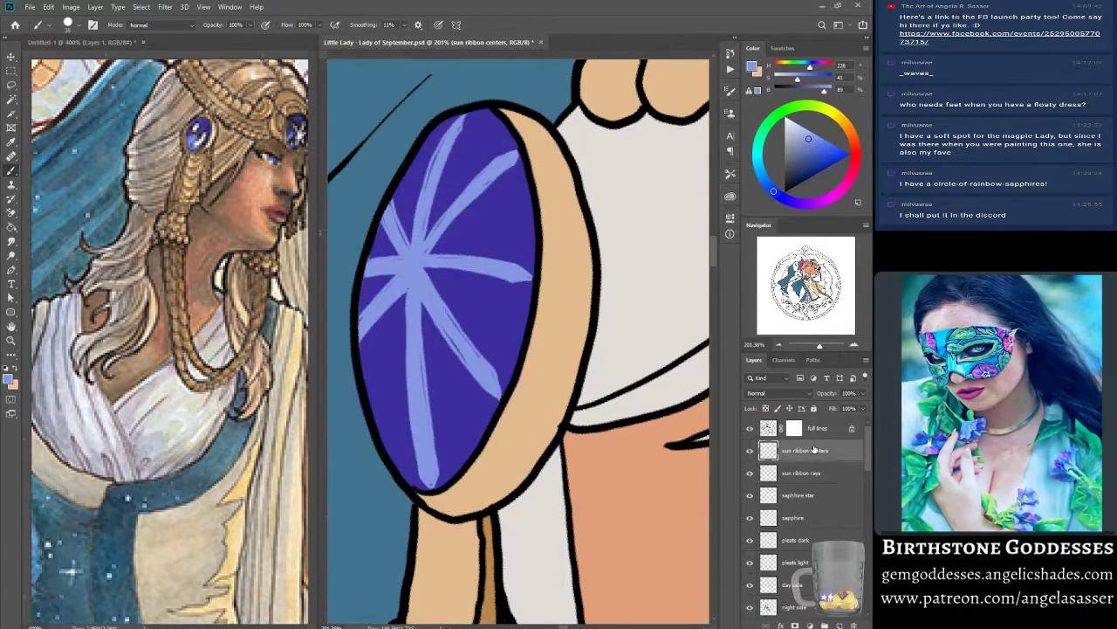
pyautogui.click(807, 494)
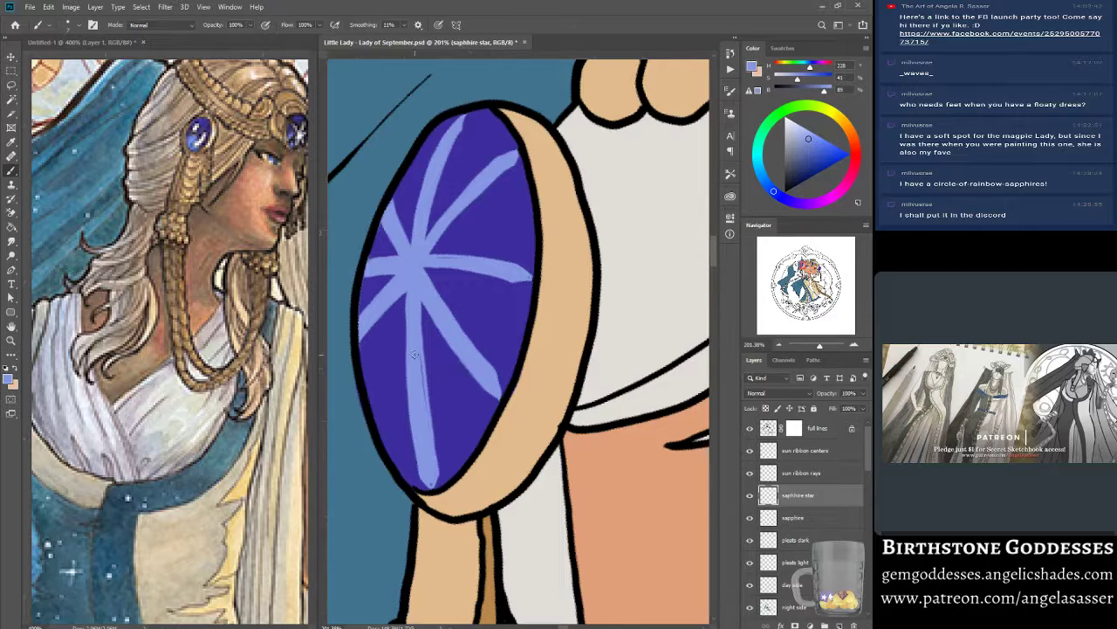
pyautogui.moveTo(422, 347); pyautogui.dragTo(420, 387)
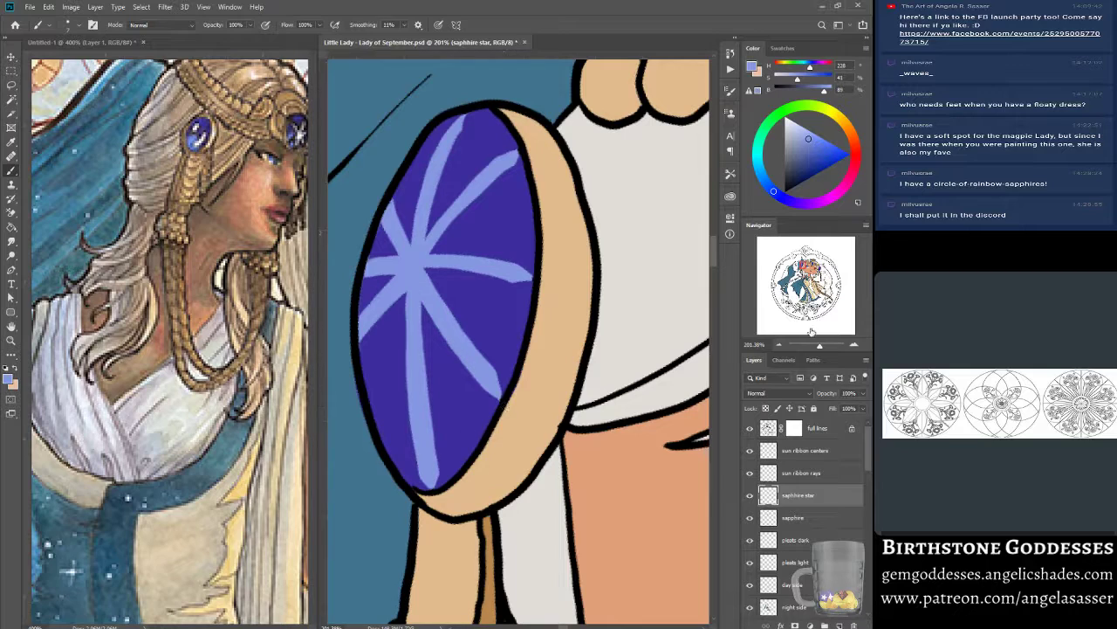
# Paint the center and both vertical rays of the headpiece's middle sapphire star light blue on the saphhire star layer.
pyautogui.moveTo(820, 347); pyautogui.dragTo(816, 348)
pyautogui.moveTo(805, 269); pyautogui.dragTo(813, 268)
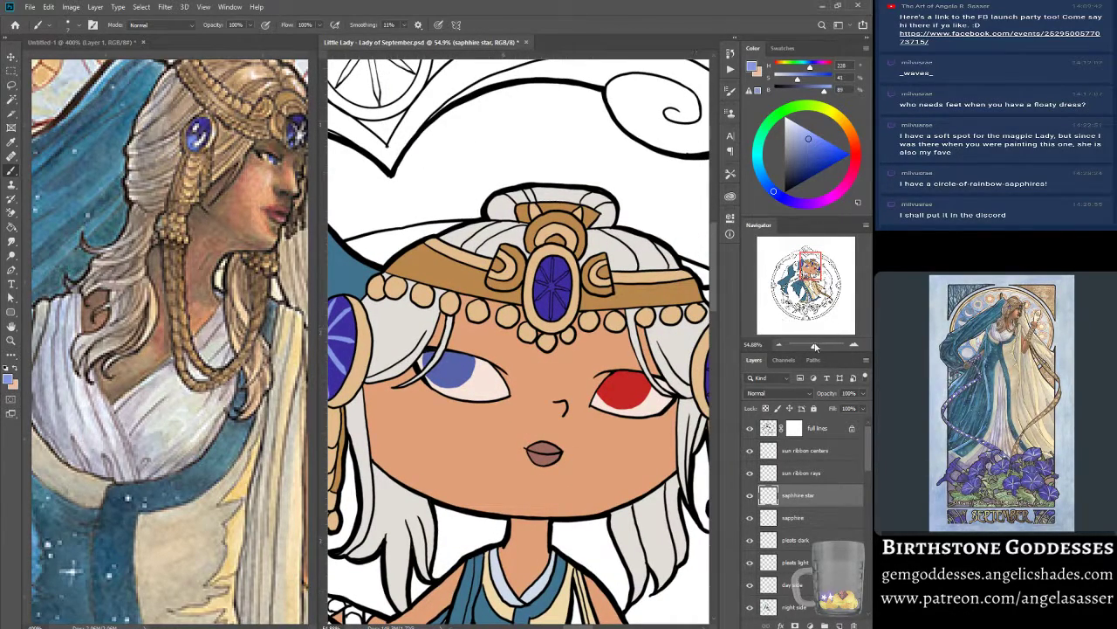
pyautogui.moveTo(815, 347); pyautogui.dragTo(819, 347)
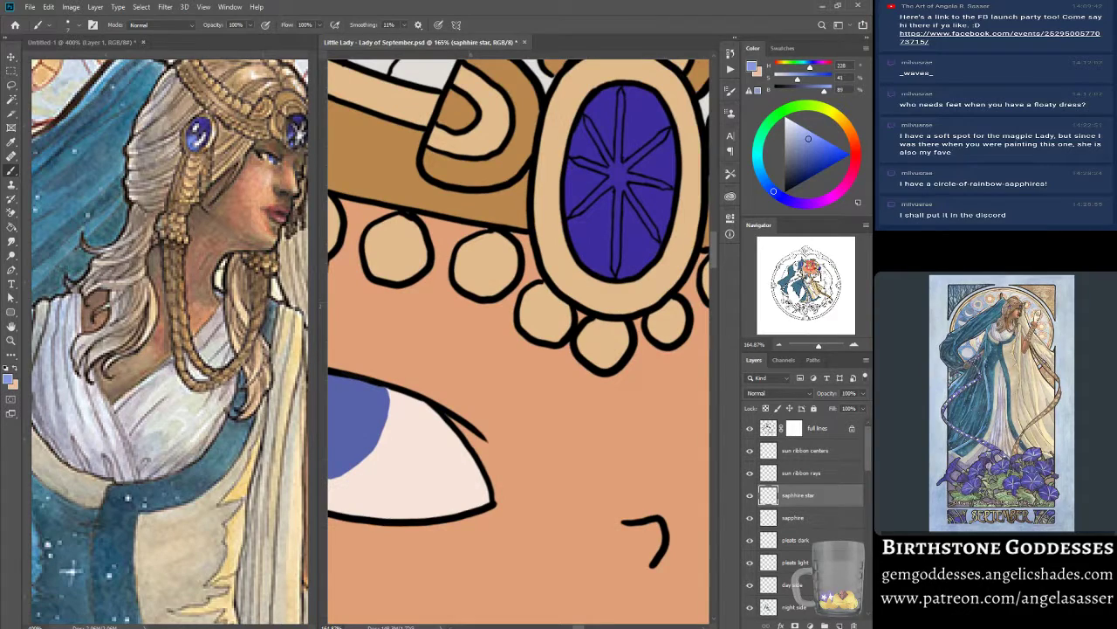
pyautogui.moveTo(811, 267); pyautogui.dragTo(813, 263)
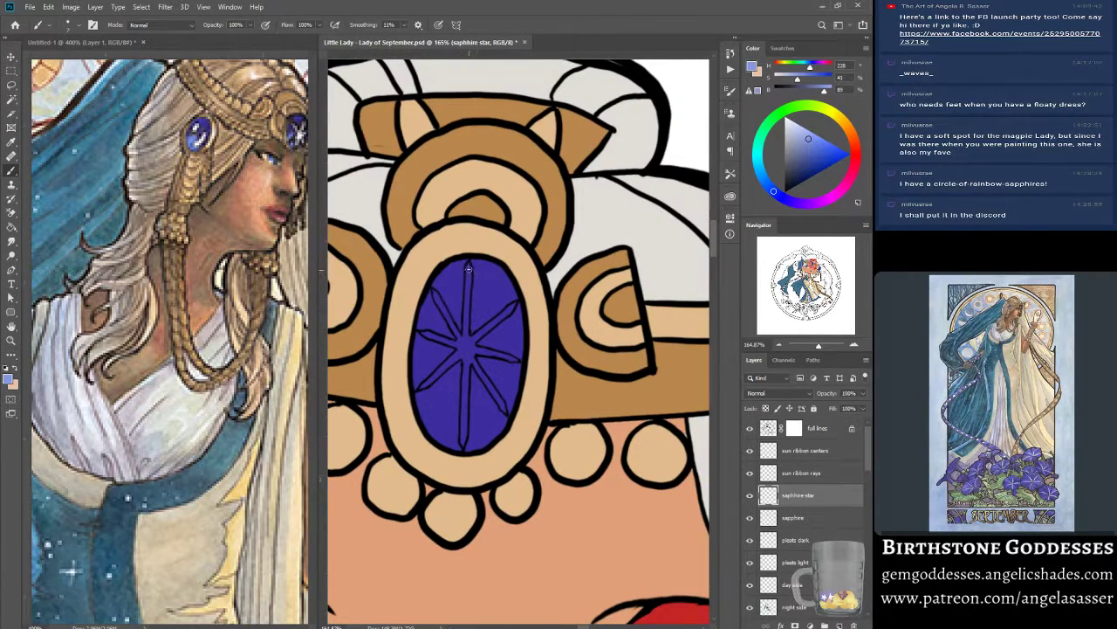
pyautogui.moveTo(468, 273)
pyautogui.mouseDown()
pyautogui.moveTo(466, 382)
pyautogui.moveTo(464, 319)
pyautogui.mouseUp()
pyautogui.moveTo(465, 378); pyautogui.dragTo(461, 442)
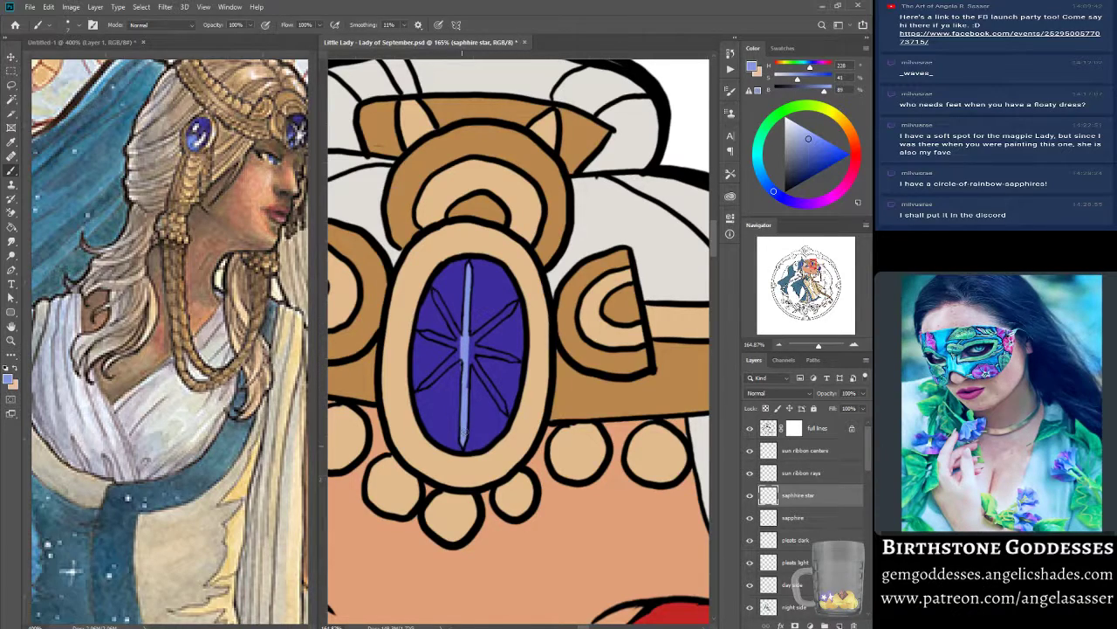
pyautogui.moveTo(465, 379); pyautogui.dragTo(466, 354)
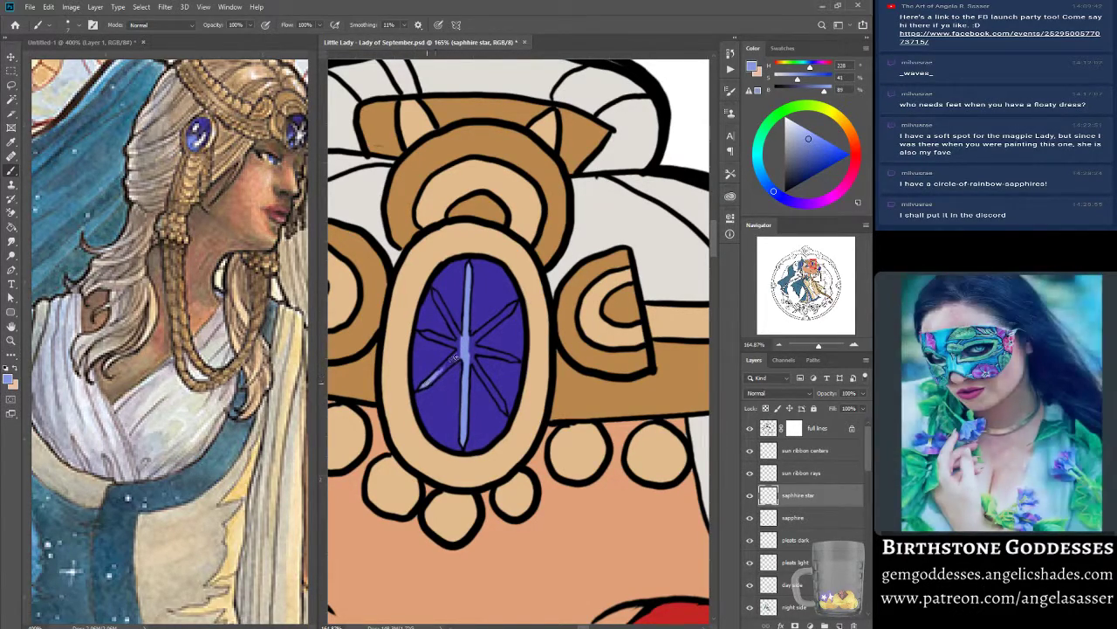
# Fill the remaining slanted rays of the middle sapphire's star with light blue.
pyautogui.keyDown('shift'); pyautogui.click(428, 379); pyautogui.keyUp('shift')
pyautogui.moveTo(427, 377); pyautogui.dragTo(454, 367)
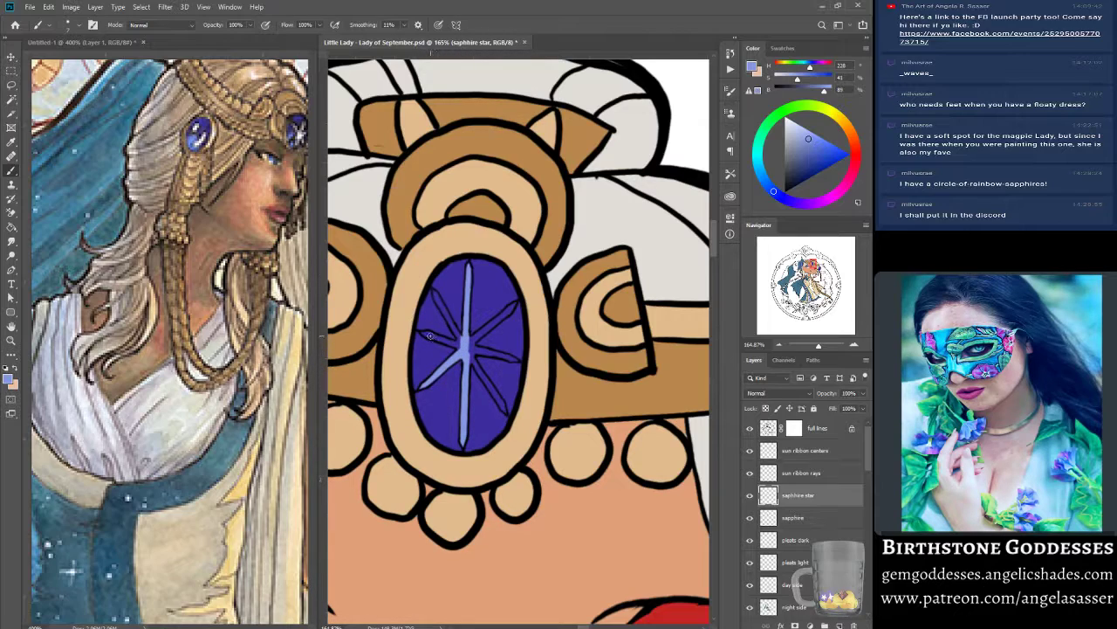
pyautogui.moveTo(428, 334); pyautogui.dragTo(455, 346)
pyautogui.moveTo(443, 303); pyautogui.dragTo(504, 411)
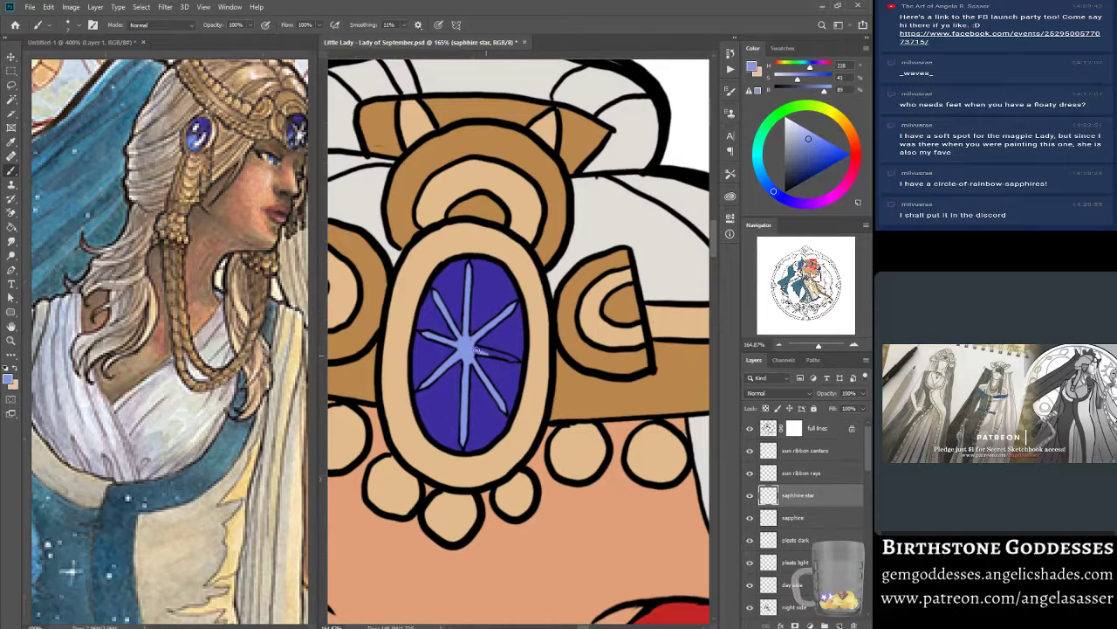
pyautogui.moveTo(476, 350); pyautogui.dragTo(515, 359)
# Recolor the middle sapphire's star outlines light blue on the full lines layer, from the center out to each ray tip.
pyautogui.click(767, 427)
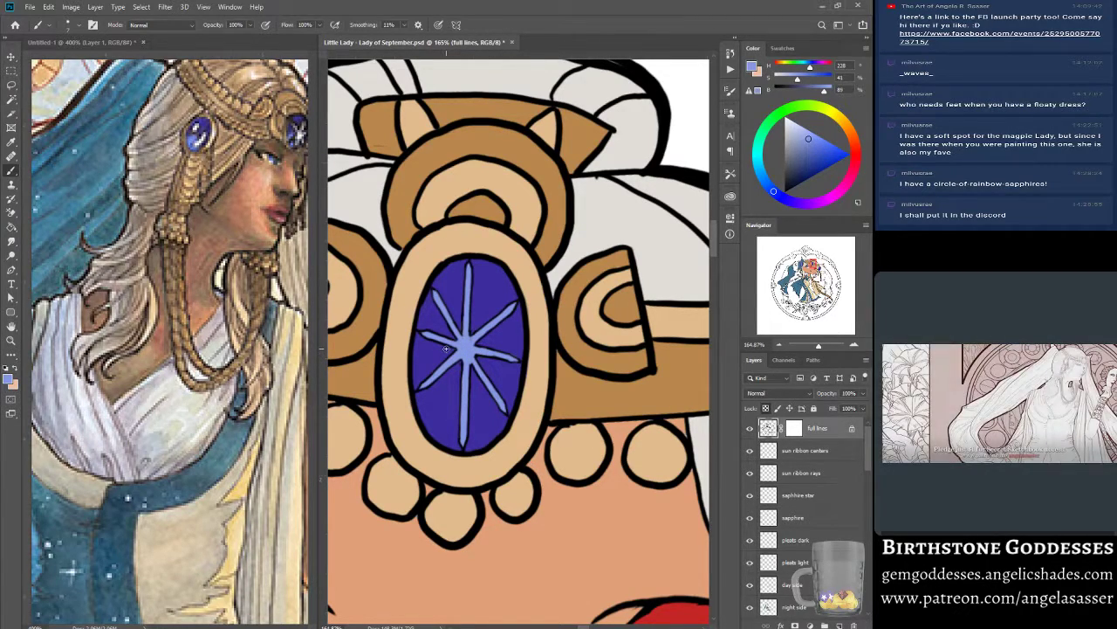
pyautogui.moveTo(469, 343)
pyautogui.mouseDown()
pyautogui.moveTo(439, 358)
pyautogui.moveTo(427, 399)
pyautogui.moveTo(432, 323)
pyautogui.moveTo(428, 400)
pyautogui.moveTo(427, 318)
pyautogui.moveTo(418, 391)
pyautogui.mouseUp()
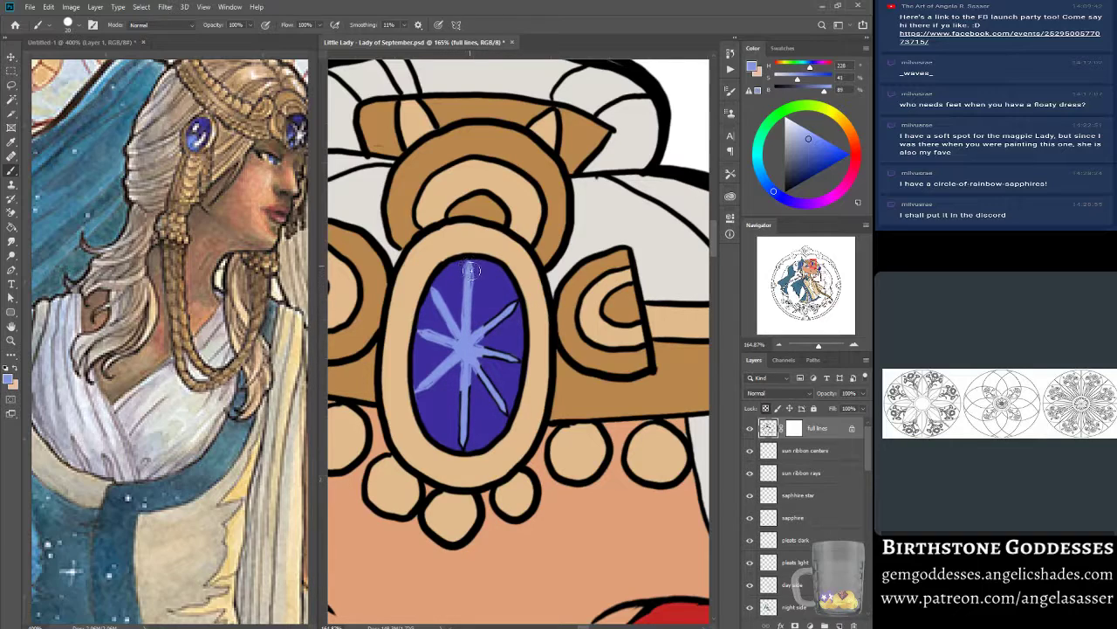
pyautogui.moveTo(465, 389); pyautogui.dragTo(463, 446)
pyautogui.moveTo(478, 367)
pyautogui.mouseDown()
pyautogui.moveTo(496, 415)
pyautogui.moveTo(505, 413)
pyautogui.mouseUp()
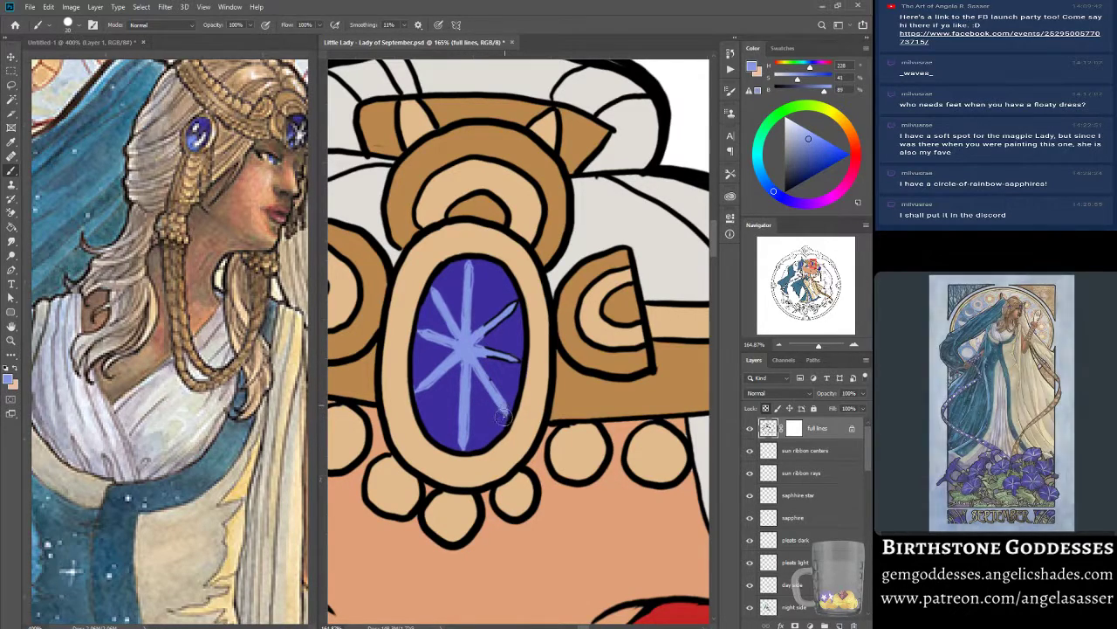
pyautogui.moveTo(495, 333)
pyautogui.mouseDown()
pyautogui.moveTo(484, 328)
pyautogui.moveTo(499, 330)
pyautogui.moveTo(510, 311)
pyautogui.moveTo(509, 345)
pyautogui.moveTo(514, 305)
pyautogui.moveTo(513, 323)
pyautogui.mouseUp()
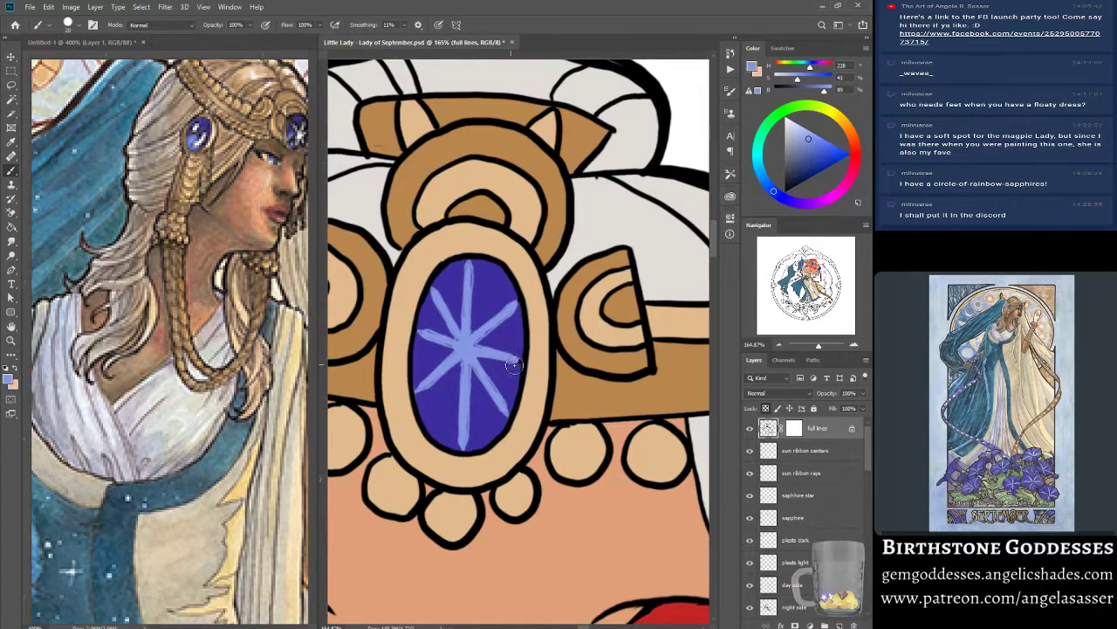
# Resample the star's light blue and touch up the middle sapphire's rays on the saphhire star layer.
pyautogui.press('alt')
pyautogui.keyDown('alt'); pyautogui.click(407, 386); pyautogui.keyUp('alt')
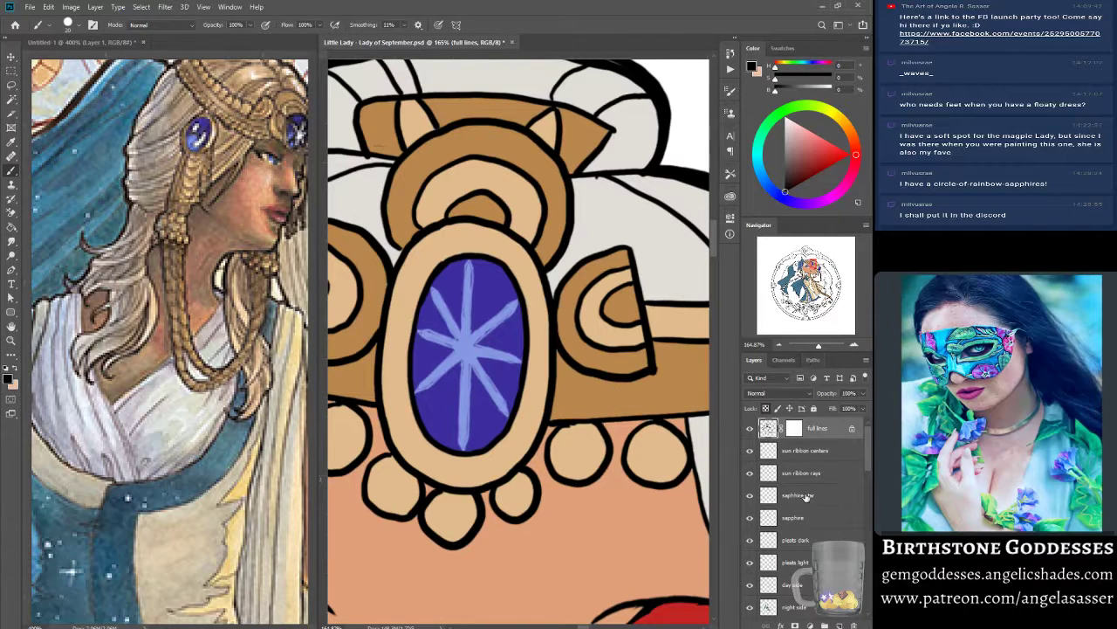
pyautogui.moveTo(867, 460); pyautogui.dragTo(865, 473)
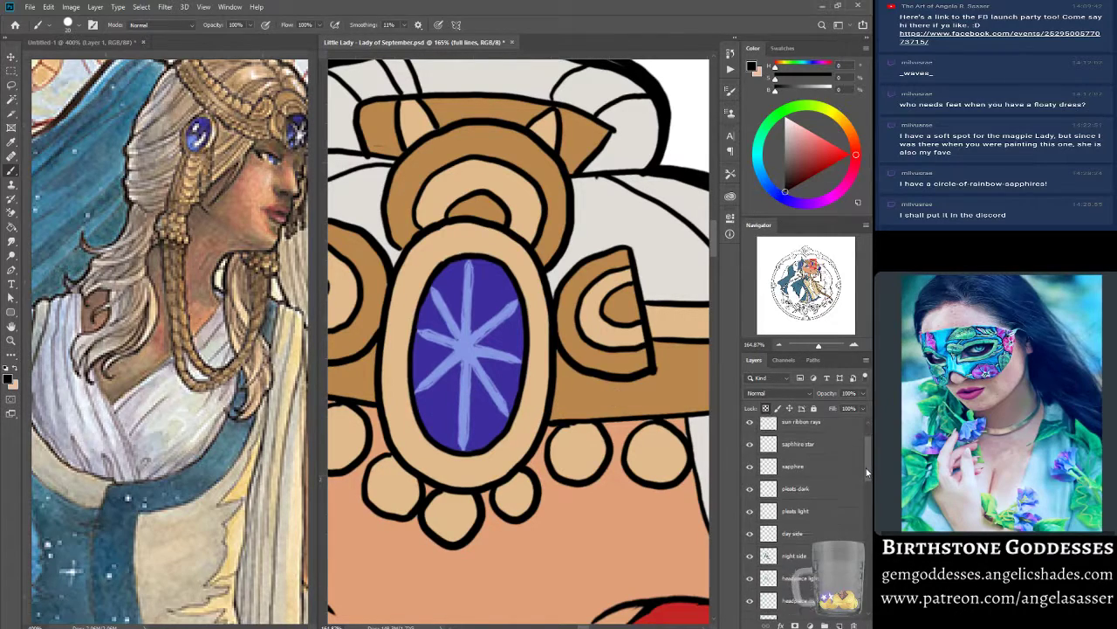
pyautogui.click(805, 443)
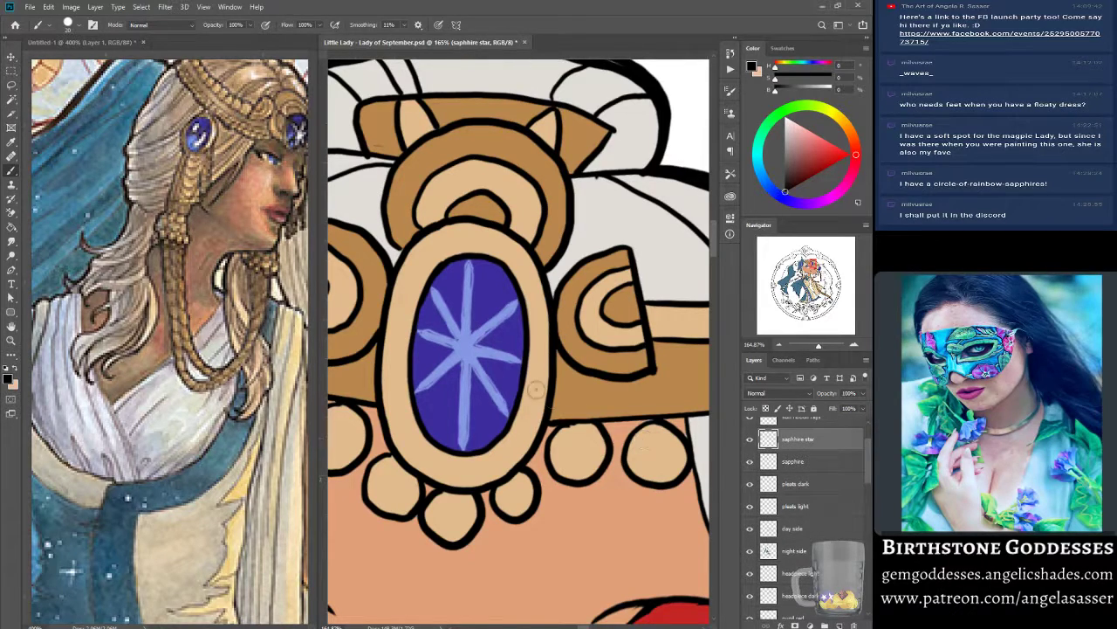
pyautogui.keyDown('alt'); pyautogui.click(462, 385); pyautogui.keyUp('alt')
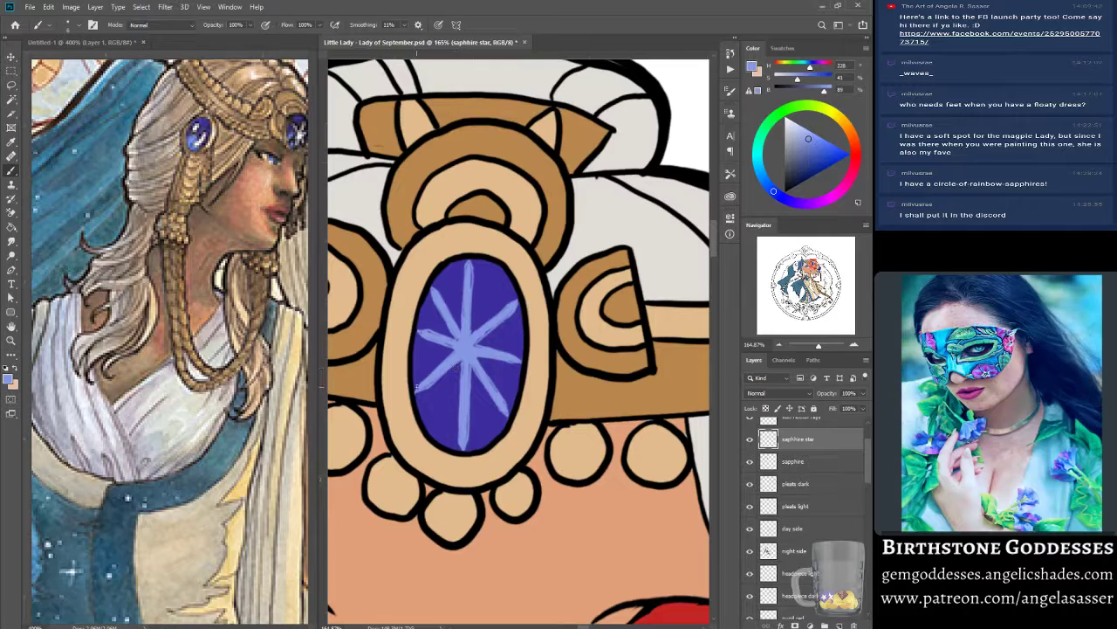
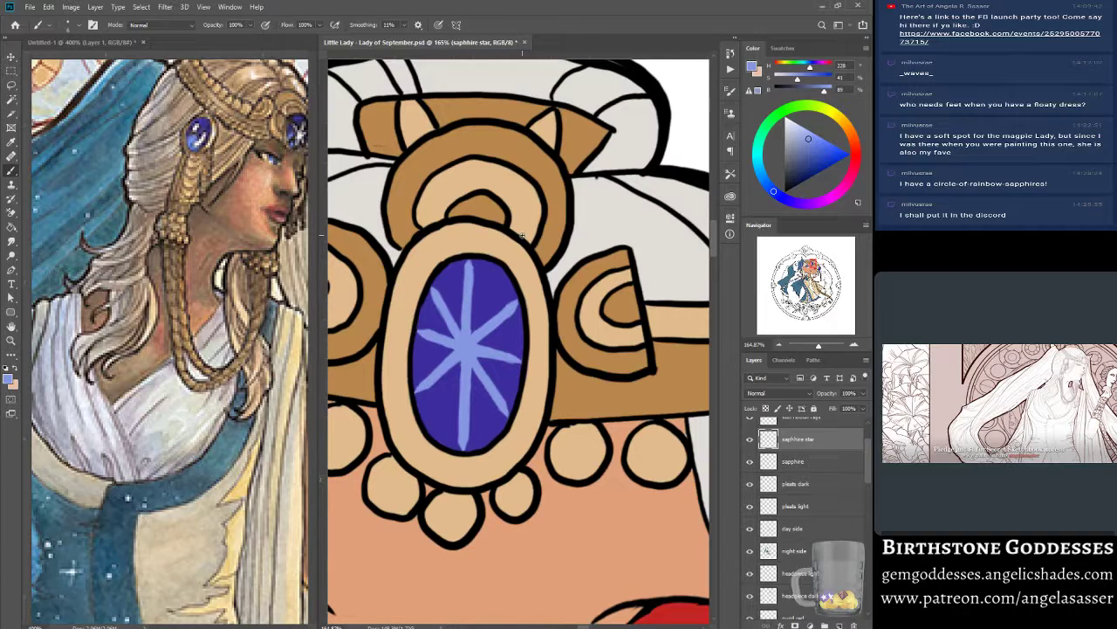
# Check the middle sapphire's star by briefly hiding and reshowing the saphhire star layer.
pyautogui.moveTo(818, 348); pyautogui.dragTo(815, 347)
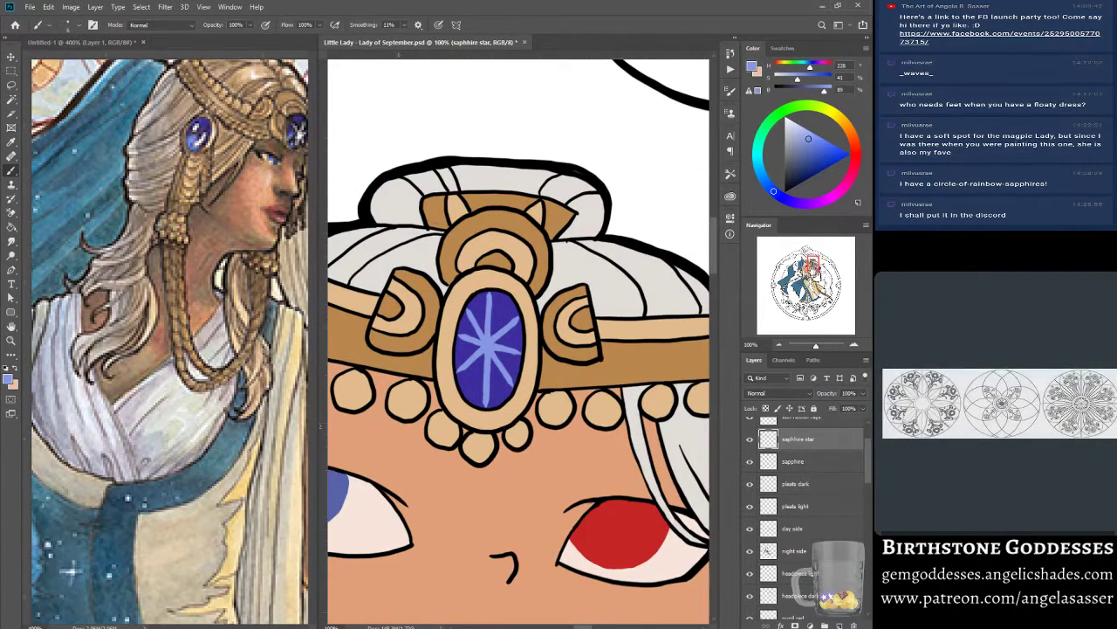
pyautogui.moveTo(812, 269); pyautogui.dragTo(812, 272)
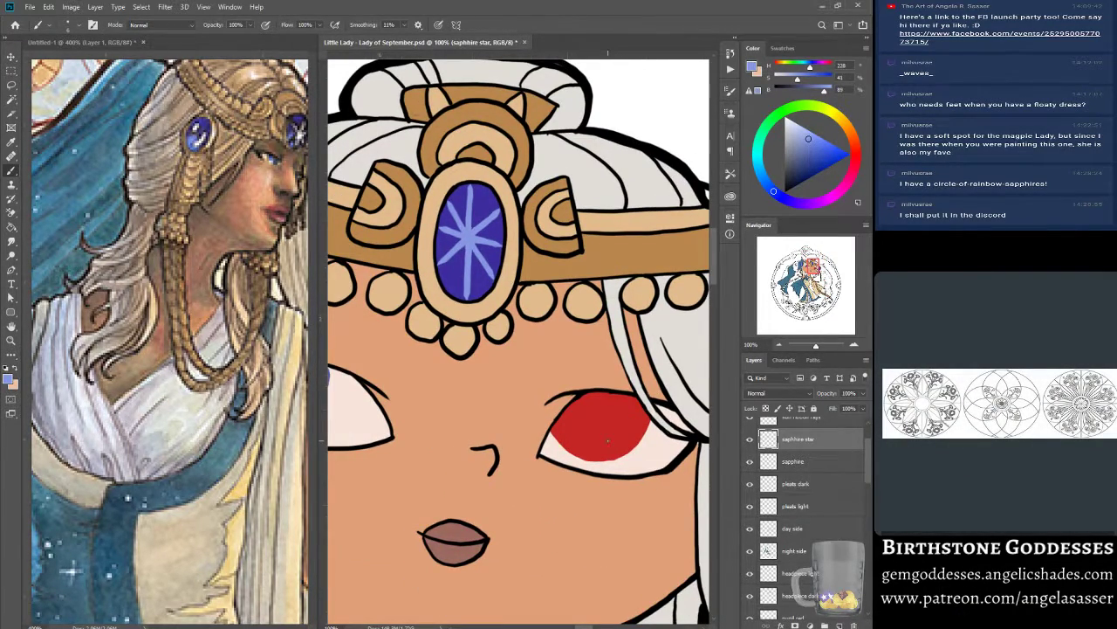
pyautogui.moveTo(816, 347); pyautogui.dragTo(818, 347)
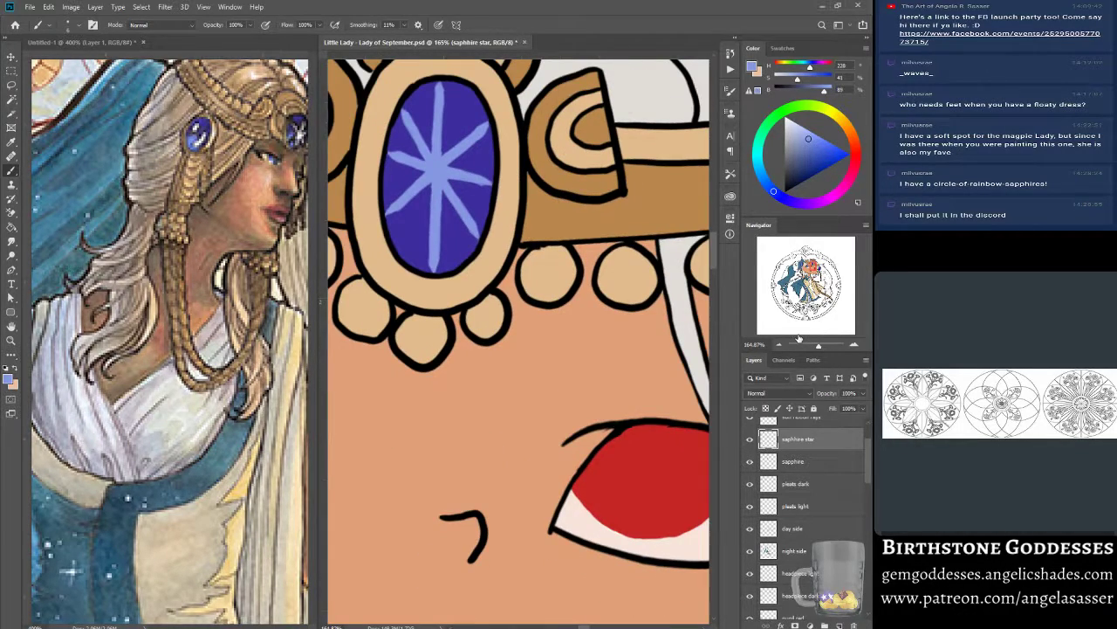
pyautogui.click(749, 440)
pyautogui.click(750, 440)
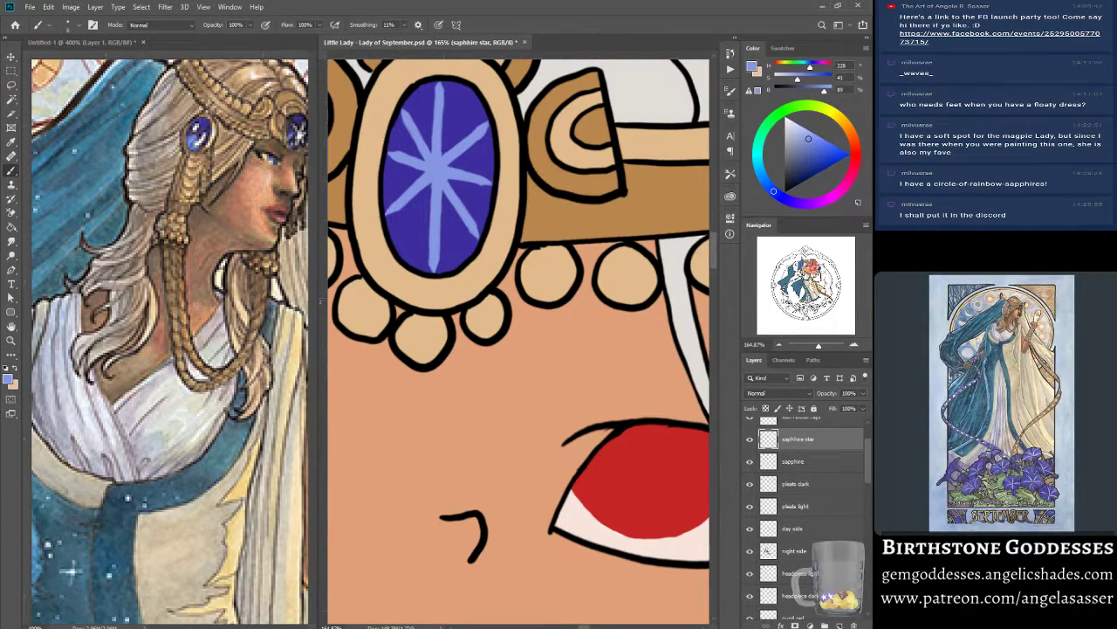
# Recolor the opposite side sapphire's star outlines light blue on the full lines layer, covering the upper rays and those pointing toward the face.
pyautogui.moveTo(807, 266); pyautogui.dragTo(822, 261)
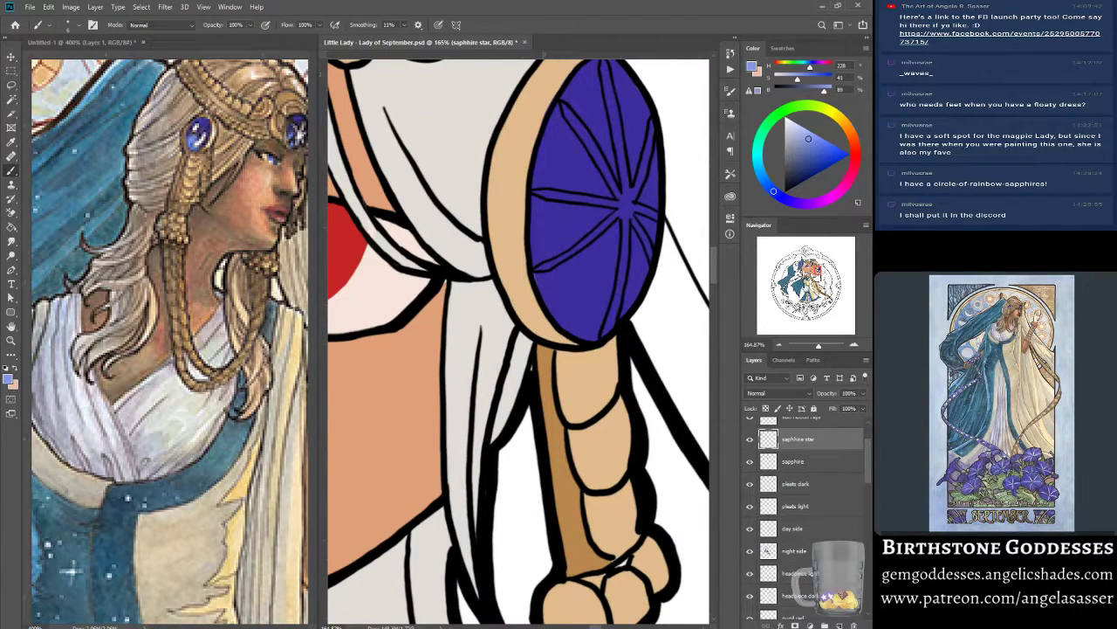
pyautogui.moveTo(822, 263); pyautogui.dragTo(819, 267)
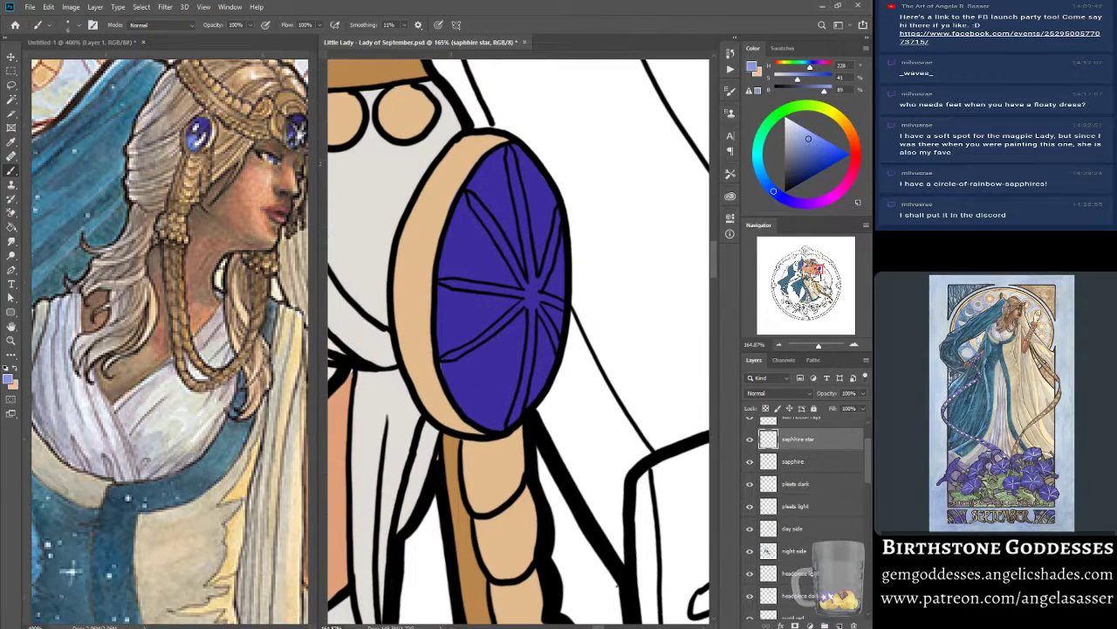
pyautogui.moveTo(868, 452); pyautogui.dragTo(864, 419)
pyautogui.click(821, 428)
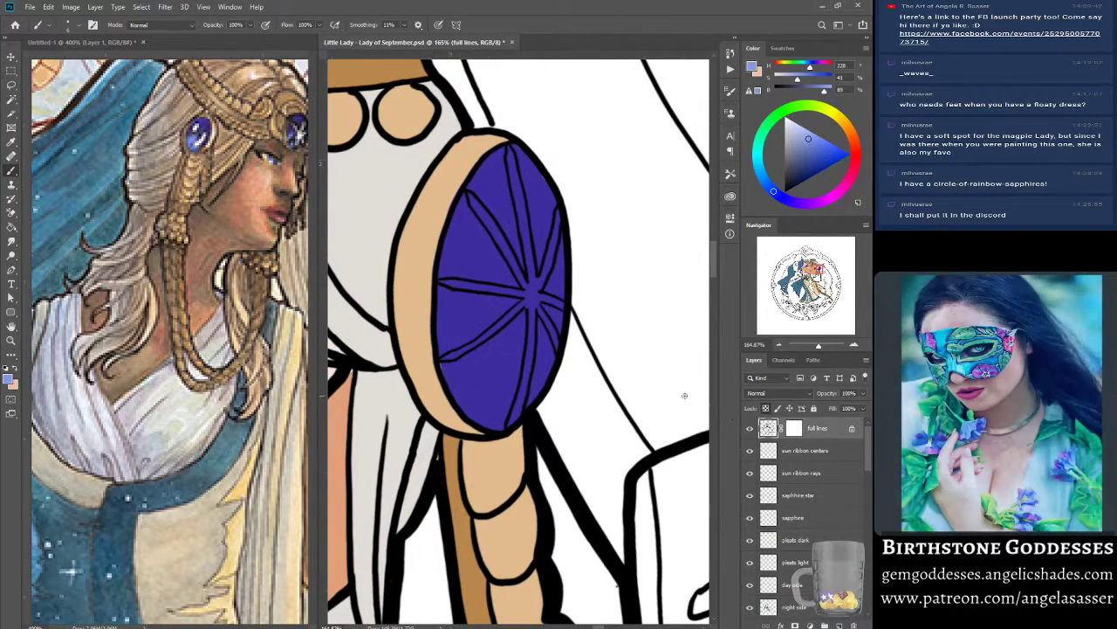
pyautogui.moveTo(522, 258)
pyautogui.mouseDown()
pyautogui.moveTo(512, 297)
pyautogui.moveTo(527, 349)
pyautogui.mouseUp()
pyautogui.moveTo(523, 292)
pyautogui.mouseDown()
pyautogui.moveTo(526, 226)
pyautogui.moveTo(500, 298)
pyautogui.moveTo(502, 366)
pyautogui.moveTo(490, 290)
pyautogui.moveTo(500, 220)
pyautogui.moveTo(484, 253)
pyautogui.moveTo(479, 350)
pyautogui.moveTo(482, 227)
pyautogui.moveTo(442, 282)
pyautogui.mouseUp()
pyautogui.moveTo(463, 345); pyautogui.dragTo(444, 357)
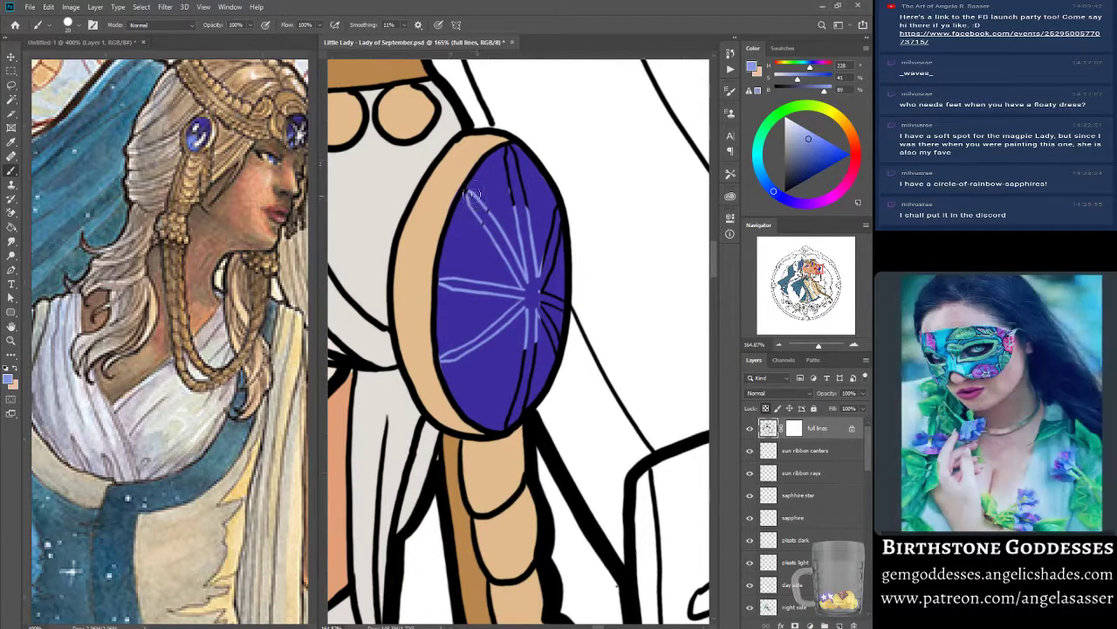
pyautogui.moveTo(507, 176); pyautogui.dragTo(515, 206)
pyautogui.moveTo(514, 163)
pyautogui.mouseDown()
pyautogui.moveTo(524, 202)
pyautogui.moveTo(509, 150)
pyautogui.mouseUp()
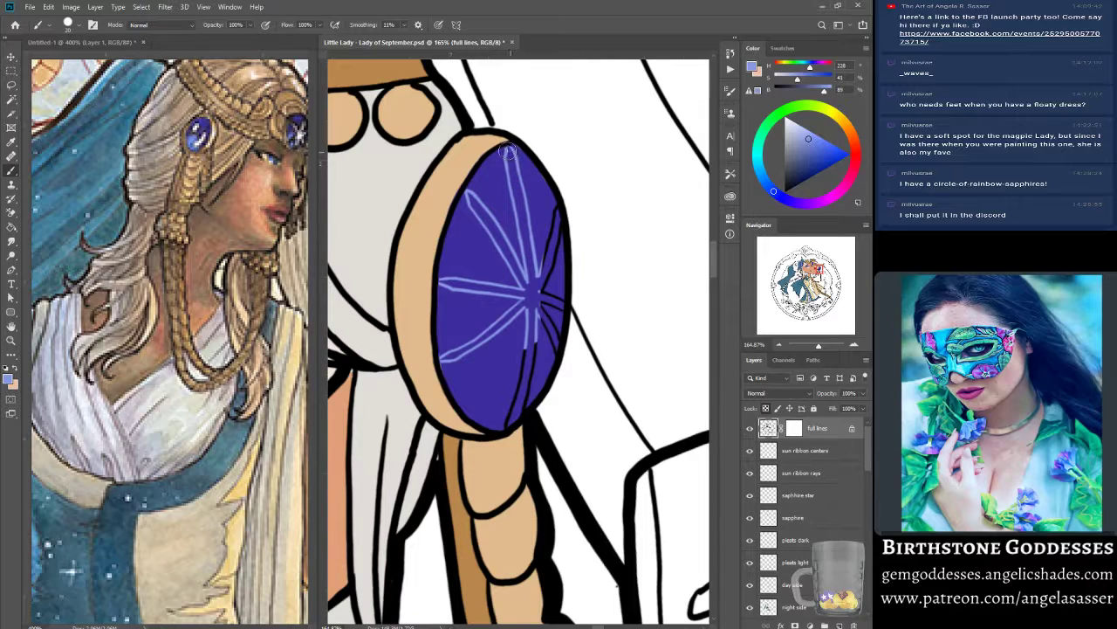
# Recolor the remaining black star-ray outlines on the earring's sapphire light blue on the full lines layer, then sample the outline's black.
pyautogui.moveTo(559, 197); pyautogui.dragTo(551, 272)
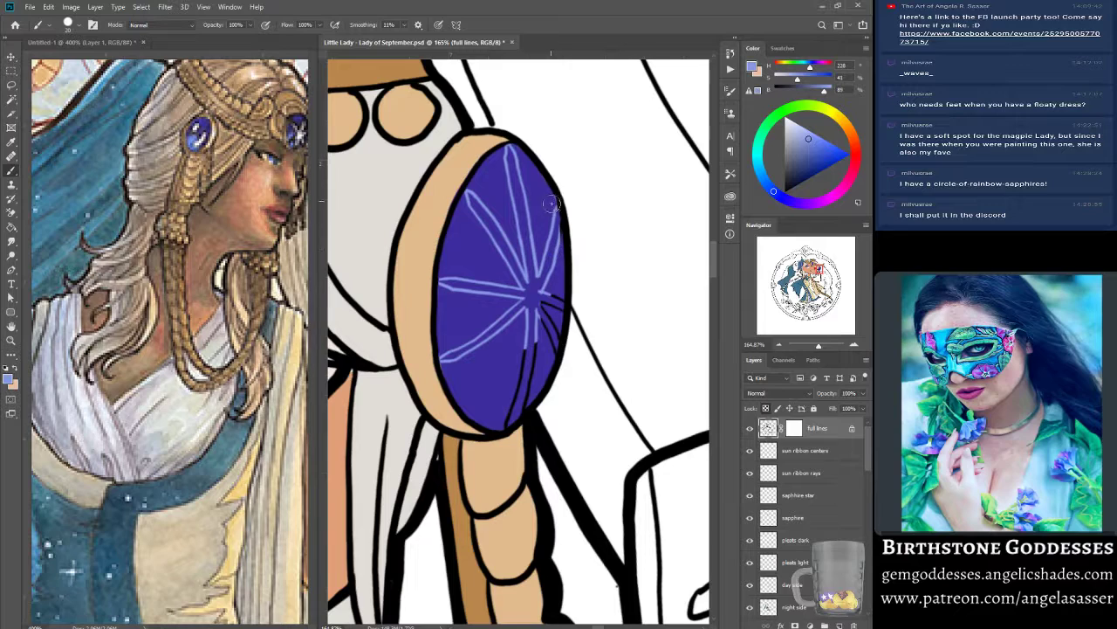
pyautogui.moveTo(527, 347); pyautogui.dragTo(513, 404)
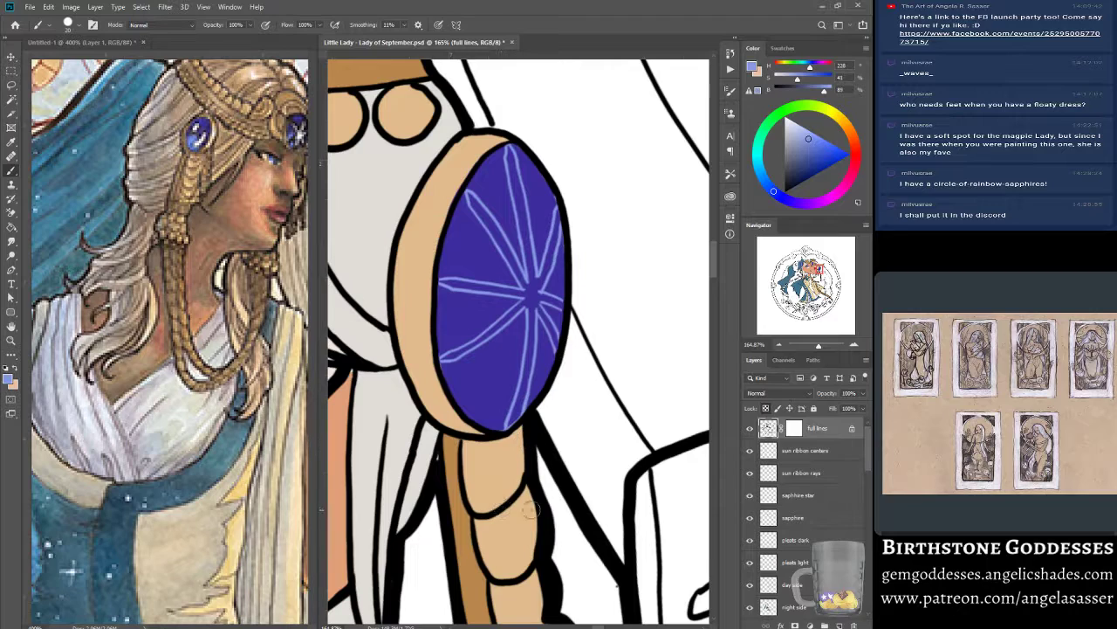
pyautogui.keyDown('alt'); pyautogui.click(542, 394); pyautogui.keyUp('alt')
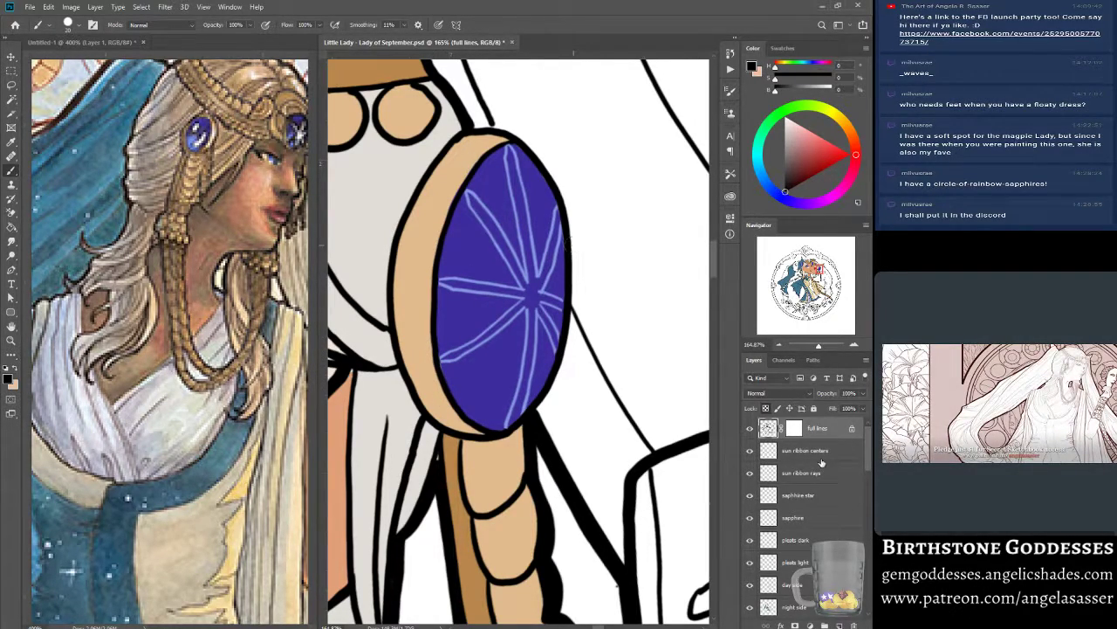
# On the sapphire star layer, fill the star's lower-left, bottom and left rays with the light blue sampled from their outlines.
pyautogui.click(804, 495)
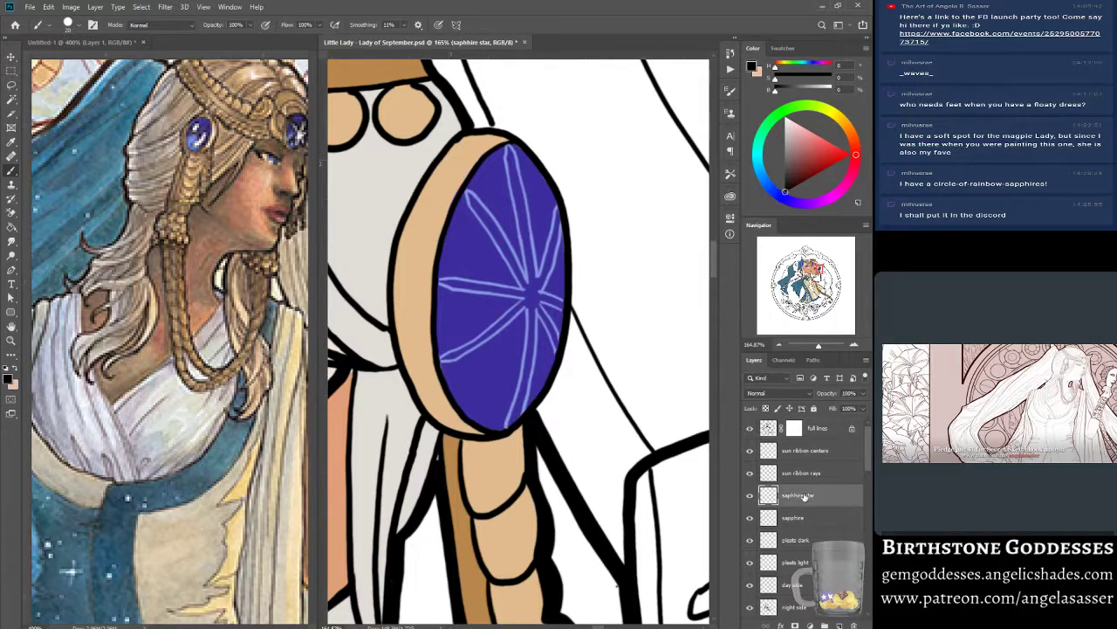
pyautogui.click(749, 496)
pyautogui.press('alt')
pyautogui.keyDown('alt'); pyautogui.click(525, 278); pyautogui.keyUp('alt')
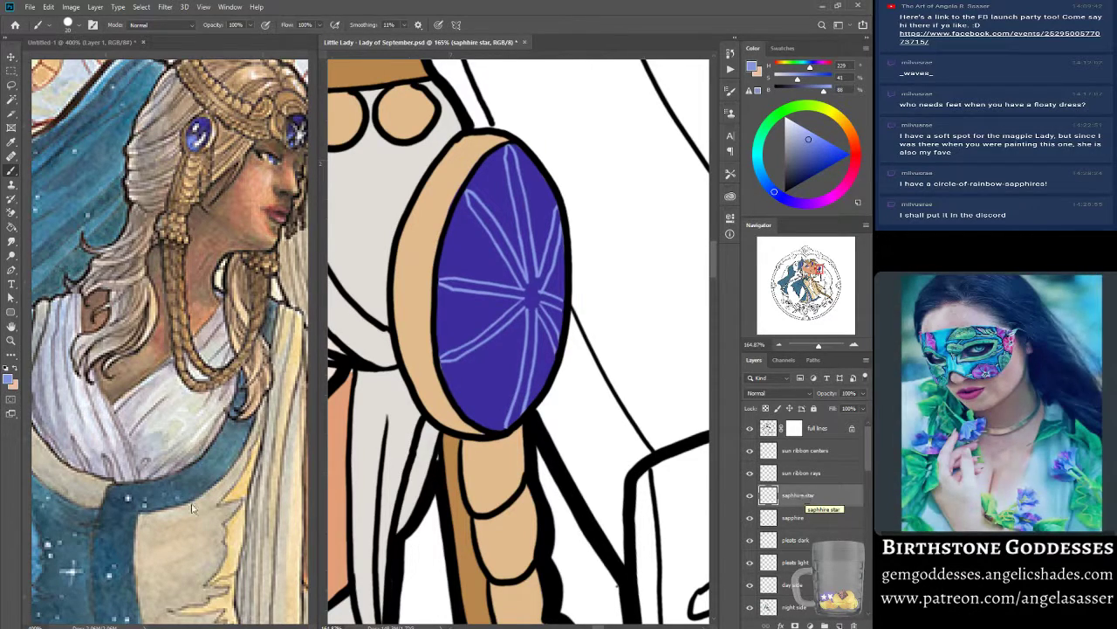
pyautogui.moveTo(817, 273)
pyautogui.mouseDown()
pyautogui.moveTo(801, 266)
pyautogui.moveTo(817, 272)
pyautogui.mouseUp()
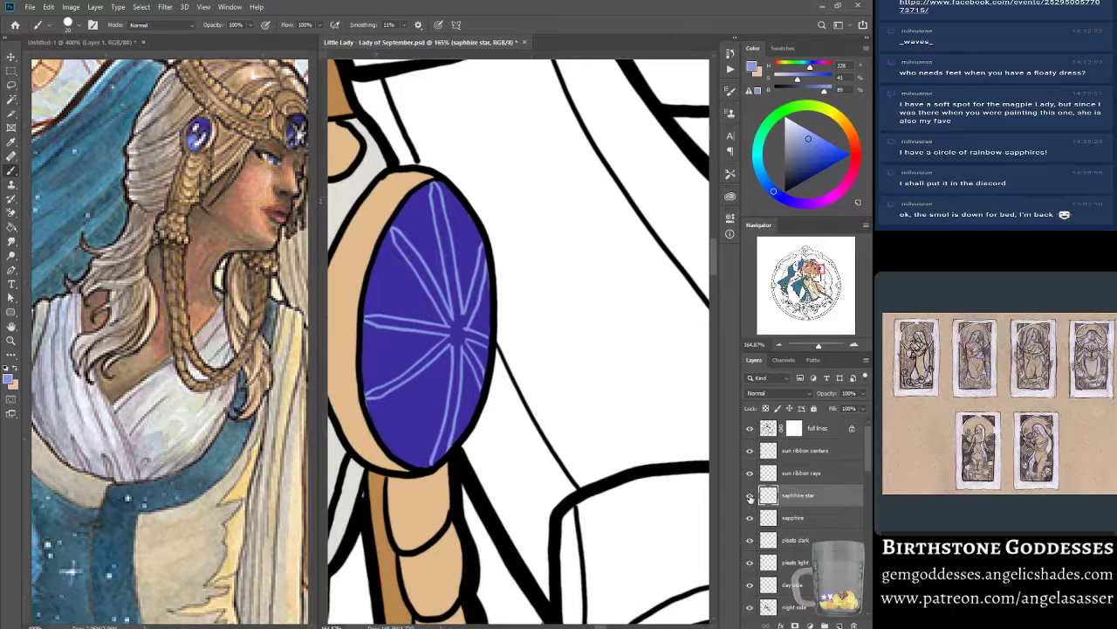
pyautogui.click(750, 496)
pyautogui.click(750, 497)
pyautogui.moveTo(367, 397)
pyautogui.mouseDown()
pyautogui.moveTo(454, 337)
pyautogui.moveTo(451, 398)
pyautogui.moveTo(457, 373)
pyautogui.moveTo(433, 461)
pyautogui.moveTo(444, 445)
pyautogui.mouseUp()
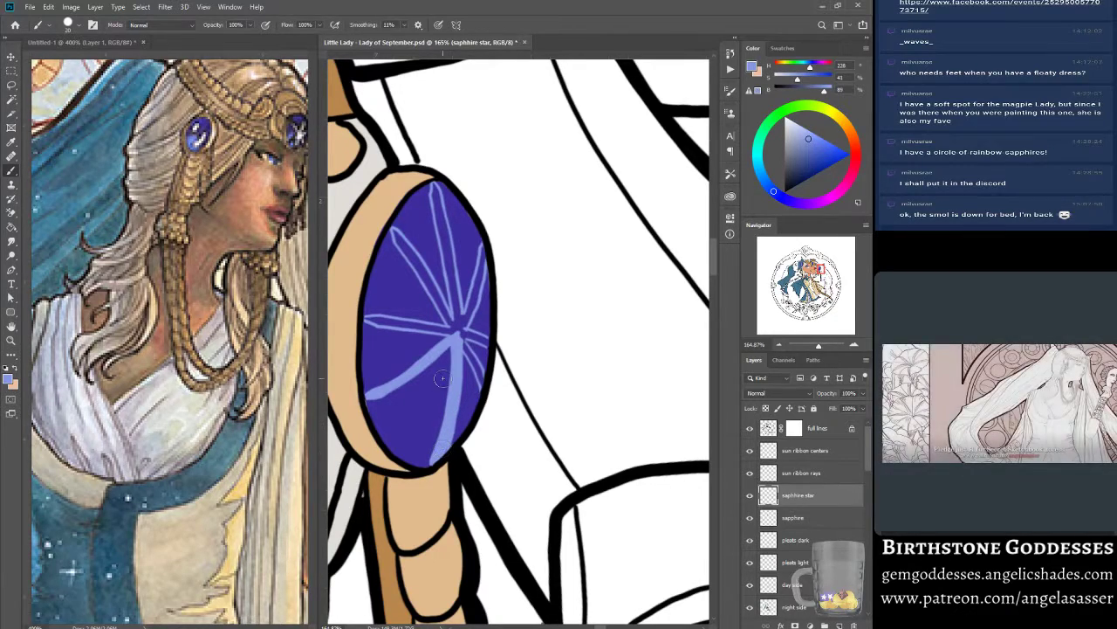
pyautogui.moveTo(375, 321); pyautogui.dragTo(443, 334)
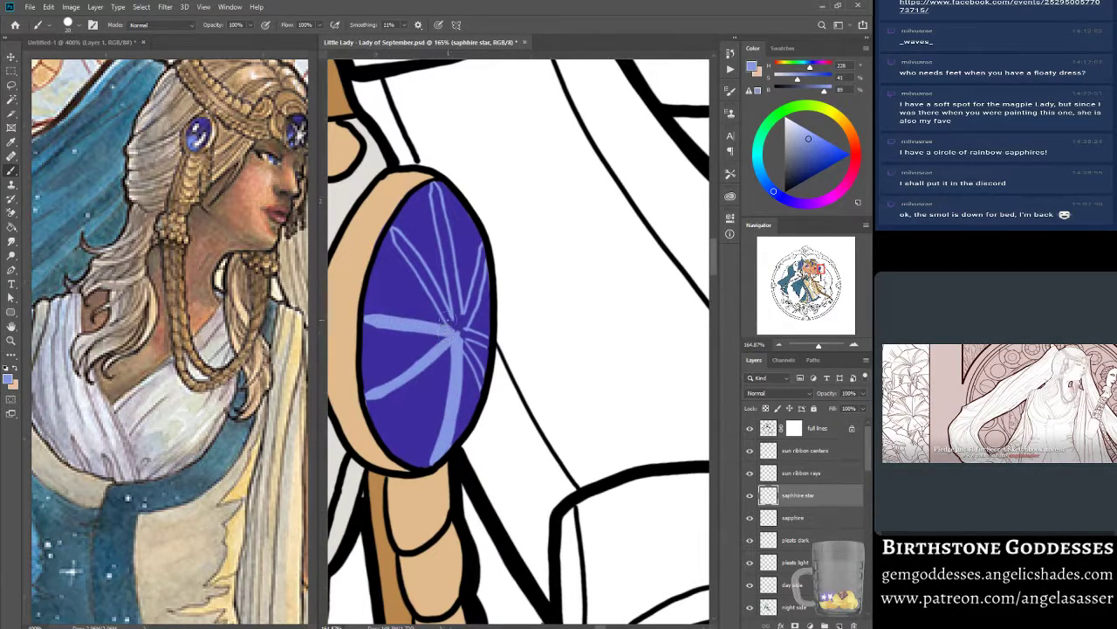
# Fill the star's upper-left, top and right-hand rays with the same light blue on the sapphire star layer.
pyautogui.moveTo(395, 230); pyautogui.dragTo(403, 243)
pyautogui.moveTo(401, 241); pyautogui.dragTo(416, 260)
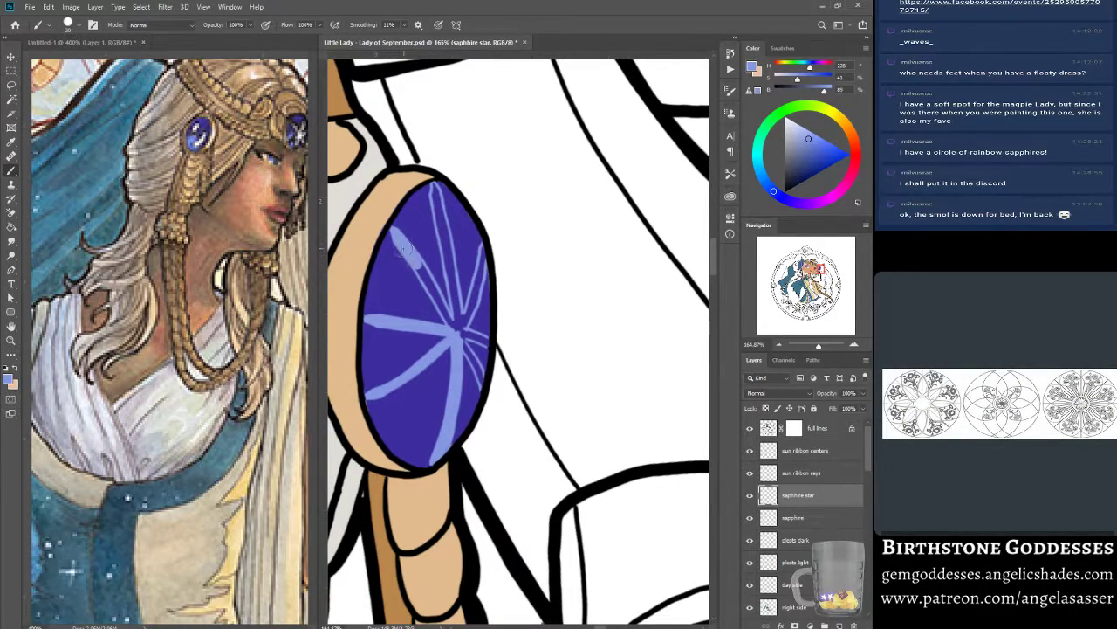
pyautogui.moveTo(420, 268); pyautogui.dragTo(430, 292)
pyautogui.moveTo(416, 253)
pyautogui.mouseDown()
pyautogui.moveTo(440, 307)
pyautogui.moveTo(425, 272)
pyautogui.mouseUp()
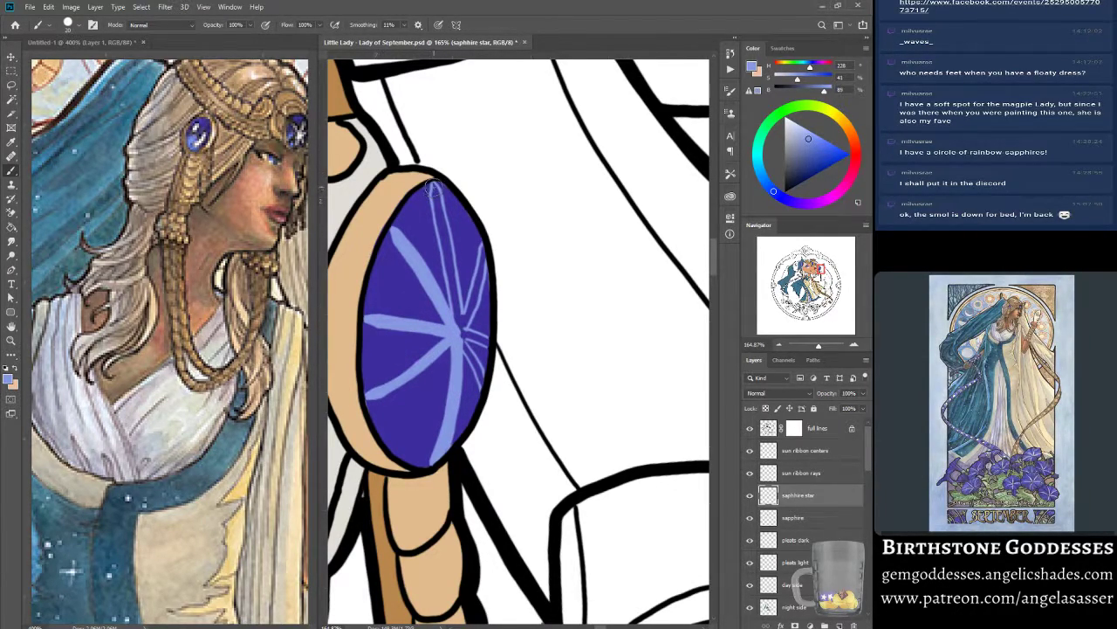
pyautogui.moveTo(433, 185); pyautogui.dragTo(460, 325)
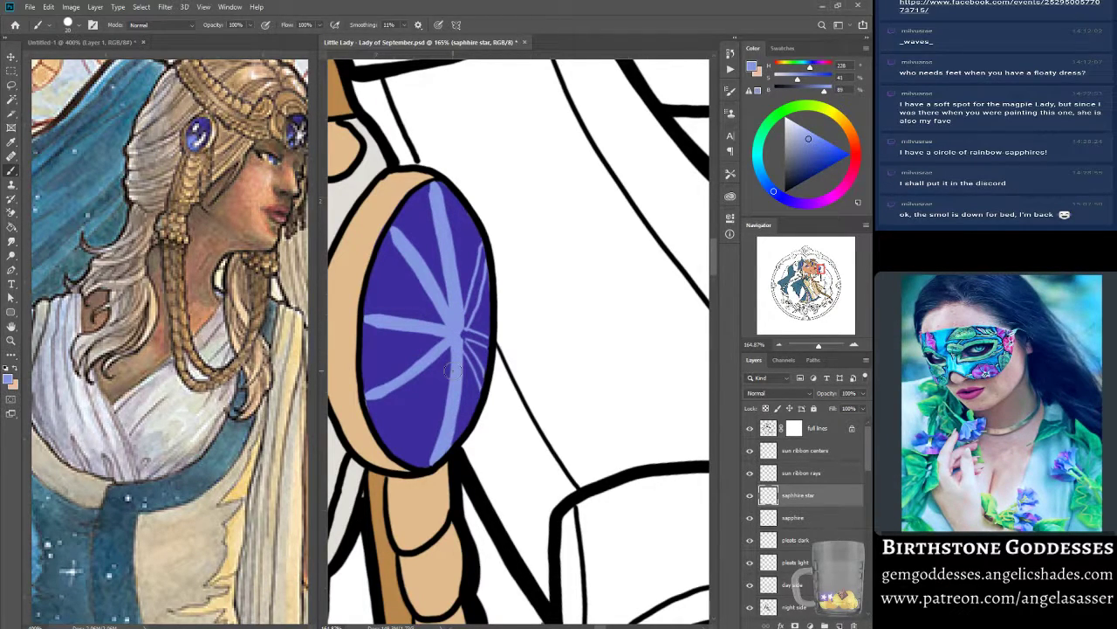
pyautogui.moveTo(482, 246); pyautogui.dragTo(460, 333)
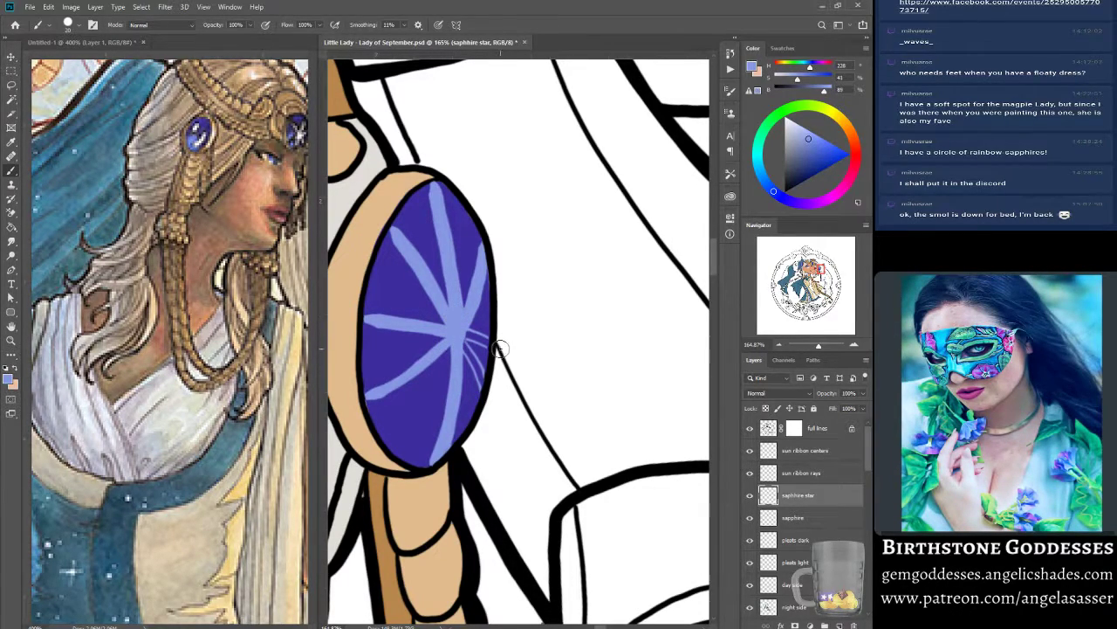
pyautogui.moveTo(471, 329)
pyautogui.mouseDown()
pyautogui.moveTo(489, 316)
pyautogui.moveTo(468, 350)
pyautogui.moveTo(483, 382)
pyautogui.moveTo(469, 342)
pyautogui.moveTo(478, 334)
pyautogui.moveTo(488, 344)
pyautogui.moveTo(489, 330)
pyautogui.mouseUp()
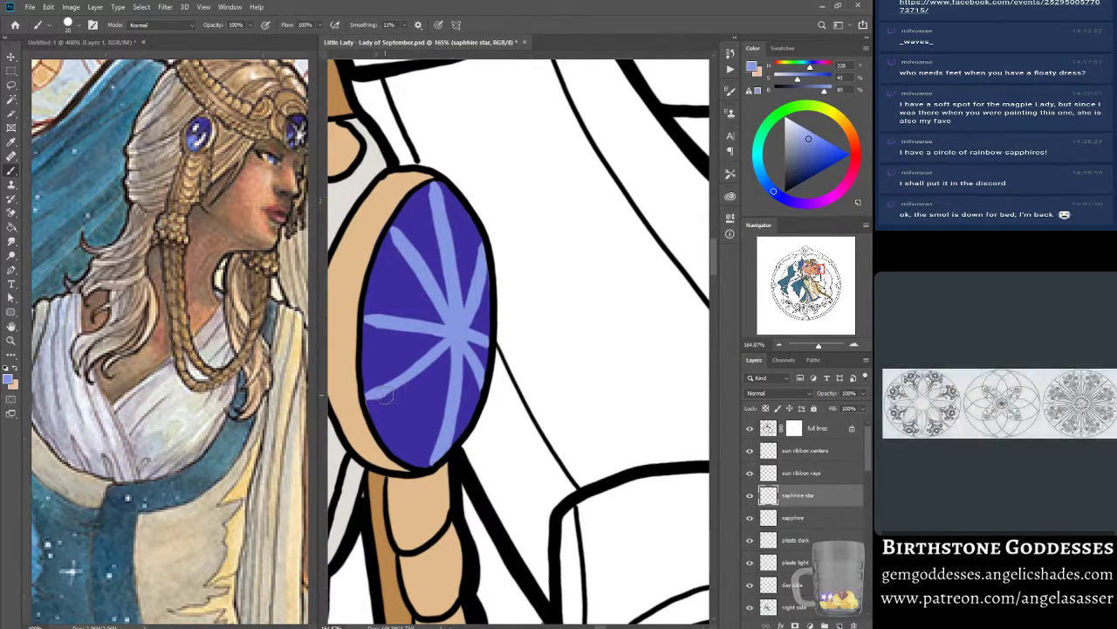
# Identify the gem's base on the sapphire layer by toggling its visibility, and sample its dark blue.
pyautogui.click(769, 428)
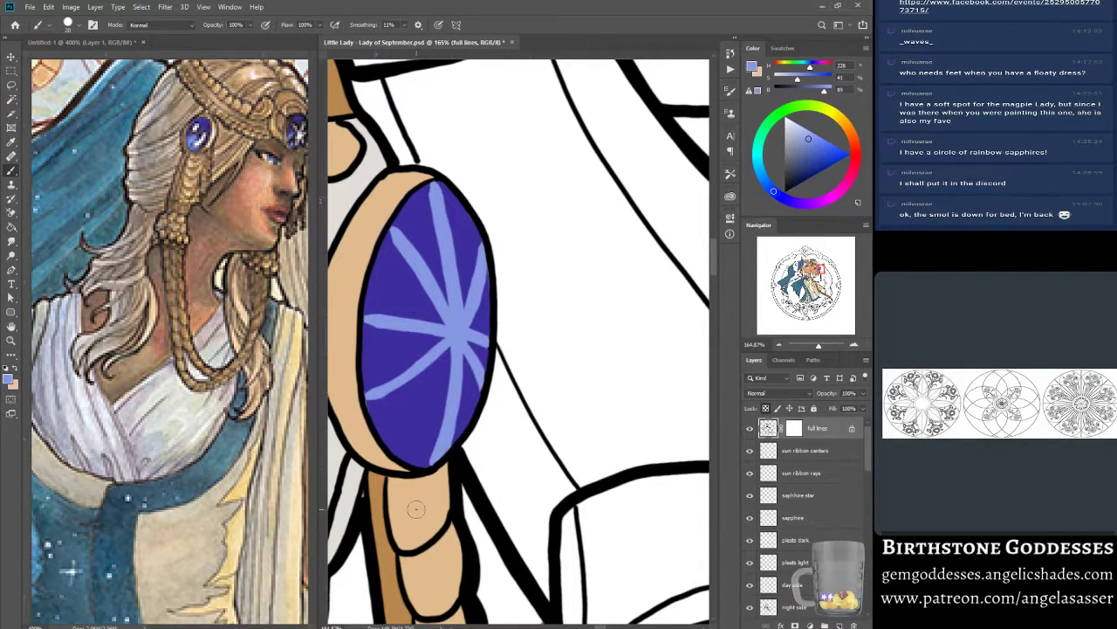
pyautogui.keyDown('alt'); pyautogui.click(664, 251); pyautogui.keyUp('alt')
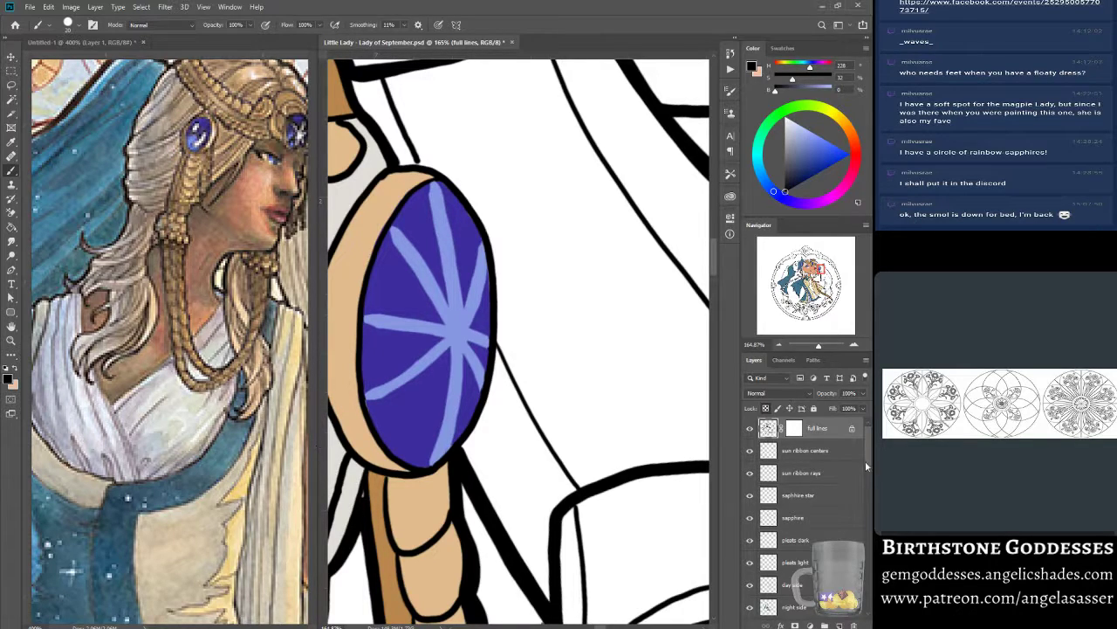
pyautogui.scroll(-2, 870, 467)
pyautogui.click(790, 465)
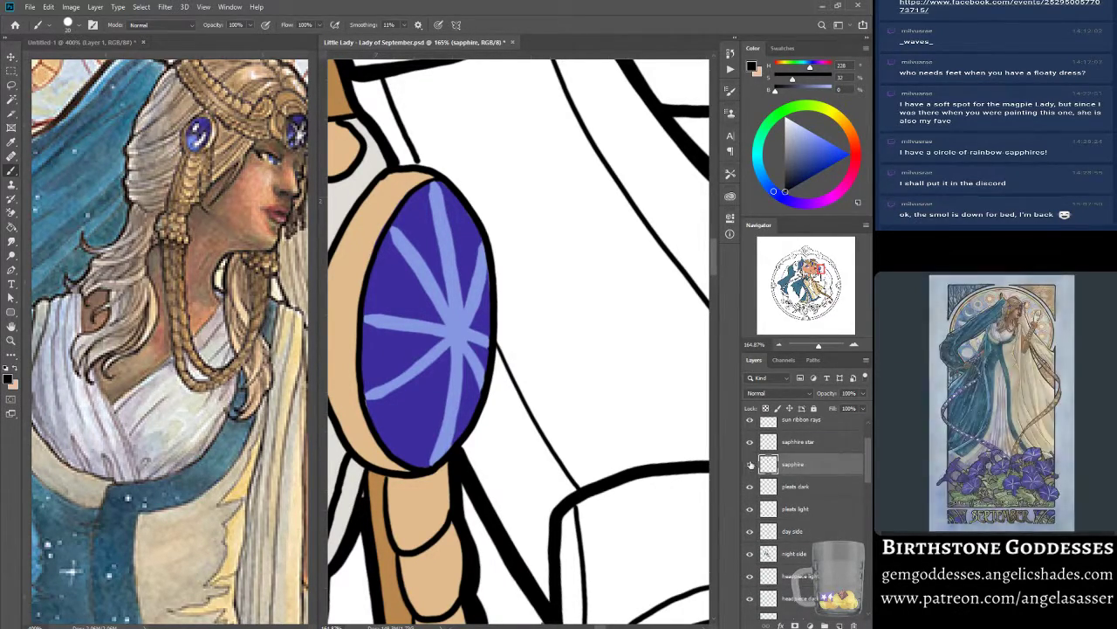
pyautogui.click(750, 467)
pyautogui.click(750, 467)
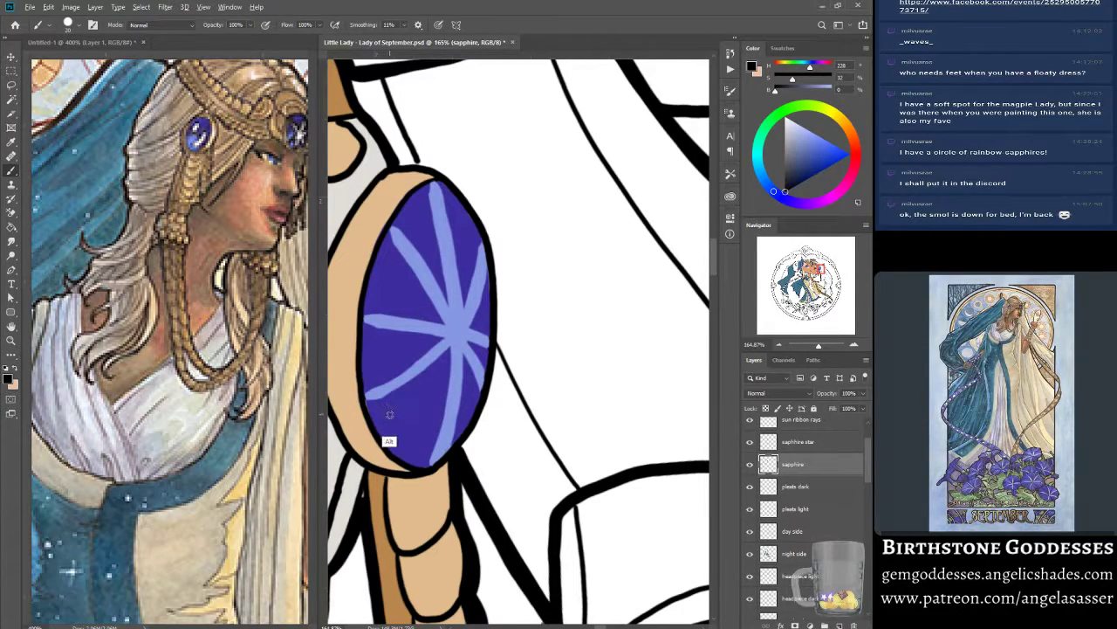
pyautogui.keyDown('alt'); pyautogui.click(369, 388); pyautogui.keyUp('alt')
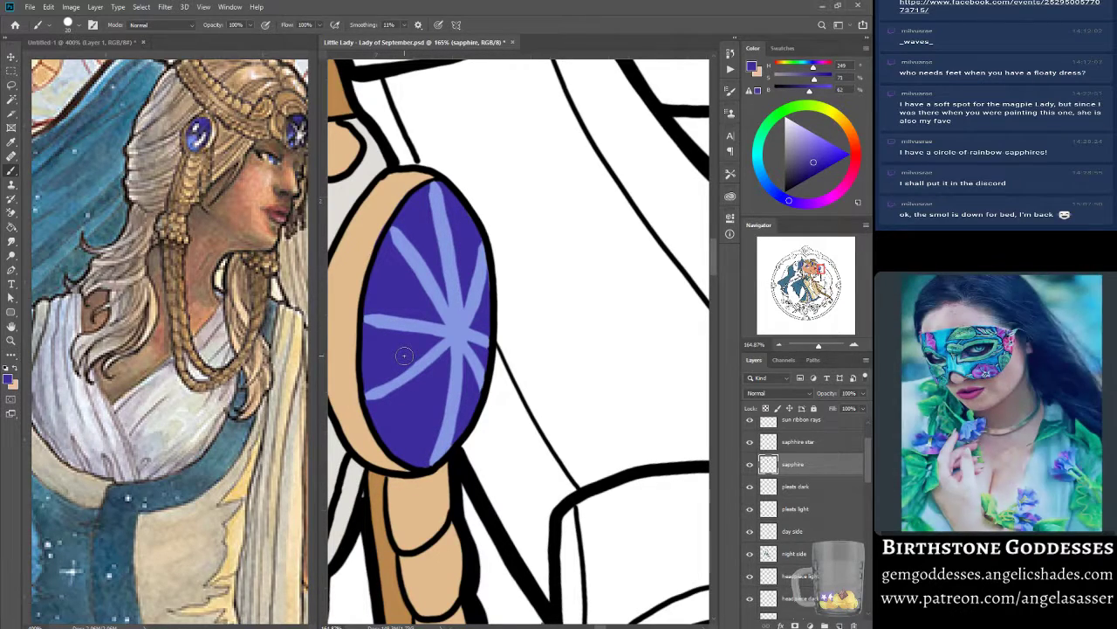
# Activate the full lines layer, shrink the brush to a fine tip and make the foreground color black.
pyautogui.scroll(2, 867, 460)
pyautogui.click(804, 432)
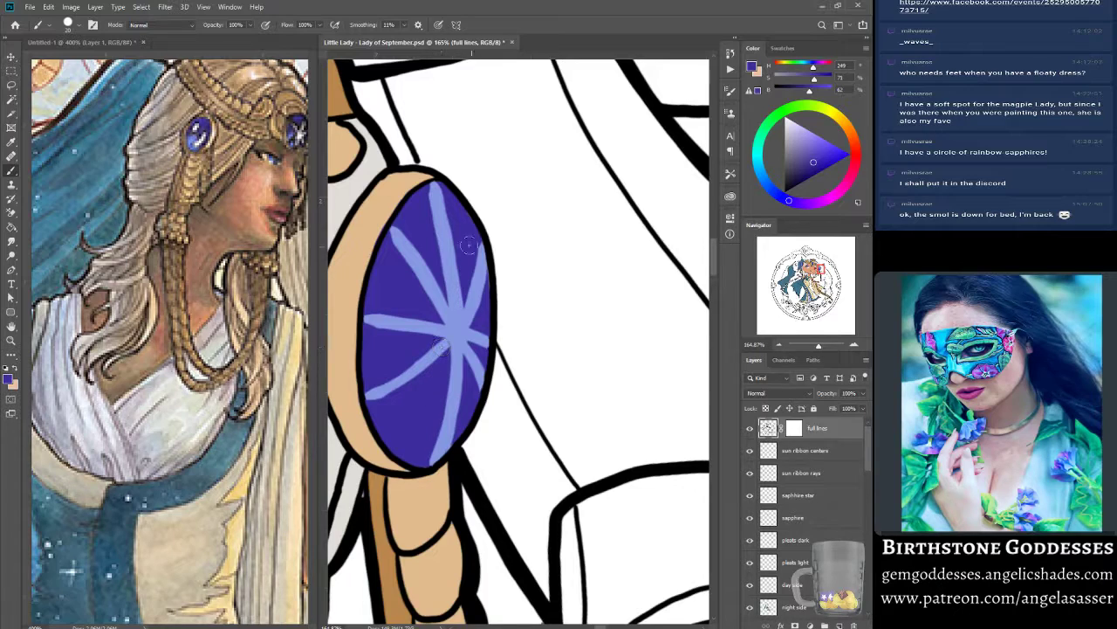
pyautogui.press('[')
pyautogui.press('[')
pyautogui.press('[')
pyautogui.press('[')
pyautogui.press('[')
pyautogui.press('[')
pyautogui.press('[')
pyautogui.press('[')
pyautogui.press('d')
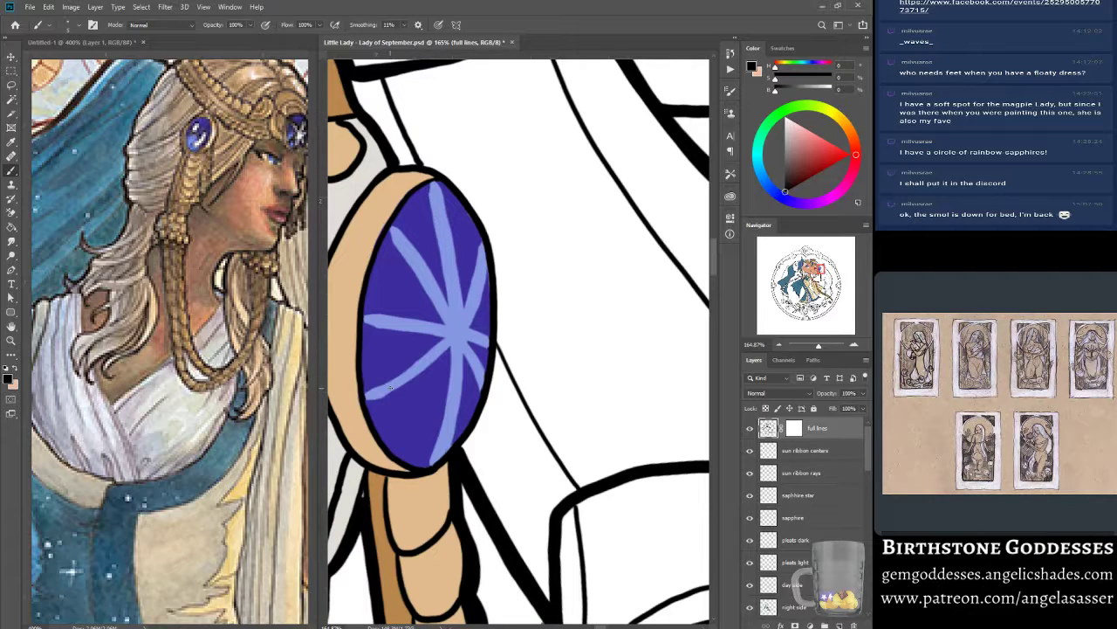
# Retouch the sapphire's right outline on the full lines layer with the gem's dark blue and black, keeping transparent pixels locked.
pyautogui.click(829, 518)
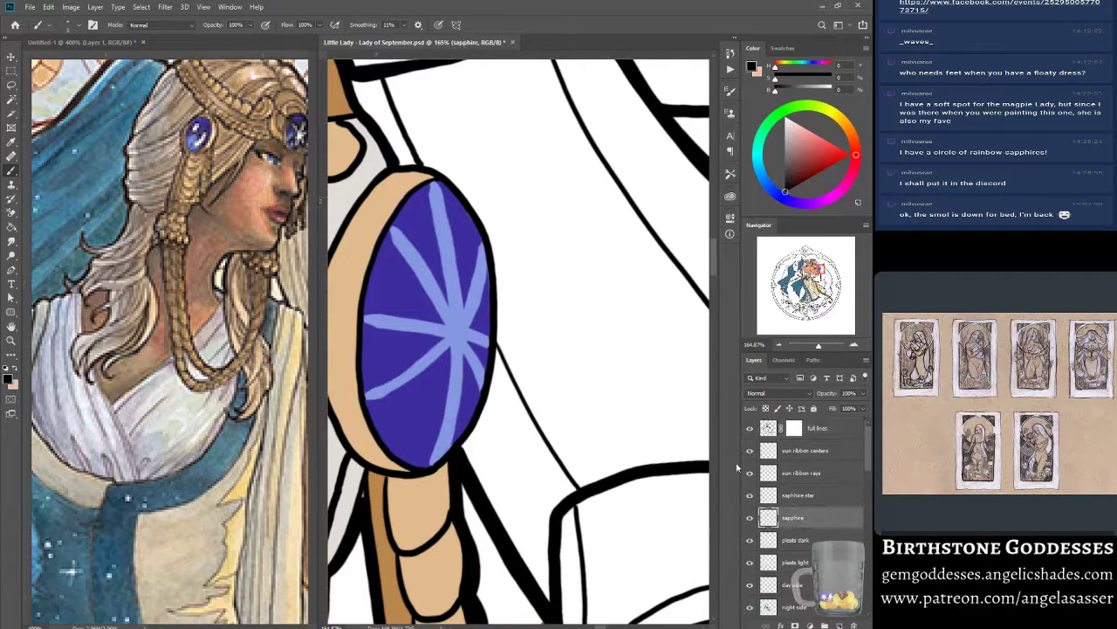
pyautogui.keyDown('alt'); pyautogui.click(429, 279); pyautogui.keyUp('alt')
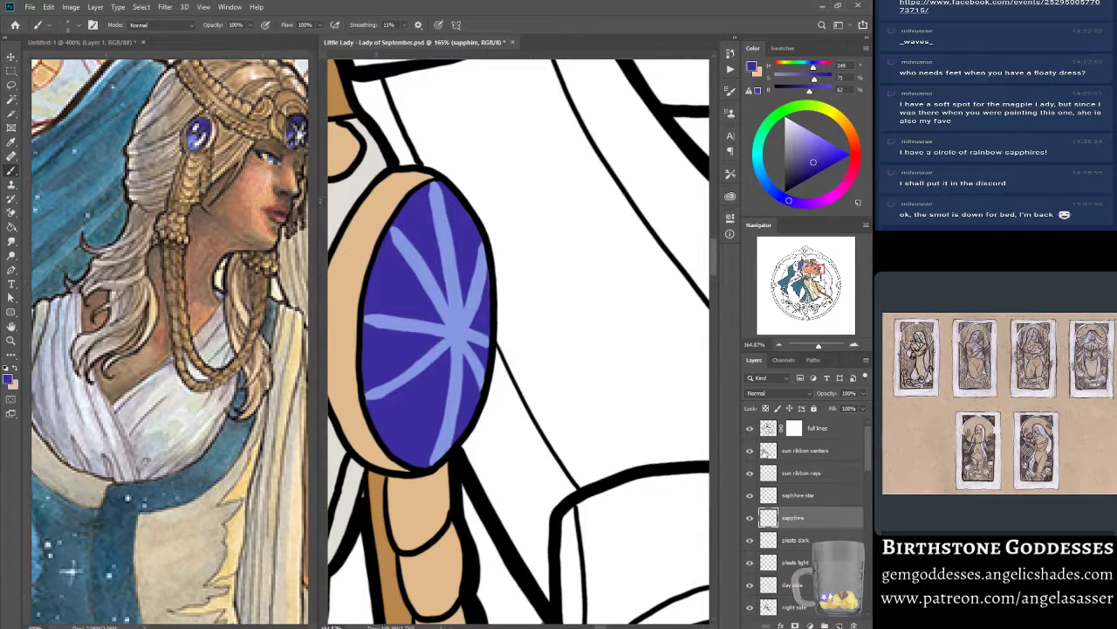
pyautogui.click(749, 518)
pyautogui.click(749, 518)
pyautogui.click(773, 432)
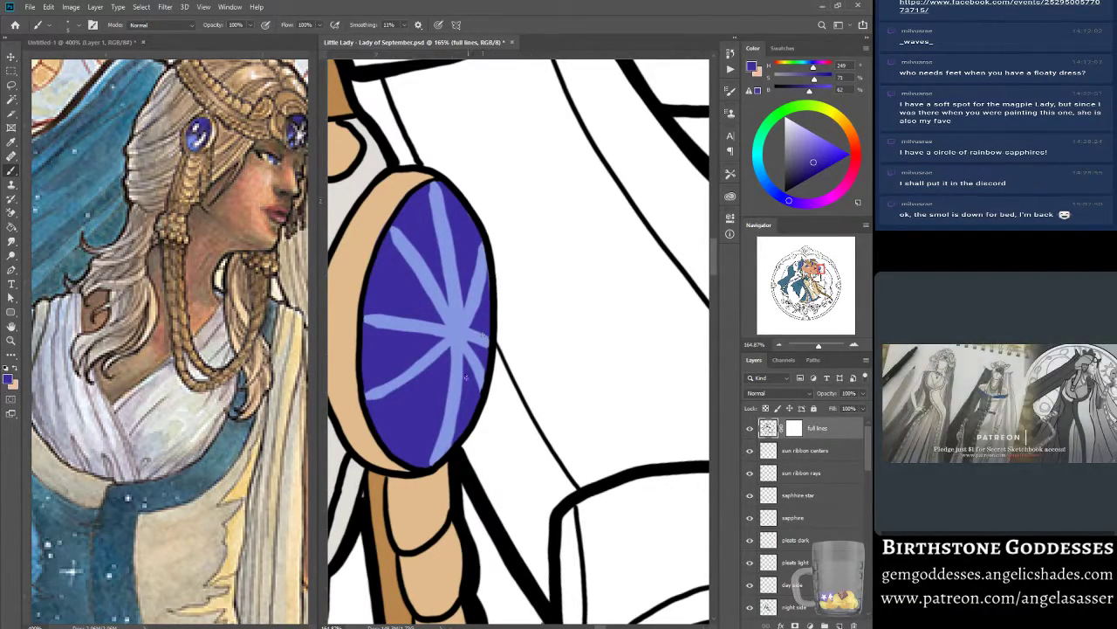
pyautogui.click(767, 408)
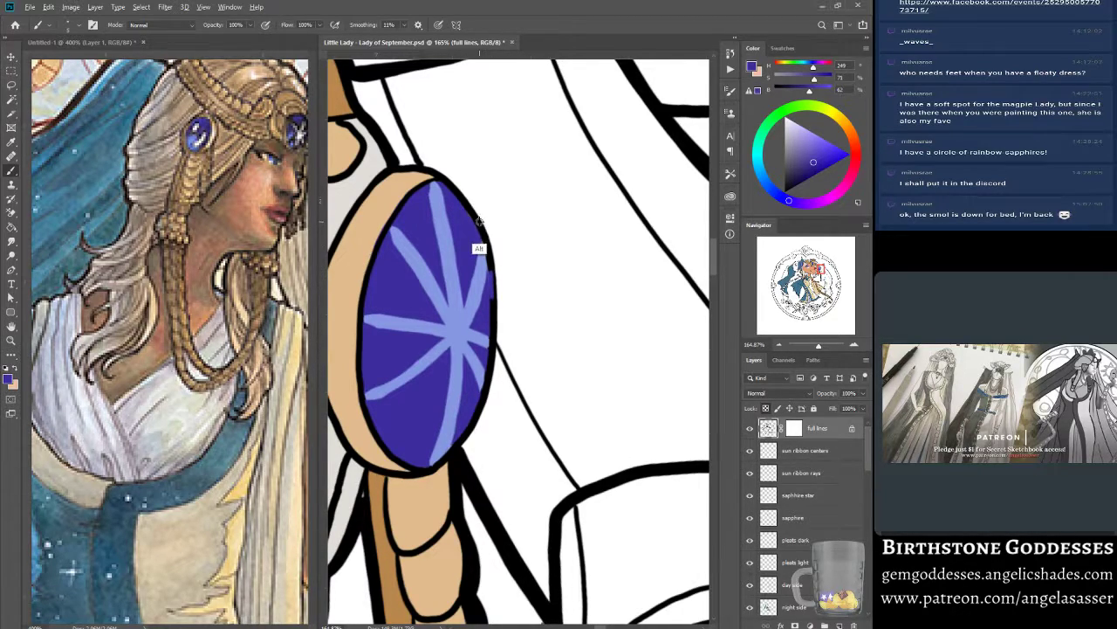
pyautogui.press('d')
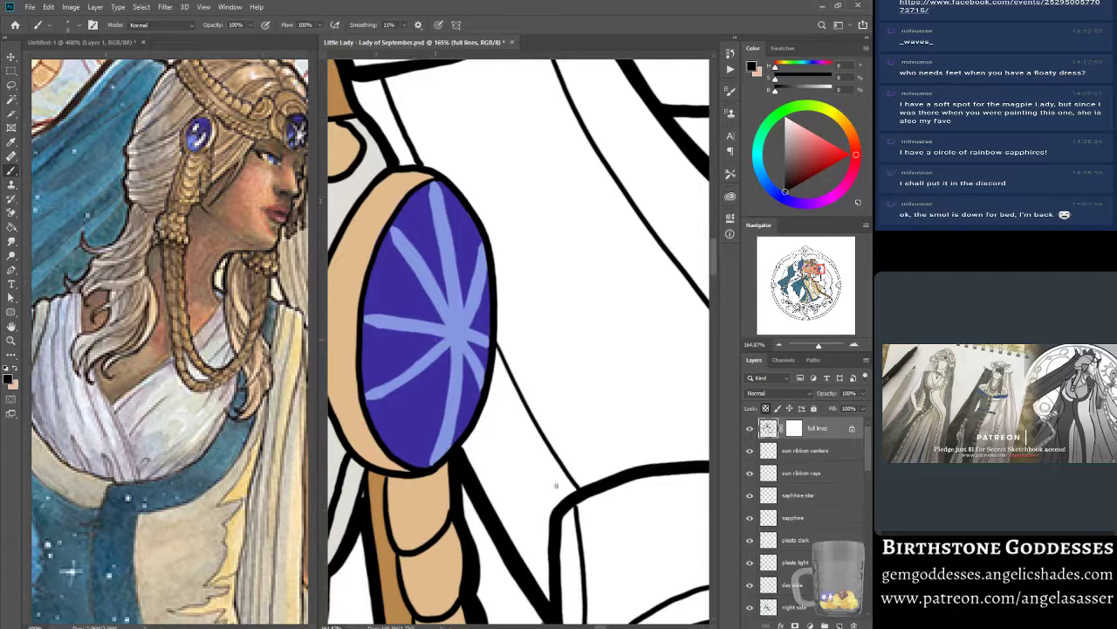
# Activate the sapphire layer and sample the gem's dark blue as the foreground color.
pyautogui.click(796, 519)
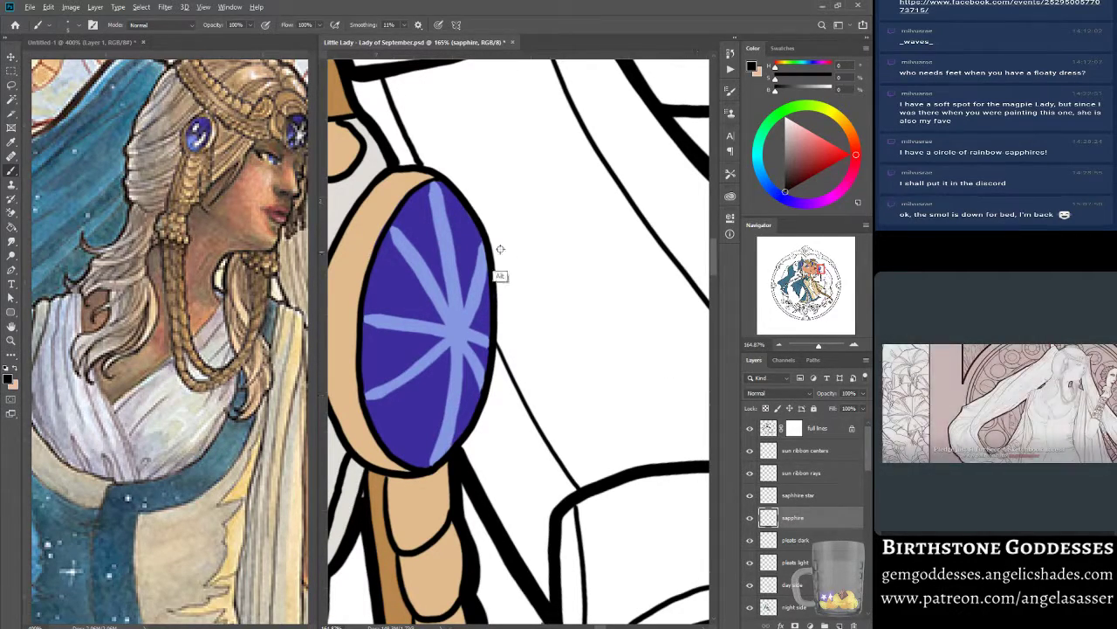
pyautogui.keyDown('alt'); pyautogui.click(469, 227); pyautogui.keyUp('alt')
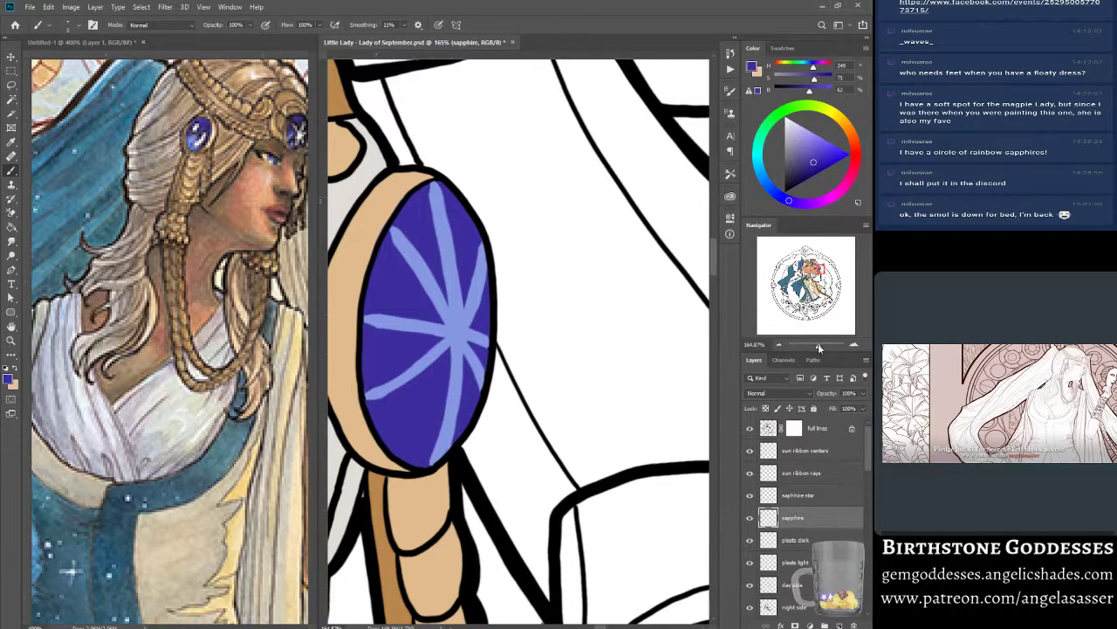
pyautogui.moveTo(818, 345); pyautogui.dragTo(811, 349)
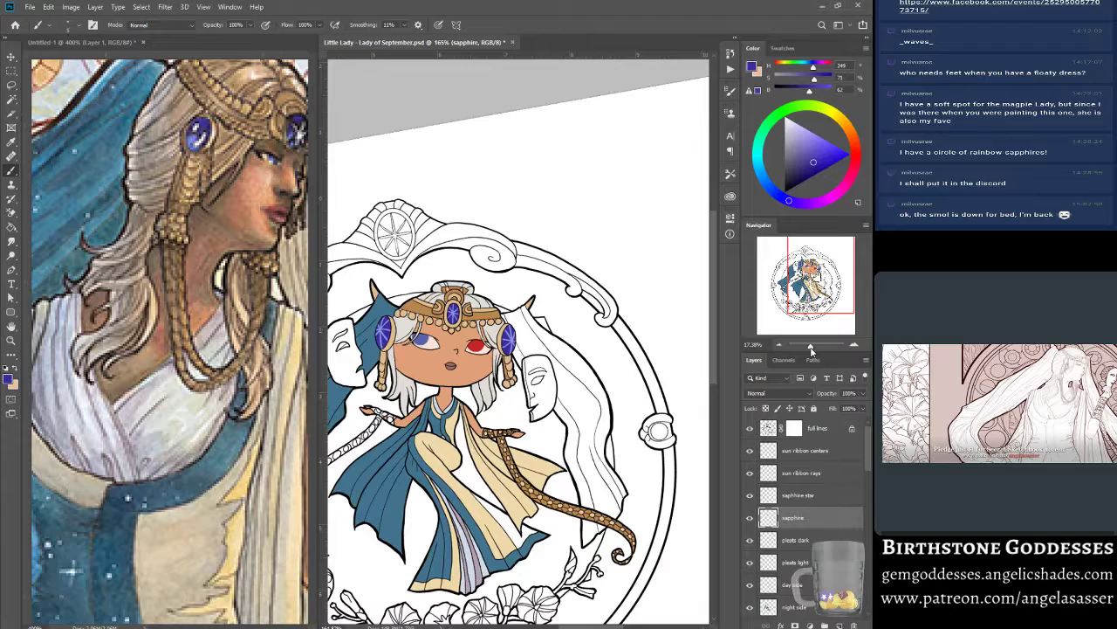
pyautogui.moveTo(811, 350); pyautogui.dragTo(812, 347)
pyautogui.moveTo(813, 275); pyautogui.dragTo(812, 277)
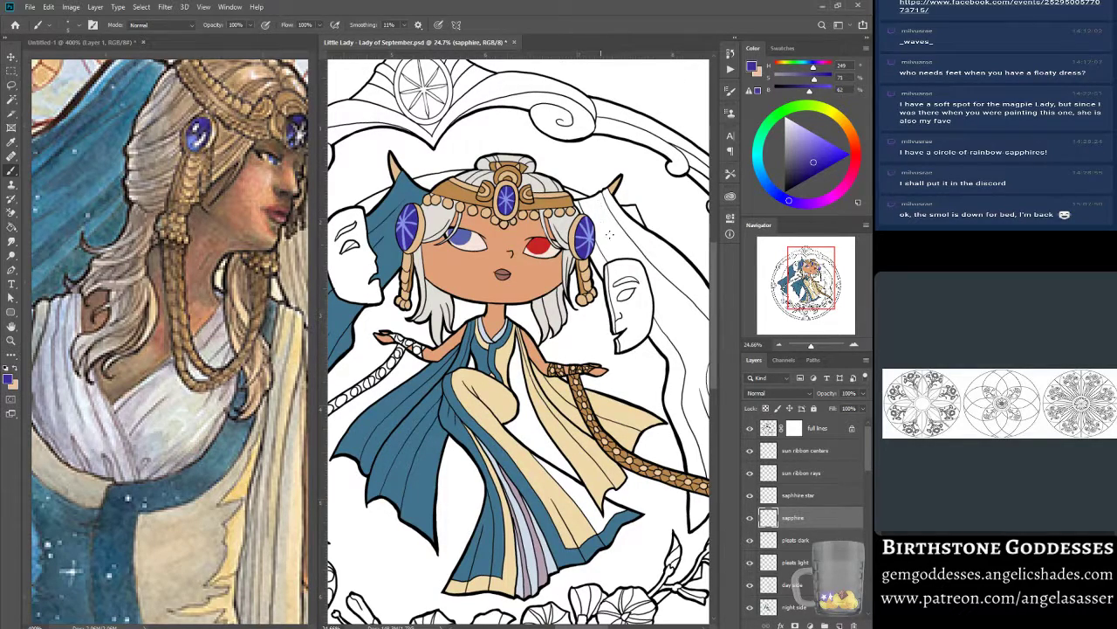
# Select all sections of the veil behind the right-hand mask with the Magic Wand on the full lines layer.
pyautogui.click(12, 99)
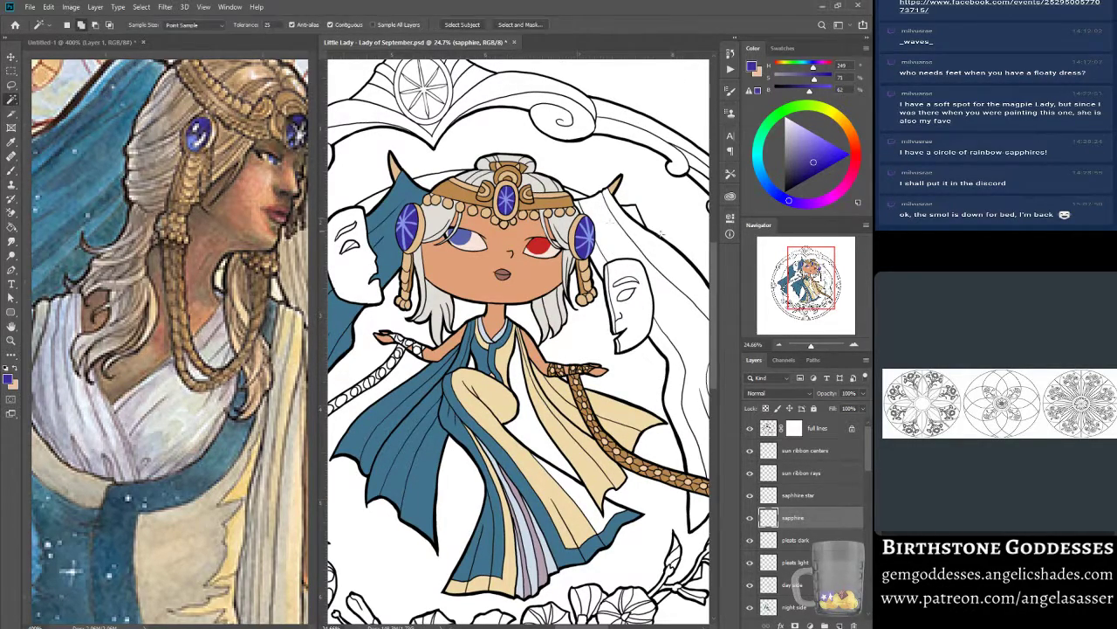
pyautogui.moveTo(788, 259); pyautogui.dragTo(797, 262)
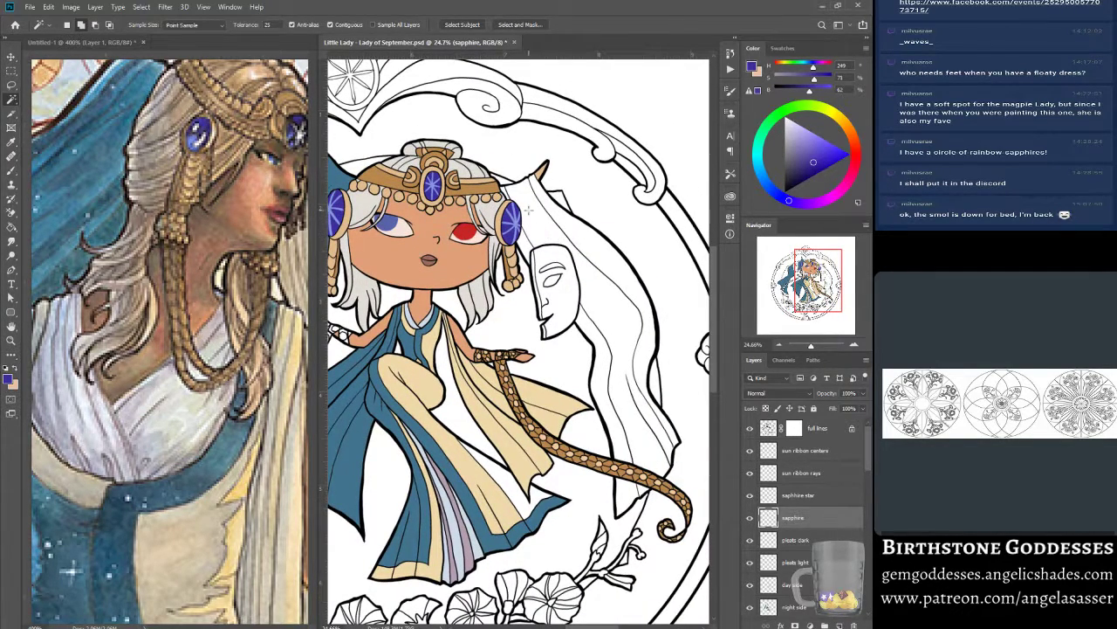
pyautogui.click(767, 428)
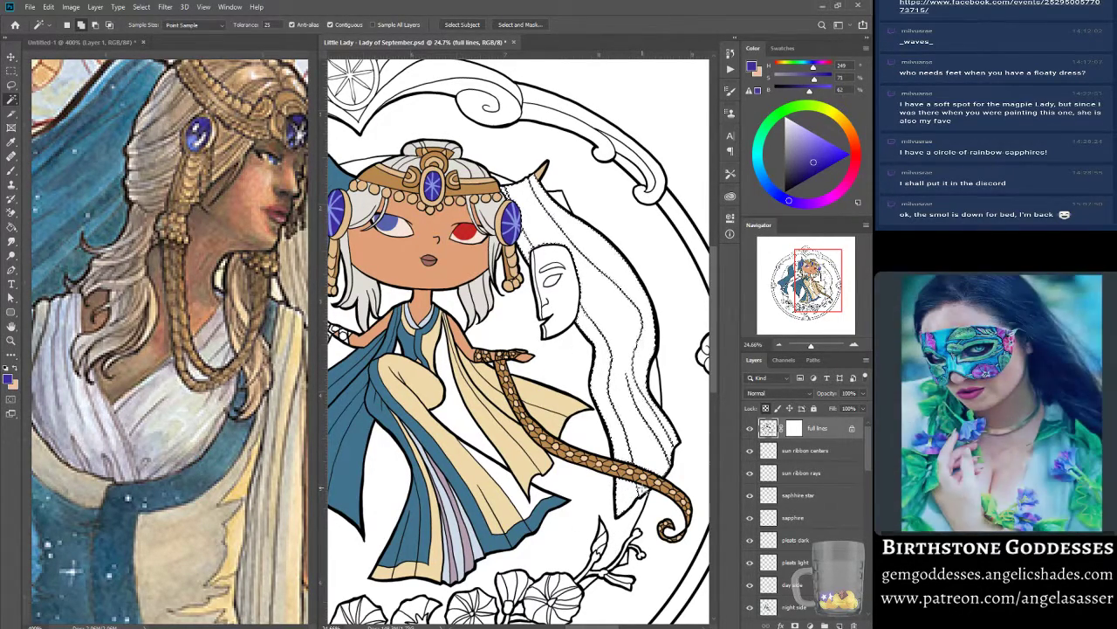
pyautogui.scroll(2, 650, 440)
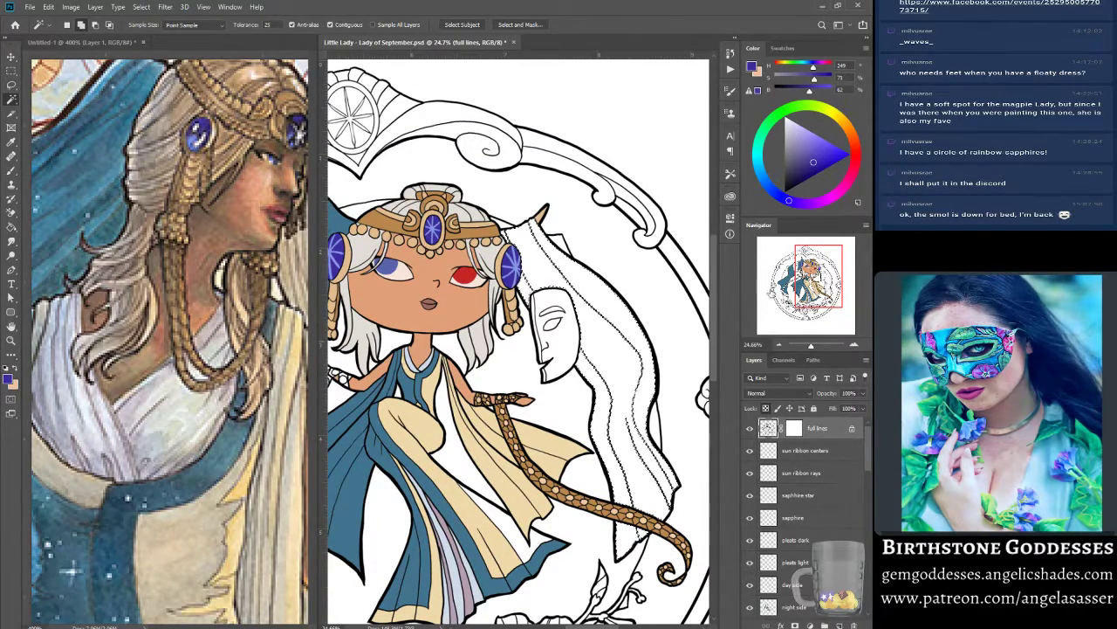
pyautogui.moveTo(524, 349); pyautogui.dragTo(599, 336)
pyautogui.moveTo(799, 294); pyautogui.dragTo(807, 294)
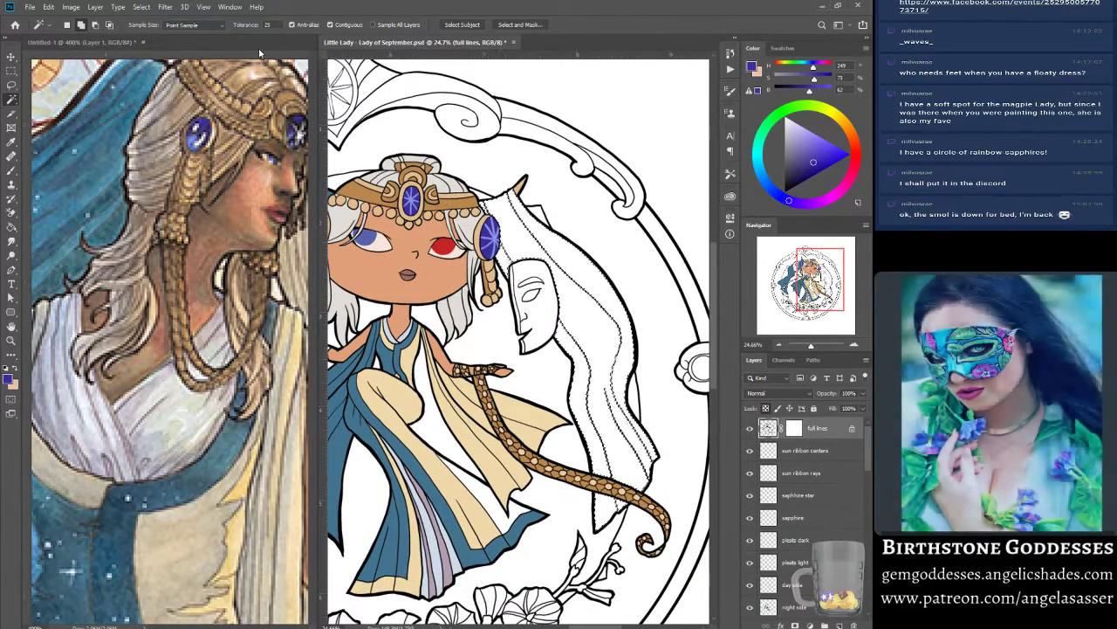
# Expand the veil selection so that it reaches under the line art.
pyautogui.click(141, 7)
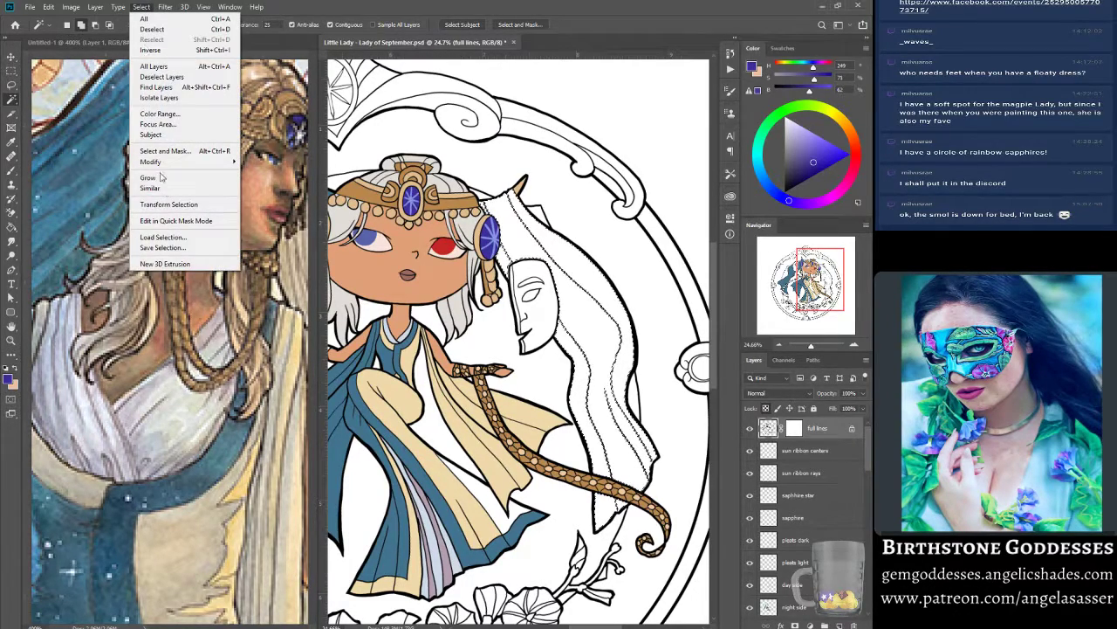
pyautogui.moveTo(175, 162)
pyautogui.click(261, 183)
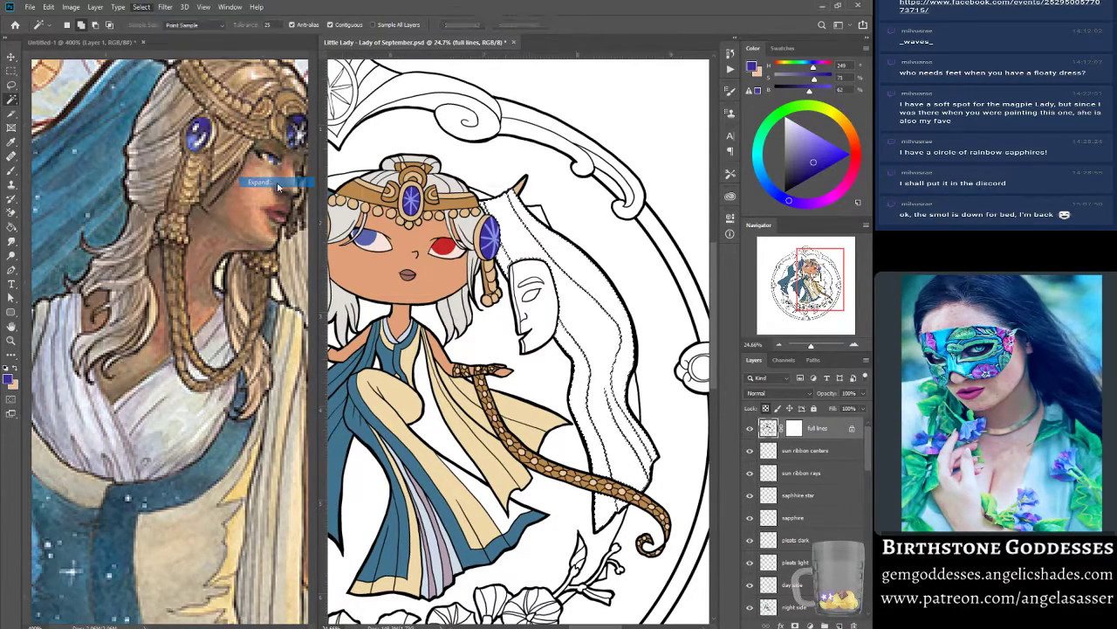
pyautogui.click(492, 217)
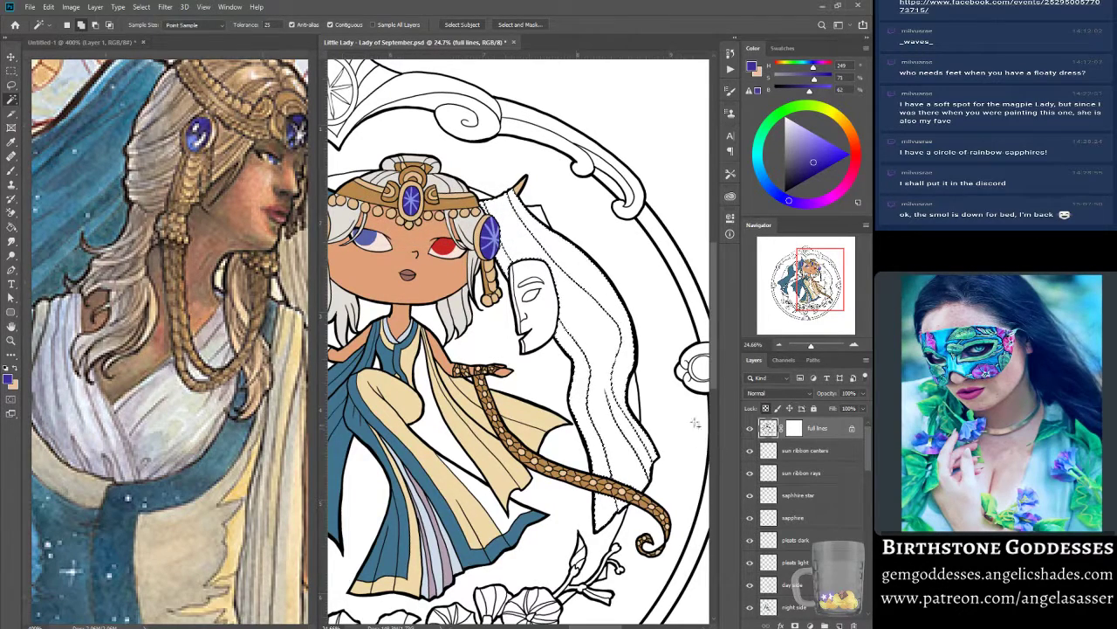
# Activate the day side layer and set the foreground color to the dress's cream, efd9aa.
pyautogui.scroll(-1, 798, 456)
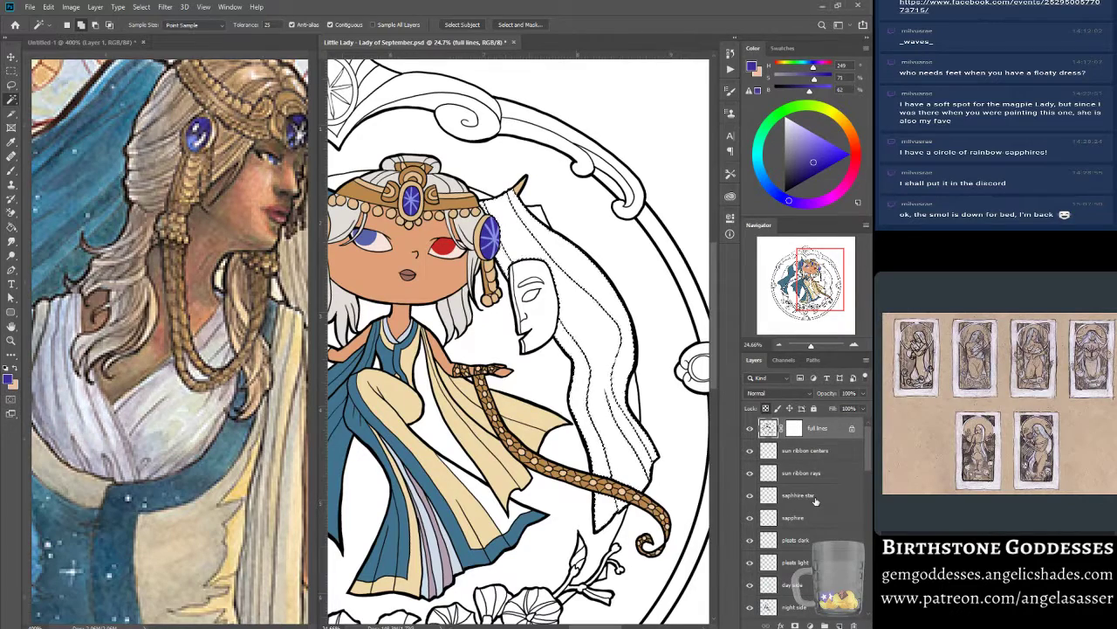
pyautogui.scroll(-1, 815, 496)
pyautogui.click(812, 540)
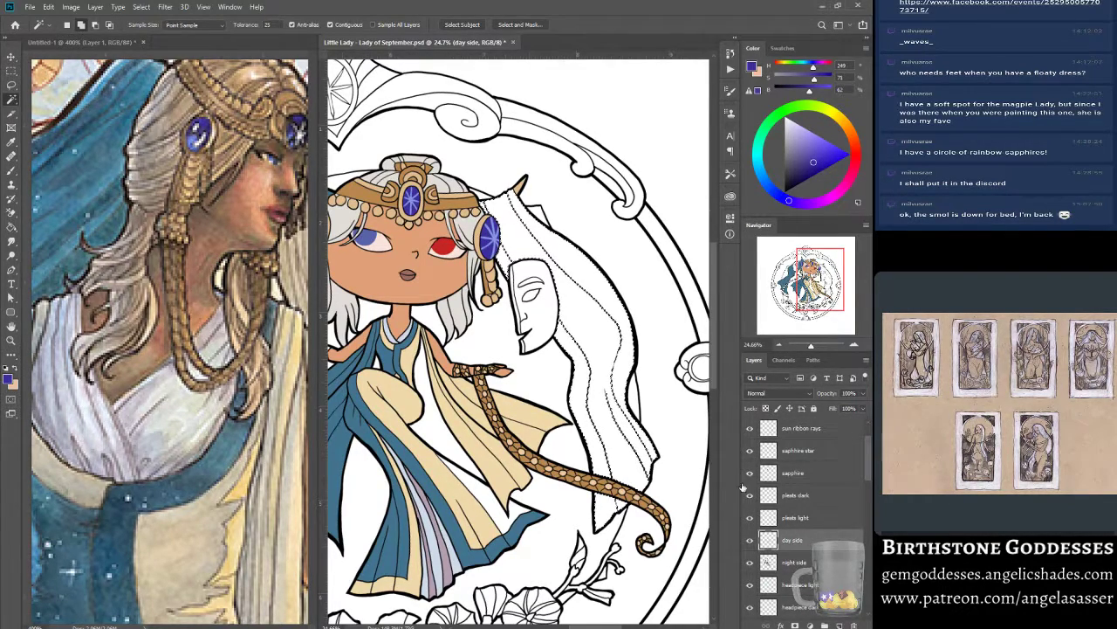
pyautogui.click(9, 375)
pyautogui.click(458, 426)
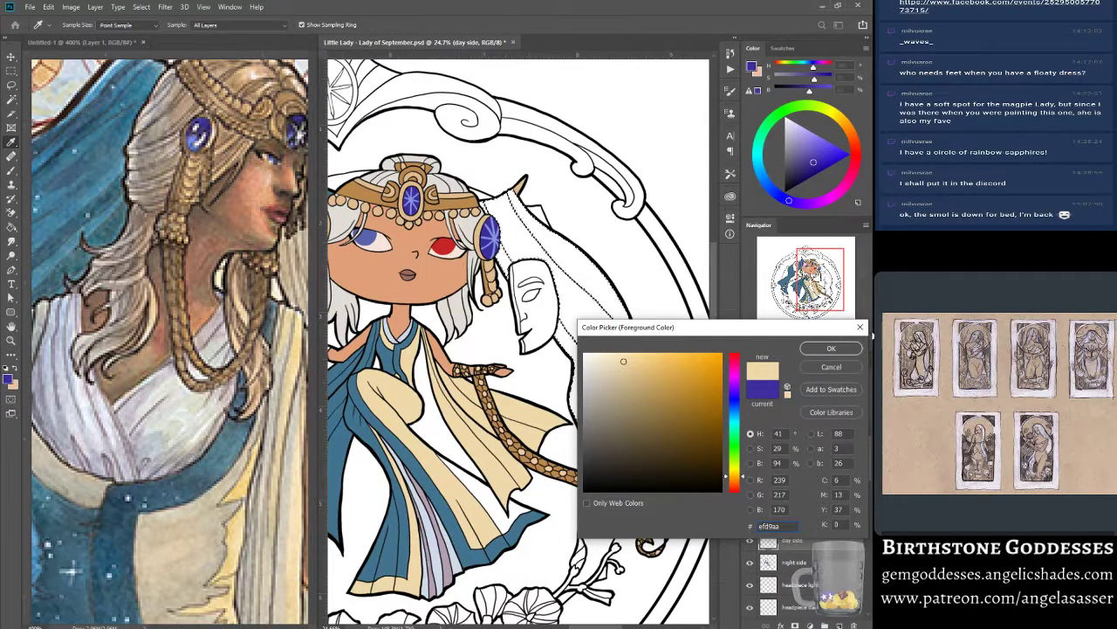
pyautogui.click(831, 349)
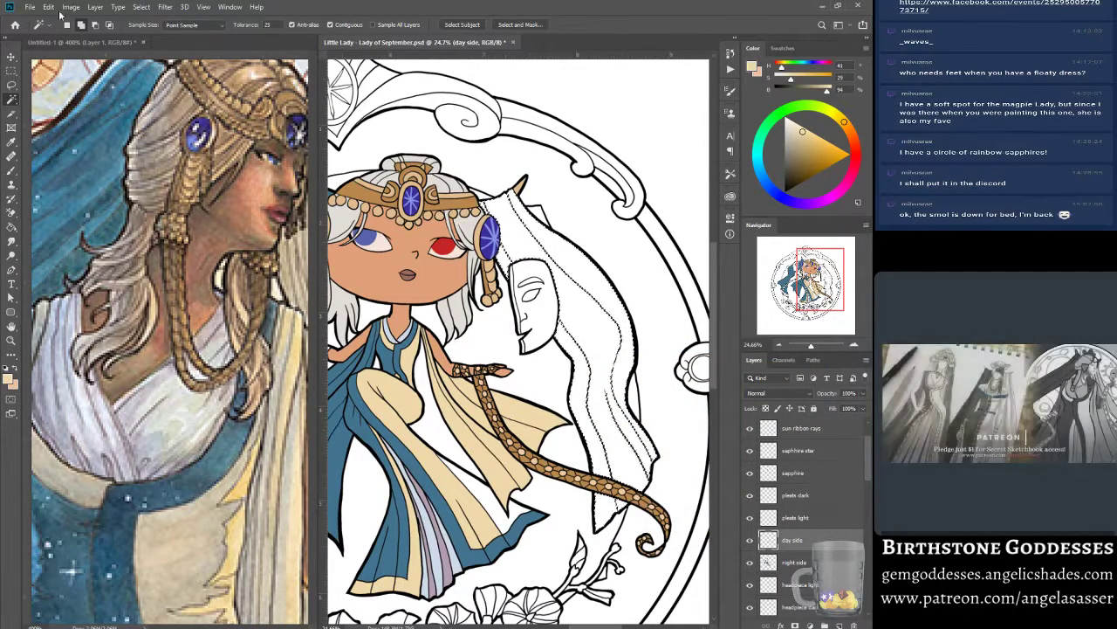
# Fill the selected veil with the cream foreground color at 100% opacity and clear the selection.
pyautogui.click(49, 7)
pyautogui.click(79, 177)
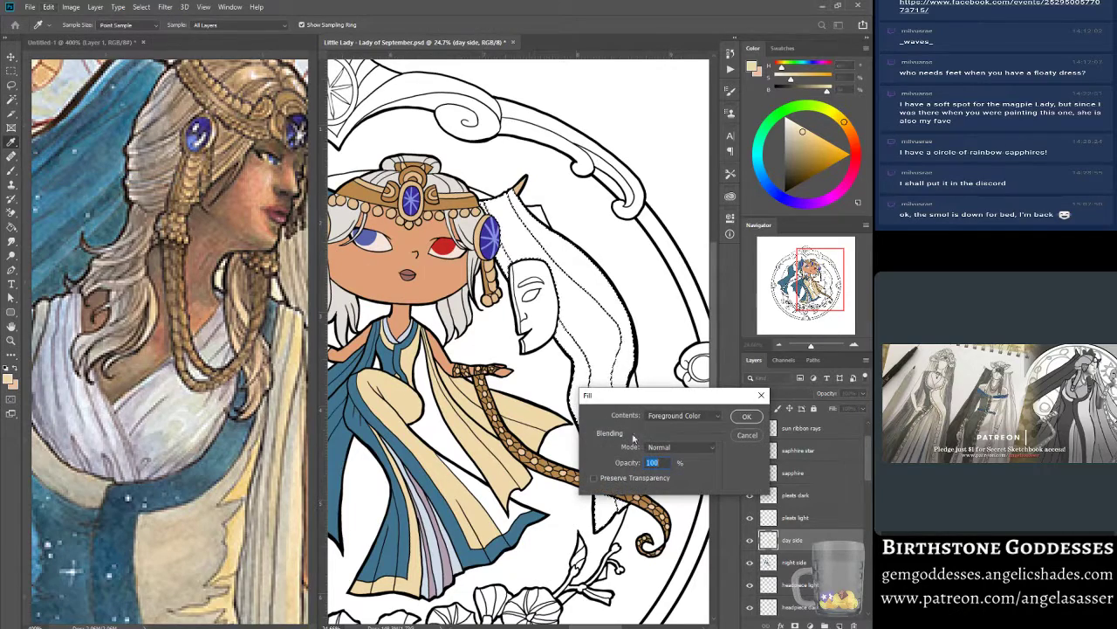
pyautogui.click(745, 418)
pyautogui.press('w')
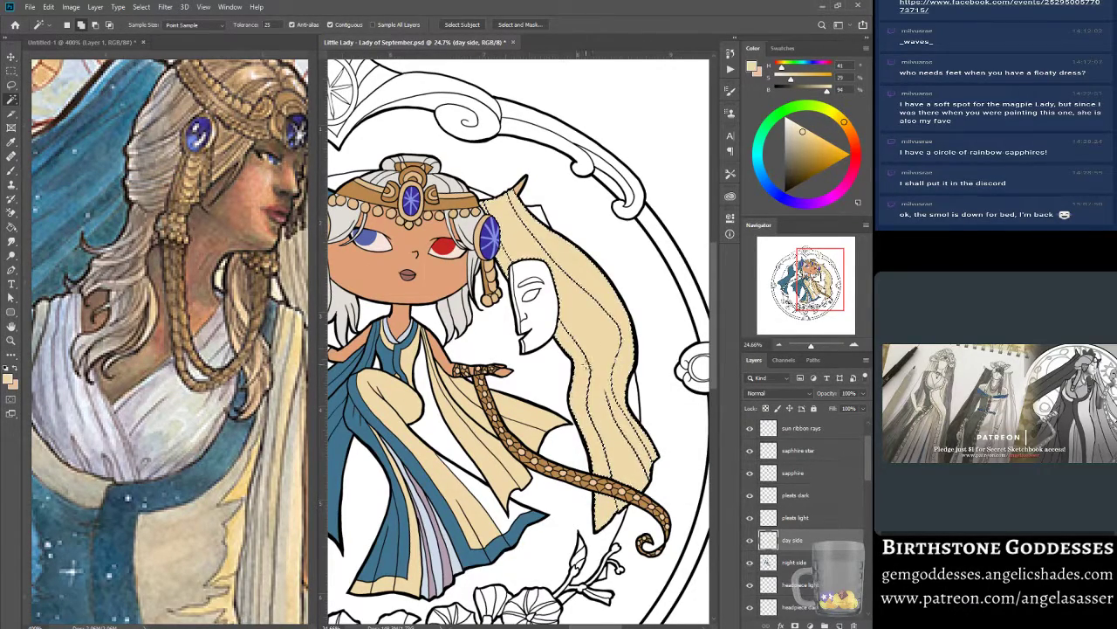
pyautogui.hotkey('ctrl', 'd')
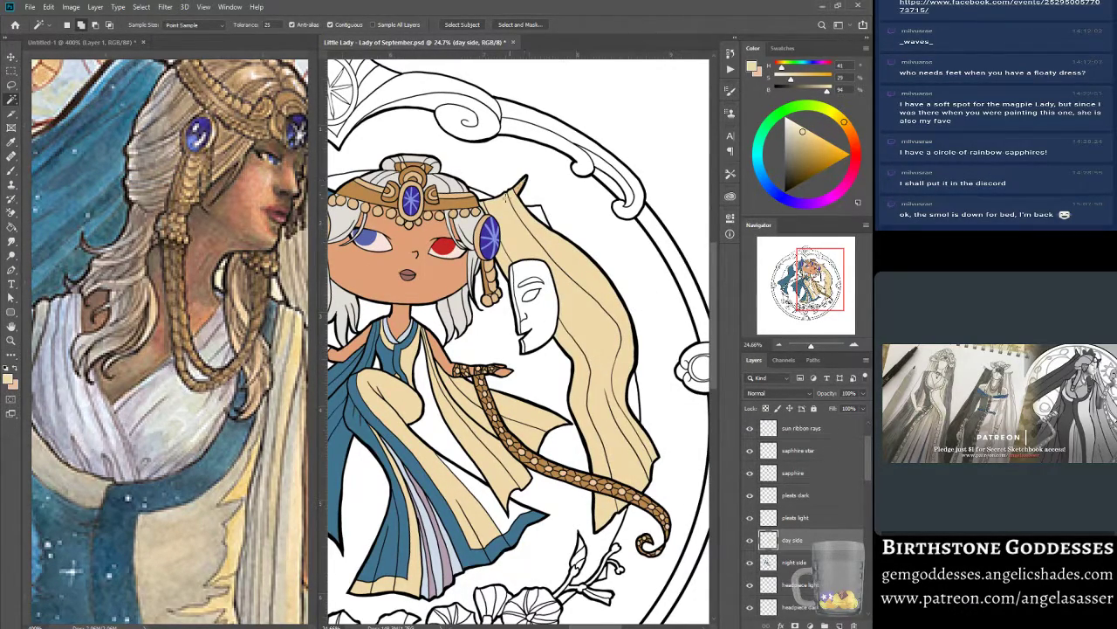
# Select the right-hand mask's eye opening on the full lines layer and expand the selection by 1 pixel.
pyautogui.moveTo(814, 287); pyautogui.dragTo(801, 289)
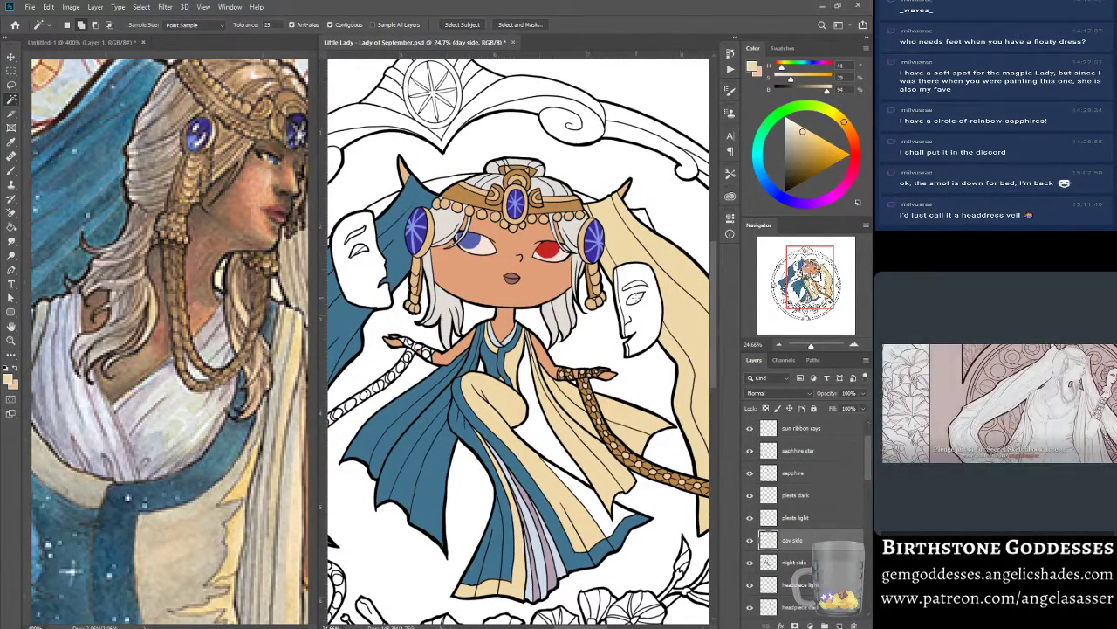
pyautogui.scroll(1, 754, 487)
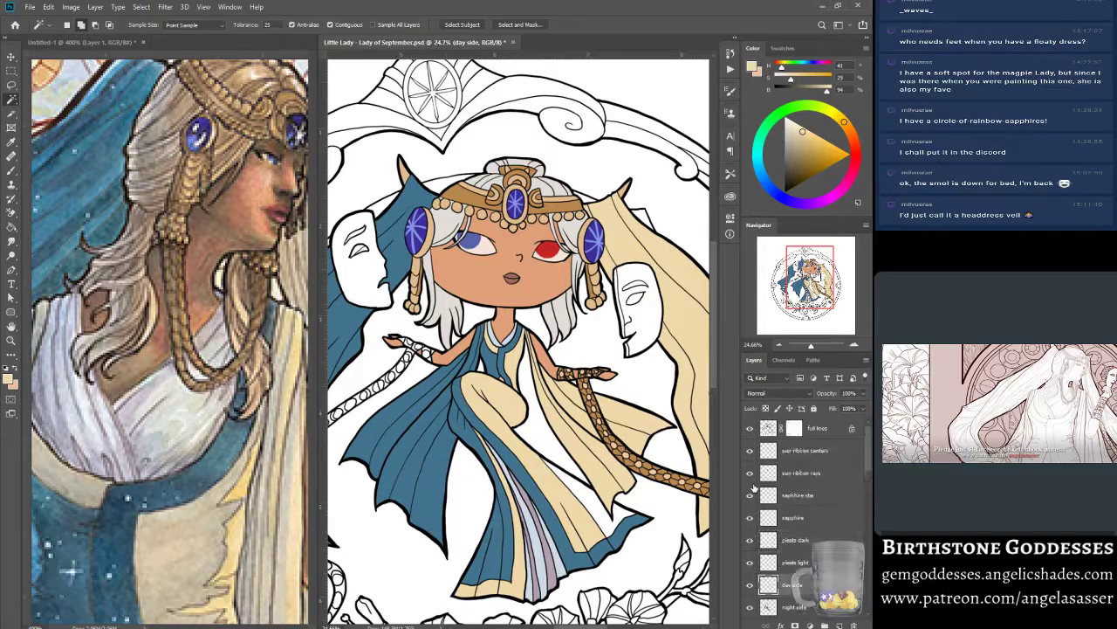
pyautogui.click(769, 428)
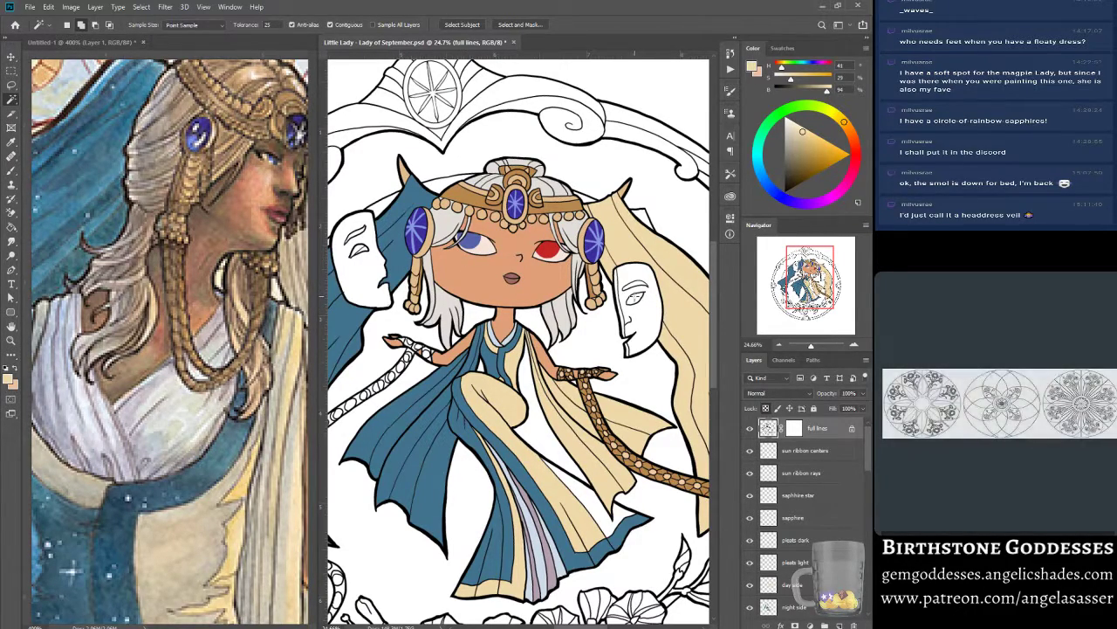
pyautogui.click(141, 7)
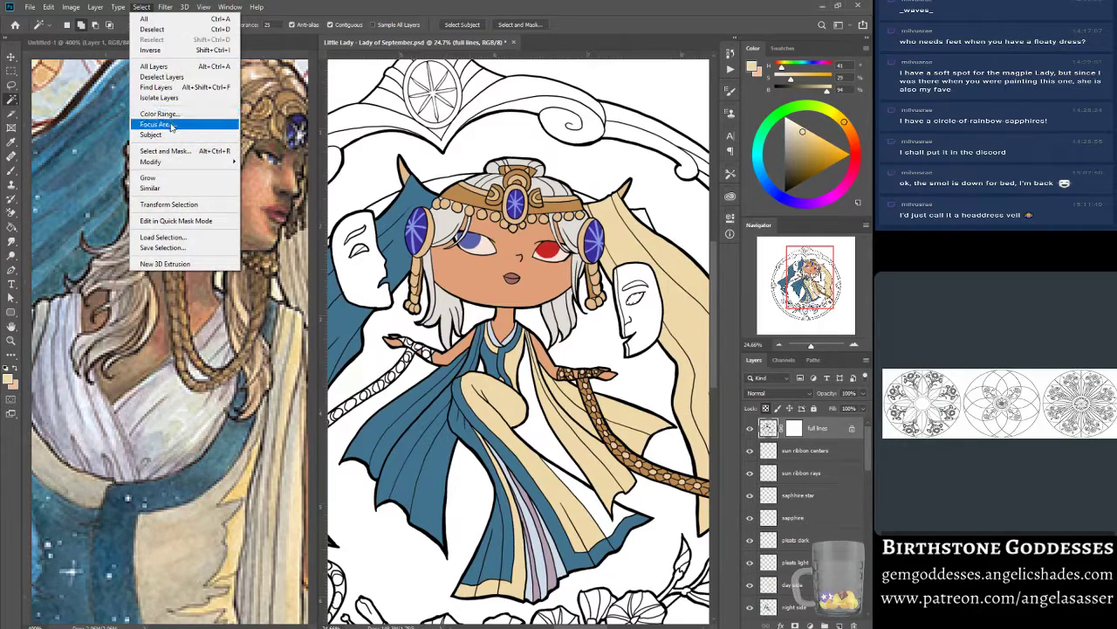
pyautogui.moveTo(186, 166)
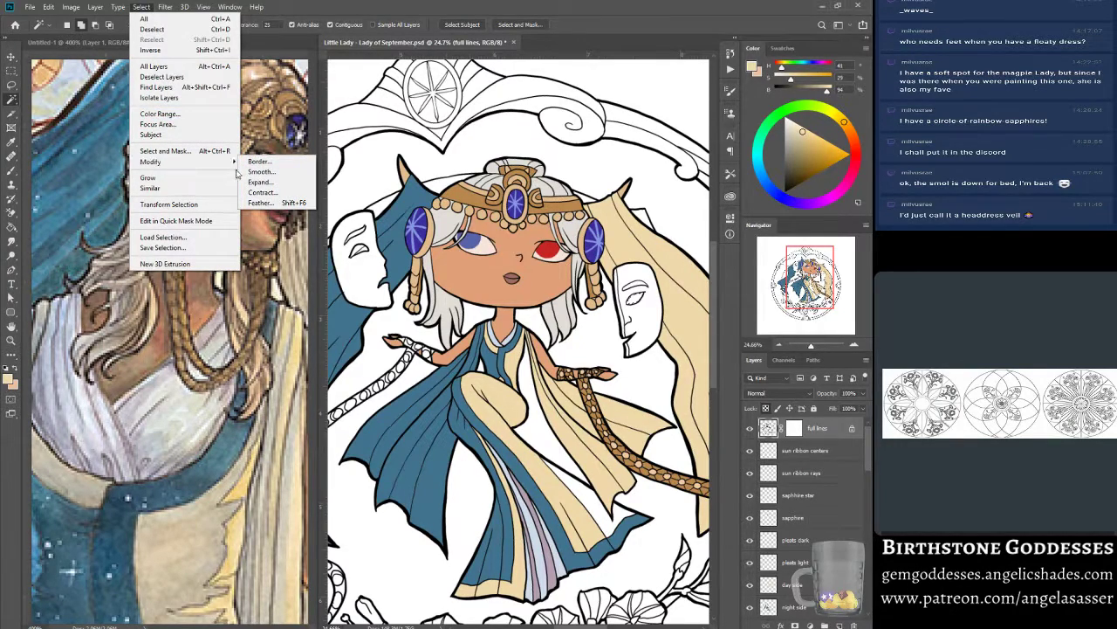
pyautogui.click(274, 182)
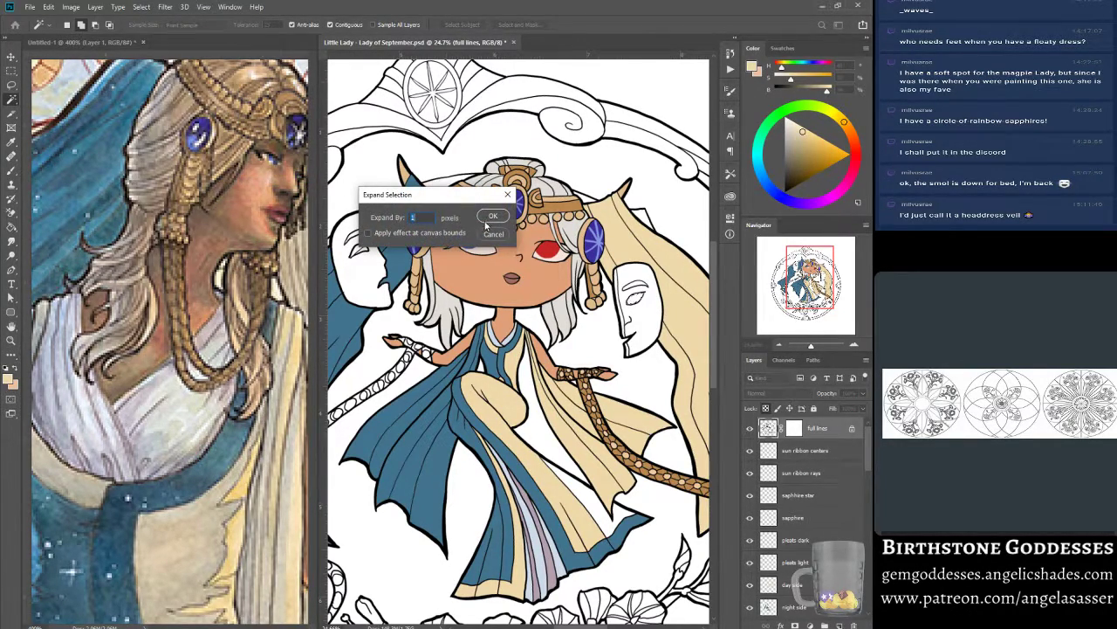
pyautogui.press('Return')
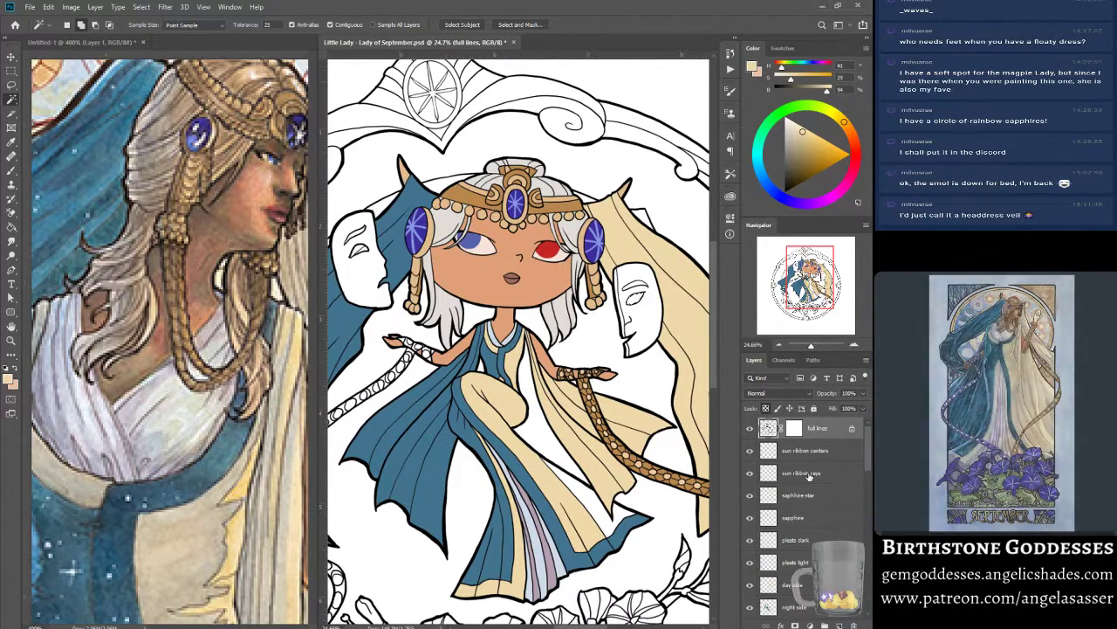
# Fill the right-hand mask's eye opening with the cream foreground color on the day side layer at 100% opacity.
pyautogui.moveTo(812, 279); pyautogui.dragTo(825, 280)
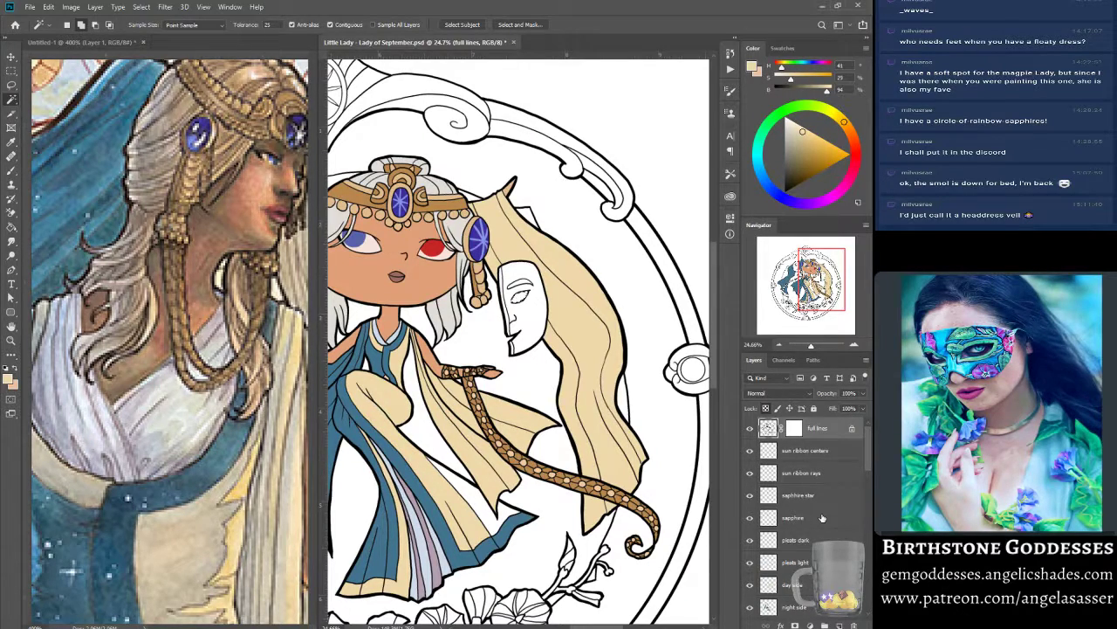
pyautogui.scroll(-1, 812, 524)
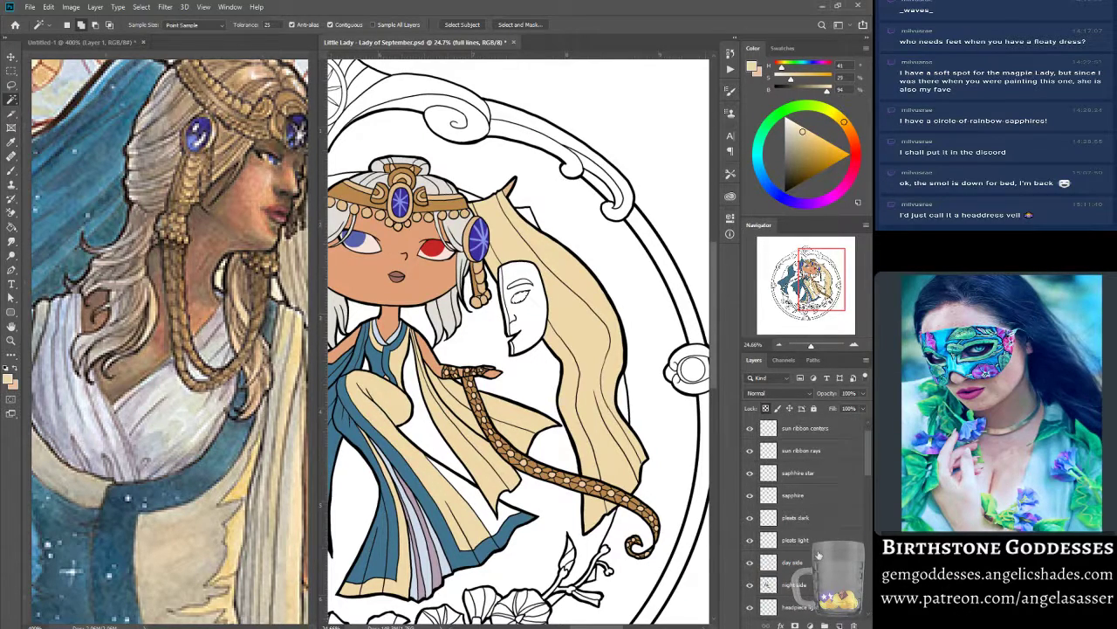
pyautogui.scroll(-1, 819, 555)
pyautogui.click(808, 543)
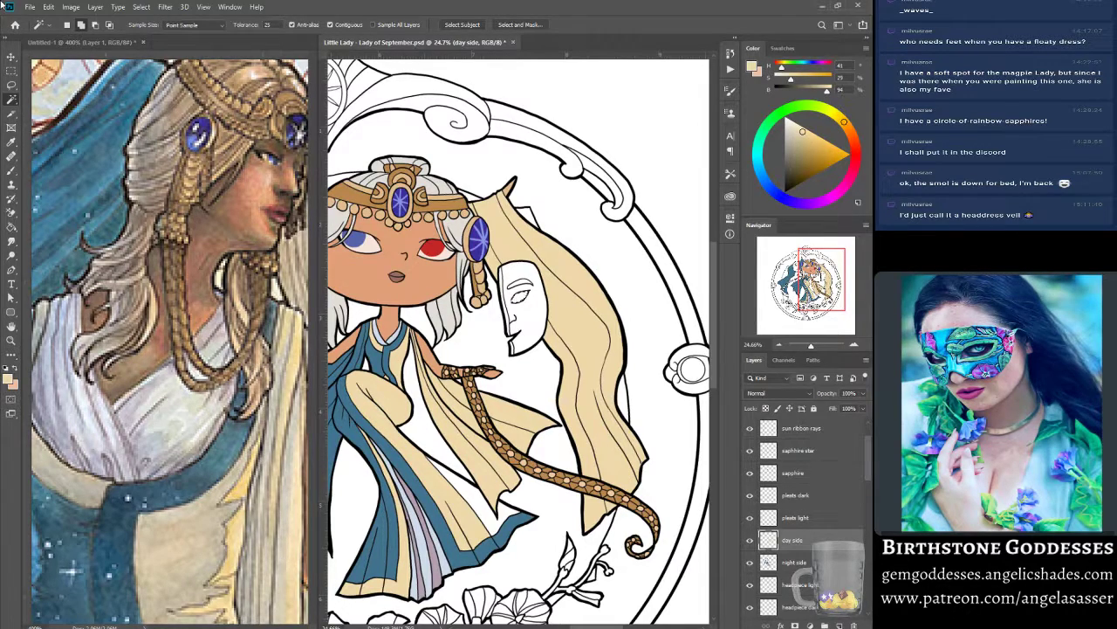
pyautogui.click(48, 6)
pyautogui.click(96, 177)
pyautogui.press('i')
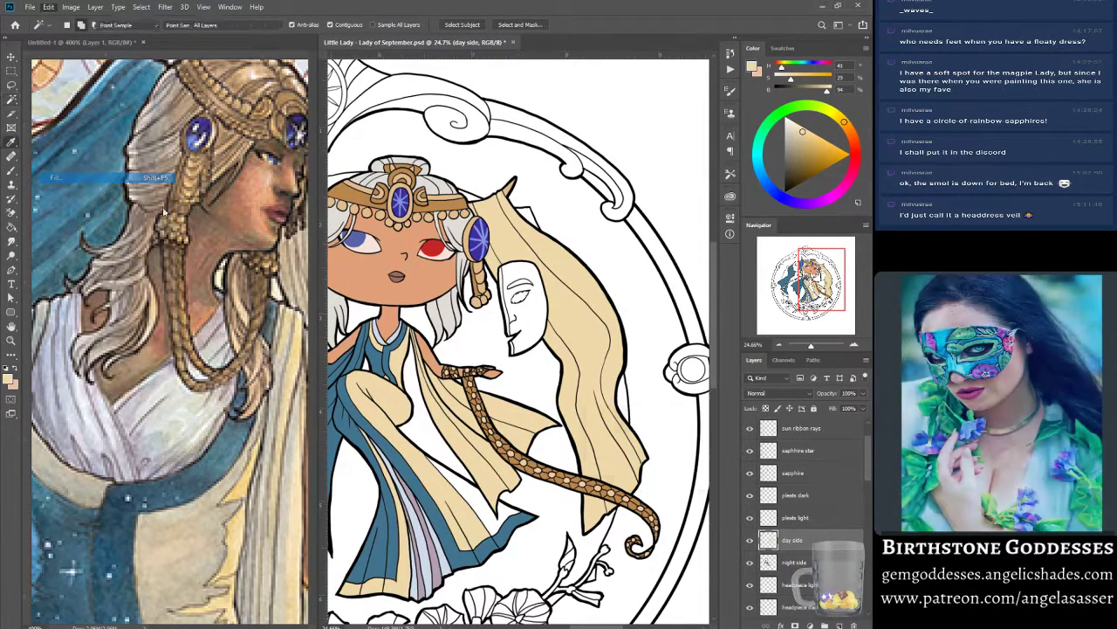
pyautogui.click(746, 417)
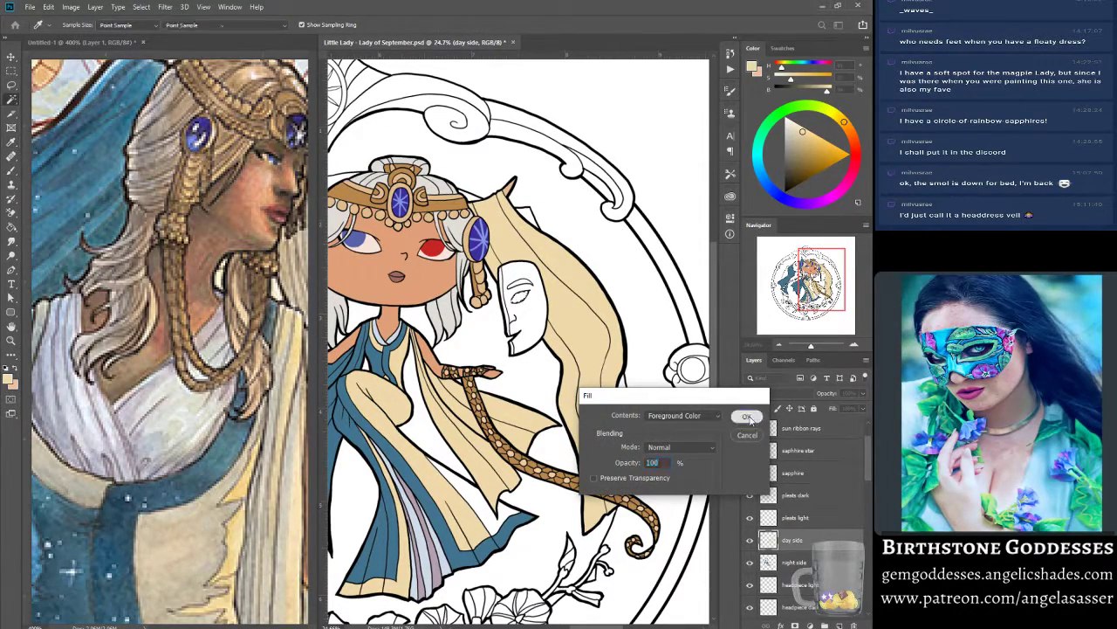
pyautogui.press('w')
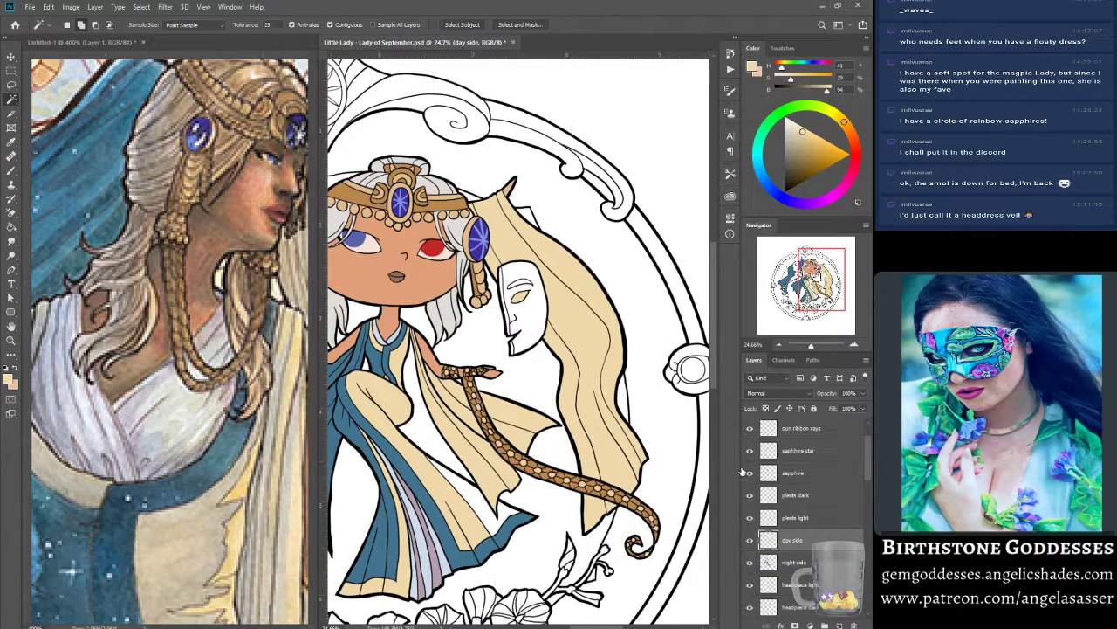
# Select the frowning left-hand mask's eye opening on the full lines layer and expand the selection.
pyautogui.scroll(2, 771, 471)
pyautogui.click(769, 428)
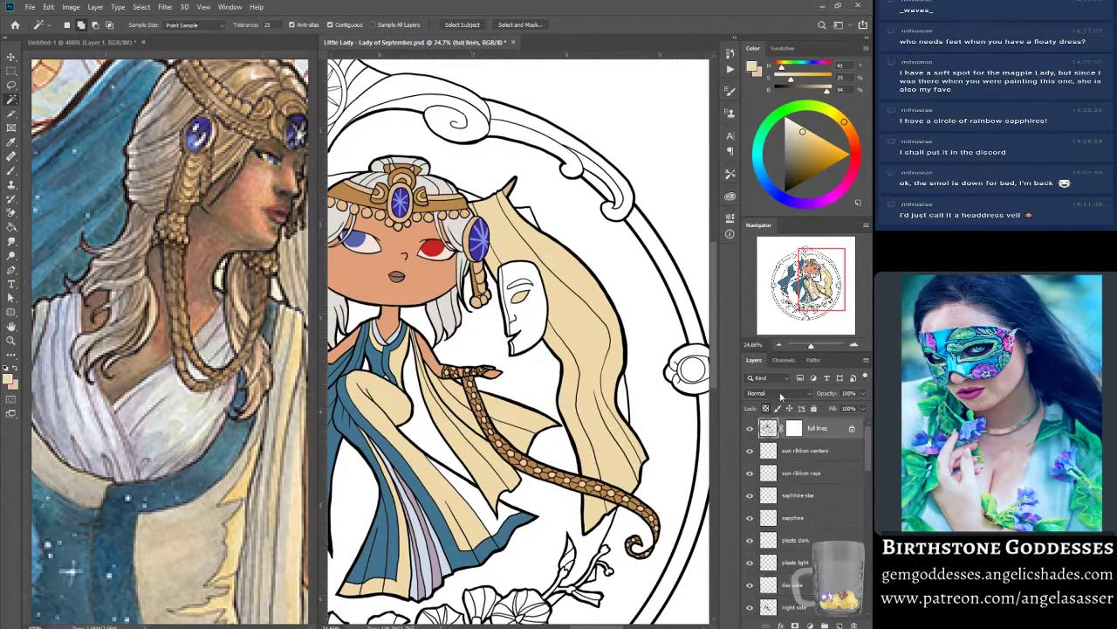
pyautogui.moveTo(800, 290); pyautogui.dragTo(779, 293)
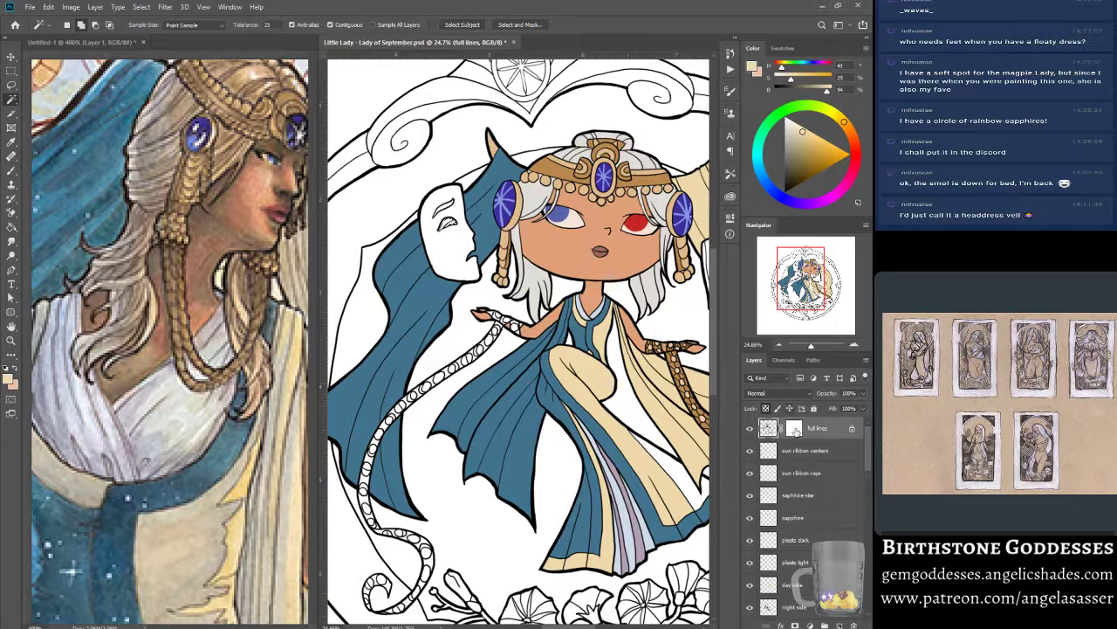
pyautogui.click(165, 7)
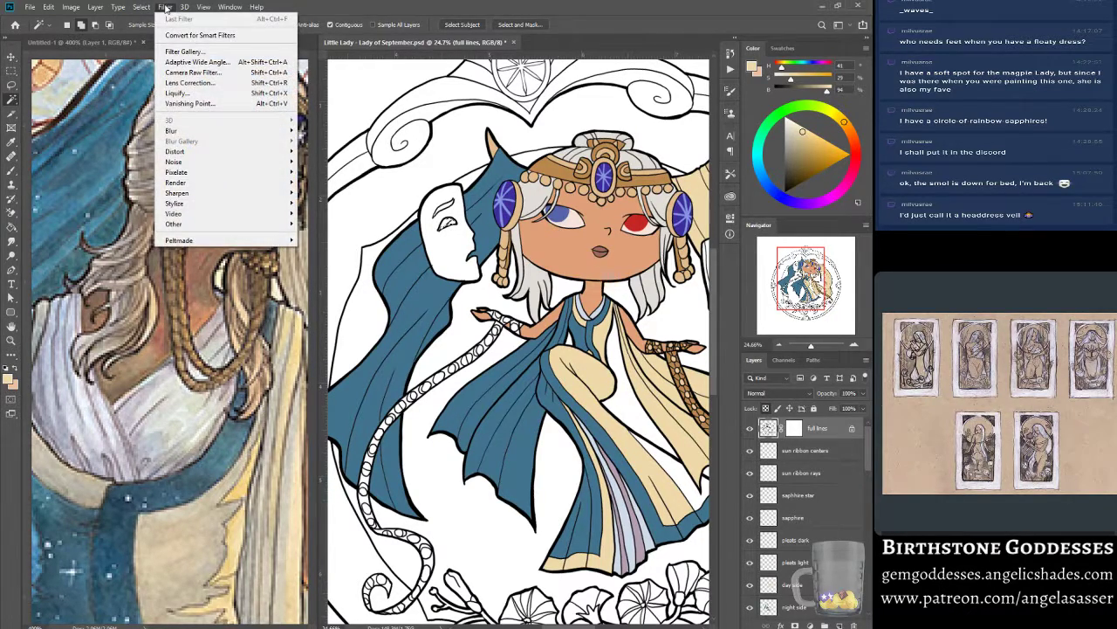
pyautogui.moveTo(141, 7)
pyautogui.moveTo(203, 162)
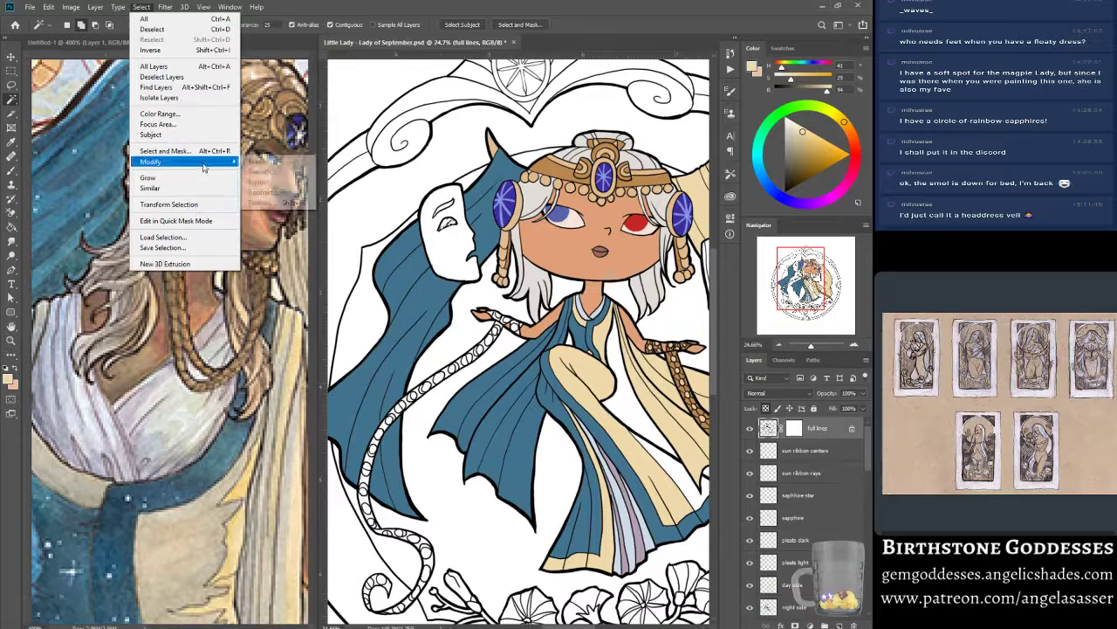
pyautogui.click(262, 182)
pyautogui.press('Return')
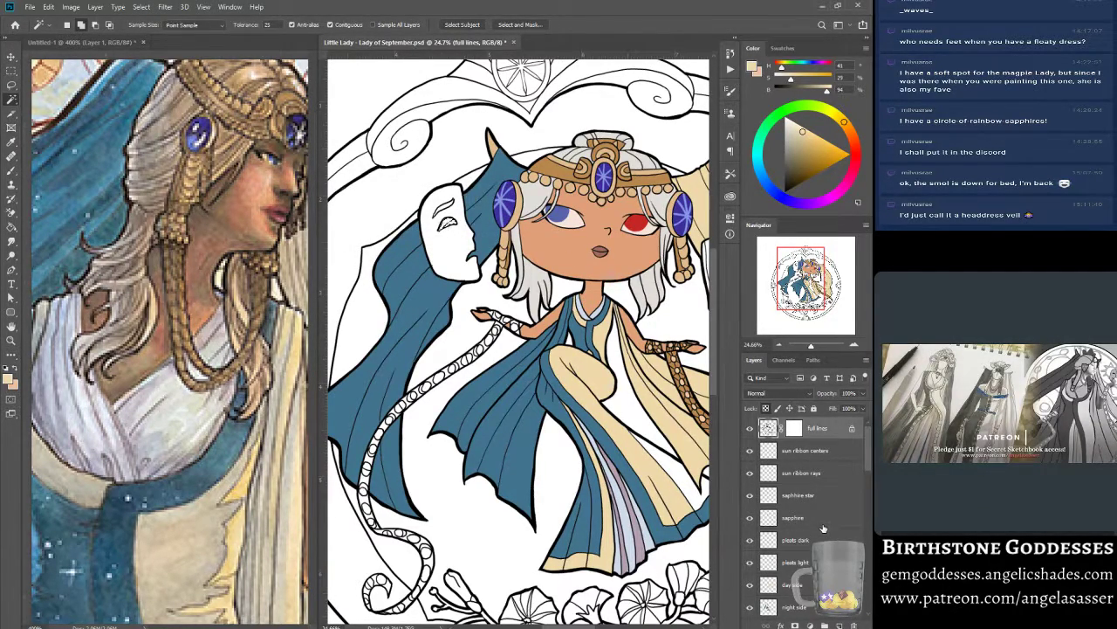
# Fill the frowning mask's selected eye opening on the night side layer with blue #42748f at 100% opacity and clear the selection.
pyautogui.scroll(-3, 820, 528)
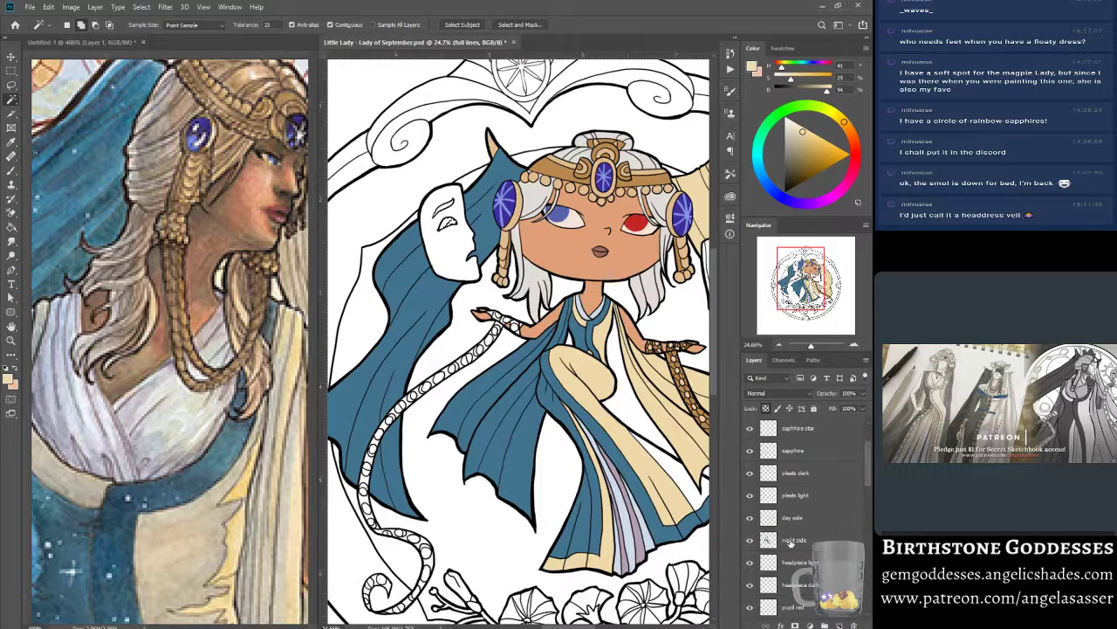
pyautogui.click(790, 541)
pyautogui.click(48, 7)
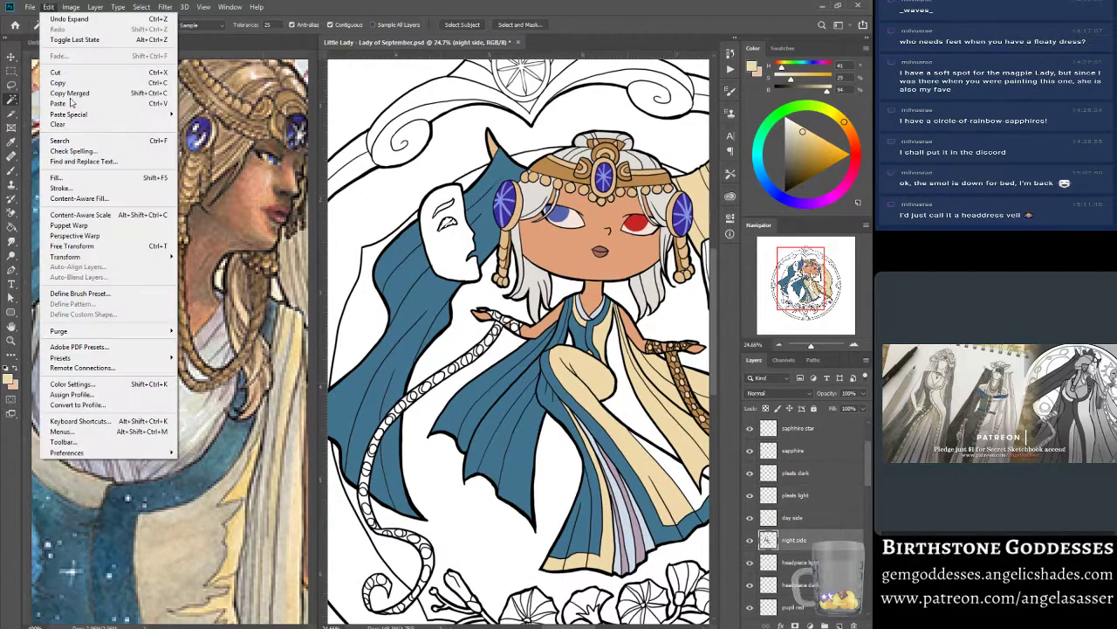
pyautogui.click(57, 178)
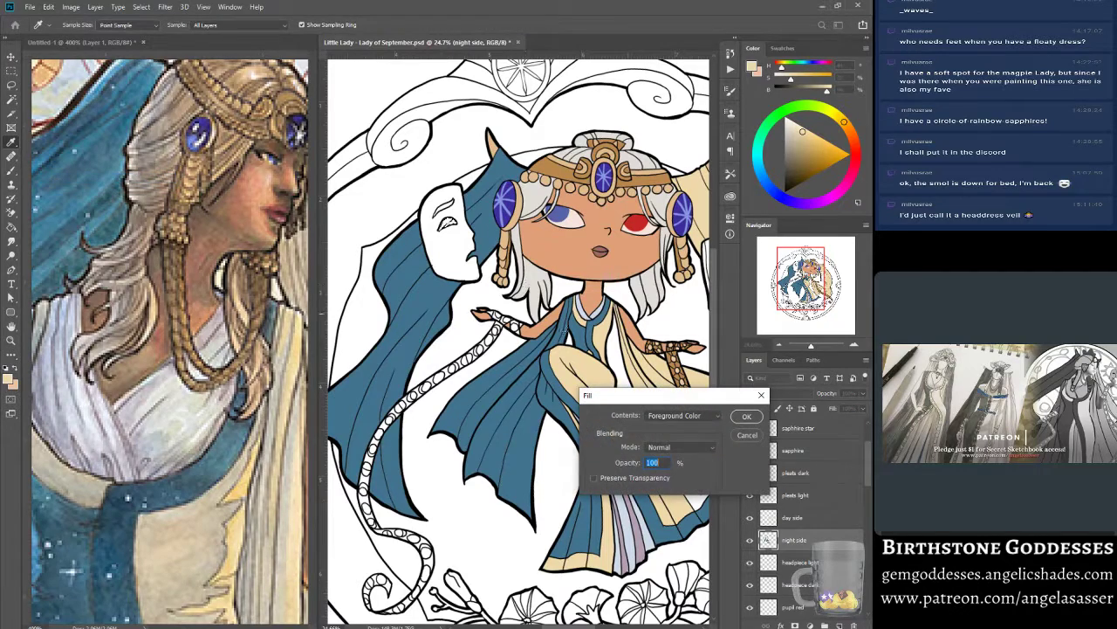
pyautogui.click(682, 416)
pyautogui.click(673, 439)
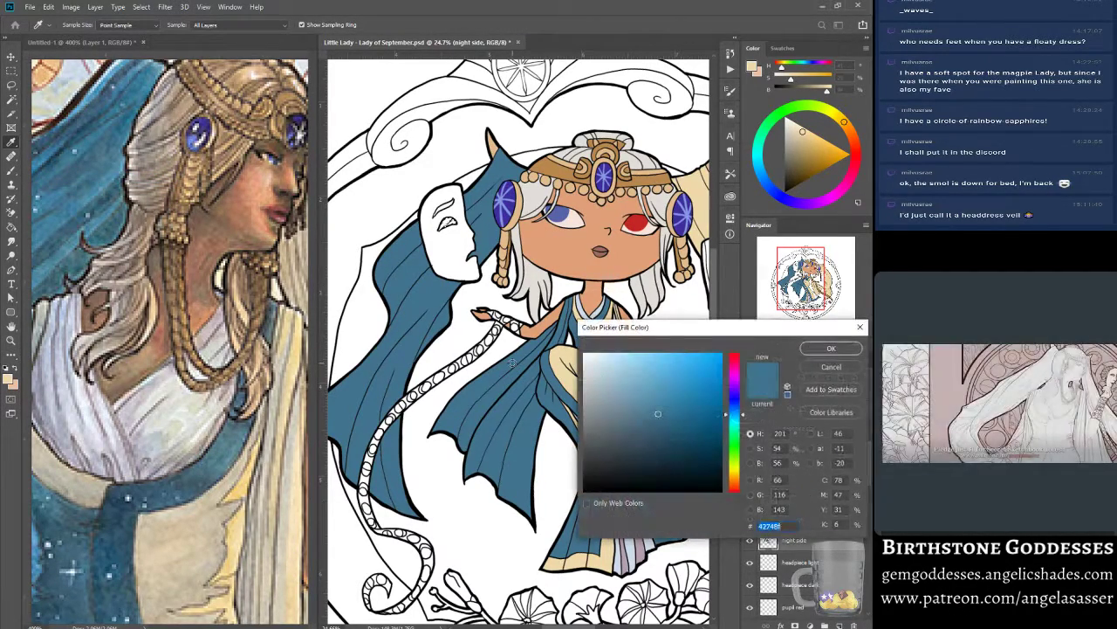
pyautogui.click(826, 348)
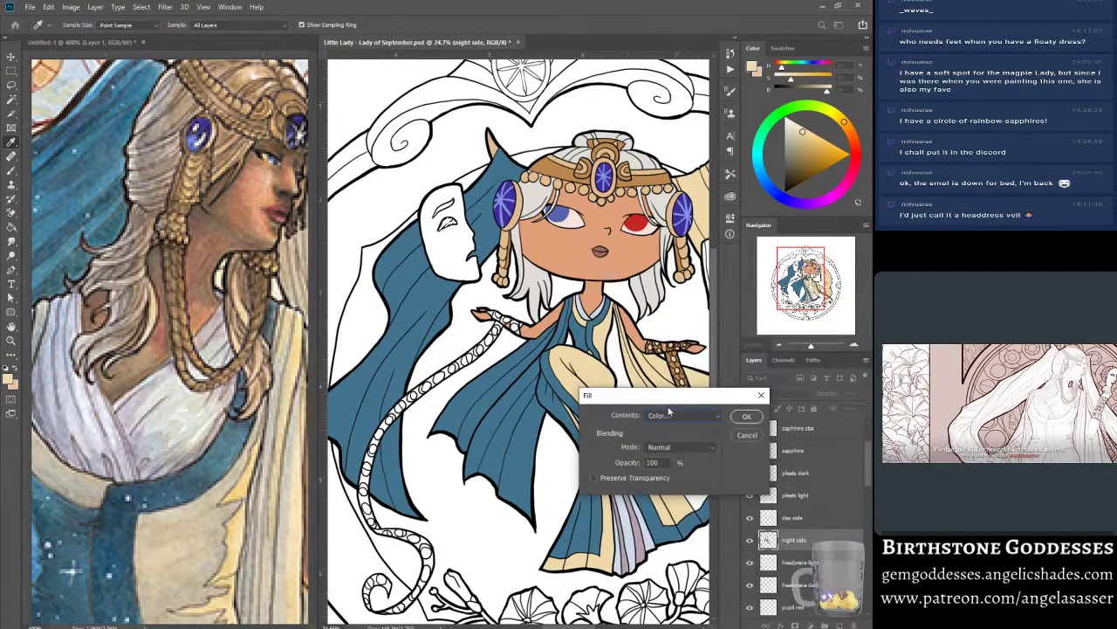
pyautogui.click(746, 416)
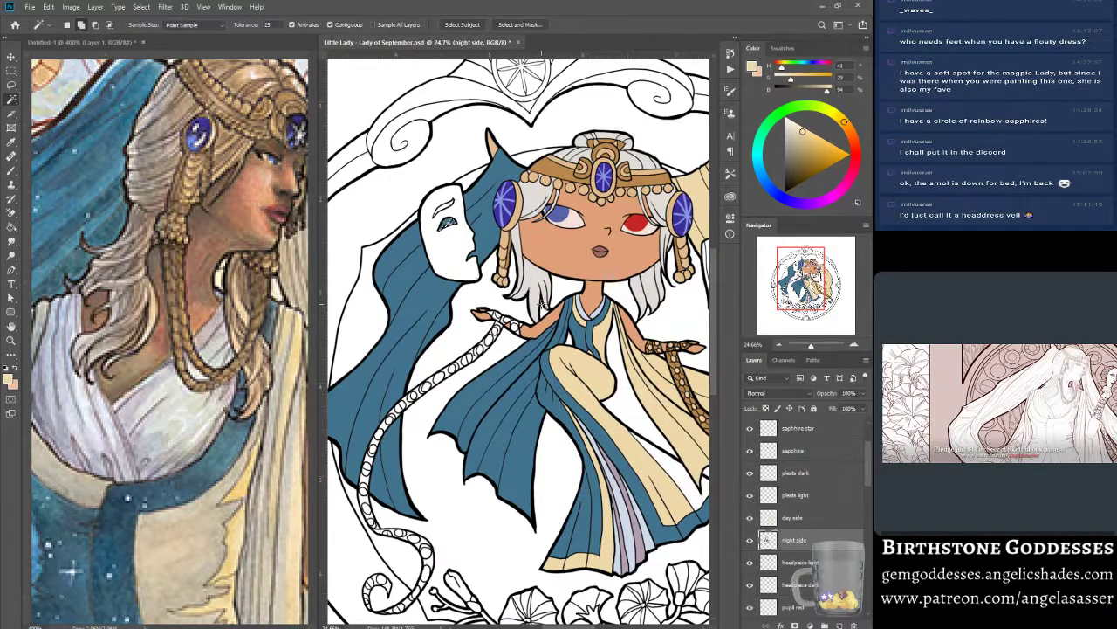
pyautogui.hotkey('ctrl', 'd')
# Zoom the reference painting out to about 135% and examine the figure's dress and both ribbons.
pyautogui.click(10, 341)
pyautogui.click(225, 212)
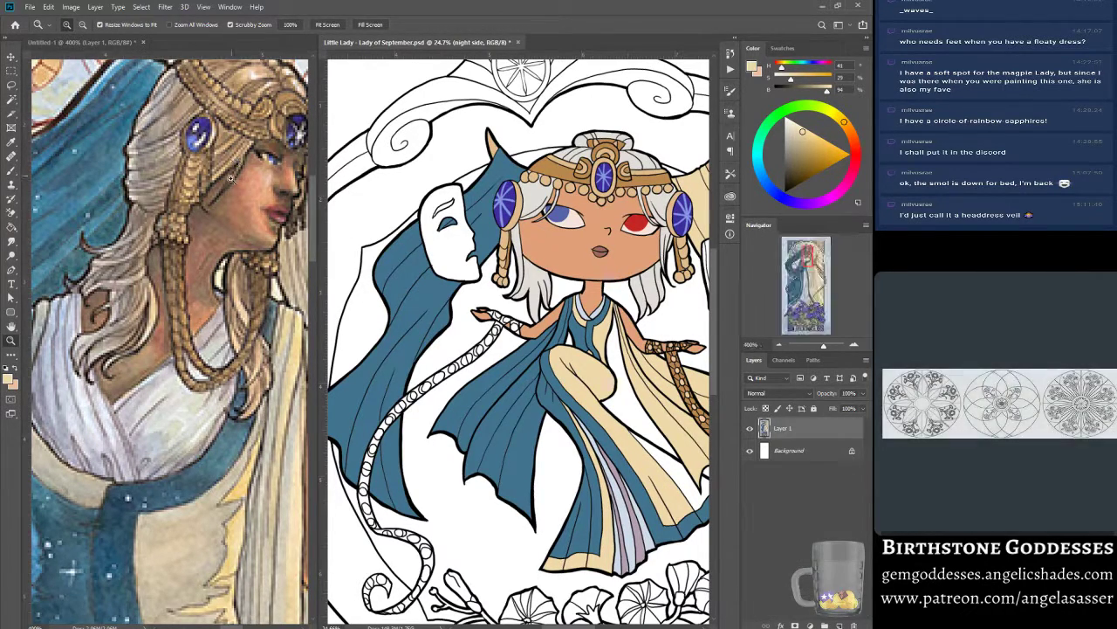
pyautogui.rightClick(225, 212)
pyautogui.click(251, 272)
pyautogui.rightClick(223, 321)
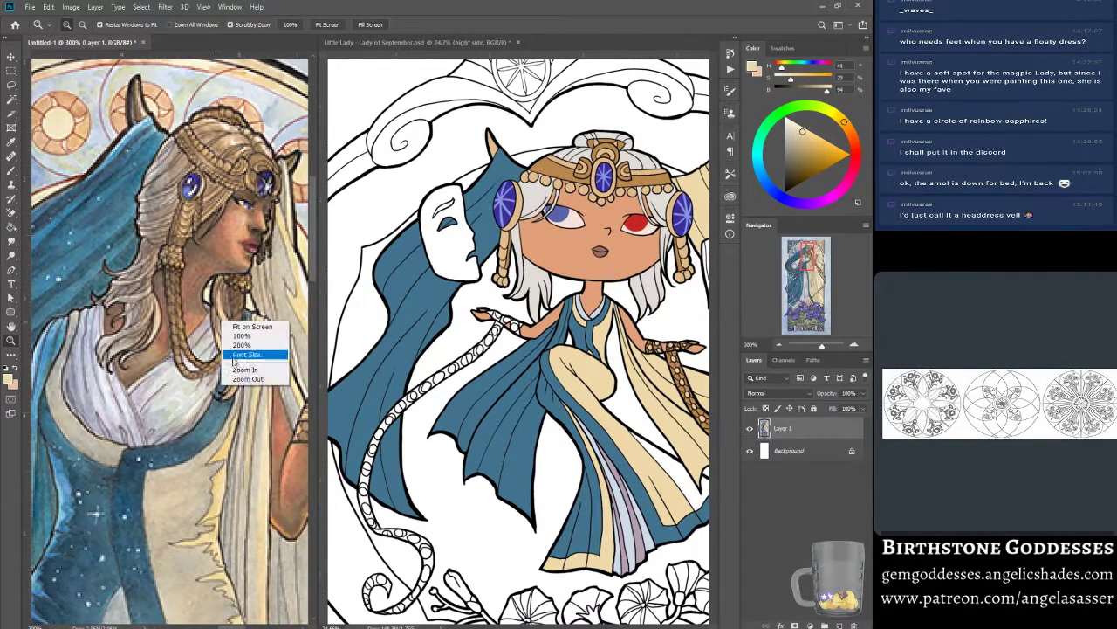
pyautogui.click(255, 381)
pyautogui.moveTo(196, 359); pyautogui.dragTo(212, 502)
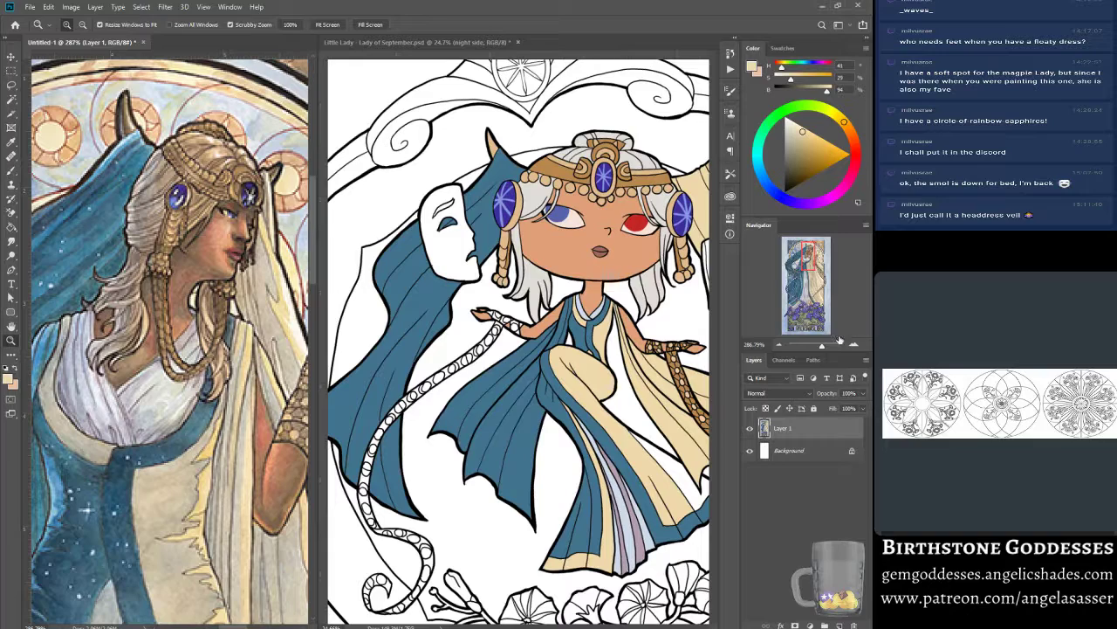
pyautogui.moveTo(822, 346); pyautogui.dragTo(819, 346)
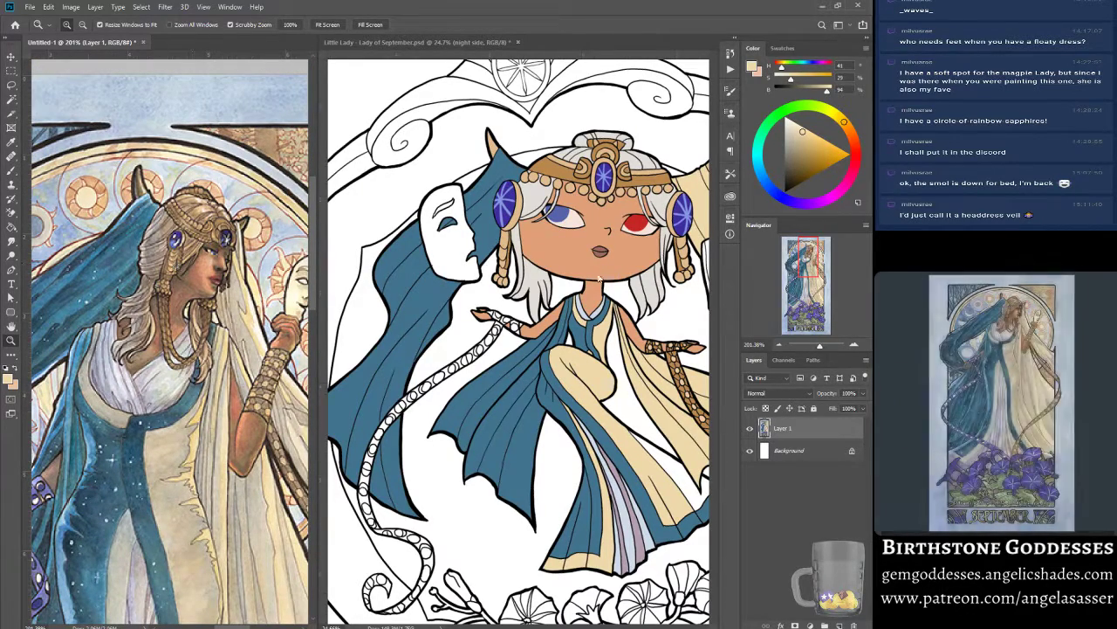
pyautogui.moveTo(818, 266); pyautogui.dragTo(812, 284)
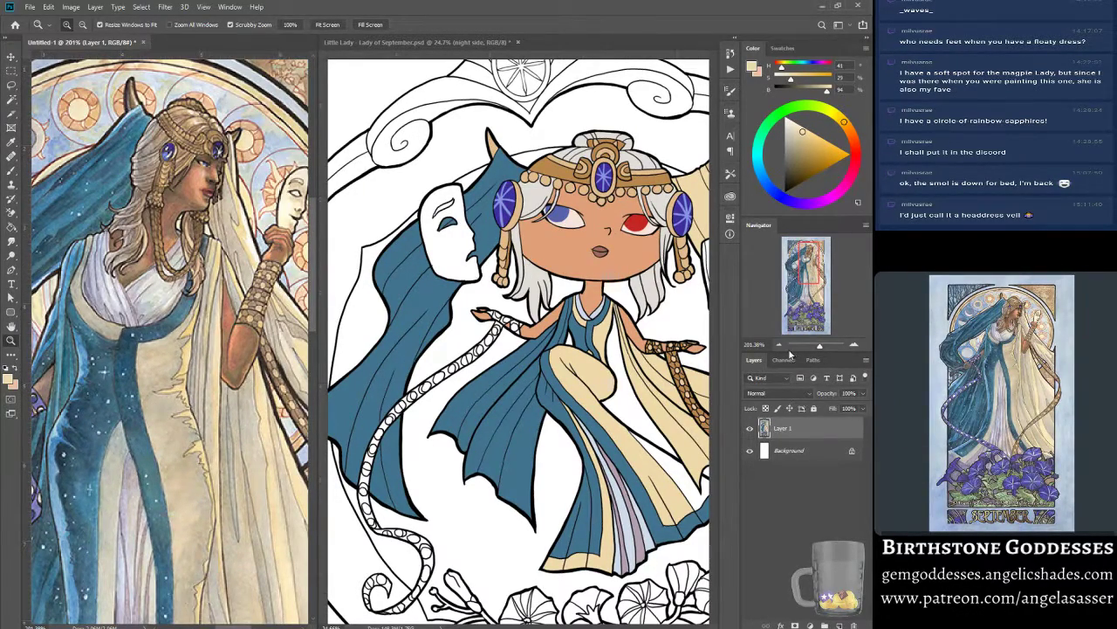
pyautogui.moveTo(819, 346); pyautogui.dragTo(817, 346)
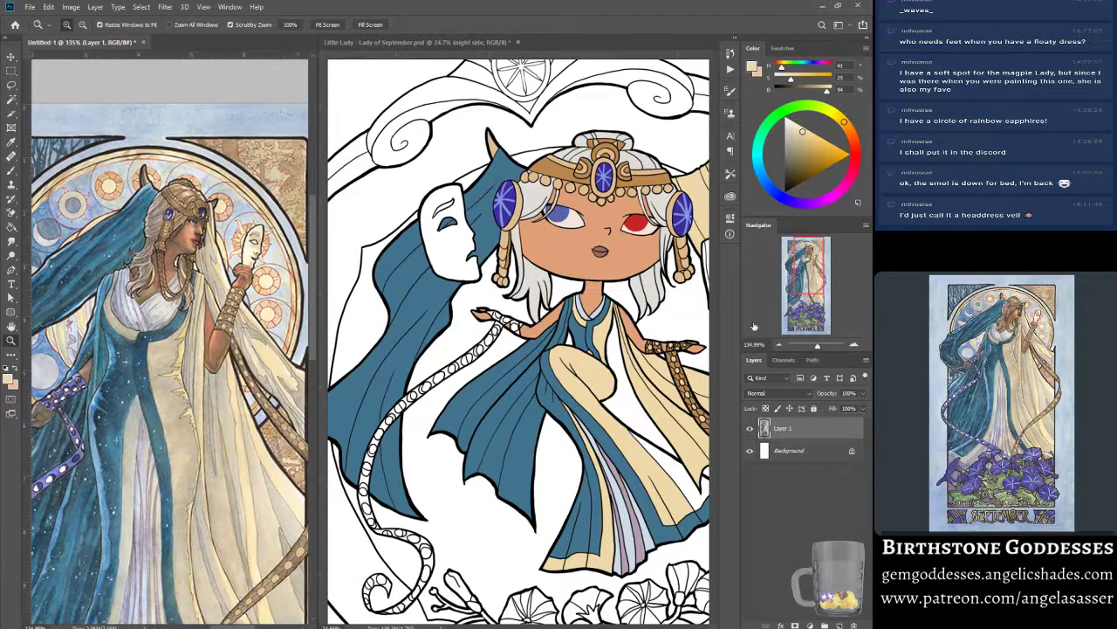
pyautogui.scroll(-5, 157, 269)
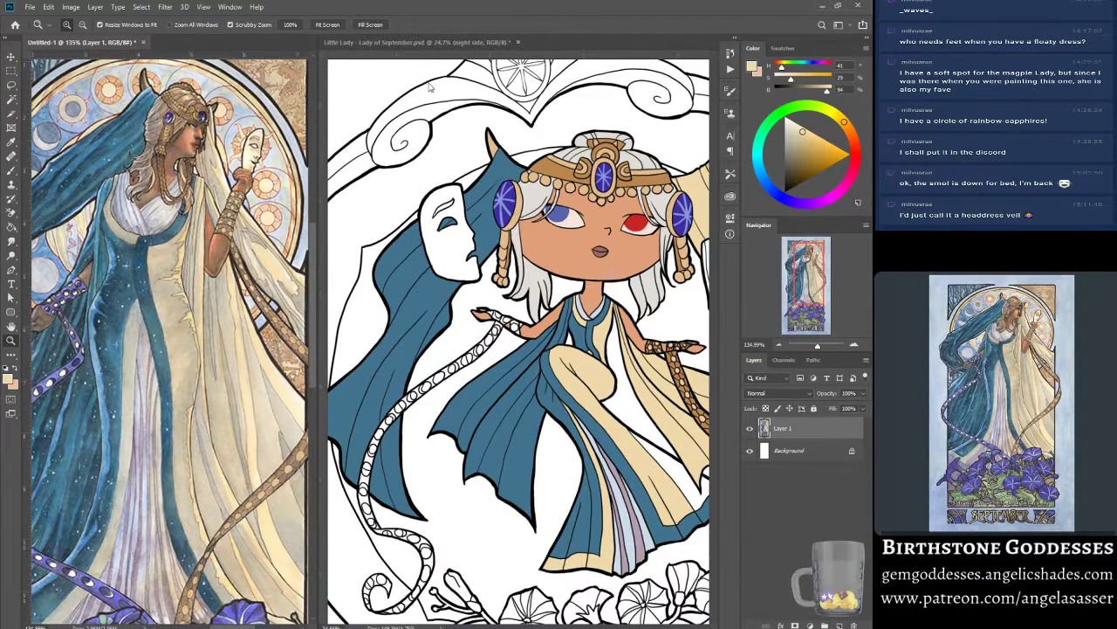
# Save the Little Lady of September drawing and add a layer named "moon ribbon moons" above the sun ribbon centers layer.
pyautogui.click(443, 42)
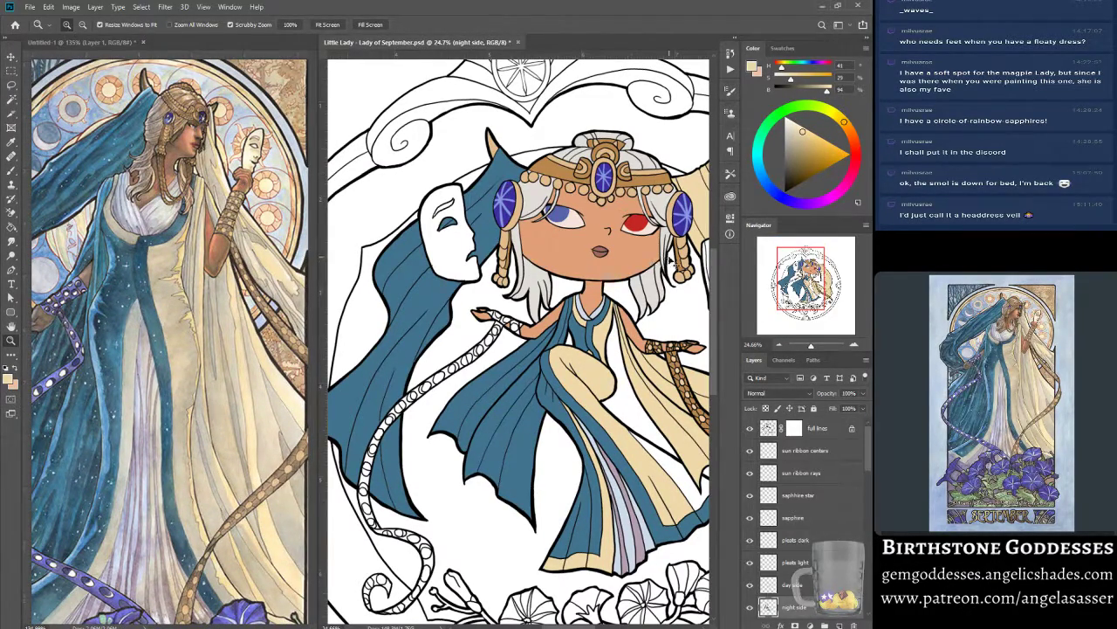
pyautogui.hotkey('ctrl', 's')
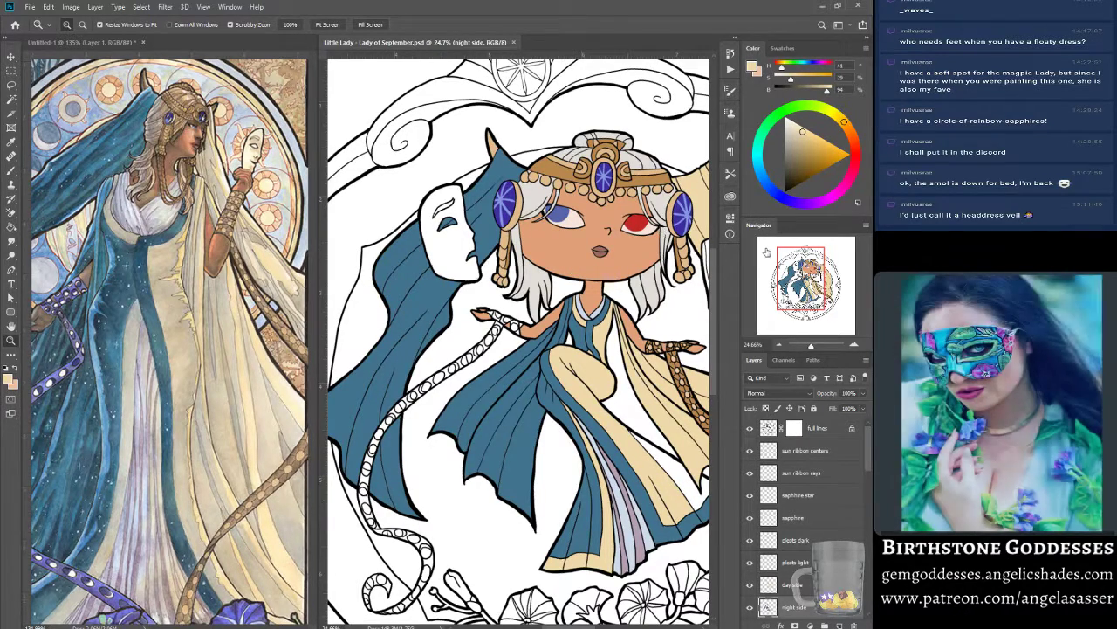
pyautogui.click(810, 458)
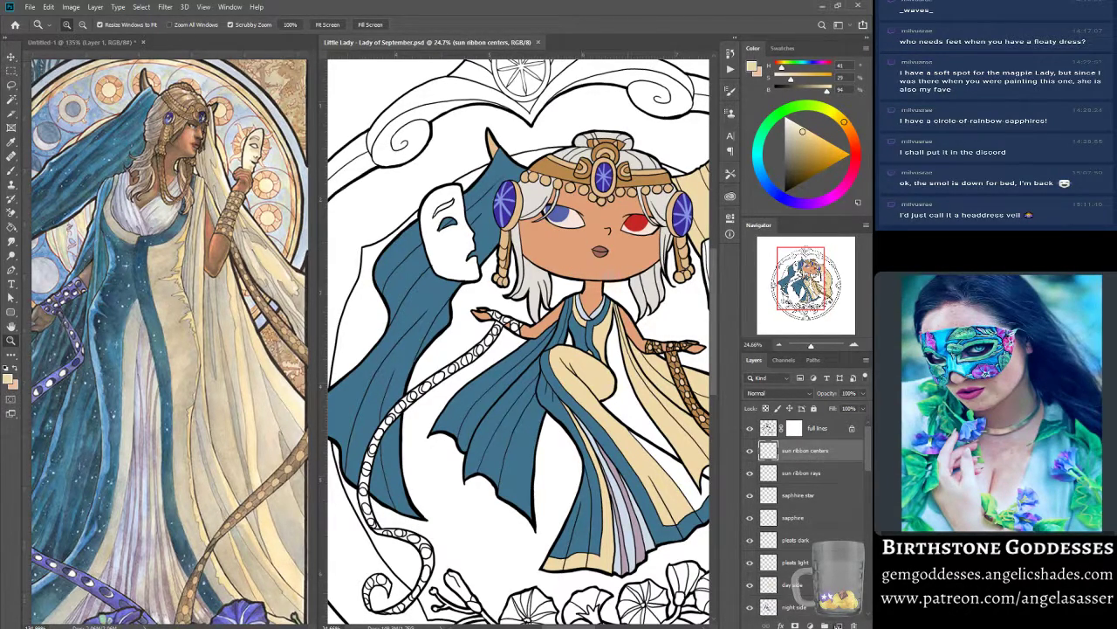
pyautogui.hotkey('ctrl', 'shift', 'alt', 'n')
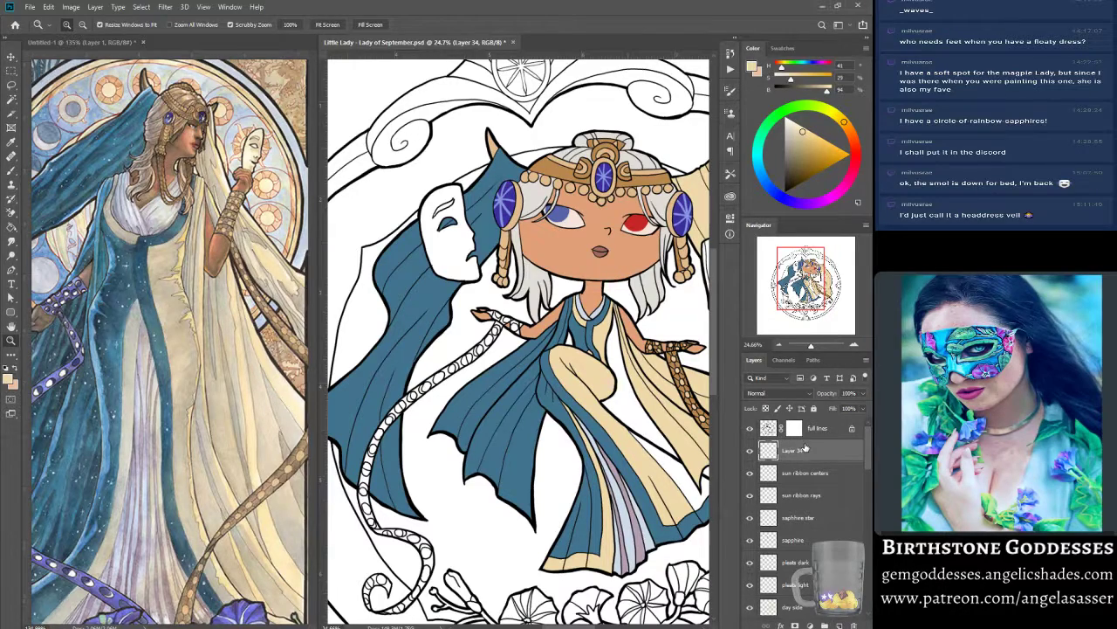
pyautogui.doubleClick(796, 450)
pyautogui.write('moon ribbon moons')
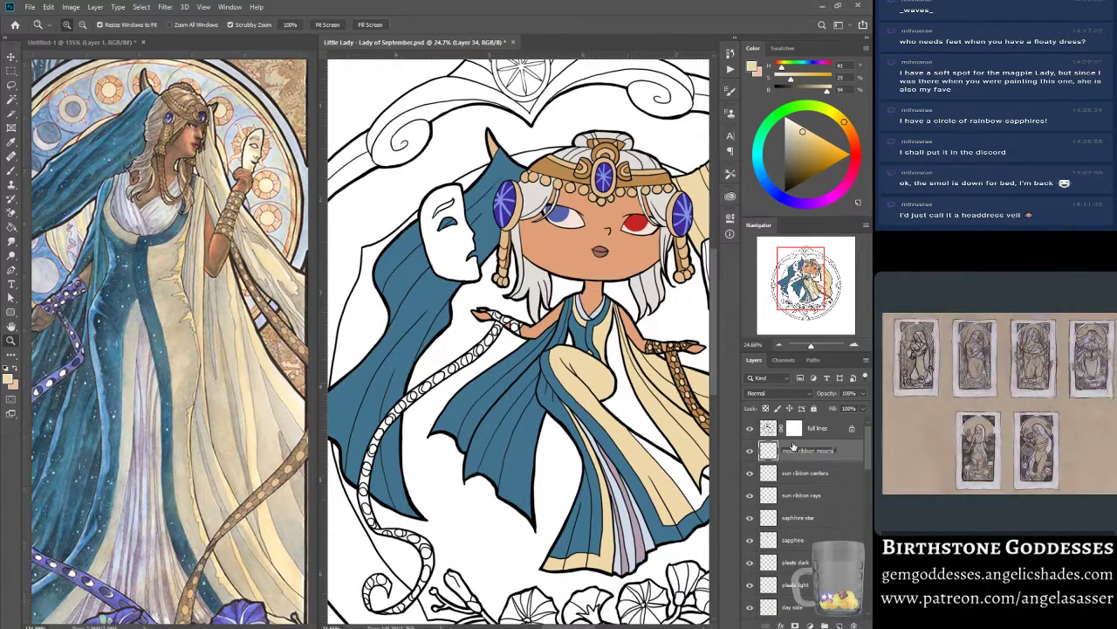
pyautogui.press('Return')
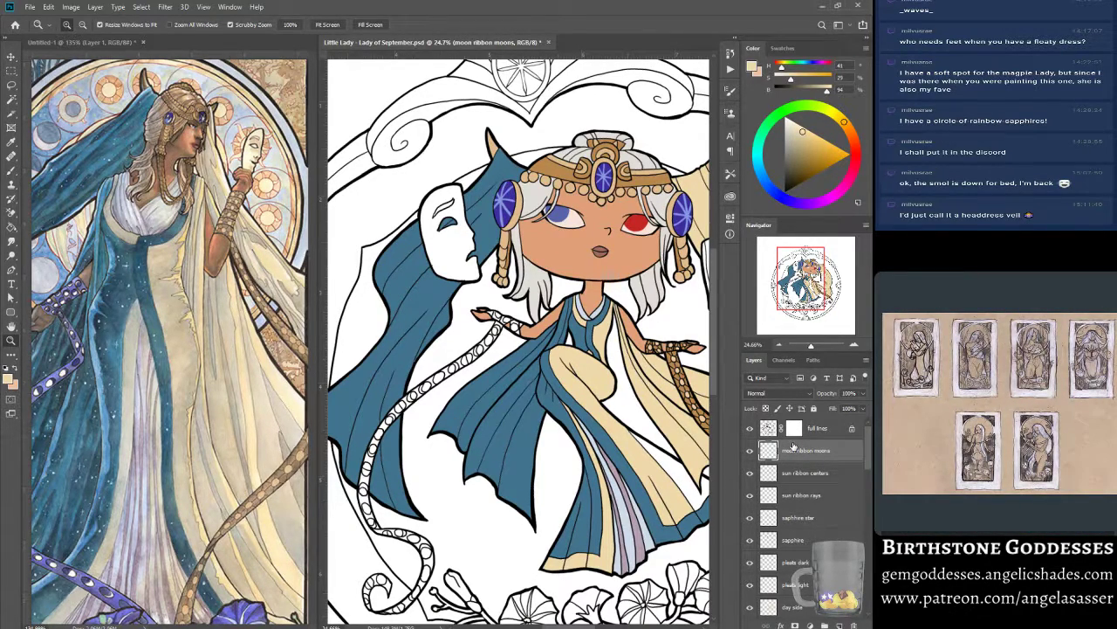
# Set the foreground color to the dark blue #3b446b sampled from the moon ribbon in the reference painting.
pyautogui.click(8, 381)
pyautogui.click(75, 367)
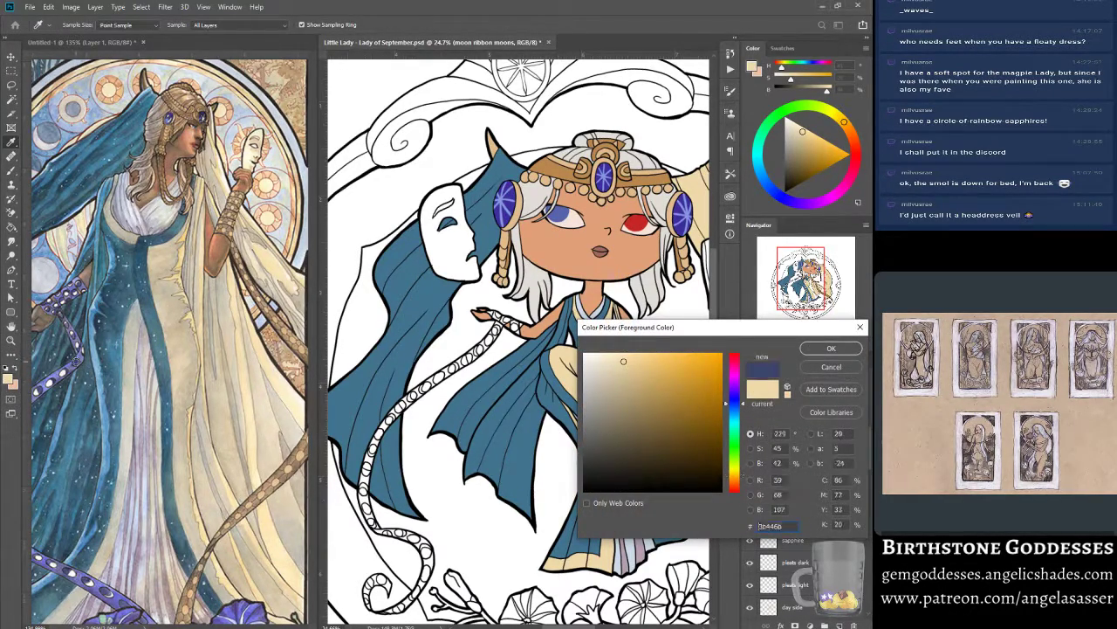
pyautogui.click(833, 350)
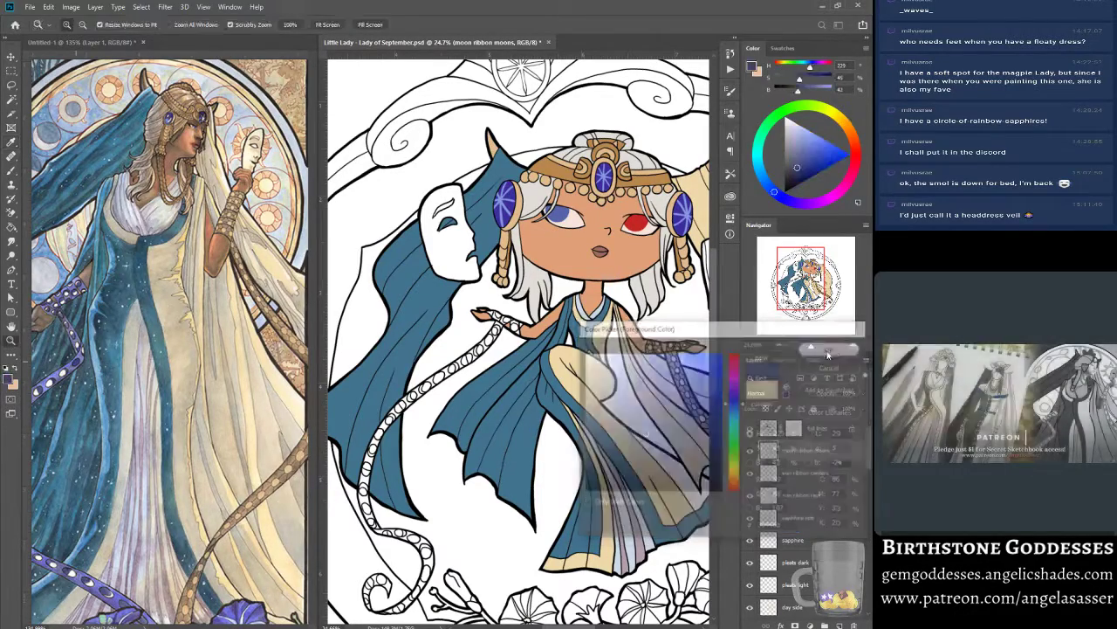
# Select the moon shapes along the upper part of the left-hand ribbon on the full lines layer with the Magic Wand.
pyautogui.moveTo(490, 353); pyautogui.dragTo(524, 292)
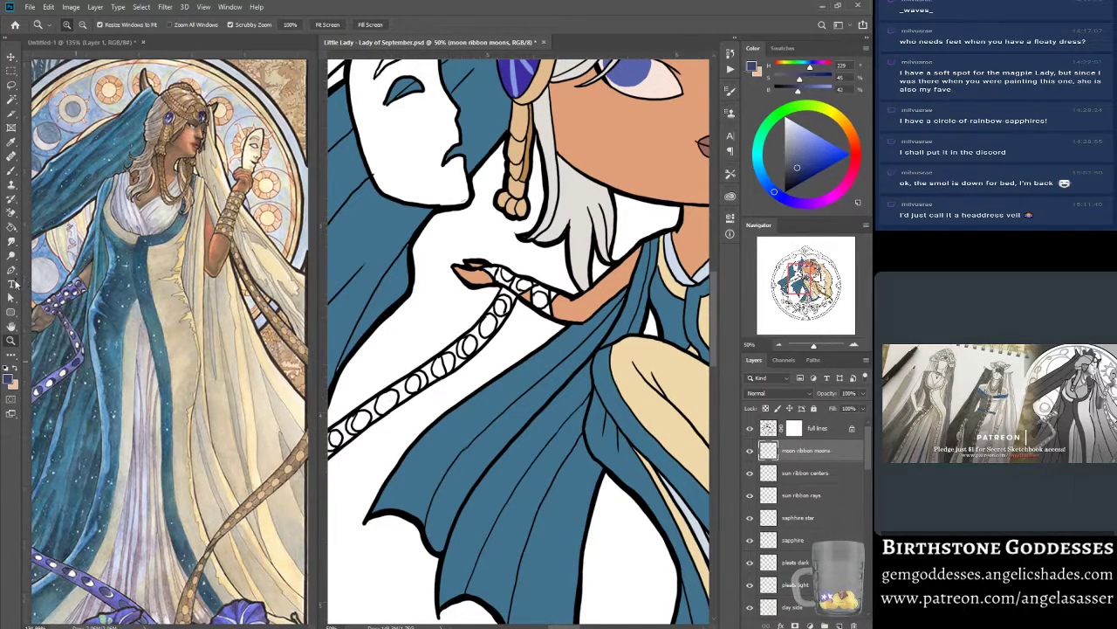
pyautogui.click(12, 100)
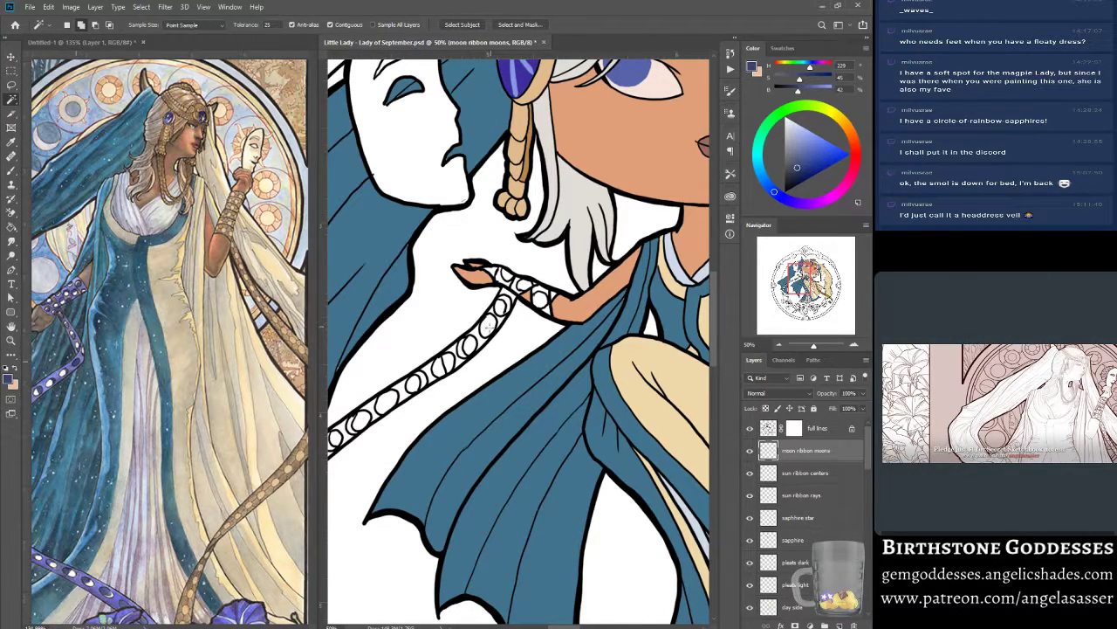
pyautogui.click(768, 427)
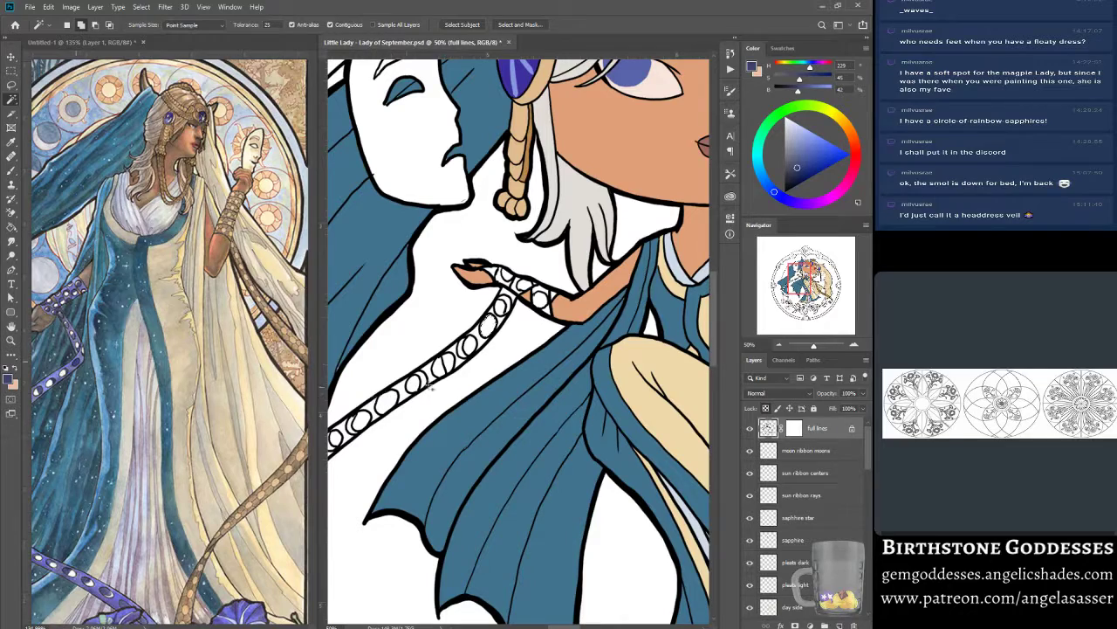
pyautogui.keyDown('shift'); pyautogui.click(449, 355); pyautogui.keyUp('shift')
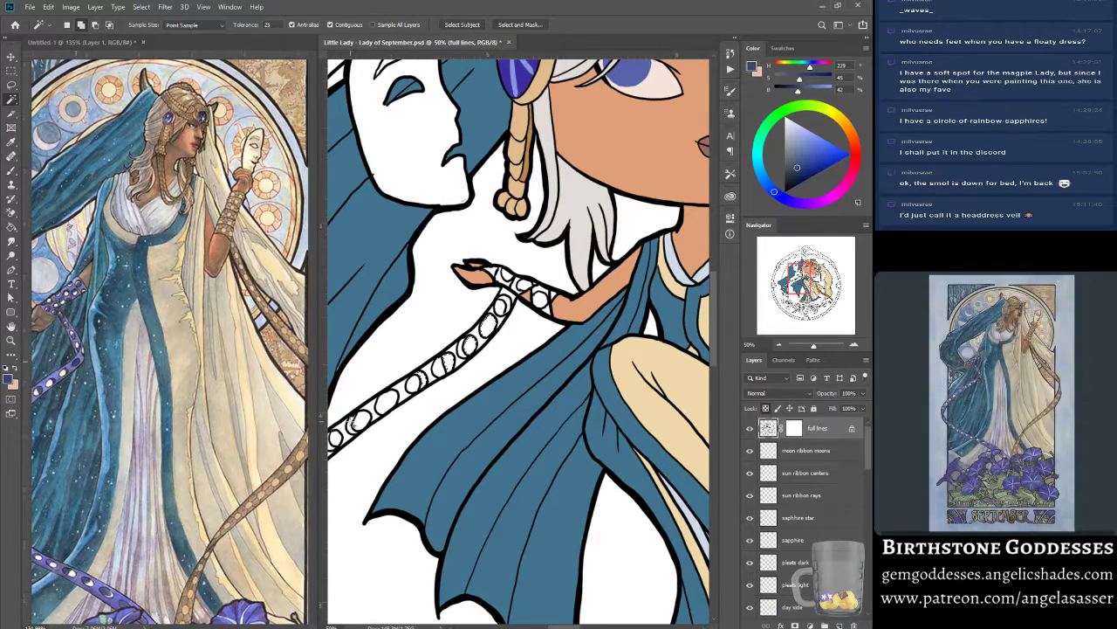
pyautogui.moveTo(793, 286); pyautogui.dragTo(789, 289)
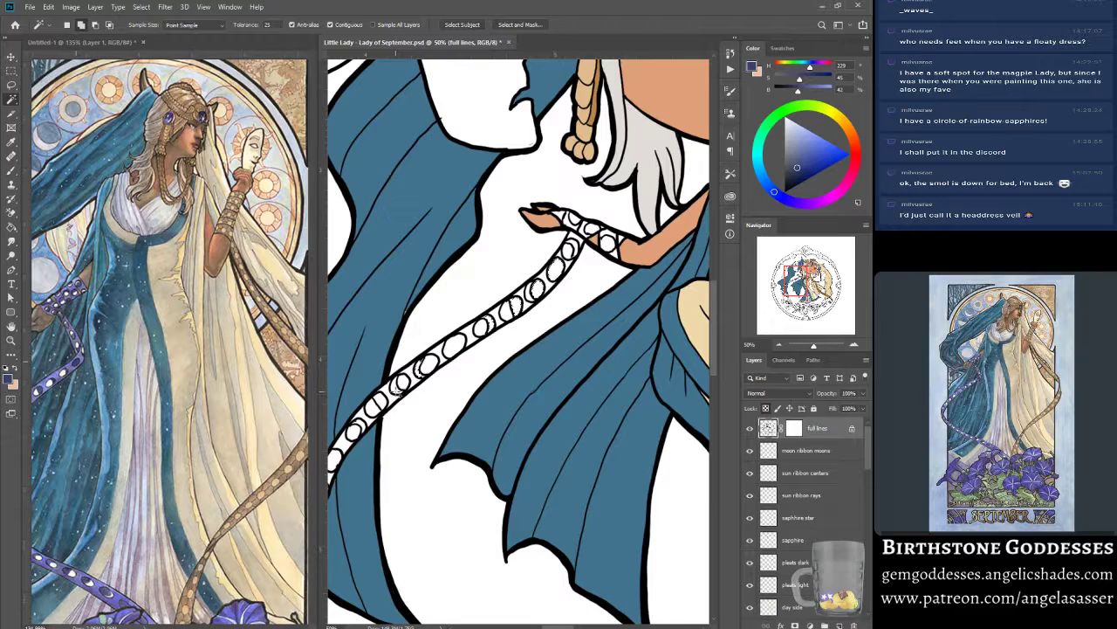
pyautogui.click(373, 408)
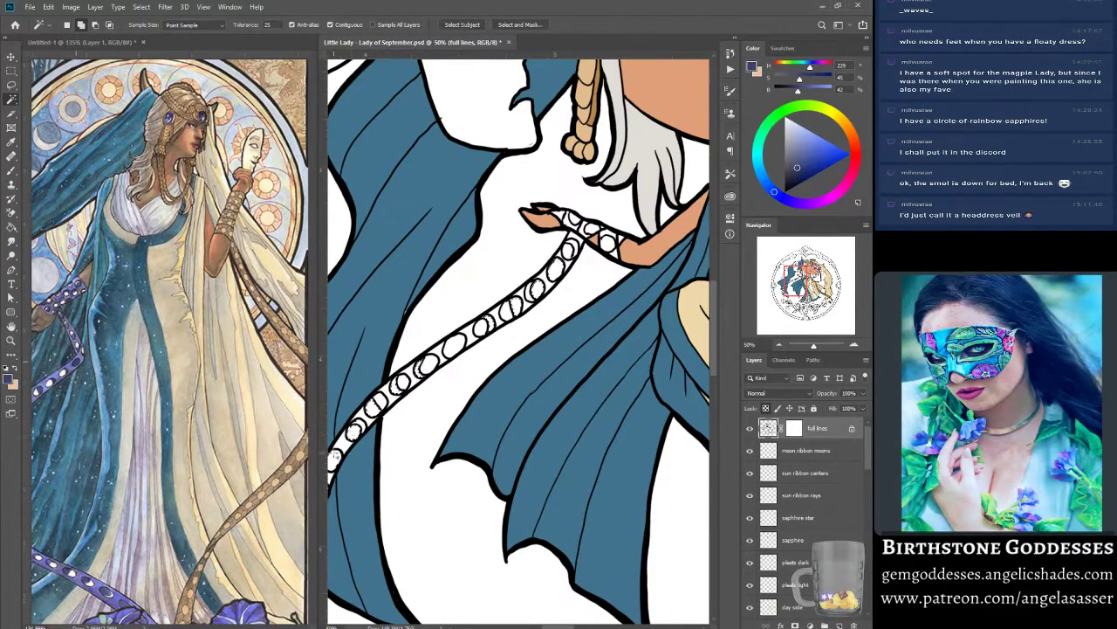
pyautogui.click(337, 457)
pyautogui.moveTo(338, 455); pyautogui.dragTo(414, 387)
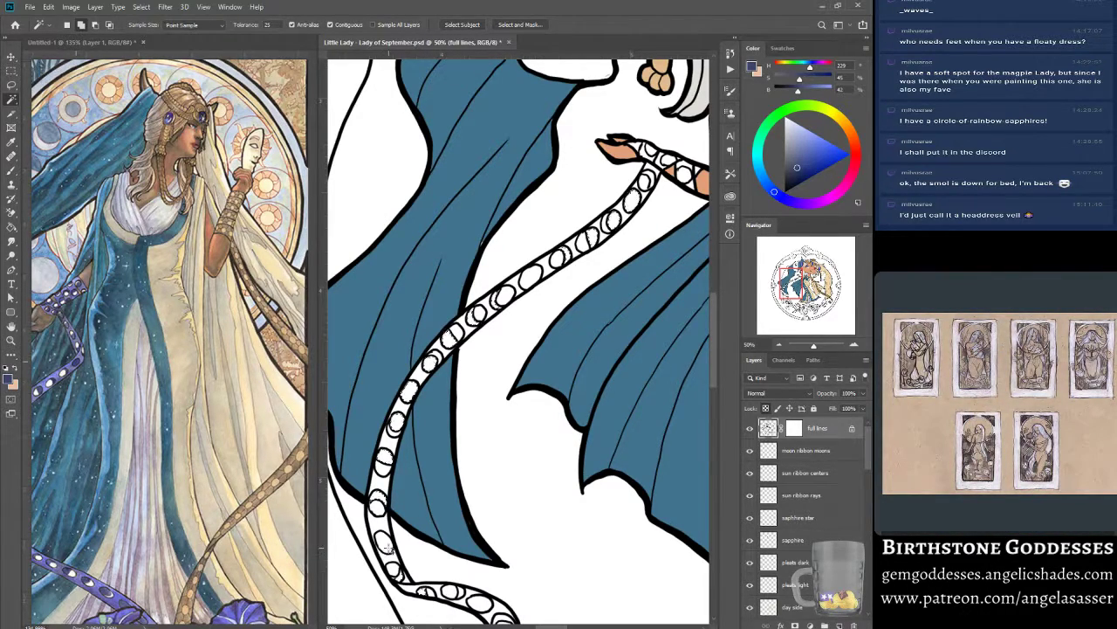
# Add the moon shapes along the ribbon's lower part and curled end to the selection on the full lines layer.
pyautogui.scroll(-4, 478, 602)
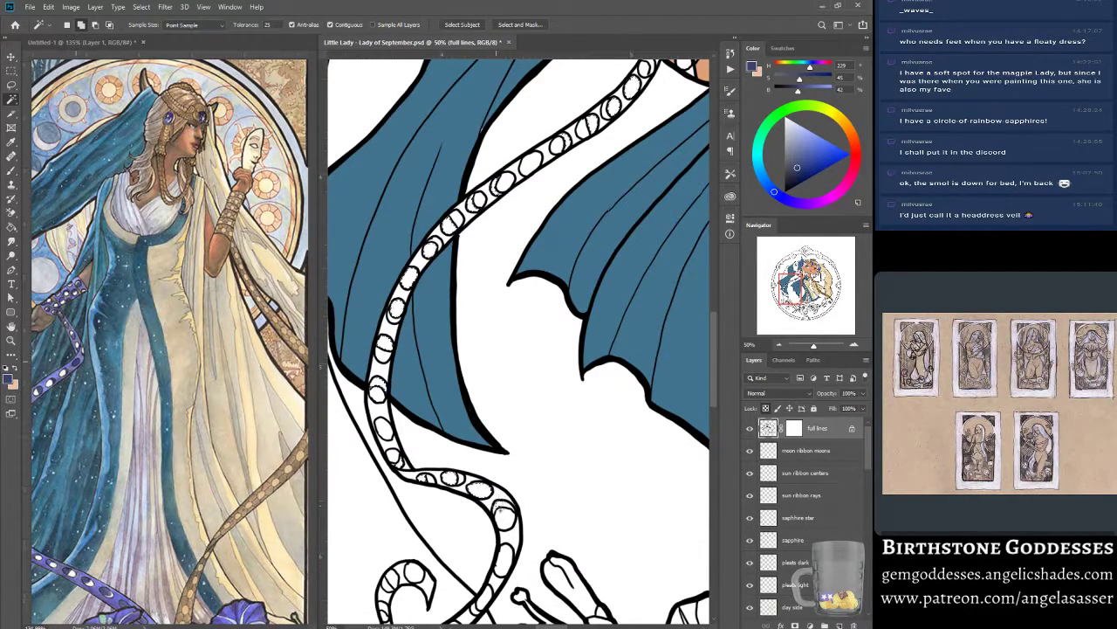
pyautogui.scroll(-1, 513, 537)
pyautogui.scroll(-1, 516, 541)
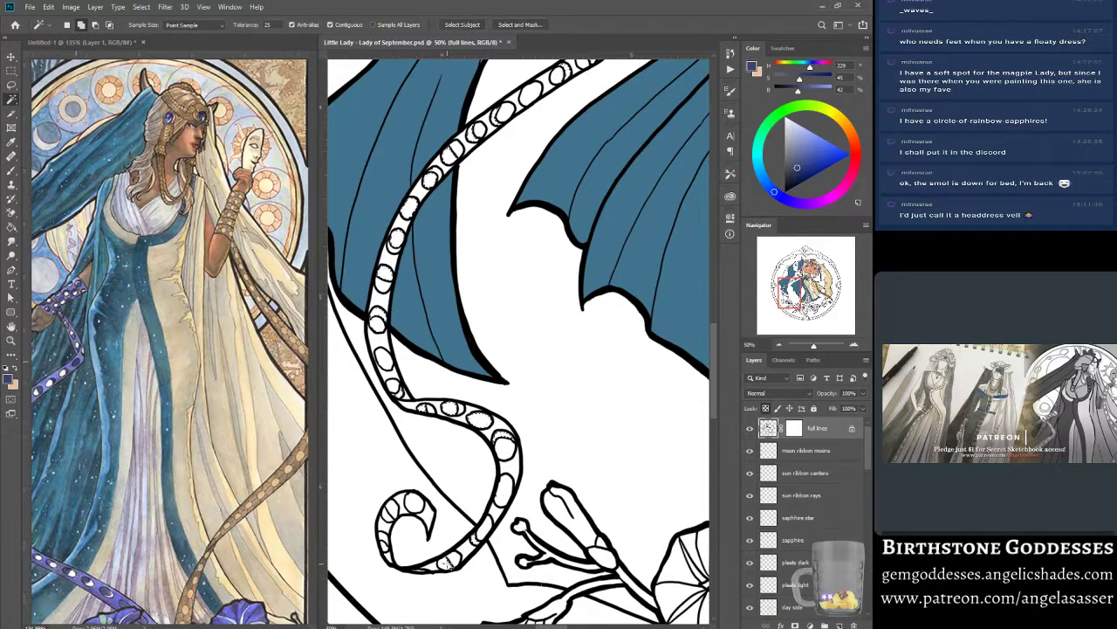
pyautogui.click(445, 562)
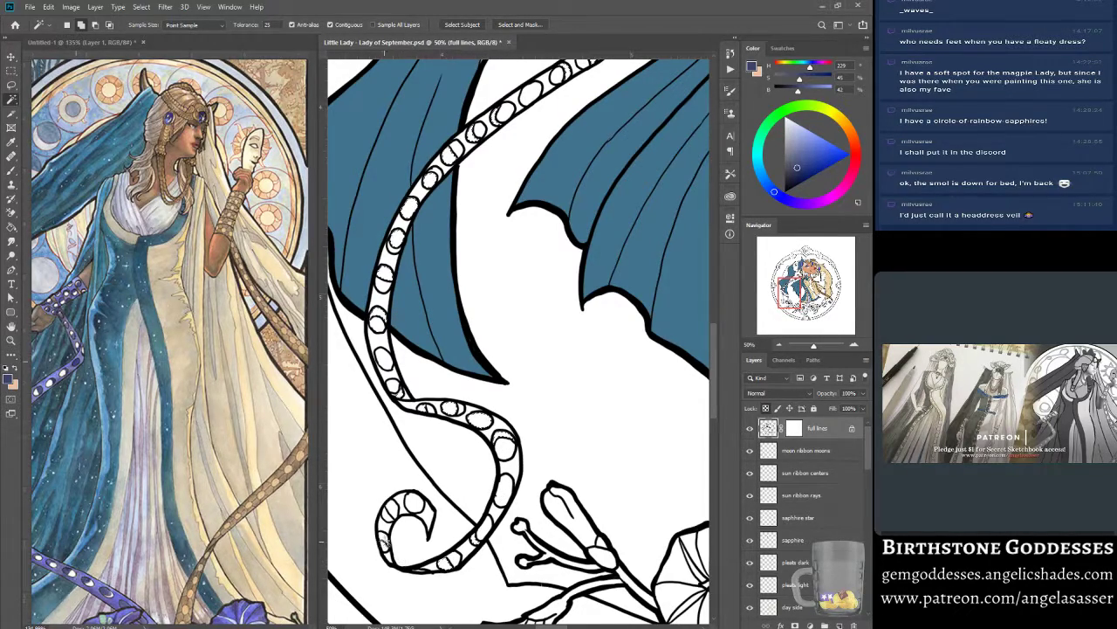
pyautogui.click(385, 545)
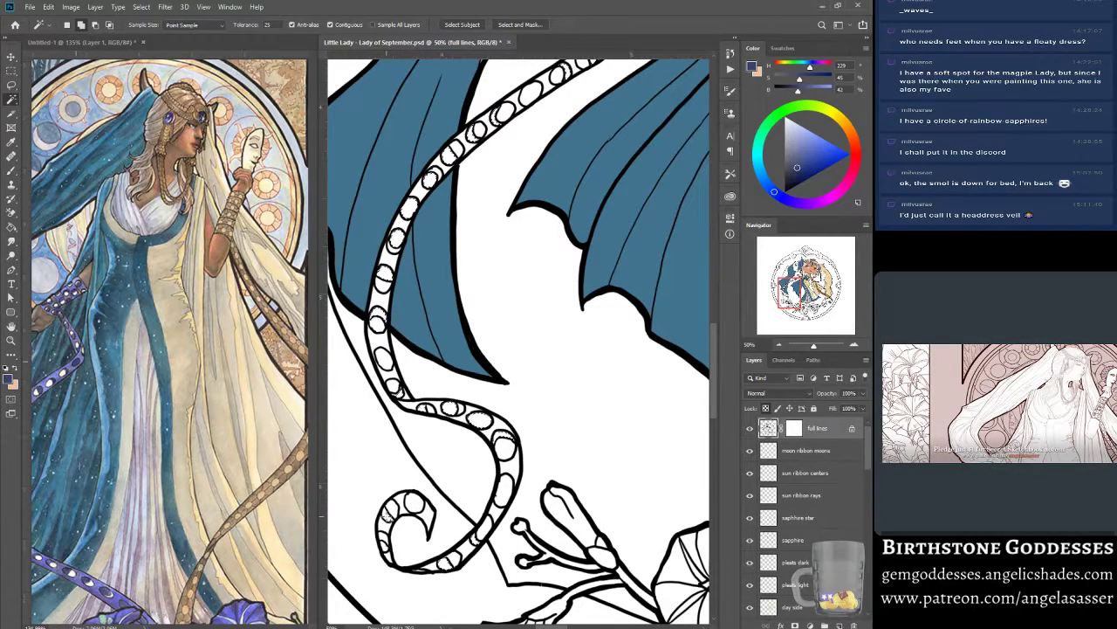
pyautogui.keyDown('shift'); pyautogui.click(385, 545); pyautogui.keyUp('shift')
pyautogui.scroll(5, 494, 377)
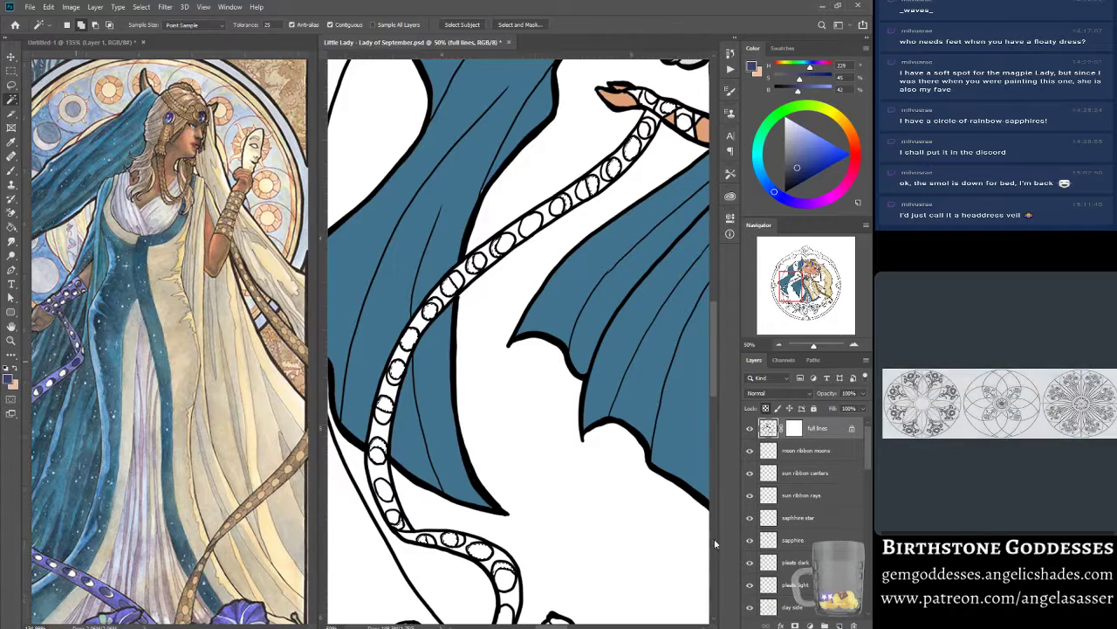
# Make the moon ribbon moons layer active and expand the selection of the moon shapes.
pyautogui.click(812, 458)
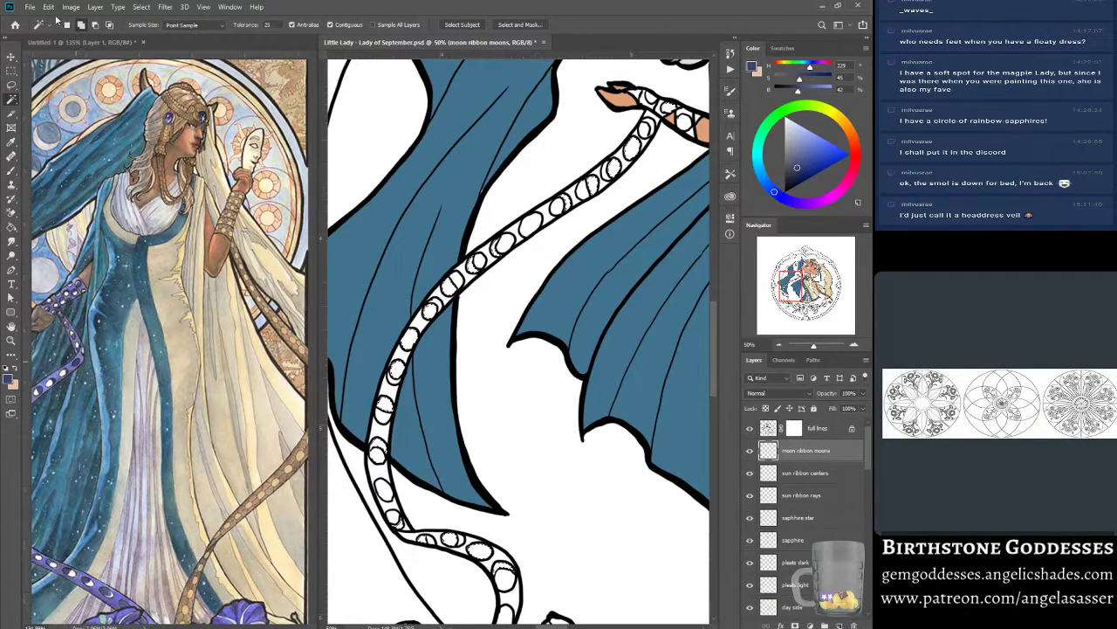
pyautogui.click(141, 7)
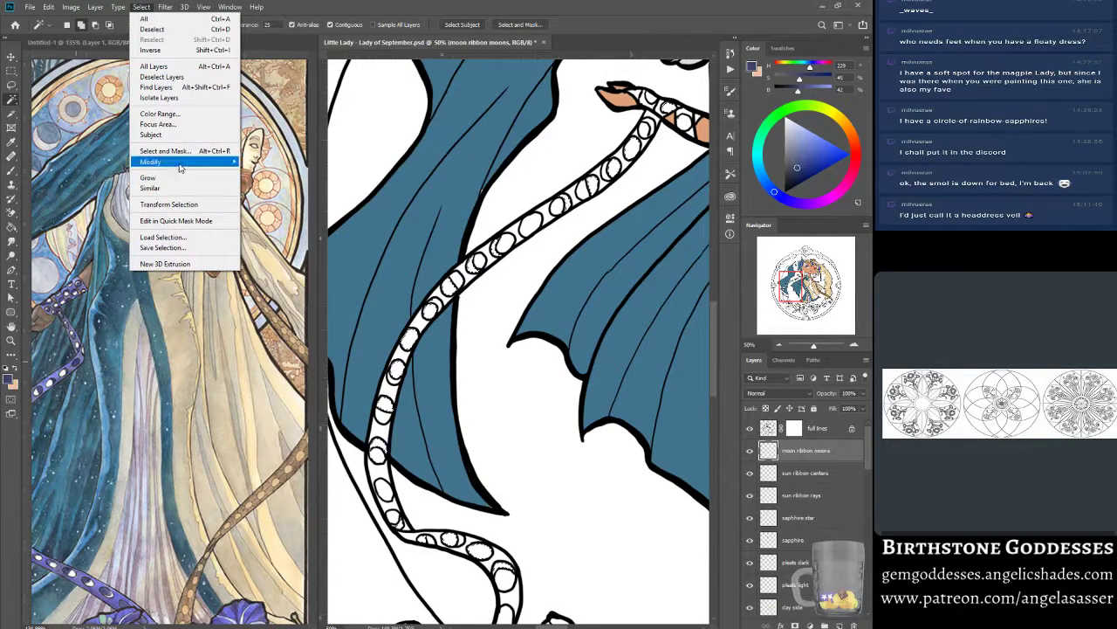
pyautogui.moveTo(184, 163)
pyautogui.click(272, 184)
pyautogui.click(495, 217)
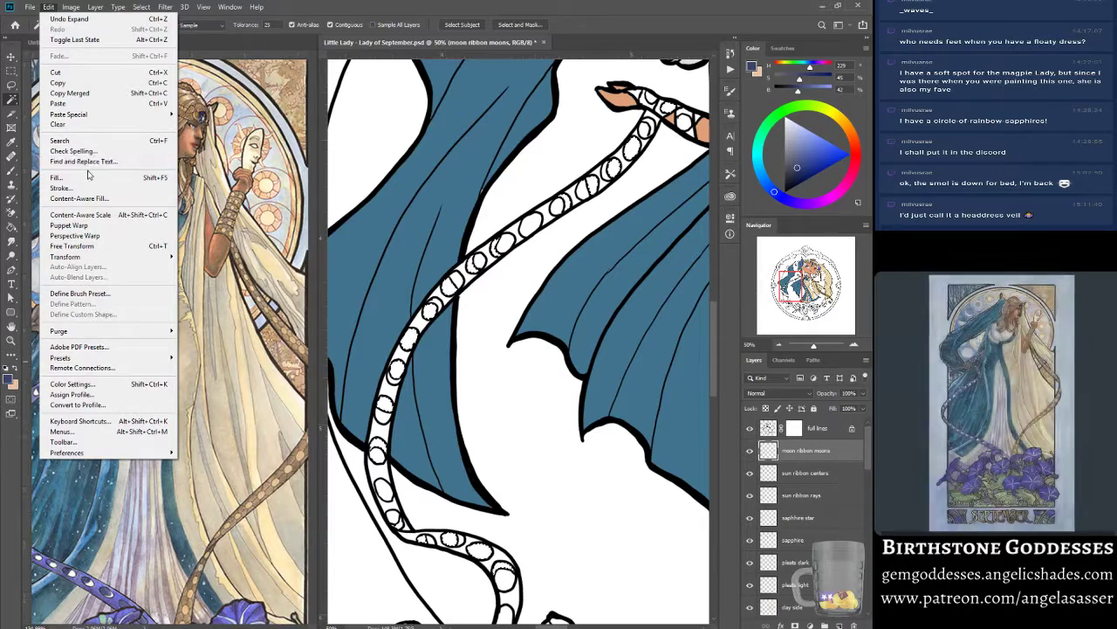
# Fill the expanded moon selection with the dark blue foreground color on the moon ribbon moons layer.
pyautogui.click(56, 177)
pyautogui.click(699, 417)
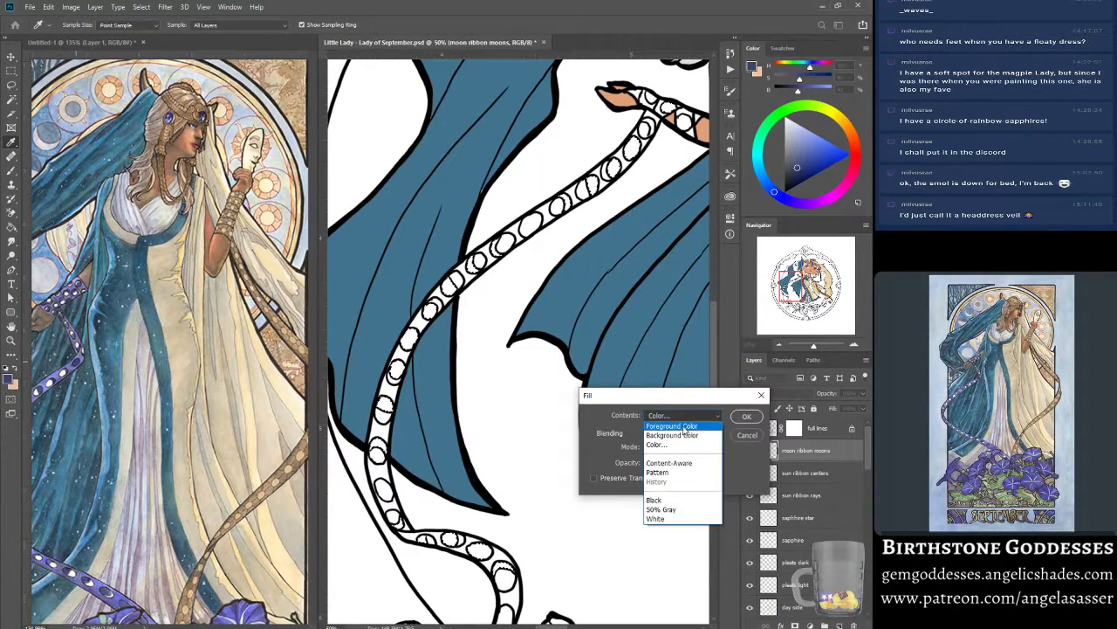
pyautogui.click(689, 430)
pyautogui.click(746, 416)
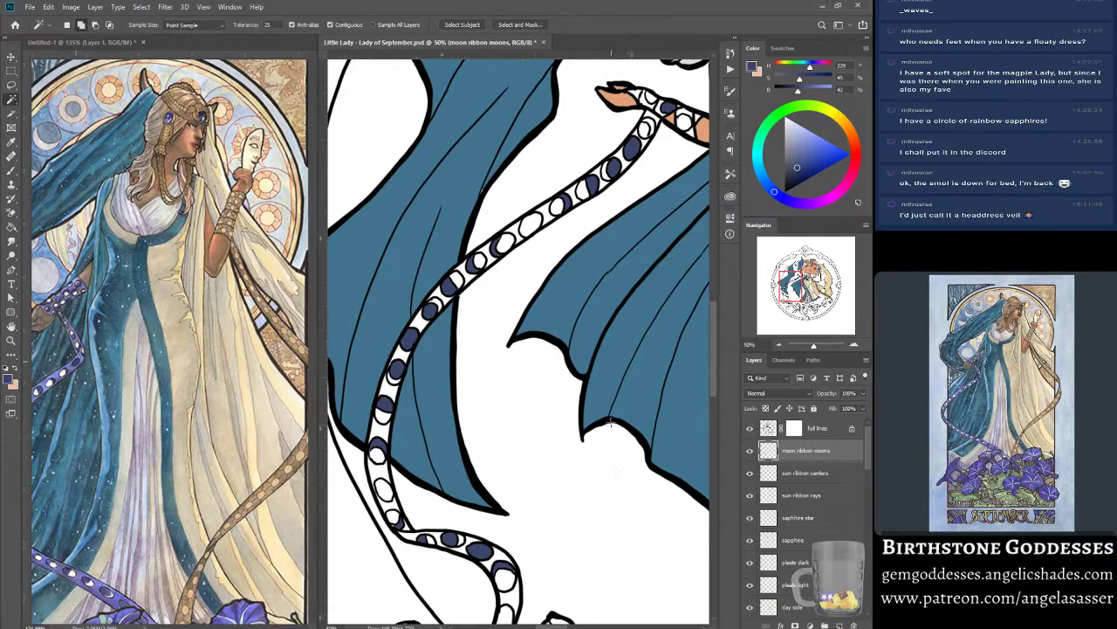
# Check the filled moons along the whole ribbon, hiding and showing the moon ribbon moons layer to compare.
pyautogui.click(11, 171)
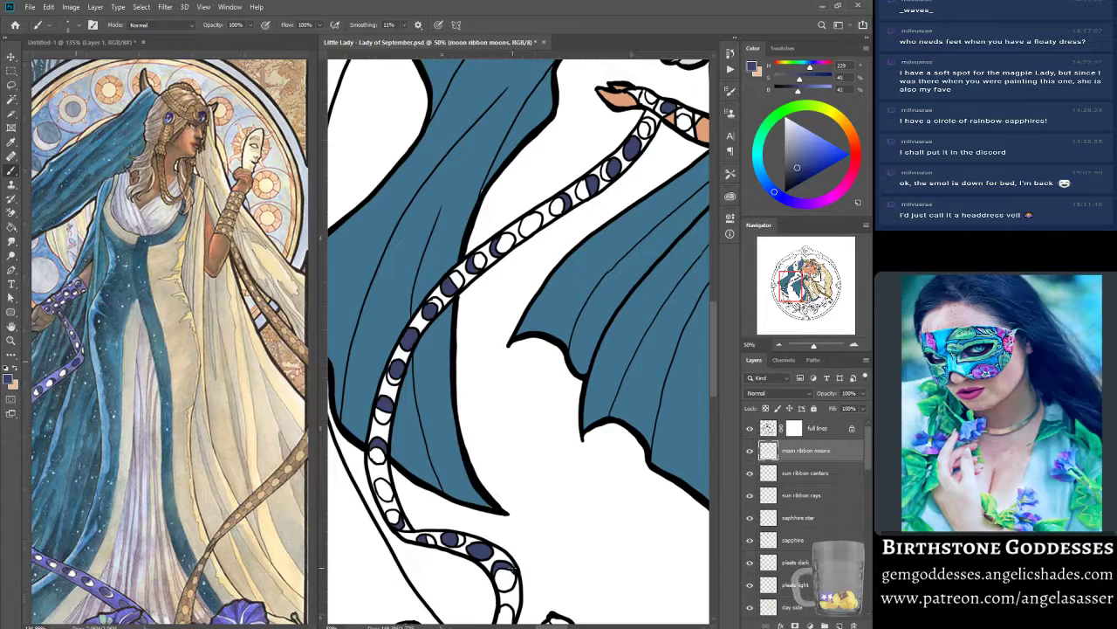
pyautogui.moveTo(799, 286); pyautogui.dragTo(800, 300)
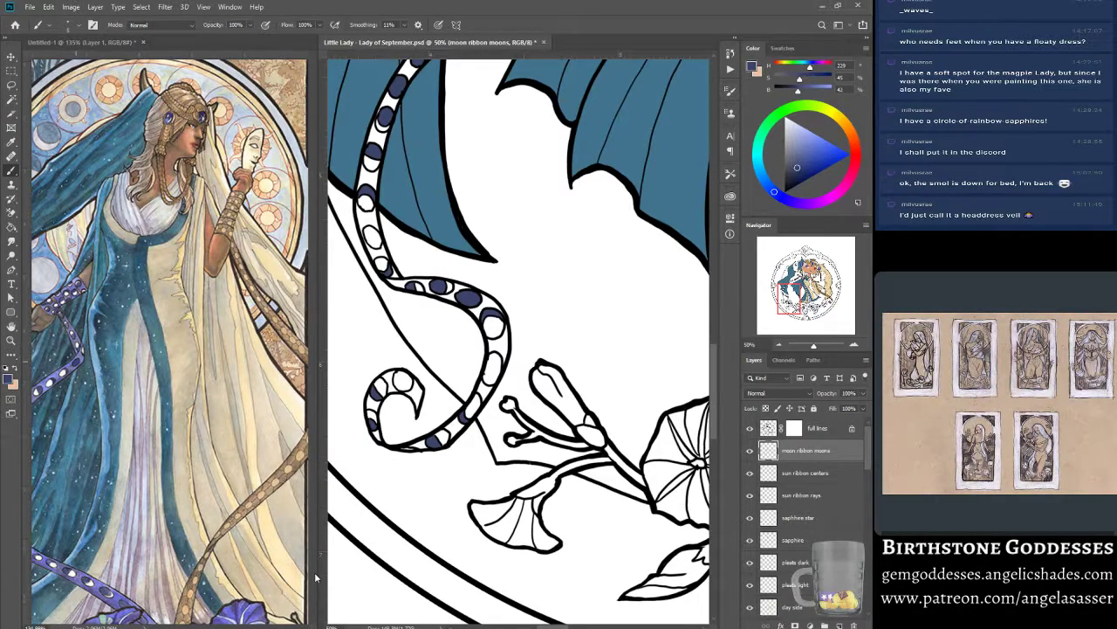
pyautogui.click(749, 451)
pyautogui.click(750, 455)
pyautogui.moveTo(790, 307); pyautogui.dragTo(796, 286)
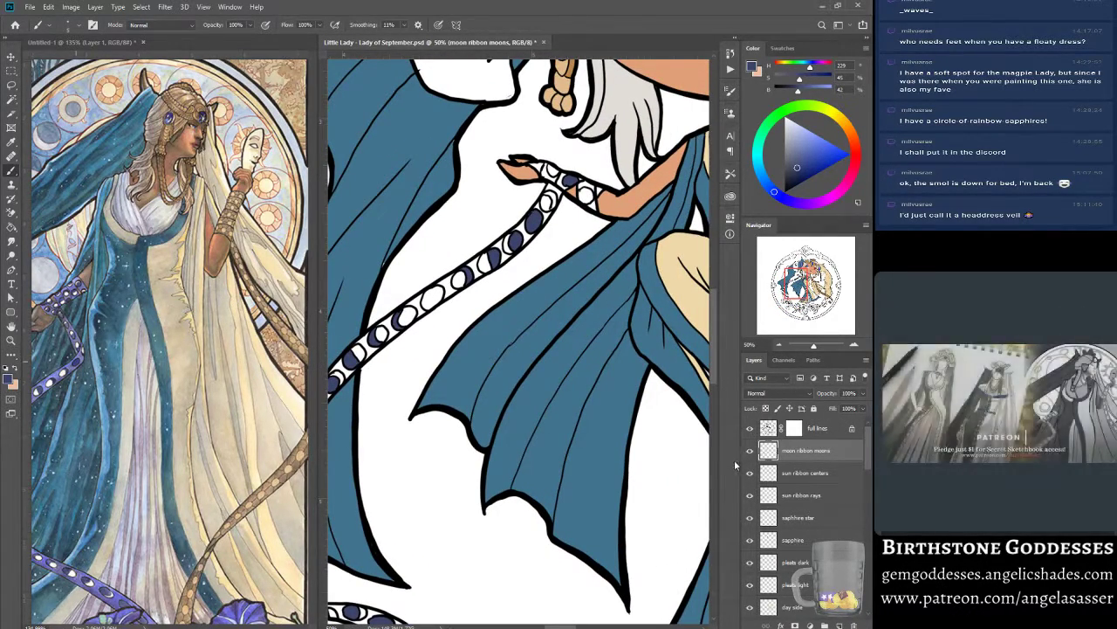
pyautogui.moveTo(796, 282)
pyautogui.mouseDown()
pyautogui.moveTo(786, 286)
pyautogui.moveTo(790, 275)
pyautogui.mouseUp()
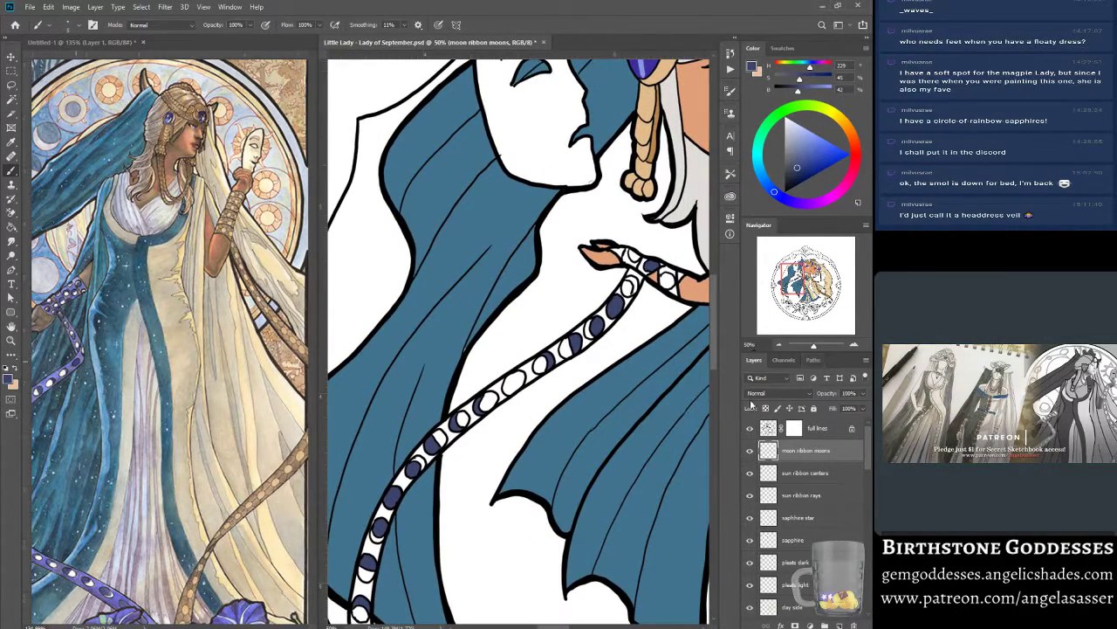
# Make the night side layer active and sample the veil's teal blue as the brush color.
pyautogui.scroll(-2, 868, 453)
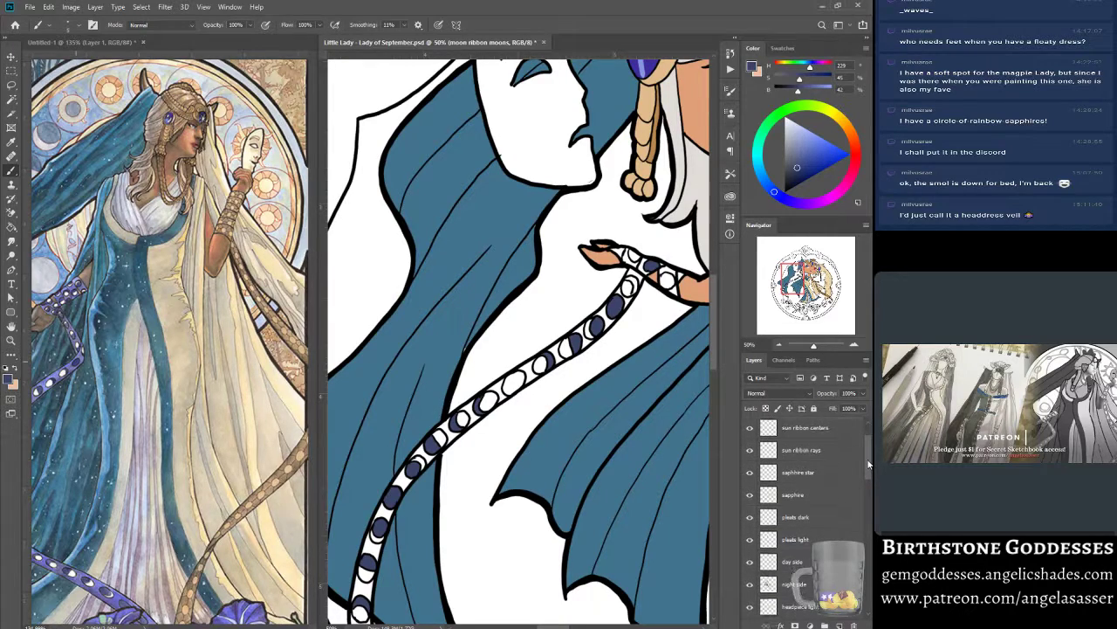
pyautogui.scroll(-1, 869, 467)
pyautogui.click(809, 531)
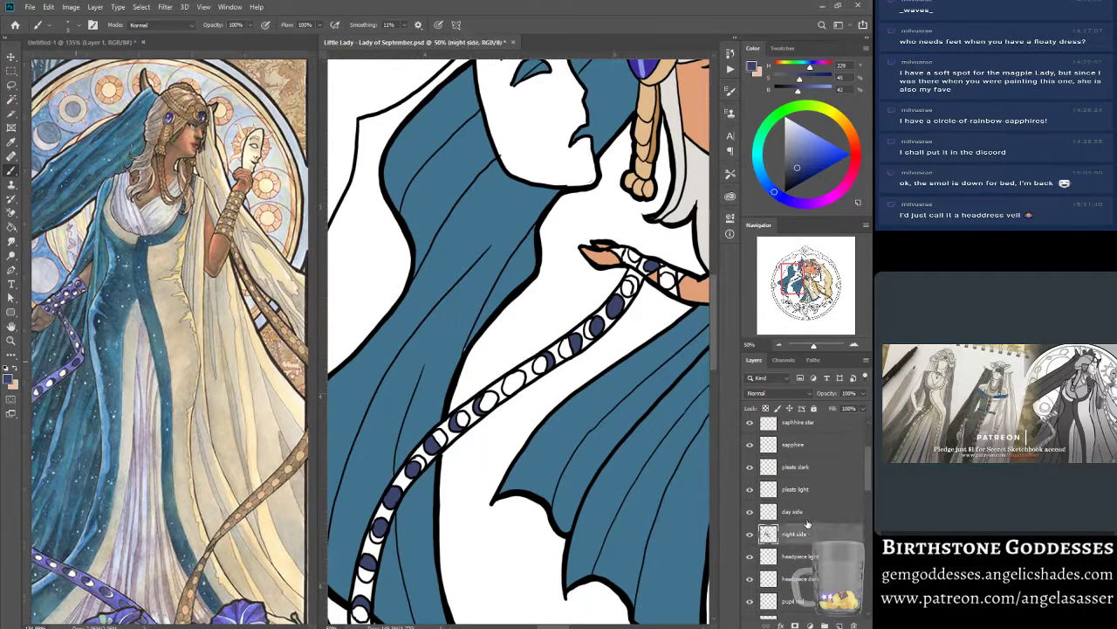
pyautogui.keyDown('alt'); pyautogui.click(449, 344); pyautogui.keyUp('alt')
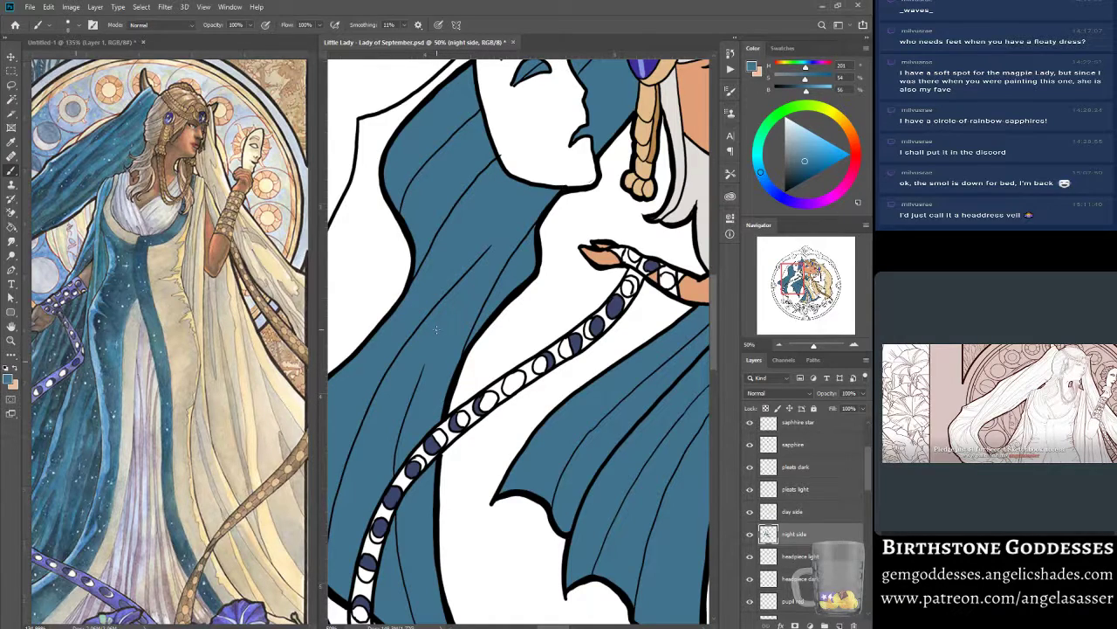
# Touch up the teal fill at the veil's lower pointed tip on the night side layer with a larger brush.
pyautogui.moveTo(518, 90); pyautogui.dragTo(483, 207)
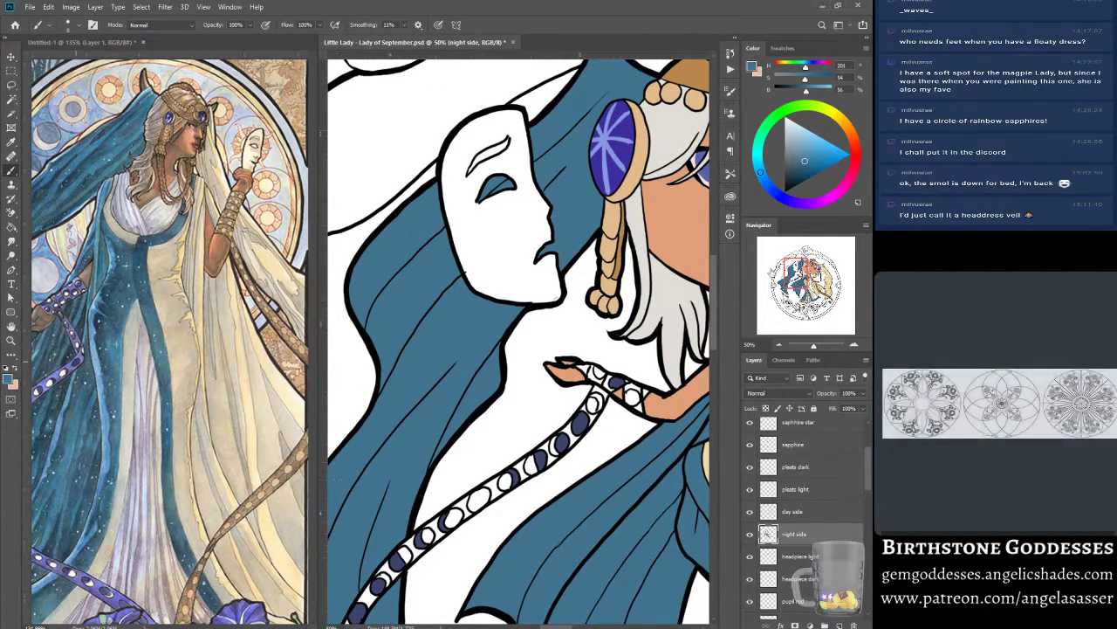
pyautogui.moveTo(489, 194); pyautogui.dragTo(464, 298)
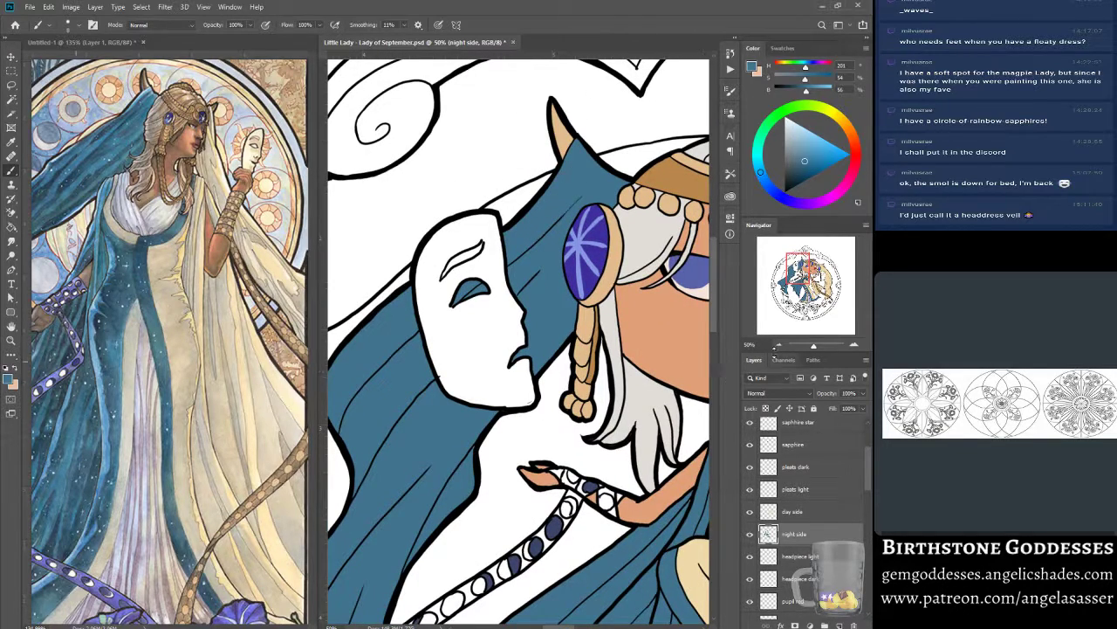
pyautogui.moveTo(480, 419); pyautogui.dragTo(588, 223)
pyautogui.moveTo(446, 545); pyautogui.dragTo(549, 360)
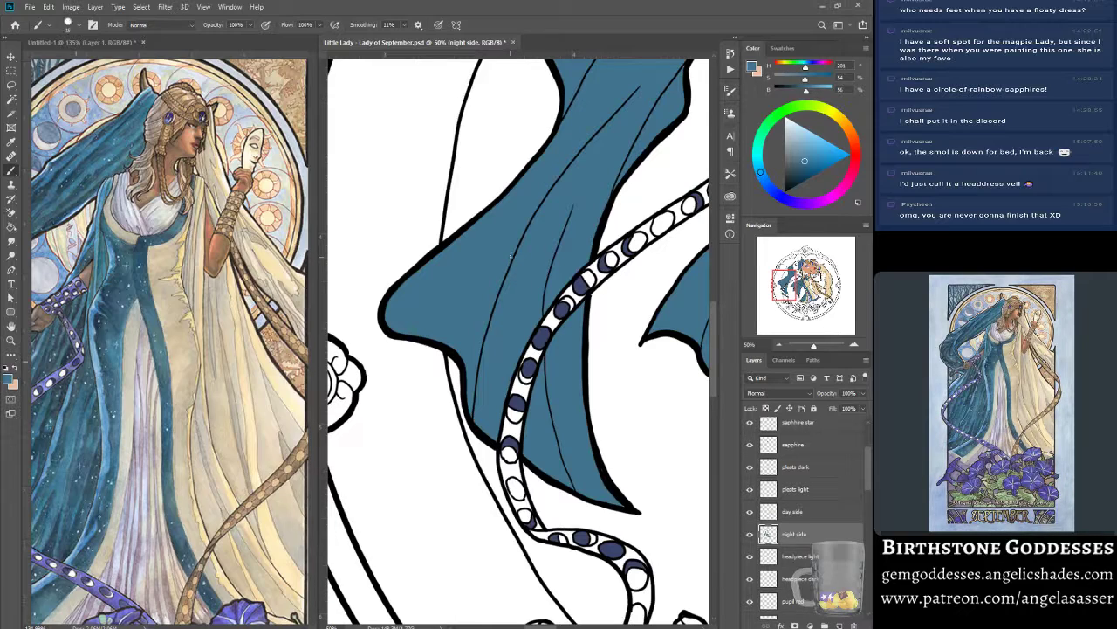
pyautogui.press(']')
pyautogui.press(']')
pyautogui.moveTo(618, 504); pyautogui.dragTo(630, 511)
pyautogui.moveTo(790, 286)
pyautogui.mouseDown()
pyautogui.moveTo(805, 280)
pyautogui.moveTo(807, 290)
pyautogui.mouseUp()
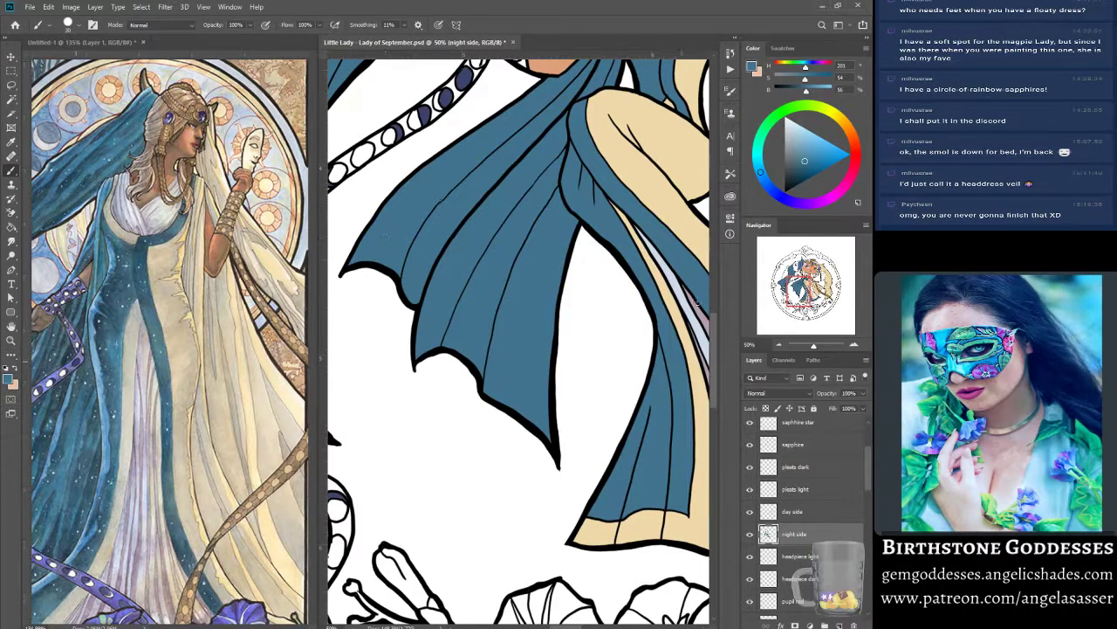
pyautogui.moveTo(801, 293); pyautogui.dragTo(792, 267)
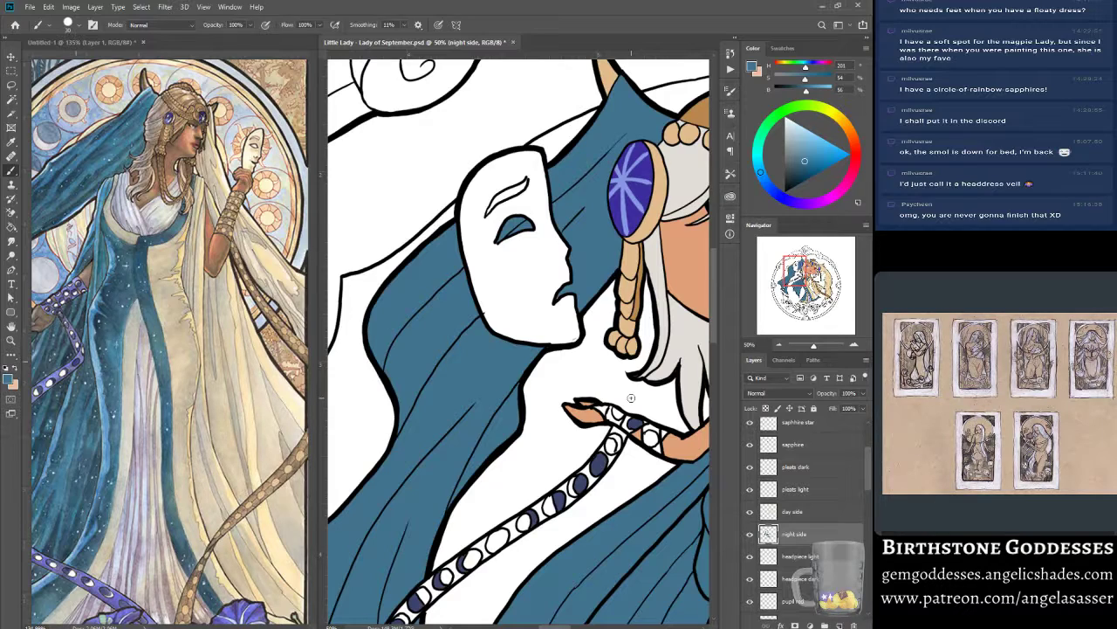
# Make the full lines layer active and sample black from the mask's outline as the brush color.
pyautogui.click(861, 465)
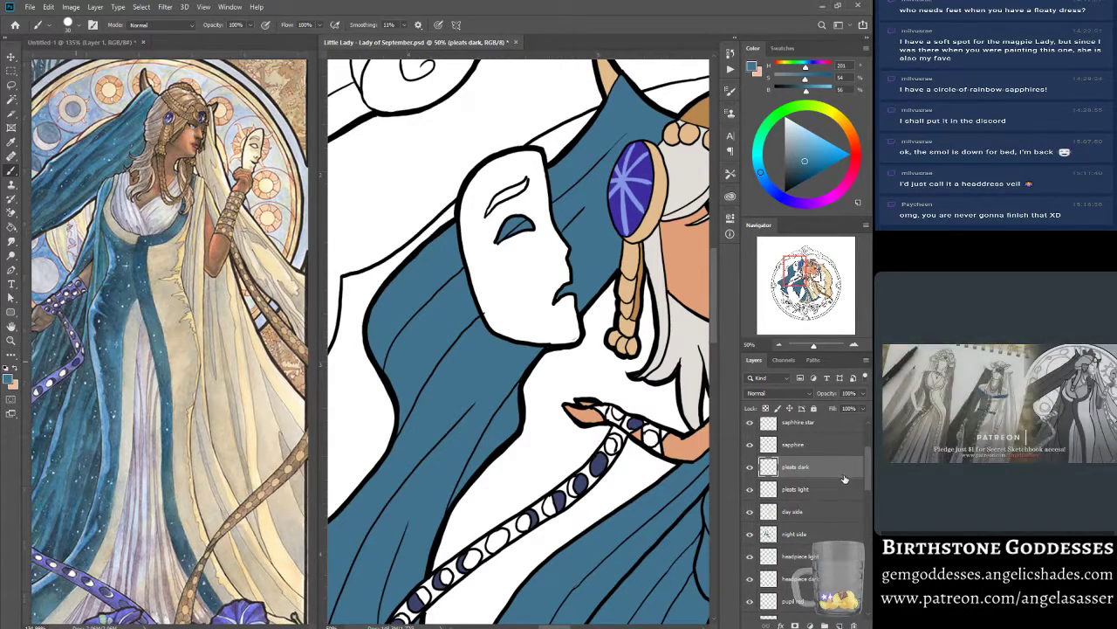
pyautogui.scroll(3, 868, 474)
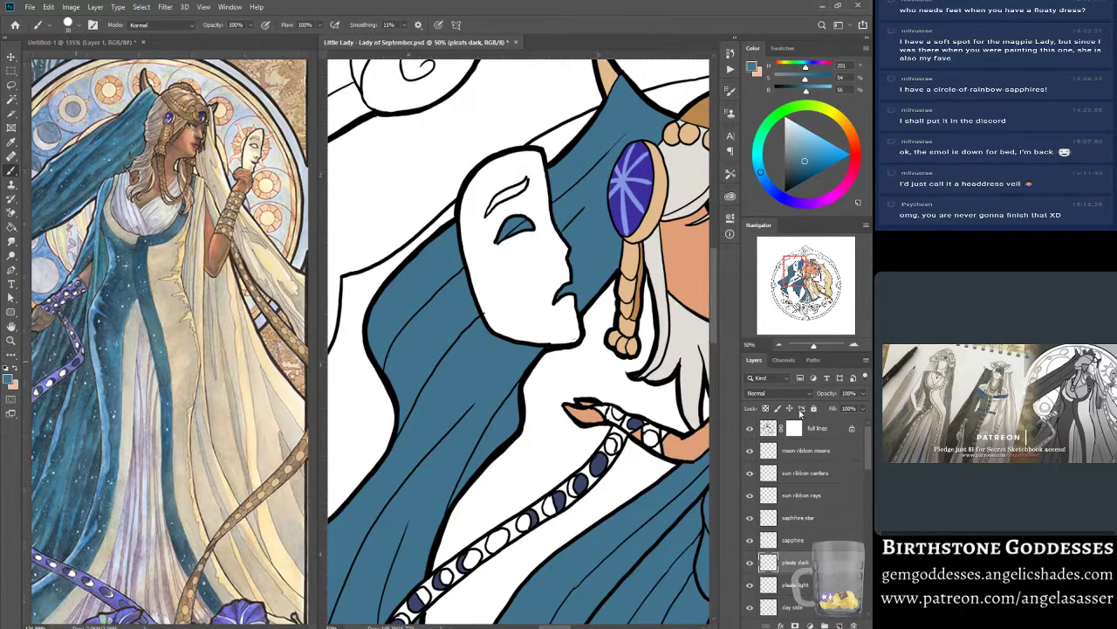
pyautogui.click(770, 428)
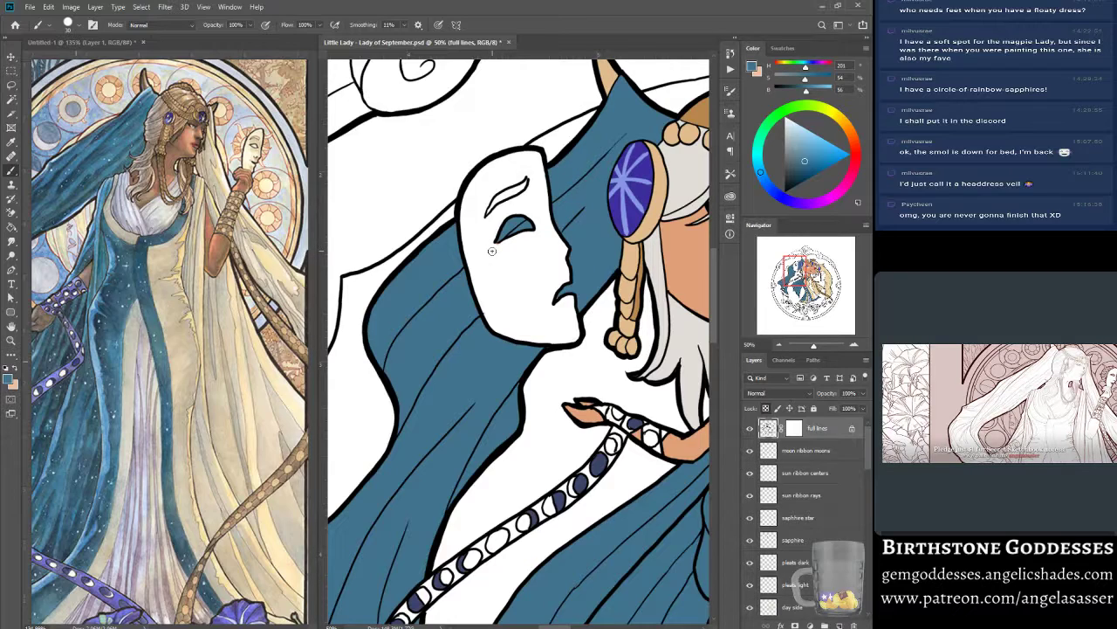
pyautogui.keyDown('alt'); pyautogui.click(520, 151); pyautogui.keyUp('alt')
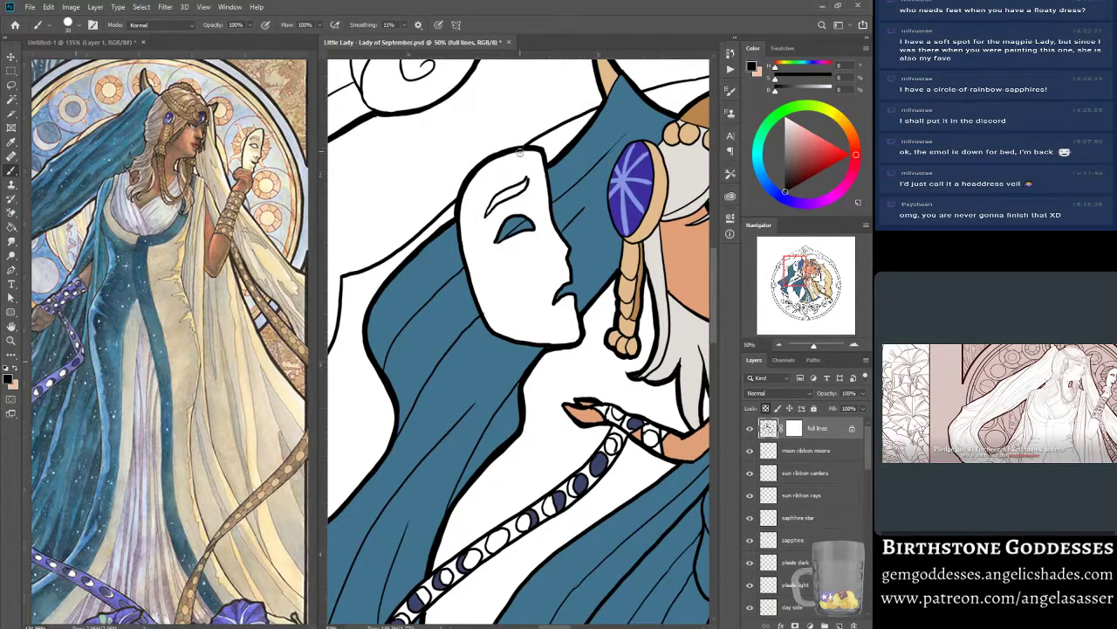
# Reduce the brush size and patch the black outline under the mask's chin where it meets the veil.
pyautogui.moveTo(814, 348); pyautogui.dragTo(818, 348)
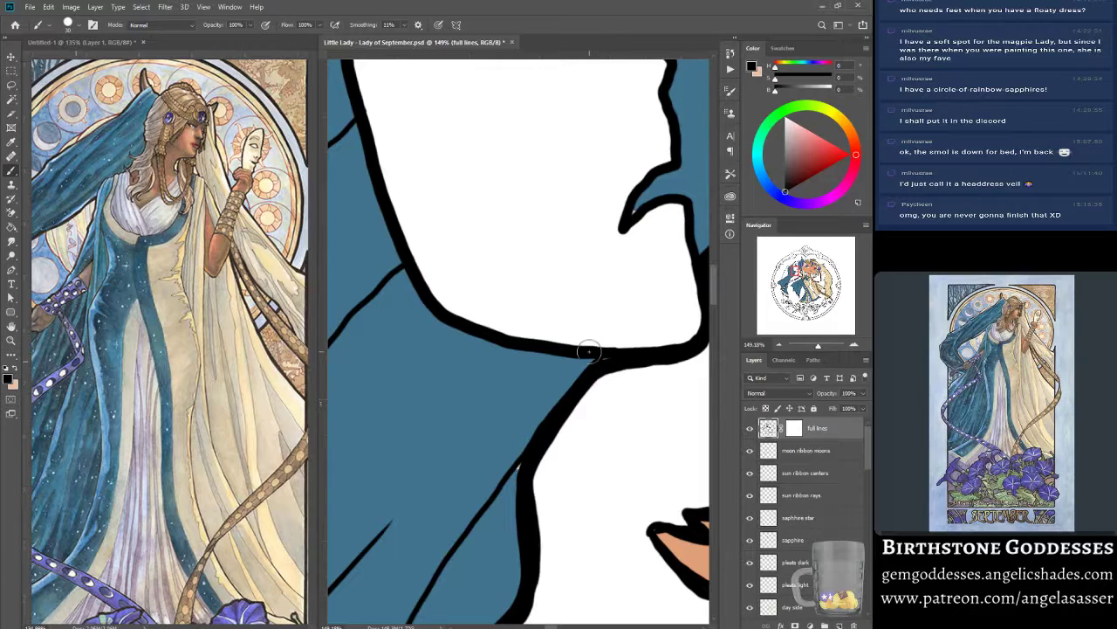
pyautogui.press('[')
pyautogui.press('[')
pyautogui.press('[')
pyautogui.press('[')
pyautogui.press('[')
pyautogui.press('[')
pyautogui.moveTo(601, 359); pyautogui.dragTo(610, 359)
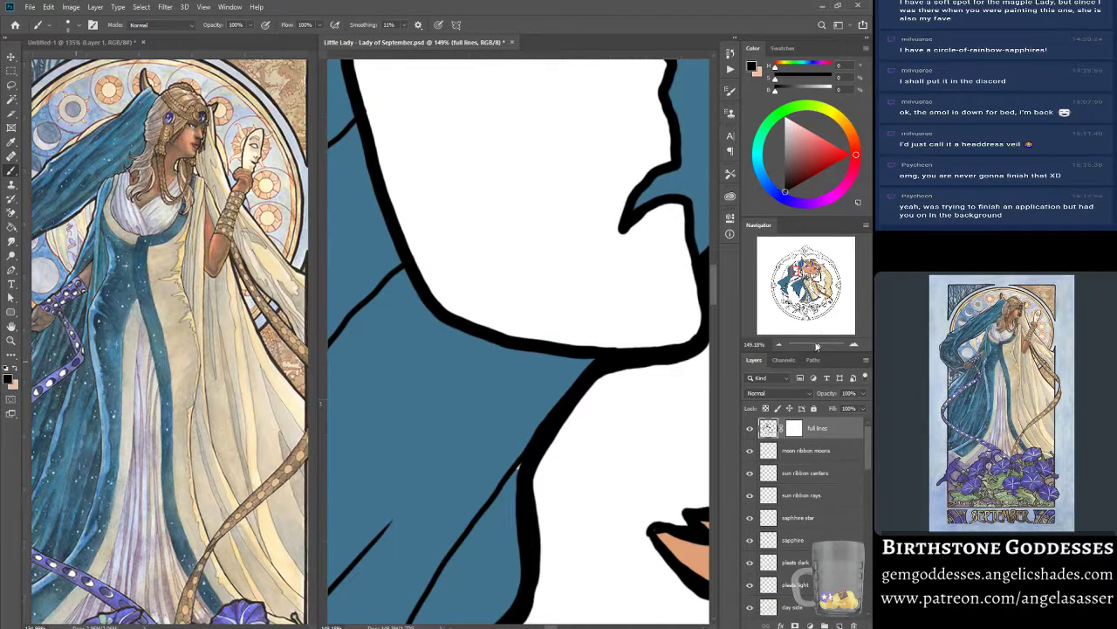
# Clean up the black outline at the outer corner and lower edge of the mask's eye opening.
pyautogui.moveTo(818, 349); pyautogui.dragTo(815, 346)
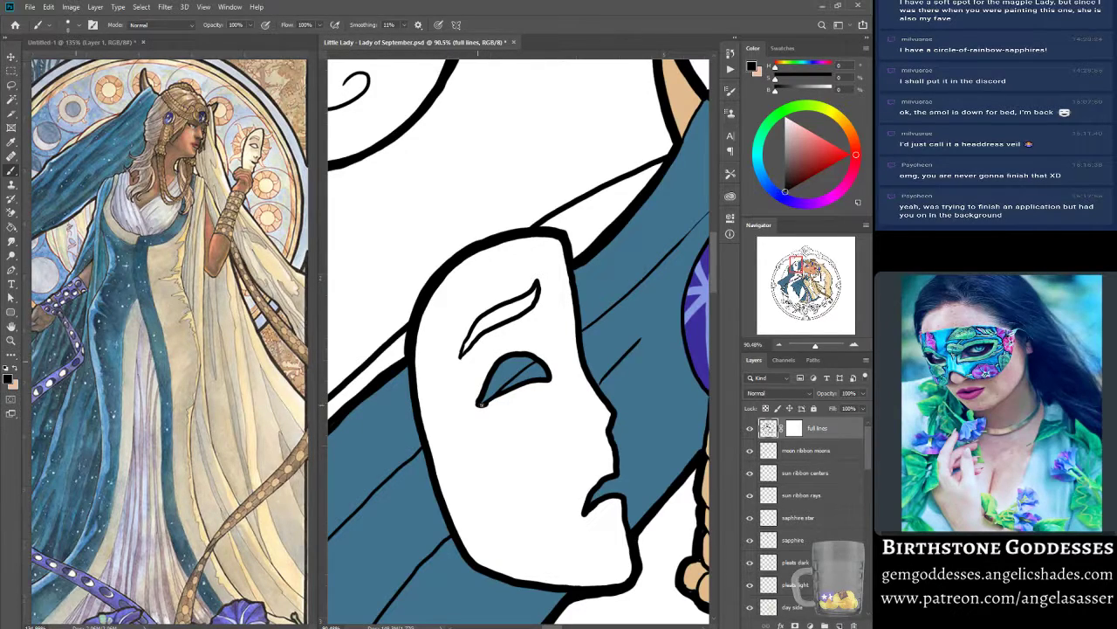
pyautogui.moveTo(479, 403); pyautogui.dragTo(498, 395)
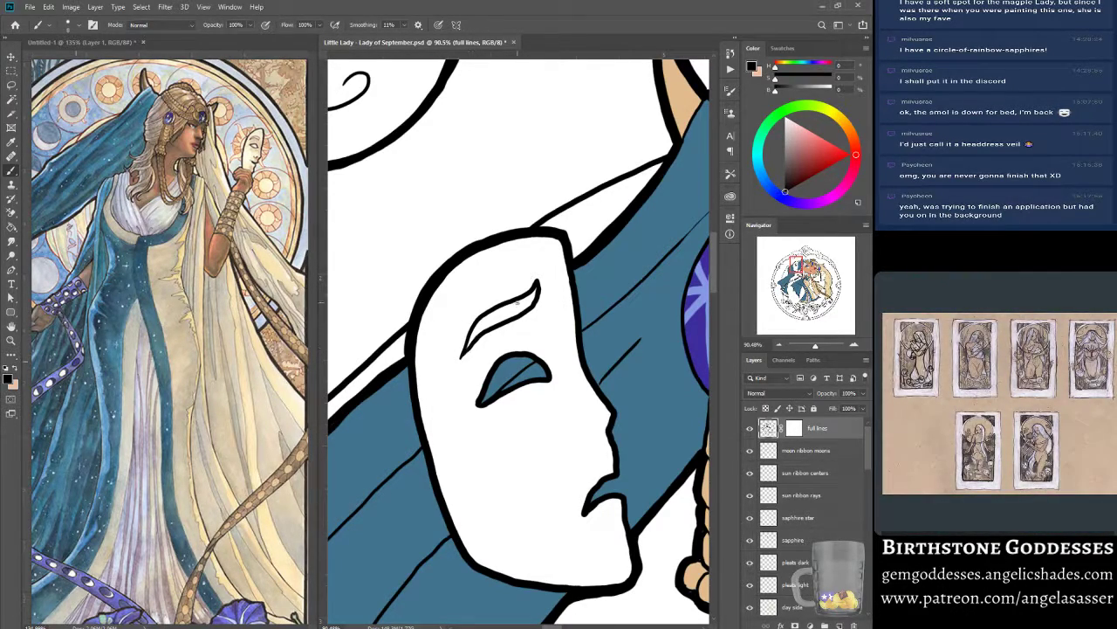
pyautogui.moveTo(666, 458); pyautogui.dragTo(701, 313)
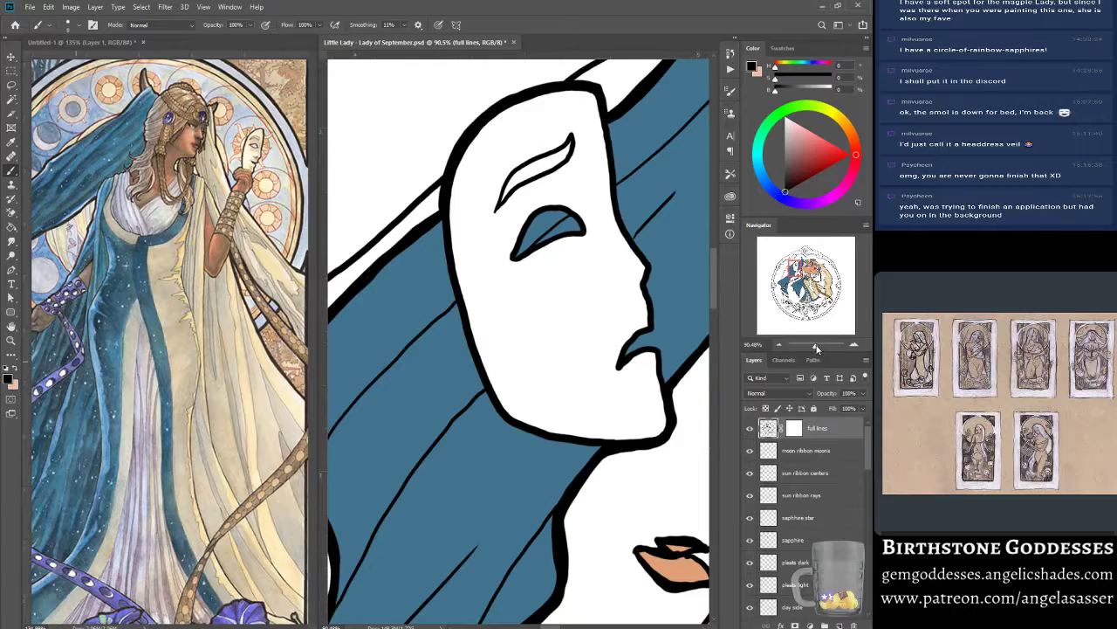
pyautogui.moveTo(816, 348); pyautogui.dragTo(815, 345)
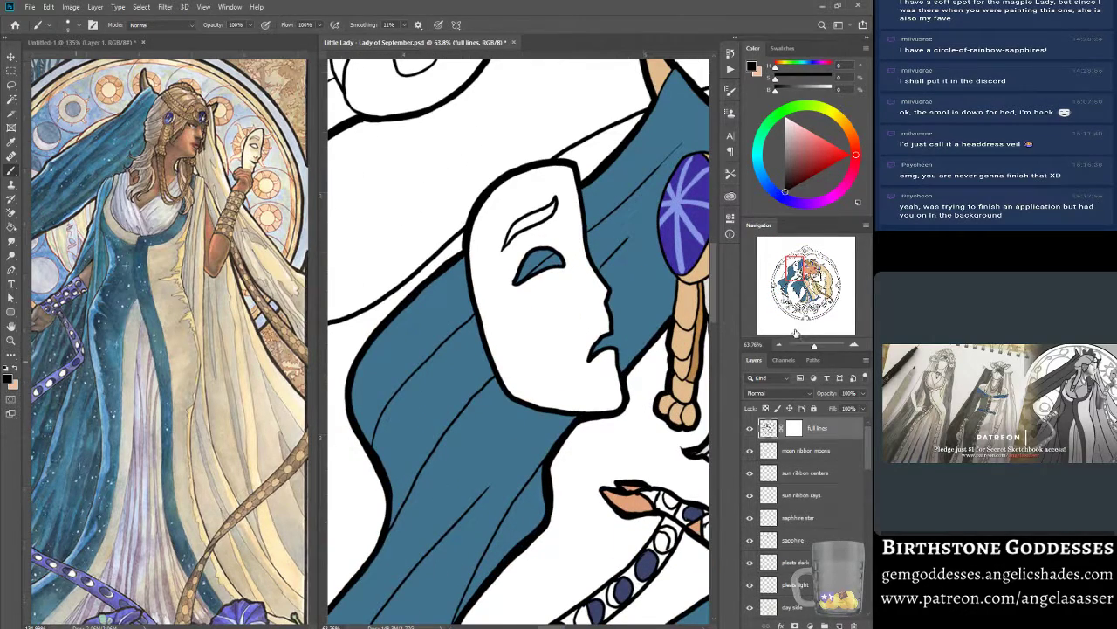
pyautogui.moveTo(799, 272); pyautogui.dragTo(807, 263)
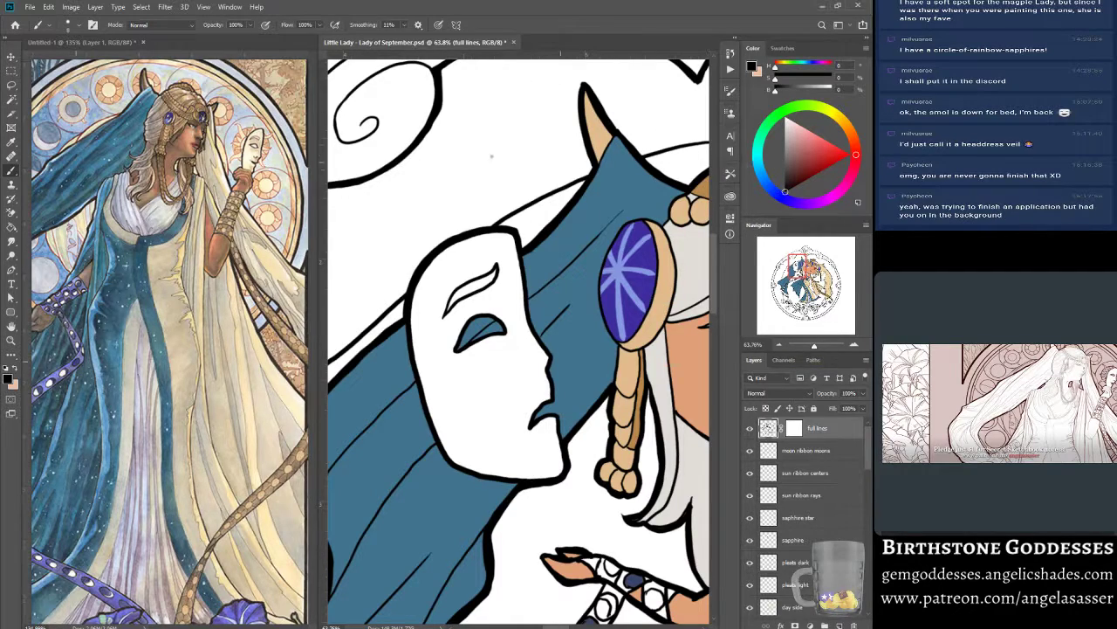
# Set the foreground color to the gray-blue #5f6275 sampled from the dark mask in the reference painting.
pyautogui.click(90, 42)
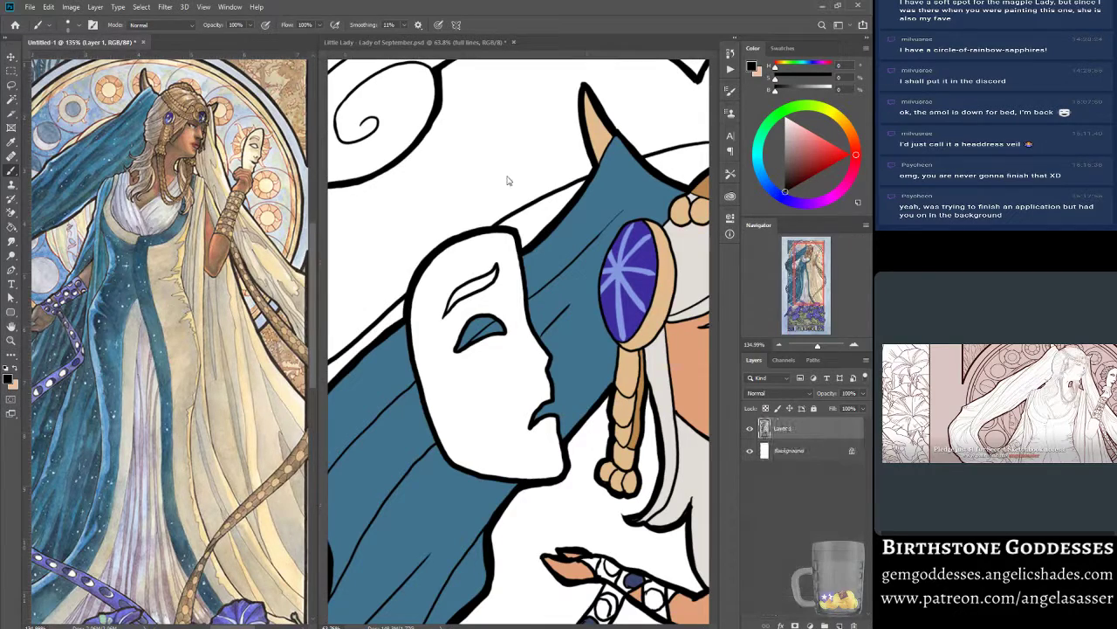
pyautogui.moveTo(800, 263); pyautogui.dragTo(795, 261)
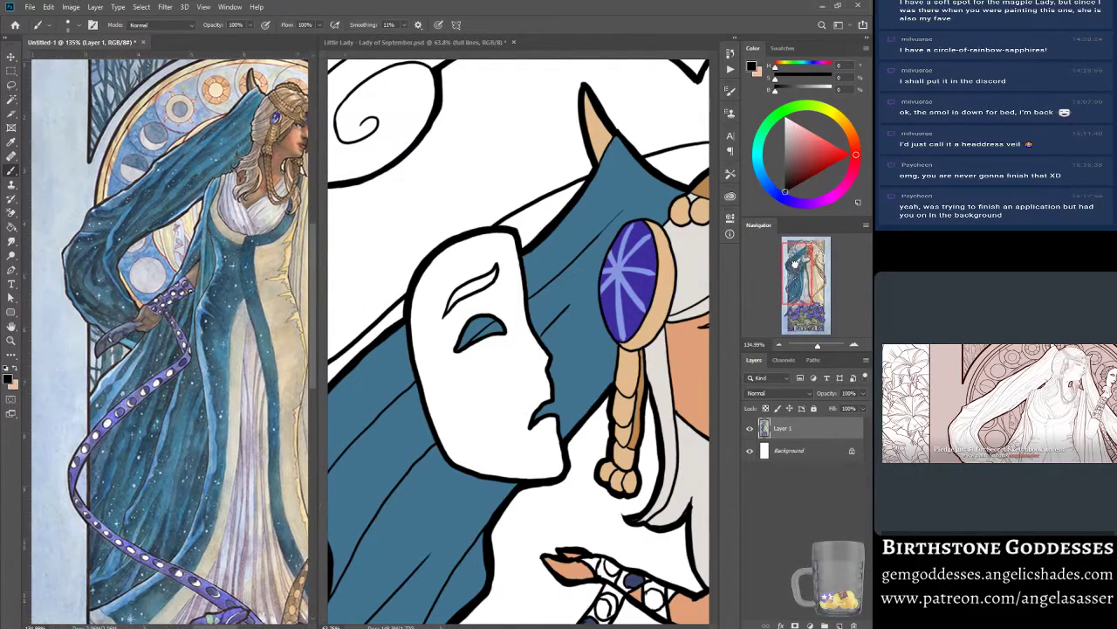
pyautogui.click(8, 376)
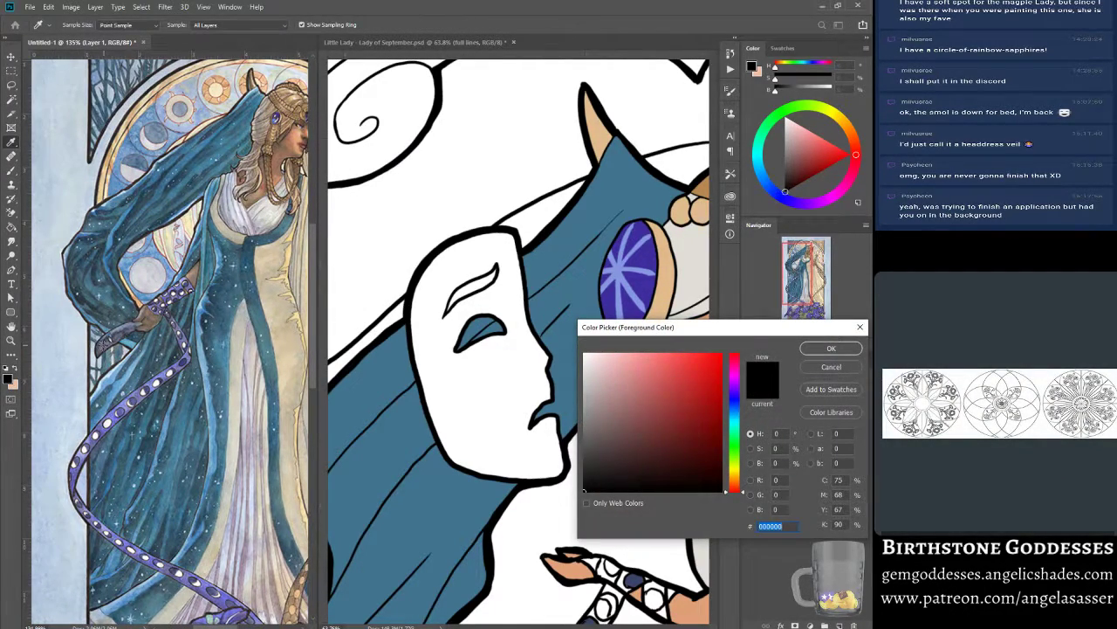
pyautogui.click(102, 348)
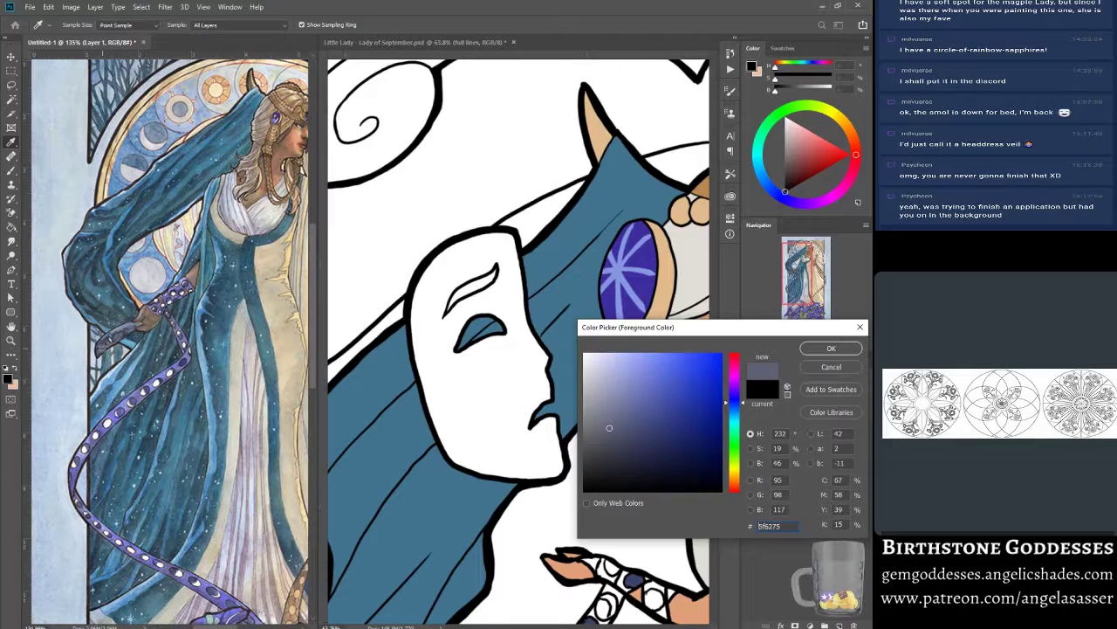
pyautogui.click(832, 348)
pyautogui.click(454, 41)
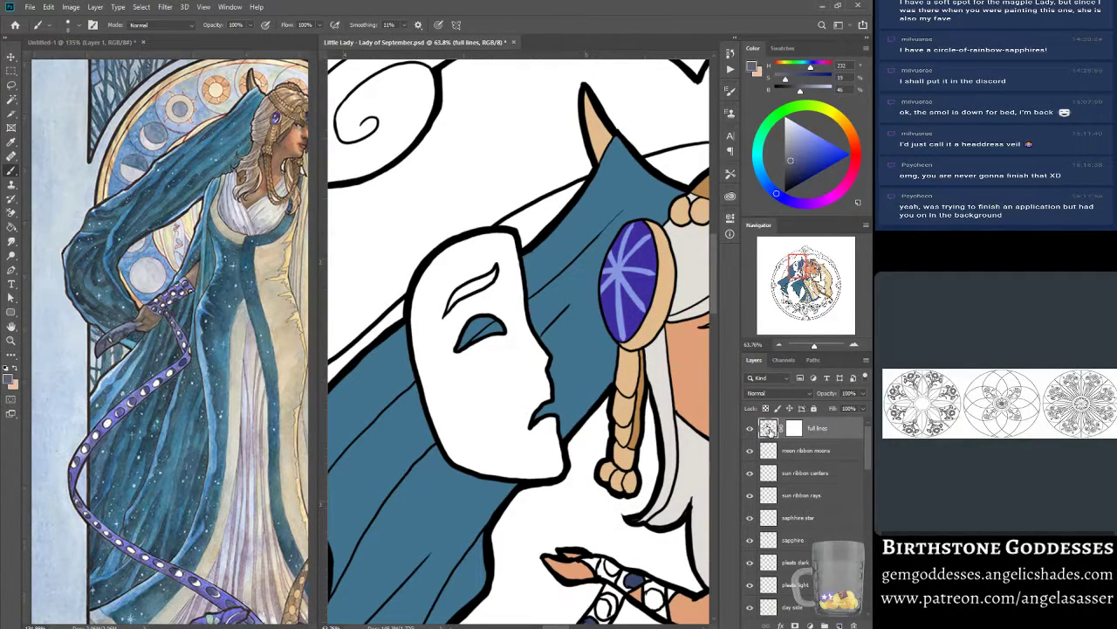
# Select the frowning mask's face area with the Magic Wand and expand the selection by 1 pixel.
pyautogui.click(11, 99)
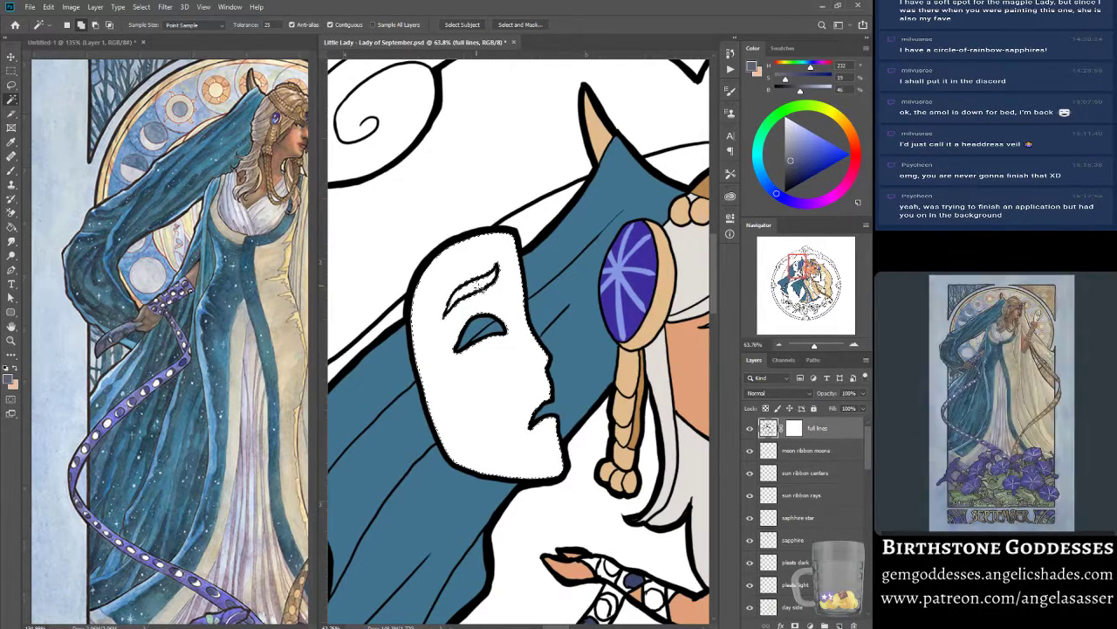
pyautogui.click(142, 8)
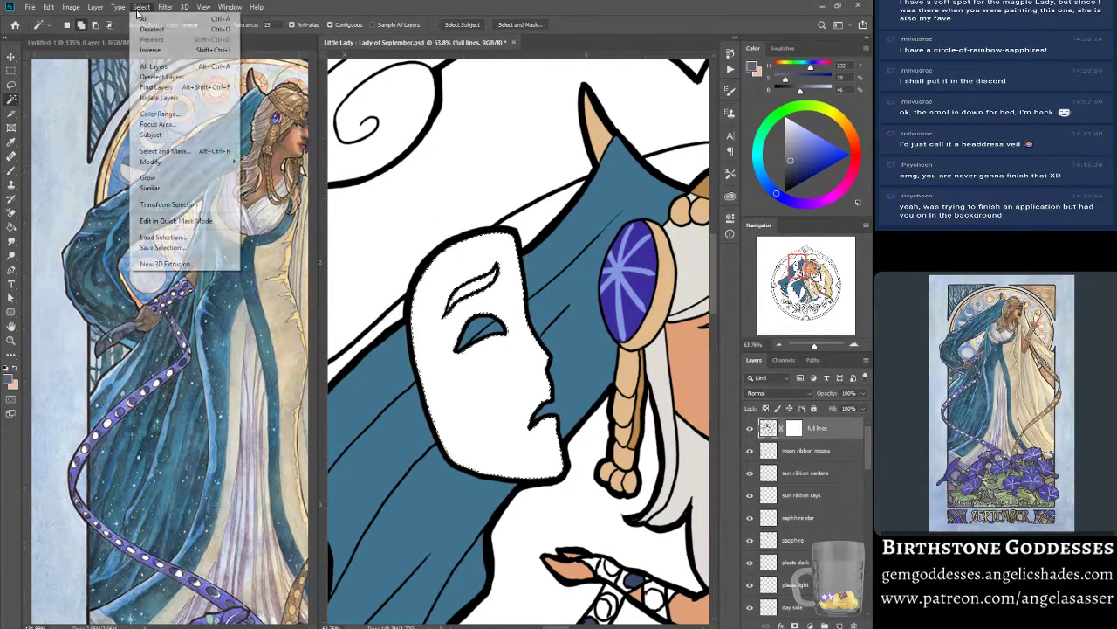
pyautogui.moveTo(185, 163)
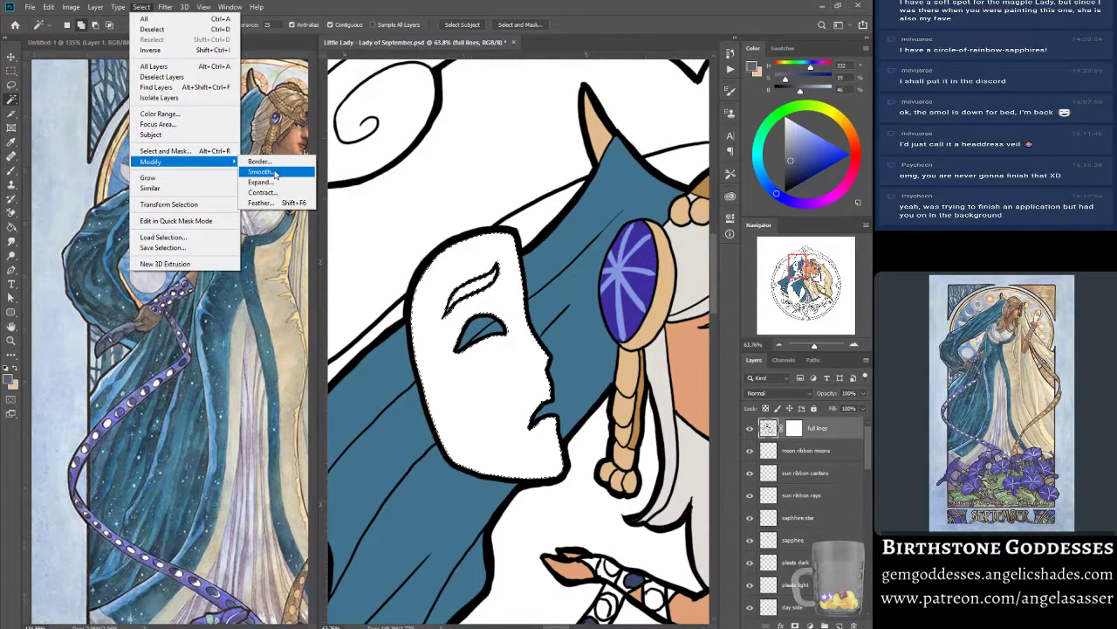
pyautogui.click(269, 181)
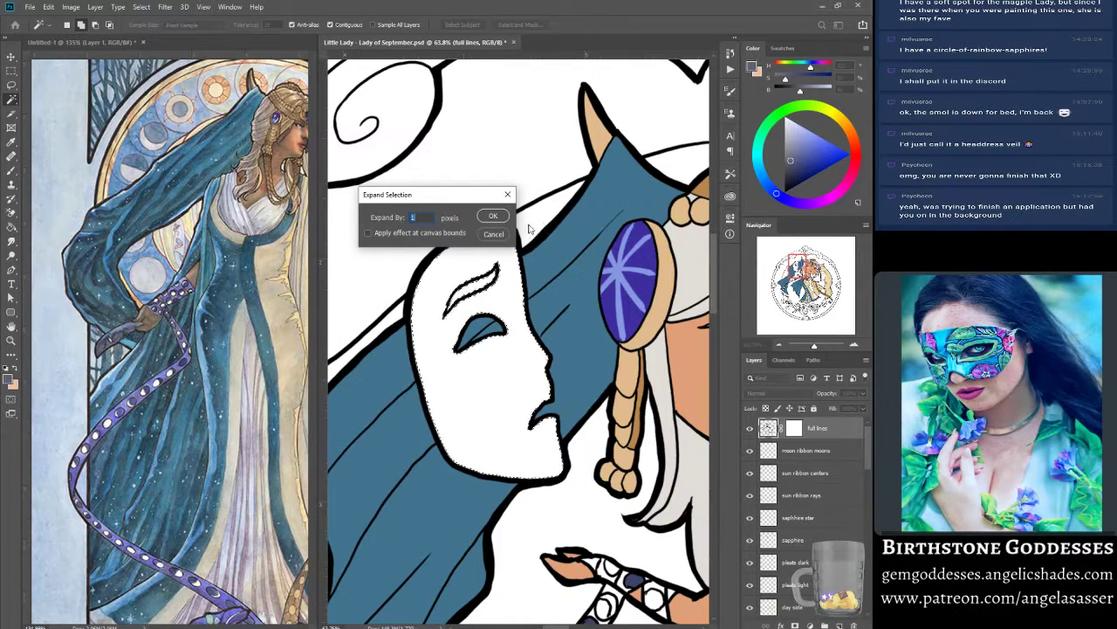
pyautogui.click(493, 217)
# Add a new layer above the moon ribbon moons layer and name it night mask.
pyautogui.click(819, 459)
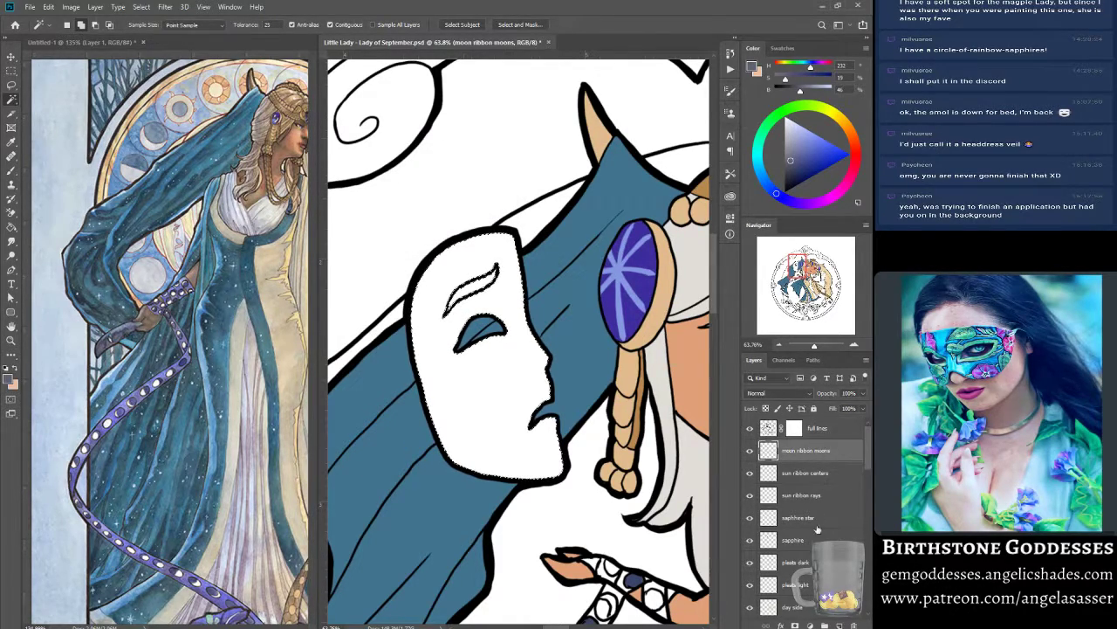
pyautogui.hotkey('ctrl', 'shift', 'alt', 'n')
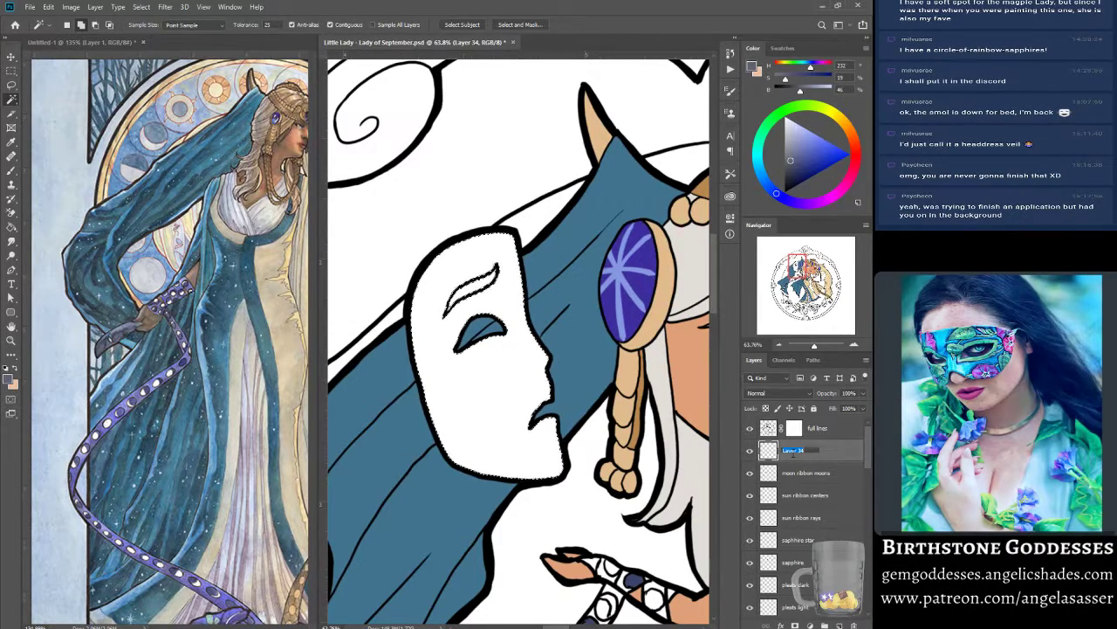
pyautogui.write('mask')
pyautogui.press('Return')
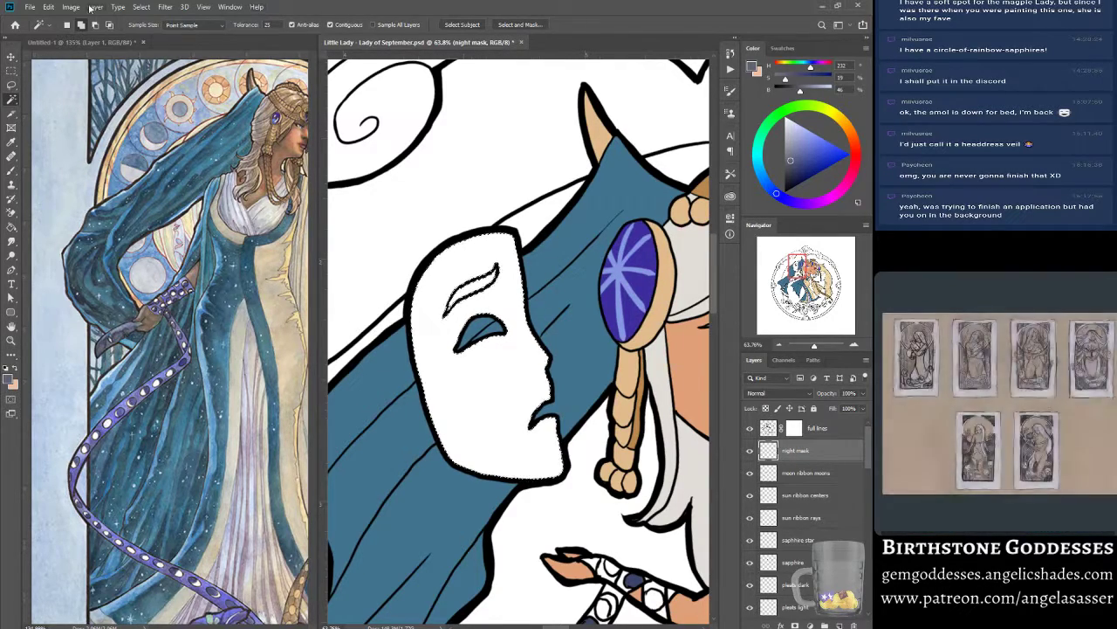
# Fill the frowning mask selection on the night mask layer with the gray-blue foreground color.
pyautogui.click(48, 7)
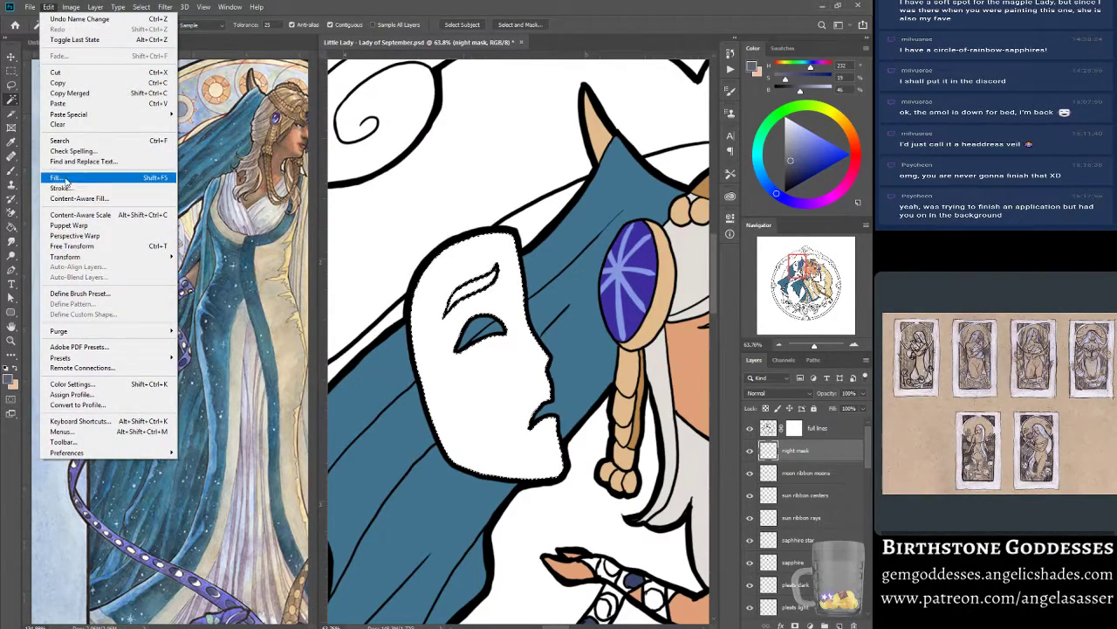
pyautogui.click(61, 177)
pyautogui.click(747, 416)
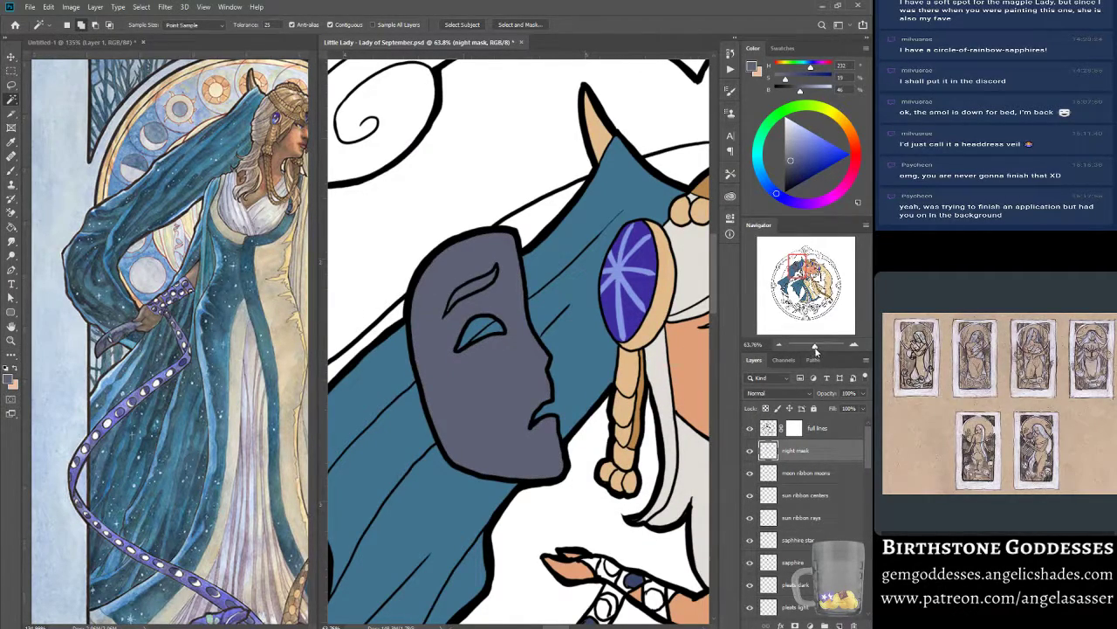
# Select the smiling mask's face and its narrow side-edge areas with the Magic Wand on the full lines layer.
pyautogui.moveTo(815, 349); pyautogui.dragTo(812, 348)
pyautogui.moveTo(803, 287); pyautogui.dragTo(815, 292)
pyautogui.click(766, 428)
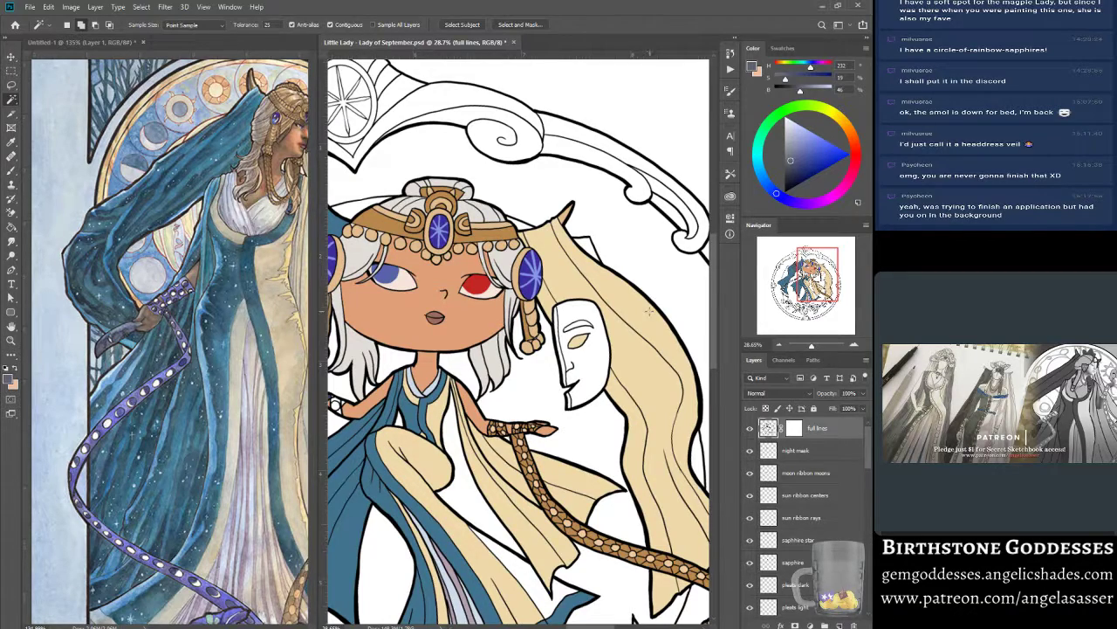
pyautogui.click(581, 307)
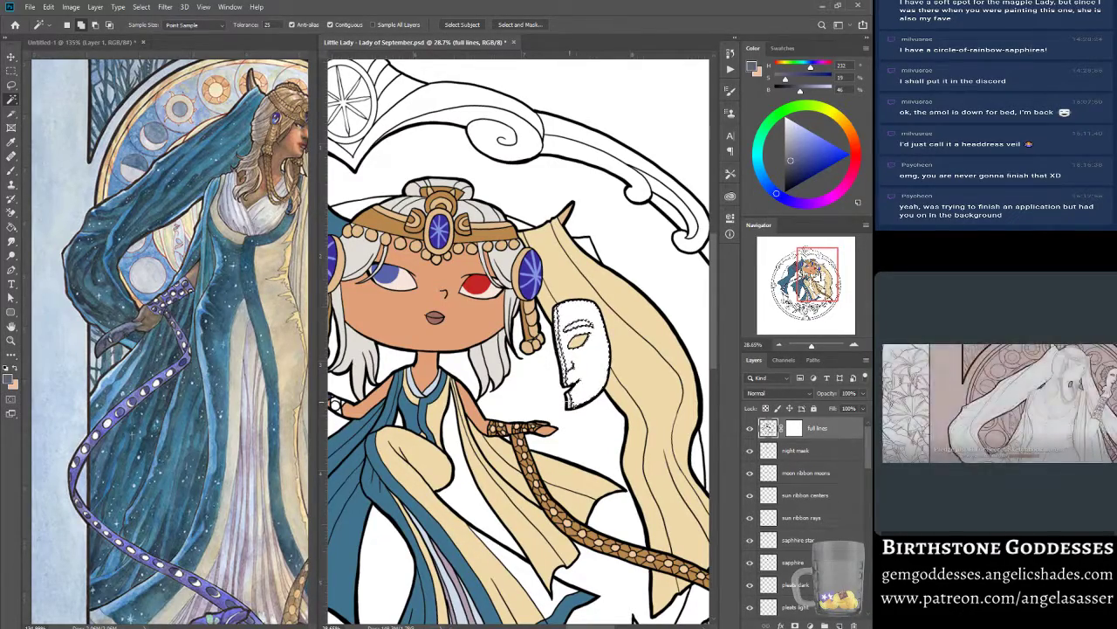
pyautogui.click(571, 400)
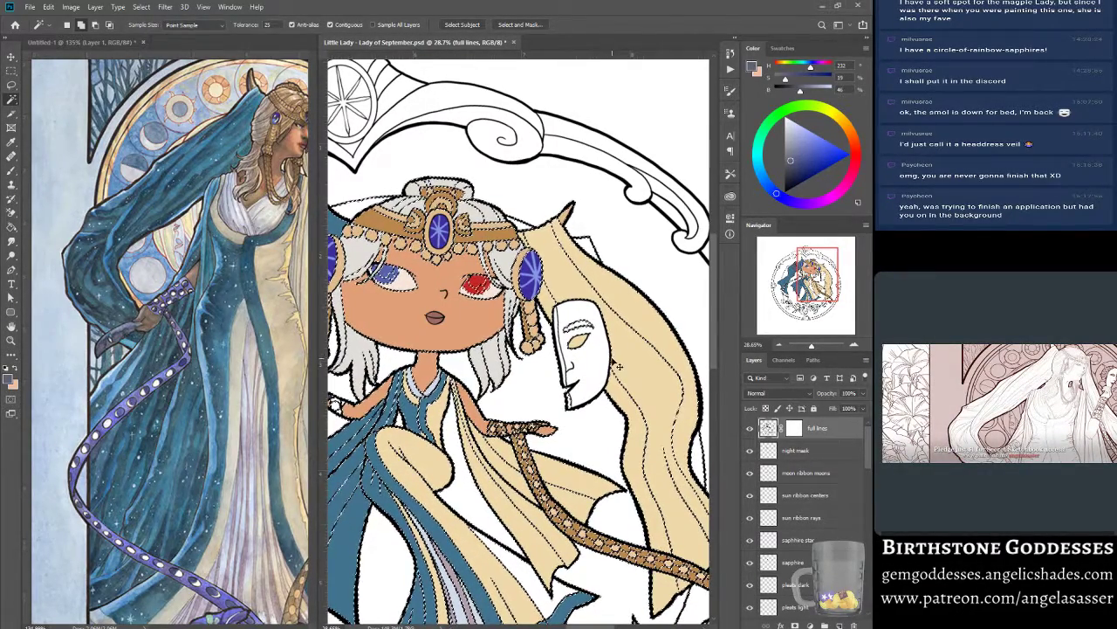
pyautogui.hotkey('ctrl', 'z')
pyautogui.moveTo(813, 348); pyautogui.dragTo(818, 346)
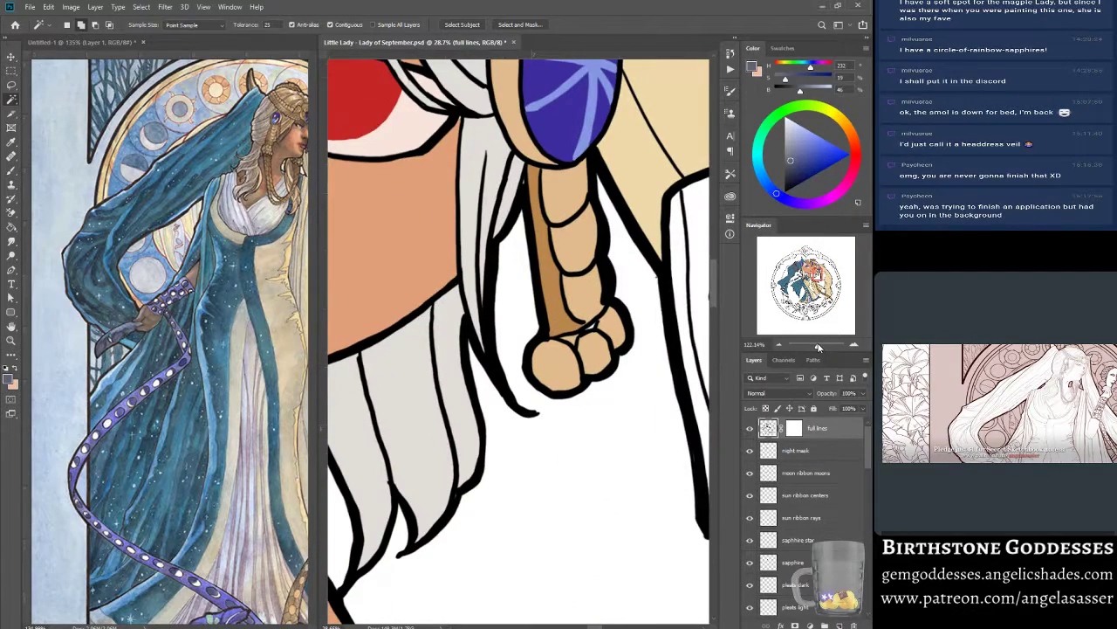
pyautogui.click(820, 275)
pyautogui.moveTo(822, 274); pyautogui.dragTo(821, 279)
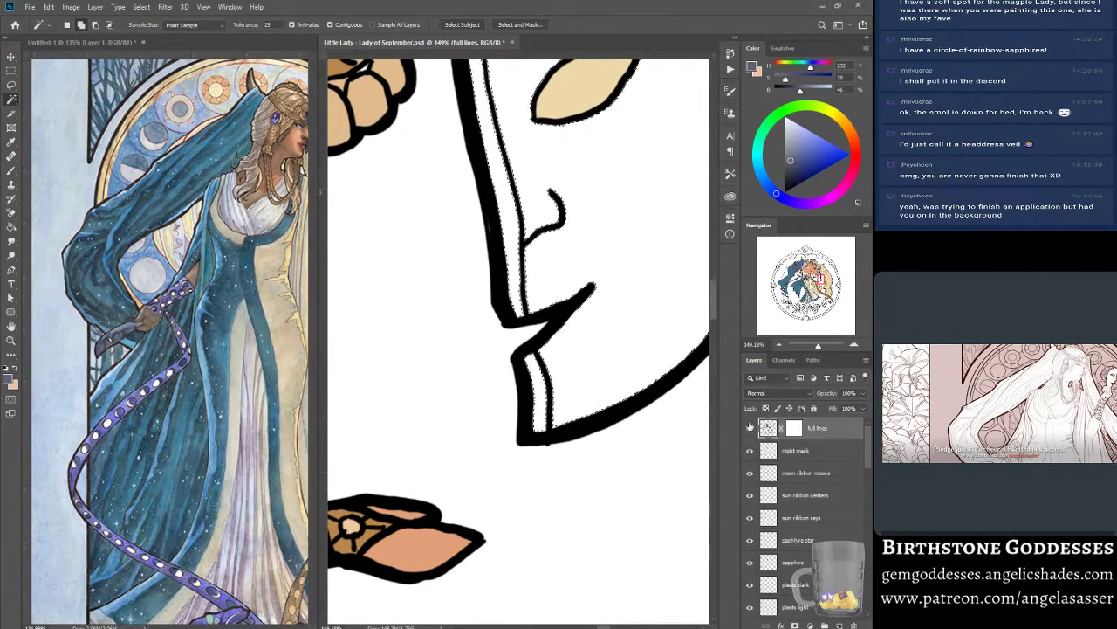
# Add a new layer above the night mask layer and name it day mask.
pyautogui.click(798, 450)
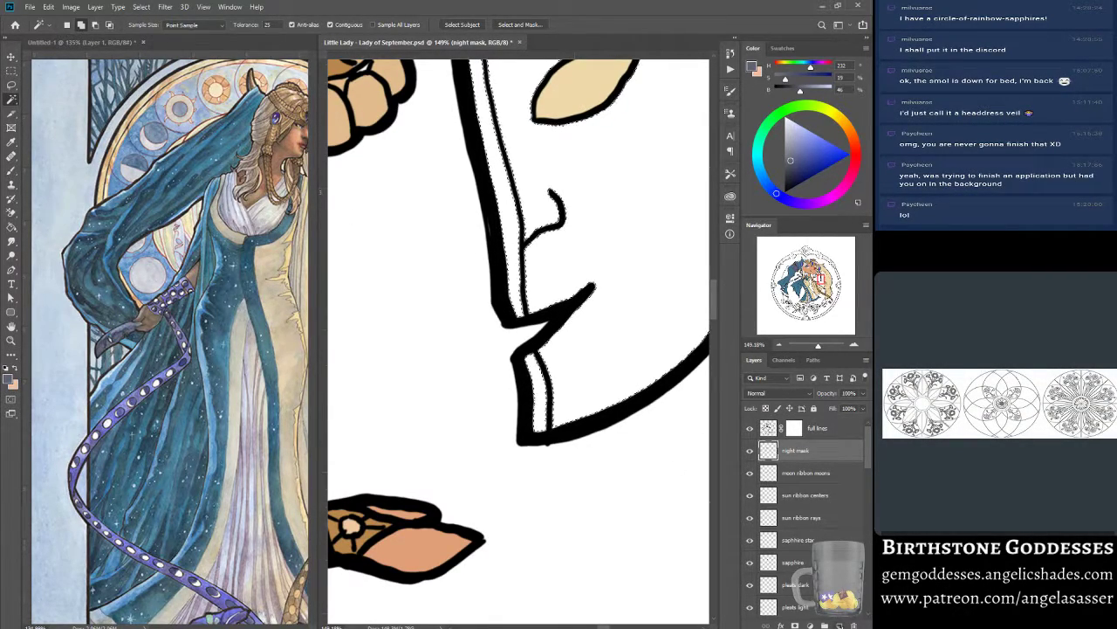
pyautogui.click(839, 625)
pyautogui.doubleClick(793, 452)
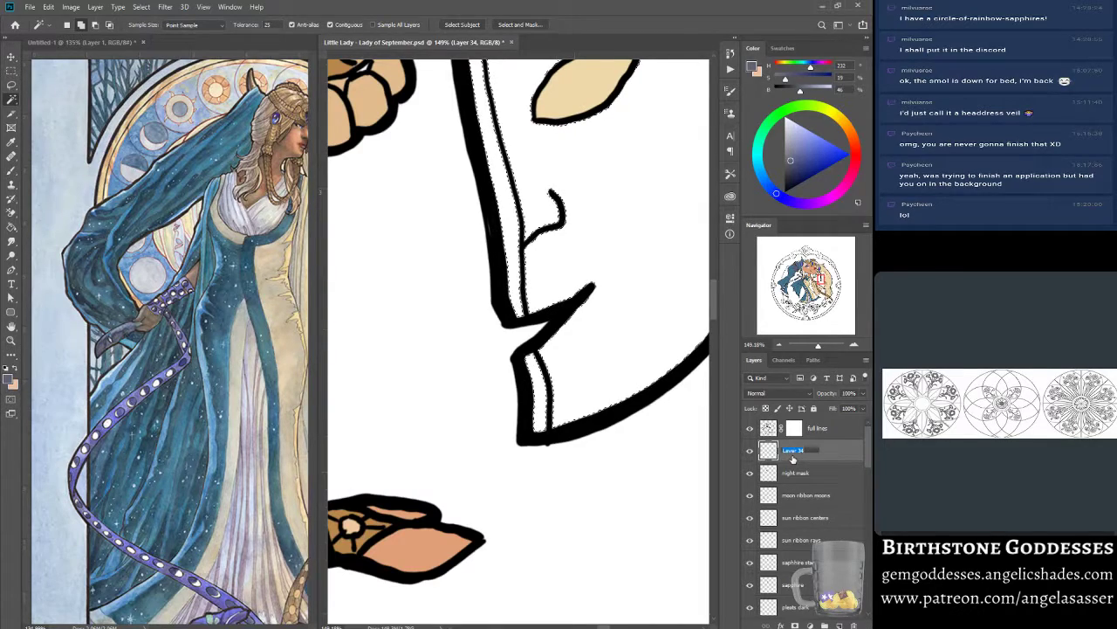
pyautogui.write('day')
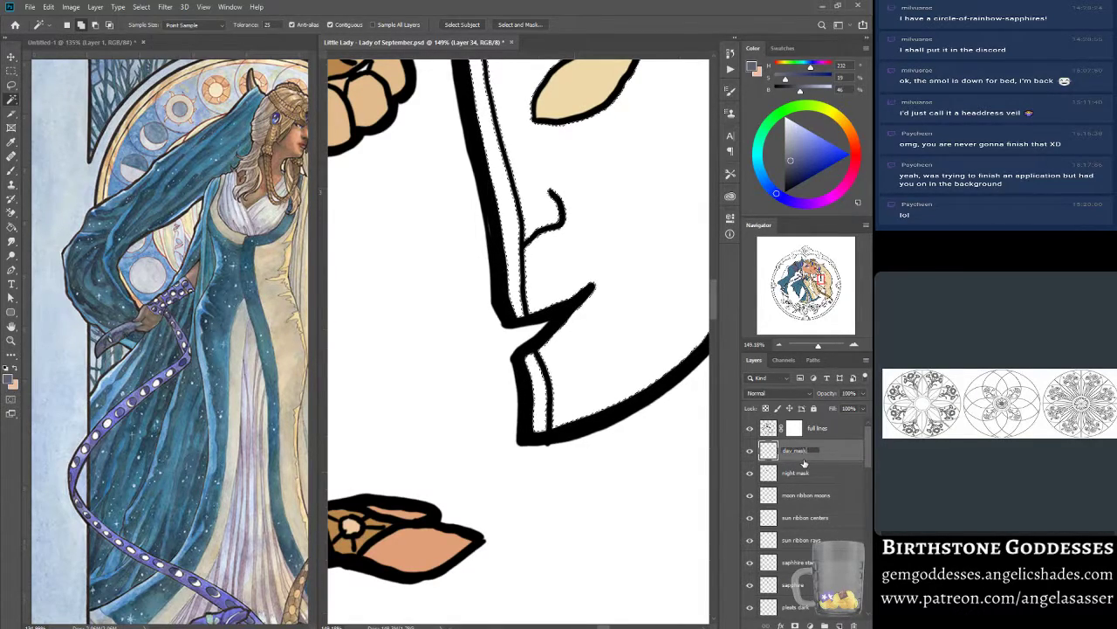
pyautogui.write(' mask')
pyautogui.press('Return')
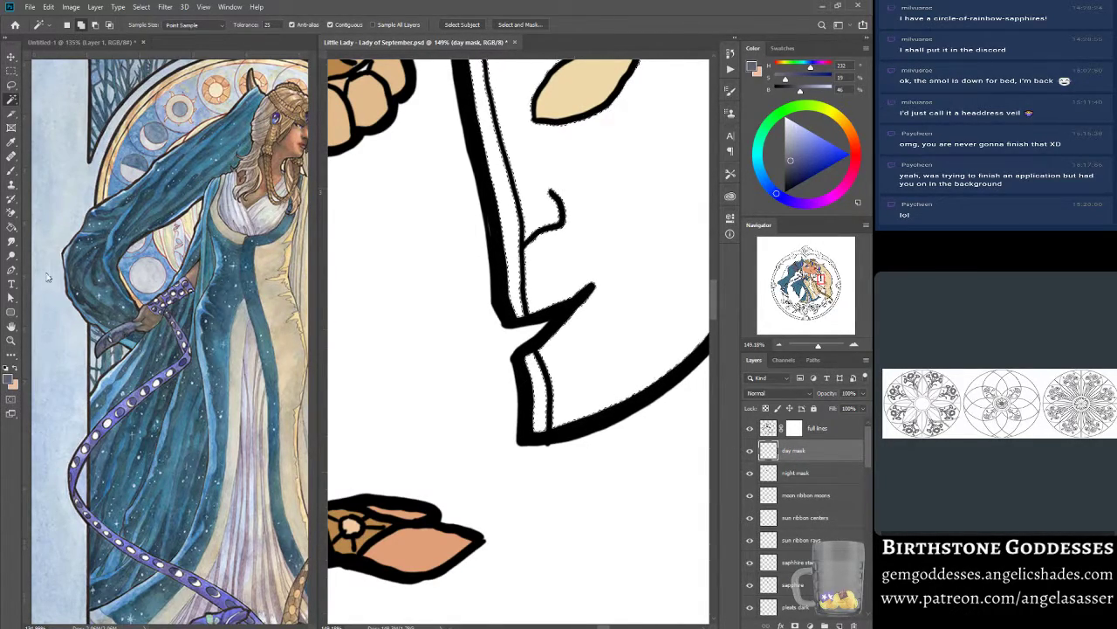
# Expand the smiling mask selection so it reaches slightly under the black outlines.
pyautogui.scroll(2, 358, 358)
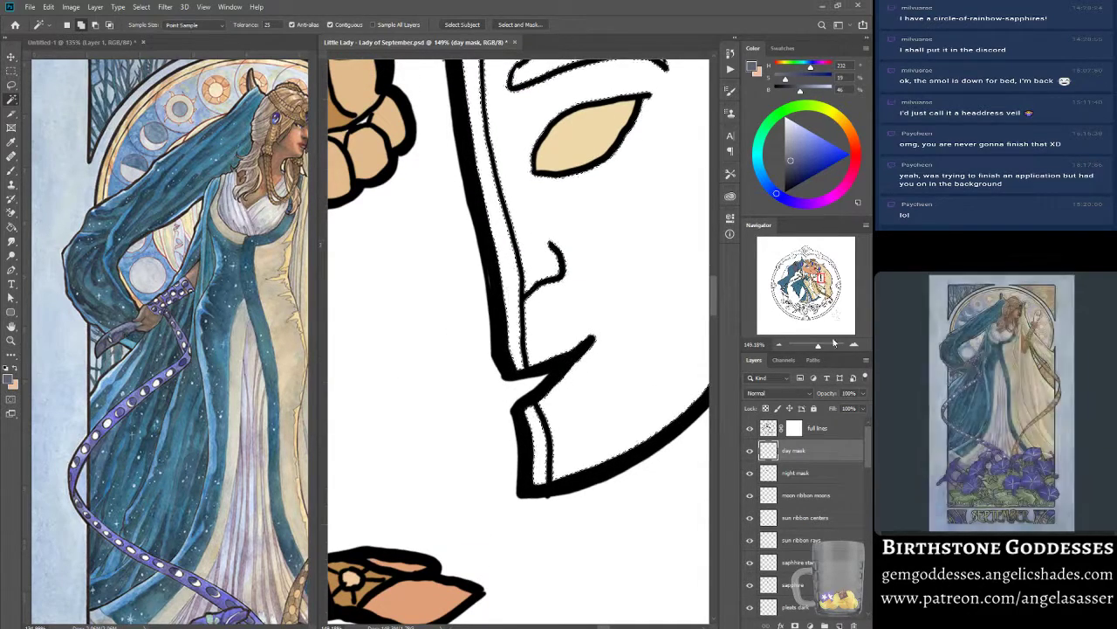
pyautogui.moveTo(818, 346); pyautogui.dragTo(815, 348)
pyautogui.click(612, 336)
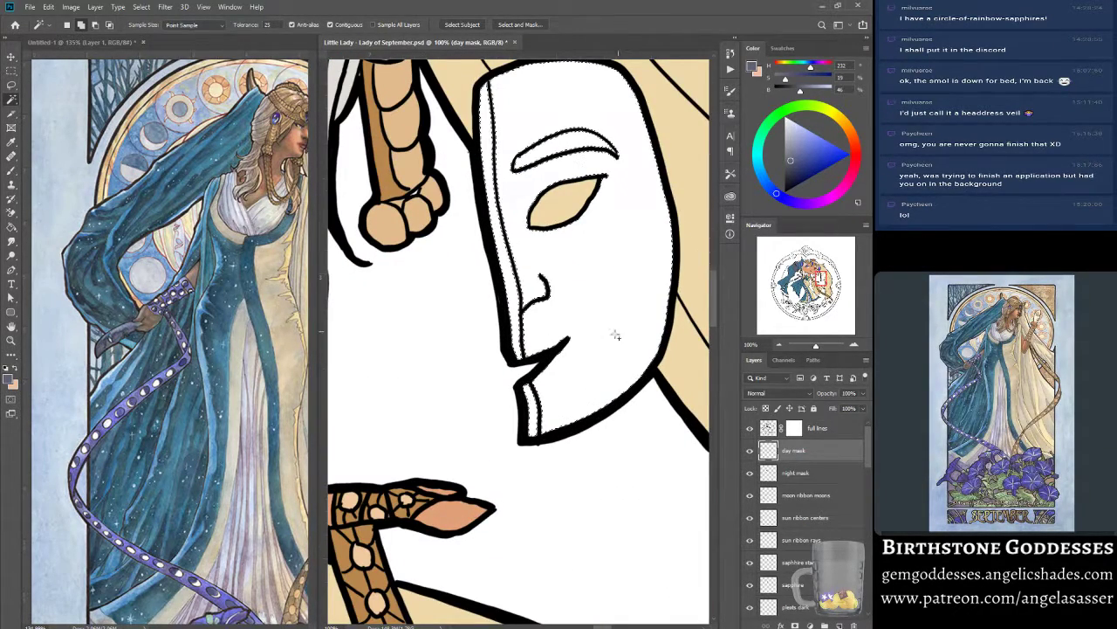
pyautogui.scroll(1, 612, 336)
pyautogui.click(141, 7)
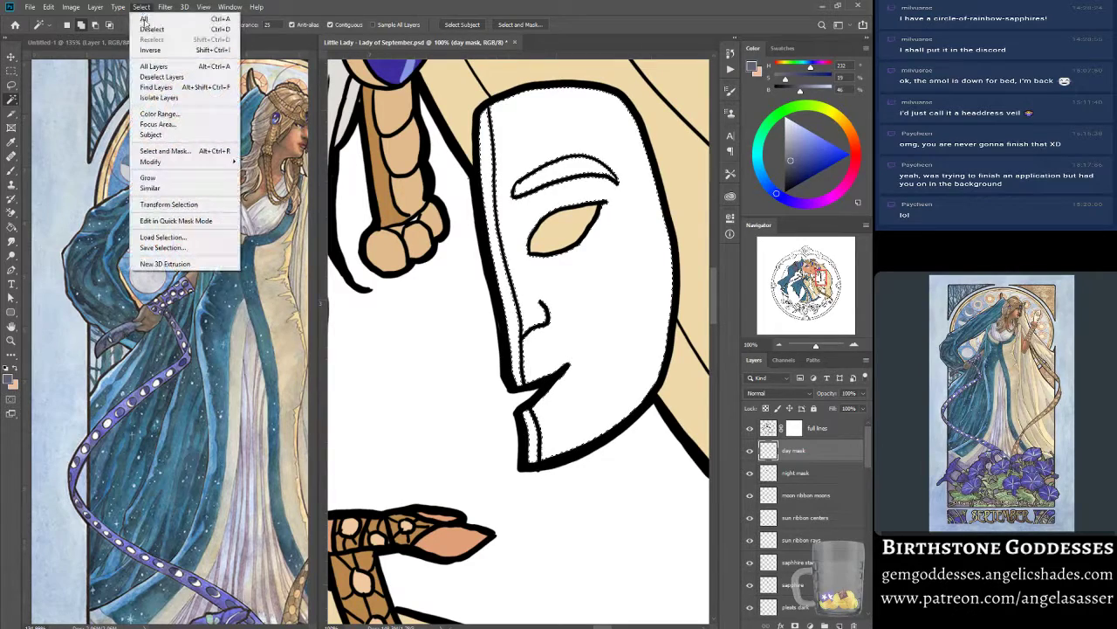
pyautogui.moveTo(153, 161)
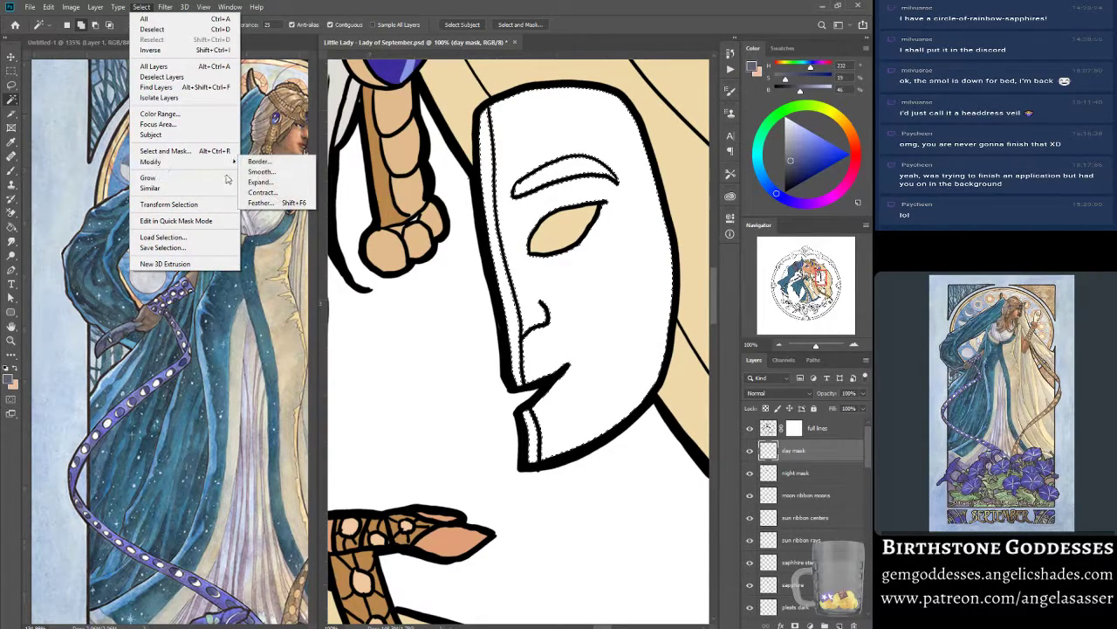
pyautogui.click(271, 182)
pyautogui.click(490, 216)
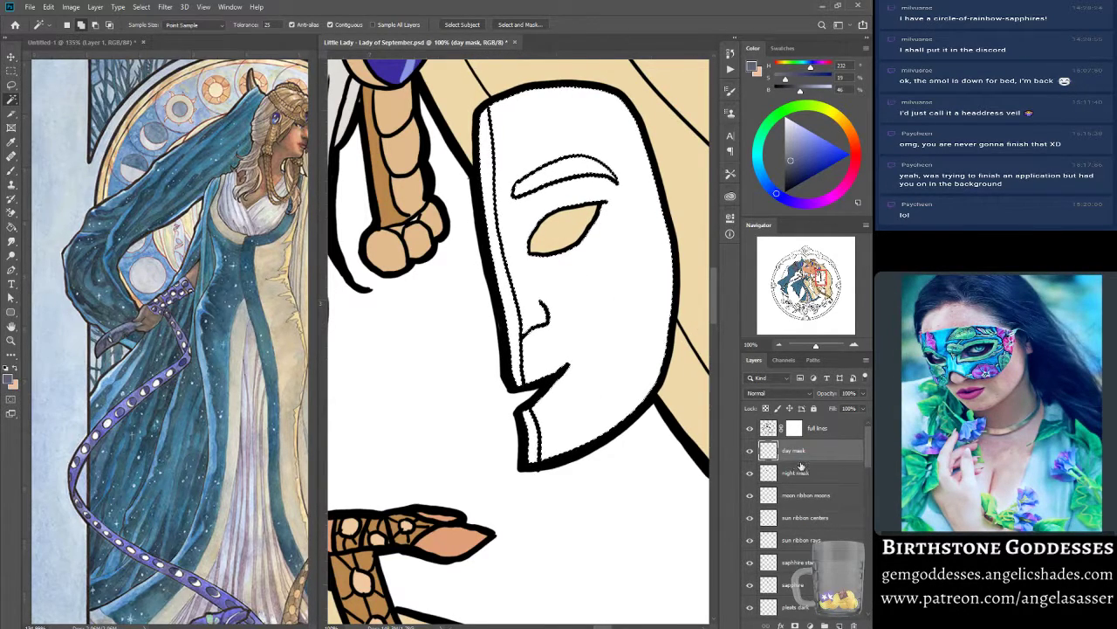
# Set the foreground color to a pale cream sampled from the light mask in the reference painting.
pyautogui.click(164, 50)
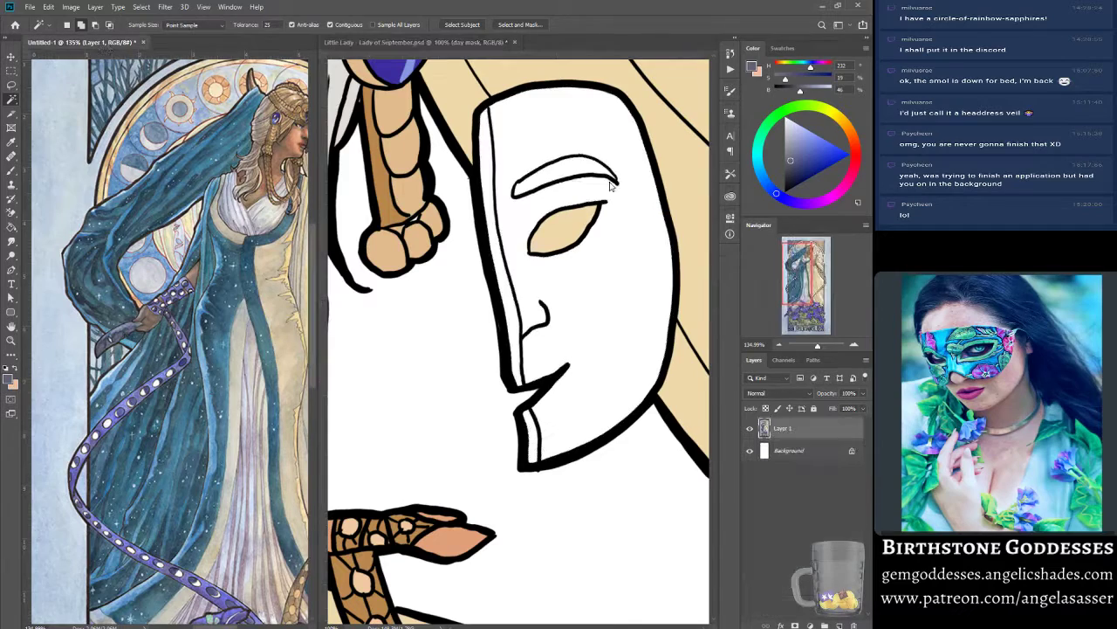
pyautogui.moveTo(825, 277); pyautogui.dragTo(818, 272)
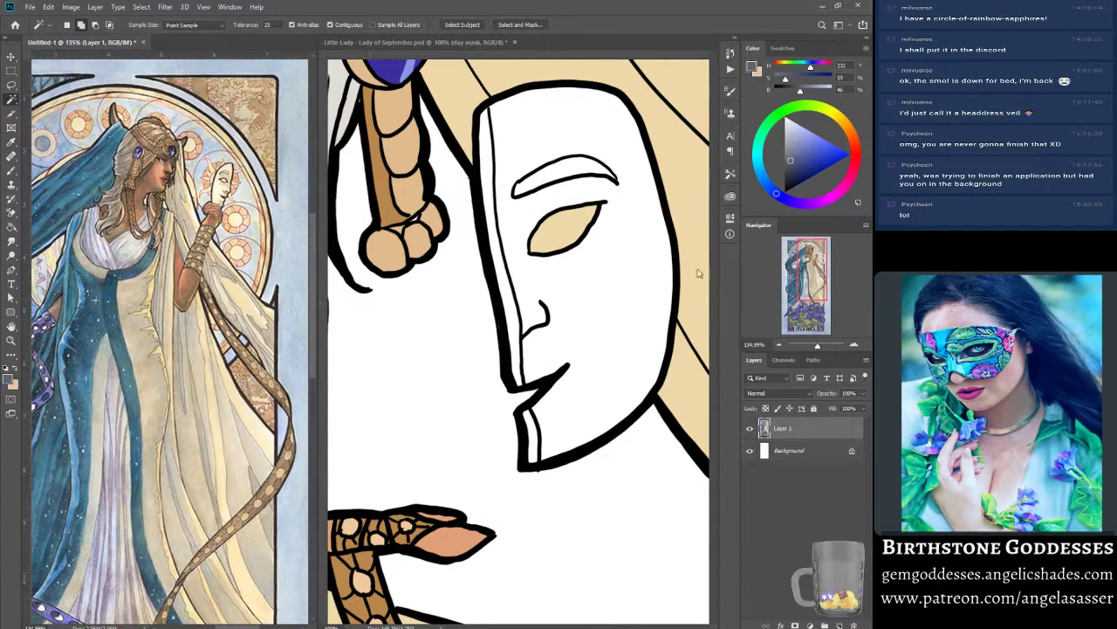
pyautogui.click(9, 381)
pyautogui.click(221, 185)
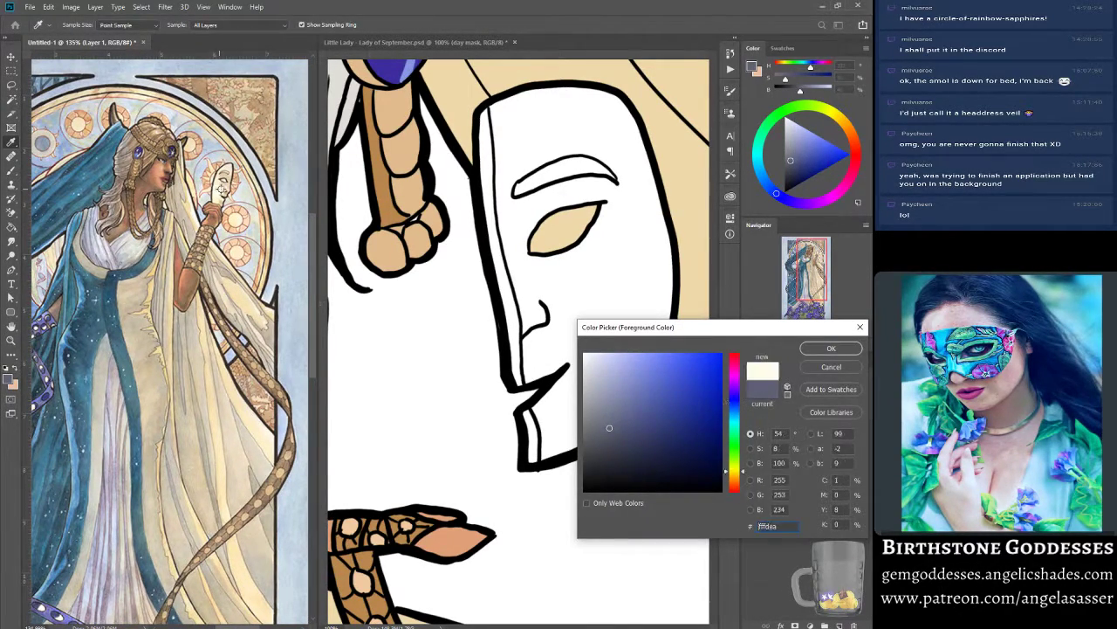
pyautogui.click(220, 184)
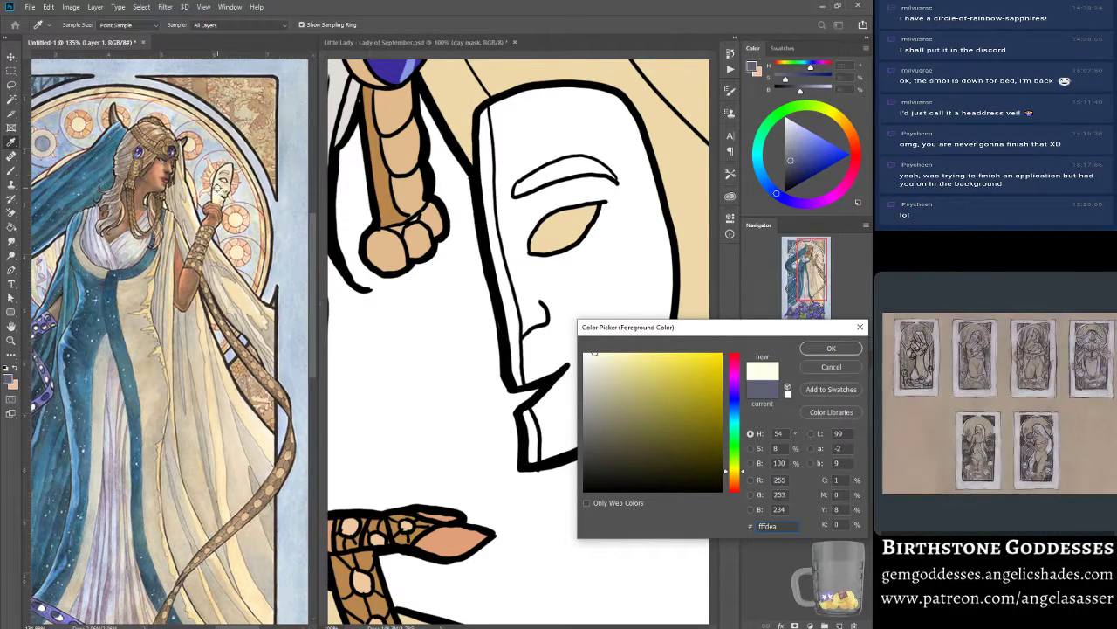
pyautogui.click(831, 348)
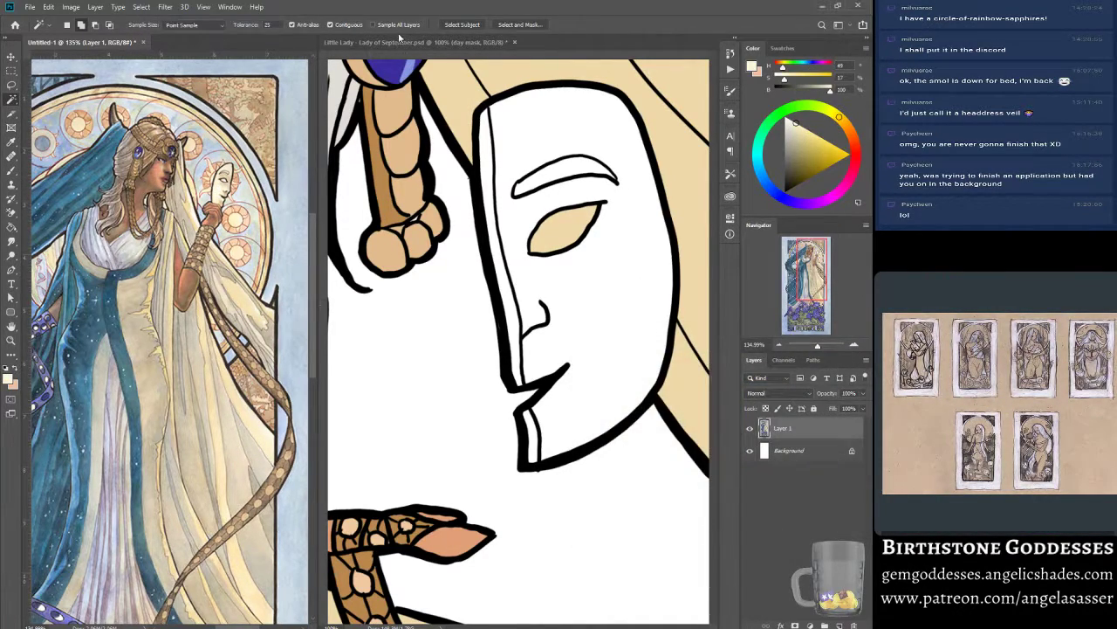
# Fill the smiling mask selection on the day mask layer with the pale cream foreground color and deselect.
pyautogui.click(417, 43)
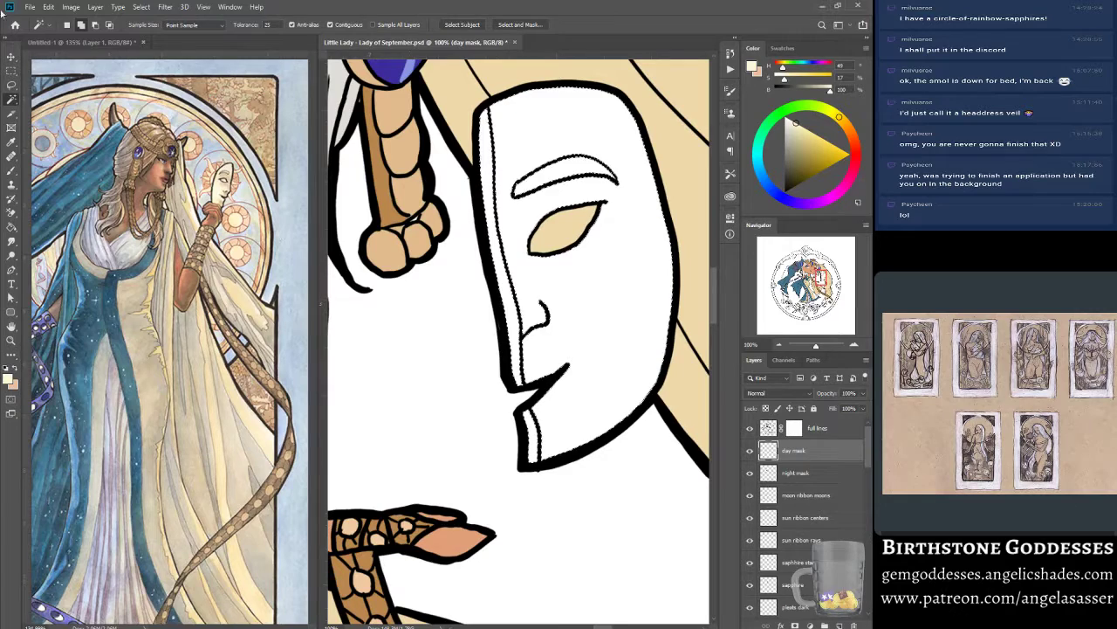
pyautogui.click(48, 7)
pyautogui.click(70, 177)
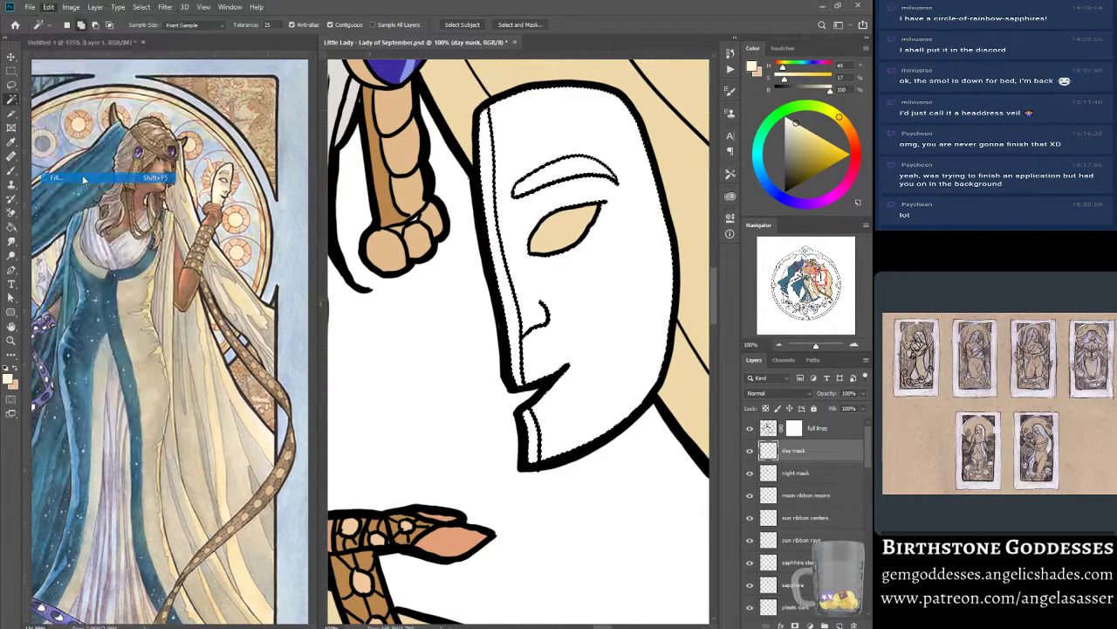
pyautogui.click(746, 416)
pyautogui.press('w')
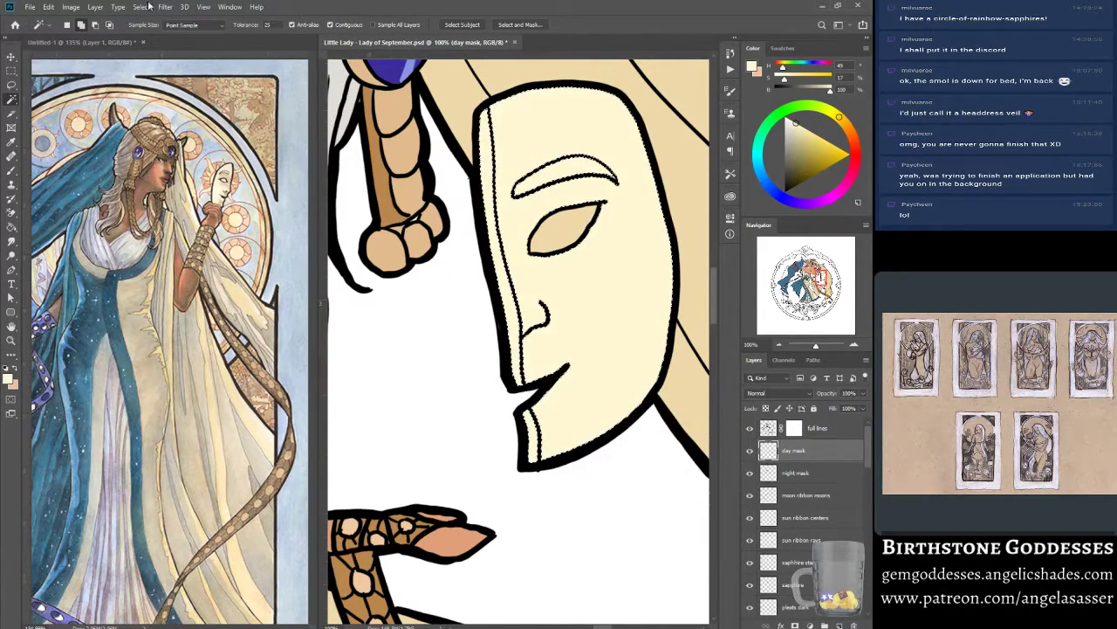
pyautogui.click(143, 7)
pyautogui.click(162, 28)
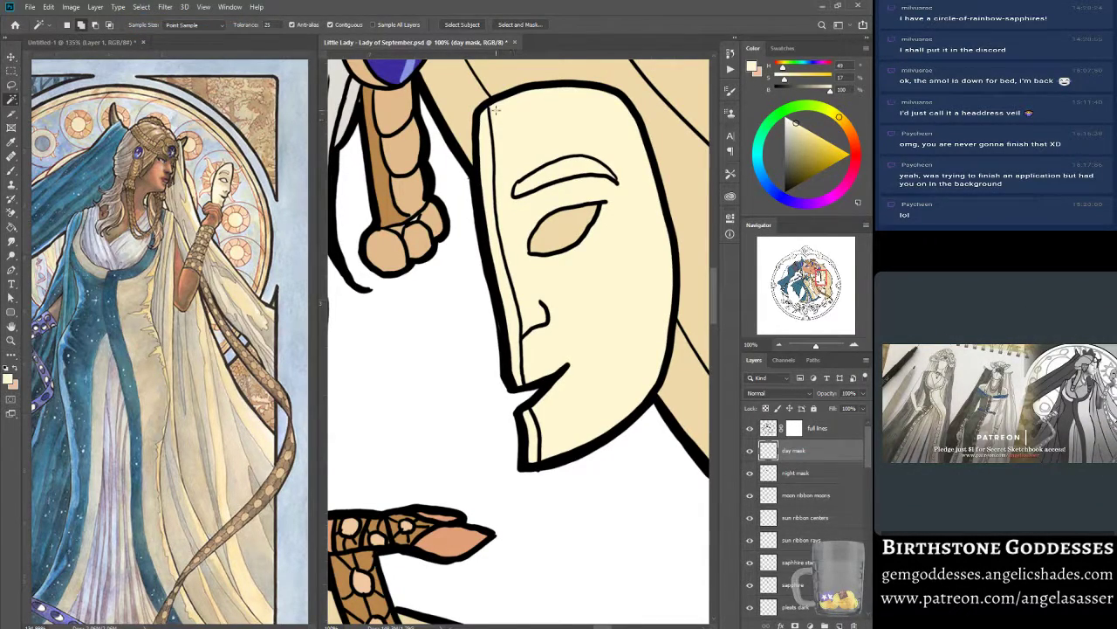
pyautogui.click(165, 7)
pyautogui.moveTo(141, 7)
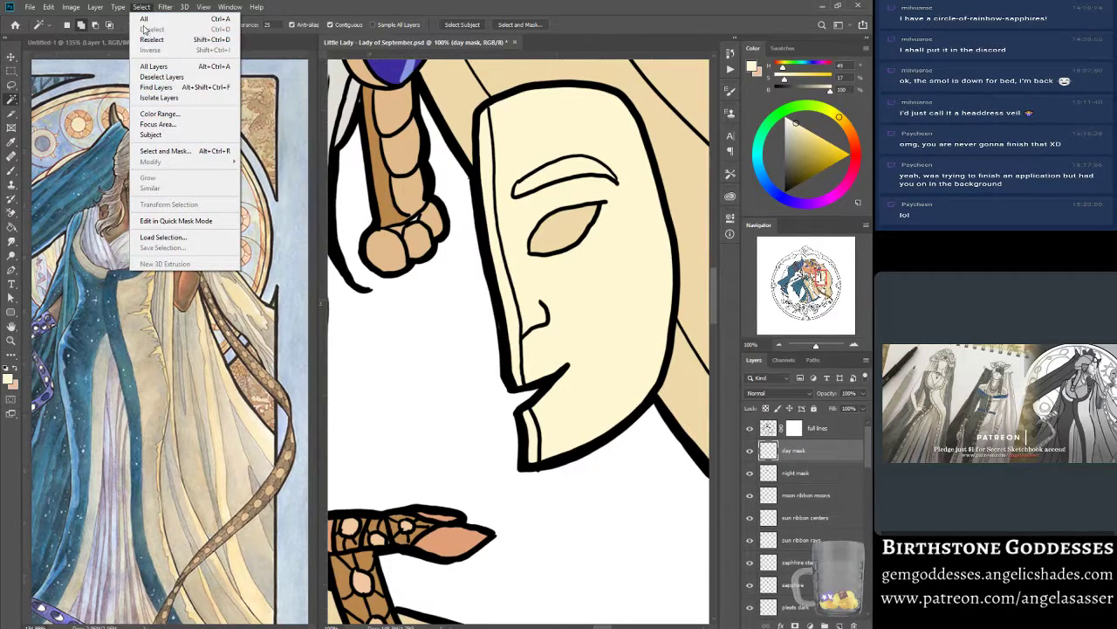
pyautogui.moveTo(255, 7)
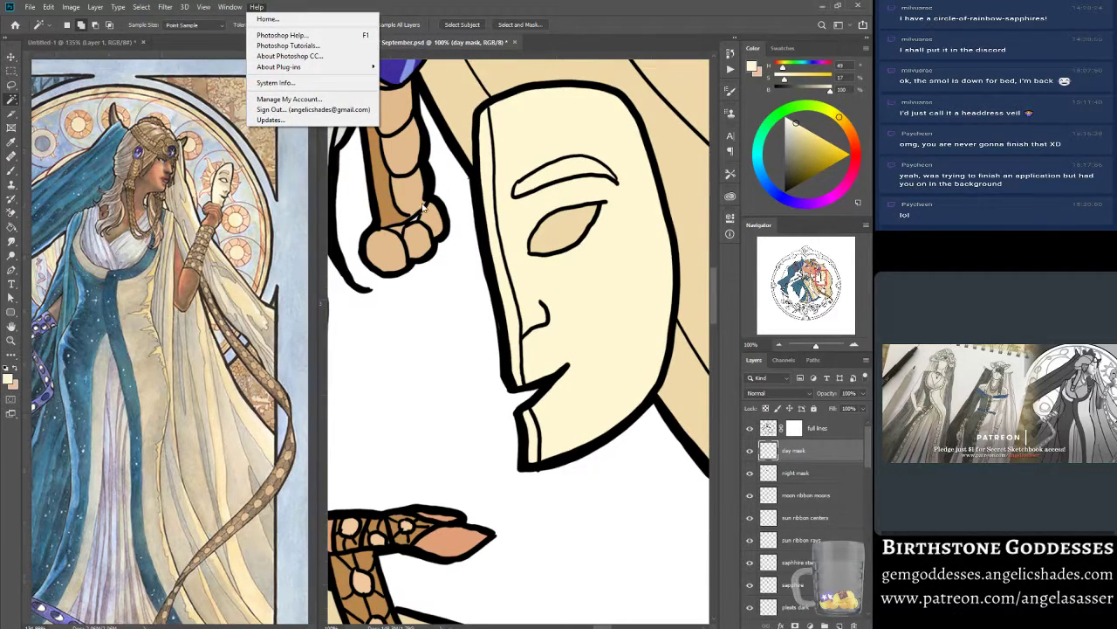
pyautogui.click(12, 343)
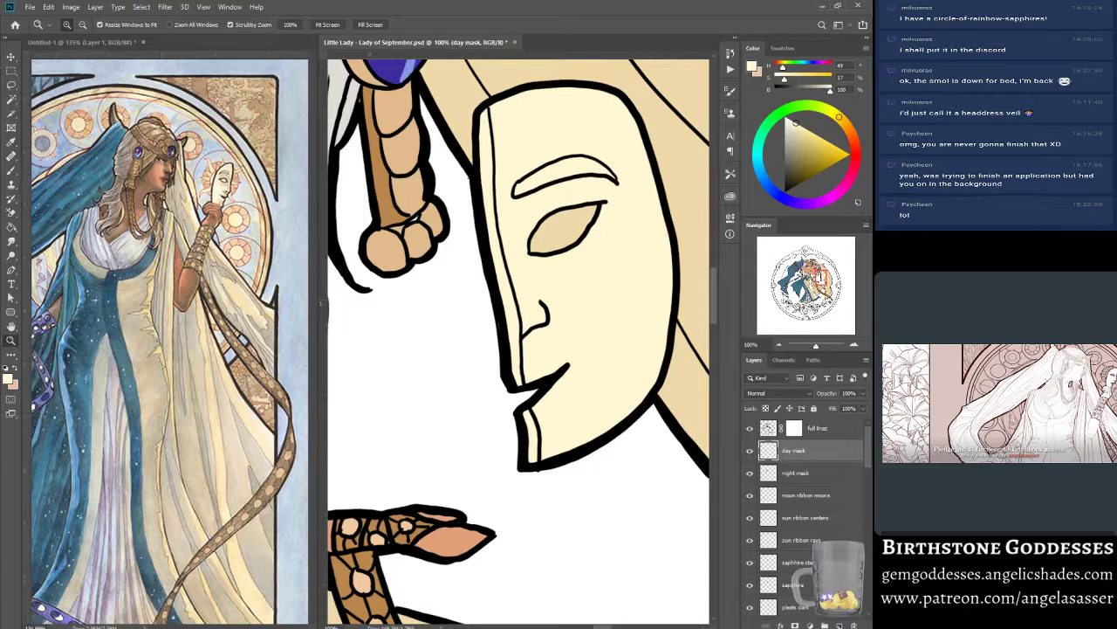
# Locate the layer that holds the dark part of the tassel hanging beside the day mask.
pyautogui.click(255, 628)
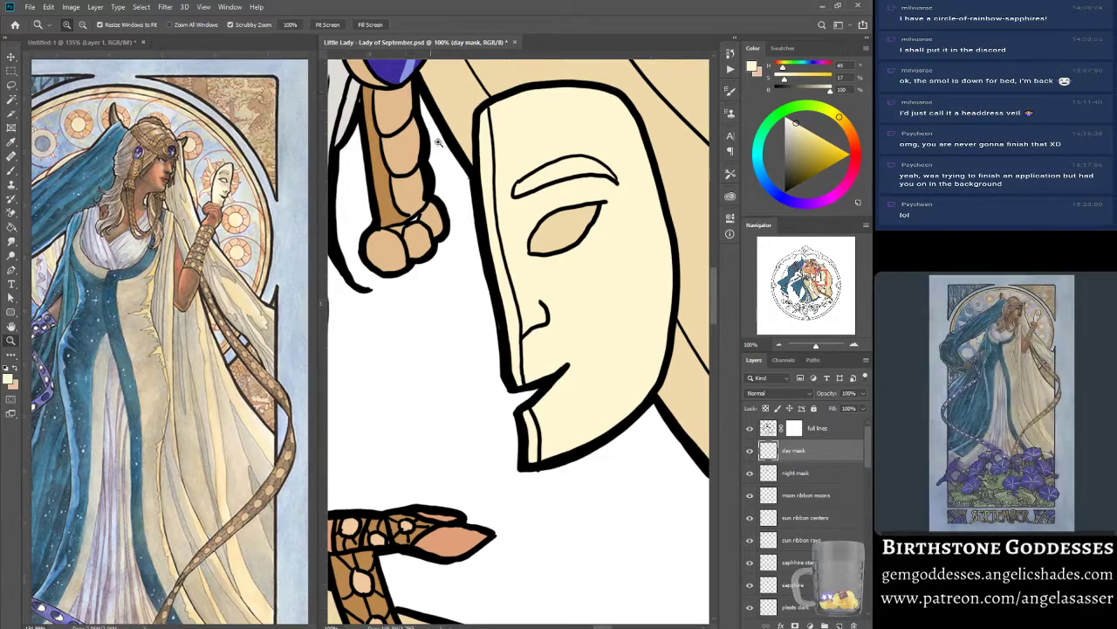
pyautogui.scroll(3, 474, 312)
pyautogui.scroll(1, 477, 315)
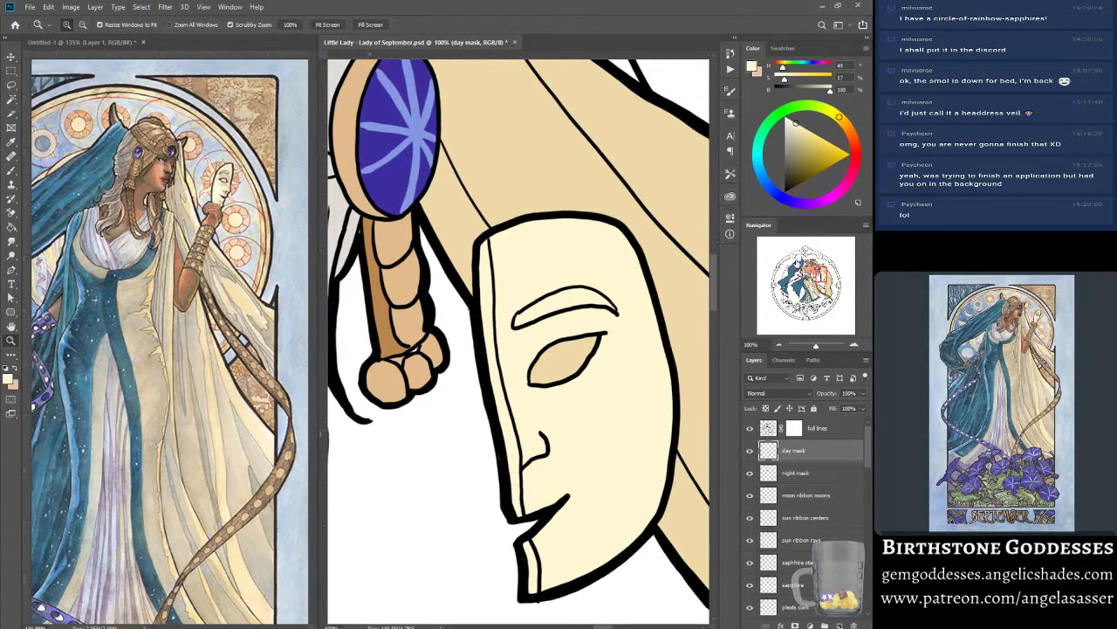
pyautogui.moveTo(826, 280); pyautogui.dragTo(823, 279)
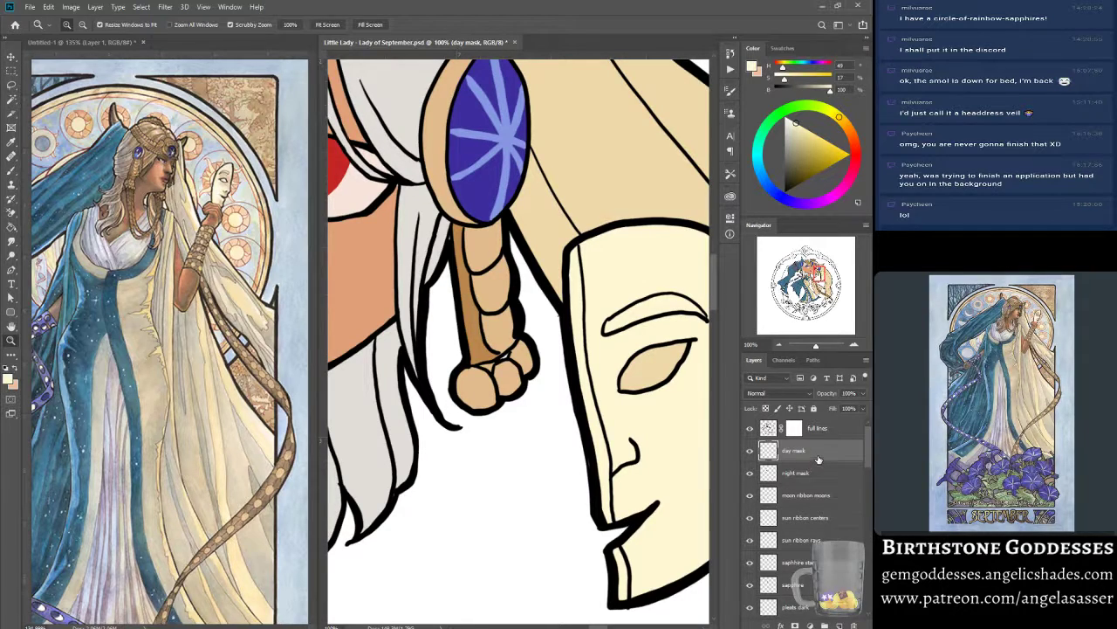
pyautogui.scroll(-1, 808, 487)
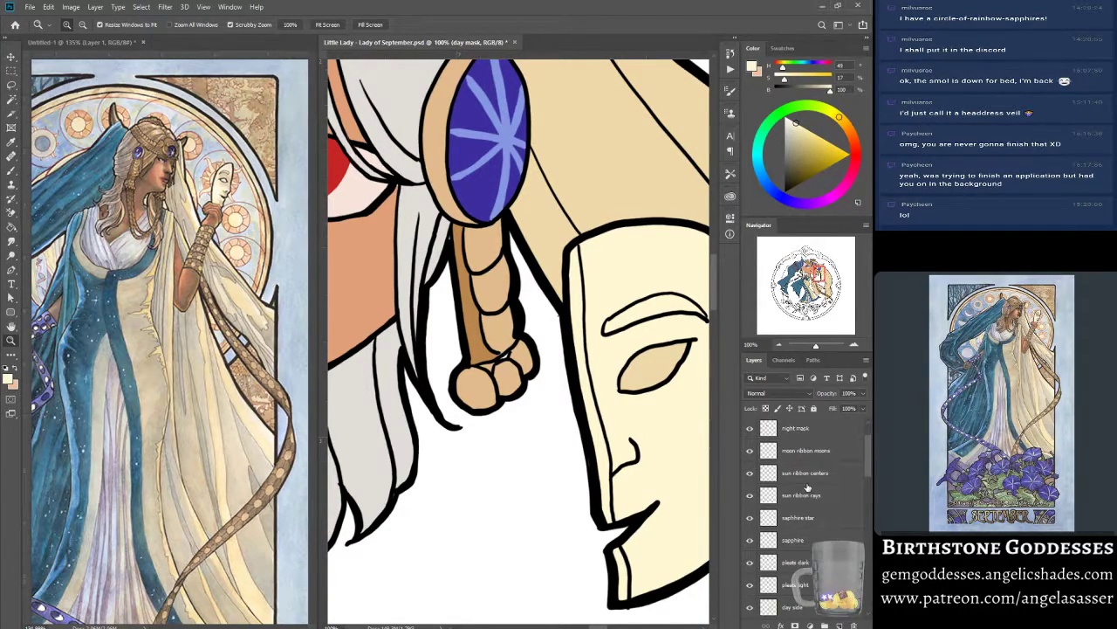
pyautogui.scroll(-2, 801, 479)
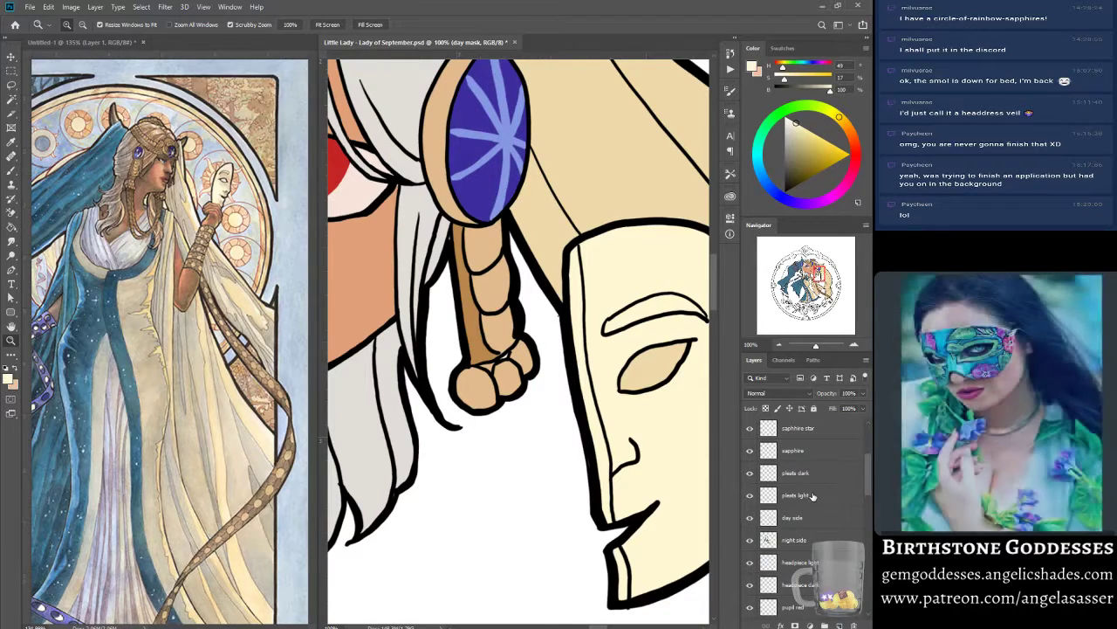
pyautogui.scroll(3, 804, 480)
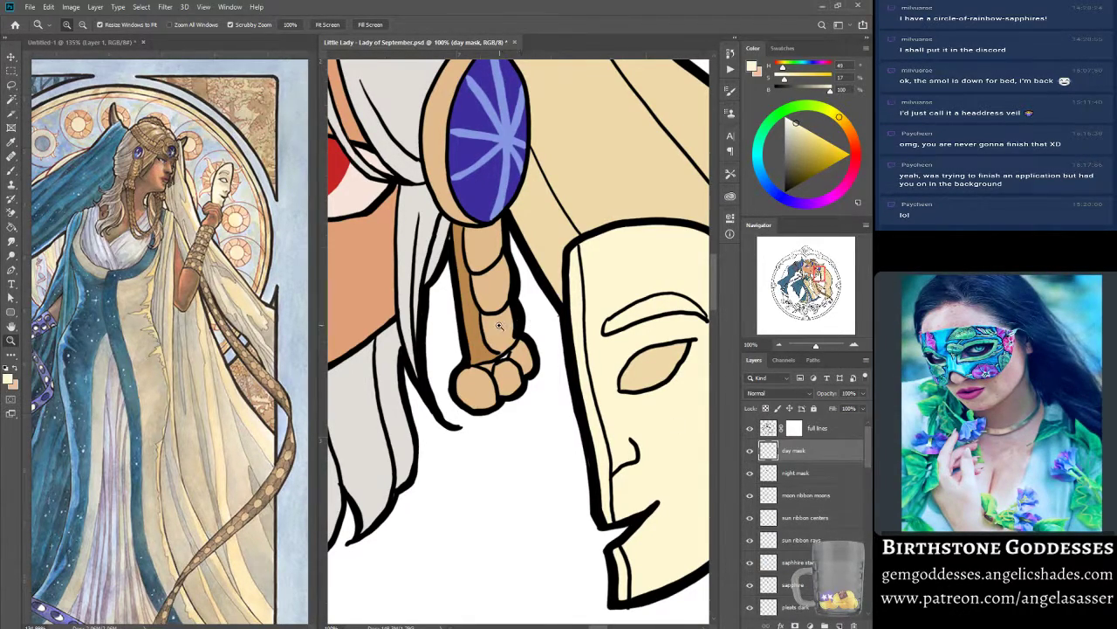
pyautogui.click(11, 55)
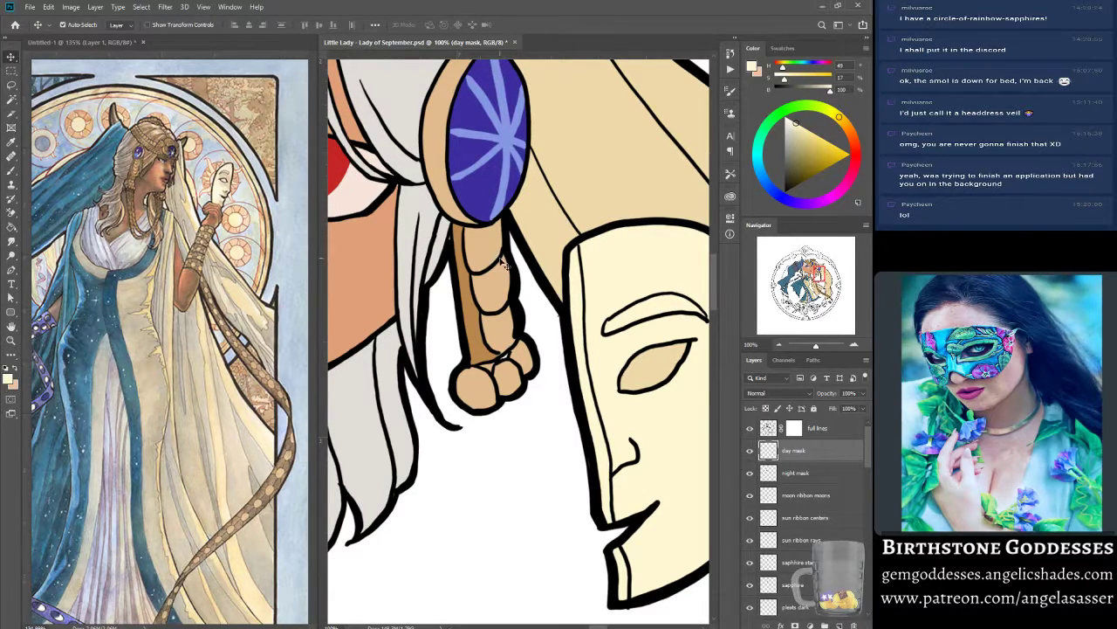
pyautogui.click(469, 255)
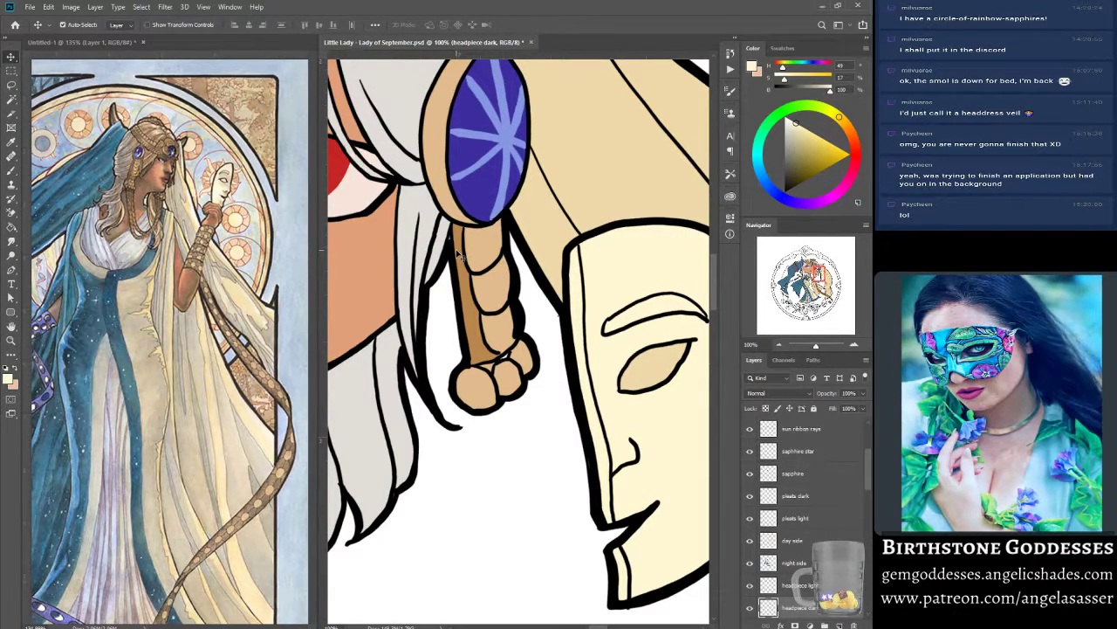
# Check what the headpiece dark and headpiece light layers contain, make headpiece light active, and sample the tassel's light tan as the foreground color.
pyautogui.click(766, 527)
pyautogui.click(751, 521)
pyautogui.click(751, 520)
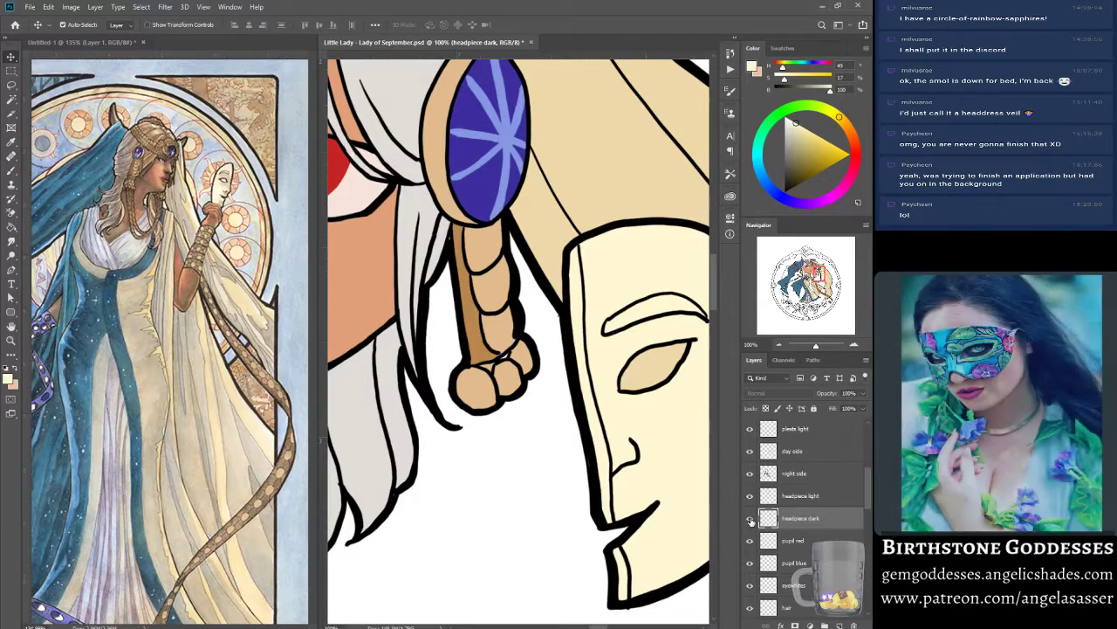
pyautogui.click(749, 495)
pyautogui.click(749, 495)
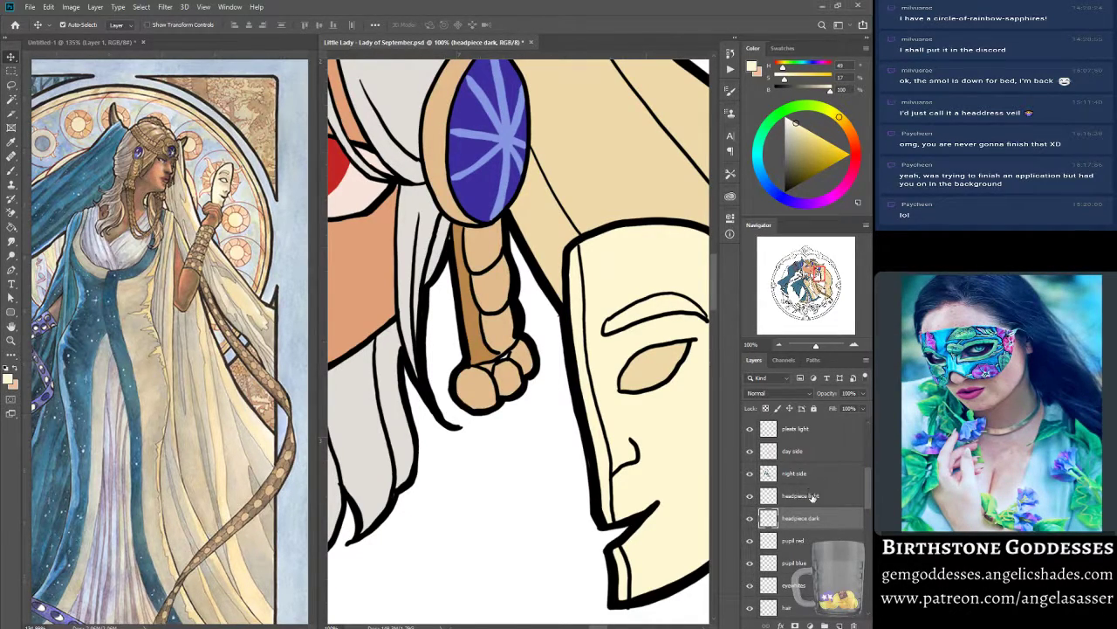
pyautogui.click(814, 496)
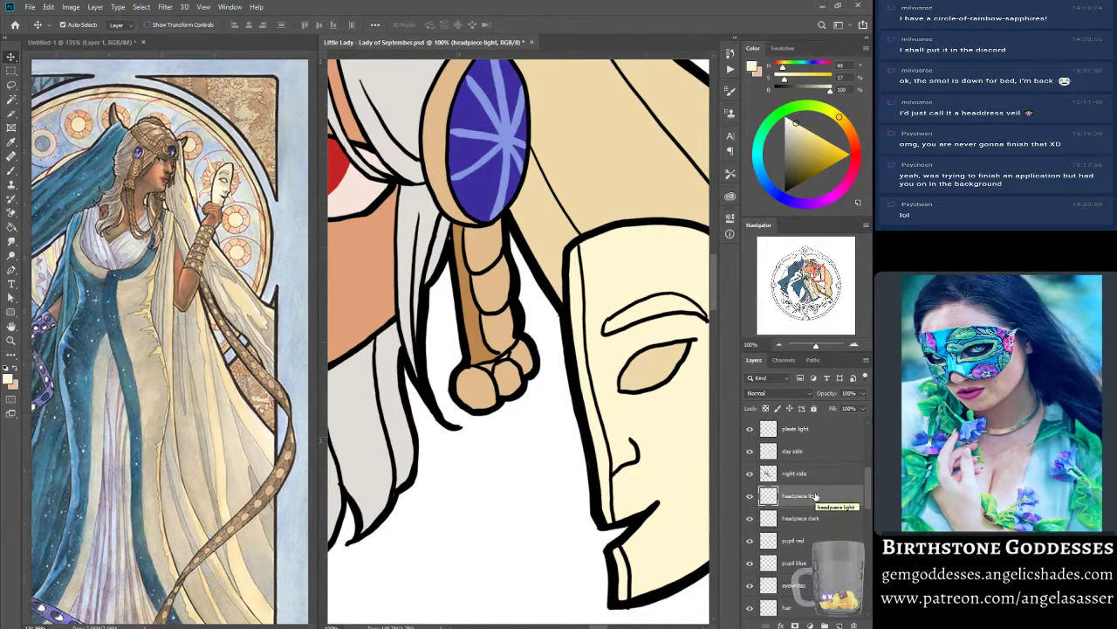
pyautogui.press('b')
pyautogui.keyDown('alt'); pyautogui.click(504, 354); pyautogui.keyUp('alt')
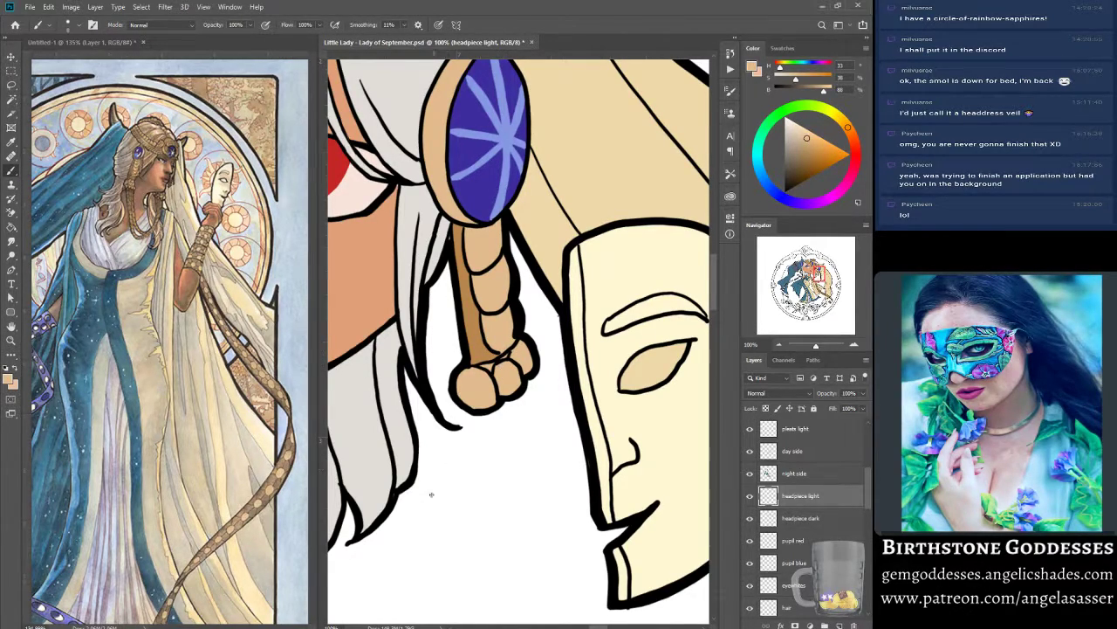
# Make the full lines layer active and set the foreground color to black sampled from the outline beside the tassel.
pyautogui.moveTo(867, 481); pyautogui.dragTo(867, 434)
pyautogui.click(819, 429)
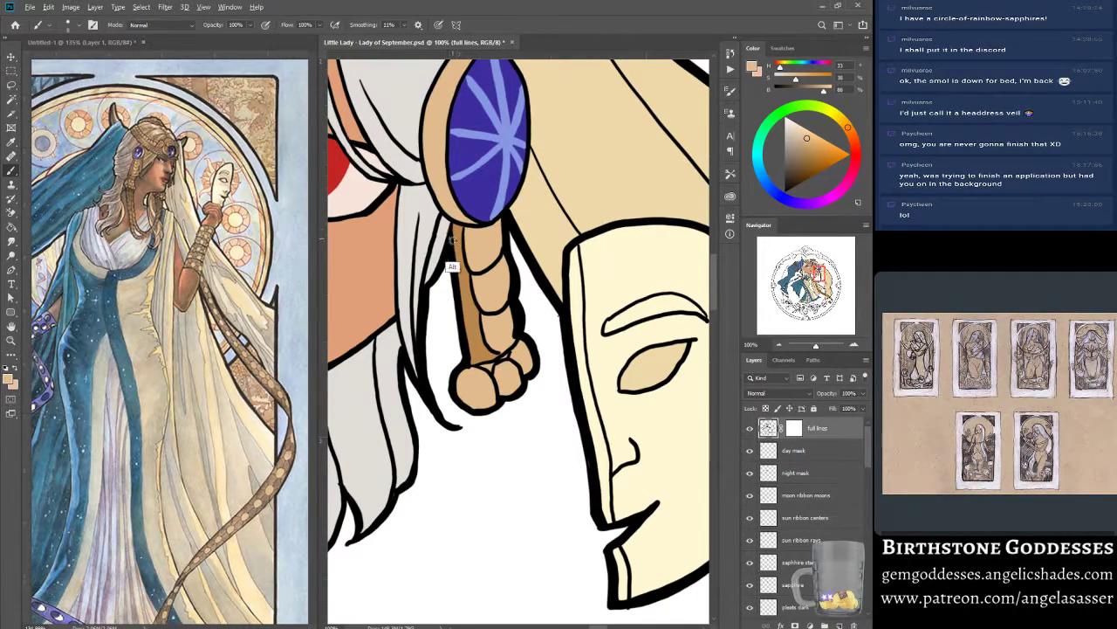
pyautogui.keyDown('alt'); pyautogui.click(453, 266); pyautogui.keyUp('alt')
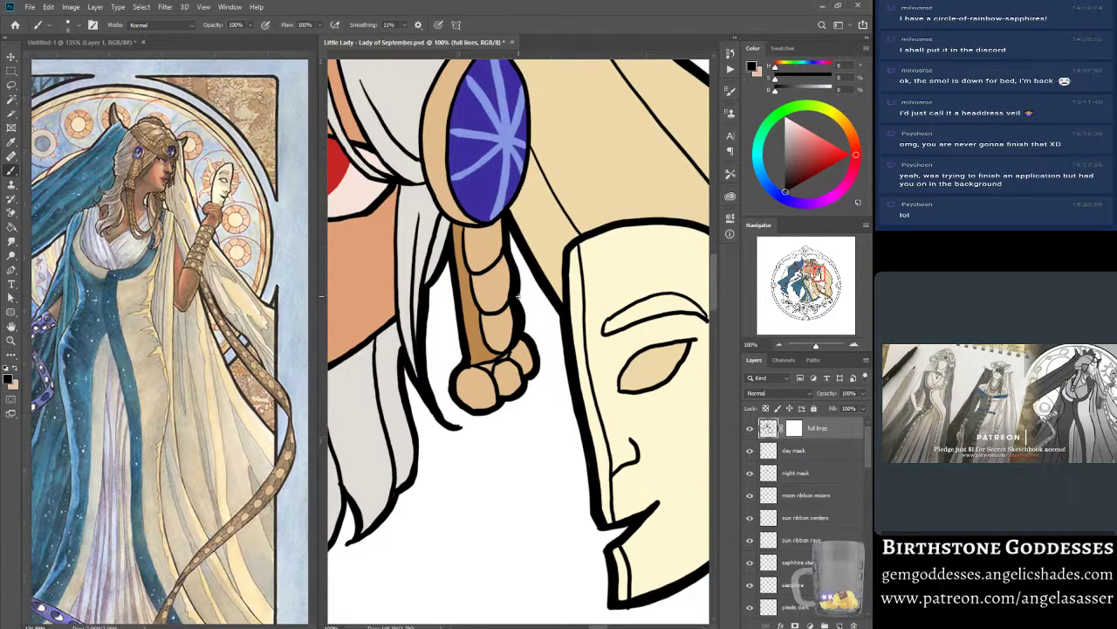
# Examine the flat colors and outlines across the figure, from the day mask side over to the night mask side.
pyautogui.moveTo(869, 463); pyautogui.dragTo(862, 514)
pyautogui.scroll(1, 857, 523)
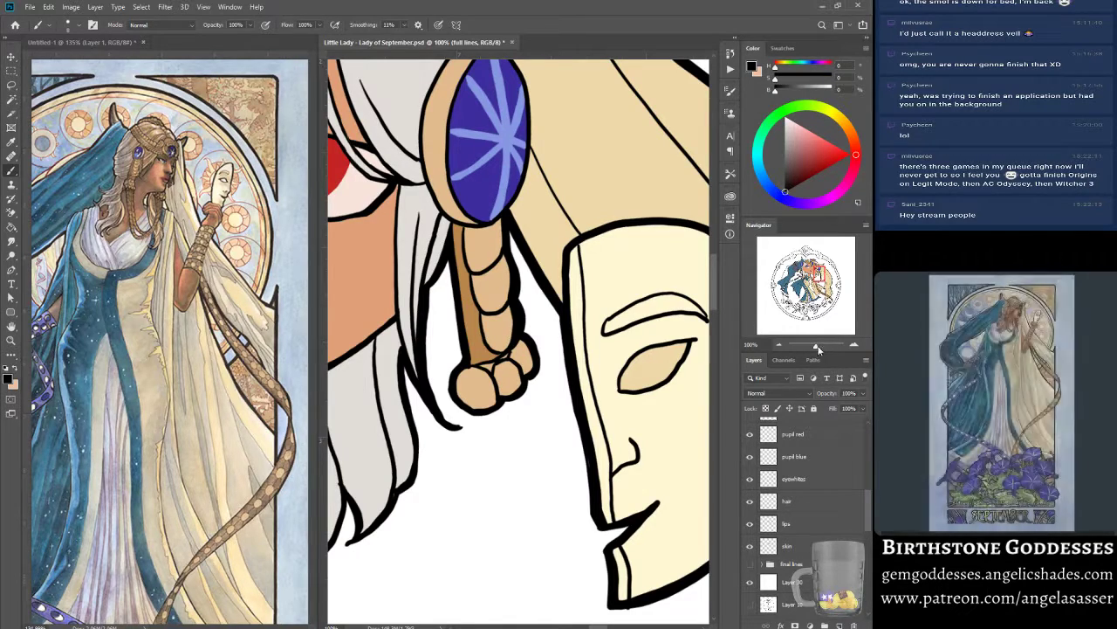
pyautogui.moveTo(816, 347); pyautogui.dragTo(812, 351)
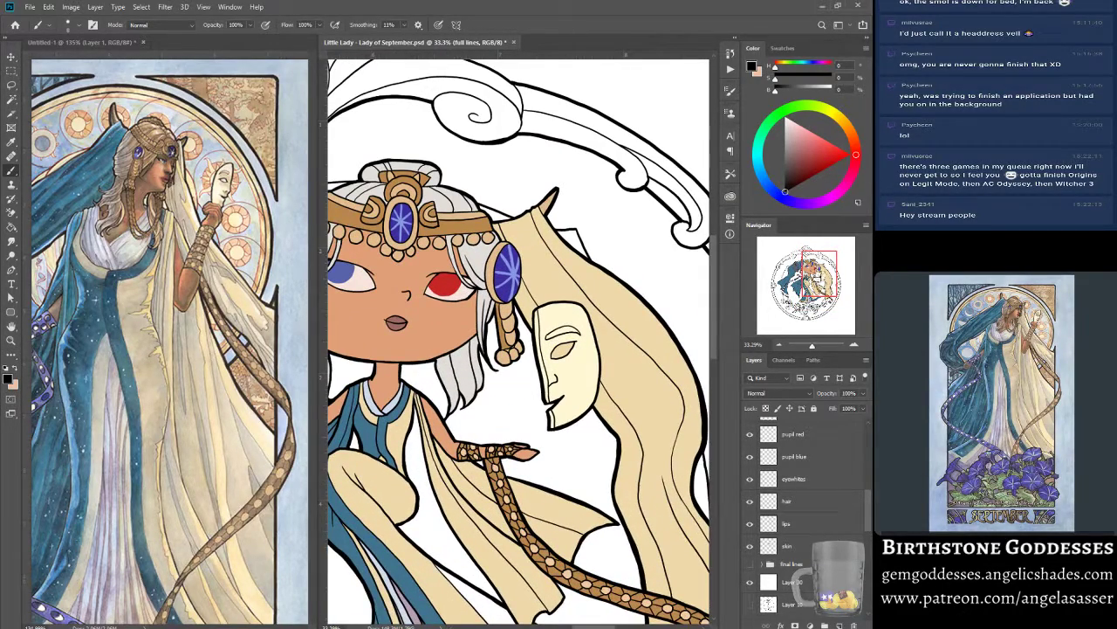
pyautogui.moveTo(819, 273); pyautogui.dragTo(815, 281)
pyautogui.moveTo(812, 346); pyautogui.dragTo(813, 346)
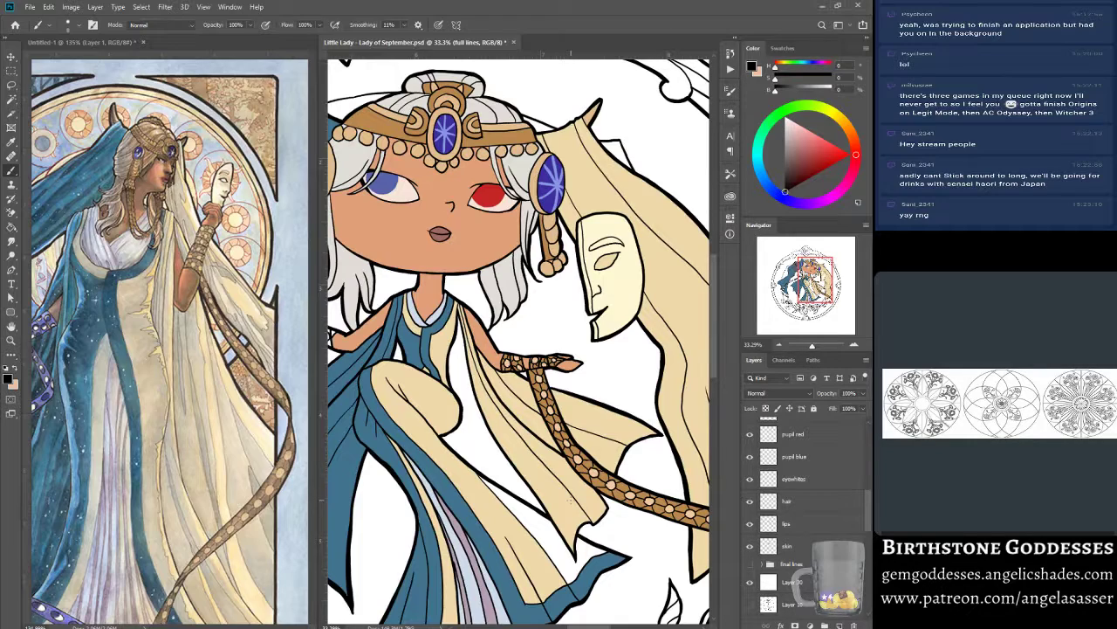
pyautogui.moveTo(813, 286)
pyautogui.mouseDown()
pyautogui.moveTo(819, 276)
pyautogui.moveTo(809, 294)
pyautogui.mouseUp()
pyautogui.moveTo(590, 269); pyautogui.dragTo(755, 328)
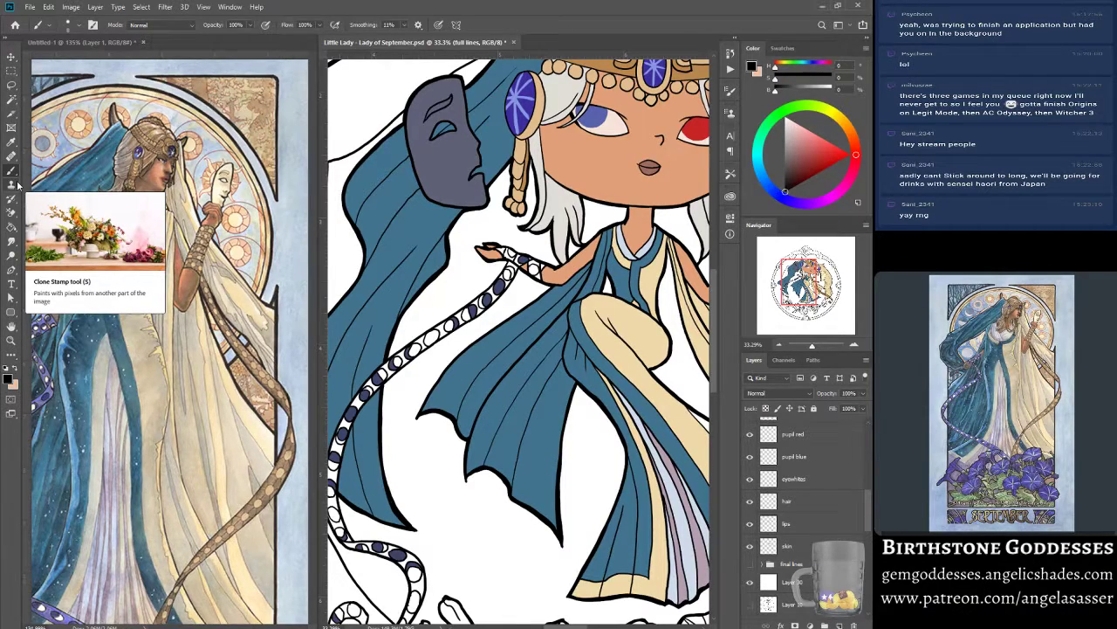
pyautogui.scroll(5, 868, 503)
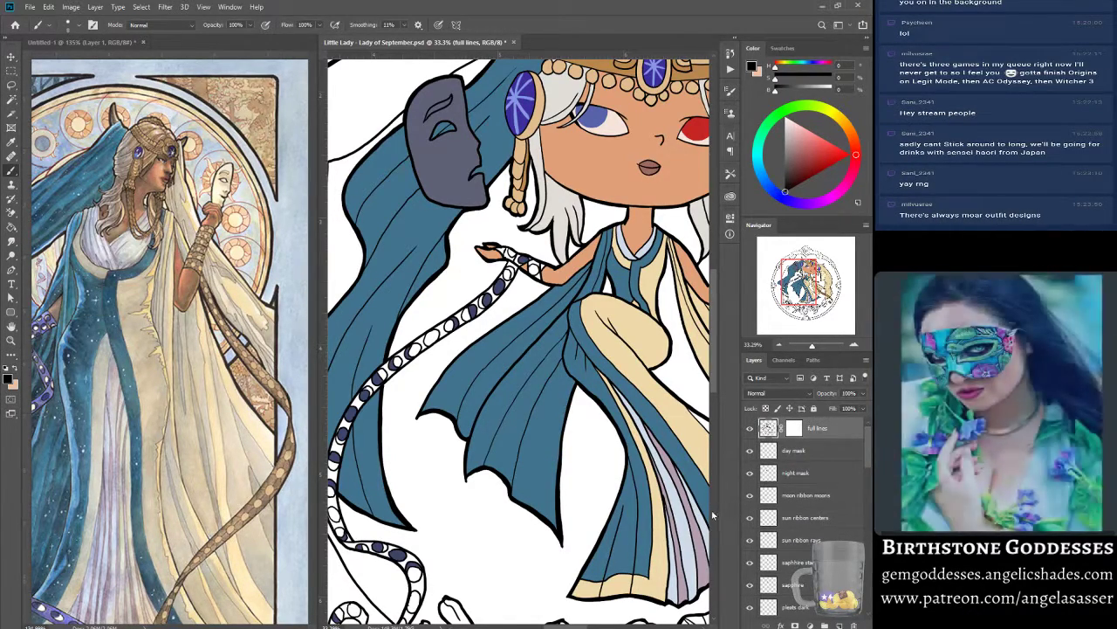
# Make the moon ribbon moons layer active and set the brush color to navy sampled from a moon on the ribbon.
pyautogui.click(12, 100)
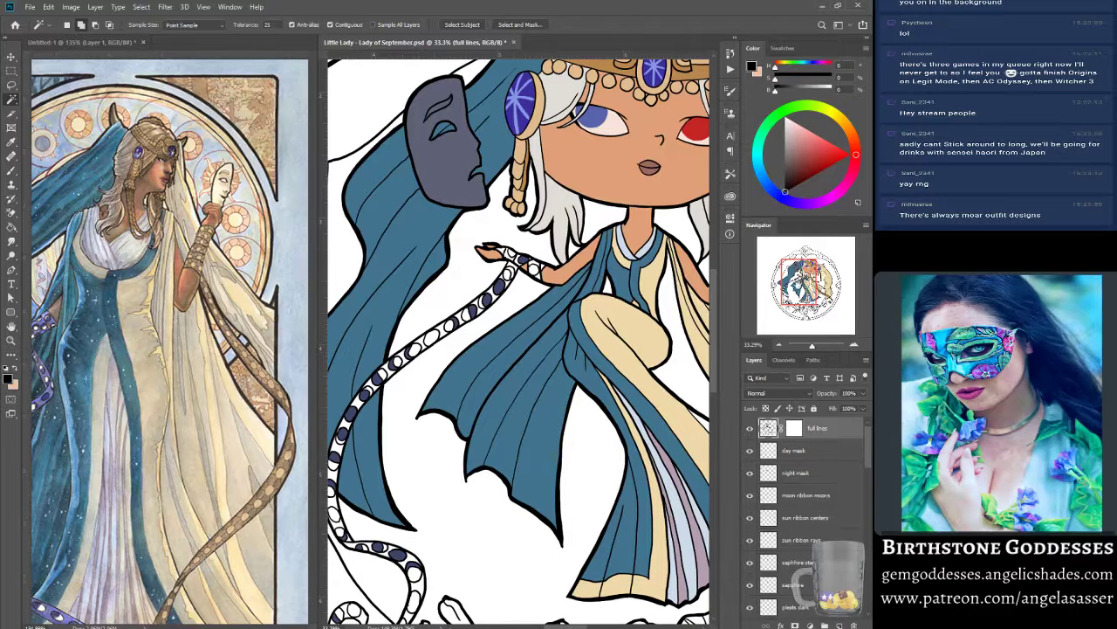
pyautogui.moveTo(799, 283); pyautogui.dragTo(798, 268)
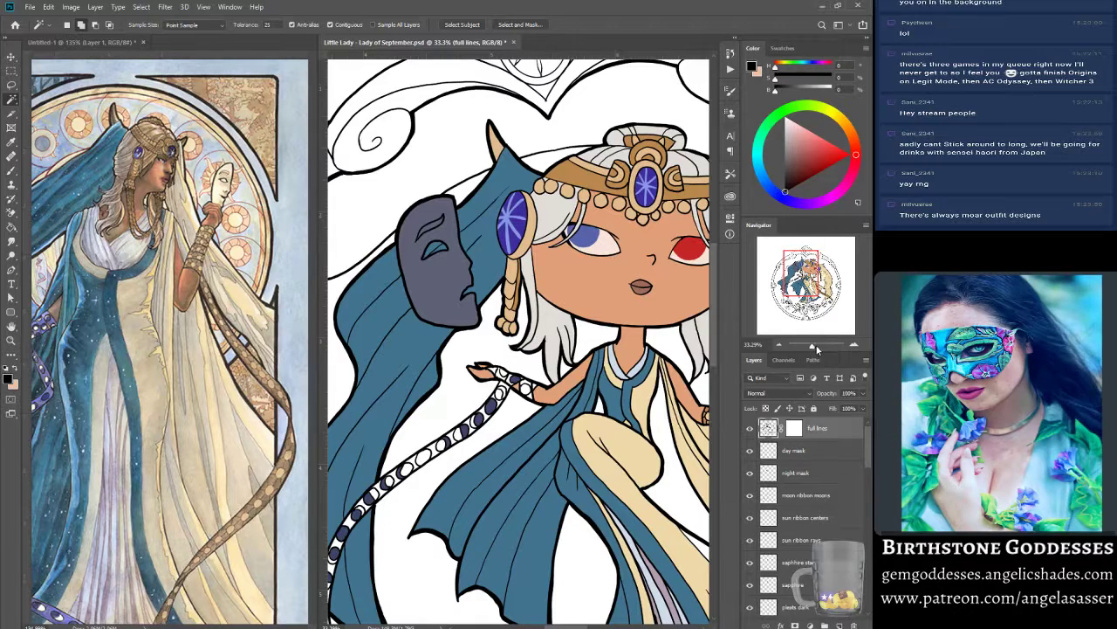
pyautogui.moveTo(812, 346); pyautogui.dragTo(816, 348)
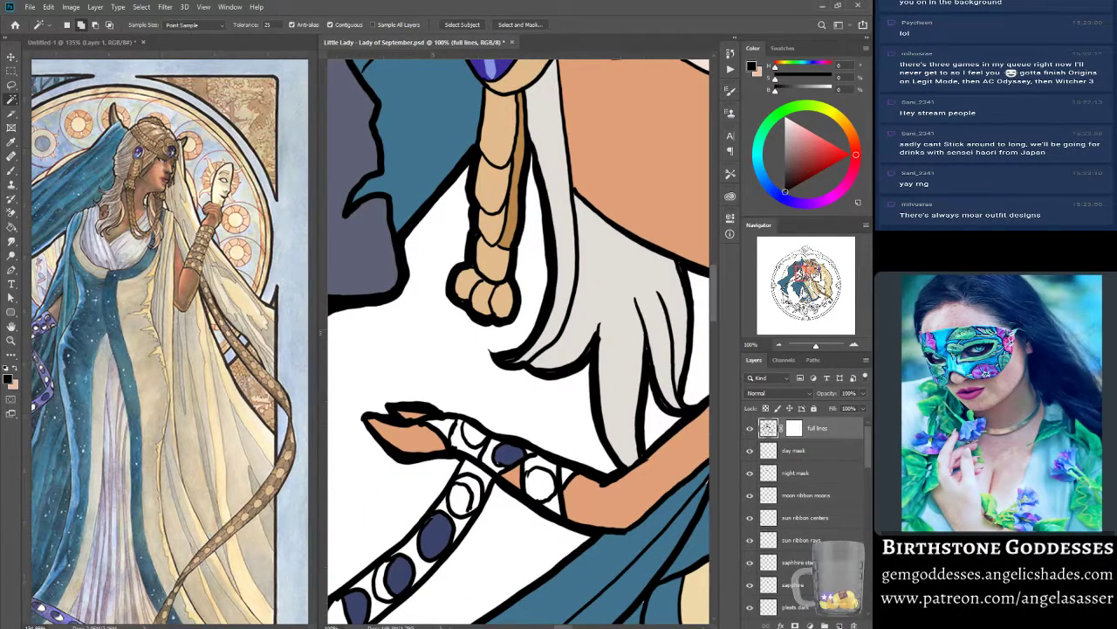
pyautogui.click(12, 171)
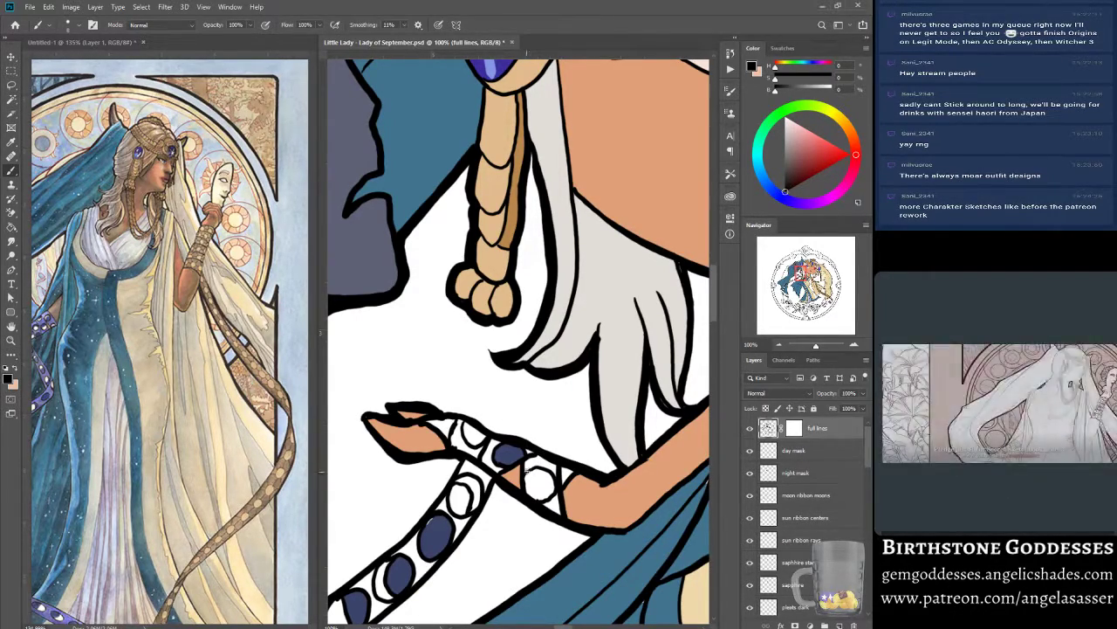
pyautogui.click(808, 495)
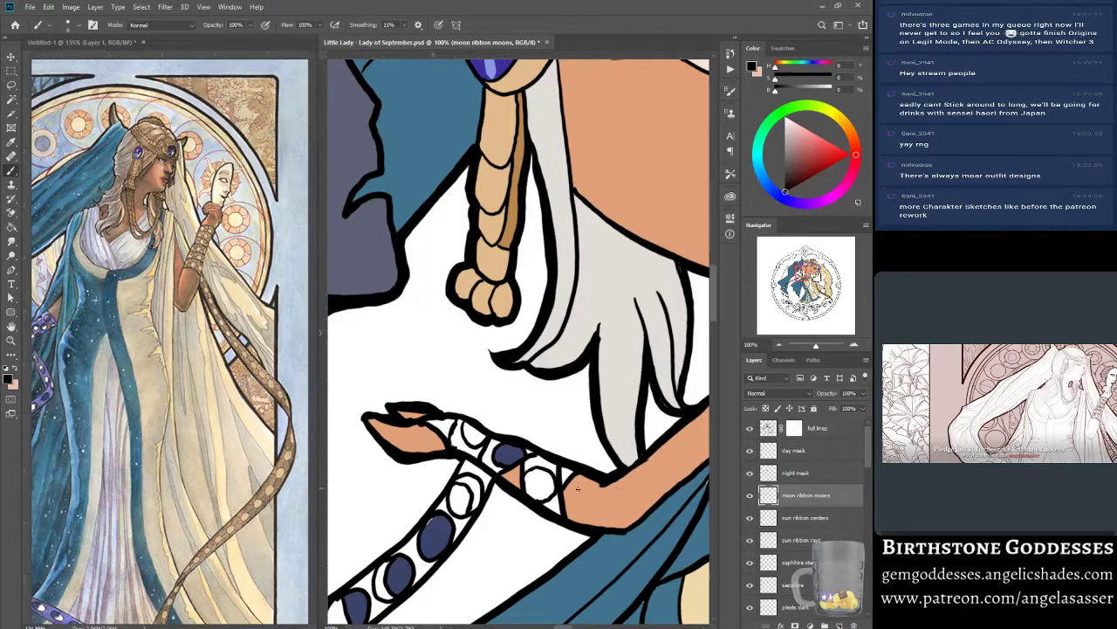
pyautogui.keyDown('alt'); pyautogui.click(438, 524); pyautogui.keyUp('alt')
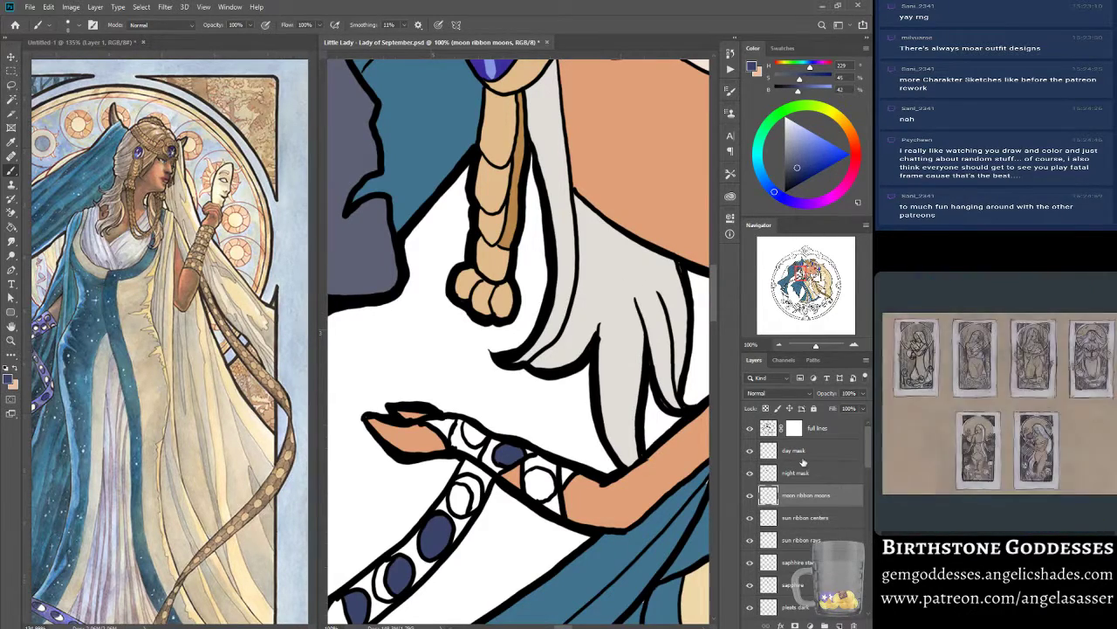
# Return to the full lines layer and set the brush color to black sampled from the hair outline near the cheek.
pyautogui.click(765, 432)
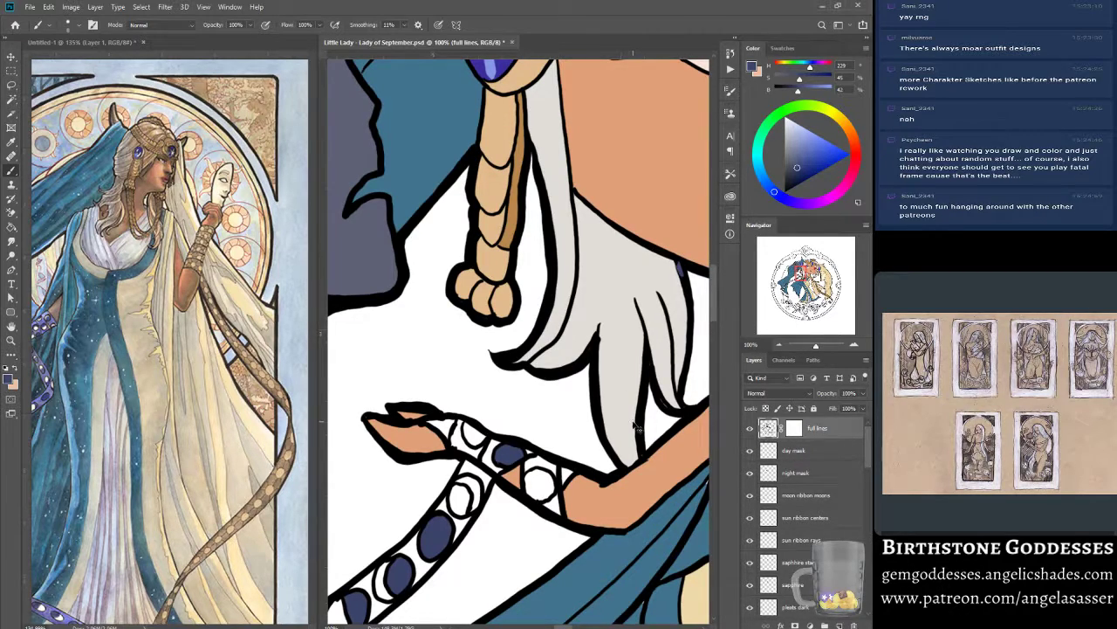
pyautogui.press('alt')
pyautogui.keyDown('alt'); pyautogui.click(685, 269); pyautogui.keyUp('alt')
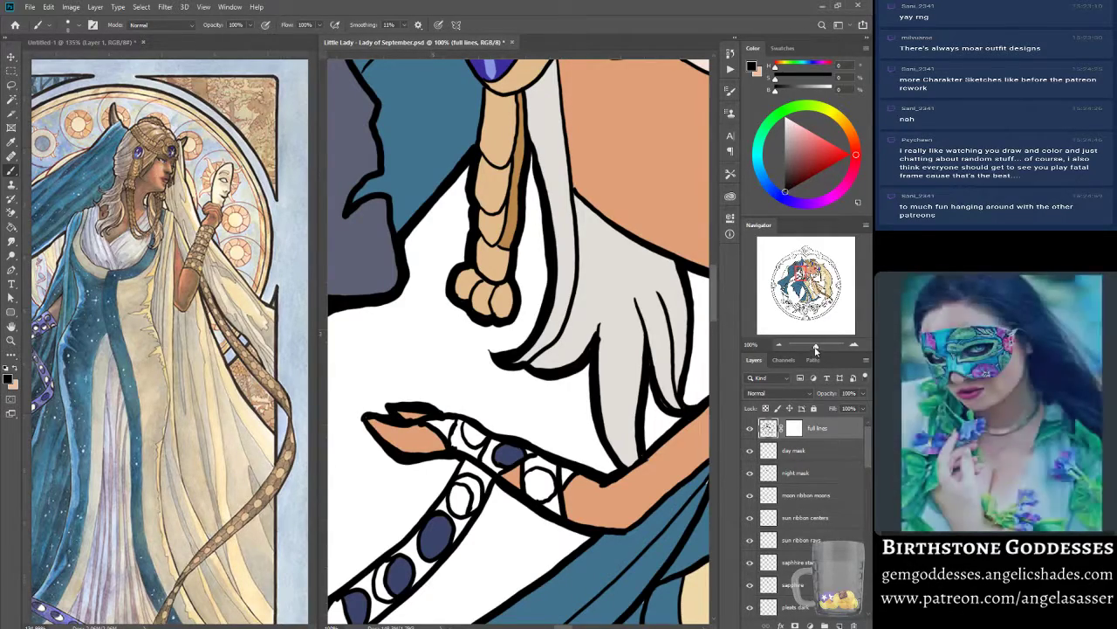
# Examine the moon ribbon's coloring and outlines from the wrist down past the blue cape.
pyautogui.moveTo(818, 349); pyautogui.dragTo(813, 348)
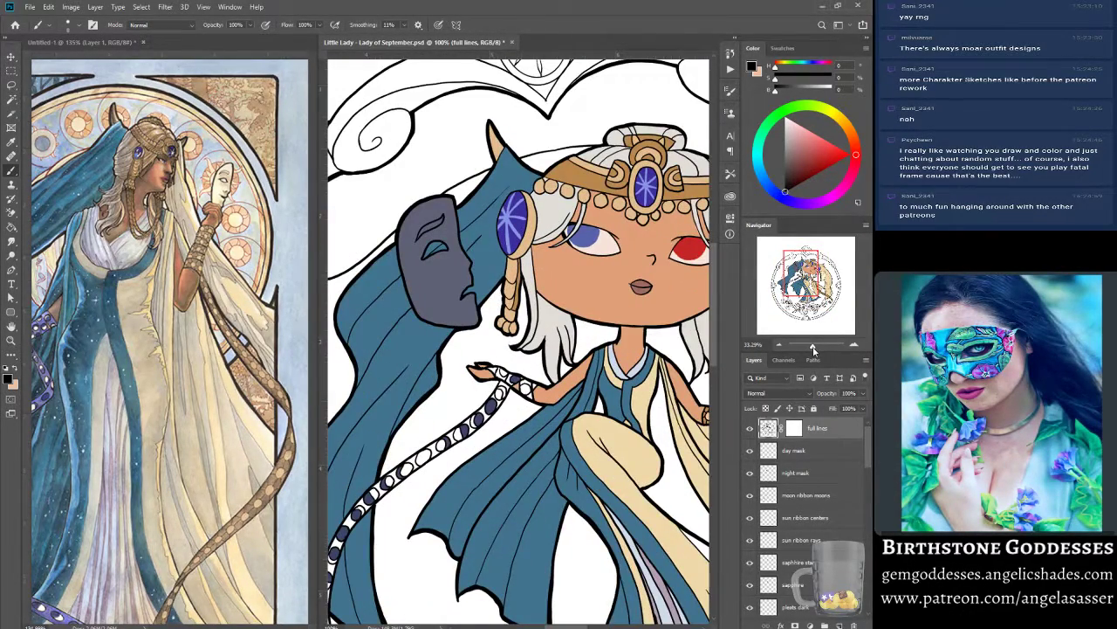
pyautogui.moveTo(797, 291); pyautogui.dragTo(794, 298)
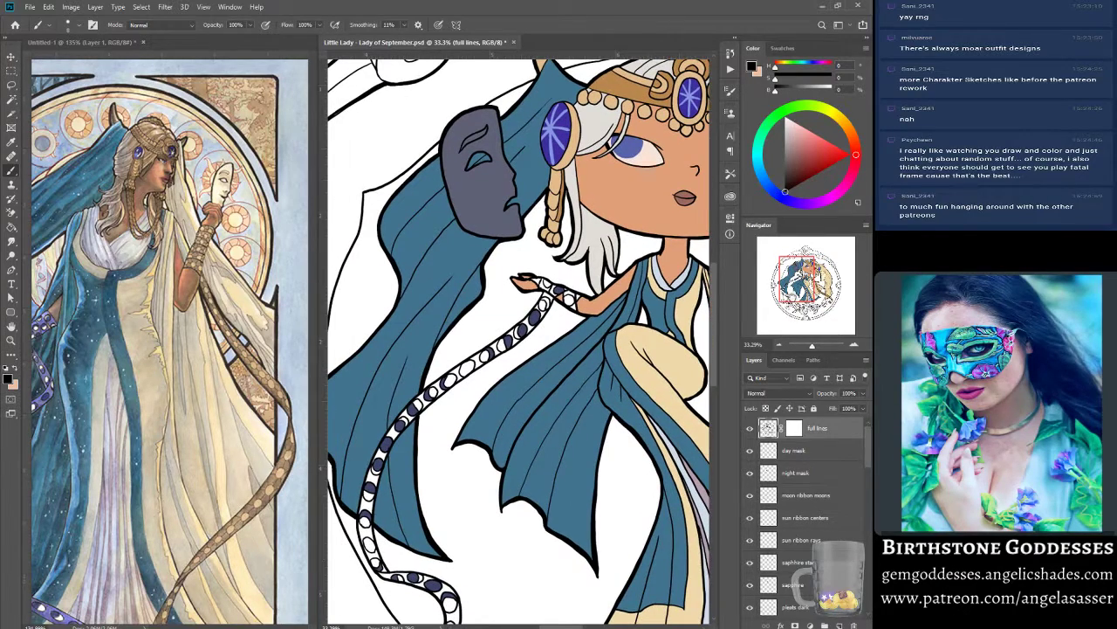
pyautogui.click(11, 341)
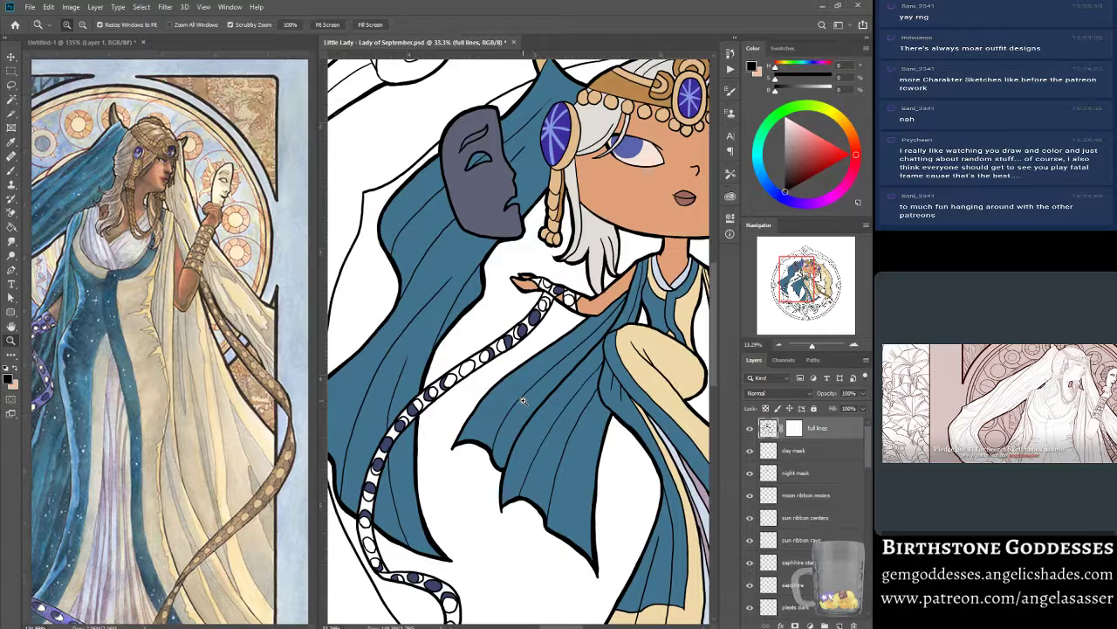
pyautogui.scroll(-2, 527, 389)
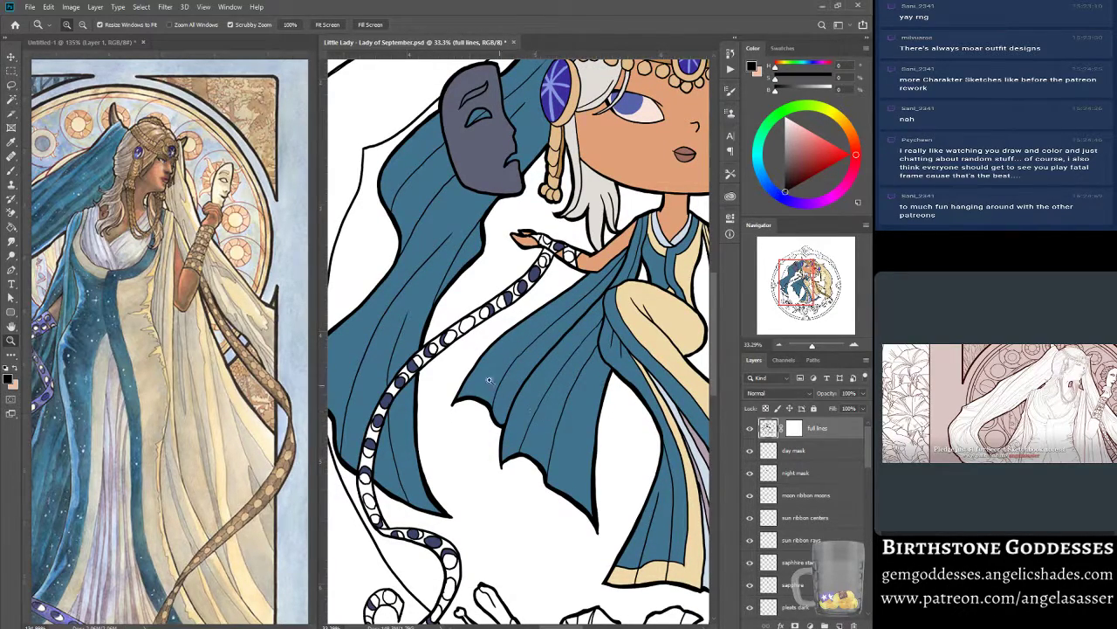
pyautogui.click(12, 100)
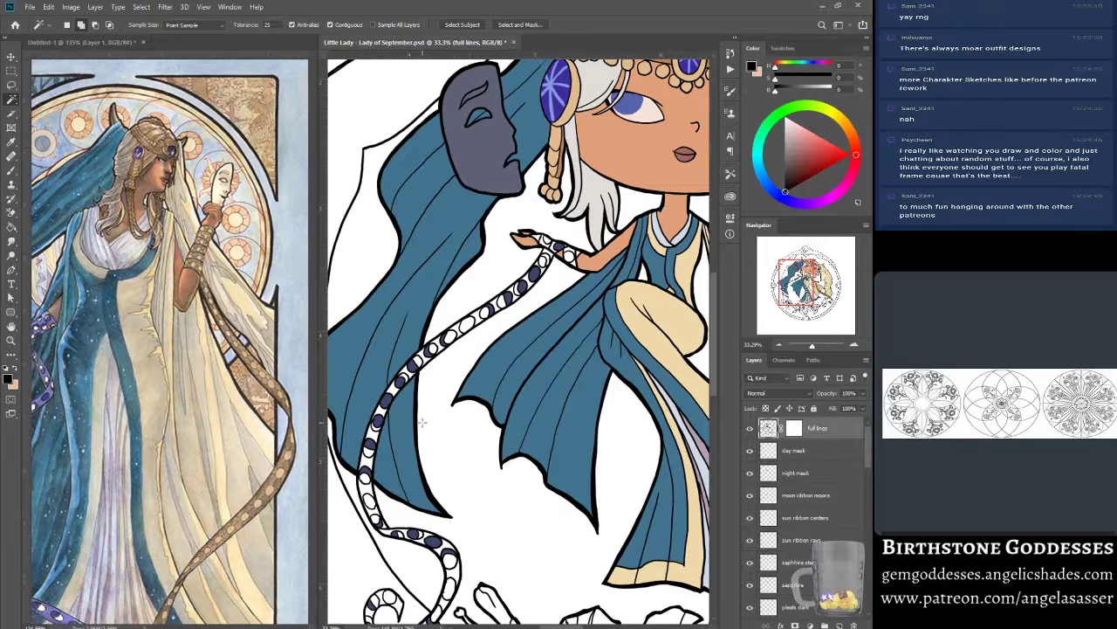
pyautogui.click(11, 179)
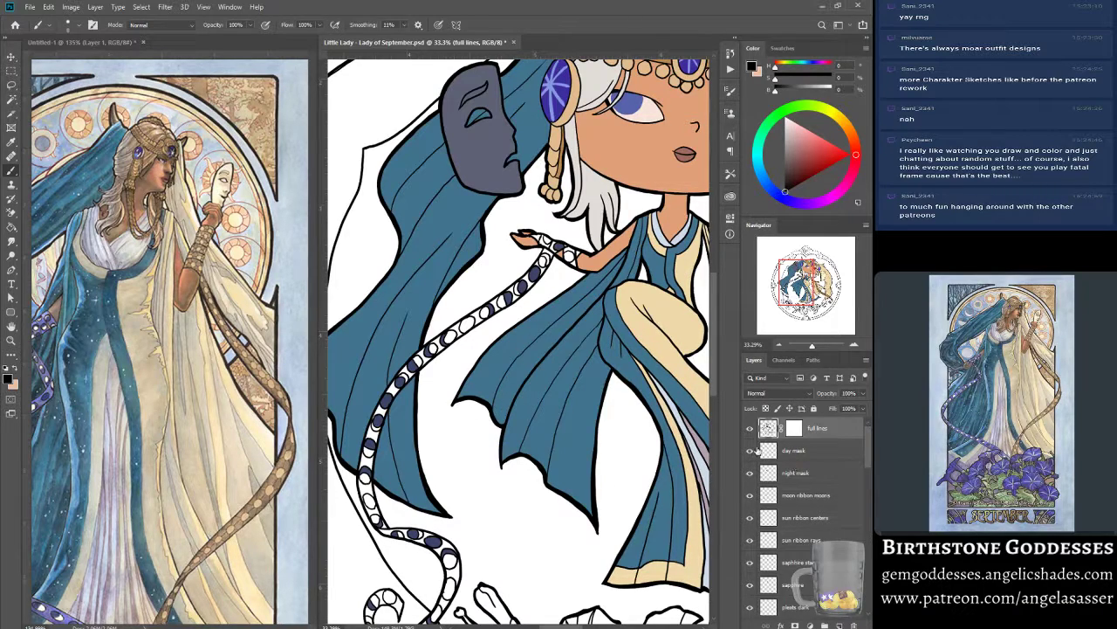
pyautogui.click(10, 340)
pyautogui.click(416, 366)
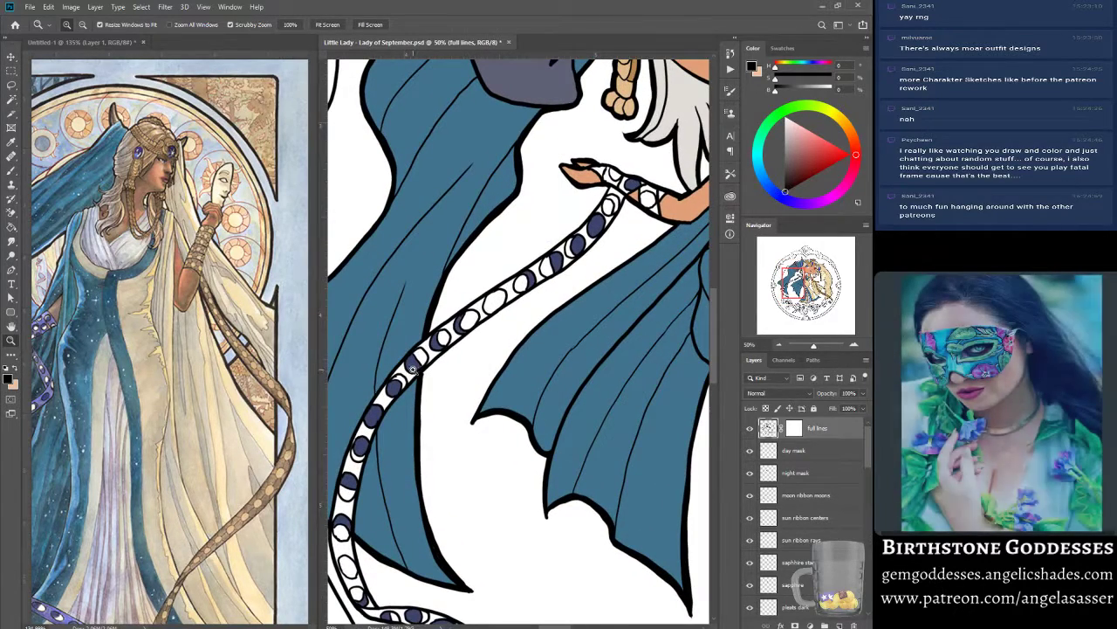
# Magic-wand the uncolored moon just below the wrist on the full lines layer, and make the moon ribbon moons layer active.
pyautogui.click(11, 101)
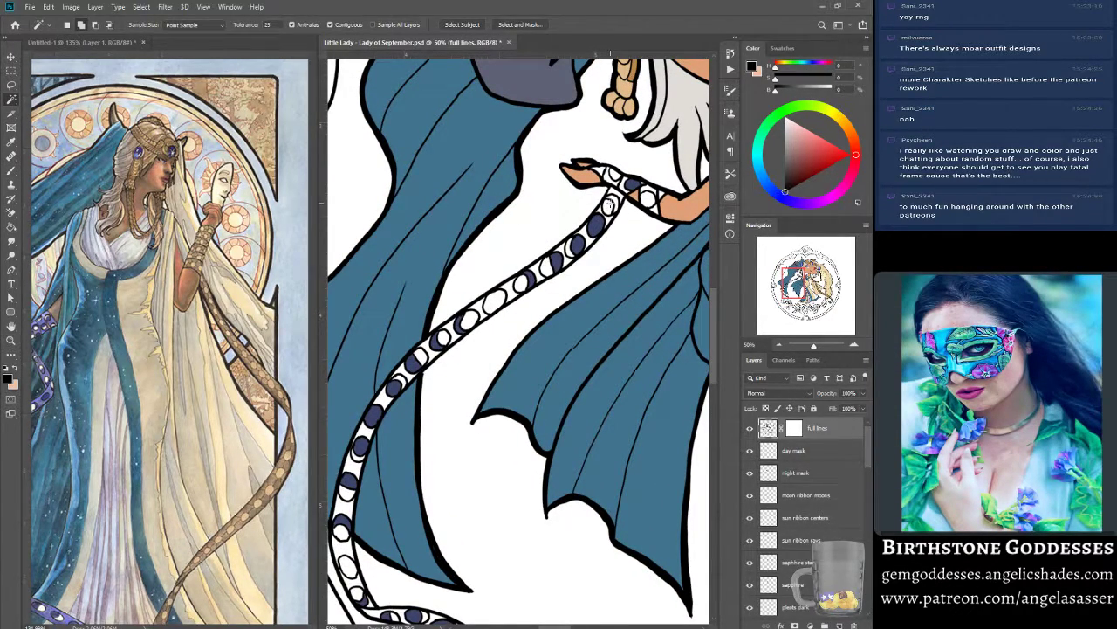
pyautogui.click(807, 496)
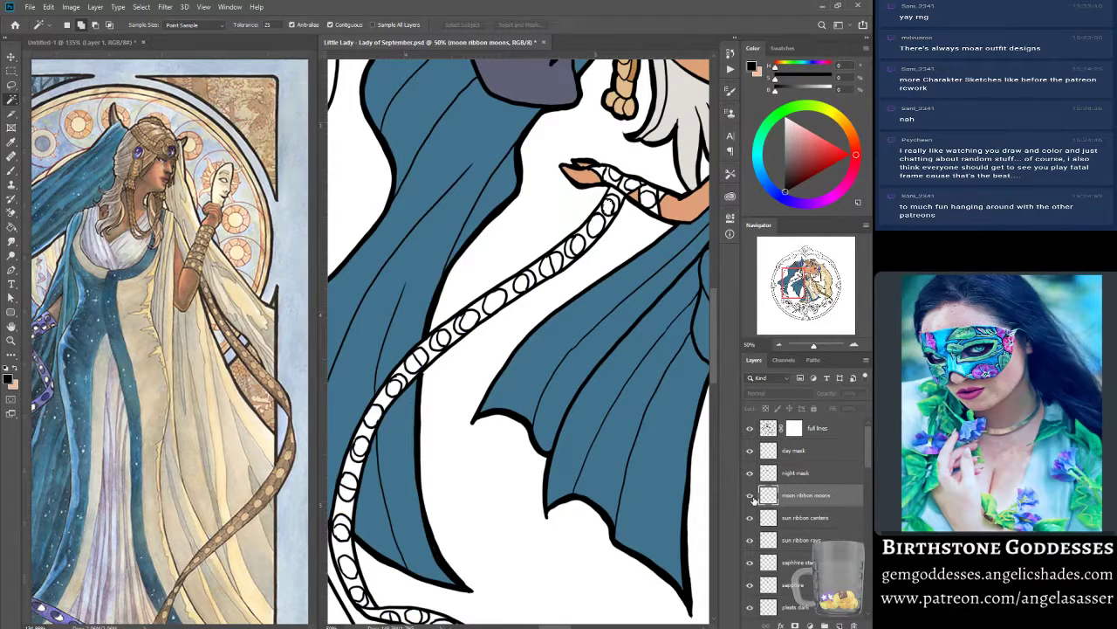
pyautogui.click(750, 495)
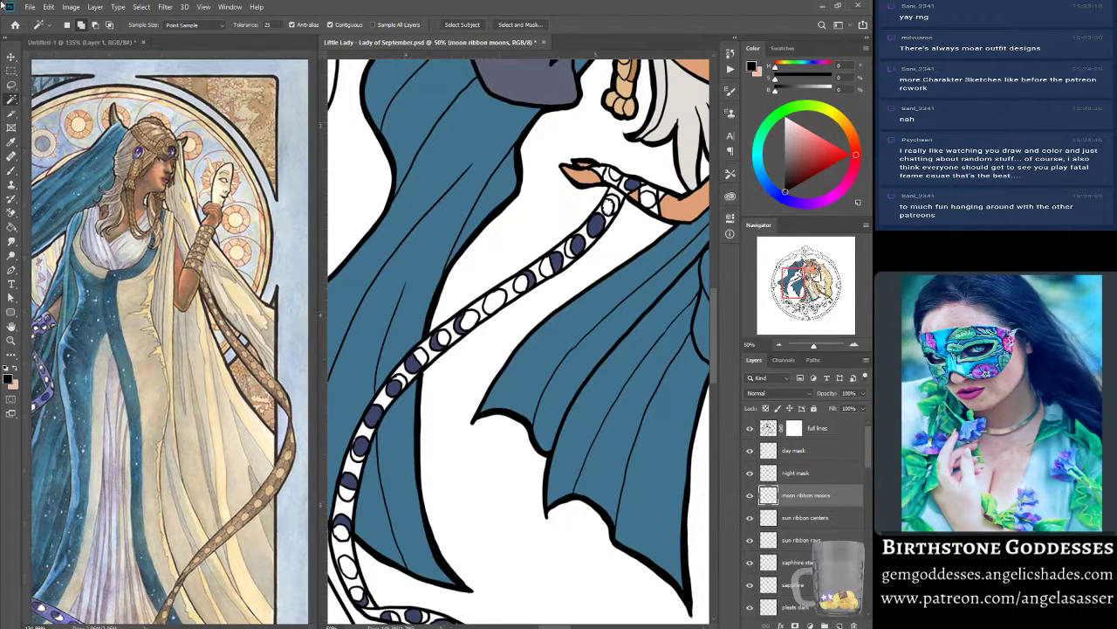
# Fill the selected moon at 100% opacity with navy #3b446b sampled from a neighboring ribbon moon, and save the document.
pyautogui.click(8, 378)
pyautogui.click(596, 230)
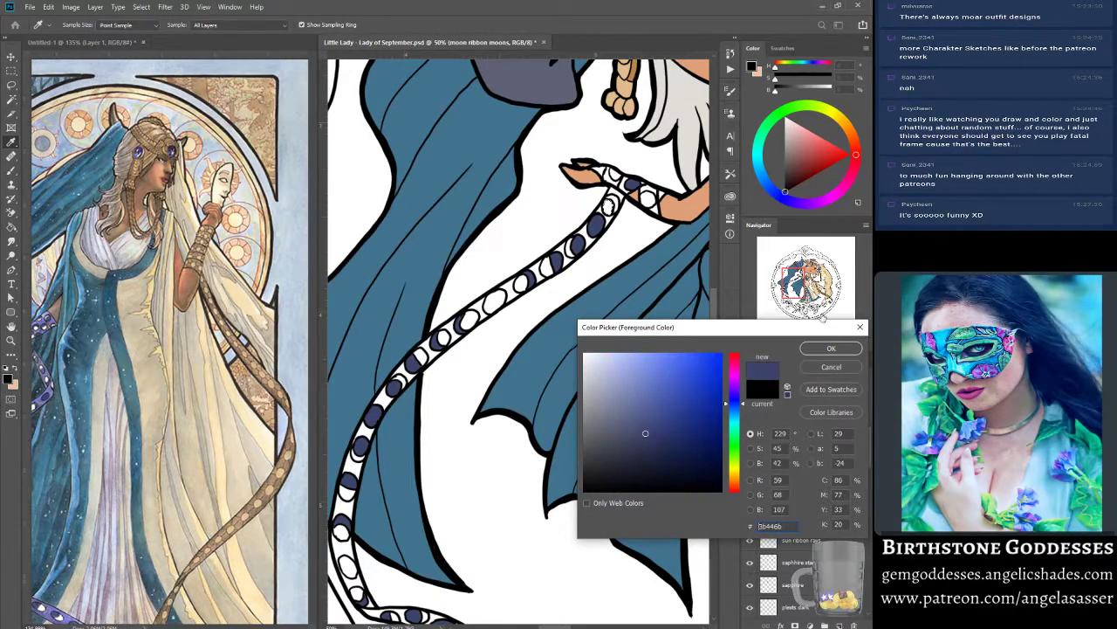
pyautogui.click(831, 347)
pyautogui.click(49, 7)
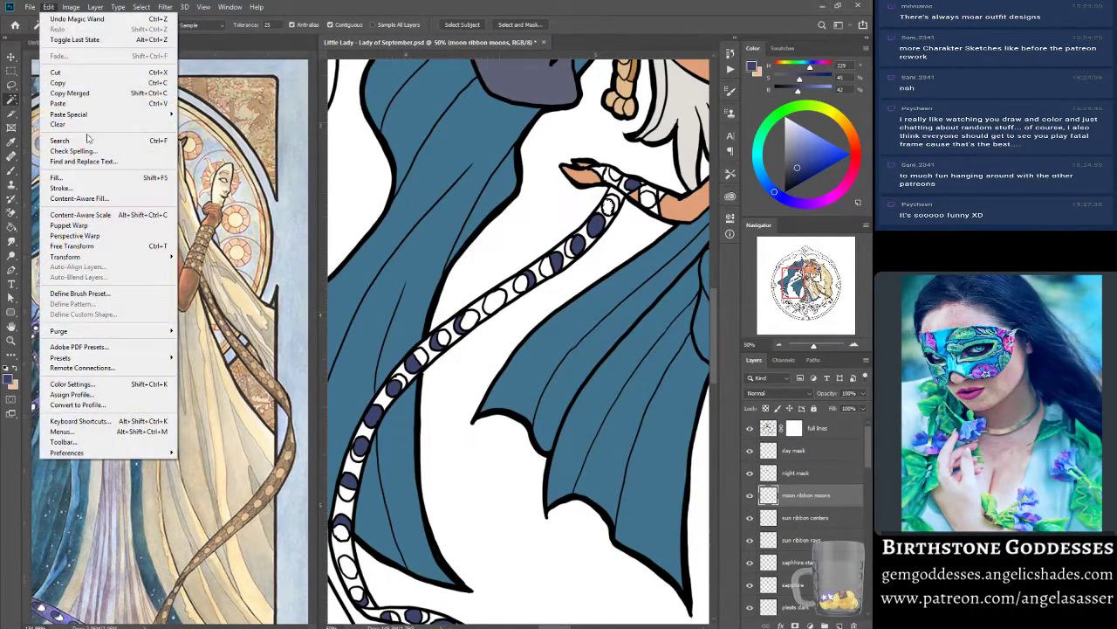
pyautogui.click(59, 177)
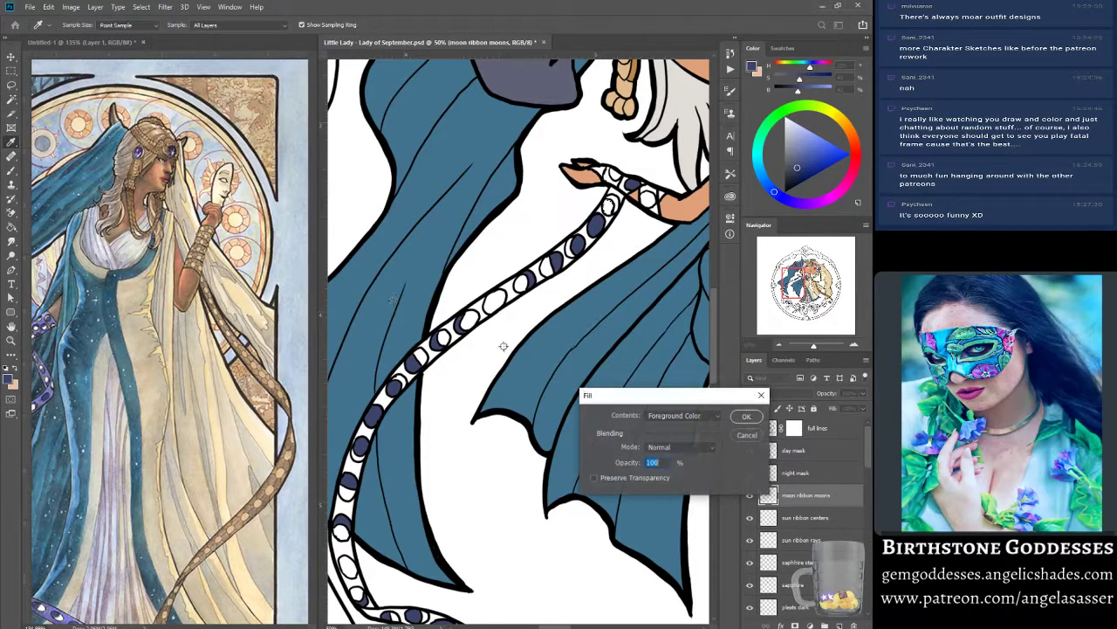
pyautogui.click(745, 418)
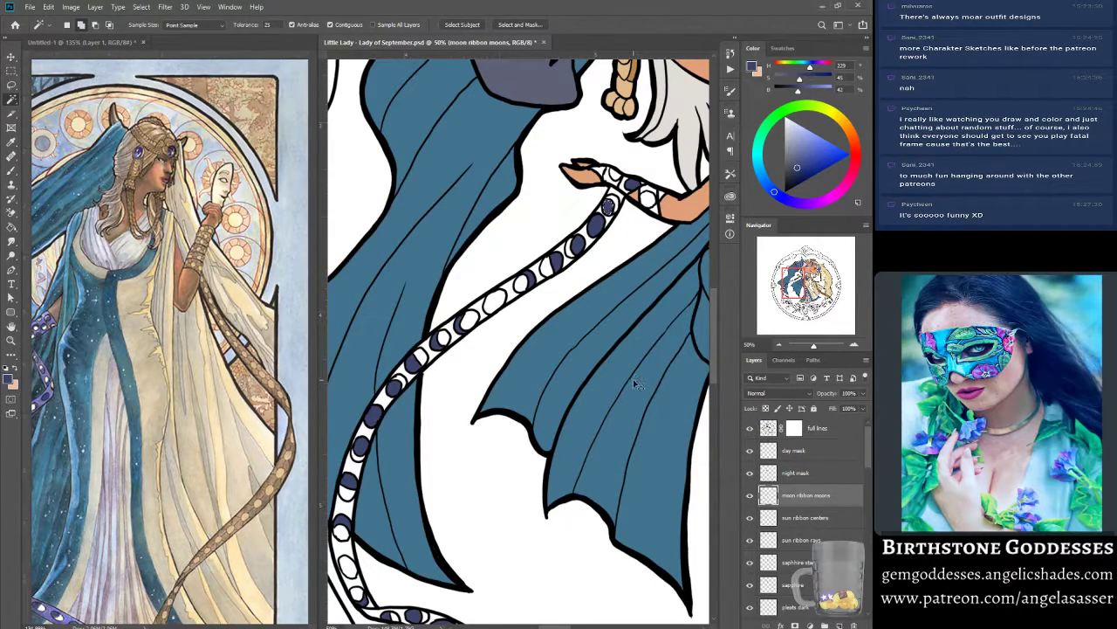
pyautogui.hotkey('ctrl', 's')
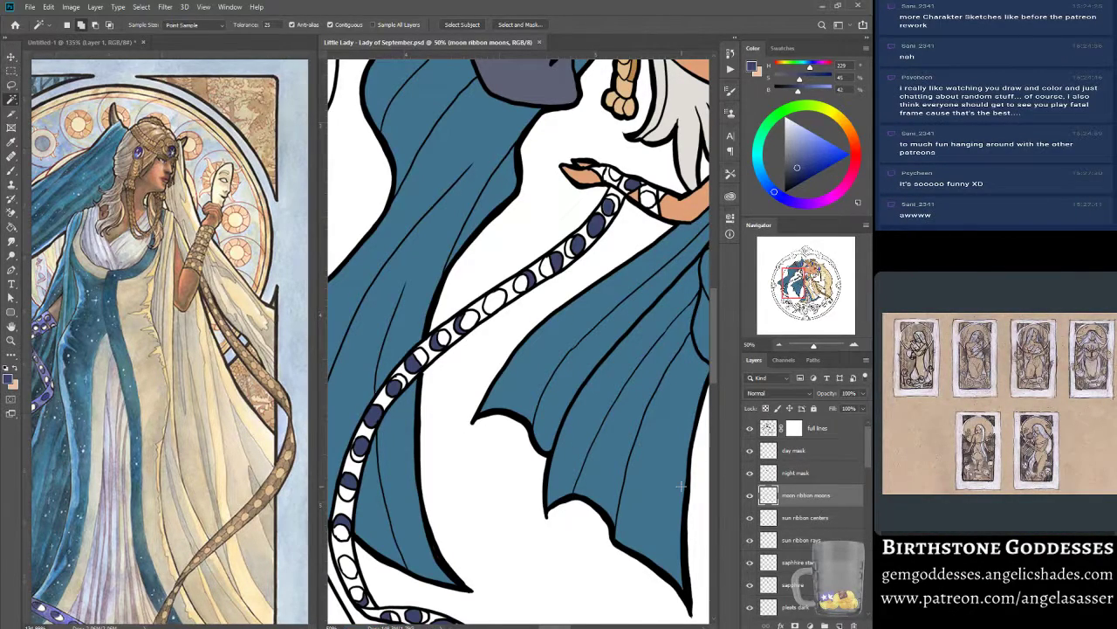
# Touch up the navy in the moon just below the wrist with the Brush tool and enlarge the brush.
pyautogui.click(11, 170)
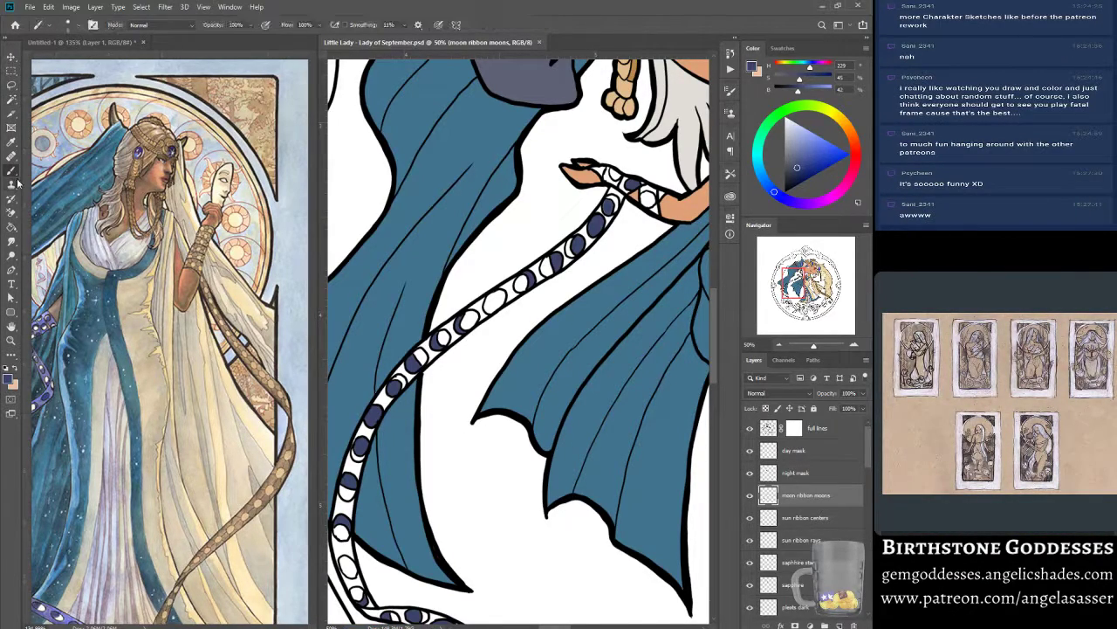
pyautogui.click(575, 243)
pyautogui.keyDown('alt'); pyautogui.click(609, 206); pyautogui.keyUp('alt')
pyautogui.moveTo(608, 205); pyautogui.dragTo(609, 206)
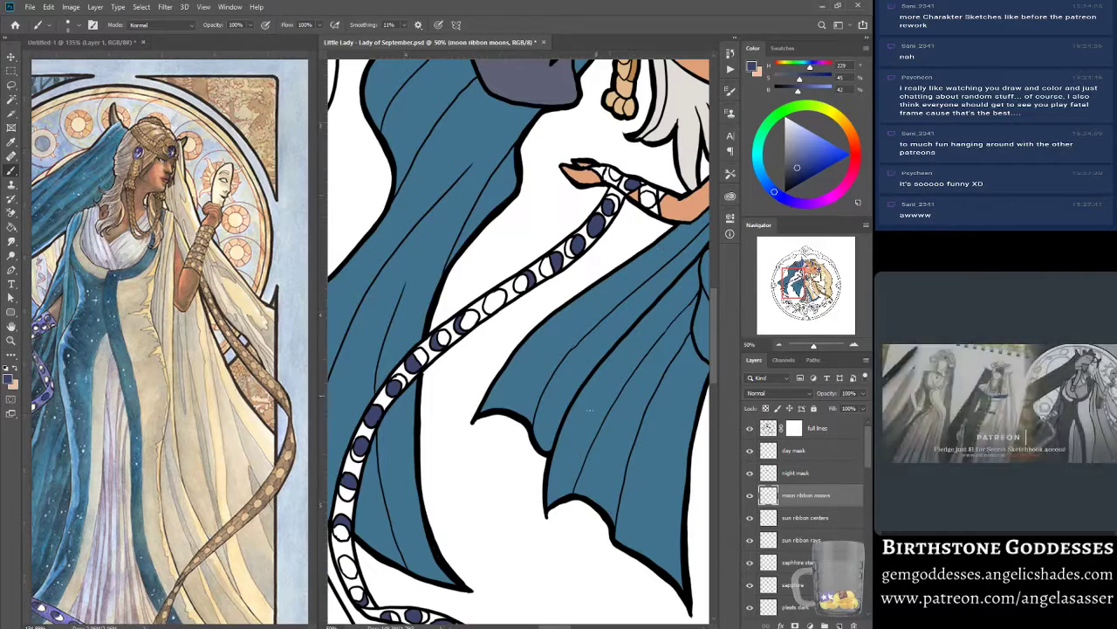
pyautogui.hotkey('ctrl', 's')
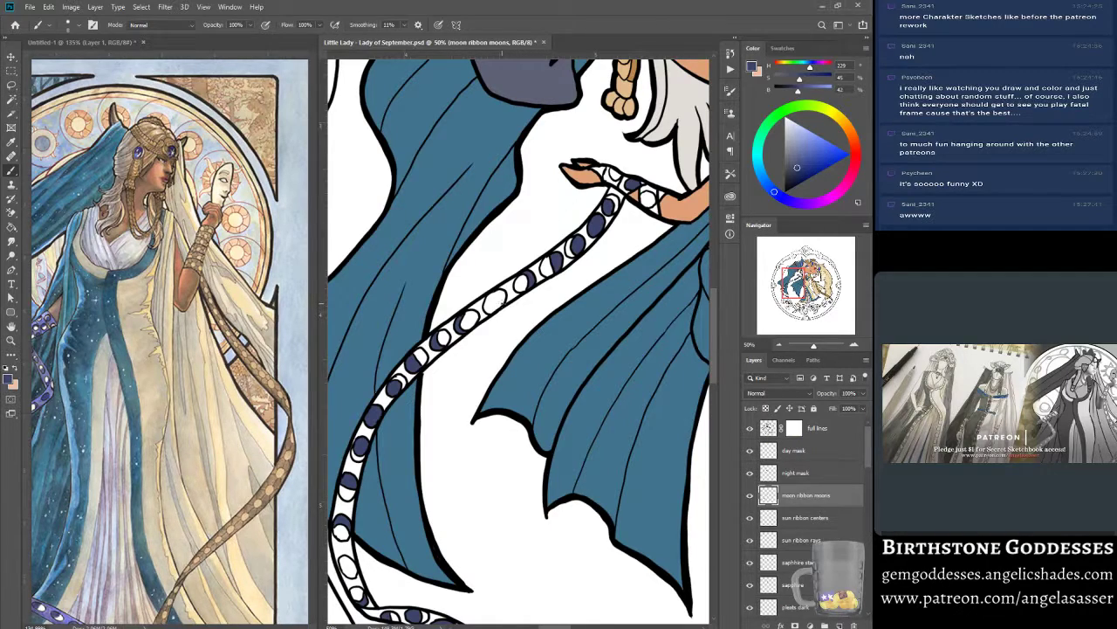
pyautogui.press(']')
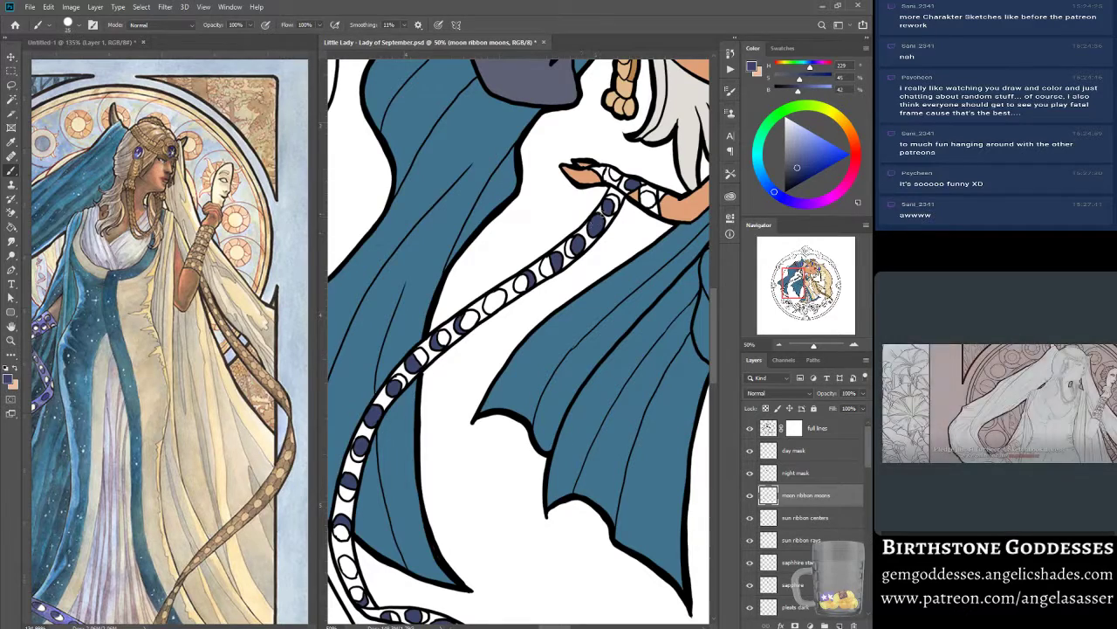
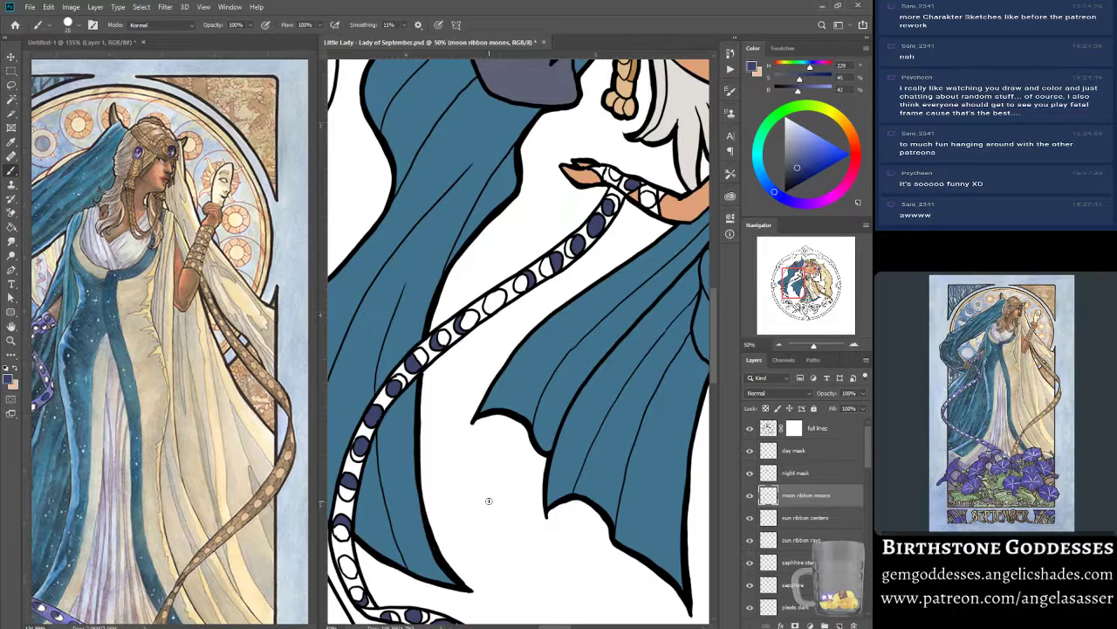
# Compare the navy moons with the bare line art by hiding and reshowing the moon ribbon moons layer.
pyautogui.click(750, 495)
pyautogui.click(750, 495)
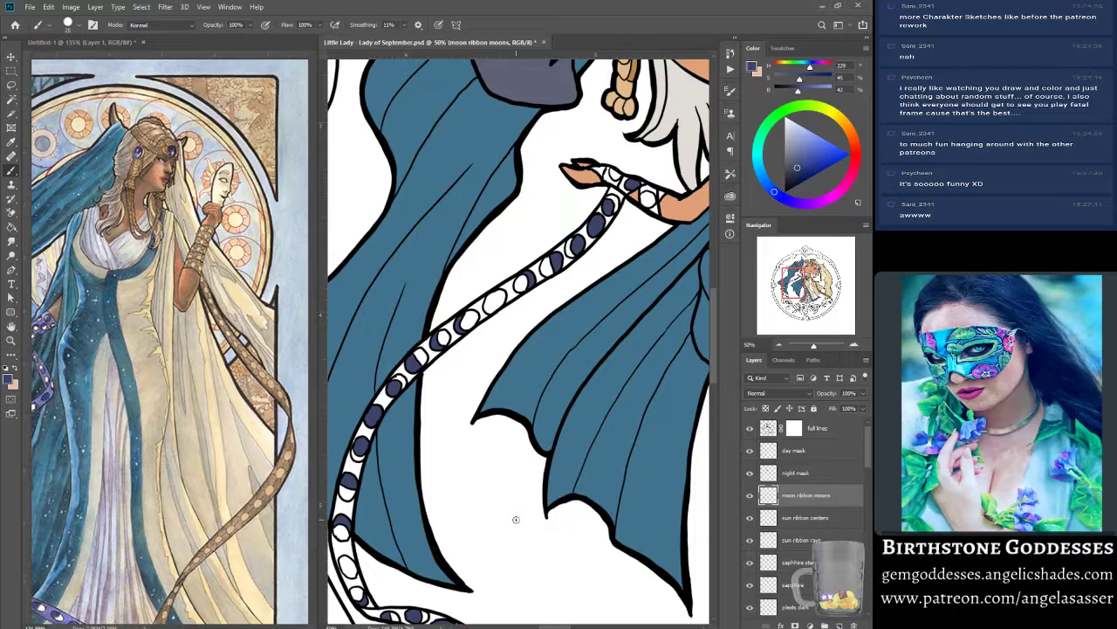
pyautogui.click(750, 496)
pyautogui.click(750, 497)
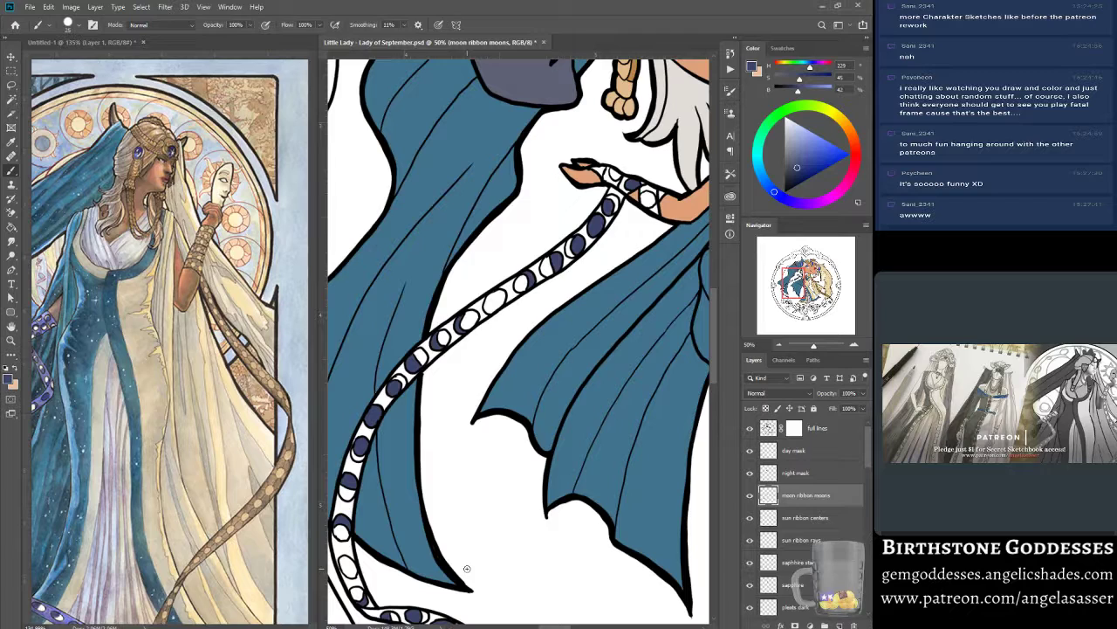
pyautogui.click(749, 495)
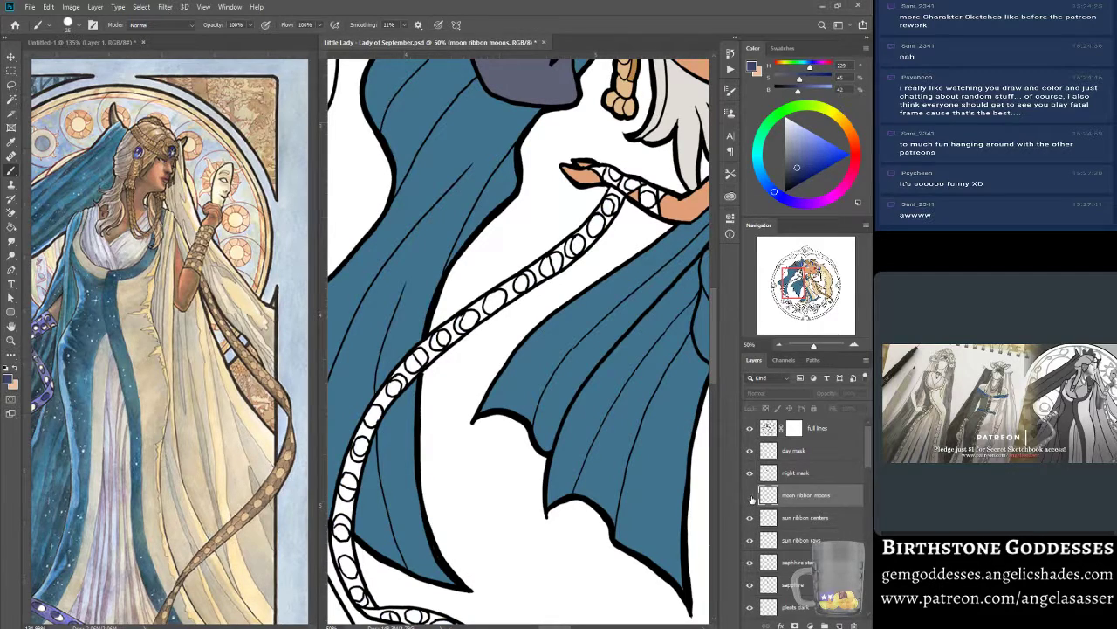
pyautogui.click(749, 495)
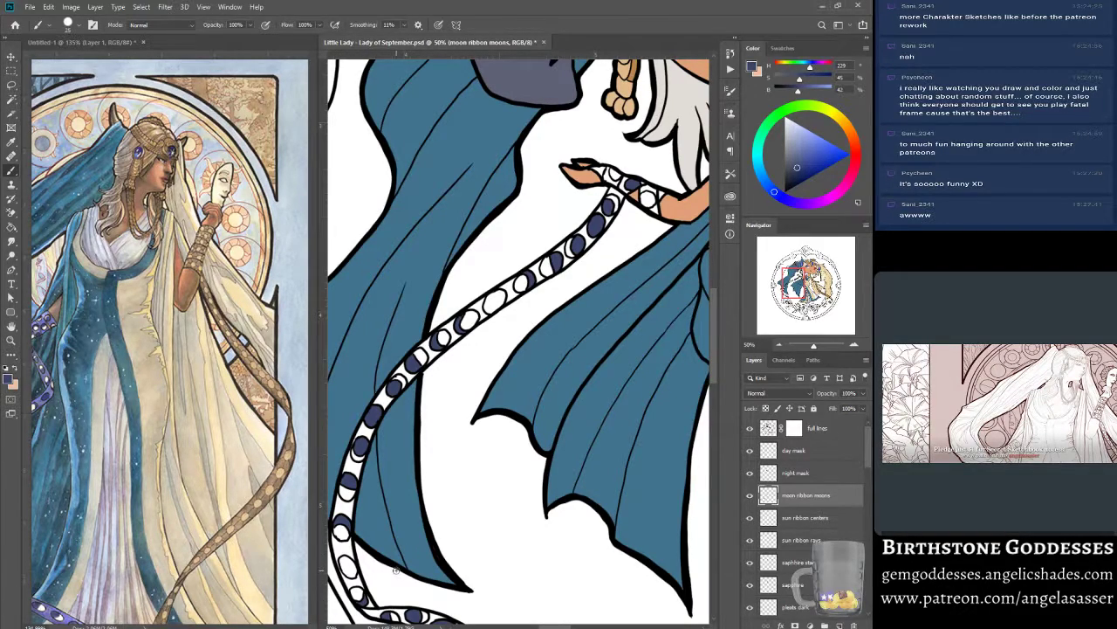
# Set the foreground color to a pale cyan with 15% saturation, starting from a light moon sampled on the reference painting's ribbon.
pyautogui.moveTo(664, 297); pyautogui.dragTo(388, 313)
pyautogui.moveTo(333, 390); pyautogui.dragTo(688, 289)
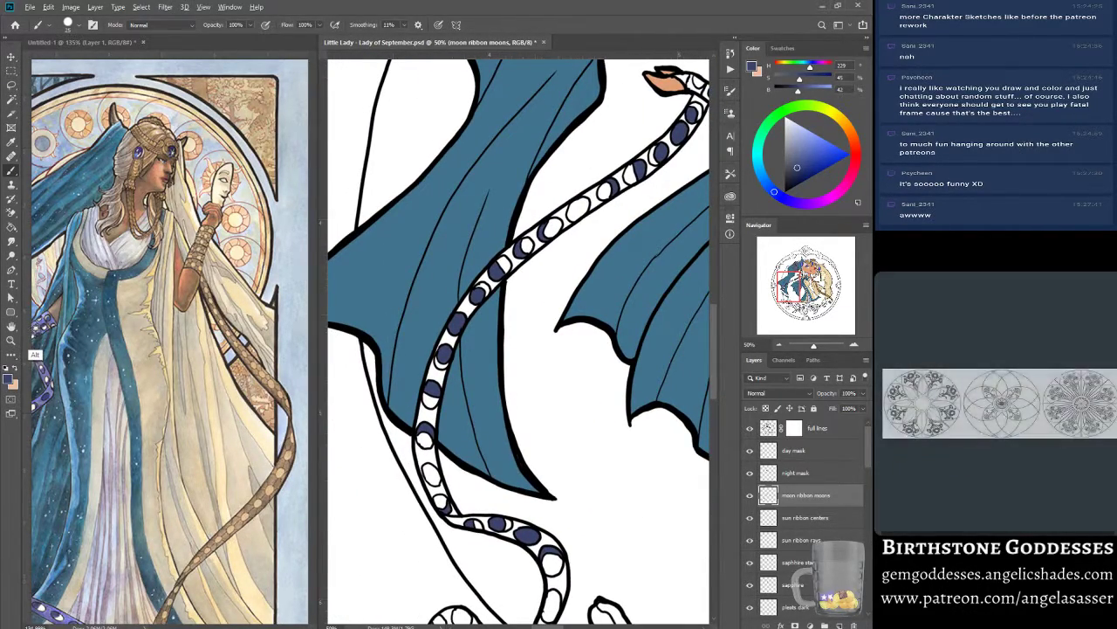
pyautogui.keyDown('alt'); pyautogui.click(35, 357); pyautogui.keyUp('alt')
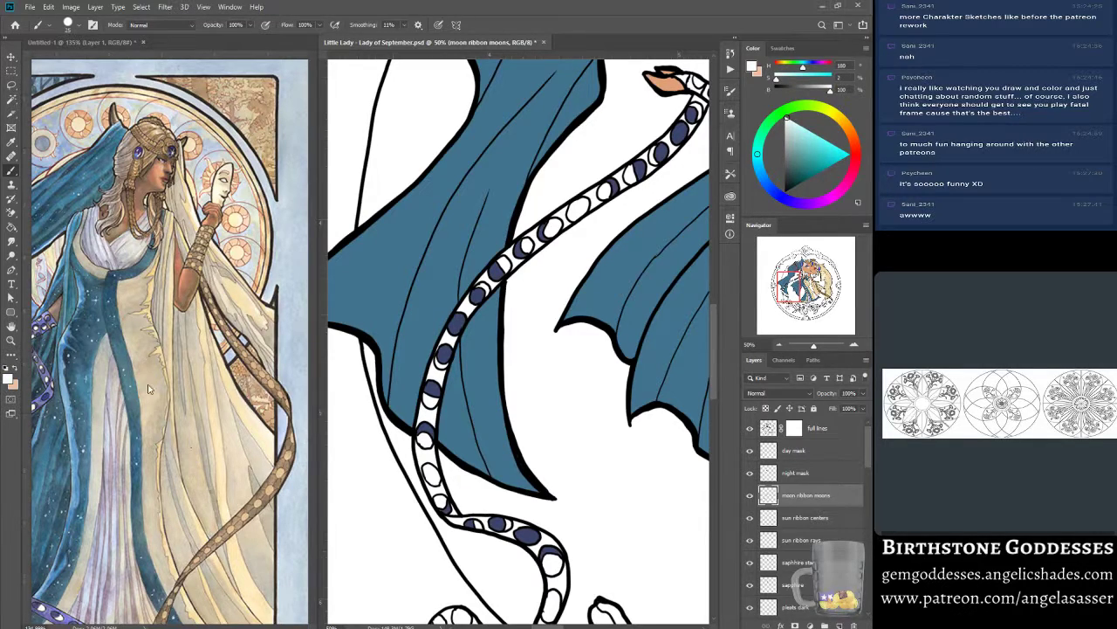
pyautogui.moveTo(792, 123); pyautogui.dragTo(795, 127)
# Add a new layer above the moon ribbon moons layer and name it "moon ribbon light moons".
pyautogui.click(841, 623)
pyautogui.doubleClick(793, 495)
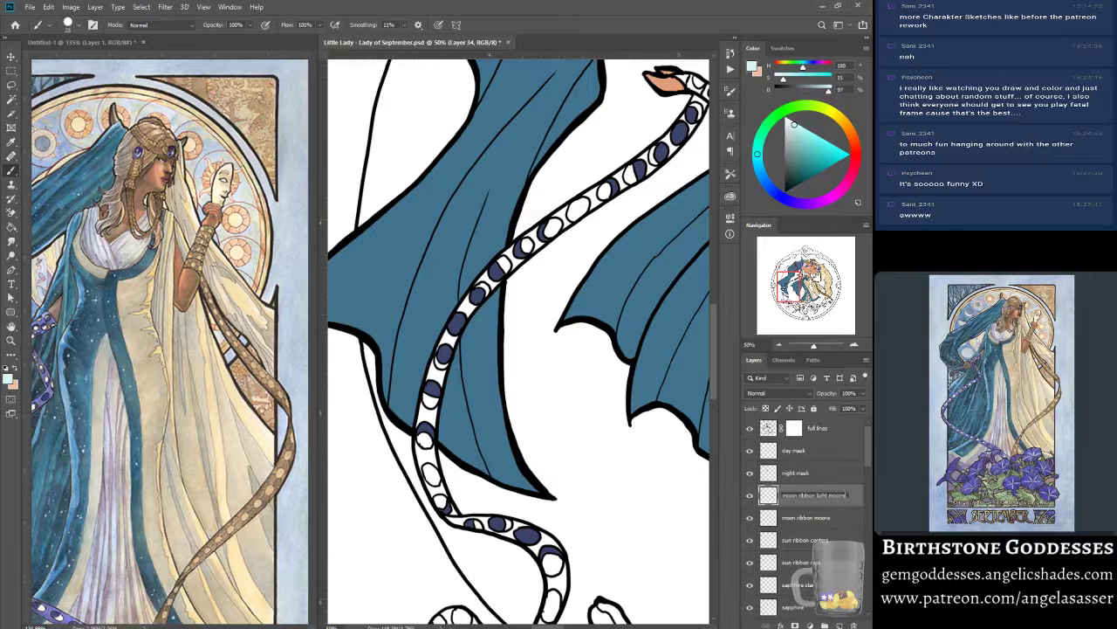
pyautogui.press('Return')
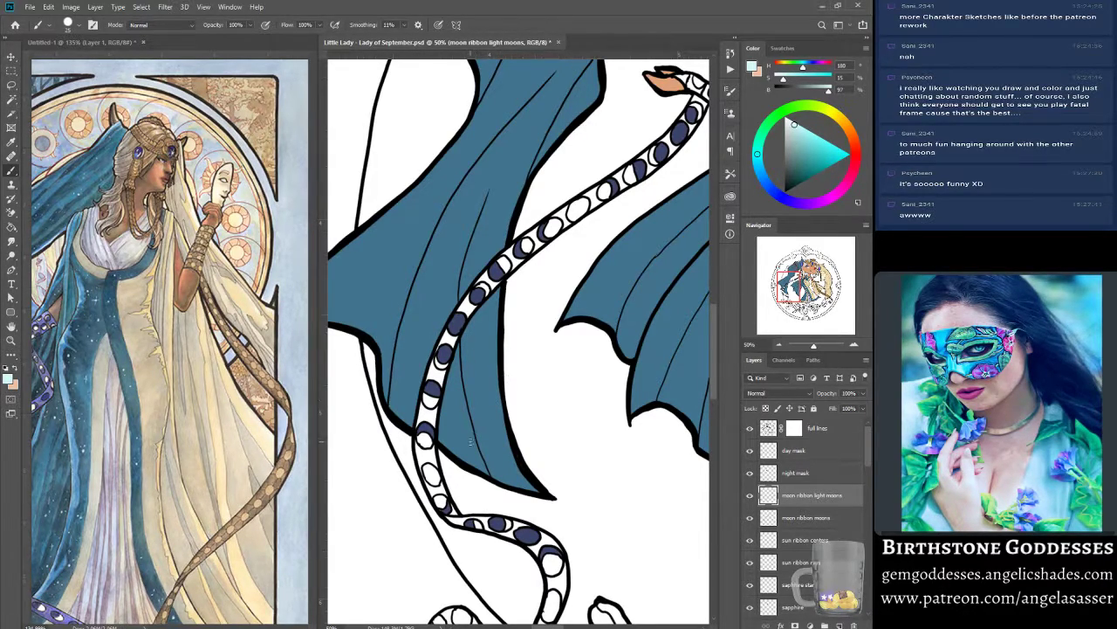
# Magic-wand the light moon areas on the full lines layer, along the ribbon from the wrist to its curled end.
pyautogui.scroll(5, 465, 464)
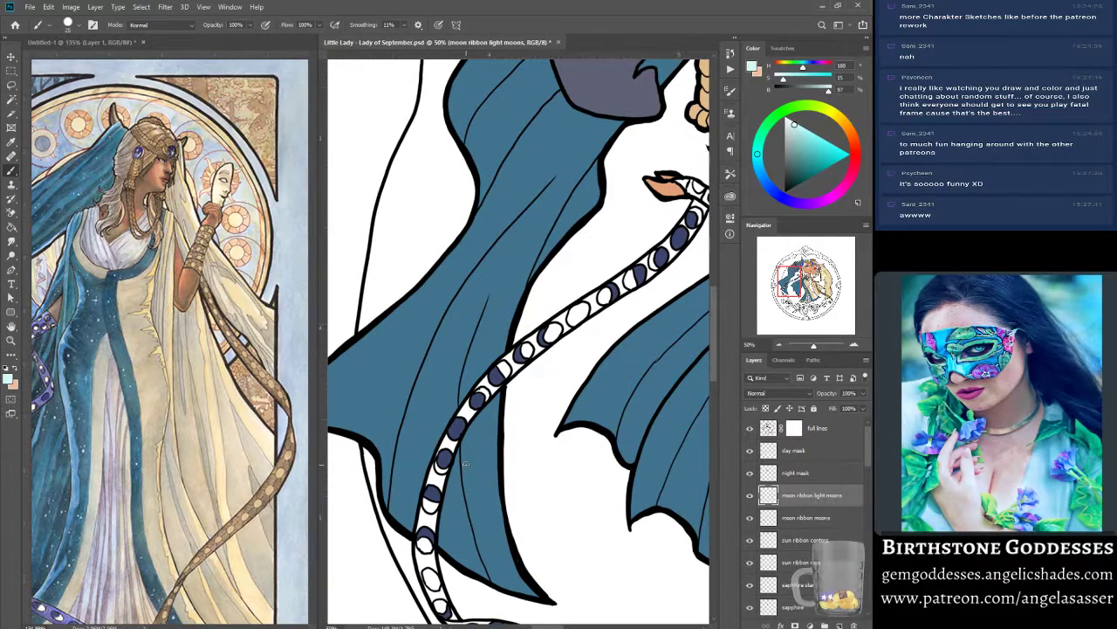
pyautogui.moveTo(793, 280); pyautogui.dragTo(801, 278)
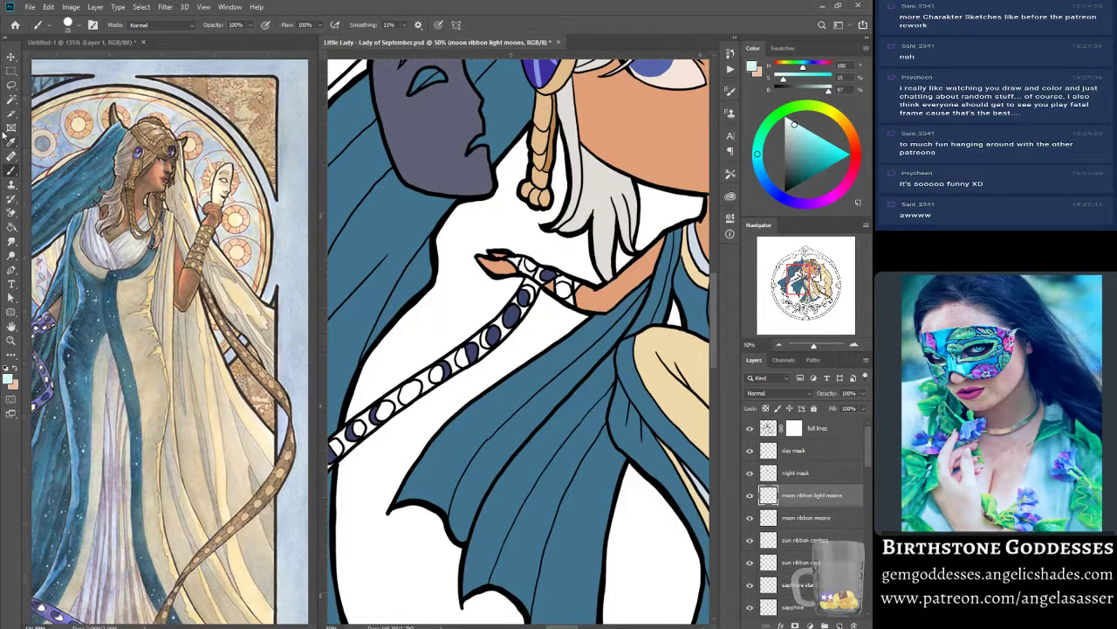
pyautogui.click(11, 99)
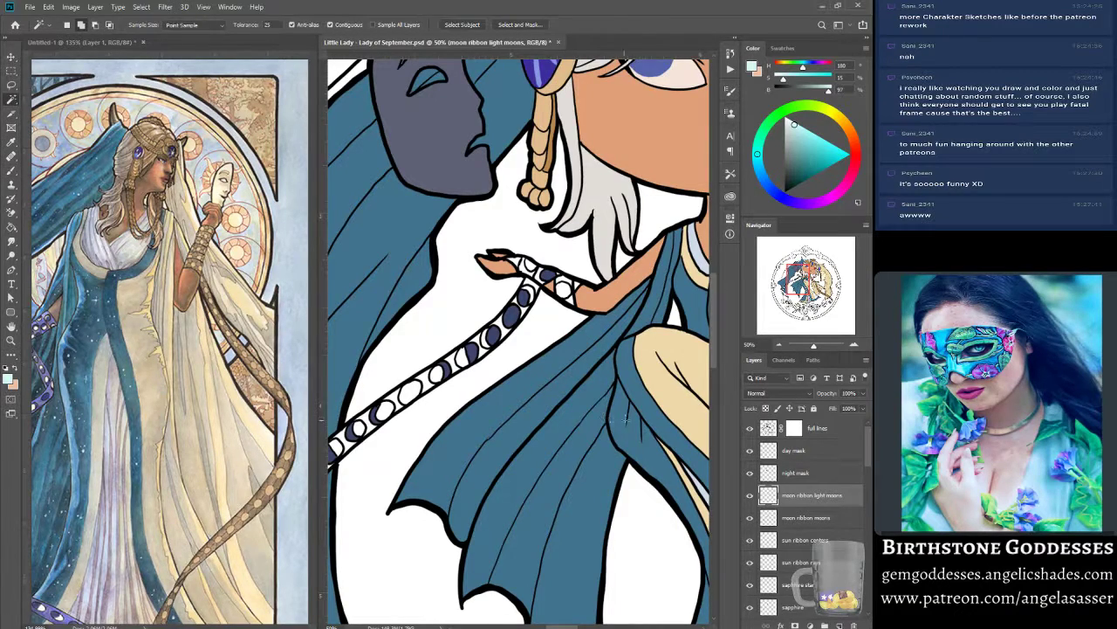
pyautogui.click(768, 428)
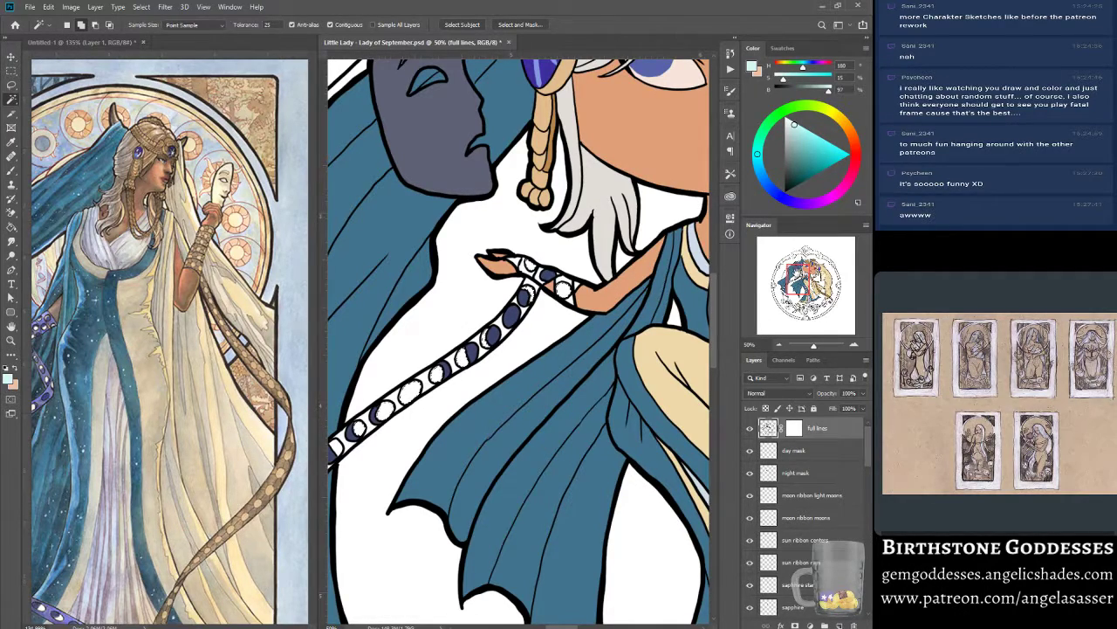
pyautogui.moveTo(358, 428); pyautogui.dragTo(515, 265)
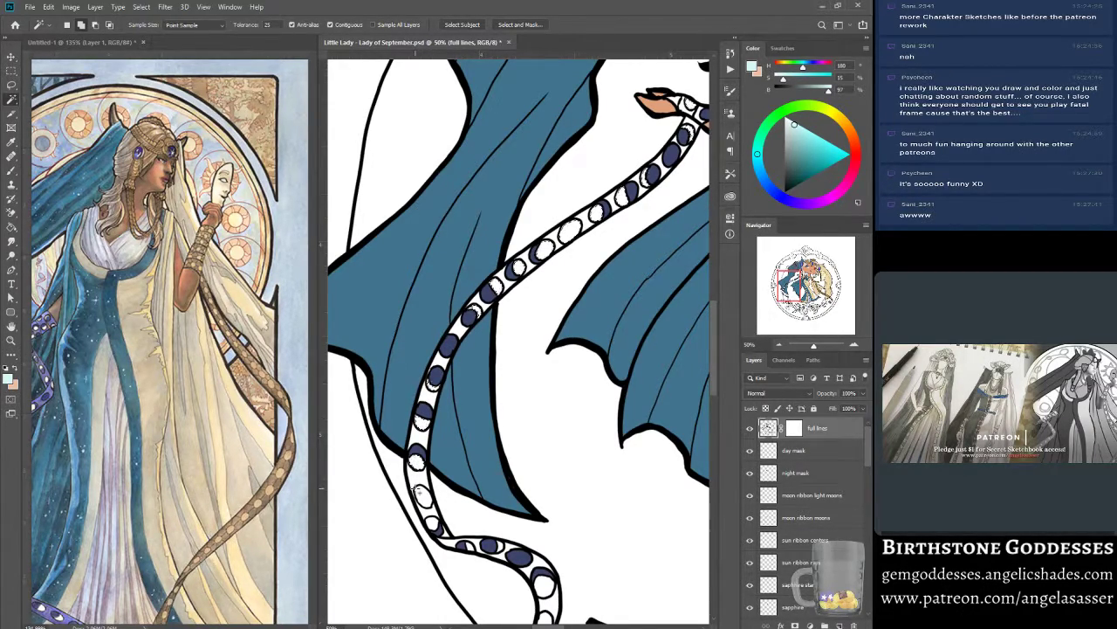
pyautogui.scroll(-2, 424, 484)
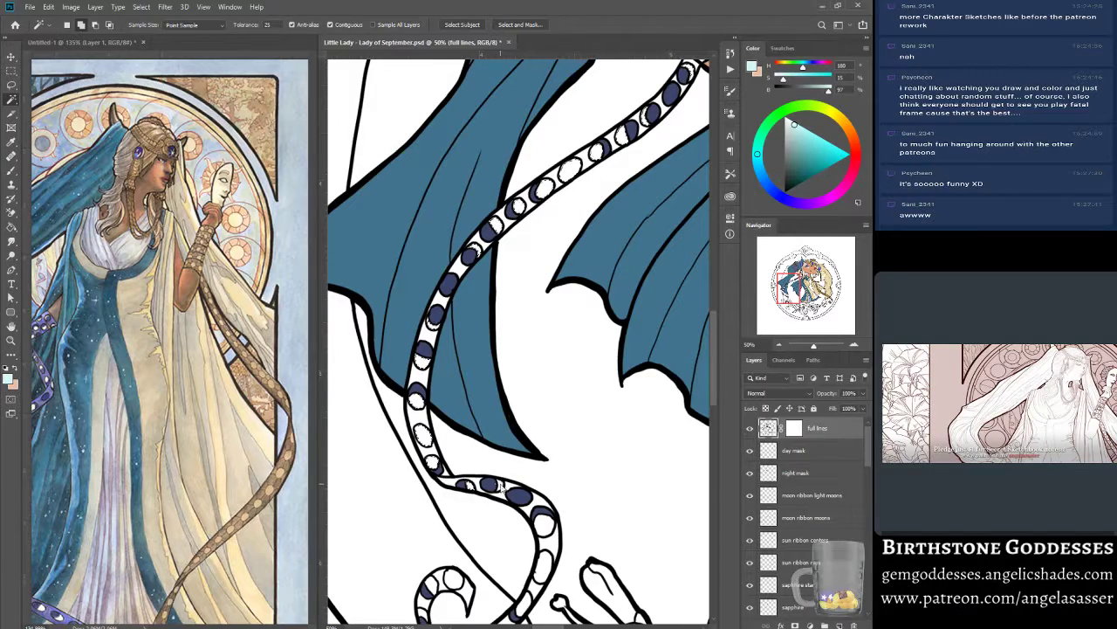
pyautogui.scroll(-3, 542, 522)
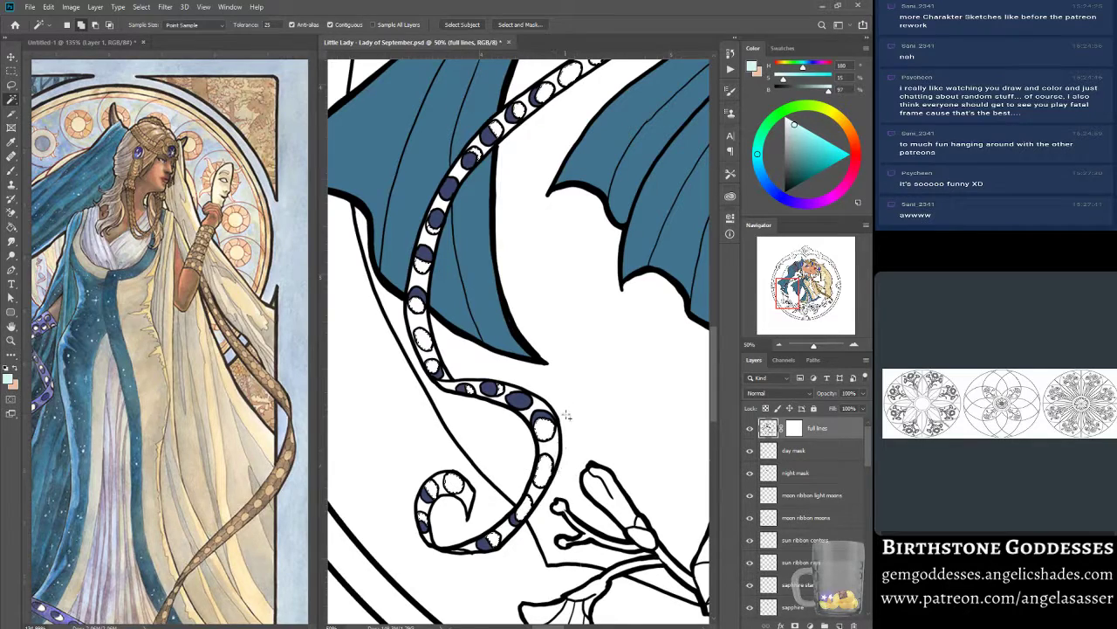
# Expand the selection of the light moon areas along the ribbon.
pyautogui.scroll(3, 529, 446)
pyautogui.scroll(5, 529, 446)
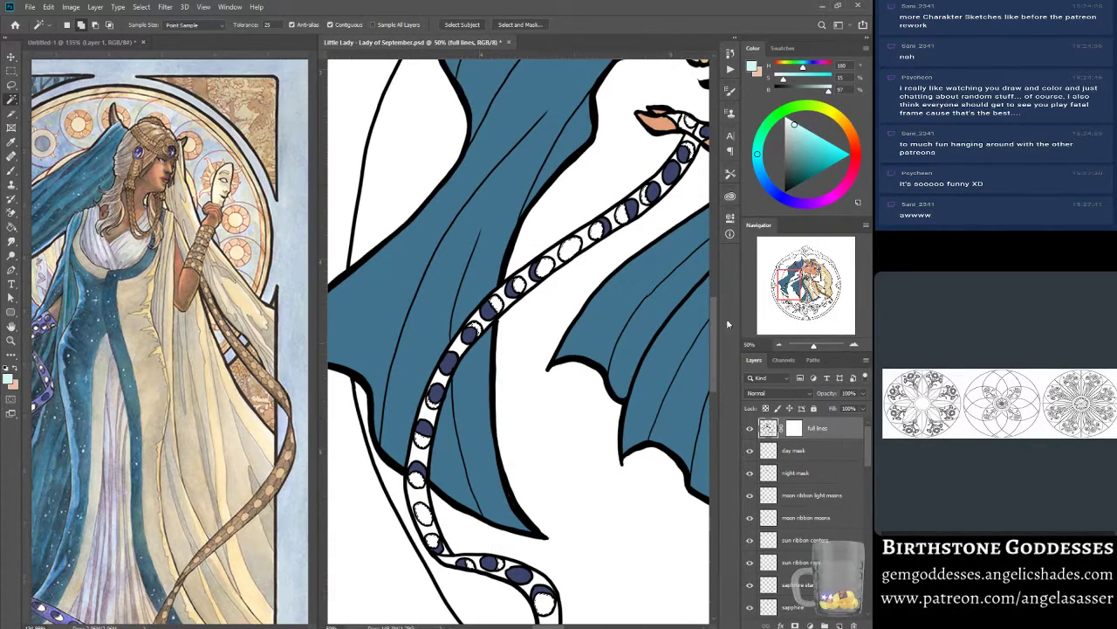
pyautogui.moveTo(672, 262); pyautogui.dragTo(484, 502)
pyautogui.scroll(-10, 519, 343)
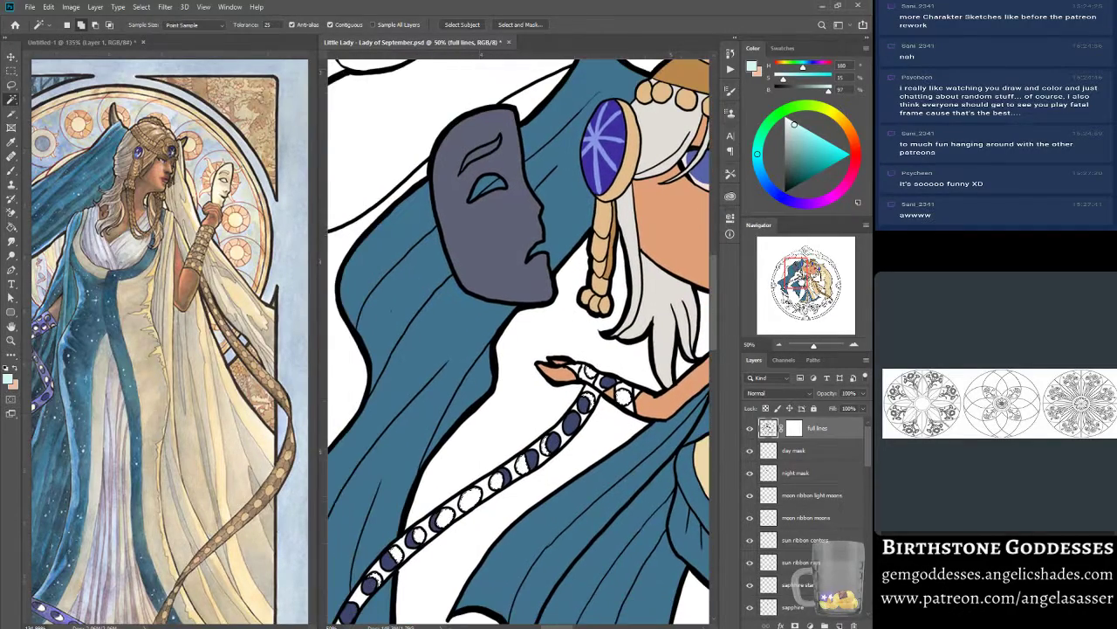
pyautogui.moveTo(506, 342); pyautogui.dragTo(583, 341)
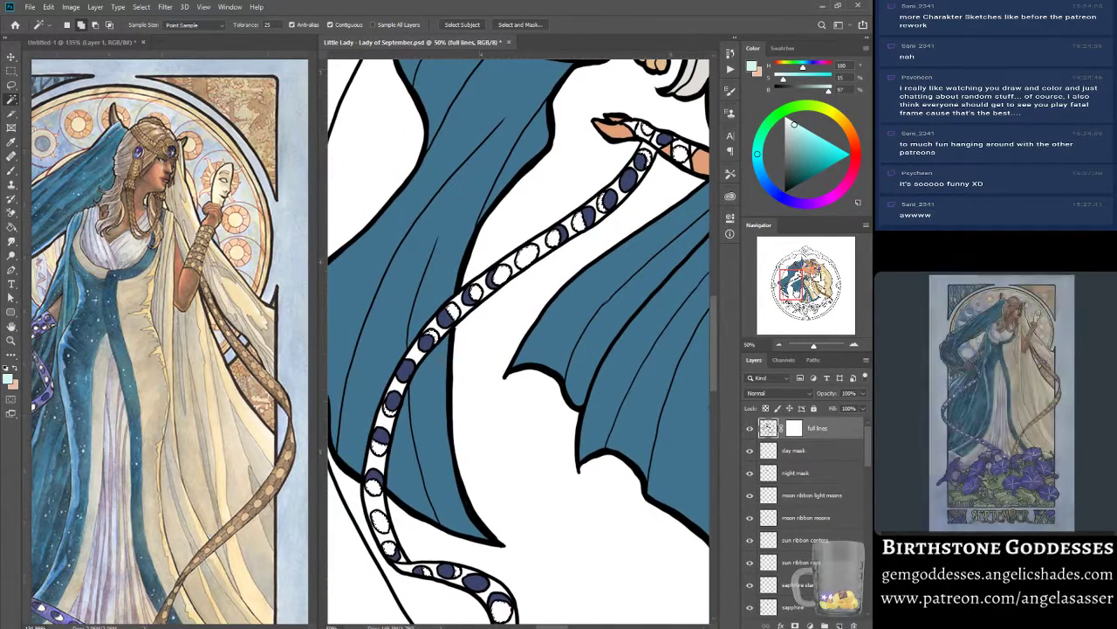
pyautogui.click(170, 8)
pyautogui.moveTo(141, 7)
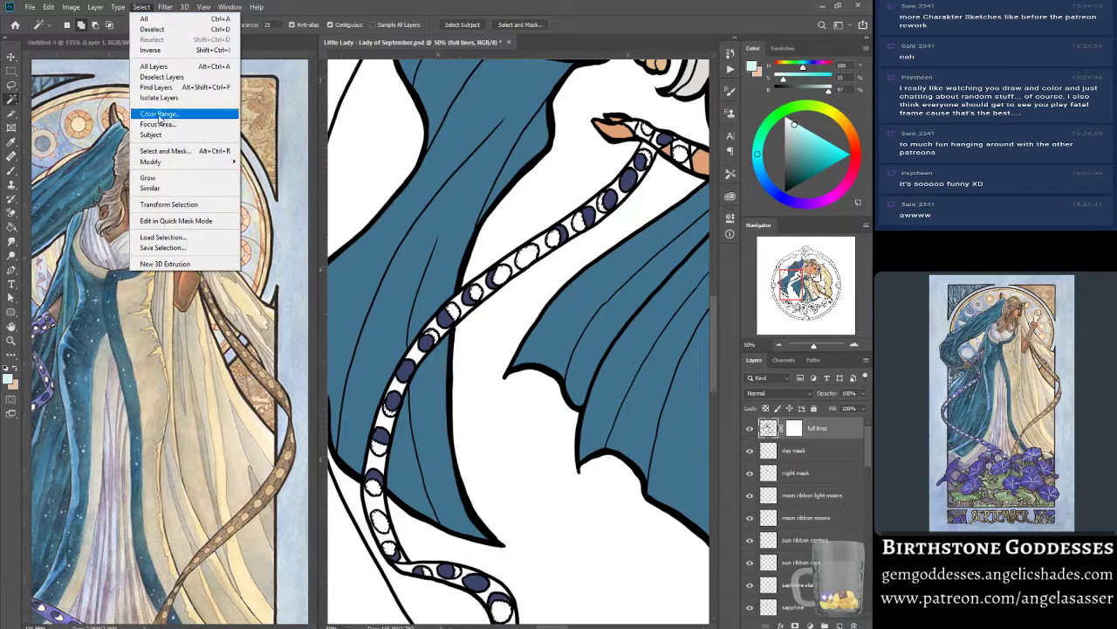
pyautogui.moveTo(168, 164)
pyautogui.click(255, 183)
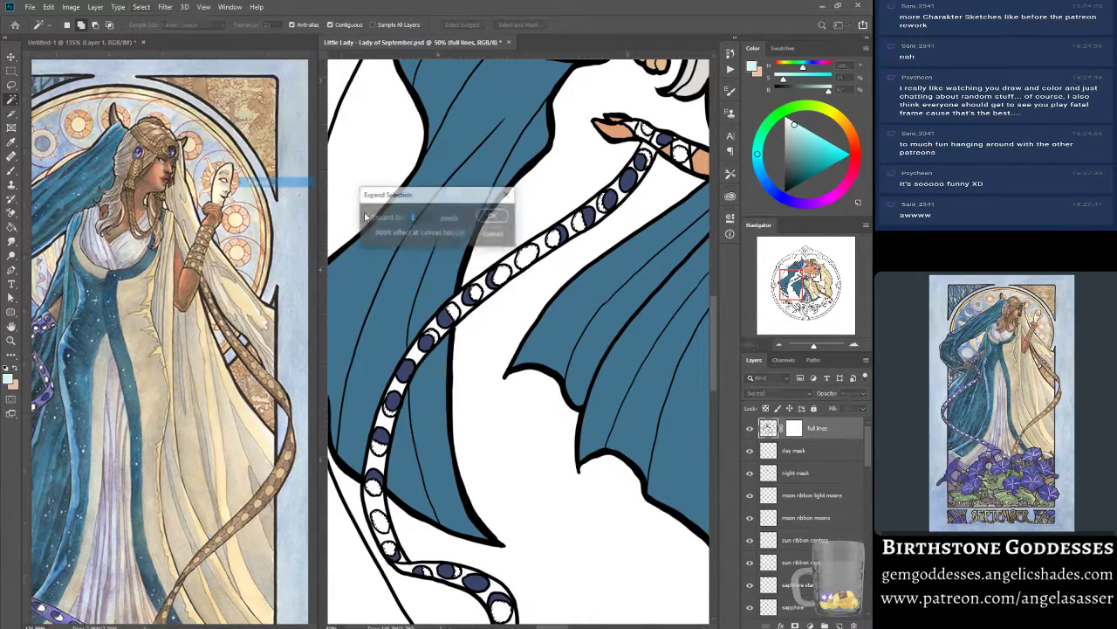
pyautogui.click(492, 217)
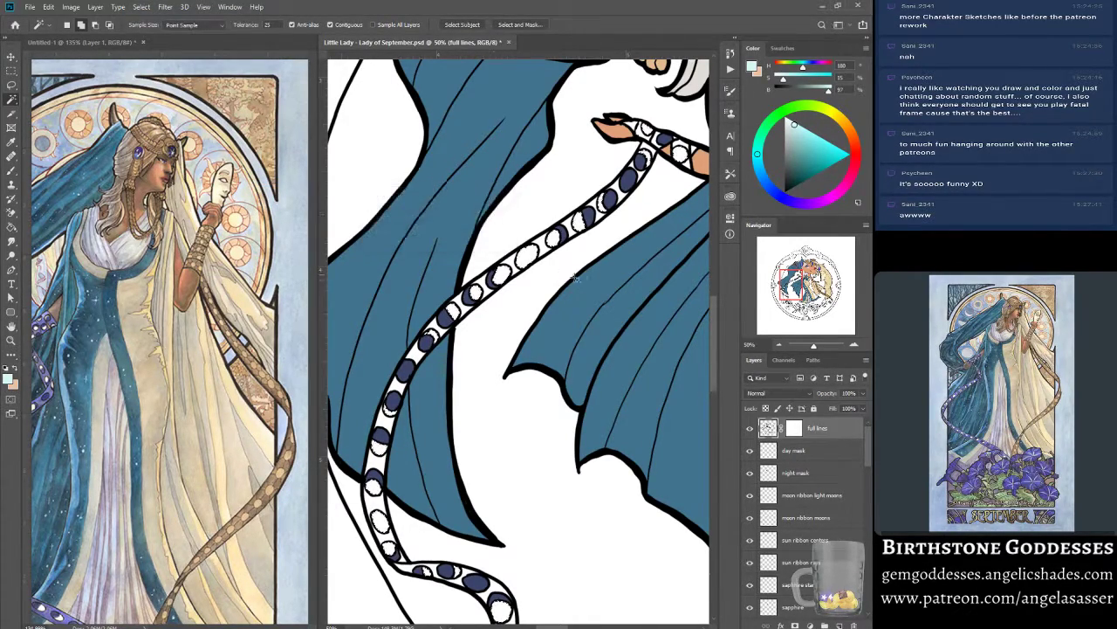
# Fill the selected moon areas on the moon ribbon light moons layer with the pale cyan foreground color, Normal mode at 100% opacity.
pyautogui.moveTo(801, 284); pyautogui.dragTo(803, 285)
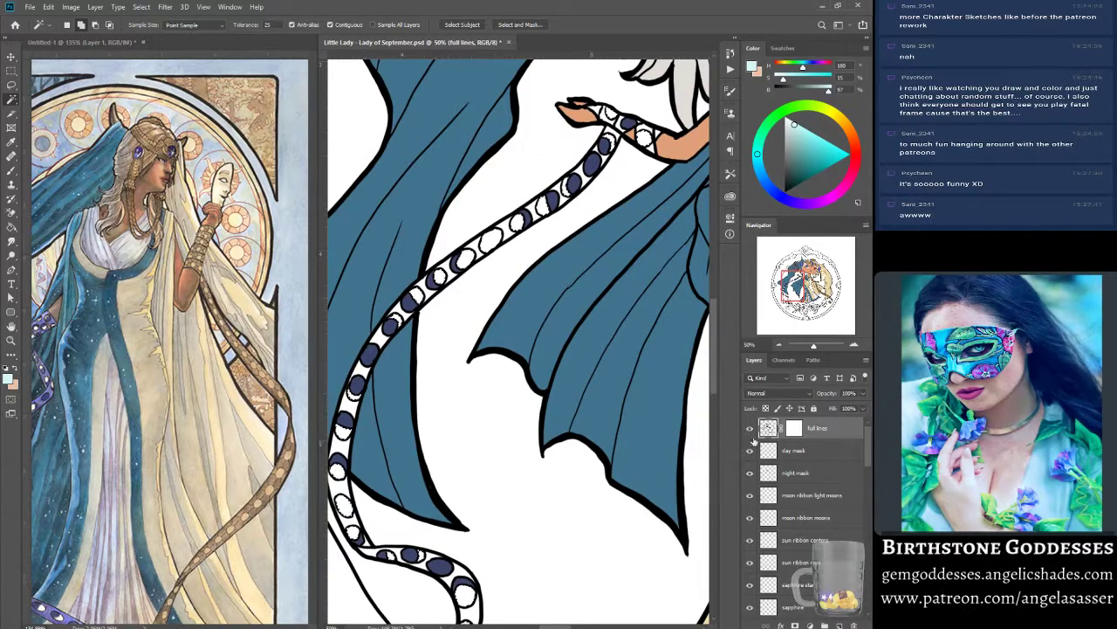
pyautogui.click(809, 497)
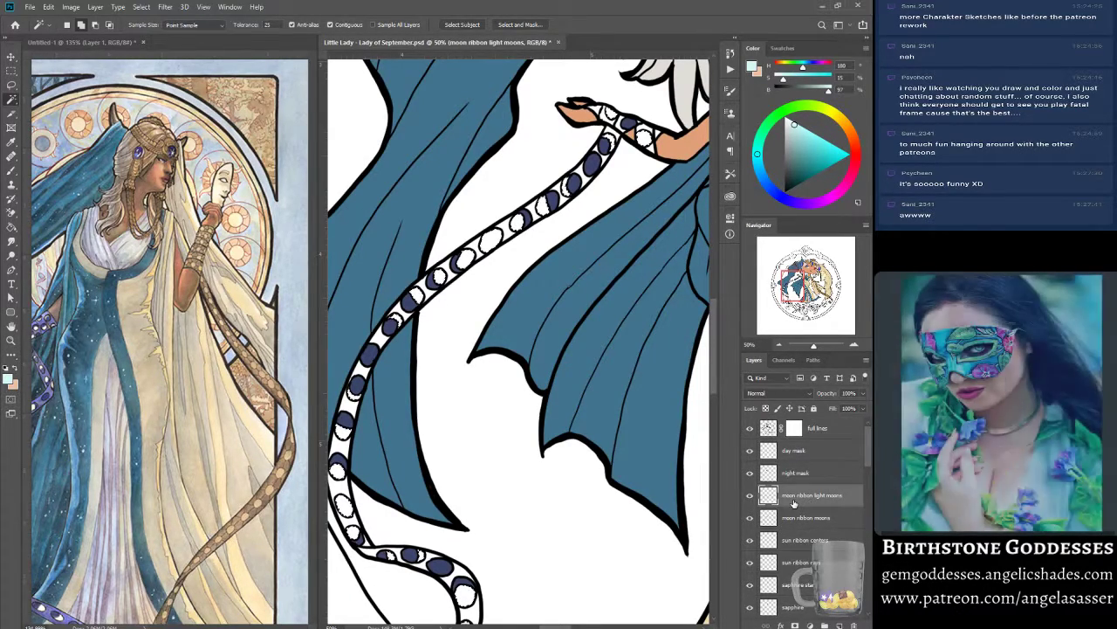
pyautogui.click(48, 7)
pyautogui.click(86, 177)
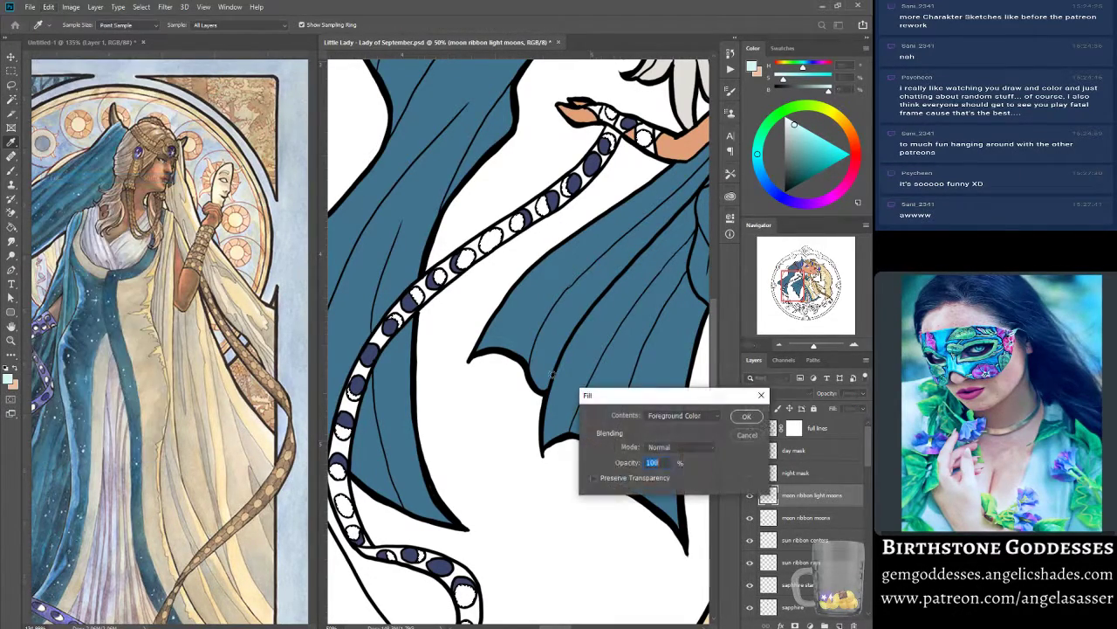
pyautogui.click(747, 418)
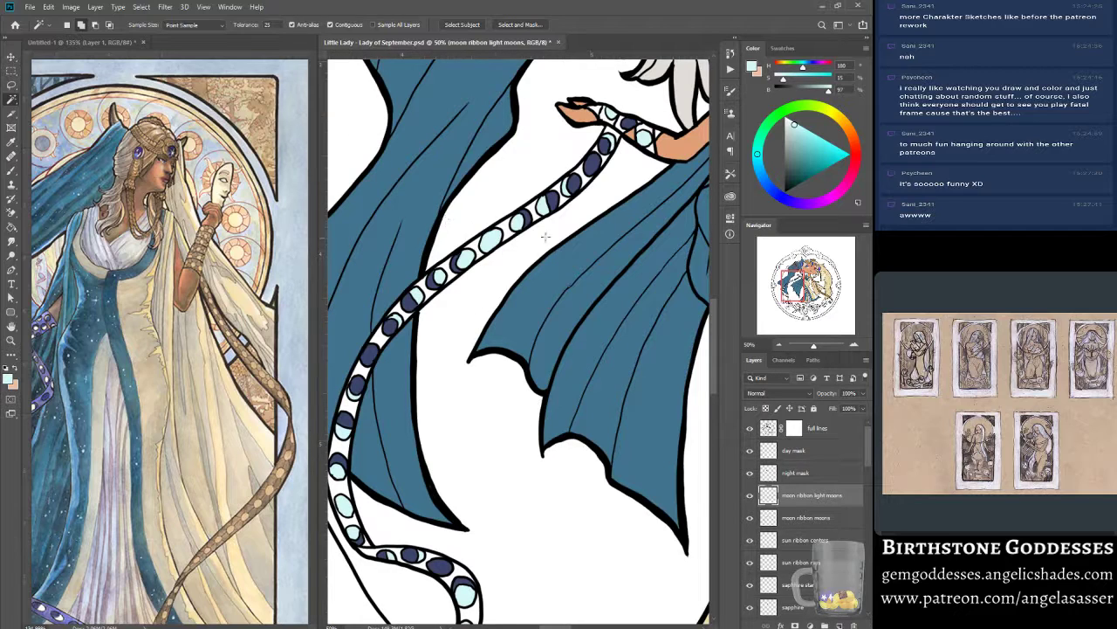
# Magic-wand the white ribbon background around the moons at the hand and wrist on the full lines layer.
pyautogui.moveTo(810, 284); pyautogui.dragTo(798, 278)
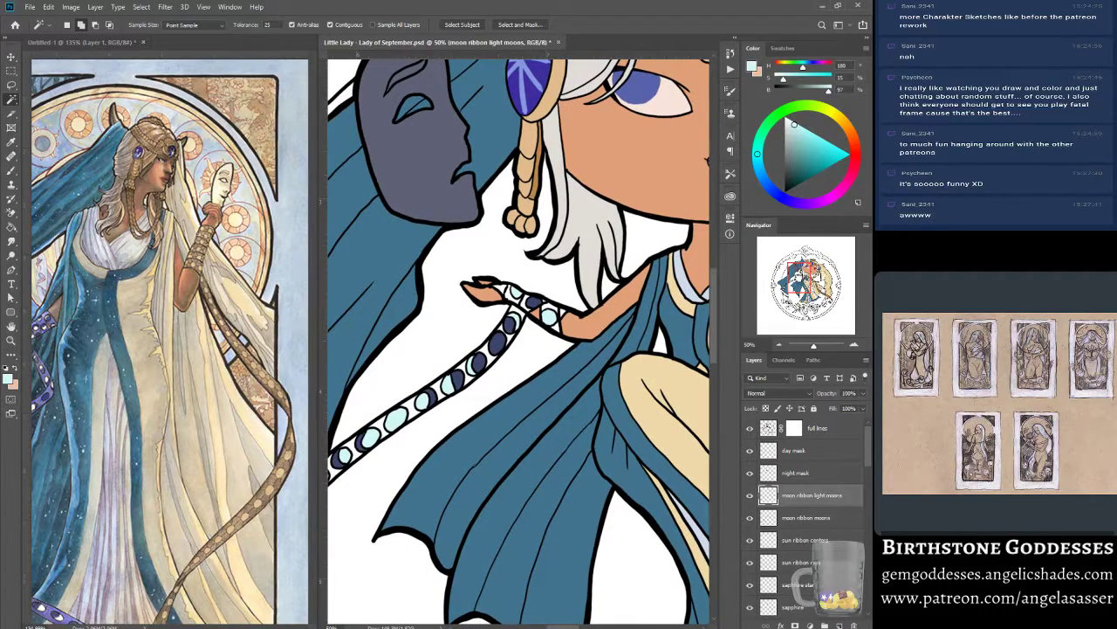
pyautogui.scroll(-1, 471, 353)
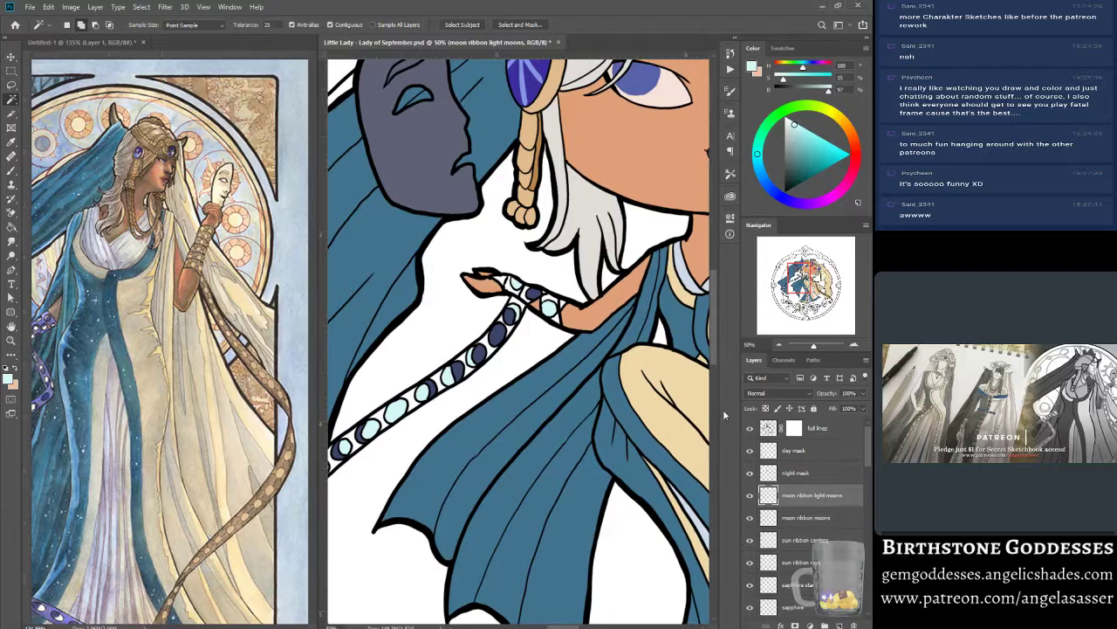
pyautogui.click(769, 428)
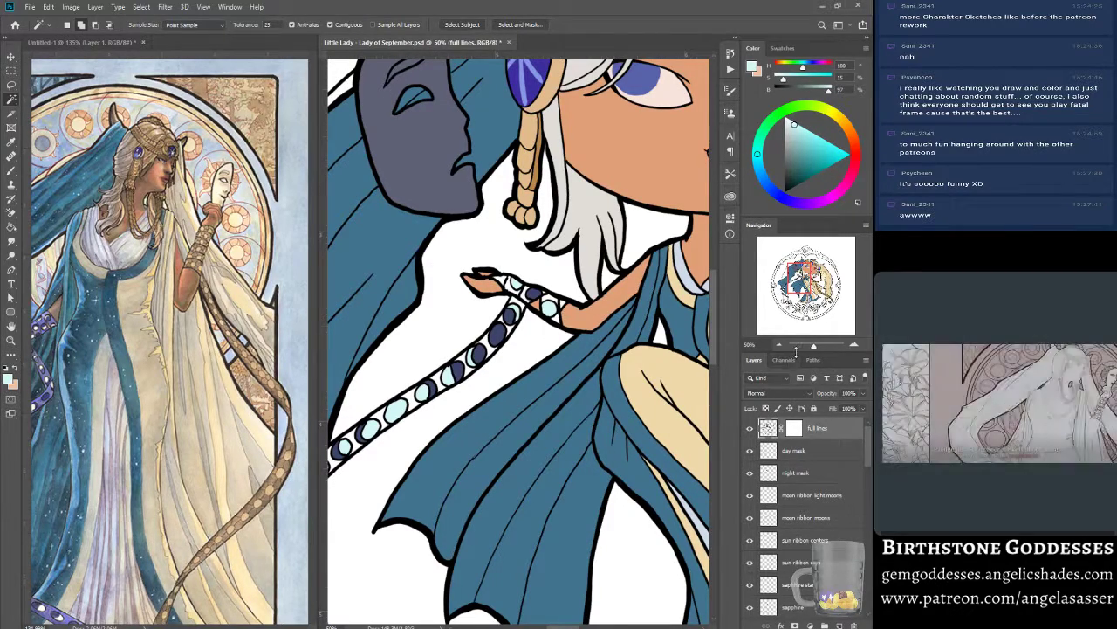
pyautogui.hotkey('ctrl', '+')
pyautogui.hotkey('ctrl', '+')
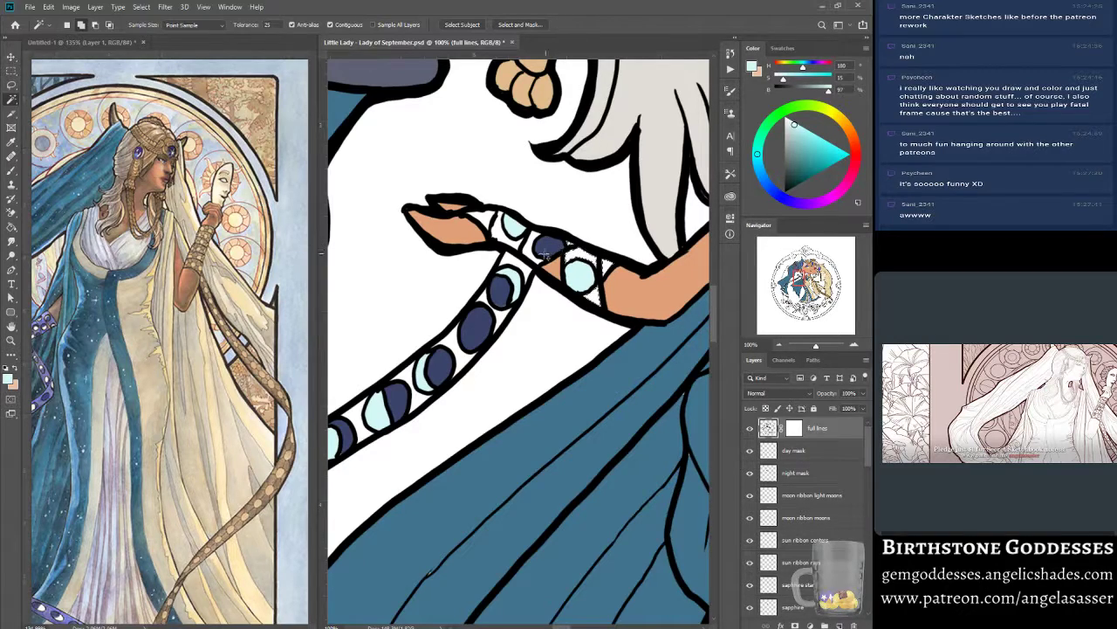
pyautogui.click(533, 255)
pyautogui.click(491, 226)
pyautogui.click(486, 221)
pyautogui.click(510, 262)
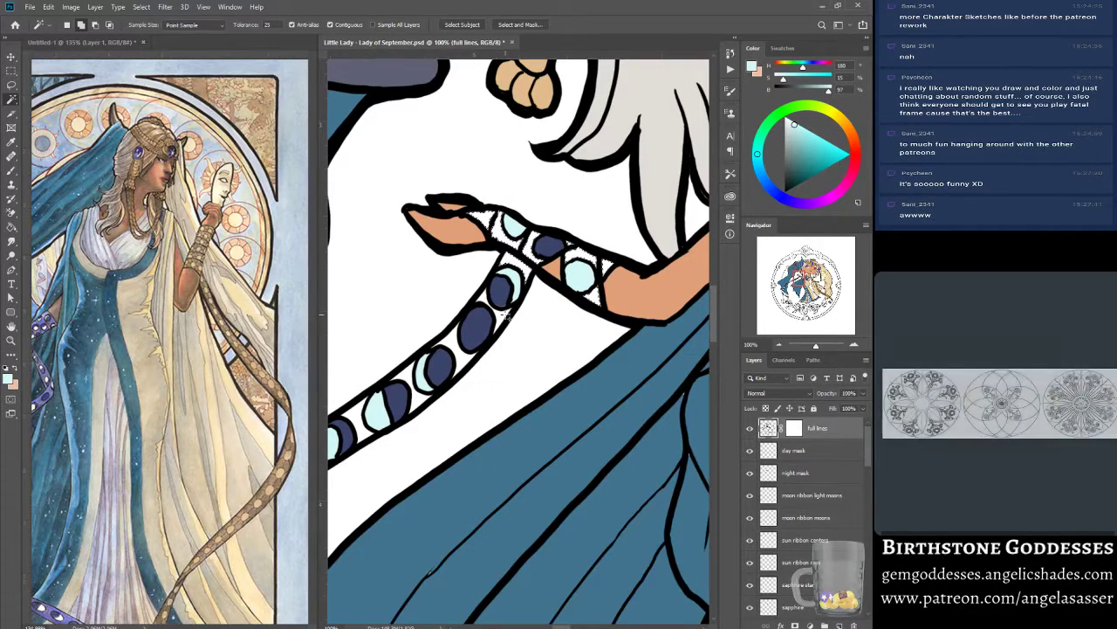
# Add the white gaps between the moons on the ribbon stretch just below the hand to the selection.
pyautogui.click(505, 315)
pyautogui.click(483, 298)
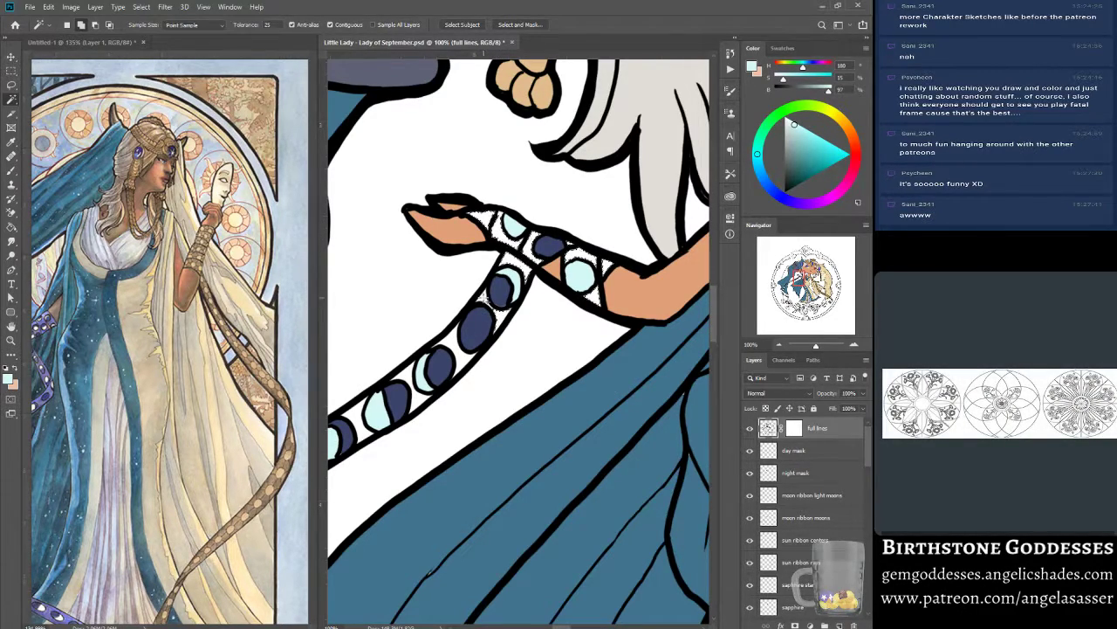
pyautogui.click(456, 341)
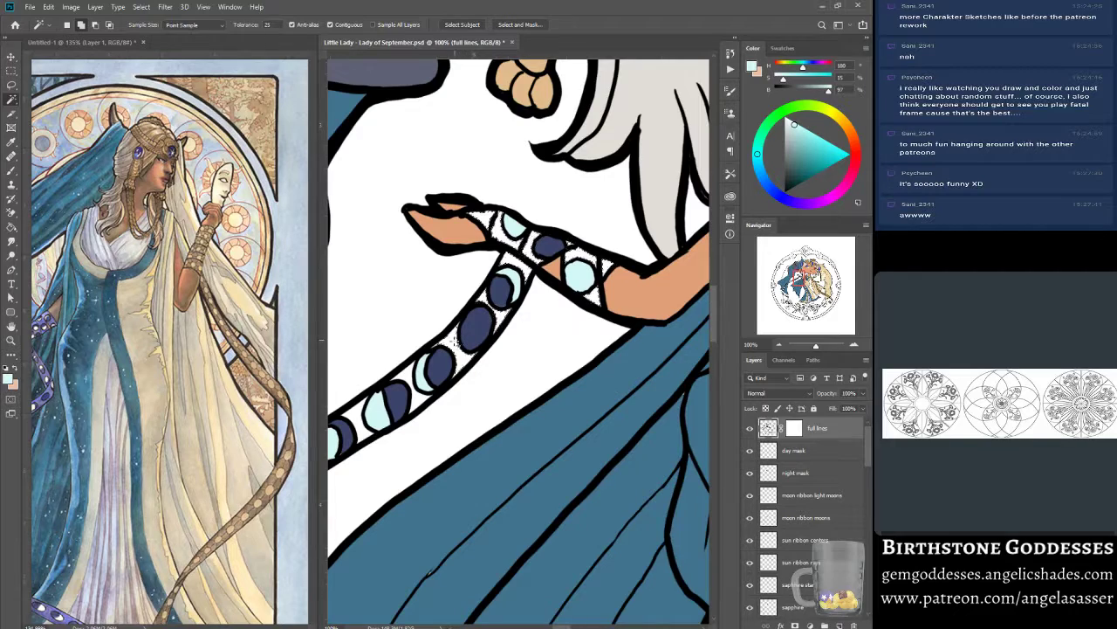
pyautogui.click(403, 382)
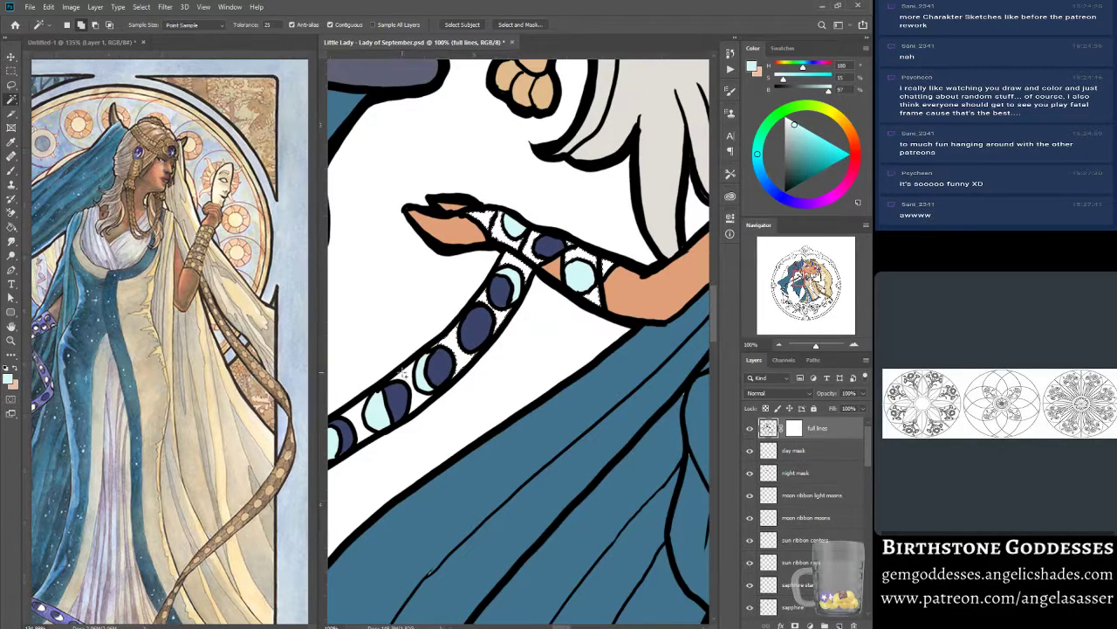
pyautogui.click(355, 412)
# Extend the Magic Wand selection over the white gaps along the ribbon's middle stretch, down across the blue cape.
pyautogui.moveTo(354, 412); pyautogui.dragTo(528, 381)
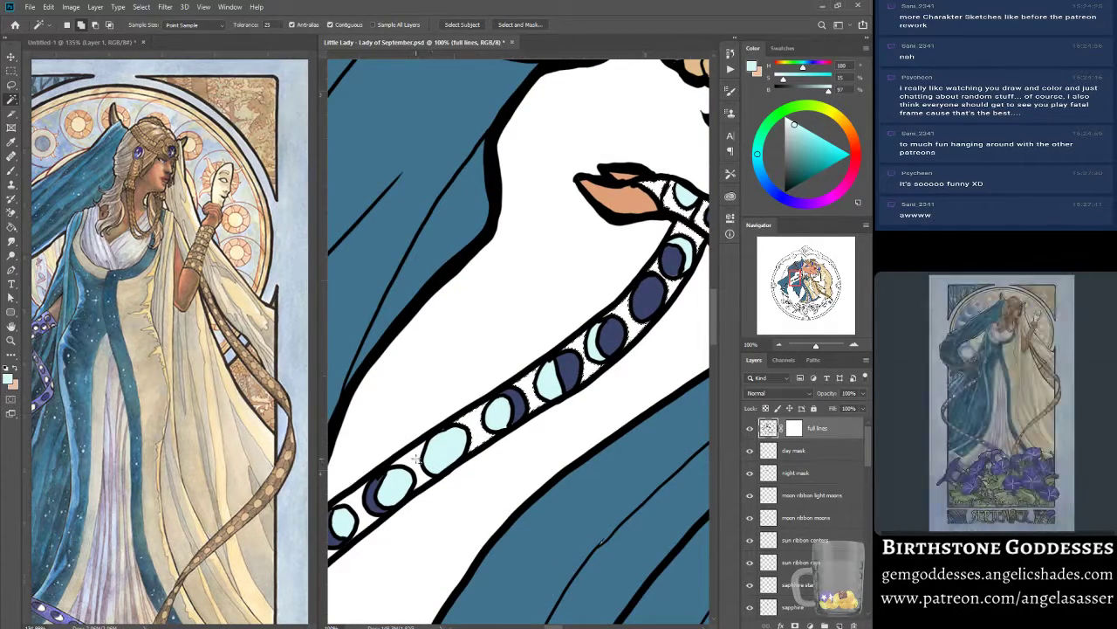
pyautogui.moveTo(423, 471); pyautogui.dragTo(497, 393)
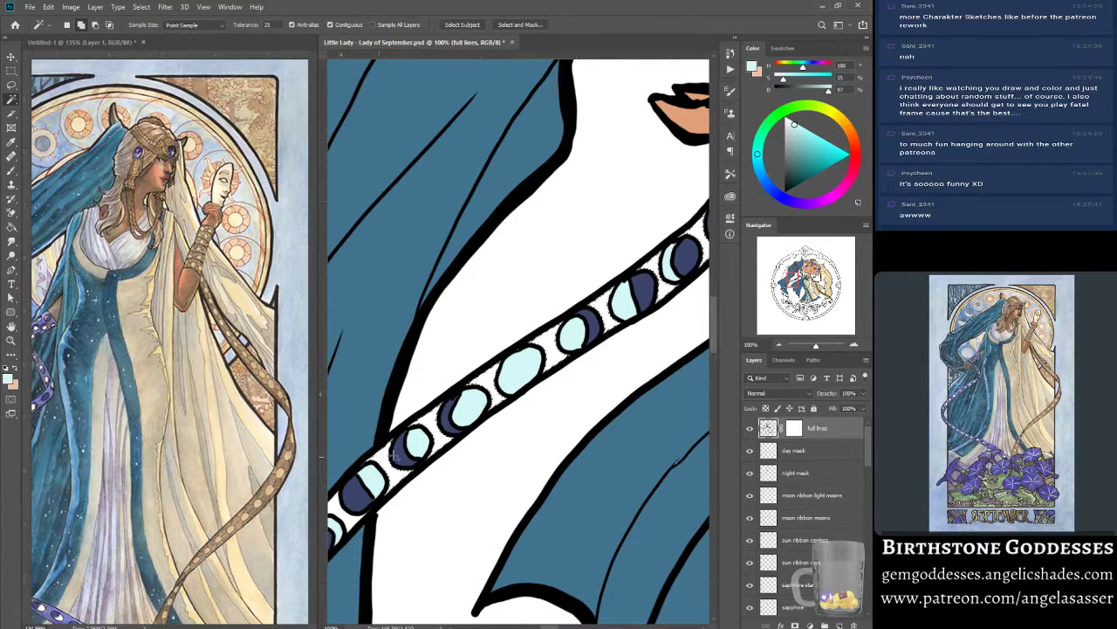
pyautogui.moveTo(352, 505); pyautogui.dragTo(405, 429)
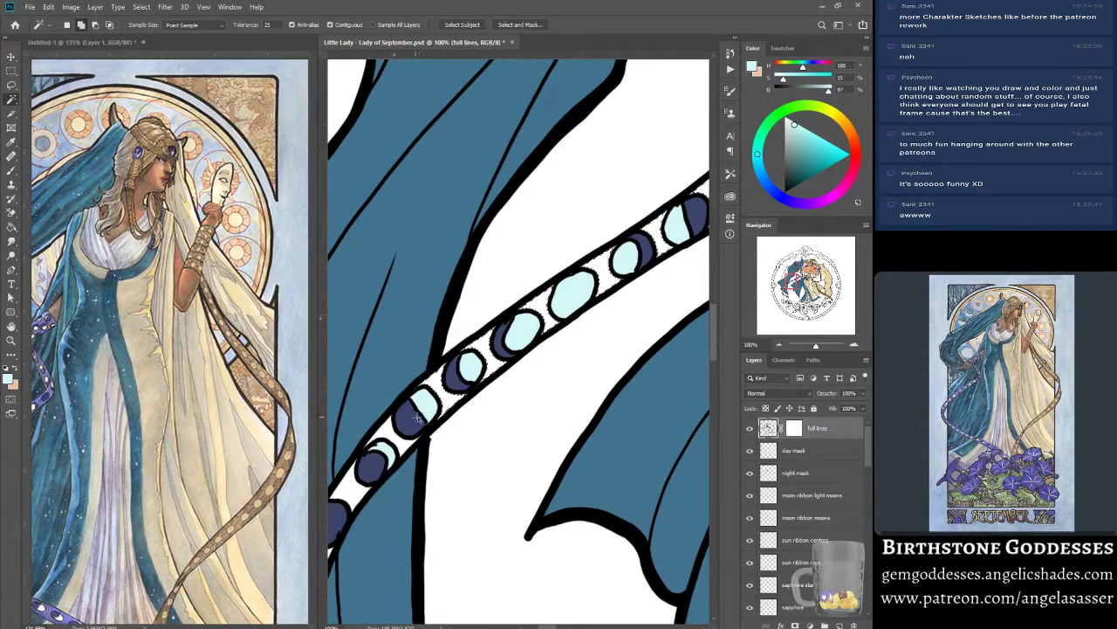
pyautogui.click(402, 444)
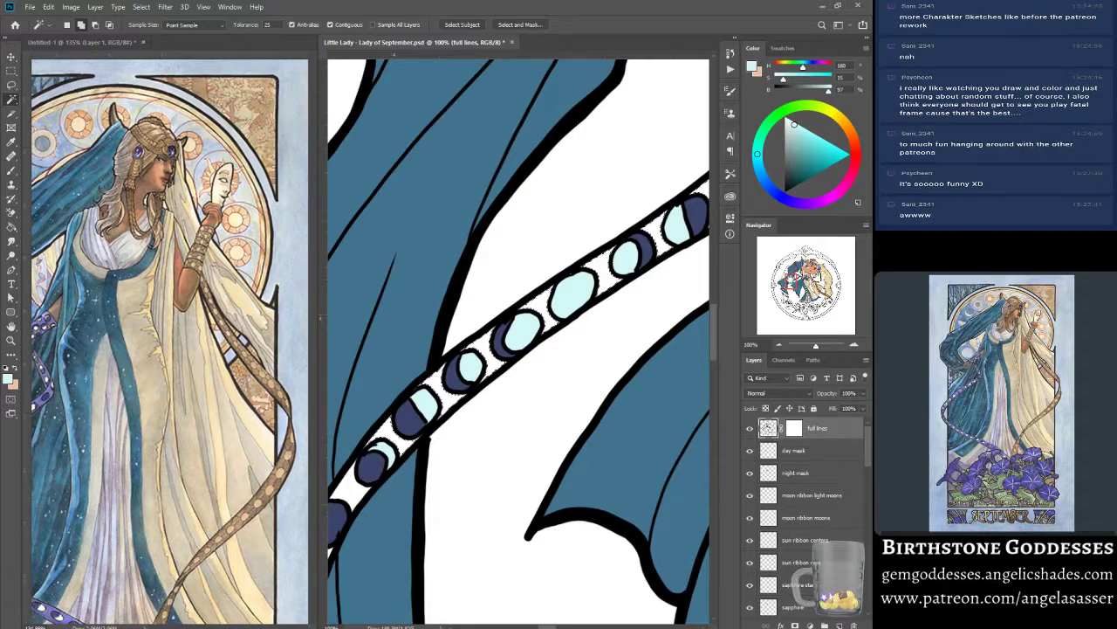
pyautogui.moveTo(792, 279); pyautogui.dragTo(785, 287)
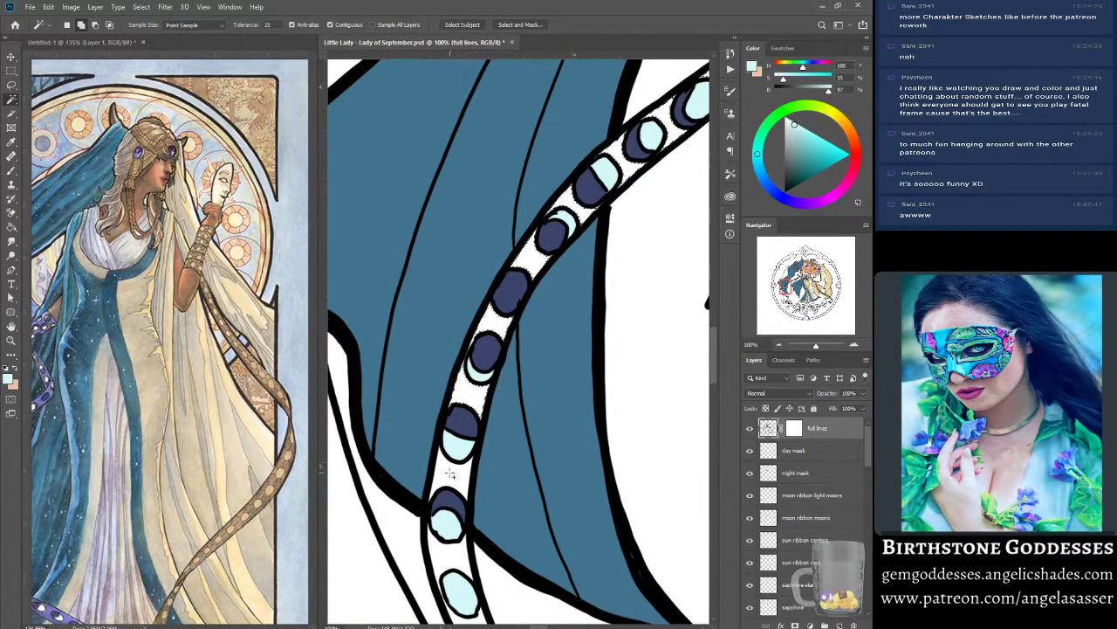
pyautogui.click(444, 550)
pyautogui.moveTo(784, 287); pyautogui.dragTo(785, 291)
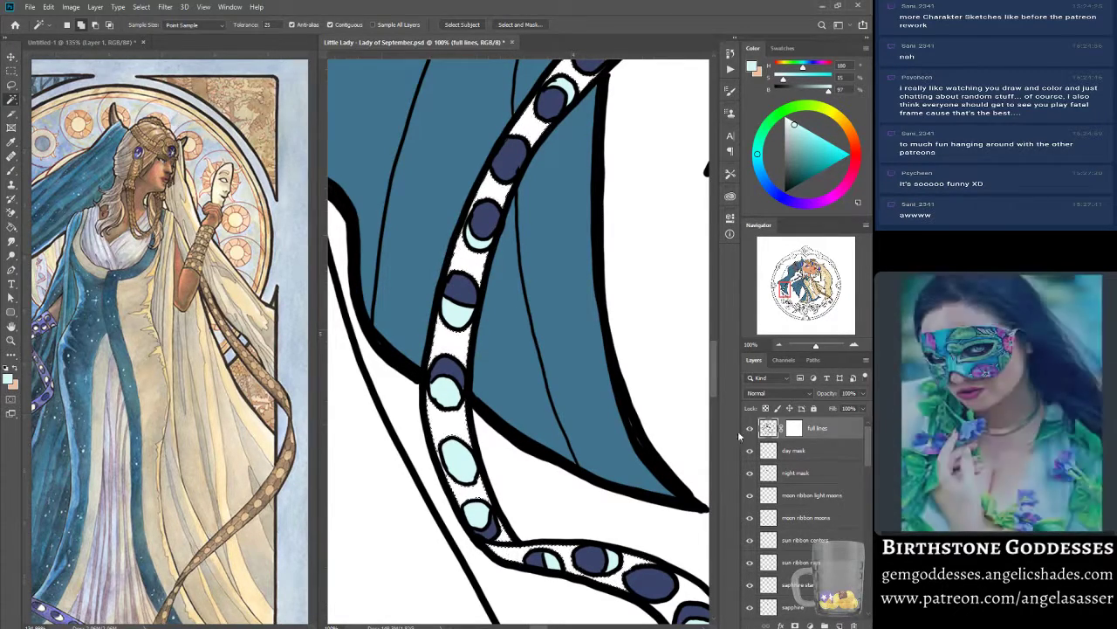
# Add the white background areas around the ribbon's lower bend and curled end to the selection.
pyautogui.moveTo(784, 292); pyautogui.dragTo(788, 292)
pyautogui.moveTo(574, 332); pyautogui.dragTo(479, 174)
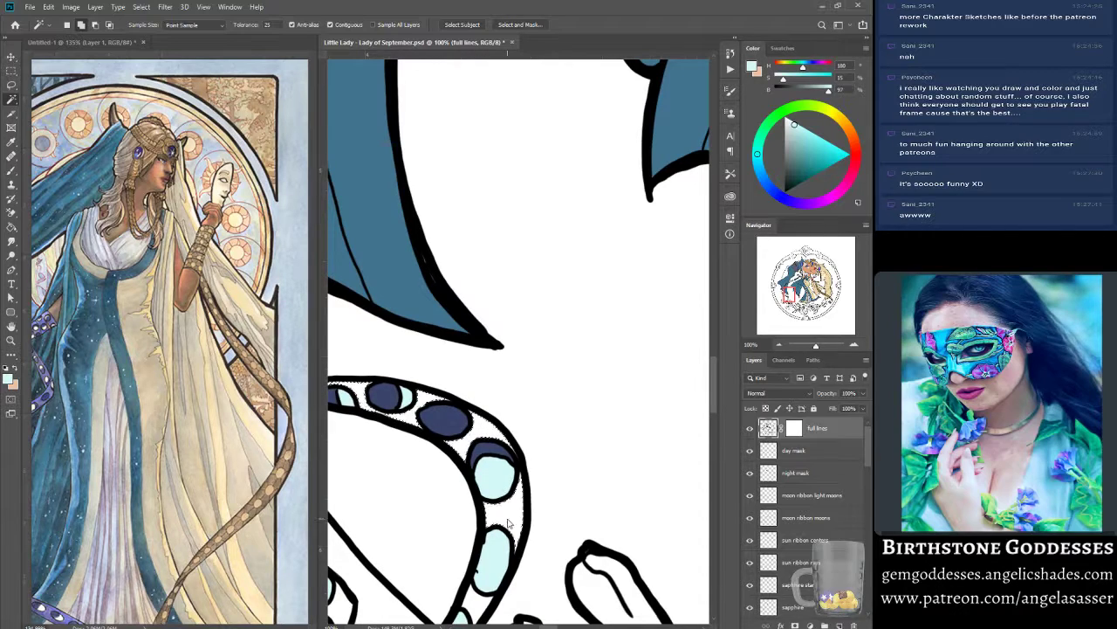
pyautogui.scroll(-1, 515, 556)
pyautogui.scroll(-2, 515, 557)
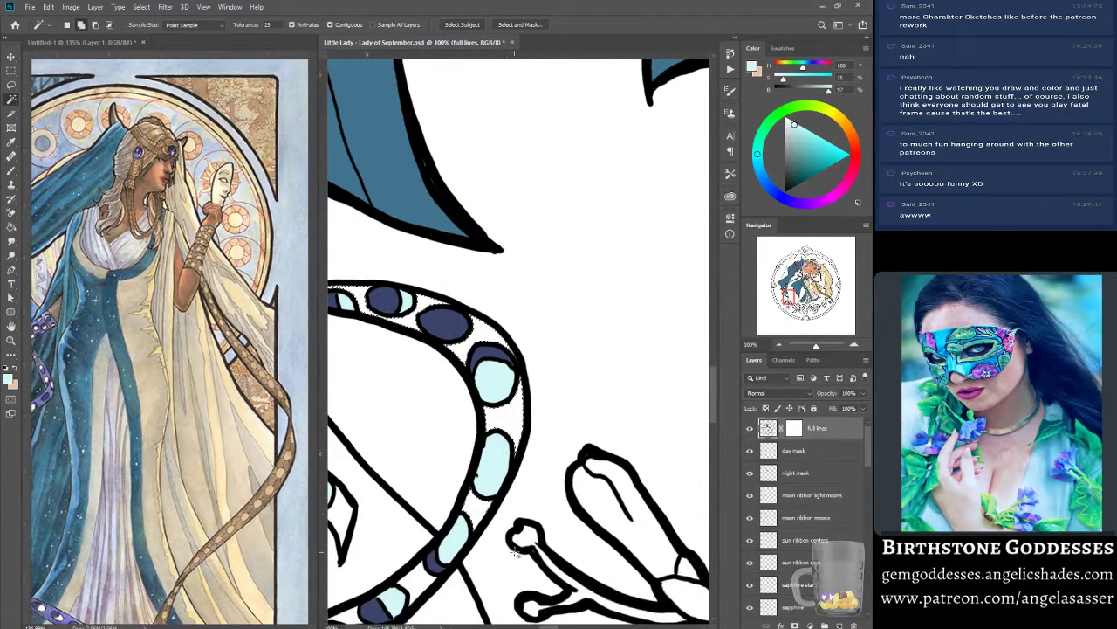
pyautogui.click(352, 566)
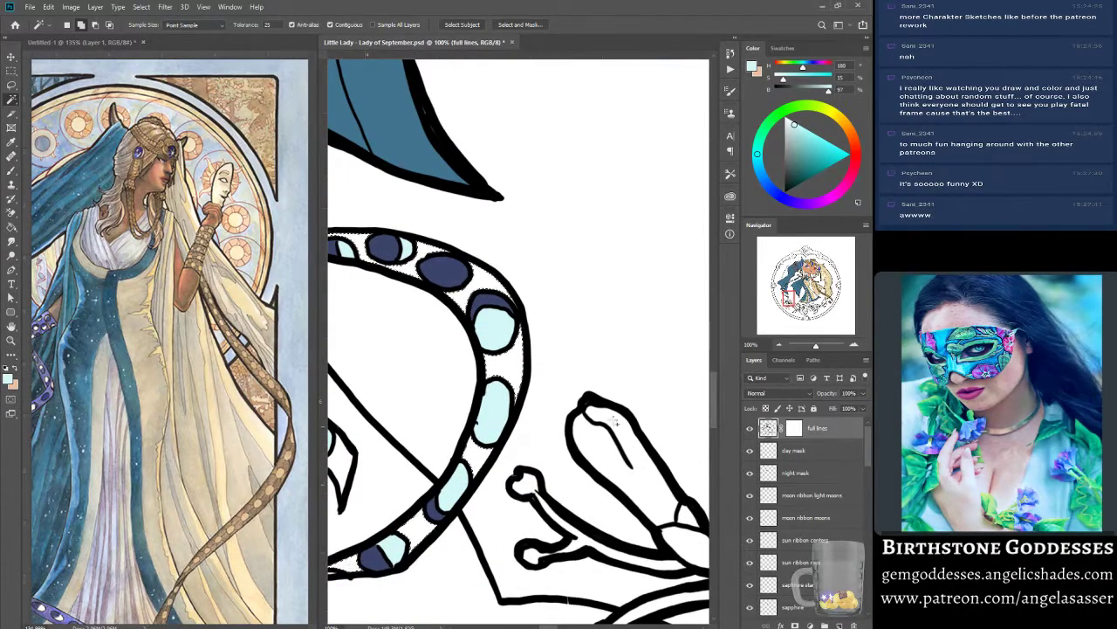
pyautogui.moveTo(456, 522); pyautogui.dragTo(540, 485)
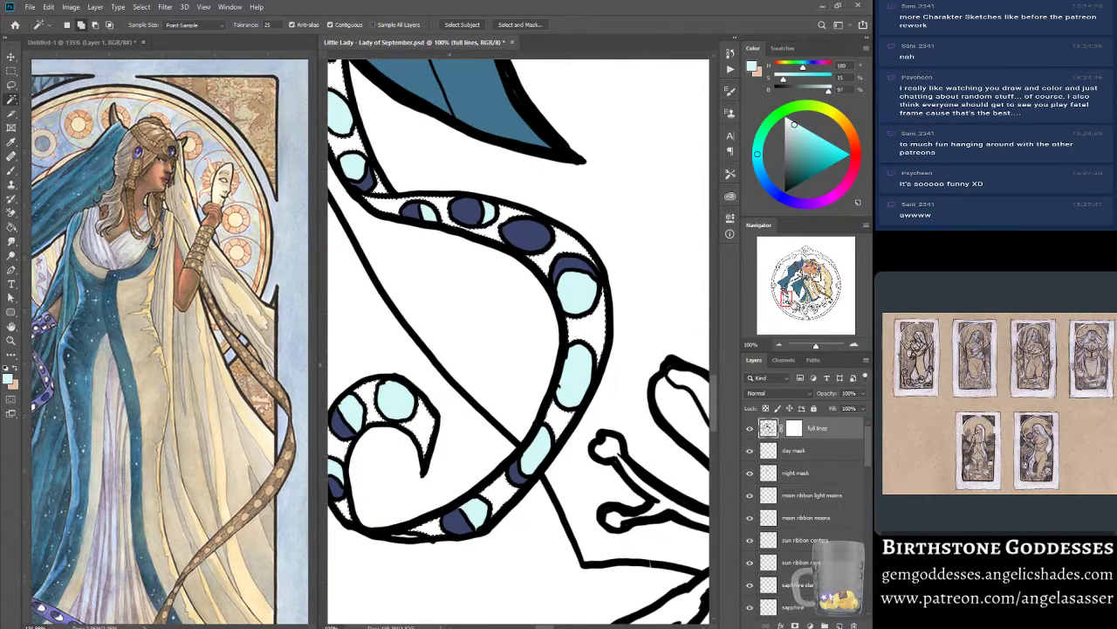
# Examine the selected ribbon background along its whole length, from the wrist to the curled end.
pyautogui.moveTo(817, 345); pyautogui.dragTo(812, 347)
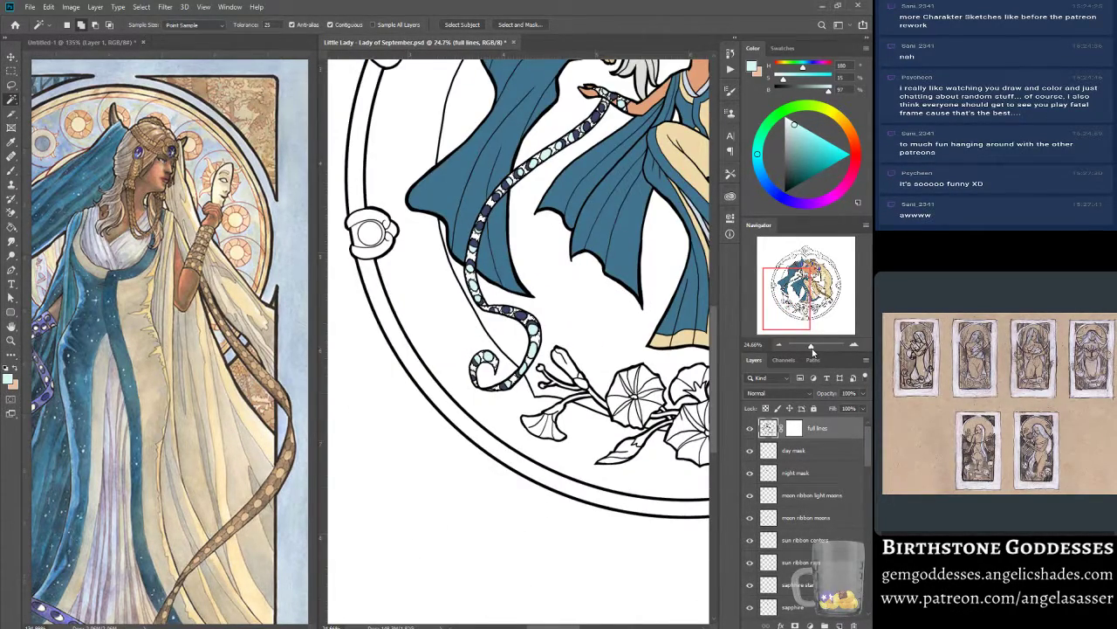
pyautogui.moveTo(795, 307); pyautogui.dragTo(800, 302)
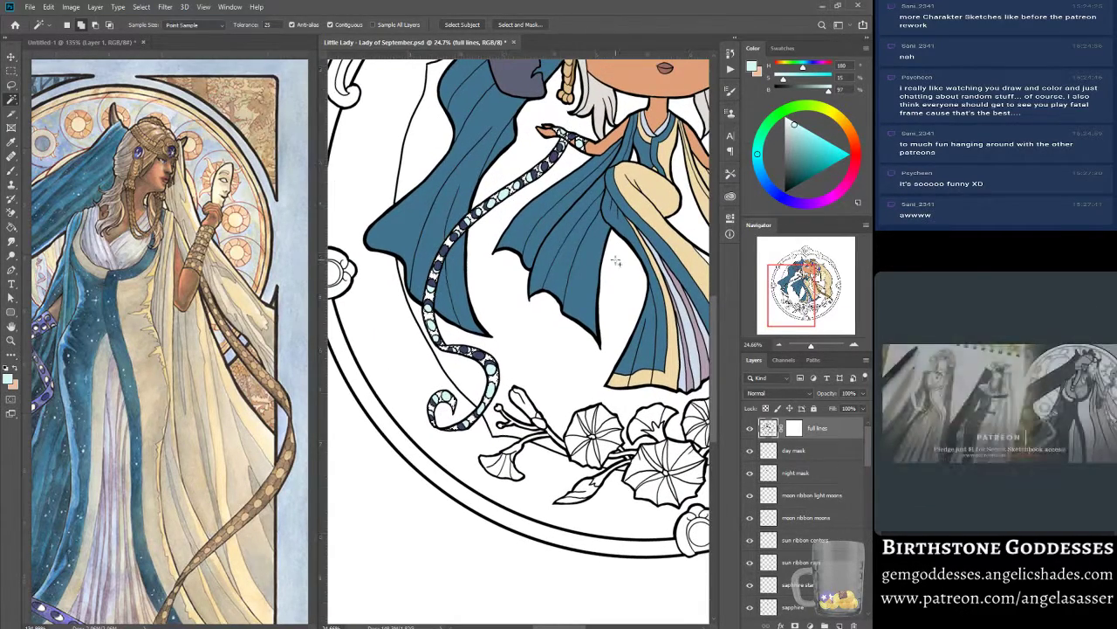
pyautogui.click(11, 340)
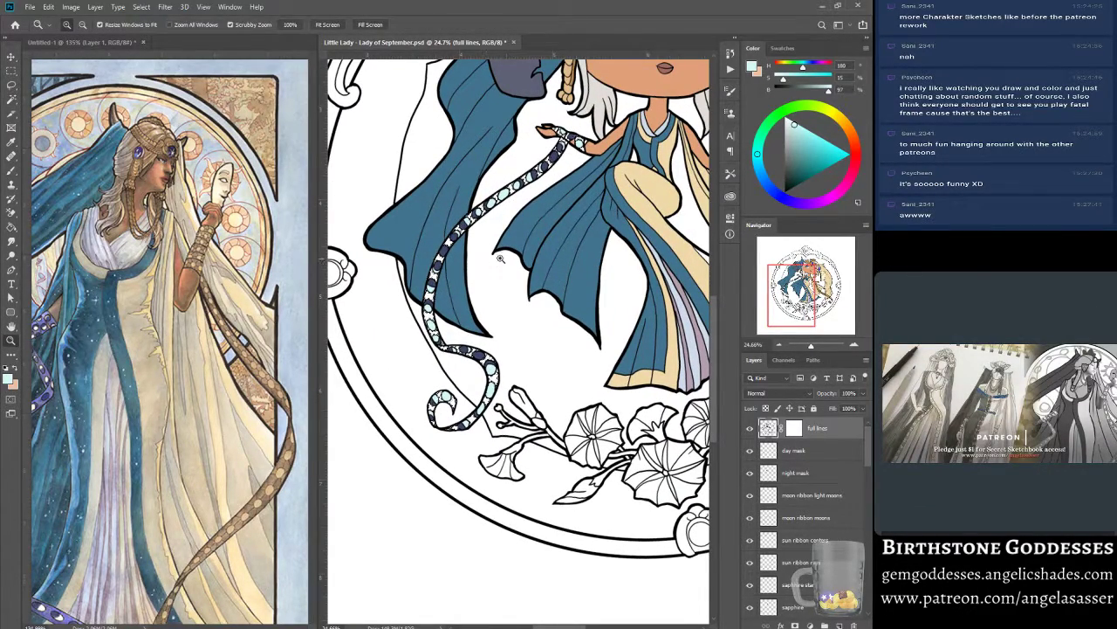
pyautogui.moveTo(501, 259); pyautogui.dragTo(527, 252)
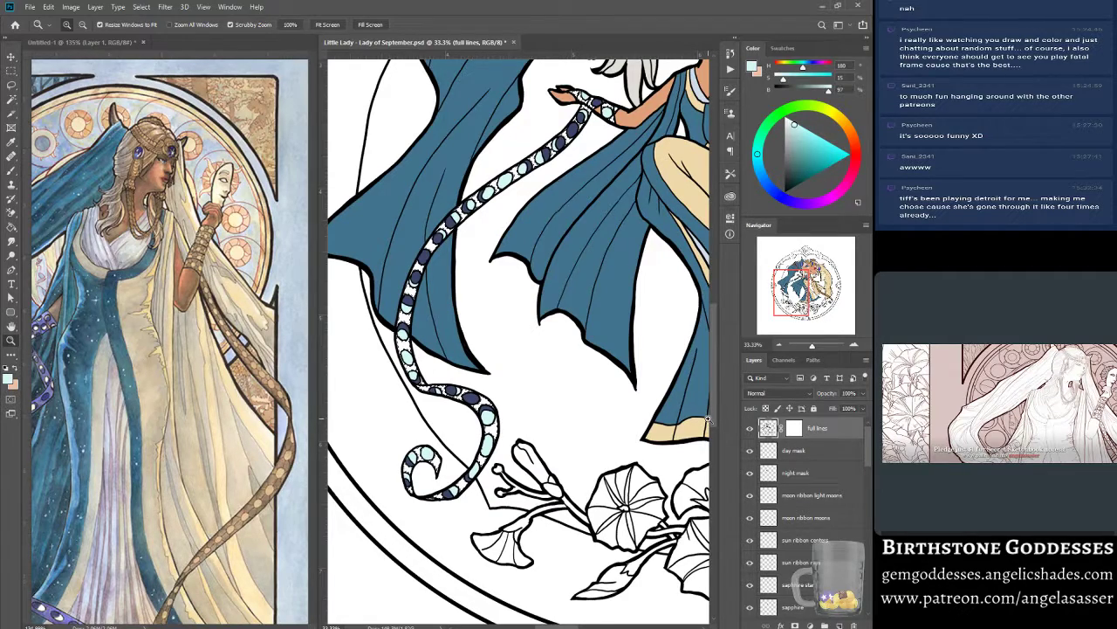
pyautogui.scroll(1, 608, 339)
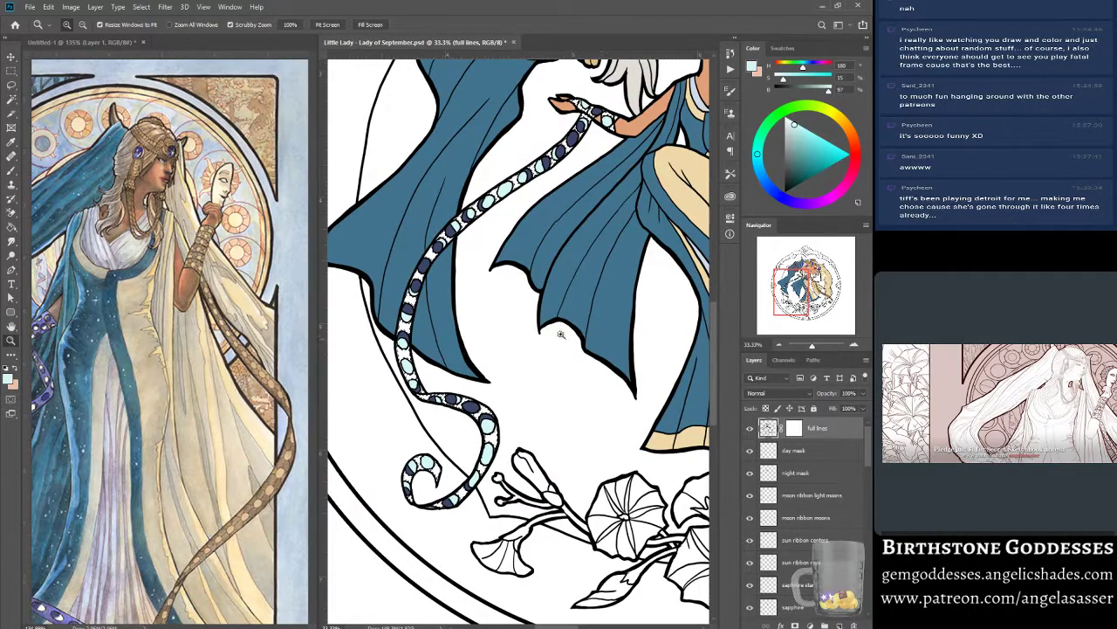
pyautogui.click(572, 232)
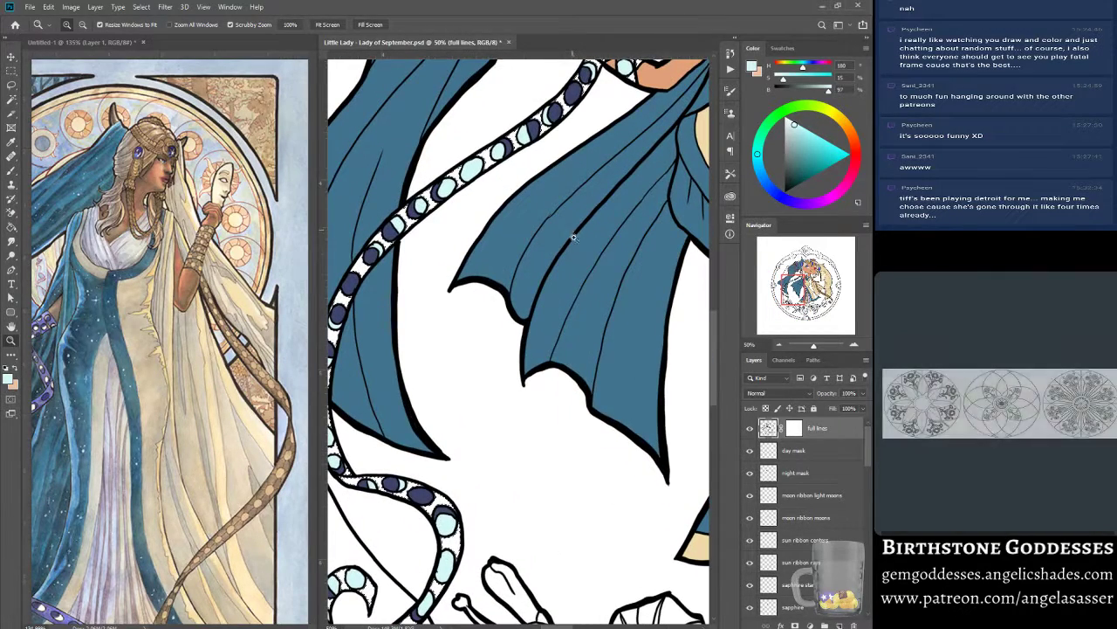
pyautogui.moveTo(811, 346); pyautogui.dragTo(811, 348)
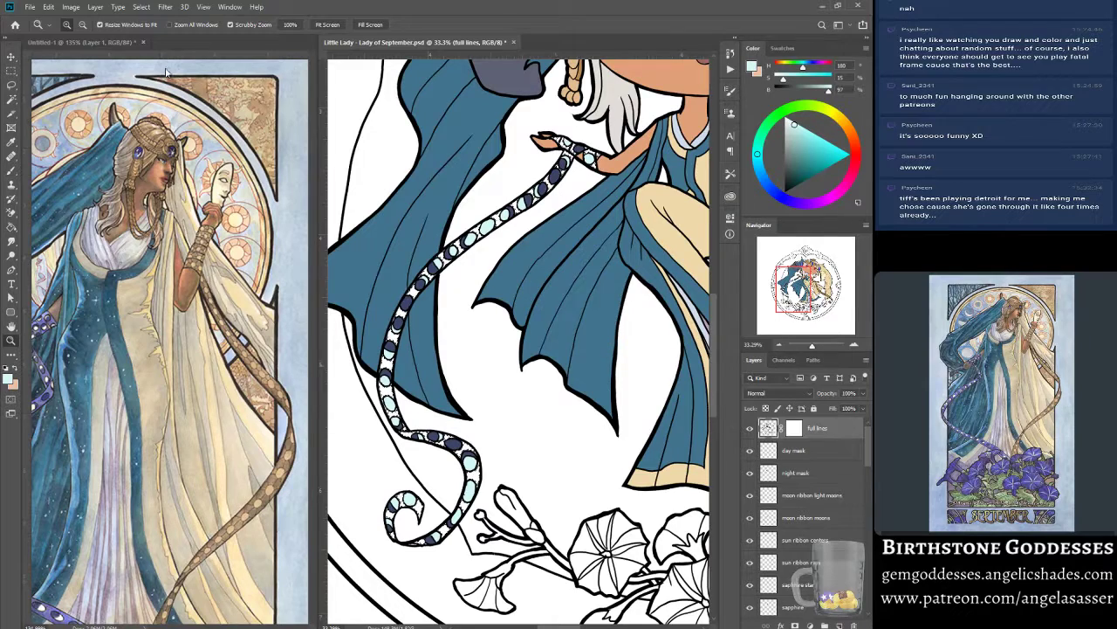
# Expand the selection of the ribbon's background areas so it reaches under the line art.
pyautogui.click(165, 7)
pyautogui.click(141, 7)
pyautogui.moveTo(179, 162)
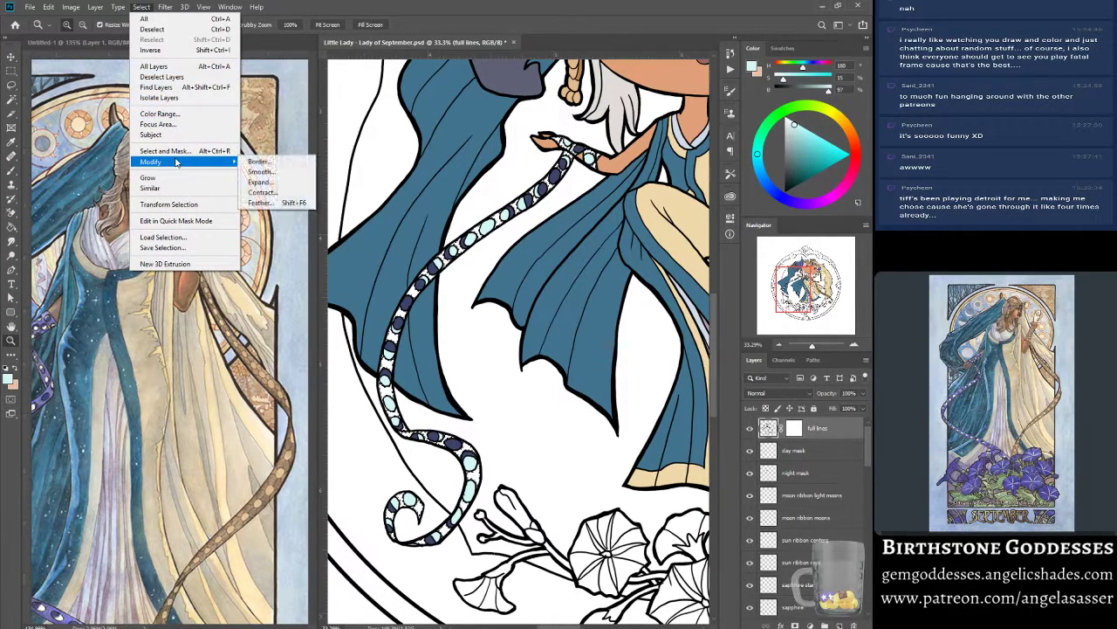
pyautogui.click(259, 182)
pyautogui.click(493, 217)
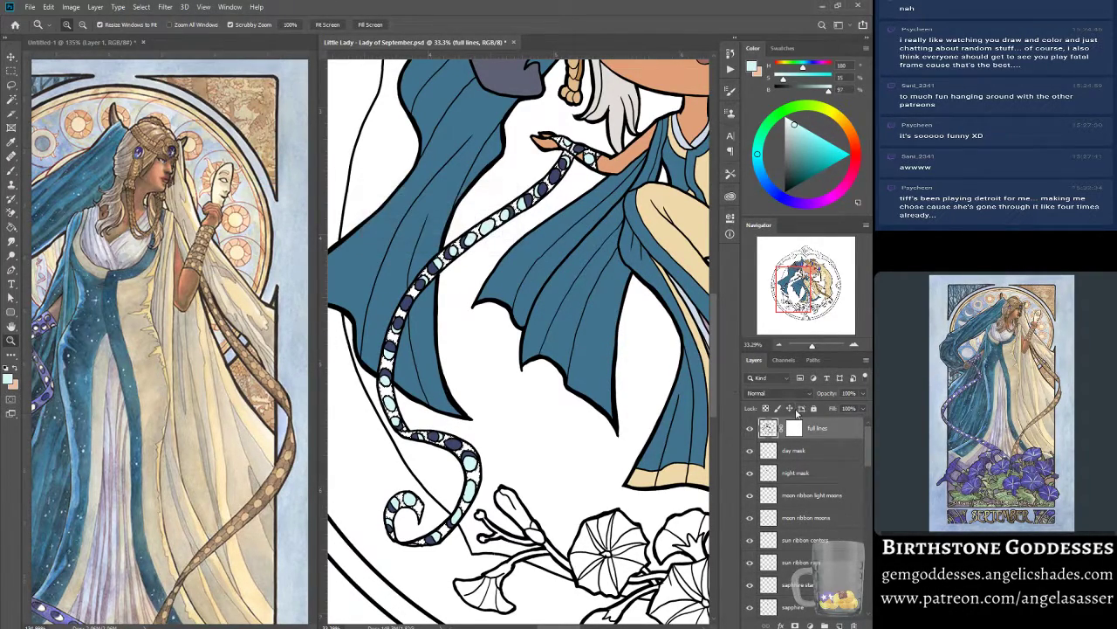
# Add a new layer directly above the moon ribbon light moons layer and name it "moon ribbon bg".
pyautogui.click(769, 498)
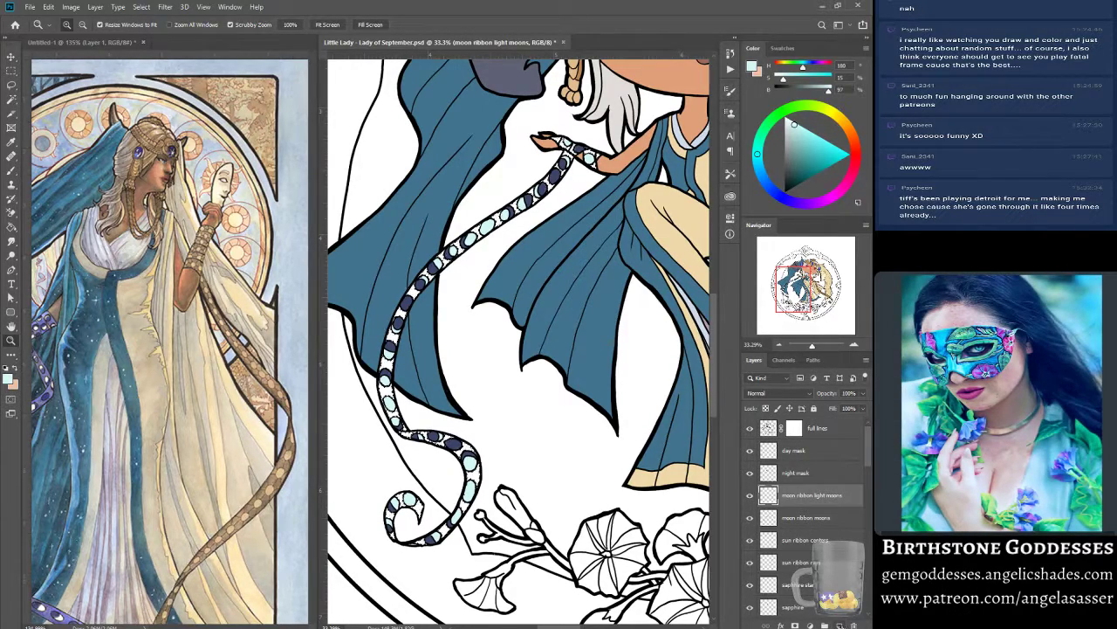
pyautogui.hotkey('ctrl', 'shift', 'alt', 'n')
pyautogui.doubleClick(800, 497)
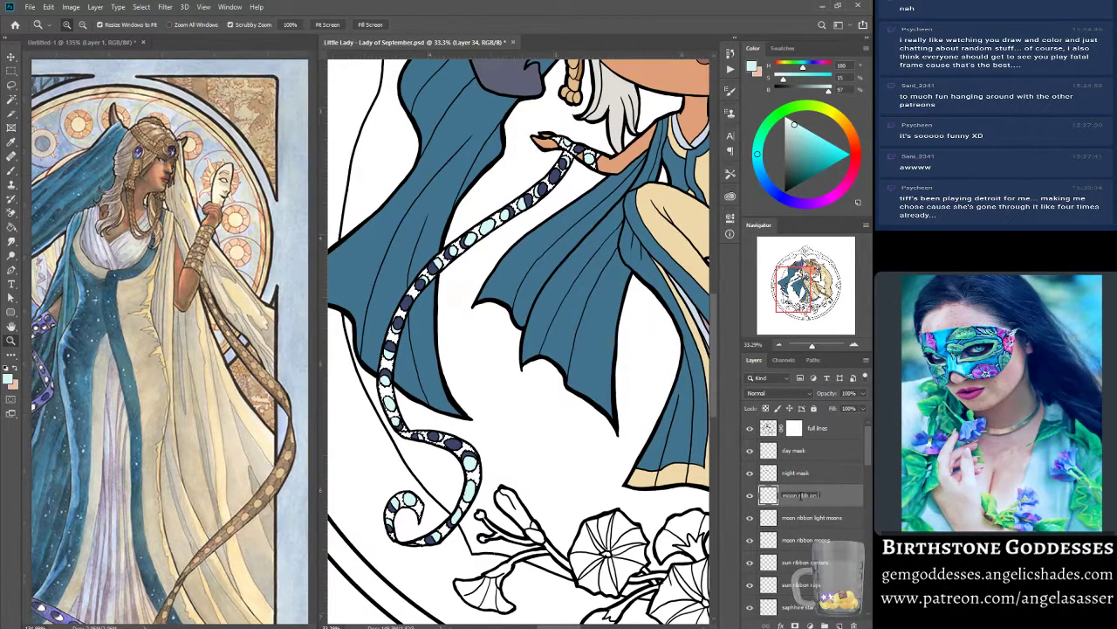
pyautogui.write('moon ribbon bg')
pyautogui.press('Return')
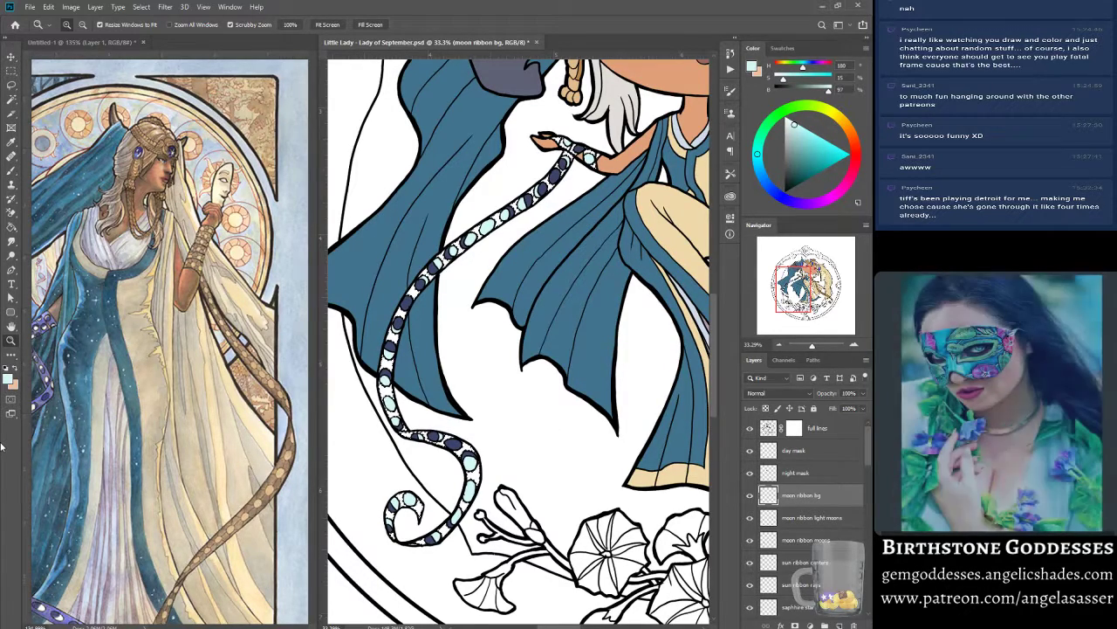
# Fill the selected ribbon background with purple 7172aa sampled from the reference painting's ribbon, in Normal mode at 100% opacity.
pyautogui.click(8, 378)
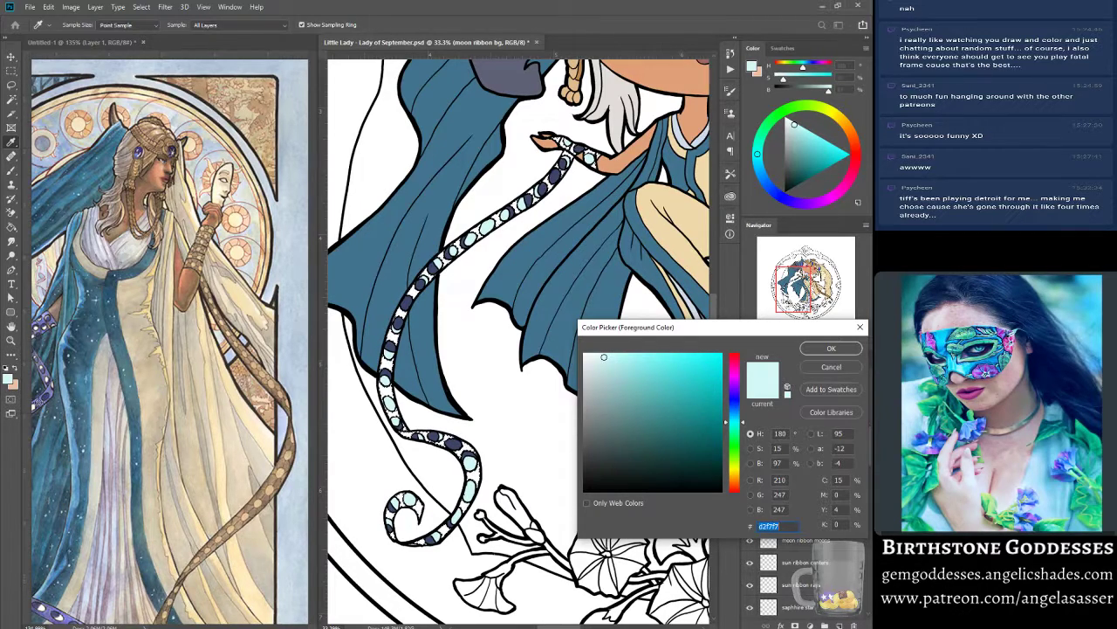
pyautogui.click(144, 404)
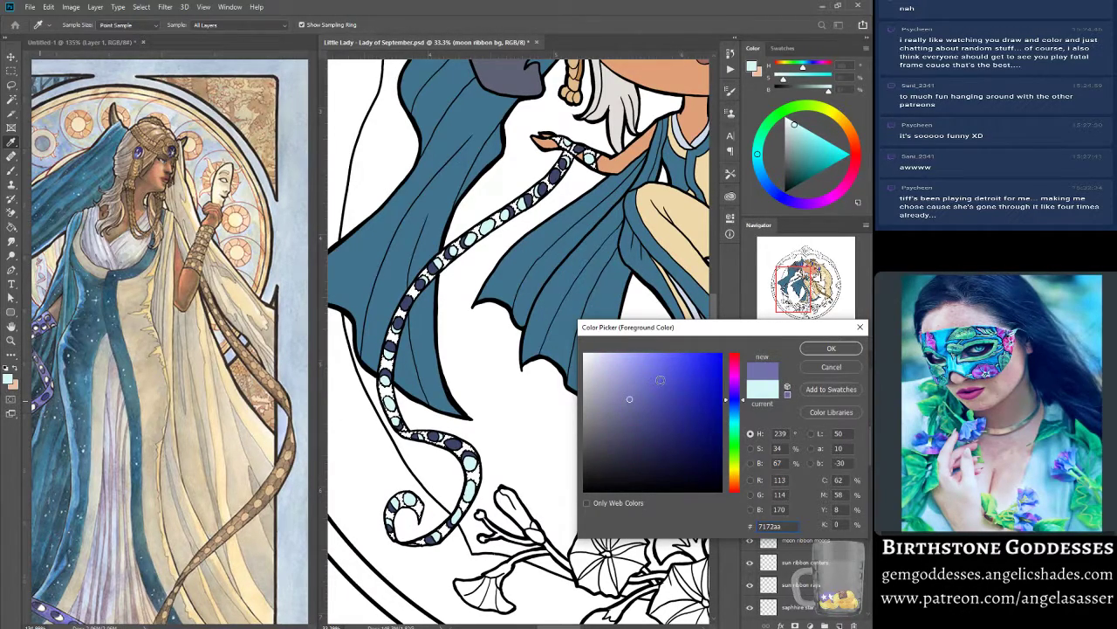
pyautogui.click(831, 349)
pyautogui.click(48, 6)
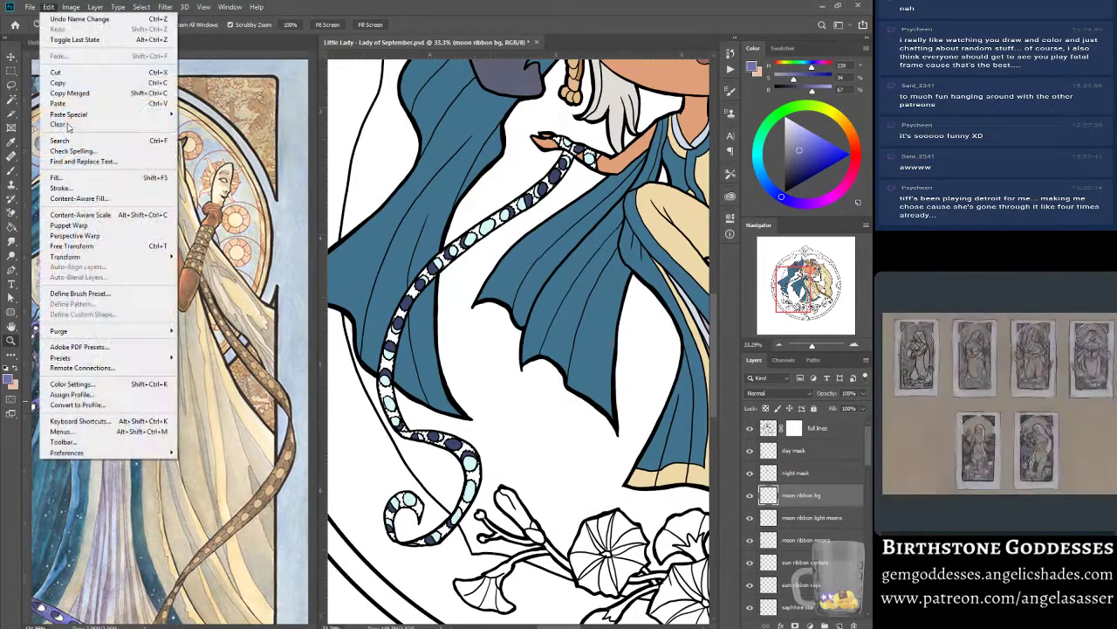
pyautogui.click(62, 179)
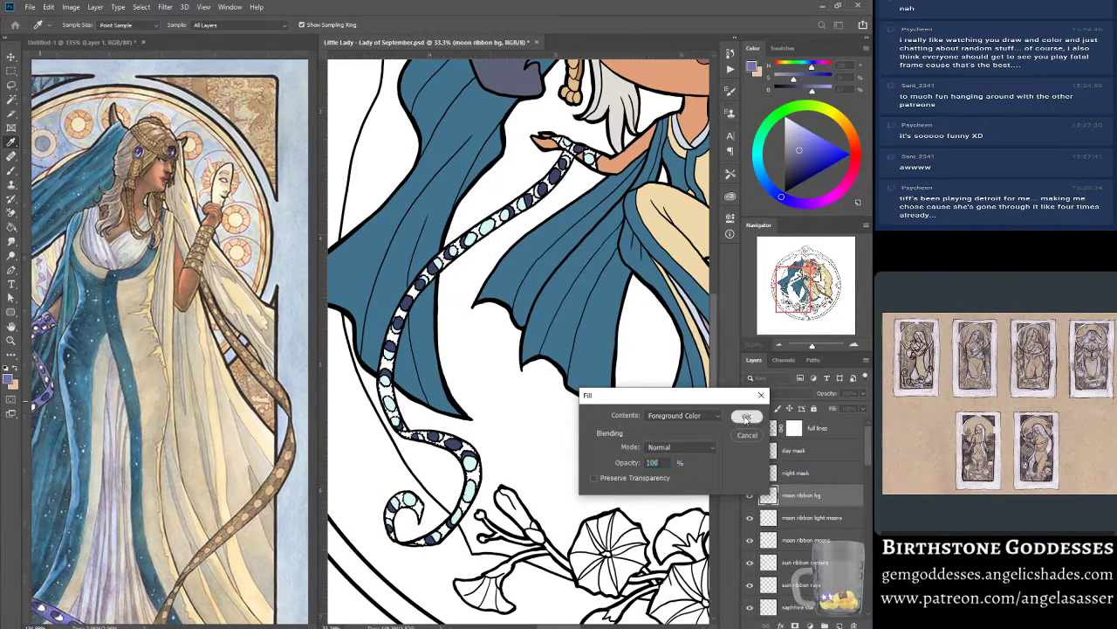
pyautogui.click(747, 417)
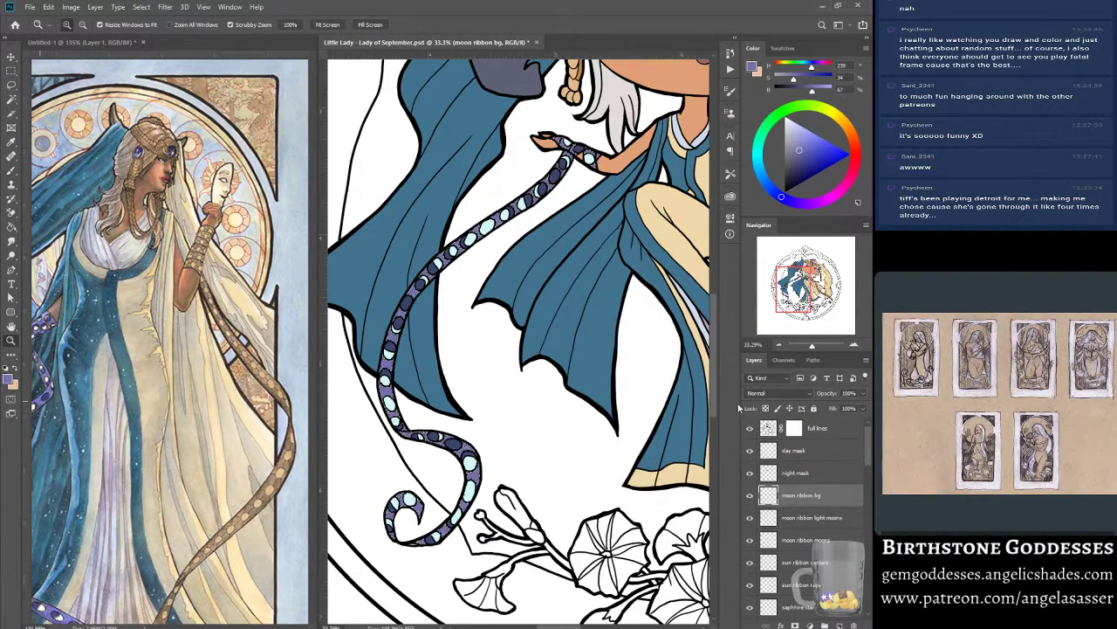
# Brush purple into missed spots of the ribbon background, working from the wrist down to the curled end.
pyautogui.moveTo(556, 163); pyautogui.dragTo(574, 174)
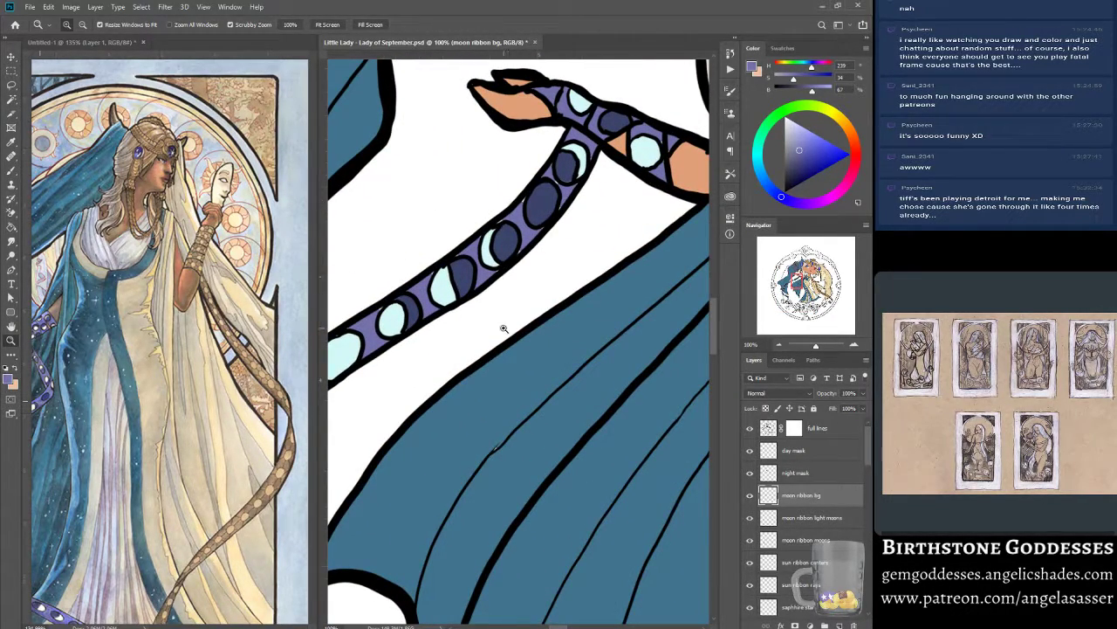
pyautogui.press('b')
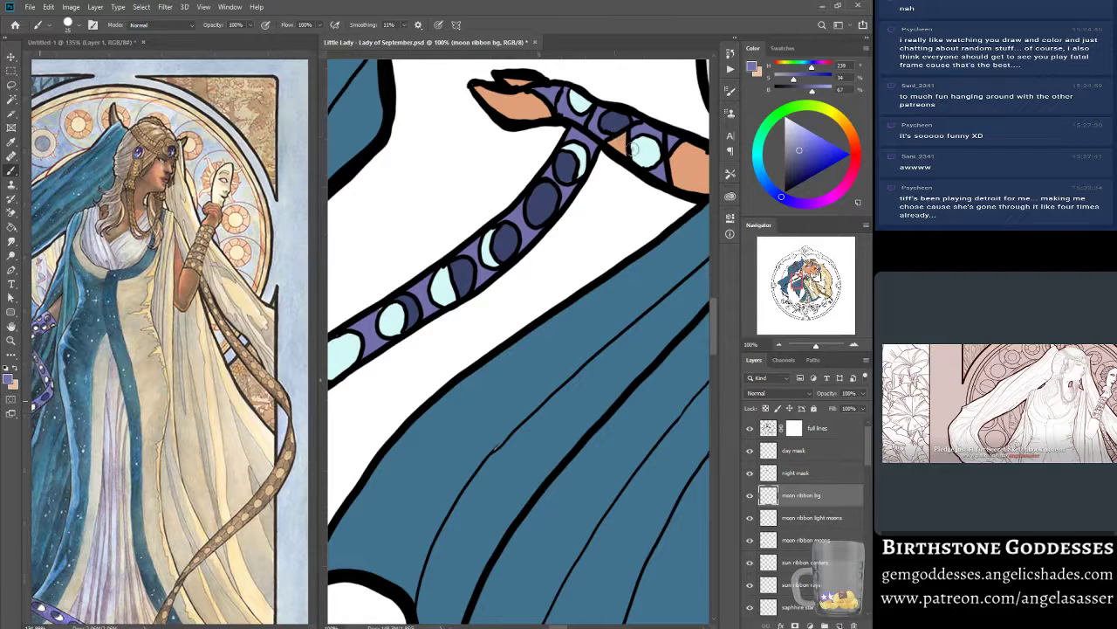
pyautogui.moveTo(803, 282); pyautogui.dragTo(800, 284)
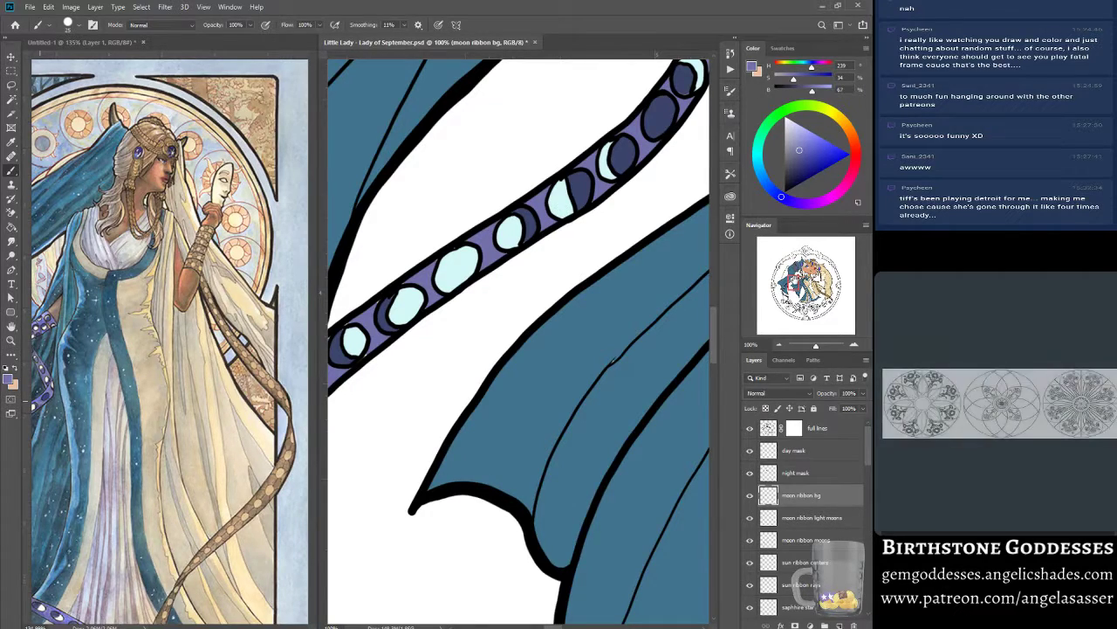
pyautogui.moveTo(794, 282); pyautogui.dragTo(792, 285)
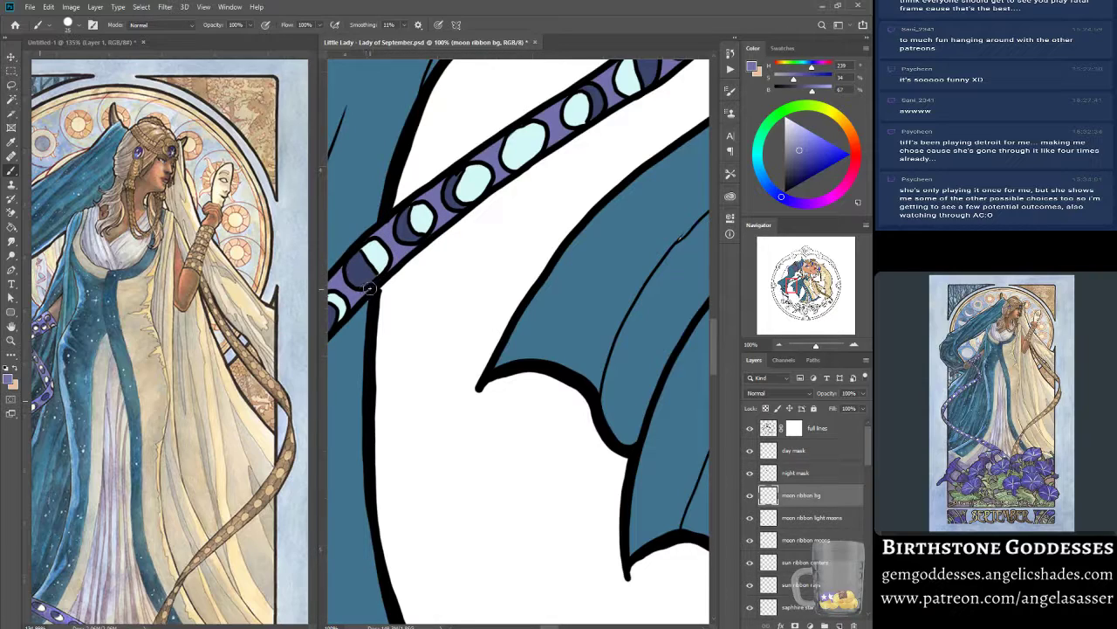
pyautogui.moveTo(407, 354); pyautogui.dragTo(581, 212)
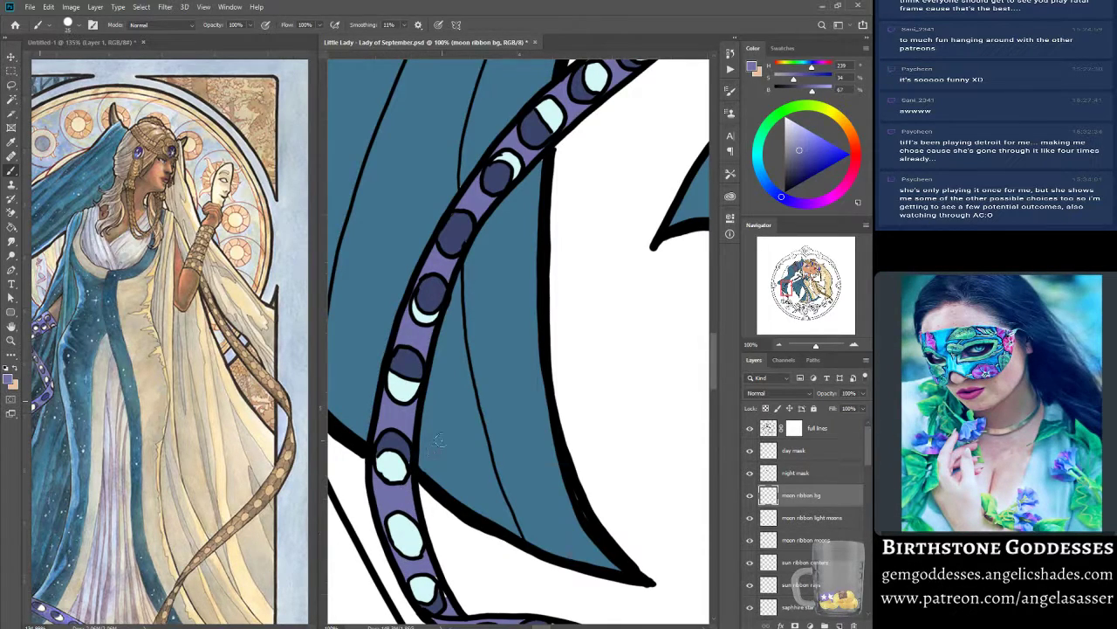
pyautogui.moveTo(790, 289); pyautogui.dragTo(787, 295)
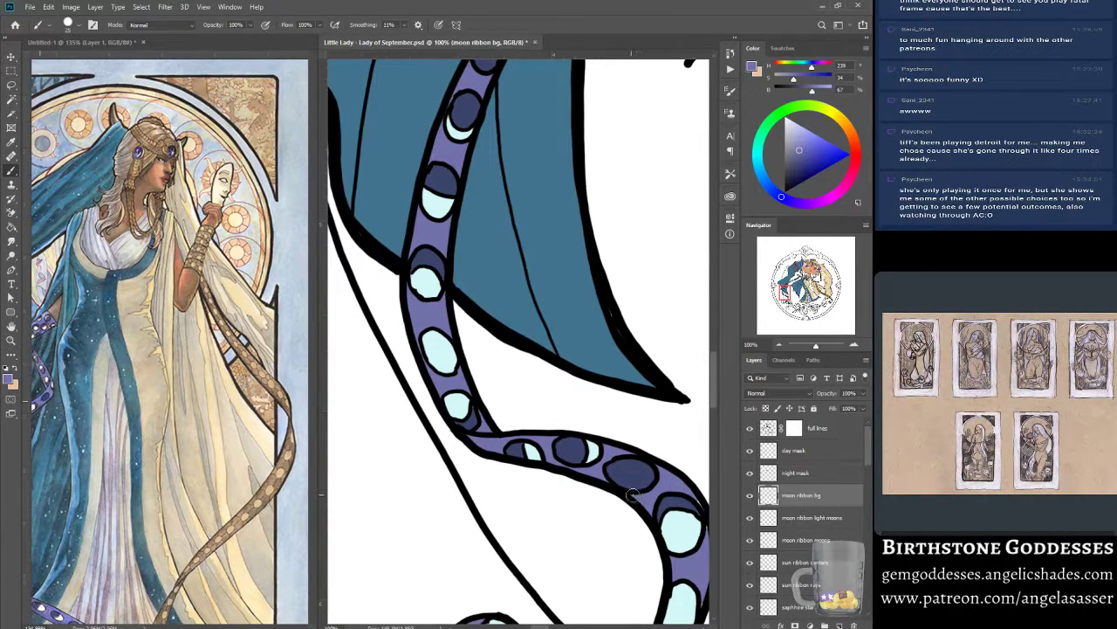
pyautogui.moveTo(786, 293); pyautogui.dragTo(787, 298)
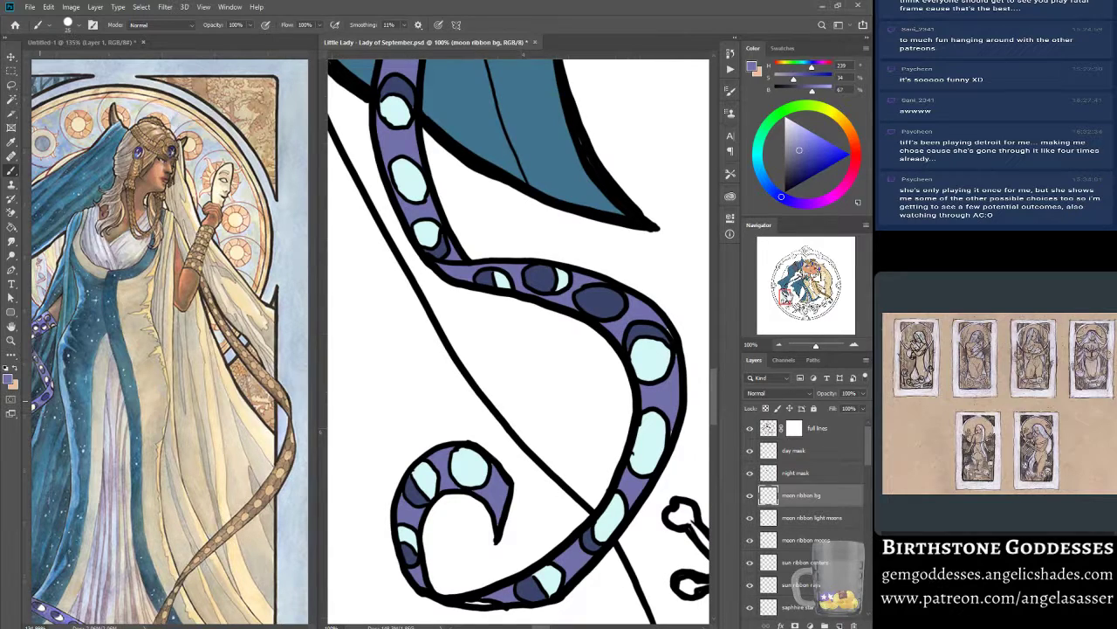
pyautogui.moveTo(790, 297)
pyautogui.mouseDown()
pyautogui.moveTo(783, 304)
pyautogui.moveTo(790, 297)
pyautogui.mouseUp()
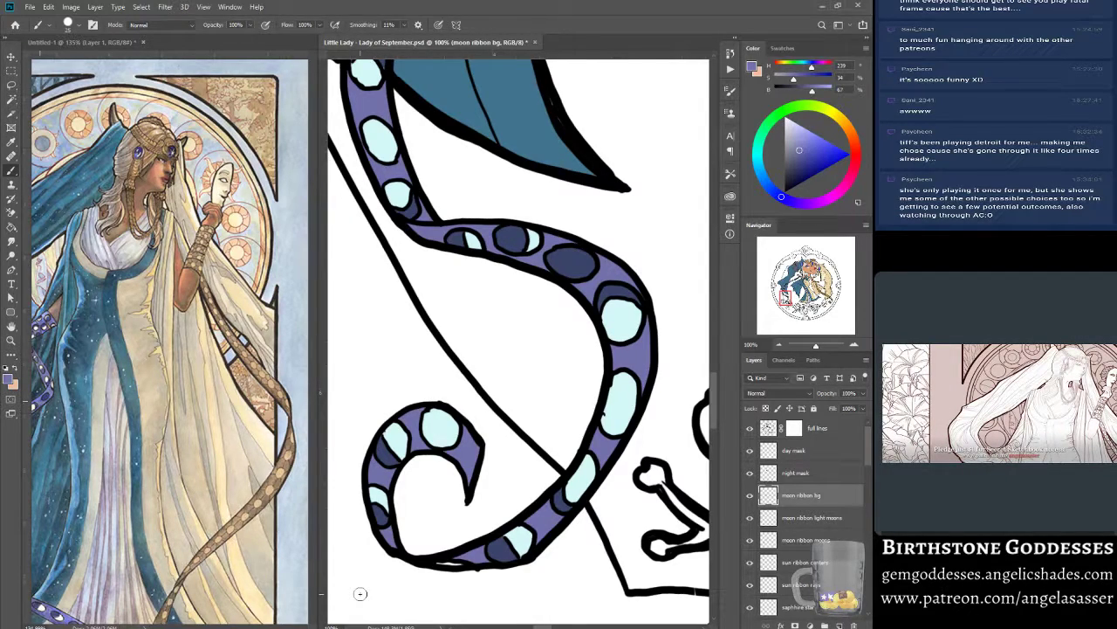
# Check the coverage of the light moons and dark moons layers by toggling each one's visibility.
pyautogui.click(825, 519)
pyautogui.click(749, 517)
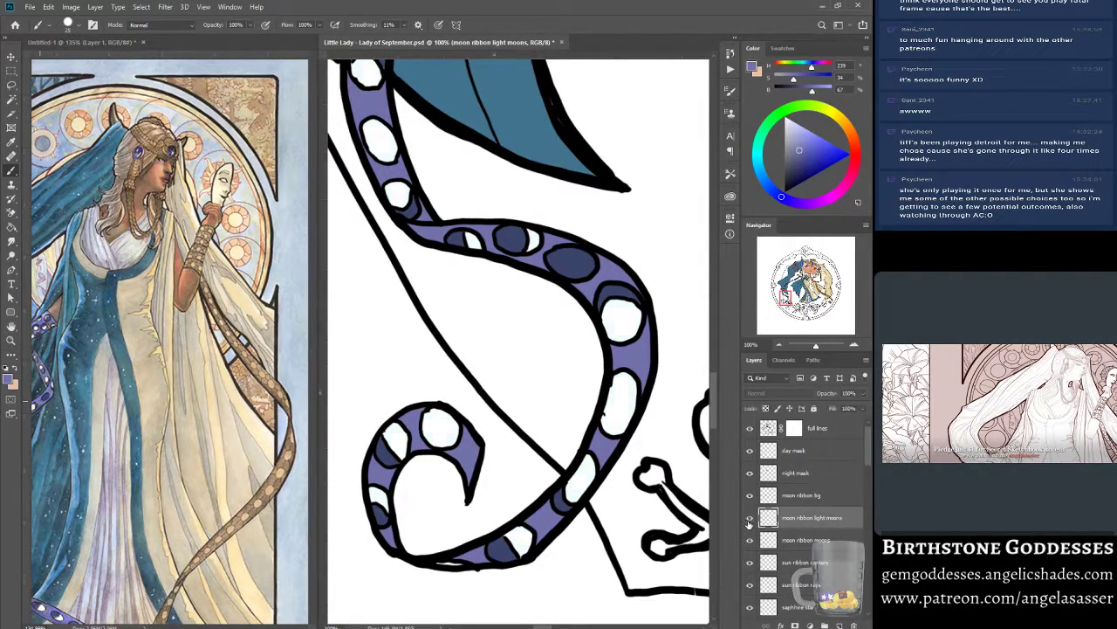
pyautogui.click(749, 518)
pyautogui.click(811, 495)
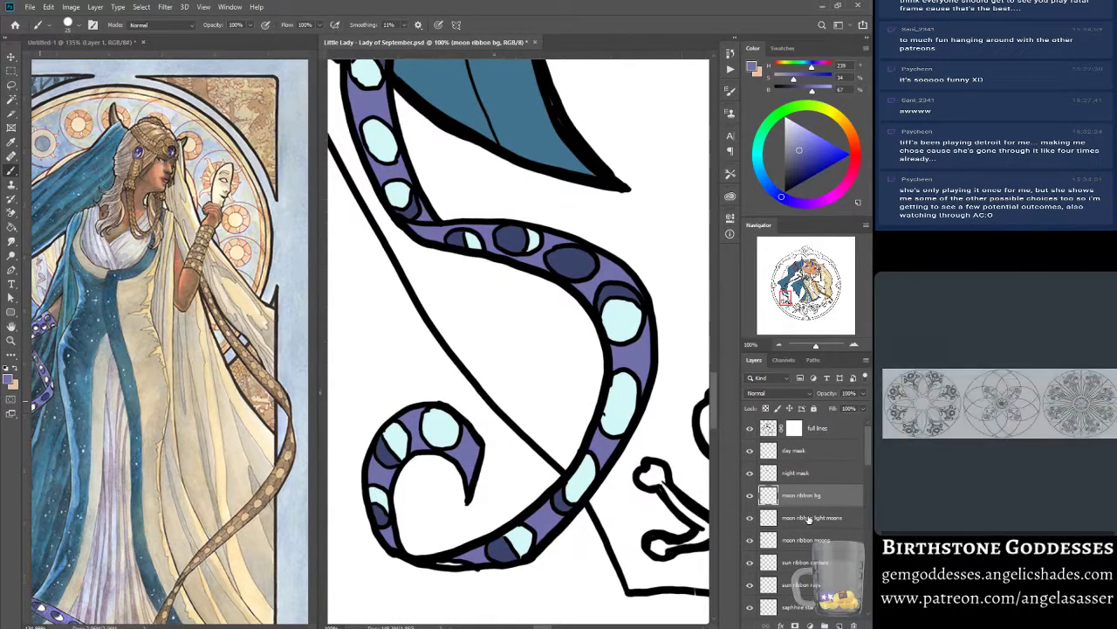
pyautogui.click(769, 521)
pyautogui.click(751, 521)
pyautogui.click(751, 521)
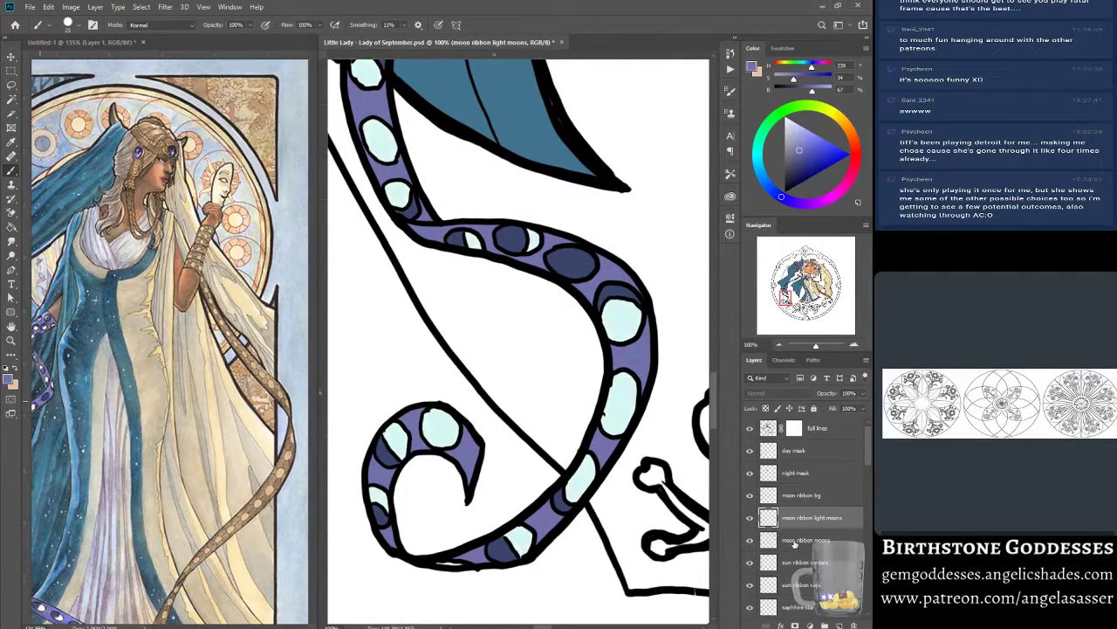
pyautogui.click(796, 546)
pyautogui.click(750, 541)
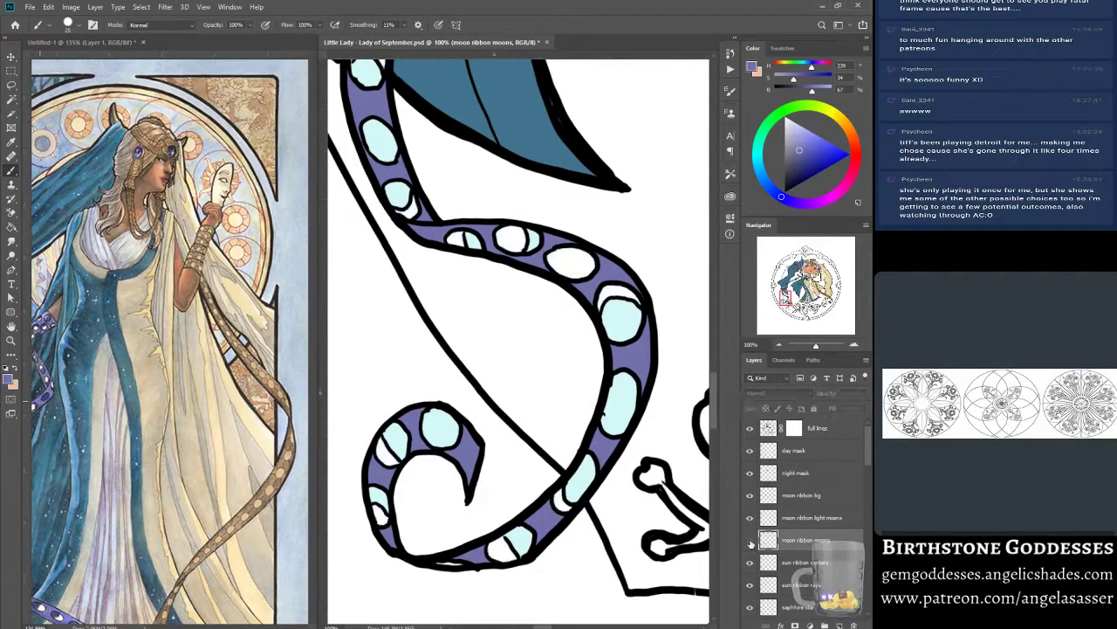
pyautogui.click(750, 540)
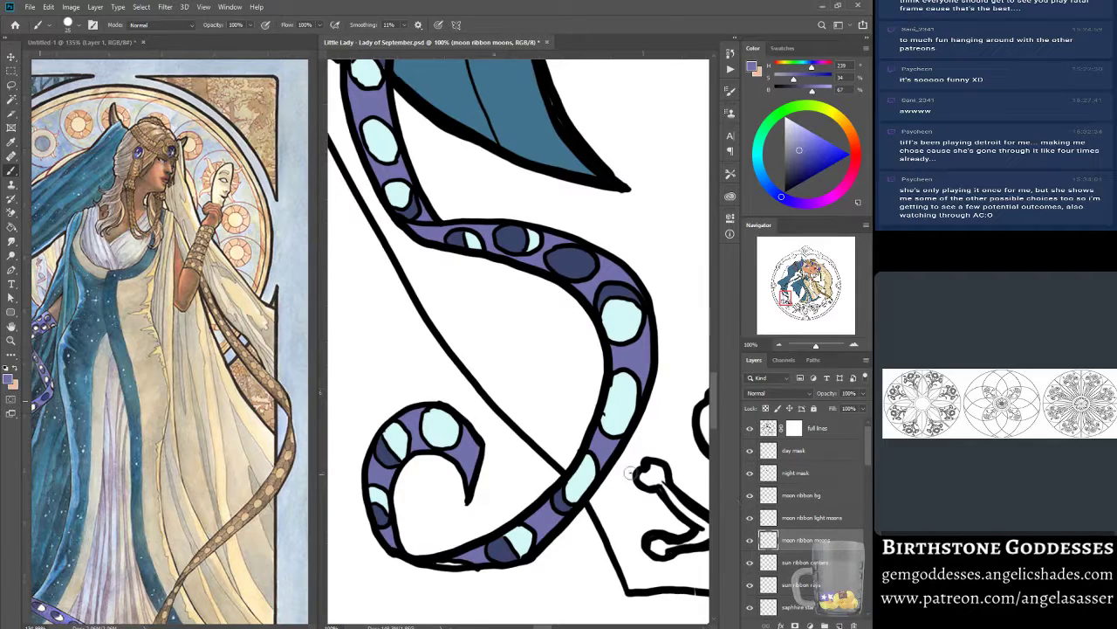
# Touch up the moons and purple background around the ribbon's lower bend and curl, using sampled colors on their respective layers.
pyautogui.keyDown('alt'); pyautogui.click(382, 451); pyautogui.keyUp('alt')
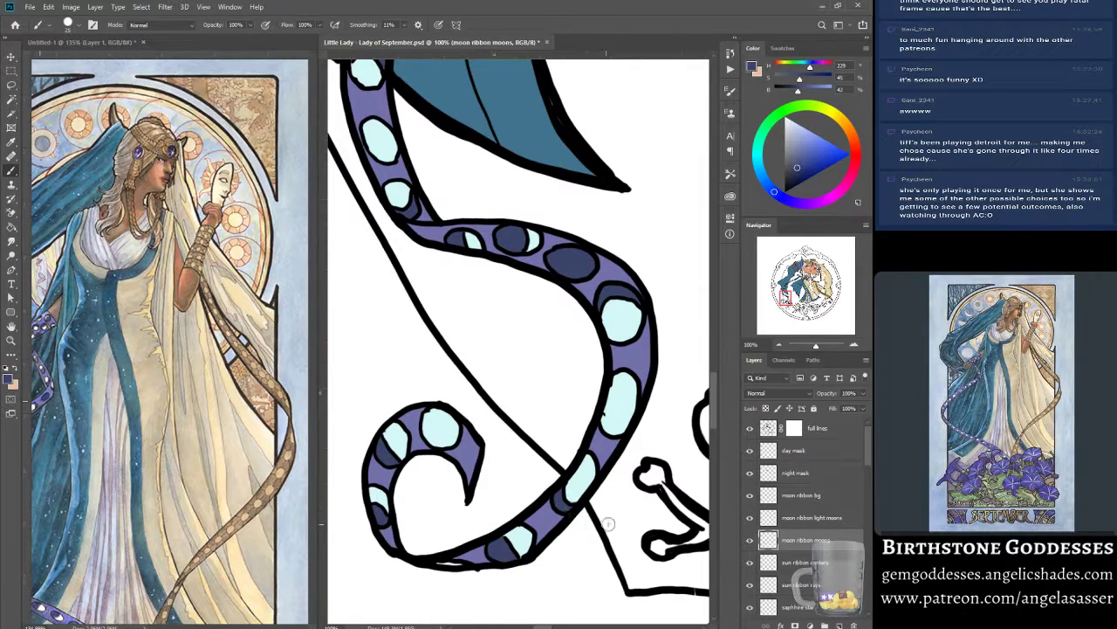
pyautogui.click(809, 518)
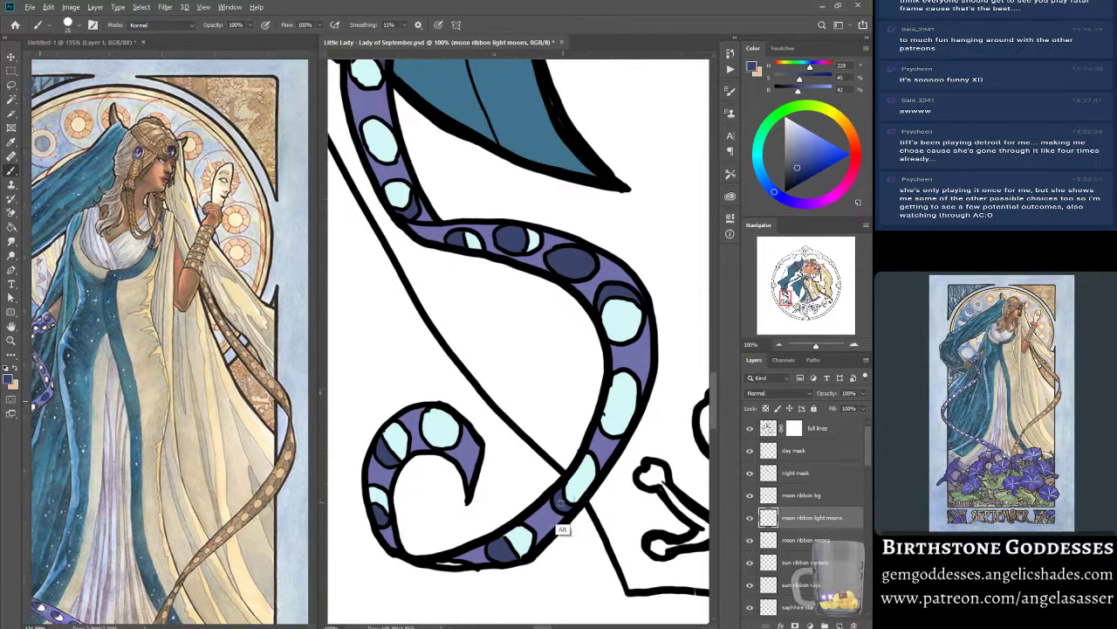
pyautogui.keyDown('alt'); pyautogui.click(507, 534); pyautogui.keyUp('alt')
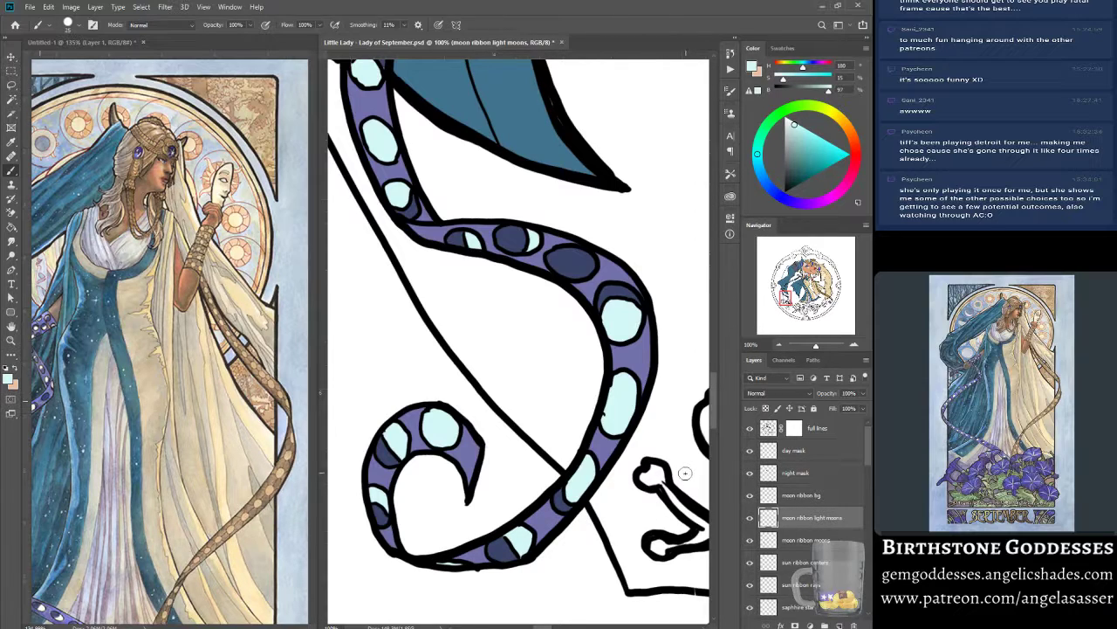
pyautogui.click(818, 495)
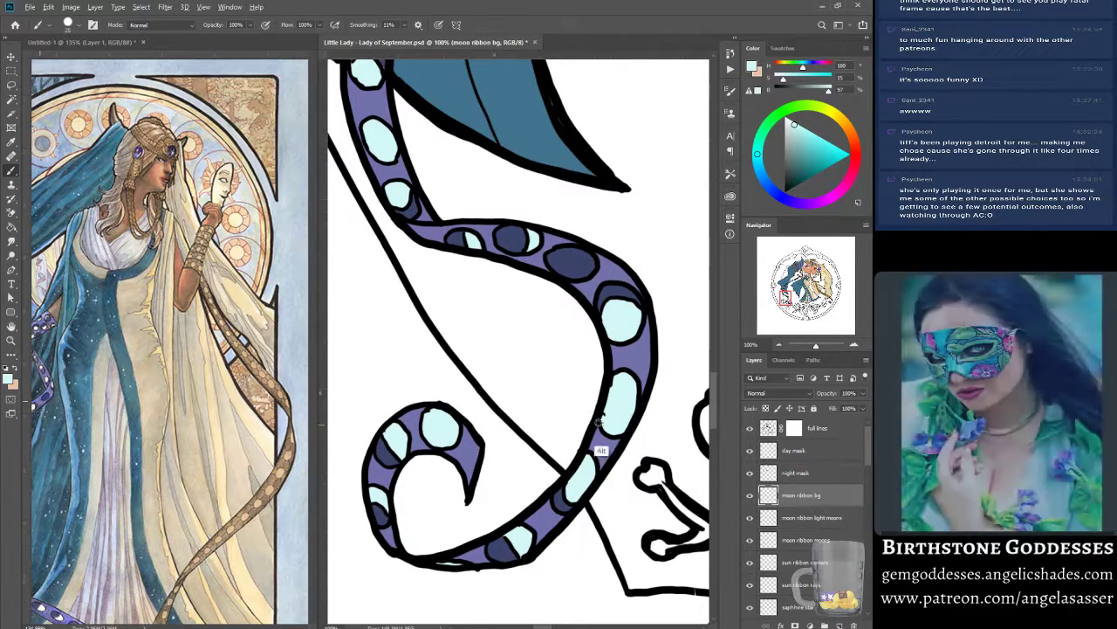
pyautogui.keyDown('alt'); pyautogui.click(599, 440); pyautogui.keyUp('alt')
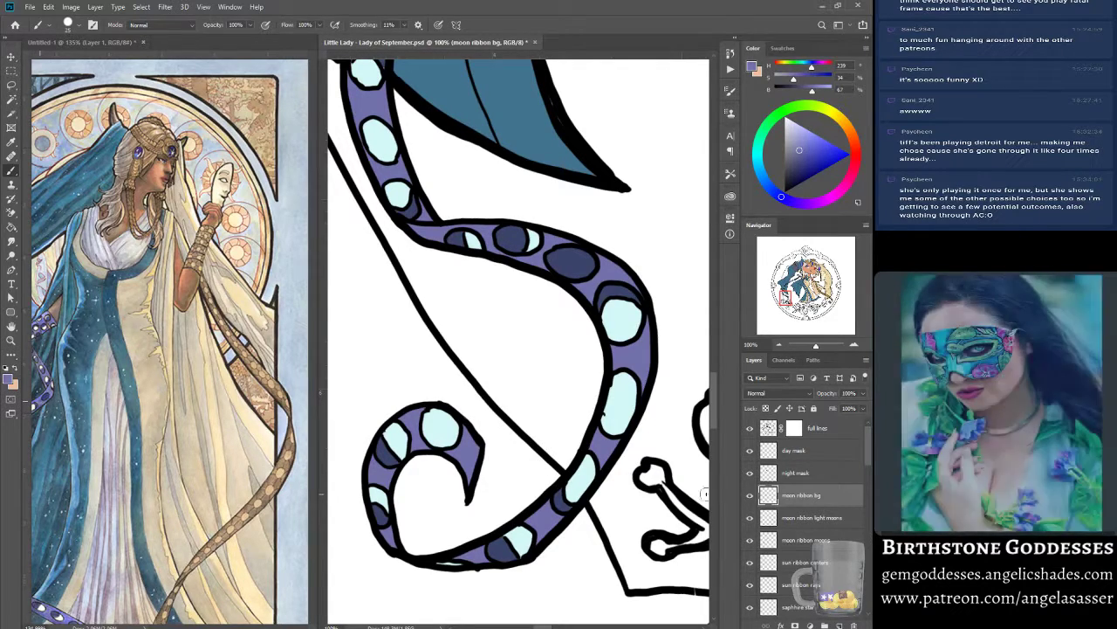
pyautogui.click(750, 496)
pyautogui.click(749, 496)
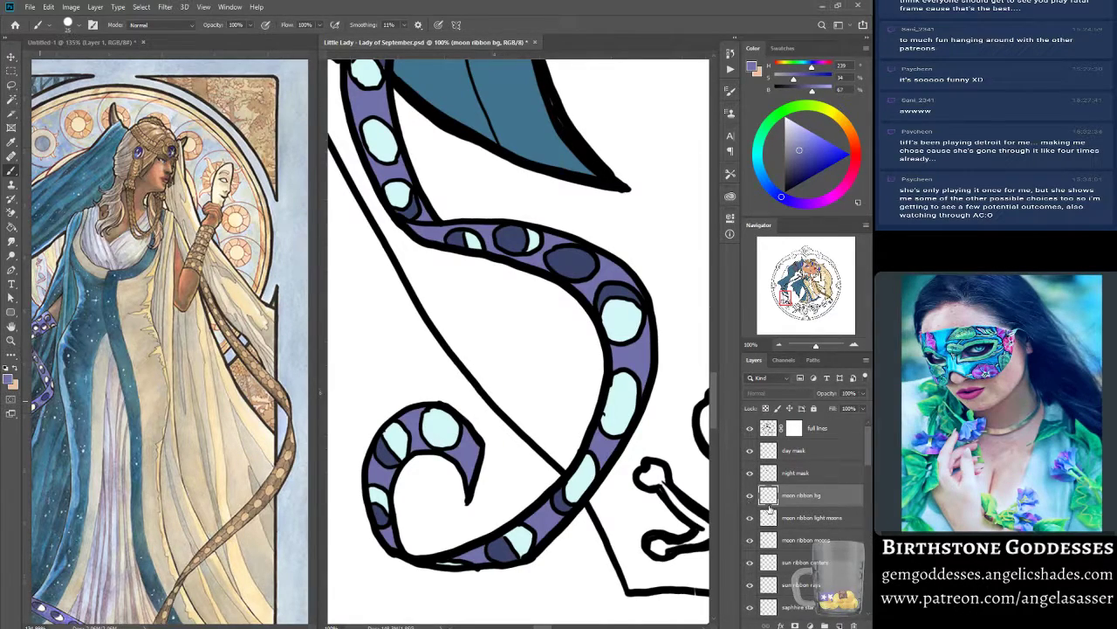
# Touch up the dark moons above the ribbon's bend with sampled navy on the moon ribbon moons layer, checking coverage by toggling its visibility.
pyautogui.click(811, 518)
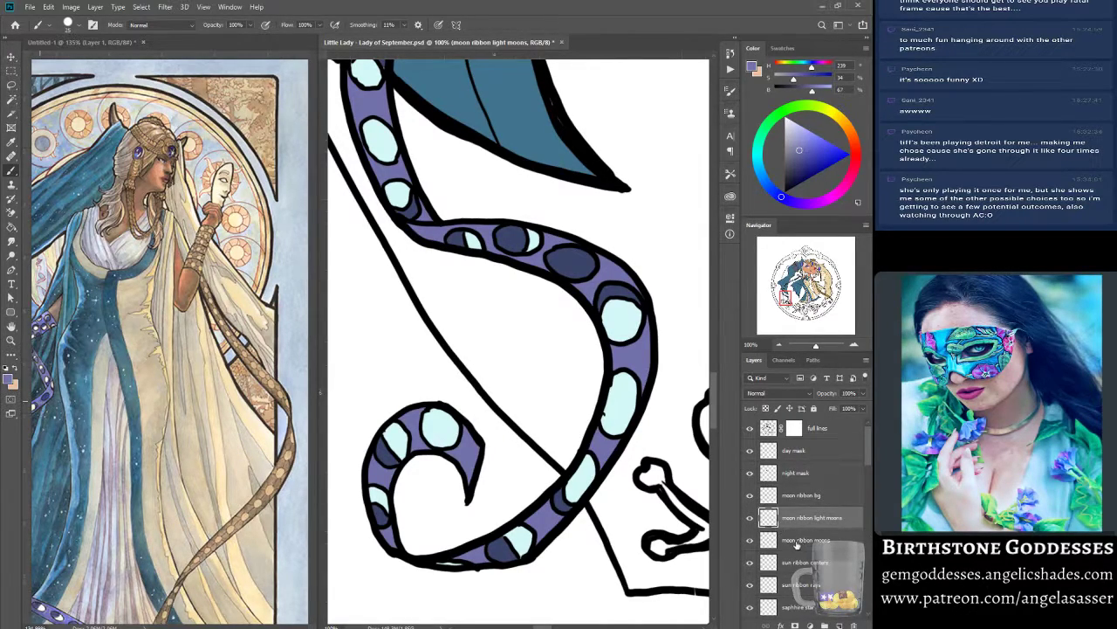
pyautogui.click(796, 541)
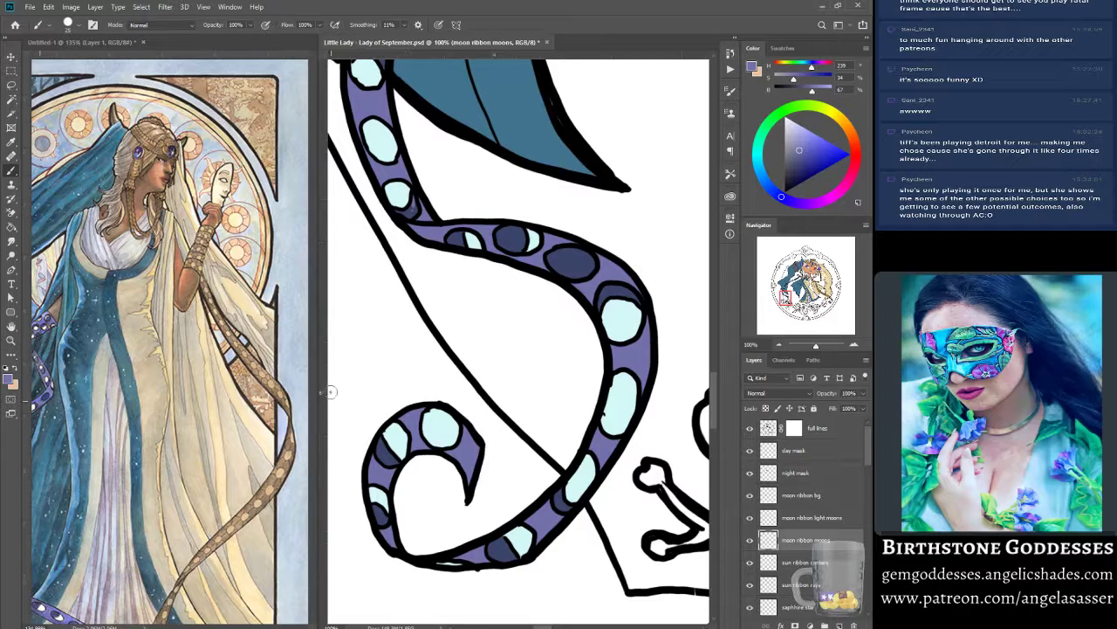
pyautogui.keyDown('alt'); pyautogui.click(408, 213); pyautogui.keyUp('alt')
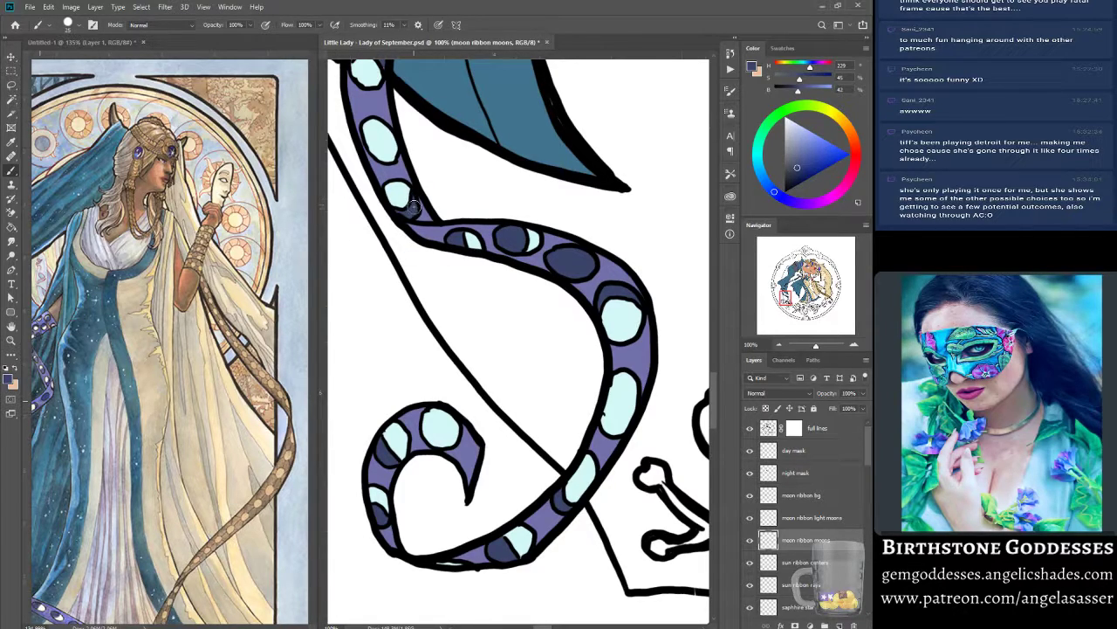
pyautogui.moveTo(784, 299); pyautogui.dragTo(781, 294)
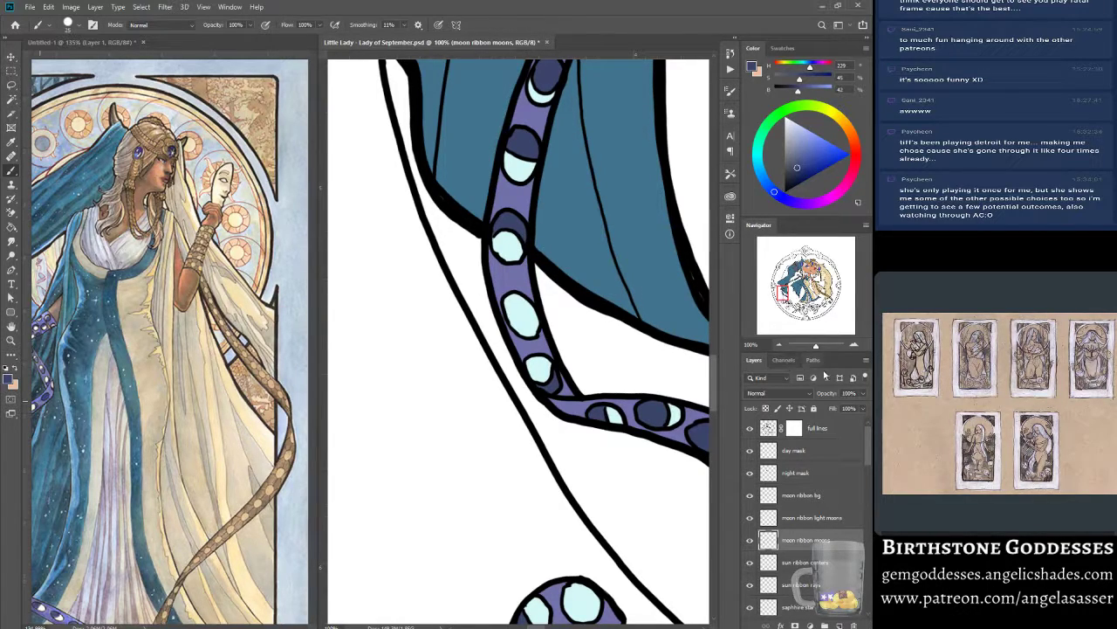
pyautogui.moveTo(783, 294); pyautogui.dragTo(785, 286)
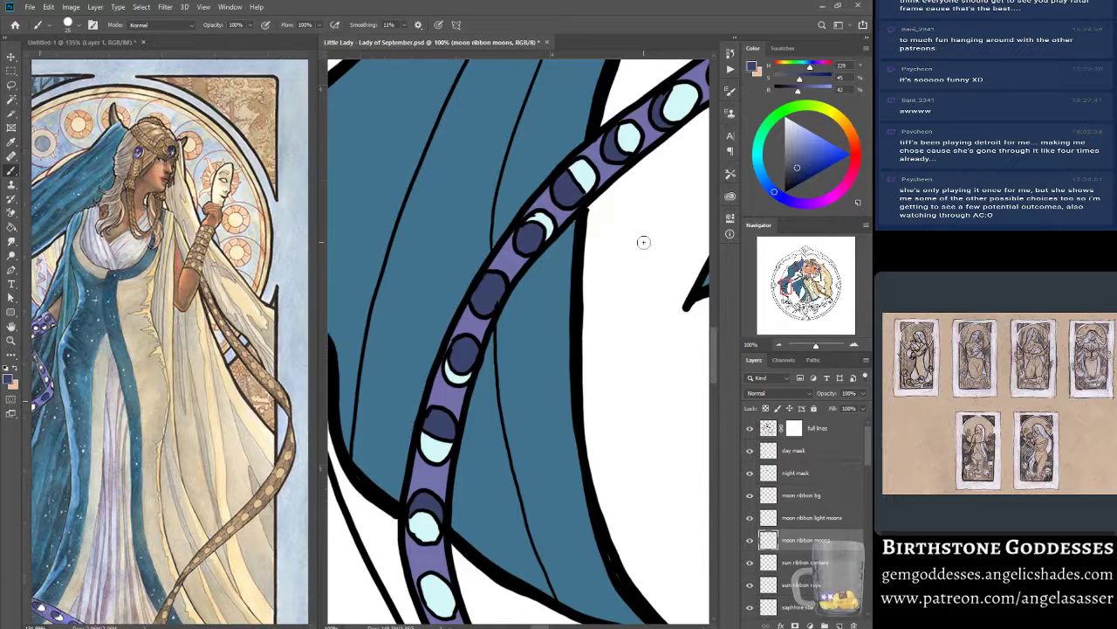
pyautogui.click(750, 540)
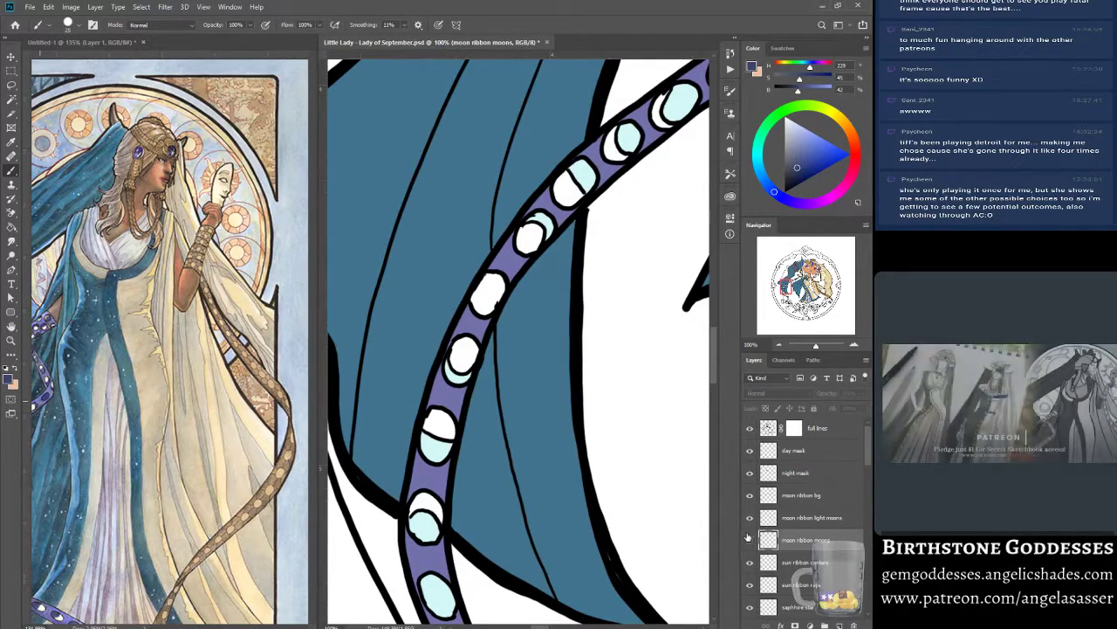
pyautogui.click(750, 540)
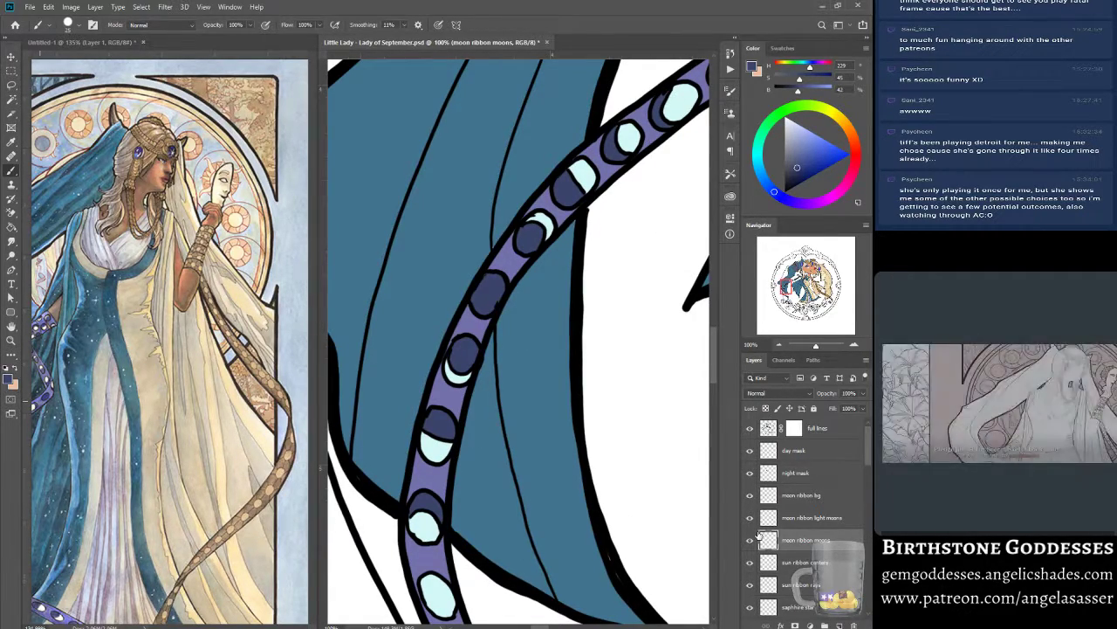
# Touch up the purple ribbon and the adjoining blue cape, using sampled colors on the moon ribbon bg and night side layers respectively.
pyautogui.click(808, 521)
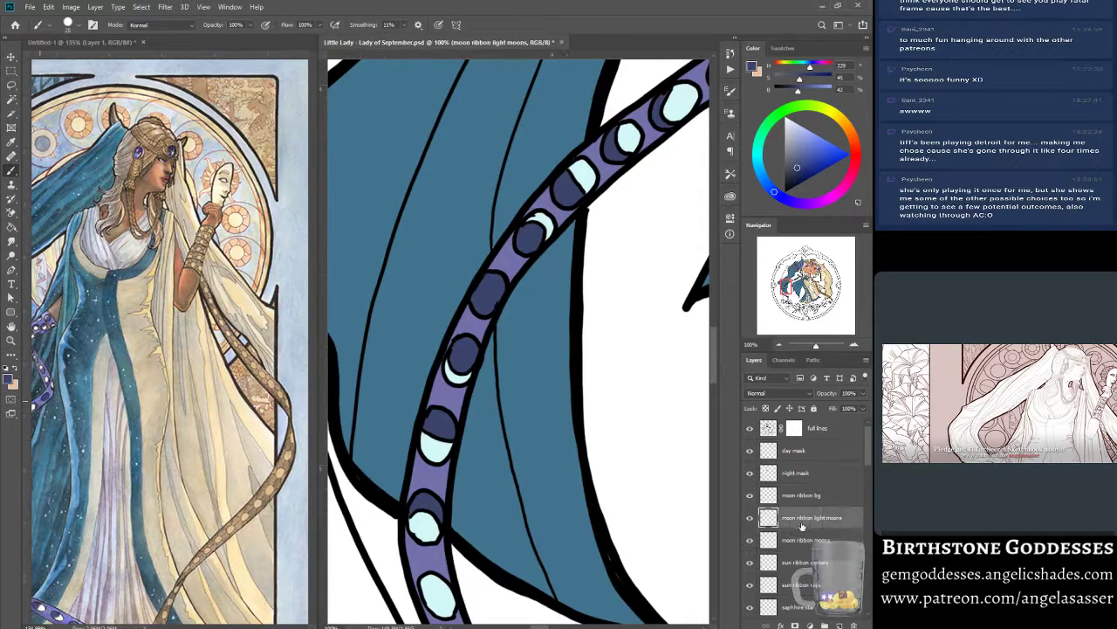
pyautogui.click(808, 495)
pyautogui.keyDown('alt'); pyautogui.click(451, 396); pyautogui.keyUp('alt')
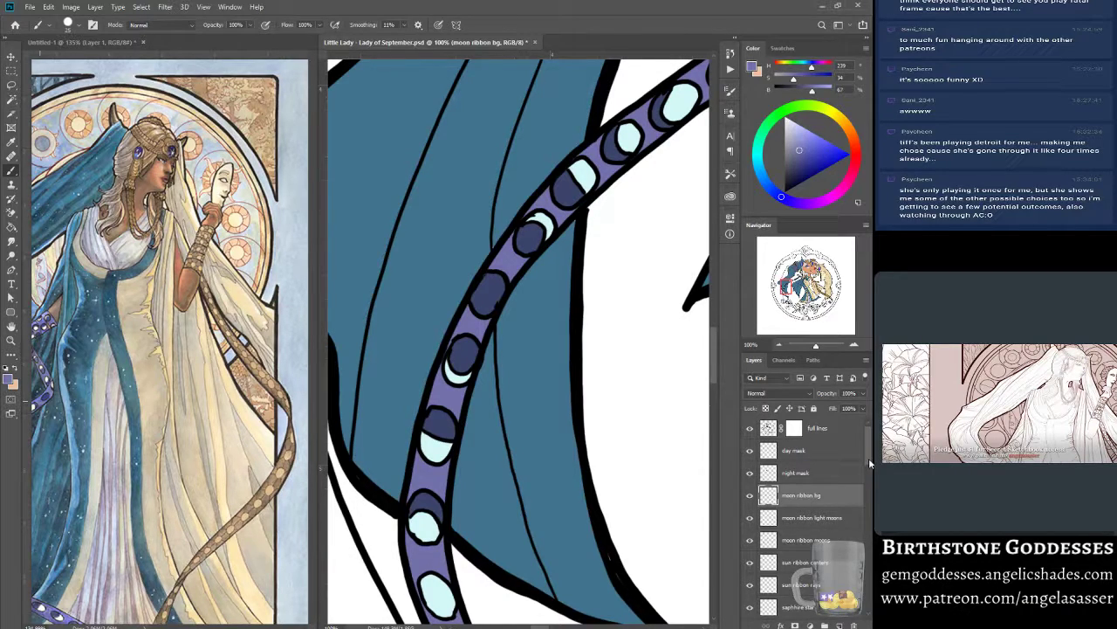
pyautogui.moveTo(868, 463); pyautogui.dragTo(864, 484)
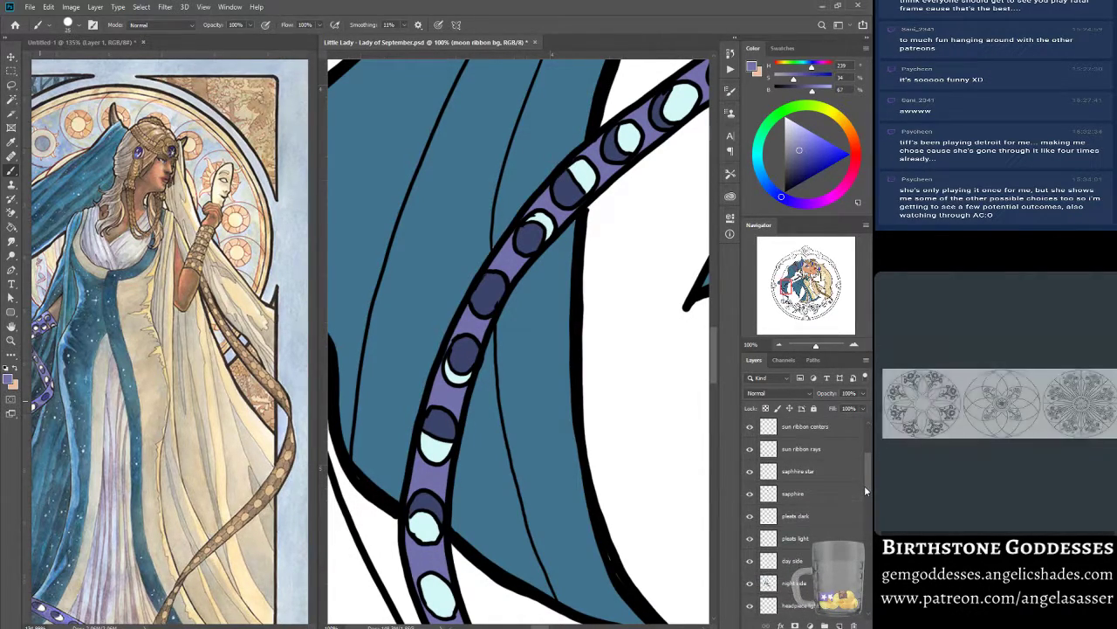
pyautogui.click(796, 577)
pyautogui.keyDown('alt'); pyautogui.click(494, 224); pyautogui.keyUp('alt')
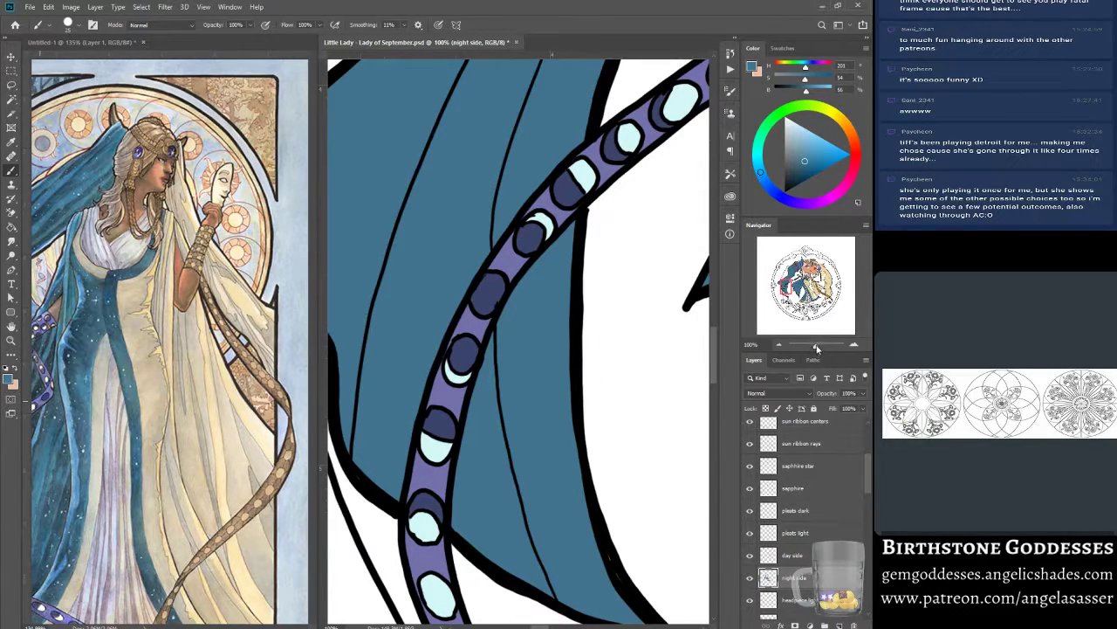
# Review the whole illustration with the full figure in view and save the document.
pyautogui.moveTo(817, 347); pyautogui.dragTo(812, 352)
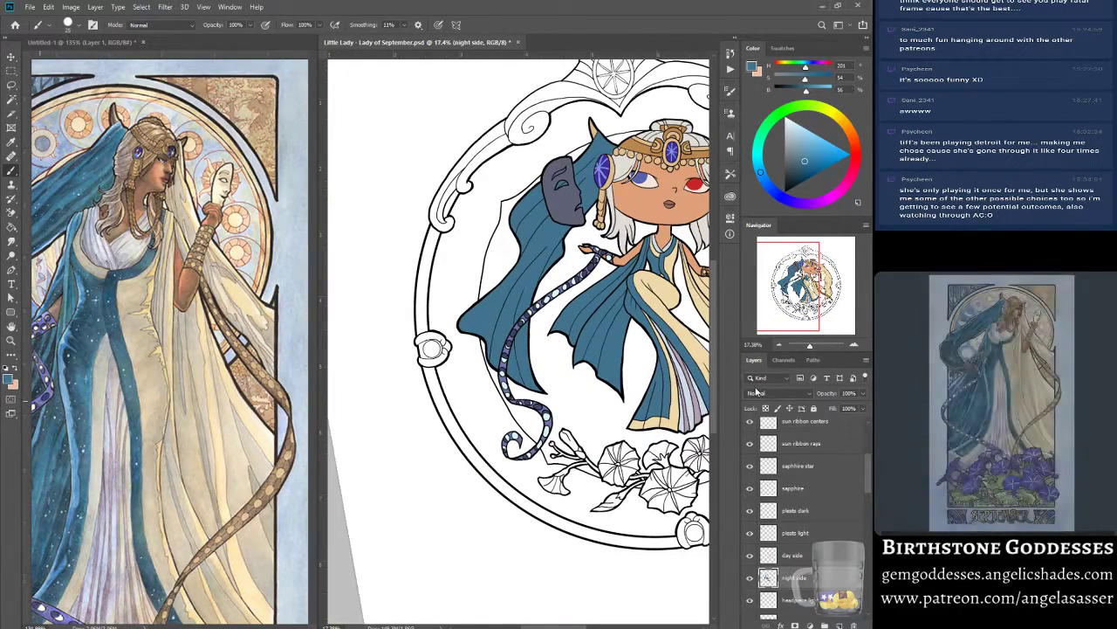
pyautogui.scroll(-3, 756, 390)
pyautogui.press('Escape')
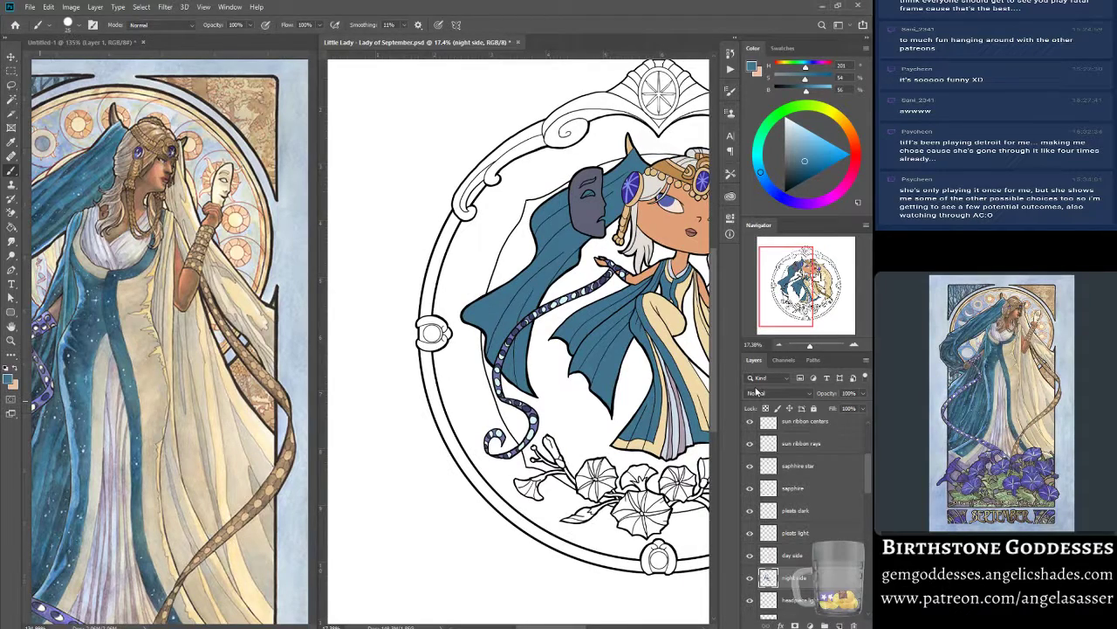
pyautogui.moveTo(791, 292); pyautogui.dragTo(805, 289)
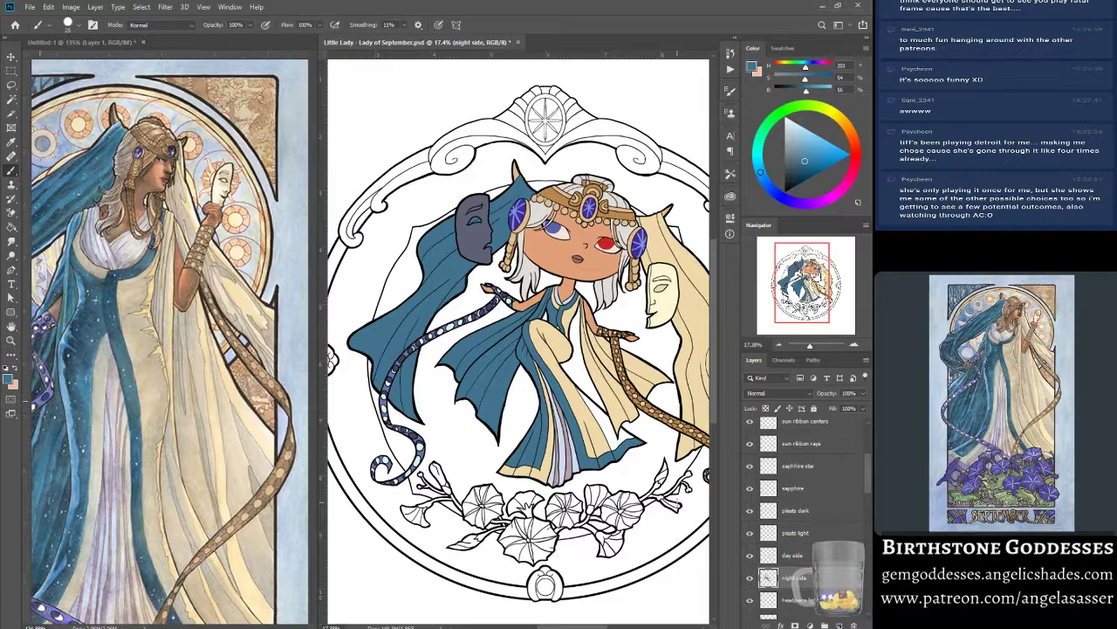
pyautogui.hotkey('ctrl', 's')
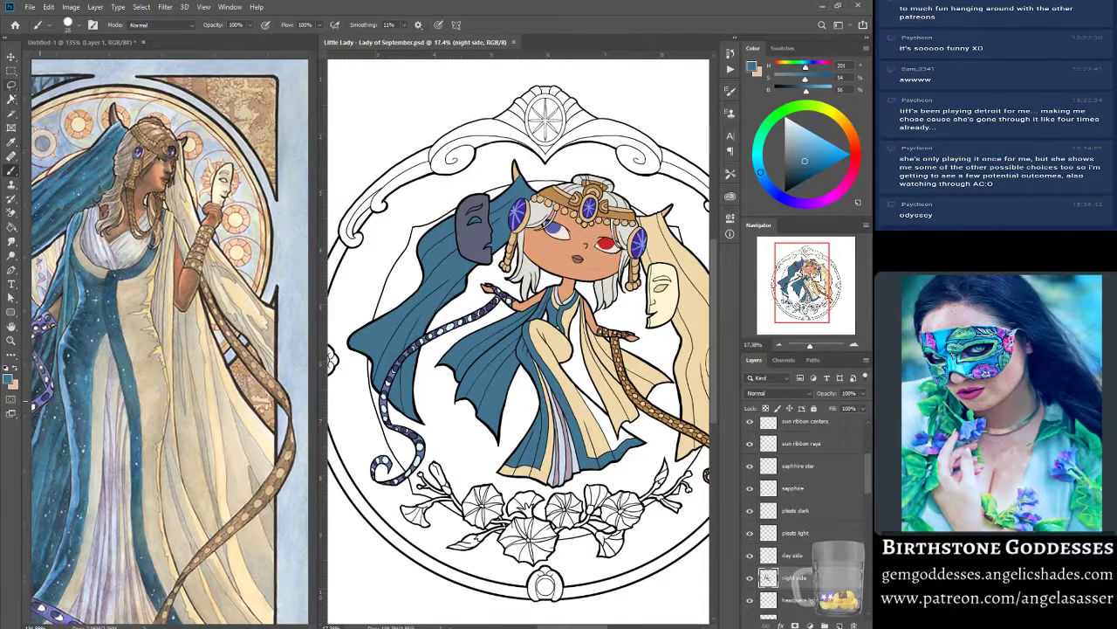
# Create a new layer directly beneath the skin layer and name it bg 1.
pyautogui.click(11, 98)
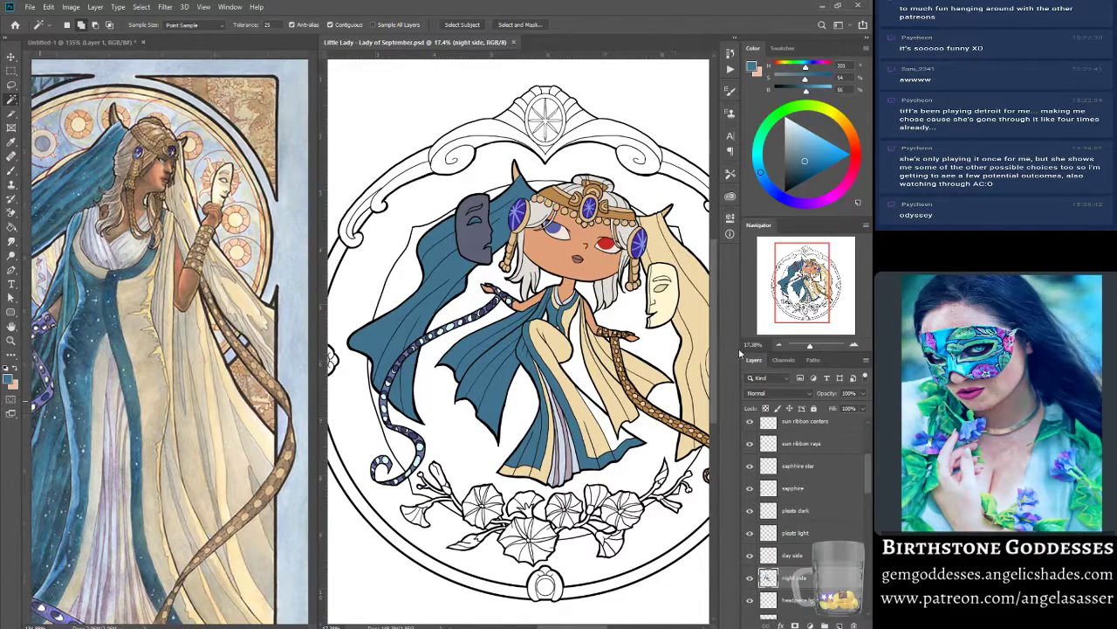
pyautogui.scroll(-4, 807, 567)
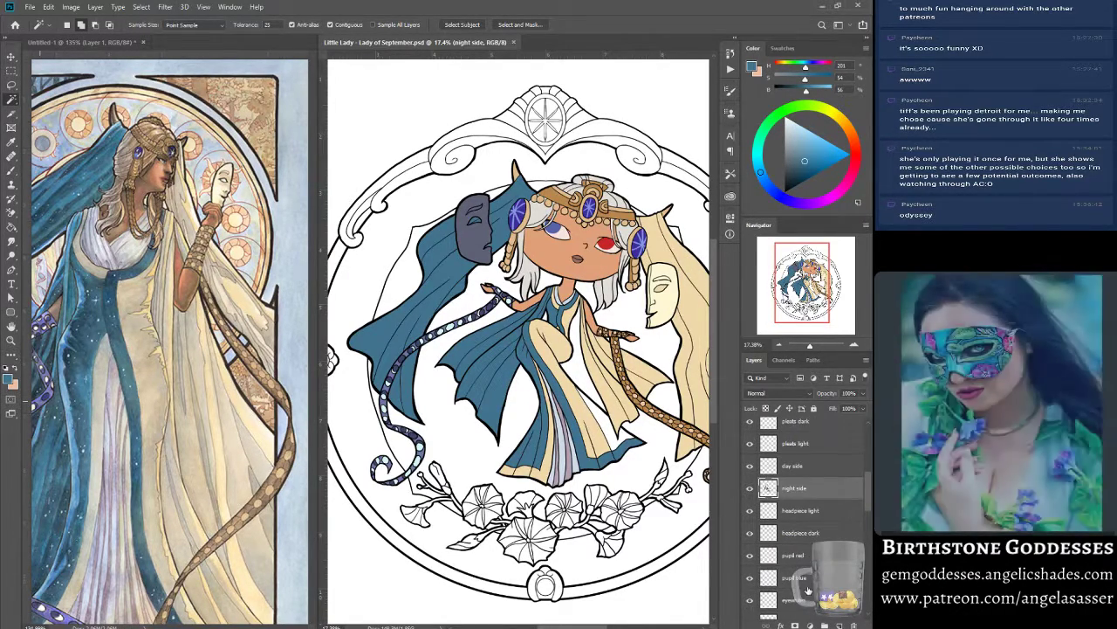
pyautogui.scroll(-5, 807, 582)
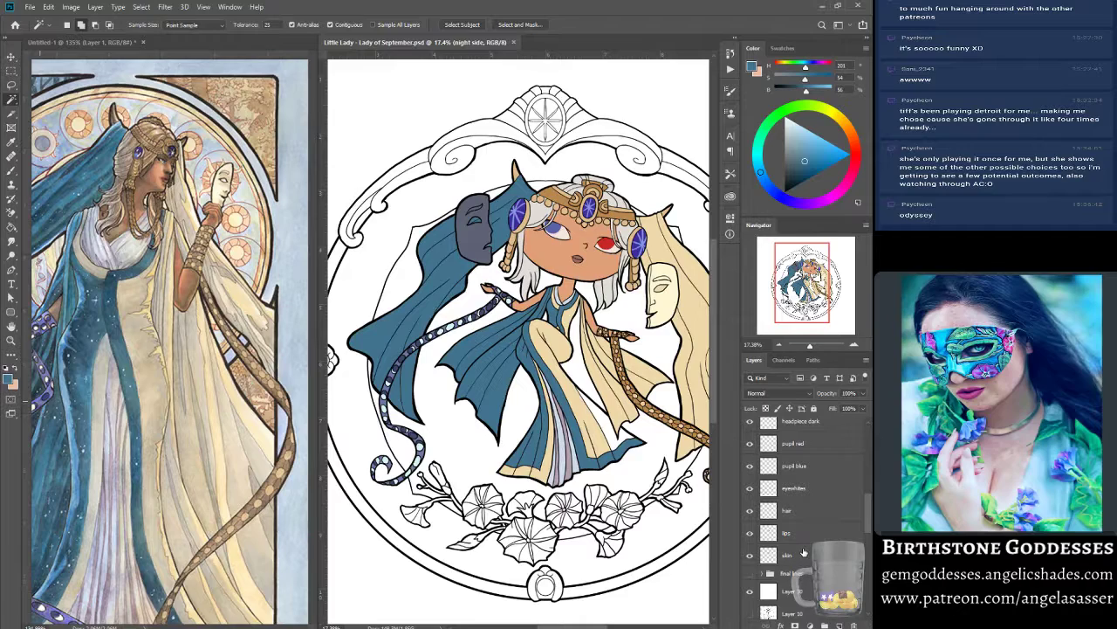
pyautogui.click(804, 553)
pyautogui.click(840, 625)
pyautogui.moveTo(797, 557); pyautogui.dragTo(795, 586)
pyautogui.doubleClick(793, 578)
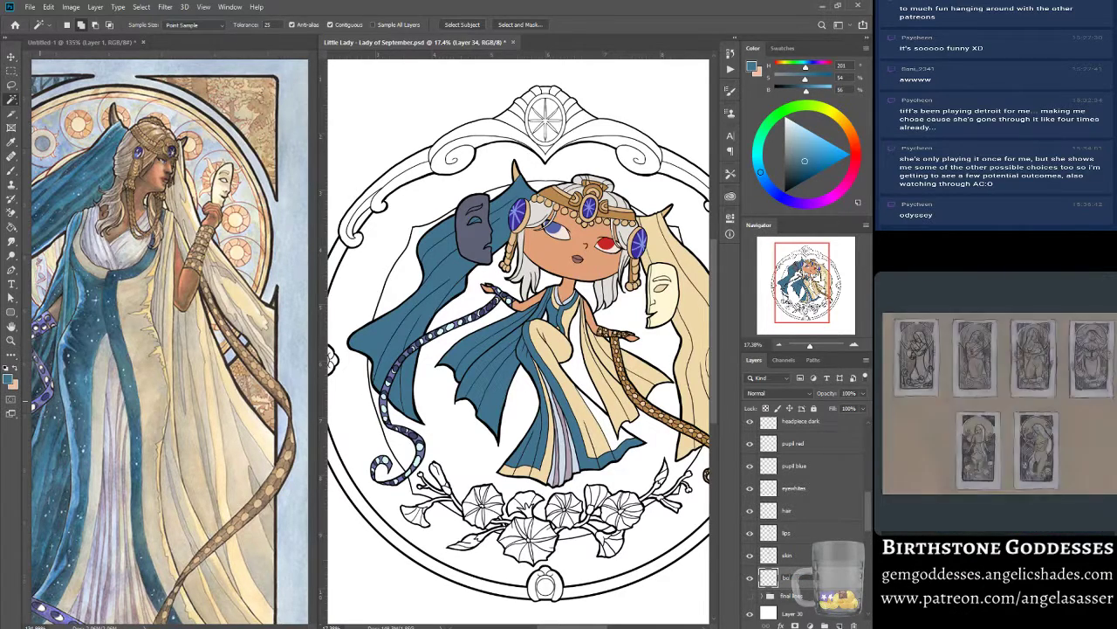
pyautogui.press('Return')
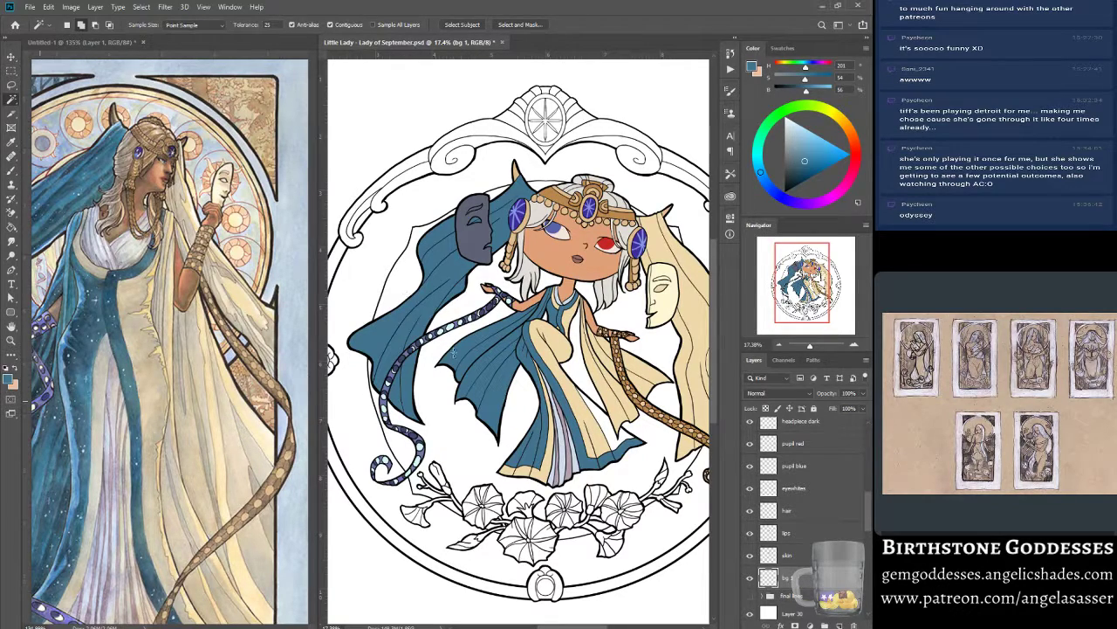
# Magic Wand the white background around the figure on the full lines layer, including the gaps between the flowers and stems.
pyautogui.scroll(-5, 794, 454)
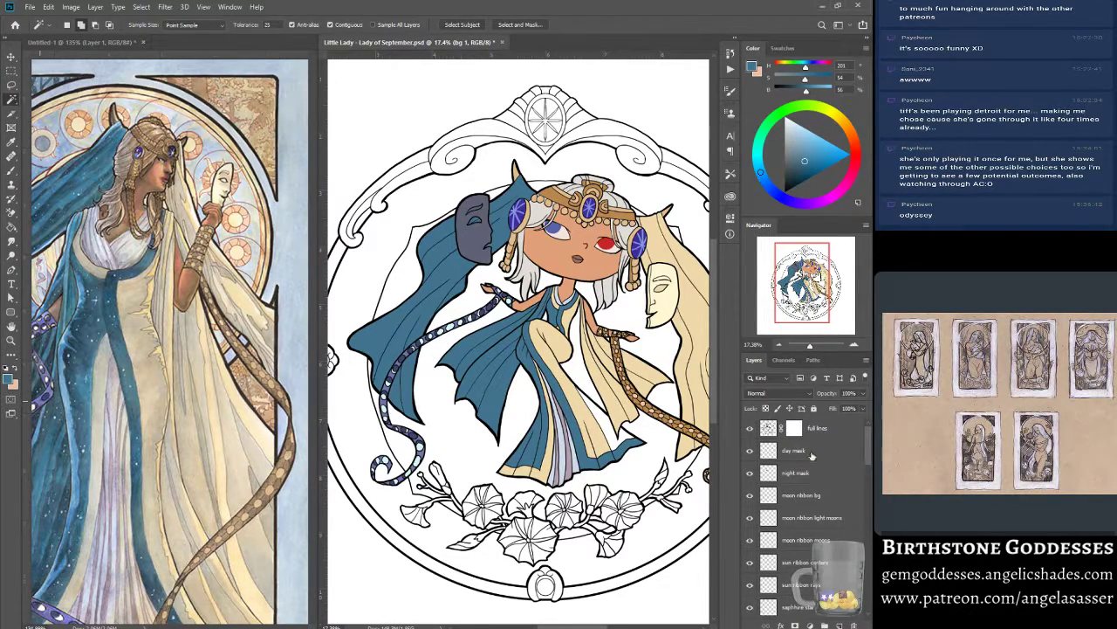
pyautogui.click(766, 427)
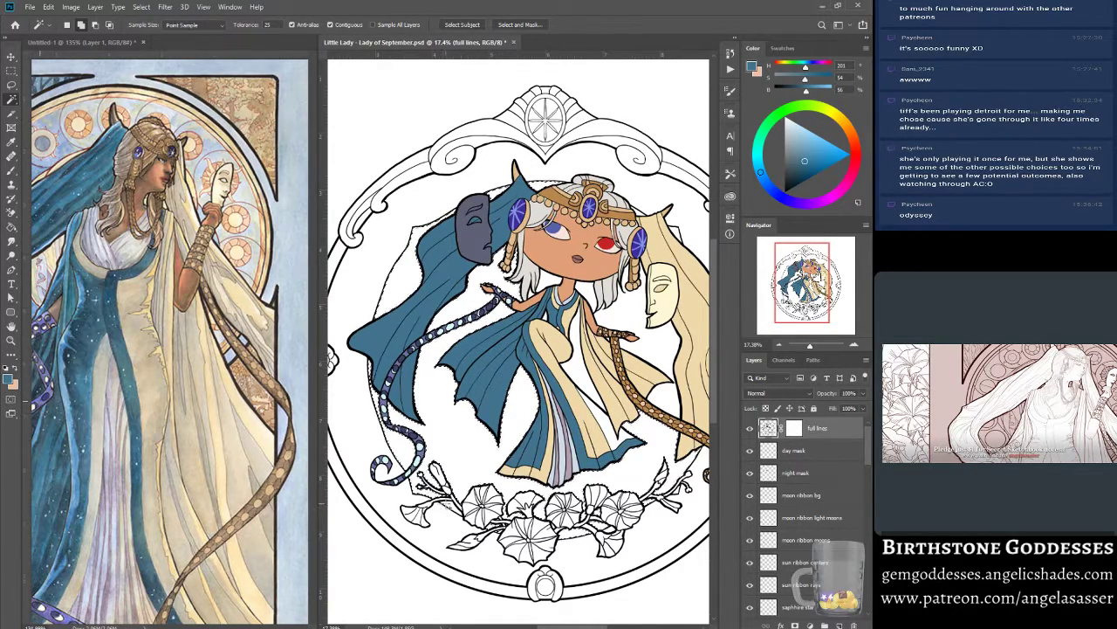
pyautogui.click(786, 322)
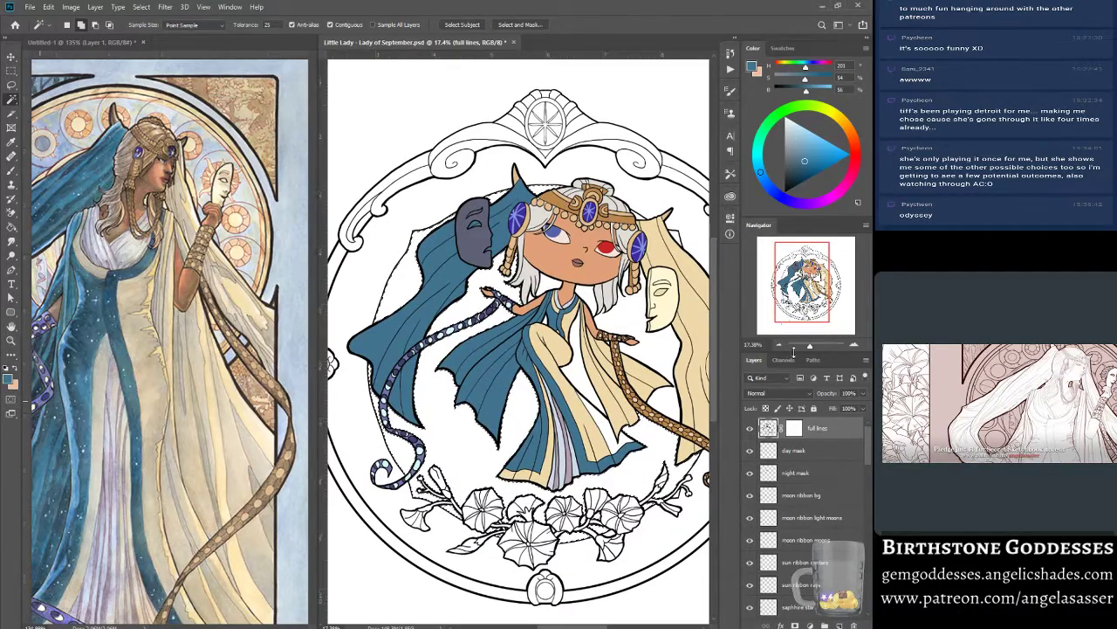
pyautogui.moveTo(812, 348); pyautogui.dragTo(815, 348)
pyautogui.moveTo(798, 281); pyautogui.dragTo(802, 309)
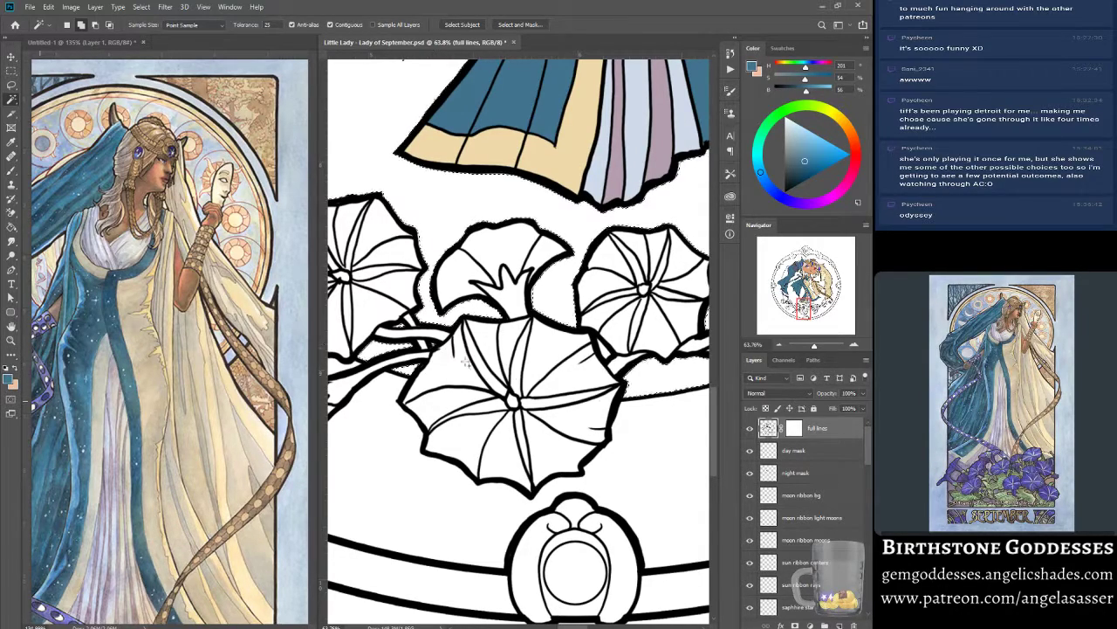
pyautogui.hscroll(2, 549, 342)
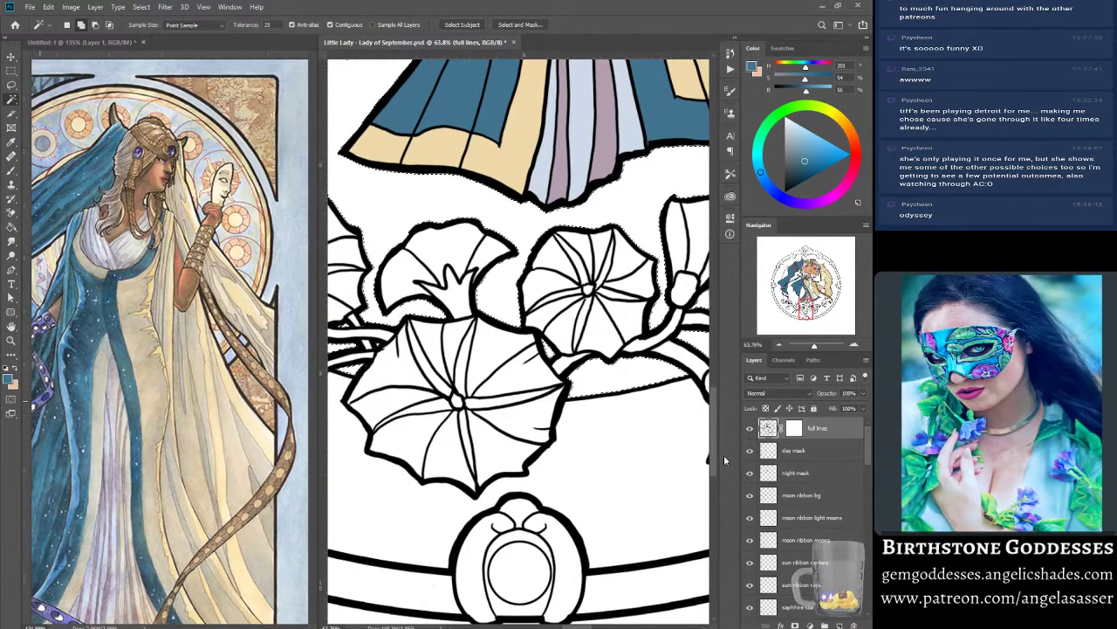
pyautogui.moveTo(810, 311); pyautogui.dragTo(827, 305)
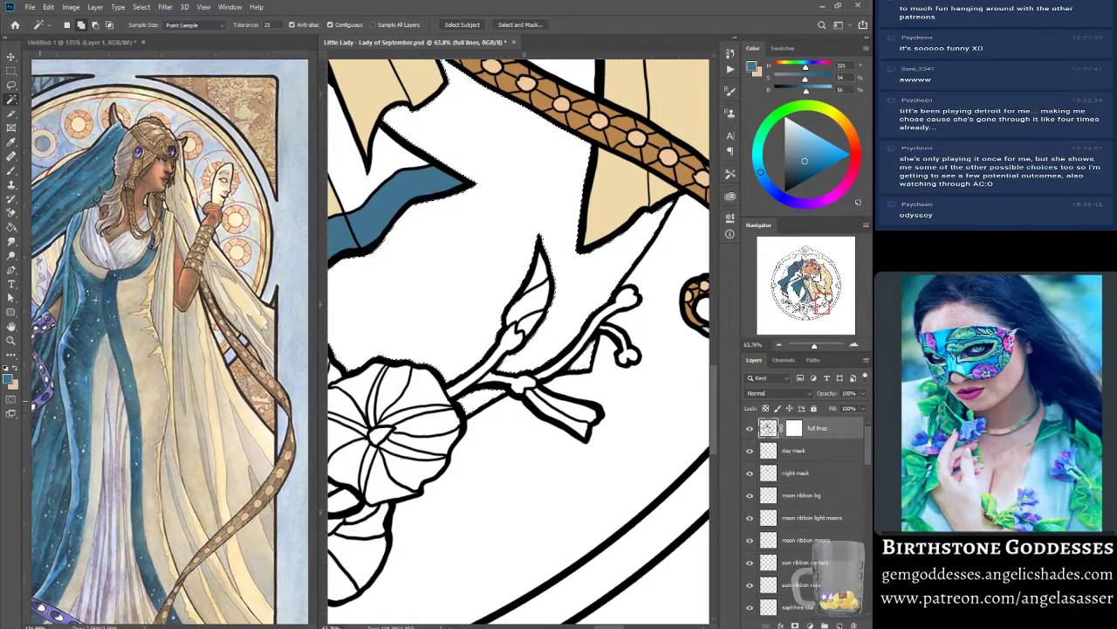
pyautogui.scroll(3, 510, 188)
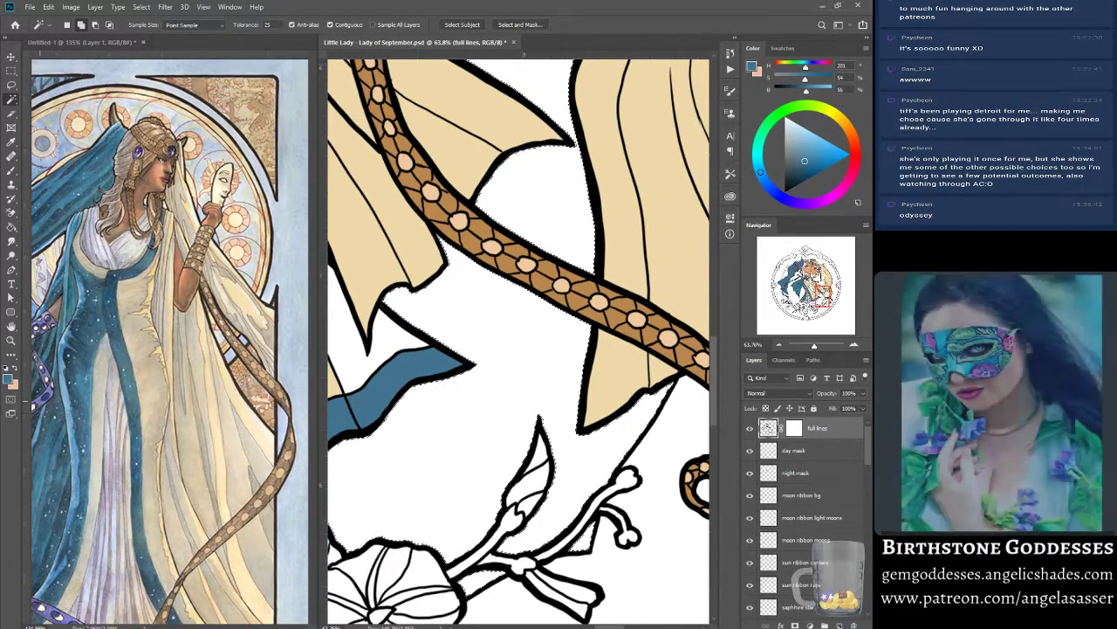
# Add the enclosed background gaps between the hair, arms, legs and robe folds to the selection.
pyautogui.moveTo(823, 298); pyautogui.dragTo(817, 276)
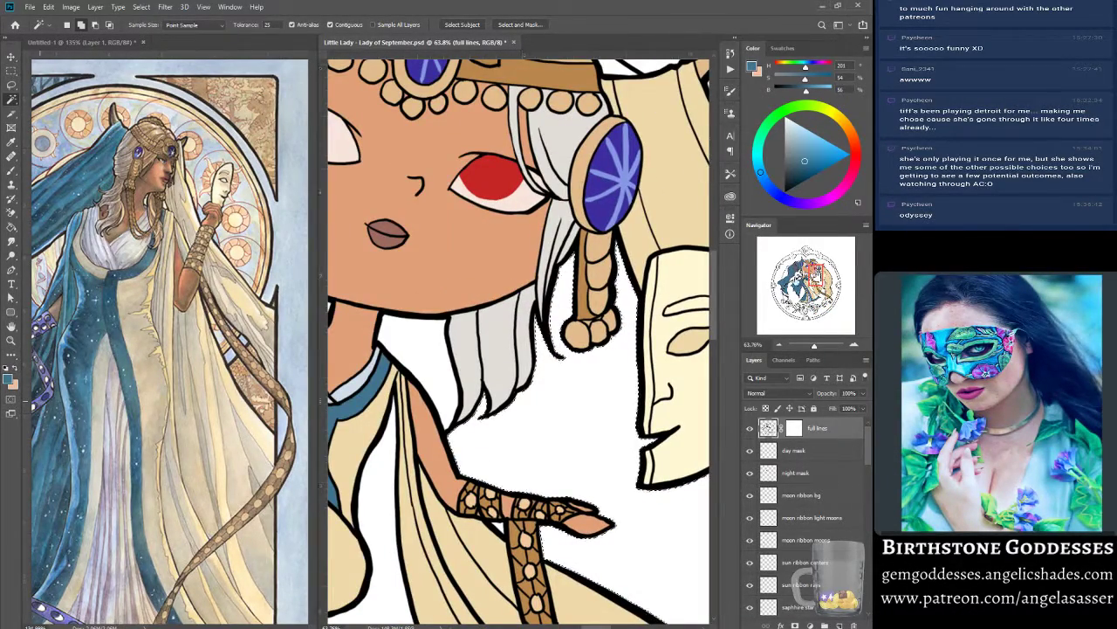
pyautogui.click(808, 290)
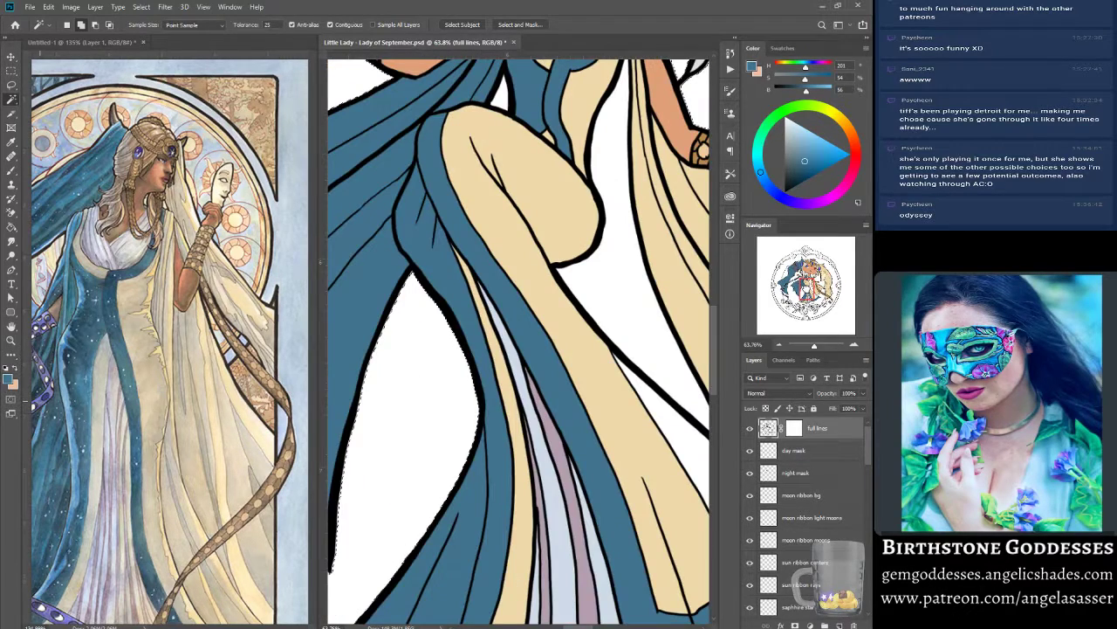
pyautogui.moveTo(807, 290); pyautogui.dragTo(813, 285)
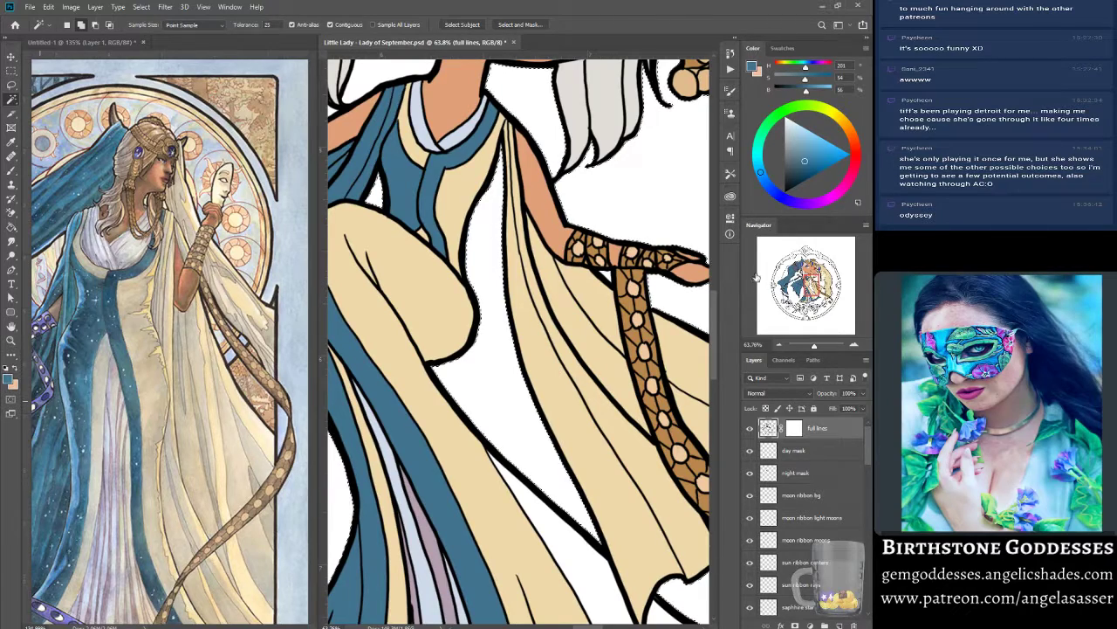
pyautogui.moveTo(808, 286); pyautogui.dragTo(812, 289)
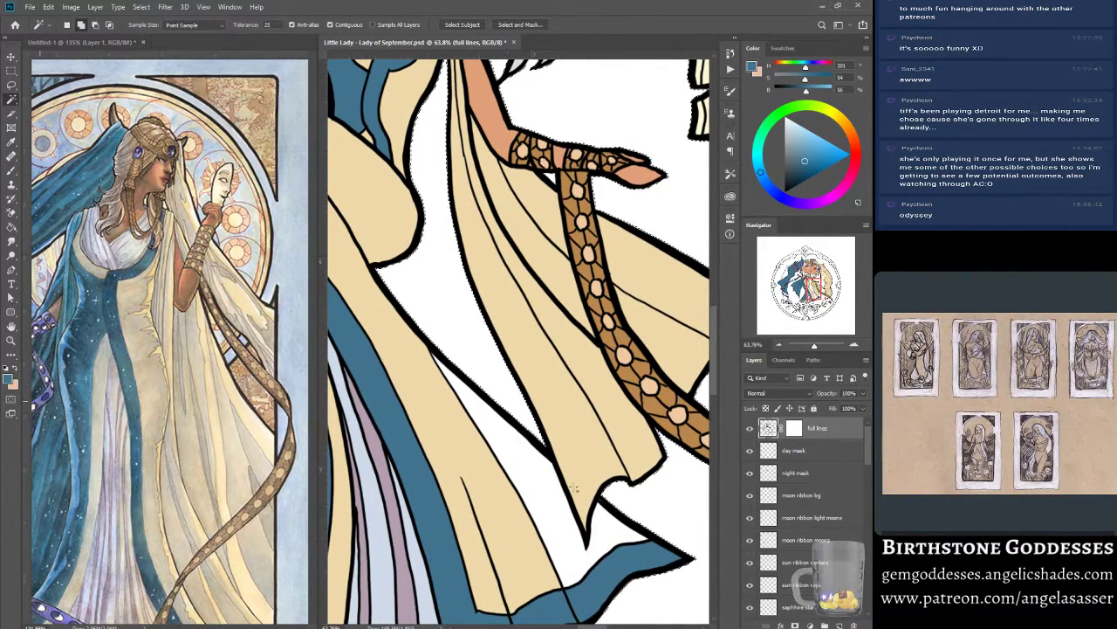
pyautogui.moveTo(809, 289); pyautogui.dragTo(819, 276)
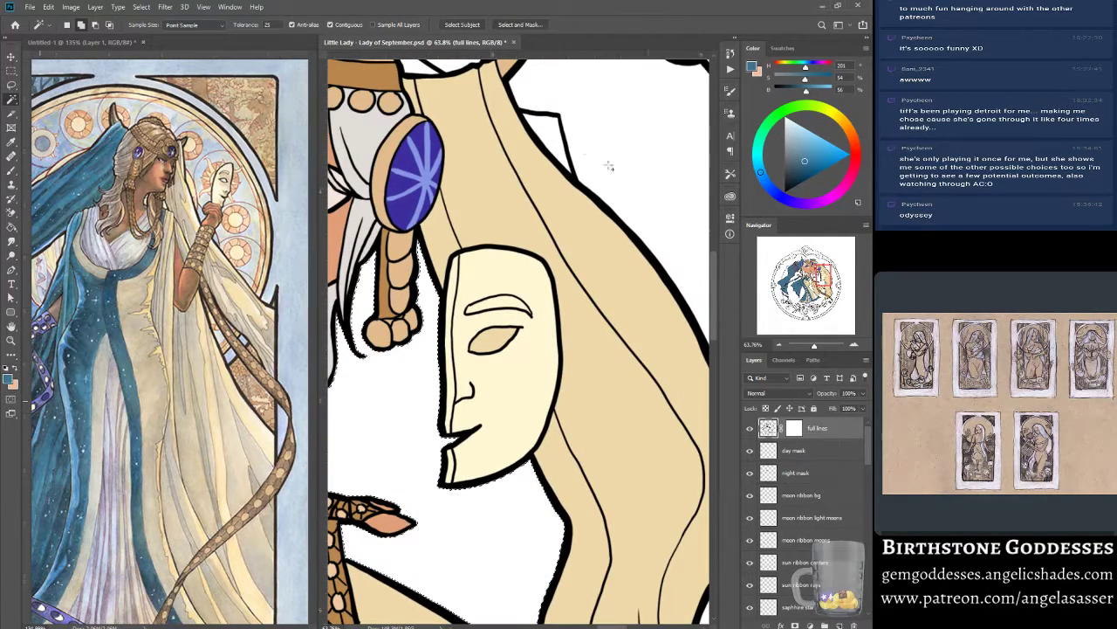
# Add the small background gaps beside the cream veil and above the headpiece to the selection, and widen the line art window.
pyautogui.click(551, 123)
pyautogui.click(422, 67)
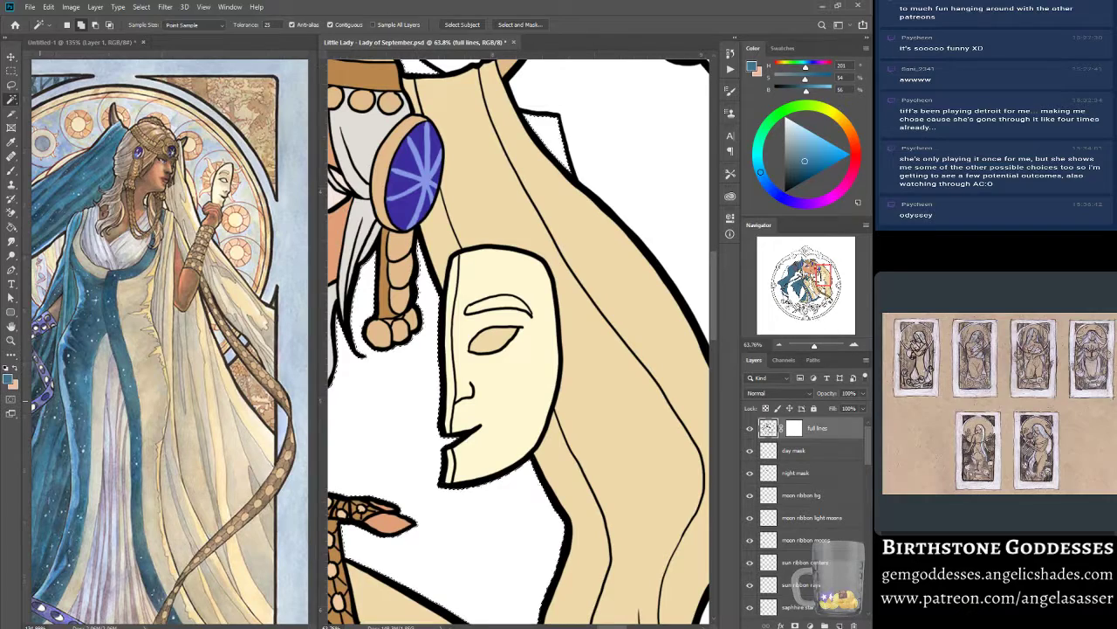
pyautogui.moveTo(822, 279); pyautogui.dragTo(806, 271)
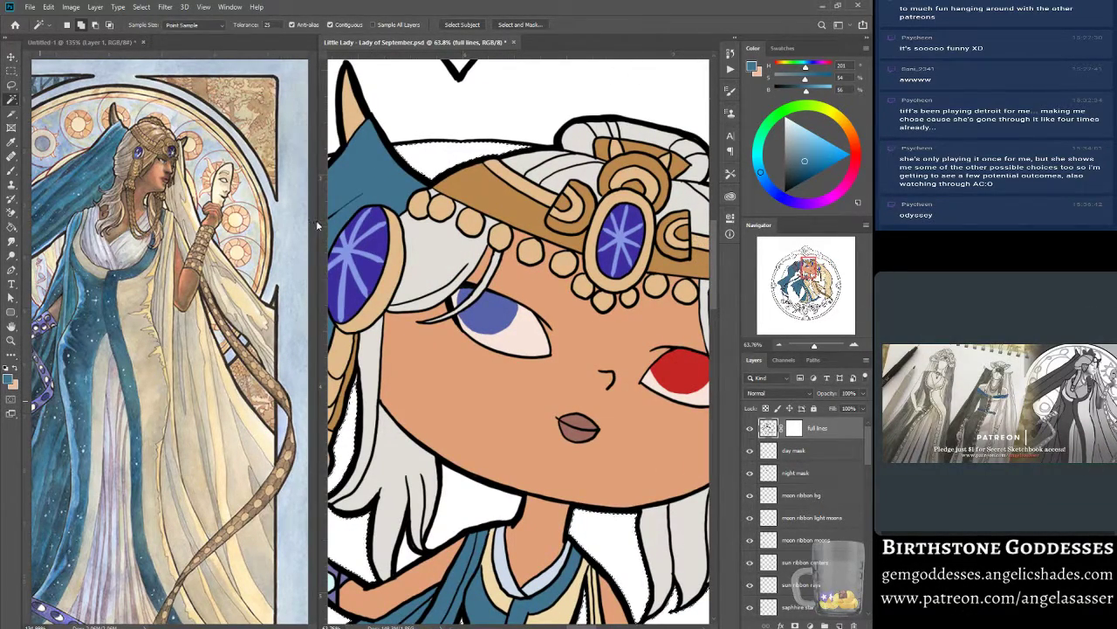
pyautogui.moveTo(316, 220); pyautogui.dragTo(276, 222)
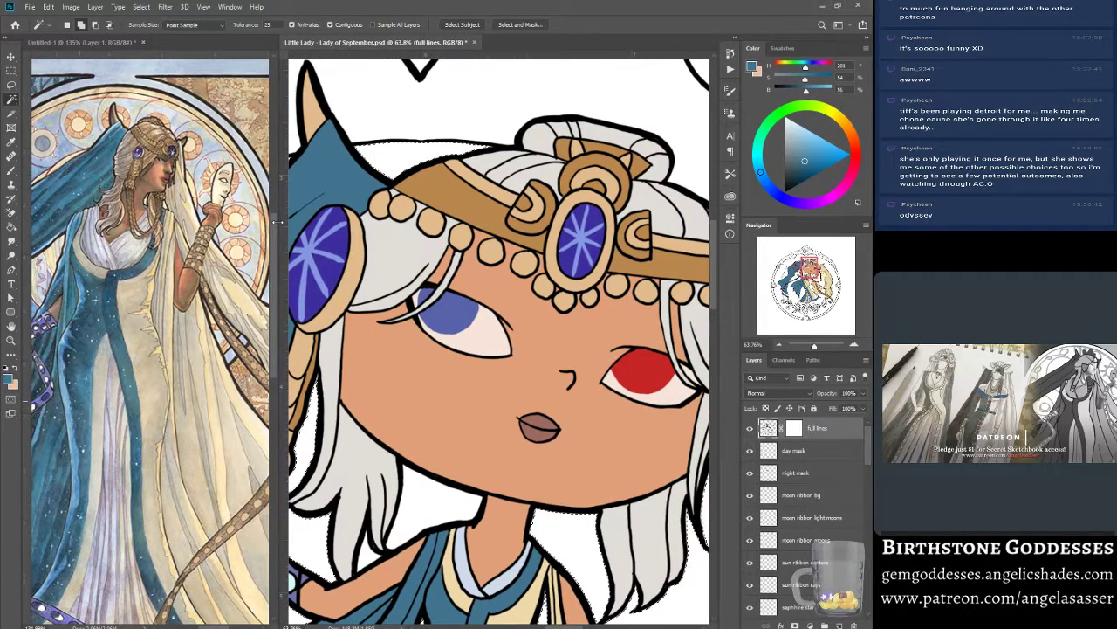
# Sample the pale blue-grey from the reference painting as the foreground color and make the bg 1 layer active.
pyautogui.moveTo(814, 260); pyautogui.dragTo(792, 270)
pyautogui.moveTo(815, 347); pyautogui.dragTo(811, 347)
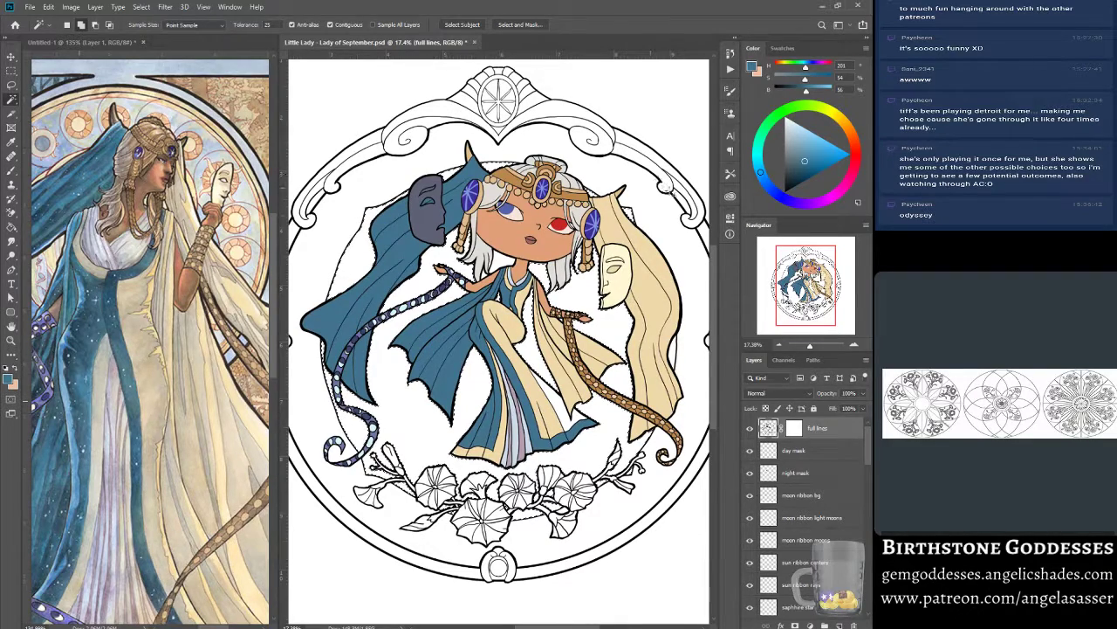
pyautogui.click(10, 378)
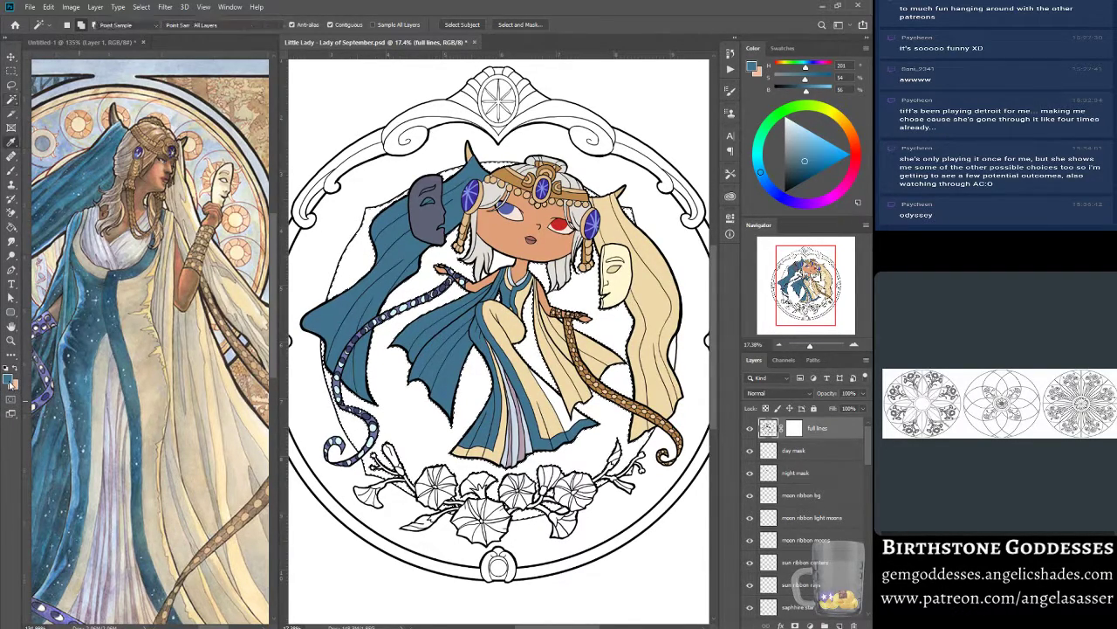
pyautogui.click(255, 166)
pyautogui.click(813, 350)
pyautogui.press('w')
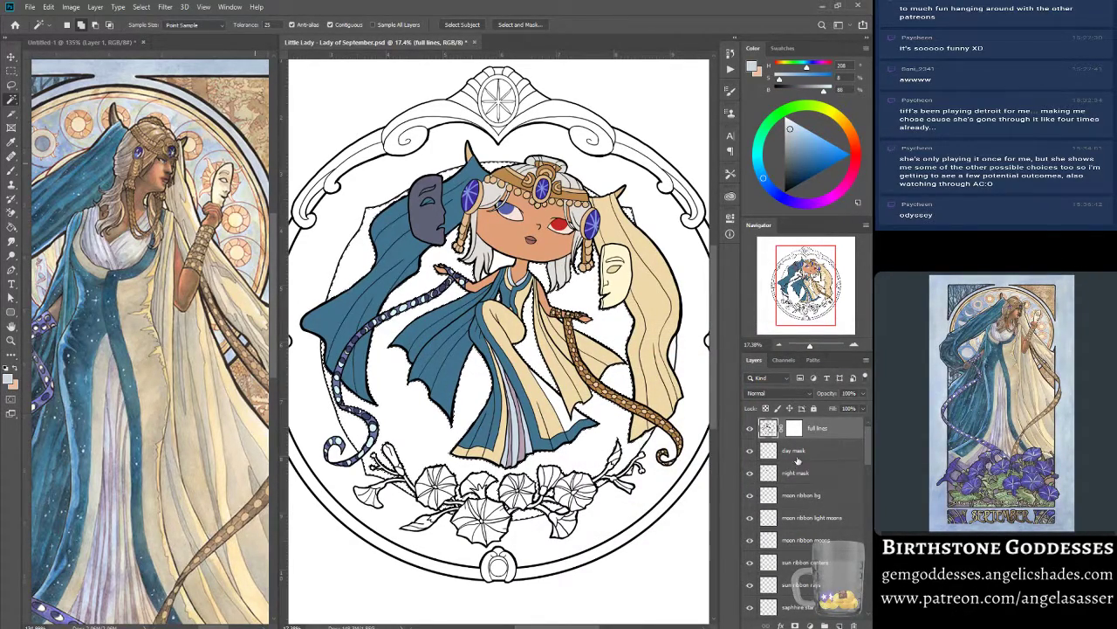
pyautogui.scroll(-5, 808, 515)
pyautogui.scroll(-3, 808, 515)
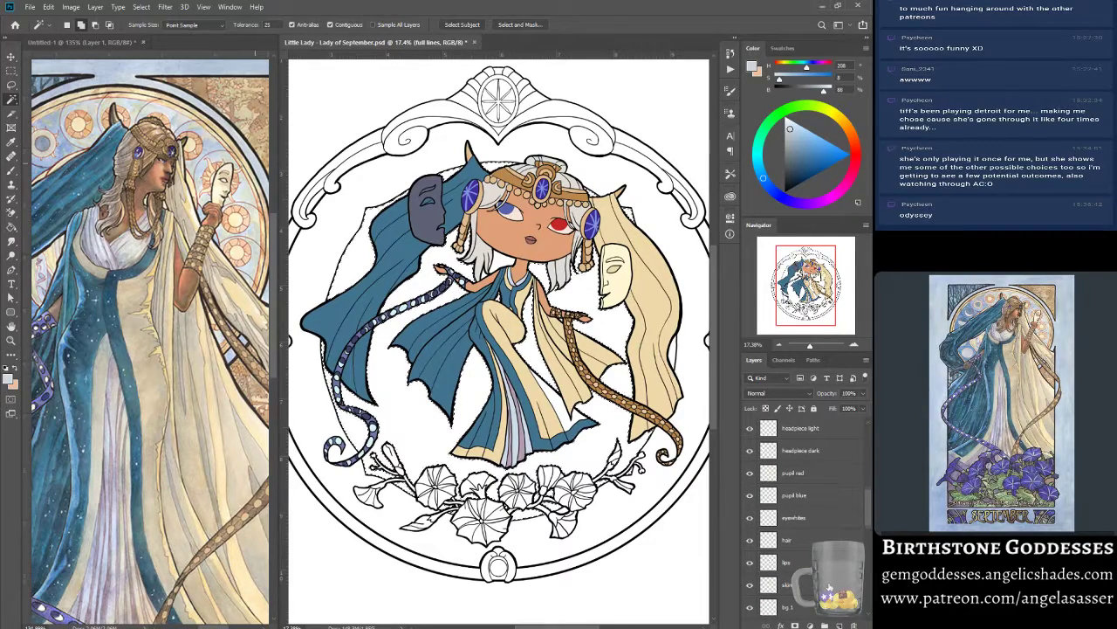
pyautogui.click(785, 563)
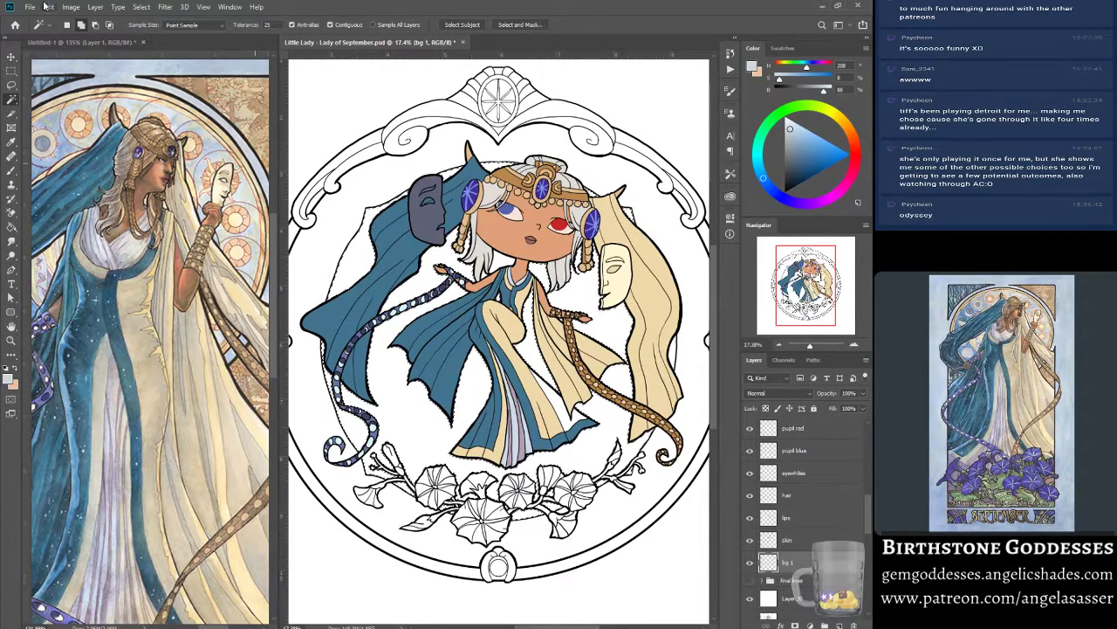
pyautogui.click(48, 7)
pyautogui.click(99, 179)
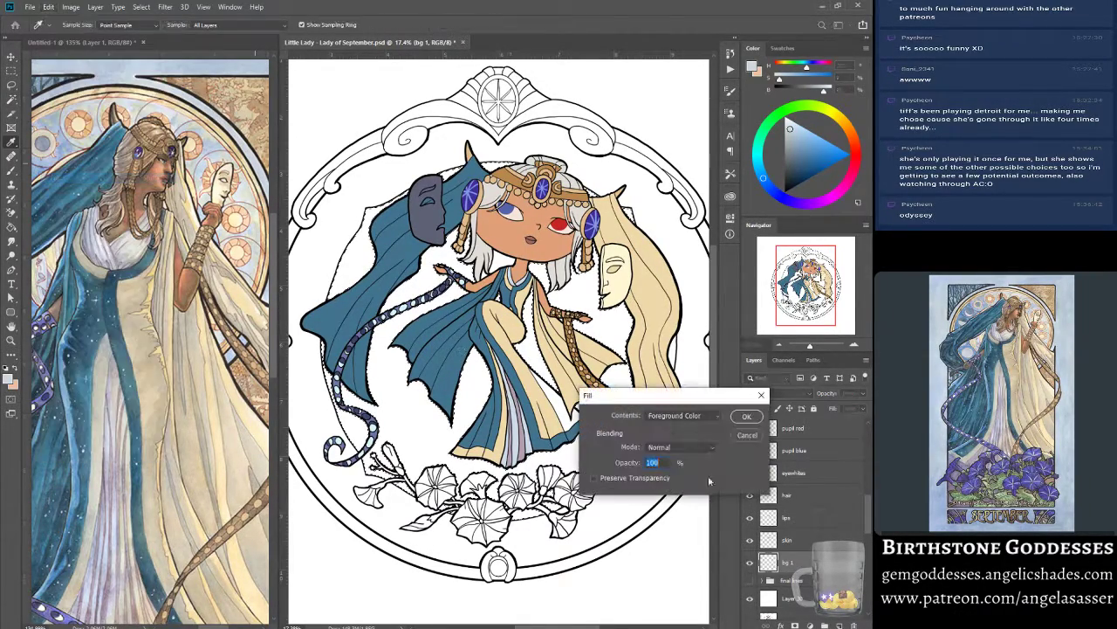
pyautogui.click(743, 417)
pyautogui.press('w')
# Expand the background selection and fill it with the pale blue-grey foreground color on the bg 1 layer.
pyautogui.click(141, 7)
pyautogui.moveTo(172, 161)
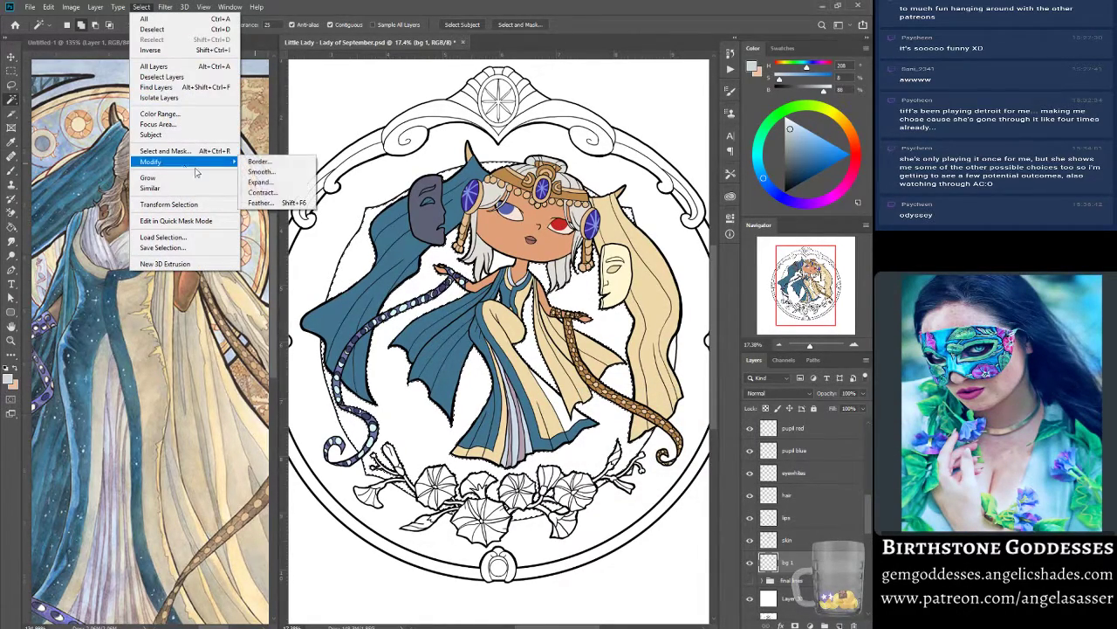
pyautogui.click(262, 182)
pyautogui.click(493, 216)
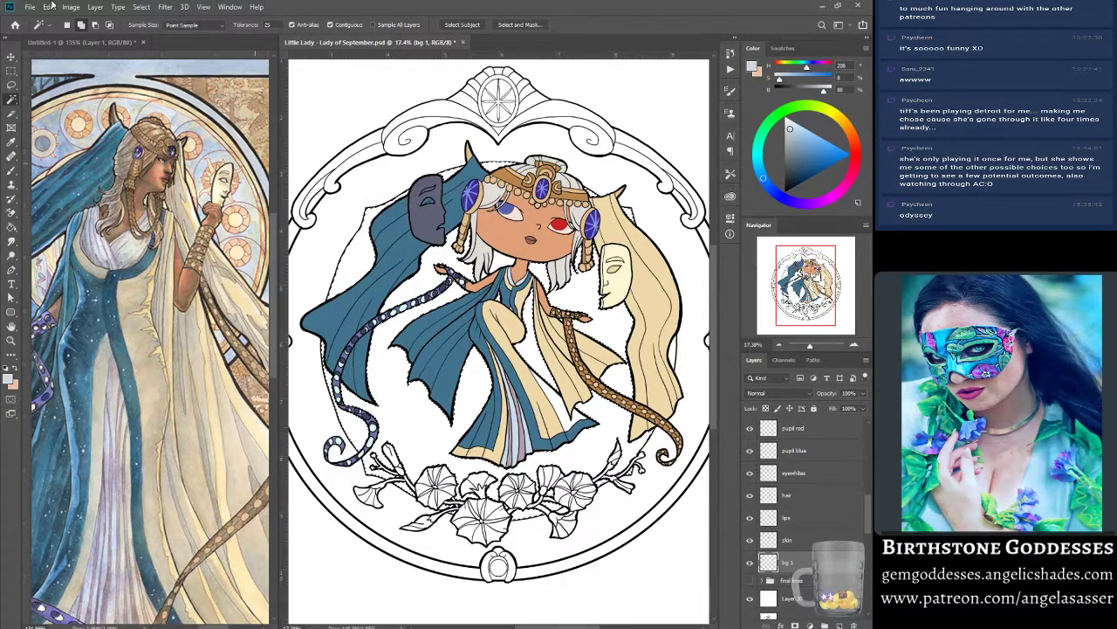
pyautogui.click(49, 7)
pyautogui.click(68, 180)
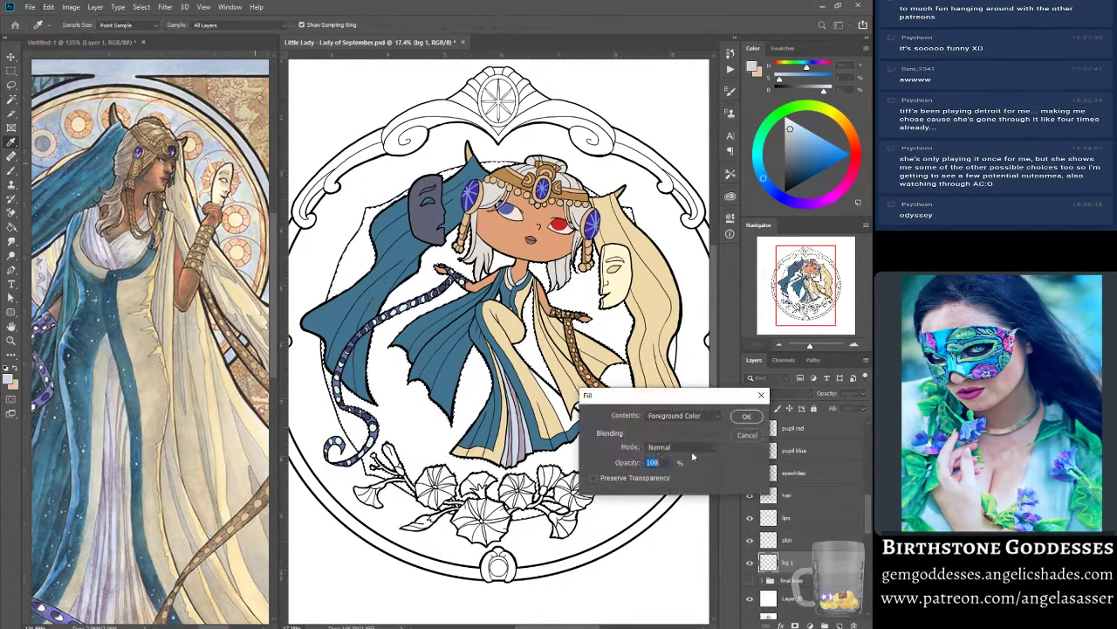
pyautogui.click(741, 419)
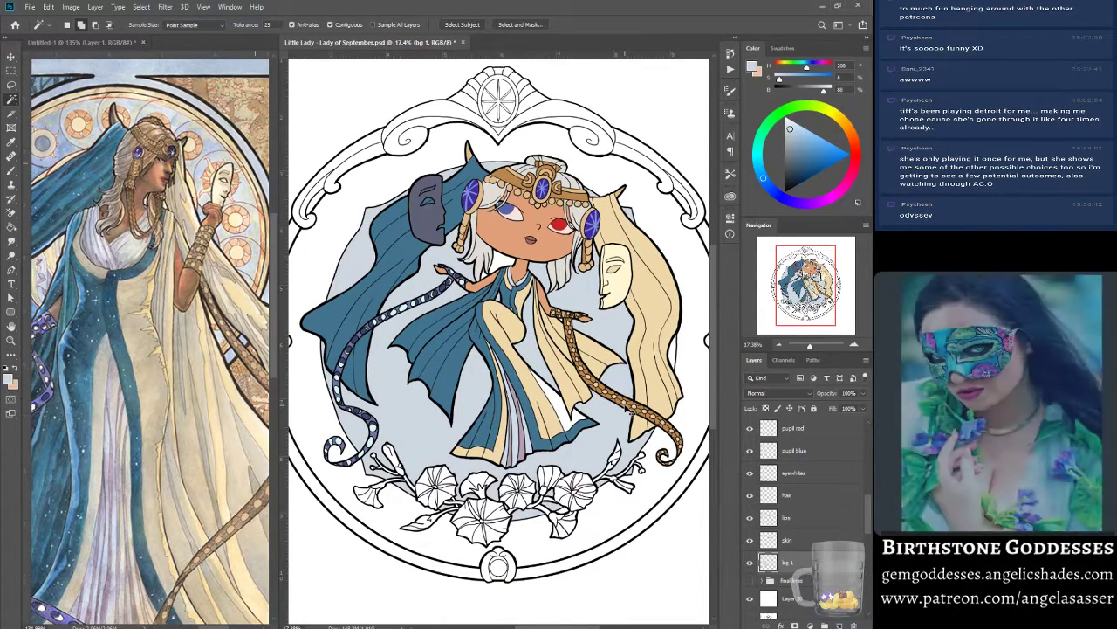
# Select a remaining background gap on the full lines layer and expand the selection.
pyautogui.scroll(5, 768, 428)
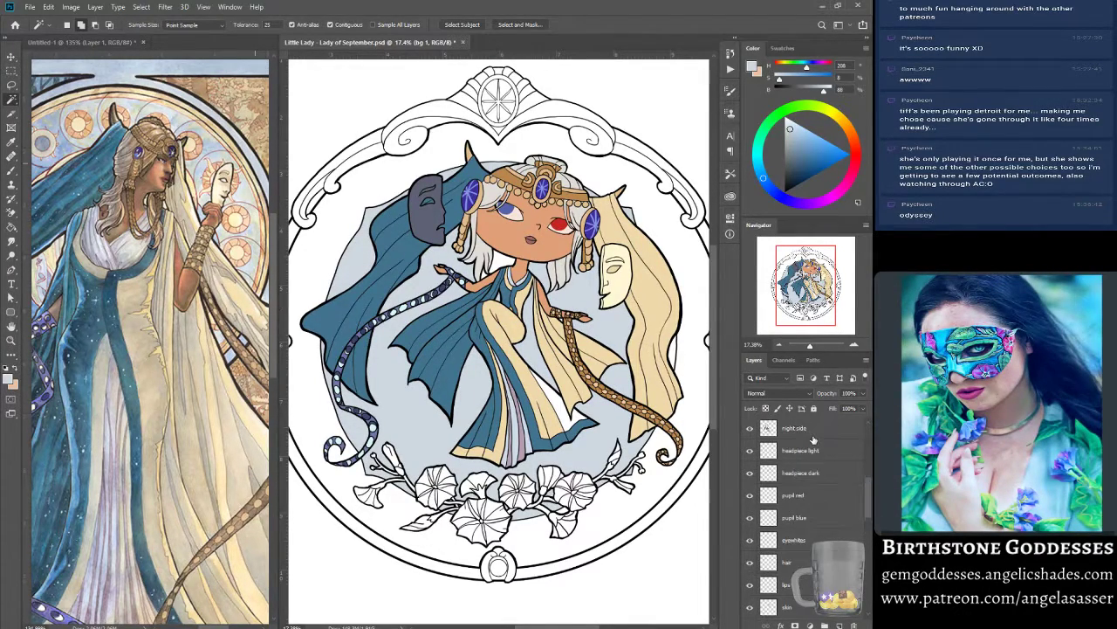
pyautogui.click(769, 430)
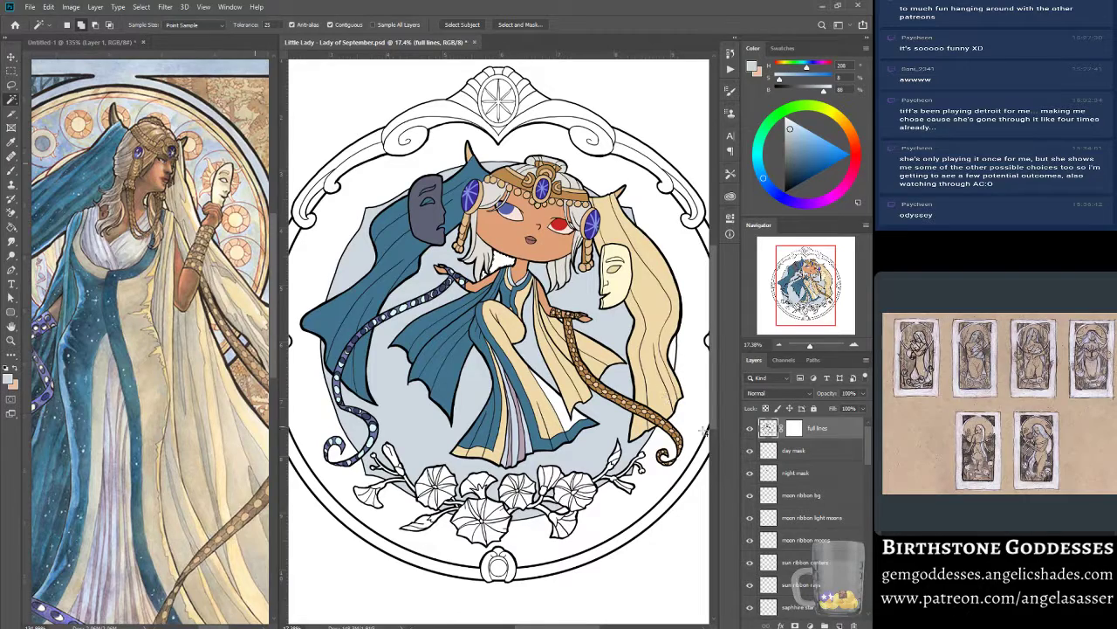
pyautogui.click(142, 7)
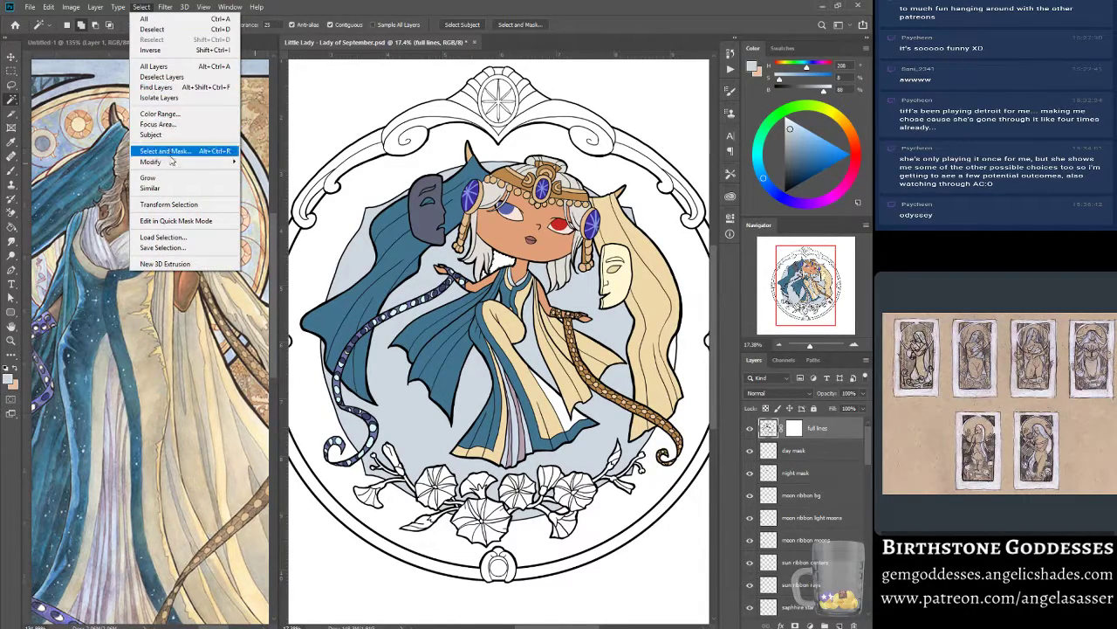
pyautogui.moveTo(173, 162)
pyautogui.click(297, 182)
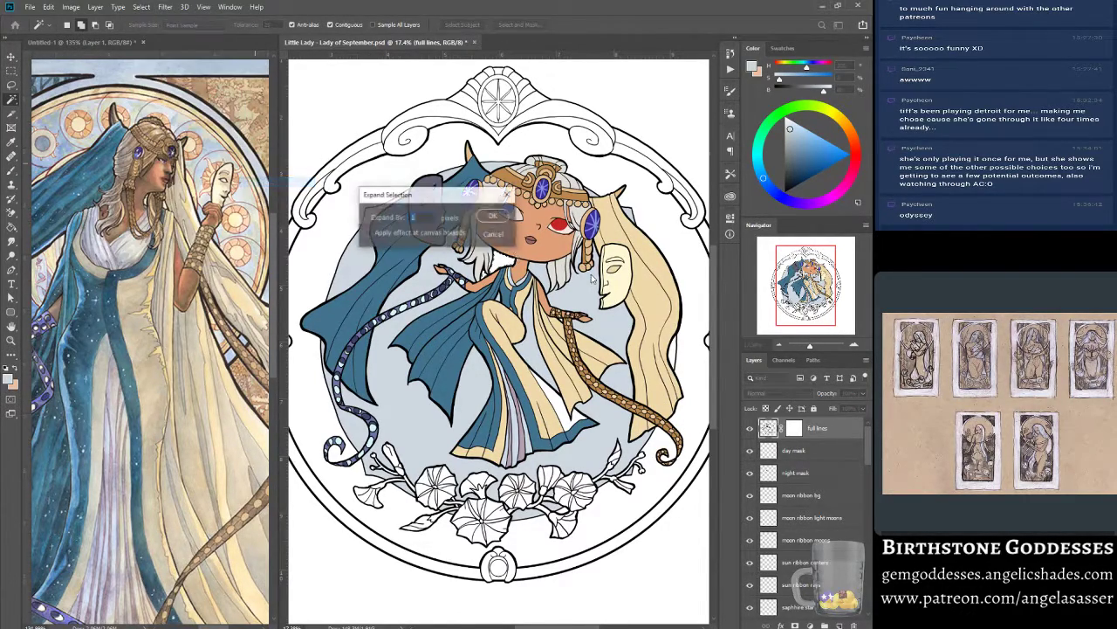
pyautogui.click(494, 215)
# Fill the expanded gap selection with the foreground color on the bg 1 layer.
pyautogui.scroll(-8, 774, 536)
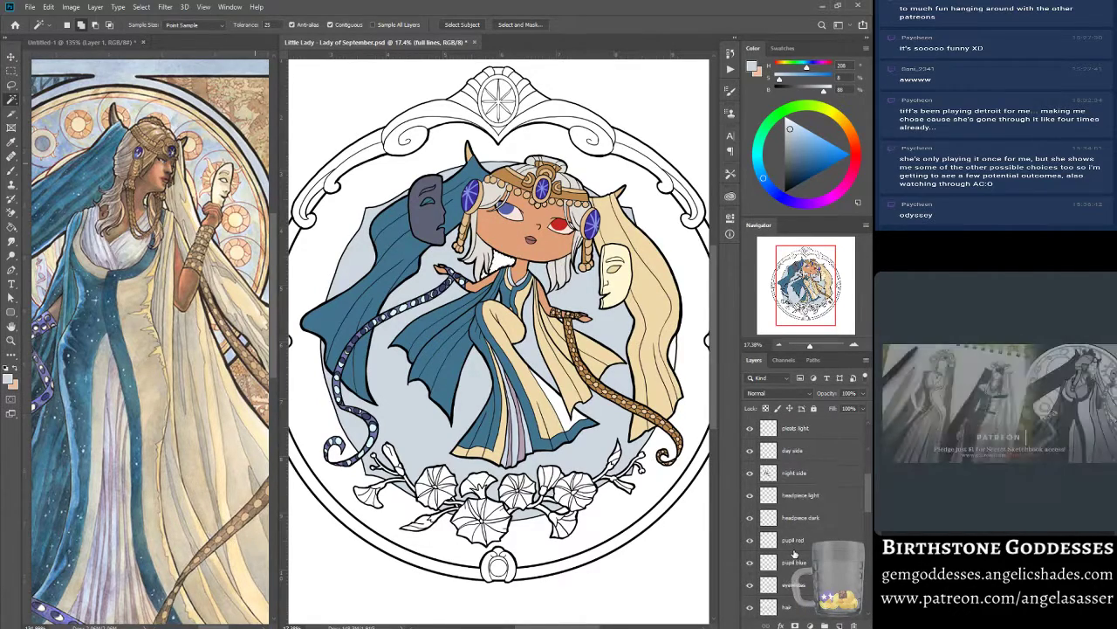
pyautogui.click(810, 501)
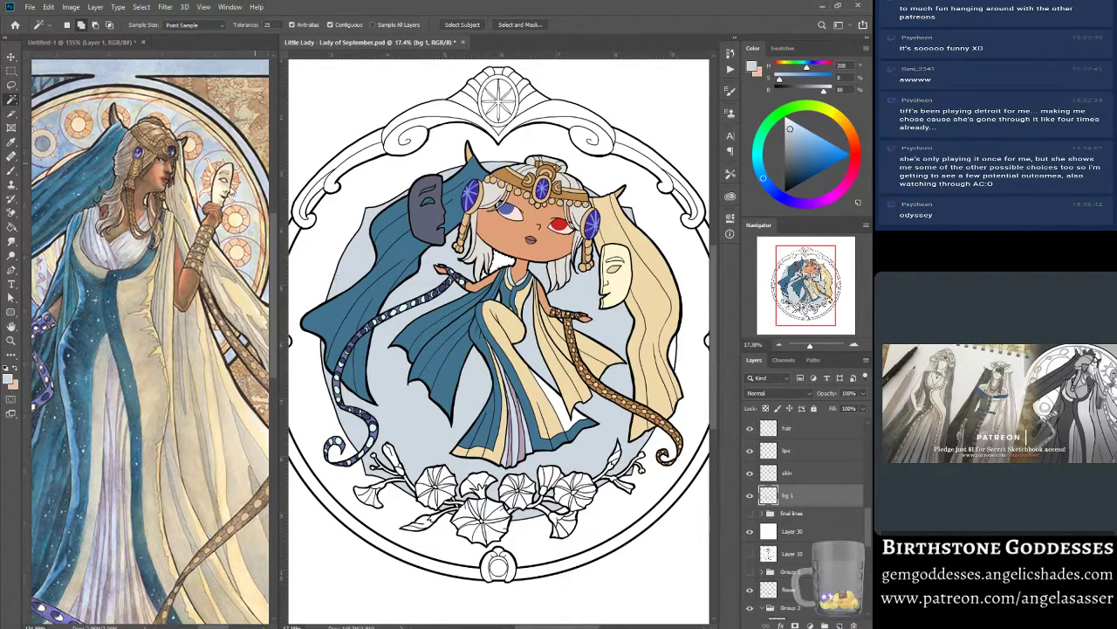
pyautogui.click(48, 6)
pyautogui.click(78, 173)
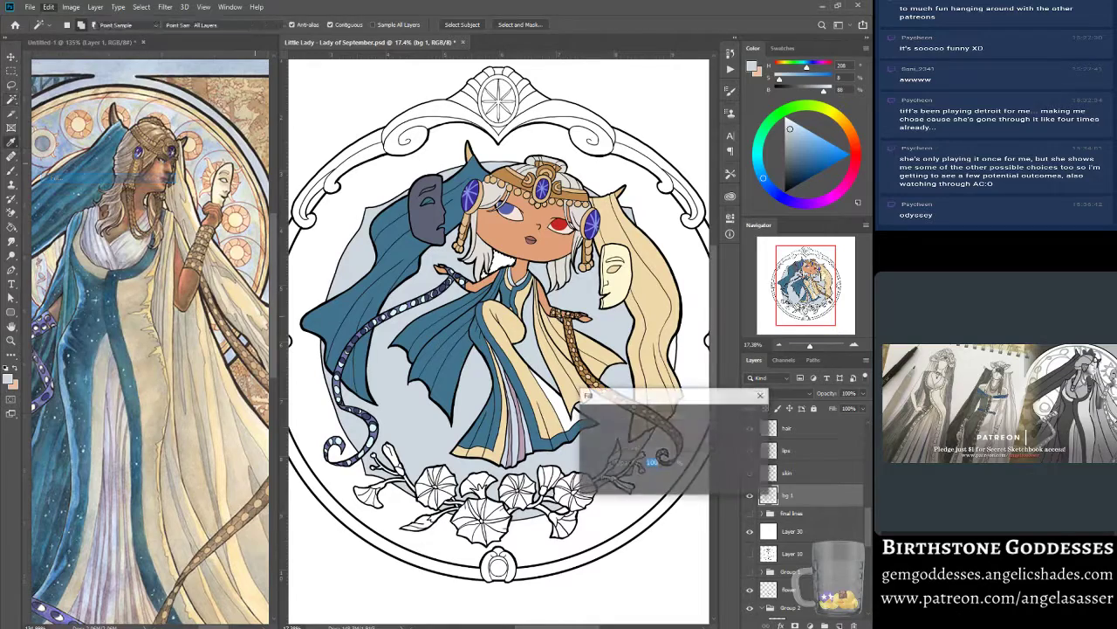
pyautogui.click(747, 416)
pyautogui.press('w')
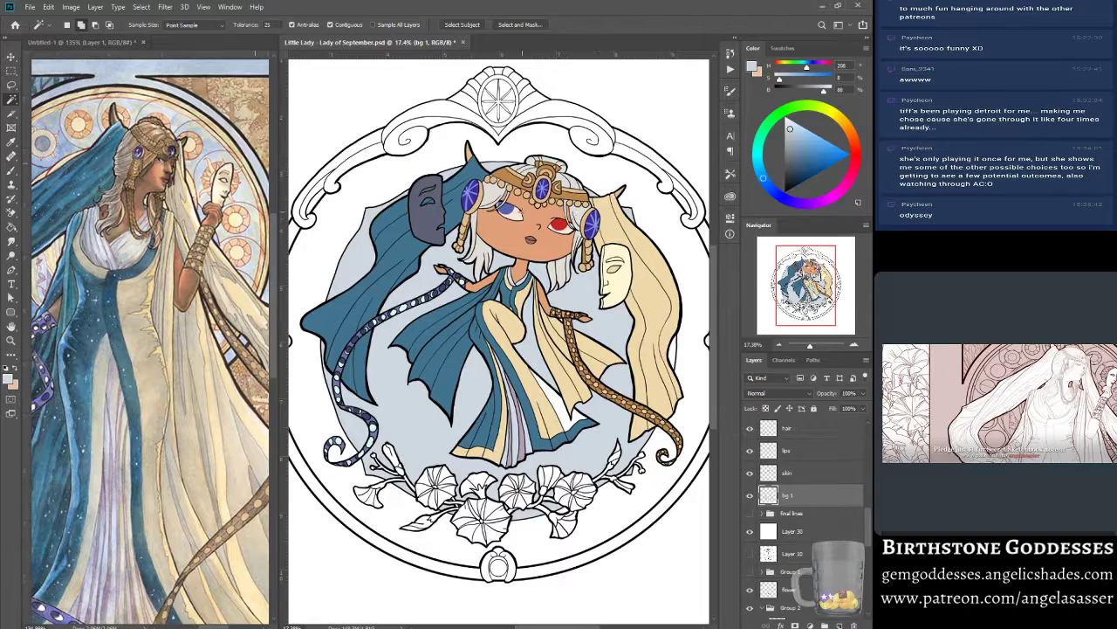
# Create a new layer directly above bg 1 and name it bg 2.
pyautogui.click(839, 626)
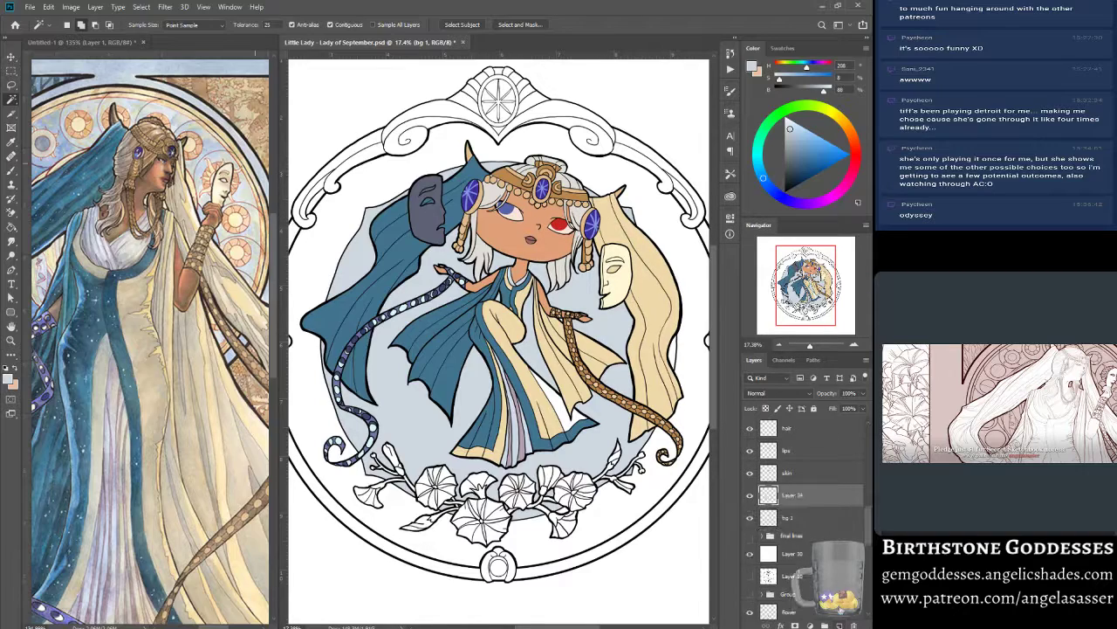
pyautogui.doubleClick(800, 494)
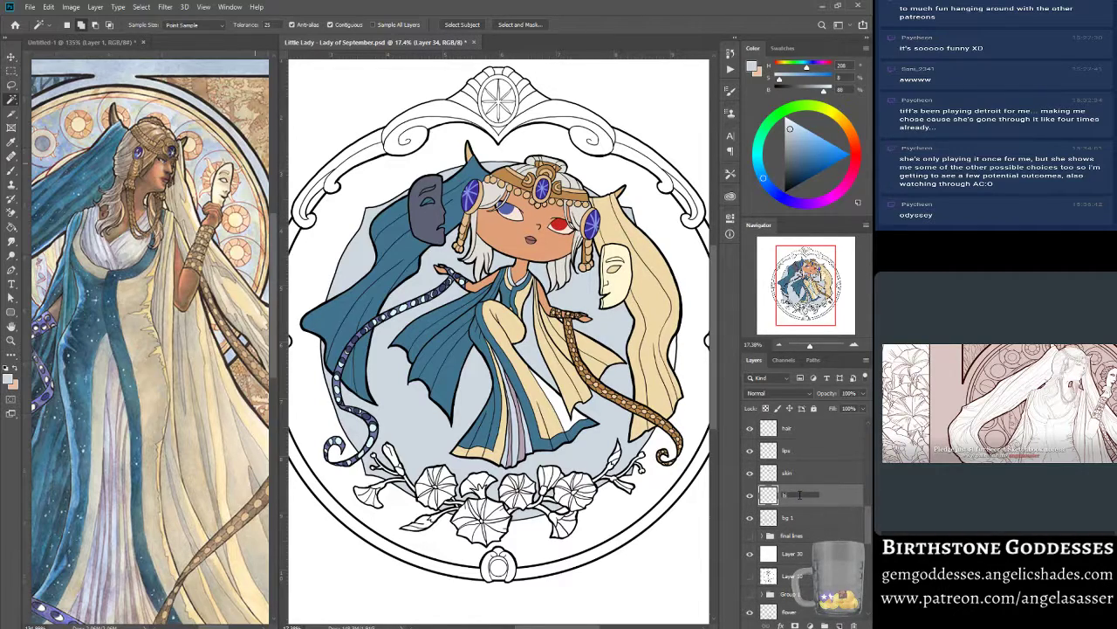
pyautogui.write('bg 2')
pyautogui.press('Return')
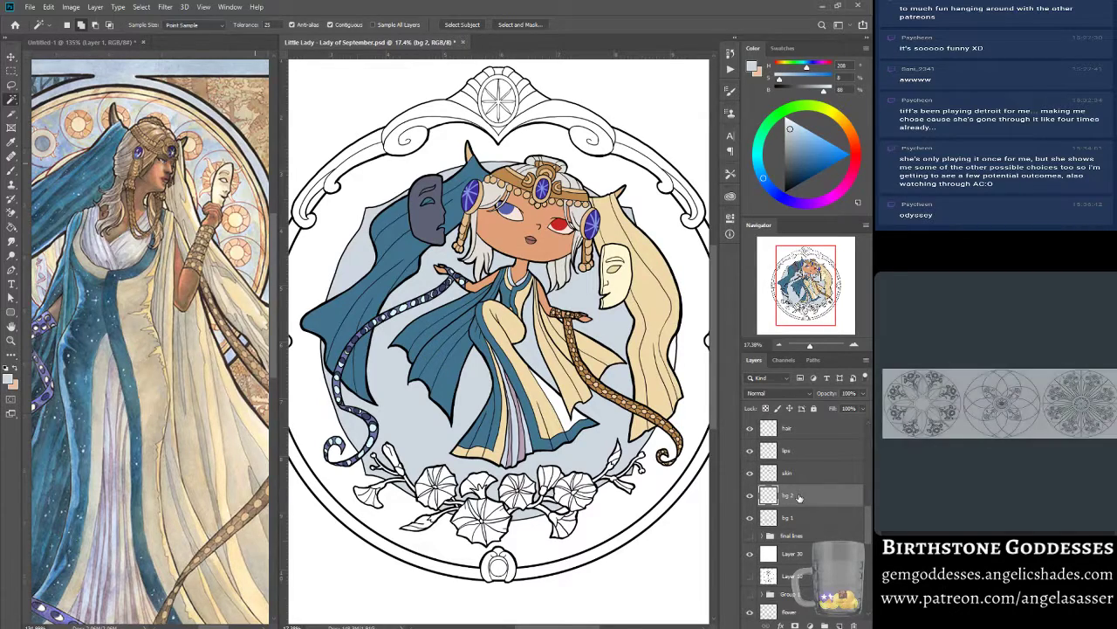
# Select the small background gap along the outer edge of the cream veil on the full lines layer and expand the selection.
pyautogui.scroll(3, 761, 458)
pyautogui.scroll(5, 760, 457)
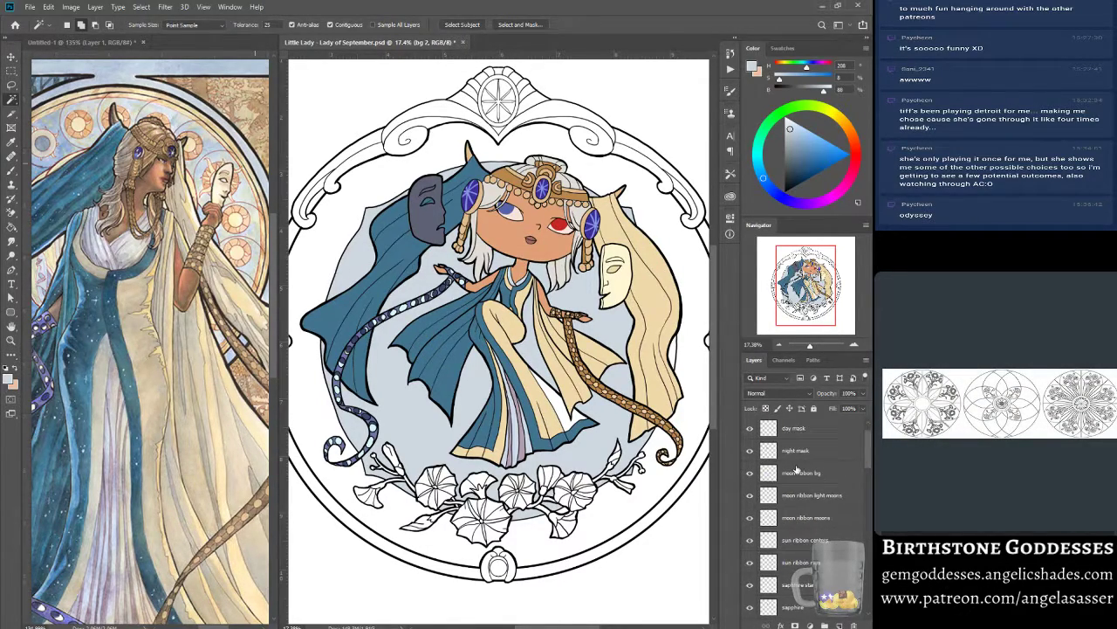
pyautogui.click(773, 427)
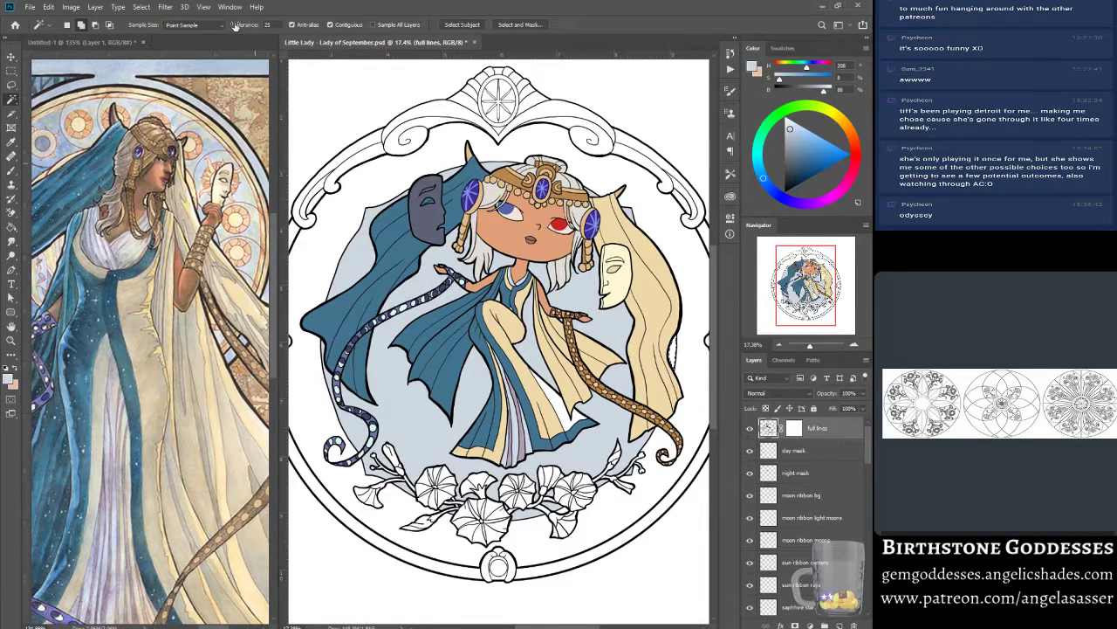
pyautogui.click(140, 7)
pyautogui.moveTo(166, 161)
pyautogui.click(271, 181)
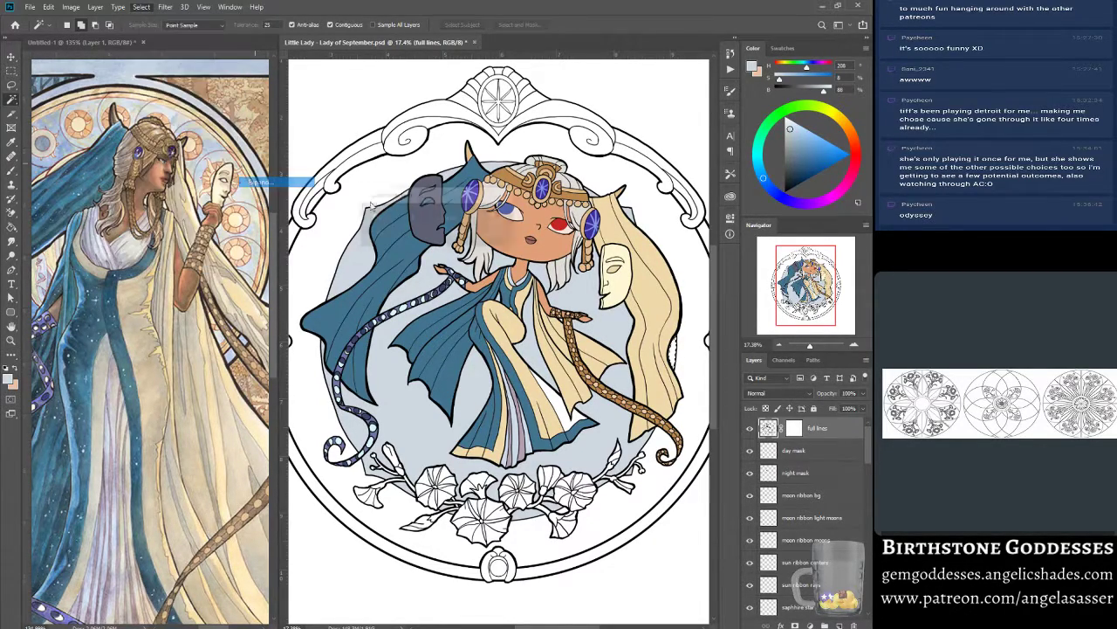
pyautogui.press('Return')
# Fill the gap beside the cream veil with the foreground color on the bg 1 layer and save the file.
pyautogui.moveTo(870, 442); pyautogui.dragTo(870, 524)
pyautogui.click(812, 456)
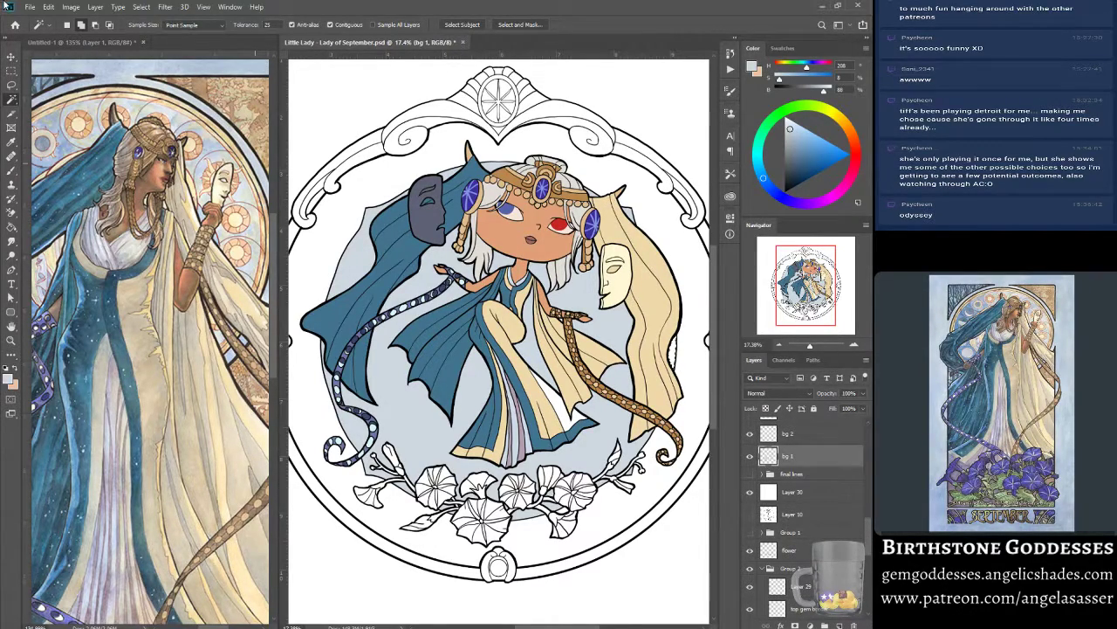
pyautogui.click(48, 7)
pyautogui.click(83, 181)
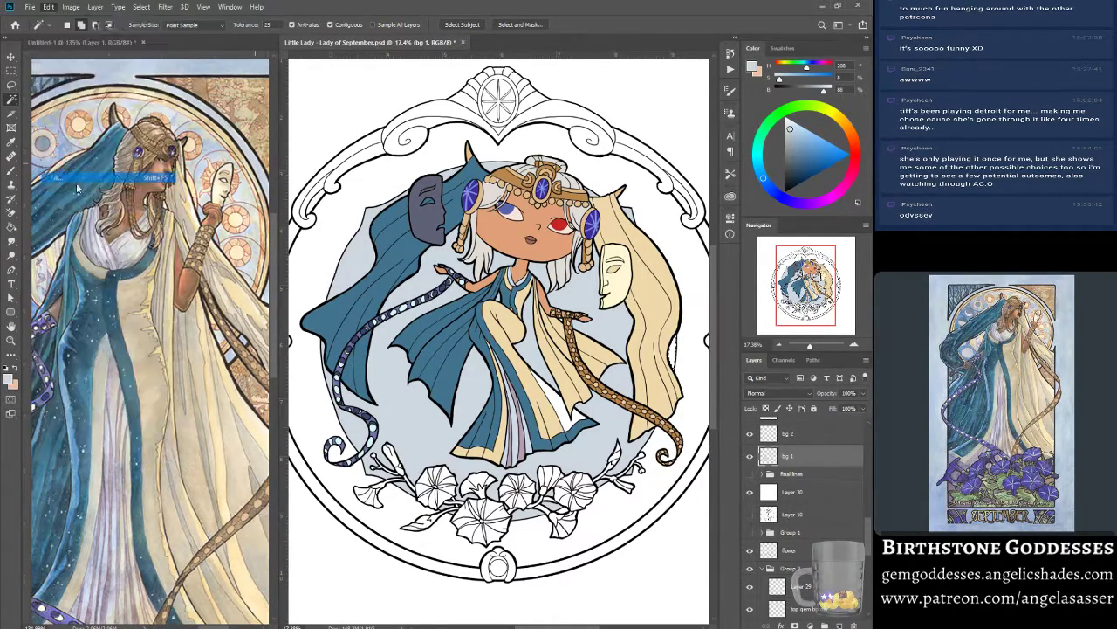
pyautogui.click(743, 417)
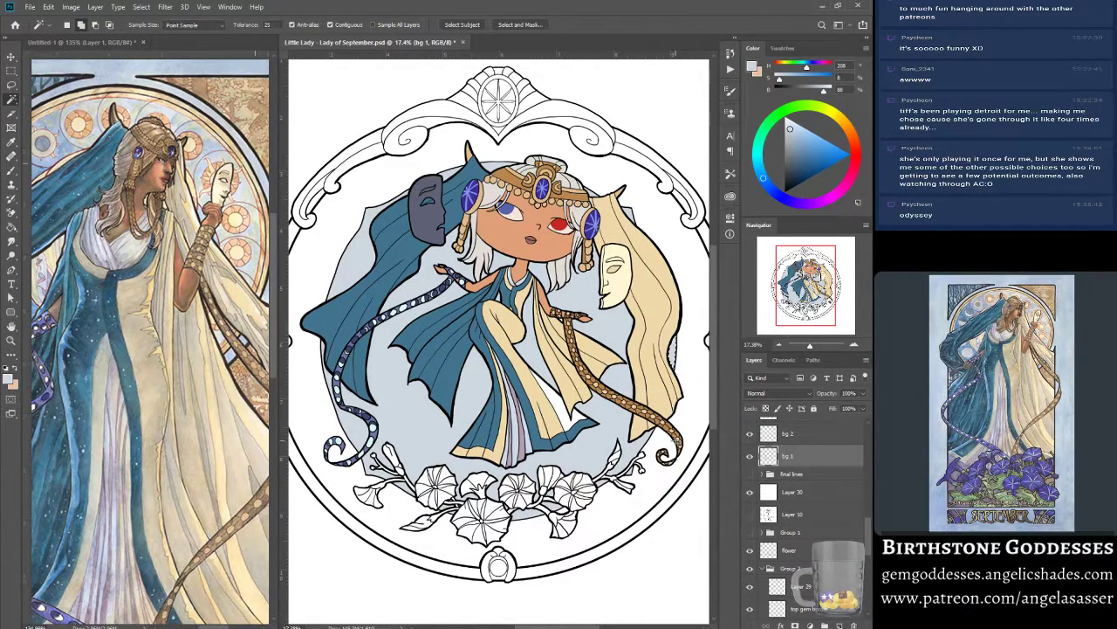
pyautogui.hotkey('ctrl', 's')
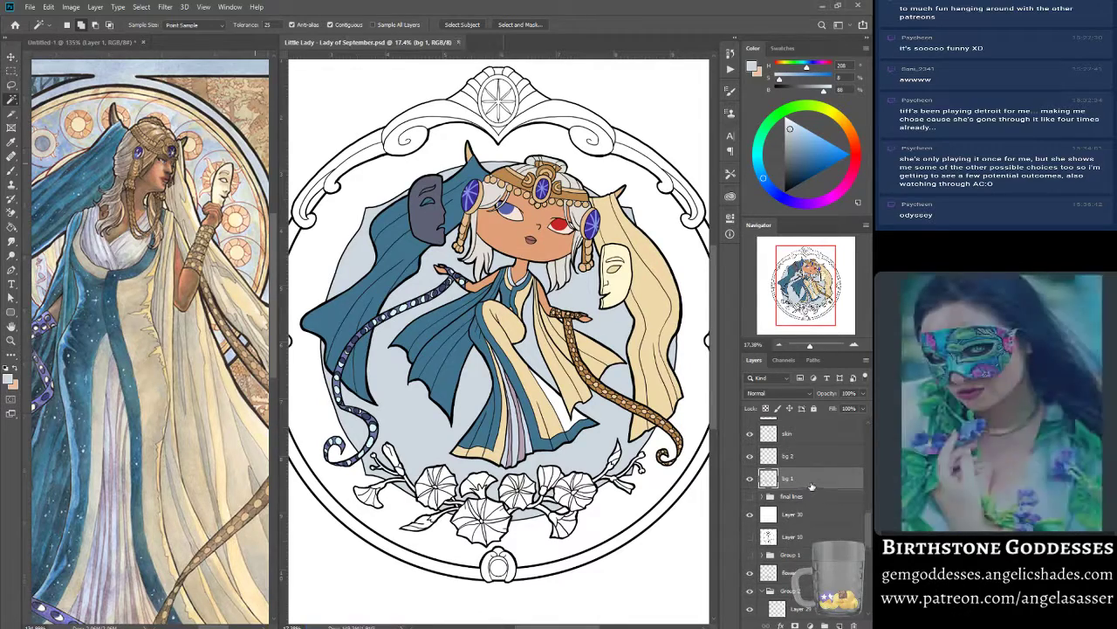
# Select the white band between the inner circle and the outer frame on the full lines layer and expand the selection.
pyautogui.scroll(5, 812, 487)
pyautogui.click(768, 429)
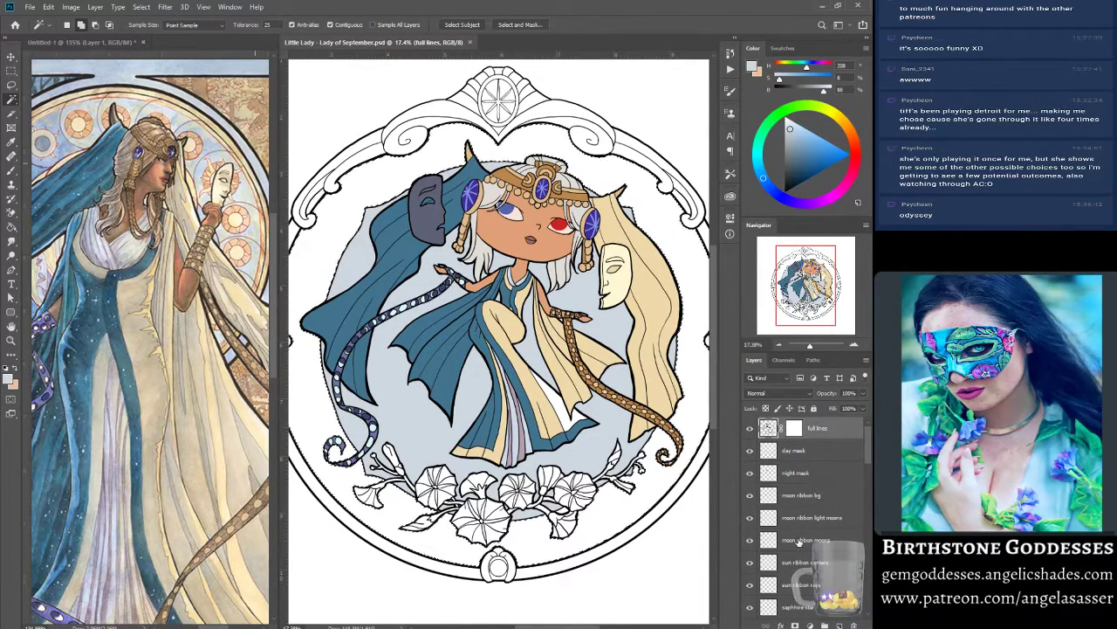
pyautogui.click(143, 11)
pyautogui.moveTo(153, 161)
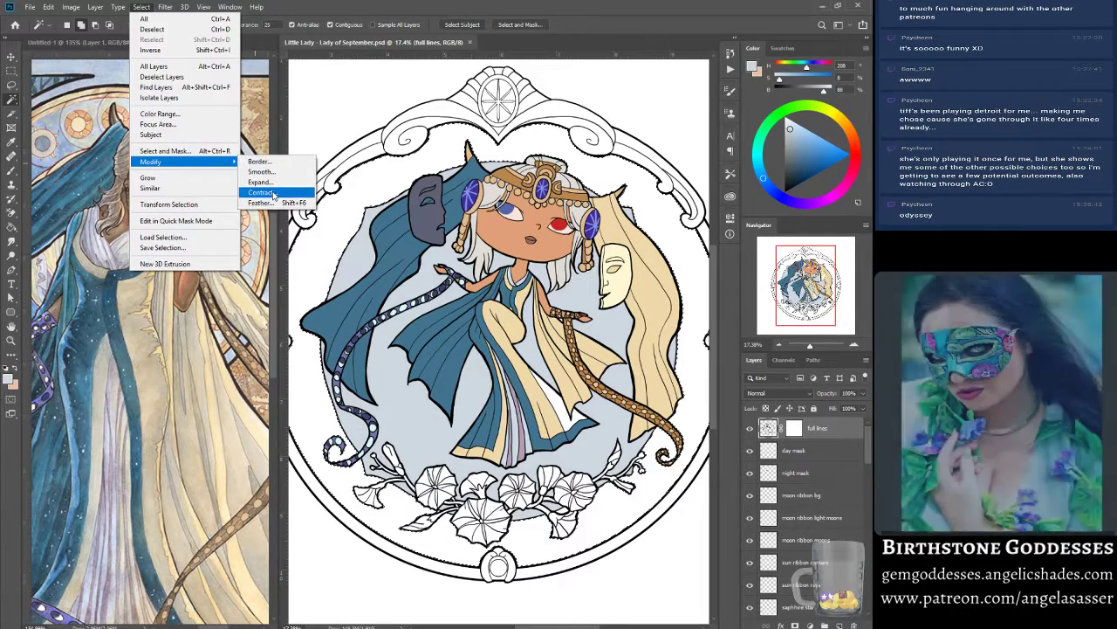
pyautogui.click(255, 182)
pyautogui.click(487, 218)
# Fill the band selection on the bg 2 layer with the cream color f8e6be sampled from the reference painting.
pyautogui.scroll(-5, 838, 550)
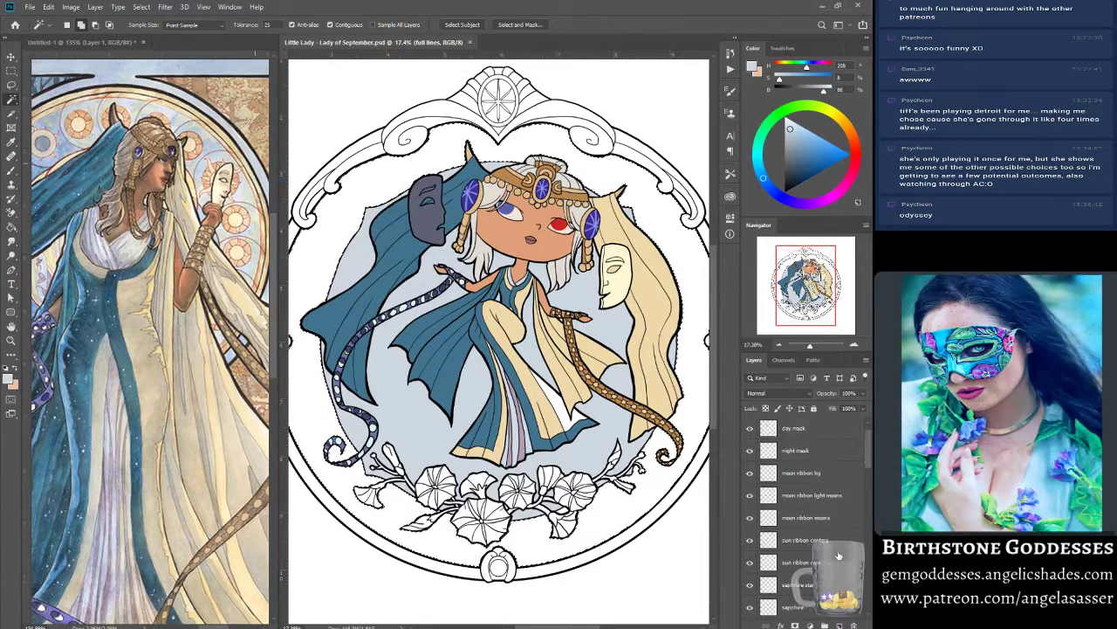
pyautogui.scroll(-4, 838, 550)
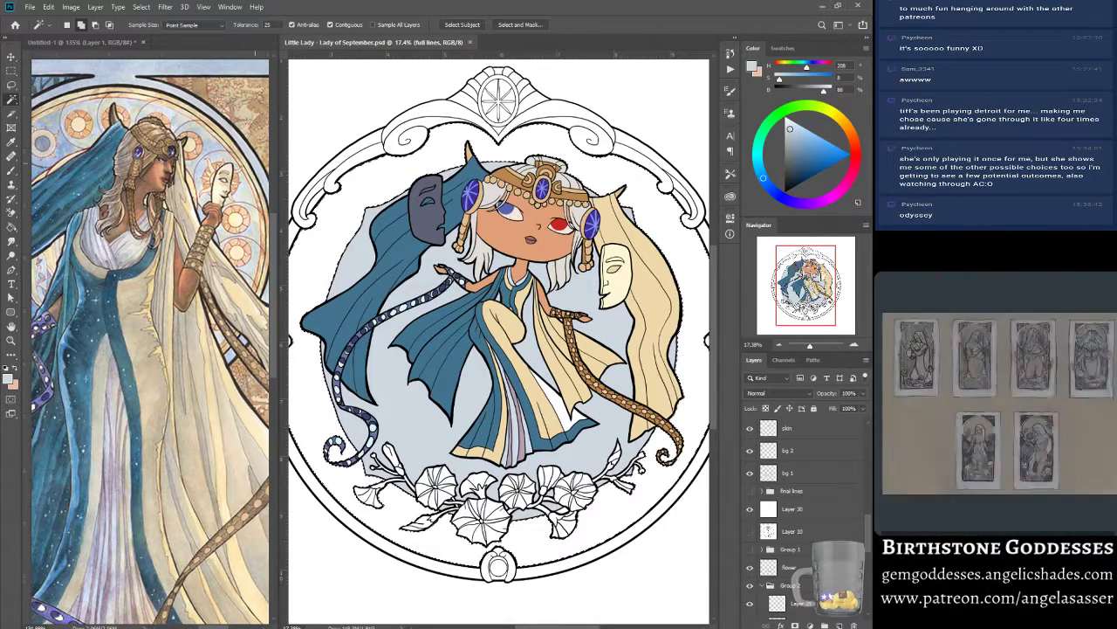
pyautogui.click(808, 452)
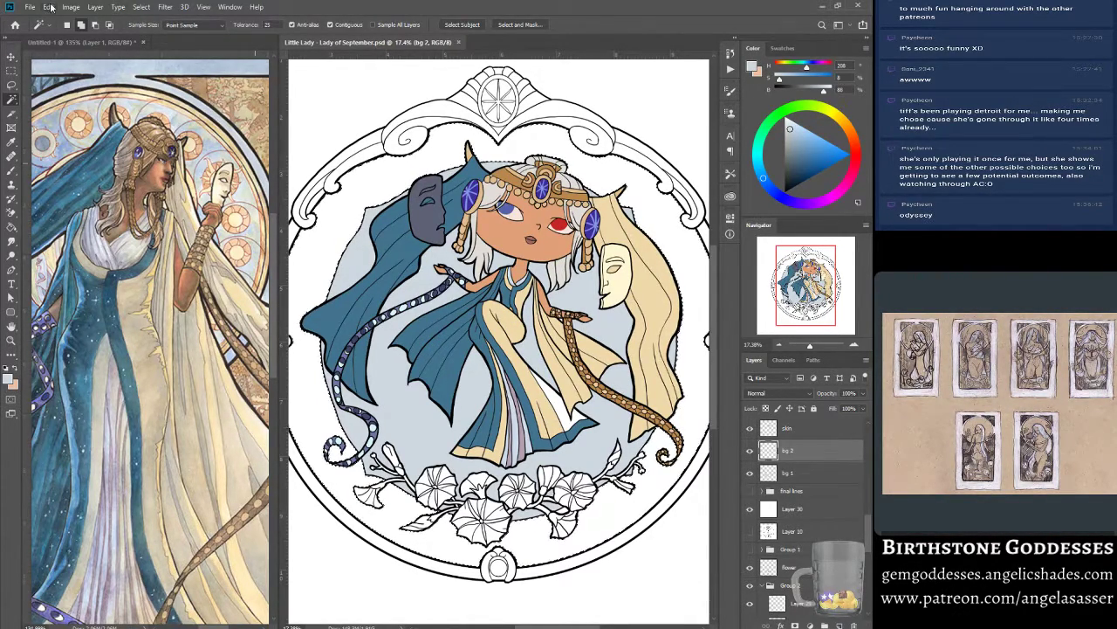
pyautogui.click(48, 7)
pyautogui.click(70, 184)
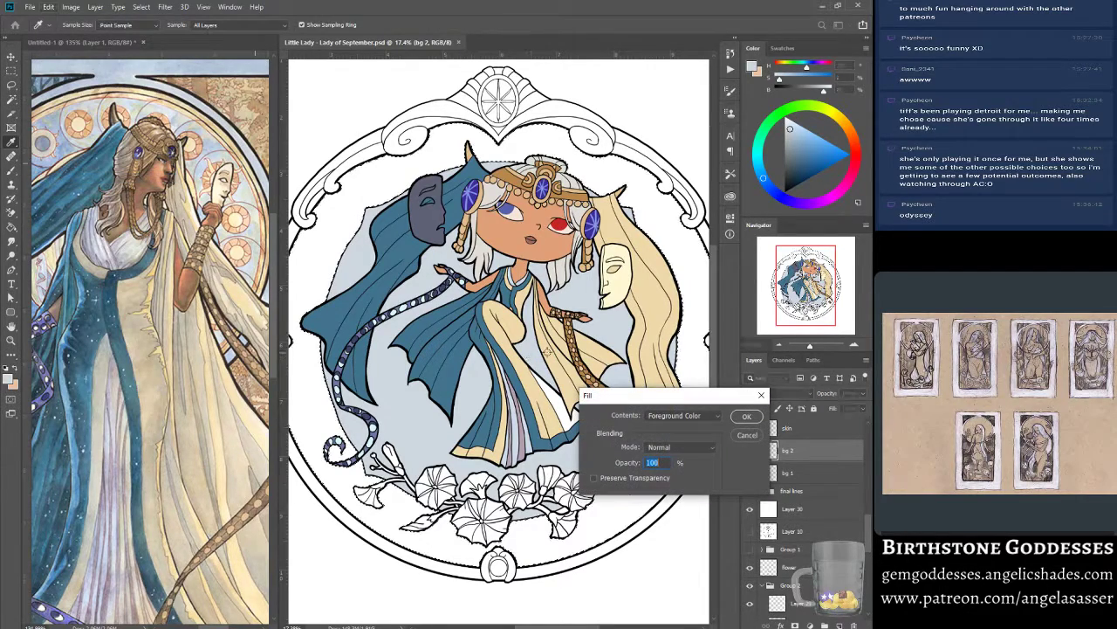
pyautogui.click(681, 416)
pyautogui.click(667, 436)
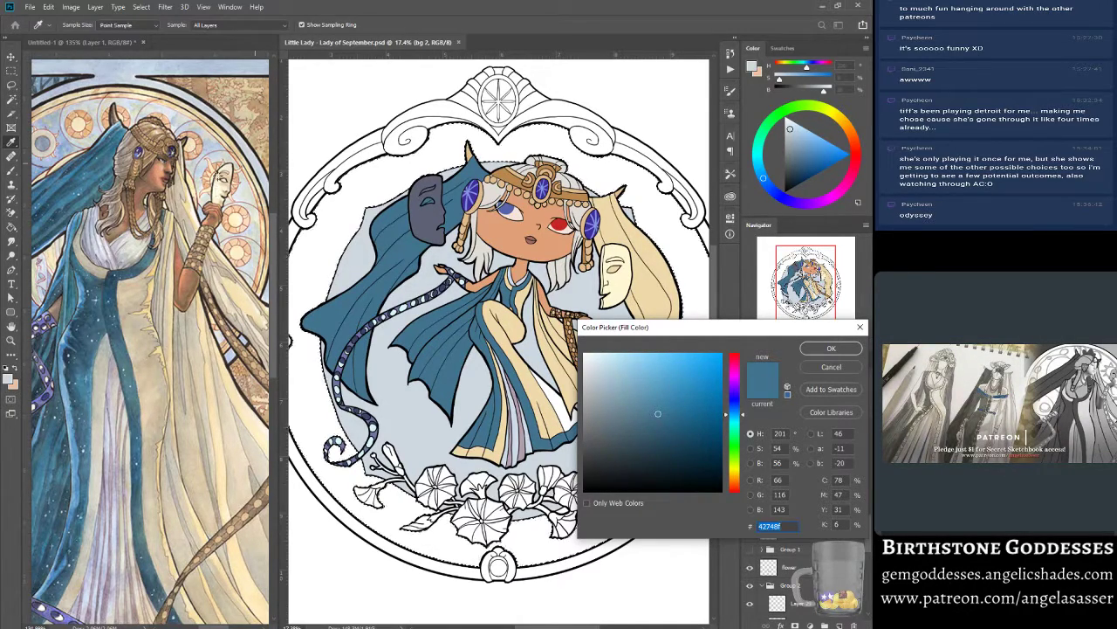
pyautogui.click(191, 144)
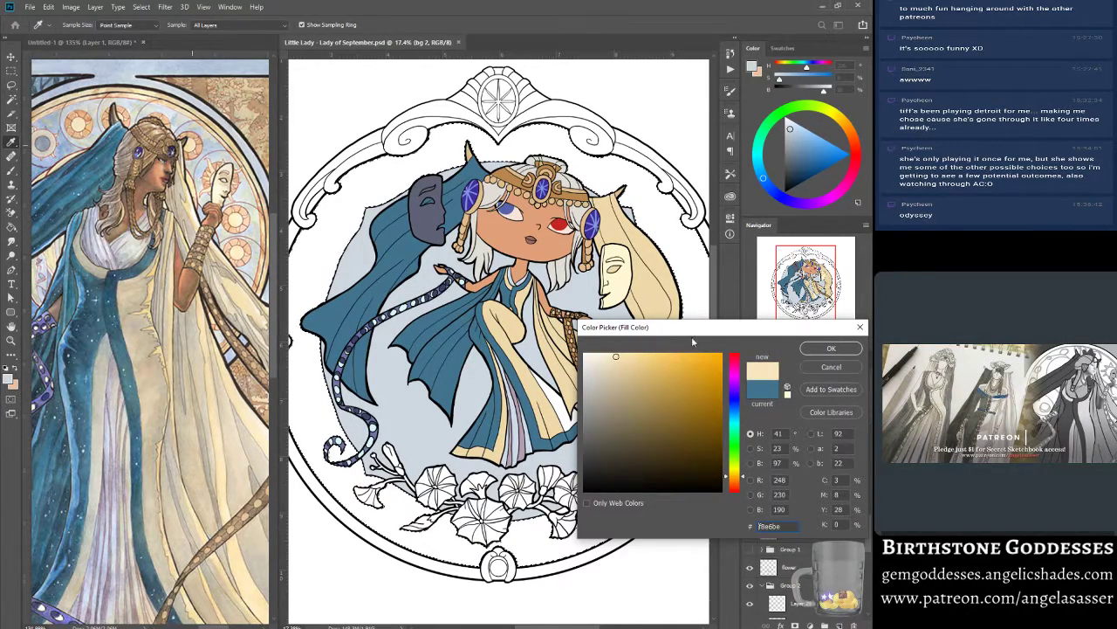
pyautogui.click(832, 349)
pyautogui.click(746, 418)
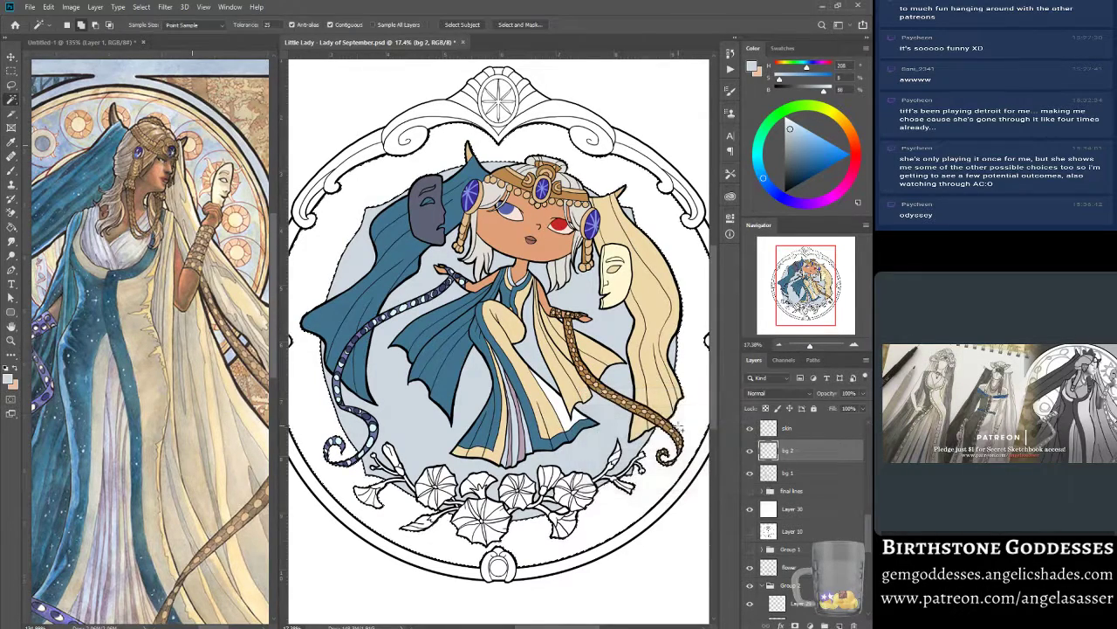
# Clear the active selection and consolidate the side-by-side documents into tabs, keeping the Lady of September illustration in front.
pyautogui.hotkey('ctrl', 'd')
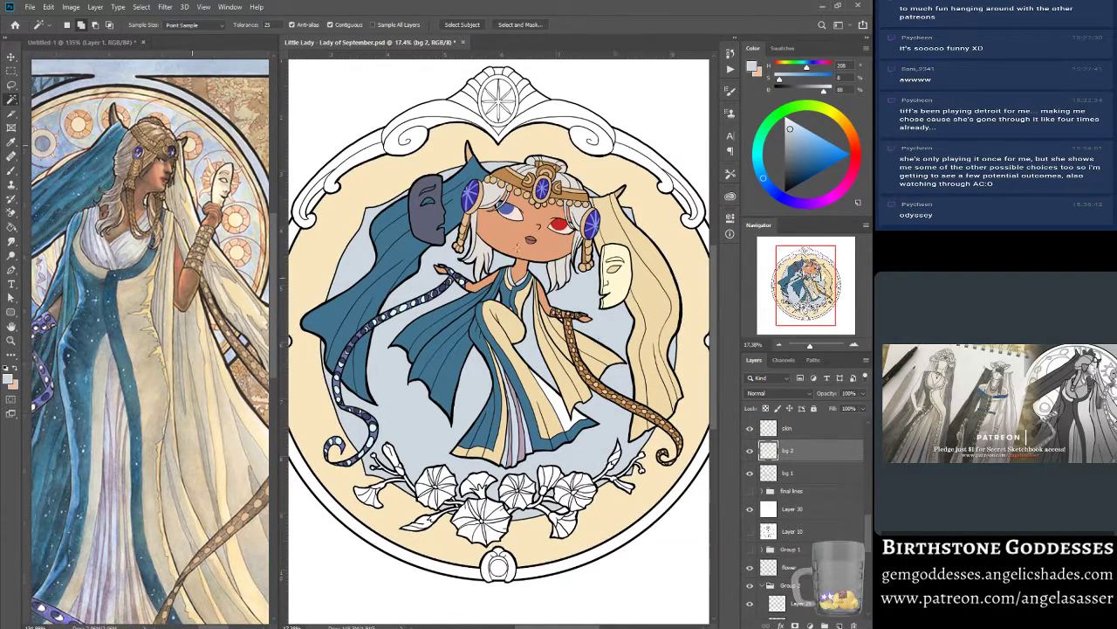
pyautogui.click(230, 7)
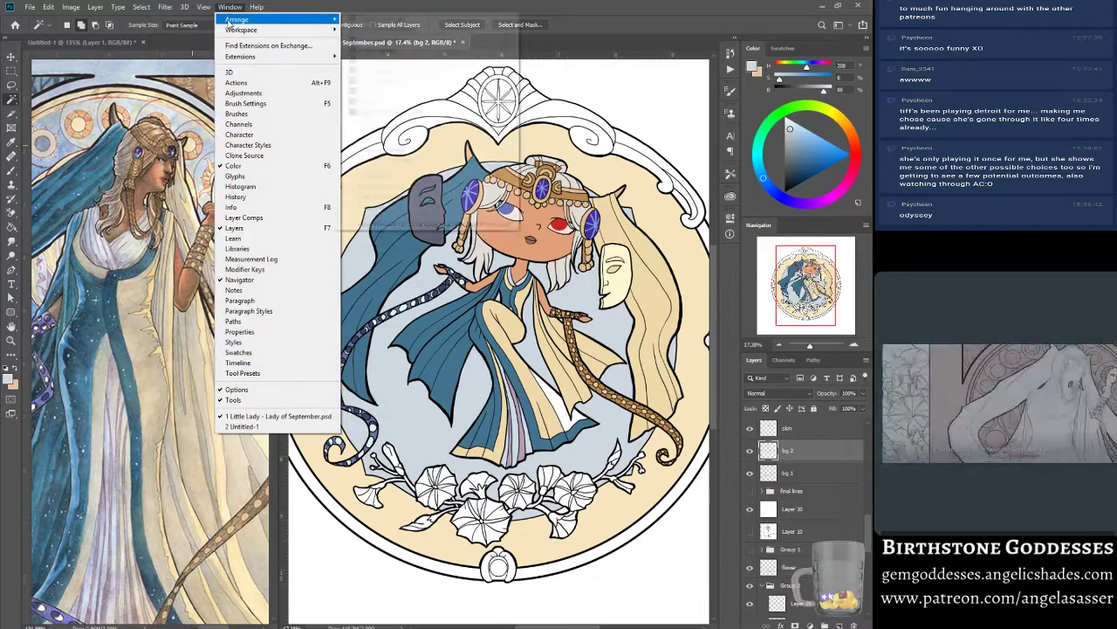
pyautogui.moveTo(253, 19)
pyautogui.click(427, 112)
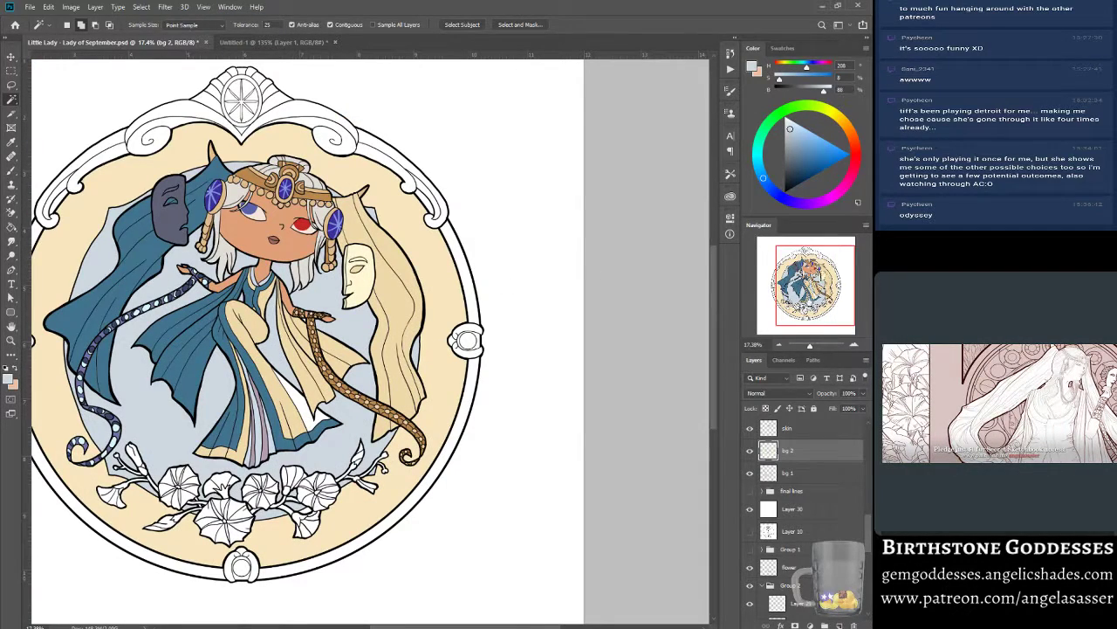
pyautogui.moveTo(819, 292); pyautogui.dragTo(801, 292)
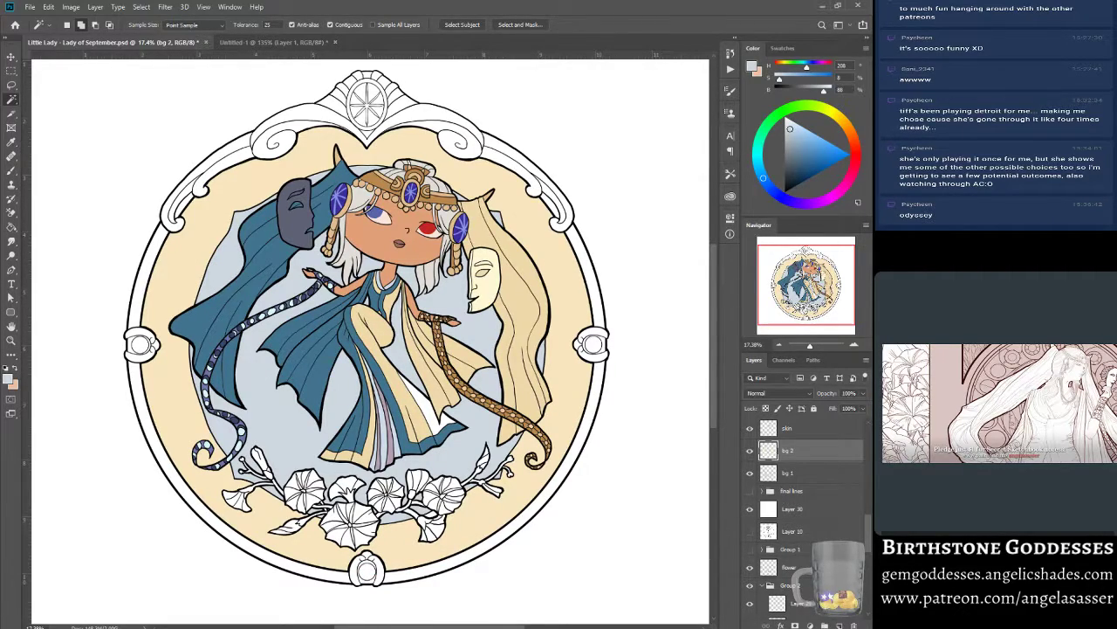
# Add a Hue/Saturation adjustment layer above bg 2 that shifts the outer ring to pink, and hide that adjustment layer.
pyautogui.click(818, 625)
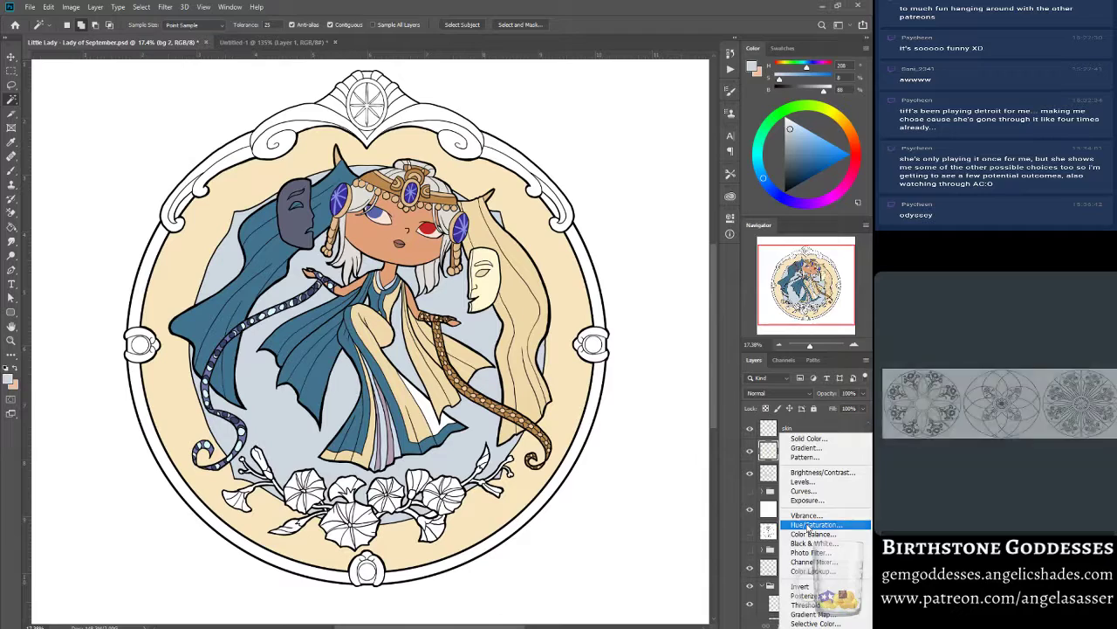
pyautogui.click(803, 528)
pyautogui.moveTo(656, 293); pyautogui.dragTo(602, 302)
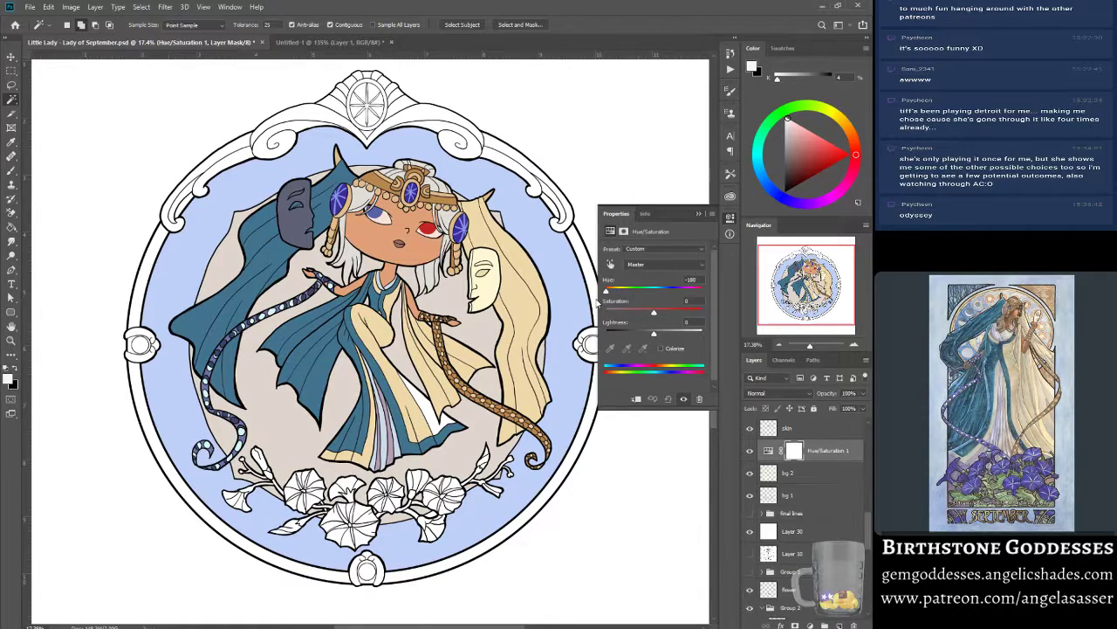
pyautogui.moveTo(607, 302); pyautogui.dragTo(637, 312)
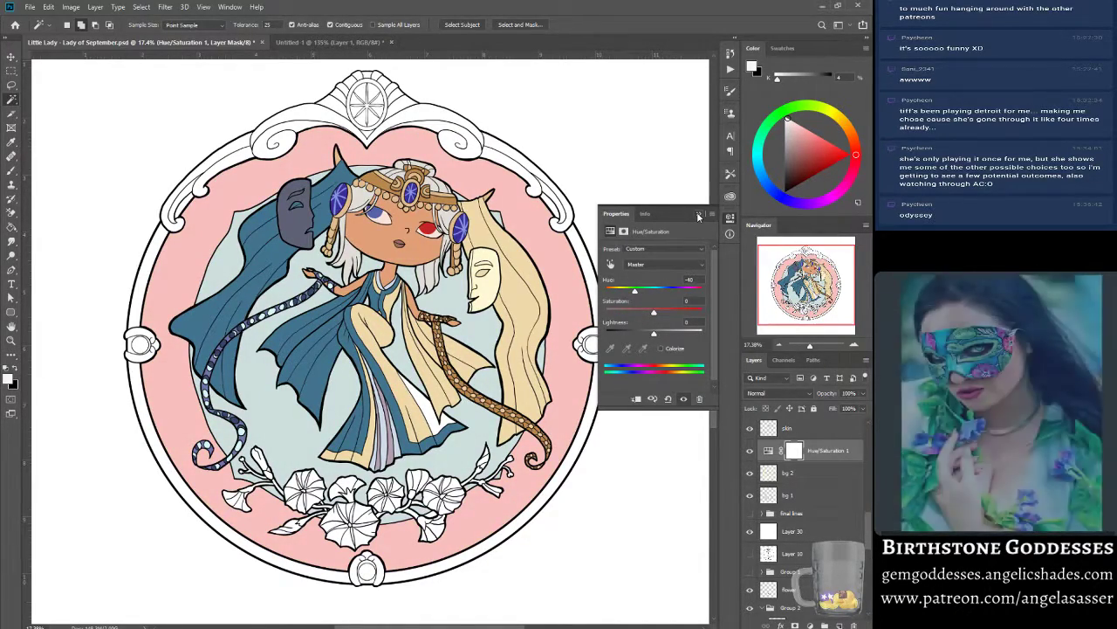
pyautogui.click(699, 215)
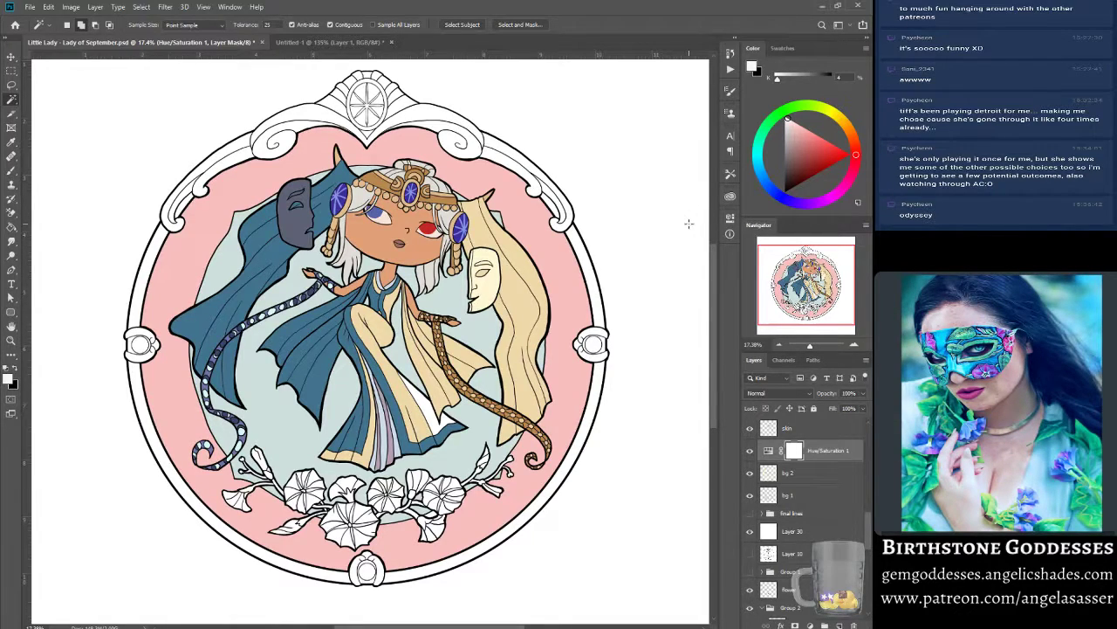
pyautogui.click(752, 451)
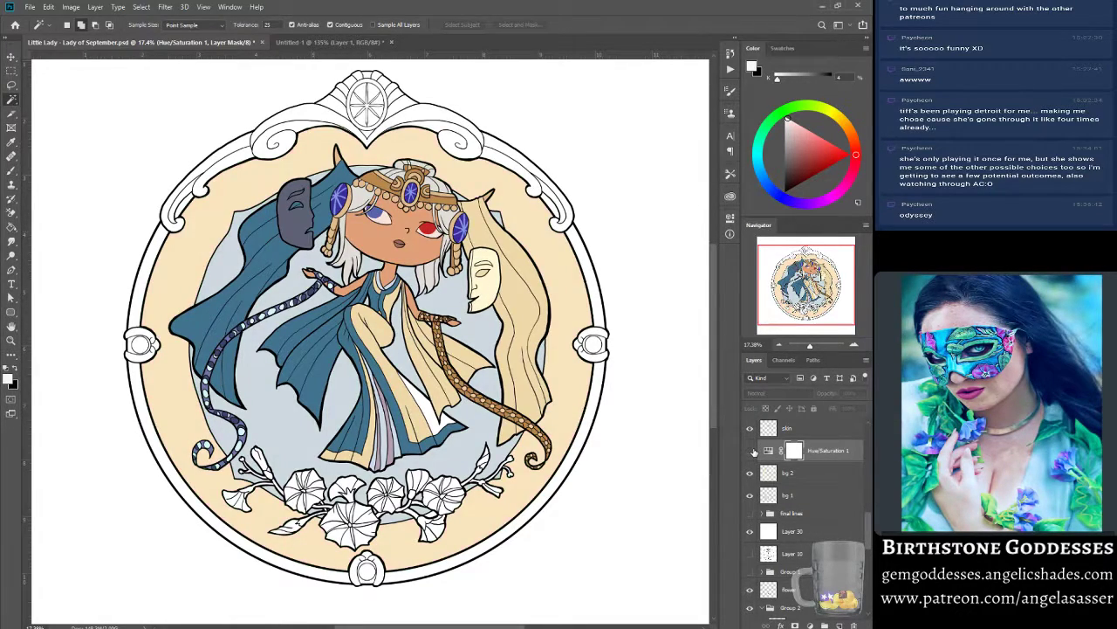
# Fill the bg 2 layer's outer ring with the pale blue foreground color, preserving transparency.
pyautogui.click(807, 474)
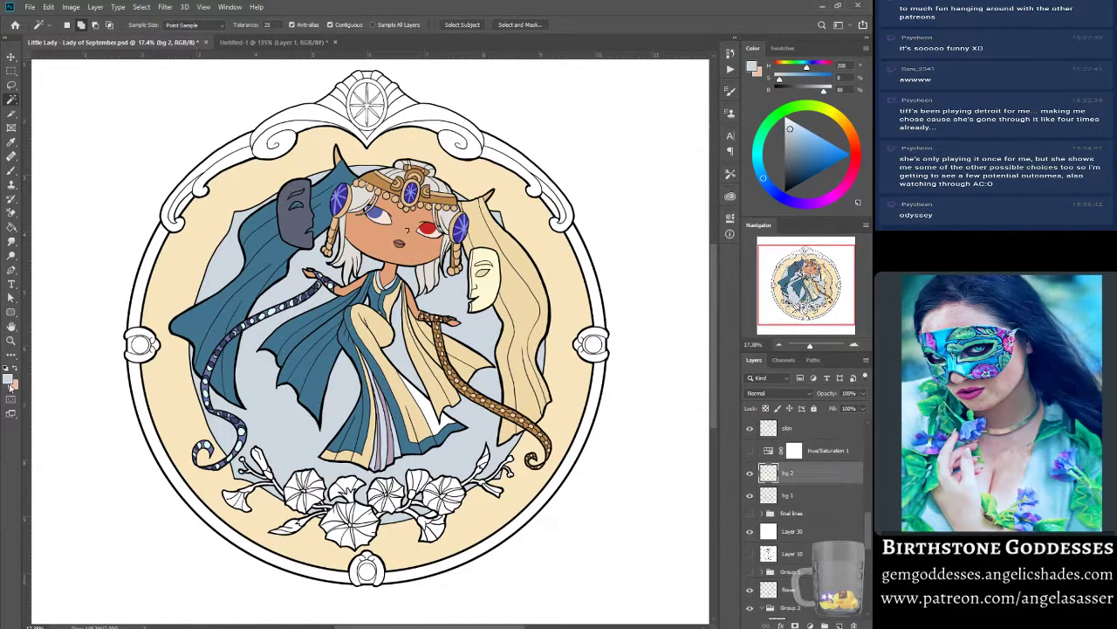
pyautogui.click(48, 7)
pyautogui.click(73, 178)
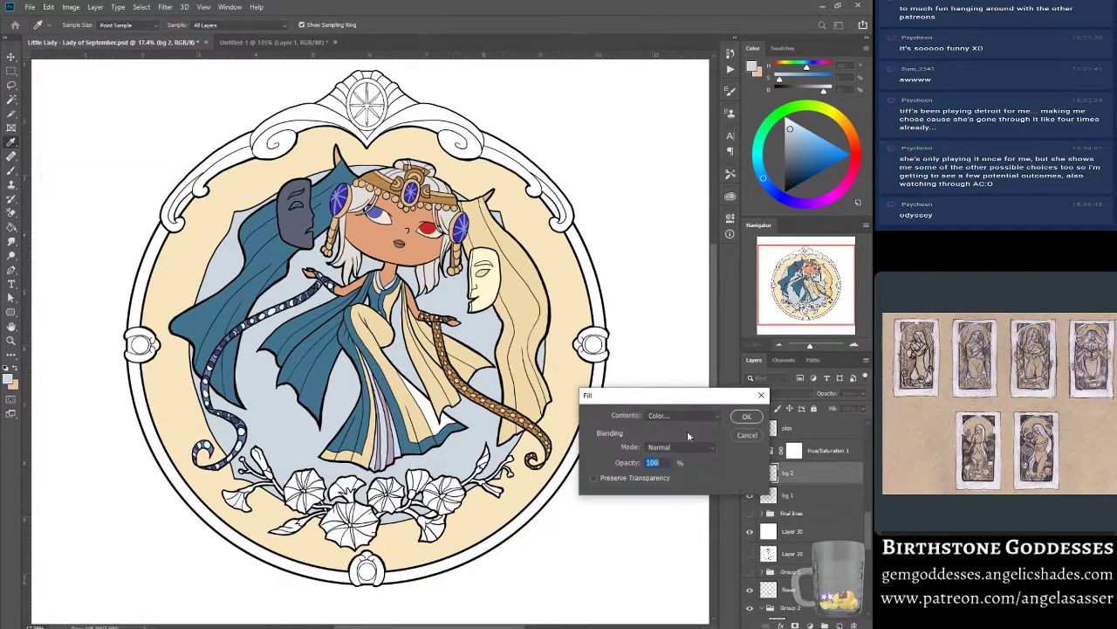
pyautogui.click(747, 416)
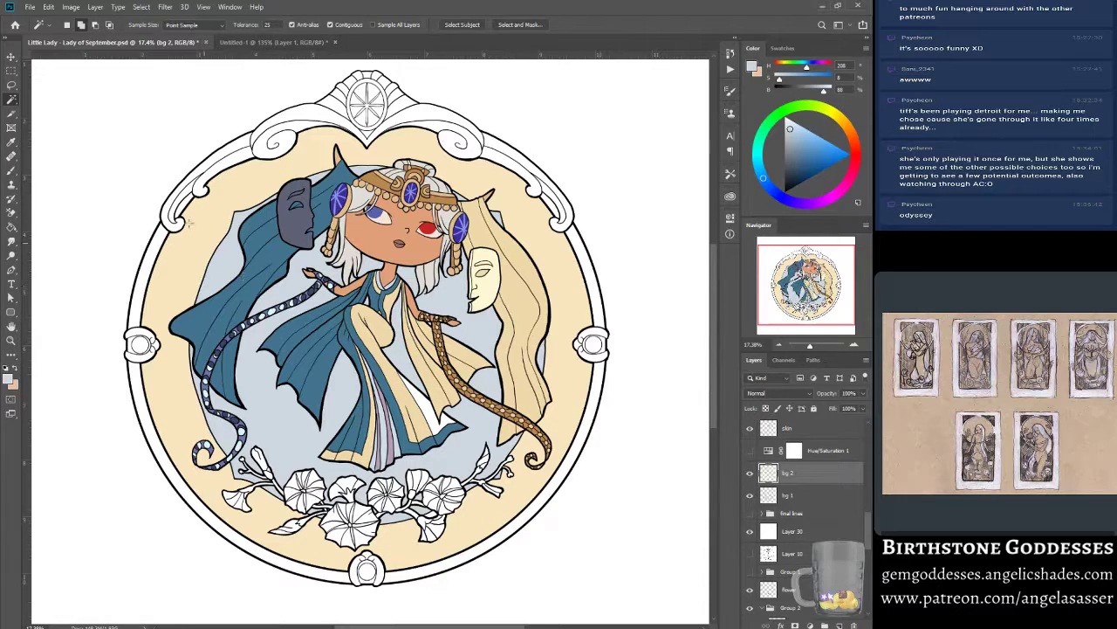
pyautogui.click(48, 7)
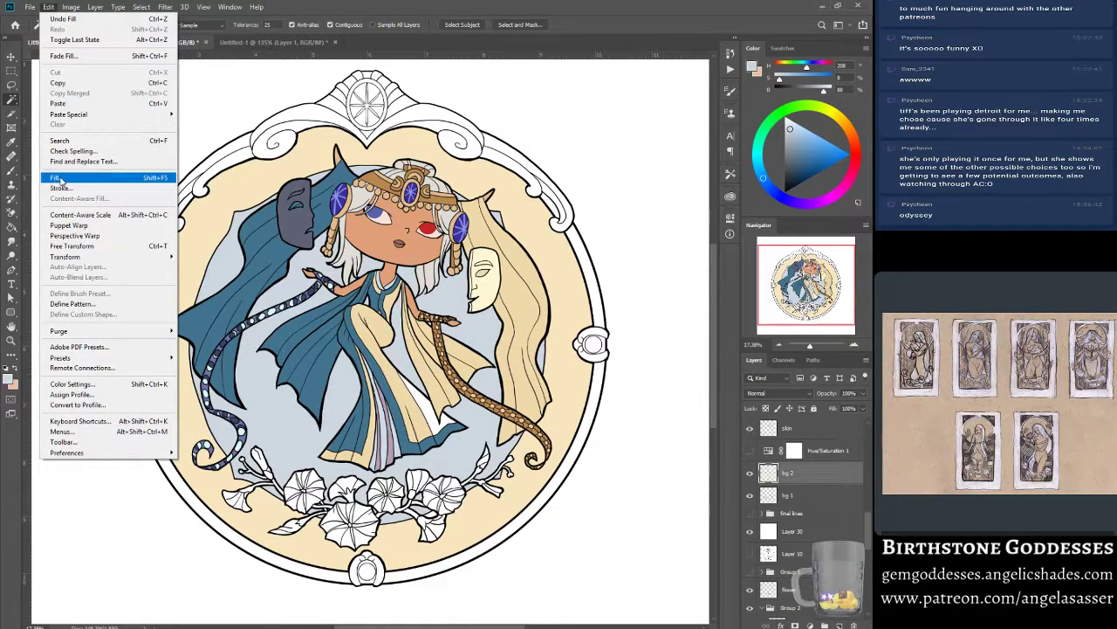
pyautogui.click(73, 178)
pyautogui.click(684, 415)
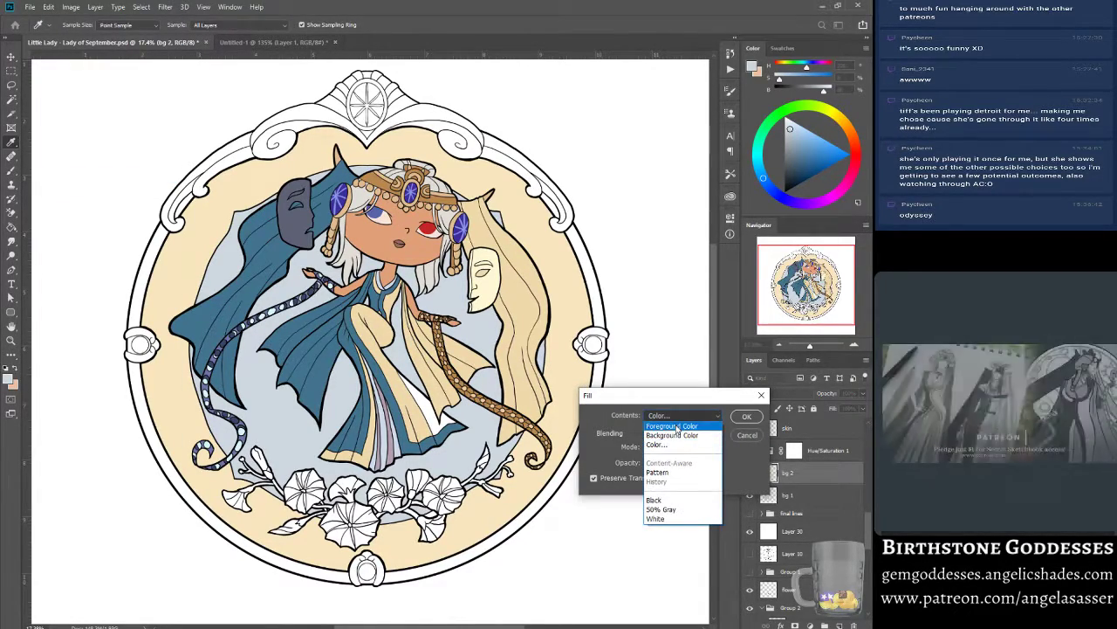
pyautogui.click(673, 420)
pyautogui.click(747, 417)
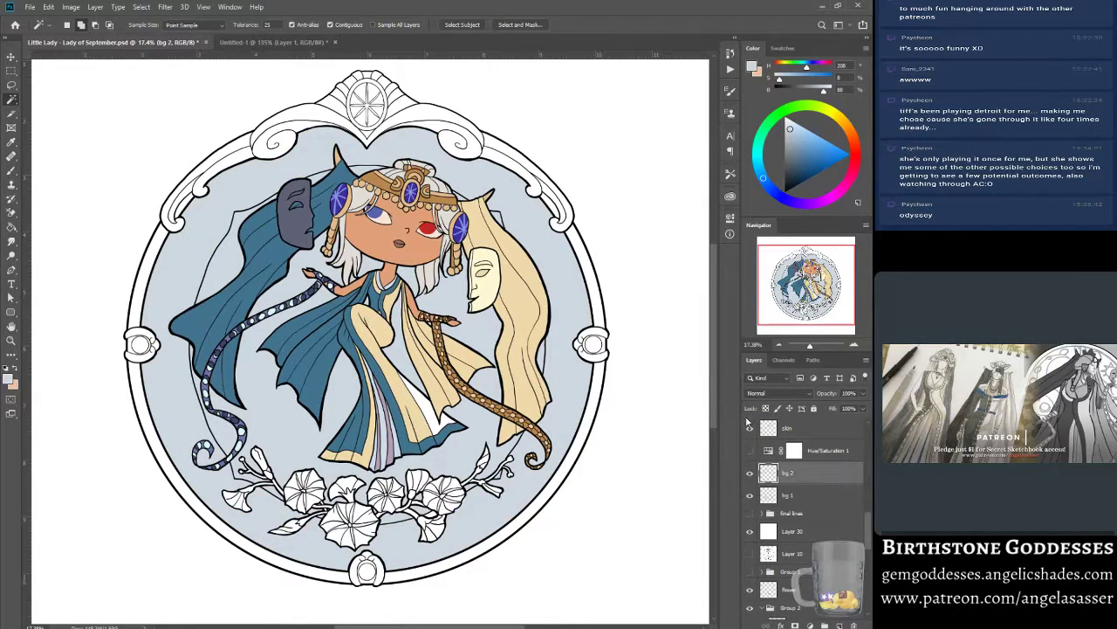
# Darken and enrich the blue ring on bg 2 with a Hue/Saturation adjustment of saturation +40 and lightness -18.
pyautogui.click(71, 7)
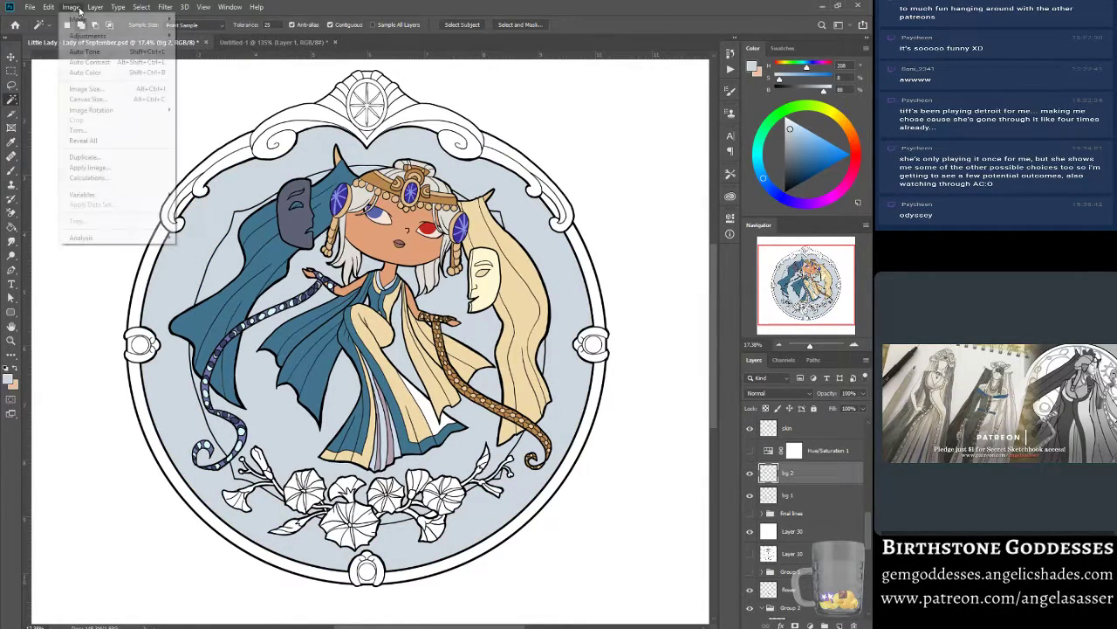
pyautogui.moveTo(98, 37)
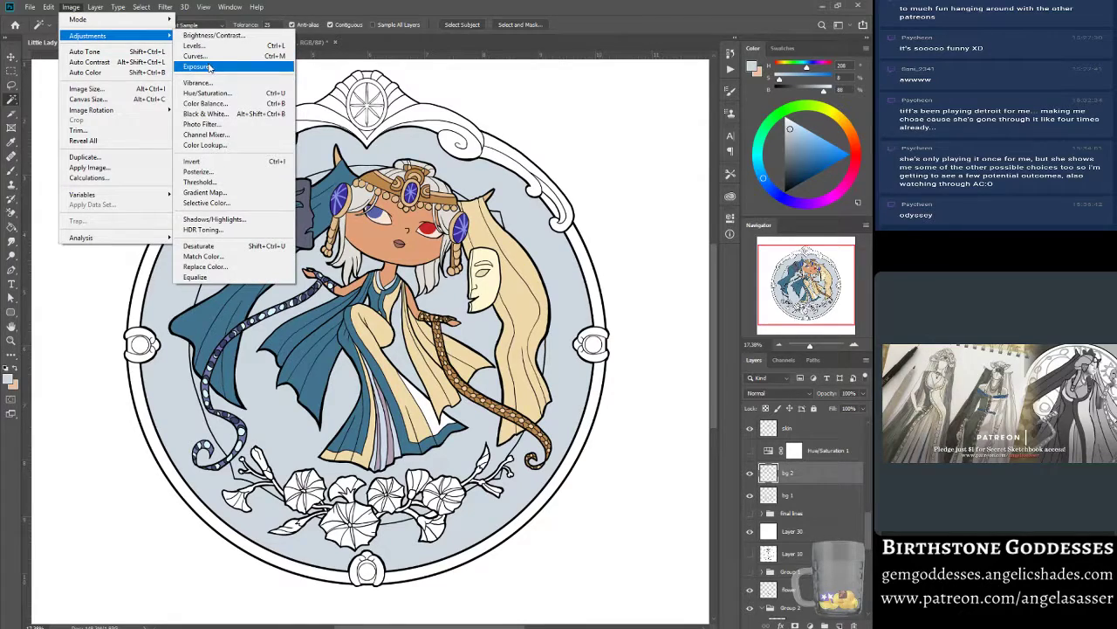
pyautogui.click(254, 95)
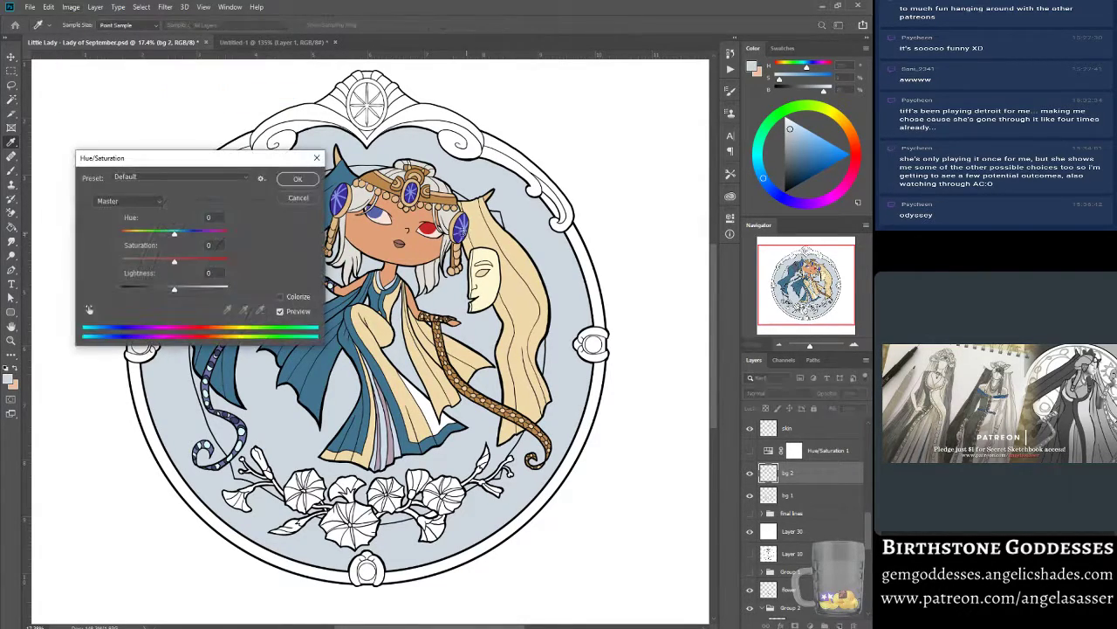
pyautogui.moveTo(250, 161); pyautogui.dragTo(858, 203)
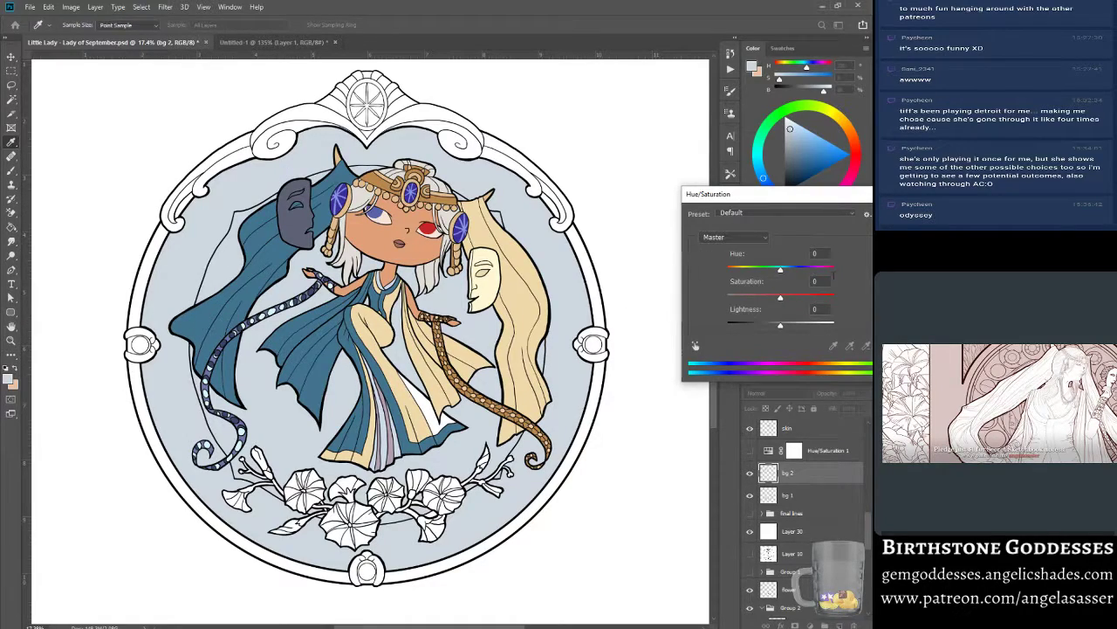
pyautogui.moveTo(779, 330)
pyautogui.mouseDown()
pyautogui.moveTo(769, 329)
pyautogui.moveTo(812, 299)
pyautogui.moveTo(770, 328)
pyautogui.mouseUp()
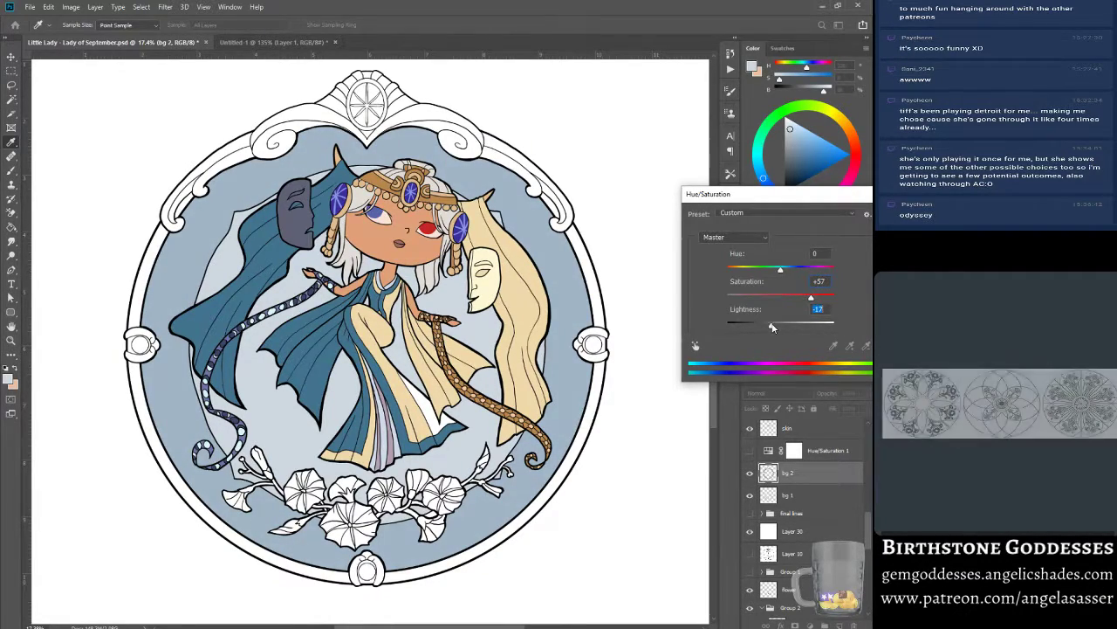
pyautogui.moveTo(772, 328); pyautogui.dragTo(771, 327)
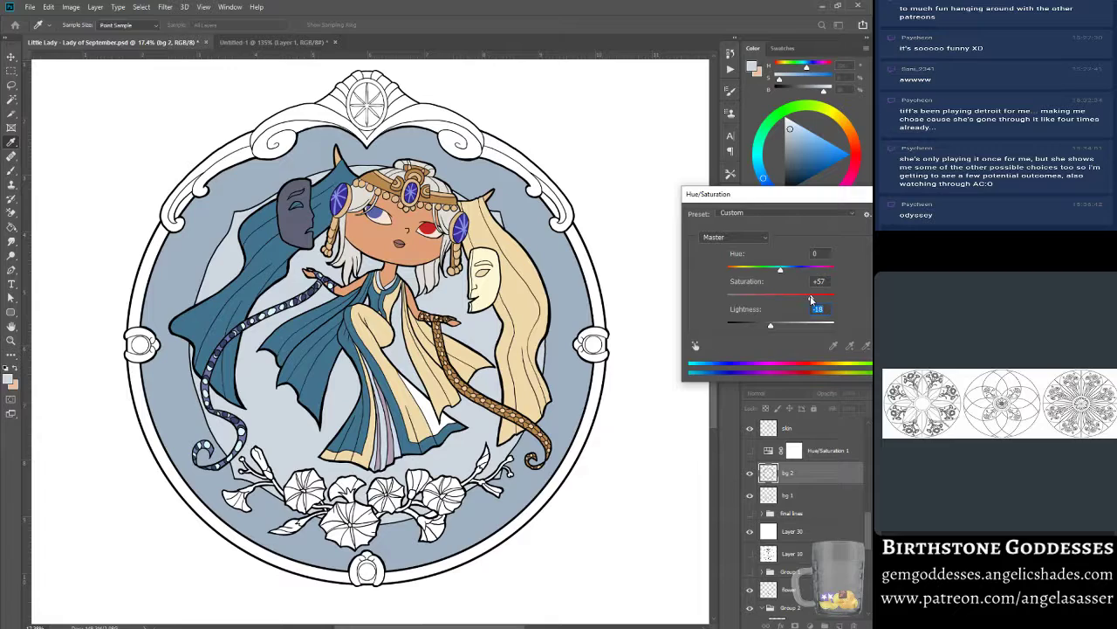
pyautogui.moveTo(811, 300)
pyautogui.mouseDown()
pyautogui.moveTo(792, 300)
pyautogui.moveTo(804, 301)
pyautogui.mouseUp()
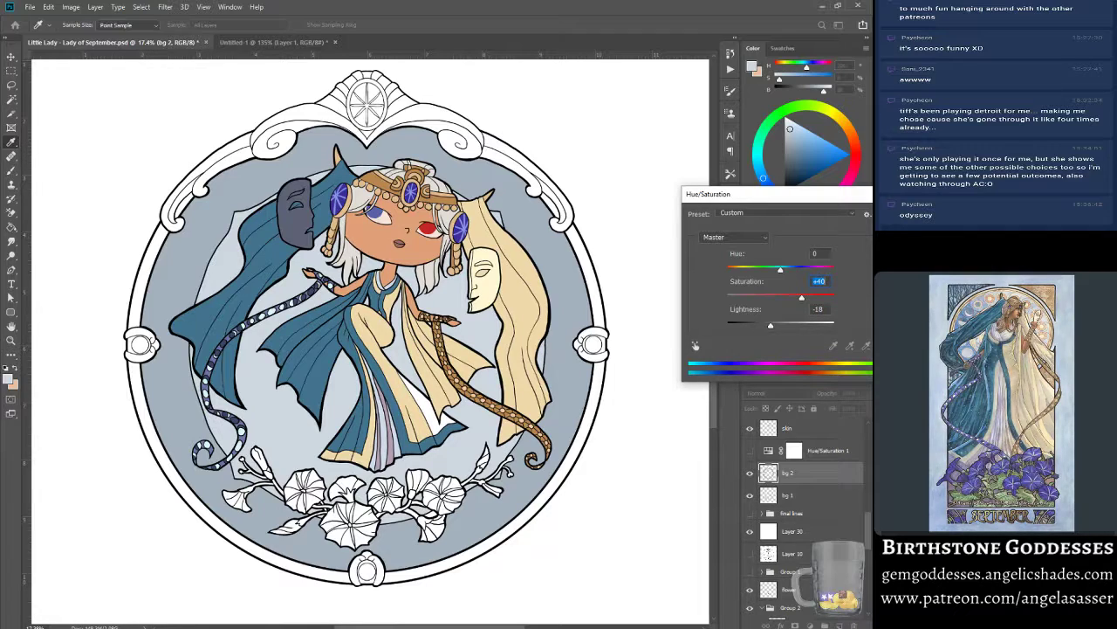
pyautogui.moveTo(803, 193); pyautogui.dragTo(689, 174)
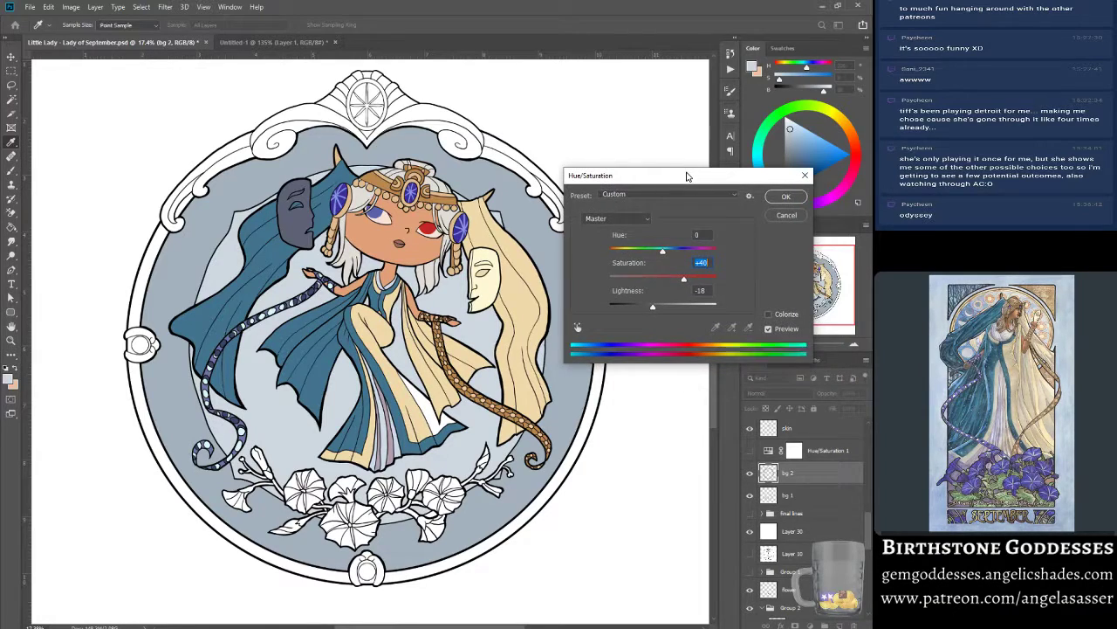
pyautogui.click(785, 197)
# Add a second Hue/Saturation adjustment layer above bg 2 with hue +147 and lightness +34.
pyautogui.press('w')
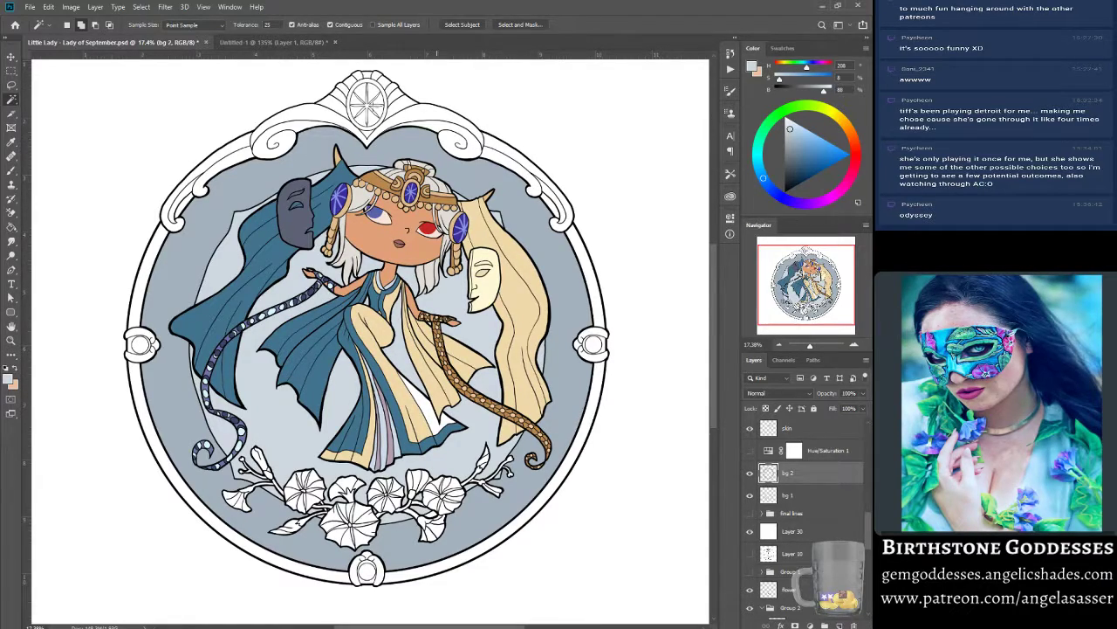
pyautogui.click(12, 341)
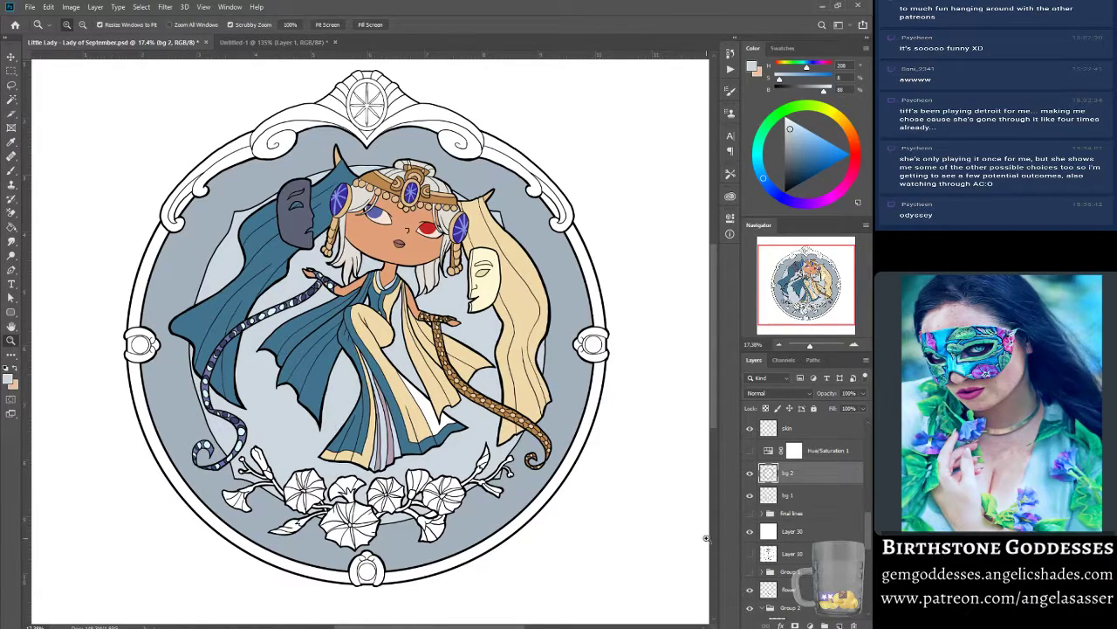
pyautogui.click(810, 625)
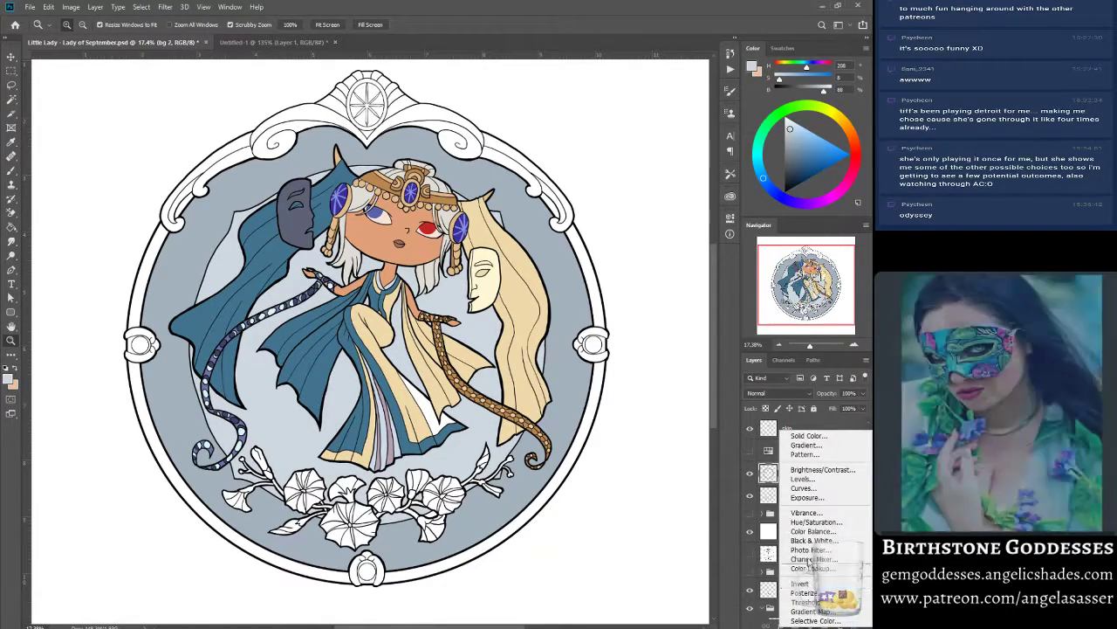
pyautogui.click(818, 522)
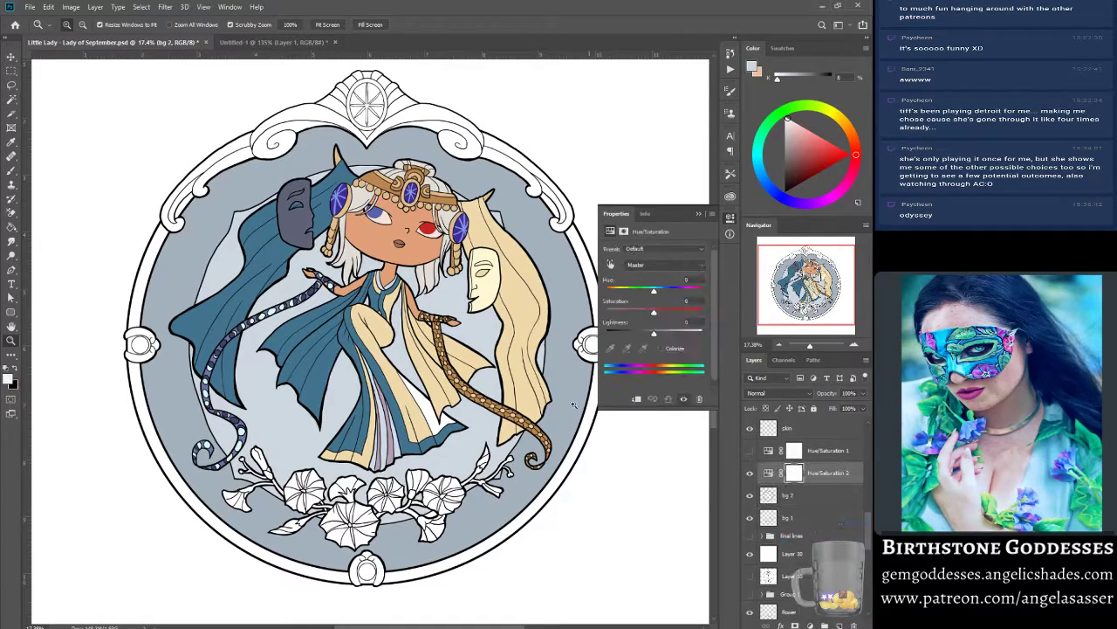
pyautogui.moveTo(654, 294); pyautogui.dragTo(607, 293)
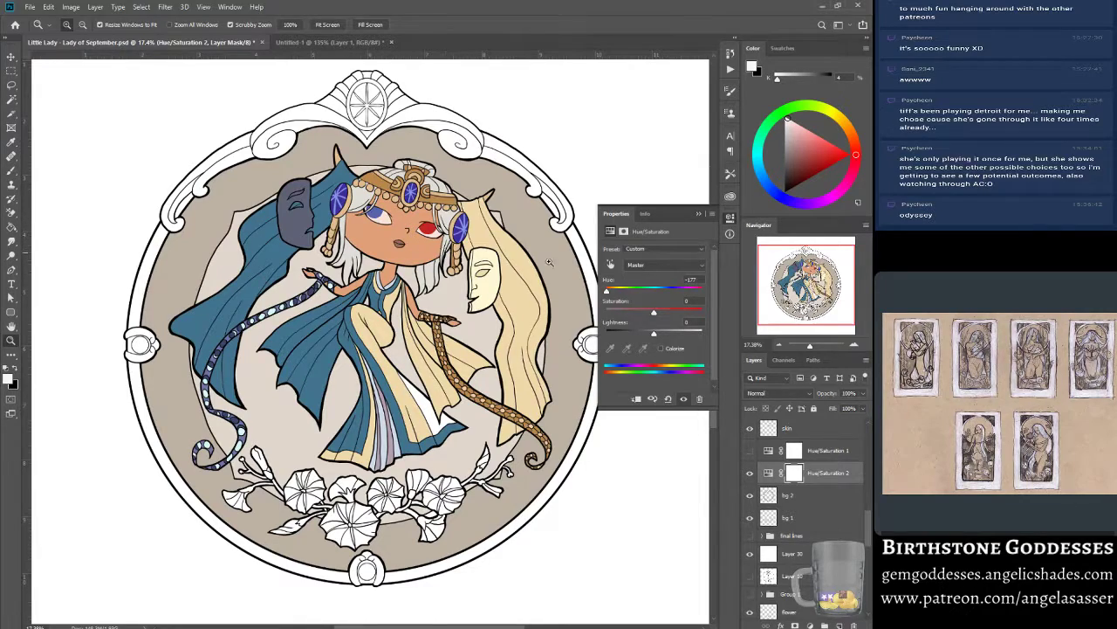
pyautogui.moveTo(608, 290); pyautogui.dragTo(653, 293)
pyautogui.moveTo(654, 332)
pyautogui.mouseDown()
pyautogui.moveTo(685, 335)
pyautogui.moveTo(669, 335)
pyautogui.mouseUp()
pyautogui.moveTo(653, 294); pyautogui.dragTo(696, 300)
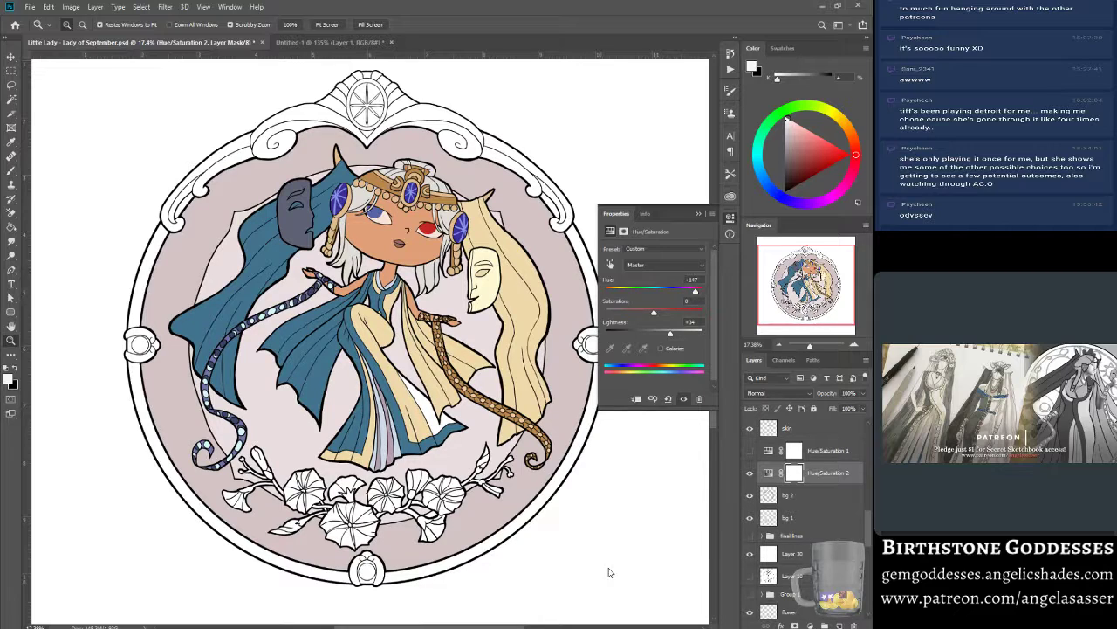
# Compare the background with and without the second Hue/Saturation adjustment, and set its lightness to +24.
pyautogui.click(685, 399)
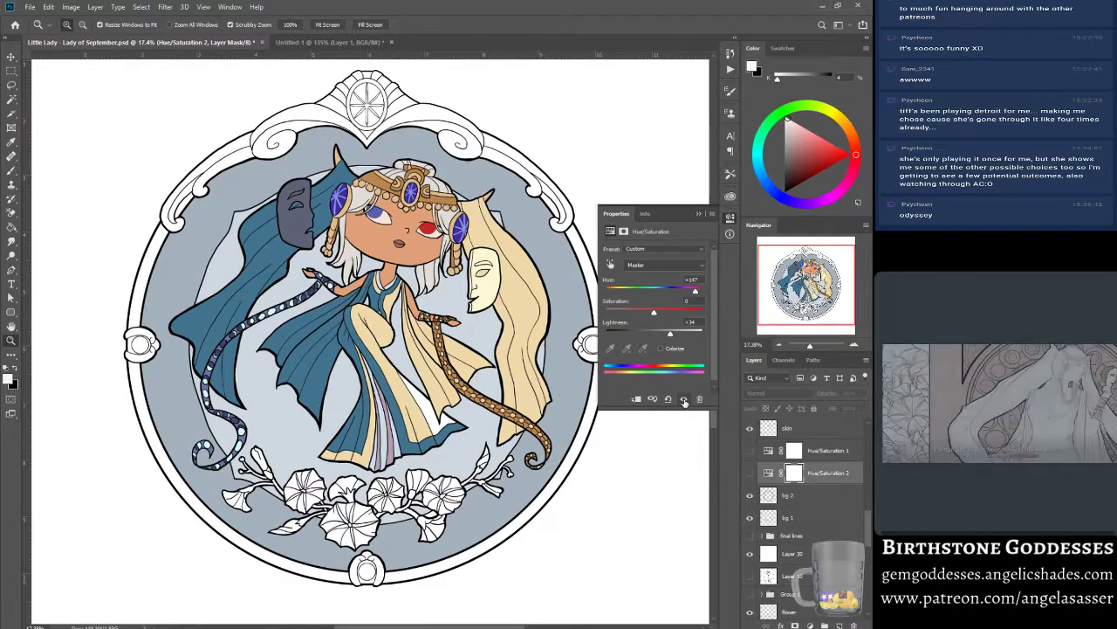
pyautogui.click(684, 399)
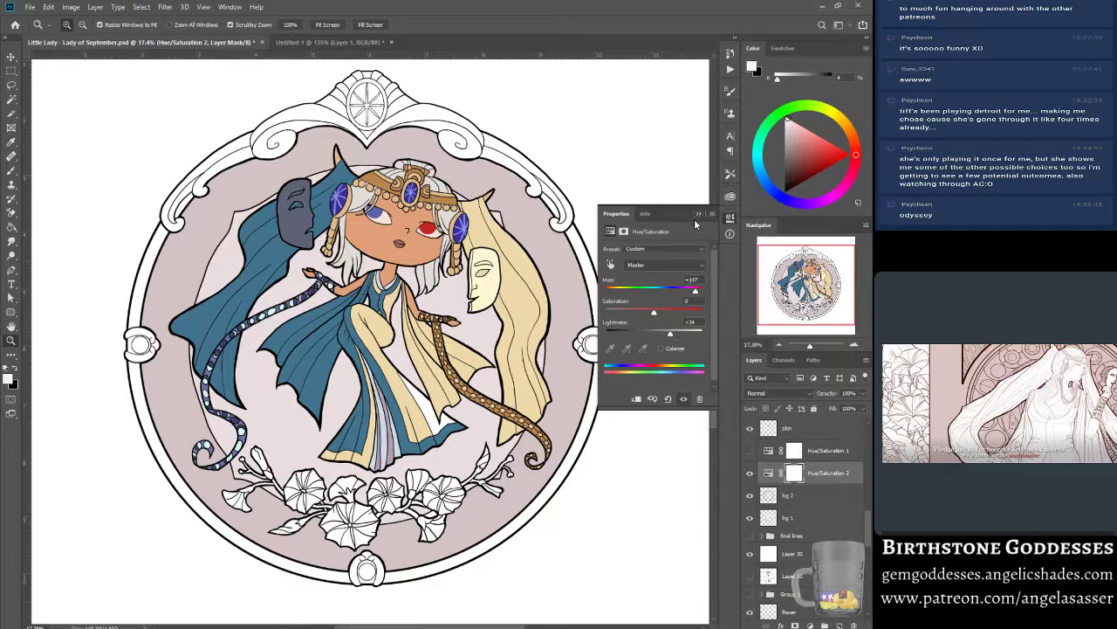
pyautogui.moveTo(661, 334); pyautogui.dragTo(666, 336)
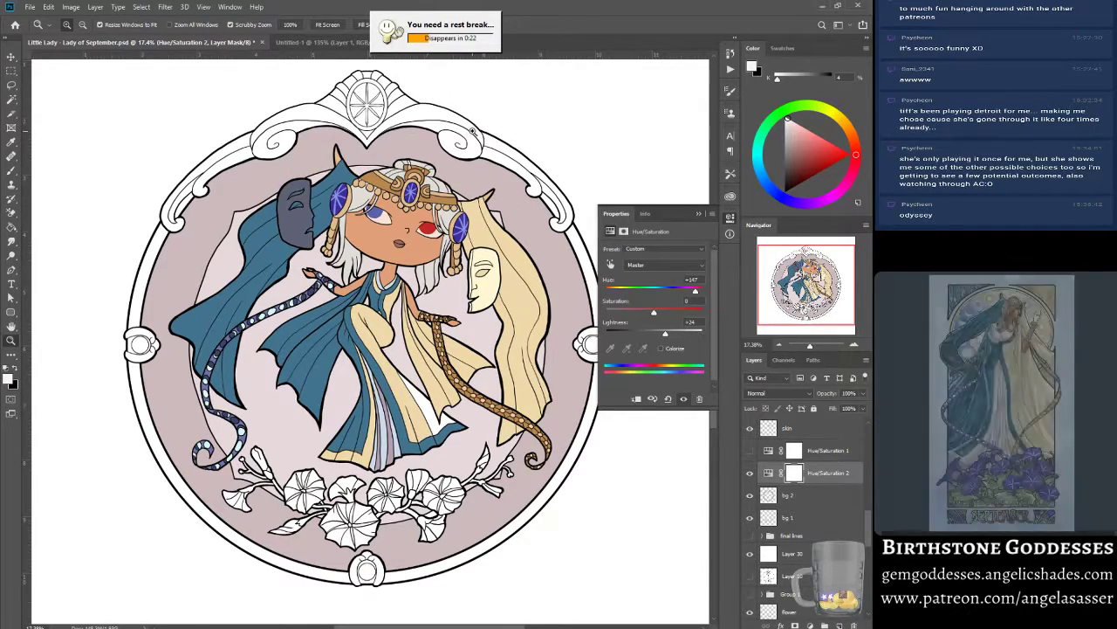
pyautogui.click(699, 214)
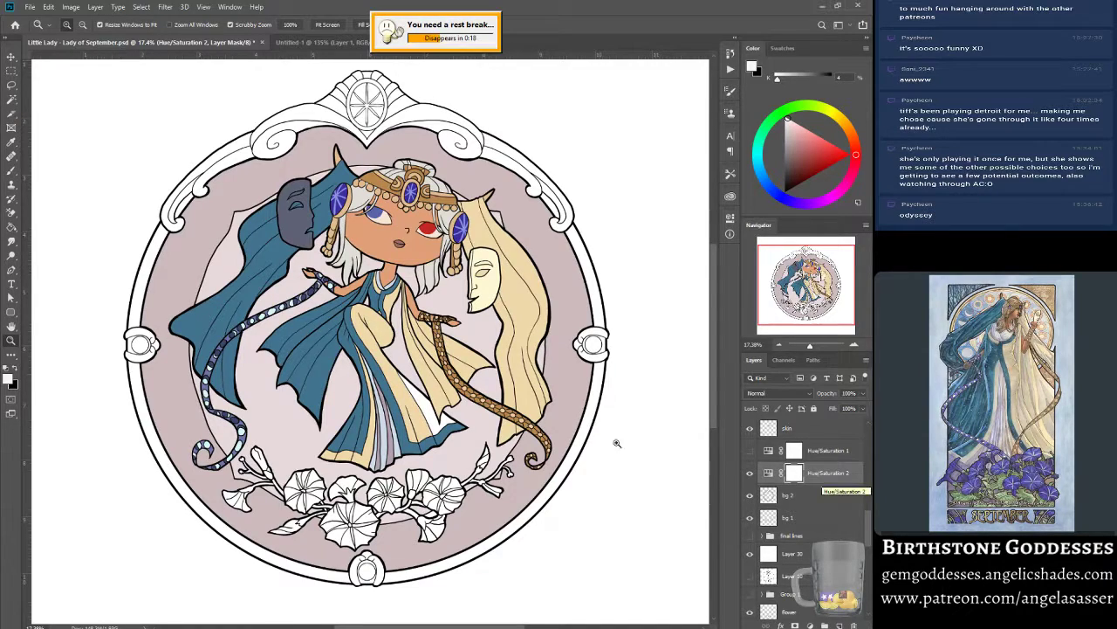
# Check that the Eyedropper tool samples from All Layers, leaving the foreground color as it is.
pyautogui.click(11, 141)
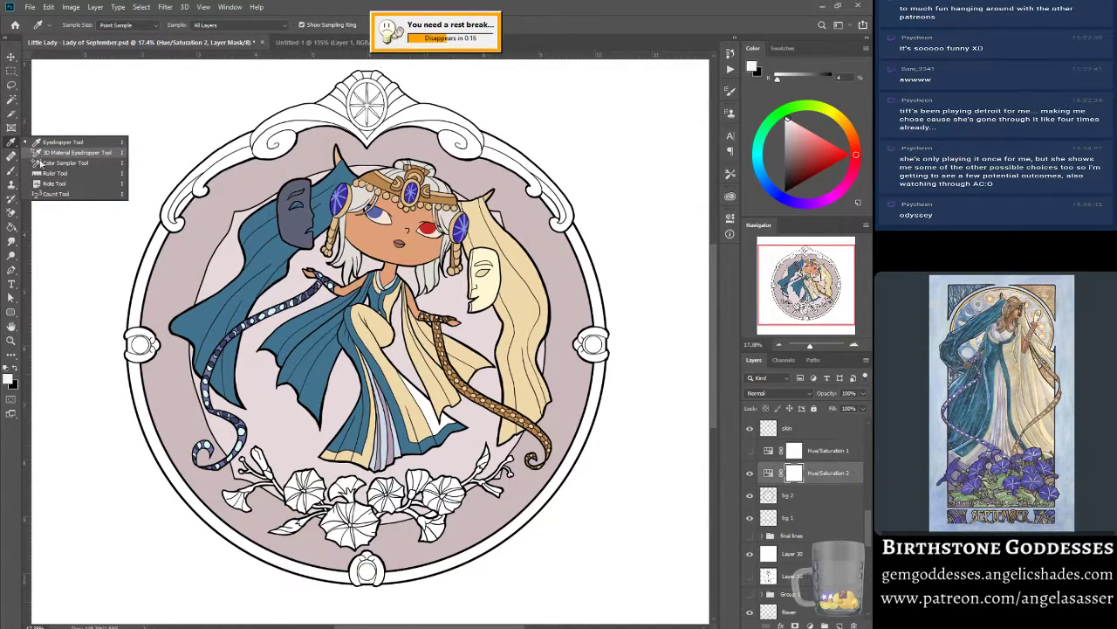
pyautogui.click(61, 141)
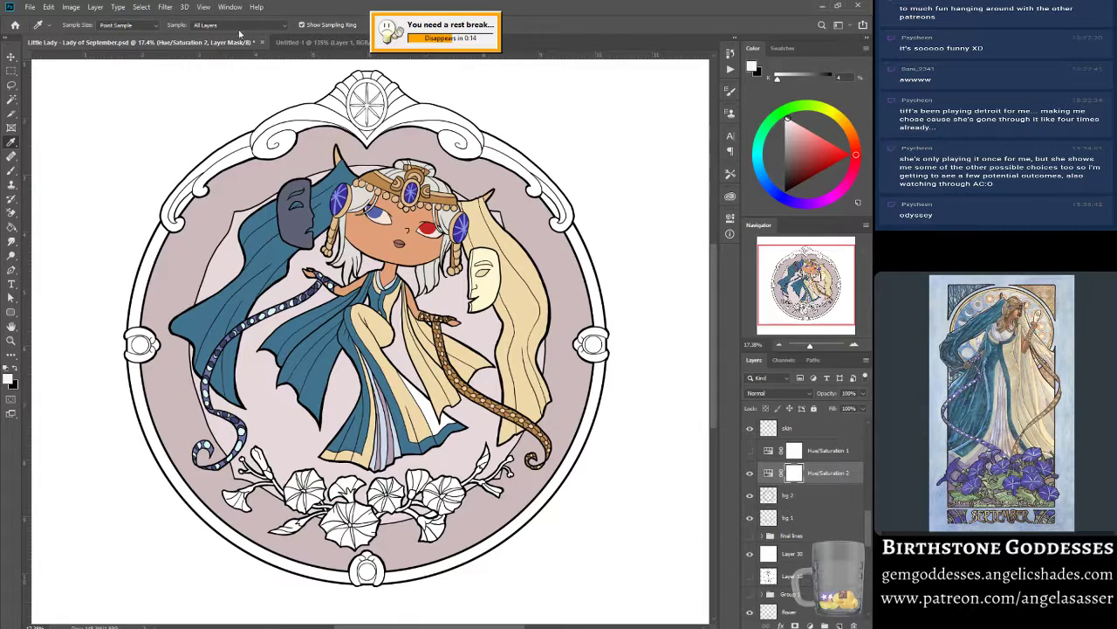
pyautogui.click(254, 24)
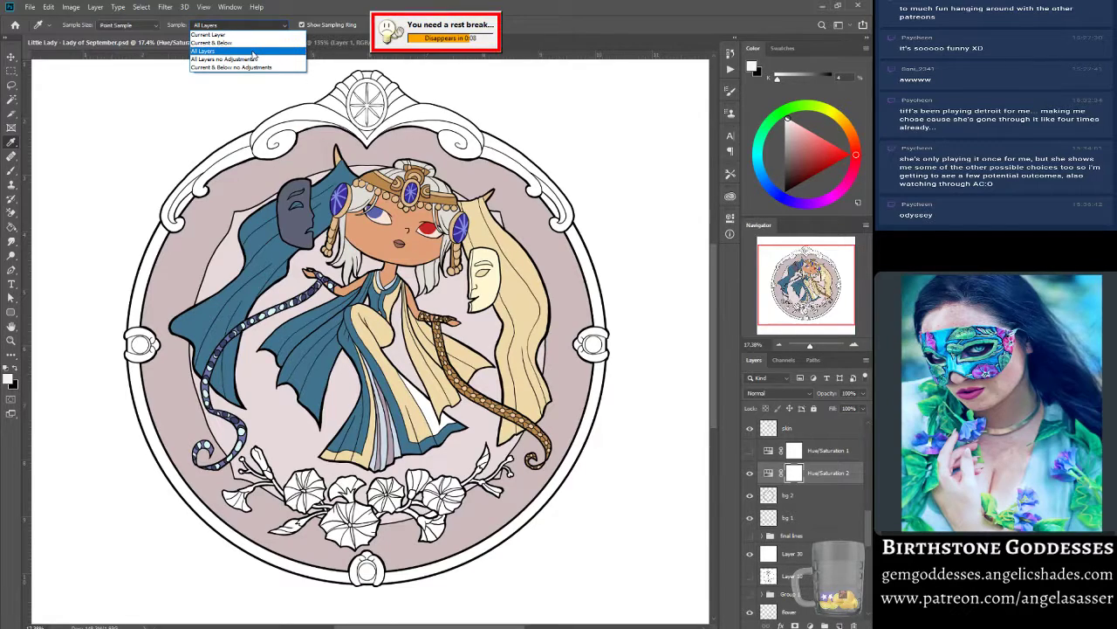
pyautogui.click(252, 53)
pyautogui.click(10, 379)
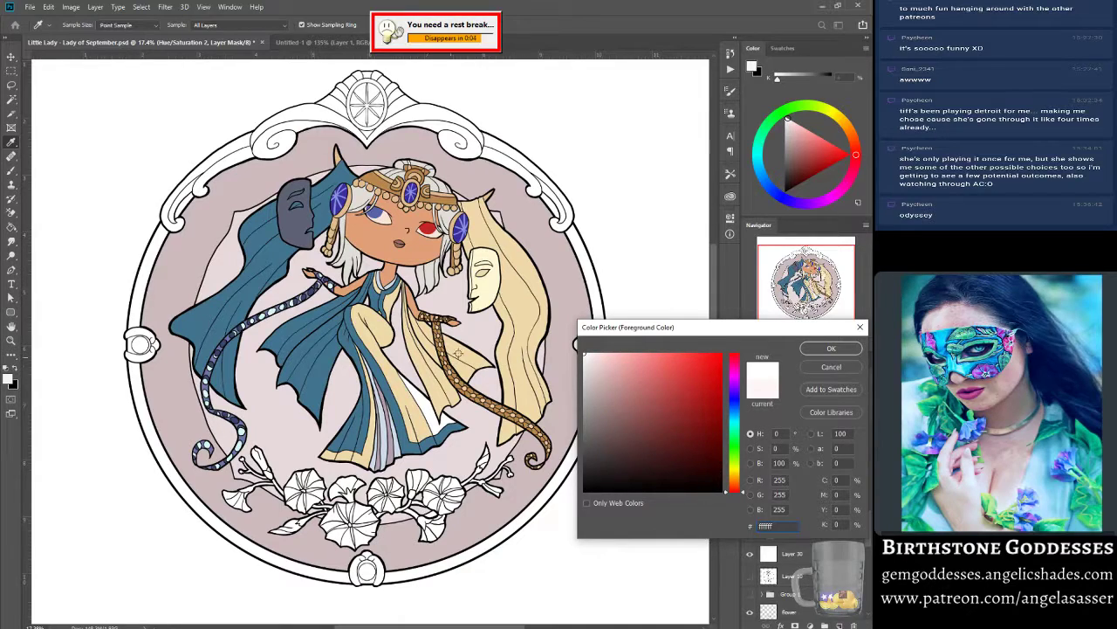
pyautogui.click(848, 370)
pyautogui.click(264, 25)
pyautogui.click(262, 51)
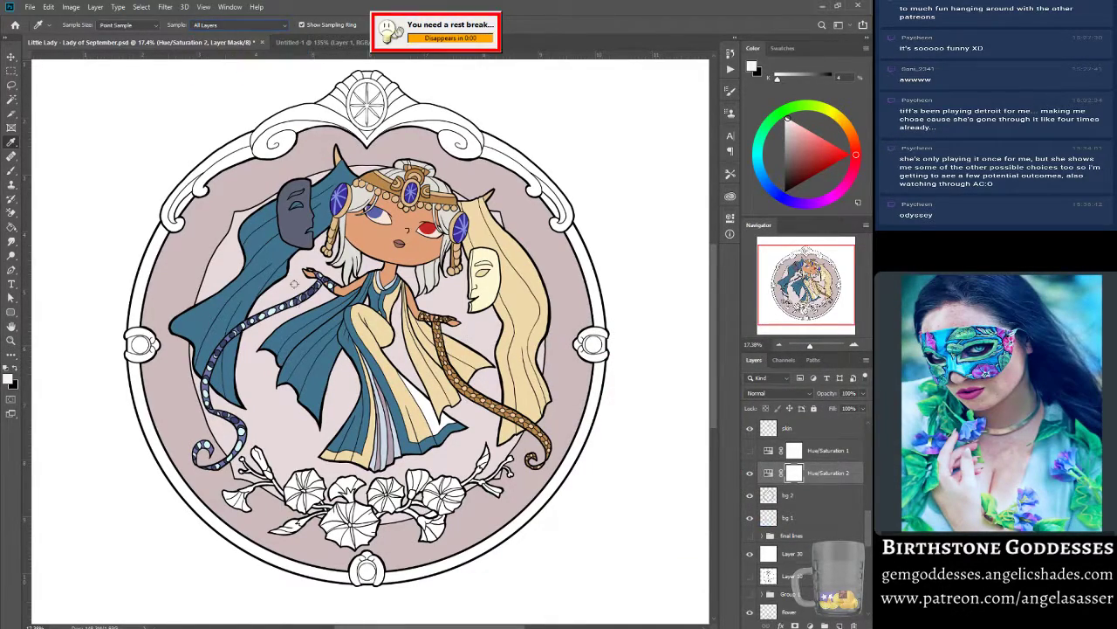
# Save the illustration, start a rest break from the break timer, and skip the remainder of the break.
pyautogui.hotkey('ctrl', 's')
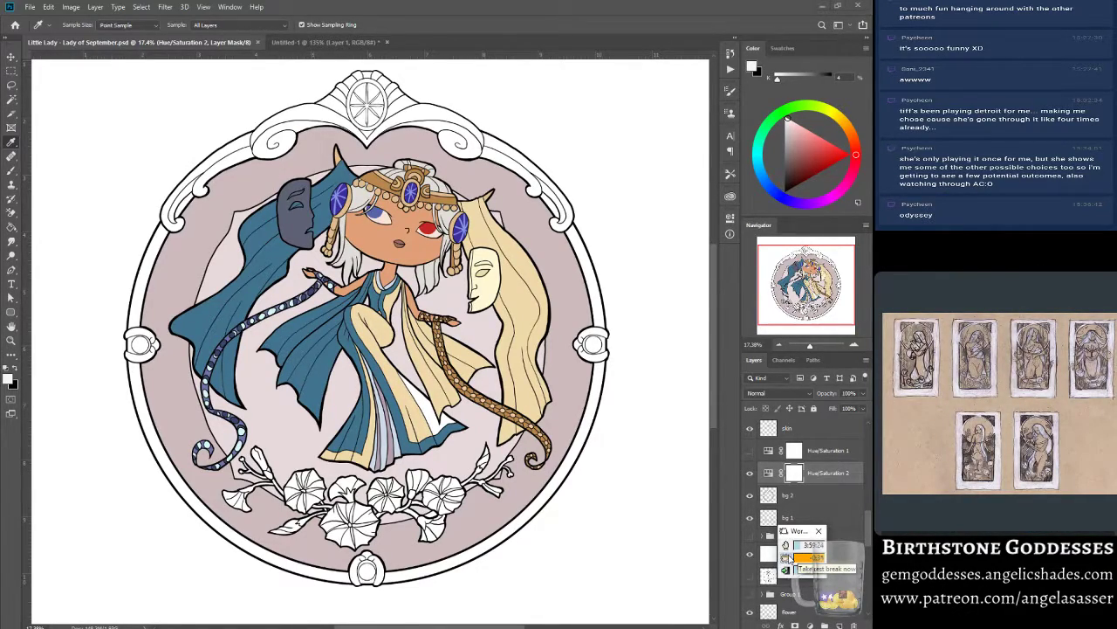
pyautogui.click(786, 557)
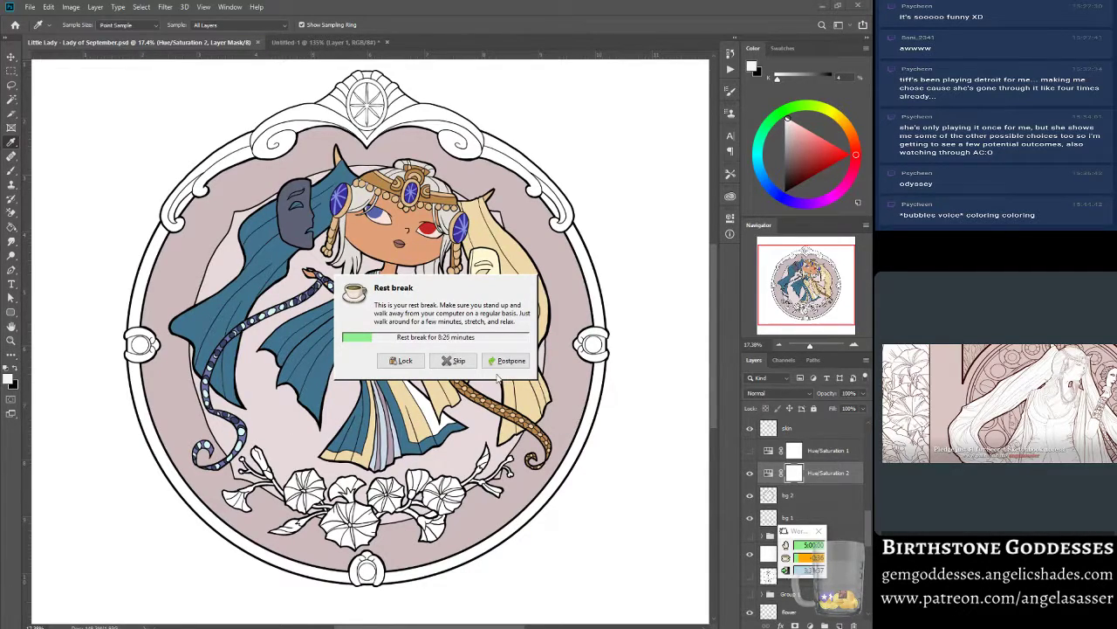
pyautogui.click(458, 360)
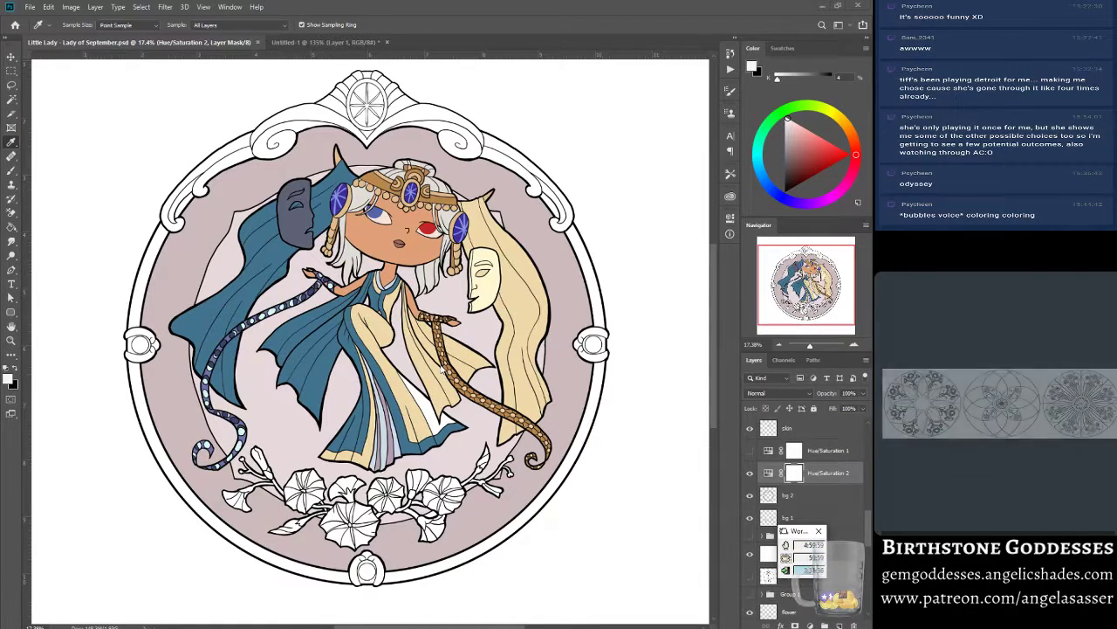
# Select the unfilled white gap in the cream skirt with the Magic Wand on the full lines layer, and expand the selection.
pyautogui.scroll(5, 807, 454)
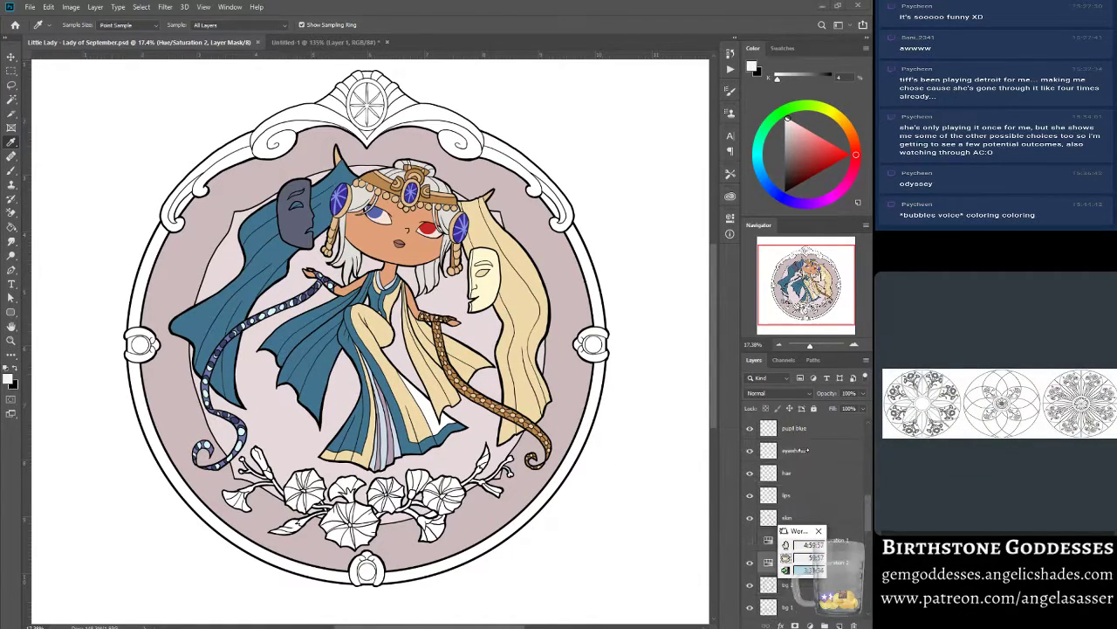
pyautogui.scroll(4, 808, 451)
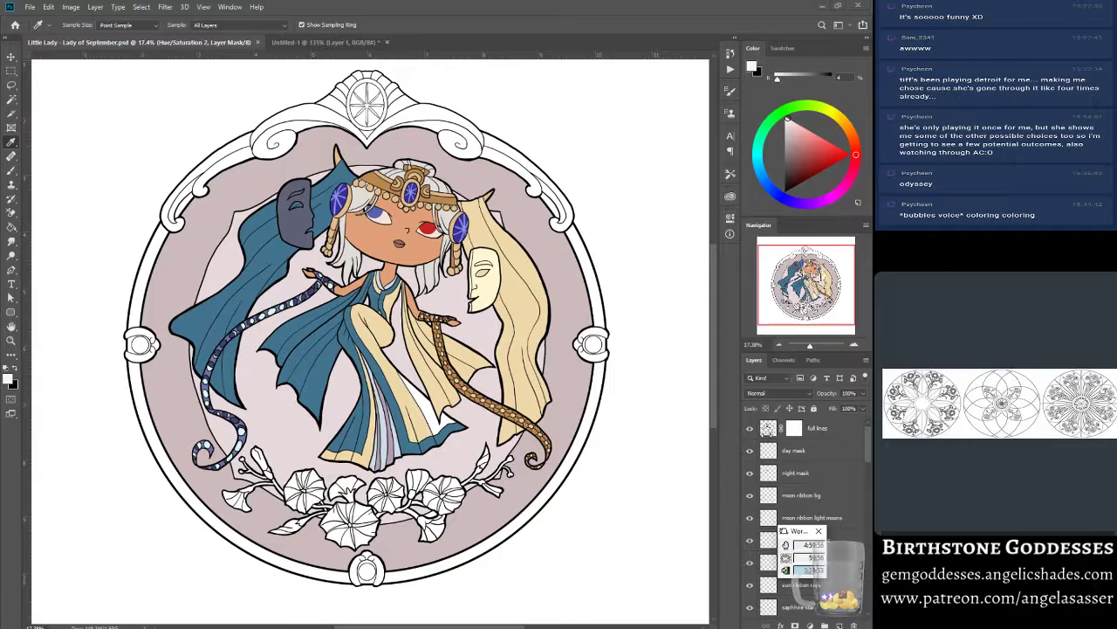
pyautogui.click(768, 430)
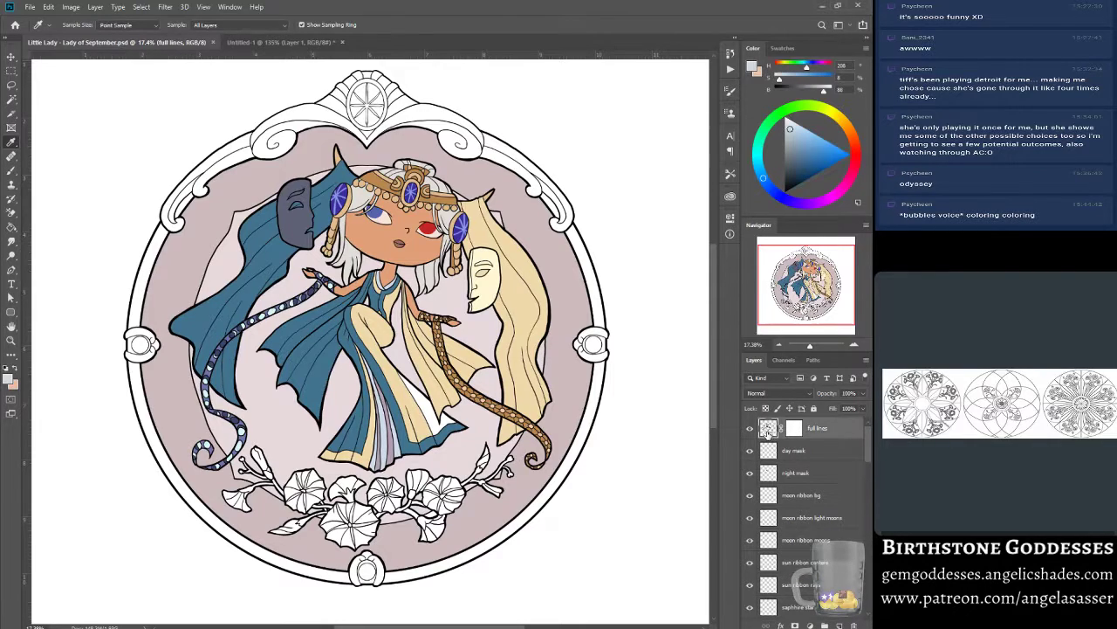
pyautogui.click(11, 98)
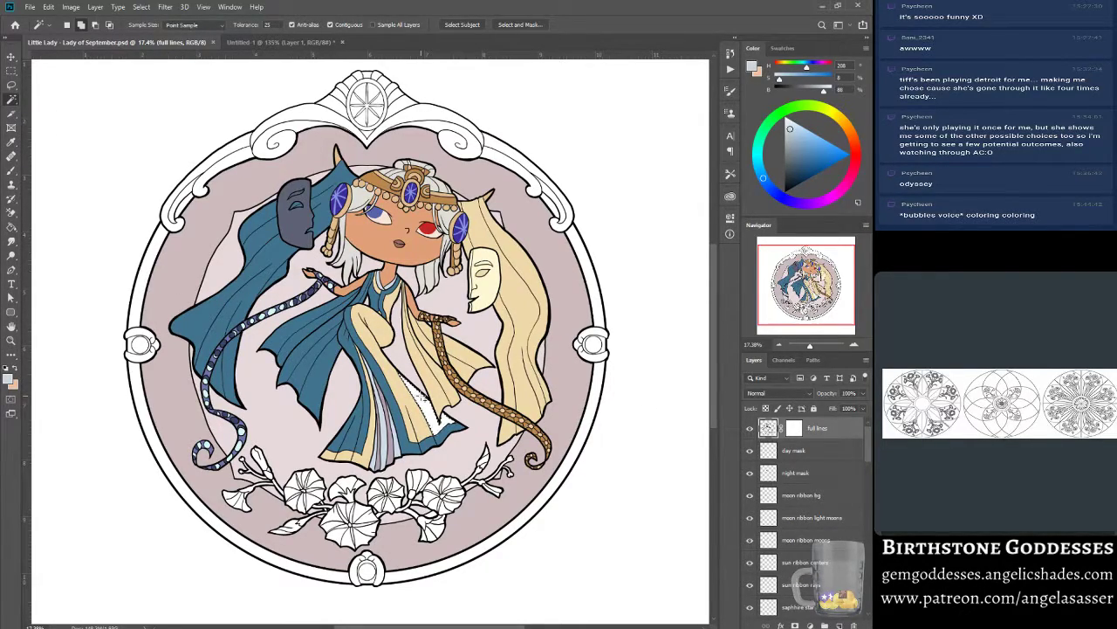
pyautogui.click(140, 7)
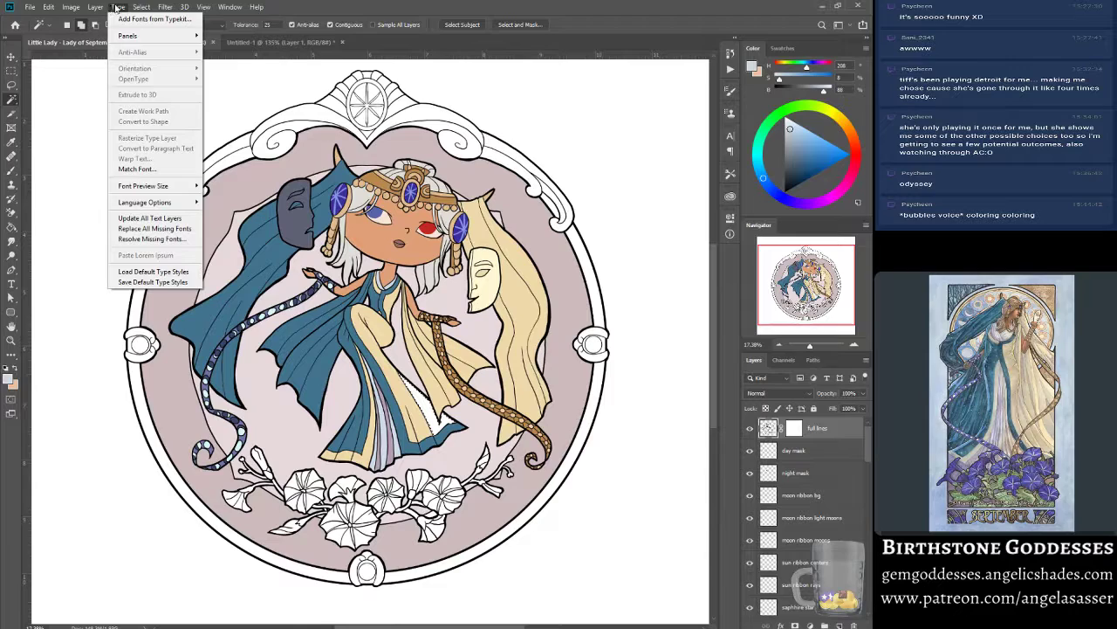
pyautogui.moveTo(143, 8)
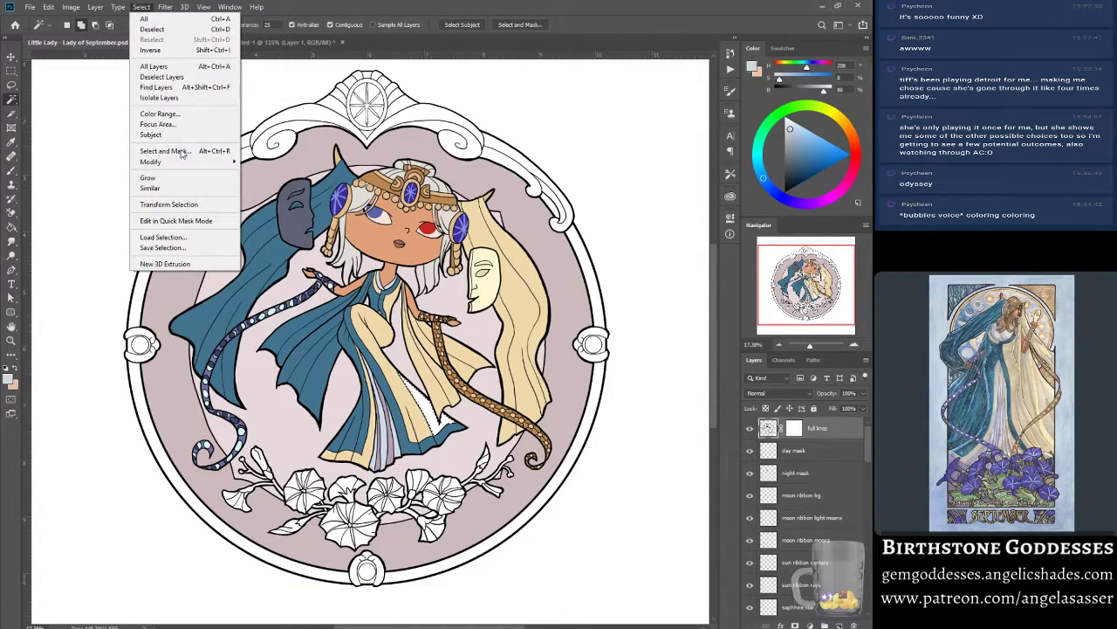
pyautogui.moveTo(175, 162)
pyautogui.click(258, 181)
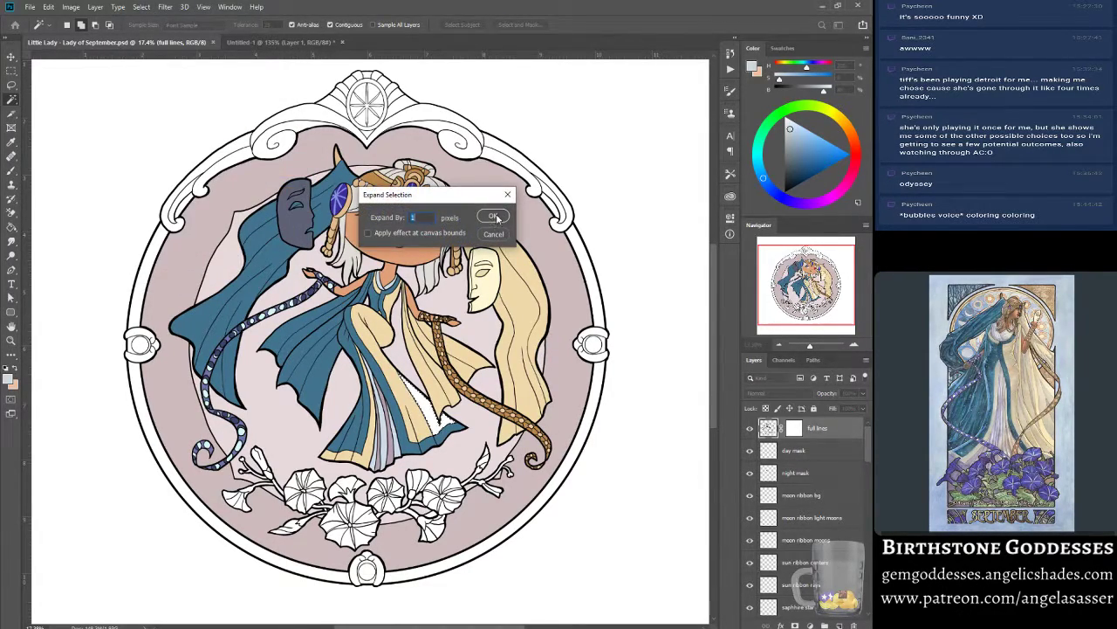
pyautogui.click(494, 217)
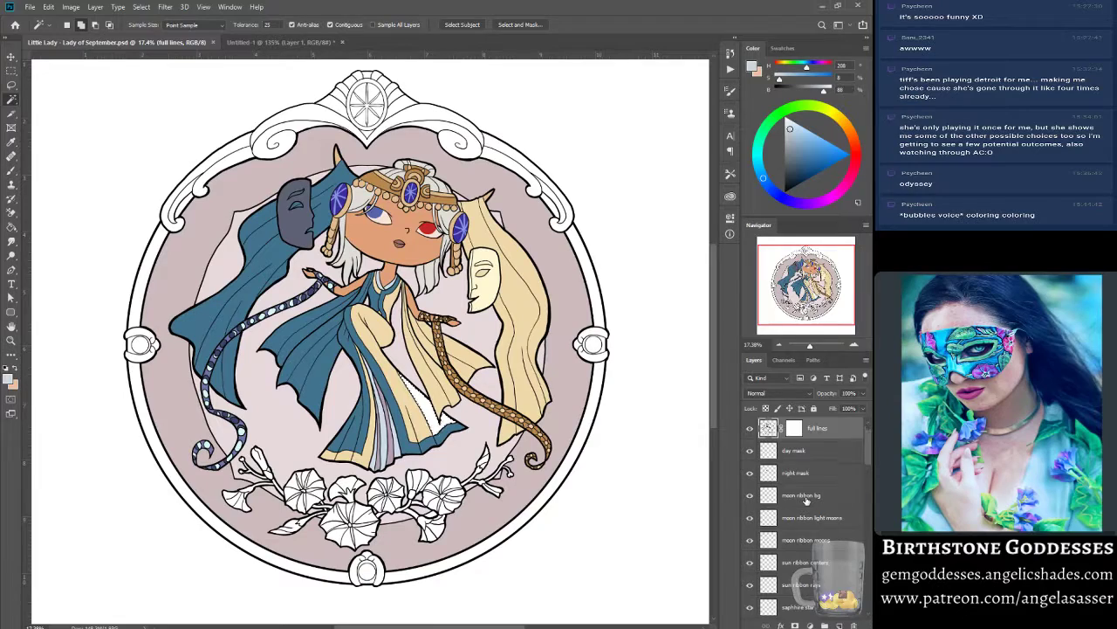
# Make the day side layer active and set the foreground color to the dress's cream, efd9aa.
pyautogui.scroll(-2, 805, 496)
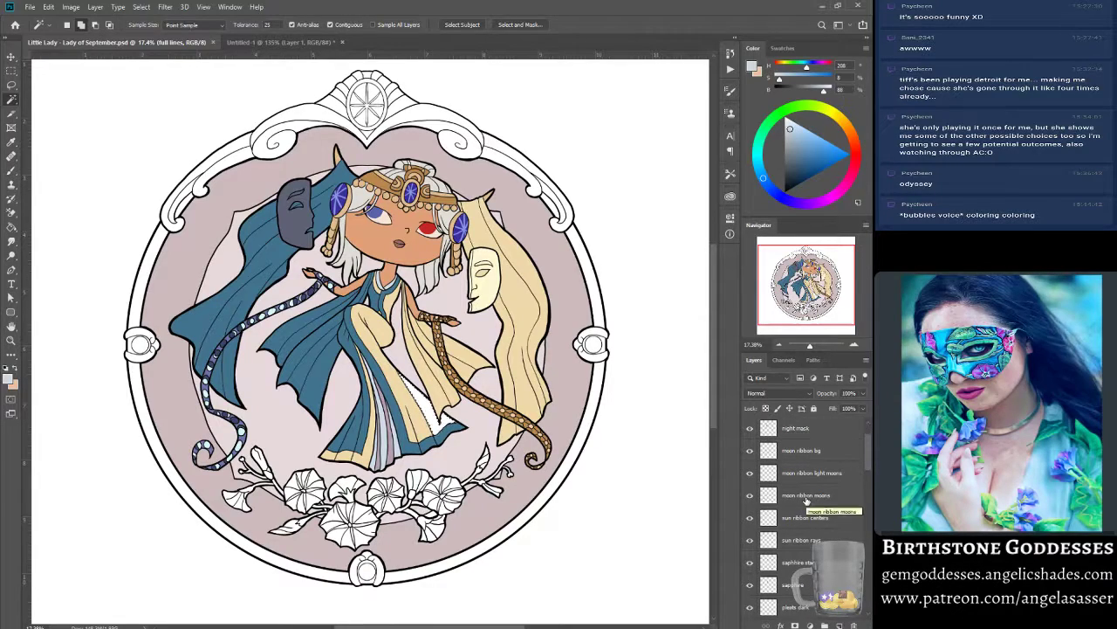
pyautogui.scroll(-1, 805, 500)
pyautogui.scroll(-2, 806, 500)
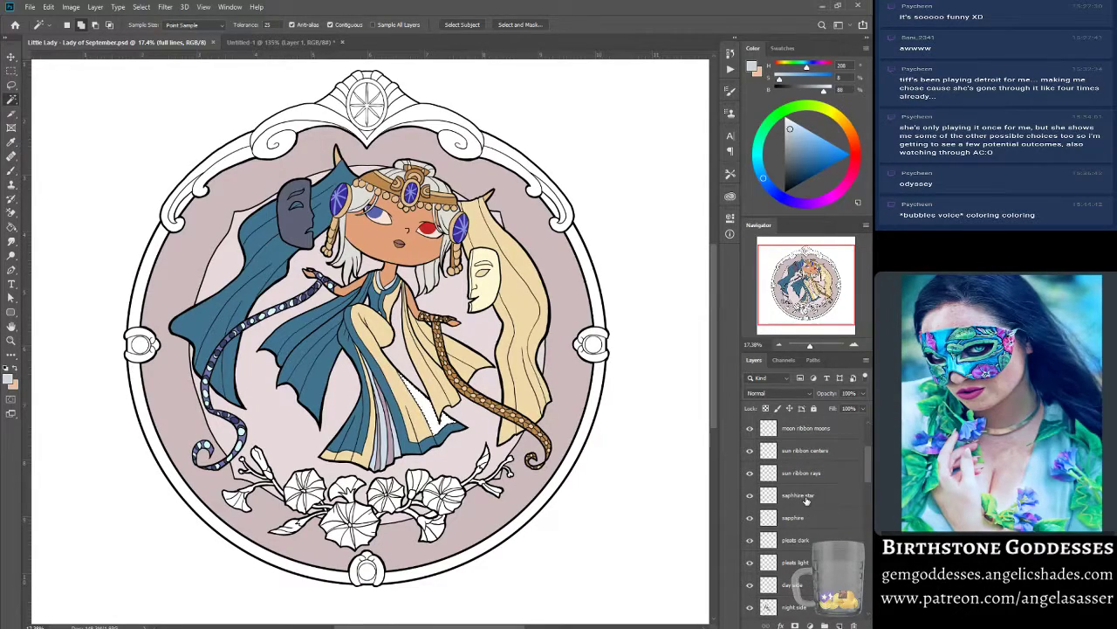
pyautogui.click(797, 585)
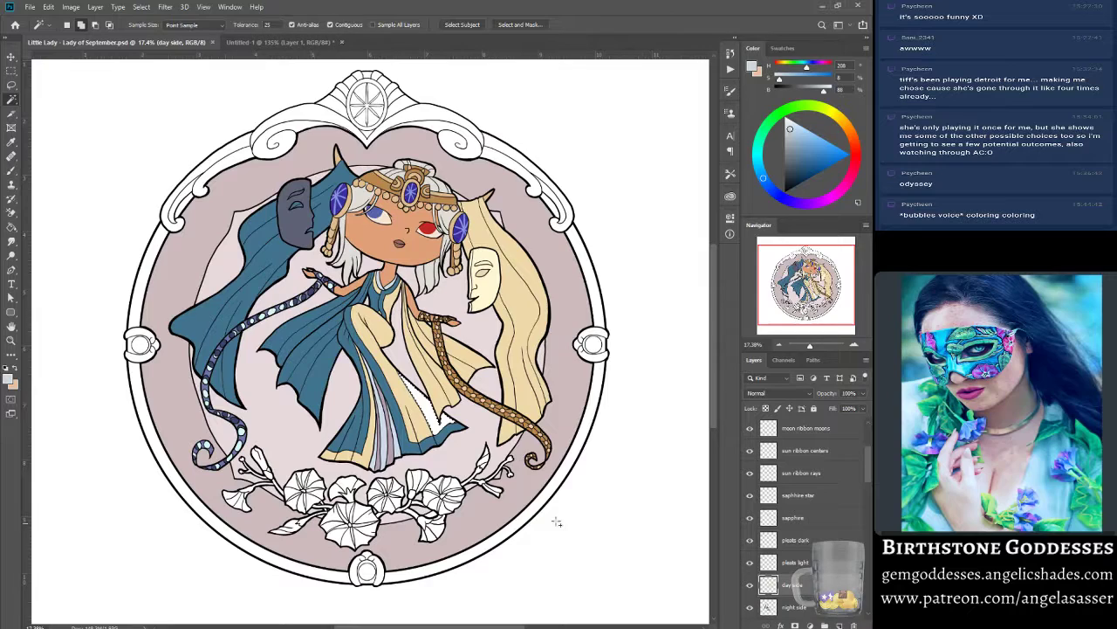
pyautogui.press('i')
pyautogui.click(9, 377)
pyautogui.click(393, 329)
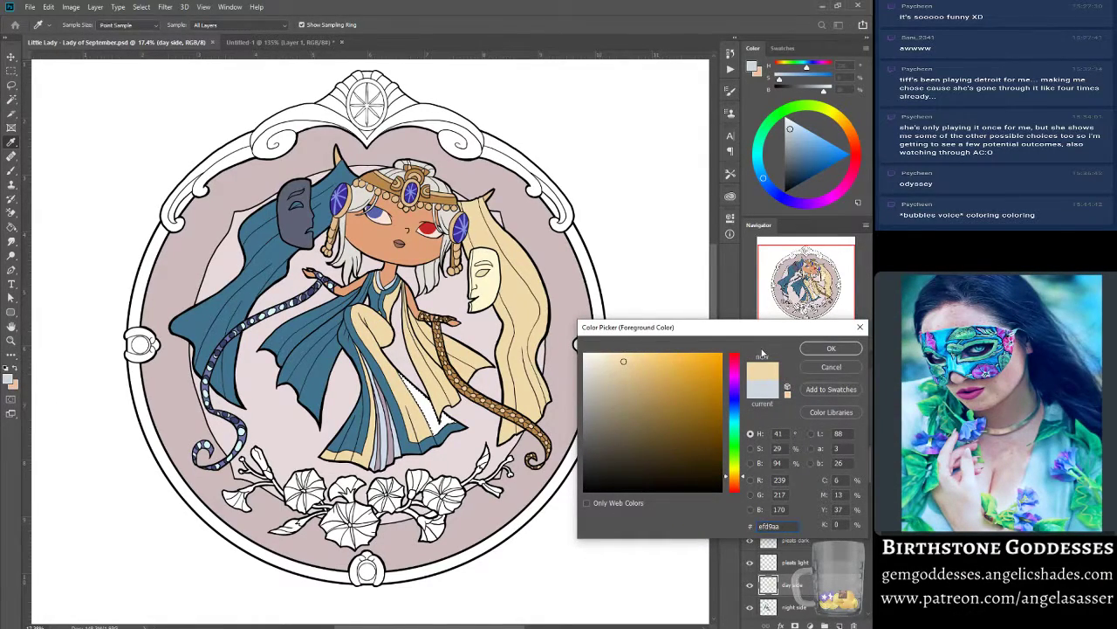
pyautogui.click(829, 349)
# Fill the selected skirt gap on the day side layer with the foreground color at 100% opacity, and save the file.
pyautogui.press('w')
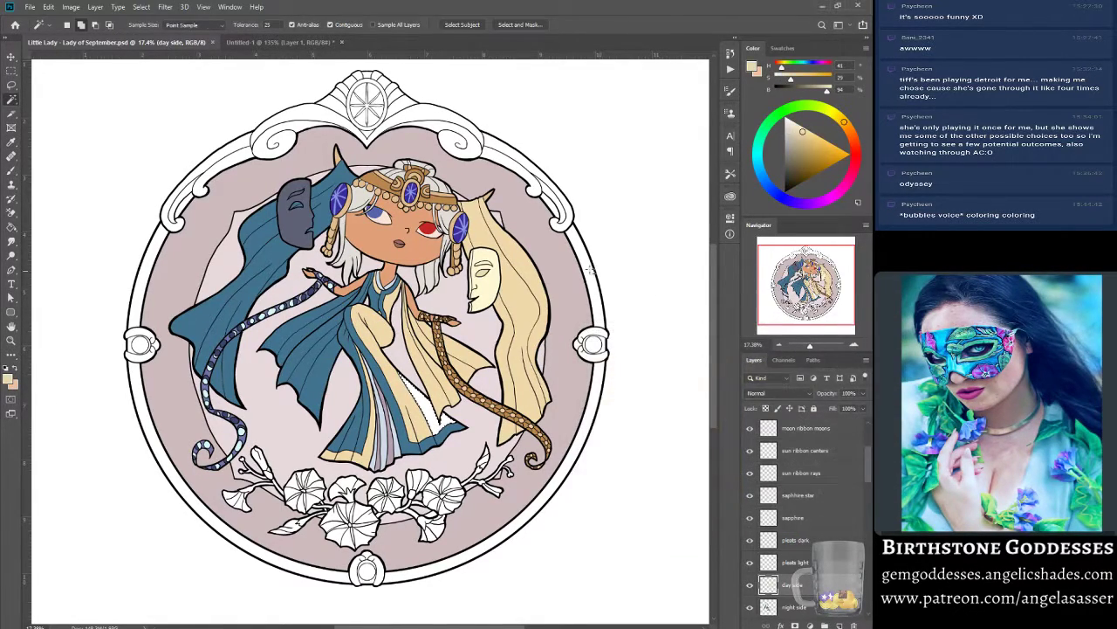
pyautogui.click(49, 7)
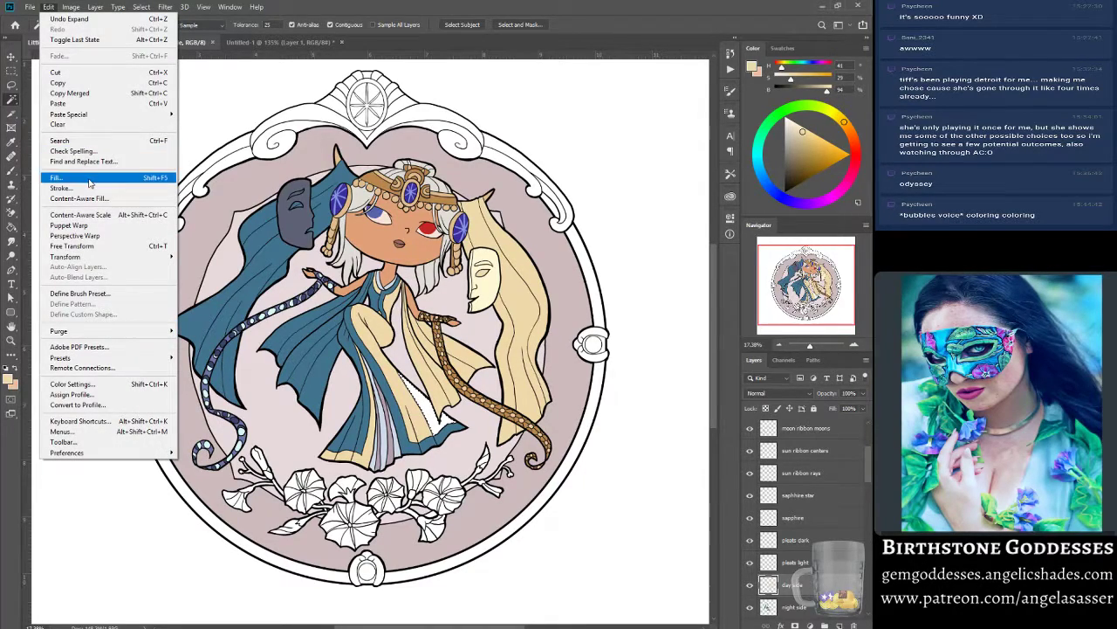
pyautogui.click(87, 177)
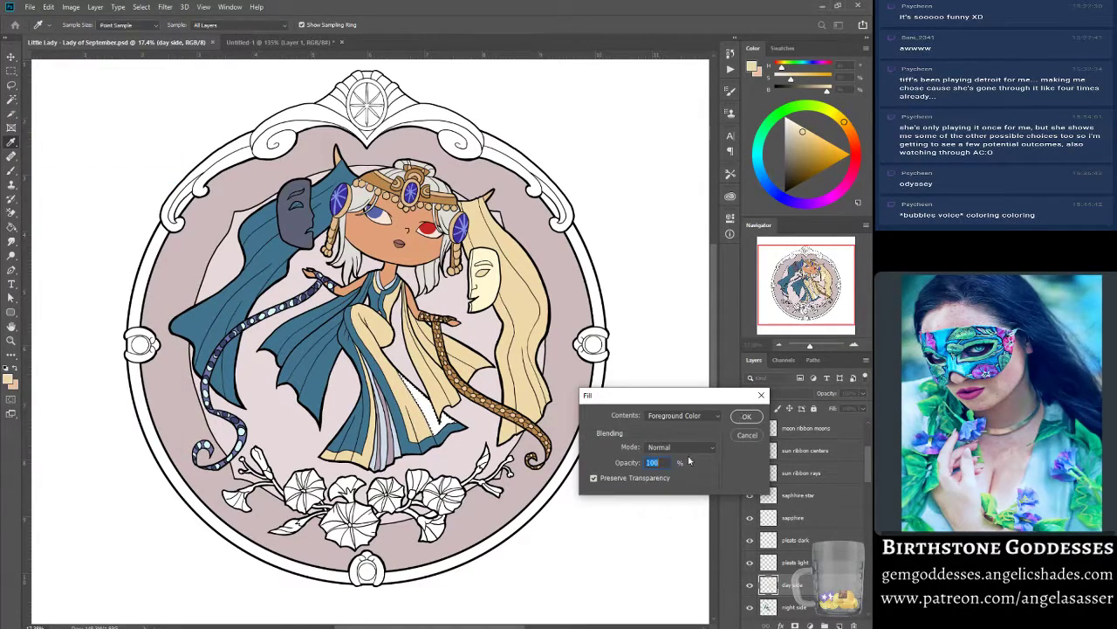
pyautogui.click(746, 416)
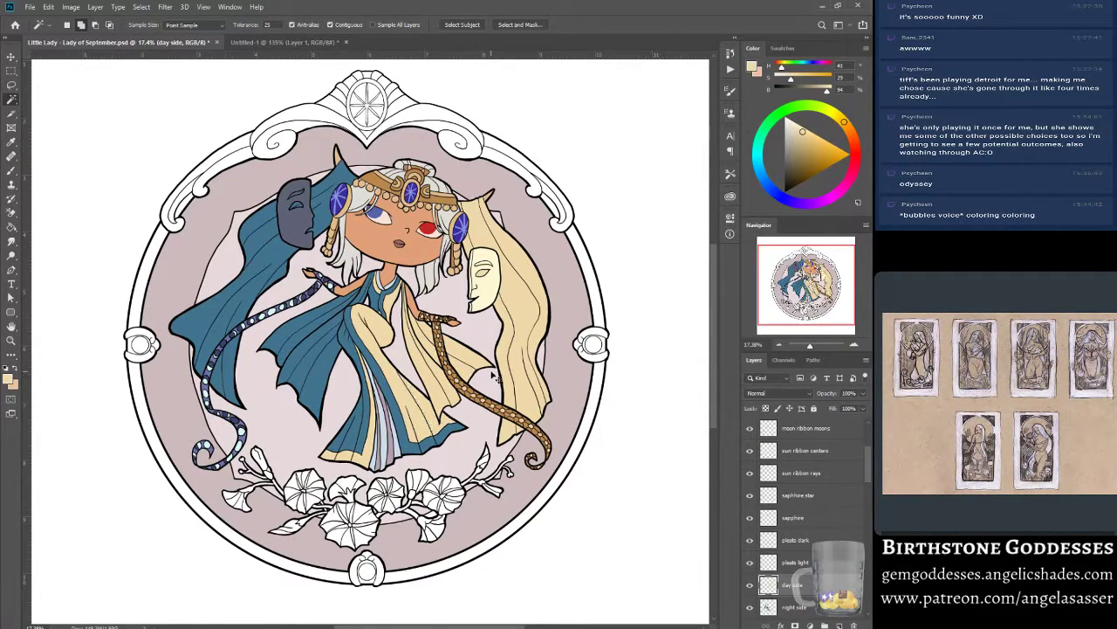
pyautogui.hotkey('ctrl', 's')
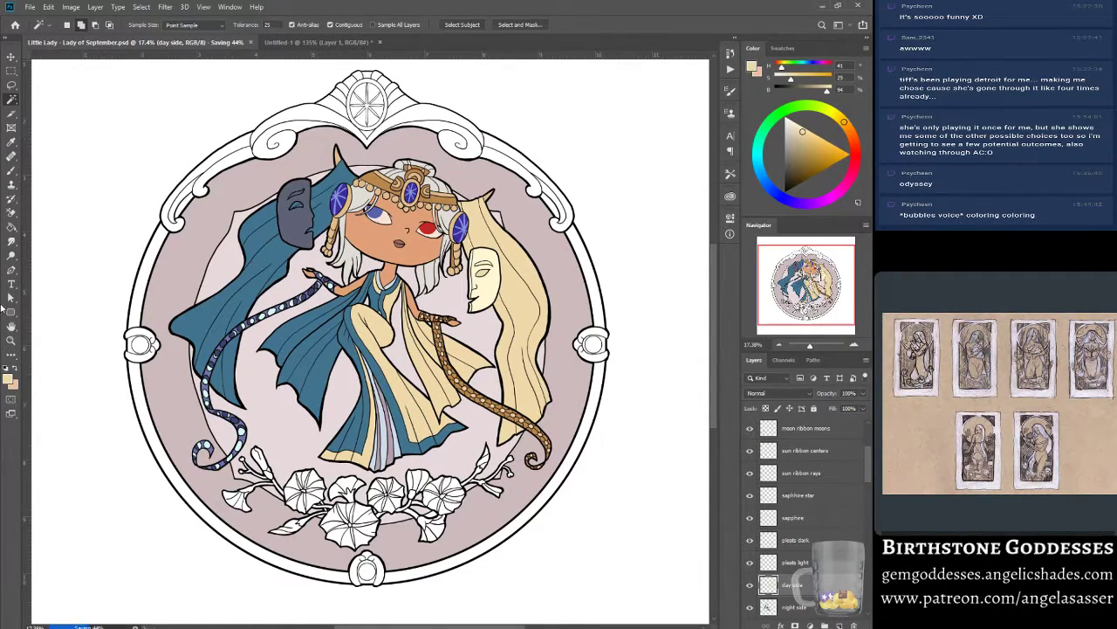
# Examine the figure's flat colors up close, from the flowers and skirt up to the face, for gaps or missed areas.
pyautogui.click(11, 340)
pyautogui.click(351, 305)
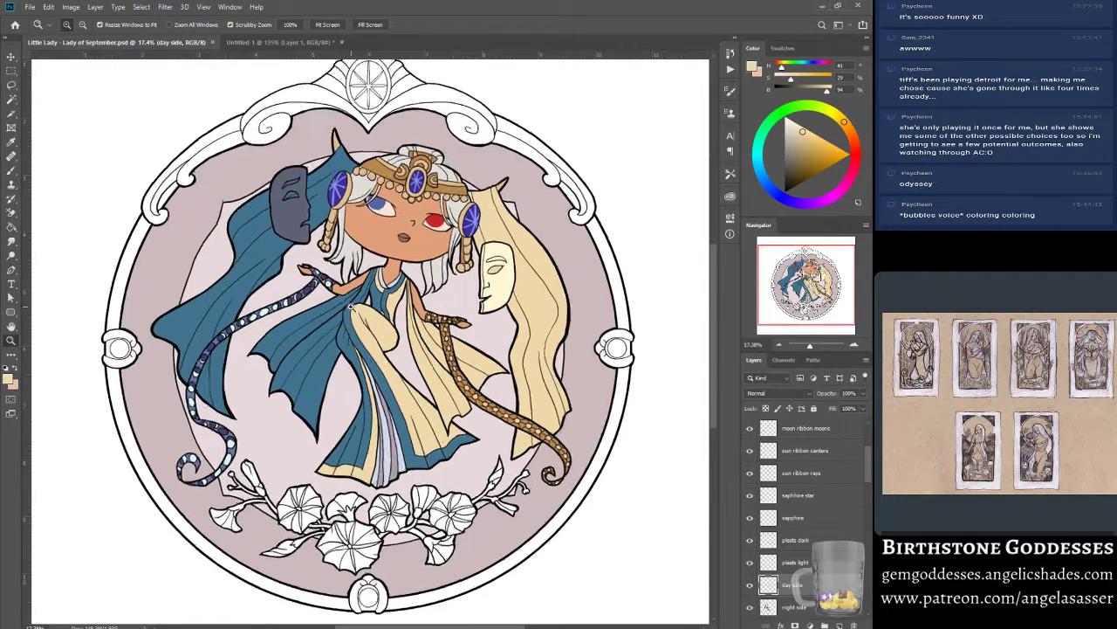
pyautogui.click(351, 304)
pyautogui.scroll(-2, 351, 435)
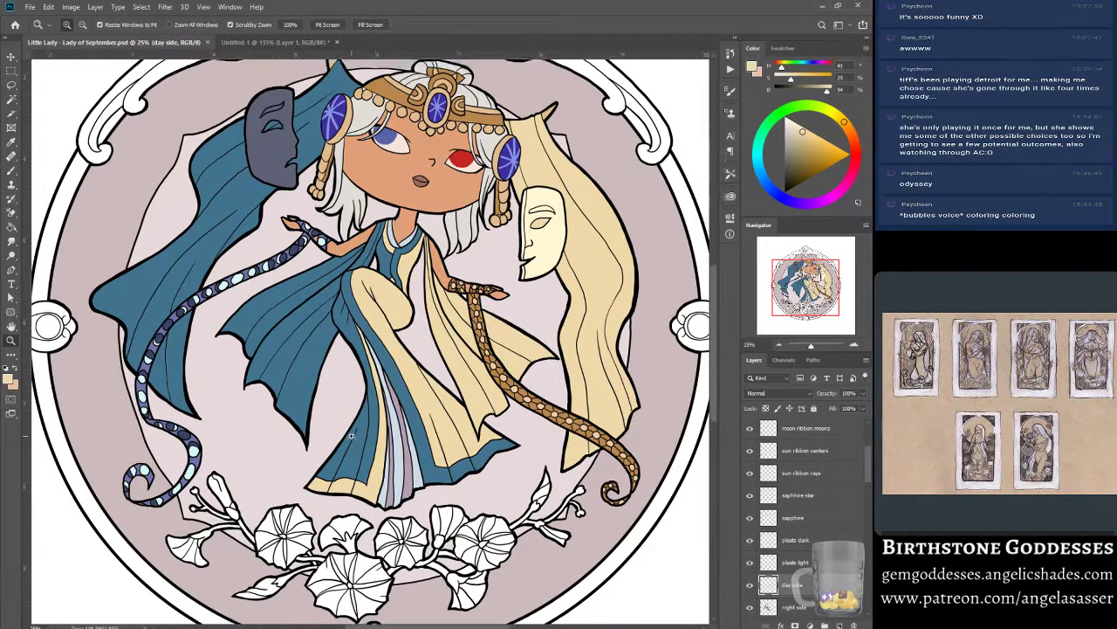
pyautogui.scroll(2, 350, 435)
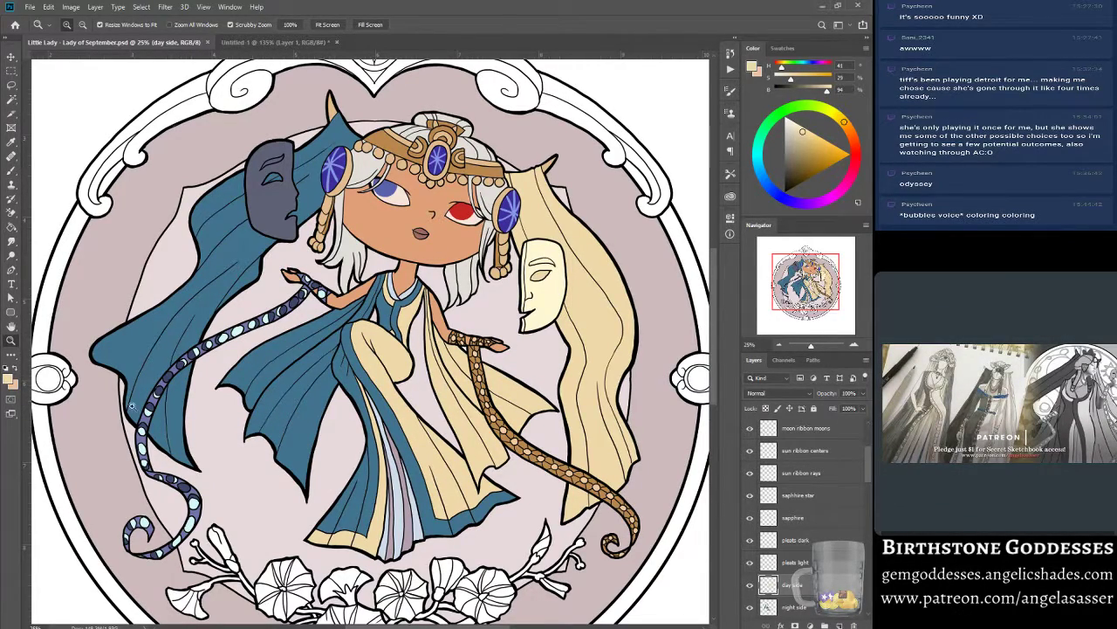
pyautogui.scroll(2, 380, 468)
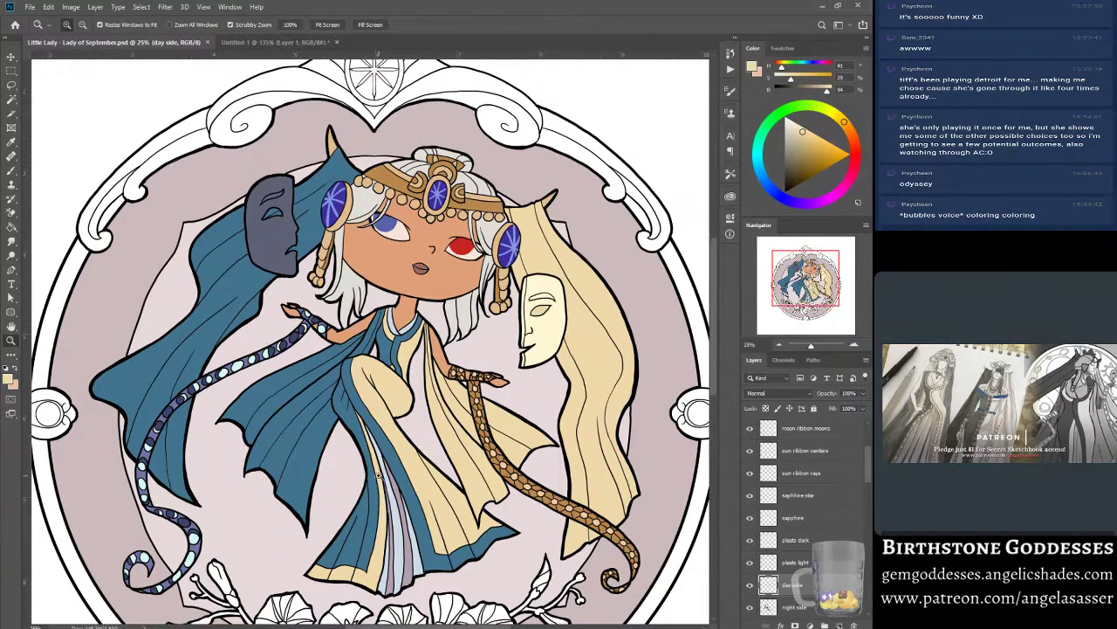
pyautogui.scroll(-6, 373, 497)
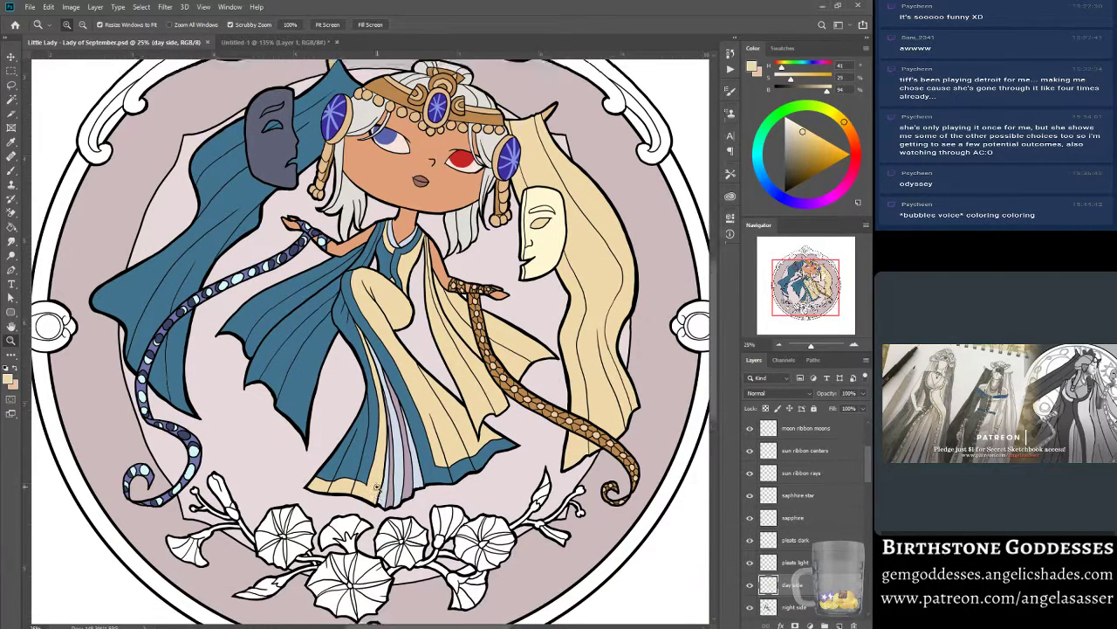
pyautogui.scroll(7, 376, 486)
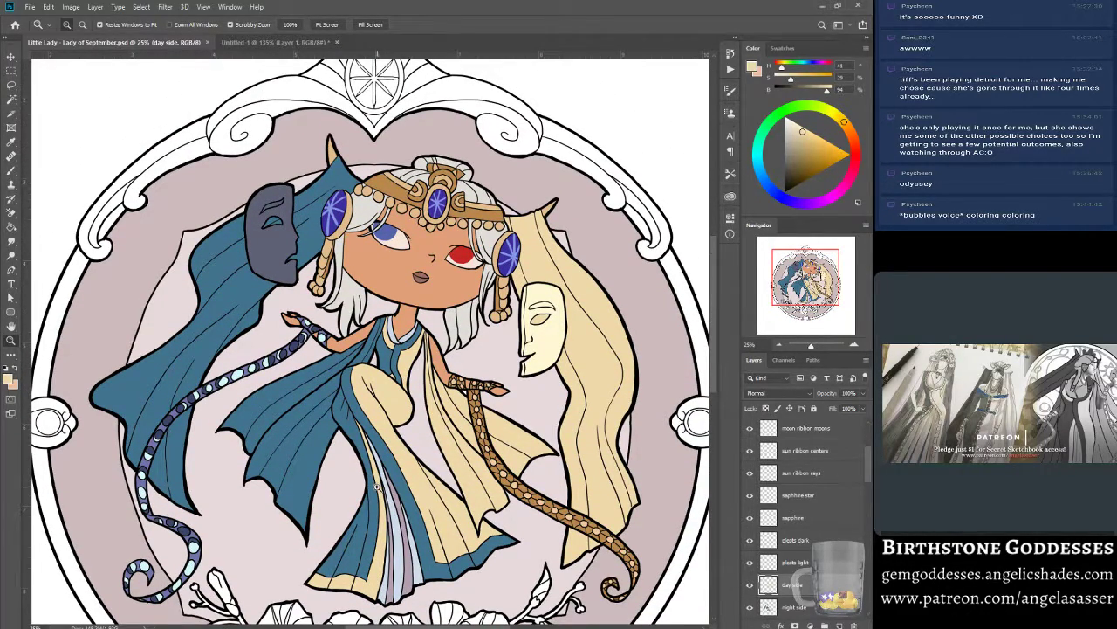
pyautogui.click(316, 294)
pyautogui.moveTo(803, 286); pyautogui.dragTo(807, 286)
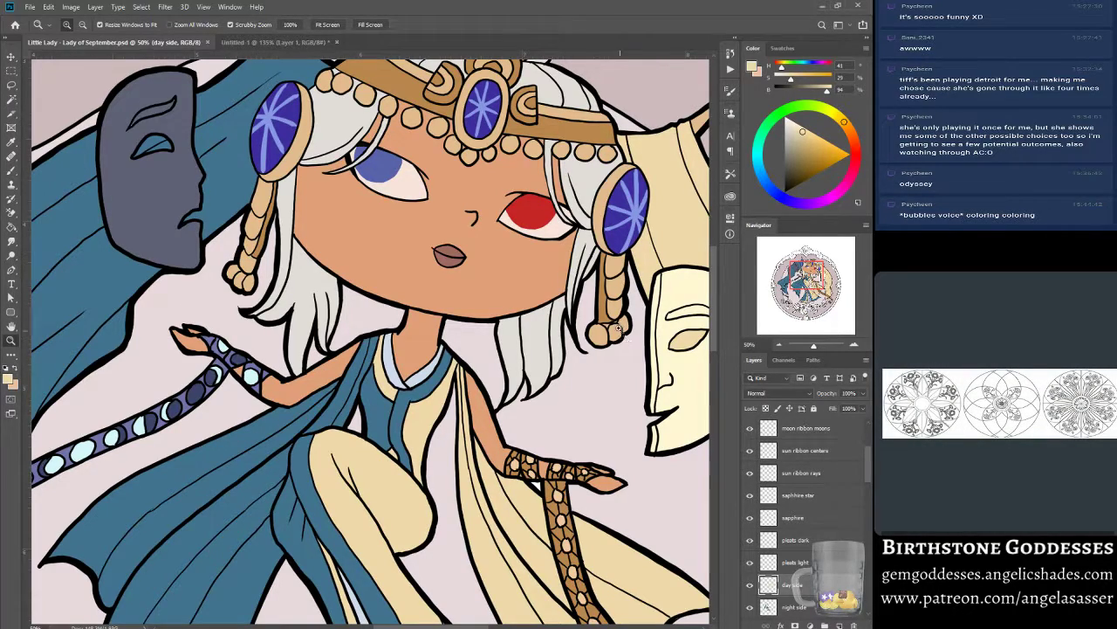
# On the full lines layer, touch up the black outline of the dangling hair ornament on the day side with a small brush.
pyautogui.scroll(3, 817, 477)
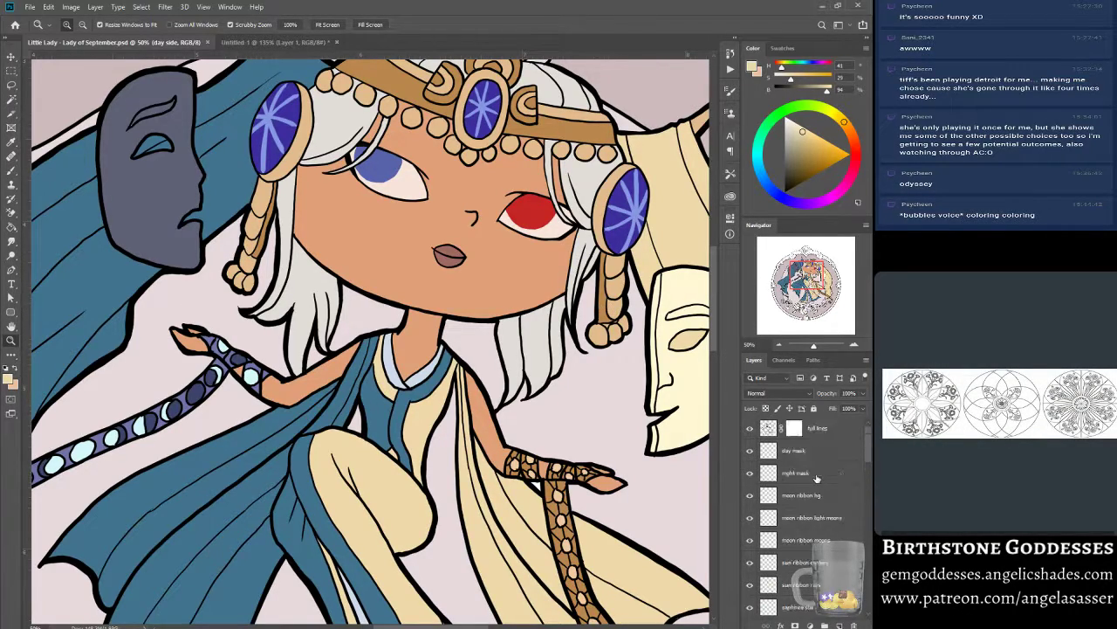
pyautogui.click(769, 428)
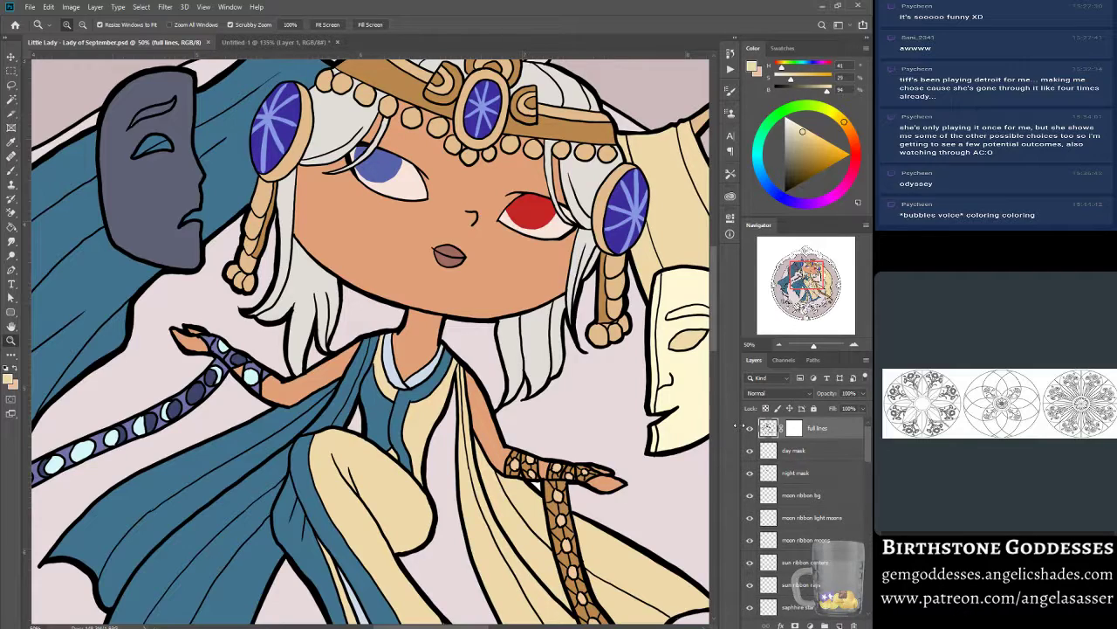
pyautogui.click(15, 172)
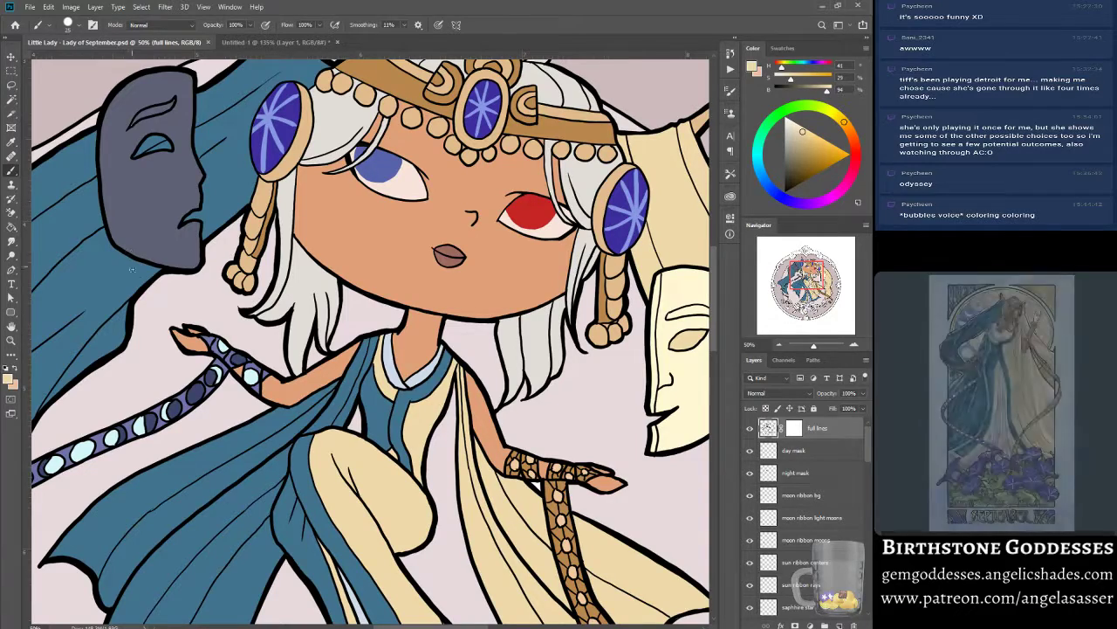
pyautogui.keyDown('alt'); pyautogui.click(165, 267); pyautogui.keyUp('alt')
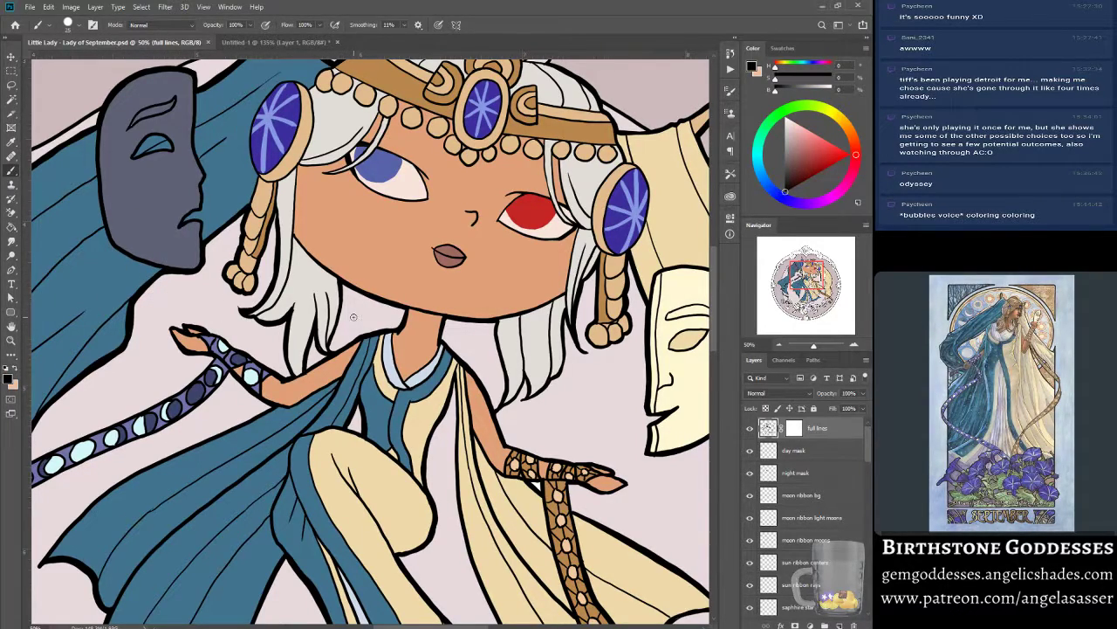
pyautogui.press('[')
pyautogui.press('[')
pyautogui.press('[')
pyautogui.press('[')
pyautogui.press('[')
pyautogui.press('[')
pyautogui.press('[')
pyautogui.press('[')
pyautogui.press('[')
pyautogui.press('[')
pyautogui.moveTo(599, 304); pyautogui.dragTo(601, 311)
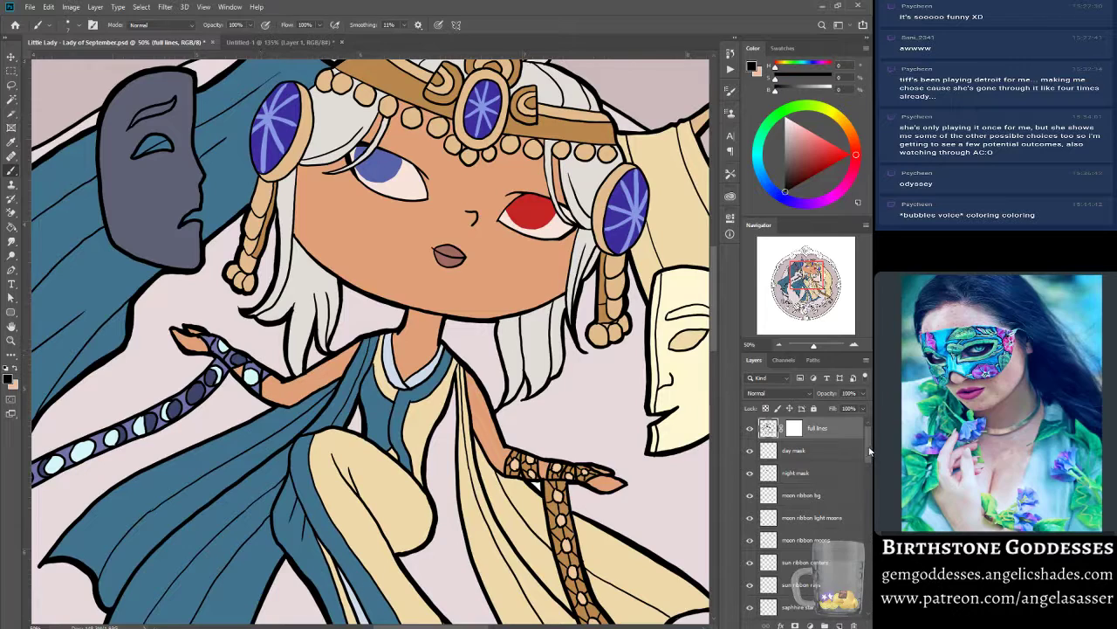
# Make the headpiece light layer active, sample the dangling ornament's light gold as the foreground color, and enlarge the brush to 30 px.
pyautogui.moveTo(869, 450); pyautogui.dragTo(860, 476)
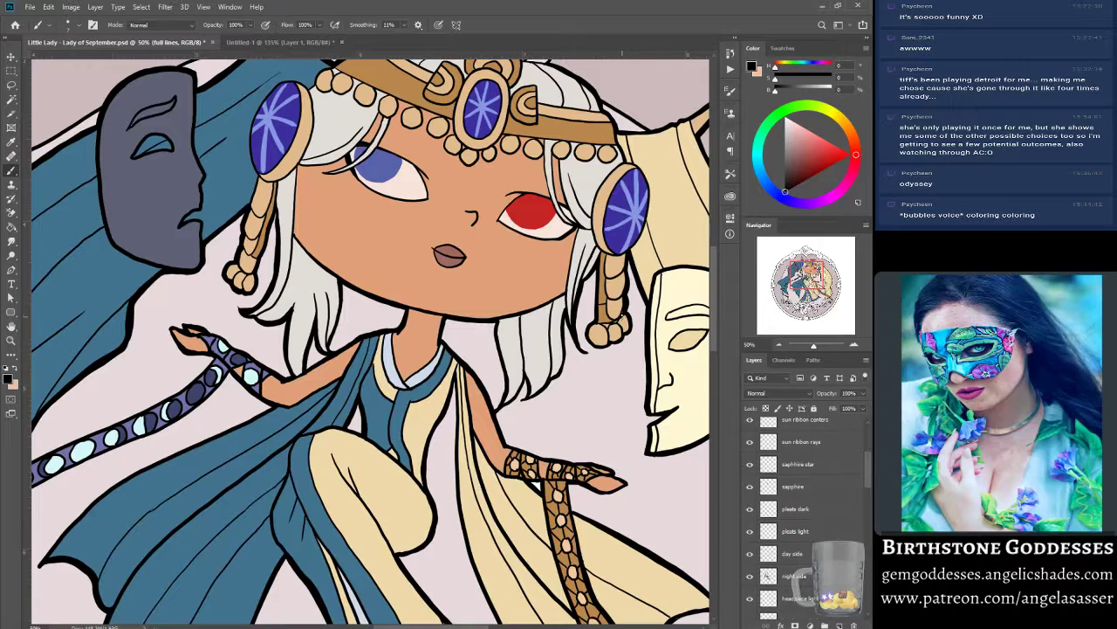
pyautogui.moveTo(869, 471)
pyautogui.mouseDown()
pyautogui.moveTo(873, 453)
pyautogui.moveTo(866, 481)
pyautogui.mouseUp()
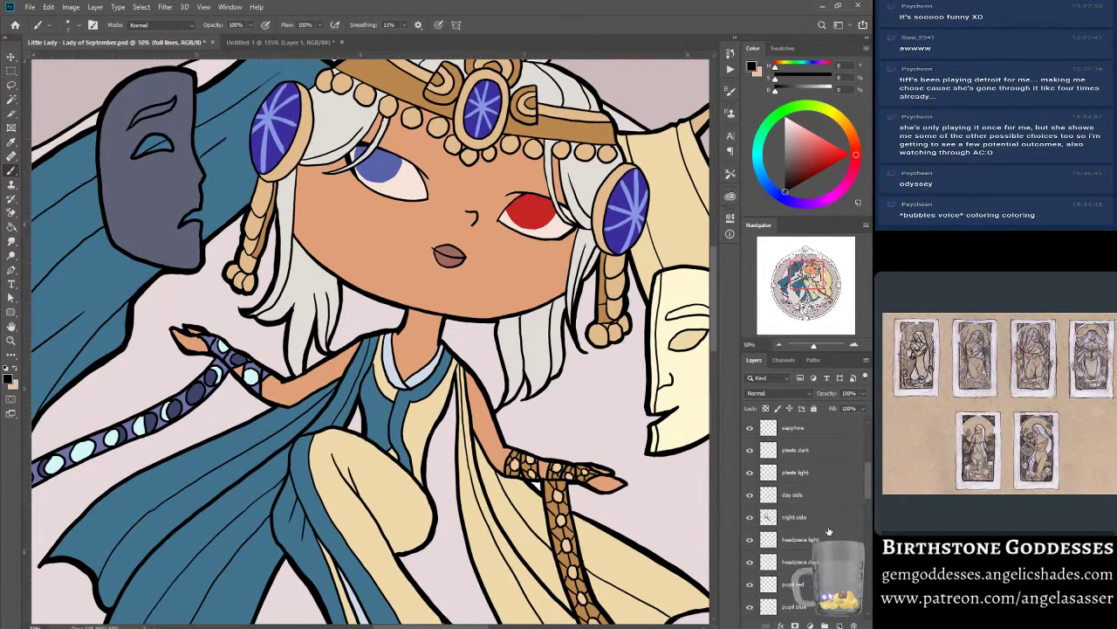
pyautogui.click(829, 534)
pyautogui.keyDown('alt'); pyautogui.click(616, 289); pyautogui.keyUp('alt')
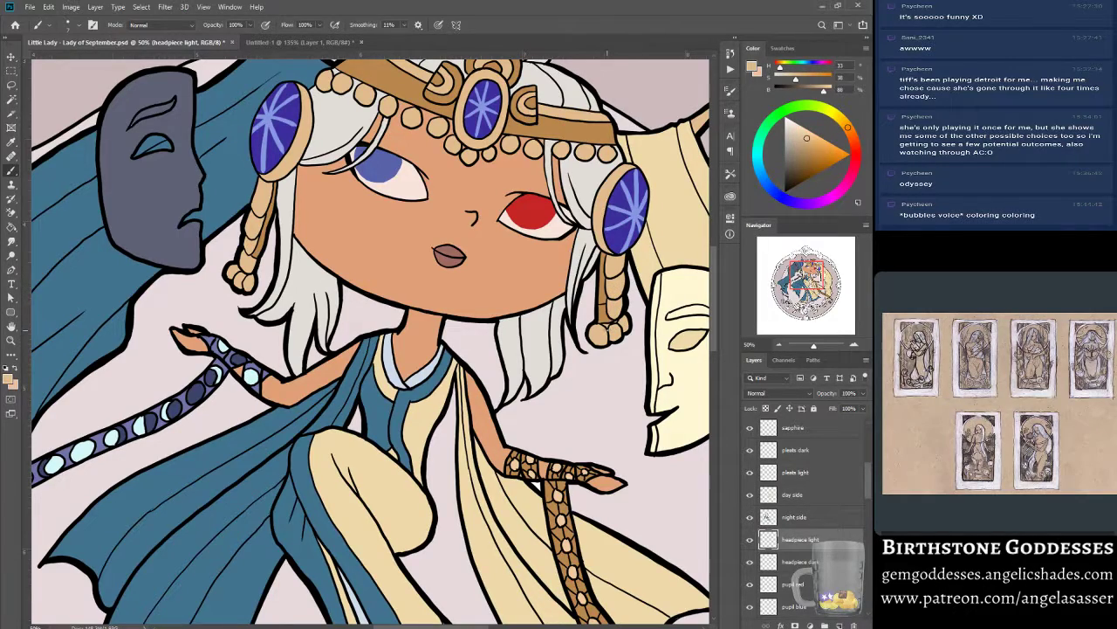
pyautogui.press(']')
pyautogui.press(']')
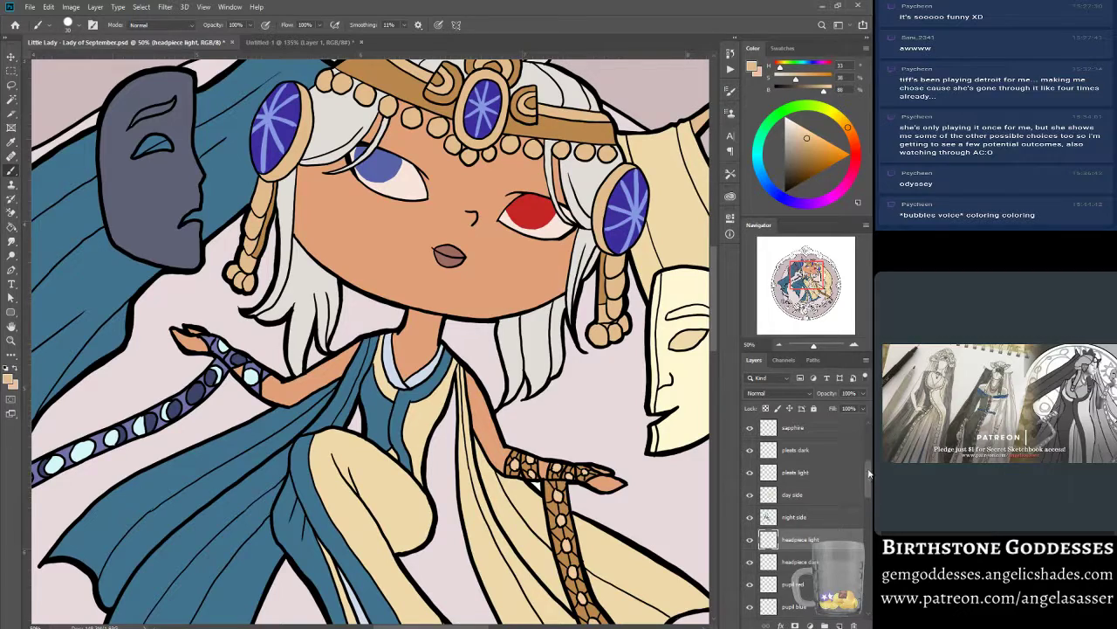
# Return to the full lines layer and set up a small black brush for touching up the outlines around the night side's hair and ornament.
pyautogui.moveTo(868, 472); pyautogui.dragTo(869, 434)
pyautogui.click(769, 429)
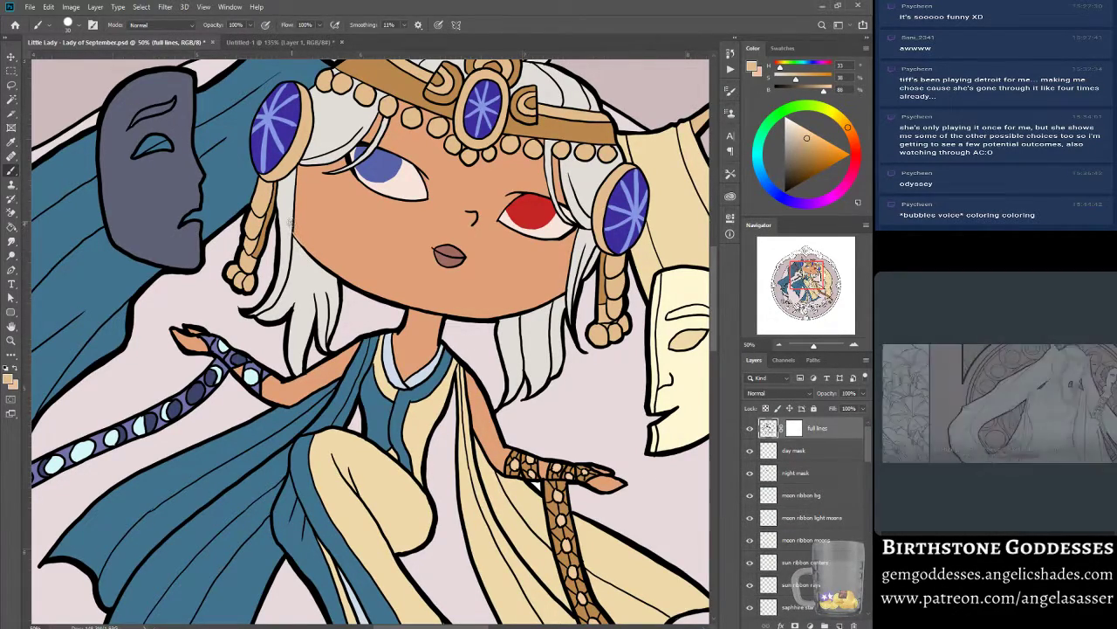
pyautogui.keyDown('alt'); pyautogui.click(295, 226); pyautogui.keyUp('alt')
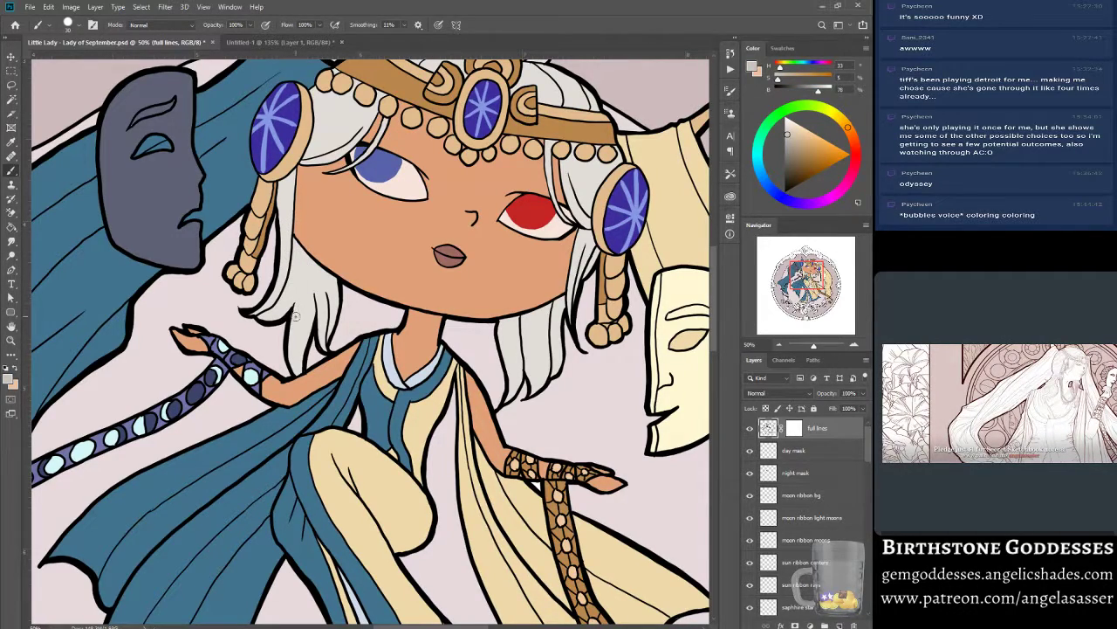
pyautogui.keyDown('alt'); pyautogui.click(335, 281); pyautogui.keyUp('alt')
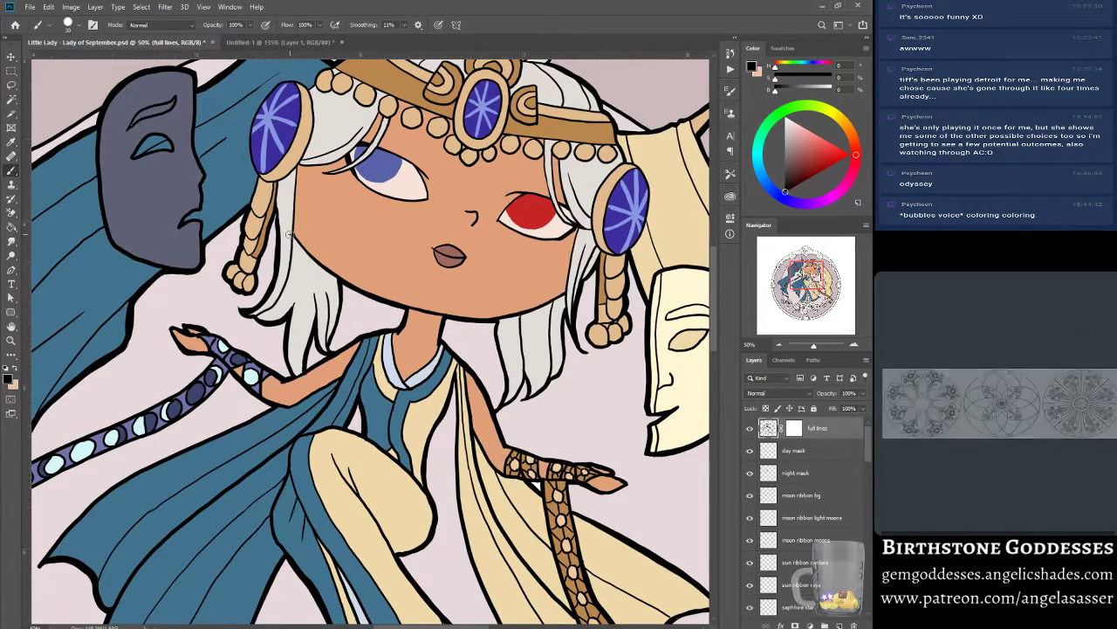
pyautogui.press('[')
pyautogui.press('[')
pyautogui.press('[')
pyautogui.press('[')
pyautogui.press('[')
pyautogui.press('[')
pyautogui.moveTo(813, 347); pyautogui.dragTo(816, 348)
pyautogui.moveTo(807, 276); pyautogui.dragTo(803, 272)
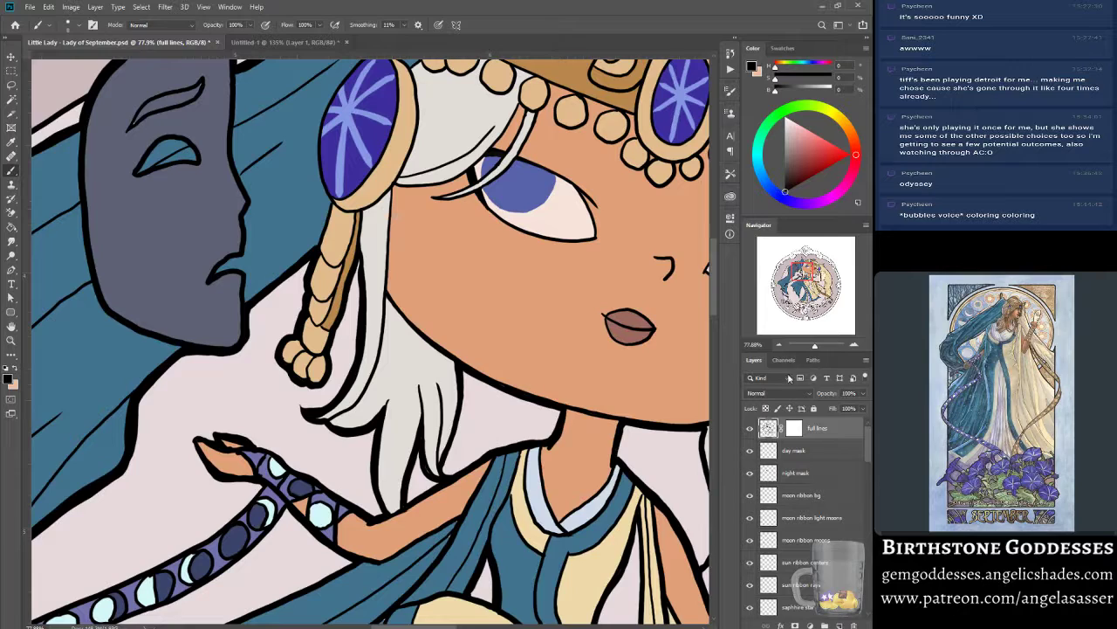
pyautogui.moveTo(802, 276); pyautogui.dragTo(801, 273)
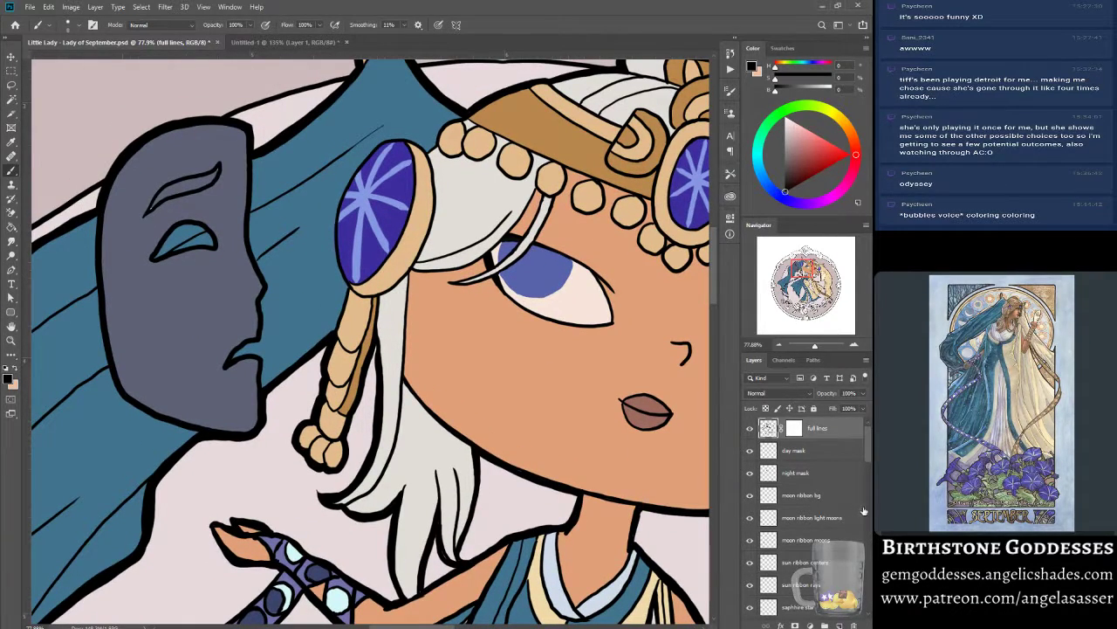
pyautogui.moveTo(866, 450)
pyautogui.mouseDown()
pyautogui.moveTo(866, 462)
pyautogui.moveTo(862, 446)
pyautogui.mouseUp()
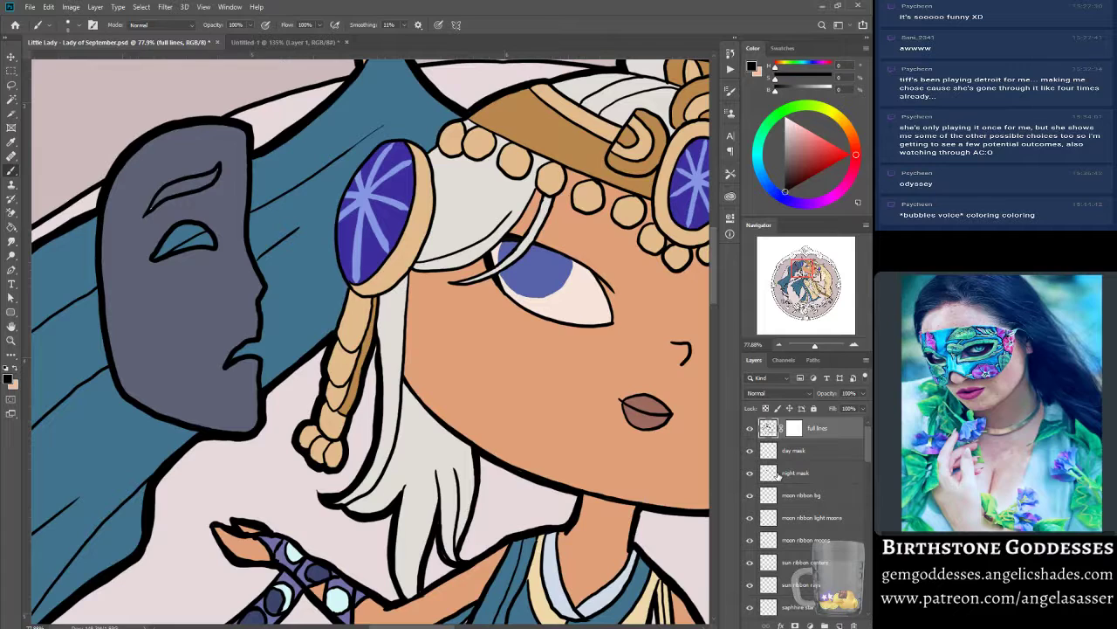
# Make the night side layer active, sample the dress's teal as the foreground color, and enlarge the brush to 40 px.
pyautogui.moveTo(867, 455); pyautogui.dragTo(872, 485)
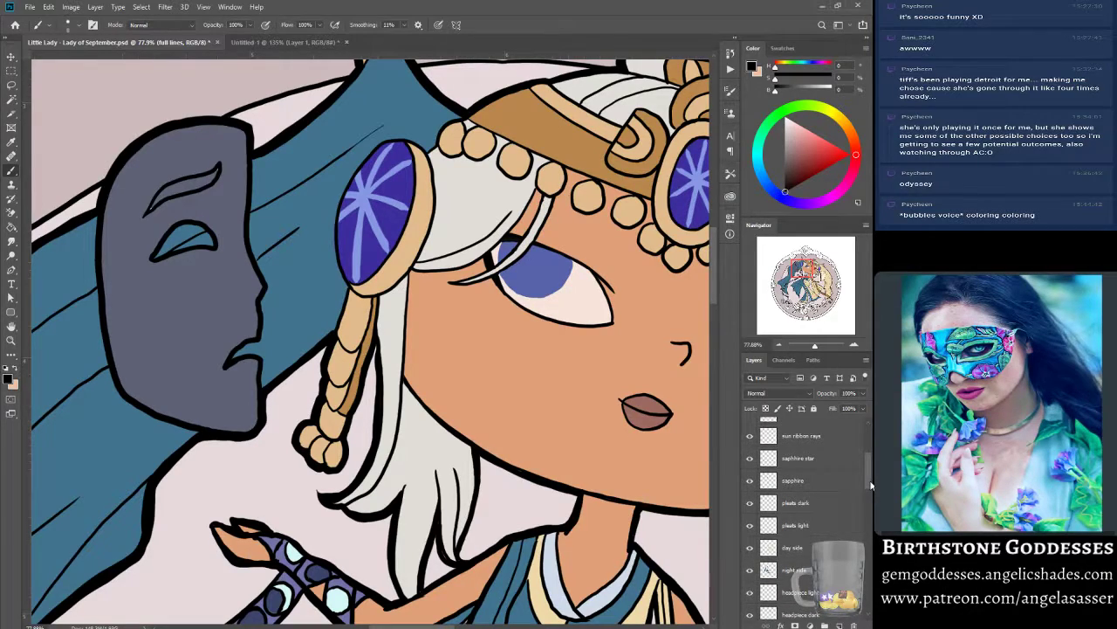
pyautogui.click(795, 567)
pyautogui.keyDown('alt'); pyautogui.click(208, 279); pyautogui.keyUp('alt')
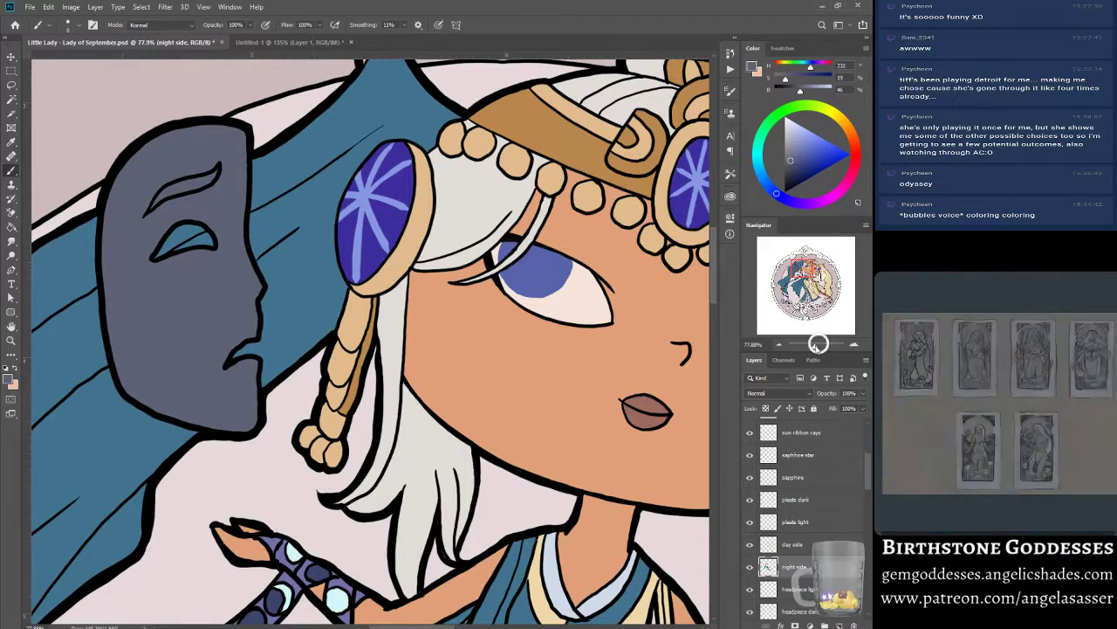
pyautogui.moveTo(817, 345); pyautogui.dragTo(812, 346)
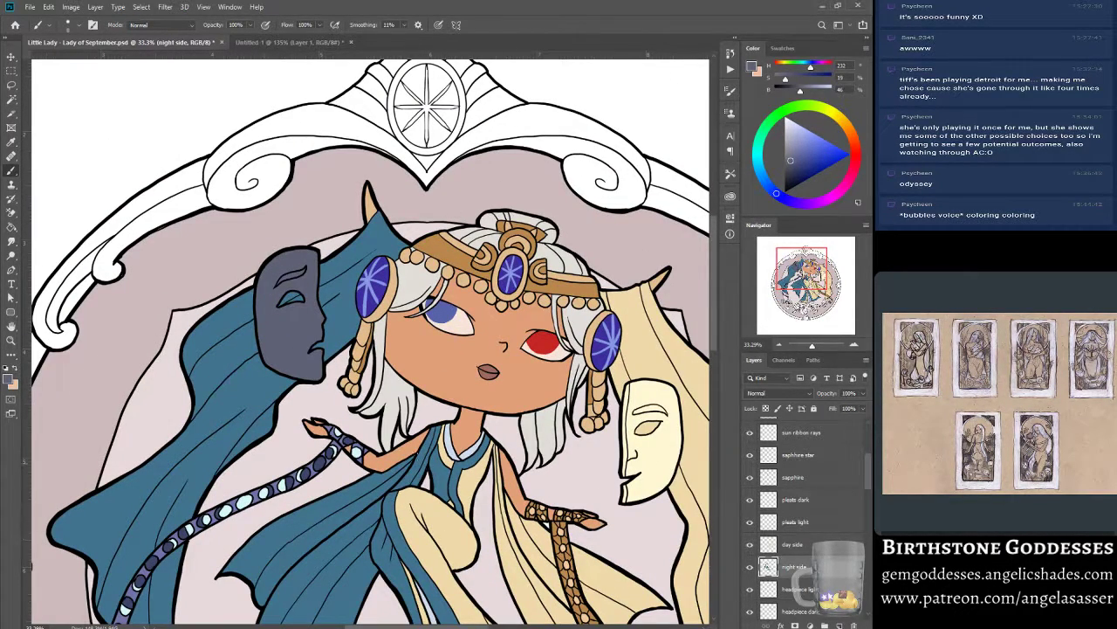
pyautogui.keyDown('alt'); pyautogui.click(417, 468); pyautogui.keyUp('alt')
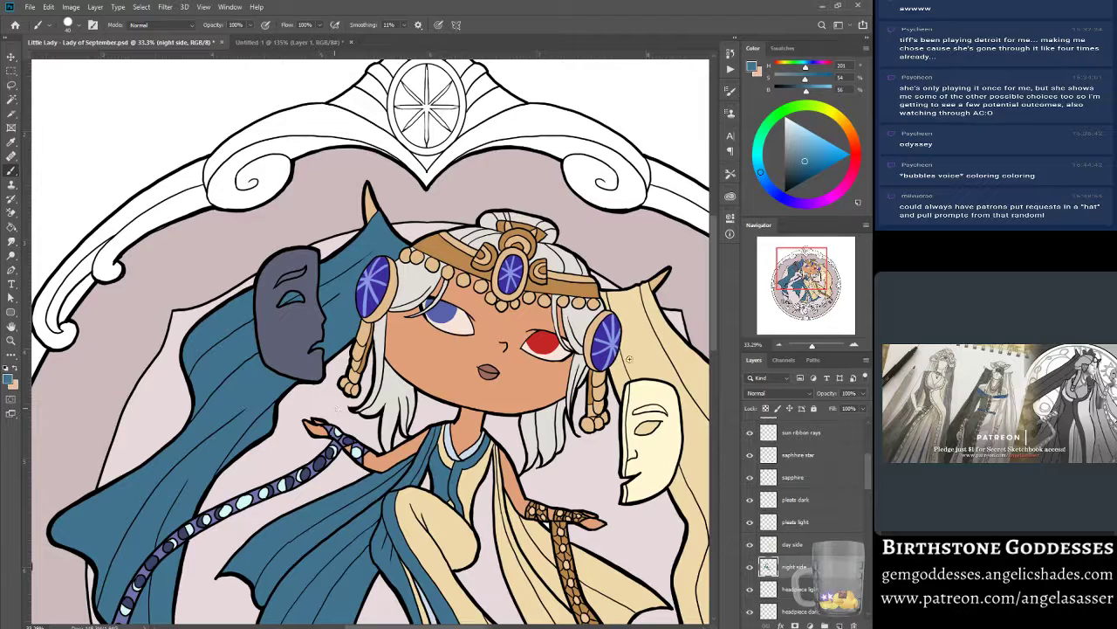
# Sample black from the line art on the full lines layer, and touch up the outlines around the figure's torso and arms with a small brush.
pyautogui.moveTo(808, 271); pyautogui.dragTo(805, 276)
pyautogui.moveTo(549, 561); pyautogui.dragTo(505, 517)
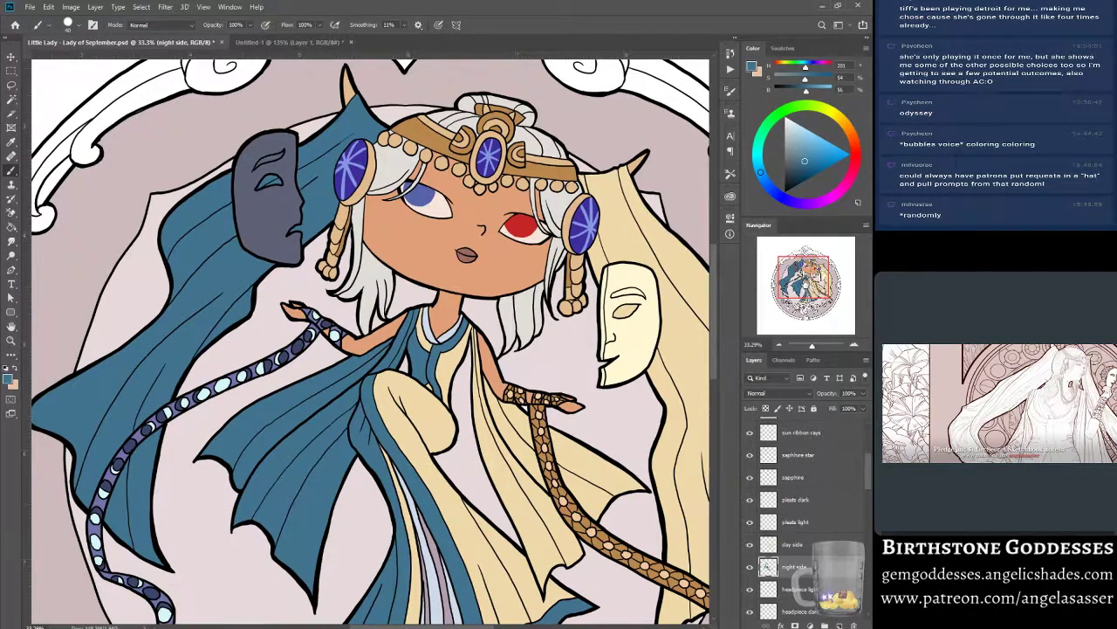
pyautogui.moveTo(804, 289); pyautogui.dragTo(806, 294)
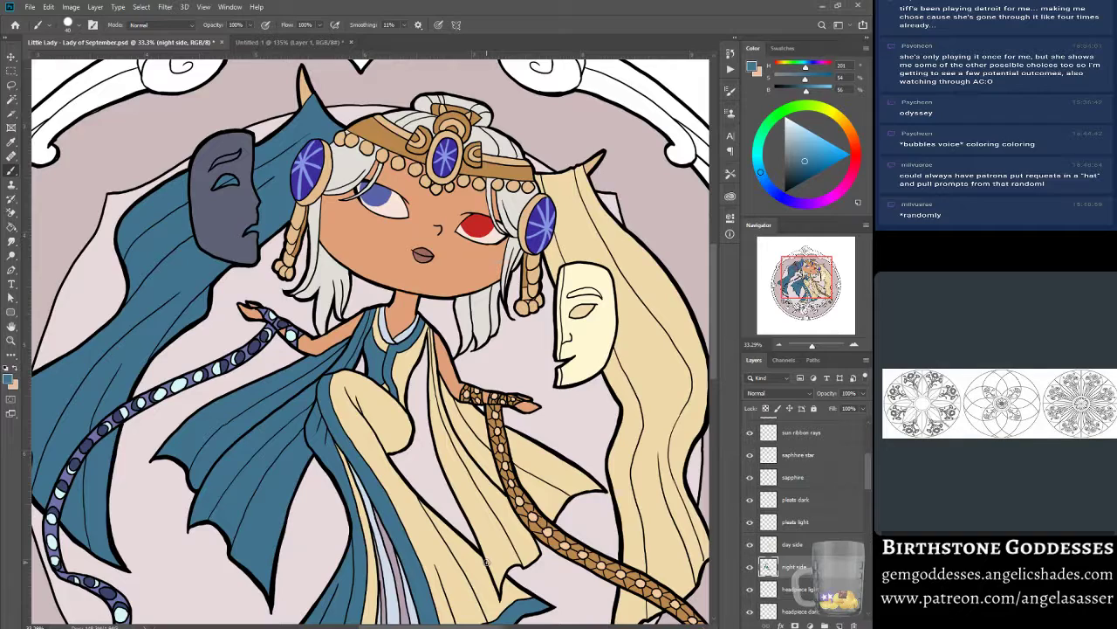
pyautogui.keyDown('alt'); pyautogui.click(242, 295); pyautogui.keyUp('alt')
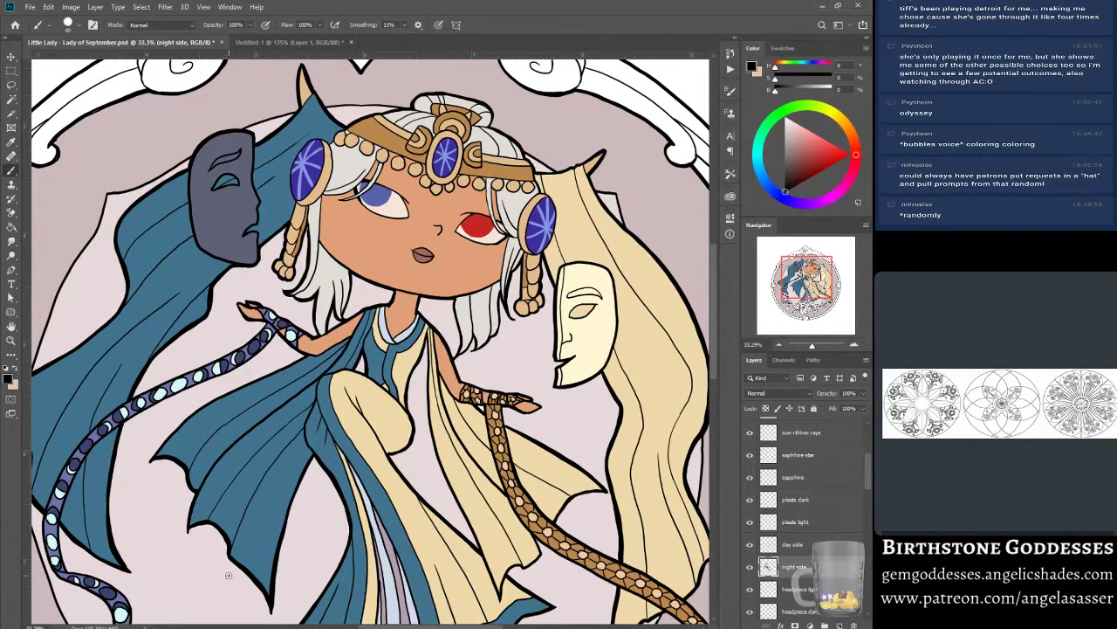
pyautogui.moveTo(866, 475); pyautogui.dragTo(866, 433)
pyautogui.click(772, 428)
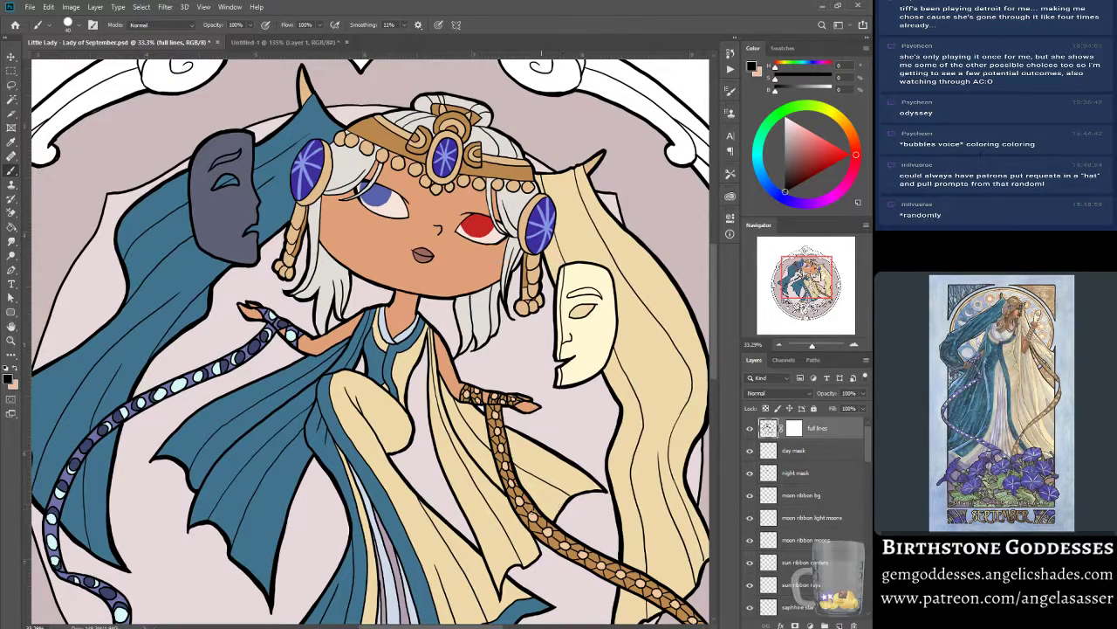
pyautogui.moveTo(810, 275); pyautogui.dragTo(801, 274)
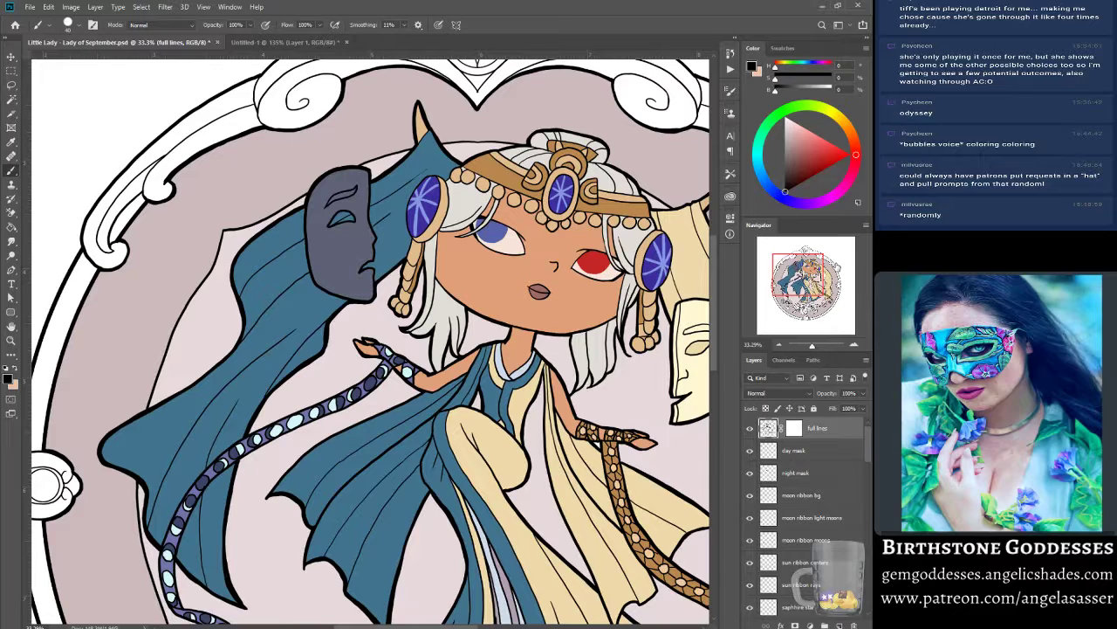
pyautogui.moveTo(791, 277); pyautogui.dragTo(801, 279)
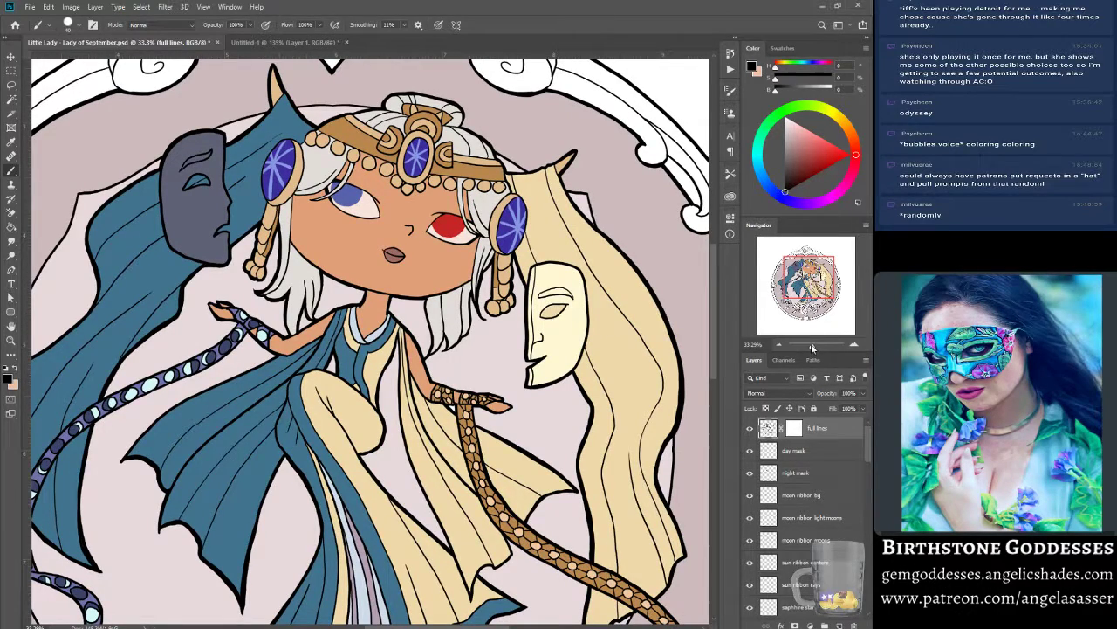
pyautogui.moveTo(812, 347); pyautogui.dragTo(815, 347)
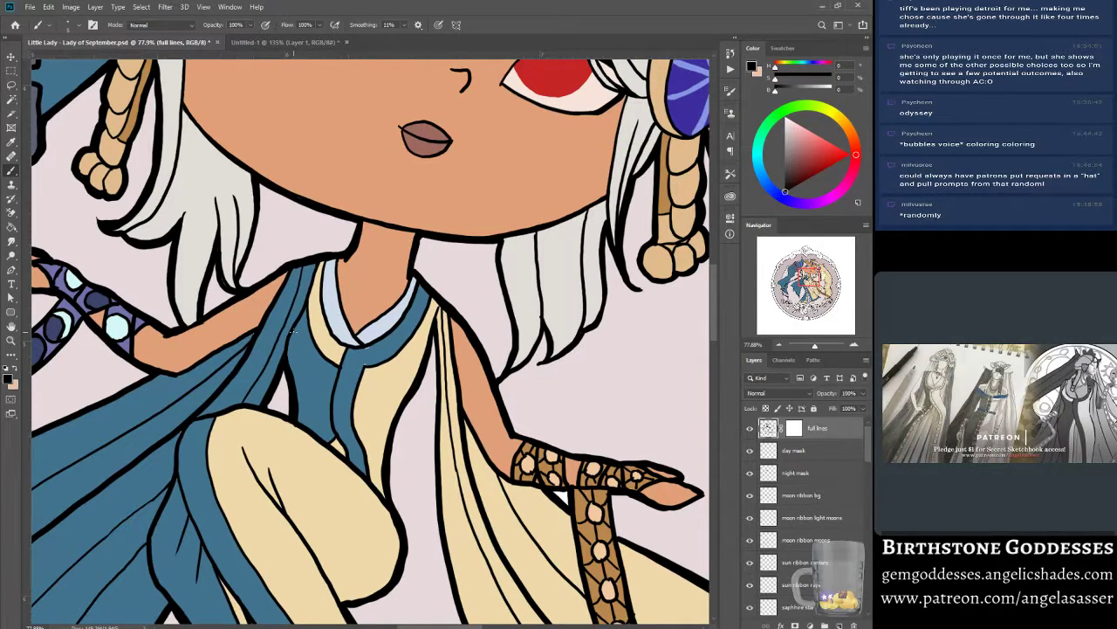
# Make the night side layer active again and sample the bodice's teal as the brush color.
pyautogui.moveTo(864, 453); pyautogui.dragTo(861, 492)
pyautogui.click(783, 506)
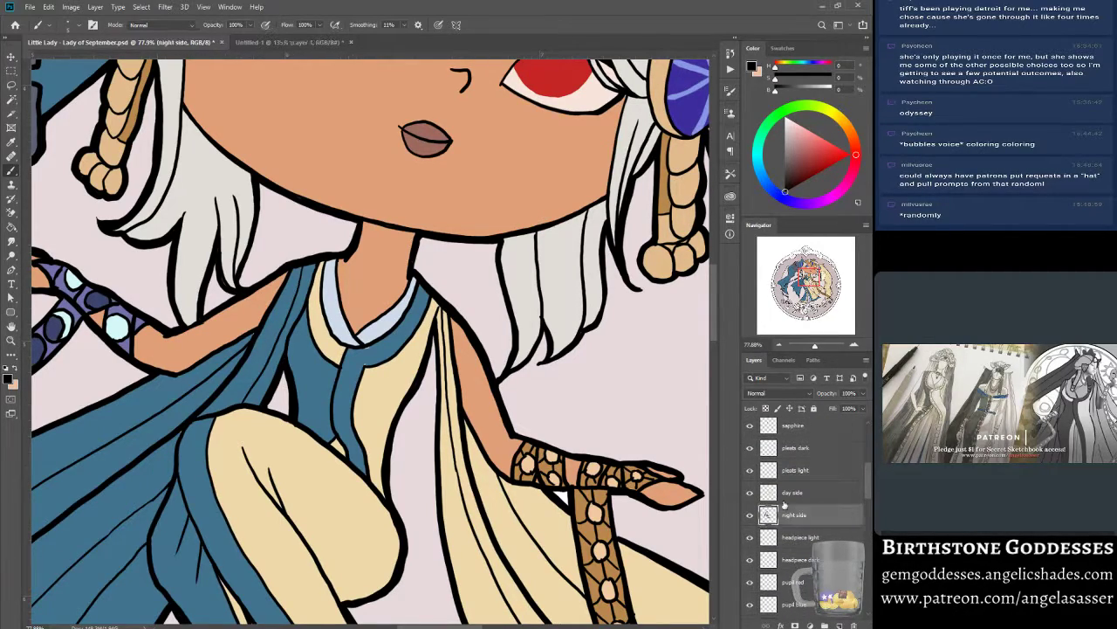
pyautogui.keyDown('alt'); pyautogui.click(356, 387); pyautogui.keyUp('alt')
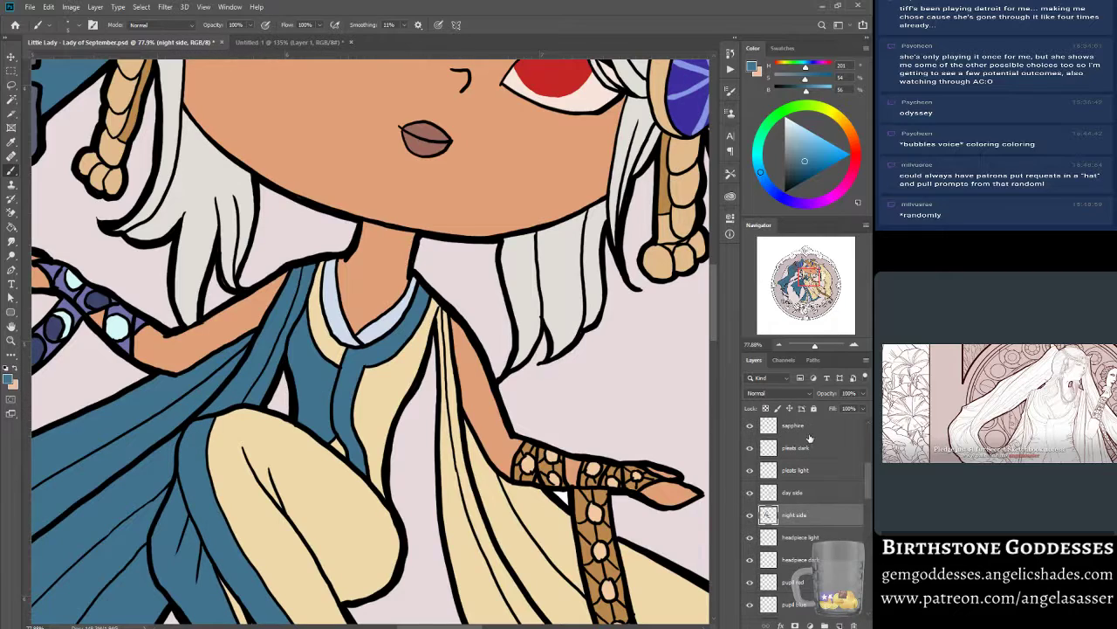
# Go back to the full lines layer, sample black, and touch up the outlines around the arms and bracelet.
pyautogui.moveTo(869, 488); pyautogui.dragTo(868, 450)
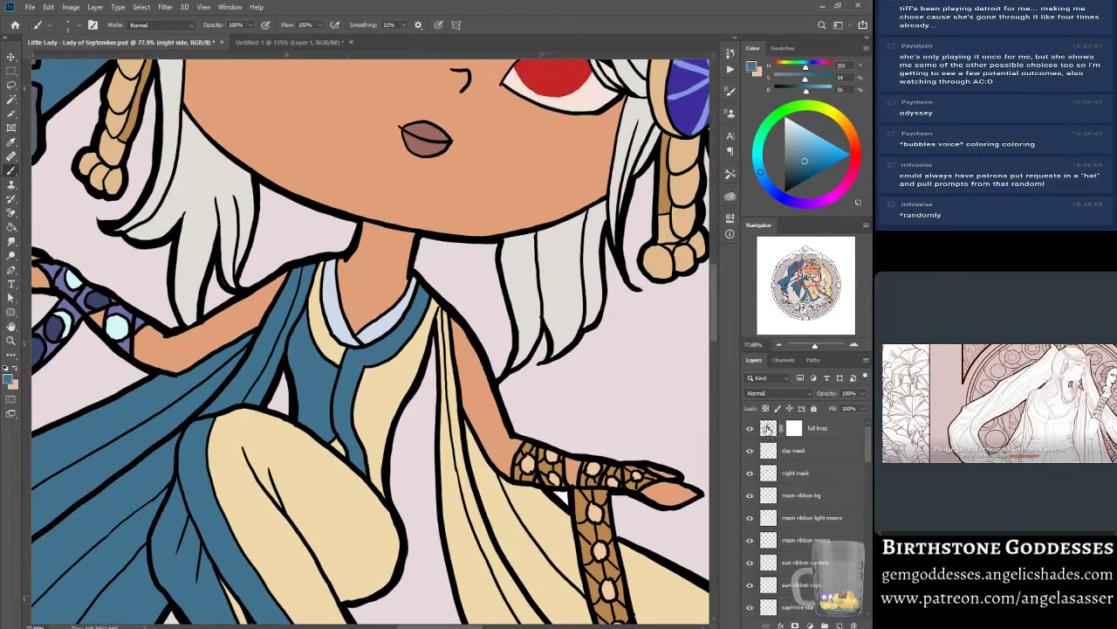
pyautogui.click(770, 434)
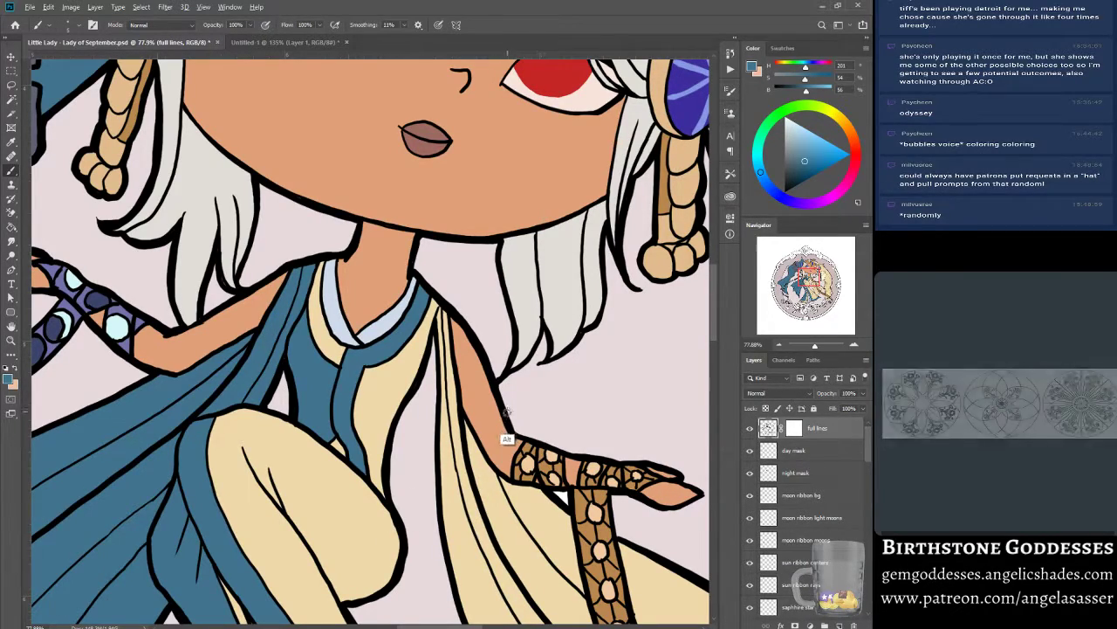
pyautogui.keyDown('alt'); pyautogui.click(508, 442); pyautogui.keyUp('alt')
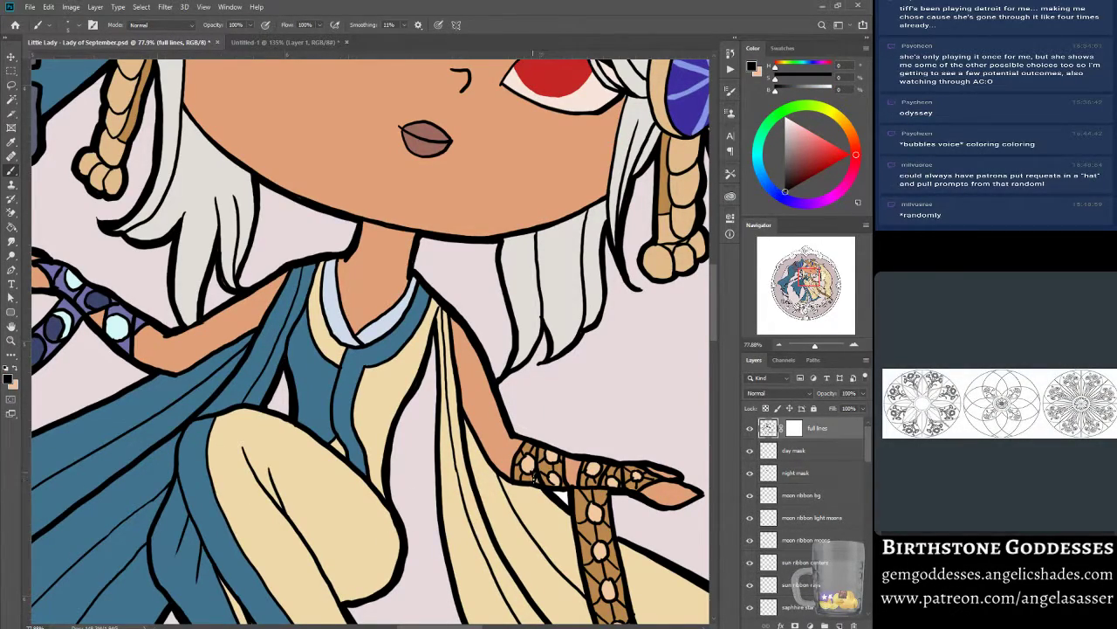
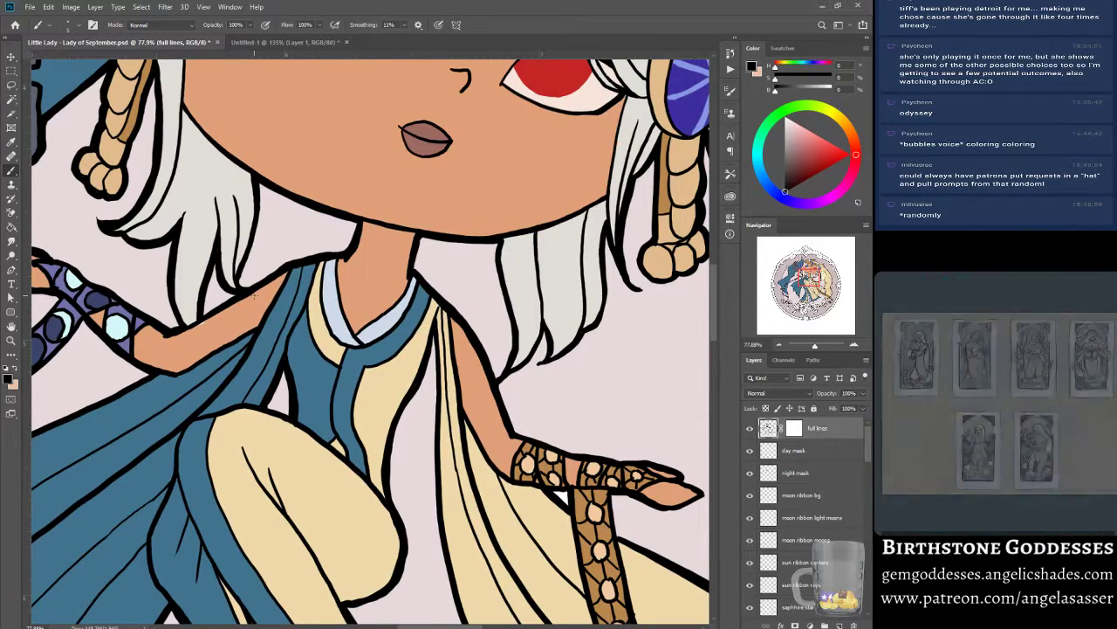
# Make the skin layer active, sample the skin tone from the arm beside the moon ribbon, and enlarge the brush to 15 px.
pyautogui.moveTo(866, 454); pyautogui.dragTo(862, 516)
pyautogui.click(799, 547)
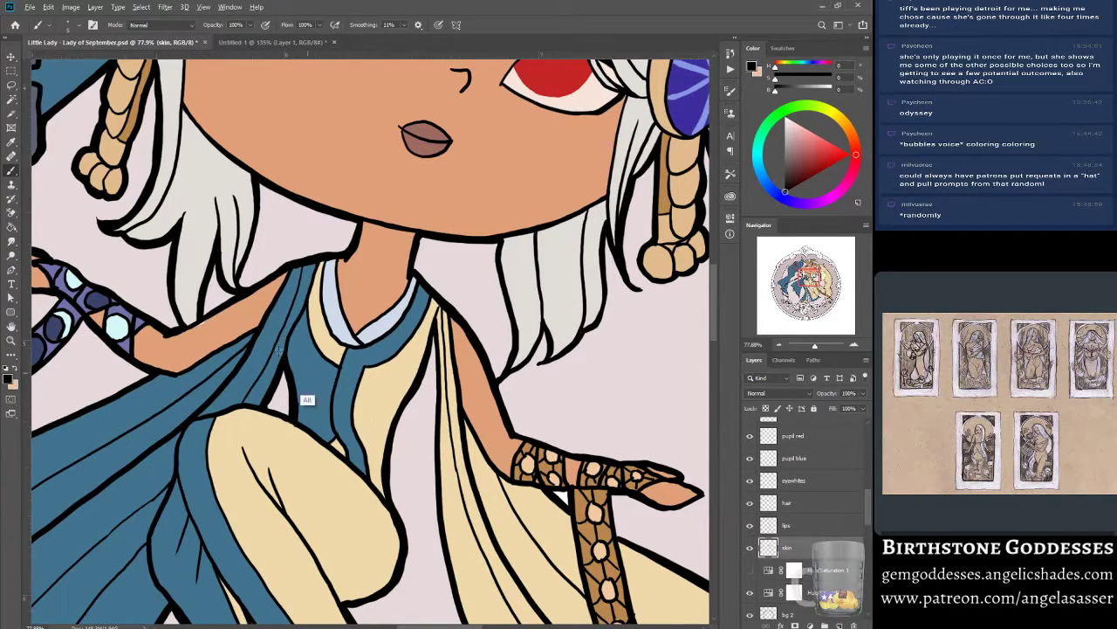
pyautogui.keyDown('alt'); pyautogui.click(217, 325); pyautogui.keyUp('alt')
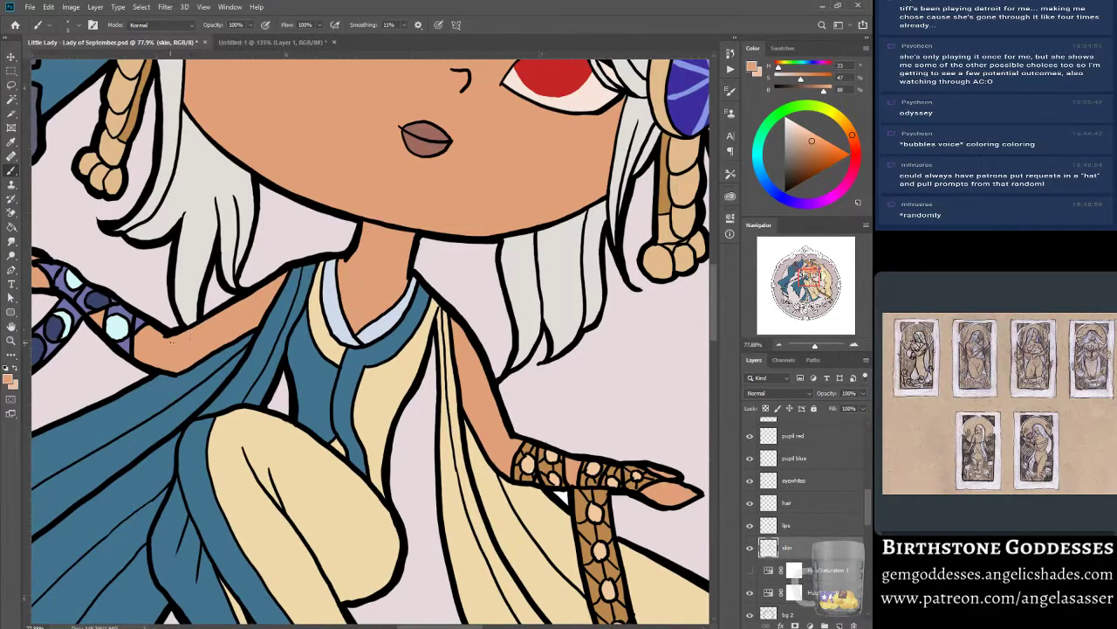
pyautogui.press(']')
pyautogui.press(']')
pyautogui.press(']')
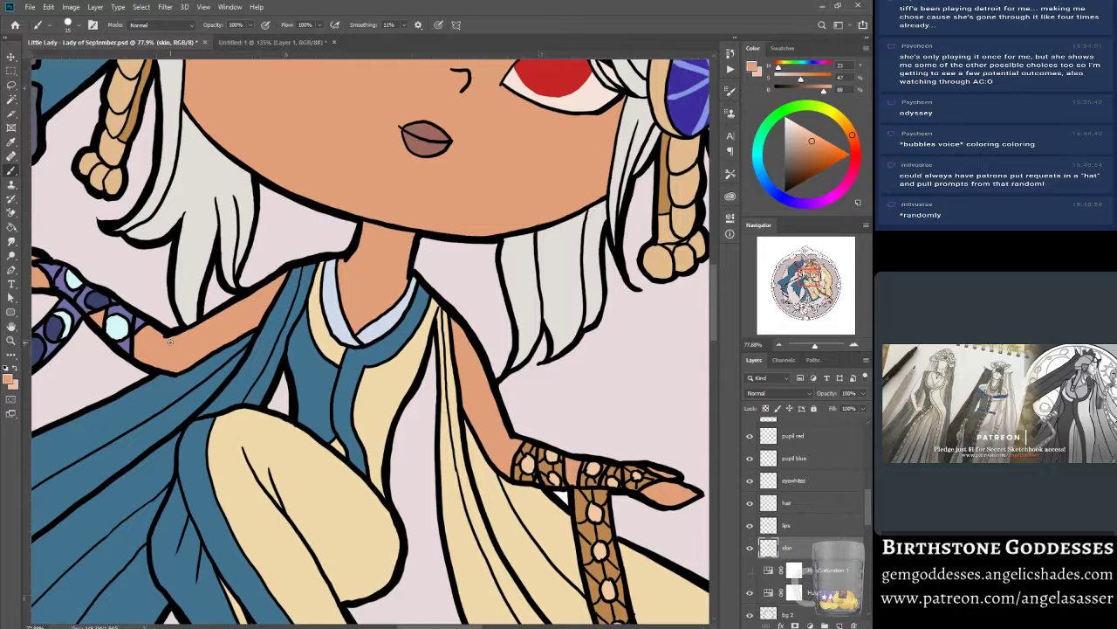
# Look over the figure's arms, face, dress and the full composition for missed color gaps and rough outlines.
pyautogui.moveTo(809, 280); pyautogui.dragTo(800, 282)
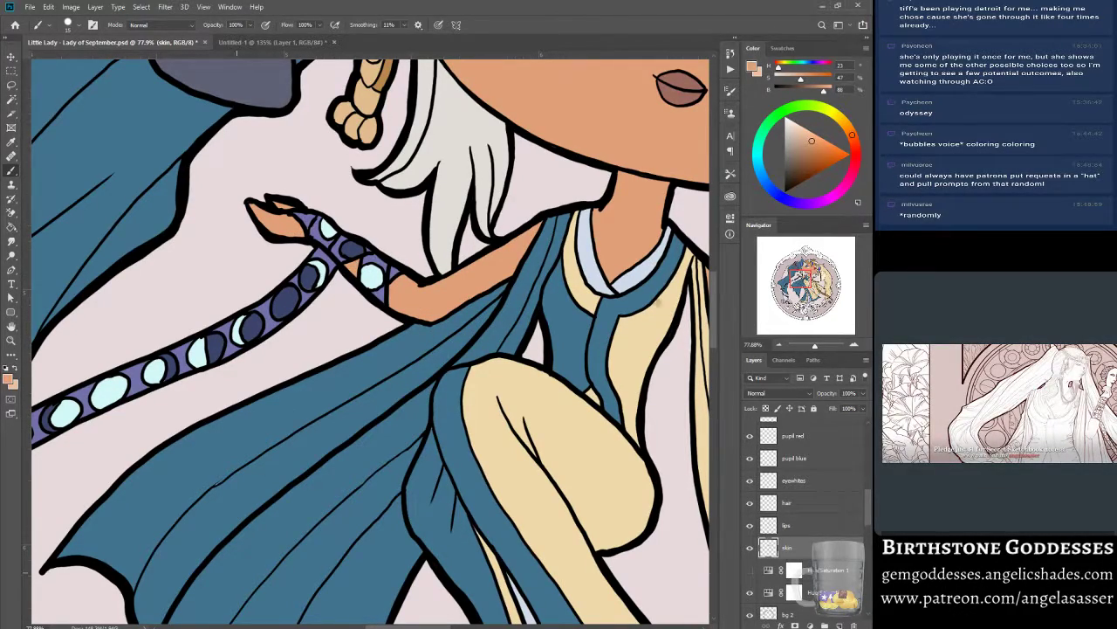
pyautogui.moveTo(816, 347); pyautogui.dragTo(813, 350)
pyautogui.moveTo(789, 276); pyautogui.dragTo(789, 276)
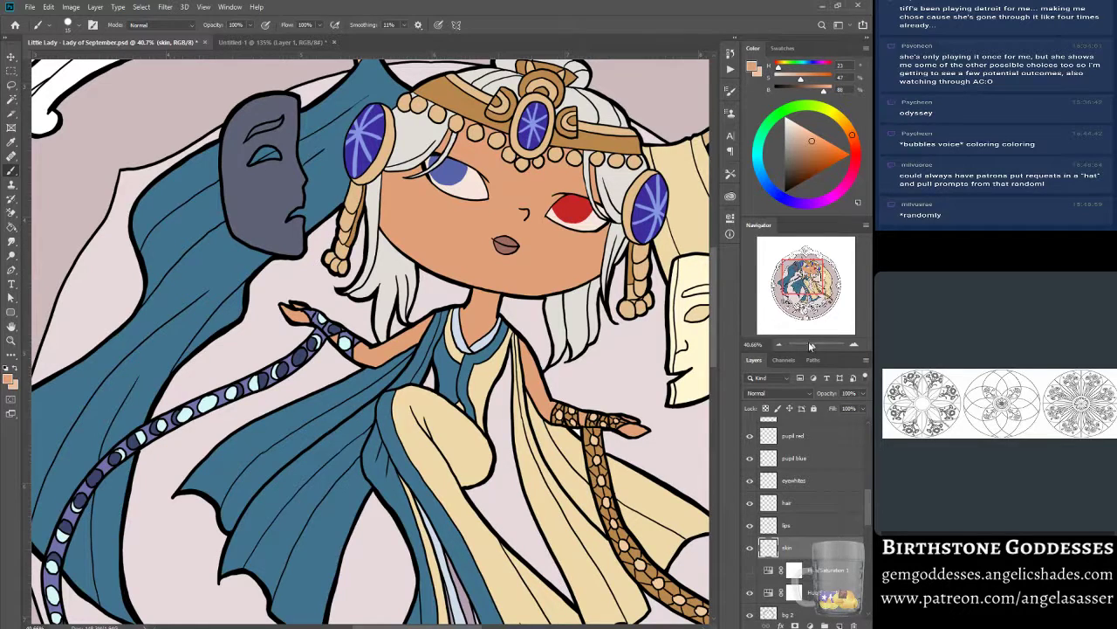
pyautogui.moveTo(813, 347); pyautogui.dragTo(808, 346)
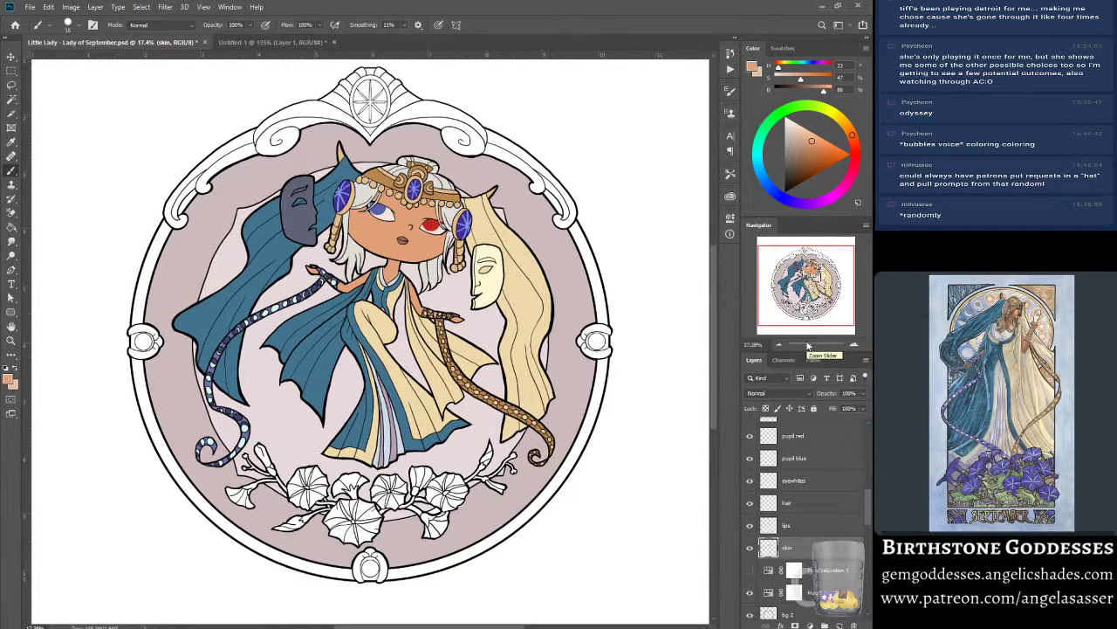
pyautogui.moveTo(808, 346); pyautogui.dragTo(812, 350)
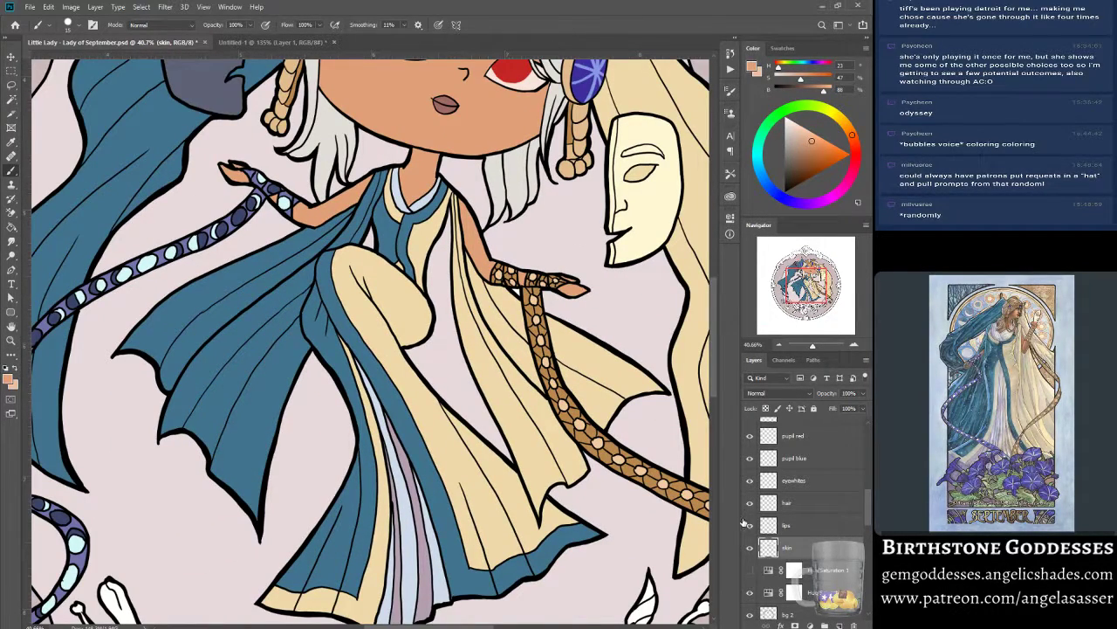
pyautogui.scroll(2, 868, 509)
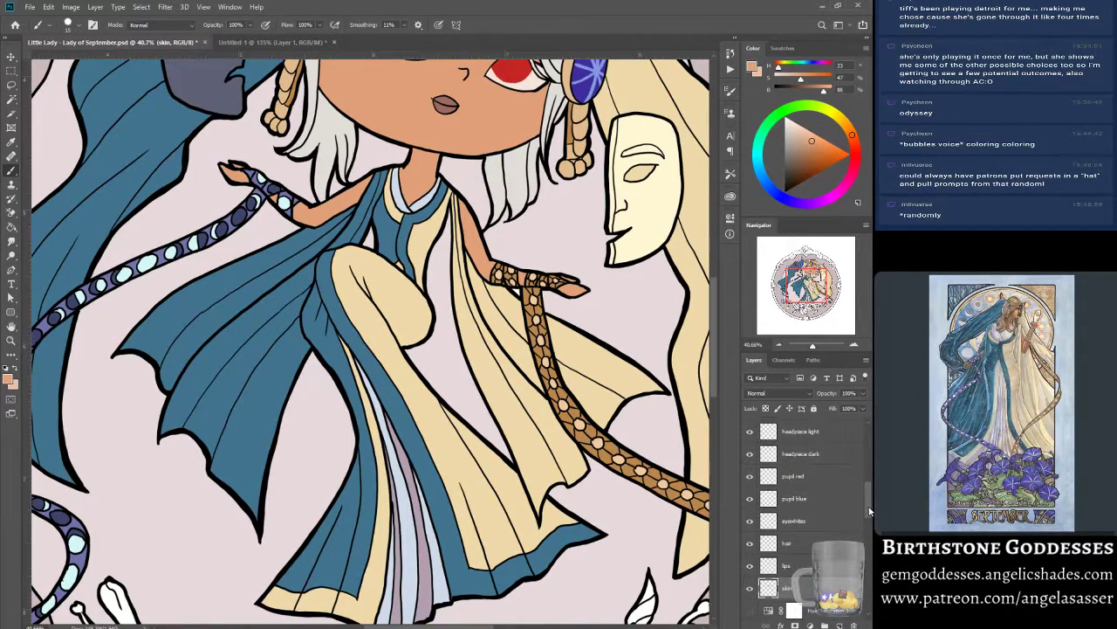
pyautogui.moveTo(869, 511); pyautogui.dragTo(868, 469)
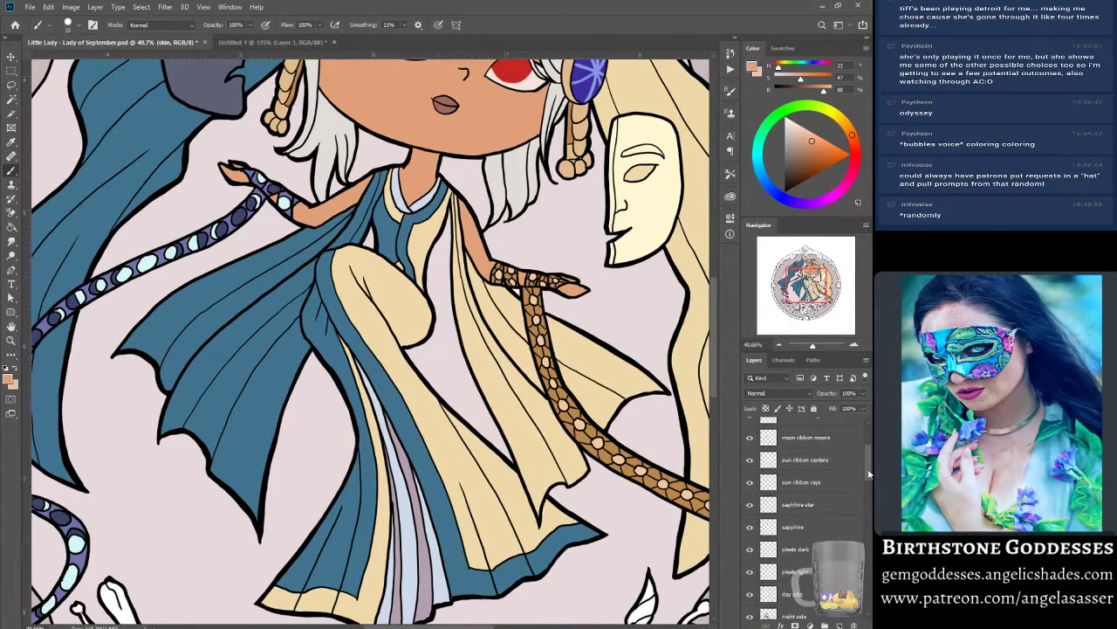
pyautogui.click(817, 504)
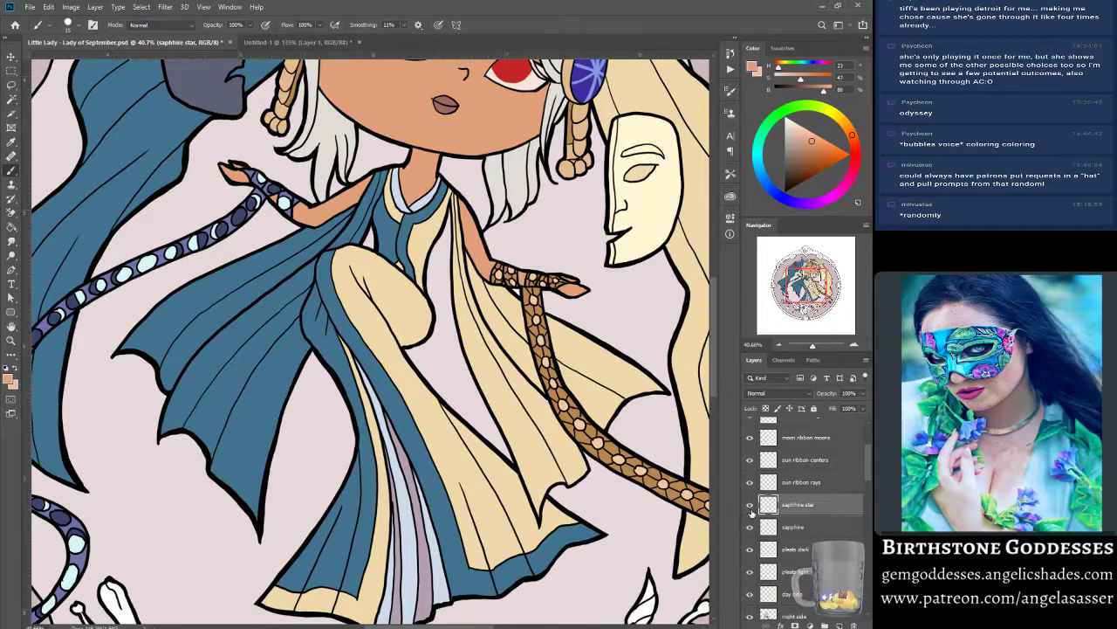
pyautogui.moveTo(802, 276); pyautogui.dragTo(801, 283)
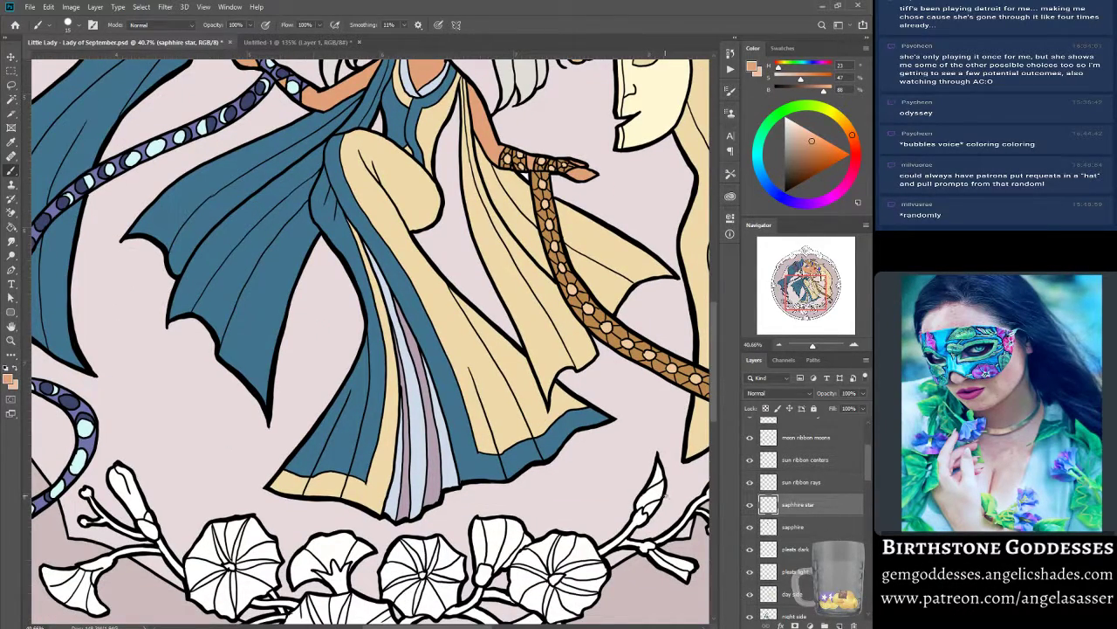
# Touch up the skirt pleat outlines on the full lines layer with sampled black, and make pleats dark active with its mauve sampled.
pyautogui.scroll(5, 859, 463)
pyautogui.click(770, 430)
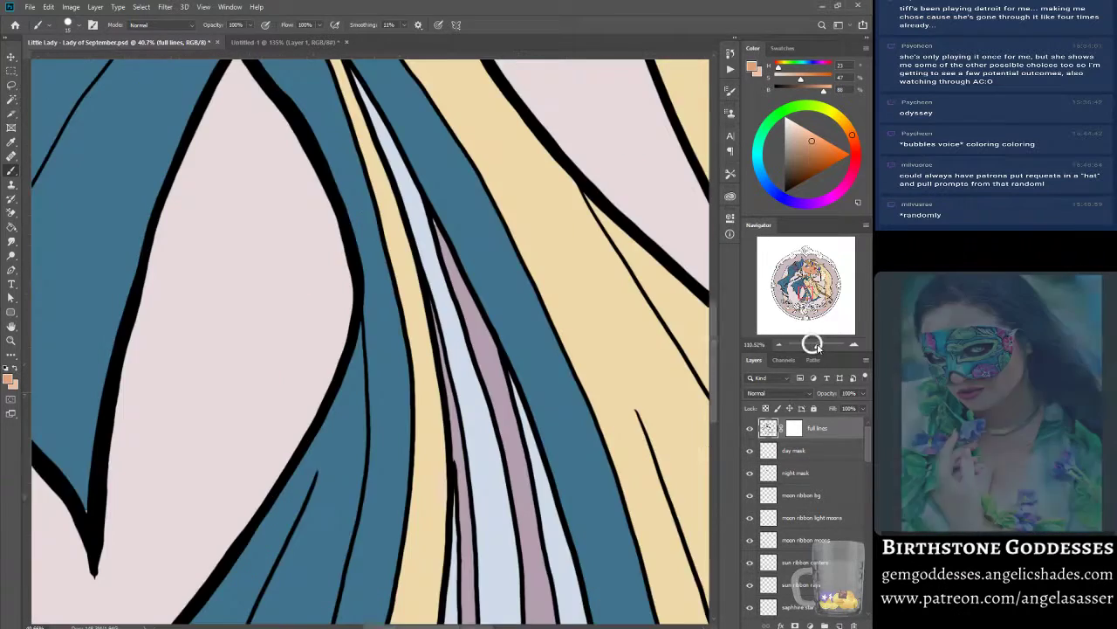
pyautogui.moveTo(814, 346); pyautogui.dragTo(818, 346)
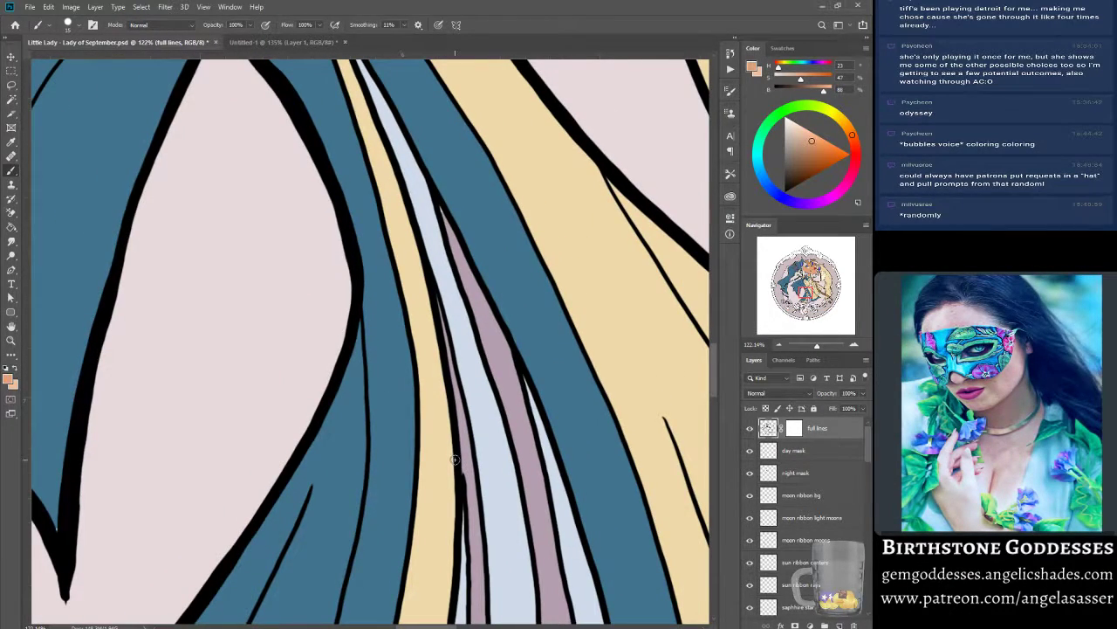
pyautogui.keyDown('alt'); pyautogui.click(458, 467); pyautogui.keyUp('alt')
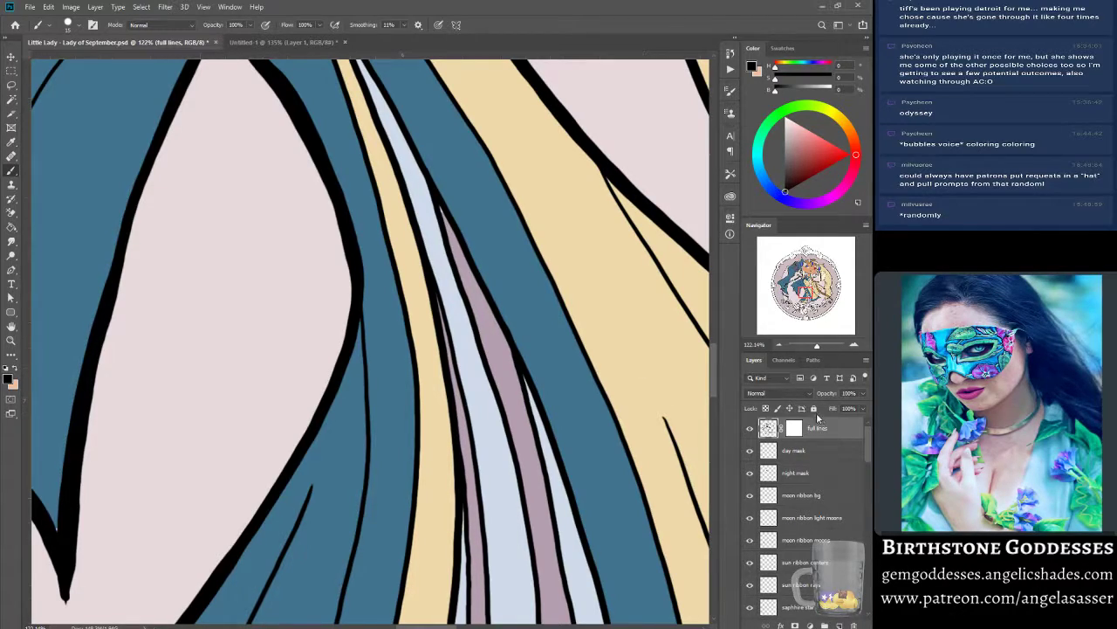
pyautogui.scroll(-5, 864, 467)
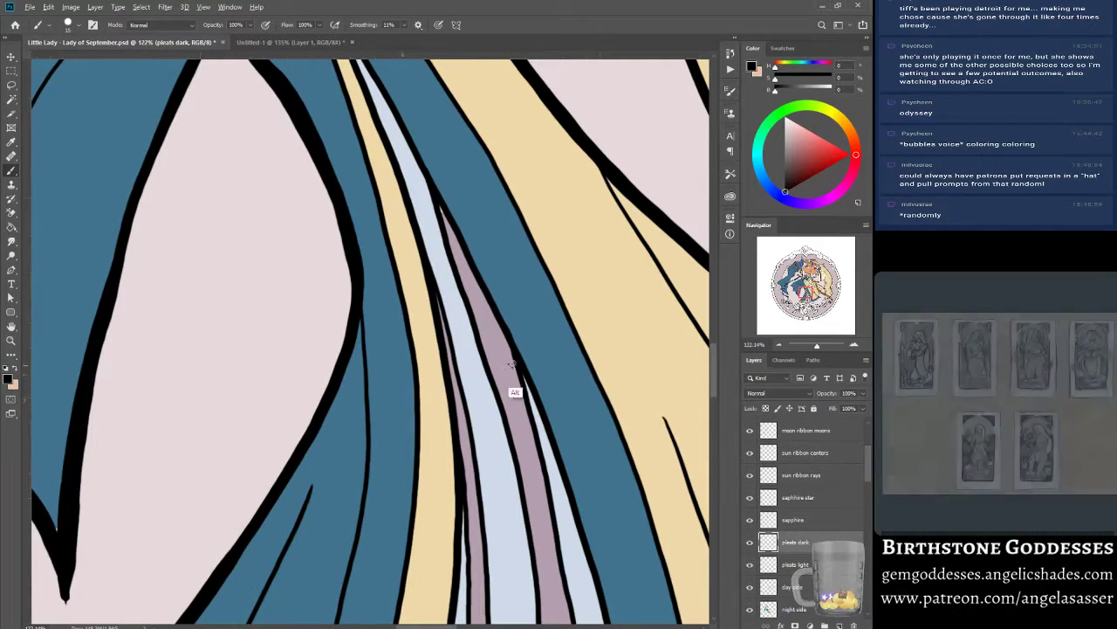
pyautogui.keyDown('alt'); pyautogui.click(488, 339); pyautogui.keyUp('alt')
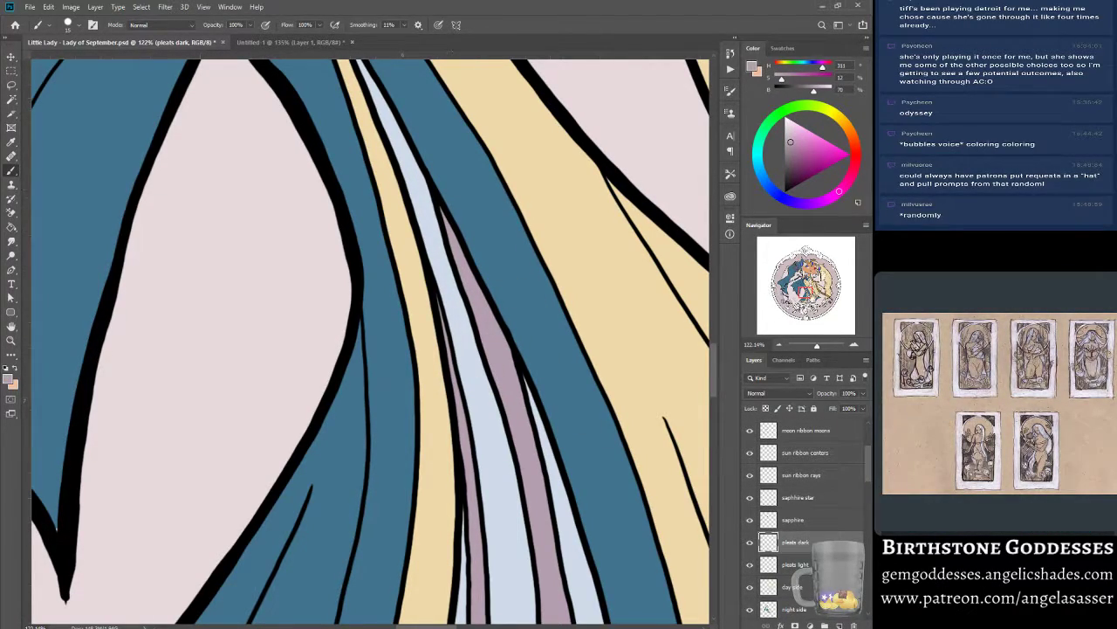
# Return to the full lines layer, sample black from the outline near the skirt hem, and save the document.
pyautogui.moveTo(817, 345); pyautogui.dragTo(815, 350)
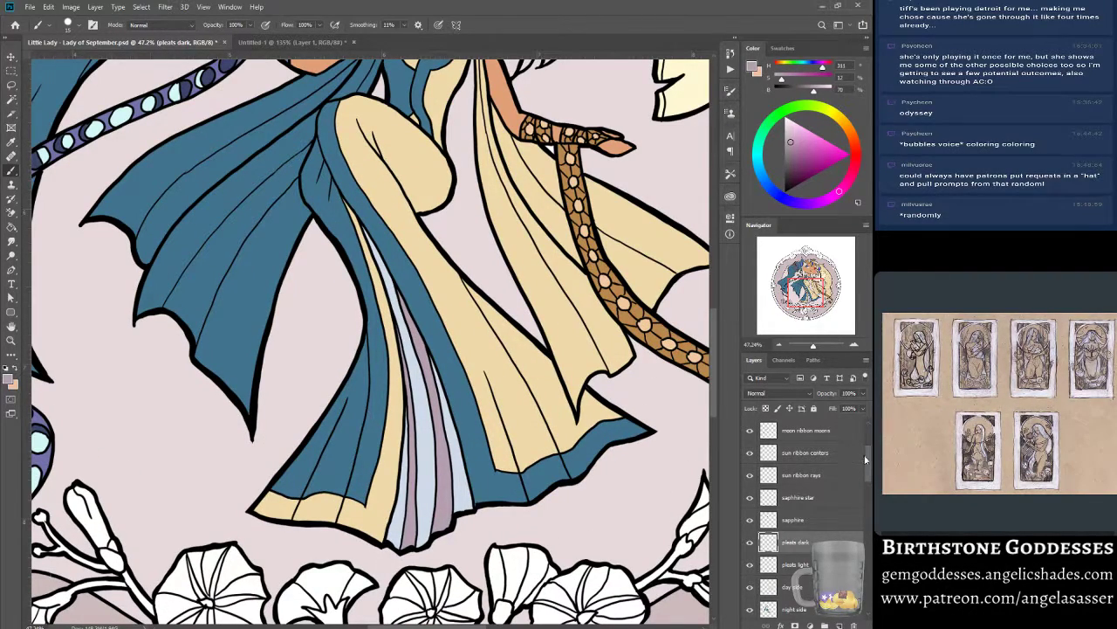
pyautogui.scroll(5, 863, 458)
pyautogui.click(785, 429)
pyautogui.keyDown('alt'); pyautogui.click(486, 504); pyautogui.keyUp('alt')
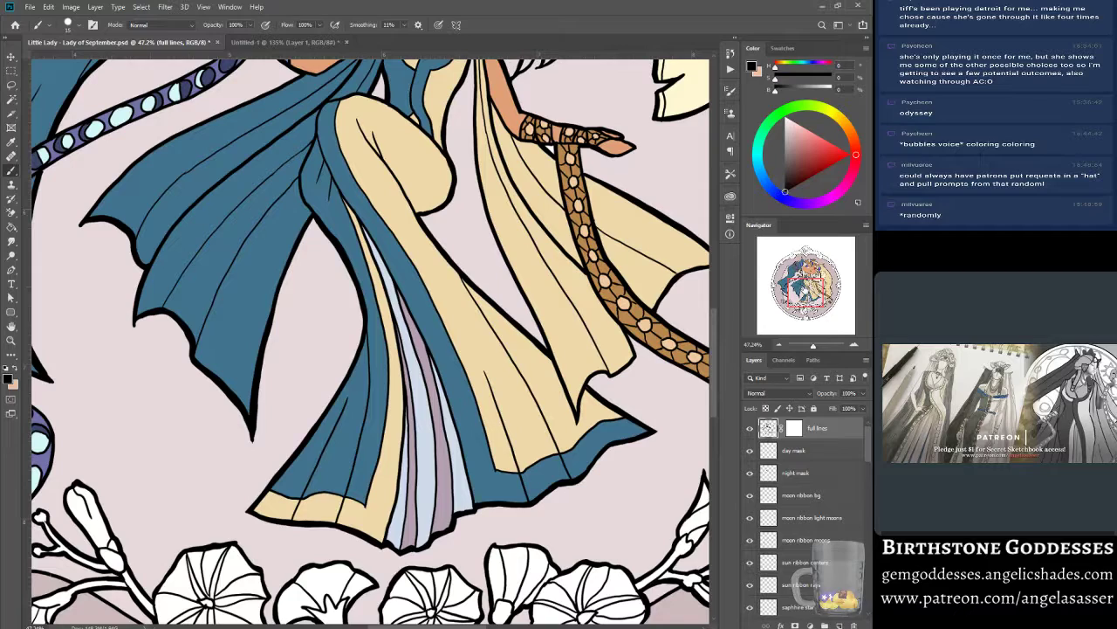
pyautogui.scroll(3, 685, 417)
pyautogui.scroll(6, 681, 432)
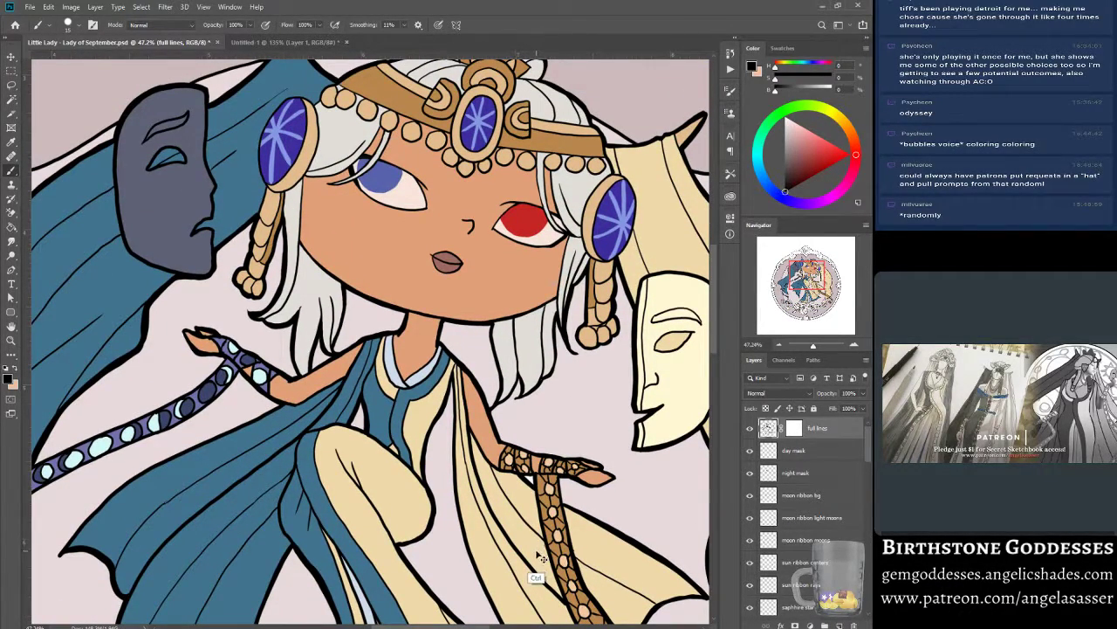
pyautogui.hotkey('ctrl', 's')
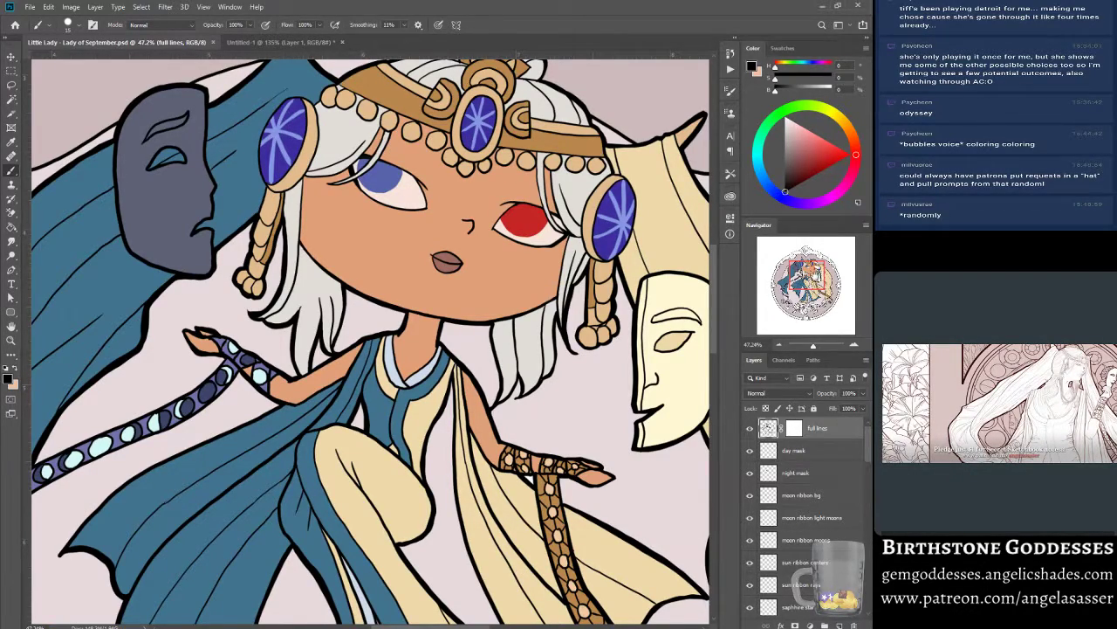
# Touch up the black outline where the moon ribbon crosses the flowing teal veil.
pyautogui.moveTo(816, 274); pyautogui.dragTo(802, 285)
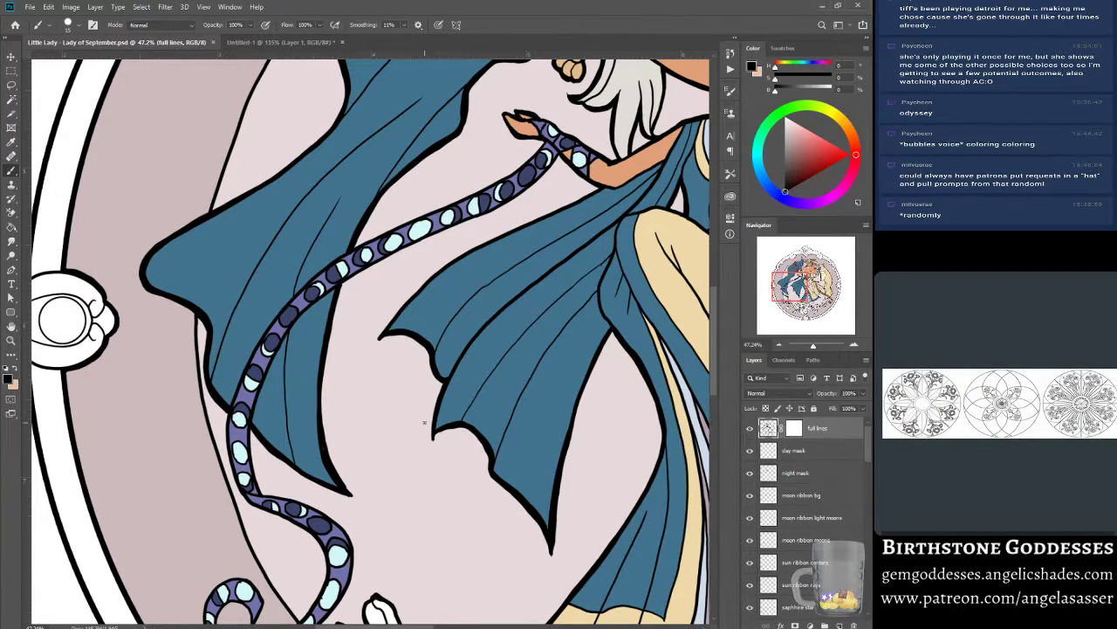
pyautogui.moveTo(337, 297); pyautogui.dragTo(339, 289)
pyautogui.moveTo(785, 290); pyautogui.dragTo(788, 269)
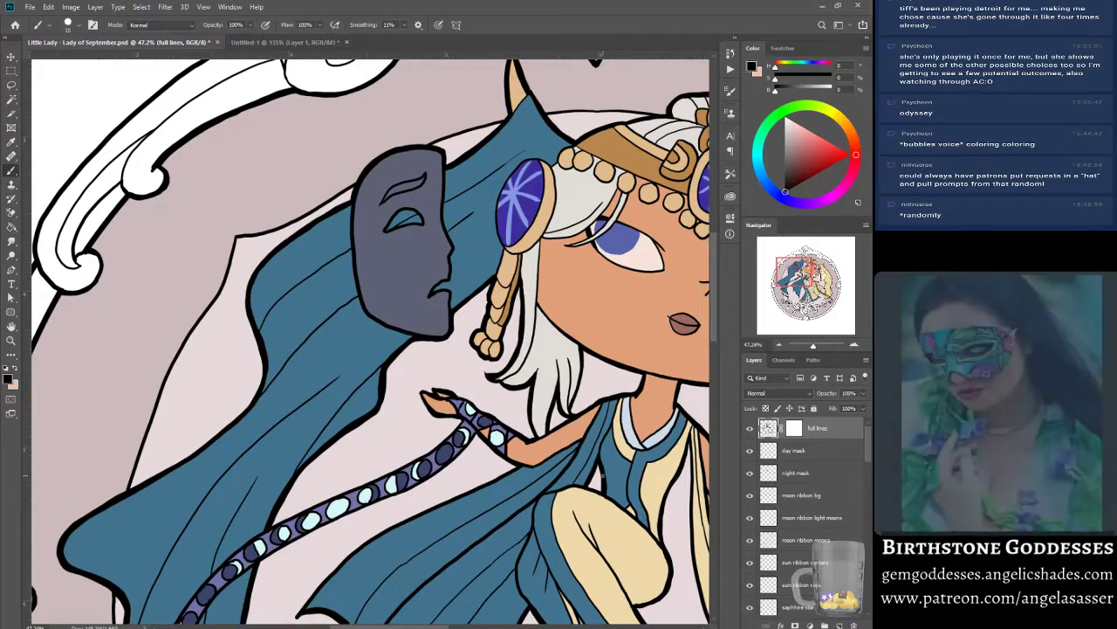
pyautogui.moveTo(815, 349); pyautogui.dragTo(810, 349)
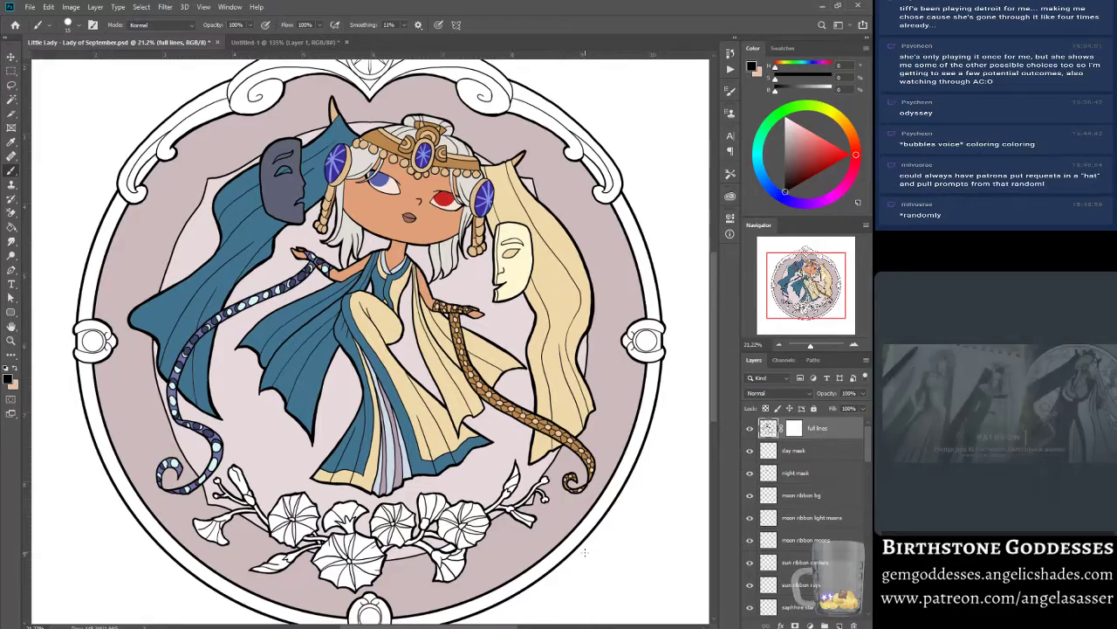
# Make the night side layer active and sample the teal from the bodice's center trim.
pyautogui.moveTo(820, 350); pyautogui.dragTo(822, 351)
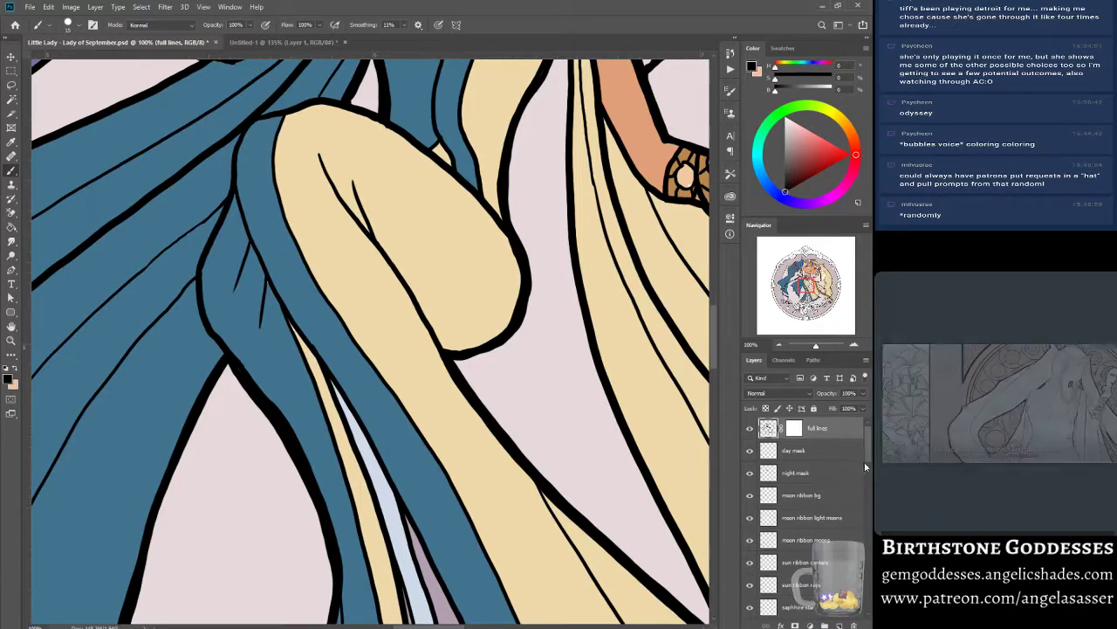
pyautogui.scroll(-2, 869, 472)
pyautogui.moveTo(869, 470); pyautogui.dragTo(870, 467)
pyautogui.scroll(1, 870, 471)
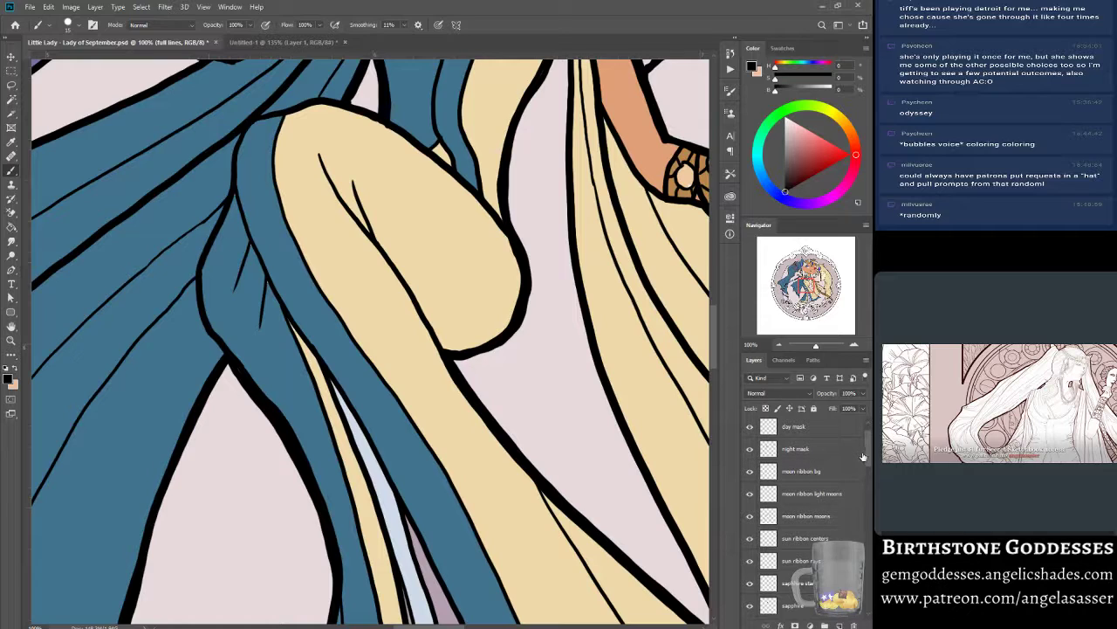
pyautogui.scroll(1, 869, 456)
pyautogui.moveTo(805, 287); pyautogui.dragTo(789, 335)
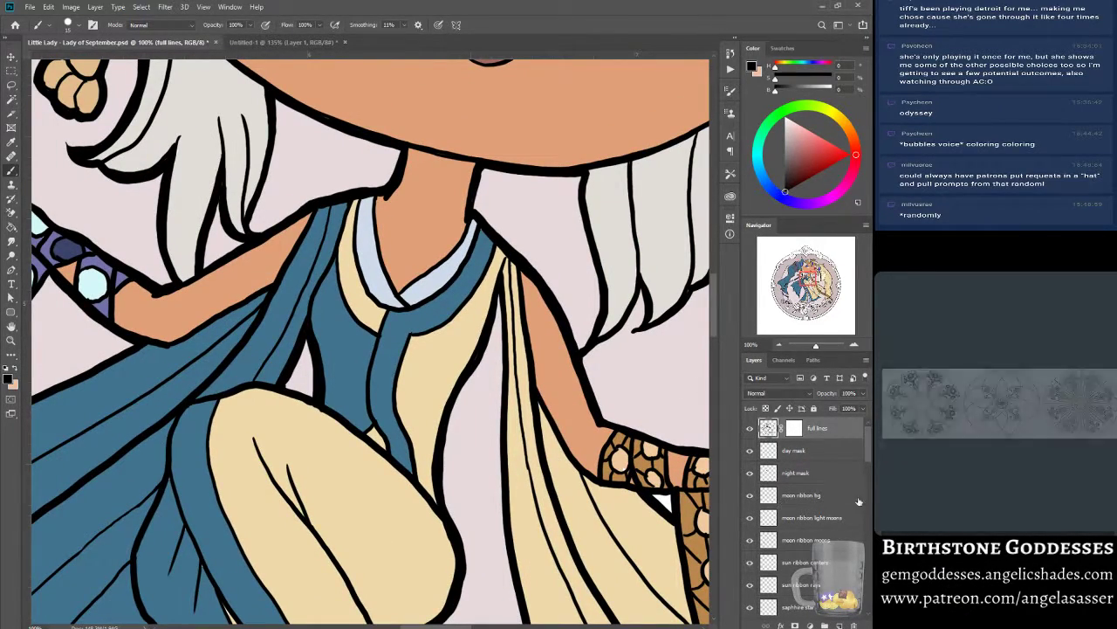
pyautogui.scroll(-4, 867, 473)
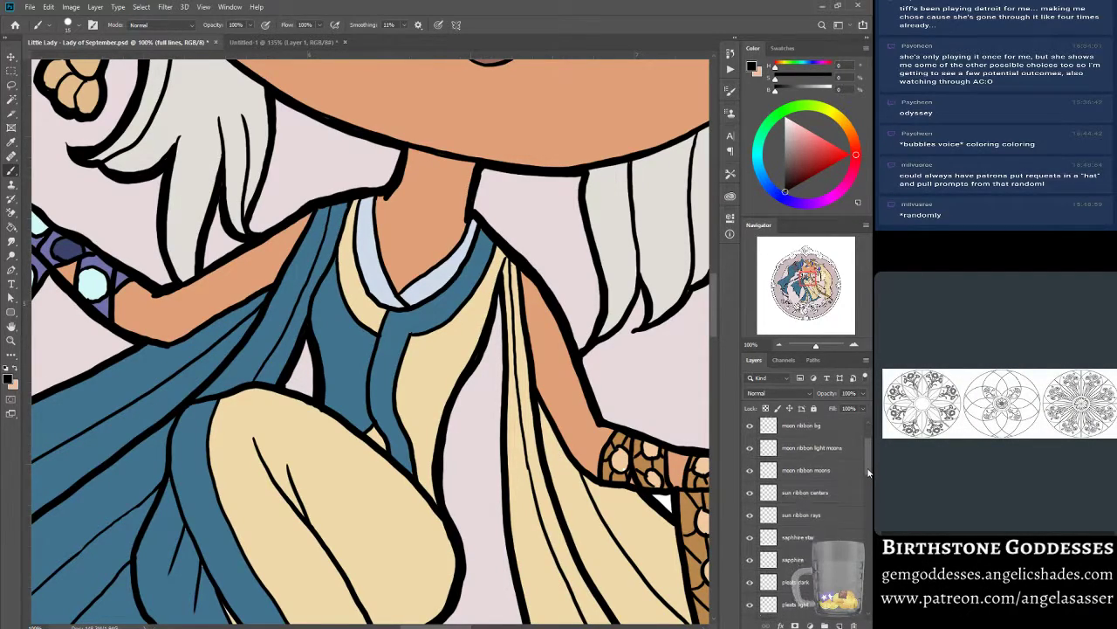
pyautogui.scroll(-3, 866, 473)
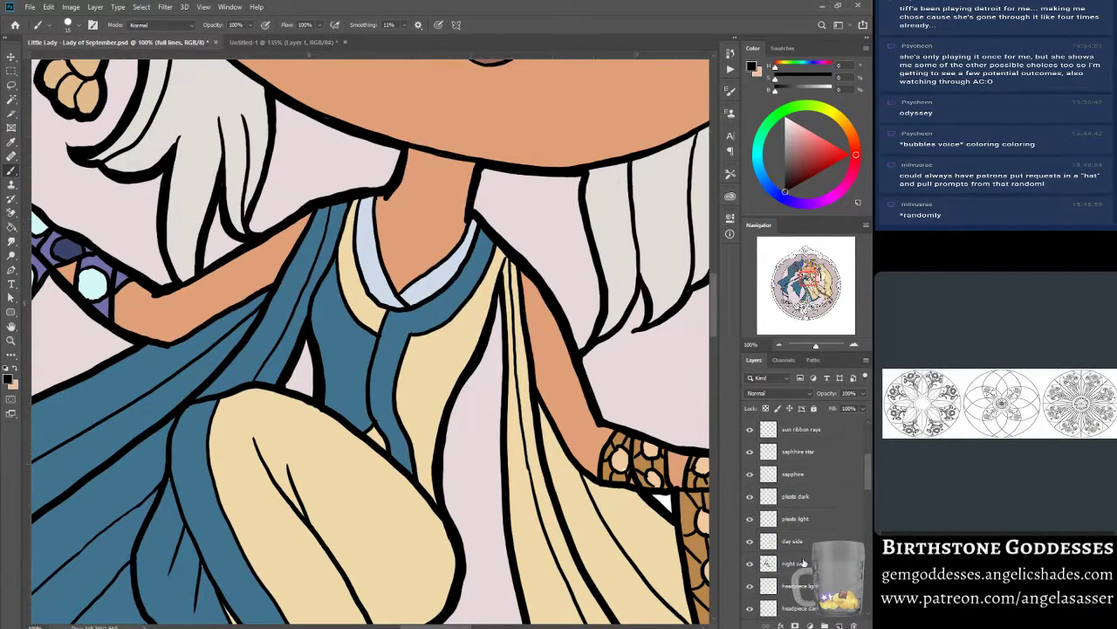
pyautogui.click(796, 563)
pyautogui.keyDown('alt'); pyautogui.click(389, 417); pyautogui.keyUp('alt')
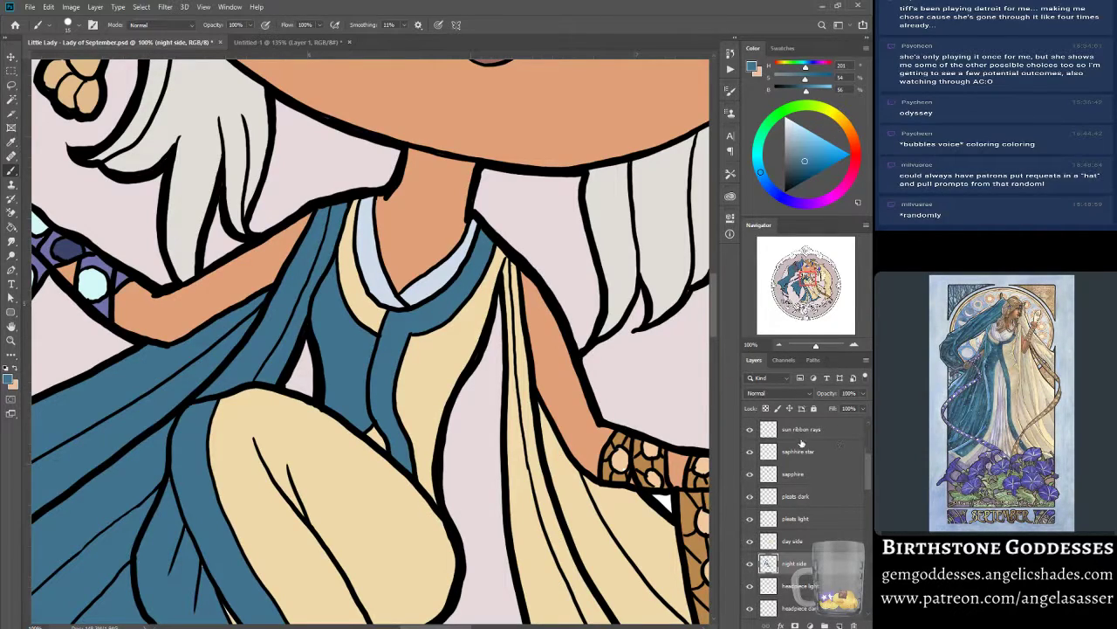
# Switch to the full lines layer, sample black, and touch up the outline along the side of the neck.
pyautogui.moveTo(870, 467); pyautogui.dragTo(871, 431)
pyautogui.click(771, 429)
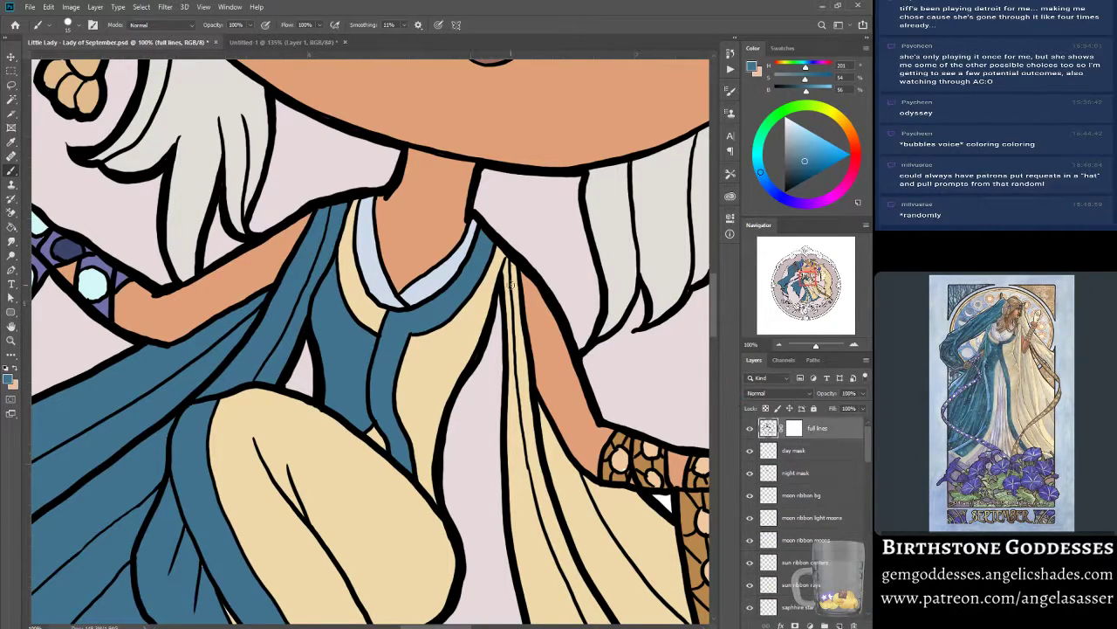
pyautogui.keyDown('alt'); pyautogui.click(477, 177); pyautogui.keyUp('alt')
pyautogui.moveTo(481, 169); pyautogui.dragTo(476, 203)
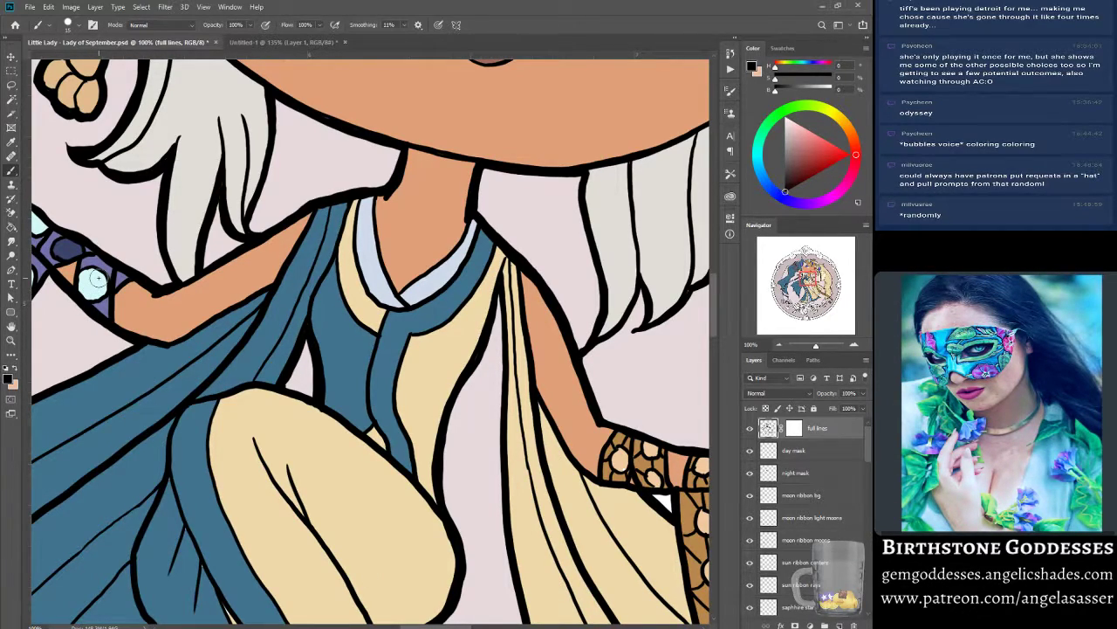
# Make the night side layer active and sample the teal from the dress below the bent knee.
pyautogui.moveTo(808, 281); pyautogui.dragTo(804, 288)
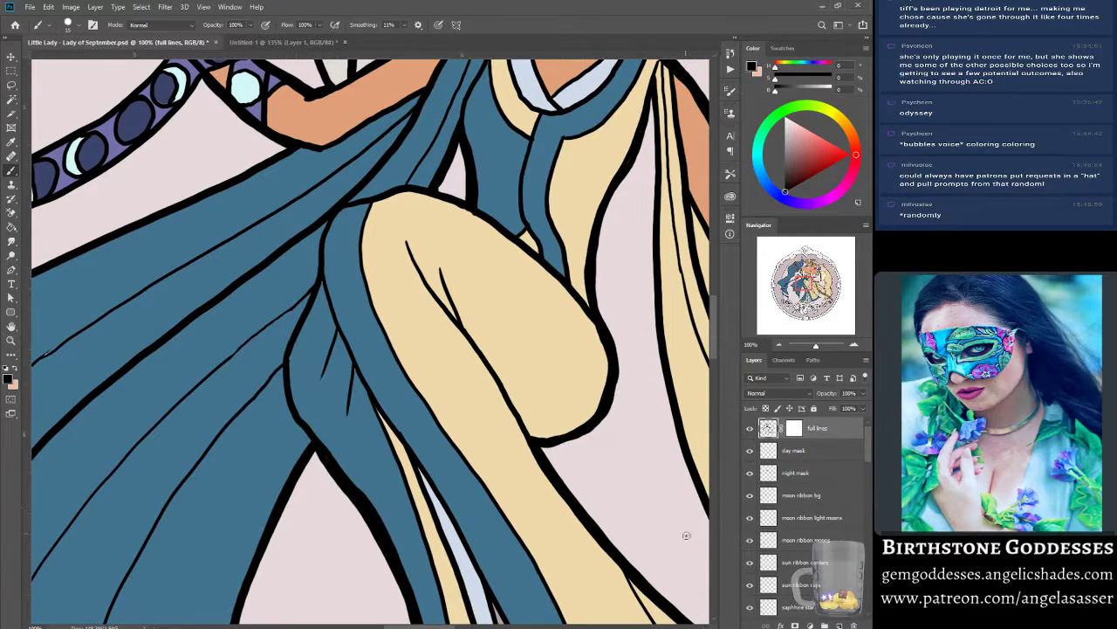
pyautogui.moveTo(868, 444); pyautogui.dragTo(865, 482)
pyautogui.click(796, 542)
pyautogui.keyDown('alt'); pyautogui.click(392, 394); pyautogui.keyUp('alt')
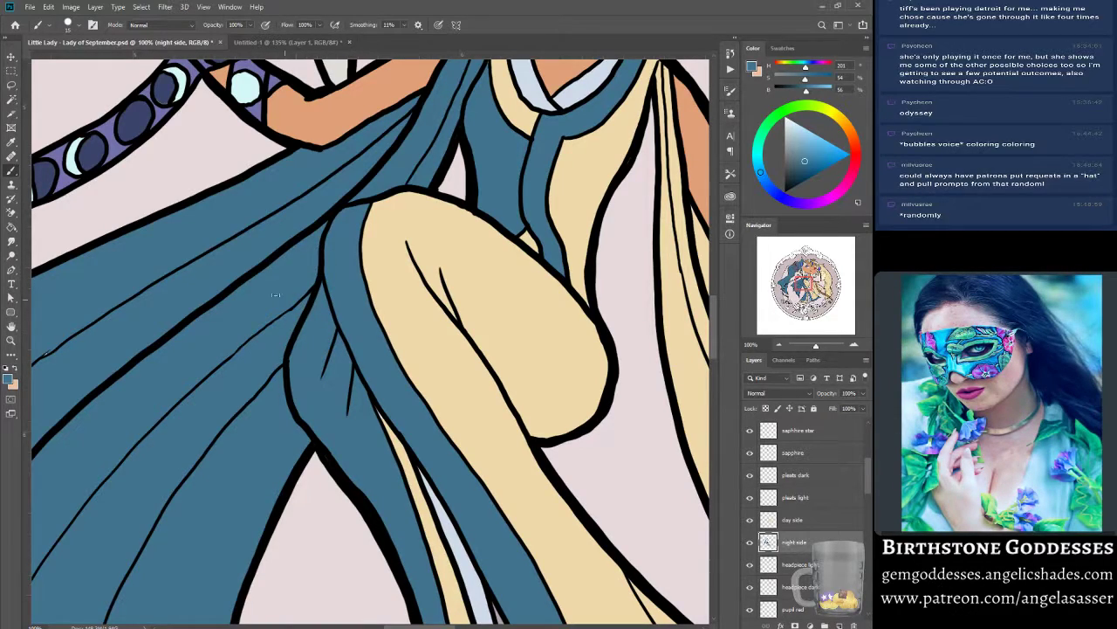
# Make the day side layer active and sample the cream from the narrow skirt panel beside the pleats.
pyautogui.click(804, 524)
pyautogui.keyDown('alt'); pyautogui.click(397, 440); pyautogui.keyUp('alt')
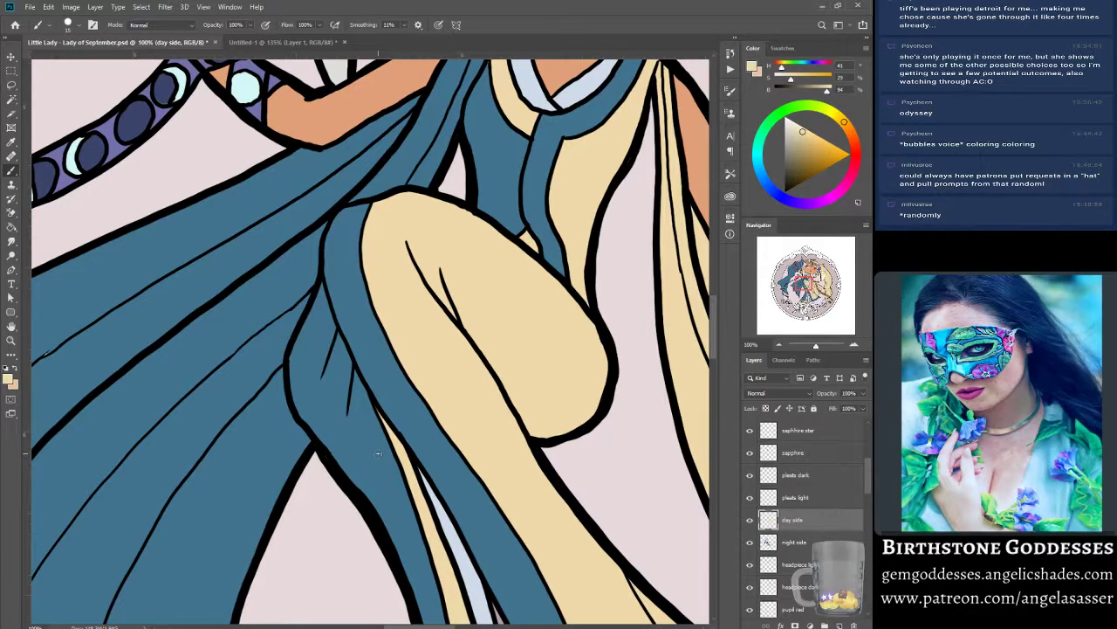
pyautogui.moveTo(815, 347); pyautogui.dragTo(811, 350)
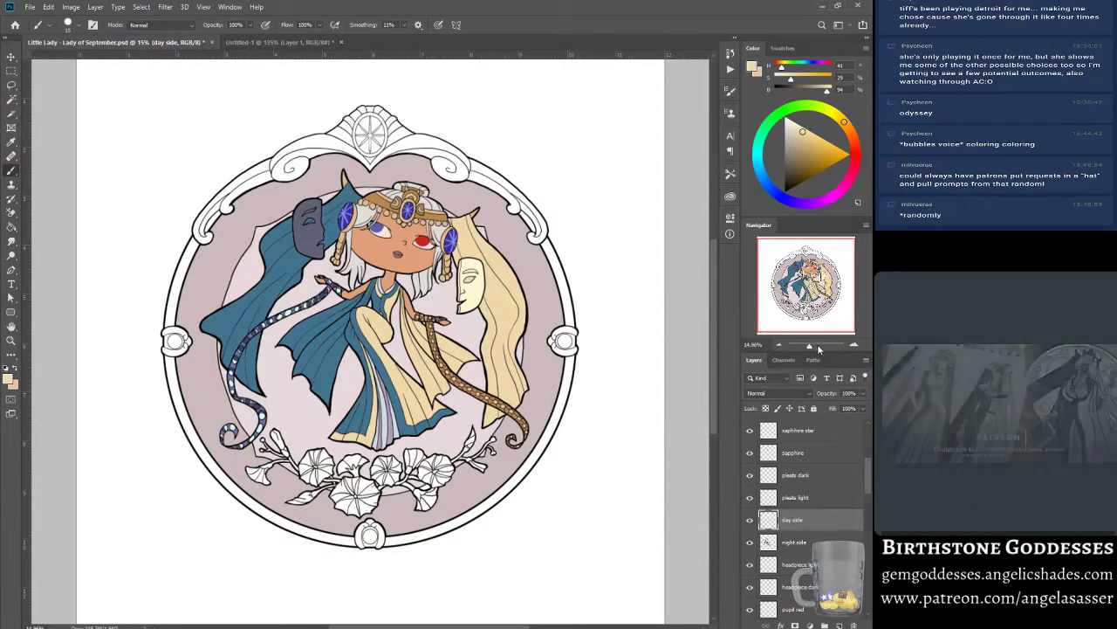
# Make the full lines layer active and examine the line art and flats around the head, mask and shoulders.
pyautogui.moveTo(809, 345); pyautogui.dragTo(810, 350)
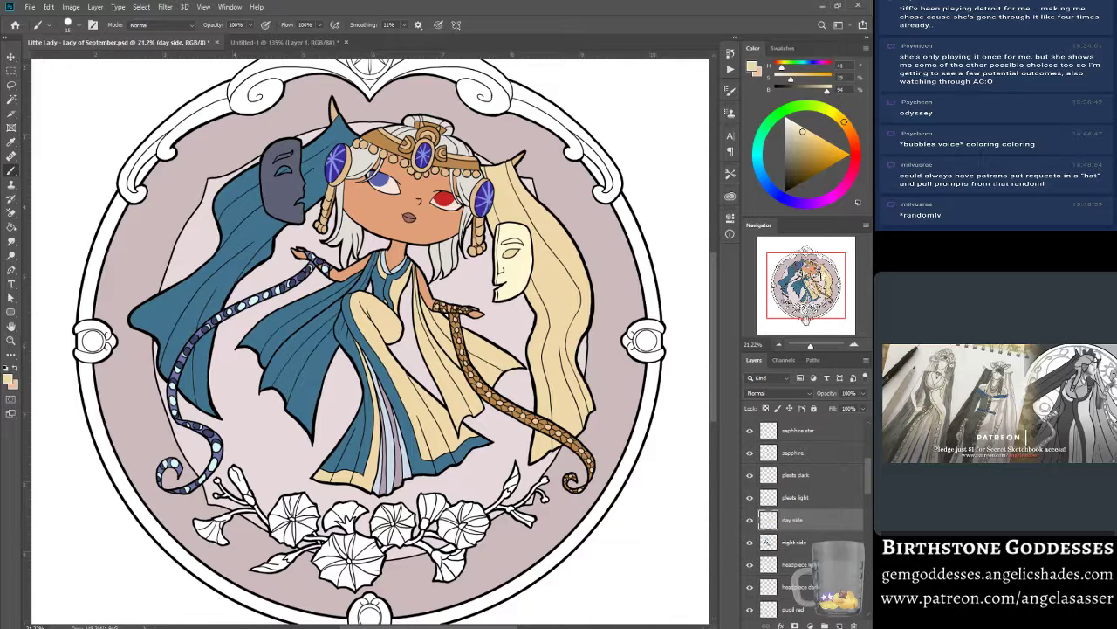
pyautogui.moveTo(810, 347); pyautogui.dragTo(815, 348)
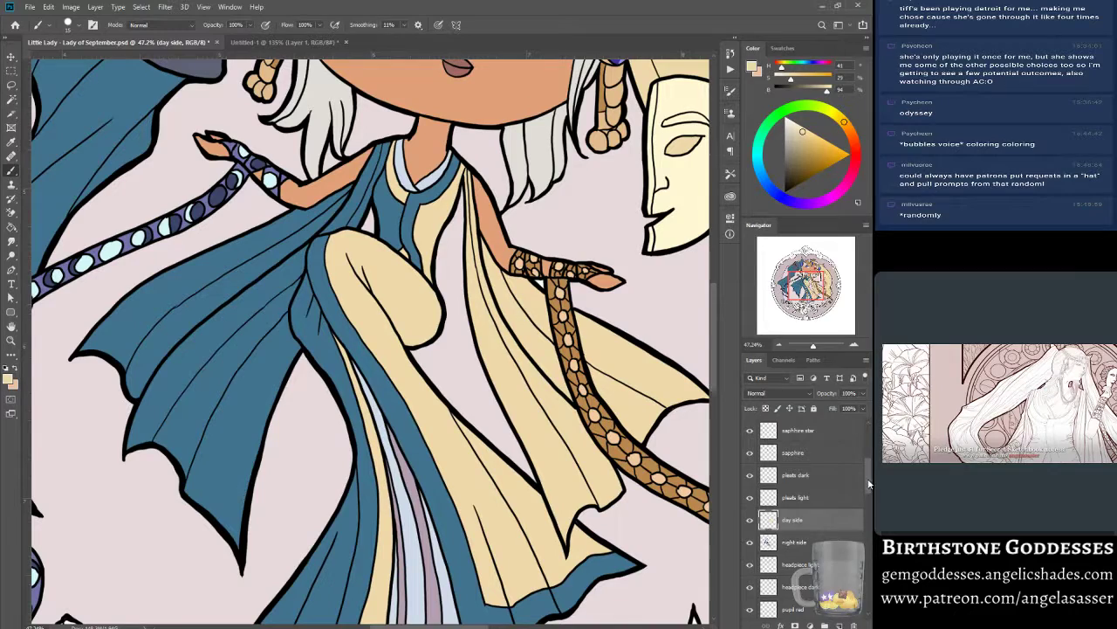
pyautogui.scroll(5, 857, 484)
pyautogui.click(766, 430)
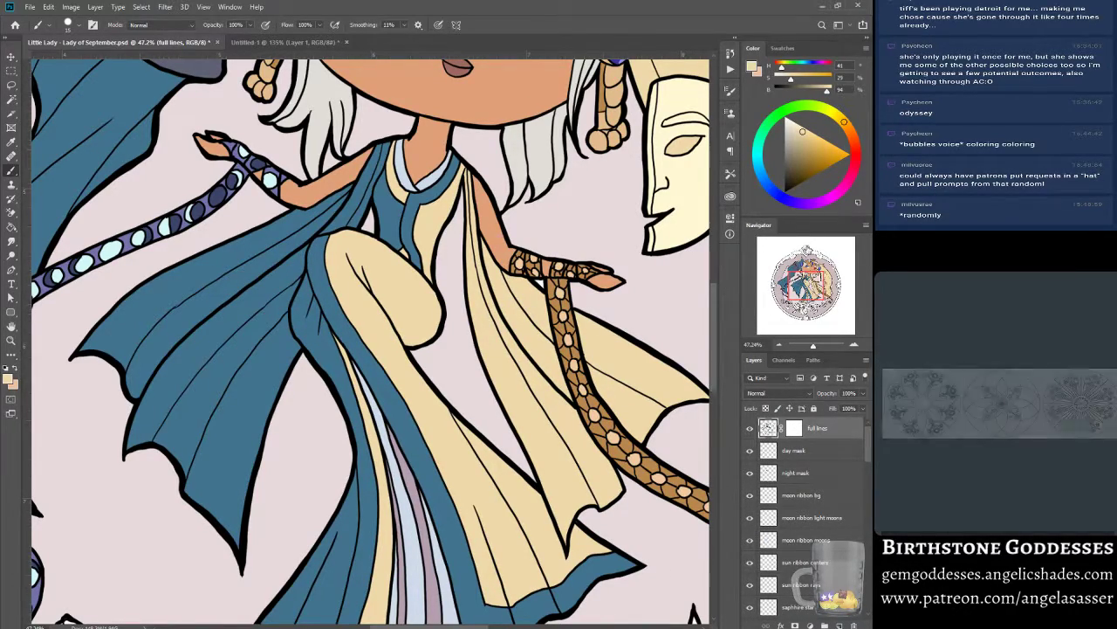
pyautogui.moveTo(805, 293); pyautogui.dragTo(805, 280)
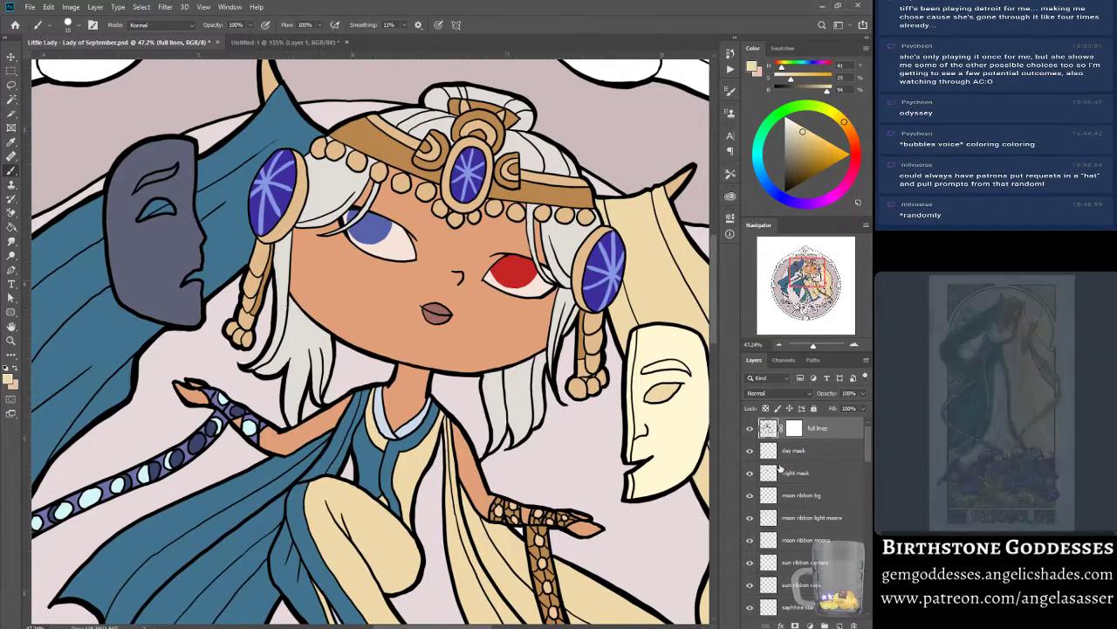
pyautogui.moveTo(811, 261); pyautogui.dragTo(807, 262)
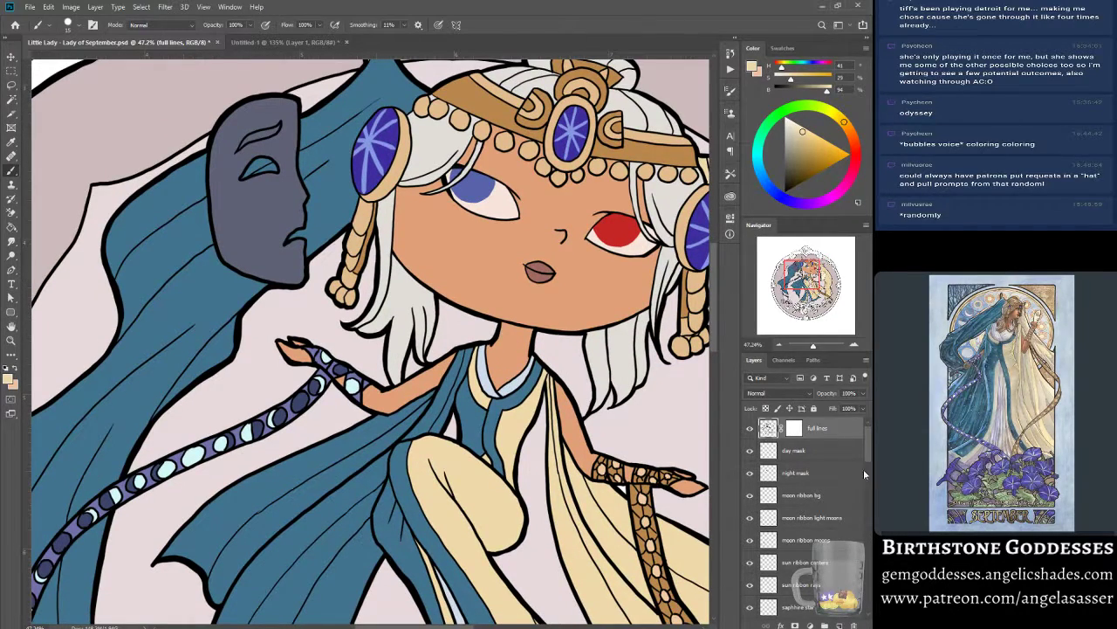
# Make the bg 1 layer active, identify its area by toggling its visibility, and sample the pale pink background beside the raised hand.
pyautogui.moveTo(868, 463); pyautogui.dragTo(866, 545)
pyautogui.click(802, 518)
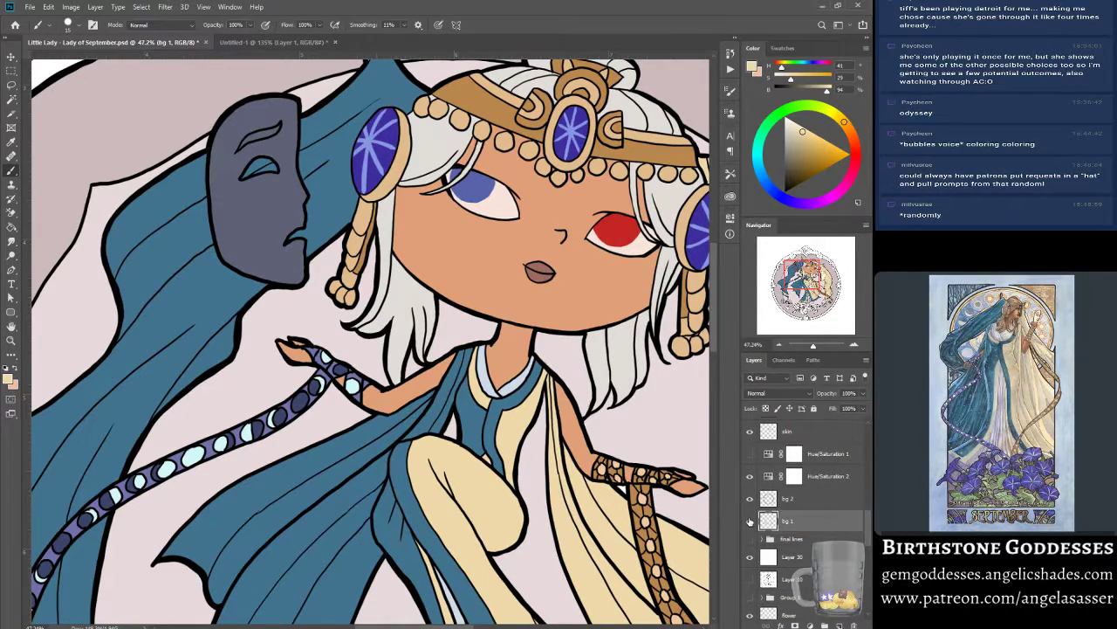
pyautogui.click(750, 521)
pyautogui.click(750, 521)
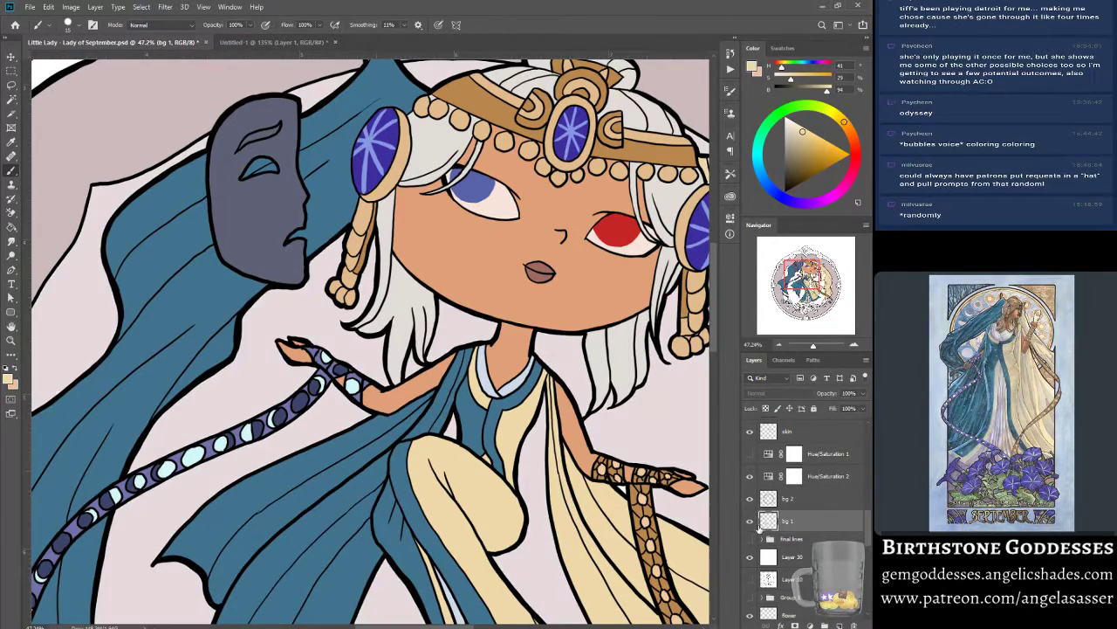
pyautogui.keyDown('alt'); pyautogui.click(325, 320); pyautogui.keyUp('alt')
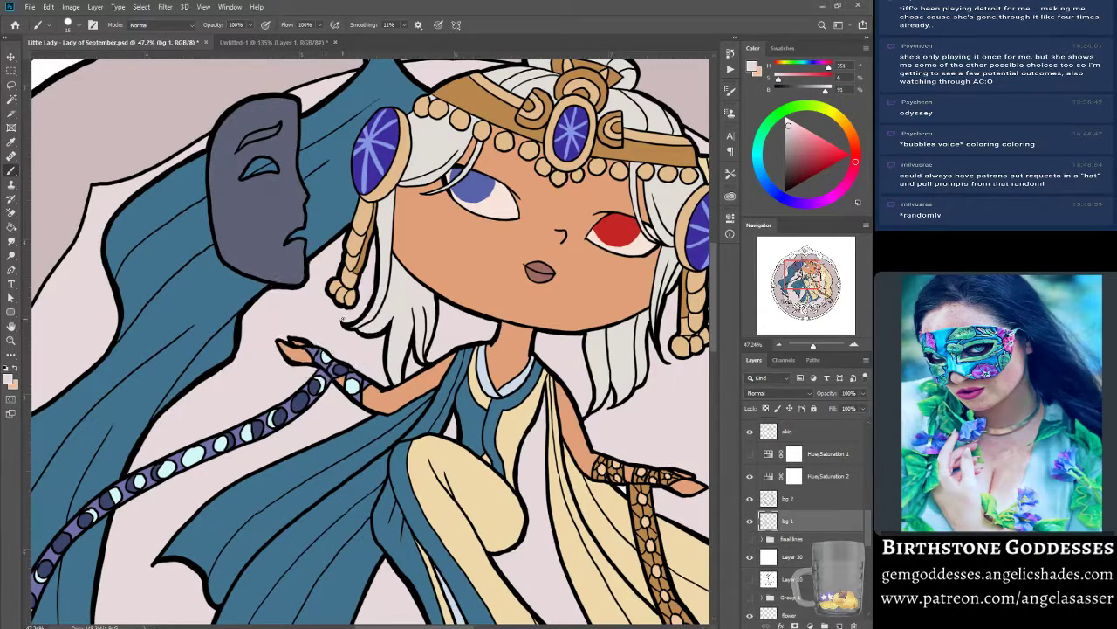
pyautogui.keyDown('alt'); pyautogui.click(315, 318); pyautogui.keyUp('alt')
# Toggle the visibility of the bg 1 and bg 2 layers to check which background areas each one fills.
pyautogui.click(749, 522)
pyautogui.click(750, 522)
pyautogui.click(750, 520)
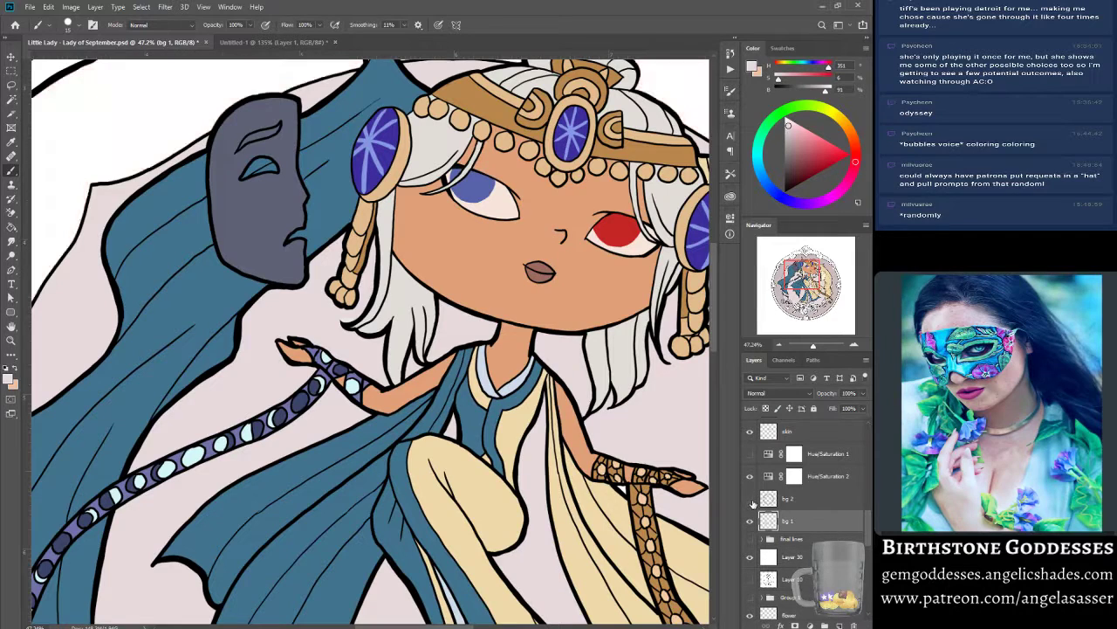
pyautogui.click(750, 520)
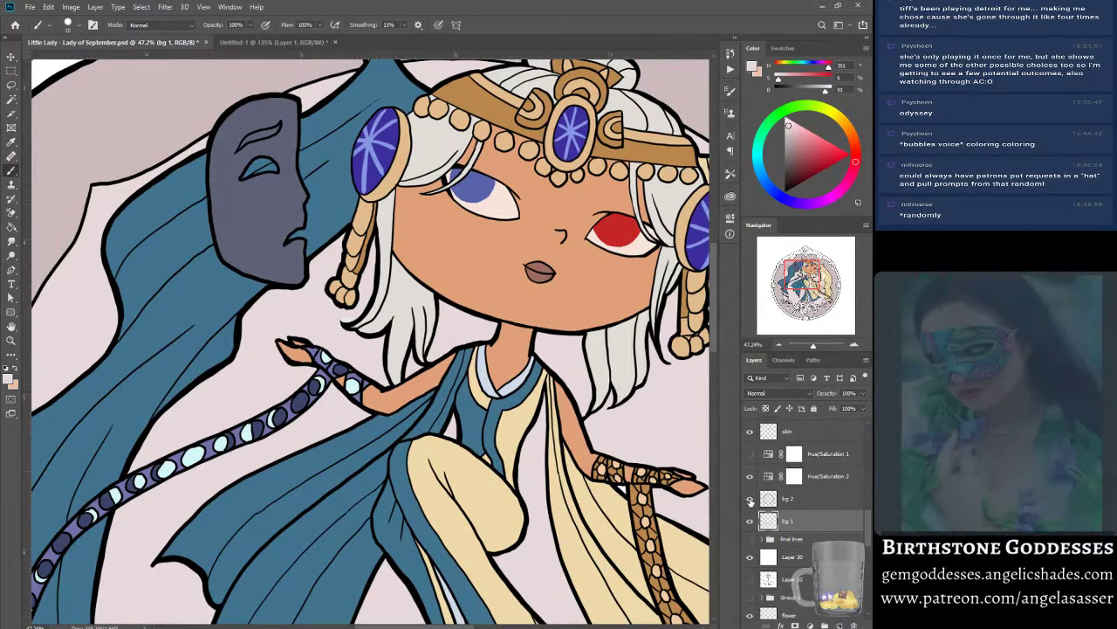
pyautogui.click(750, 500)
pyautogui.click(750, 498)
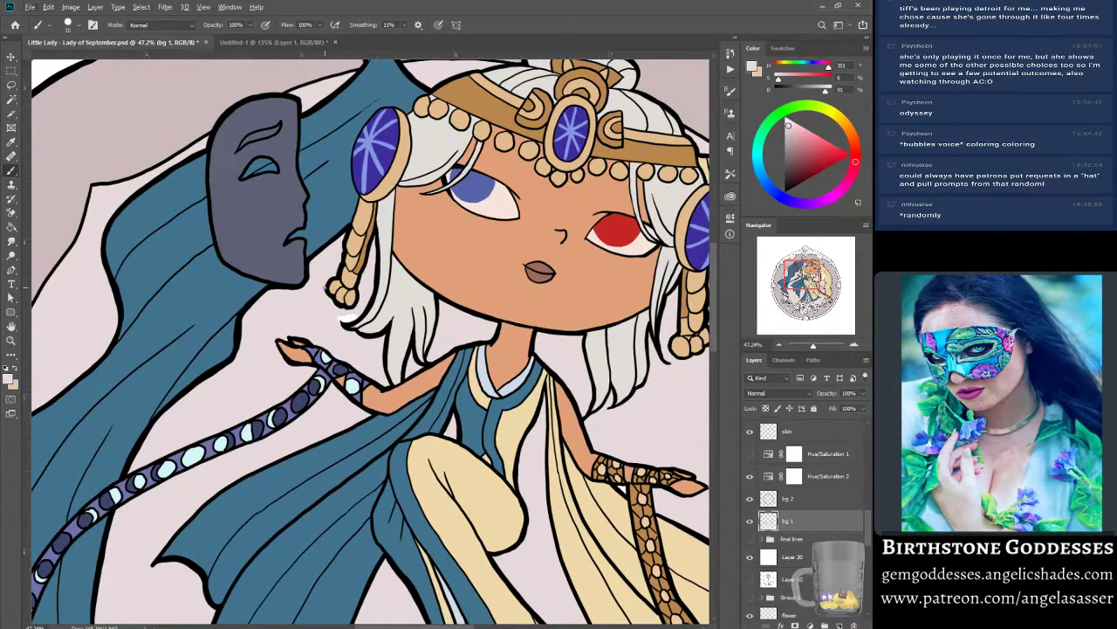
# Keep the eyedropper sampling All Layers, sample the pale pink background below the earring, and return to the Brush tool.
pyautogui.click(11, 141)
pyautogui.click(228, 24)
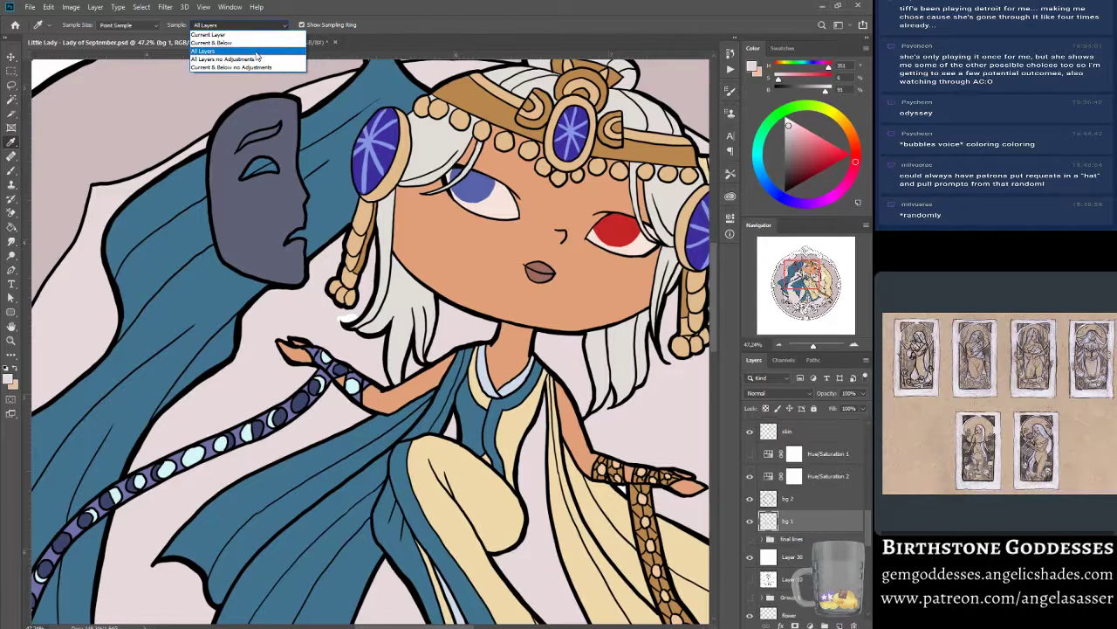
pyautogui.click(257, 52)
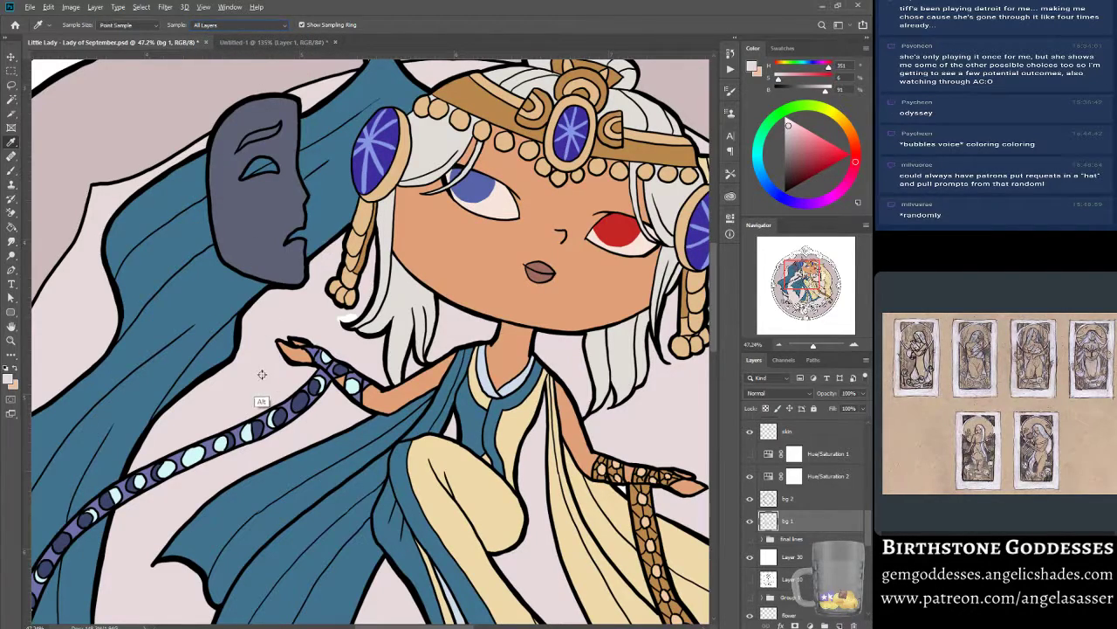
pyautogui.click(348, 316)
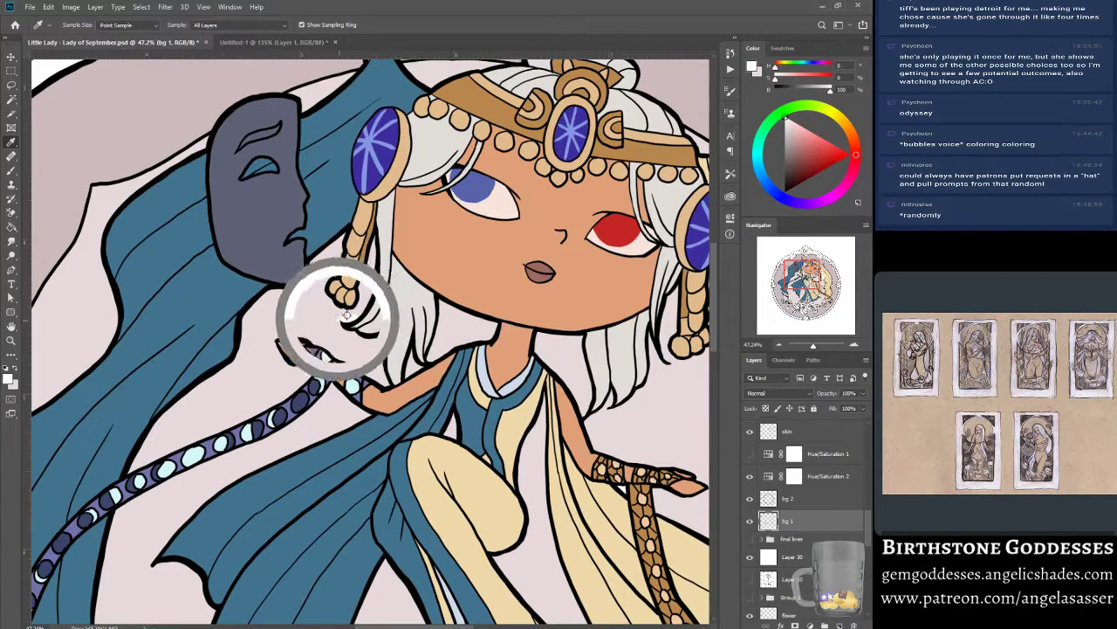
pyautogui.click(325, 324)
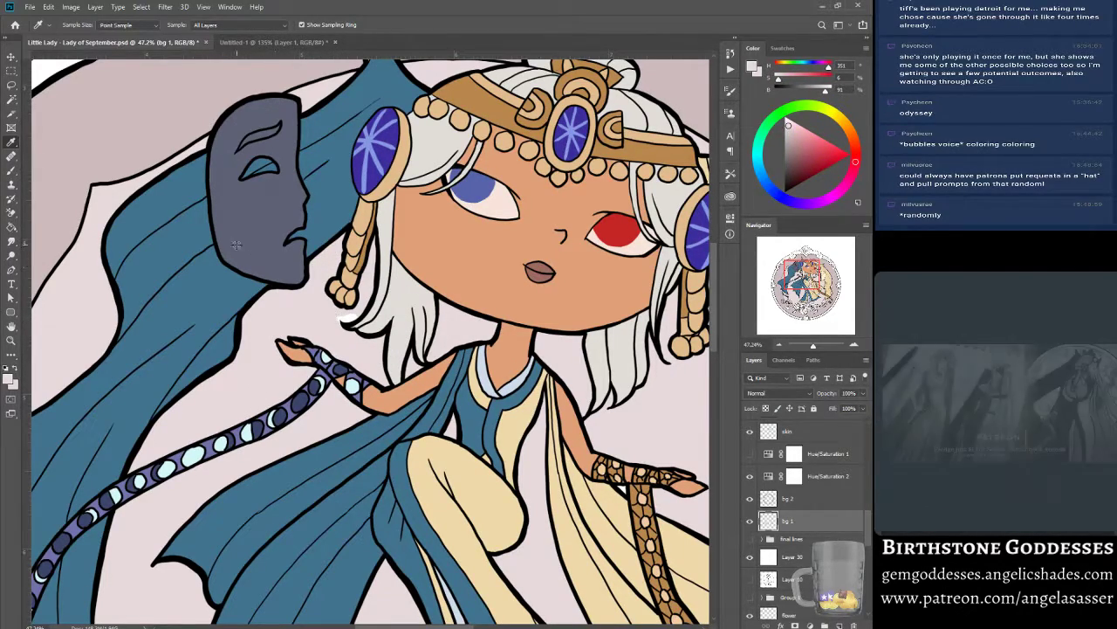
pyautogui.press('b')
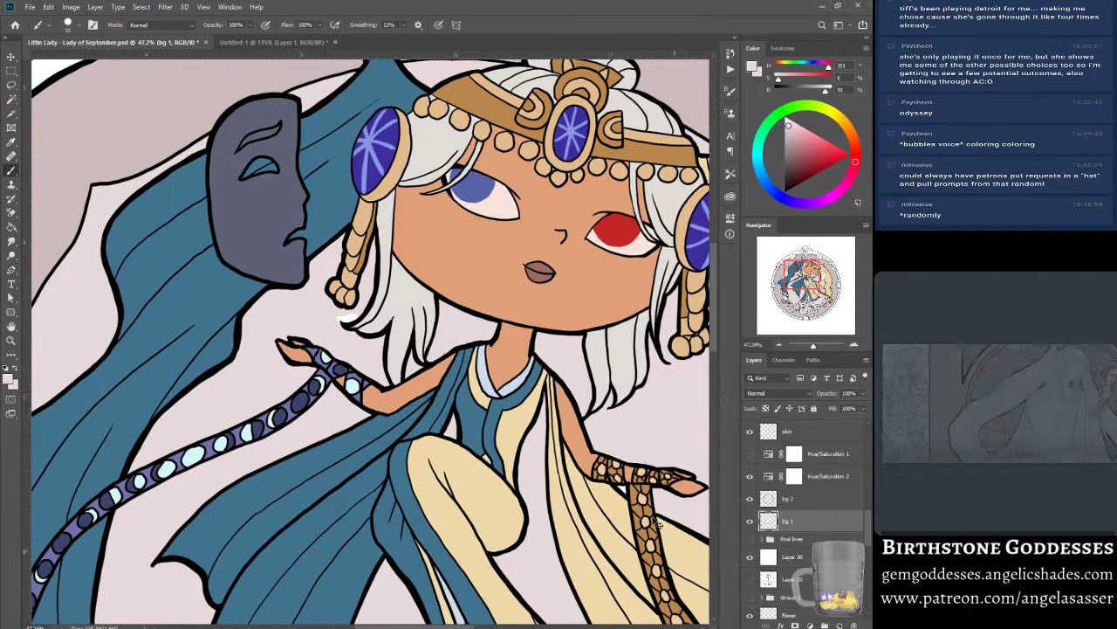
# Recheck the eyedropper's All Layers sampling on the white patch by the hair tip and compare the background with bg 2 hidden.
pyautogui.click(11, 142)
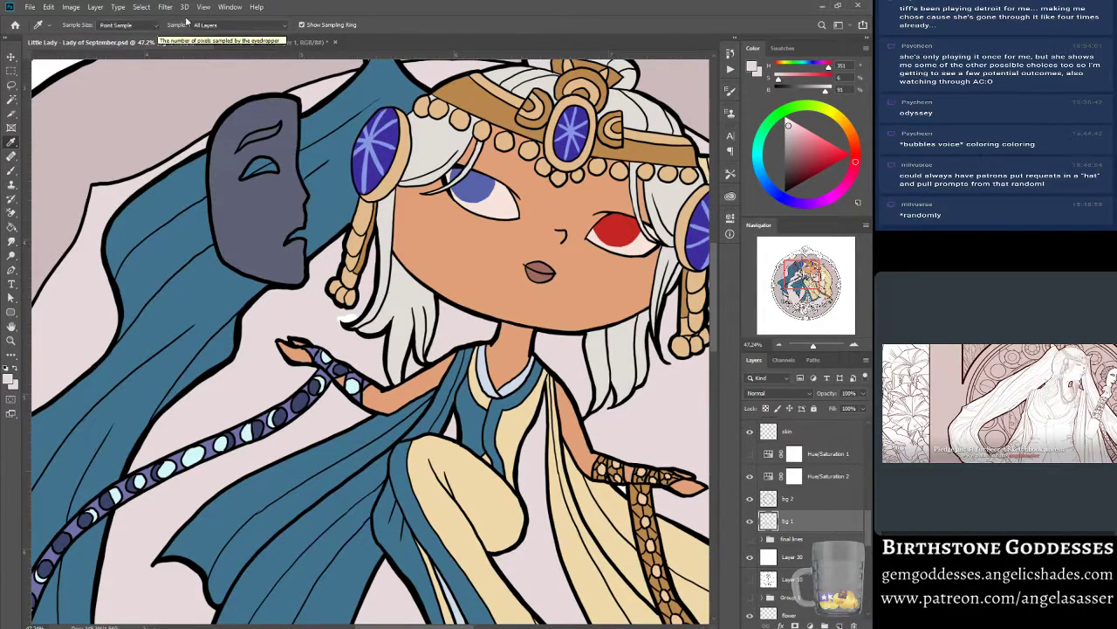
pyautogui.click(248, 27)
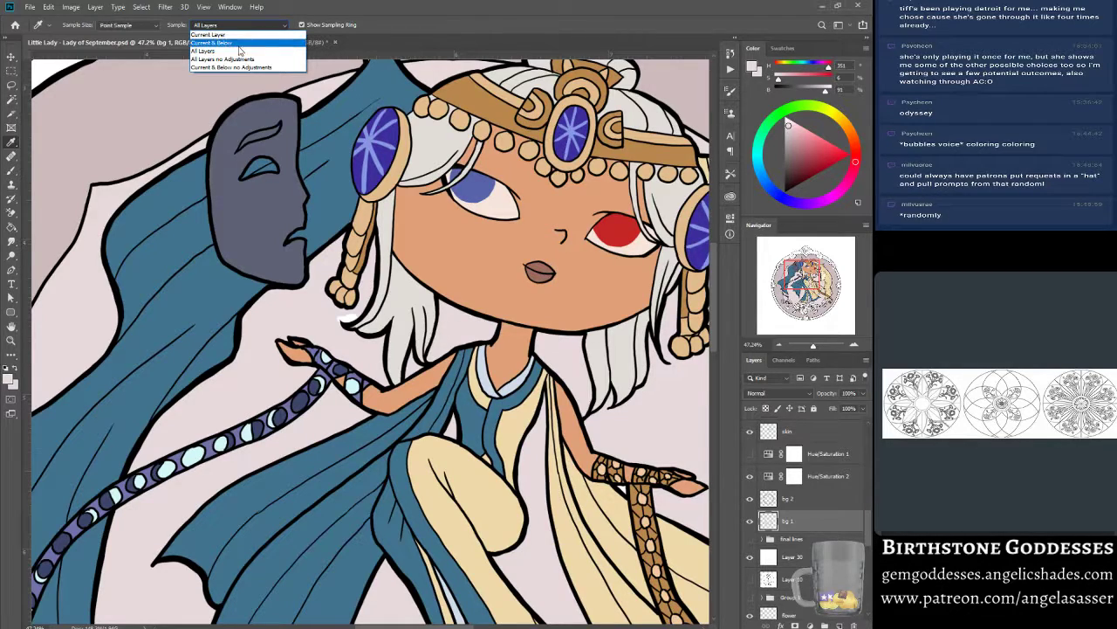
pyautogui.click(240, 51)
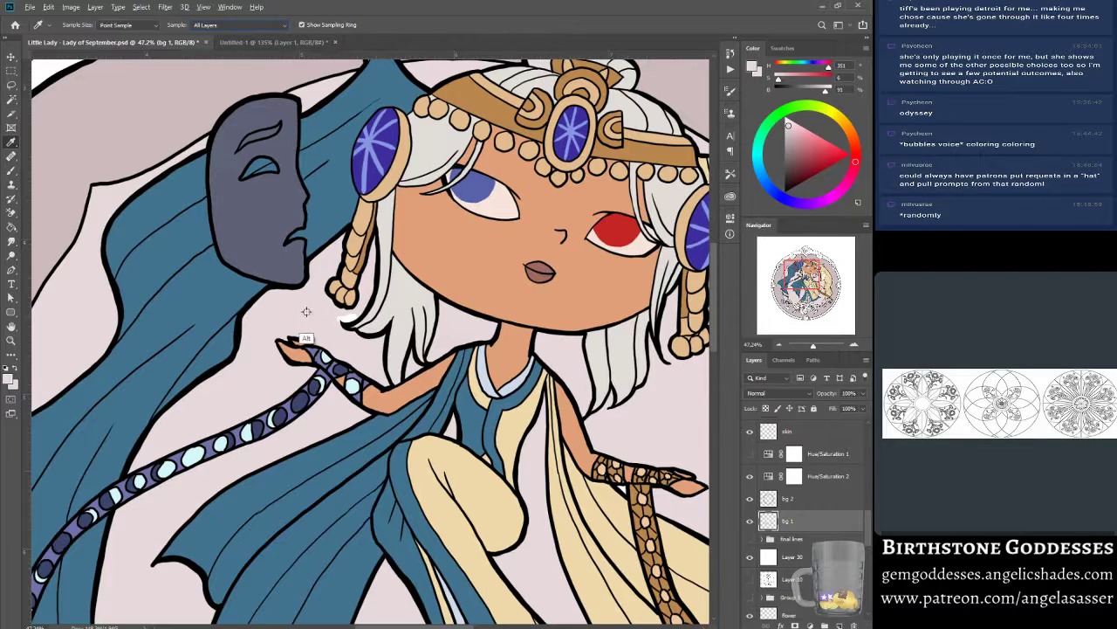
pyautogui.click(340, 321)
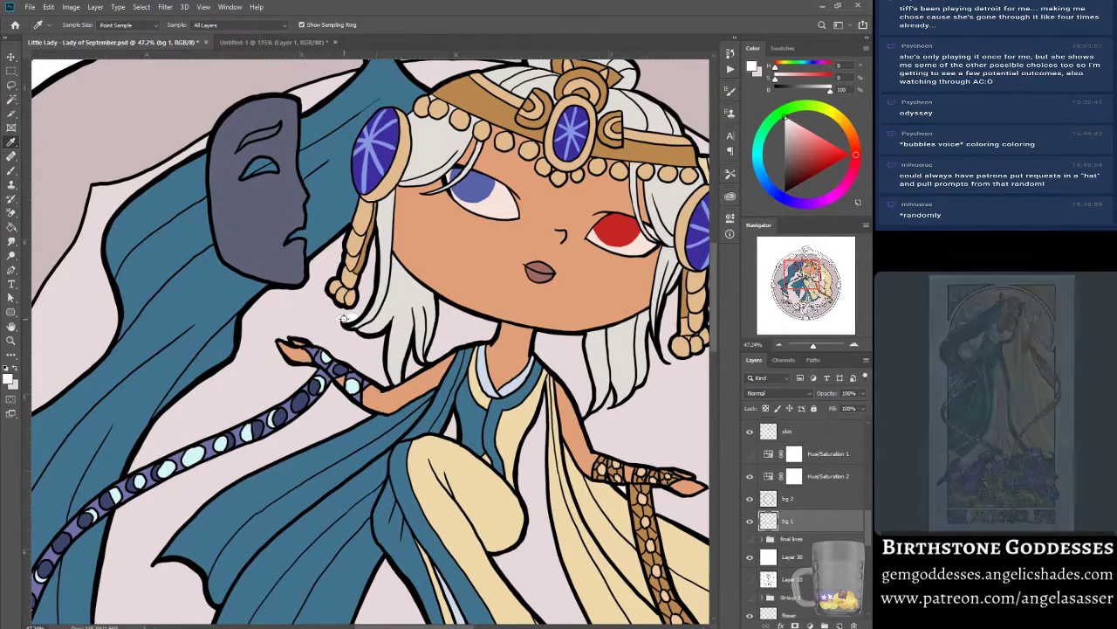
pyautogui.click(11, 172)
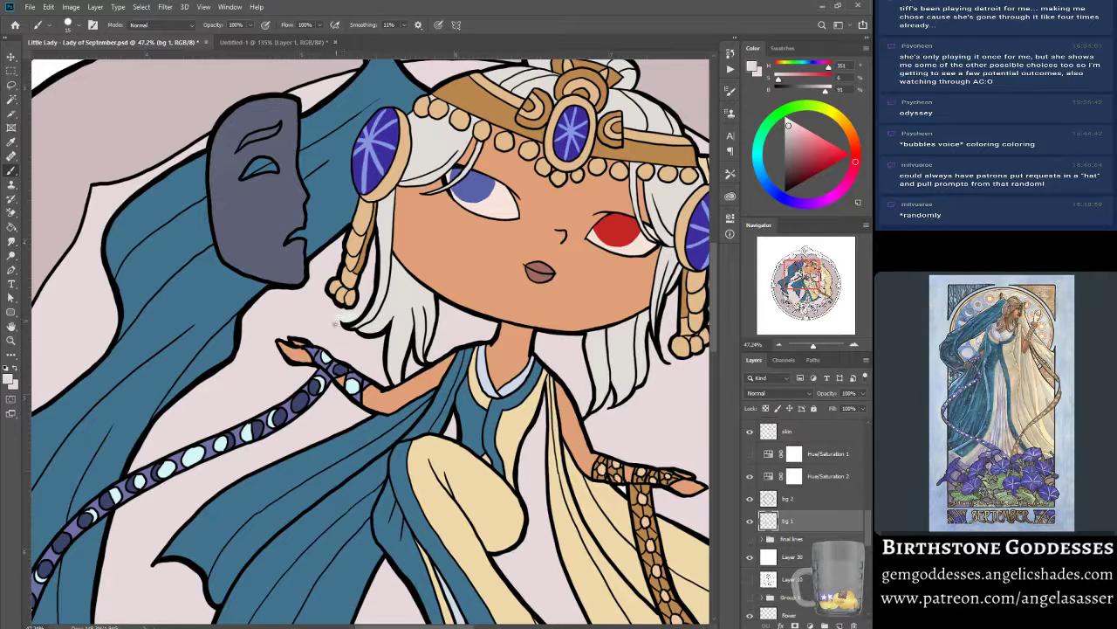
pyautogui.click(750, 499)
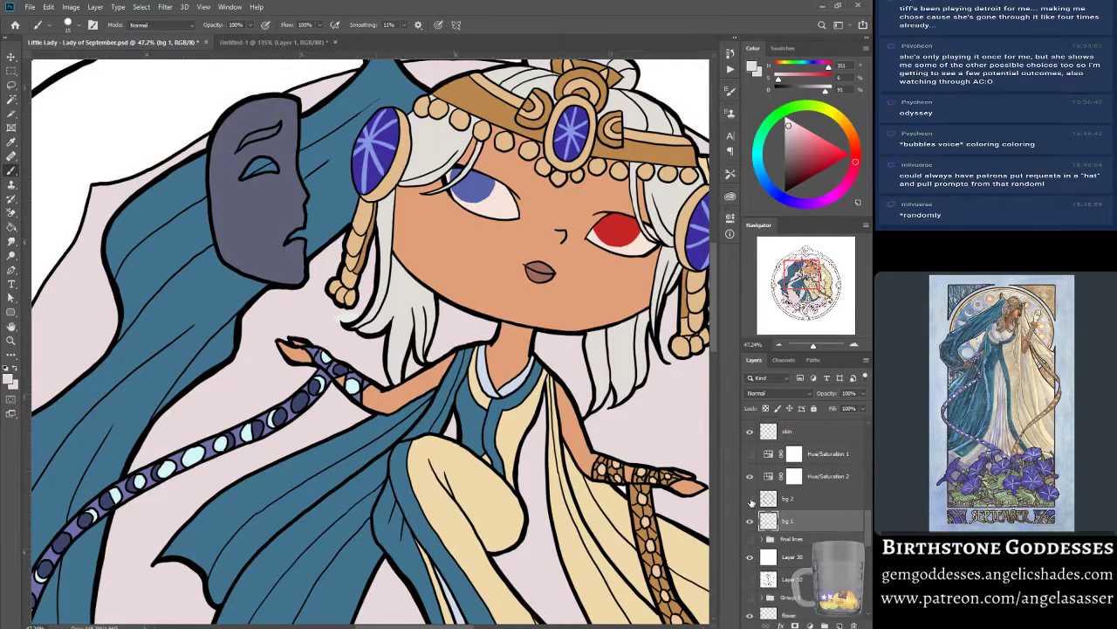
pyautogui.click(750, 499)
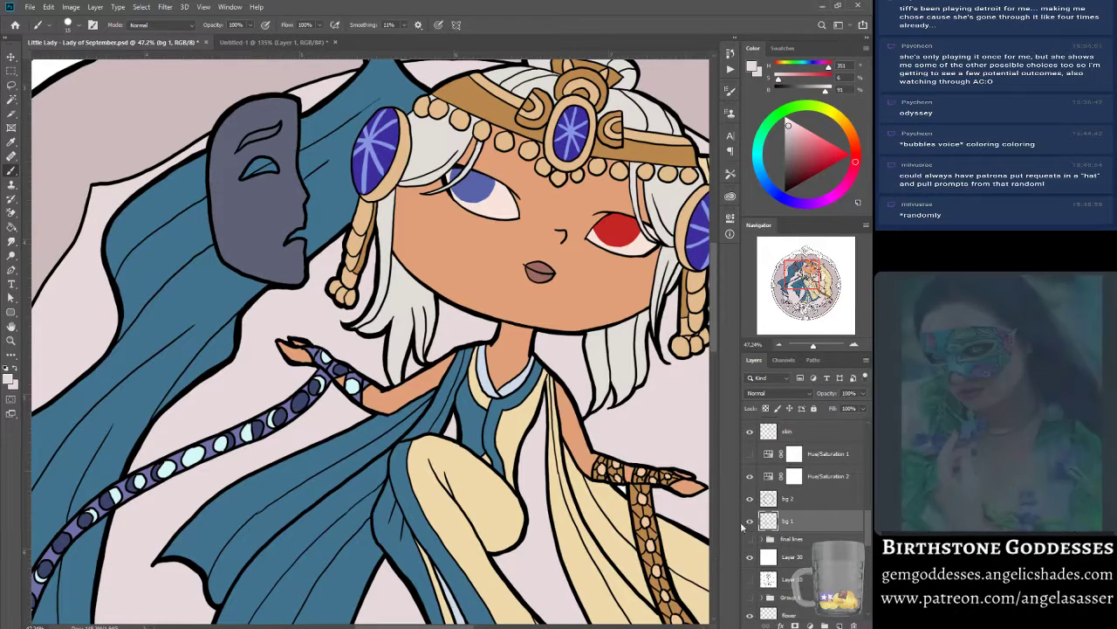
# Try to merge the Hue/Saturation 2 adjustment down into the bg 2 layer, and undo the merge.
pyautogui.click(816, 476)
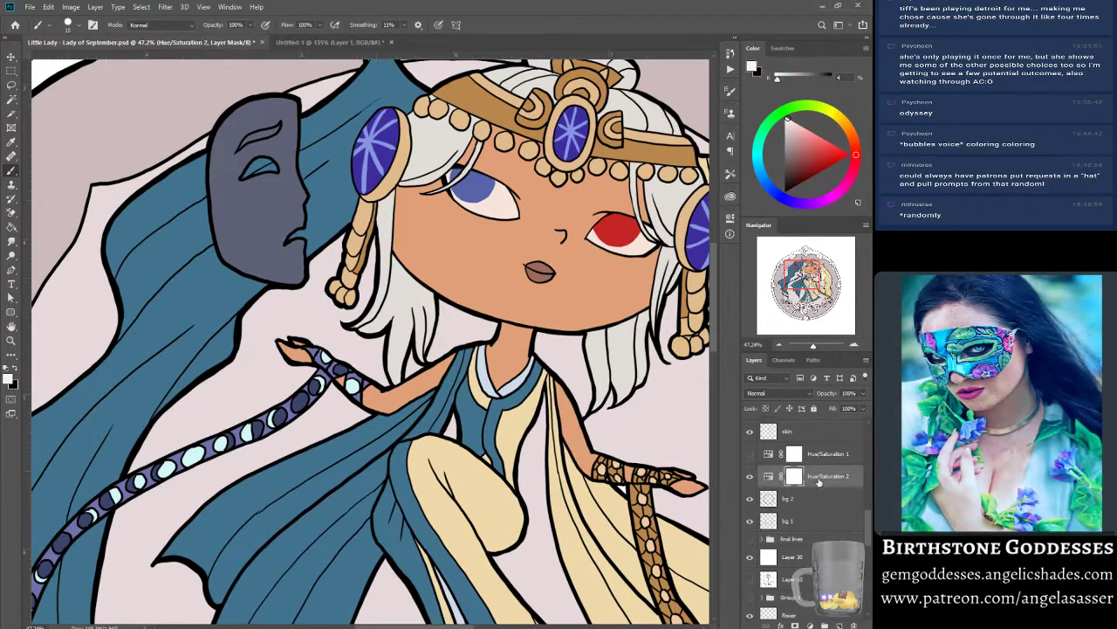
pyautogui.rightClick(812, 477)
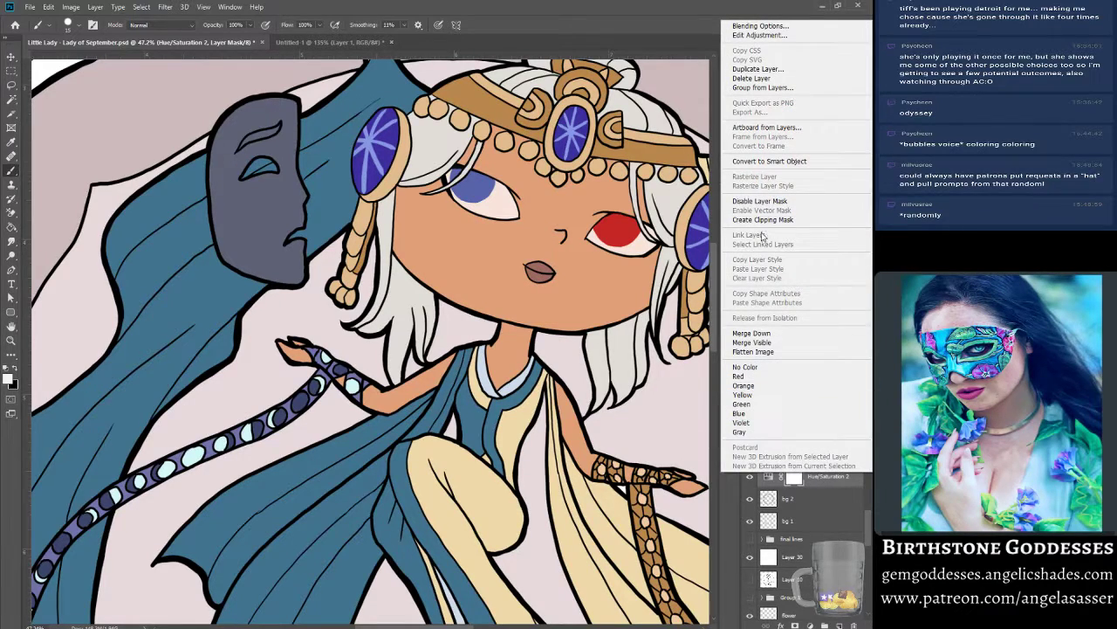
pyautogui.click(750, 333)
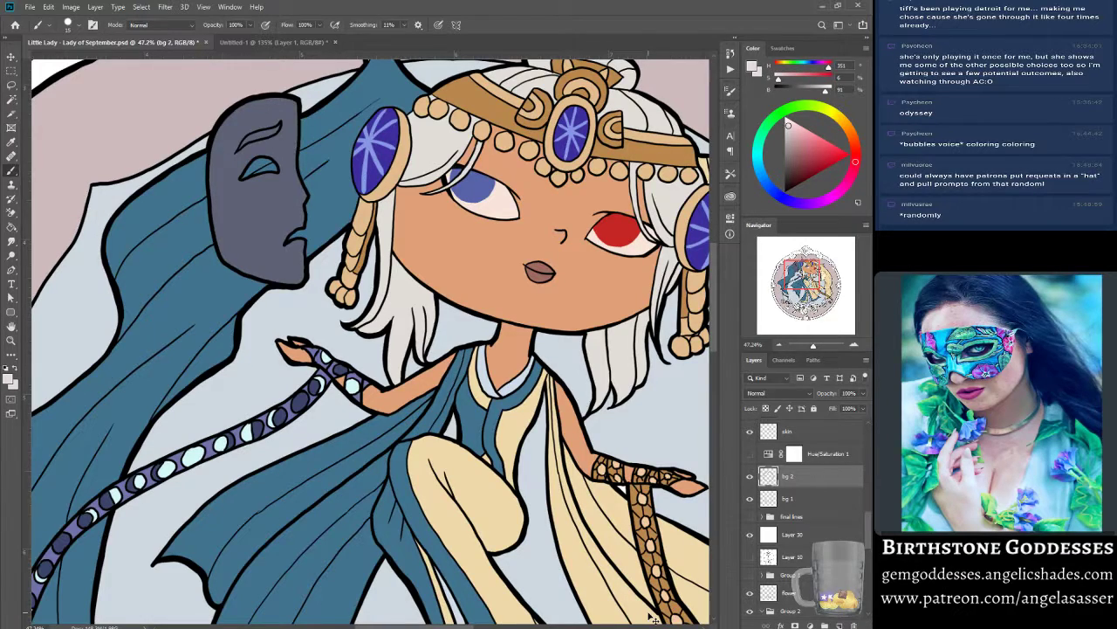
pyautogui.hotkey('ctrl', 'z')
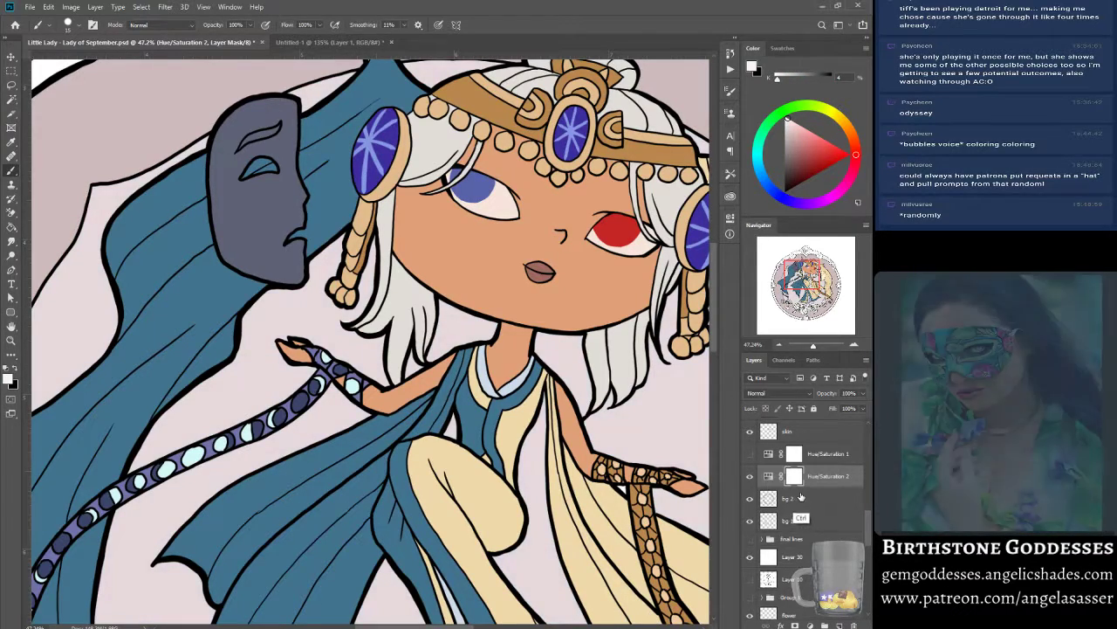
# Duplicate the Hue/Saturation 2 adjustment layer and hide the copy.
pyautogui.rightClick(812, 476)
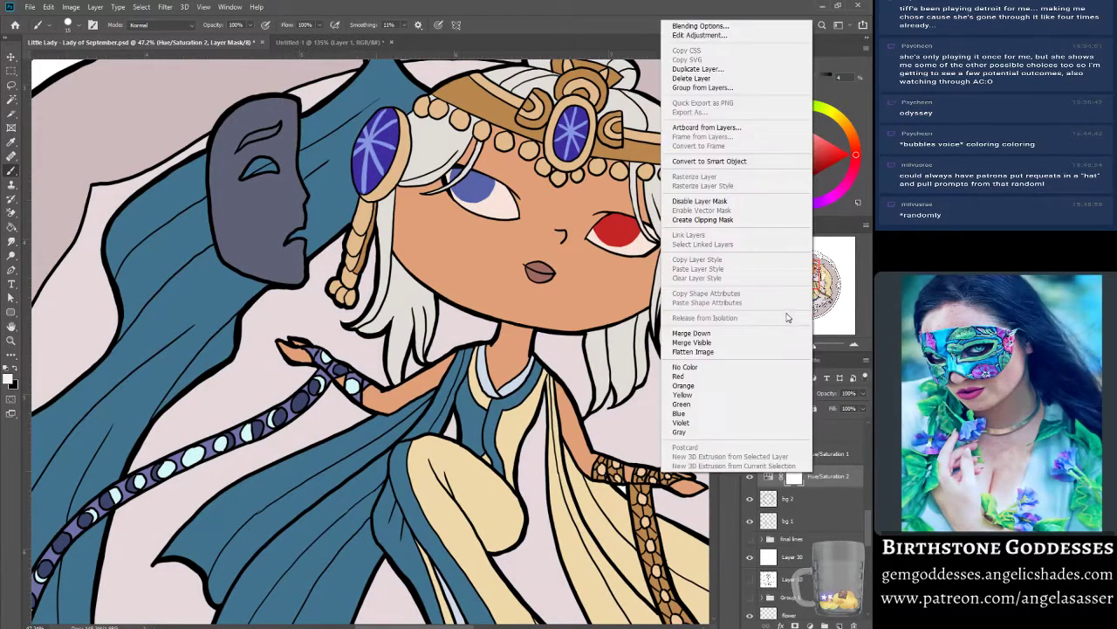
pyautogui.click(698, 68)
pyautogui.click(543, 180)
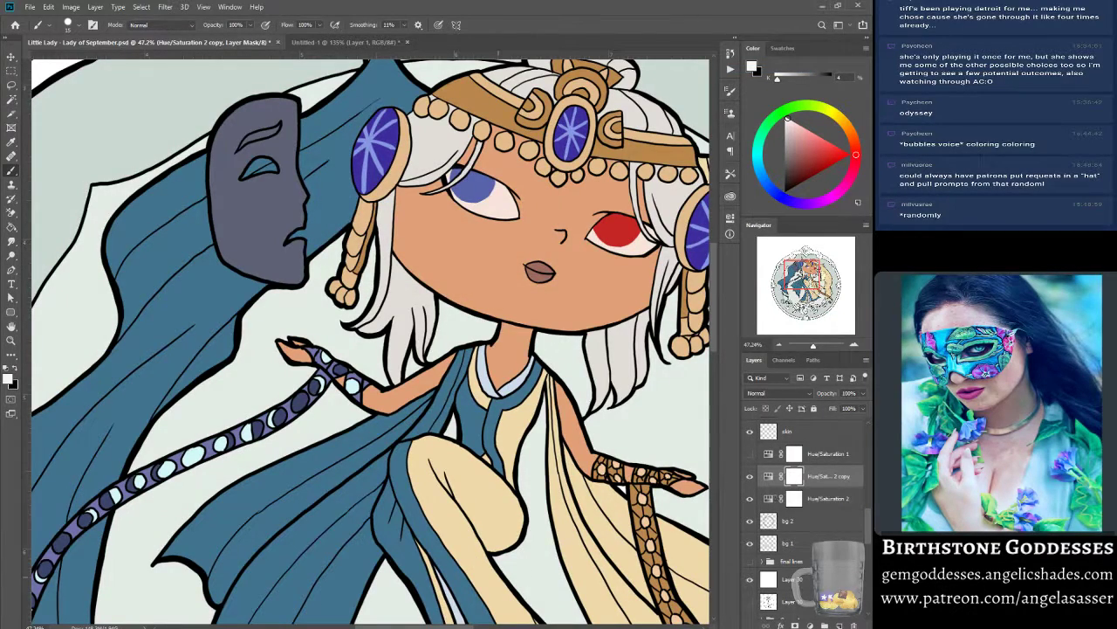
pyautogui.click(750, 477)
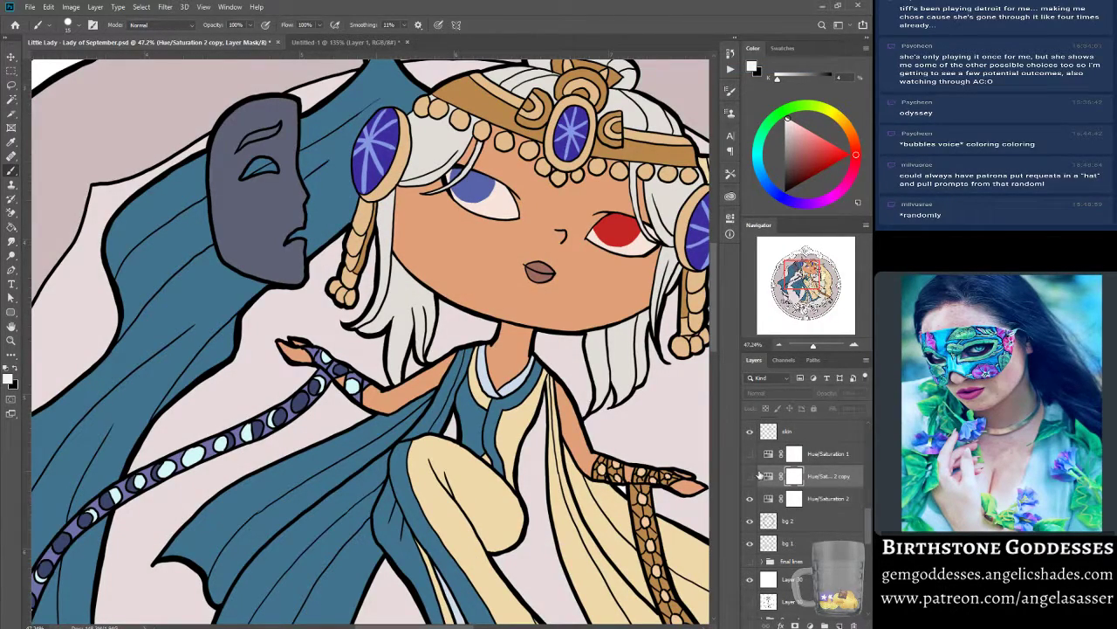
# Merge the original Hue/Saturation 2 adjustment down into the bg 2 layer.
pyautogui.click(815, 504)
pyautogui.rightClick(819, 507)
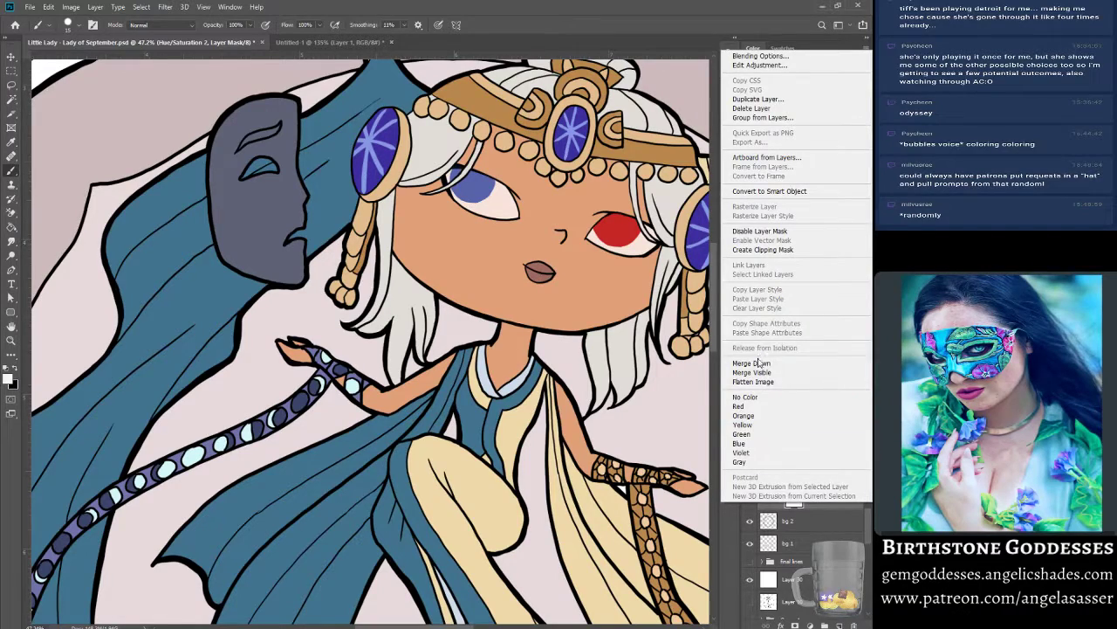
pyautogui.click(796, 426)
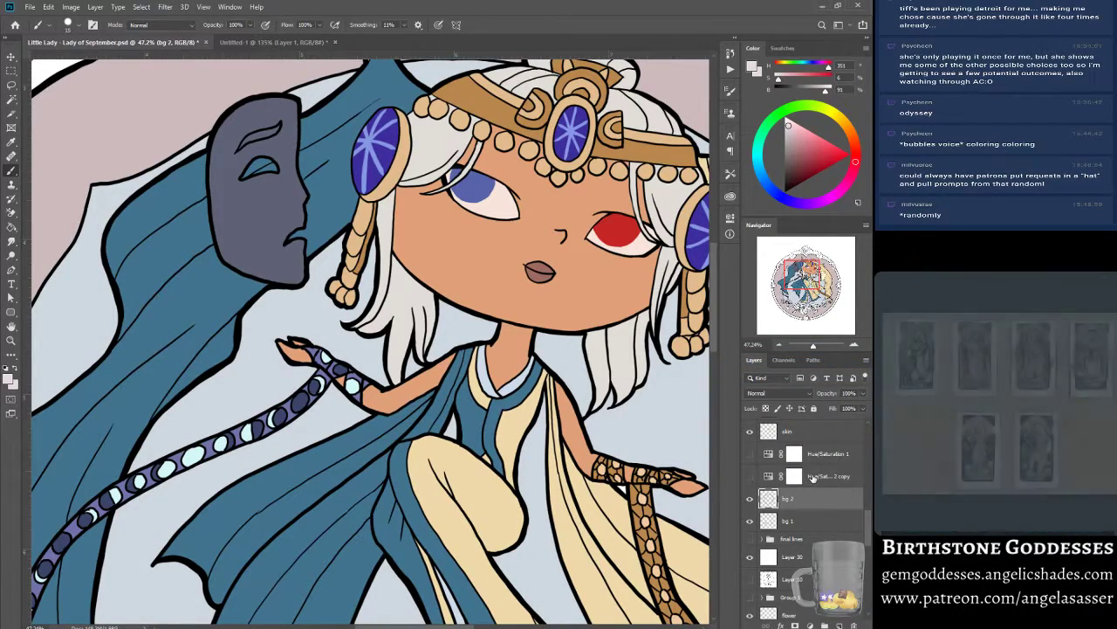
# Move the Hue/Saturation 2 copy layer below bg 2 and merge it down into the bg 1 layer.
pyautogui.moveTo(809, 478); pyautogui.dragTo(810, 498)
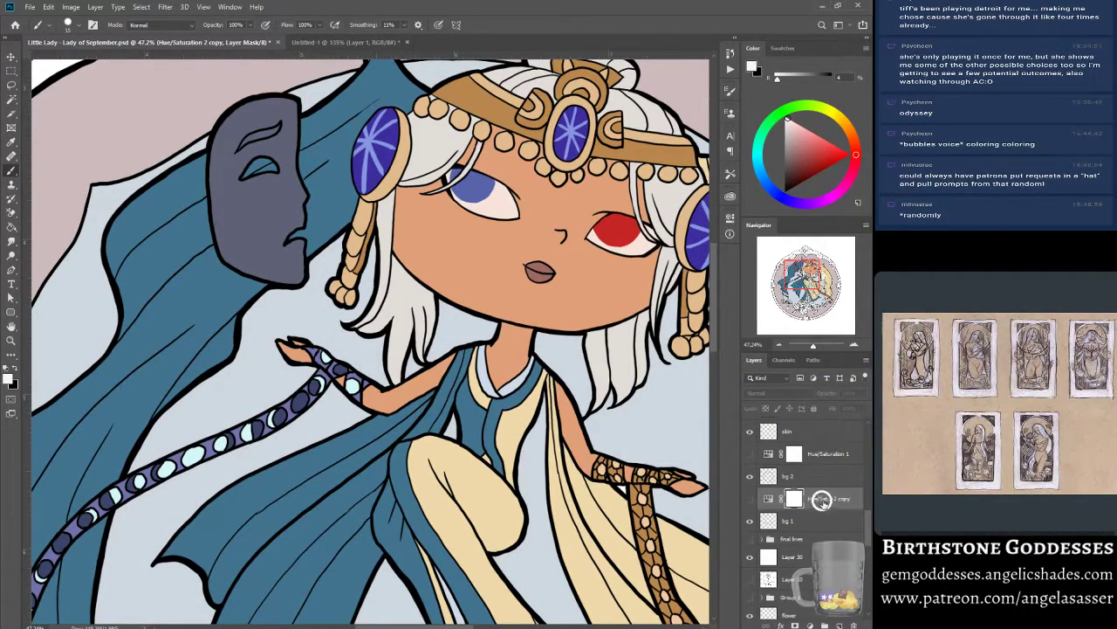
pyautogui.rightClick(812, 497)
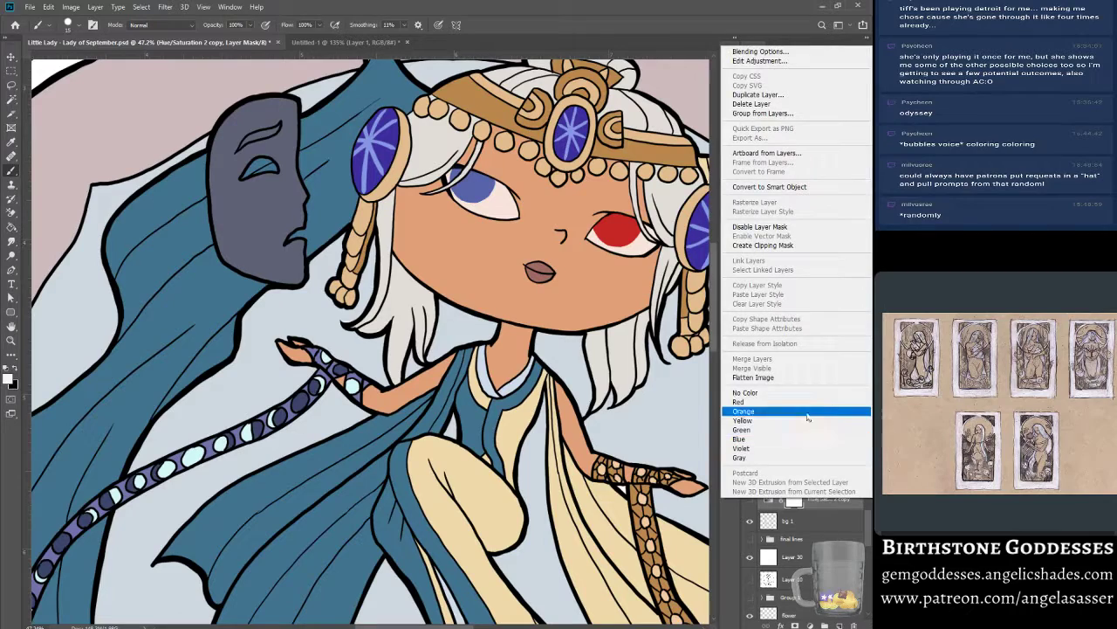
pyautogui.click(817, 502)
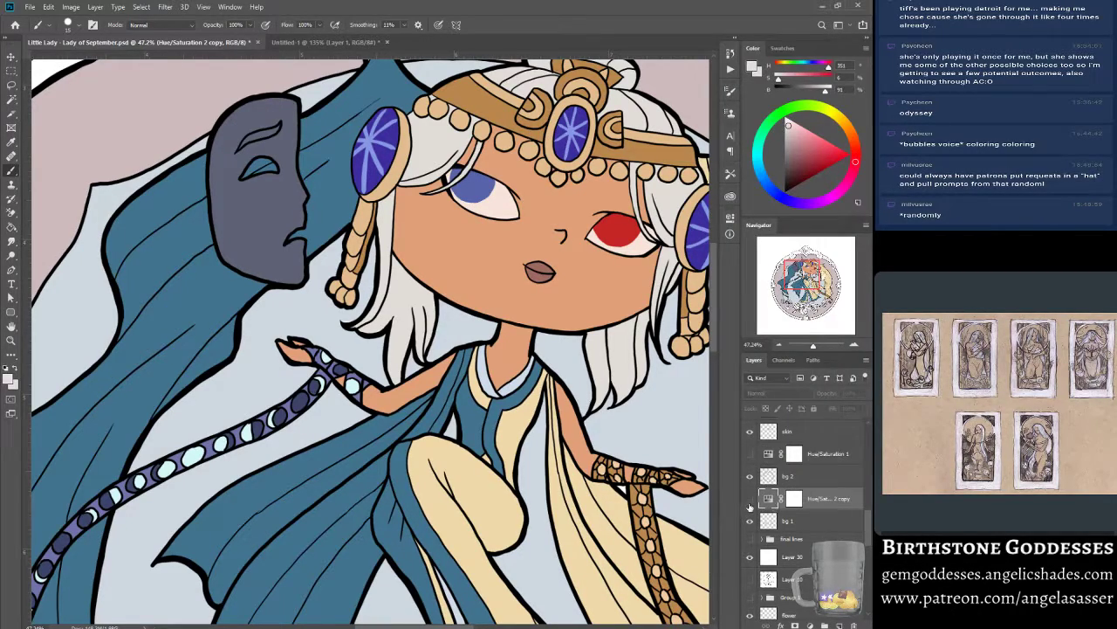
pyautogui.rightClick(820, 500)
pyautogui.click(752, 359)
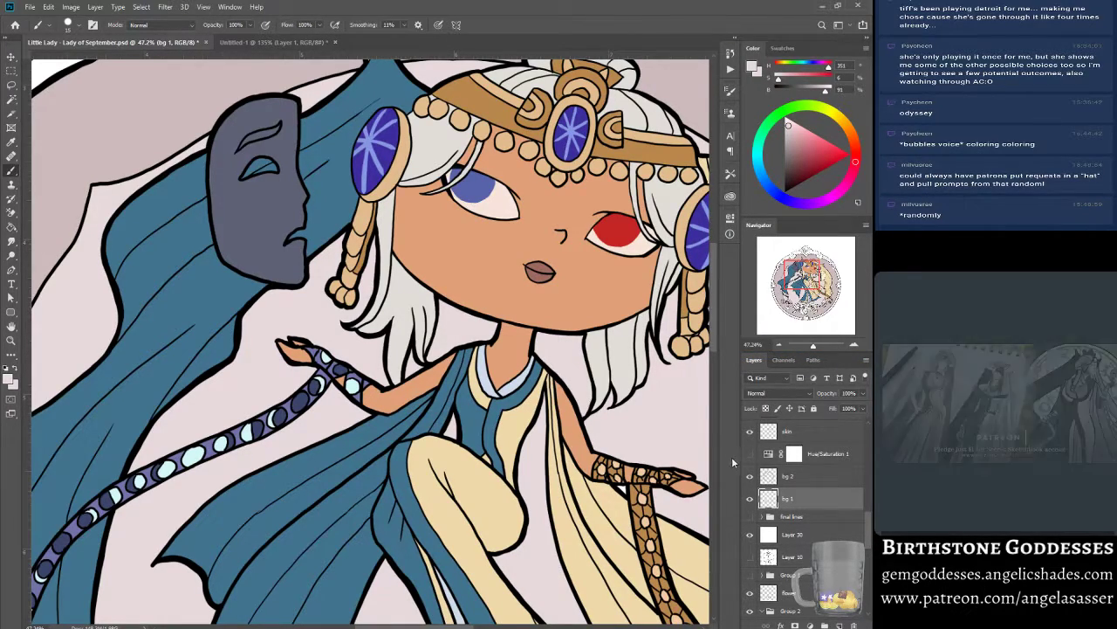
# Delete the hidden Hue/Saturation 1 adjustment layer along with its layer mask.
pyautogui.moveTo(814, 347); pyautogui.dragTo(811, 349)
pyautogui.click(809, 458)
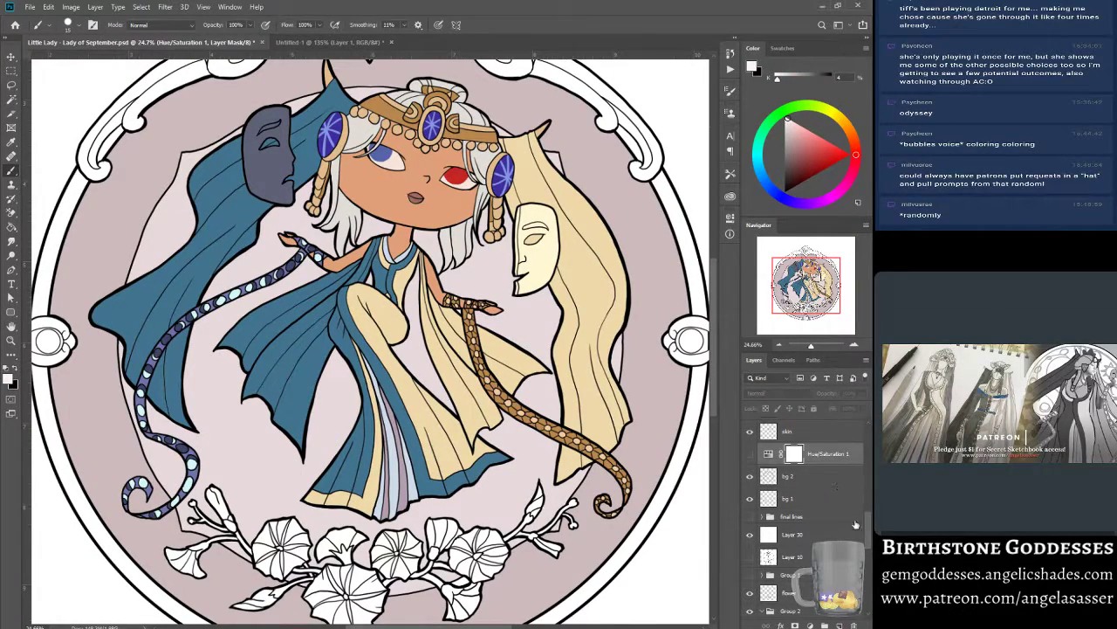
pyautogui.click(855, 625)
pyautogui.click(391, 242)
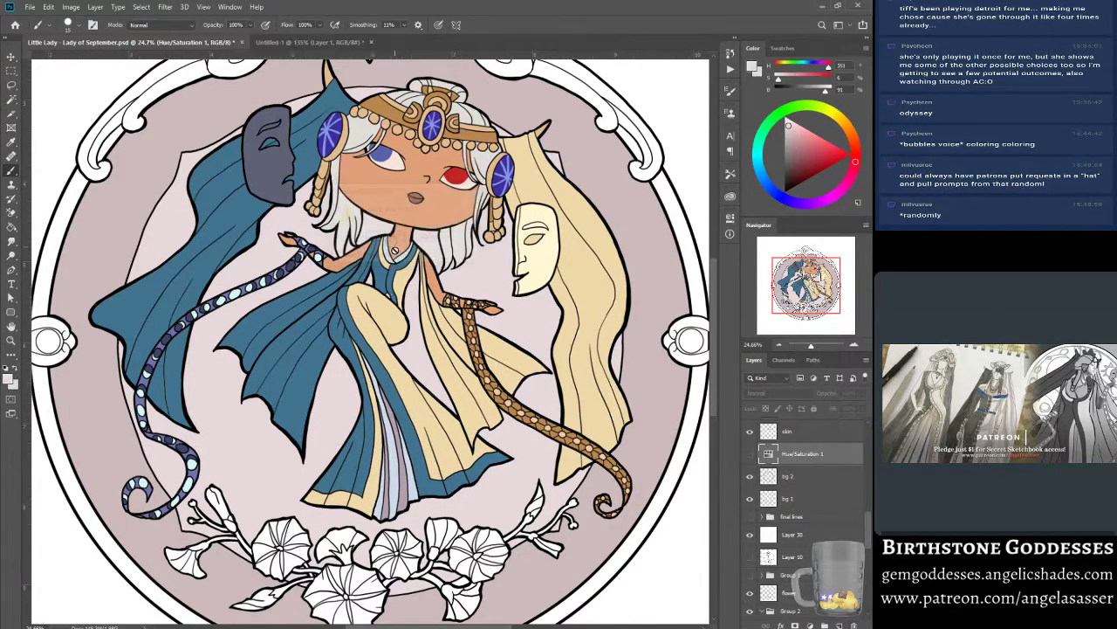
pyautogui.press('Delete')
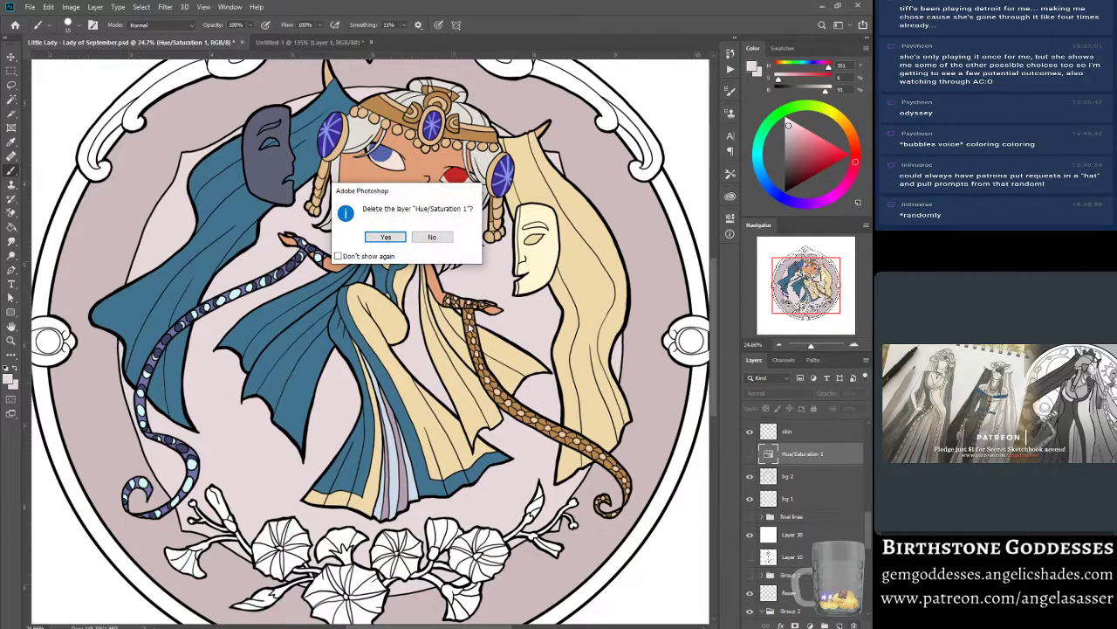
pyautogui.press('Return')
# Check the bg 1 layer by hiding and showing it, sample colors in the artwork, and review the whole medallion.
pyautogui.click(790, 477)
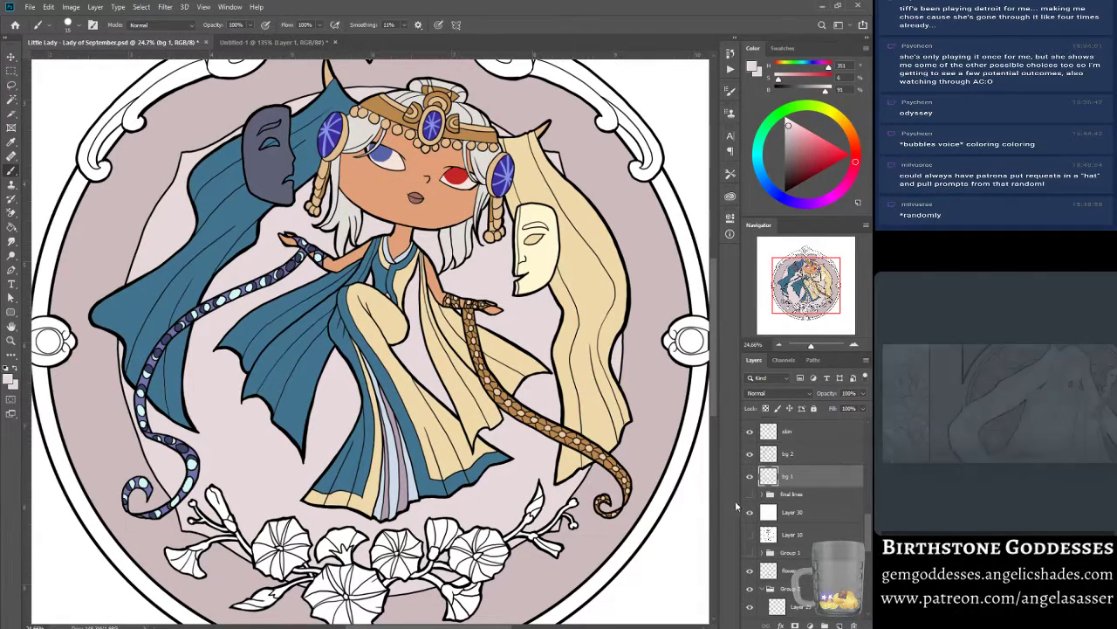
pyautogui.click(749, 478)
pyautogui.click(749, 478)
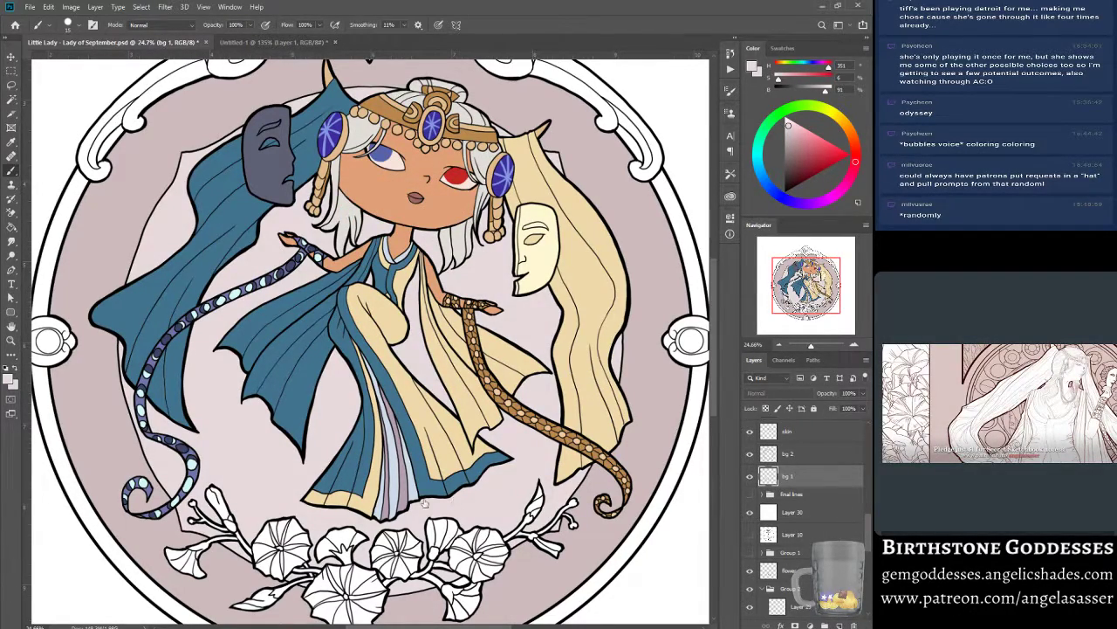
pyautogui.keyDown('alt'); pyautogui.click(416, 343); pyautogui.keyUp('alt')
pyautogui.keyDown('alt'); pyautogui.click(298, 225); pyautogui.keyUp('alt')
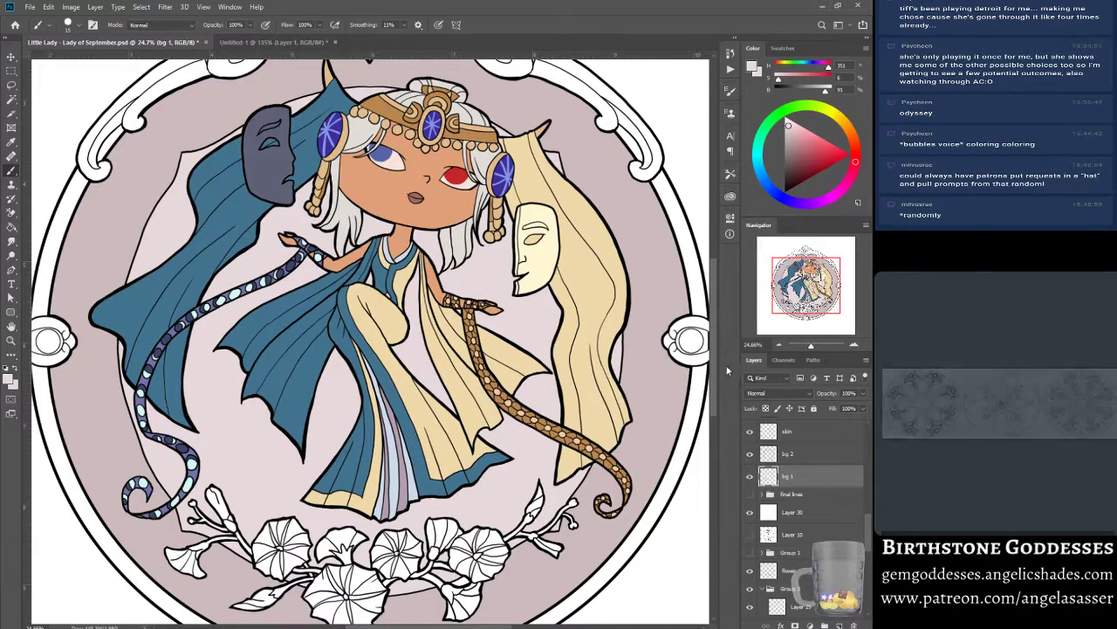
pyautogui.scroll(2, 679, 407)
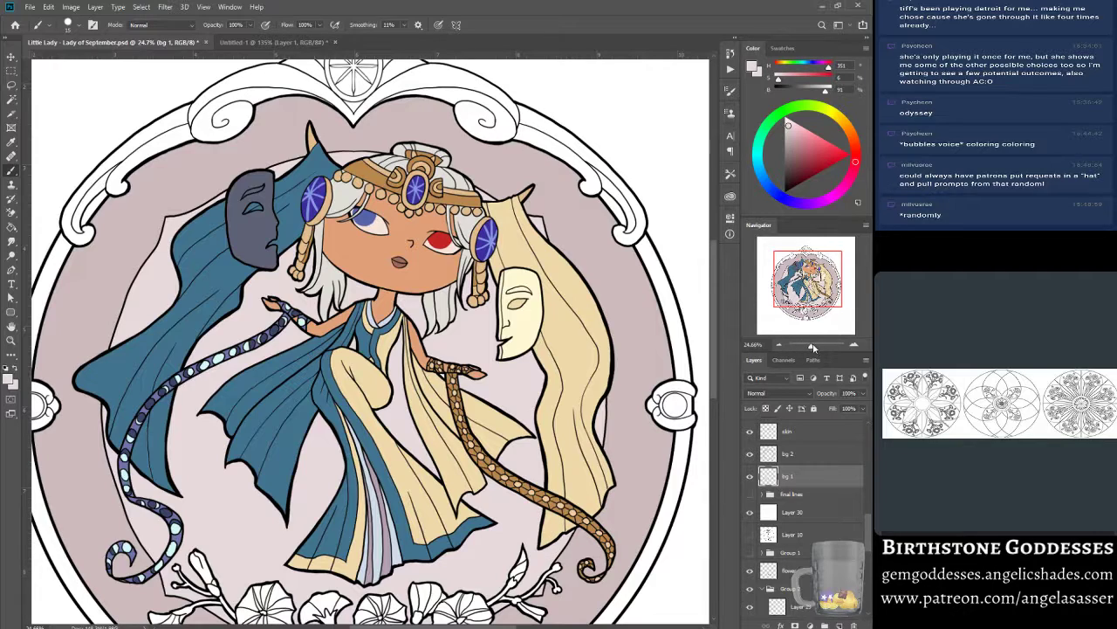
pyautogui.moveTo(810, 347)
pyautogui.mouseDown()
pyautogui.moveTo(798, 347)
pyautogui.moveTo(808, 348)
pyautogui.mouseUp()
pyautogui.moveTo(793, 277); pyautogui.dragTo(786, 285)
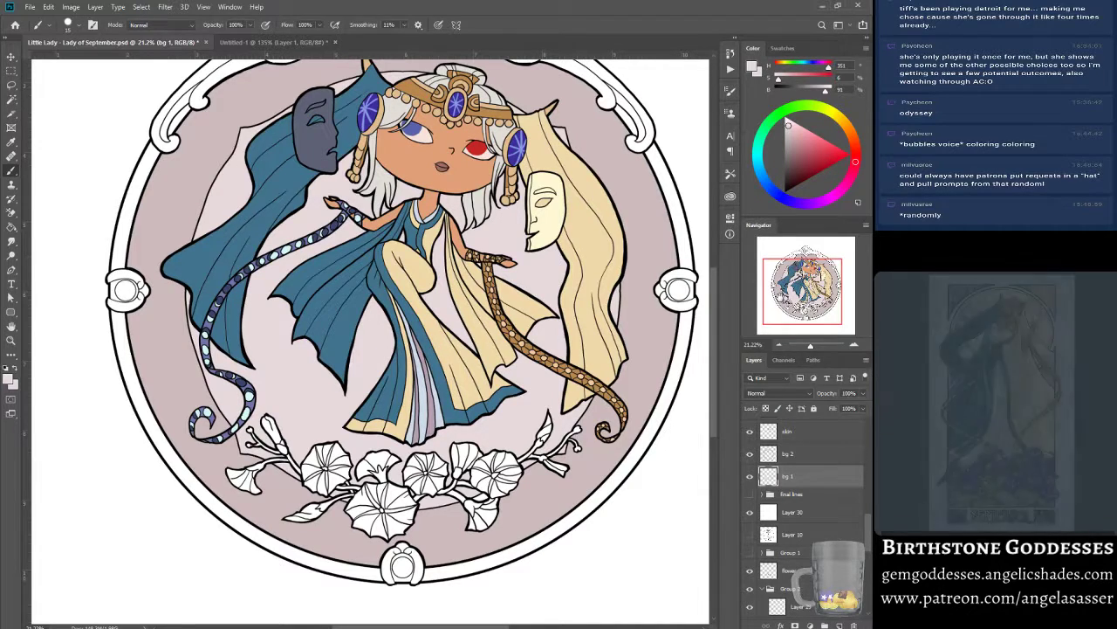
pyautogui.scroll(5, 349, 181)
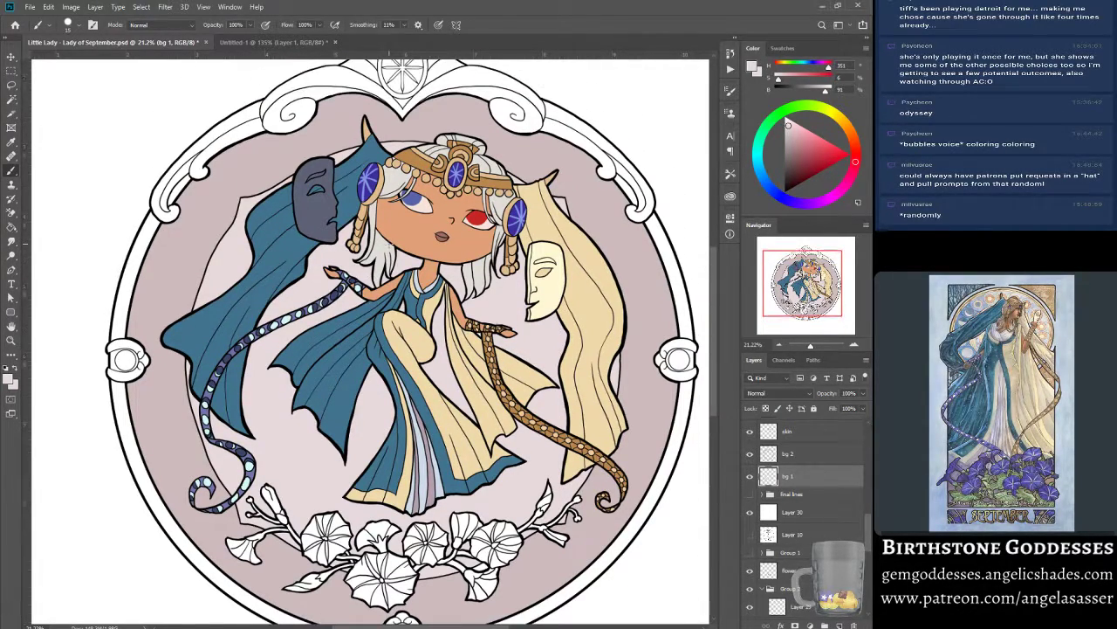
# Switch to the Magic Wand, add a new empty layer directly above bg 2, and open its name for editing.
pyautogui.click(11, 99)
pyautogui.scroll(-3, 491, 399)
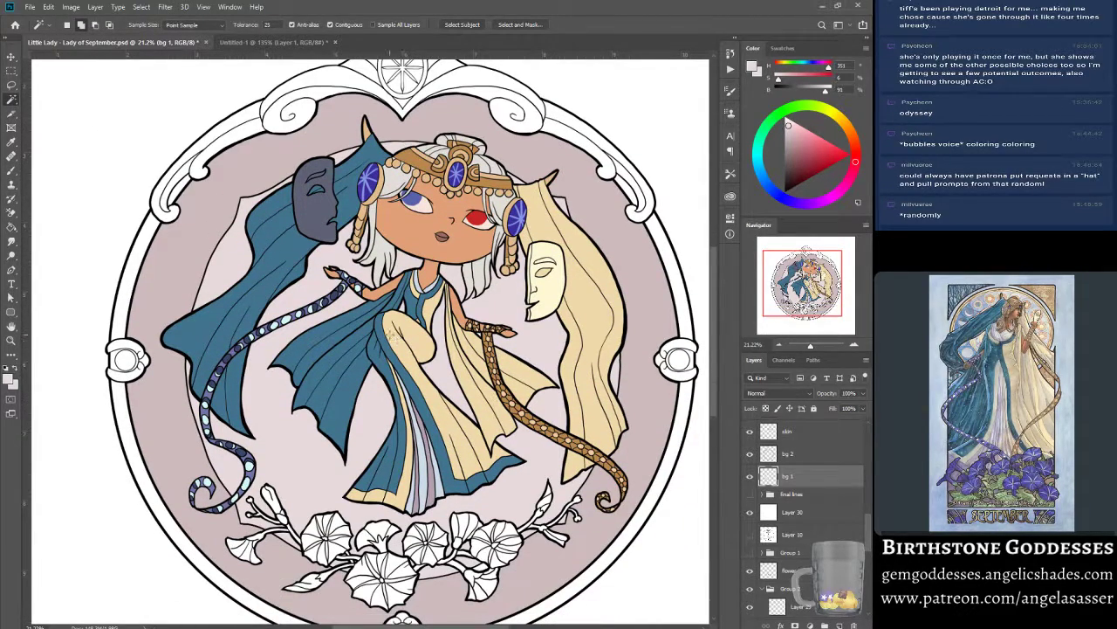
pyautogui.scroll(15, 809, 520)
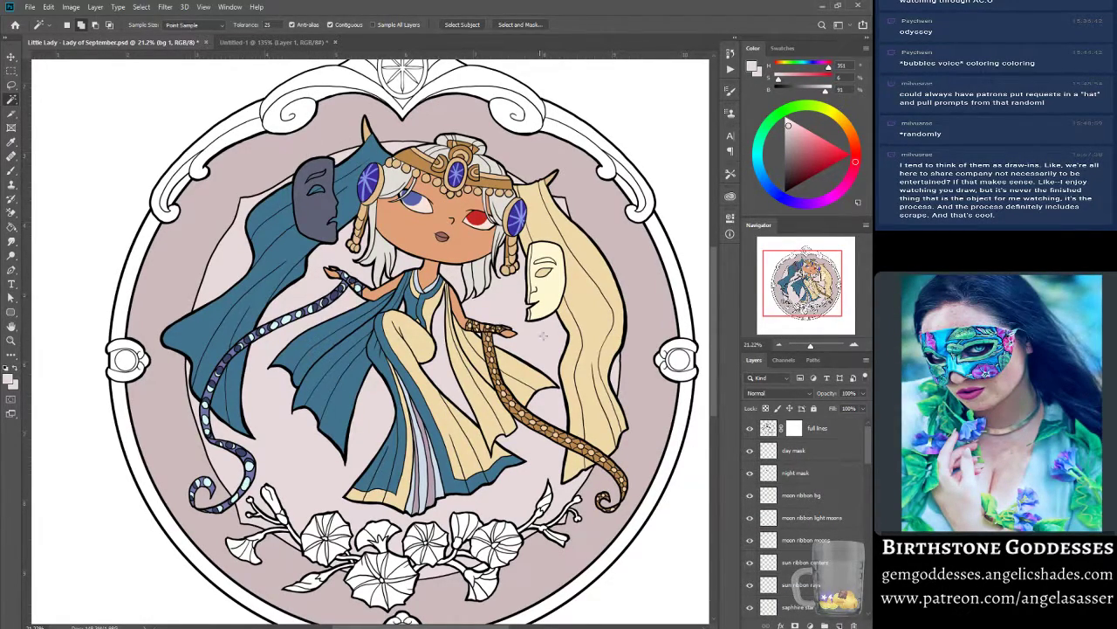
pyautogui.click(809, 456)
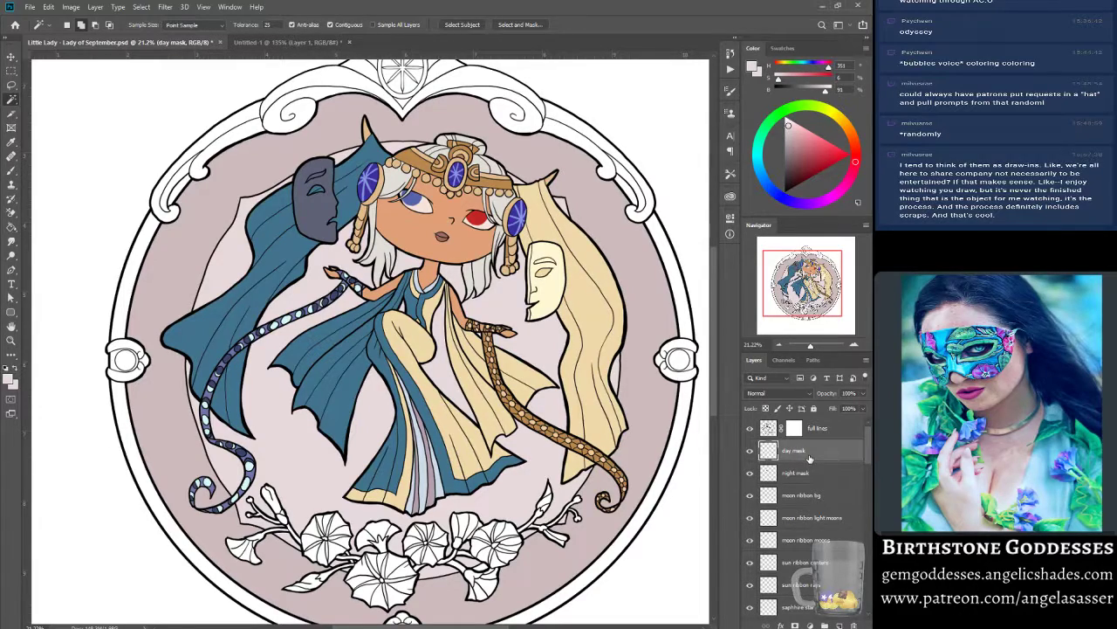
pyautogui.scroll(-5, 802, 548)
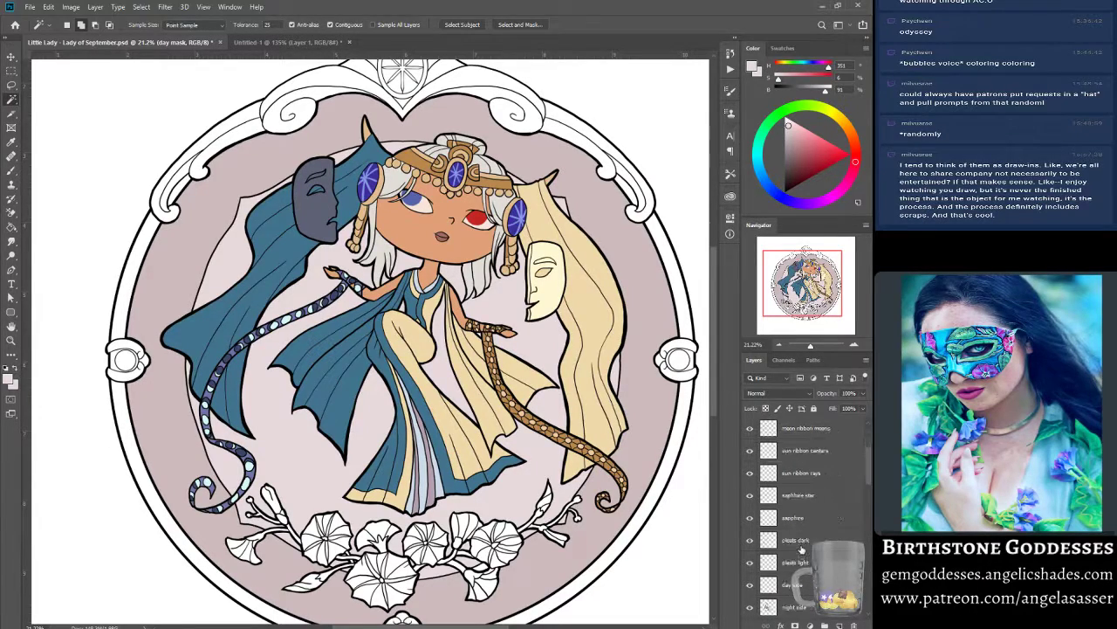
pyautogui.scroll(-3, 801, 548)
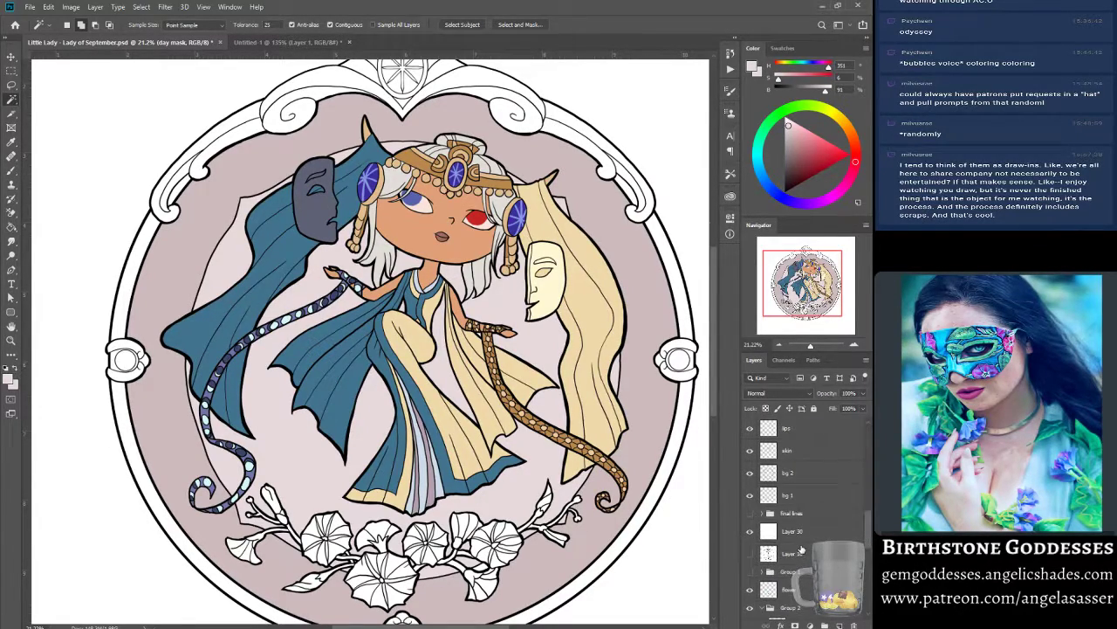
pyautogui.click(819, 477)
pyautogui.click(841, 625)
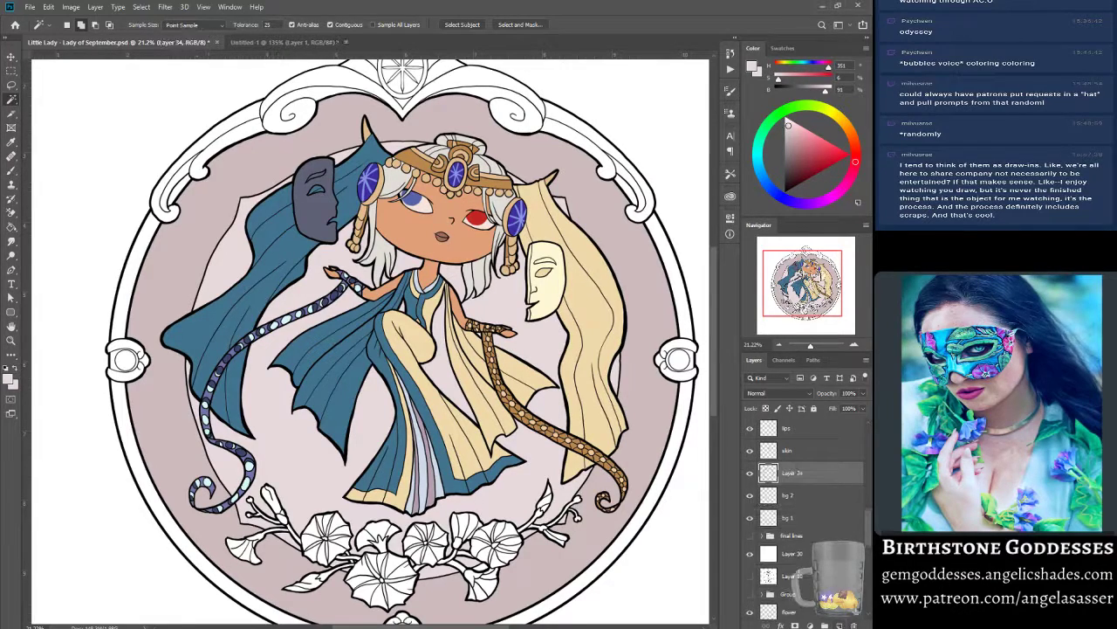
pyautogui.doubleClick(795, 476)
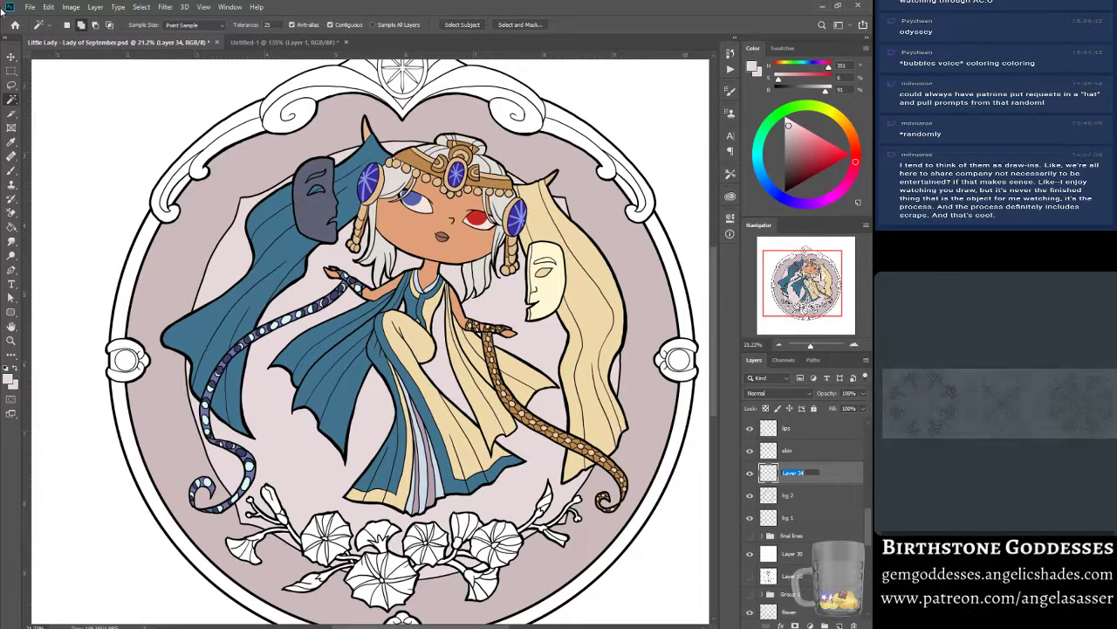
# Enlarge the view of the illustration to 25% and save the document.
pyautogui.click(11, 341)
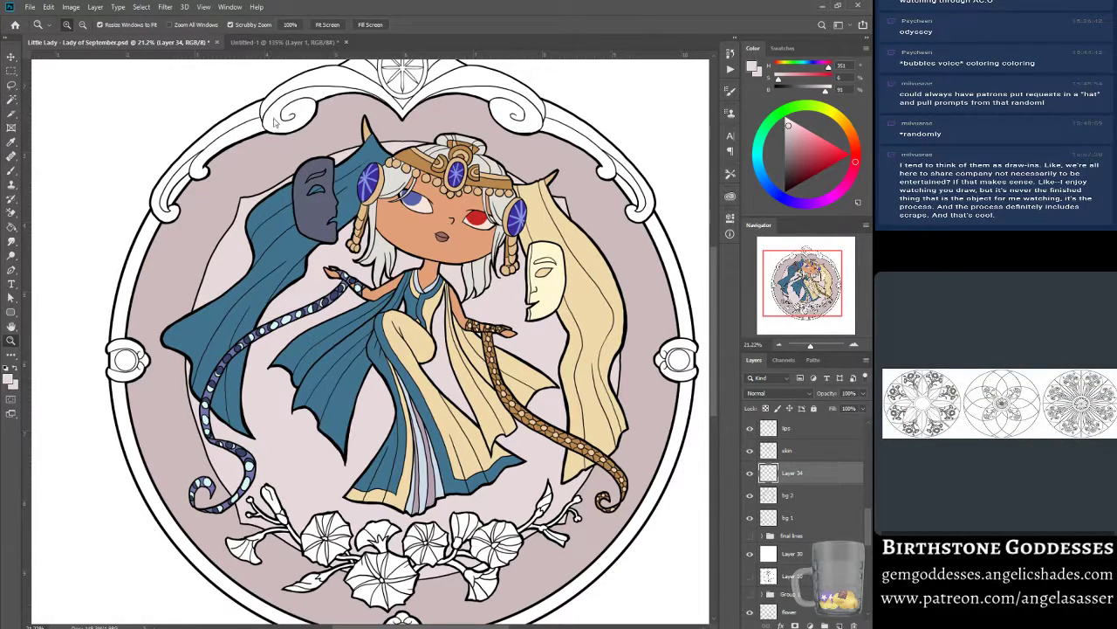
pyautogui.click(329, 26)
pyautogui.click(392, 262)
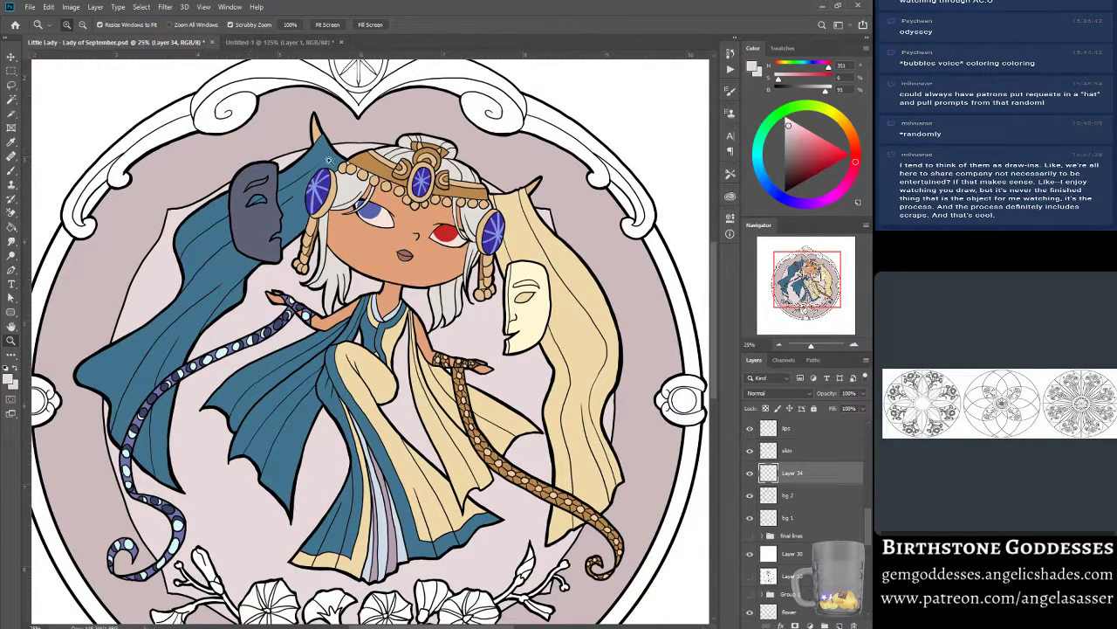
pyautogui.scroll(-2, 559, 495)
pyautogui.scroll(2, 560, 494)
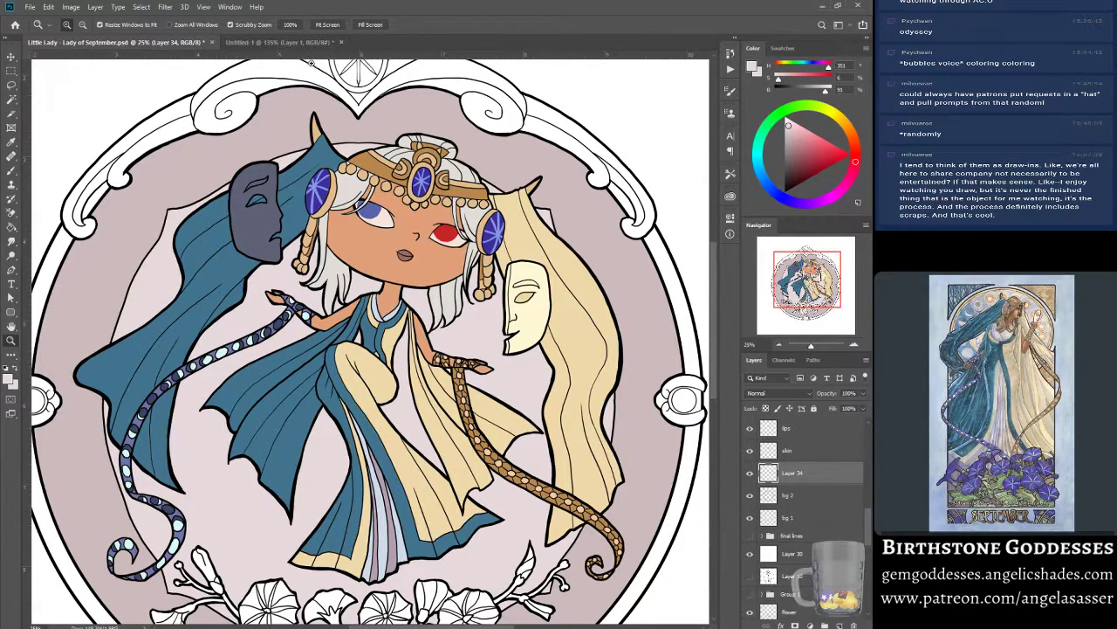
pyautogui.click(31, 7)
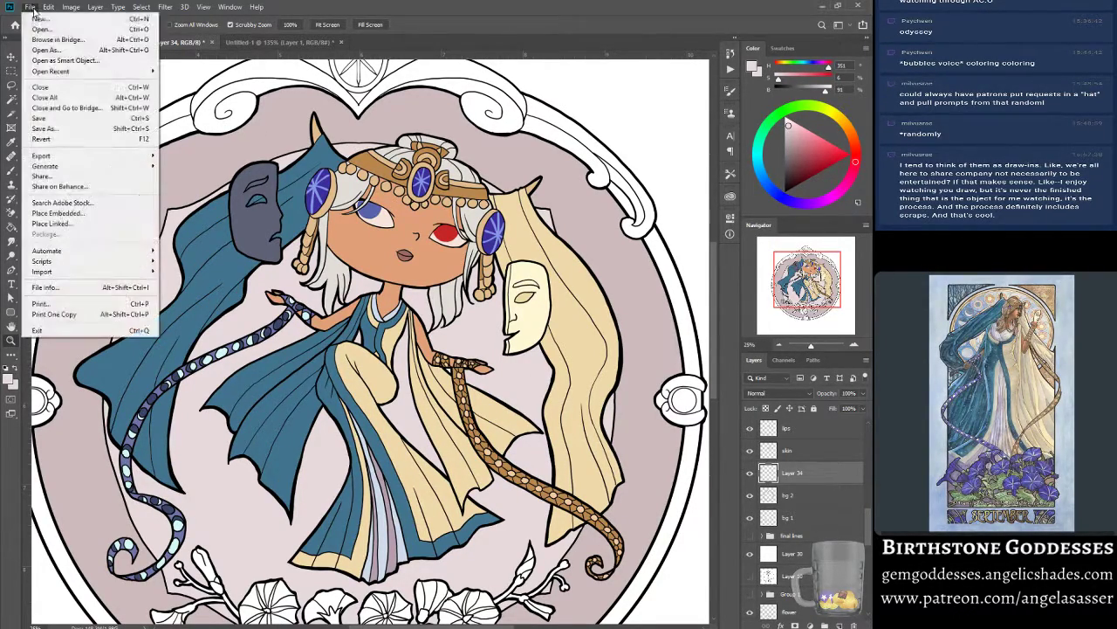
pyautogui.click(39, 118)
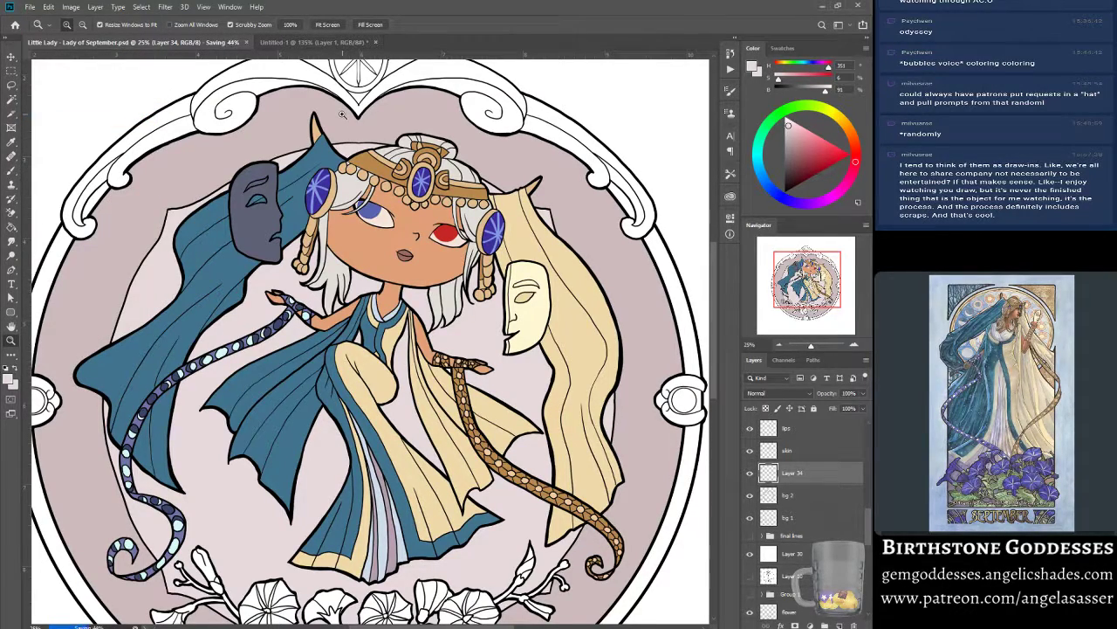
# Examine the colored figure, background, frame ornaments and uncolored flowers, with the Brush tool made active.
pyautogui.scroll(-1, 240, 236)
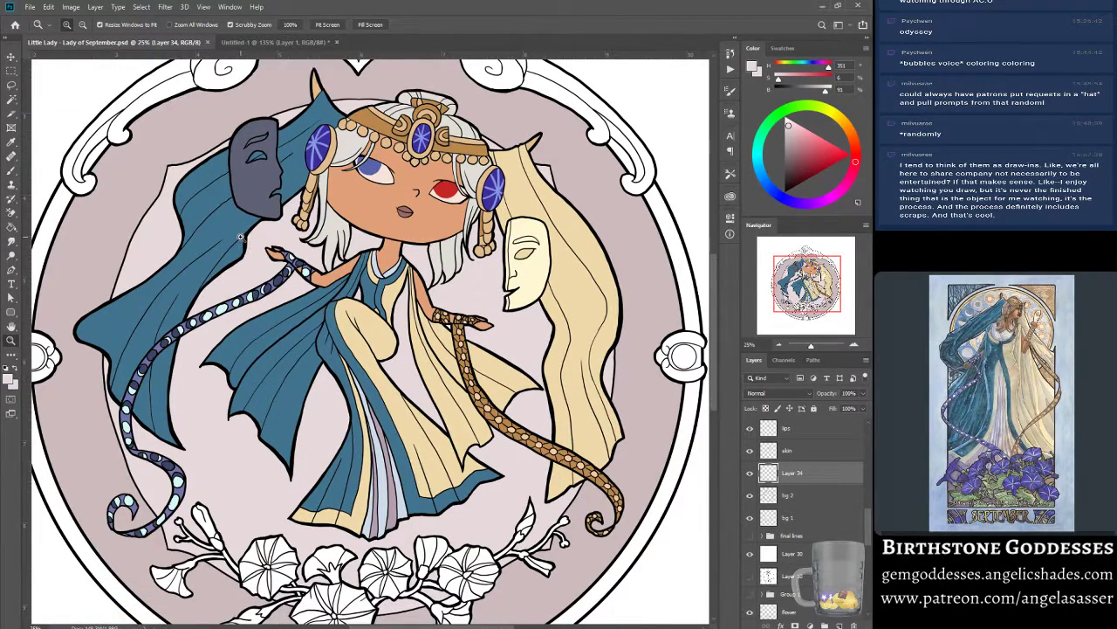
pyautogui.scroll(1, 240, 235)
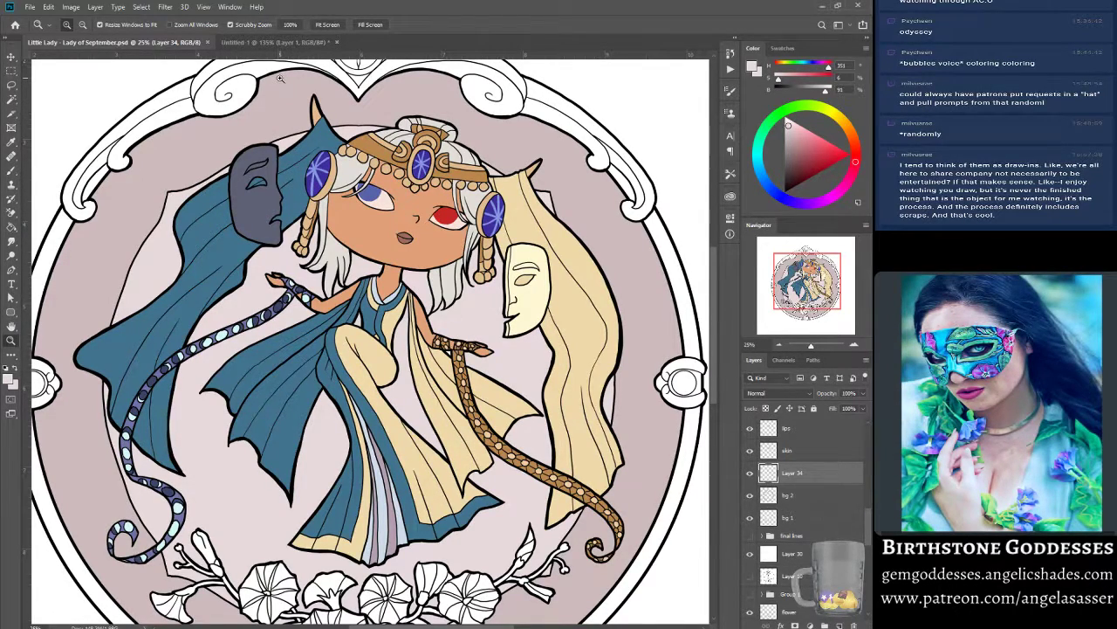
pyautogui.scroll(-3, 288, 440)
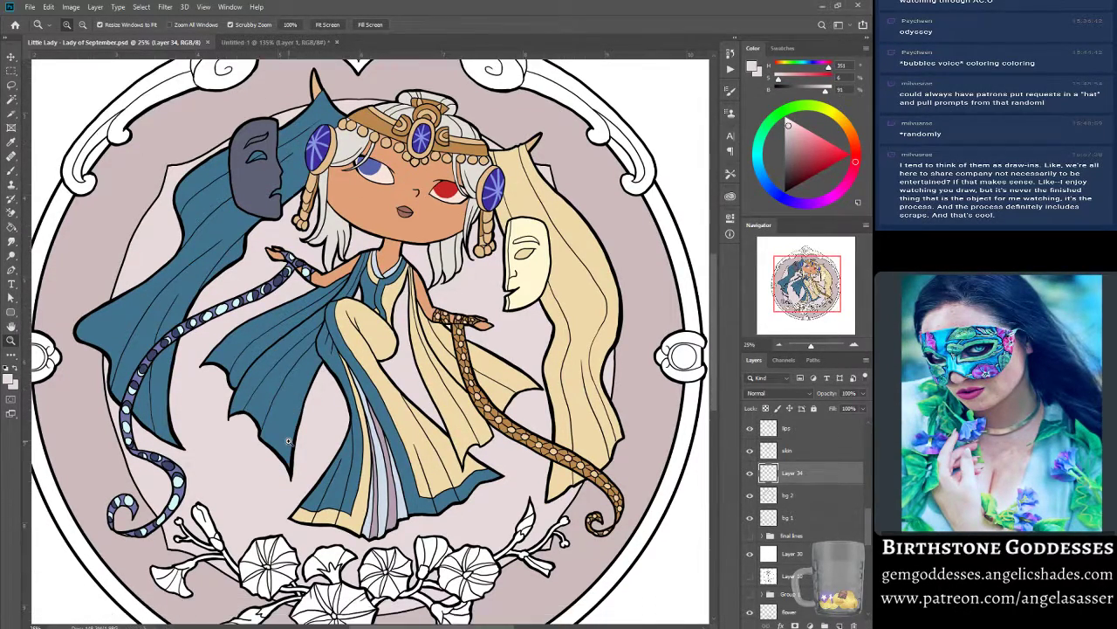
pyautogui.scroll(-2, 288, 441)
pyautogui.scroll(3, 288, 439)
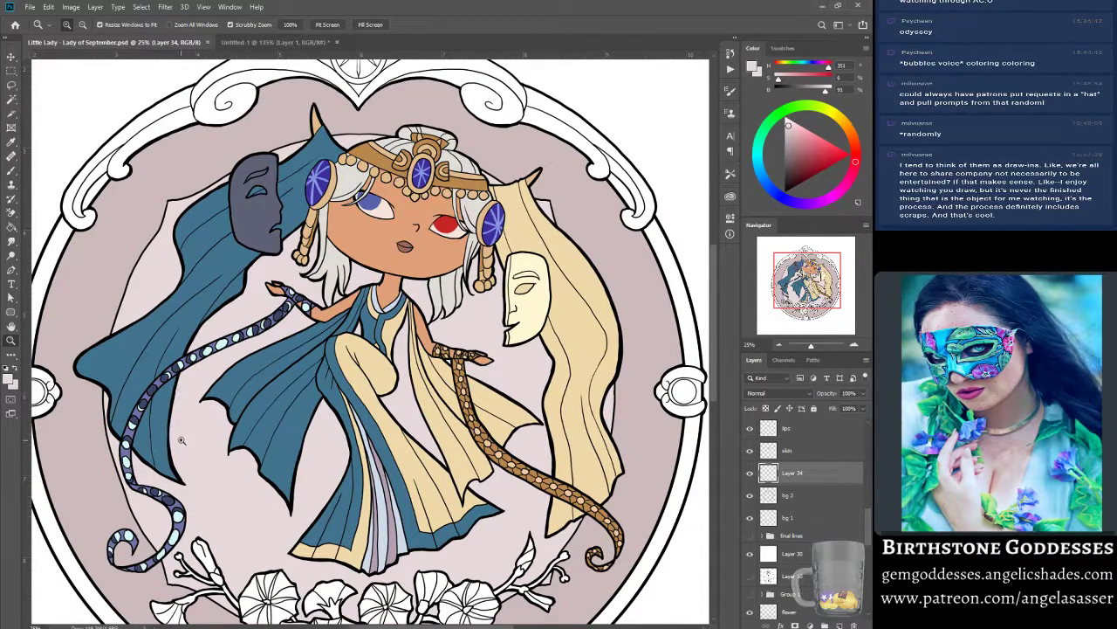
pyautogui.scroll(-1, 181, 441)
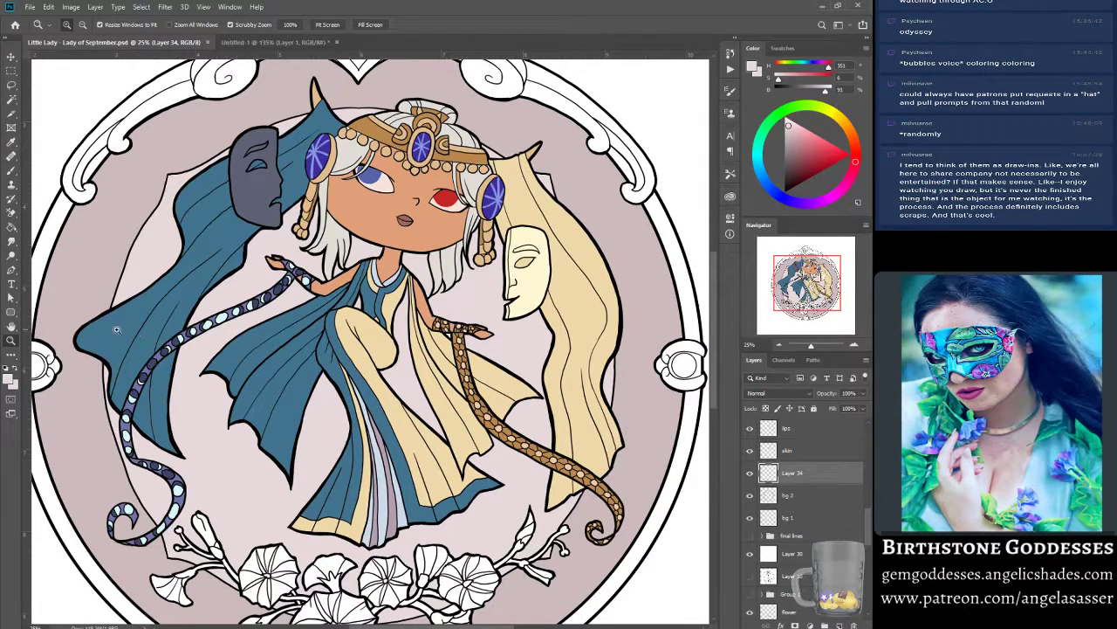
pyautogui.click(797, 280)
pyautogui.moveTo(798, 281); pyautogui.dragTo(803, 280)
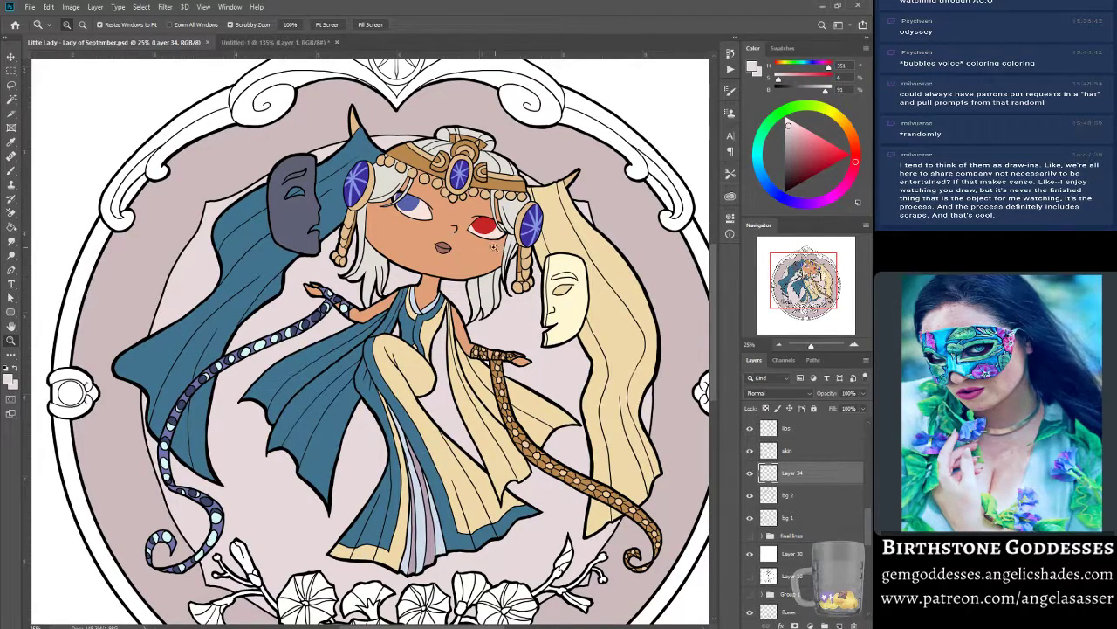
pyautogui.click(13, 172)
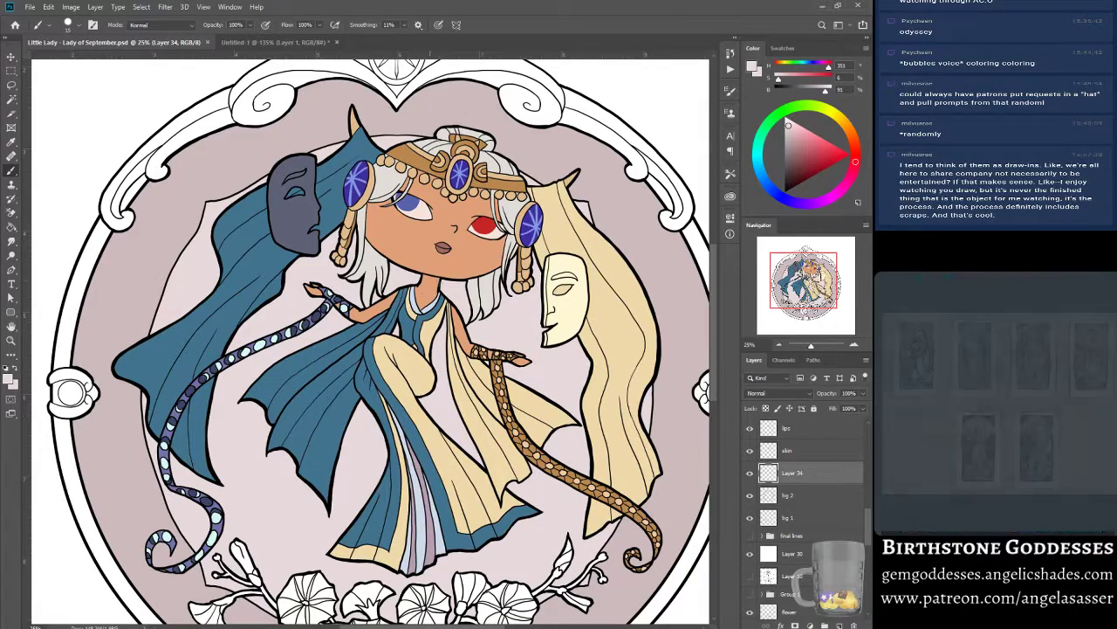
pyautogui.scroll(-3, 454, 475)
pyautogui.scroll(-2, 478, 497)
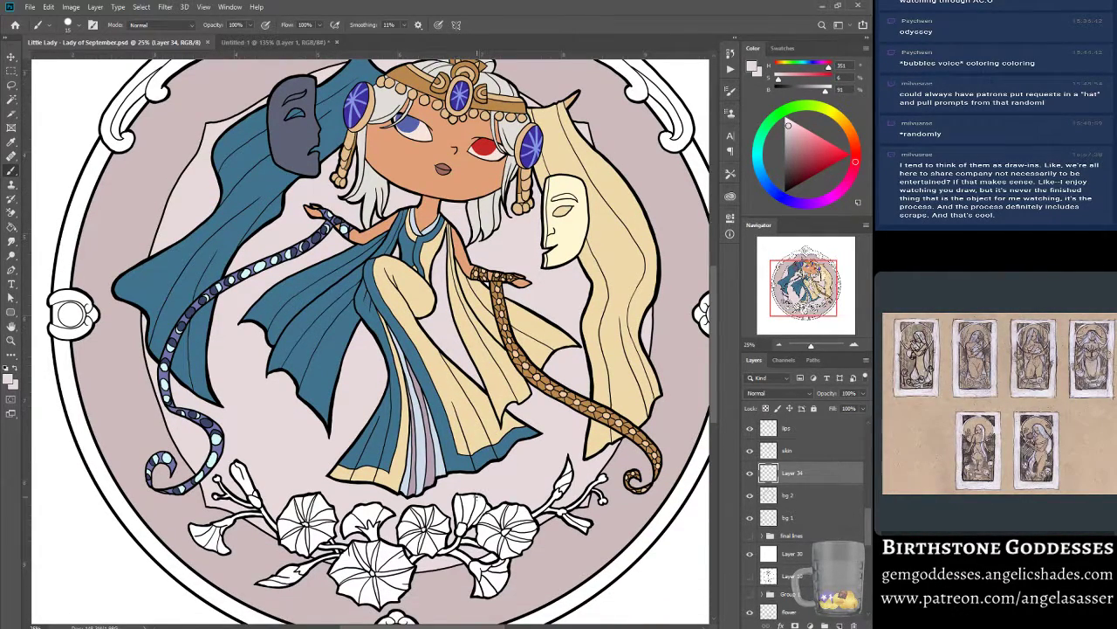
pyautogui.scroll(5, 477, 500)
pyautogui.scroll(1, 478, 512)
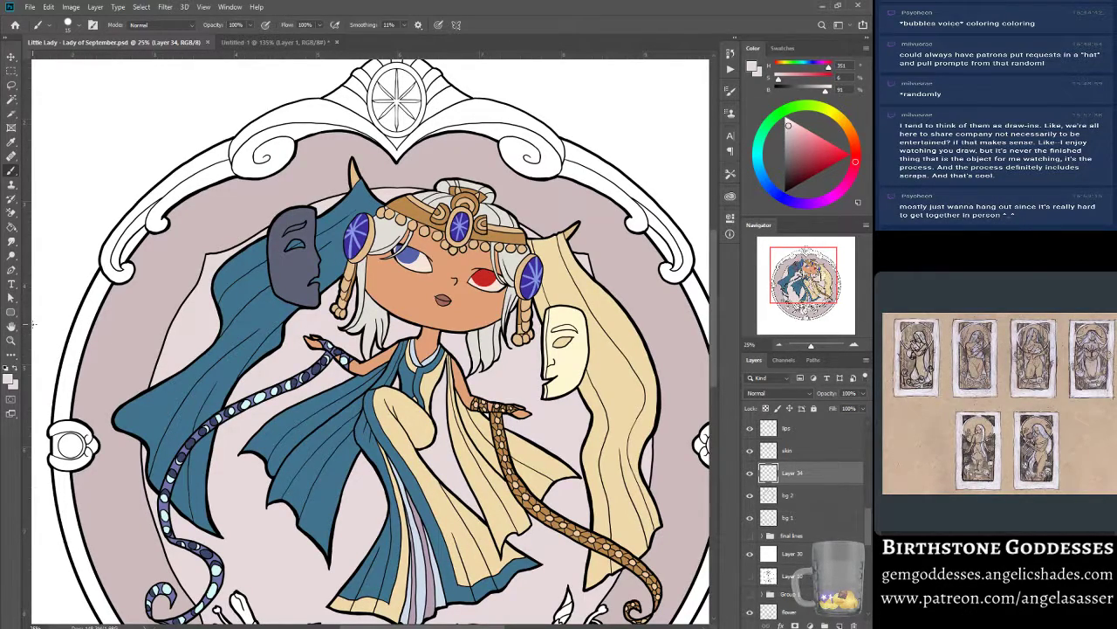
pyautogui.scroll(-3, 96, 401)
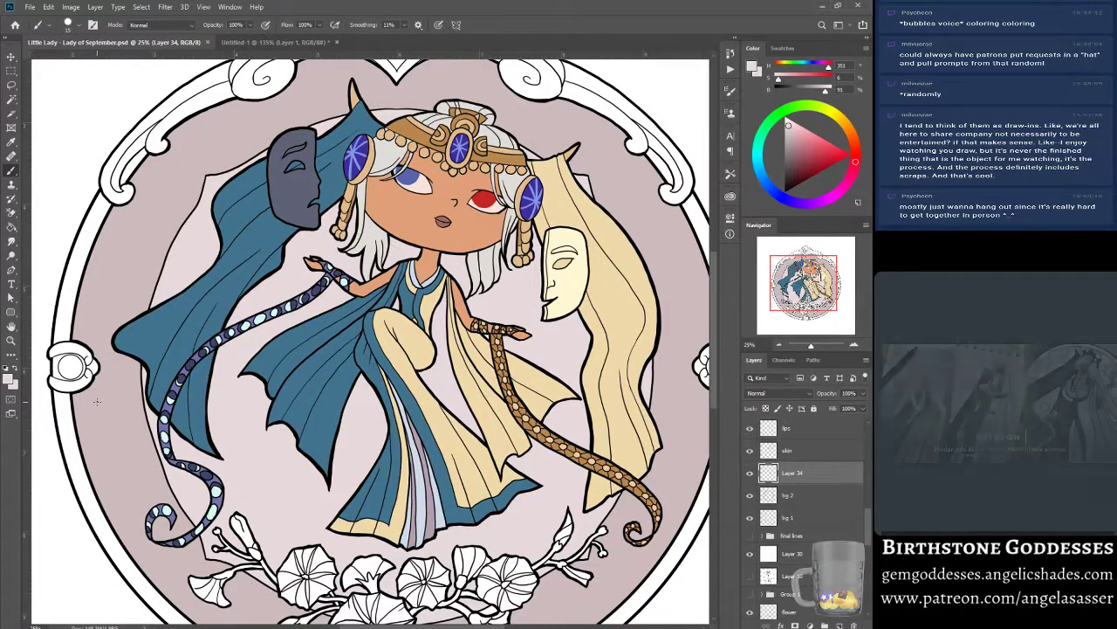
# Rename the new empty layer above bg 2 as "border flower stems".
pyautogui.scroll(1, 96, 401)
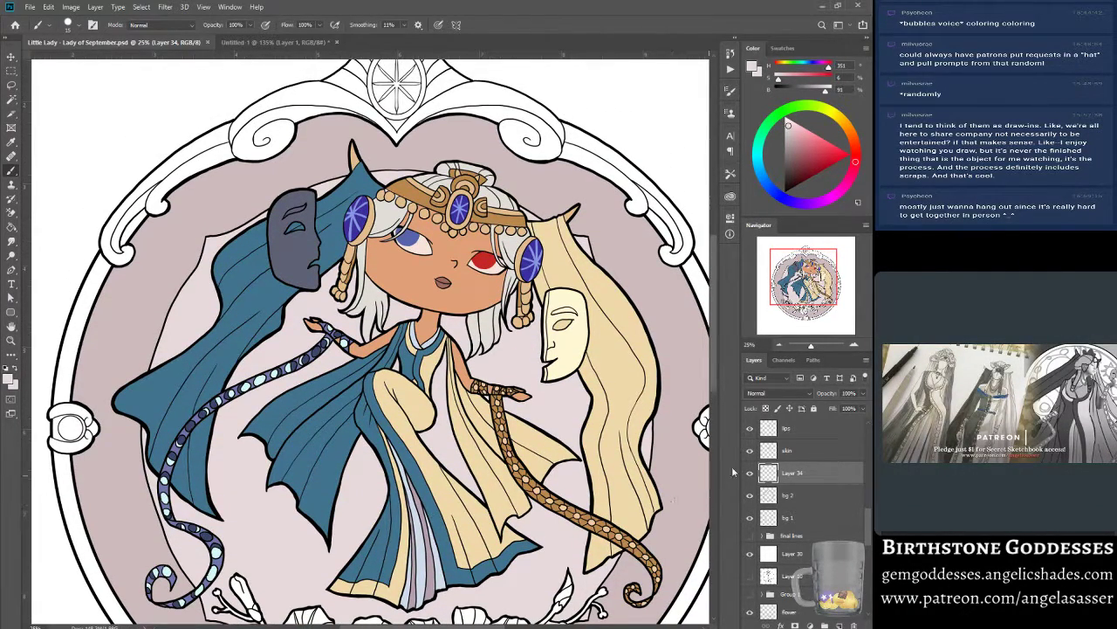
pyautogui.doubleClick(797, 473)
pyautogui.write('border flower stems')
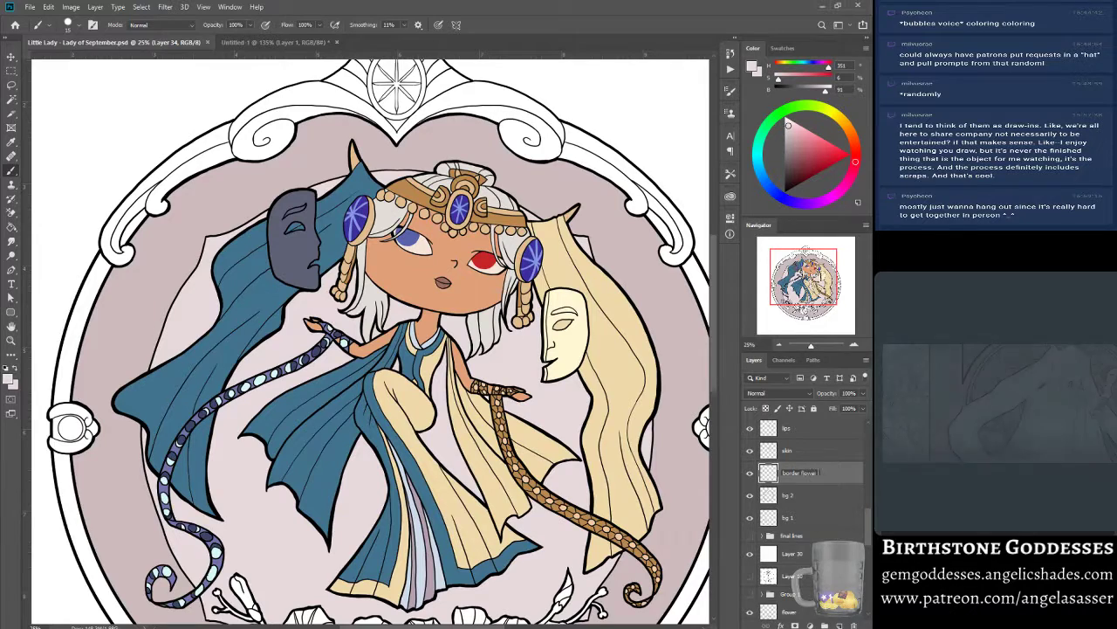
pyautogui.press('Return')
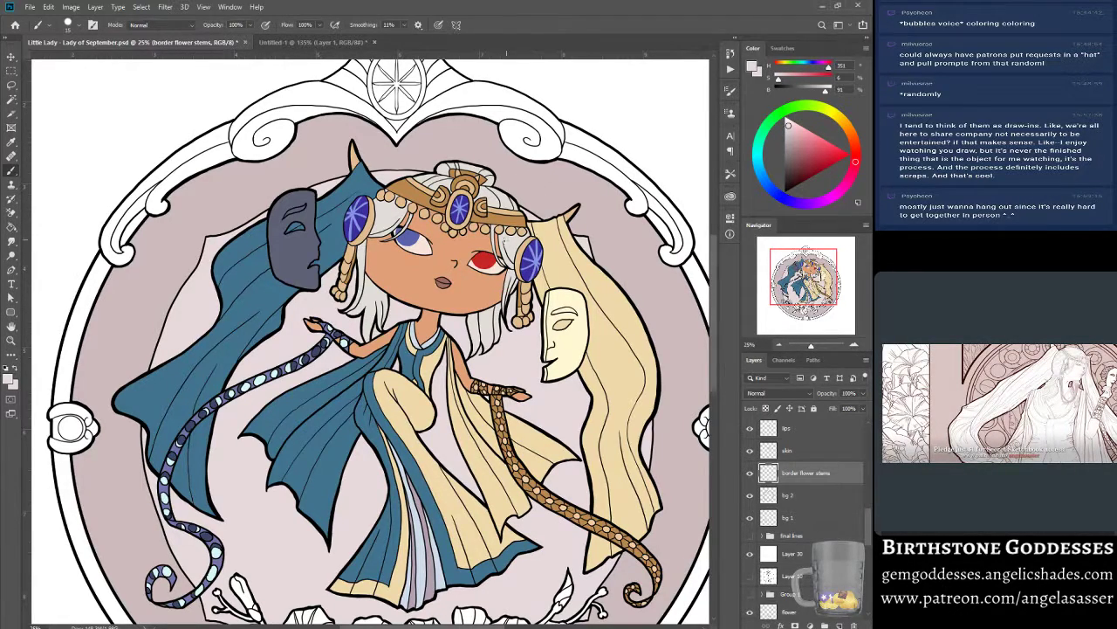
# Show the painted September reference and the chibi illustration side by side in a 2-up vertical arrangement.
pyautogui.scroll(-3, 371, 341)
pyautogui.click(268, 41)
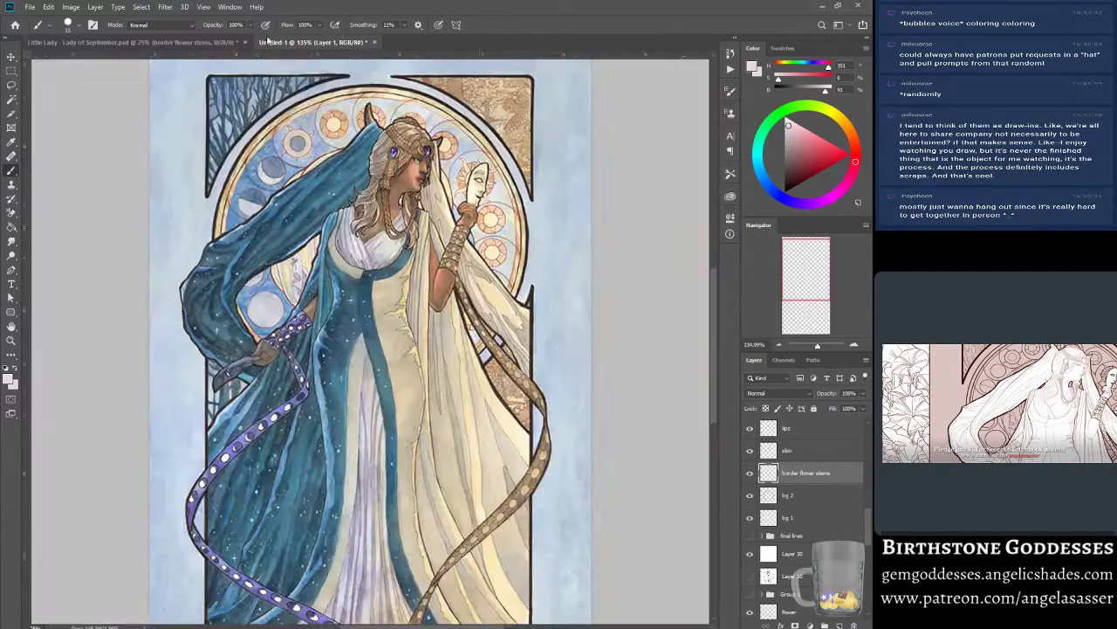
pyautogui.click(230, 6)
pyautogui.moveTo(241, 18)
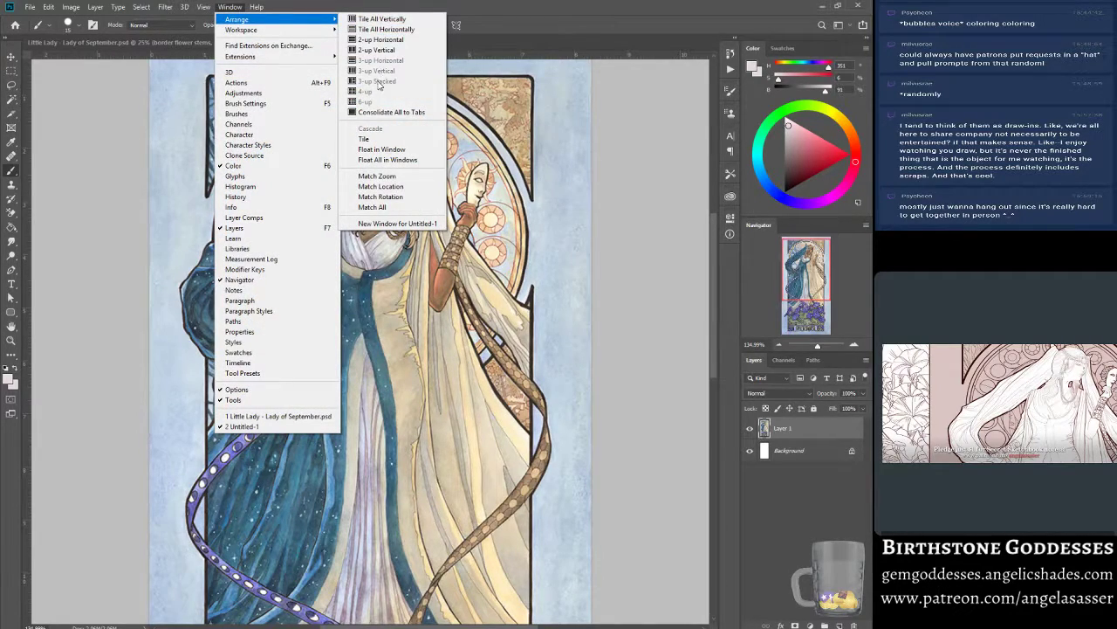
pyautogui.click(376, 50)
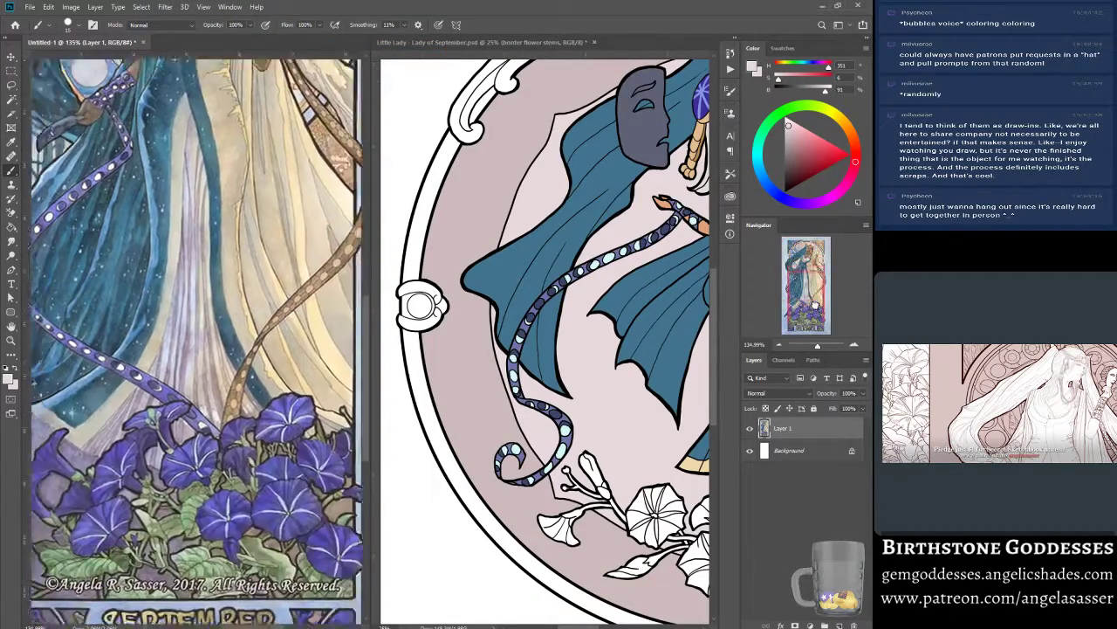
# Sample a light green from the leaves in the September reference painting as the foreground color, b8d1aa.
pyautogui.click(9, 375)
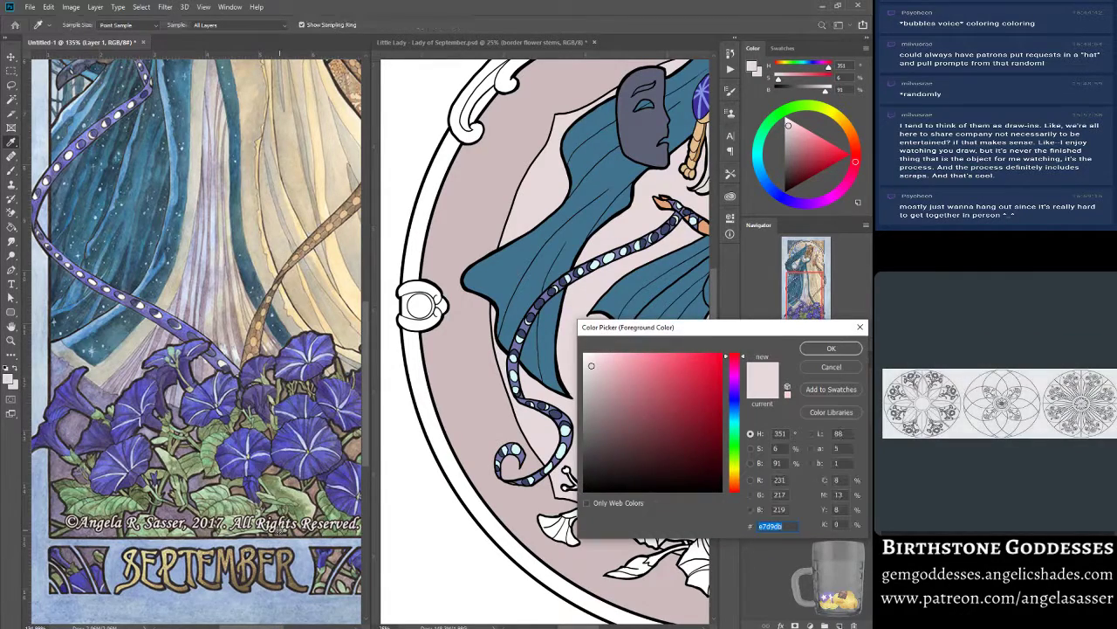
pyautogui.click(293, 490)
pyautogui.click(829, 350)
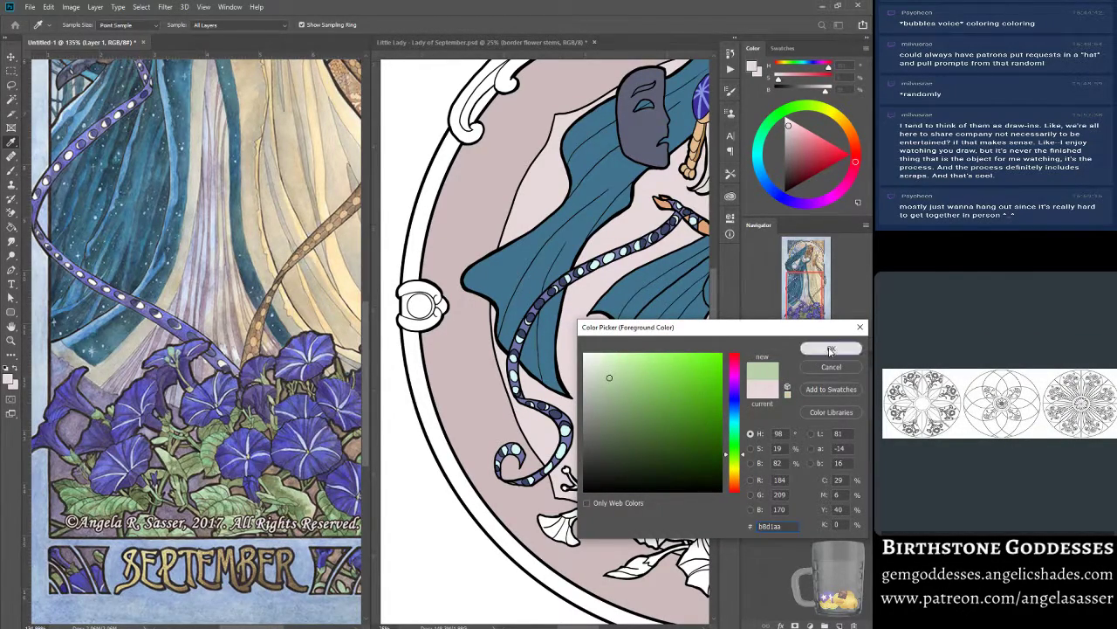
# In the chibi illustration, select the border flower stems and sepals on the full lines layer with the Magic Wand.
pyautogui.click(480, 45)
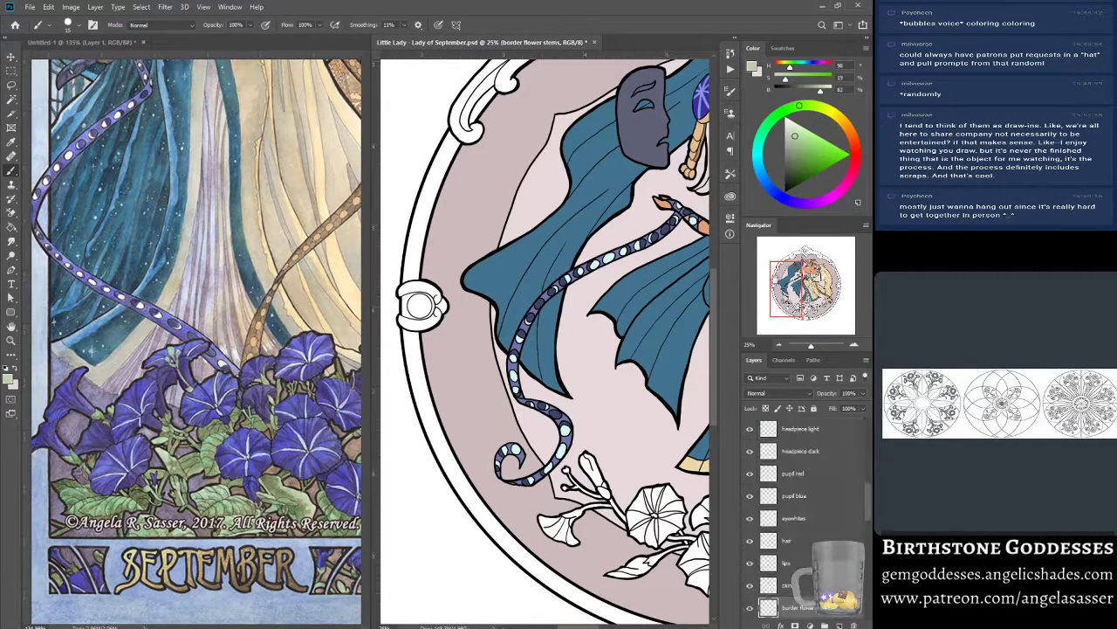
pyautogui.moveTo(786, 295); pyautogui.dragTo(793, 321)
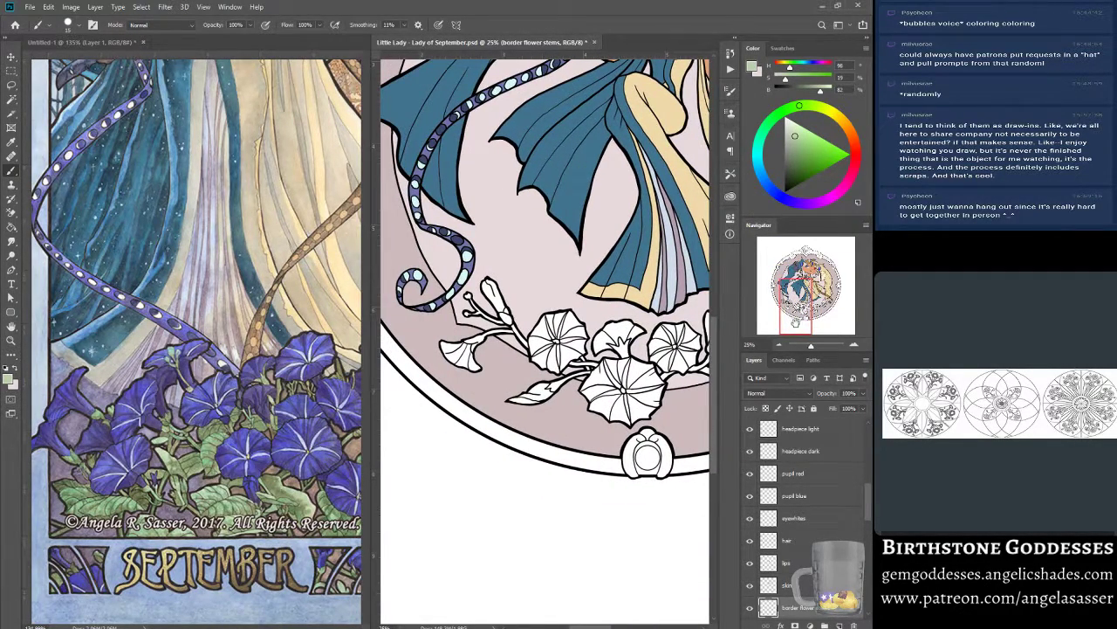
pyautogui.scroll(5, 814, 483)
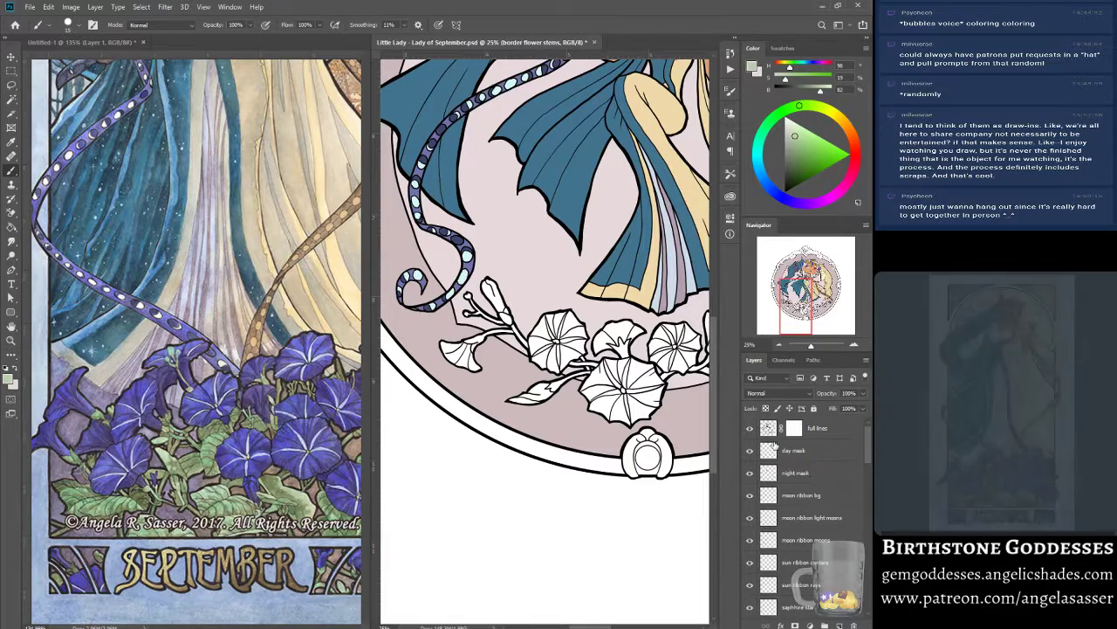
pyautogui.click(816, 428)
pyautogui.click(10, 98)
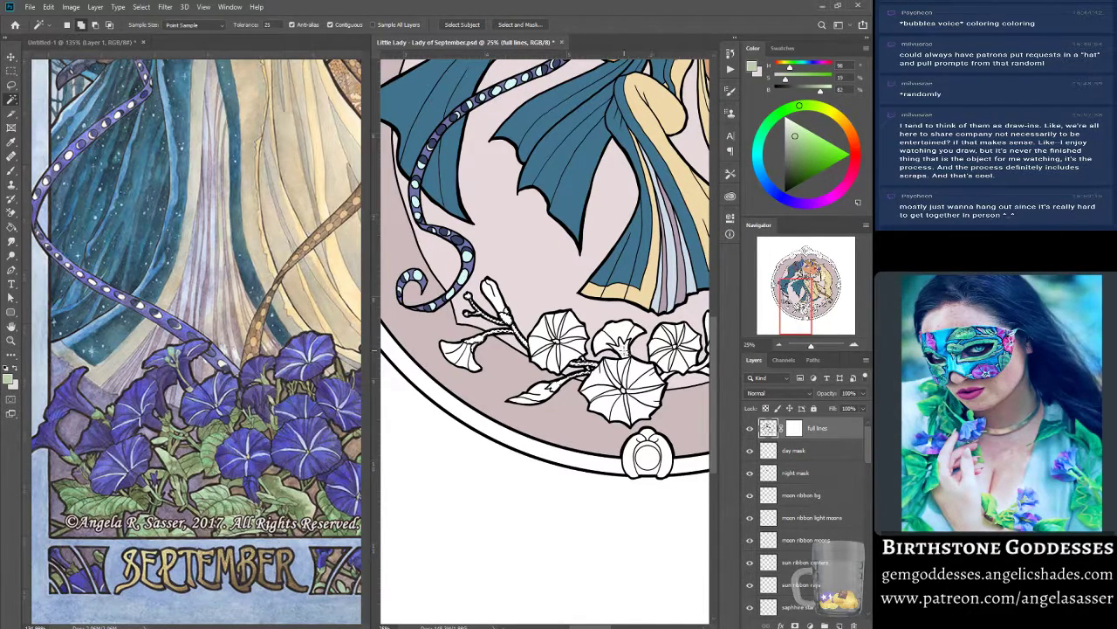
pyautogui.hscroll(3, 624, 350)
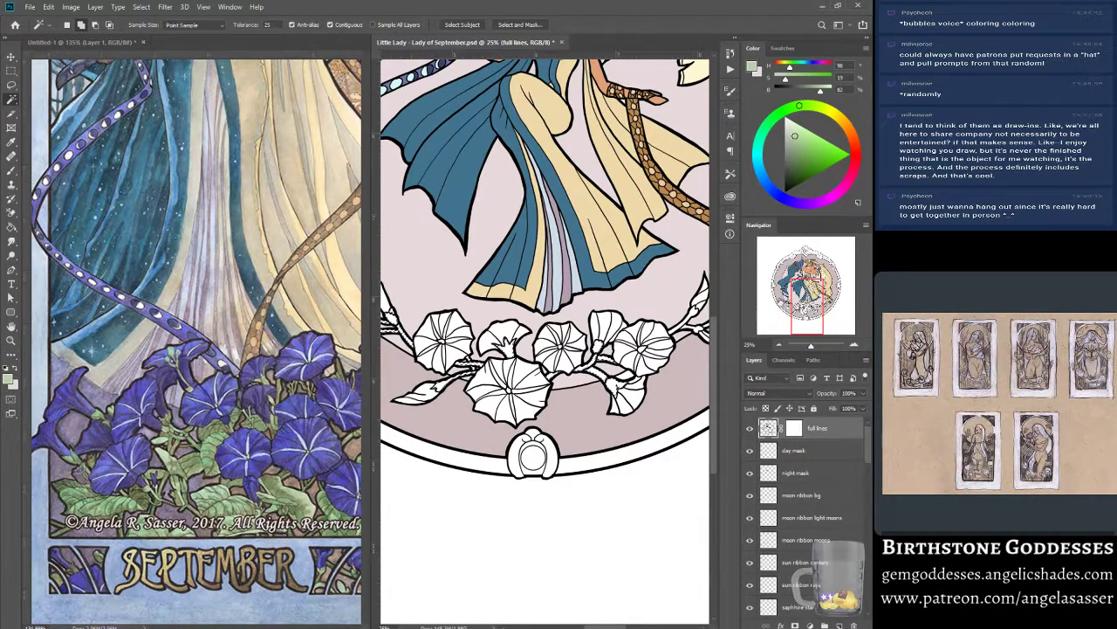
pyautogui.click(818, 301)
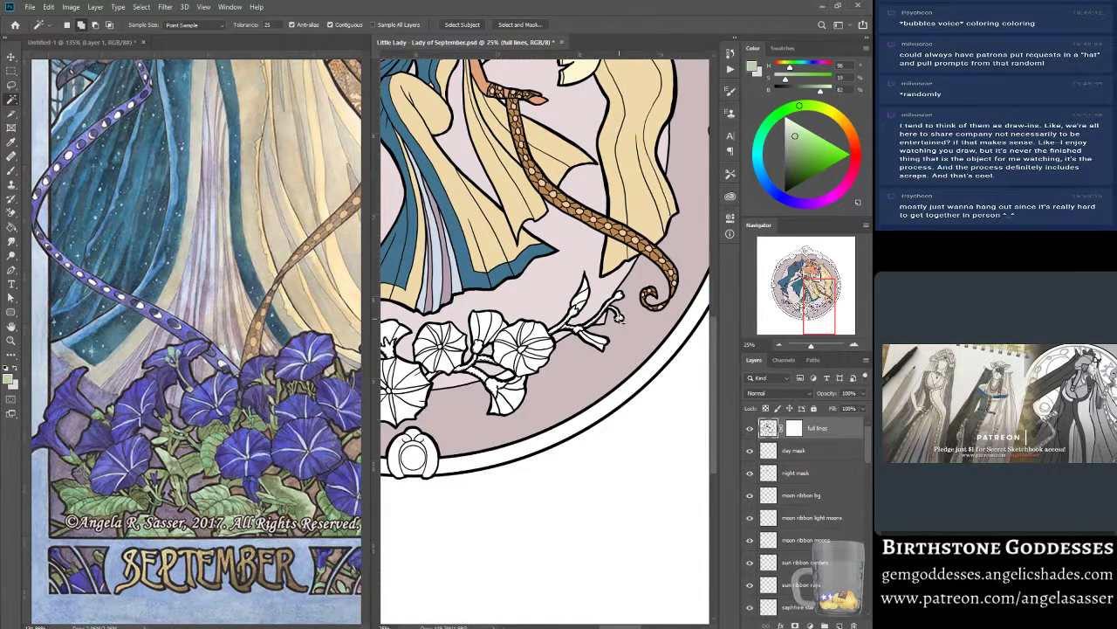
pyautogui.scroll(-2, 570, 364)
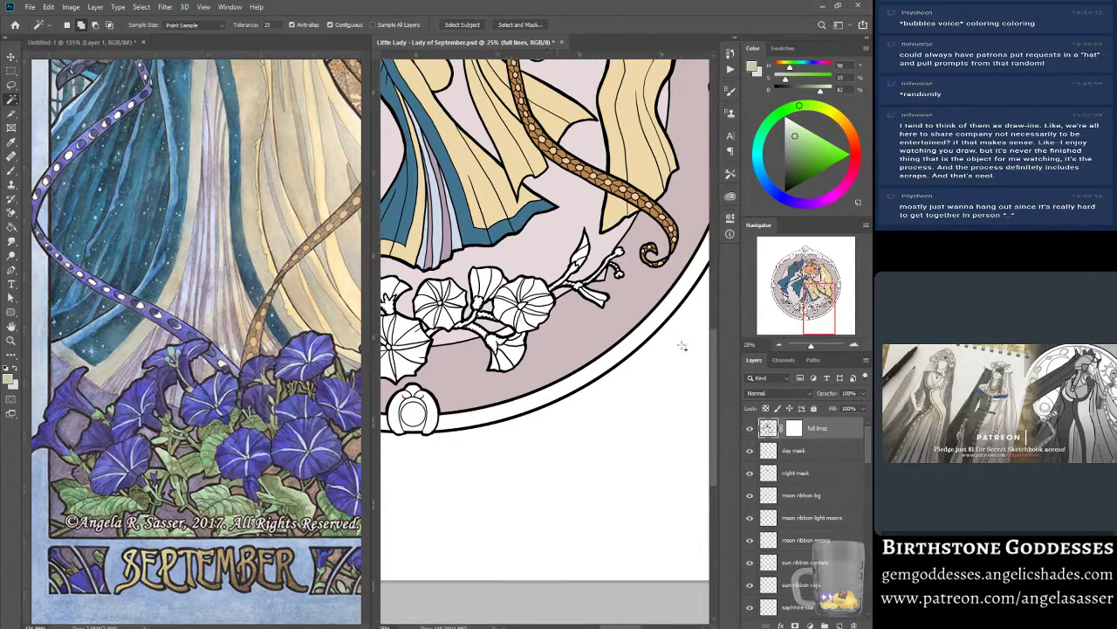
pyautogui.click(810, 305)
pyautogui.moveTo(810, 305); pyautogui.dragTo(800, 307)
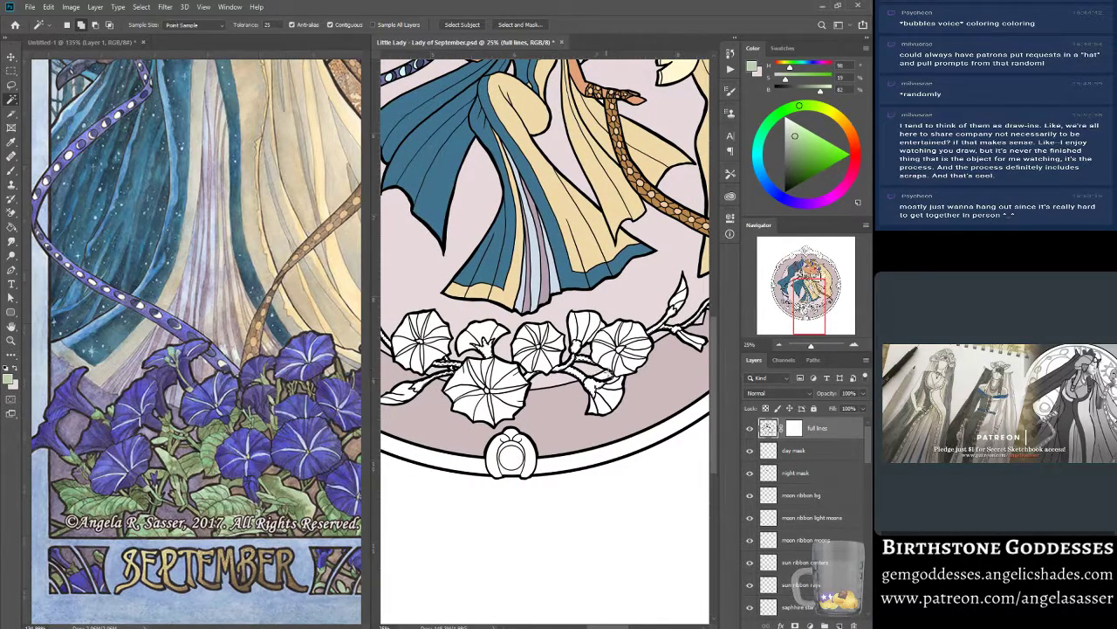
pyautogui.moveTo(804, 307); pyautogui.dragTo(790, 307)
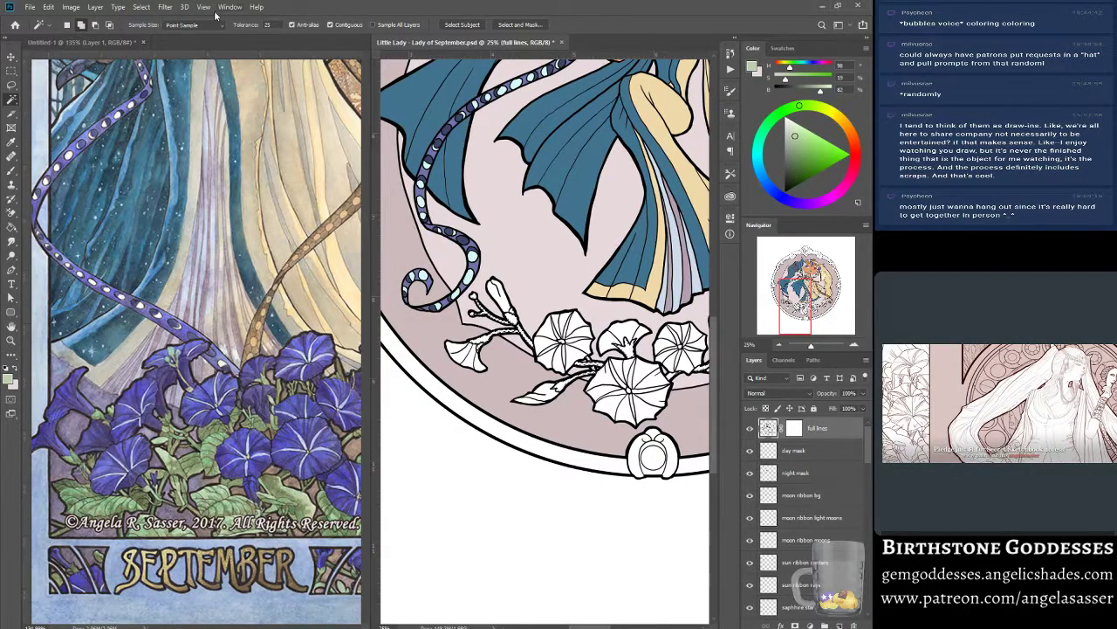
# Expand the selection of the border flower stems.
pyautogui.click(163, 7)
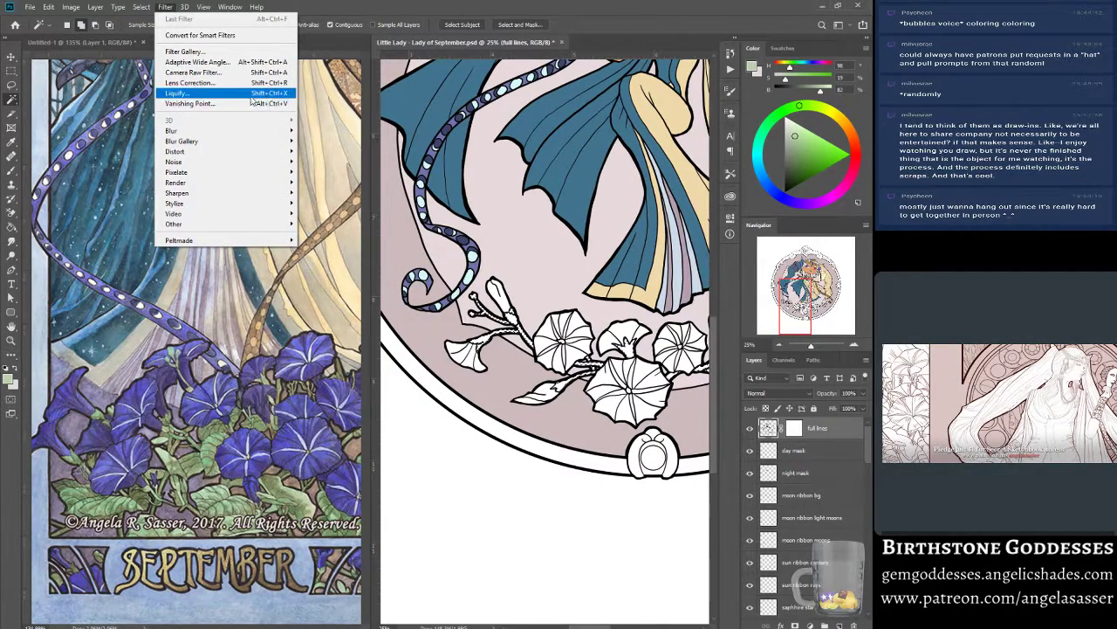
pyautogui.moveTo(142, 7)
pyautogui.moveTo(176, 161)
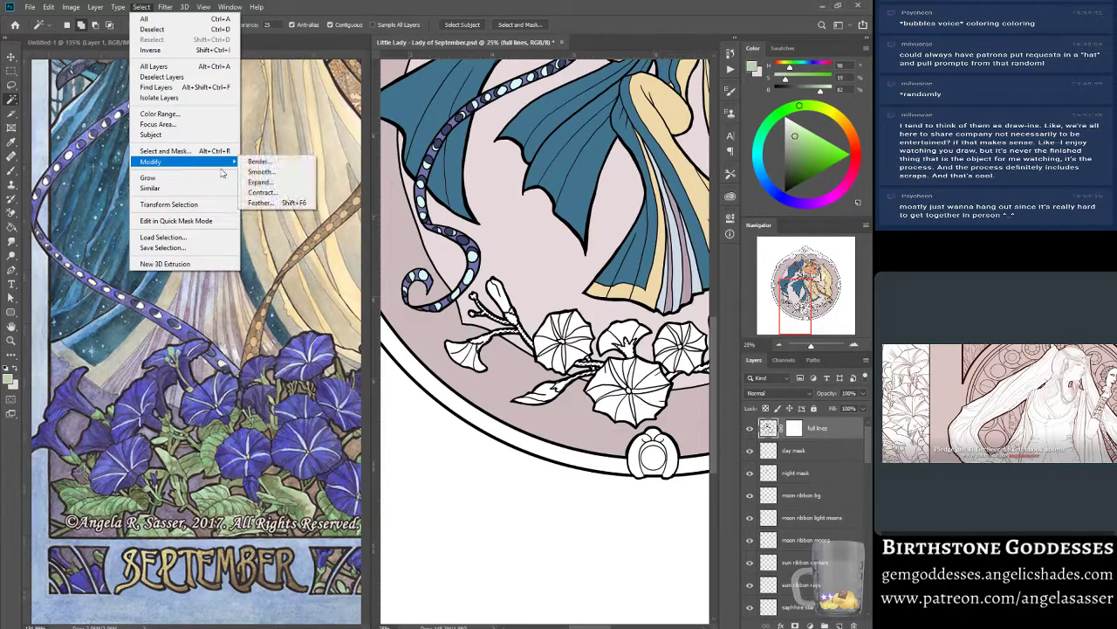
pyautogui.click(262, 183)
pyautogui.click(494, 217)
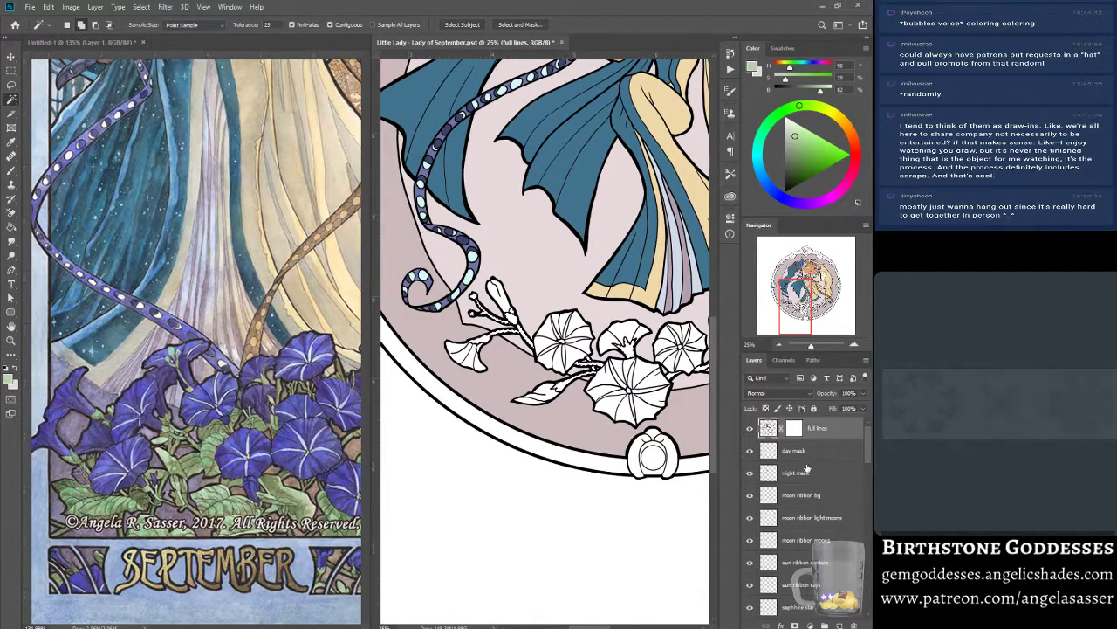
# Fill the selected stems on the border flower stems layer with the foreground color, Normal mode at 100% opacity, deselect, and save the document.
pyautogui.scroll(-3, 812, 482)
pyautogui.scroll(-3, 812, 481)
pyautogui.scroll(-3, 810, 481)
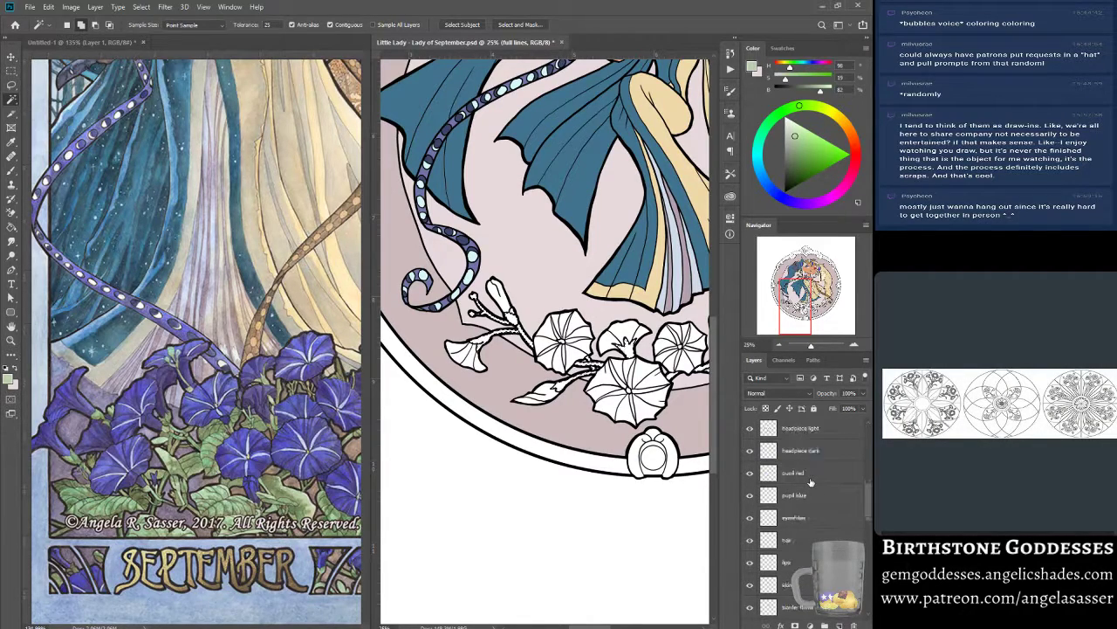
pyautogui.click(808, 541)
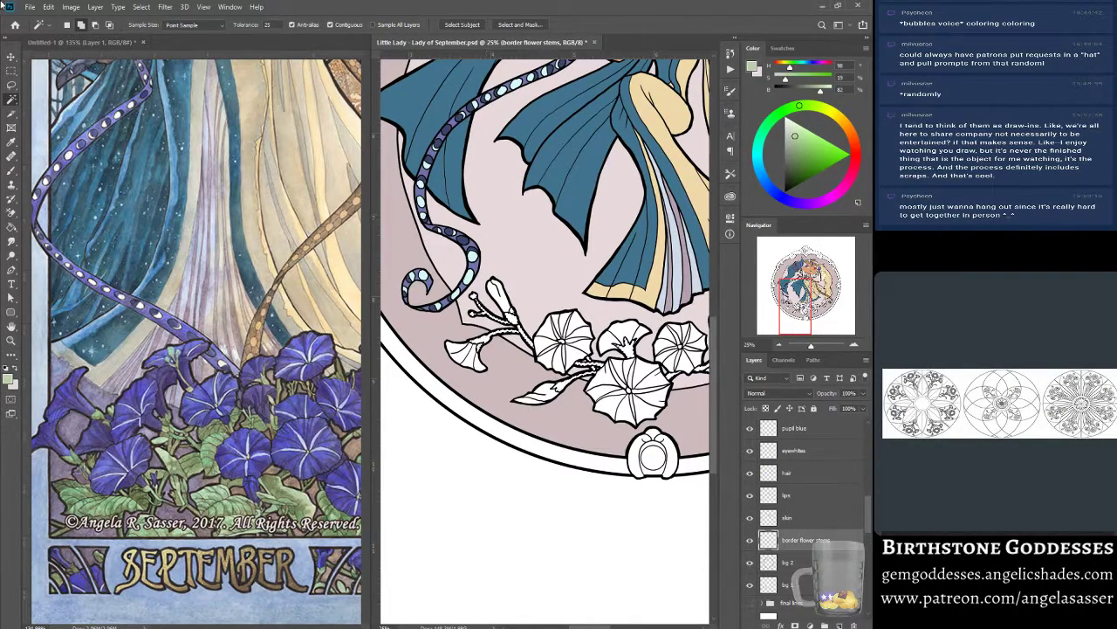
pyautogui.click(50, 8)
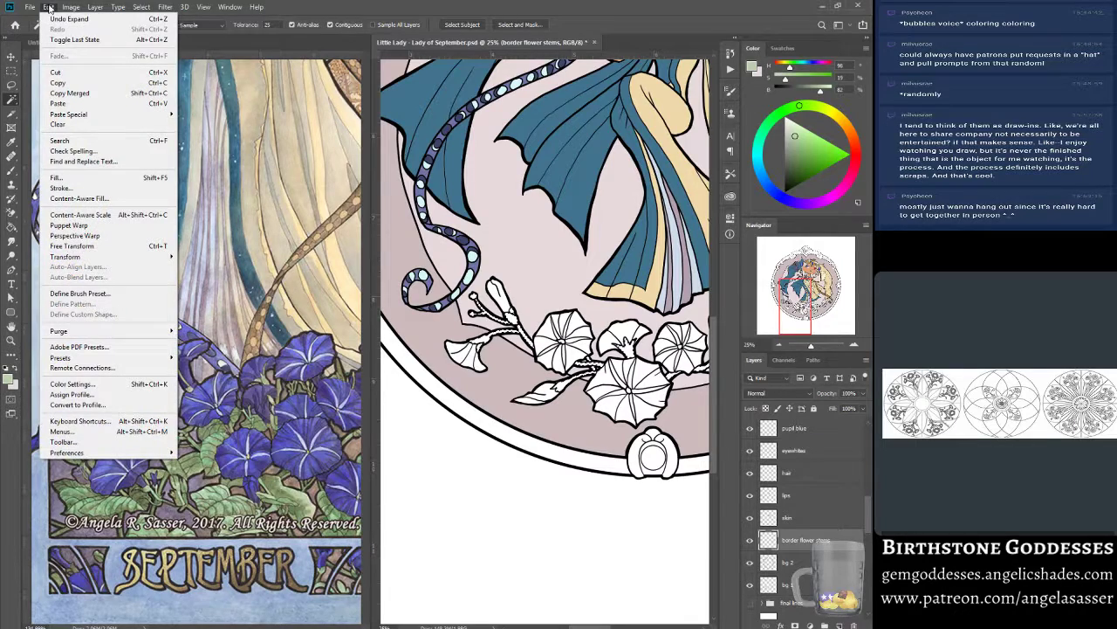
pyautogui.click(79, 178)
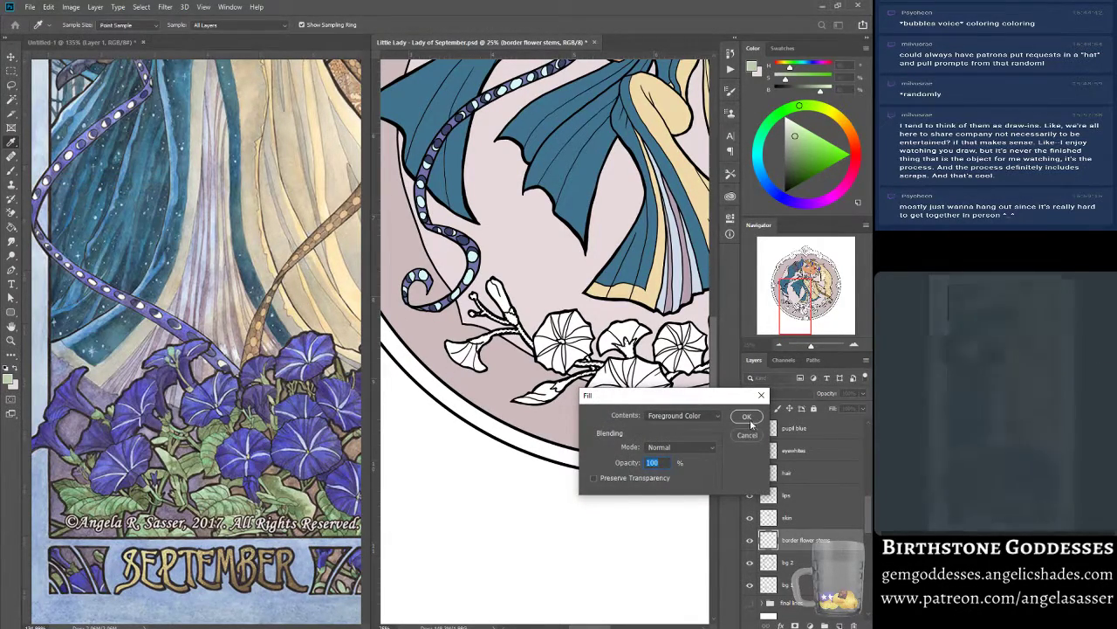
pyautogui.press('Return')
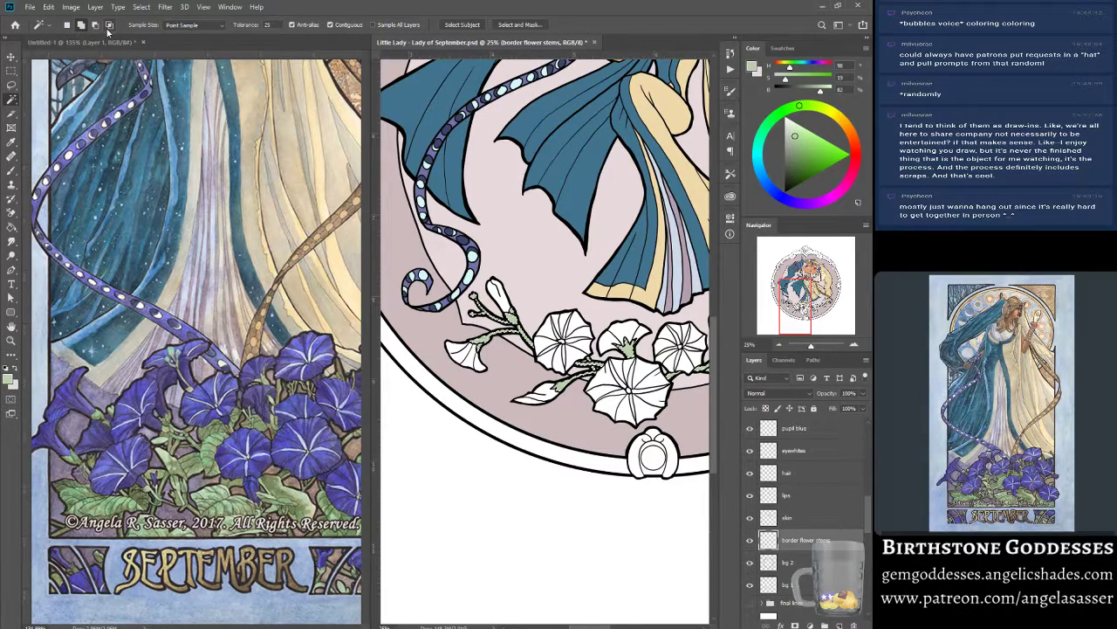
pyautogui.hotkey('ctrl', 's')
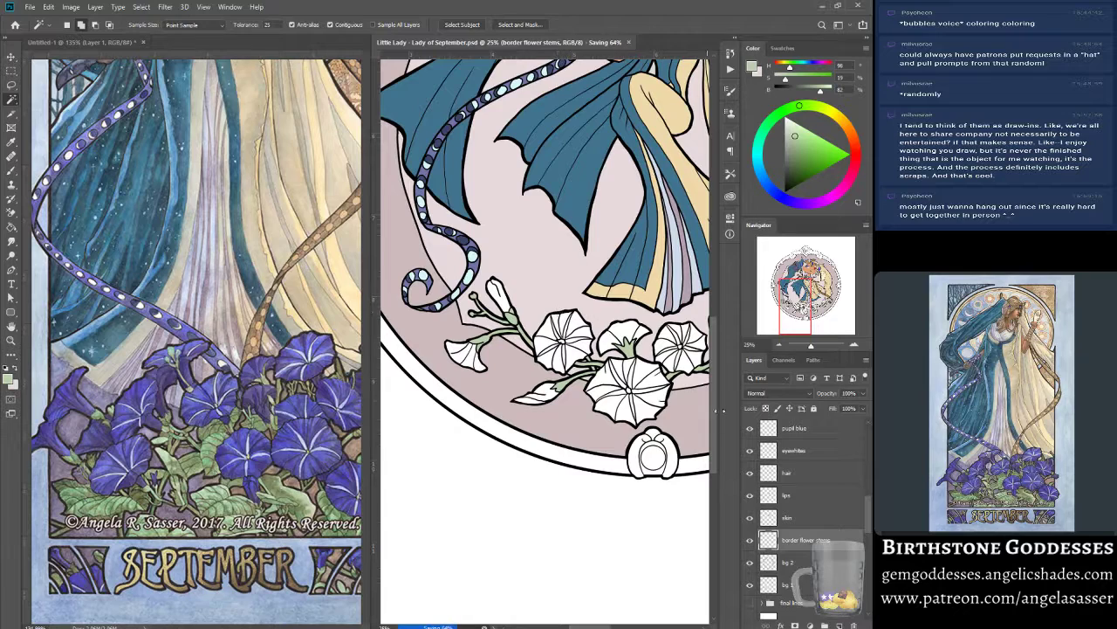
# Select the white petals and buds of all the border flowers on the full lines layer with the Magic Wand.
pyautogui.scroll(5, 769, 442)
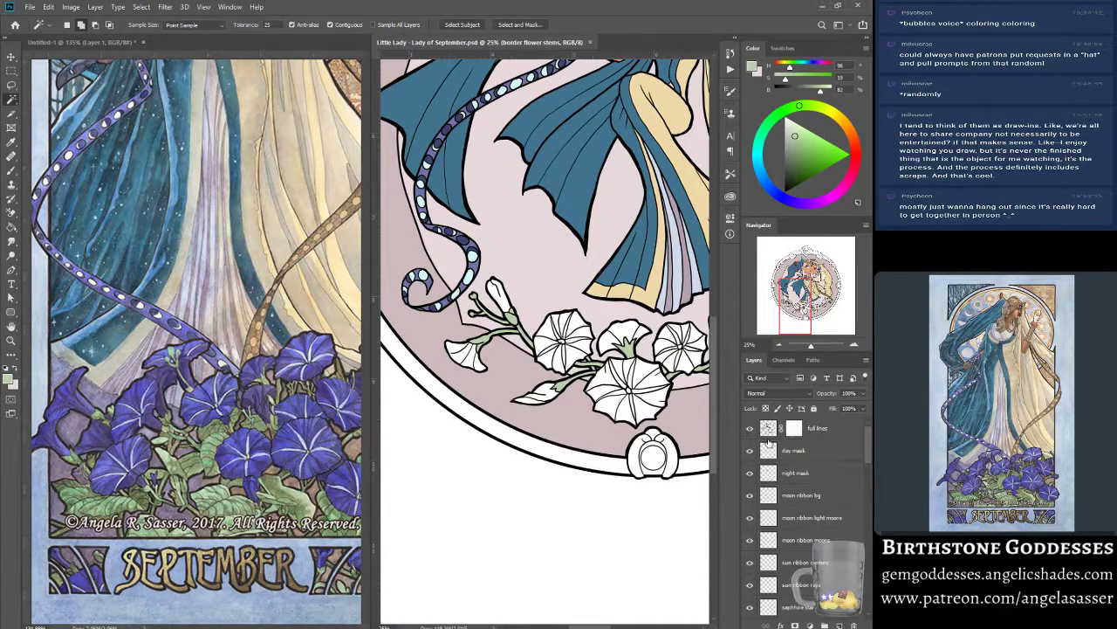
pyautogui.click(772, 429)
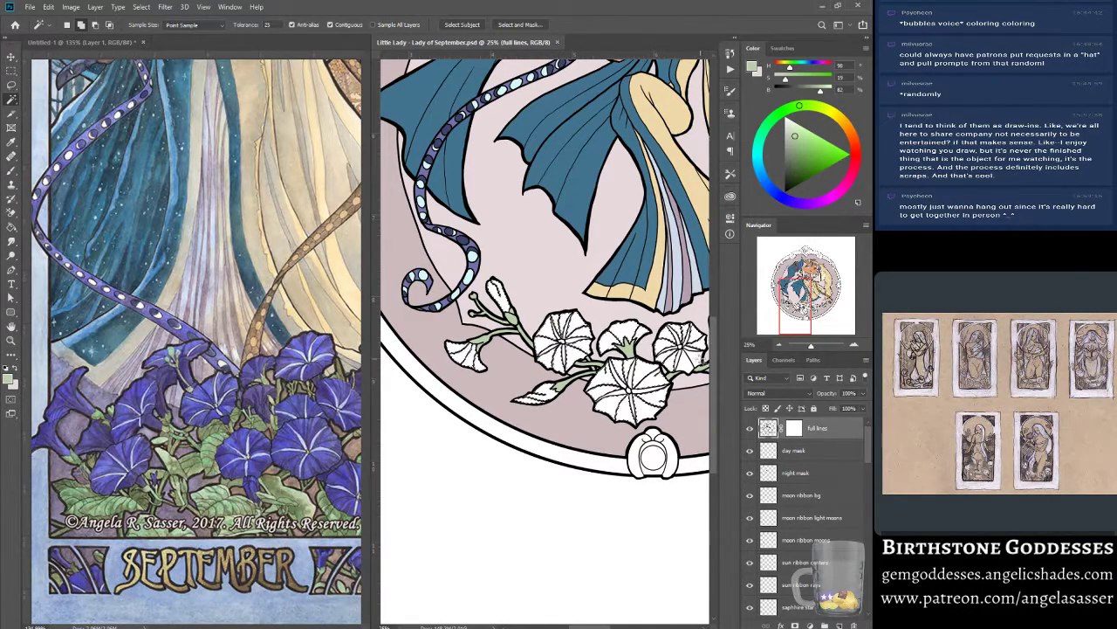
pyautogui.hscroll(5, 687, 364)
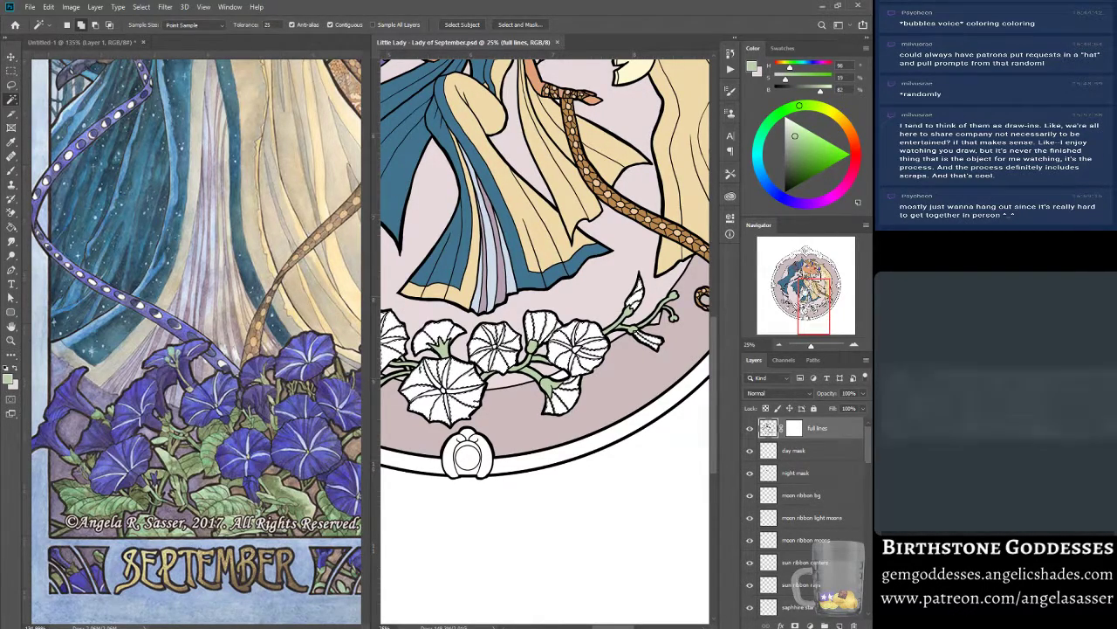
pyautogui.moveTo(814, 307); pyautogui.dragTo(798, 302)
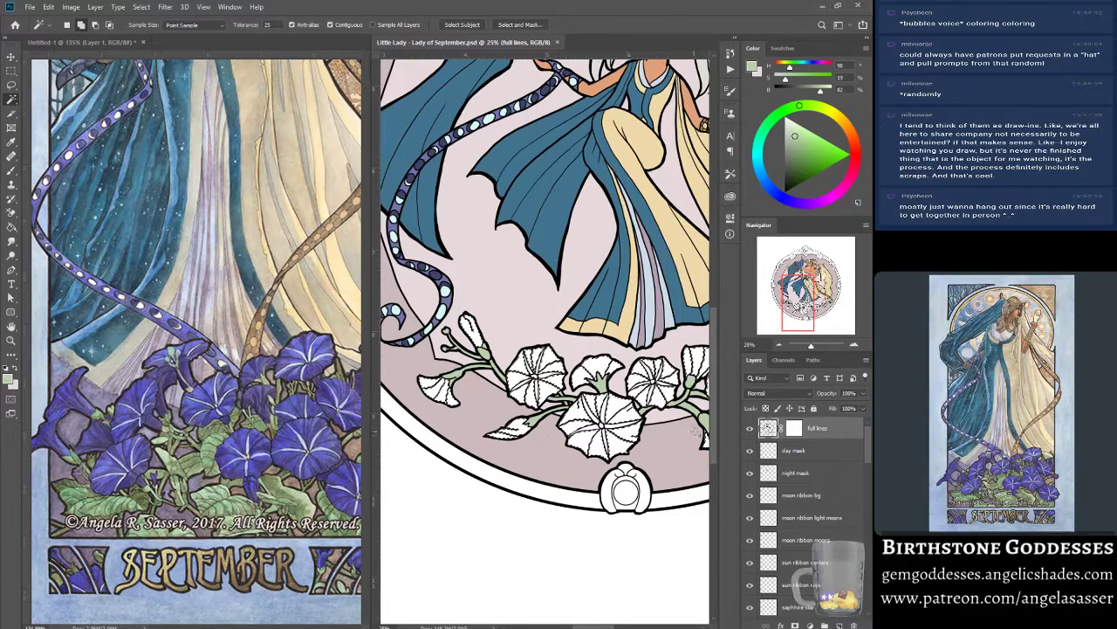
# Expand the selection of the border flower petals.
pyautogui.click(144, 11)
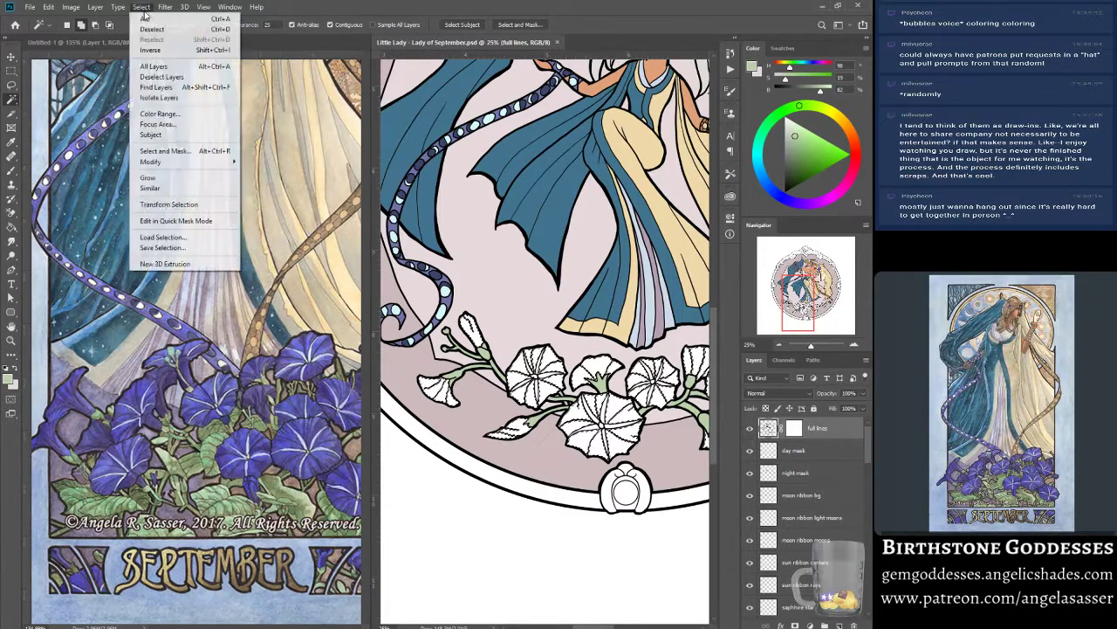
pyautogui.moveTo(176, 163)
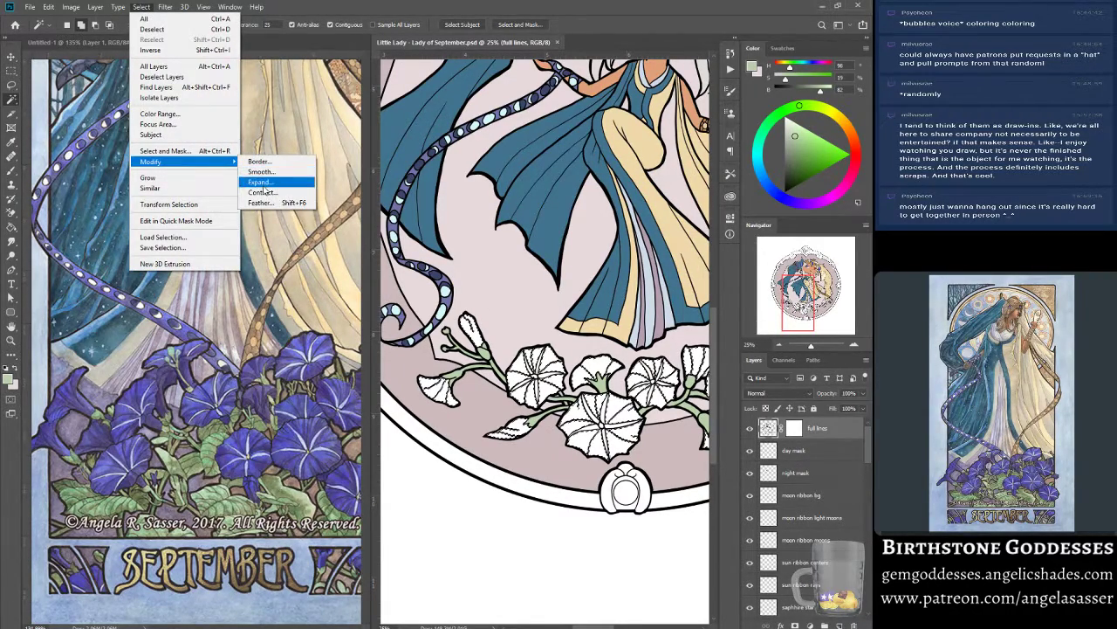
pyautogui.click(263, 182)
pyautogui.click(494, 217)
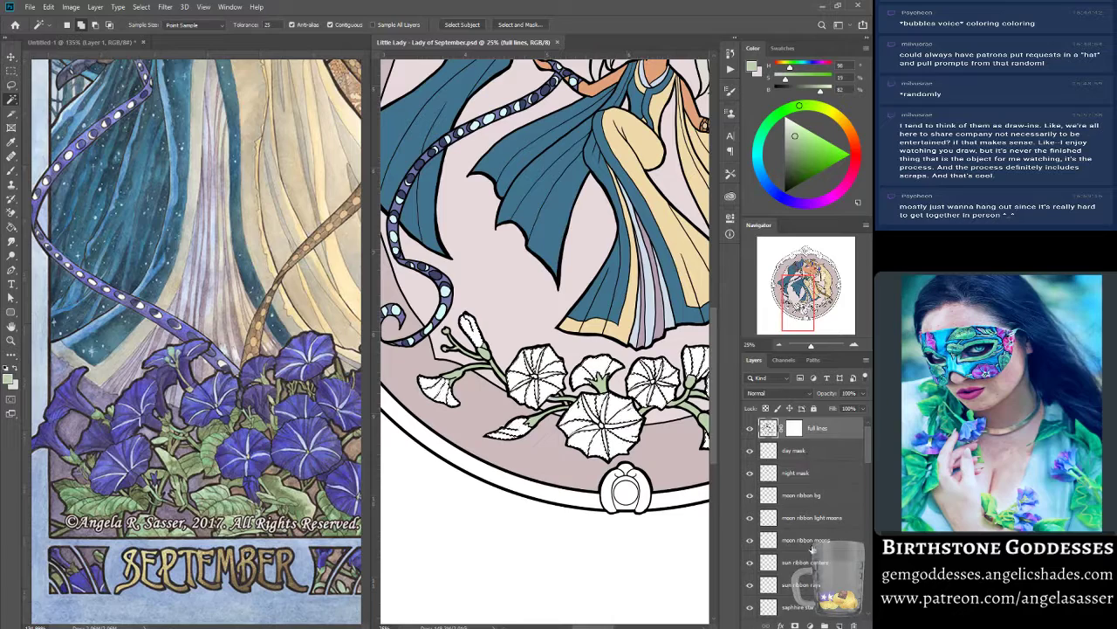
# Add a new layer directly above the border flower stems layer and name it "border flower".
pyautogui.scroll(-10, 812, 549)
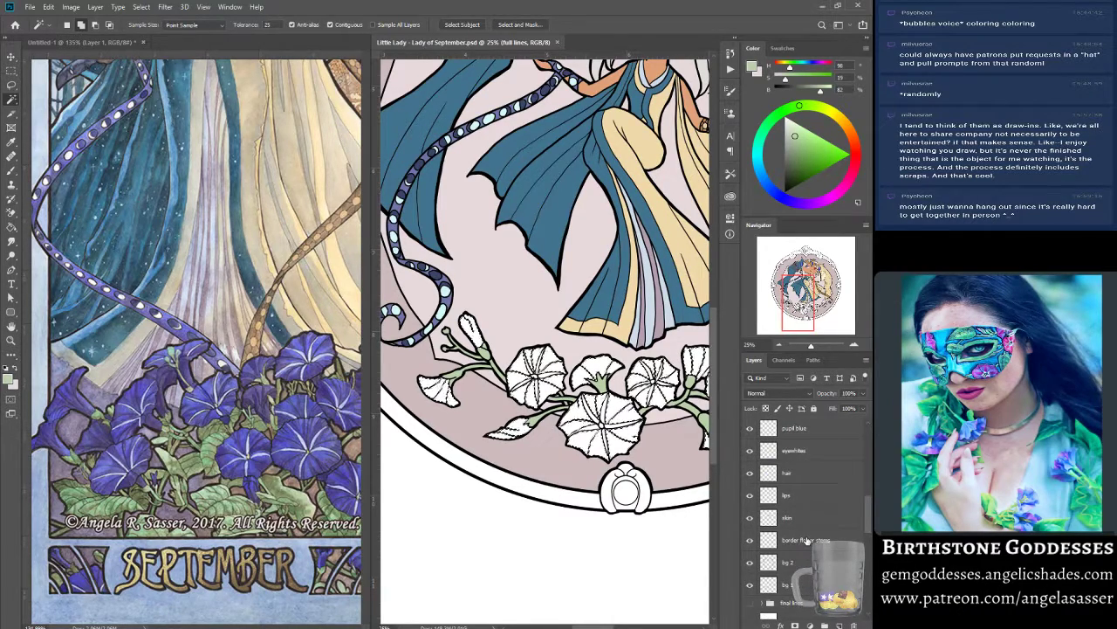
pyautogui.scroll(-2, 808, 541)
pyautogui.click(804, 496)
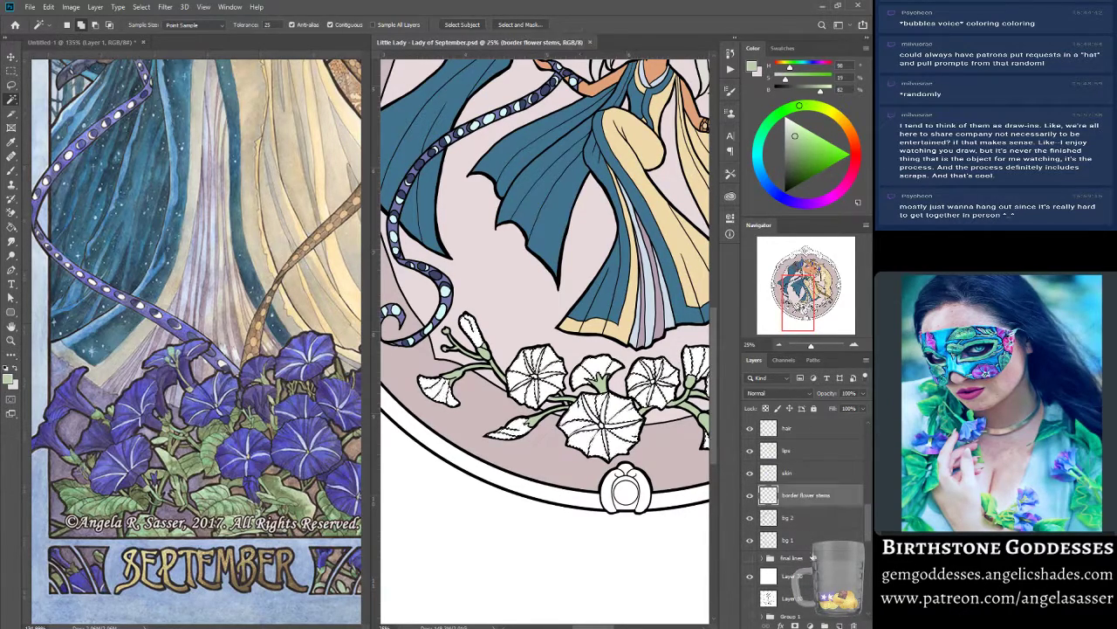
pyautogui.click(834, 624)
pyautogui.doubleClick(792, 495)
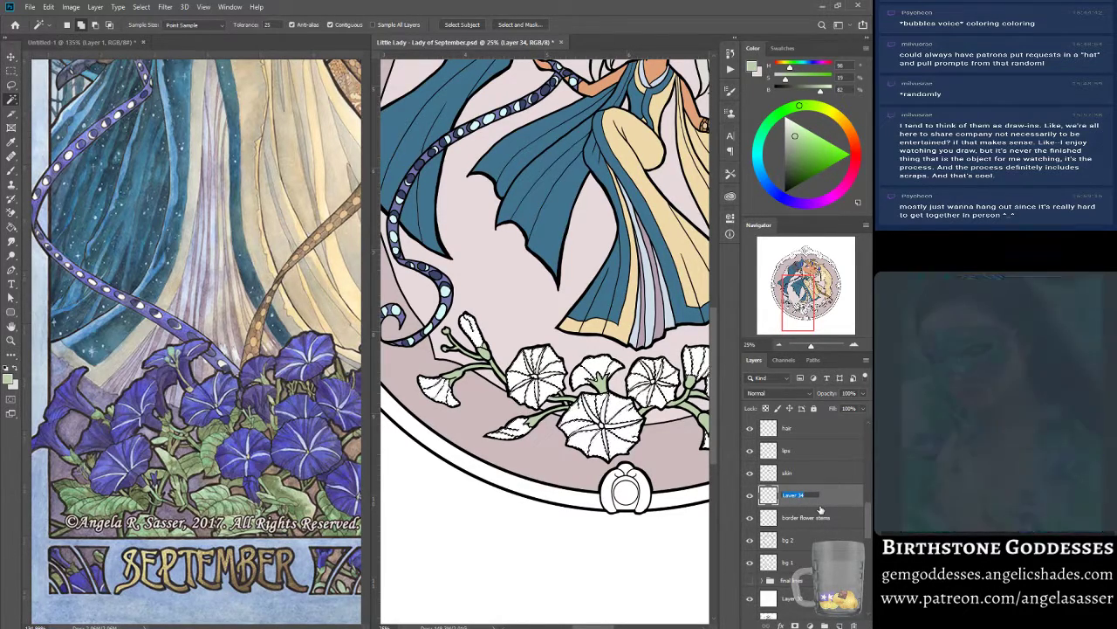
pyautogui.write('f')
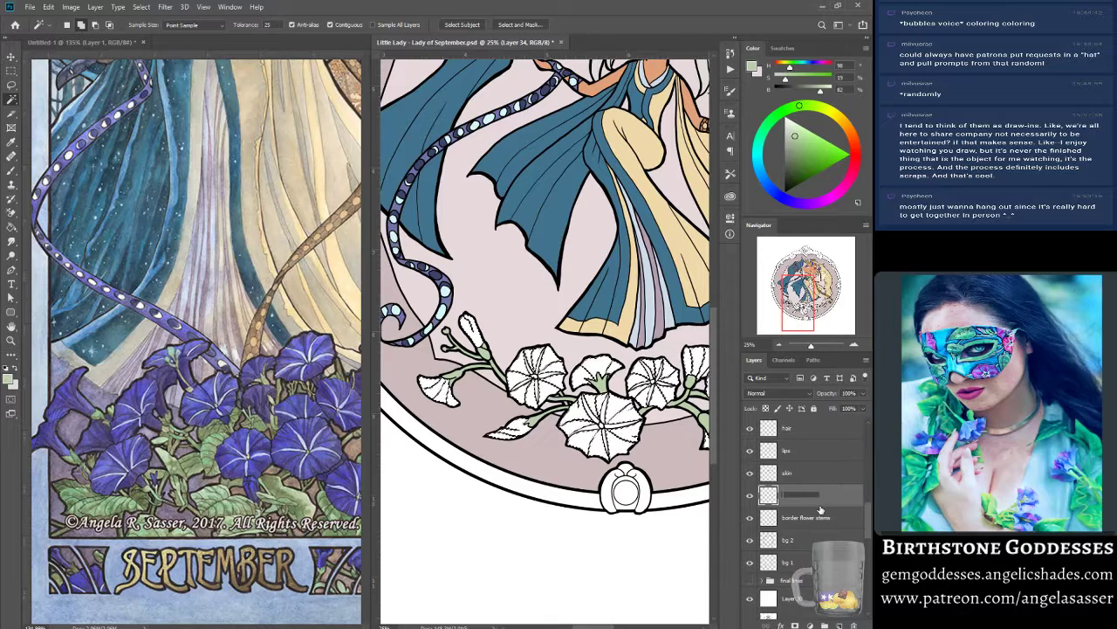
pyautogui.write('border')
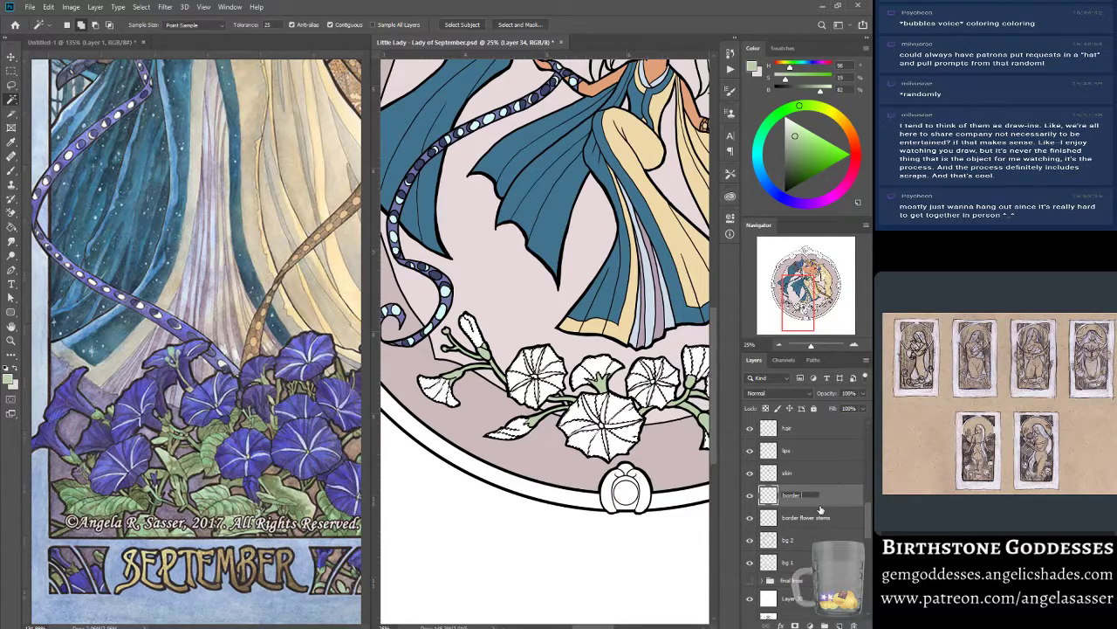
pyautogui.write('flowers')
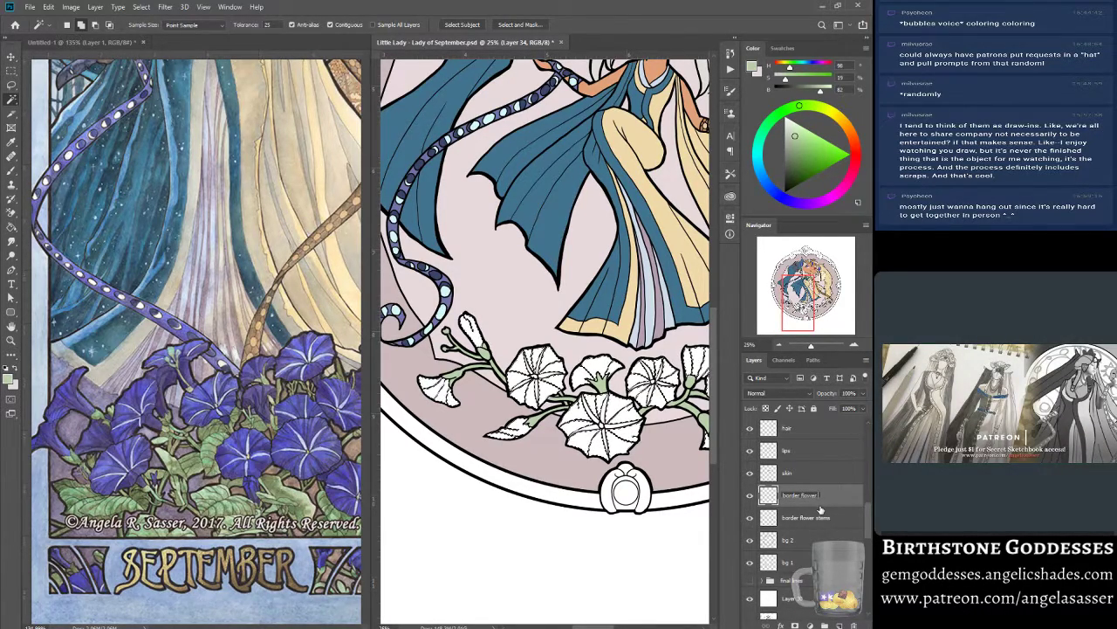
pyautogui.press('Return')
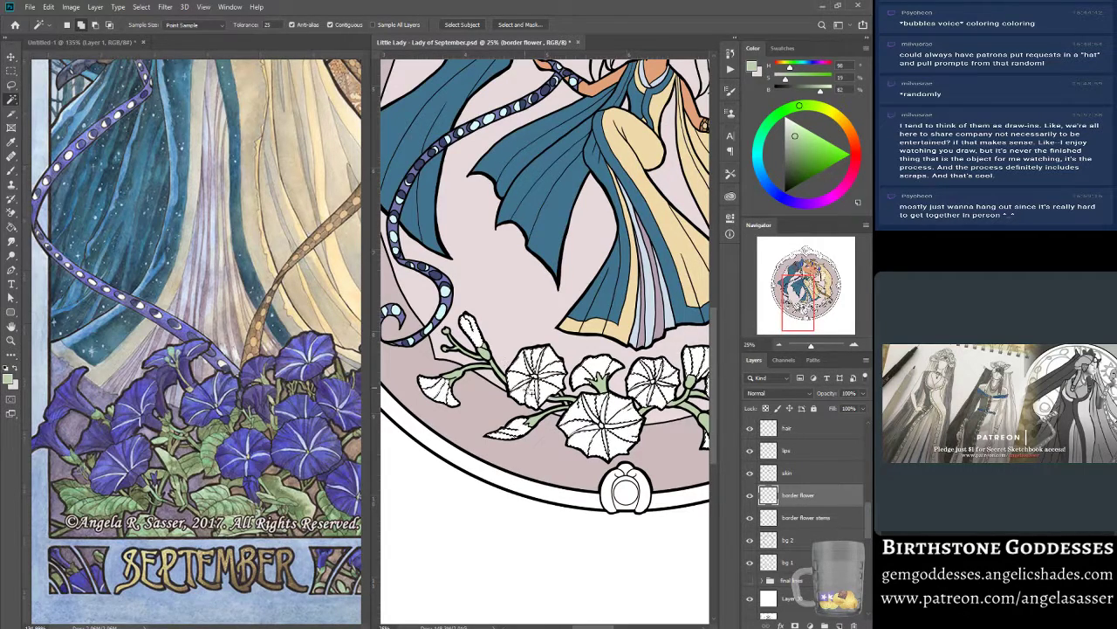
# Set the foreground color to the light blue 727cd5 sampled from a morning glory petal in the painted reference.
pyautogui.press('i')
pyautogui.click(9, 377)
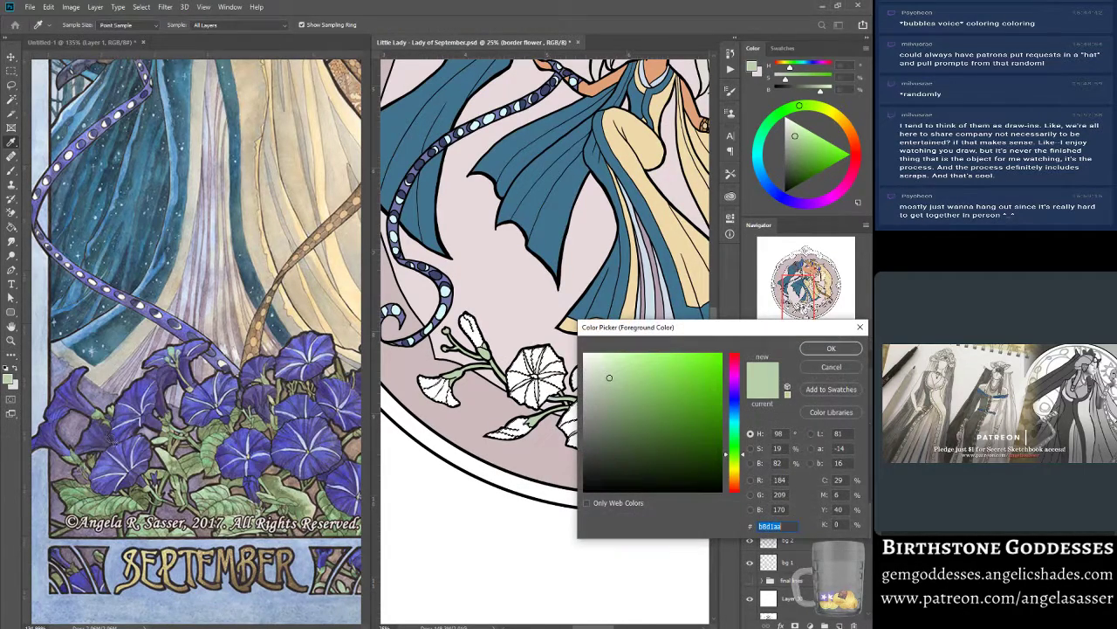
pyautogui.click(105, 468)
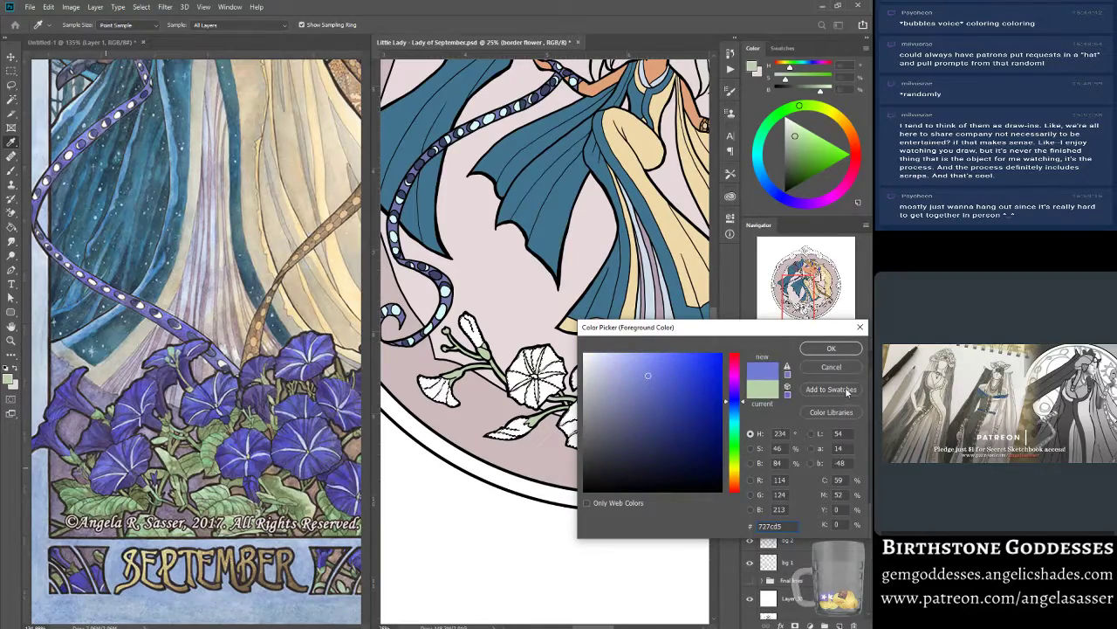
pyautogui.click(835, 351)
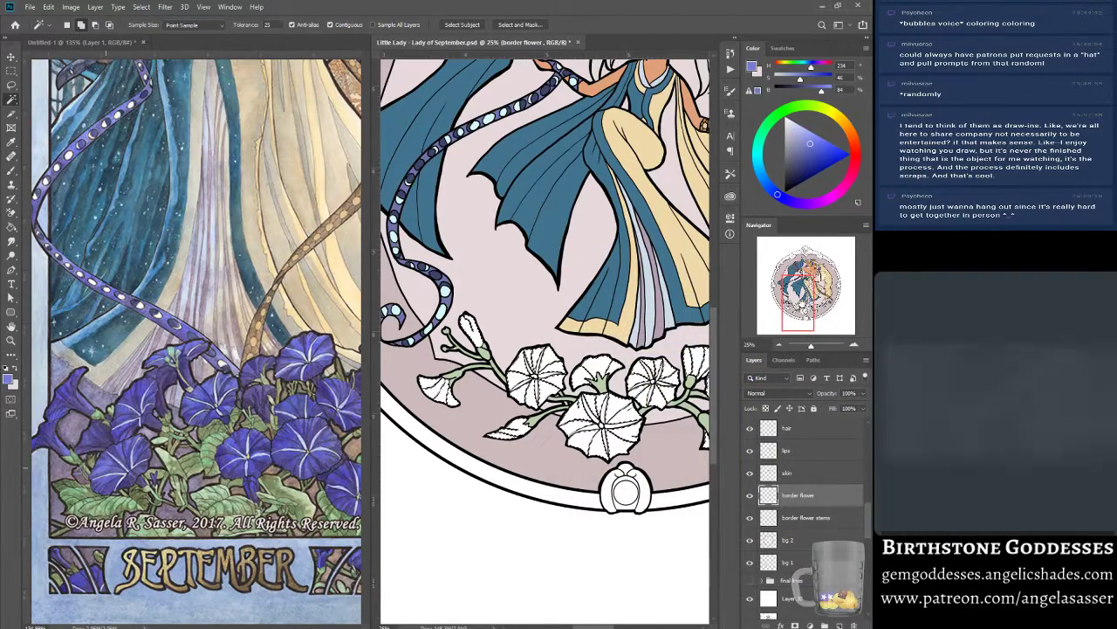
# Fill the selected petals on the border flower layer with the foreground color, Normal mode at 100% opacity, and deselect.
pyautogui.moveTo(802, 303)
pyautogui.mouseDown()
pyautogui.moveTo(826, 297)
pyautogui.moveTo(798, 307)
pyautogui.mouseUp()
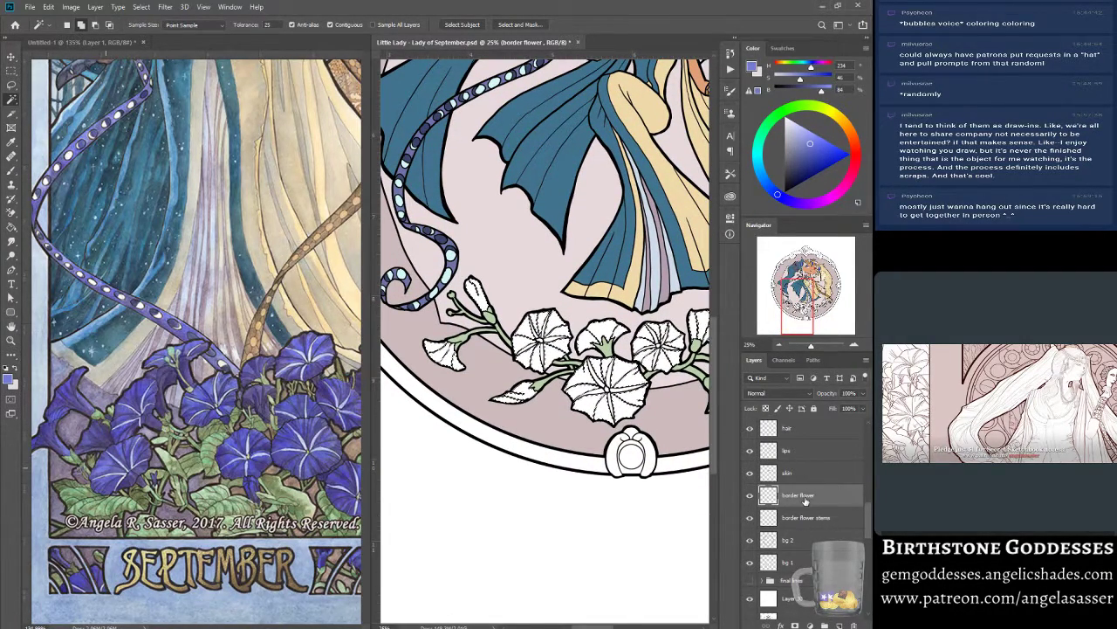
pyautogui.click(50, 9)
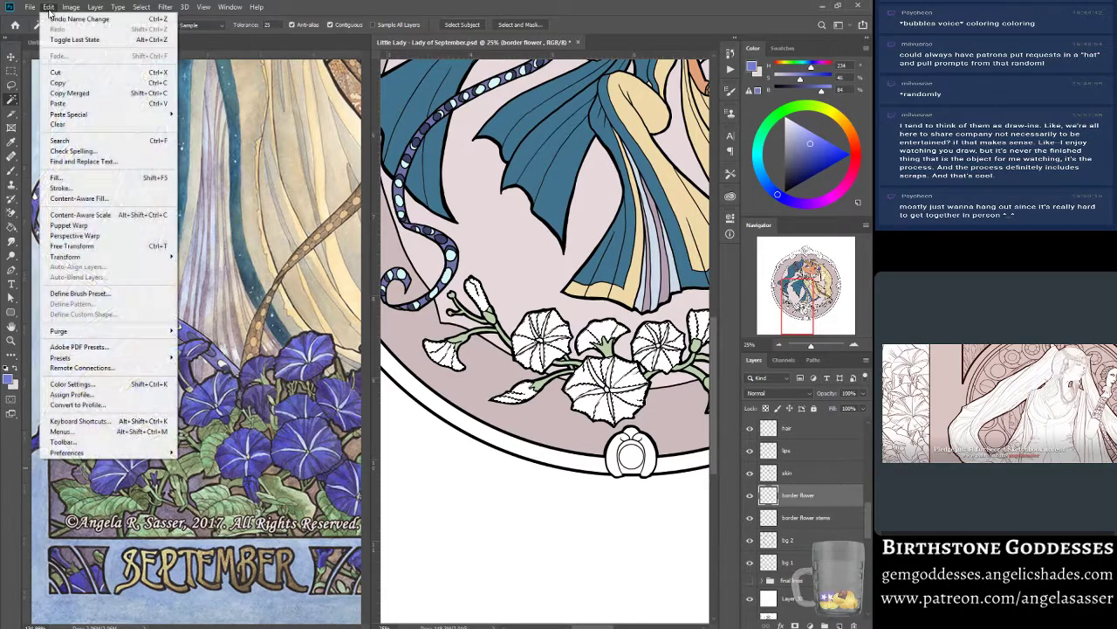
pyautogui.click(77, 167)
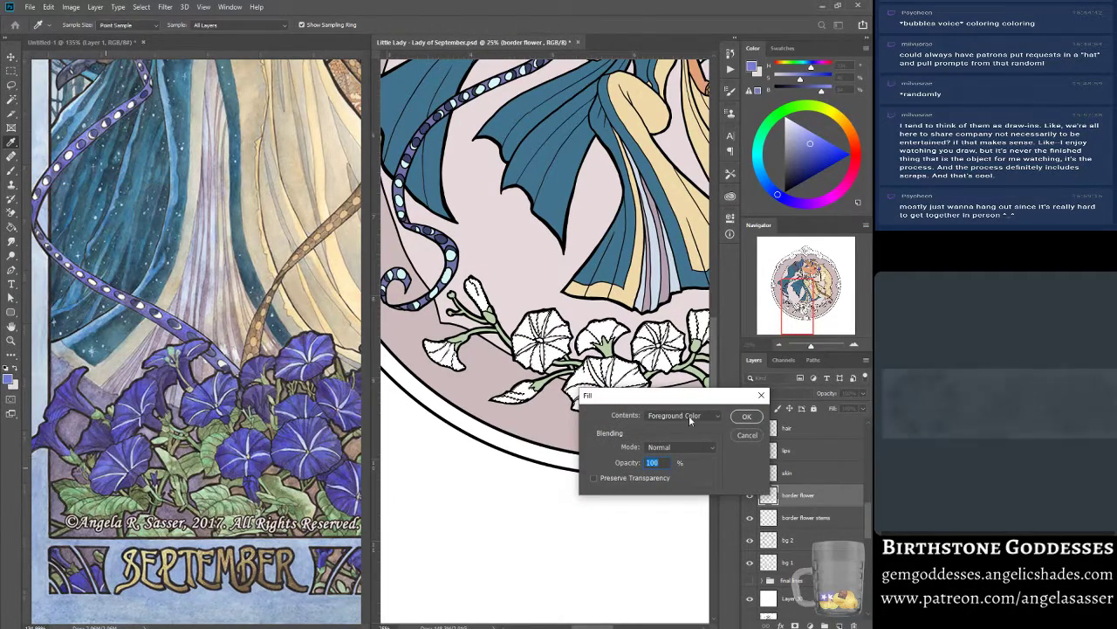
pyautogui.click(746, 416)
pyautogui.press('w')
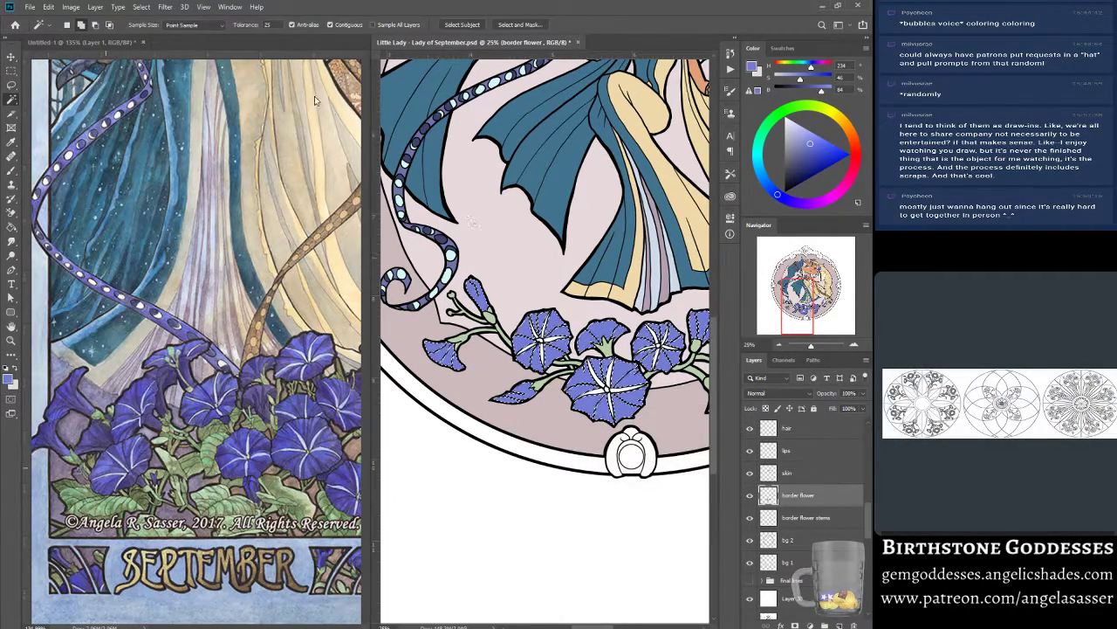
pyautogui.click(142, 6)
pyautogui.click(160, 31)
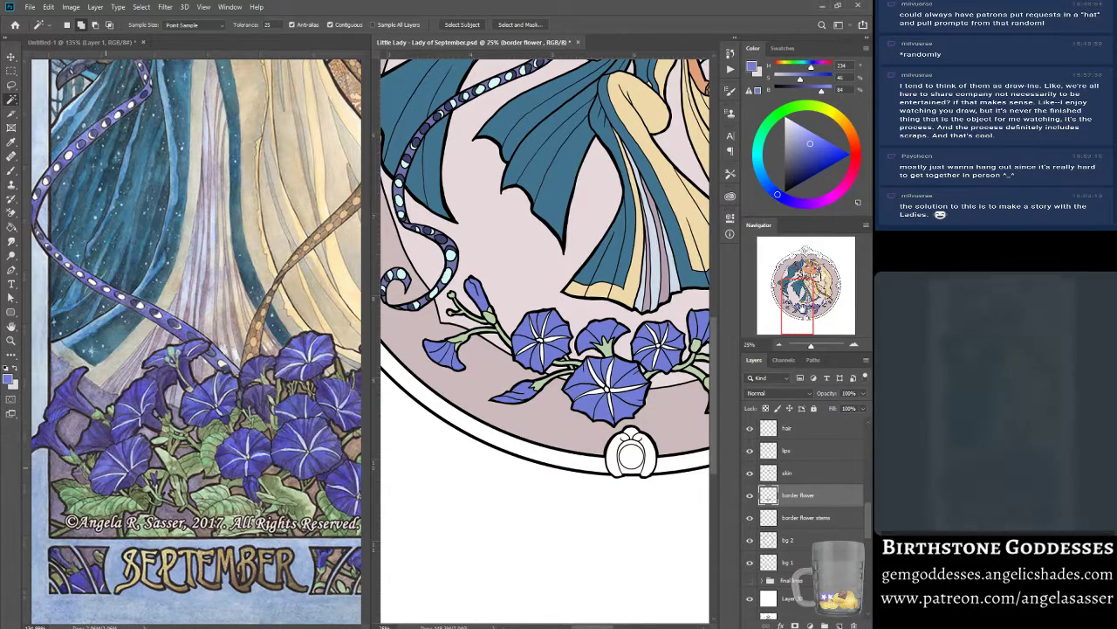
# Examine the filled border flowers up close and at a distance, comparing their petals with the painted reference.
pyautogui.moveTo(799, 309); pyautogui.dragTo(732, 347)
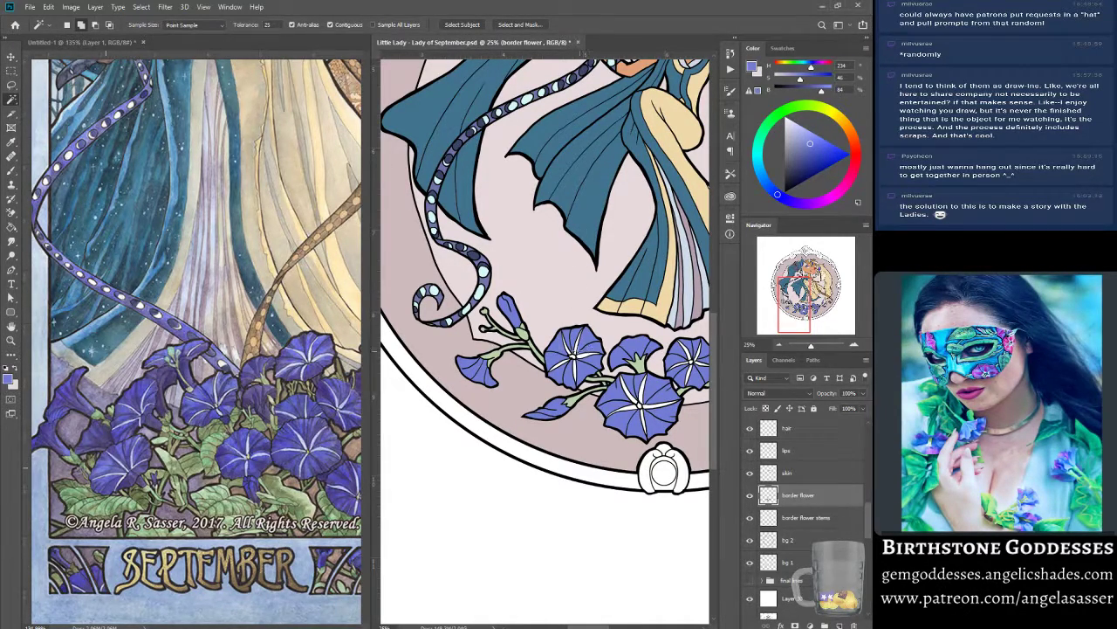
pyautogui.press('z')
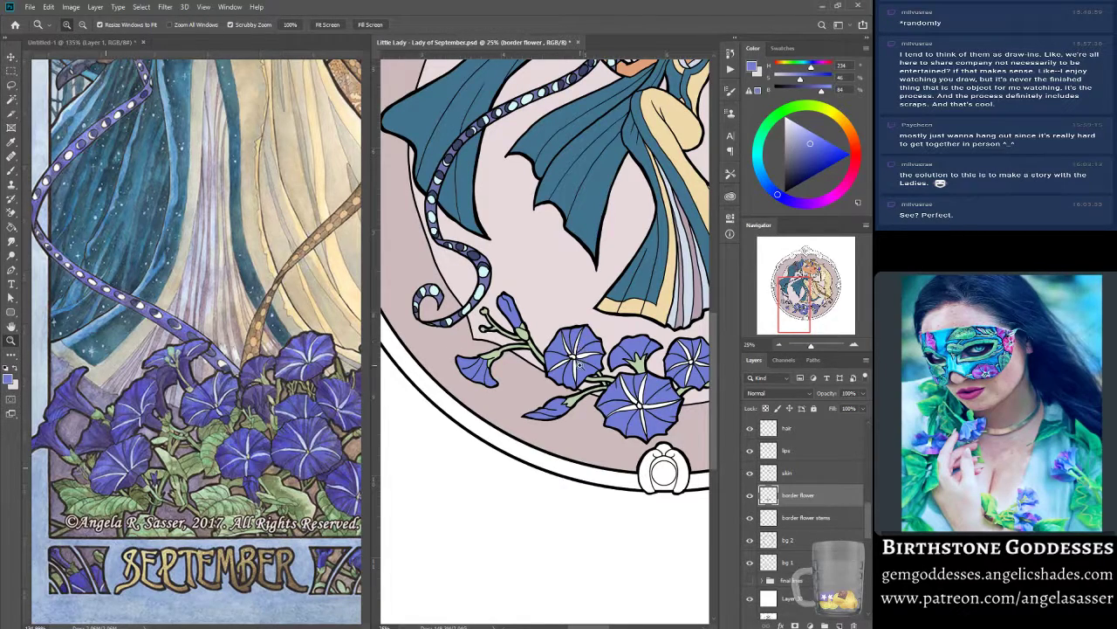
pyautogui.scroll(3, 578, 411)
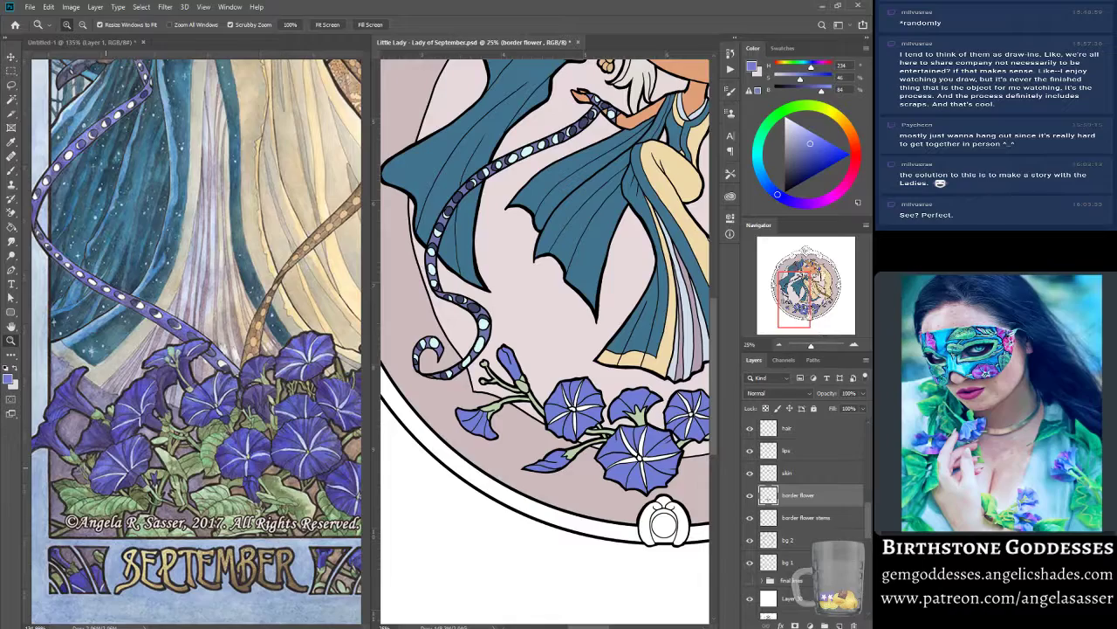
pyautogui.moveTo(797, 307); pyautogui.dragTo(802, 307)
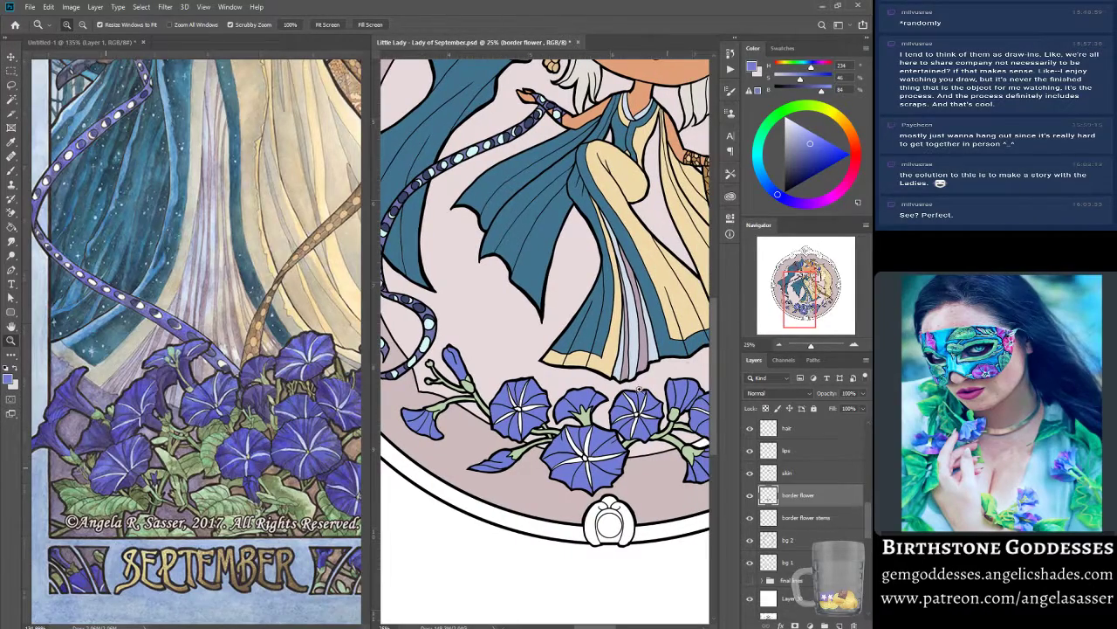
pyautogui.click(525, 432)
pyautogui.click(513, 438)
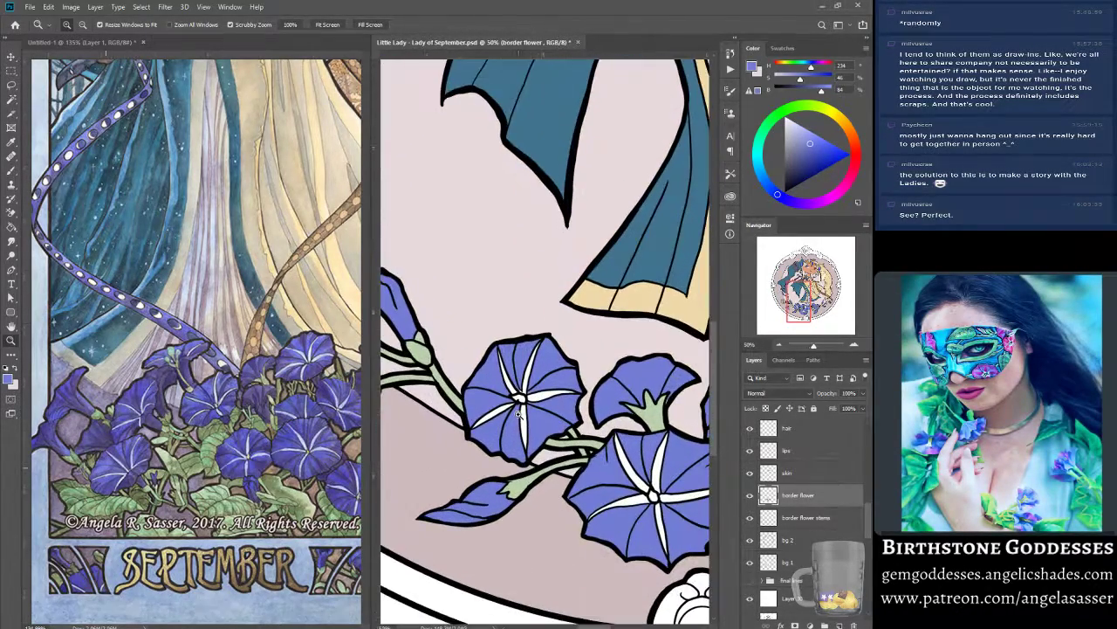
pyautogui.moveTo(817, 346); pyautogui.dragTo(812, 348)
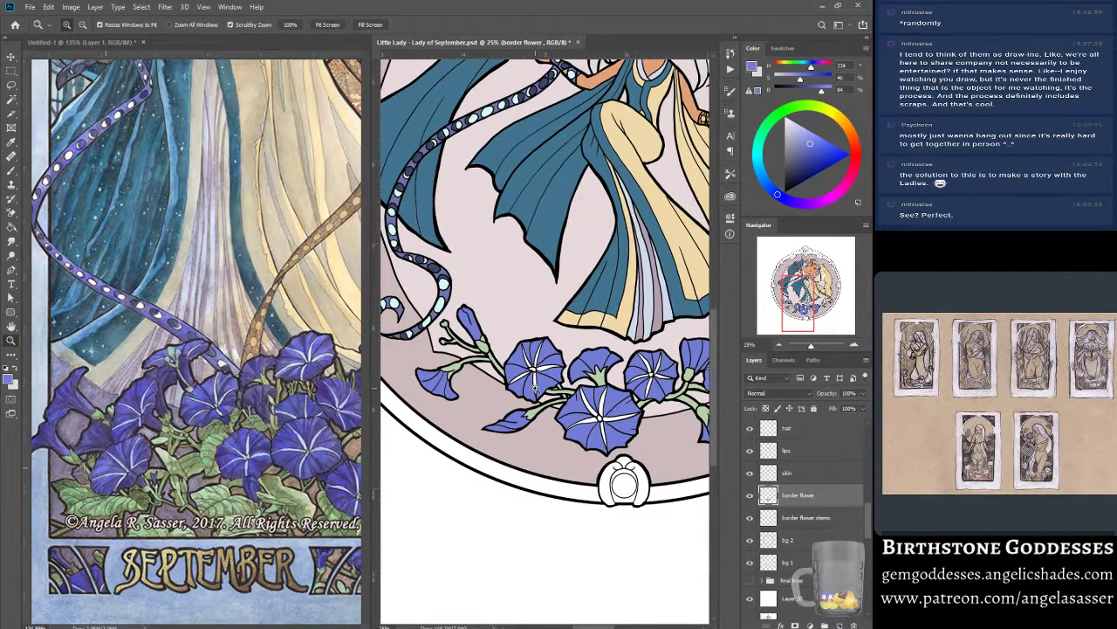
pyautogui.click(547, 369)
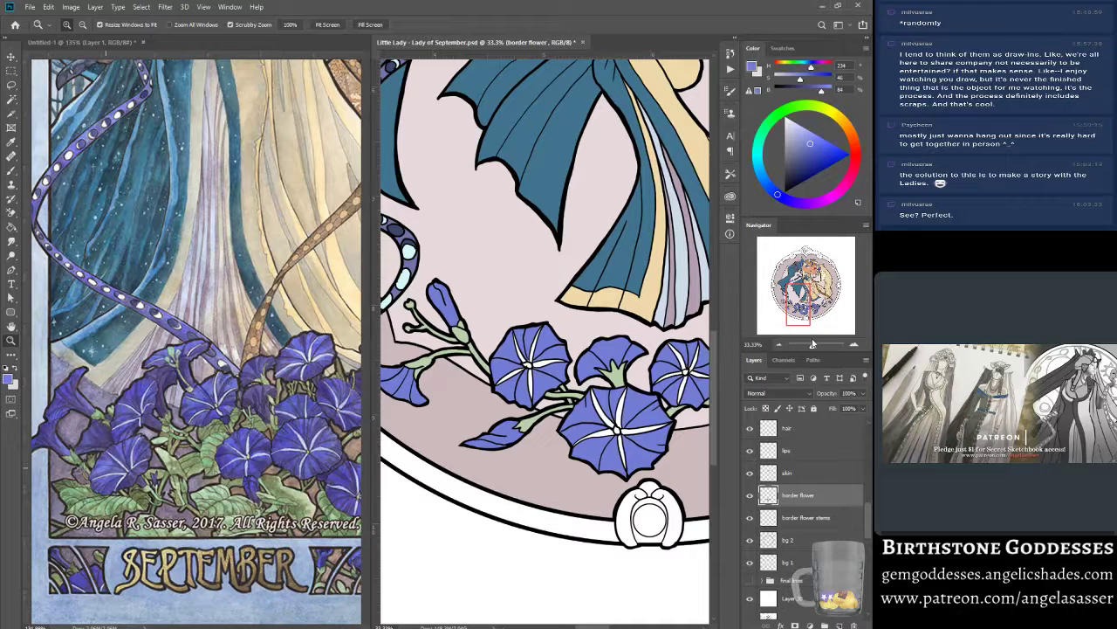
pyautogui.moveTo(812, 345); pyautogui.dragTo(813, 348)
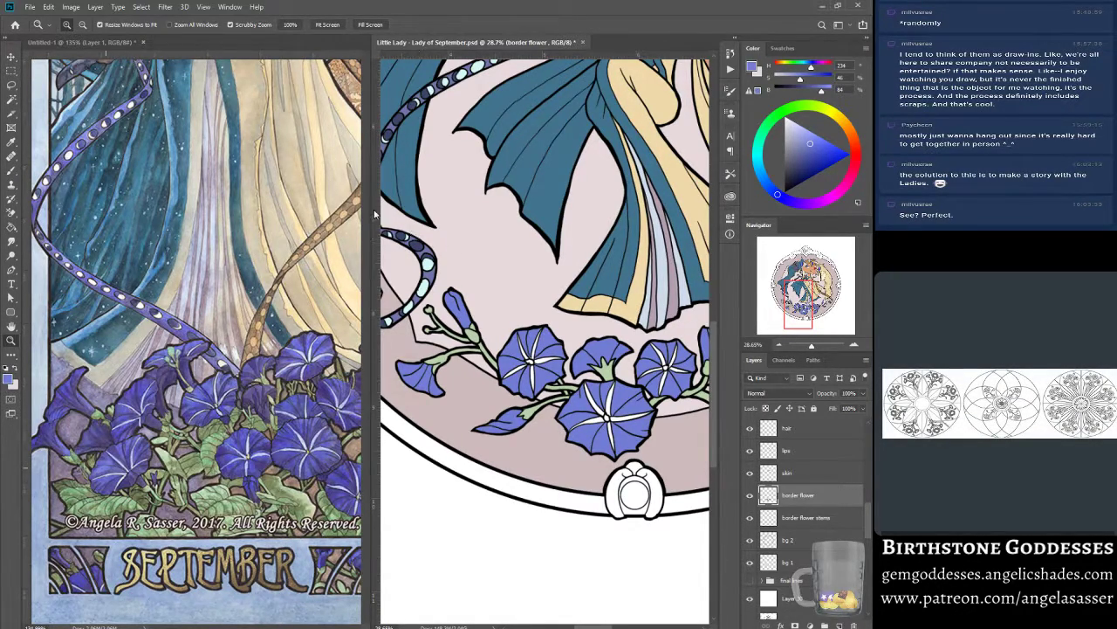
# Widen the illustration's window beside the reference and bring the reference's flower cluster into view.
pyautogui.moveTo(368, 206); pyautogui.dragTo(317, 218)
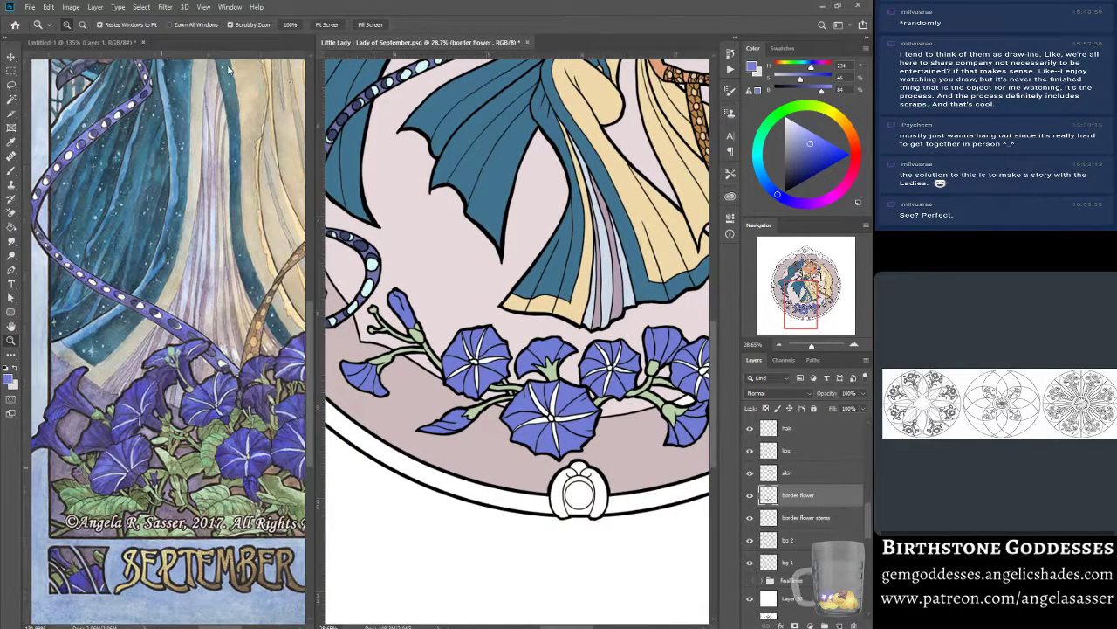
pyautogui.click(118, 42)
pyautogui.moveTo(798, 298); pyautogui.dragTo(811, 310)
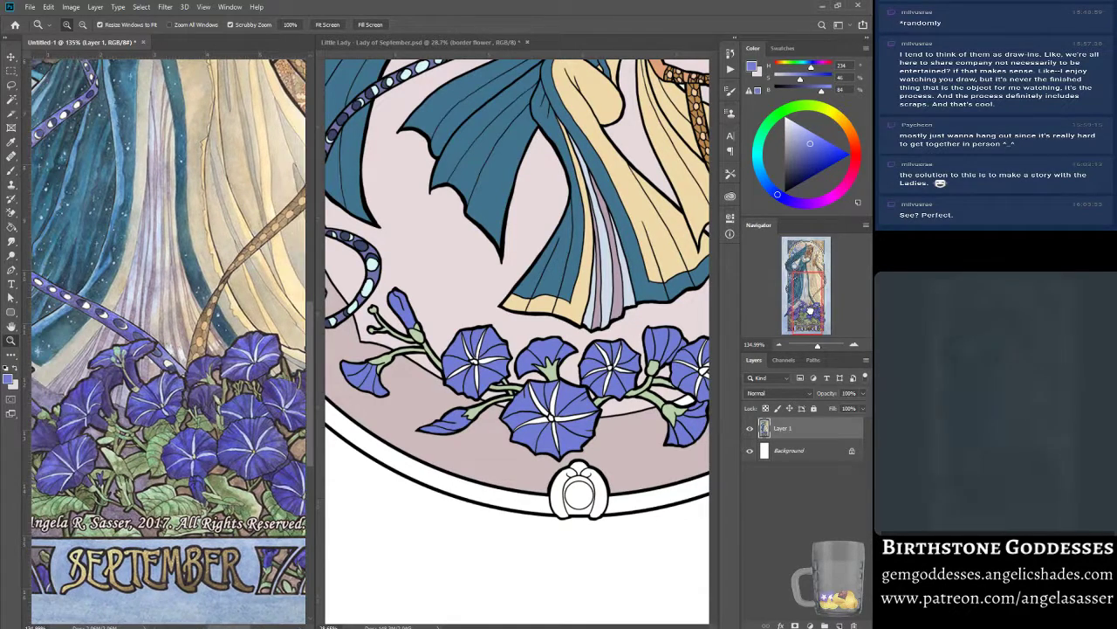
# Touch up the blue petals of the border flowers with the Brush on the border flower layer.
pyautogui.click(437, 63)
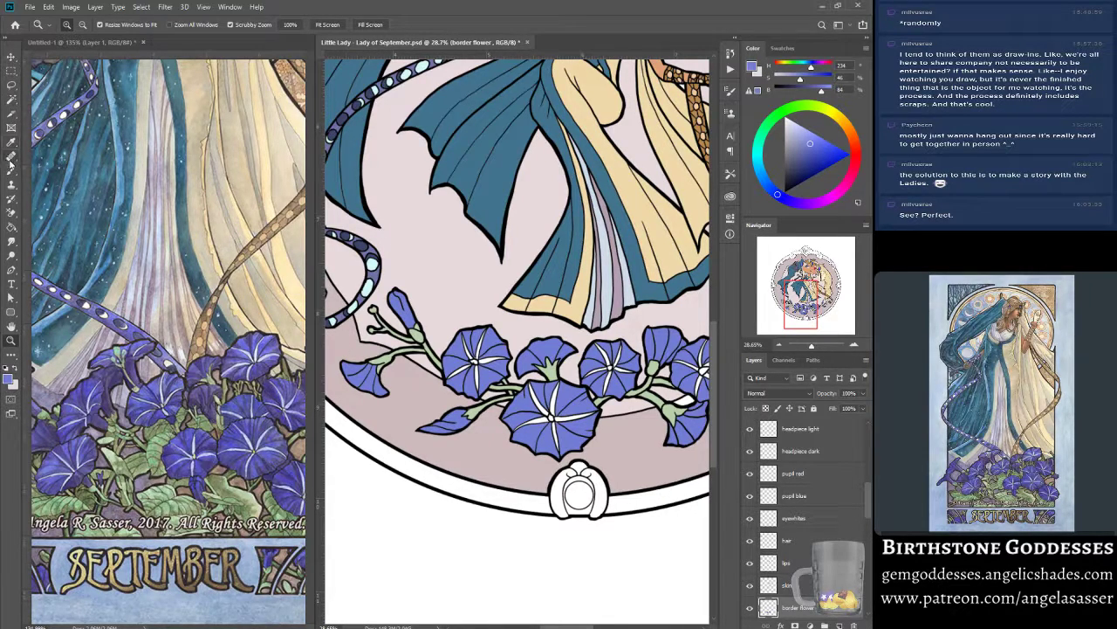
pyautogui.click(483, 365)
pyautogui.click(482, 365)
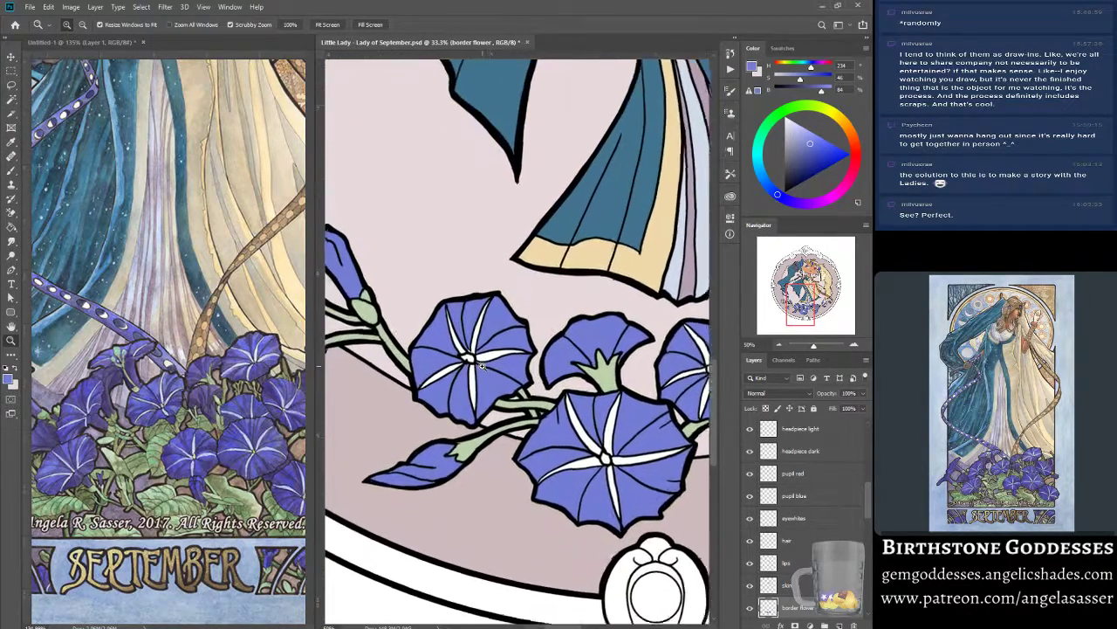
pyautogui.click(483, 365)
pyautogui.press('b')
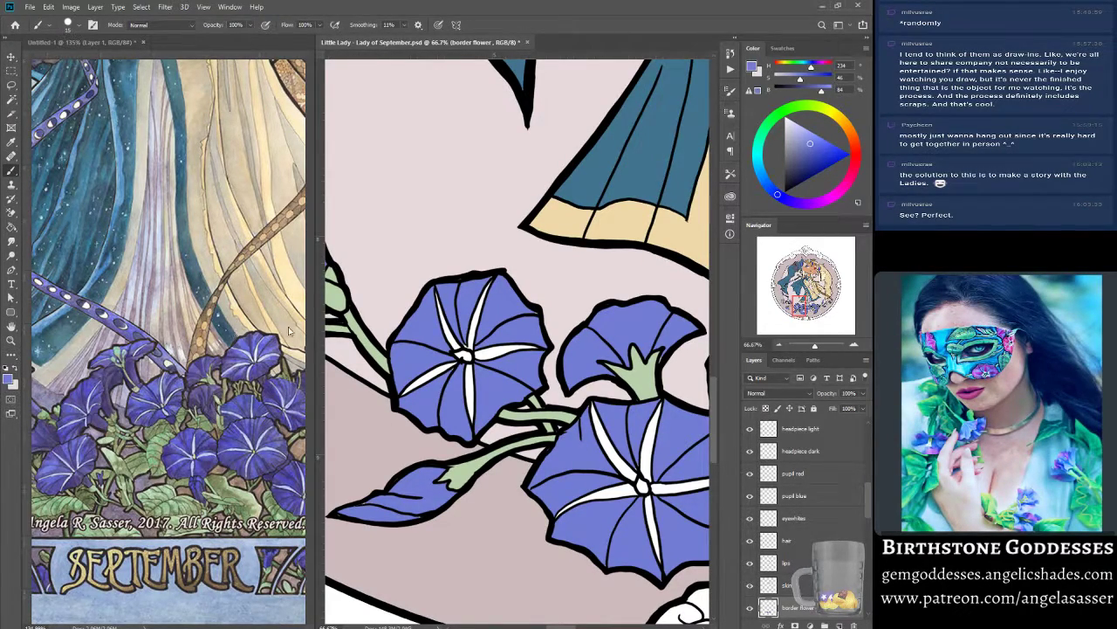
pyautogui.scroll(-2, 777, 592)
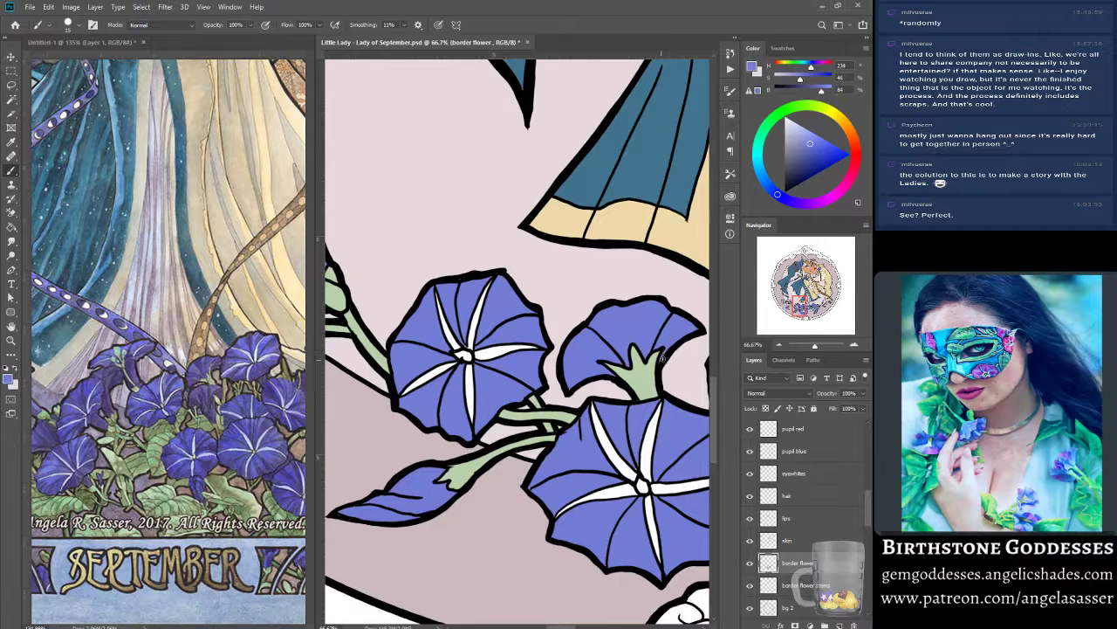
pyautogui.moveTo(801, 304); pyautogui.dragTo(804, 310)
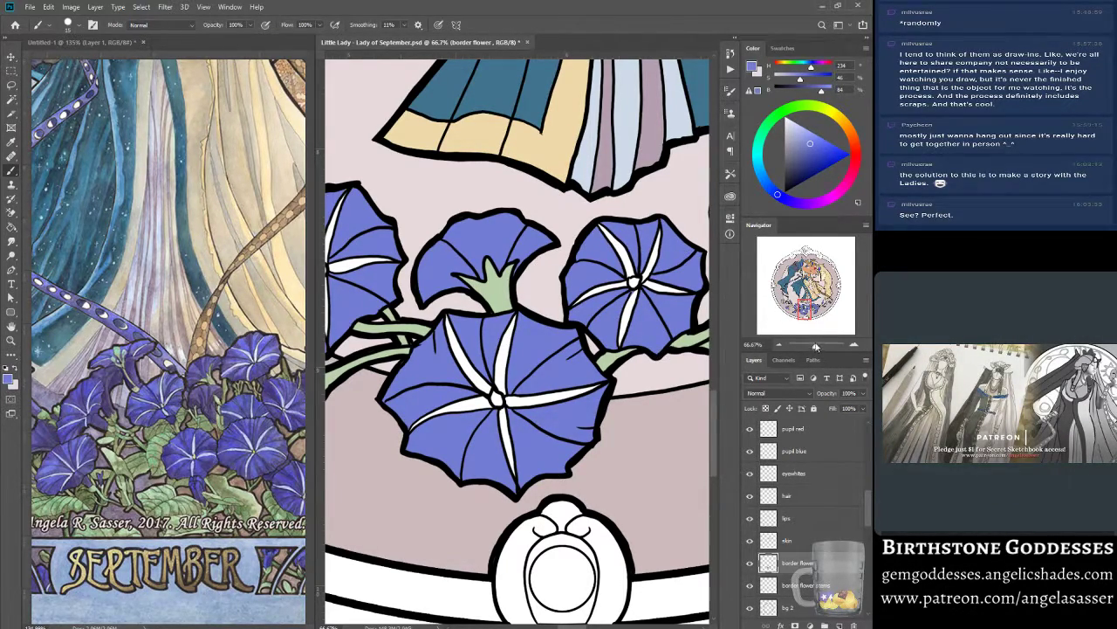
pyautogui.moveTo(816, 346)
pyautogui.mouseDown()
pyautogui.moveTo(799, 346)
pyautogui.moveTo(810, 347)
pyautogui.mouseUp()
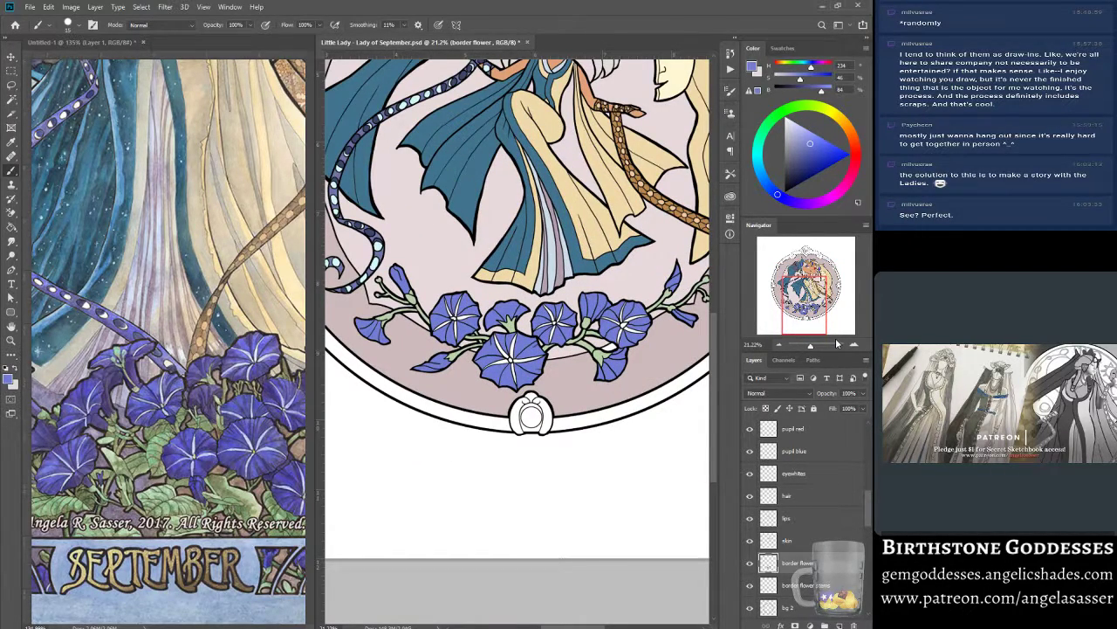
# Recolor the border flowers' petals with a violet-blue (514ccc) sampled from the painted reference, filling at 100% opacity with transparency preserved.
pyautogui.click(8, 379)
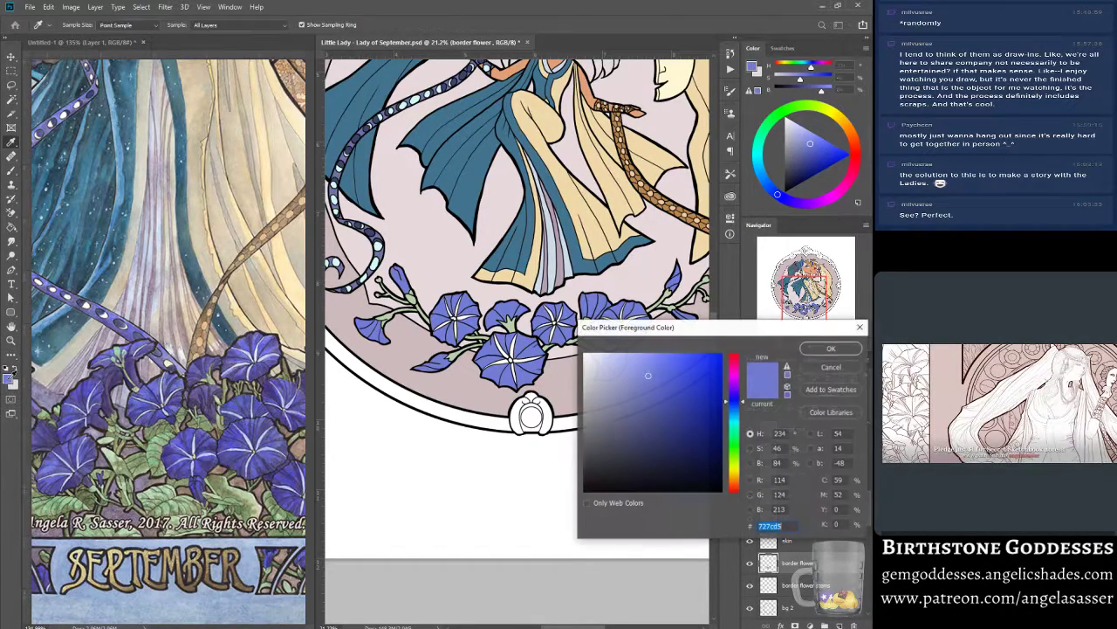
pyautogui.click(87, 390)
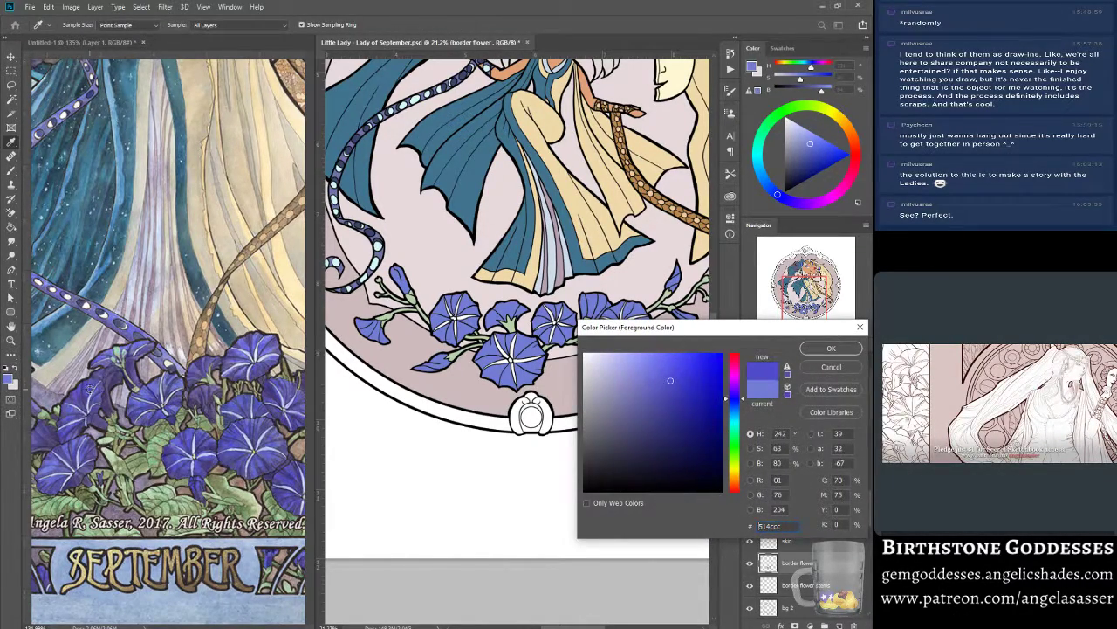
pyautogui.click(831, 348)
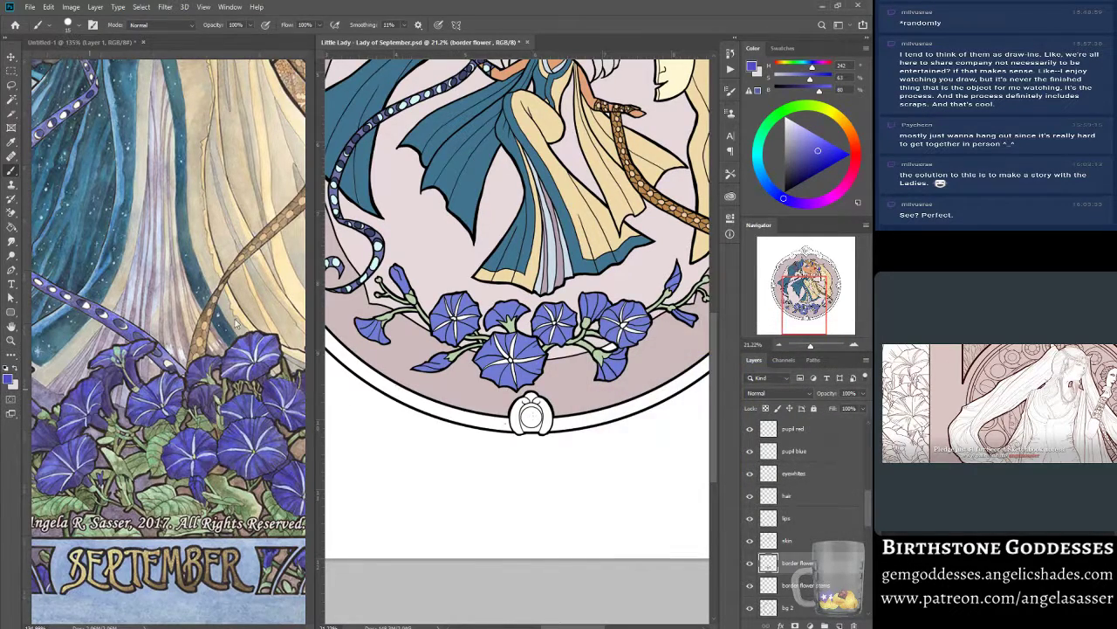
pyautogui.click(48, 7)
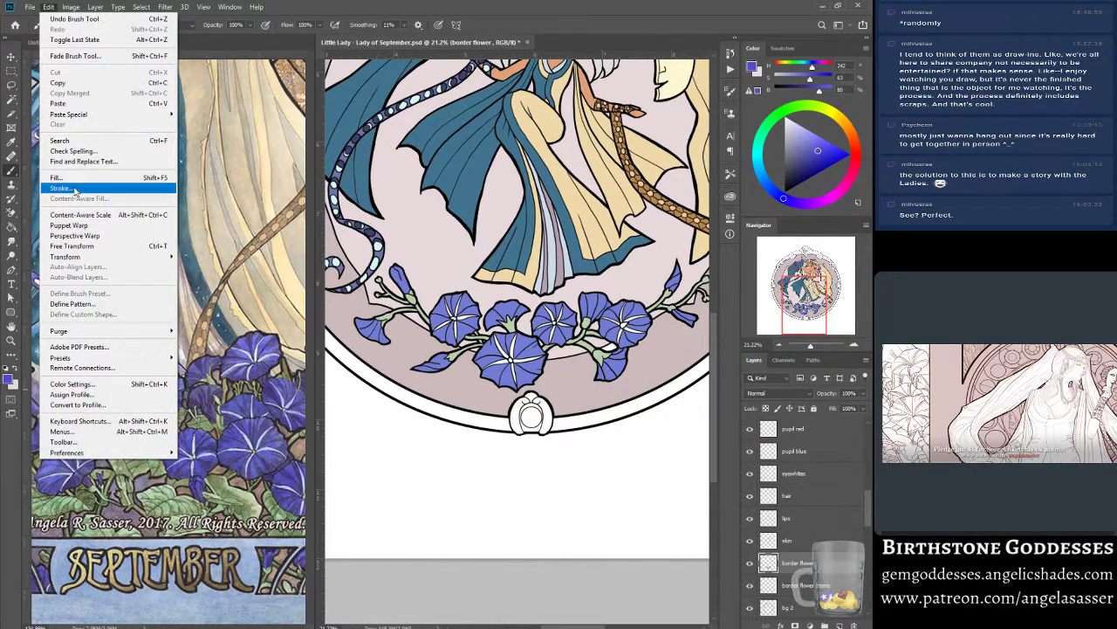
pyautogui.click(57, 177)
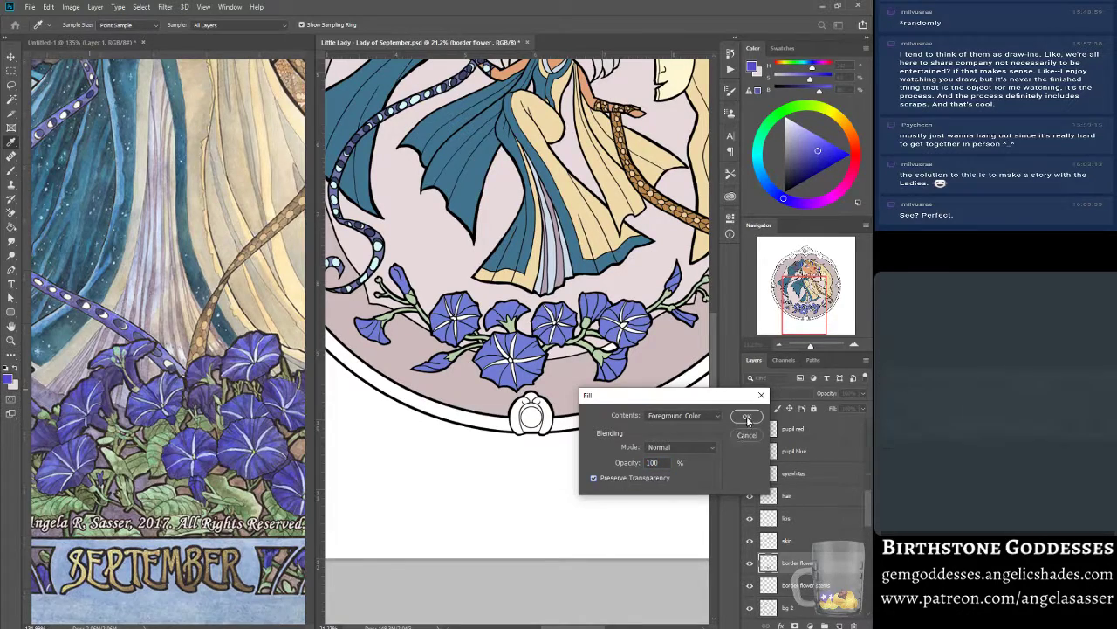
pyautogui.click(747, 416)
pyautogui.press('b')
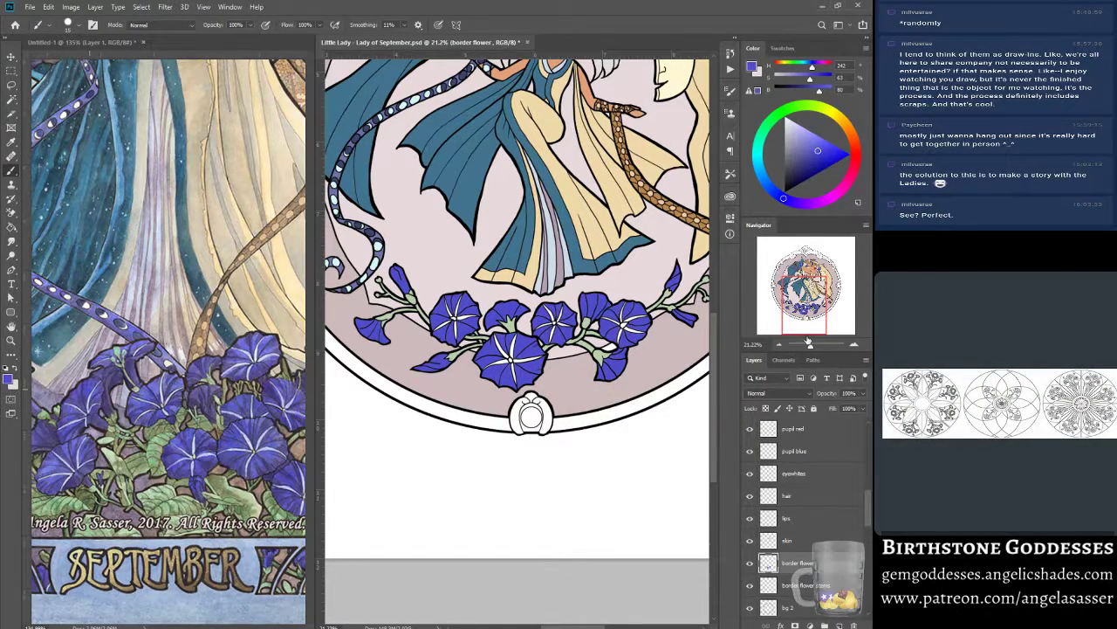
# Brighten the border flower layer with Hue/Saturation, setting Saturation to +19 and Lightness to +19, and compare the preview before accepting.
pyautogui.moveTo(811, 346); pyautogui.dragTo(809, 346)
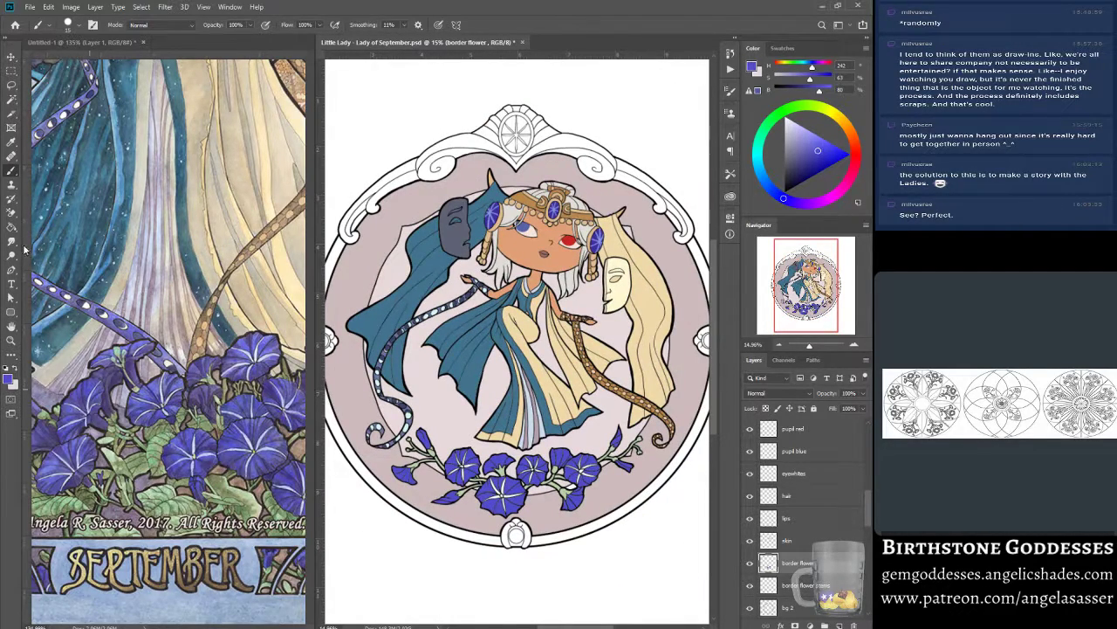
pyautogui.click(71, 7)
pyautogui.moveTo(88, 35)
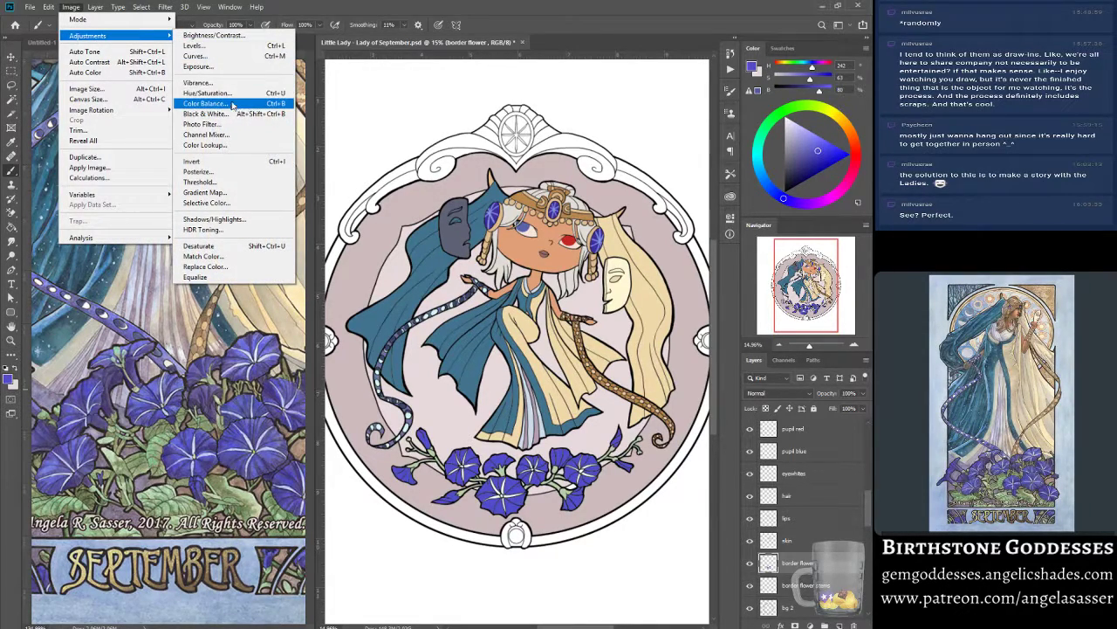
pyautogui.click(243, 96)
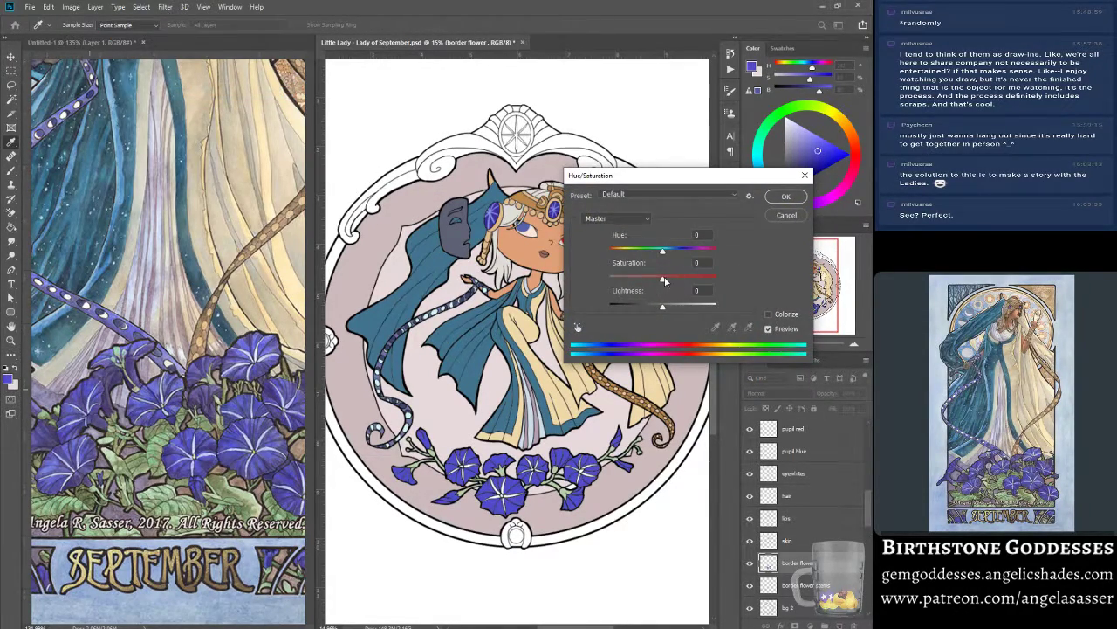
pyautogui.moveTo(664, 279)
pyautogui.mouseDown()
pyautogui.moveTo(697, 281)
pyautogui.moveTo(668, 282)
pyautogui.moveTo(669, 307)
pyautogui.moveTo(678, 282)
pyautogui.moveTo(675, 309)
pyautogui.moveTo(669, 281)
pyautogui.moveTo(689, 283)
pyautogui.moveTo(675, 285)
pyautogui.mouseUp()
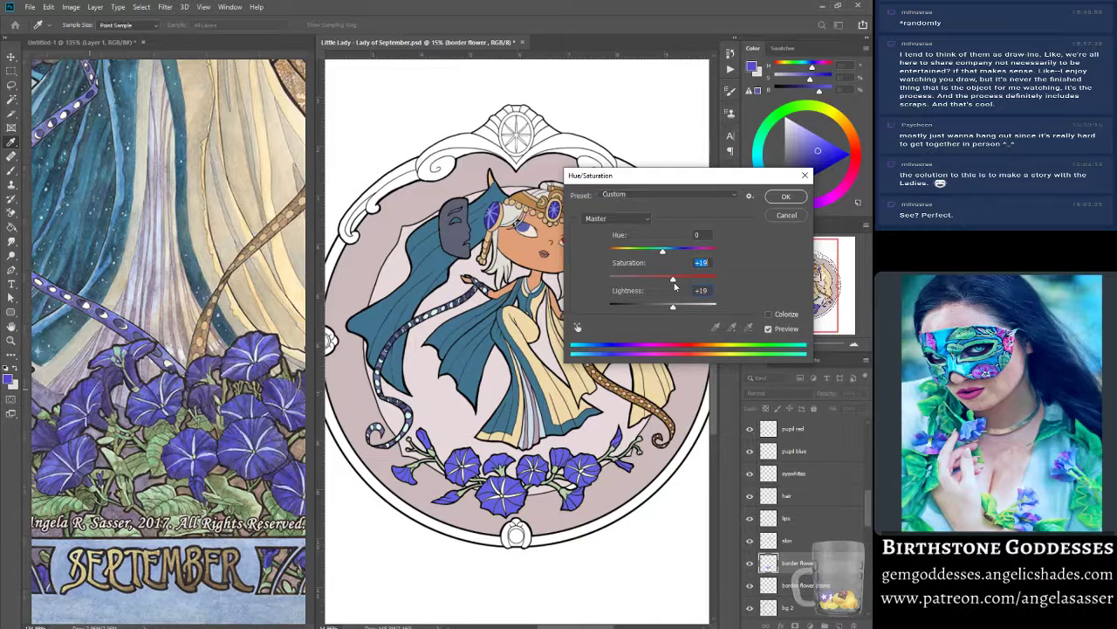
pyautogui.click(776, 330)
pyautogui.click(776, 329)
pyautogui.click(785, 197)
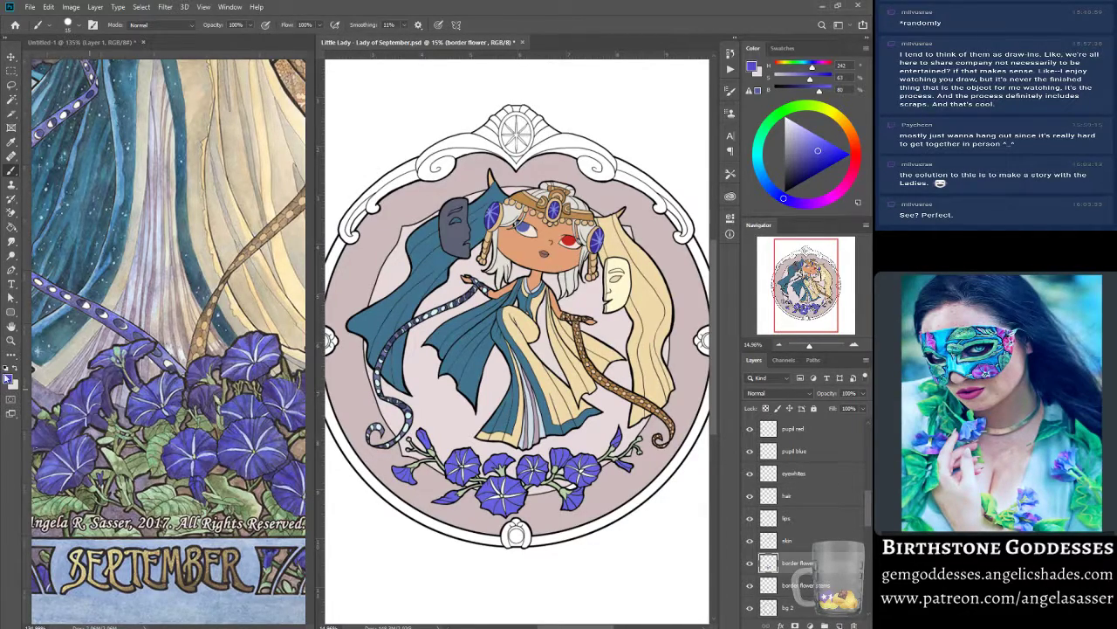
# Examine the recolored border flowers up close and in the full illustration, comparing them with the painted reference's dress and flower cluster.
pyautogui.click(11, 344)
pyautogui.moveTo(453, 487); pyautogui.dragTo(486, 441)
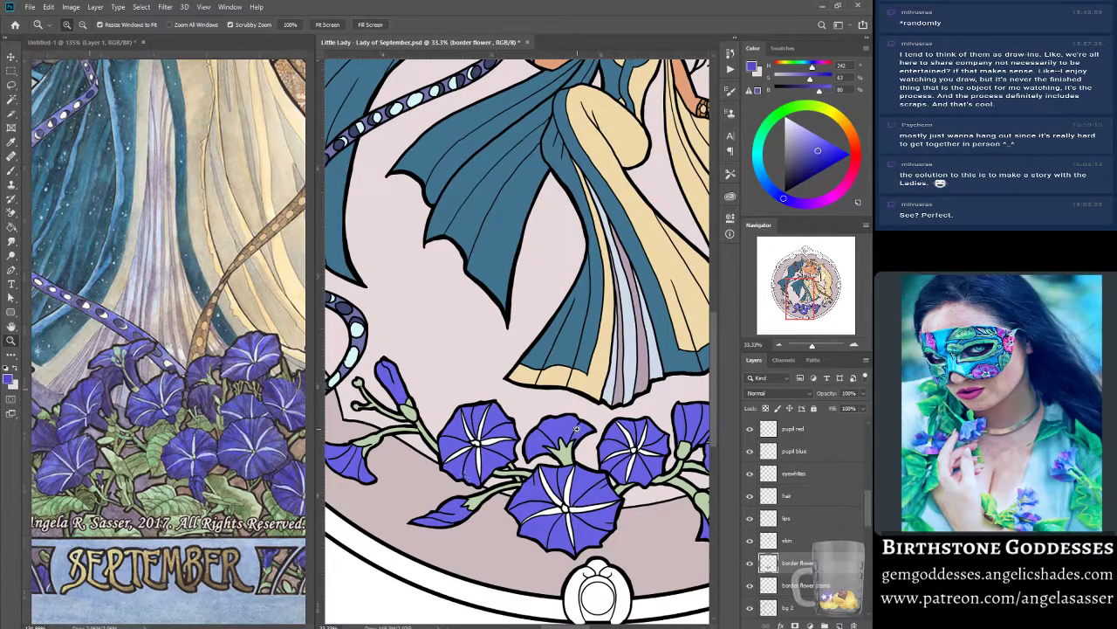
pyautogui.hotkey('ctrl', '0')
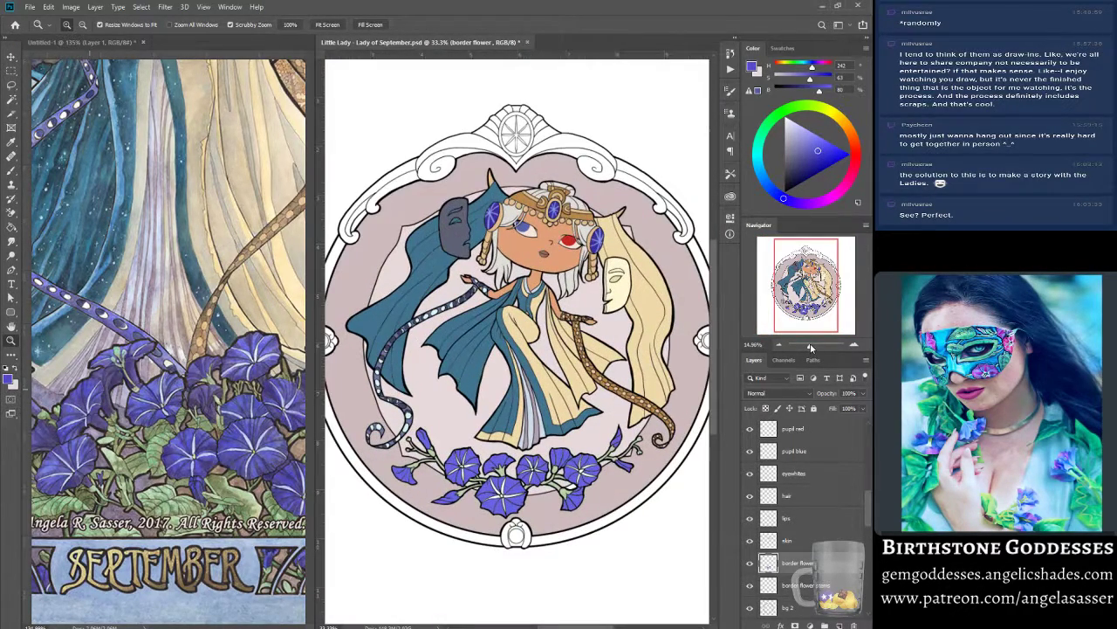
pyautogui.moveTo(810, 347); pyautogui.dragTo(813, 346)
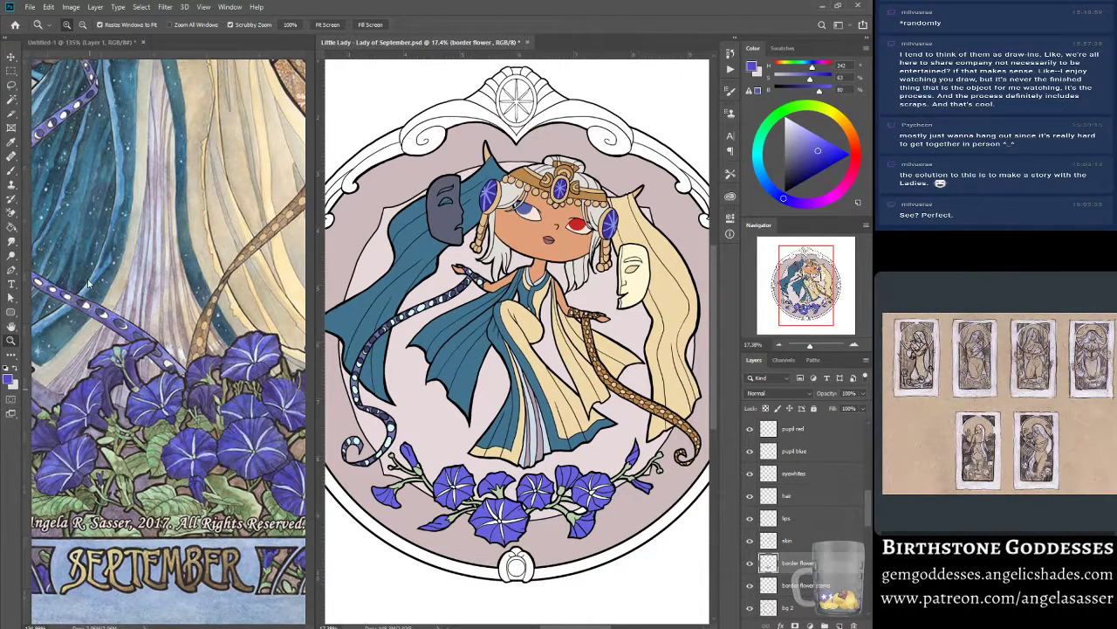
pyautogui.scroll(3, 132, 144)
pyautogui.click(107, 43)
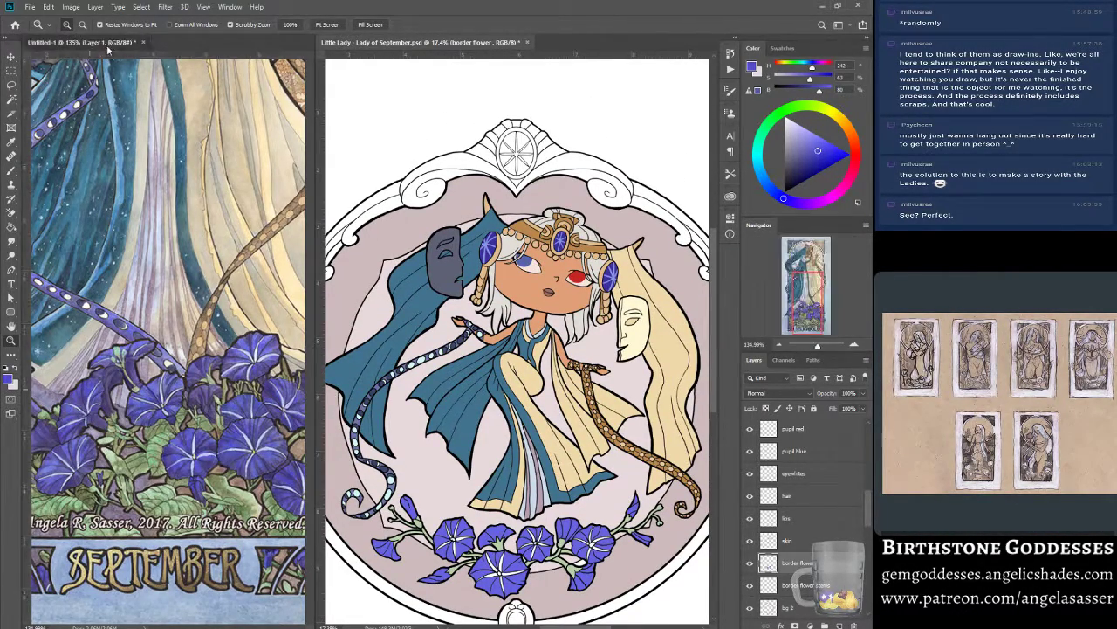
pyautogui.scroll(5, 176, 132)
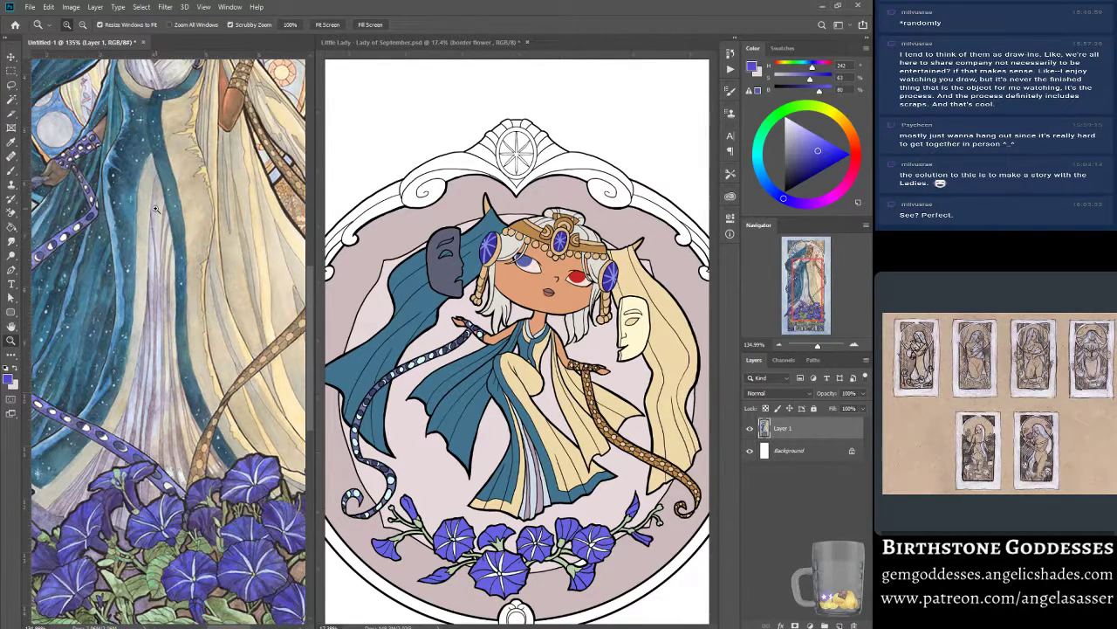
pyautogui.scroll(-9, 157, 208)
pyautogui.scroll(-2, 145, 232)
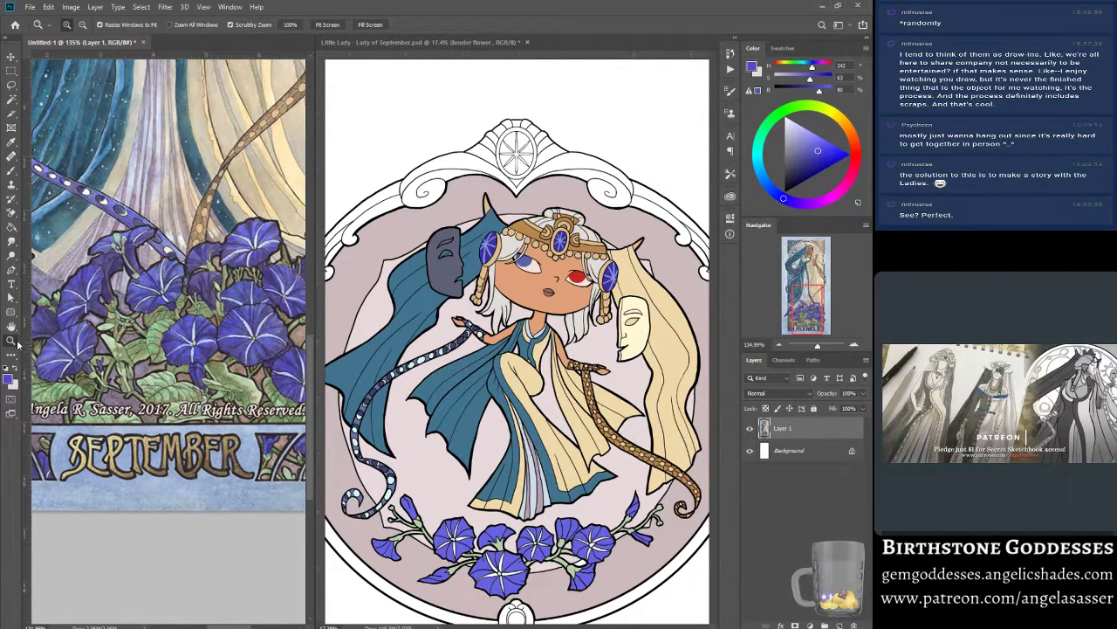
# Set the foreground color to the pale blue of a flower star sampled from the painted reference.
pyautogui.click(9, 375)
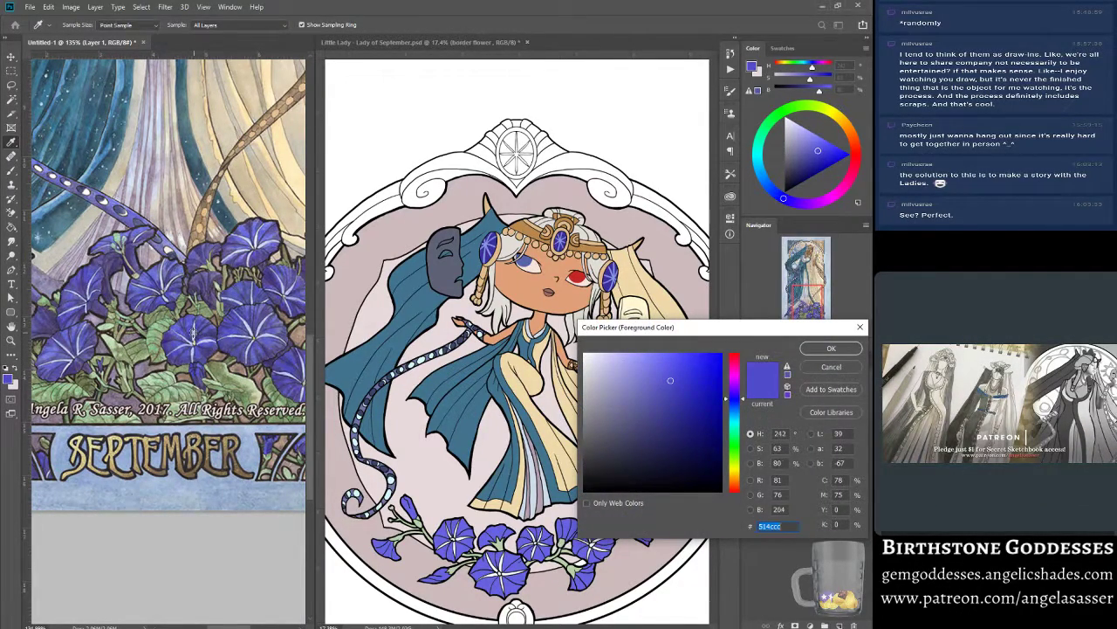
pyautogui.click(194, 332)
pyautogui.click(832, 348)
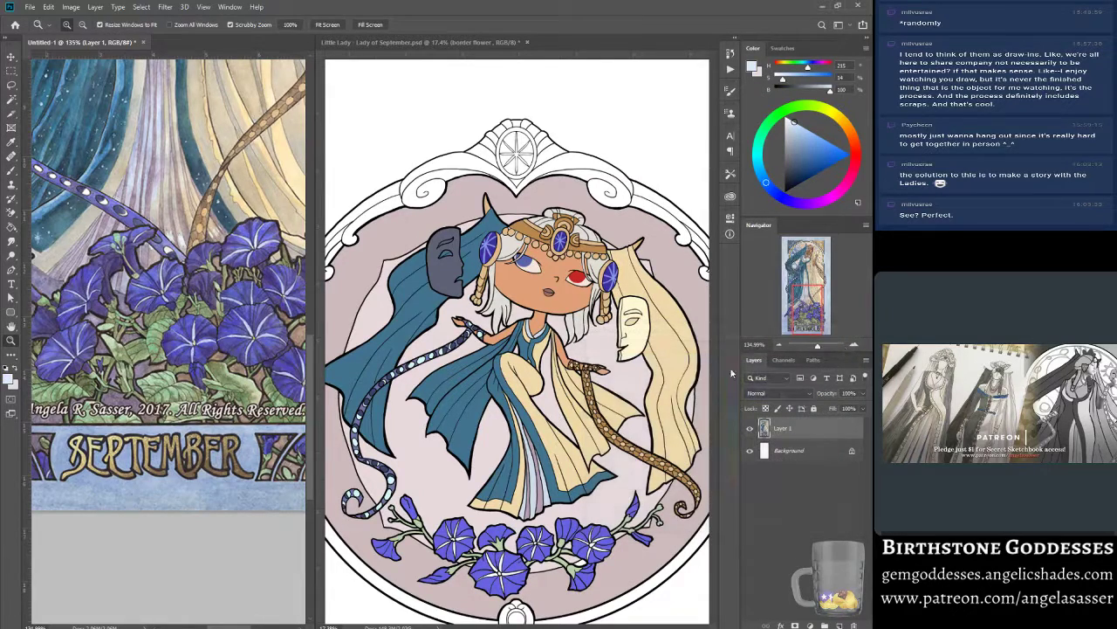
pyautogui.scroll(-3, 591, 492)
pyautogui.scroll(10, 591, 491)
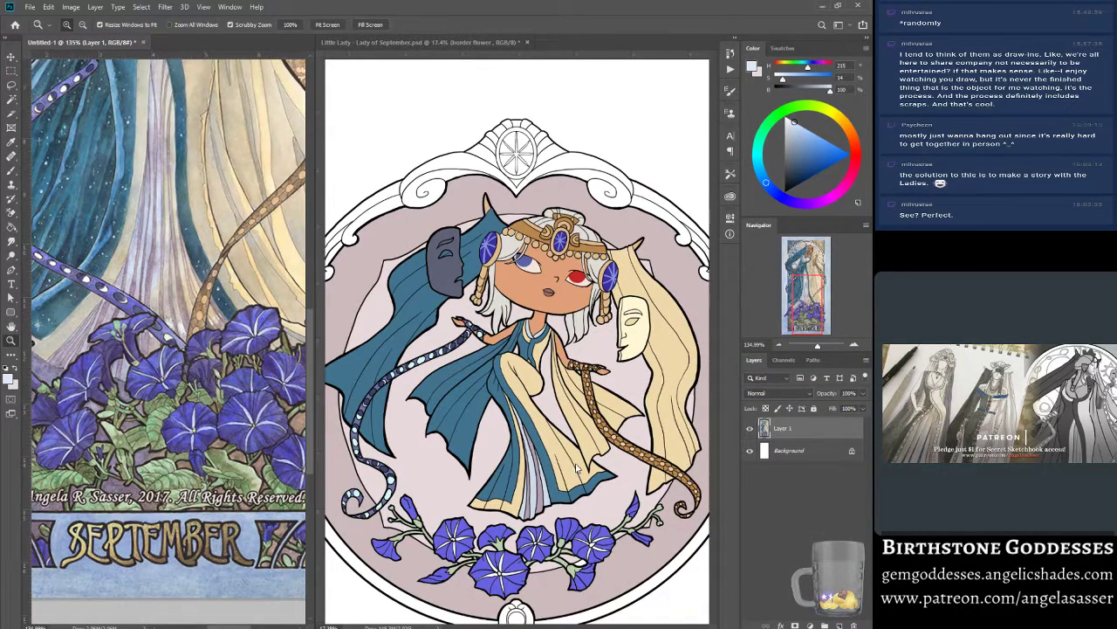
# Add a new layer named "flower star" directly above the border flower layer in the Lady of September illustration.
pyautogui.click(513, 58)
pyautogui.scroll(-2, 655, 349)
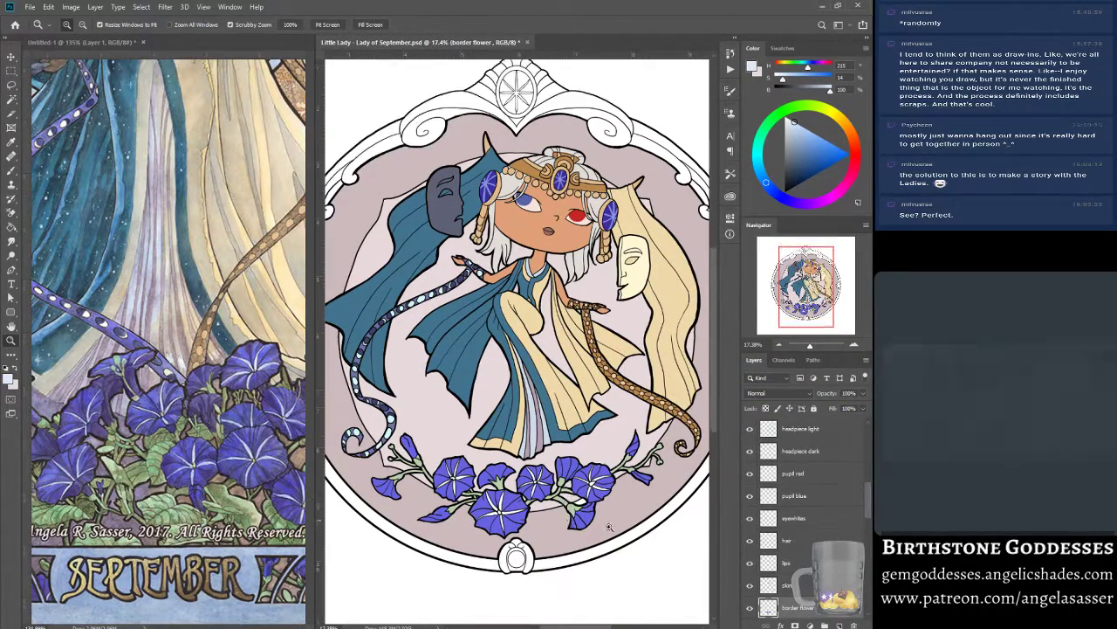
pyautogui.hotkey('ctrl', 'j')
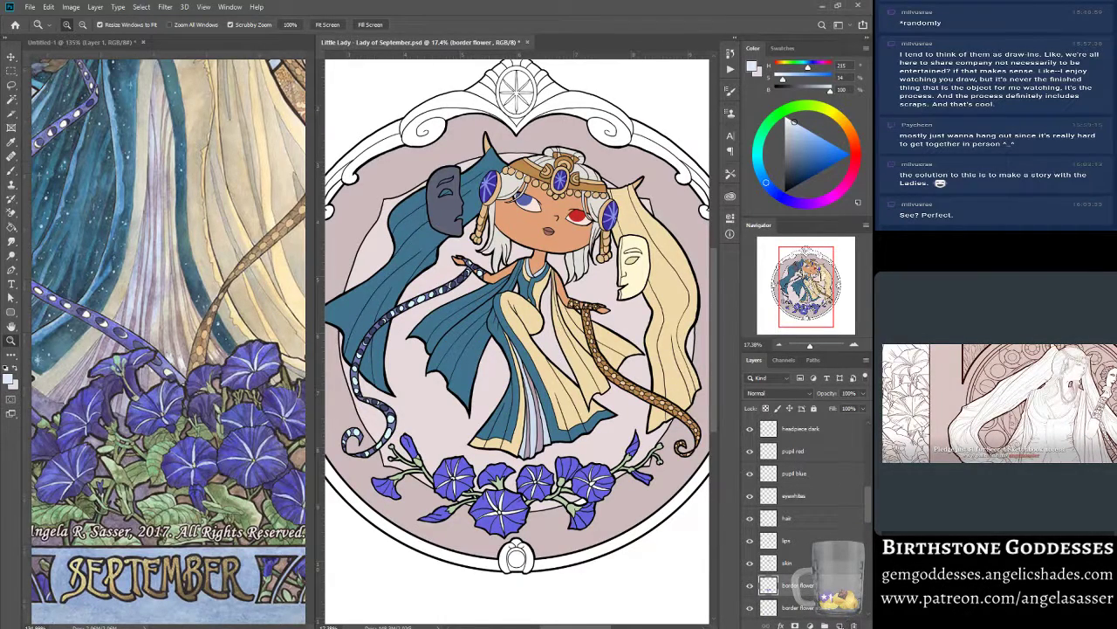
pyautogui.click(840, 625)
pyautogui.doubleClick(793, 586)
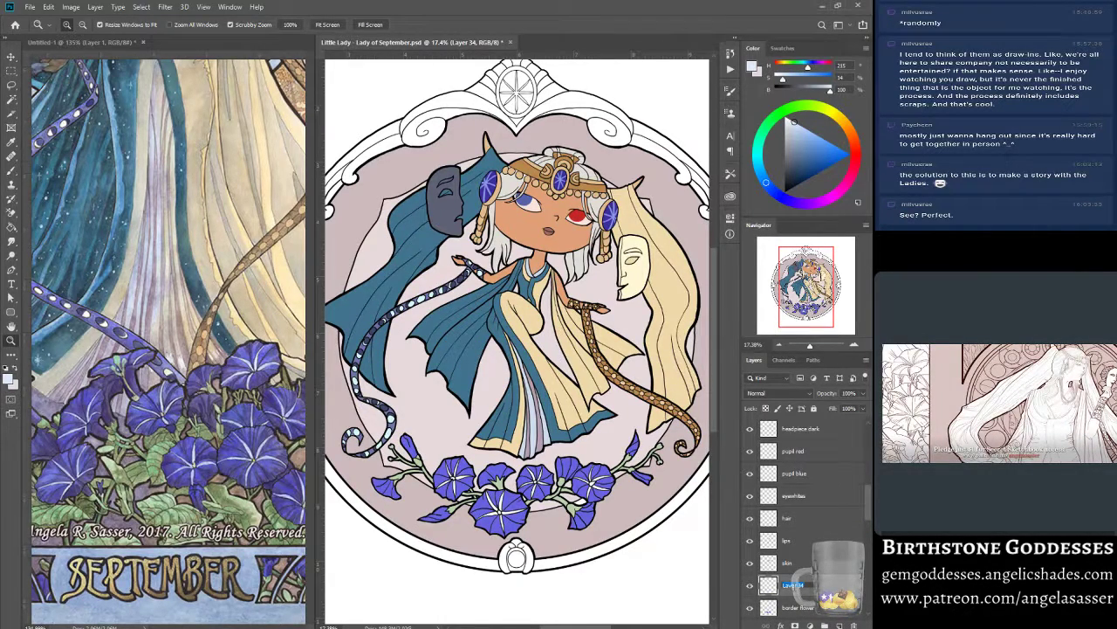
pyautogui.write('flower star')
pyautogui.press('Return')
# Touch up the unfilled background gap between the border flowers with the Brush on the bg 2 layer, using the sampled mauve.
pyautogui.scroll(-3, 799, 559)
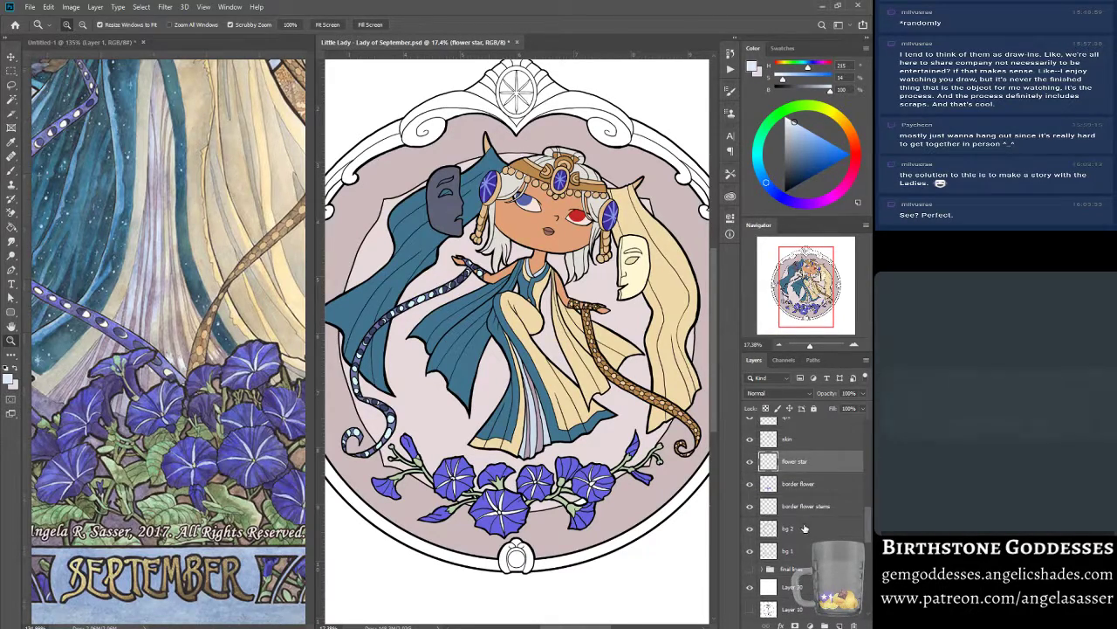
pyautogui.click(805, 528)
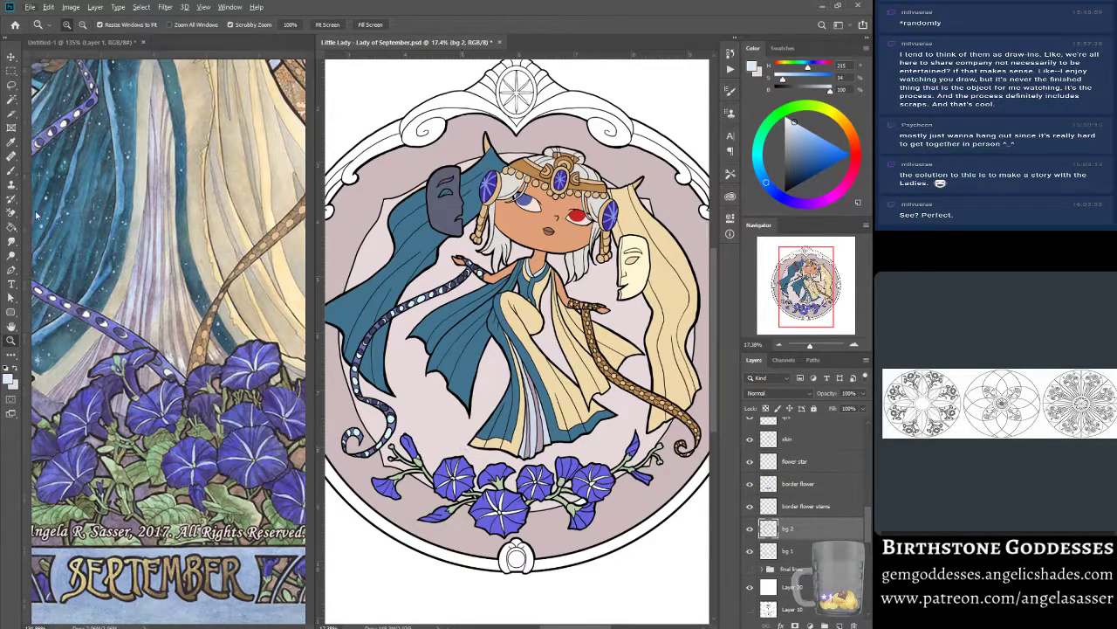
pyautogui.click(14, 173)
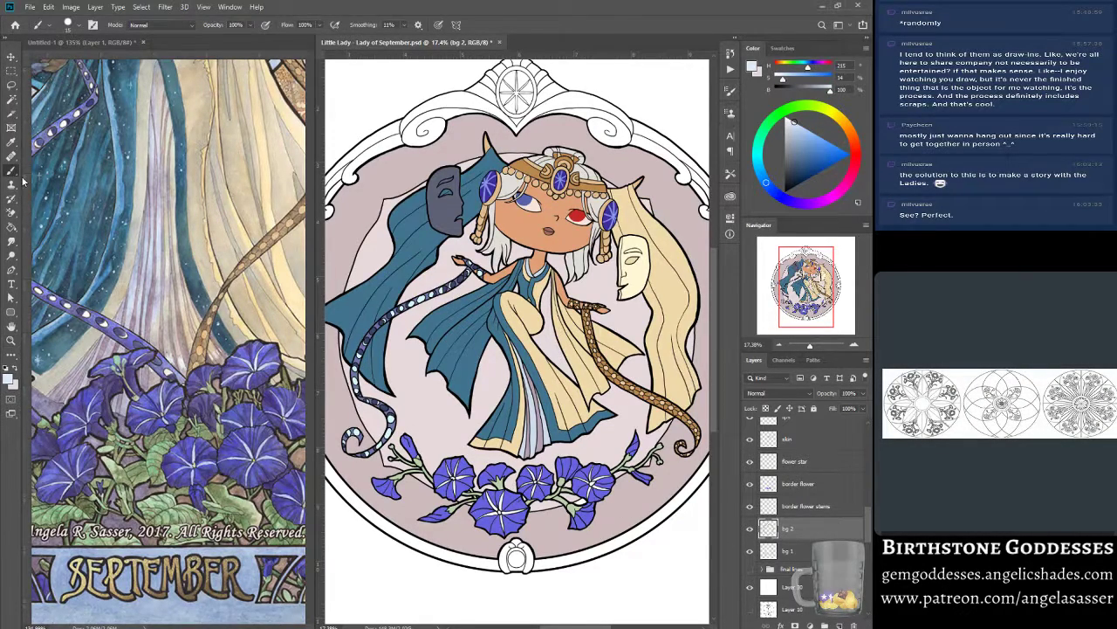
pyautogui.keyDown('alt'); pyautogui.click(612, 514); pyautogui.keyUp('alt')
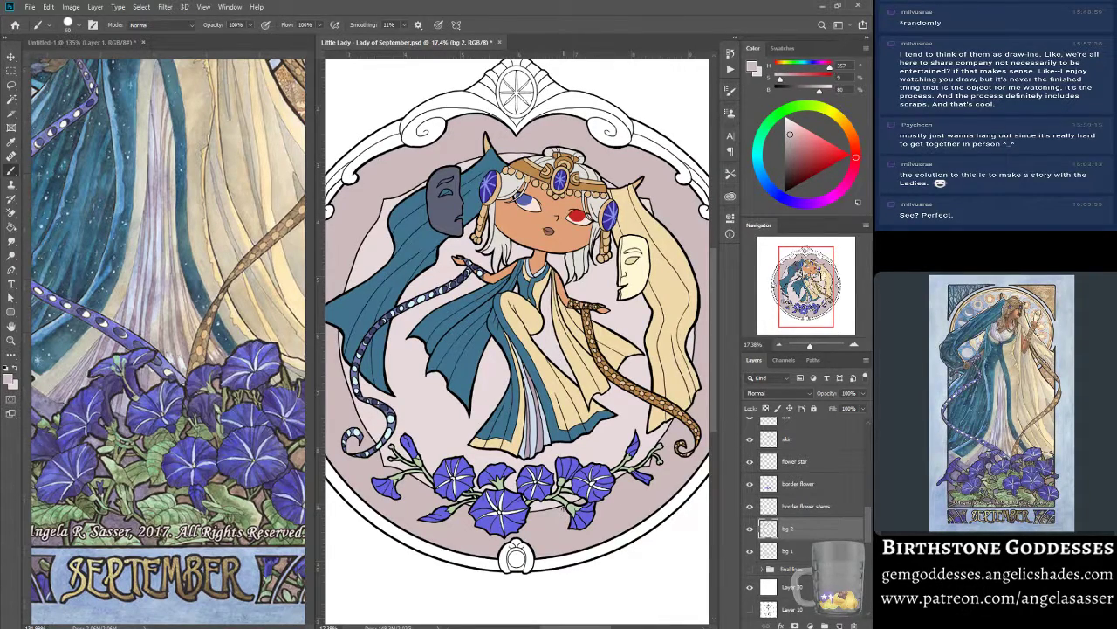
# Paint the star arms of the large open flower beside the lower bud in sampled pale cyan on the flower star layer.
pyautogui.keyDown('alt'); pyautogui.click(345, 522); pyautogui.keyUp('alt')
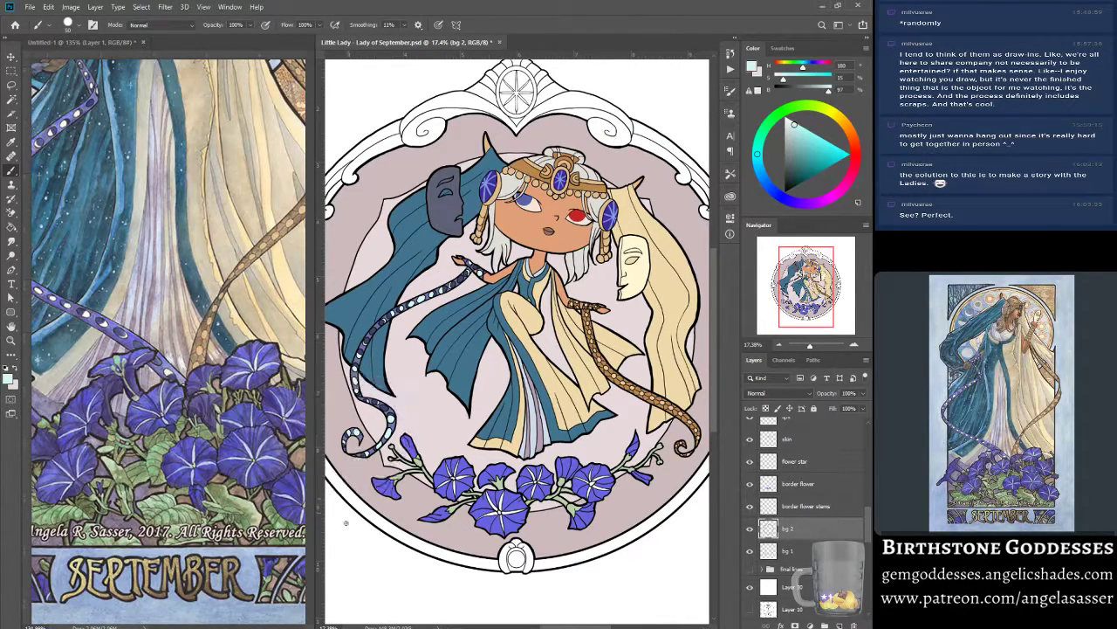
pyautogui.scroll(1, 866, 521)
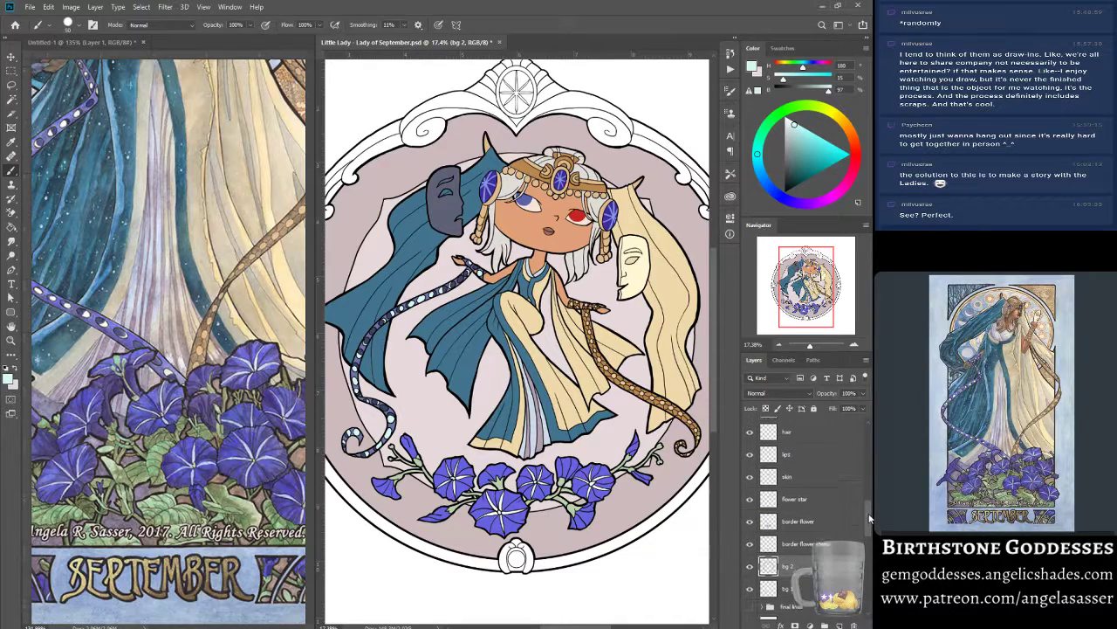
pyautogui.click(813, 469)
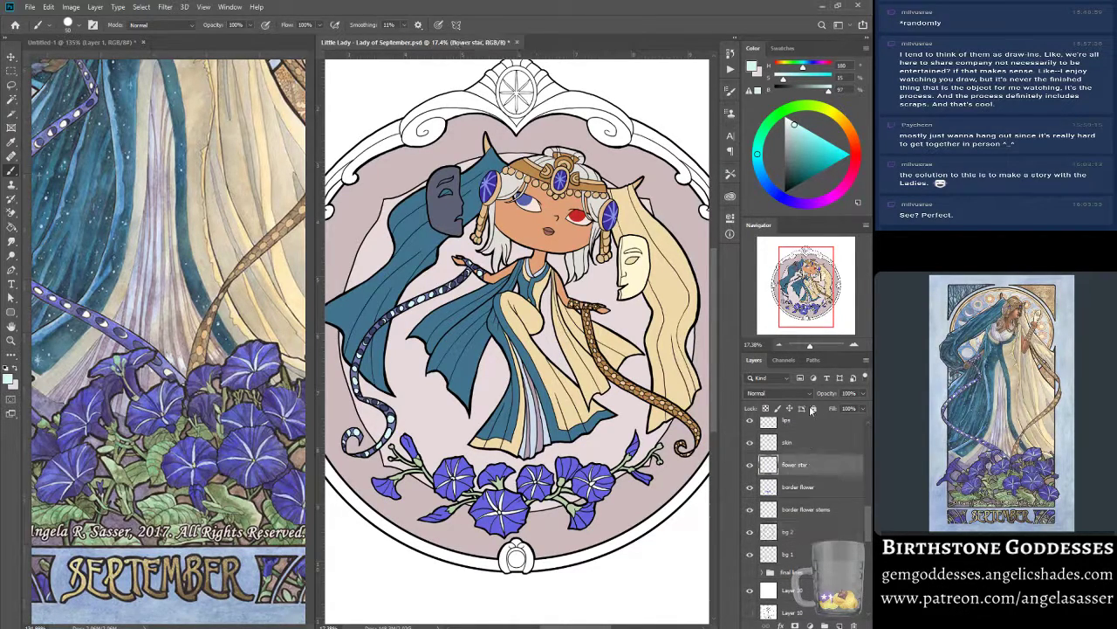
pyautogui.moveTo(810, 346); pyautogui.dragTo(815, 347)
pyautogui.moveTo(807, 287)
pyautogui.mouseDown()
pyautogui.moveTo(794, 307)
pyautogui.moveTo(787, 300)
pyautogui.moveTo(798, 306)
pyautogui.mouseUp()
pyautogui.moveTo(525, 288)
pyautogui.mouseDown()
pyautogui.moveTo(525, 350)
pyautogui.moveTo(524, 265)
pyautogui.moveTo(524, 366)
pyautogui.mouseUp()
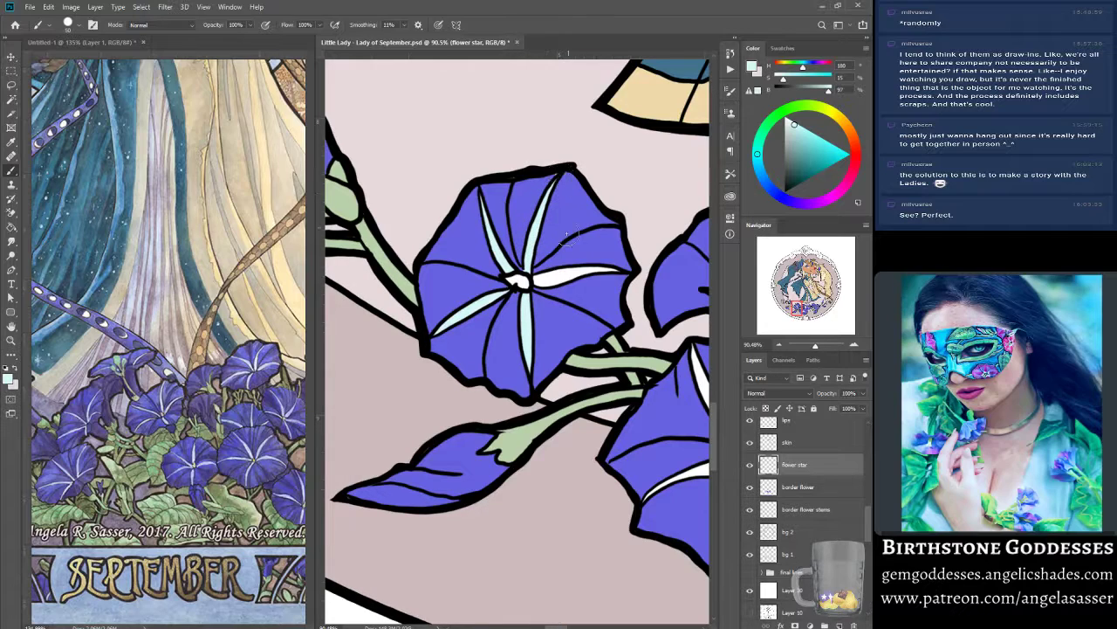
pyautogui.moveTo(540, 278); pyautogui.dragTo(618, 270)
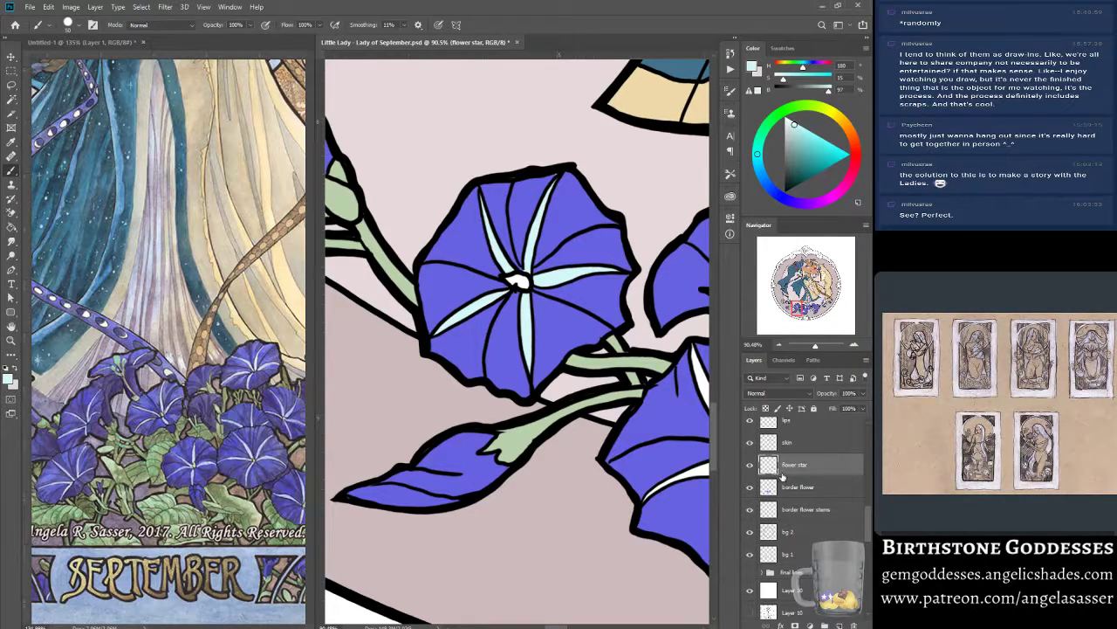
pyautogui.click(822, 488)
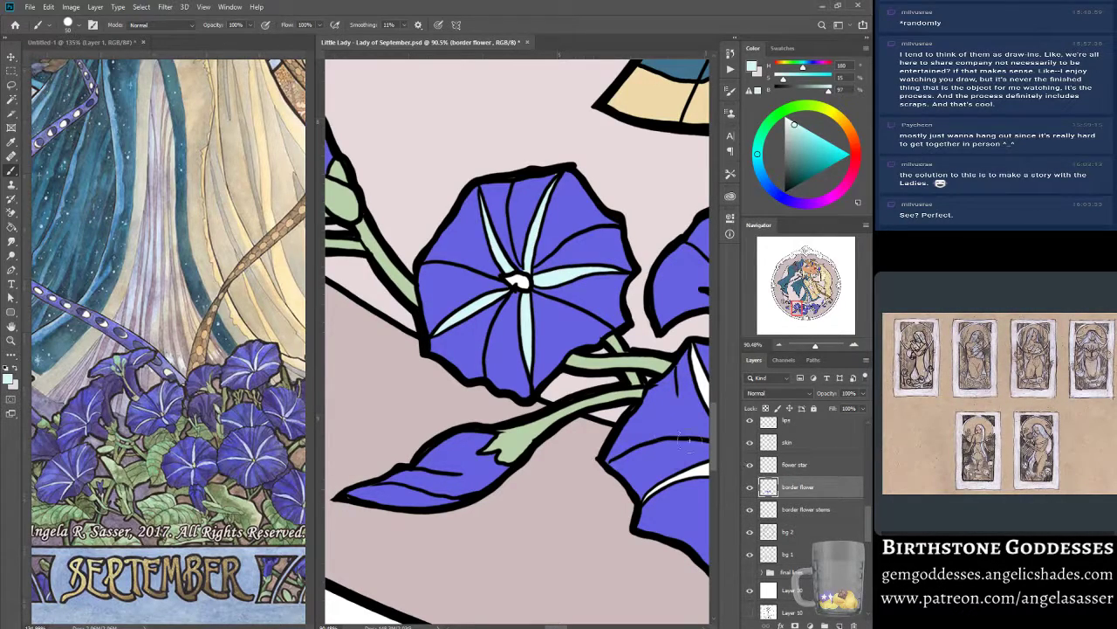
pyautogui.keyDown('alt'); pyautogui.click(521, 206); pyautogui.keyUp('alt')
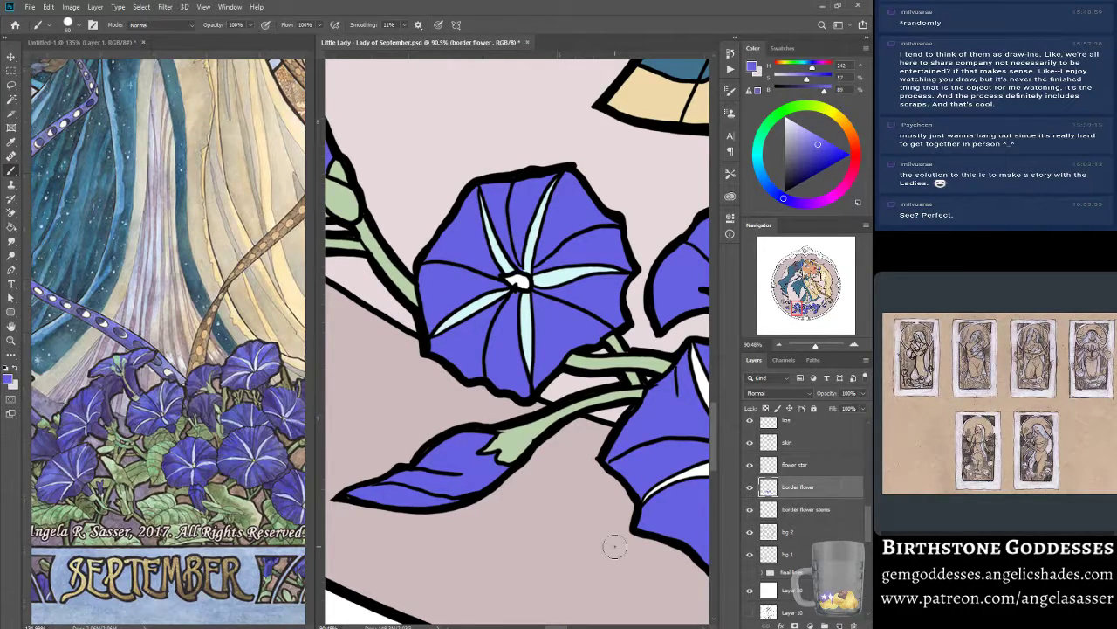
pyautogui.click(798, 465)
pyautogui.keyDown('alt'); pyautogui.click(486, 301); pyautogui.keyUp('alt')
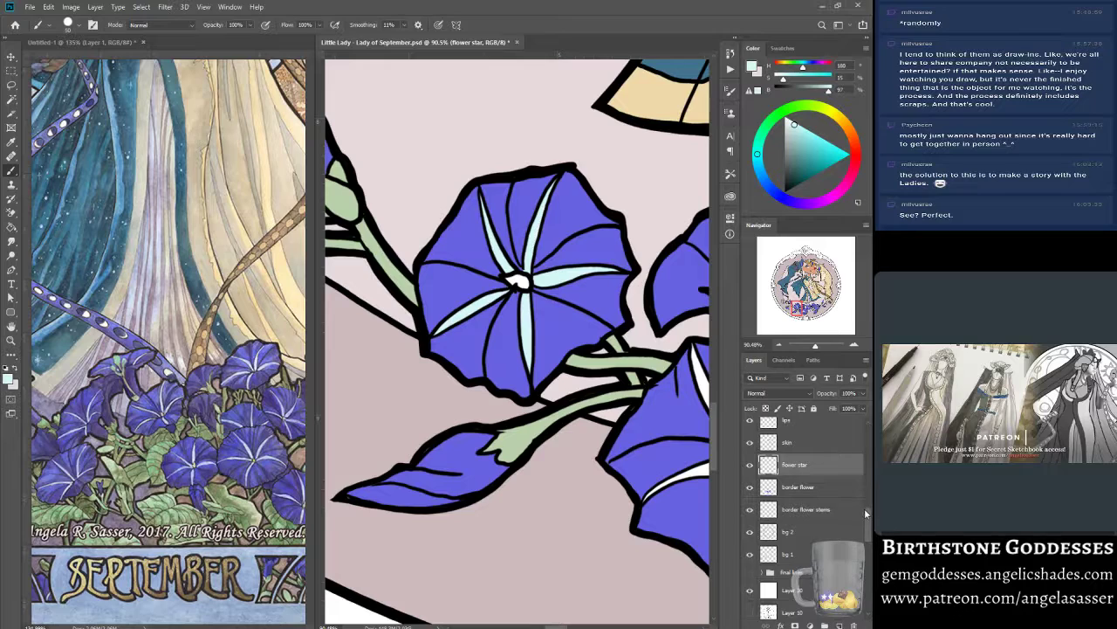
# Sample the line art's black at the open flower's center on the full lines layer.
pyautogui.scroll(10, 864, 508)
pyautogui.click(769, 429)
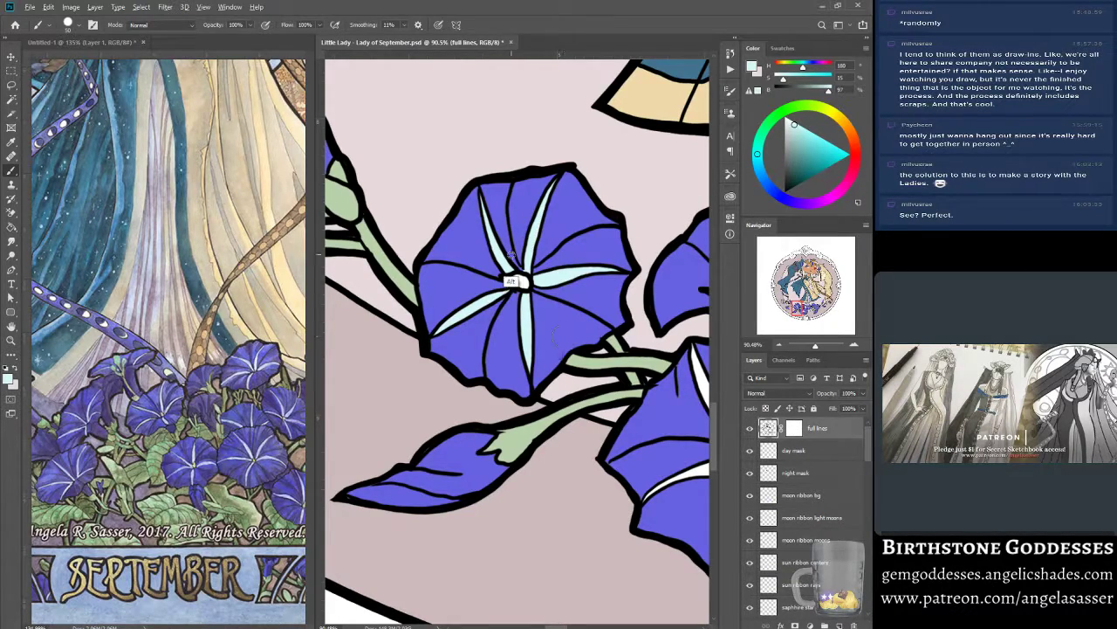
pyautogui.keyDown('alt'); pyautogui.click(517, 273); pyautogui.keyUp('alt')
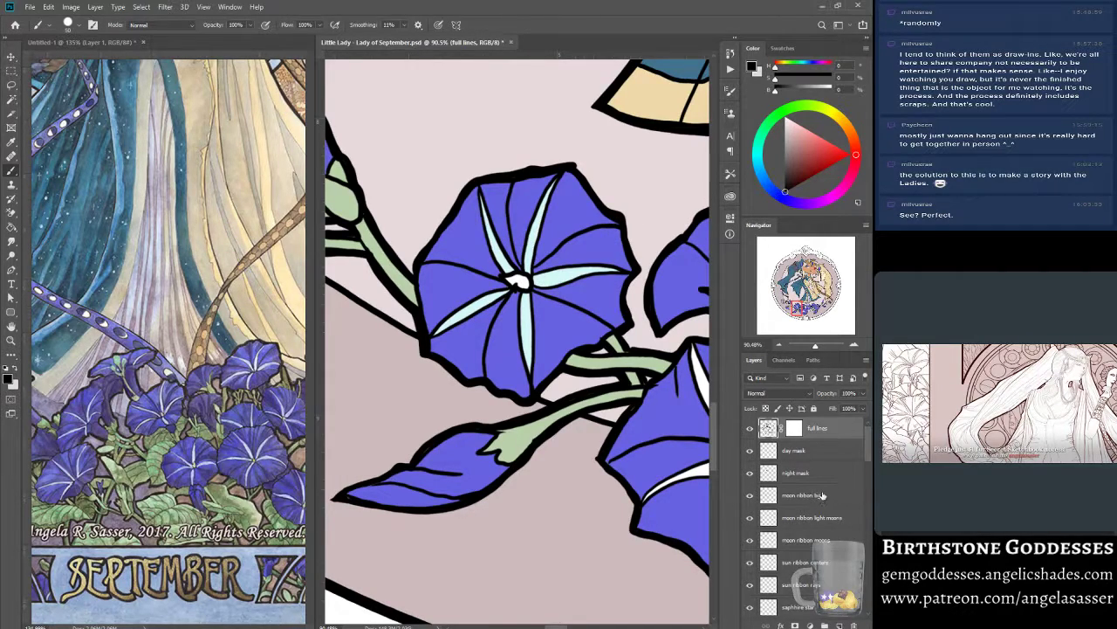
# Add a new layer named "flower stamen" directly above the flower star layer.
pyautogui.moveTo(867, 463); pyautogui.dragTo(866, 517)
pyautogui.click(808, 496)
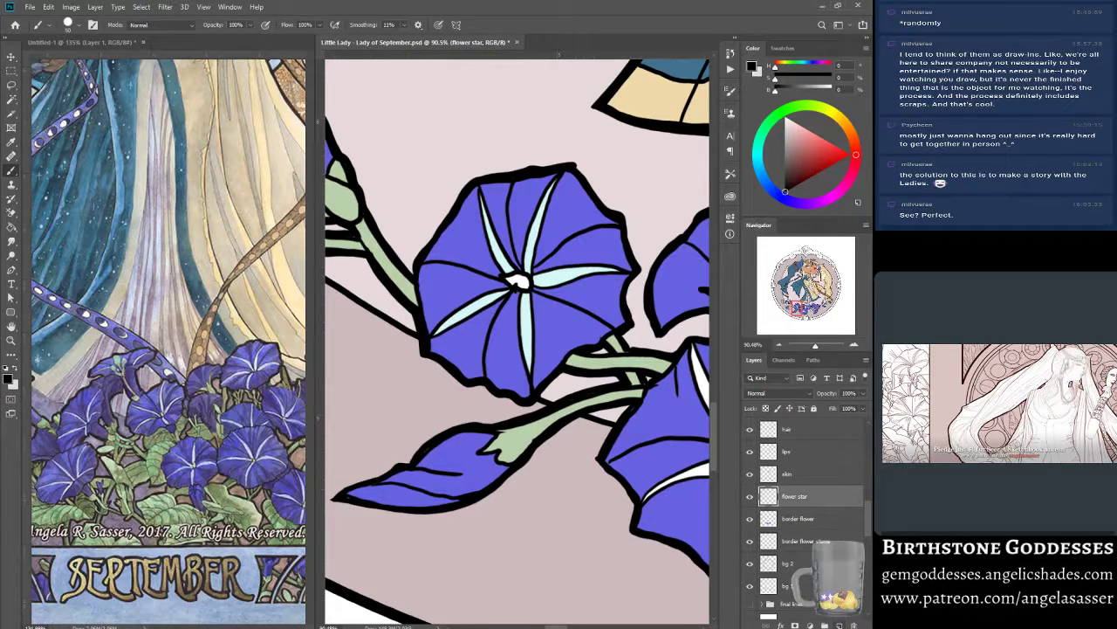
pyautogui.click(839, 625)
pyautogui.doubleClick(787, 496)
pyautogui.write('f')
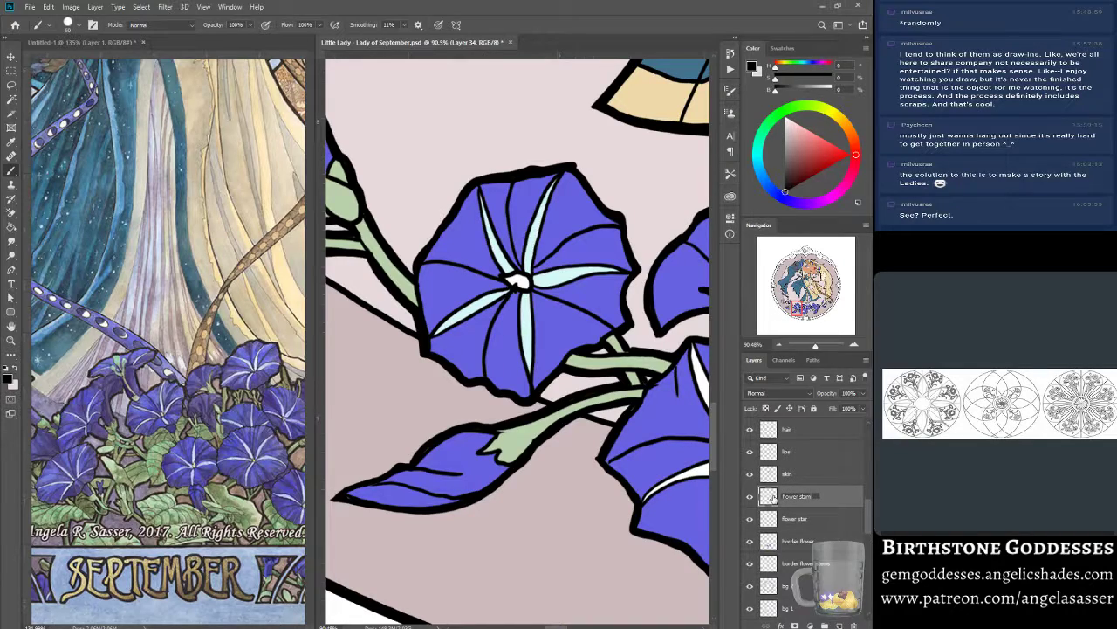
pyautogui.write('lower stamen')
pyautogui.press('Return')
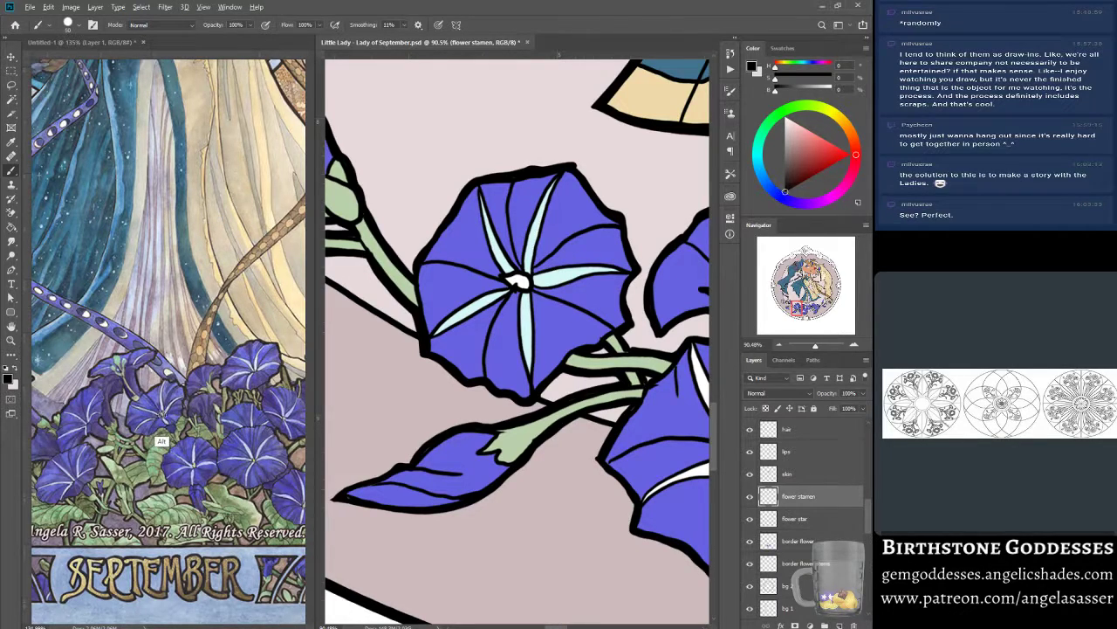
# Paint the centers of the three nearest open border flowers on the flower stamen layer in yellow sampled from the painted reference.
pyautogui.keyDown('alt'); pyautogui.click(162, 441); pyautogui.keyUp('alt')
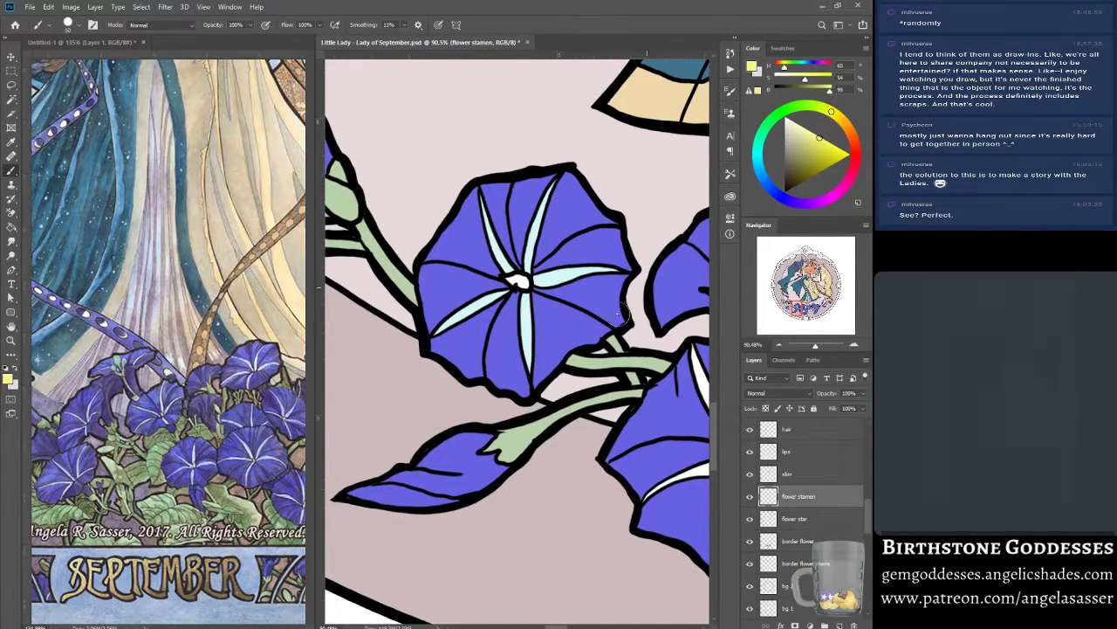
pyautogui.moveTo(515, 280); pyautogui.dragTo(526, 284)
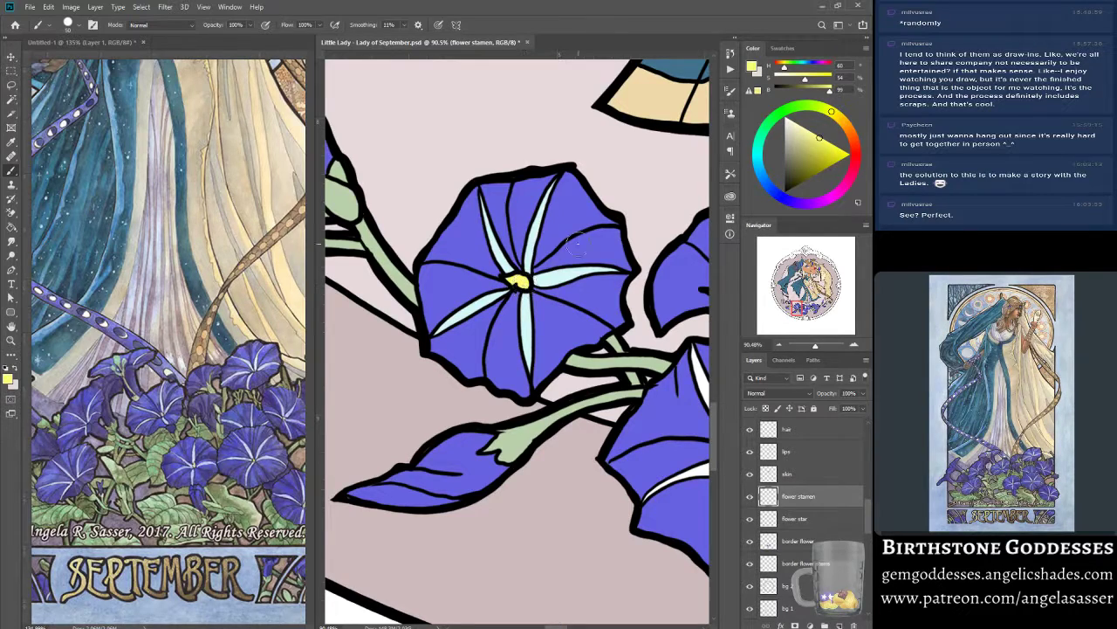
pyautogui.moveTo(820, 346); pyautogui.dragTo(814, 347)
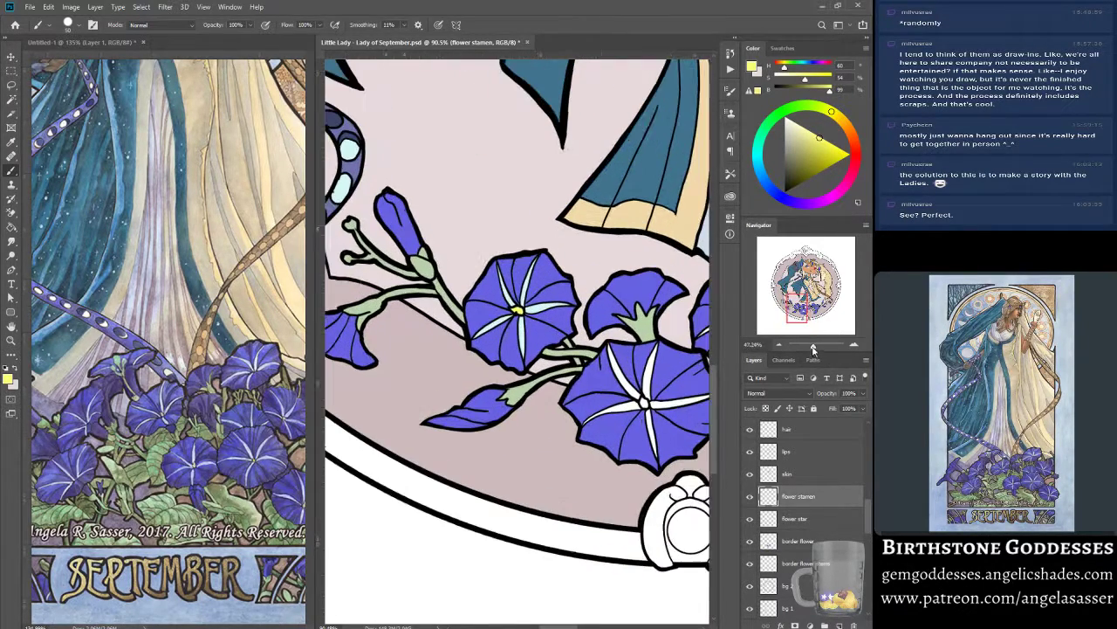
pyautogui.moveTo(646, 405); pyautogui.dragTo(644, 402)
pyautogui.moveTo(800, 307); pyautogui.dragTo(807, 305)
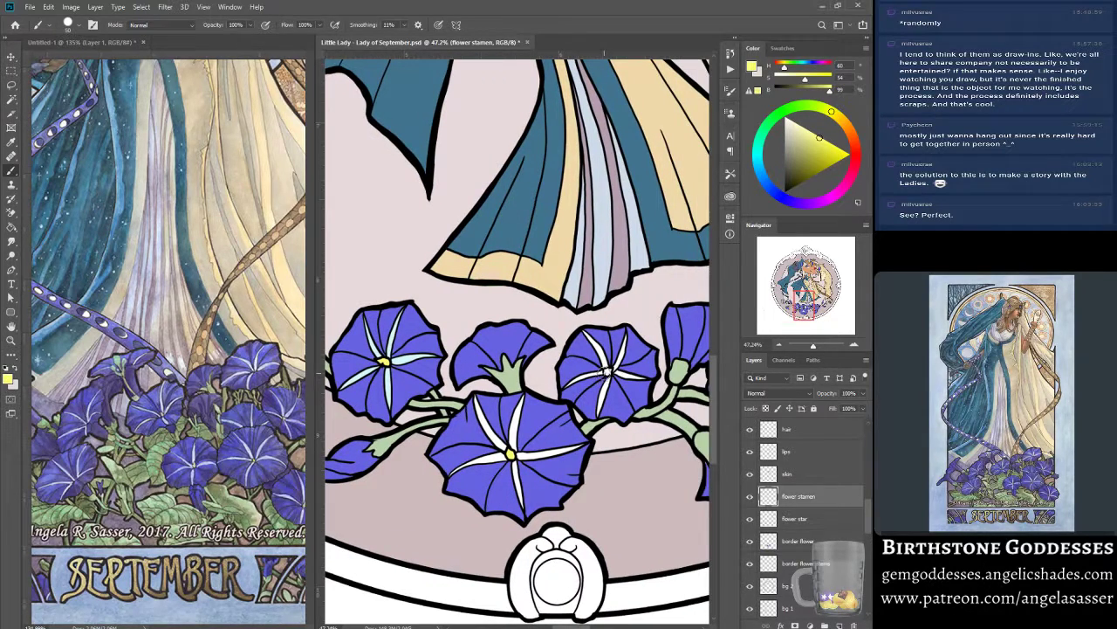
pyautogui.moveTo(604, 372); pyautogui.dragTo(607, 372)
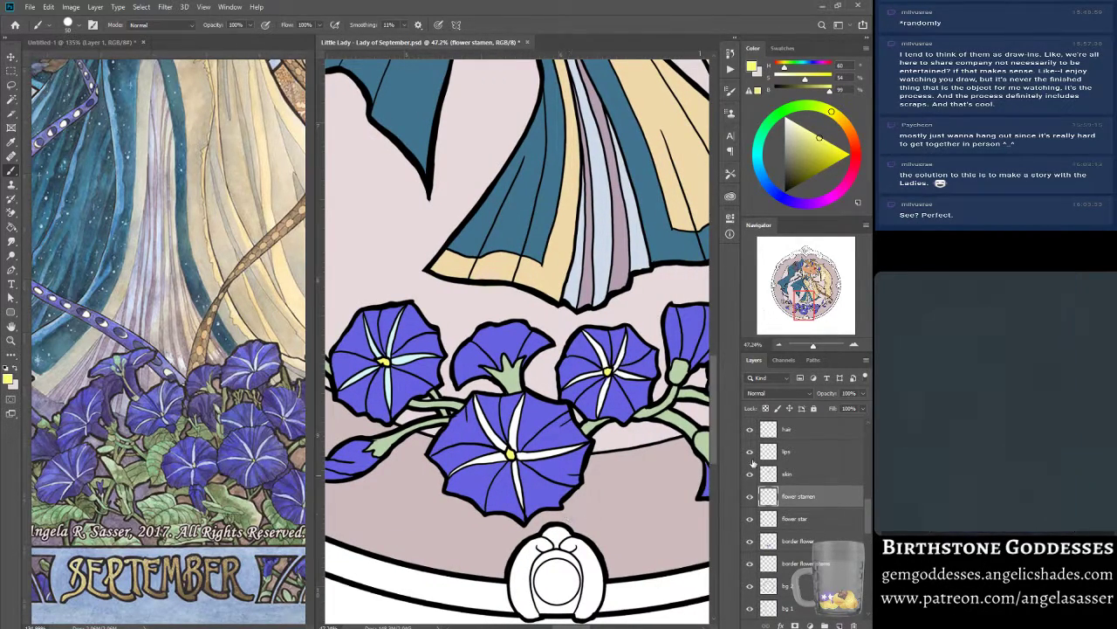
pyautogui.scroll(5, 870, 436)
pyautogui.scroll(2, 870, 436)
pyautogui.click(758, 431)
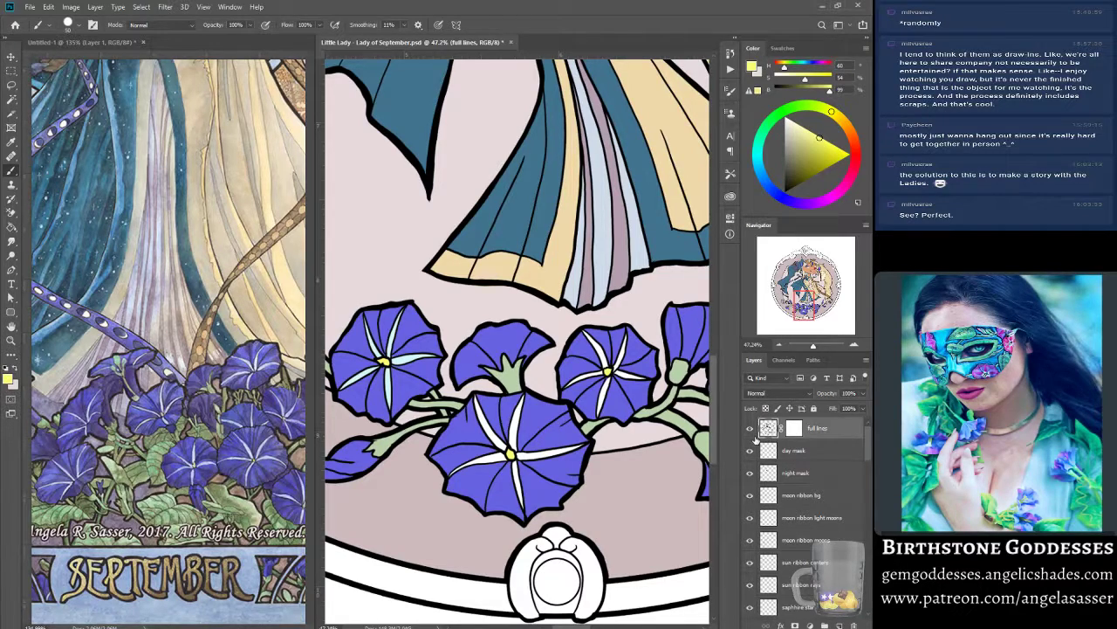
pyautogui.rightClick(381, 361)
pyautogui.click(353, 247)
pyautogui.rightClick(381, 361)
pyautogui.press('Escape')
pyautogui.rightClick(381, 361)
pyautogui.press('Escape')
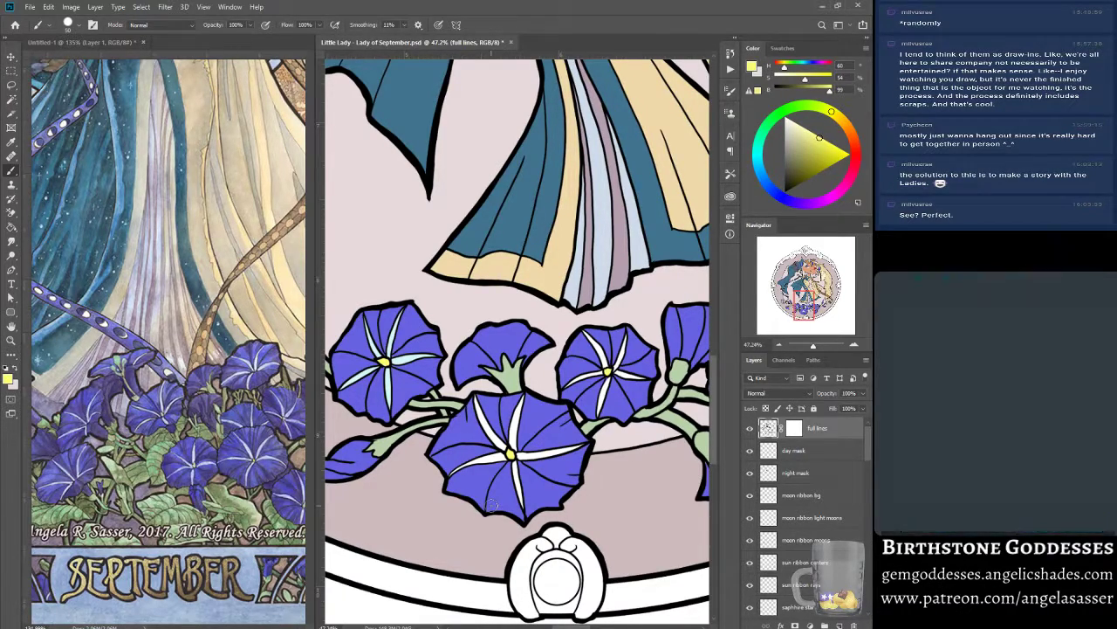
# Sample the violet-blue of the side-facing flower's petals with the border flower layer active.
pyautogui.moveTo(868, 457); pyautogui.dragTo(870, 543)
pyautogui.scroll(3, 871, 543)
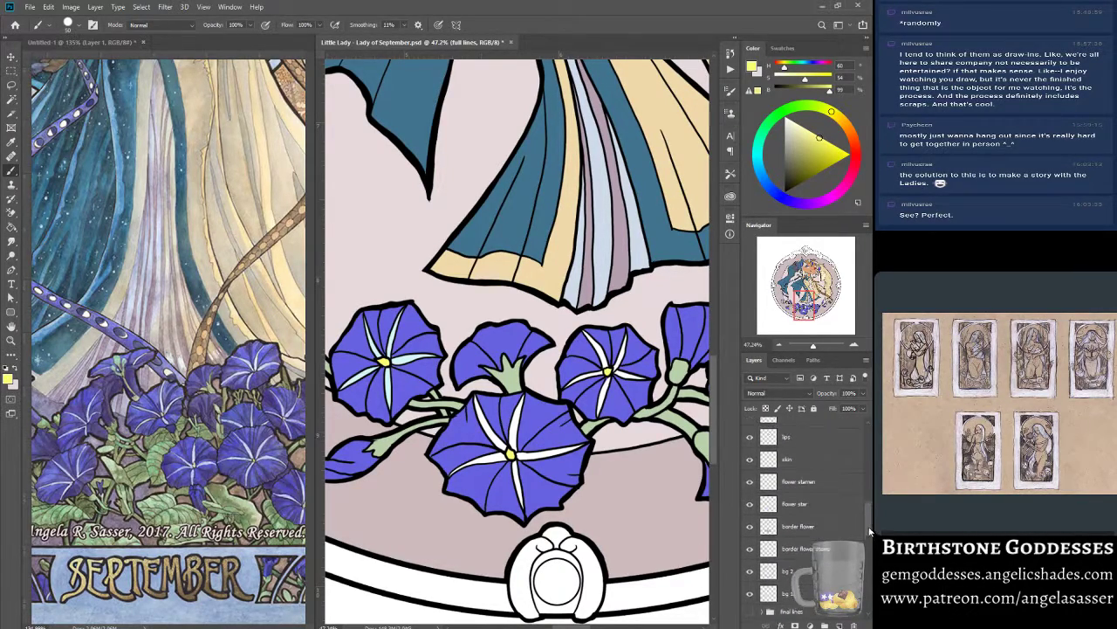
pyautogui.click(798, 535)
pyautogui.keyDown('alt'); pyautogui.click(491, 362); pyautogui.keyUp('alt')
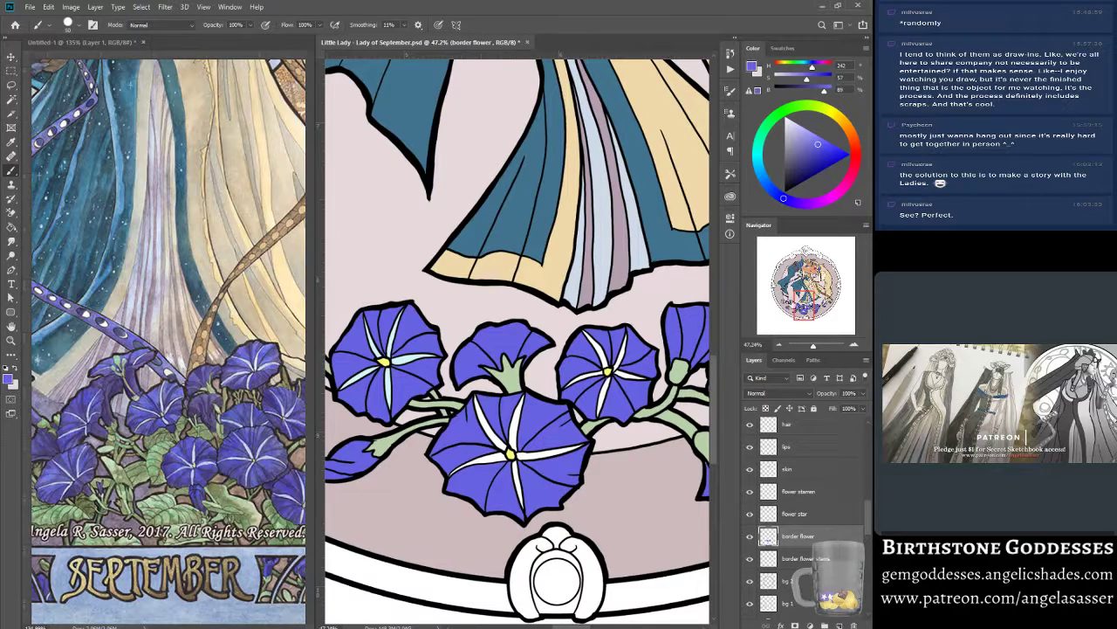
# Paint the center of the remaining open flower with the sampled stamen yellow on the flower stamen layer.
pyautogui.moveTo(799, 303); pyautogui.dragTo(806, 303)
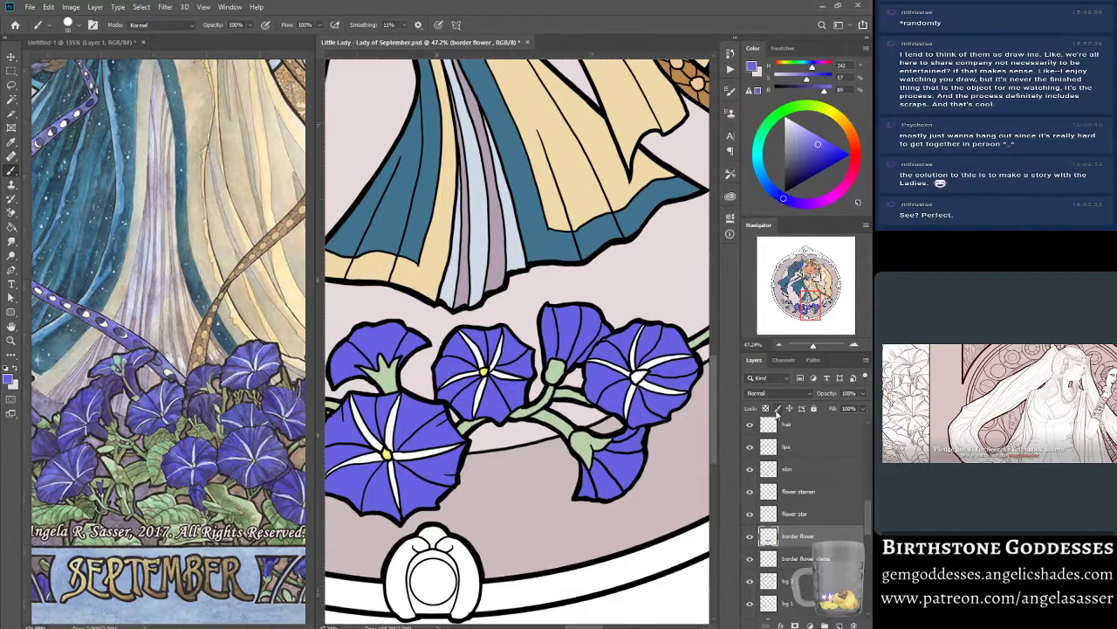
pyautogui.click(812, 491)
pyautogui.keyDown('alt'); pyautogui.click(387, 455); pyautogui.keyUp('alt')
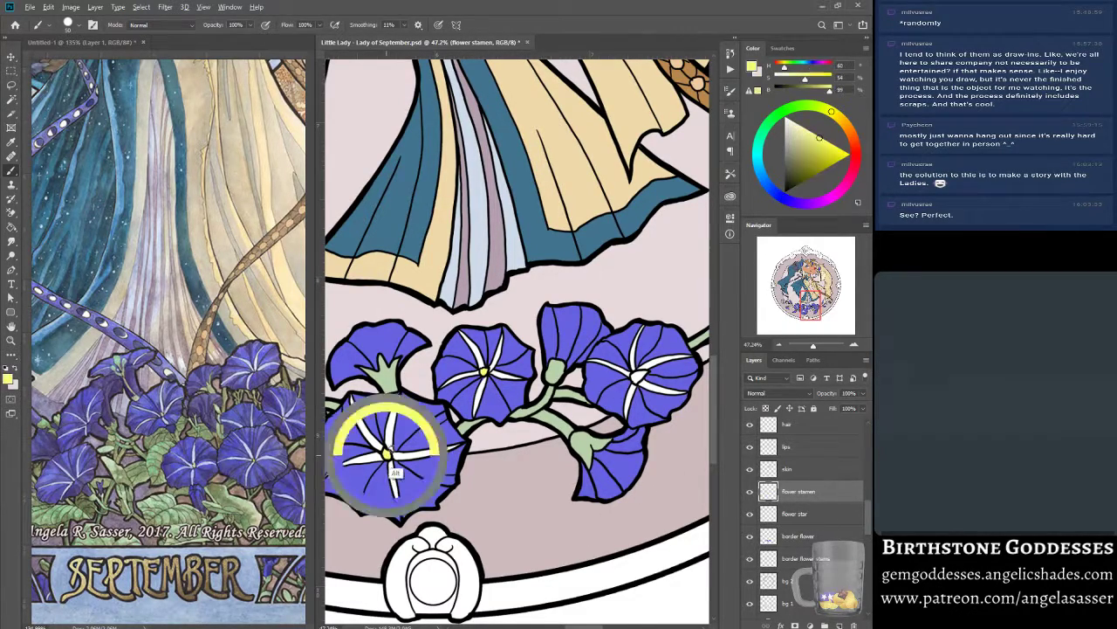
pyautogui.moveTo(639, 374); pyautogui.dragTo(638, 374)
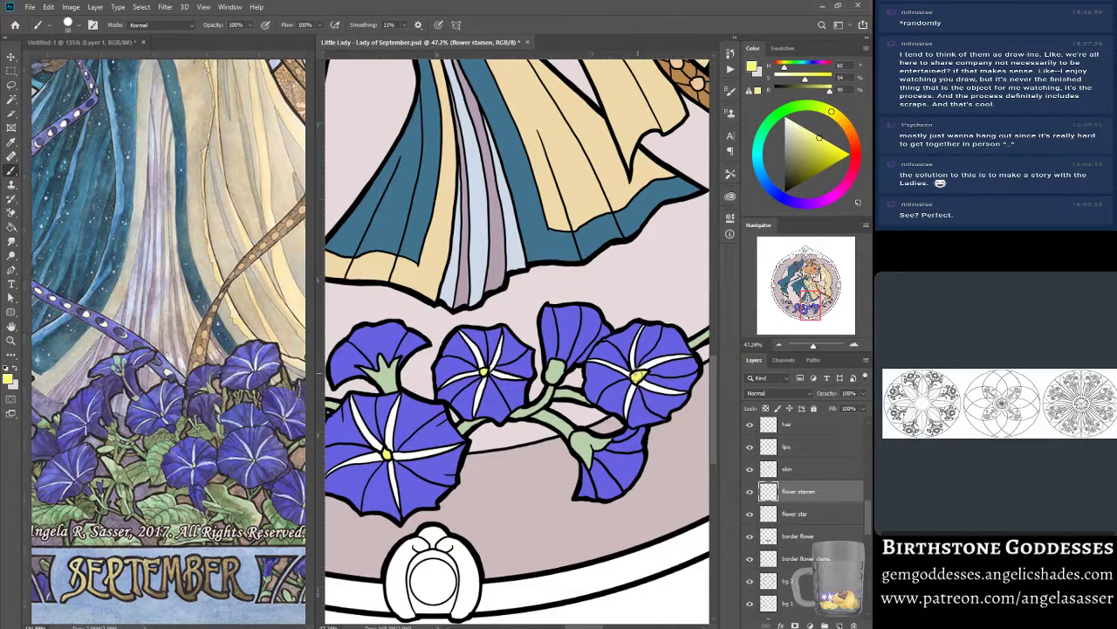
# Sample the background mauve beneath the last open flower with the bg 2 layer active.
pyautogui.moveTo(865, 506)
pyautogui.mouseDown()
pyautogui.moveTo(863, 583)
pyautogui.moveTo(860, 522)
pyautogui.mouseUp()
pyautogui.click(796, 515)
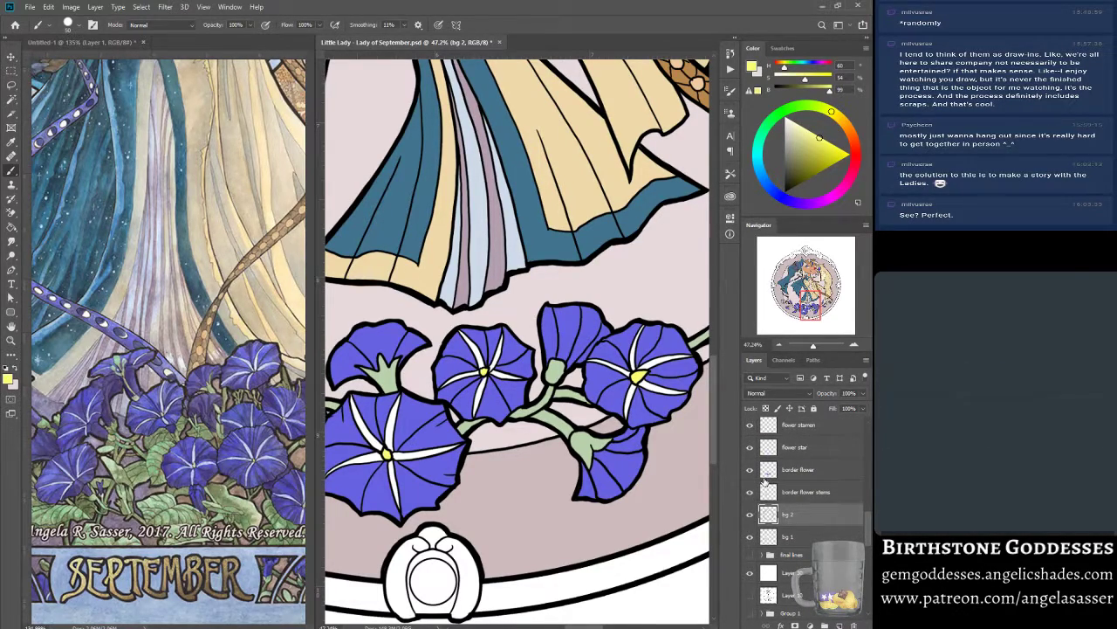
pyautogui.keyDown('alt'); pyautogui.click(613, 417); pyautogui.keyUp('alt')
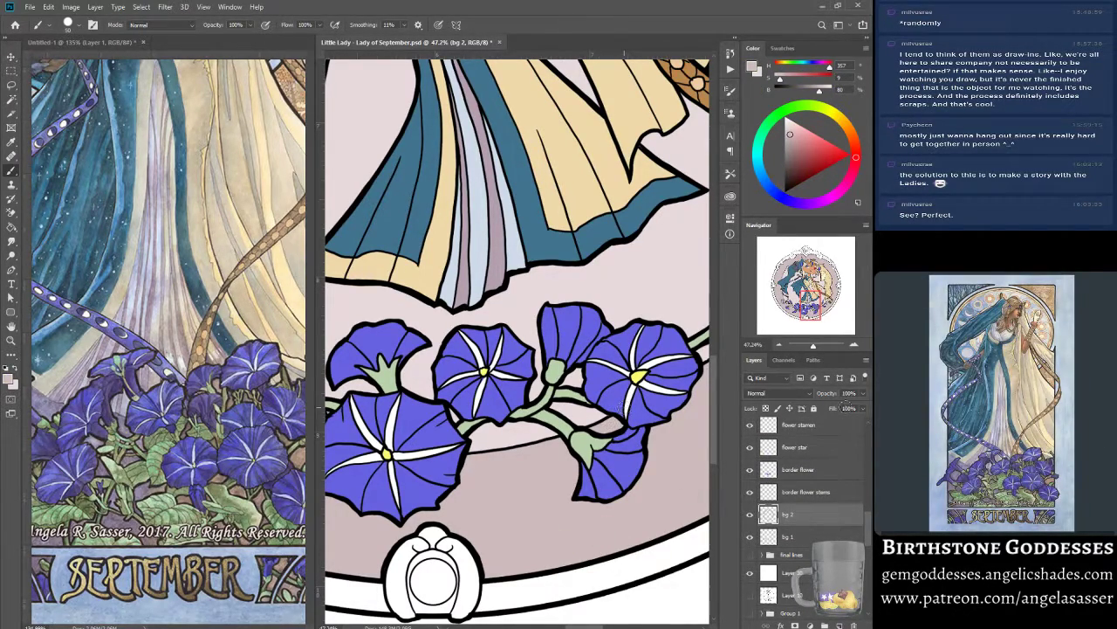
# Paint the star arms of the large lowest flower on the flower star layer in pale cyan sampled from the finished star.
pyautogui.click(808, 447)
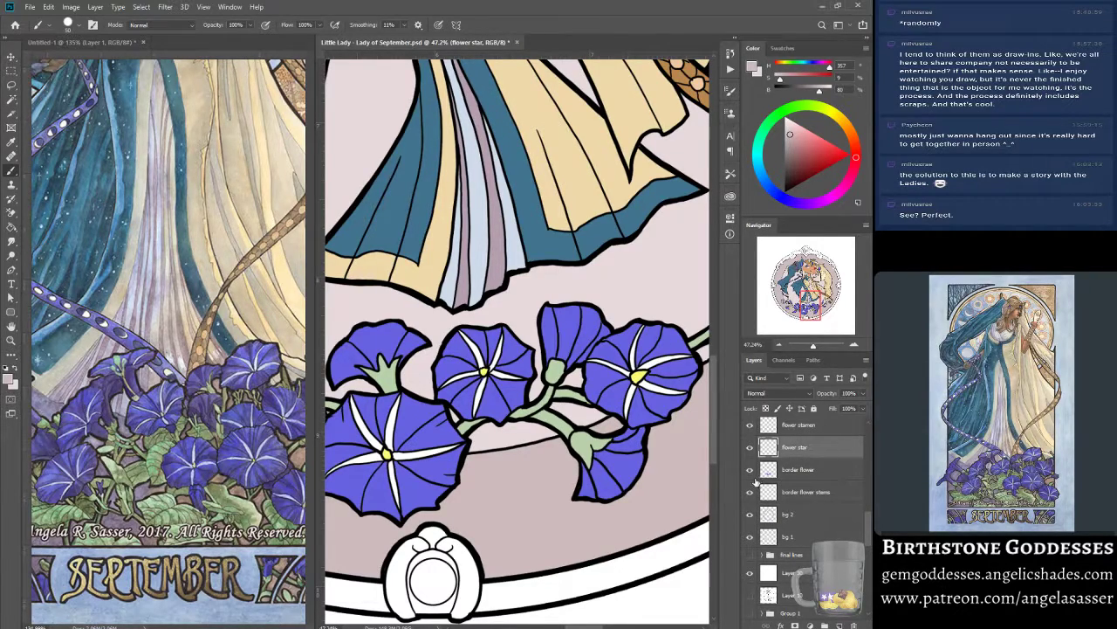
pyautogui.click(750, 447)
pyautogui.click(750, 447)
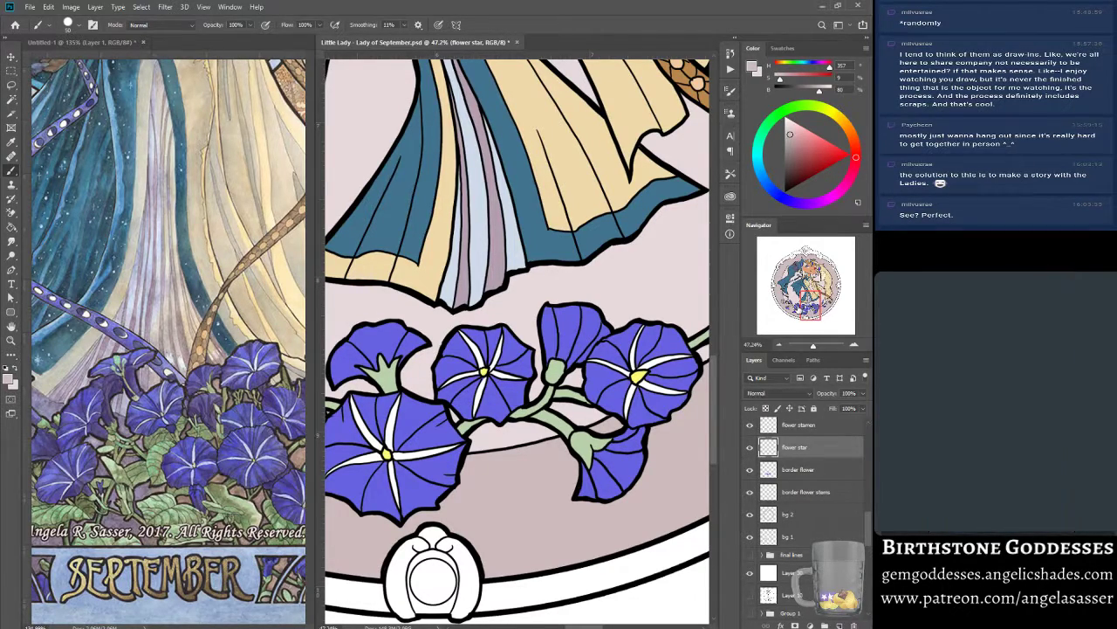
pyautogui.moveTo(808, 303); pyautogui.dragTo(799, 305)
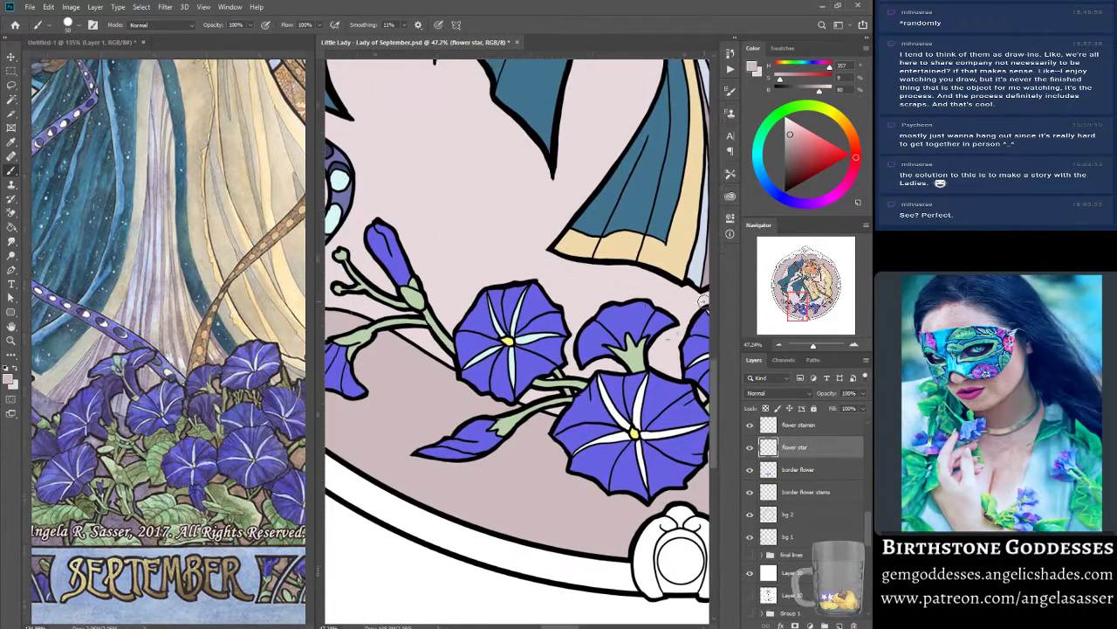
pyautogui.keyDown('alt'); pyautogui.click(531, 338); pyautogui.keyUp('alt')
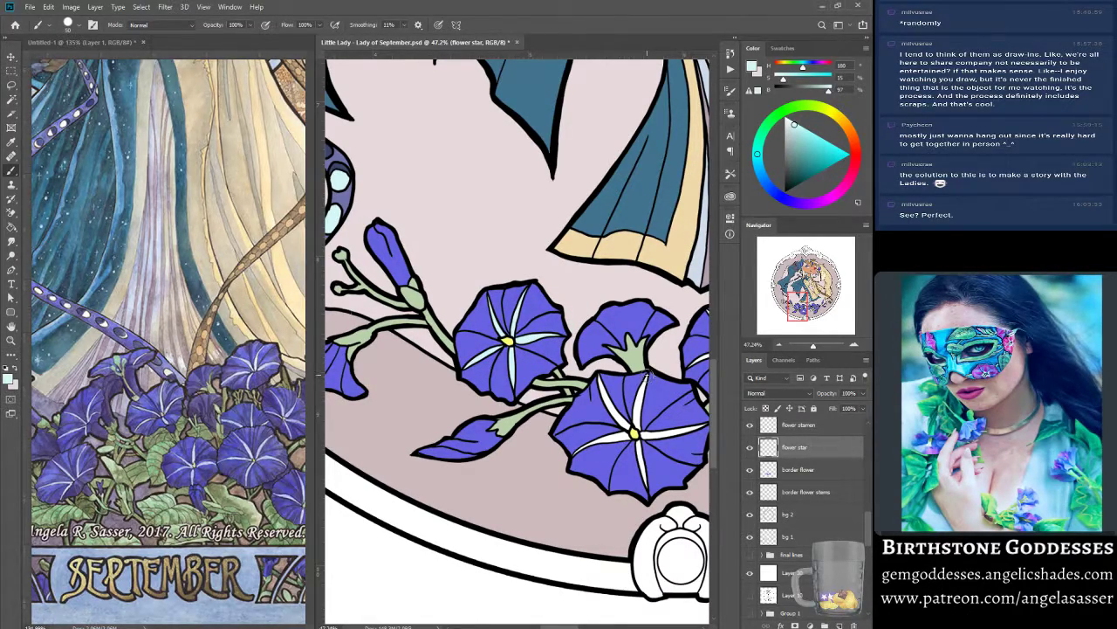
pyautogui.moveTo(648, 376); pyautogui.dragTo(636, 411)
pyautogui.moveTo(578, 448)
pyautogui.mouseDown()
pyautogui.moveTo(632, 434)
pyautogui.moveTo(642, 466)
pyautogui.moveTo(639, 437)
pyautogui.moveTo(645, 495)
pyautogui.mouseUp()
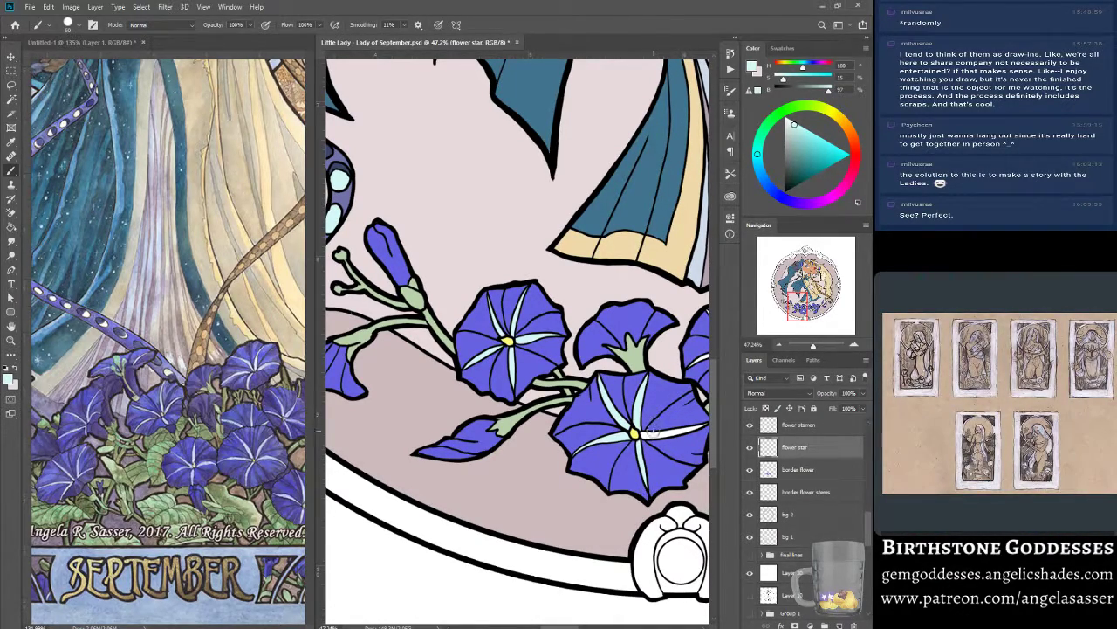
pyautogui.moveTo(653, 433)
pyautogui.mouseDown()
pyautogui.moveTo(643, 435)
pyautogui.moveTo(712, 424)
pyautogui.mouseUp()
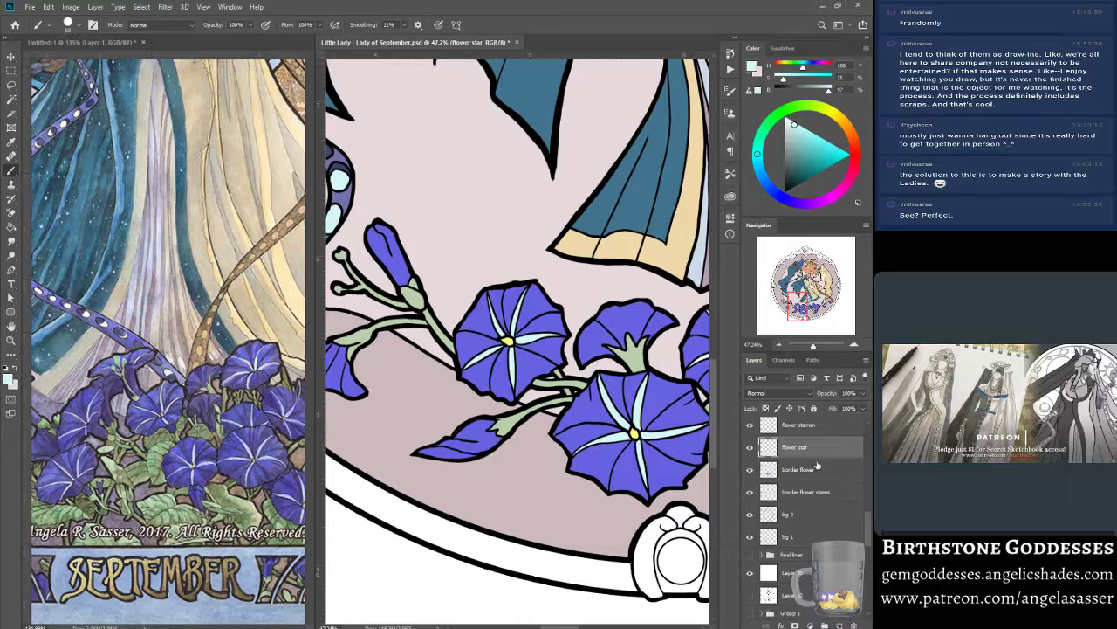
# Paint the star arms of the remaining two open border flowers in the same pale cyan on the flower star layer.
pyautogui.moveTo(796, 309); pyautogui.dragTo(805, 307)
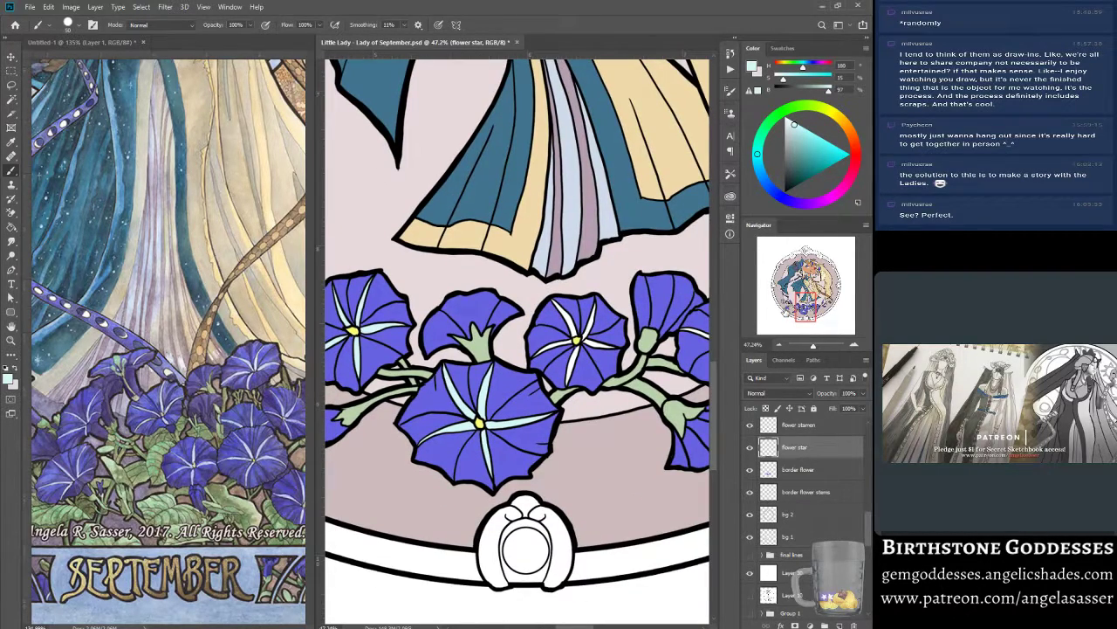
pyautogui.moveTo(557, 302); pyautogui.dragTo(574, 328)
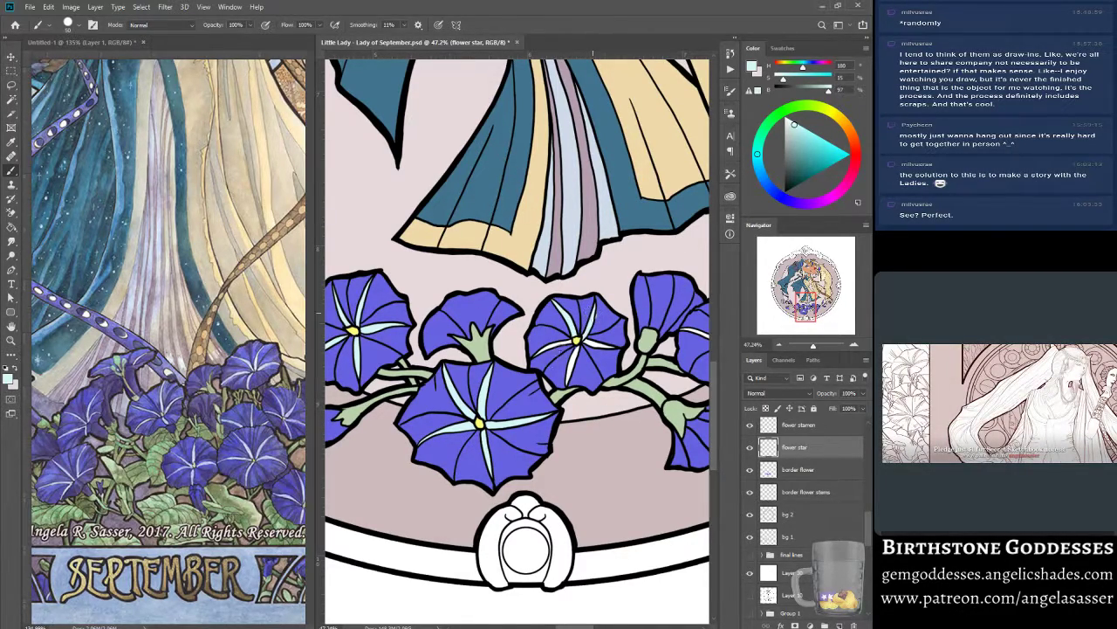
pyautogui.moveTo(558, 344)
pyautogui.mouseDown()
pyautogui.moveTo(570, 341)
pyautogui.moveTo(572, 359)
pyautogui.moveTo(576, 347)
pyautogui.moveTo(567, 382)
pyautogui.mouseUp()
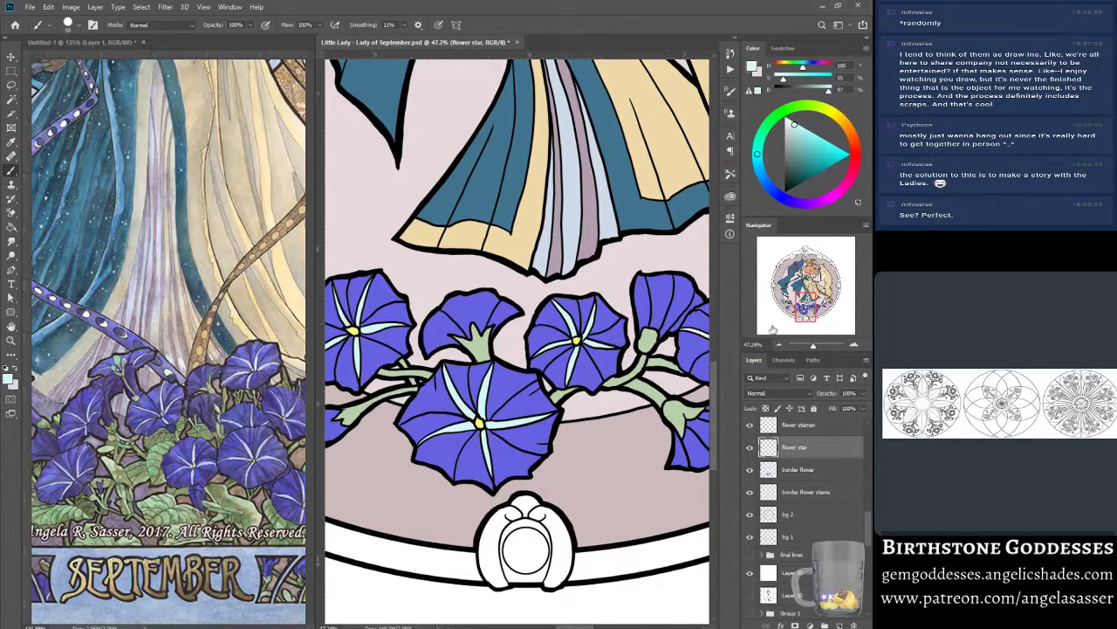
pyautogui.moveTo(805, 303); pyautogui.dragTo(812, 306)
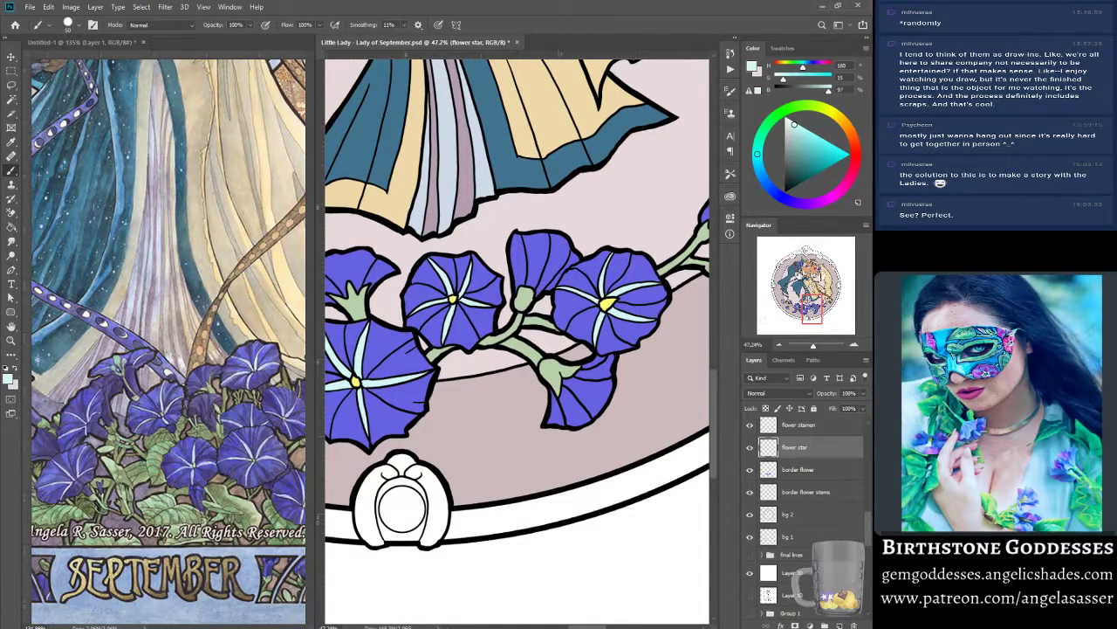
pyautogui.moveTo(812, 302); pyautogui.dragTo(818, 299)
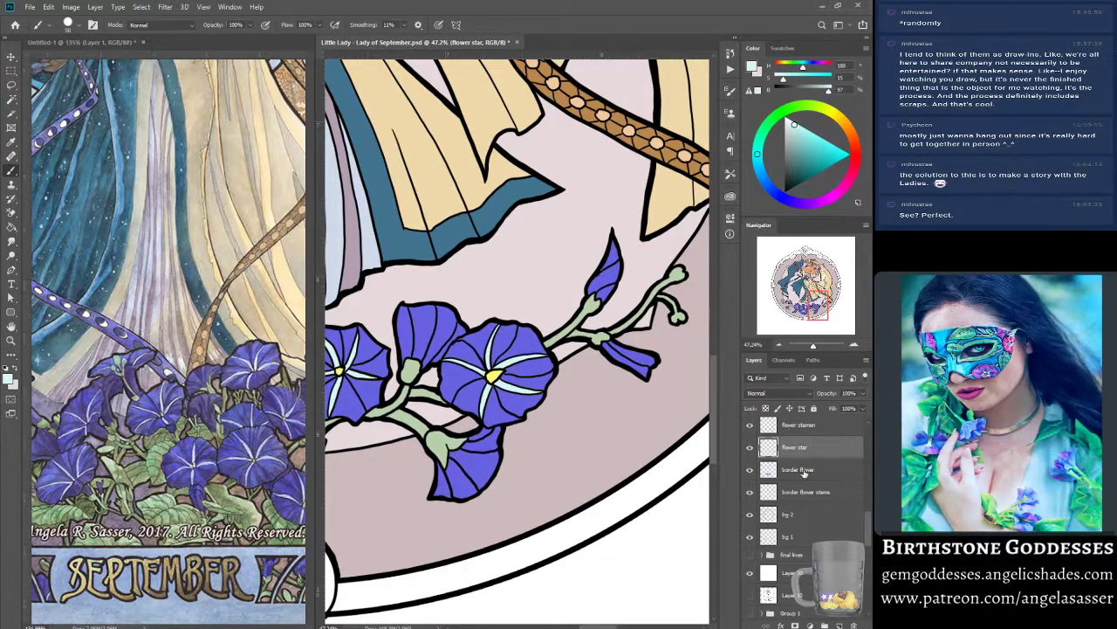
# Sample the petals' violet-blue on the border flower layer and review the flat colors across the whole illustration.
pyautogui.hotkey('alt', '[')
pyautogui.keyDown('alt'); pyautogui.click(423, 348); pyautogui.keyUp('alt')
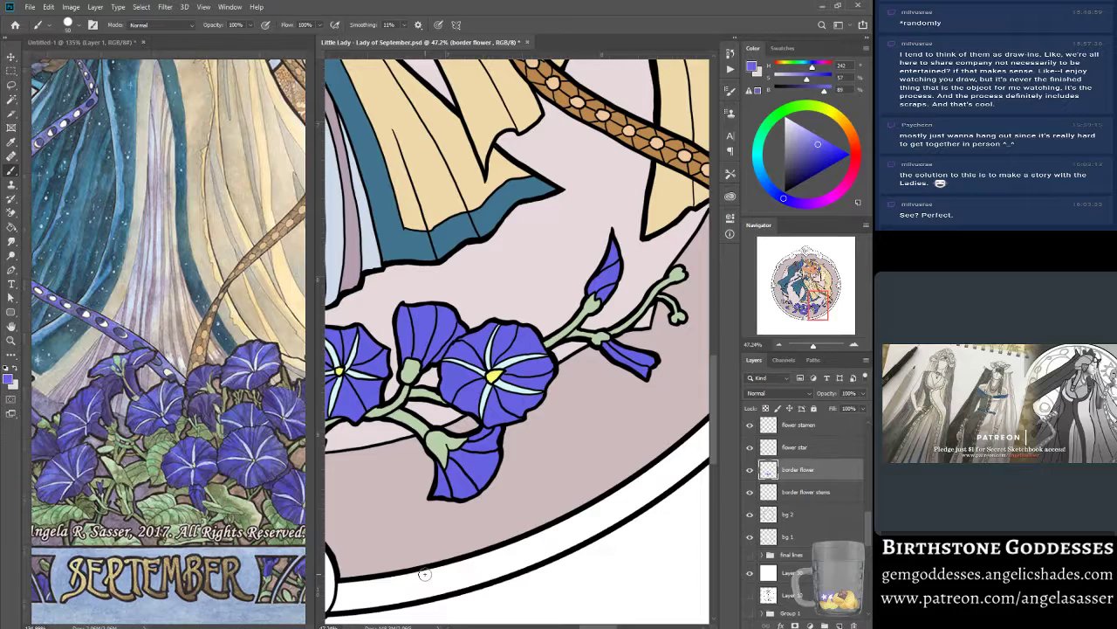
pyautogui.moveTo(817, 304); pyautogui.dragTo(799, 305)
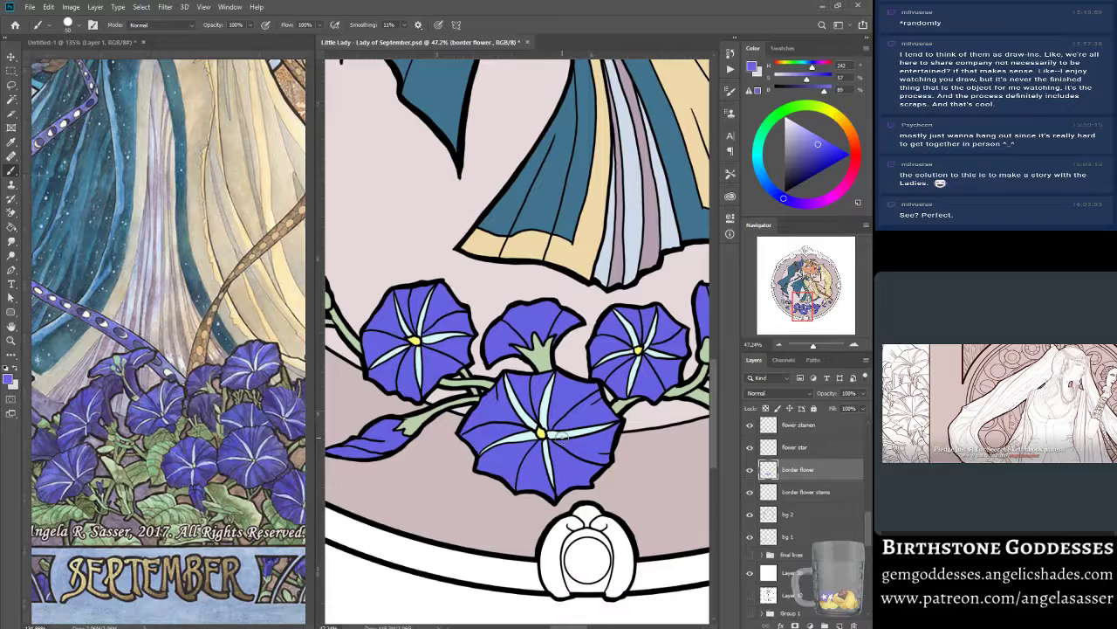
pyautogui.moveTo(817, 349)
pyautogui.mouseDown()
pyautogui.moveTo(793, 347)
pyautogui.moveTo(813, 347)
pyautogui.mouseUp()
pyautogui.moveTo(808, 280); pyautogui.dragTo(803, 293)
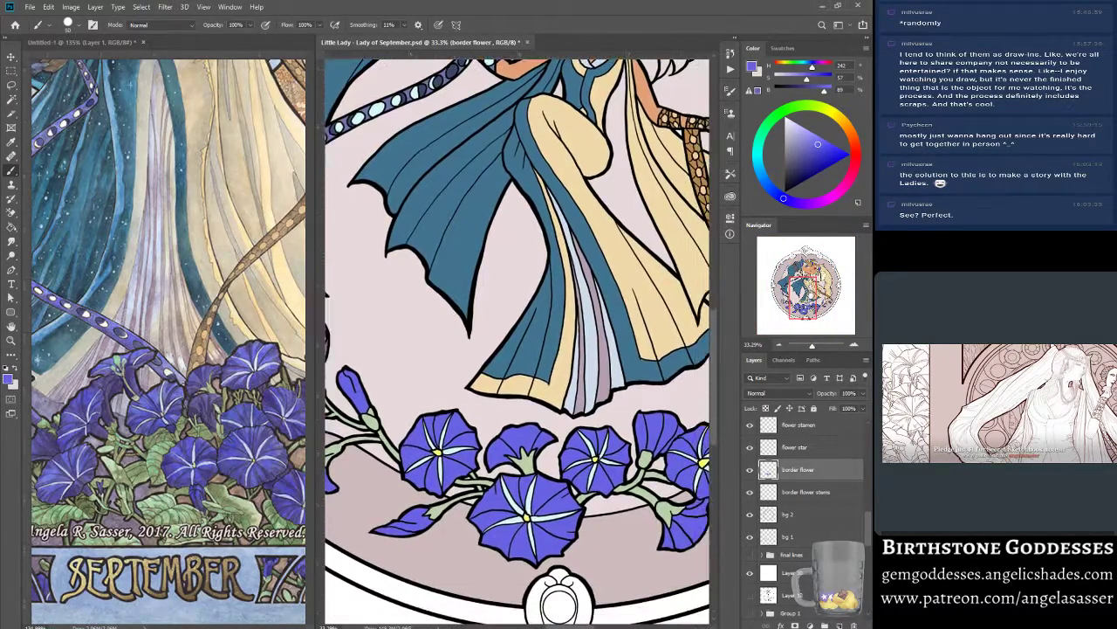
pyautogui.moveTo(815, 348)
pyautogui.mouseDown()
pyautogui.moveTo(792, 348)
pyautogui.moveTo(811, 347)
pyautogui.mouseUp()
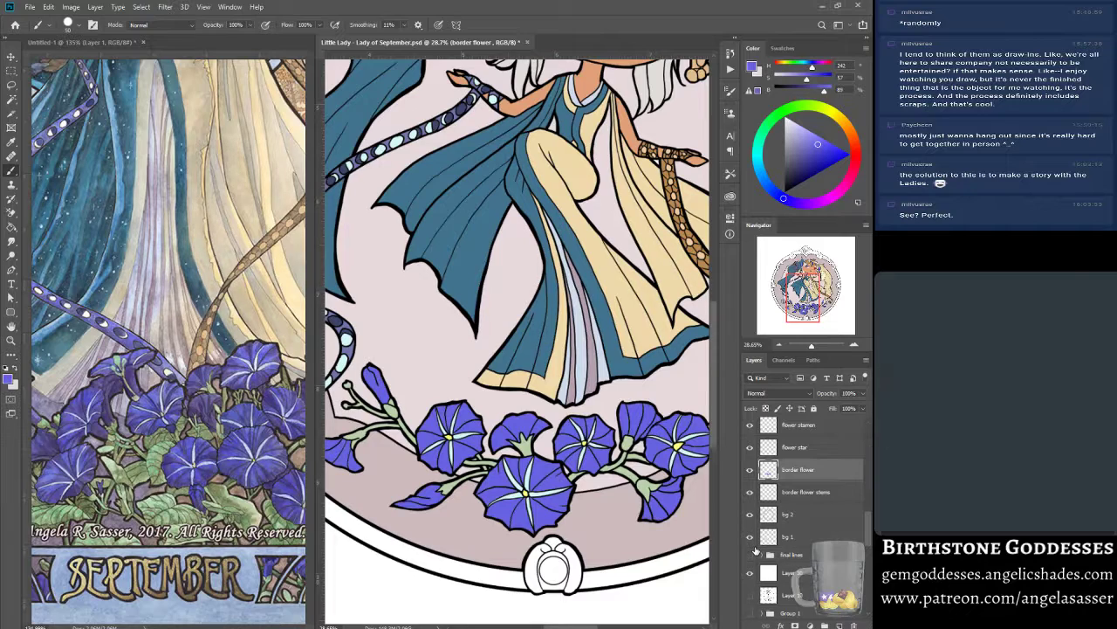
pyautogui.moveTo(812, 348)
pyautogui.mouseDown()
pyautogui.moveTo(799, 347)
pyautogui.moveTo(810, 346)
pyautogui.mouseUp()
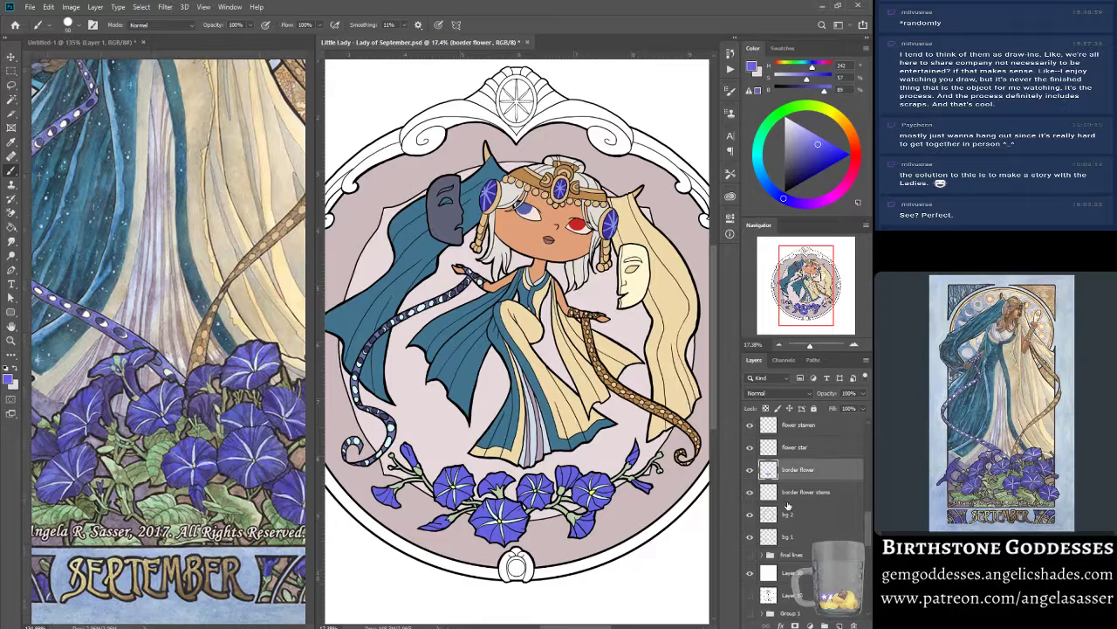
# Save the illustration and sample the tan of the horn-like tip above the blue veil.
pyautogui.hotkey('ctrl', 's')
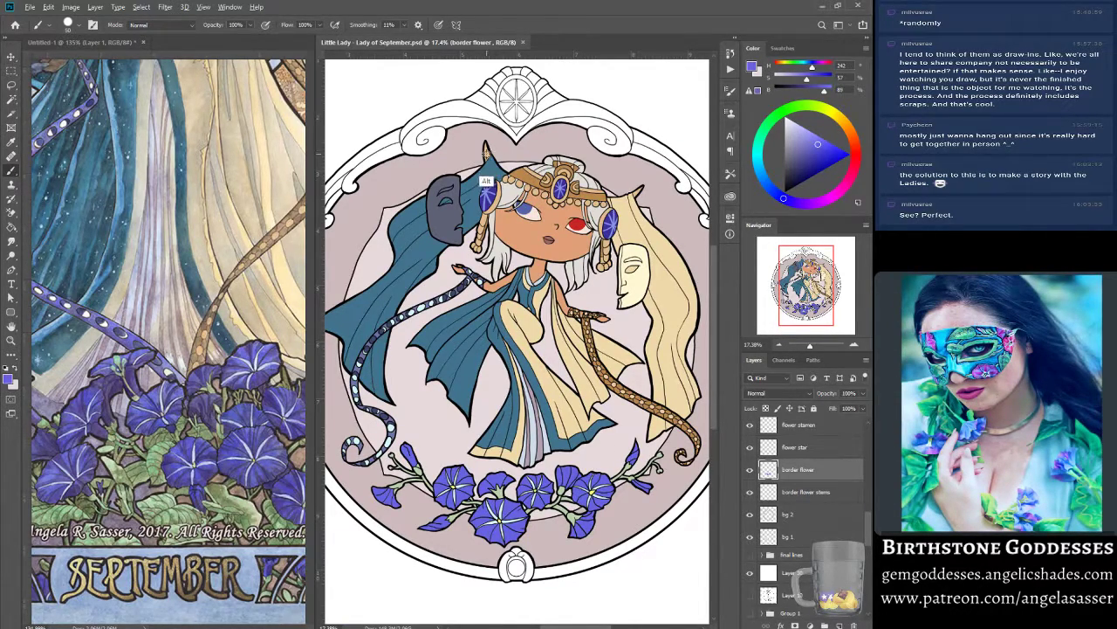
pyautogui.keyDown('alt'); pyautogui.click(486, 153); pyautogui.keyUp('alt')
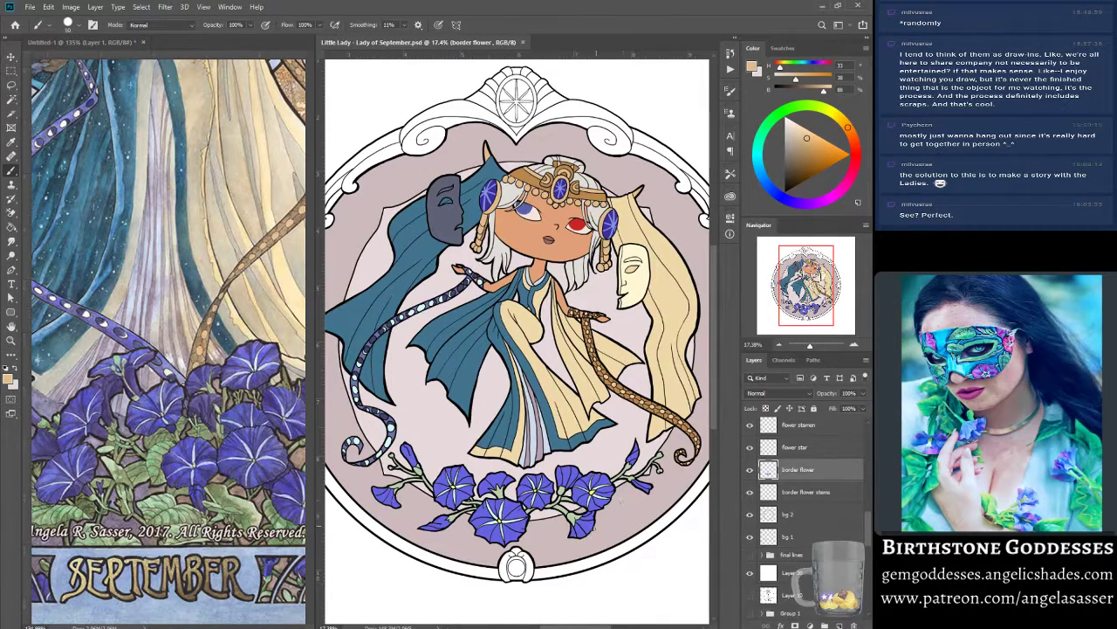
pyautogui.click(801, 537)
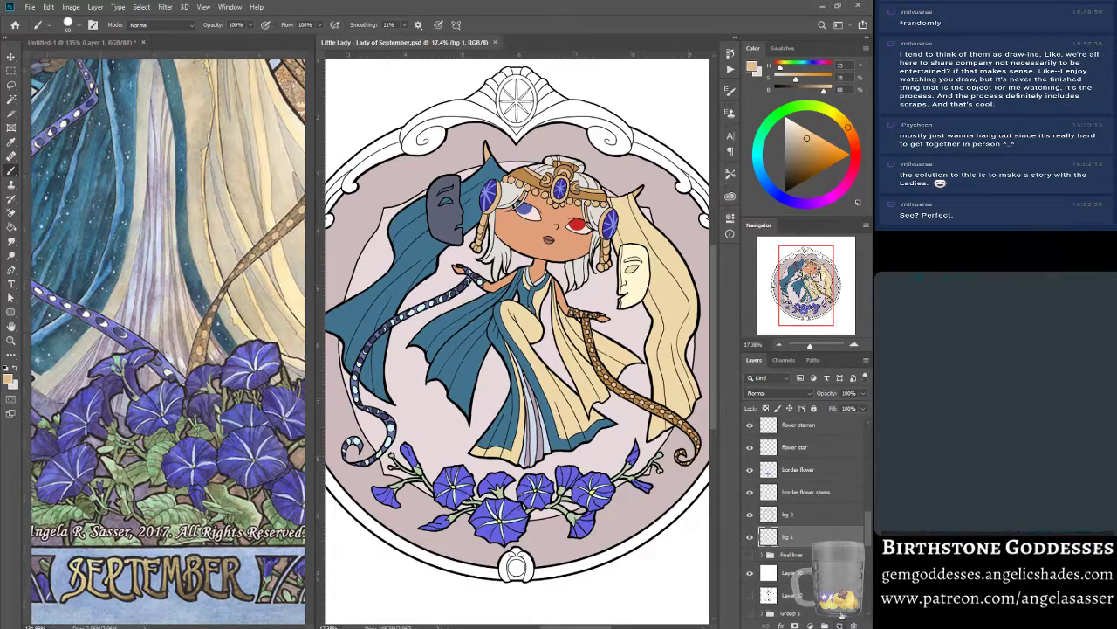
pyautogui.click(840, 625)
pyautogui.moveTo(806, 539); pyautogui.dragTo(799, 567)
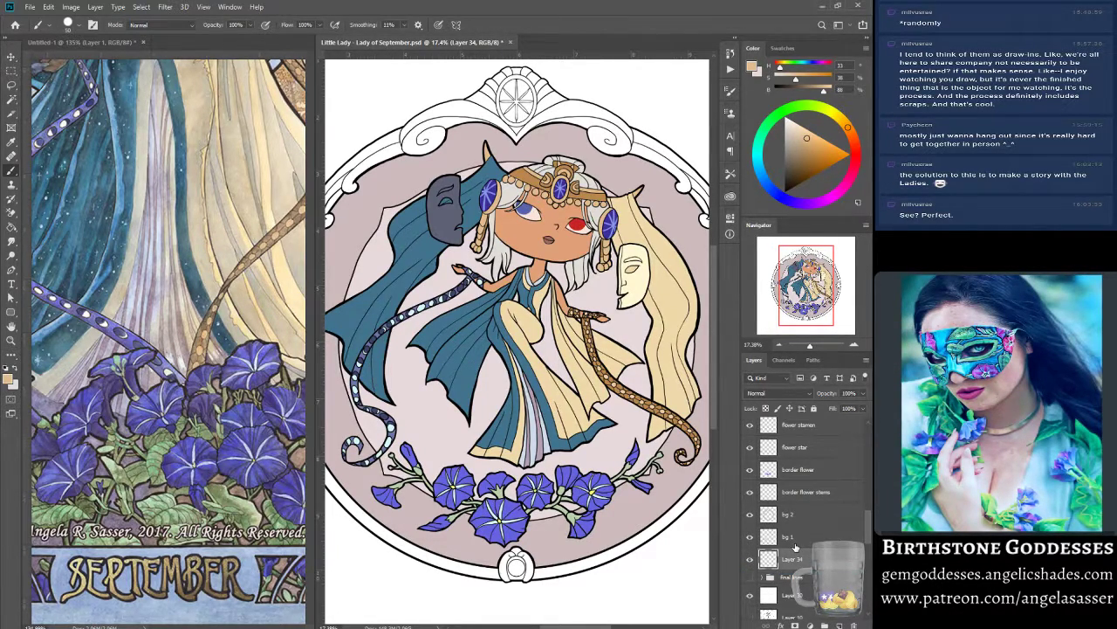
pyautogui.press('d')
pyautogui.press('a')
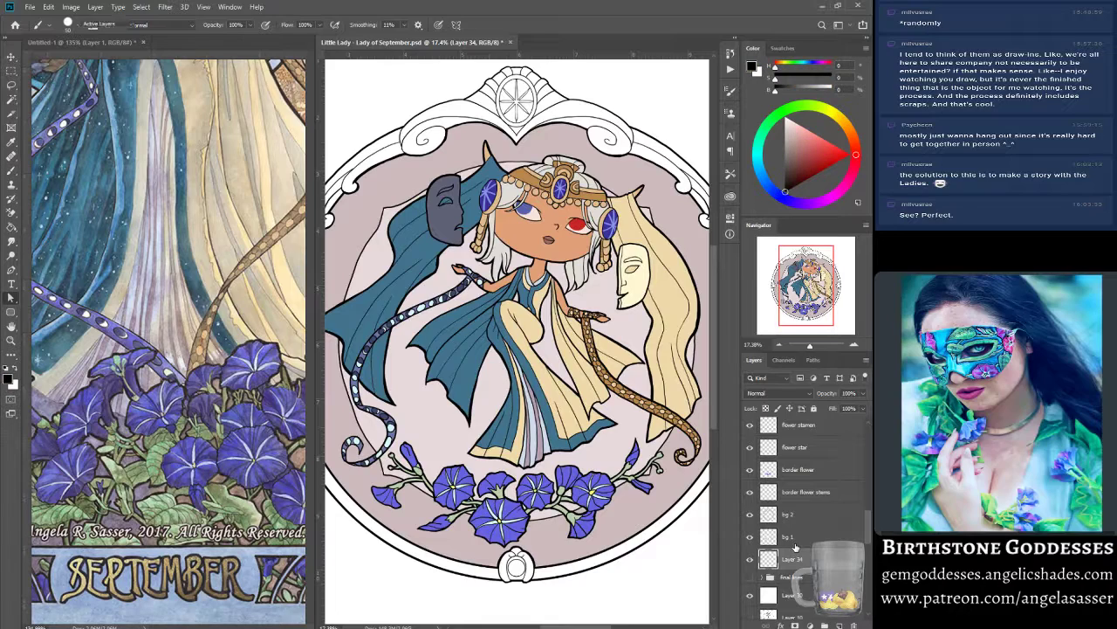
pyautogui.press('r')
pyautogui.press('k')
pyautogui.press('BackSpace')
pyautogui.press('BackSpace')
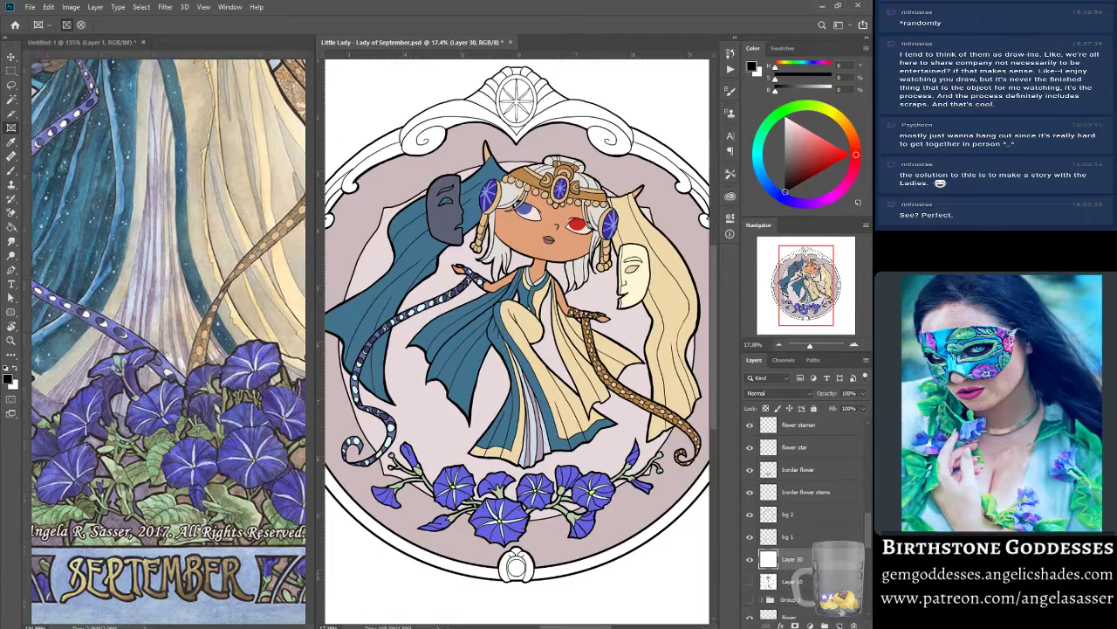
# Add two new layers beneath bg 1, naming the upper one light border and the lower one dark border.
pyautogui.hotkey('ctrl', 'shift', 'alt', 'n')
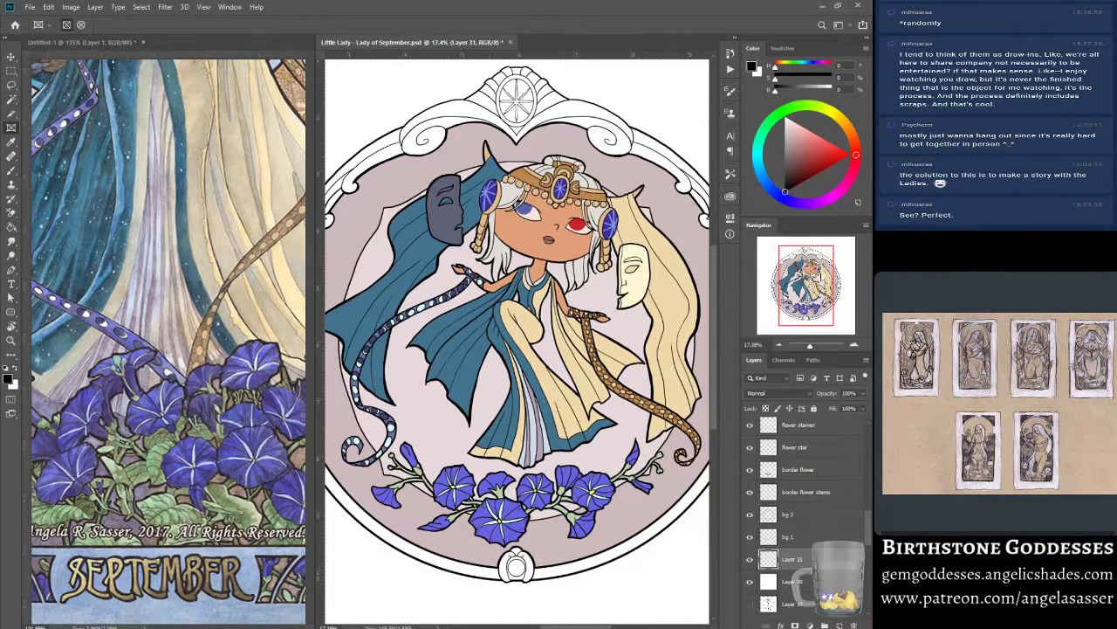
pyautogui.click(839, 625)
pyautogui.doubleClick(795, 559)
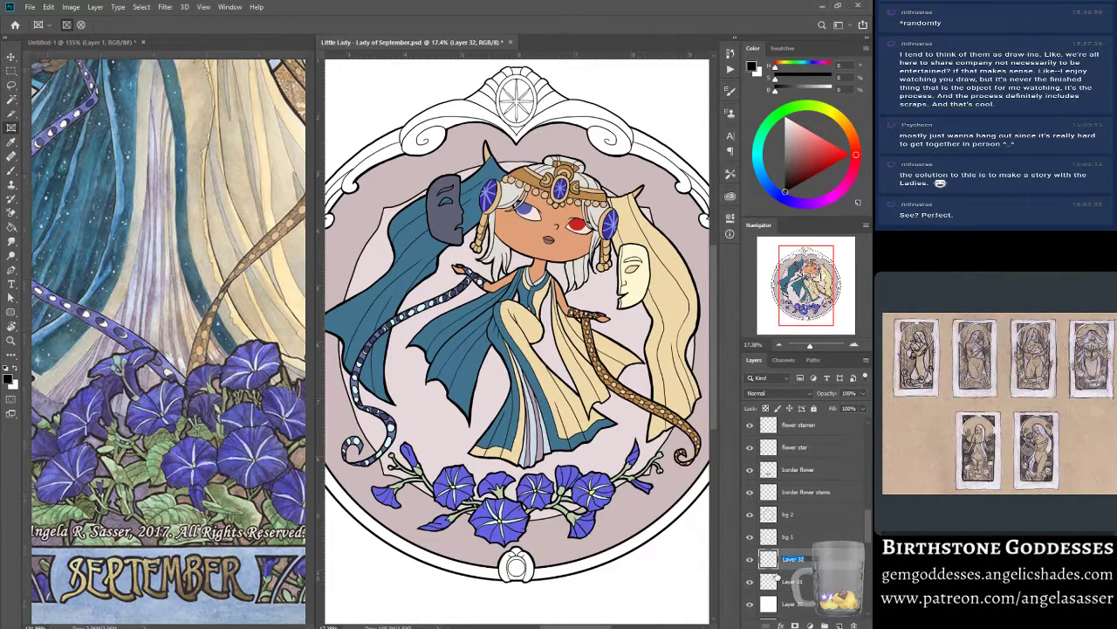
pyautogui.write('der')
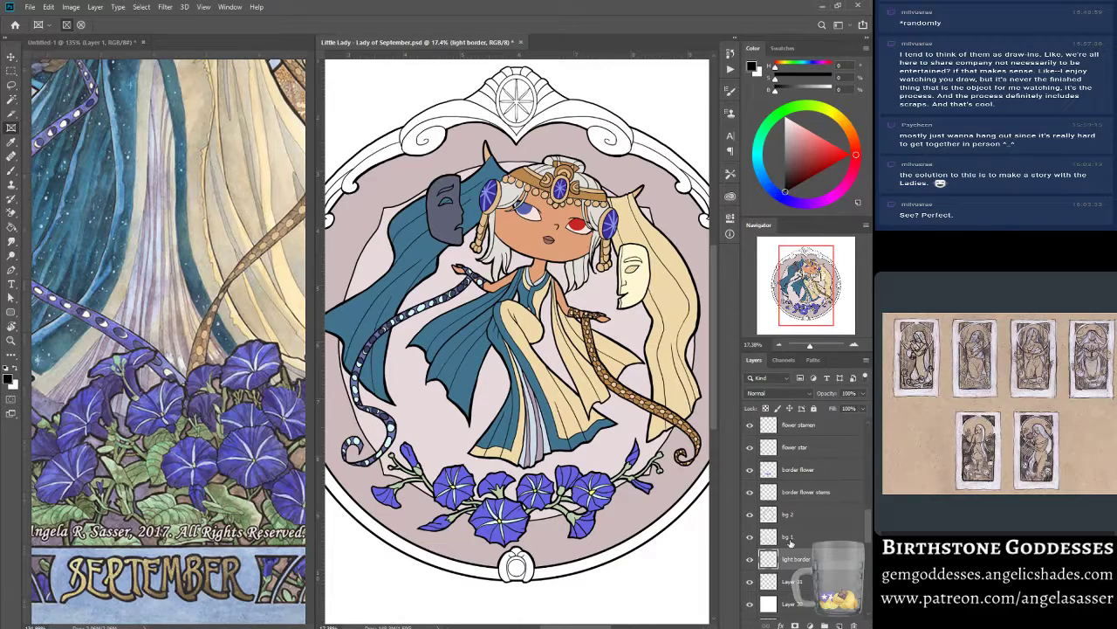
pyautogui.doubleClick(791, 580)
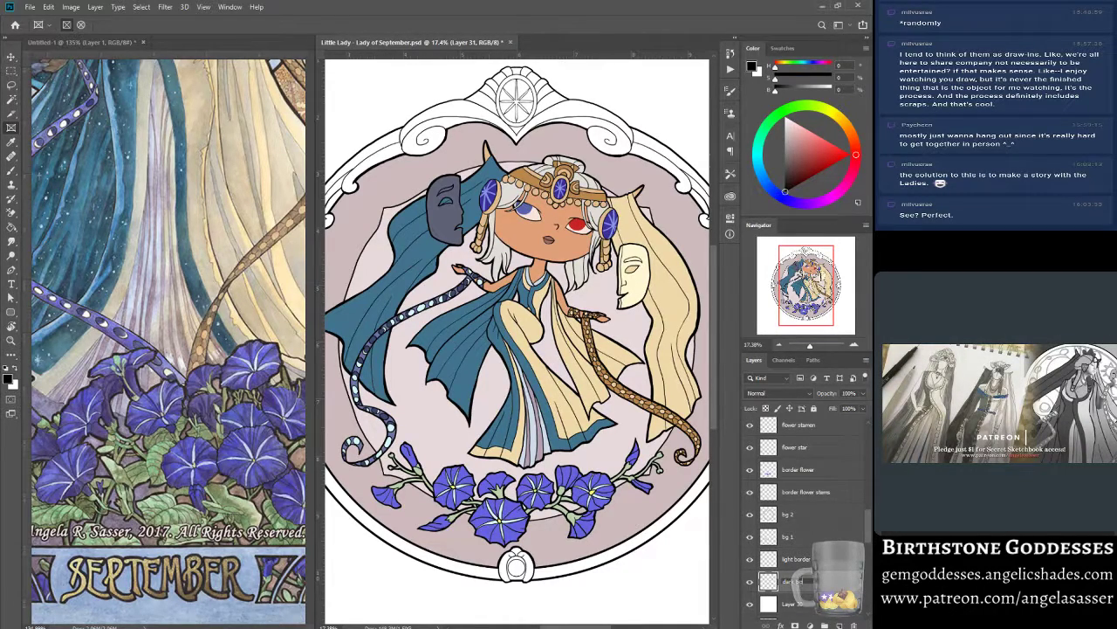
pyautogui.press('Return')
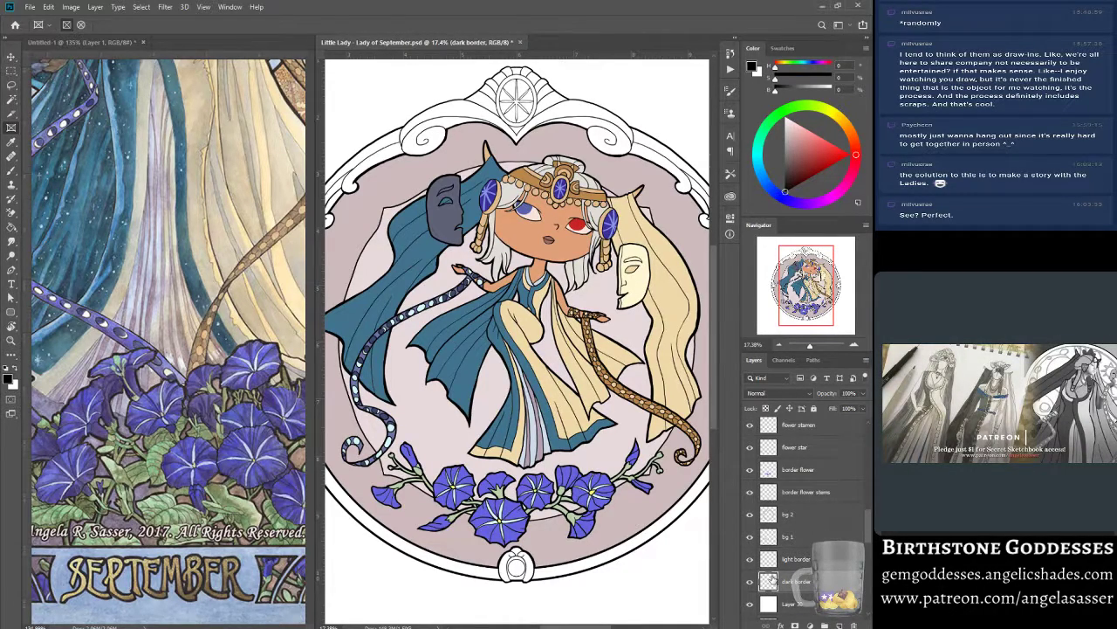
# Set the foreground color to the tan #e1bb8c sampled from the tip above the blue veil, and make the light border layer active.
pyautogui.click(8, 379)
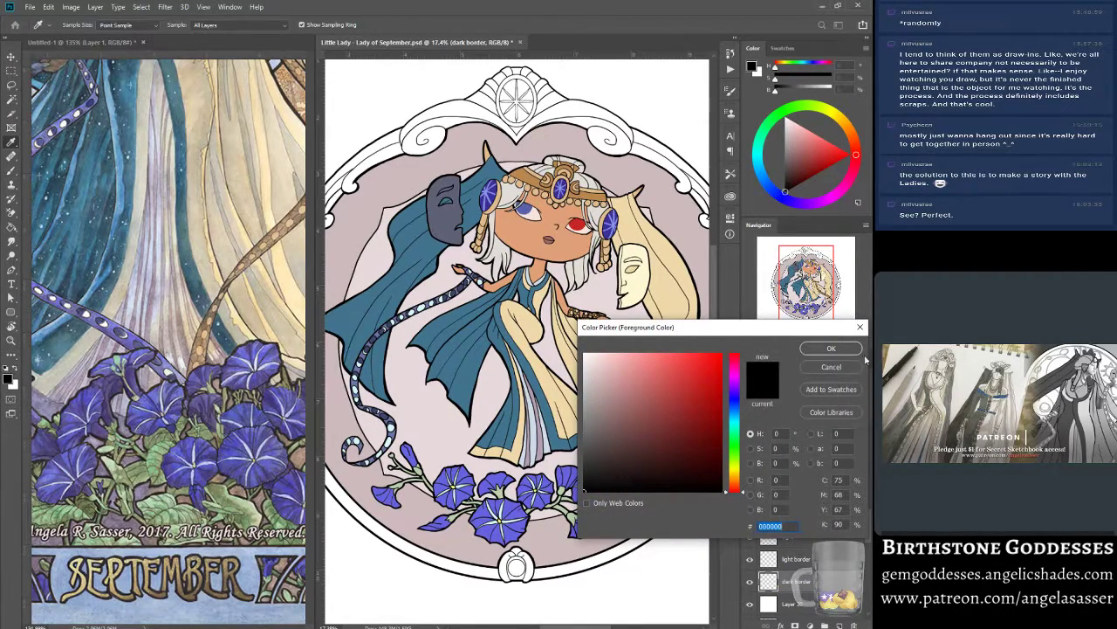
pyautogui.click(825, 368)
pyautogui.click(10, 169)
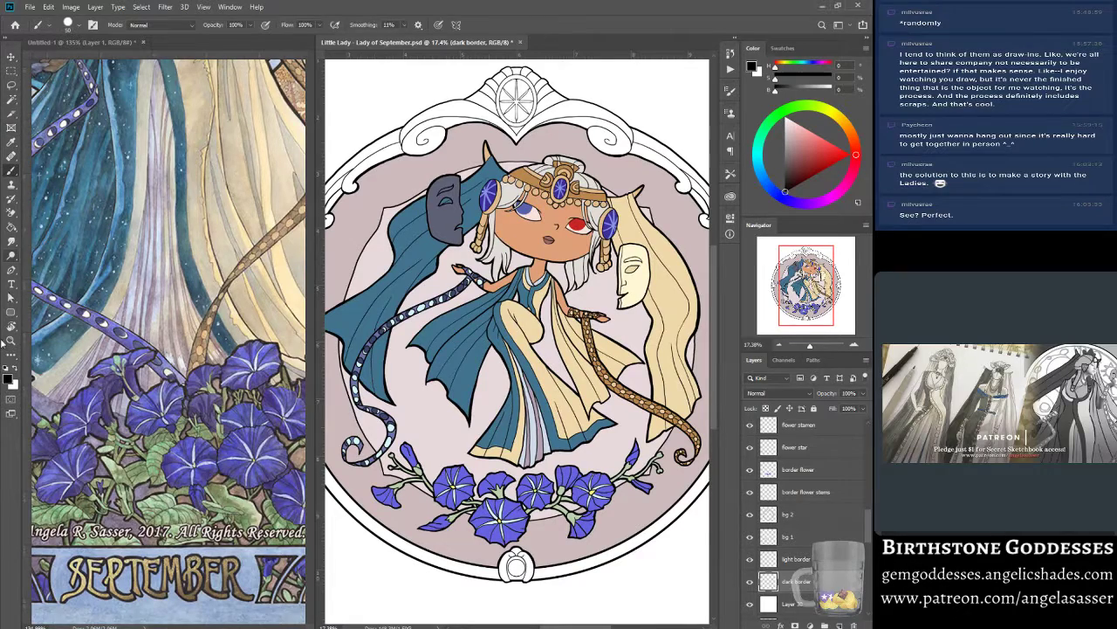
pyautogui.click(8, 379)
pyautogui.click(489, 158)
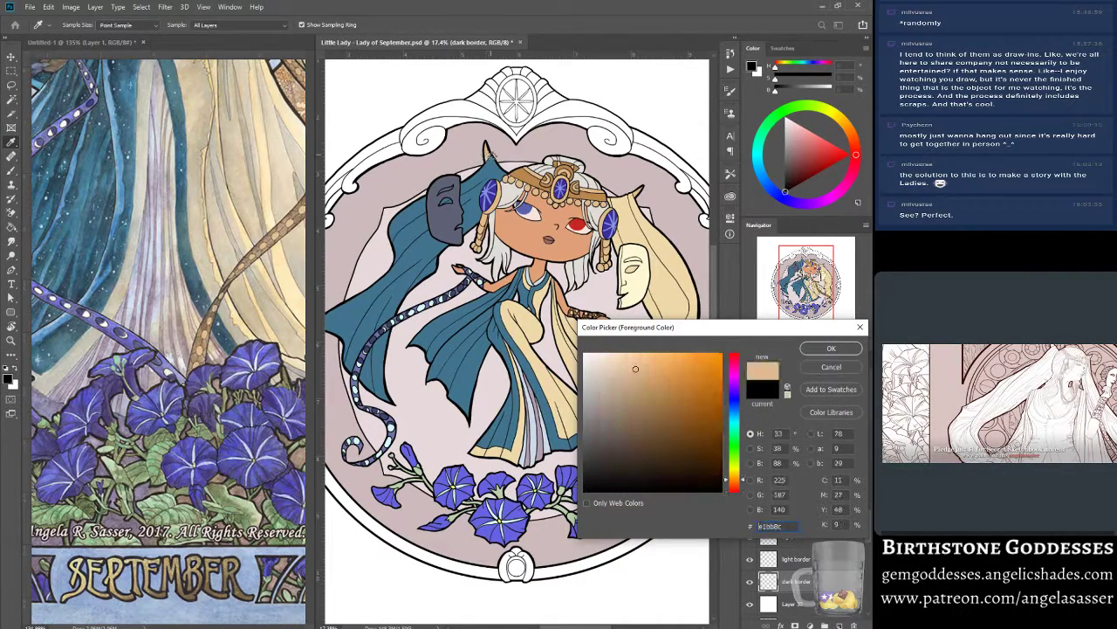
pyautogui.click(831, 348)
pyautogui.click(821, 556)
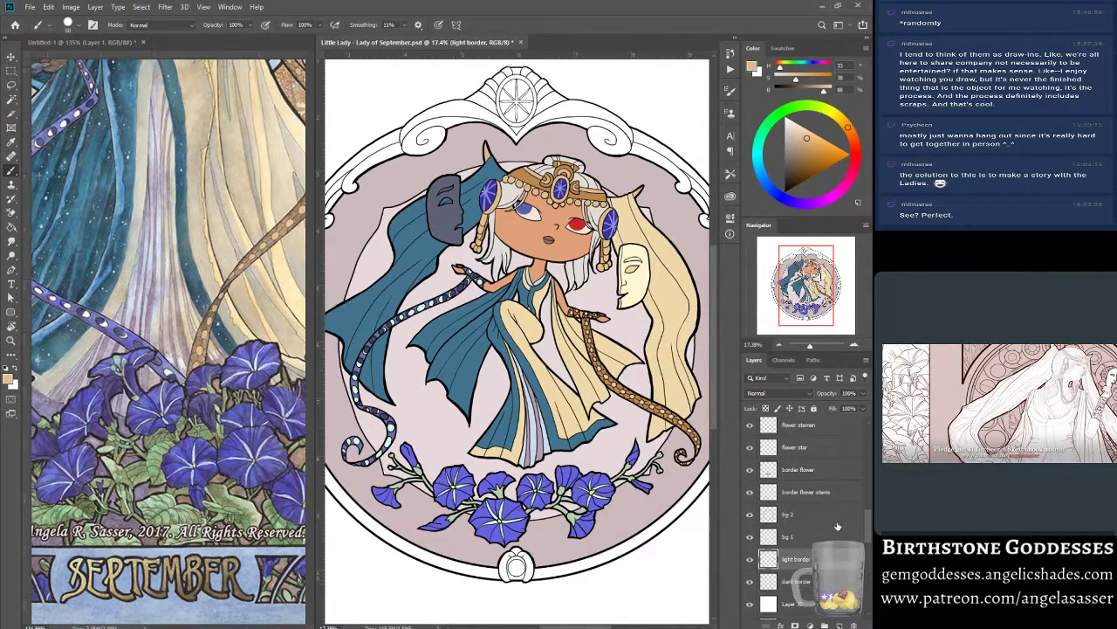
# Consolidate the tiled illustration and reference documents into tabs so the illustration fills the workspace.
pyautogui.scroll(10, 814, 506)
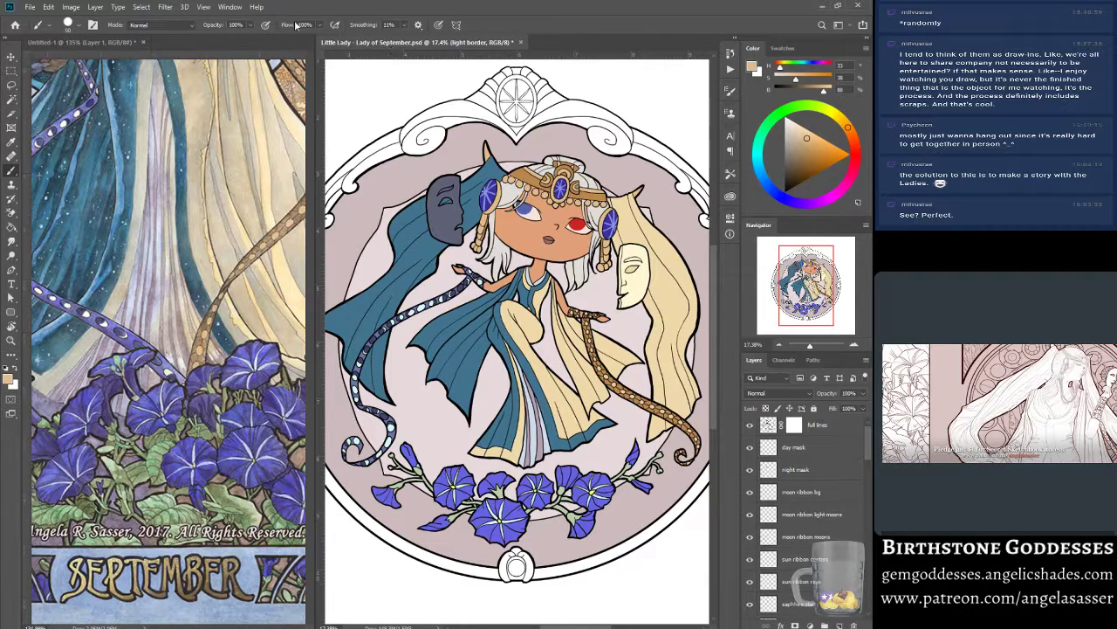
pyautogui.click(229, 7)
pyautogui.moveTo(282, 20)
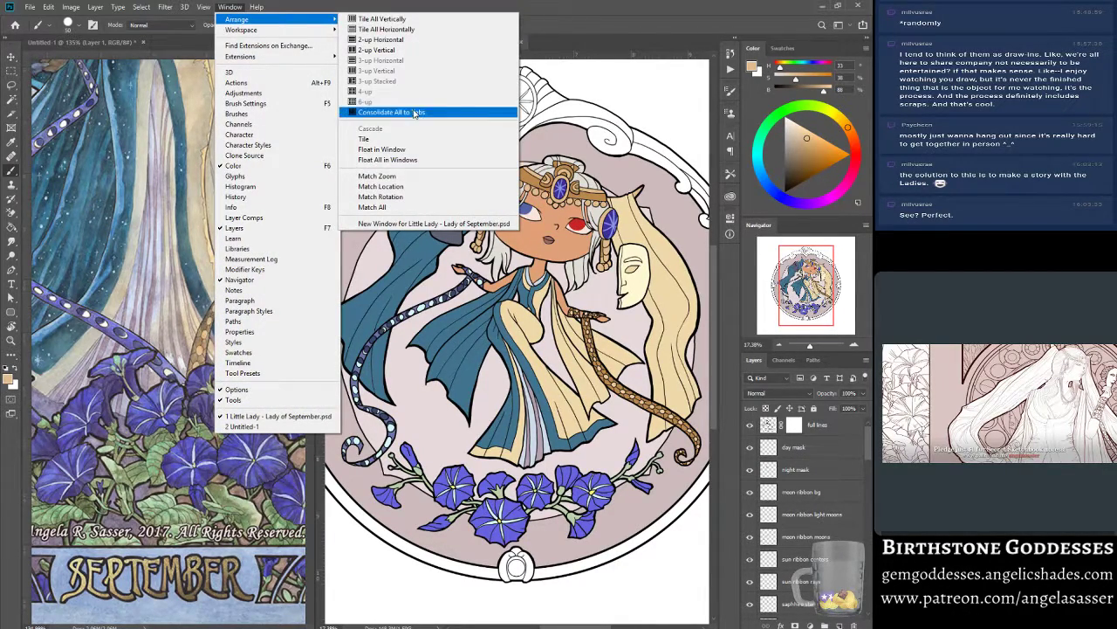
pyautogui.click(392, 112)
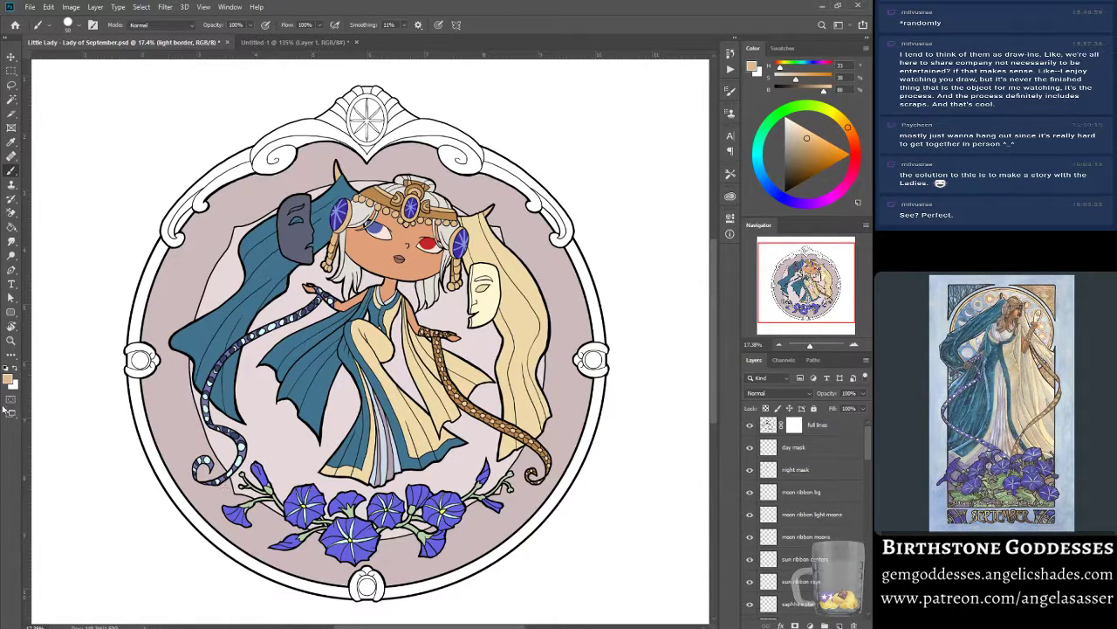
# Select the frame's upper scrollwork bands, crest and left clasp with the Magic Wand on the full lines layer.
pyautogui.click(15, 343)
pyautogui.click(396, 526)
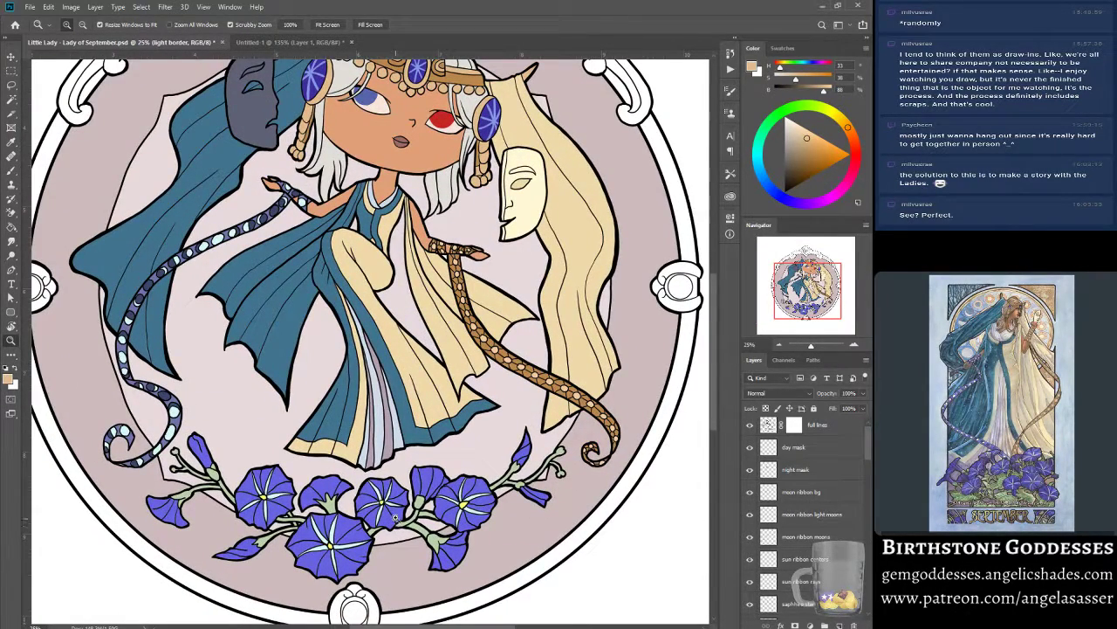
pyautogui.scroll(3, 192, 326)
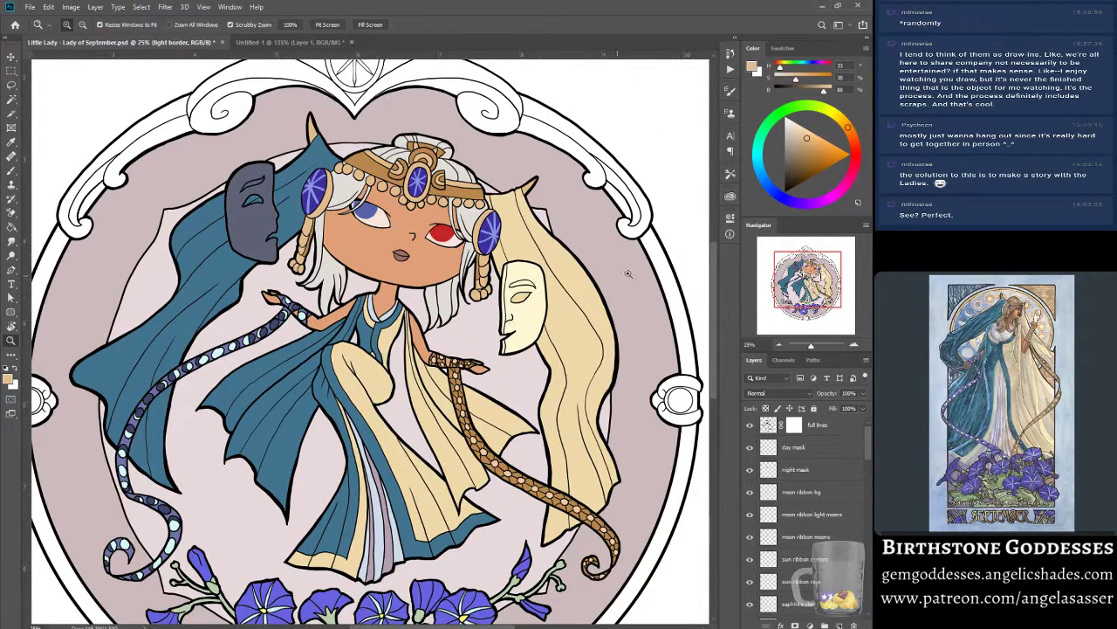
pyautogui.moveTo(814, 288); pyautogui.dragTo(809, 285)
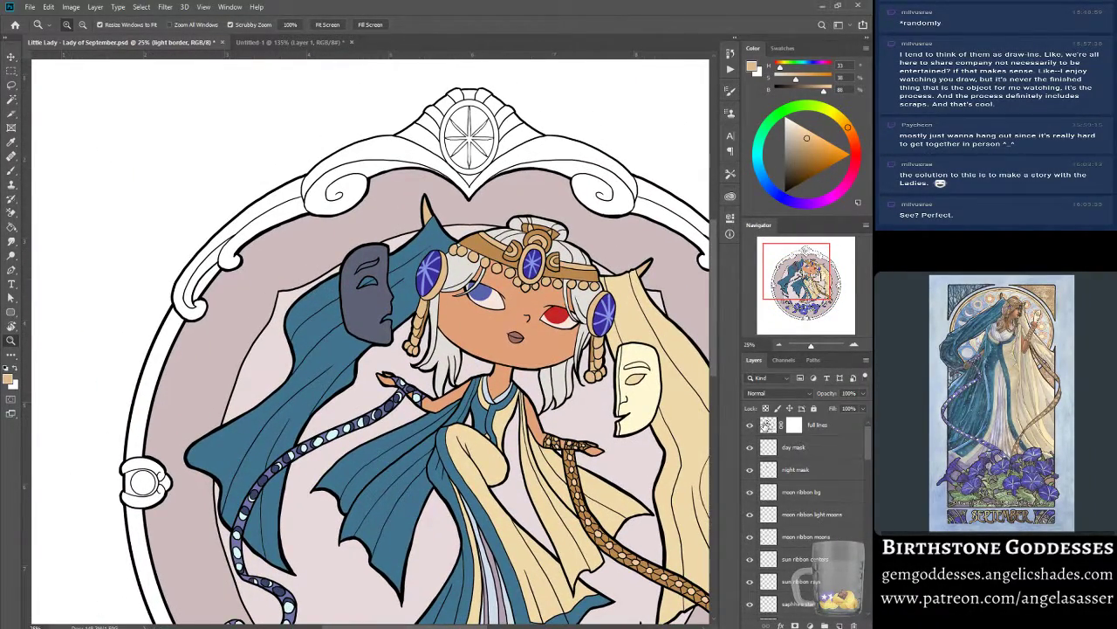
pyautogui.click(768, 425)
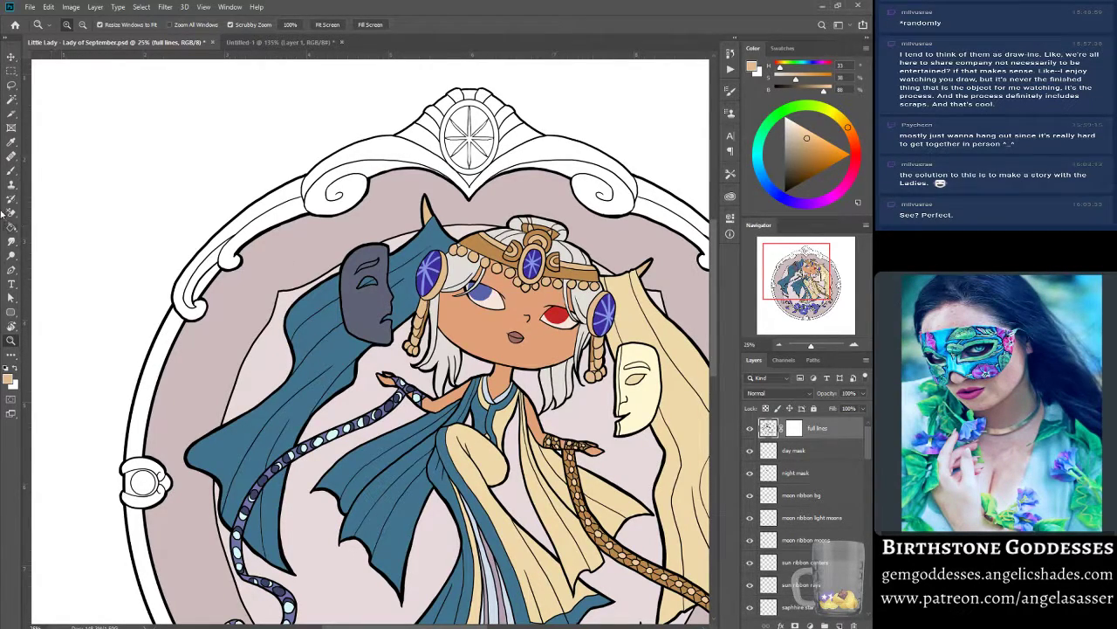
pyautogui.click(12, 101)
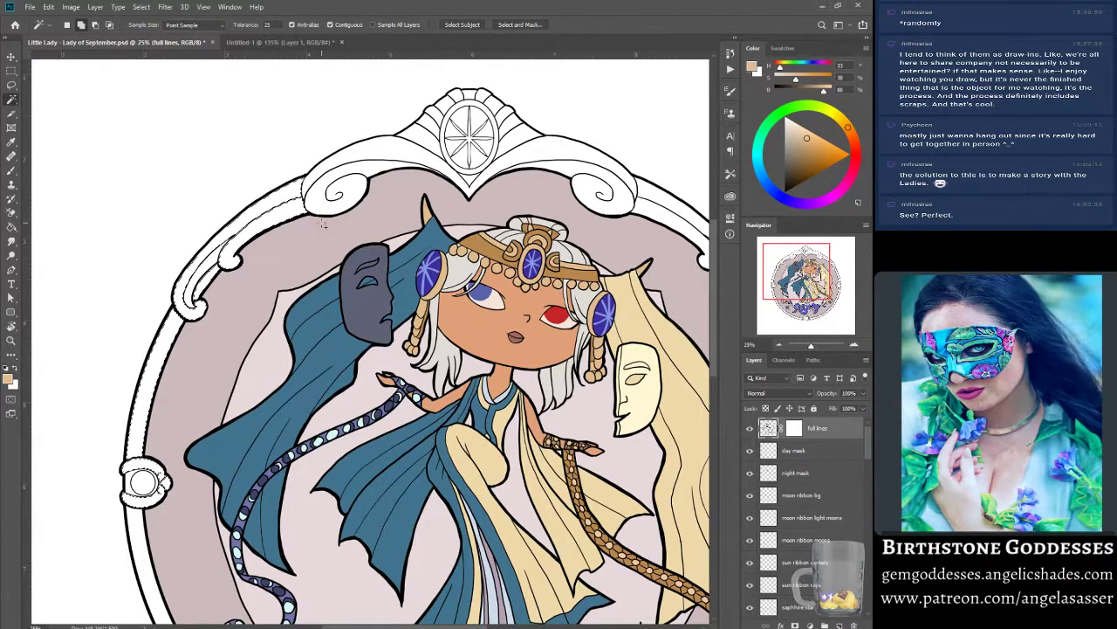
pyautogui.click(394, 149)
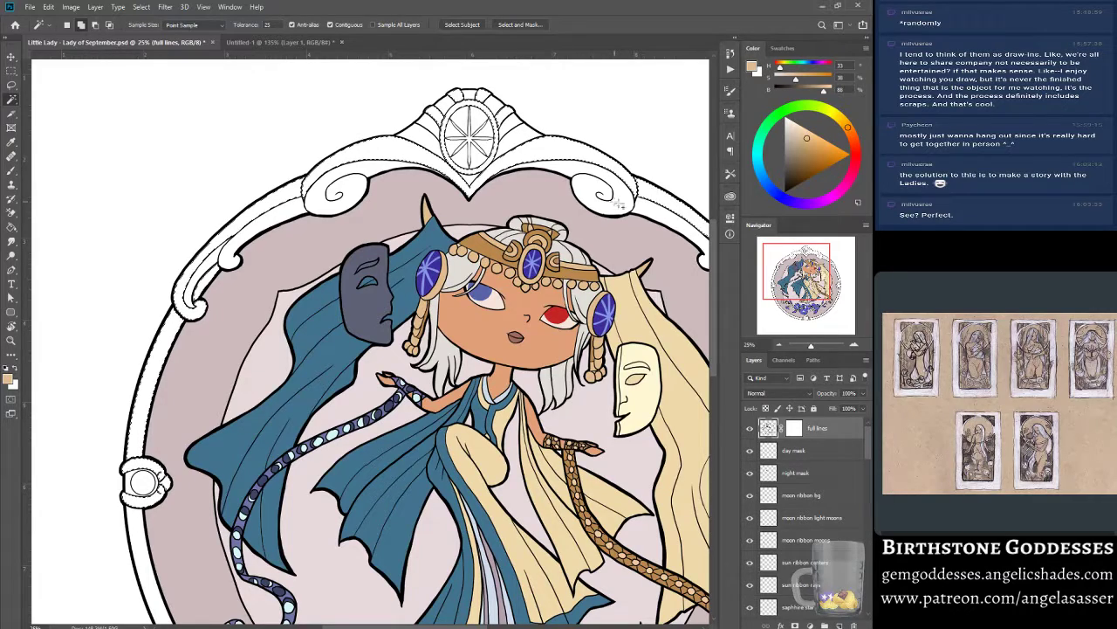
# Add the frame's right side, right clasp, lower ring and bottom clasp to the Magic Wand selection.
pyautogui.moveTo(790, 272); pyautogui.dragTo(805, 276)
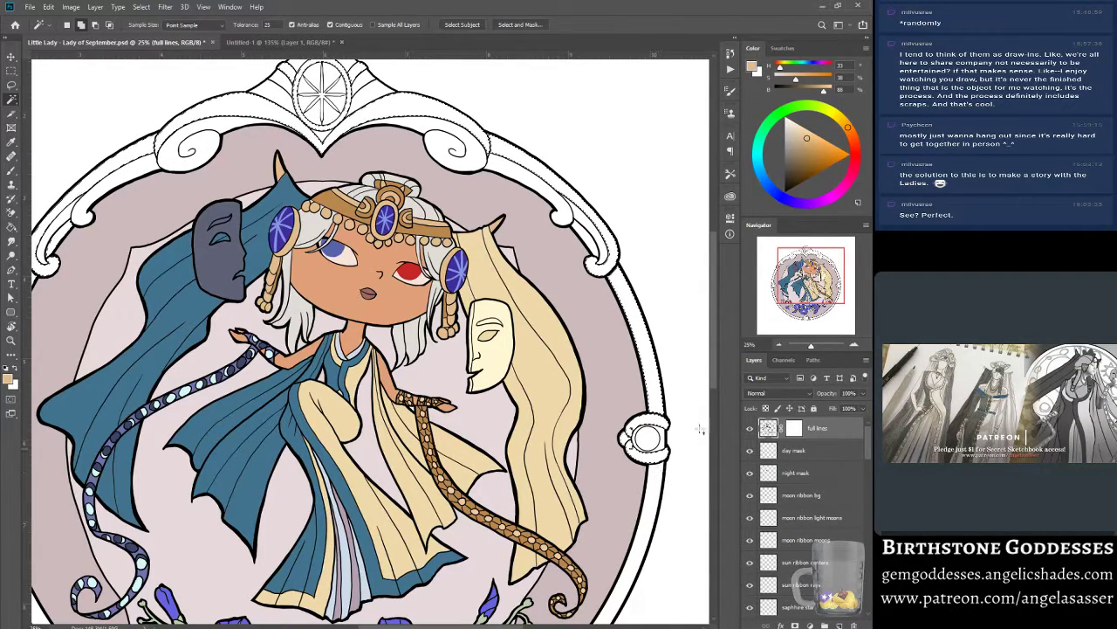
pyautogui.moveTo(808, 294); pyautogui.dragTo(794, 312)
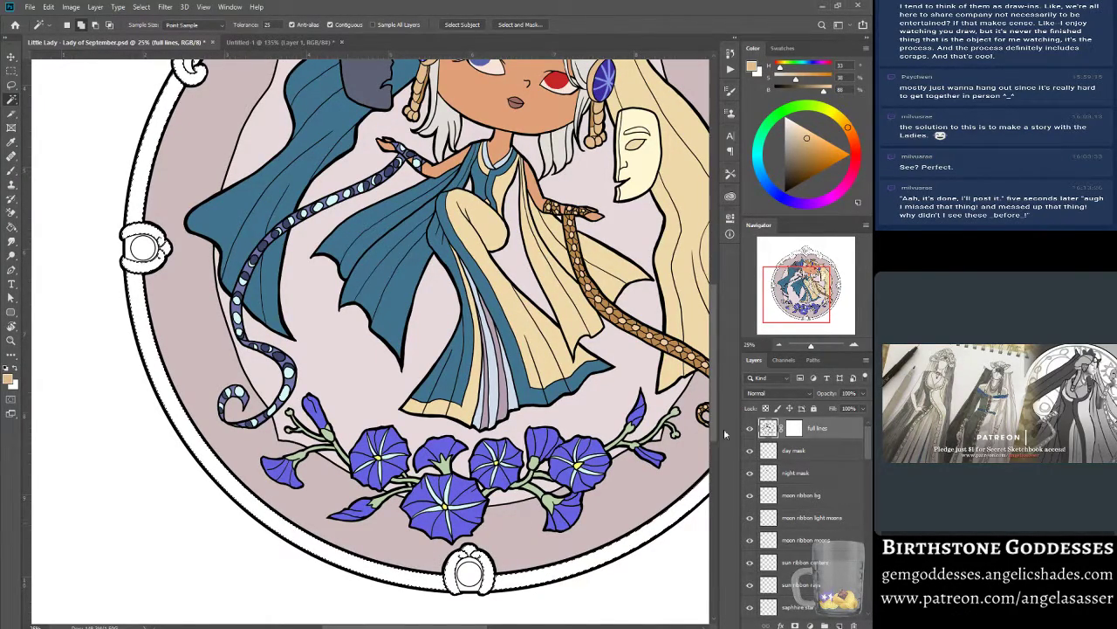
pyautogui.moveTo(810, 346); pyautogui.dragTo(811, 347)
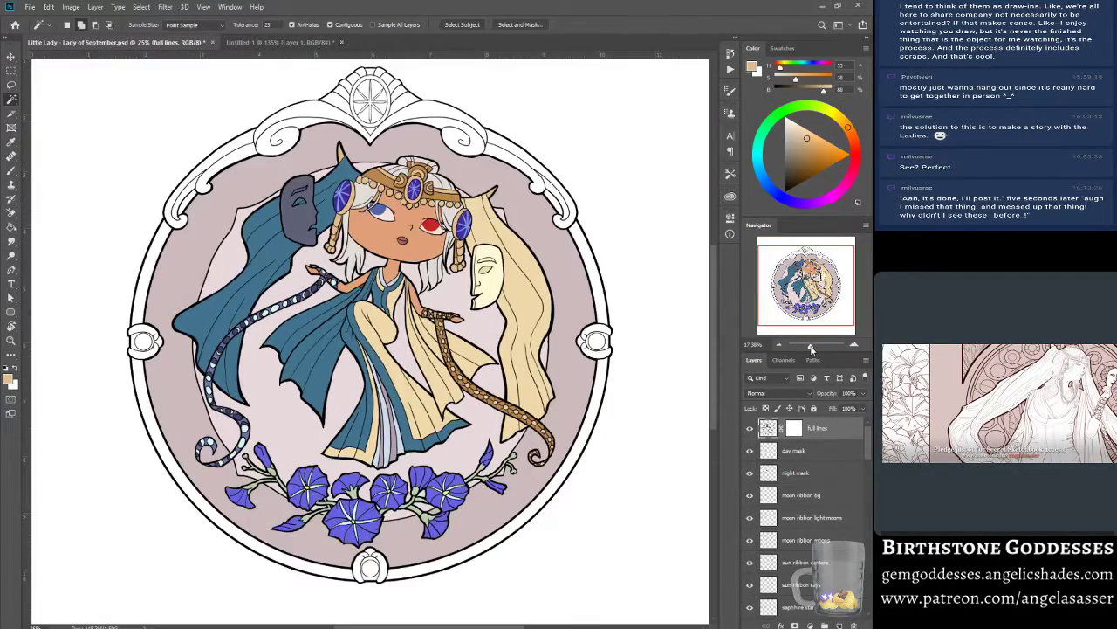
pyautogui.scroll(1, 318, 516)
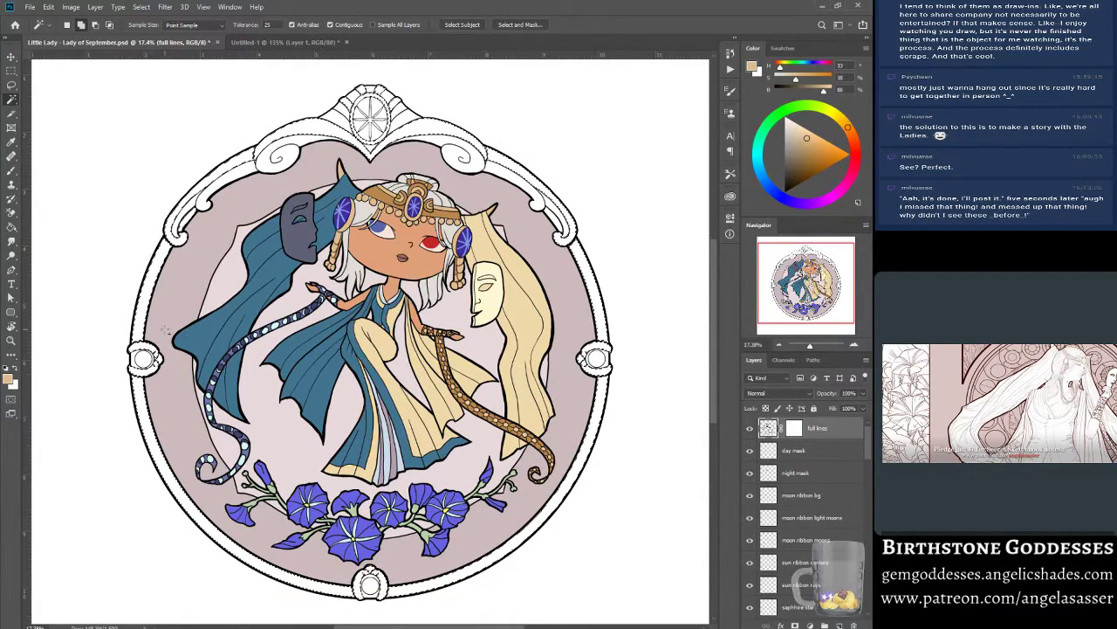
# Expand the active selection of the oval frame's outer ring and trim.
pyautogui.click(141, 7)
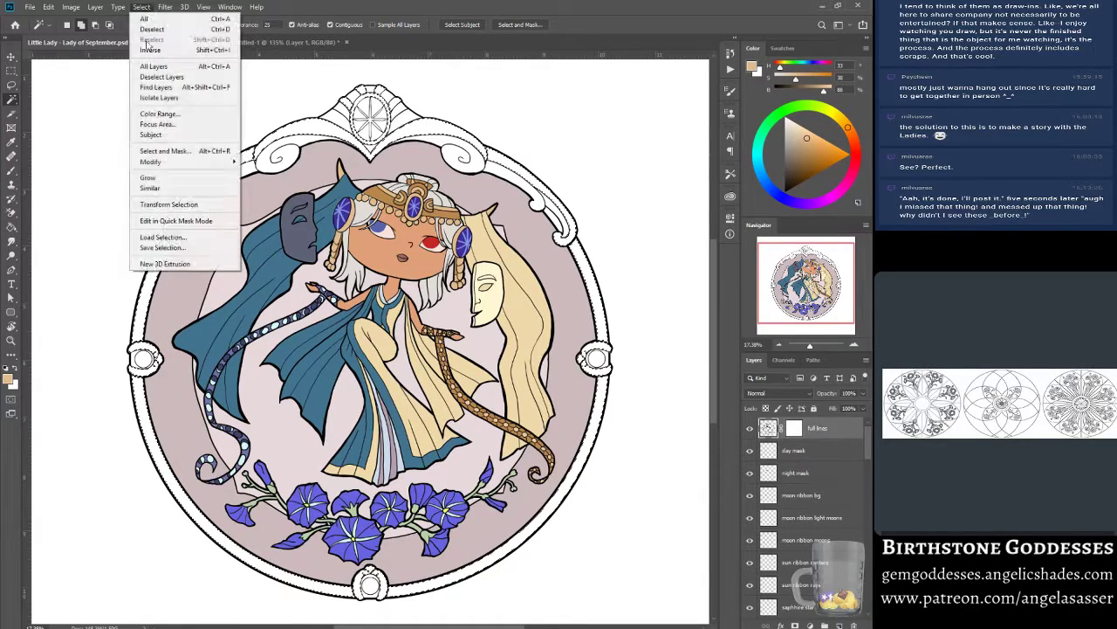
pyautogui.click(255, 182)
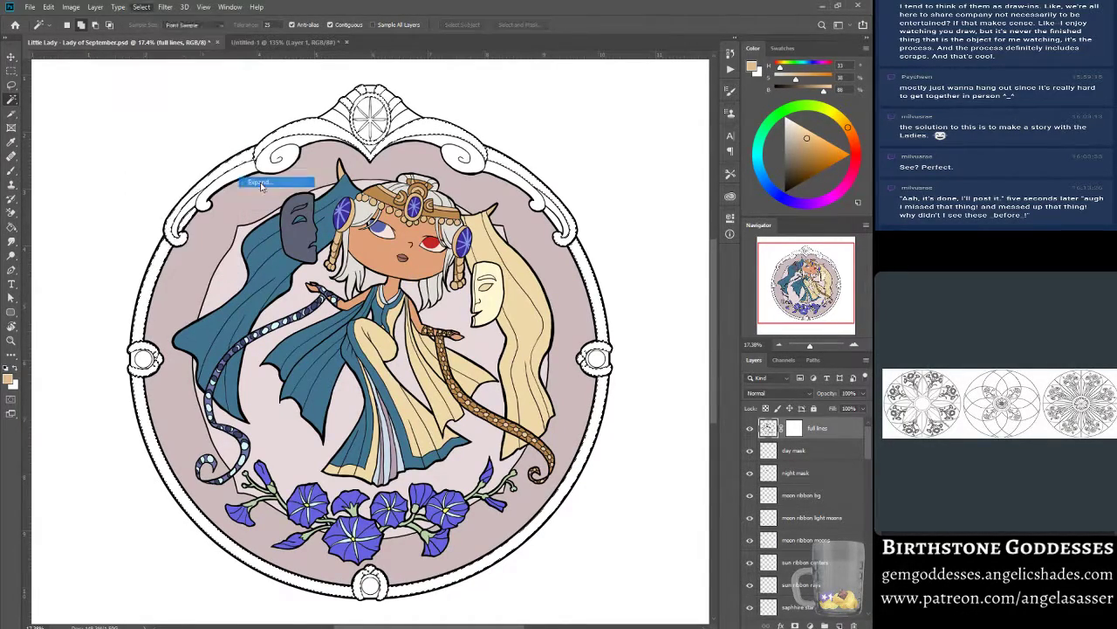
pyautogui.click(493, 217)
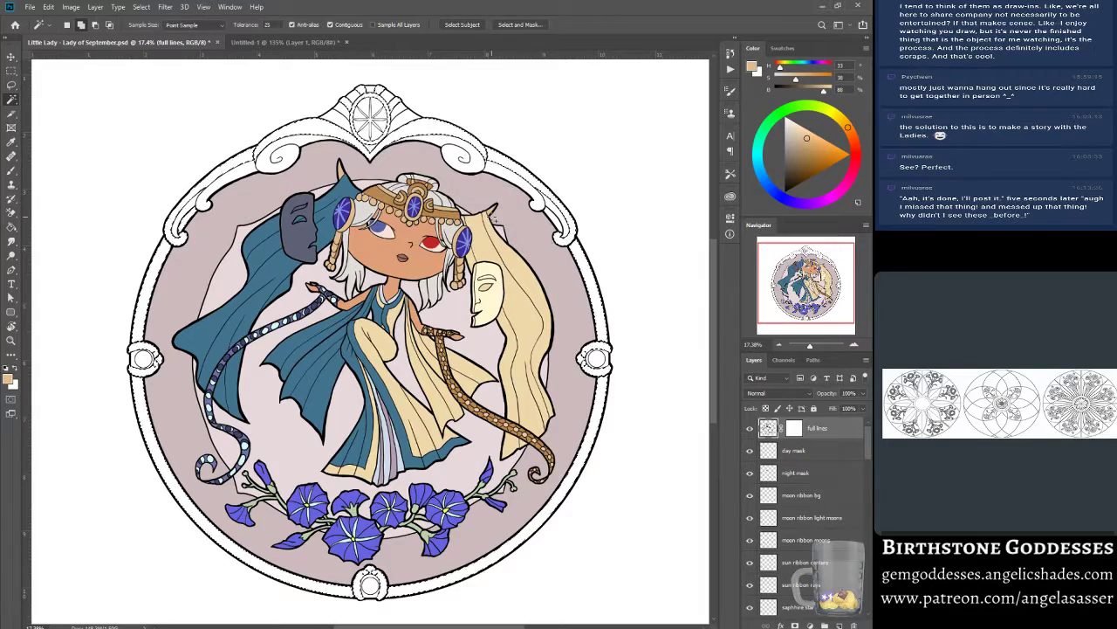
# Fill the selection on the "light border" layer with the tan foreground color in Normal mode at 100% opacity, and deselect.
pyautogui.scroll(-10, 851, 455)
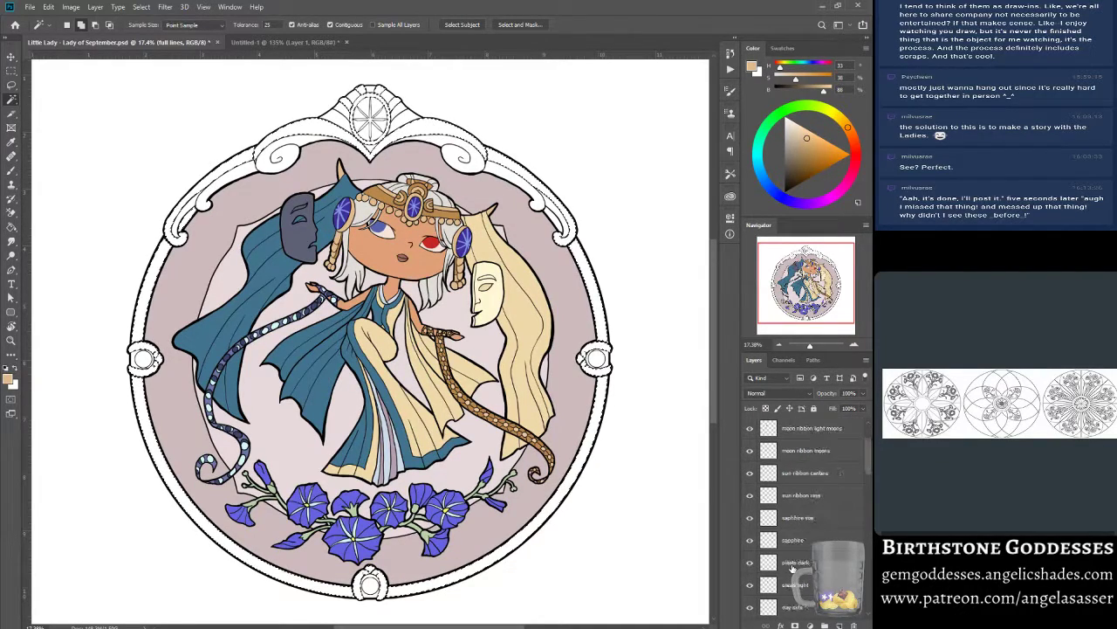
pyautogui.scroll(-3, 792, 568)
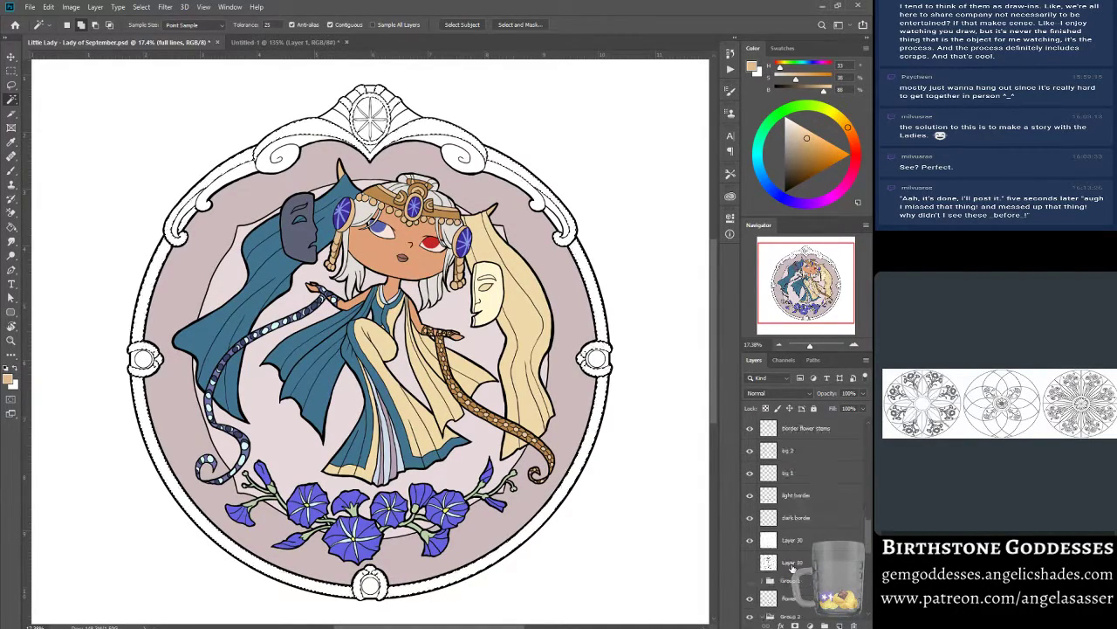
pyautogui.click(797, 518)
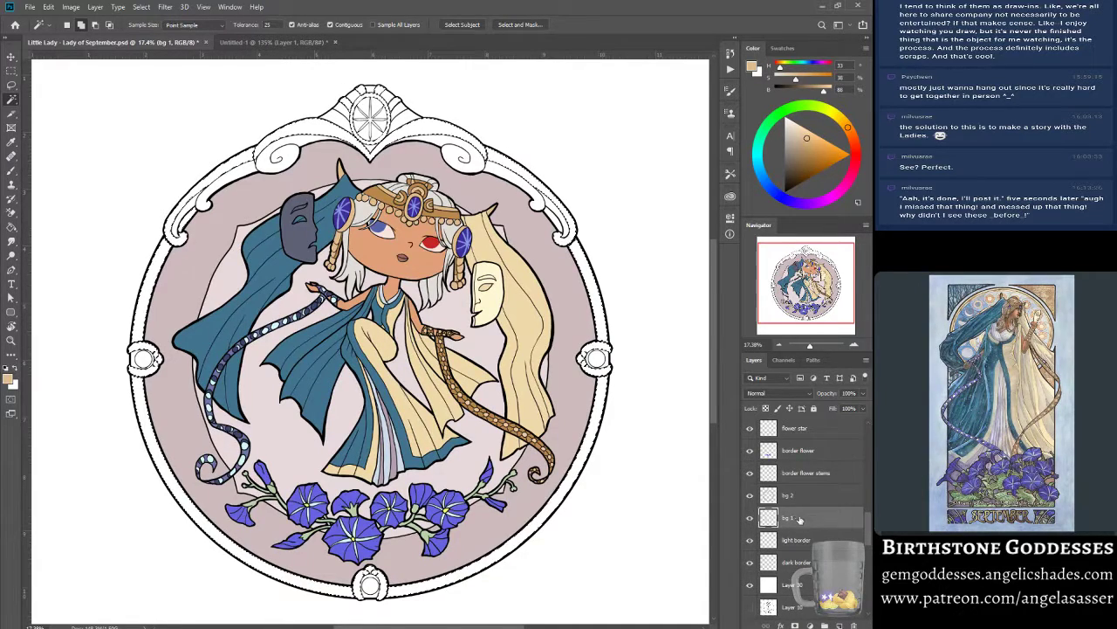
pyautogui.click(805, 543)
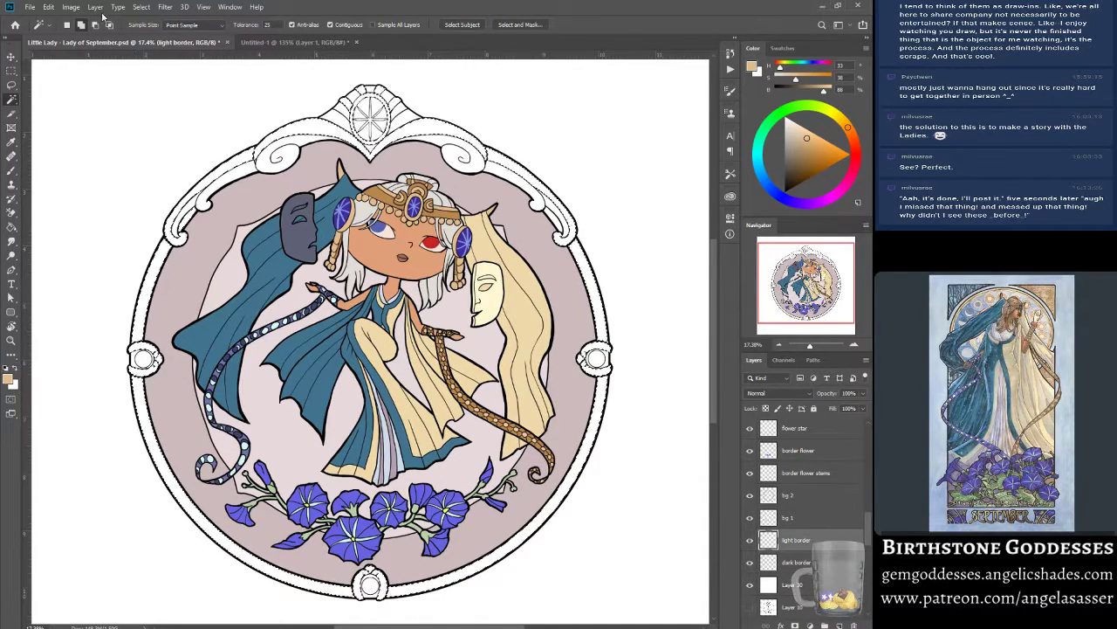
pyautogui.click(48, 7)
pyautogui.click(88, 184)
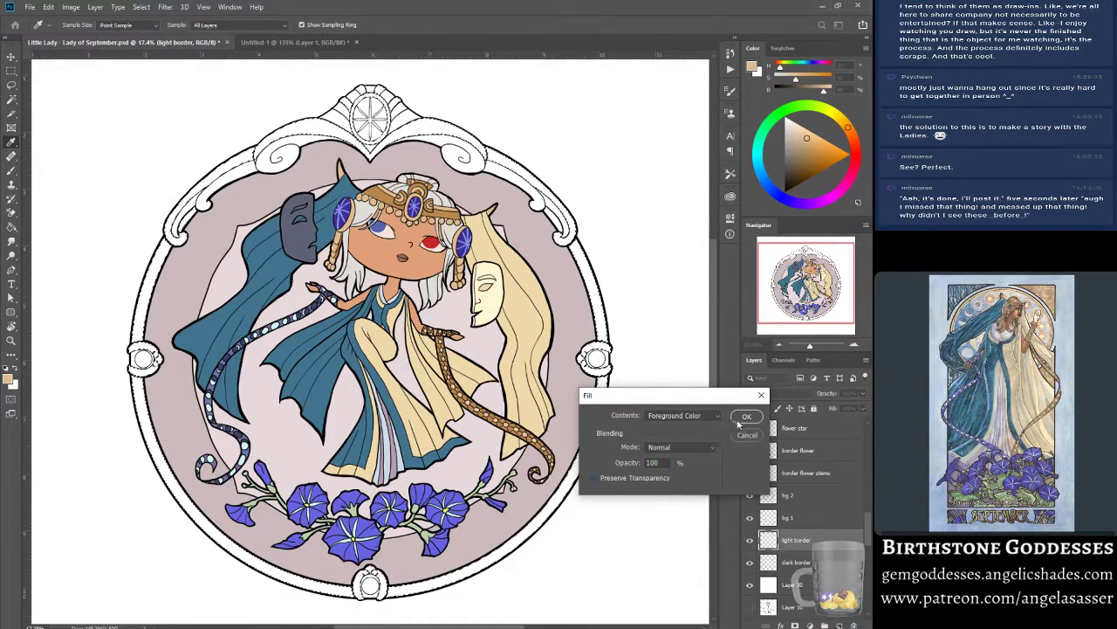
pyautogui.click(746, 416)
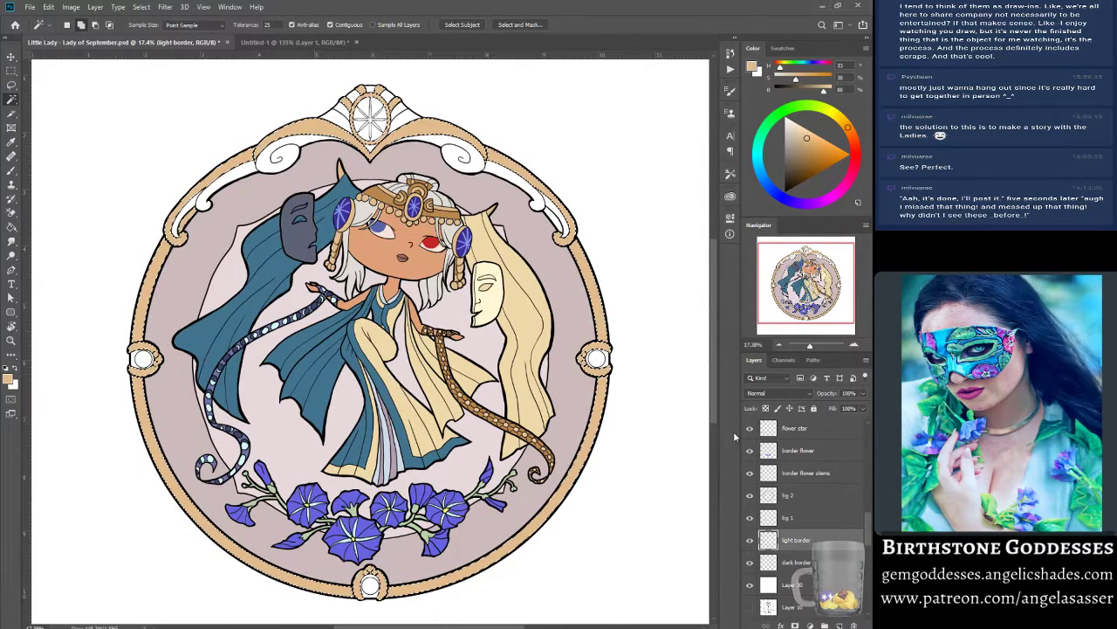
pyautogui.hotkey('ctrl', 'd')
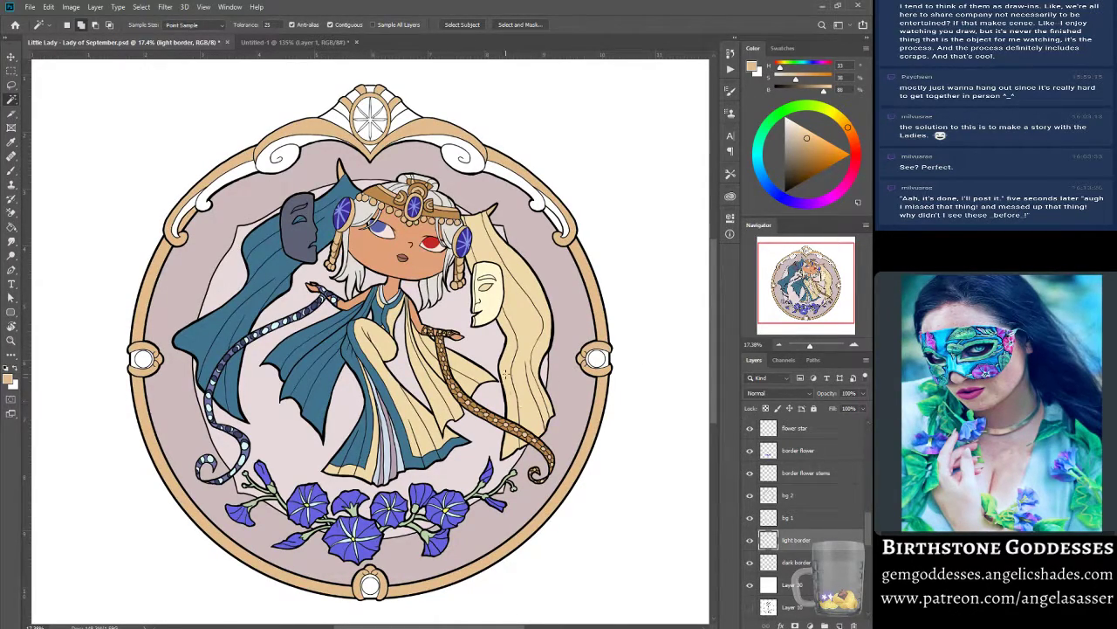
# On the "full lines" layer, select the frame's white scrollwork and round gem settings, and expand the selection by 1 pixel.
pyautogui.scroll(6, 785, 461)
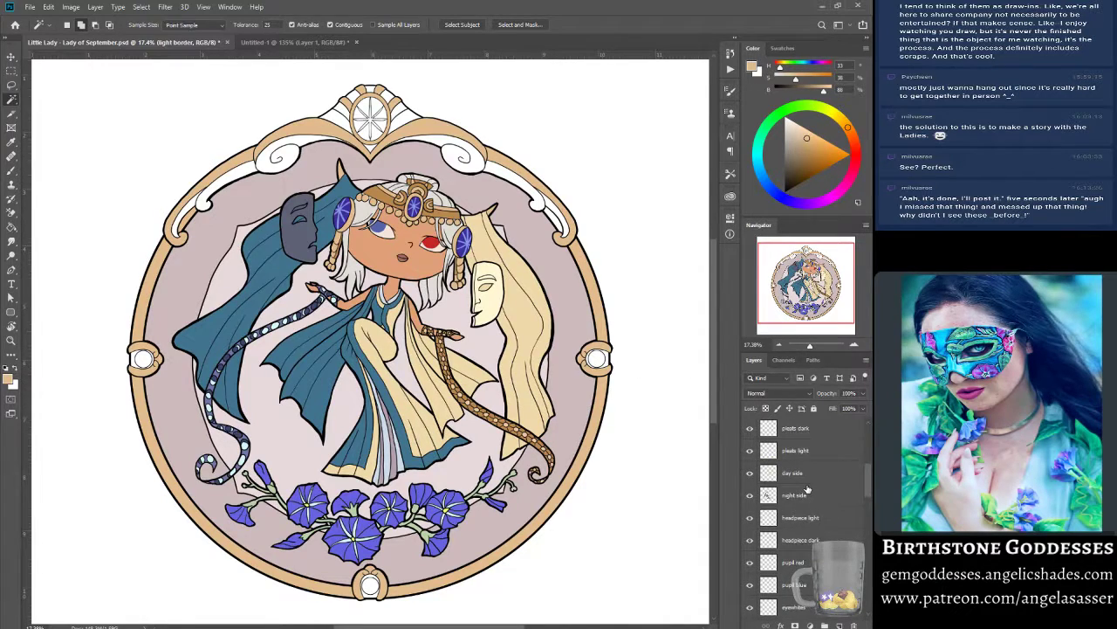
pyautogui.click(788, 430)
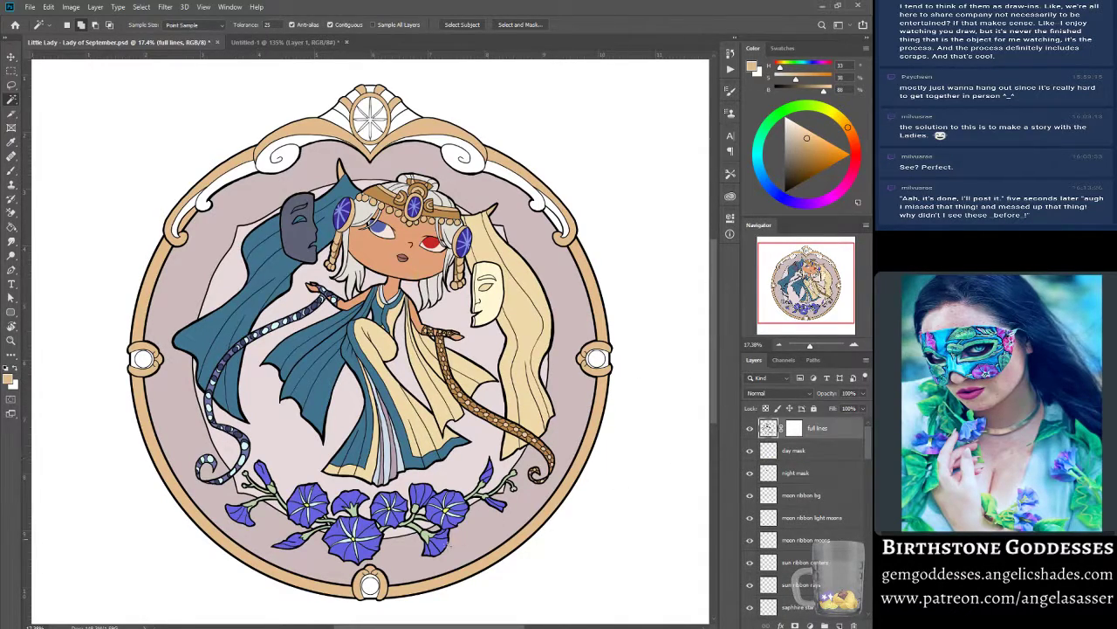
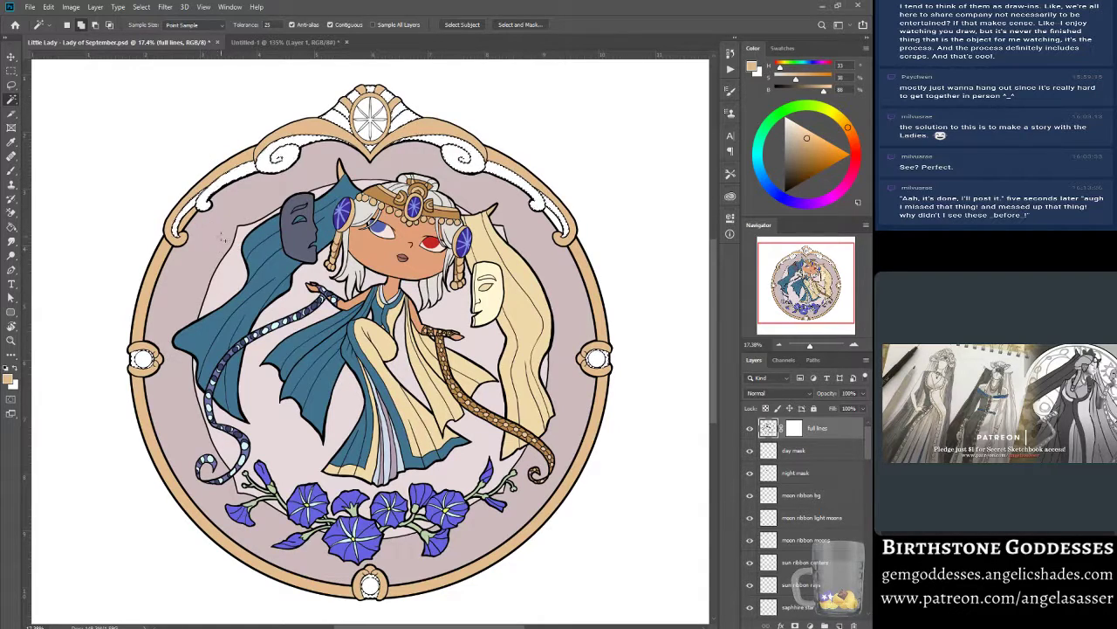
pyautogui.click(205, 7)
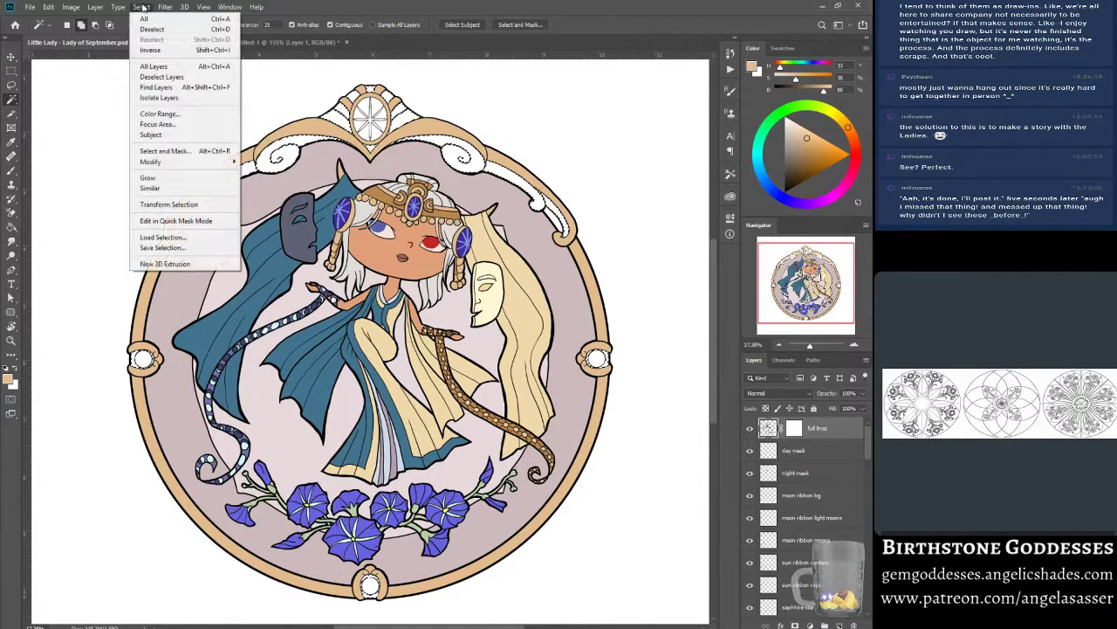
pyautogui.moveTo(142, 8)
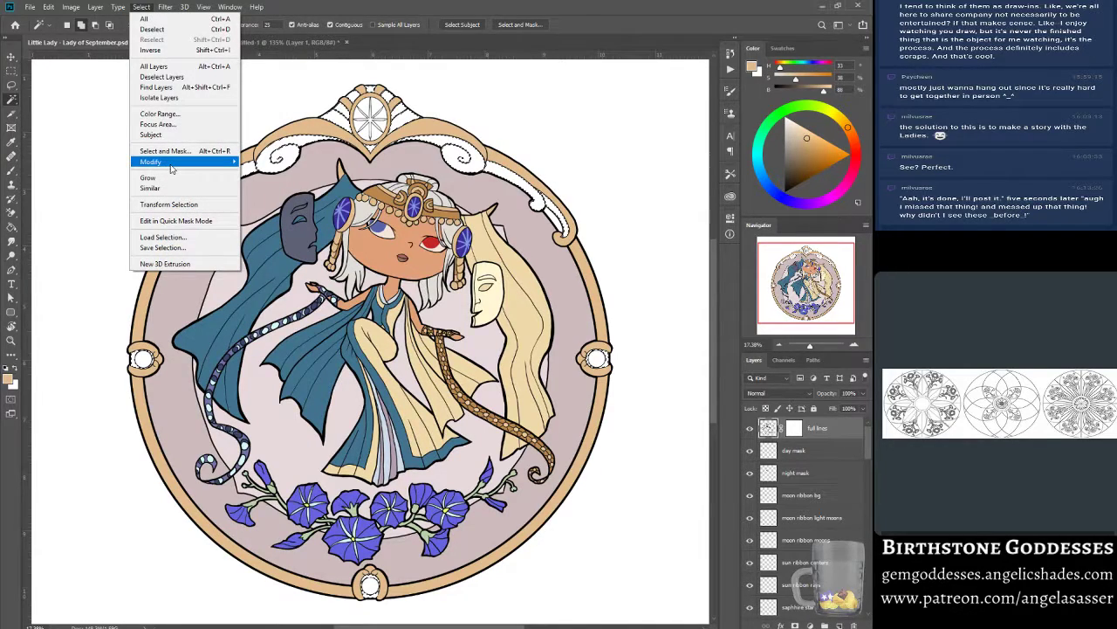
pyautogui.click(255, 182)
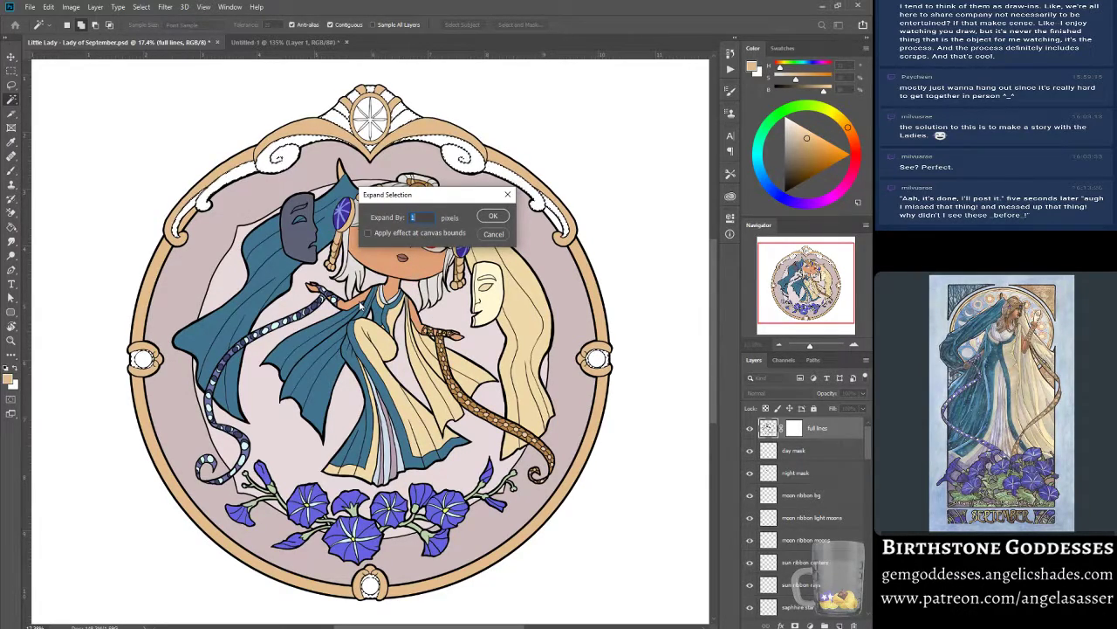
pyautogui.click(494, 216)
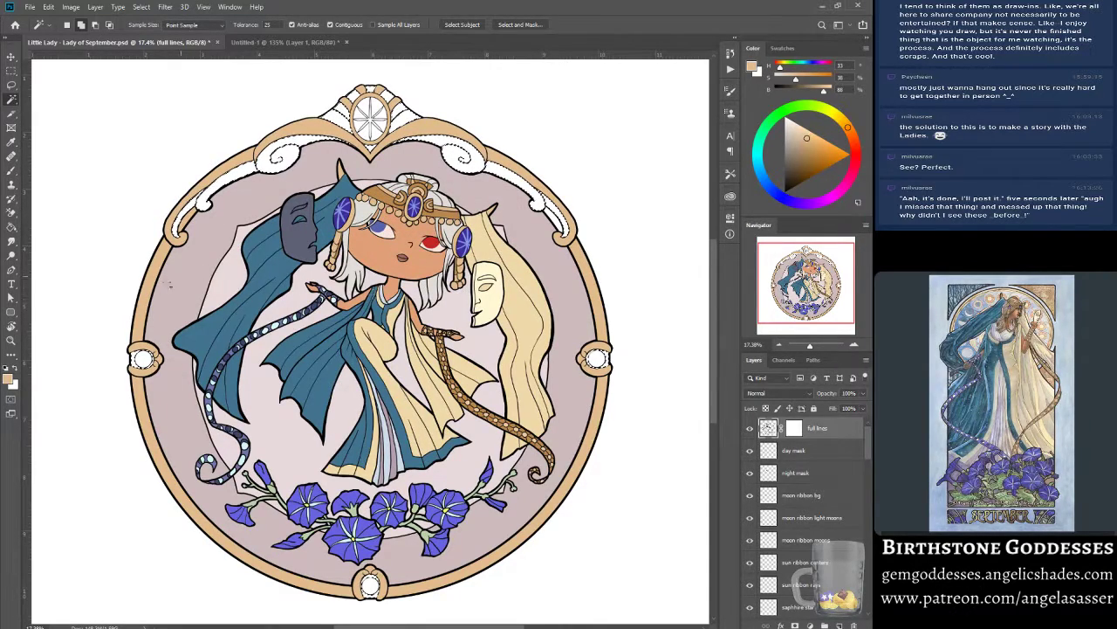
# Inspect the selection edges around the frame's scrollwork and gem settings at 25% zoom, and look through the layers down to the border layers.
pyautogui.press('z')
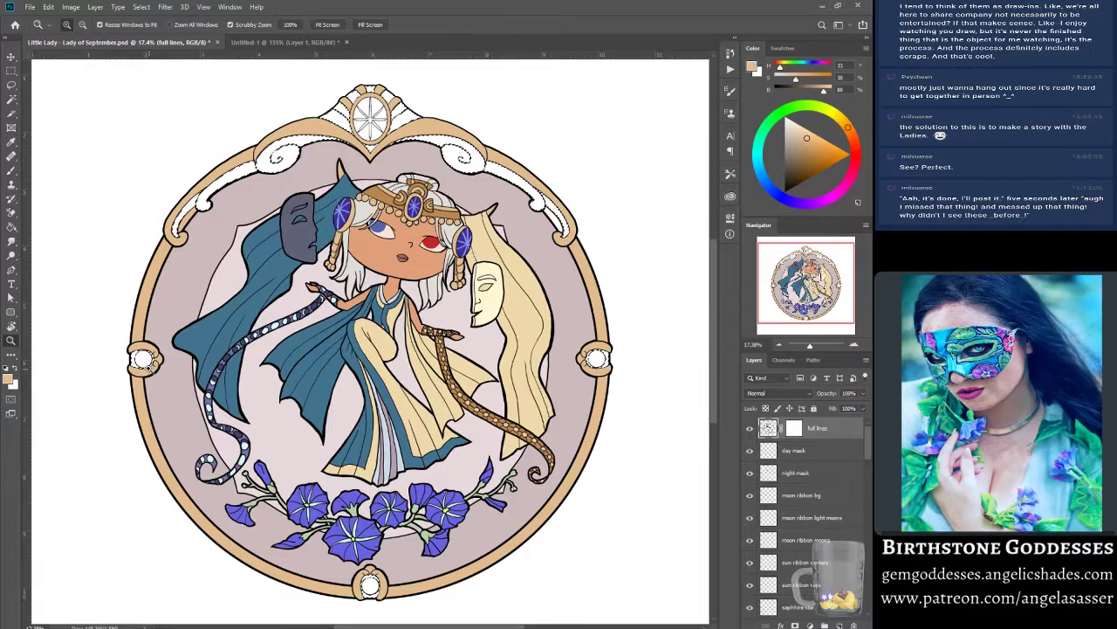
pyautogui.click(132, 358)
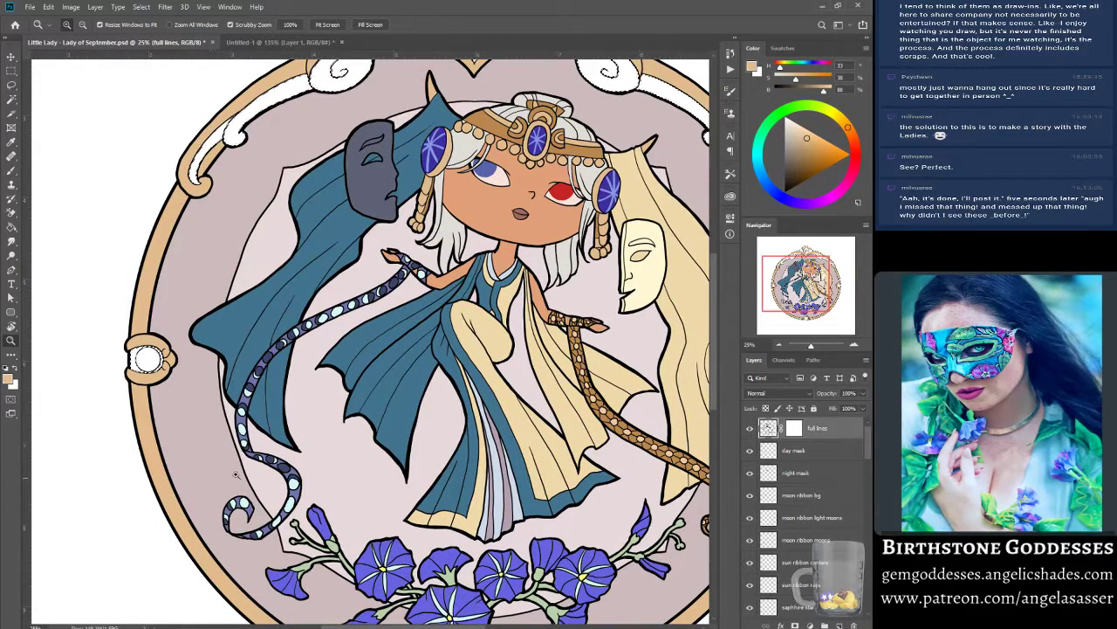
pyautogui.scroll(3, 166, 413)
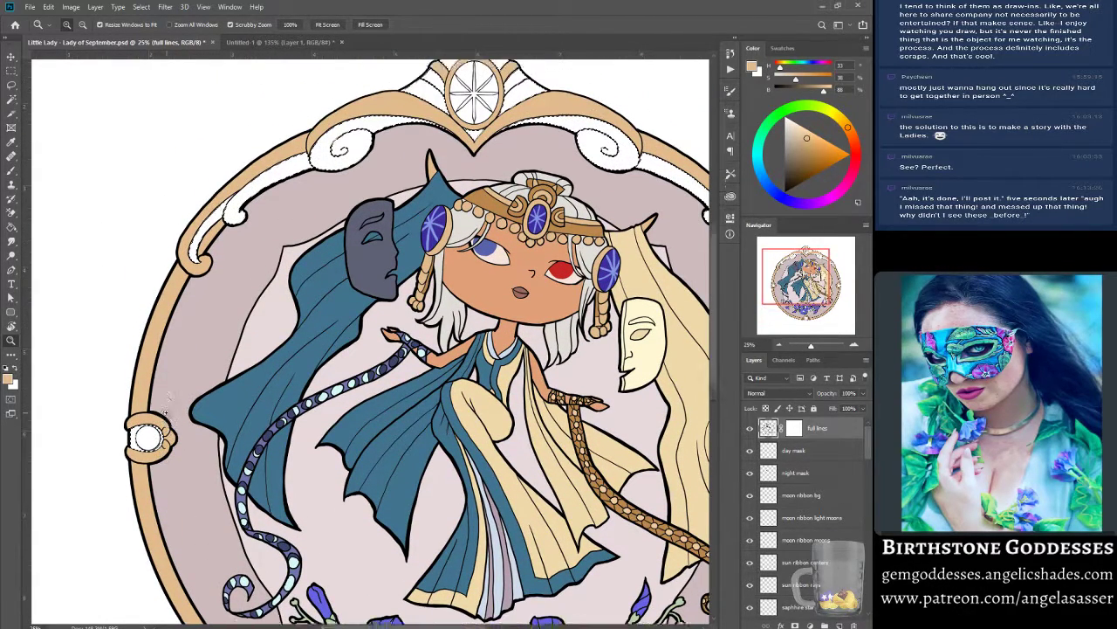
pyautogui.scroll(1, 166, 413)
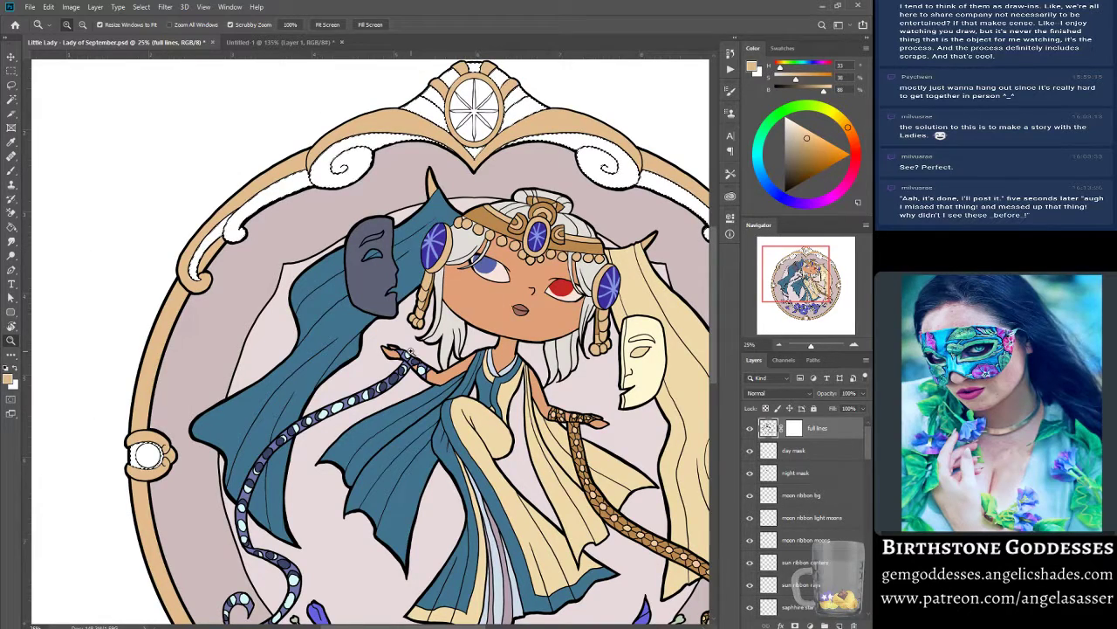
pyautogui.scroll(2, 210, 352)
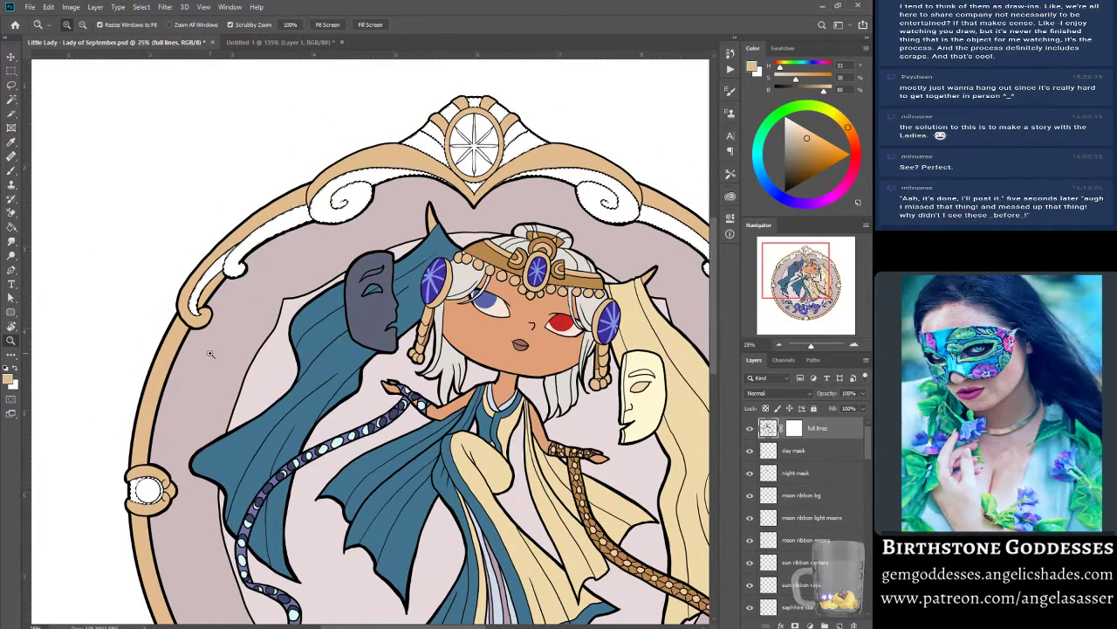
pyautogui.scroll(-1, 211, 354)
pyautogui.scroll(1, 211, 354)
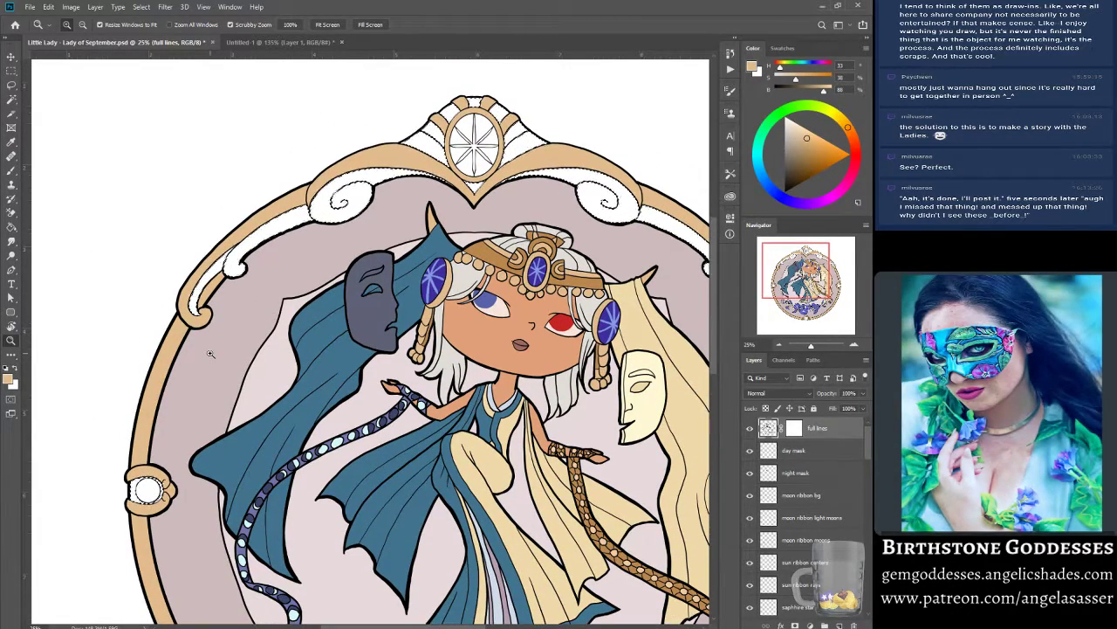
pyautogui.scroll(-2, 210, 352)
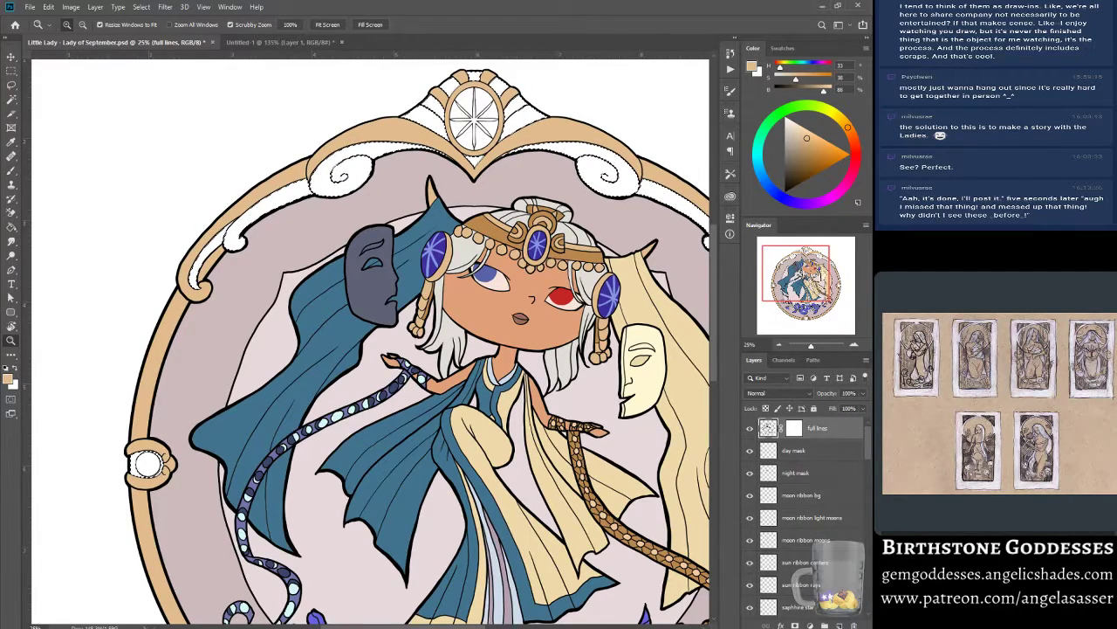
pyautogui.scroll(-3, 801, 555)
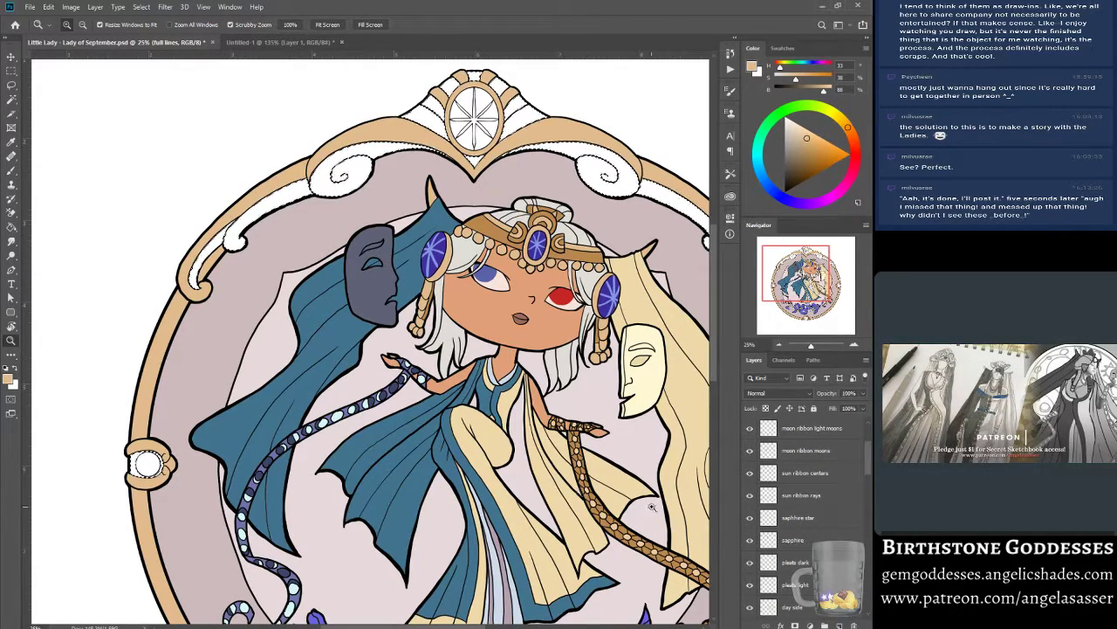
pyautogui.scroll(-1, 786, 555)
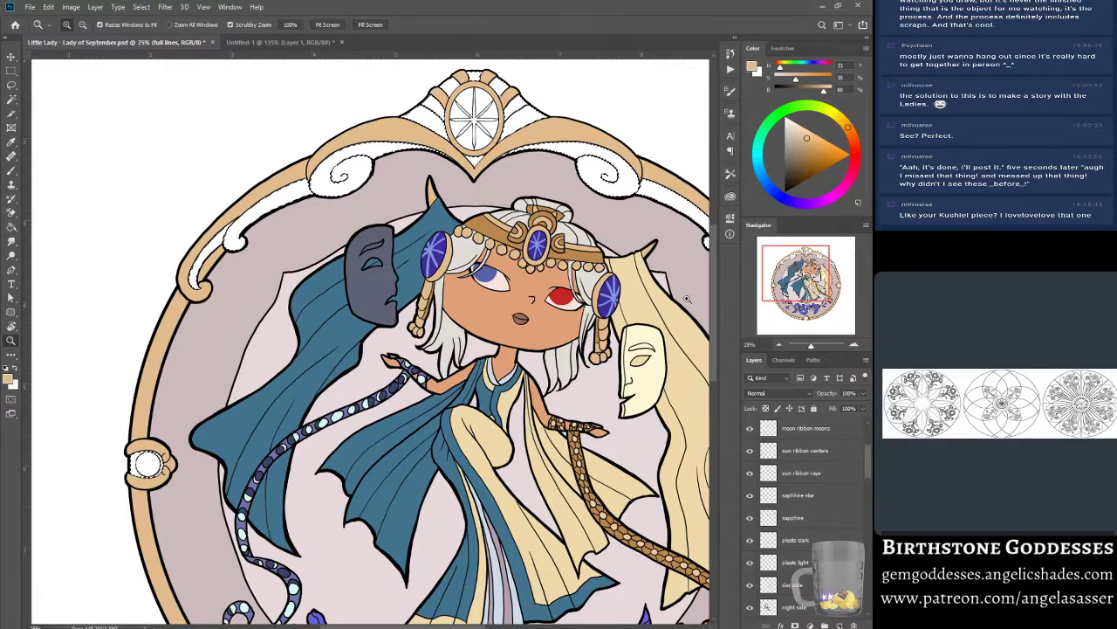
pyautogui.scroll(-5, 374, 428)
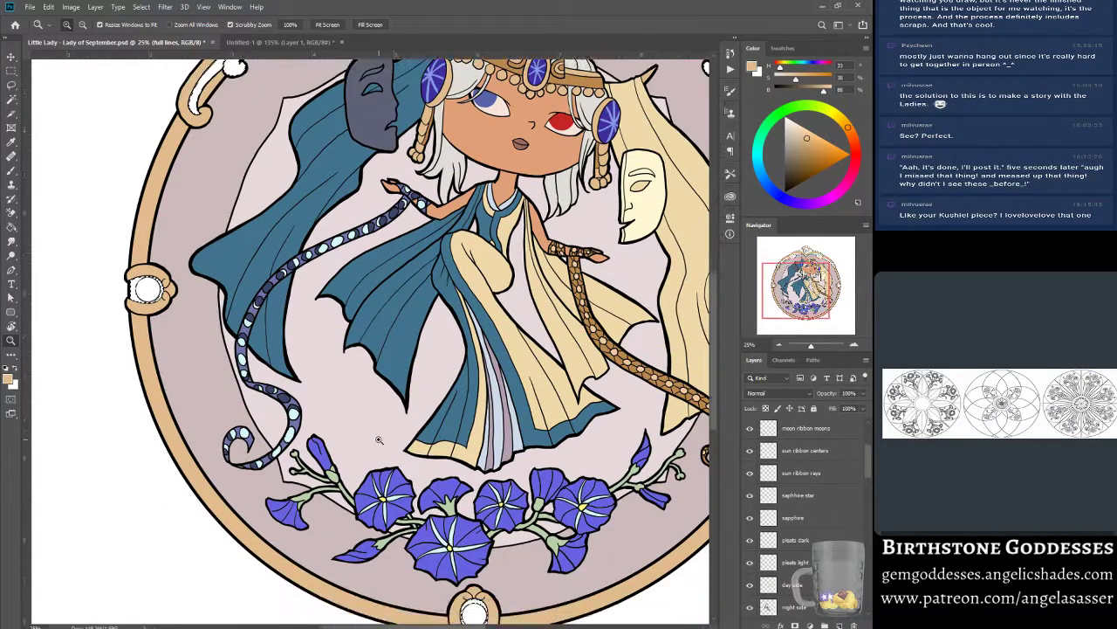
pyautogui.scroll(-2, 378, 439)
pyautogui.scroll(-4, 790, 535)
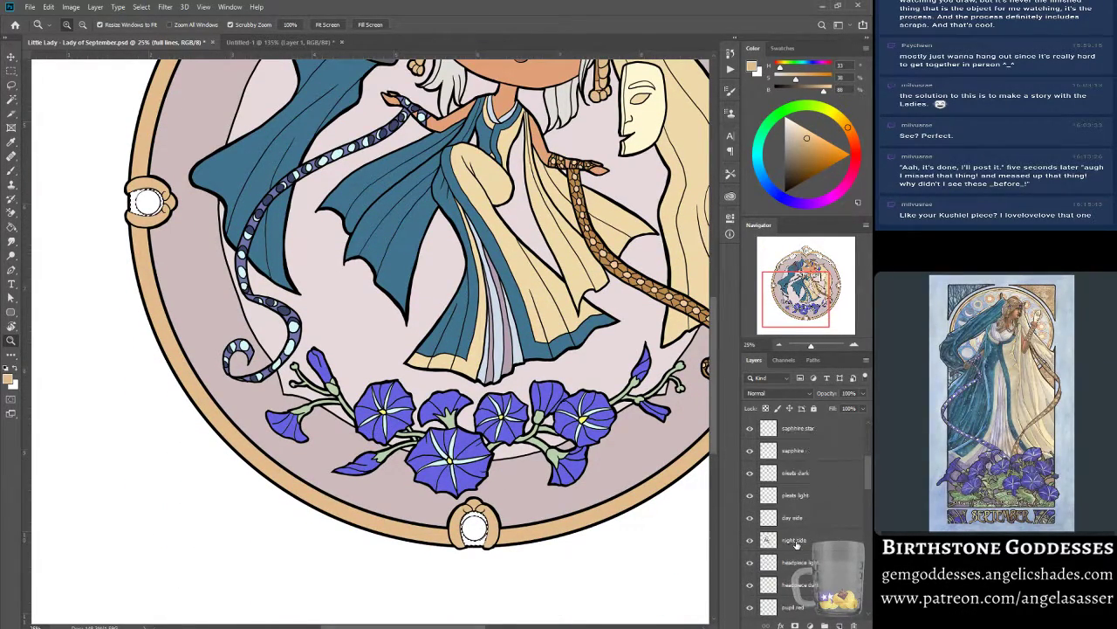
pyautogui.scroll(-3, 794, 512)
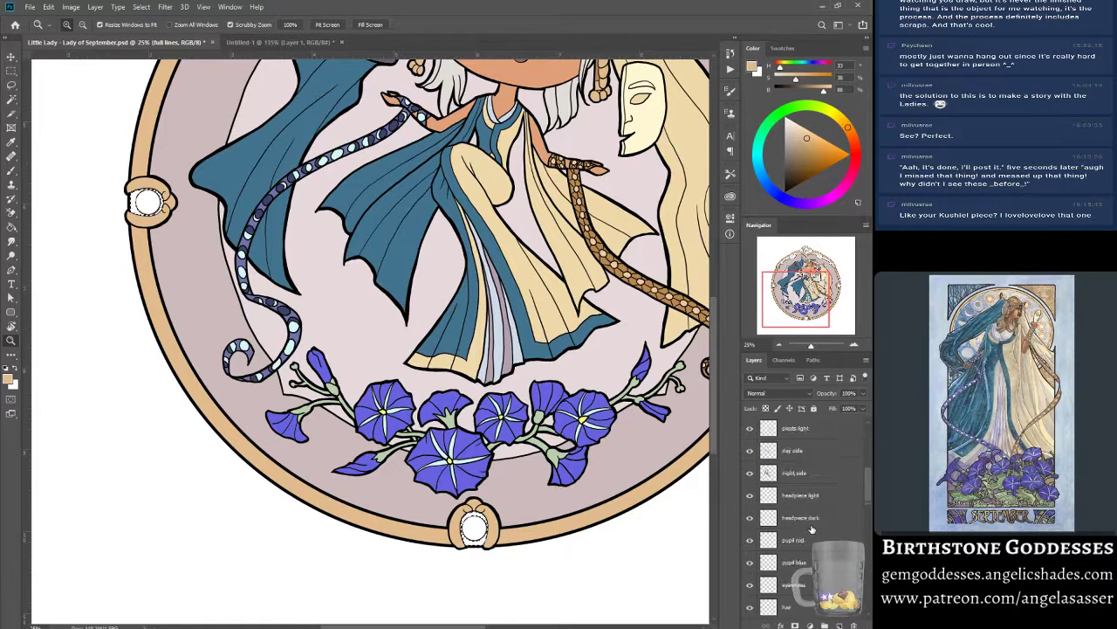
pyautogui.scroll(-3, 812, 529)
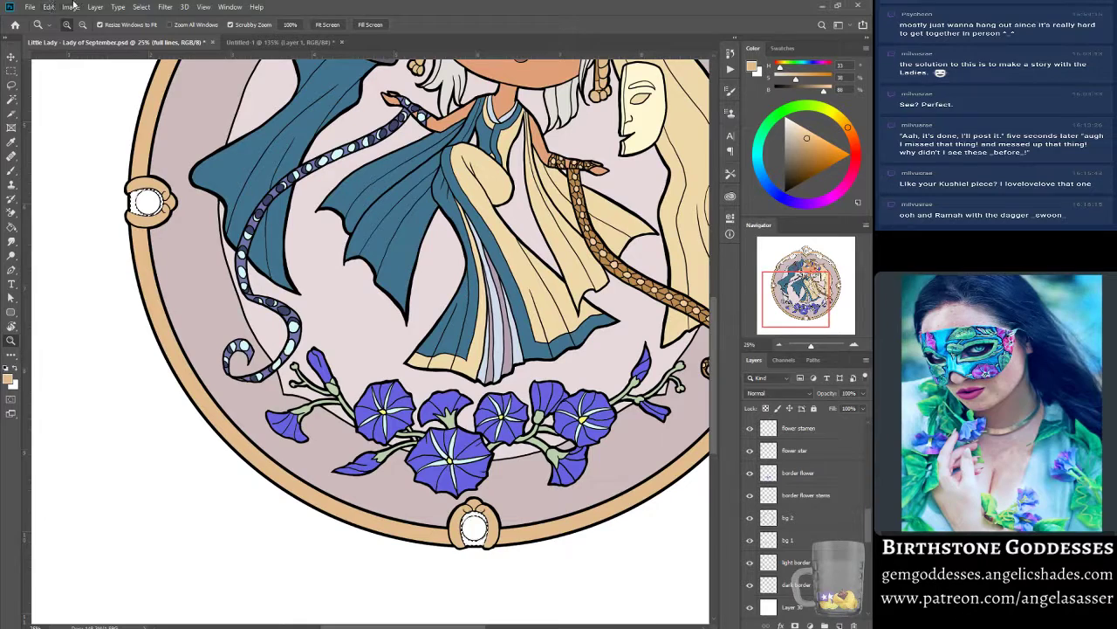
# Expand the selection of the scrollwork and gem settings by another 1 pixel and check its edges around the frame.
pyautogui.click(142, 8)
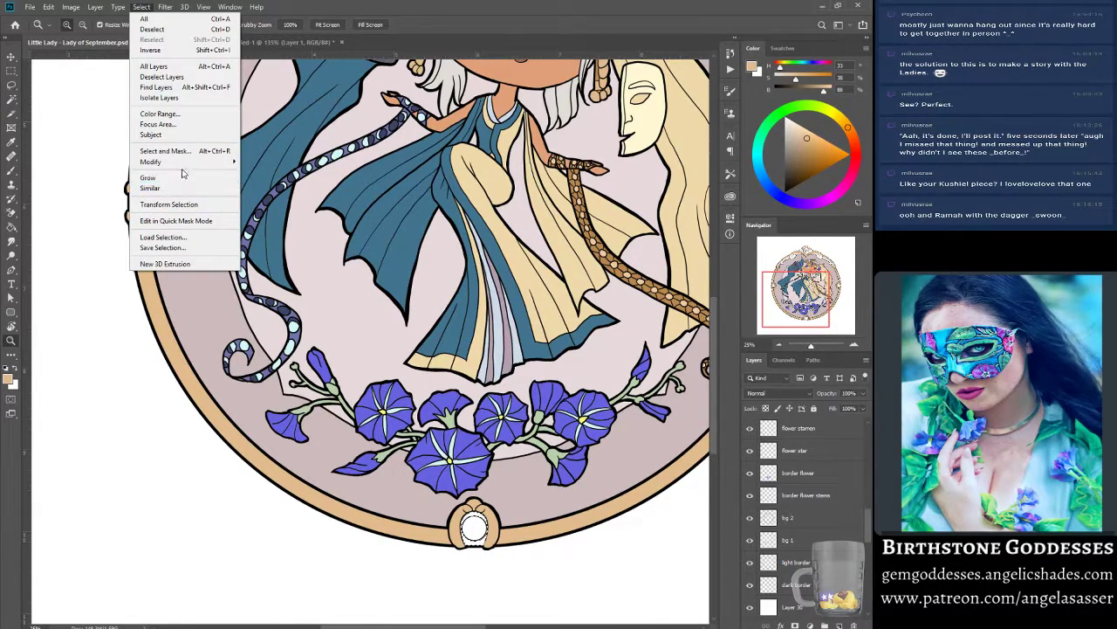
pyautogui.moveTo(166, 154)
pyautogui.click(267, 184)
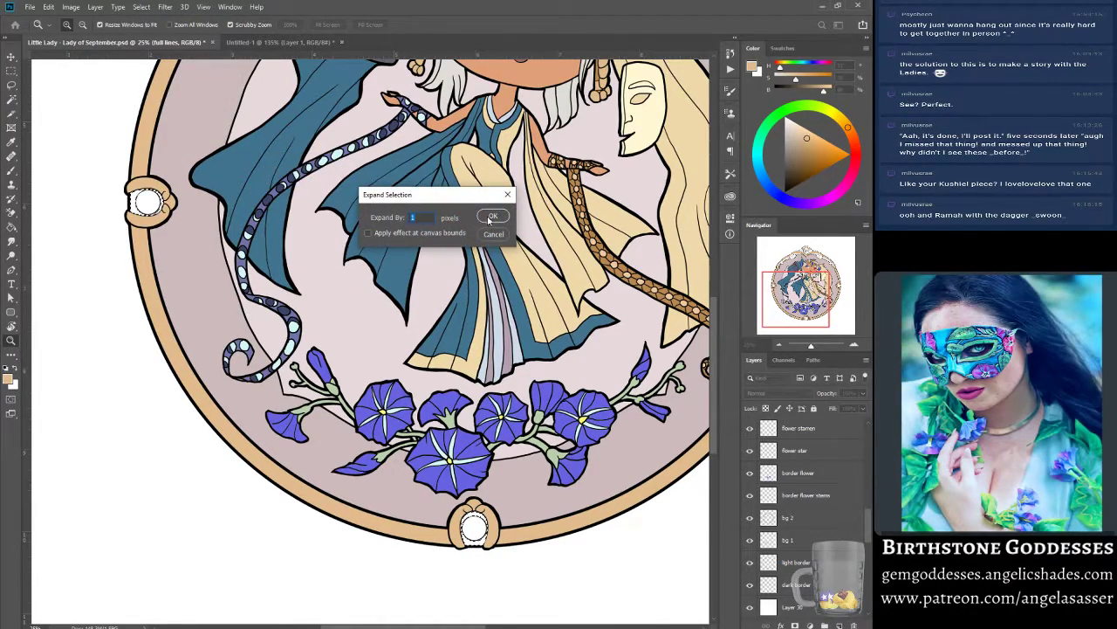
pyautogui.click(491, 216)
pyautogui.scroll(5, 448, 422)
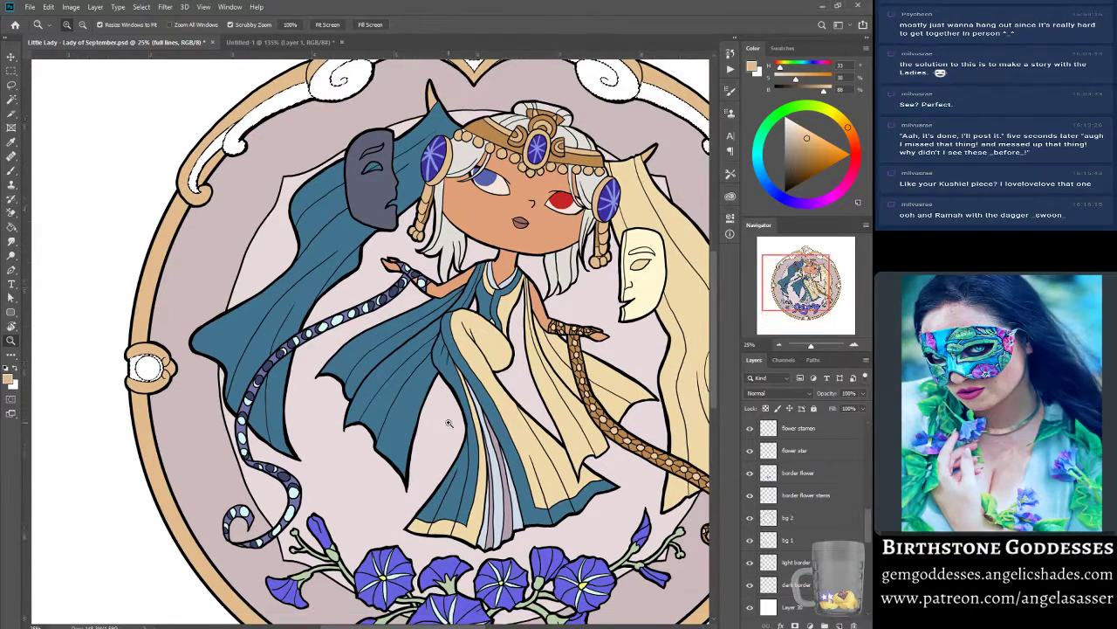
pyautogui.scroll(1, 449, 422)
pyautogui.moveTo(599, 326); pyautogui.dragTo(506, 272)
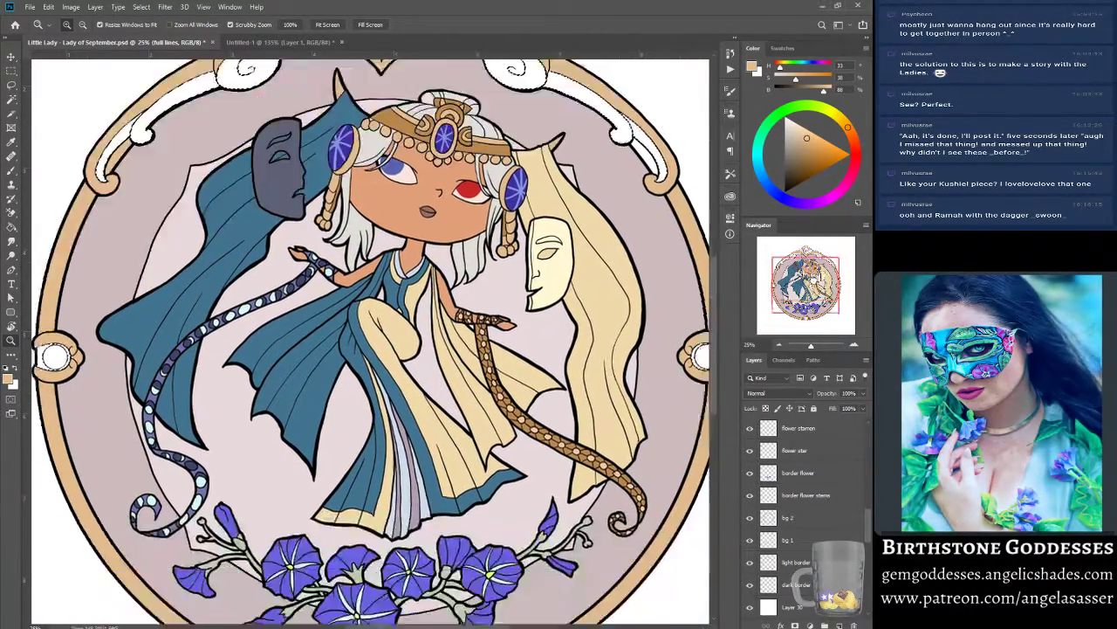
pyautogui.scroll(-3, 449, 422)
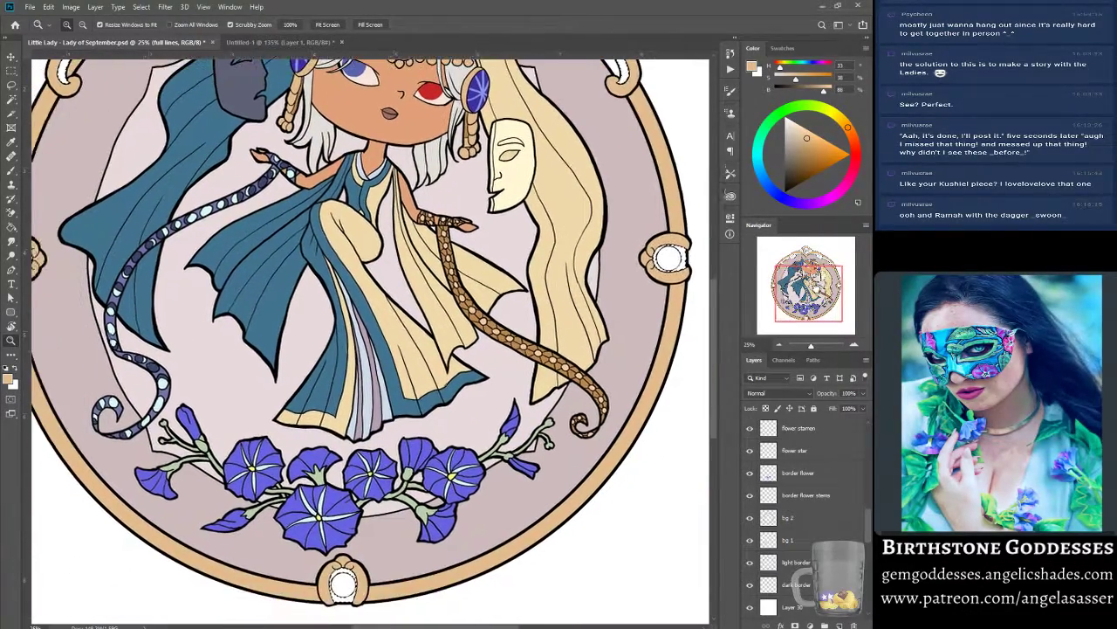
# Inspect the expanded selection around the whole frame, from the crowning scrollwork down to the side and bottom gem settings.
pyautogui.scroll(-3, 716, 356)
pyautogui.hscroll(-2, 716, 357)
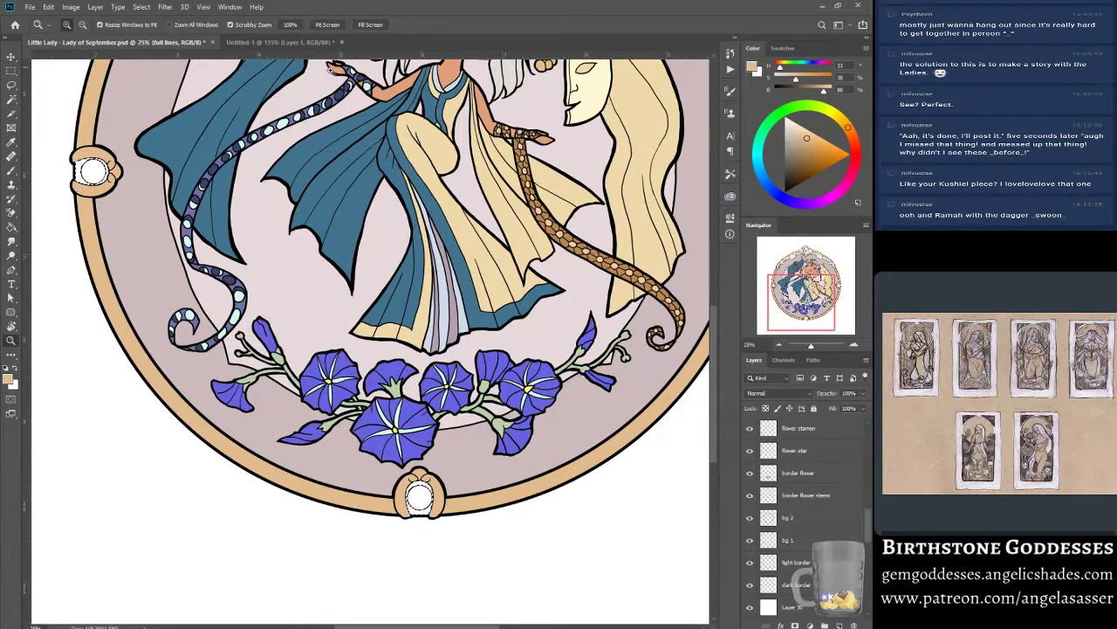
pyautogui.scroll(5, 331, 68)
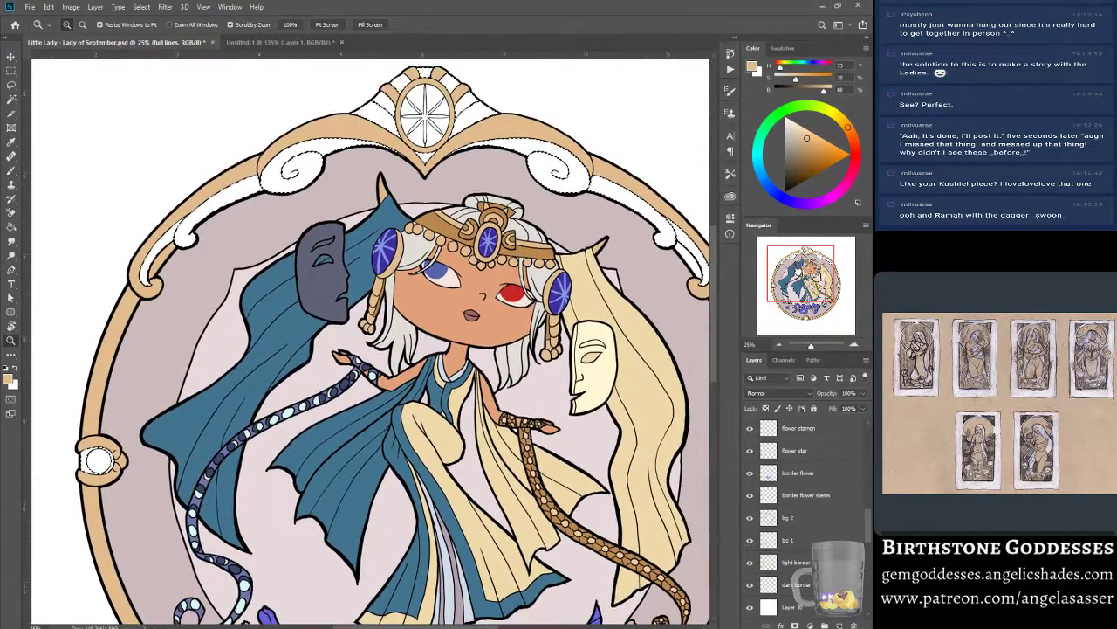
pyautogui.hscroll(1, 371, 340)
pyautogui.scroll(-5, 371, 341)
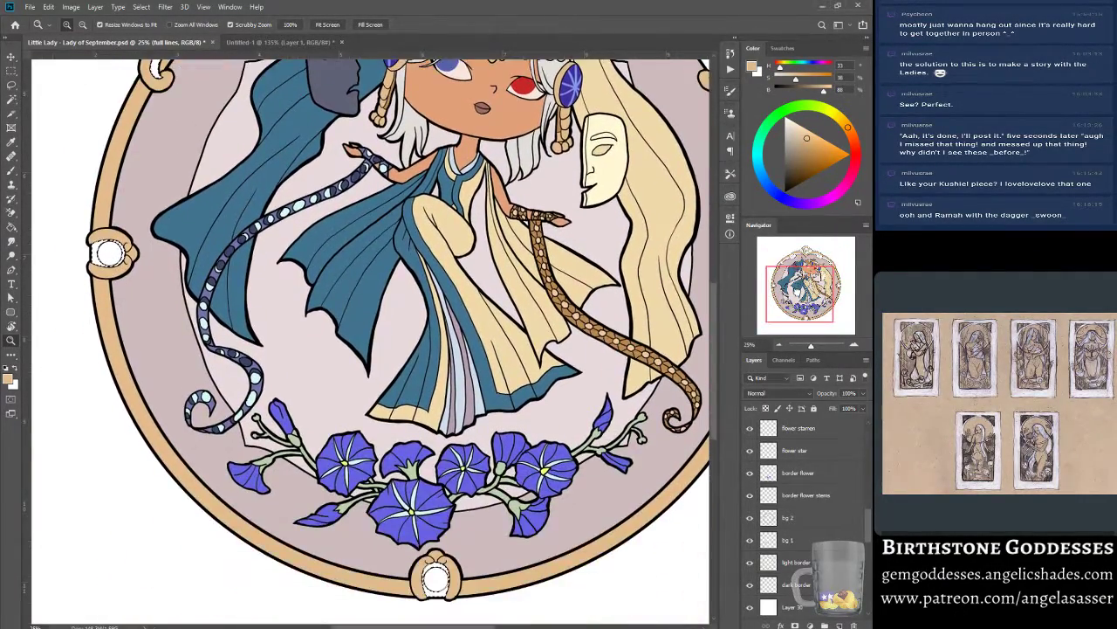
pyautogui.scroll(3, 515, 317)
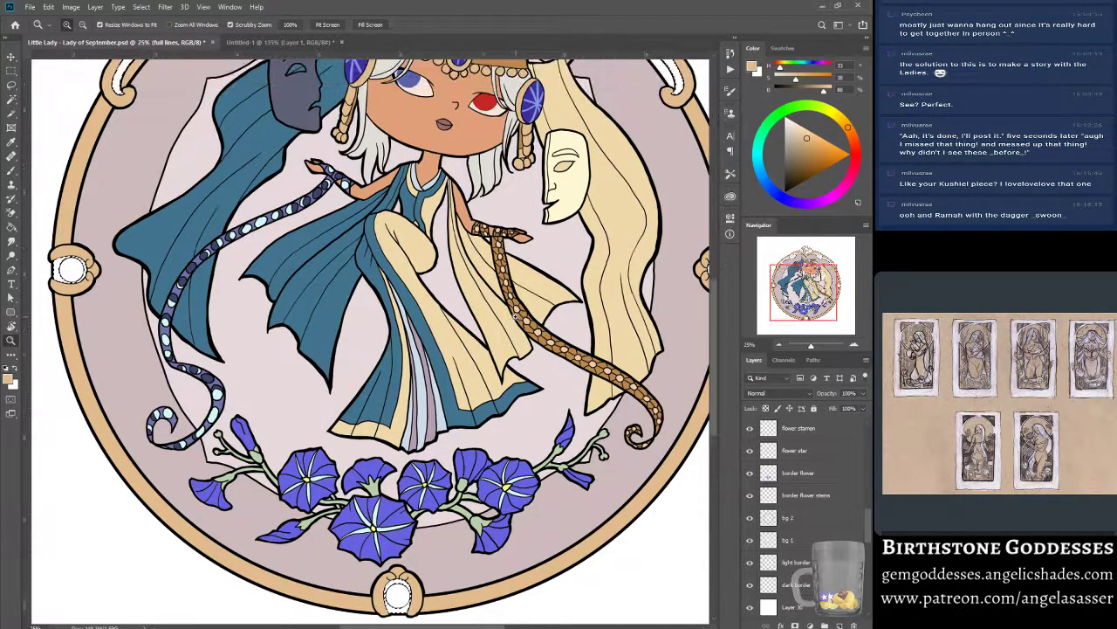
pyautogui.scroll(-1, 515, 317)
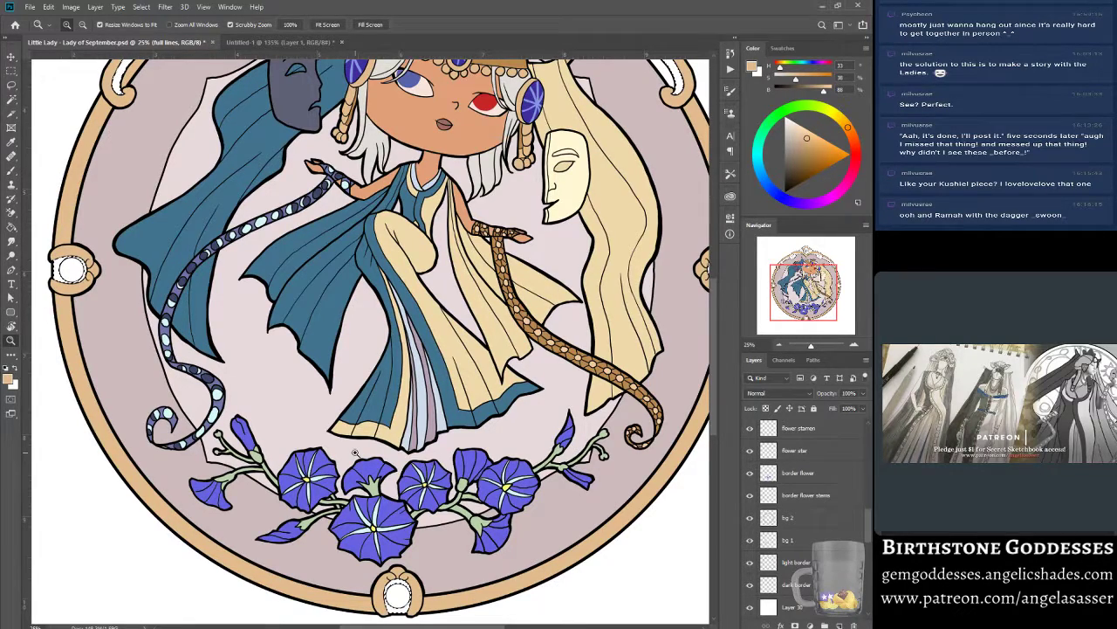
pyautogui.scroll(-1, 371, 495)
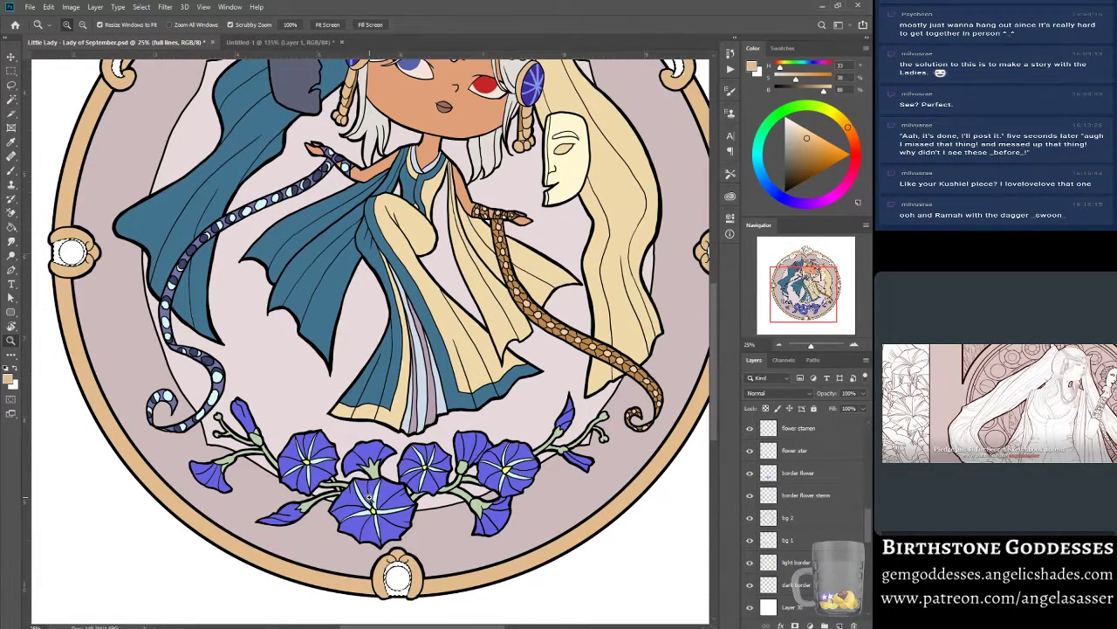
pyautogui.scroll(10, 370, 496)
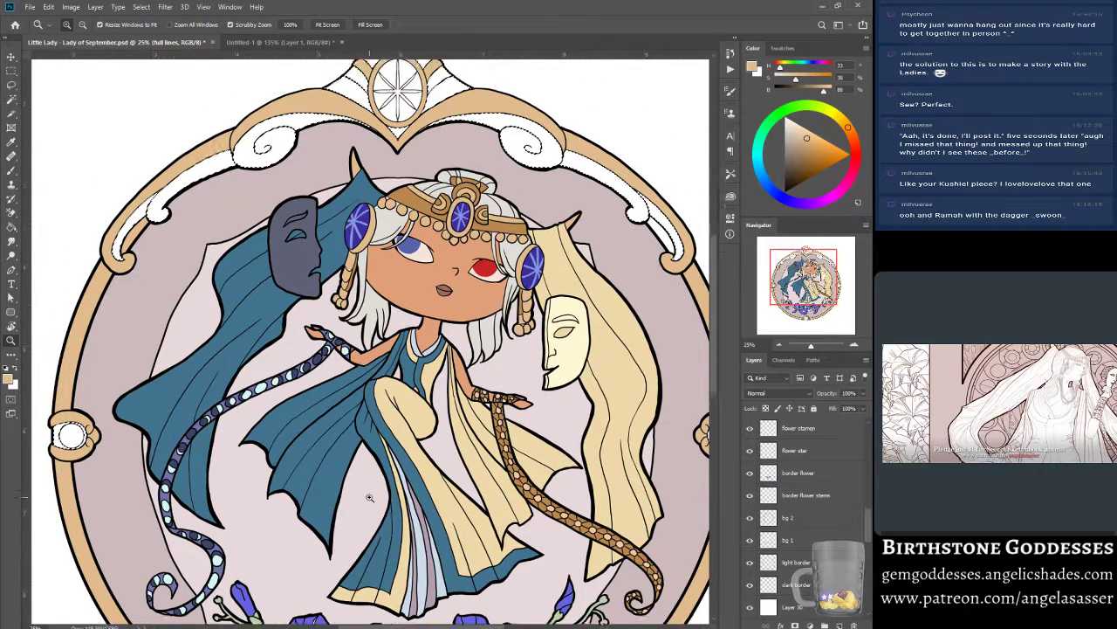
pyautogui.scroll(2, 370, 496)
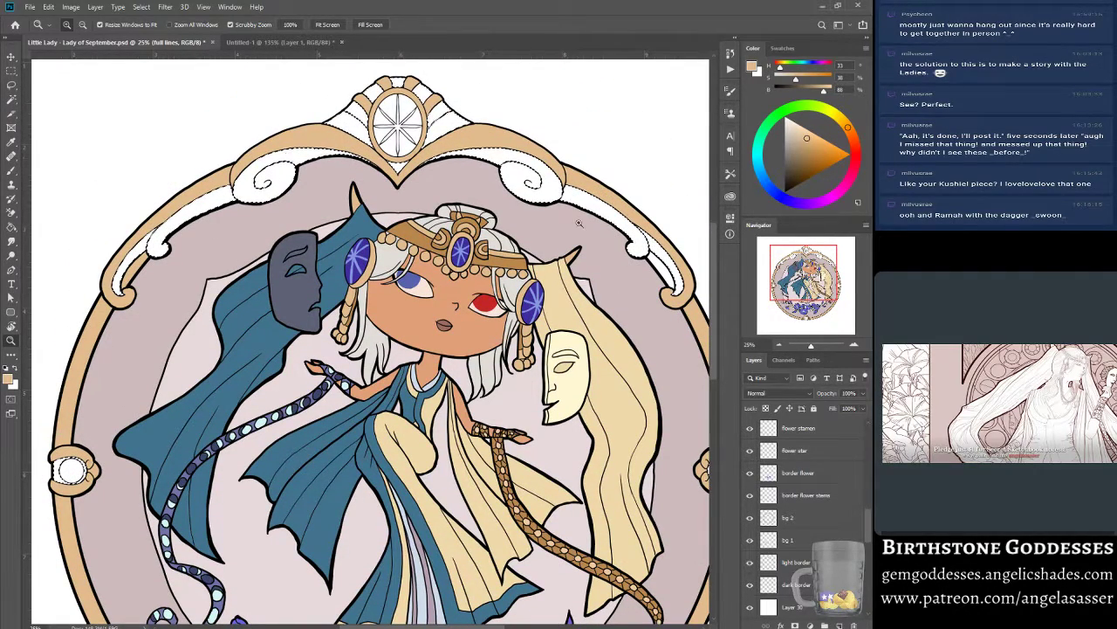
pyautogui.scroll(-2, 417, 494)
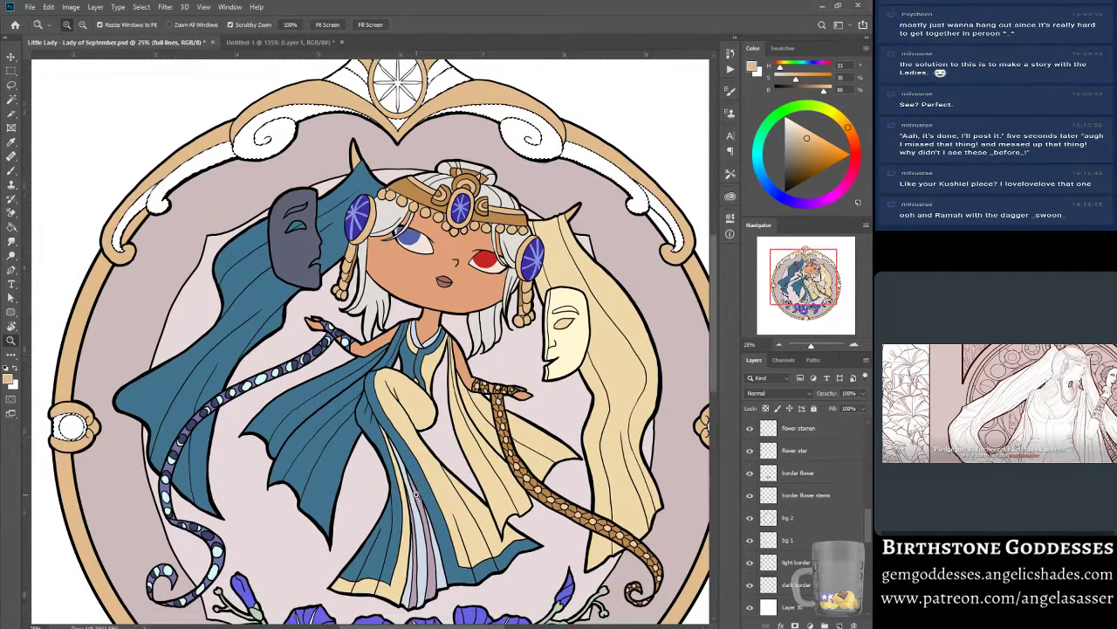
pyautogui.scroll(-8, 416, 494)
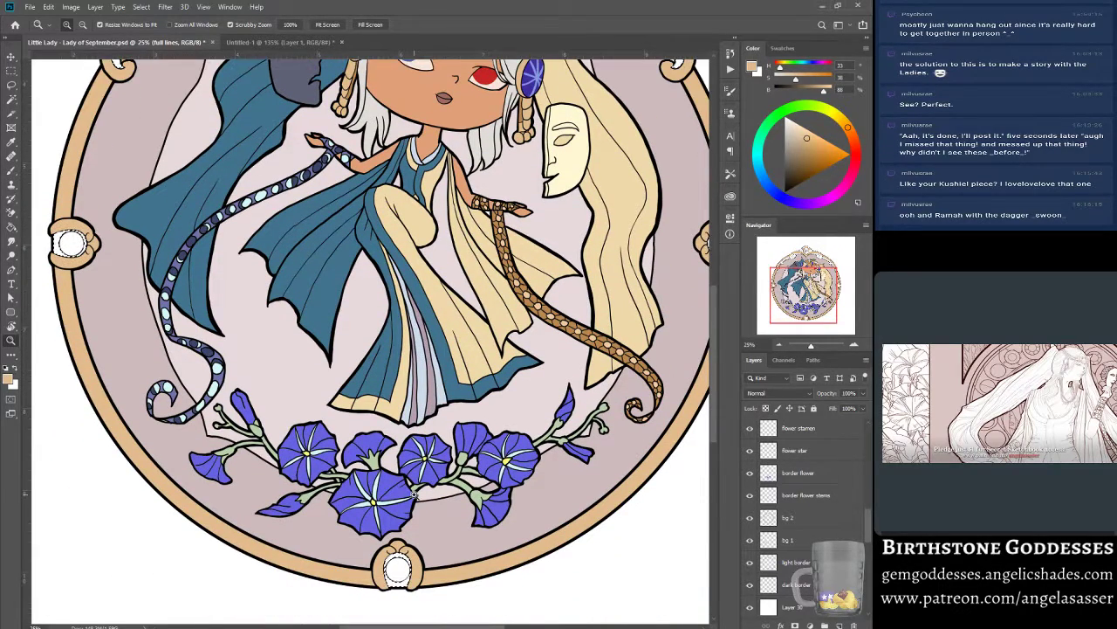
pyautogui.scroll(-2, 416, 495)
pyautogui.scroll(4, 415, 500)
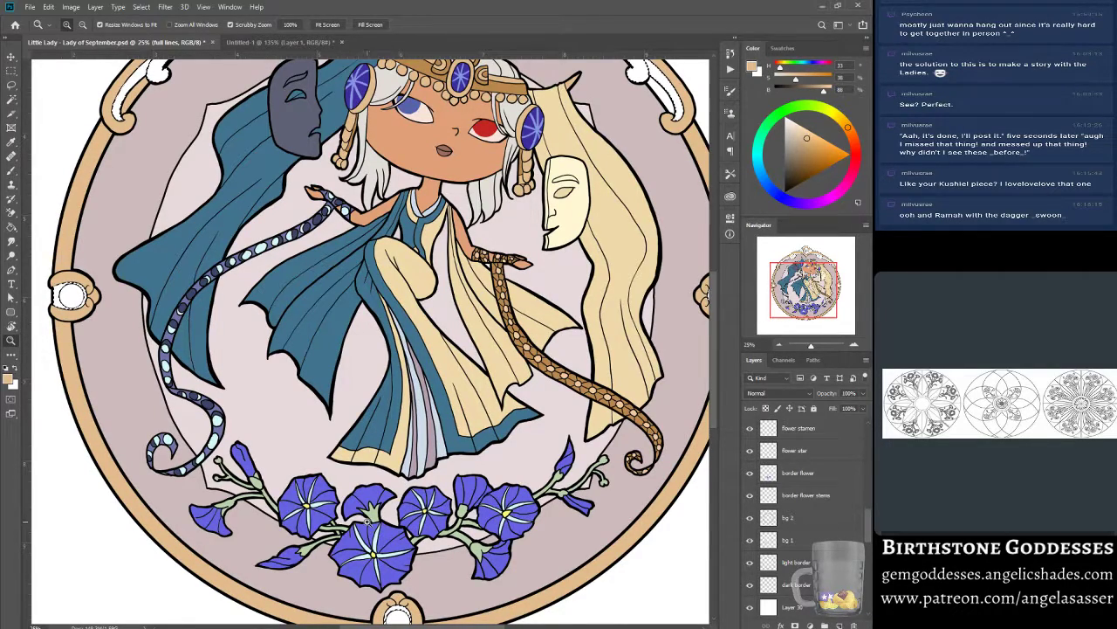
pyautogui.scroll(4, 367, 522)
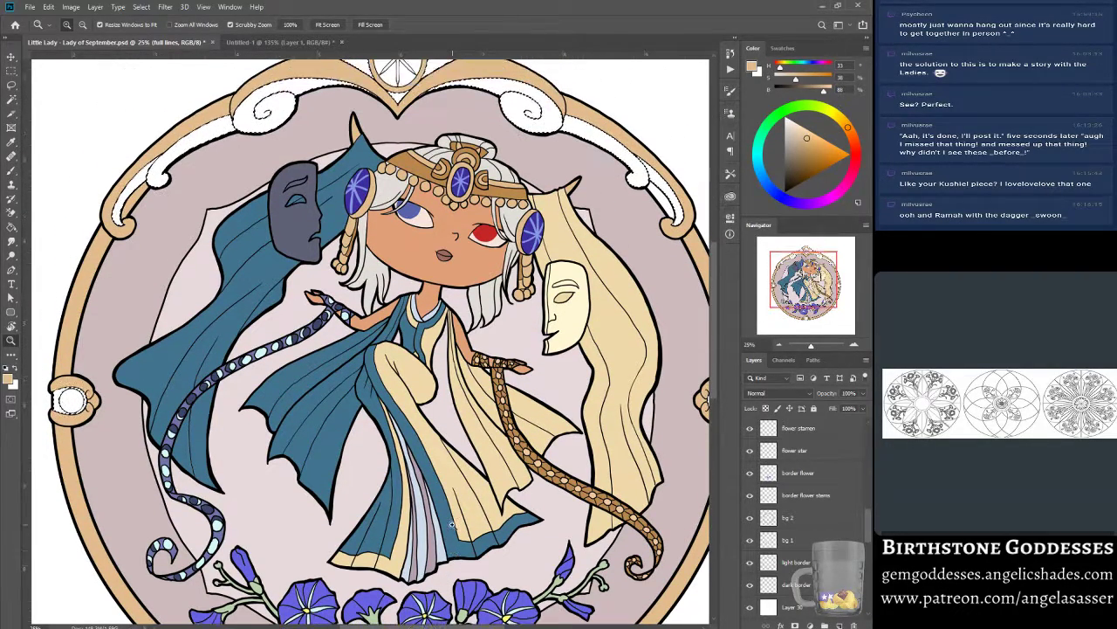
pyautogui.scroll(3, 452, 524)
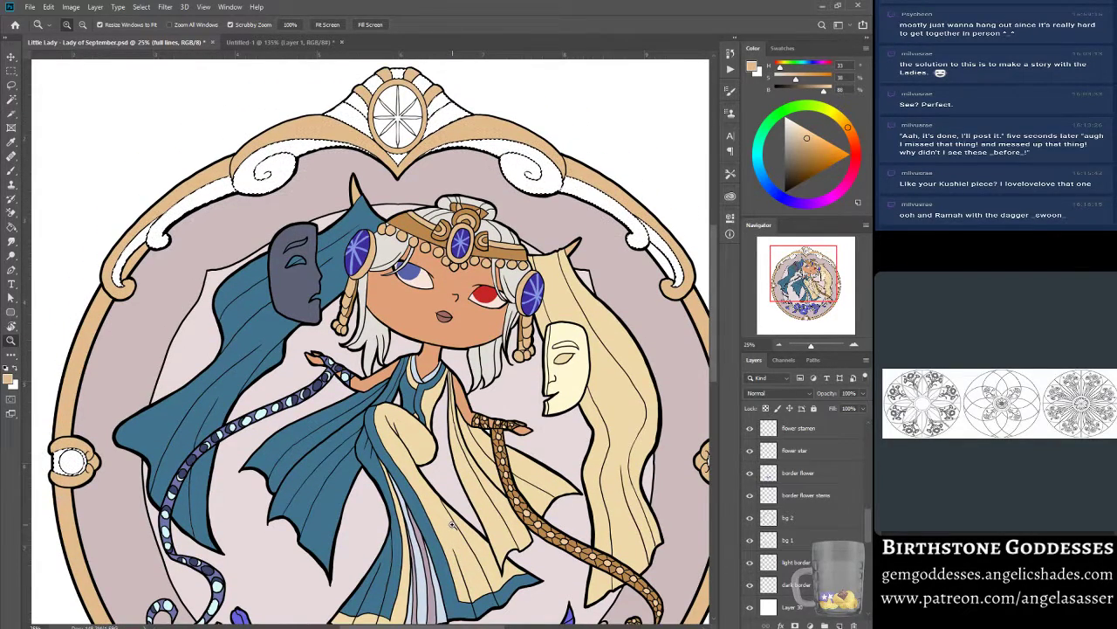
pyautogui.scroll(-2, 452, 524)
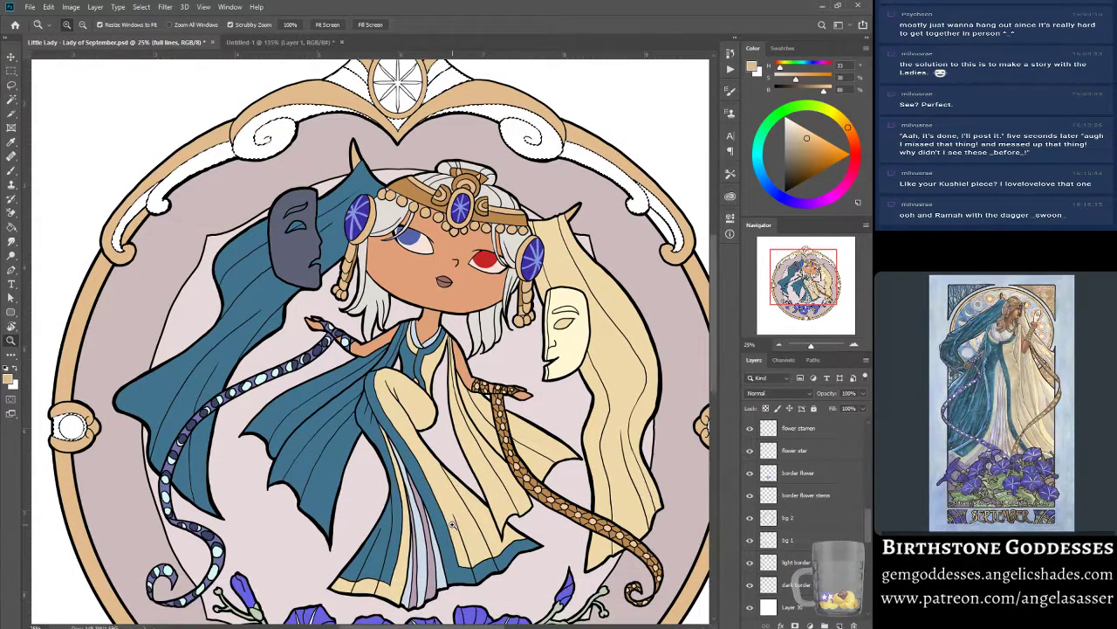
pyautogui.scroll(-2, 452, 524)
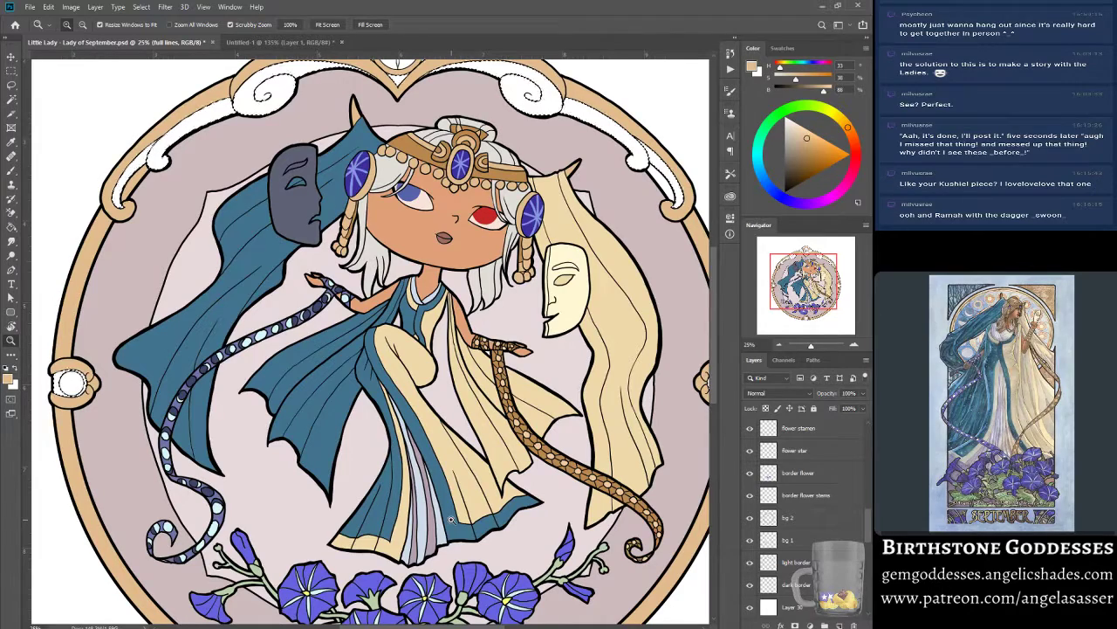
pyautogui.scroll(-2, 451, 520)
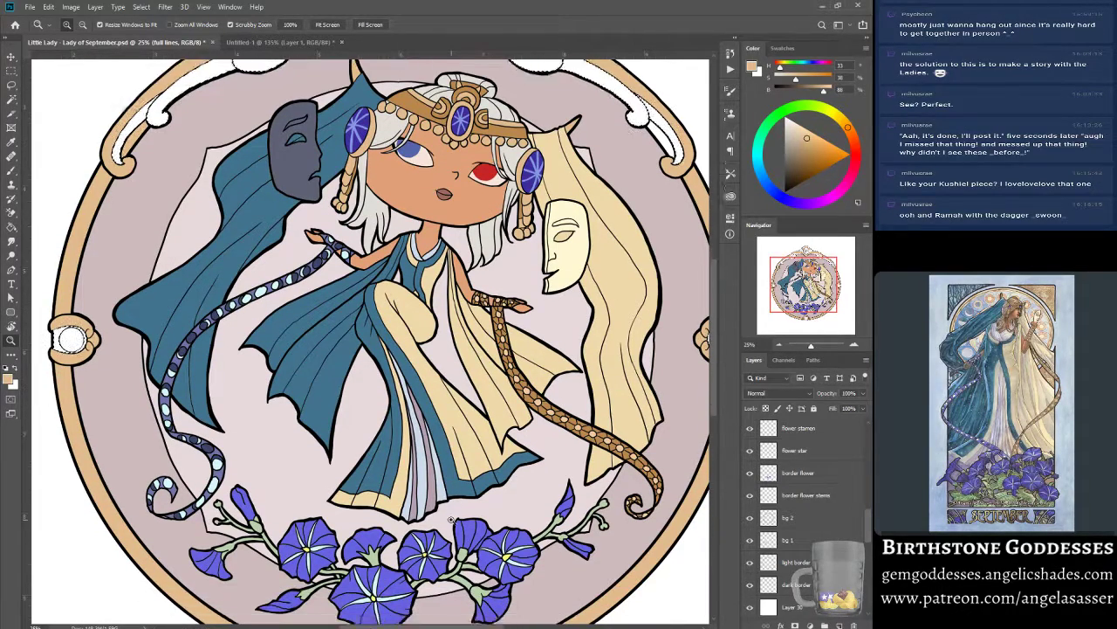
pyautogui.scroll(-3, 452, 520)
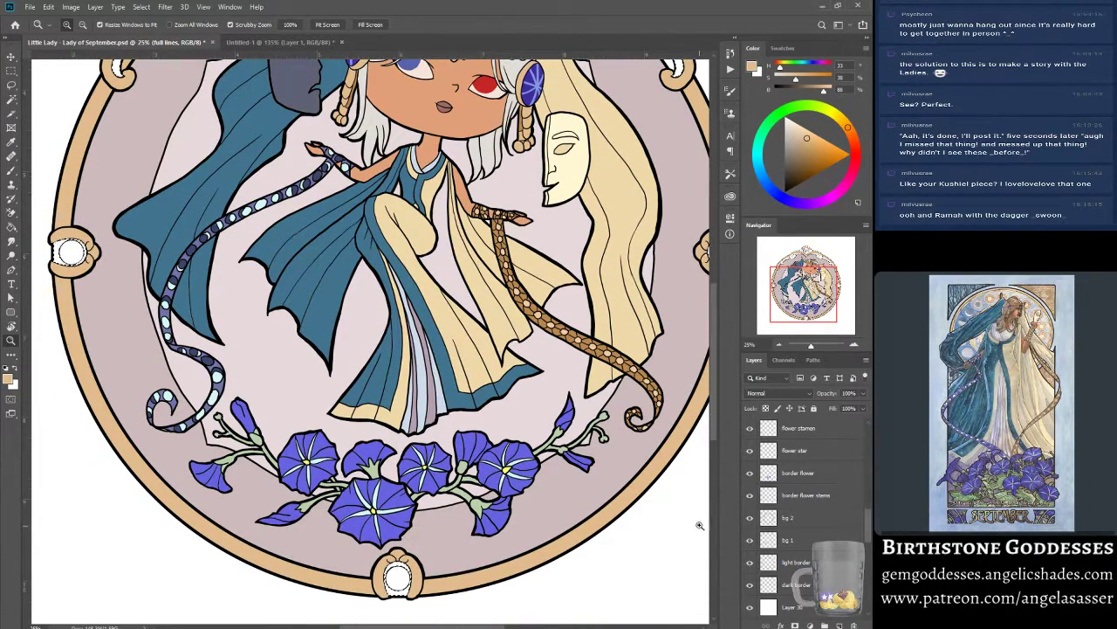
# Set the foreground color to the darker golden brown sampled from the hanging ornament below the character's ear gem.
pyautogui.click(9, 377)
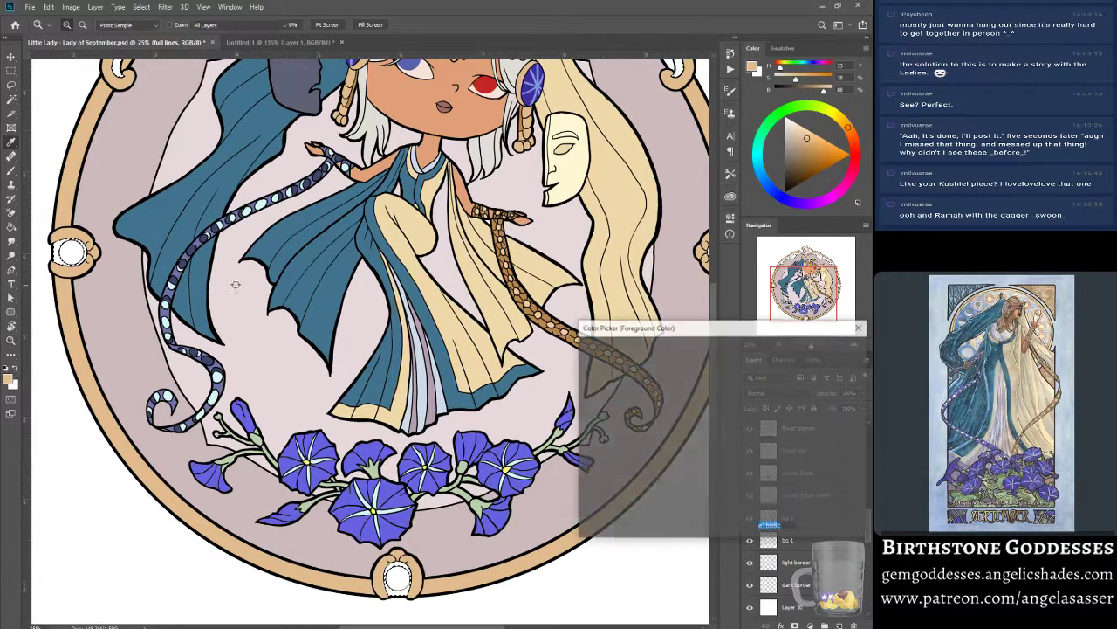
pyautogui.click(521, 126)
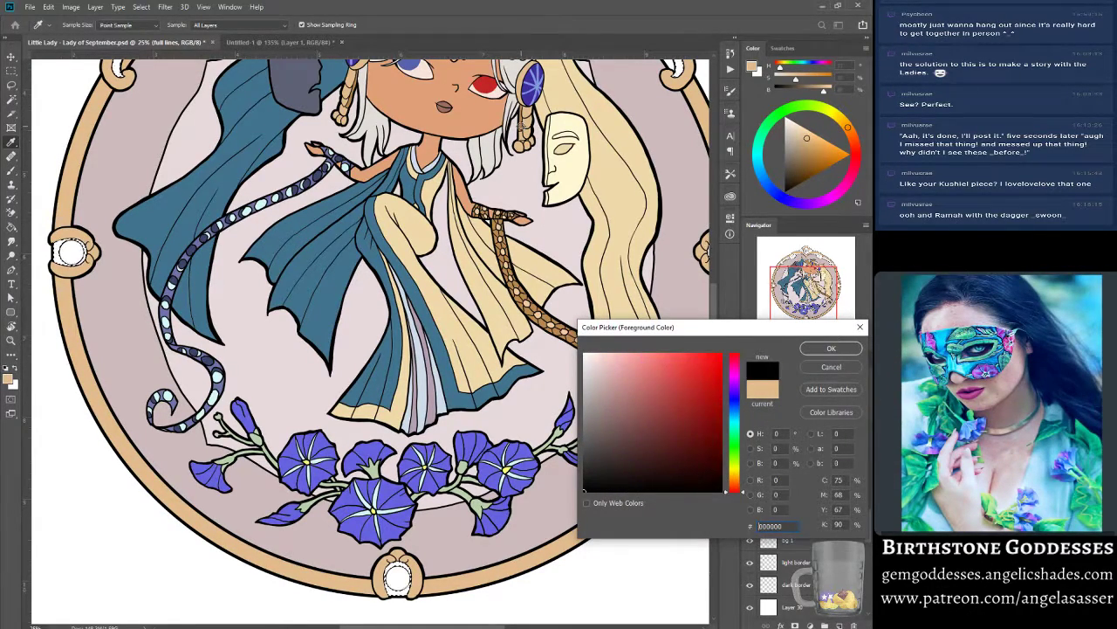
pyautogui.click(522, 129)
pyautogui.click(819, 347)
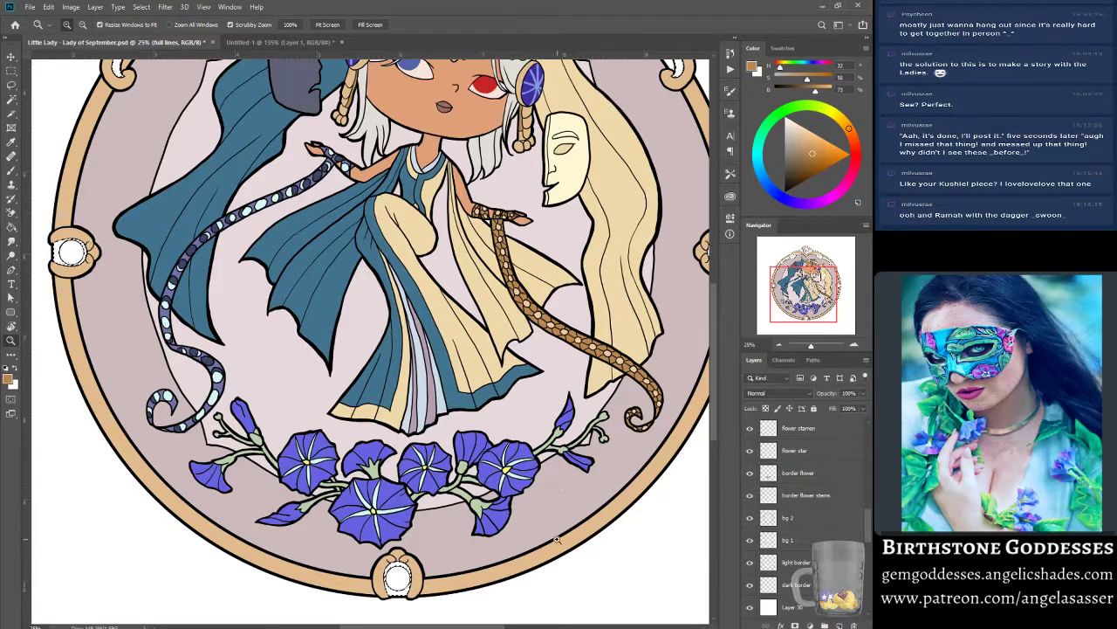
# Fill the selection on the "dark border" layer with the foreground color in Normal mode at 100% opacity, and deselect.
pyautogui.scroll(4, 373, 430)
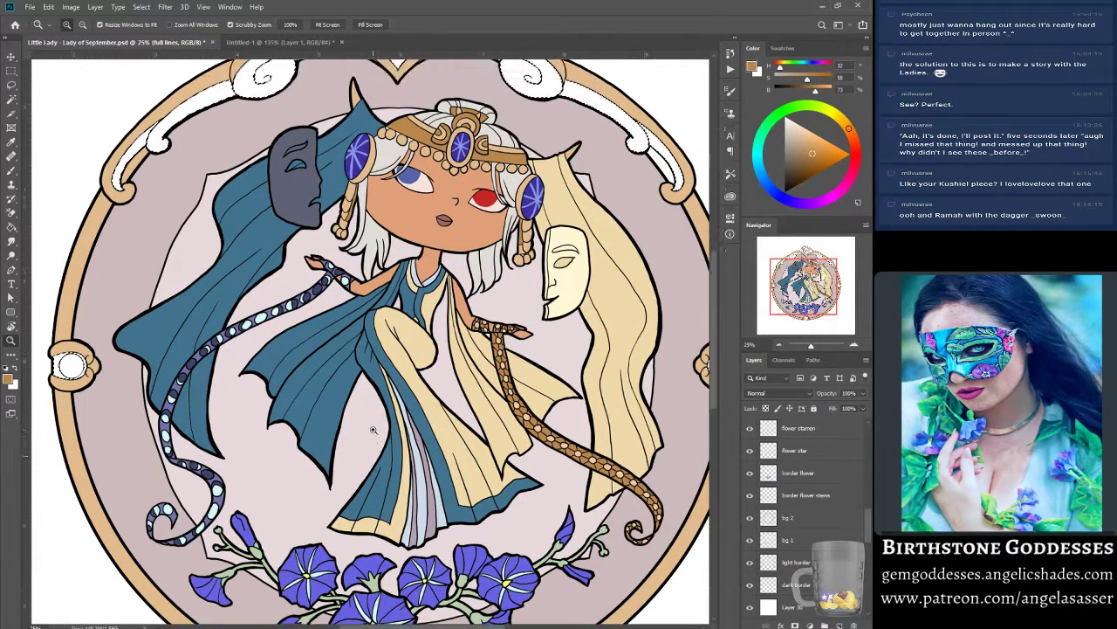
pyautogui.scroll(4, 373, 430)
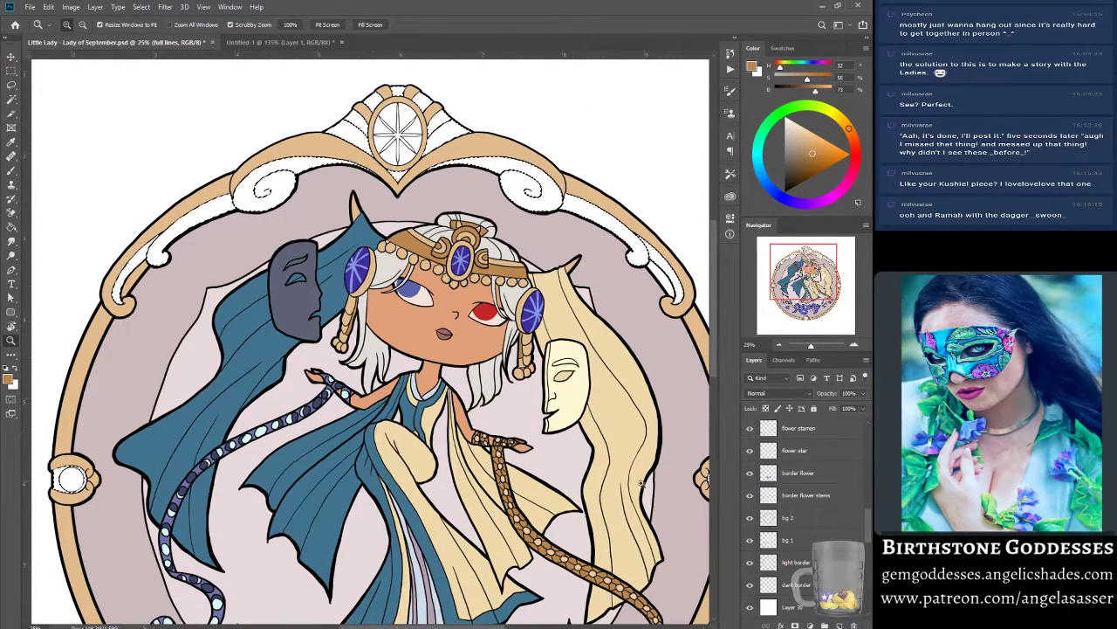
pyautogui.scroll(5, 812, 523)
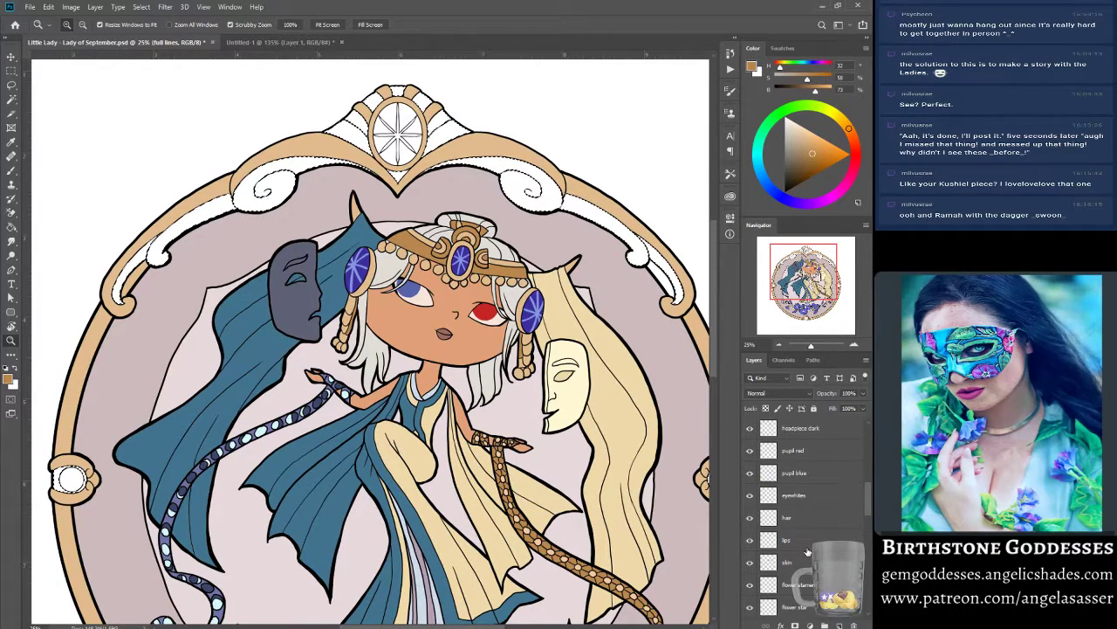
pyautogui.scroll(5, 808, 551)
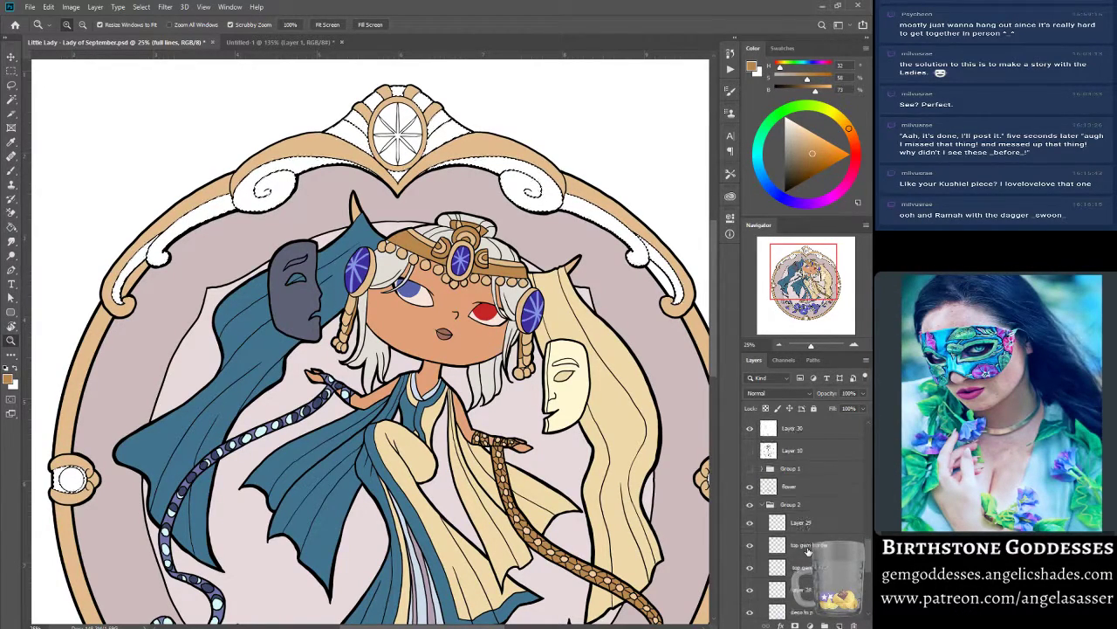
pyautogui.scroll(2, 808, 551)
pyautogui.click(796, 495)
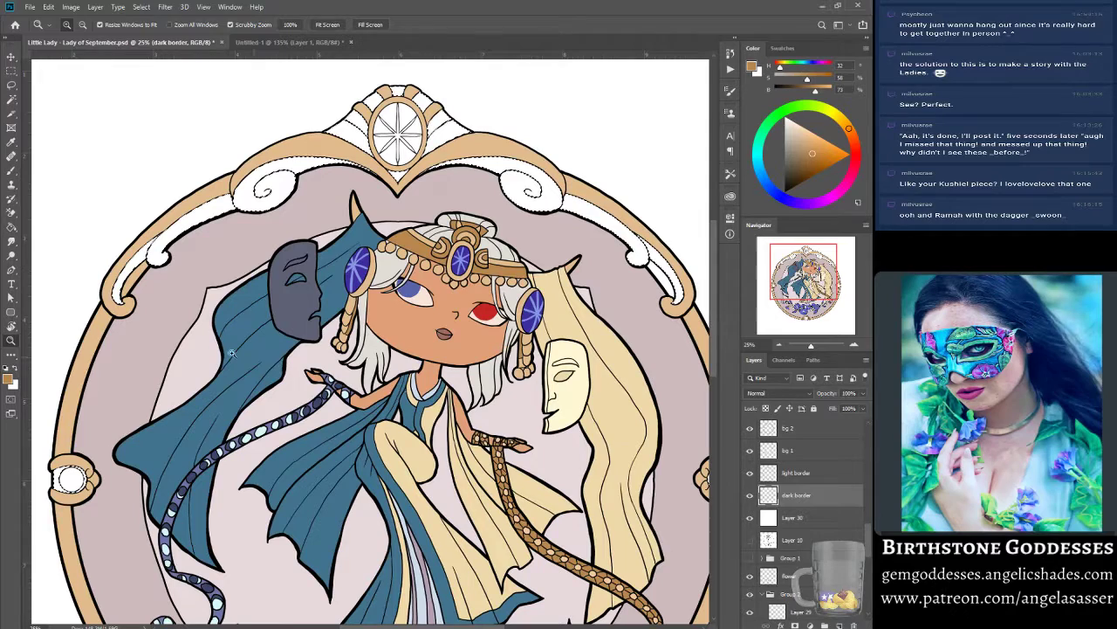
pyautogui.click(48, 7)
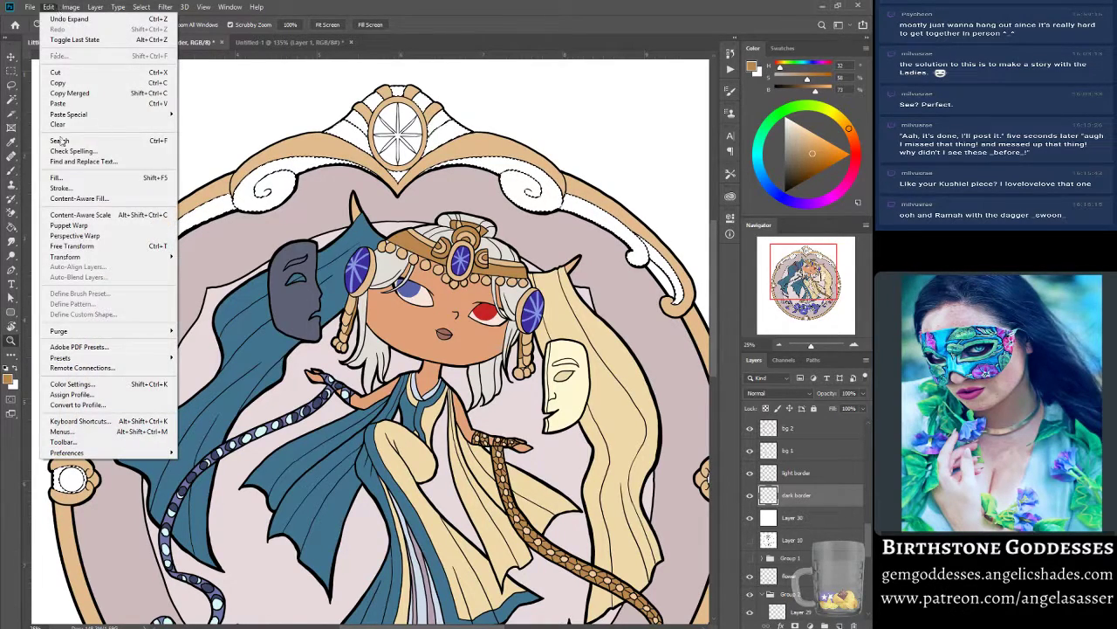
pyautogui.click(56, 177)
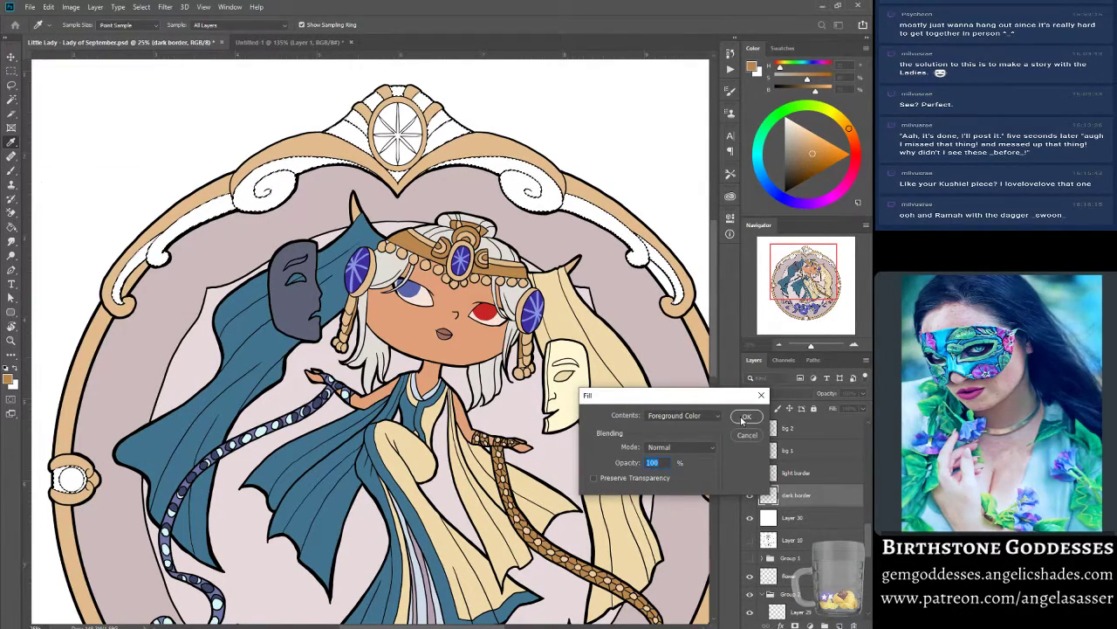
pyautogui.click(743, 420)
pyautogui.press('z')
pyautogui.click(142, 7)
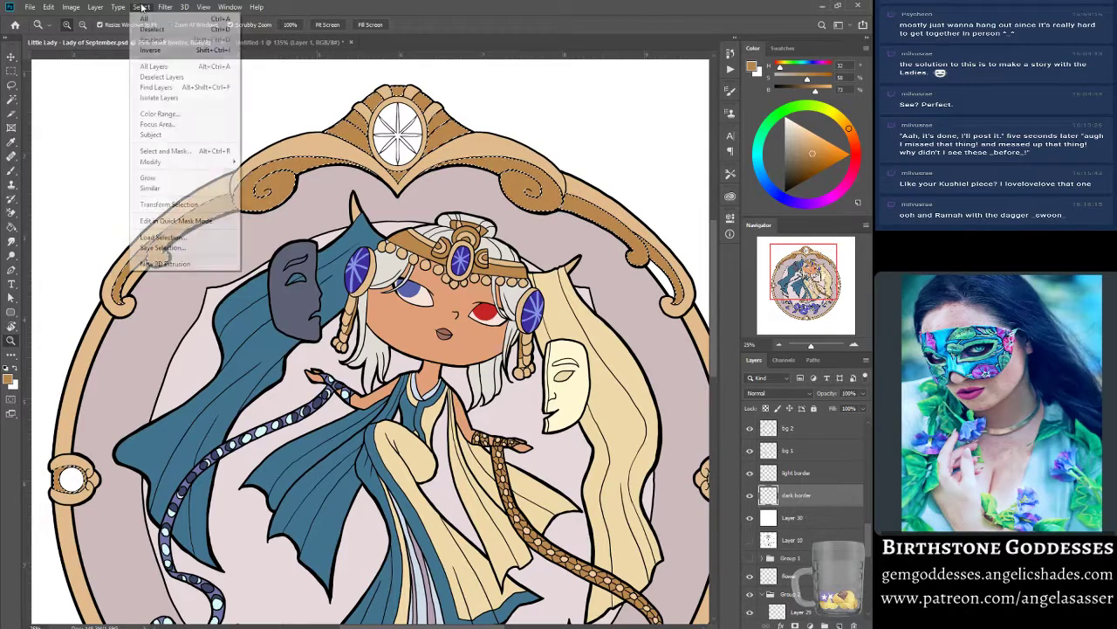
pyautogui.click(152, 29)
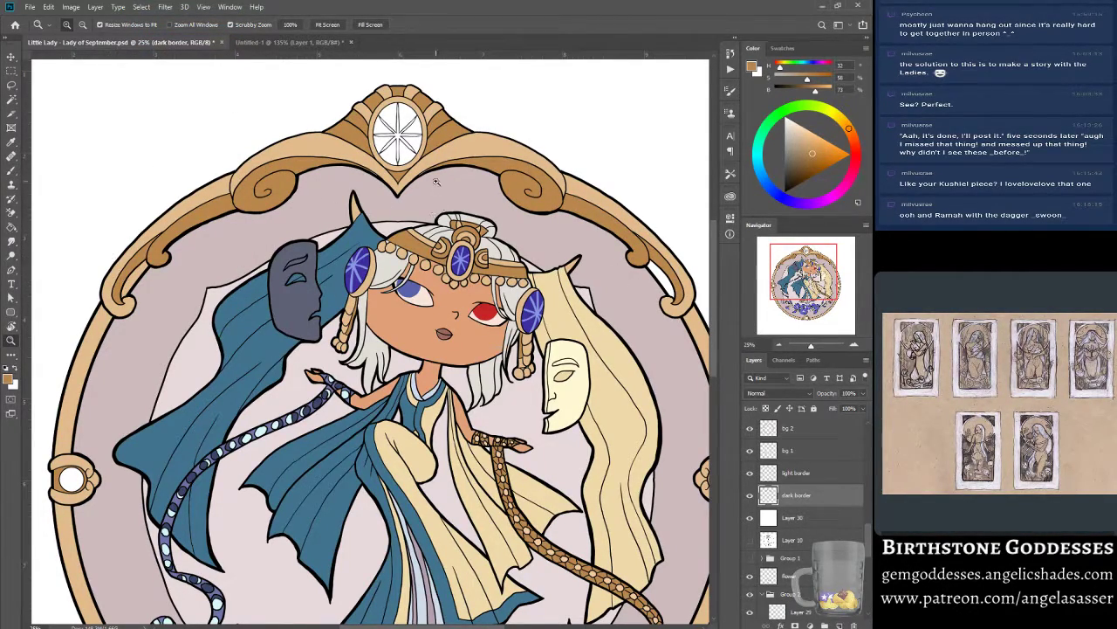
# Paint the white gap beside the frame's right-hand scroll on the "light border" layer, using the light tan sampled from the neighbouring curl.
pyautogui.click(13, 172)
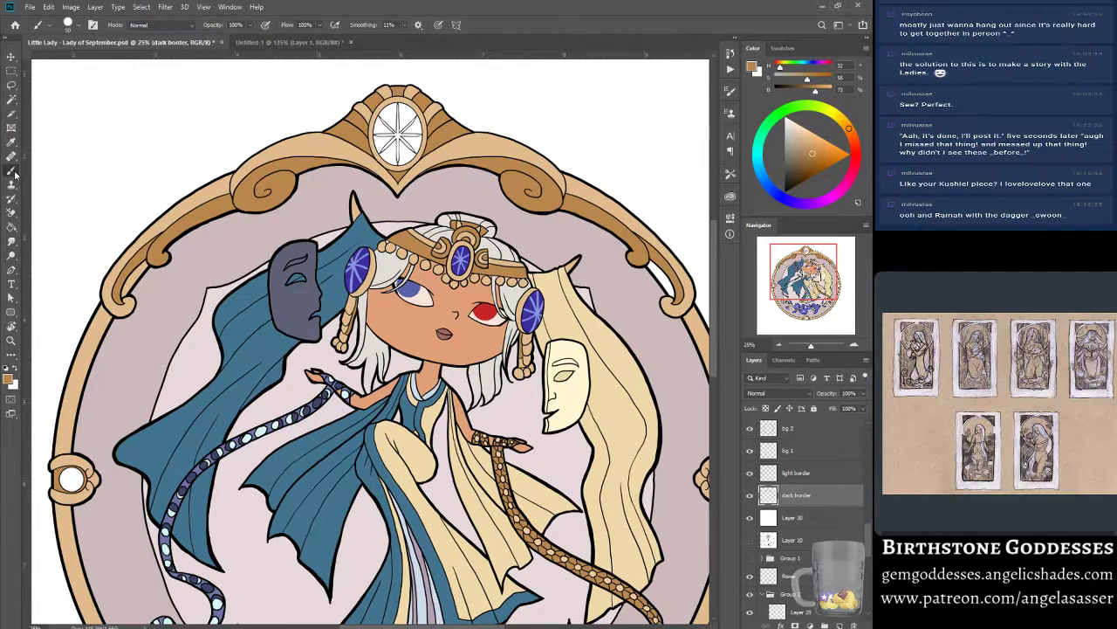
pyautogui.click(12, 341)
pyautogui.click(373, 174)
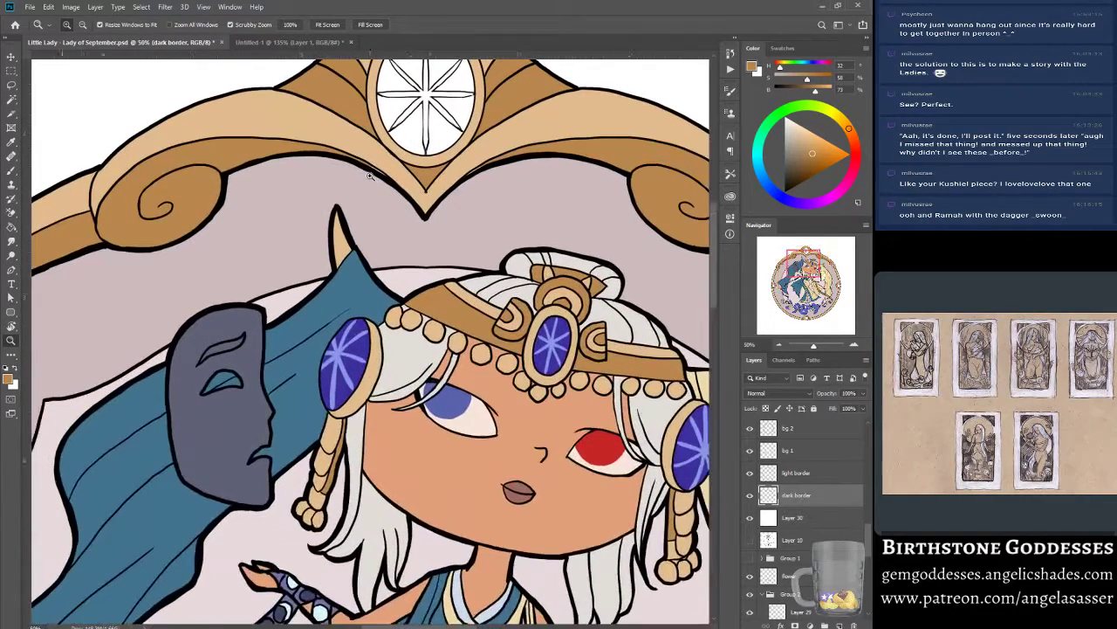
pyautogui.scroll(3, 403, 353)
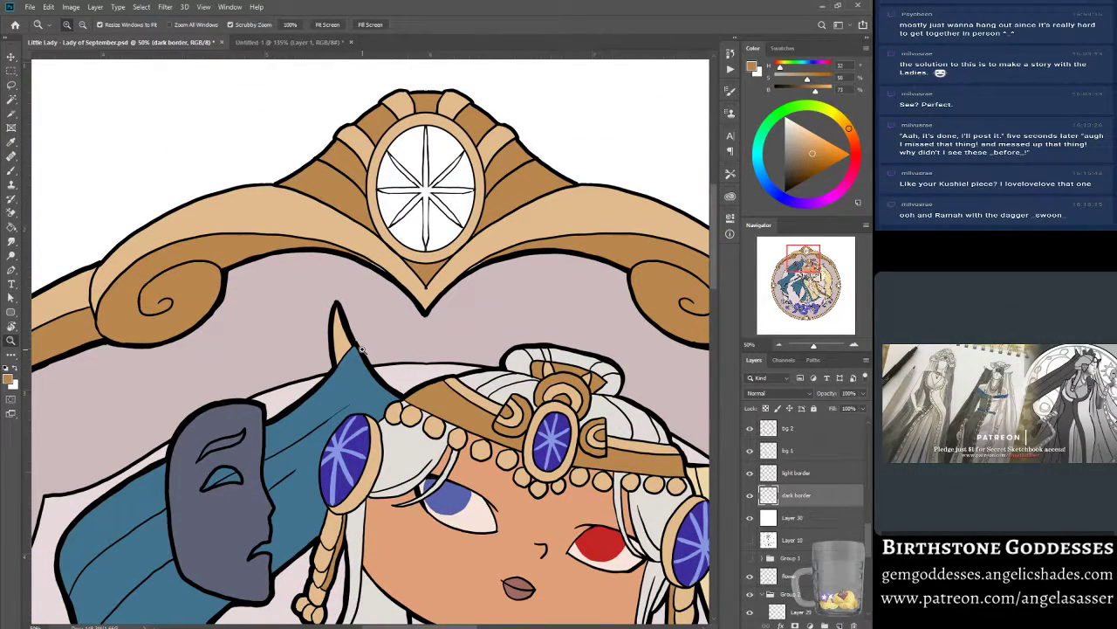
pyautogui.click(18, 174)
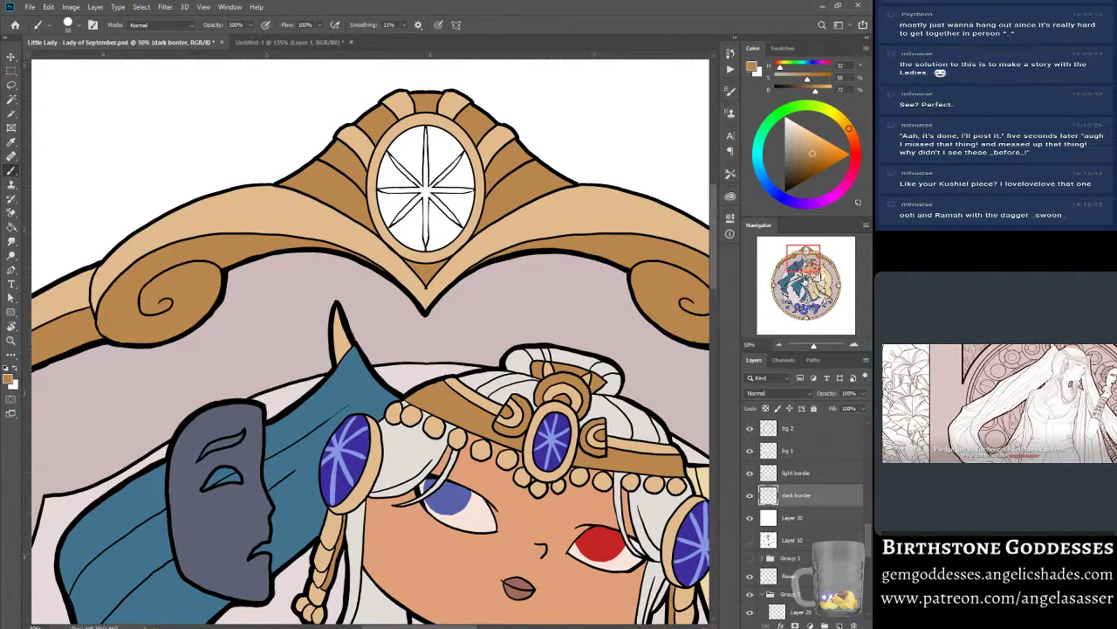
pyautogui.moveTo(804, 264); pyautogui.dragTo(809, 265)
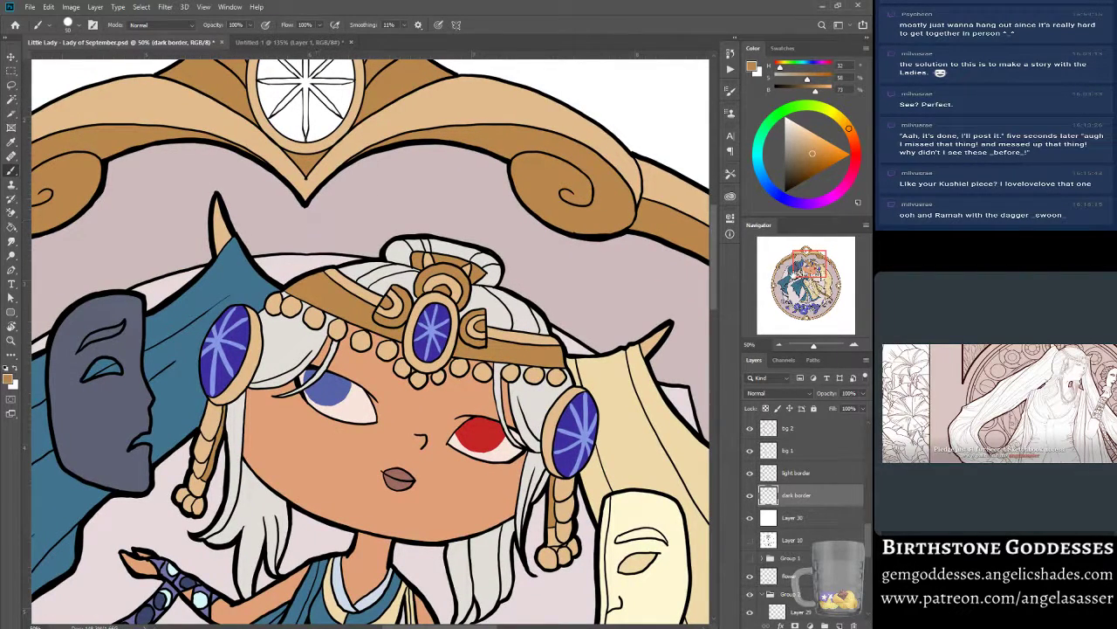
pyautogui.moveTo(809, 266); pyautogui.dragTo(823, 272)
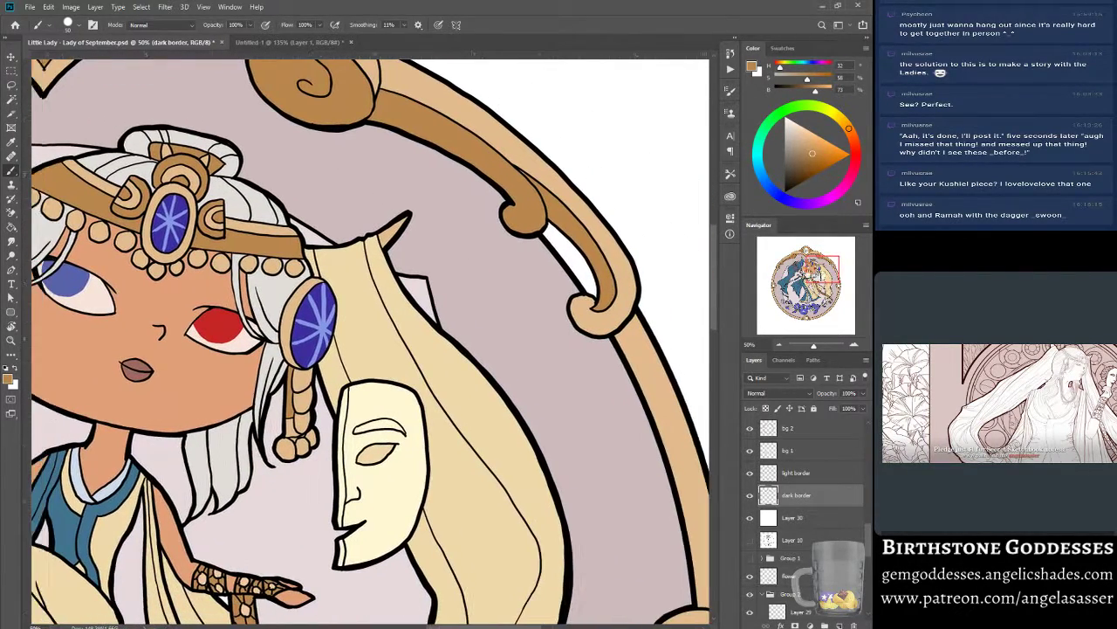
pyautogui.click(797, 472)
pyautogui.keyDown('alt'); pyautogui.click(586, 342); pyautogui.keyUp('alt')
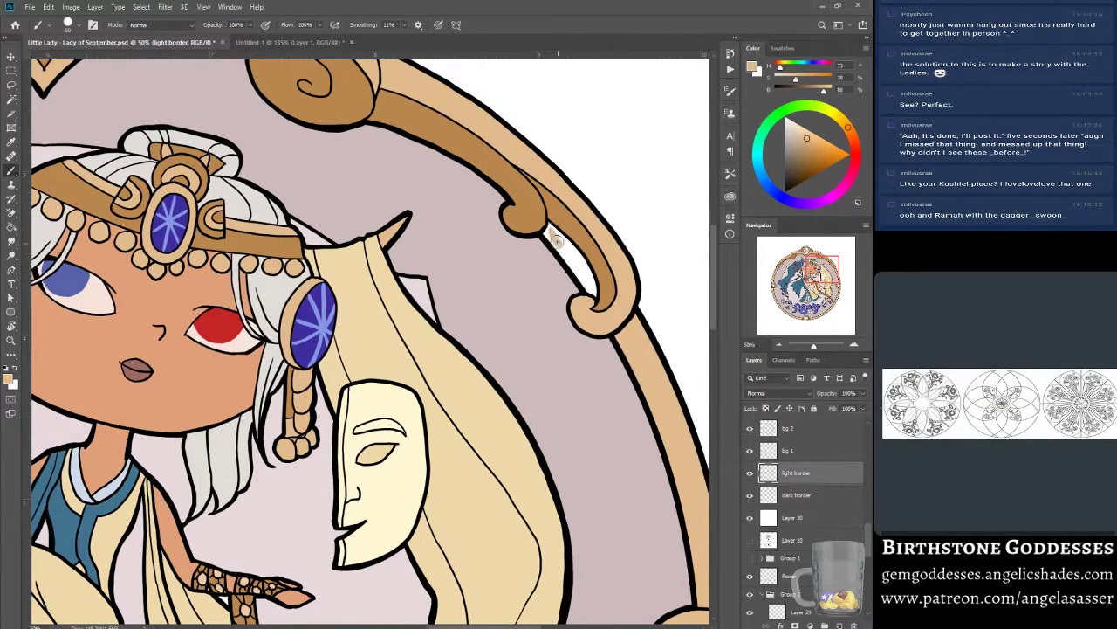
pyautogui.moveTo(569, 250)
pyautogui.mouseDown()
pyautogui.moveTo(556, 247)
pyautogui.moveTo(583, 273)
pyautogui.moveTo(568, 243)
pyautogui.moveTo(593, 292)
pyautogui.mouseUp()
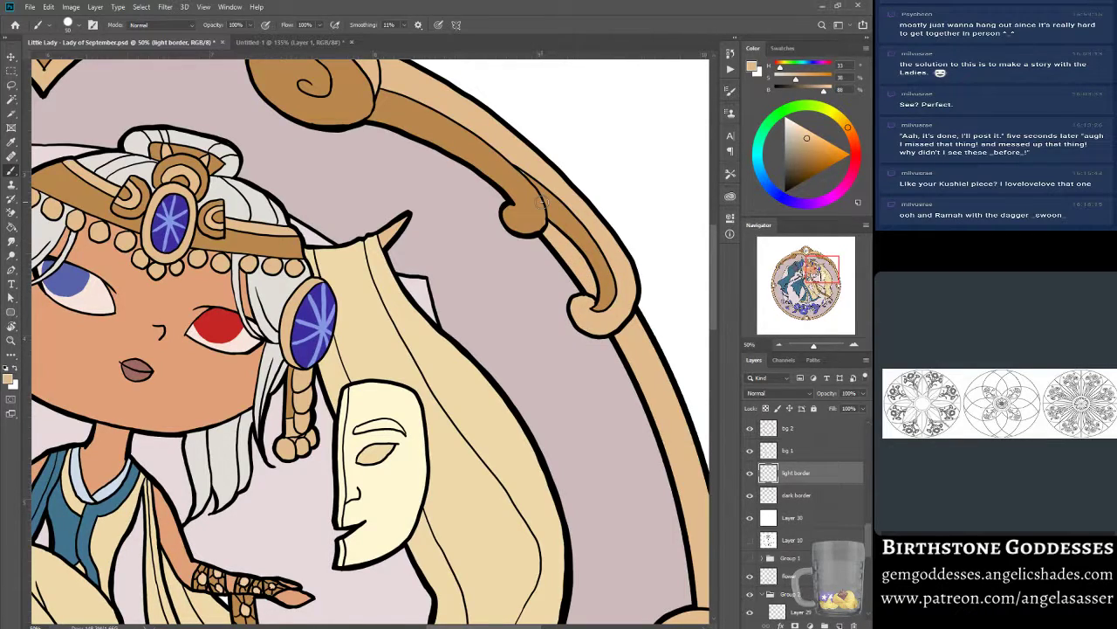
# Activate the "dark border" layer and sample the darker golden brown from the right-hand scroll as the foreground color.
pyautogui.click(805, 451)
pyautogui.click(796, 495)
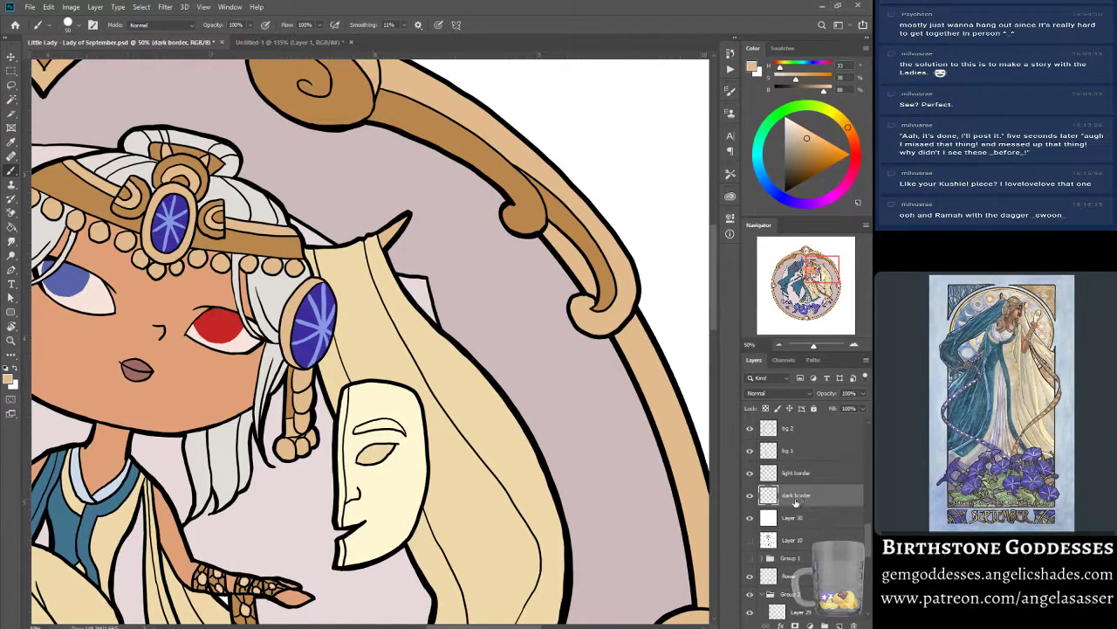
pyautogui.keyDown('alt'); pyautogui.click(526, 198); pyautogui.keyUp('alt')
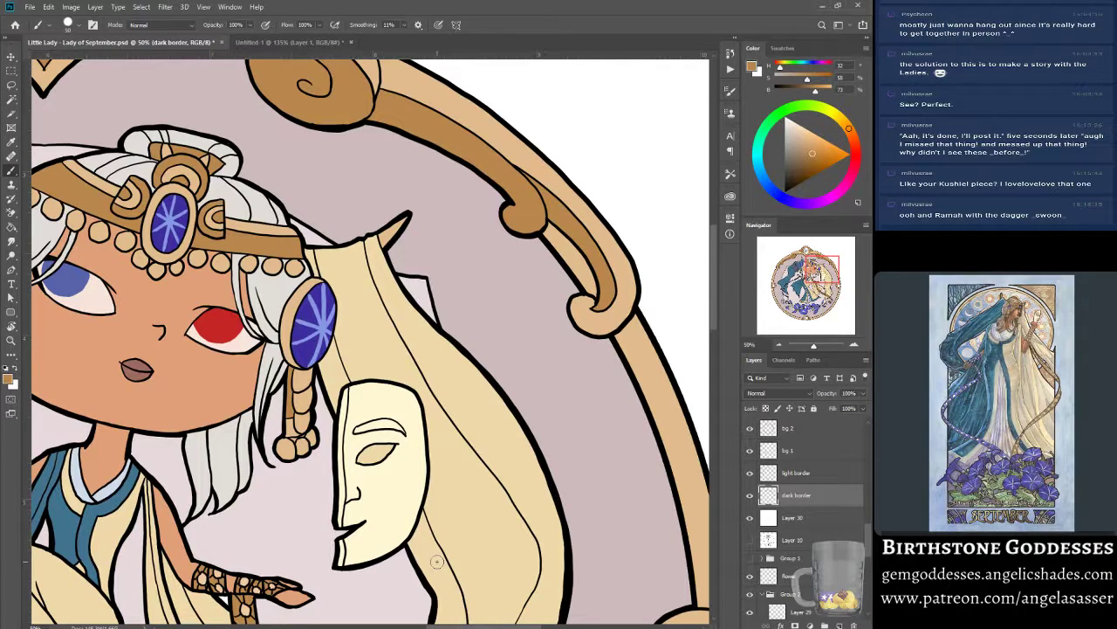
pyautogui.moveTo(811, 349); pyautogui.dragTo(809, 349)
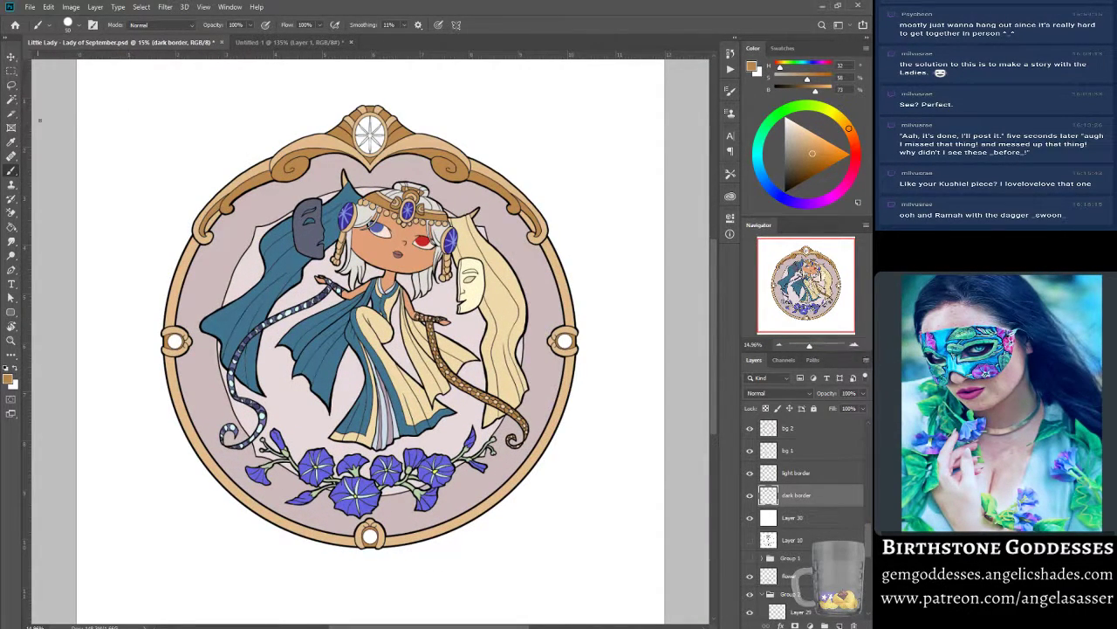
# Select the white segments between the star rays of the crowning gem with the Magic Wand on the "full lines" layer.
pyautogui.click(10, 100)
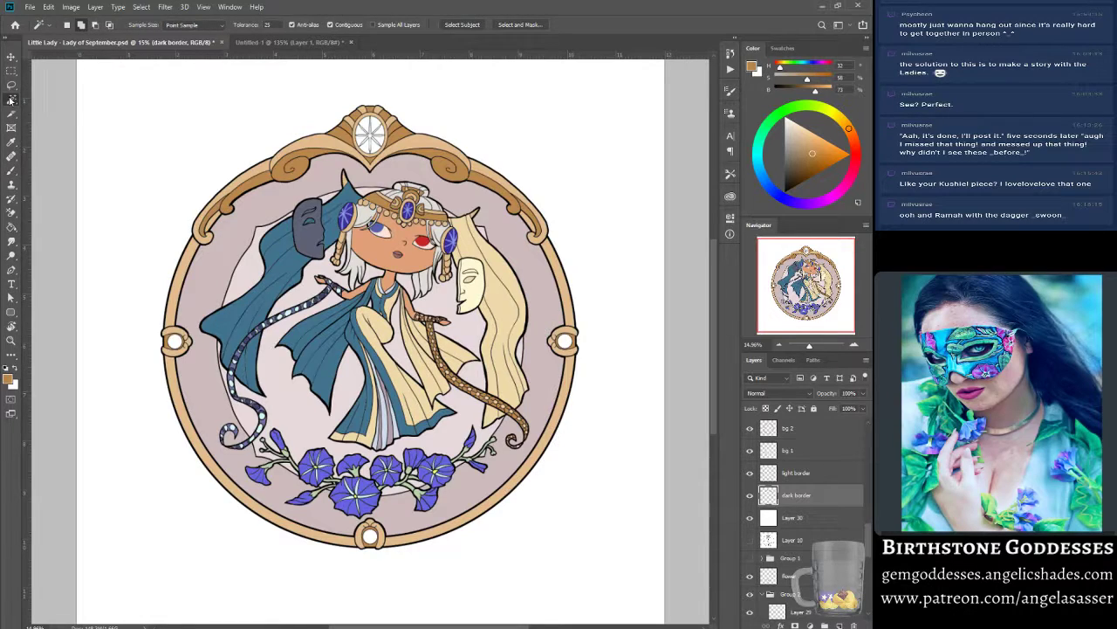
pyautogui.click(12, 340)
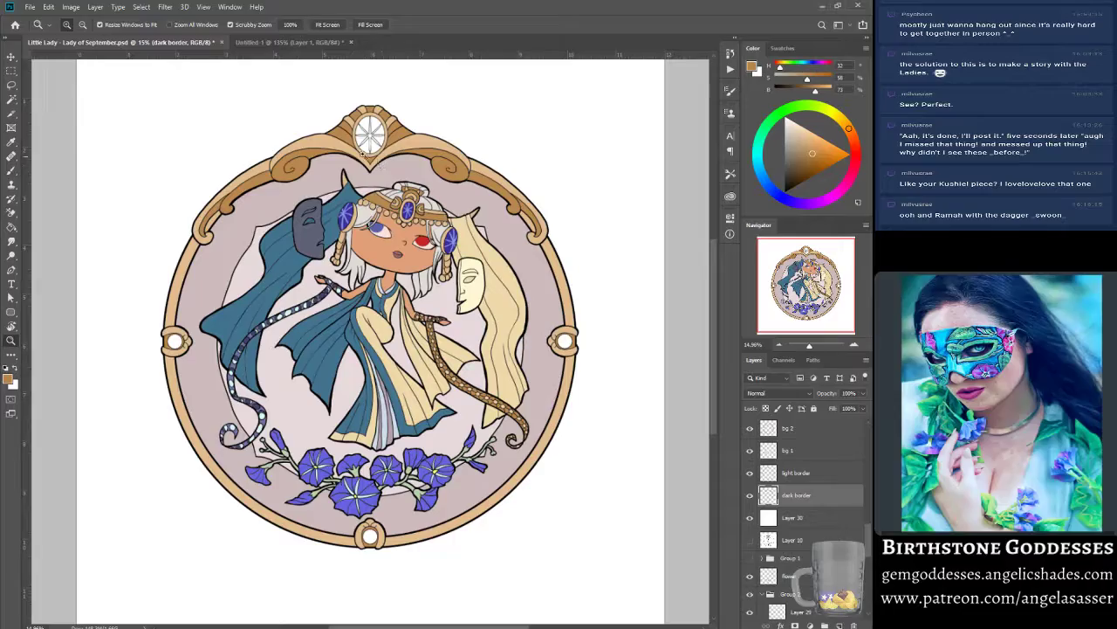
pyautogui.click(384, 175)
pyautogui.click(414, 138)
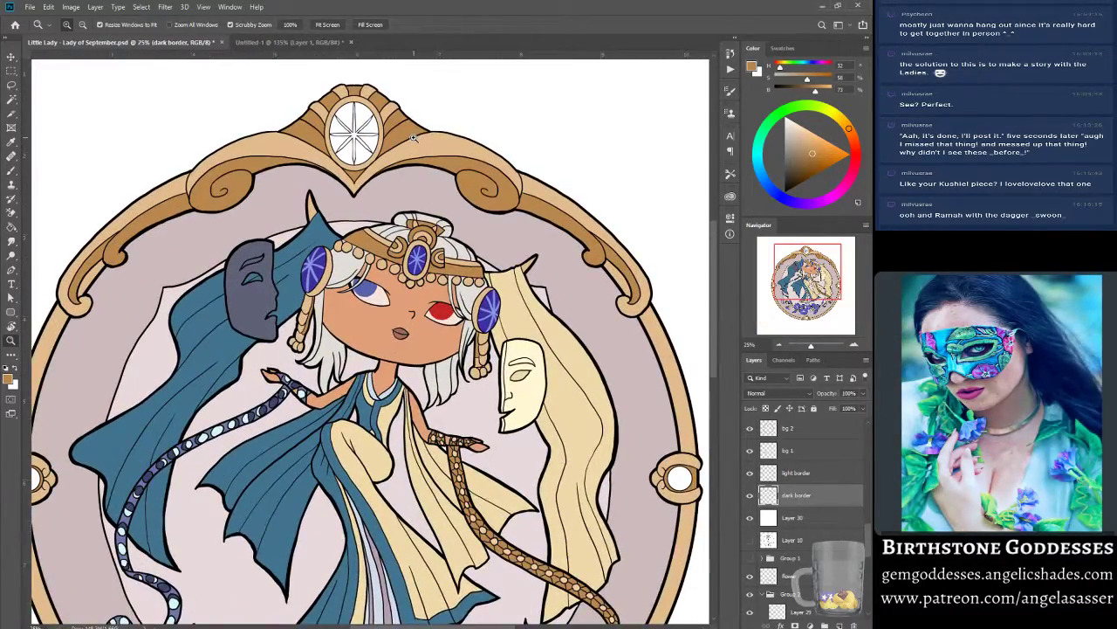
pyautogui.scroll(2, 392, 211)
pyautogui.click(328, 183)
pyautogui.click(328, 183)
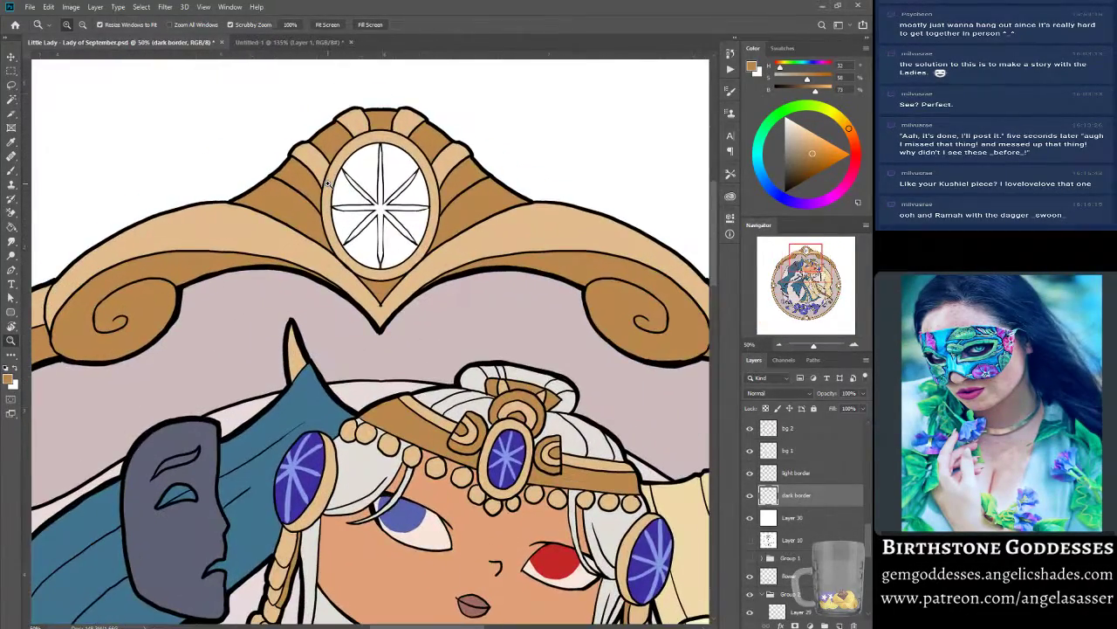
pyautogui.scroll(2, 301, 321)
pyautogui.click(11, 98)
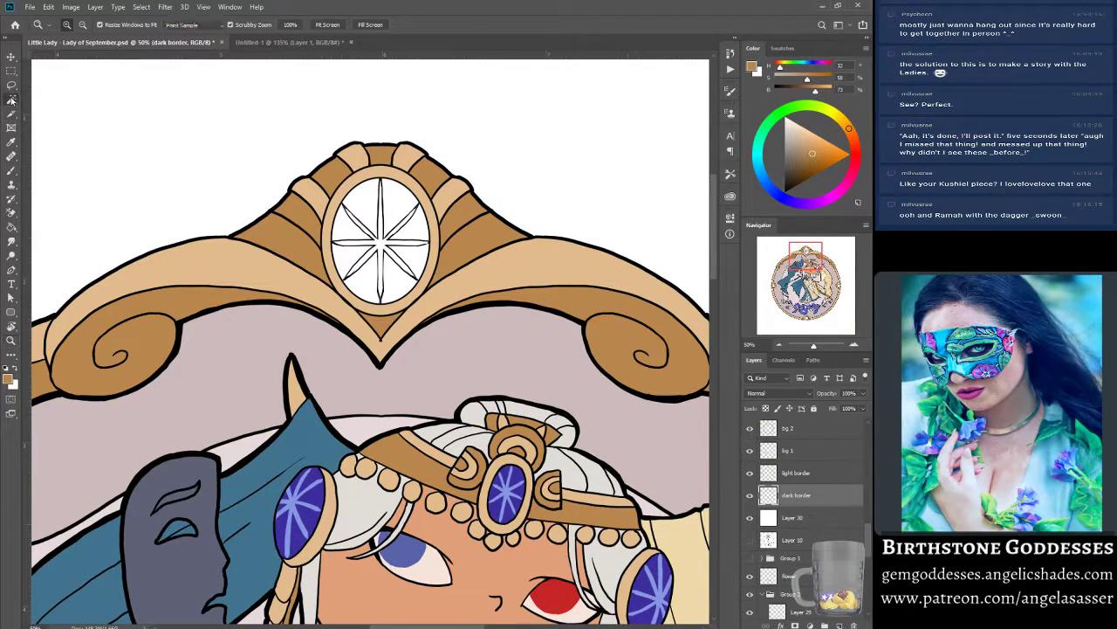
pyautogui.scroll(5, 843, 497)
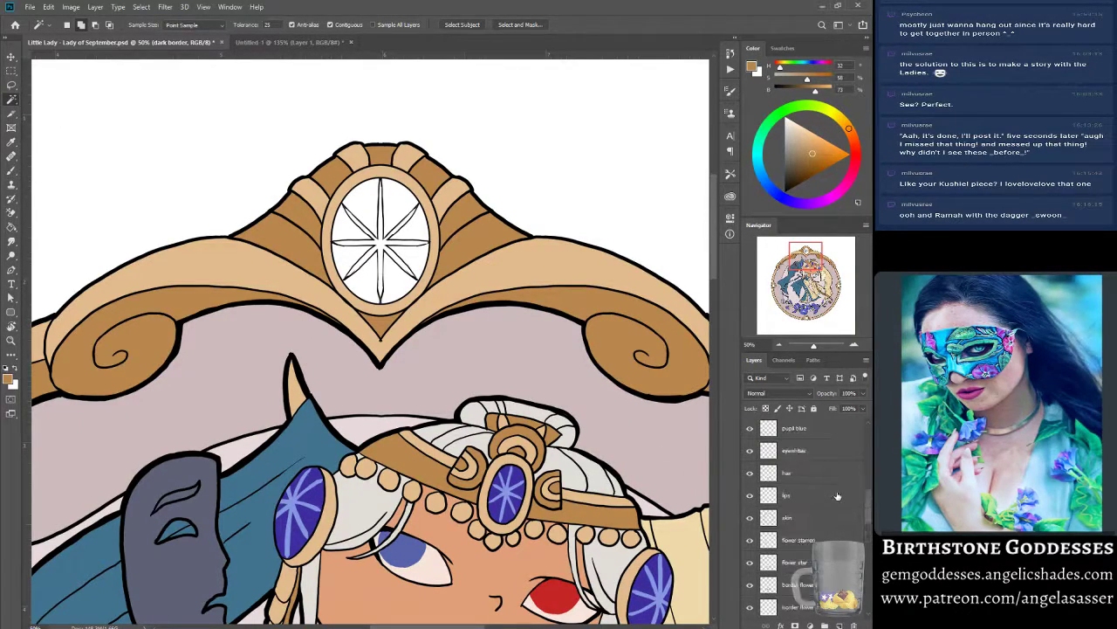
pyautogui.scroll(3, 843, 497)
pyautogui.click(775, 432)
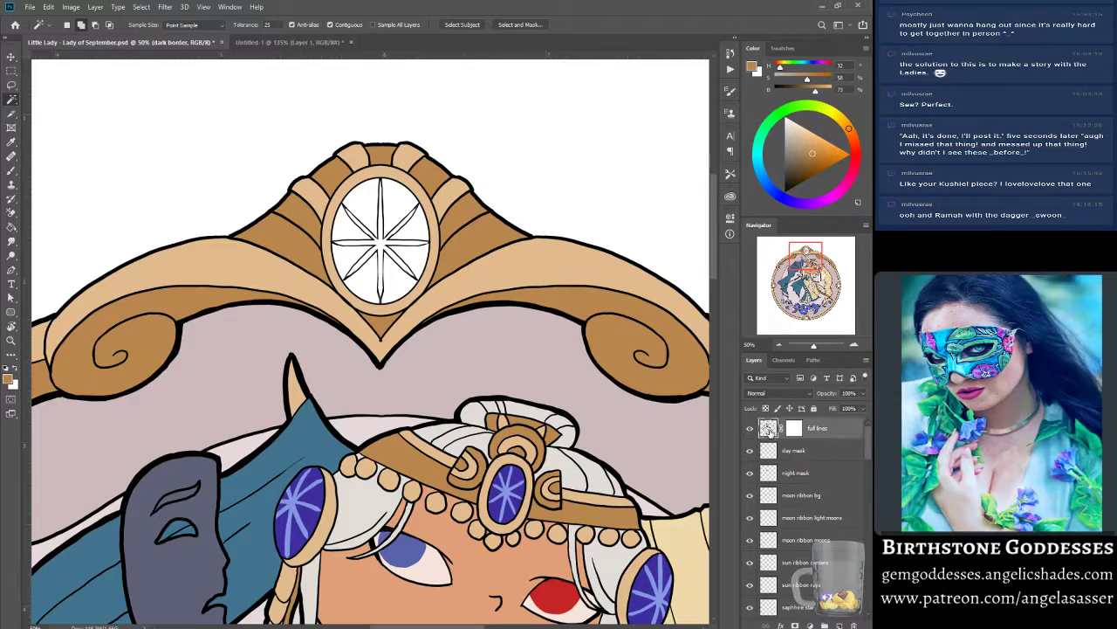
pyautogui.click(350, 259)
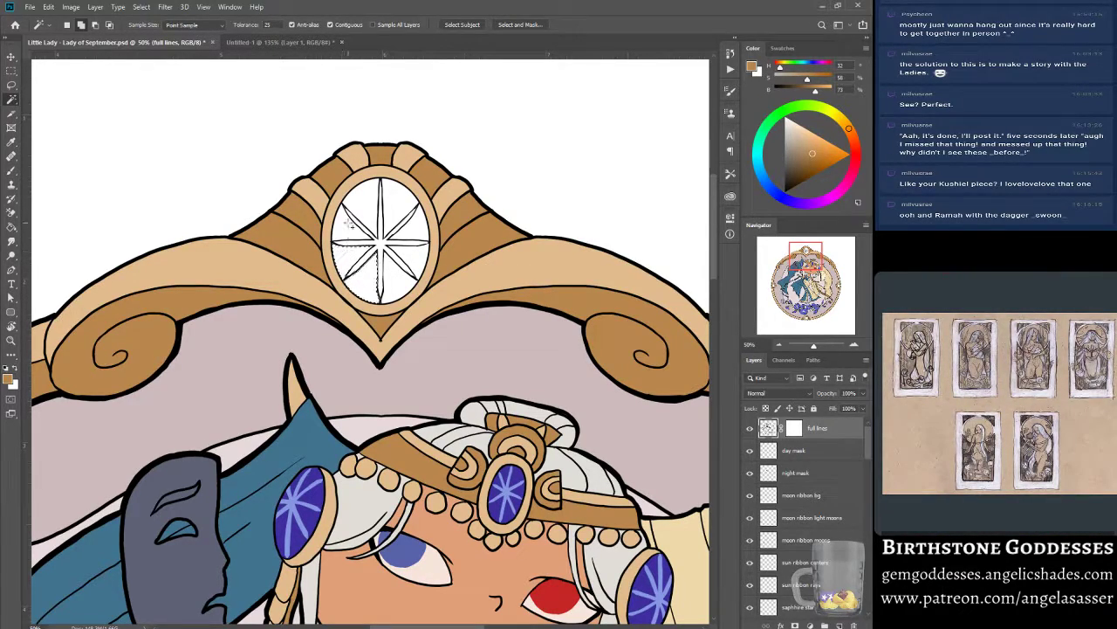
pyautogui.click(360, 198)
pyautogui.click(397, 199)
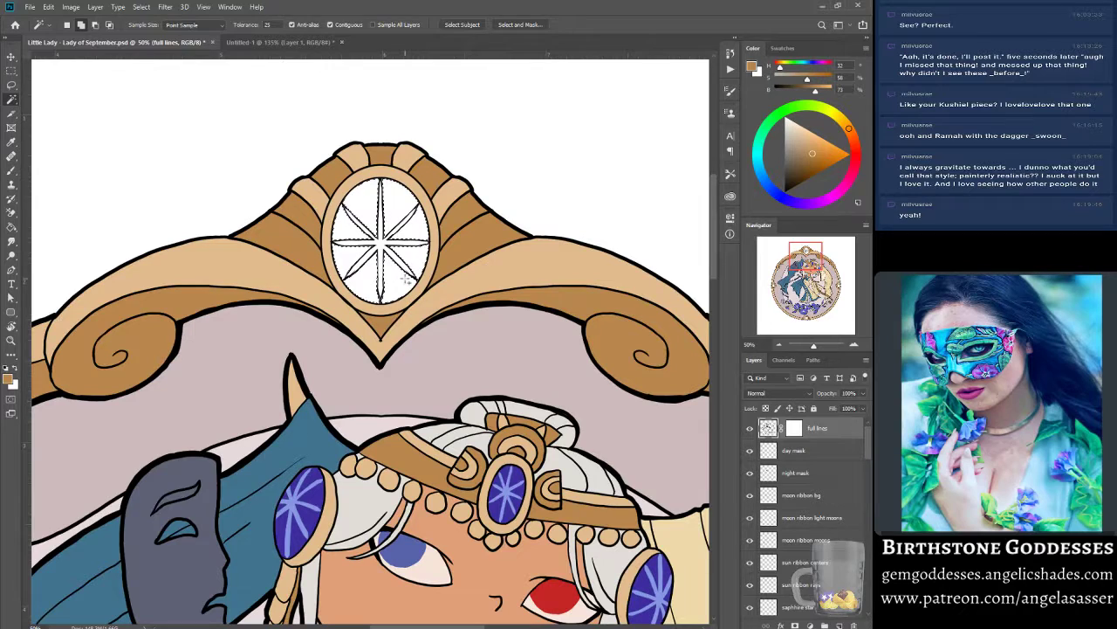
# Set the foreground color to the deep sapphire blue #3e2d9d sampled from the character's ear gem.
pyautogui.press('i')
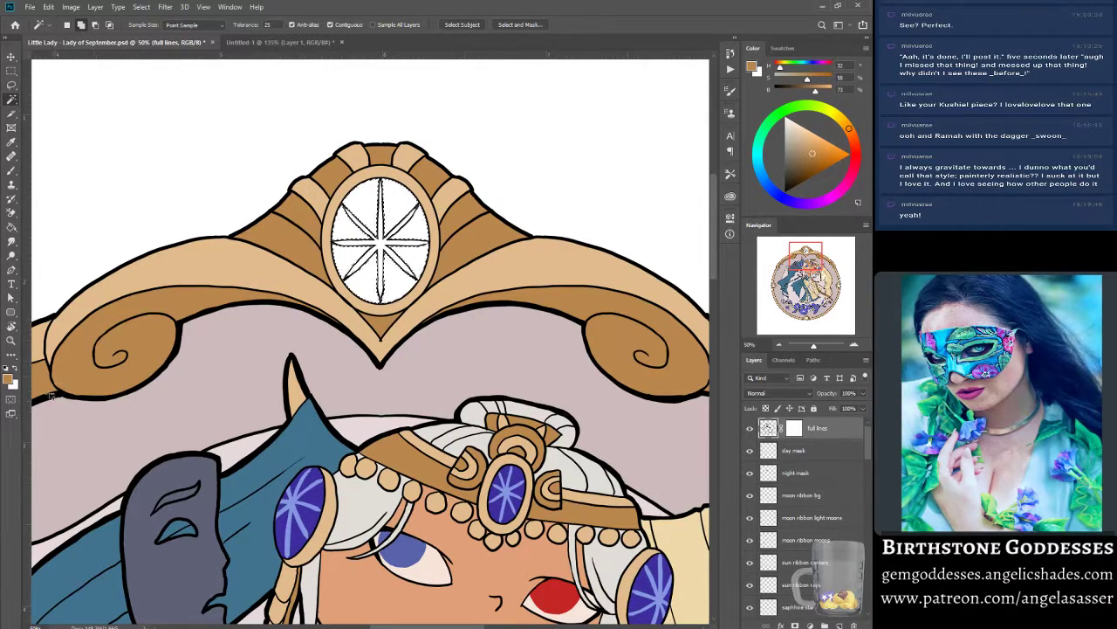
pyautogui.click(10, 379)
pyautogui.click(321, 500)
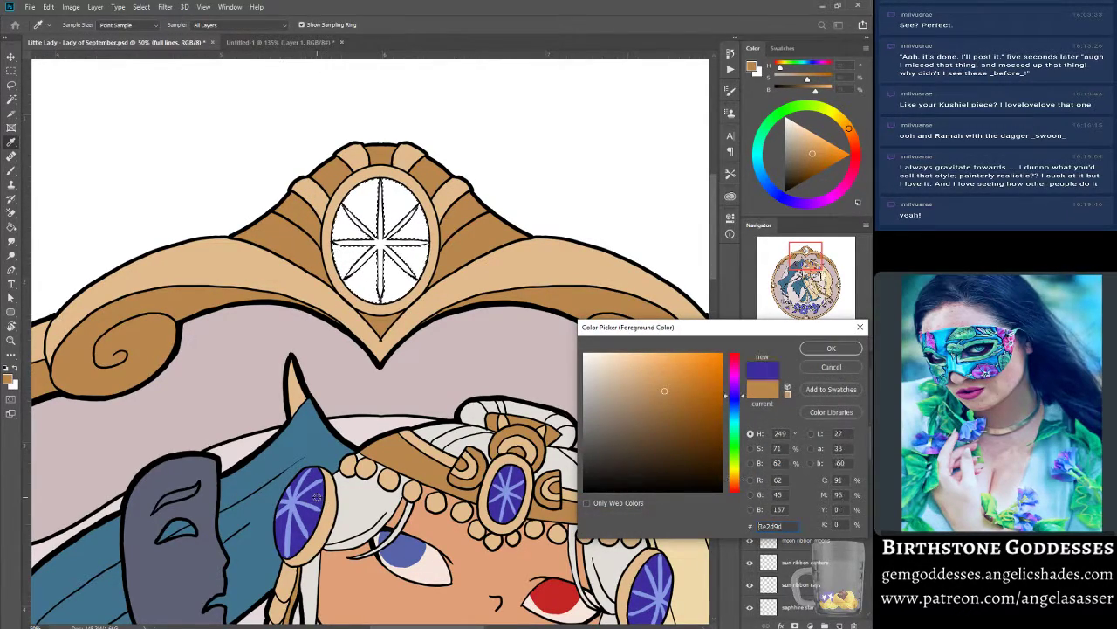
pyautogui.click(832, 348)
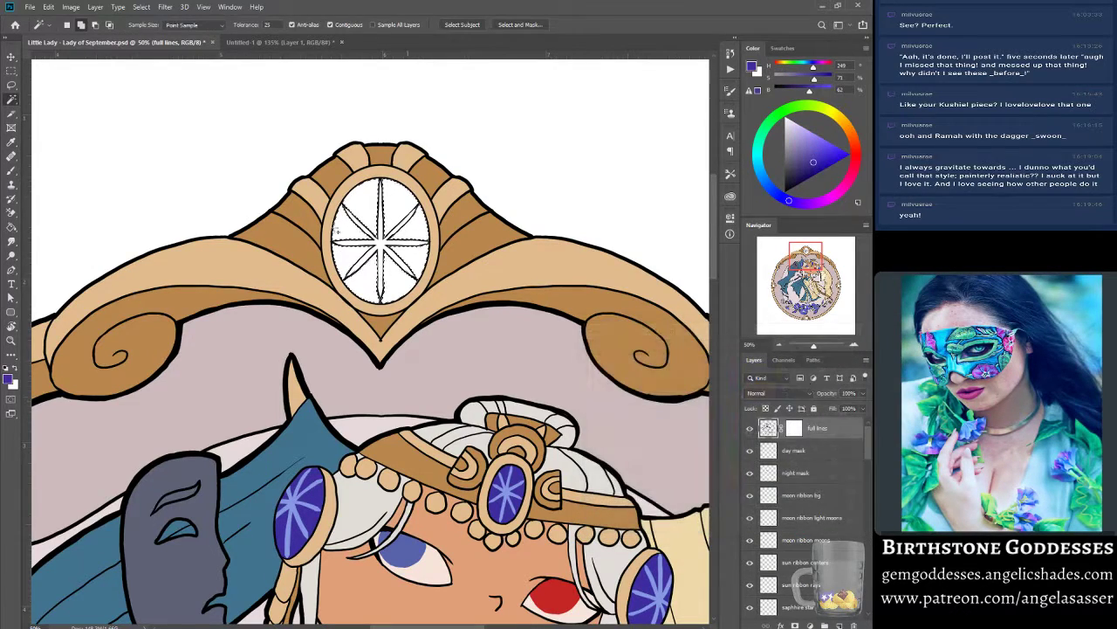
pyautogui.press('w')
# Add a new layer directly above the "bg 2" layer, keeping the crowning gem's selection active.
pyautogui.scroll(1, 367, 349)
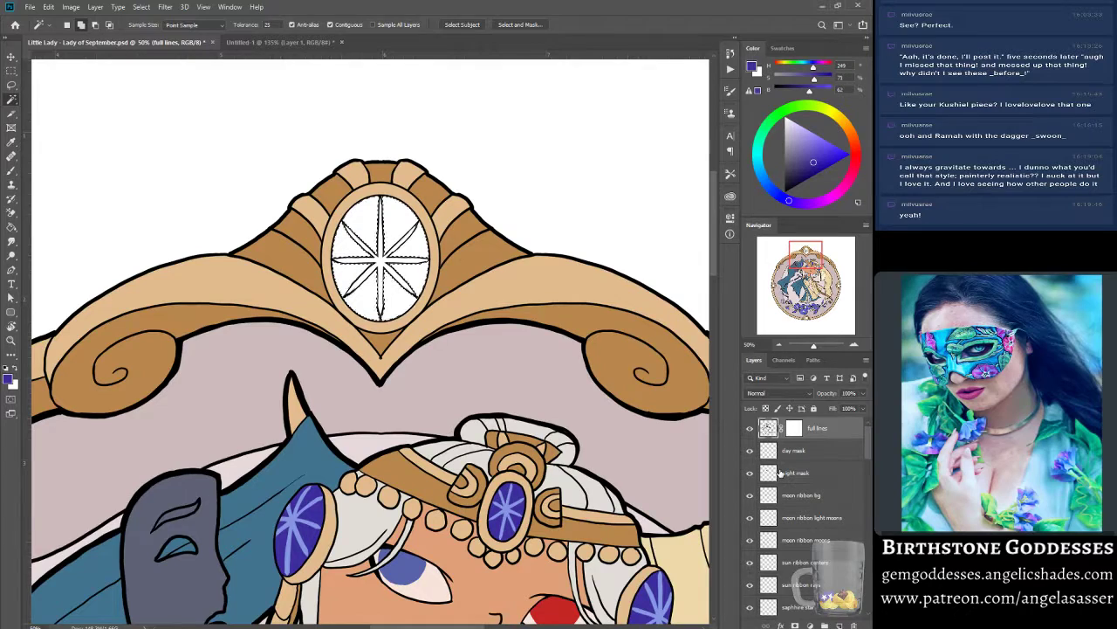
pyautogui.scroll(-2, 788, 516)
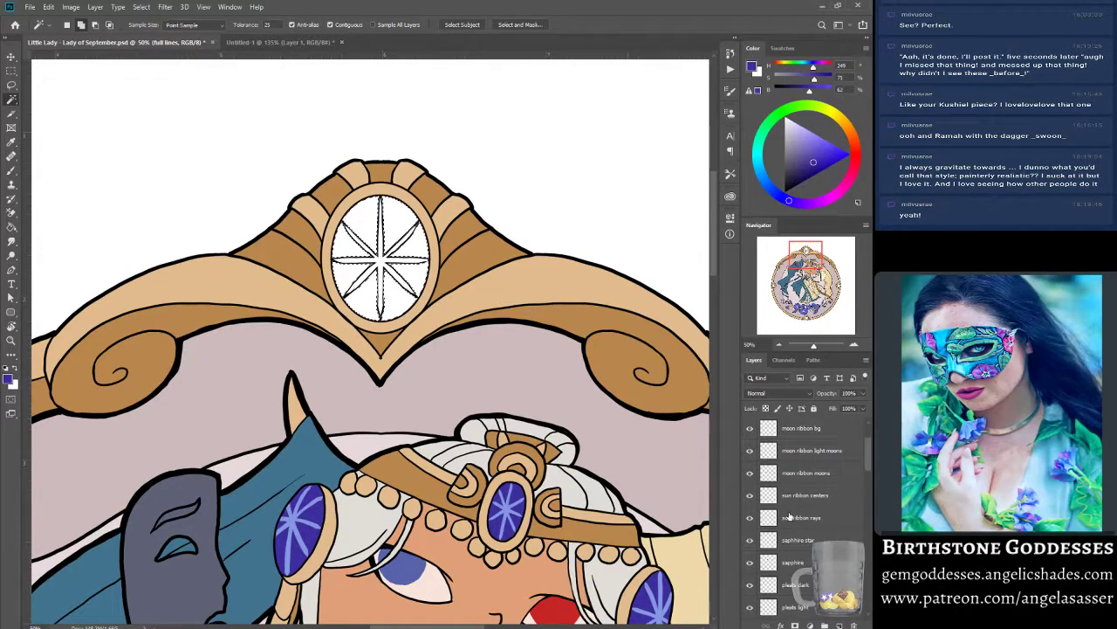
pyautogui.scroll(-2, 788, 516)
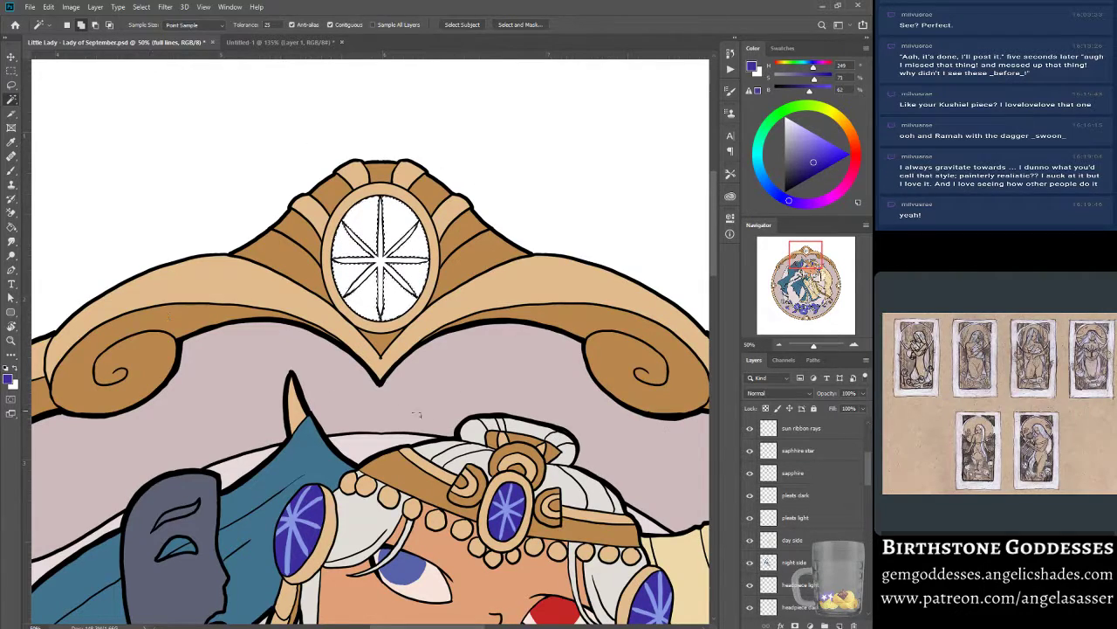
pyautogui.scroll(-3, 823, 569)
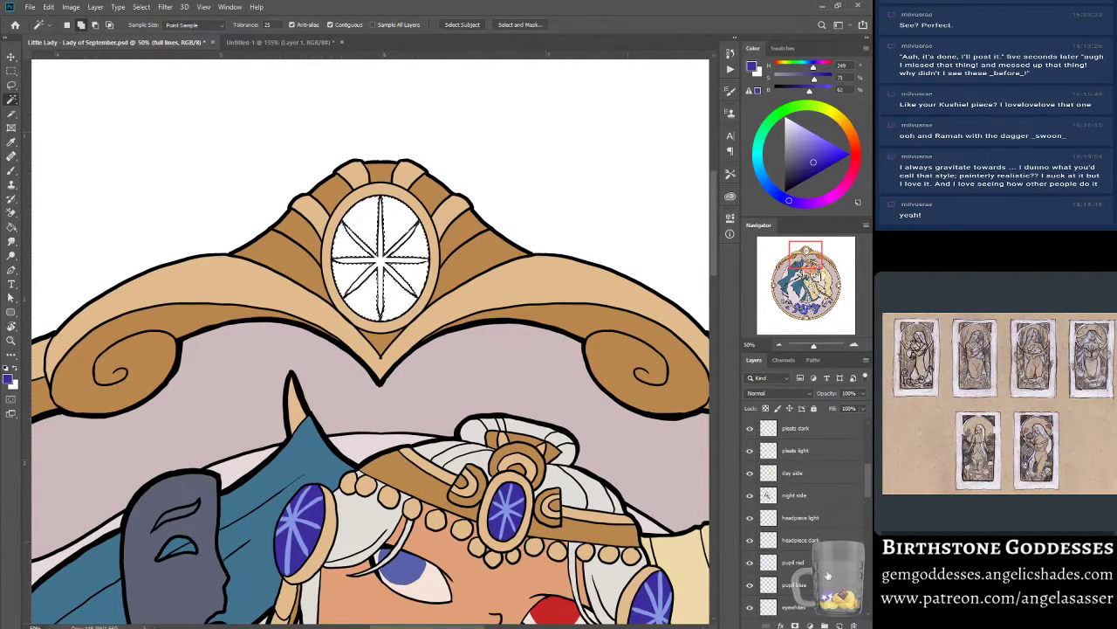
pyautogui.scroll(-2, 828, 574)
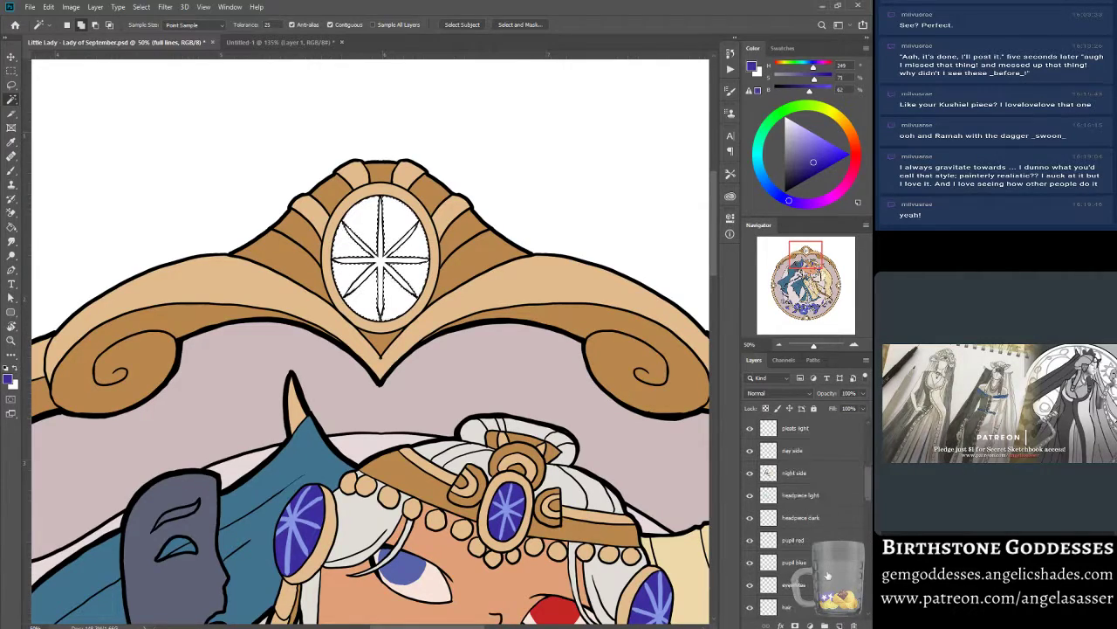
pyautogui.scroll(-8, 828, 574)
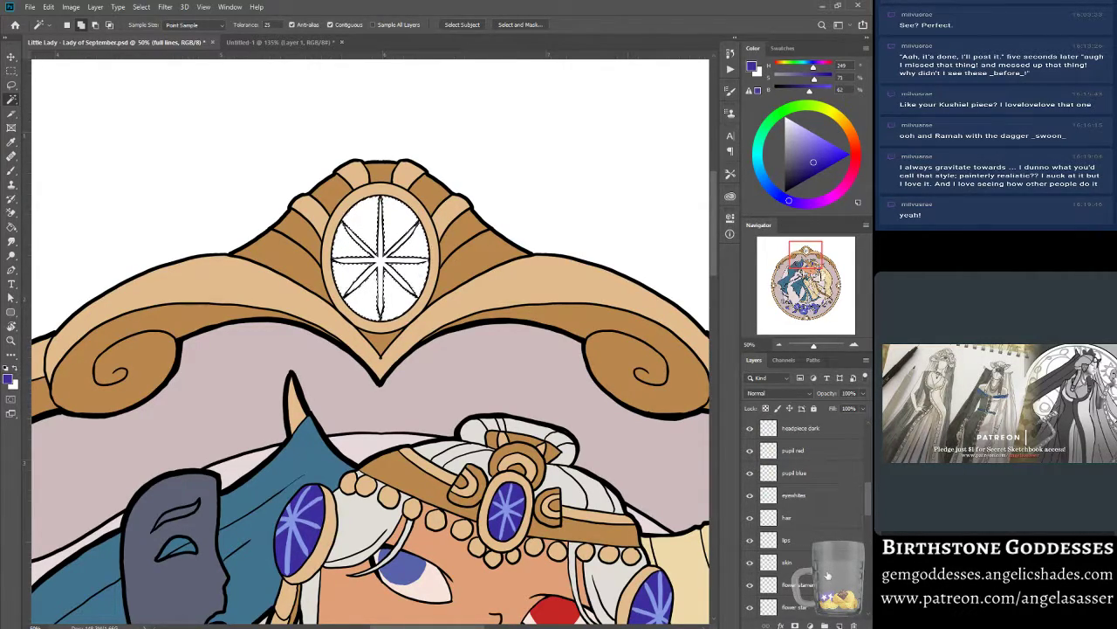
pyautogui.scroll(-4, 828, 574)
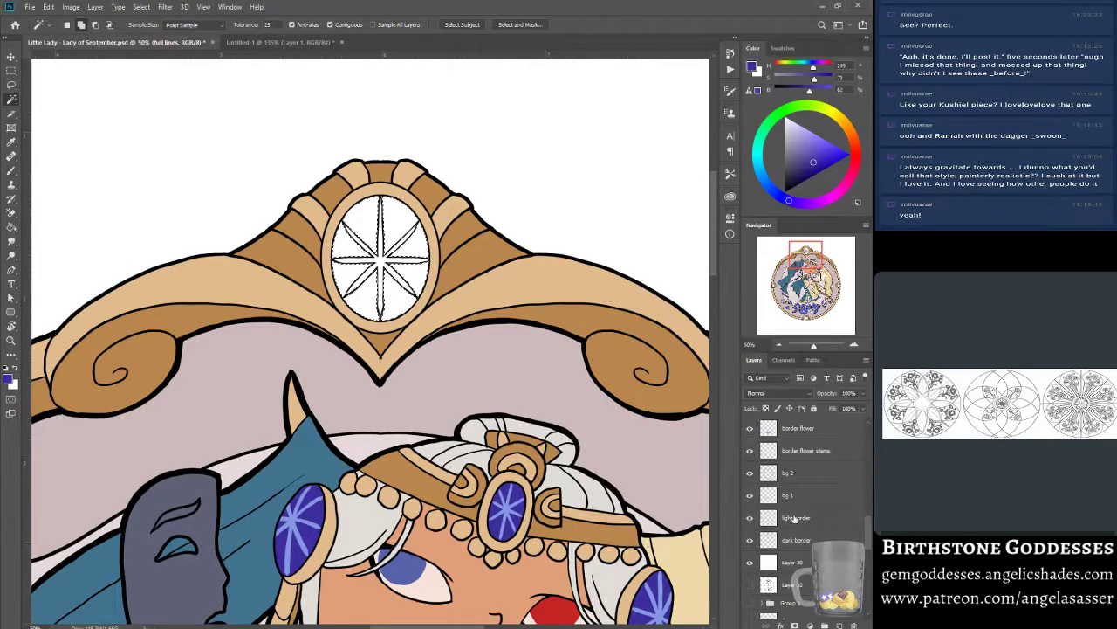
pyautogui.scroll(3, 791, 525)
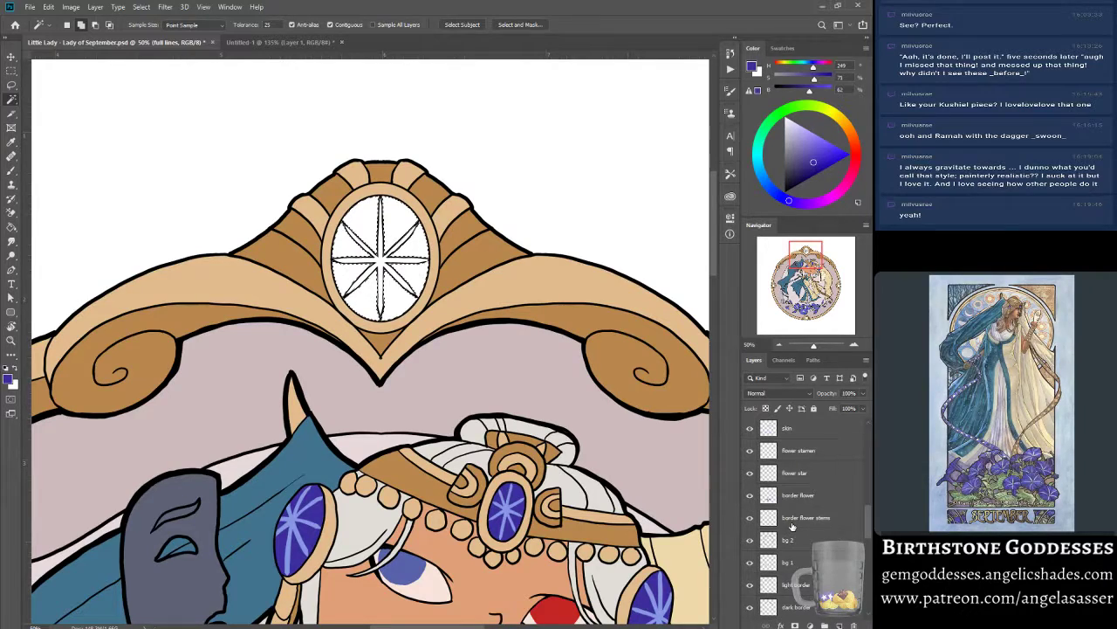
pyautogui.click(810, 500)
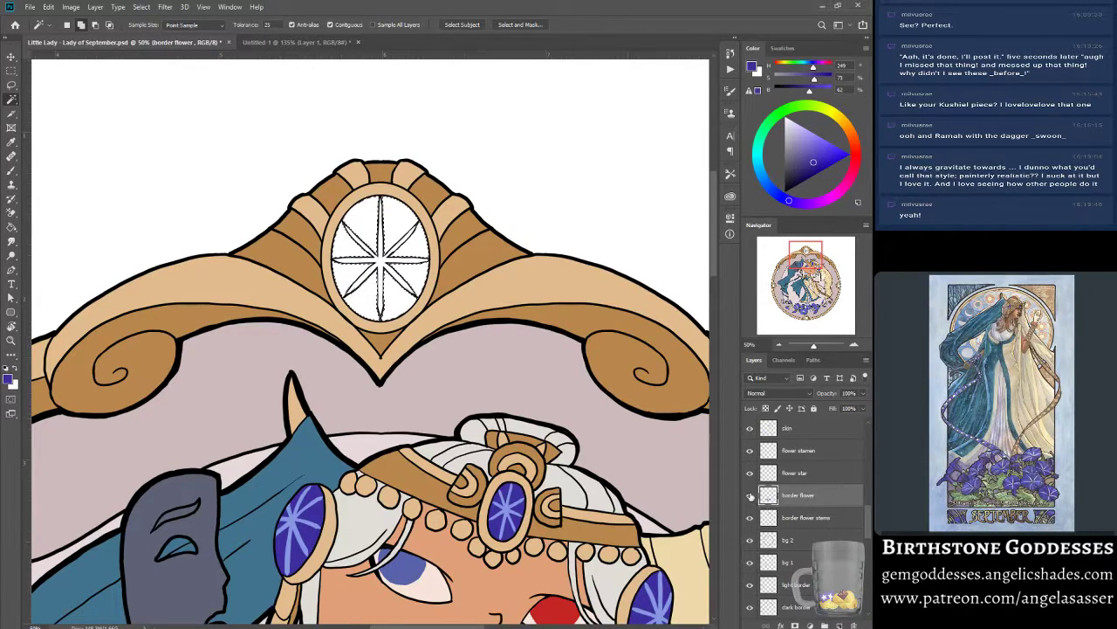
pyautogui.scroll(-4, 790, 532)
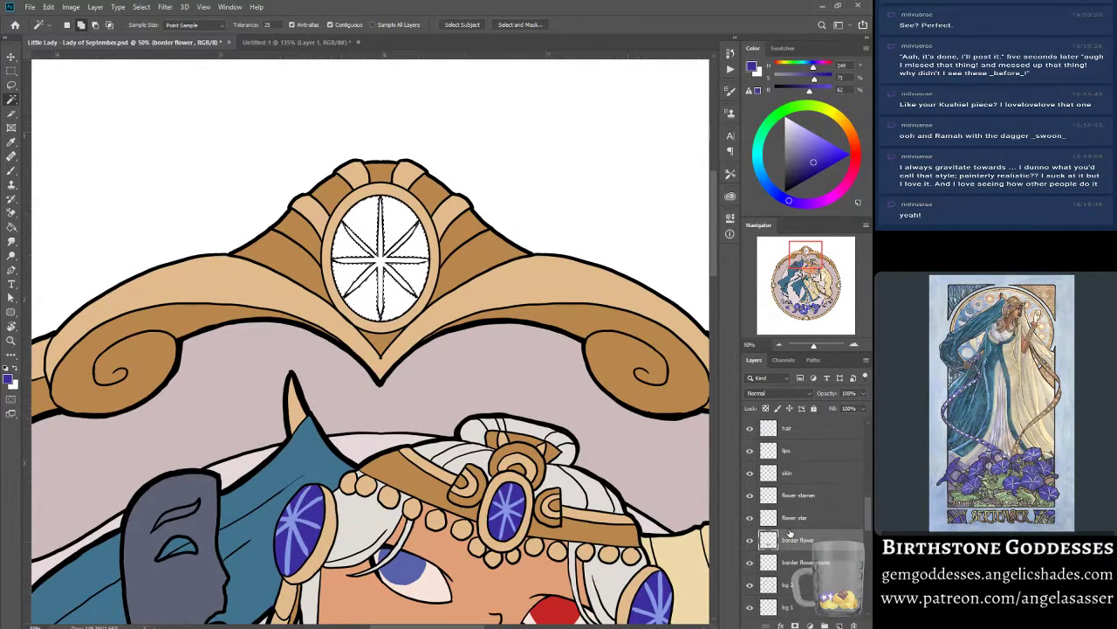
pyautogui.scroll(3, 790, 533)
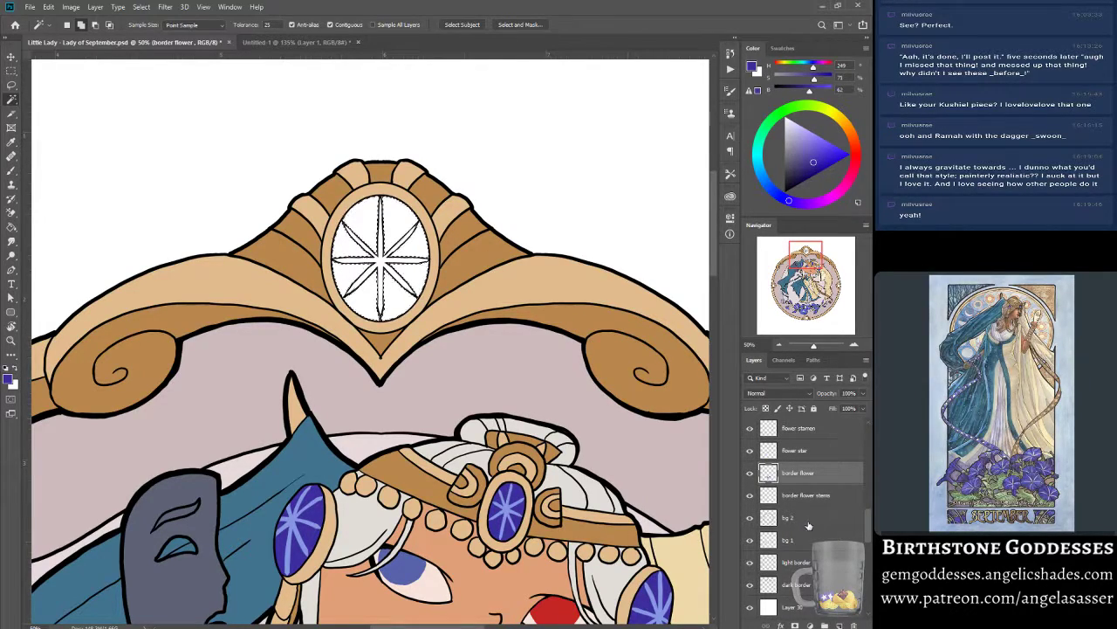
pyautogui.click(810, 520)
pyautogui.click(840, 626)
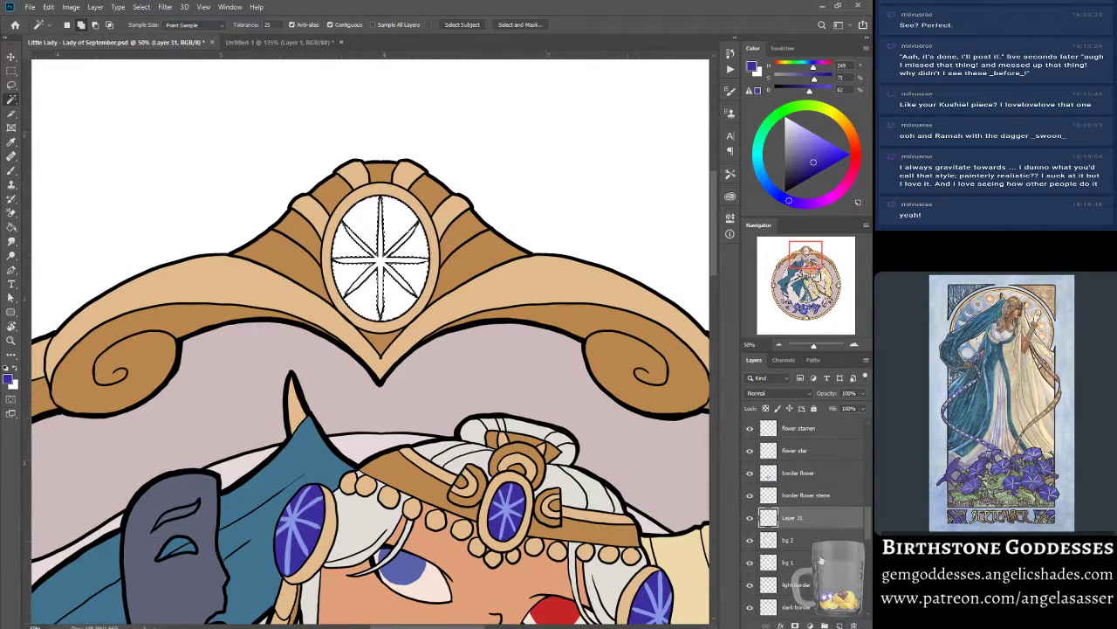
# Rename the new layer above "bg 2" as "border gem main".
pyautogui.doubleClick(792, 518)
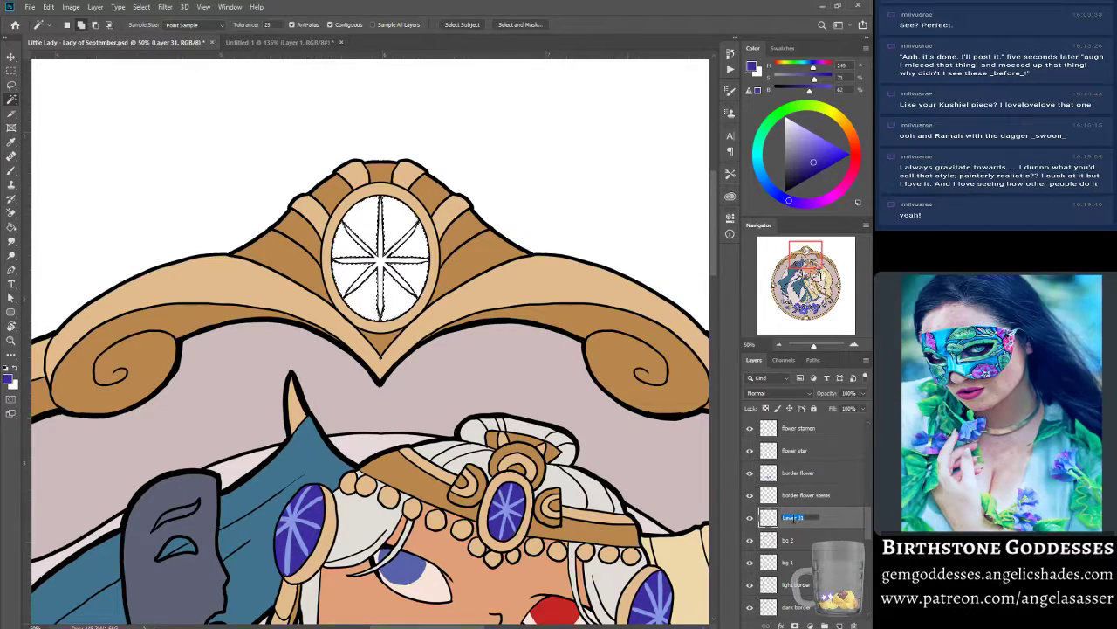
pyautogui.write('bor')
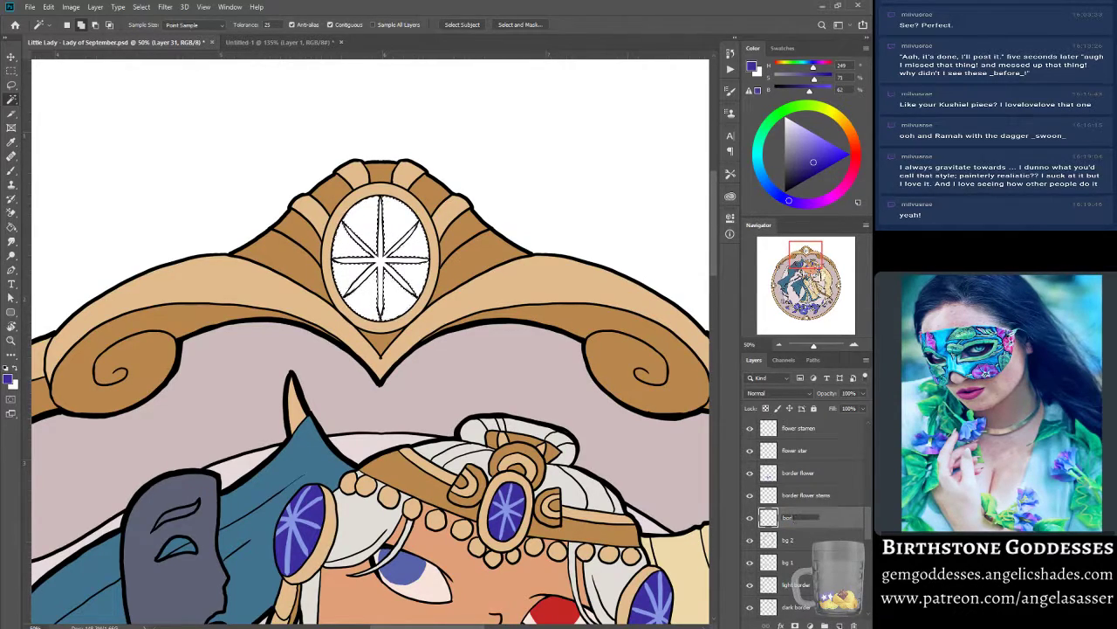
pyautogui.write('der gem main')
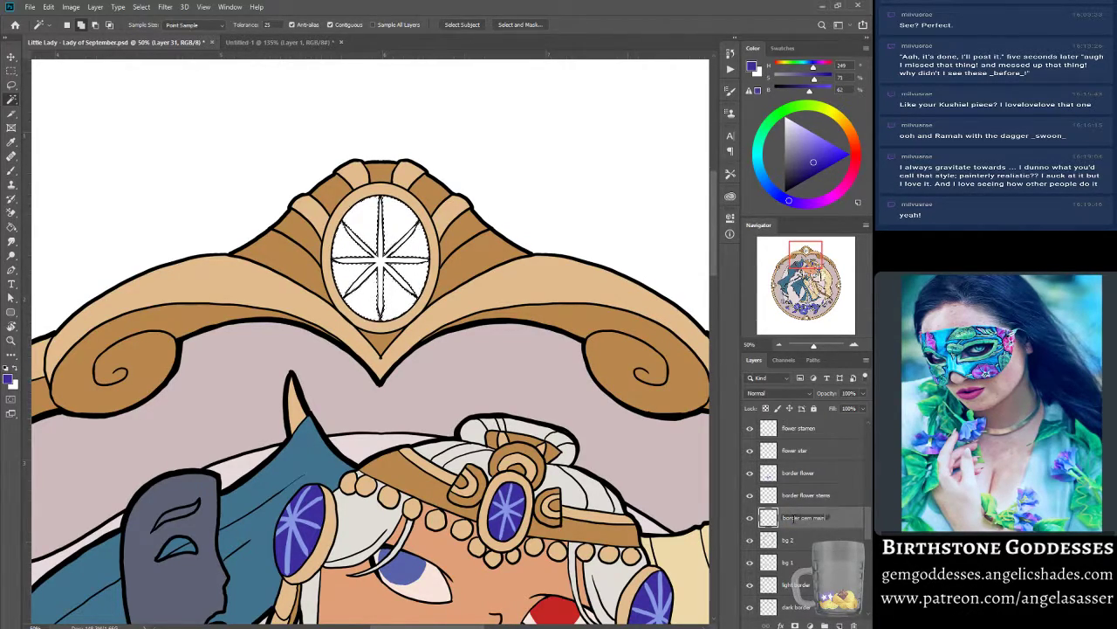
pyautogui.press('Return')
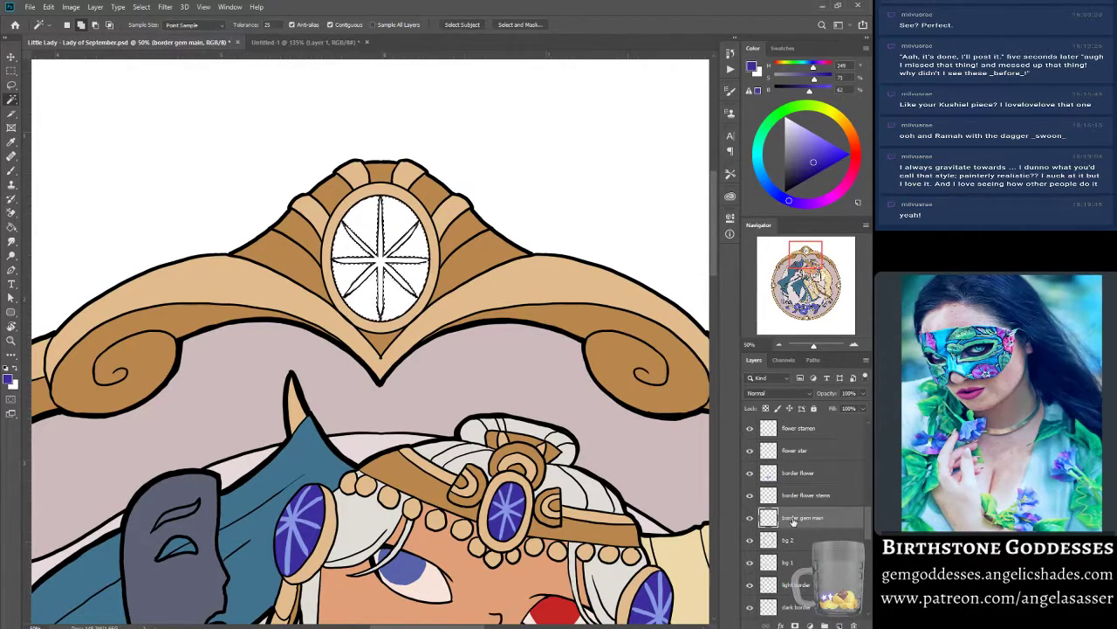
pyautogui.click(49, 6)
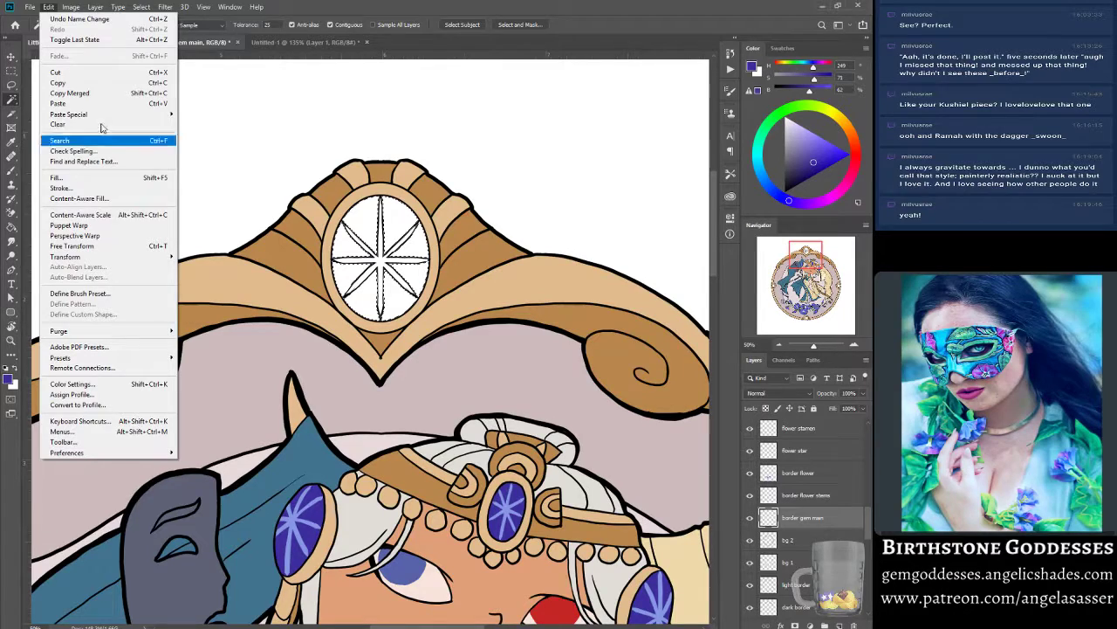
pyautogui.moveTo(141, 6)
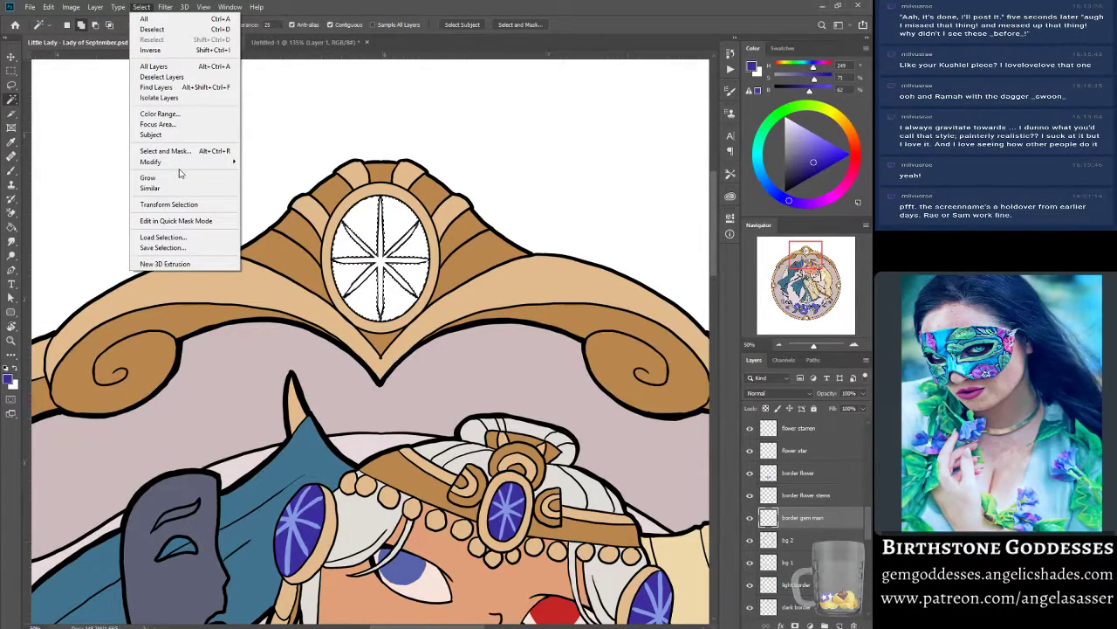
pyautogui.click(805, 521)
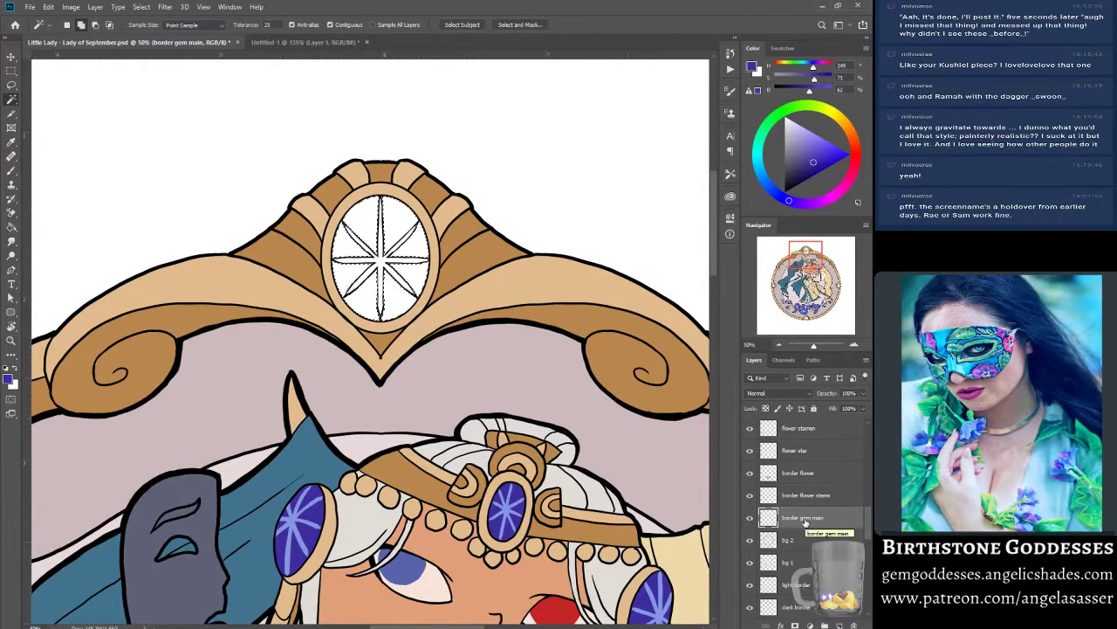
# Add the star rays of the crowning gem to the selection with the Lasso, covering the whole oval on "border gem main".
pyautogui.click(13, 88)
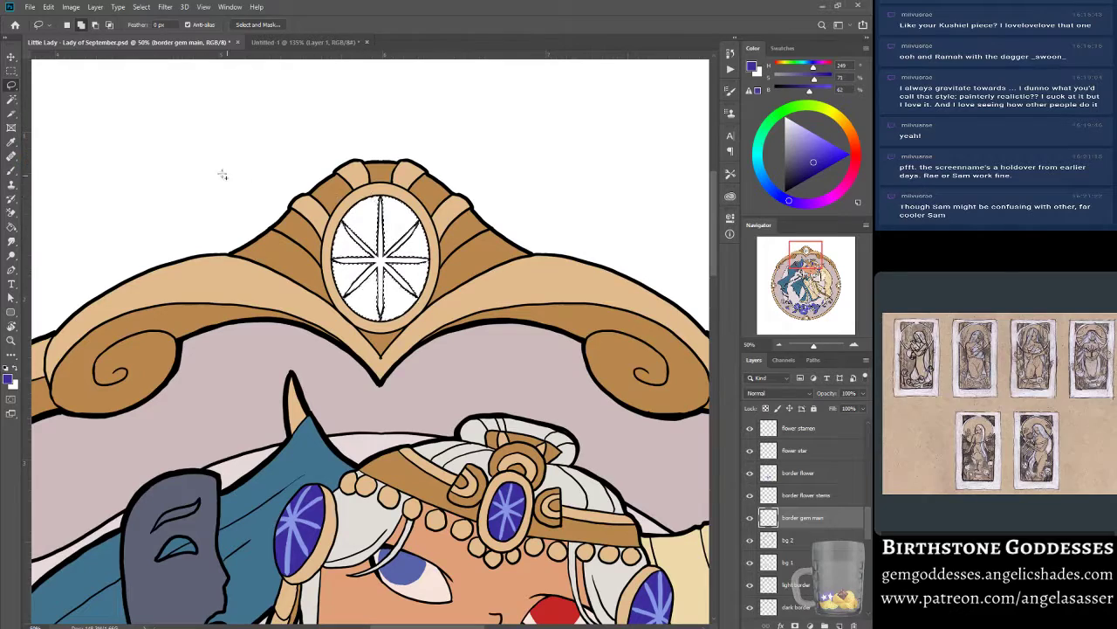
pyautogui.moveTo(383, 197)
pyautogui.mouseDown()
pyautogui.moveTo(340, 224)
pyautogui.moveTo(335, 256)
pyautogui.mouseUp()
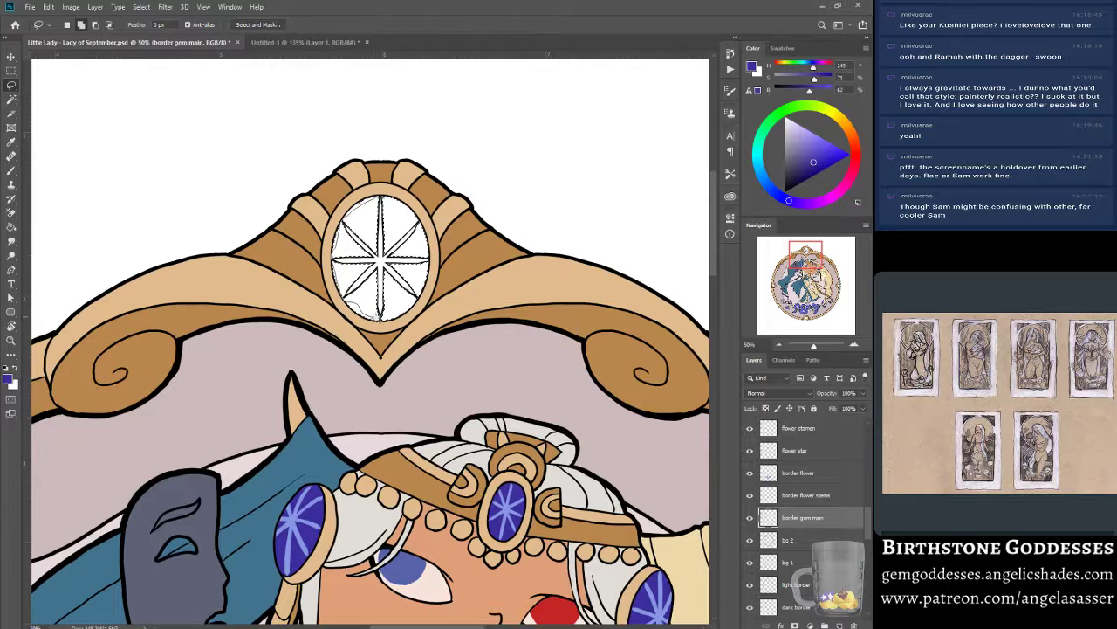
pyautogui.moveTo(422, 298); pyautogui.dragTo(423, 233)
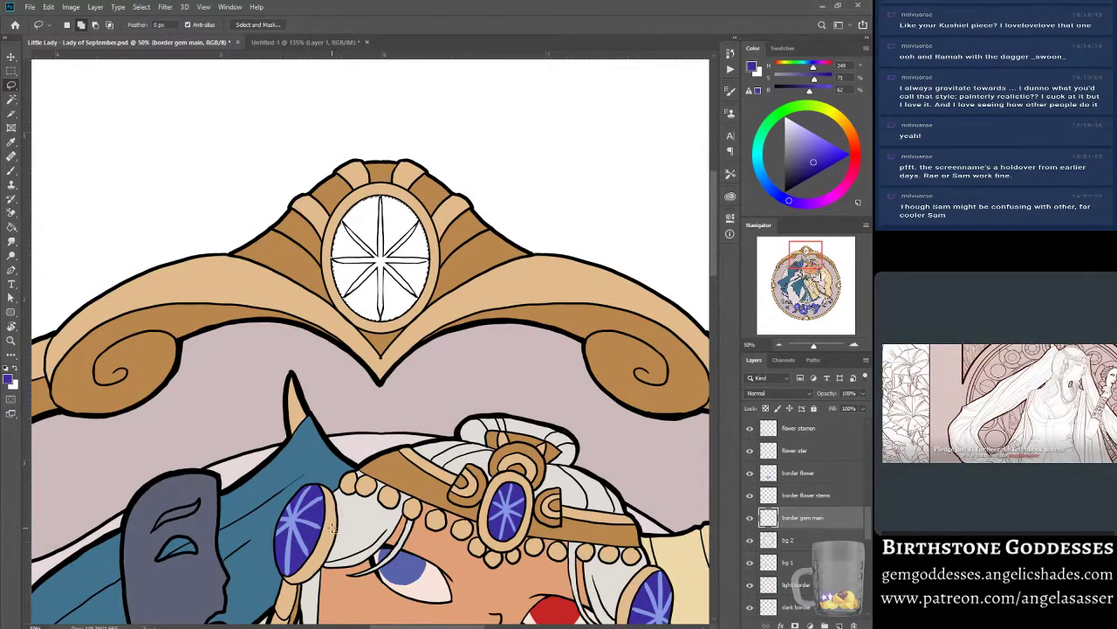
# Fill the gem selection with the deep blue foreground color at 100% opacity, clear the selection and save the file.
pyautogui.click(49, 7)
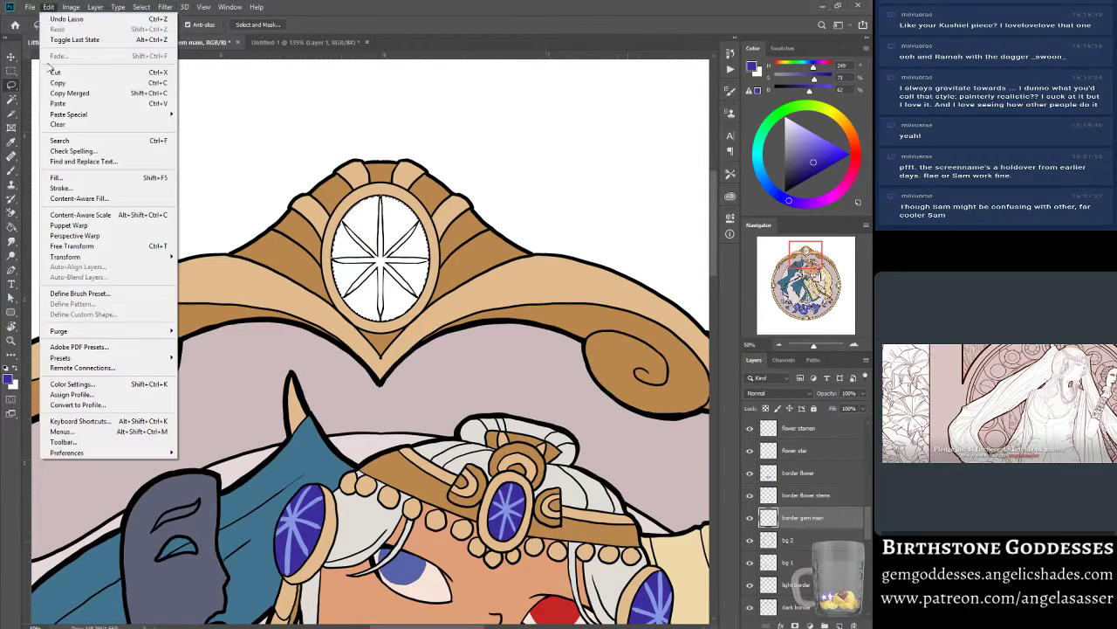
pyautogui.click(59, 177)
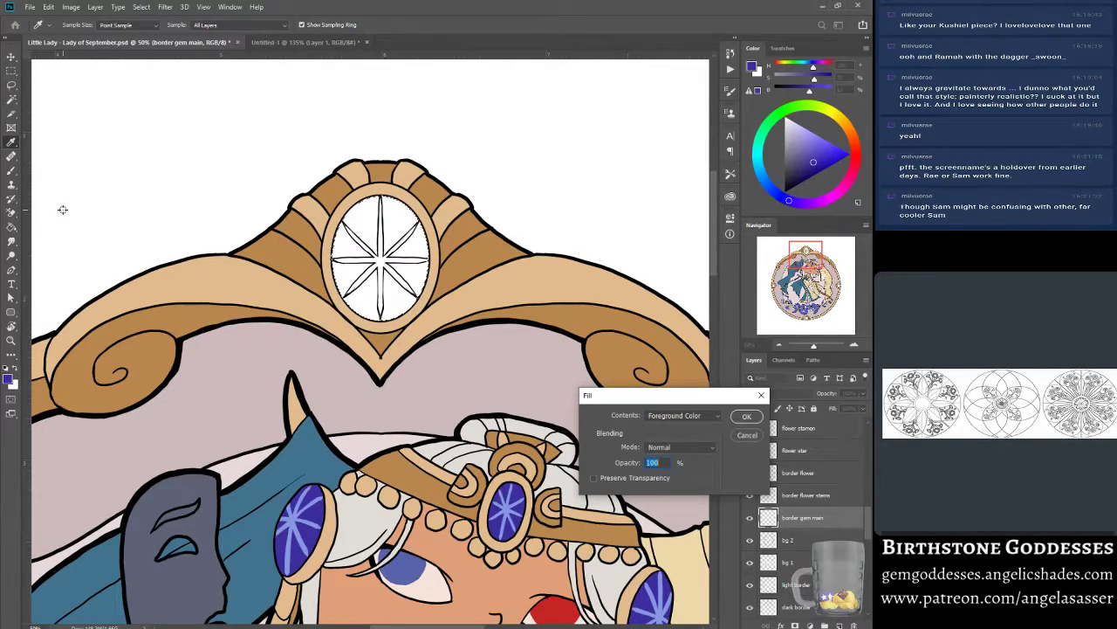
pyautogui.click(747, 416)
pyautogui.hotkey('ctrl', 'd')
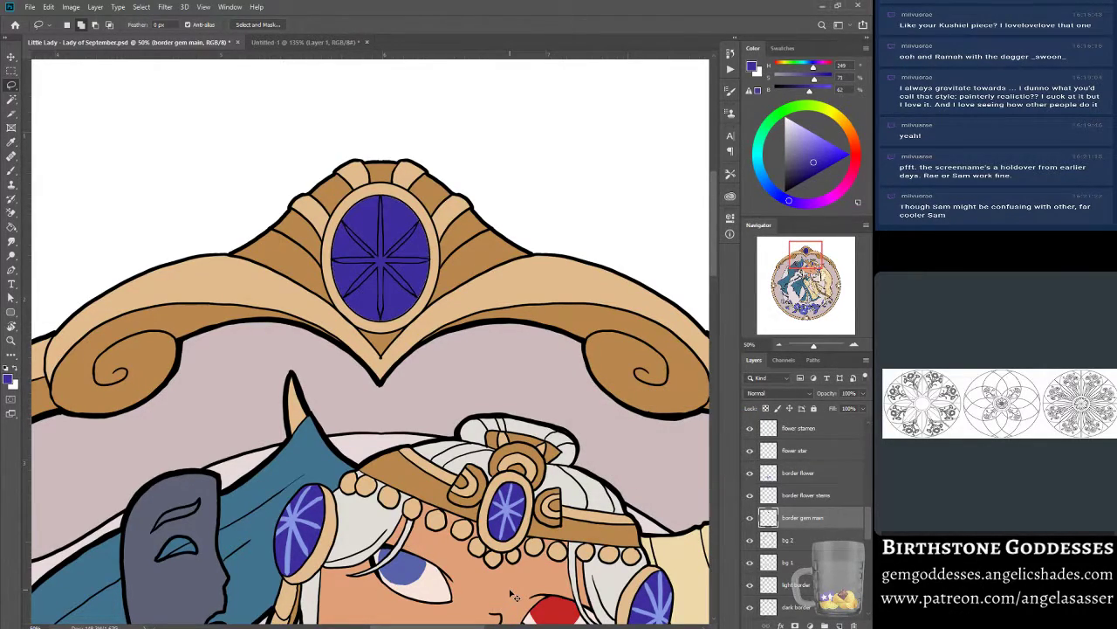
pyautogui.hotkey('ctrl', 's')
# Brush deep blue over the thin white gaps along the crowning gem's rim and at its ray tips on the "border gem main" layer.
pyautogui.click(11, 170)
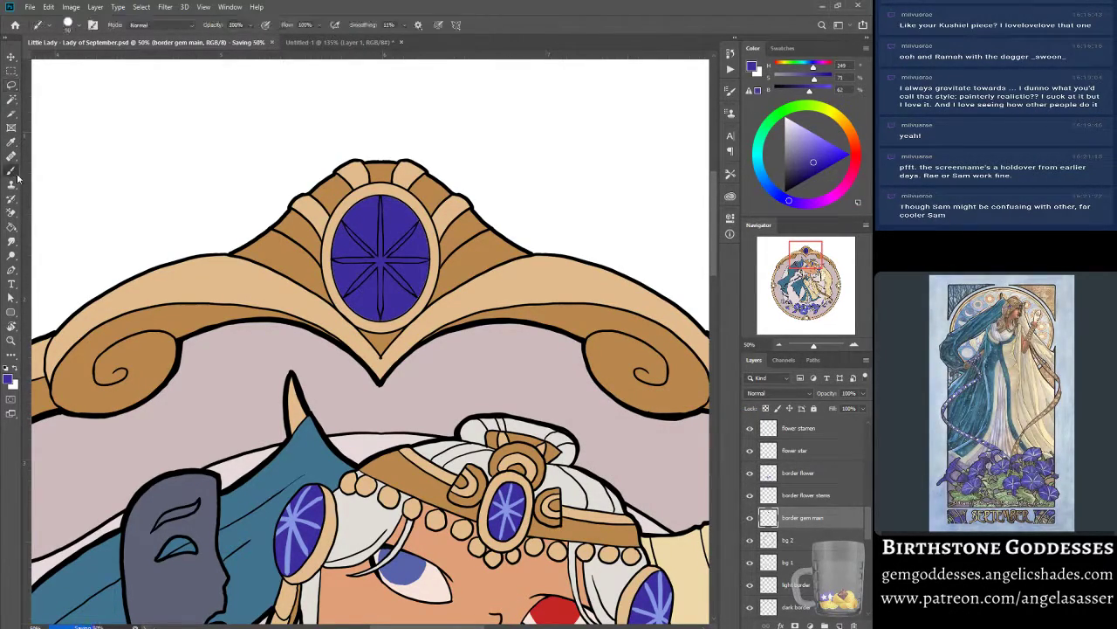
pyautogui.moveTo(814, 346); pyautogui.dragTo(820, 347)
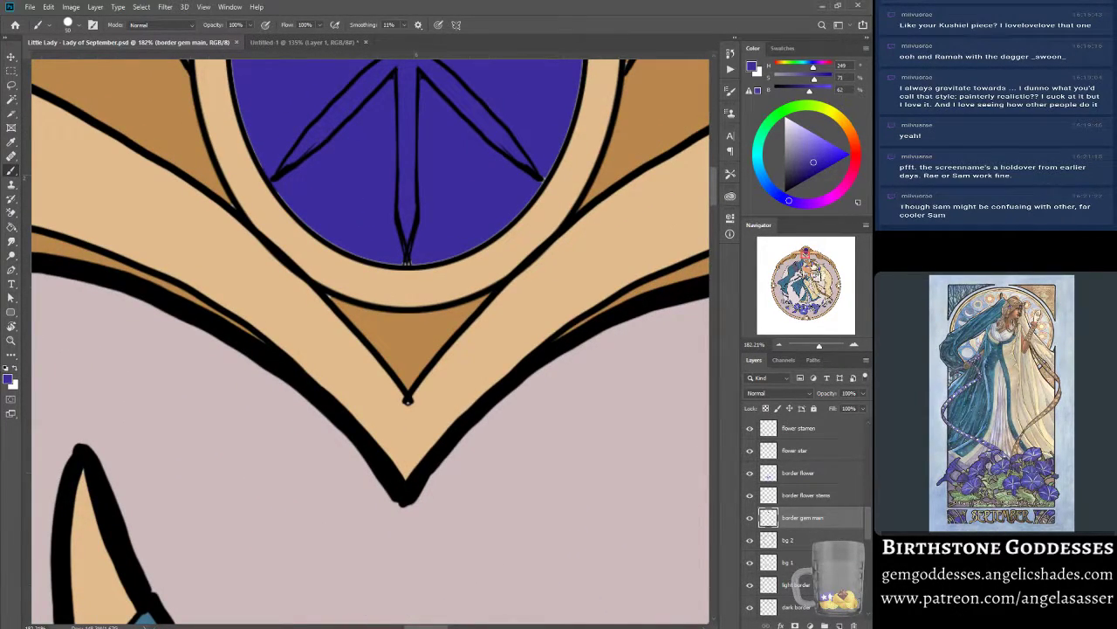
pyautogui.moveTo(807, 254); pyautogui.dragTo(803, 251)
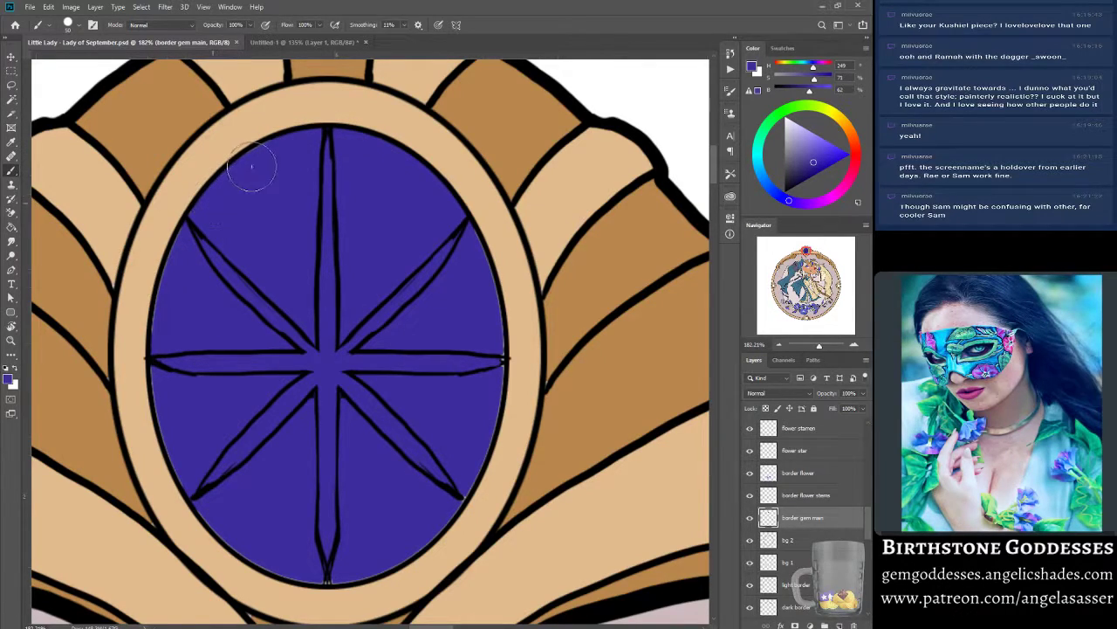
pyautogui.moveTo(146, 291)
pyautogui.mouseDown()
pyautogui.moveTo(170, 435)
pyautogui.moveTo(187, 475)
pyautogui.mouseUp()
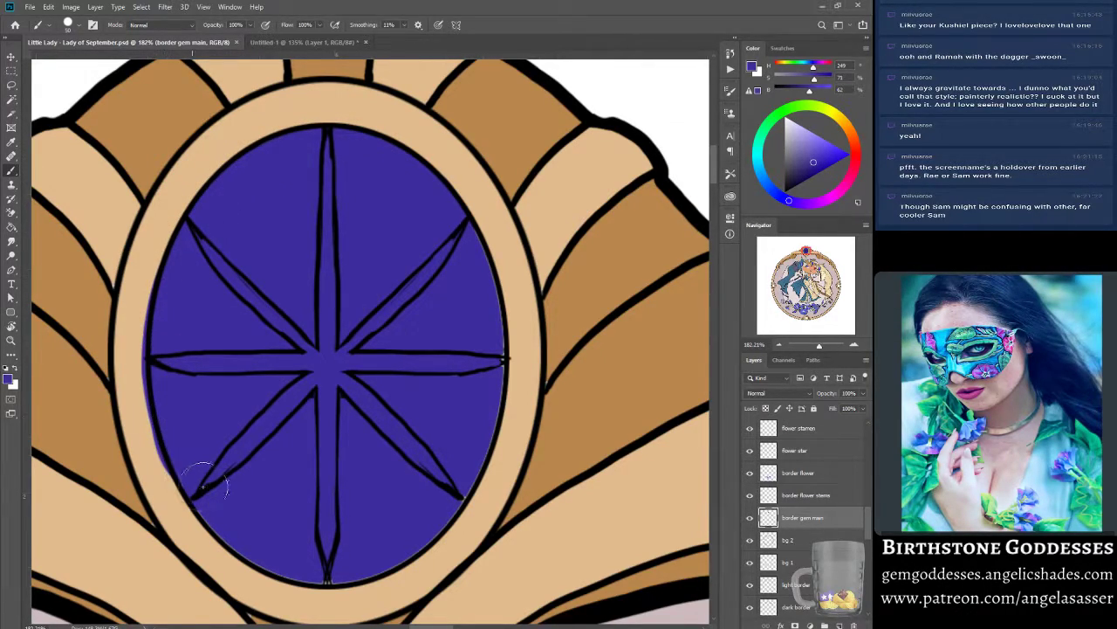
pyautogui.hotkey('ctrl', 'z')
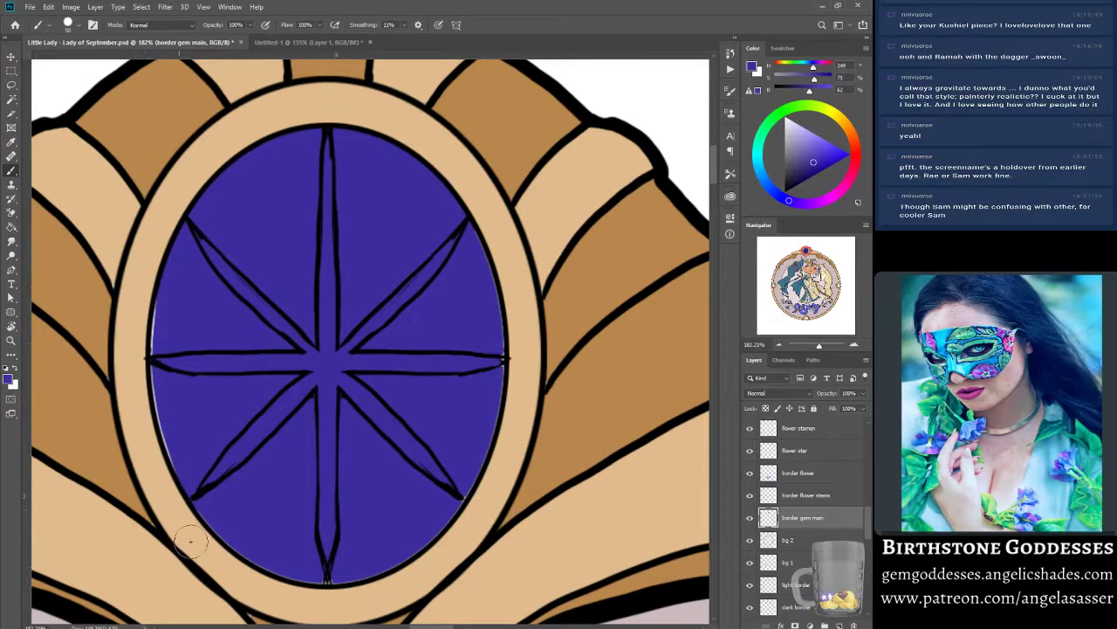
pyautogui.moveTo(169, 304)
pyautogui.mouseDown()
pyautogui.moveTo(165, 403)
pyautogui.moveTo(187, 476)
pyautogui.mouseUp()
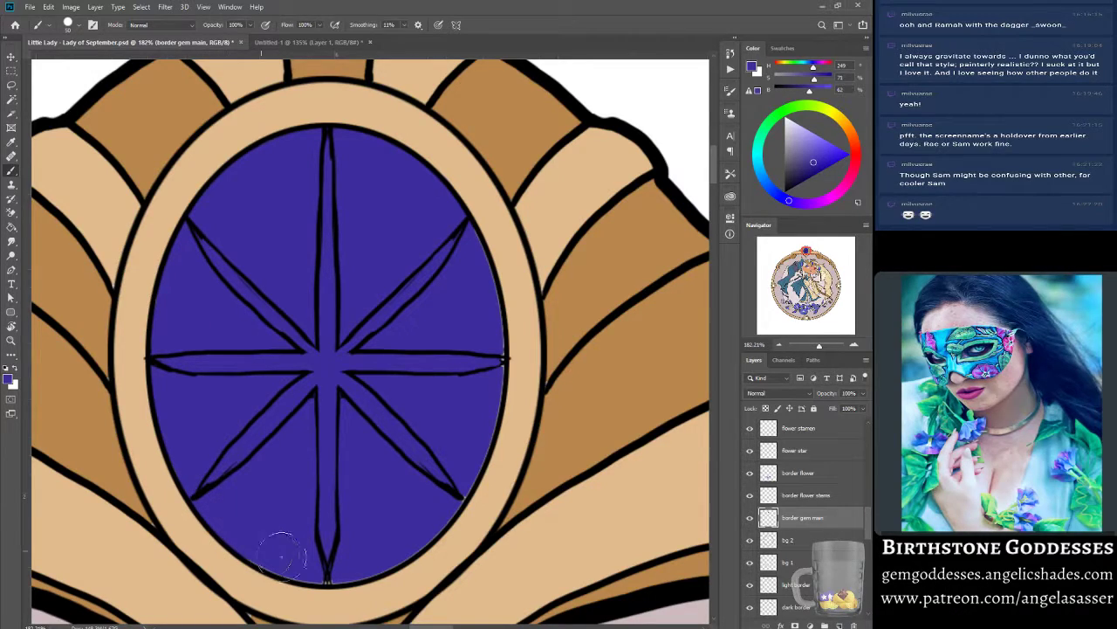
pyautogui.moveTo(281, 563)
pyautogui.mouseDown()
pyautogui.moveTo(390, 545)
pyautogui.moveTo(466, 461)
pyautogui.moveTo(486, 340)
pyautogui.moveTo(450, 222)
pyautogui.mouseUp()
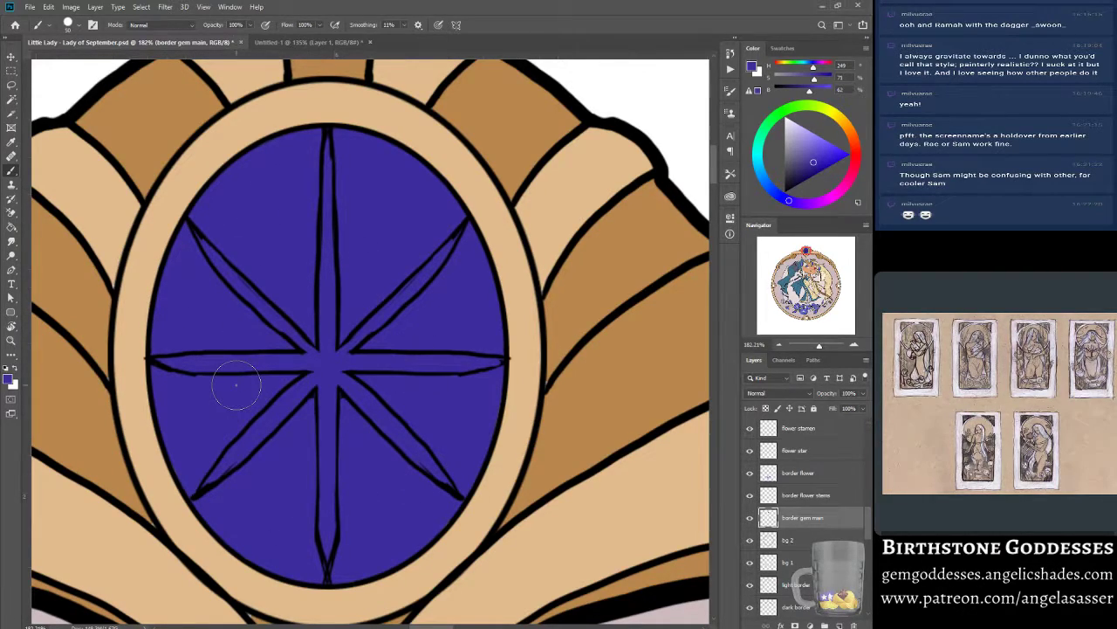
# Sample the darker golden brown with the "dark border" layer active, and the lighter tan with the "light border" layer active.
pyautogui.scroll(-2, 868, 534)
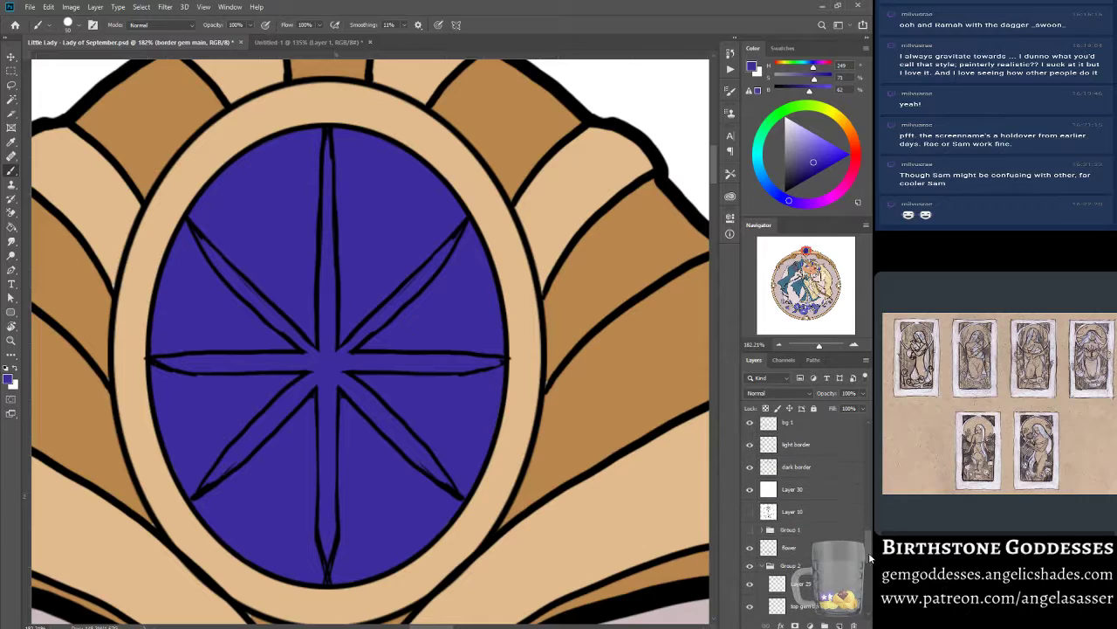
pyautogui.click(802, 558)
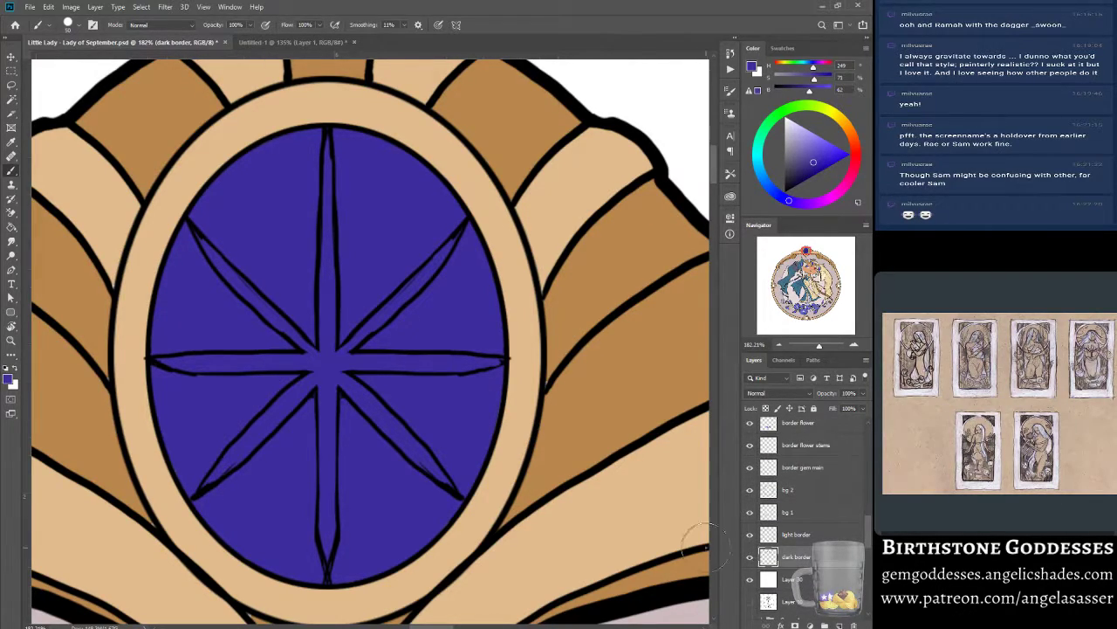
pyautogui.keyDown('alt'); pyautogui.click(84, 388); pyautogui.keyUp('alt')
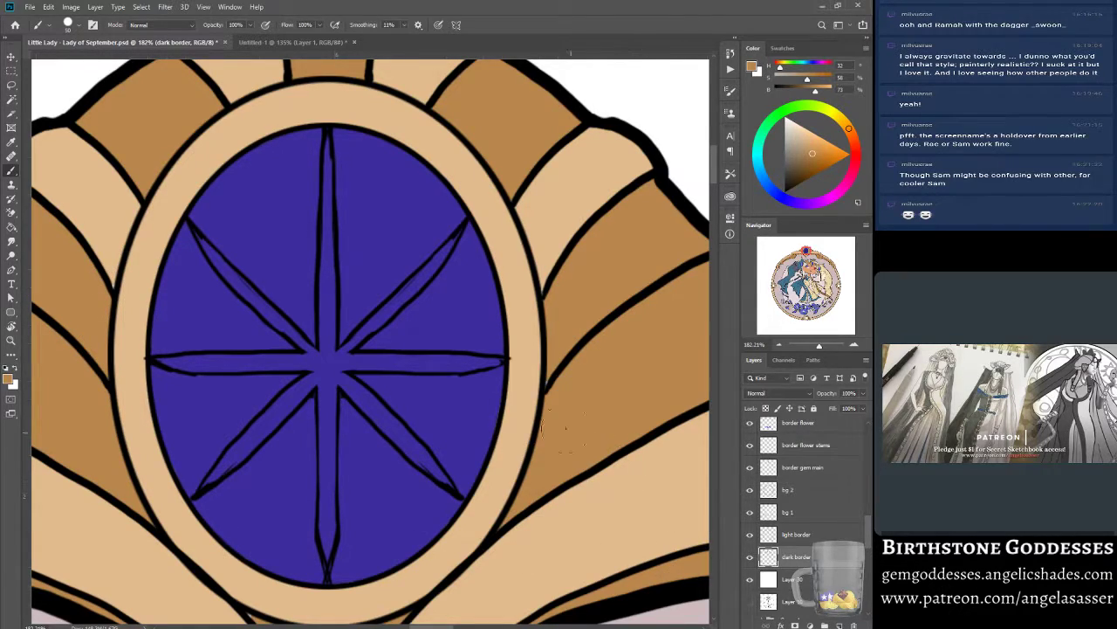
pyautogui.click(808, 536)
pyautogui.keyDown('alt'); pyautogui.click(554, 249); pyautogui.keyUp('alt')
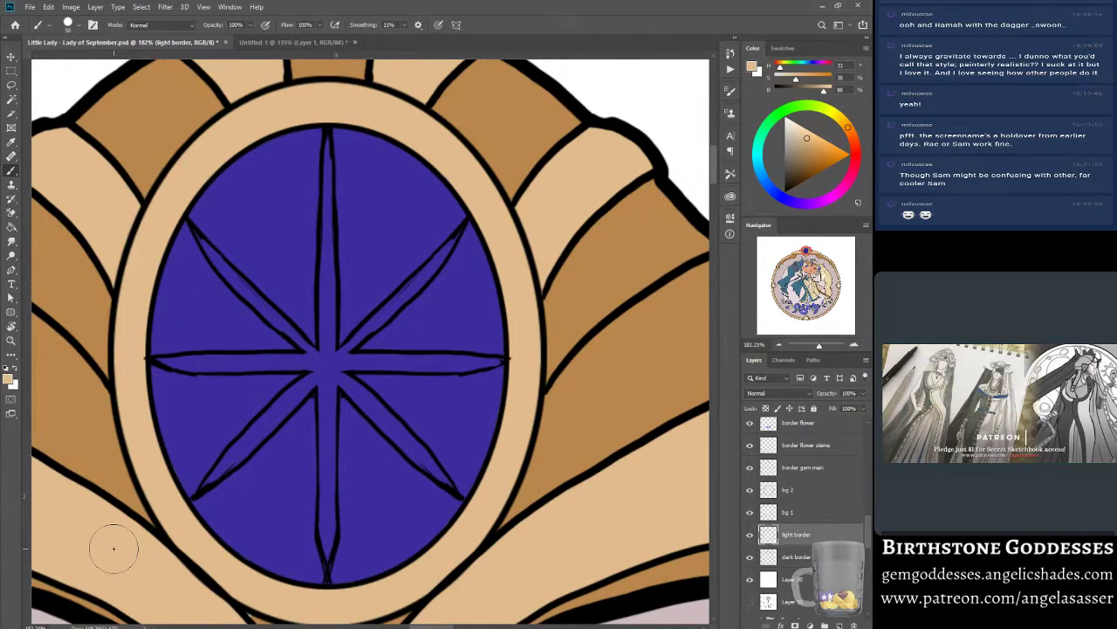
# Return to the "dark border" layer and sample the darker golden brown from the small triangle beneath the crowning gem.
pyautogui.click(794, 556)
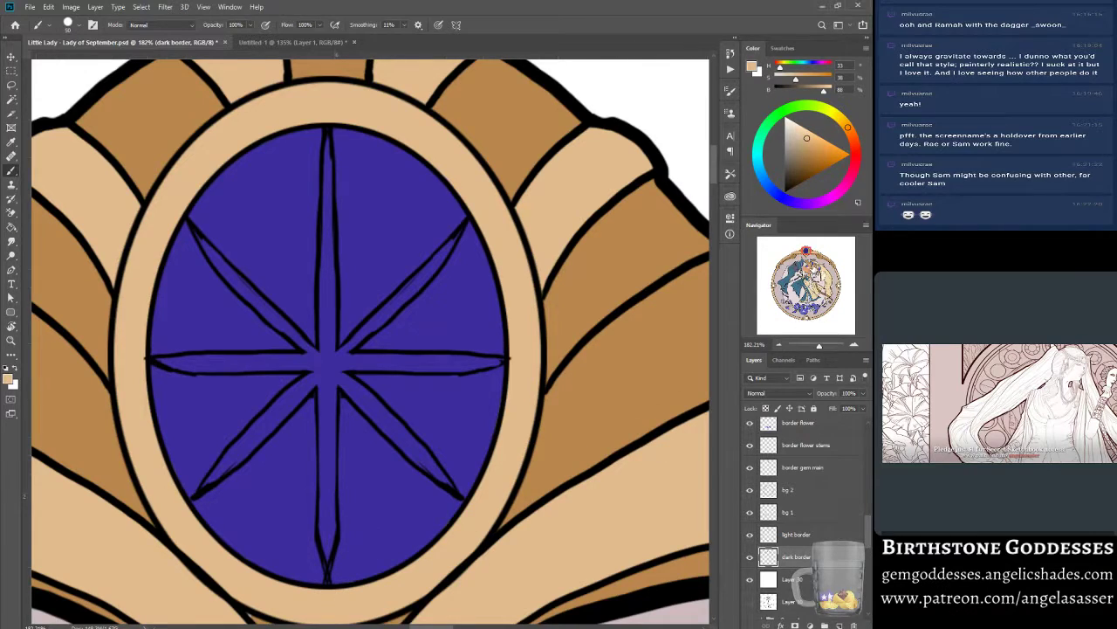
pyautogui.moveTo(812, 267); pyautogui.dragTo(809, 260)
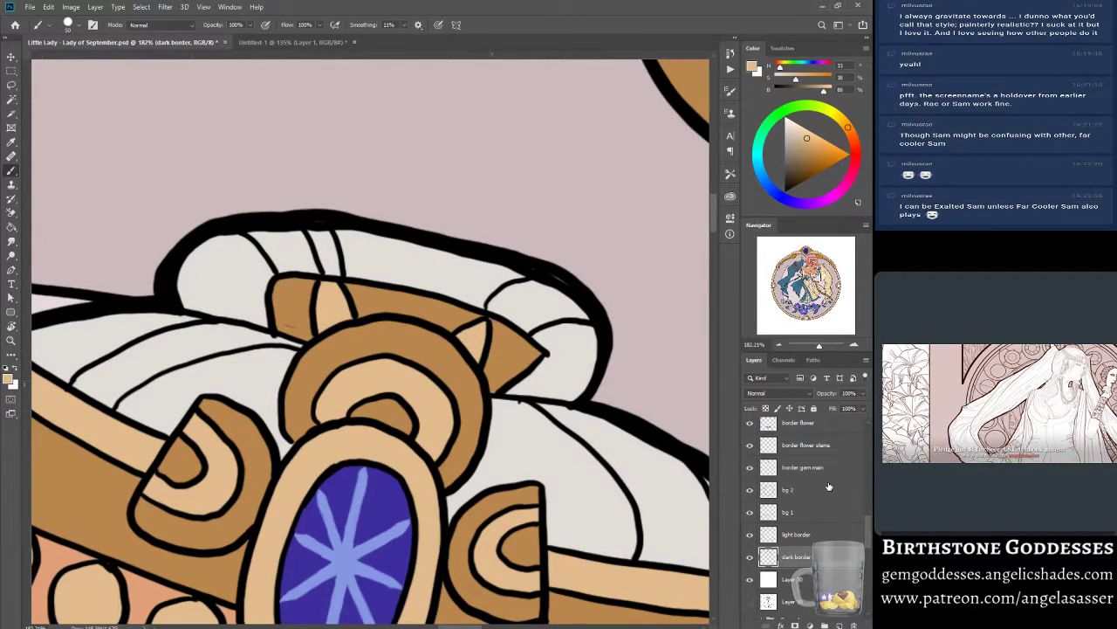
pyautogui.moveTo(821, 346); pyautogui.dragTo(816, 349)
pyautogui.moveTo(808, 267); pyautogui.dragTo(805, 286)
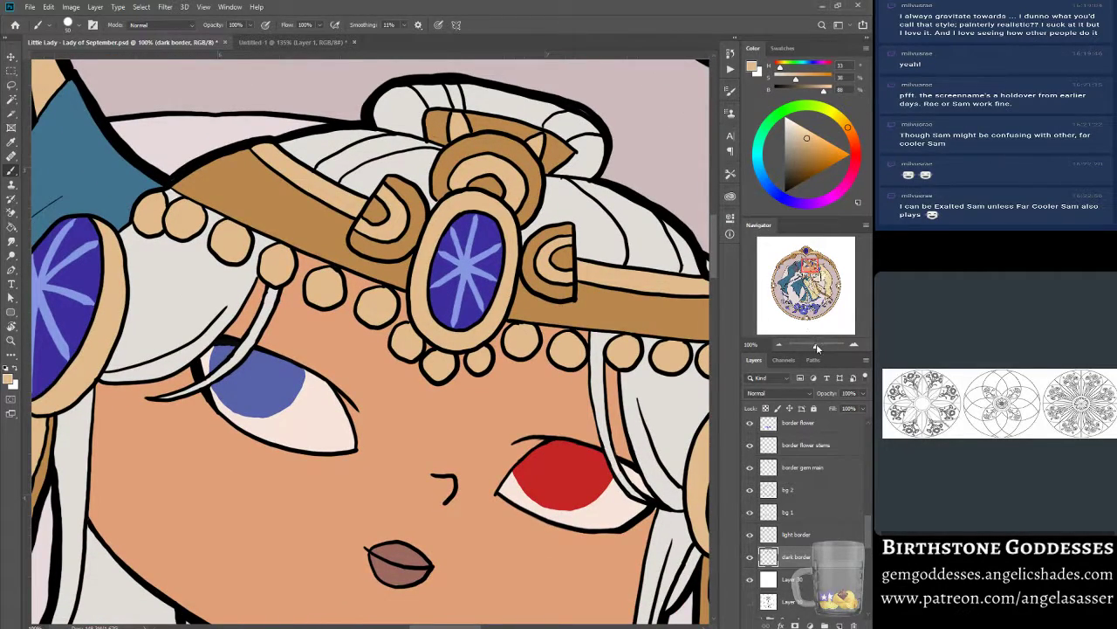
pyautogui.moveTo(816, 347); pyautogui.dragTo(815, 351)
pyautogui.moveTo(814, 277); pyautogui.dragTo(803, 260)
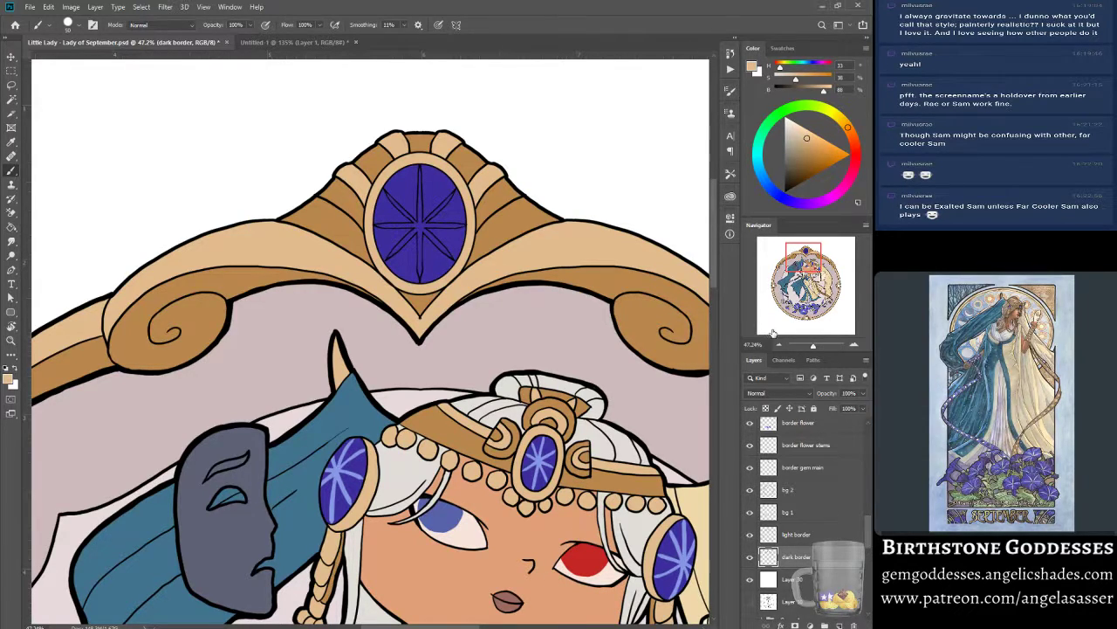
pyautogui.moveTo(812, 347); pyautogui.dragTo(816, 346)
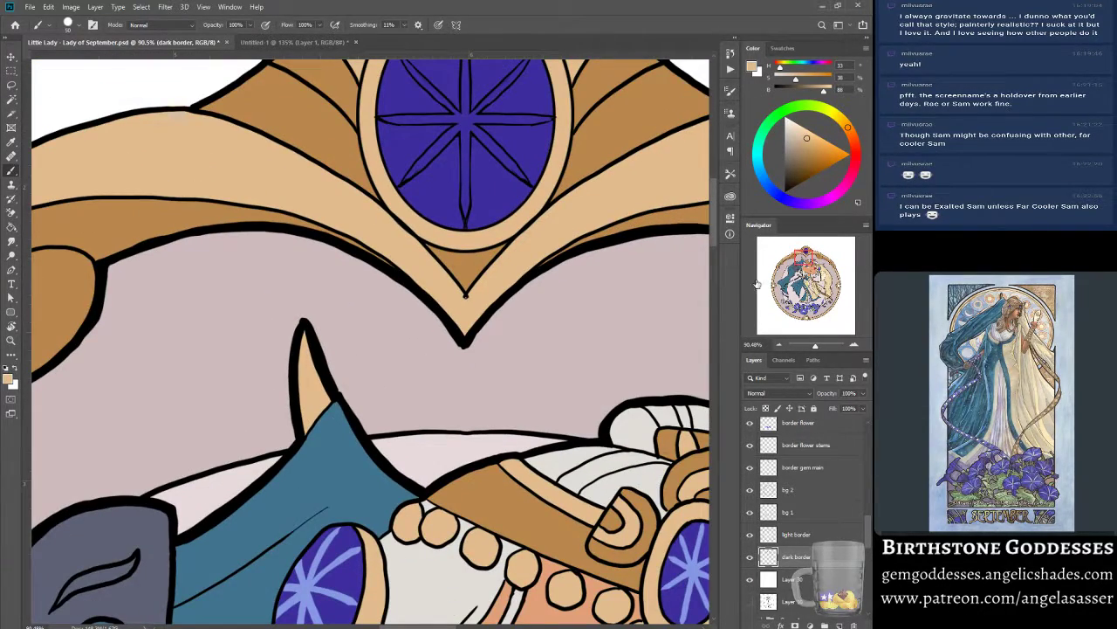
pyautogui.keyDown('alt'); pyautogui.click(458, 262); pyautogui.keyUp('alt')
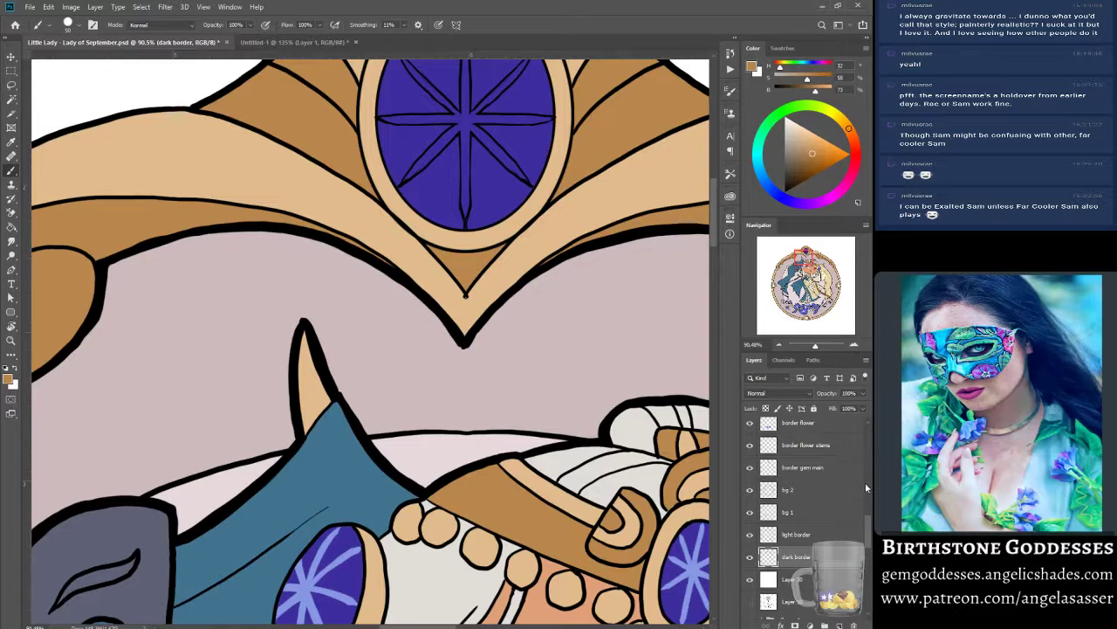
# Remove the stray line blob below the triangle's tip on the "full lines" layer and cover the gap with light tan on "light border".
pyautogui.moveTo(865, 526); pyautogui.dragTo(867, 430)
pyautogui.click(772, 431)
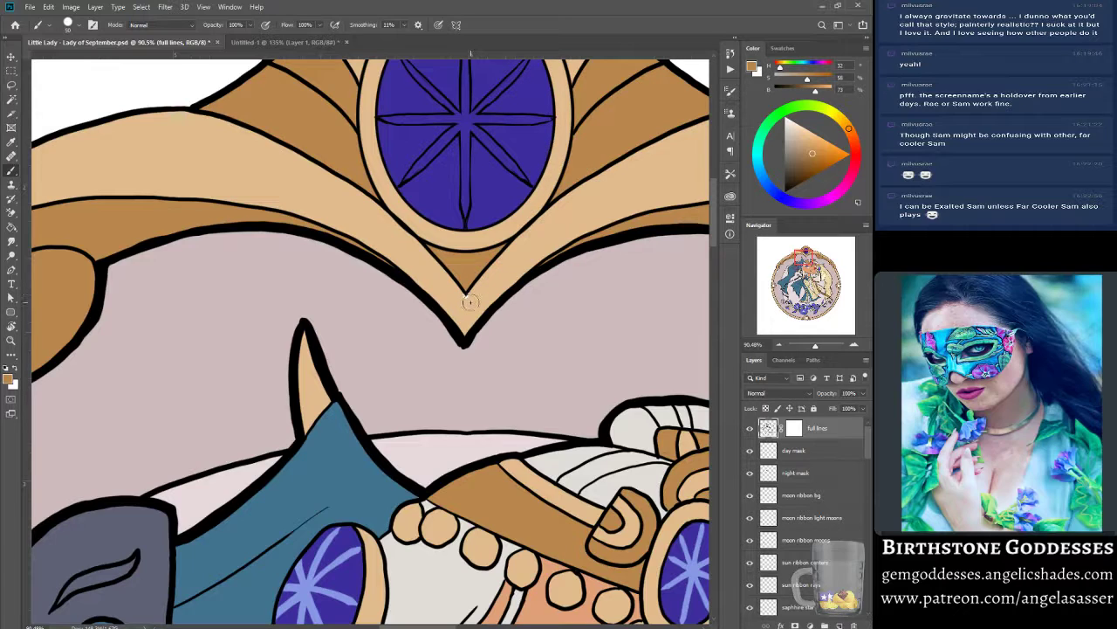
pyautogui.moveTo(868, 450); pyautogui.dragTo(870, 540)
pyautogui.click(805, 551)
pyautogui.click(749, 552)
pyautogui.click(749, 550)
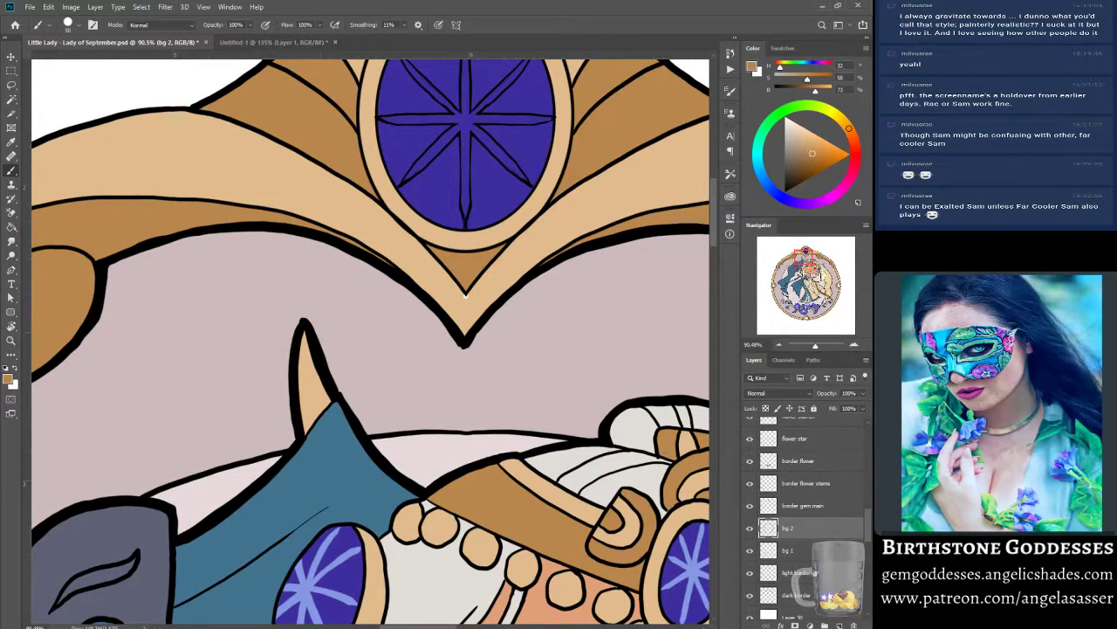
pyautogui.click(793, 572)
pyautogui.keyDown('alt'); pyautogui.click(480, 304); pyautogui.keyUp('alt')
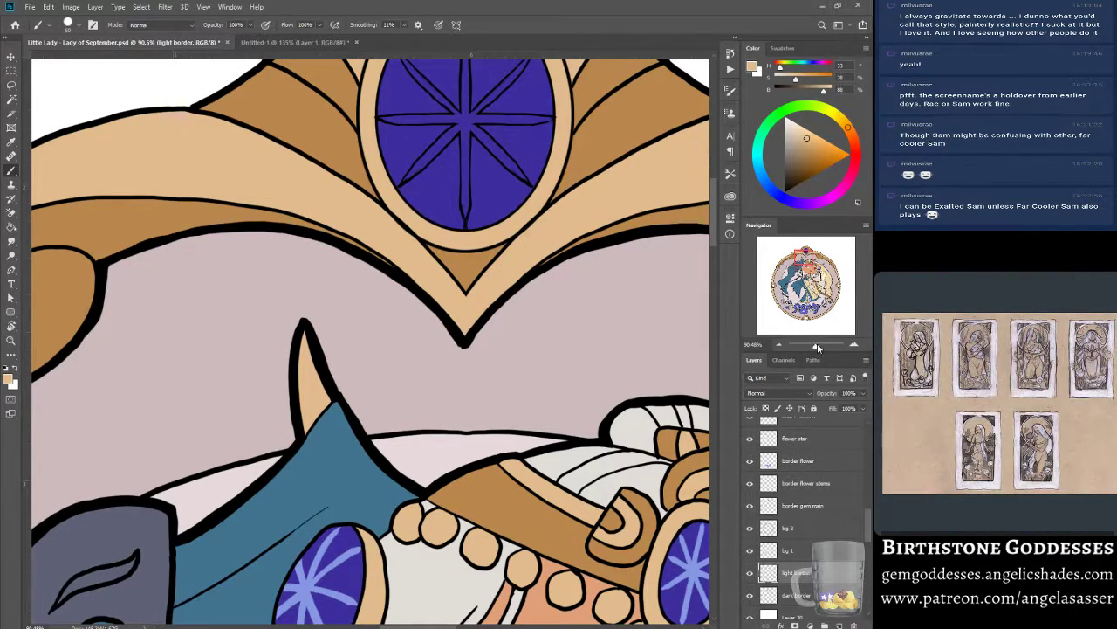
pyautogui.moveTo(817, 343)
pyautogui.mouseDown()
pyautogui.moveTo(790, 344)
pyautogui.moveTo(813, 349)
pyautogui.mouseUp()
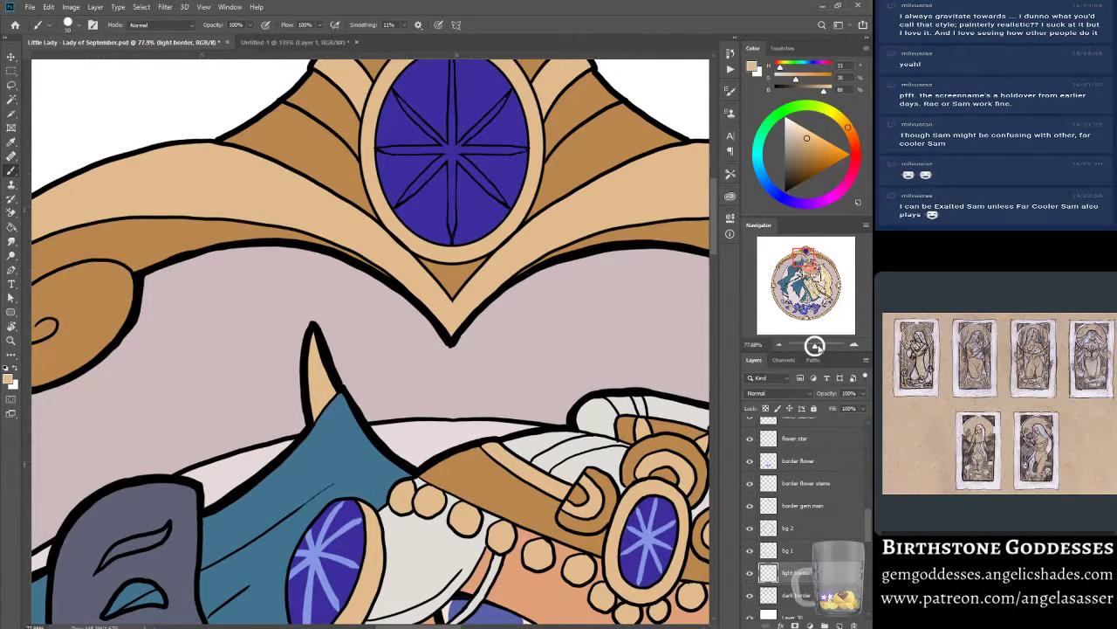
pyautogui.moveTo(817, 346); pyautogui.dragTo(815, 343)
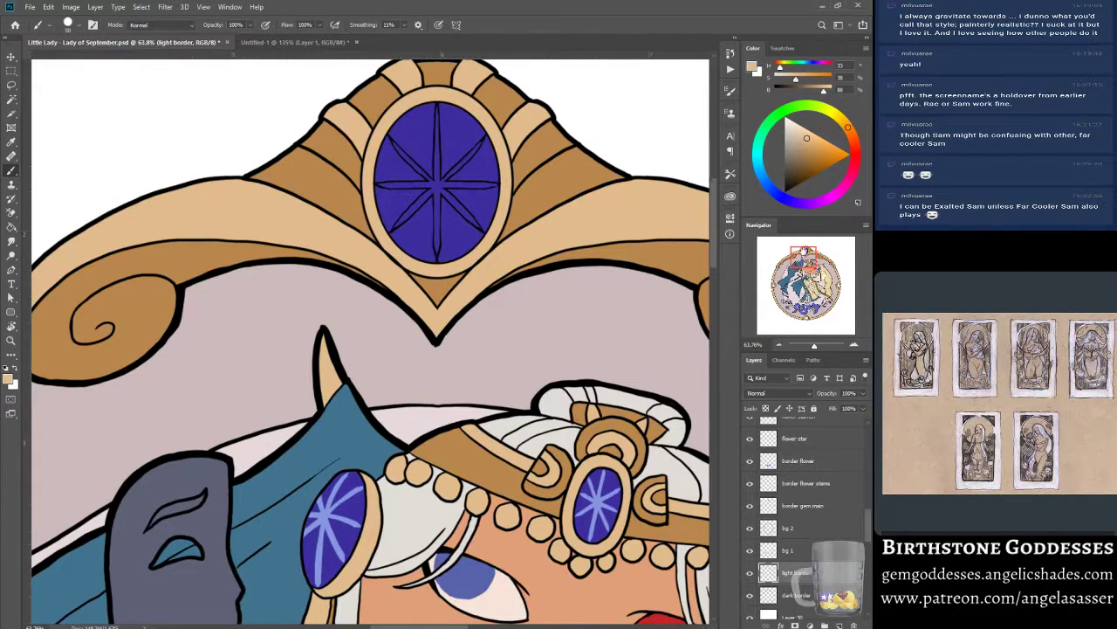
# Examine the star linework inside the frame's crowning gem up close, toggling the visibility of the "full lines" layer.
pyautogui.moveTo(804, 254); pyautogui.dragTo(805, 251)
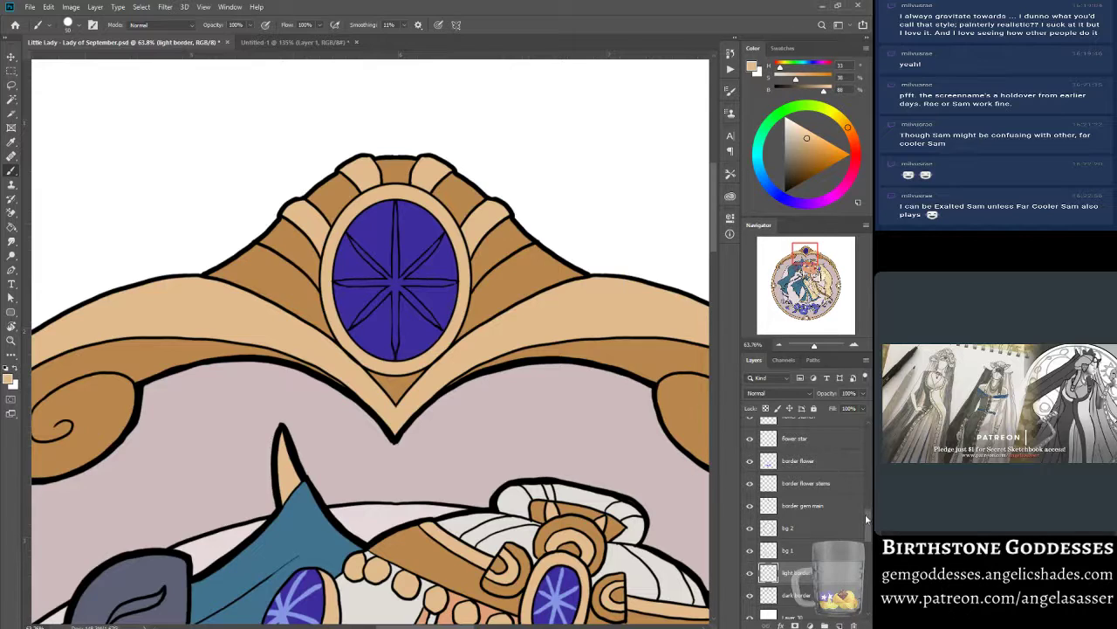
pyautogui.scroll(10, 865, 514)
pyautogui.click(768, 428)
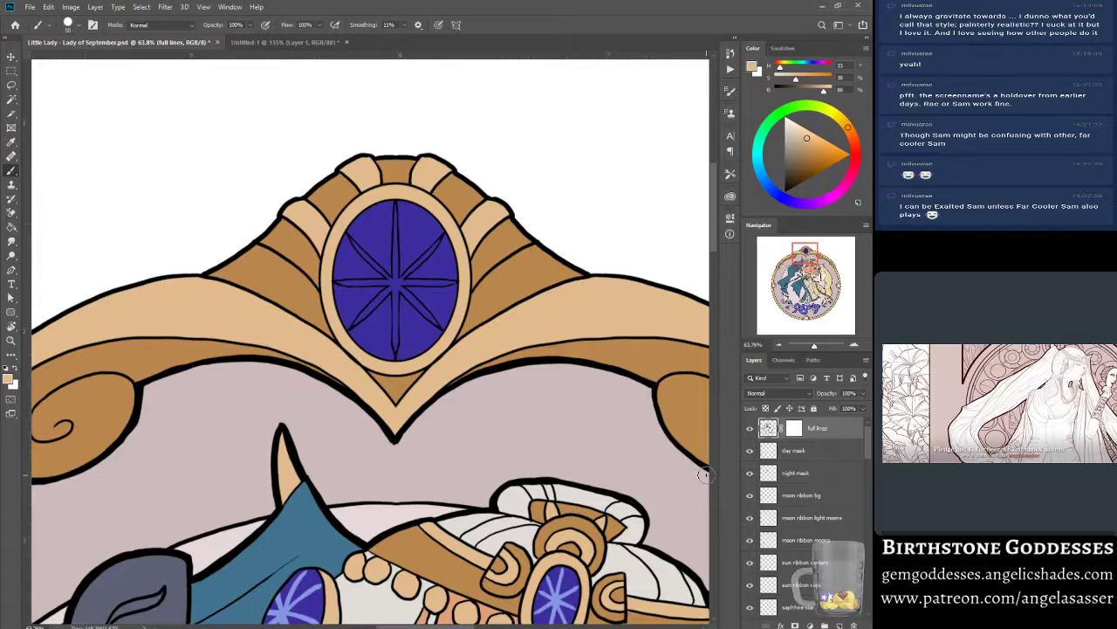
pyautogui.click(10, 341)
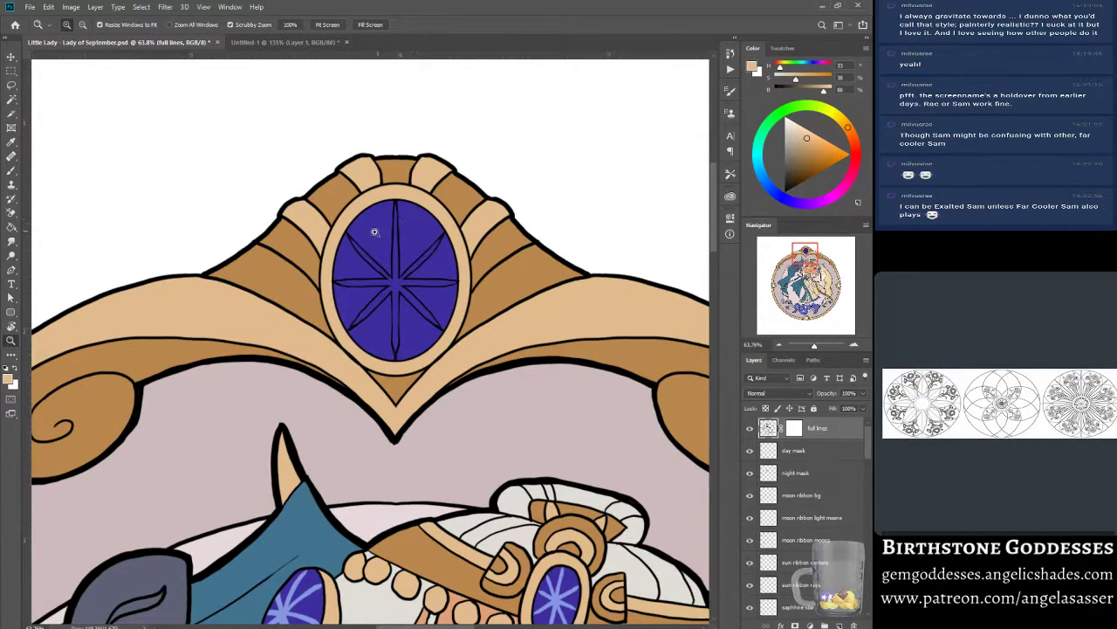
pyautogui.moveTo(407, 229); pyautogui.dragTo(407, 230)
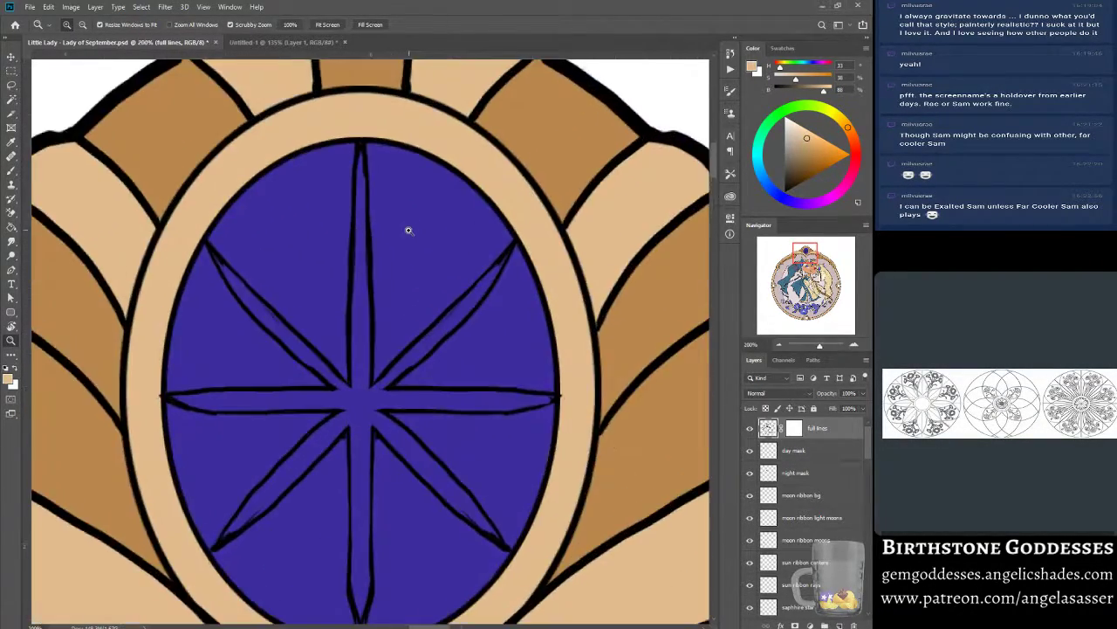
pyautogui.scroll(-3, 363, 349)
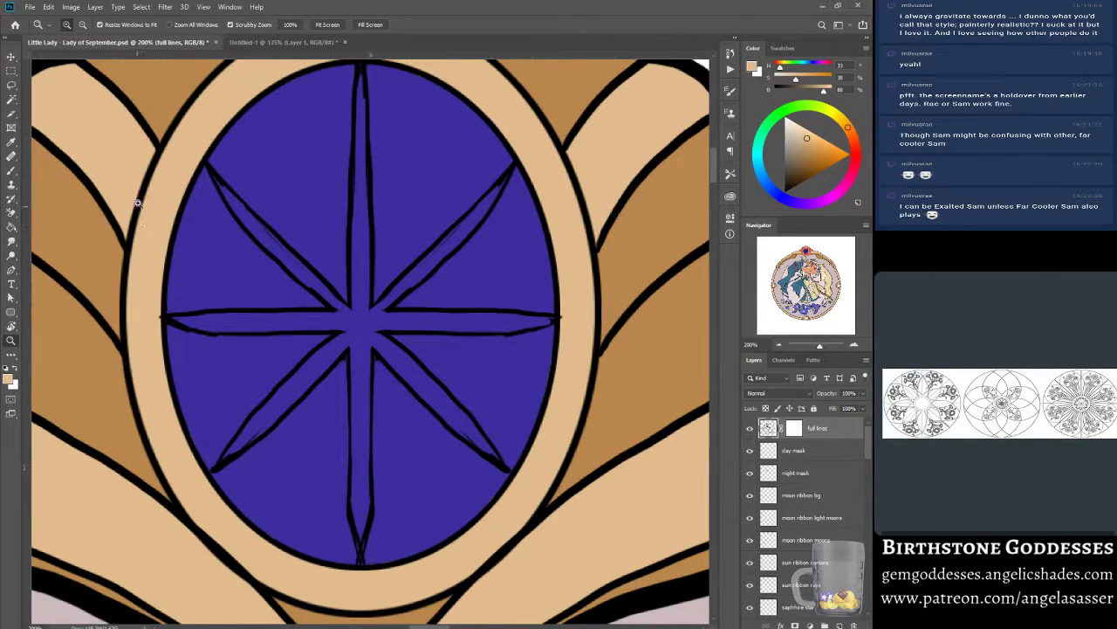
pyautogui.scroll(2, 254, 215)
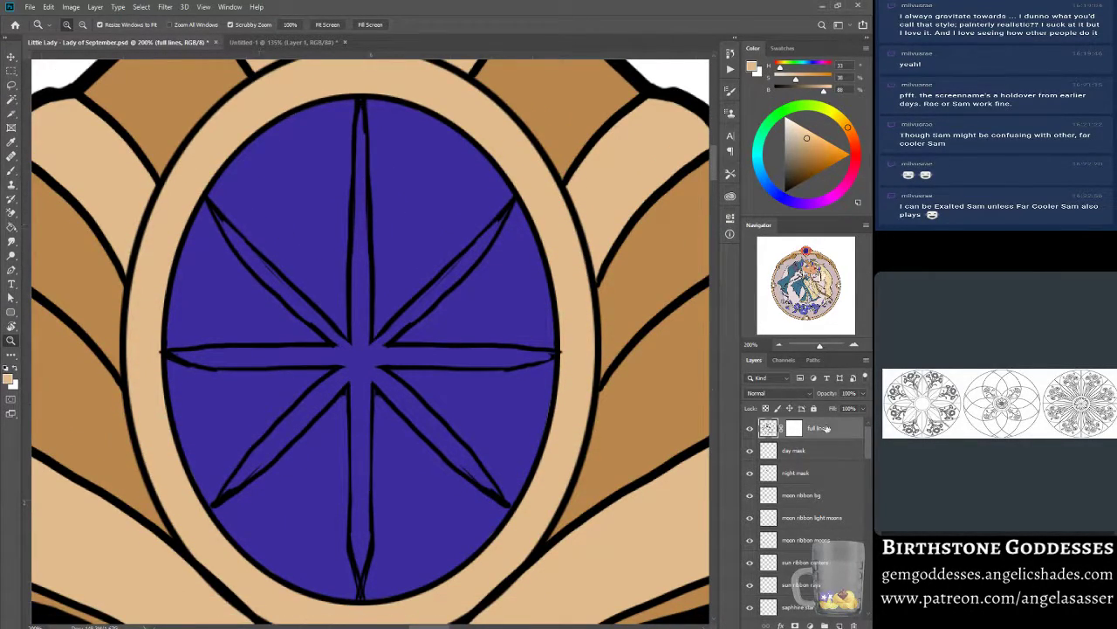
pyautogui.click(750, 429)
pyautogui.click(750, 428)
# Review the whole illustration at full view, and examine how the crowning gem reads within the upper frame.
pyautogui.click(327, 24)
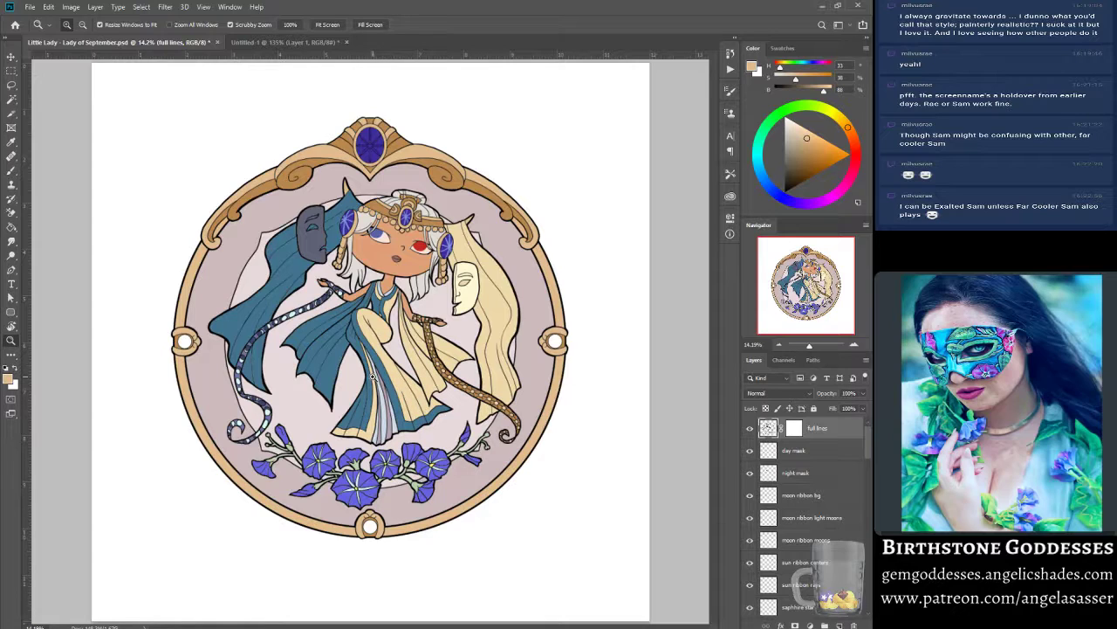
pyautogui.click(432, 353)
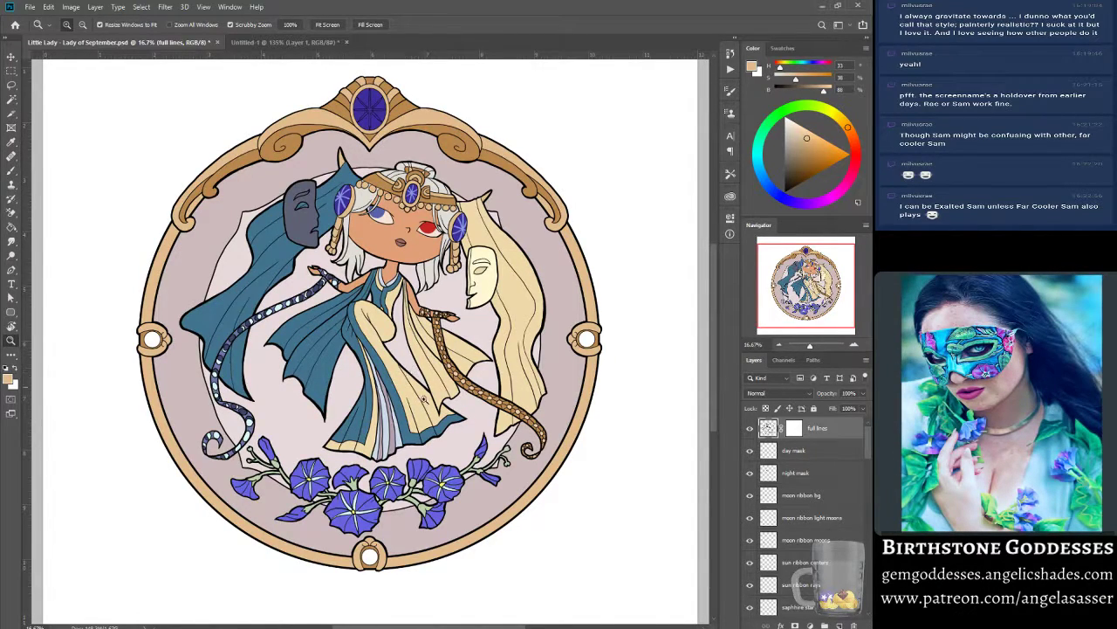
pyautogui.scroll(1, 424, 426)
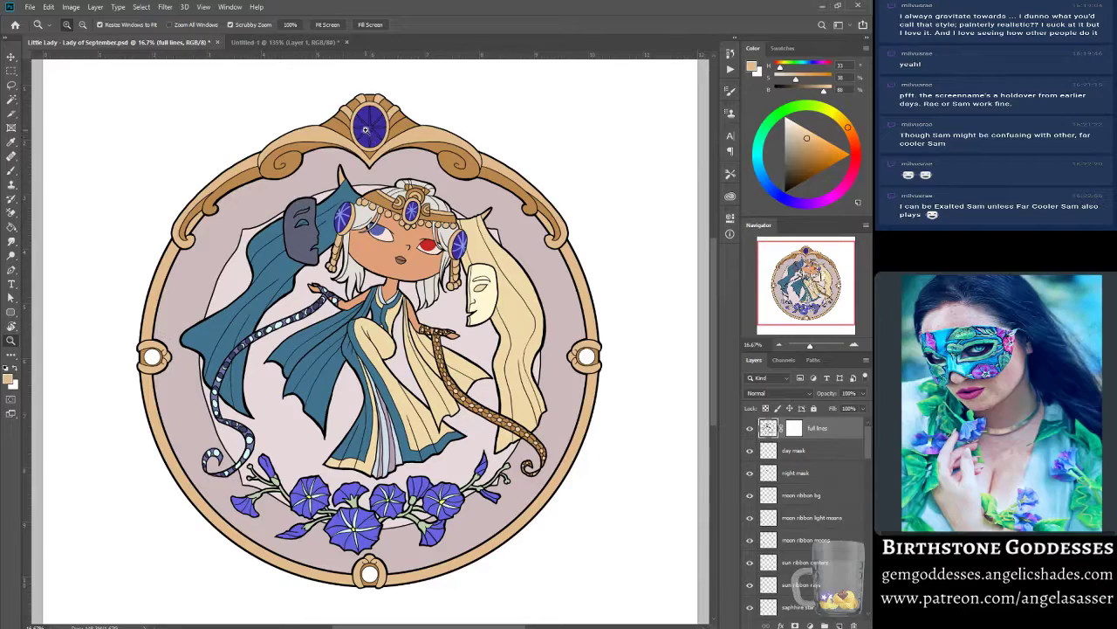
pyautogui.click(384, 106)
pyautogui.click(384, 106)
pyautogui.click(384, 105)
pyautogui.scroll(3, 304, 285)
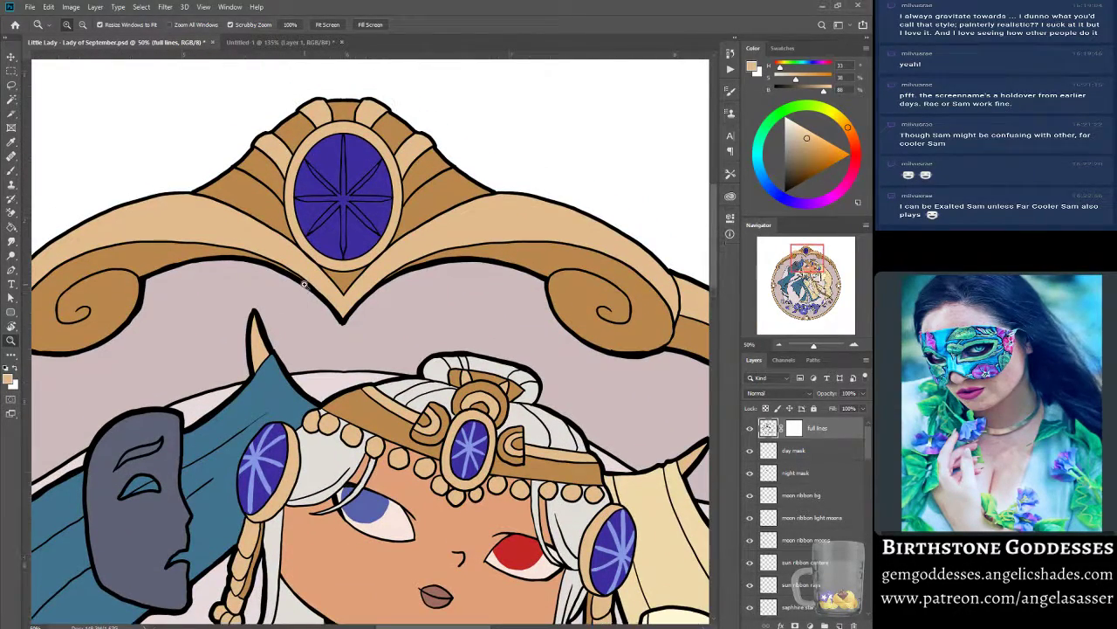
pyautogui.click(358, 231)
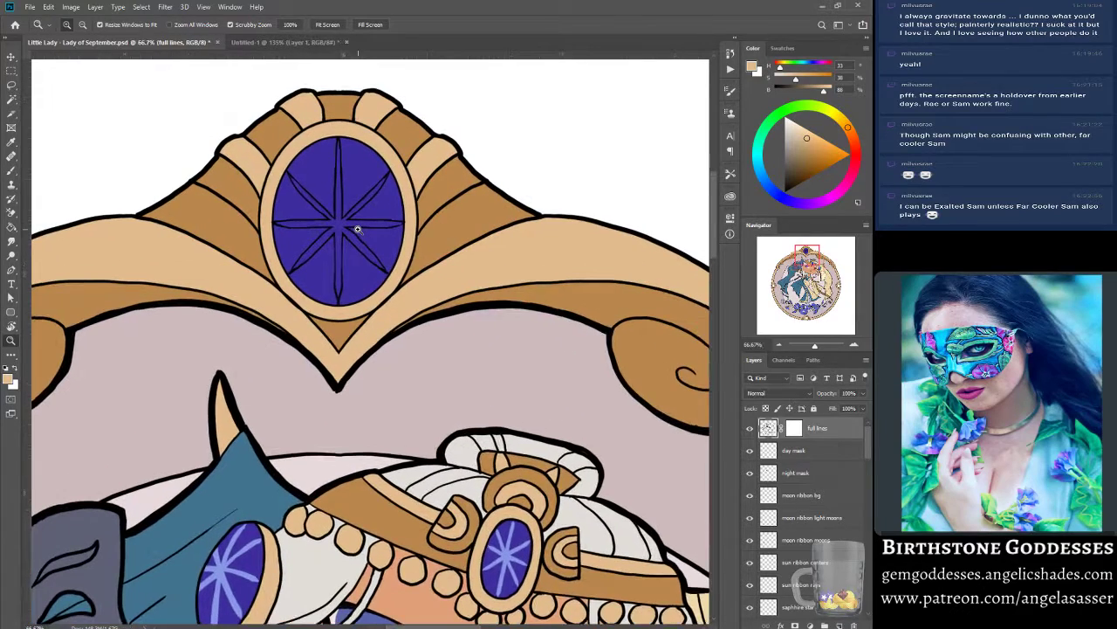
# Compare the crowning gem's star with the star gems on the headdress and earrings.
pyautogui.click(811, 452)
pyautogui.scroll(-3, 534, 451)
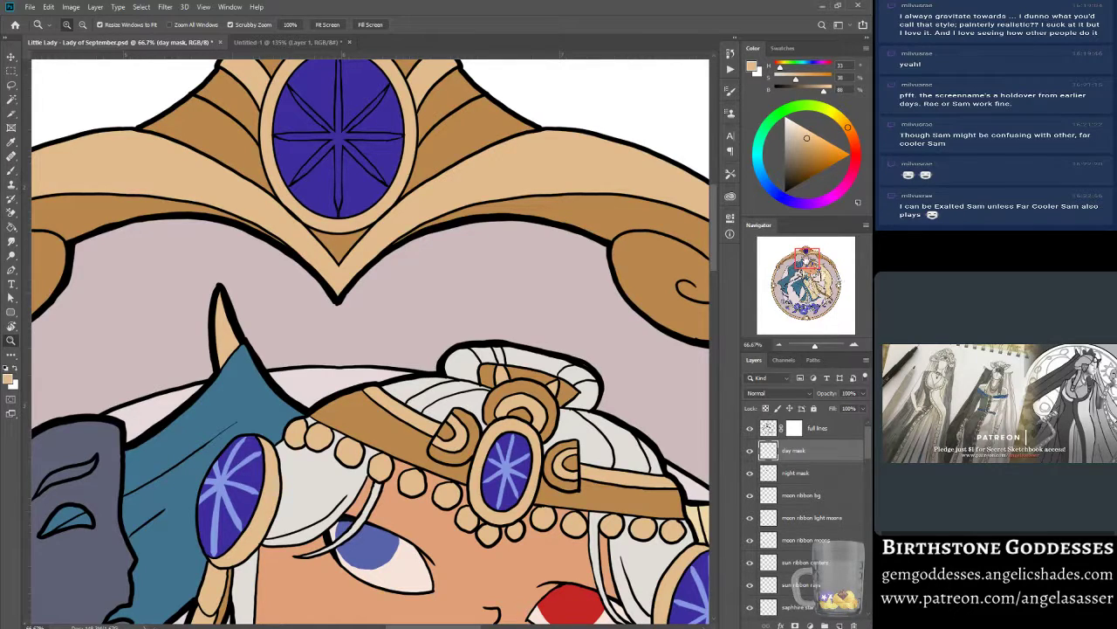
pyautogui.click(808, 261)
pyautogui.moveTo(812, 264); pyautogui.dragTo(811, 264)
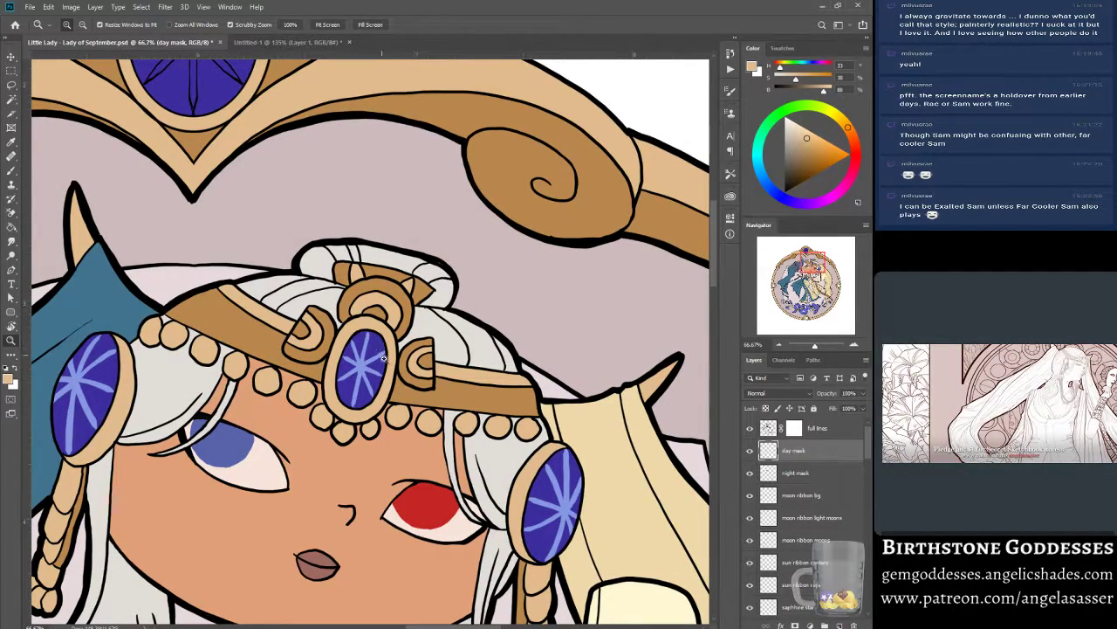
pyautogui.scroll(5, 296, 408)
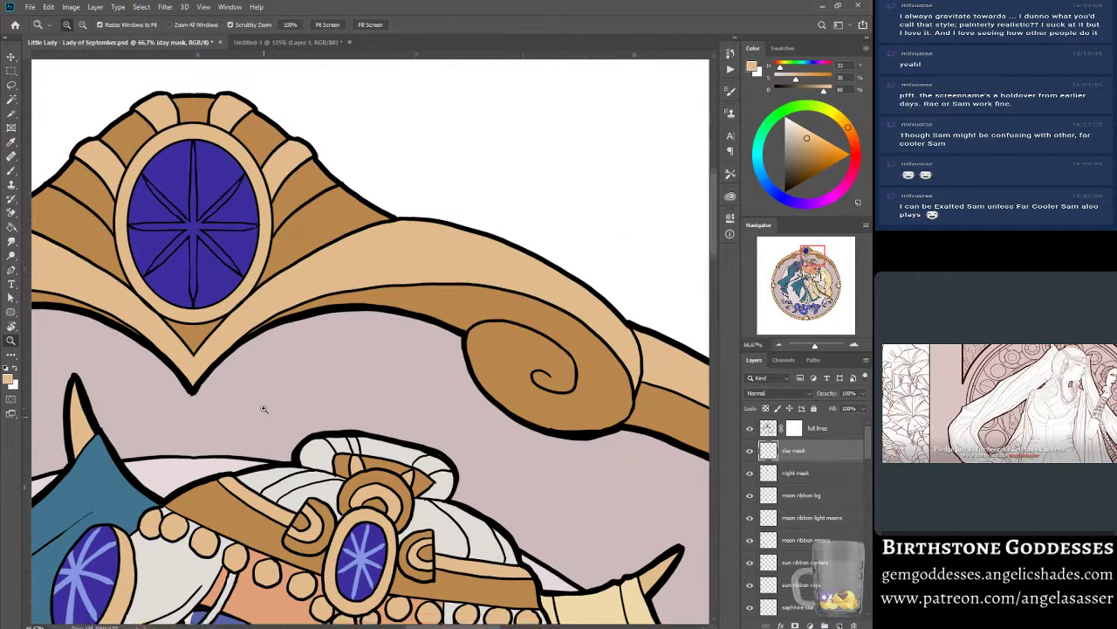
pyautogui.scroll(1, 264, 408)
pyautogui.moveTo(804, 262); pyautogui.dragTo(798, 261)
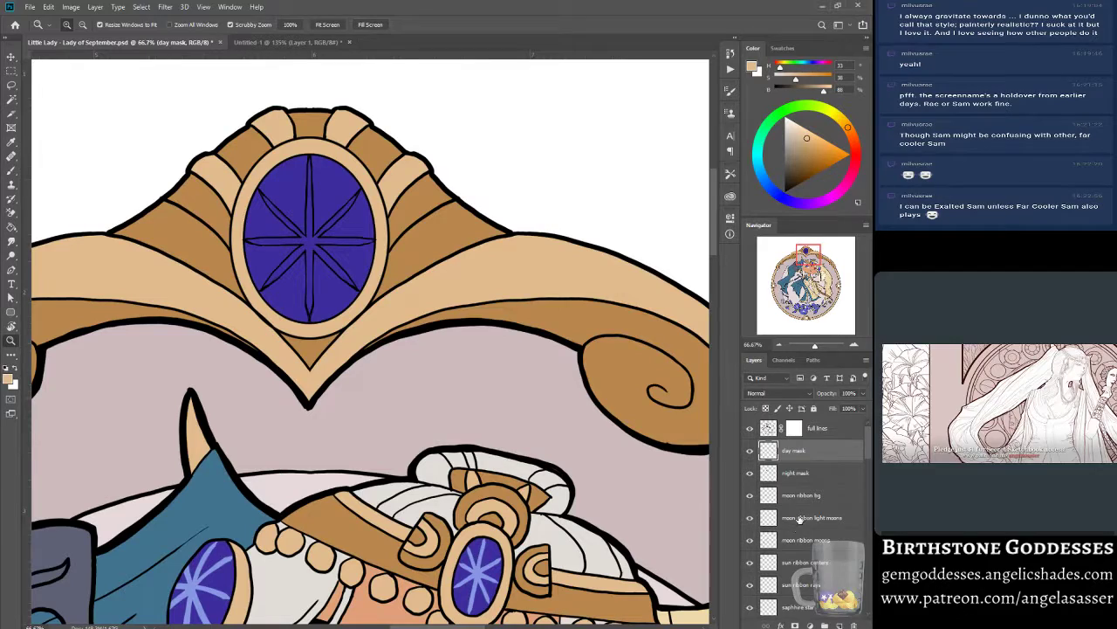
# Sample the light blue of the earring gem's star and try a stroke over the crowning gem's star on "full lines".
pyautogui.click(772, 428)
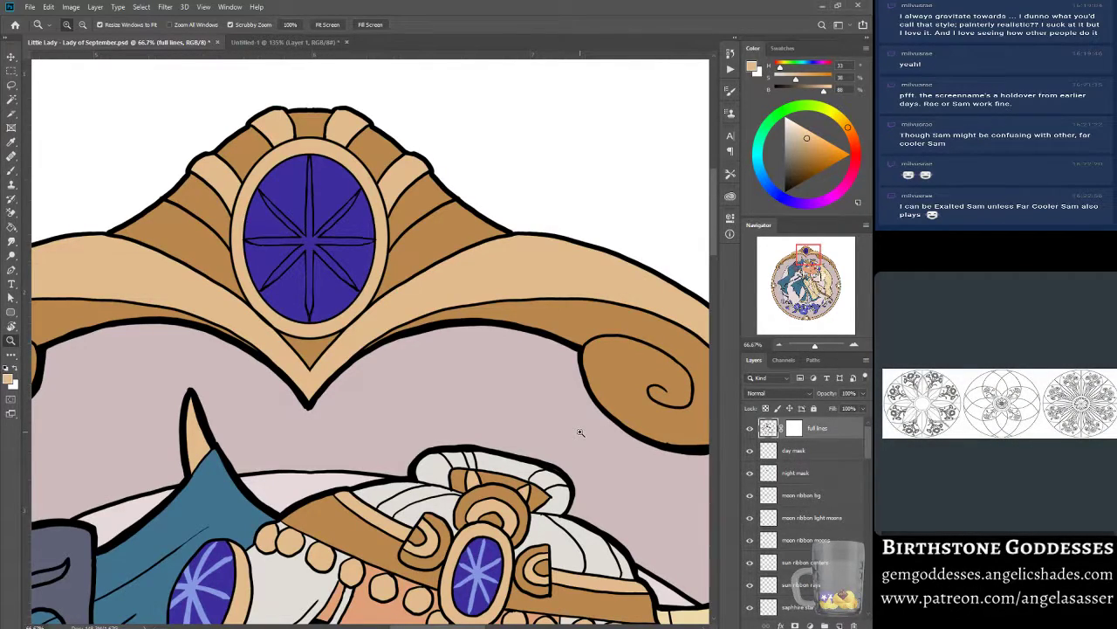
pyautogui.click(18, 172)
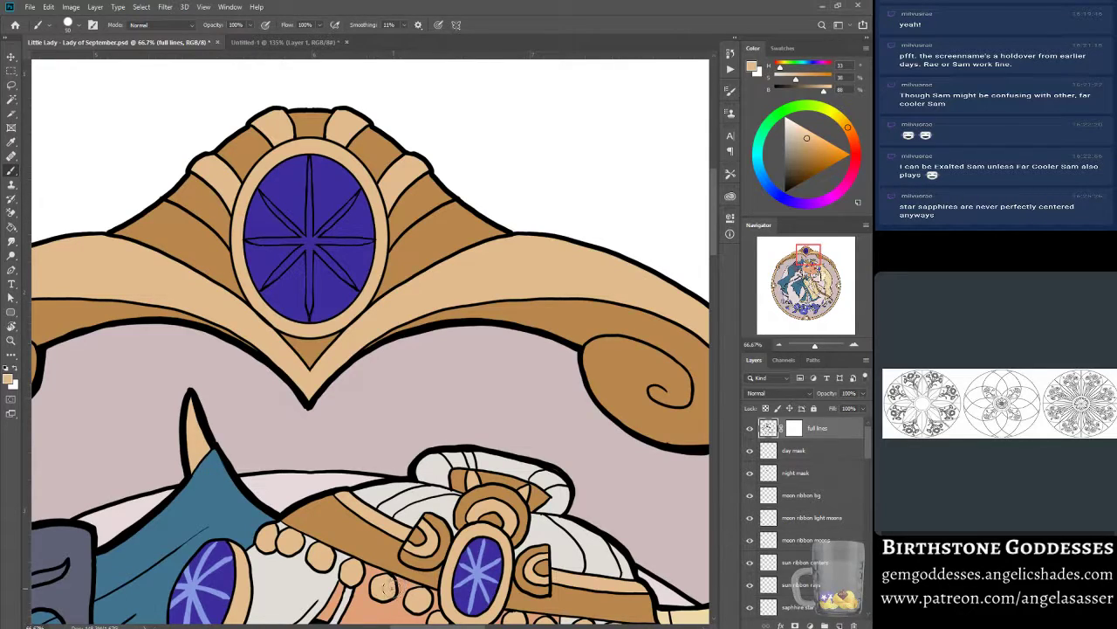
pyautogui.keyDown('alt'); pyautogui.click(194, 592); pyautogui.keyUp('alt')
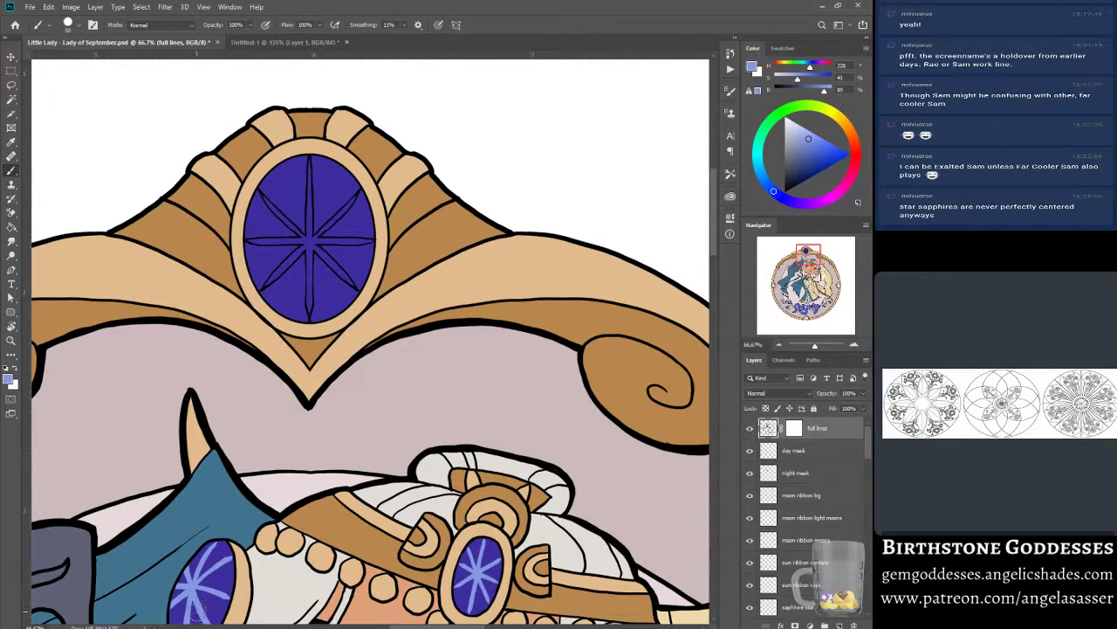
pyautogui.keyDown('alt'); pyautogui.click(187, 583); pyautogui.keyUp('alt')
pyautogui.moveTo(314, 218)
pyautogui.mouseDown()
pyautogui.moveTo(301, 271)
pyautogui.moveTo(304, 241)
pyautogui.mouseUp()
pyautogui.hotkey('ctrl', 'z')
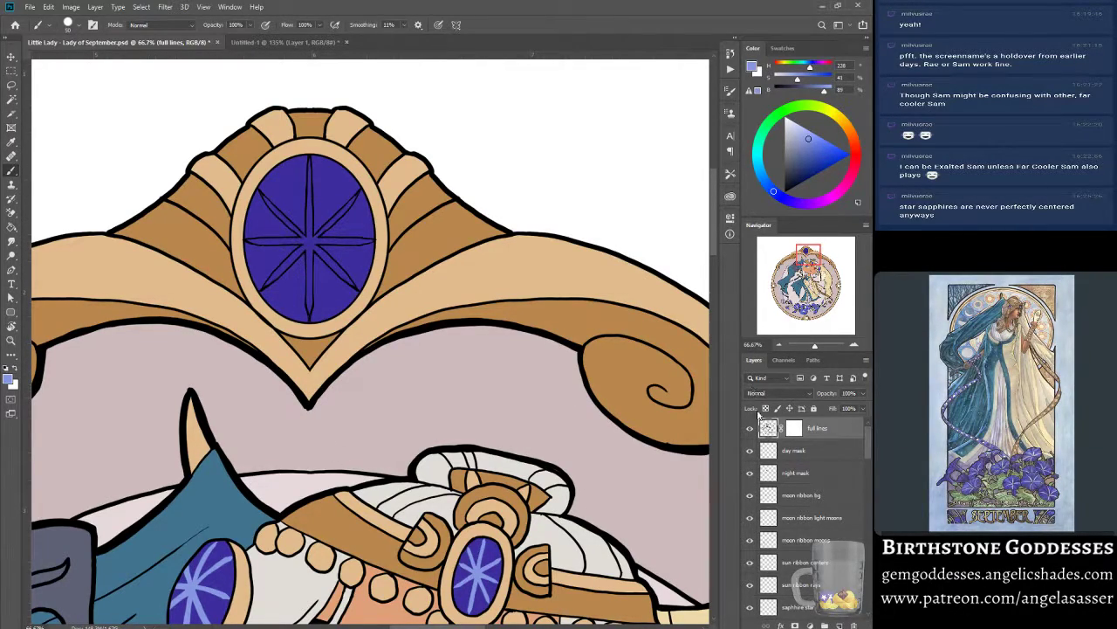
# Lock the transparent pixels of "full lines" and recolor the crowning gem's star outlines light blue.
pyautogui.moveTo(315, 241)
pyautogui.mouseDown()
pyautogui.moveTo(308, 207)
pyautogui.moveTo(302, 278)
pyautogui.mouseUp()
pyautogui.moveTo(314, 199)
pyautogui.mouseDown()
pyautogui.moveTo(279, 203)
pyautogui.moveTo(273, 277)
pyautogui.moveTo(250, 244)
pyautogui.mouseUp()
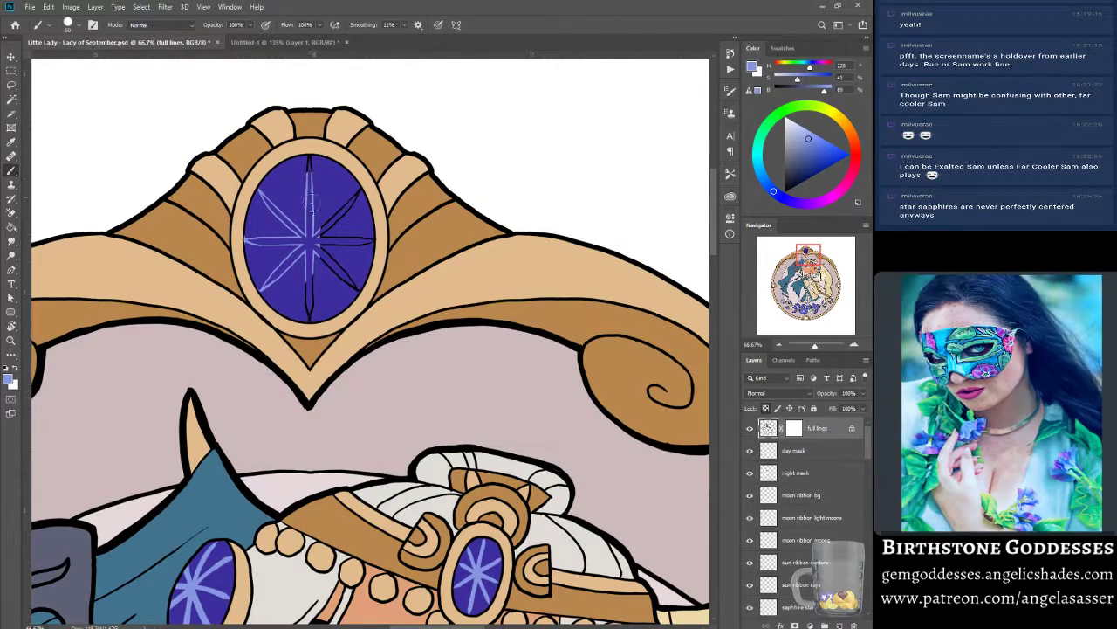
pyautogui.moveTo(318, 192); pyautogui.dragTo(308, 317)
pyautogui.moveTo(323, 238)
pyautogui.mouseDown()
pyautogui.moveTo(356, 289)
pyautogui.moveTo(341, 239)
pyautogui.mouseUp()
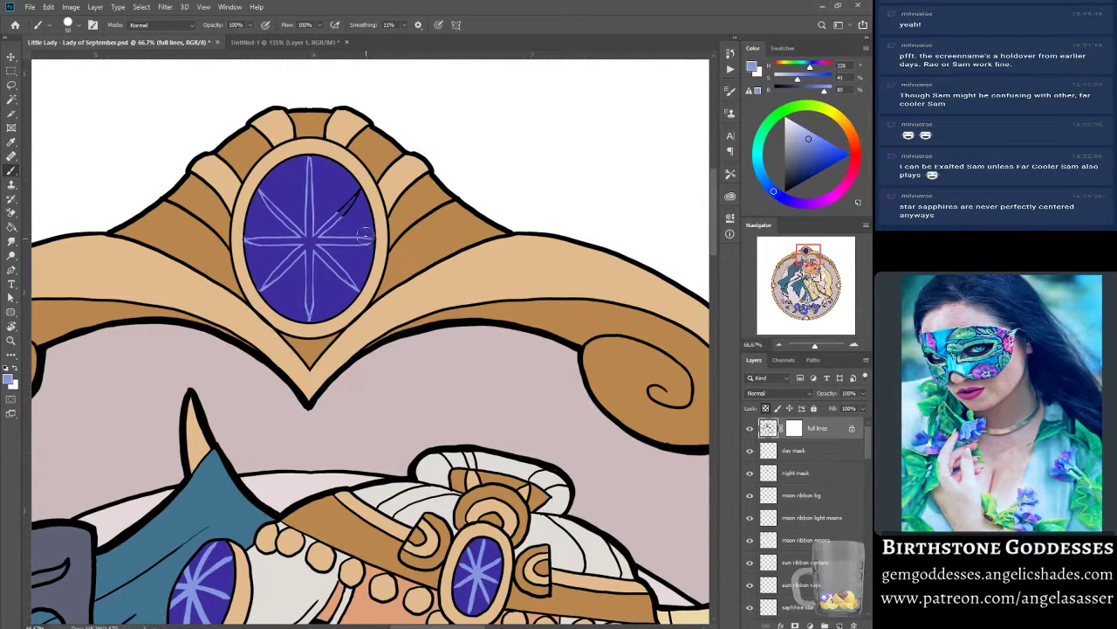
pyautogui.moveTo(341, 200); pyautogui.dragTo(354, 190)
# Sample black from the crowning gem's outline and touch up the rim where the ray tips meet it.
pyautogui.keyDown('alt'); pyautogui.click(245, 229); pyautogui.keyUp('alt')
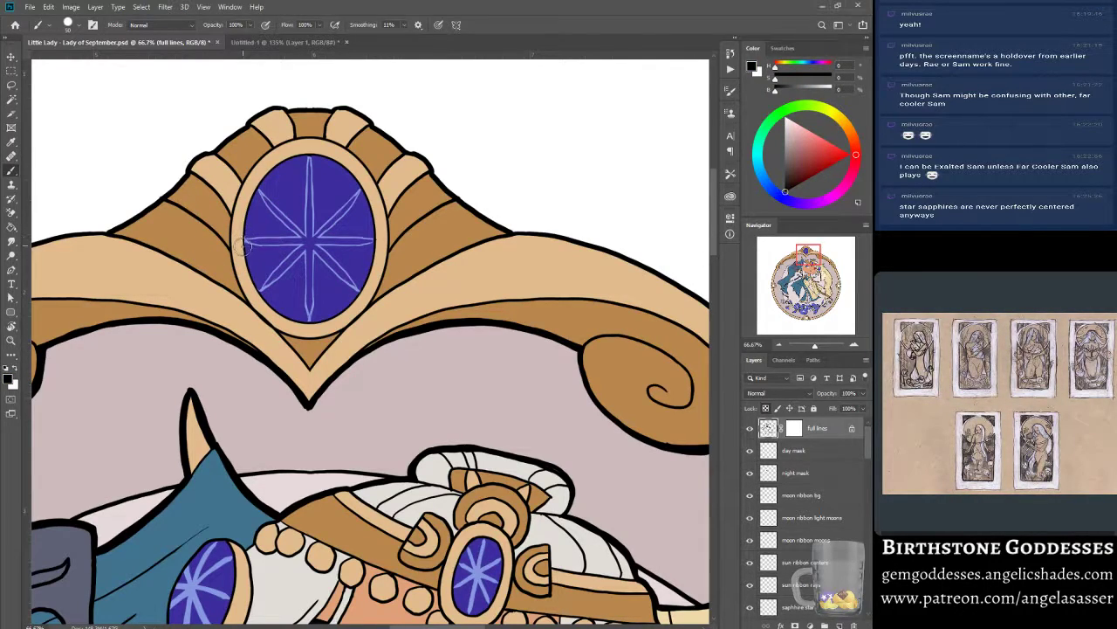
pyautogui.keyDown('alt'); pyautogui.click(248, 265); pyautogui.keyUp('alt')
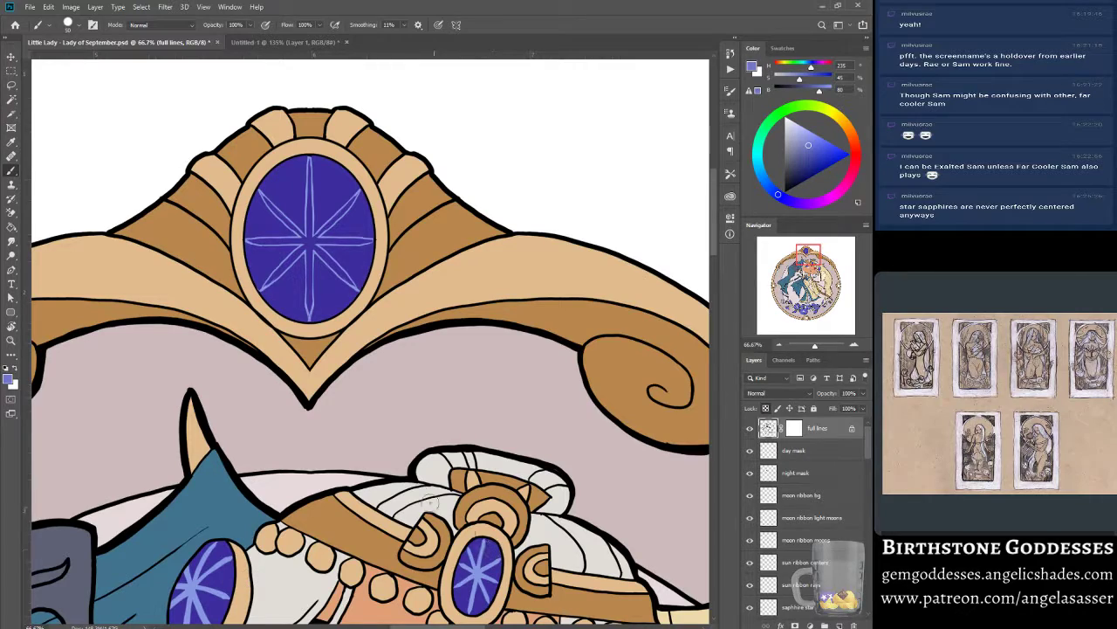
pyautogui.press('x')
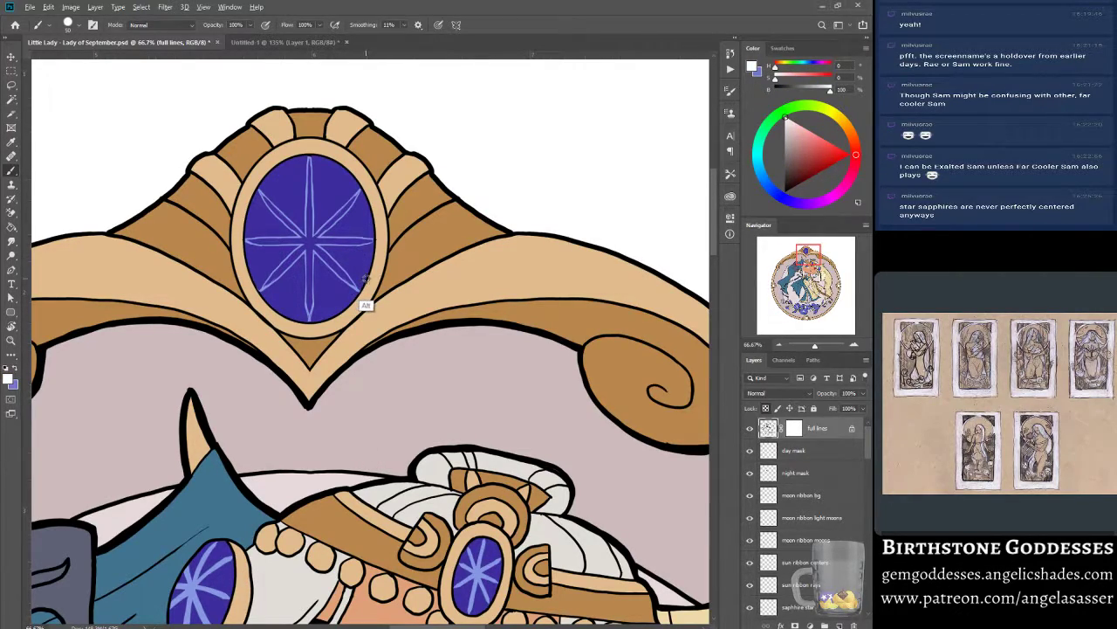
pyautogui.keyDown('alt'); pyautogui.click(364, 283); pyautogui.keyUp('alt')
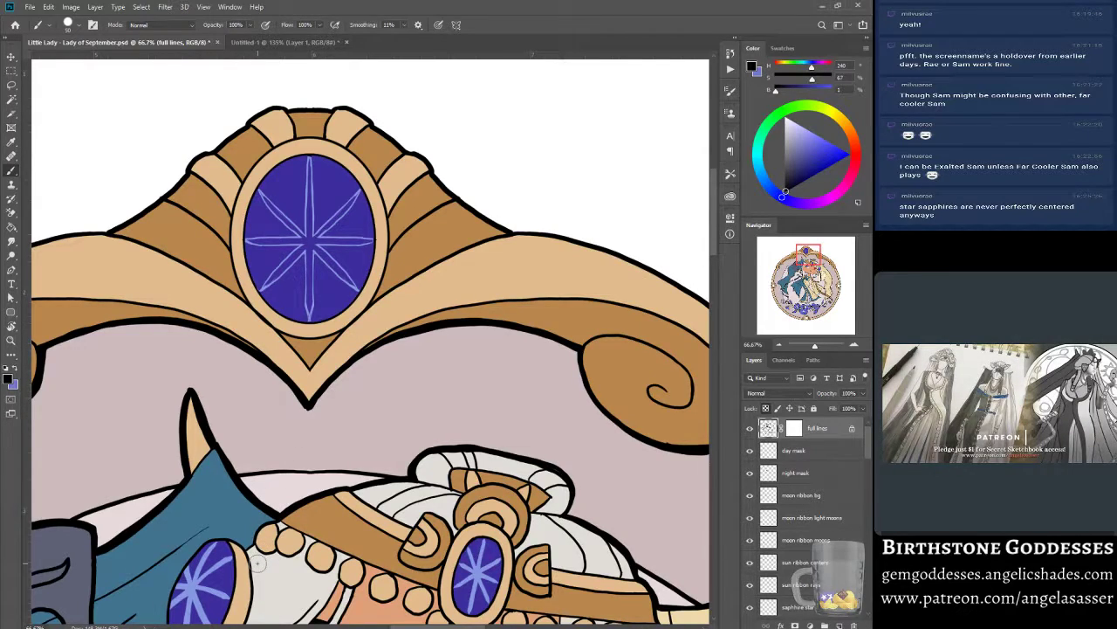
# Add a new layer named "border star" and place it directly above the "border gem main" layer.
pyautogui.moveTo(868, 452)
pyautogui.mouseDown()
pyautogui.moveTo(865, 464)
pyautogui.moveTo(866, 448)
pyautogui.mouseUp()
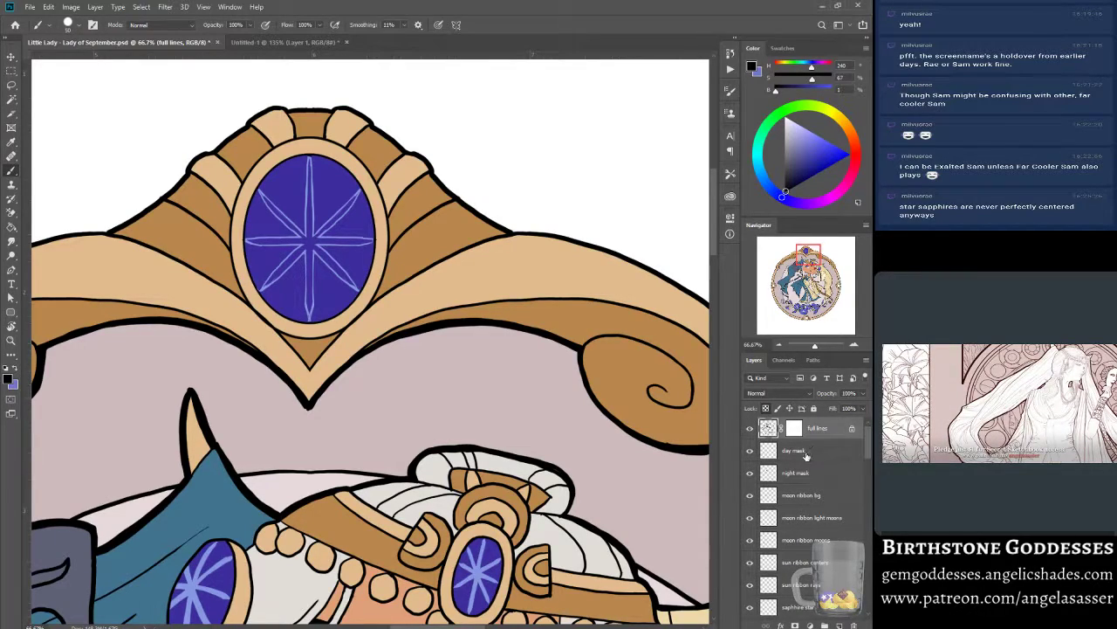
pyautogui.click(806, 455)
pyautogui.click(838, 624)
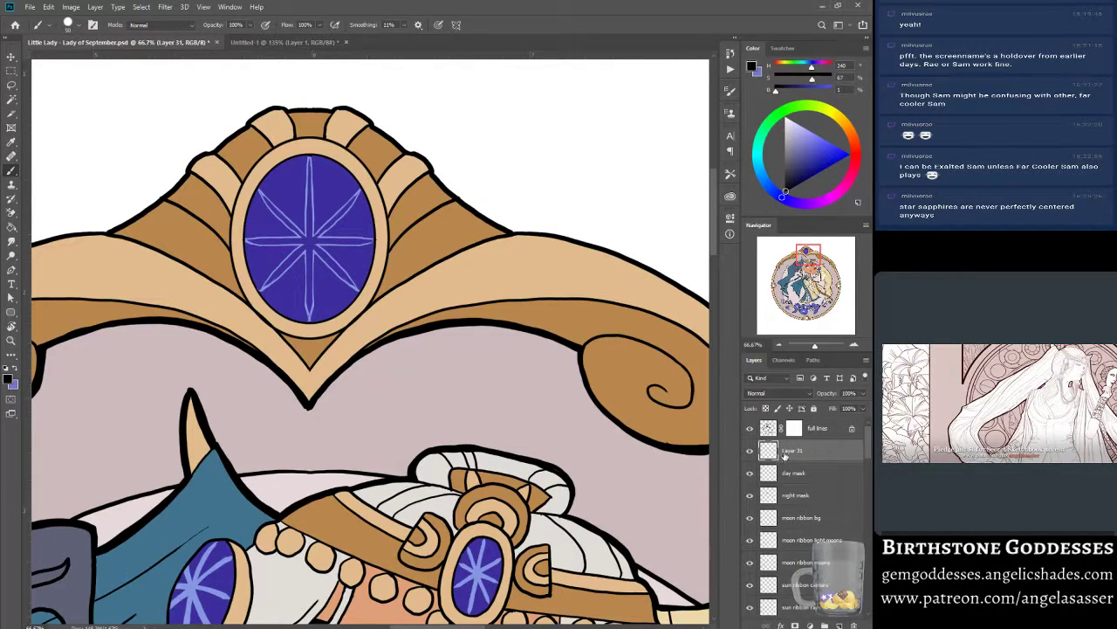
pyautogui.doubleClick(793, 451)
pyautogui.write('star')
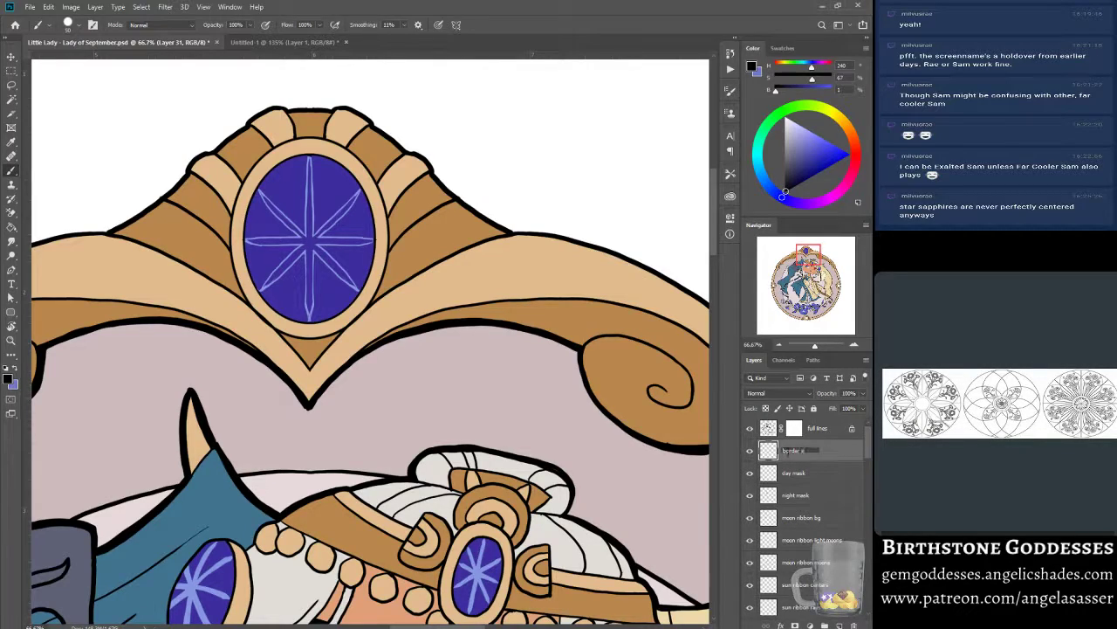
pyautogui.press('Return')
pyautogui.moveTo(788, 452); pyautogui.dragTo(808, 554)
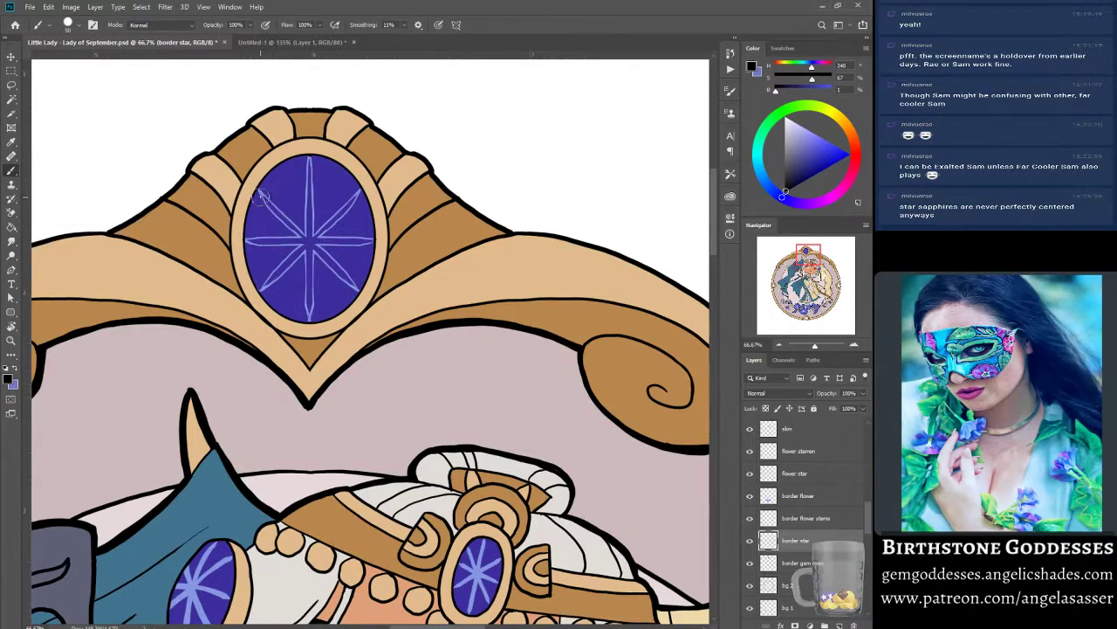
pyautogui.moveTo(261, 193)
pyautogui.mouseDown()
pyautogui.moveTo(268, 200)
pyautogui.moveTo(262, 192)
pyautogui.mouseUp()
pyautogui.press('z')
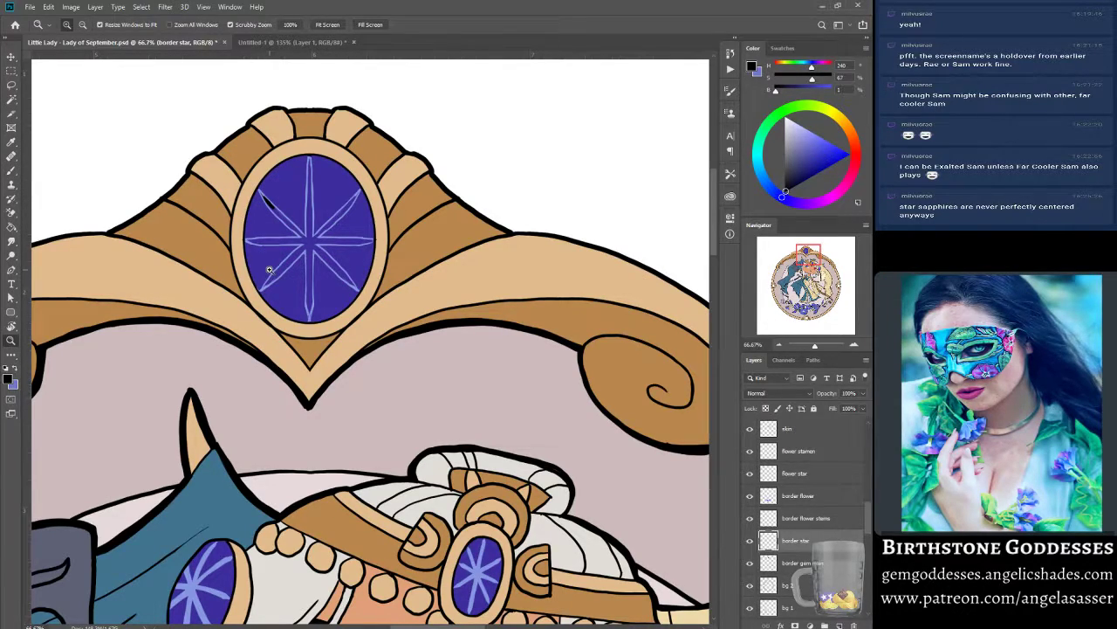
pyautogui.hotkey('ctrl', 'z')
# Sample the star outline's light blue and fill the crowning gem's upper-left, vertical and lower-left rays on "border star" with the Brush.
pyautogui.click(11, 171)
pyautogui.keyDown('alt'); pyautogui.click(357, 192); pyautogui.keyUp('alt')
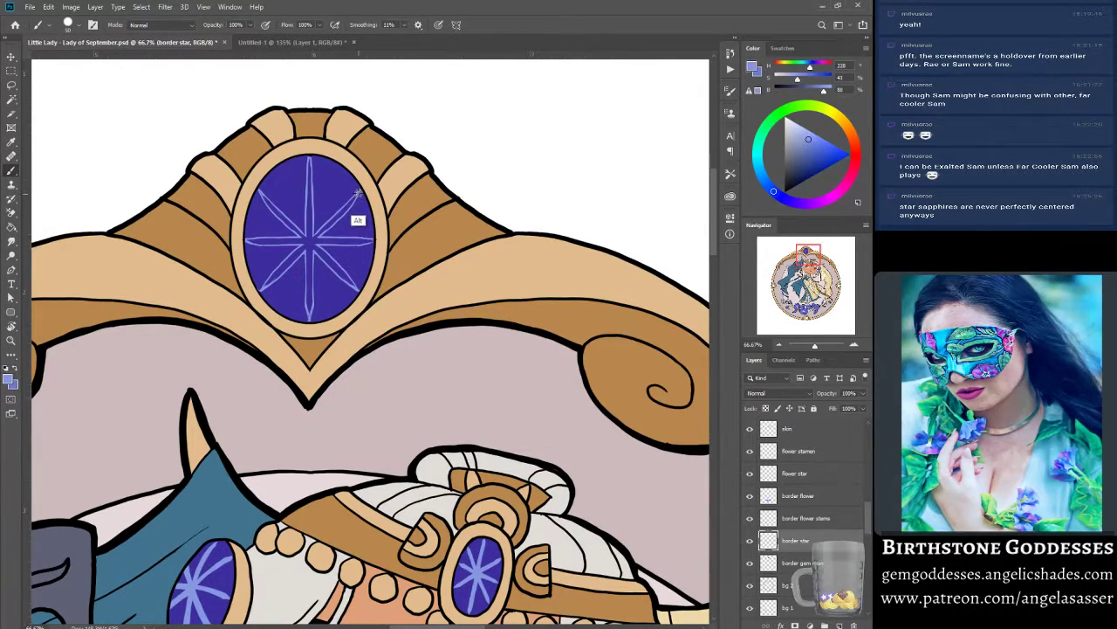
pyautogui.keyDown('alt'); pyautogui.click(357, 192); pyautogui.keyUp('alt')
pyautogui.moveTo(266, 200); pyautogui.dragTo(304, 237)
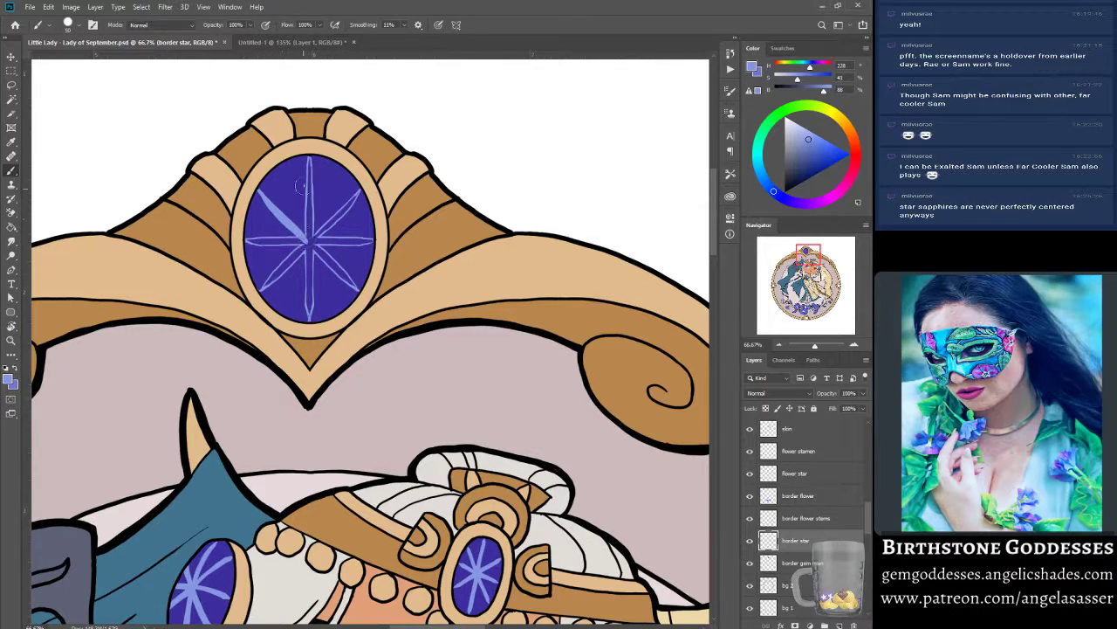
pyautogui.moveTo(309, 158); pyautogui.dragTo(310, 322)
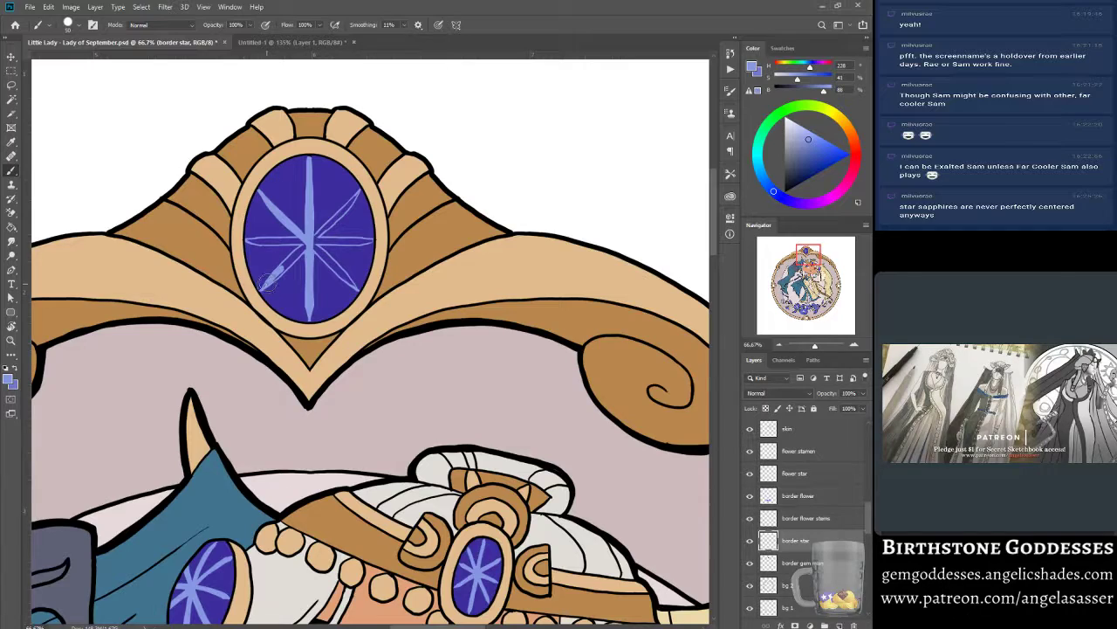
pyautogui.moveTo(267, 282); pyautogui.dragTo(307, 232)
# Rotate the canvas as needed to fill the remaining rays of the crowning gem's star light blue, and restore the upright view.
pyautogui.press('r')
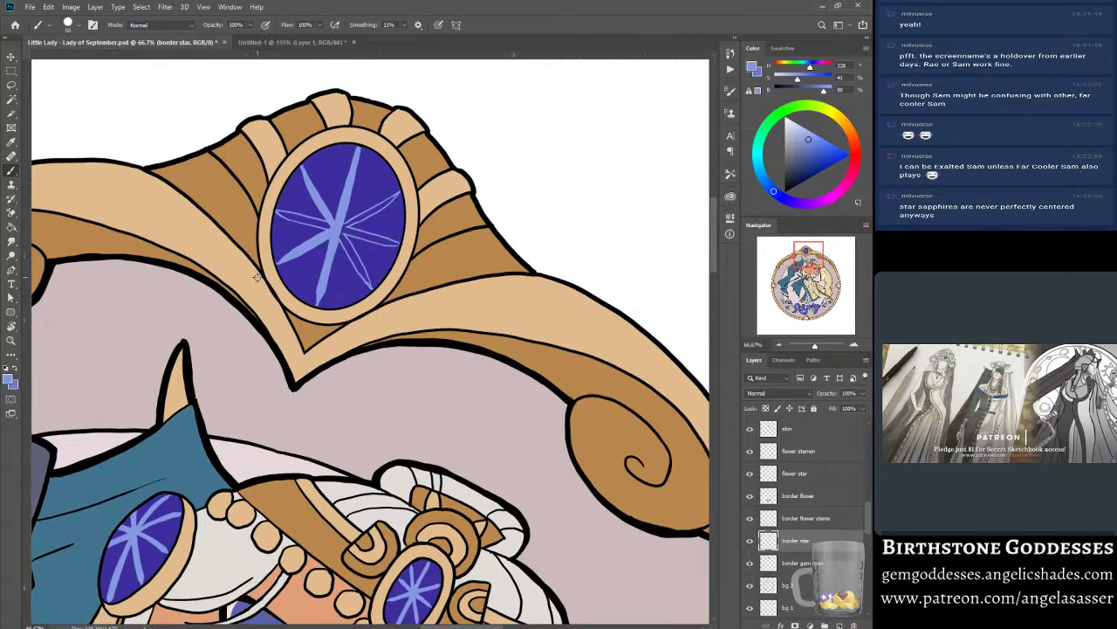
pyautogui.moveTo(396, 237); pyautogui.dragTo(400, 295)
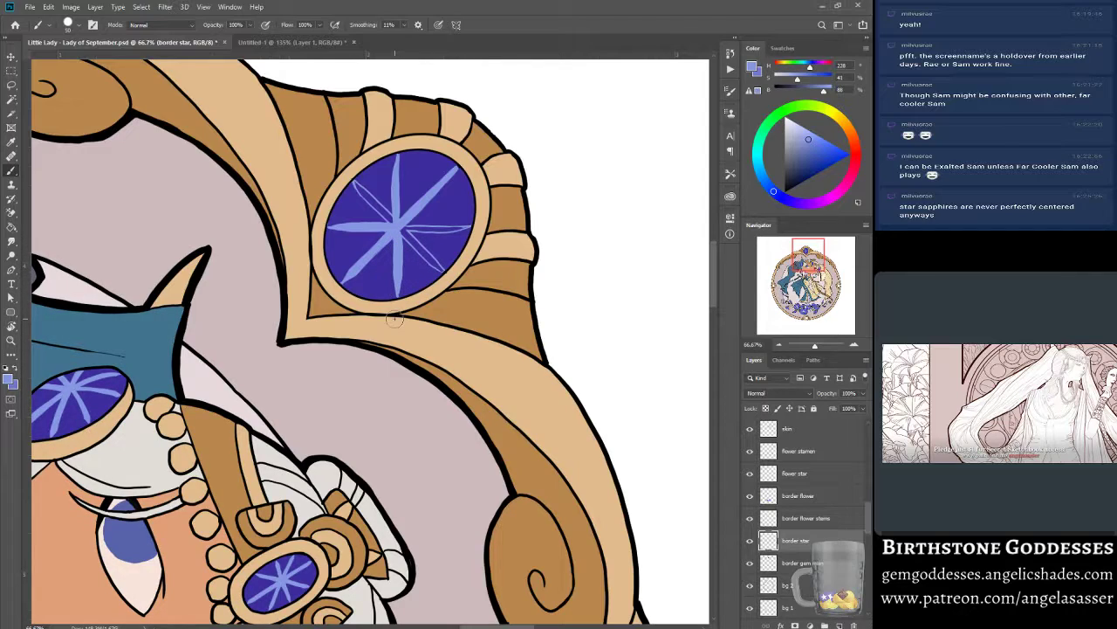
pyautogui.press('r')
pyautogui.moveTo(476, 295)
pyautogui.mouseDown()
pyautogui.moveTo(472, 347)
pyautogui.moveTo(474, 318)
pyautogui.moveTo(388, 446)
pyautogui.moveTo(486, 464)
pyautogui.mouseUp()
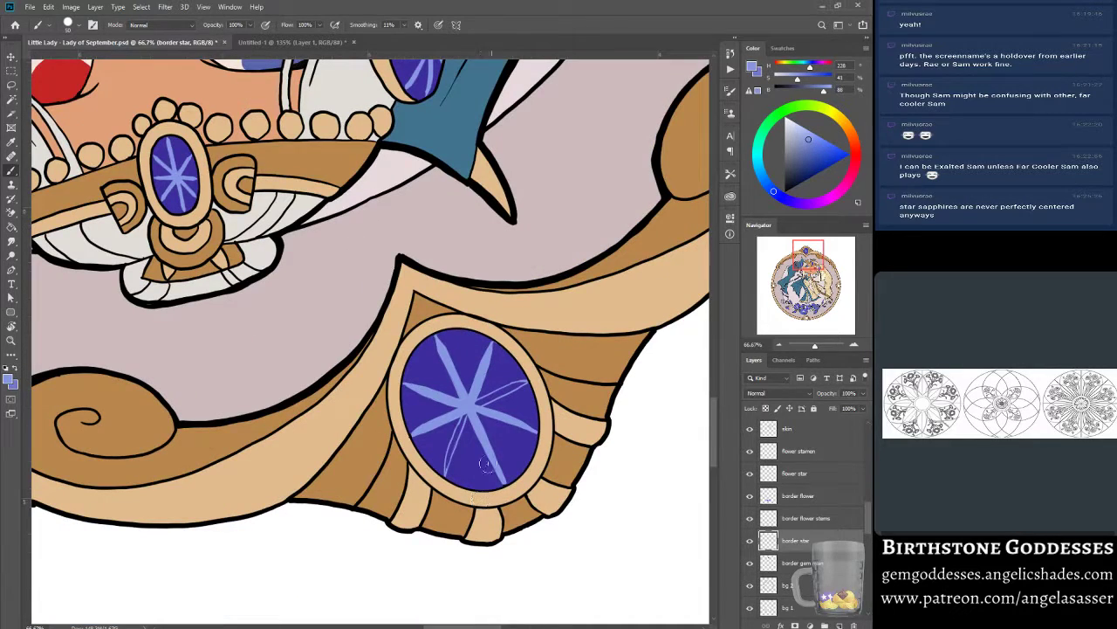
pyautogui.moveTo(467, 418)
pyautogui.mouseDown()
pyautogui.moveTo(447, 468)
pyautogui.moveTo(460, 419)
pyautogui.mouseUp()
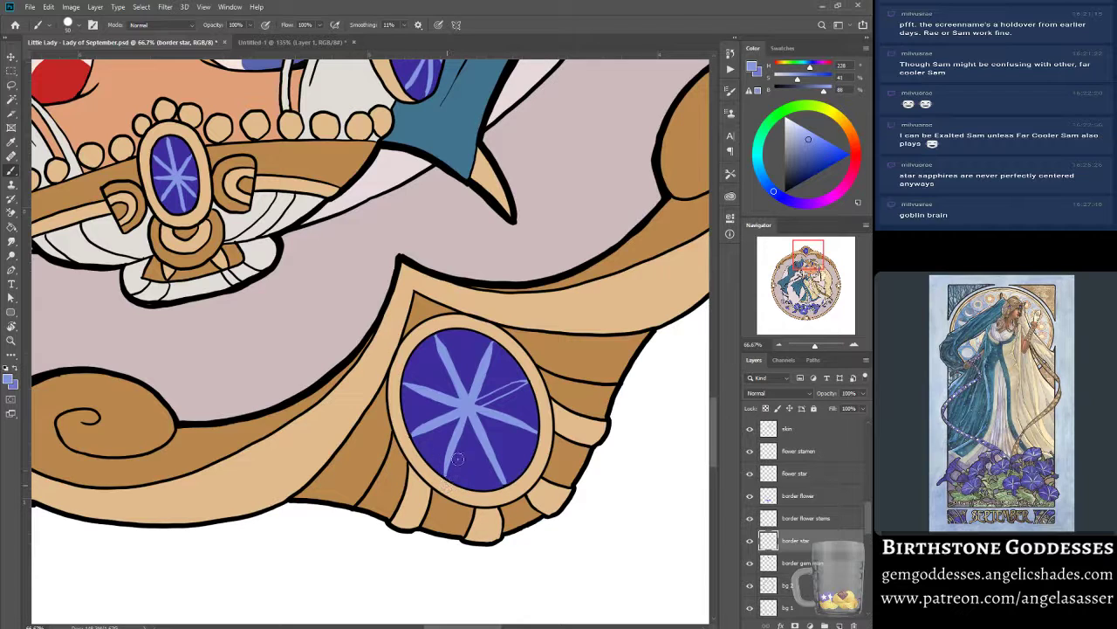
pyautogui.scroll(-5, 472, 437)
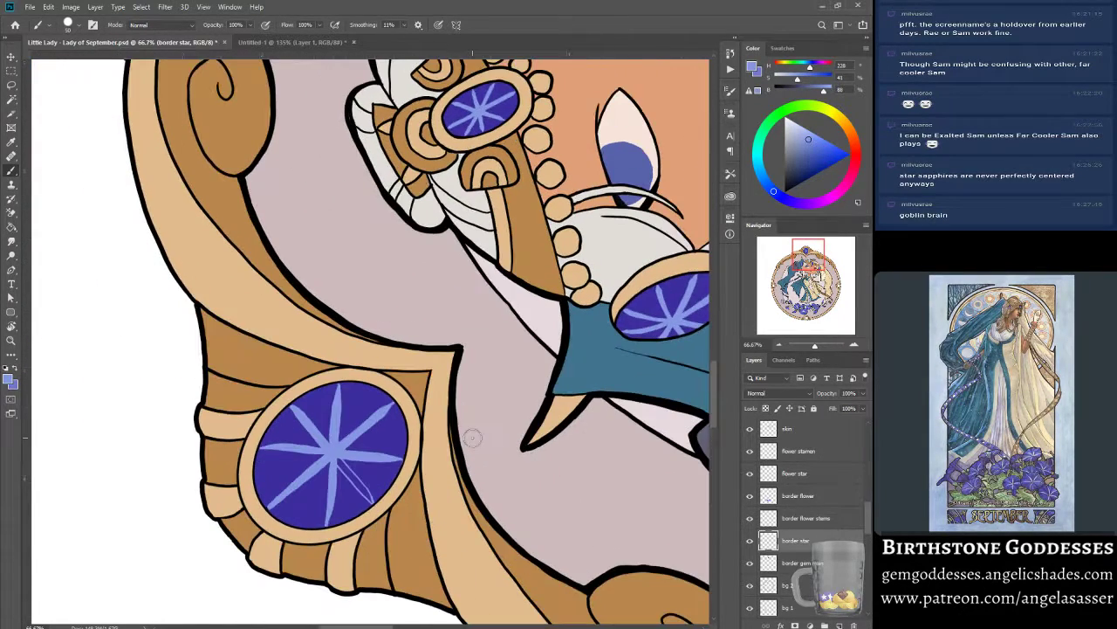
pyautogui.scroll(-1, 473, 438)
pyautogui.moveTo(302, 447); pyautogui.dragTo(316, 490)
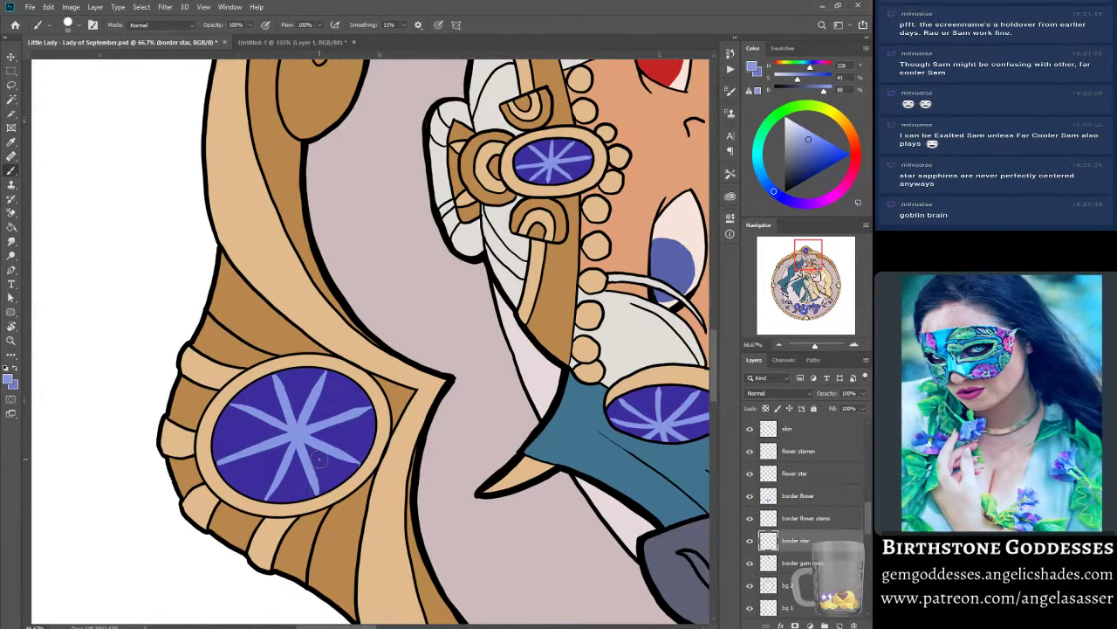
pyautogui.scroll(-5, 318, 458)
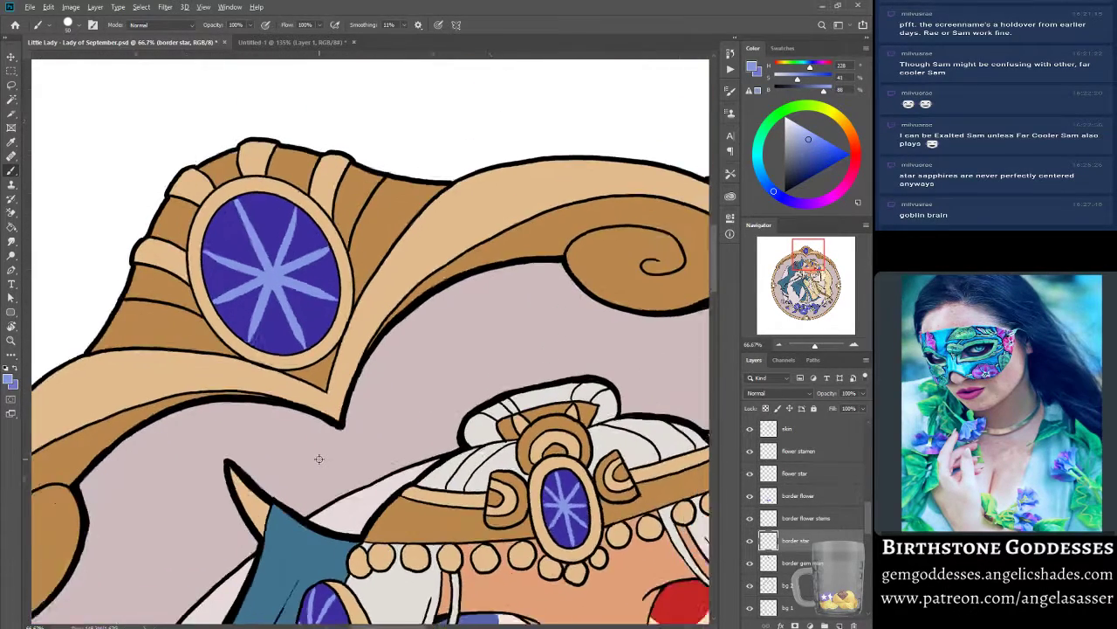
pyautogui.scroll(-3, 319, 458)
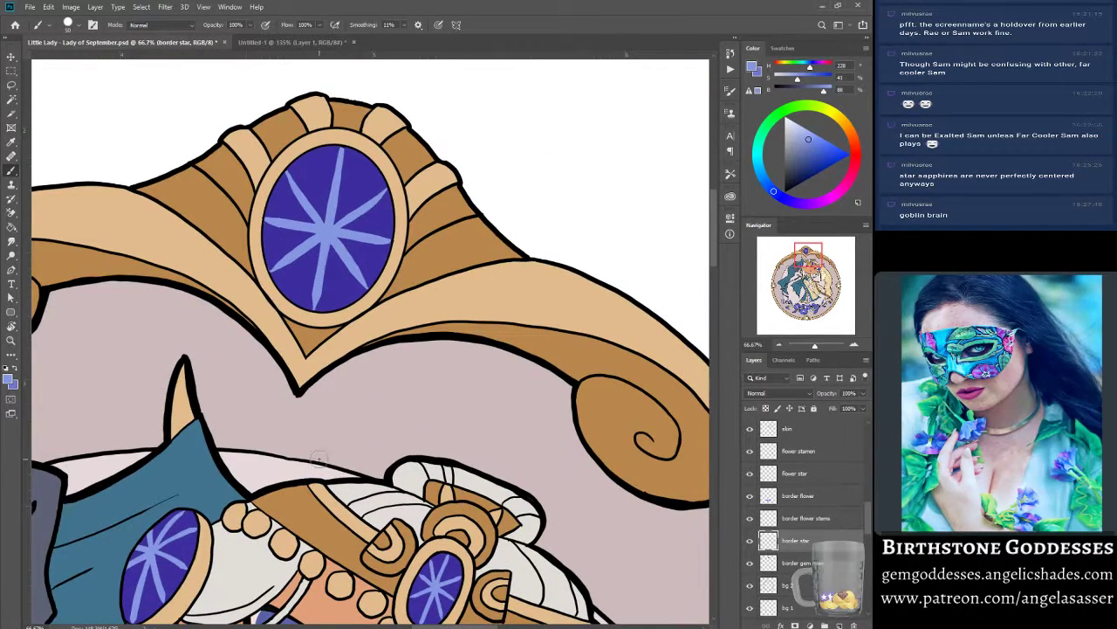
pyautogui.scroll(2, 319, 459)
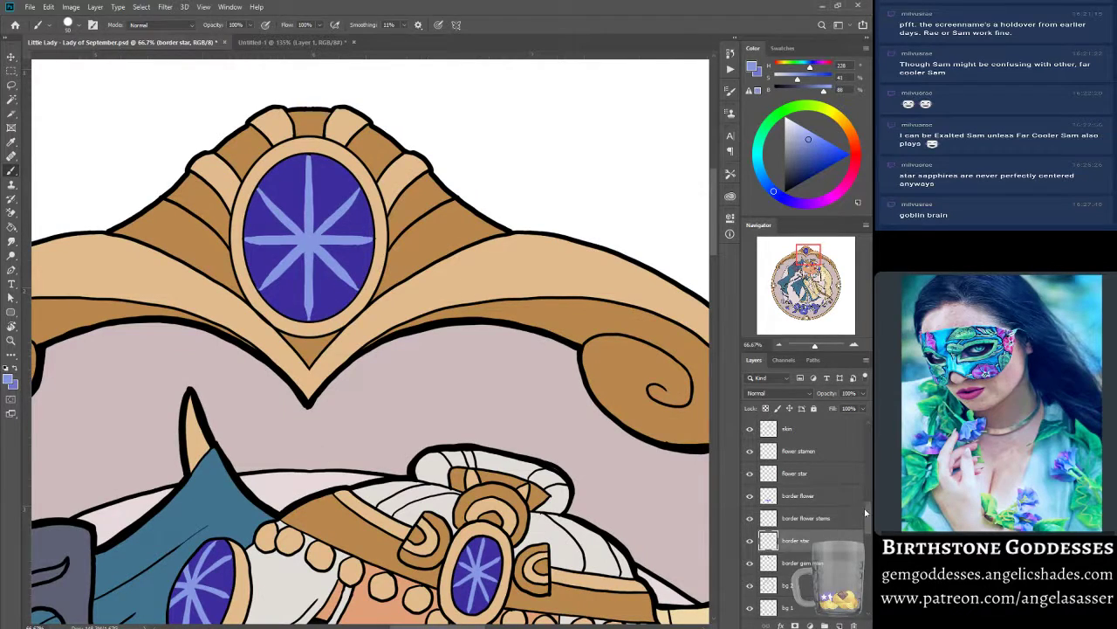
# On the "full lines" layer, select the white round openings in the frame's left, bottom and right settings with the Magic Wand.
pyautogui.click(864, 510)
pyautogui.moveTo(869, 513); pyautogui.dragTo(865, 422)
pyautogui.click(830, 428)
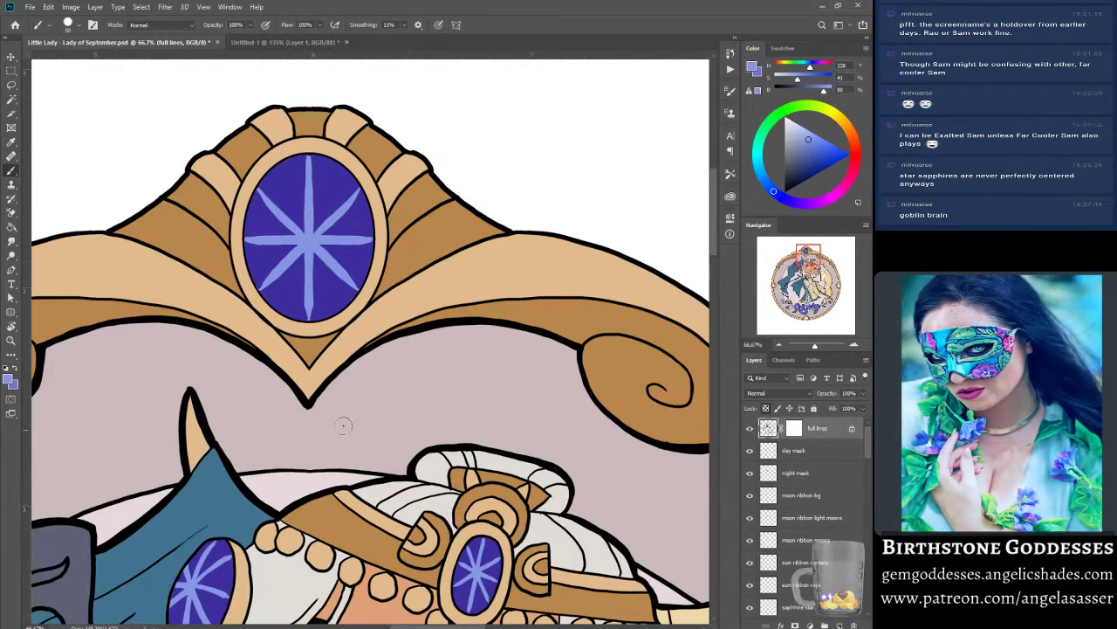
pyautogui.press('x')
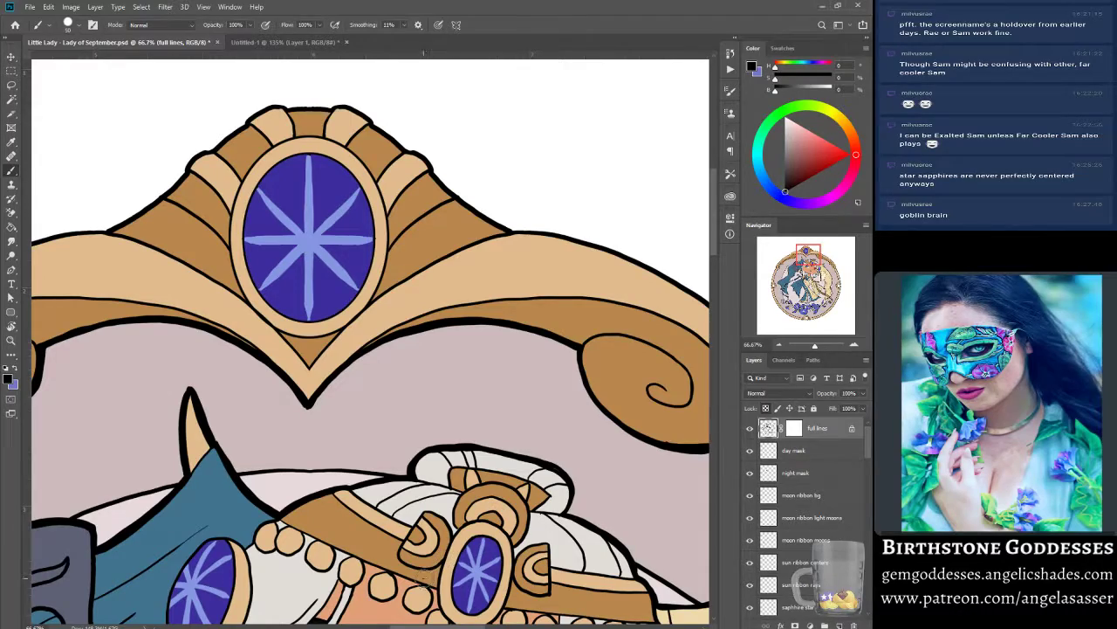
pyautogui.moveTo(813, 343); pyautogui.dragTo(811, 347)
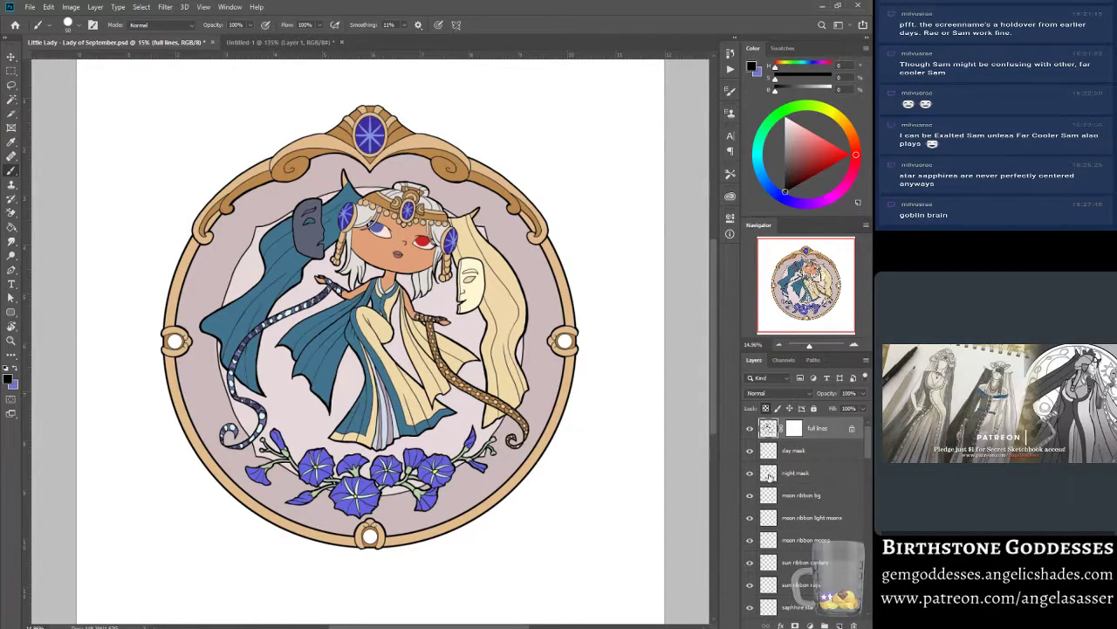
pyautogui.click(814, 347)
pyautogui.moveTo(788, 289); pyautogui.dragTo(777, 287)
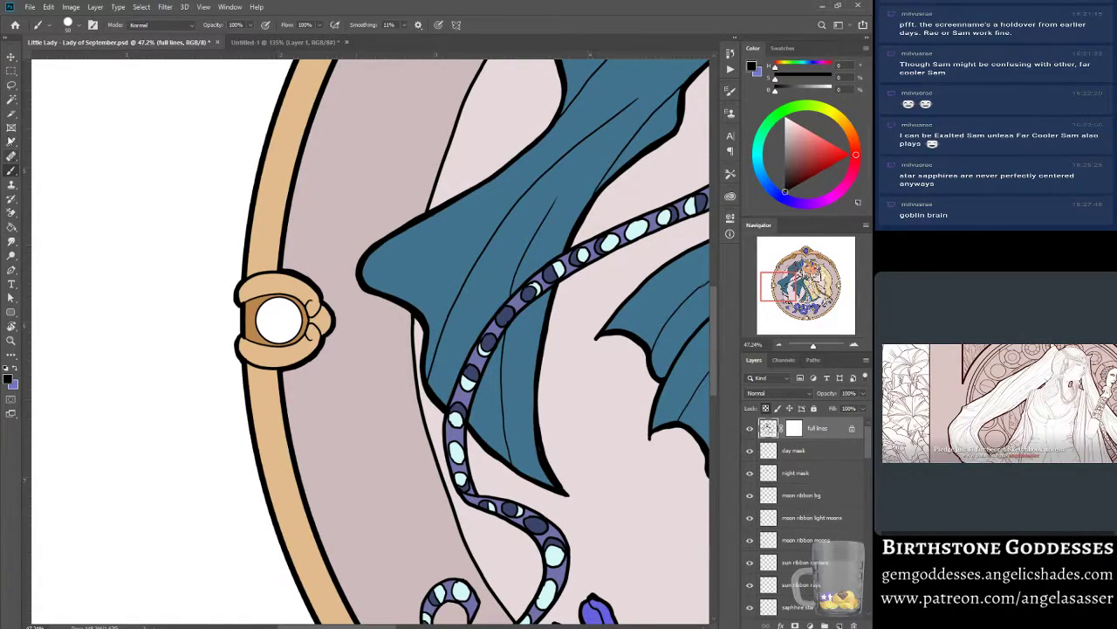
pyautogui.click(11, 102)
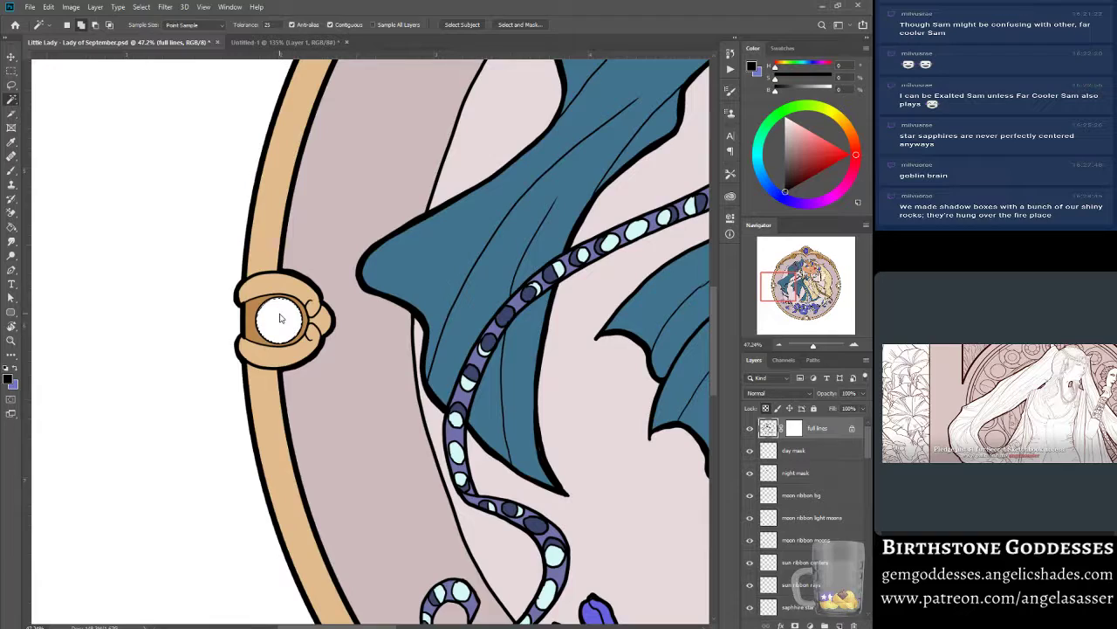
pyautogui.moveTo(772, 291); pyautogui.dragTo(784, 306)
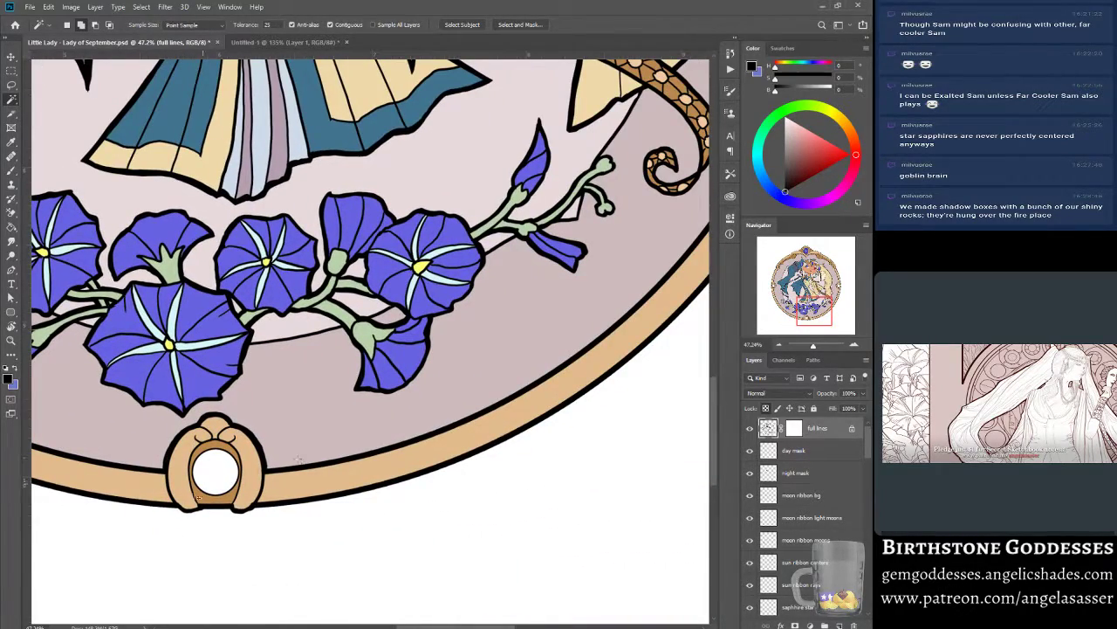
pyautogui.moveTo(804, 300); pyautogui.dragTo(764, 278)
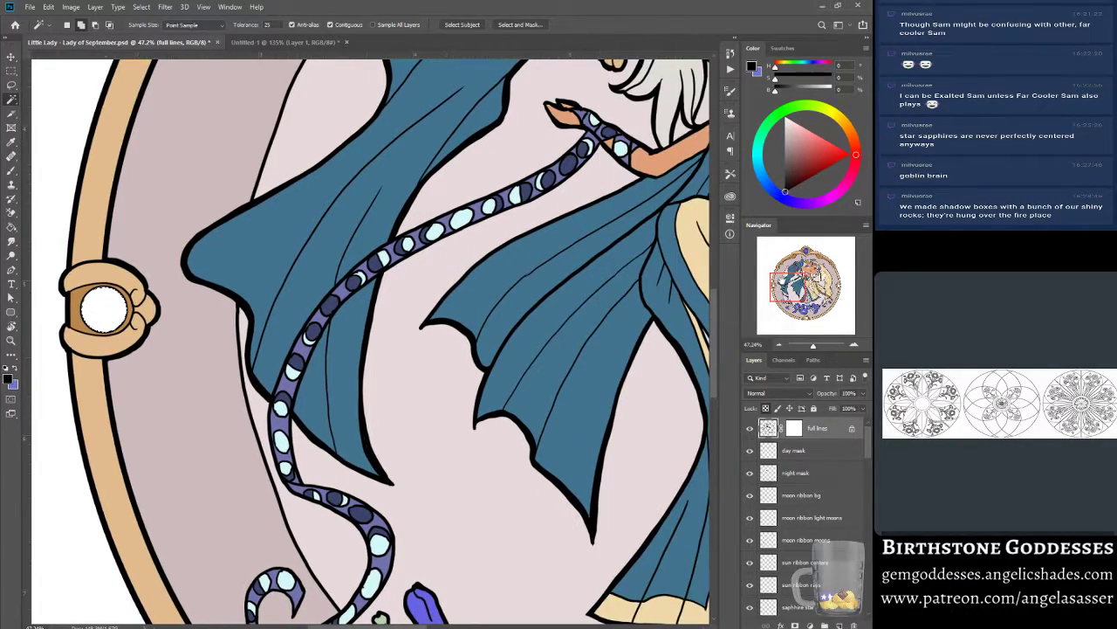
pyautogui.moveTo(814, 347); pyautogui.dragTo(811, 346)
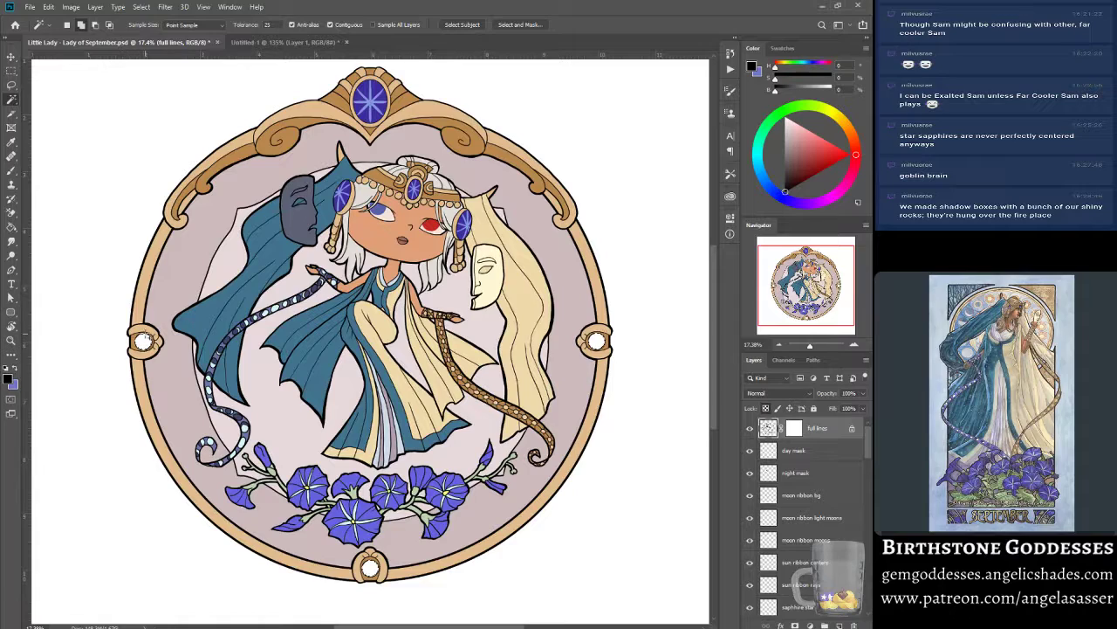
# Expand the selection of the frame's three round openings.
pyautogui.click(11, 341)
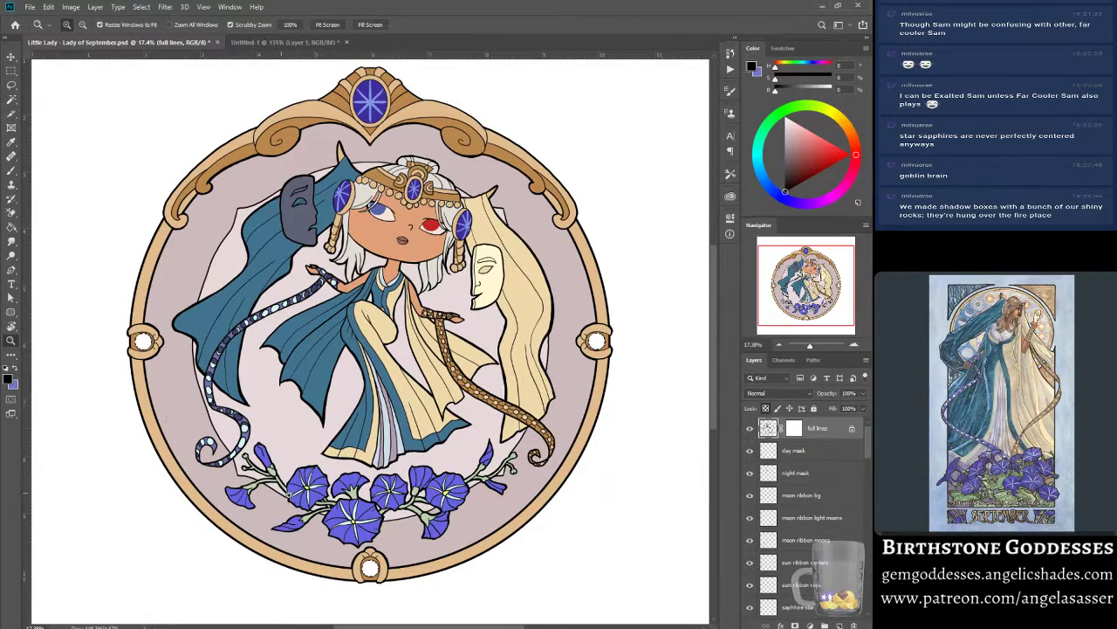
pyautogui.click(289, 494)
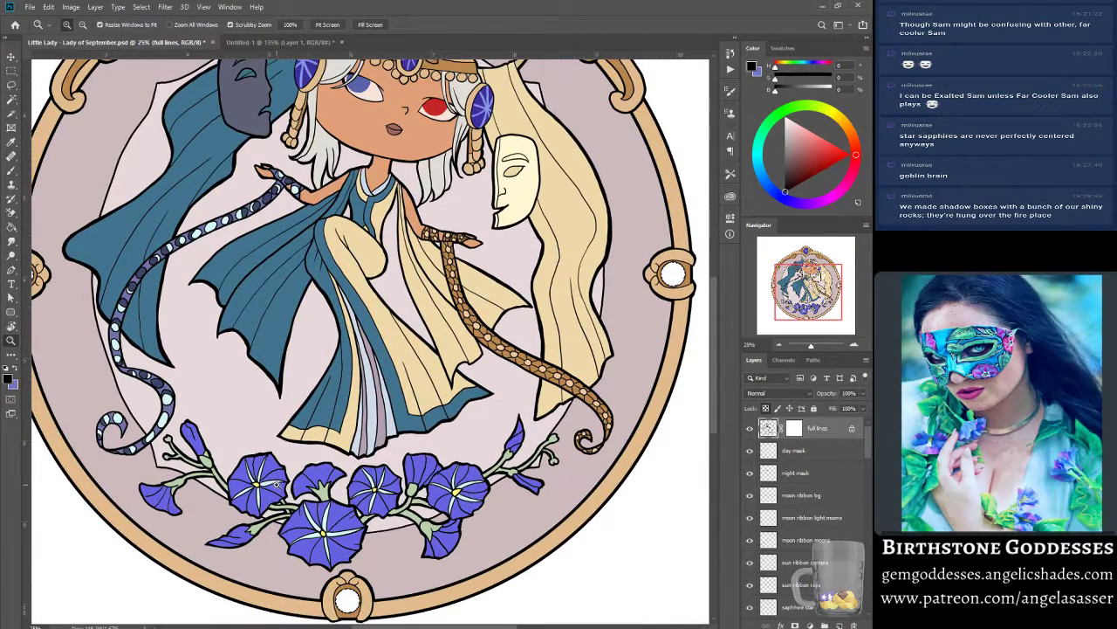
pyautogui.scroll(2, 277, 483)
pyautogui.moveTo(792, 284); pyautogui.dragTo(789, 267)
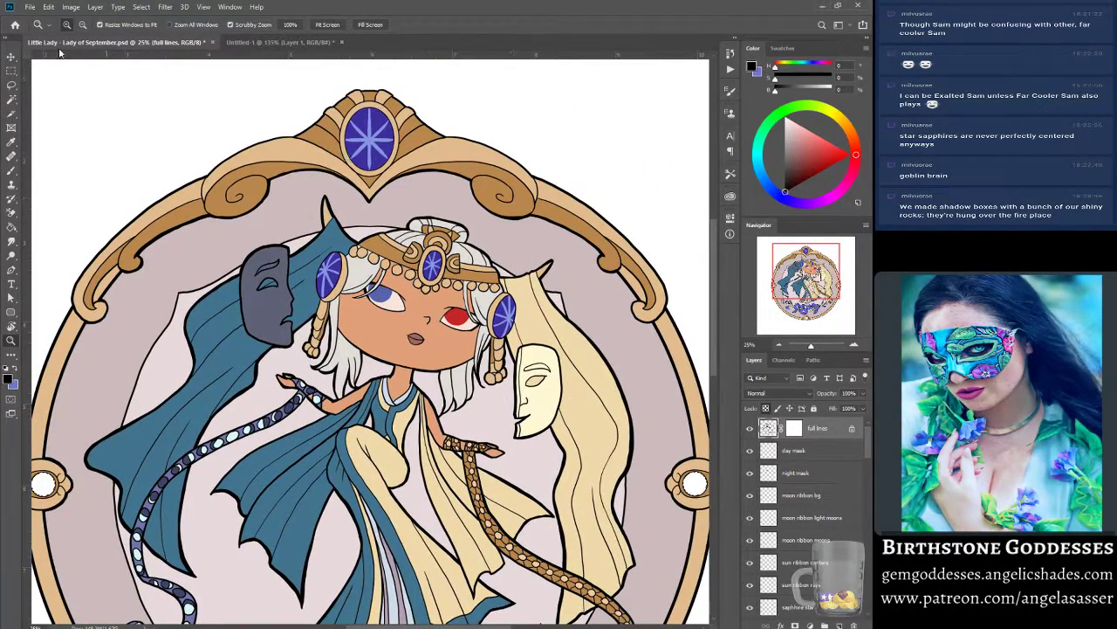
pyautogui.click(141, 7)
pyautogui.moveTo(188, 164)
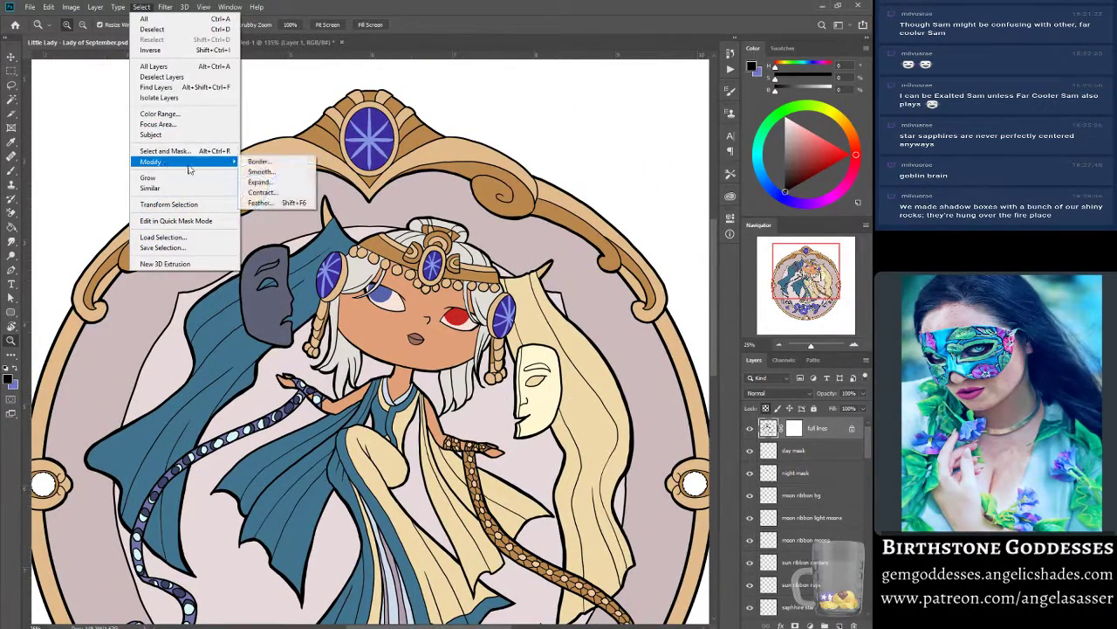
pyautogui.click(260, 181)
pyautogui.click(502, 222)
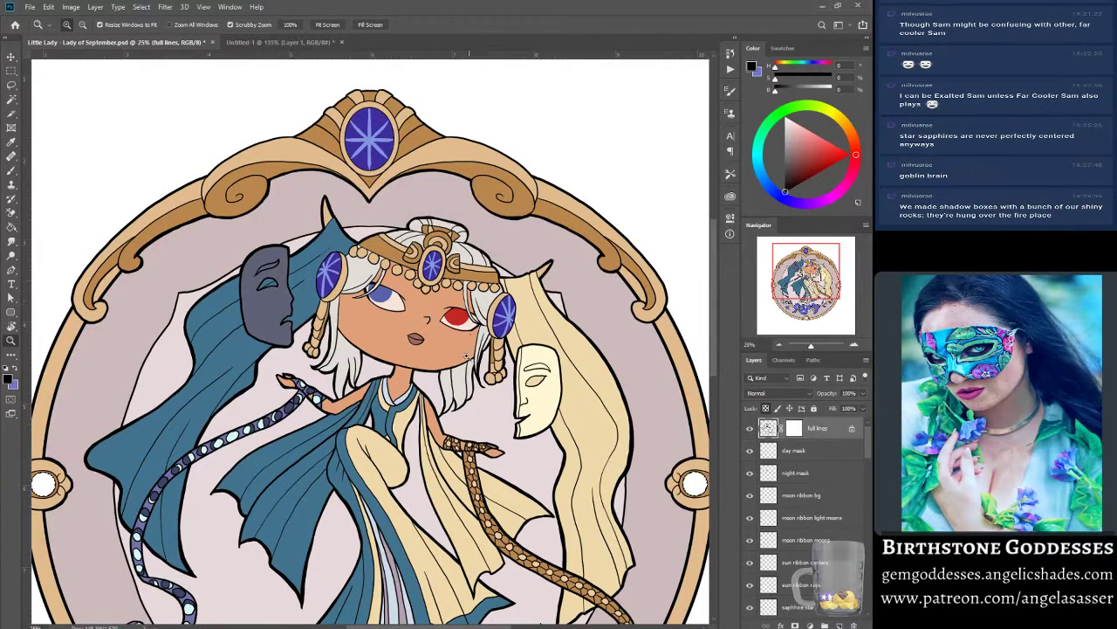
# Find the "light border" layer, toggle its visibility off and on, and make it the active layer.
pyautogui.scroll(-5, 467, 355)
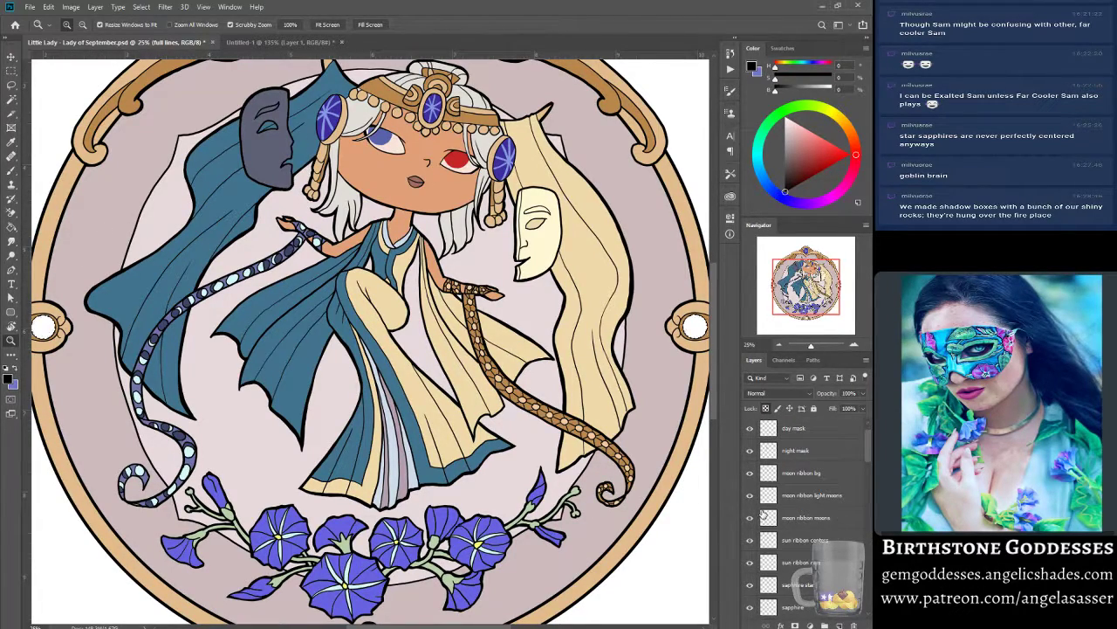
pyautogui.click(811, 449)
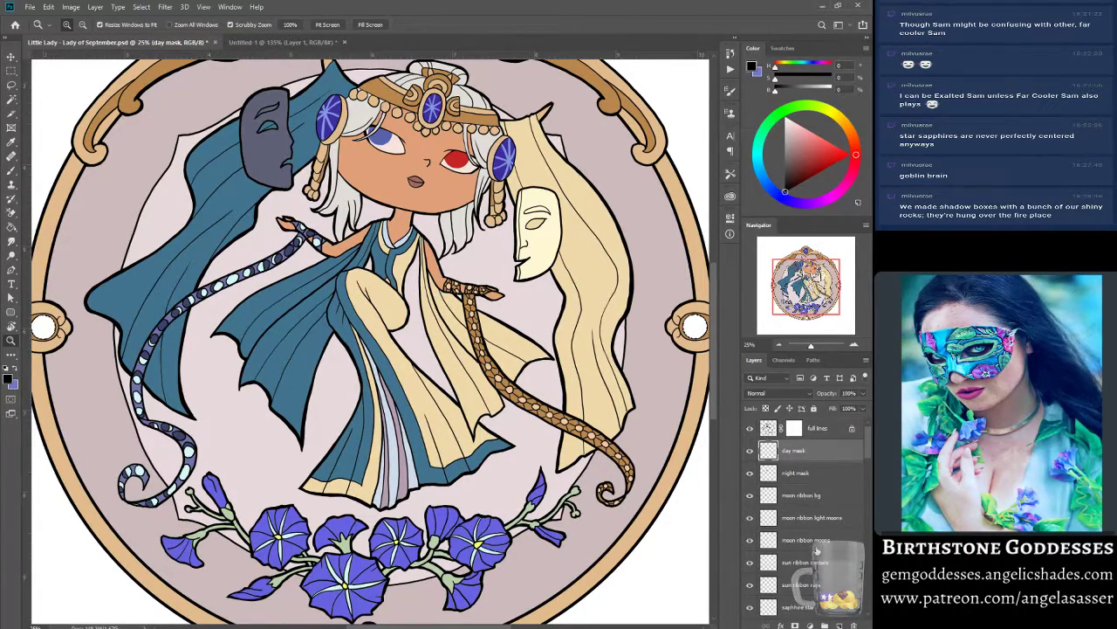
pyautogui.scroll(-10, 817, 543)
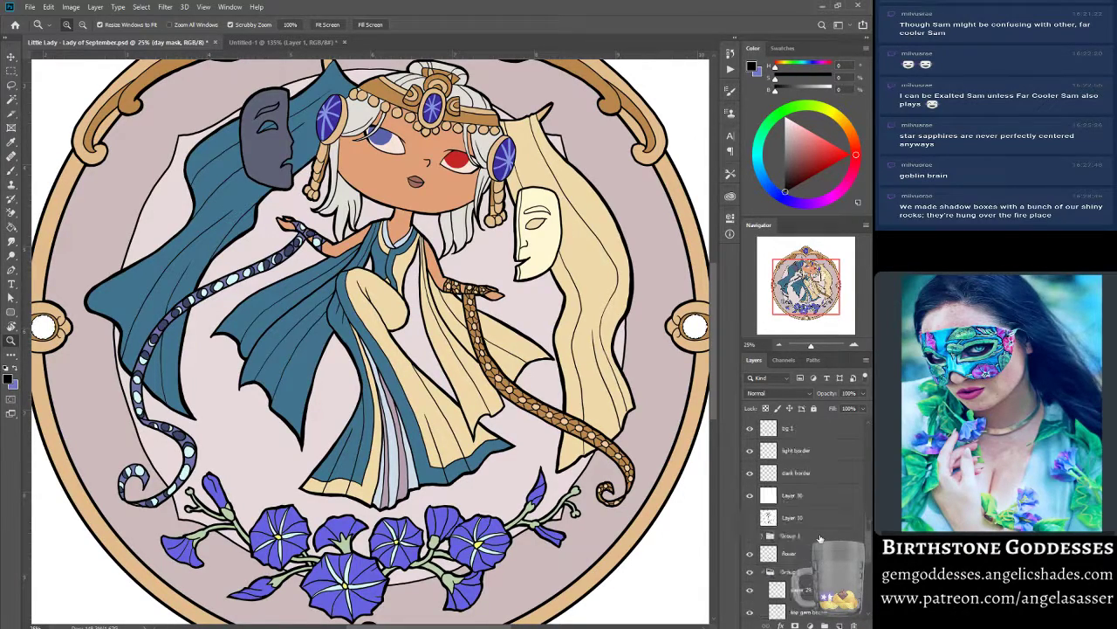
pyautogui.scroll(1, 820, 538)
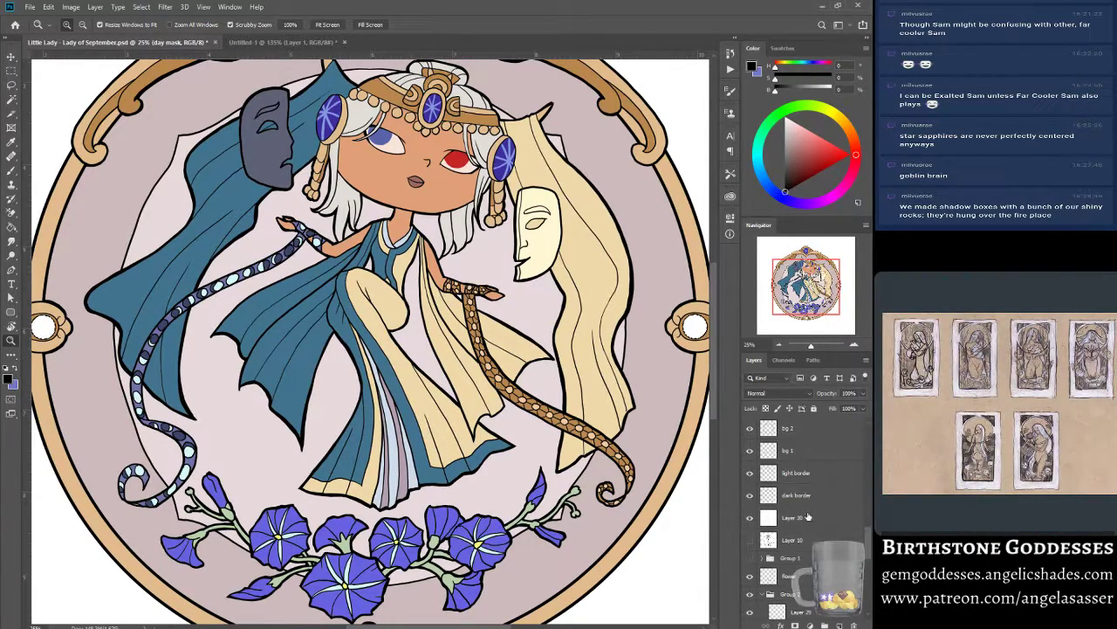
pyautogui.click(811, 496)
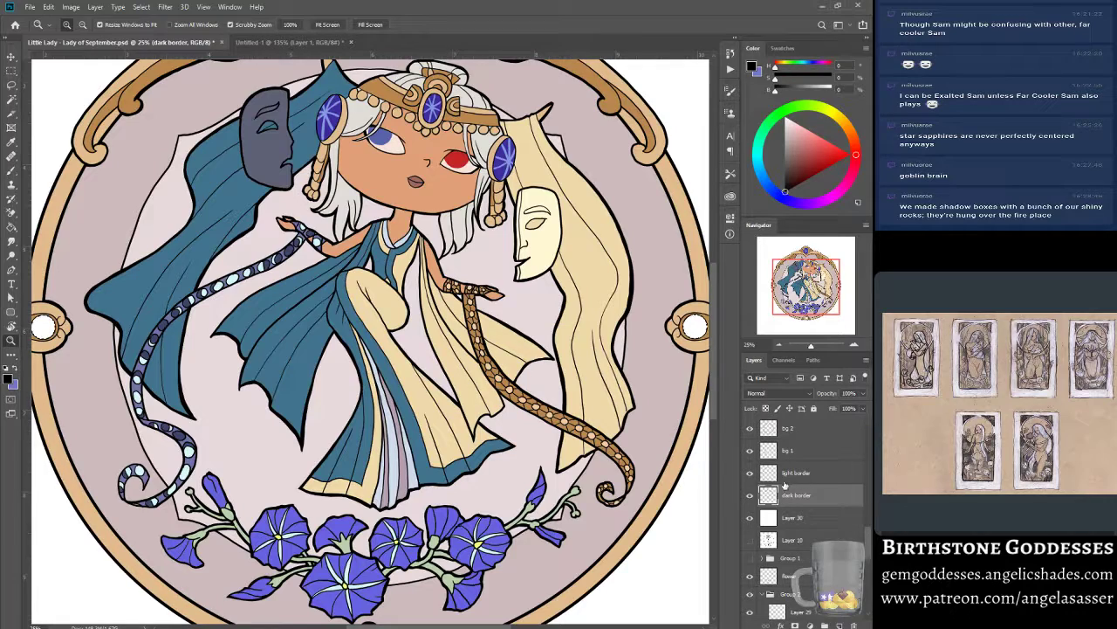
pyautogui.click(751, 472)
pyautogui.click(751, 472)
pyautogui.click(798, 473)
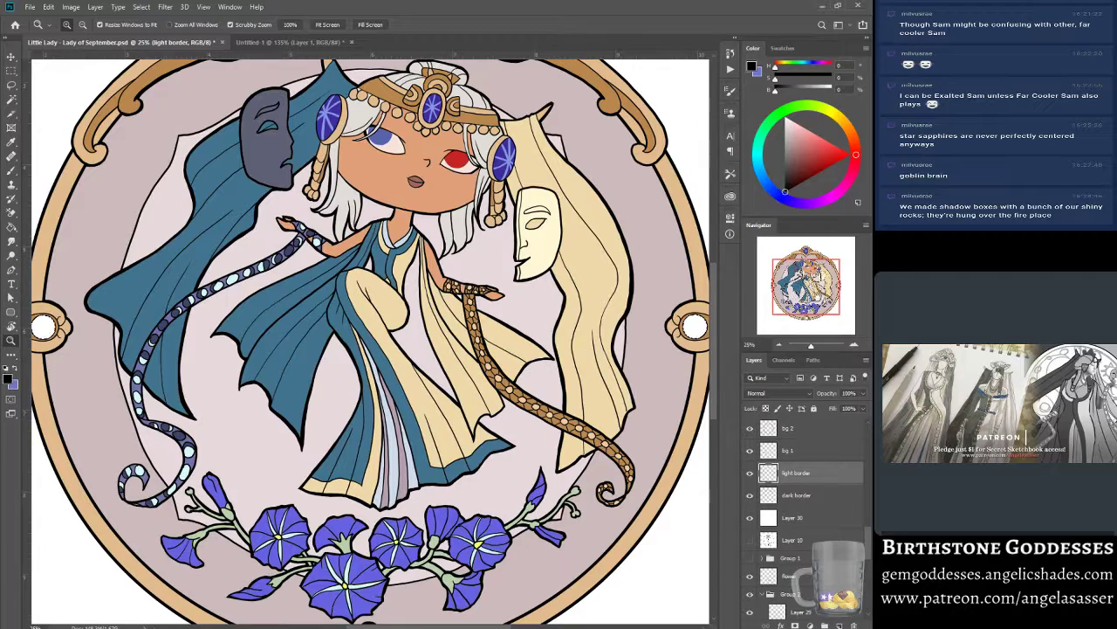
# Set the foreground color to the earring sapphire's dark blue, 3e2d9d, by sampling it from the gem.
pyautogui.moveTo(808, 297); pyautogui.dragTo(811, 299)
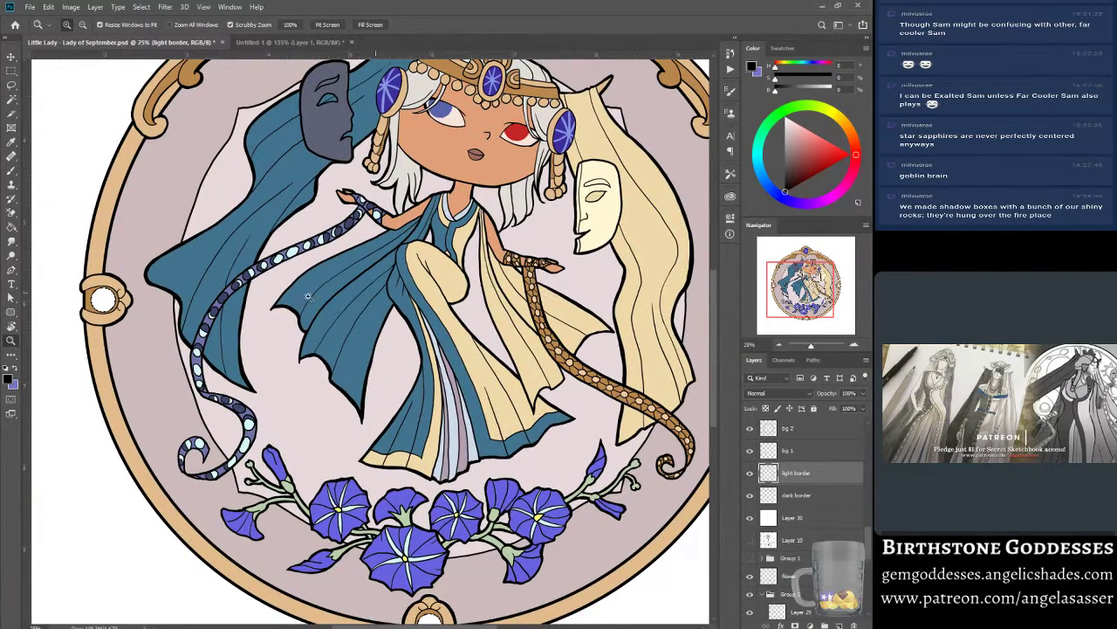
pyautogui.click(9, 378)
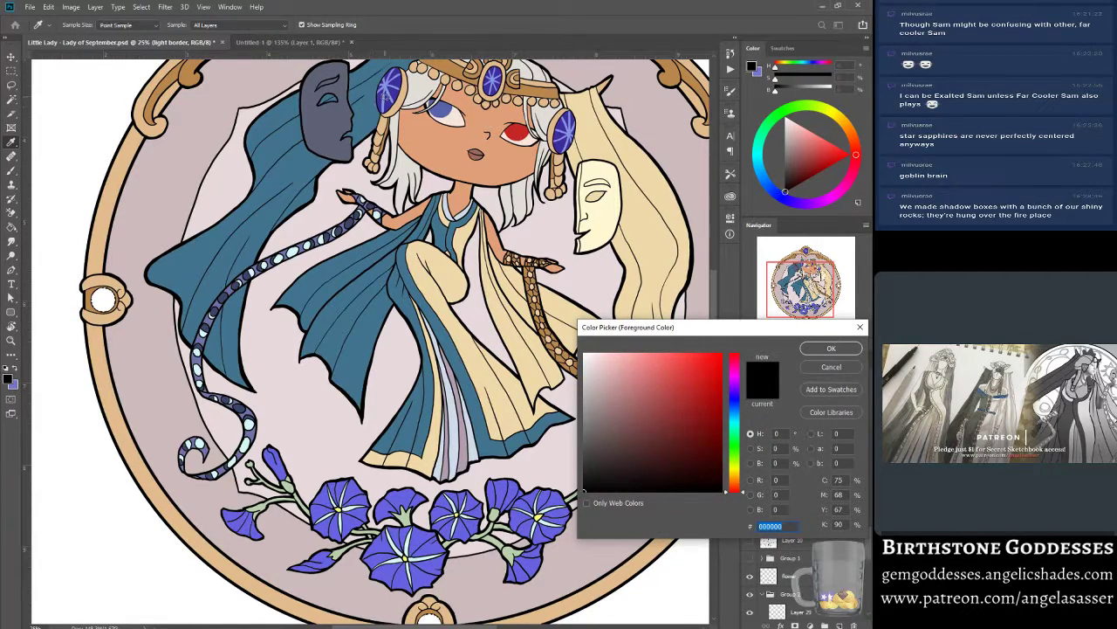
pyautogui.click(383, 96)
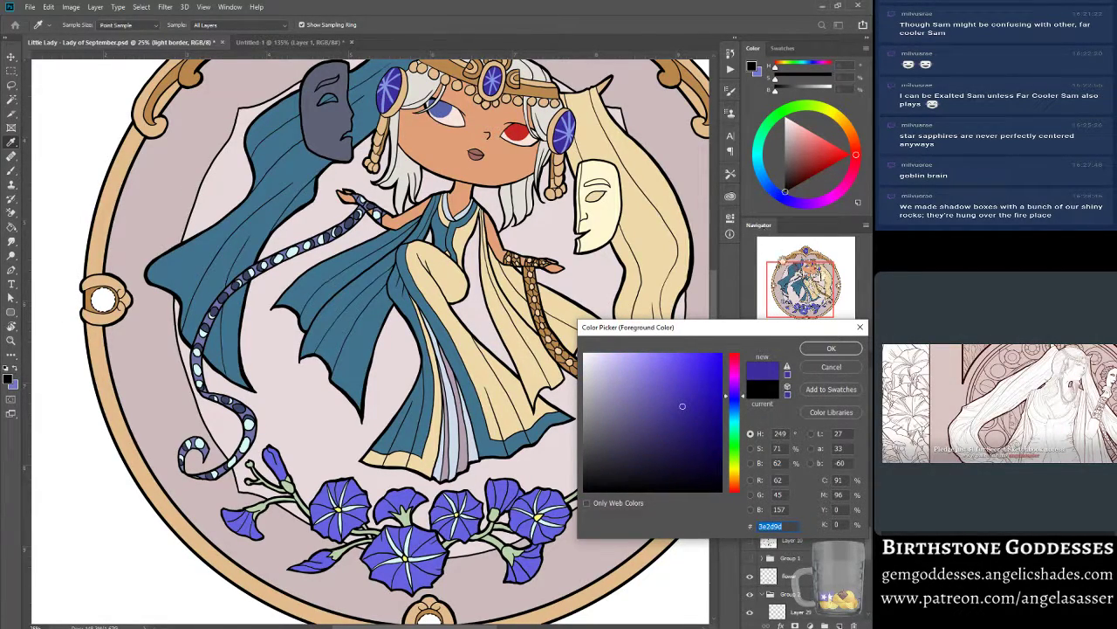
pyautogui.click(821, 349)
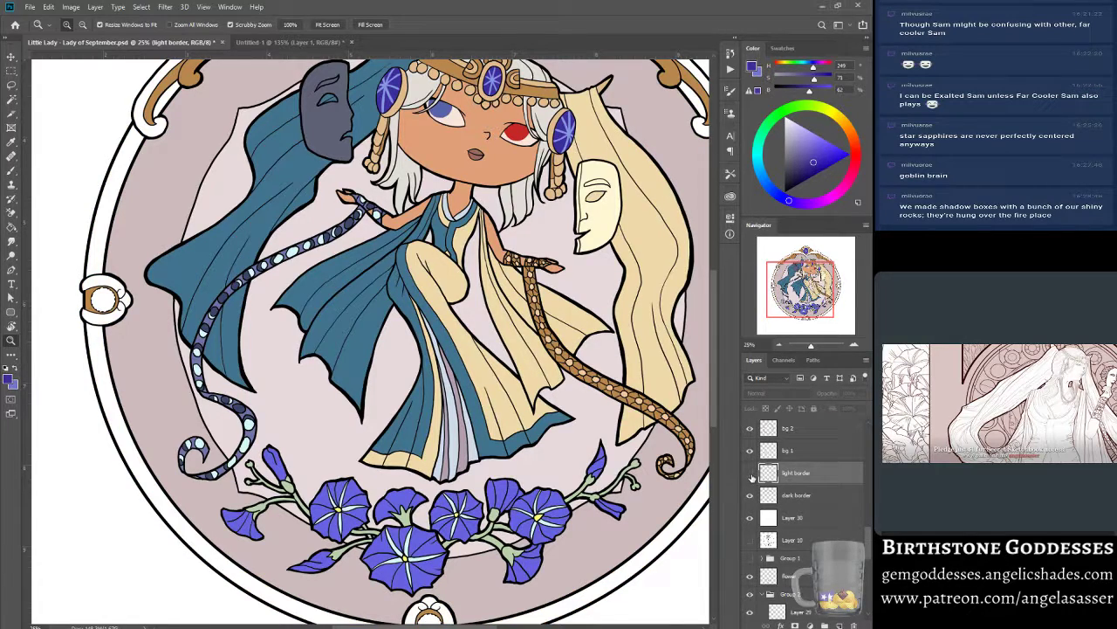
# Check what the "light border" layer covers on the frame by toggling its visibility, leaving it shown.
pyautogui.click(749, 472)
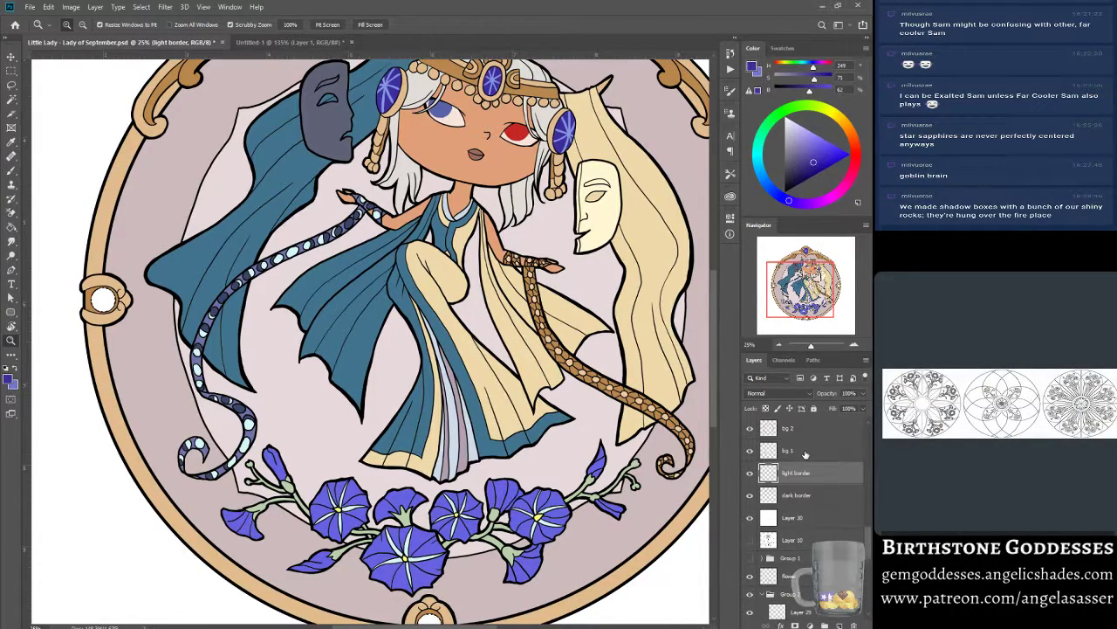
pyautogui.scroll(1, 793, 486)
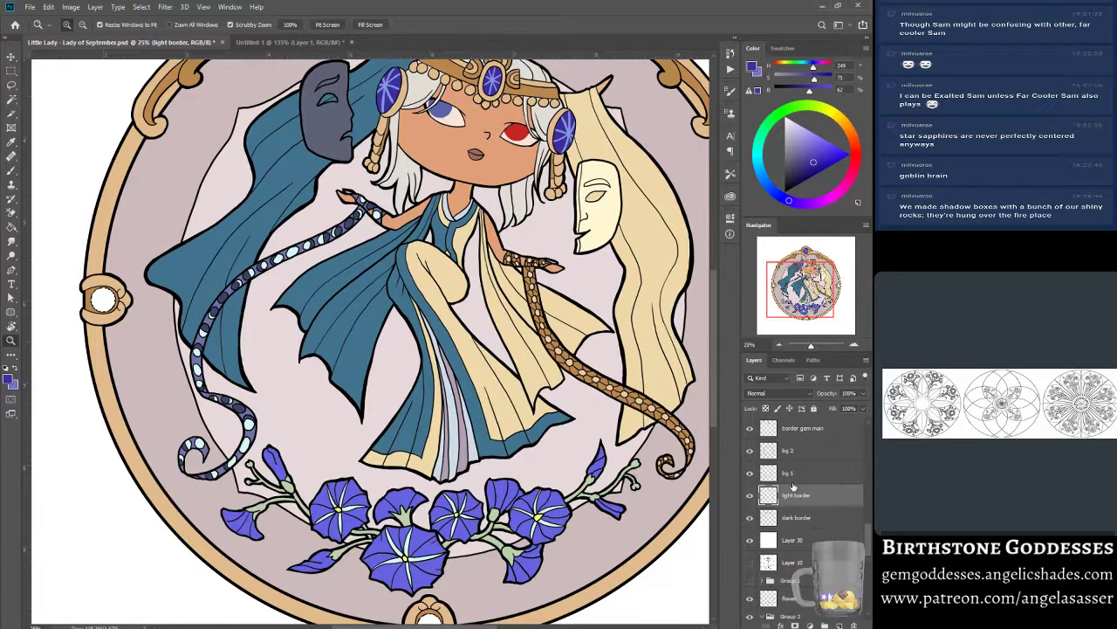
pyautogui.scroll(3, 793, 486)
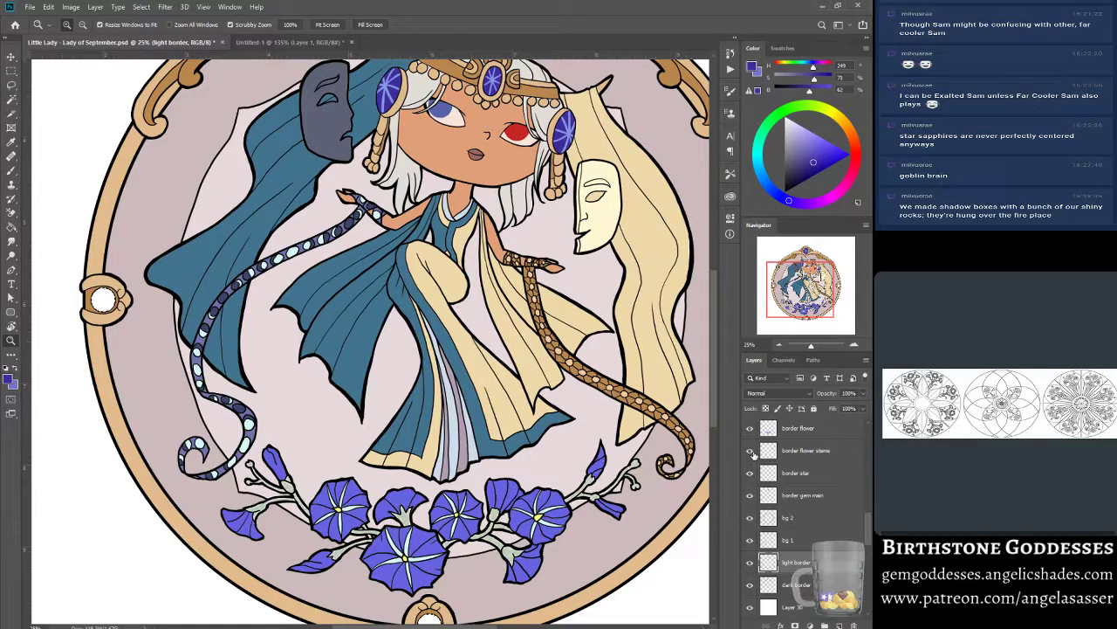
pyautogui.scroll(-2, 786, 523)
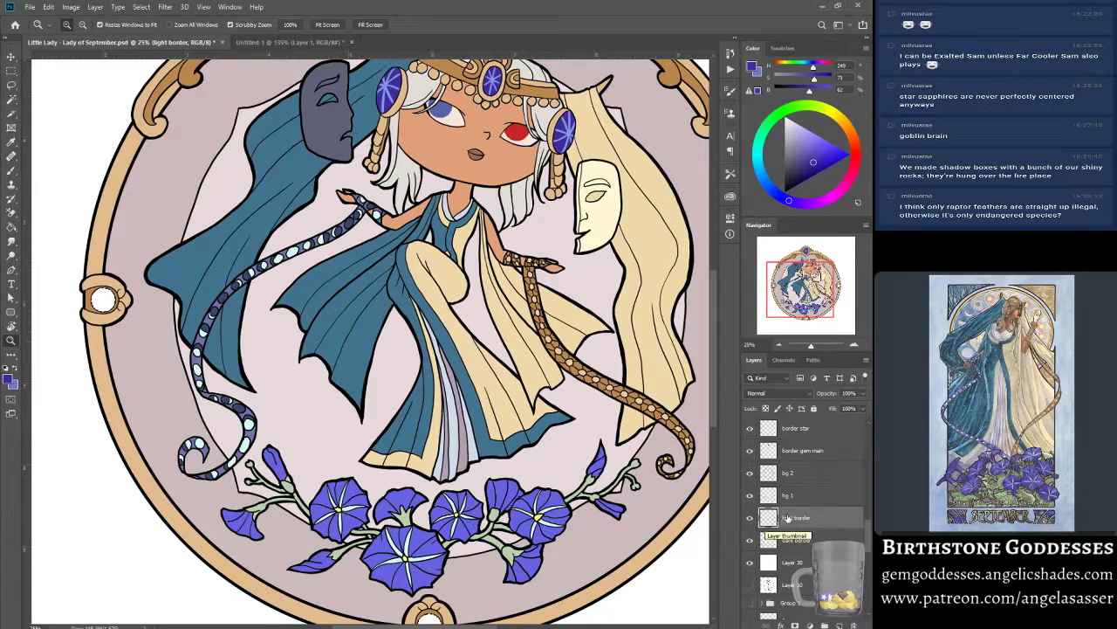
pyautogui.click(750, 520)
pyautogui.click(750, 519)
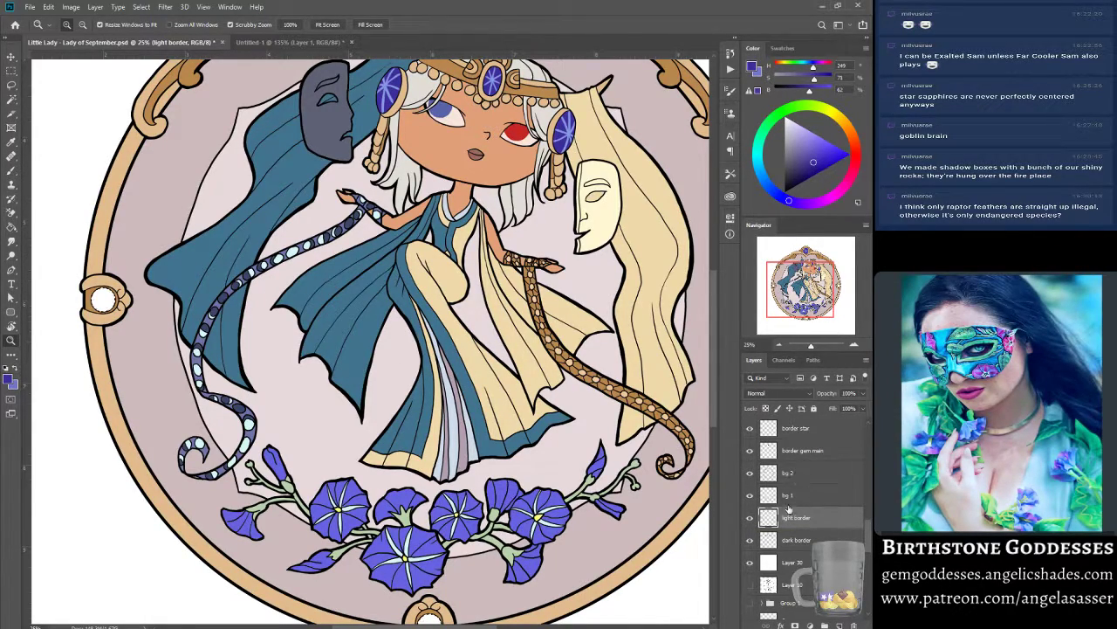
pyautogui.click(749, 518)
pyautogui.click(748, 517)
pyautogui.click(749, 520)
pyautogui.click(749, 520)
# Create a new layer directly above "light border" and name it "border gems".
pyautogui.click(839, 625)
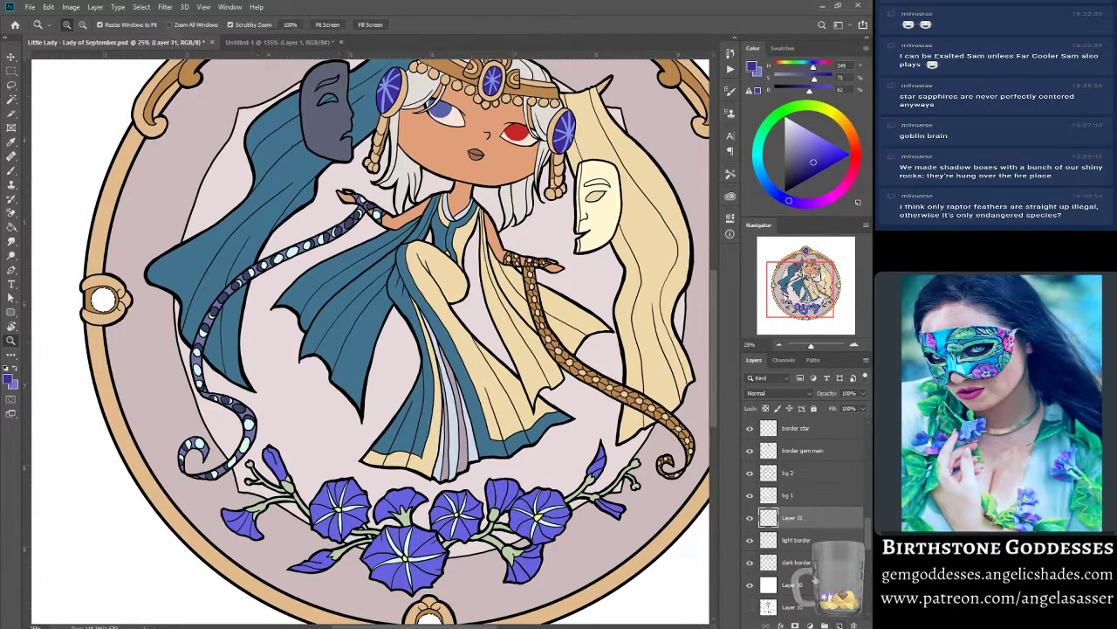
pyautogui.doubleClick(792, 521)
pyautogui.write('border gems')
pyautogui.press('Return')
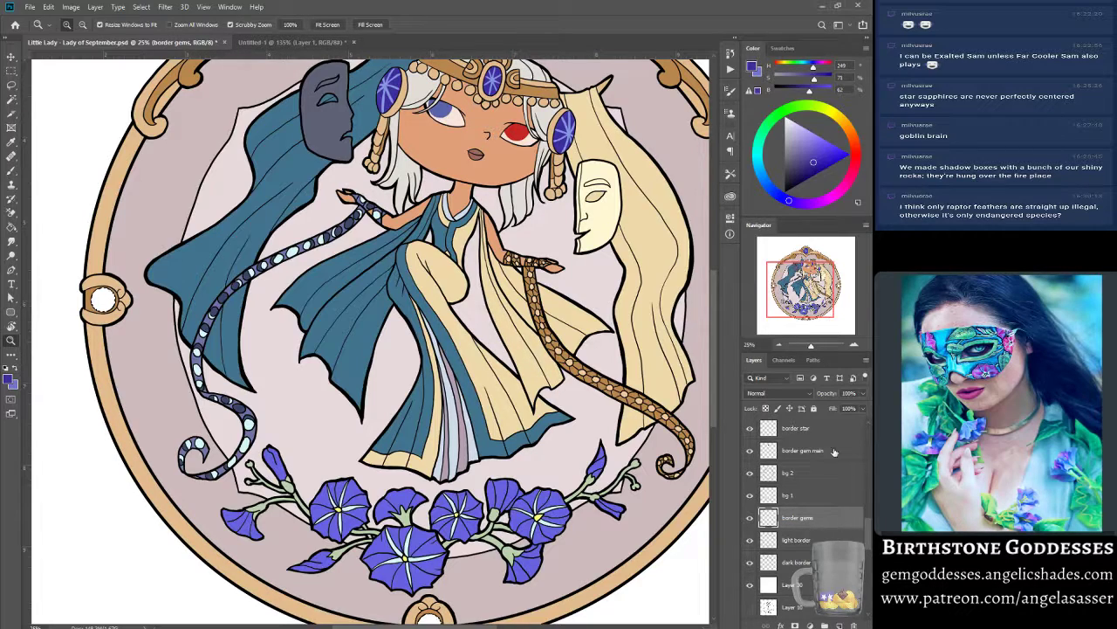
# Fill the selected round openings on the "border gems" layer with the dark blue foreground color at 100% opacity.
pyautogui.click(48, 8)
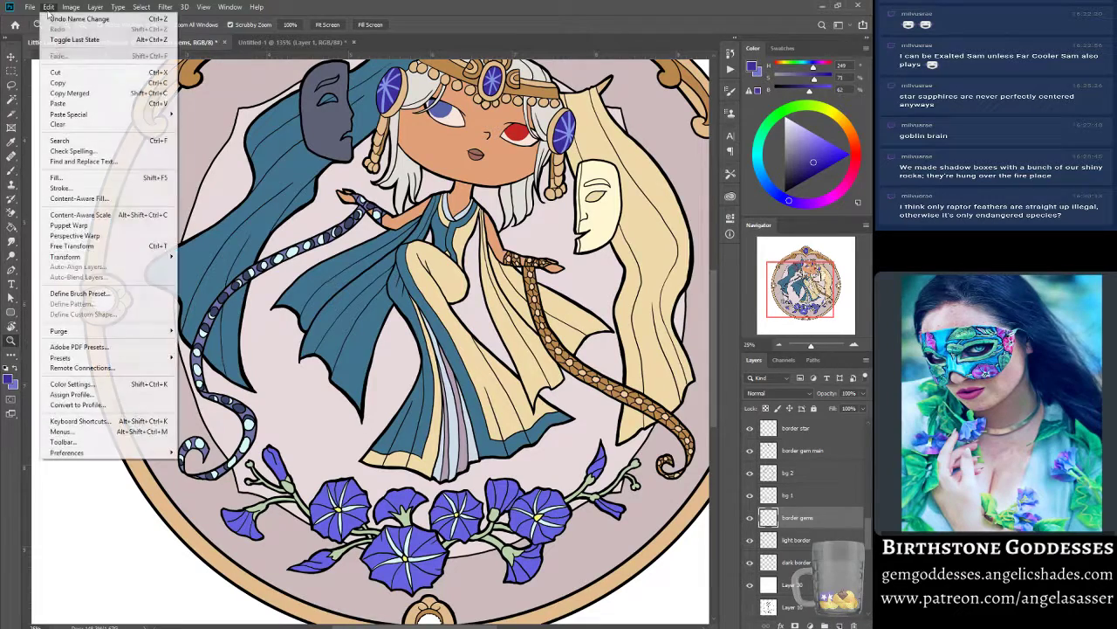
pyautogui.click(78, 177)
pyautogui.click(746, 416)
pyautogui.press('z')
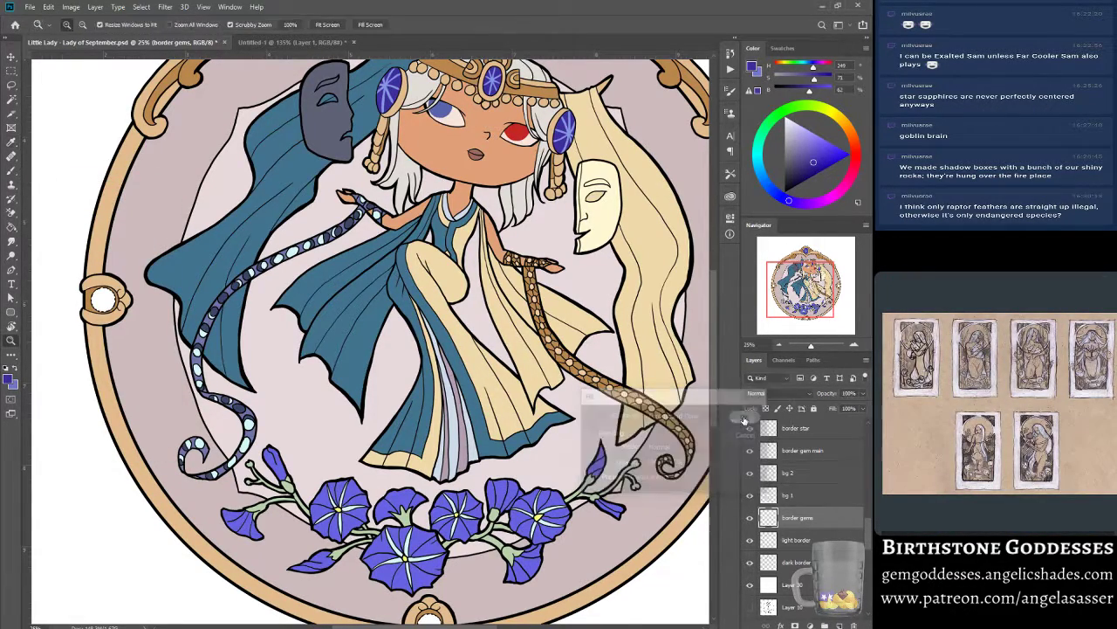
# Expand the selection of the three round gems again and fill the enlarged area with the dark blue foreground color.
pyautogui.click(141, 7)
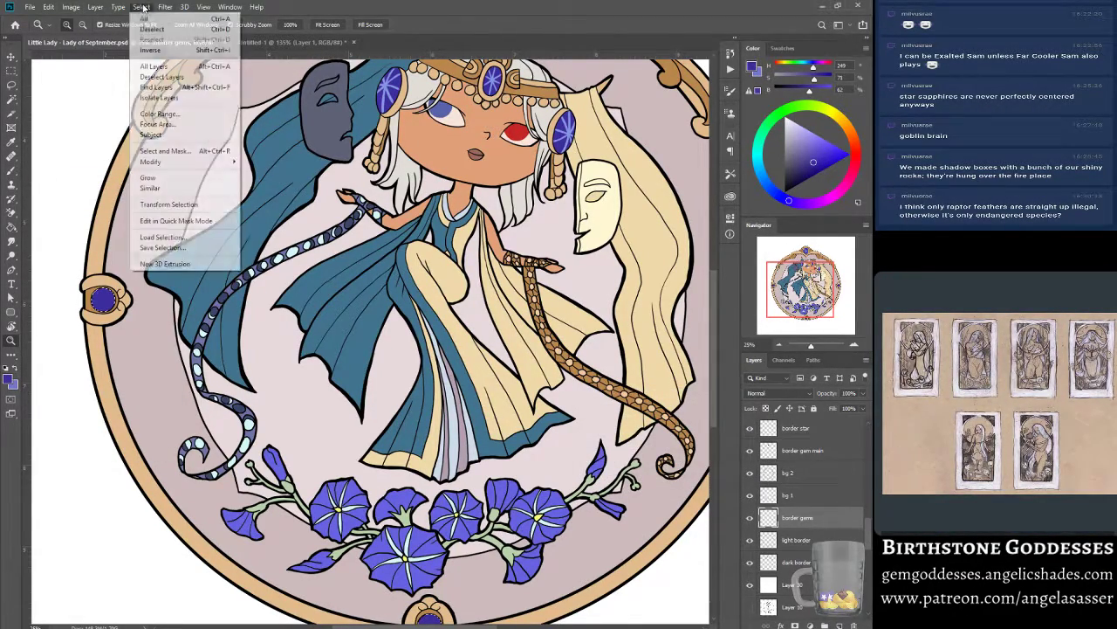
pyautogui.moveTo(183, 162)
pyautogui.click(273, 182)
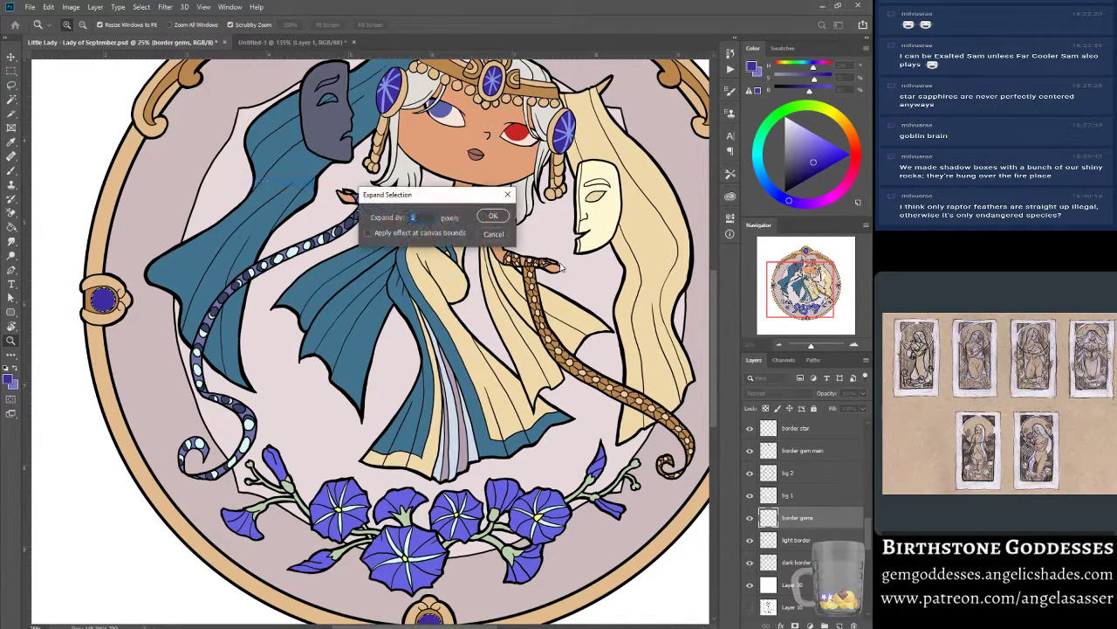
pyautogui.click(492, 214)
pyautogui.click(48, 7)
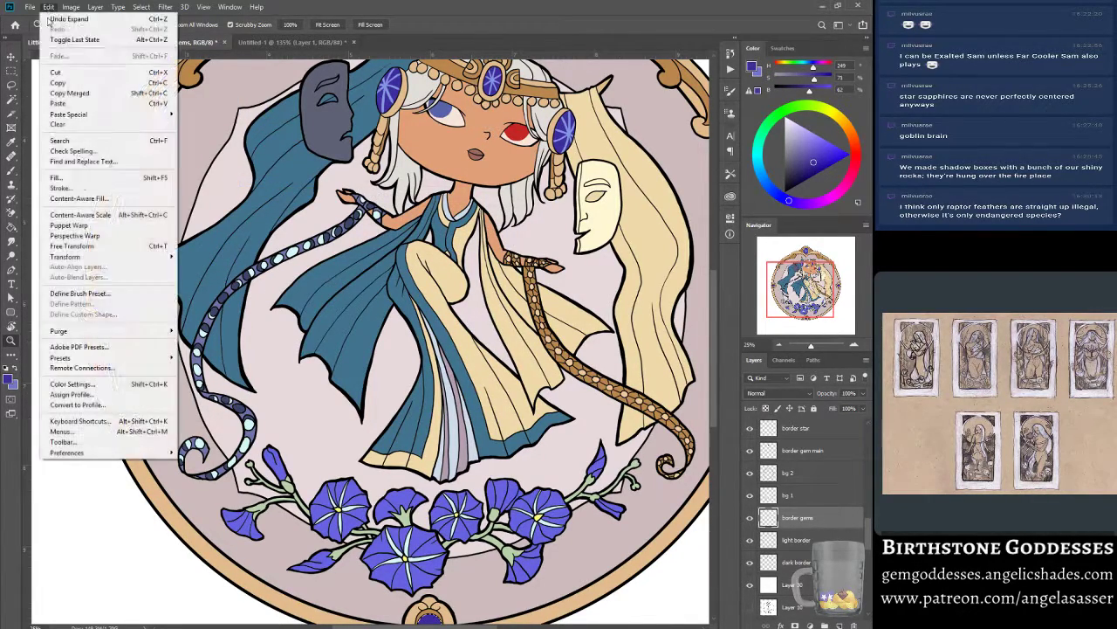
pyautogui.click(78, 176)
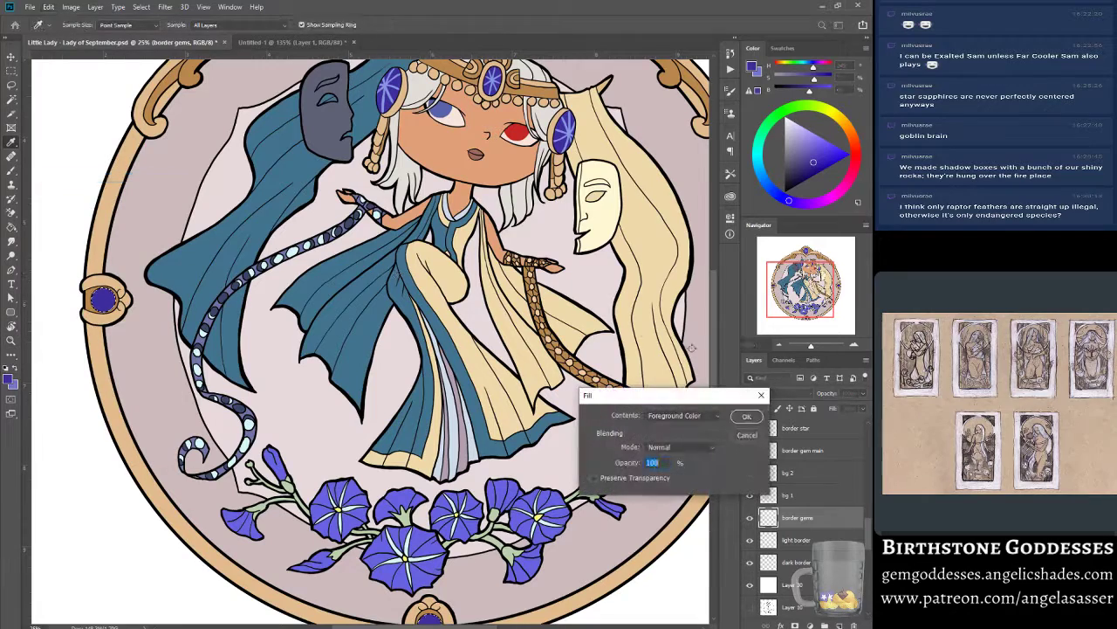
pyautogui.click(745, 418)
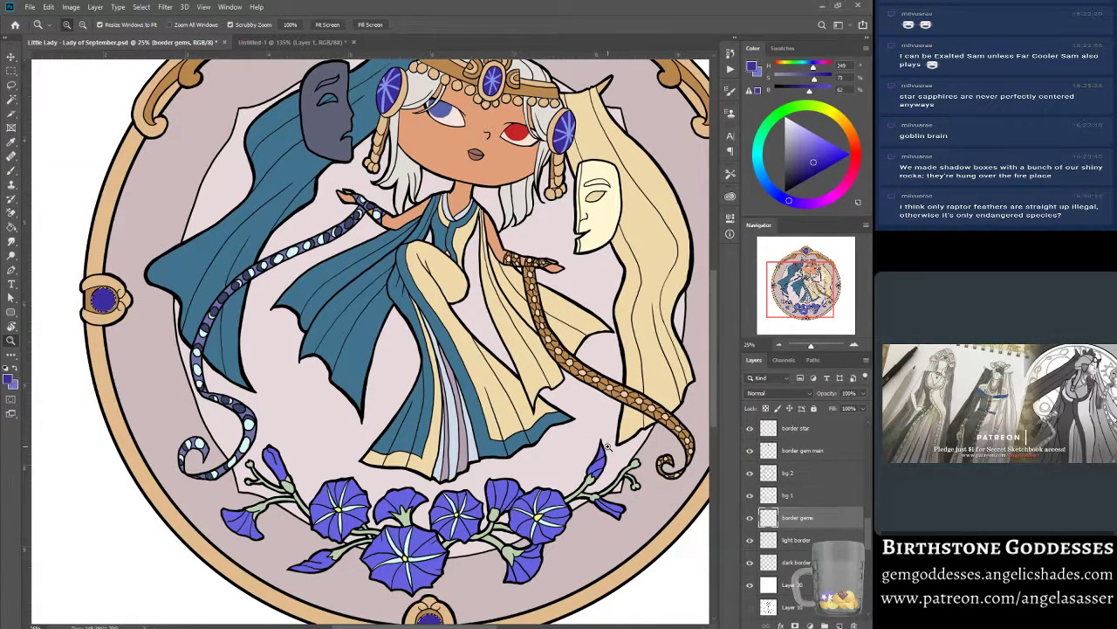
# Deselect the round gems and refill the "border gems" layer with foreground color 3e2d9d, with Preserve Transparency turned on.
pyautogui.press('z')
pyautogui.scroll(2, 434, 426)
pyautogui.click(9, 378)
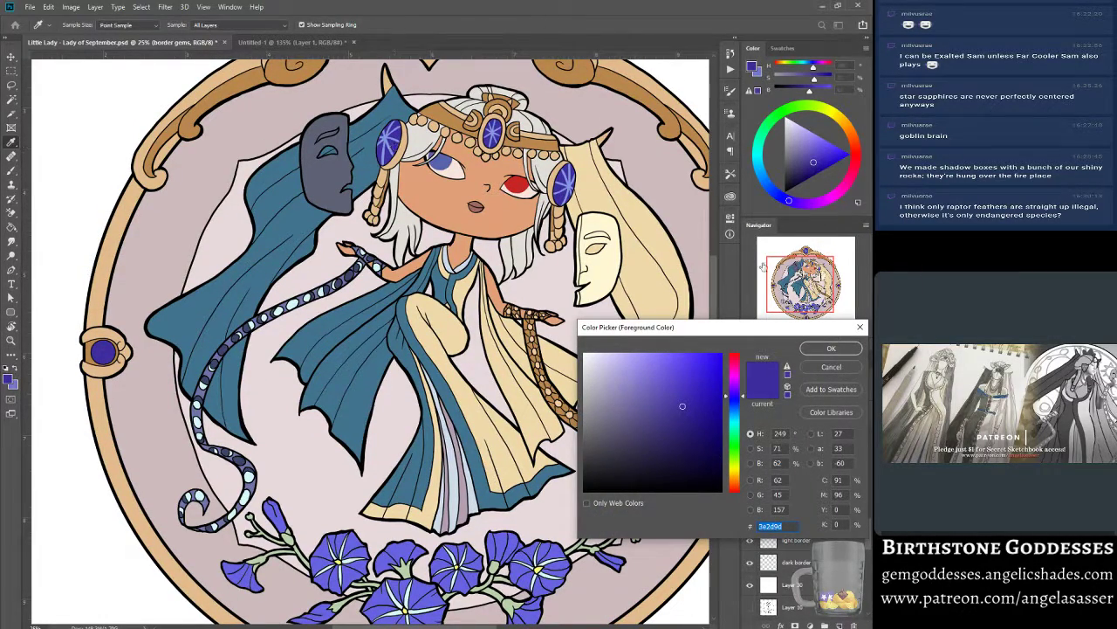
pyautogui.click(828, 346)
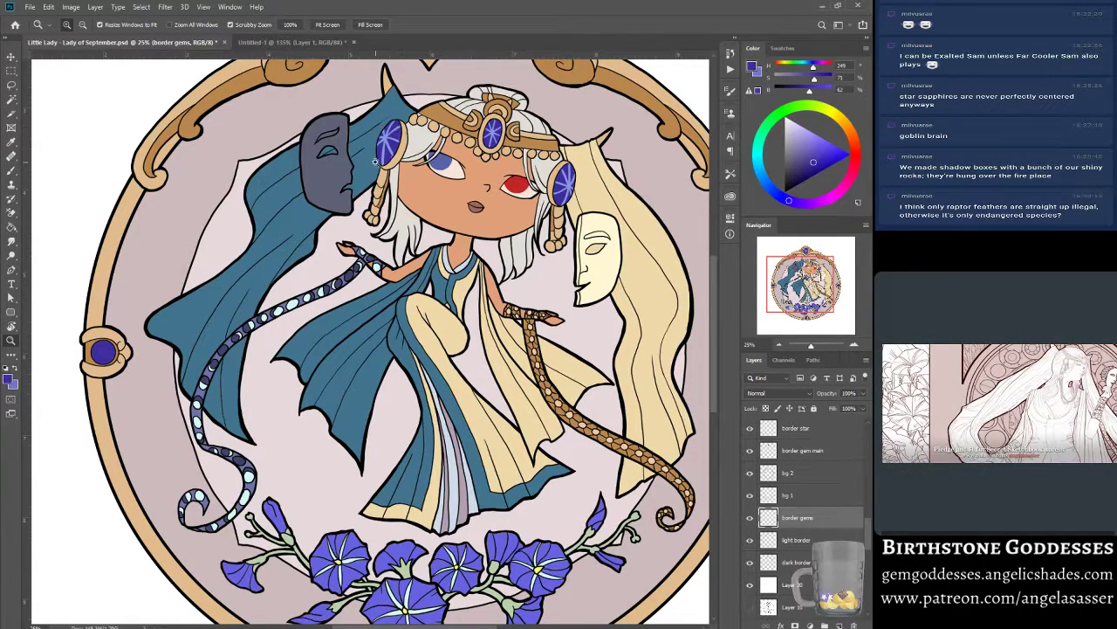
pyautogui.scroll(4, 384, 137)
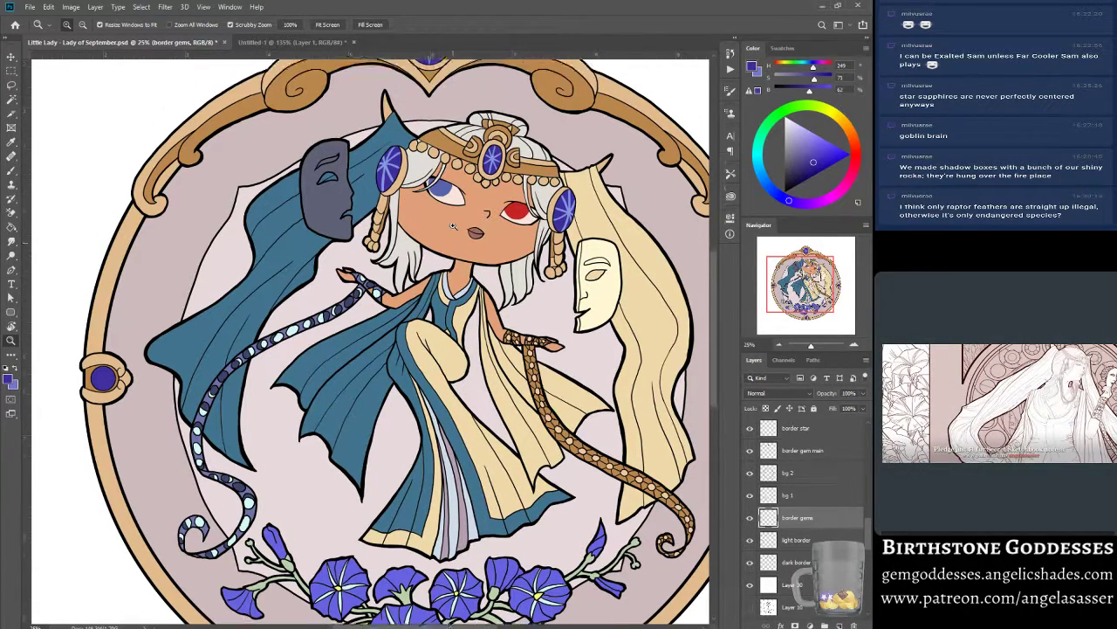
pyautogui.click(49, 6)
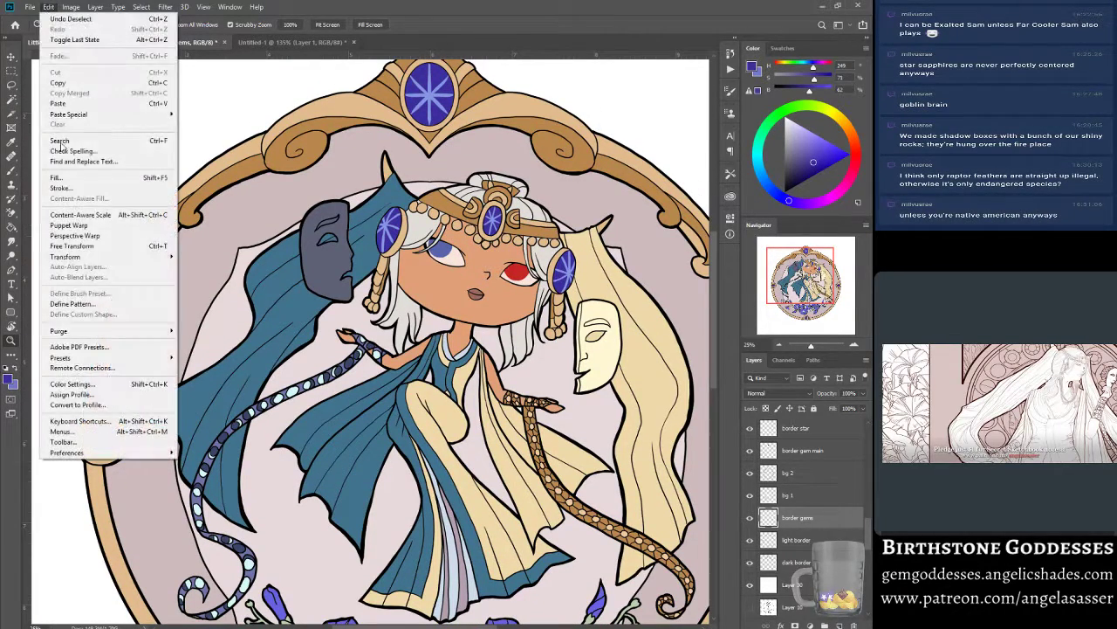
pyautogui.click(66, 178)
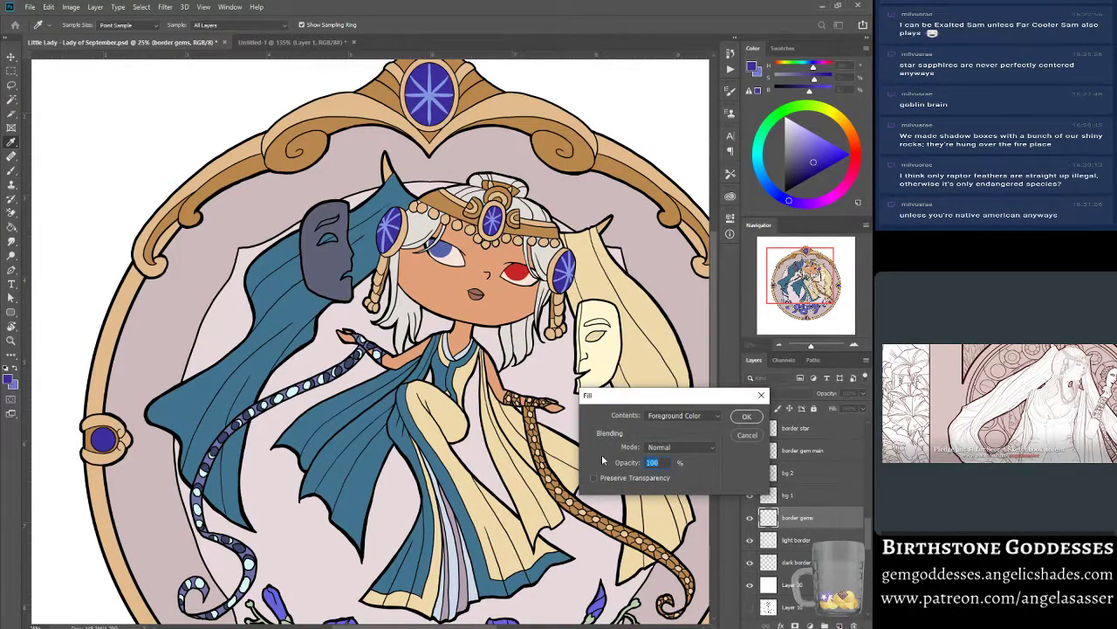
pyautogui.click(602, 479)
pyautogui.click(740, 417)
pyautogui.press('z')
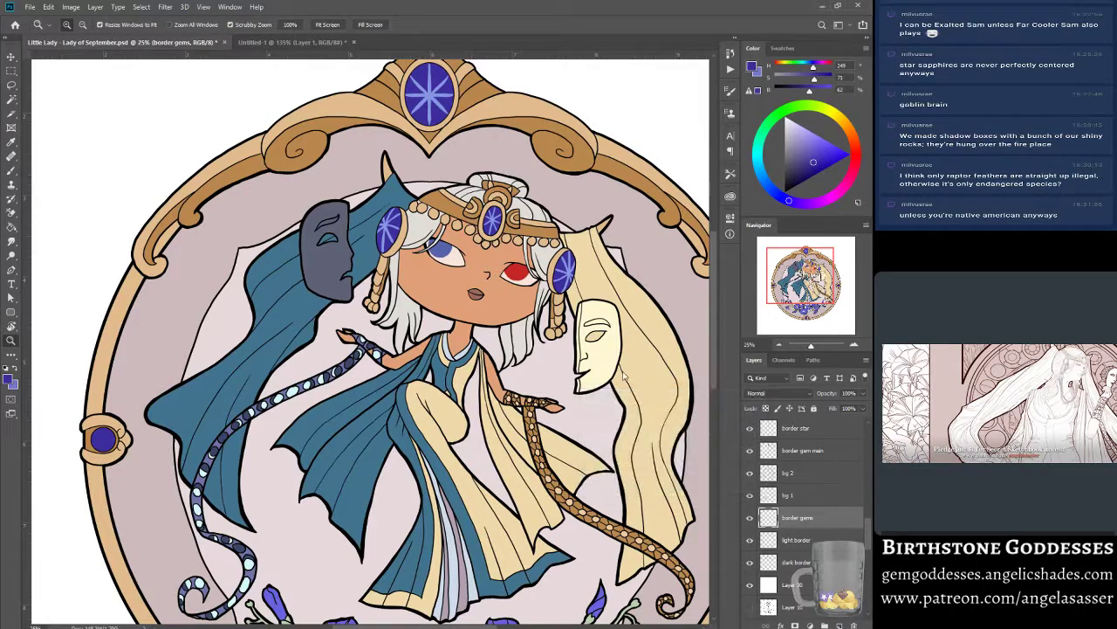
# Brighten the round frame gems with a Hue/Saturation adjustment of Saturation +59 and Lightness +29.
pyautogui.click(71, 7)
pyautogui.moveTo(131, 37)
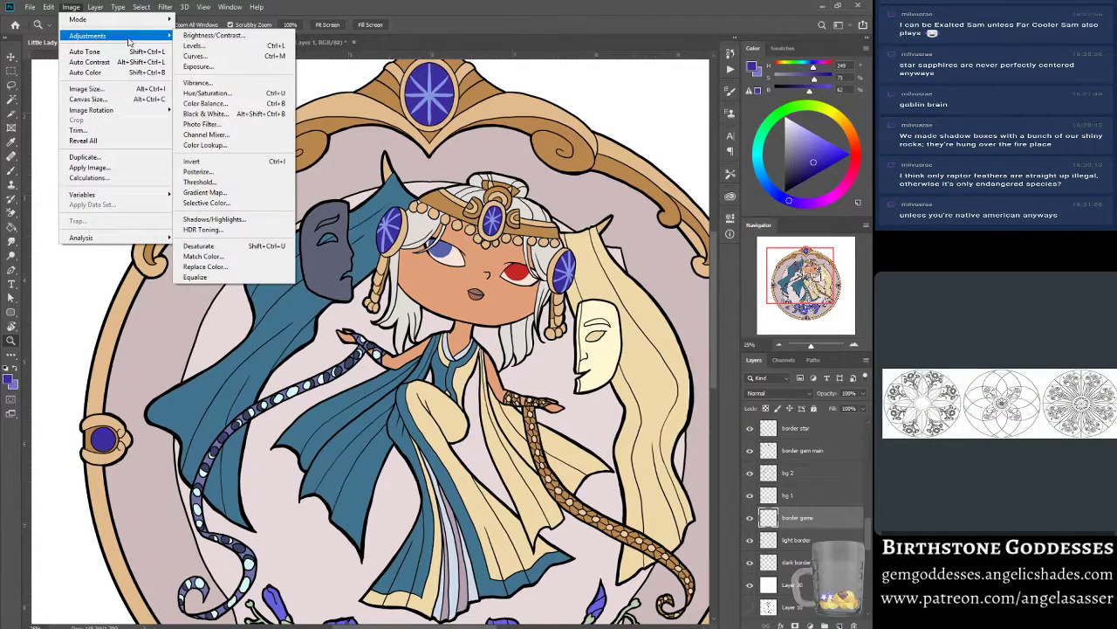
pyautogui.click(241, 92)
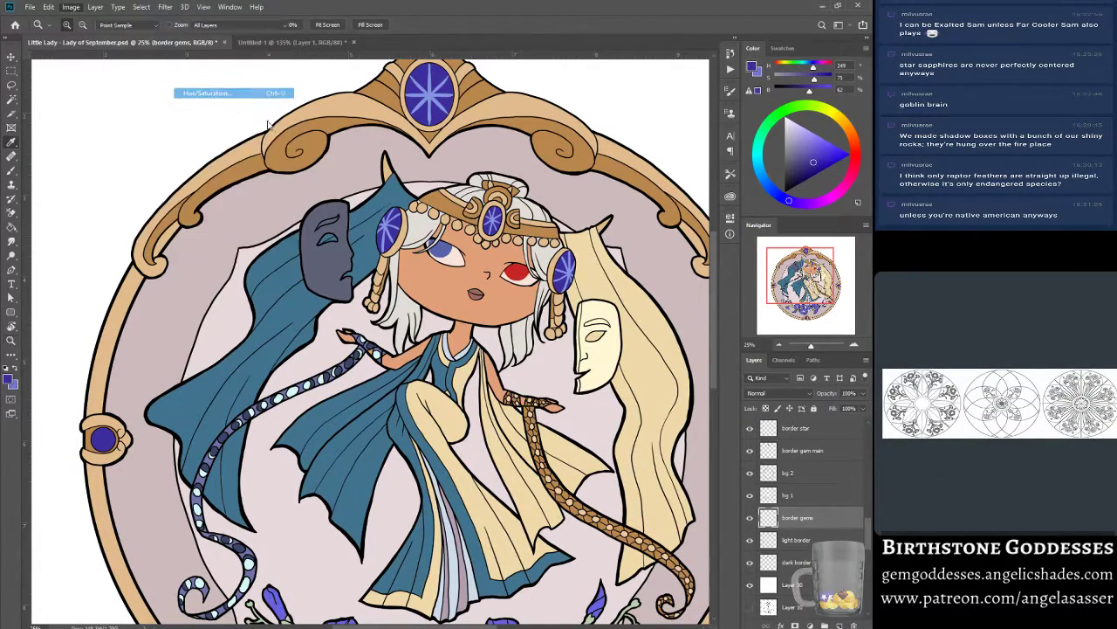
pyautogui.moveTo(668, 279); pyautogui.dragTo(679, 310)
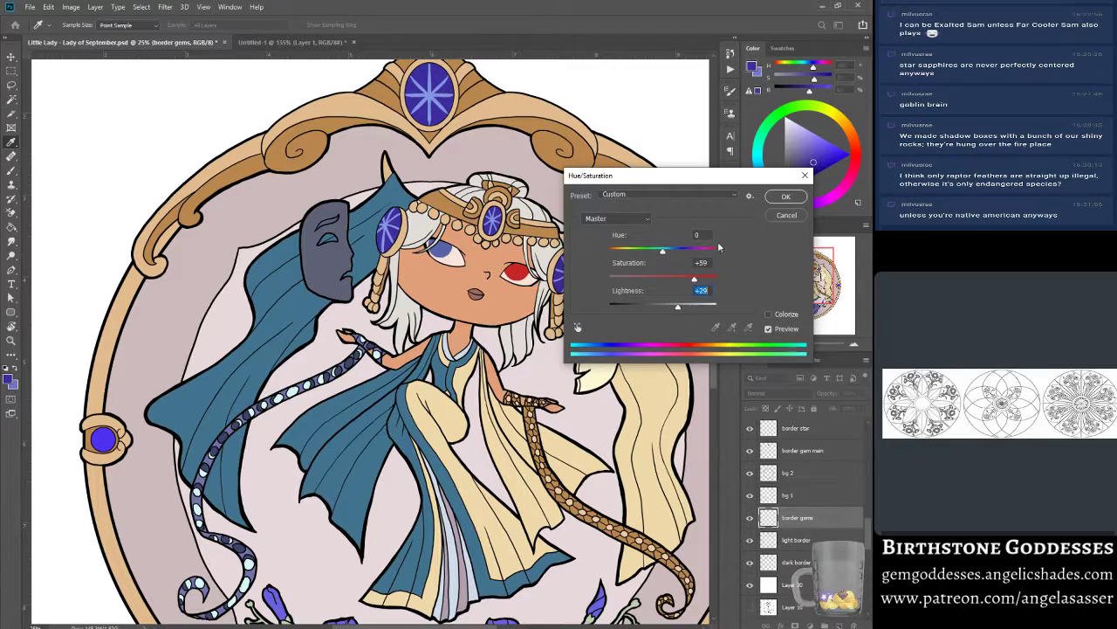
pyautogui.click(786, 196)
pyautogui.press('z')
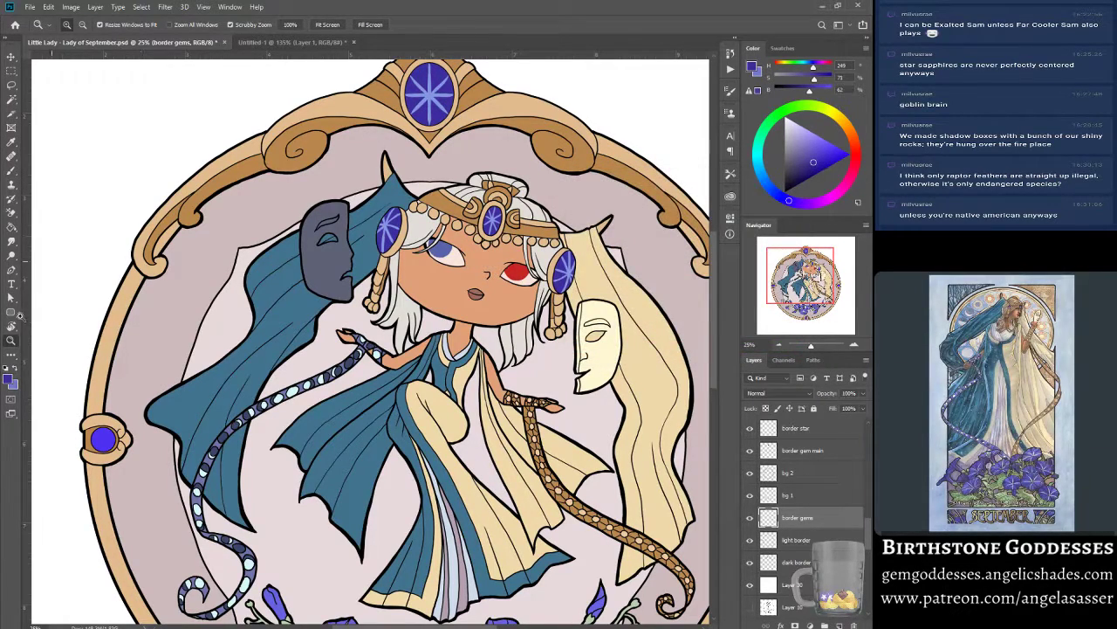
# Sample the brightened blue of the frame gem as the foreground color and fill the "border gem main" layer with it, preserving transparency.
pyautogui.click(11, 381)
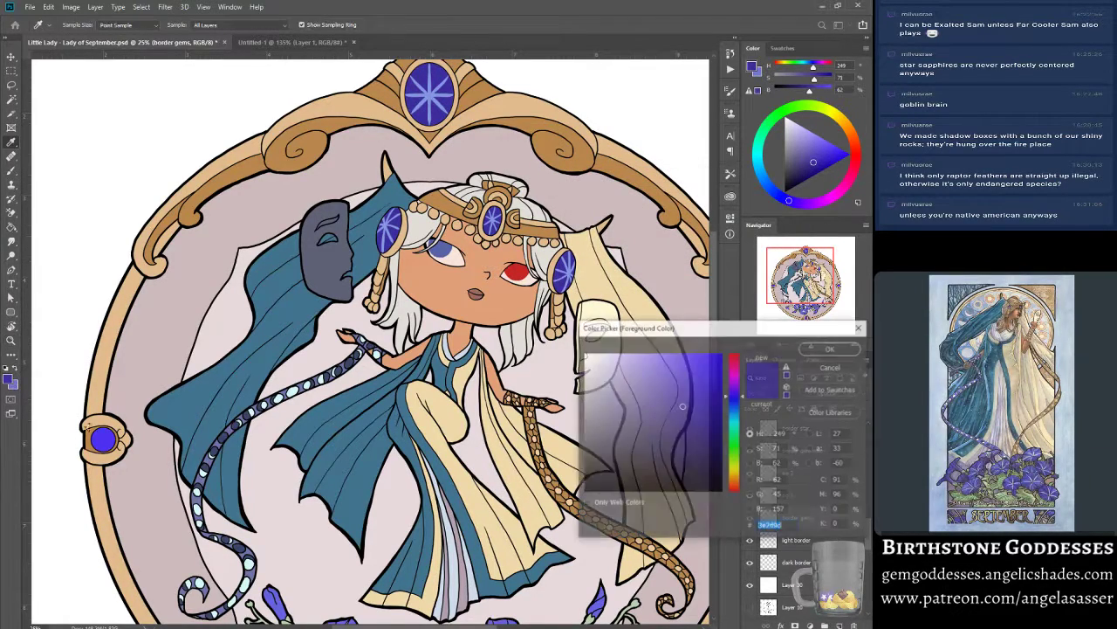
pyautogui.click(831, 348)
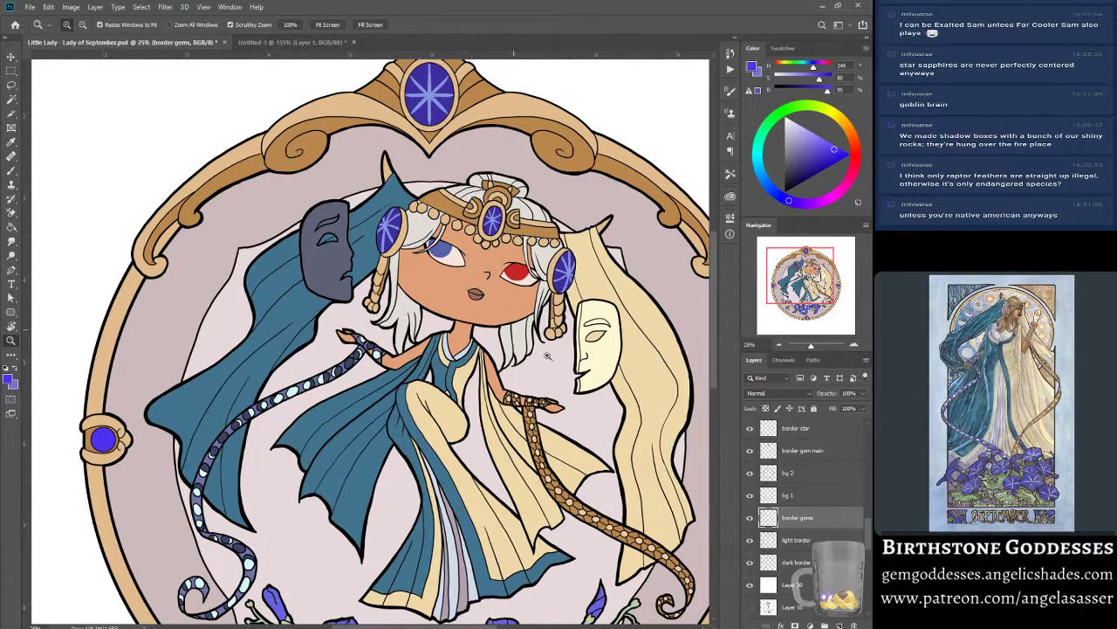
pyautogui.click(14, 55)
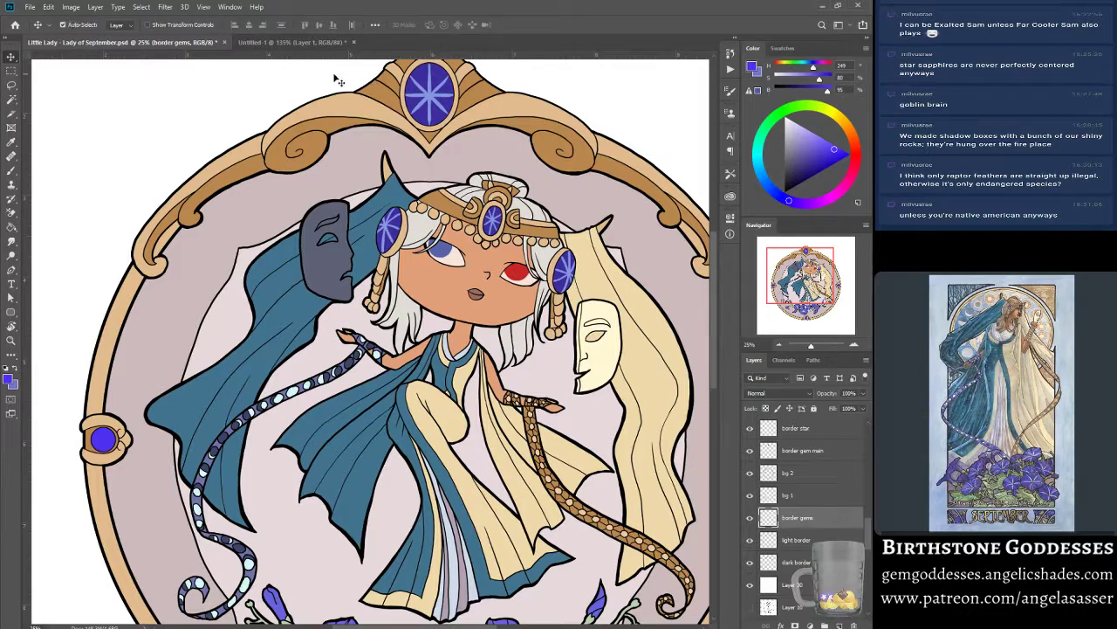
pyautogui.click(427, 81)
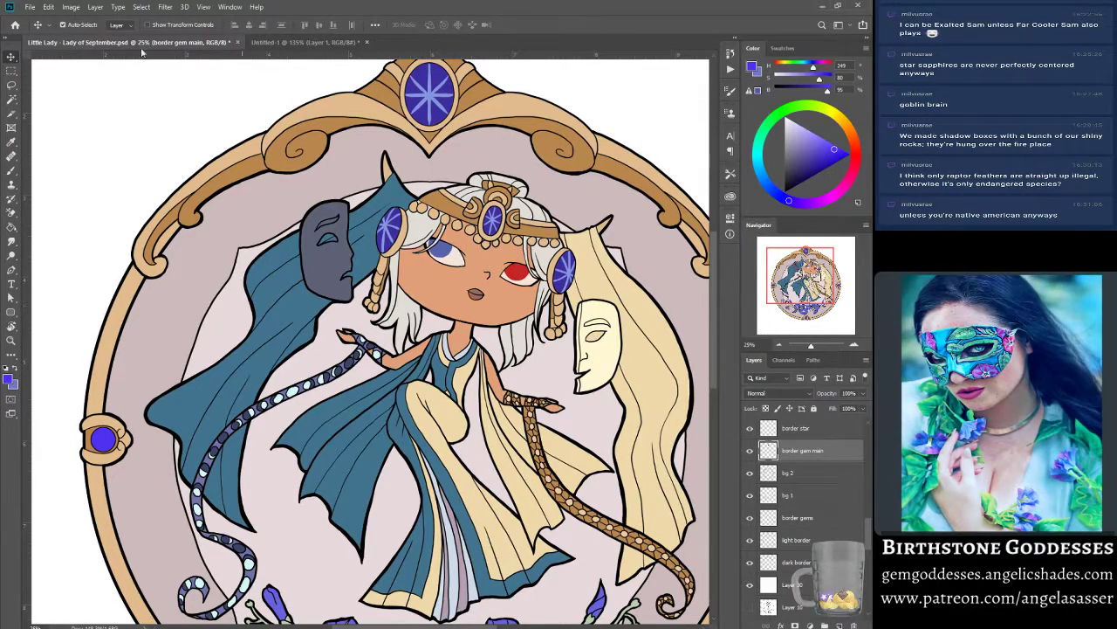
pyautogui.click(48, 7)
pyautogui.click(65, 175)
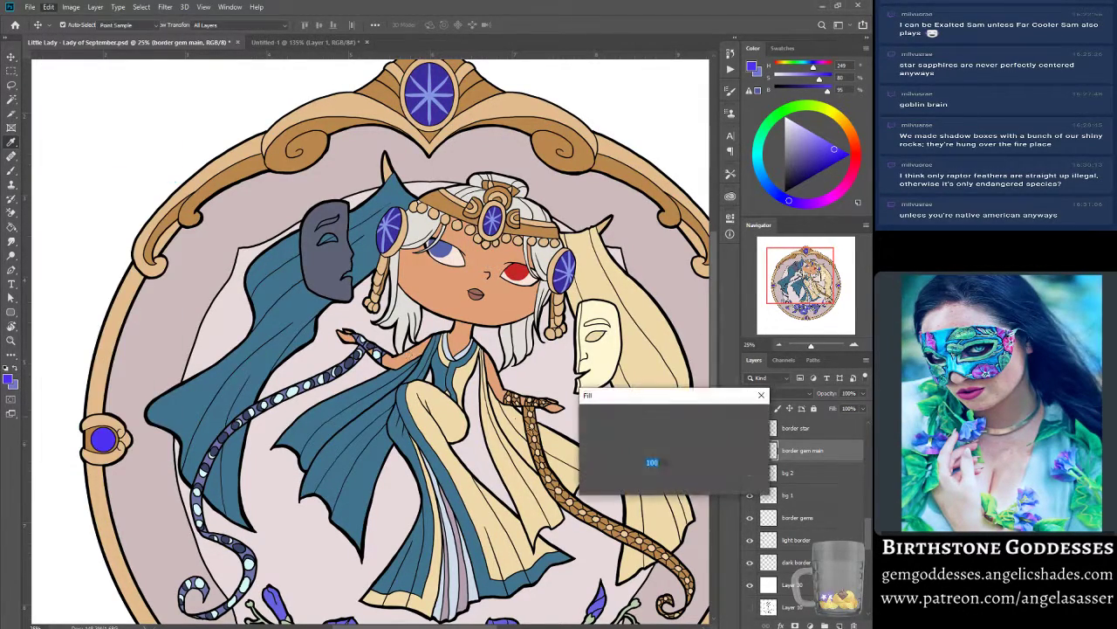
pyautogui.click(744, 418)
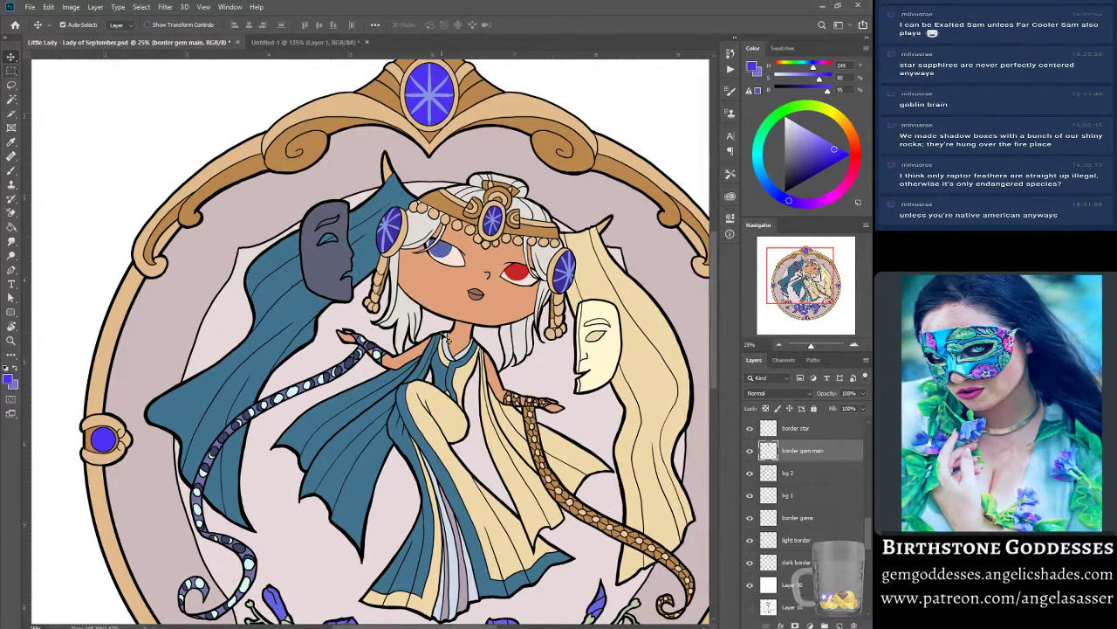
# Fill the "sapphire" layer of the earrings and headpiece with the same bright blue, preserving transparency.
pyautogui.click(398, 238)
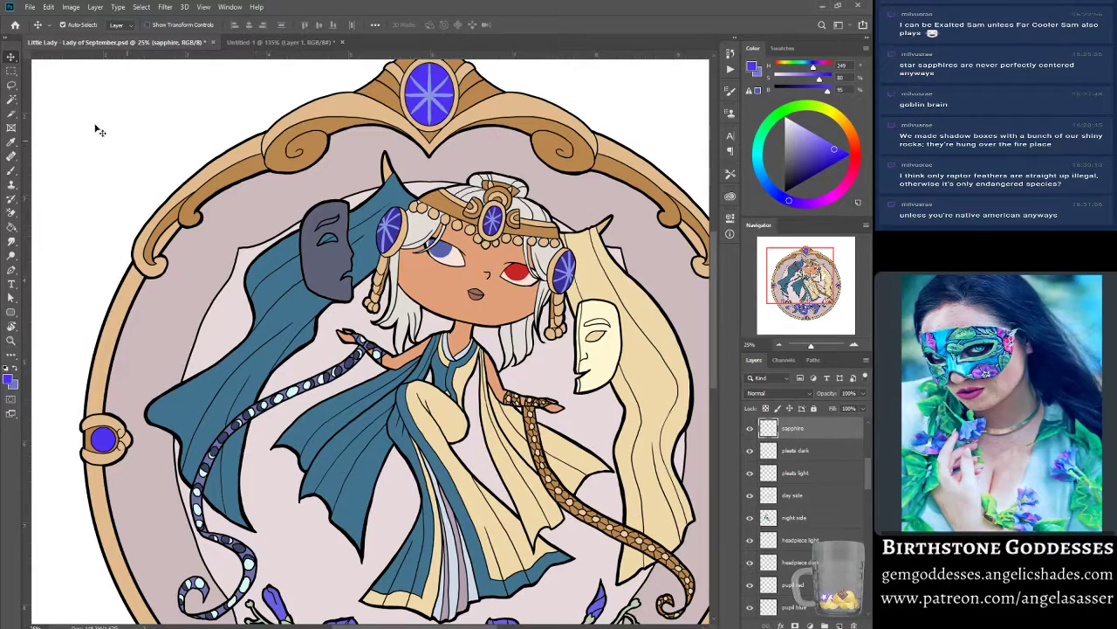
pyautogui.click(49, 7)
pyautogui.click(80, 178)
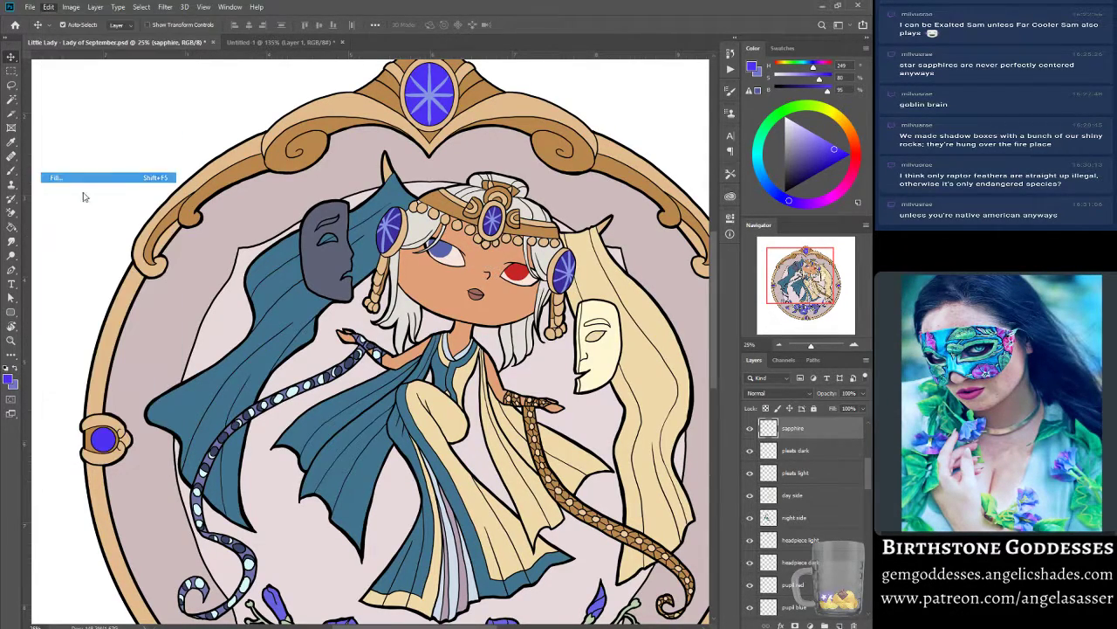
pyautogui.click(747, 417)
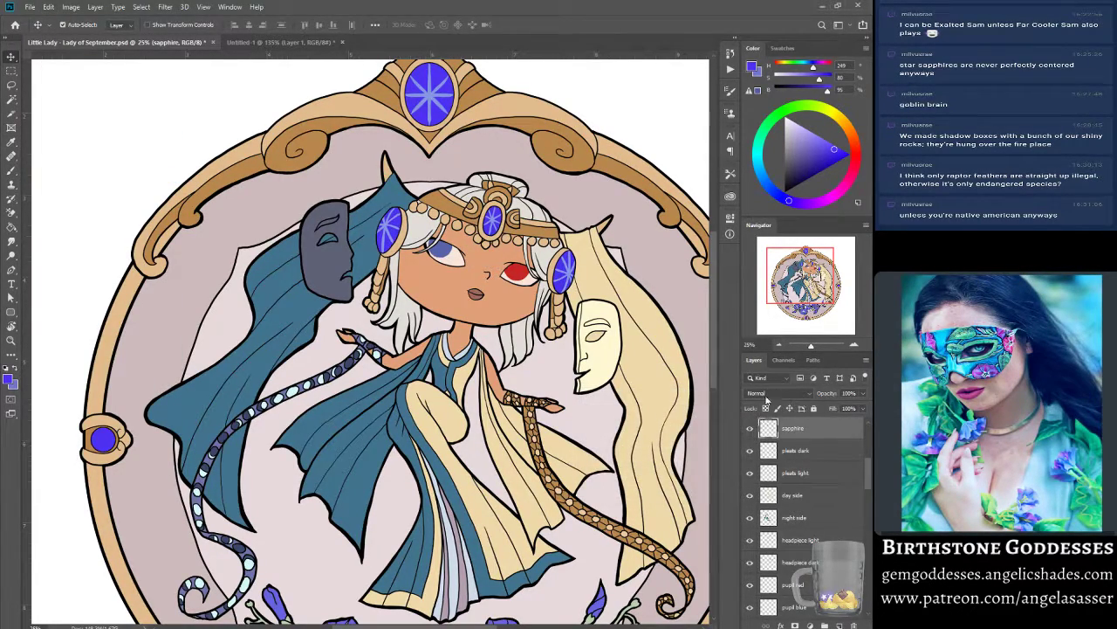
pyautogui.moveTo(812, 347); pyautogui.dragTo(813, 347)
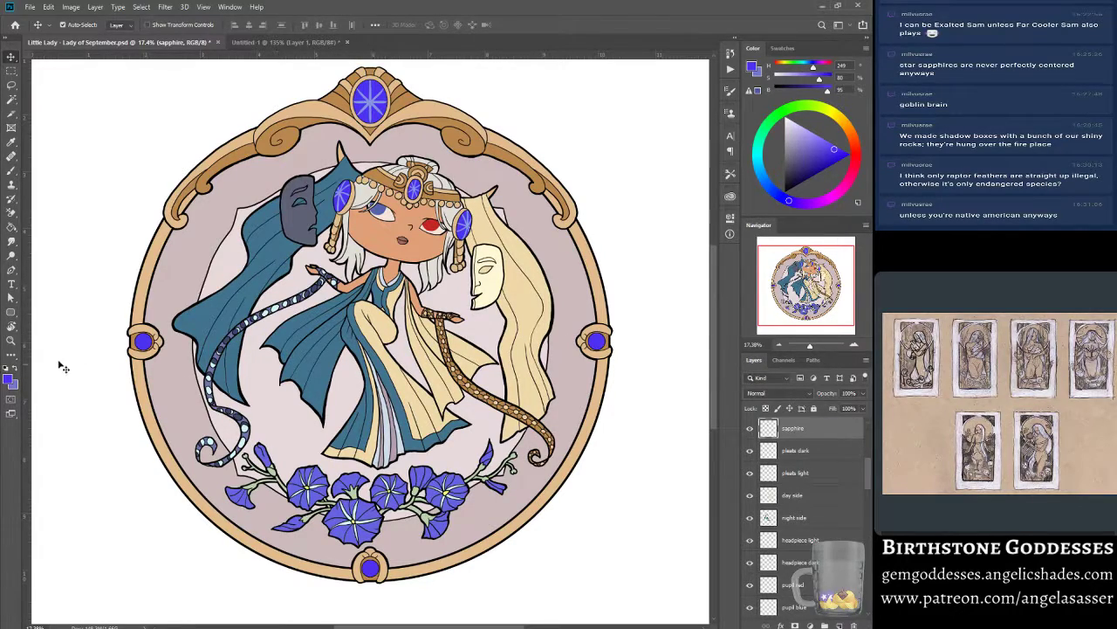
pyautogui.click(19, 341)
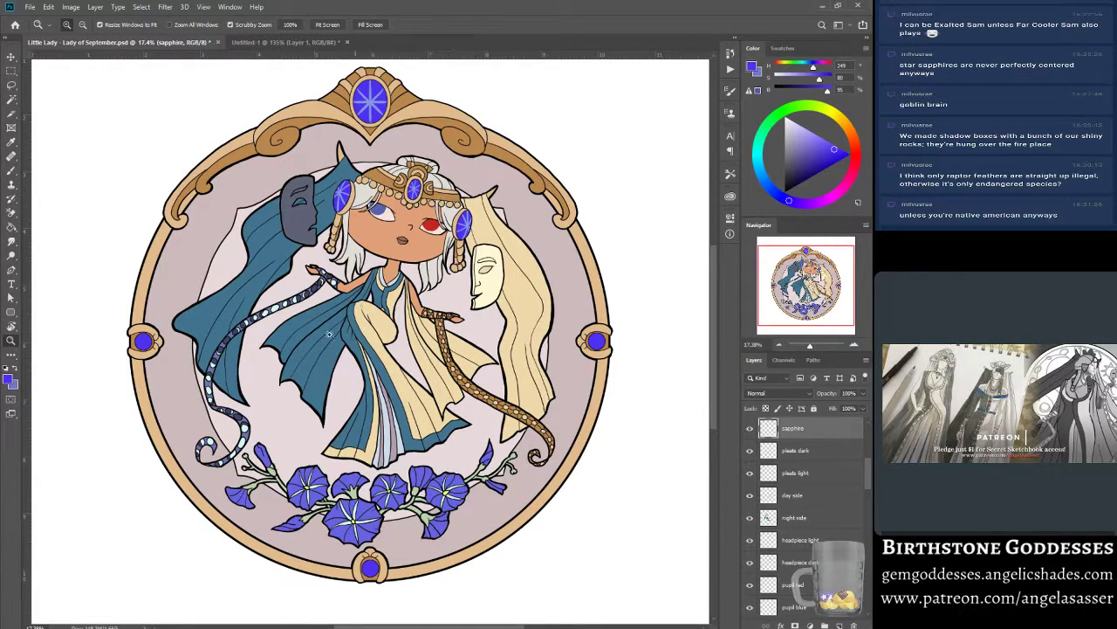
# Examine the recolored sapphires on the frame, earrings and headpiece up close alongside the rest of the figure.
pyautogui.scroll(2, 374, 262)
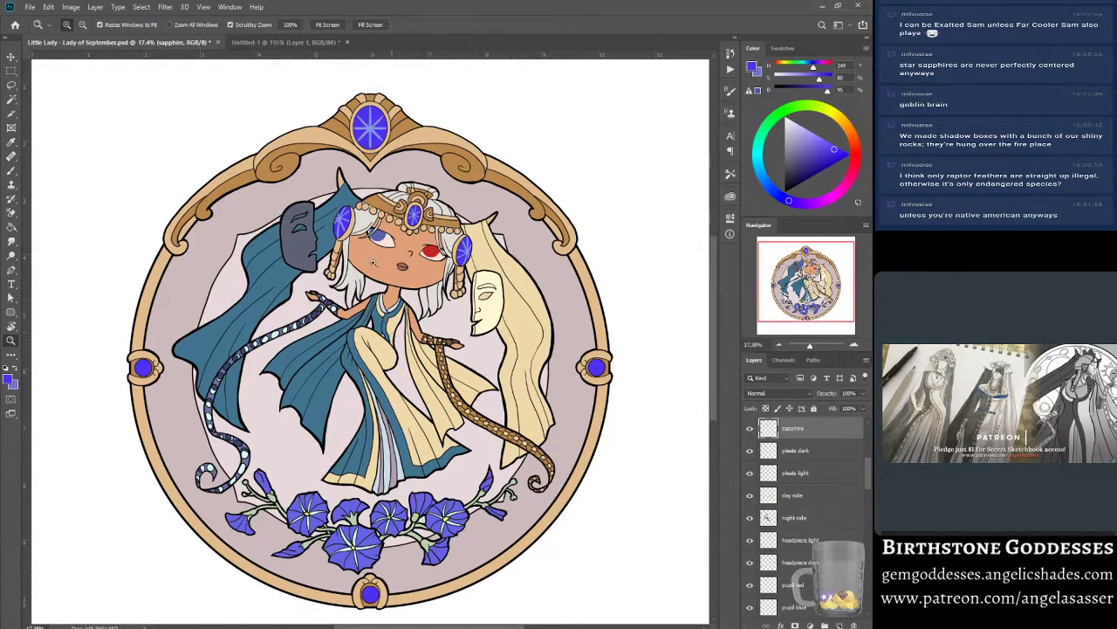
pyautogui.click(337, 94)
pyautogui.click(336, 93)
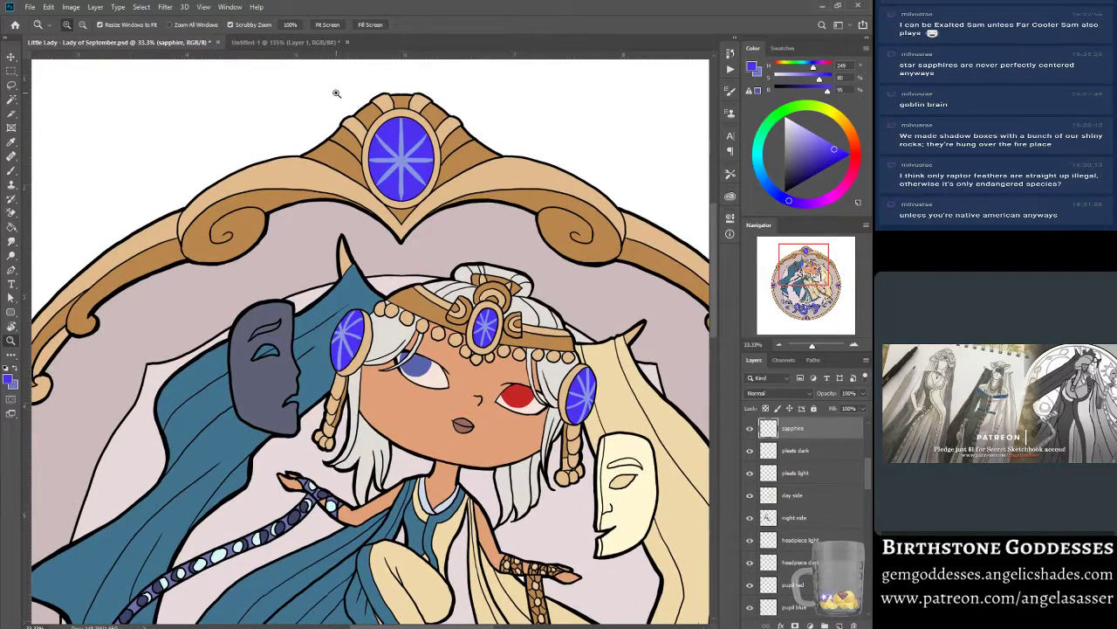
pyautogui.moveTo(802, 274); pyautogui.dragTo(803, 276)
pyautogui.scroll(2, 404, 404)
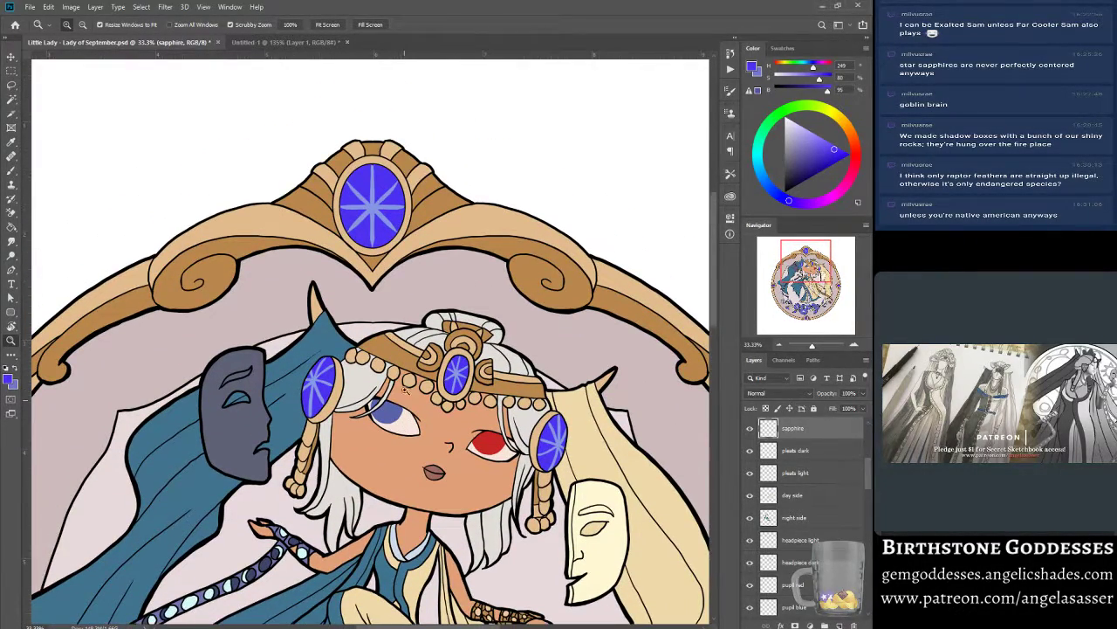
pyautogui.scroll(-8, 320, 493)
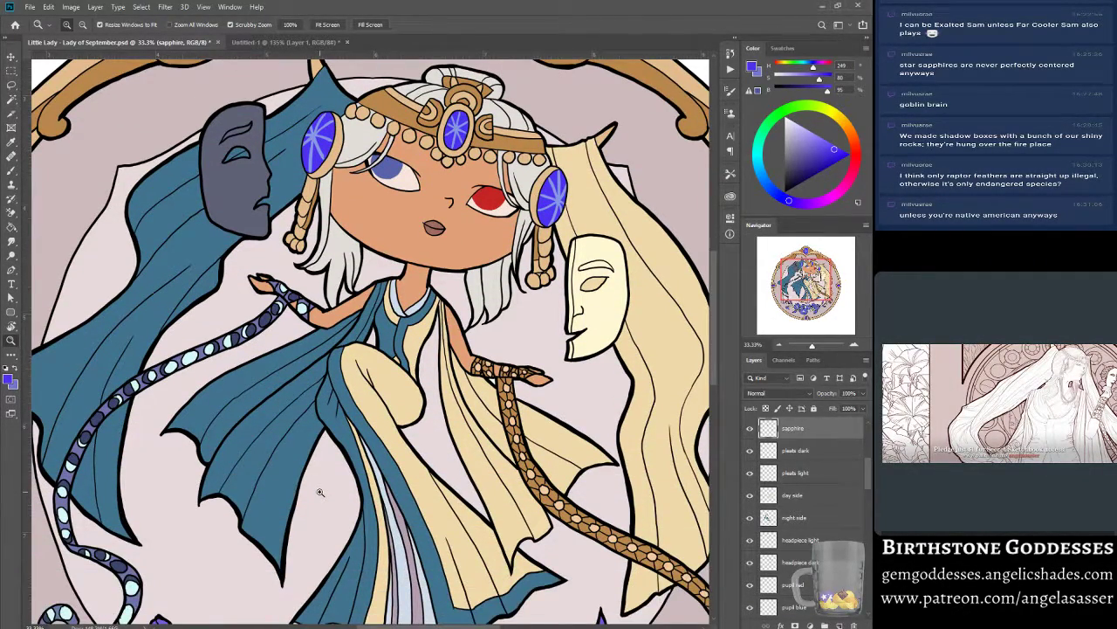
pyautogui.scroll(4, 320, 493)
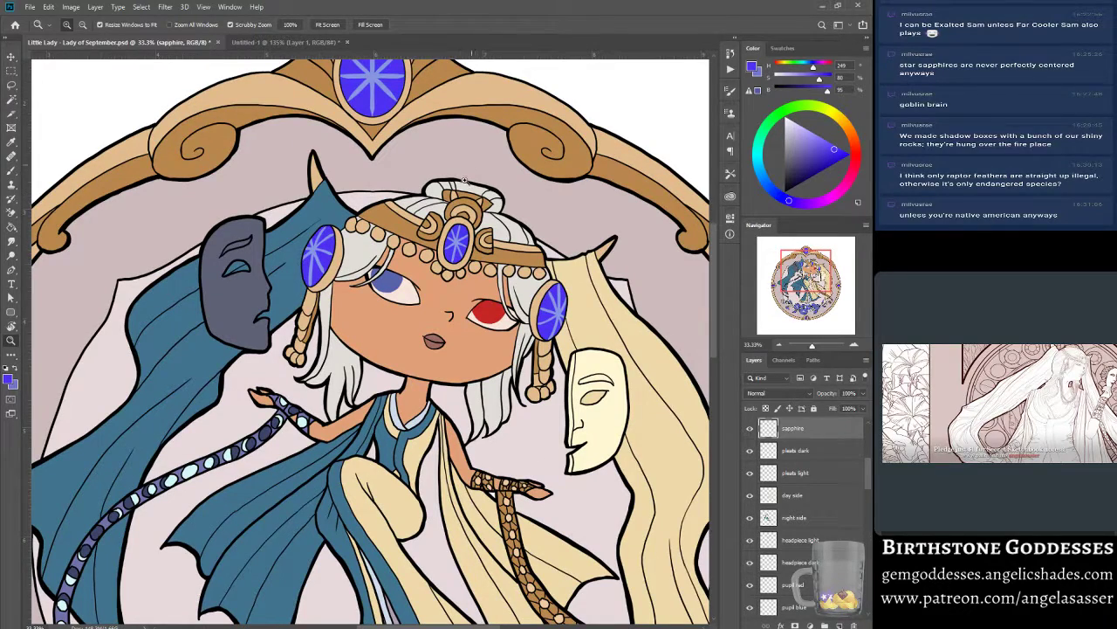
pyautogui.scroll(2, 464, 178)
pyautogui.scroll(-3, 471, 314)
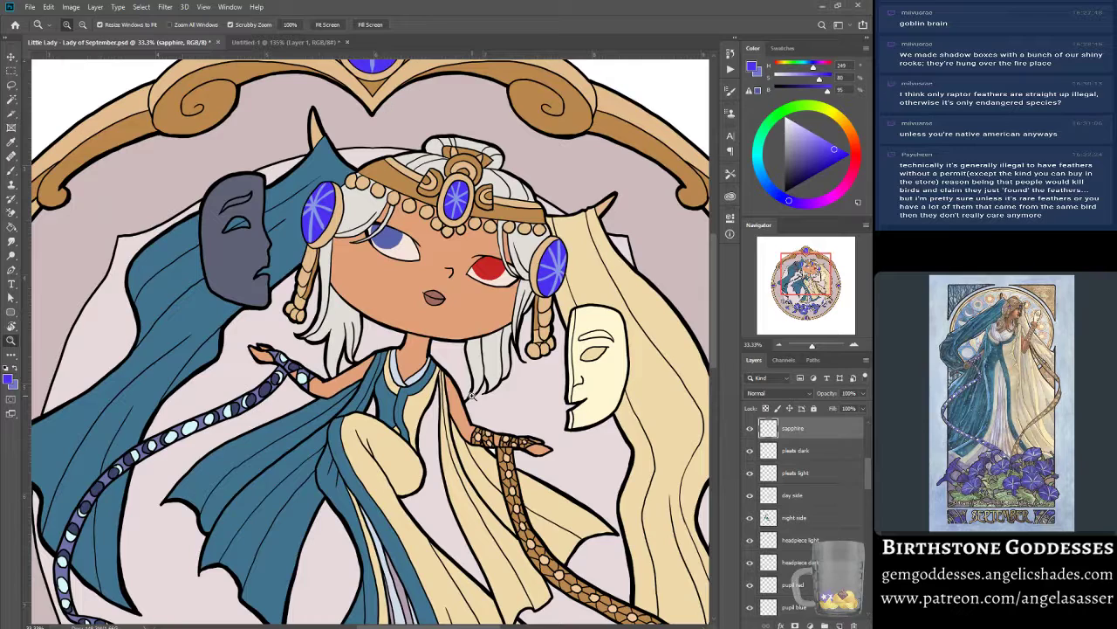
# Save the Lady of September illustration.
pyautogui.click(31, 6)
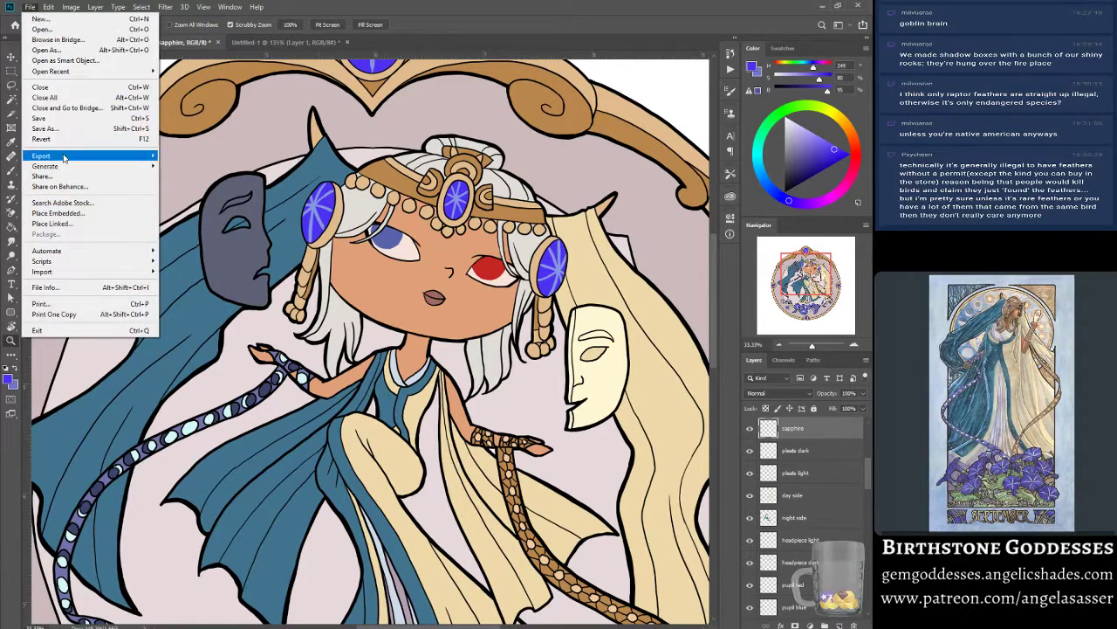
pyautogui.click(63, 120)
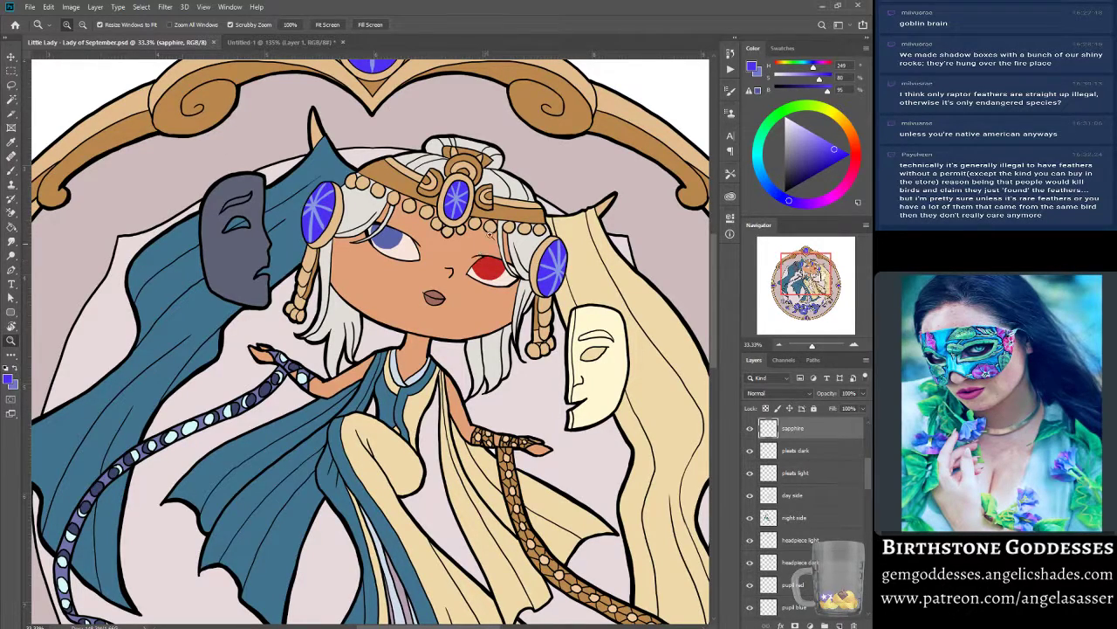
# Compare the flat colors with the September reference painting and review the illustration both as a whole and around the figure.
pyautogui.scroll(-4, 427, 445)
pyautogui.scroll(3, 429, 428)
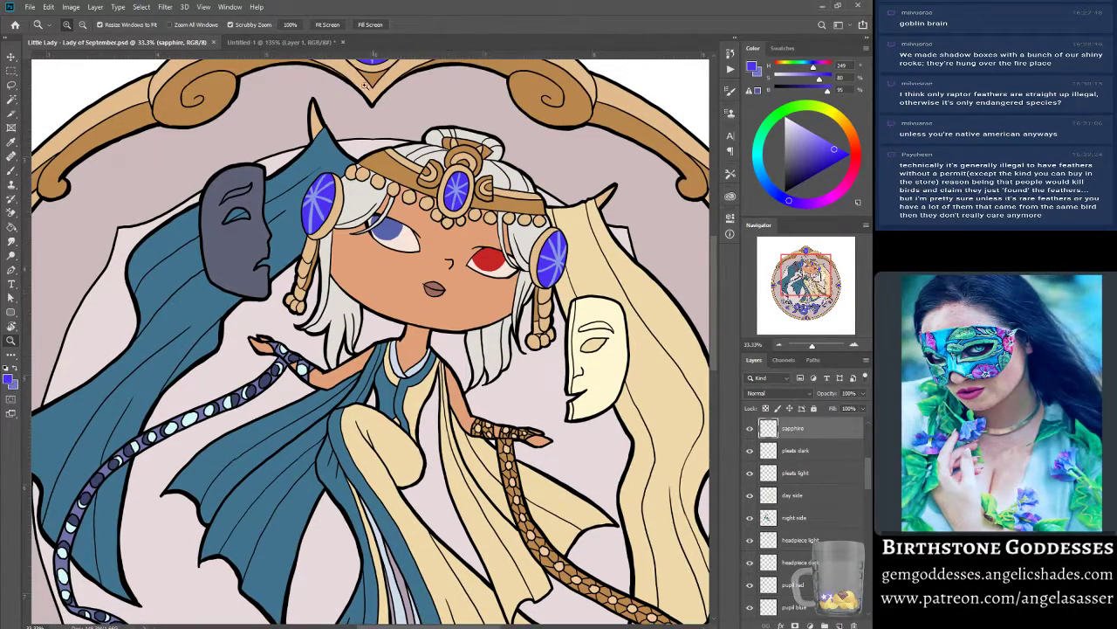
pyautogui.click(321, 44)
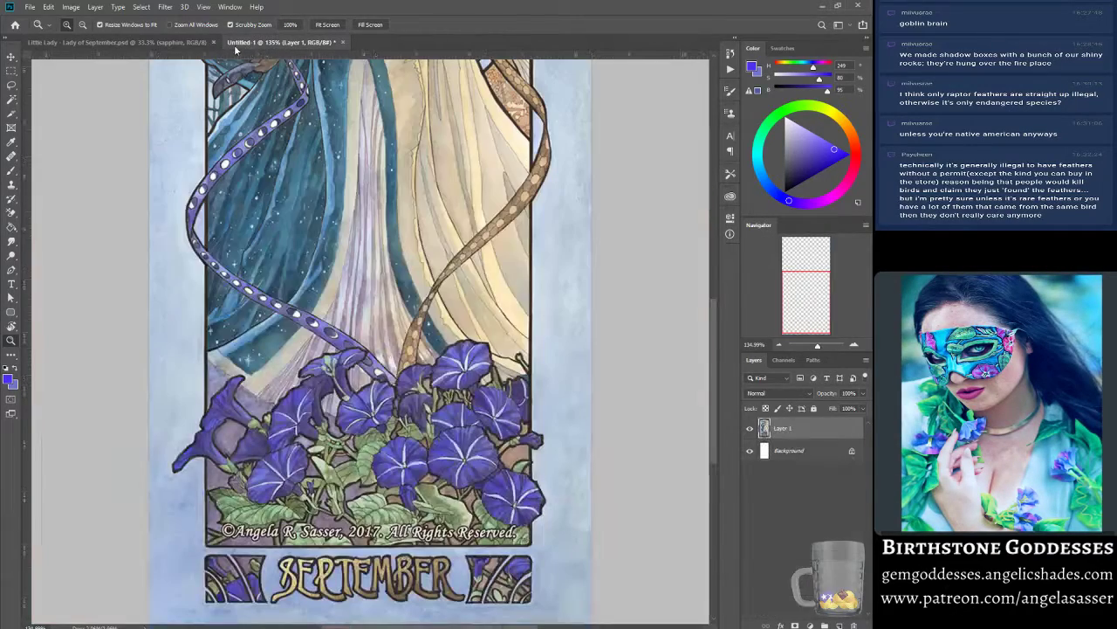
pyautogui.click(180, 42)
pyautogui.scroll(-1, 406, 447)
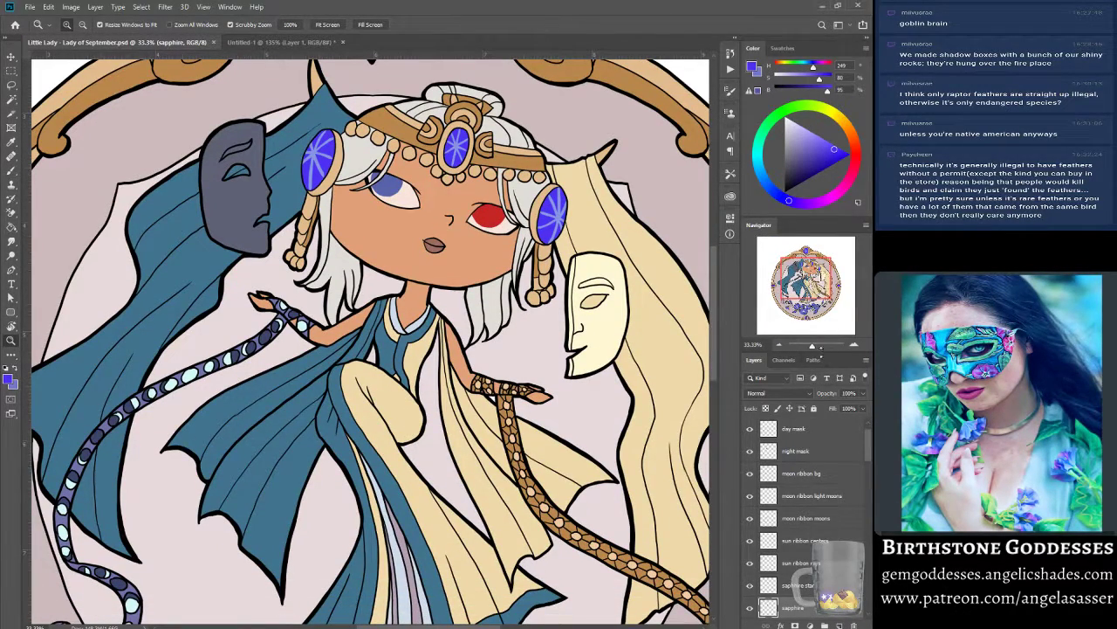
pyautogui.moveTo(816, 348); pyautogui.dragTo(810, 349)
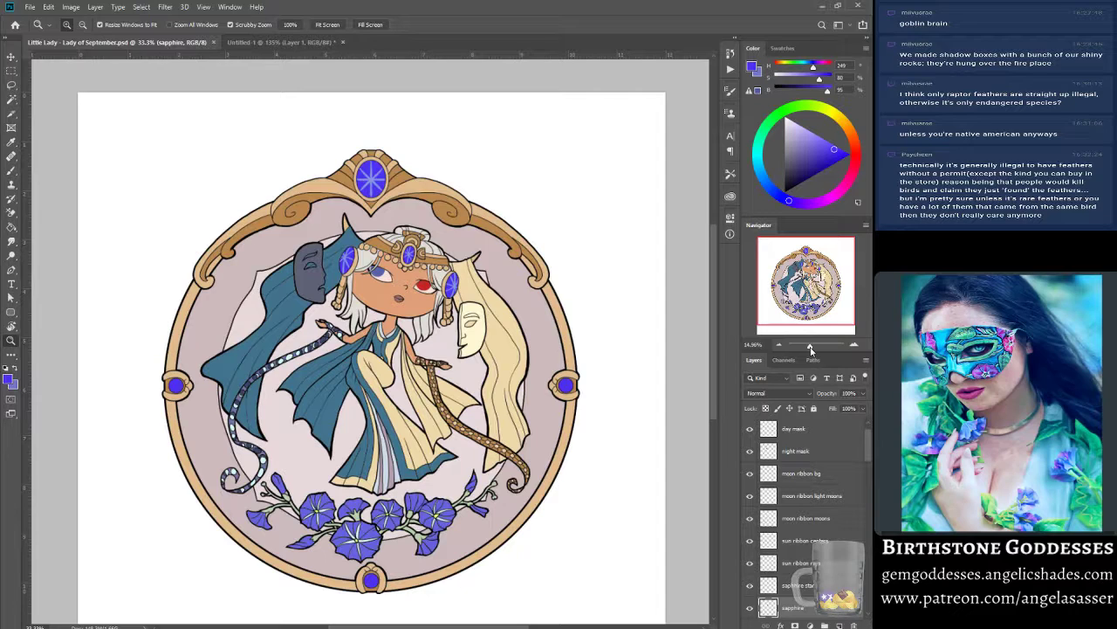
pyautogui.moveTo(810, 349); pyautogui.dragTo(812, 349)
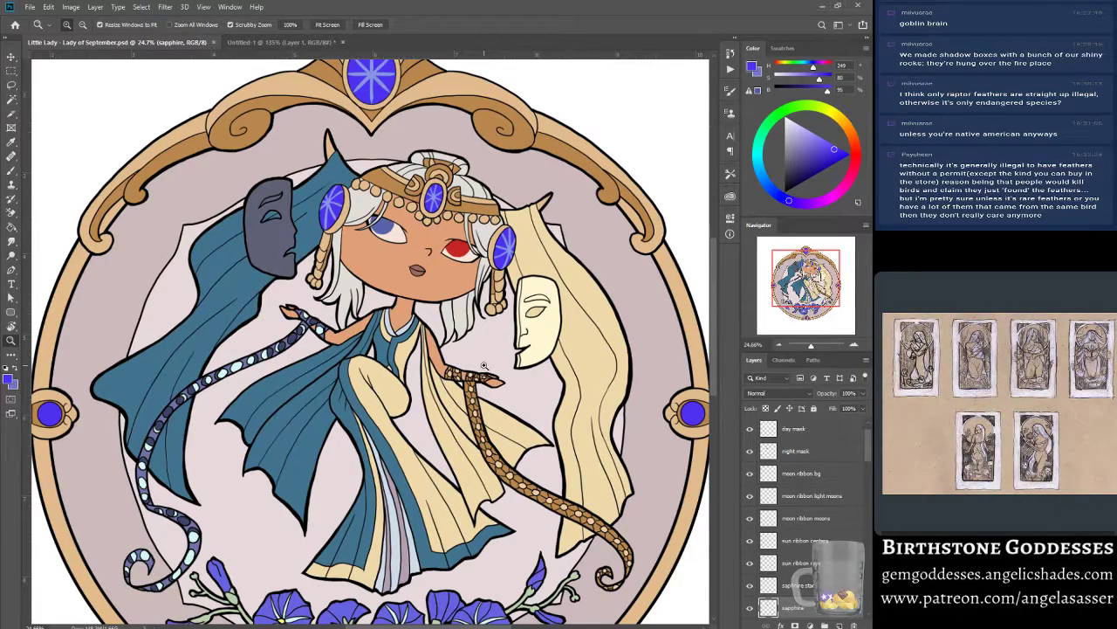
pyautogui.scroll(3, 484, 365)
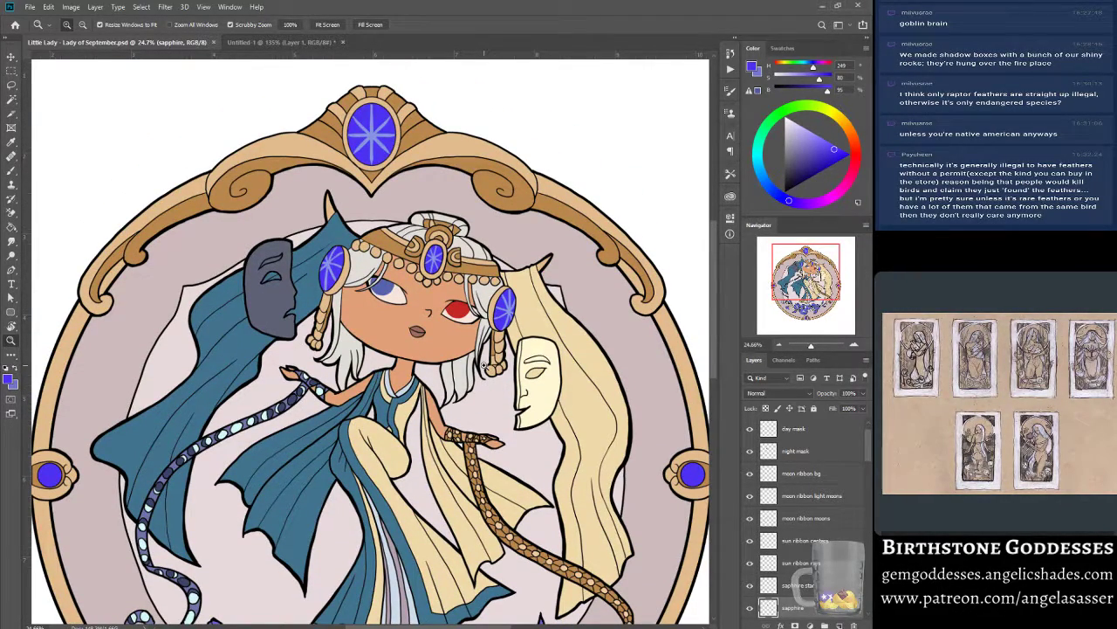
pyautogui.click(396, 338)
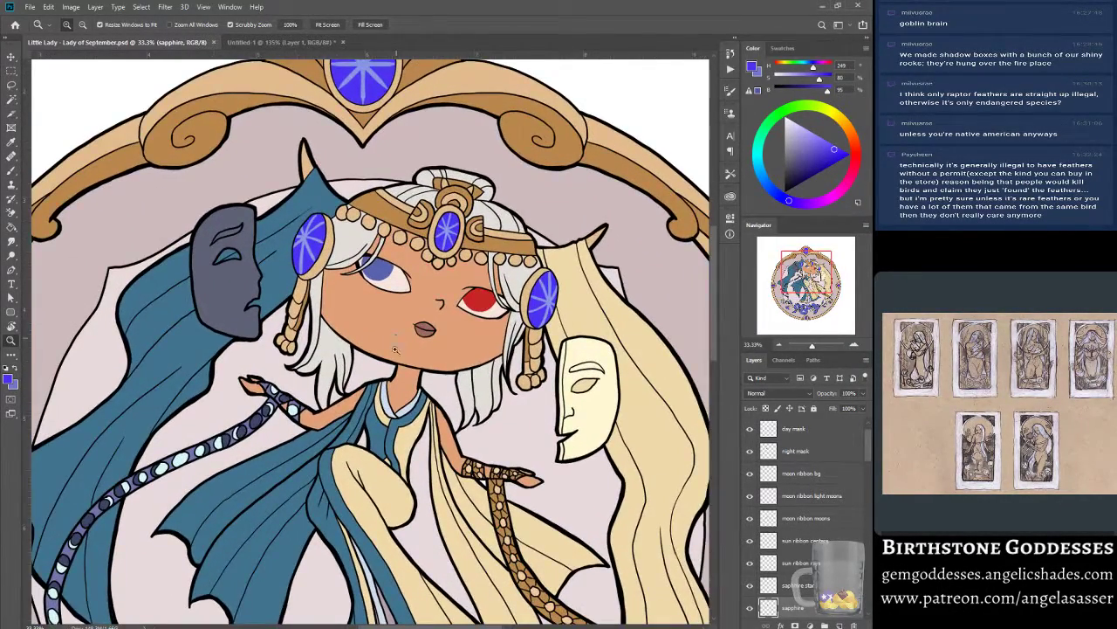
pyautogui.scroll(-1, 383, 417)
# On the "full lines" layer, prepare the Brush with the headband's gold, darkened to a brown of 47% brightness.
pyautogui.scroll(1, 823, 490)
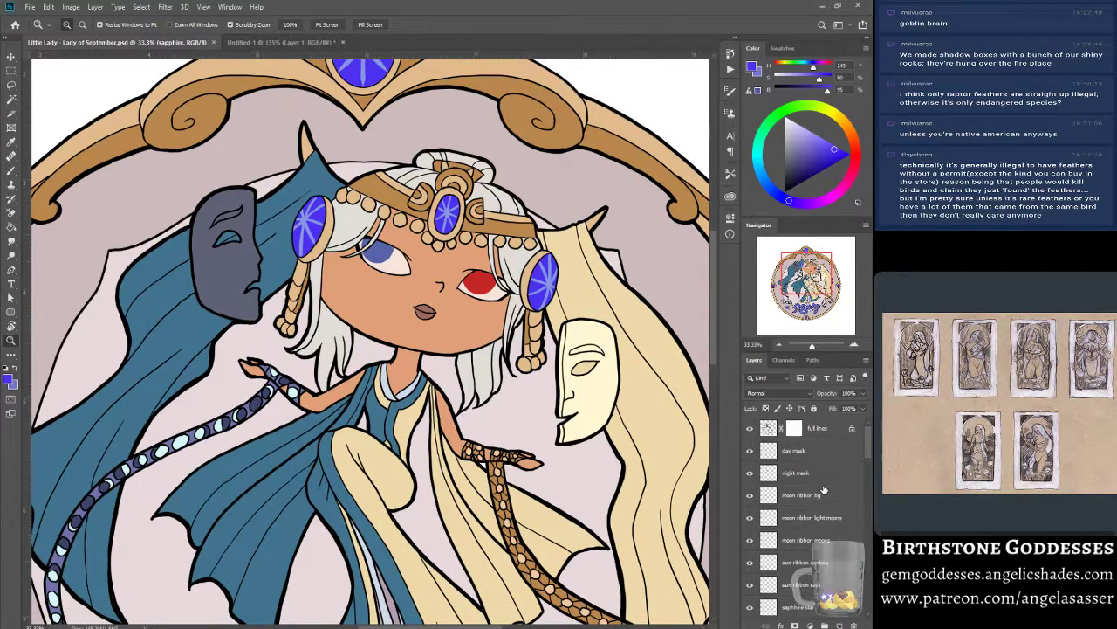
pyautogui.click(772, 426)
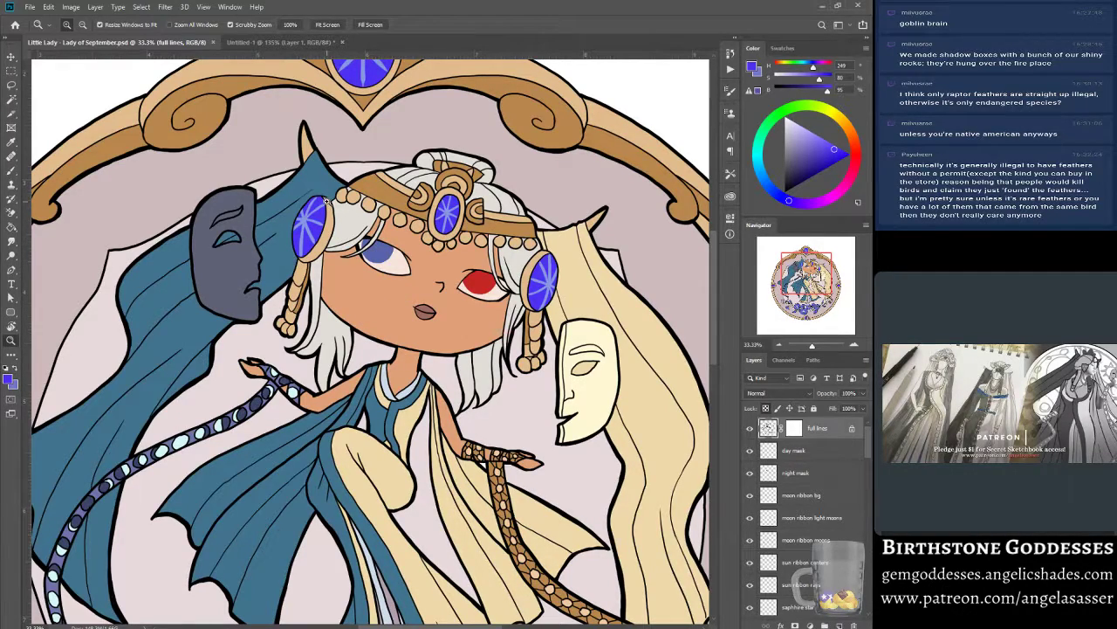
pyautogui.click(383, 229)
pyautogui.scroll(2, 384, 323)
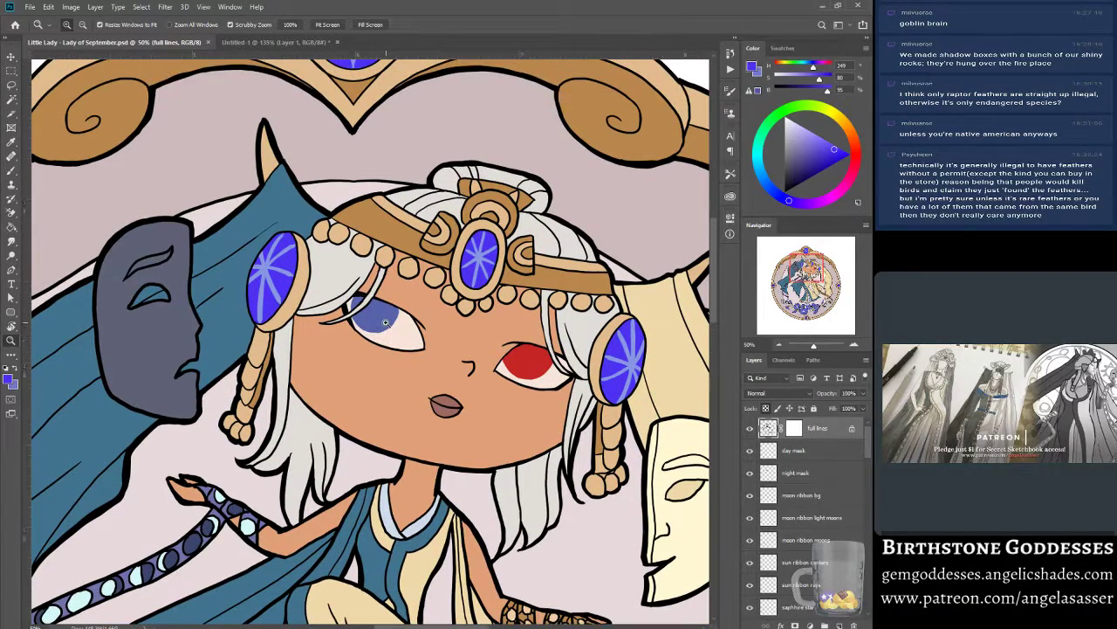
pyautogui.click(394, 339)
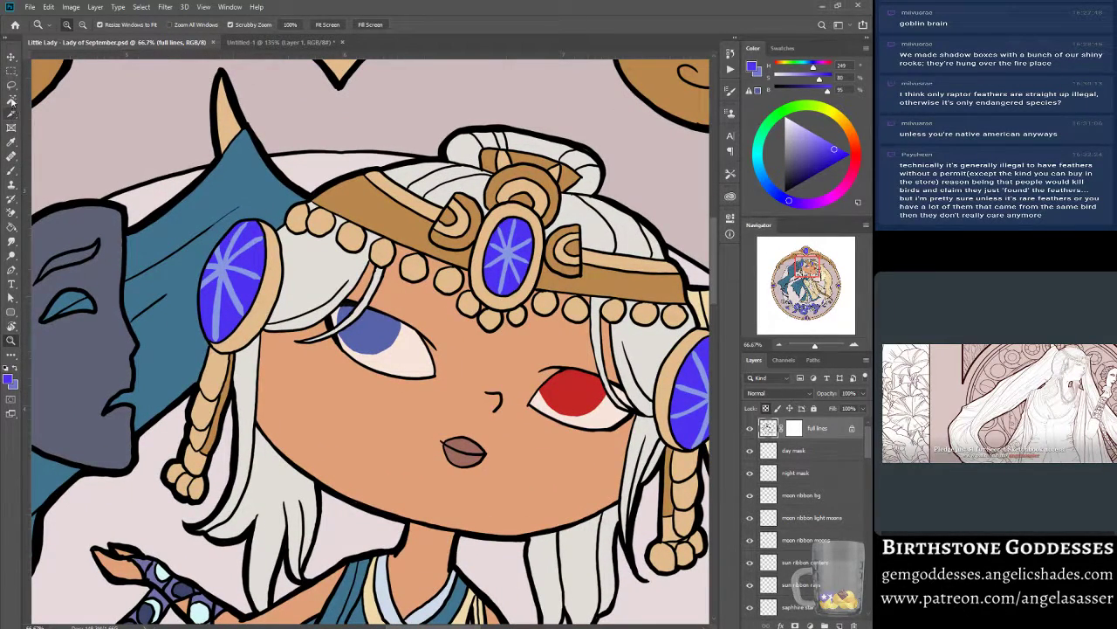
pyautogui.click(11, 171)
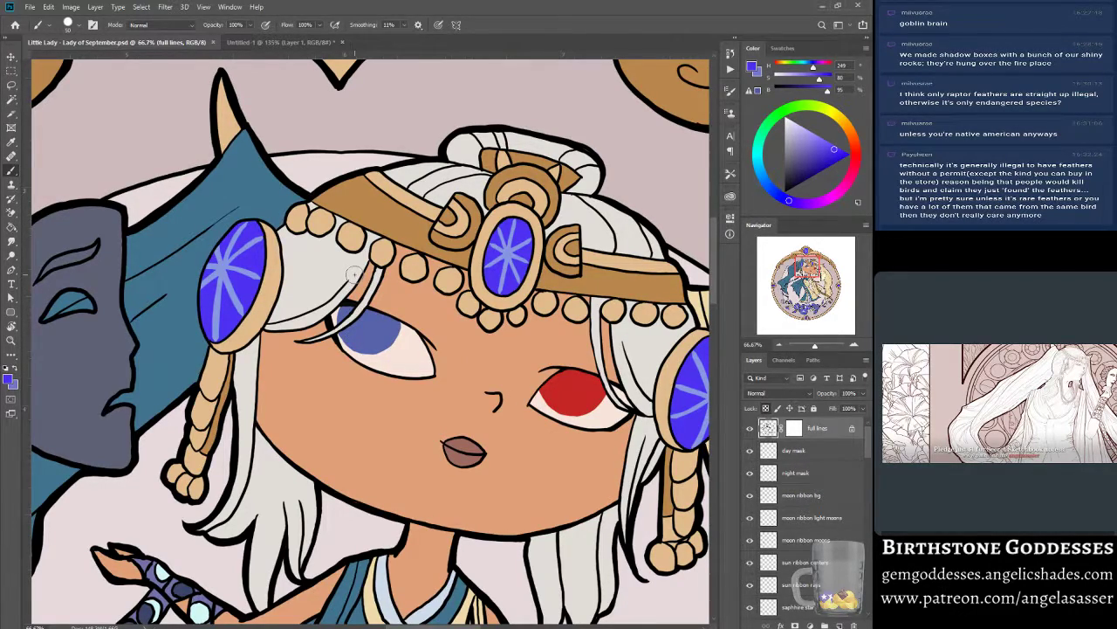
pyautogui.scroll(1, 354, 278)
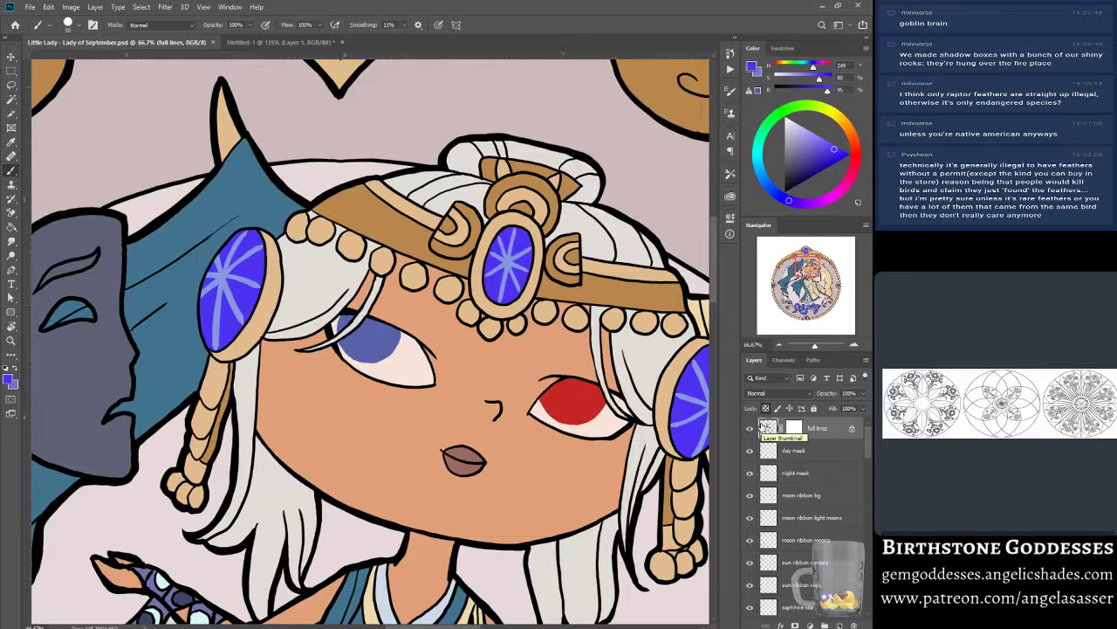
pyautogui.keyDown('alt'); pyautogui.click(384, 227); pyautogui.keyUp('alt')
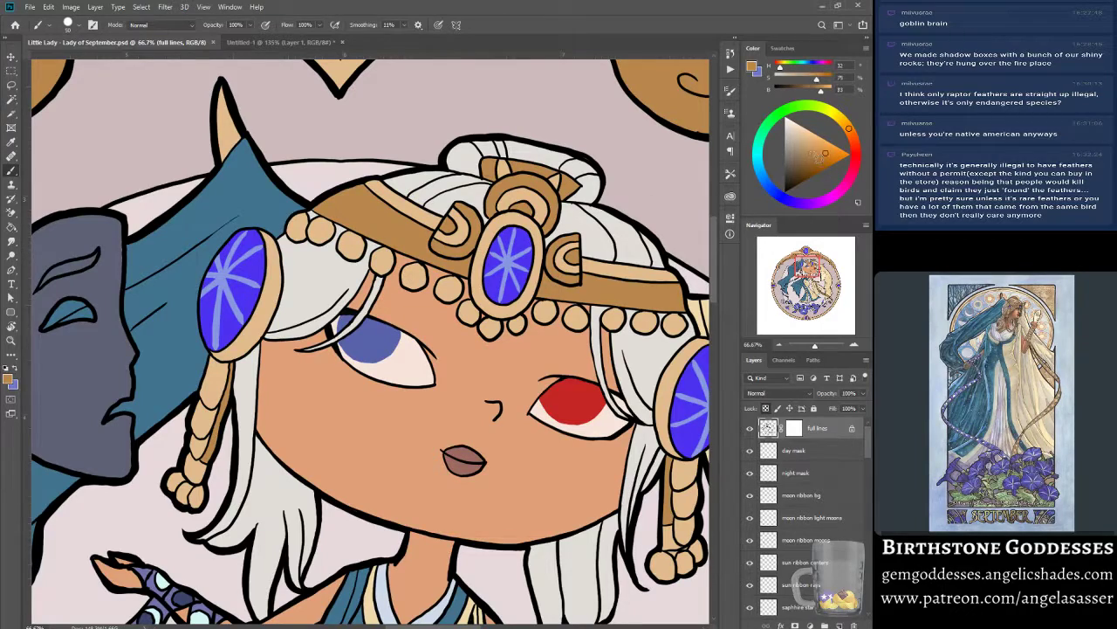
pyautogui.moveTo(819, 157); pyautogui.dragTo(806, 168)
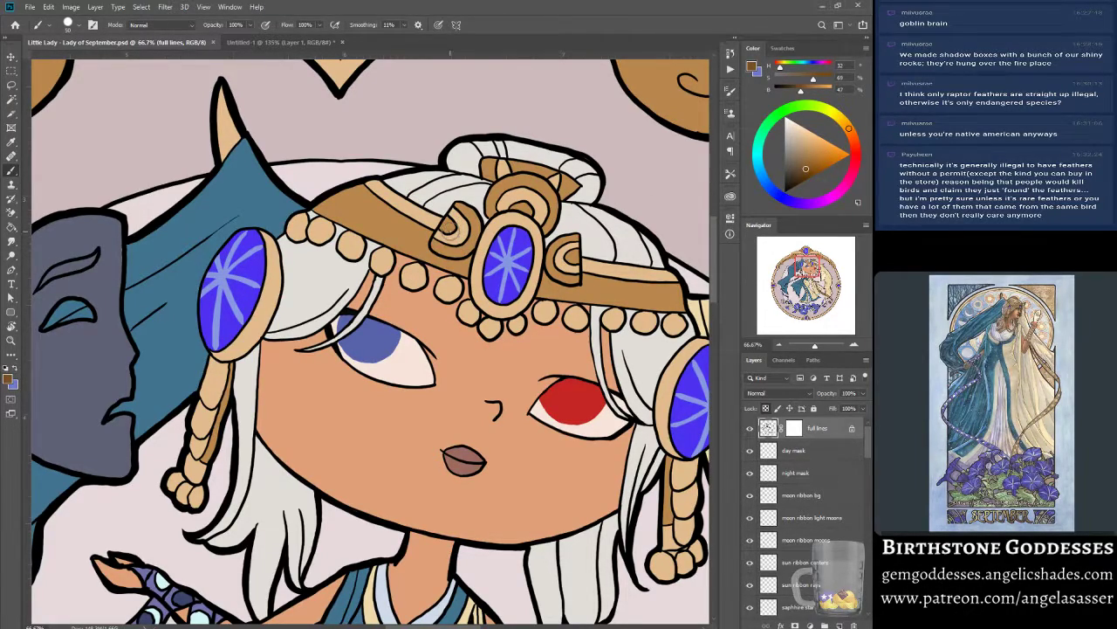
# Paint the black line art of the headpiece's band, scroll ornaments and beads brown.
pyautogui.moveTo(446, 231)
pyautogui.mouseDown()
pyautogui.moveTo(433, 241)
pyautogui.moveTo(363, 182)
pyautogui.mouseUp()
pyautogui.moveTo(433, 233)
pyautogui.mouseDown()
pyautogui.moveTo(452, 208)
pyautogui.moveTo(442, 254)
pyautogui.mouseUp()
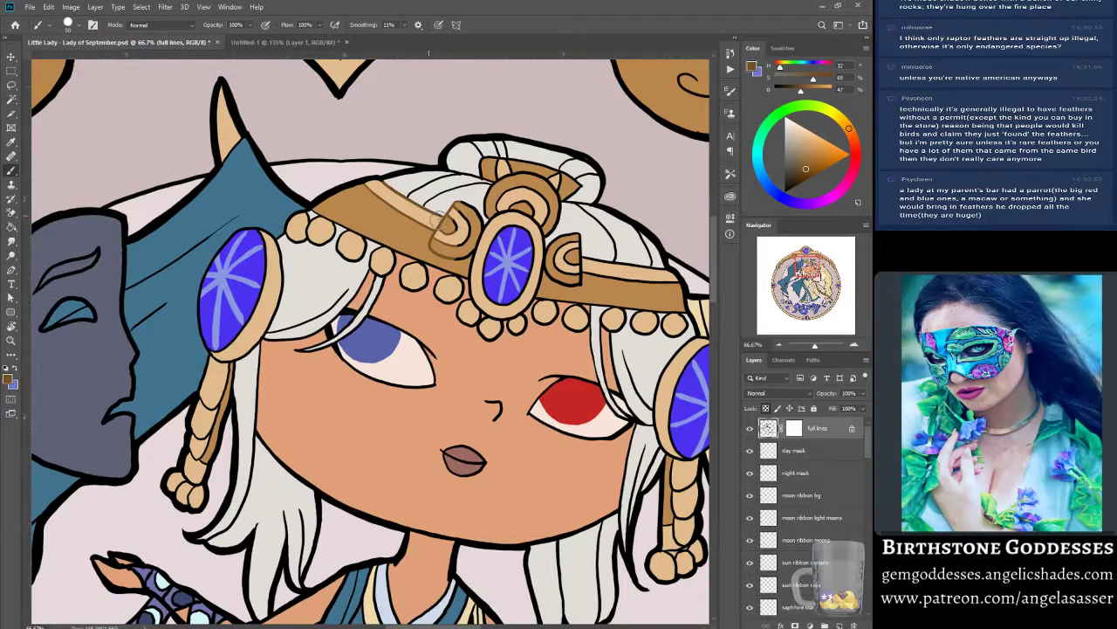
pyautogui.moveTo(422, 213); pyautogui.dragTo(436, 228)
pyautogui.moveTo(452, 225)
pyautogui.mouseDown()
pyautogui.moveTo(470, 206)
pyautogui.moveTo(480, 214)
pyautogui.moveTo(466, 241)
pyautogui.mouseUp()
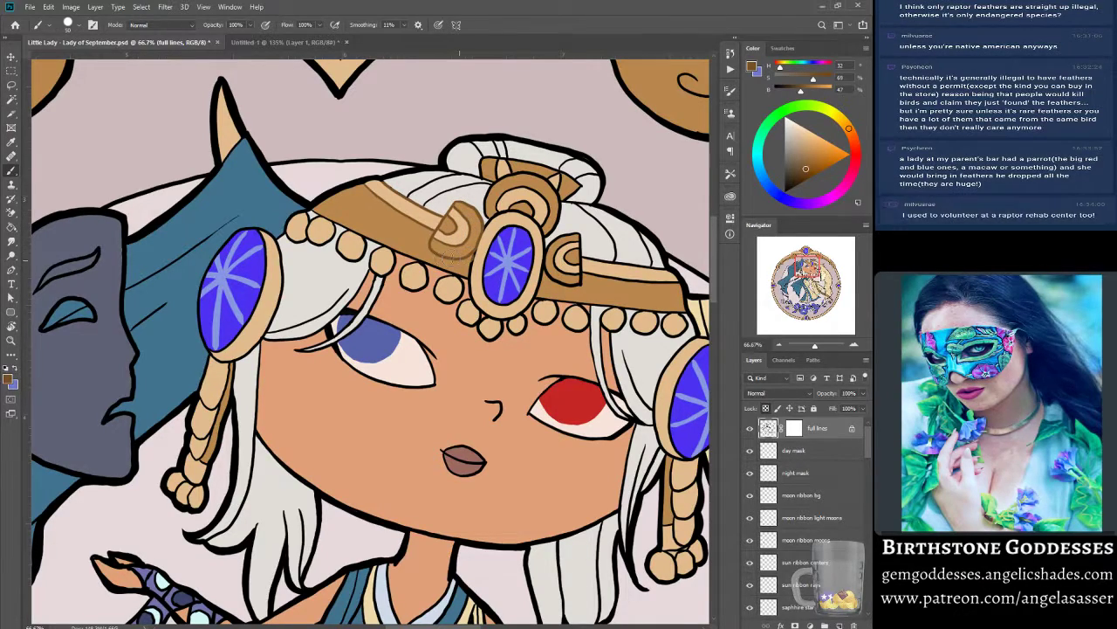
pyautogui.rightClick(318, 212)
pyautogui.click(315, 215)
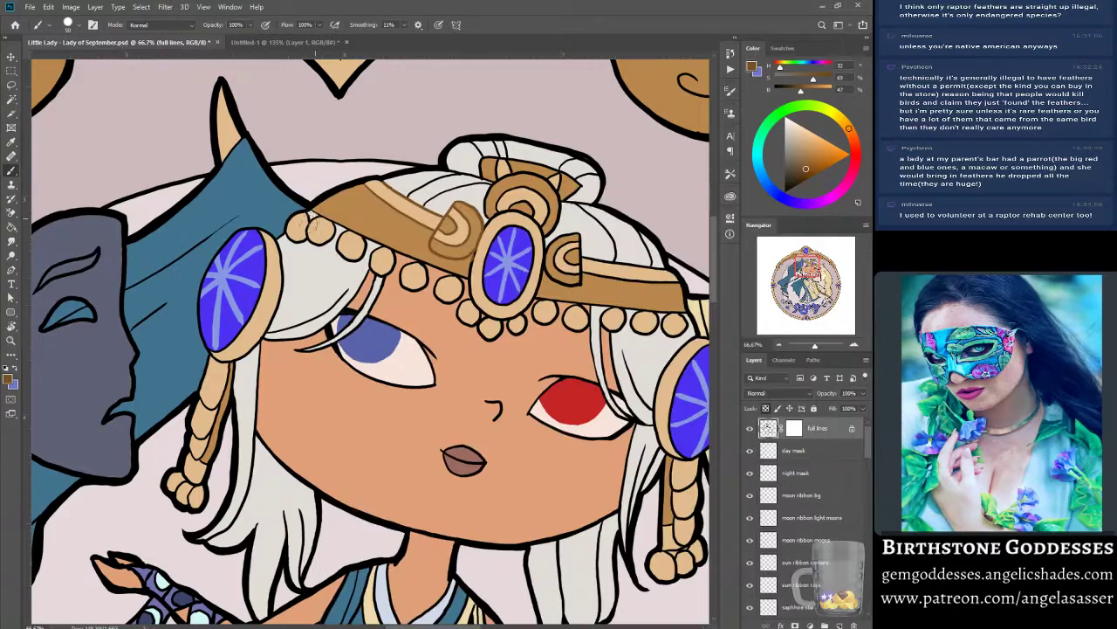
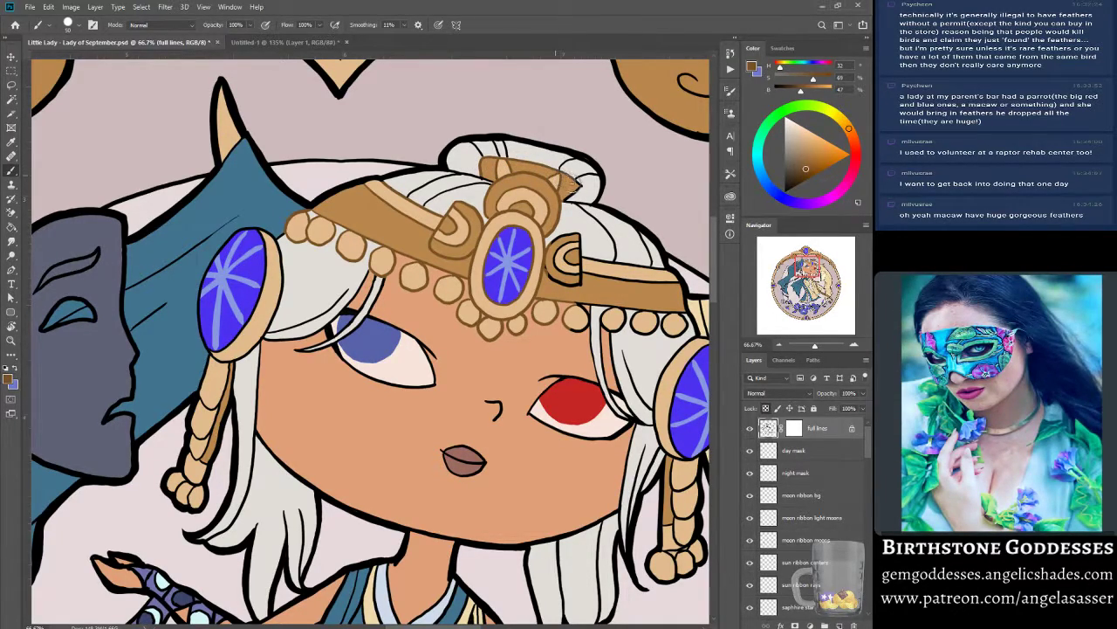
pyautogui.moveTo(574, 185); pyautogui.dragTo(564, 200)
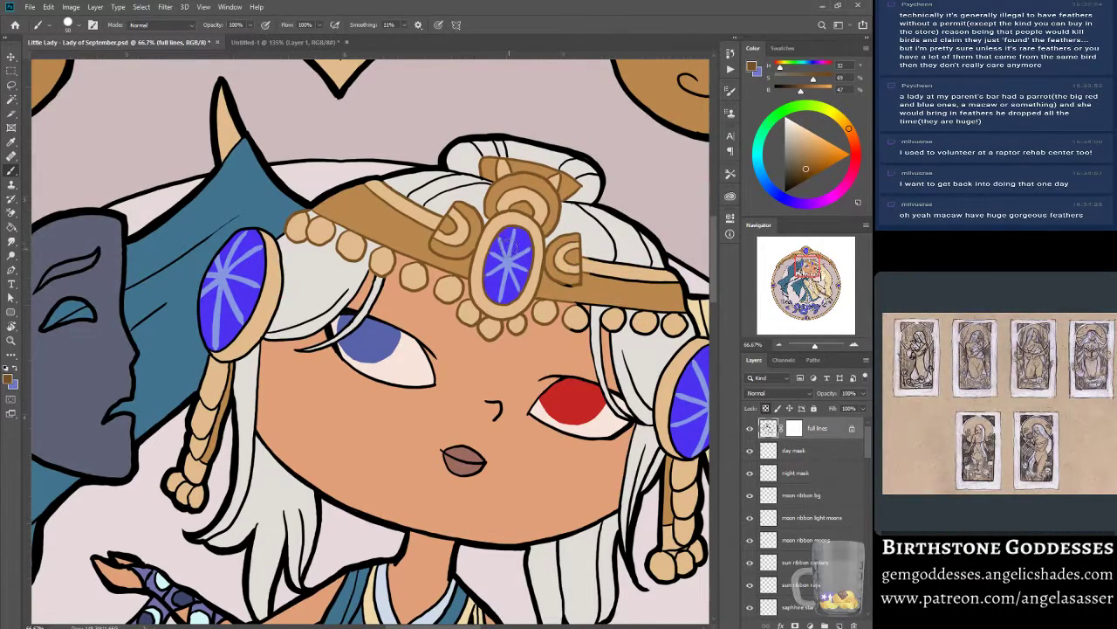
# Touch up the line around the headpiece's central sapphire with its star's light blue, and resample the brown from the headpiece lines.
pyautogui.keyDown('alt'); pyautogui.click(502, 244); pyautogui.keyUp('alt')
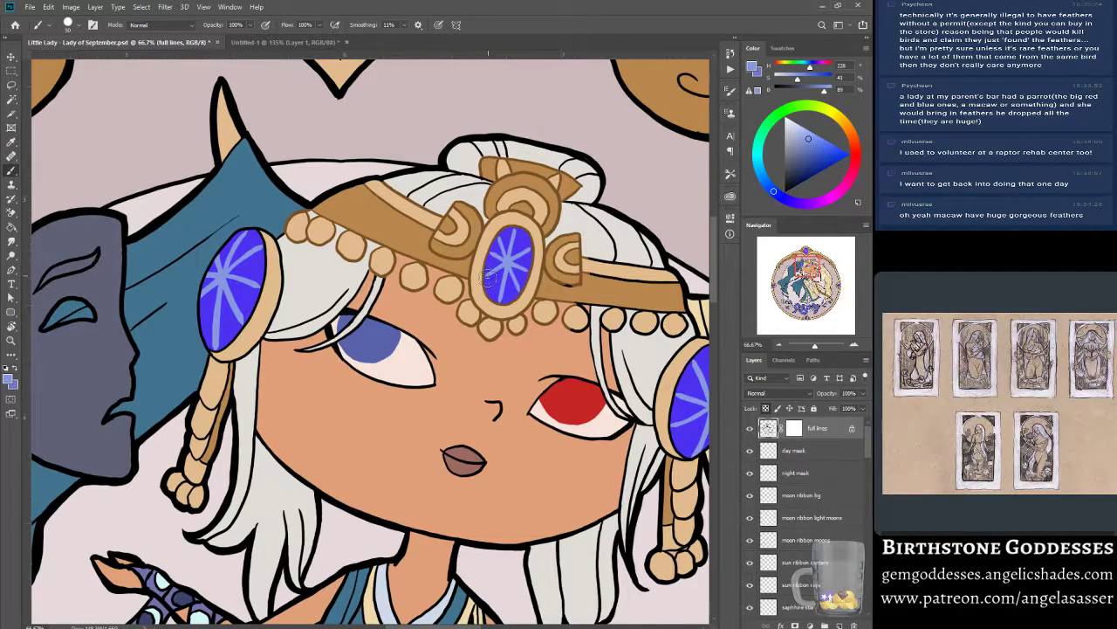
pyautogui.moveTo(488, 278); pyautogui.dragTo(490, 276)
pyautogui.keyDown('alt'); pyautogui.click(503, 319); pyautogui.keyUp('alt')
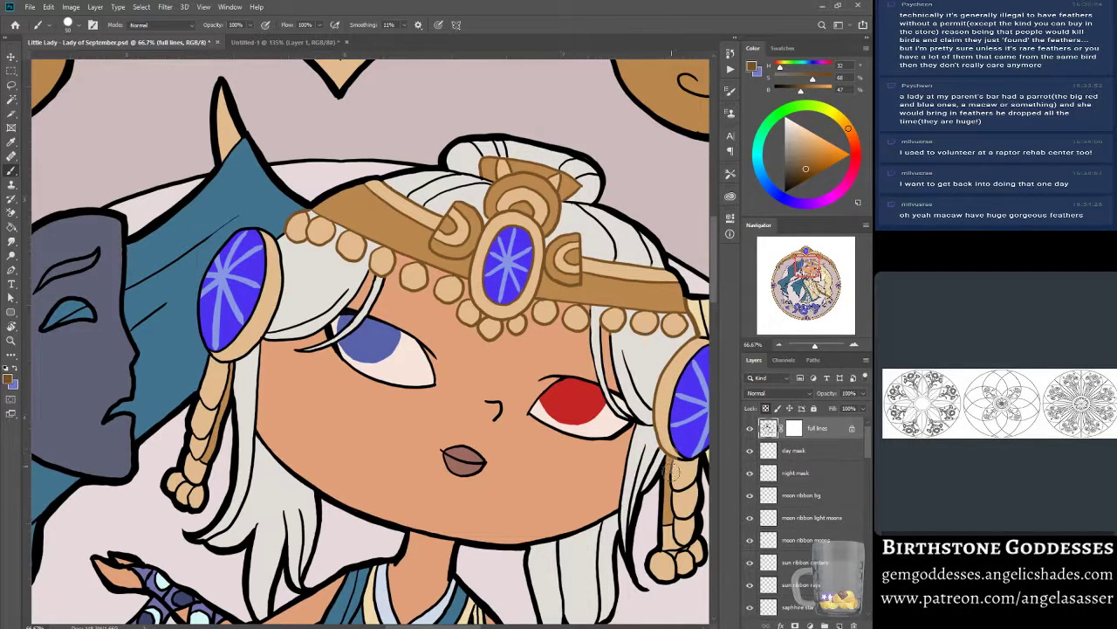
# Paint the black line art of the earring beside the red eye brown, covering its sapphire's frame, braided chain and beads.
pyautogui.press('x')
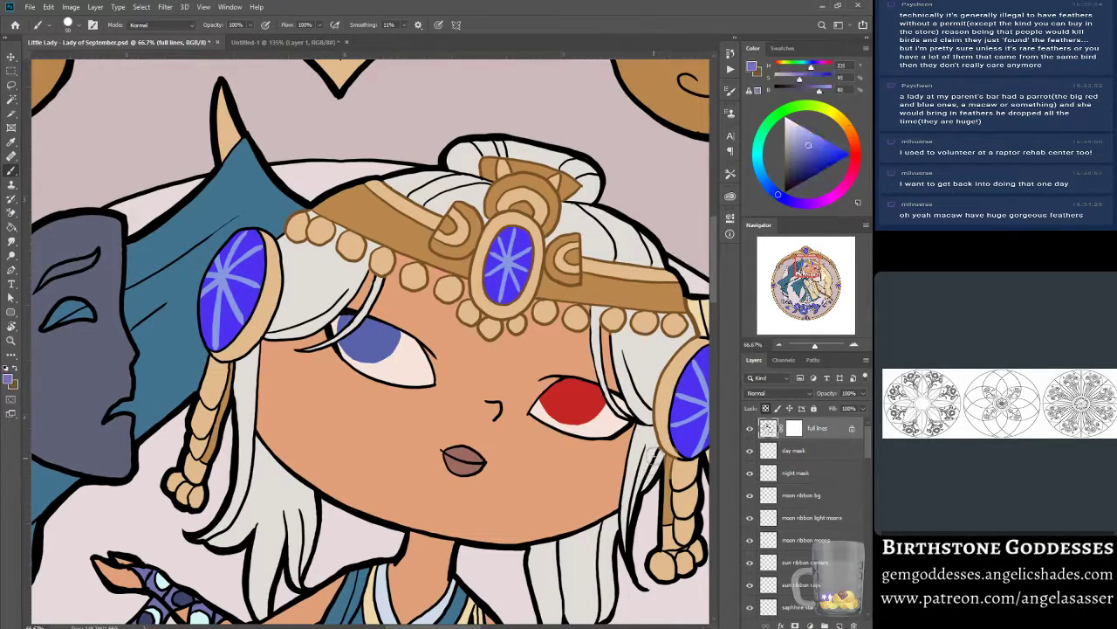
pyautogui.keyDown('alt'); pyautogui.click(660, 470); pyautogui.keyUp('alt')
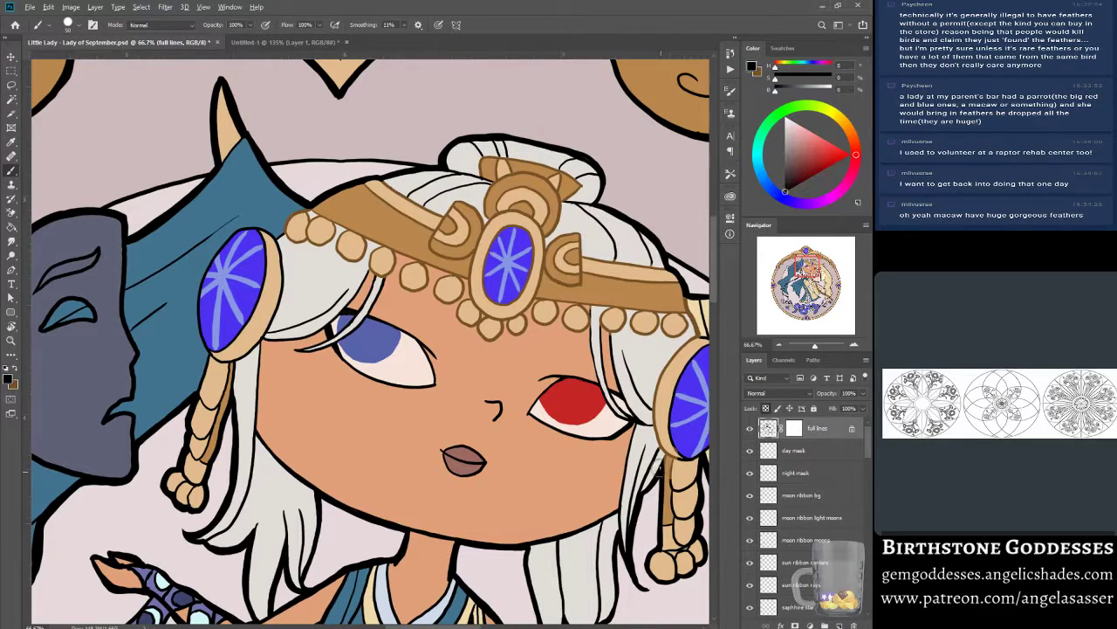
pyautogui.keyDown('alt'); pyautogui.click(664, 463); pyautogui.keyUp('alt')
pyautogui.moveTo(673, 479)
pyautogui.mouseDown()
pyautogui.moveTo(667, 563)
pyautogui.moveTo(678, 549)
pyautogui.moveTo(678, 570)
pyautogui.moveTo(684, 550)
pyautogui.moveTo(687, 560)
pyautogui.moveTo(675, 528)
pyautogui.moveTo(693, 554)
pyautogui.mouseUp()
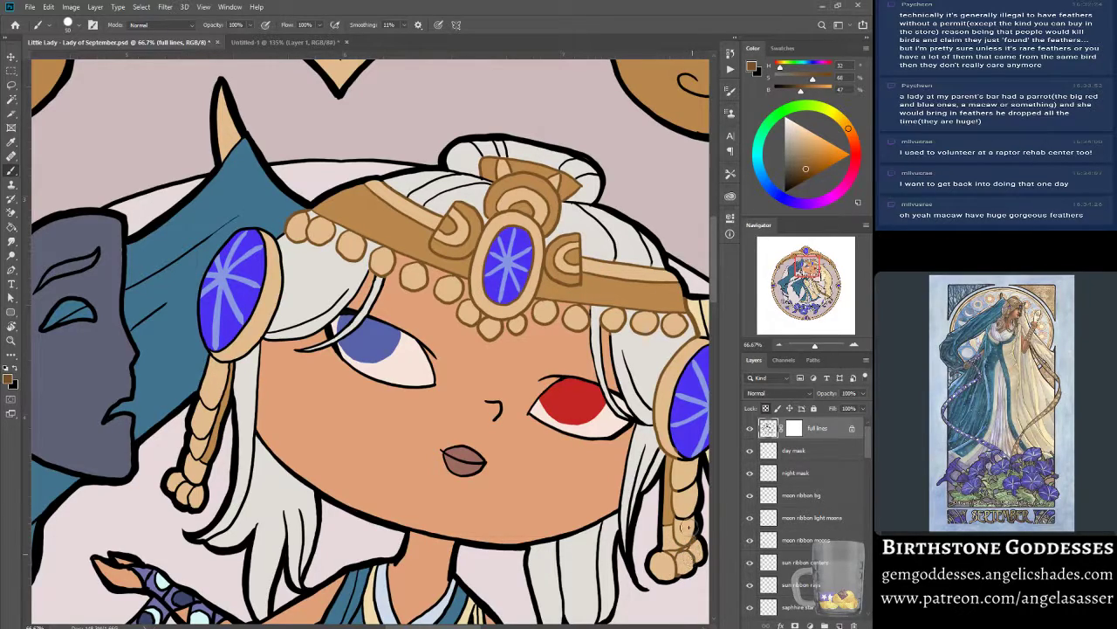
pyautogui.moveTo(685, 504); pyautogui.dragTo(685, 476)
pyautogui.moveTo(674, 439); pyautogui.dragTo(687, 457)
pyautogui.moveTo(667, 418); pyautogui.dragTo(705, 343)
pyautogui.moveTo(803, 273); pyautogui.dragTo(813, 276)
pyautogui.moveTo(462, 267); pyautogui.dragTo(471, 258)
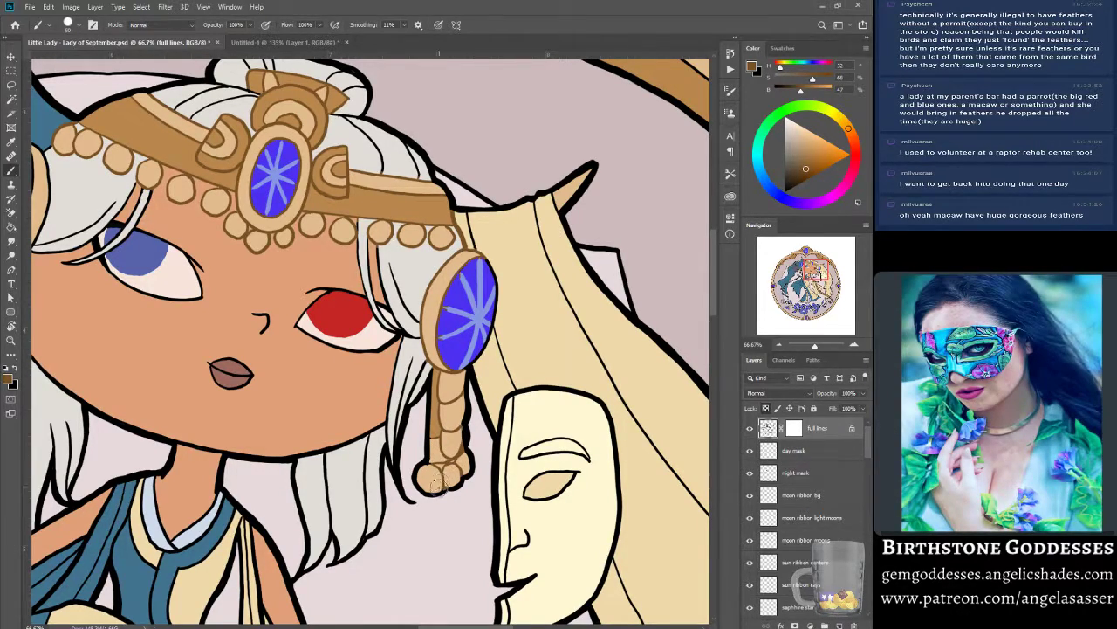
# Touch up the lines of the earring beside the red eye with black, the sapphire star's light blue and the line brown.
pyautogui.press('x')
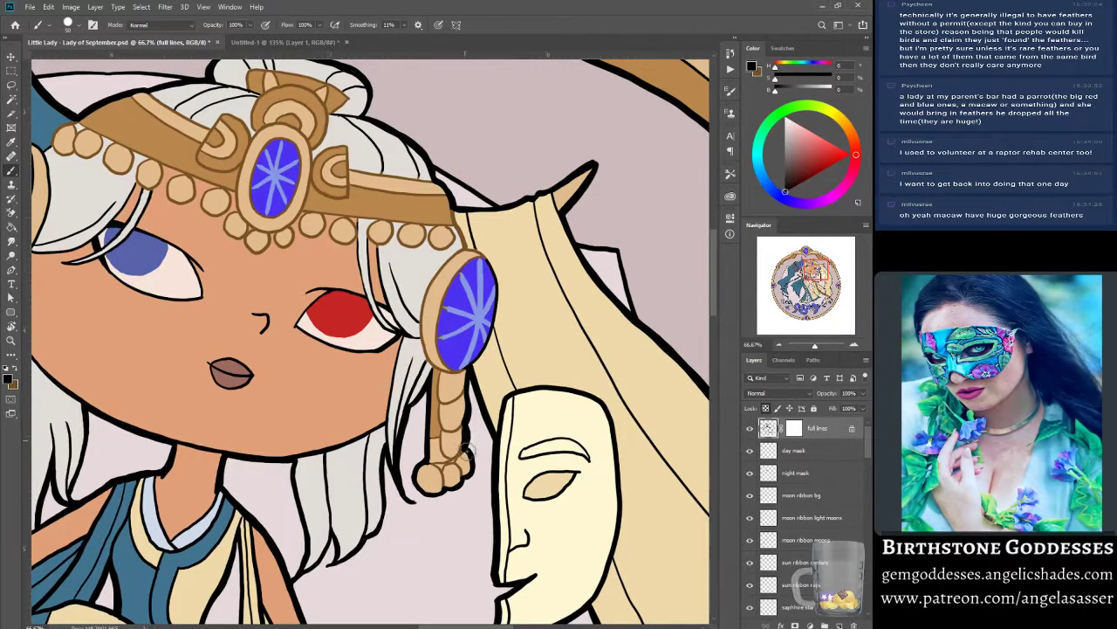
pyautogui.keyDown('alt'); pyautogui.click(436, 310); pyautogui.keyUp('alt')
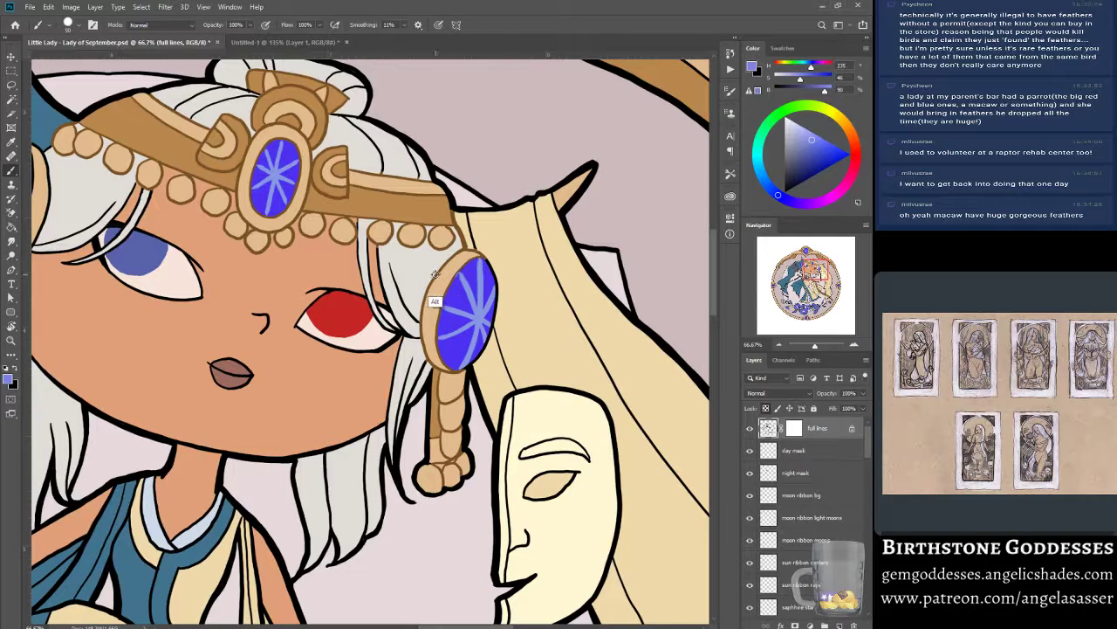
pyautogui.keyDown('alt'); pyautogui.click(434, 302); pyautogui.keyUp('alt')
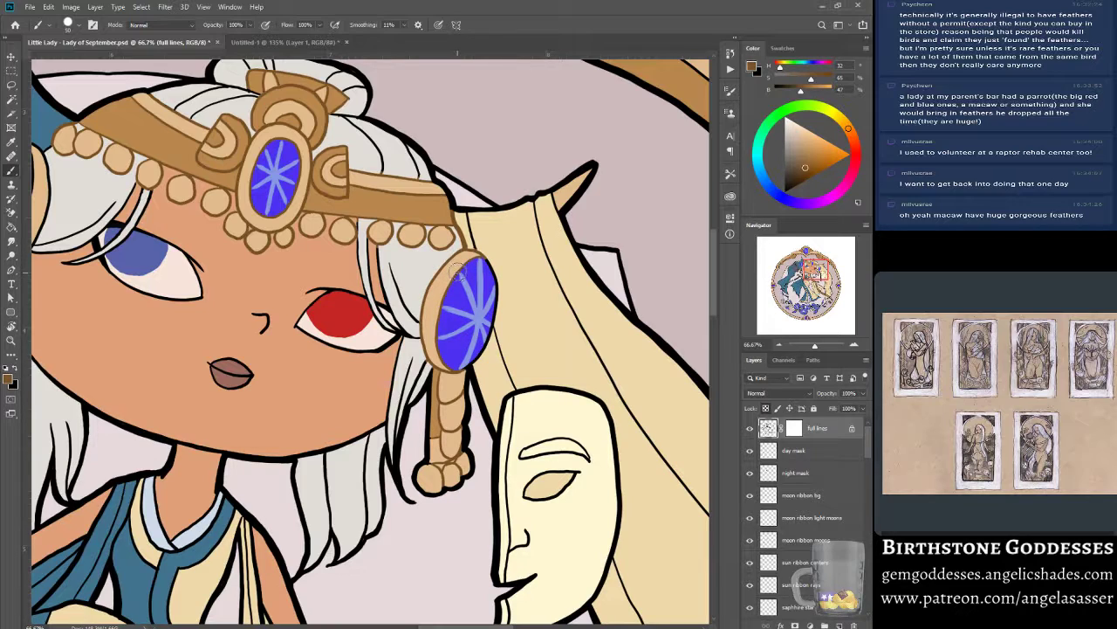
pyautogui.keyDown('alt'); pyautogui.click(472, 364); pyautogui.keyUp('alt')
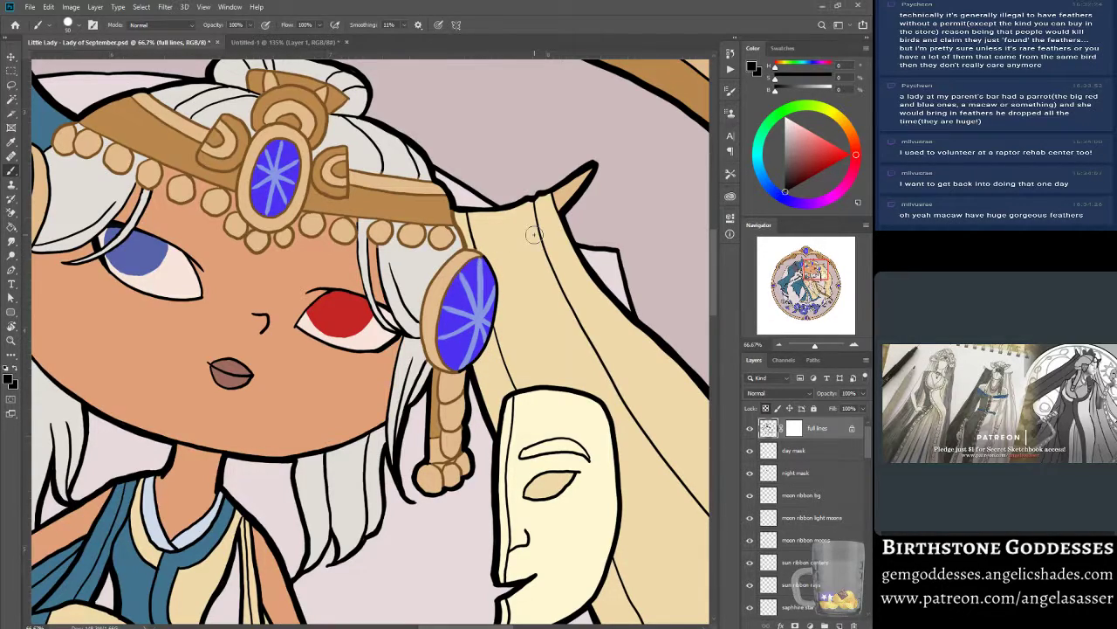
pyautogui.click(12, 99)
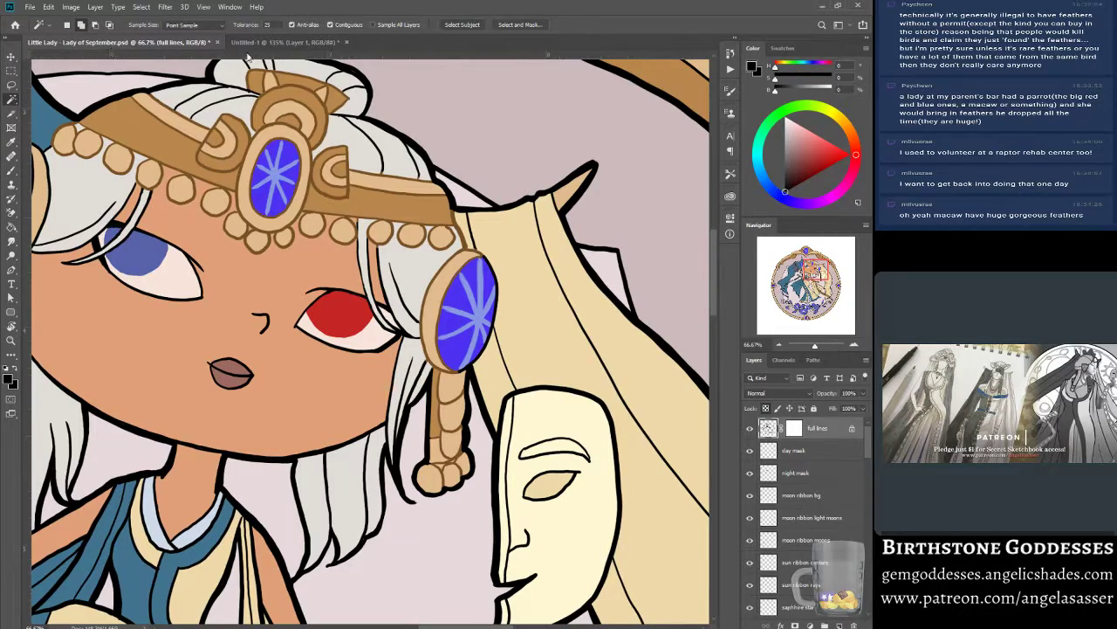
pyautogui.click(346, 158)
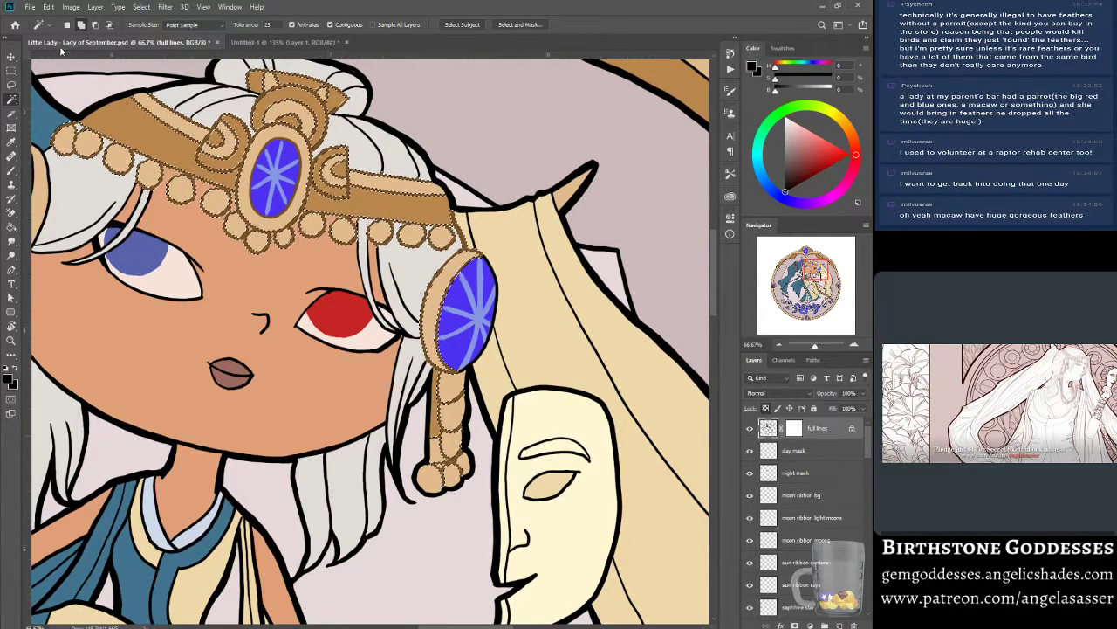
pyautogui.hotkey('alt', 'h')
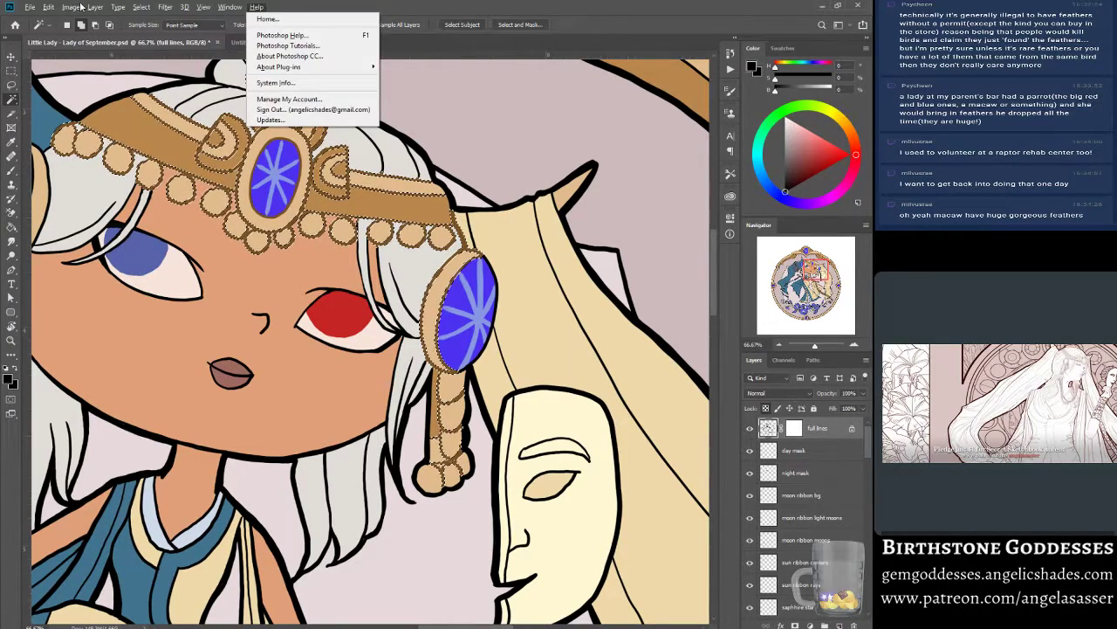
pyautogui.click(383, 6)
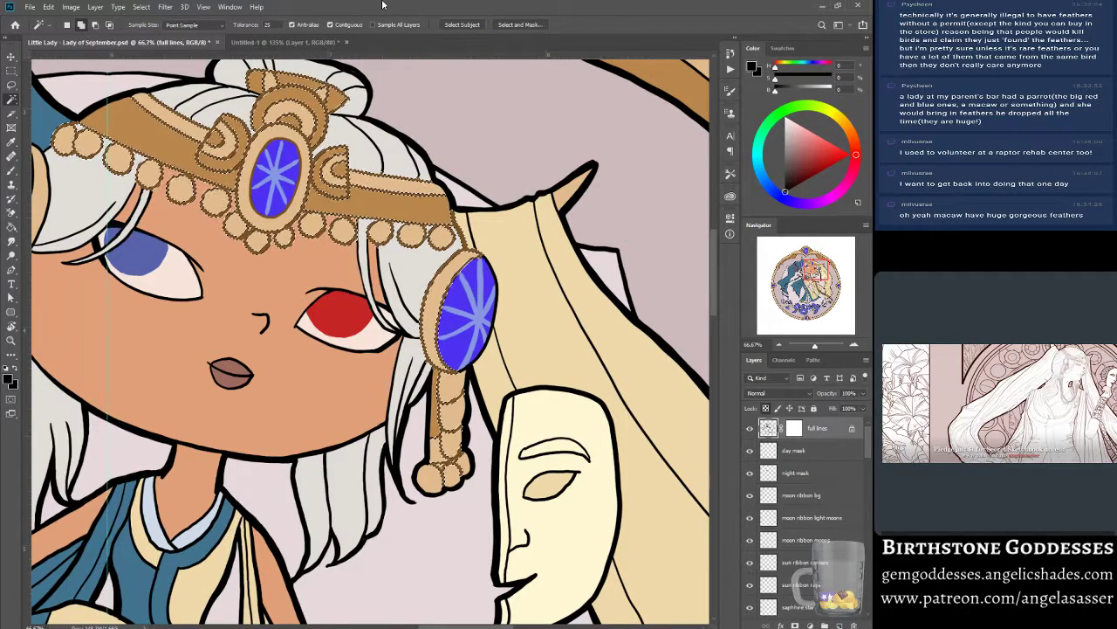
pyautogui.hotkey('ctrl', 'd')
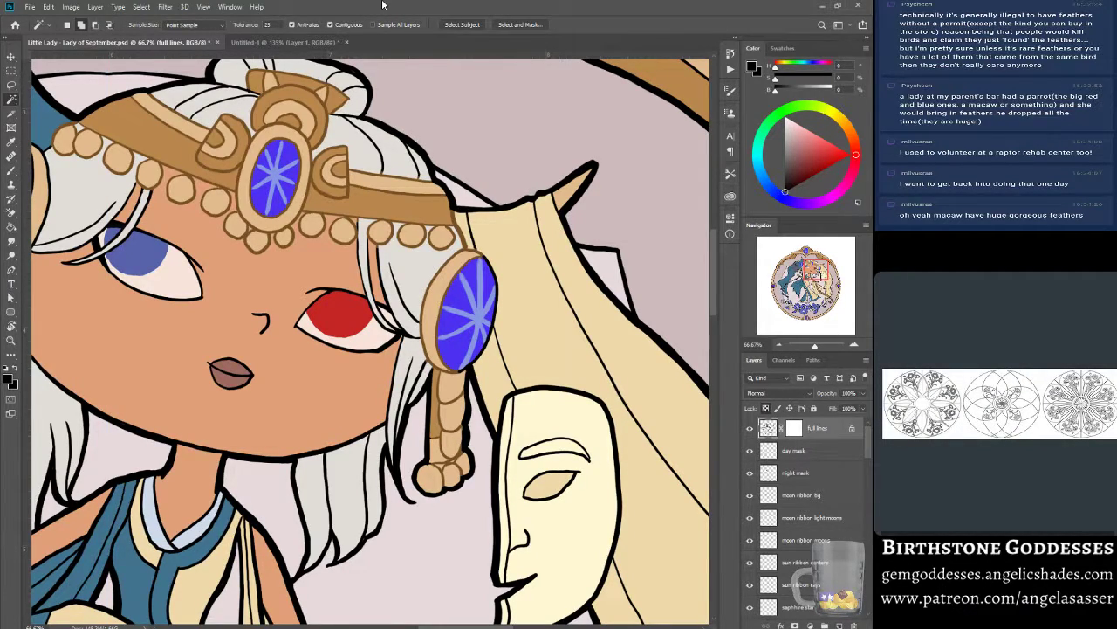
# Apply Hue/Saturation to the "full lines" layer, raising the saturation and setting lightness to -13 to deepen the brown lines.
pyautogui.click(74, 9)
pyautogui.moveTo(96, 42)
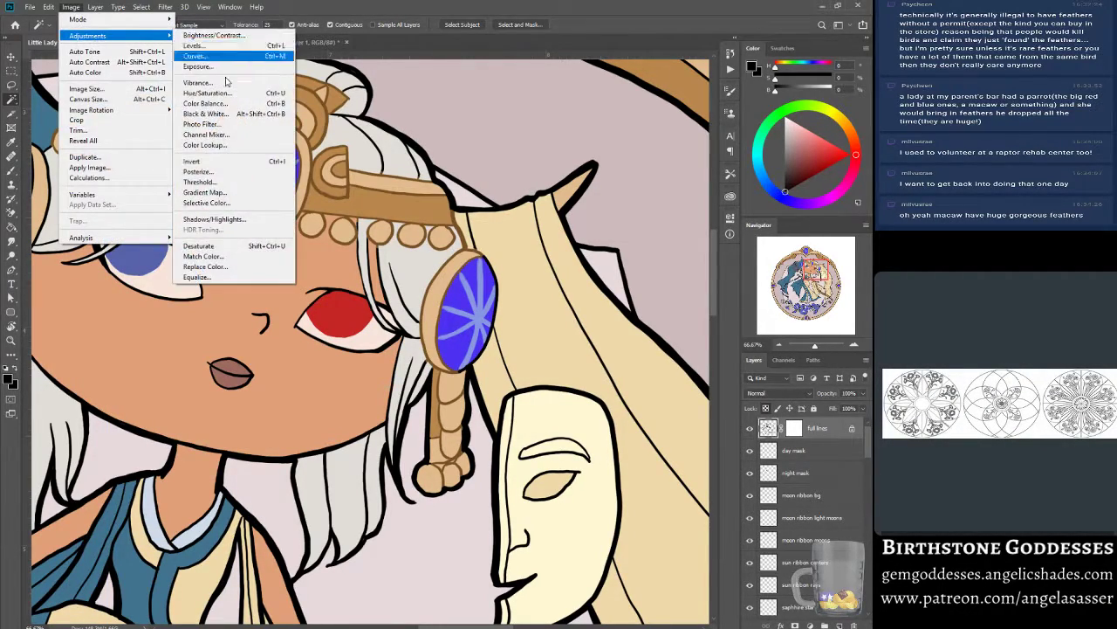
pyautogui.click(236, 93)
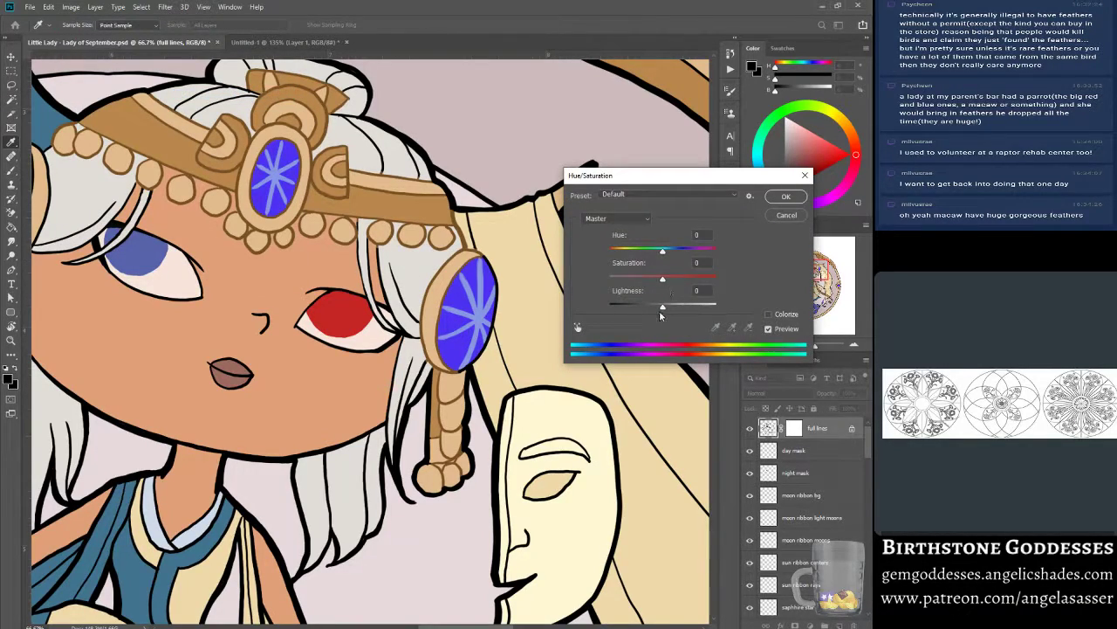
pyautogui.moveTo(663, 304); pyautogui.dragTo(671, 281)
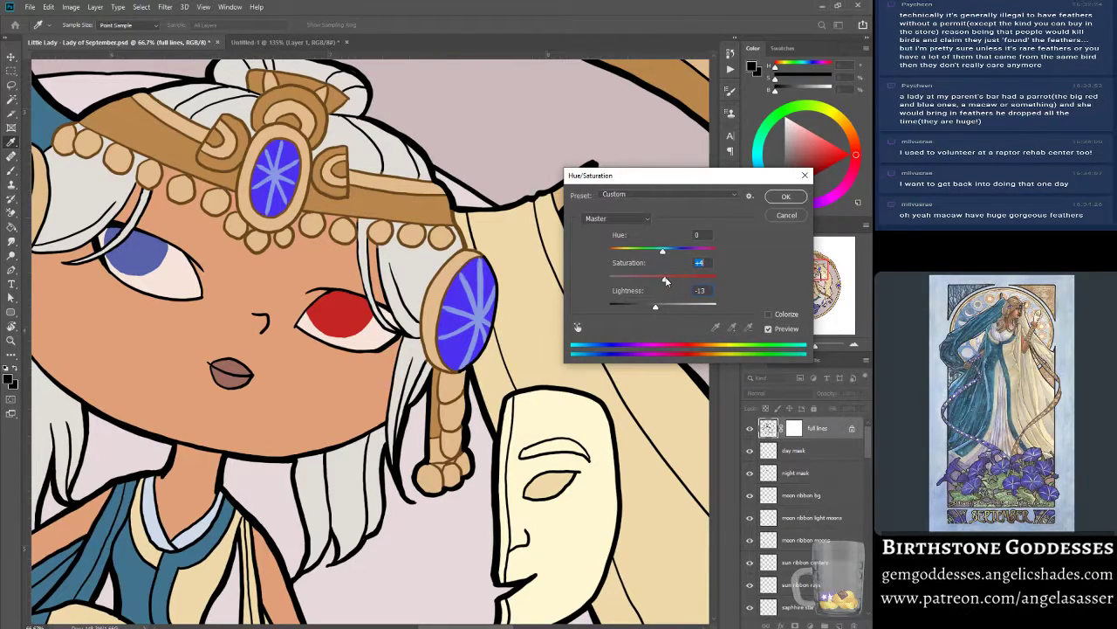
pyautogui.click(782, 329)
pyautogui.click(785, 197)
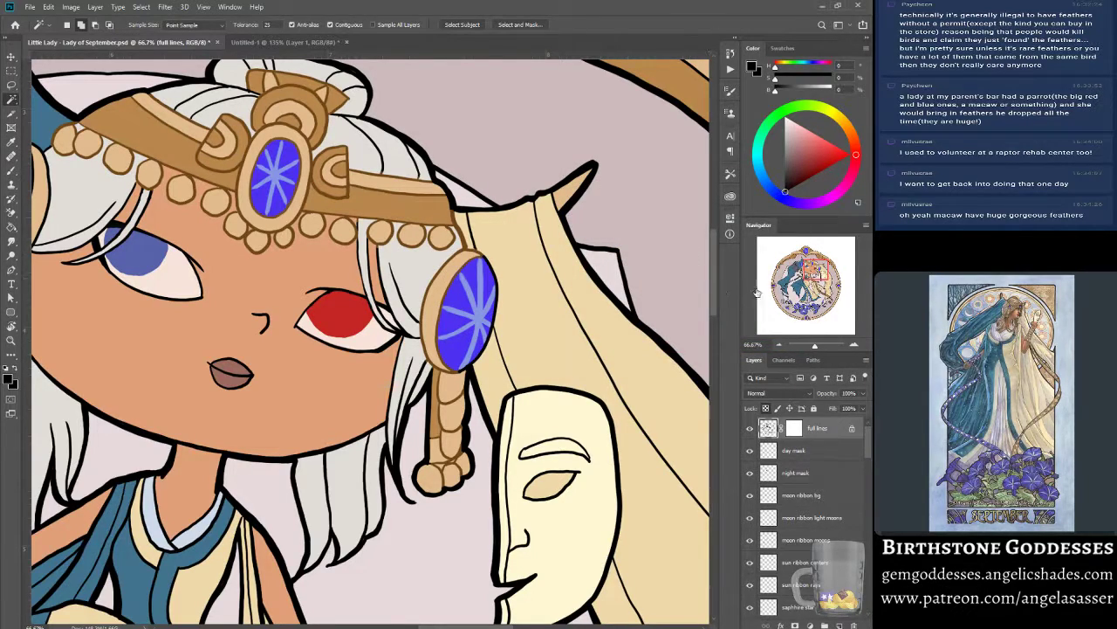
# Return to the Brush with the deepened brown sampled from the headpiece's bead lines.
pyautogui.moveTo(808, 274); pyautogui.dragTo(798, 274)
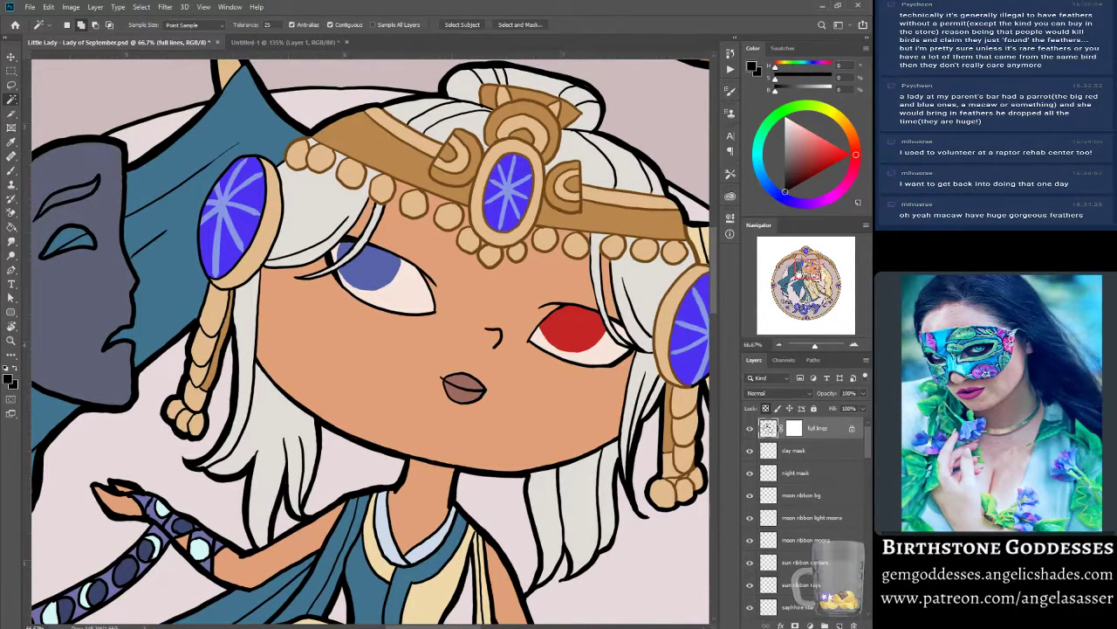
pyautogui.click(12, 171)
pyautogui.keyDown('alt'); pyautogui.click(366, 207); pyautogui.keyUp('alt')
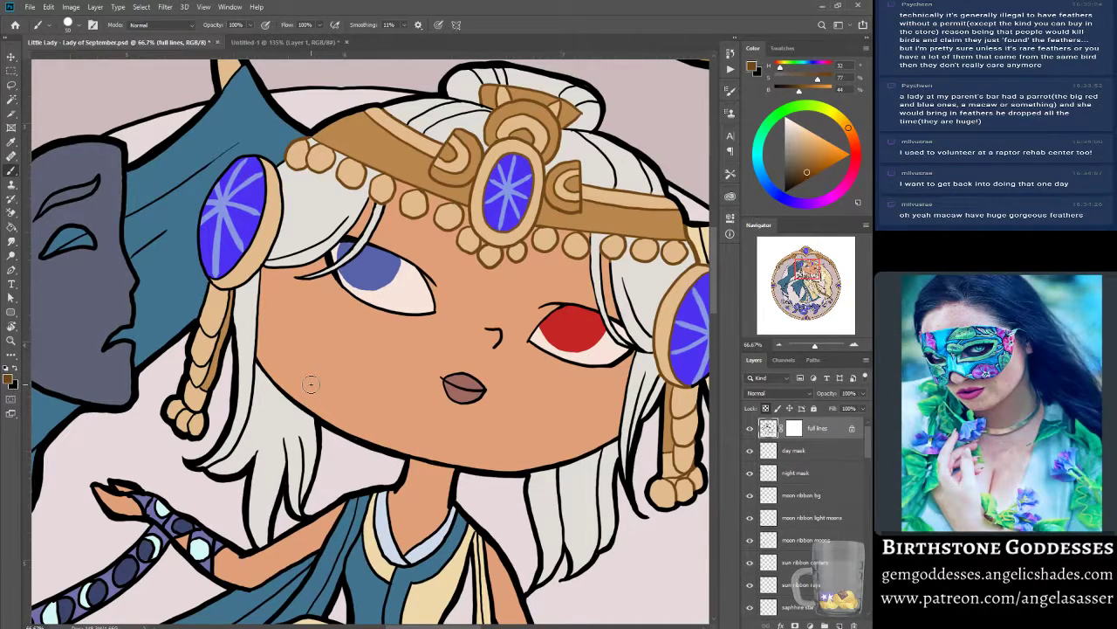
pyautogui.hotkey('ctrl', ';')
pyautogui.hotkey('ctrl', ';')
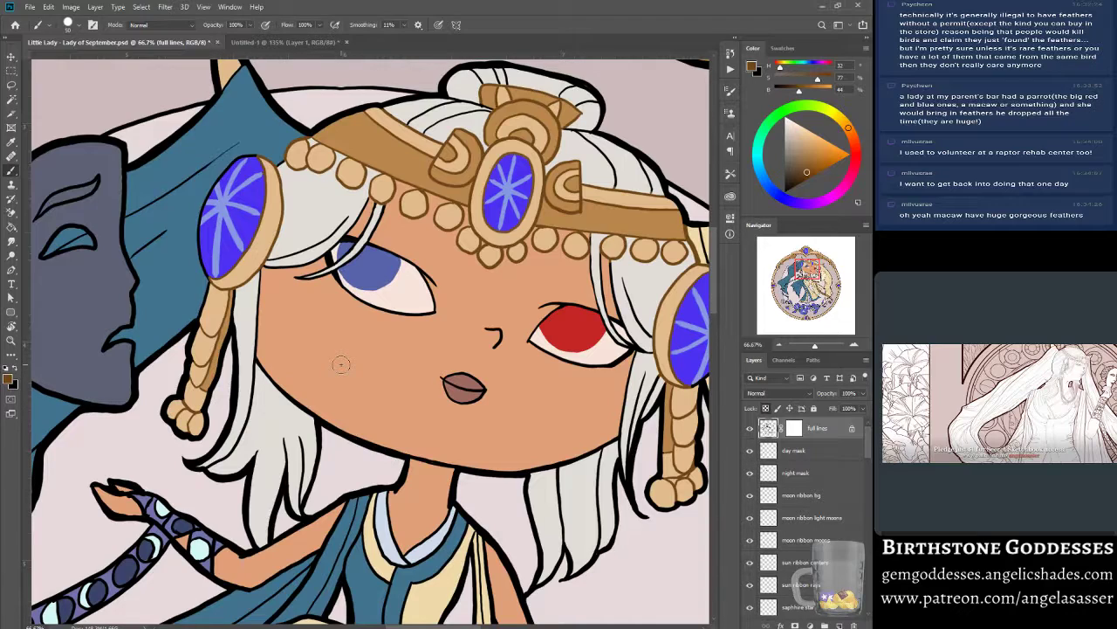
# Try a gray of 56% brightness, derived from the hair color, on the fringe line above the blue eye.
pyautogui.keyDown('alt'); pyautogui.click(324, 216); pyautogui.keyUp('alt')
pyautogui.moveTo(790, 138); pyautogui.dragTo(790, 147)
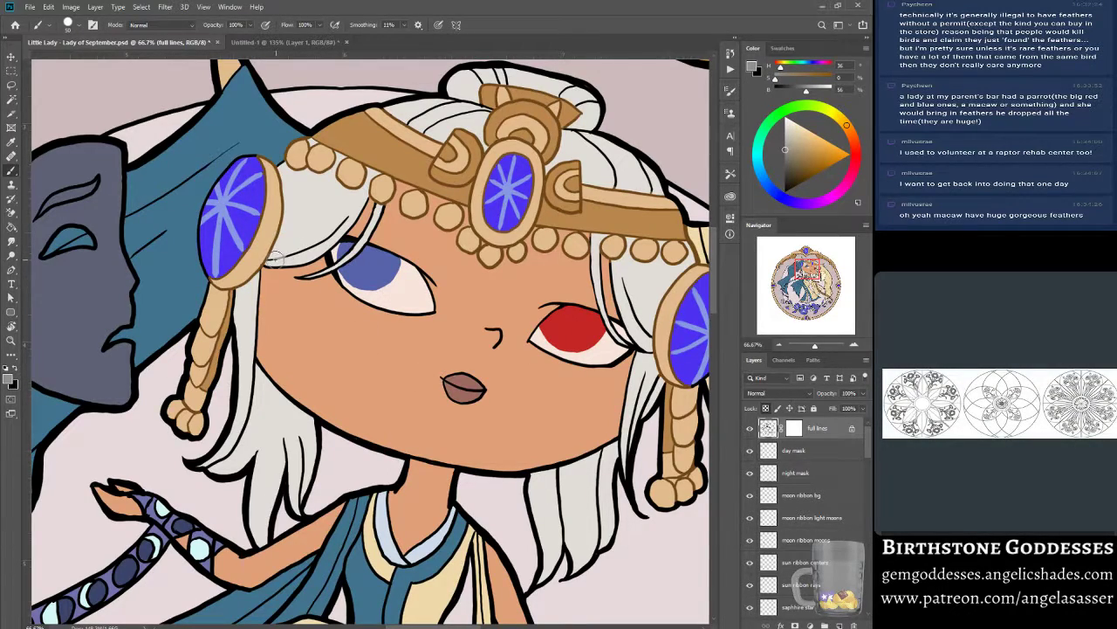
pyautogui.moveTo(271, 259); pyautogui.dragTo(349, 218)
pyautogui.moveTo(273, 255); pyautogui.dragTo(275, 256)
pyautogui.keyDown('alt'); pyautogui.click(272, 252); pyautogui.keyUp('alt')
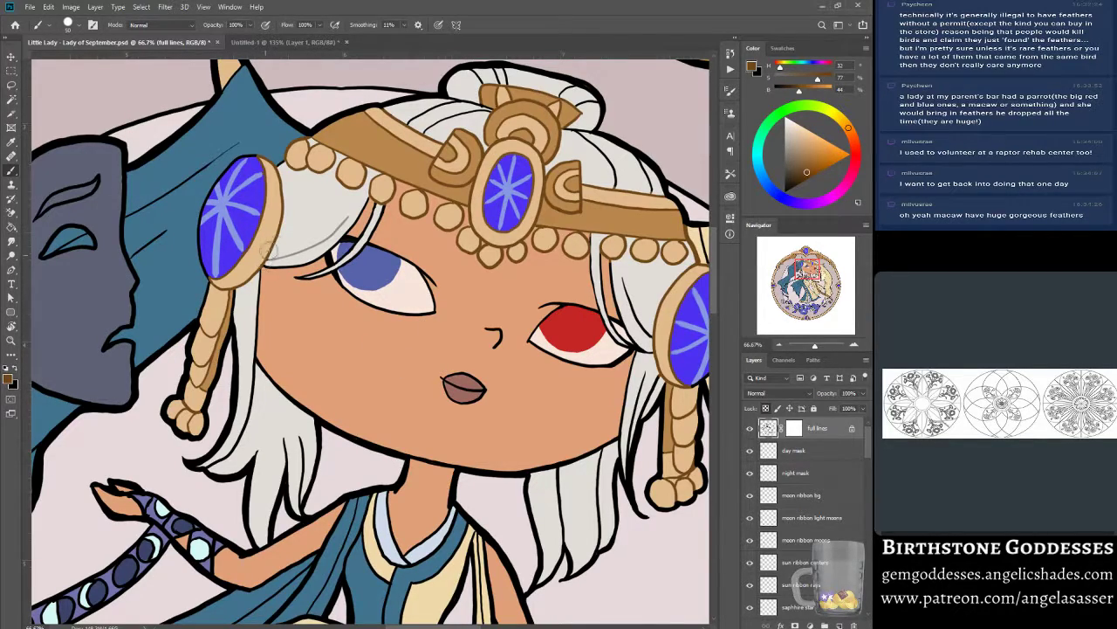
# Paint the fringe strands and the blue eye's outline with gray darkened to 42% brightness, touching up the adjoining bead in brown.
pyautogui.keyDown('alt'); pyautogui.click(320, 248); pyautogui.keyUp('alt')
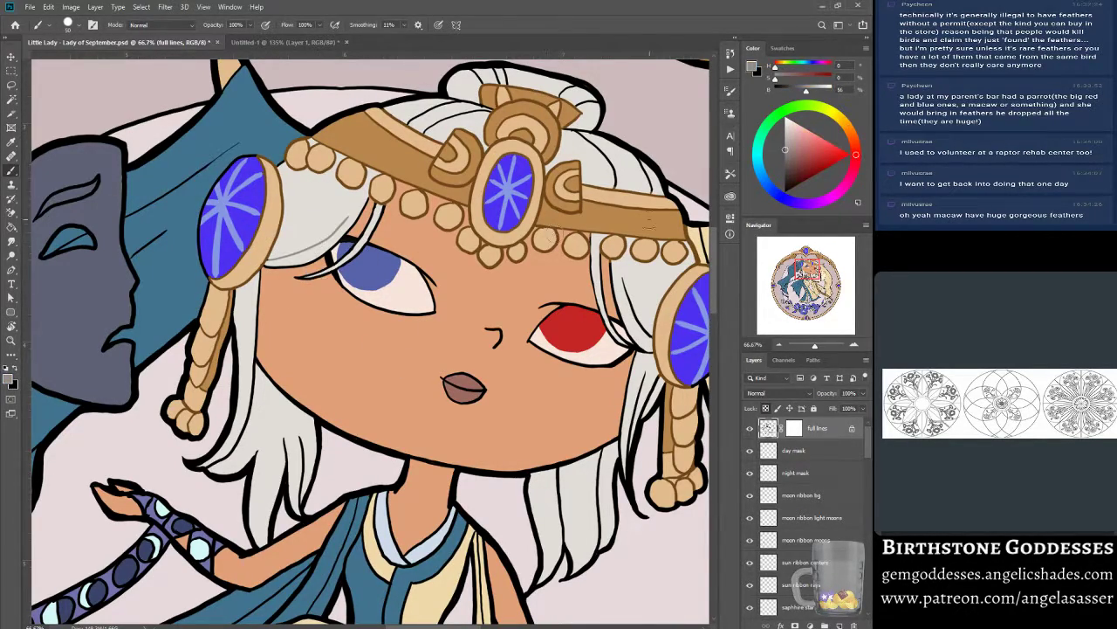
pyautogui.click(785, 159)
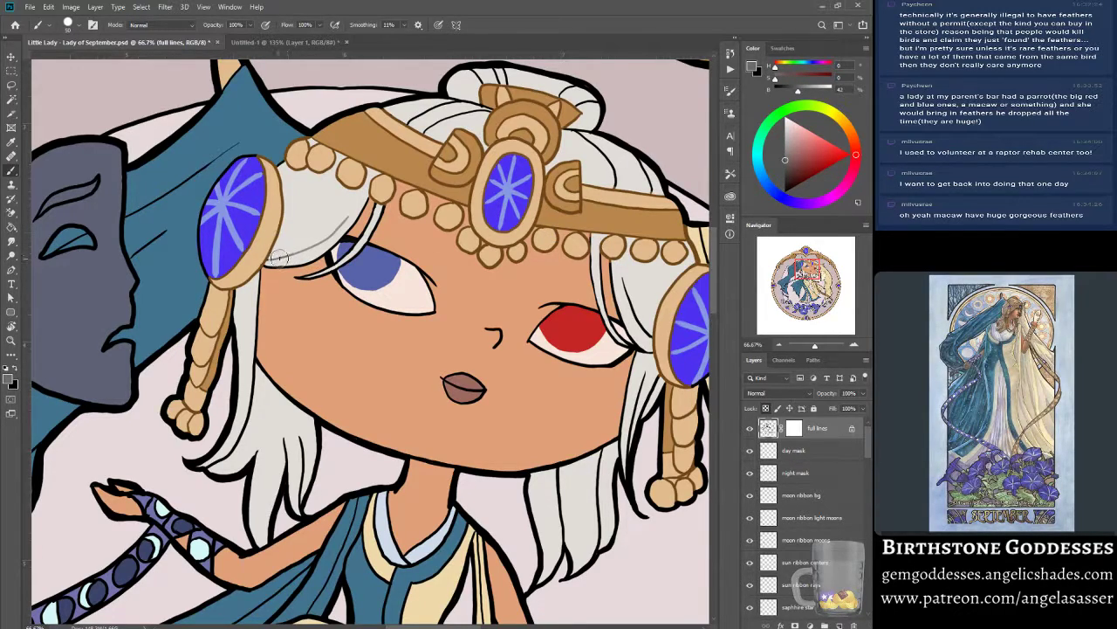
pyautogui.moveTo(279, 258)
pyautogui.mouseDown()
pyautogui.moveTo(270, 264)
pyautogui.moveTo(318, 254)
pyautogui.moveTo(363, 202)
pyautogui.mouseUp()
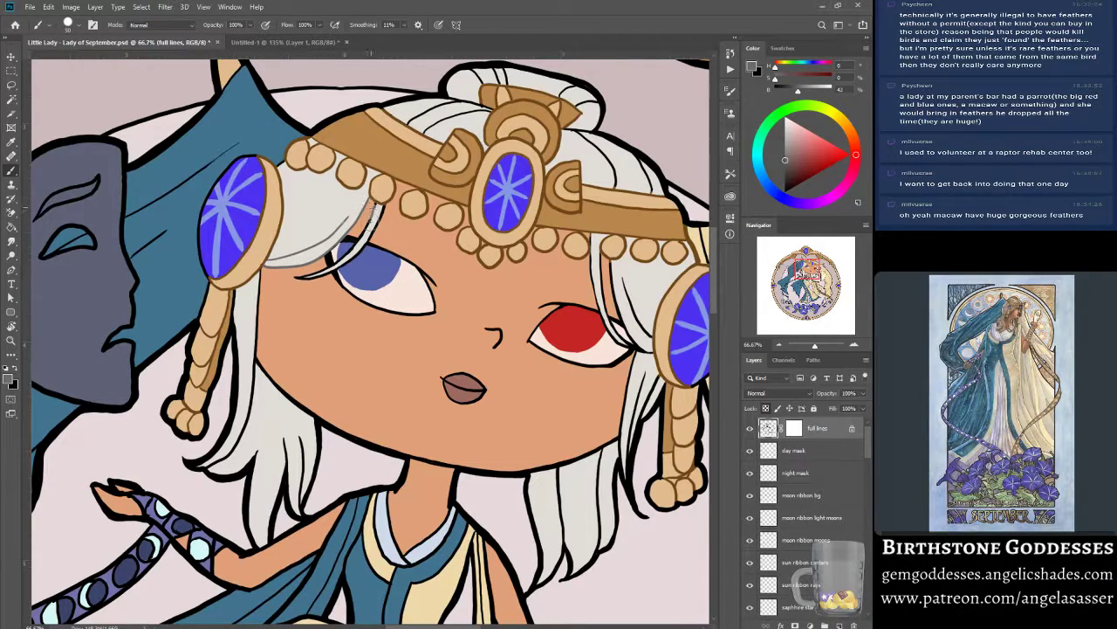
pyautogui.moveTo(294, 278)
pyautogui.mouseDown()
pyautogui.moveTo(360, 247)
pyautogui.moveTo(336, 292)
pyautogui.moveTo(373, 207)
pyautogui.mouseUp()
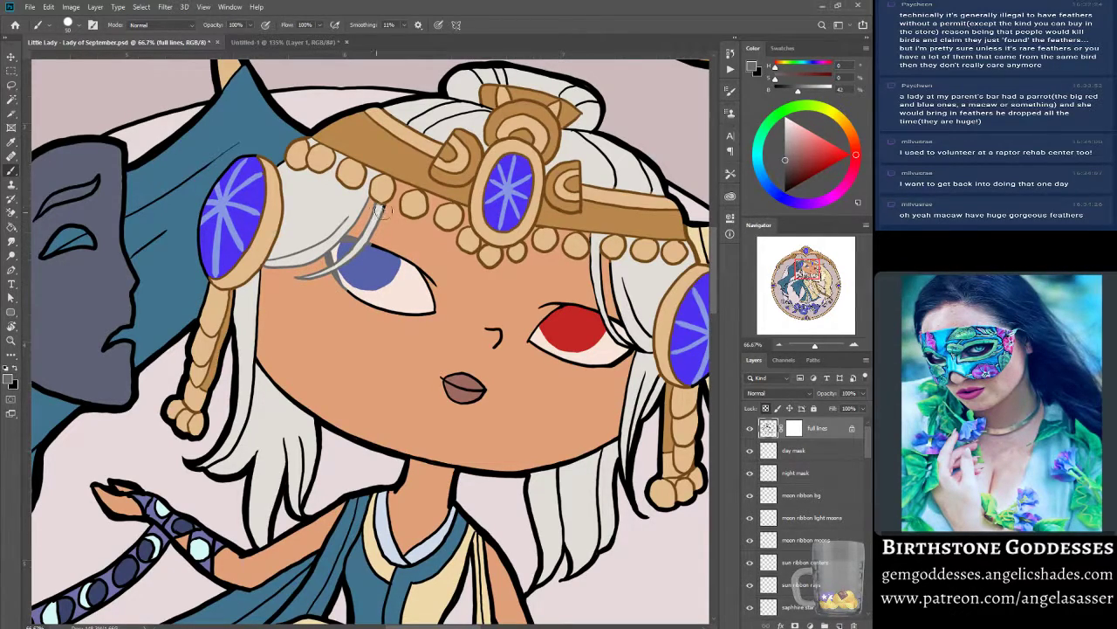
pyautogui.keyDown('alt'); pyautogui.click(385, 198); pyautogui.keyUp('alt')
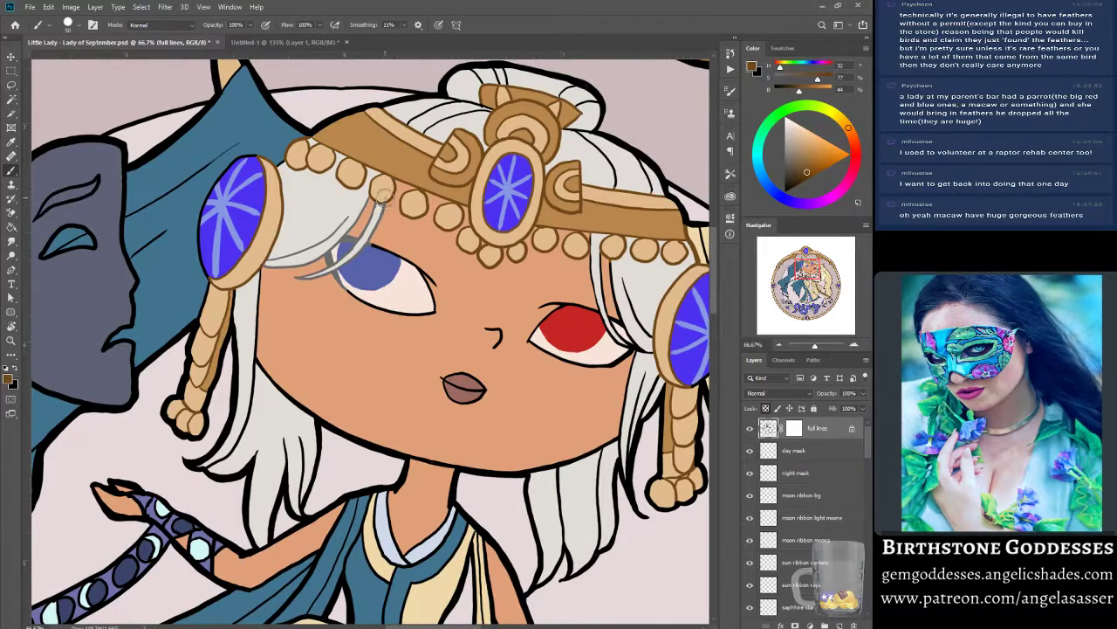
pyautogui.keyDown('alt'); pyautogui.click(363, 273); pyautogui.keyUp('alt')
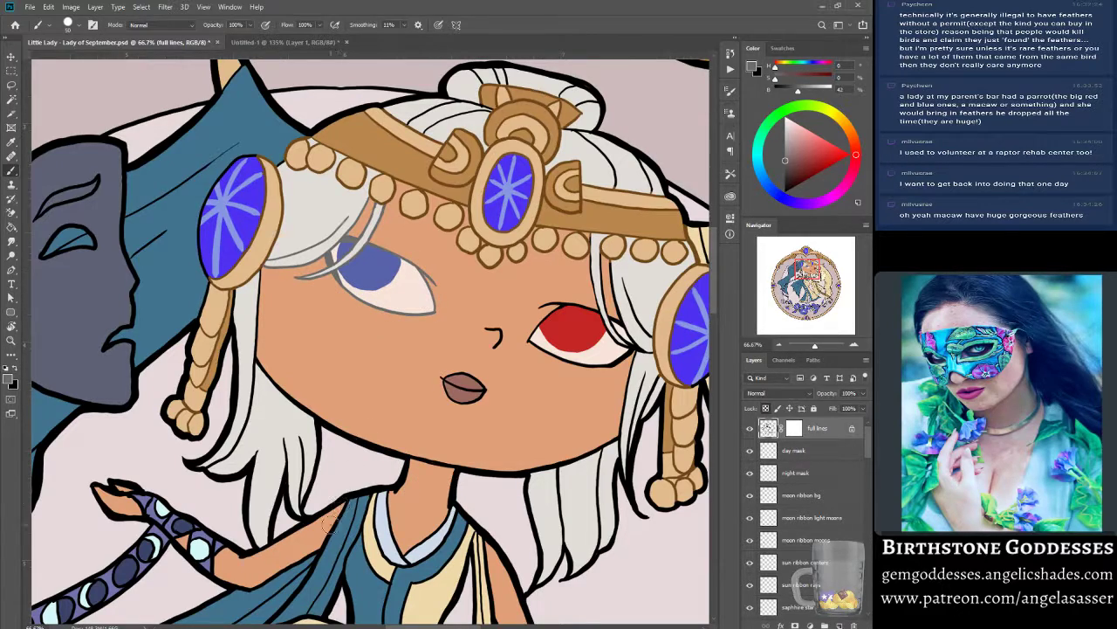
# Try outlining the eyes in the skin tone darkened to 61% brightness, and in a deeper brown.
pyautogui.press('alt')
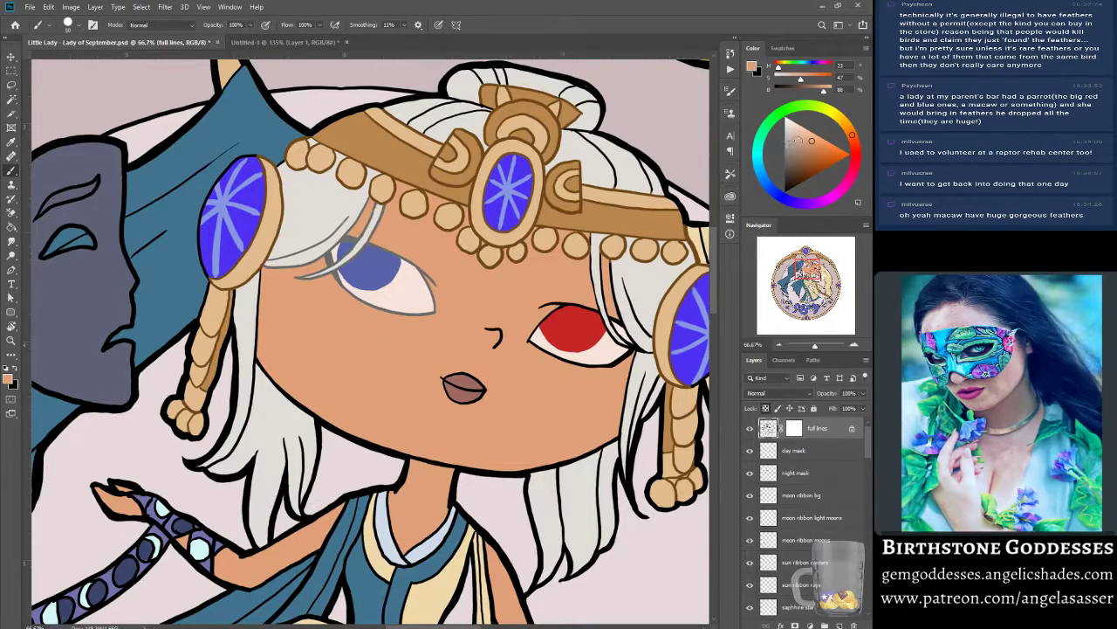
pyautogui.moveTo(811, 144); pyautogui.dragTo(807, 159)
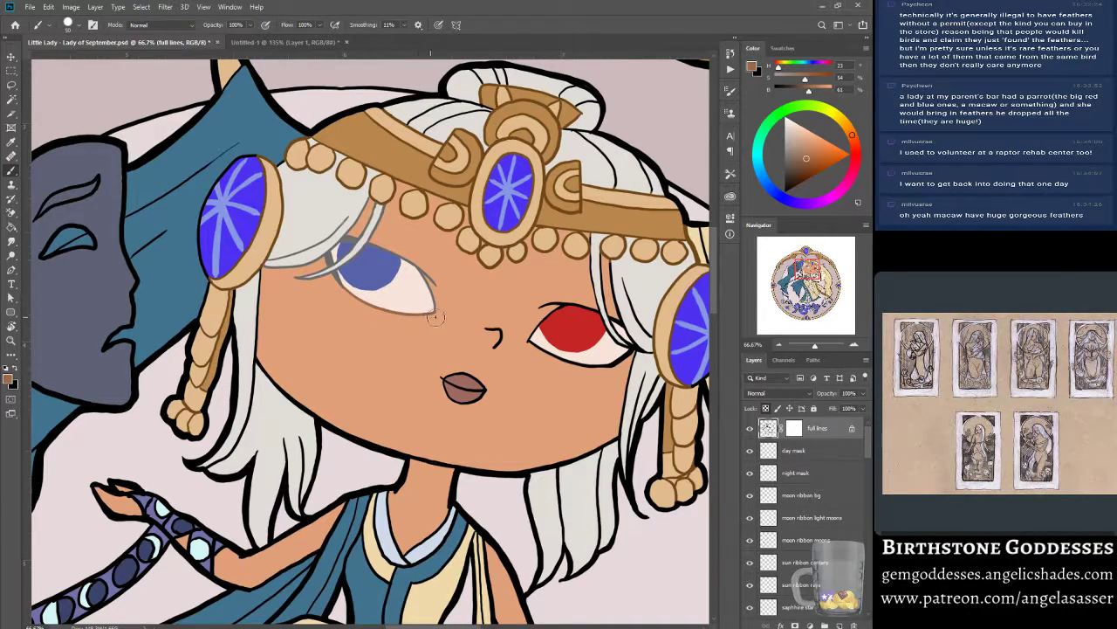
pyautogui.moveTo(791, 164); pyautogui.dragTo(802, 170)
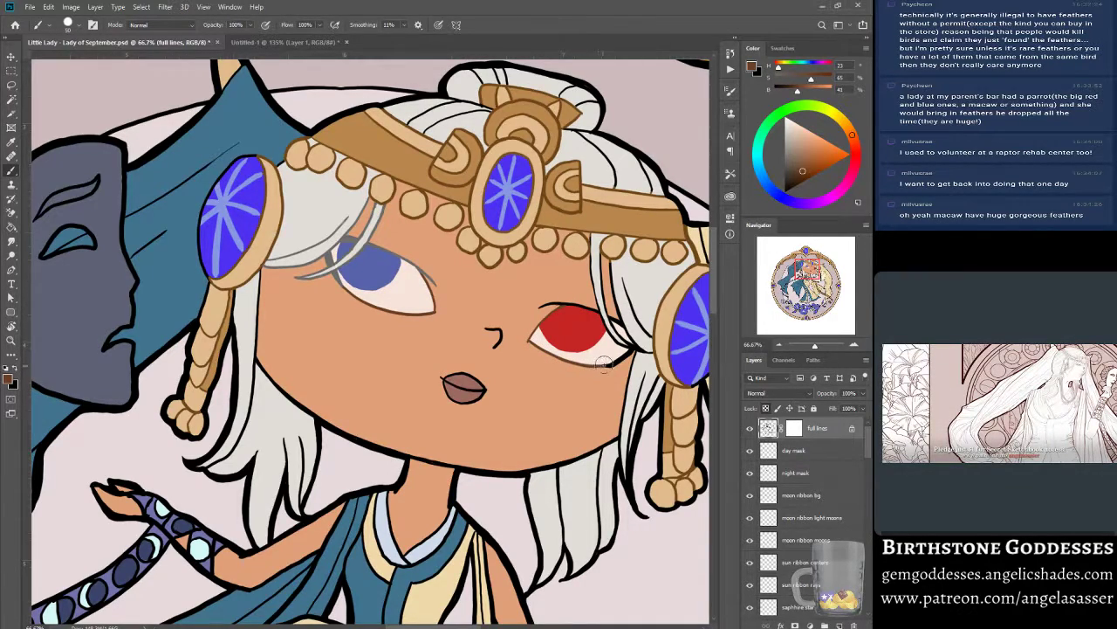
# Outline both eyes with the 42% brightness gray sampled from the line at the blue eye's outer corner.
pyautogui.keyDown('alt'); pyautogui.click(336, 278); pyautogui.keyUp('alt')
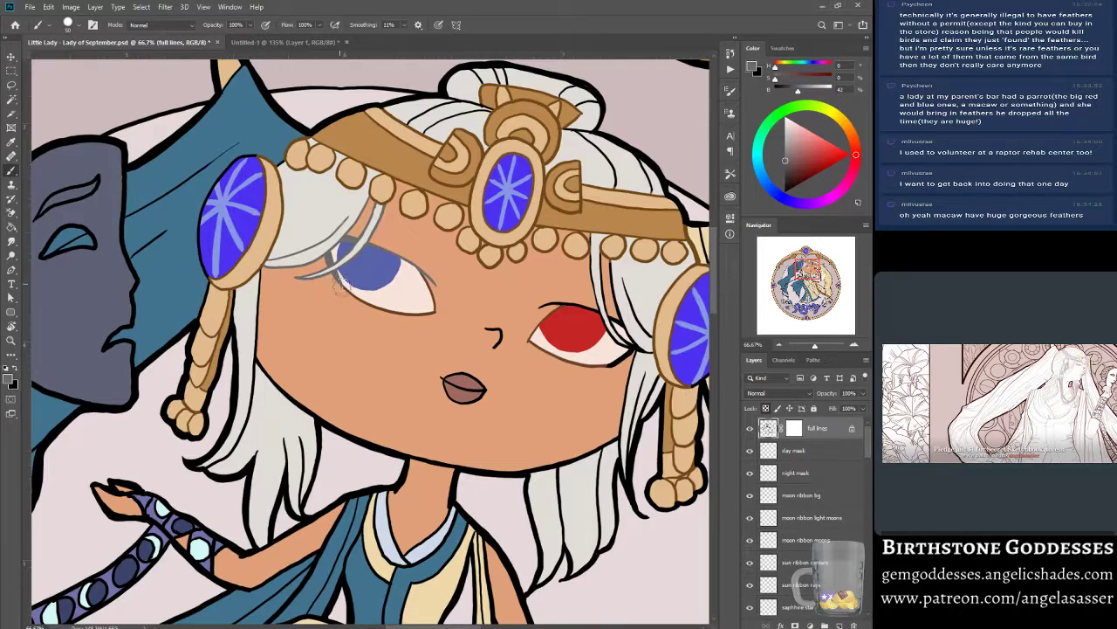
pyautogui.moveTo(339, 285)
pyautogui.mouseDown()
pyautogui.moveTo(375, 308)
pyautogui.moveTo(439, 316)
pyautogui.mouseUp()
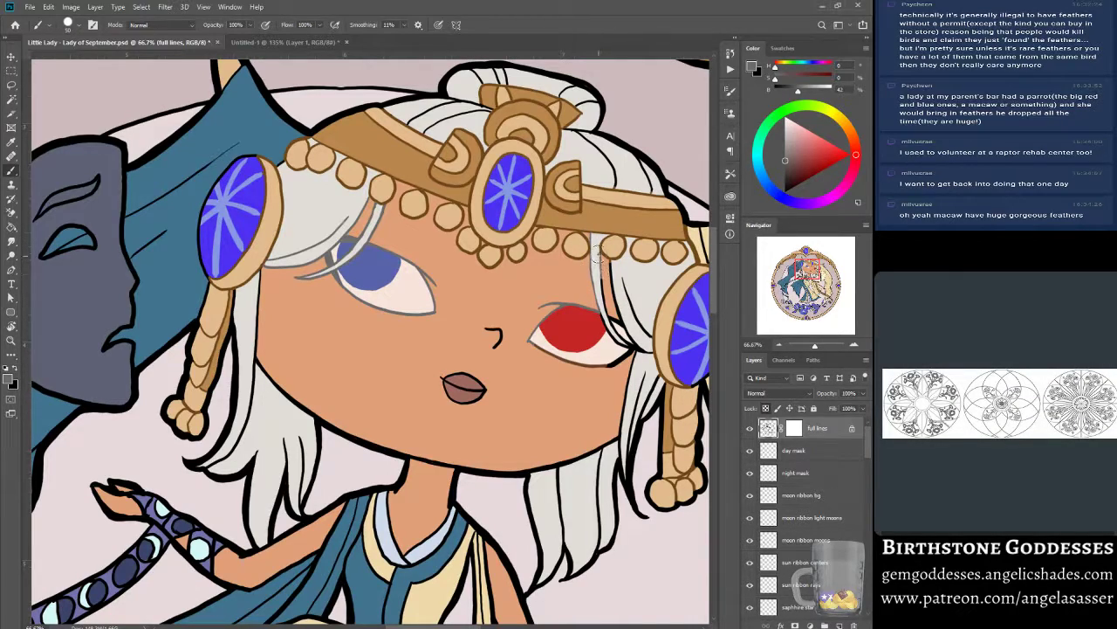
pyautogui.moveTo(602, 294)
pyautogui.mouseDown()
pyautogui.moveTo(606, 322)
pyautogui.moveTo(618, 308)
pyautogui.moveTo(631, 355)
pyautogui.moveTo(605, 373)
pyautogui.moveTo(537, 355)
pyautogui.mouseUp()
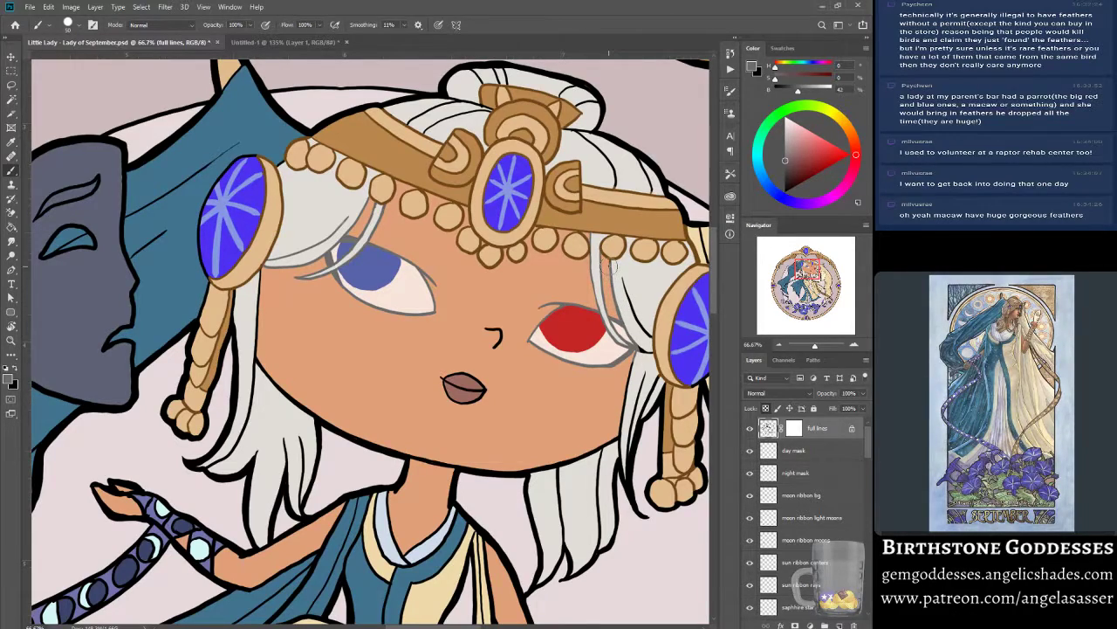
# Paint the hair strands beside the red eye and cheek in the same gray, restoring black on the lock's outer outline.
pyautogui.moveTo(616, 273)
pyautogui.mouseDown()
pyautogui.moveTo(639, 359)
pyautogui.moveTo(644, 336)
pyautogui.moveTo(649, 350)
pyautogui.moveTo(628, 391)
pyautogui.moveTo(627, 400)
pyautogui.moveTo(630, 382)
pyautogui.moveTo(619, 475)
pyautogui.mouseUp()
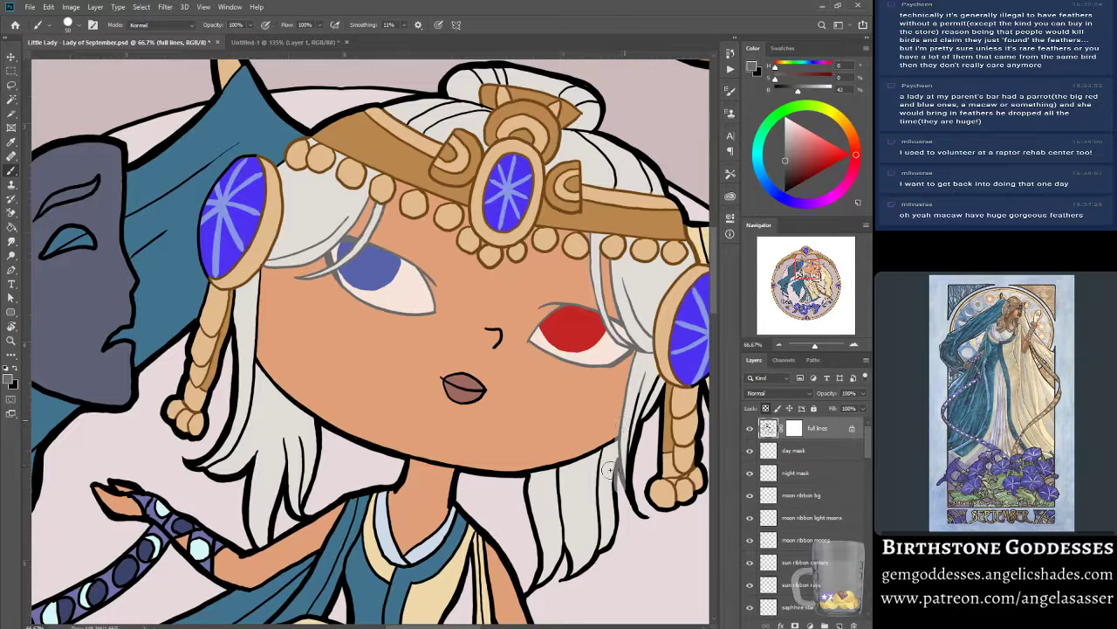
pyautogui.keyDown('alt'); pyautogui.click(608, 446); pyautogui.keyUp('alt')
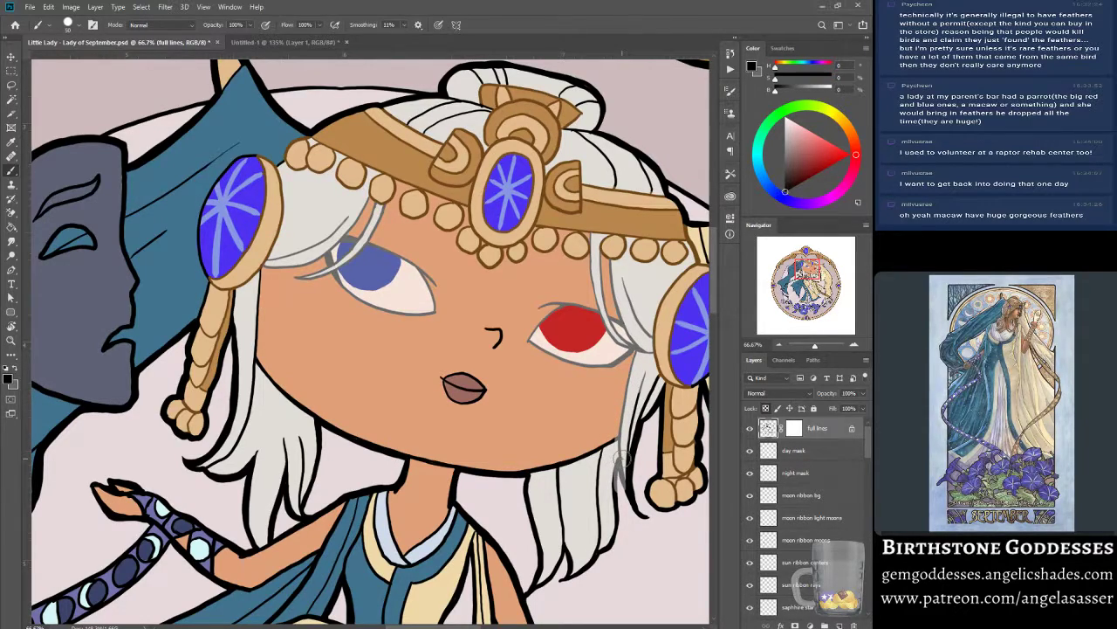
pyautogui.moveTo(621, 458); pyautogui.dragTo(614, 509)
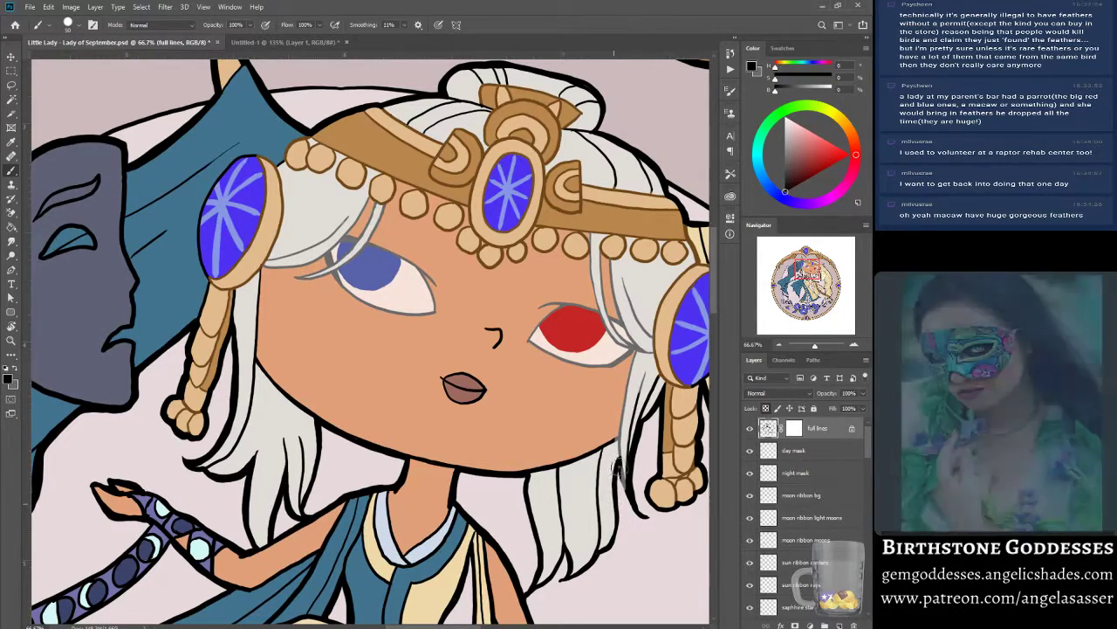
pyautogui.keyDown('alt'); pyautogui.click(638, 374); pyautogui.keyUp('alt')
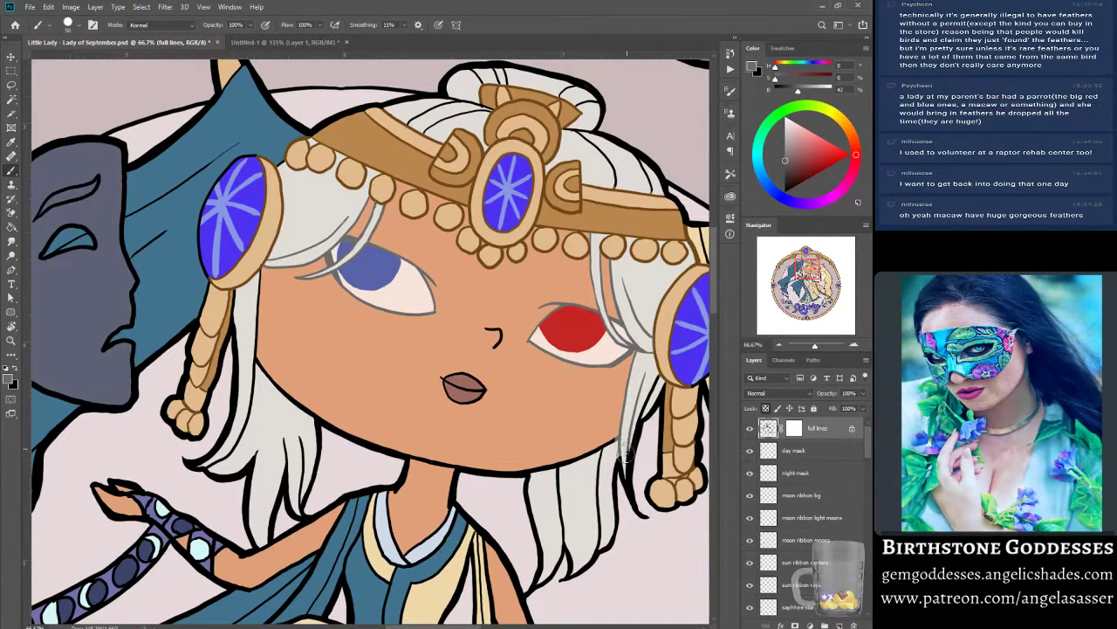
pyautogui.moveTo(654, 383); pyautogui.dragTo(641, 412)
# Paint the nose and chin lines in the sampled skin tone darkened to a brown of 52% brightness.
pyautogui.keyDown('alt'); pyautogui.click(524, 433); pyautogui.keyUp('alt')
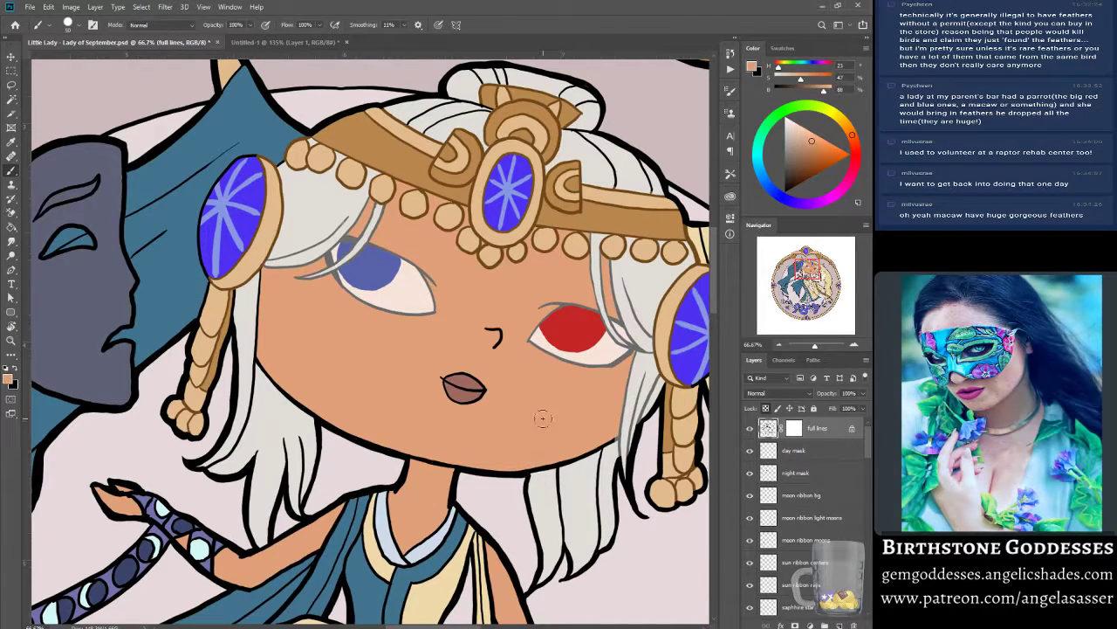
pyautogui.moveTo(814, 153); pyautogui.dragTo(805, 163)
pyautogui.moveTo(489, 326); pyautogui.dragTo(492, 353)
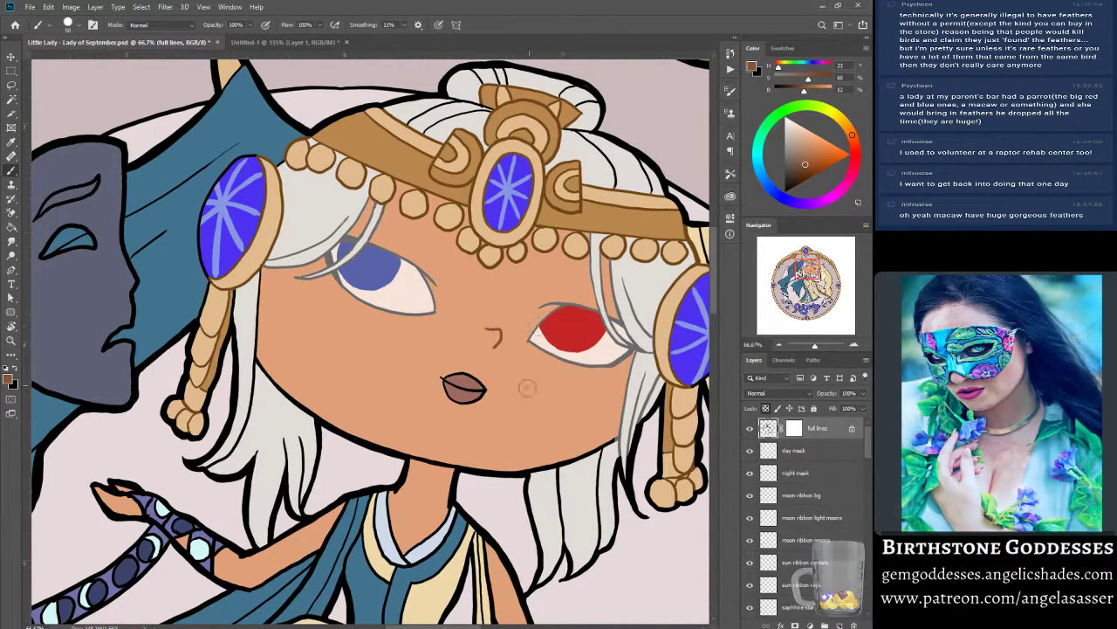
pyautogui.moveTo(417, 461); pyautogui.dragTo(450, 459)
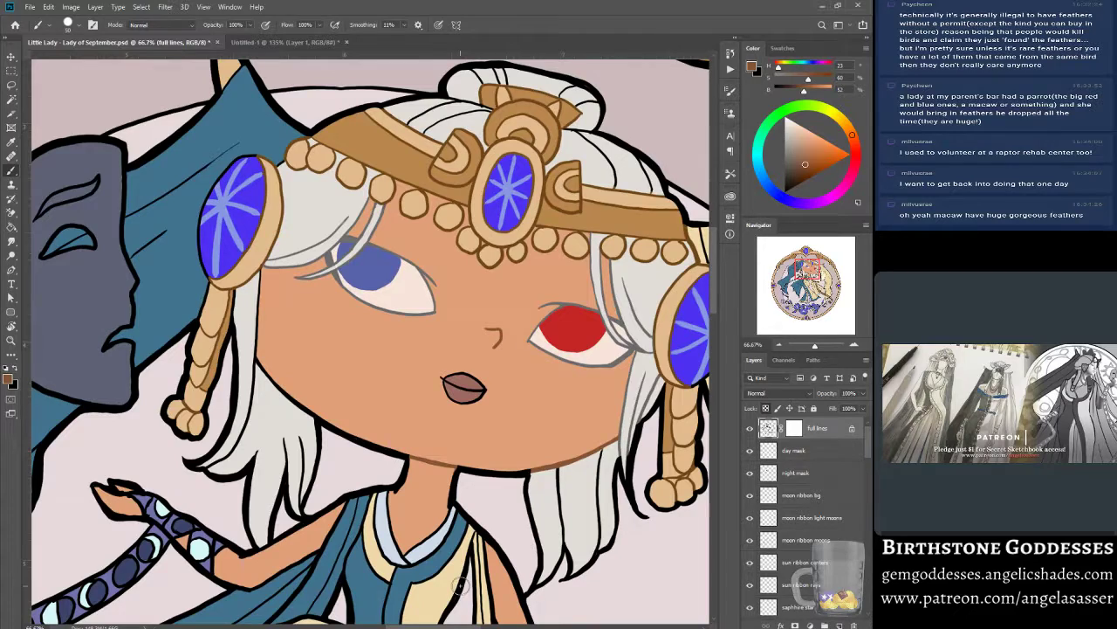
# Recolor the inner strand lines of the side locks, crown and bun with the sampled gray of 44% brightness.
pyautogui.keyDown('alt'); pyautogui.click(345, 218); pyautogui.keyUp('alt')
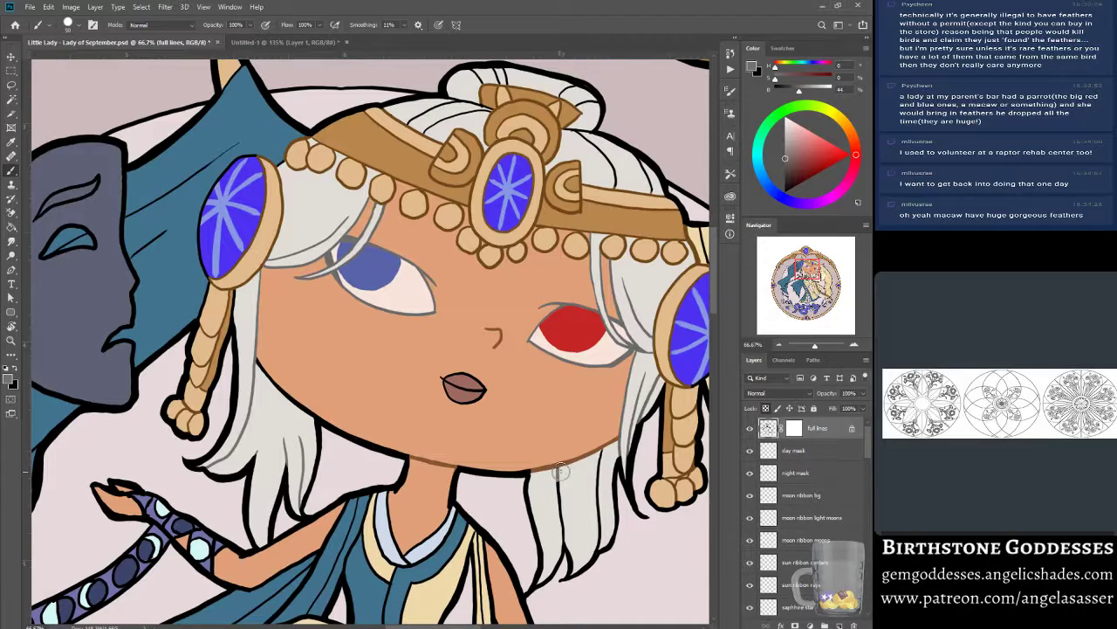
pyautogui.moveTo(559, 472); pyautogui.dragTo(561, 531)
pyautogui.moveTo(597, 474); pyautogui.dragTo(598, 545)
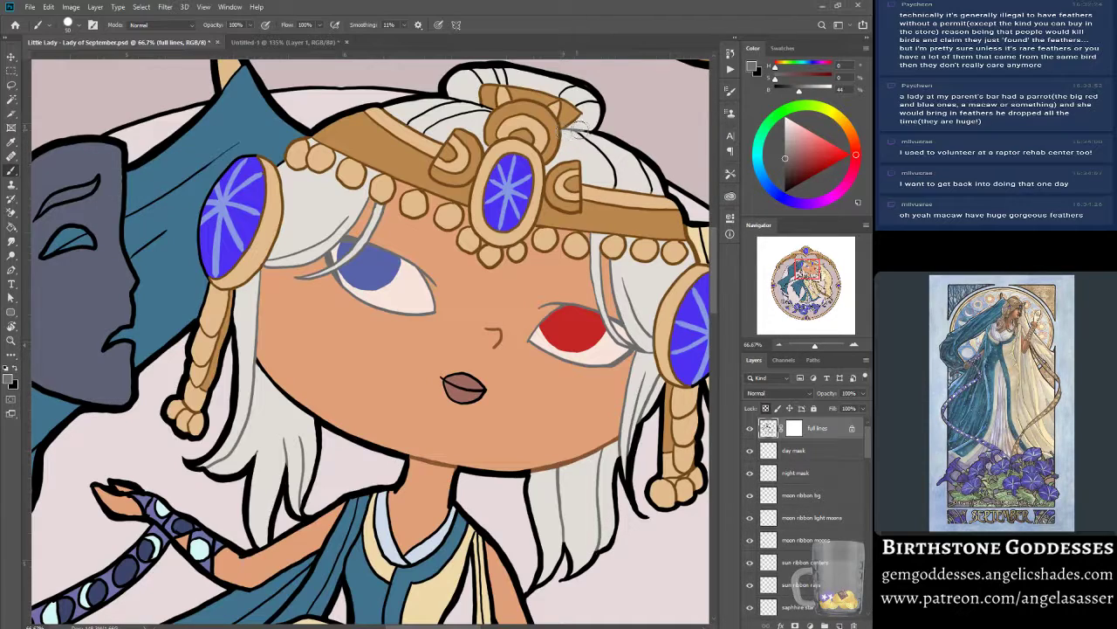
pyautogui.moveTo(579, 131); pyautogui.dragTo(617, 183)
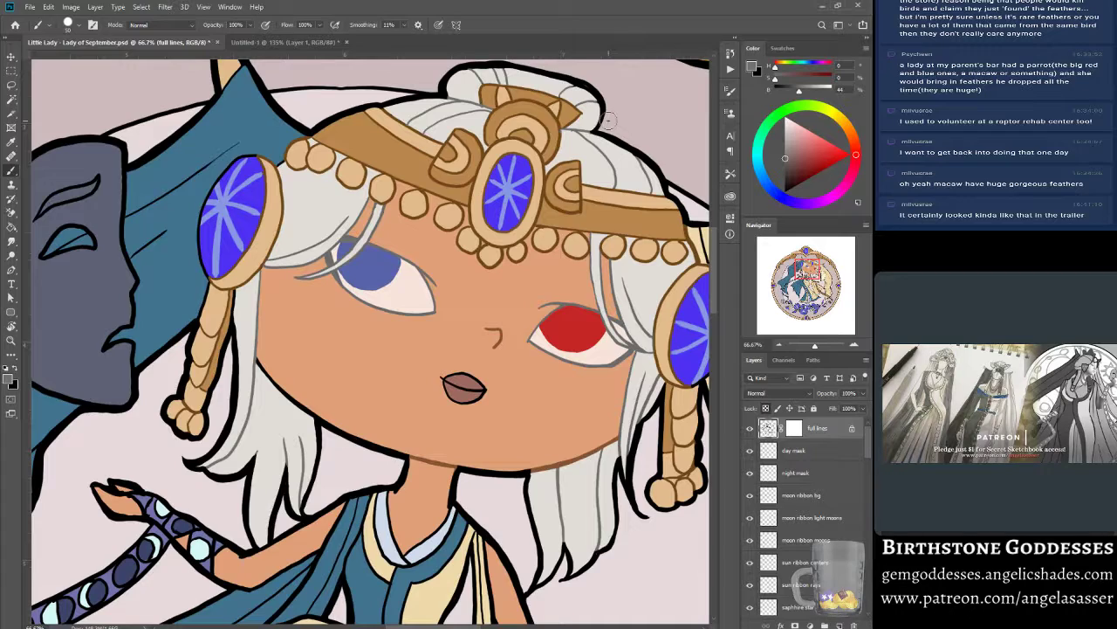
# Paint the jawline and the eyes' lower outlines in the brown sampled from the chin line, keeping the red eye's outer corner gray.
pyautogui.keyDown('alt'); pyautogui.click(440, 463); pyautogui.keyUp('alt')
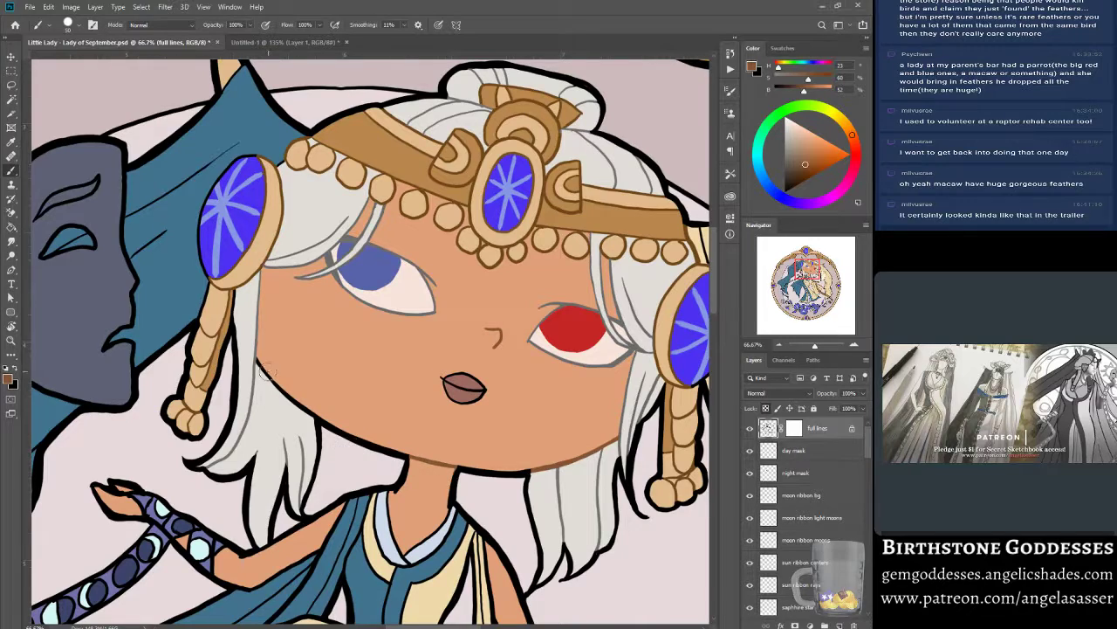
pyautogui.moveTo(265, 375); pyautogui.dragTo(307, 416)
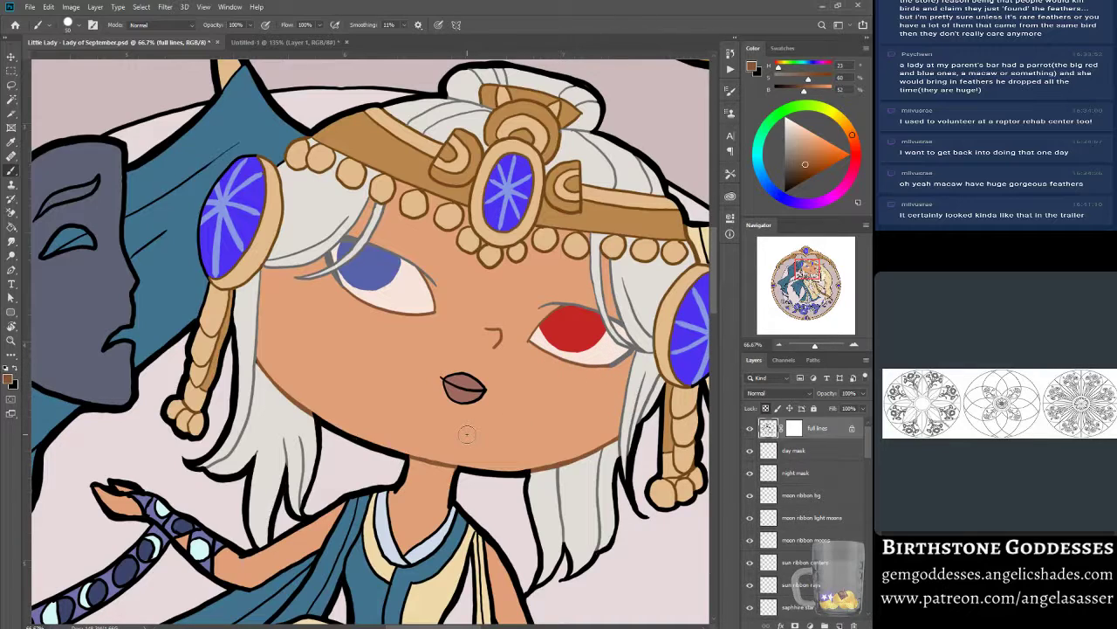
pyautogui.keyDown('alt'); pyautogui.click(617, 362); pyautogui.keyUp('alt')
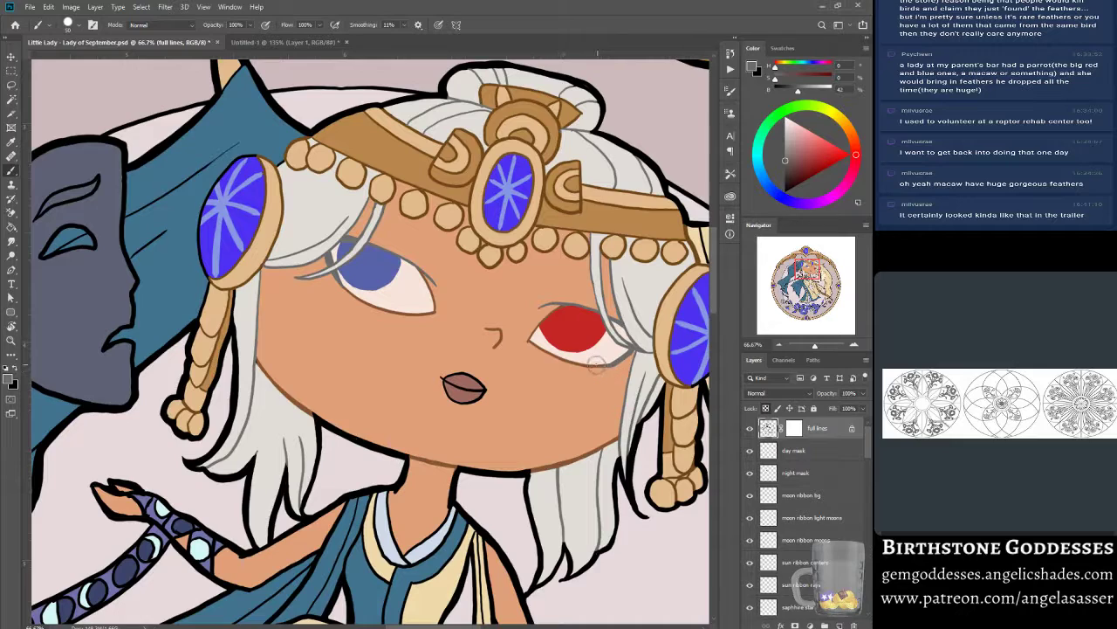
pyautogui.keyDown('alt'); pyautogui.click(682, 368); pyautogui.keyUp('alt')
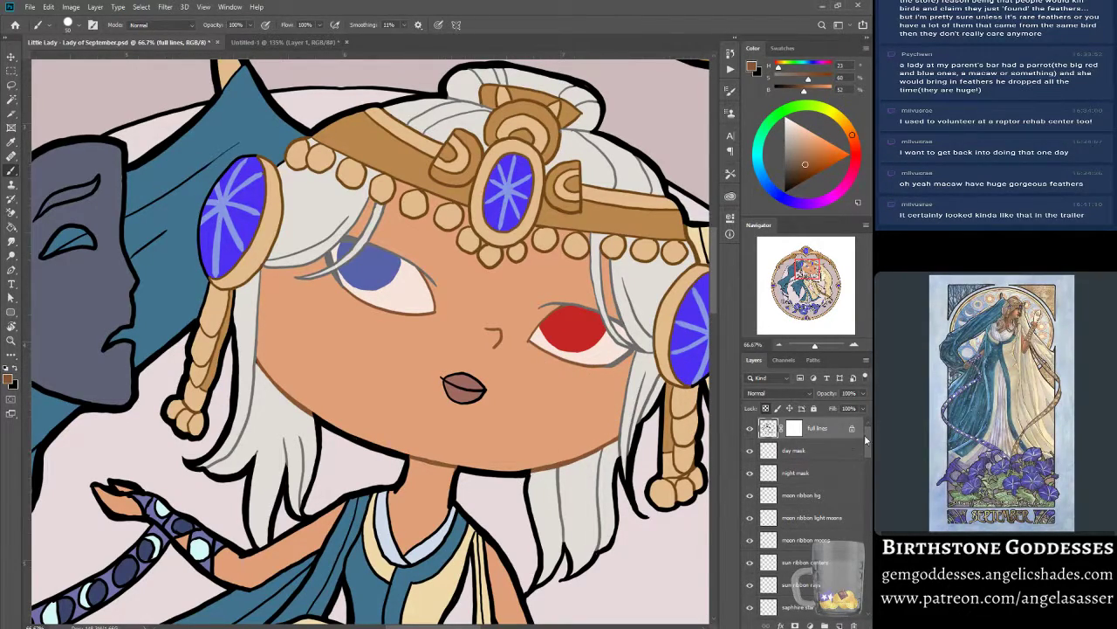
# Sample the face's skin tone on the skin layer, and return to the full lines layer with the red eye outline's gray.
pyautogui.moveTo(869, 446); pyautogui.dragTo(871, 523)
pyautogui.click(816, 478)
pyautogui.keyDown('alt'); pyautogui.click(619, 375); pyautogui.keyUp('alt')
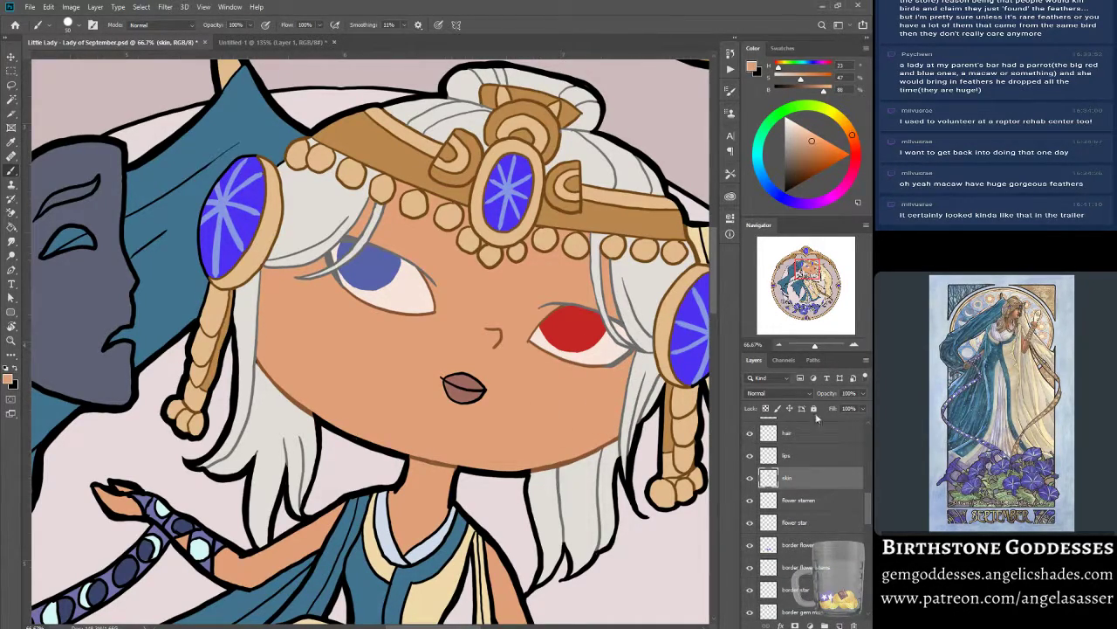
pyautogui.moveTo(869, 502); pyautogui.dragTo(868, 430)
pyautogui.click(771, 431)
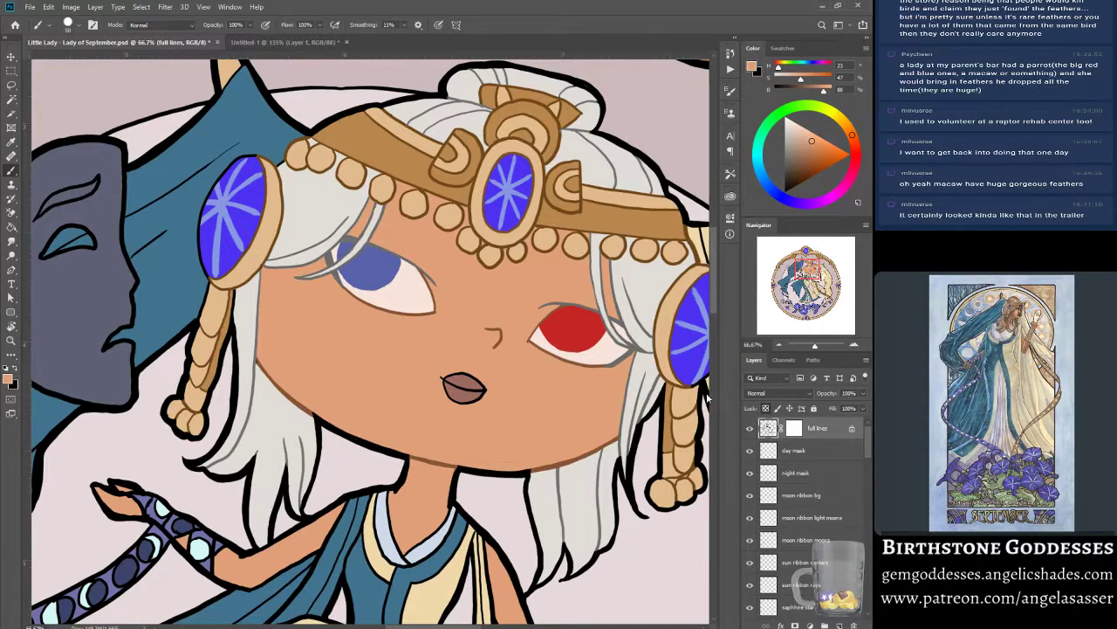
pyautogui.keyDown('alt'); pyautogui.click(621, 354); pyautogui.keyUp('alt')
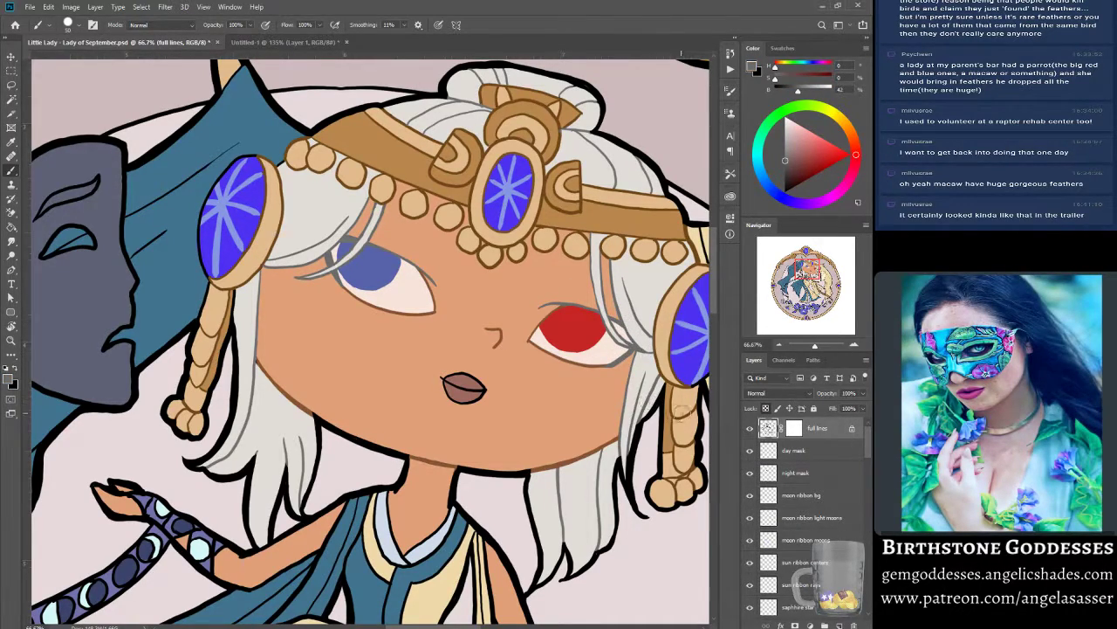
# Select all the gray hair and eye lines with the Magic Wand, with Contiguous turned off.
pyautogui.moveTo(817, 347)
pyautogui.mouseDown()
pyautogui.moveTo(801, 347)
pyautogui.moveTo(811, 346)
pyautogui.mouseUp()
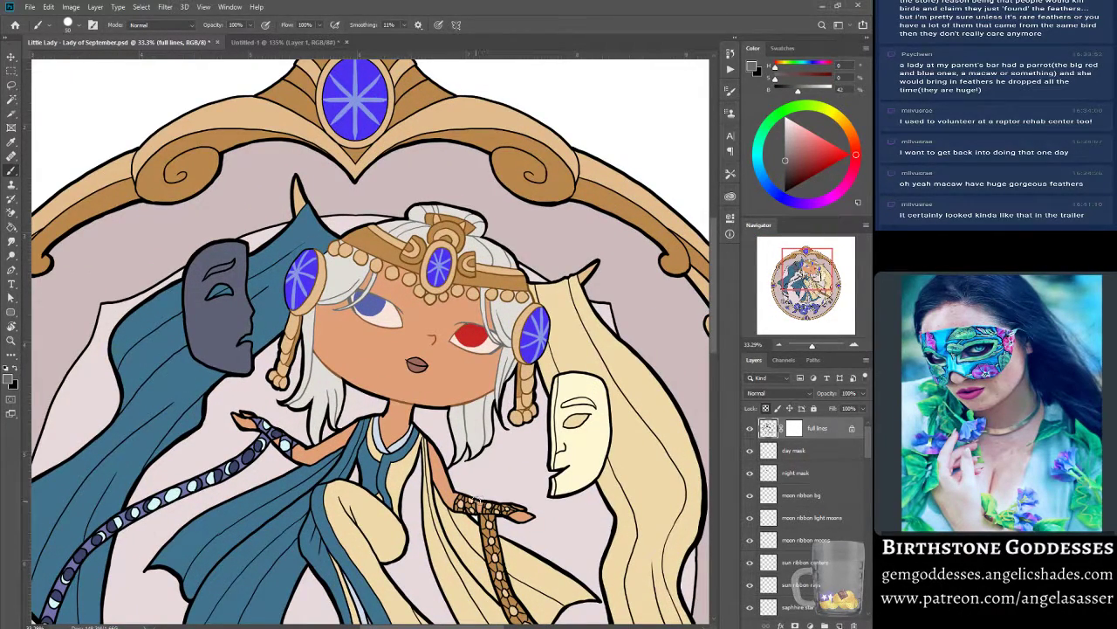
pyautogui.keyDown('alt'); pyautogui.click(402, 400); pyautogui.keyUp('alt')
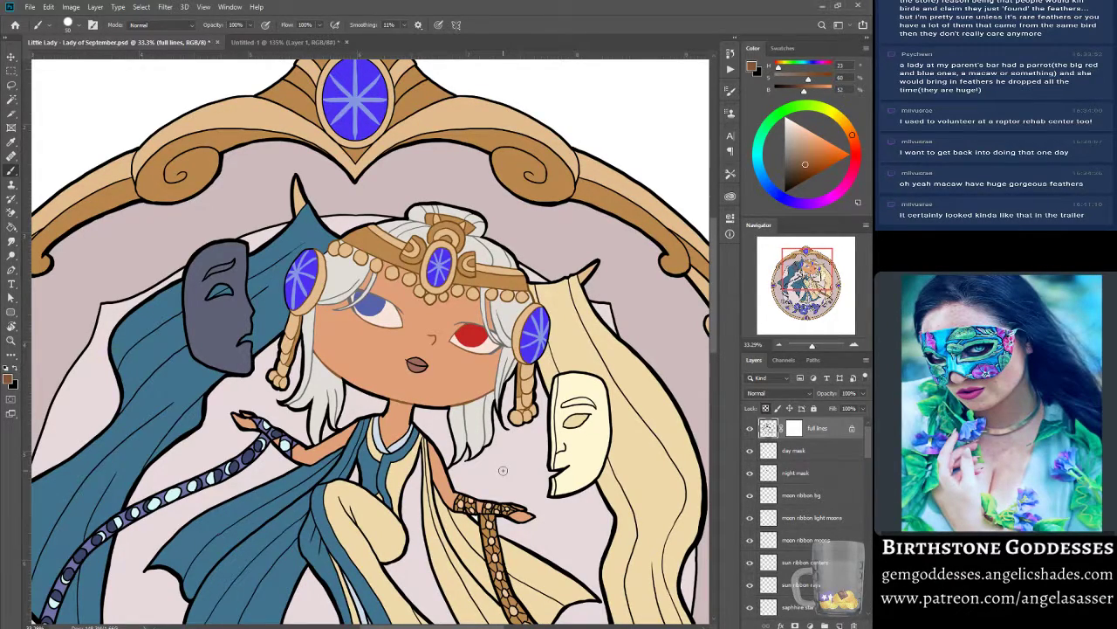
pyautogui.moveTo(812, 346); pyautogui.dragTo(815, 352)
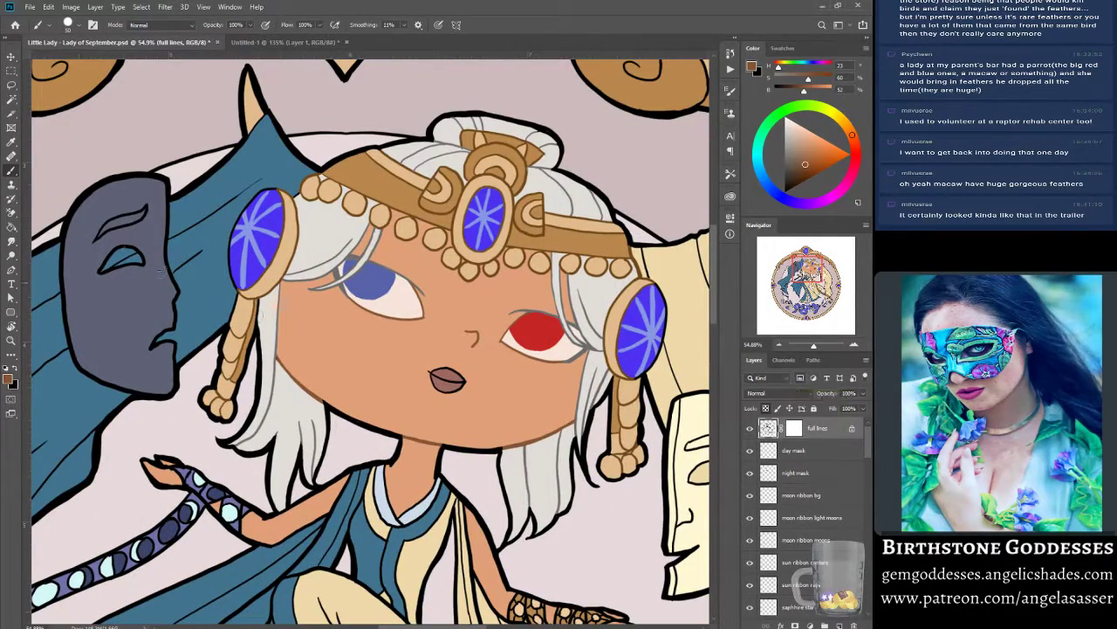
pyautogui.click(13, 101)
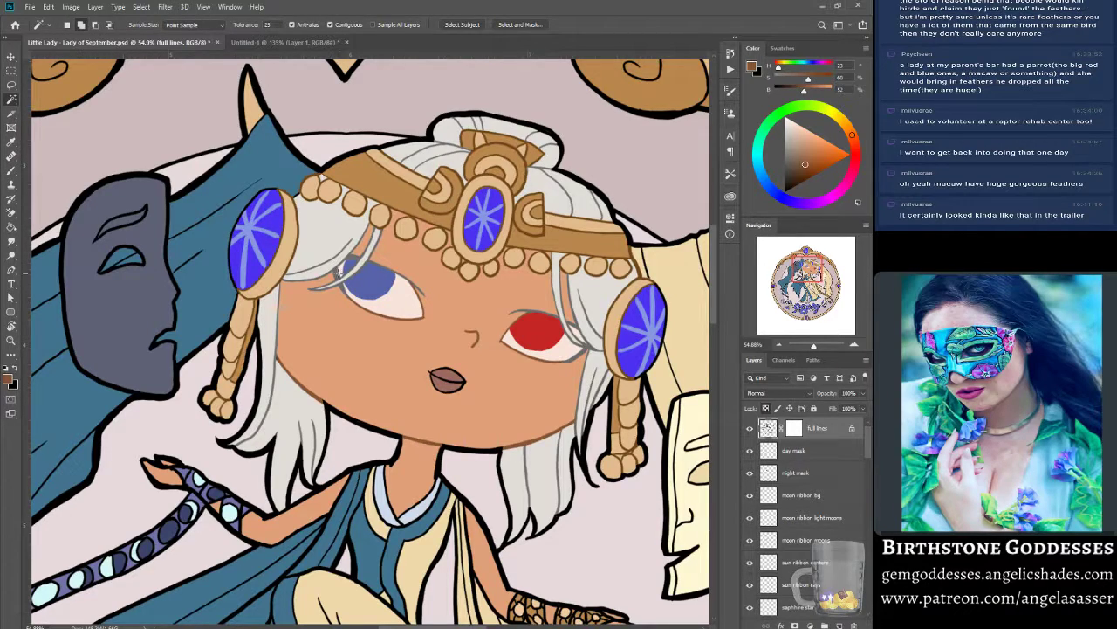
pyautogui.click(339, 272)
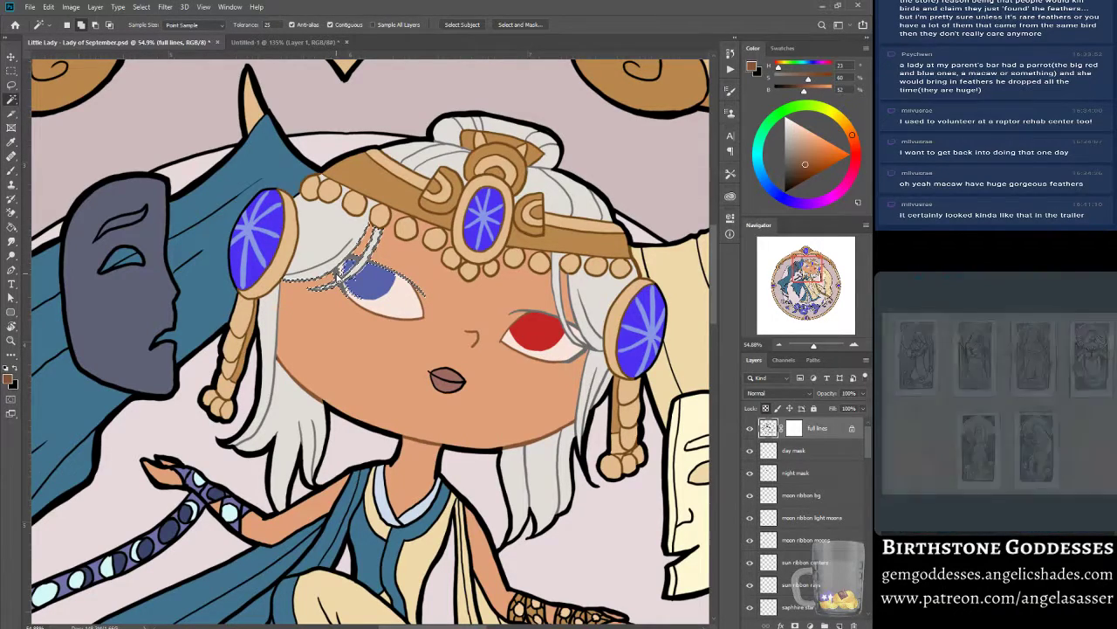
pyautogui.click(332, 25)
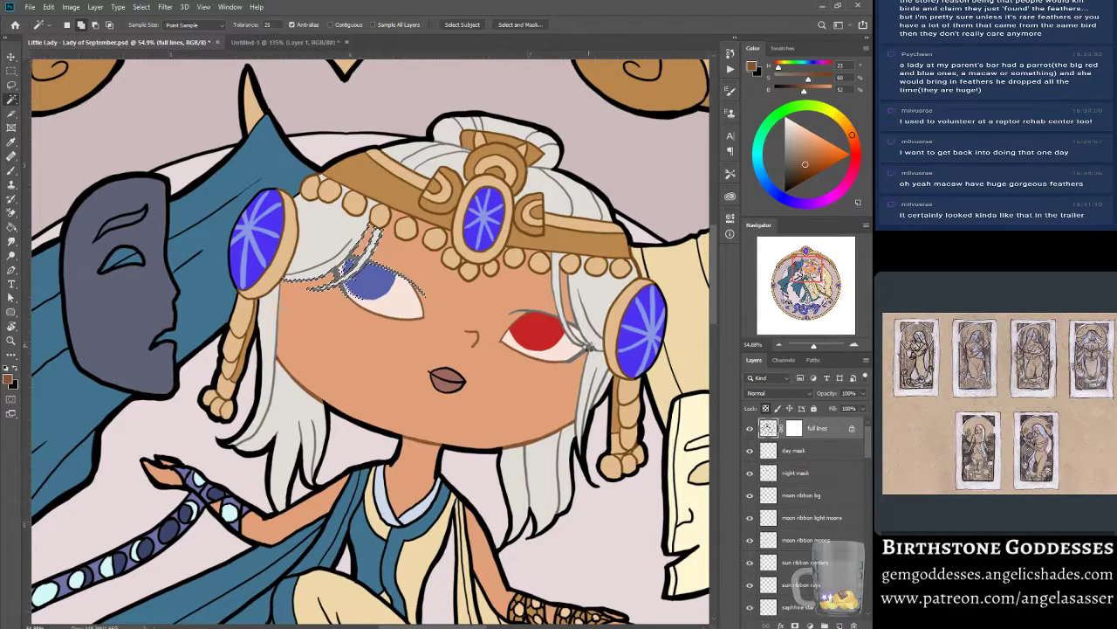
pyautogui.click(589, 346)
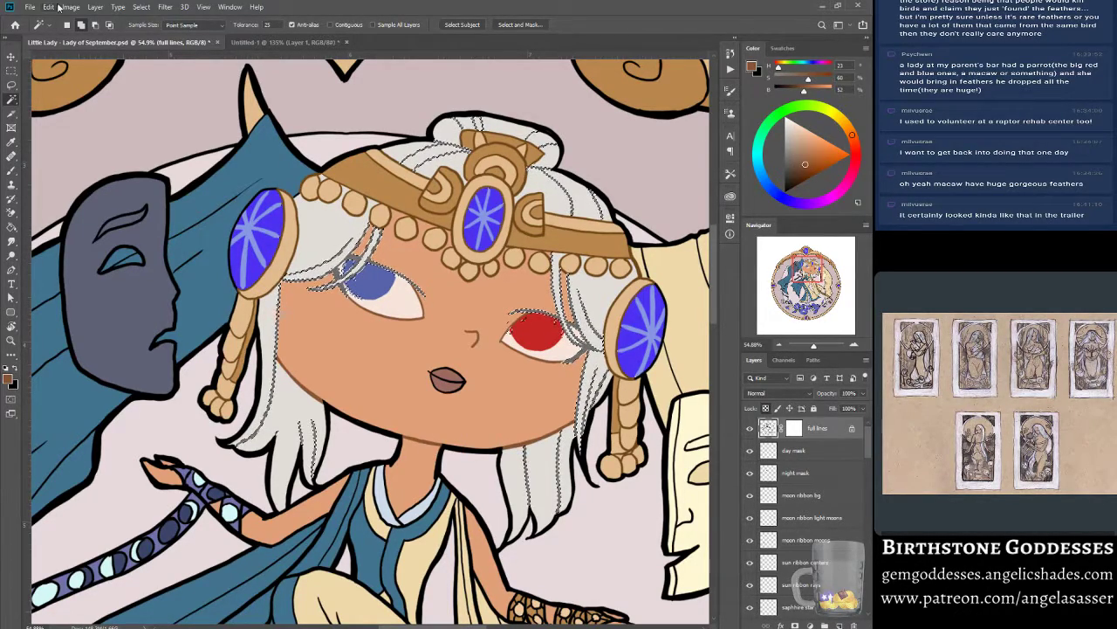
# Darken the selected gray lines with a Hue/Saturation adjustment of lightness -8, and clear the selection.
pyautogui.click(70, 7)
pyautogui.moveTo(131, 36)
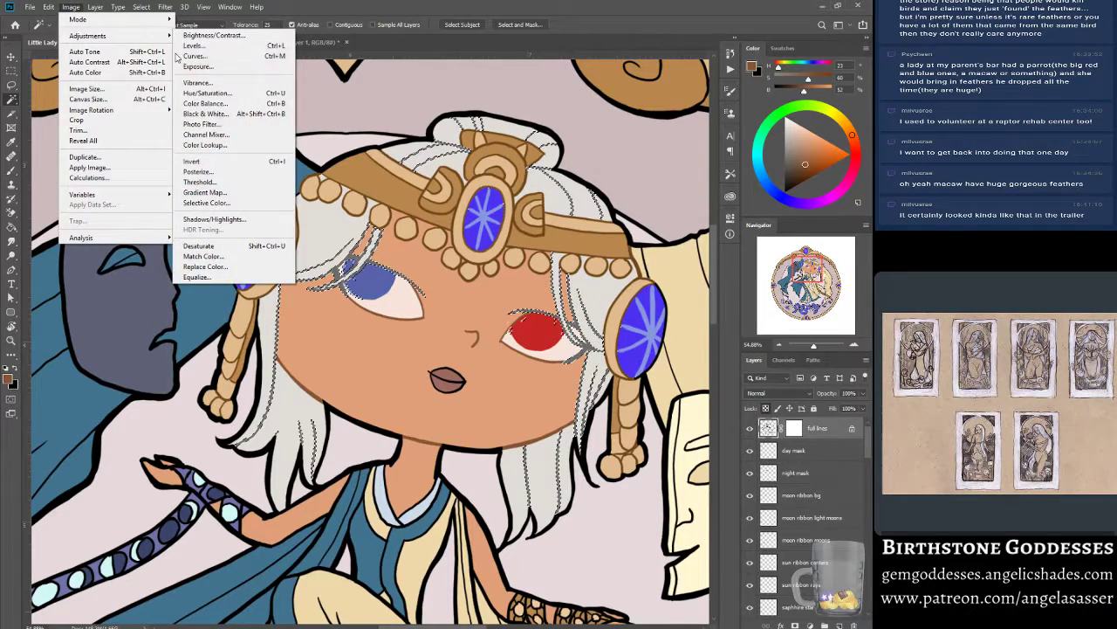
pyautogui.click(226, 94)
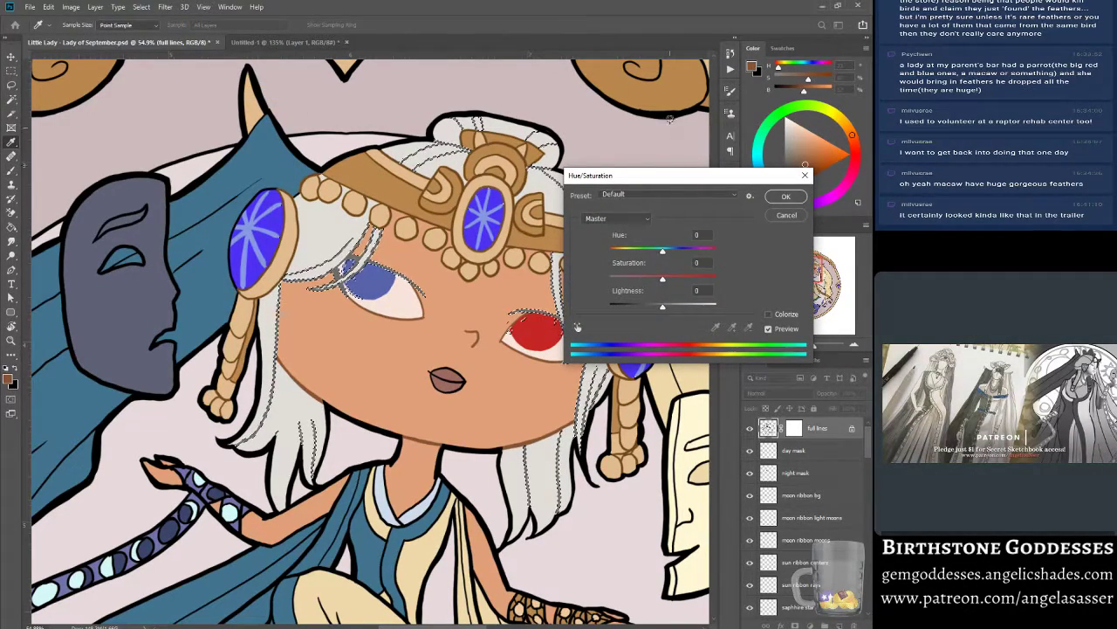
pyautogui.moveTo(695, 177); pyautogui.dragTo(685, 35)
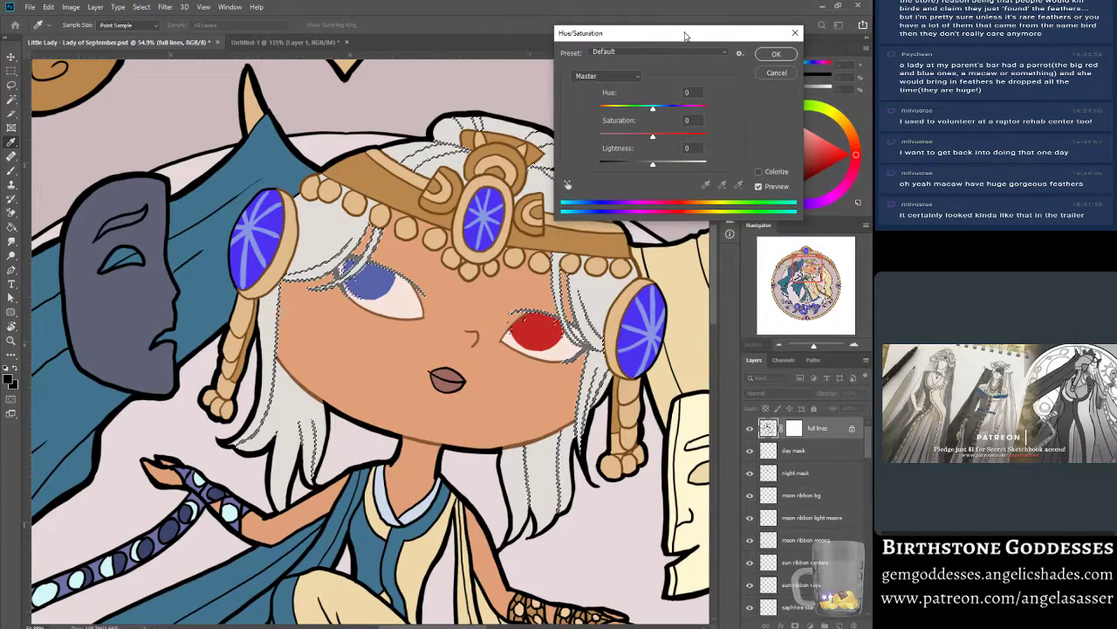
pyautogui.moveTo(653, 165); pyautogui.dragTo(649, 169)
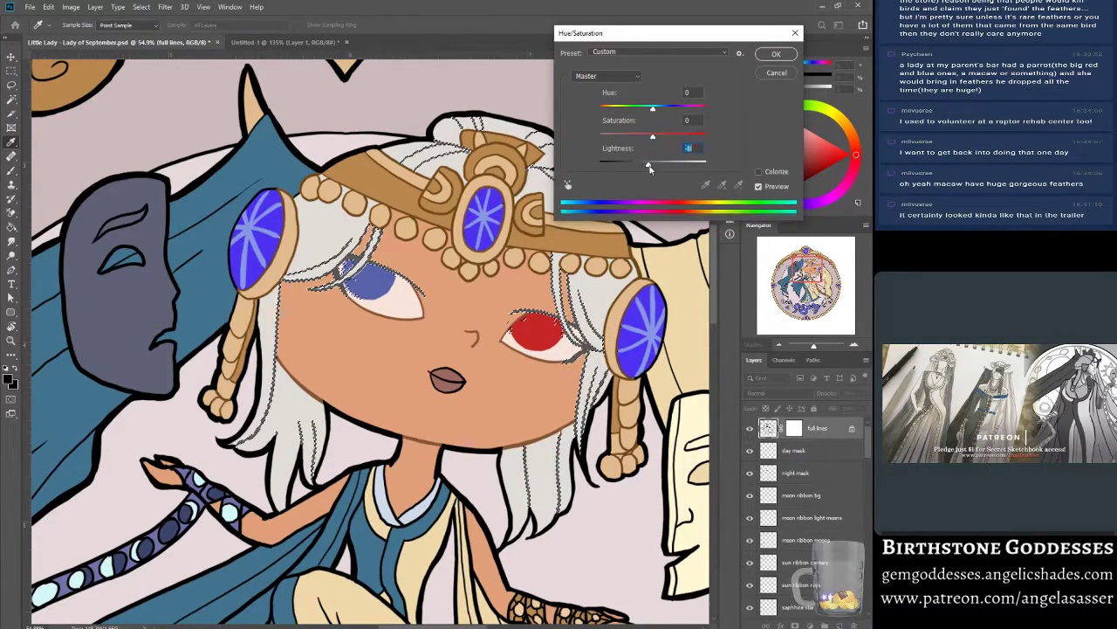
pyautogui.click(776, 54)
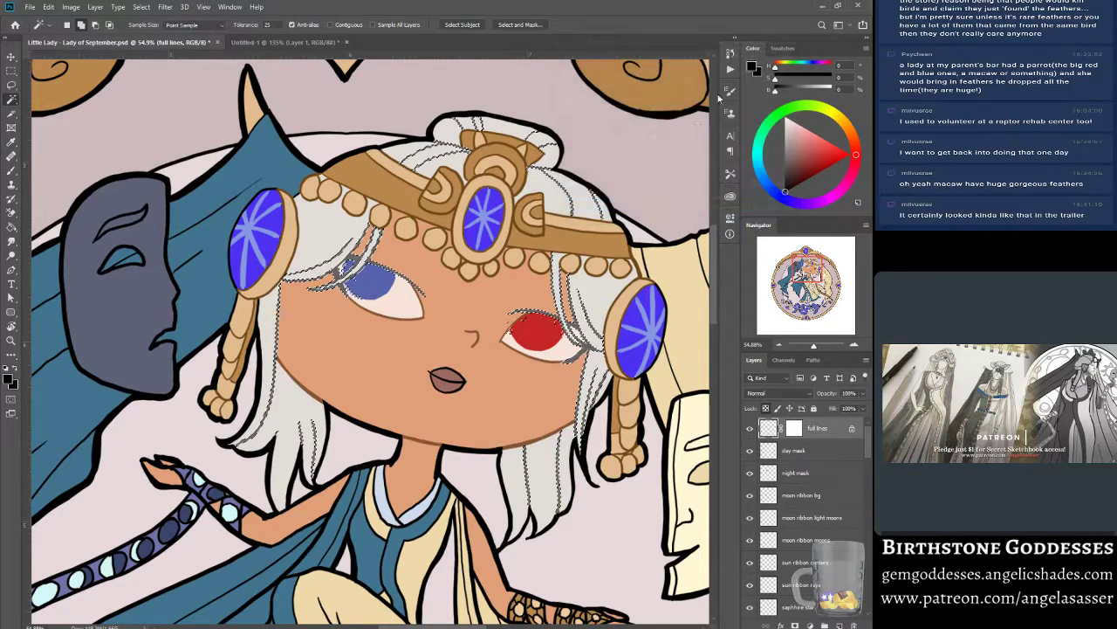
pyautogui.hotkey('ctrl', 'd')
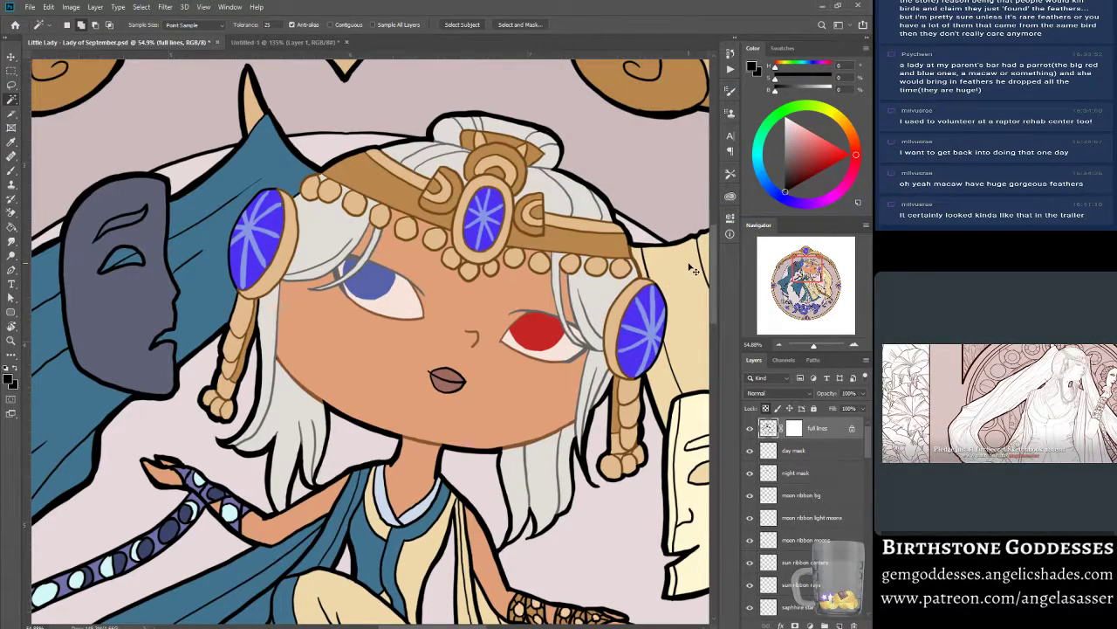
# Save the illustration with its recolored face and hair lines.
pyautogui.hotkey('ctrl', 's')
pyautogui.scroll(4, 397, 359)
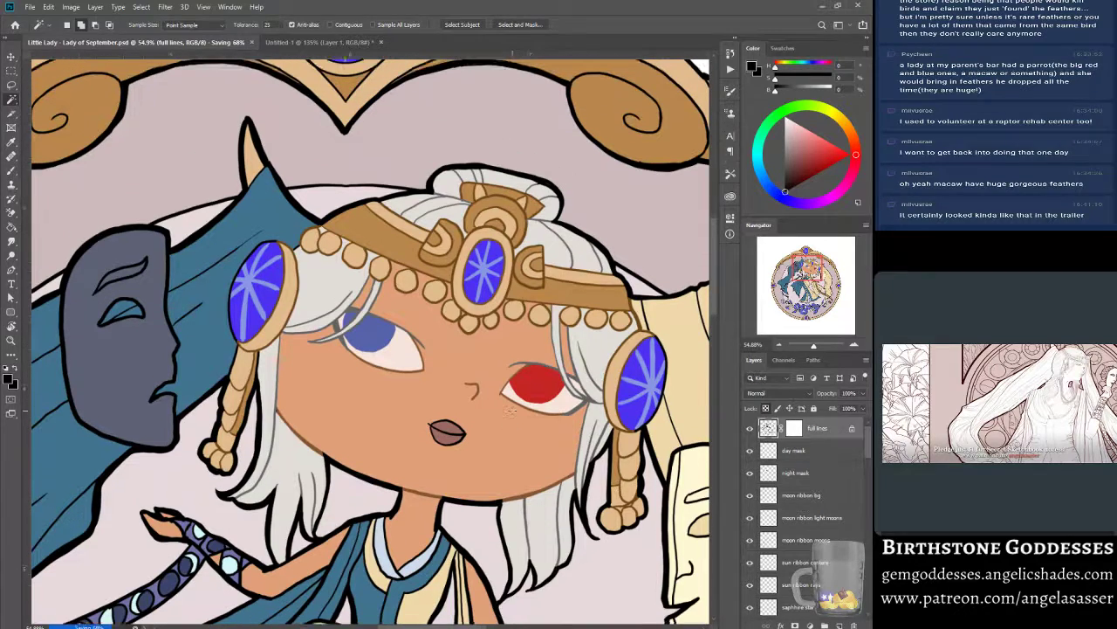
pyautogui.scroll(-5, 512, 410)
pyautogui.scroll(-1, 512, 410)
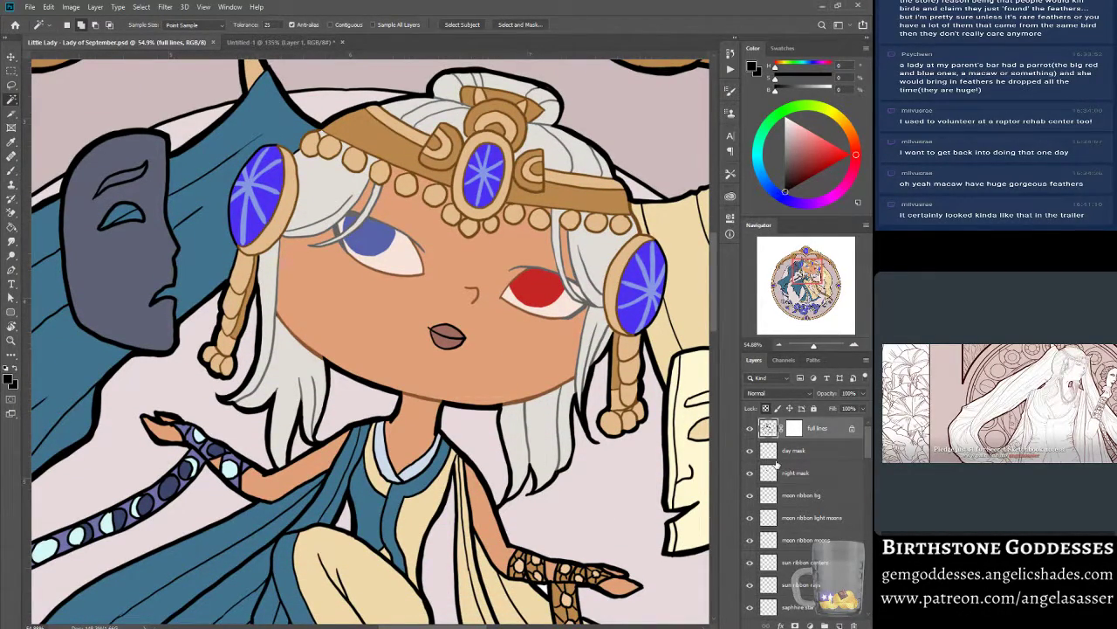
# Recolor the lip lines with a darker brown mixed from the sampled lip color, using the Brush tool.
pyautogui.press('b')
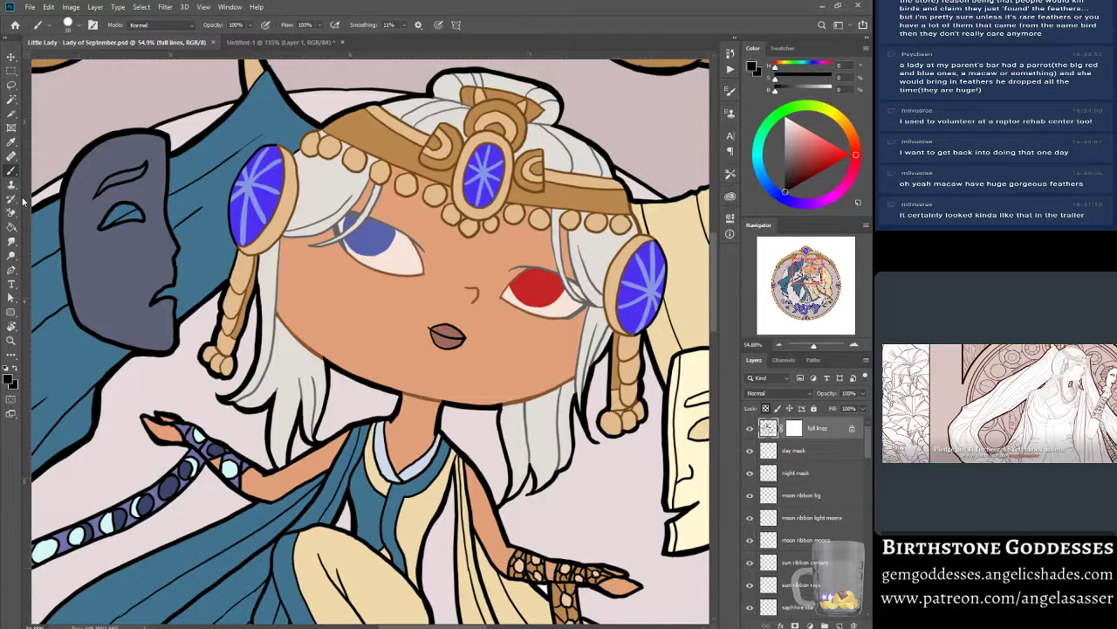
pyautogui.keyDown('alt'); pyautogui.click(502, 316); pyautogui.keyUp('alt')
pyautogui.moveTo(799, 160); pyautogui.dragTo(798, 169)
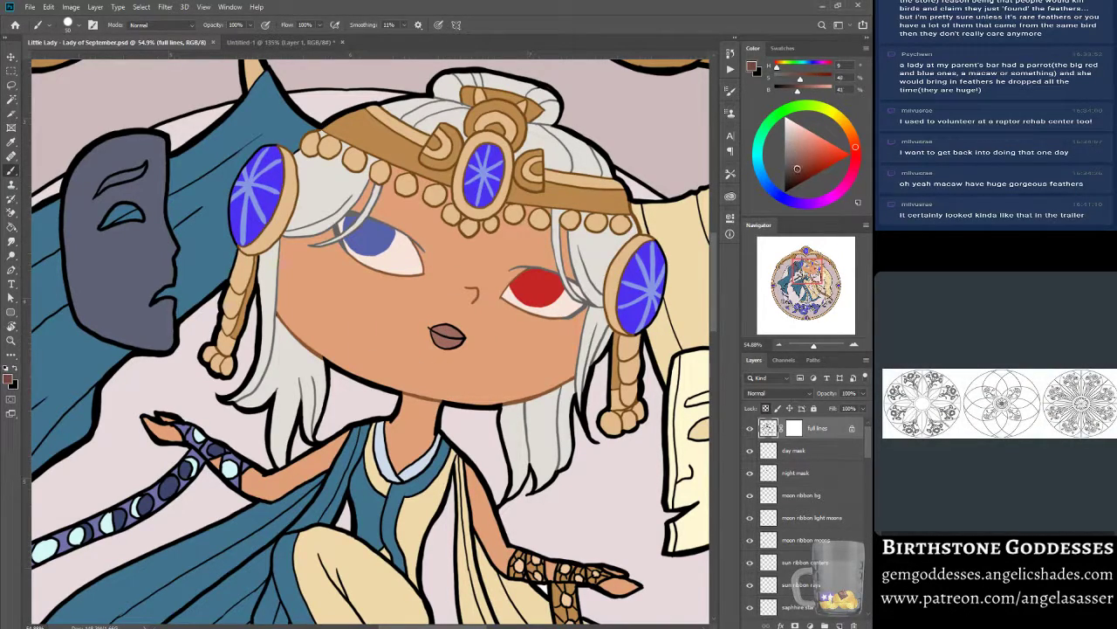
pyautogui.moveTo(435, 327); pyautogui.dragTo(455, 343)
pyautogui.click(795, 173)
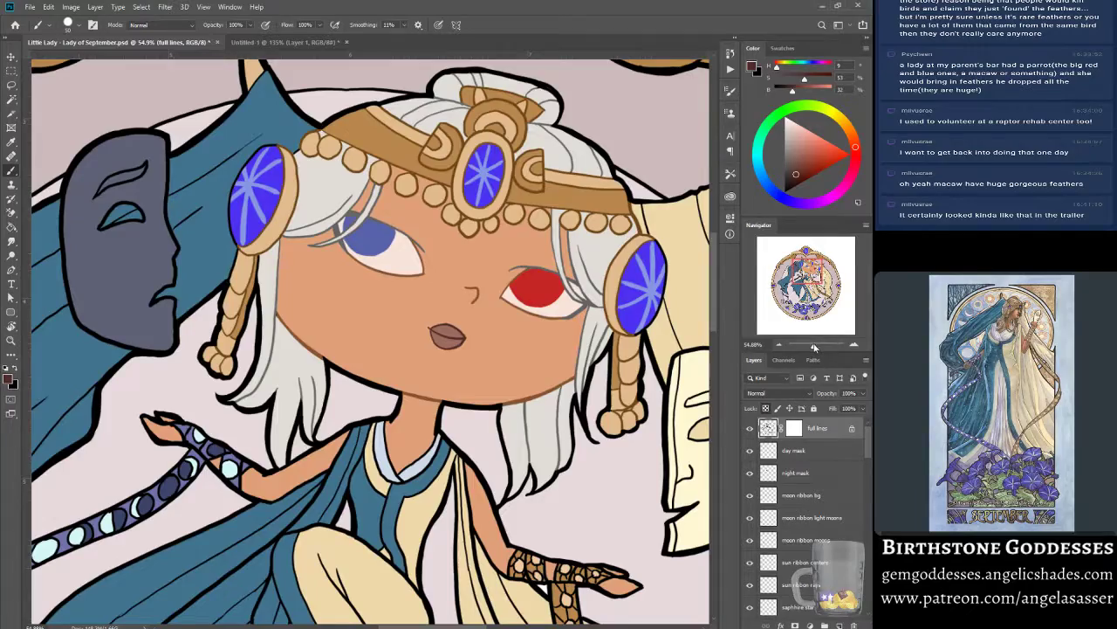
# Recolor the blue cape's upper fold lines with a darker shade of its blue and the dark mask's eye outline with a darker purple-gray.
pyautogui.moveTo(814, 348); pyautogui.dragTo(810, 351)
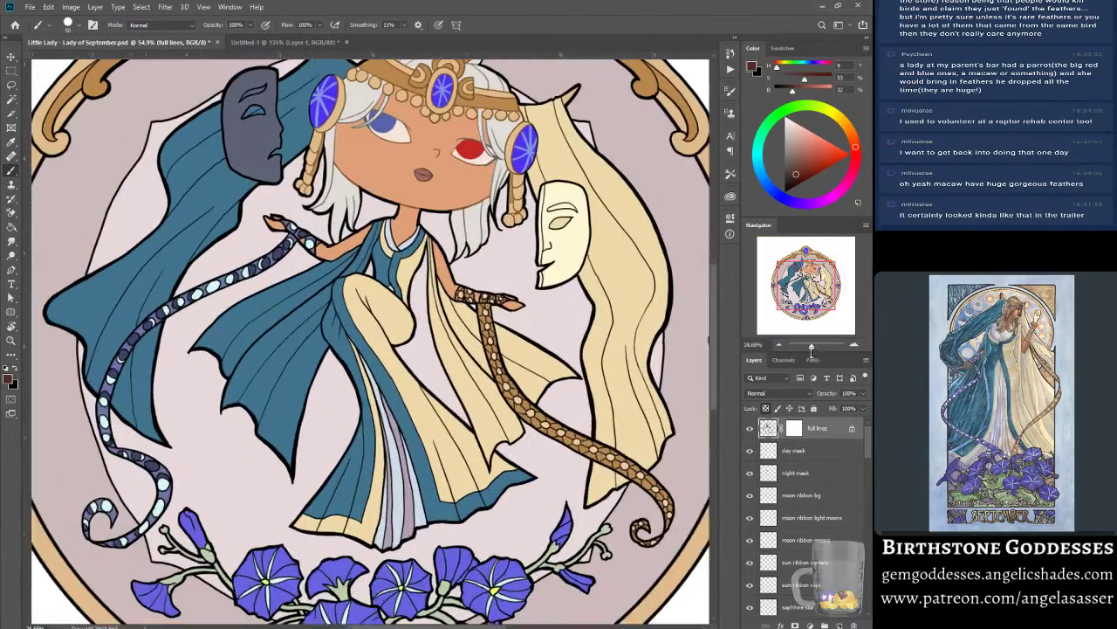
pyautogui.moveTo(805, 289); pyautogui.dragTo(806, 284)
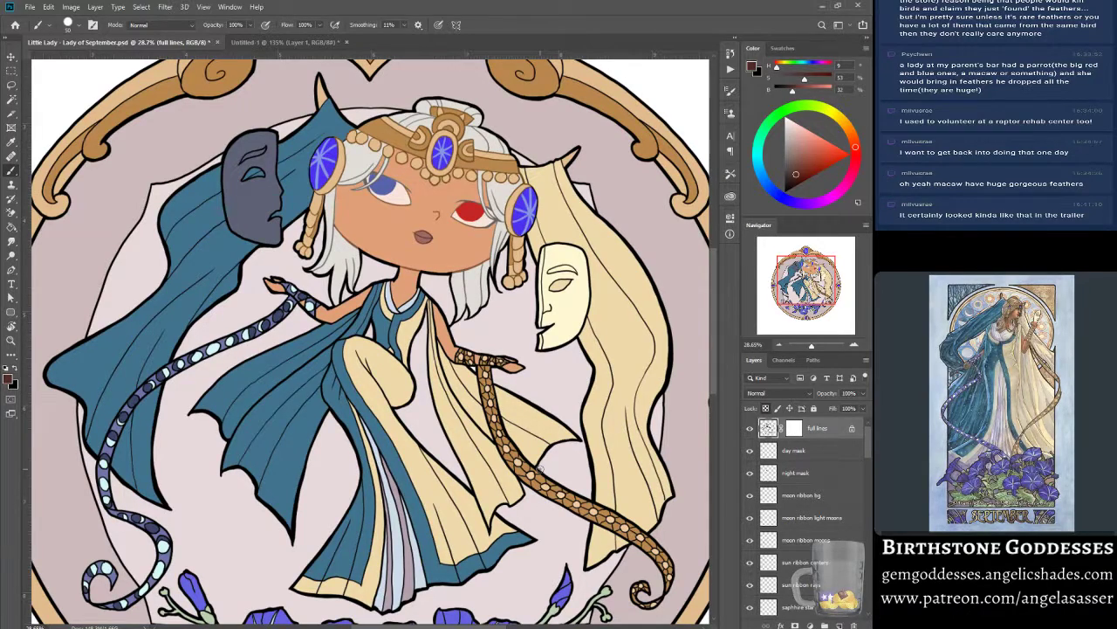
pyautogui.keyDown('alt'); pyautogui.click(218, 256); pyautogui.keyUp('alt')
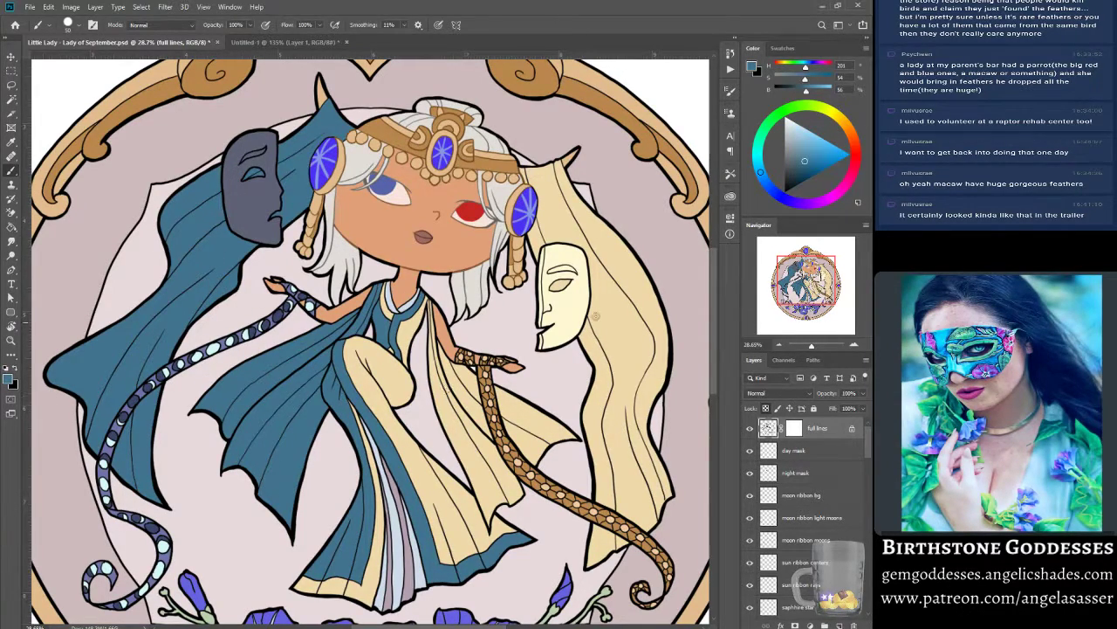
pyautogui.moveTo(808, 166); pyautogui.dragTo(802, 174)
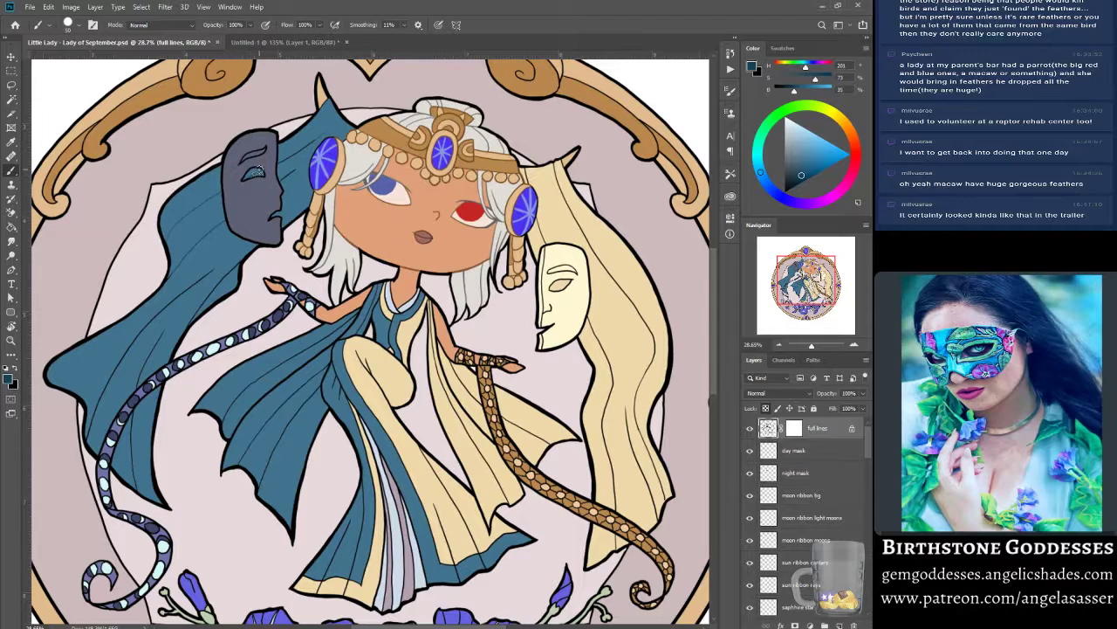
pyautogui.keyDown('alt'); pyautogui.click(275, 188); pyautogui.keyUp('alt')
pyautogui.moveTo(791, 162); pyautogui.dragTo(789, 172)
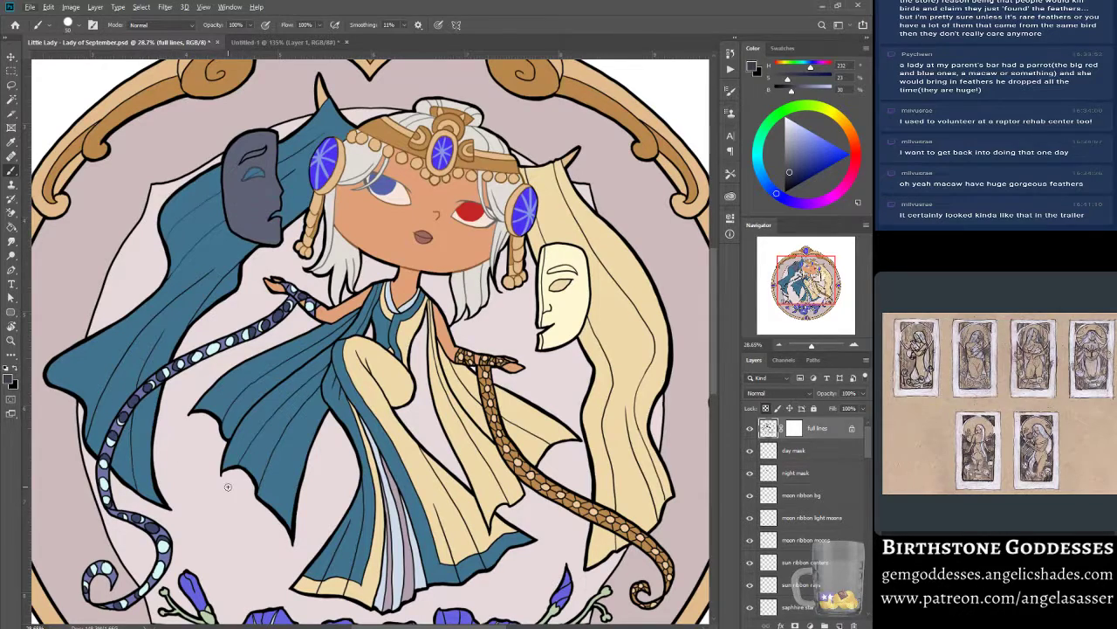
# Sample the dark blue from a recolored cape fold and paint over the black fold lines between the dark mask and the hair ornament.
pyautogui.moveTo(813, 347); pyautogui.dragTo(819, 347)
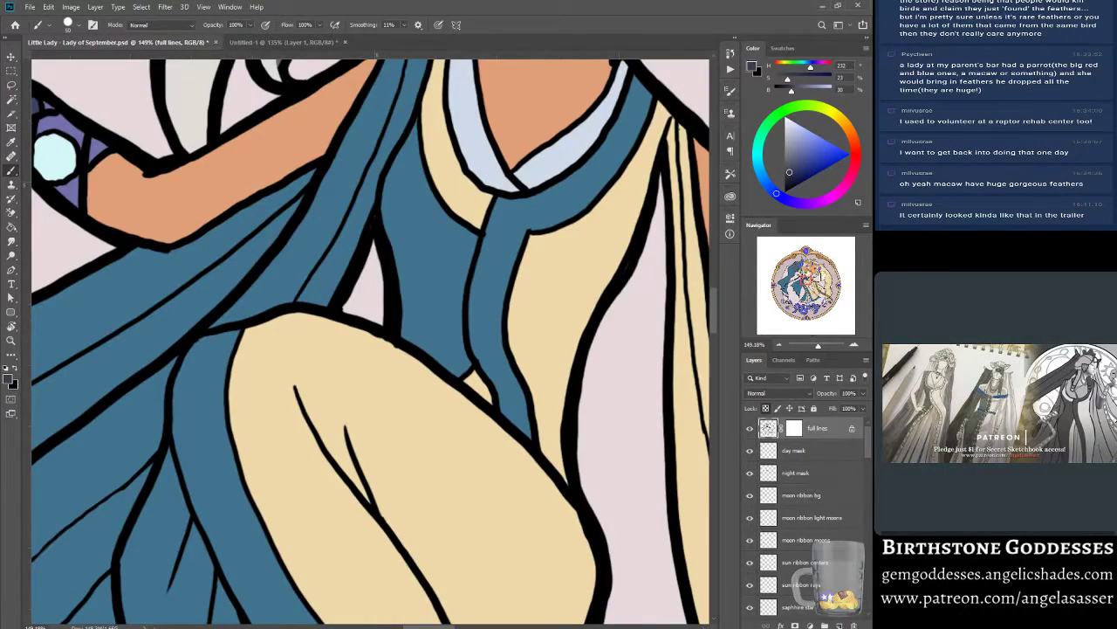
pyautogui.moveTo(804, 275); pyautogui.dragTo(790, 260)
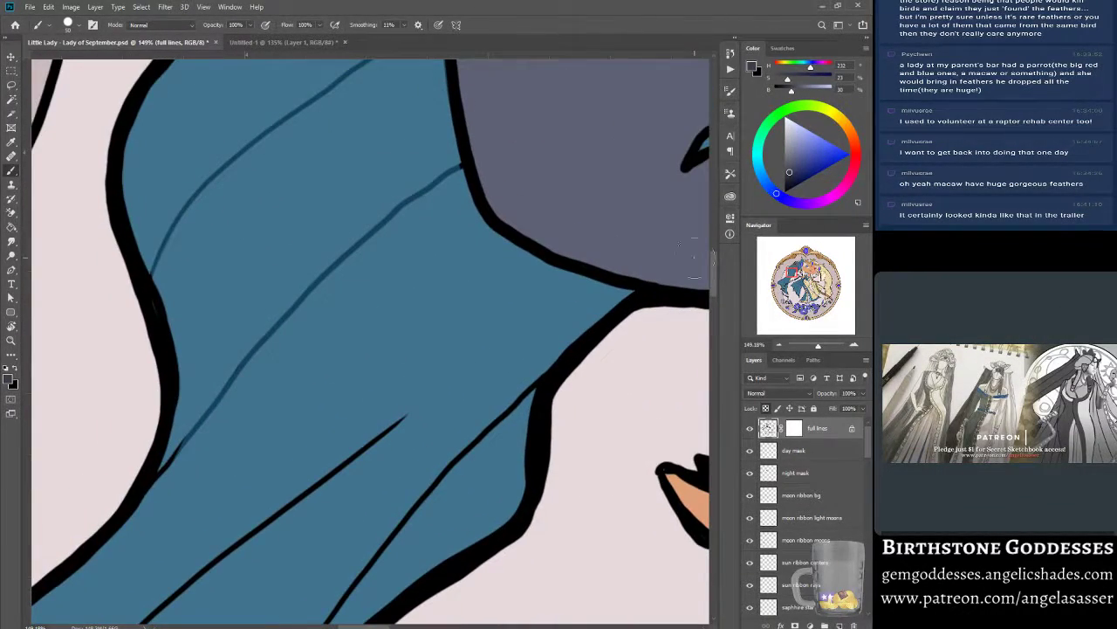
pyautogui.keyDown('alt'); pyautogui.click(319, 279); pyautogui.keyUp('alt')
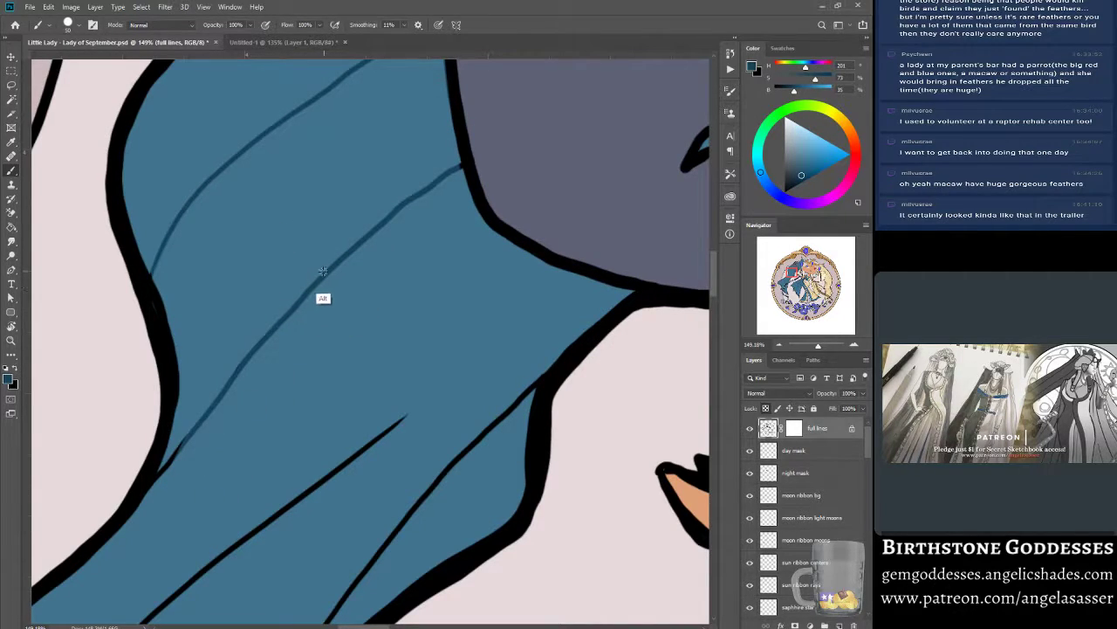
pyautogui.moveTo(819, 347); pyautogui.dragTo(816, 351)
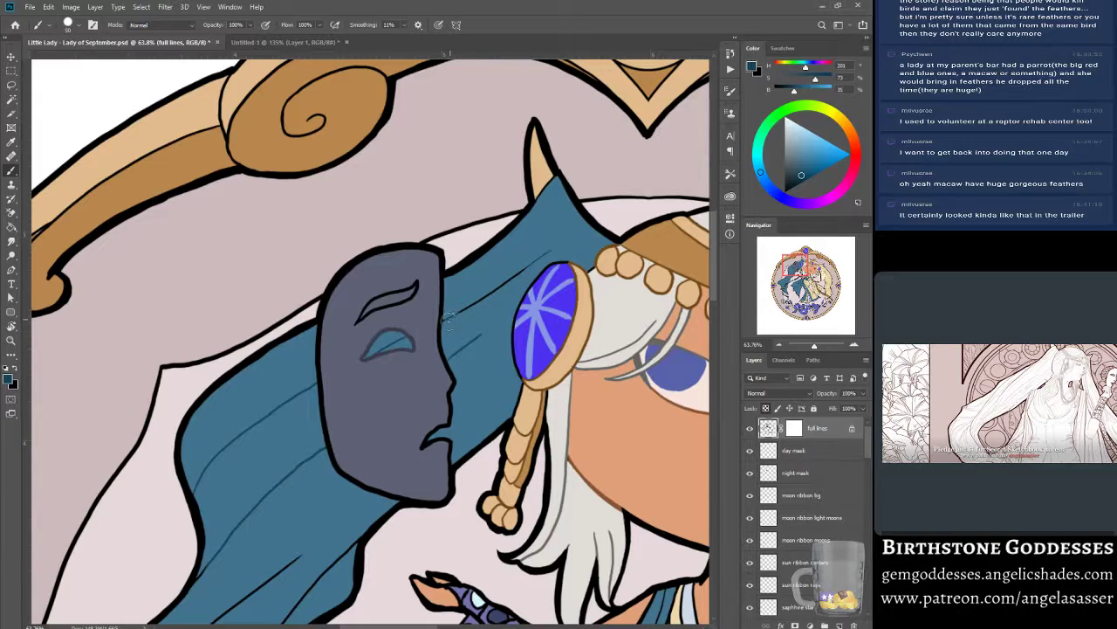
pyautogui.moveTo(463, 308)
pyautogui.mouseDown()
pyautogui.moveTo(445, 321)
pyautogui.moveTo(529, 265)
pyautogui.mouseUp()
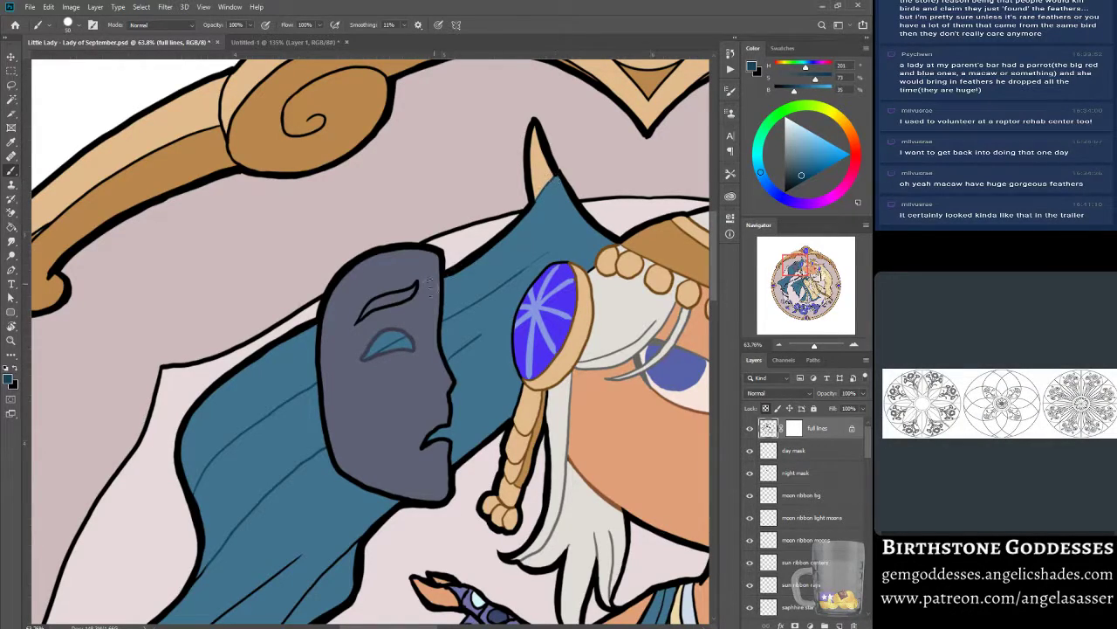
# Paint the dark mask's eyebrow, mouth and cape-side outline with the dark purple-gray sampled from its eye outline.
pyautogui.keyDown('alt'); pyautogui.click(392, 342); pyautogui.keyUp('alt')
pyautogui.keyDown('alt'); pyautogui.click(397, 328); pyautogui.keyUp('alt')
pyautogui.keyDown('alt'); pyautogui.click(399, 330); pyautogui.keyUp('alt')
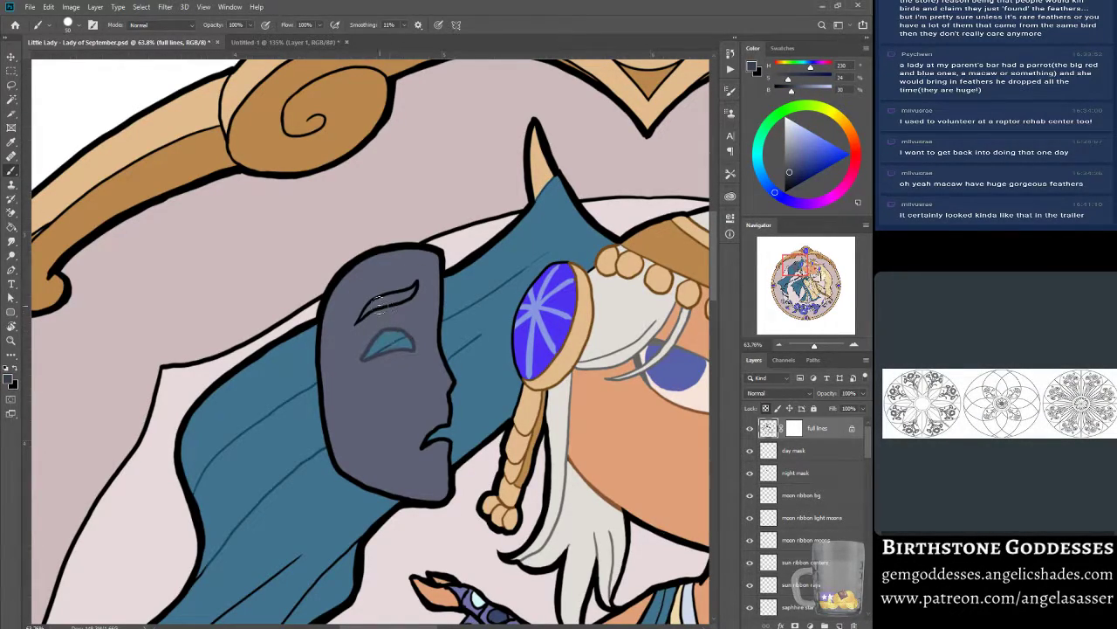
pyautogui.moveTo(363, 314); pyautogui.dragTo(416, 290)
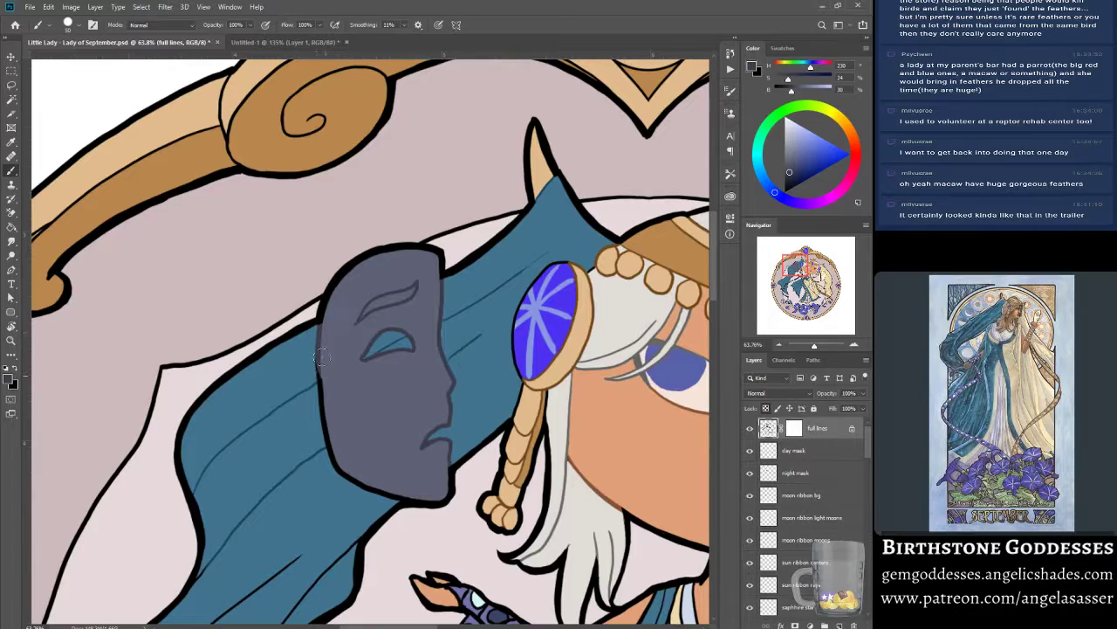
pyautogui.moveTo(320, 356); pyautogui.dragTo(324, 428)
pyautogui.moveTo(320, 384)
pyautogui.mouseDown()
pyautogui.moveTo(347, 480)
pyautogui.moveTo(409, 503)
pyautogui.mouseUp()
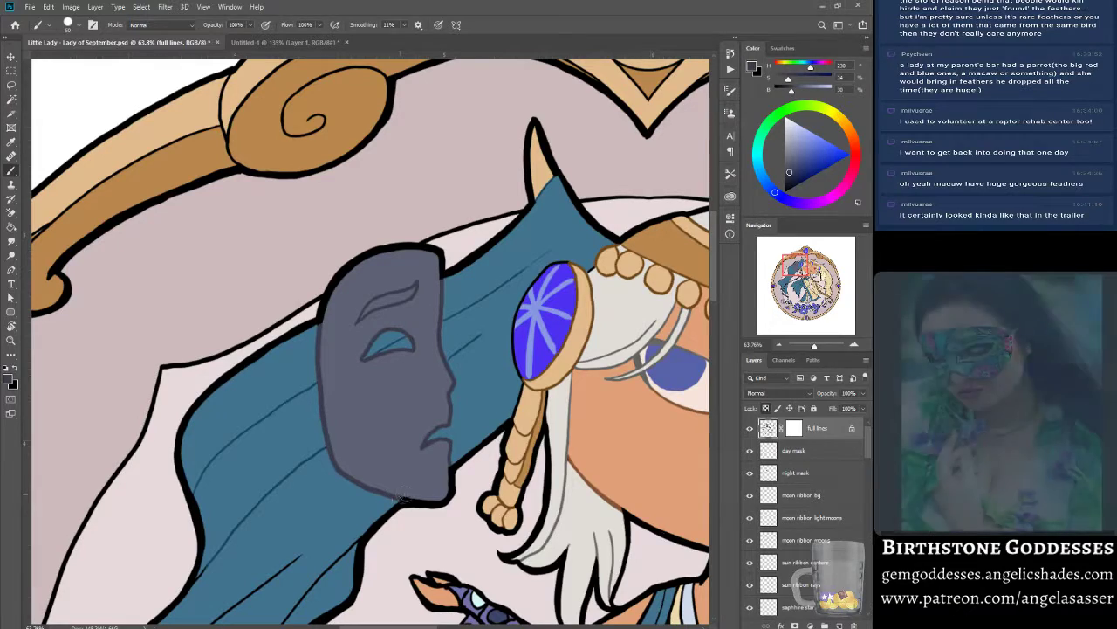
# Resample the dark blue line color and recolor the remaining fold lines down the length of the blue cape.
pyautogui.keyDown('alt'); pyautogui.click(309, 386); pyautogui.keyUp('alt')
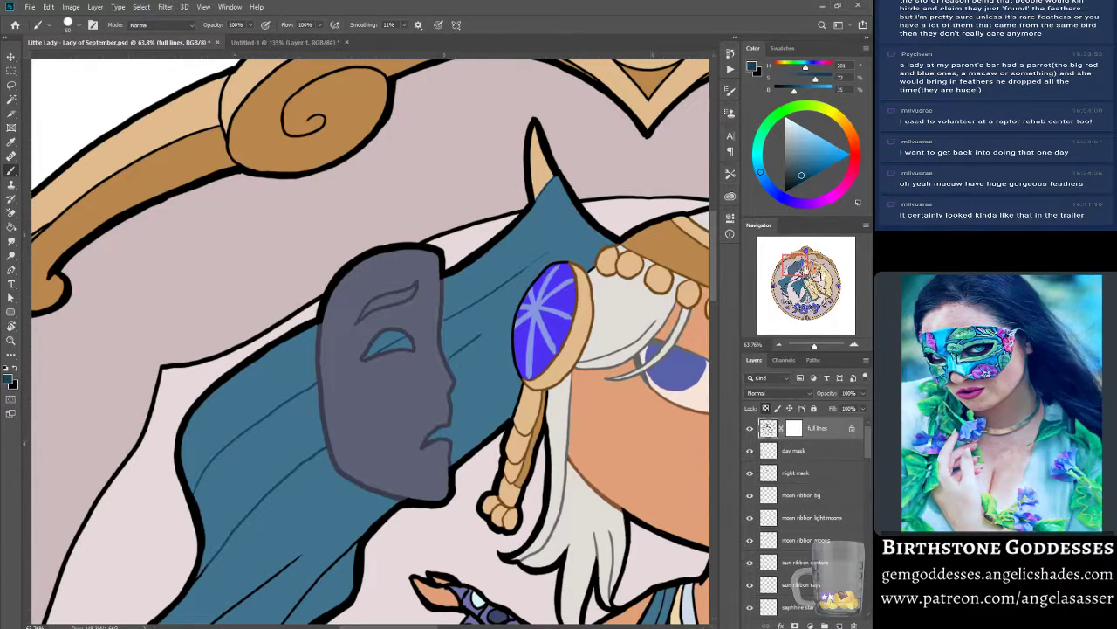
pyautogui.moveTo(805, 271); pyautogui.dragTo(801, 276)
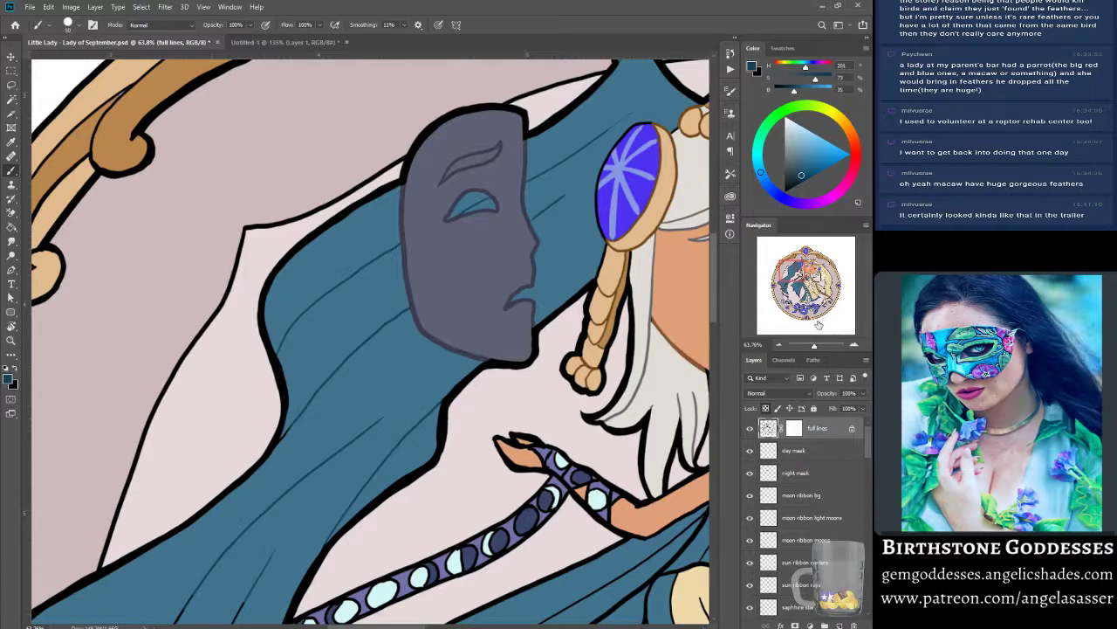
pyautogui.moveTo(819, 344)
pyautogui.mouseDown()
pyautogui.moveTo(804, 344)
pyautogui.moveTo(816, 344)
pyautogui.mouseUp()
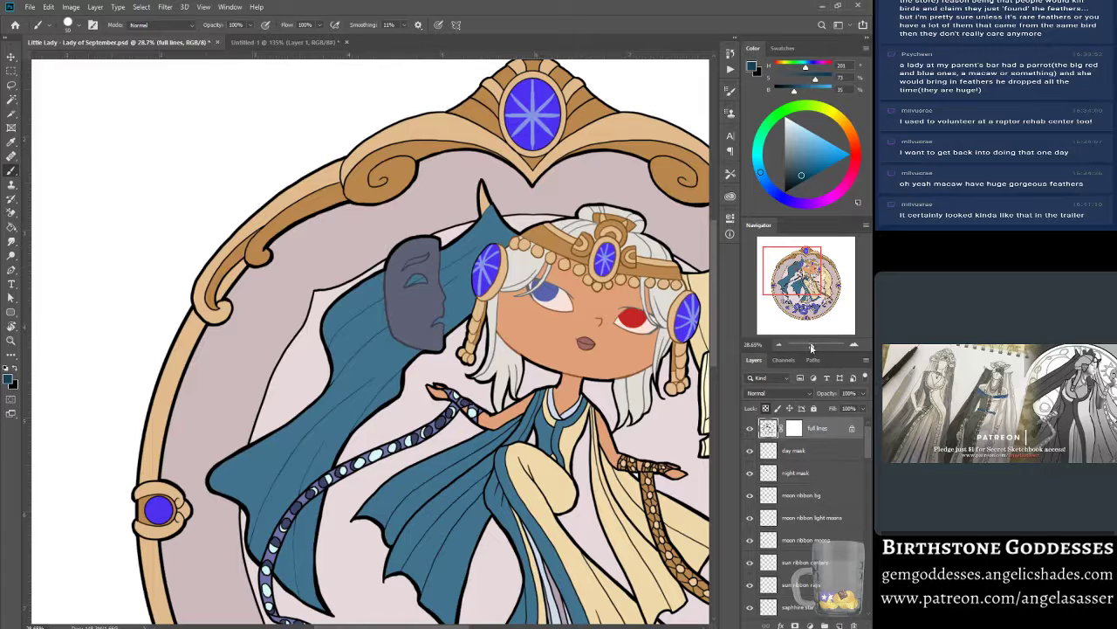
pyautogui.moveTo(811, 347); pyautogui.dragTo(814, 346)
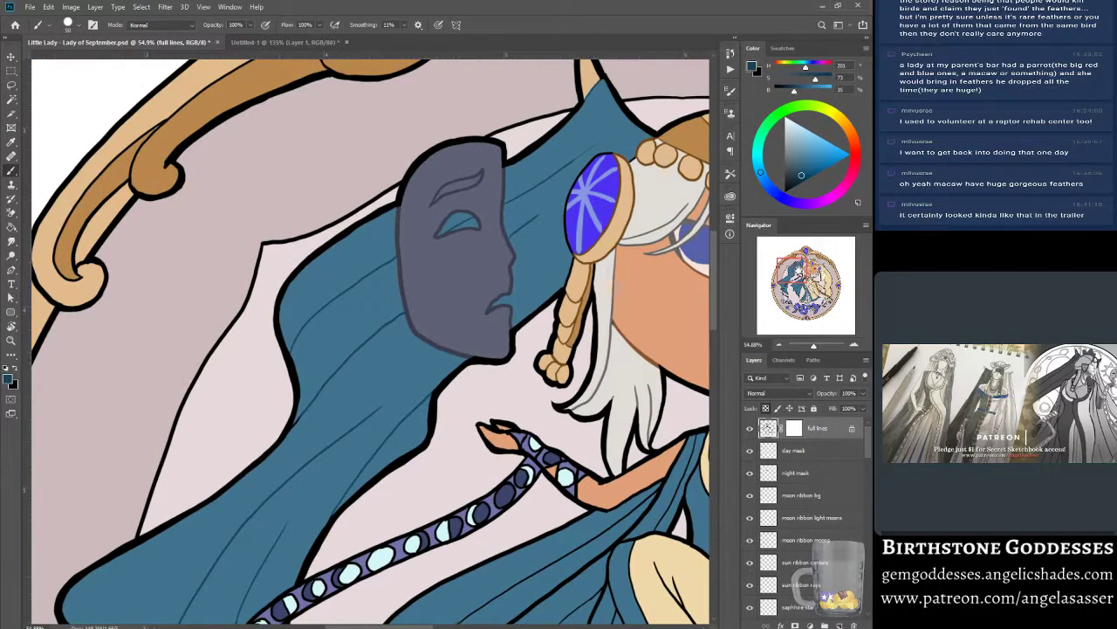
pyautogui.moveTo(799, 272)
pyautogui.mouseDown()
pyautogui.moveTo(817, 270)
pyautogui.moveTo(799, 285)
pyautogui.mouseUp()
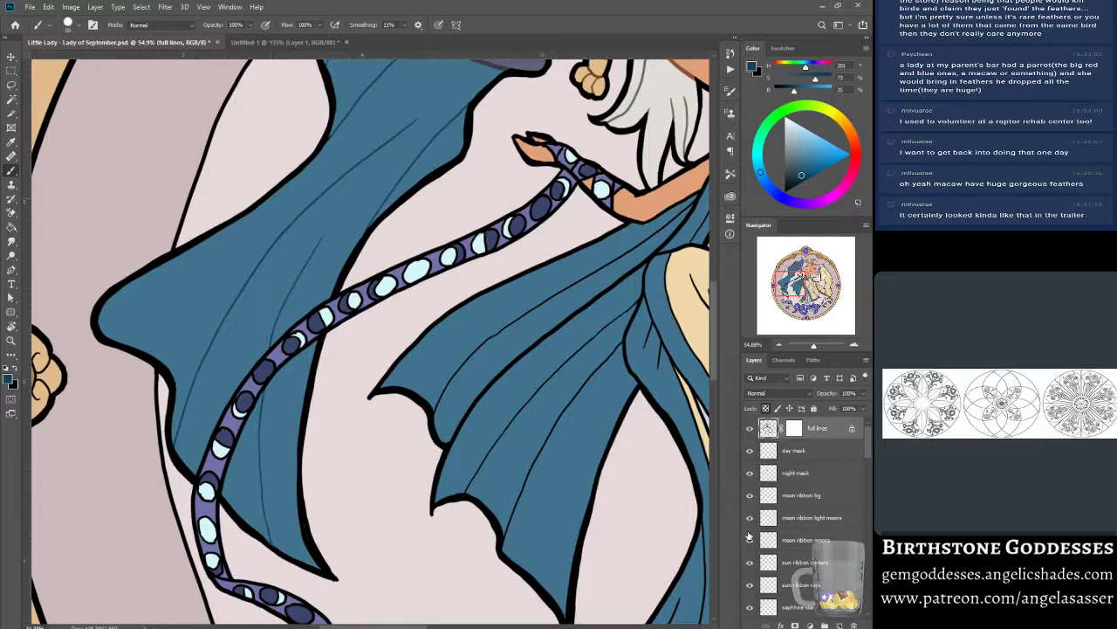
pyautogui.click(797, 276)
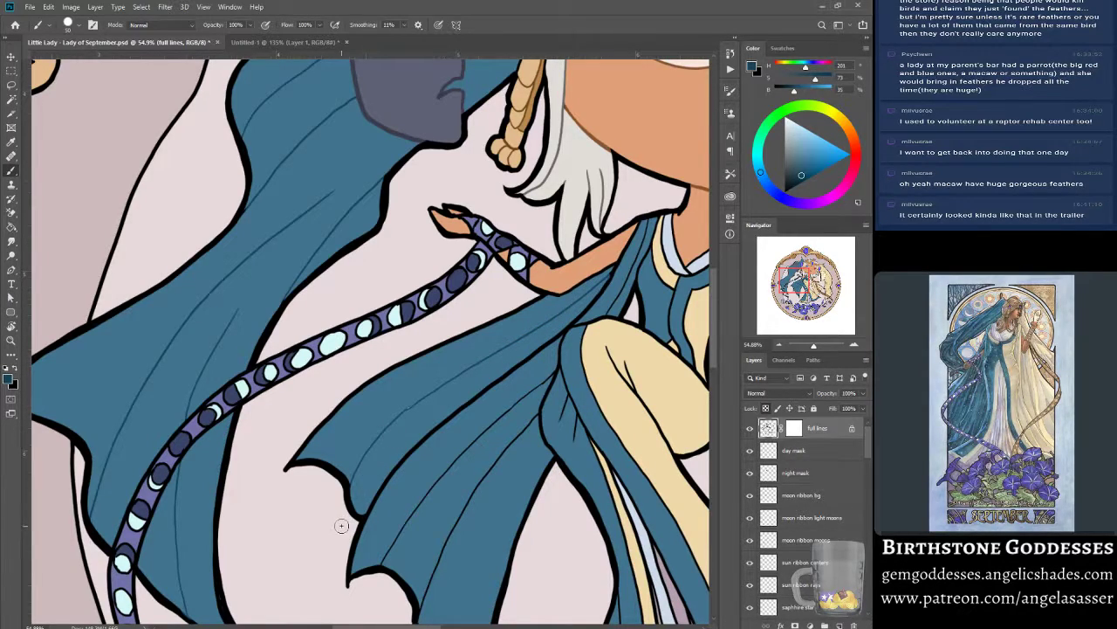
pyautogui.moveTo(870, 452); pyautogui.dragTo(870, 453)
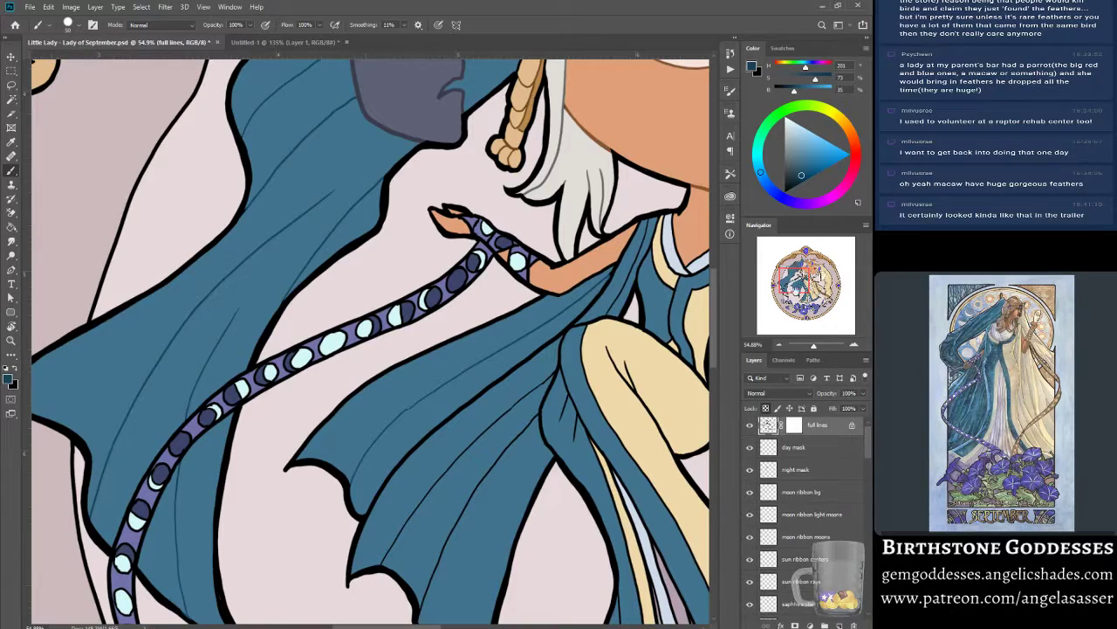
# Recolor the inner fold lines of the blue drapery below the moon ribbon with the sampled dark blue.
pyautogui.moveTo(794, 286); pyautogui.dragTo(800, 272)
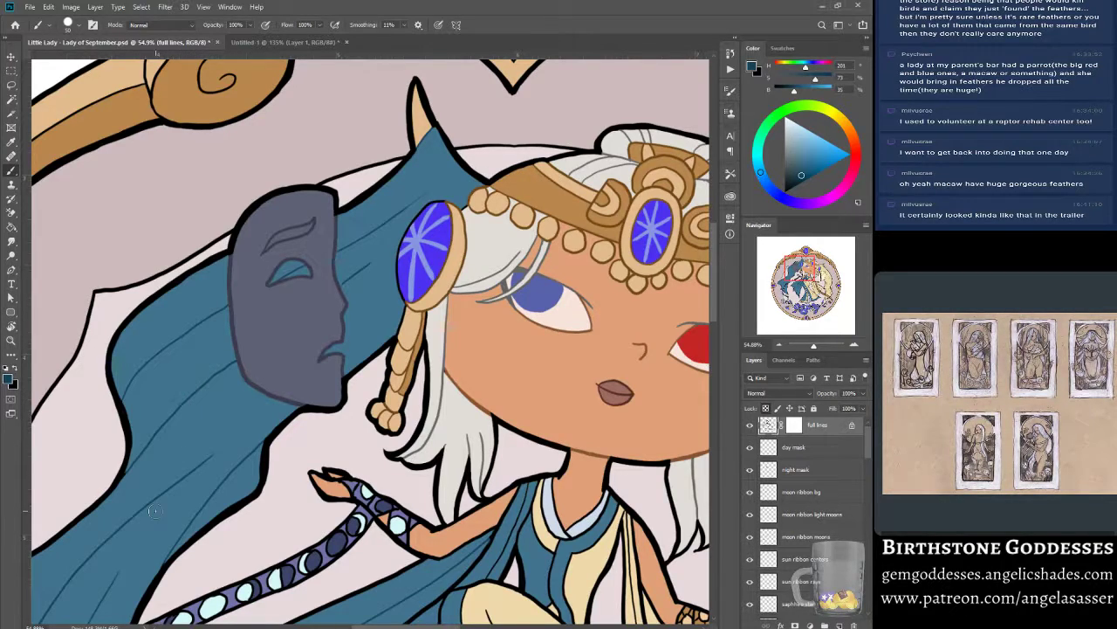
pyautogui.keyDown('alt'); pyautogui.click(164, 346); pyautogui.keyUp('alt')
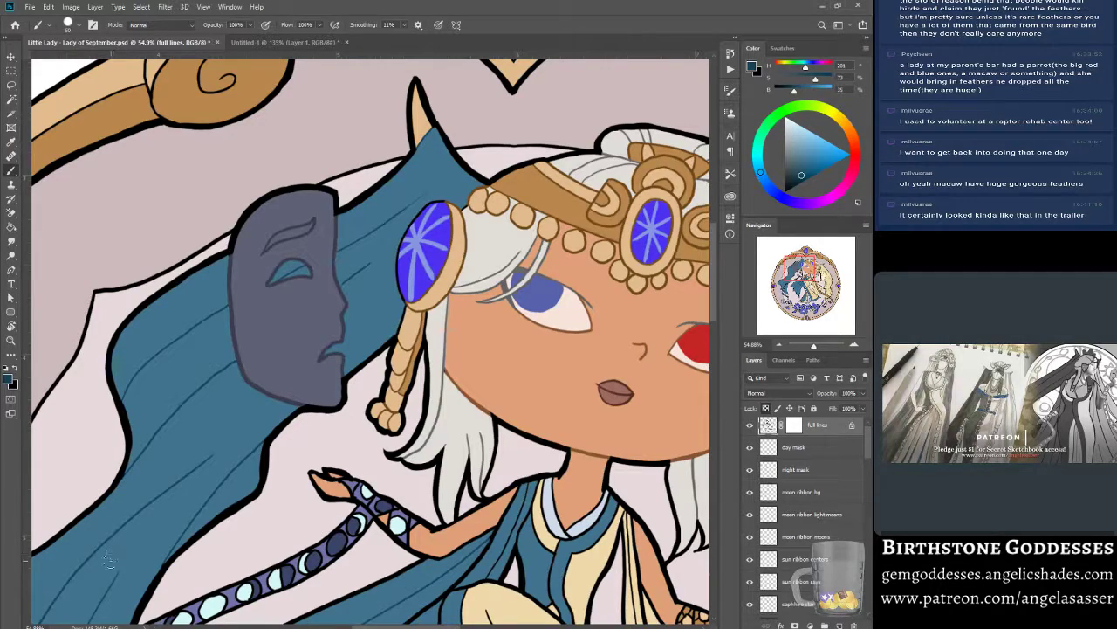
pyautogui.moveTo(803, 263)
pyautogui.mouseDown()
pyautogui.moveTo(817, 268)
pyautogui.moveTo(793, 289)
pyautogui.moveTo(805, 283)
pyautogui.mouseUp()
pyautogui.moveTo(332, 403)
pyautogui.mouseDown()
pyautogui.moveTo(308, 437)
pyautogui.moveTo(383, 349)
pyautogui.moveTo(541, 224)
pyautogui.moveTo(580, 162)
pyautogui.mouseUp()
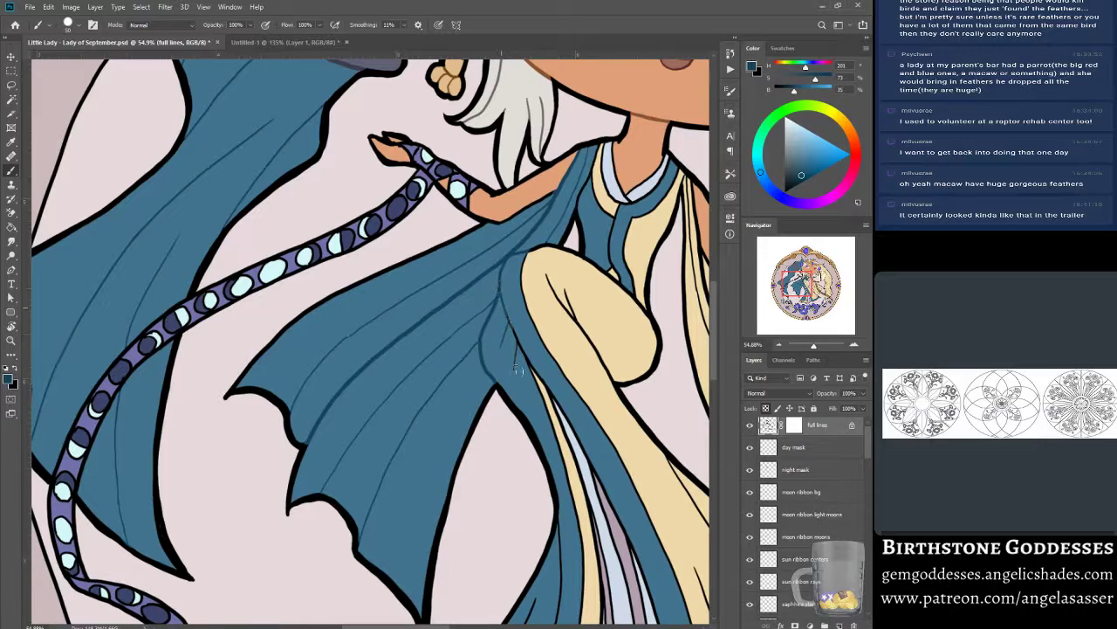
# Sample the drapery's base blue on the night side layer, and return to the full lines layer with that color.
pyautogui.keyDown('alt'); pyautogui.click(353, 523); pyautogui.keyUp('alt')
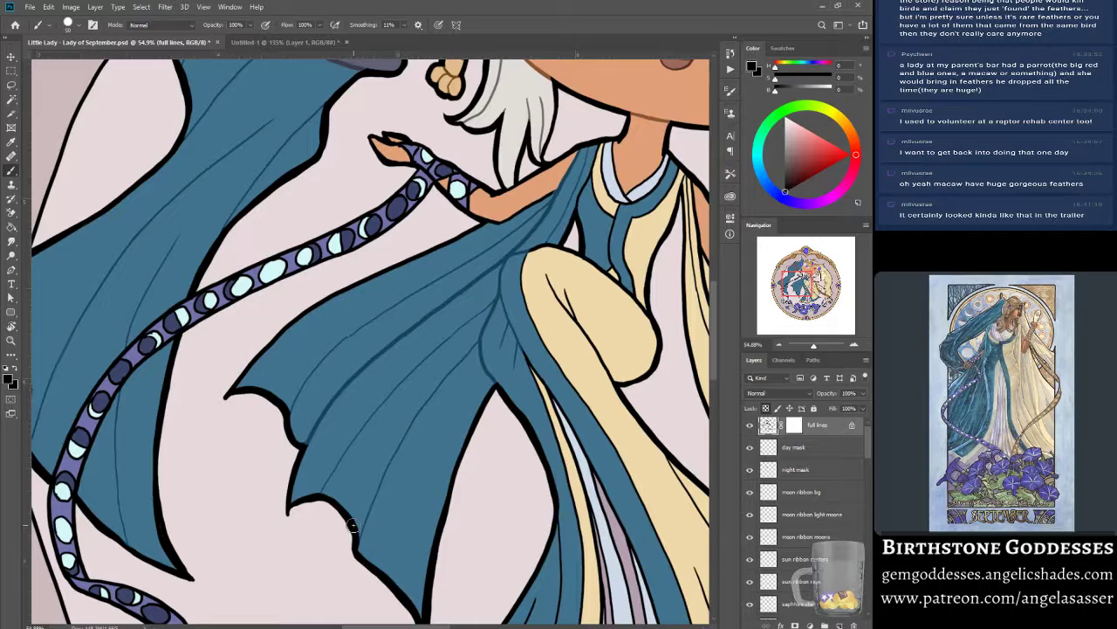
pyautogui.moveTo(868, 457); pyautogui.dragTo(867, 498)
pyautogui.click(811, 462)
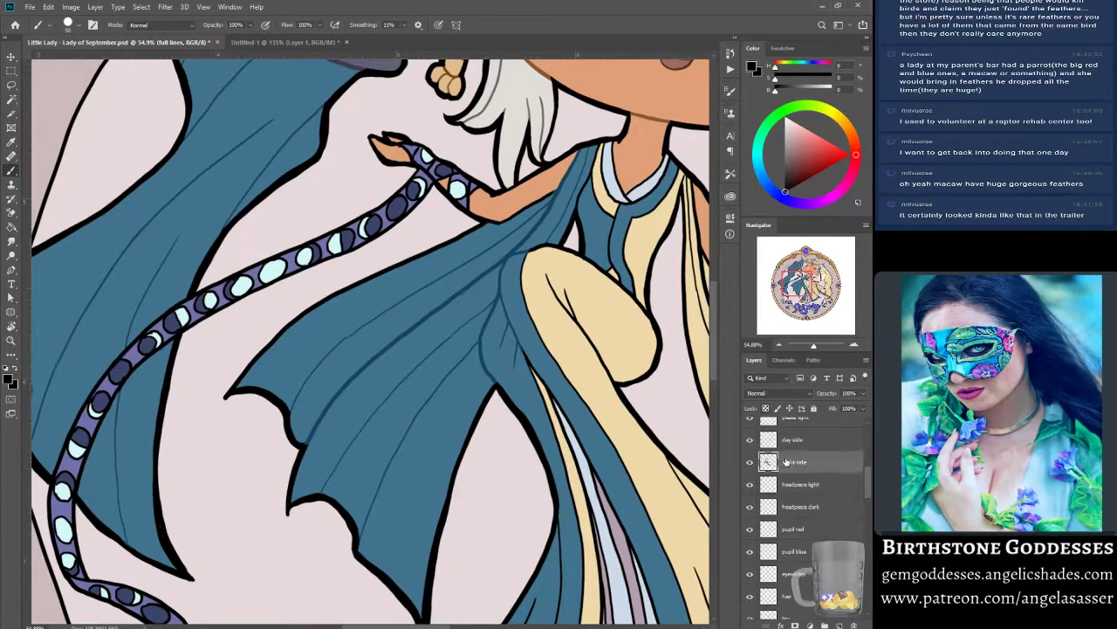
pyautogui.keyDown('alt'); pyautogui.click(352, 344); pyautogui.keyUp('alt')
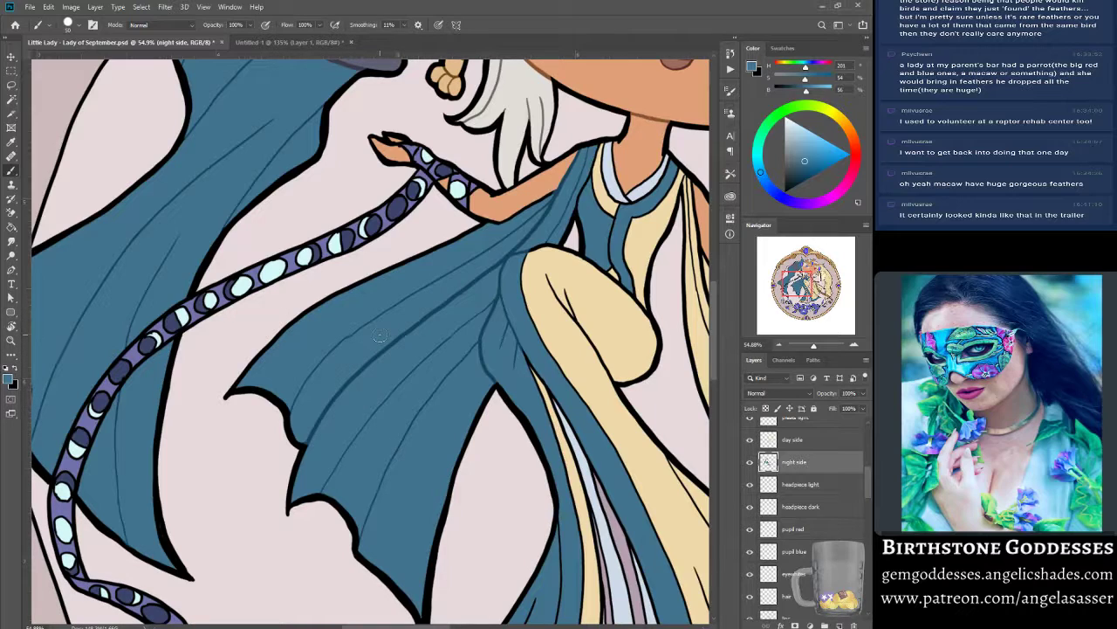
pyautogui.moveTo(794, 293)
pyautogui.mouseDown()
pyautogui.moveTo(808, 278)
pyautogui.moveTo(789, 294)
pyautogui.moveTo(804, 300)
pyautogui.mouseUp()
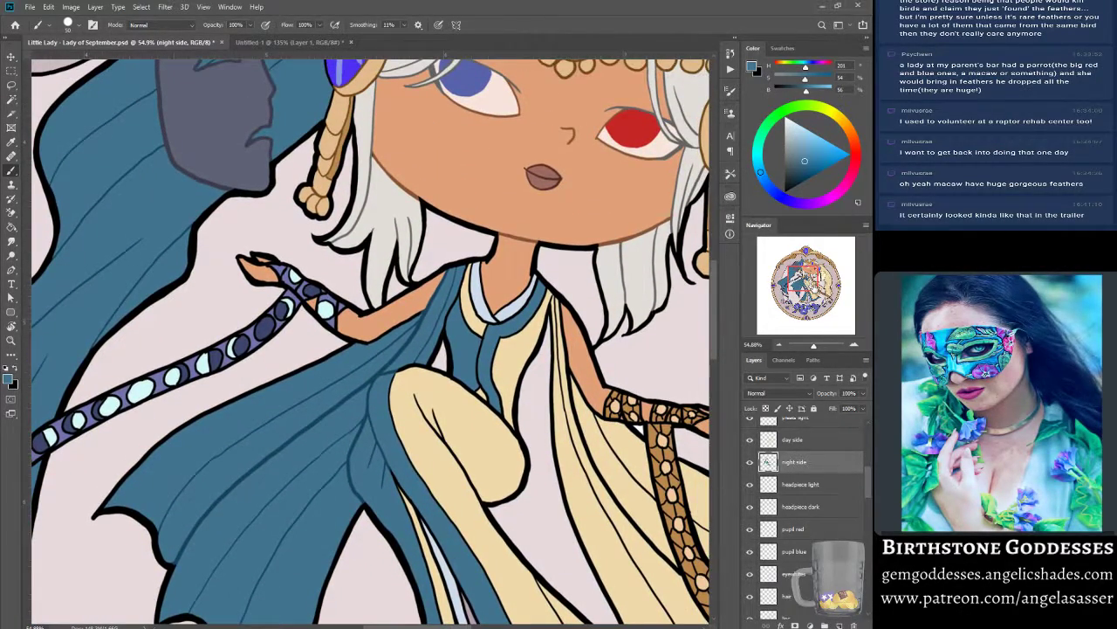
pyautogui.moveTo(870, 480); pyautogui.dragTo(869, 430)
pyautogui.click(769, 433)
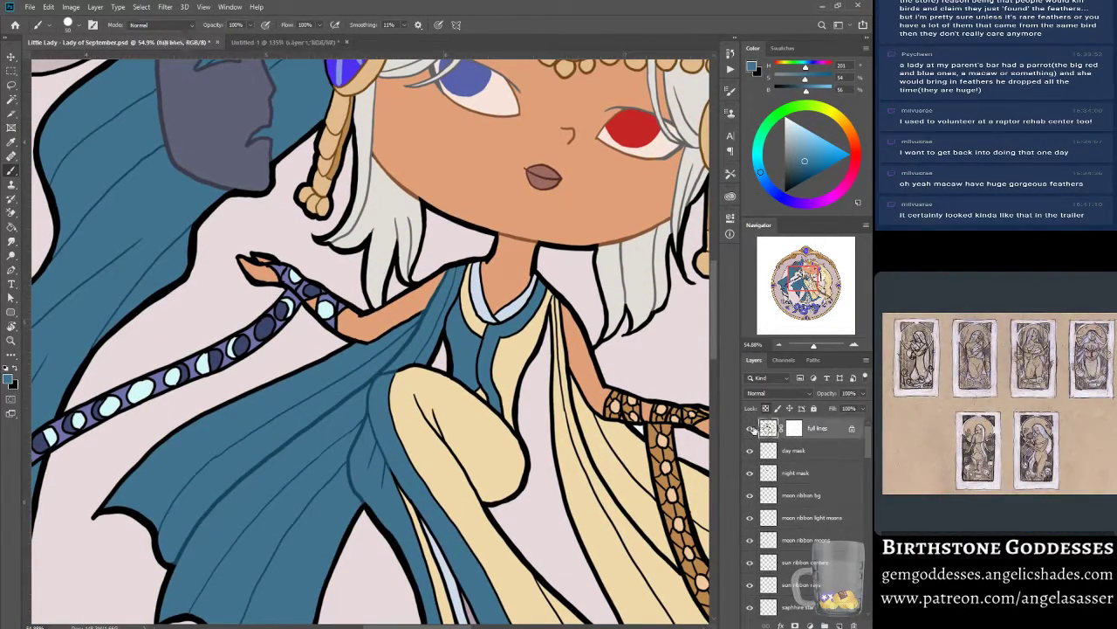
# Sample the cape's mid-blue fill as the brush colour with the night side layer active.
pyautogui.keyDown('alt'); pyautogui.click(414, 354); pyautogui.keyUp('alt')
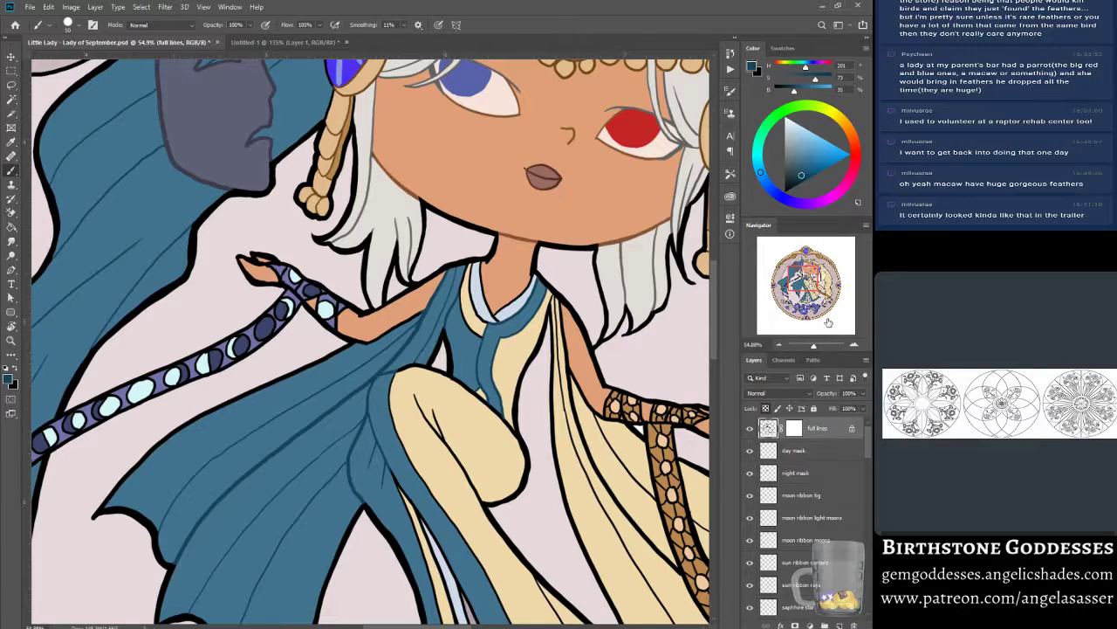
pyautogui.moveTo(825, 322); pyautogui.dragTo(827, 336)
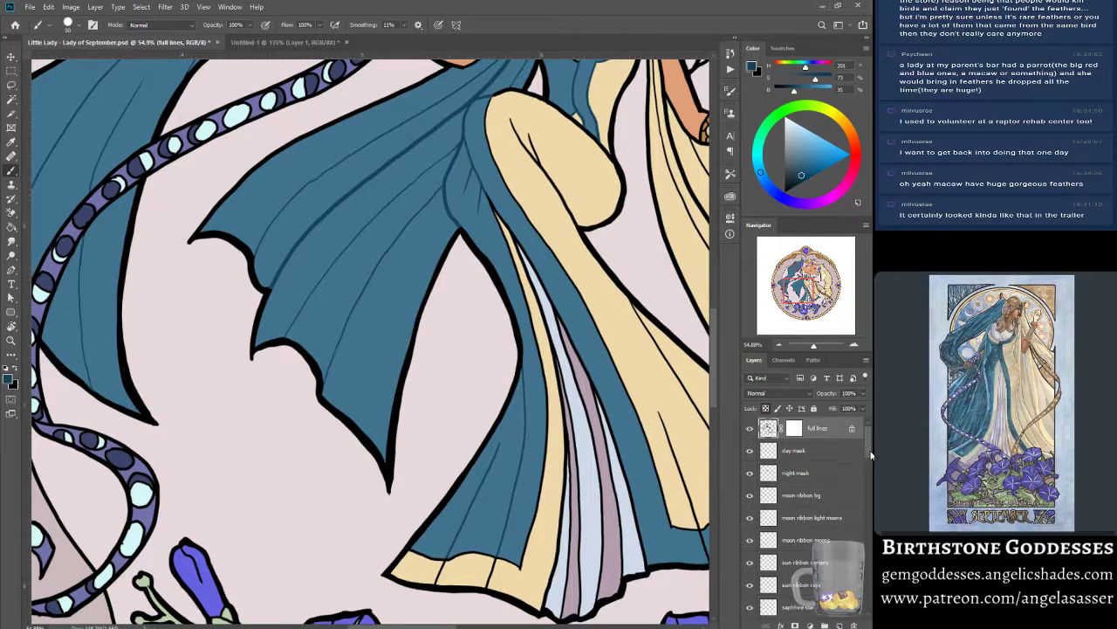
pyautogui.scroll(-5, 871, 454)
pyautogui.click(799, 504)
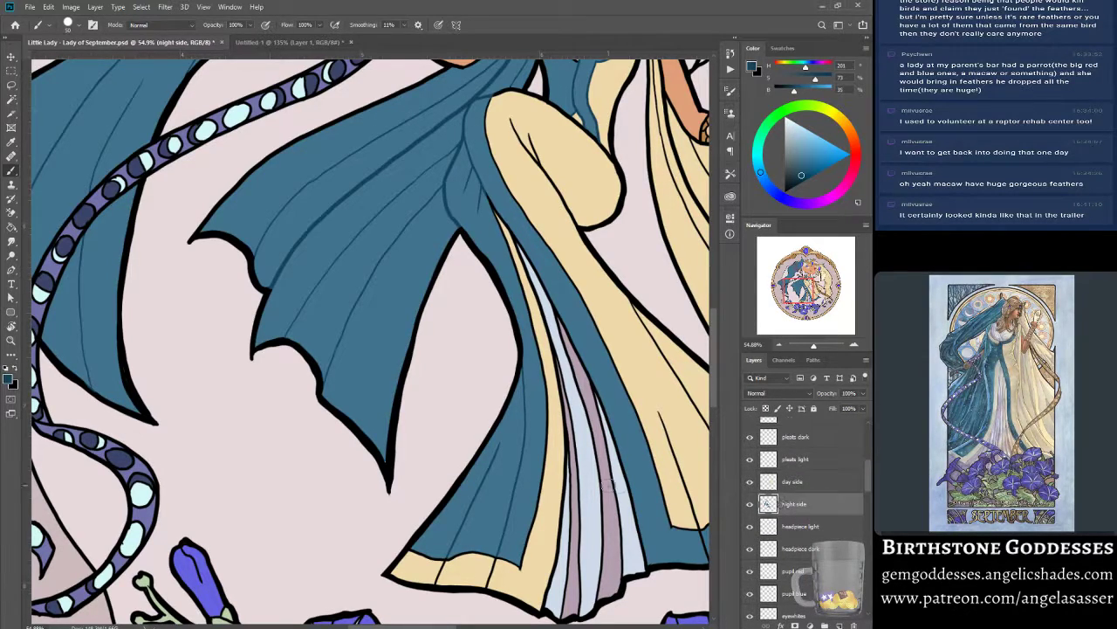
pyautogui.keyDown('alt'); pyautogui.click(365, 383); pyautogui.keyUp('alt')
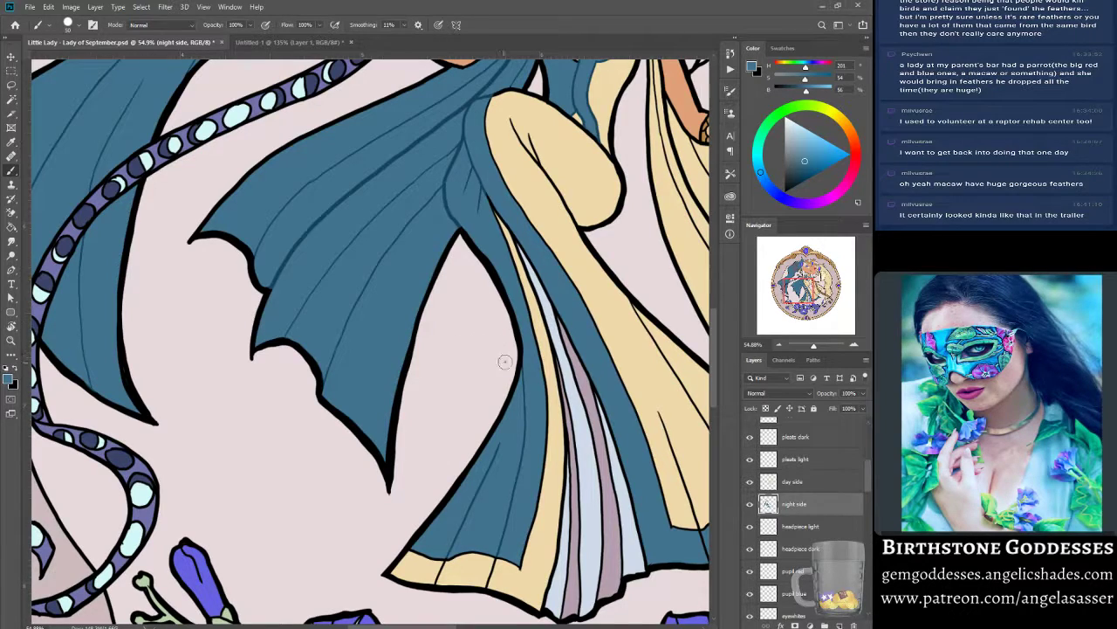
# Recolour the inner outlines of the skirt's blue trim on the full lines layer with the dark blue sampled from the cape's fold lines.
pyautogui.moveTo(805, 294); pyautogui.dragTo(806, 289)
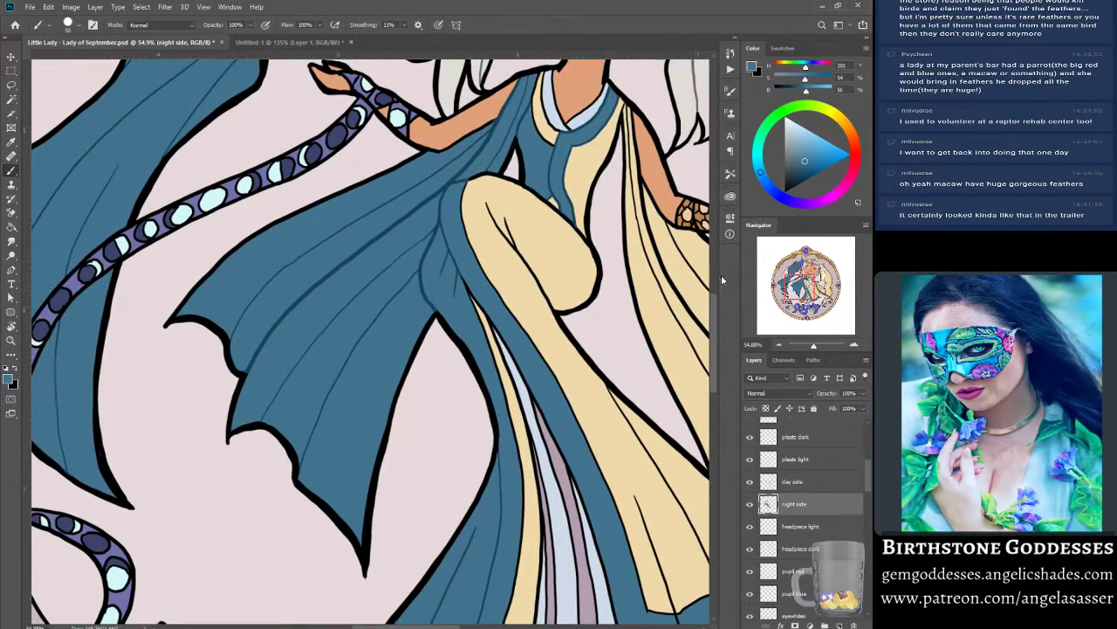
pyautogui.keyDown('alt'); pyautogui.click(448, 208); pyautogui.keyUp('alt')
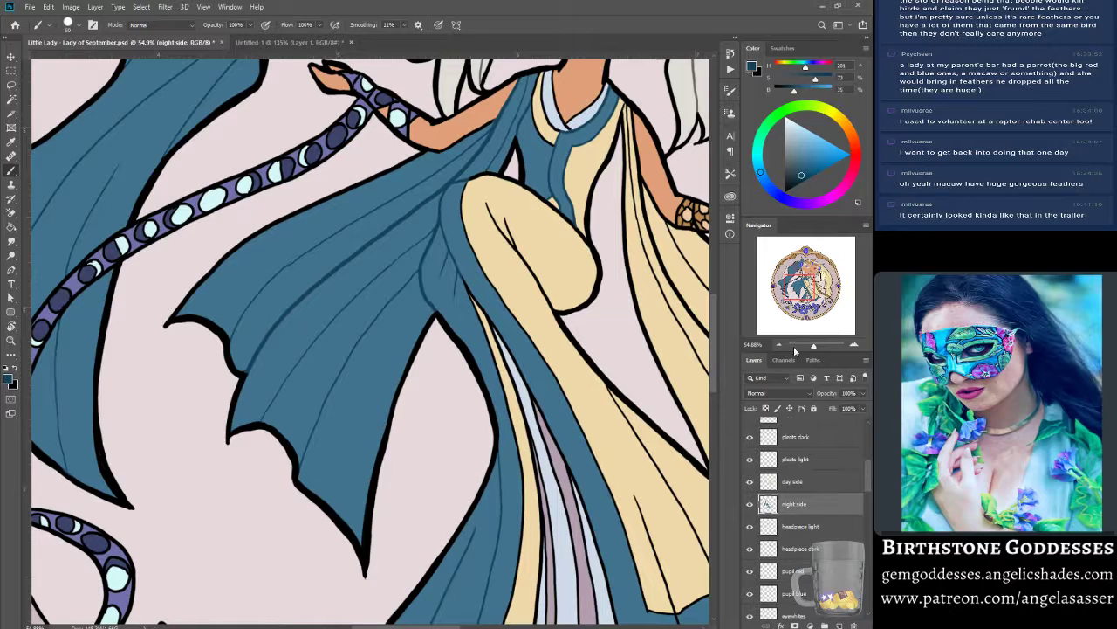
pyautogui.scroll(5, 861, 456)
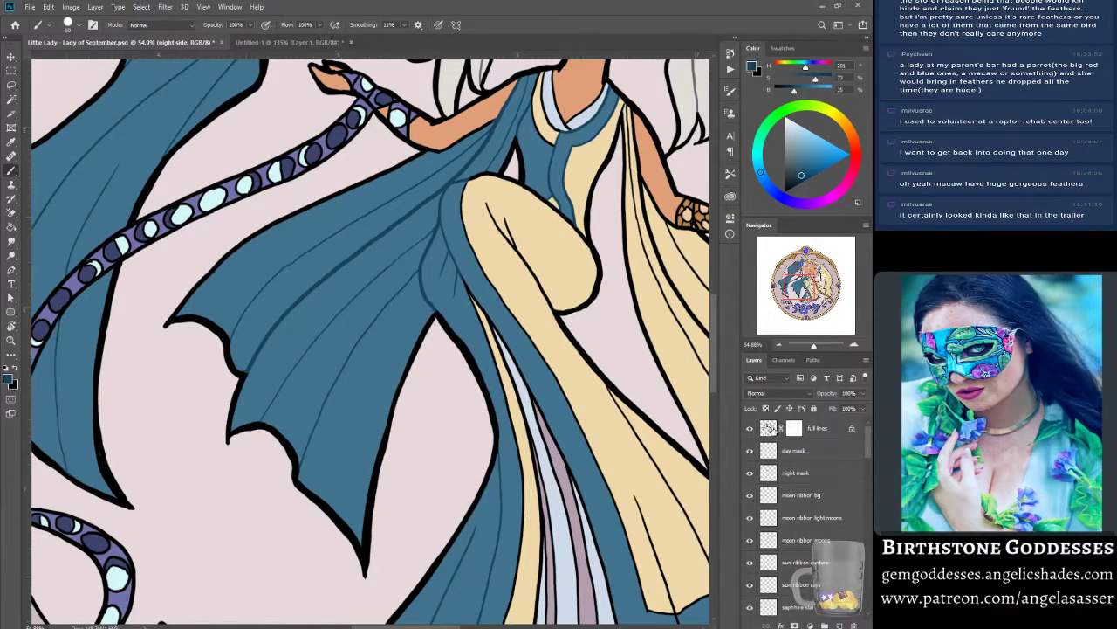
pyautogui.click(776, 423)
pyautogui.moveTo(802, 295); pyautogui.dragTo(810, 299)
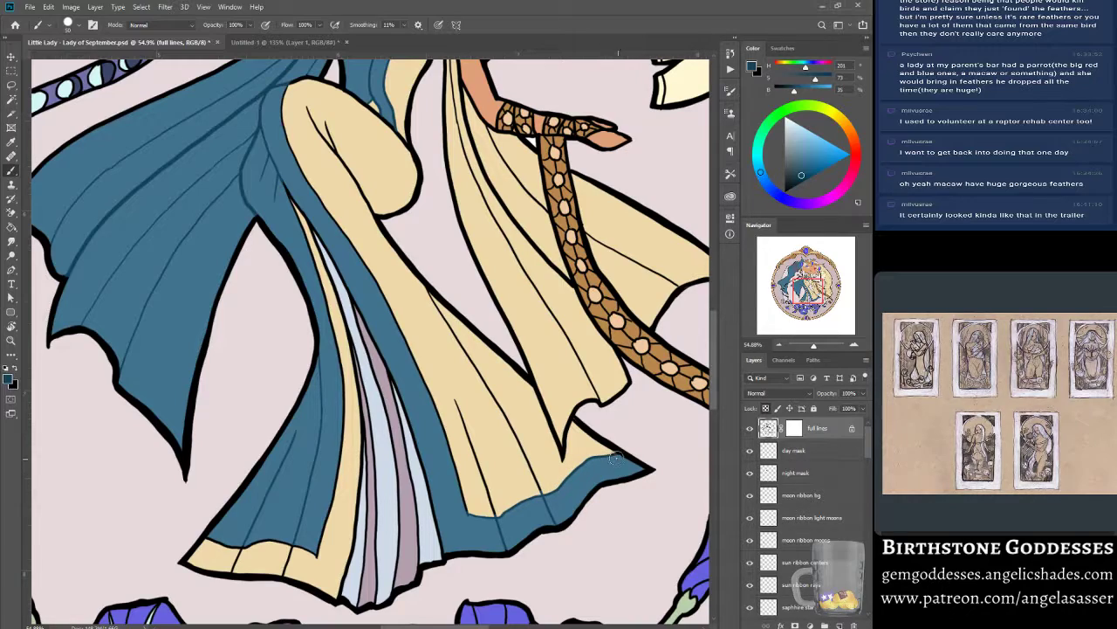
pyautogui.moveTo(411, 351); pyautogui.dragTo(467, 510)
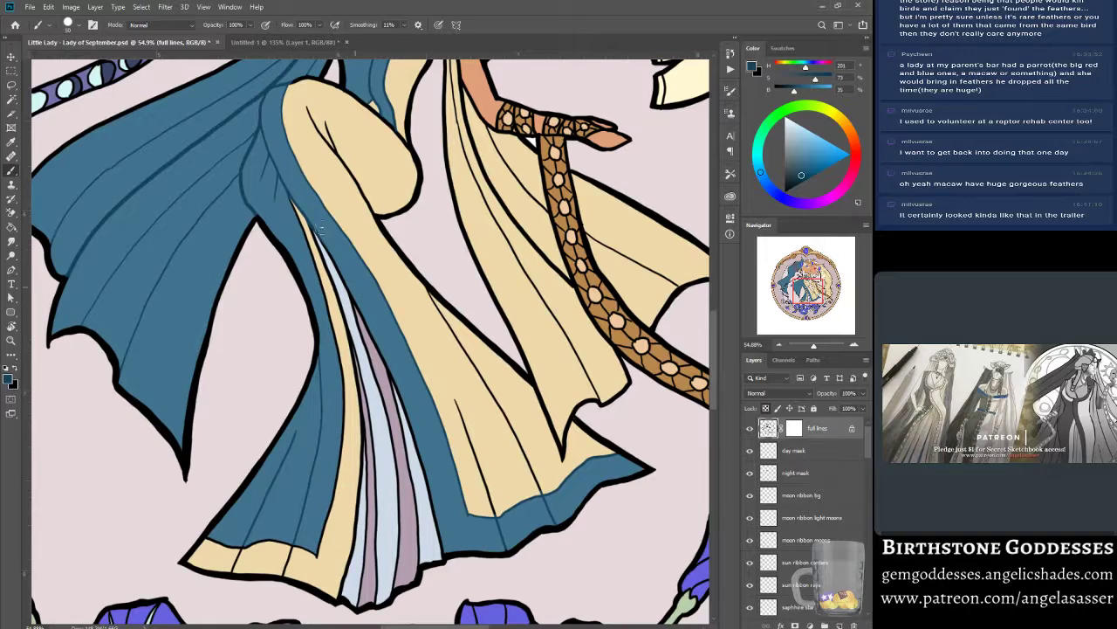
pyautogui.moveTo(321, 230)
pyautogui.mouseDown()
pyautogui.moveTo(391, 375)
pyautogui.moveTo(440, 553)
pyautogui.mouseUp()
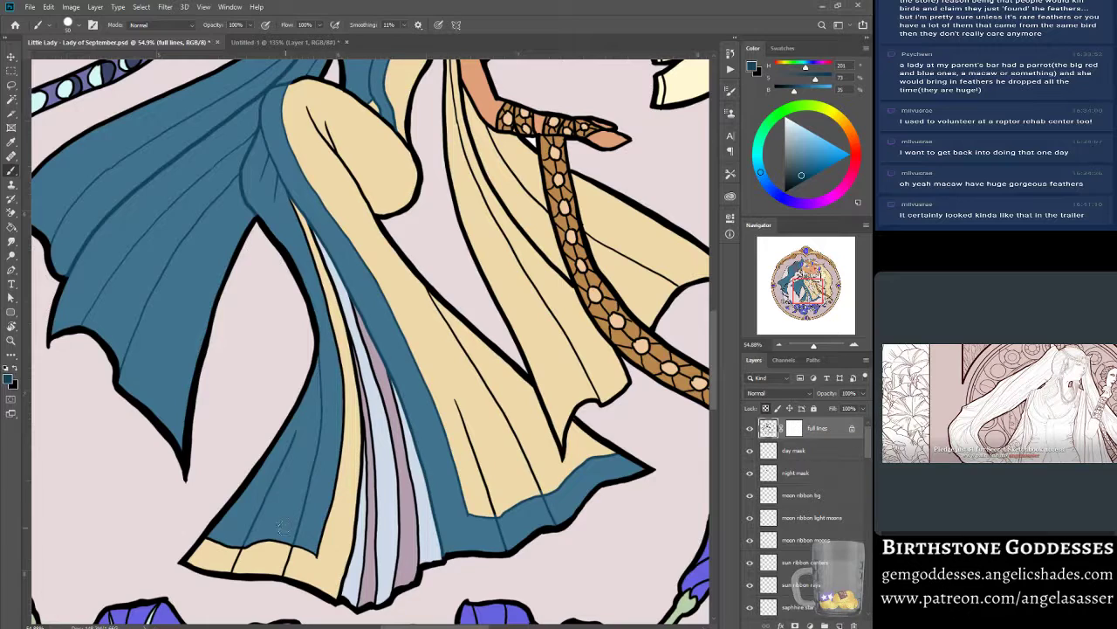
# Recolour the lower outline of the arm holding the moon ribbon with the brown sampled from the skin outlines.
pyautogui.moveTo(806, 295)
pyautogui.mouseDown()
pyautogui.moveTo(809, 284)
pyautogui.moveTo(798, 291)
pyautogui.mouseUp()
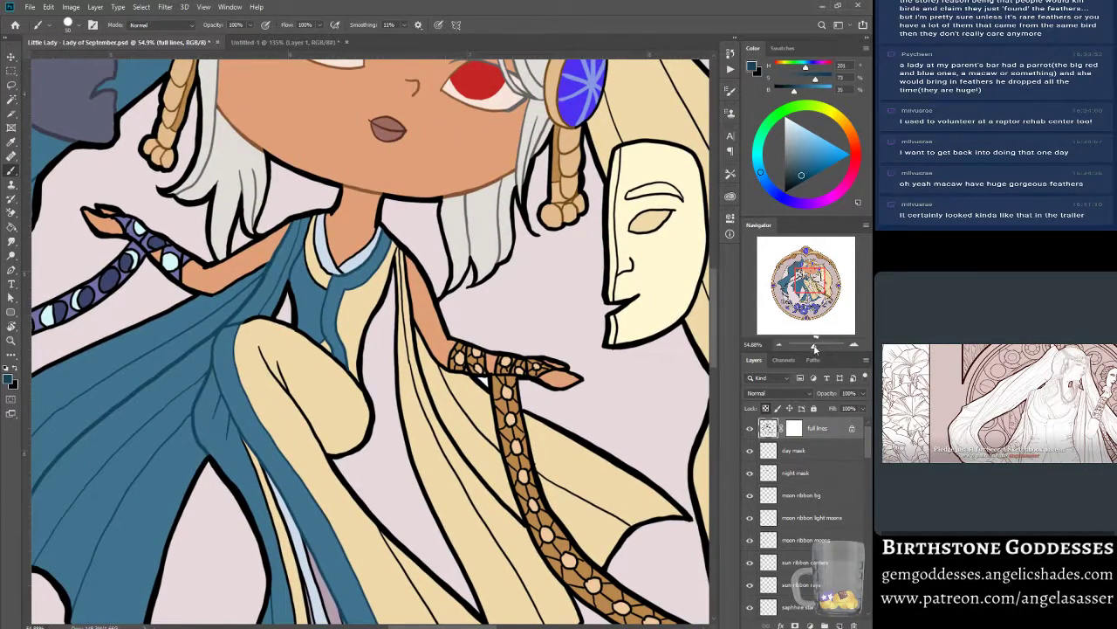
pyautogui.keyDown('alt'); pyautogui.click(371, 191); pyautogui.keyUp('alt')
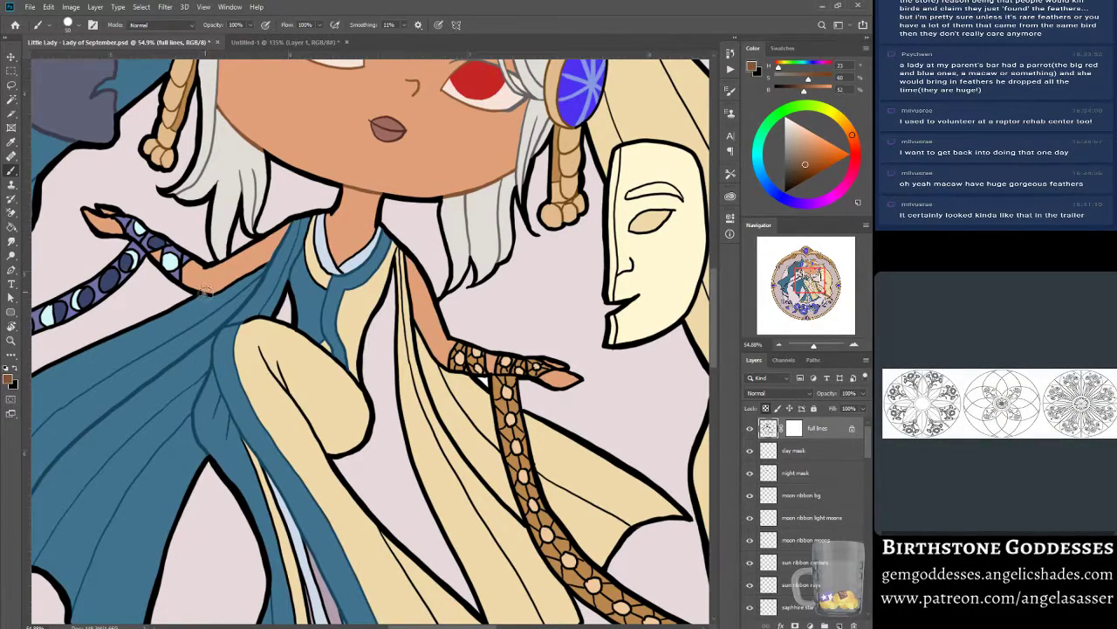
pyautogui.moveTo(206, 292); pyautogui.dragTo(253, 273)
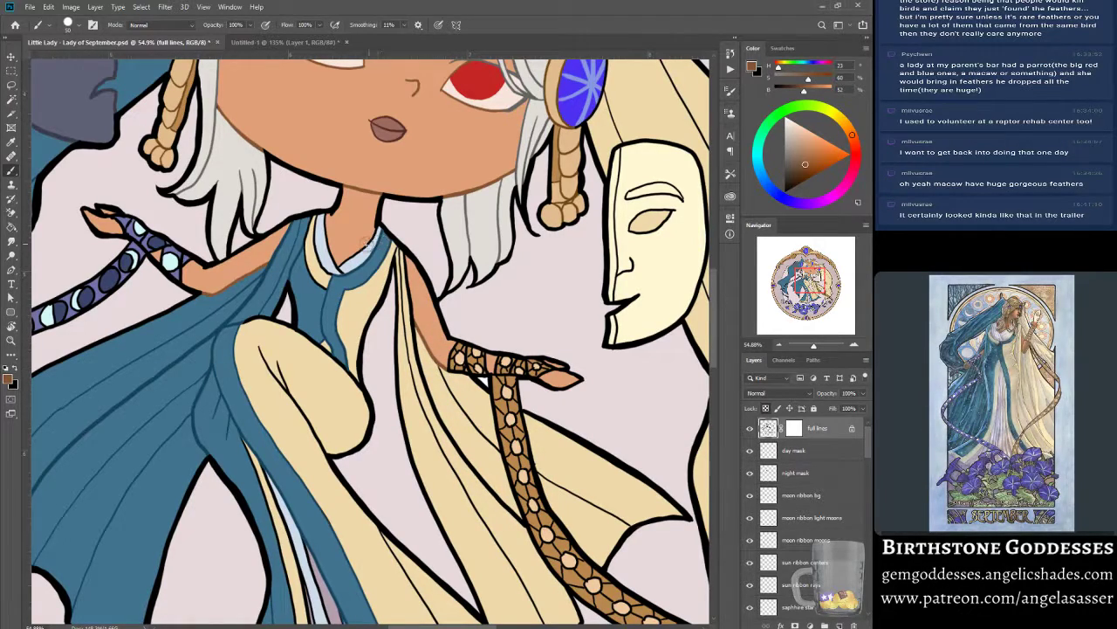
# Sample the cream fabric, darken it to a muted tan, and recolour the line along the bodice's cream neckline.
pyautogui.keyDown('alt'); pyautogui.click(615, 227); pyautogui.keyUp('alt')
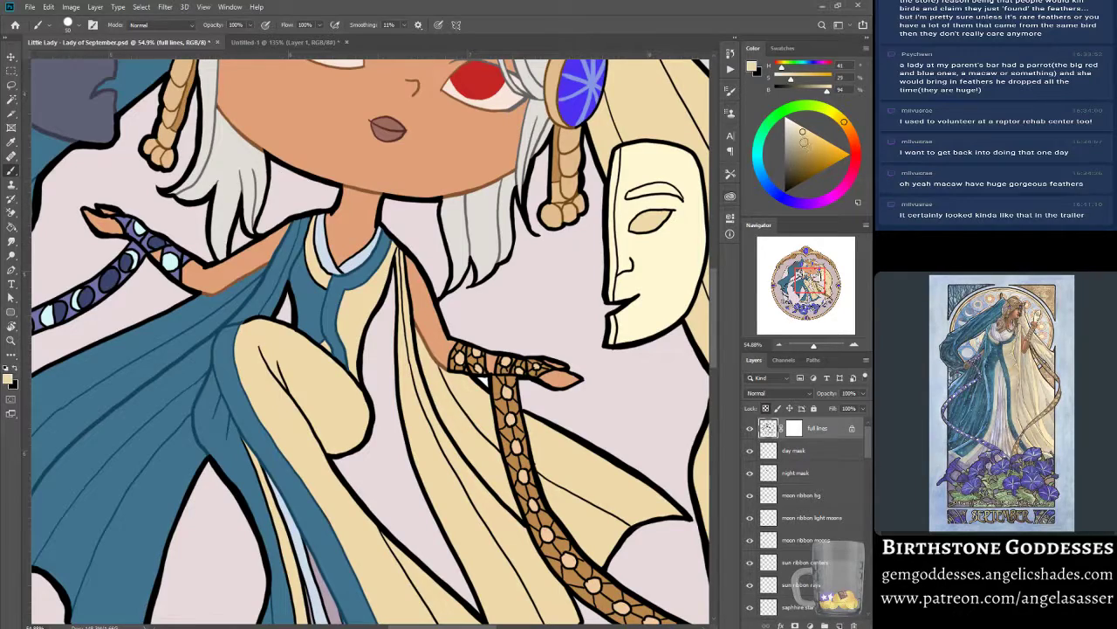
pyautogui.moveTo(804, 142); pyautogui.dragTo(799, 158)
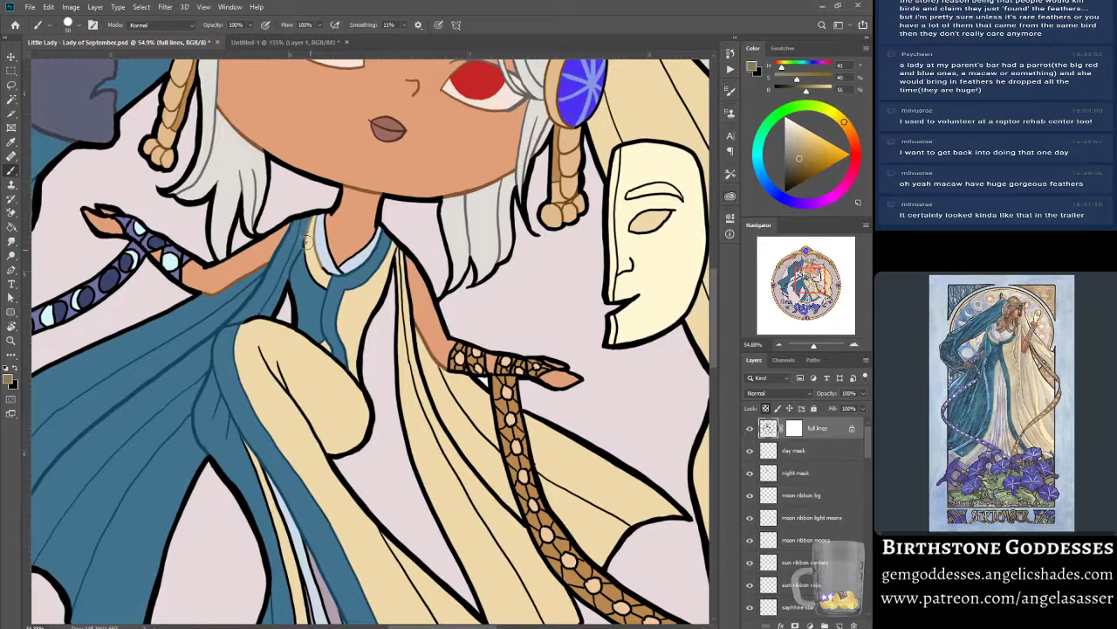
pyautogui.moveTo(305, 238); pyautogui.dragTo(320, 282)
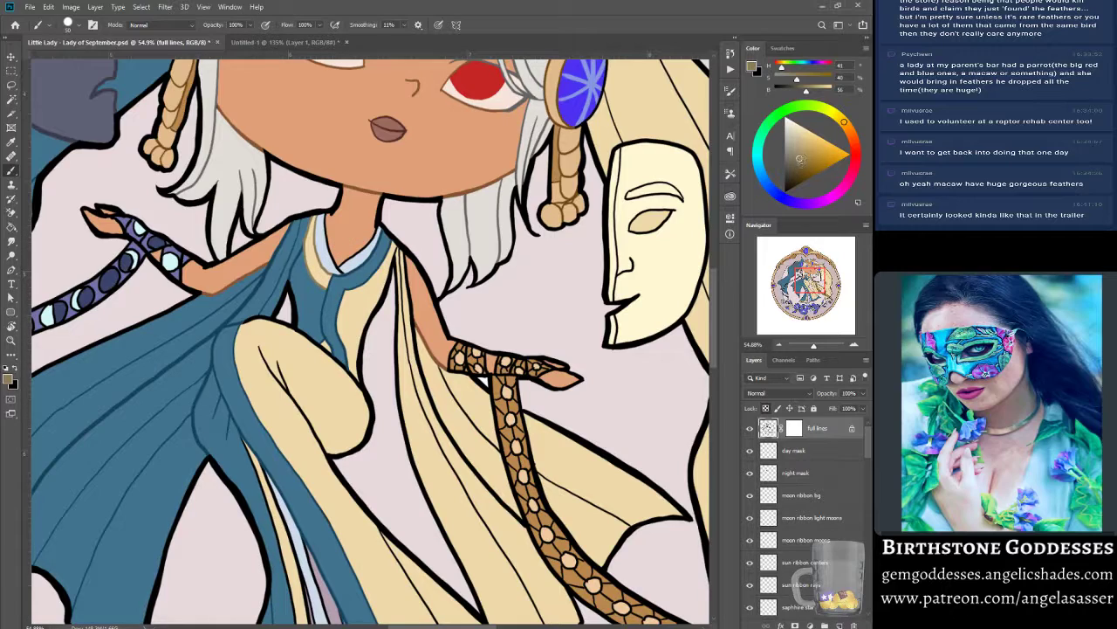
# Darken the tan to an olive brown and recolour the fold lines of the cream drape beneath the sun-ribbon arm.
pyautogui.click(800, 168)
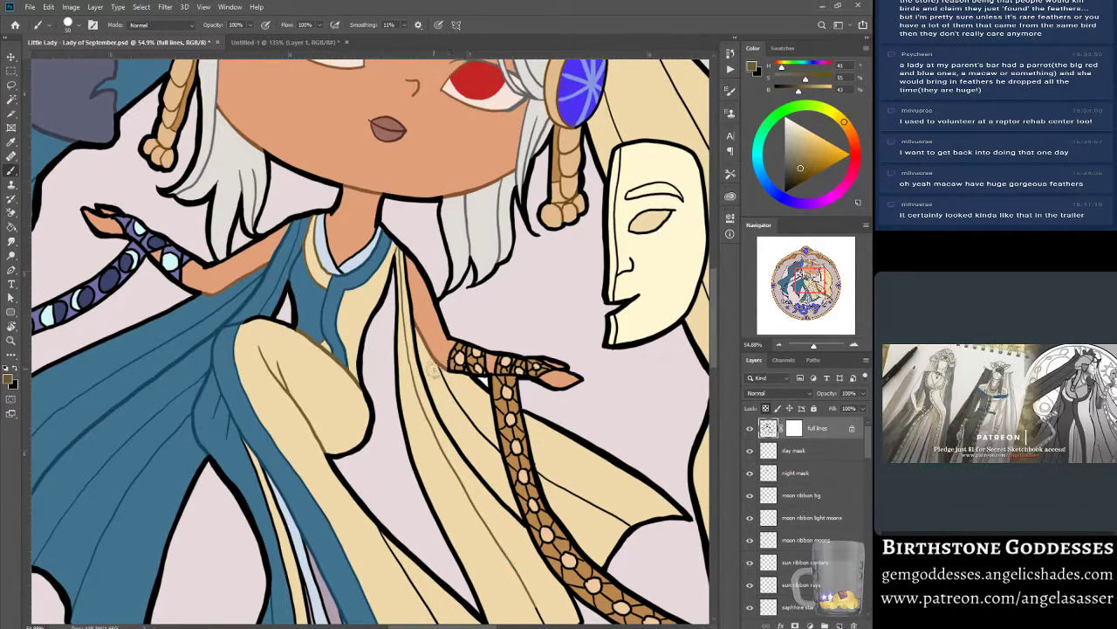
pyautogui.moveTo(413, 331)
pyautogui.mouseDown()
pyautogui.moveTo(402, 254)
pyautogui.moveTo(434, 428)
pyautogui.moveTo(415, 380)
pyautogui.moveTo(419, 370)
pyautogui.moveTo(481, 492)
pyautogui.mouseUp()
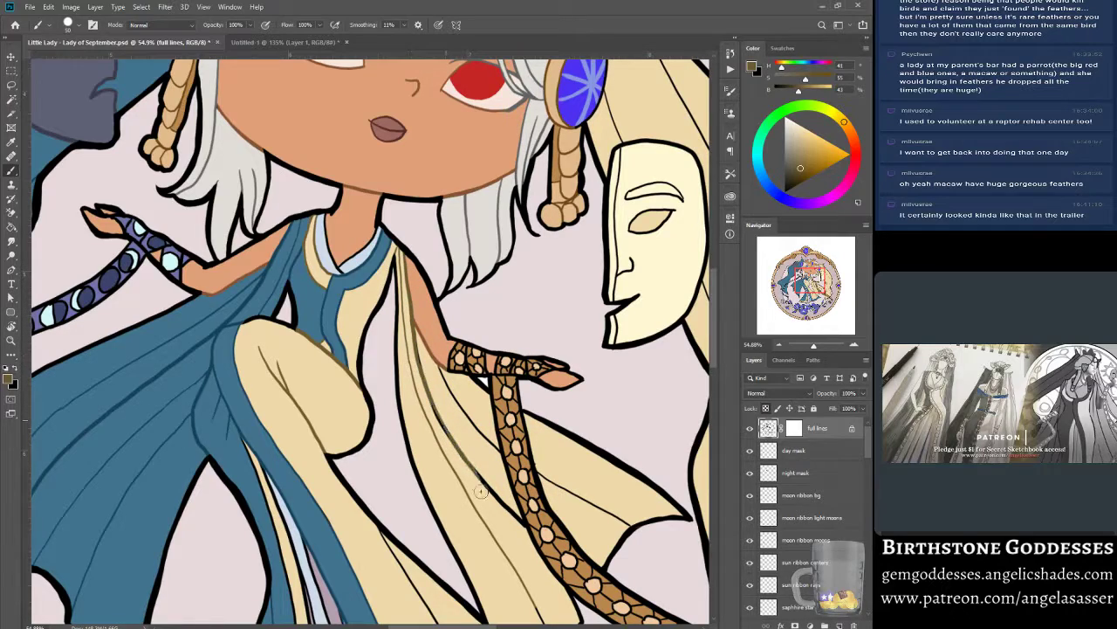
pyautogui.moveTo(419, 341); pyautogui.dragTo(502, 511)
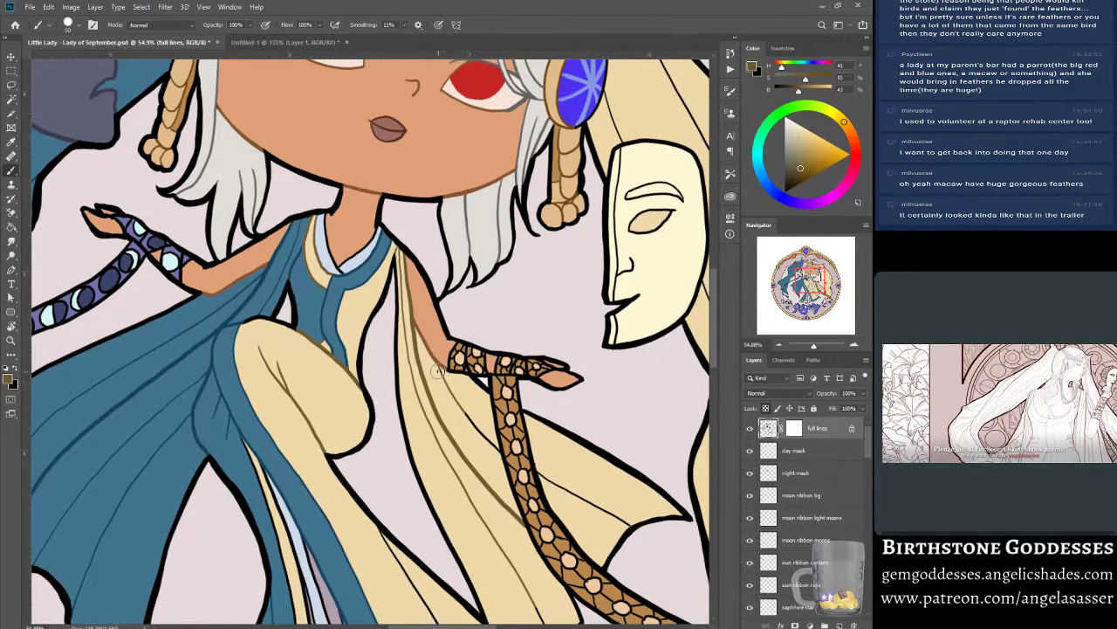
pyautogui.moveTo(440, 375); pyautogui.dragTo(501, 470)
pyautogui.keyDown('alt'); pyautogui.click(433, 358); pyautogui.keyUp('alt')
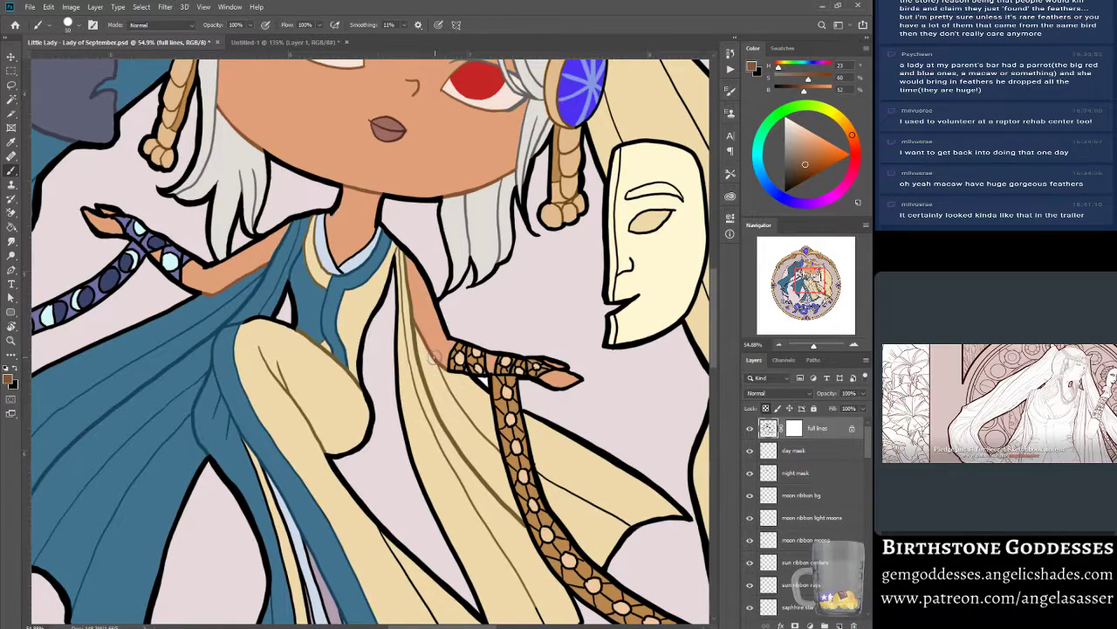
pyautogui.keyDown('alt'); pyautogui.click(422, 394); pyautogui.keyUp('alt')
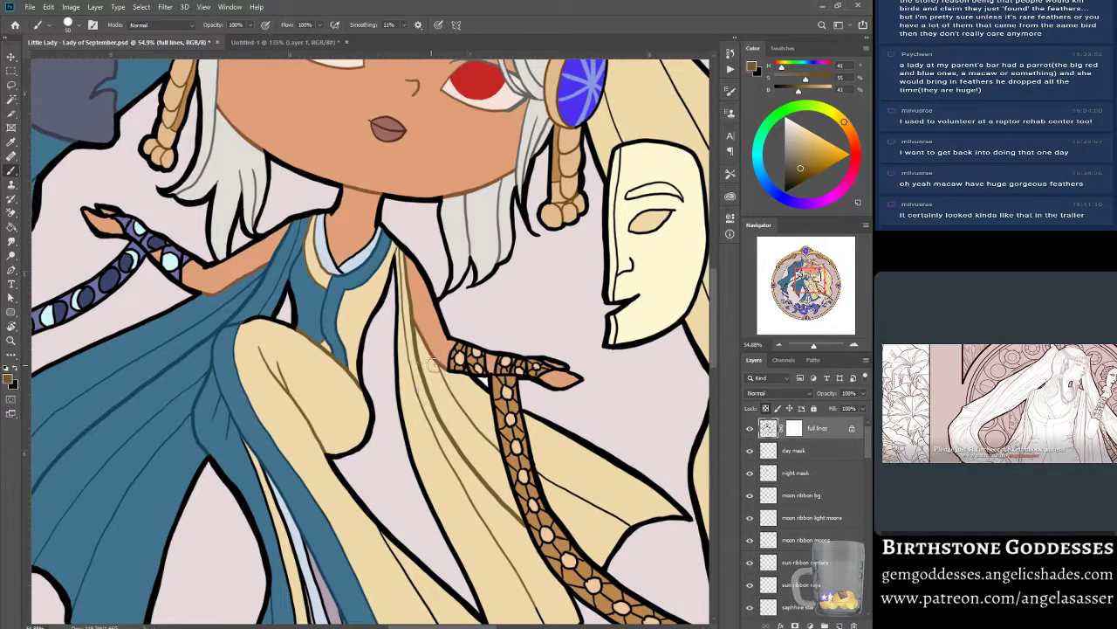
# Recolour the long fold lines on the lower cream skirt panel olive brown.
pyautogui.scroll(-5, 535, 468)
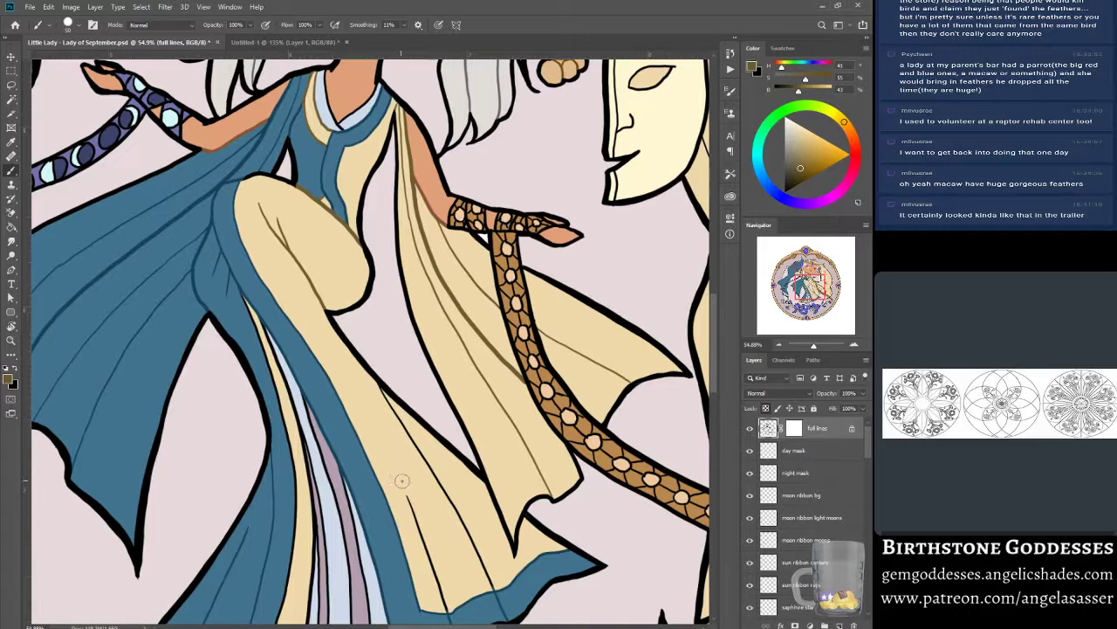
pyautogui.moveTo(410, 501); pyautogui.dragTo(446, 605)
pyautogui.moveTo(403, 427); pyautogui.dragTo(459, 510)
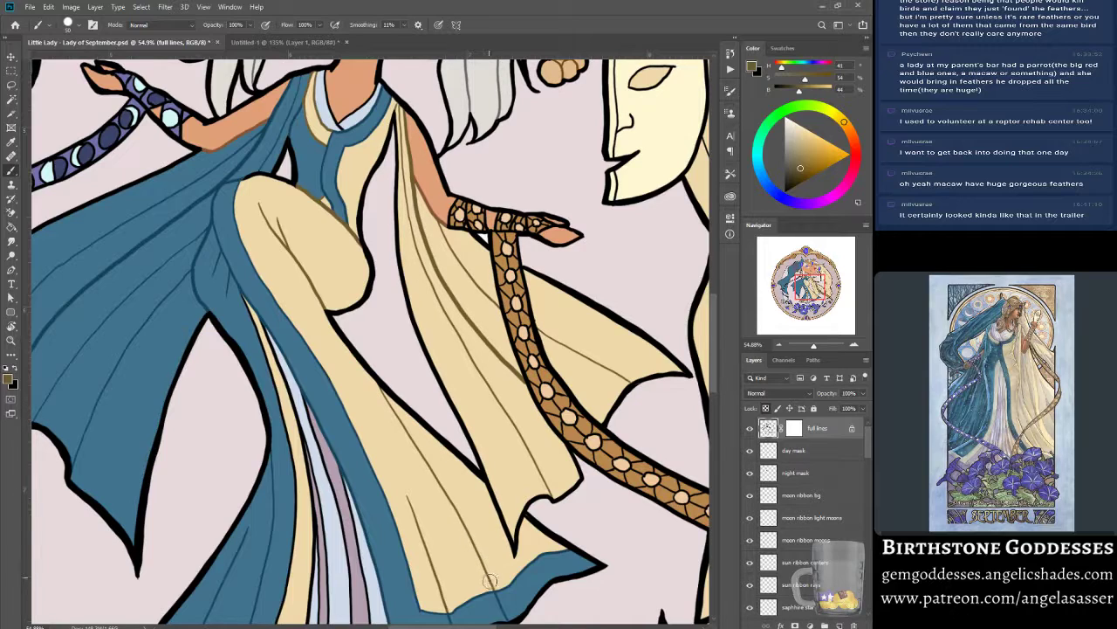
# Recolour the outlines of the narrow cream strip and the cream hem bordering the blue skirt section olive brown.
pyautogui.moveTo(808, 284); pyautogui.dragTo(802, 289)
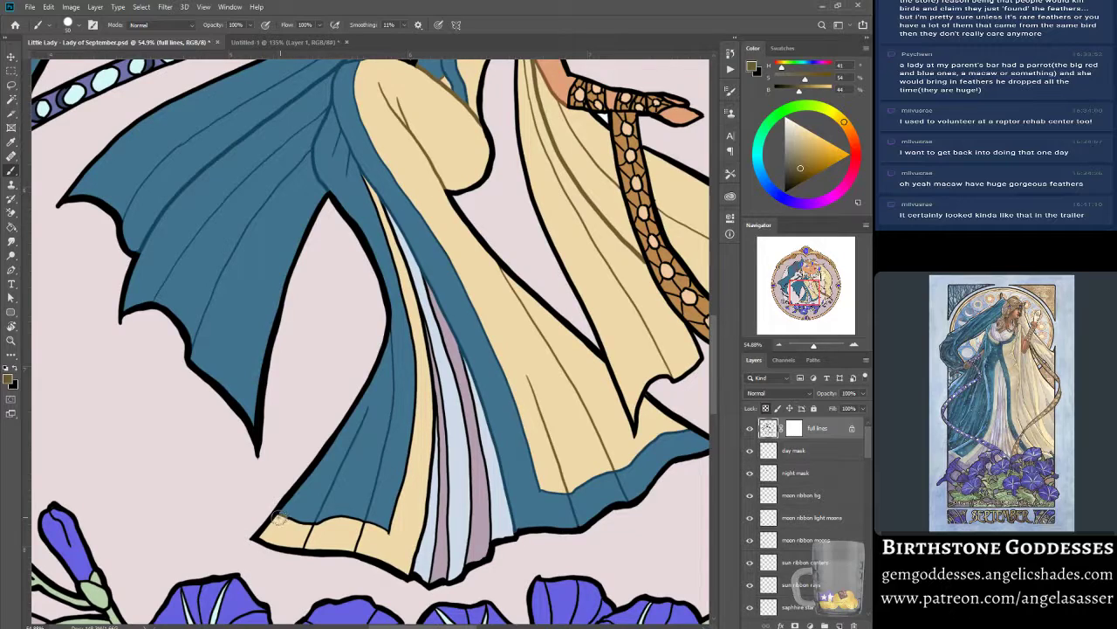
pyautogui.moveTo(278, 518)
pyautogui.mouseDown()
pyautogui.moveTo(316, 525)
pyautogui.moveTo(302, 544)
pyautogui.moveTo(328, 522)
pyautogui.moveTo(309, 529)
pyautogui.moveTo(342, 520)
pyautogui.moveTo(362, 529)
pyautogui.moveTo(355, 547)
pyautogui.moveTo(364, 524)
pyautogui.moveTo(388, 538)
pyautogui.moveTo(422, 373)
pyautogui.moveTo(413, 411)
pyautogui.moveTo(414, 323)
pyautogui.moveTo(403, 293)
pyautogui.moveTo(415, 348)
pyautogui.moveTo(369, 197)
pyautogui.mouseUp()
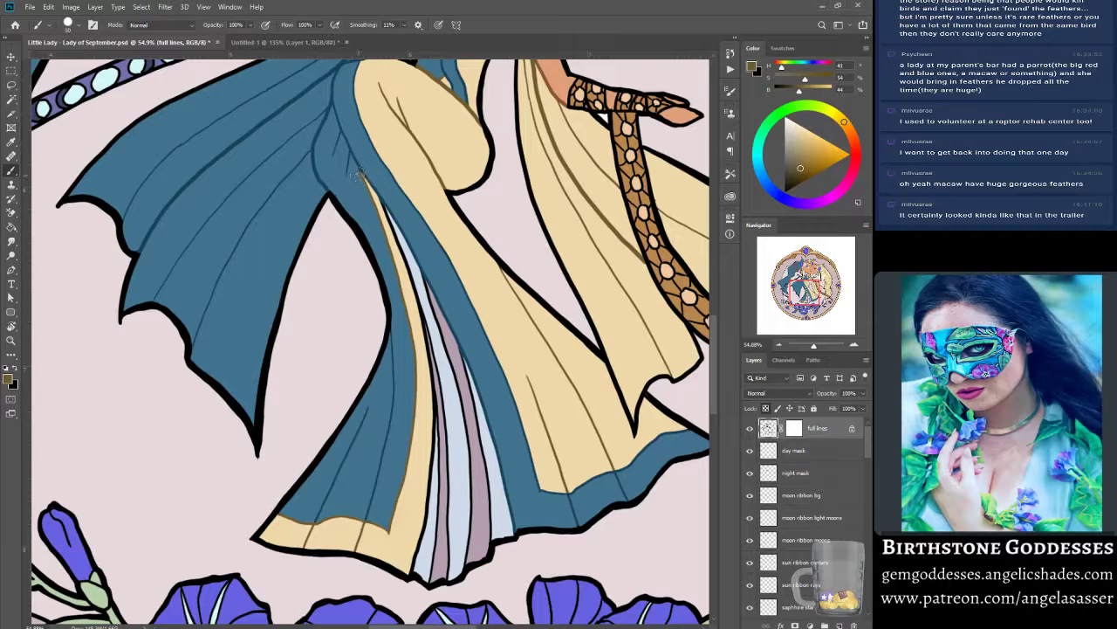
pyautogui.keyDown('alt'); pyautogui.click(361, 184); pyautogui.keyUp('alt')
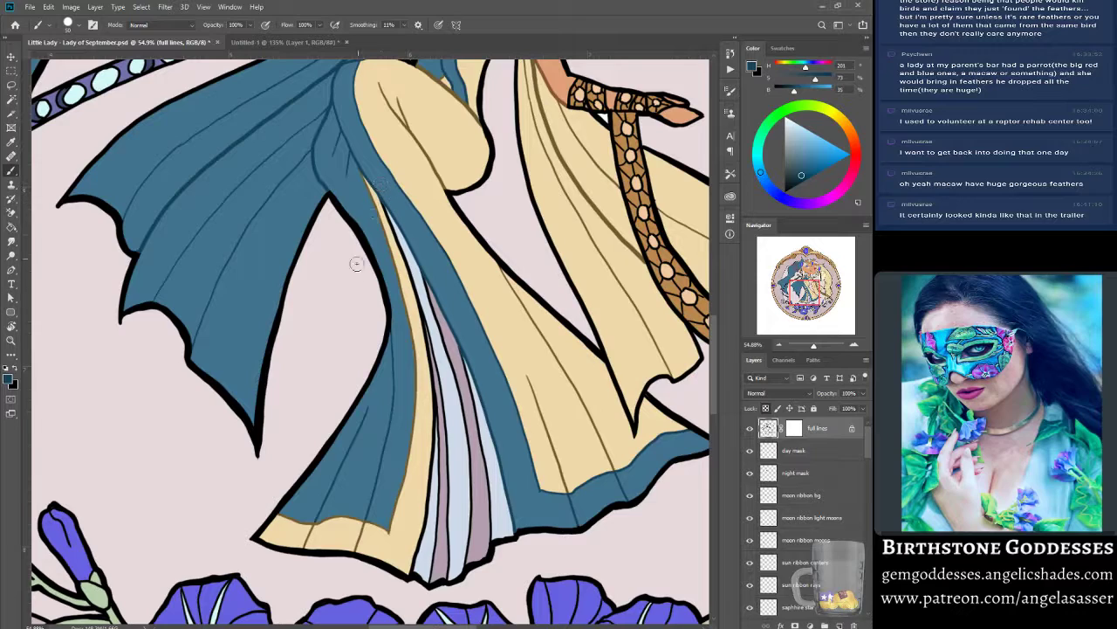
pyautogui.keyDown('alt'); pyautogui.click(316, 521); pyautogui.keyUp('alt')
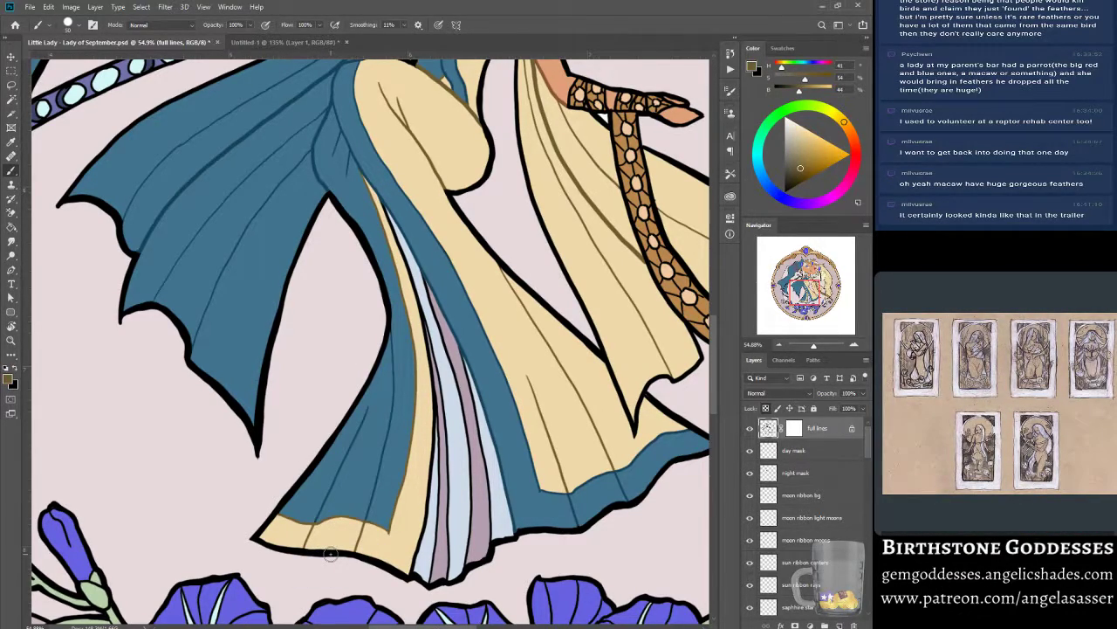
pyautogui.moveTo(432, 400)
pyautogui.mouseDown()
pyautogui.moveTo(408, 568)
pyautogui.moveTo(422, 527)
pyautogui.moveTo(430, 465)
pyautogui.moveTo(411, 544)
pyautogui.moveTo(430, 378)
pyautogui.moveTo(411, 278)
pyautogui.moveTo(378, 202)
pyautogui.mouseUp()
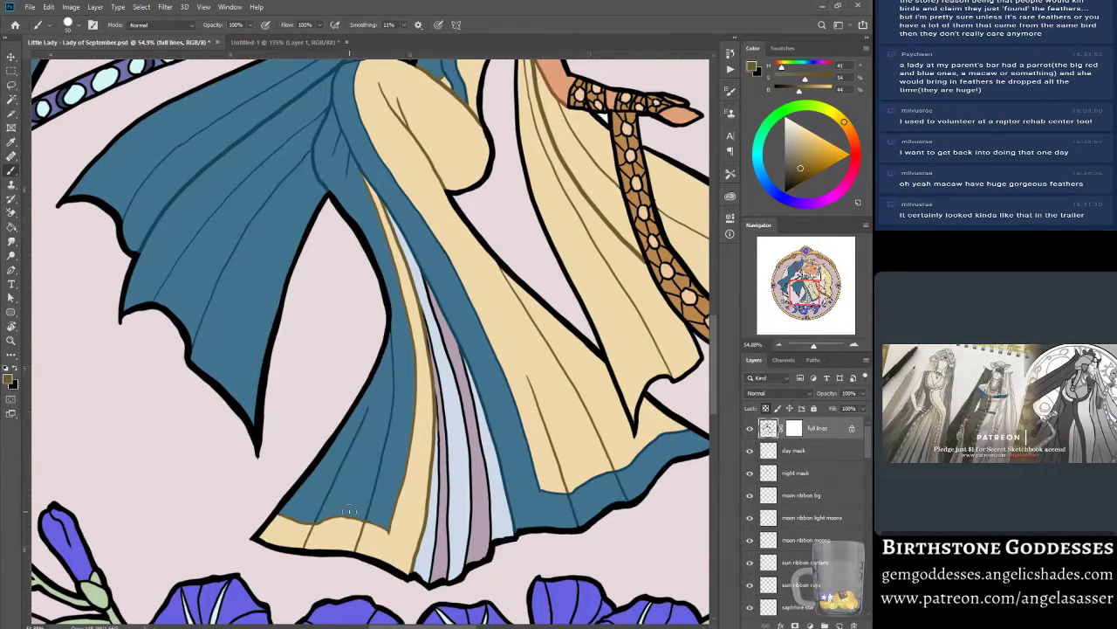
pyautogui.moveTo(423, 341); pyautogui.dragTo(430, 380)
# Recolour the outlines between the pale blue and mauve skirt pleats a dark neutral grey with 0% saturation, and save the document.
pyautogui.keyDown('alt'); pyautogui.click(442, 554); pyautogui.keyUp('alt')
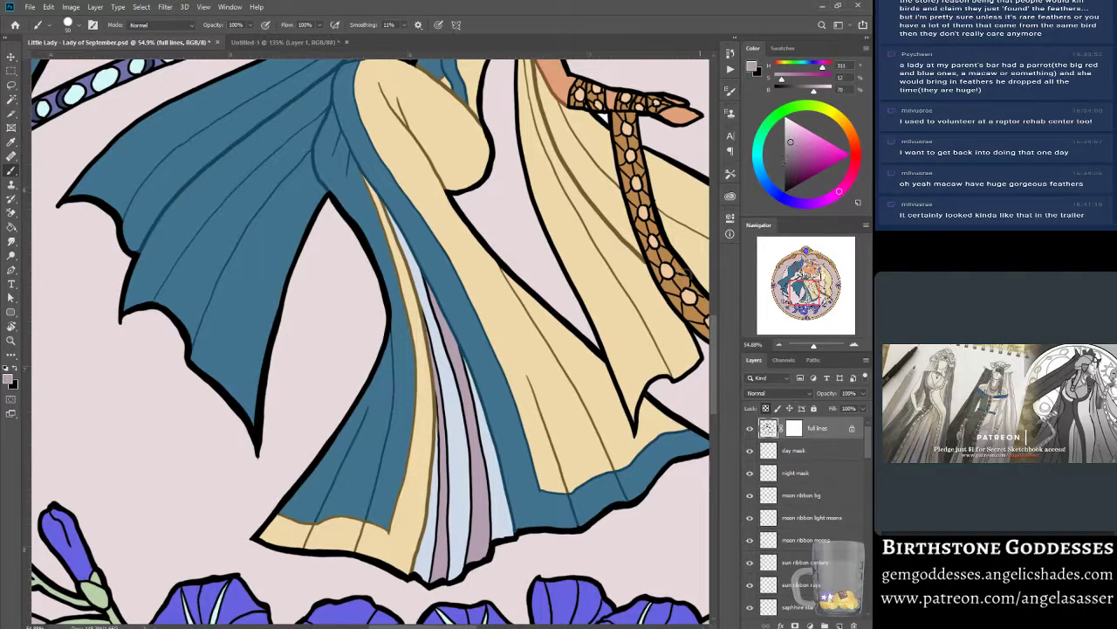
pyautogui.click(793, 161)
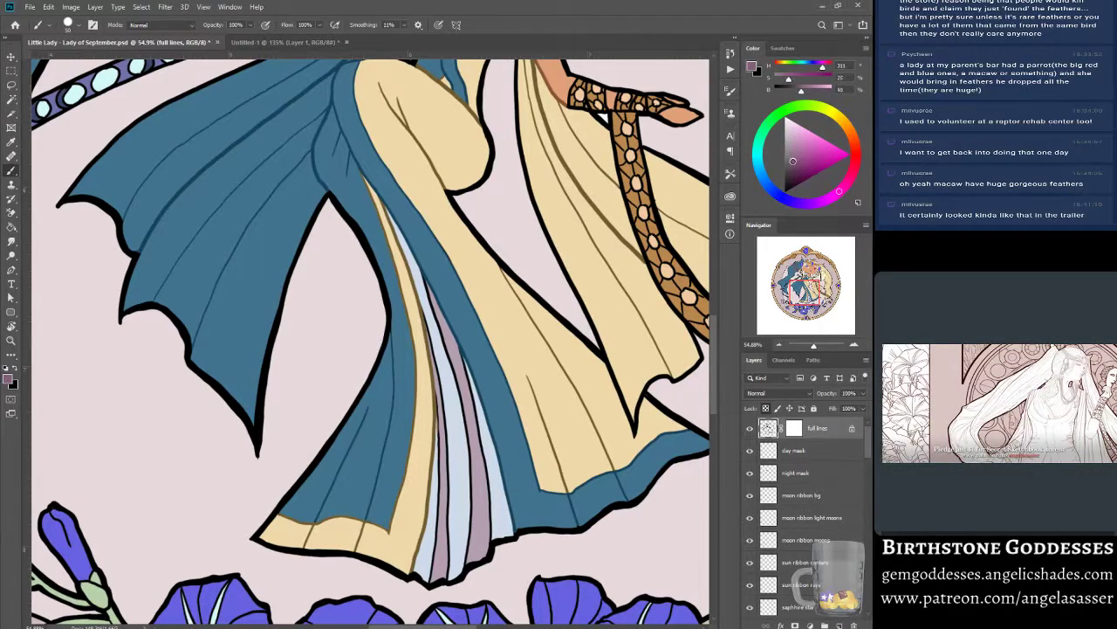
pyautogui.moveTo(792, 161); pyautogui.dragTo(785, 165)
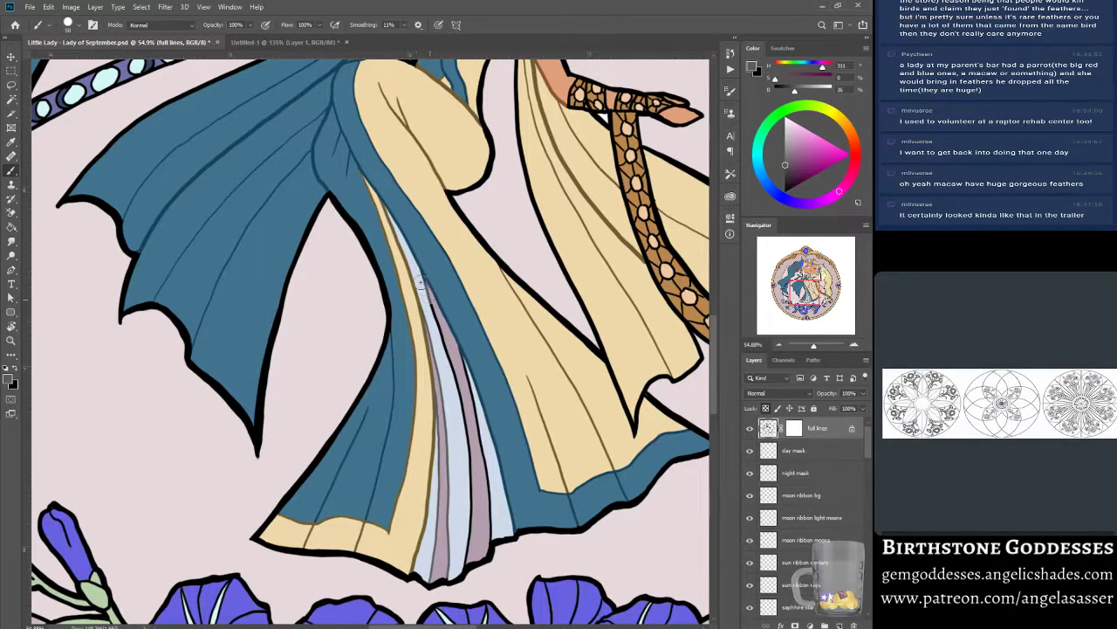
pyautogui.moveTo(417, 271)
pyautogui.mouseDown()
pyautogui.moveTo(471, 441)
pyautogui.moveTo(466, 552)
pyautogui.mouseUp()
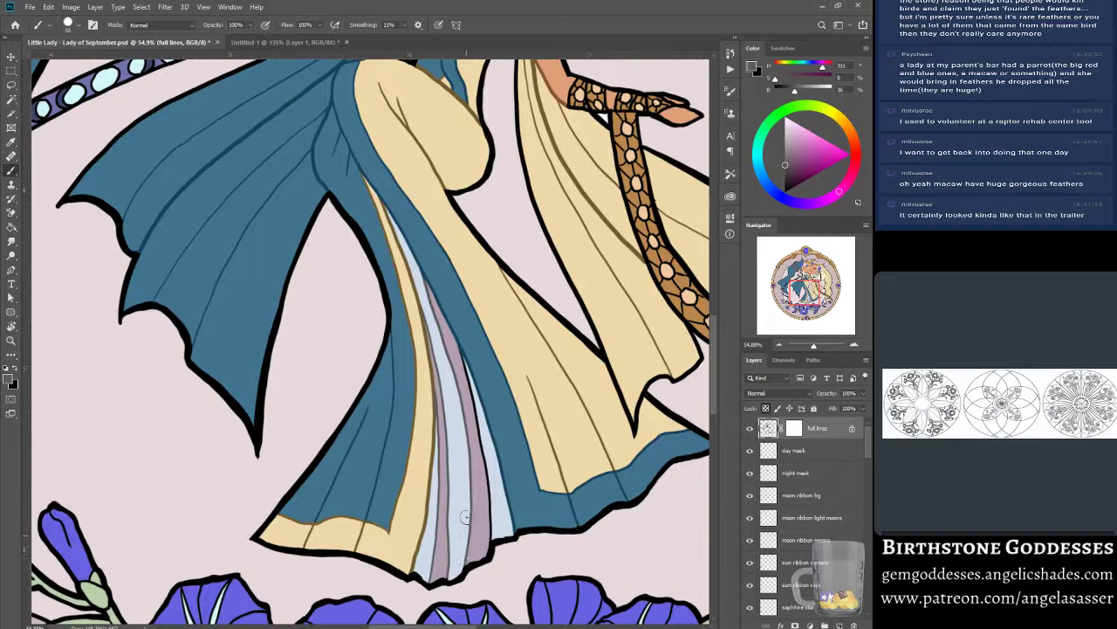
pyautogui.moveTo(454, 345)
pyautogui.mouseDown()
pyautogui.moveTo(479, 422)
pyautogui.moveTo(491, 535)
pyautogui.mouseUp()
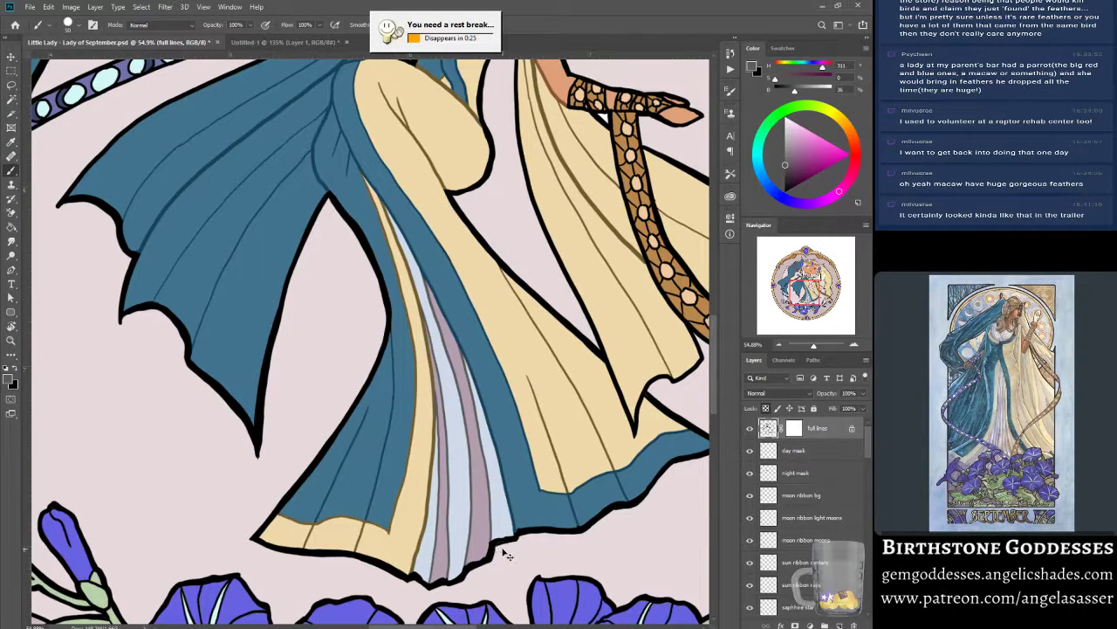
pyautogui.hotkey('ctrl', 's')
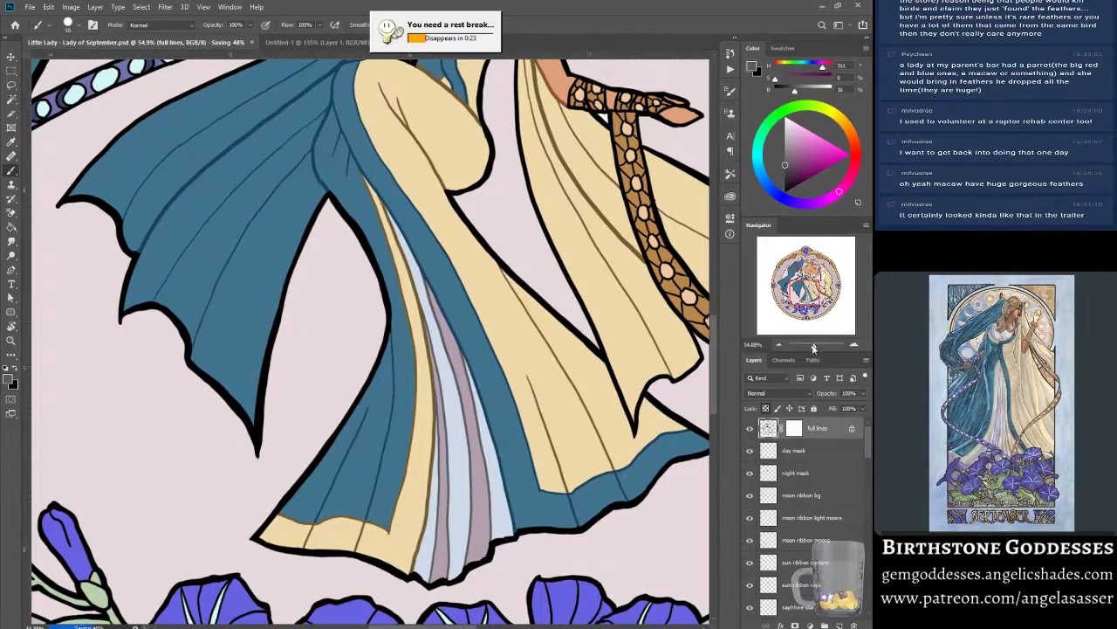
pyautogui.moveTo(813, 348); pyautogui.dragTo(813, 349)
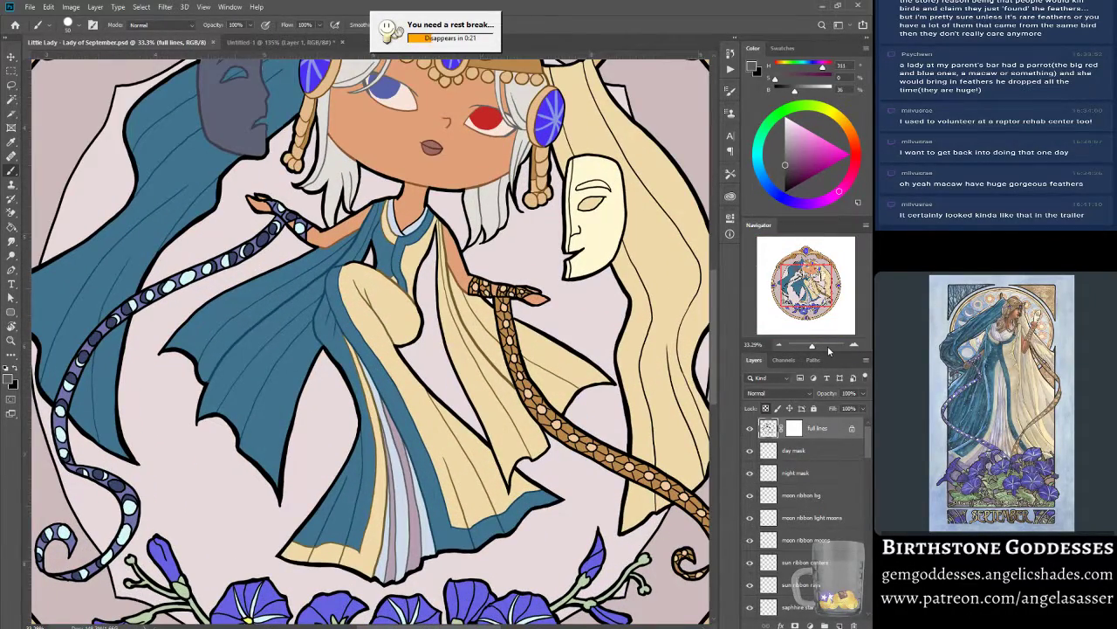
# Dismiss the rest break reminder and look over the figure, masks and drapery for inner lines that are still black.
pyautogui.moveTo(809, 291); pyautogui.dragTo(810, 282)
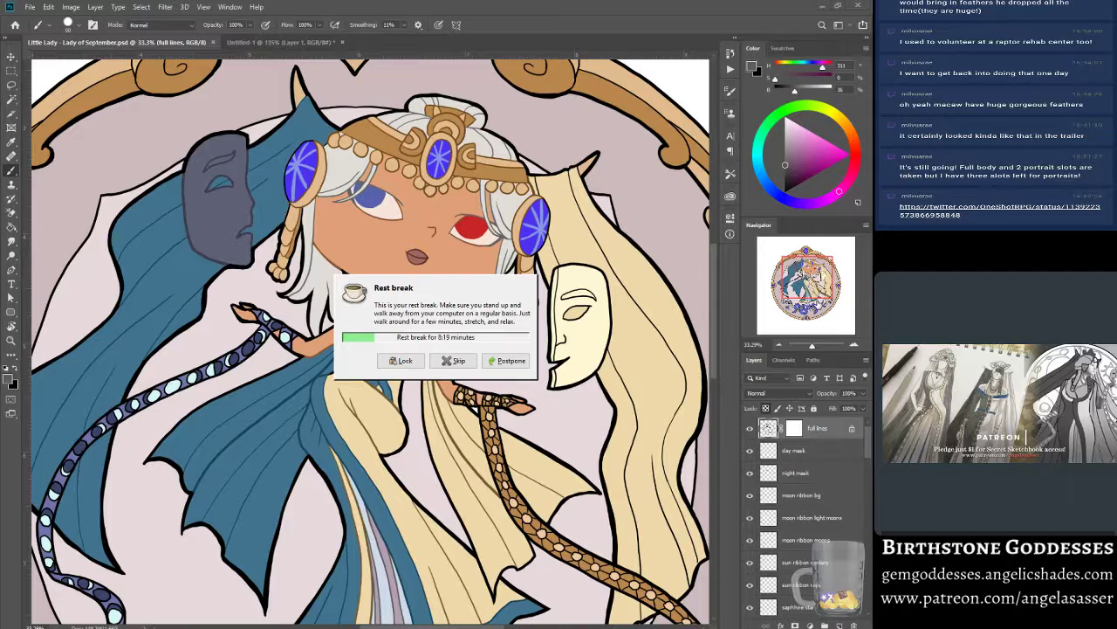
pyautogui.click(461, 361)
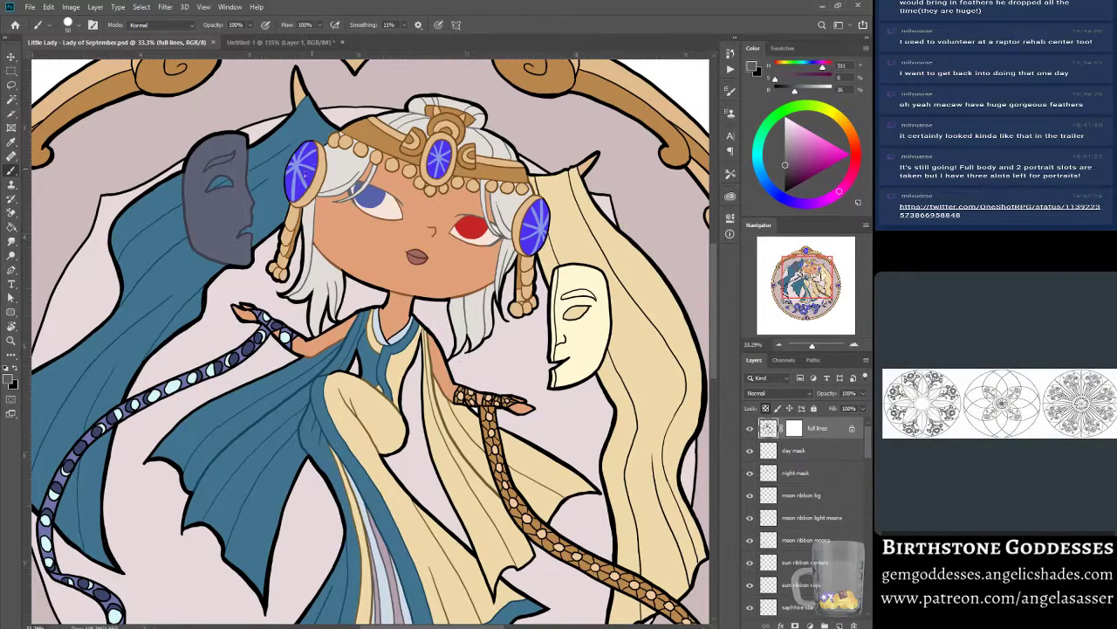
pyautogui.scroll(-5, 393, 463)
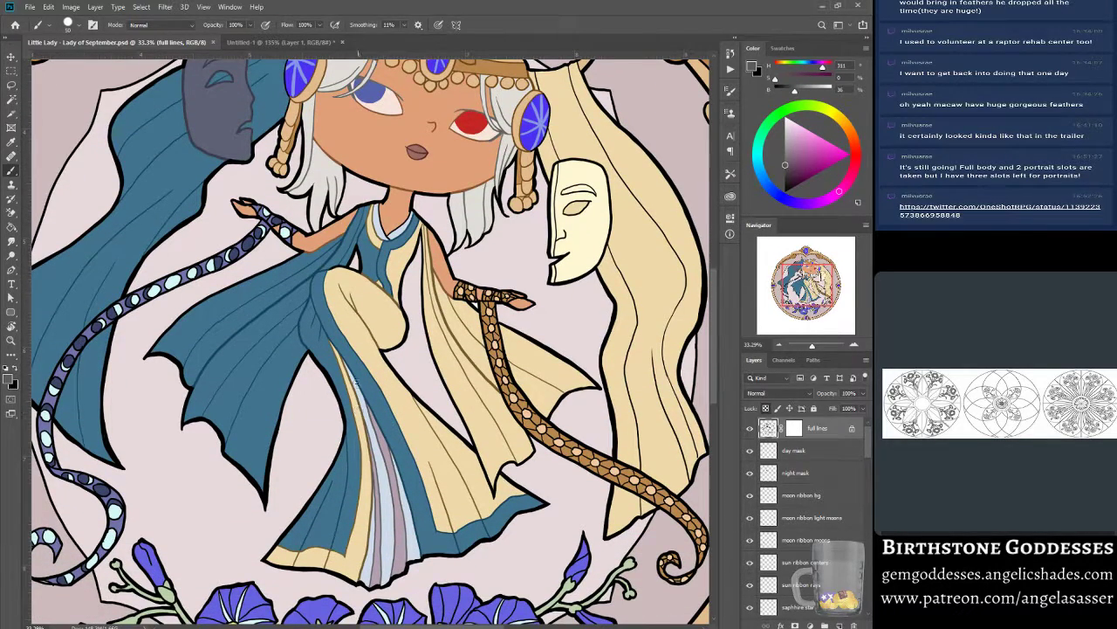
pyautogui.scroll(-5, 351, 345)
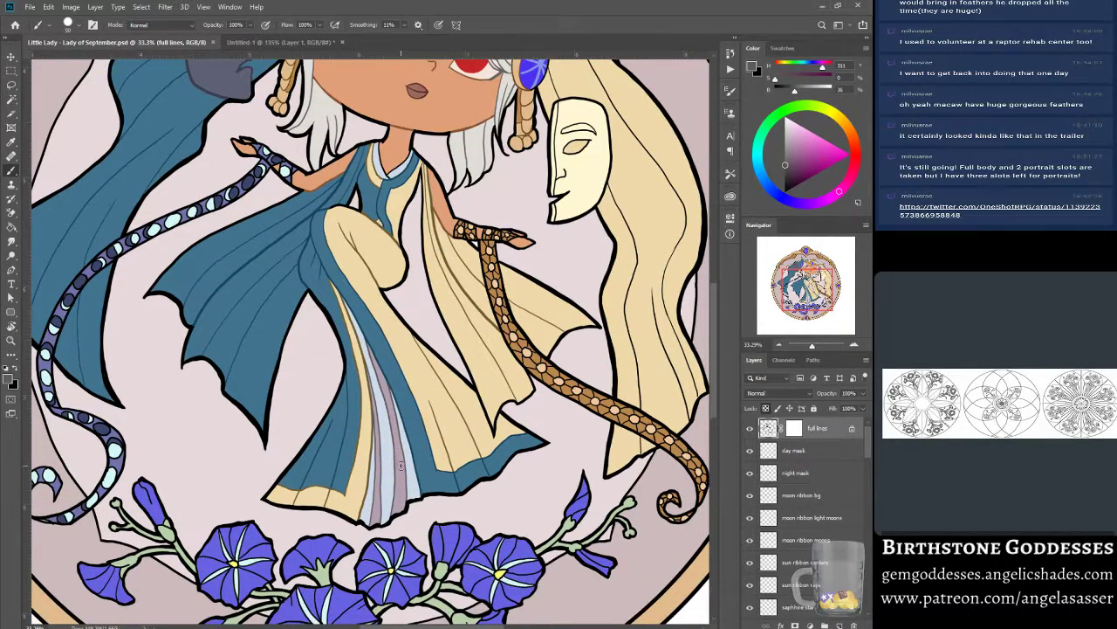
pyautogui.scroll(9, 402, 469)
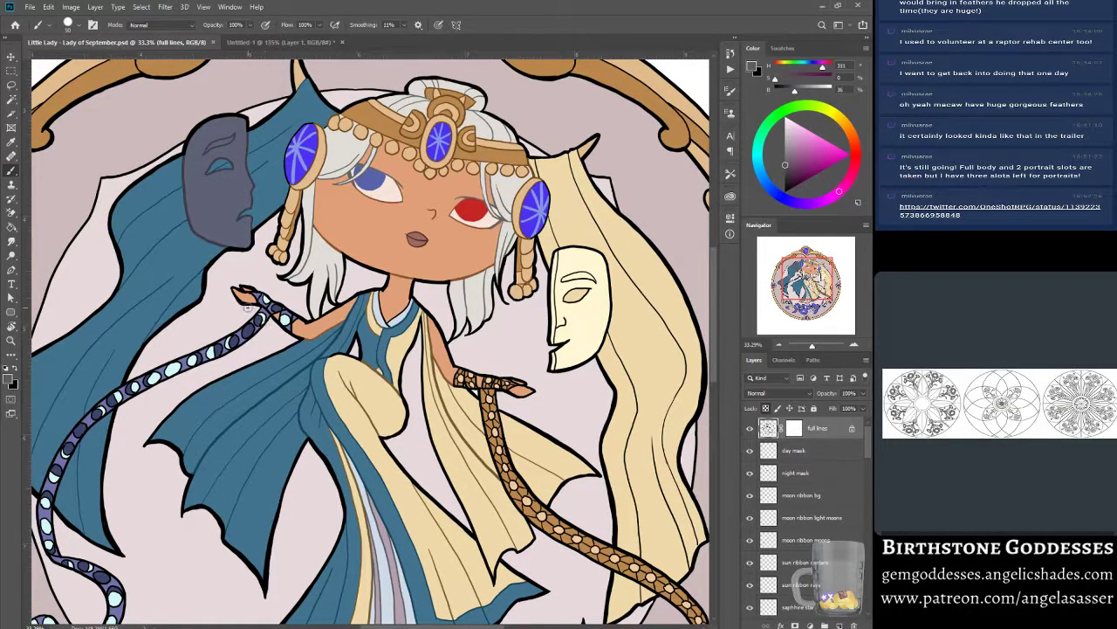
pyautogui.scroll(2, 229, 302)
pyautogui.scroll(-4, 223, 367)
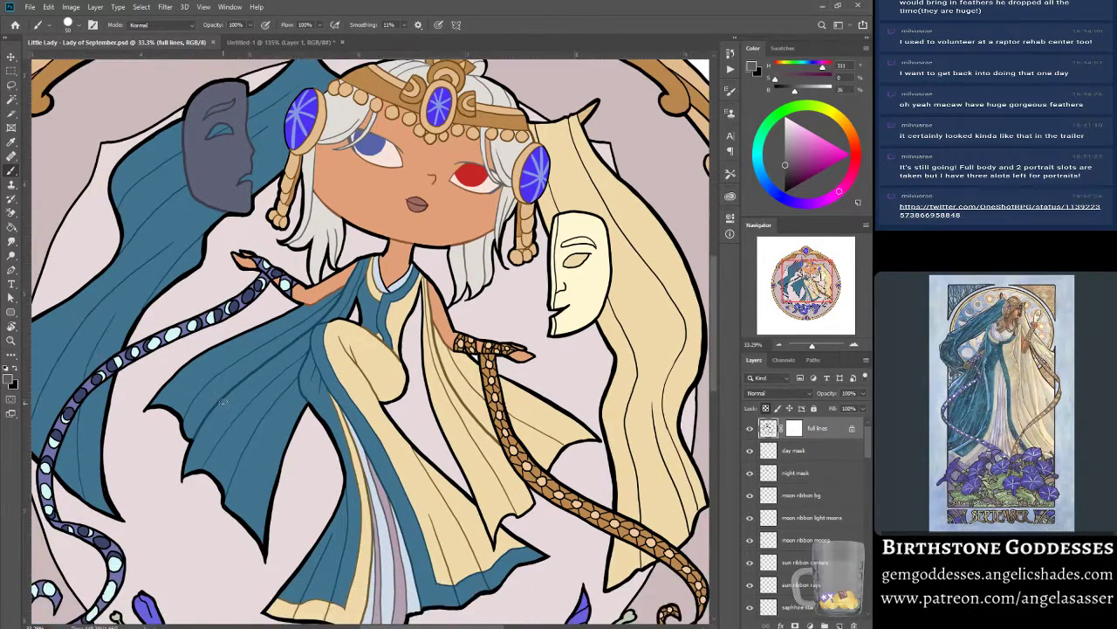
pyautogui.scroll(-3, 223, 402)
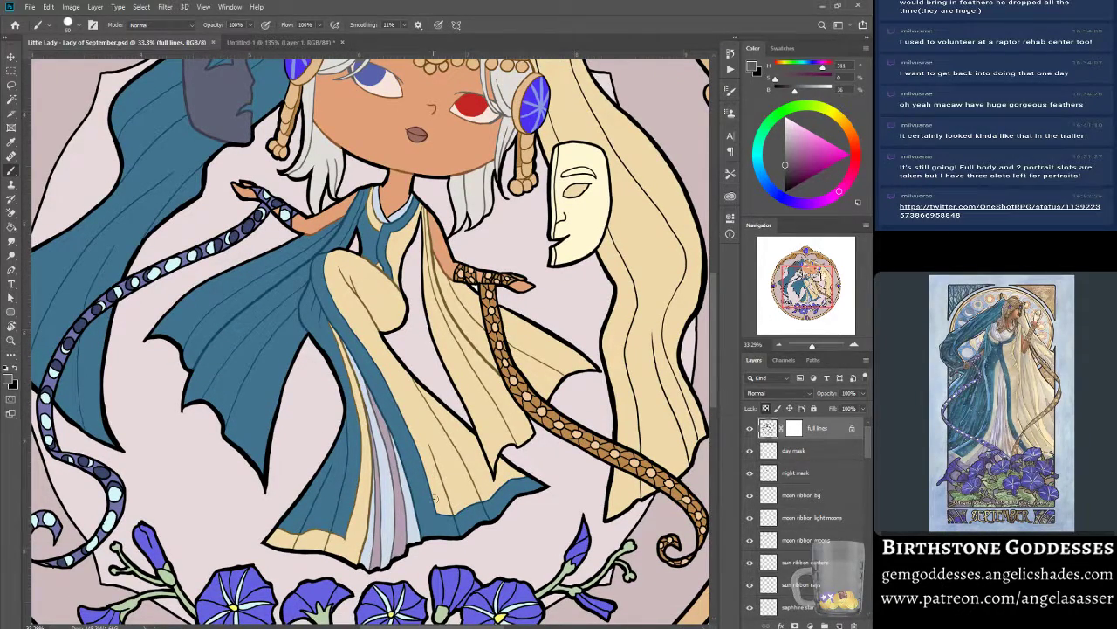
pyautogui.scroll(2, 434, 498)
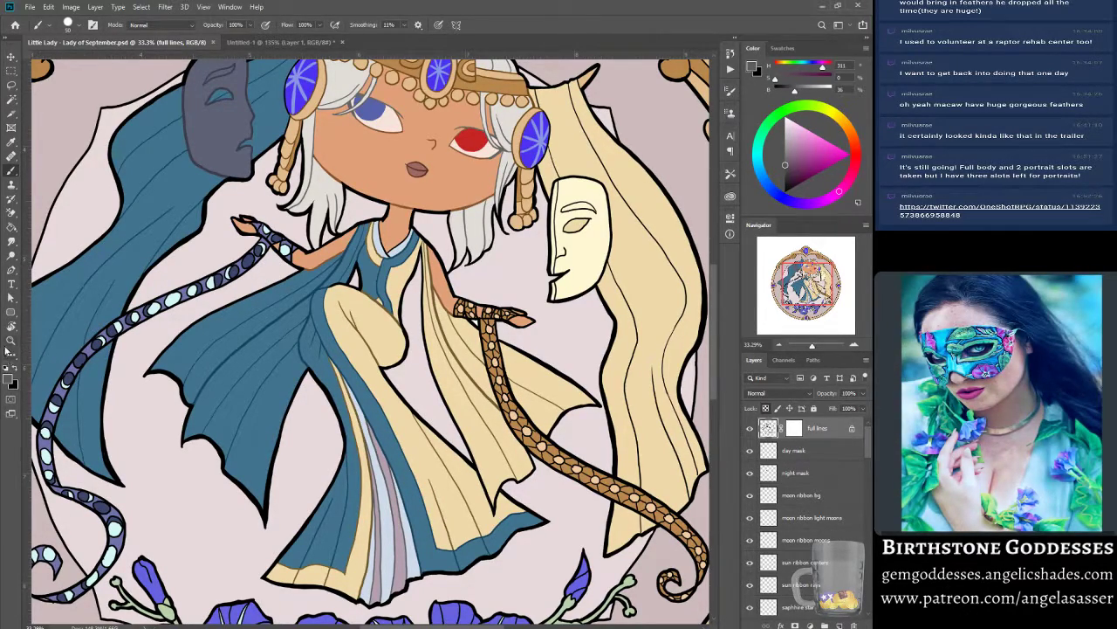
# Sample the sun ribbon's tan, darken it to a deep brown, and recolour the pattern lines of the ribbon wrapped around the forearm.
pyautogui.click(12, 340)
pyautogui.scroll(3, 500, 362)
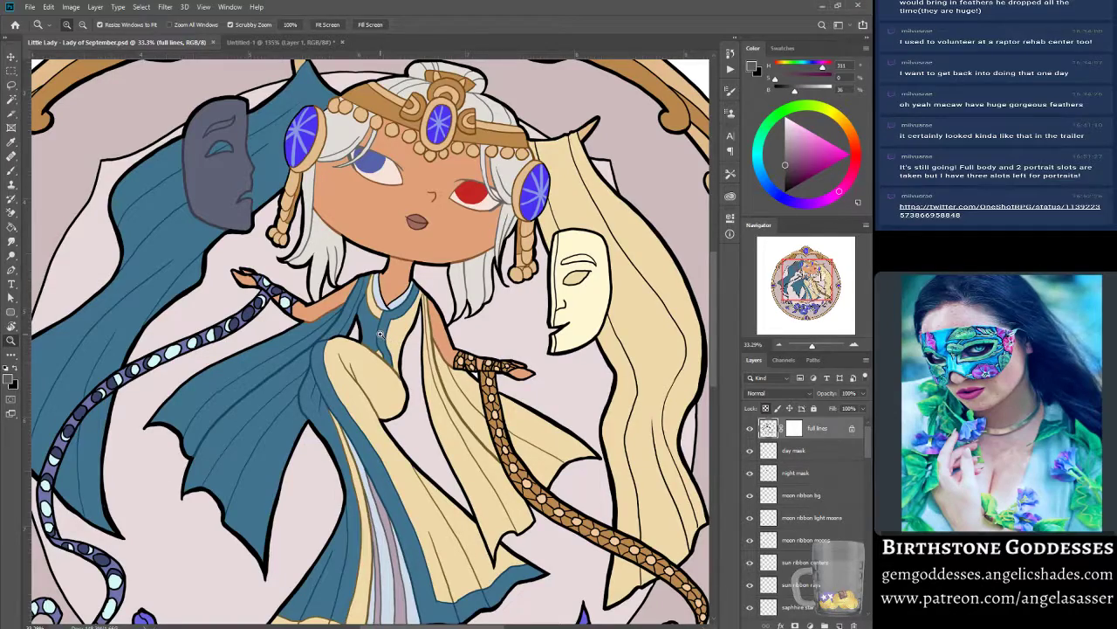
pyautogui.click(481, 366)
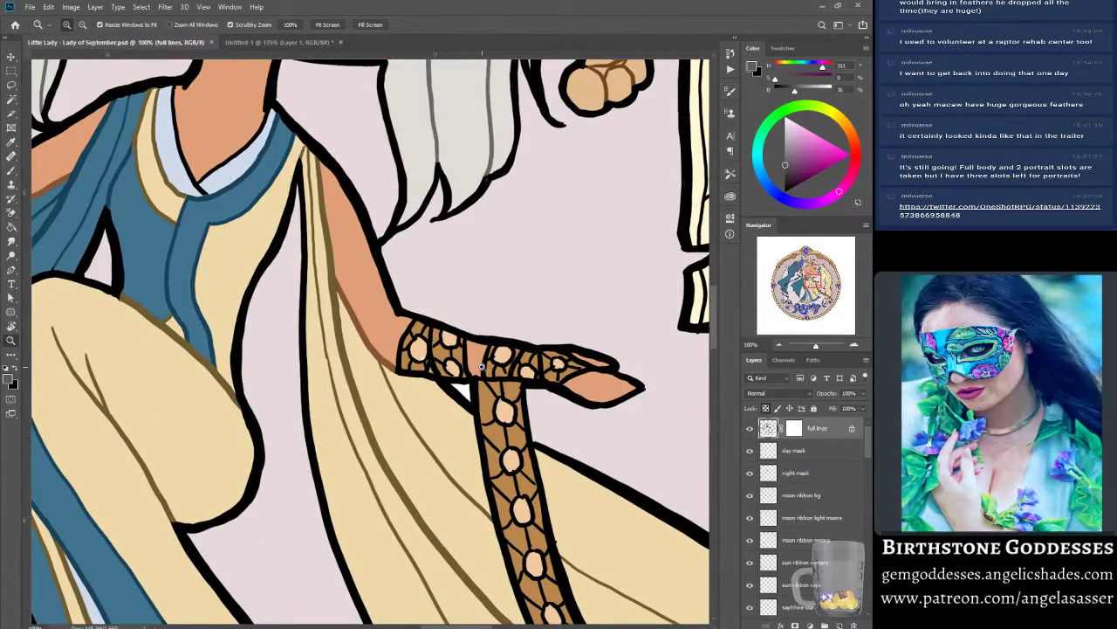
pyautogui.press('b')
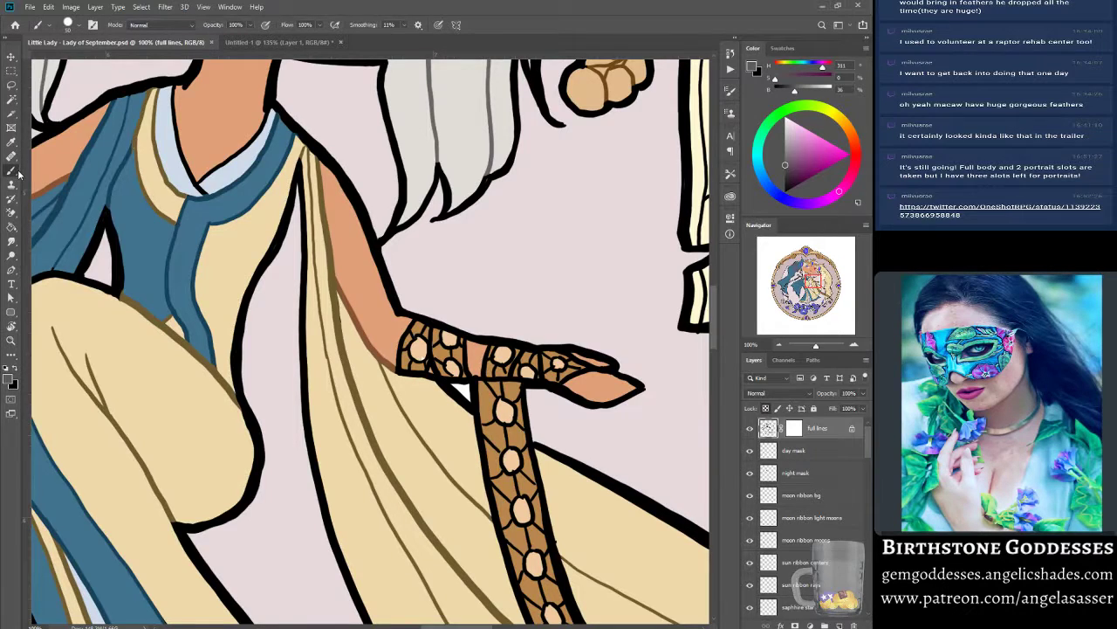
pyautogui.keyDown('alt'); pyautogui.click(378, 352); pyautogui.keyUp('alt')
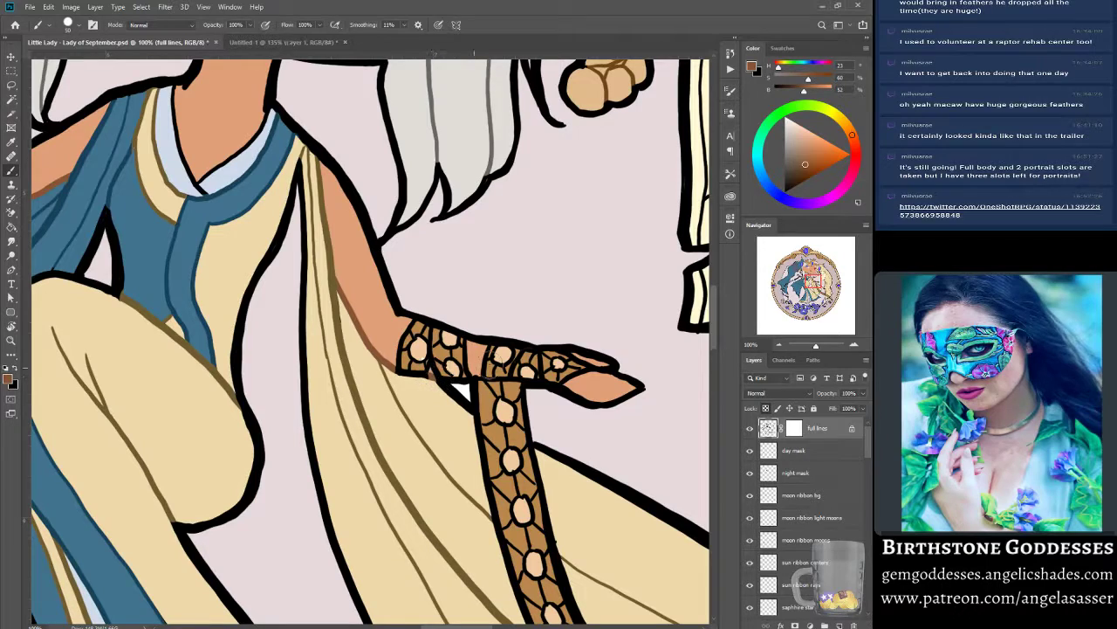
pyautogui.keyDown('alt'); pyautogui.click(418, 330); pyautogui.keyUp('alt')
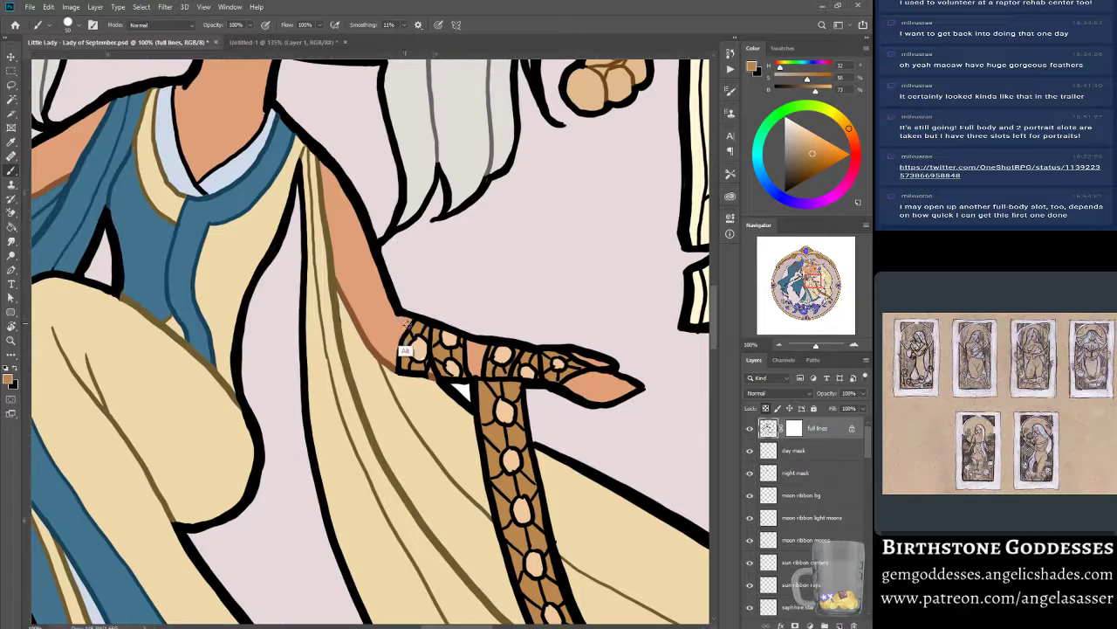
pyautogui.moveTo(816, 160); pyautogui.dragTo(812, 168)
pyautogui.moveTo(408, 336); pyautogui.dragTo(410, 375)
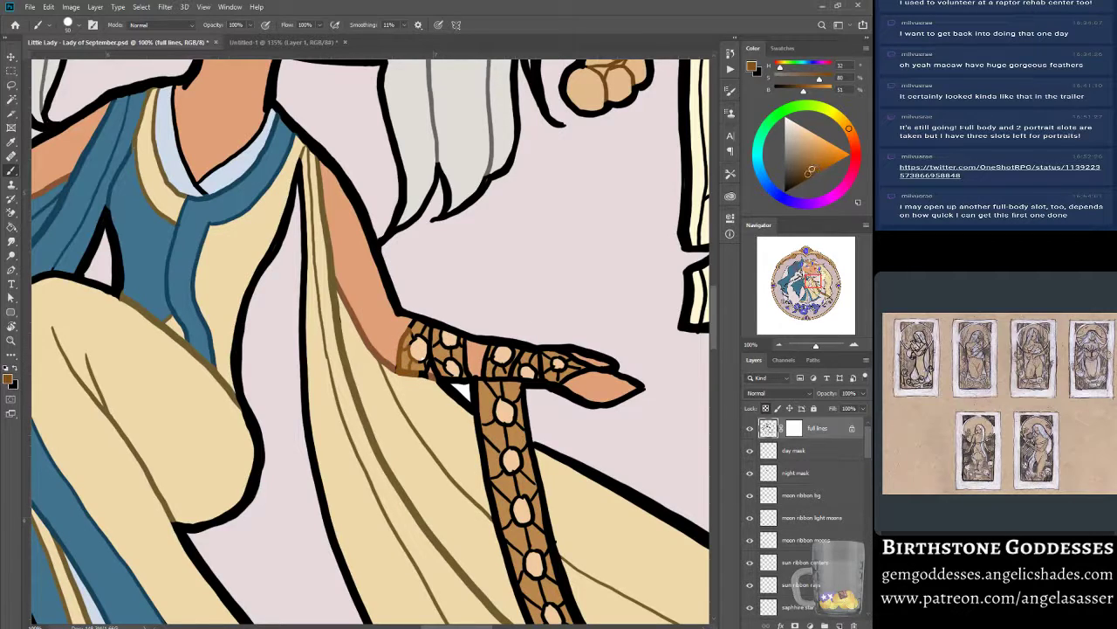
pyautogui.moveTo(811, 171); pyautogui.dragTo(804, 178)
pyautogui.moveTo(407, 339)
pyautogui.mouseDown()
pyautogui.moveTo(403, 376)
pyautogui.moveTo(419, 339)
pyautogui.moveTo(426, 385)
pyautogui.moveTo(409, 331)
pyautogui.moveTo(435, 337)
pyautogui.moveTo(443, 381)
pyautogui.moveTo(460, 384)
pyautogui.moveTo(455, 346)
pyautogui.moveTo(465, 363)
pyautogui.moveTo(437, 336)
pyautogui.moveTo(453, 344)
pyautogui.mouseUp()
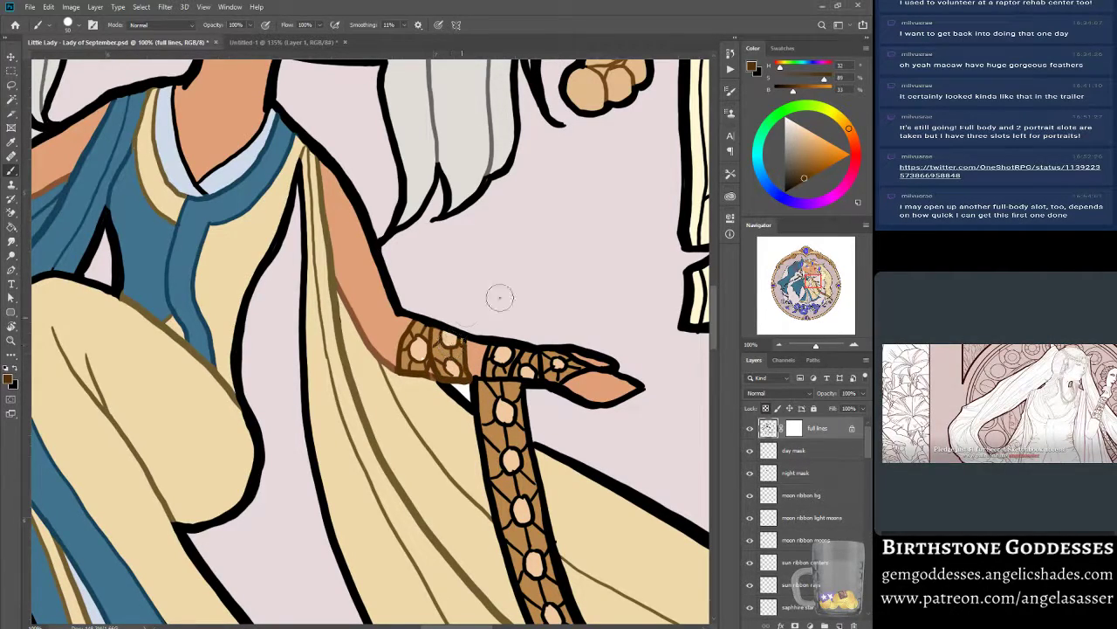
# Recolour the pattern lines on the hand wrap and the upper hanging sun ribbon dark brown, keeping the outer silhouette black.
pyautogui.press('x')
pyautogui.moveTo(446, 387)
pyautogui.mouseDown()
pyautogui.moveTo(474, 338)
pyautogui.moveTo(471, 358)
pyautogui.moveTo(489, 334)
pyautogui.moveTo(484, 381)
pyautogui.moveTo(500, 352)
pyautogui.moveTo(511, 383)
pyautogui.moveTo(521, 364)
pyautogui.moveTo(528, 372)
pyautogui.moveTo(521, 350)
pyautogui.moveTo(502, 352)
pyautogui.moveTo(583, 374)
pyautogui.moveTo(566, 356)
pyautogui.moveTo(569, 376)
pyautogui.moveTo(589, 374)
pyautogui.moveTo(572, 353)
pyautogui.mouseUp()
pyautogui.press('x')
pyautogui.moveTo(493, 411)
pyautogui.mouseDown()
pyautogui.moveTo(489, 382)
pyautogui.moveTo(520, 495)
pyautogui.moveTo(566, 292)
pyautogui.moveTo(458, 346)
pyautogui.mouseUp()
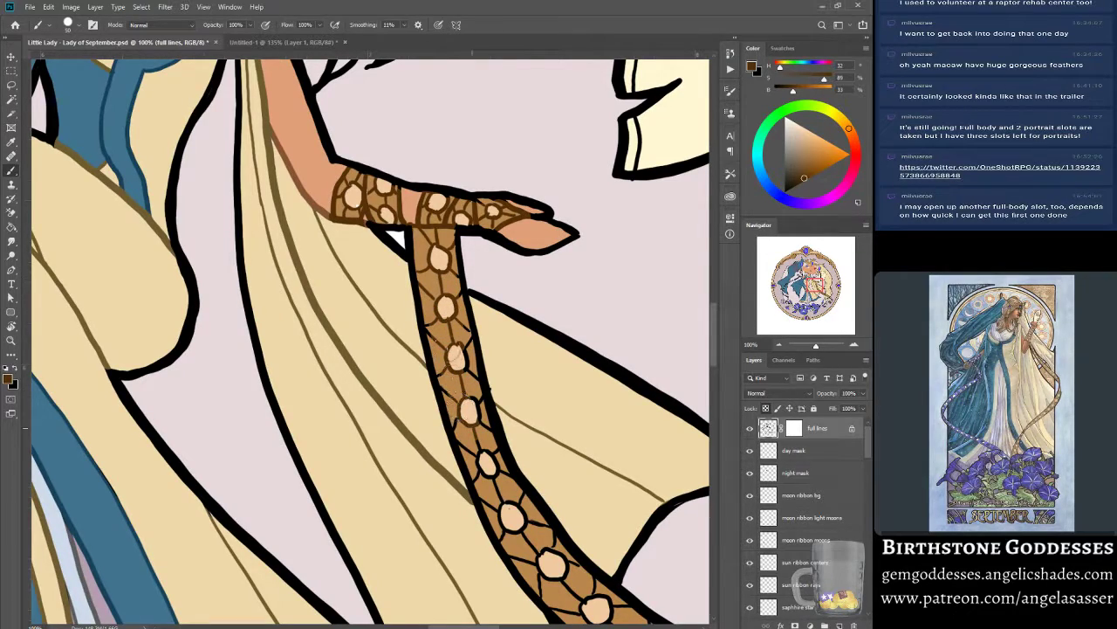
pyautogui.moveTo(459, 333); pyautogui.dragTo(473, 464)
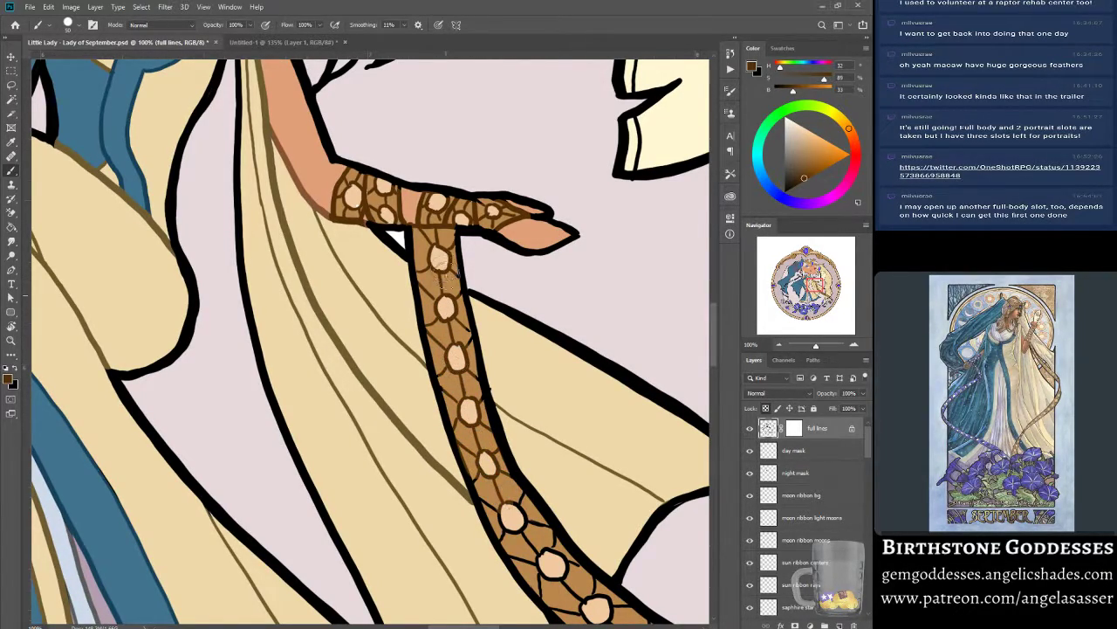
pyautogui.press('x')
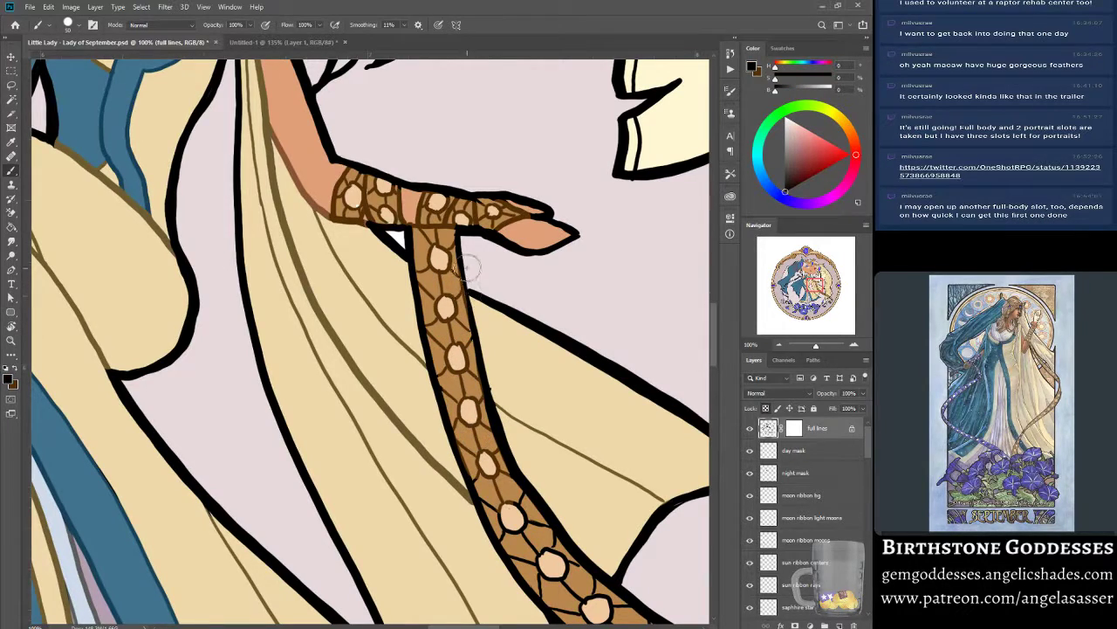
pyautogui.press('x')
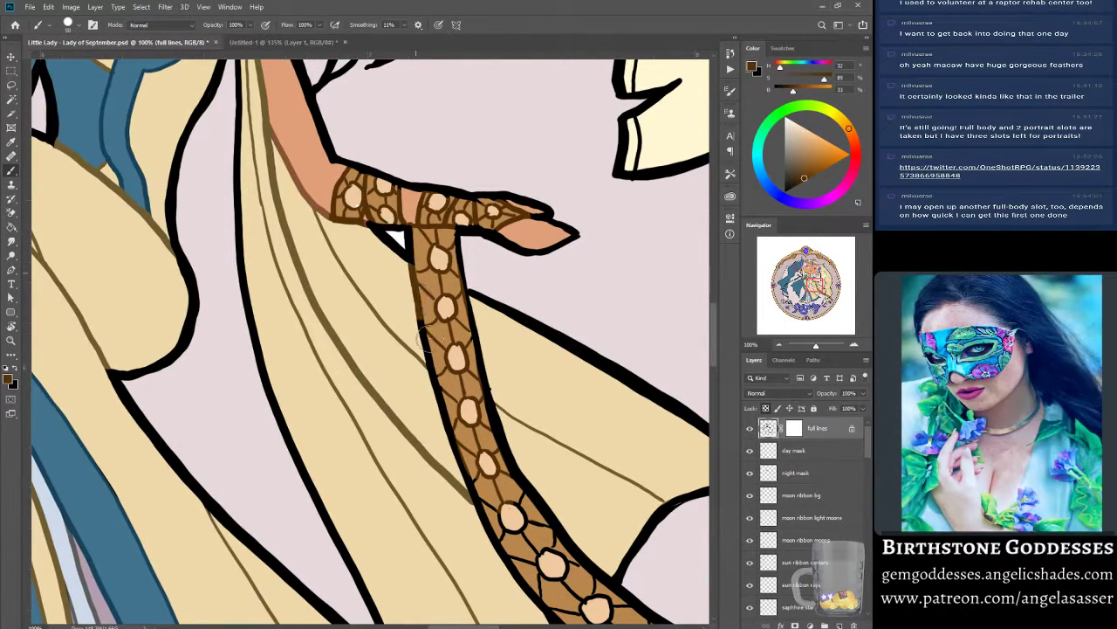
# Recolour the hanging ribbon's inner edge over the cream drape dark brown and touch up the adjoining drape folds in olive brown.
pyautogui.moveTo(429, 338)
pyautogui.mouseDown()
pyautogui.moveTo(459, 443)
pyautogui.moveTo(422, 331)
pyautogui.moveTo(507, 546)
pyautogui.mouseUp()
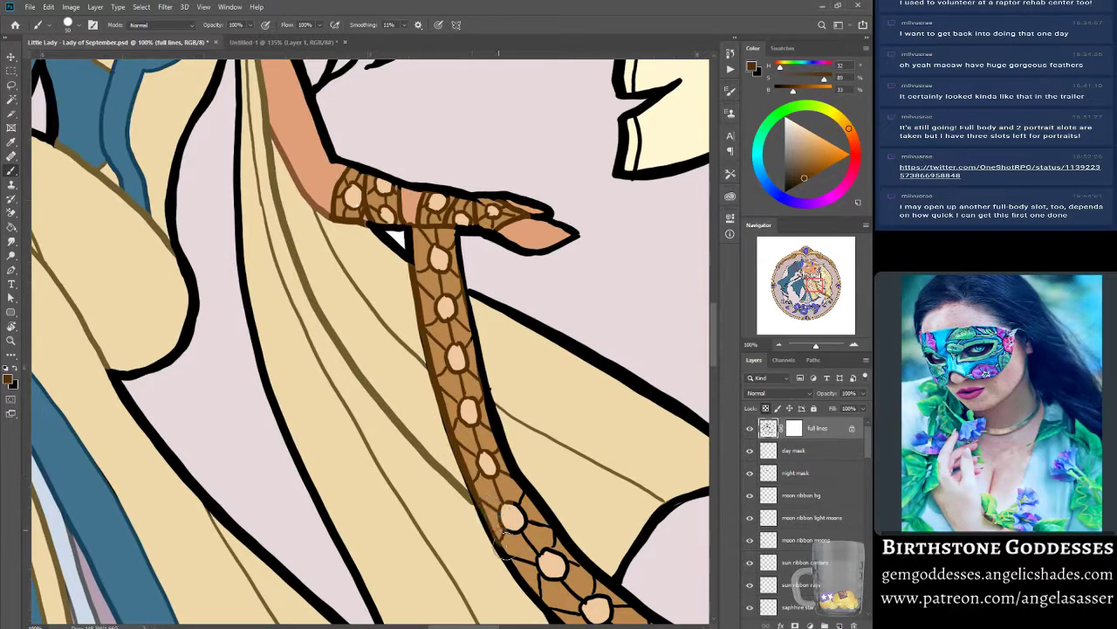
pyautogui.keyDown('alt'); pyautogui.click(412, 351); pyautogui.keyUp('alt')
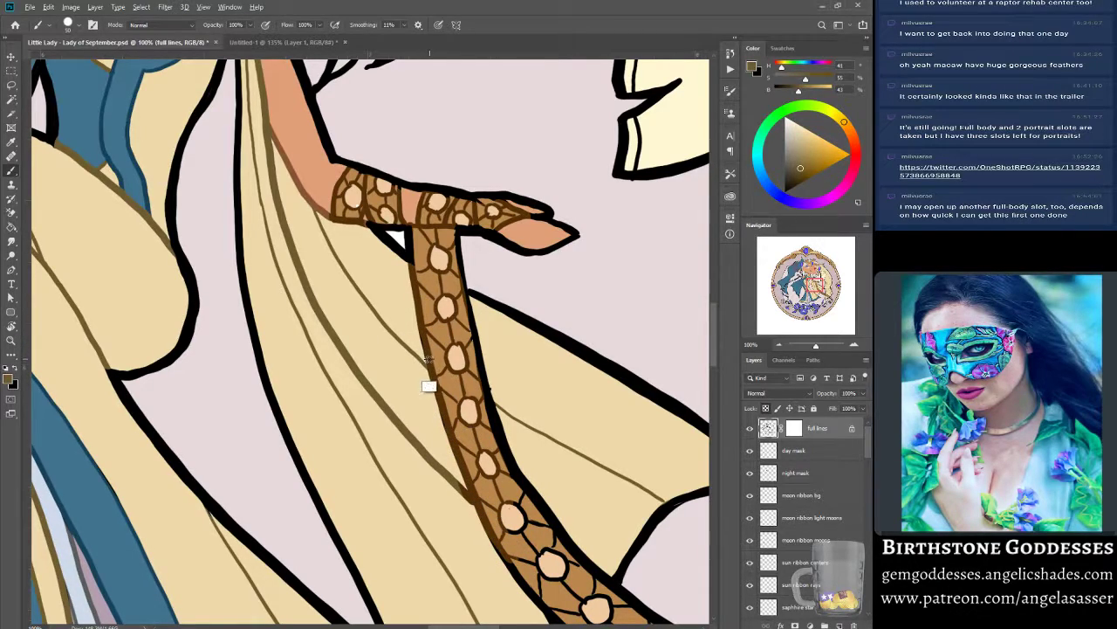
pyautogui.keyDown('alt'); pyautogui.click(427, 358); pyautogui.keyUp('alt')
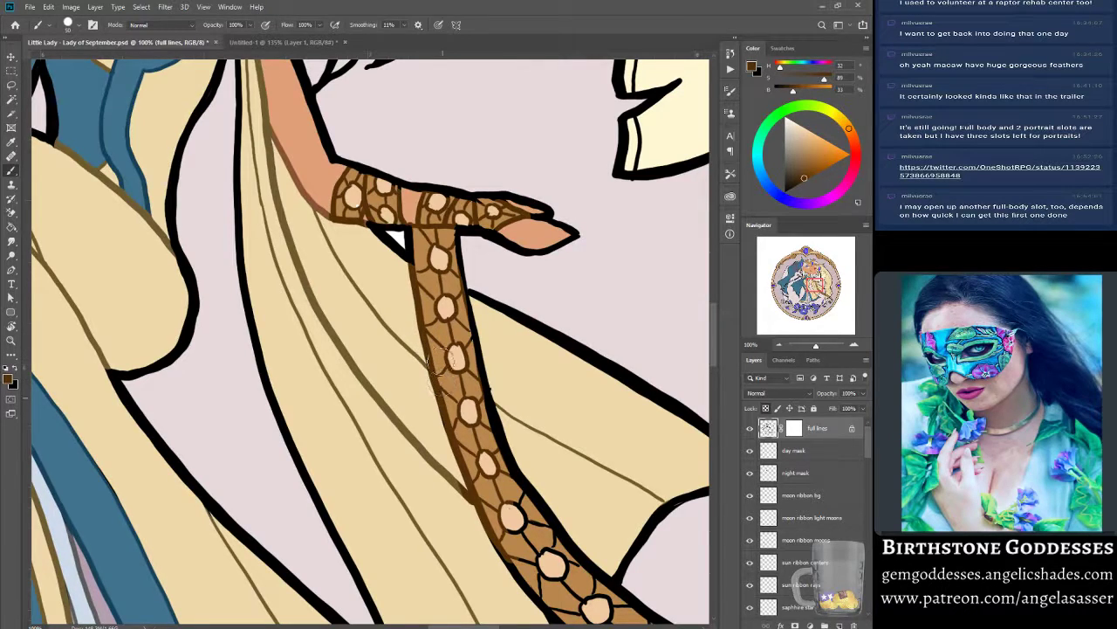
pyautogui.keyDown('alt'); pyautogui.click(449, 493); pyautogui.keyUp('alt')
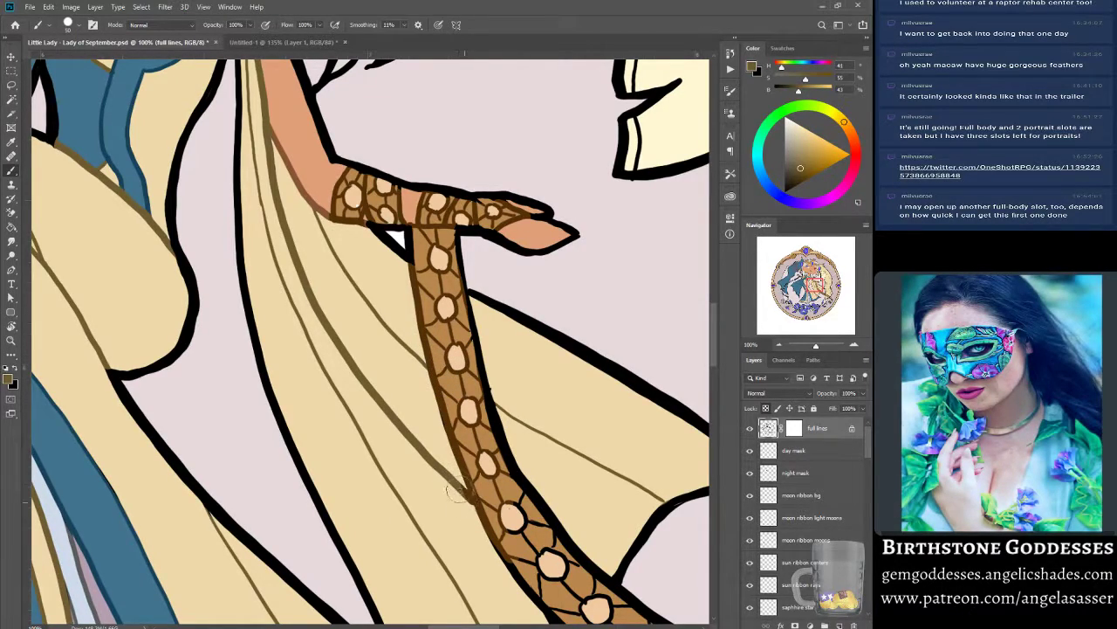
pyautogui.moveTo(450, 487); pyautogui.dragTo(478, 508)
# Recolour the remaining ribbon edges and pattern lines dark brown down to where the ribbon leaves the cream drape.
pyautogui.moveTo(505, 550)
pyautogui.mouseDown()
pyautogui.moveTo(266, 311)
pyautogui.moveTo(287, 332)
pyautogui.mouseUp()
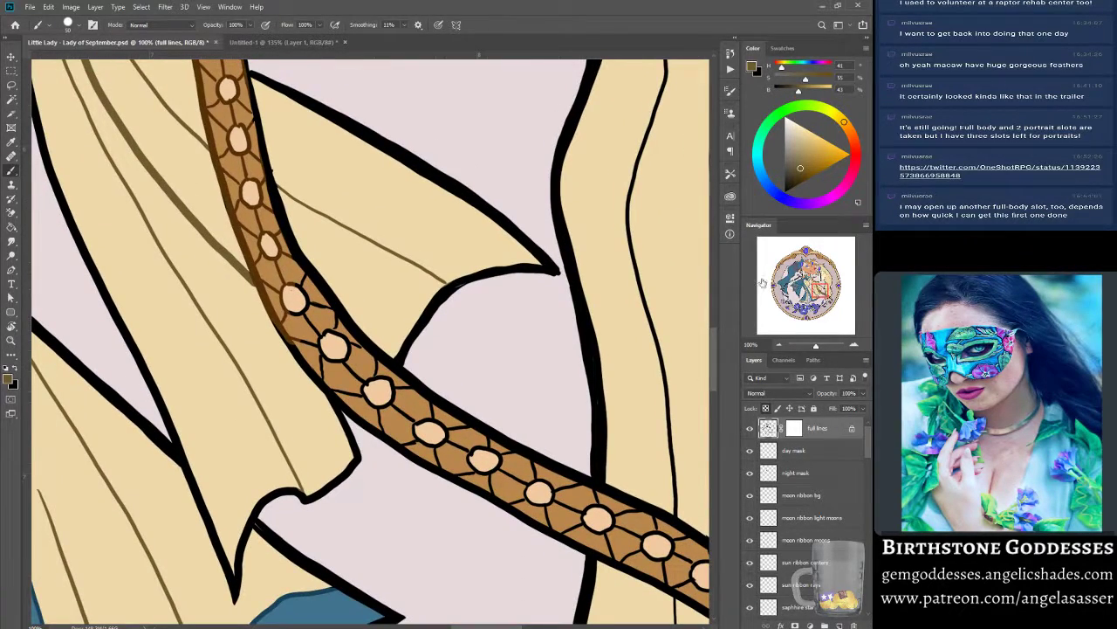
pyautogui.keyDown('alt'); pyautogui.click(268, 299); pyautogui.keyUp('alt')
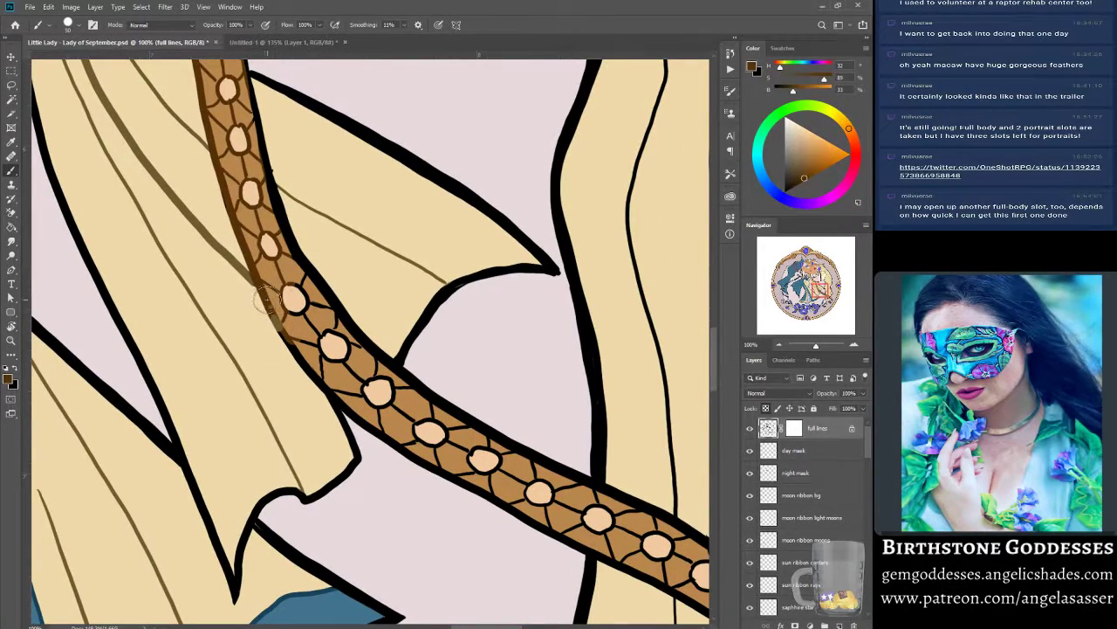
pyautogui.moveTo(268, 299)
pyautogui.mouseDown()
pyautogui.moveTo(302, 323)
pyautogui.moveTo(308, 312)
pyautogui.moveTo(317, 379)
pyautogui.moveTo(291, 346)
pyautogui.moveTo(322, 397)
pyautogui.moveTo(297, 300)
pyautogui.moveTo(339, 351)
pyautogui.moveTo(273, 255)
pyautogui.moveTo(314, 311)
pyautogui.moveTo(328, 286)
pyautogui.moveTo(332, 342)
pyautogui.moveTo(361, 353)
pyautogui.moveTo(387, 358)
pyautogui.mouseUp()
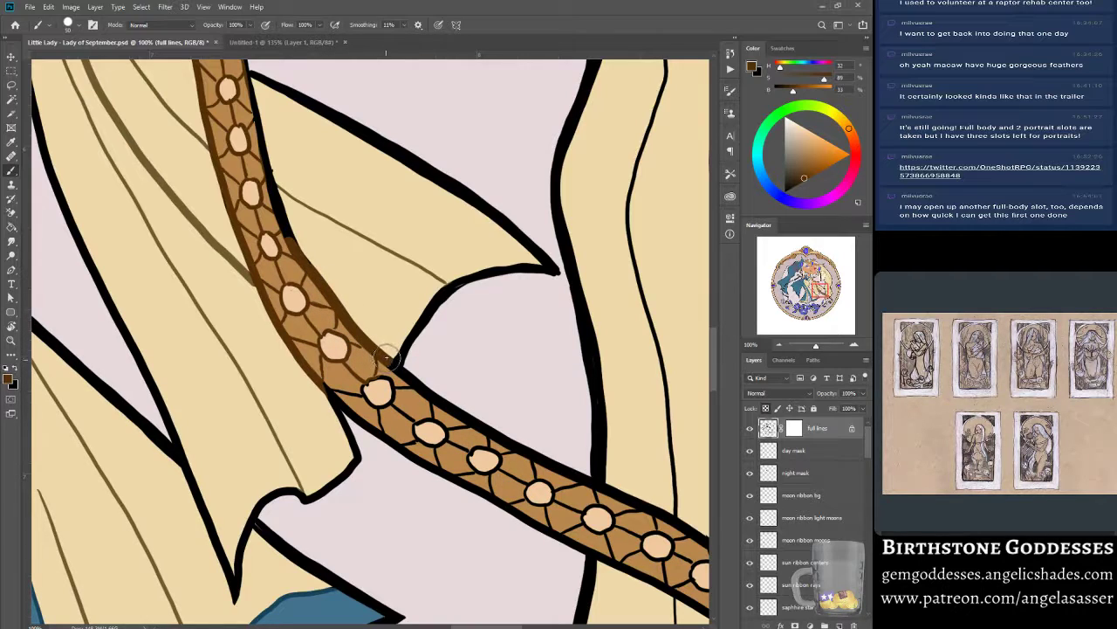
pyautogui.moveTo(287, 228)
pyautogui.mouseDown()
pyautogui.moveTo(261, 142)
pyautogui.moveTo(265, 192)
pyautogui.mouseUp()
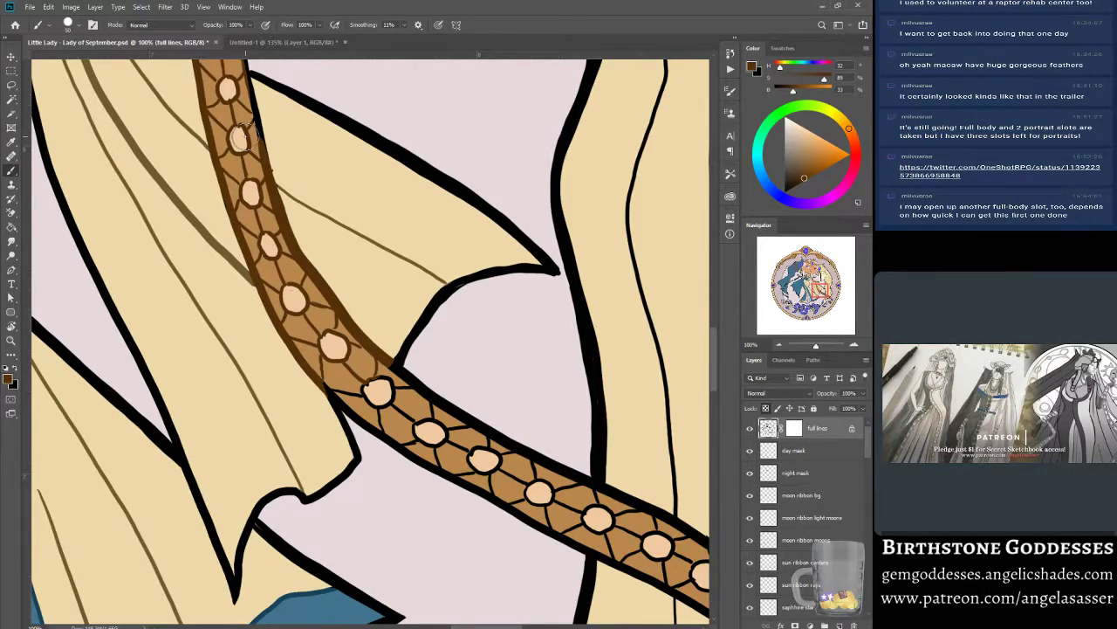
pyautogui.moveTo(245, 137); pyautogui.dragTo(246, 86)
# Touch up the sun ribbon's black outer outline just below the hand, using the sampled black and dark brown line colours.
pyautogui.moveTo(821, 291); pyautogui.dragTo(819, 285)
pyautogui.press('x')
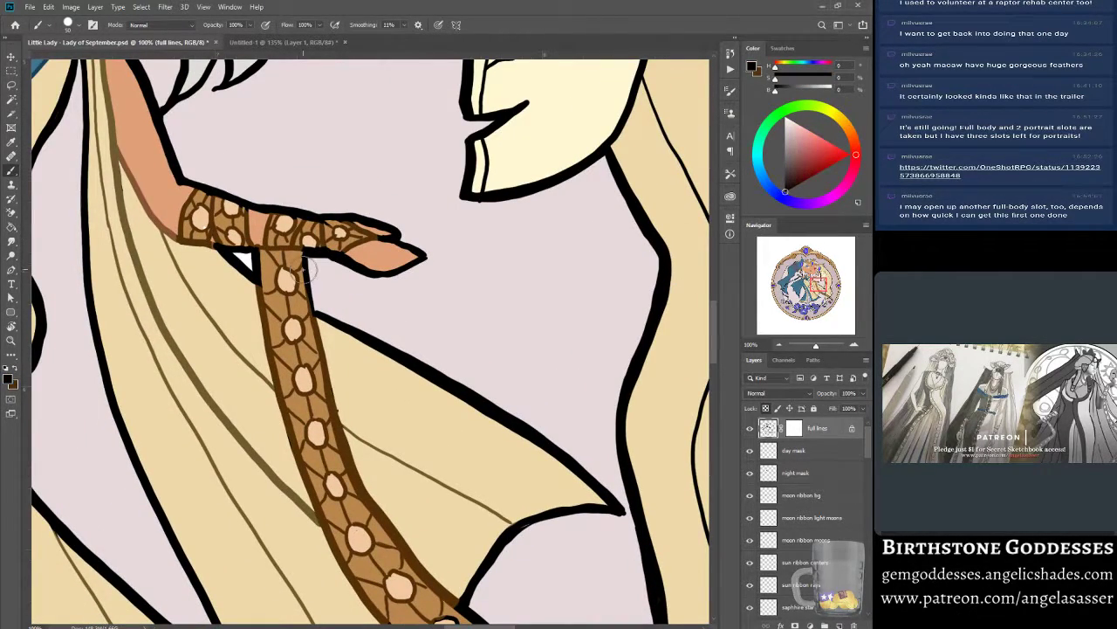
pyautogui.keyDown('alt'); pyautogui.click(307, 313); pyautogui.keyUp('alt')
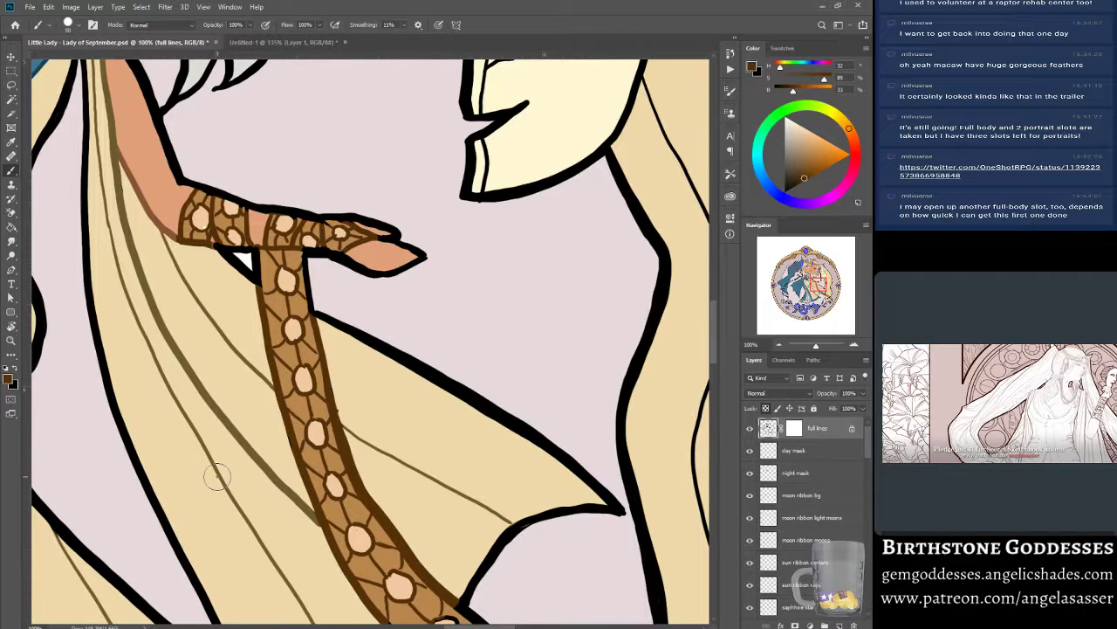
pyautogui.keyDown('alt'); pyautogui.click(222, 251); pyautogui.keyUp('alt')
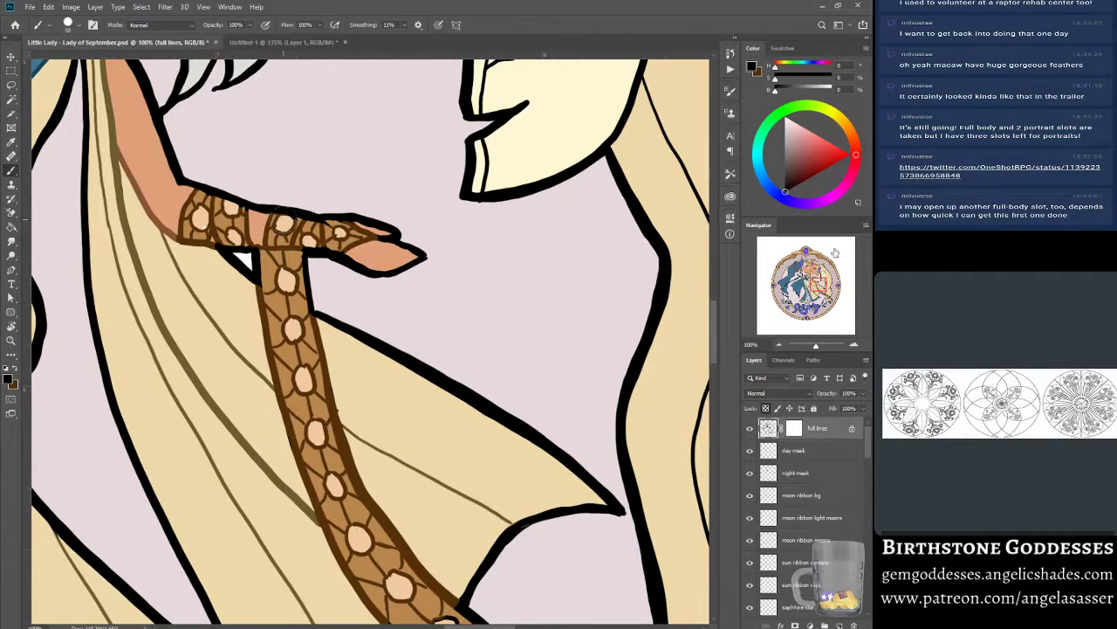
# Recolour the inner pattern lines of the sun ribbon dark brown from the drape's edge down across the cream veil, rotating the canvas.
pyautogui.moveTo(821, 284); pyautogui.dragTo(826, 294)
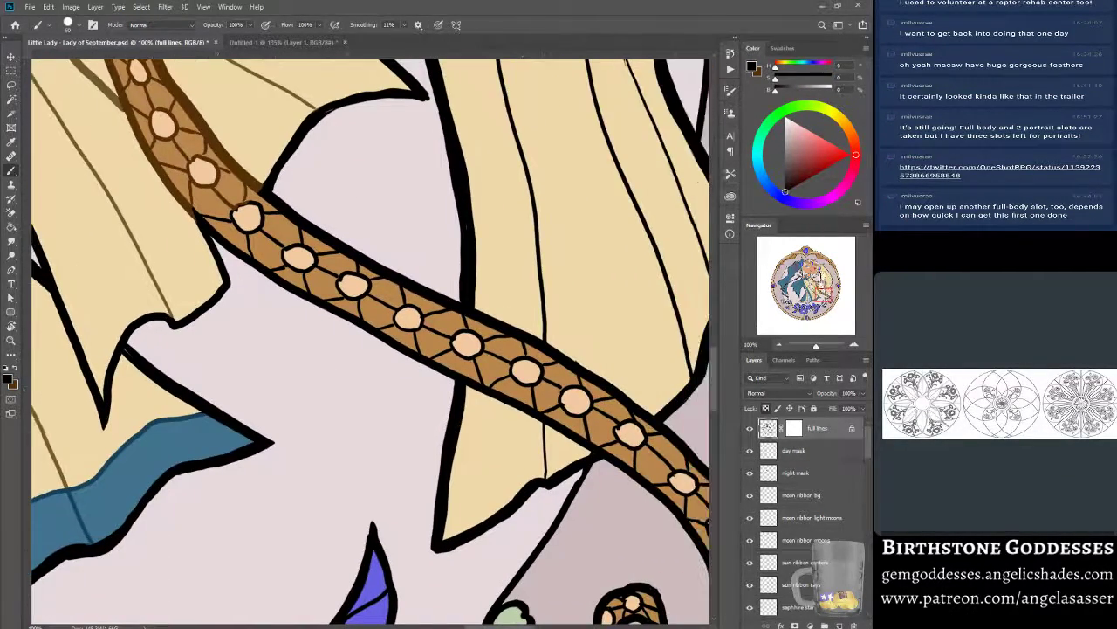
pyautogui.keyDown('alt'); pyautogui.click(194, 178); pyautogui.keyUp('alt')
pyautogui.moveTo(206, 206); pyautogui.dragTo(209, 209)
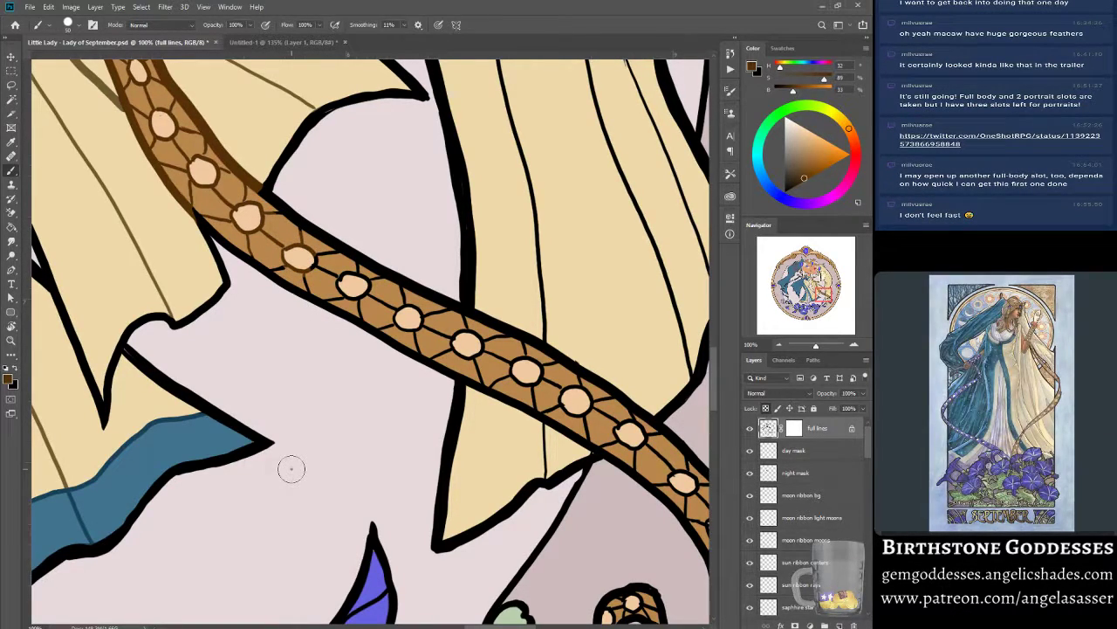
pyautogui.moveTo(291, 469)
pyautogui.mouseDown()
pyautogui.moveTo(262, 444)
pyautogui.moveTo(220, 325)
pyautogui.mouseUp()
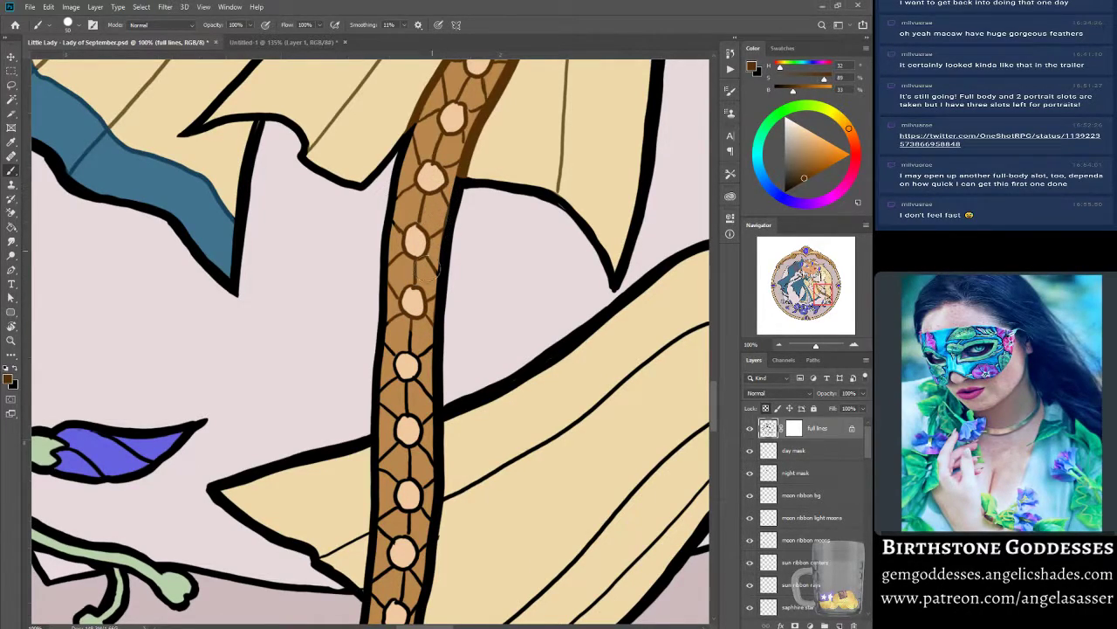
pyautogui.press('x')
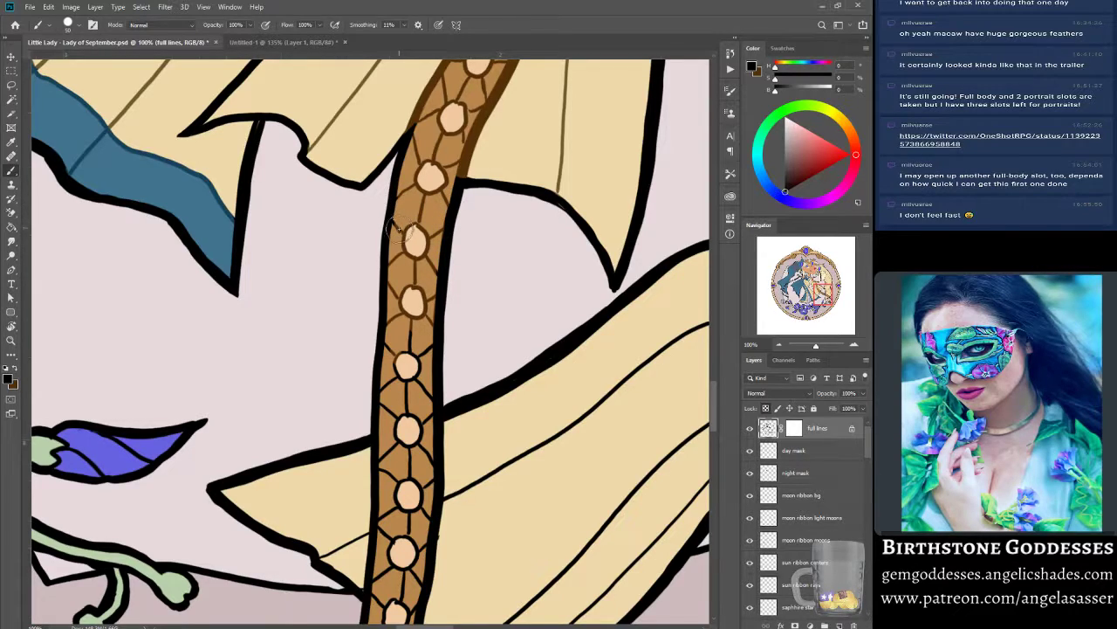
pyautogui.press('x')
pyautogui.moveTo(412, 326)
pyautogui.mouseDown()
pyautogui.moveTo(406, 390)
pyautogui.moveTo(391, 395)
pyautogui.mouseUp()
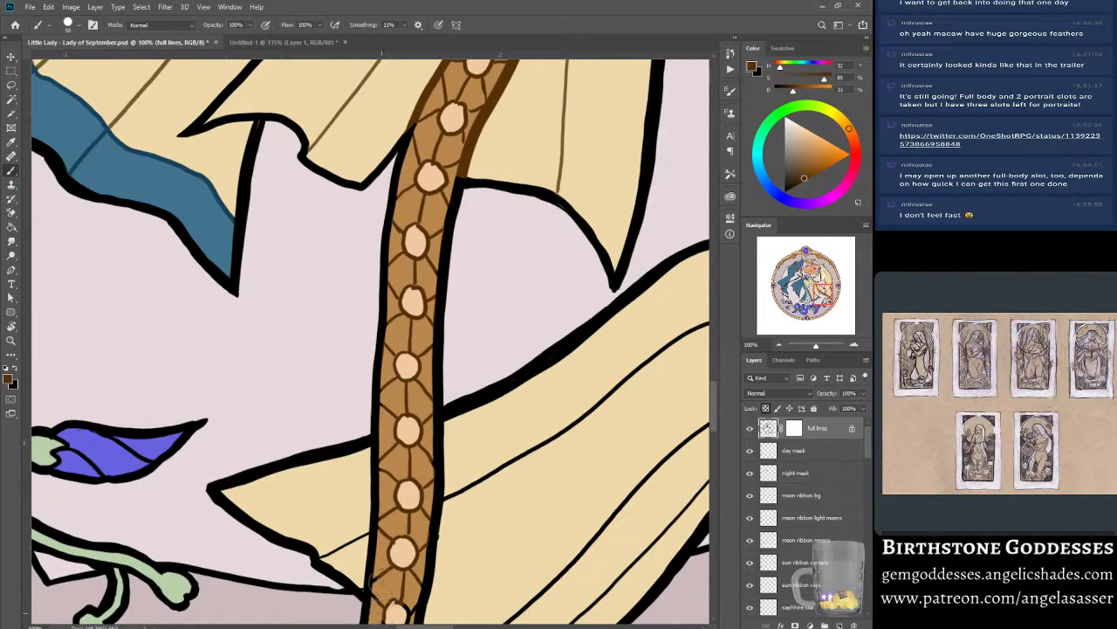
# Recolour both edges of the sun ribbon dark brown where it crosses the lower end of the cream veil, rotating the canvas.
pyautogui.moveTo(827, 292); pyautogui.dragTo(826, 298)
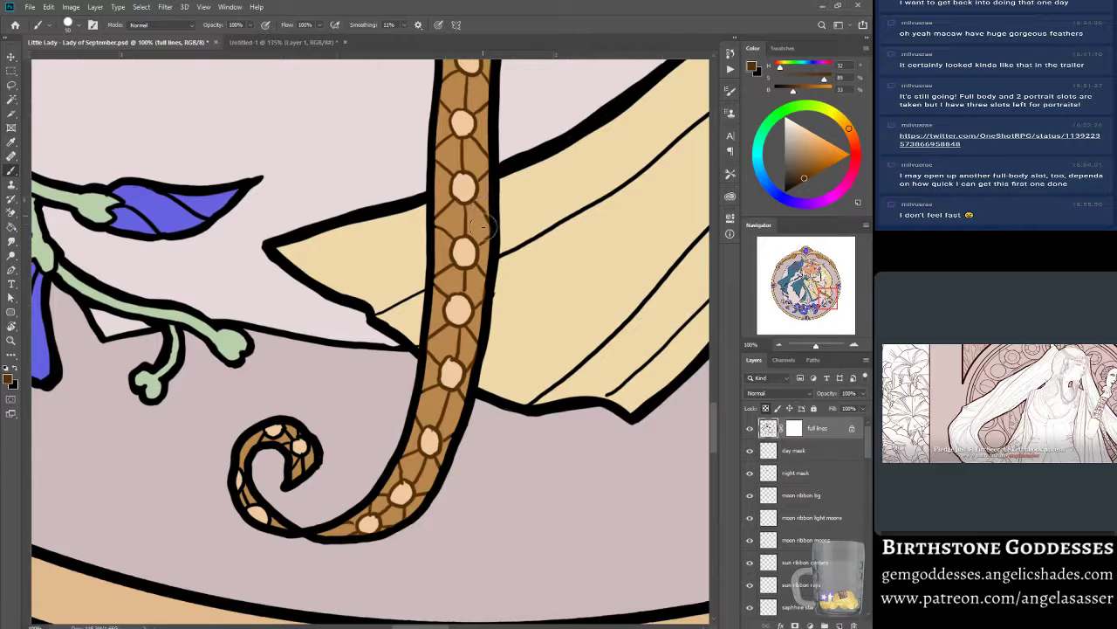
pyautogui.press('x')
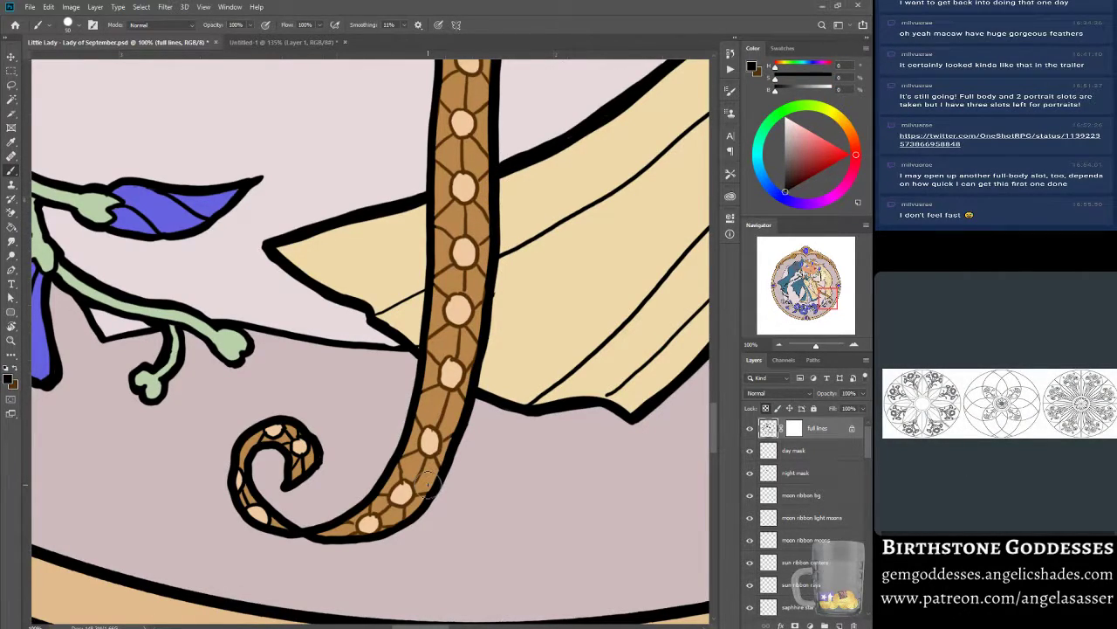
pyautogui.scroll(-5, 428, 485)
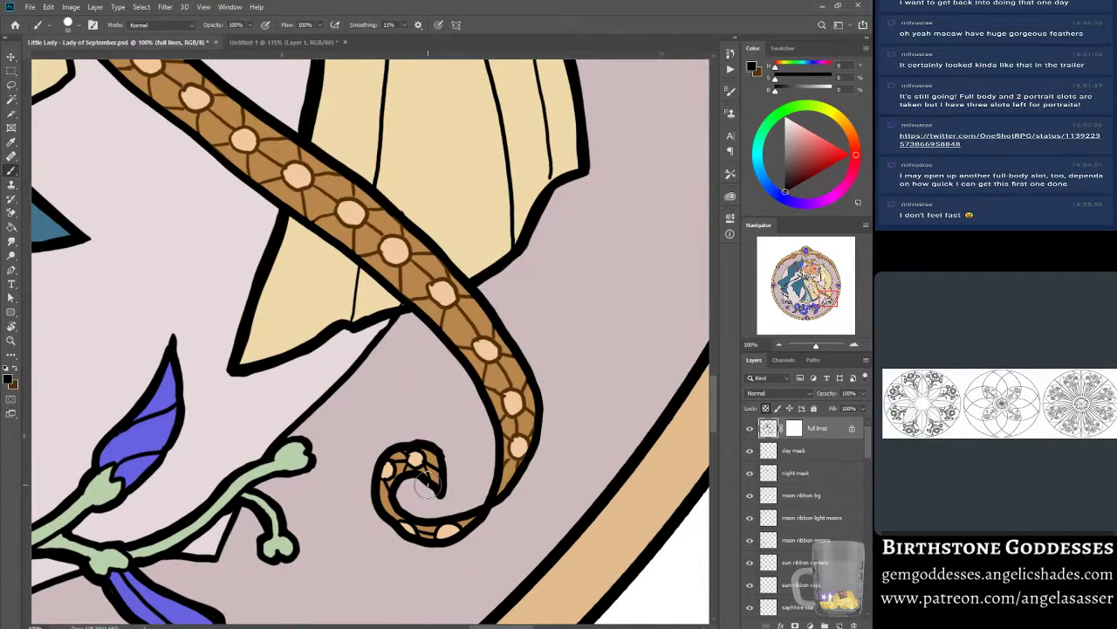
pyautogui.press('x')
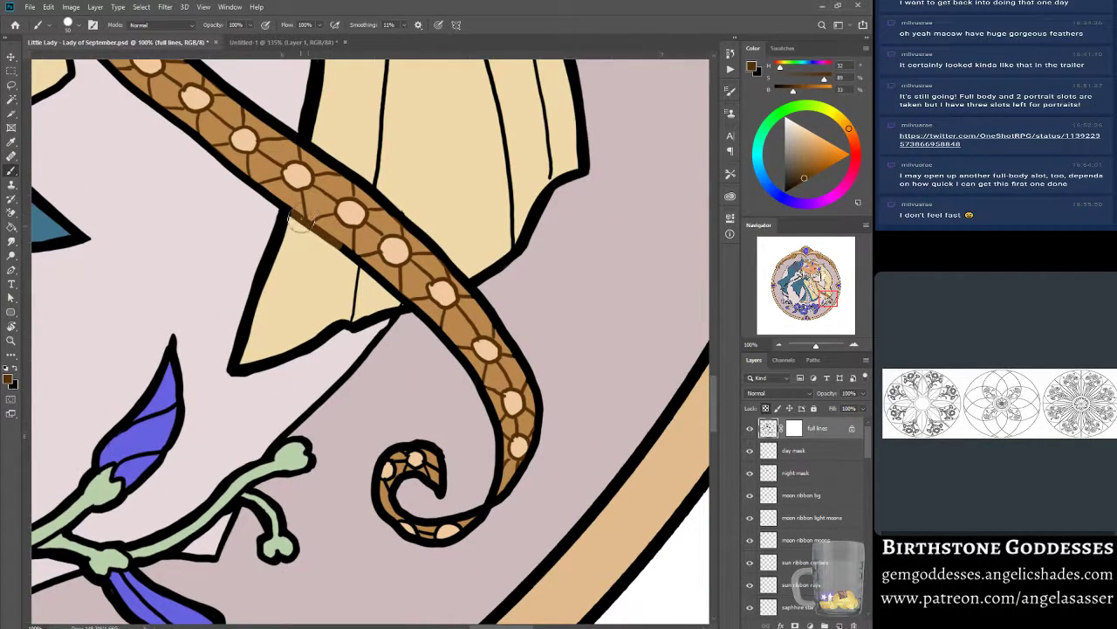
pyautogui.moveTo(297, 214); pyautogui.dragTo(397, 292)
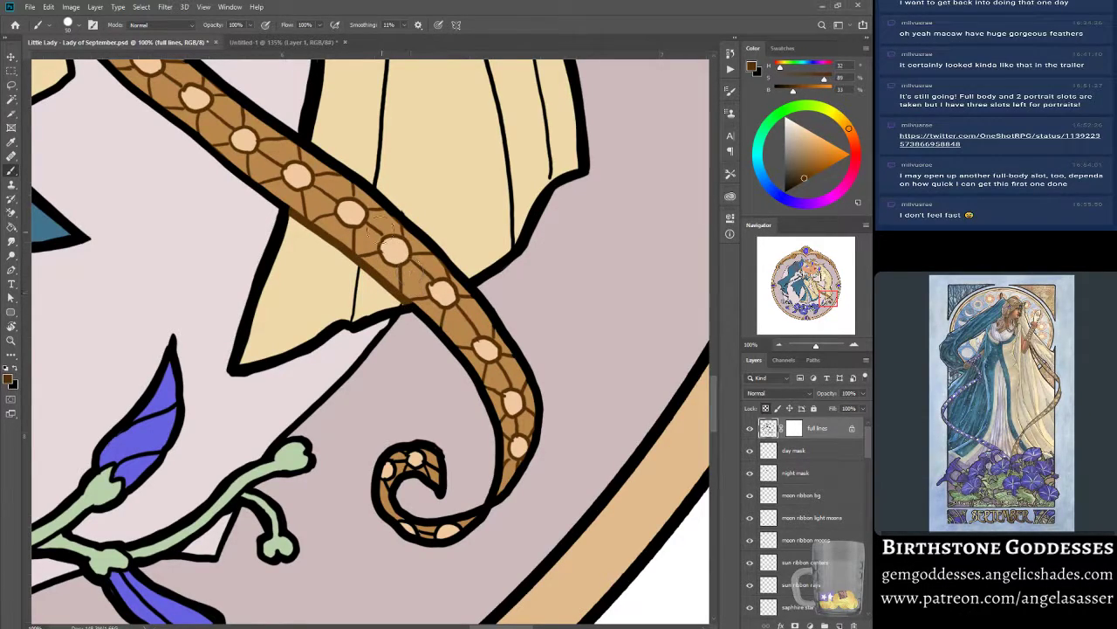
pyautogui.moveTo(319, 156); pyautogui.dragTo(458, 273)
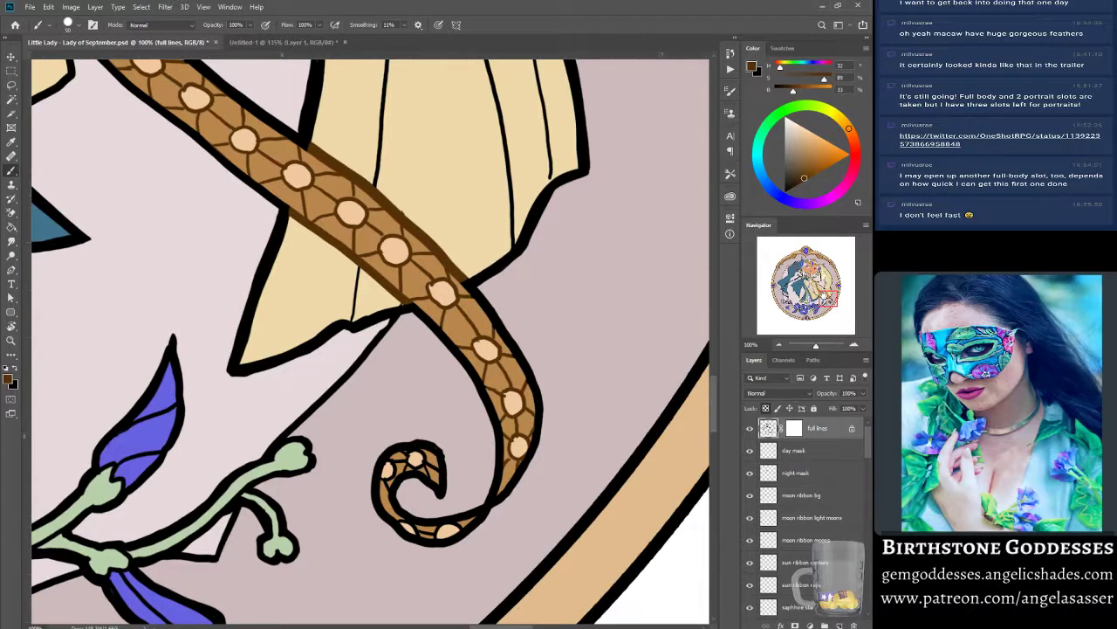
# Touch up the inner lines of the gold braided earring pendant beside the hair with the sampled brown line colour.
pyautogui.moveTo(824, 296); pyautogui.dragTo(809, 277)
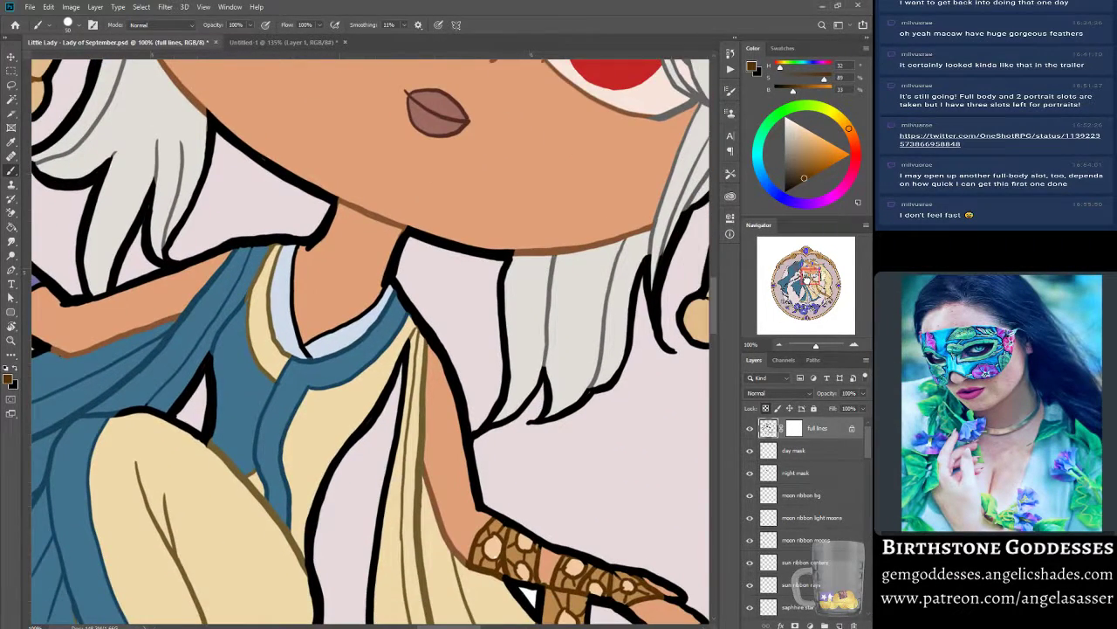
pyautogui.keyDown('alt'); pyautogui.click(422, 402); pyautogui.keyUp('alt')
pyautogui.moveTo(810, 276); pyautogui.dragTo(816, 277)
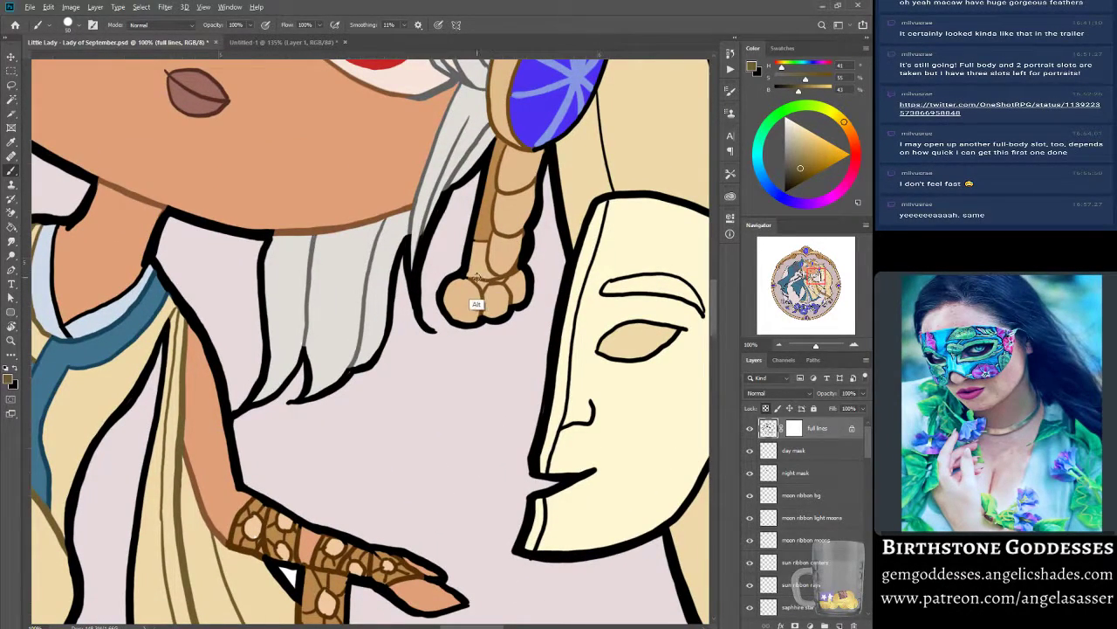
pyautogui.keyDown('alt'); pyautogui.click(474, 304); pyautogui.keyUp('alt')
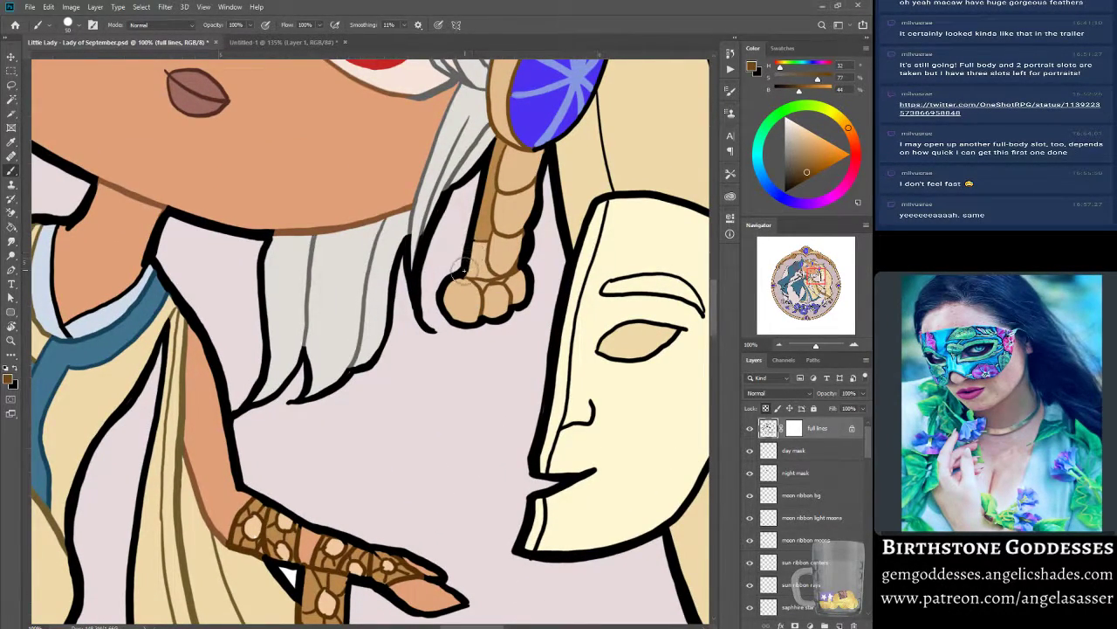
pyautogui.keyDown('alt'); pyautogui.click(461, 274); pyautogui.keyUp('alt')
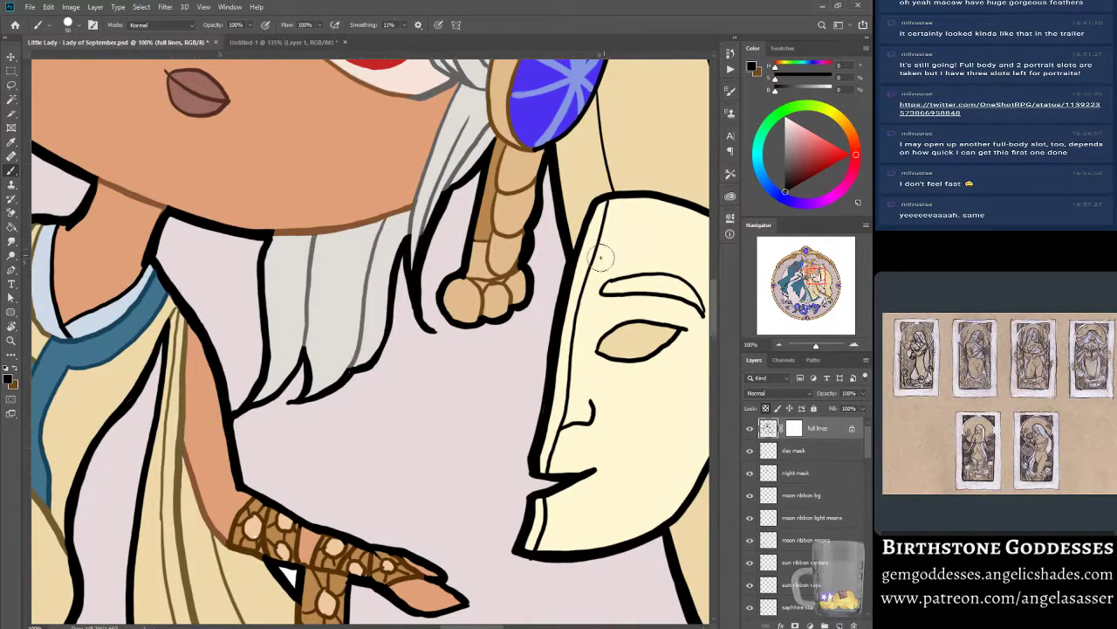
pyautogui.press('x')
pyautogui.moveTo(479, 247); pyautogui.dragTo(474, 242)
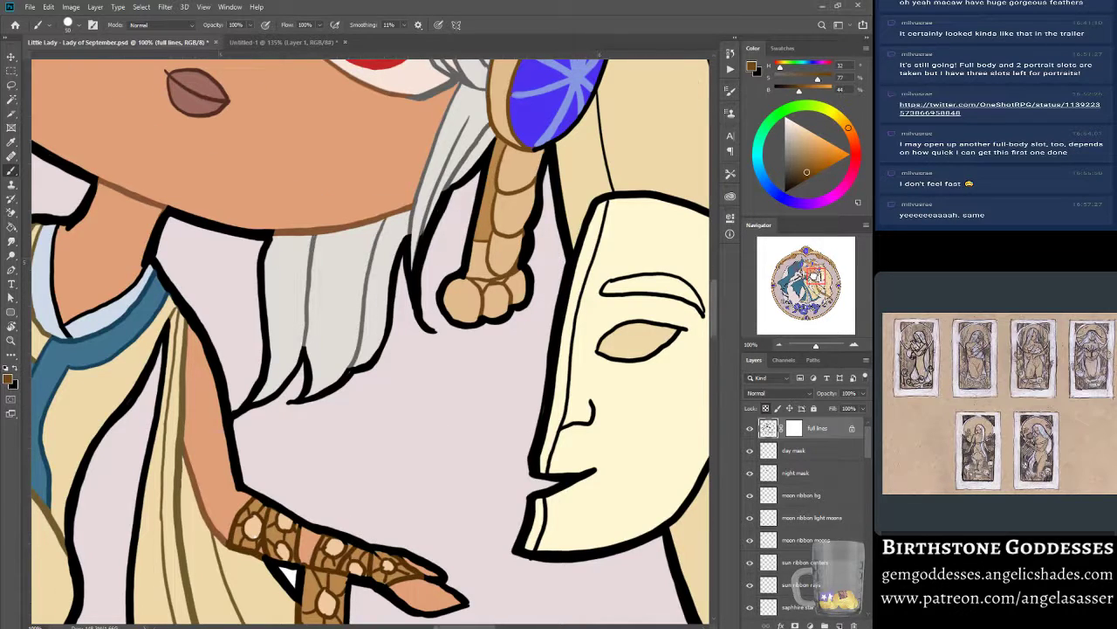
# On the sun ribbon centers layer, touch up the ribbon's round centres at the wrist with the sampled peach fill.
pyautogui.moveTo(817, 276); pyautogui.dragTo(812, 279)
pyautogui.keyDown('alt'); pyautogui.click(434, 449); pyautogui.keyUp('alt')
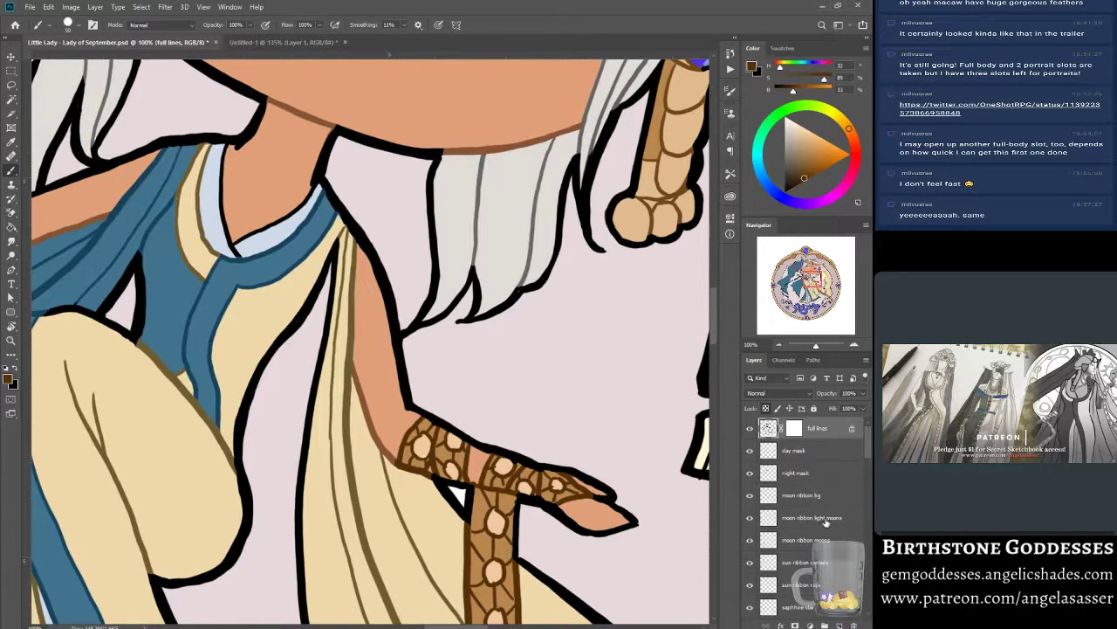
pyautogui.moveTo(870, 455); pyautogui.dragTo(869, 475)
pyautogui.click(802, 472)
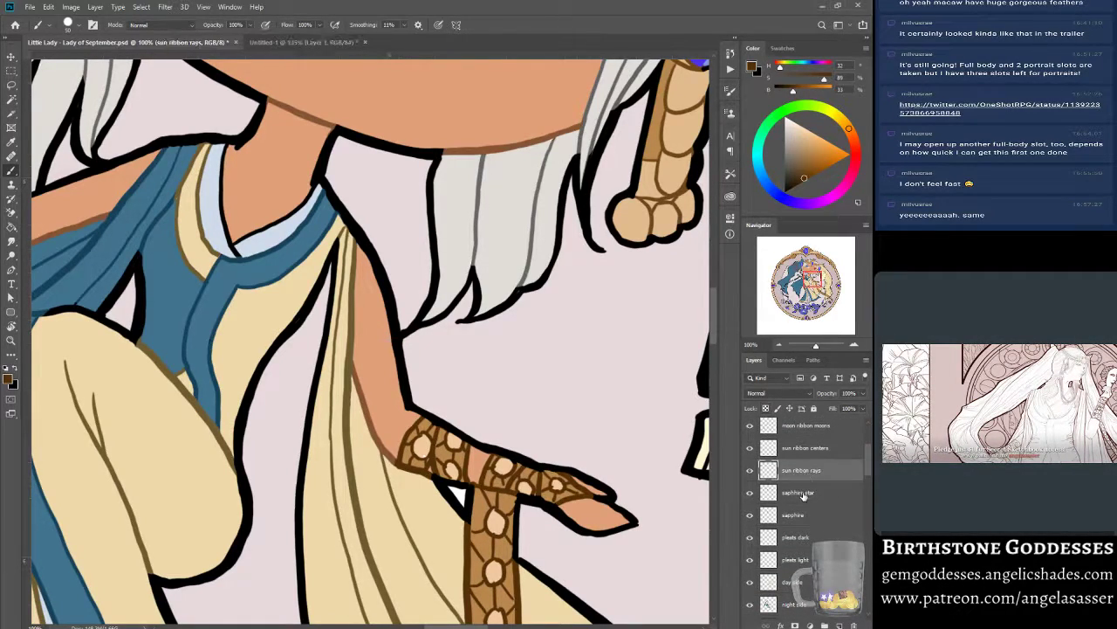
pyautogui.click(784, 492)
pyautogui.click(805, 449)
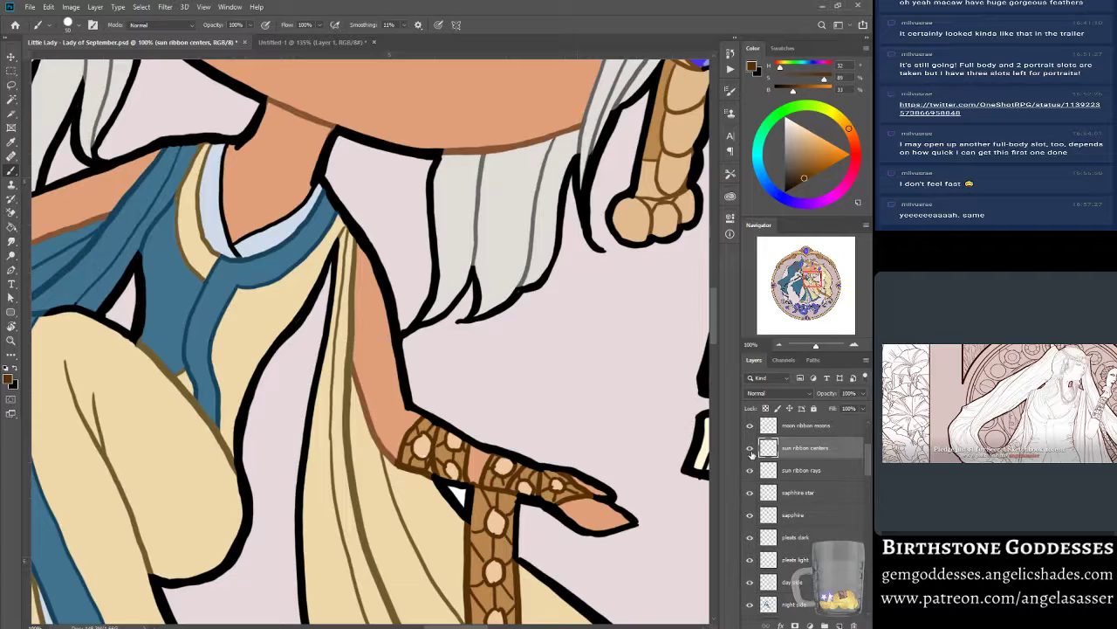
pyautogui.click(750, 450)
pyautogui.click(749, 450)
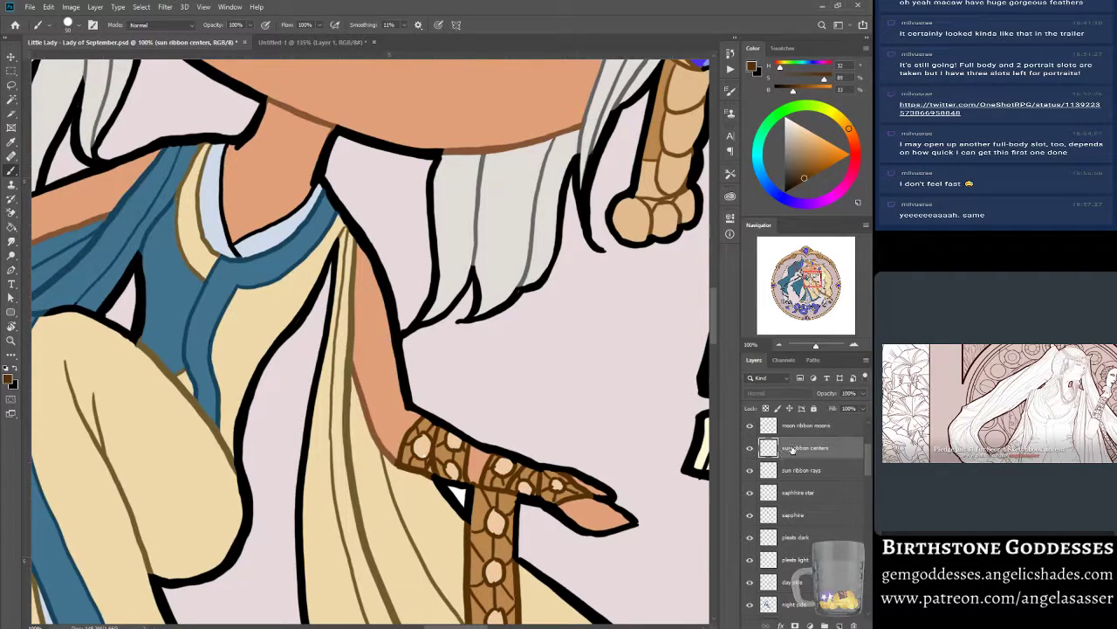
pyautogui.keyDown('alt'); pyautogui.click(425, 446); pyautogui.keyUp('alt')
pyautogui.moveTo(423, 452); pyautogui.dragTo(455, 439)
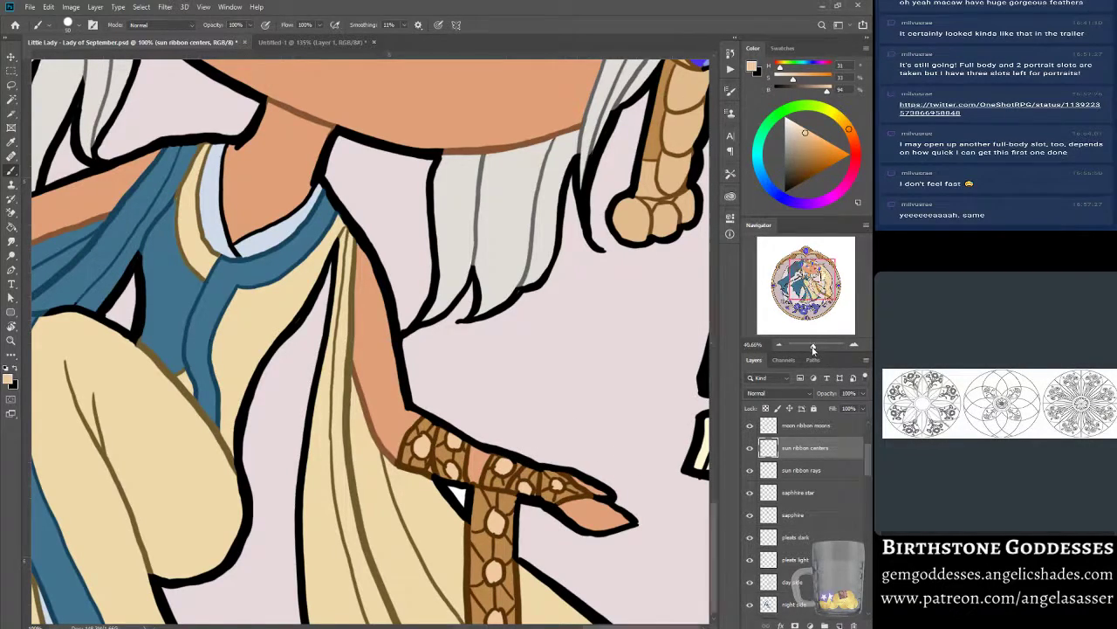
# Reactivate the full lines layer, sampling the crown beads' brown outline and the grey hair line colour around the face.
pyautogui.moveTo(816, 345); pyautogui.dragTo(811, 347)
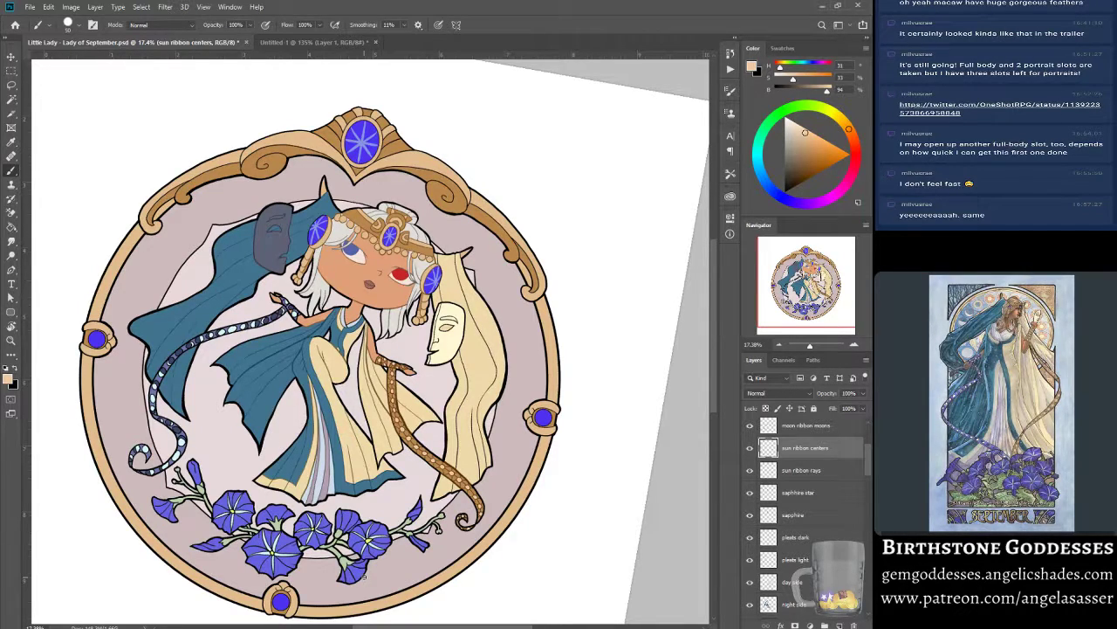
pyautogui.click(815, 344)
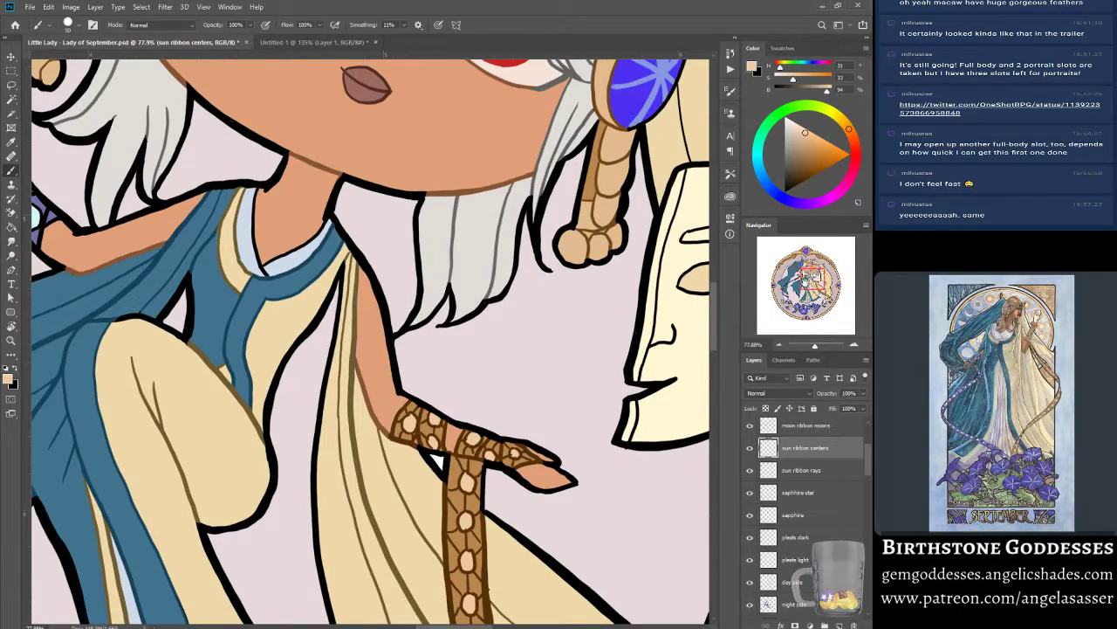
pyautogui.moveTo(810, 279); pyautogui.dragTo(816, 271)
pyautogui.press('alt')
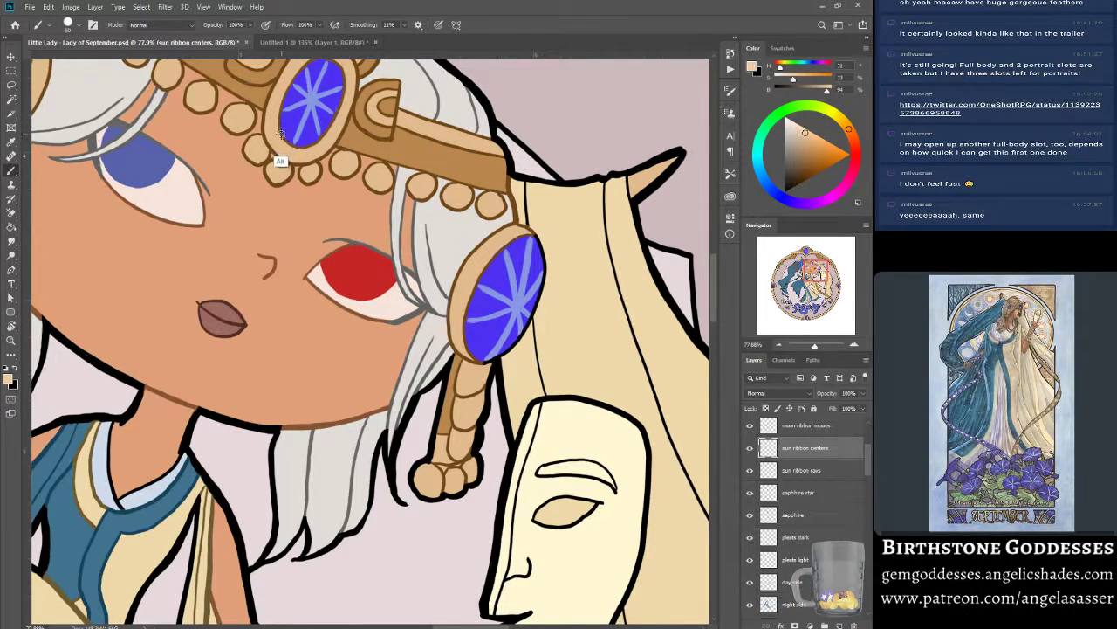
pyautogui.keyDown('alt'); pyautogui.click(281, 164); pyautogui.keyUp('alt')
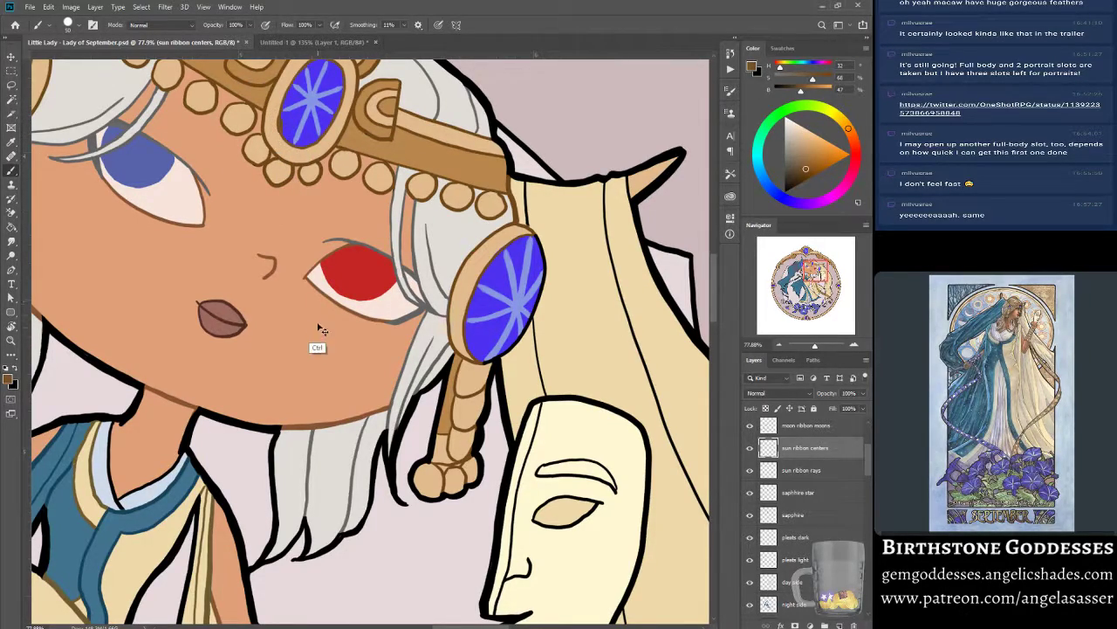
pyautogui.moveTo(868, 451); pyautogui.dragTo(869, 409)
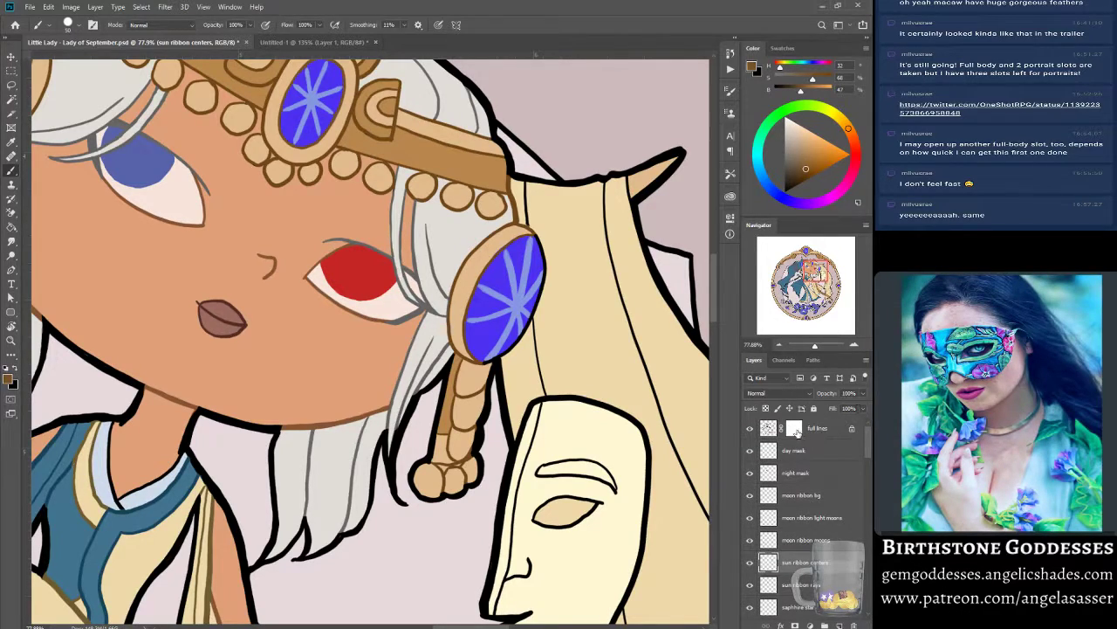
pyautogui.click(769, 429)
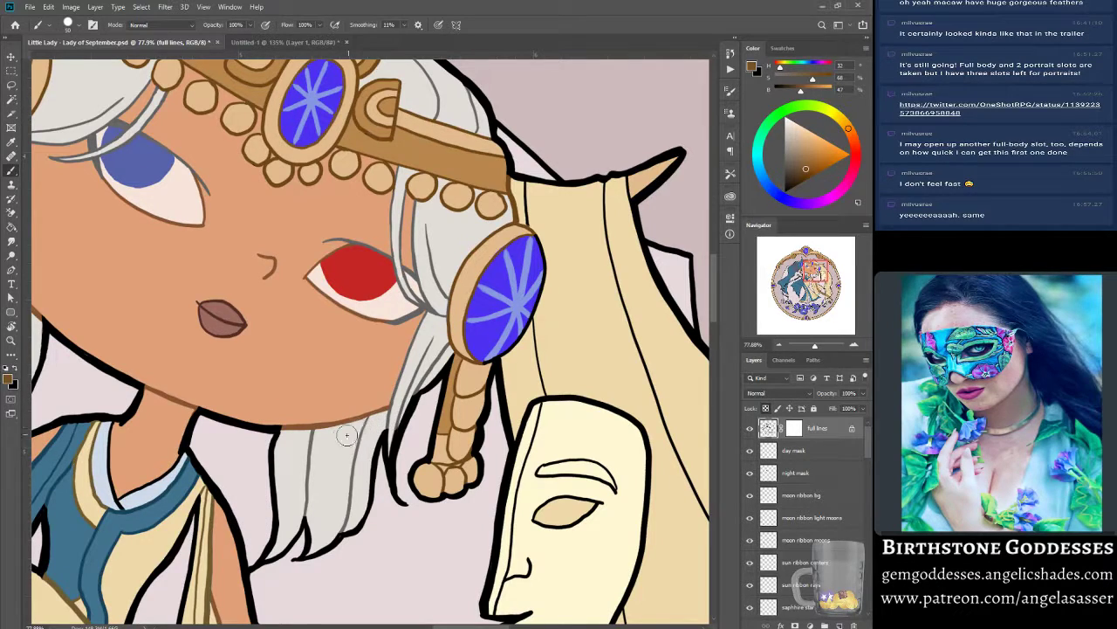
pyautogui.keyDown('alt'); pyautogui.click(310, 447); pyautogui.keyUp('alt')
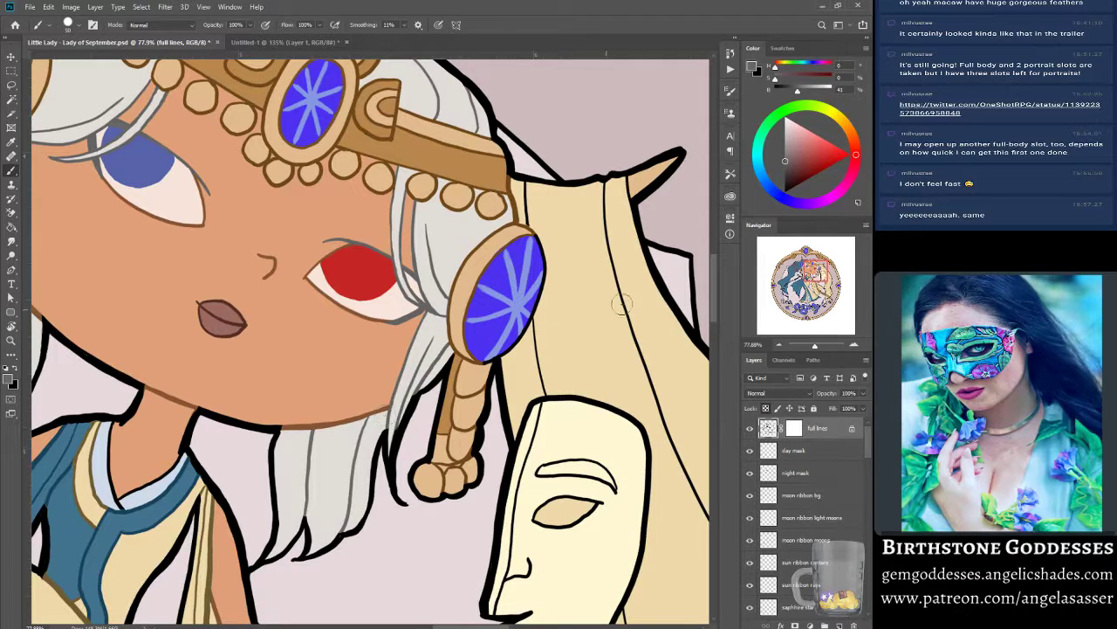
# Recolour the cream veil's fold lines olive brown from the crown down past the day mask, using the sampled dress line colour.
pyautogui.keyDown('alt'); pyautogui.click(212, 579); pyautogui.keyUp('alt')
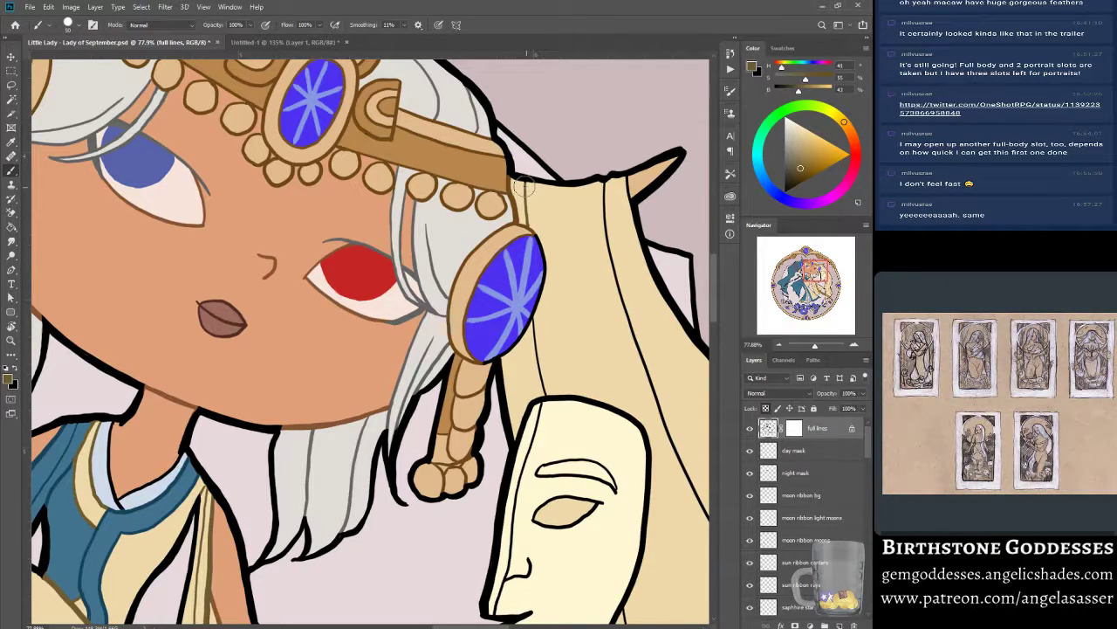
pyautogui.moveTo(603, 198)
pyautogui.mouseDown()
pyautogui.moveTo(618, 281)
pyautogui.moveTo(704, 514)
pyautogui.mouseUp()
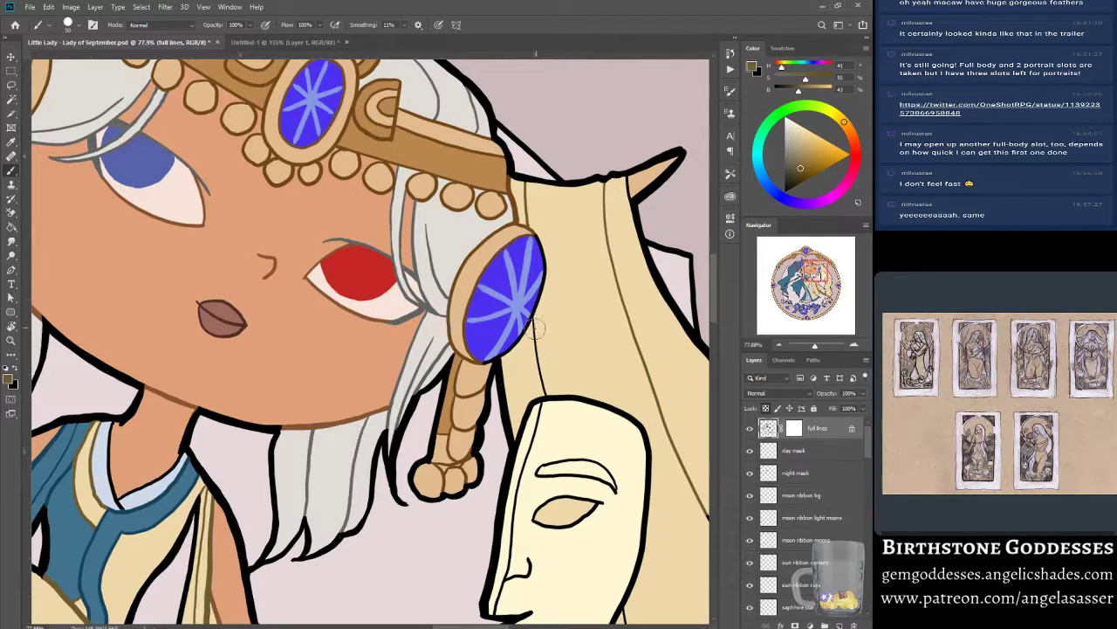
pyautogui.moveTo(542, 391); pyautogui.dragTo(546, 394)
pyautogui.moveTo(812, 272); pyautogui.dragTo(816, 283)
pyautogui.moveTo(599, 166)
pyautogui.mouseDown()
pyautogui.moveTo(655, 272)
pyautogui.moveTo(675, 382)
pyautogui.moveTo(596, 539)
pyautogui.mouseUp()
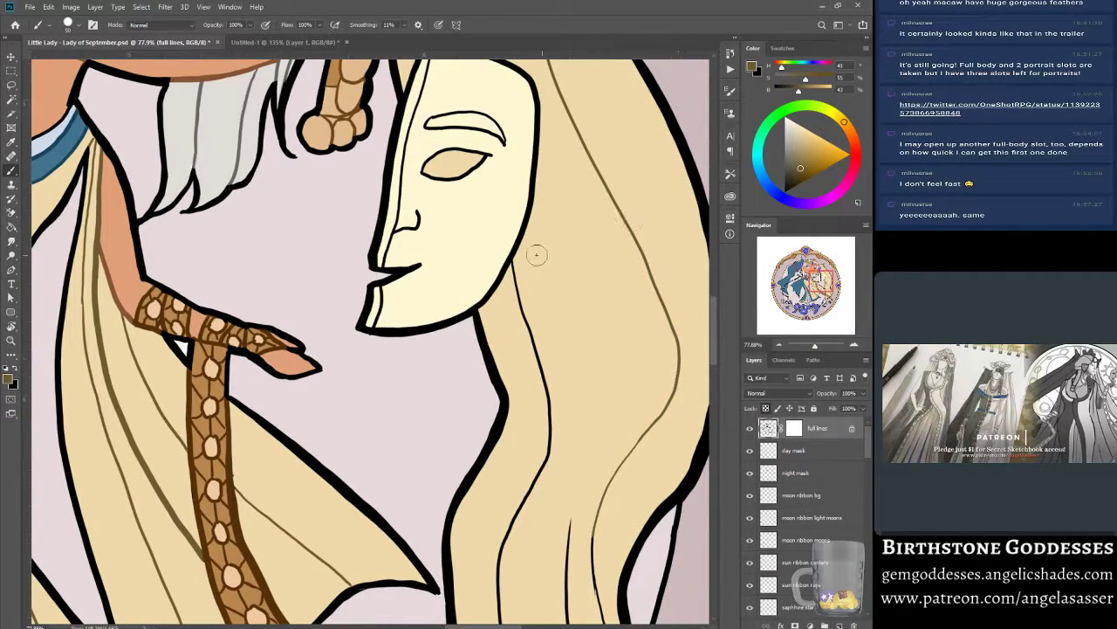
pyautogui.moveTo(513, 262)
pyautogui.mouseDown()
pyautogui.moveTo(553, 422)
pyautogui.moveTo(499, 614)
pyautogui.mouseUp()
# Recolour the remaining black fold lines in the lower part of the cream veil olive brown down to its hem.
pyautogui.moveTo(818, 283); pyautogui.dragTo(818, 292)
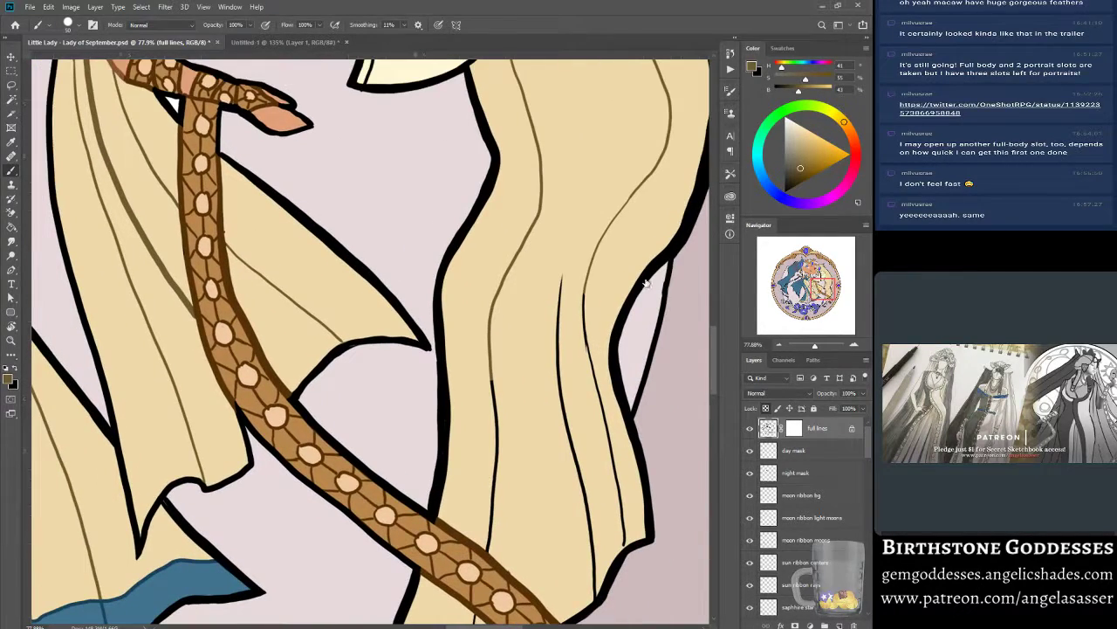
pyautogui.moveTo(493, 389); pyautogui.dragTo(491, 545)
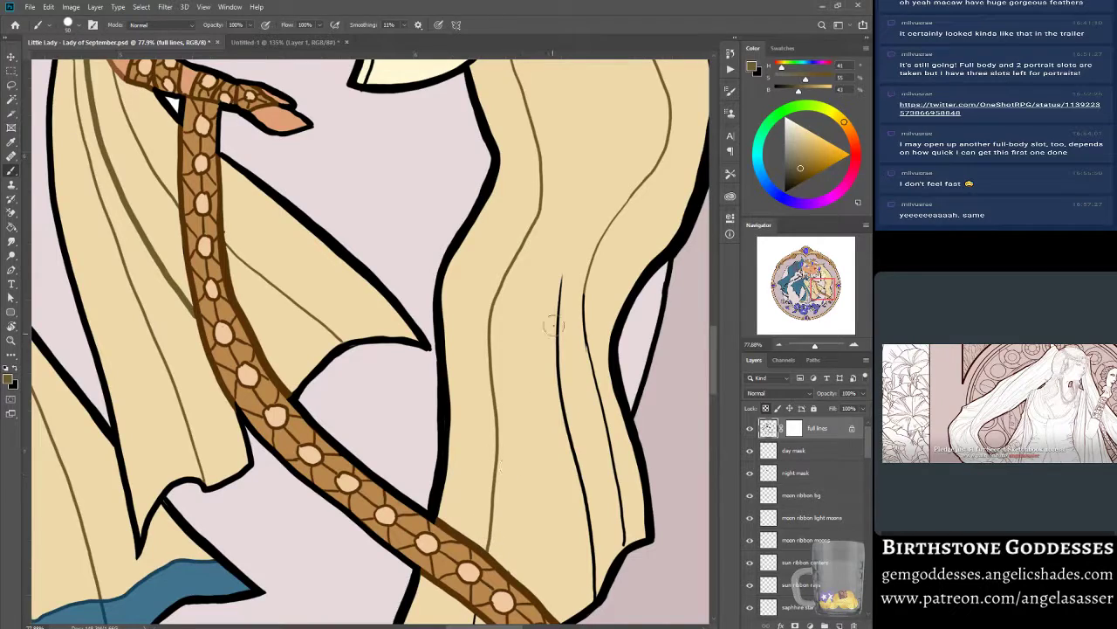
pyautogui.moveTo(561, 267)
pyautogui.mouseDown()
pyautogui.moveTo(558, 375)
pyautogui.moveTo(576, 515)
pyautogui.mouseUp()
pyautogui.moveTo(582, 466); pyautogui.dragTo(588, 565)
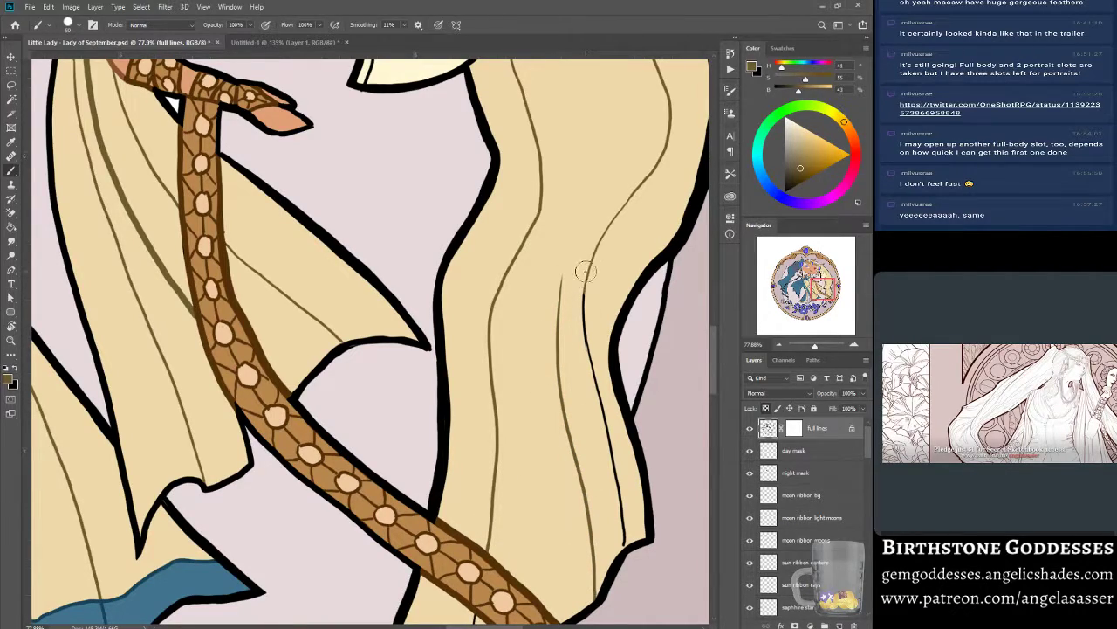
pyautogui.moveTo(586, 271); pyautogui.dragTo(624, 537)
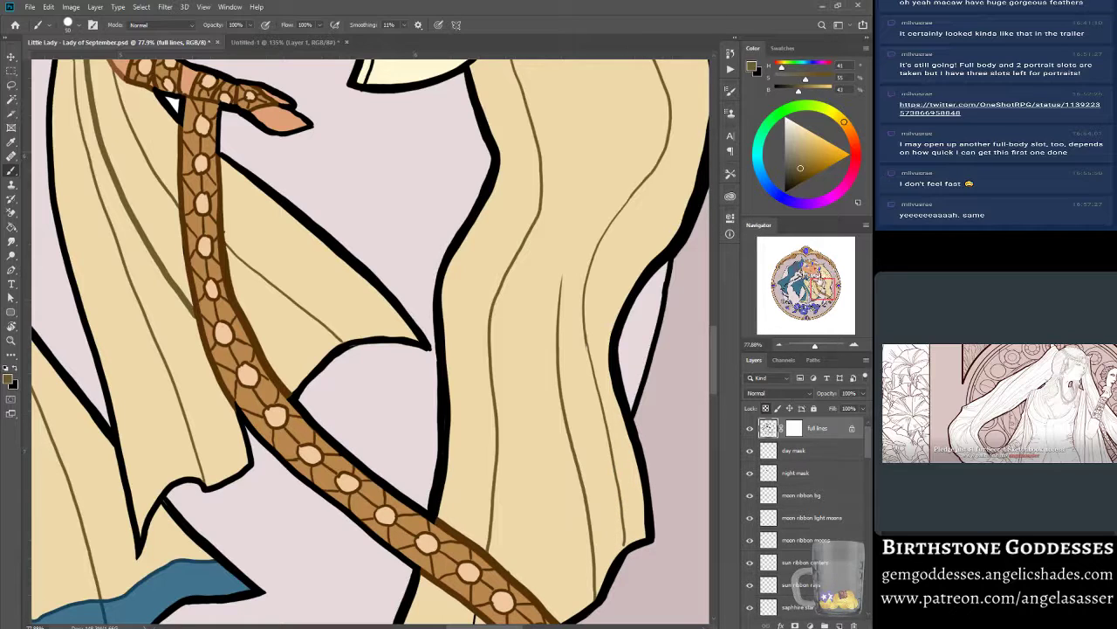
# Sample the sapphire fill of the earring beside the cream veil, darken it to deep blue and recolour the gem's black outline with it.
pyautogui.moveTo(816, 290); pyautogui.dragTo(816, 271)
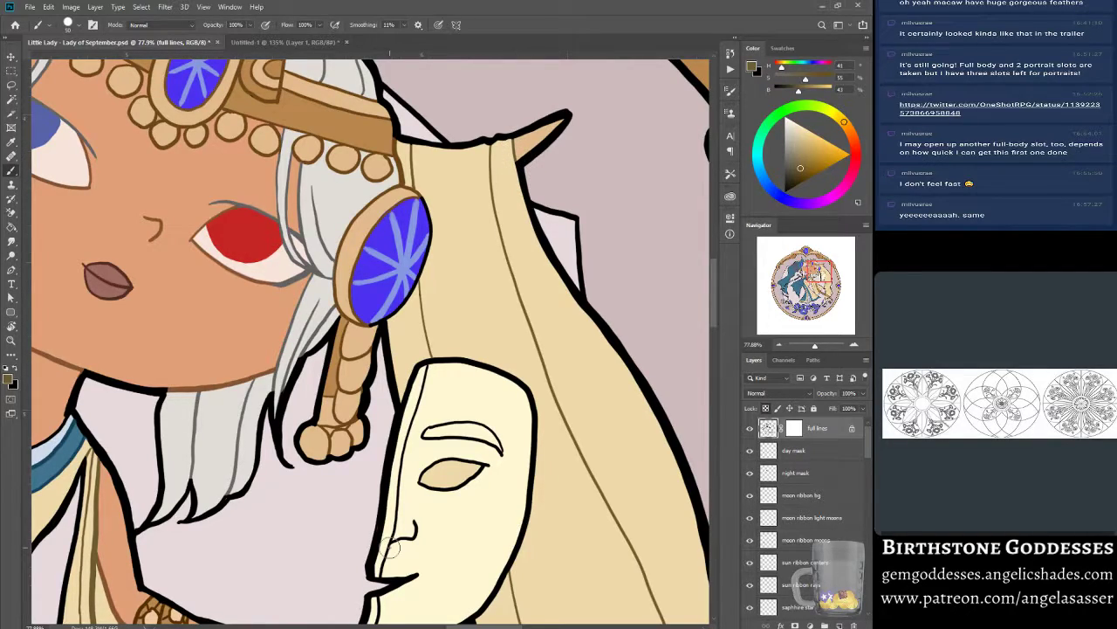
pyautogui.press('x')
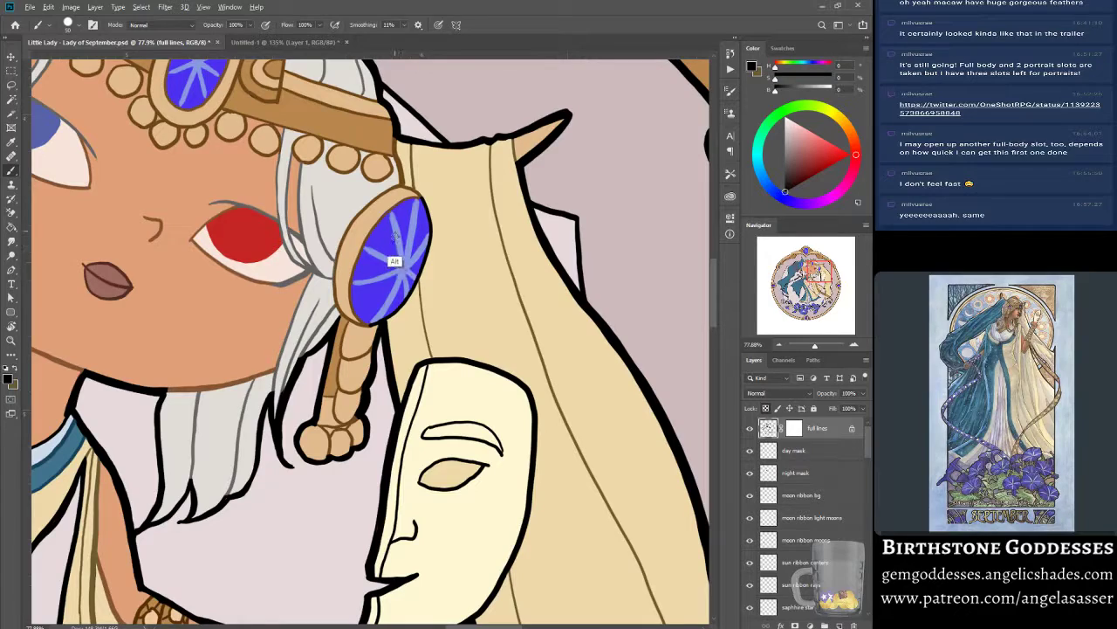
pyautogui.keyDown('alt'); pyautogui.click(375, 285); pyautogui.keyUp('alt')
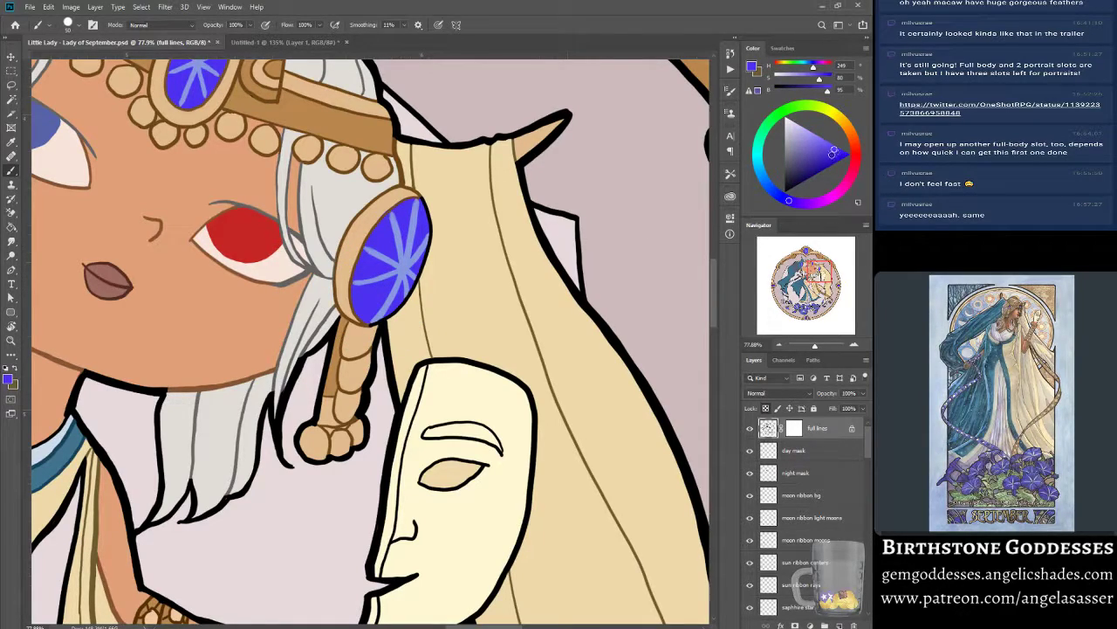
pyautogui.moveTo(833, 153); pyautogui.dragTo(822, 171)
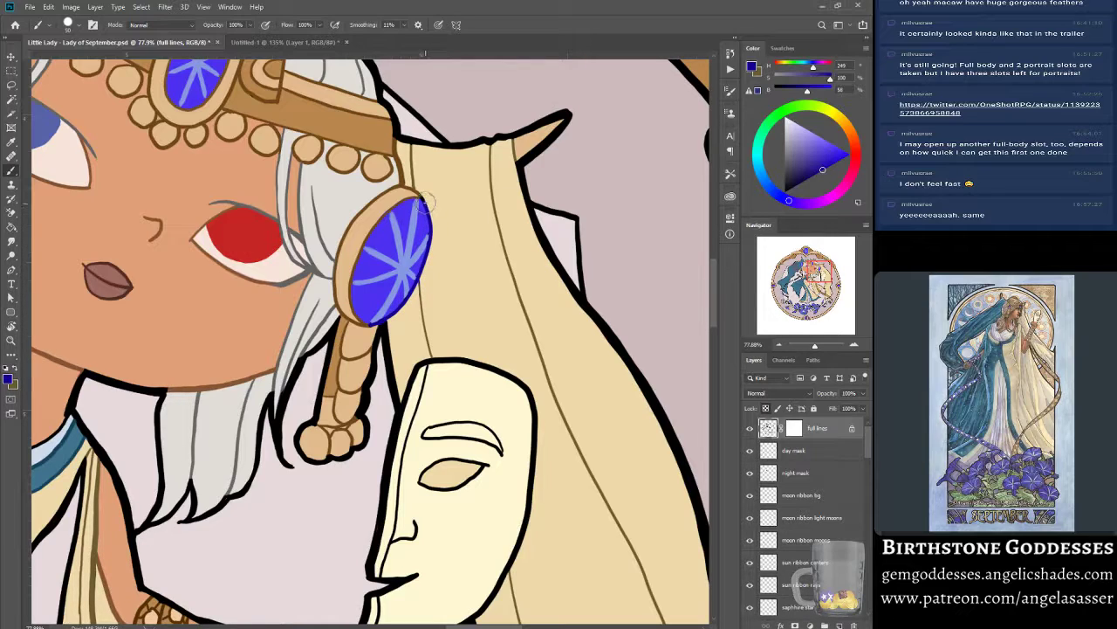
pyautogui.keyDown('alt'); pyautogui.click(419, 250); pyautogui.keyUp('alt')
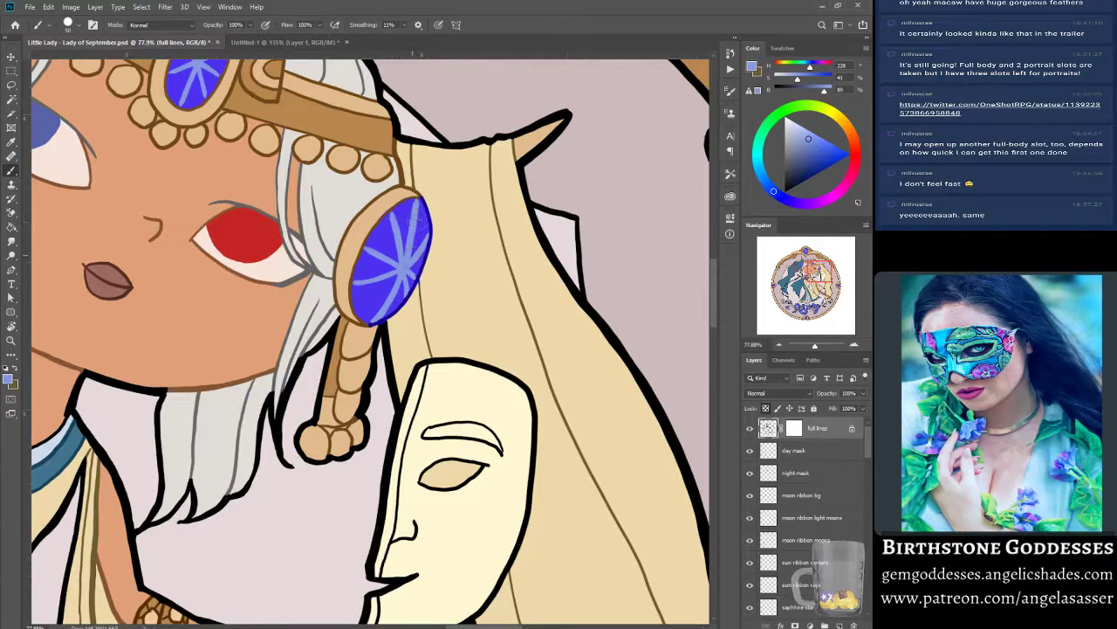
pyautogui.keyDown('alt'); pyautogui.click(365, 325); pyautogui.keyUp('alt')
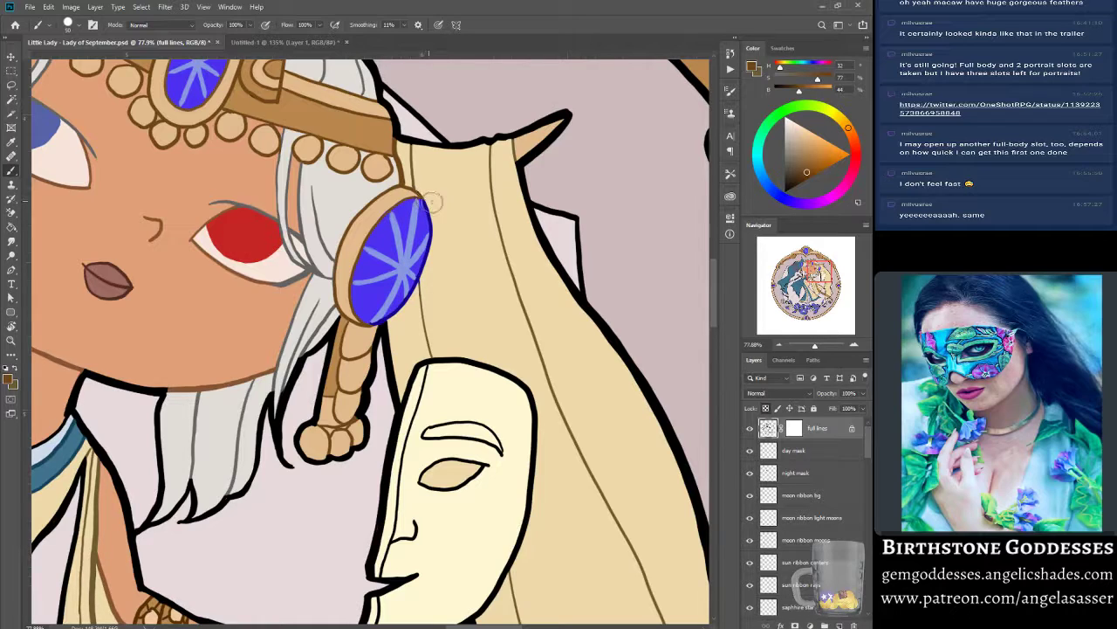
pyautogui.keyDown('alt'); pyautogui.click(398, 310); pyautogui.keyUp('alt')
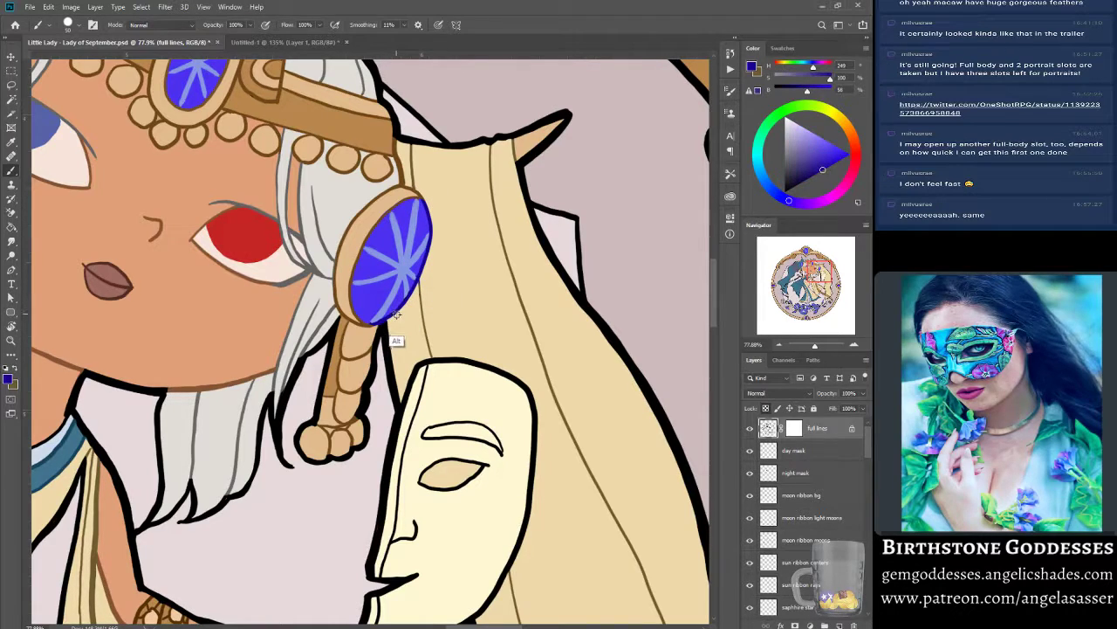
# Recolour the sapphire outline of the earring beside the blue veil deep blue, touching up its gold rim with the sampled brown line colour.
pyautogui.moveTo(279, 200); pyautogui.dragTo(671, 424)
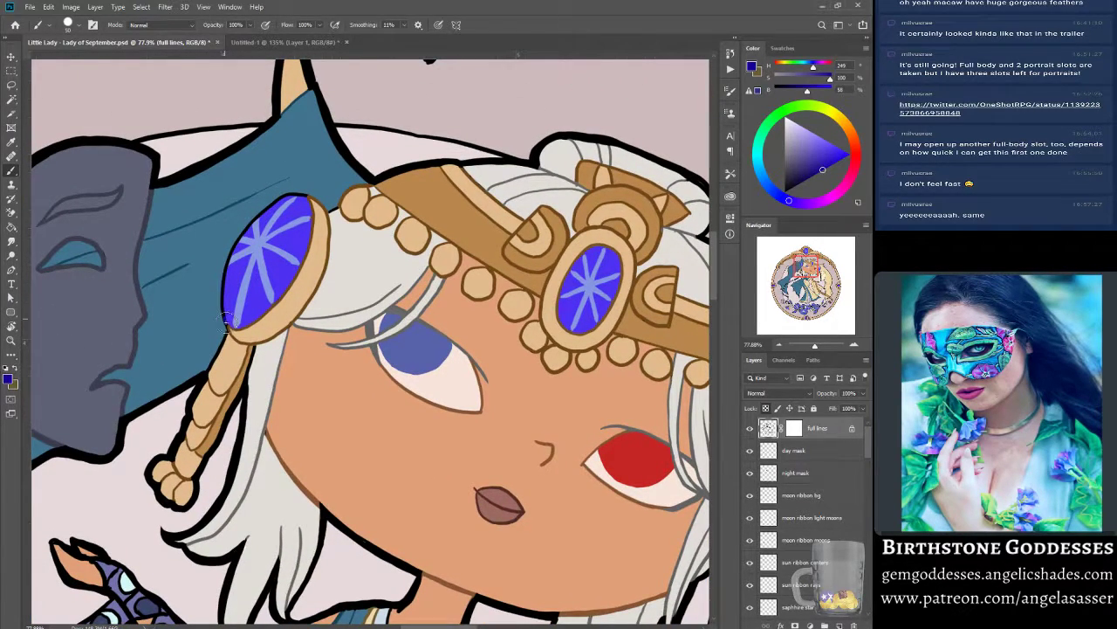
pyautogui.moveTo(222, 282)
pyautogui.mouseDown()
pyautogui.moveTo(249, 225)
pyautogui.moveTo(300, 193)
pyautogui.mouseUp()
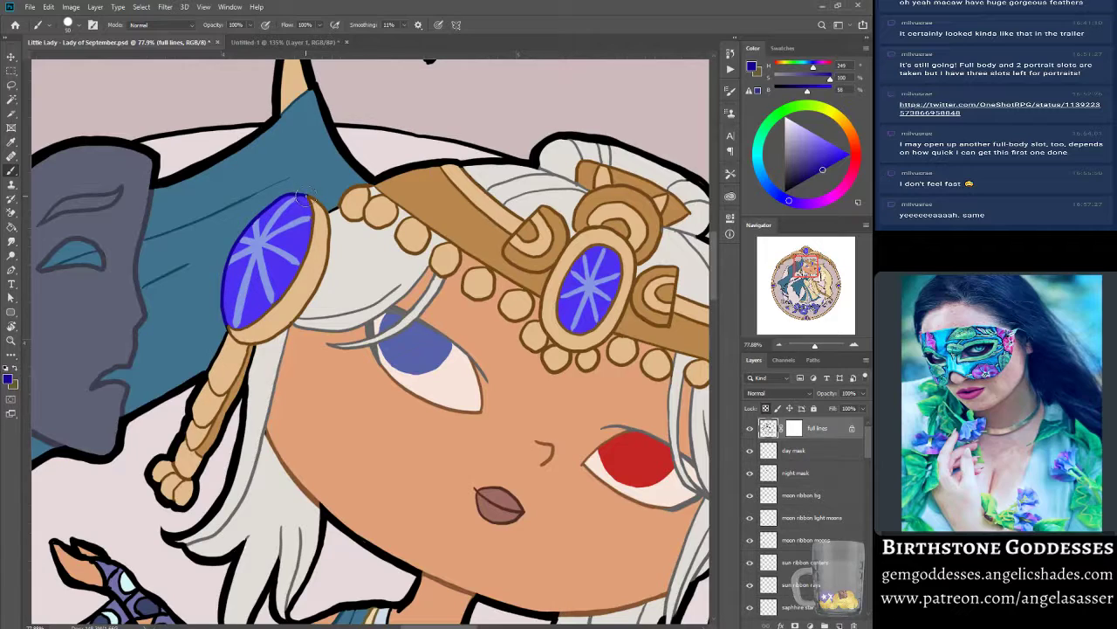
pyautogui.keyDown('alt'); pyautogui.click(301, 196); pyautogui.keyUp('alt')
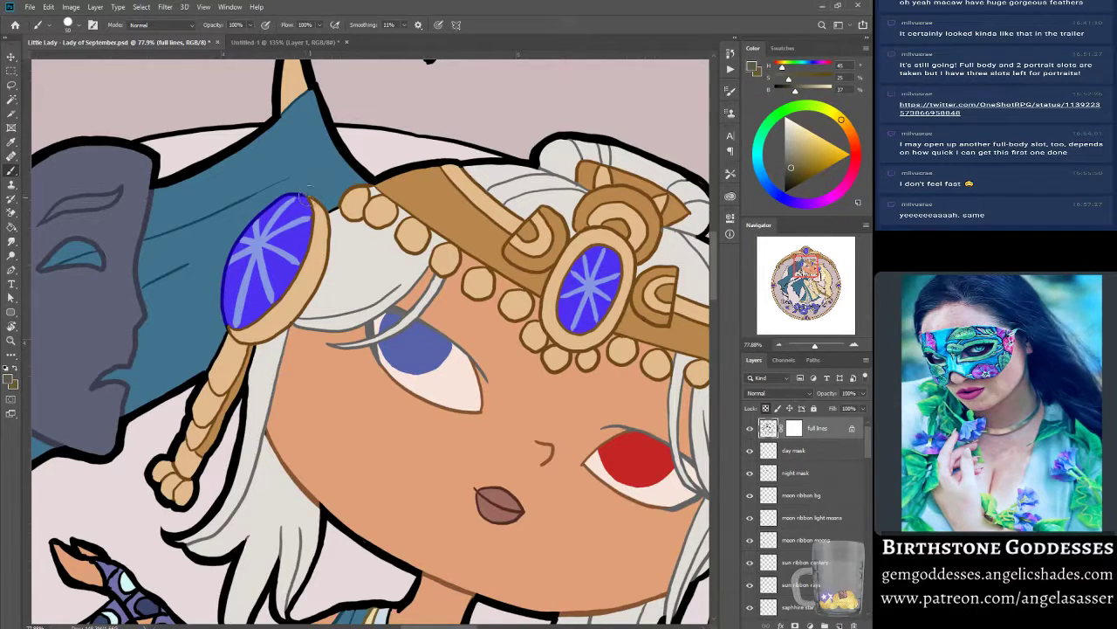
pyautogui.keyDown('alt'); pyautogui.click(319, 230); pyautogui.keyUp('alt')
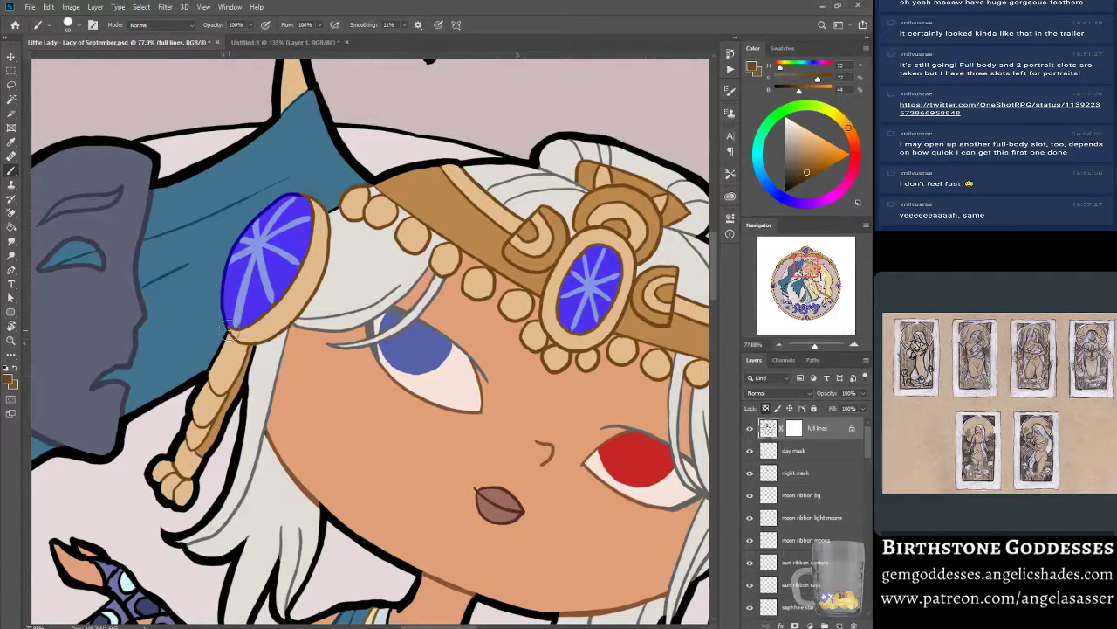
pyautogui.moveTo(230, 330); pyautogui.dragTo(240, 330)
pyautogui.keyDown('alt'); pyautogui.click(223, 316); pyautogui.keyUp('alt')
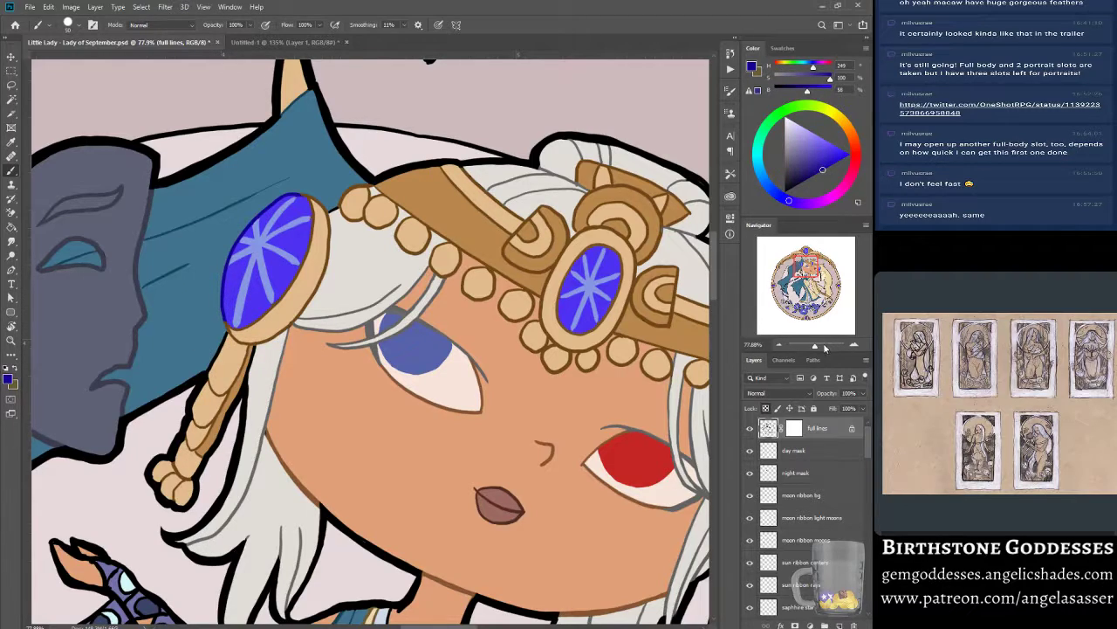
# Recolour the black outline of the large oval sapphire at the crest of the frame deep blue.
pyautogui.moveTo(825, 347); pyautogui.dragTo(808, 343)
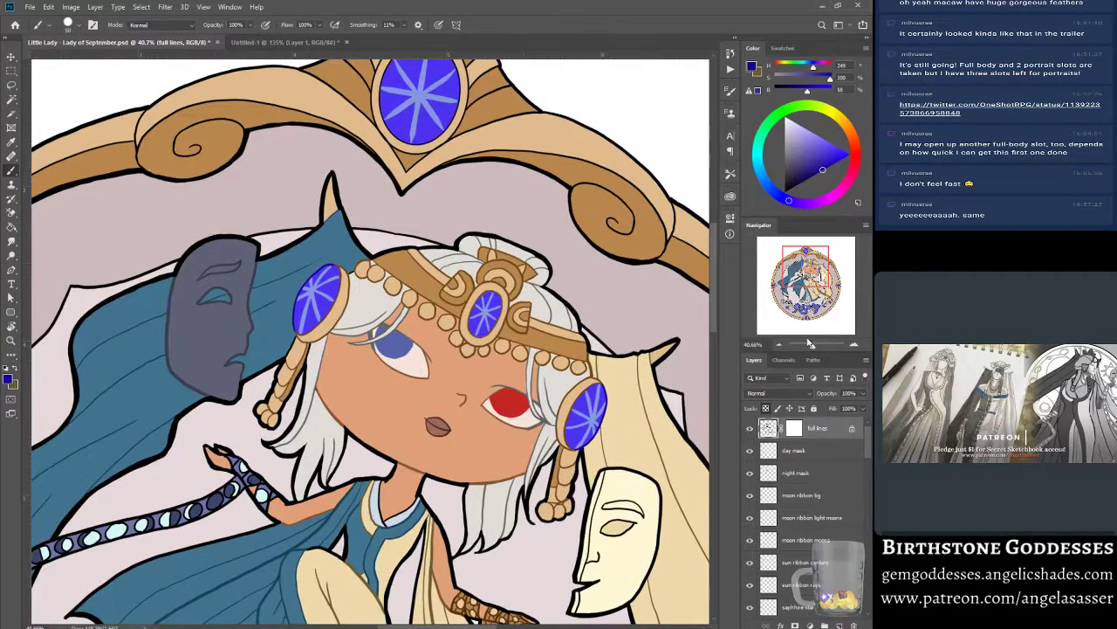
pyautogui.moveTo(655, 200); pyautogui.dragTo(615, 319)
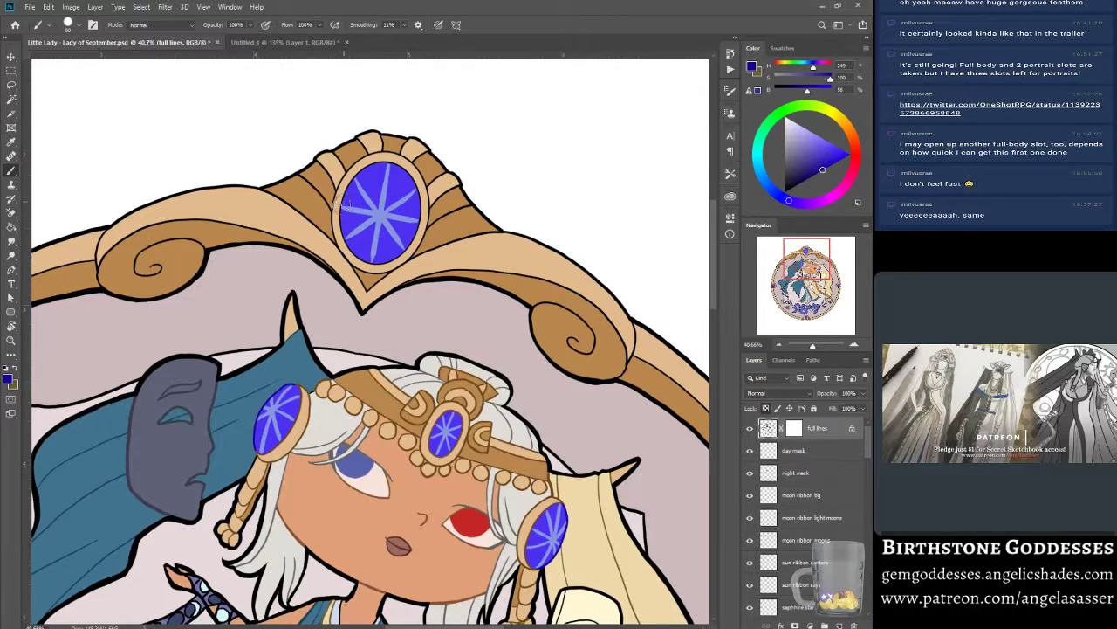
pyautogui.moveTo(342, 204)
pyautogui.mouseDown()
pyautogui.moveTo(357, 255)
pyautogui.moveTo(381, 259)
pyautogui.moveTo(407, 242)
pyautogui.moveTo(418, 199)
pyautogui.moveTo(403, 172)
pyautogui.moveTo(378, 166)
pyautogui.moveTo(342, 198)
pyautogui.mouseUp()
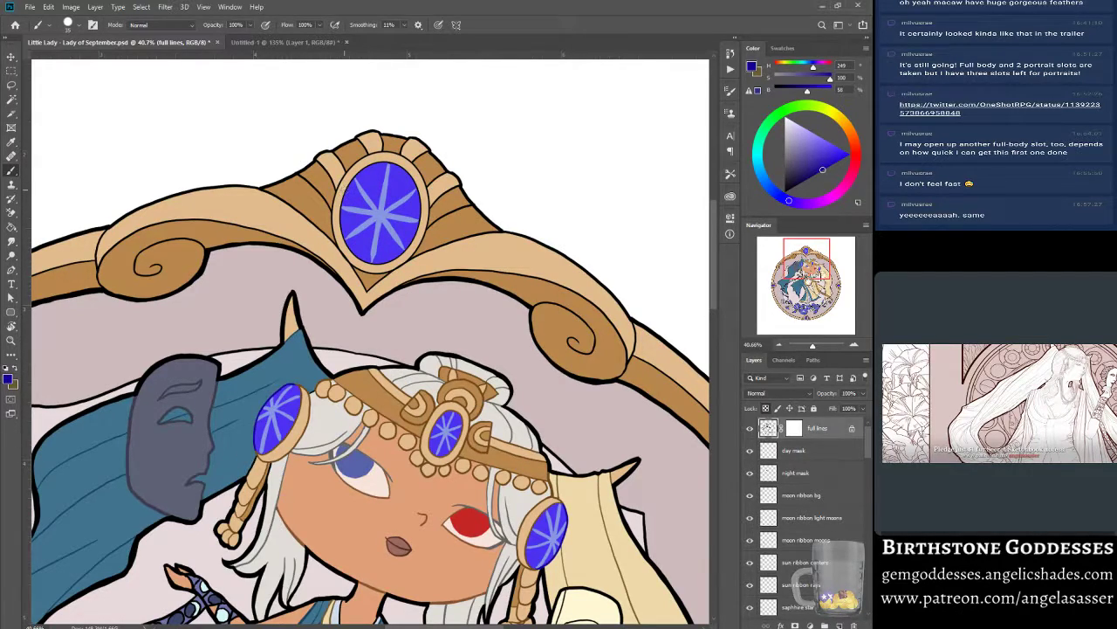
pyautogui.moveTo(816, 346); pyautogui.dragTo(818, 347)
pyautogui.moveTo(805, 259); pyautogui.dragTo(804, 251)
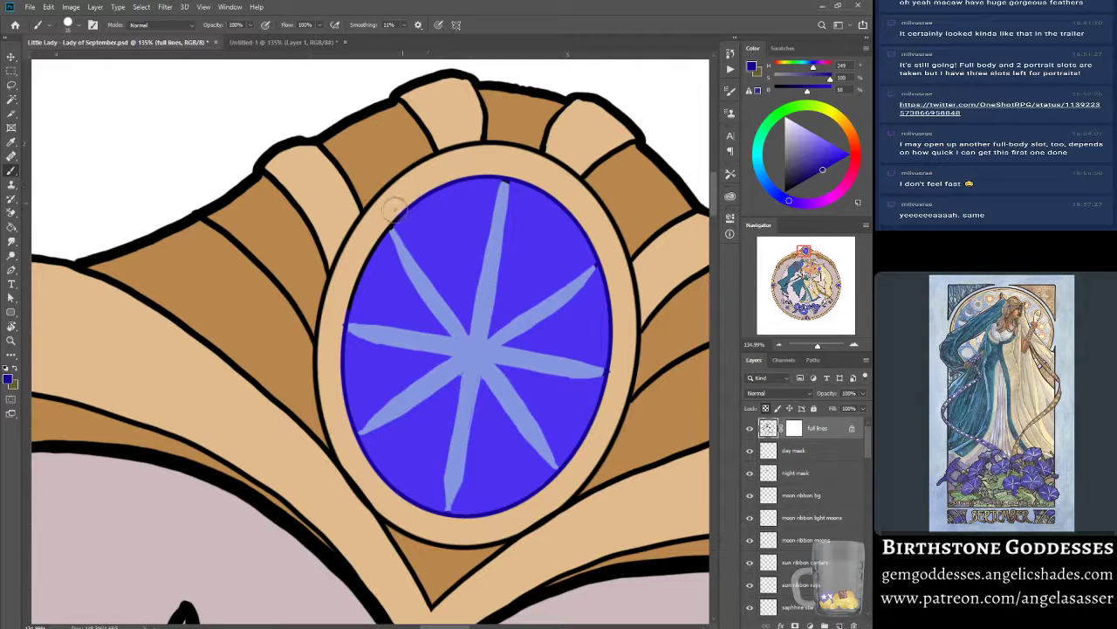
# Touch up the star ray tips on the crest sapphire with the sampled light blue and resample the deep blue outline colour.
pyautogui.keyDown('alt'); pyautogui.click(363, 343); pyautogui.keyUp('alt')
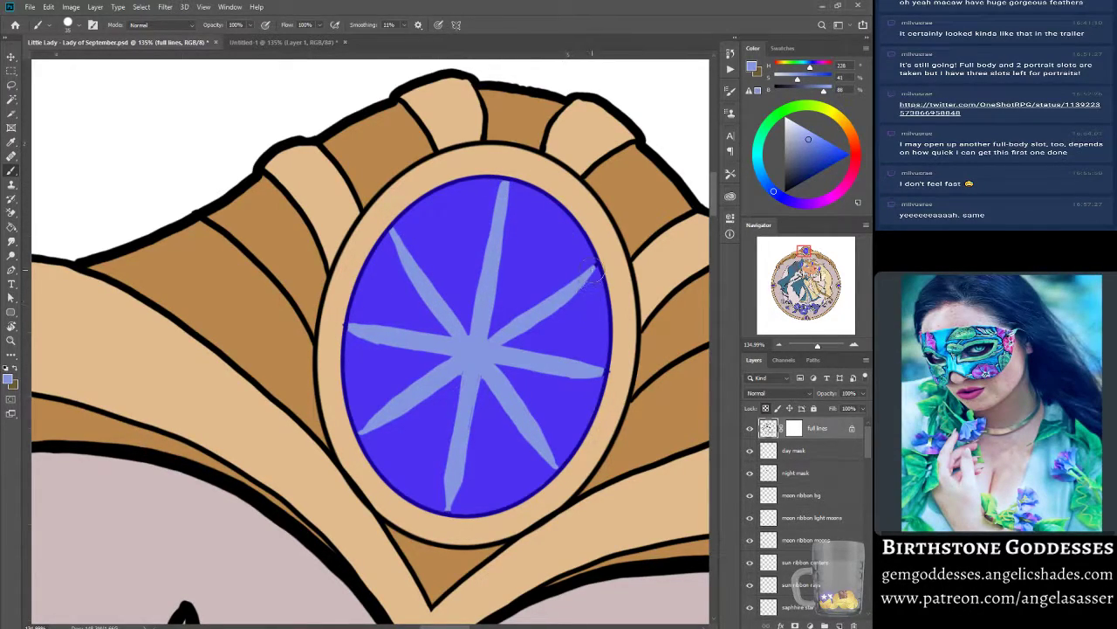
pyautogui.moveTo(599, 369); pyautogui.dragTo(608, 371)
pyautogui.moveTo(448, 503); pyautogui.dragTo(448, 511)
pyautogui.keyDown('alt'); pyautogui.click(451, 182); pyautogui.keyUp('alt')
# Recolour the black outline of the round sapphire beside the cream veil on the frame deep blue.
pyautogui.moveTo(804, 250)
pyautogui.mouseDown()
pyautogui.moveTo(833, 269)
pyautogui.moveTo(835, 286)
pyautogui.mouseUp()
pyautogui.moveTo(504, 326)
pyautogui.mouseDown()
pyautogui.moveTo(498, 394)
pyautogui.moveTo(518, 413)
pyautogui.moveTo(539, 424)
pyautogui.moveTo(590, 416)
pyautogui.moveTo(611, 383)
pyautogui.moveTo(611, 342)
pyautogui.moveTo(594, 319)
pyautogui.moveTo(536, 309)
pyautogui.moveTo(515, 337)
pyautogui.mouseUp()
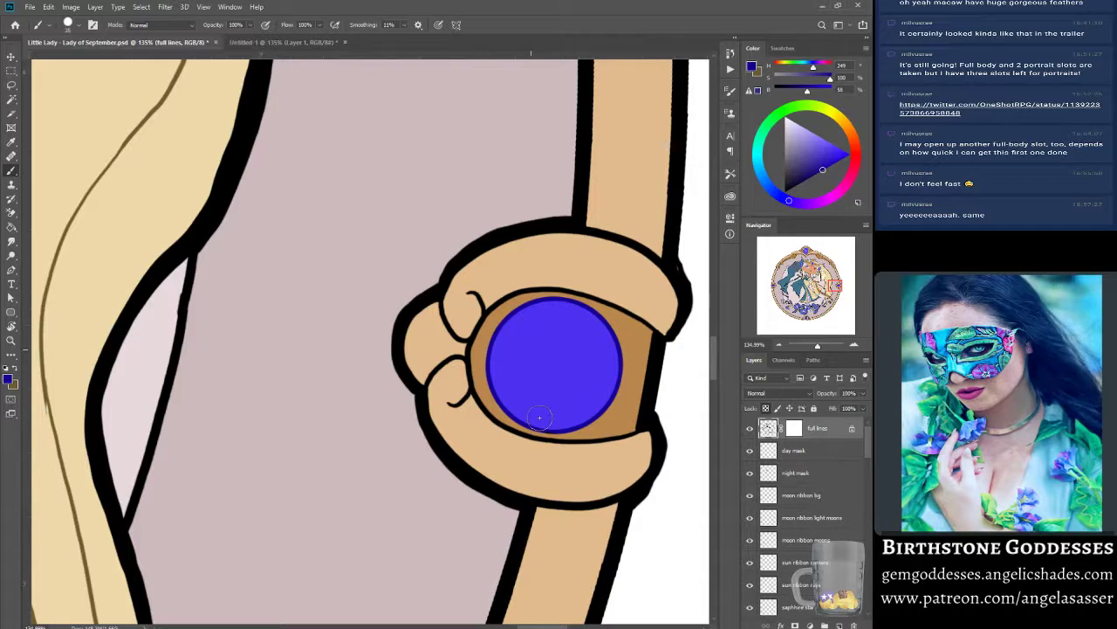
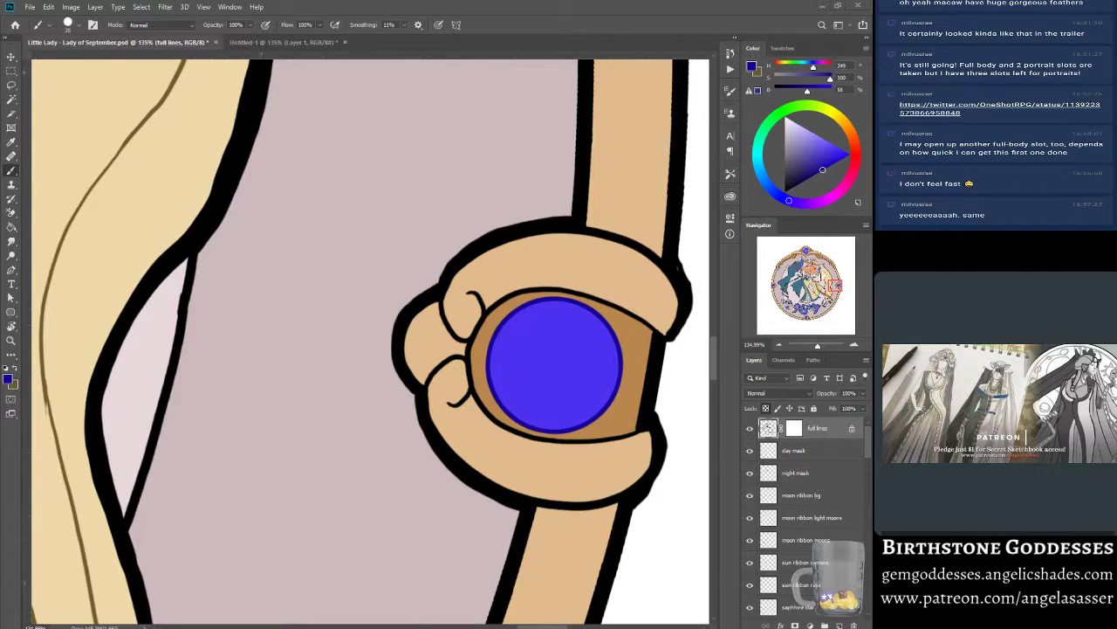
pyautogui.moveTo(415, 627)
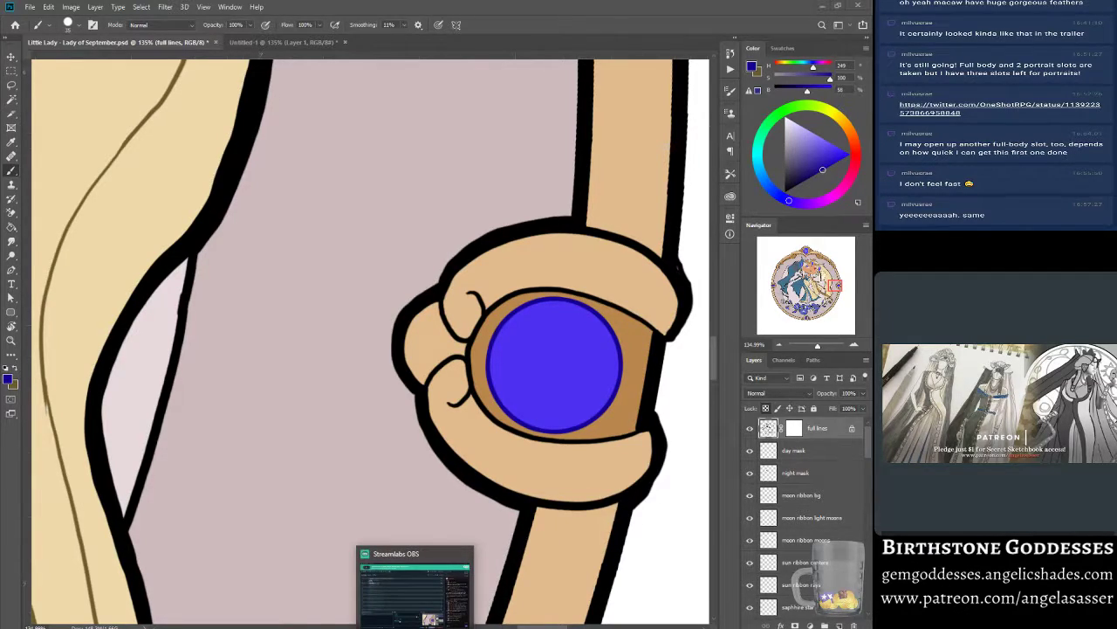
pyautogui.rightClick(389, 627)
pyautogui.click(384, 619)
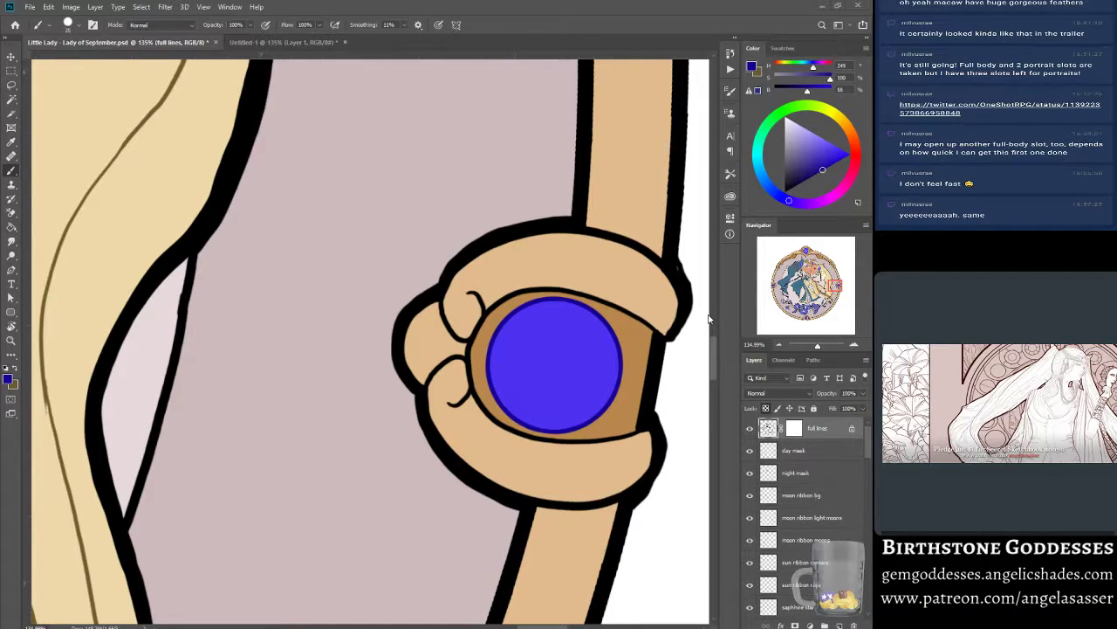
# Recolour the black outlines of the round sapphires on the frame's lower edge and on its blue veil side deep blue.
pyautogui.moveTo(828, 289); pyautogui.dragTo(807, 315)
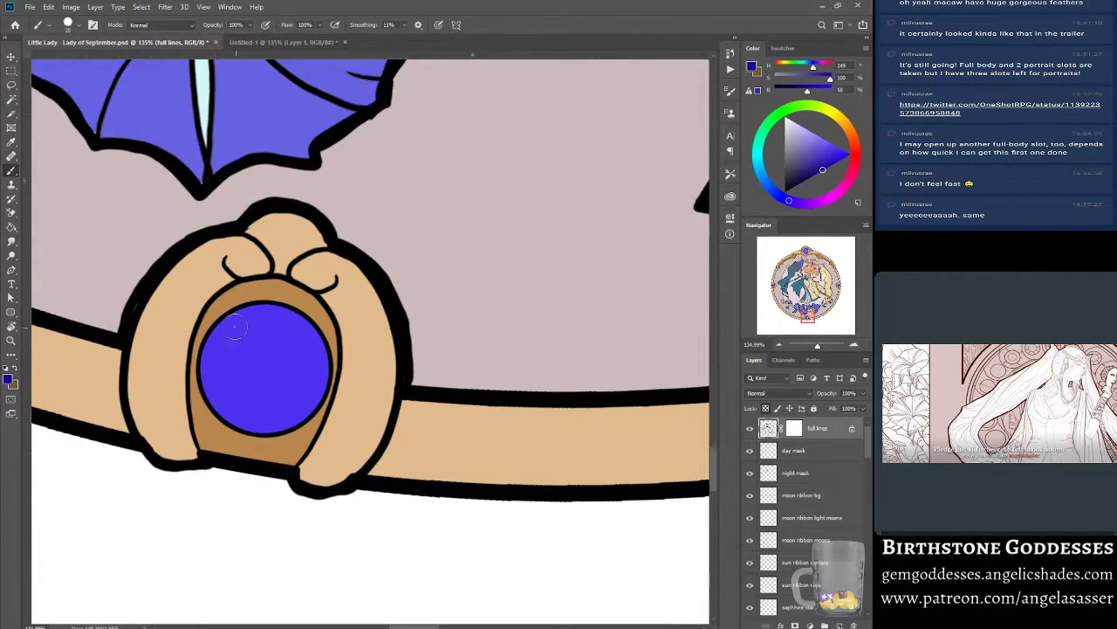
pyautogui.moveTo(210, 338)
pyautogui.mouseDown()
pyautogui.moveTo(211, 401)
pyautogui.moveTo(205, 379)
pyautogui.mouseUp()
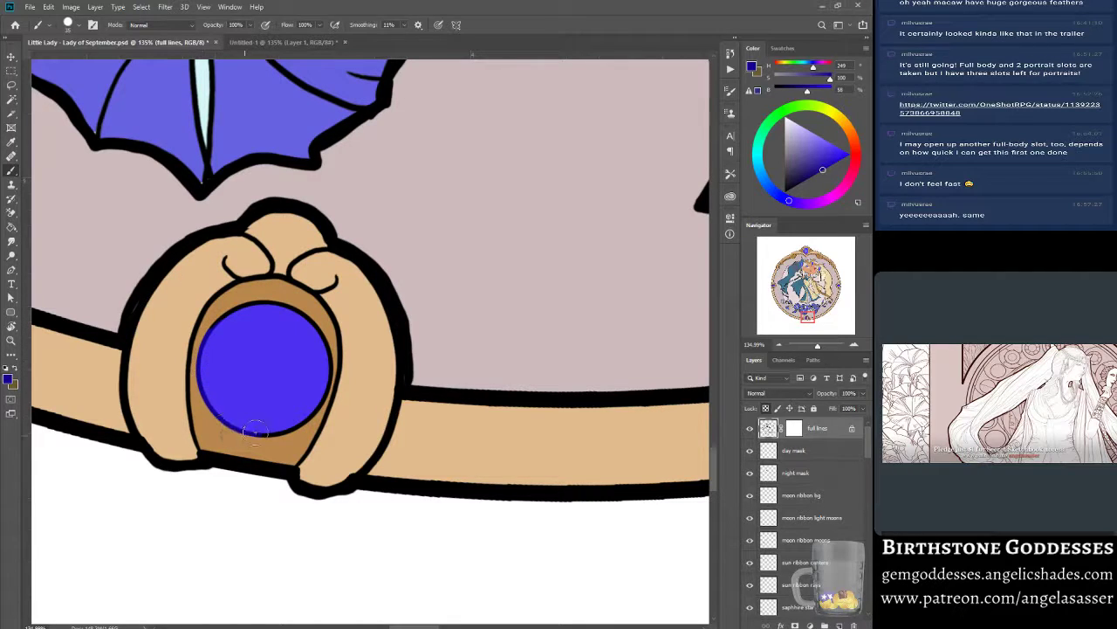
pyautogui.moveTo(256, 432)
pyautogui.mouseDown()
pyautogui.moveTo(297, 422)
pyautogui.moveTo(324, 390)
pyautogui.moveTo(326, 366)
pyautogui.moveTo(298, 312)
pyautogui.moveTo(219, 325)
pyautogui.mouseUp()
pyautogui.moveTo(804, 316); pyautogui.dragTo(750, 269)
pyautogui.moveTo(392, 154)
pyautogui.mouseDown()
pyautogui.moveTo(410, 218)
pyautogui.moveTo(476, 232)
pyautogui.moveTo(516, 195)
pyautogui.moveTo(495, 129)
pyautogui.moveTo(404, 128)
pyautogui.mouseUp()
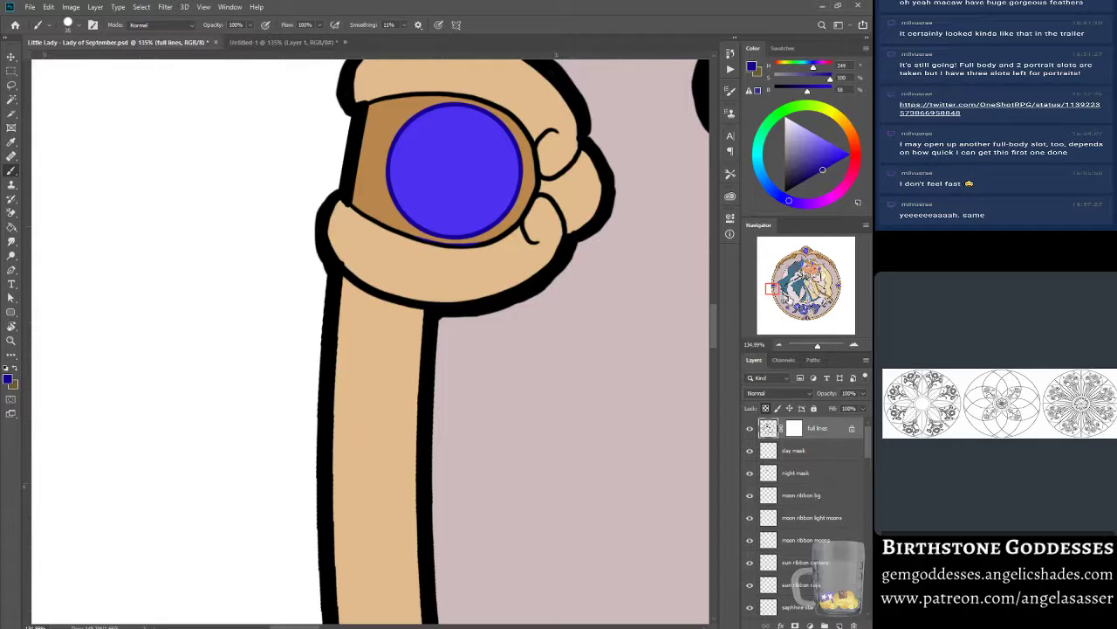
# Recolour the inner lines of the gold gem mount on the frame's blue veil side and the scroll ornament above it olive brown.
pyautogui.moveTo(818, 346); pyautogui.dragTo(813, 345)
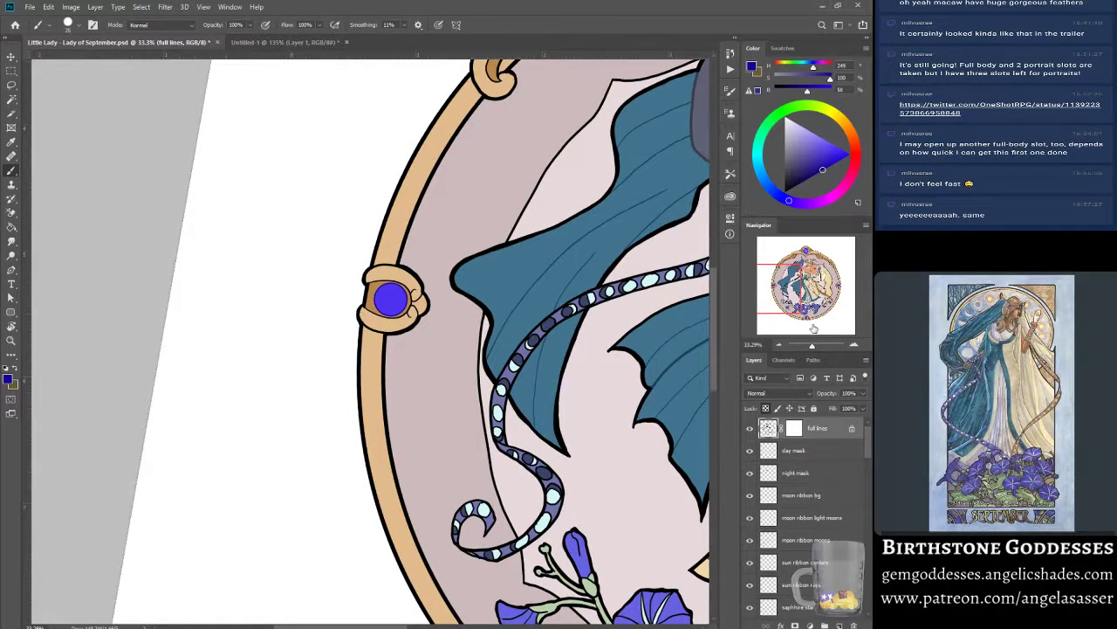
pyautogui.press('x')
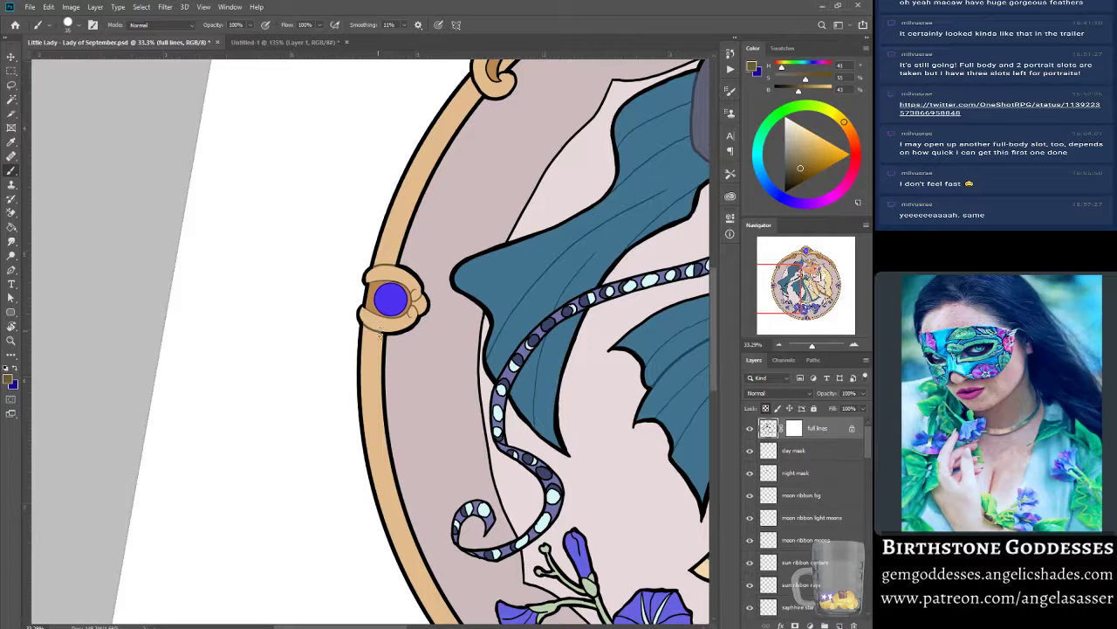
pyautogui.moveTo(783, 297); pyautogui.dragTo(788, 287)
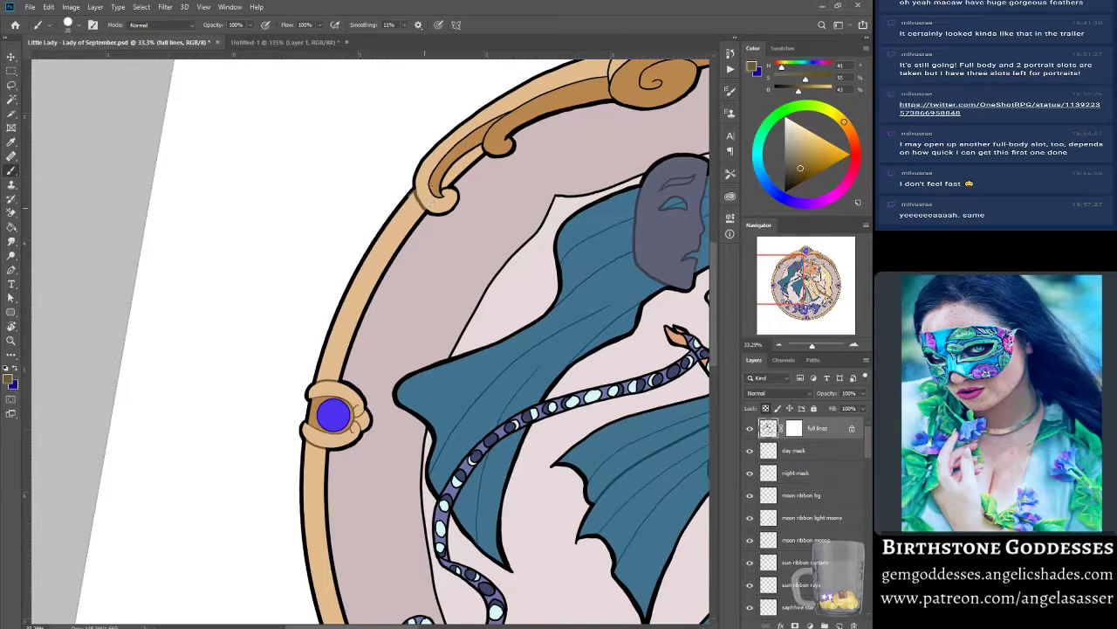
pyautogui.keyDown('alt'); pyautogui.click(414, 180); pyautogui.keyUp('alt')
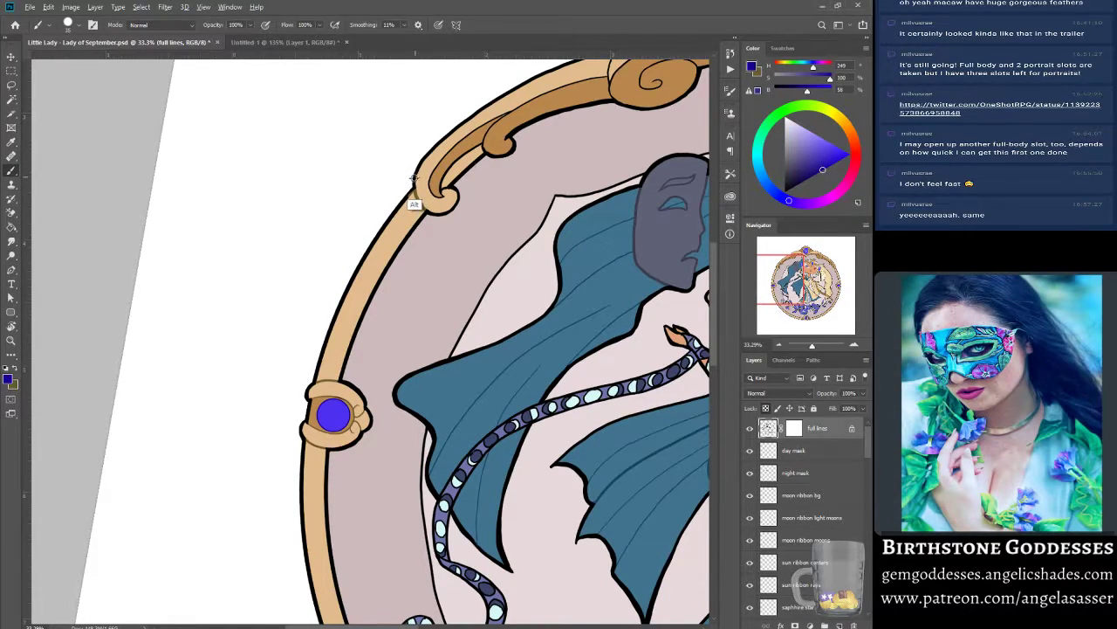
pyautogui.keyDown('alt'); pyautogui.click(414, 179); pyautogui.keyUp('alt')
pyautogui.keyDown('alt'); pyautogui.click(421, 154); pyautogui.keyUp('alt')
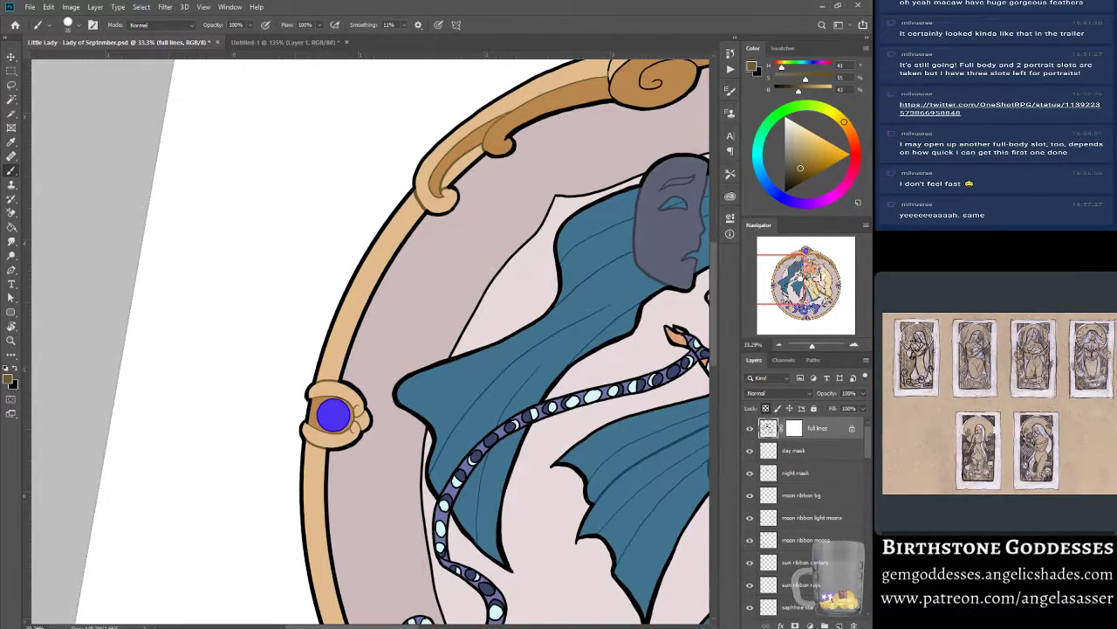
# Refill the olive brown lines of the blue-veil-side gem mount and scroll ornament with the brown sampled from the headpiece's lines, and save the file.
pyautogui.click(793, 272)
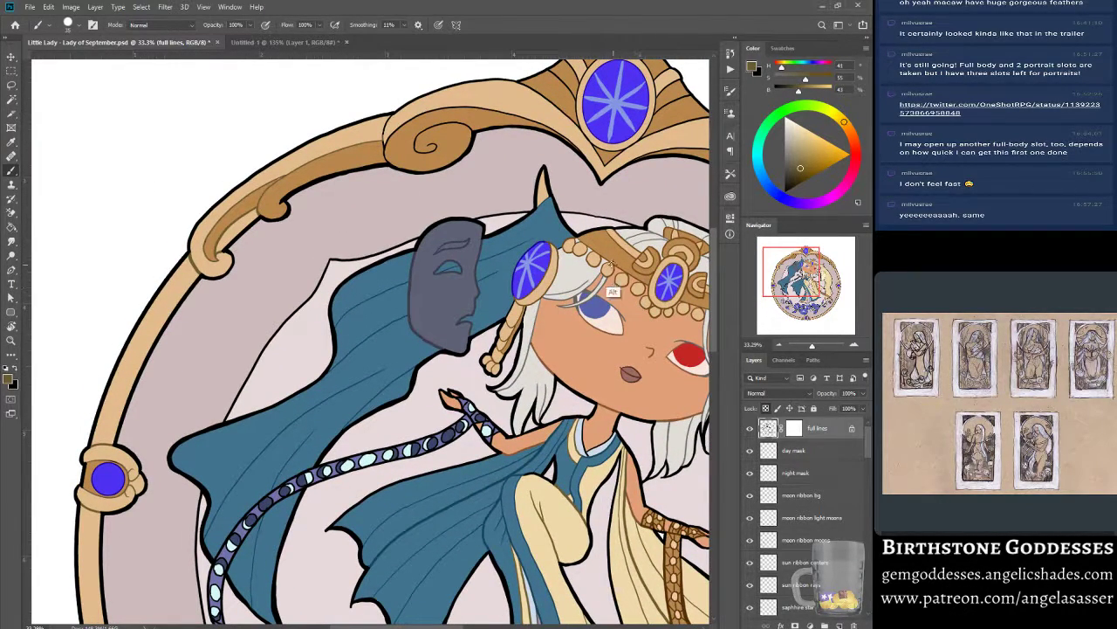
pyautogui.keyDown('alt'); pyautogui.click(653, 273); pyautogui.keyUp('alt')
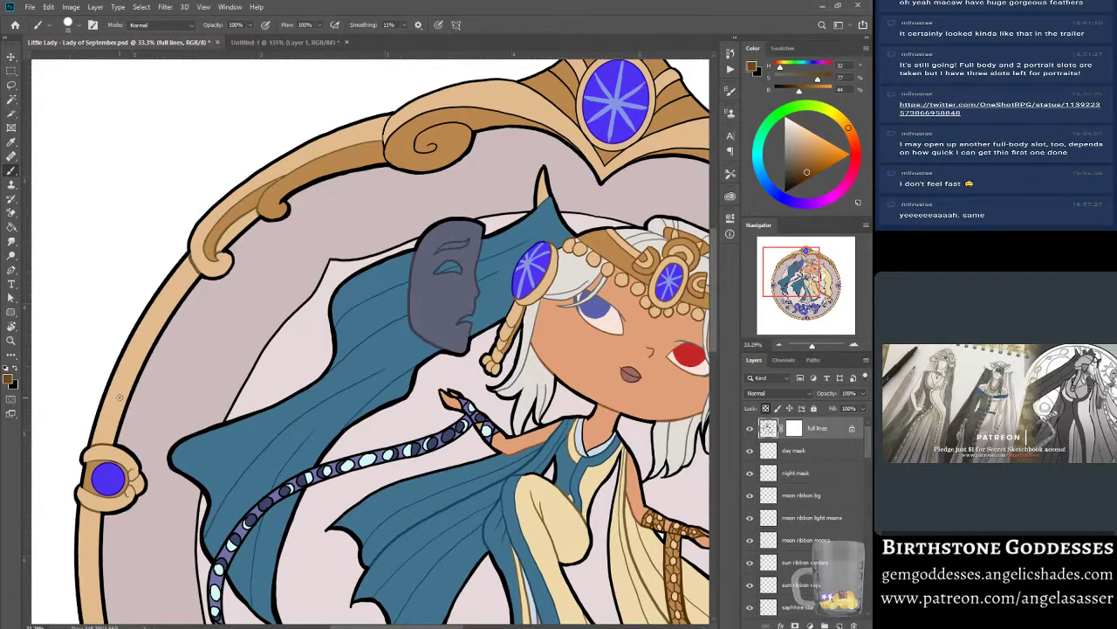
pyautogui.click(12, 99)
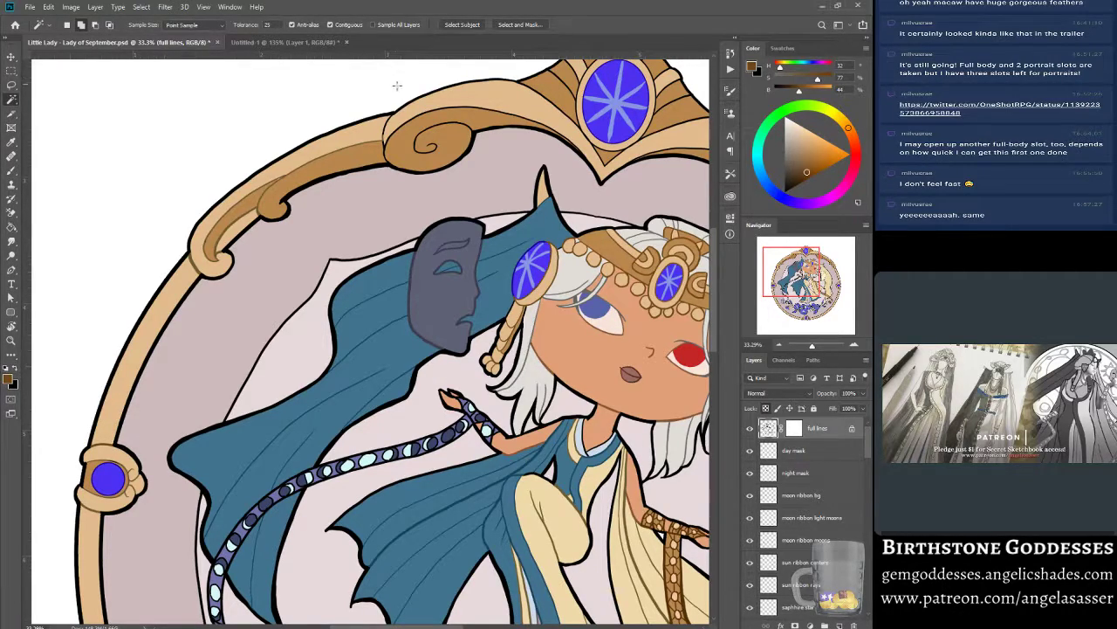
pyautogui.click(384, 138)
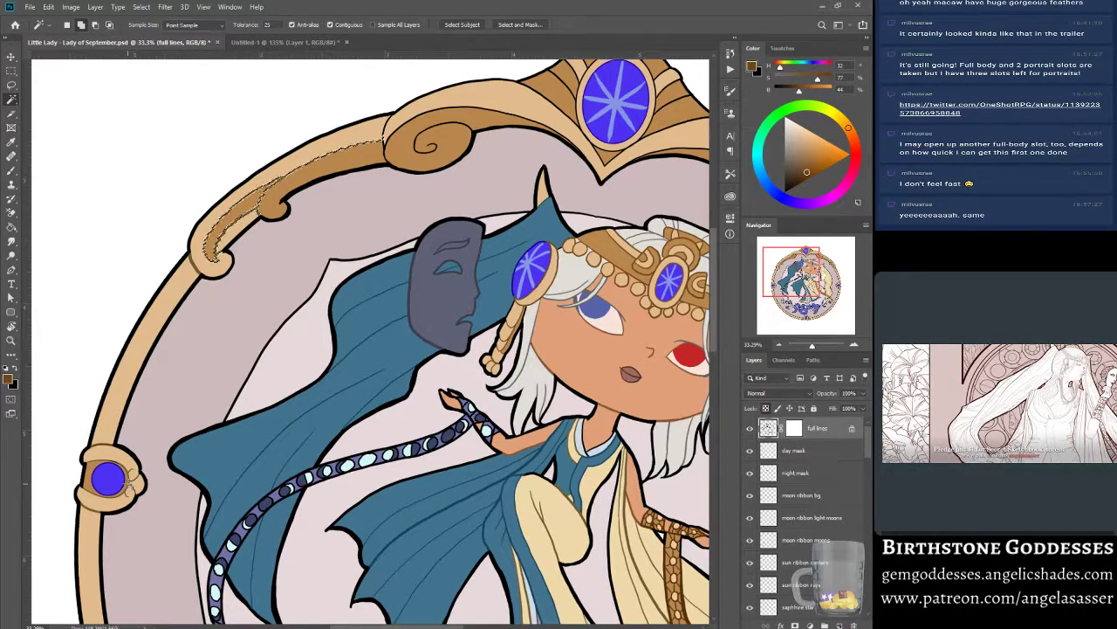
pyautogui.keyDown('shift'); pyautogui.click(129, 482); pyautogui.keyUp('shift')
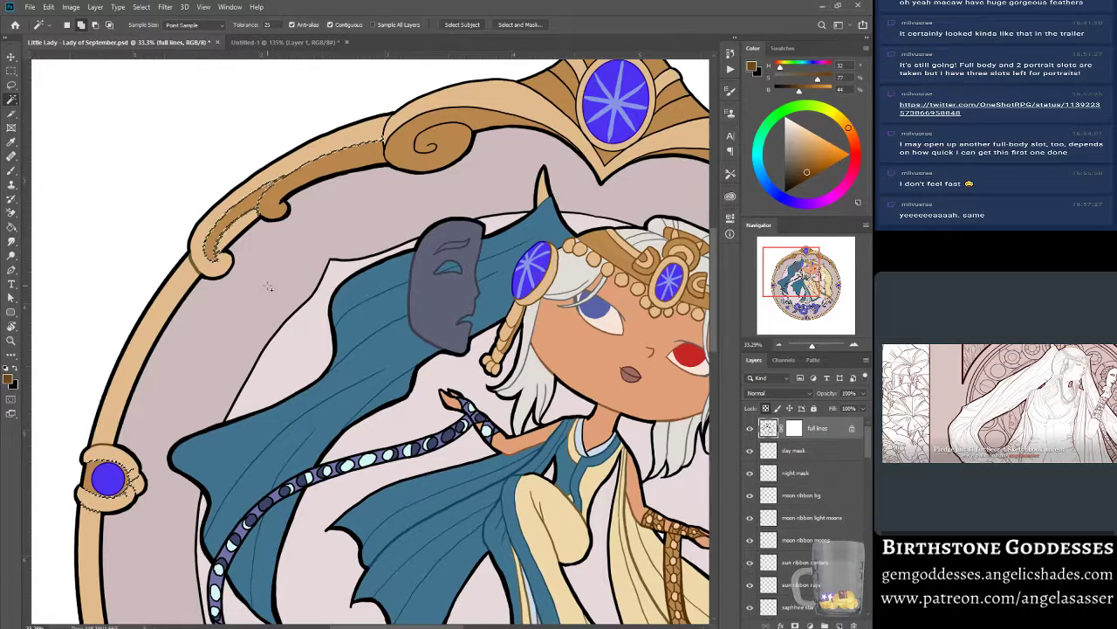
pyautogui.click(49, 7)
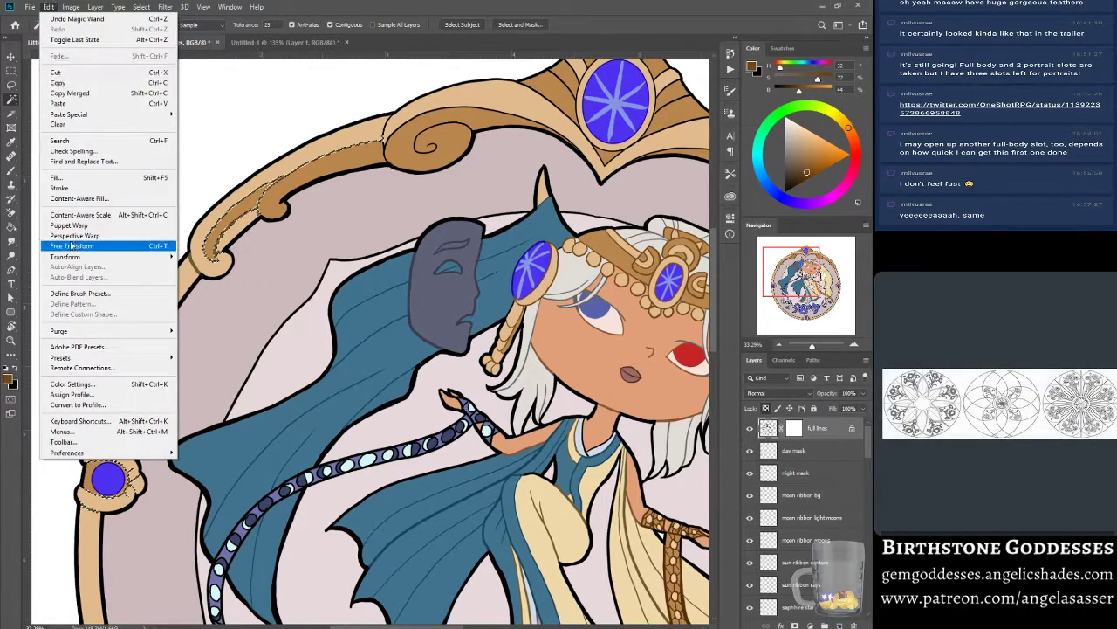
pyautogui.click(56, 177)
pyautogui.click(745, 417)
pyautogui.press('w')
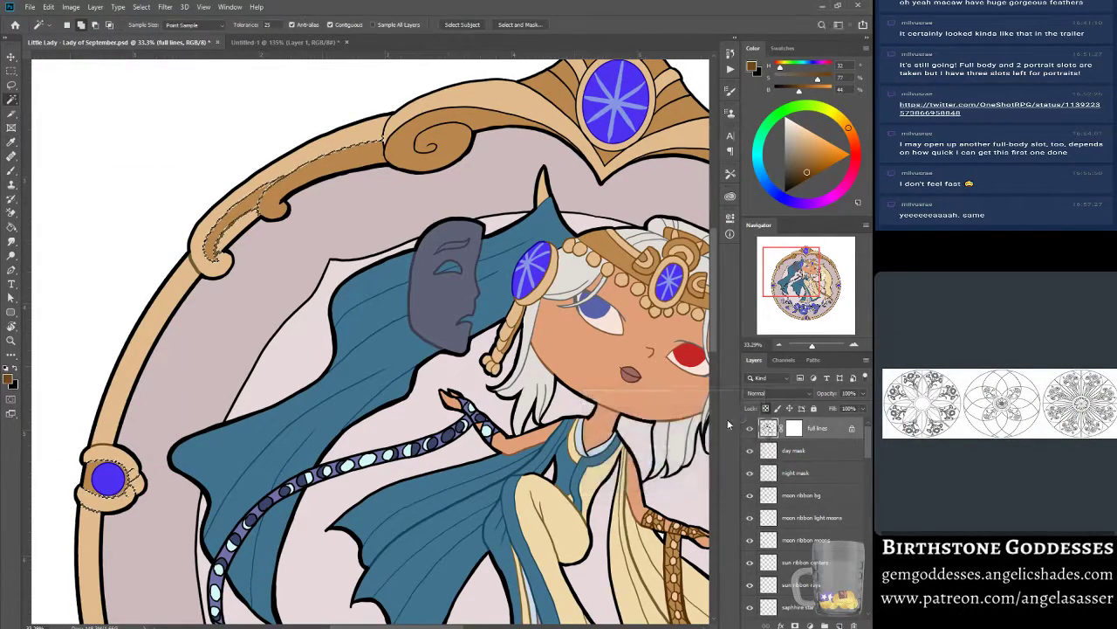
pyautogui.hotkey('ctrl', 'd')
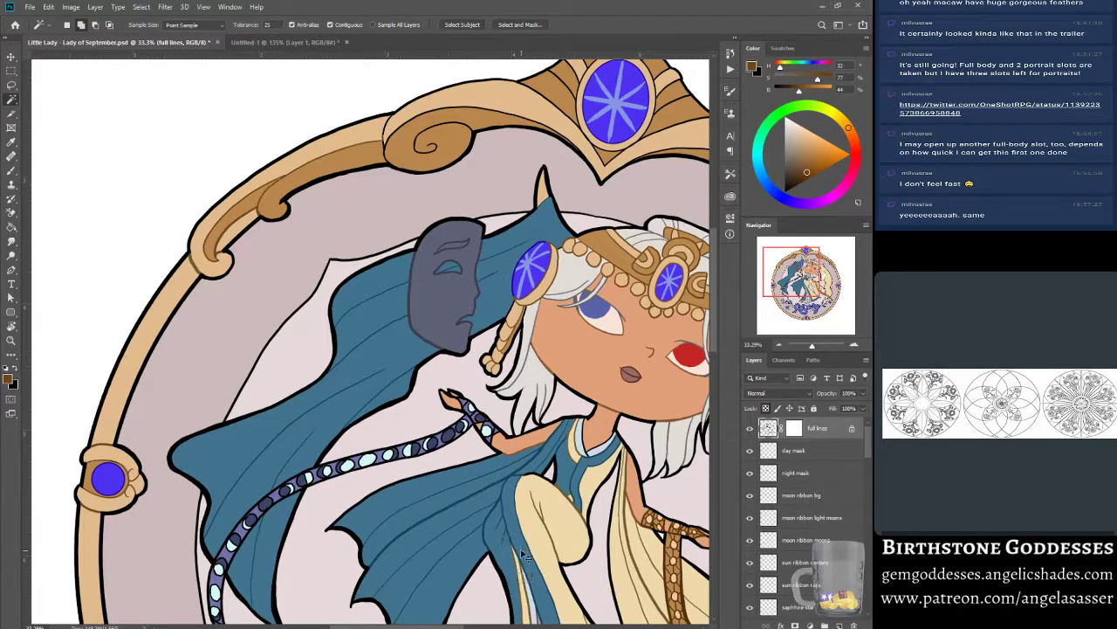
pyautogui.hotkey('ctrl', 's')
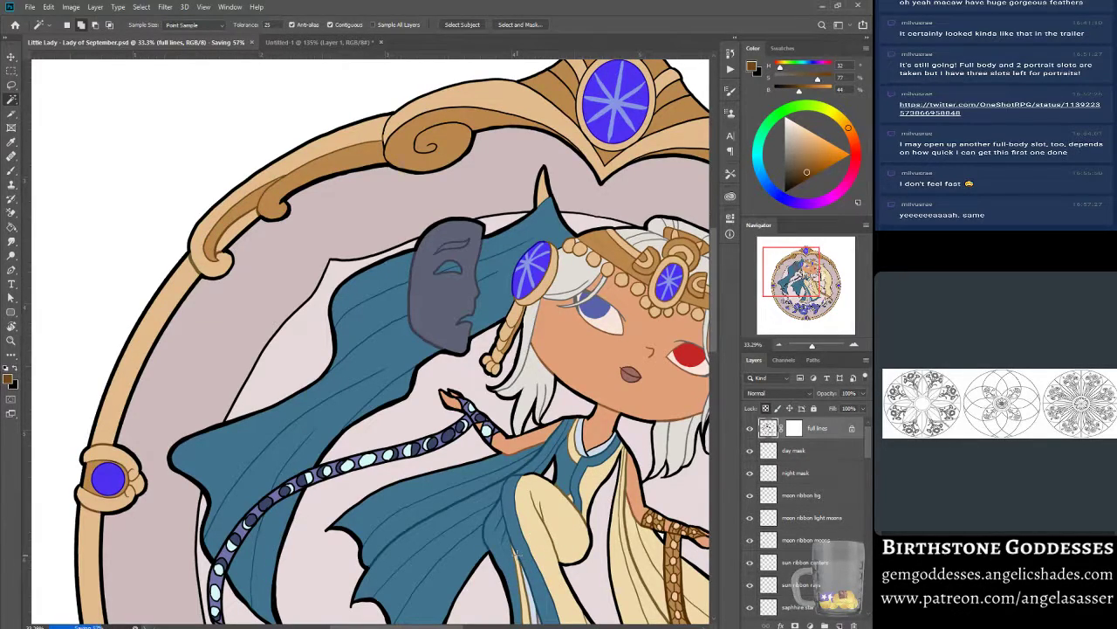
# Touch up the inner lines of the gem mount and the scroll ornament above it with the brown brush.
pyautogui.press('z')
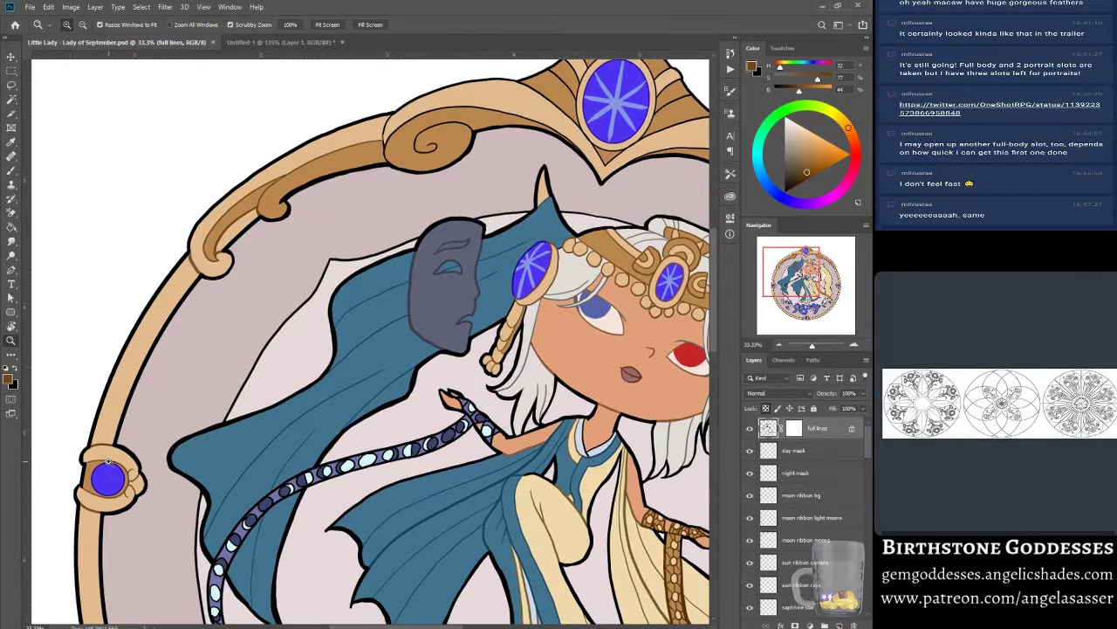
pyautogui.click(111, 462)
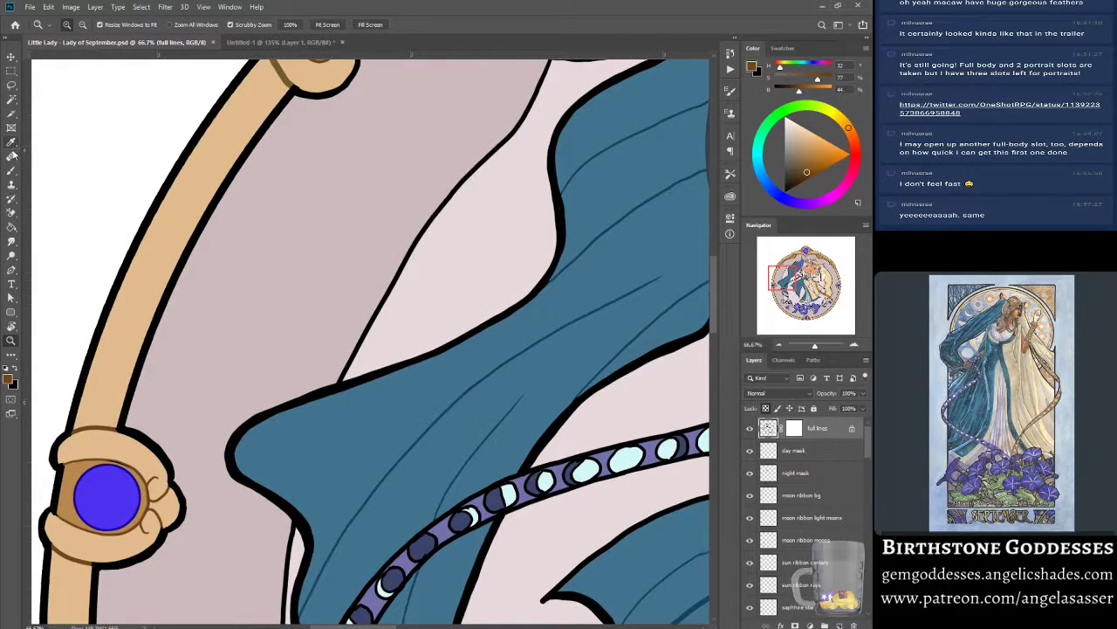
pyautogui.click(12, 171)
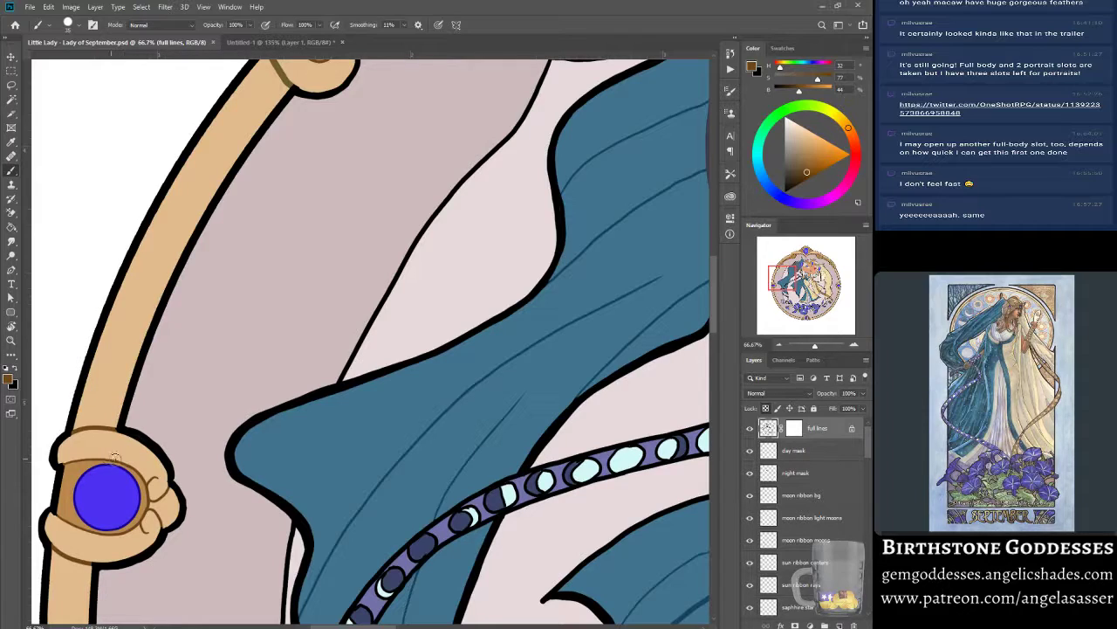
pyautogui.moveTo(116, 459); pyautogui.dragTo(140, 470)
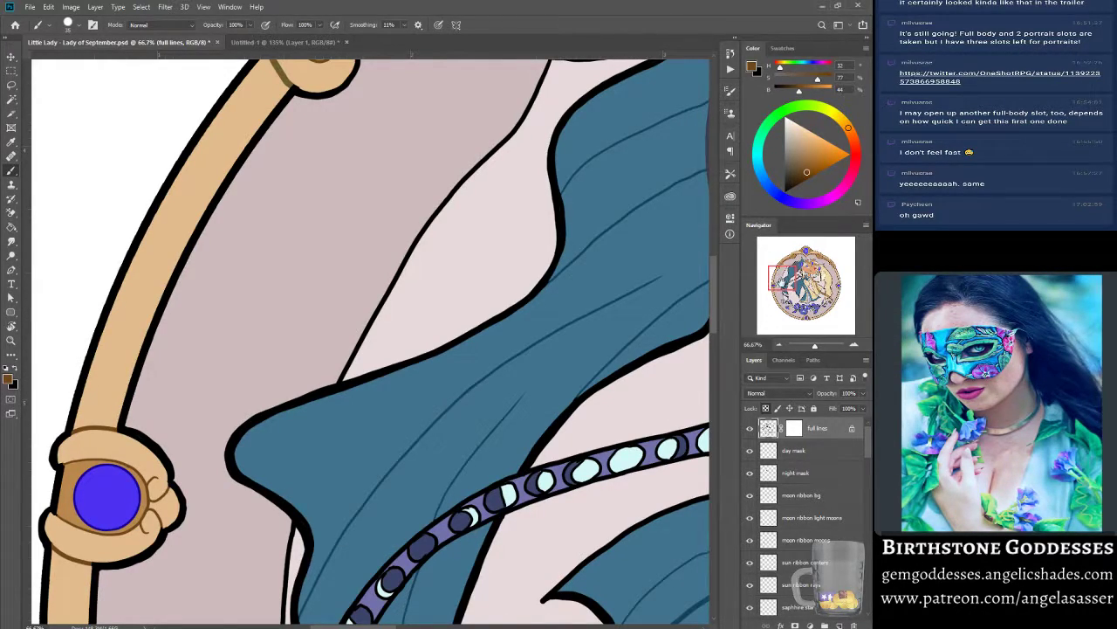
pyautogui.moveTo(783, 282); pyautogui.dragTo(785, 272)
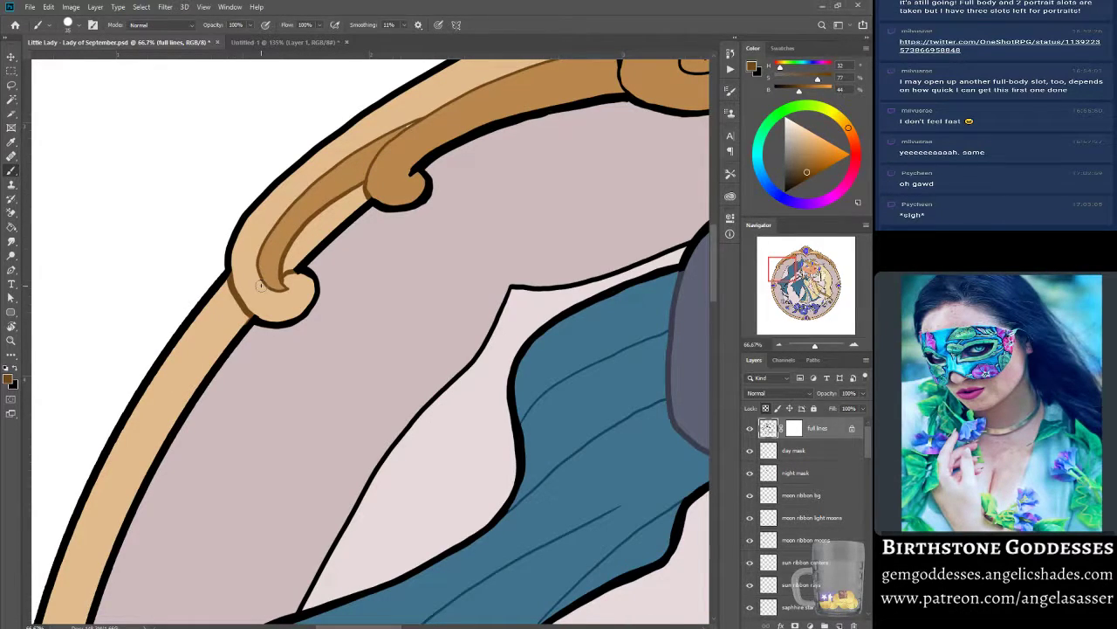
pyautogui.moveTo(784, 271); pyautogui.dragTo(793, 267)
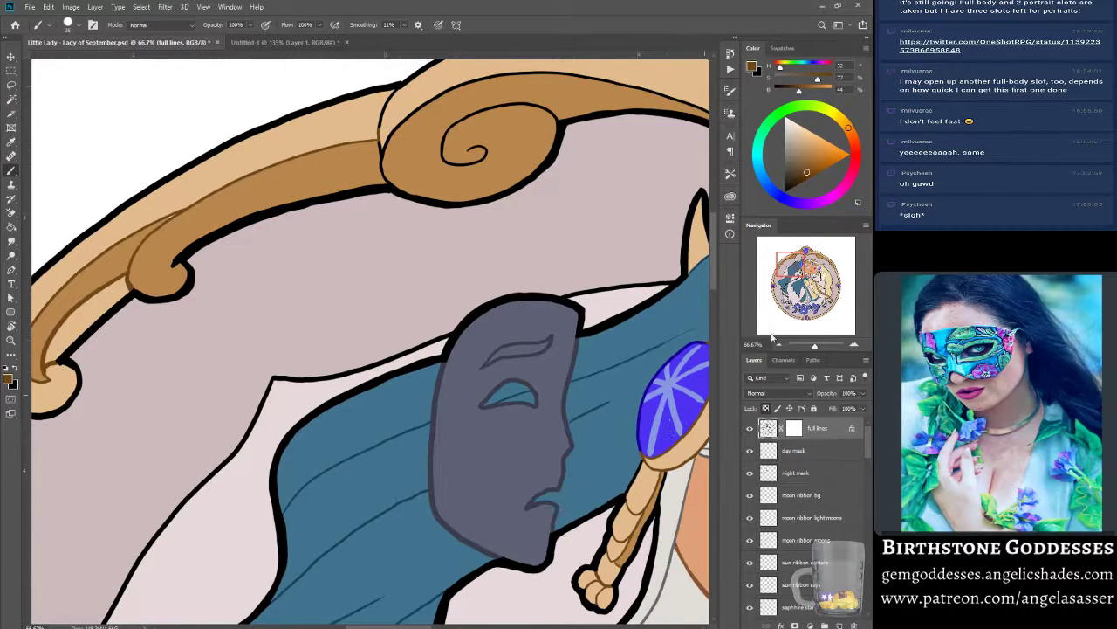
pyautogui.moveTo(797, 268); pyautogui.dragTo(792, 268)
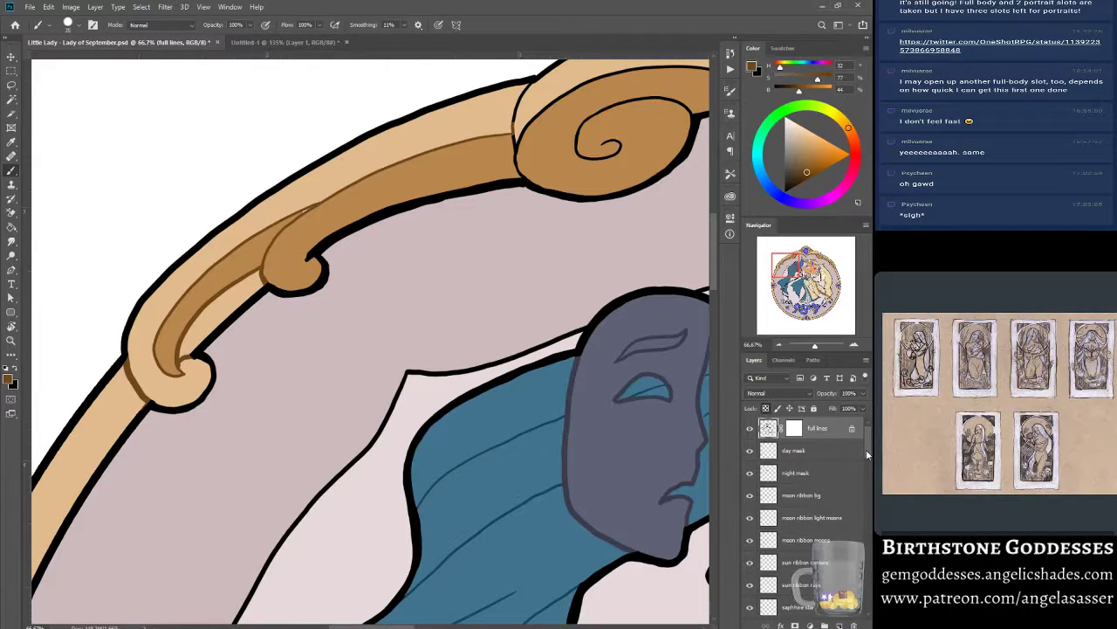
pyautogui.scroll(-3, 867, 458)
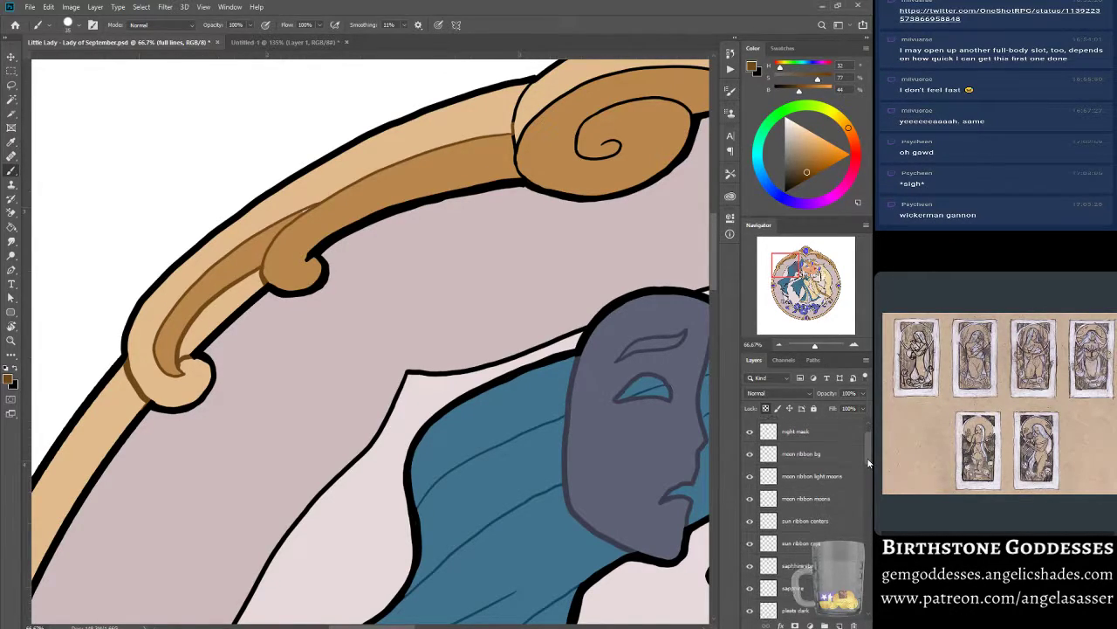
pyautogui.scroll(-2, 867, 463)
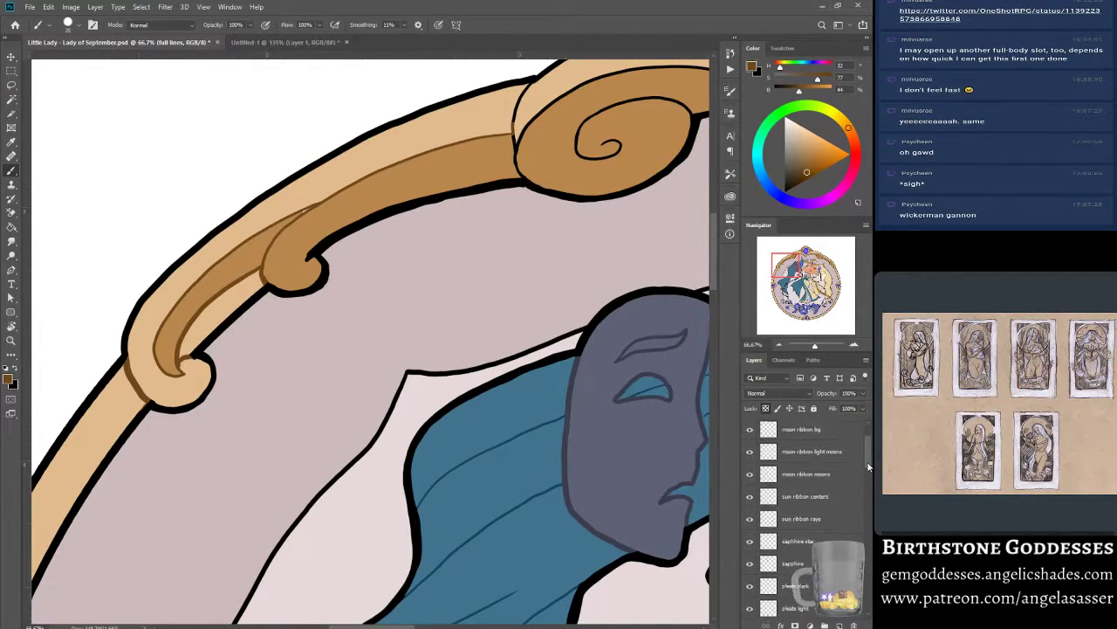
pyautogui.moveTo(868, 467); pyautogui.dragTo(867, 468)
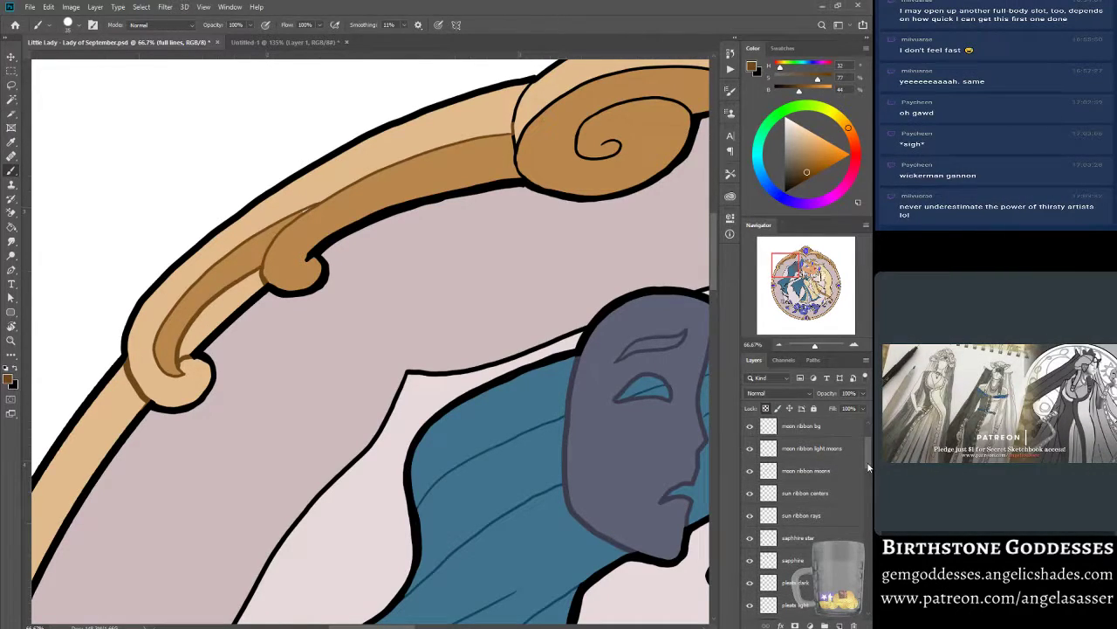
pyautogui.scroll(-1, 869, 467)
pyautogui.scroll(-3, 867, 467)
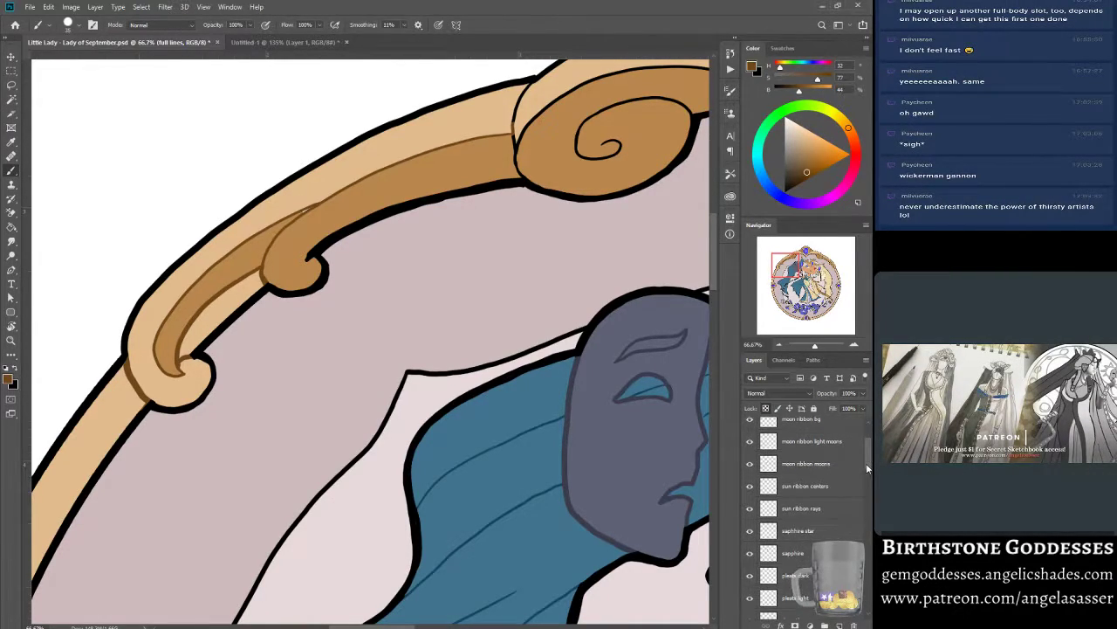
pyautogui.scroll(-8, 863, 472)
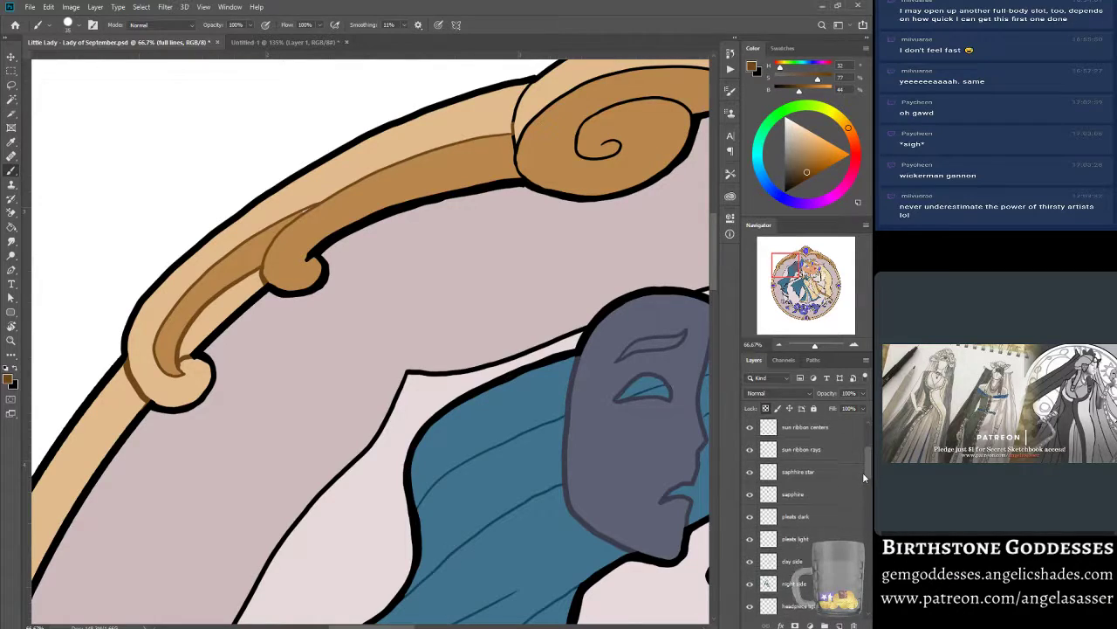
pyautogui.scroll(-10, 863, 489)
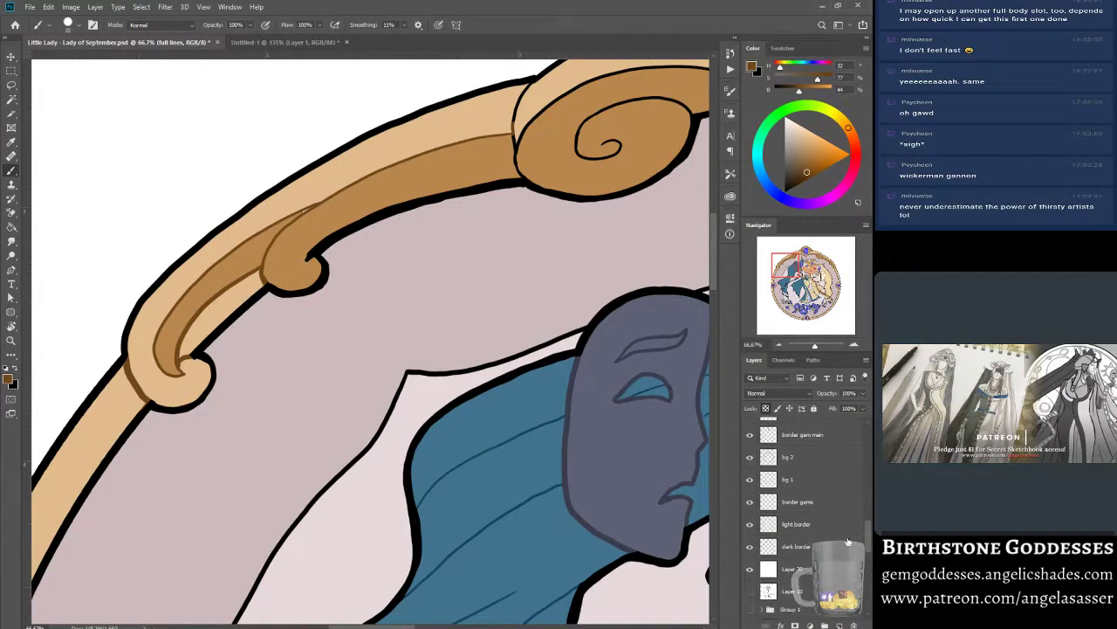
pyautogui.click(810, 524)
pyautogui.click(749, 524)
pyautogui.click(749, 524)
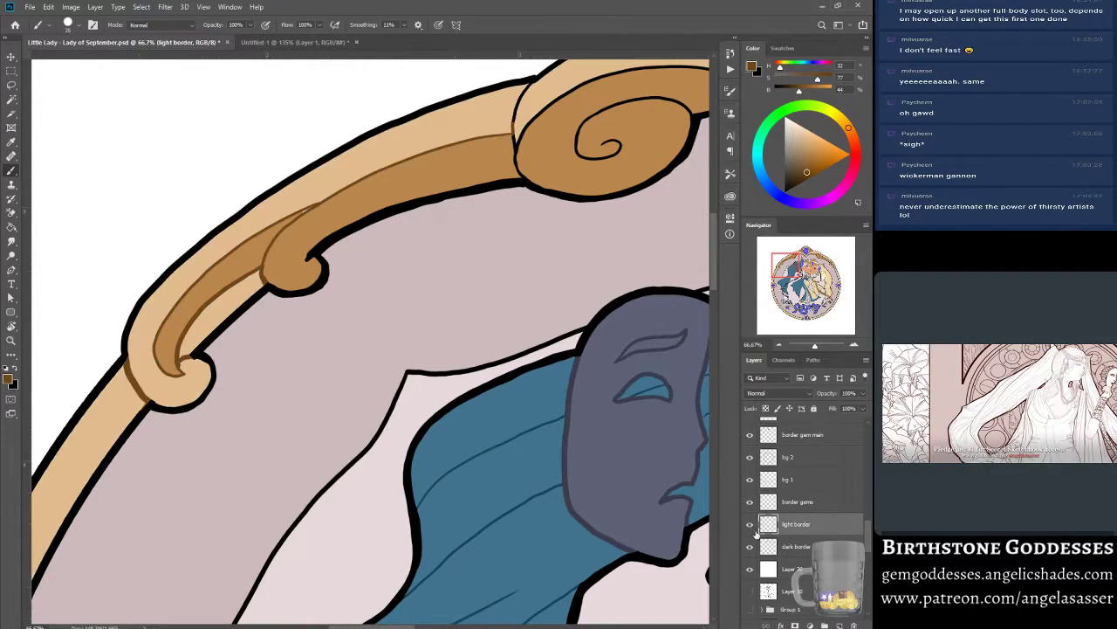
pyautogui.click(795, 545)
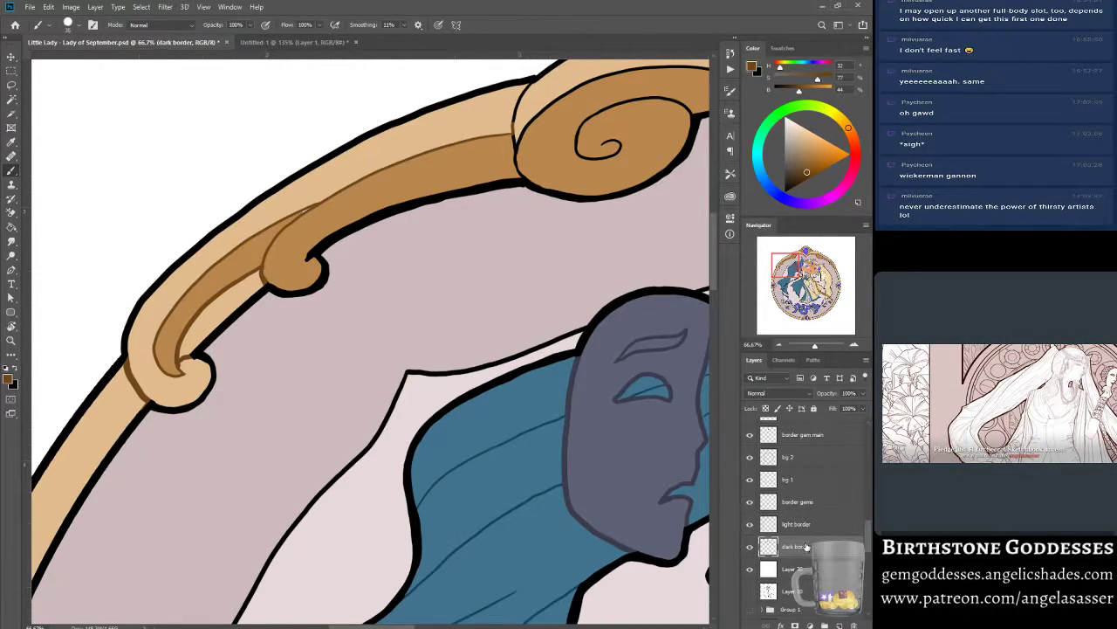
pyautogui.keyDown('alt'); pyautogui.click(300, 216); pyautogui.keyUp('alt')
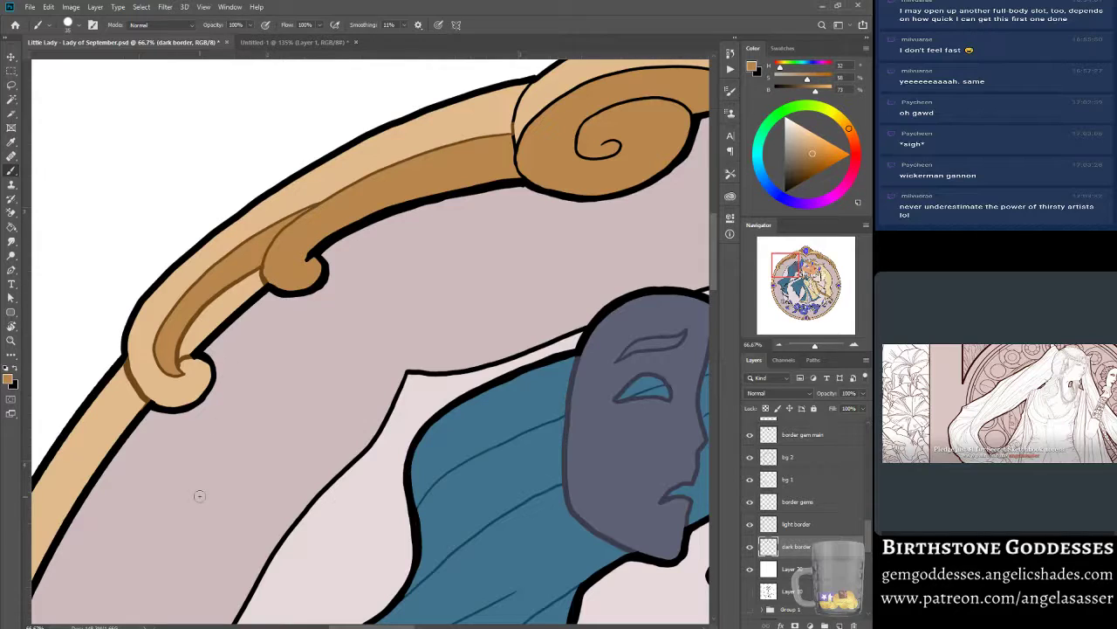
pyautogui.moveTo(864, 524); pyautogui.dragTo(861, 425)
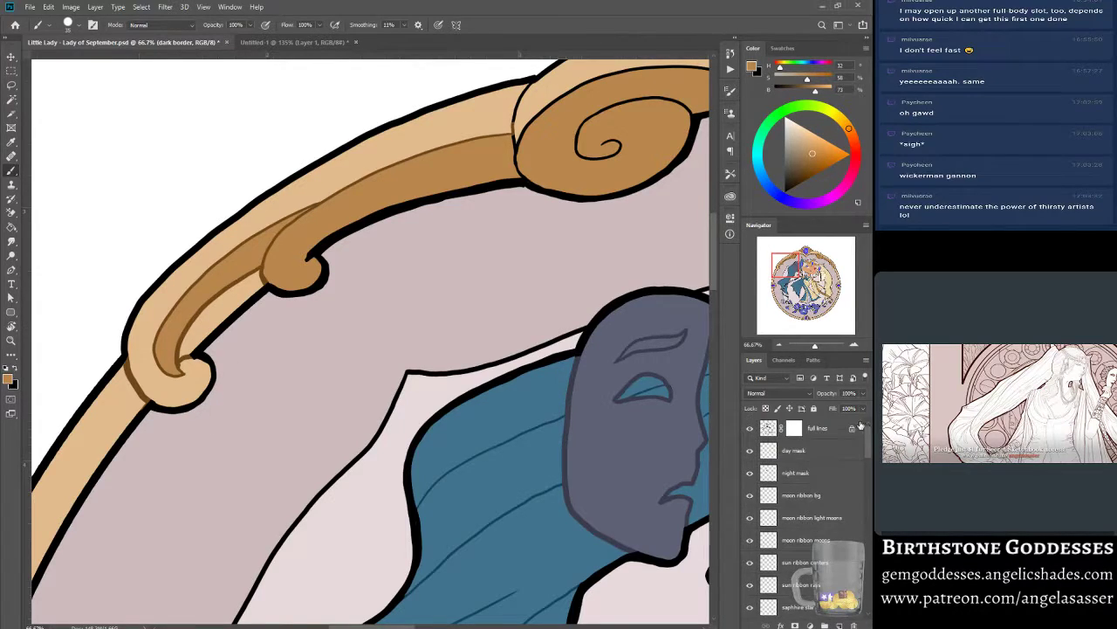
pyautogui.click(768, 427)
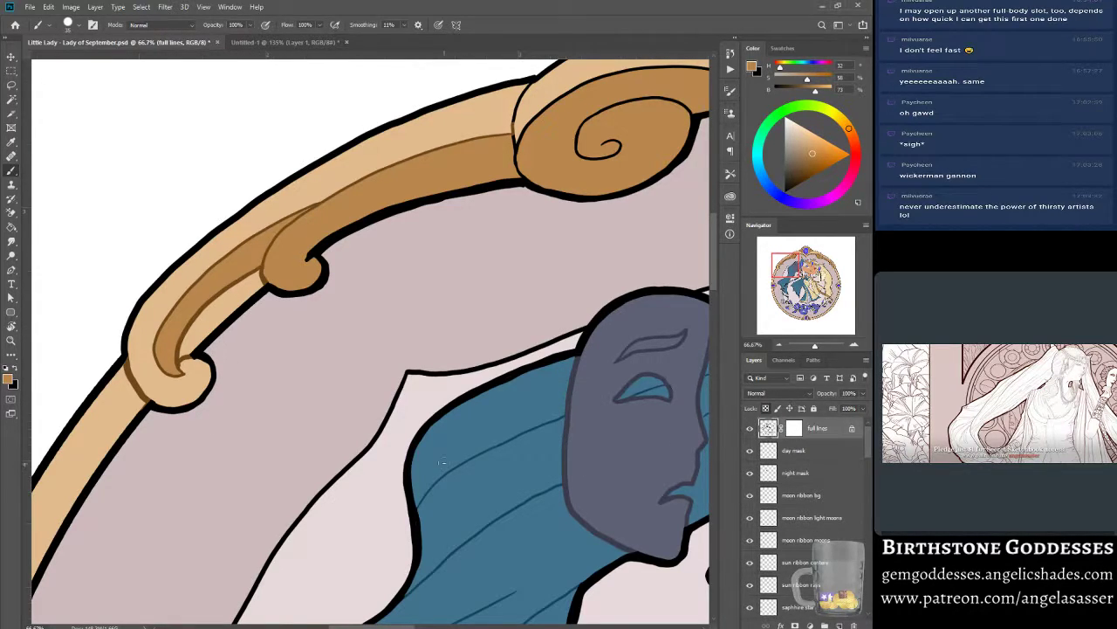
# Resample the brown line colour and recolour the inner lines of the large spiral scroll on the frame's blue veil side.
pyautogui.keyDown('alt'); pyautogui.click(127, 397); pyautogui.keyUp('alt')
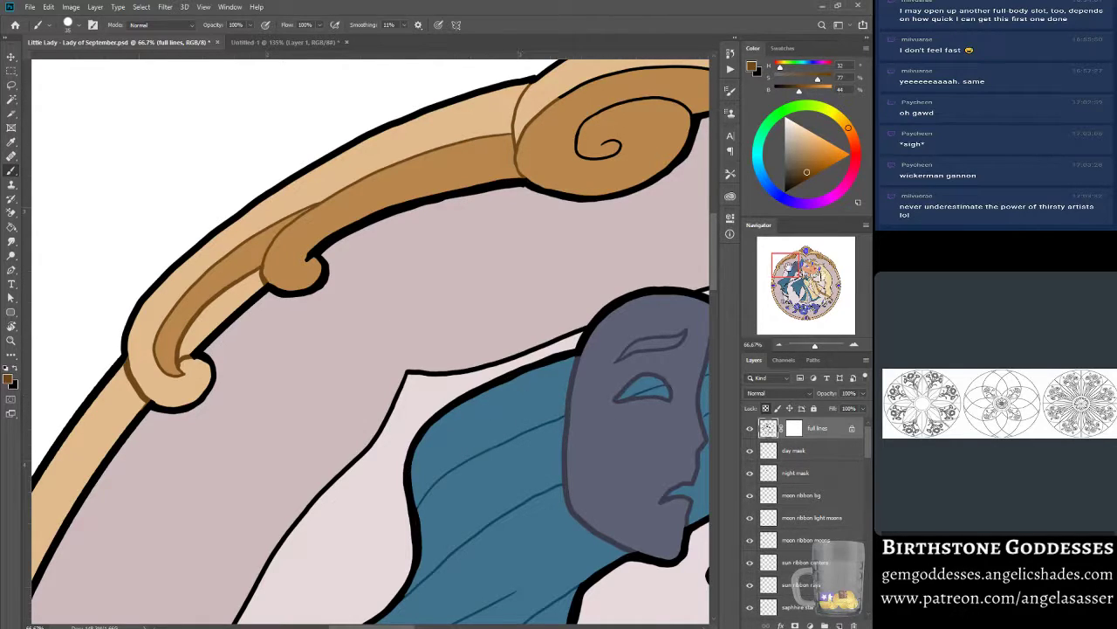
pyautogui.moveTo(611, 192)
pyautogui.mouseDown()
pyautogui.moveTo(467, 377)
pyautogui.moveTo(386, 297)
pyautogui.moveTo(395, 332)
pyautogui.mouseUp()
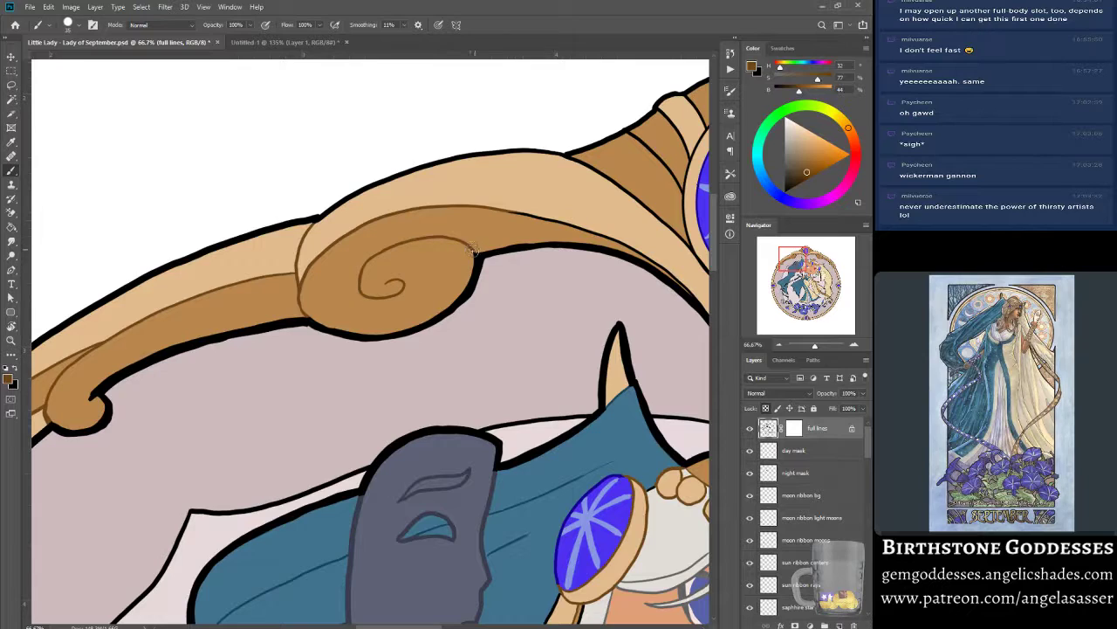
pyautogui.moveTo(507, 215)
pyautogui.mouseDown()
pyautogui.moveTo(626, 231)
pyautogui.moveTo(614, 237)
pyautogui.moveTo(667, 252)
pyautogui.moveTo(488, 269)
pyautogui.mouseUp()
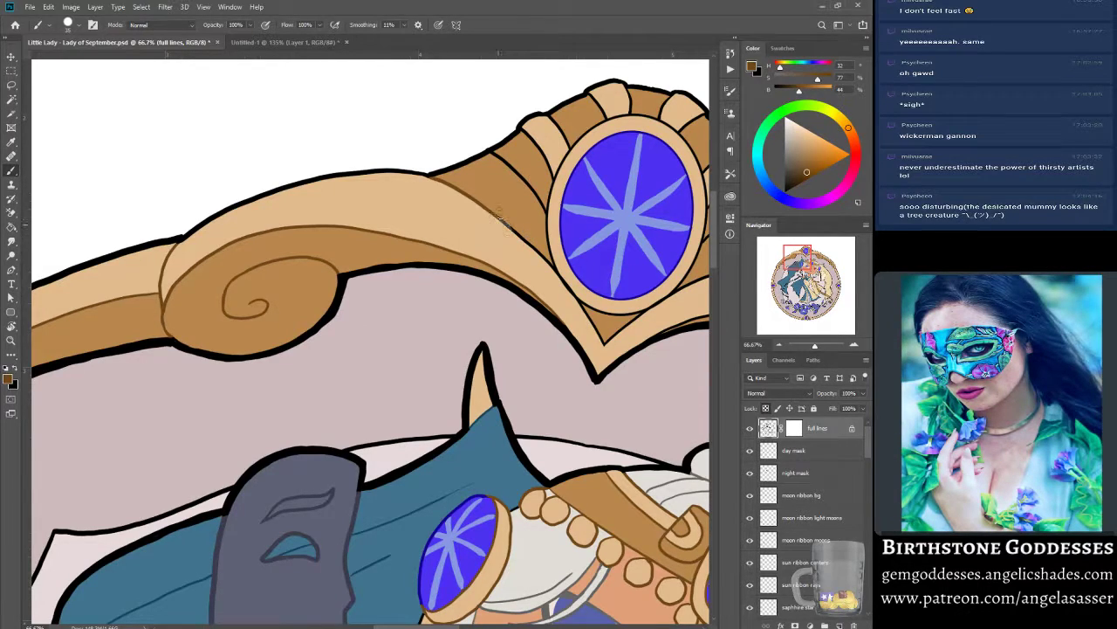
# Recolour the inner lines of the gold crest around the oval sapphire brown, including the band line running toward the cream veil side.
pyautogui.moveTo(528, 253)
pyautogui.mouseDown()
pyautogui.moveTo(586, 318)
pyautogui.moveTo(574, 280)
pyautogui.moveTo(609, 341)
pyautogui.mouseUp()
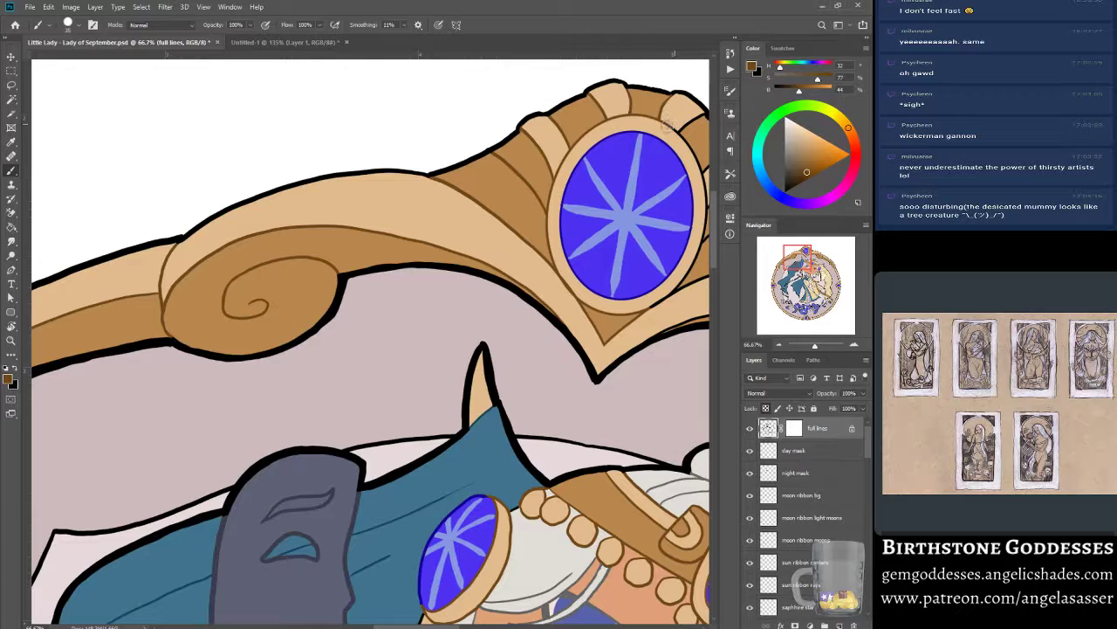
pyautogui.moveTo(802, 260)
pyautogui.mouseDown()
pyautogui.moveTo(811, 259)
pyautogui.moveTo(790, 243)
pyautogui.mouseUp()
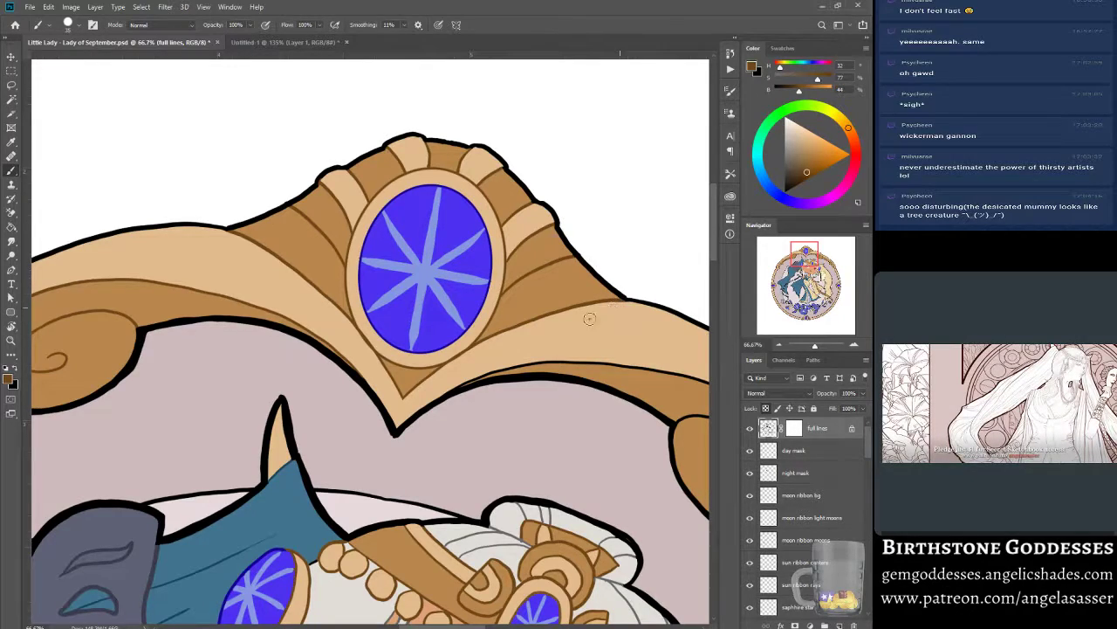
pyautogui.moveTo(456, 383); pyautogui.dragTo(591, 358)
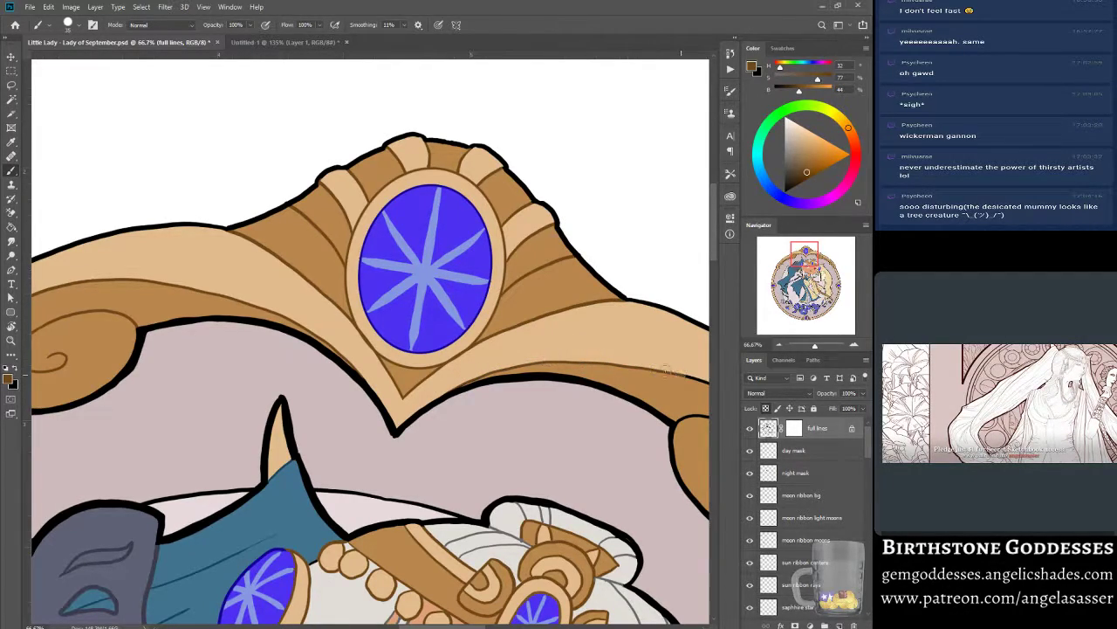
# Recolour the band line and the large spiral scroll's inner lines brown on the frame's cream veil side.
pyautogui.moveTo(798, 260); pyautogui.dragTo(811, 268)
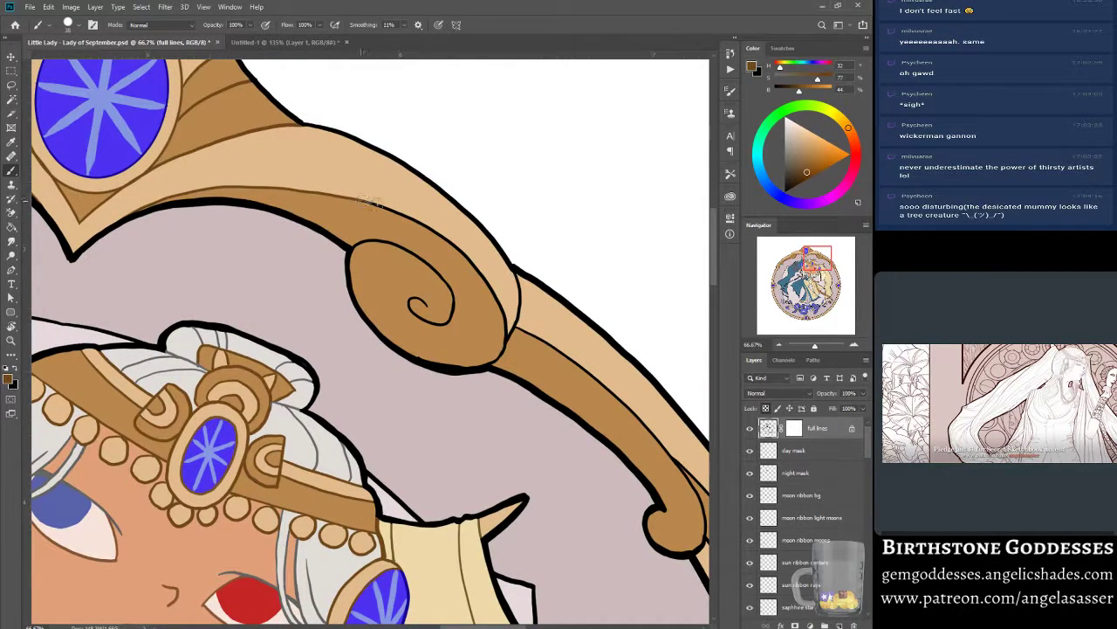
pyautogui.moveTo(370, 203)
pyautogui.mouseDown()
pyautogui.moveTo(465, 249)
pyautogui.moveTo(491, 278)
pyautogui.moveTo(503, 319)
pyautogui.mouseUp()
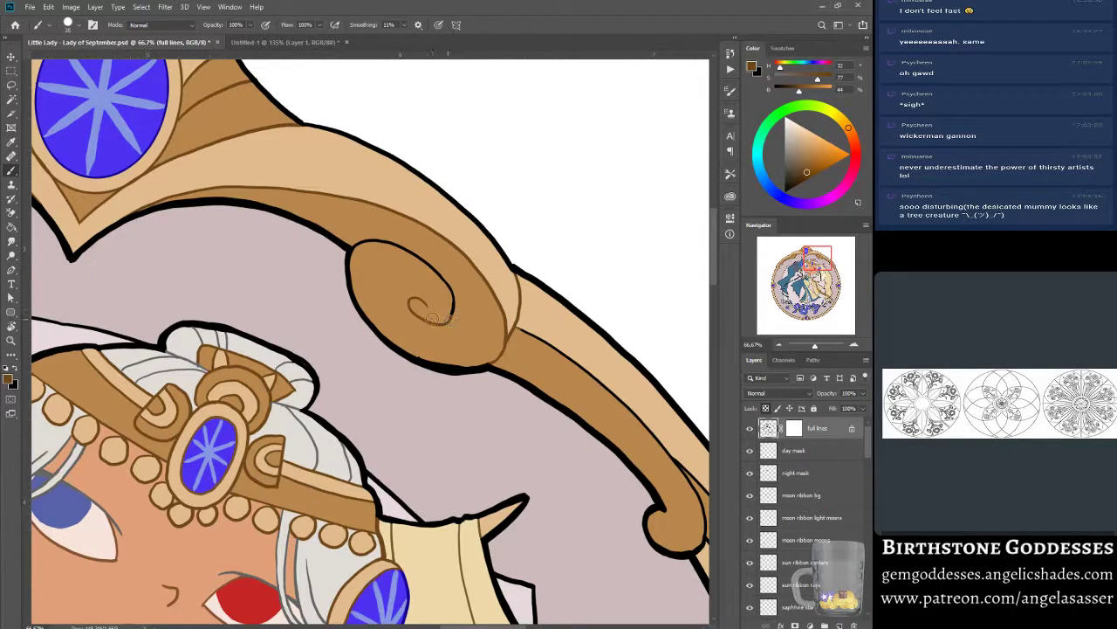
pyautogui.moveTo(449, 303)
pyautogui.mouseDown()
pyautogui.moveTo(414, 254)
pyautogui.moveTo(360, 244)
pyautogui.mouseUp()
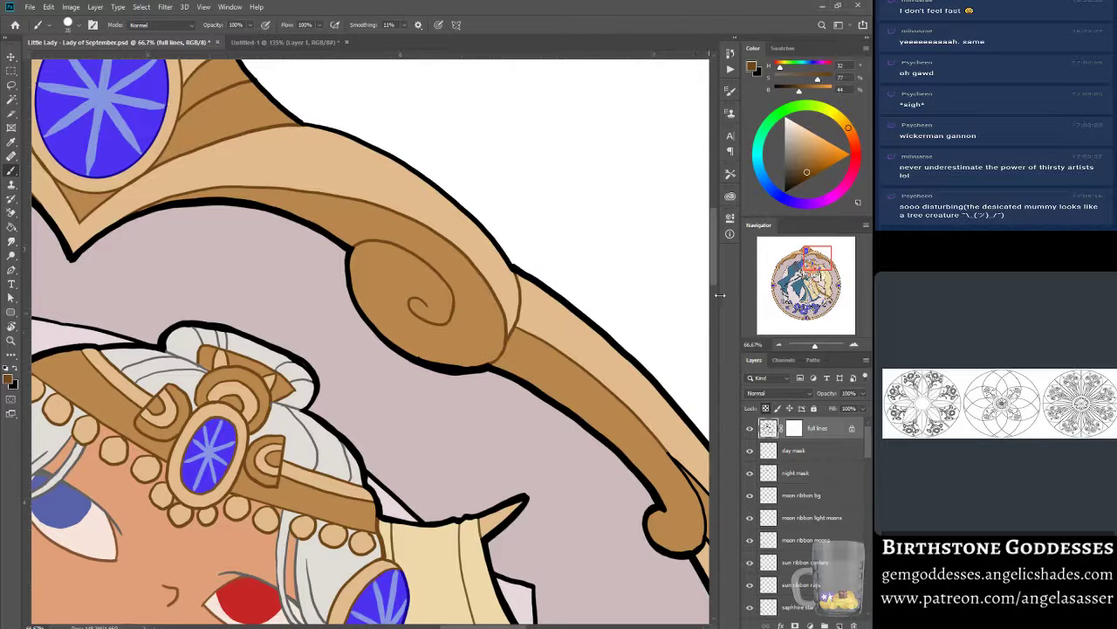
# Brown the inner lines of the two smaller scroll ends on the frame's cream veil side, including the junction with the plain band.
pyautogui.moveTo(817, 275)
pyautogui.mouseDown()
pyautogui.moveTo(805, 274)
pyautogui.moveTo(829, 269)
pyautogui.mouseUp()
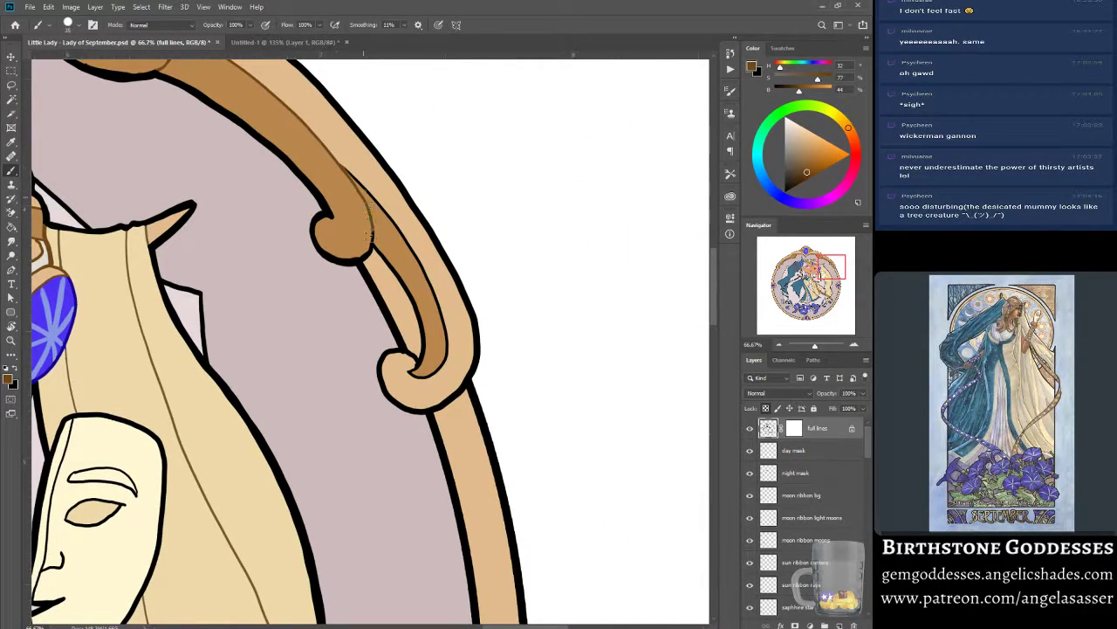
pyautogui.moveTo(363, 253)
pyautogui.mouseDown()
pyautogui.moveTo(403, 285)
pyautogui.moveTo(421, 346)
pyautogui.moveTo(414, 373)
pyautogui.moveTo(416, 348)
pyautogui.moveTo(413, 360)
pyautogui.mouseUp()
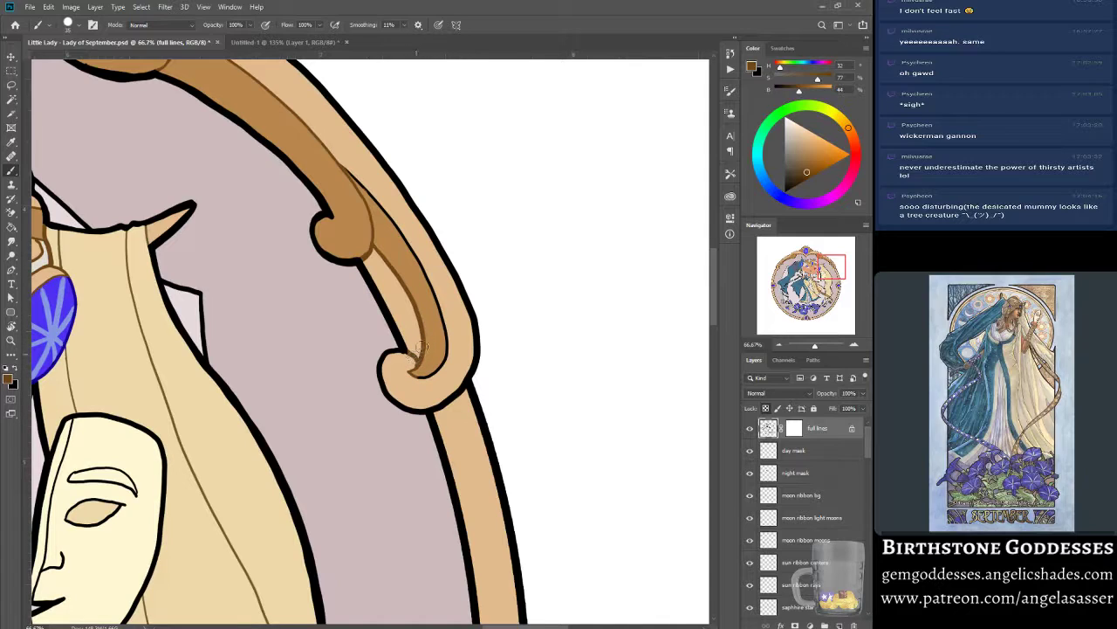
pyautogui.moveTo(342, 167)
pyautogui.mouseDown()
pyautogui.moveTo(421, 263)
pyautogui.moveTo(439, 333)
pyautogui.moveTo(425, 382)
pyautogui.mouseUp()
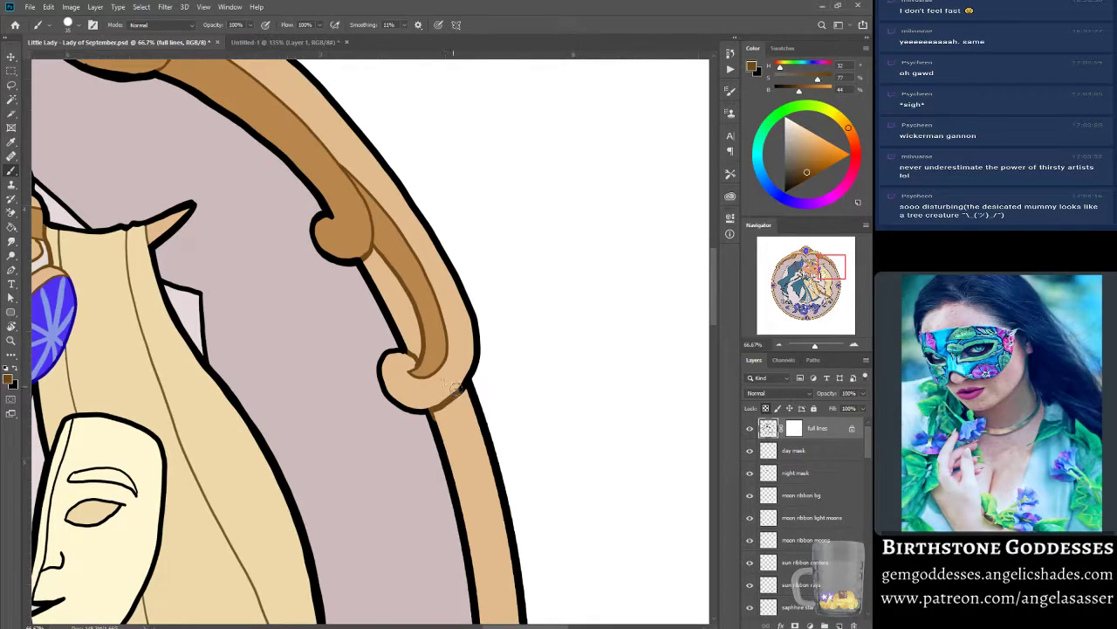
pyautogui.moveTo(456, 378); pyautogui.dragTo(451, 383)
pyautogui.press('x')
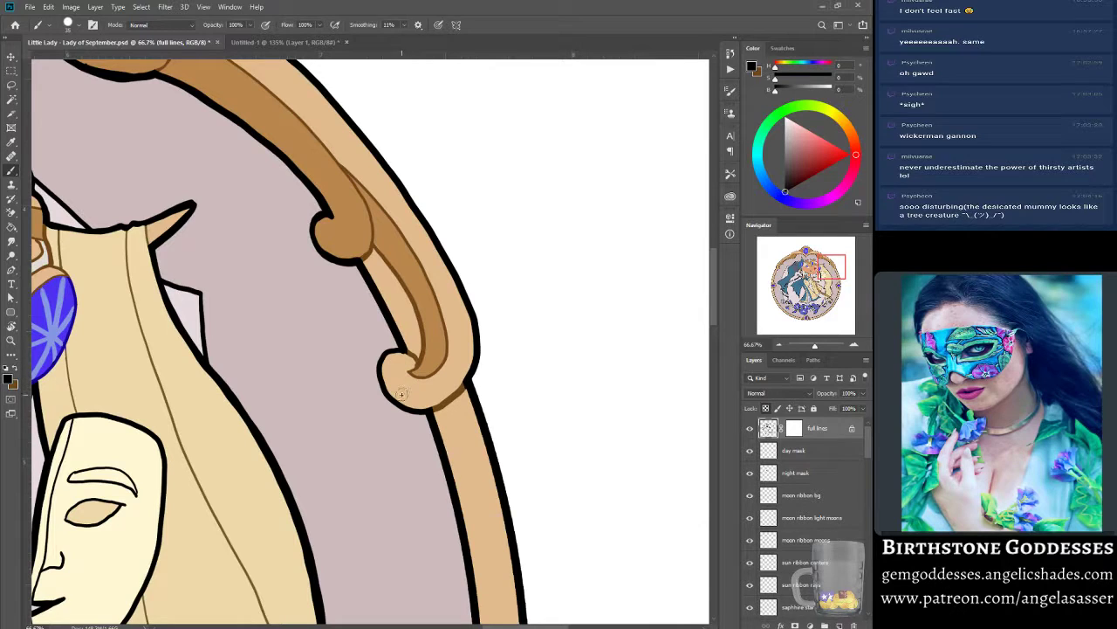
# Recolour the inner lines of the cream-veil-side gem mount brown, including its junctions with the frame band, keeping the outer outline black.
pyautogui.moveTo(829, 279); pyautogui.dragTo(829, 281)
pyautogui.press('x')
pyautogui.moveTo(521, 397); pyautogui.dragTo(552, 407)
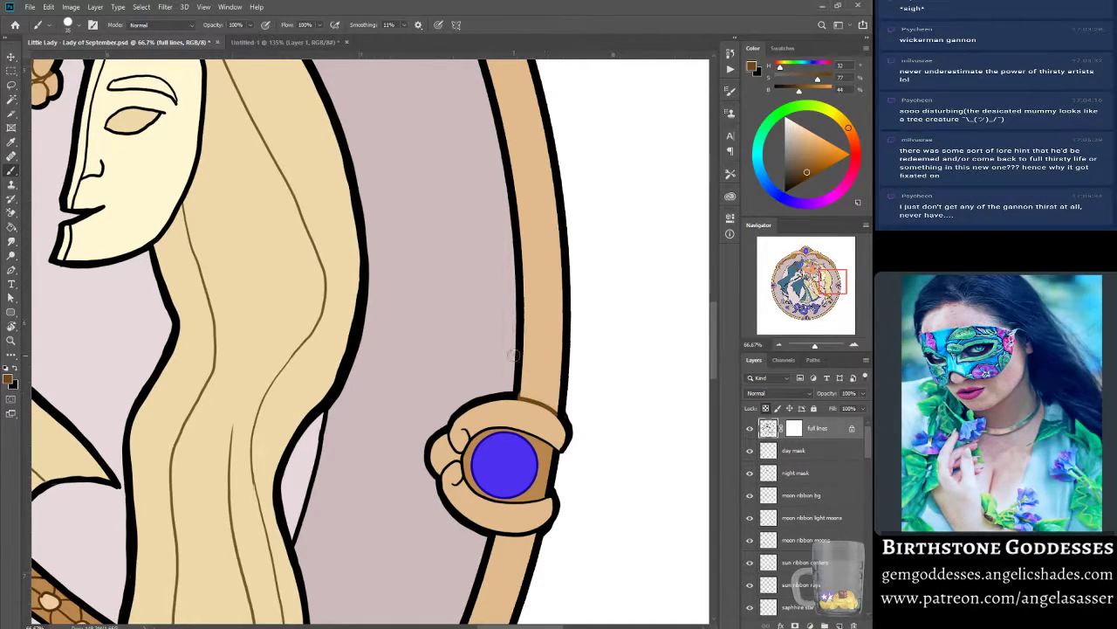
pyautogui.press('x')
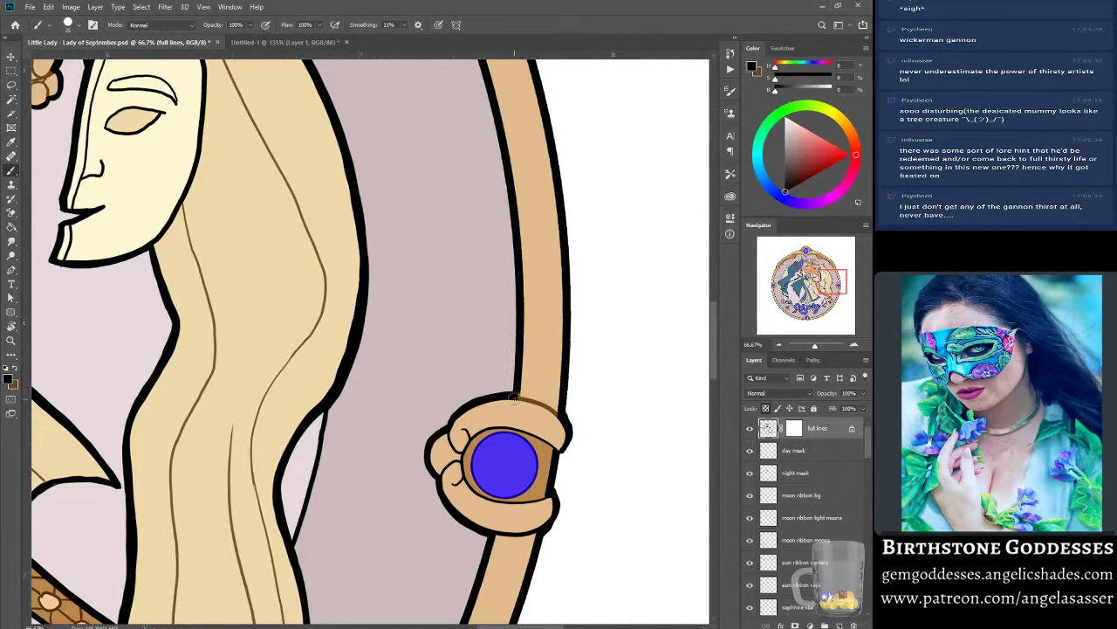
pyautogui.press('x')
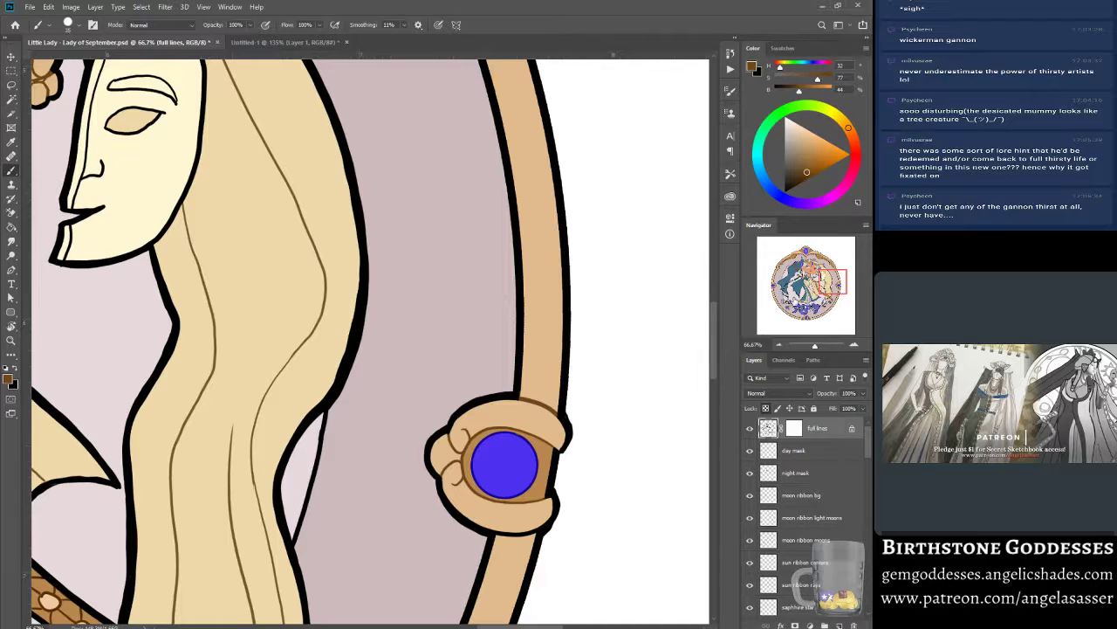
pyautogui.moveTo(827, 287); pyautogui.dragTo(825, 292)
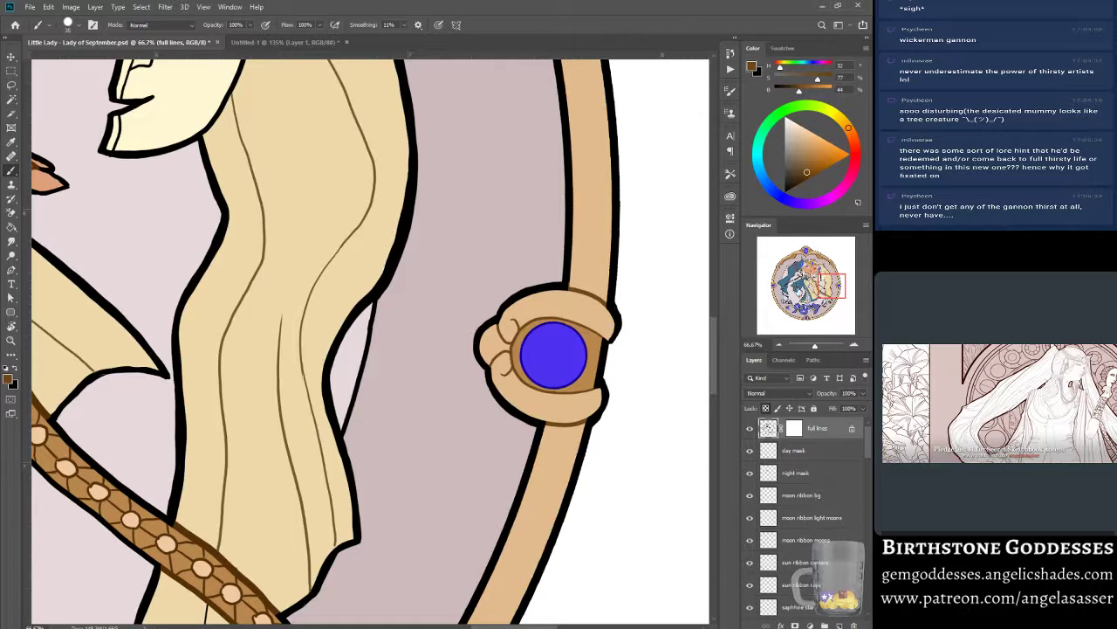
# Check the cream-side scrolls and recolour the inner lines of the gem mount below the morning glories brown.
pyautogui.moveTo(828, 287); pyautogui.dragTo(823, 266)
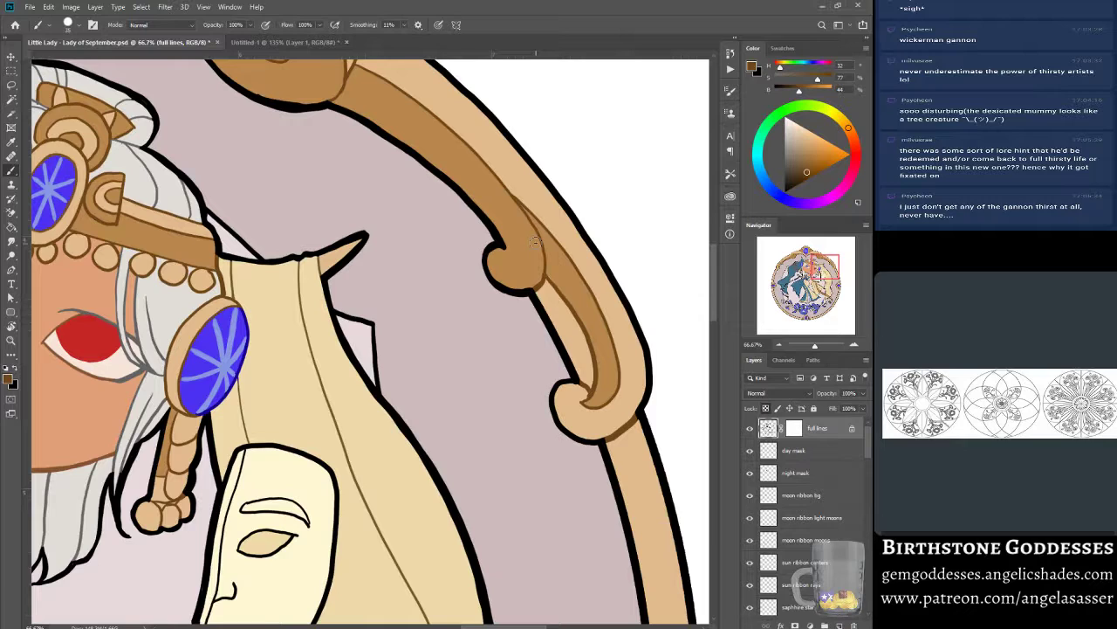
pyautogui.press('super')
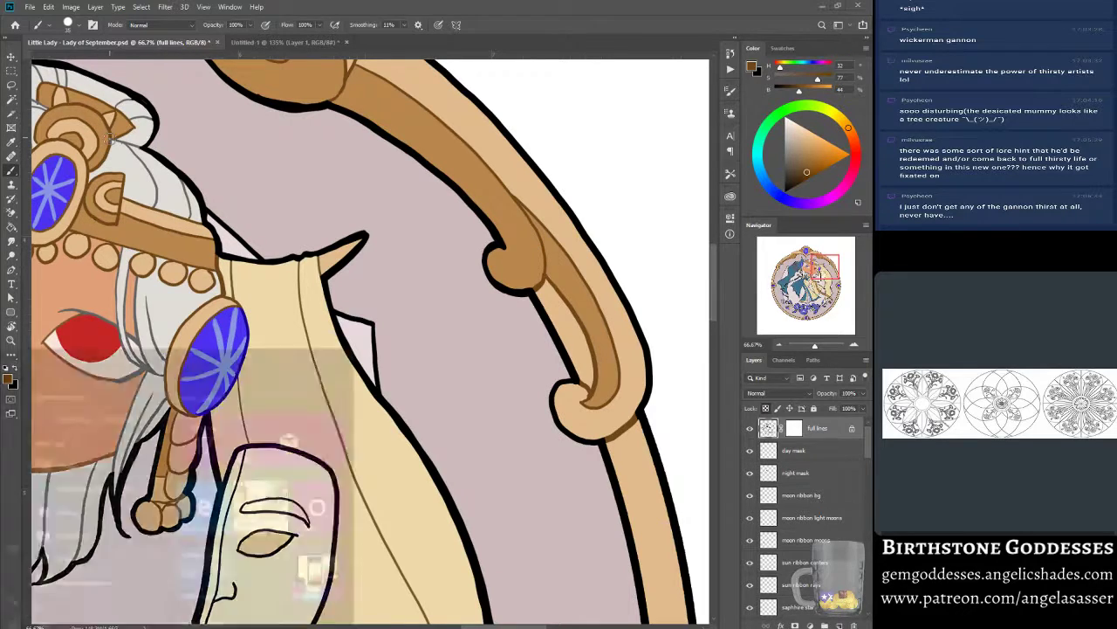
pyautogui.press('super')
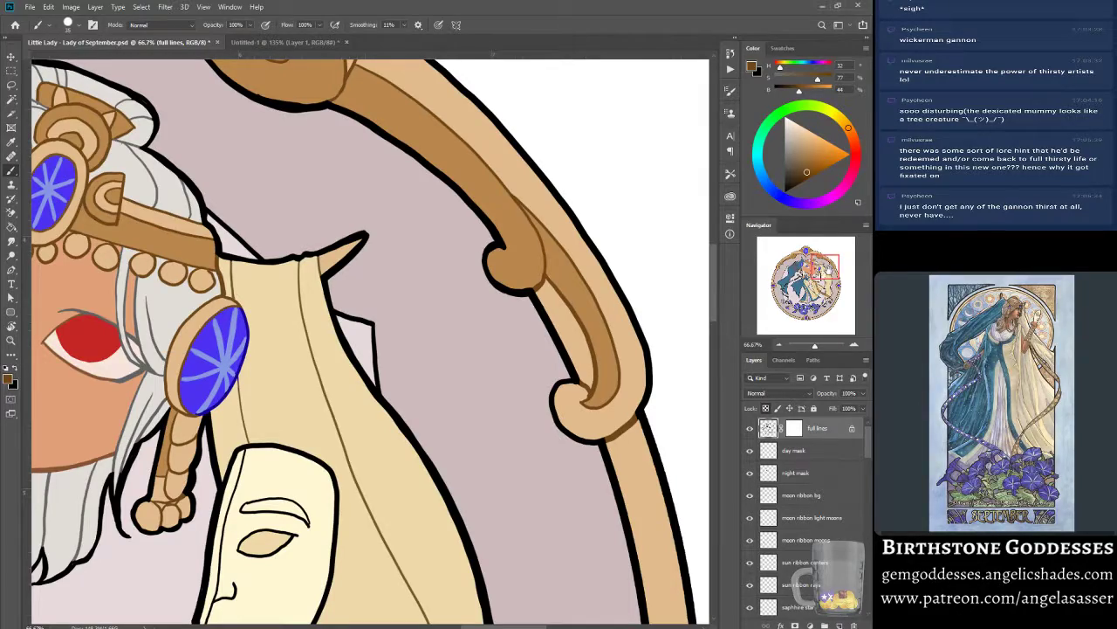
pyautogui.moveTo(828, 271); pyautogui.dragTo(806, 310)
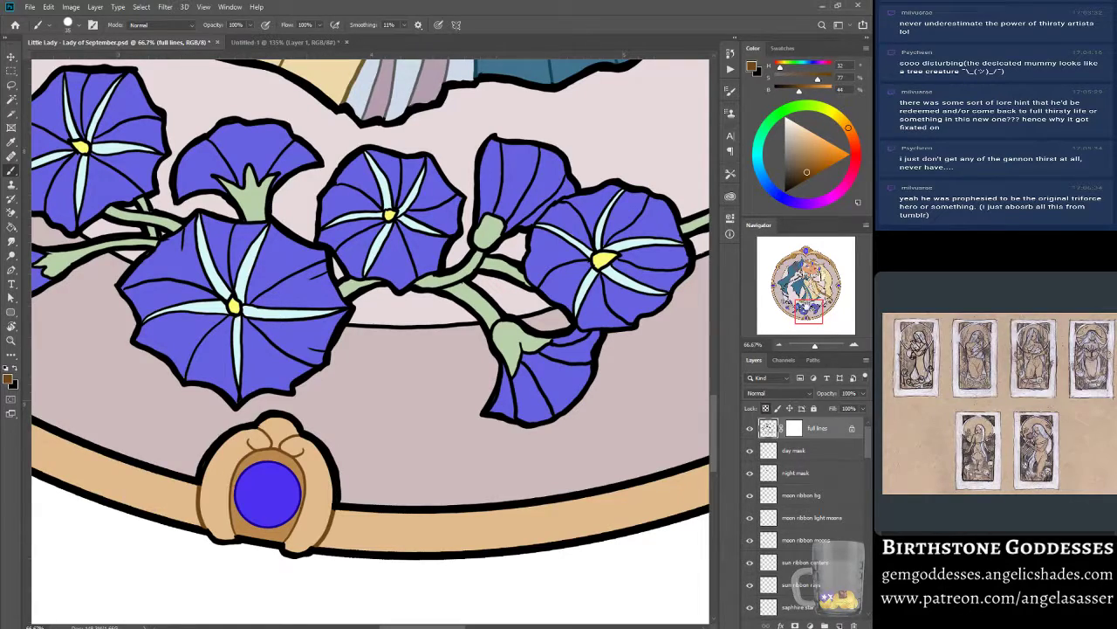
pyautogui.moveTo(806, 307)
pyautogui.mouseDown()
pyautogui.moveTo(781, 297)
pyautogui.moveTo(778, 283)
pyautogui.moveTo(806, 305)
pyautogui.mouseUp()
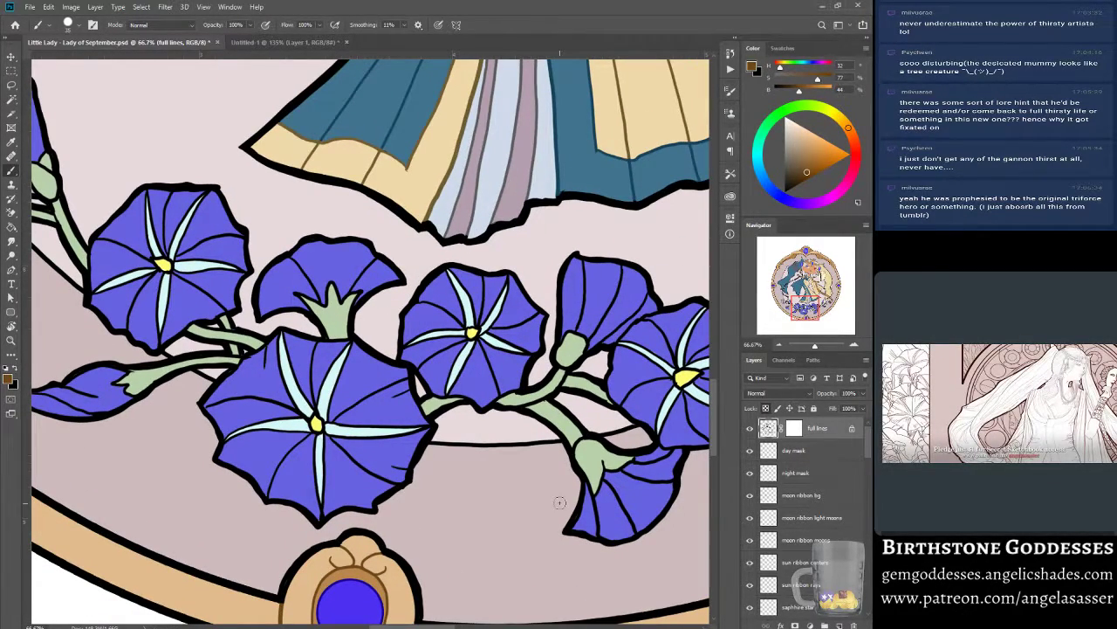
# Sample the moon ribbon's indigo, darken it to navy, and recolour the ribbon's inner moon lines from the blue veil up to the wrist.
pyautogui.moveTo(806, 346); pyautogui.dragTo(810, 346)
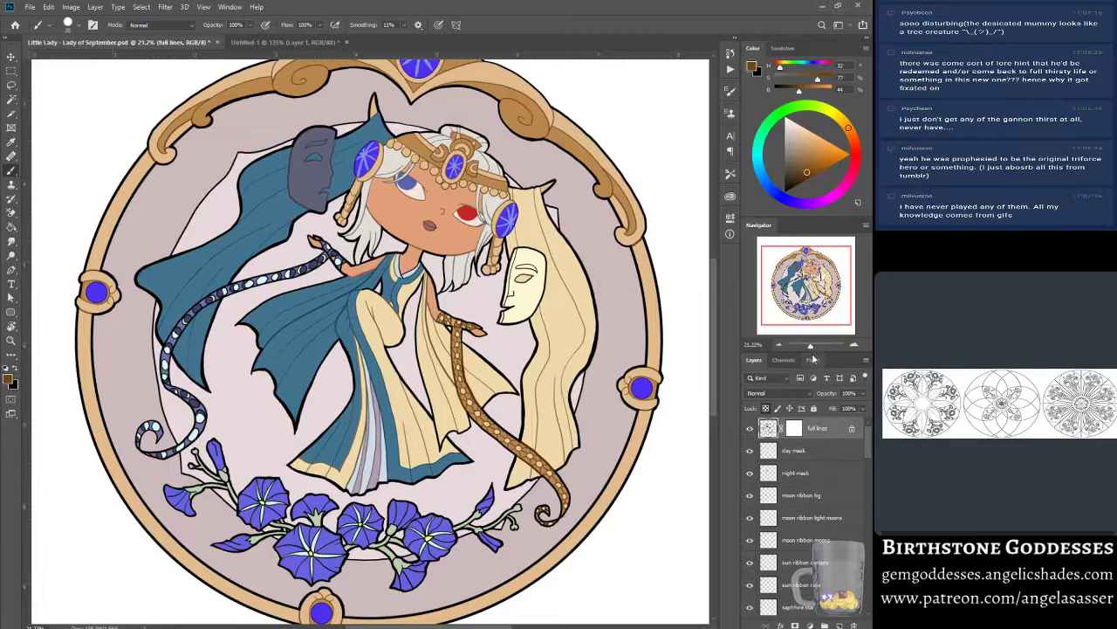
pyautogui.moveTo(810, 346); pyautogui.dragTo(813, 346)
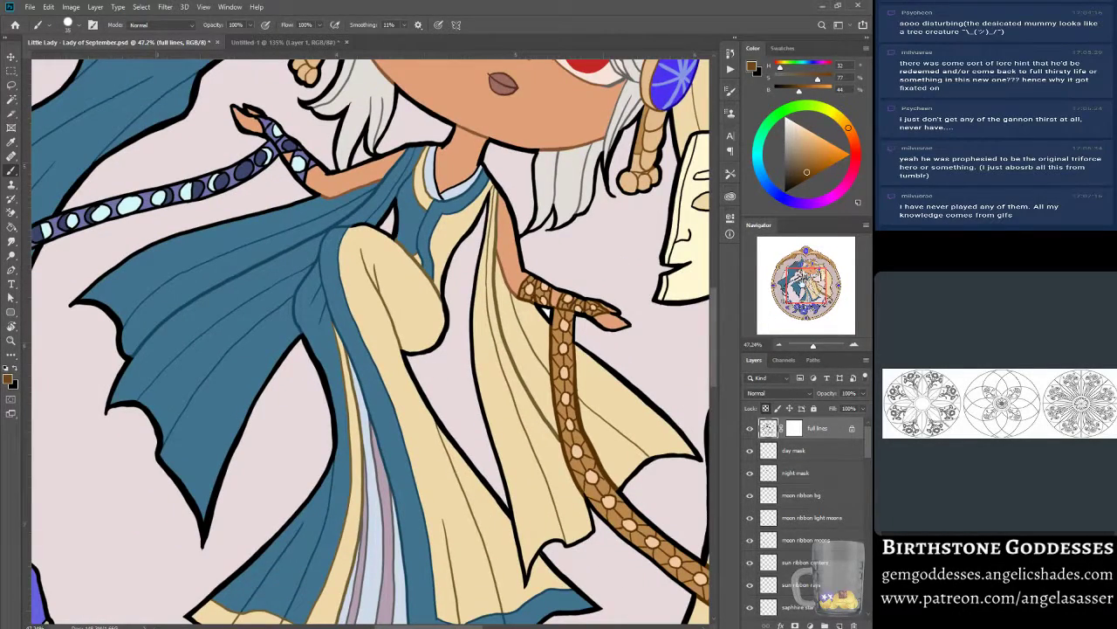
pyautogui.moveTo(808, 277); pyautogui.dragTo(793, 275)
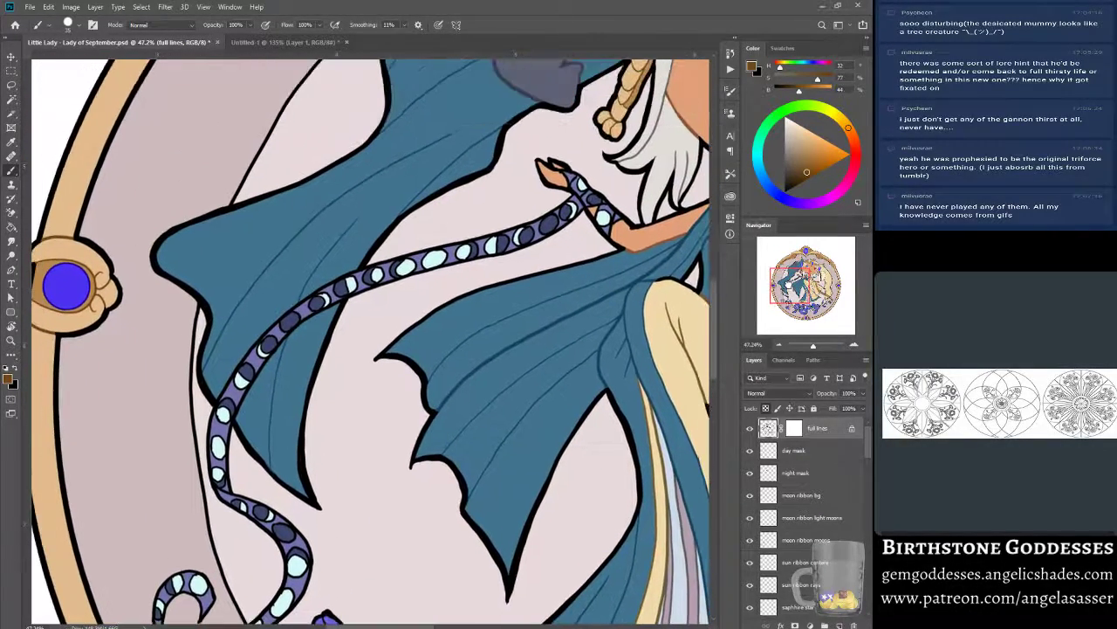
pyautogui.keyDown('alt'); pyautogui.click(369, 302); pyautogui.keyUp('alt')
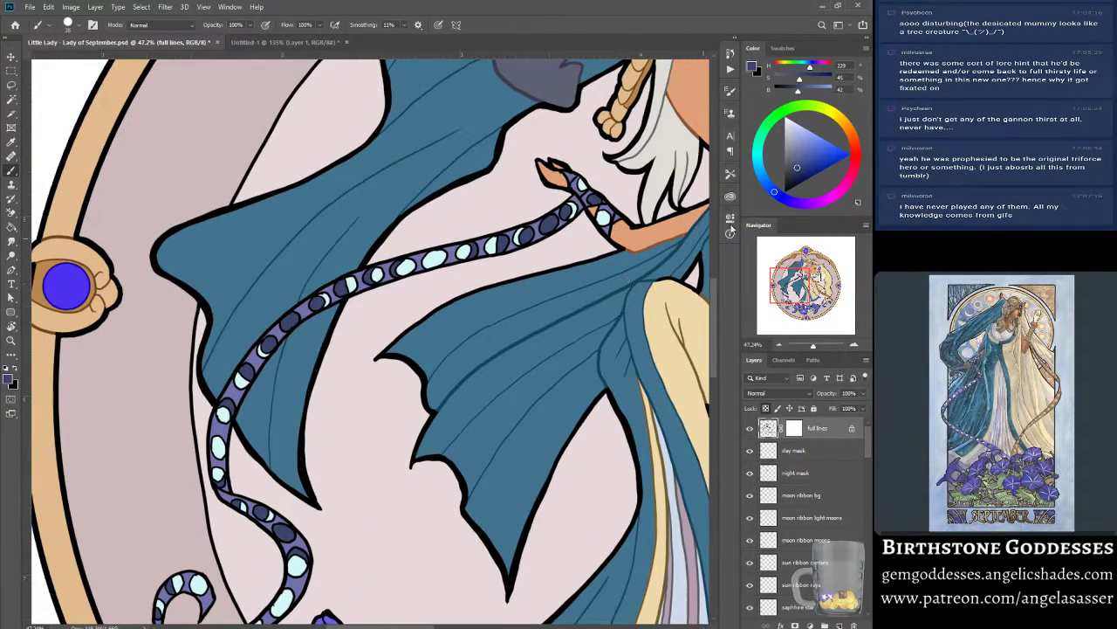
pyautogui.moveTo(798, 167); pyautogui.dragTo(793, 178)
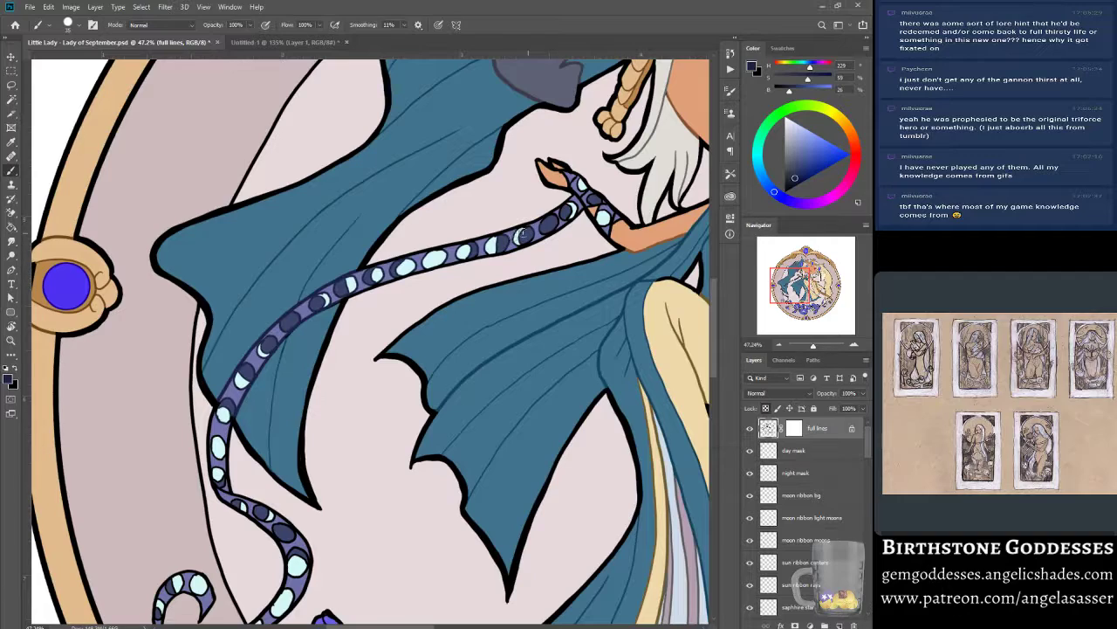
pyautogui.moveTo(519, 240)
pyautogui.mouseDown()
pyautogui.moveTo(569, 210)
pyautogui.moveTo(549, 228)
pyautogui.moveTo(583, 200)
pyautogui.mouseUp()
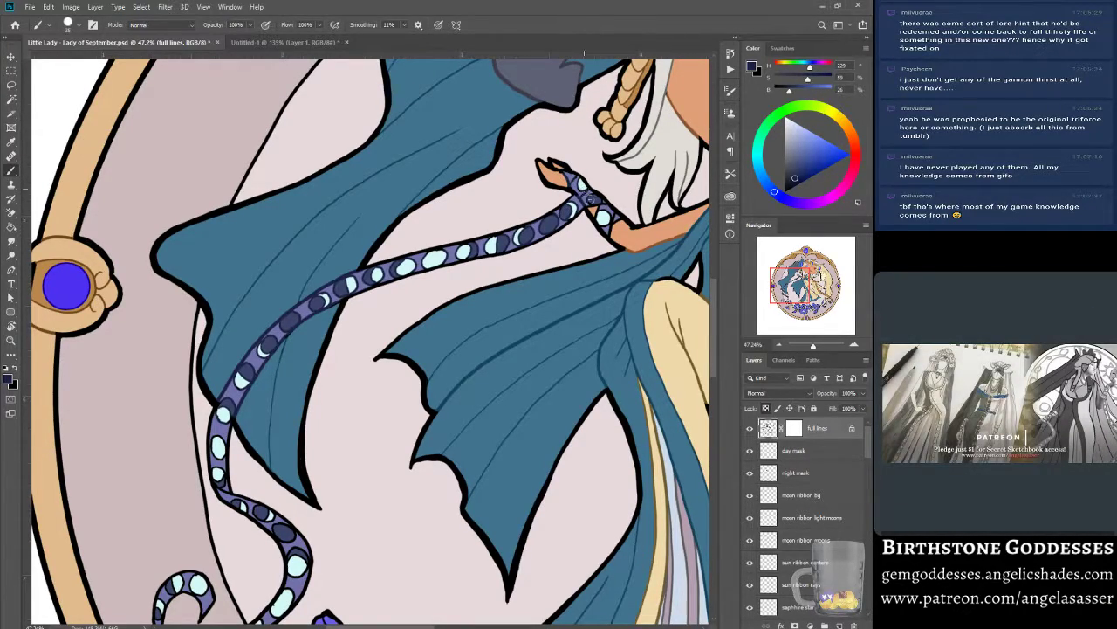
pyautogui.moveTo(589, 201)
pyautogui.mouseDown()
pyautogui.moveTo(612, 228)
pyautogui.moveTo(611, 215)
pyautogui.mouseUp()
# Recolour the inner moon lines along the lower curve and curled tail of the moon ribbon with the dark navy brush.
pyautogui.moveTo(790, 278); pyautogui.dragTo(789, 286)
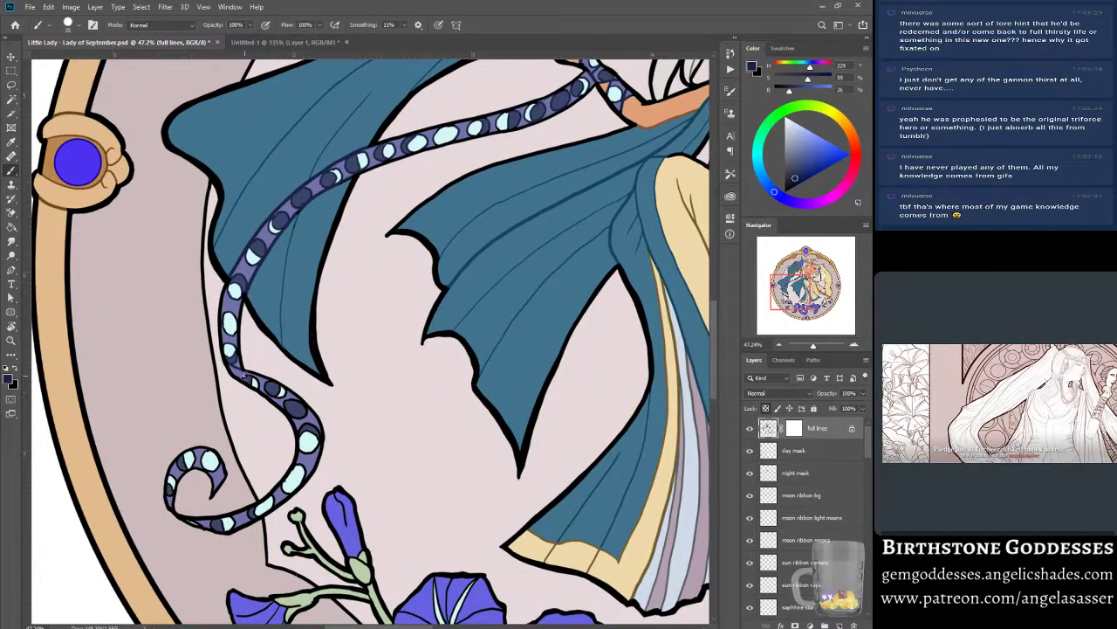
pyautogui.moveTo(251, 381); pyautogui.dragTo(288, 394)
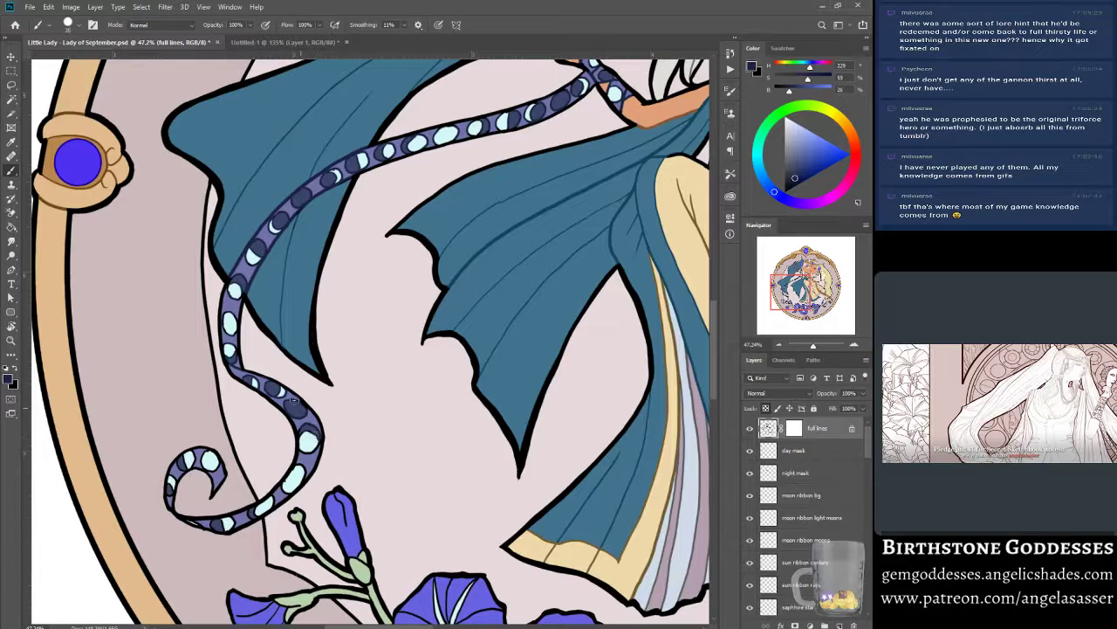
pyautogui.moveTo(308, 441); pyautogui.dragTo(310, 450)
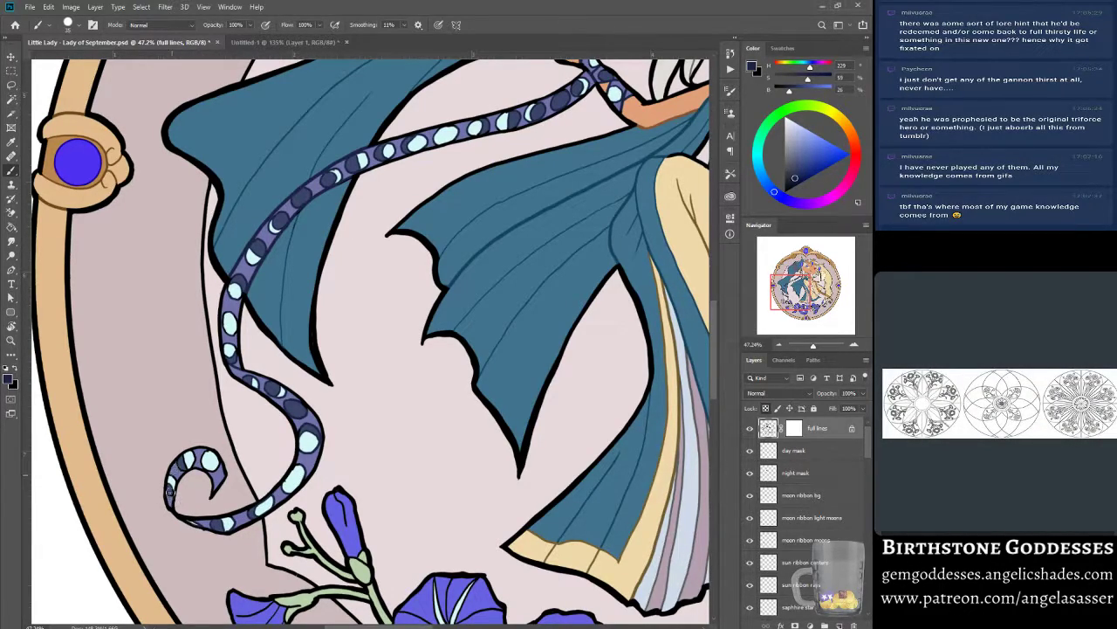
pyautogui.moveTo(187, 461); pyautogui.dragTo(207, 467)
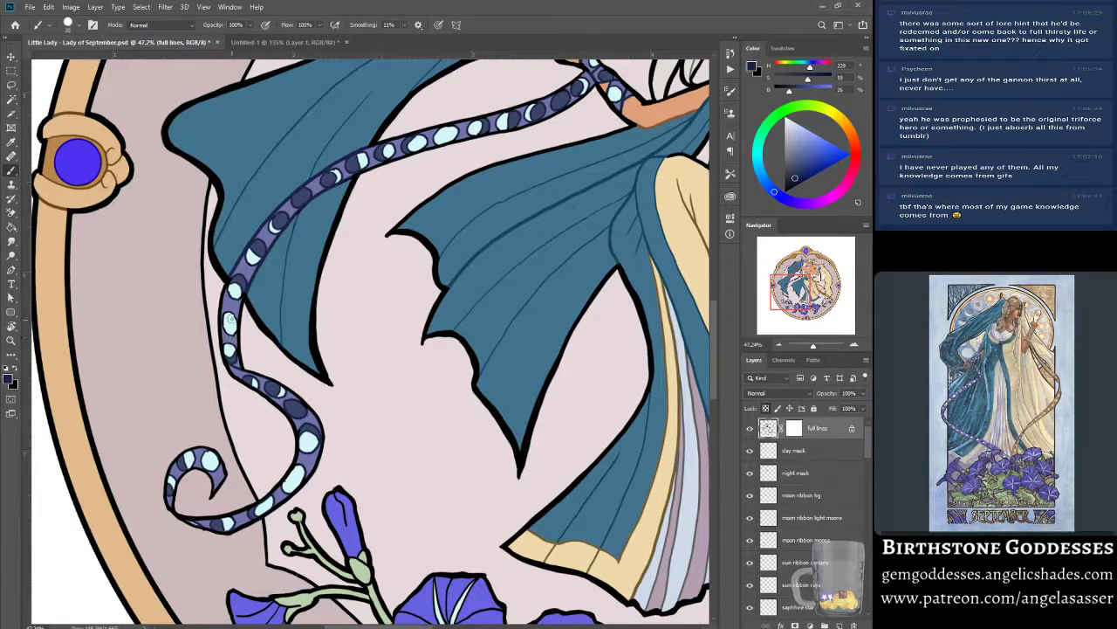
# Fill the dark mask's eye, brow, profile and edge lines with a more saturated navy based on its sampled line colour, and save the file.
pyautogui.moveTo(789, 294); pyautogui.dragTo(810, 276)
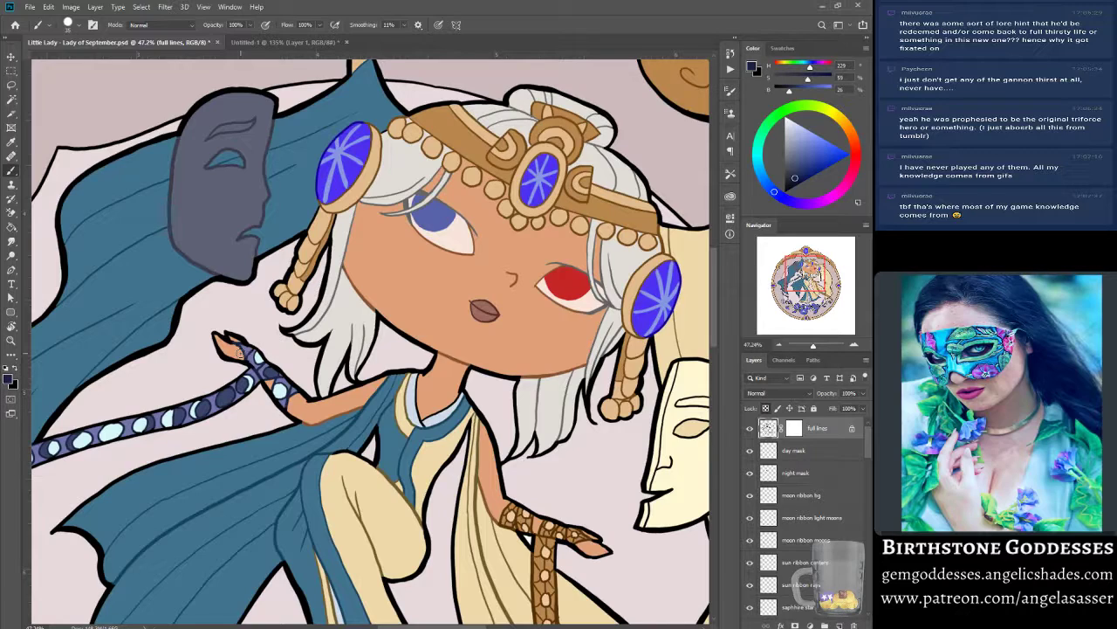
pyautogui.keyDown('alt'); pyautogui.click(171, 178); pyautogui.keyUp('alt')
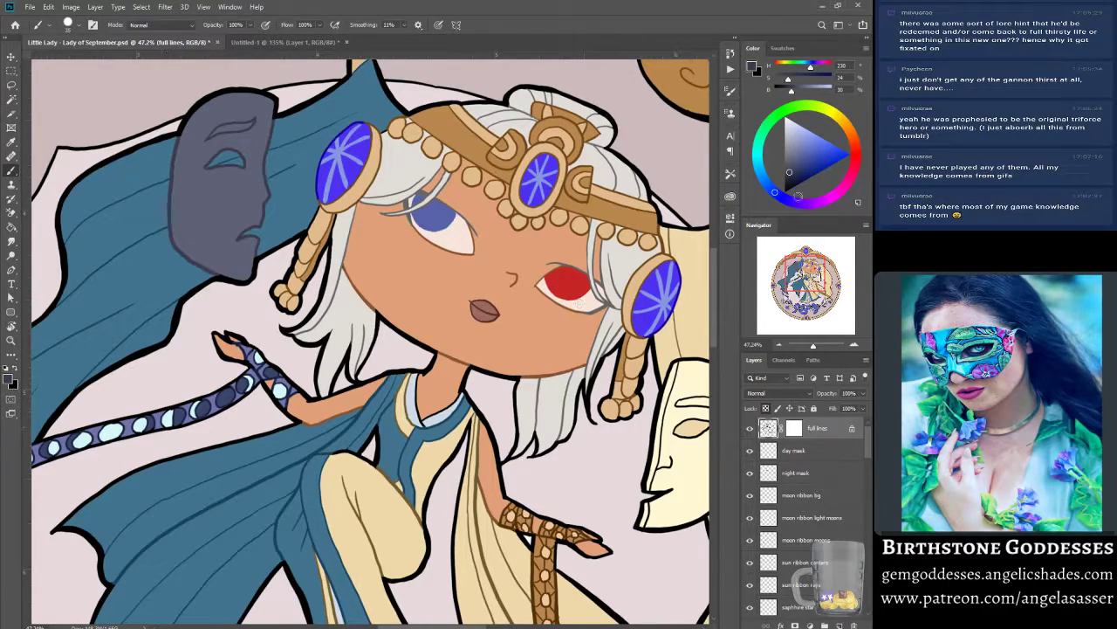
pyautogui.click(797, 174)
pyautogui.press('w')
pyautogui.click(229, 161)
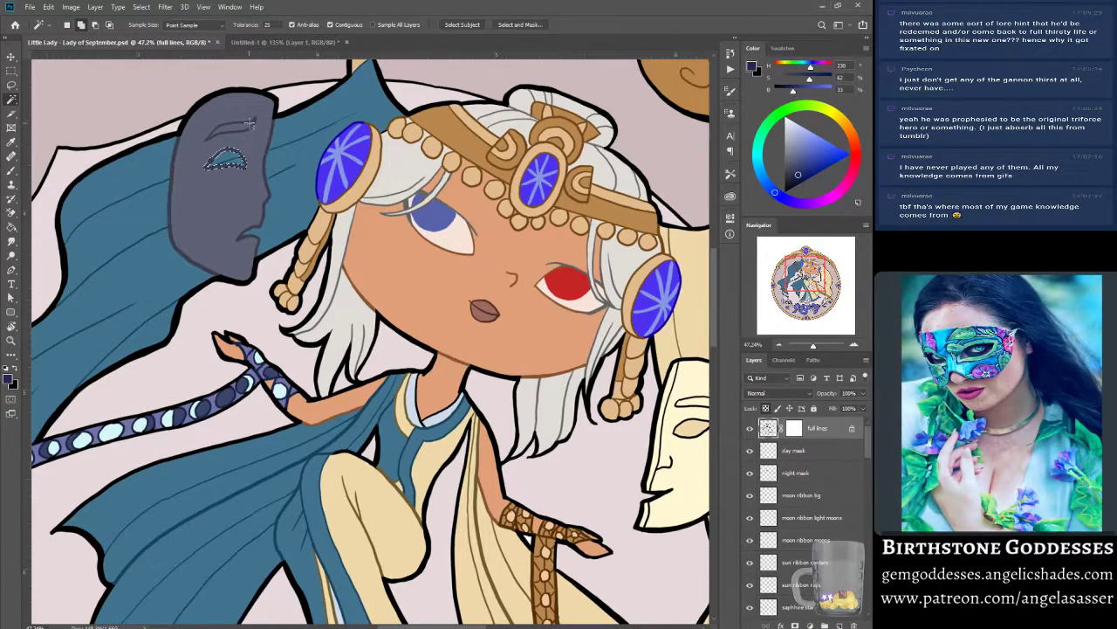
pyautogui.click(252, 121)
pyautogui.click(271, 133)
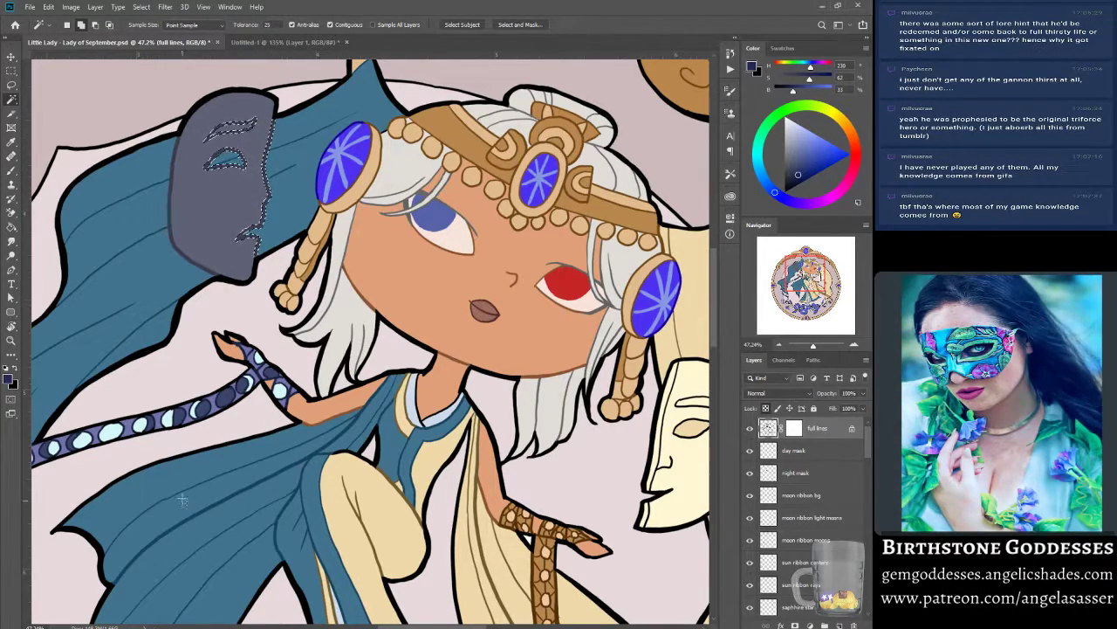
pyautogui.keyDown('shift'); pyautogui.click(199, 205); pyautogui.keyUp('shift')
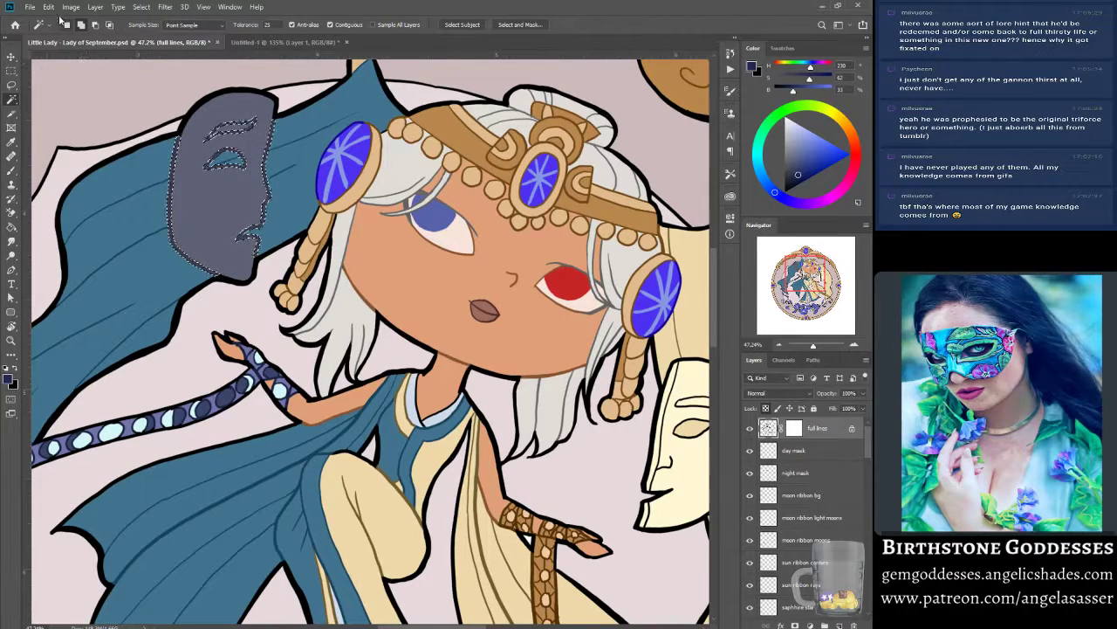
pyautogui.click(48, 6)
pyautogui.click(77, 174)
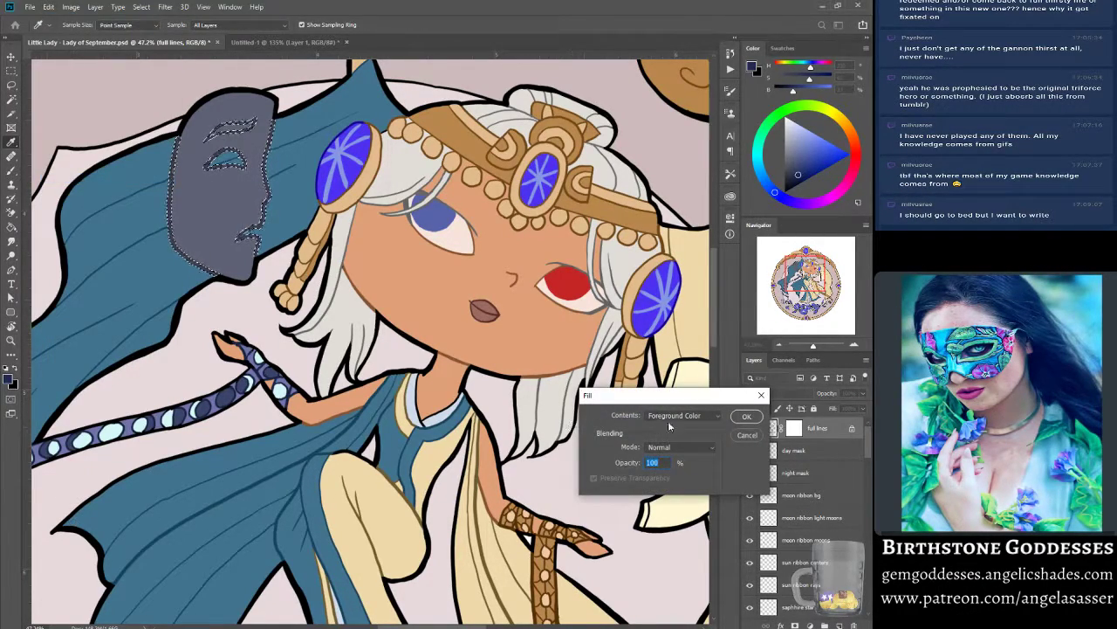
pyautogui.press('Return')
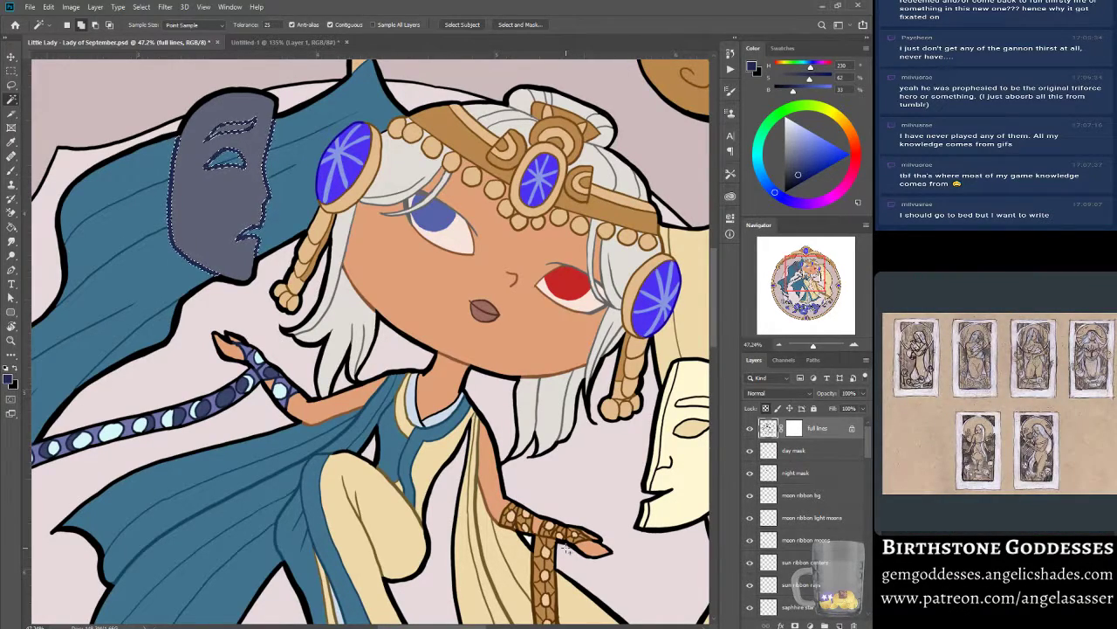
pyautogui.hotkey('ctrl', 'd')
pyautogui.hotkey('ctrl', 's')
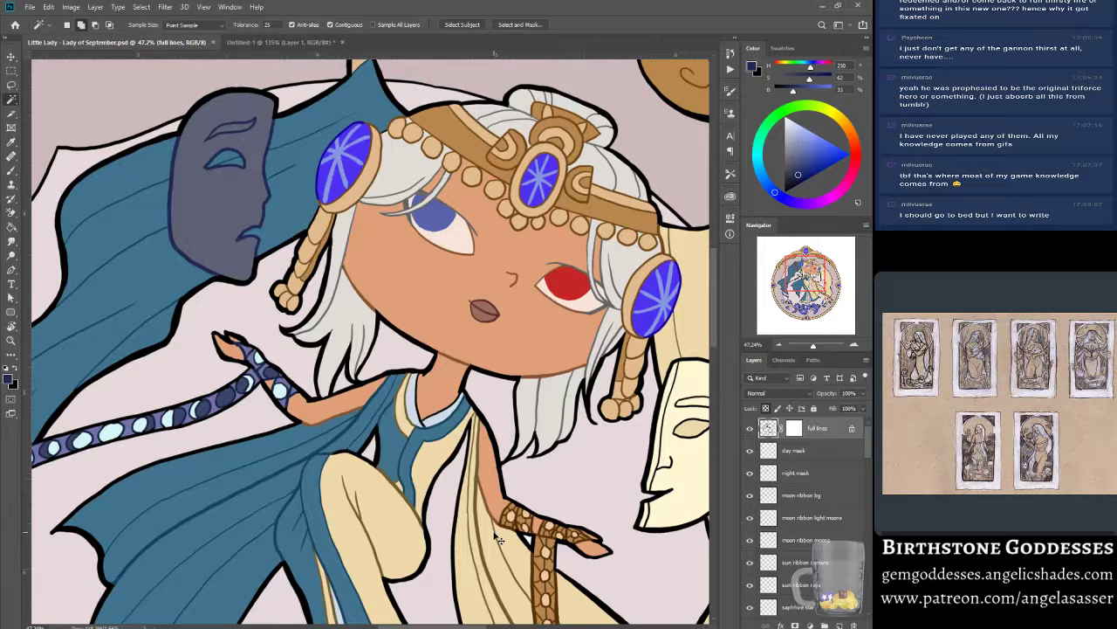
# Reselect the dark mask's line area, lower its brightness to -10 with legacy mode on, deselect, and save the file.
pyautogui.hotkey('ctrl', 'shift', 'd')
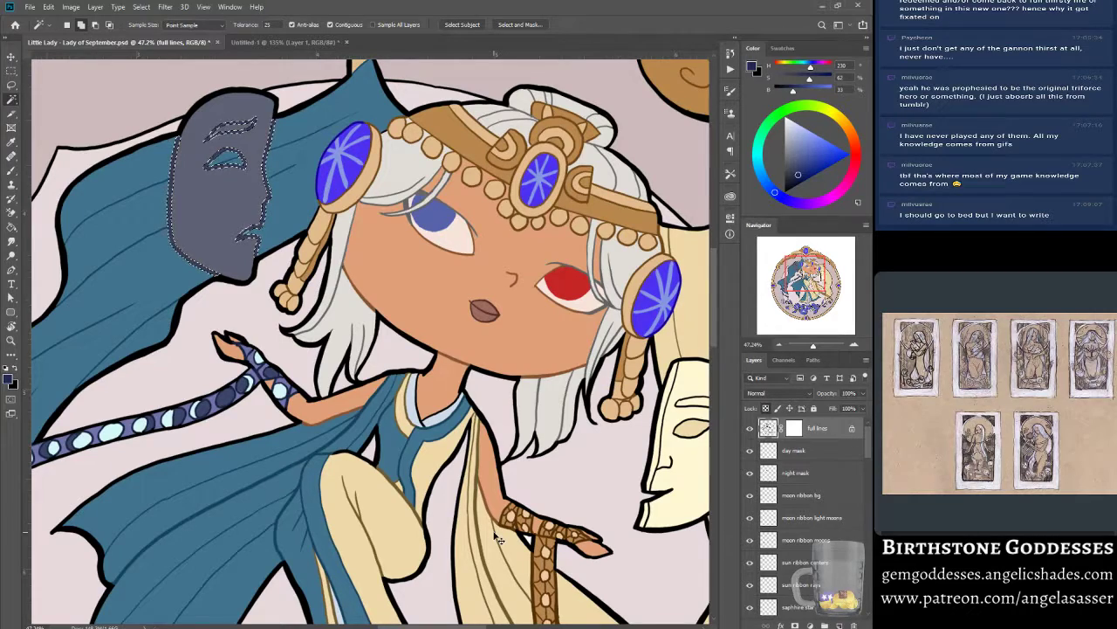
pyautogui.click(71, 7)
pyautogui.moveTo(131, 36)
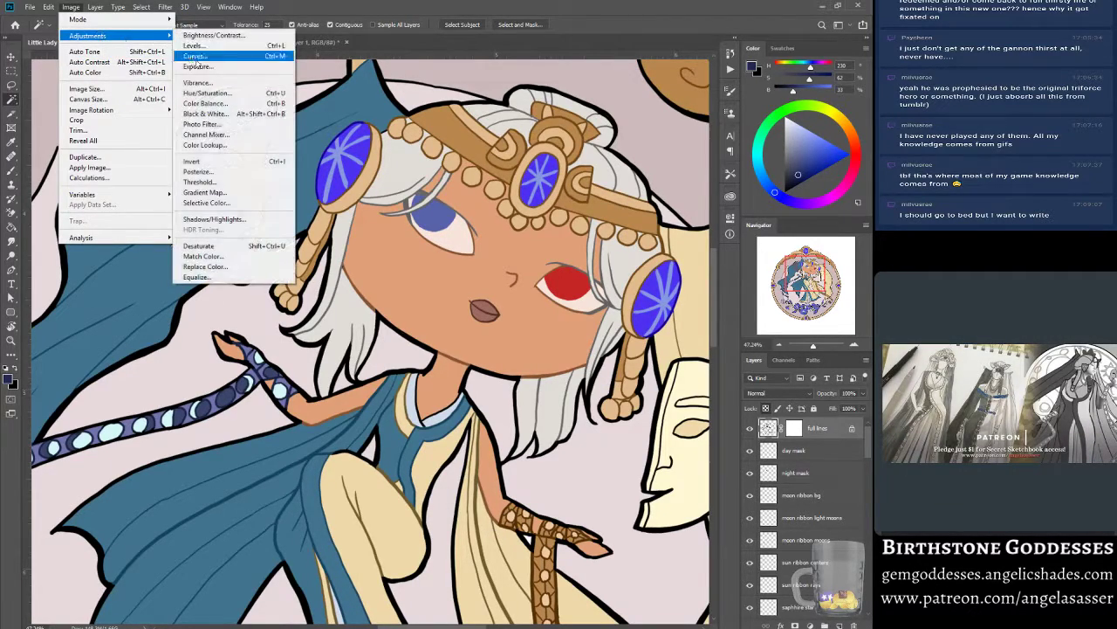
pyautogui.click(213, 35)
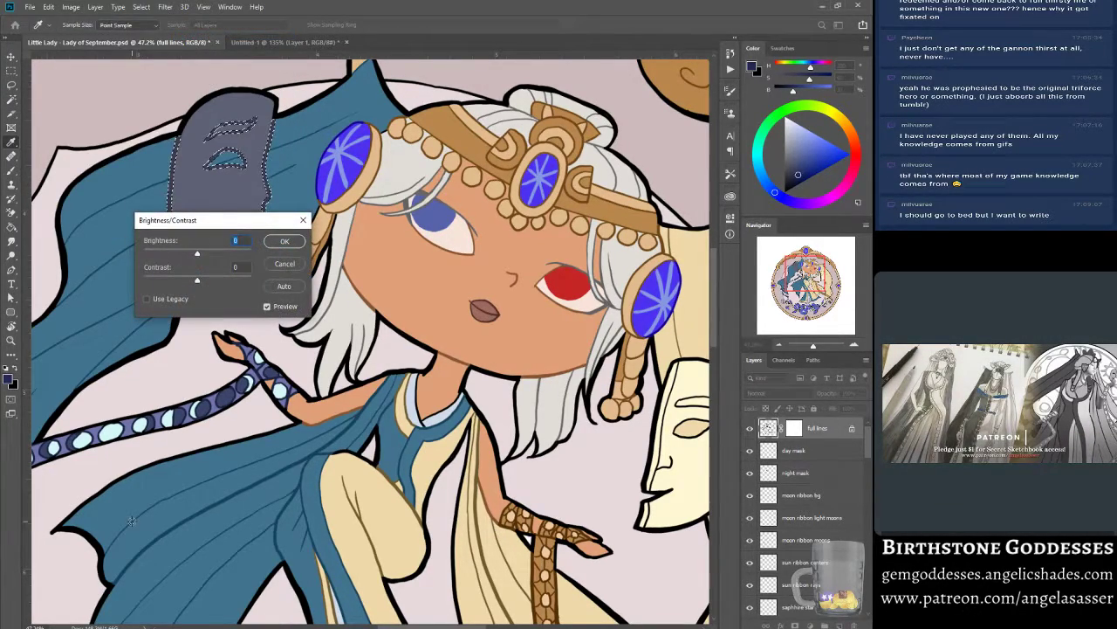
pyautogui.moveTo(201, 220); pyautogui.dragTo(371, 280)
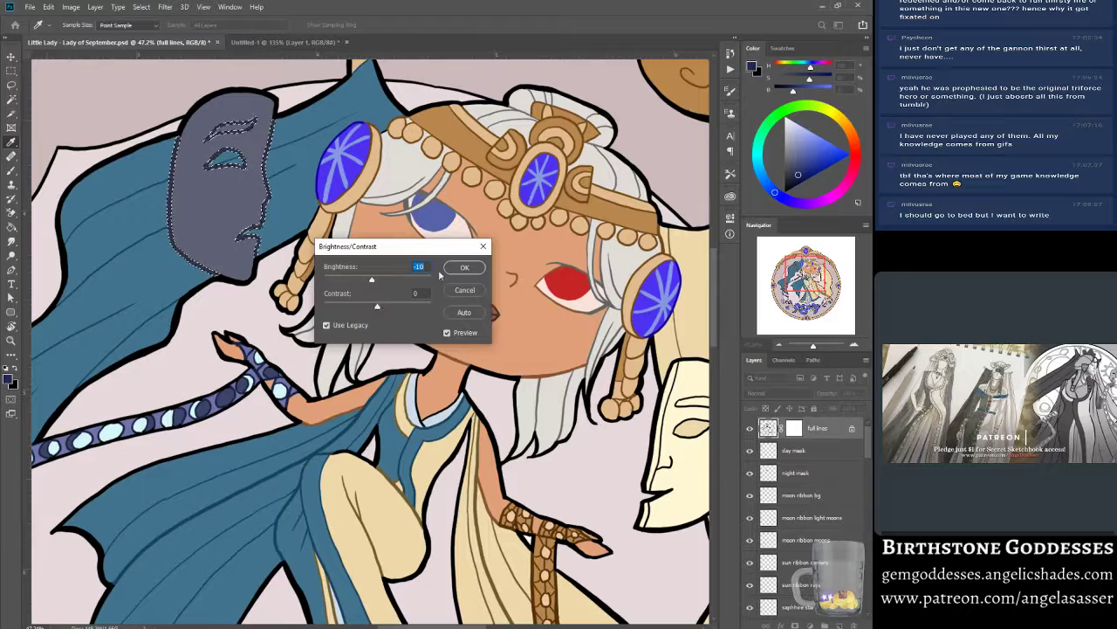
pyautogui.click(460, 269)
pyautogui.hotkey('ctrl', 'd')
pyautogui.hotkey('ctrl', 's')
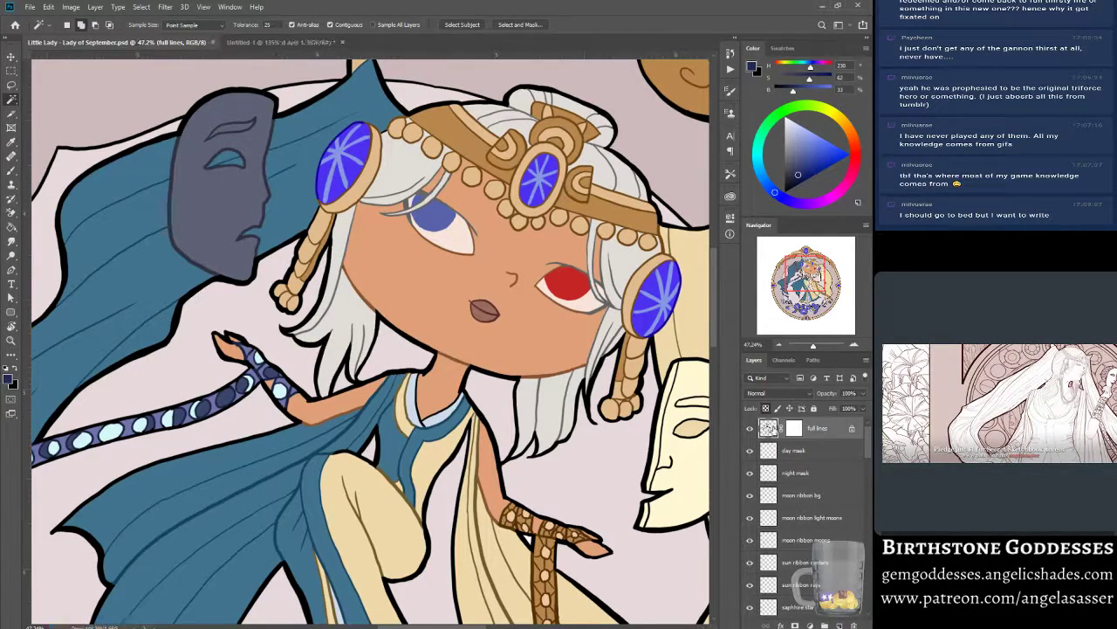
# Sample the sun ribbon's dark brown line colour and recolour the inner lines of its curled tail with the brush.
pyautogui.click(11, 170)
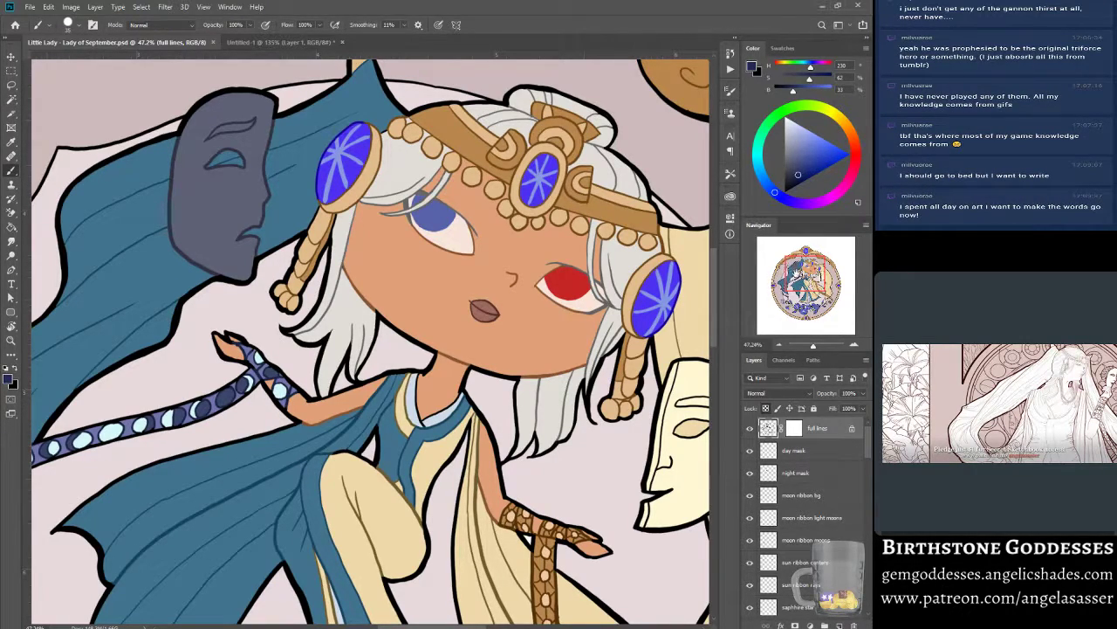
pyautogui.moveTo(524, 366); pyautogui.dragTo(455, 166)
pyautogui.moveTo(811, 288); pyautogui.dragTo(780, 297)
pyautogui.scroll(-1, 419, 421)
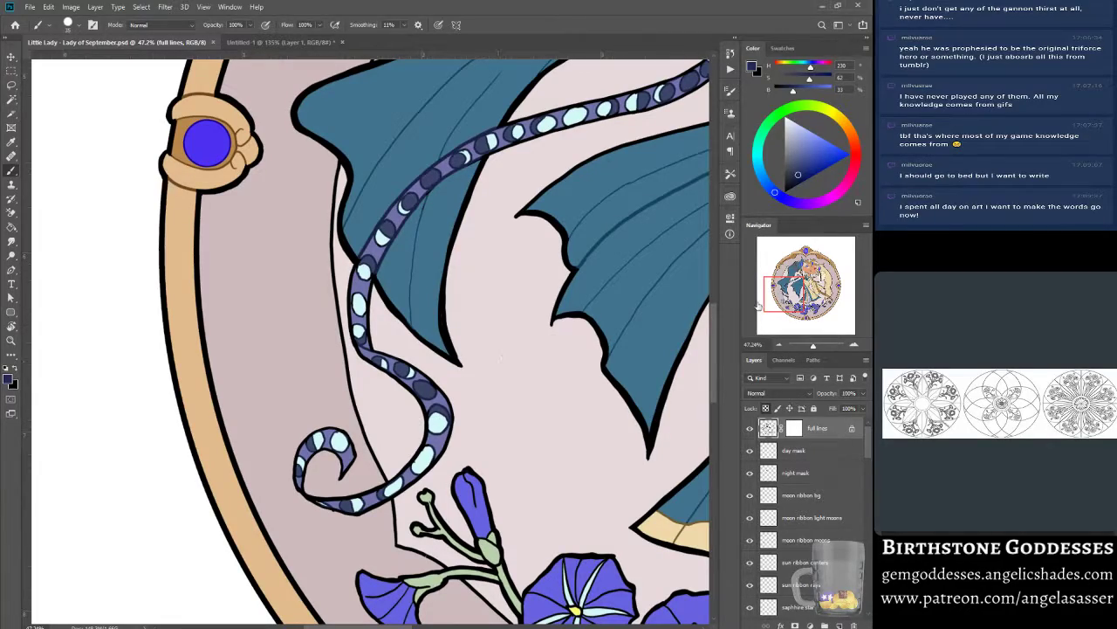
pyautogui.moveTo(785, 299); pyautogui.dragTo(831, 305)
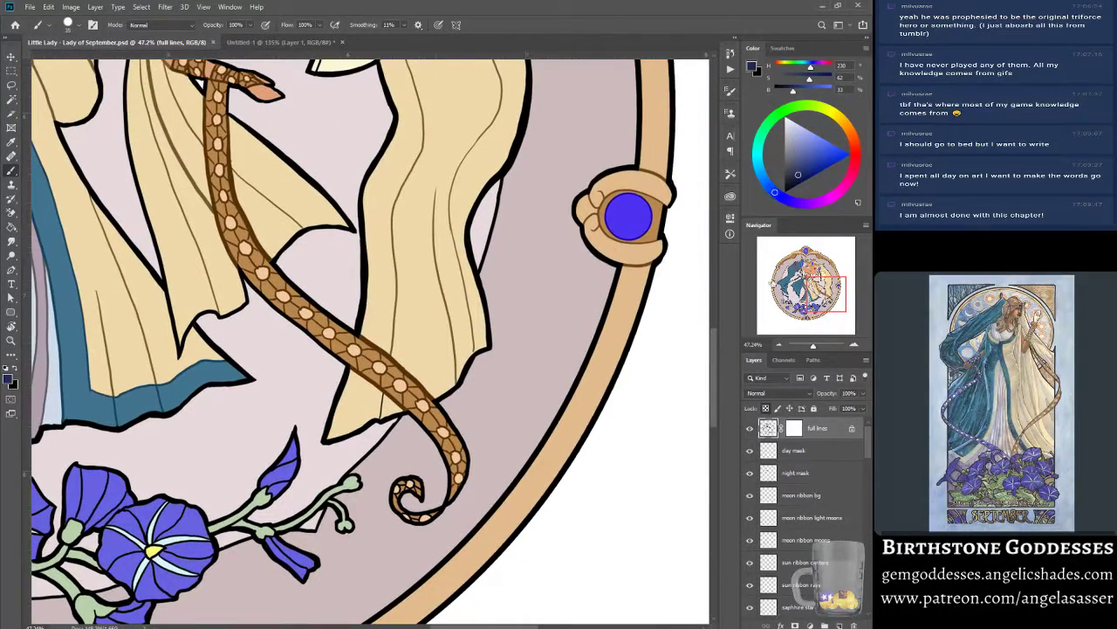
pyautogui.keyDown('alt'); pyautogui.click(375, 367); pyautogui.keyUp('alt')
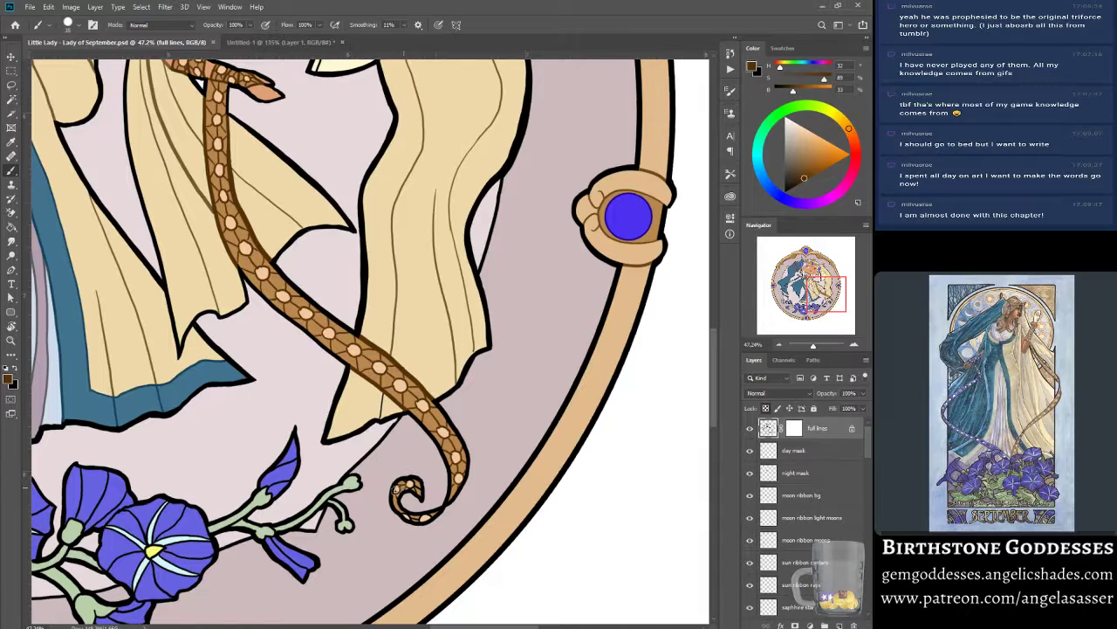
pyautogui.moveTo(397, 488); pyautogui.dragTo(409, 483)
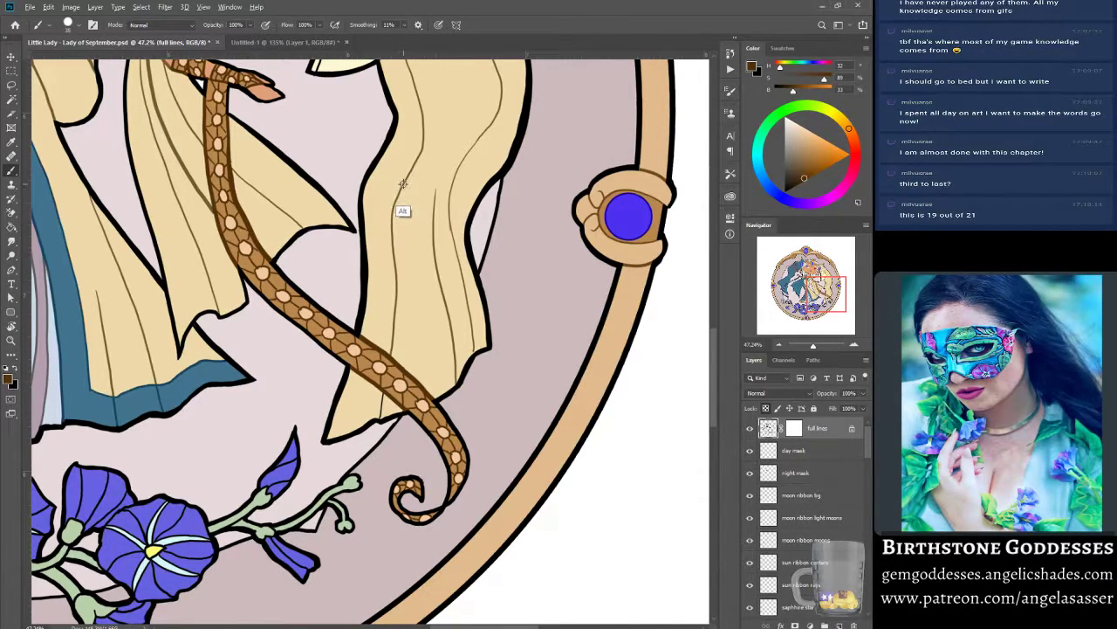
# Touch up the cream veil's lower fold lines with their sampled olive brown using a smaller brush, and lock the line layer's transparent pixels again.
pyautogui.keyDown('alt'); pyautogui.click(404, 210); pyautogui.keyUp('alt')
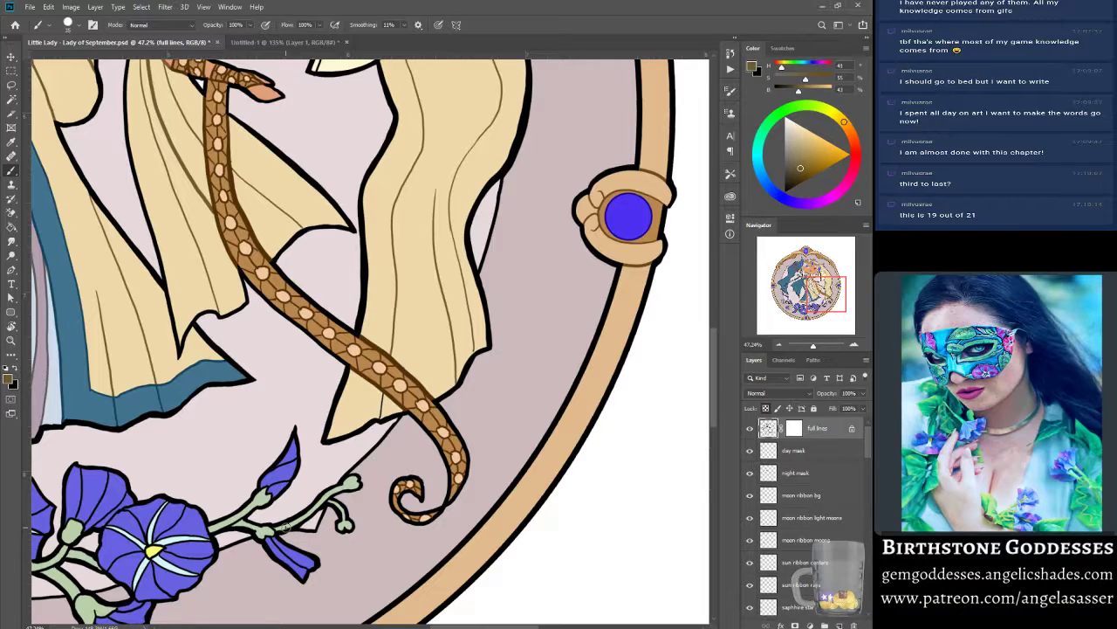
pyautogui.keyDown('alt'); pyautogui.click(453, 362); pyautogui.keyUp('alt')
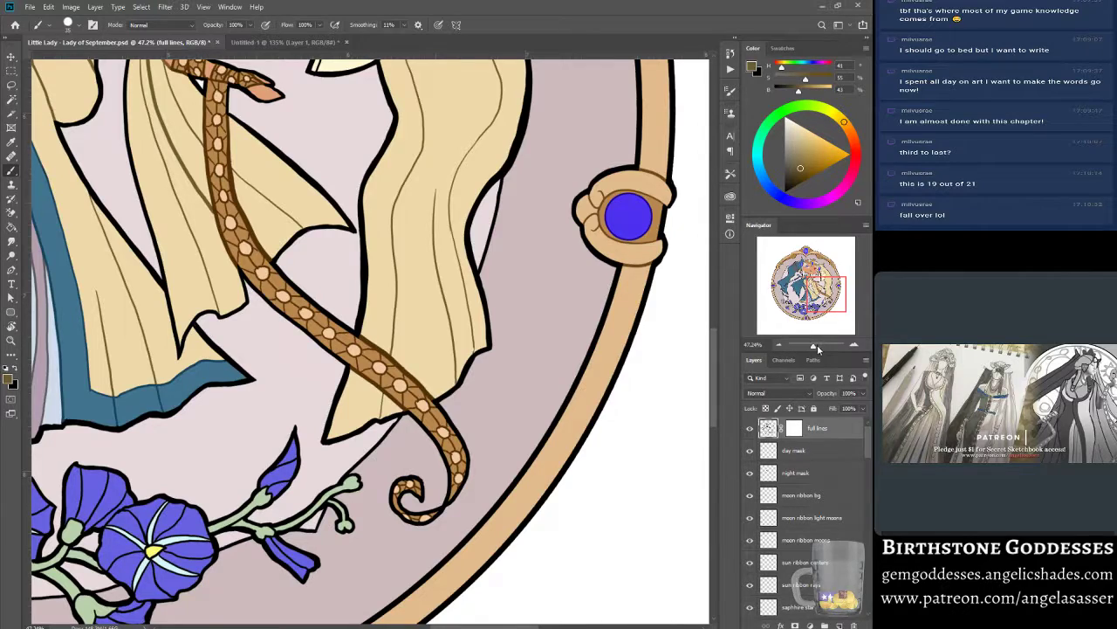
pyautogui.moveTo(817, 346); pyautogui.dragTo(818, 346)
pyautogui.click(830, 295)
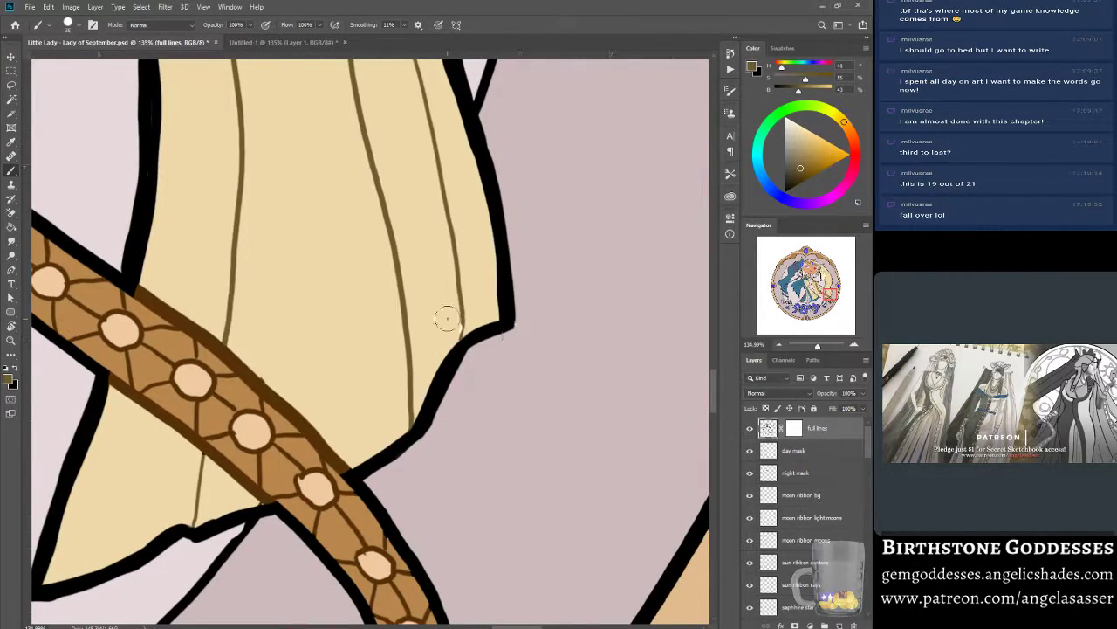
pyautogui.press('[')
pyautogui.press('[')
pyautogui.press('[')
pyautogui.press('[')
pyautogui.press('[')
pyautogui.press('[')
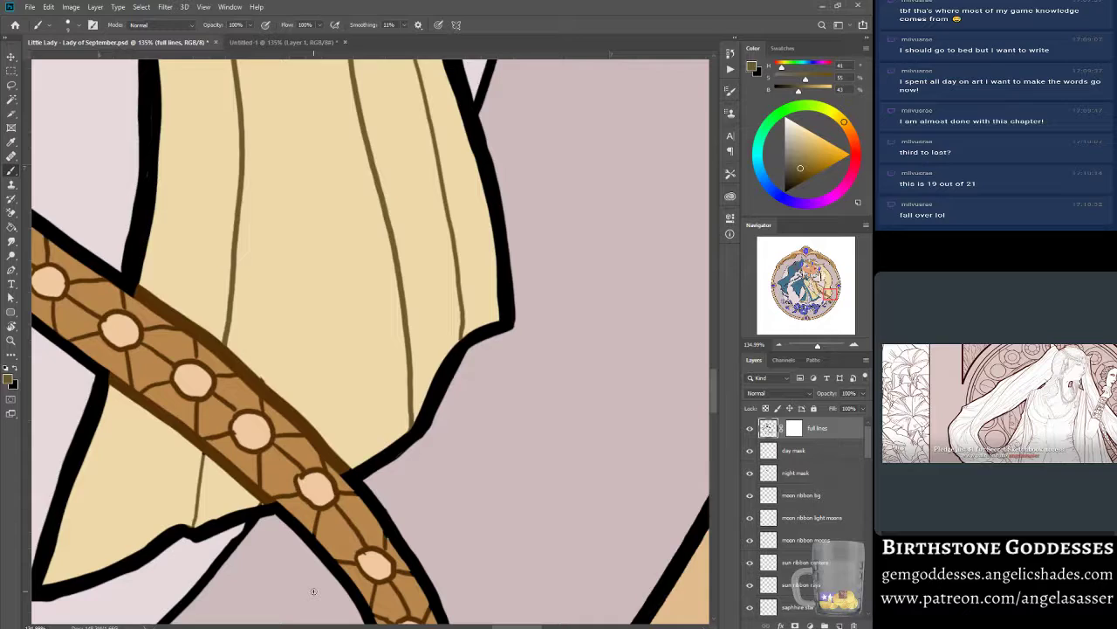
pyautogui.keyDown('alt'); pyautogui.click(203, 464); pyautogui.keyUp('alt')
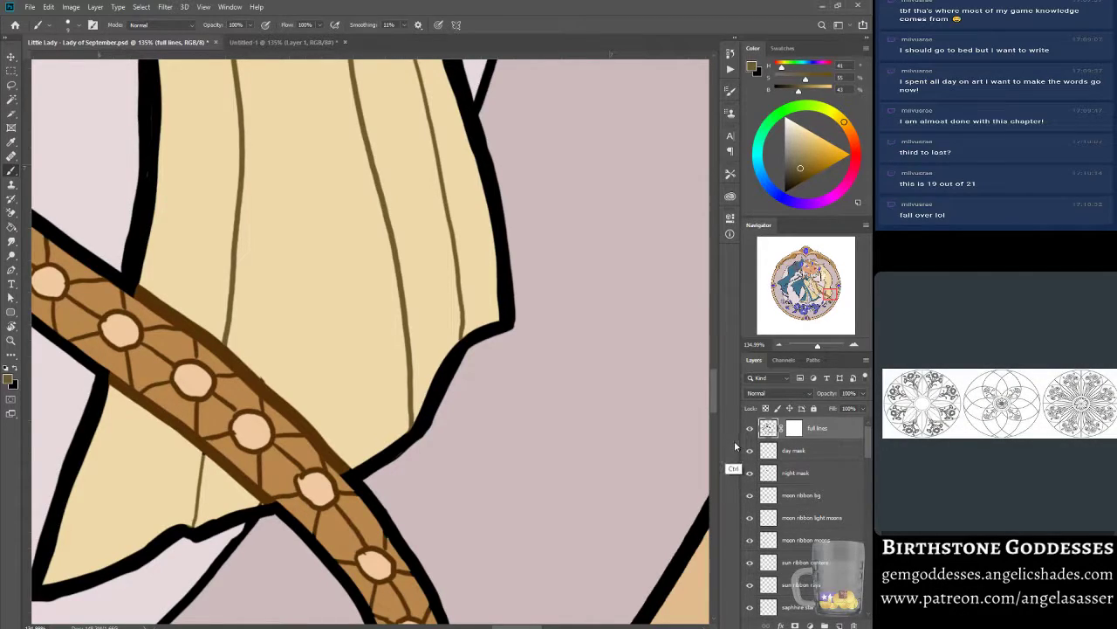
pyautogui.click(766, 408)
pyautogui.scroll(10, 680, 383)
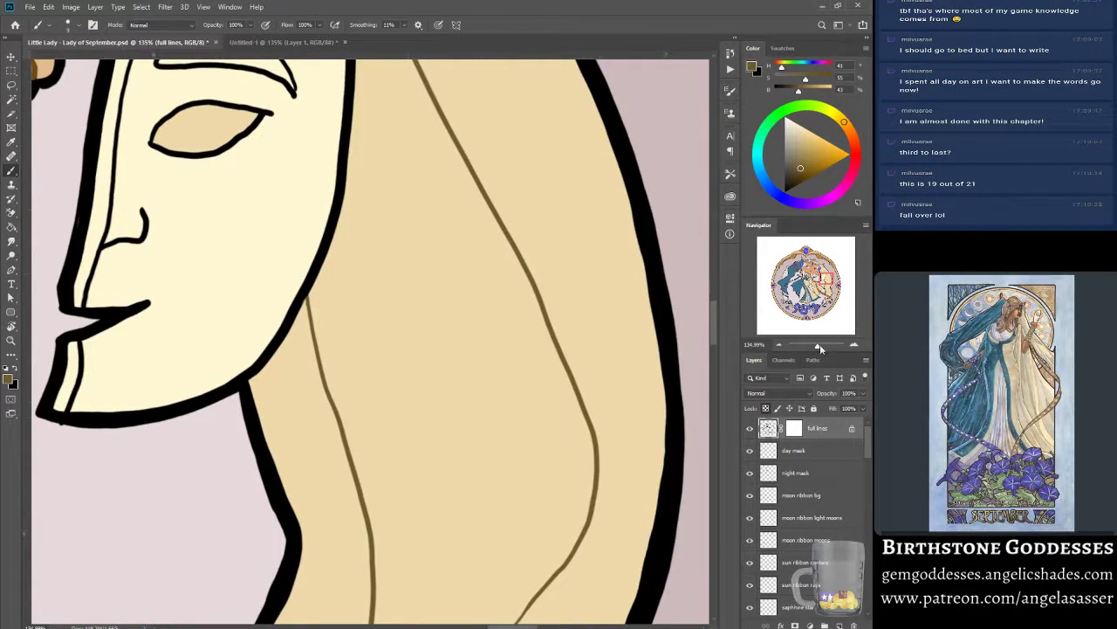
# Sample the light mask's cream, darken it to a greyish olive, and recolour the mask's eye, brow, nose and inner profile lines.
pyautogui.moveTo(820, 349); pyautogui.dragTo(813, 346)
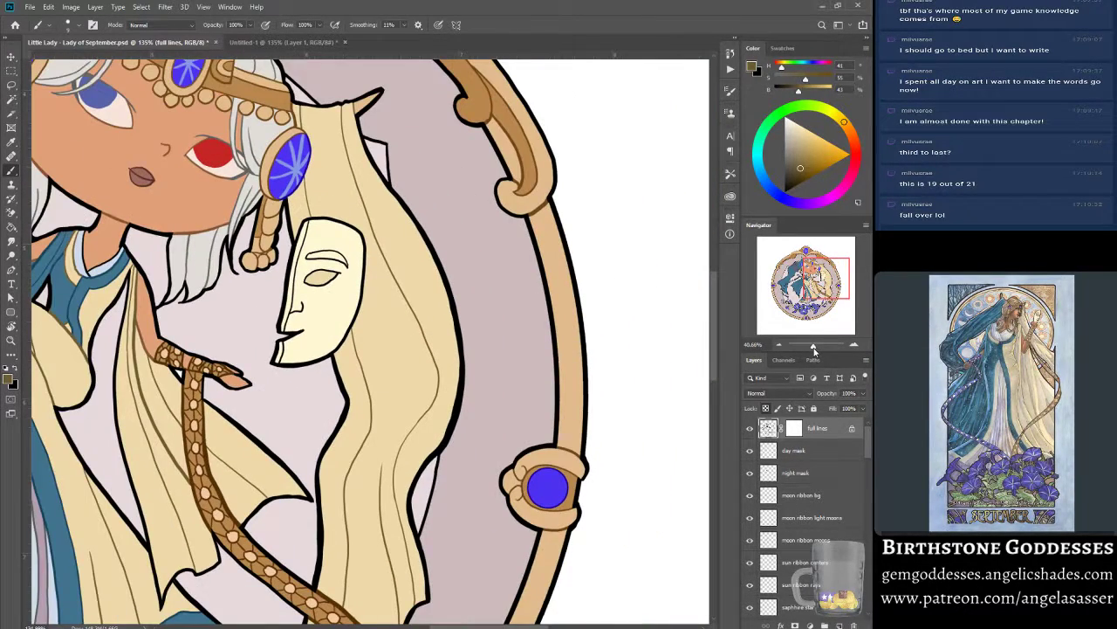
pyautogui.keyDown('alt'); pyautogui.click(334, 337); pyautogui.keyUp('alt')
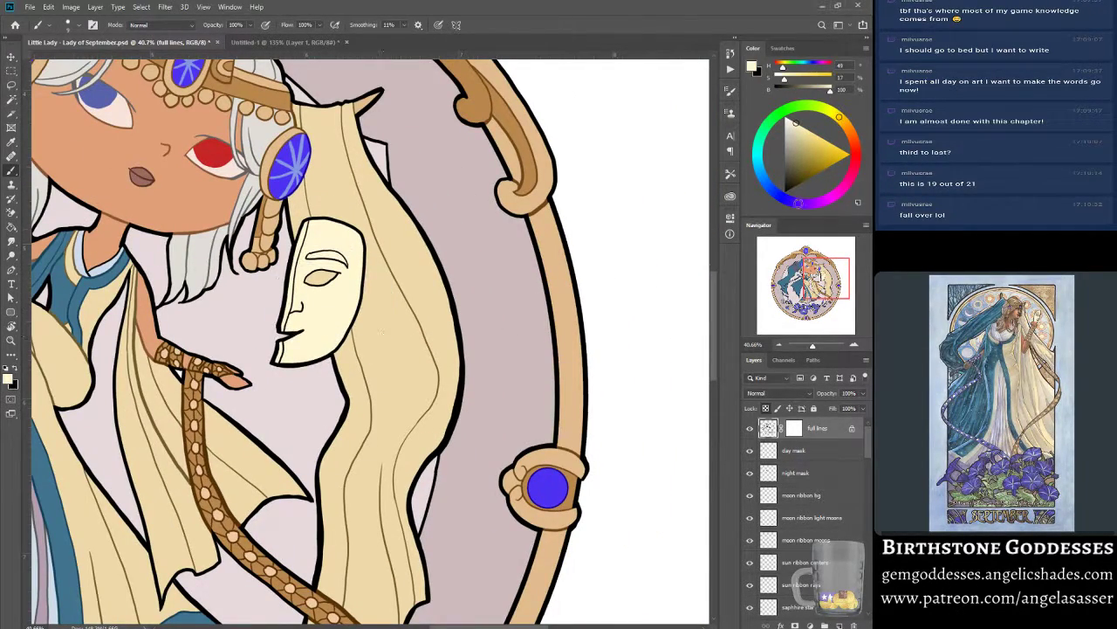
pyautogui.moveTo(802, 142); pyautogui.dragTo(794, 161)
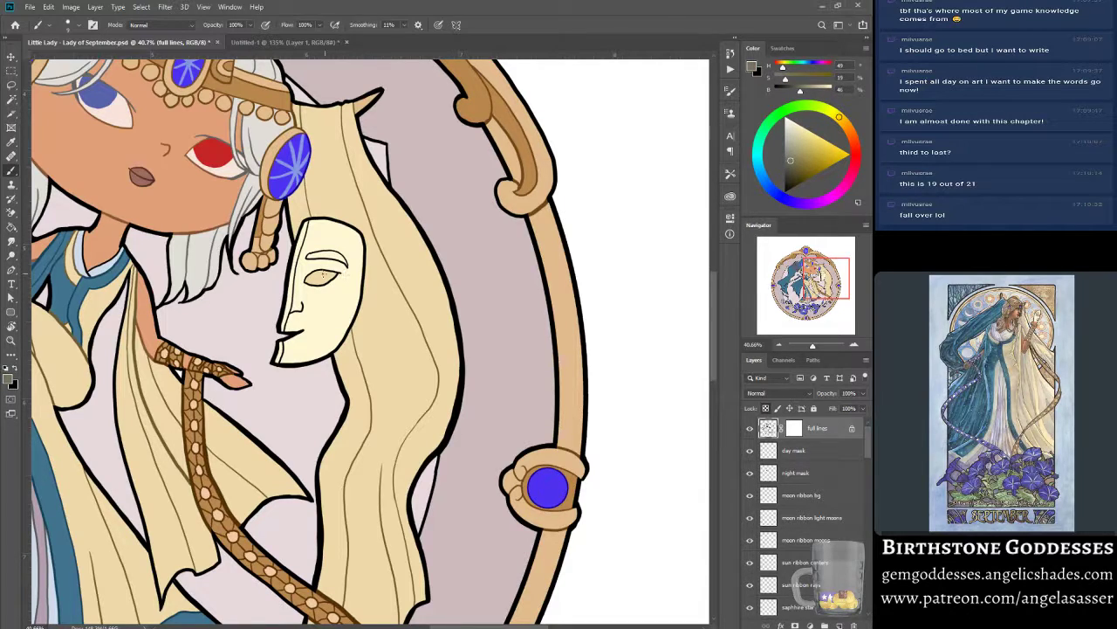
pyautogui.press(']')
pyautogui.press(']')
pyautogui.press(']')
pyautogui.press(']')
pyautogui.moveTo(306, 283)
pyautogui.mouseDown()
pyautogui.moveTo(307, 297)
pyautogui.moveTo(349, 260)
pyautogui.mouseUp()
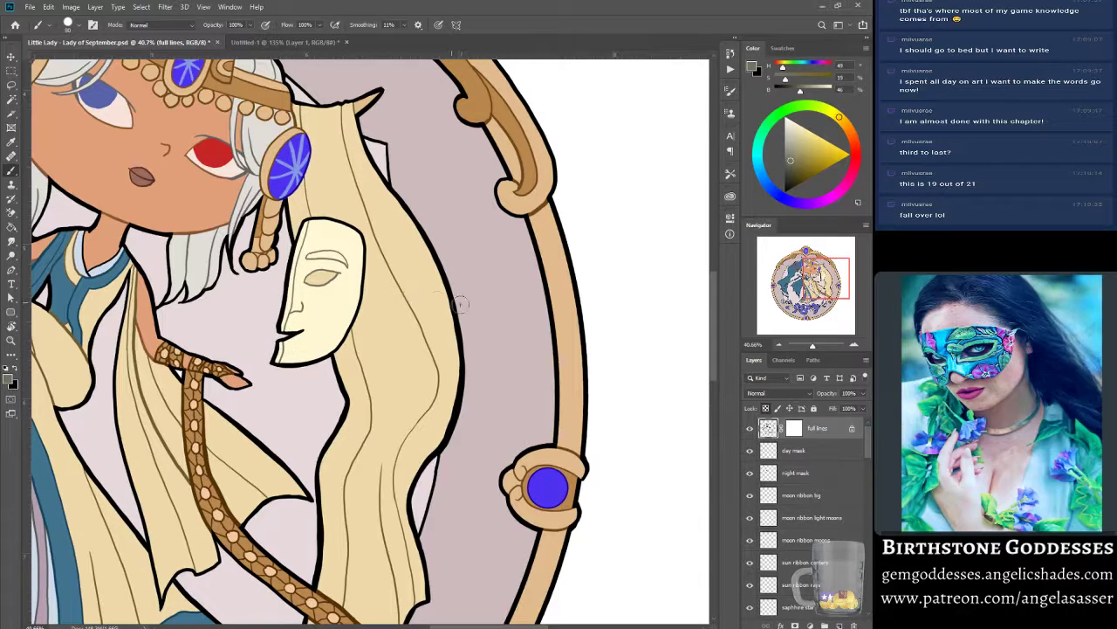
# Recolour the black line along the top of the raised knee with the olive brown sampled from the cream dress lines.
pyautogui.moveTo(815, 347)
pyautogui.mouseDown()
pyautogui.moveTo(802, 348)
pyautogui.moveTo(814, 351)
pyautogui.mouseUp()
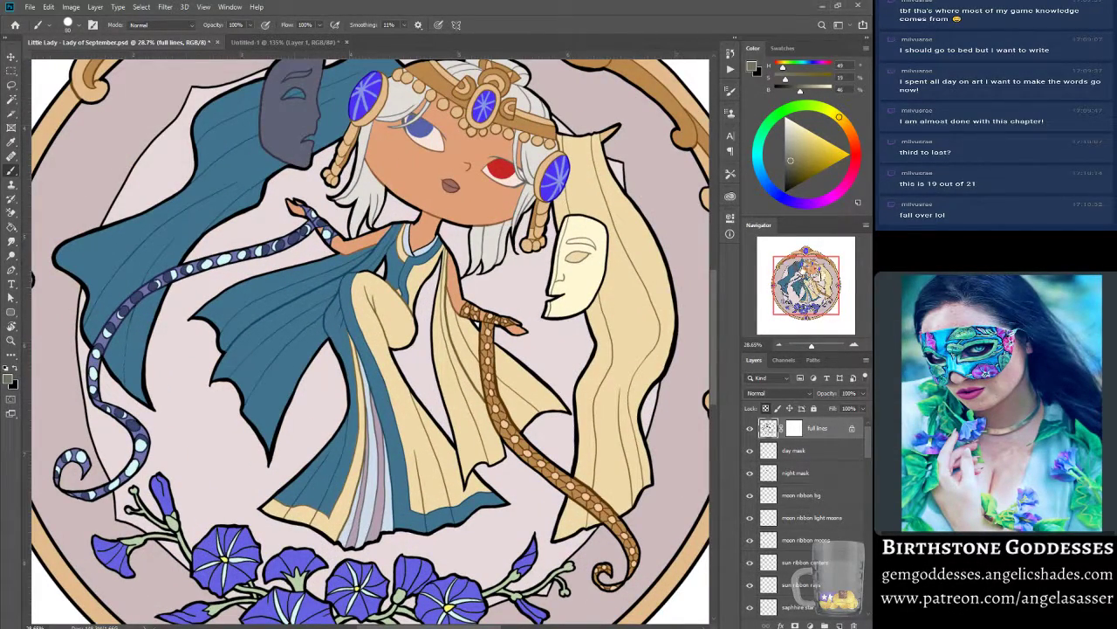
pyautogui.moveTo(808, 286)
pyautogui.mouseDown()
pyautogui.moveTo(800, 294)
pyautogui.moveTo(815, 281)
pyautogui.mouseUp()
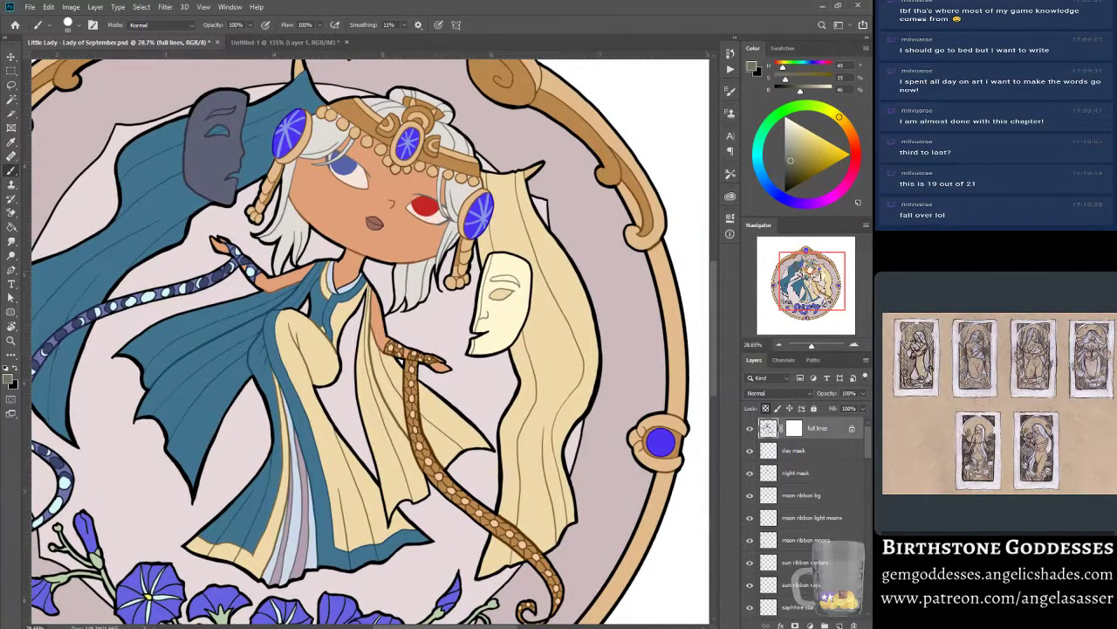
pyautogui.moveTo(815, 281)
pyautogui.mouseDown()
pyautogui.moveTo(803, 304)
pyautogui.moveTo(808, 265)
pyautogui.moveTo(831, 287)
pyautogui.moveTo(815, 290)
pyautogui.mouseUp()
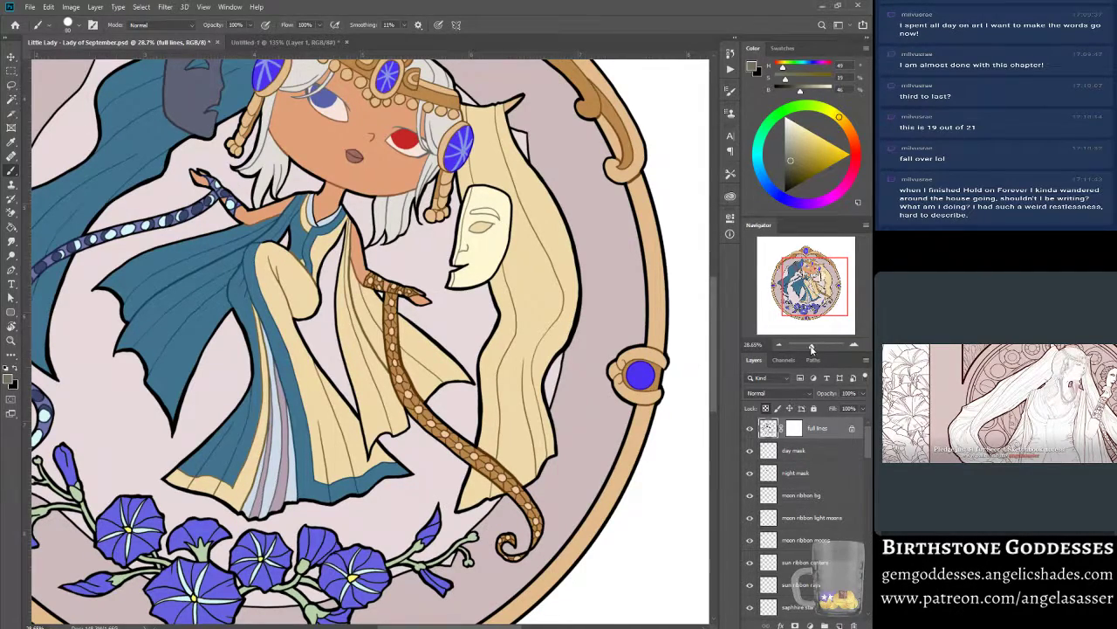
pyautogui.moveTo(812, 347); pyautogui.dragTo(815, 347)
pyautogui.moveTo(809, 292); pyautogui.dragTo(800, 286)
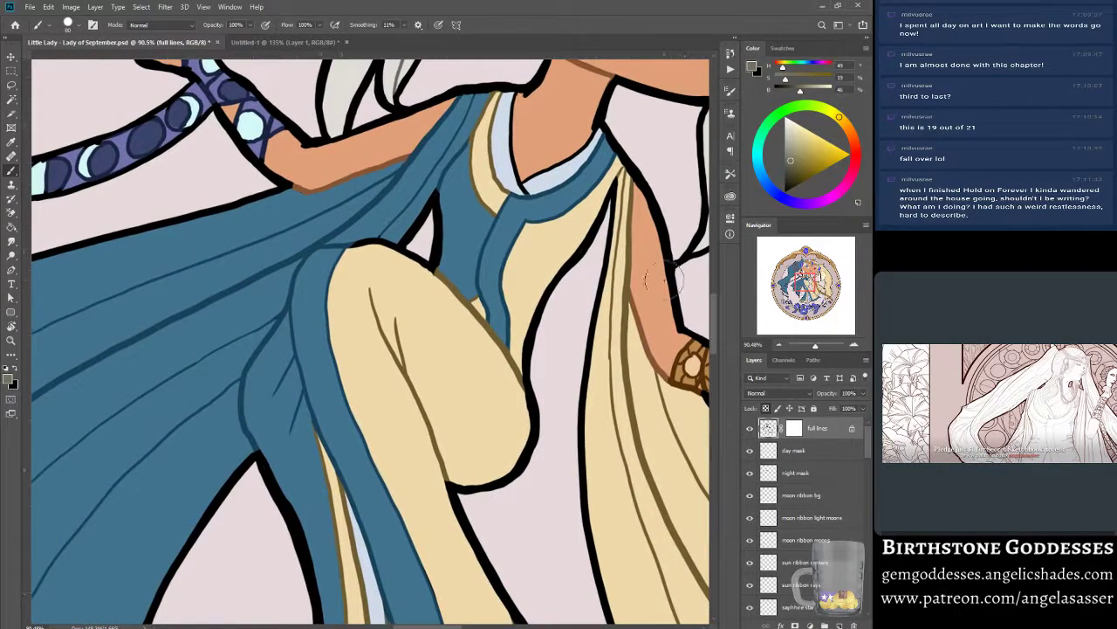
pyautogui.keyDown('alt'); pyautogui.click(446, 297); pyautogui.keyUp('alt')
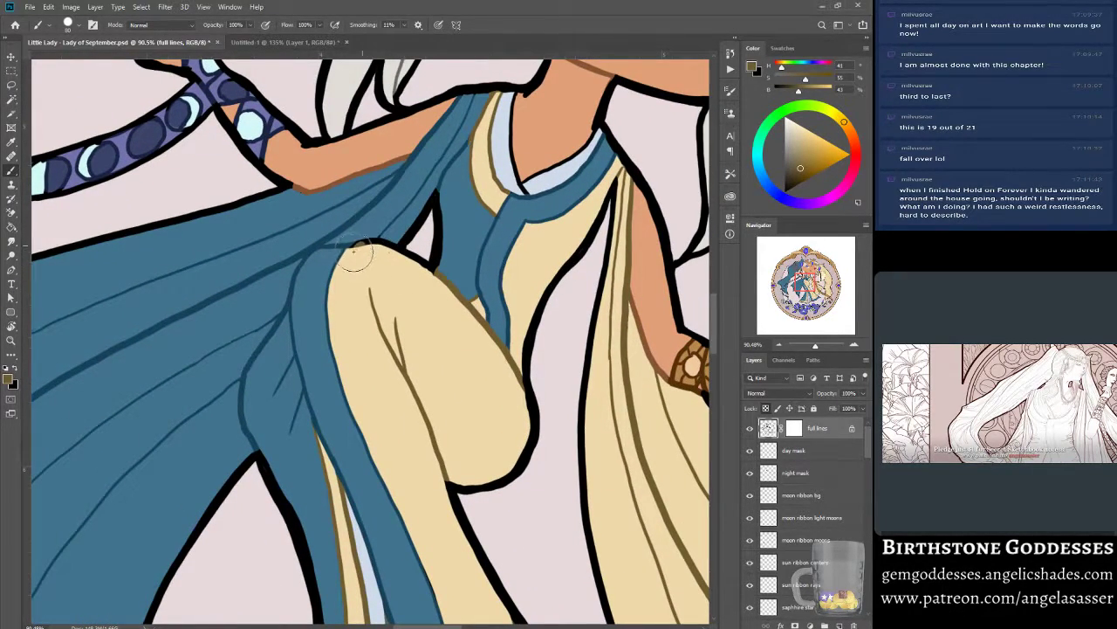
pyautogui.moveTo(354, 251)
pyautogui.mouseDown()
pyautogui.moveTo(380, 246)
pyautogui.moveTo(384, 256)
pyautogui.mouseUp()
pyautogui.press('x')
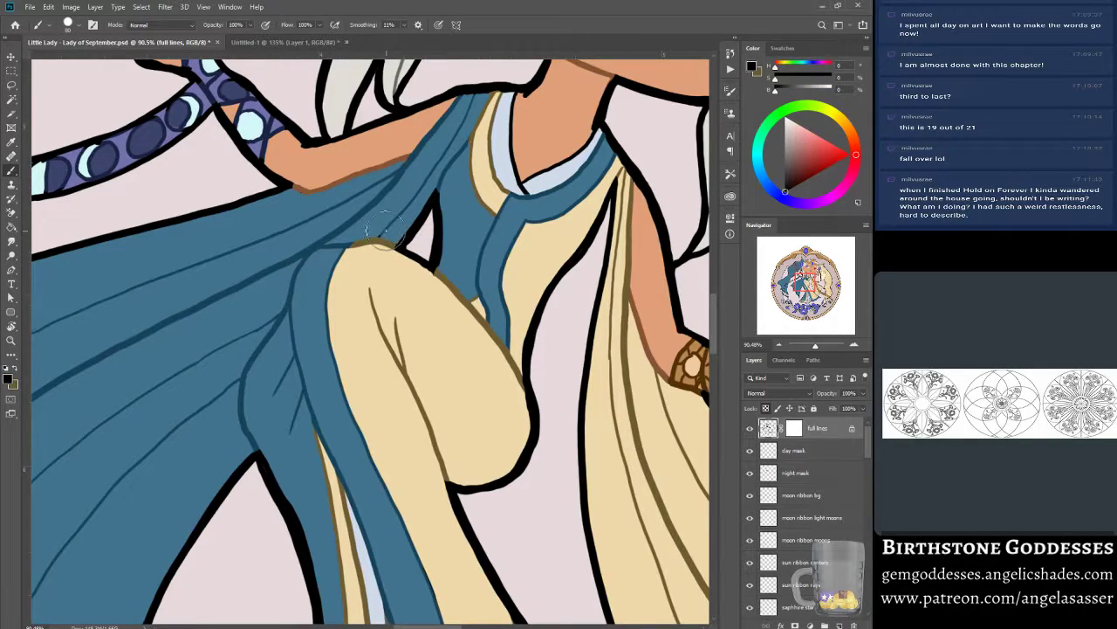
pyautogui.press('x')
pyautogui.keyDown('alt'); pyautogui.click(286, 260); pyautogui.keyUp('alt')
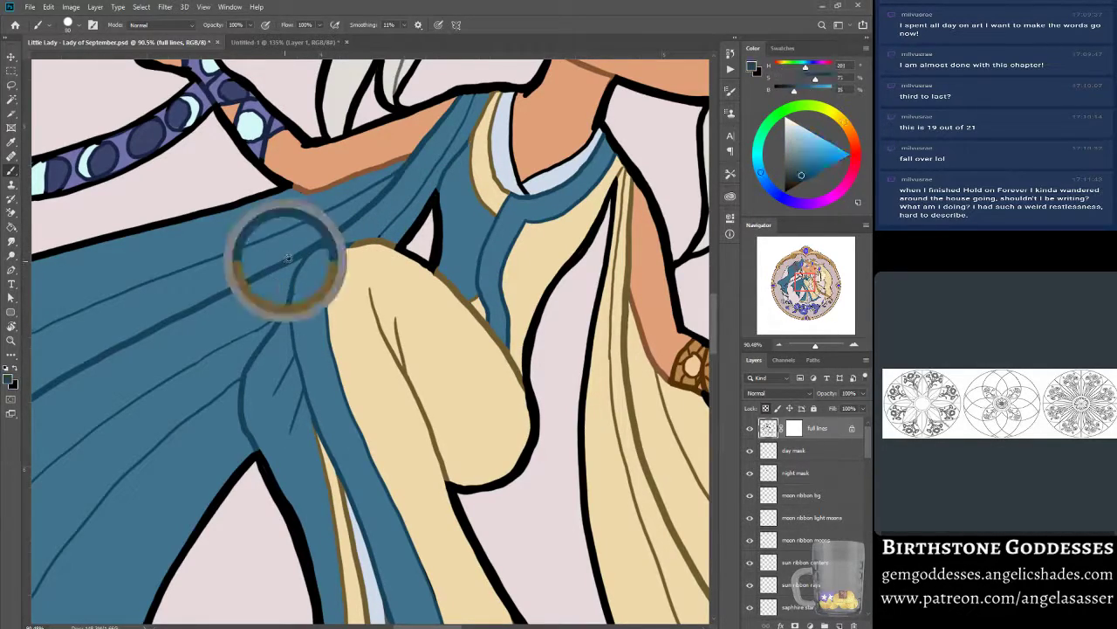
pyautogui.keyDown('alt'); pyautogui.click(309, 190); pyautogui.keyUp('alt')
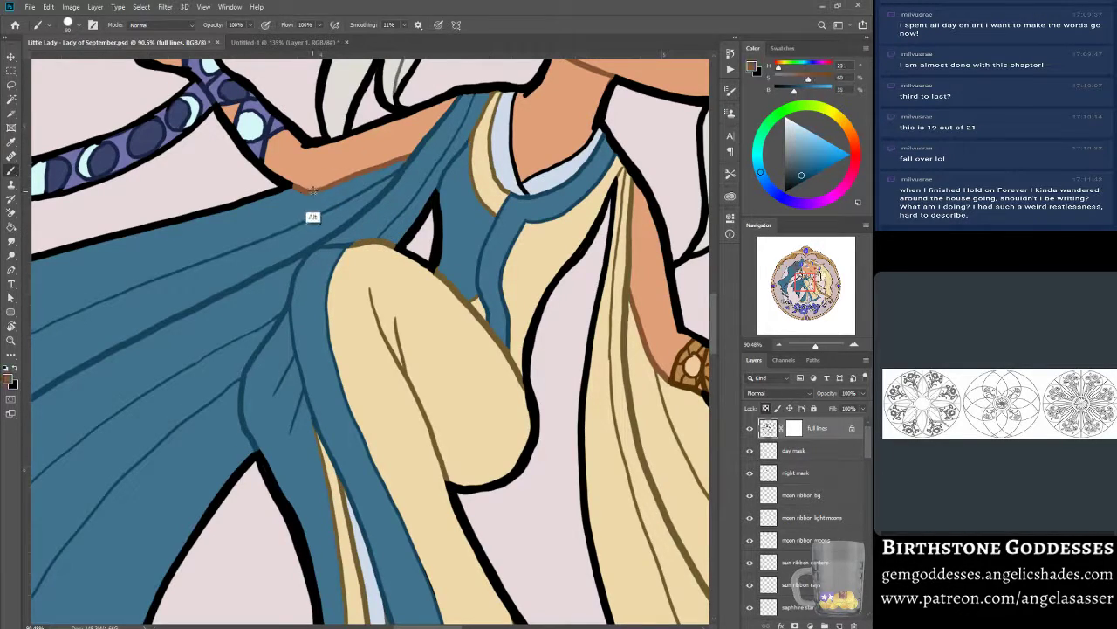
pyautogui.keyDown('alt'); pyautogui.click(374, 244); pyautogui.keyUp('alt')
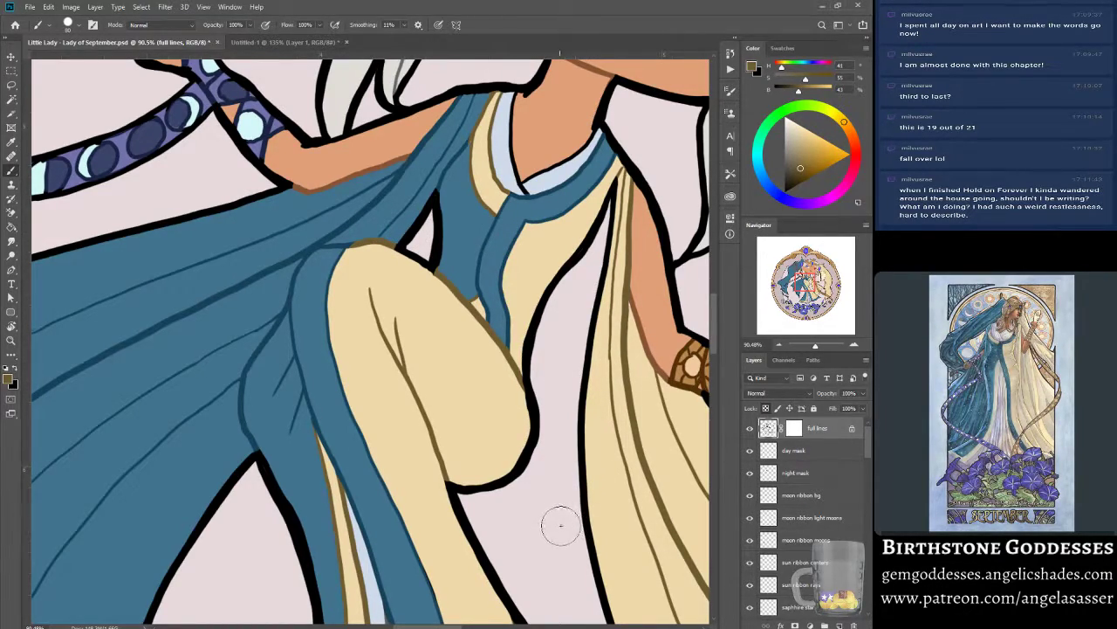
# Check the moon ribbon layers, select the moon ribbon moons layer, sample a dark moon's blue, and save the file.
pyautogui.click(776, 495)
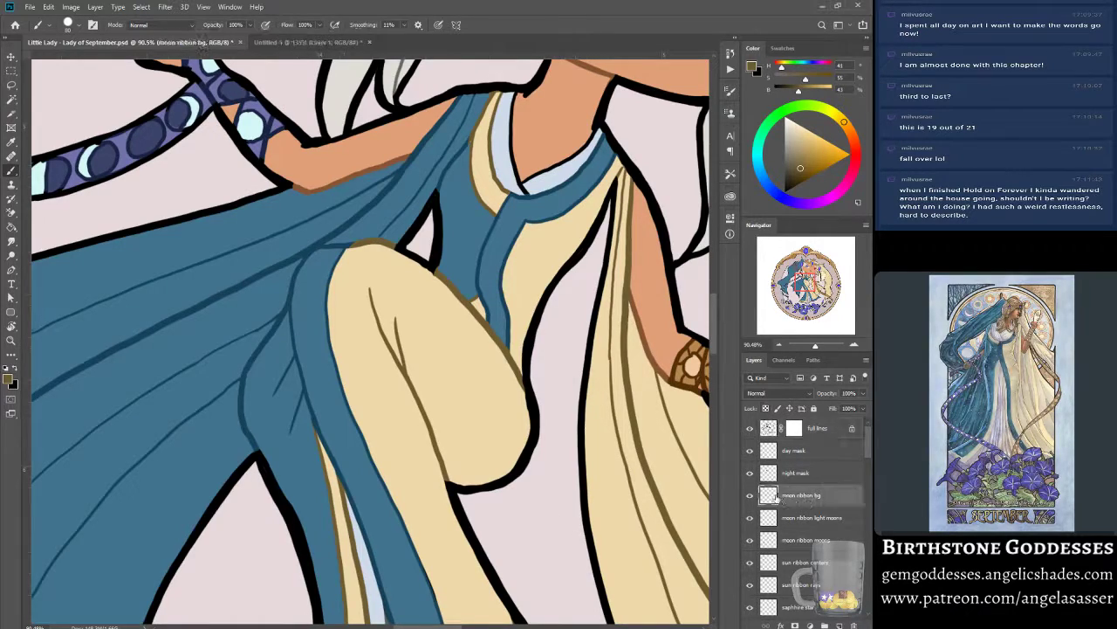
pyautogui.click(749, 495)
pyautogui.click(749, 495)
pyautogui.click(772, 517)
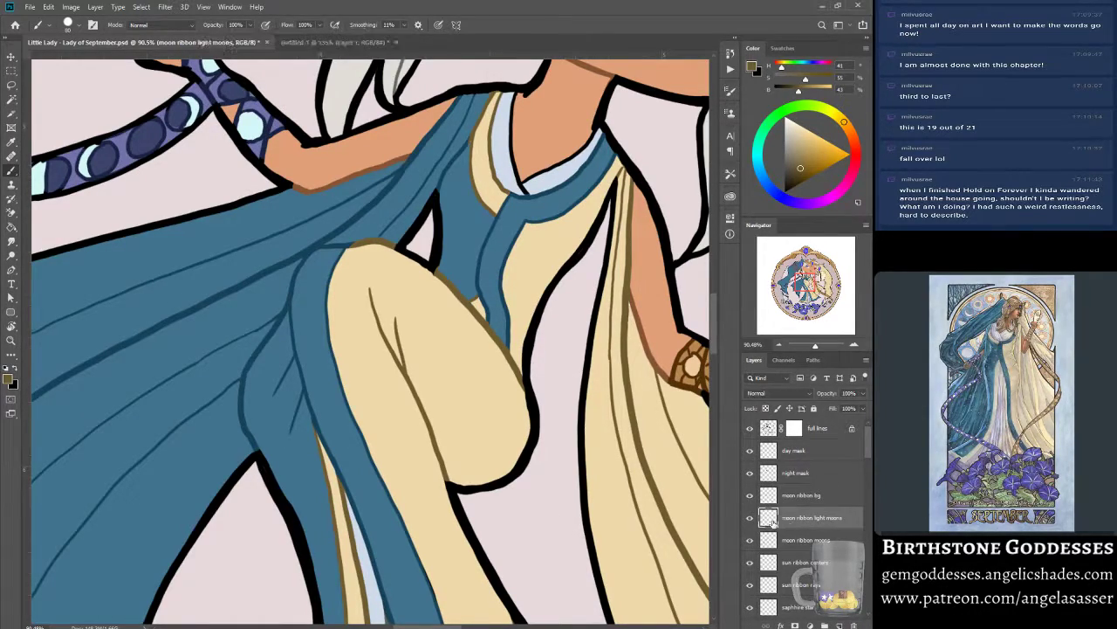
pyautogui.click(798, 541)
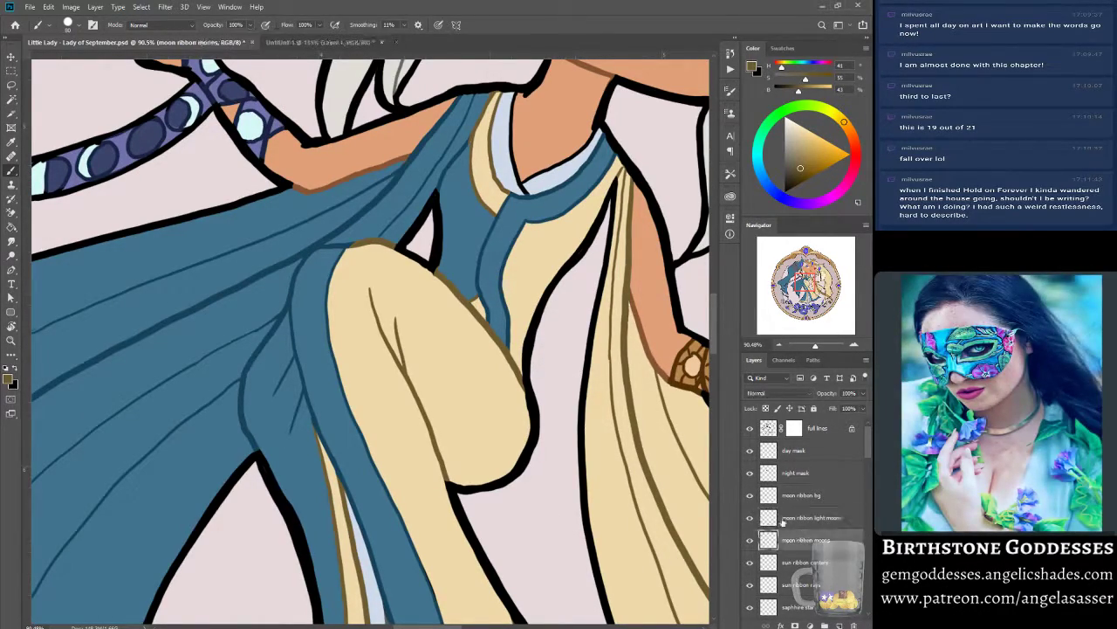
pyautogui.keyDown('alt'); pyautogui.click(147, 165); pyautogui.keyUp('alt')
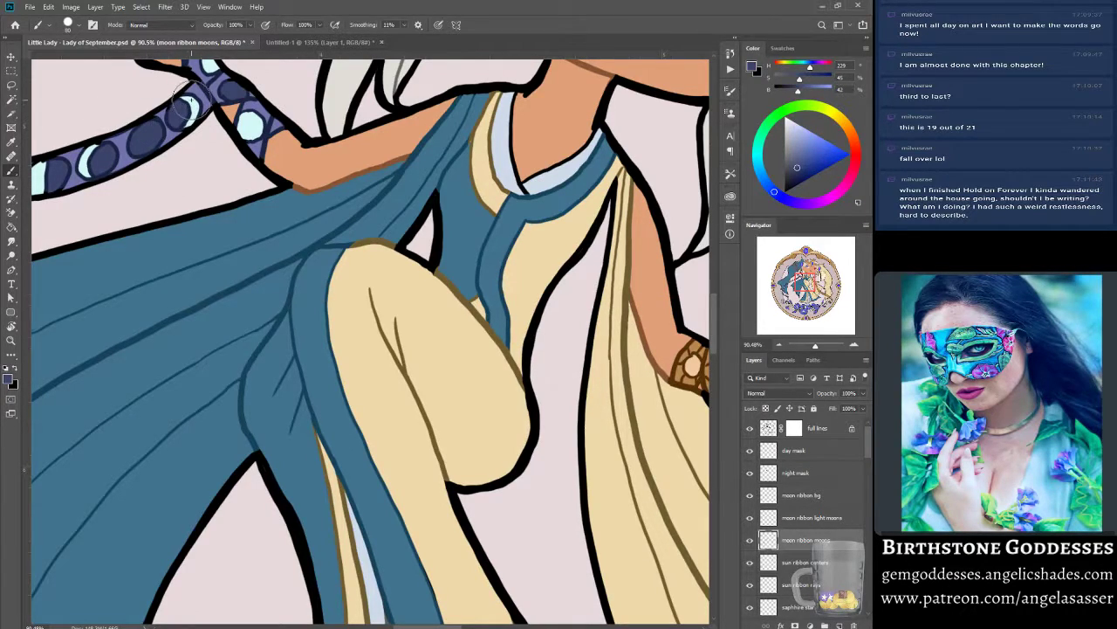
pyautogui.moveTo(817, 346); pyautogui.dragTo(812, 348)
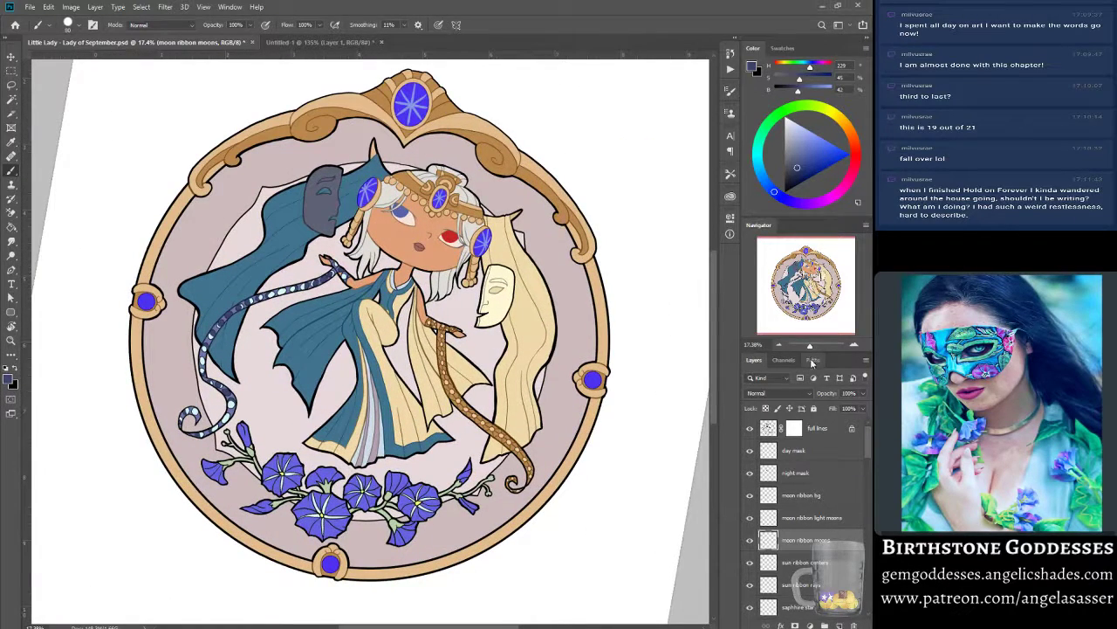
pyautogui.hotkey('ctrl', 's')
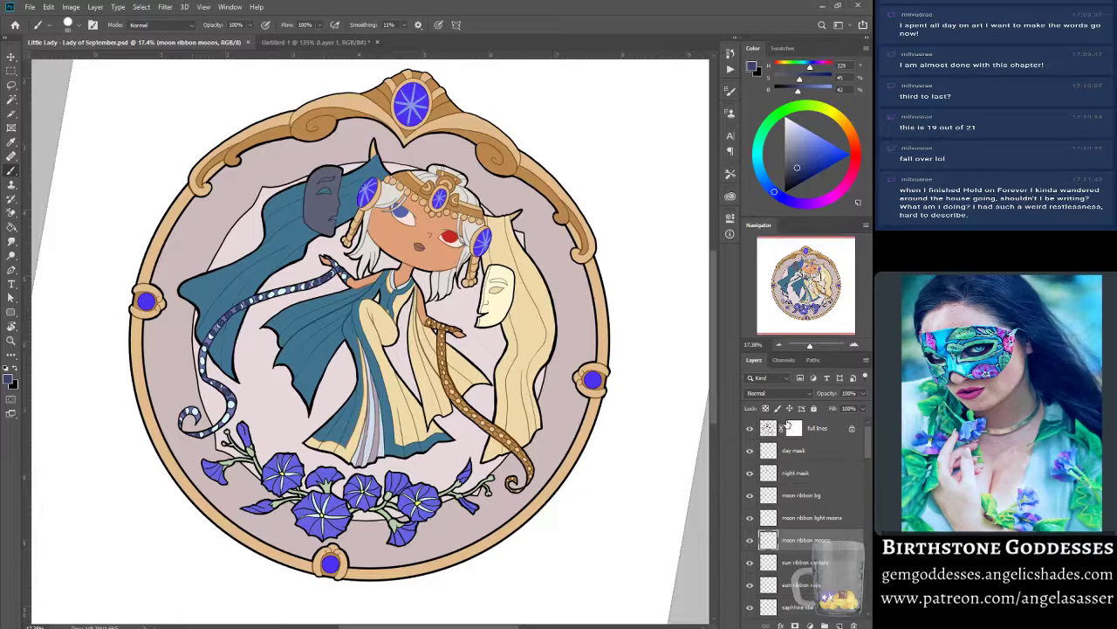
# Sample the mauve background, darken it to 44% brightness, and recolour the inner panel's line beside the dark mask on the full lines layer.
pyautogui.press('Escape')
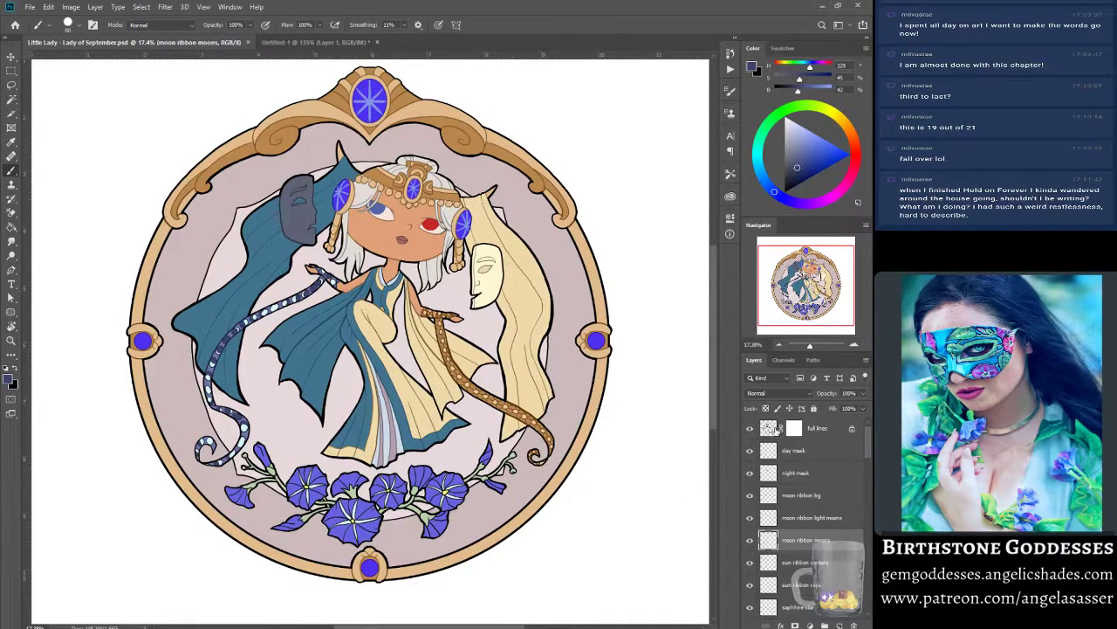
pyautogui.keyDown('alt'); pyautogui.click(180, 434); pyautogui.keyUp('alt')
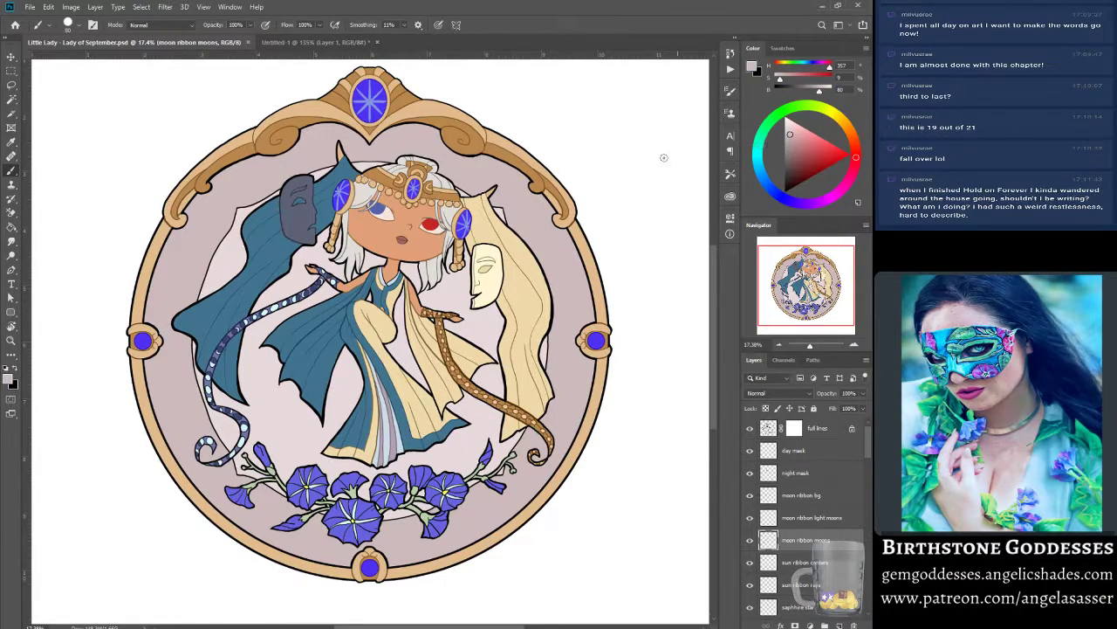
pyautogui.click(790, 160)
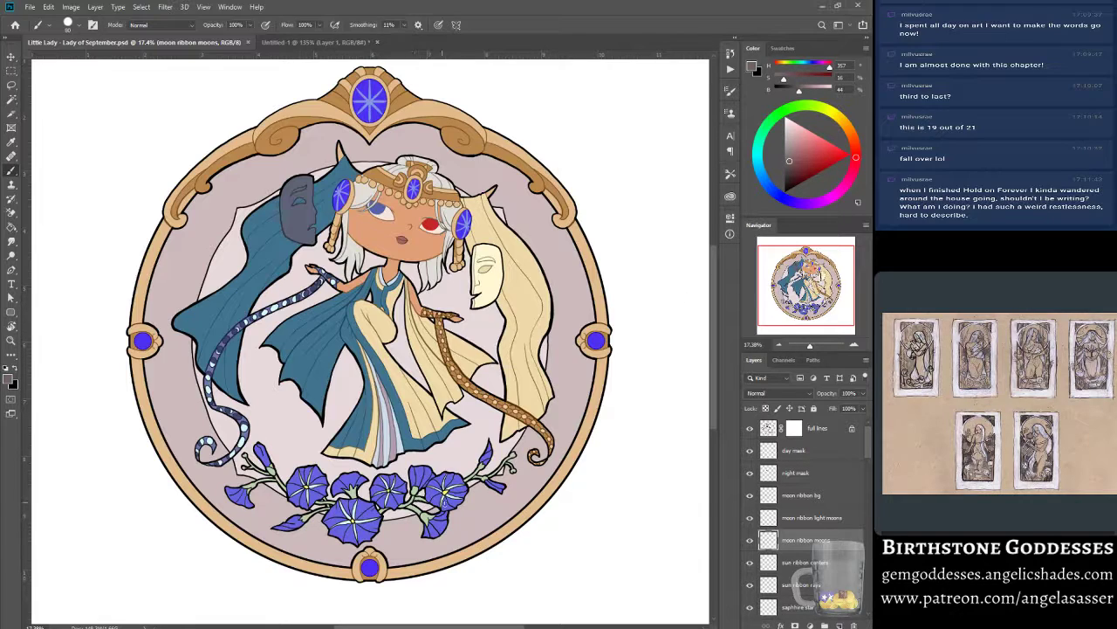
pyautogui.click(817, 344)
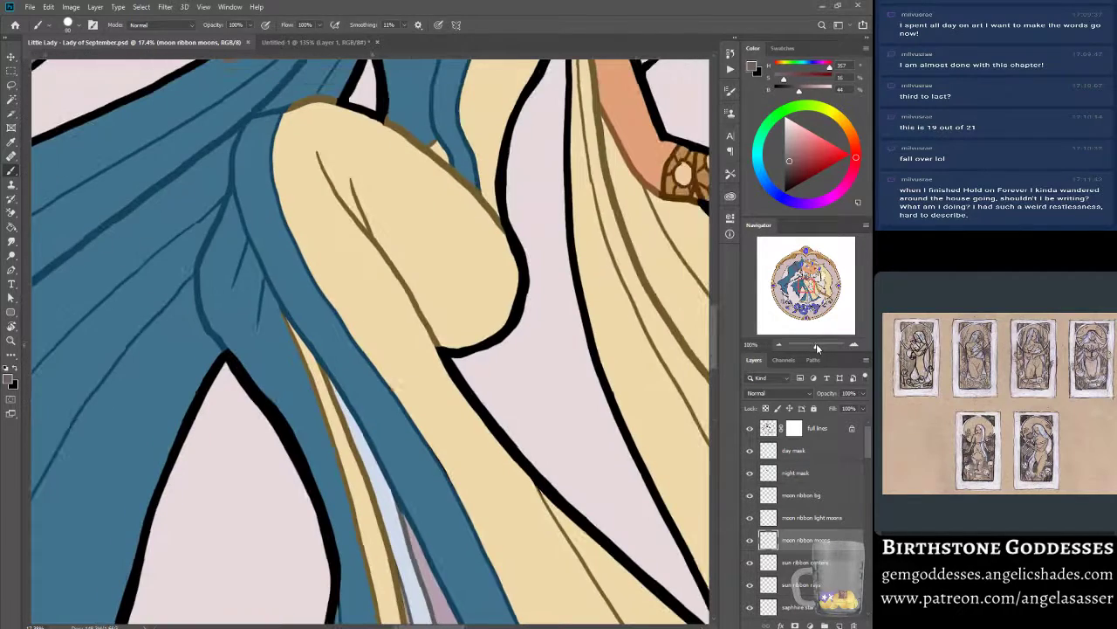
pyautogui.moveTo(789, 266); pyautogui.dragTo(776, 269)
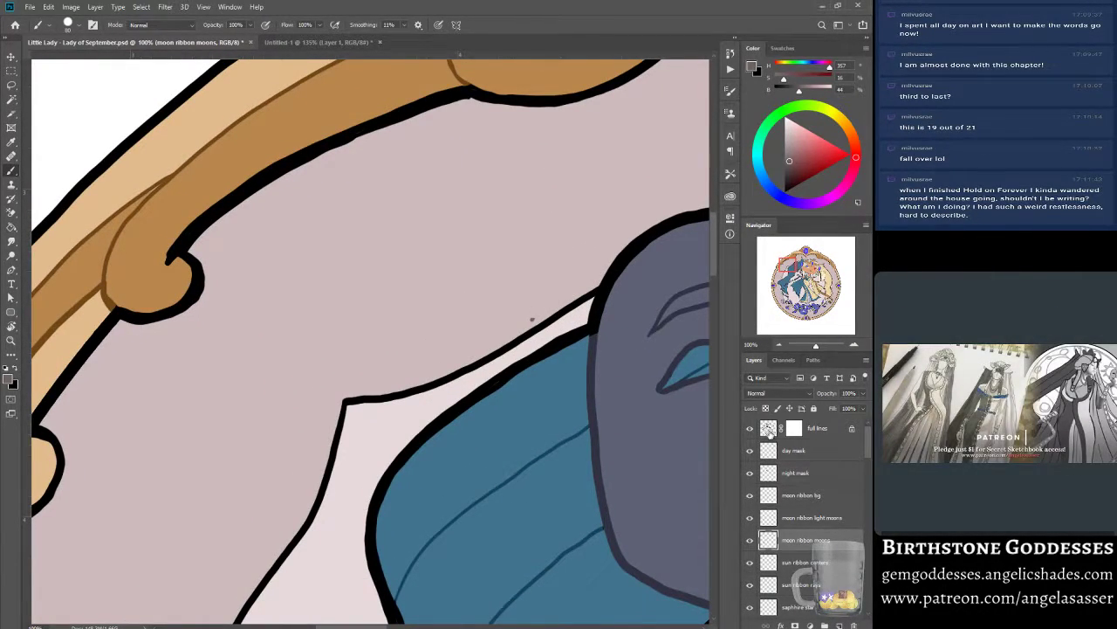
pyautogui.click(770, 430)
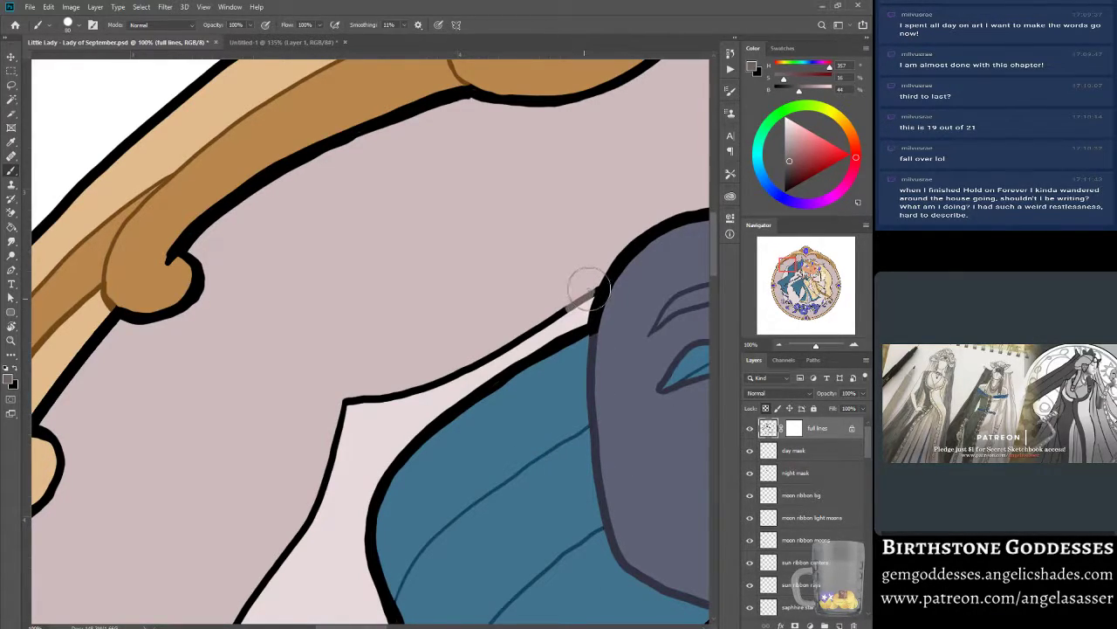
pyautogui.moveTo(591, 289)
pyautogui.mouseDown()
pyautogui.moveTo(461, 357)
pyautogui.moveTo(339, 395)
pyautogui.mouseUp()
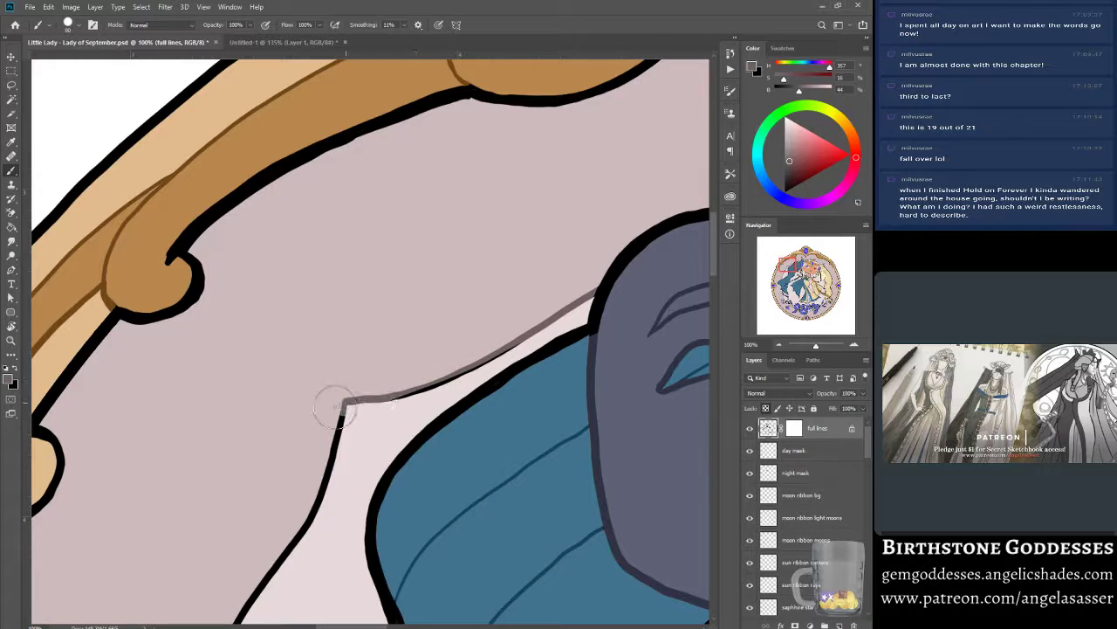
pyautogui.moveTo(328, 438); pyautogui.dragTo(234, 604)
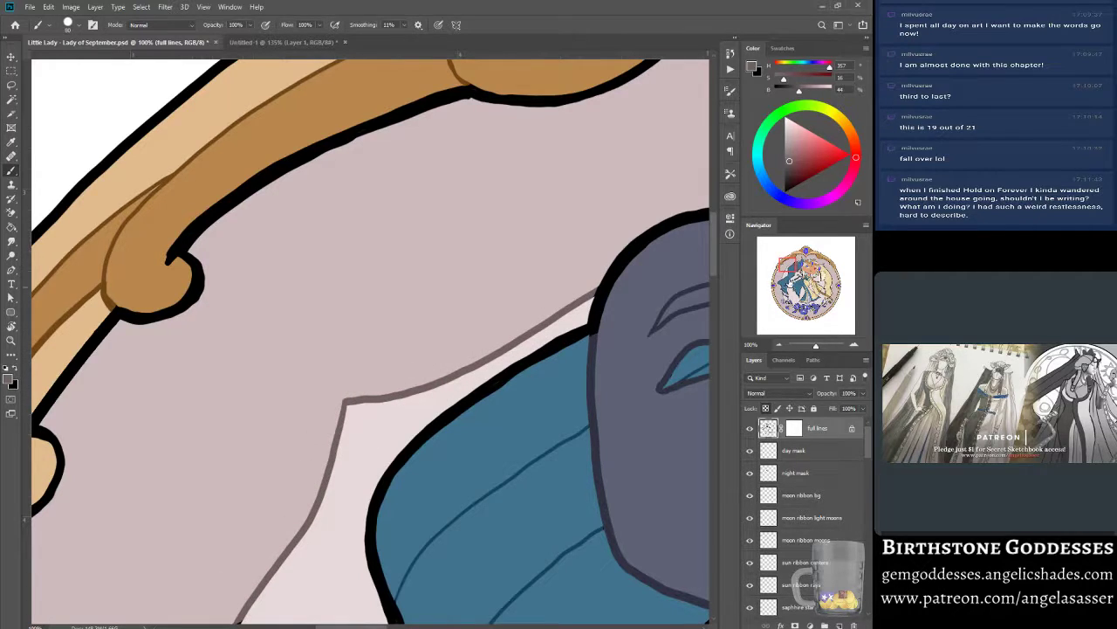
# Recolour the inner panel's left border in the dark mauve, from beside the blue veil down to the moon ribbon's tail.
pyautogui.moveTo(791, 268); pyautogui.dragTo(783, 280)
pyautogui.moveTo(568, 82)
pyautogui.mouseDown()
pyautogui.moveTo(483, 223)
pyautogui.moveTo(449, 311)
pyautogui.moveTo(525, 161)
pyautogui.moveTo(446, 344)
pyautogui.moveTo(480, 312)
pyautogui.moveTo(479, 337)
pyautogui.moveTo(447, 399)
pyautogui.mouseUp()
pyautogui.moveTo(779, 279); pyautogui.dragTo(777, 285)
pyautogui.moveTo(497, 358)
pyautogui.mouseDown()
pyautogui.moveTo(491, 483)
pyautogui.moveTo(496, 507)
pyautogui.moveTo(498, 421)
pyautogui.moveTo(524, 561)
pyautogui.mouseUp()
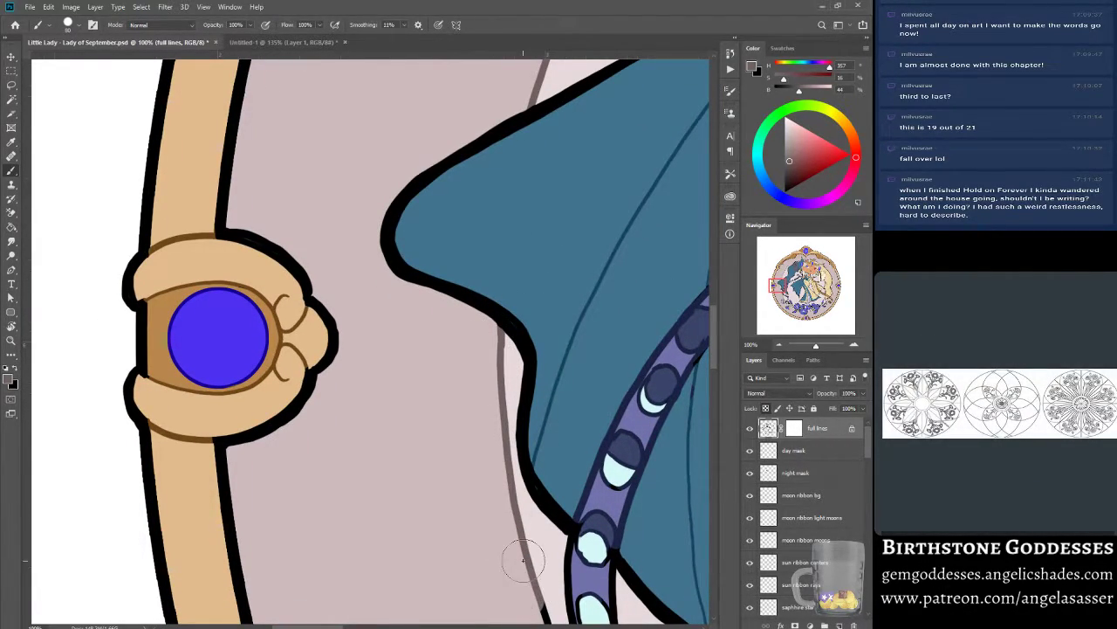
pyautogui.moveTo(778, 284); pyautogui.dragTo(780, 297)
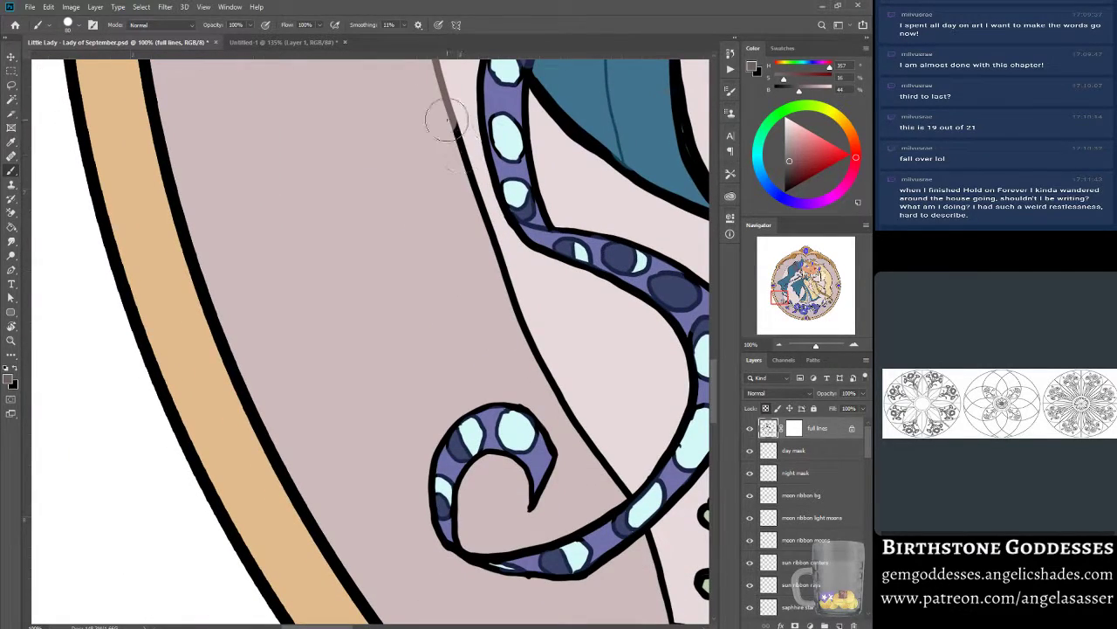
pyautogui.moveTo(446, 119)
pyautogui.mouseDown()
pyautogui.moveTo(500, 274)
pyautogui.moveTo(600, 458)
pyautogui.moveTo(621, 475)
pyautogui.mouseUp()
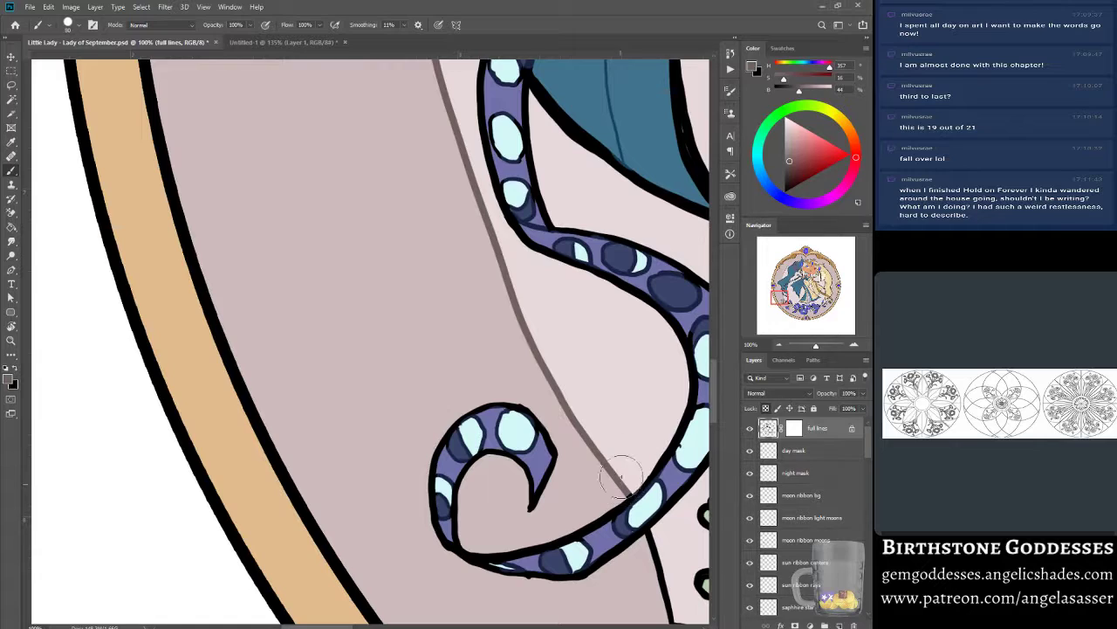
# Recolour the panel's lower-left corner line in dark mauve, from the moon ribbon past the flower stems to the first open morning glory.
pyautogui.moveTo(780, 297); pyautogui.dragTo(784, 302)
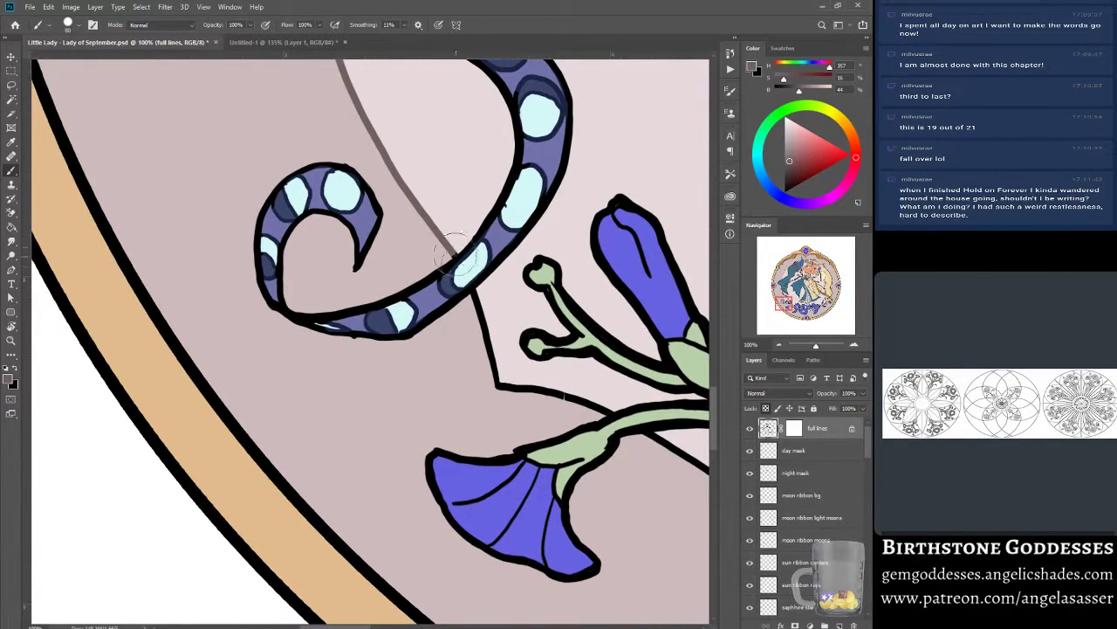
pyautogui.moveTo(458, 255)
pyautogui.mouseDown()
pyautogui.moveTo(489, 382)
pyautogui.moveTo(613, 408)
pyautogui.mouseUp()
pyautogui.moveTo(785, 302); pyautogui.dragTo(794, 305)
pyautogui.moveTo(331, 330)
pyautogui.mouseDown()
pyautogui.moveTo(323, 336)
pyautogui.moveTo(345, 339)
pyautogui.moveTo(325, 339)
pyautogui.moveTo(366, 362)
pyautogui.moveTo(329, 335)
pyautogui.moveTo(318, 339)
pyautogui.moveTo(331, 316)
pyautogui.mouseUp()
pyautogui.press('x')
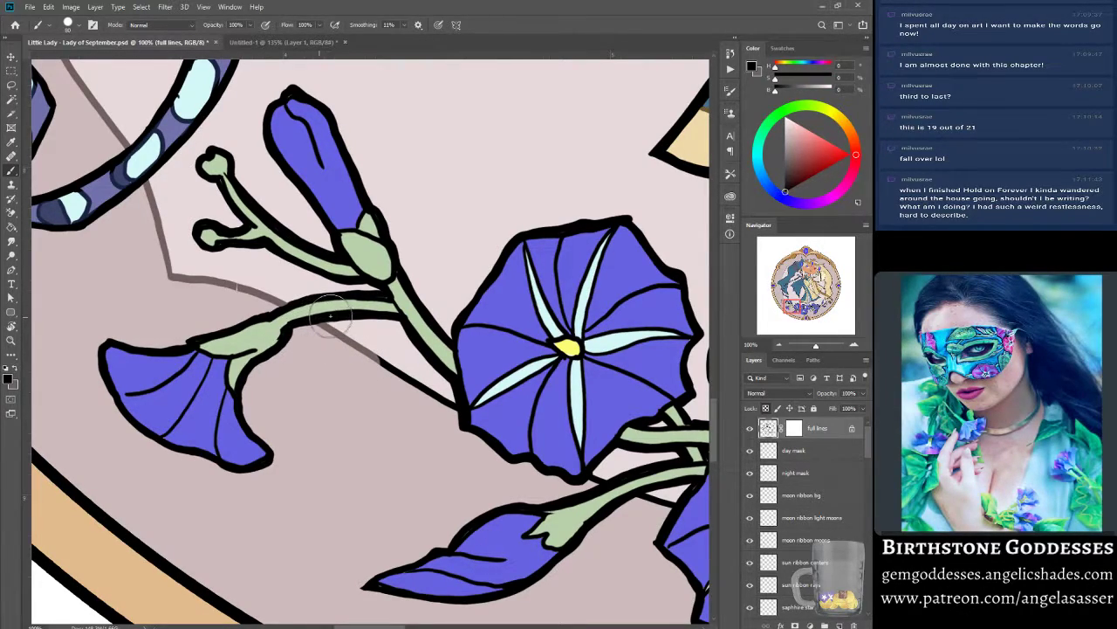
pyautogui.keyDown('alt'); pyautogui.click(359, 354); pyautogui.keyUp('alt')
pyautogui.moveTo(364, 349); pyautogui.dragTo(461, 398)
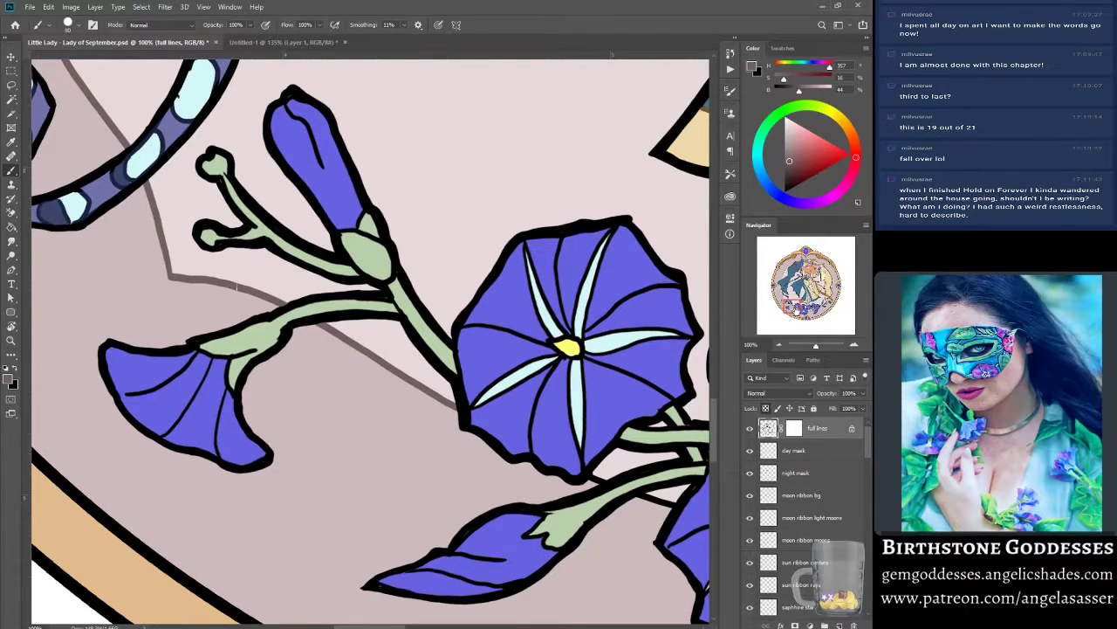
# Recolour the panel's bottom line in dark mauve where it shows between the morning glories and stems, using a smaller brush for the narrow gap.
pyautogui.moveTo(796, 309); pyautogui.dragTo(803, 309)
pyautogui.moveTo(264, 455)
pyautogui.mouseDown()
pyautogui.moveTo(314, 433)
pyautogui.moveTo(348, 479)
pyautogui.mouseUp()
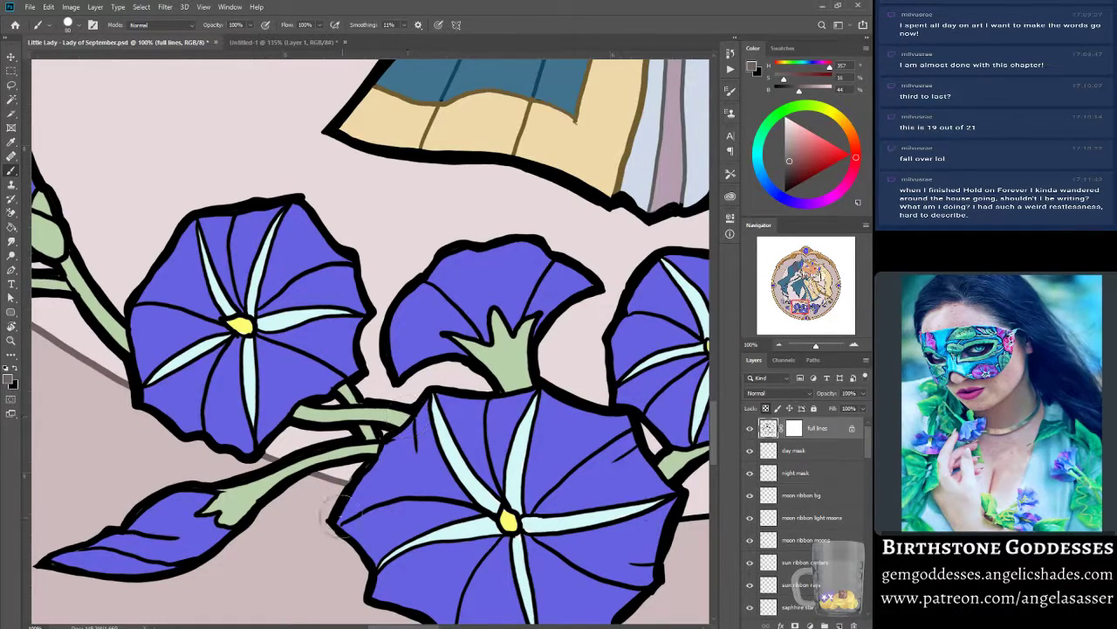
pyautogui.press('x')
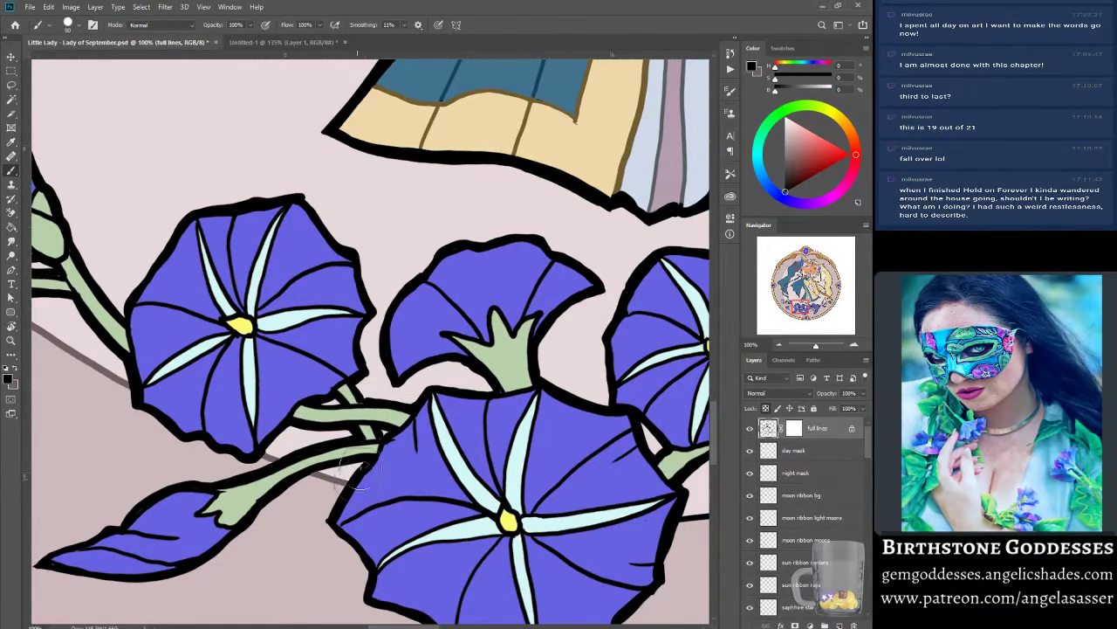
pyautogui.press('x')
pyautogui.moveTo(798, 305); pyautogui.dragTo(808, 306)
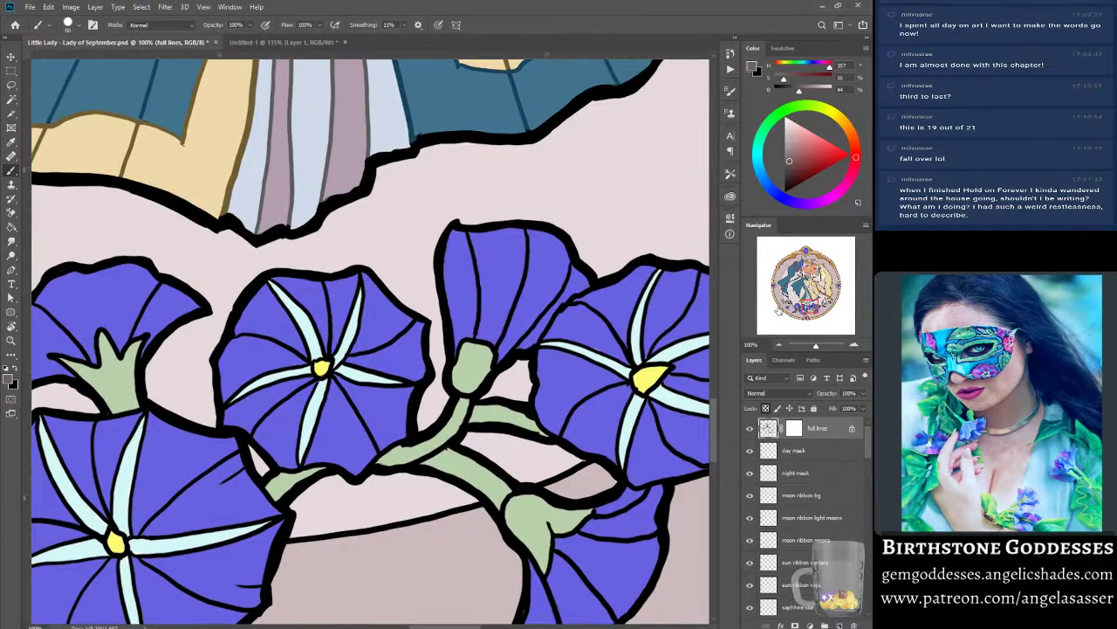
pyautogui.moveTo(307, 540); pyautogui.dragTo(467, 510)
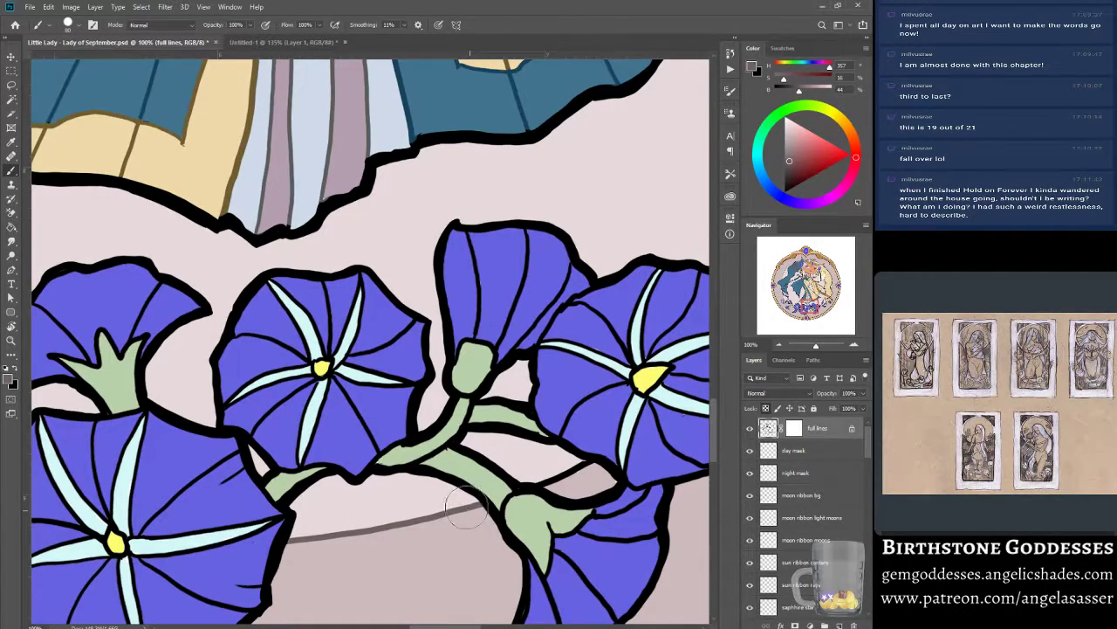
pyautogui.press('[')
pyautogui.moveTo(539, 486)
pyautogui.mouseDown()
pyautogui.moveTo(591, 470)
pyautogui.moveTo(608, 450)
pyautogui.mouseUp()
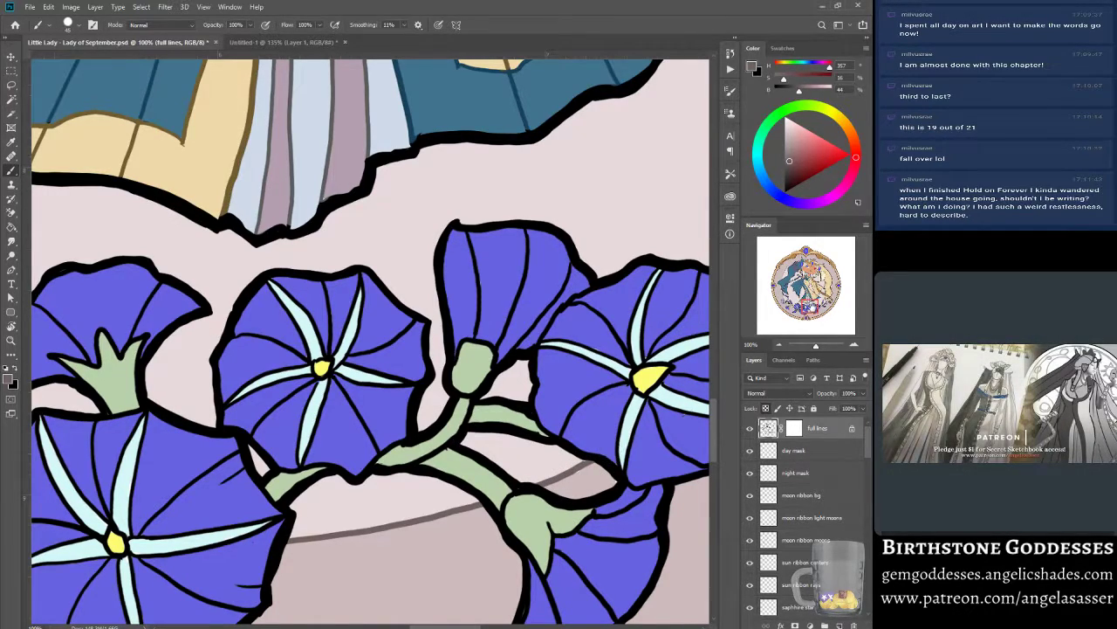
# Recolour the panel's lower-right corner line in dark mauve, from the last open morning glory past the buds up to the cream veil's hem.
pyautogui.moveTo(611, 393)
pyautogui.mouseDown()
pyautogui.moveTo(215, 479)
pyautogui.moveTo(196, 503)
pyautogui.mouseUp()
pyautogui.moveTo(382, 460); pyautogui.dragTo(427, 427)
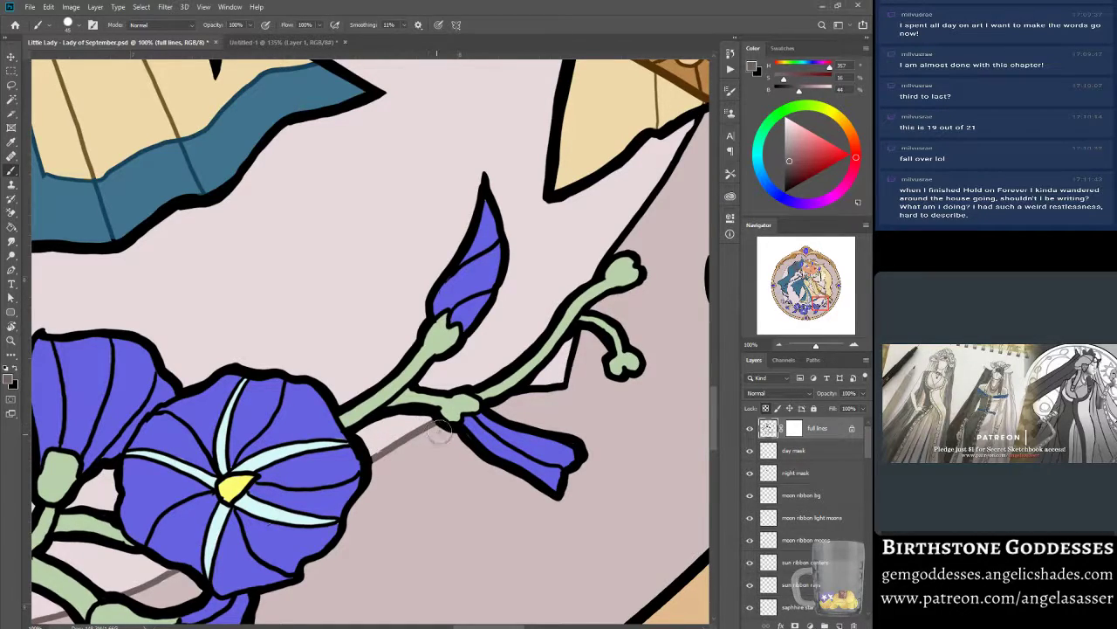
pyautogui.moveTo(531, 391); pyautogui.dragTo(567, 370)
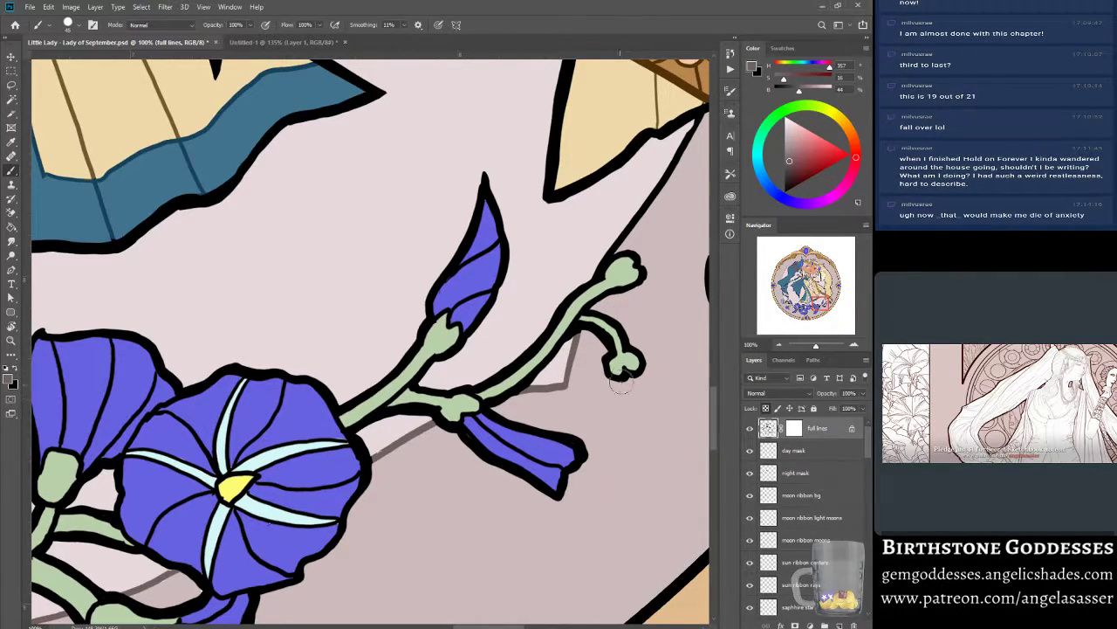
pyautogui.moveTo(821, 300); pyautogui.dragTo(823, 294)
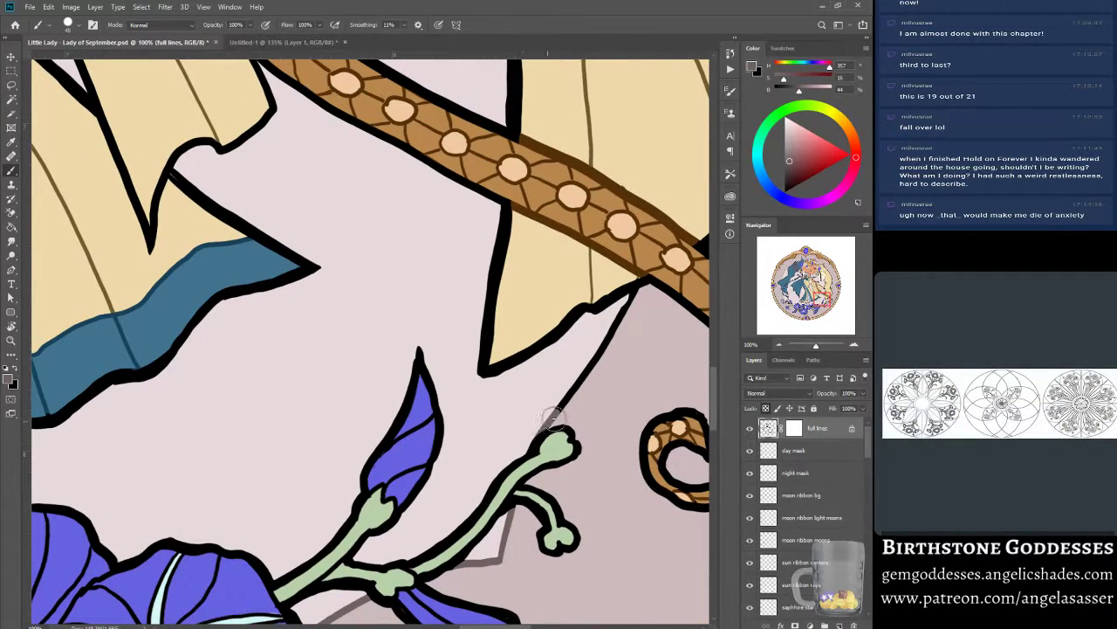
pyautogui.moveTo(522, 445); pyautogui.dragTo(628, 306)
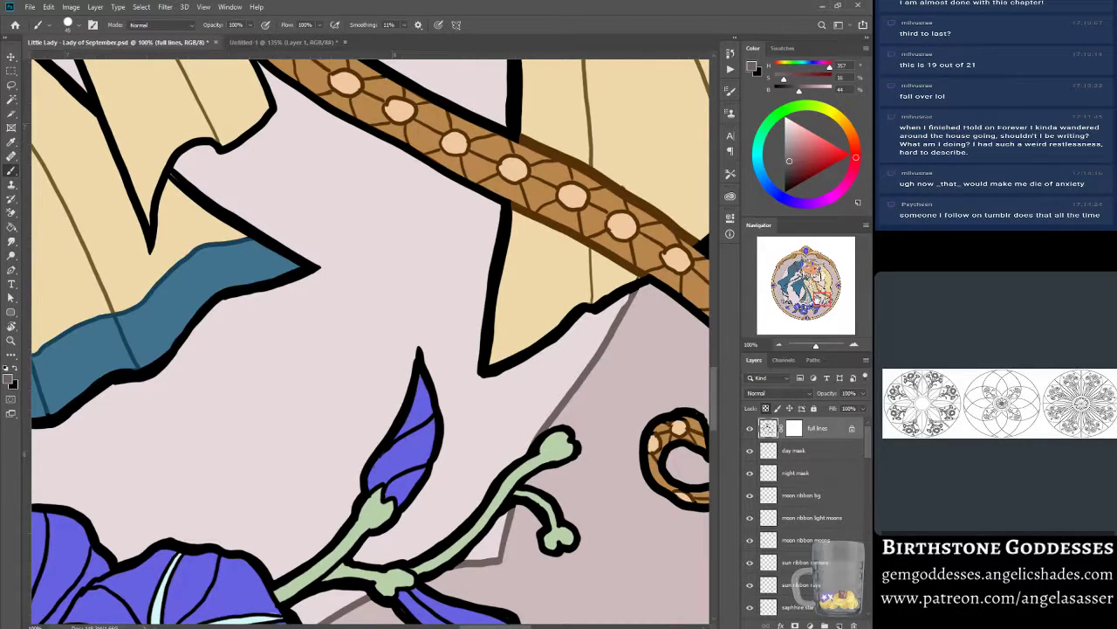
# Check the lower-right panel lines, then recolour the short panel line beside the cream veil's outer curve in dark mauve.
pyautogui.click(819, 307)
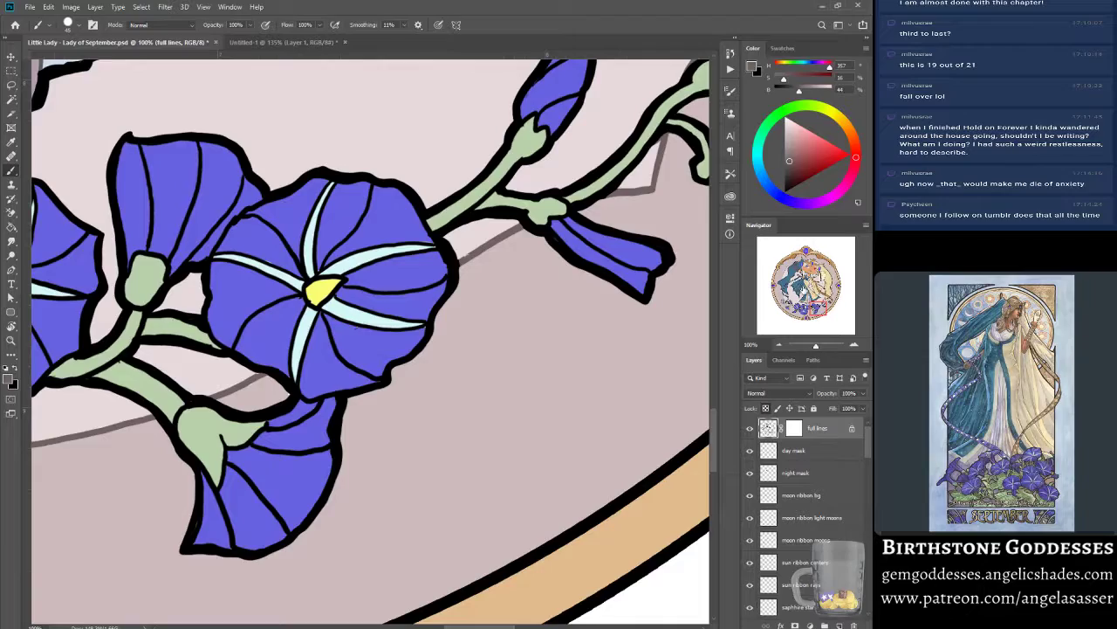
pyautogui.moveTo(805, 284); pyautogui.dragTo(822, 302)
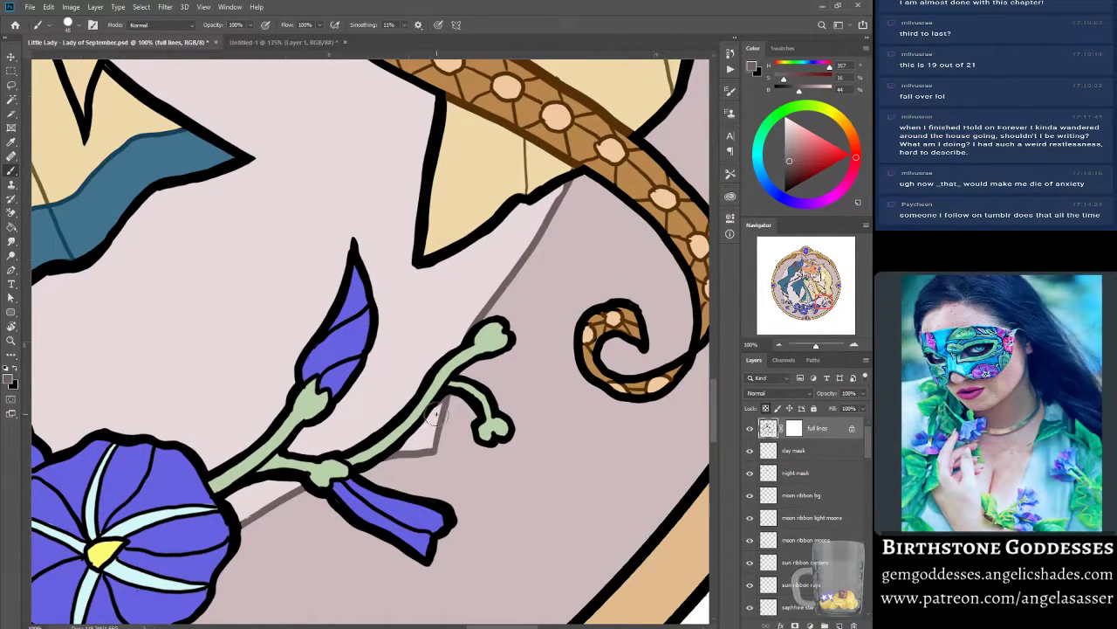
pyautogui.press('x')
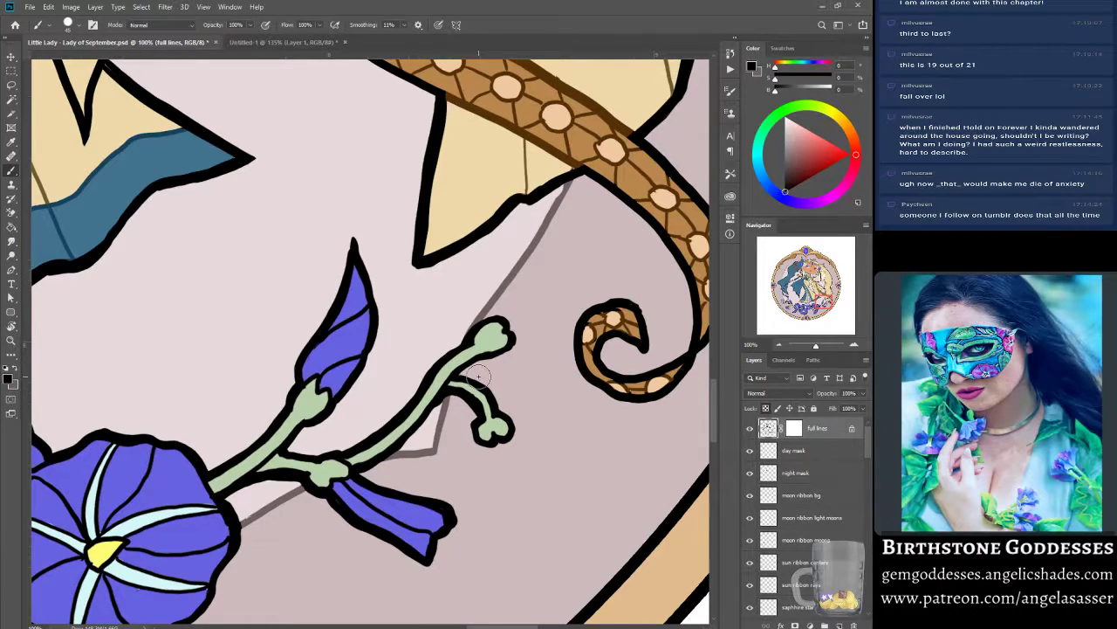
pyautogui.moveTo(822, 301); pyautogui.dragTo(826, 286)
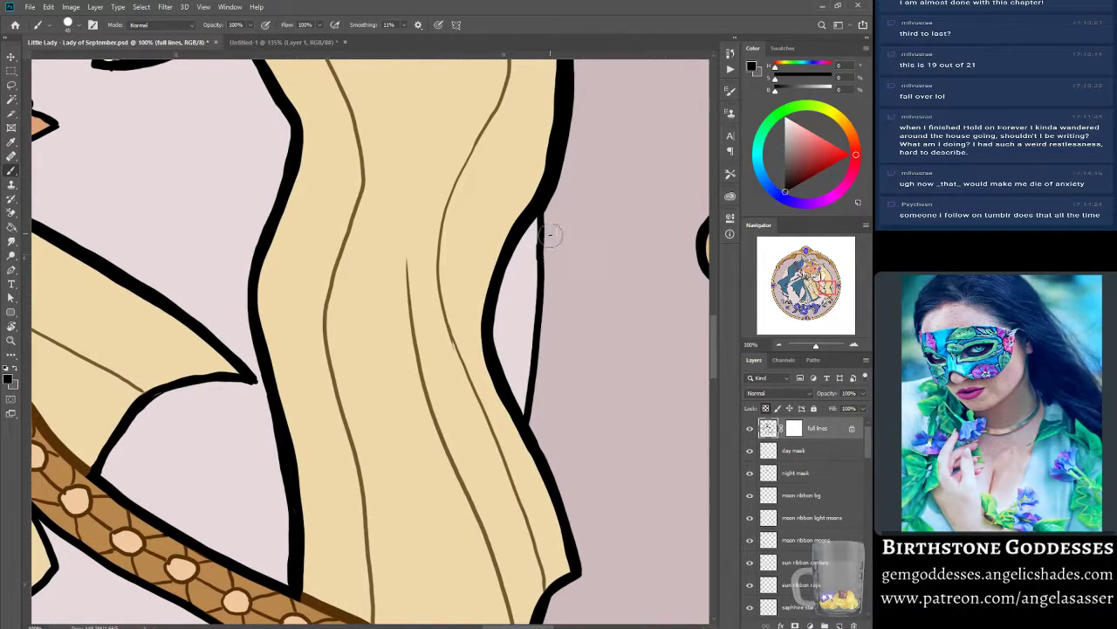
pyautogui.press('x')
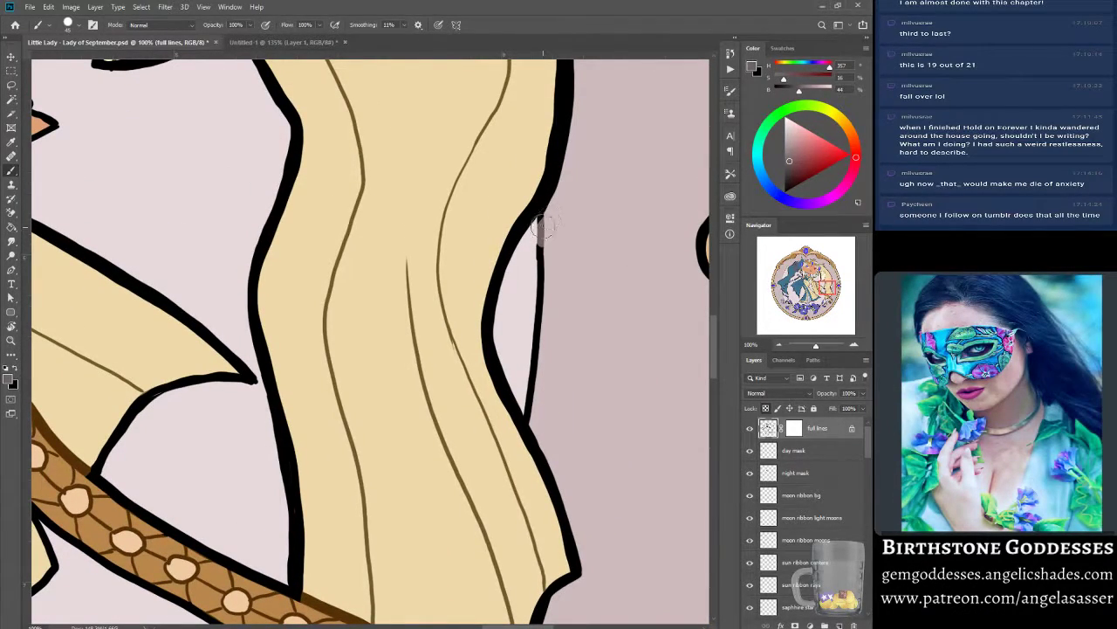
pyautogui.moveTo(539, 223); pyautogui.dragTo(538, 278)
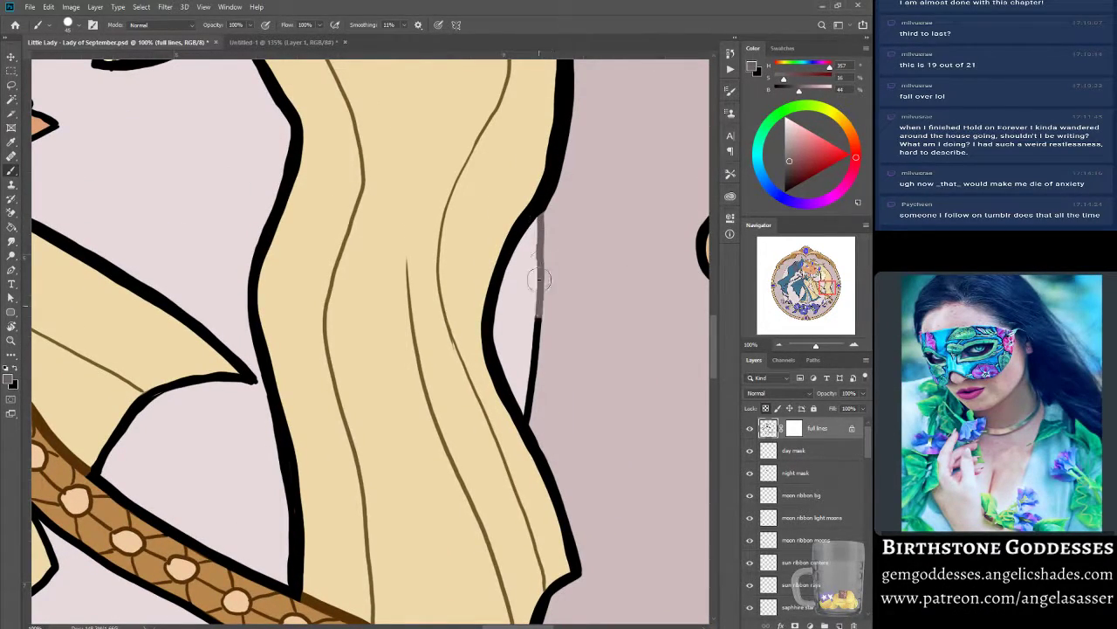
pyautogui.moveTo(542, 370); pyautogui.dragTo(531, 381)
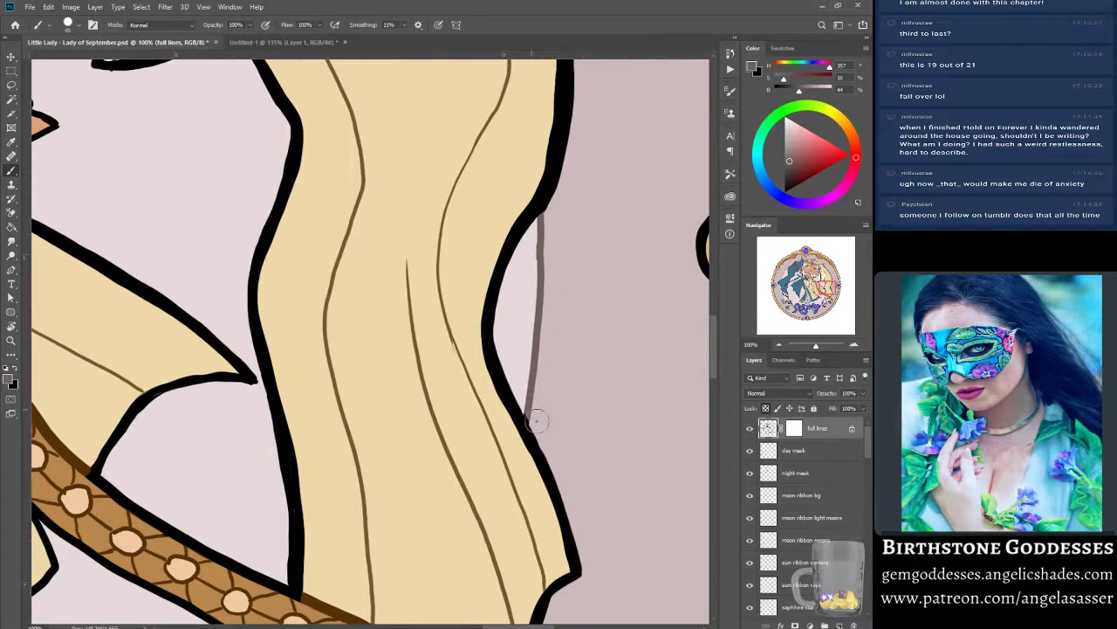
# Recolour the panel's upper-right corner beside the cream veil and the short line between the hair and veil in dark mauve.
pyautogui.moveTo(824, 291); pyautogui.dragTo(819, 270)
pyautogui.moveTo(416, 306)
pyautogui.mouseDown()
pyautogui.moveTo(404, 301)
pyautogui.moveTo(439, 309)
pyautogui.moveTo(457, 332)
pyautogui.mouseUp()
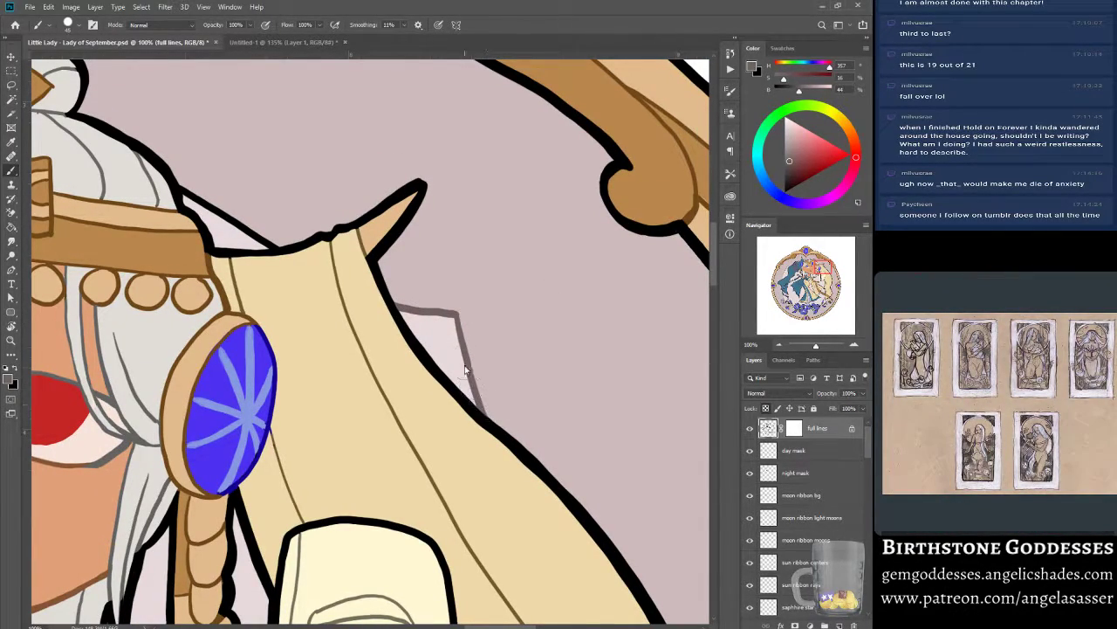
pyautogui.moveTo(185, 189); pyautogui.dragTo(271, 236)
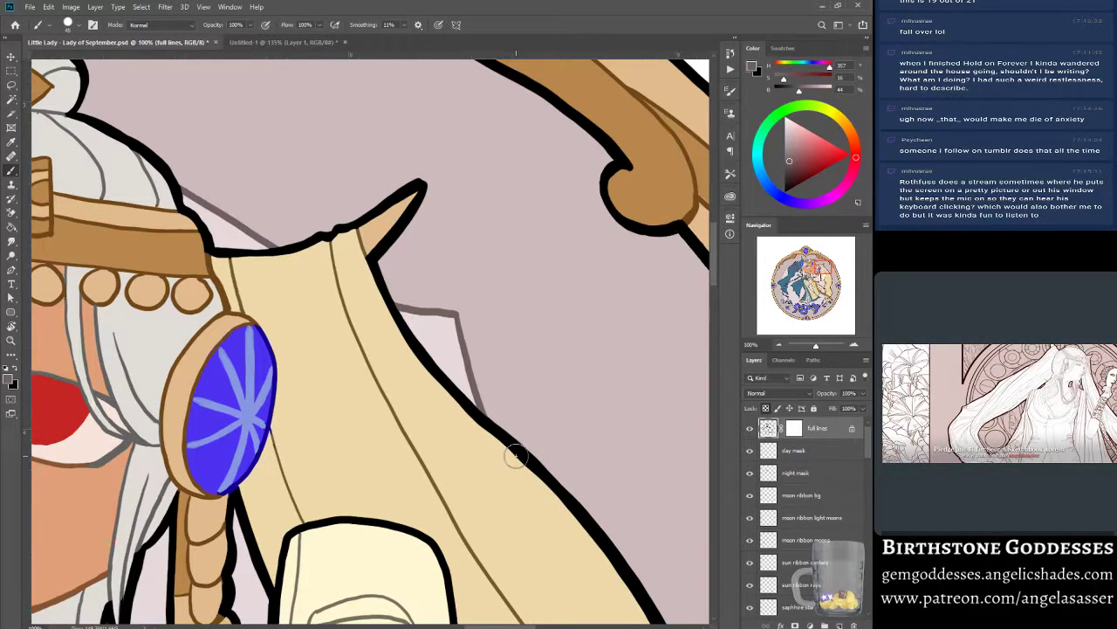
# Recolour the panel's top line in dark mauve from the hair bun to the blue veil, and from the veil to the dark mask.
pyautogui.moveTo(822, 272); pyautogui.dragTo(808, 256)
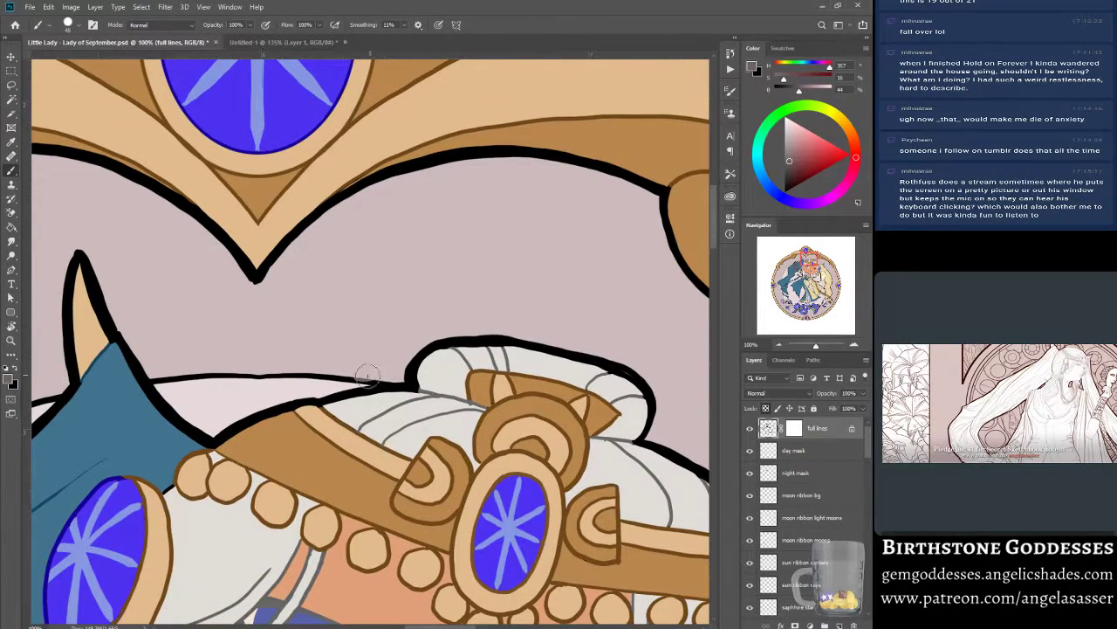
pyautogui.moveTo(365, 376); pyautogui.dragTo(388, 376)
pyautogui.moveTo(347, 377); pyautogui.dragTo(159, 376)
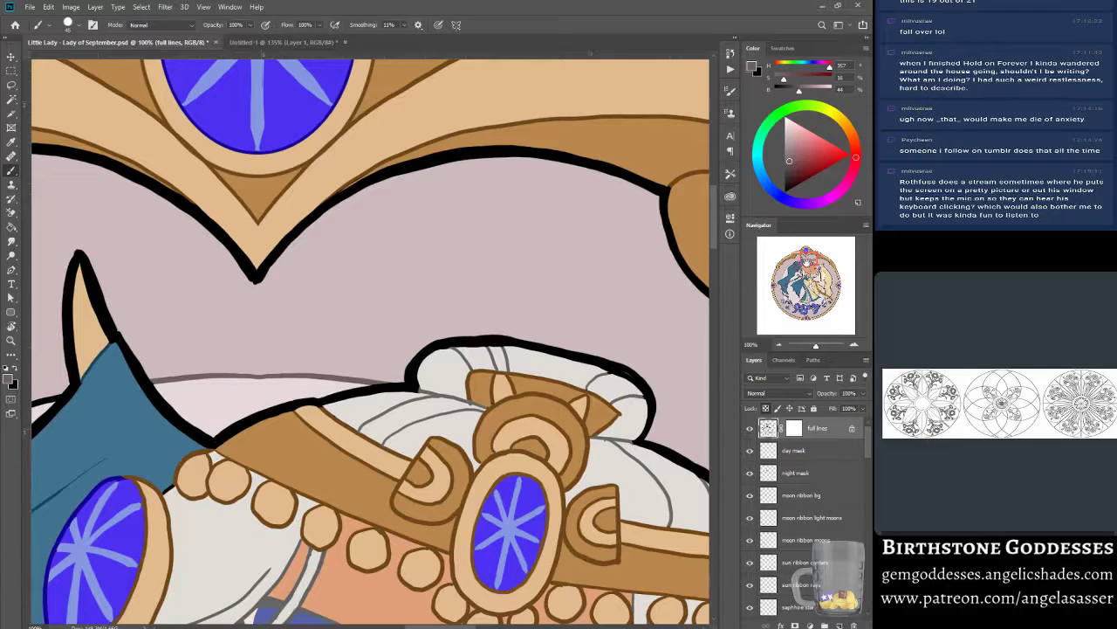
pyautogui.moveTo(808, 262); pyautogui.dragTo(797, 262)
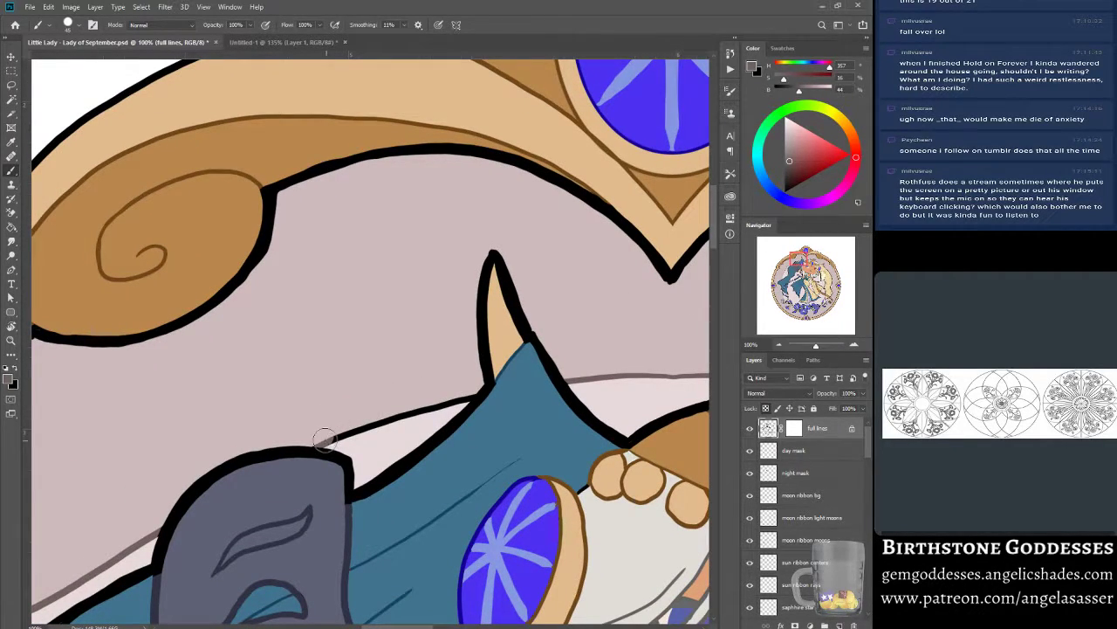
pyautogui.moveTo(311, 446); pyautogui.dragTo(454, 398)
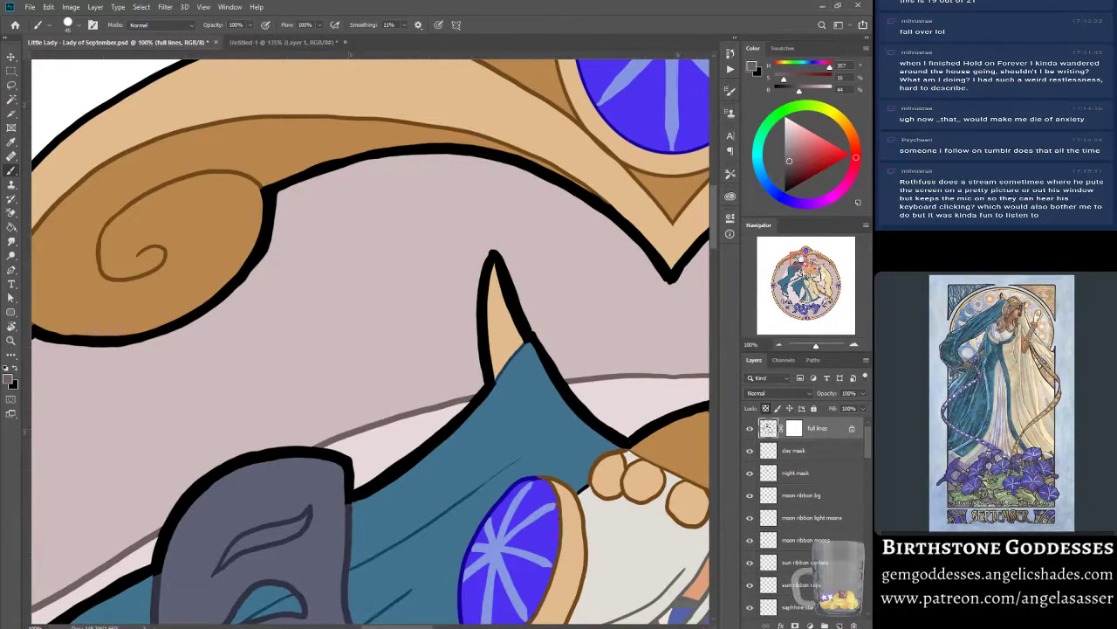
pyautogui.moveTo(801, 259); pyautogui.dragTo(793, 266)
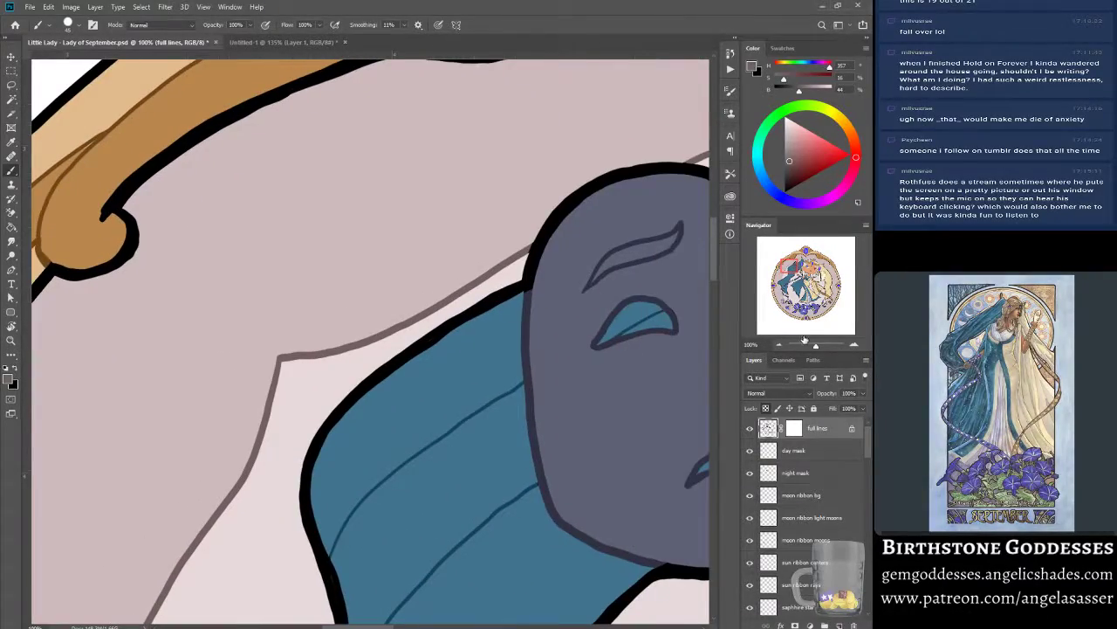
# Start selecting the grey hair lines with the Magic Wand at tolerance 25, sampling the strands around both eyes.
pyautogui.moveTo(819, 347); pyautogui.dragTo(812, 353)
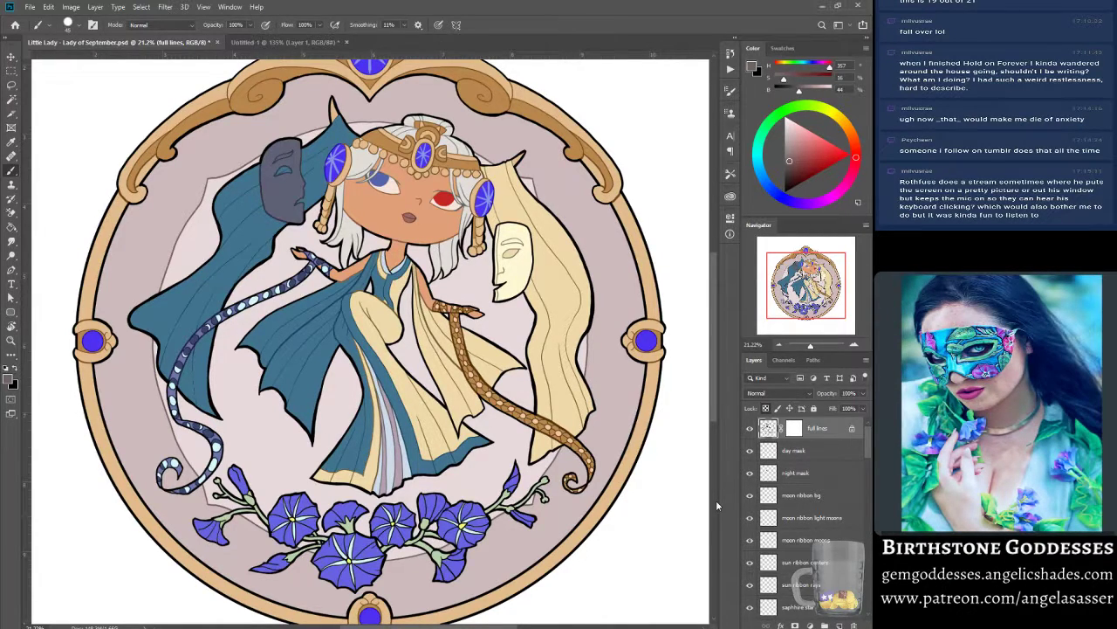
pyautogui.press('z')
pyautogui.click(268, 257)
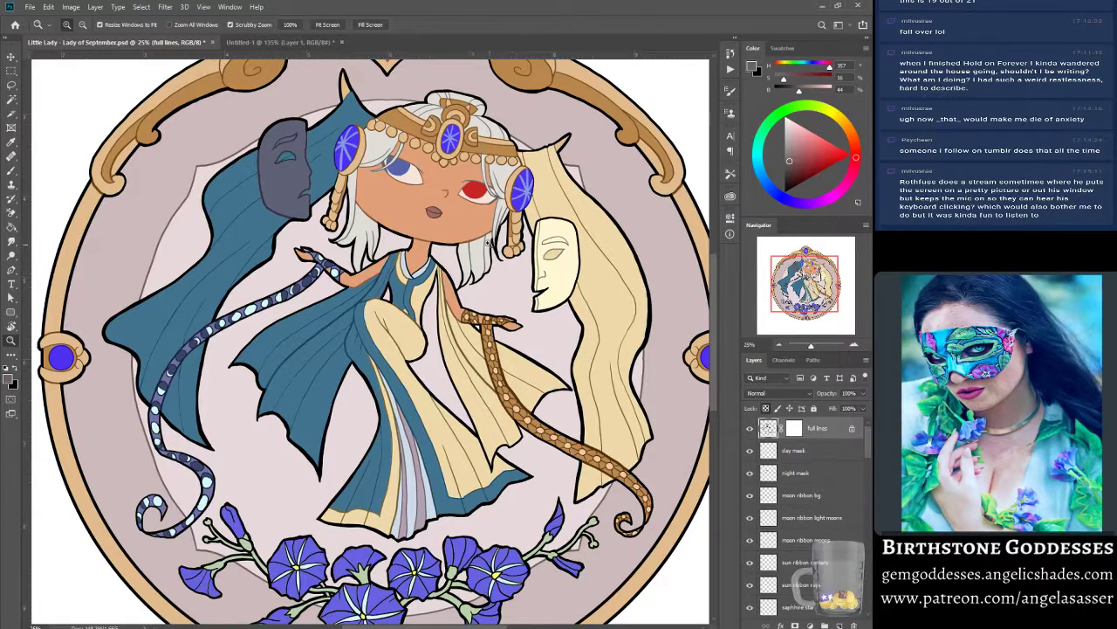
pyautogui.click(488, 181)
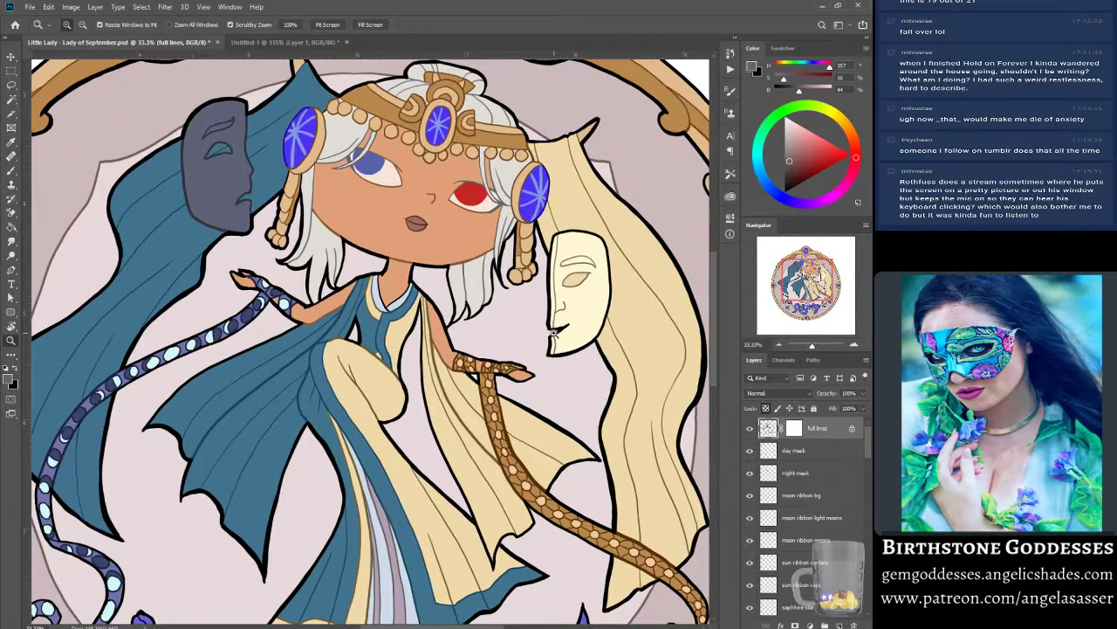
pyautogui.scroll(2, 76, 92)
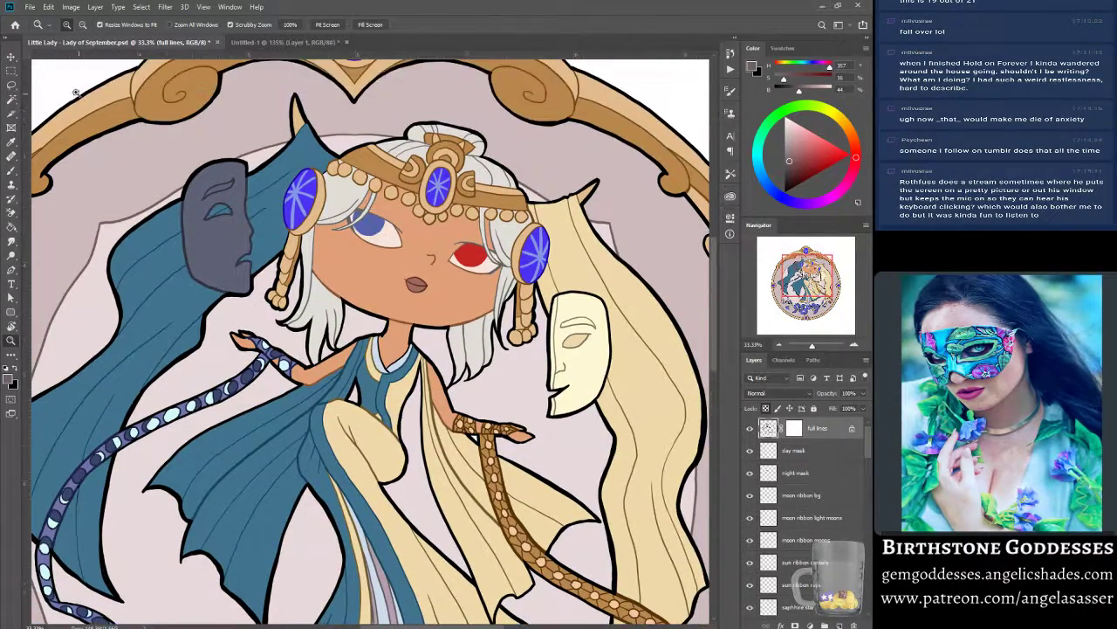
pyautogui.click(13, 102)
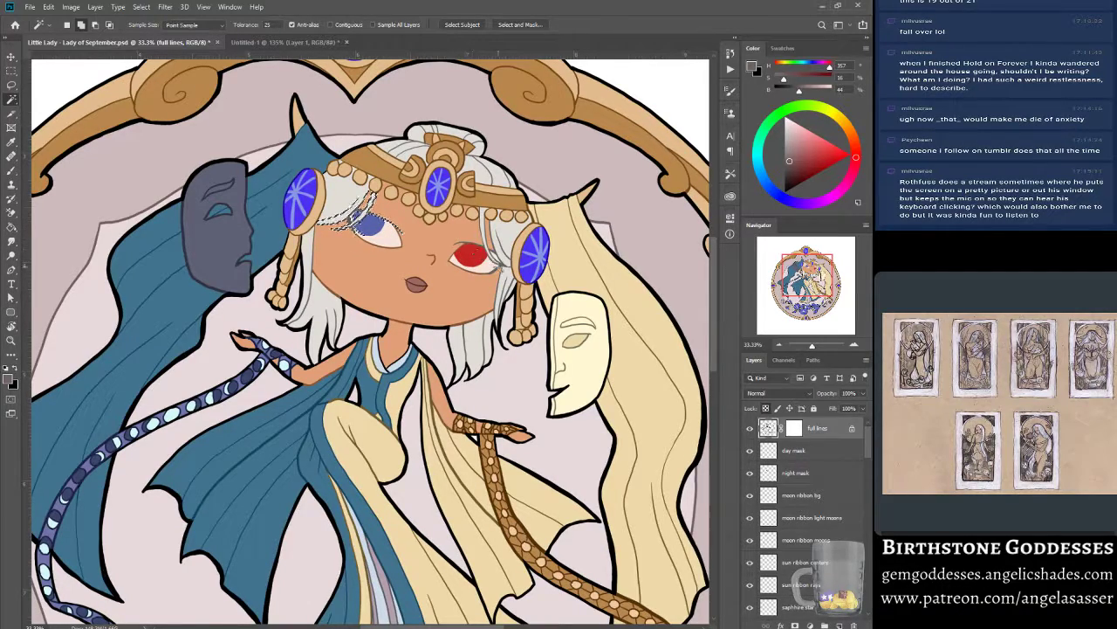
pyautogui.click(498, 270)
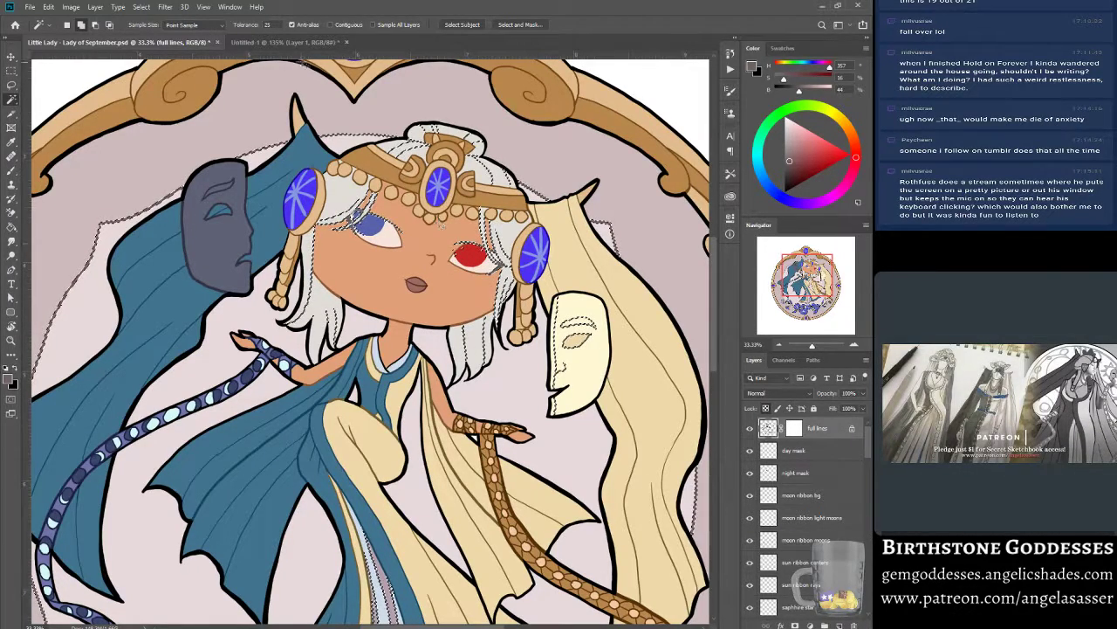
# Undo the last selection, set the Magic Wand tolerance to 10 and select the grey hair lines throughout the hair.
pyautogui.click(241, 25)
pyautogui.write('10')
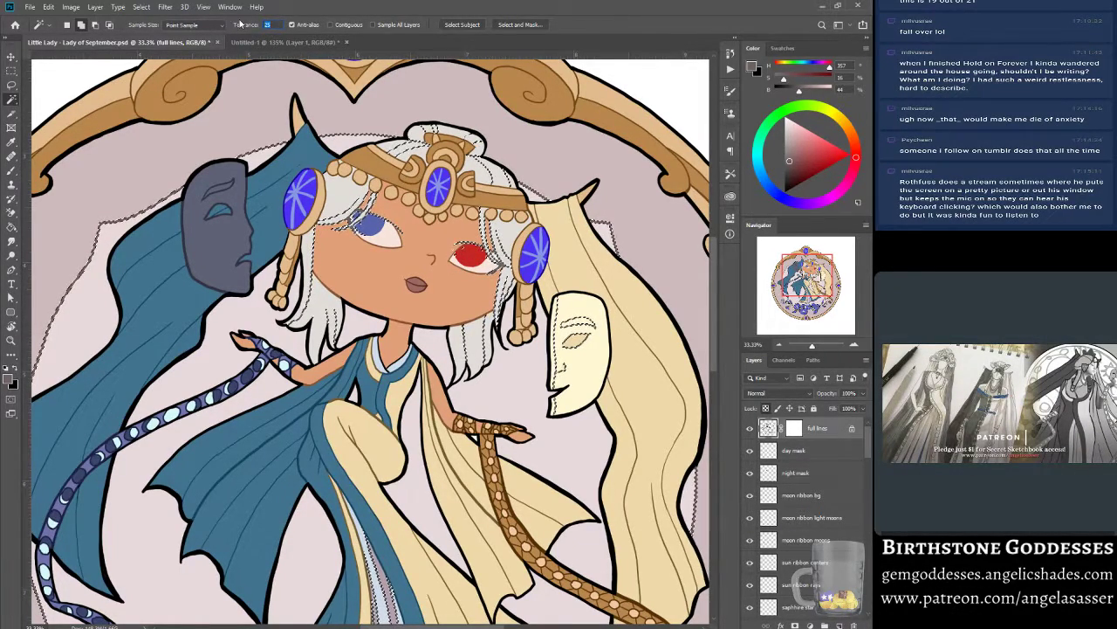
pyautogui.hotkey('ctrl', 'z')
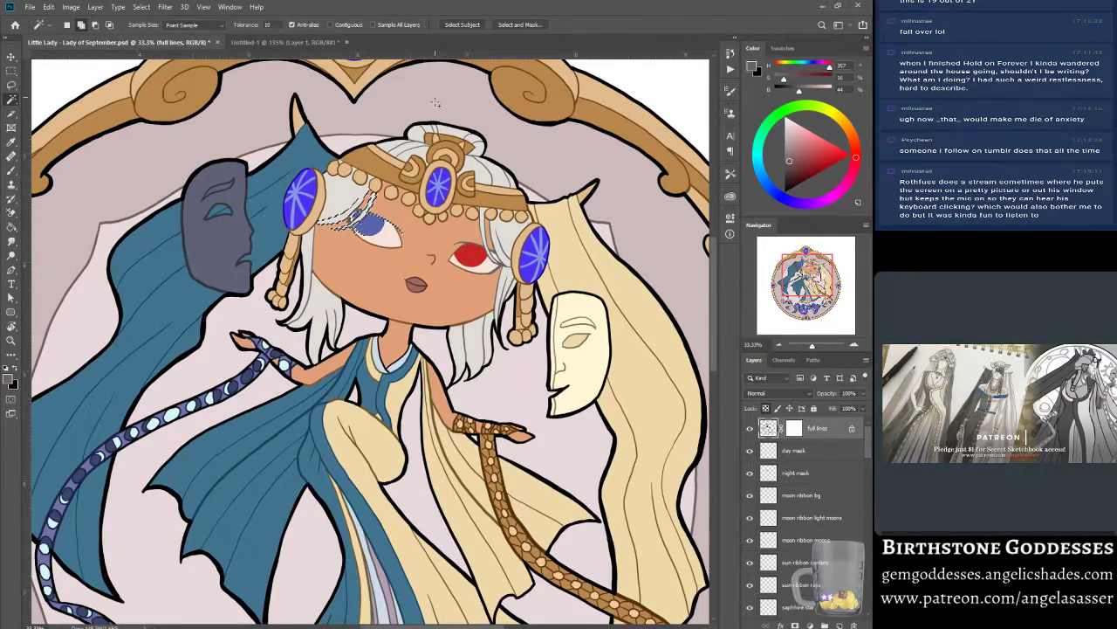
pyautogui.click(358, 25)
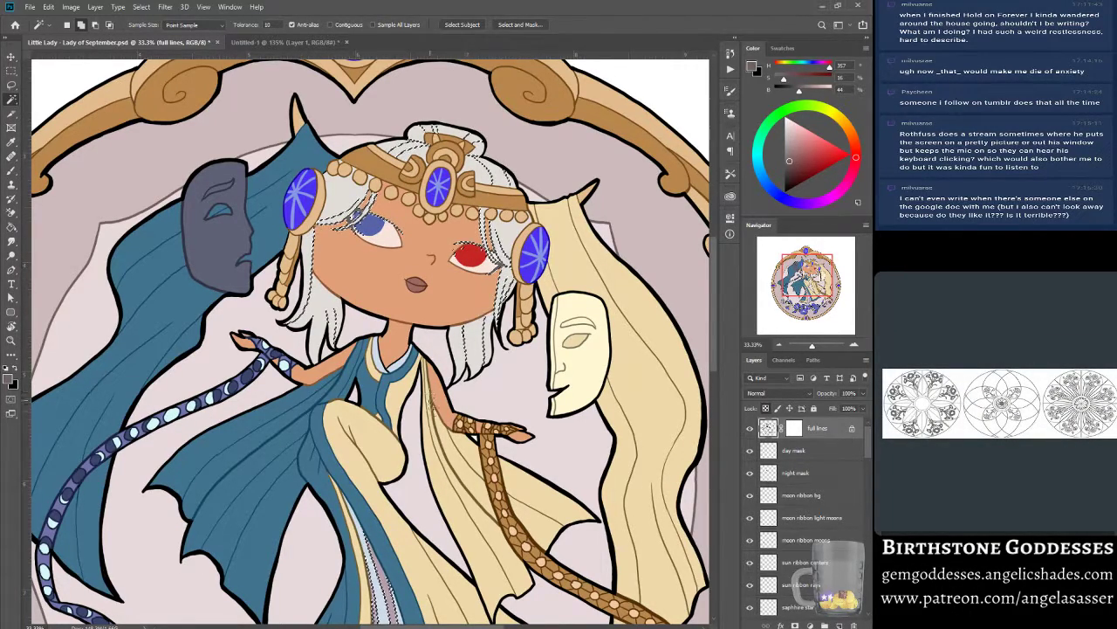
pyautogui.scroll(-1, 430, 408)
pyautogui.scroll(3, 431, 409)
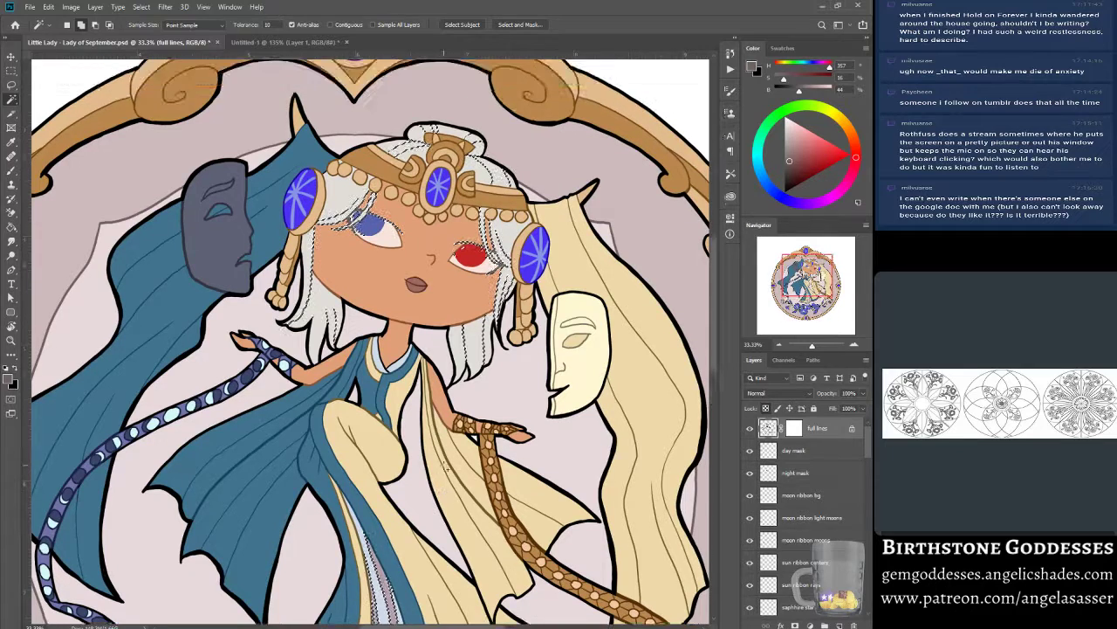
pyautogui.scroll(-1, 336, 384)
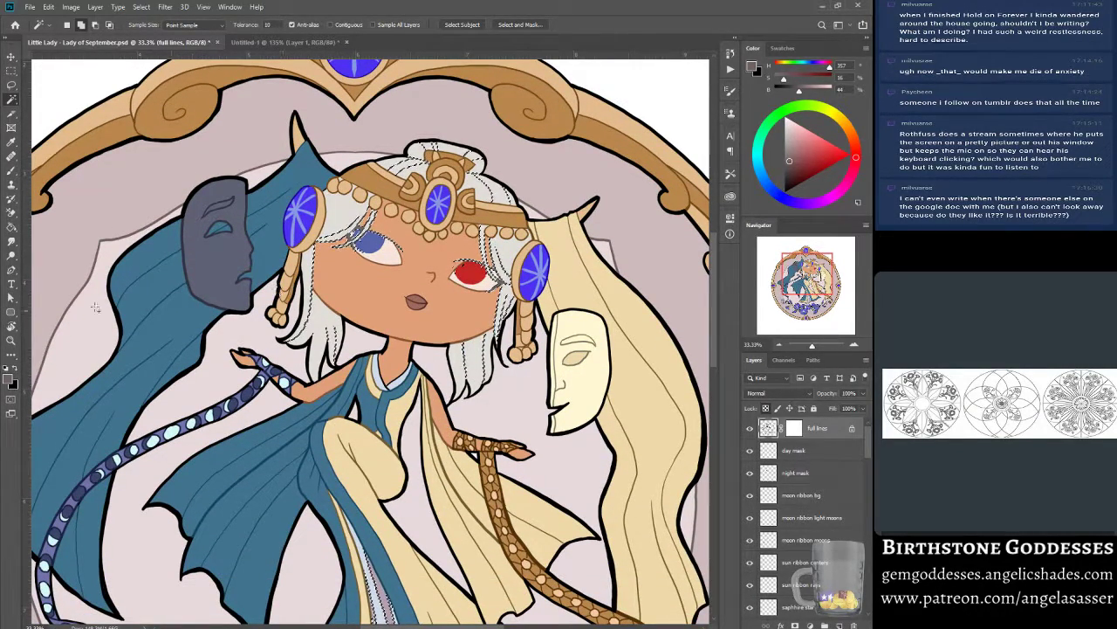
# Adjust the selected hair lines with Hue/Saturation to saturation +44 and lightness -10, and deselect them.
pyautogui.click(12, 339)
pyautogui.click(527, 281)
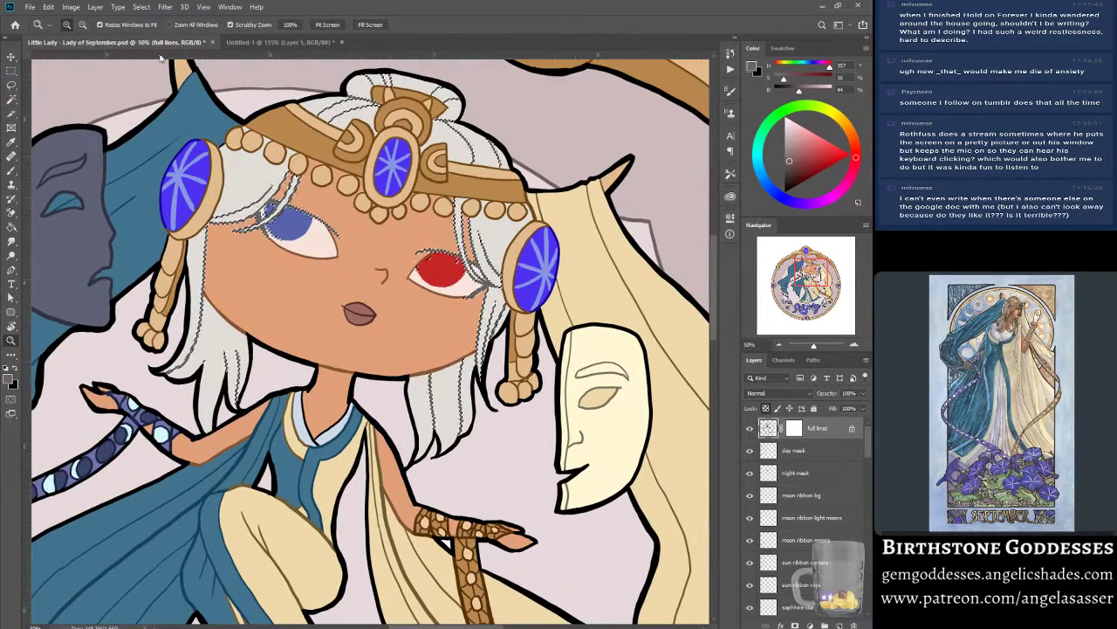
pyautogui.click(71, 7)
pyautogui.moveTo(98, 37)
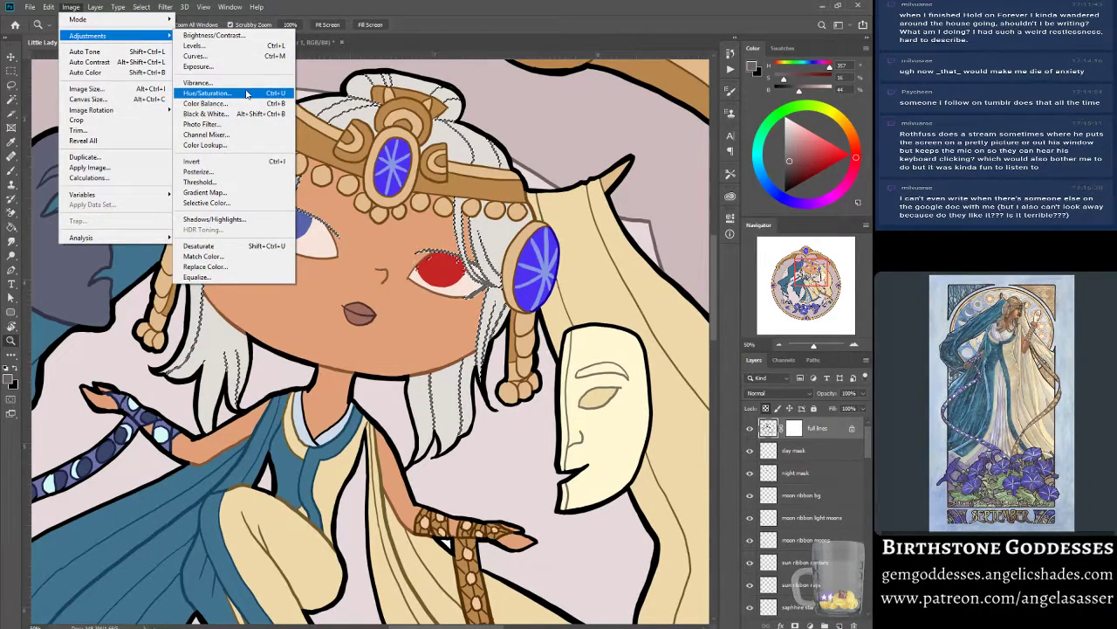
pyautogui.click(207, 93)
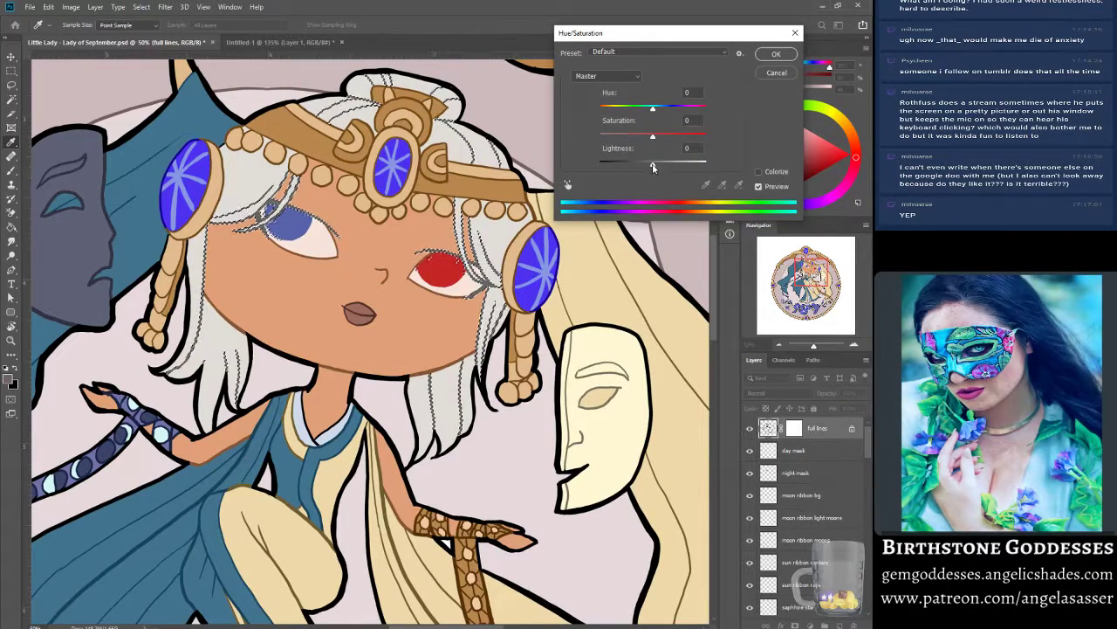
pyautogui.moveTo(652, 164); pyautogui.dragTo(679, 142)
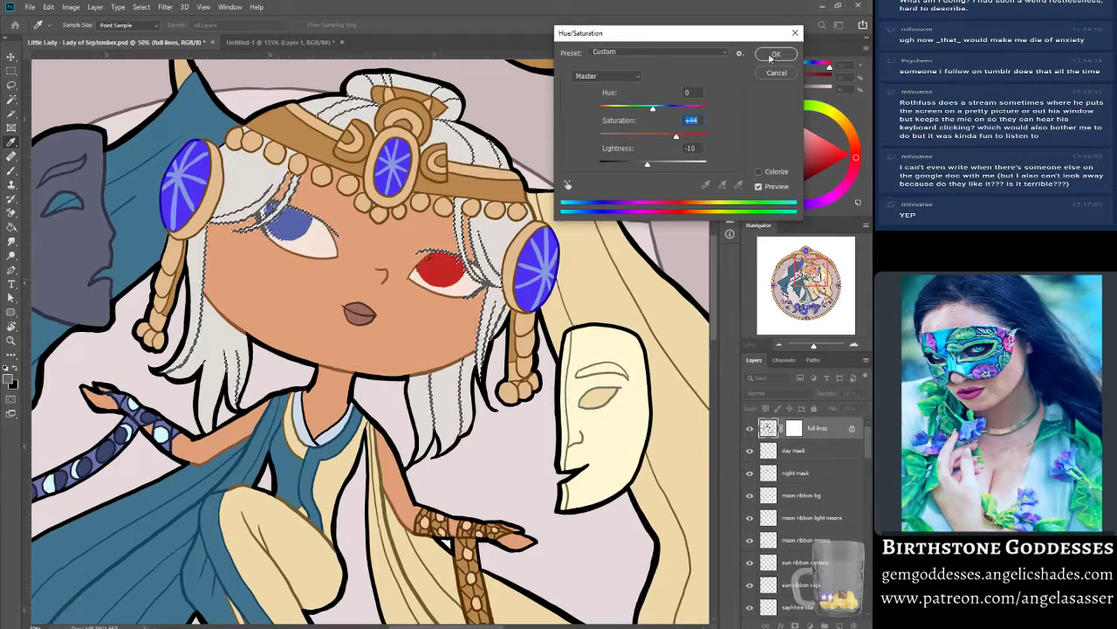
pyautogui.press('Return')
pyautogui.hotkey('ctrl', 'd')
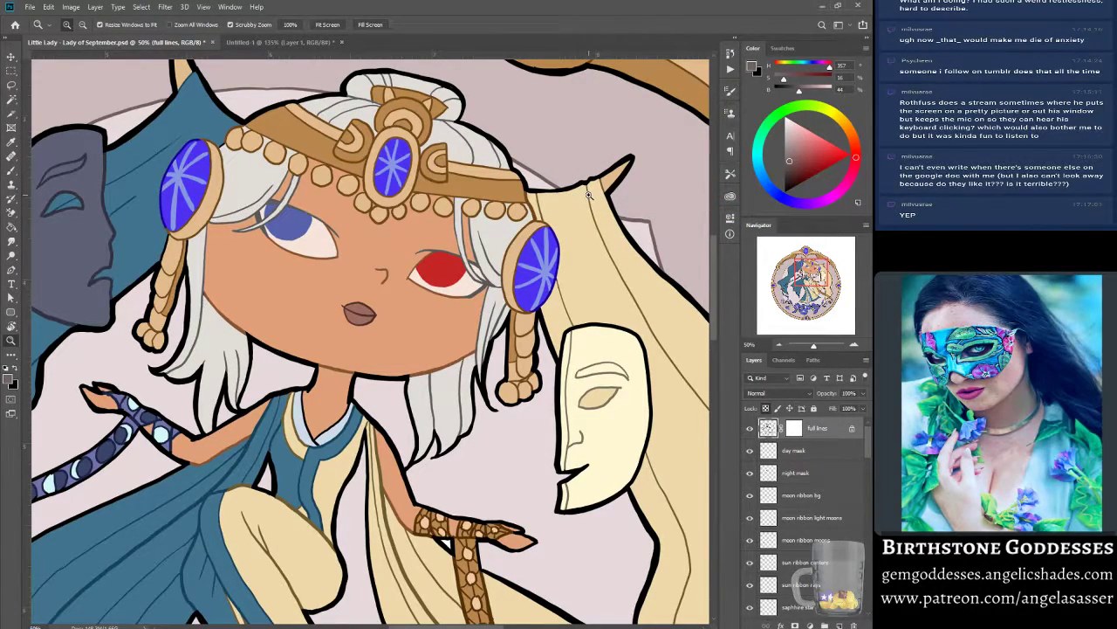
# Touch up the dress neckline junction below the collar with the Brush, sampling the adjoining olive and dark blue line colours.
pyautogui.press('b')
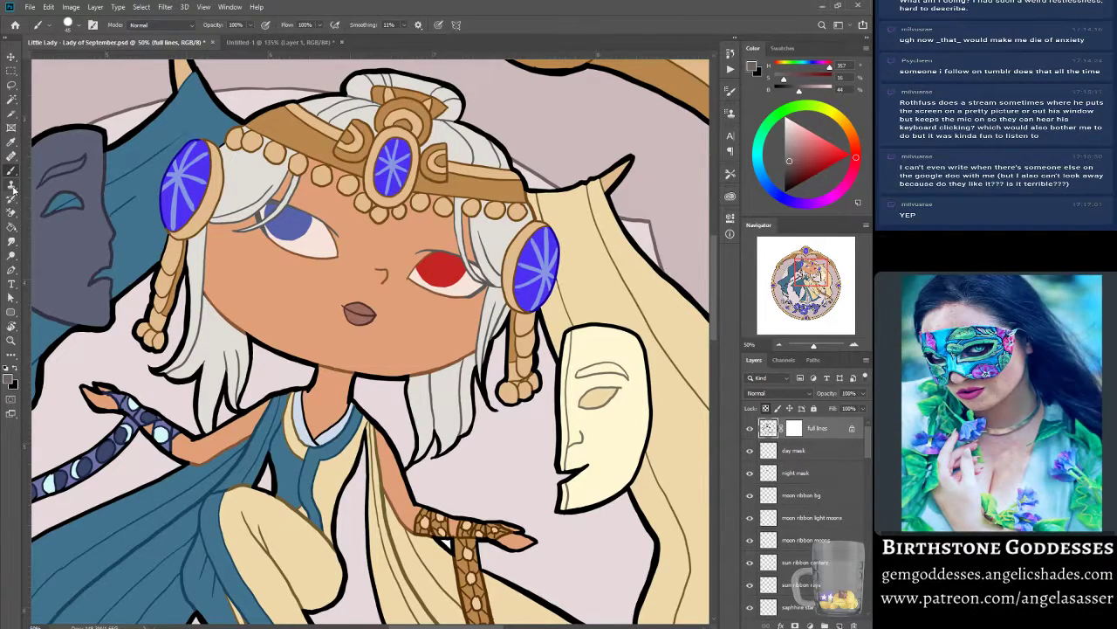
pyautogui.keyDown('alt'); pyautogui.click(480, 285); pyautogui.keyUp('alt')
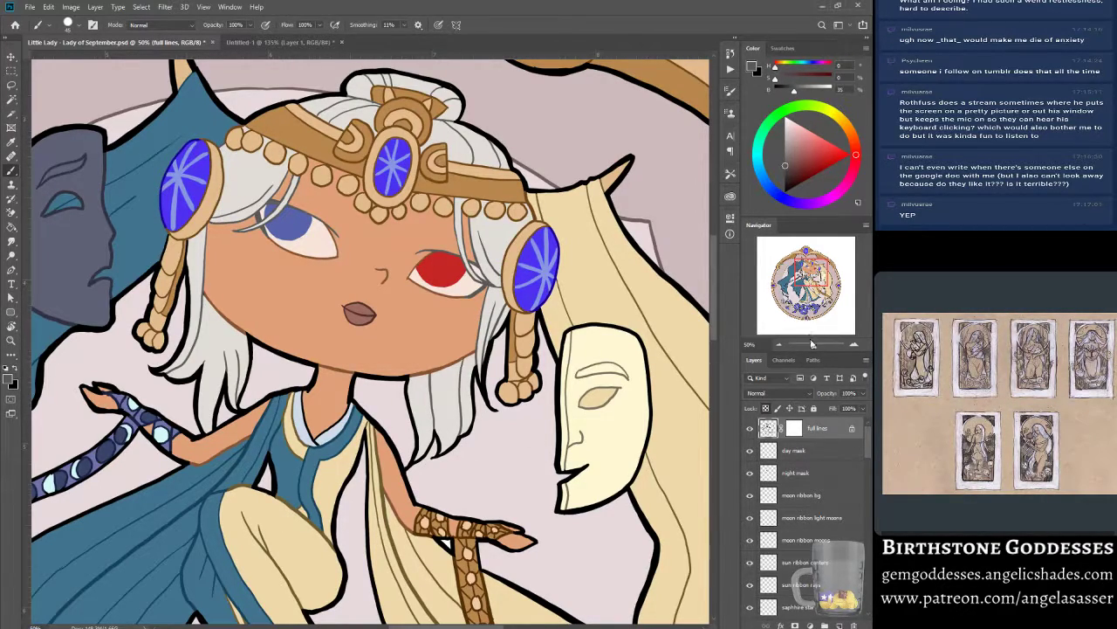
pyautogui.moveTo(812, 343)
pyautogui.mouseDown()
pyautogui.moveTo(790, 347)
pyautogui.moveTo(814, 348)
pyautogui.mouseUp()
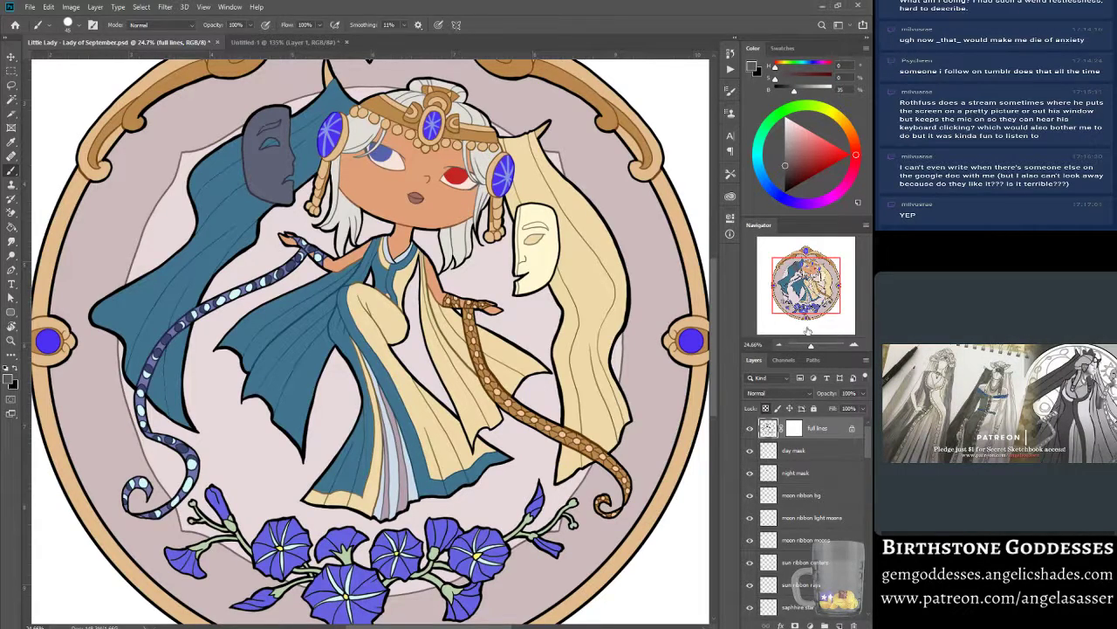
pyautogui.moveTo(813, 346); pyautogui.dragTo(818, 346)
pyautogui.moveTo(805, 282); pyautogui.dragTo(808, 276)
pyautogui.moveTo(363, 248); pyautogui.dragTo(371, 261)
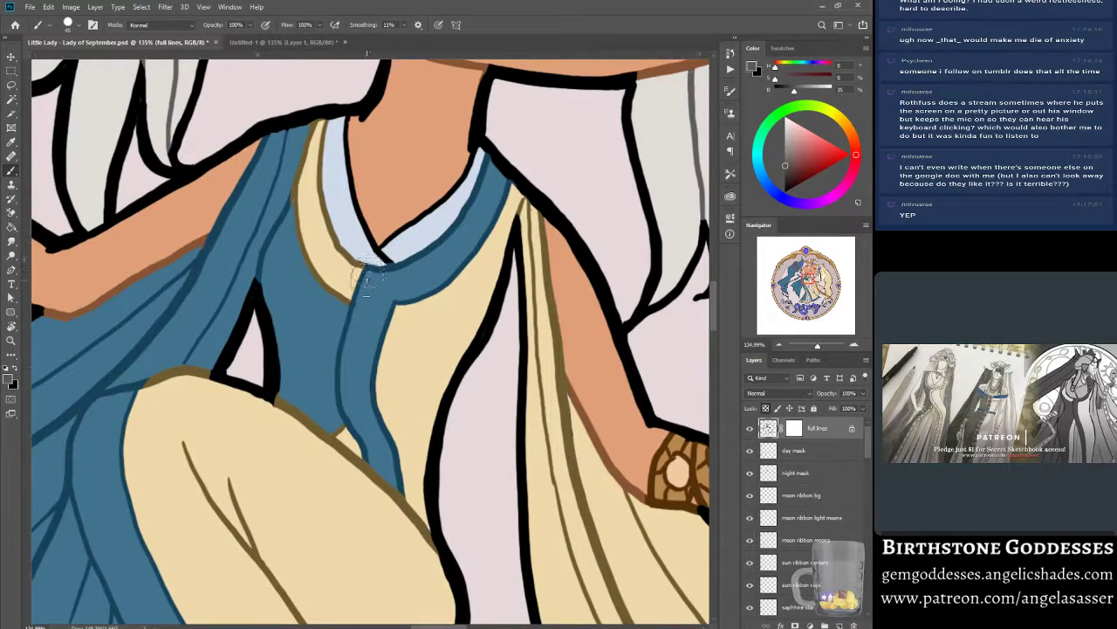
pyautogui.keyDown('alt'); pyautogui.click(346, 299); pyautogui.keyUp('alt')
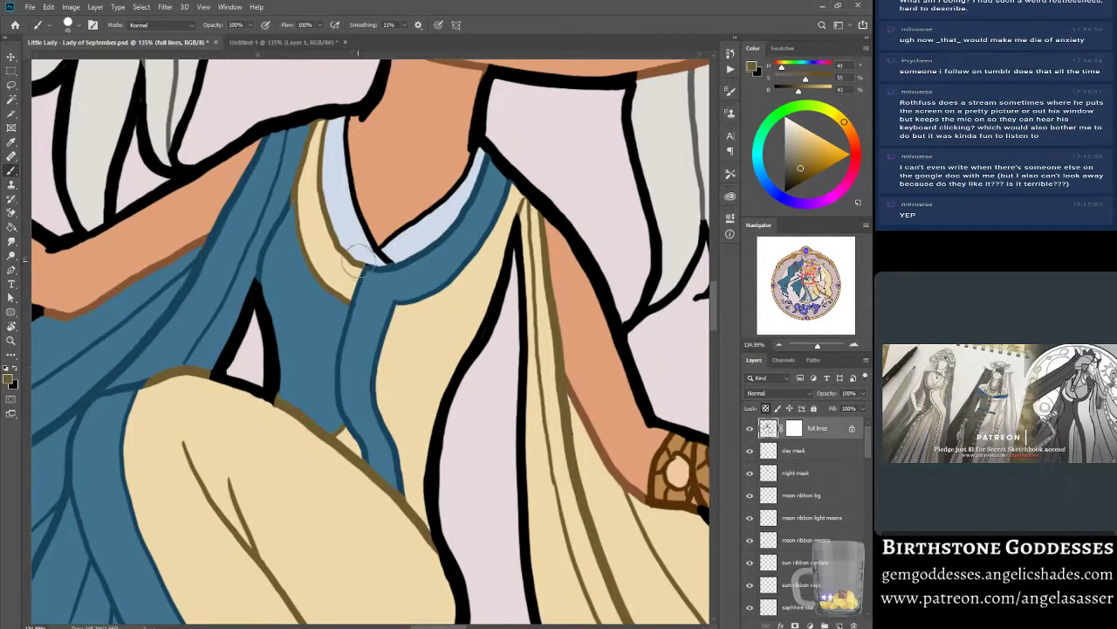
pyautogui.keyDown('alt'); pyautogui.click(372, 295); pyautogui.keyUp('alt')
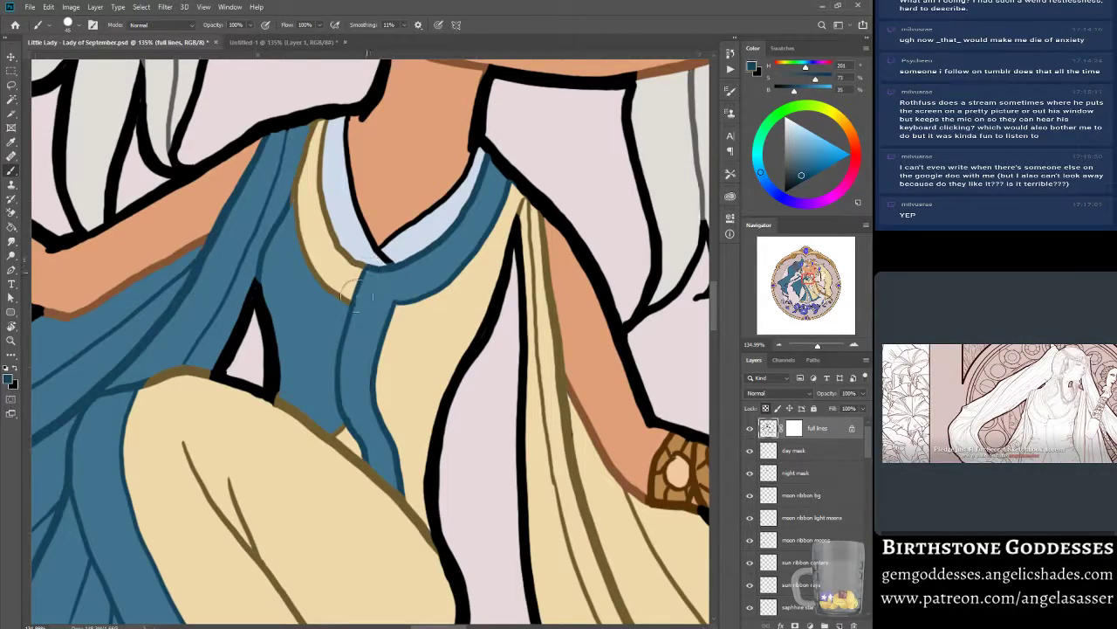
pyautogui.keyDown('alt'); pyautogui.click(344, 292); pyautogui.keyUp('alt')
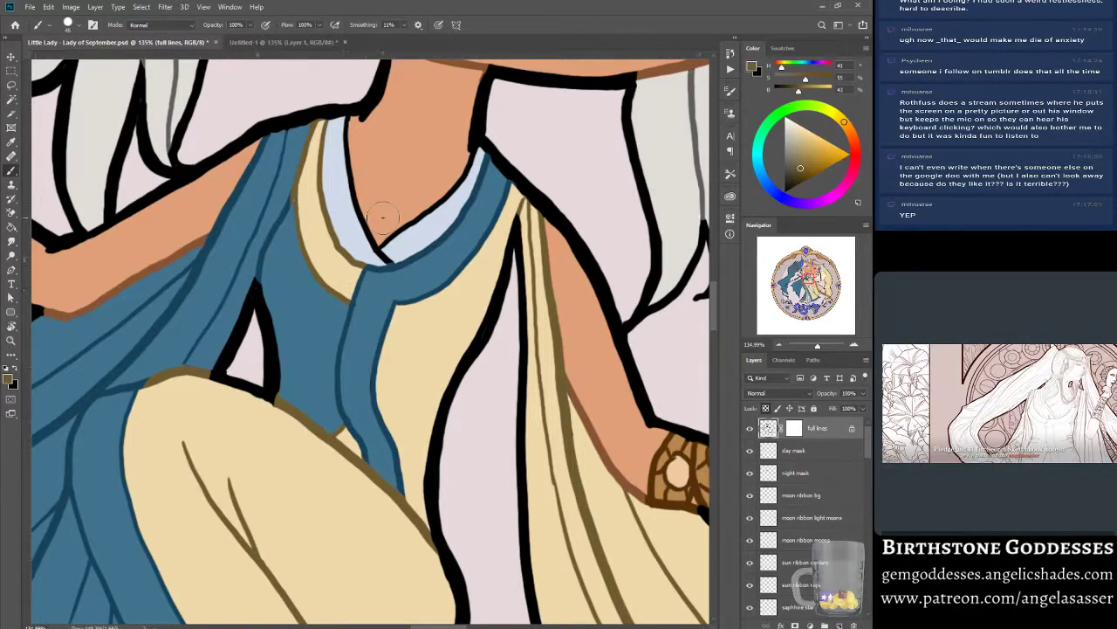
# Recolour the black inner edges of the pale blue collar in a muted grey-blue, along both sides of the V-neck.
pyautogui.keyDown('alt'); pyautogui.click(696, 212); pyautogui.keyUp('alt')
pyautogui.moveTo(794, 150); pyautogui.dragTo(791, 157)
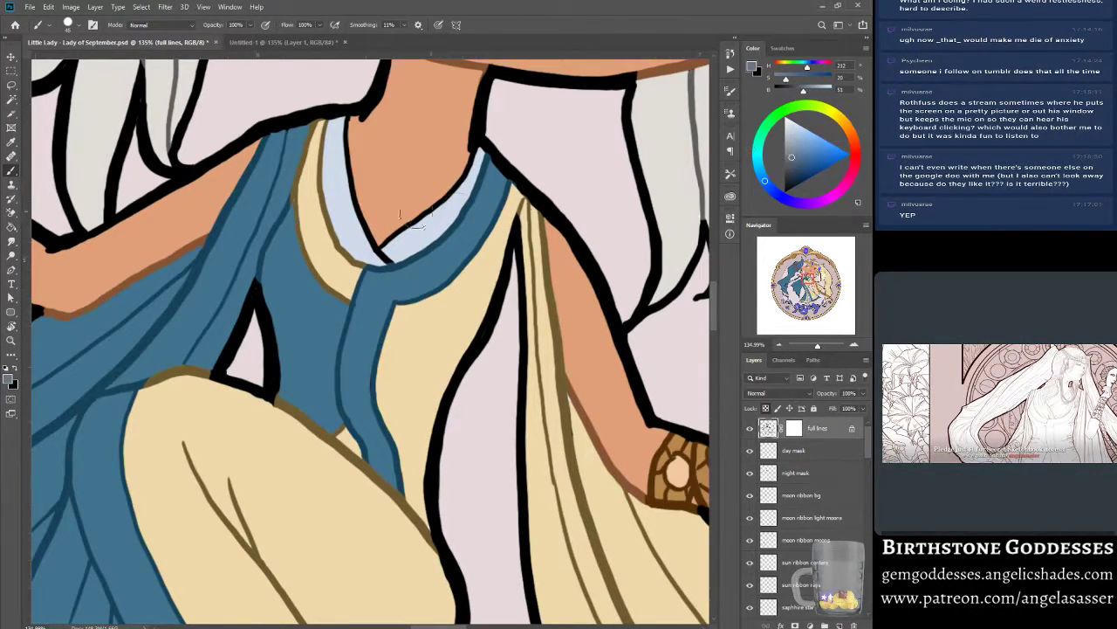
pyautogui.moveTo(348, 122)
pyautogui.mouseDown()
pyautogui.moveTo(371, 233)
pyautogui.moveTo(394, 252)
pyautogui.moveTo(384, 254)
pyautogui.moveTo(394, 253)
pyautogui.moveTo(379, 241)
pyautogui.moveTo(471, 161)
pyautogui.mouseUp()
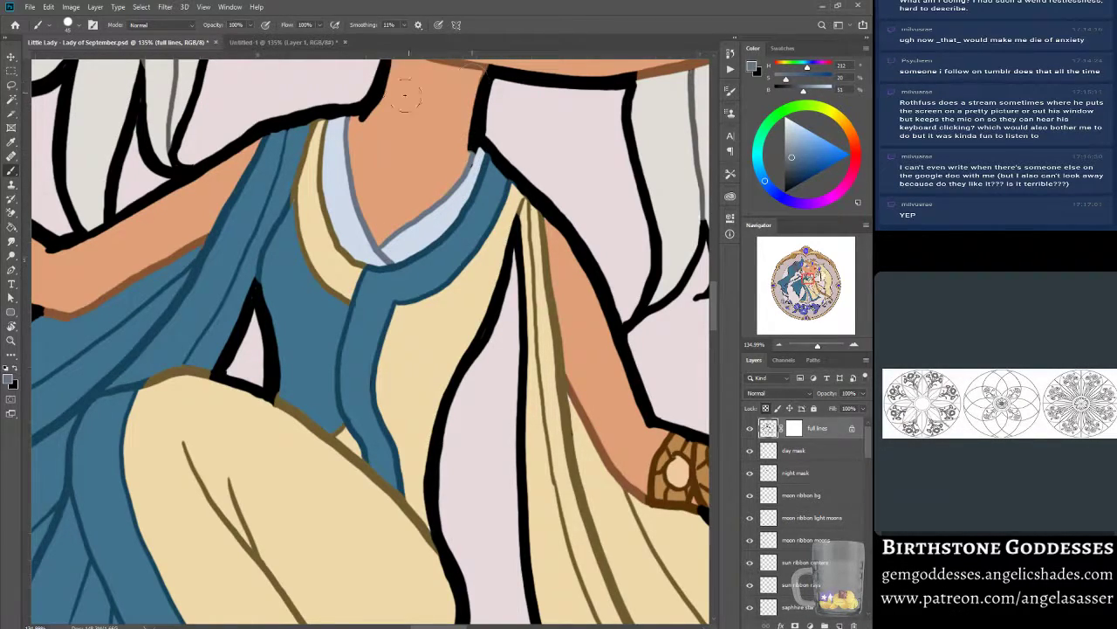
# Recolour the black neck edges beside the collar ends in sampled skin-line brown, touching up the collar tip in its grey-blue.
pyautogui.keyDown('alt'); pyautogui.click(474, 66); pyautogui.keyUp('alt')
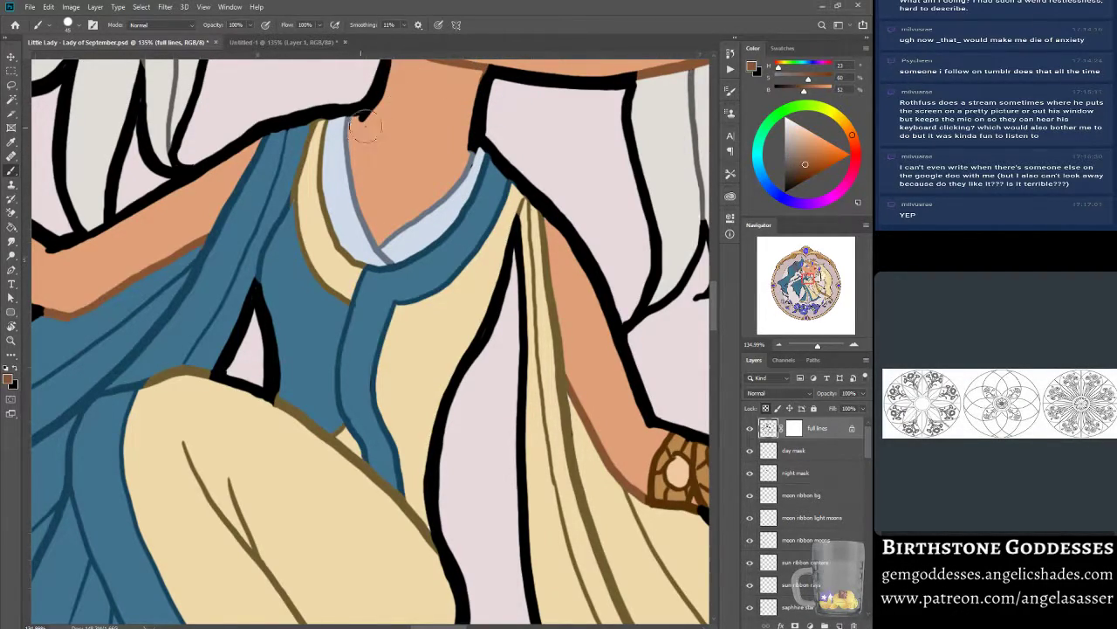
pyautogui.moveTo(362, 120); pyautogui.dragTo(372, 115)
pyautogui.moveTo(460, 148)
pyautogui.mouseDown()
pyautogui.moveTo(471, 122)
pyautogui.moveTo(473, 144)
pyautogui.moveTo(465, 110)
pyautogui.mouseUp()
pyautogui.keyDown('alt'); pyautogui.click(464, 189); pyautogui.keyUp('alt')
pyautogui.moveTo(473, 153)
pyautogui.mouseDown()
pyautogui.moveTo(478, 139)
pyautogui.moveTo(479, 159)
pyautogui.mouseUp()
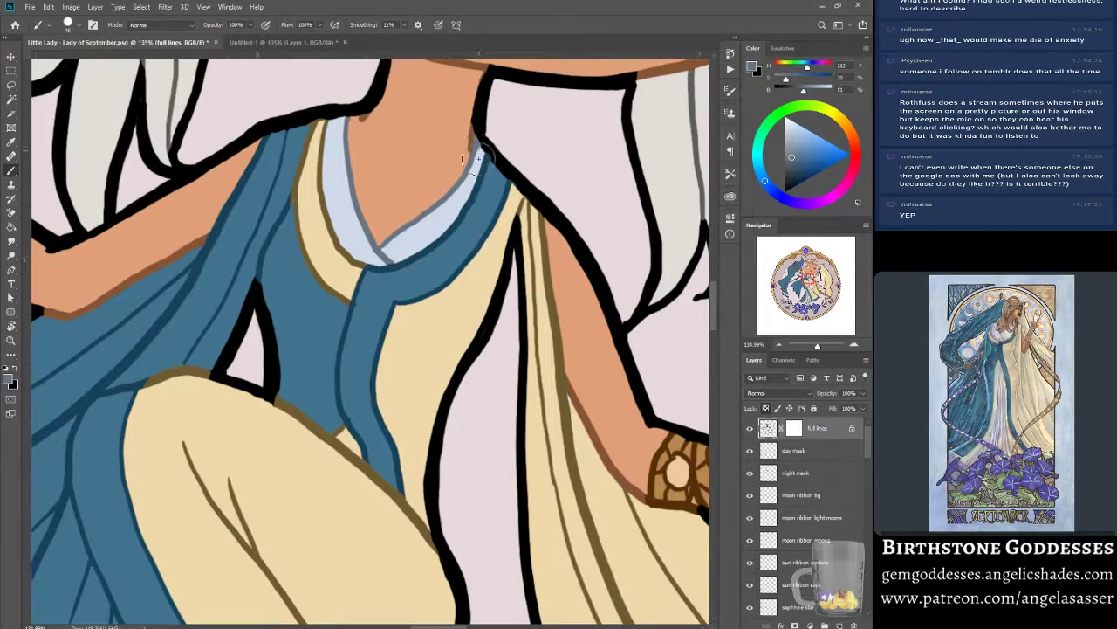
pyautogui.keyDown('alt'); pyautogui.click(466, 158); pyautogui.keyUp('alt')
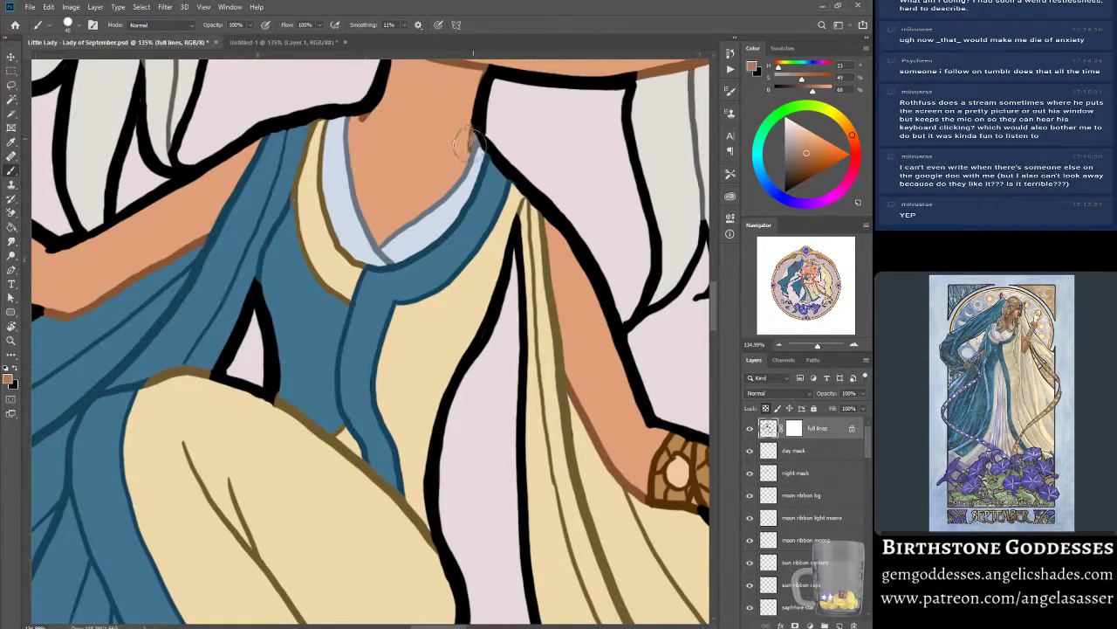
pyautogui.keyDown('alt'); pyautogui.click(470, 150); pyautogui.keyUp('alt')
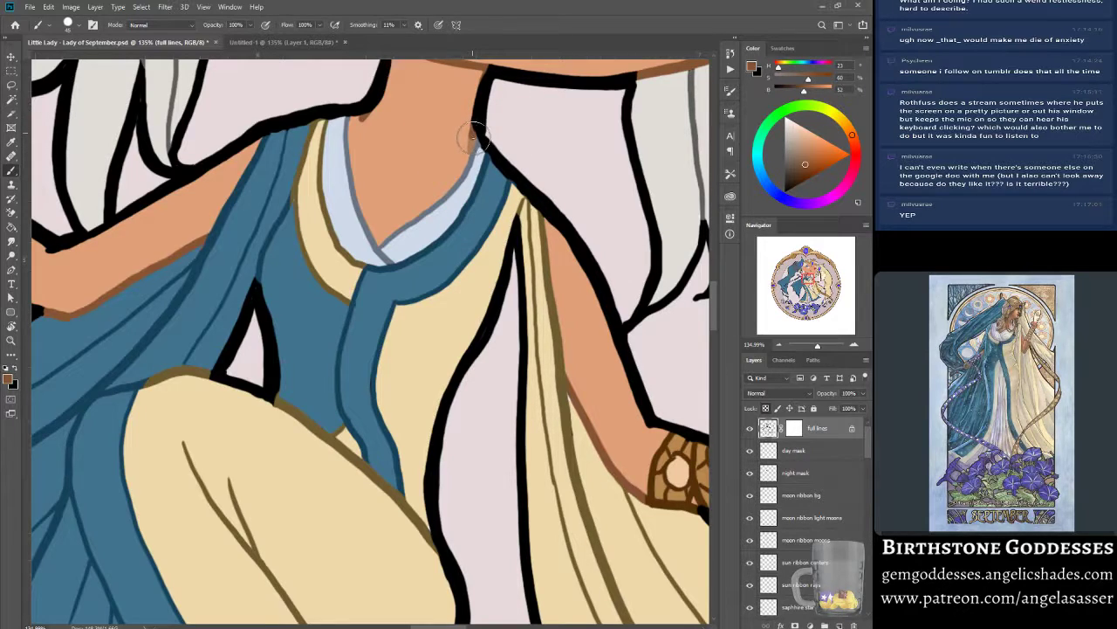
pyautogui.moveTo(472, 135)
pyautogui.mouseDown()
pyautogui.moveTo(476, 157)
pyautogui.moveTo(492, 117)
pyautogui.mouseUp()
# Clean up the junctions of the neck outlines and chin line using the sampled black outline and brown skin-line colours.
pyautogui.moveTo(816, 280); pyautogui.dragTo(817, 277)
pyautogui.keyDown('alt'); pyautogui.click(422, 358); pyautogui.keyUp('alt')
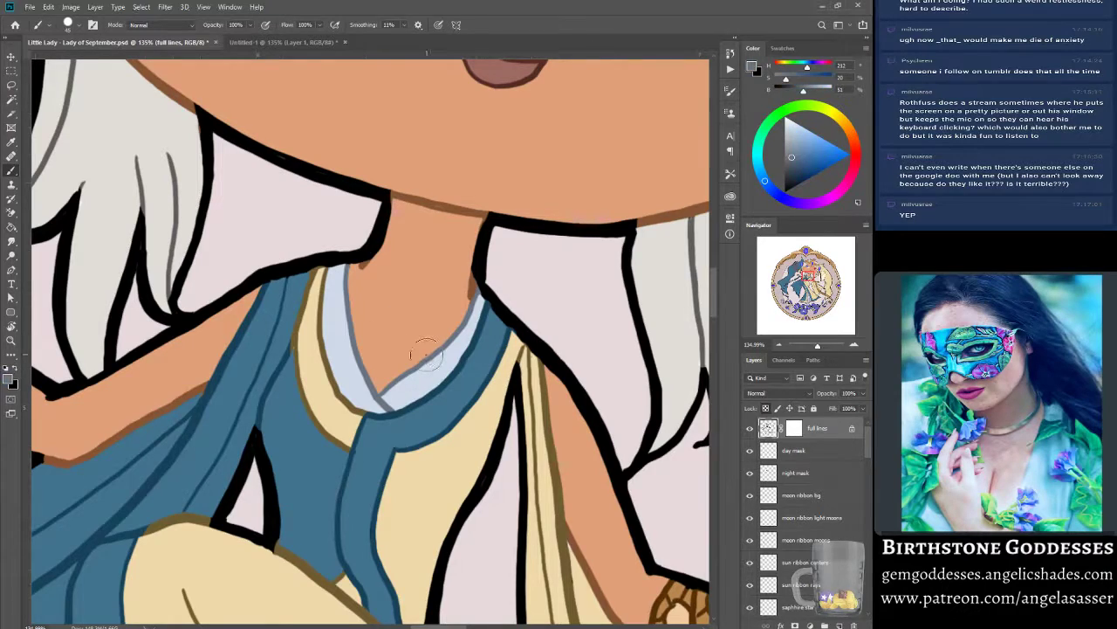
pyautogui.keyDown('alt'); pyautogui.click(483, 202); pyautogui.keyUp('alt')
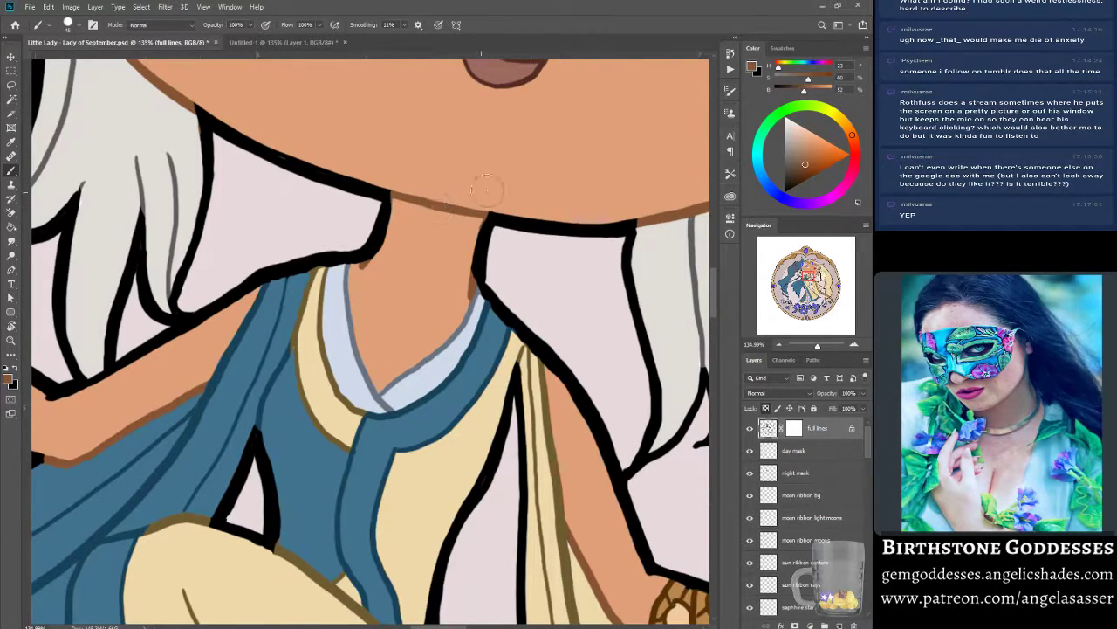
pyautogui.keyDown('alt'); pyautogui.click(483, 253); pyautogui.keyUp('alt')
pyautogui.moveTo(484, 243); pyautogui.dragTo(491, 209)
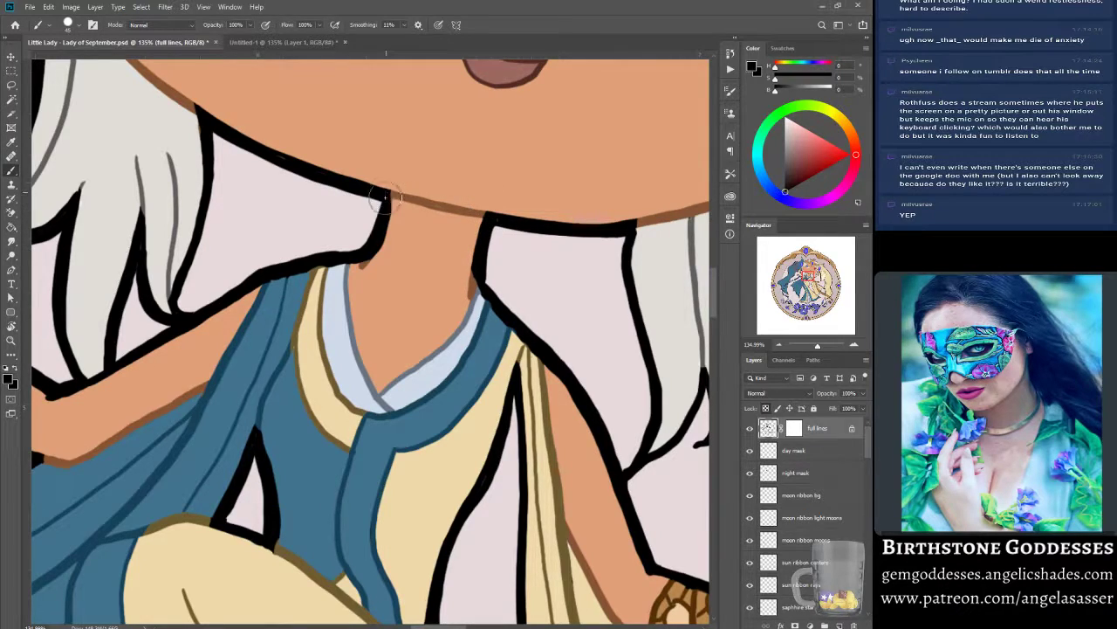
pyautogui.moveTo(390, 190); pyautogui.dragTo(385, 214)
pyautogui.keyDown('alt'); pyautogui.click(448, 206); pyautogui.keyUp('alt')
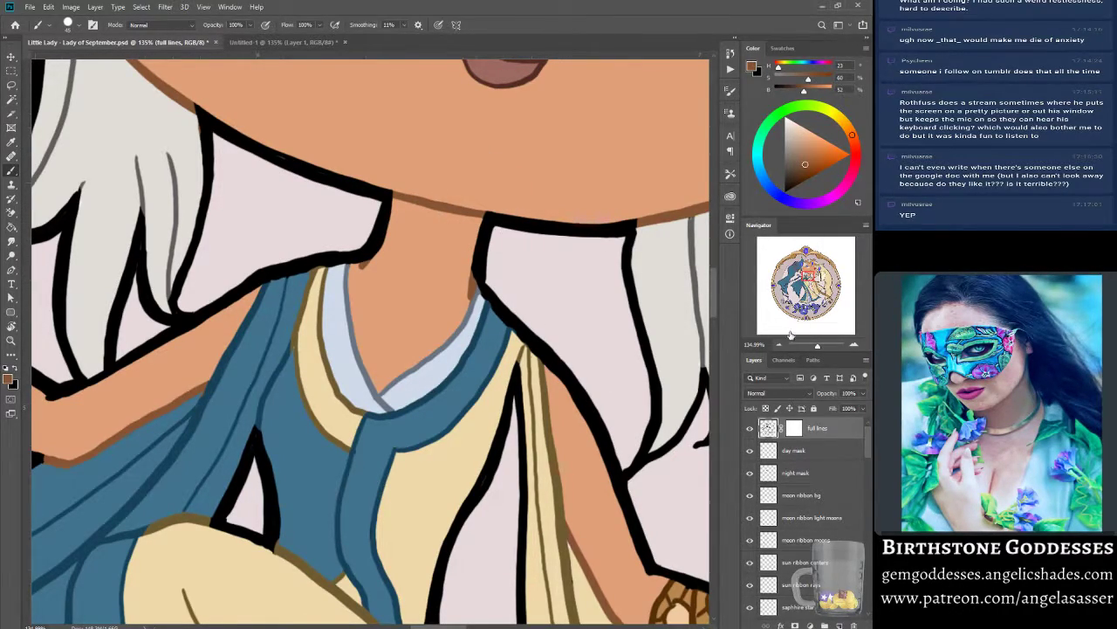
# Lock the full lines layer's transparent pixels and paint the lower-left morning glory's calyx edge in a dark green mixed from the stem fill.
pyautogui.moveTo(815, 347)
pyautogui.mouseDown()
pyautogui.moveTo(801, 348)
pyautogui.moveTo(811, 352)
pyautogui.mouseUp()
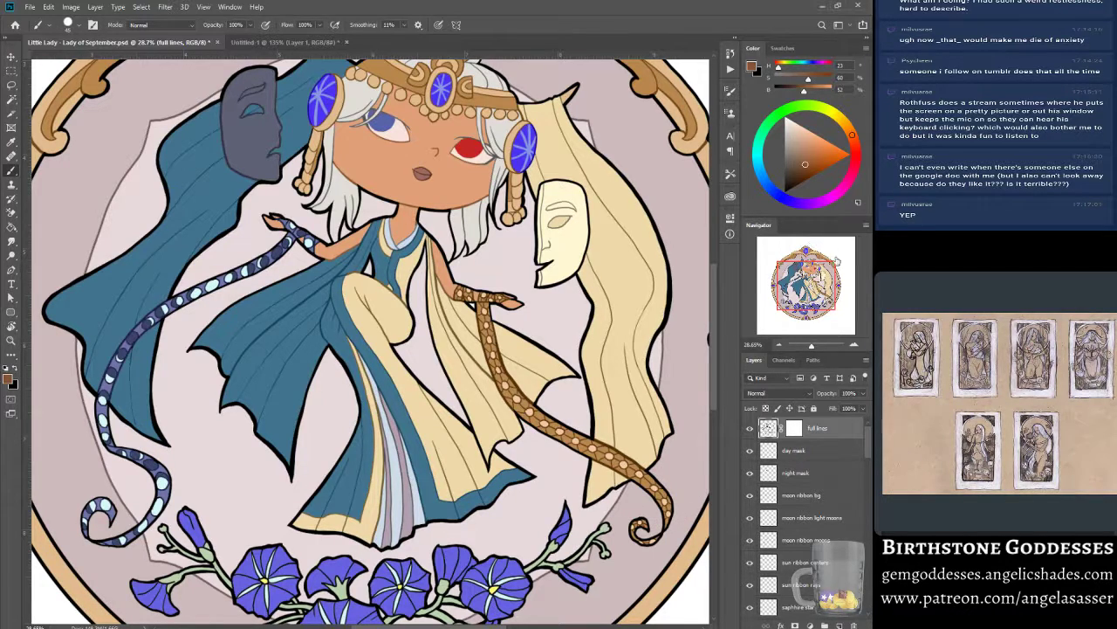
pyautogui.moveTo(817, 348); pyautogui.dragTo(815, 346)
pyautogui.moveTo(806, 284); pyautogui.dragTo(797, 307)
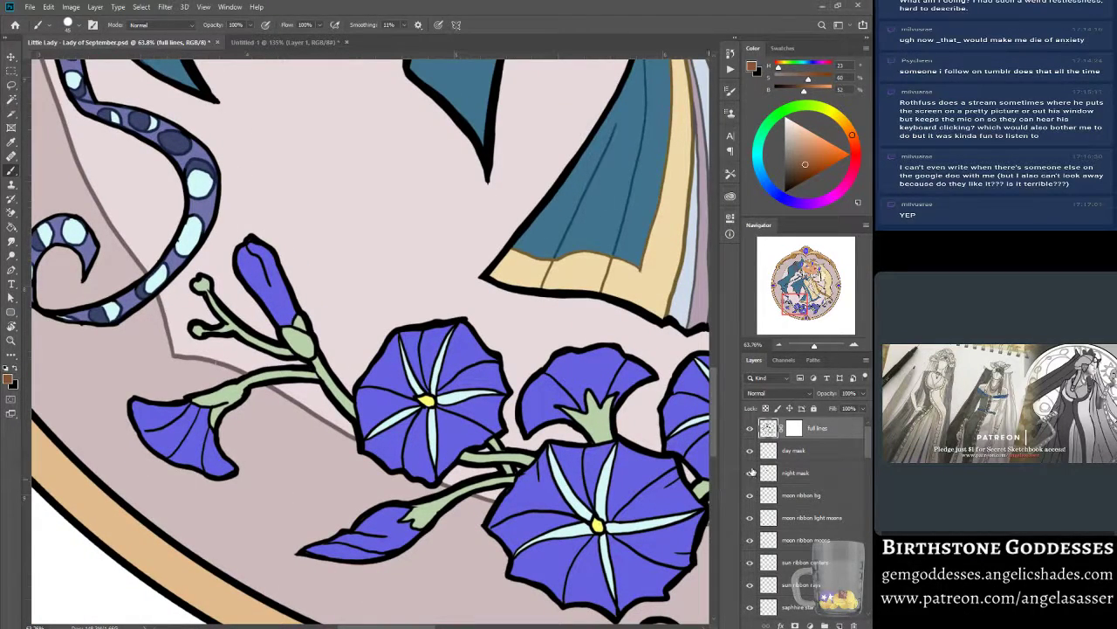
pyautogui.keyDown('alt'); pyautogui.click(206, 360); pyautogui.keyUp('alt')
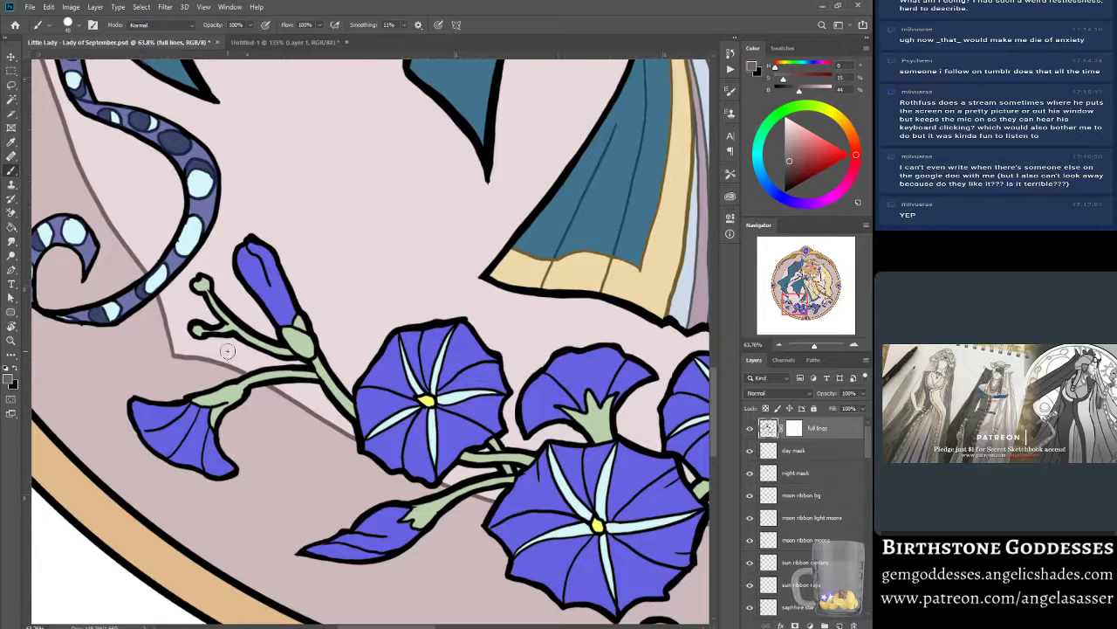
pyautogui.click(766, 408)
pyautogui.keyDown('alt'); pyautogui.click(601, 421); pyautogui.keyUp('alt')
pyautogui.moveTo(795, 137); pyautogui.dragTo(795, 157)
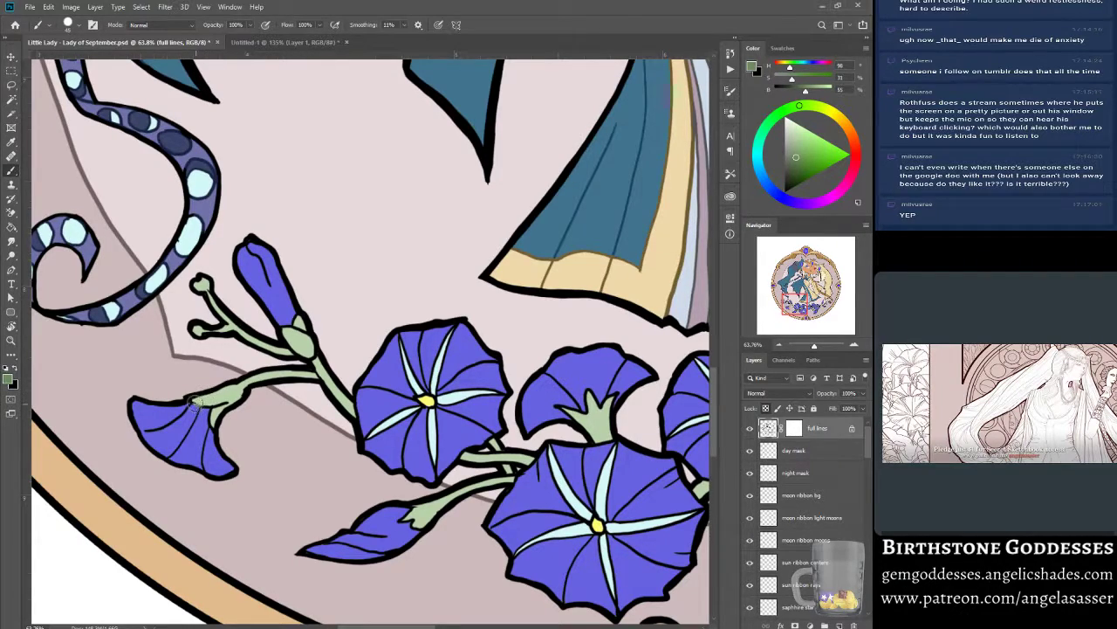
pyautogui.moveTo(796, 158); pyautogui.dragTo(796, 170)
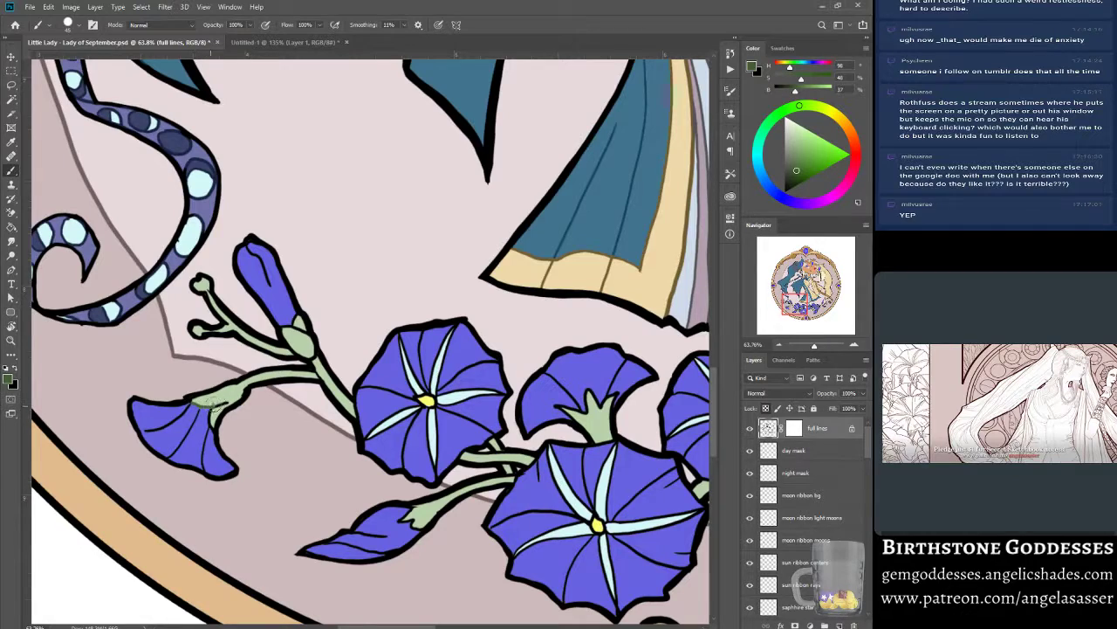
pyautogui.moveTo(216, 412); pyautogui.dragTo(211, 421)
# Lighten the brush green to about 44% brightness and recolour the inner calyx lines of the buds and flowers in the left half of the garland.
pyautogui.click(795, 172)
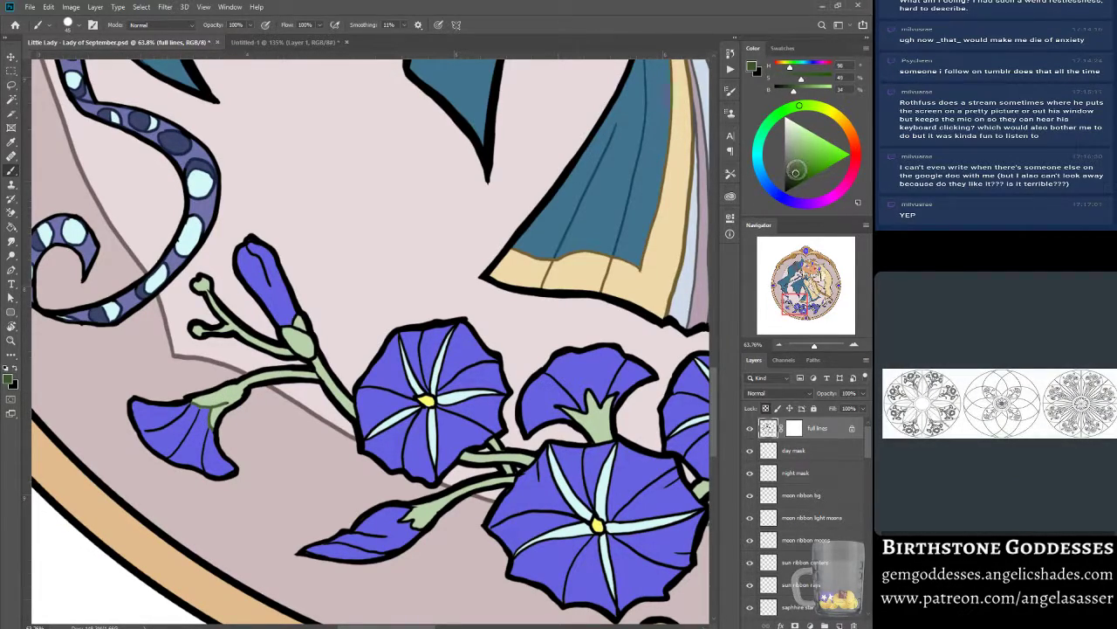
pyautogui.click(793, 175)
pyautogui.click(796, 165)
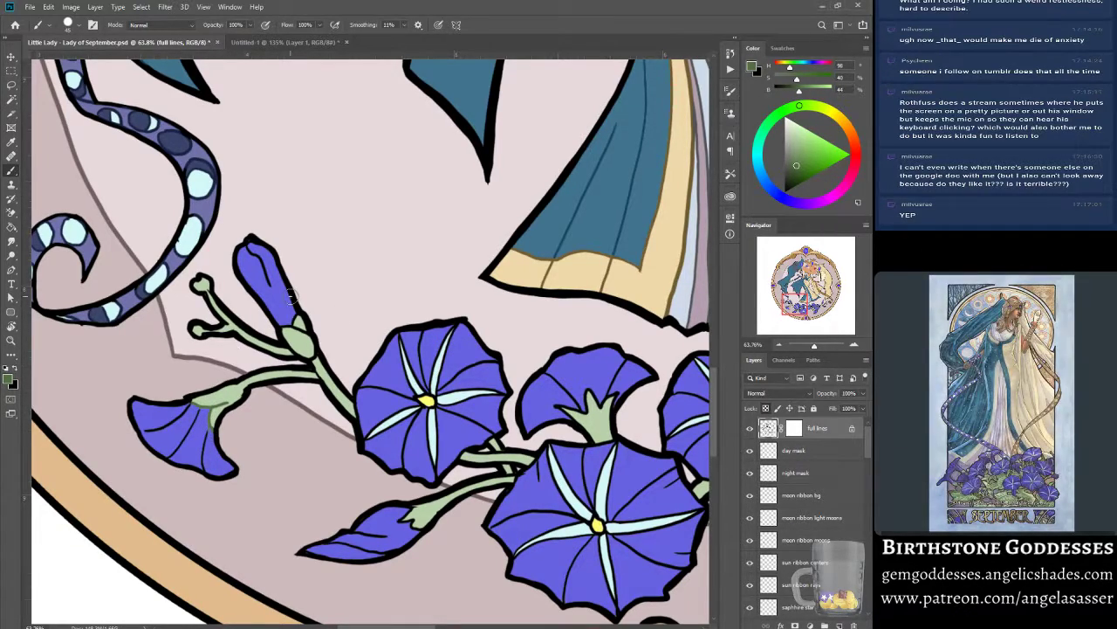
pyautogui.moveTo(297, 347)
pyautogui.mouseDown()
pyautogui.moveTo(290, 329)
pyautogui.moveTo(297, 322)
pyautogui.moveTo(304, 332)
pyautogui.mouseUp()
pyautogui.moveTo(414, 516); pyautogui.dragTo(421, 514)
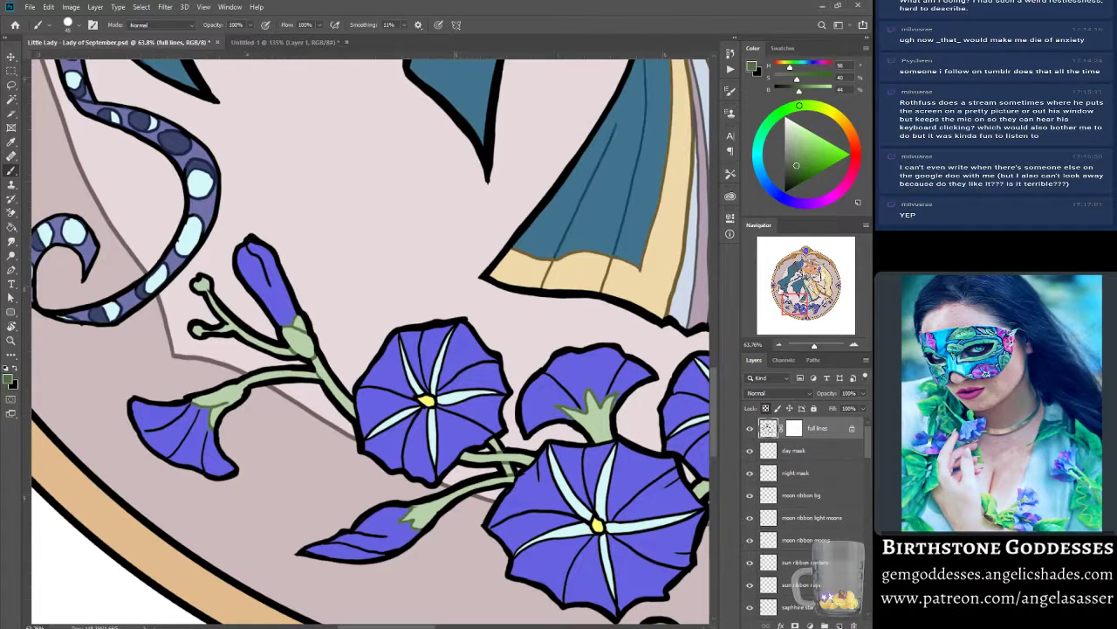
# Recolour the inner calyx and stem lines of the central and right-hand morning glories in the same muted green.
pyautogui.moveTo(795, 301); pyautogui.dragTo(804, 310)
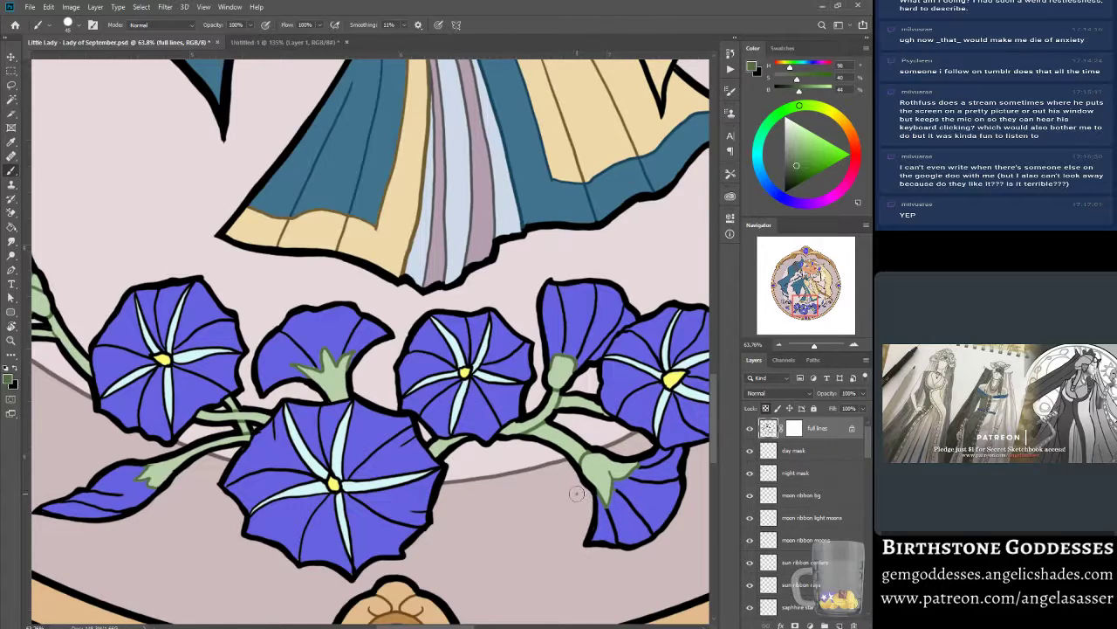
pyautogui.moveTo(672, 319); pyautogui.dragTo(422, 346)
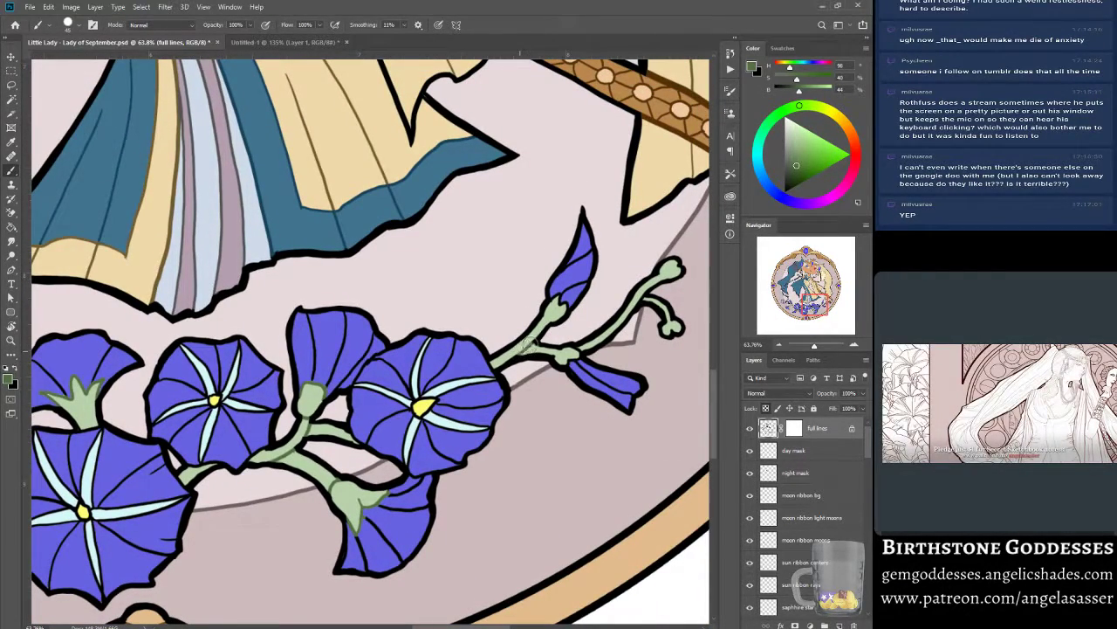
pyautogui.moveTo(578, 352); pyautogui.dragTo(568, 362)
pyautogui.moveTo(558, 295); pyautogui.dragTo(568, 301)
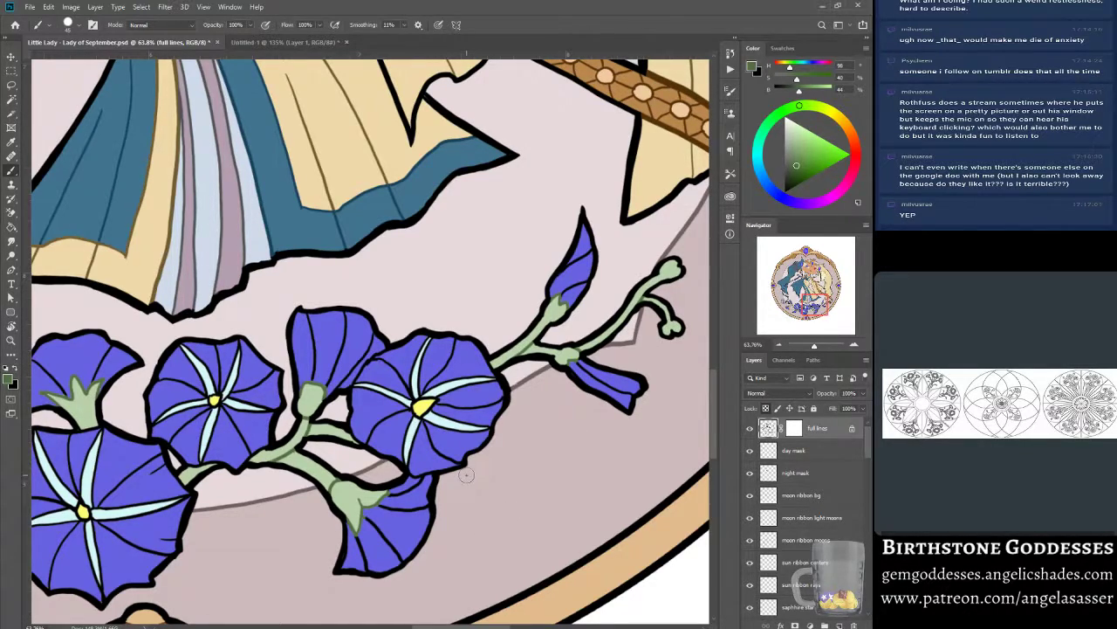
# Recolour the petal and vein lines of the right open morning glory and the upright flower beside it in dark blue-violet, hue 242.
pyautogui.keyDown('alt'); pyautogui.click(449, 442); pyautogui.keyUp('alt')
pyautogui.keyDown('alt'); pyautogui.click(577, 356); pyautogui.keyUp('alt')
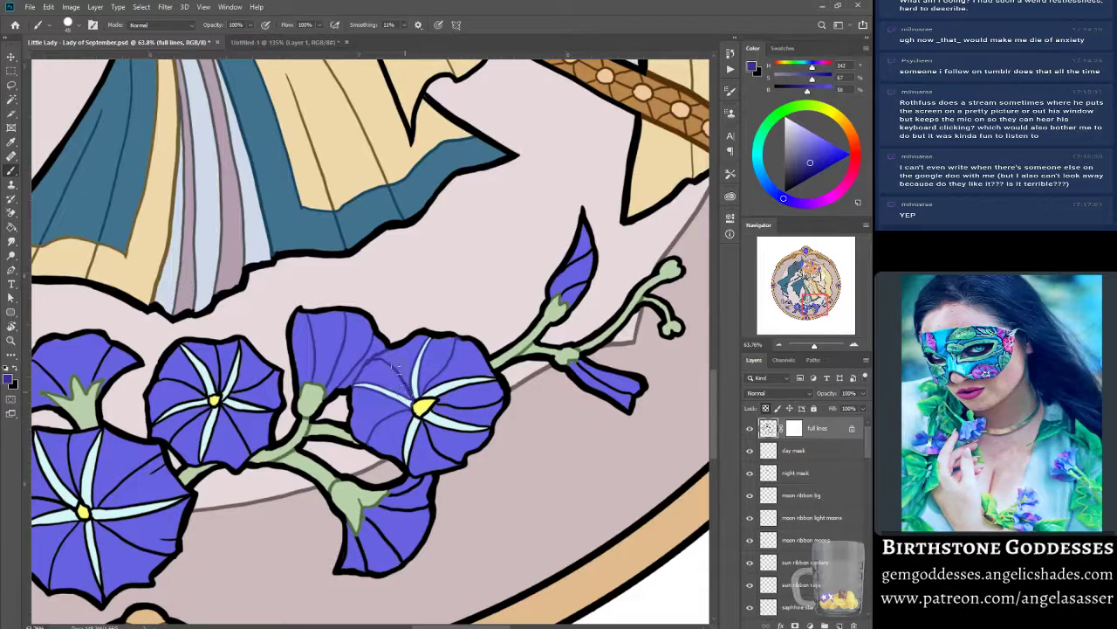
pyautogui.keyDown('alt'); pyautogui.click(400, 399); pyautogui.keyUp('alt')
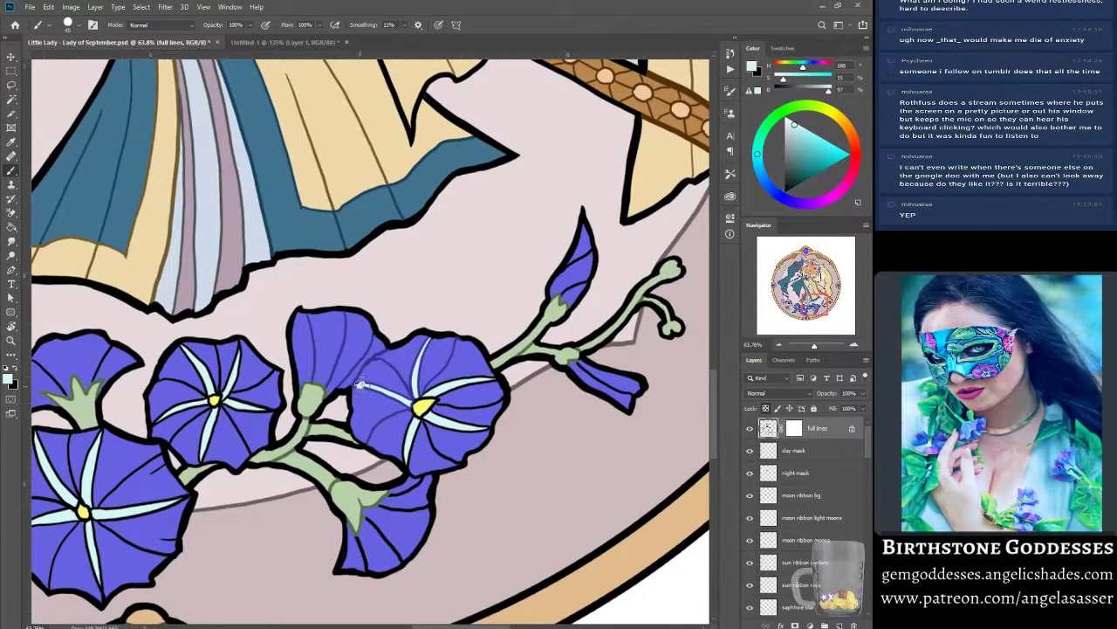
pyautogui.moveTo(359, 385); pyautogui.dragTo(411, 406)
pyautogui.keyDown('alt'); pyautogui.click(382, 351); pyautogui.keyUp('alt')
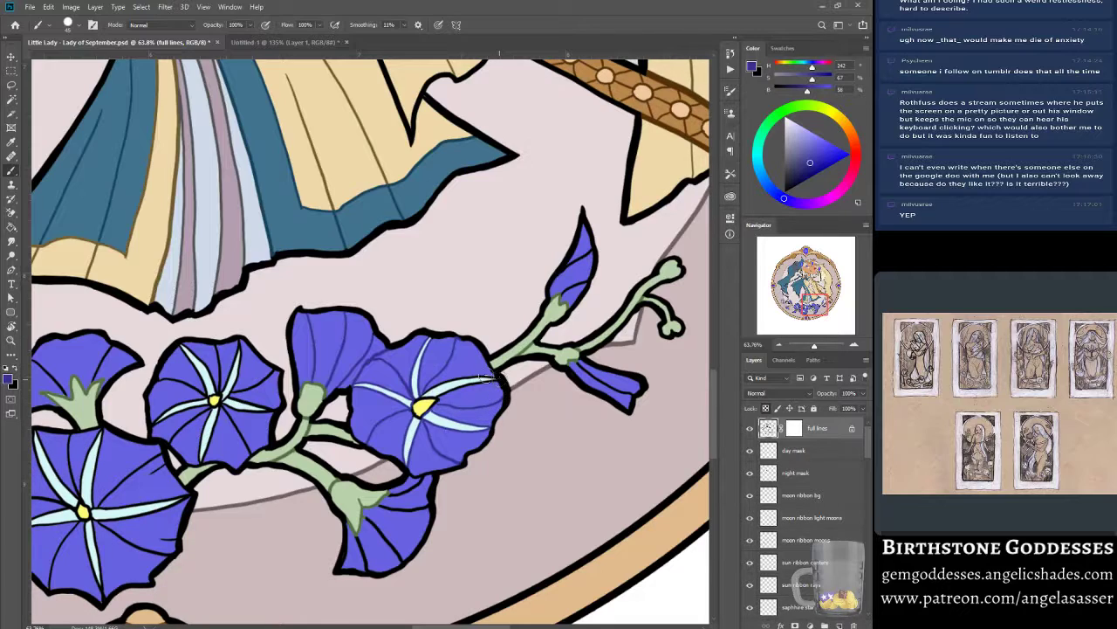
pyautogui.moveTo(428, 393); pyautogui.dragTo(476, 380)
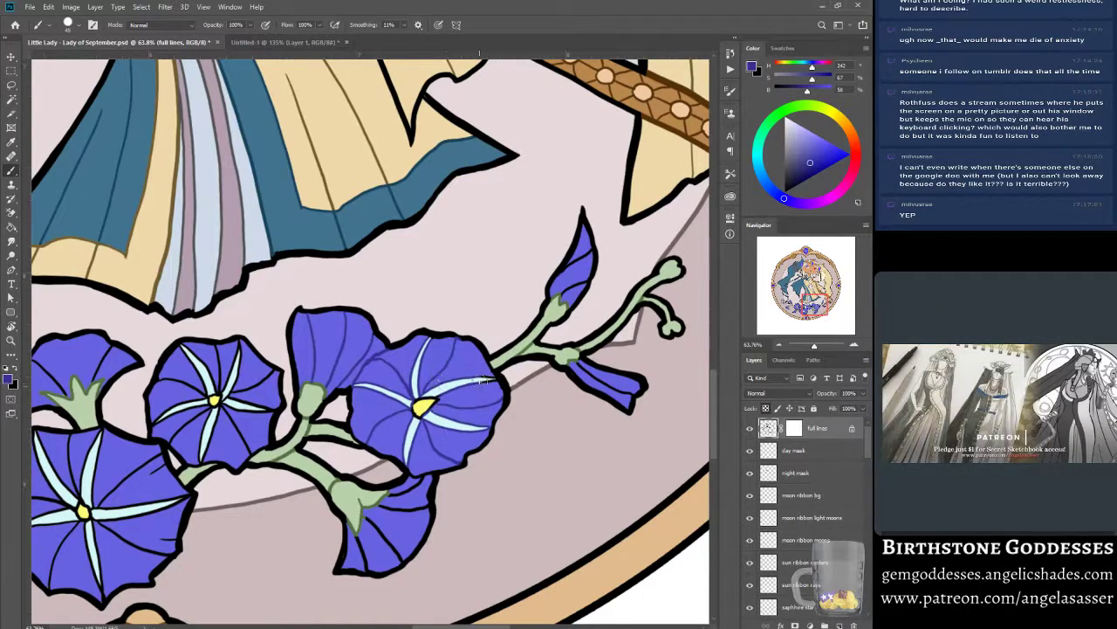
# Outline the yellow centre of the right open morning glory in a dark olive mixed from its yellow fill.
pyautogui.keyDown('alt'); pyautogui.click(423, 405); pyautogui.keyUp('alt')
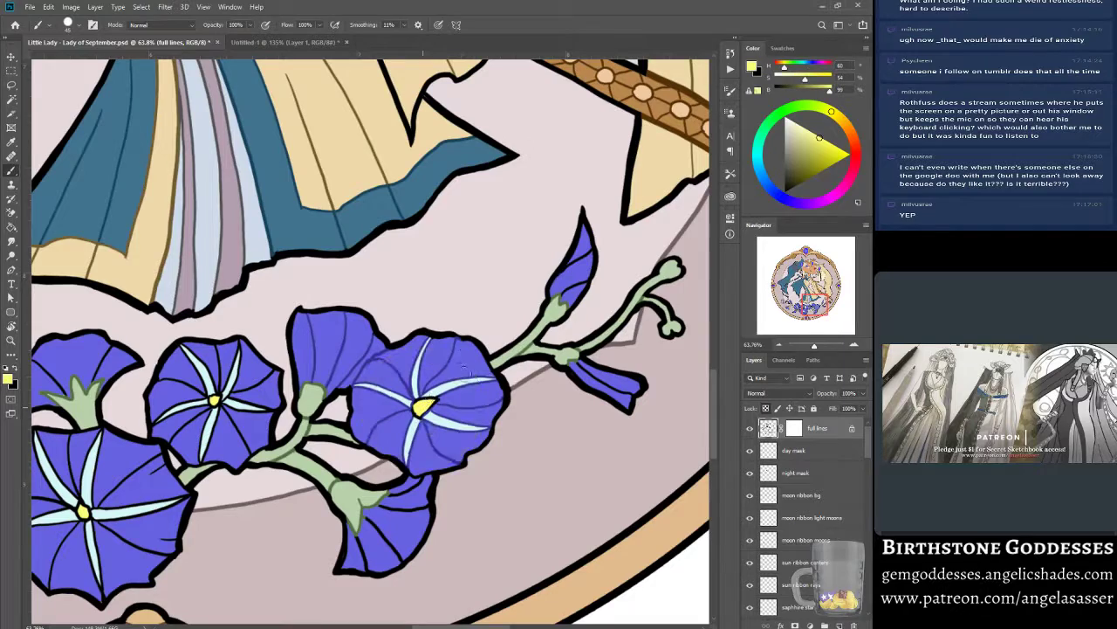
pyautogui.moveTo(815, 149); pyautogui.dragTo(780, 170)
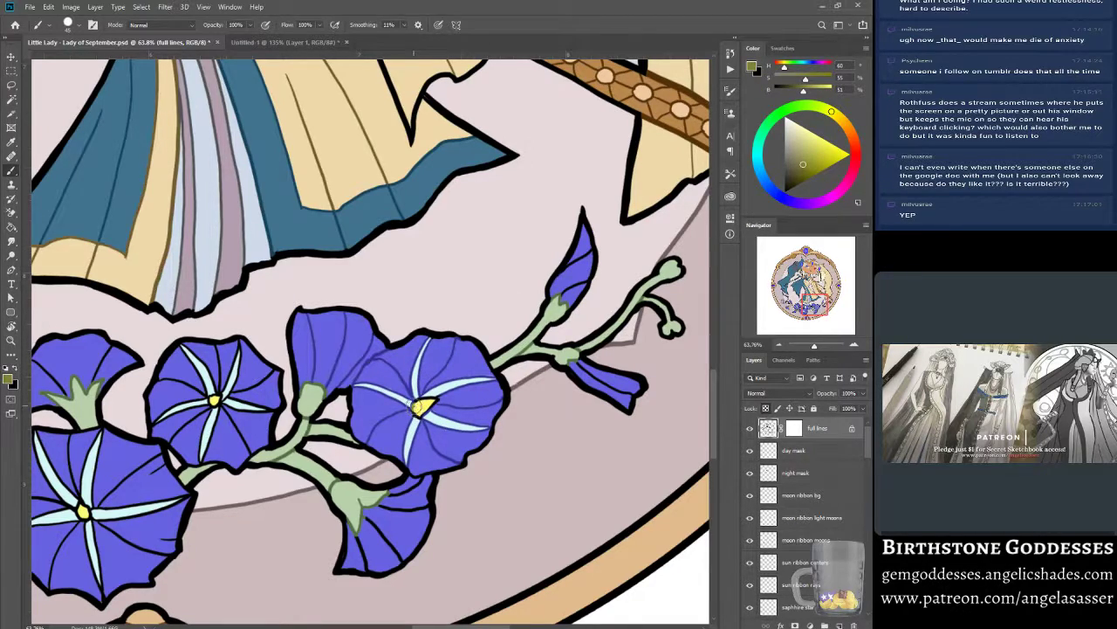
pyautogui.click(801, 171)
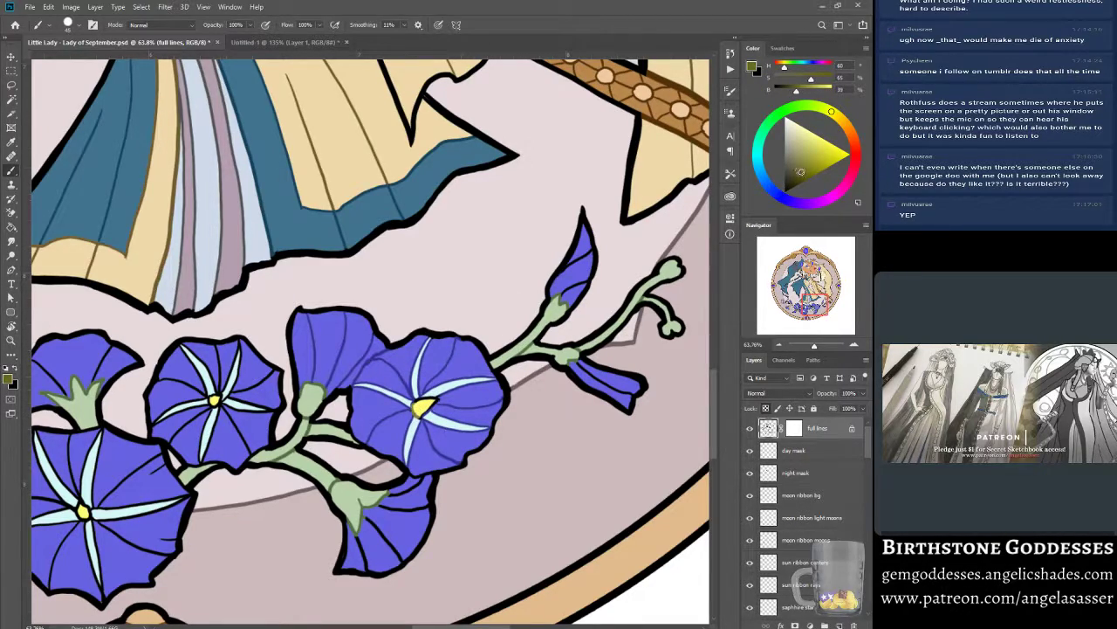
pyautogui.moveTo(417, 407); pyautogui.dragTo(431, 403)
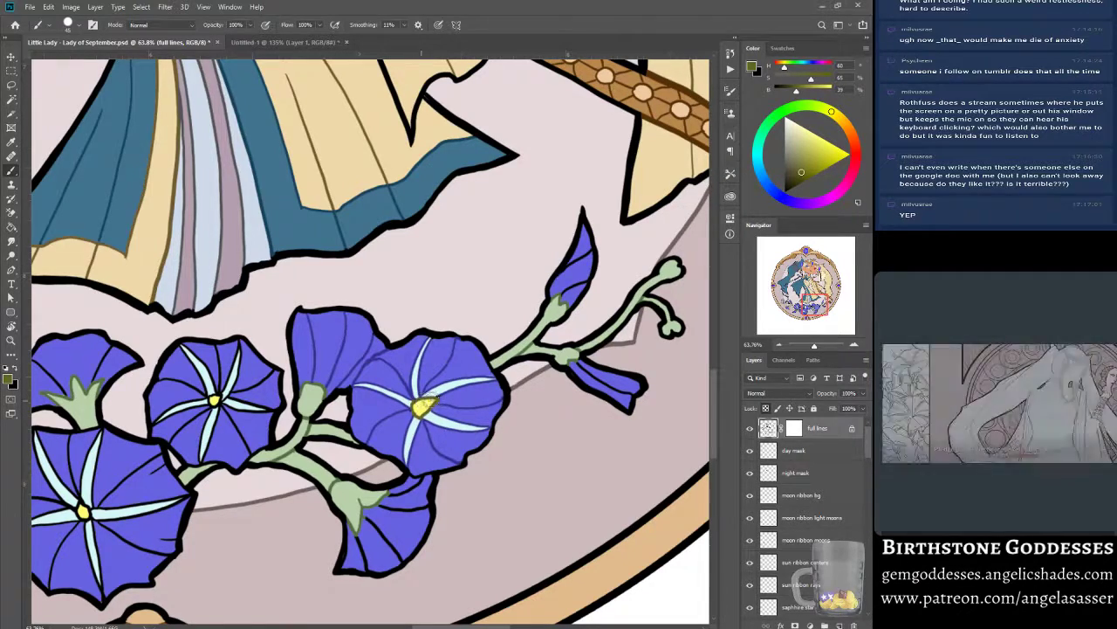
# Recolour the middle open morning glory's petal lines in the sampled blue-violet and its centre outline in the sampled olive.
pyautogui.keyDown('alt'); pyautogui.click(446, 393); pyautogui.keyUp('alt')
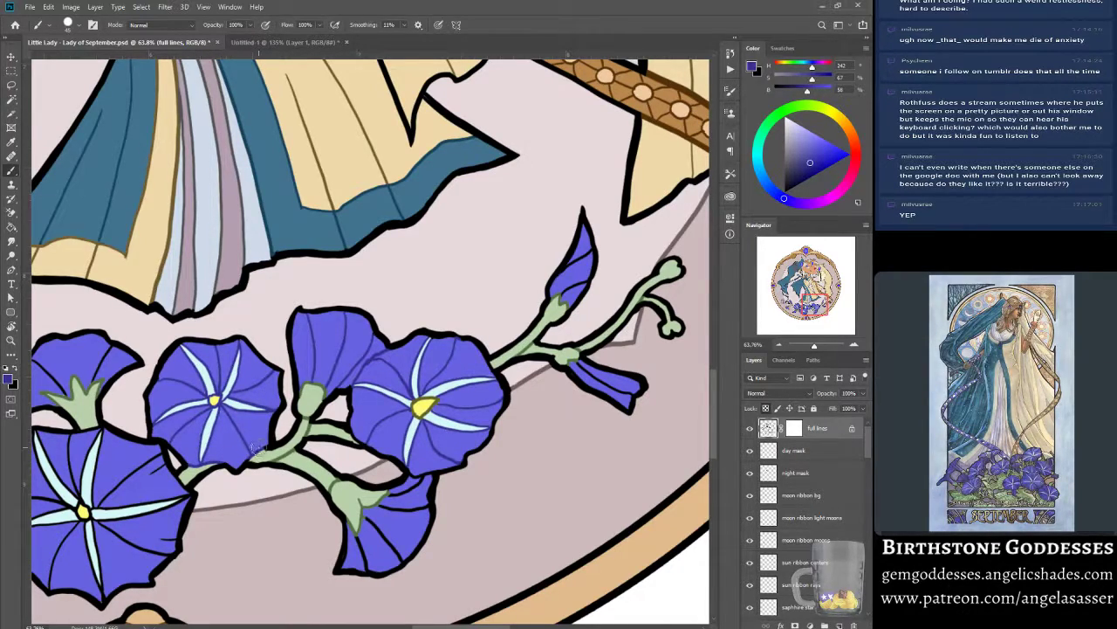
pyautogui.keyDown('alt'); pyautogui.click(419, 403); pyautogui.keyUp('alt')
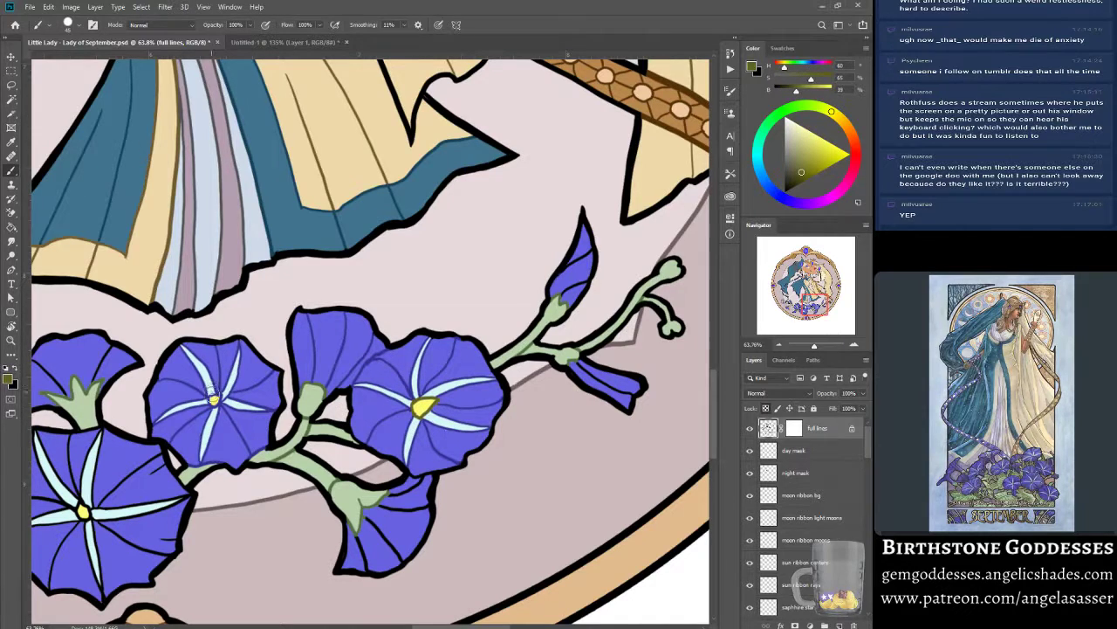
pyautogui.keyDown('alt'); pyautogui.click(220, 381); pyautogui.keyUp('alt')
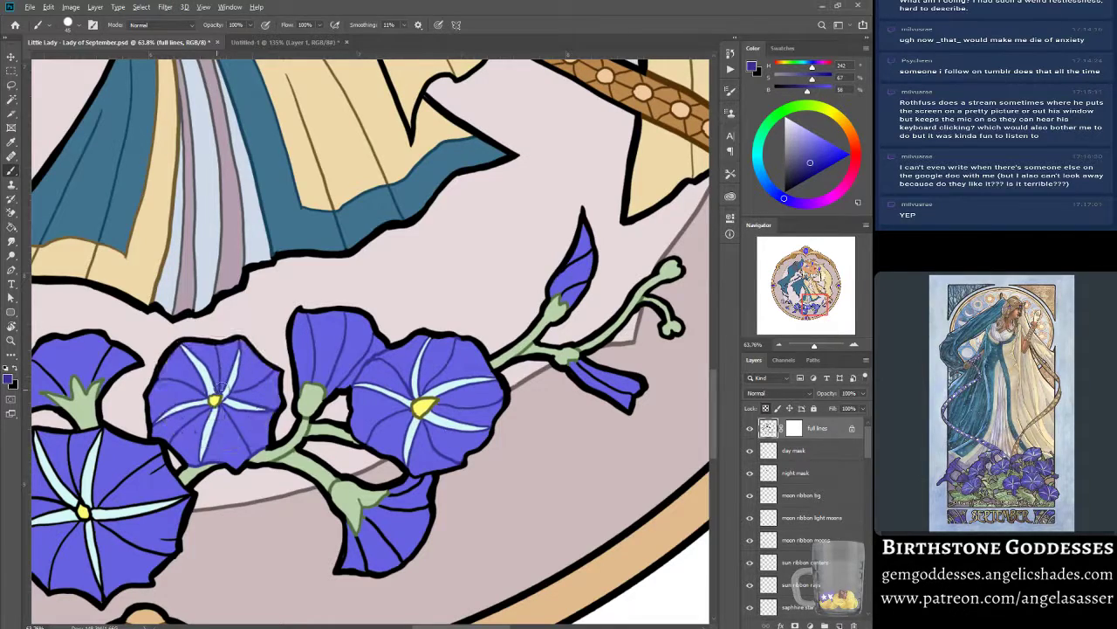
# Recolour the petal and vein lines of the large front morning glory in blue-violet, touching up its outer edge with sampled black.
pyautogui.moveTo(142, 487); pyautogui.dragTo(449, 390)
pyautogui.moveTo(315, 439)
pyautogui.mouseDown()
pyautogui.moveTo(354, 420)
pyautogui.moveTo(284, 413)
pyautogui.moveTo(353, 399)
pyautogui.mouseUp()
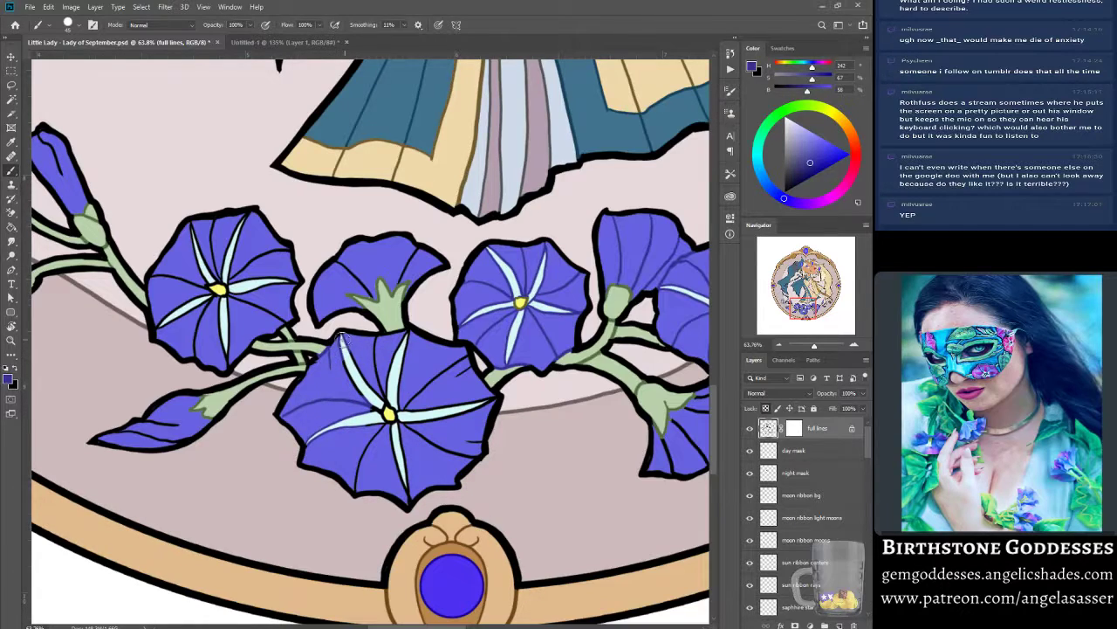
pyautogui.moveTo(344, 340)
pyautogui.mouseDown()
pyautogui.moveTo(353, 379)
pyautogui.moveTo(379, 409)
pyautogui.moveTo(378, 446)
pyautogui.moveTo(357, 485)
pyautogui.mouseUp()
pyautogui.moveTo(392, 427); pyautogui.dragTo(406, 487)
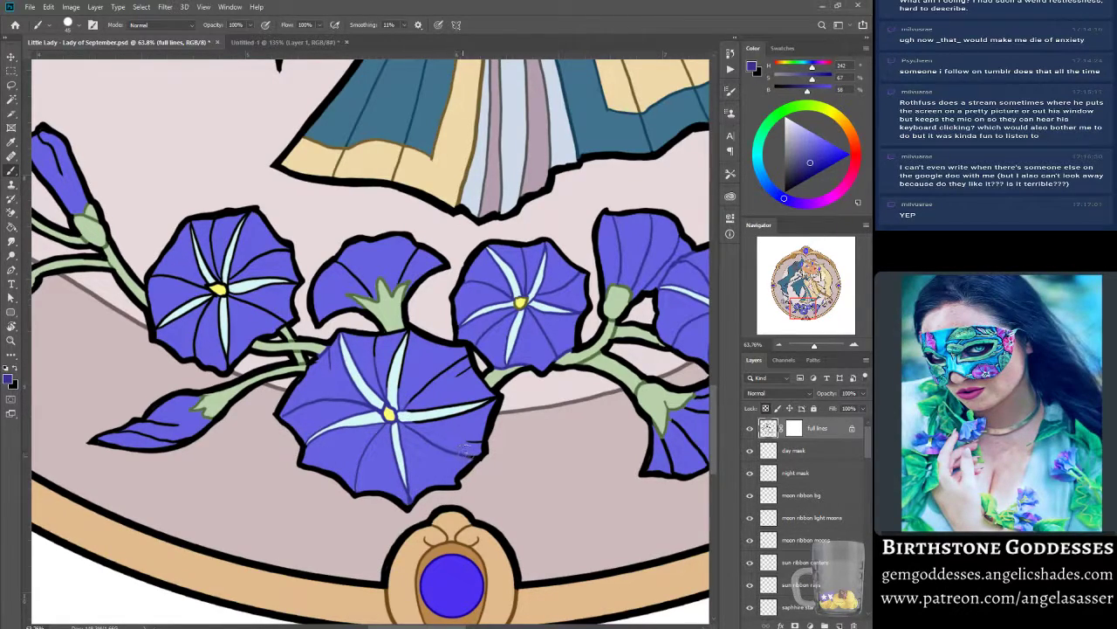
pyautogui.moveTo(468, 411)
pyautogui.mouseDown()
pyautogui.moveTo(409, 420)
pyautogui.moveTo(437, 417)
pyautogui.mouseUp()
pyautogui.moveTo(428, 384)
pyautogui.mouseDown()
pyautogui.moveTo(407, 400)
pyautogui.moveTo(397, 354)
pyautogui.mouseUp()
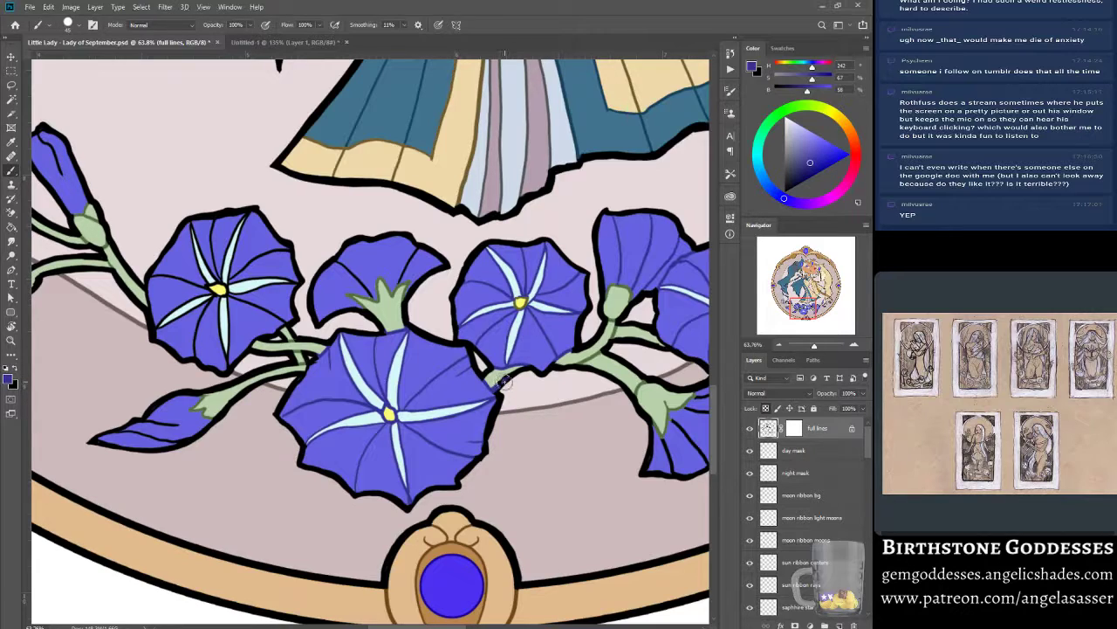
pyautogui.keyDown('alt'); pyautogui.click(500, 386); pyautogui.keyUp('alt')
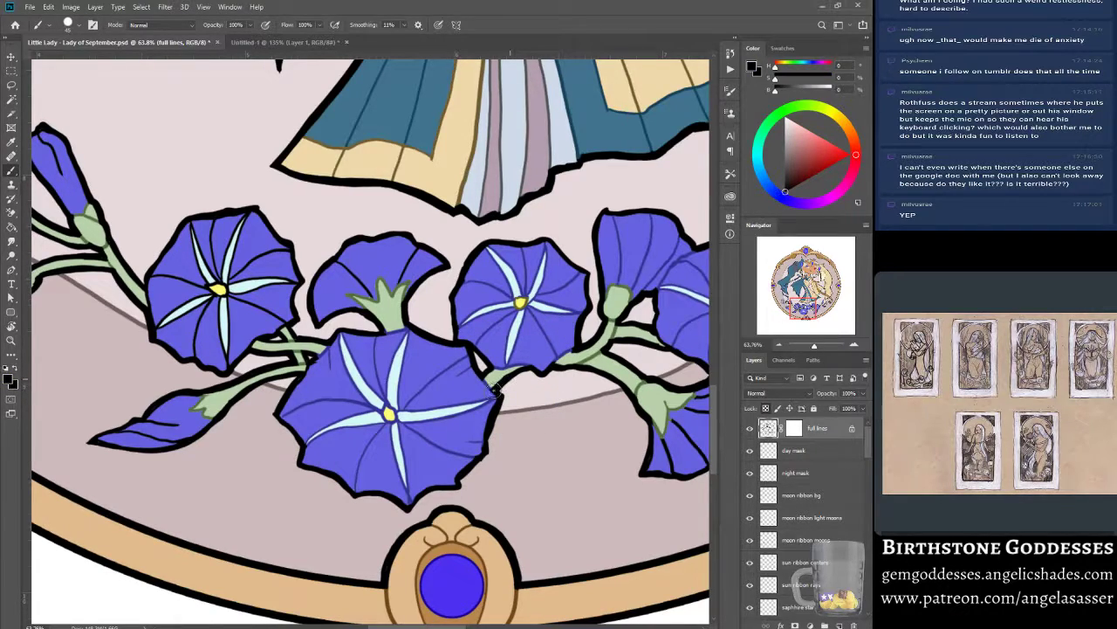
pyautogui.keyDown('alt'); pyautogui.click(322, 353); pyautogui.keyUp('alt')
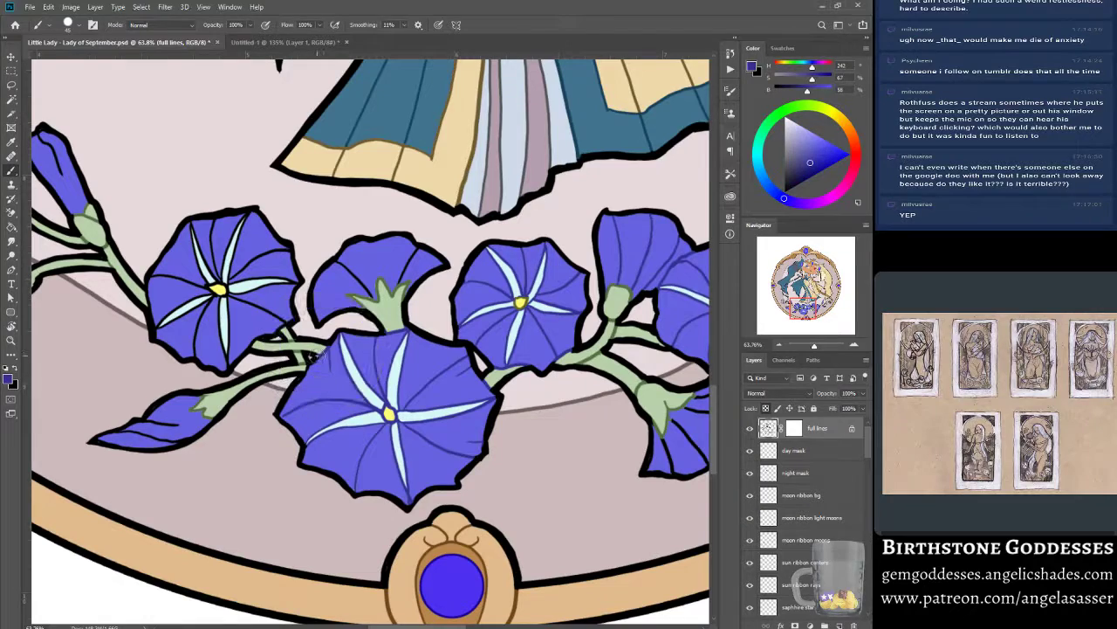
# Recolour the left open morning glory's petal and vein lines in the sampled blue-violet and its centre outline in the sampled olive.
pyautogui.keyDown('alt'); pyautogui.click(314, 355); pyautogui.keyUp('alt')
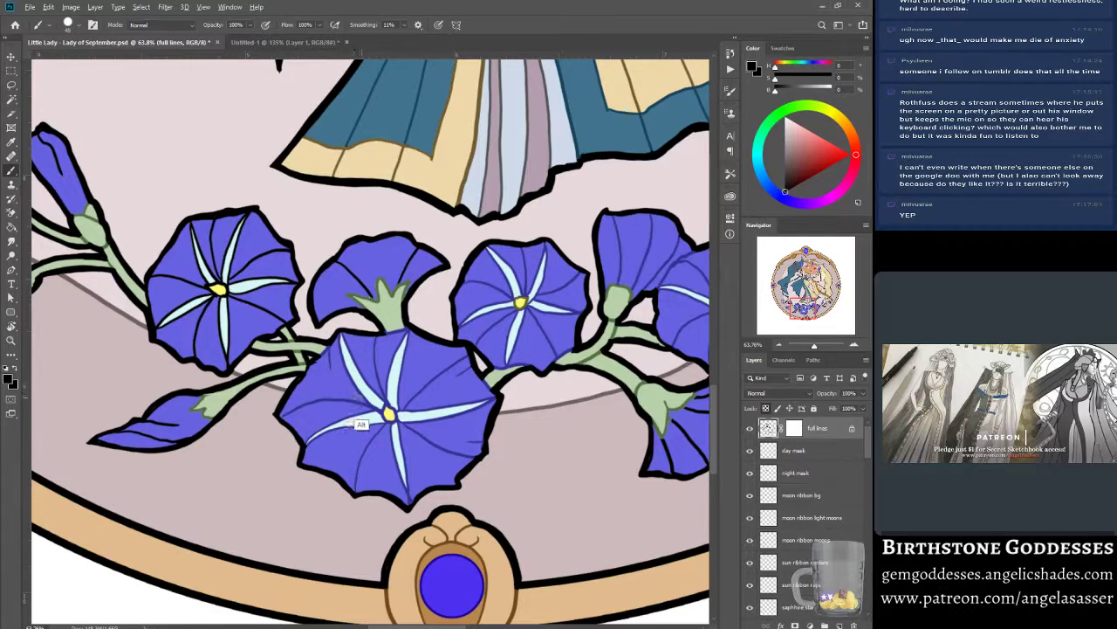
pyautogui.keyDown('alt'); pyautogui.click(375, 411); pyautogui.keyUp('alt')
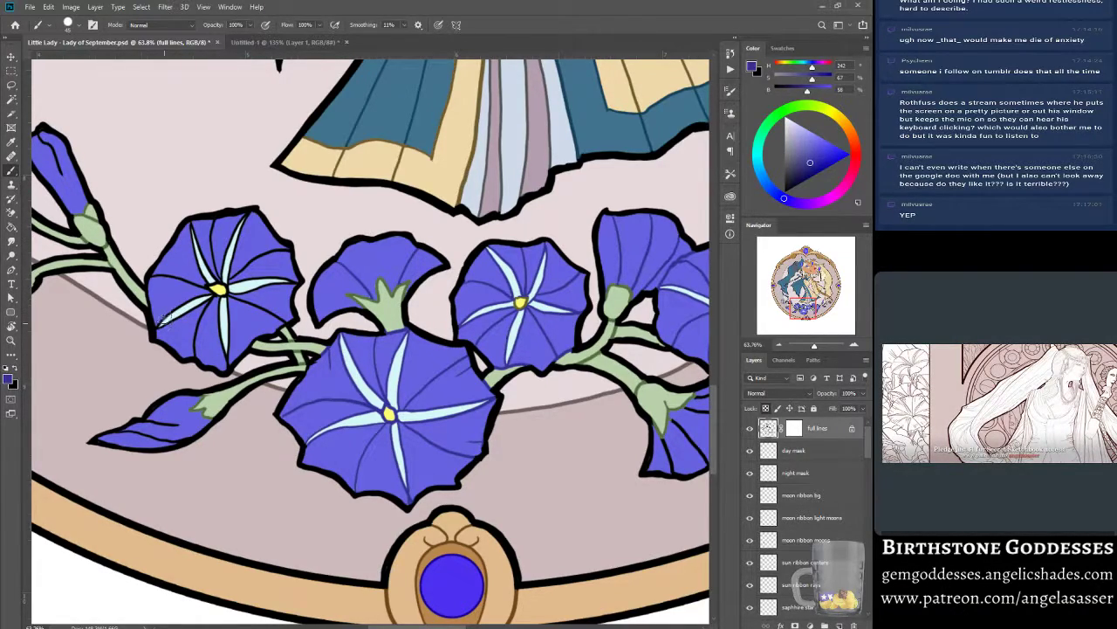
pyautogui.moveTo(161, 323); pyautogui.dragTo(205, 300)
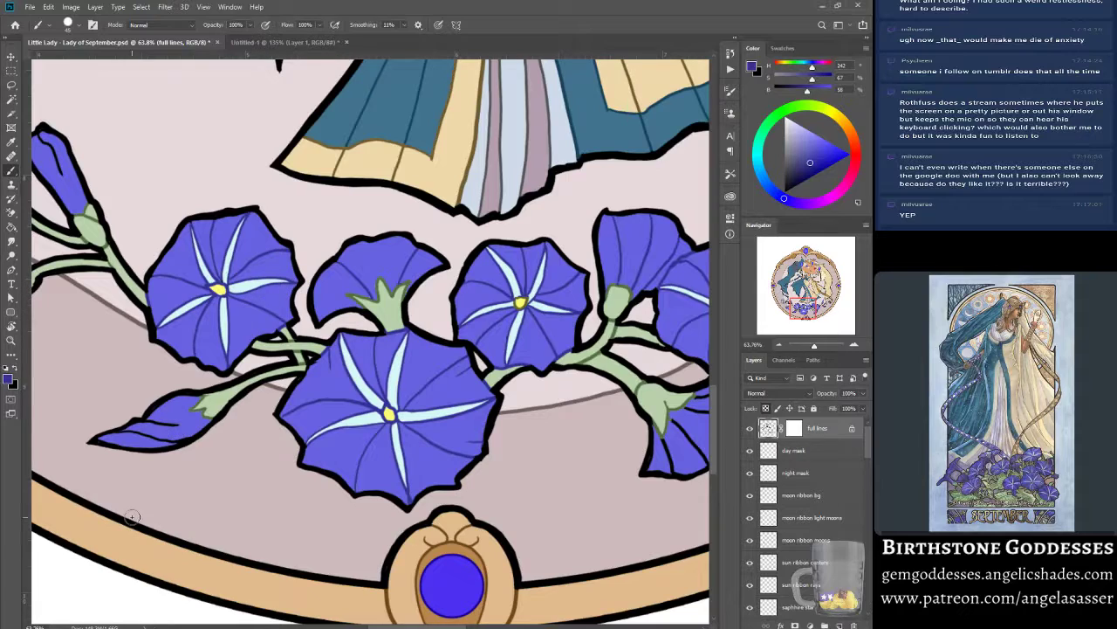
pyautogui.keyDown('alt'); pyautogui.click(522, 304); pyautogui.keyUp('alt')
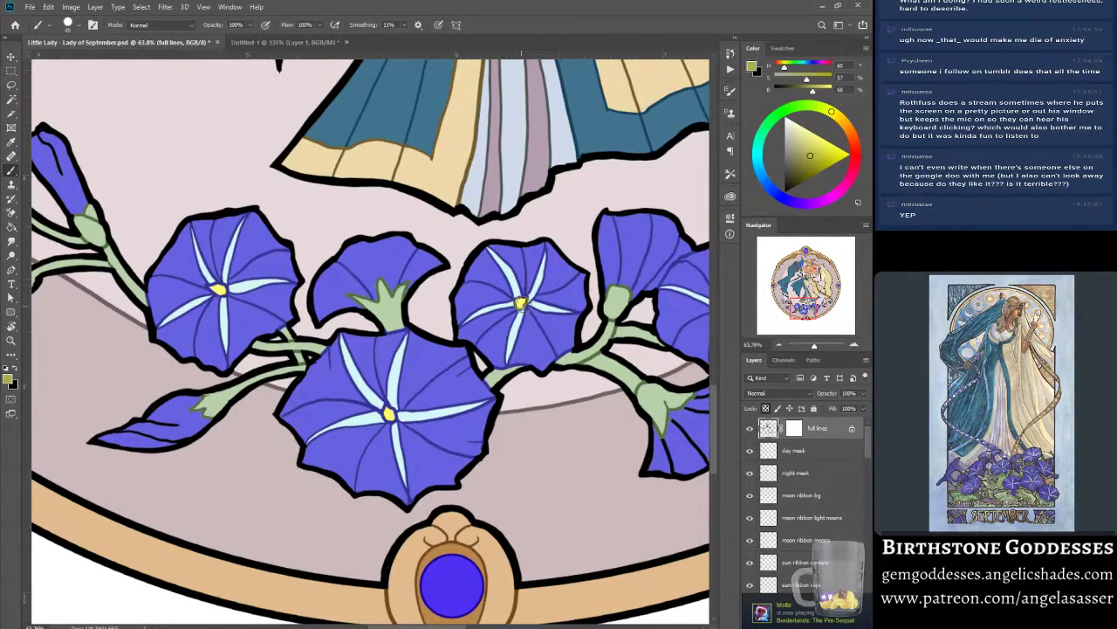
pyautogui.keyDown('alt'); pyautogui.click(522, 306); pyautogui.keyUp('alt')
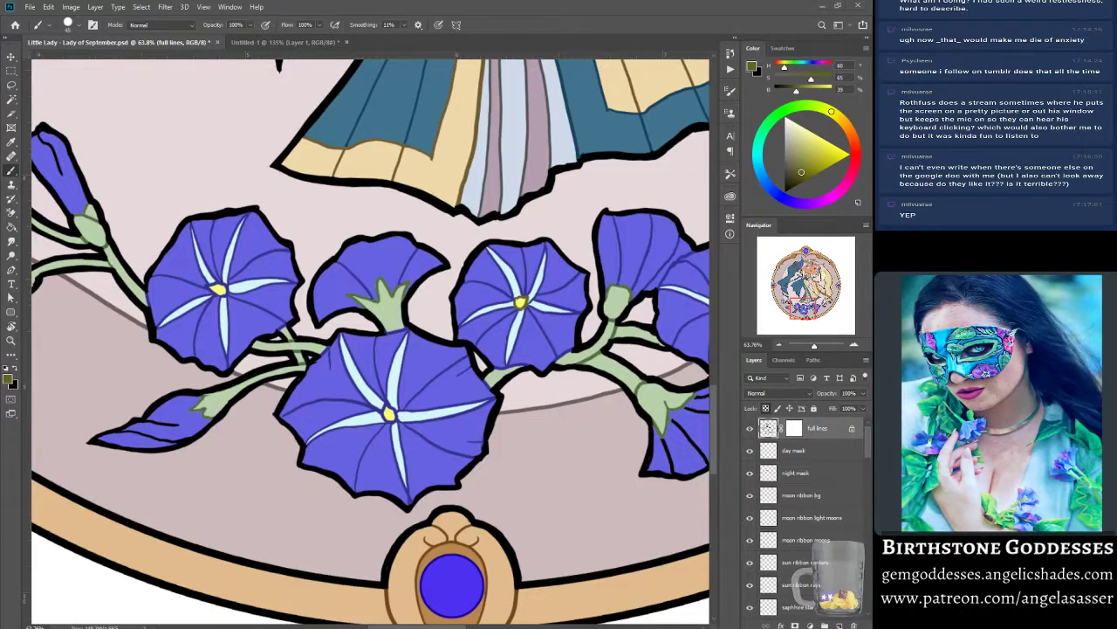
# Recolour the inner lines of the two left buds and the left drooping flower in the sampled blue-violet, hue 242.
pyautogui.keyDown('alt'); pyautogui.click(220, 305); pyautogui.keyUp('alt')
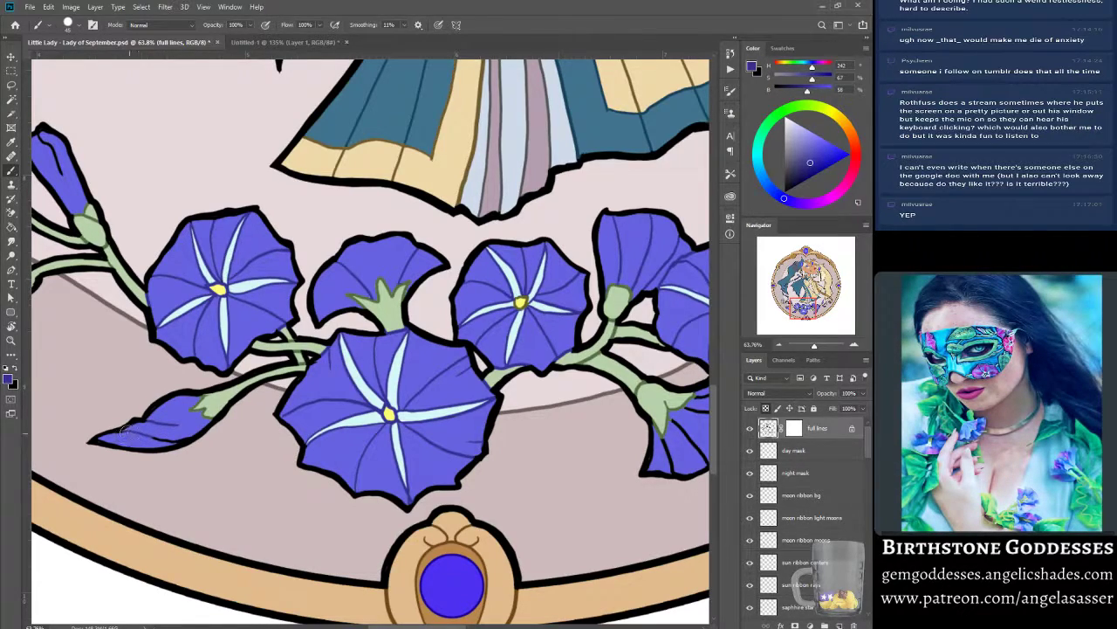
pyautogui.moveTo(150, 432); pyautogui.dragTo(185, 434)
pyautogui.moveTo(805, 305); pyautogui.dragTo(795, 303)
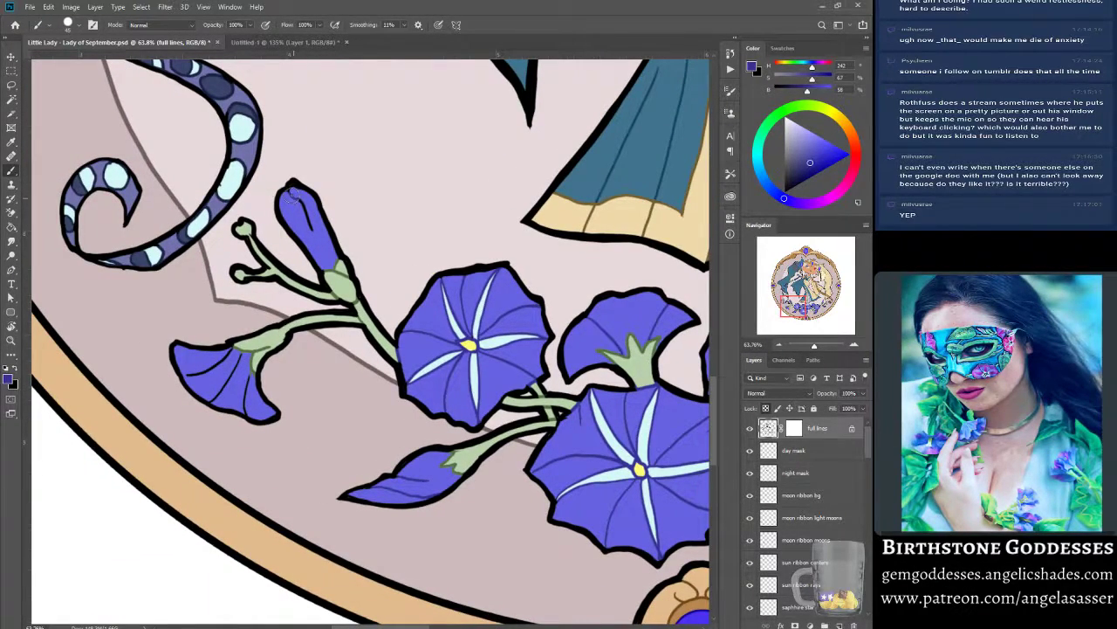
pyautogui.moveTo(292, 196)
pyautogui.mouseDown()
pyautogui.moveTo(316, 232)
pyautogui.moveTo(295, 194)
pyautogui.mouseUp()
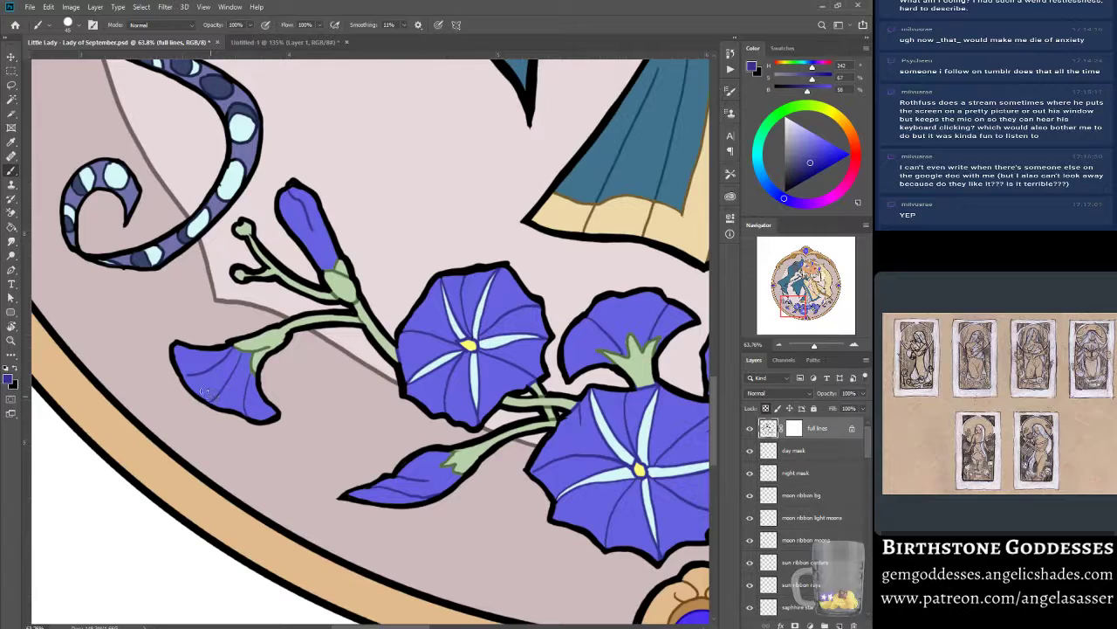
# Recolour the calyx edges on the left drooping flower and buds in the sampled green, touching up the adjoining petals in blue-violet.
pyautogui.keyDown('alt'); pyautogui.click(252, 354); pyautogui.keyUp('alt')
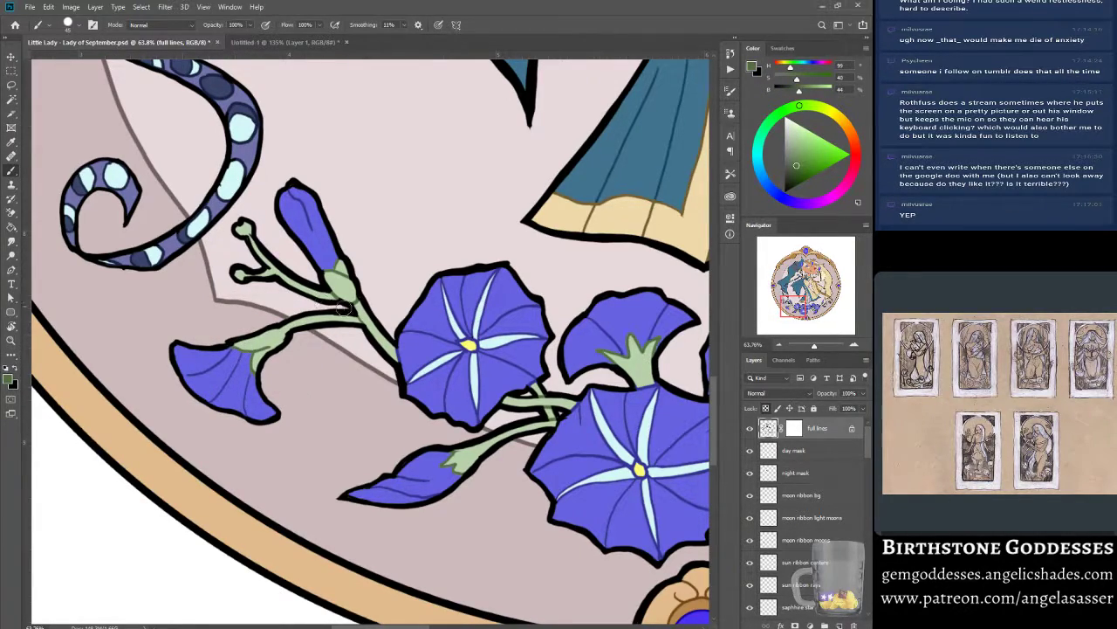
pyautogui.keyDown('alt'); pyautogui.click(295, 226); pyautogui.keyUp('alt')
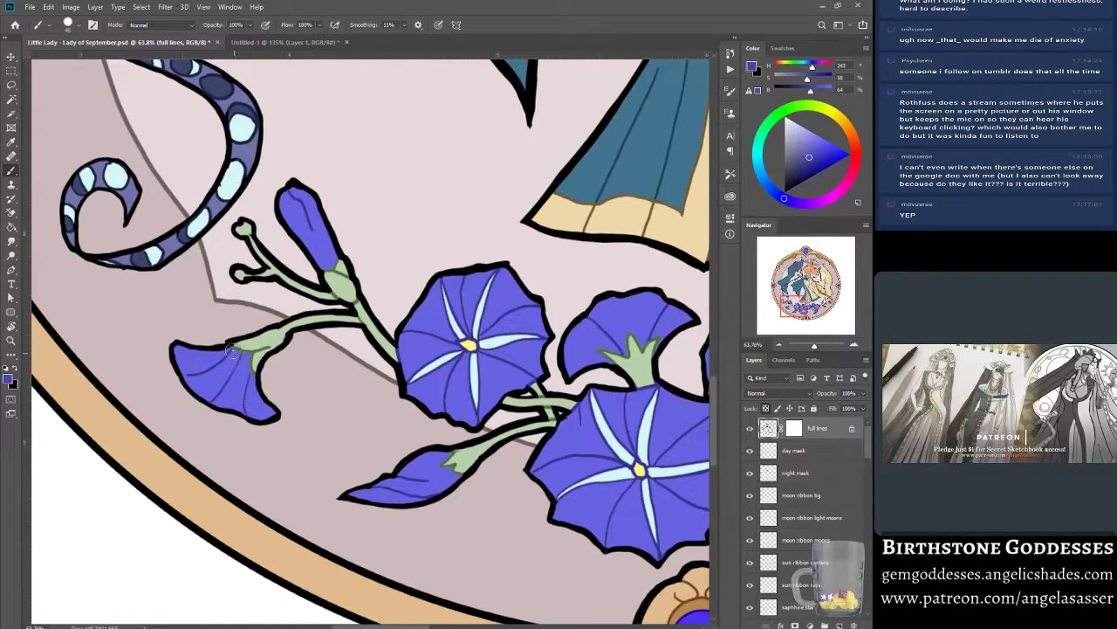
pyautogui.keyDown('alt'); pyautogui.click(218, 388); pyautogui.keyUp('alt')
pyautogui.keyDown('alt'); pyautogui.click(215, 367); pyautogui.keyUp('alt')
pyautogui.keyDown('alt'); pyautogui.click(246, 346); pyautogui.keyUp('alt')
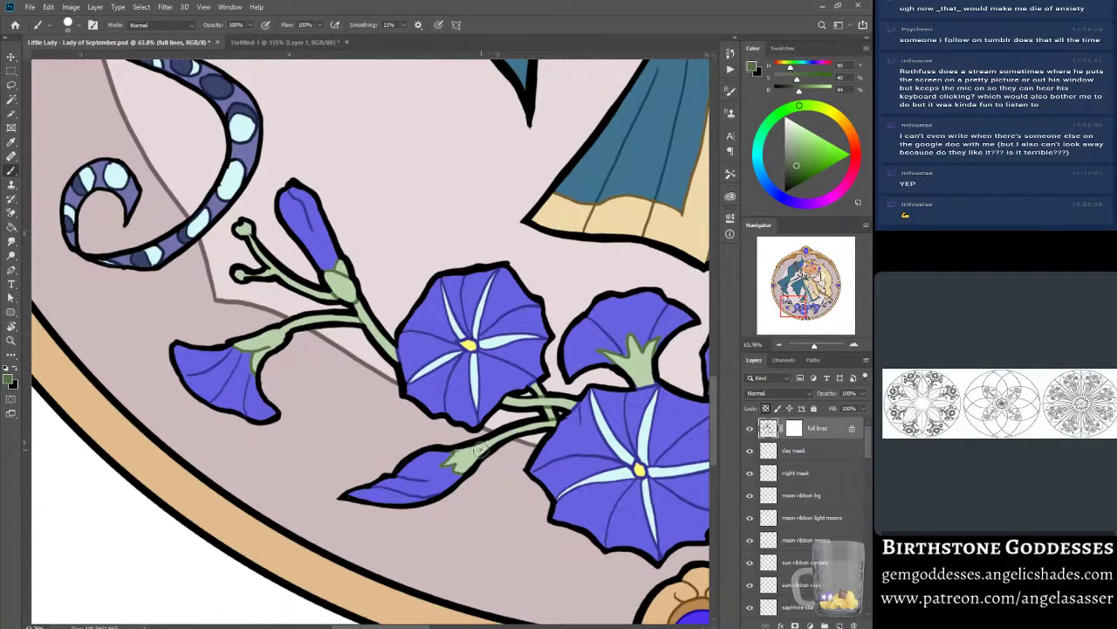
# Recolour the petal lines of the drooping flower below the right open morning glory in the sampled blue-violet.
pyautogui.moveTo(799, 305); pyautogui.dragTo(810, 307)
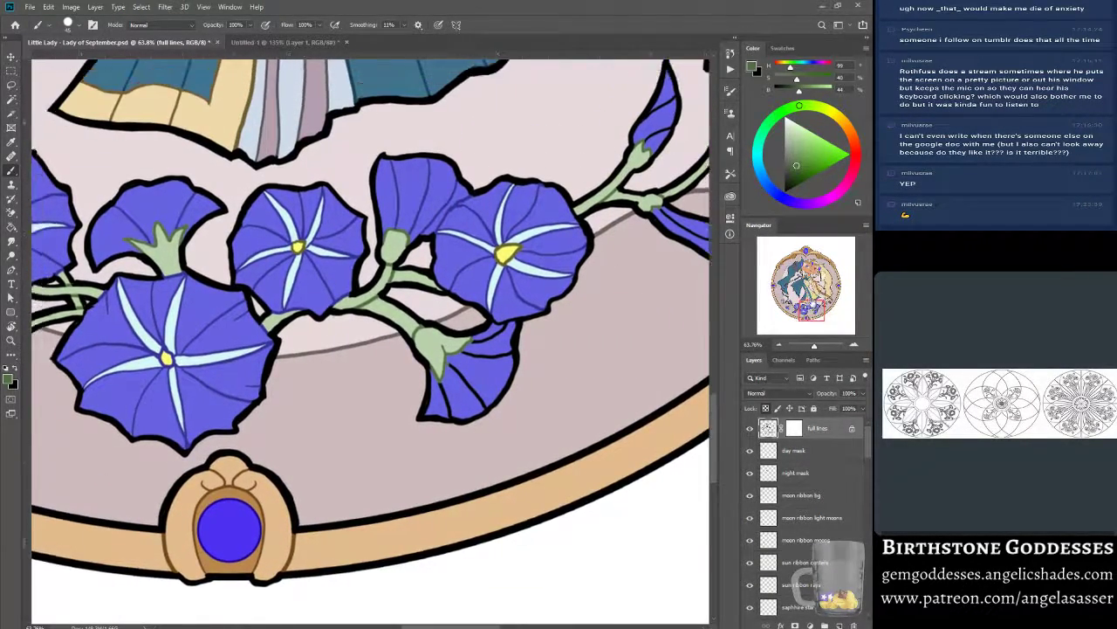
pyautogui.keyDown('alt'); pyautogui.click(437, 215); pyautogui.keyUp('alt')
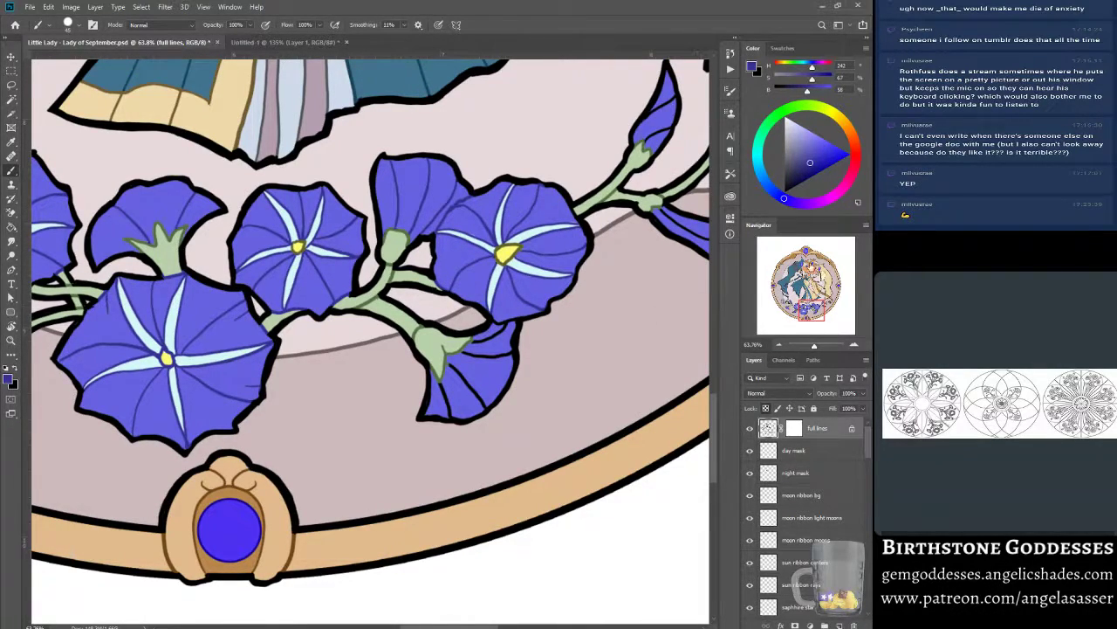
pyautogui.click(806, 279)
pyautogui.moveTo(812, 280); pyautogui.dragTo(818, 306)
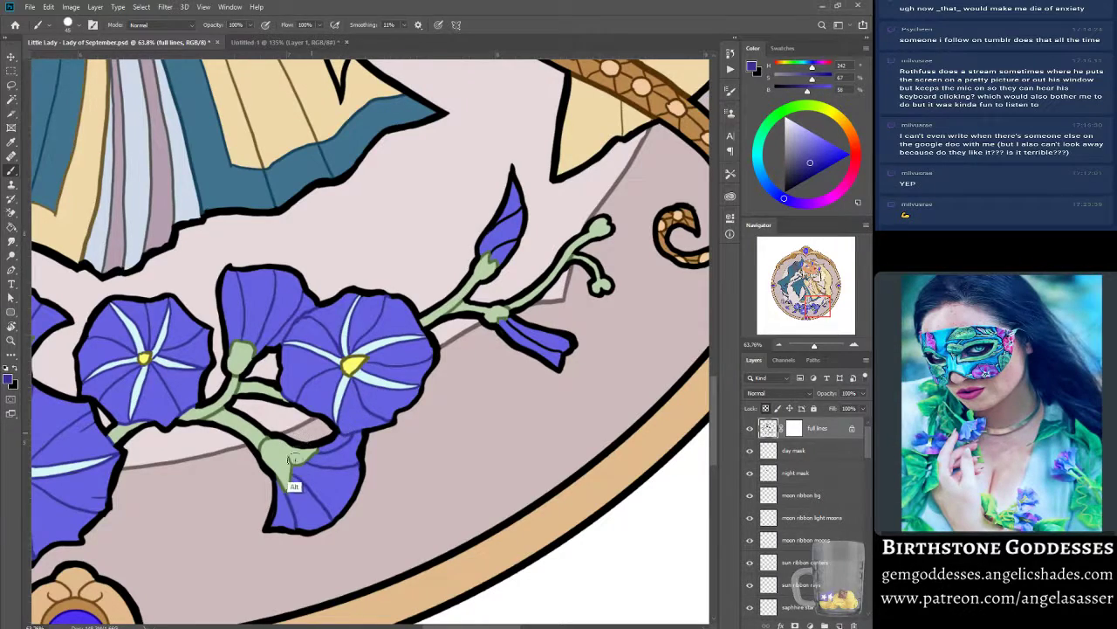
# Recolour the right drooping flower's calyx edge in the sampled green and the two right buds' inner lines in blue-violet.
pyautogui.keyDown('alt'); pyautogui.click(297, 463); pyautogui.keyUp('alt')
pyautogui.keyDown('alt'); pyautogui.click(310, 455); pyautogui.keyUp('alt')
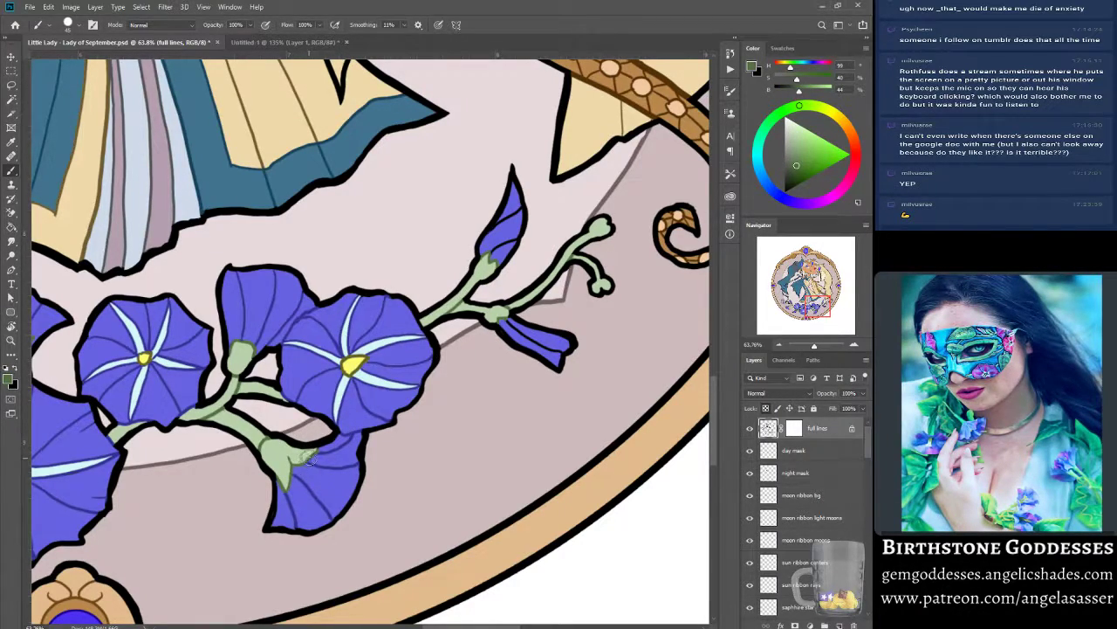
pyautogui.keyDown('alt'); pyautogui.click(389, 395); pyautogui.keyUp('alt')
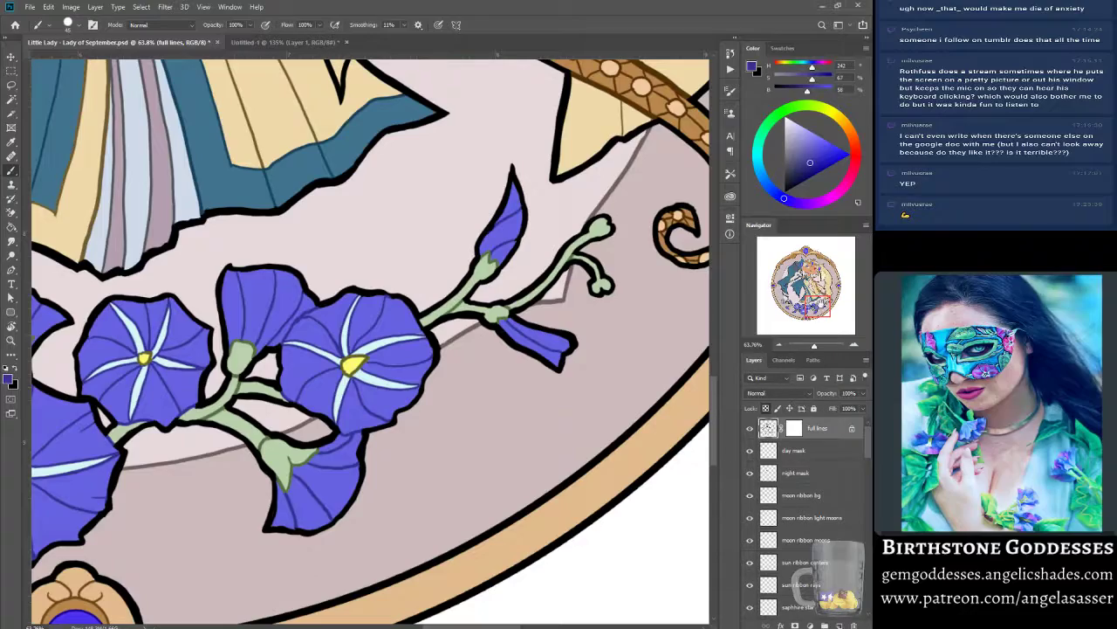
# Examine the whole illustration and the figure's upper half for inner lines that are still black.
pyautogui.moveTo(820, 303); pyautogui.dragTo(807, 259)
pyautogui.moveTo(815, 346); pyautogui.dragTo(811, 346)
pyautogui.moveTo(805, 295); pyautogui.dragTo(805, 302)
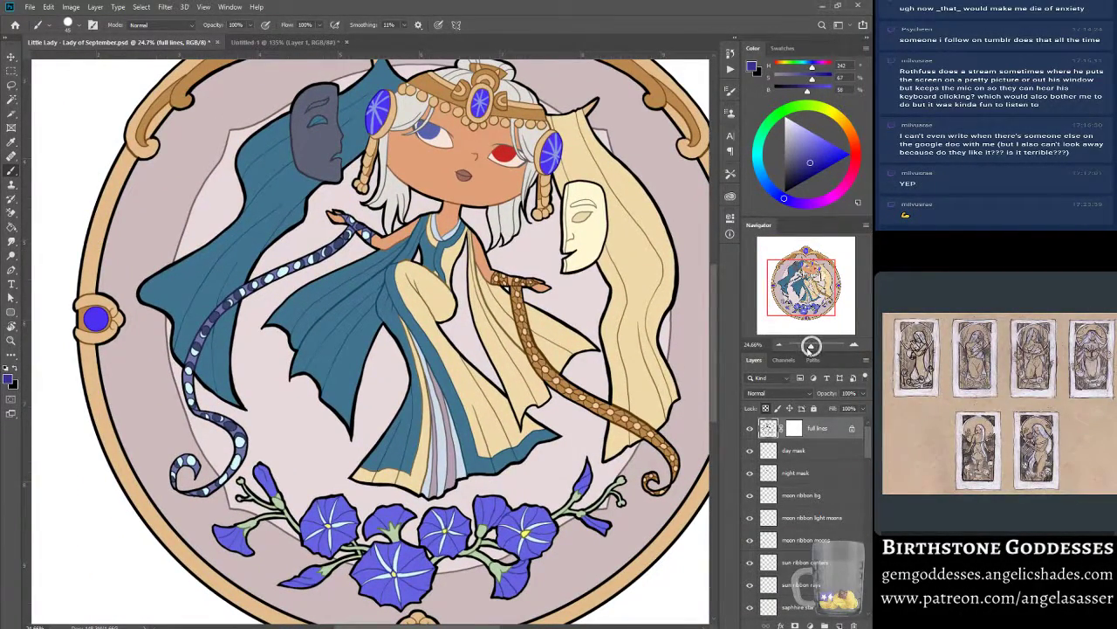
pyautogui.moveTo(812, 348); pyautogui.dragTo(811, 352)
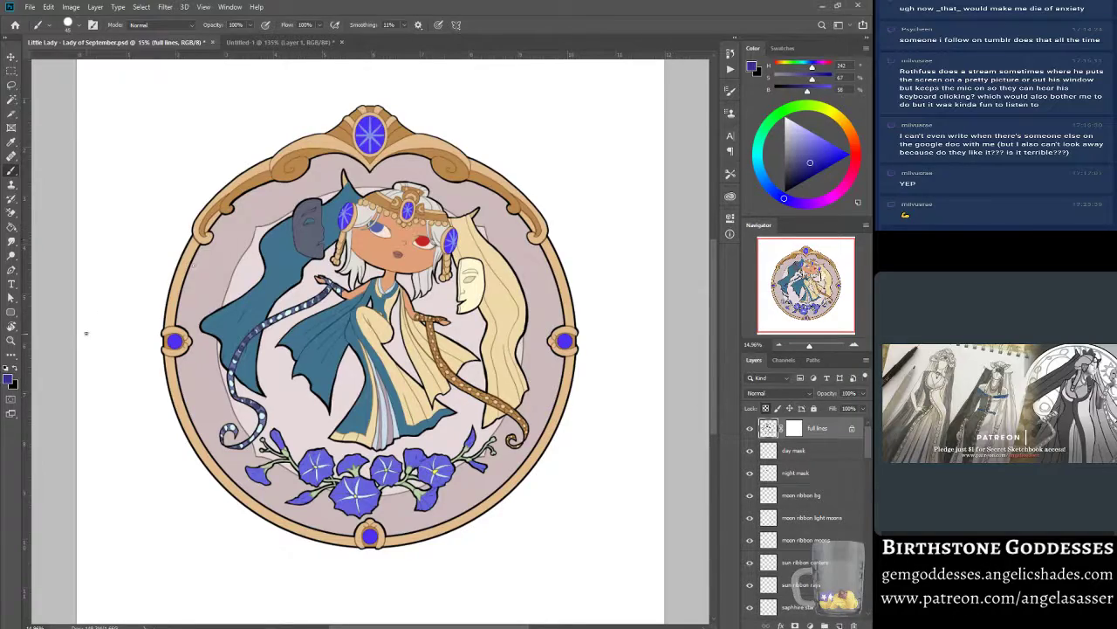
pyautogui.click(10, 340)
pyautogui.click(339, 285)
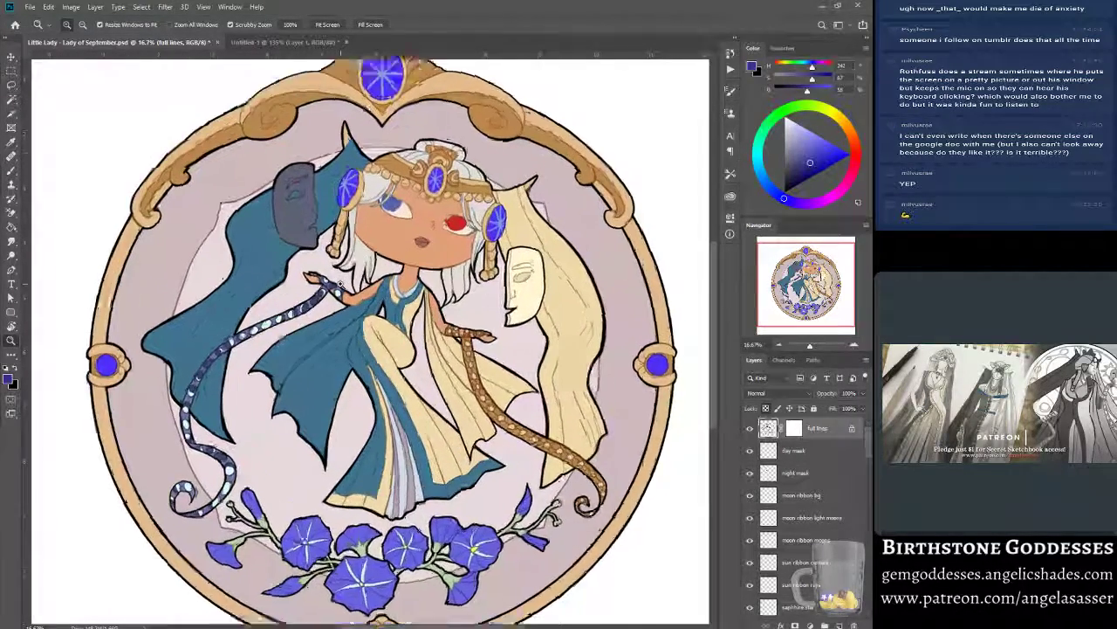
pyautogui.click(815, 273)
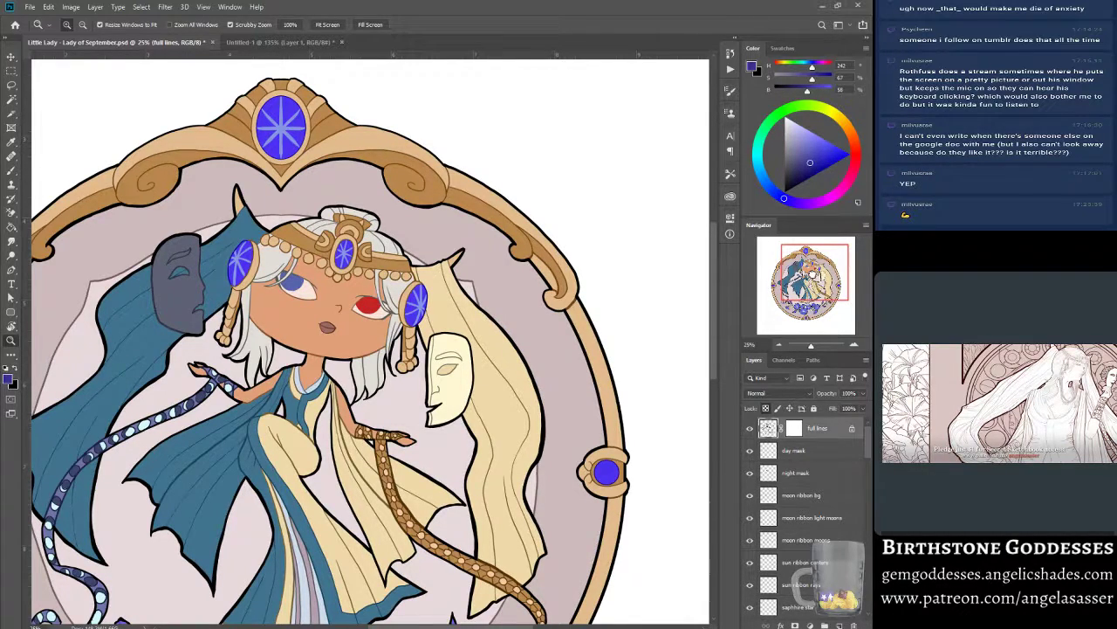
pyautogui.moveTo(814, 275)
pyautogui.mouseDown()
pyautogui.moveTo(802, 297)
pyautogui.moveTo(812, 279)
pyautogui.mouseUp()
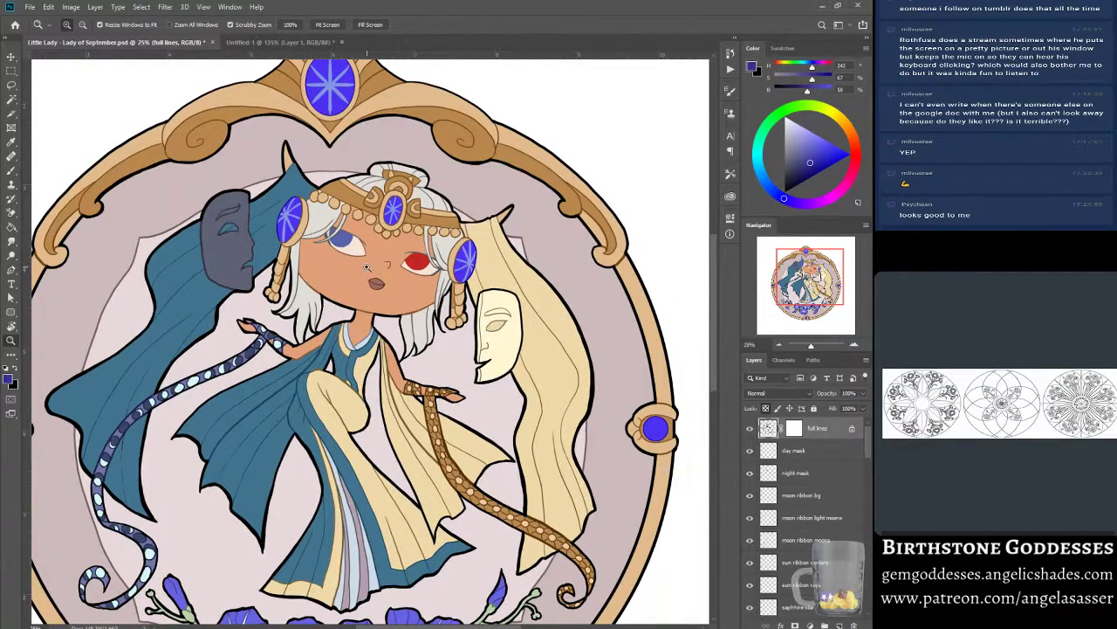
# Recolour the black line along the left earring's hanging beads in the sampled brown, hue 32, and sample the gem's dark blue outline.
pyautogui.moveTo(277, 247); pyautogui.dragTo(282, 242)
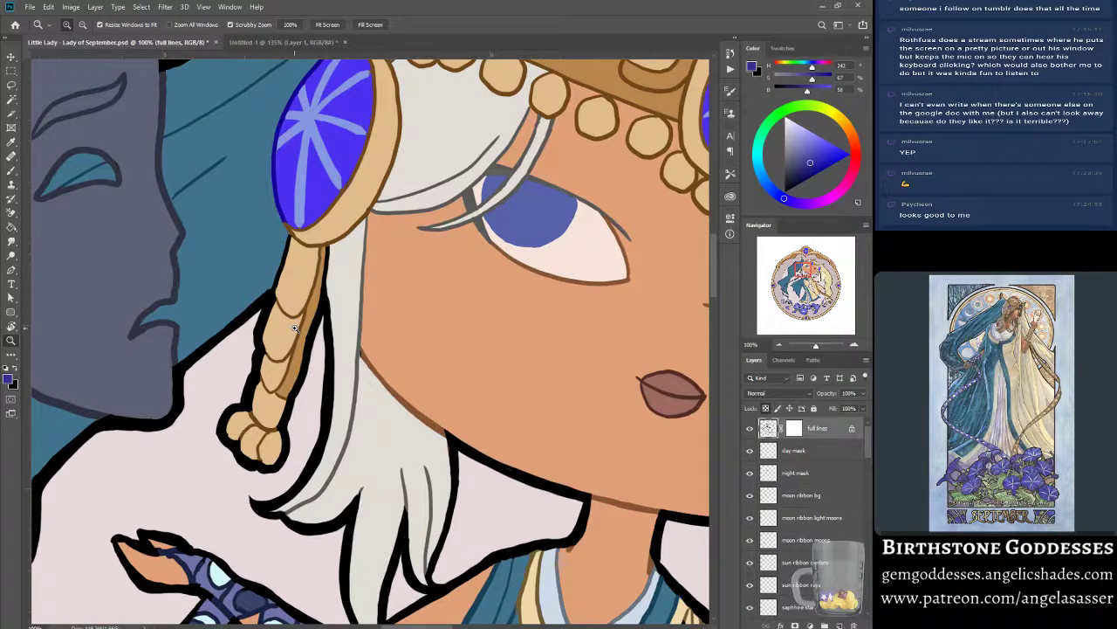
pyautogui.click(12, 172)
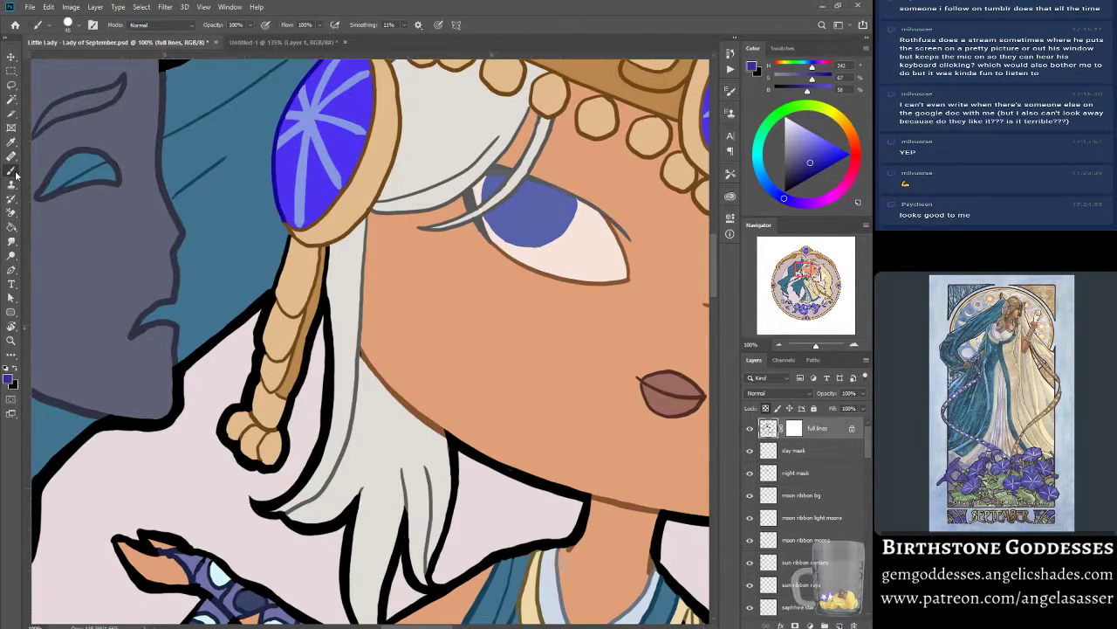
pyautogui.keyDown('alt'); pyautogui.click(289, 228); pyautogui.keyUp('alt')
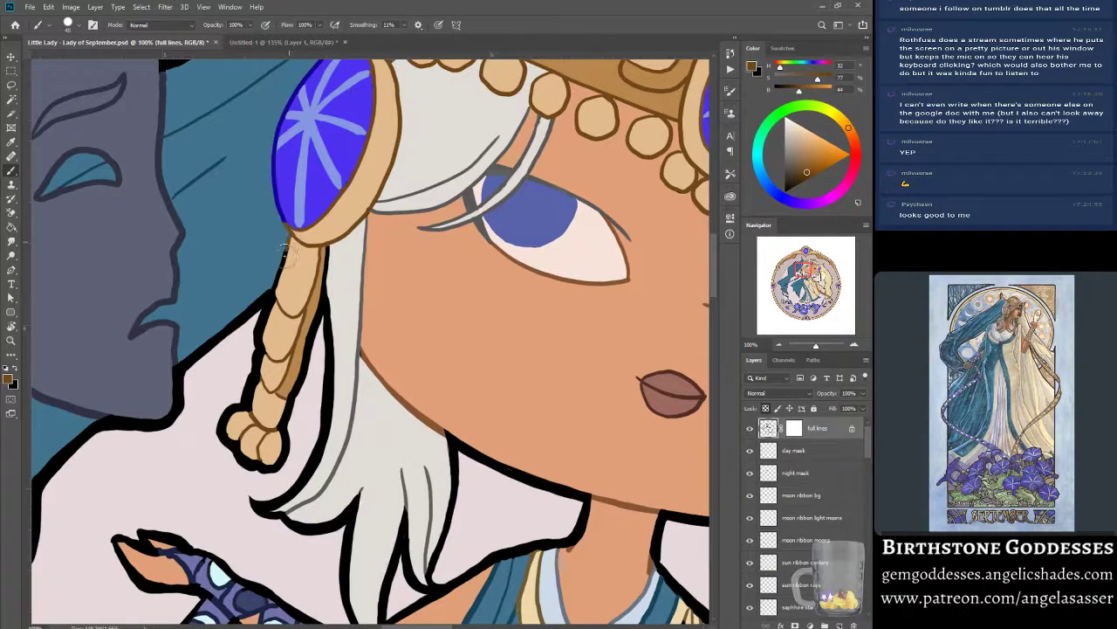
pyautogui.keyDown('alt'); pyautogui.click(281, 213); pyautogui.keyUp('alt')
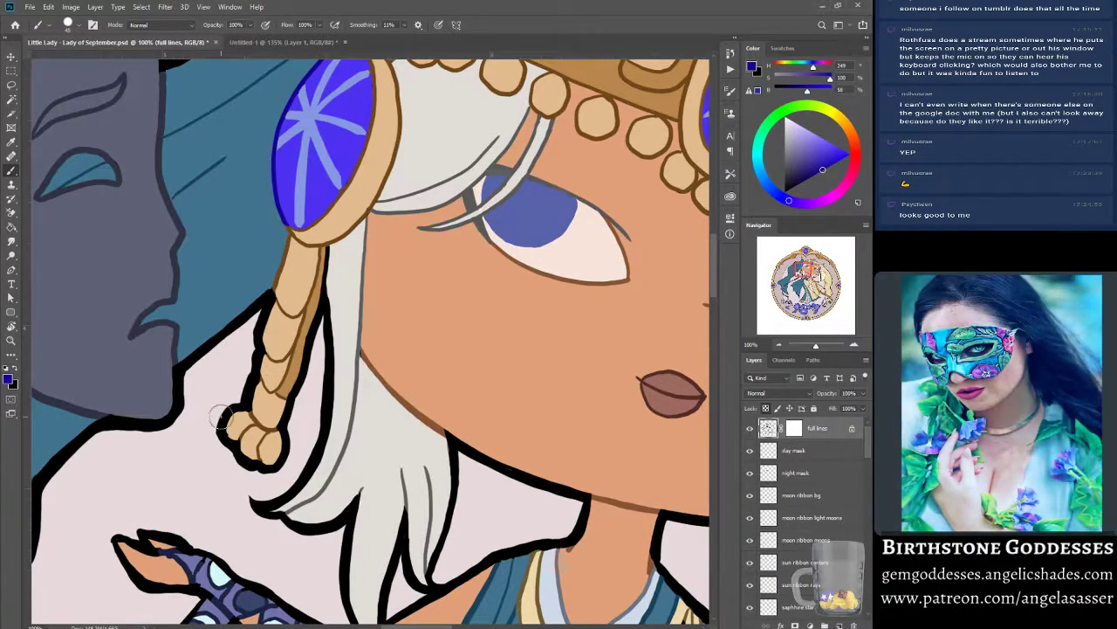
# Inspect the recoloured line art across the figure, masks, ribbons and full medallion for remaining black inner lines.
pyautogui.moveTo(817, 347); pyautogui.dragTo(813, 350)
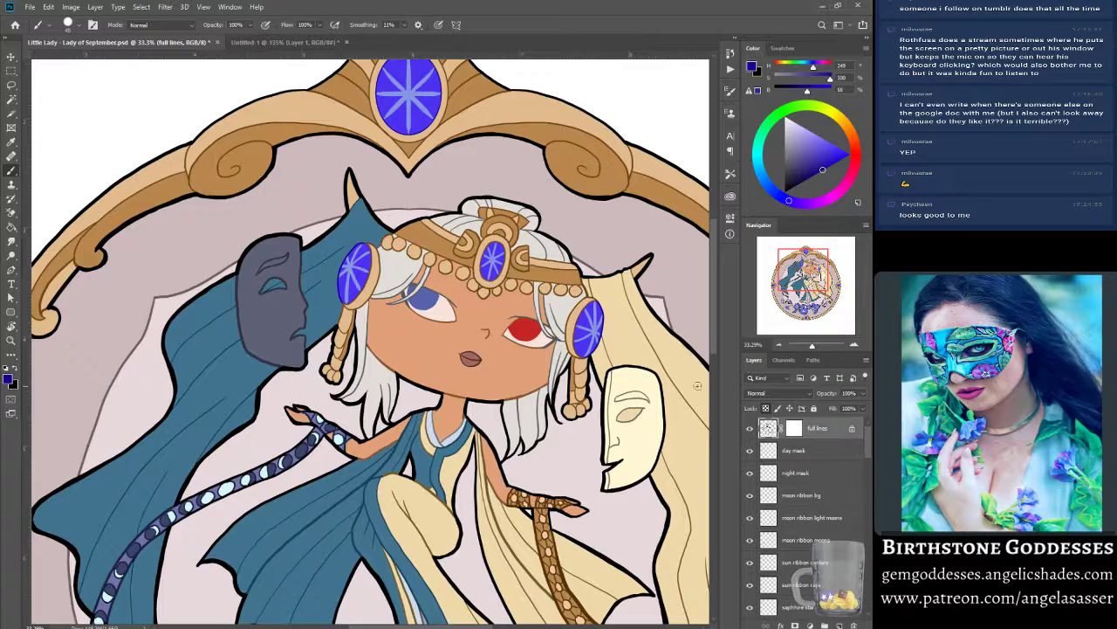
pyautogui.moveTo(805, 283); pyautogui.dragTo(805, 298)
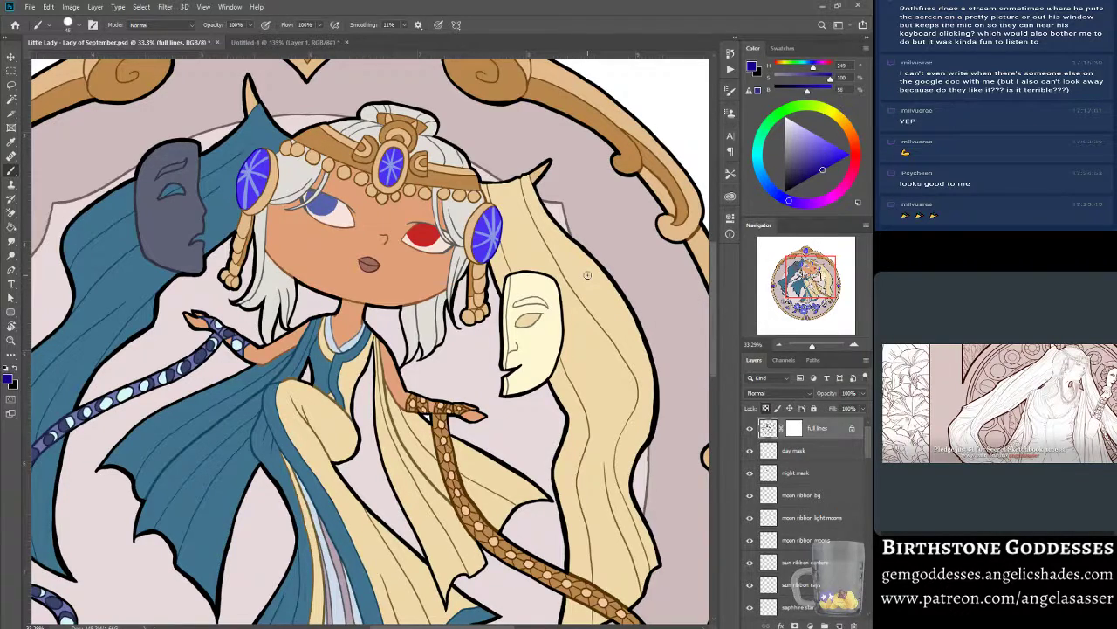
pyautogui.scroll(-3, 589, 283)
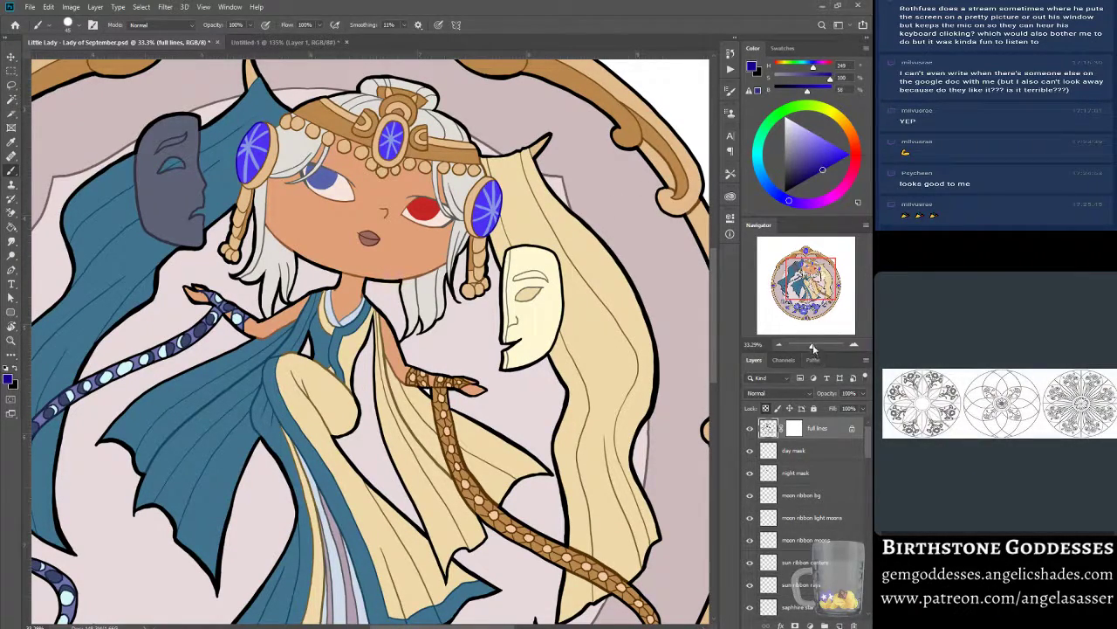
pyautogui.moveTo(812, 347)
pyautogui.mouseDown()
pyautogui.moveTo(794, 347)
pyautogui.moveTo(811, 346)
pyautogui.mouseUp()
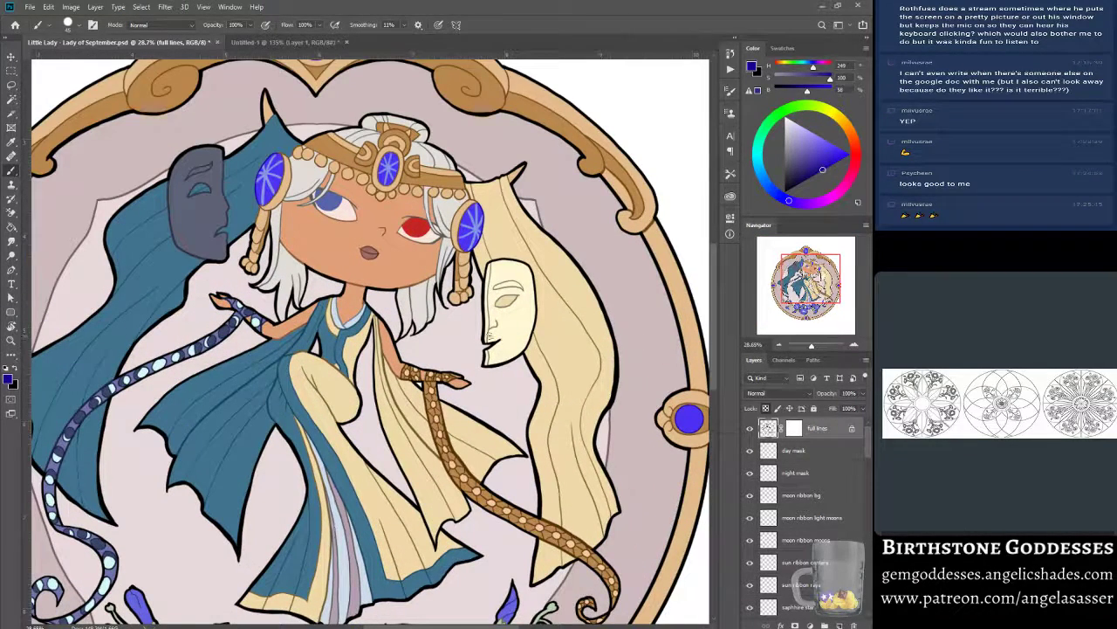
pyautogui.scroll(-1, 487, 342)
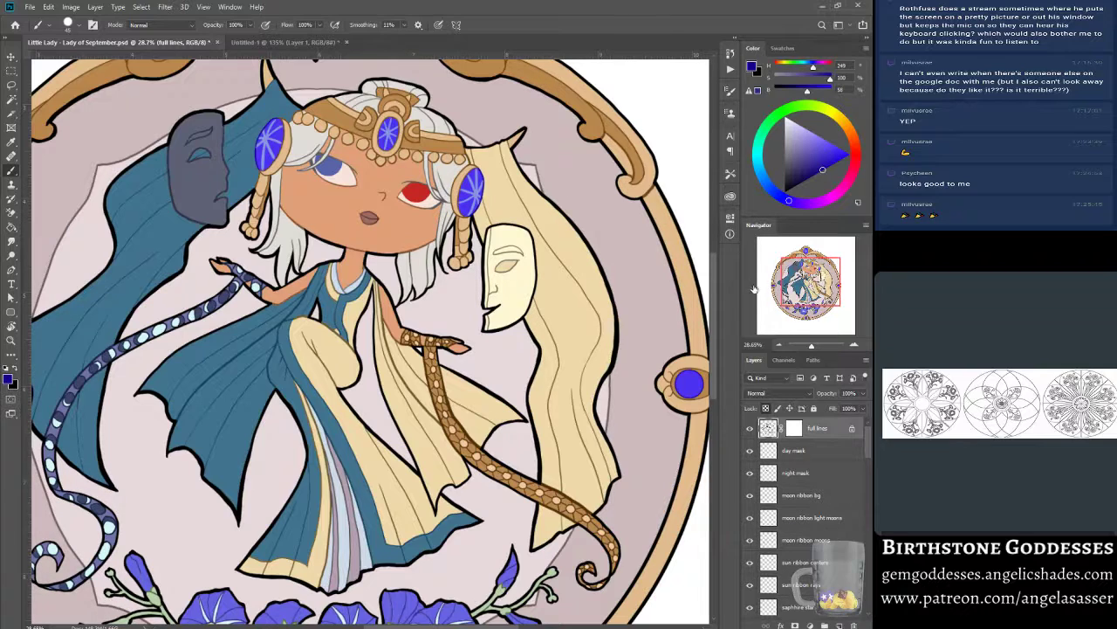
pyautogui.moveTo(812, 346); pyautogui.dragTo(809, 346)
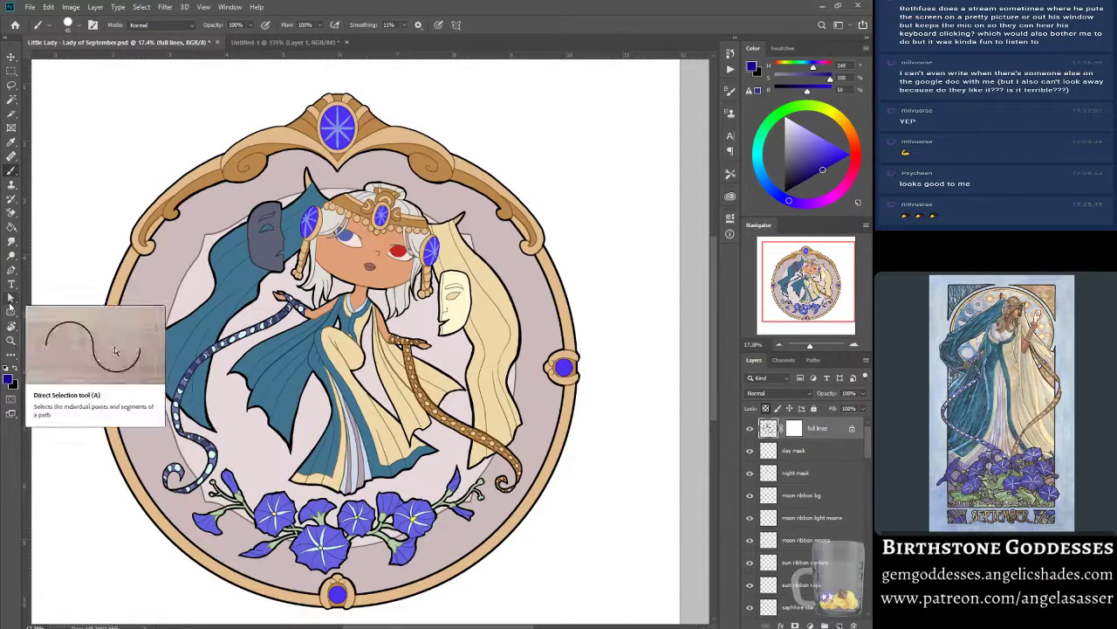
pyautogui.click(10, 340)
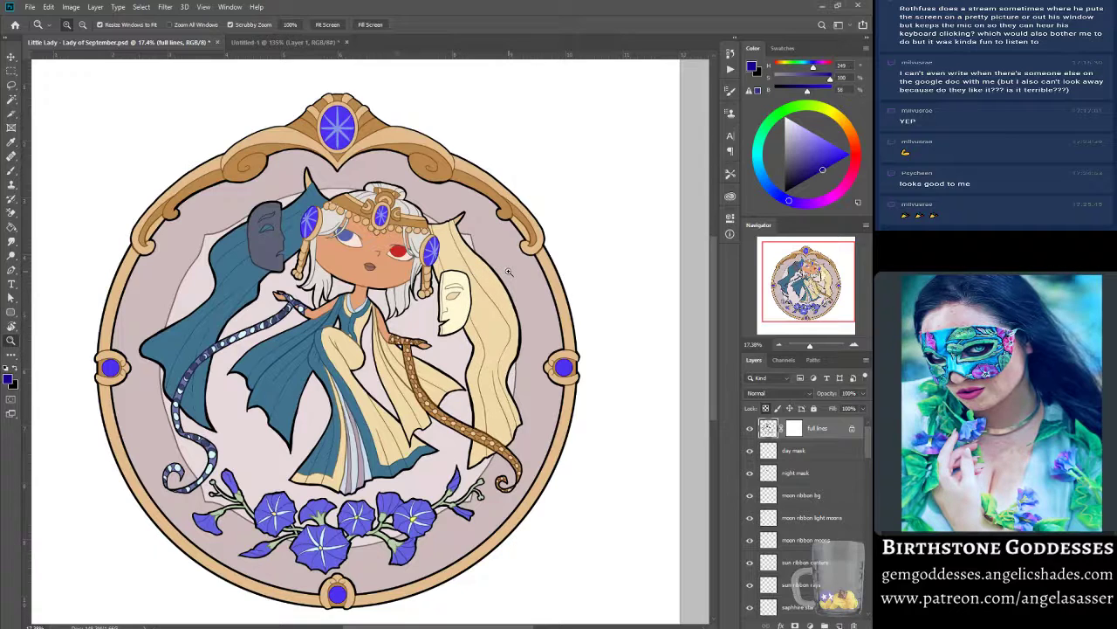
pyautogui.click(435, 307)
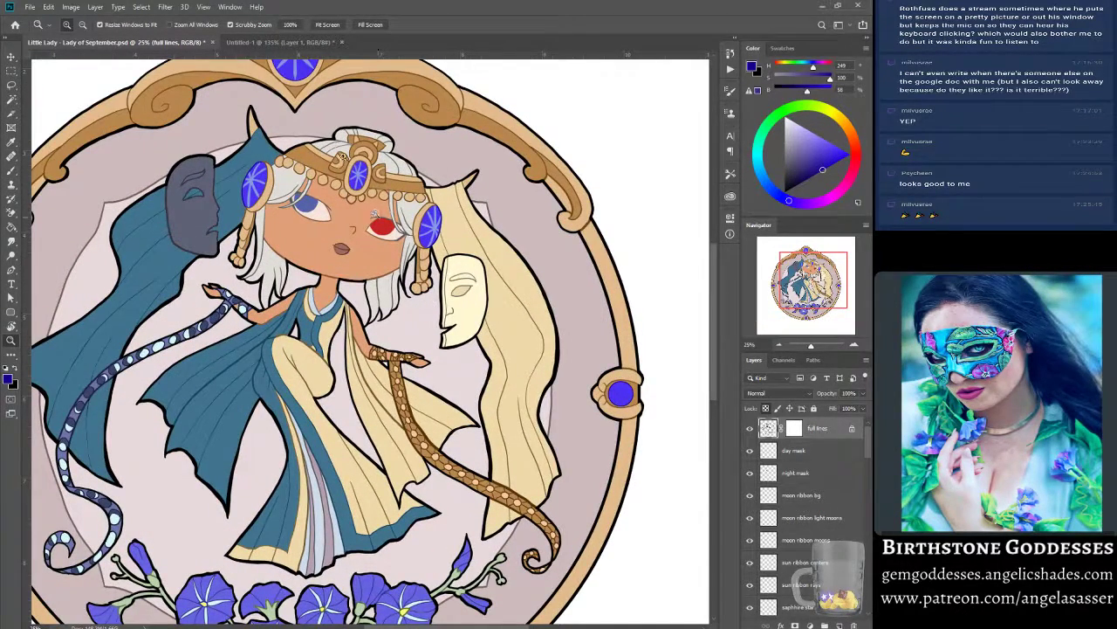